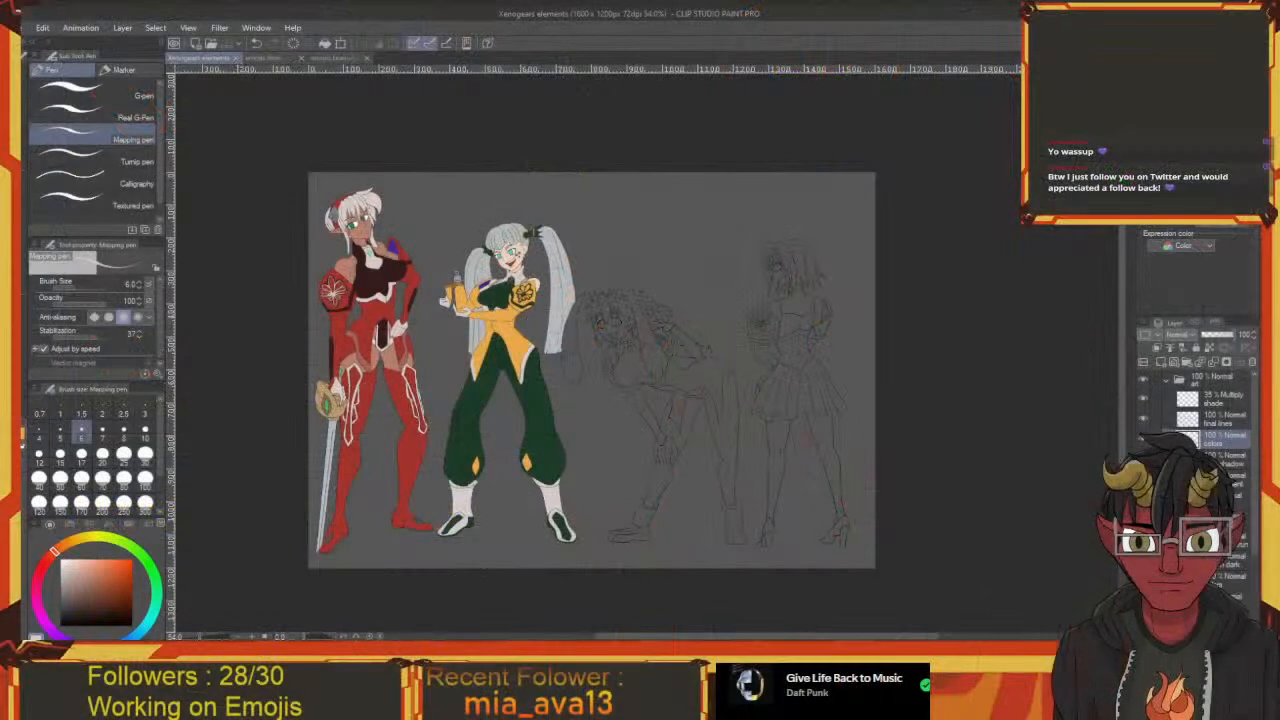
pyautogui.moveTo(312, 405); pyautogui.dragTo(271, 446)
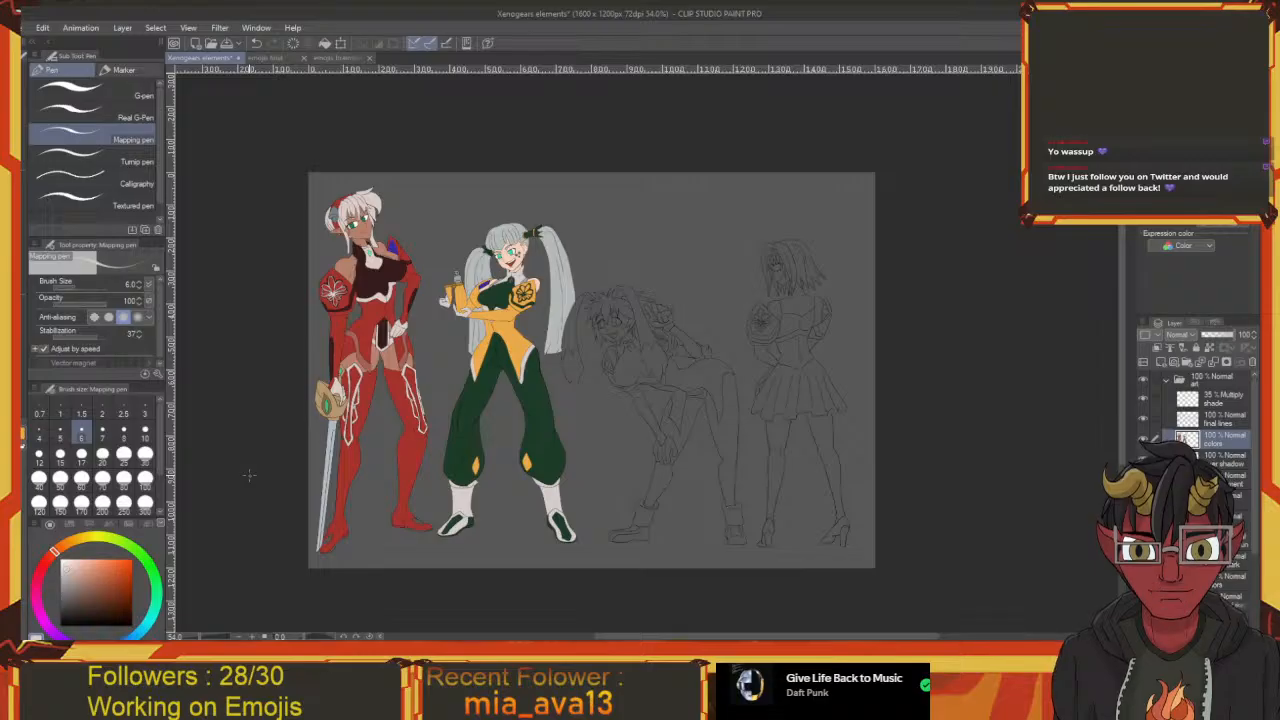
pyautogui.moveTo(1132, 400); pyautogui.dragTo(1138, 400)
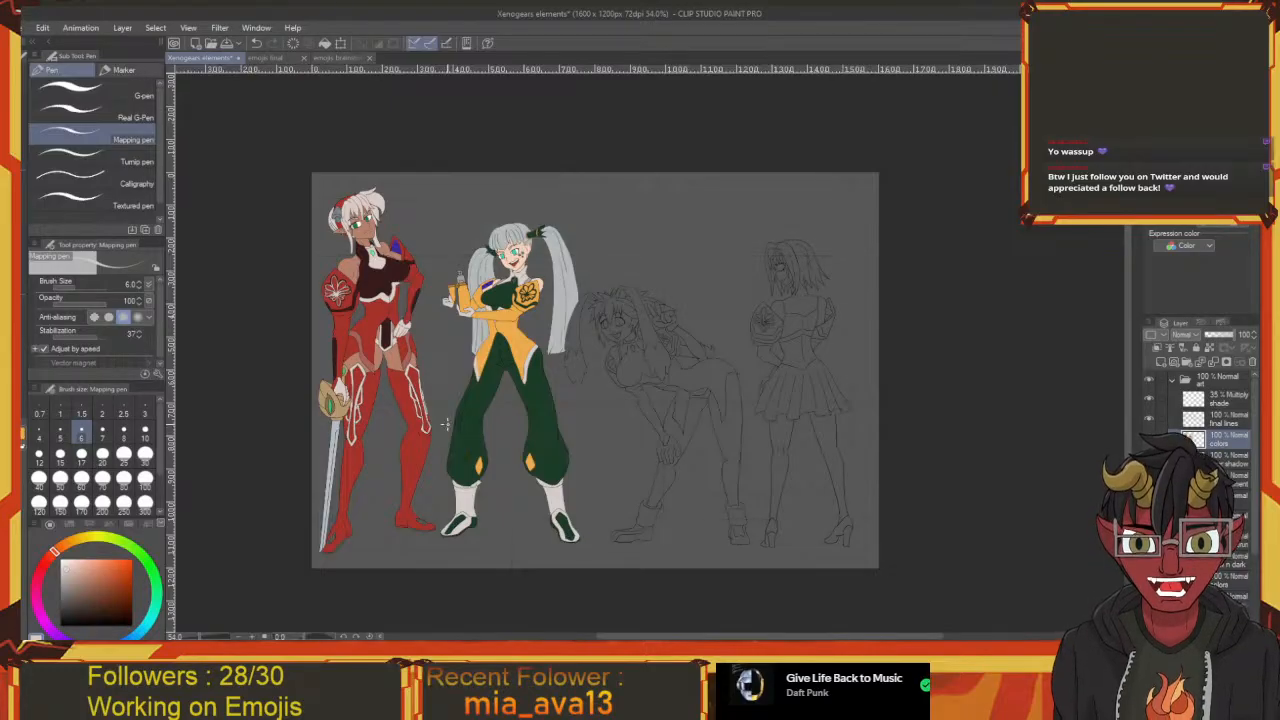
pyautogui.moveTo(446, 469); pyautogui.dragTo(575, 418)
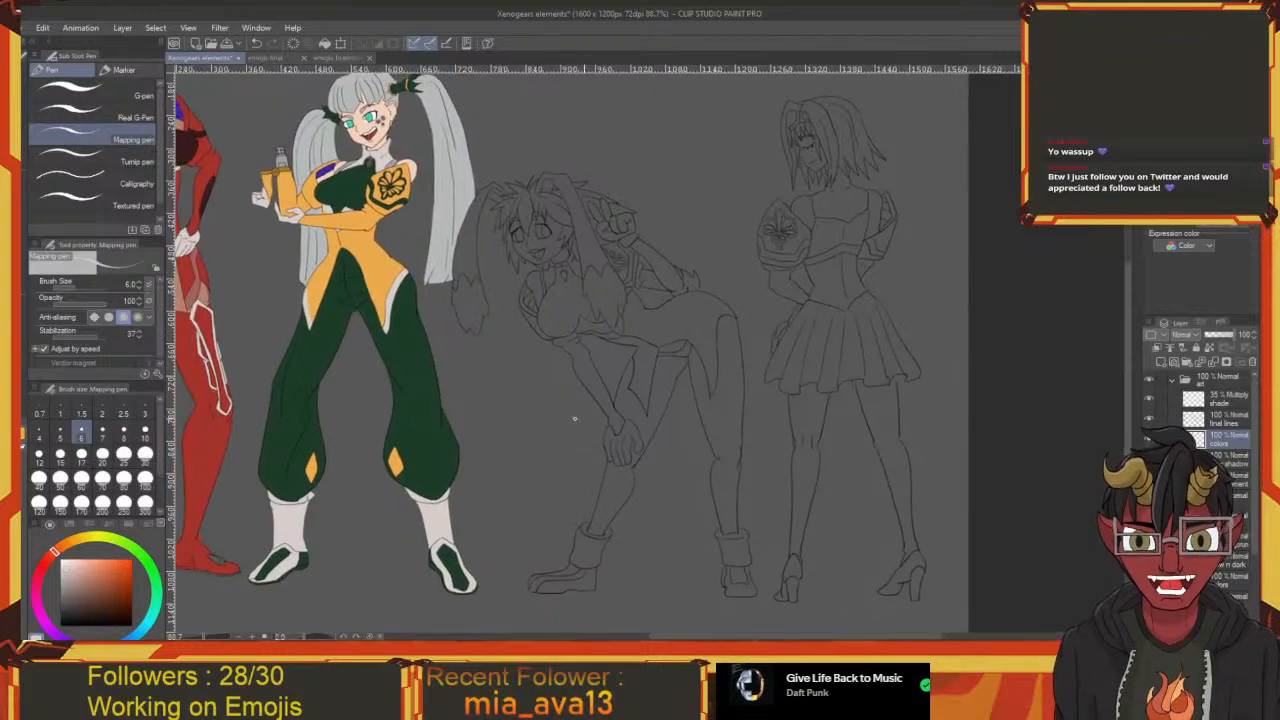
# Switch to the emojis brainstorm and development document and rename Layer 1 as brainstorm
pyautogui.click(345, 57)
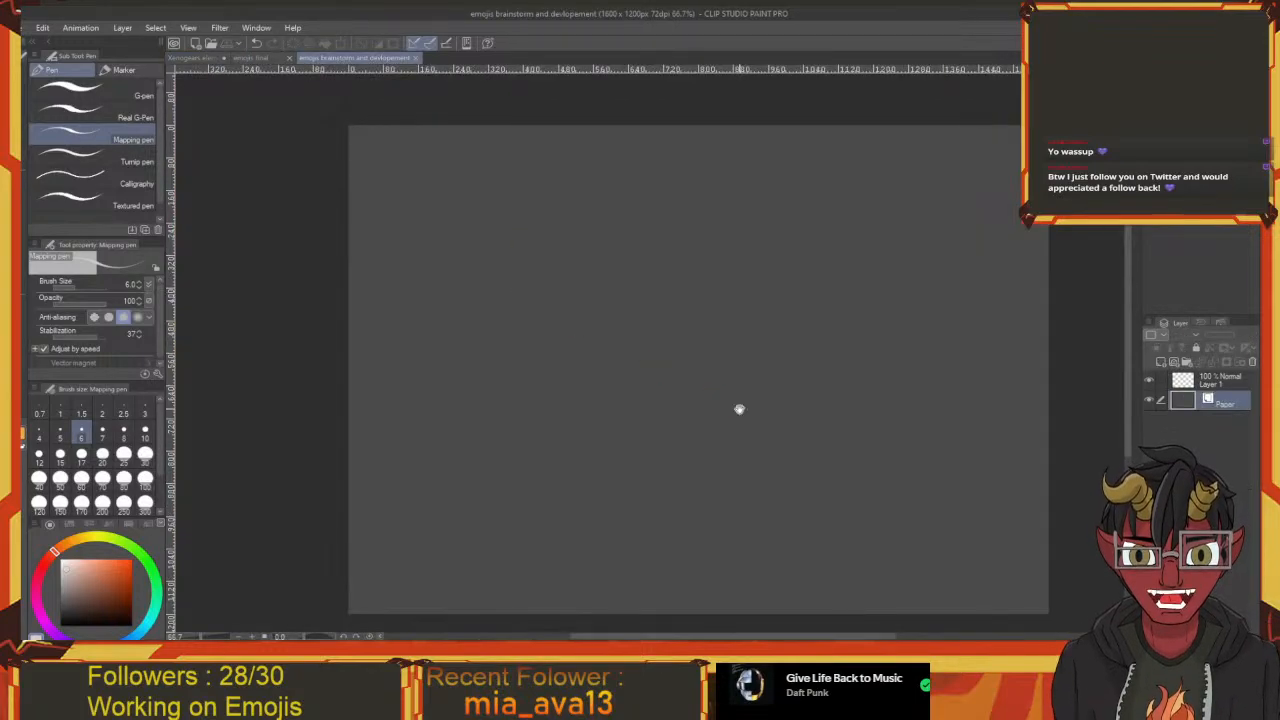
pyautogui.moveTo(739, 409); pyautogui.dragTo(666, 423)
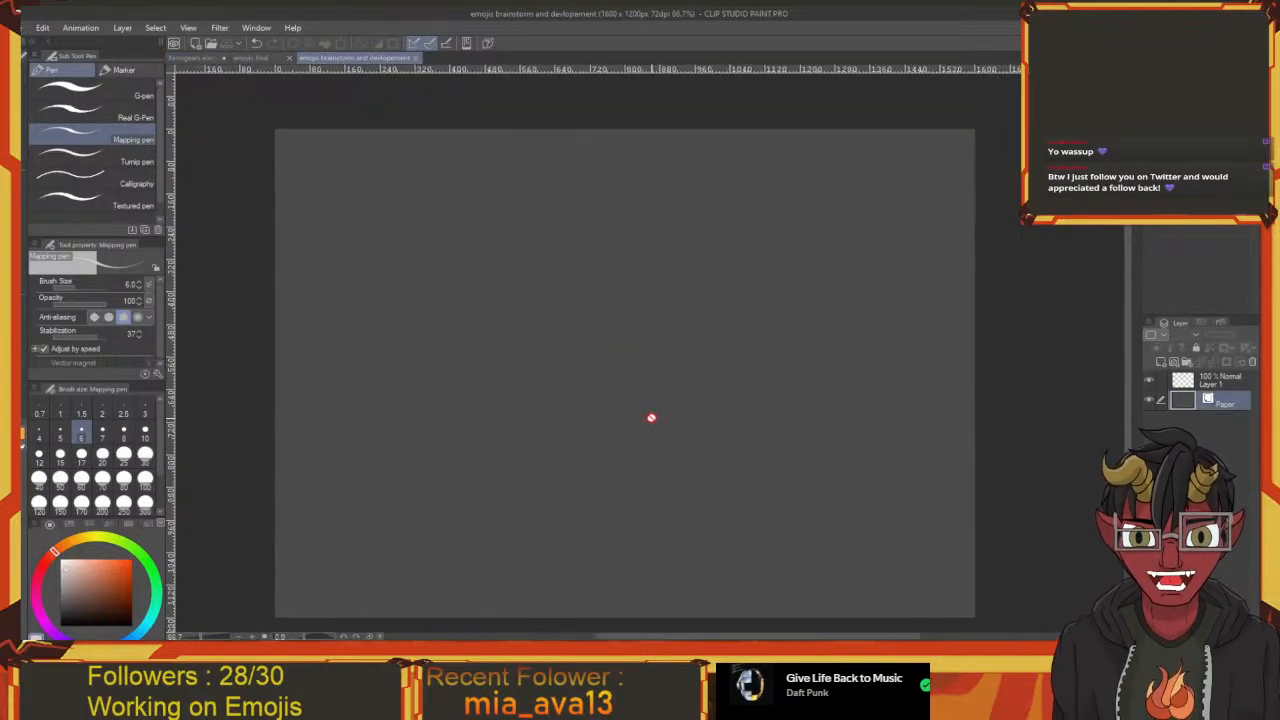
pyautogui.doubleClick(1210, 380)
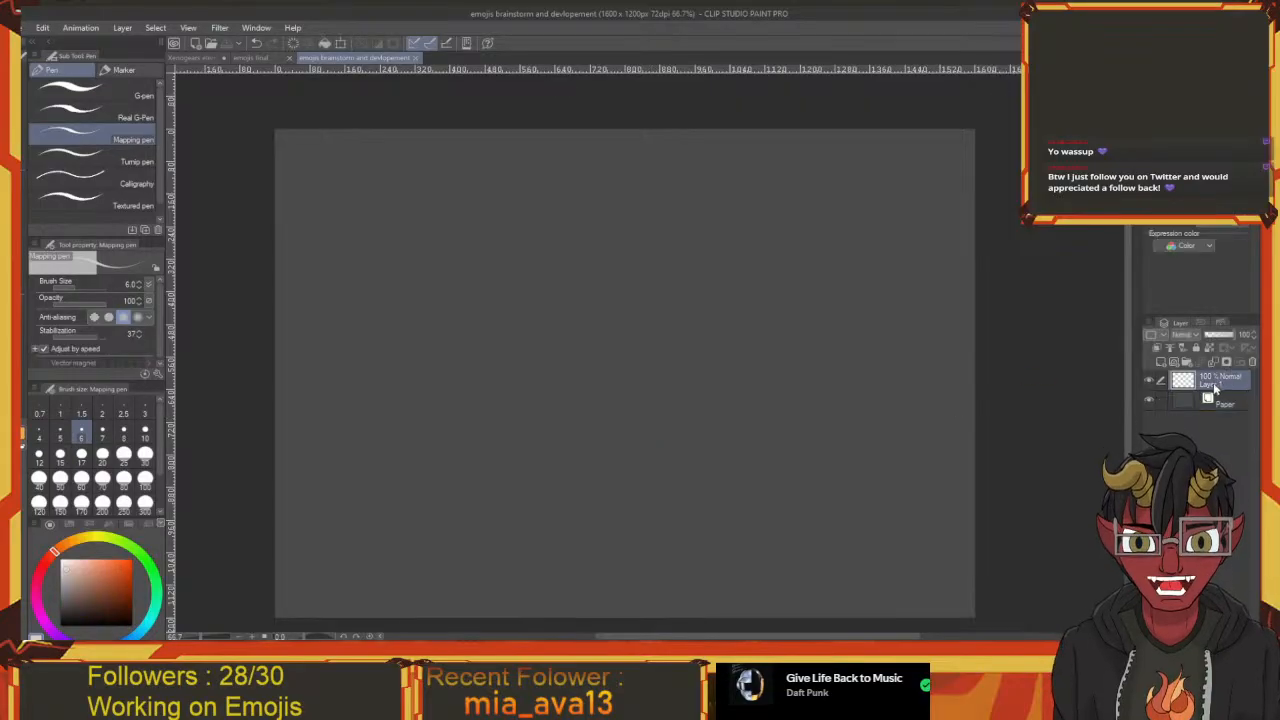
pyautogui.write('bra')
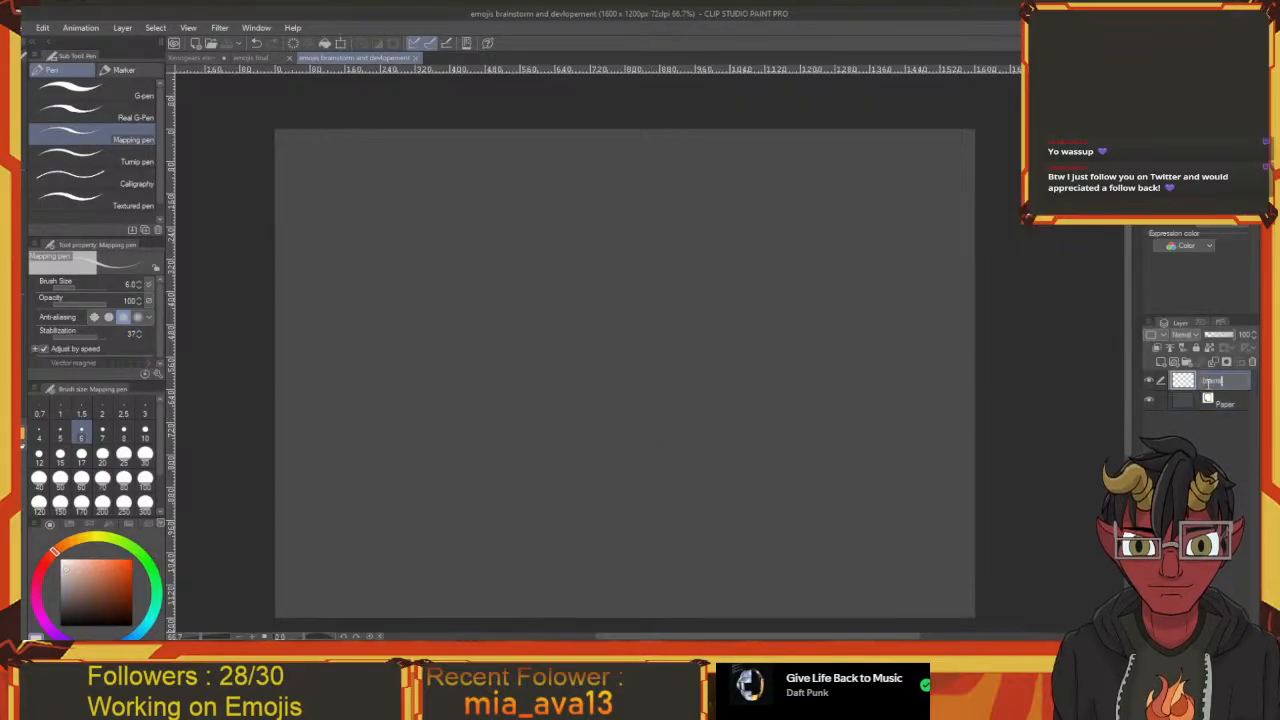
pyautogui.press('Return')
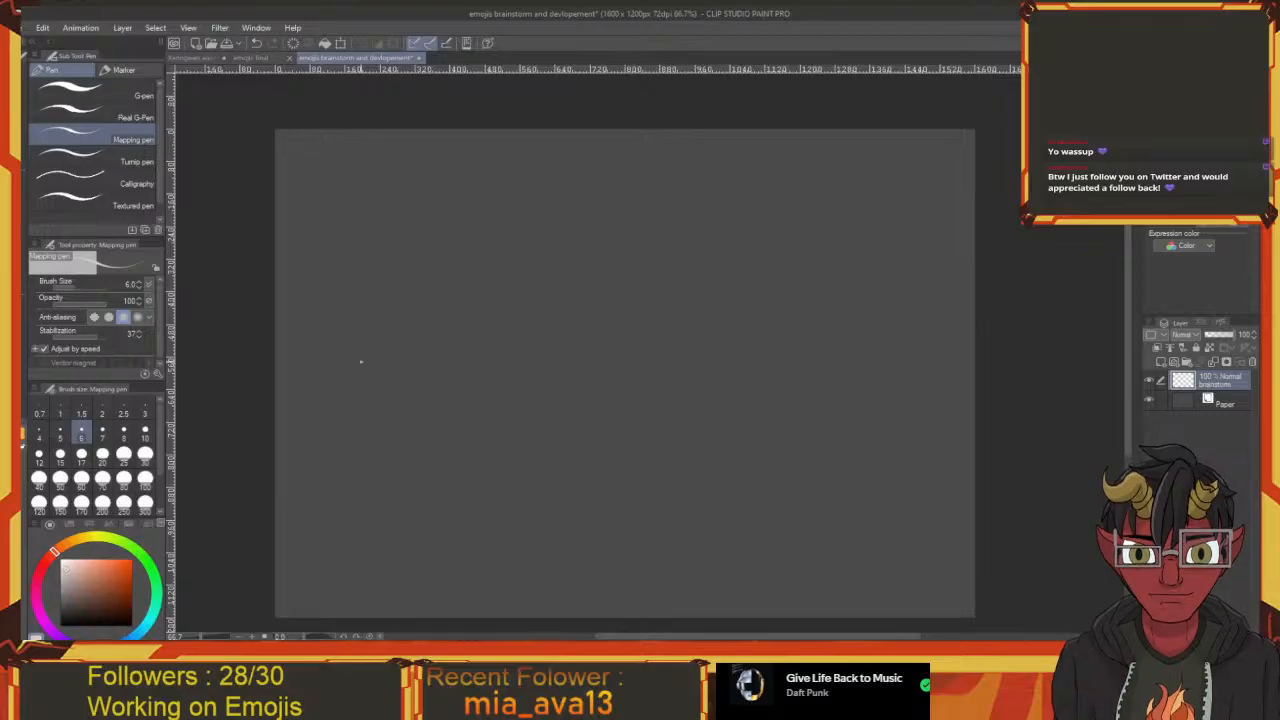
# Handwrite the heading "SUGESTION" in orange-red with the G-pen in the upper-left part of the canvas
pyautogui.moveTo(383, 343); pyautogui.dragTo(411, 363)
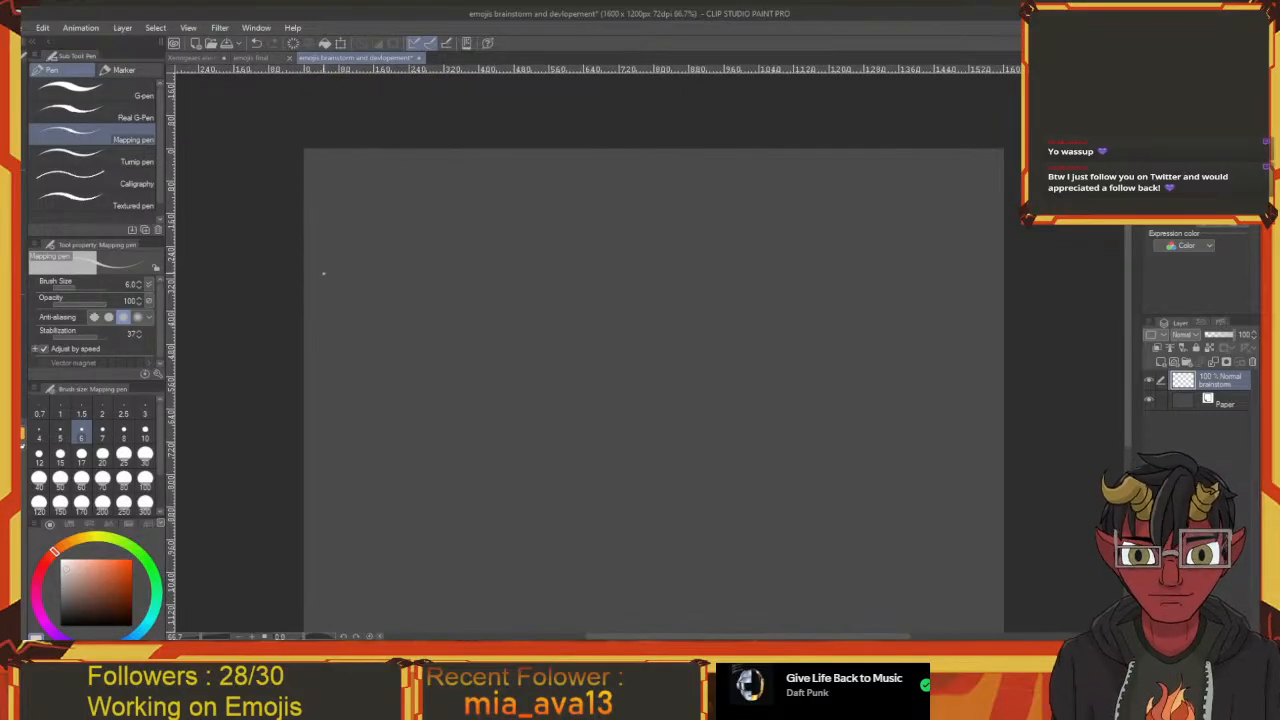
pyautogui.click(119, 571)
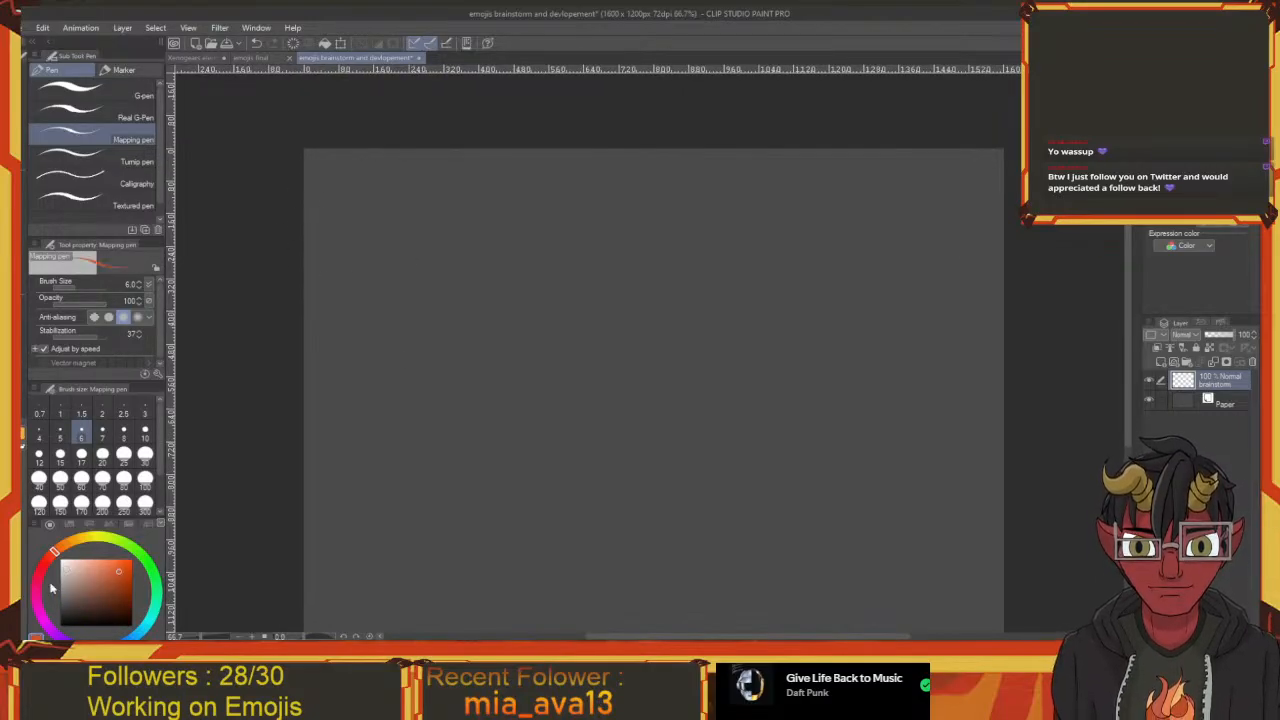
pyautogui.moveTo(315, 350); pyautogui.dragTo(257, 366)
pyautogui.press('p')
pyautogui.press('p')
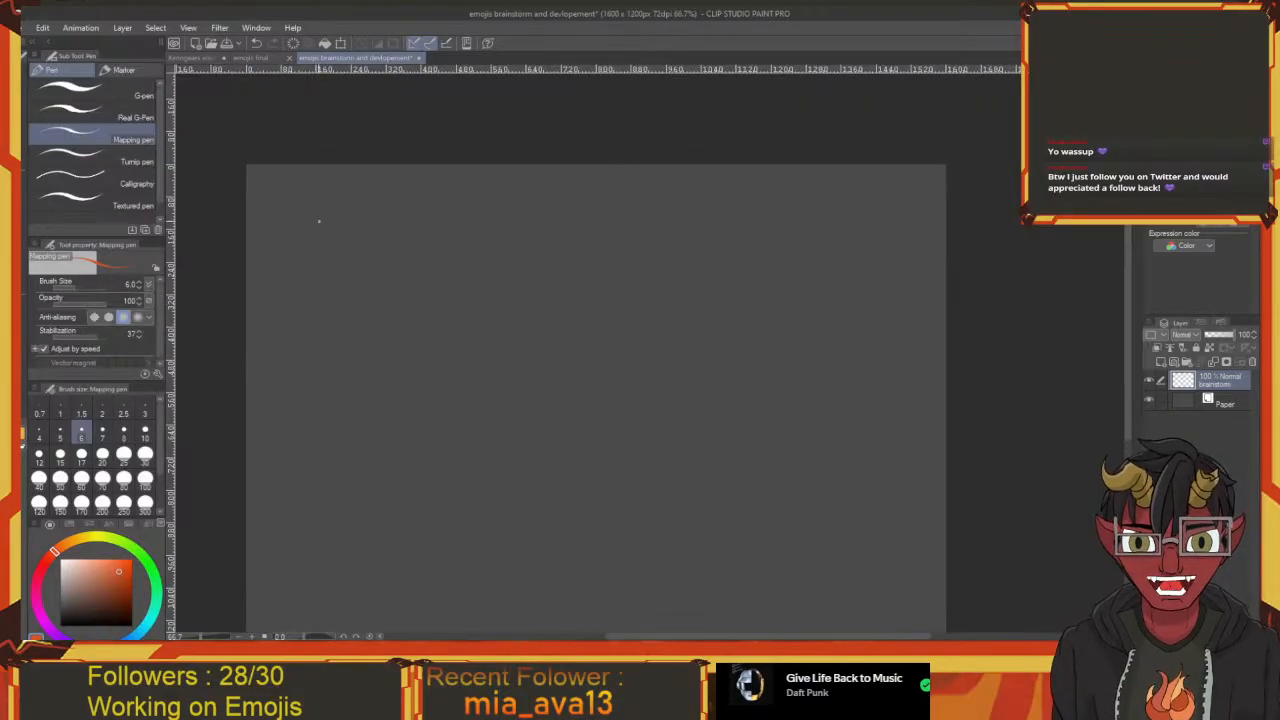
pyautogui.click(99, 98)
pyautogui.moveTo(295, 217)
pyautogui.mouseDown()
pyautogui.moveTo(323, 177)
pyautogui.moveTo(294, 158)
pyautogui.moveTo(296, 184)
pyautogui.mouseUp()
pyautogui.moveTo(335, 173)
pyautogui.mouseDown()
pyautogui.moveTo(300, 188)
pyautogui.moveTo(306, 160)
pyautogui.moveTo(316, 180)
pyautogui.moveTo(343, 170)
pyautogui.moveTo(351, 191)
pyautogui.mouseUp()
pyautogui.moveTo(373, 167); pyautogui.dragTo(362, 197)
pyautogui.moveTo(386, 167); pyautogui.dragTo(404, 166)
pyautogui.moveTo(398, 168); pyautogui.dragTo(391, 195)
pyautogui.moveTo(418, 183)
pyautogui.mouseDown()
pyautogui.moveTo(387, 193)
pyautogui.moveTo(380, 178)
pyautogui.mouseUp()
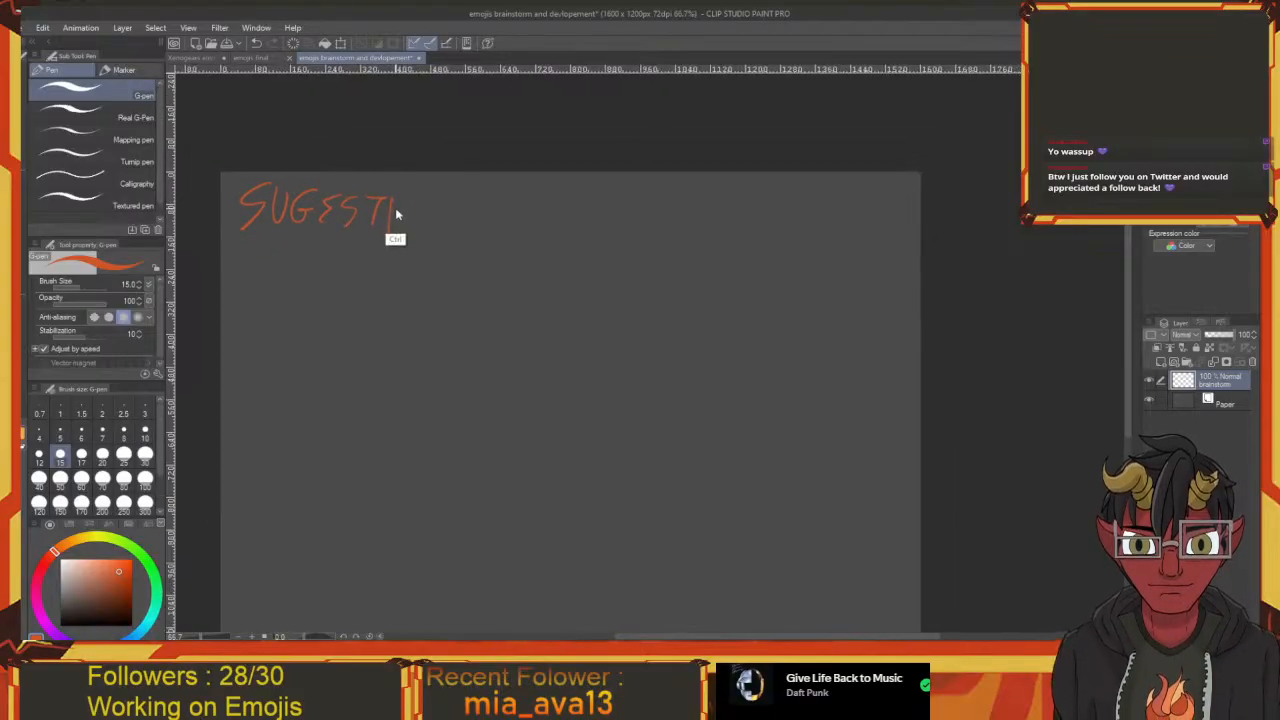
pyautogui.hotkey('ctrl', 'z')
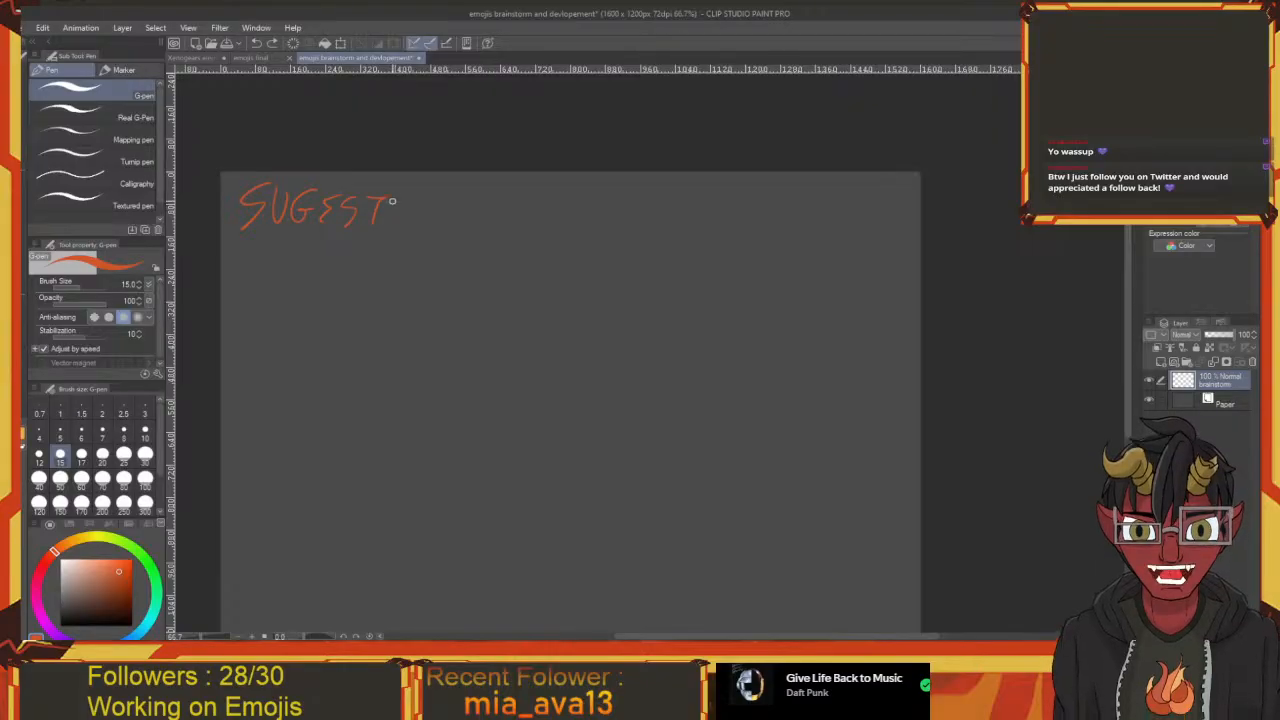
pyautogui.moveTo(404, 210)
pyautogui.mouseDown()
pyautogui.moveTo(381, 211)
pyautogui.moveTo(428, 188)
pyautogui.moveTo(418, 236)
pyautogui.moveTo(397, 234)
pyautogui.mouseUp()
pyautogui.moveTo(304, 236); pyautogui.dragTo(380, 230)
# Handwrite "IDEAS:" around mid-height near the canvas's left edge, followed by a dash and the idea "LV RAGE"
pyautogui.moveTo(332, 415); pyautogui.dragTo(328, 361)
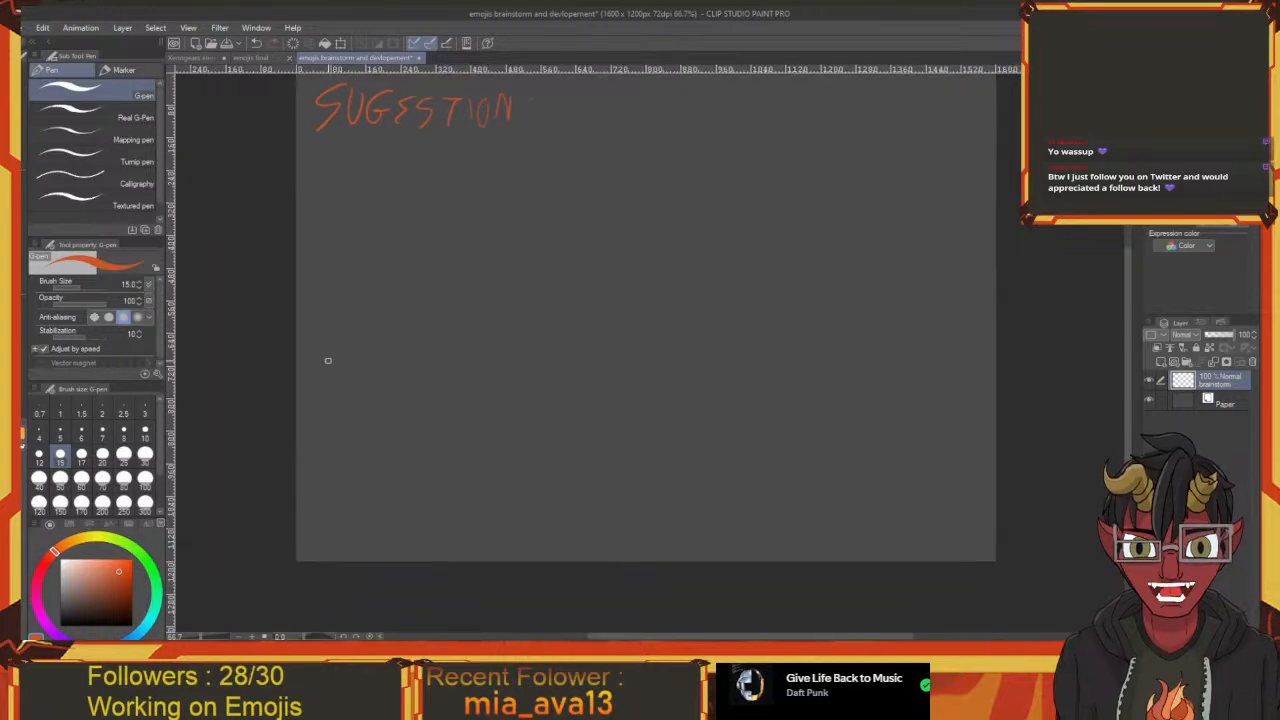
pyautogui.moveTo(319, 316)
pyautogui.mouseDown()
pyautogui.moveTo(356, 318)
pyautogui.moveTo(333, 346)
pyautogui.moveTo(354, 323)
pyautogui.moveTo(373, 347)
pyautogui.moveTo(413, 324)
pyautogui.moveTo(424, 350)
pyautogui.moveTo(468, 354)
pyautogui.moveTo(329, 341)
pyautogui.moveTo(368, 316)
pyautogui.mouseUp()
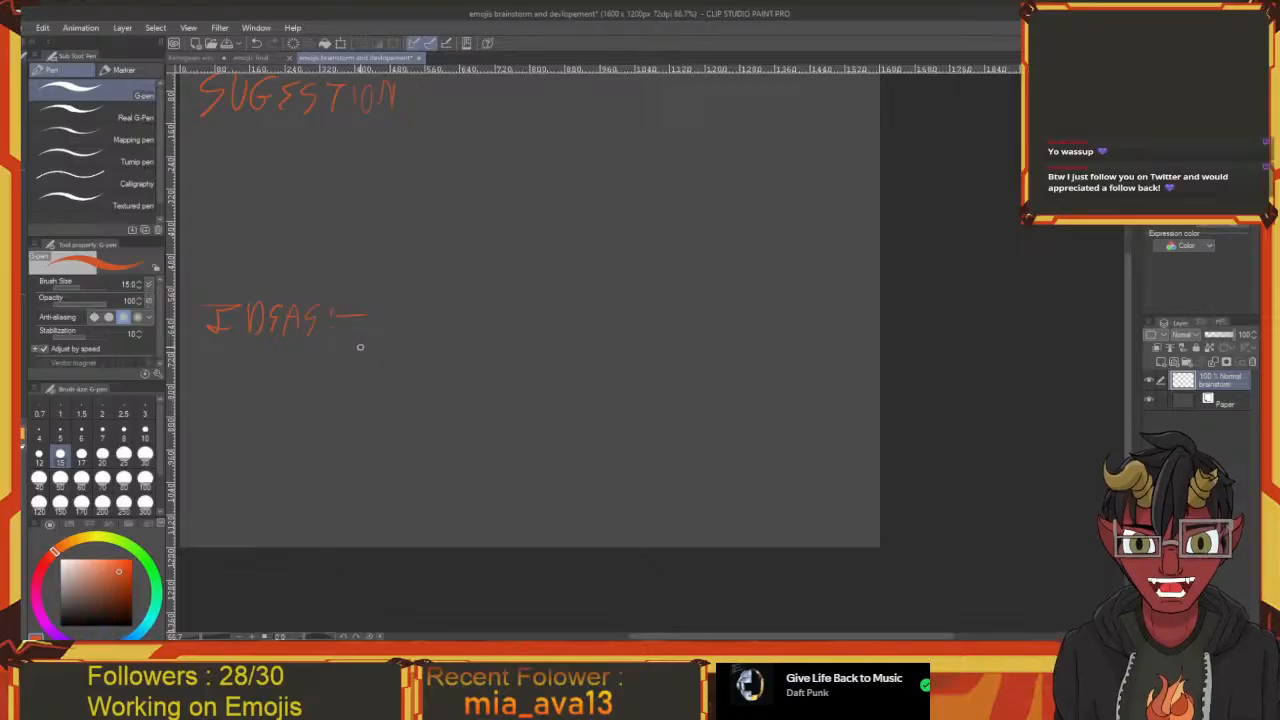
pyautogui.scroll(-2, 434, 309)
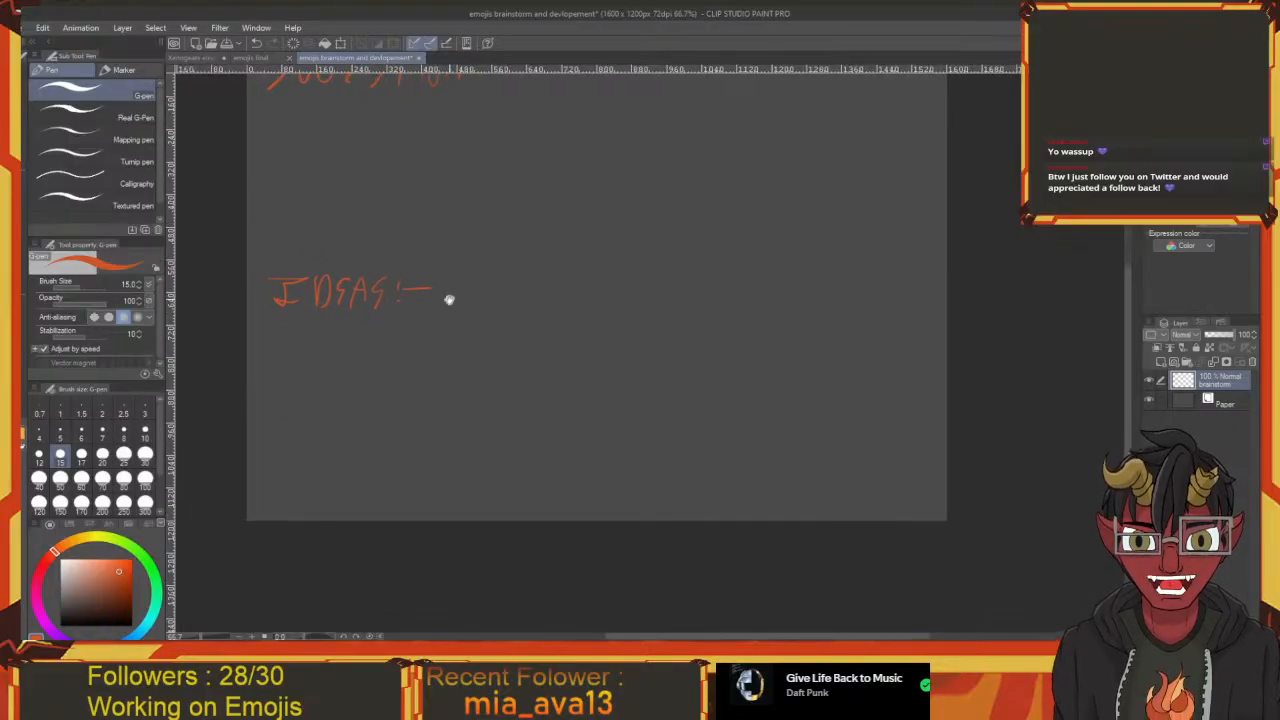
pyautogui.scroll(2, 420, 314)
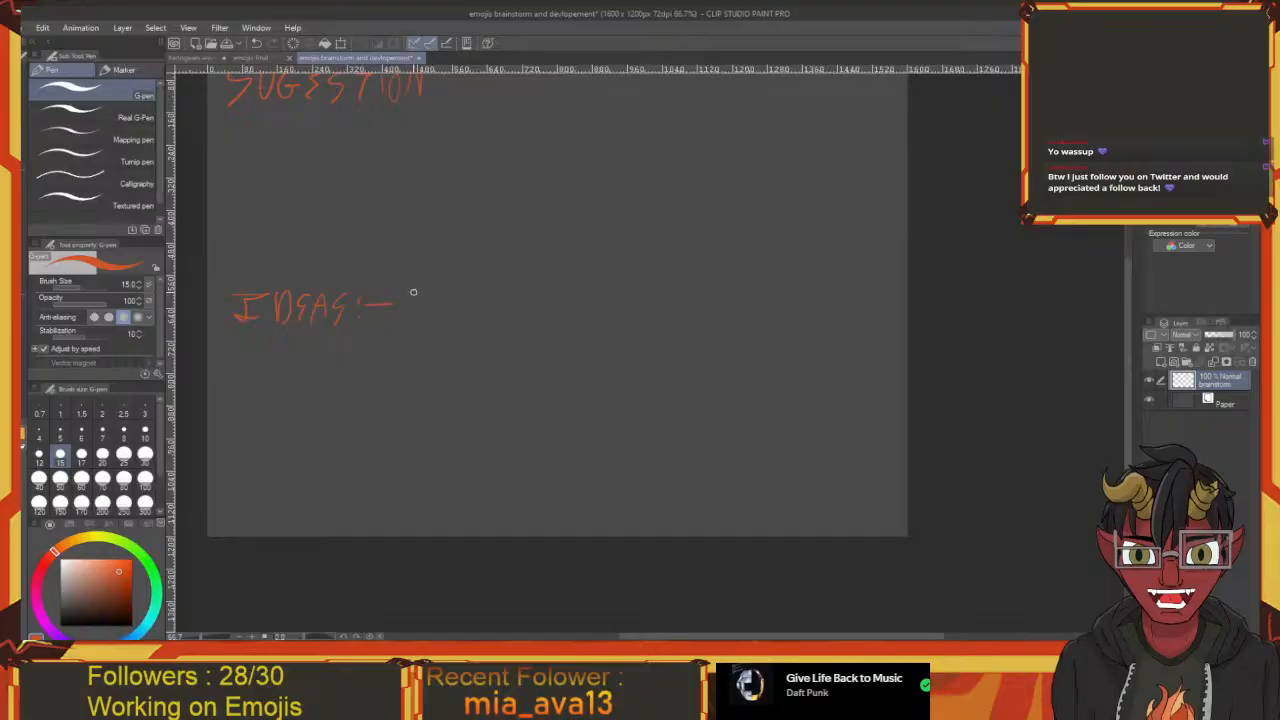
pyautogui.moveTo(410, 290)
pyautogui.mouseDown()
pyautogui.moveTo(426, 316)
pyautogui.moveTo(442, 296)
pyautogui.moveTo(458, 316)
pyautogui.moveTo(509, 319)
pyautogui.mouseUp()
# Sketch a small round angry face with a vein mark after LV RAGE, label it LV1 and add the labels LV2 and LV3 beside it
pyautogui.moveTo(543, 316)
pyautogui.mouseDown()
pyautogui.moveTo(464, 319)
pyautogui.moveTo(468, 294)
pyautogui.moveTo(486, 337)
pyautogui.moveTo(493, 290)
pyautogui.moveTo(461, 311)
pyautogui.moveTo(500, 299)
pyautogui.mouseUp()
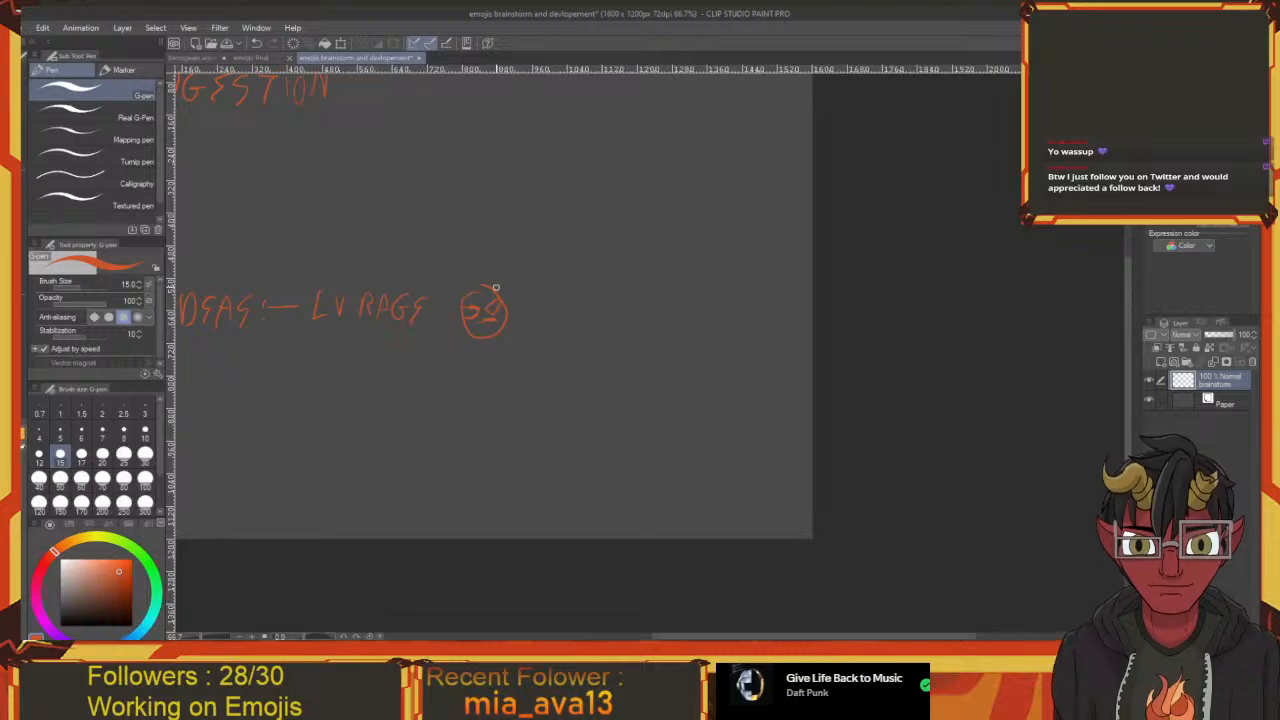
pyautogui.moveTo(504, 289); pyautogui.dragTo(510, 296)
pyautogui.moveTo(519, 325)
pyautogui.mouseDown()
pyautogui.moveTo(531, 311)
pyautogui.moveTo(541, 319)
pyautogui.mouseUp()
pyautogui.moveTo(496, 272); pyautogui.dragTo(500, 264)
pyautogui.moveTo(506, 263); pyautogui.dragTo(506, 271)
pyautogui.moveTo(590, 275)
pyautogui.mouseDown()
pyautogui.moveTo(517, 281)
pyautogui.moveTo(531, 264)
pyautogui.moveTo(512, 275)
pyautogui.moveTo(565, 274)
pyautogui.mouseUp()
# Sketch a round, furious face with bared teeth under LV2 and a horned, fanged one under LV3
pyautogui.moveTo(533, 319)
pyautogui.mouseDown()
pyautogui.moveTo(584, 311)
pyautogui.moveTo(509, 321)
pyautogui.moveTo(501, 340)
pyautogui.moveTo(511, 296)
pyautogui.moveTo(489, 302)
pyautogui.mouseUp()
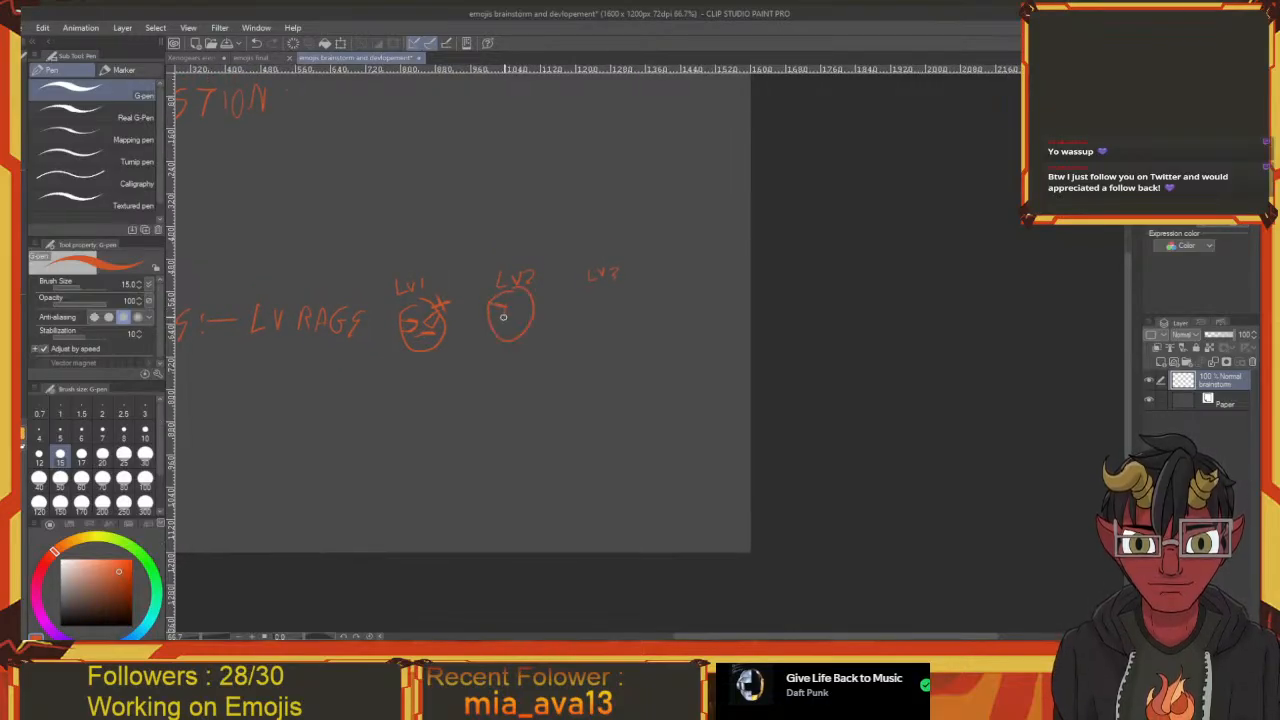
pyautogui.moveTo(523, 295)
pyautogui.mouseDown()
pyautogui.moveTo(512, 306)
pyautogui.moveTo(526, 294)
pyautogui.moveTo(524, 331)
pyautogui.mouseUp()
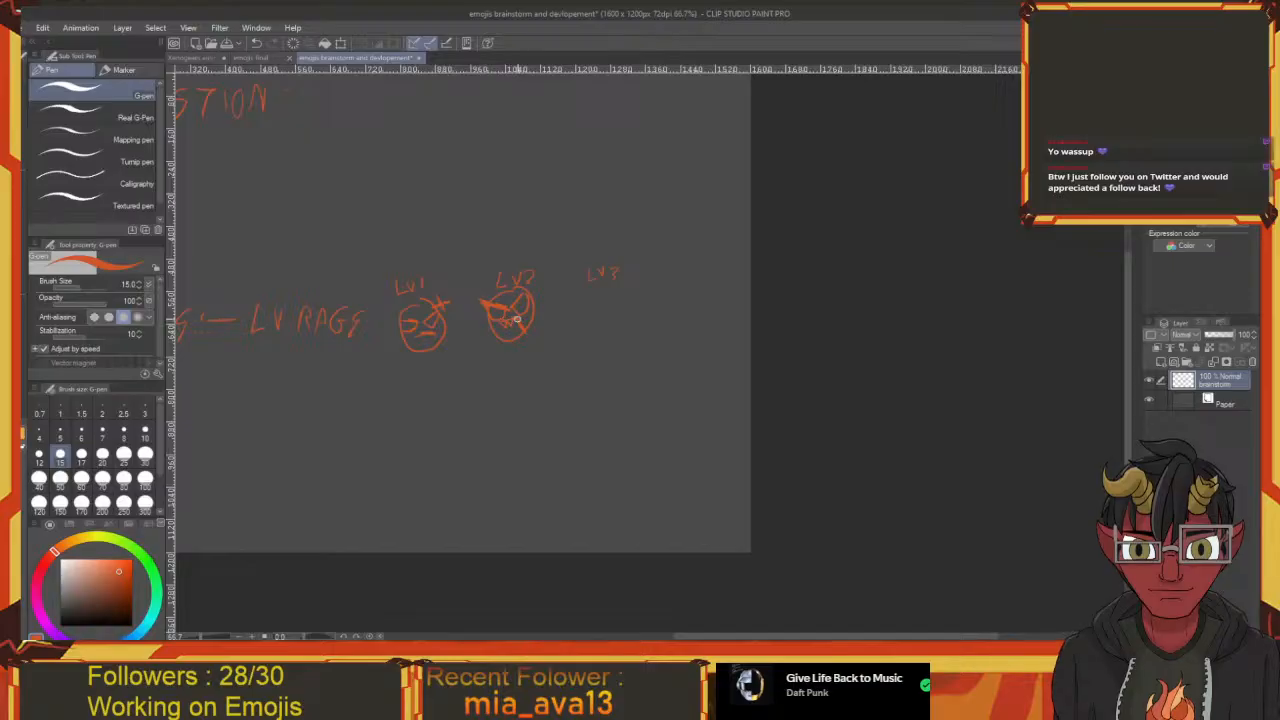
pyautogui.moveTo(507, 331)
pyautogui.mouseDown()
pyautogui.moveTo(518, 330)
pyautogui.moveTo(501, 351)
pyautogui.moveTo(467, 357)
pyautogui.mouseUp()
pyautogui.moveTo(494, 310)
pyautogui.mouseDown()
pyautogui.moveTo(465, 346)
pyautogui.moveTo(515, 346)
pyautogui.moveTo(490, 326)
pyautogui.moveTo(512, 355)
pyautogui.moveTo(493, 361)
pyautogui.moveTo(486, 328)
pyautogui.moveTo(484, 352)
pyautogui.moveTo(512, 294)
pyautogui.moveTo(507, 323)
pyautogui.moveTo(453, 312)
pyautogui.moveTo(471, 335)
pyautogui.moveTo(545, 357)
pyautogui.mouseUp()
# Handwrite the ideas "DUMB" and "THUMB UP/DOWN" on a second line below IDEAS, separated by dashes
pyautogui.moveTo(386, 353); pyautogui.dragTo(544, 353)
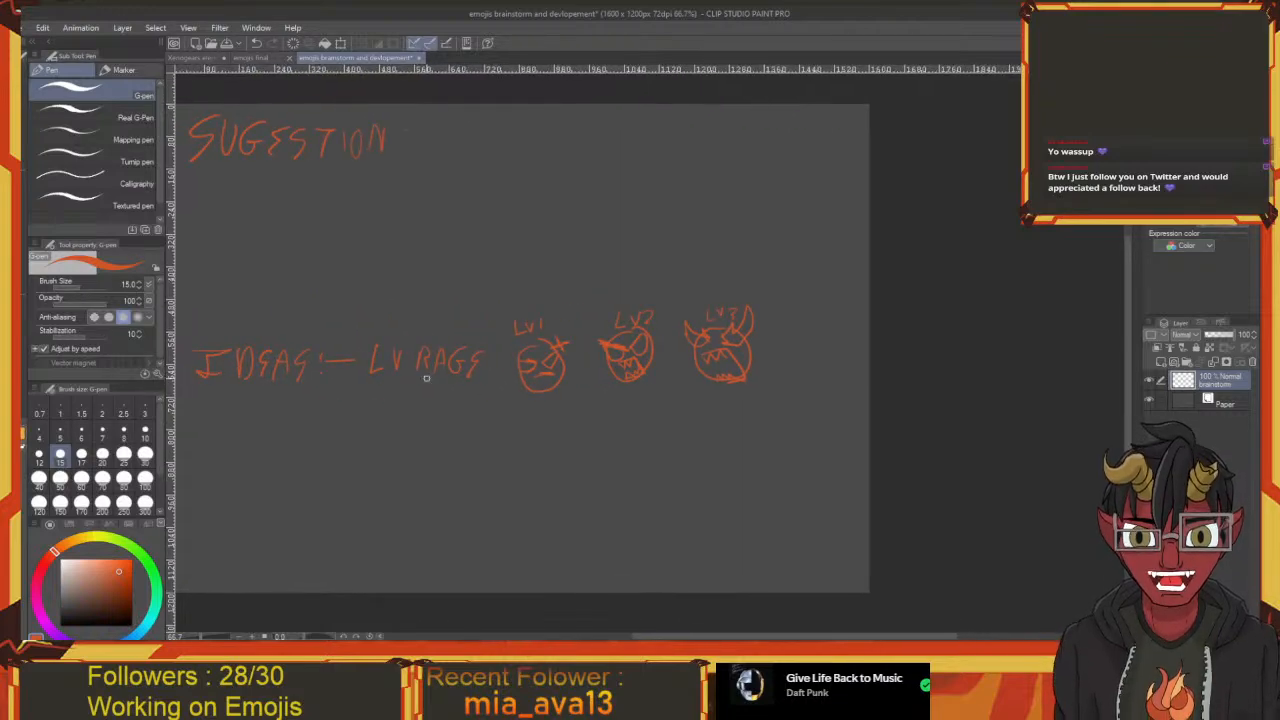
pyautogui.moveTo(426, 378)
pyautogui.mouseDown()
pyautogui.moveTo(443, 323)
pyautogui.moveTo(480, 388)
pyautogui.moveTo(489, 374)
pyautogui.mouseUp()
pyautogui.moveTo(370, 389)
pyautogui.mouseDown()
pyautogui.moveTo(413, 402)
pyautogui.moveTo(401, 382)
pyautogui.moveTo(393, 403)
pyautogui.moveTo(417, 377)
pyautogui.moveTo(422, 402)
pyautogui.moveTo(454, 404)
pyautogui.moveTo(446, 384)
pyautogui.moveTo(431, 387)
pyautogui.moveTo(446, 370)
pyautogui.mouseUp()
pyautogui.moveTo(436, 371)
pyautogui.mouseDown()
pyautogui.moveTo(436, 393)
pyautogui.moveTo(455, 393)
pyautogui.mouseUp()
pyautogui.moveTo(455, 382); pyautogui.dragTo(468, 382)
pyautogui.moveTo(468, 371)
pyautogui.mouseDown()
pyautogui.moveTo(468, 393)
pyautogui.moveTo(498, 394)
pyautogui.mouseUp()
pyautogui.moveTo(497, 376); pyautogui.dragTo(499, 394)
pyautogui.moveTo(535, 387)
pyautogui.mouseDown()
pyautogui.moveTo(484, 386)
pyautogui.moveTo(478, 372)
pyautogui.moveTo(489, 394)
pyautogui.mouseUp()
pyautogui.moveTo(489, 377); pyautogui.dragTo(517, 394)
pyautogui.moveTo(517, 377)
pyautogui.mouseDown()
pyautogui.moveTo(519, 394)
pyautogui.moveTo(555, 377)
pyautogui.mouseUp()
pyautogui.moveTo(557, 377)
pyautogui.mouseDown()
pyautogui.moveTo(558, 390)
pyautogui.moveTo(571, 377)
pyautogui.moveTo(505, 394)
pyautogui.moveTo(523, 377)
pyautogui.moveTo(552, 413)
pyautogui.mouseUp()
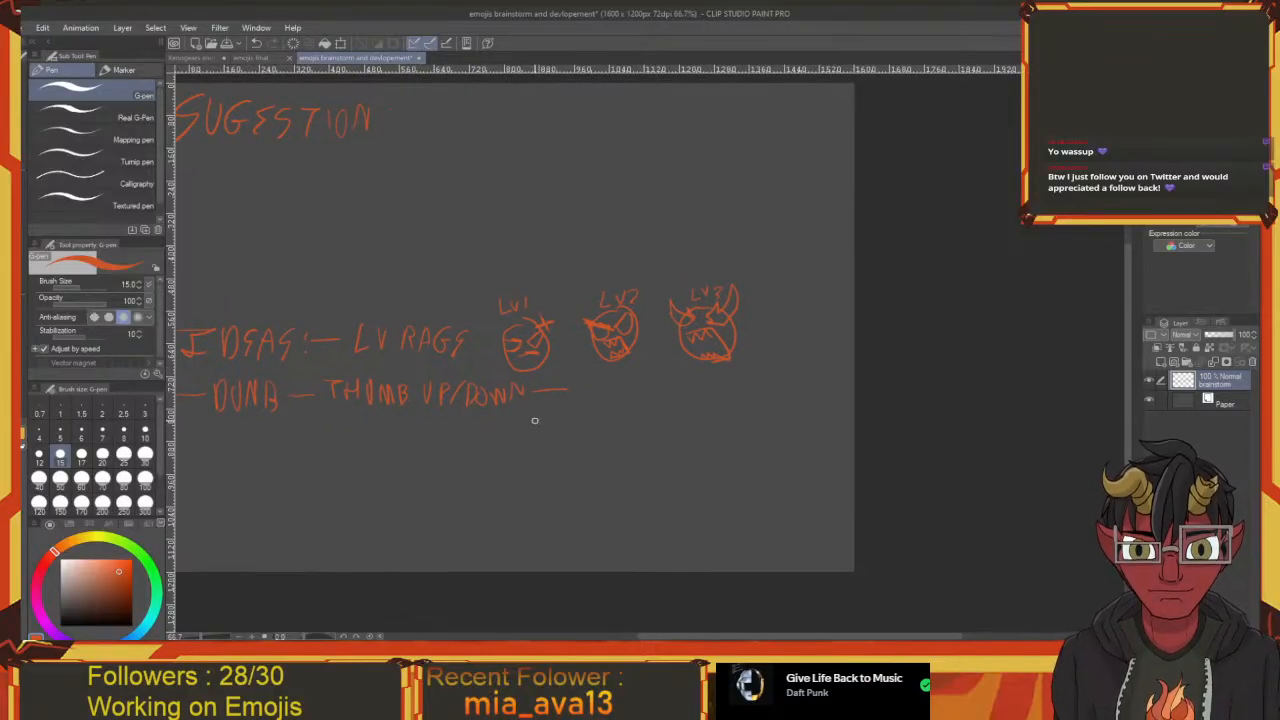
# Add the idea "CRYING" after THUMB UP/DOWN and draw a dash to begin a third line
pyautogui.moveTo(557, 423)
pyautogui.mouseDown()
pyautogui.moveTo(511, 349)
pyautogui.moveTo(448, 352)
pyautogui.moveTo(508, 356)
pyautogui.mouseUp()
pyautogui.moveTo(507, 338); pyautogui.dragTo(552, 356)
pyautogui.moveTo(560, 358)
pyautogui.mouseDown()
pyautogui.moveTo(576, 344)
pyautogui.moveTo(702, 375)
pyautogui.mouseUp()
pyautogui.moveTo(286, 434)
pyautogui.mouseDown()
pyautogui.moveTo(495, 440)
pyautogui.moveTo(400, 449)
pyautogui.mouseUp()
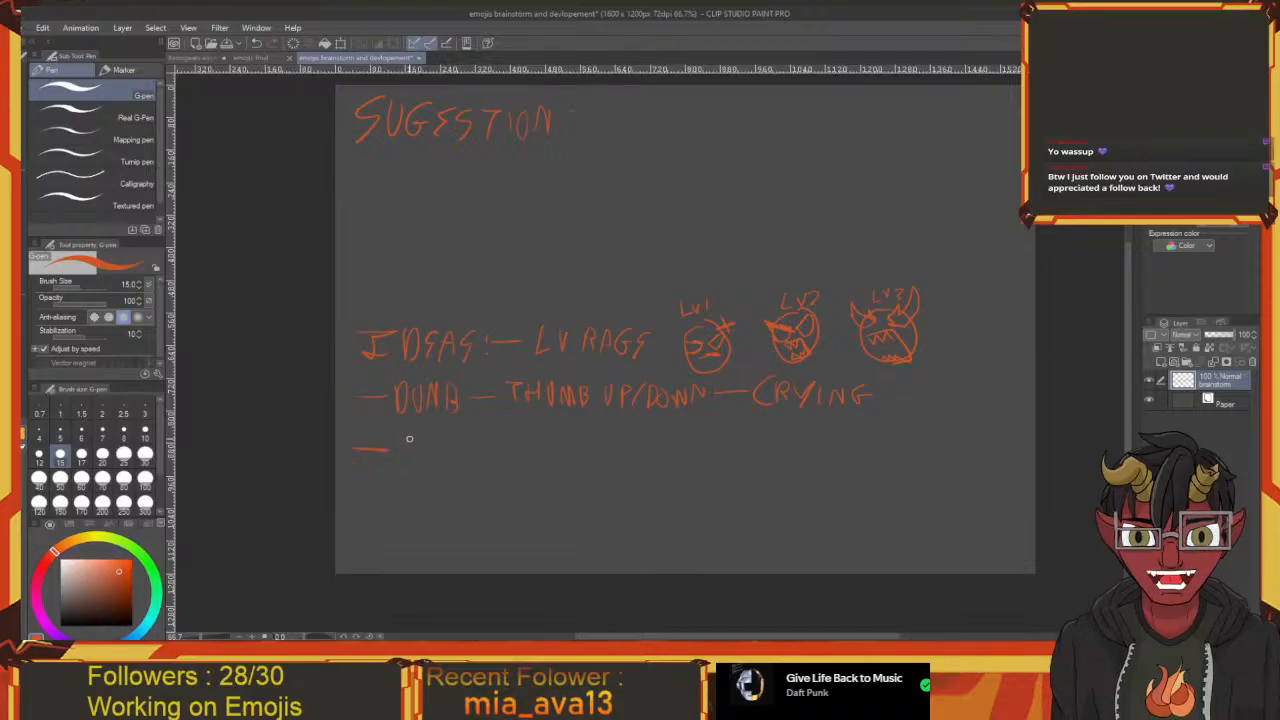
# Handwrite the idea "AWESOME" on the third line and sketch a round face with big eyes and an open mouth beneath it
pyautogui.moveTo(418, 393)
pyautogui.mouseDown()
pyautogui.moveTo(443, 366)
pyautogui.moveTo(463, 437)
pyautogui.mouseUp()
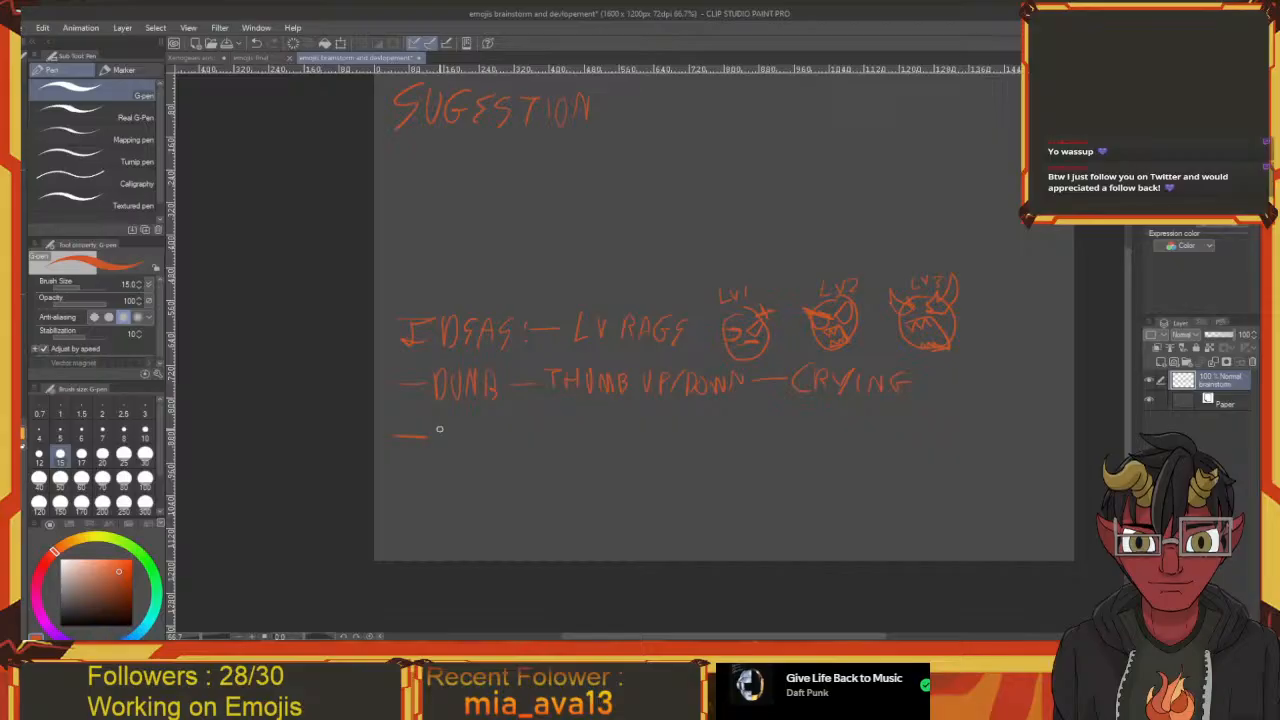
pyautogui.moveTo(439, 429)
pyautogui.mouseDown()
pyautogui.moveTo(408, 423)
pyautogui.moveTo(408, 386)
pyautogui.moveTo(370, 413)
pyautogui.moveTo(383, 409)
pyautogui.mouseUp()
pyautogui.moveTo(370, 404); pyautogui.dragTo(387, 408)
pyautogui.moveTo(388, 396)
pyautogui.mouseDown()
pyautogui.moveTo(472, 393)
pyautogui.moveTo(488, 437)
pyautogui.moveTo(409, 446)
pyautogui.moveTo(432, 416)
pyautogui.mouseUp()
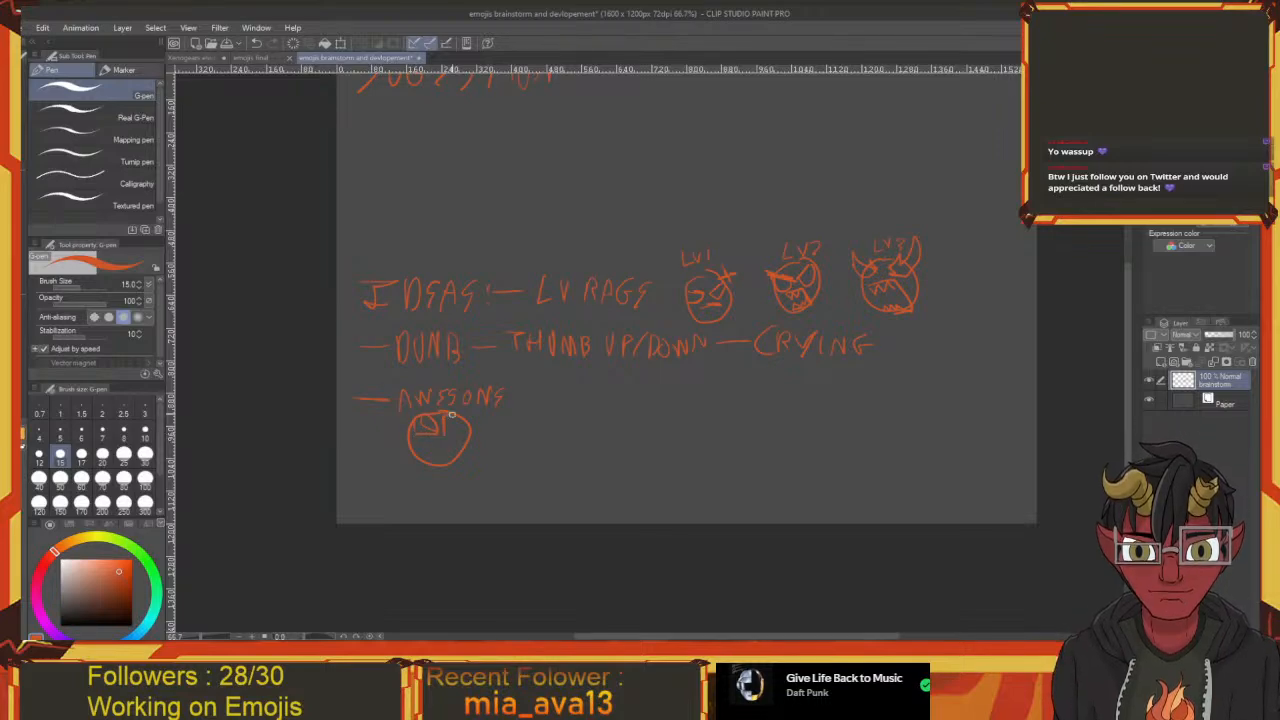
pyautogui.moveTo(451, 414)
pyautogui.mouseDown()
pyautogui.moveTo(455, 437)
pyautogui.moveTo(436, 457)
pyautogui.mouseUp()
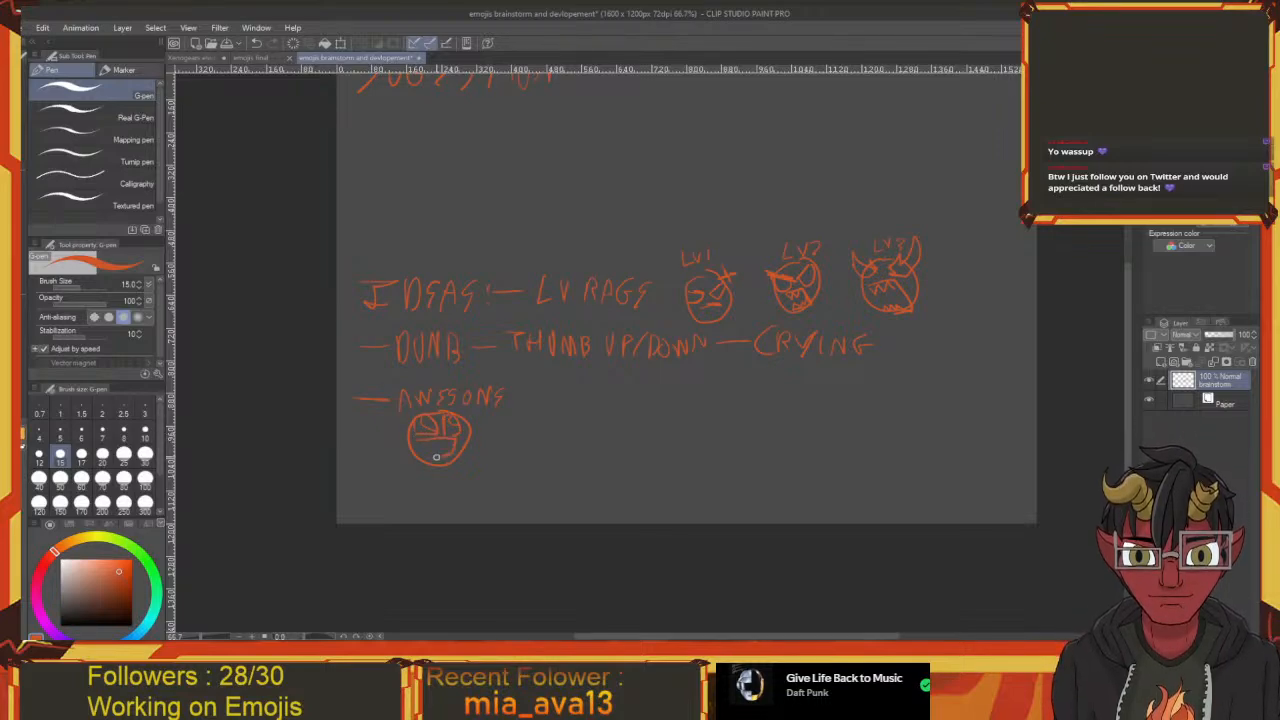
pyautogui.moveTo(517, 457)
pyautogui.mouseDown()
pyautogui.moveTo(477, 471)
pyautogui.moveTo(512, 446)
pyautogui.moveTo(455, 446)
pyautogui.mouseUp()
# Add a serene idea after AWESOME and sketch a smiling face with closed eyes and spiky hair beneath it
pyautogui.moveTo(351, 408); pyautogui.dragTo(407, 446)
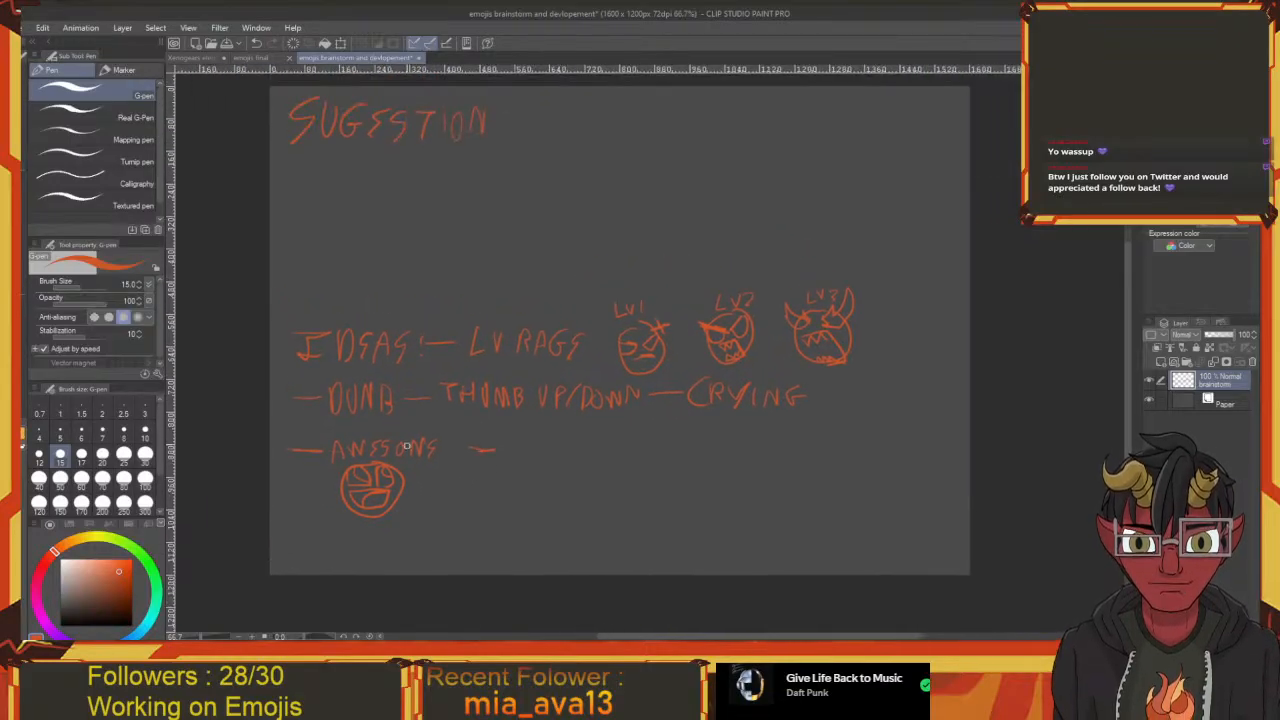
pyautogui.moveTo(468, 386); pyautogui.dragTo(433, 432)
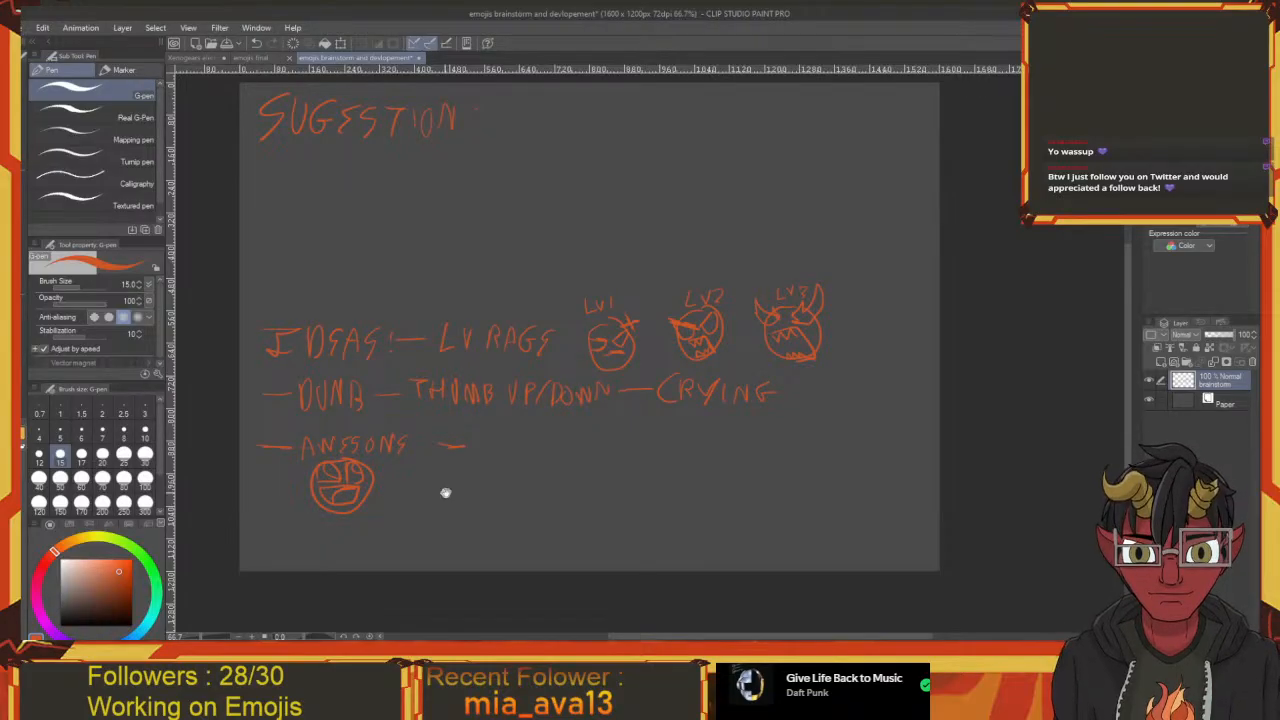
pyautogui.moveTo(461, 485); pyautogui.dragTo(414, 420)
pyautogui.moveTo(443, 367)
pyautogui.mouseDown()
pyautogui.moveTo(438, 380)
pyautogui.moveTo(490, 372)
pyautogui.mouseUp()
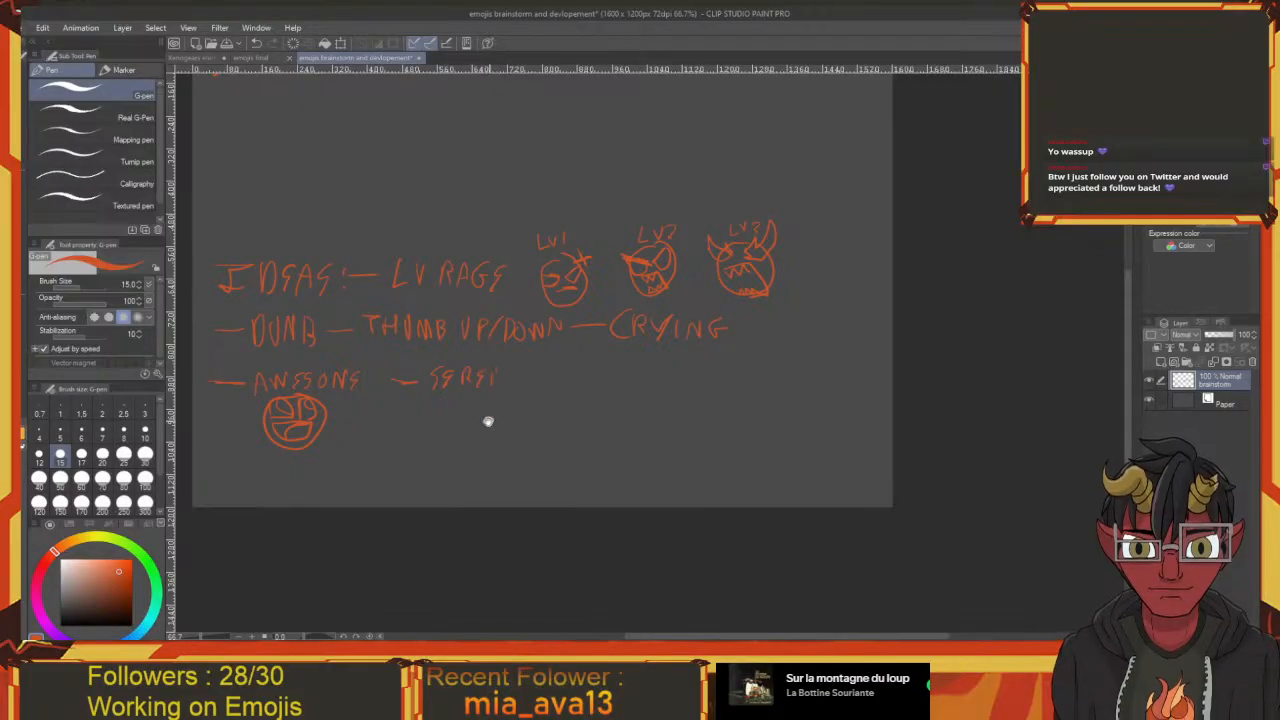
pyautogui.moveTo(486, 423)
pyautogui.mouseDown()
pyautogui.moveTo(466, 379)
pyautogui.moveTo(494, 379)
pyautogui.moveTo(428, 380)
pyautogui.moveTo(460, 417)
pyautogui.moveTo(515, 363)
pyautogui.moveTo(506, 344)
pyautogui.moveTo(472, 350)
pyautogui.moveTo(462, 336)
pyautogui.mouseUp()
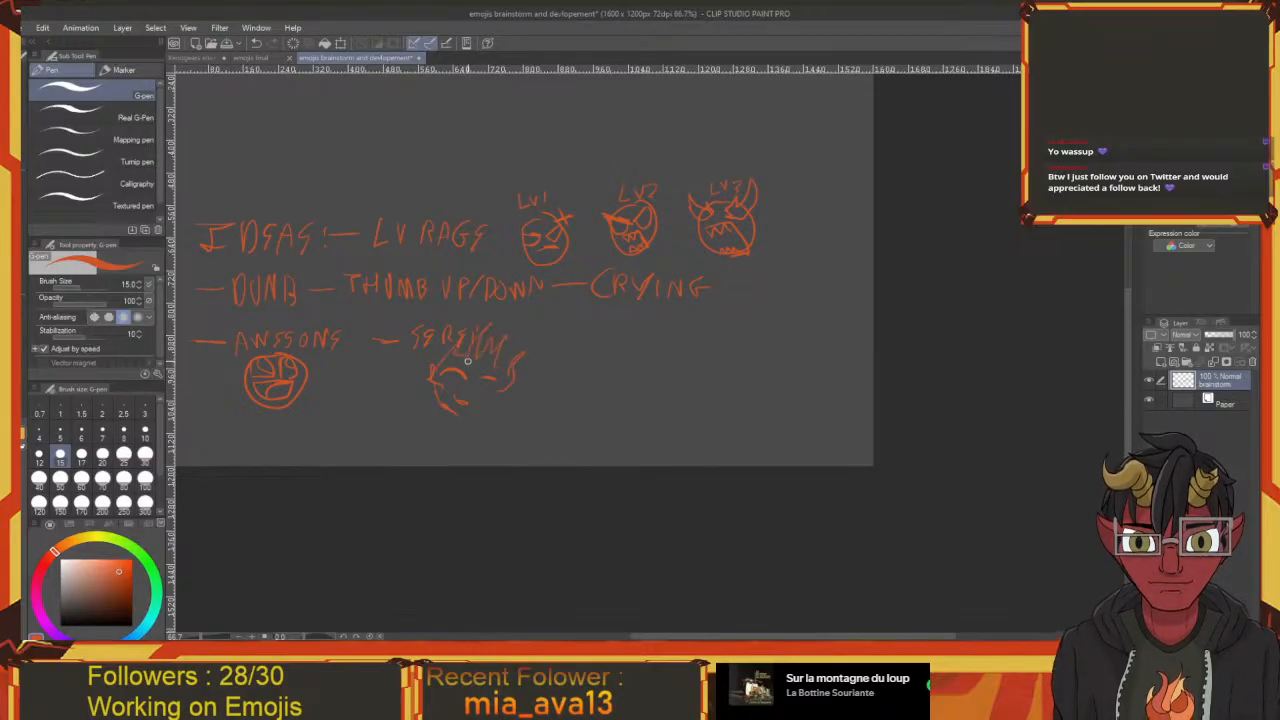
pyautogui.moveTo(498, 387)
pyautogui.mouseDown()
pyautogui.moveTo(465, 416)
pyautogui.moveTo(482, 376)
pyautogui.moveTo(496, 380)
pyautogui.moveTo(438, 376)
pyautogui.moveTo(504, 369)
pyautogui.mouseUp()
pyautogui.moveTo(482, 387)
pyautogui.mouseDown()
pyautogui.moveTo(483, 409)
pyautogui.moveTo(551, 452)
pyautogui.mouseUp()
pyautogui.moveTo(477, 307); pyautogui.dragTo(533, 433)
# Handwrite "BY CHAT" under the SUGESTION heading and add a bold colon after the heading
pyautogui.moveTo(460, 238); pyautogui.dragTo(479, 283)
pyautogui.moveTo(410, 332)
pyautogui.mouseDown()
pyautogui.moveTo(470, 312)
pyautogui.moveTo(366, 275)
pyautogui.moveTo(361, 298)
pyautogui.mouseUp()
pyautogui.moveTo(390, 281)
pyautogui.mouseDown()
pyautogui.moveTo(390, 297)
pyautogui.moveTo(422, 288)
pyautogui.moveTo(351, 304)
pyautogui.moveTo(440, 296)
pyautogui.moveTo(458, 279)
pyautogui.mouseUp()
pyautogui.hotkey('ctrl', 'z')
pyautogui.hotkey('ctrl', 'z')
pyautogui.hotkey('ctrl', 'z')
pyautogui.hscroll(2, 447, 294)
pyautogui.moveTo(446, 281)
pyautogui.mouseDown()
pyautogui.moveTo(446, 297)
pyautogui.moveTo(446, 265)
pyautogui.mouseUp()
pyautogui.hscroll(3, 443, 294)
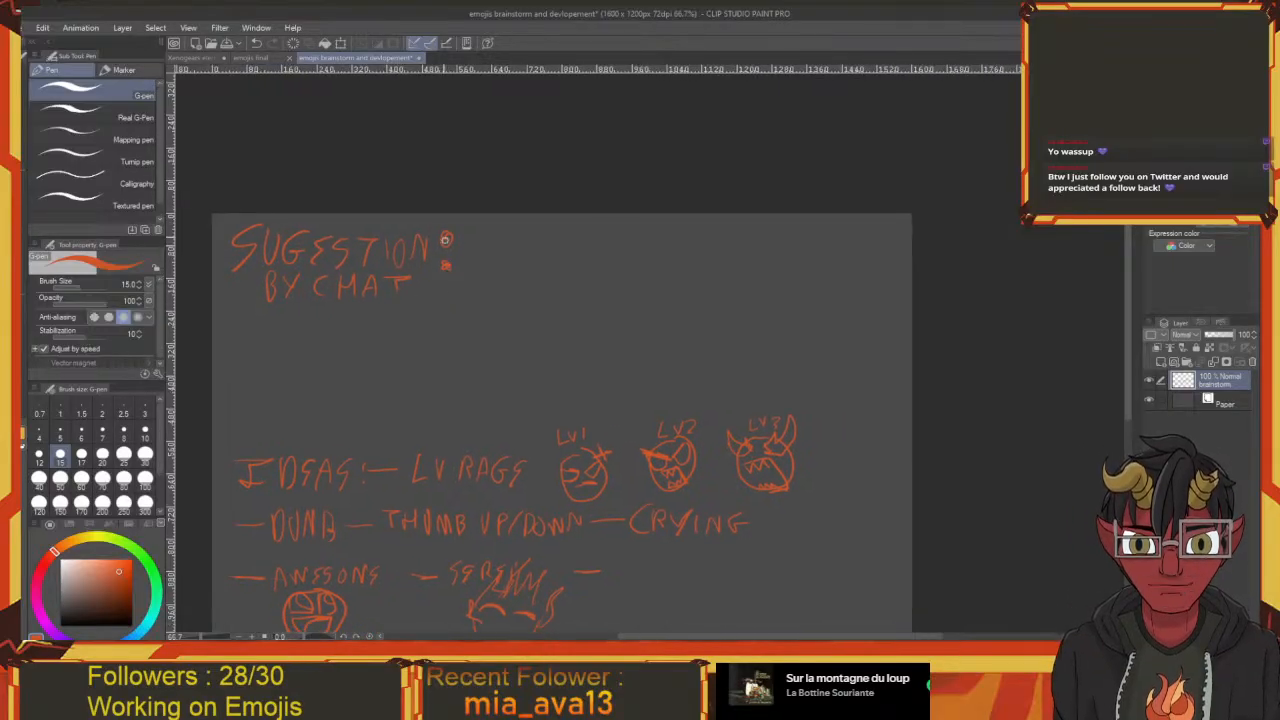
# Handwrite the idea "BORED" on the third line, after the serene idea
pyautogui.moveTo(454, 320)
pyautogui.mouseDown()
pyautogui.moveTo(408, 149)
pyautogui.moveTo(340, 98)
pyautogui.mouseUp()
pyautogui.moveTo(468, 364); pyautogui.dragTo(621, 478)
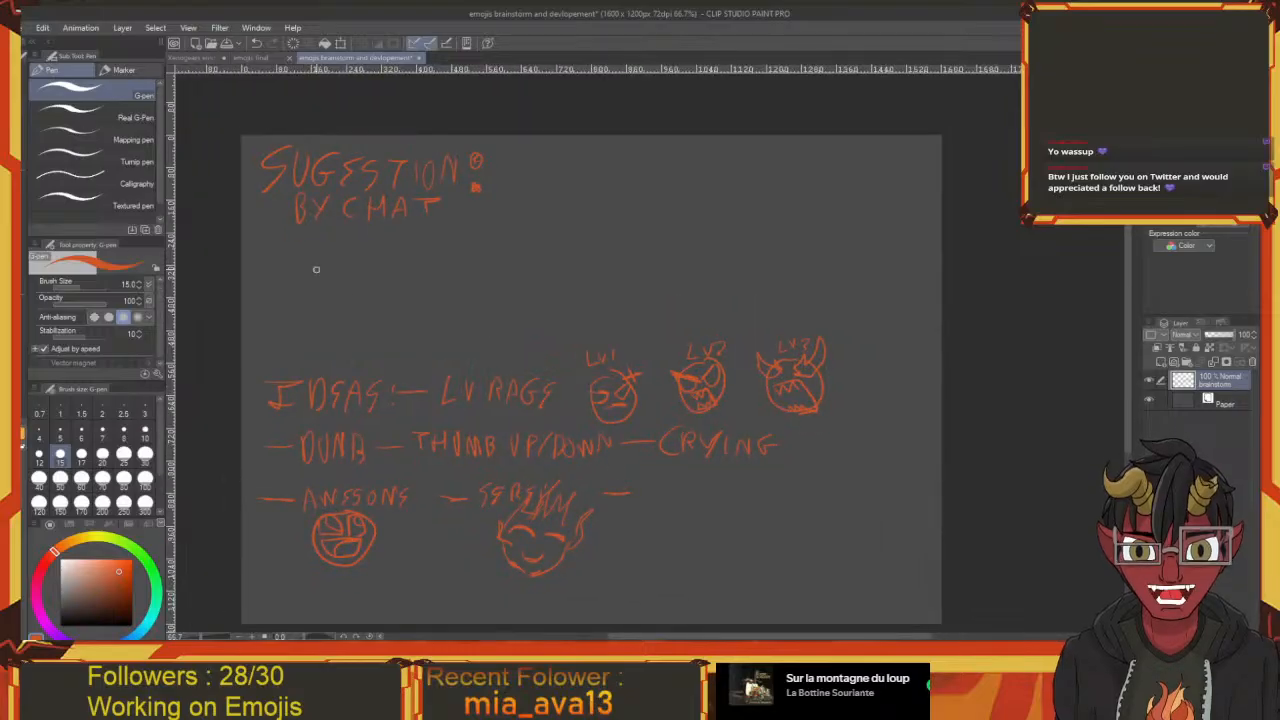
pyautogui.moveTo(491, 331); pyautogui.dragTo(428, 245)
pyautogui.moveTo(499, 383)
pyautogui.mouseDown()
pyautogui.moveTo(417, 315)
pyautogui.moveTo(487, 342)
pyautogui.mouseUp()
pyautogui.moveTo(491, 363)
pyautogui.mouseDown()
pyautogui.moveTo(477, 379)
pyautogui.moveTo(597, 350)
pyautogui.moveTo(428, 315)
pyautogui.mouseUp()
pyautogui.moveTo(427, 293)
pyautogui.mouseDown()
pyautogui.moveTo(447, 301)
pyautogui.moveTo(434, 311)
pyautogui.moveTo(490, 312)
pyautogui.mouseUp()
pyautogui.moveTo(488, 333)
pyautogui.mouseDown()
pyautogui.moveTo(480, 369)
pyautogui.moveTo(420, 381)
pyautogui.moveTo(563, 463)
pyautogui.mouseUp()
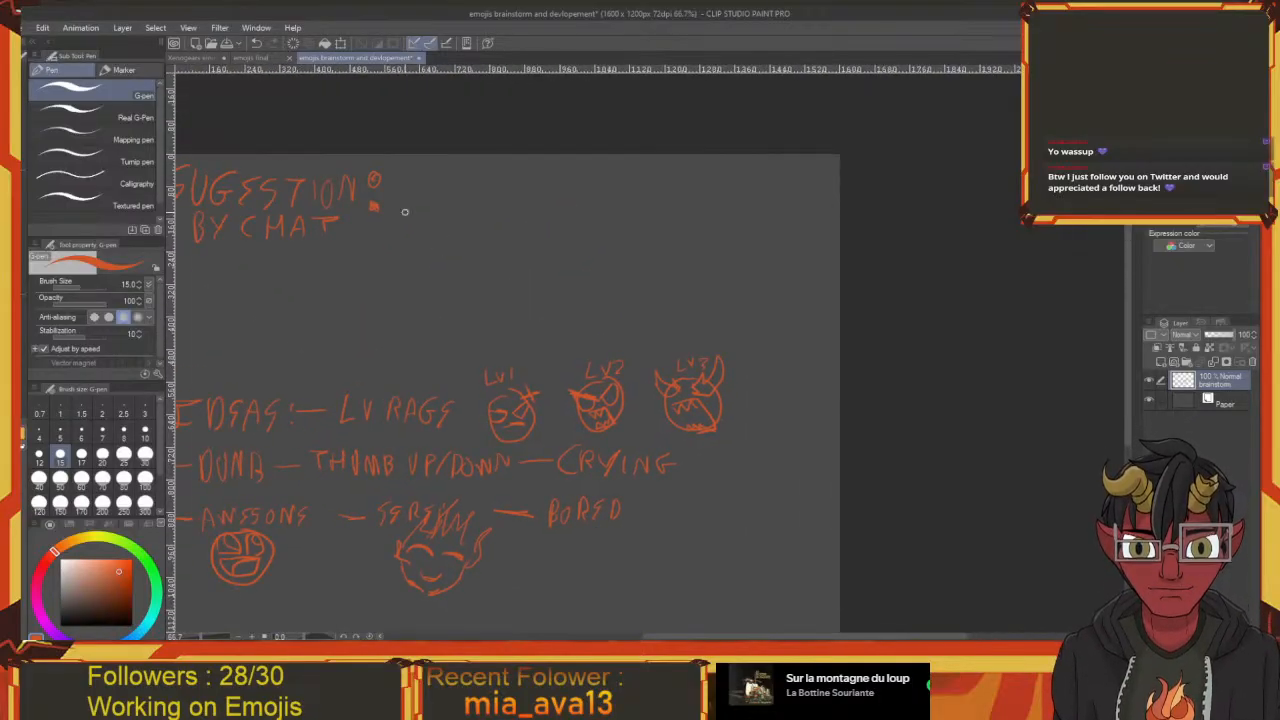
# Sketch a bored expression with half-closed eyes beneath BORED and draw a dash after the word
pyautogui.moveTo(442, 350); pyautogui.dragTo(526, 314)
pyautogui.moveTo(573, 378); pyautogui.dragTo(414, 315)
pyautogui.moveTo(435, 439); pyautogui.dragTo(381, 458)
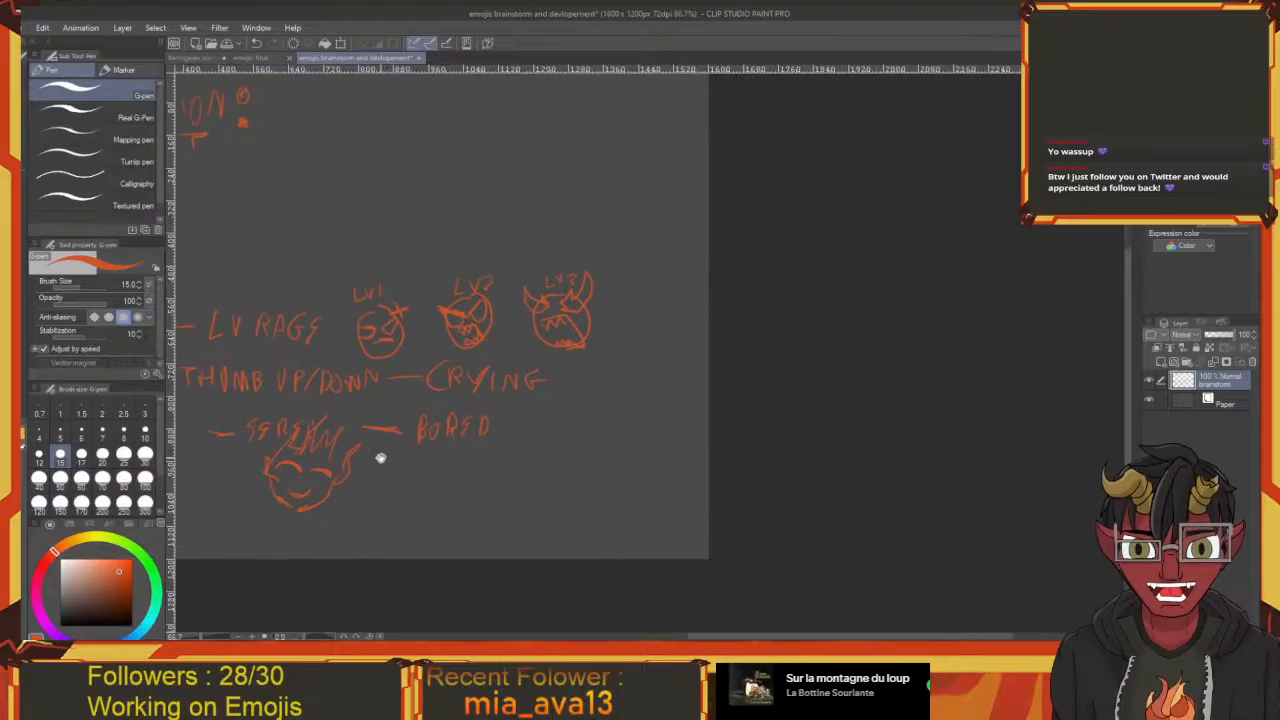
pyautogui.moveTo(455, 446)
pyautogui.mouseDown()
pyautogui.moveTo(424, 430)
pyautogui.moveTo(411, 452)
pyautogui.moveTo(433, 438)
pyautogui.moveTo(404, 433)
pyautogui.moveTo(432, 431)
pyautogui.moveTo(392, 464)
pyautogui.moveTo(430, 510)
pyautogui.moveTo(429, 471)
pyautogui.moveTo(466, 523)
pyautogui.mouseUp()
pyautogui.moveTo(462, 432); pyautogui.dragTo(574, 443)
pyautogui.moveTo(434, 429); pyautogui.dragTo(486, 437)
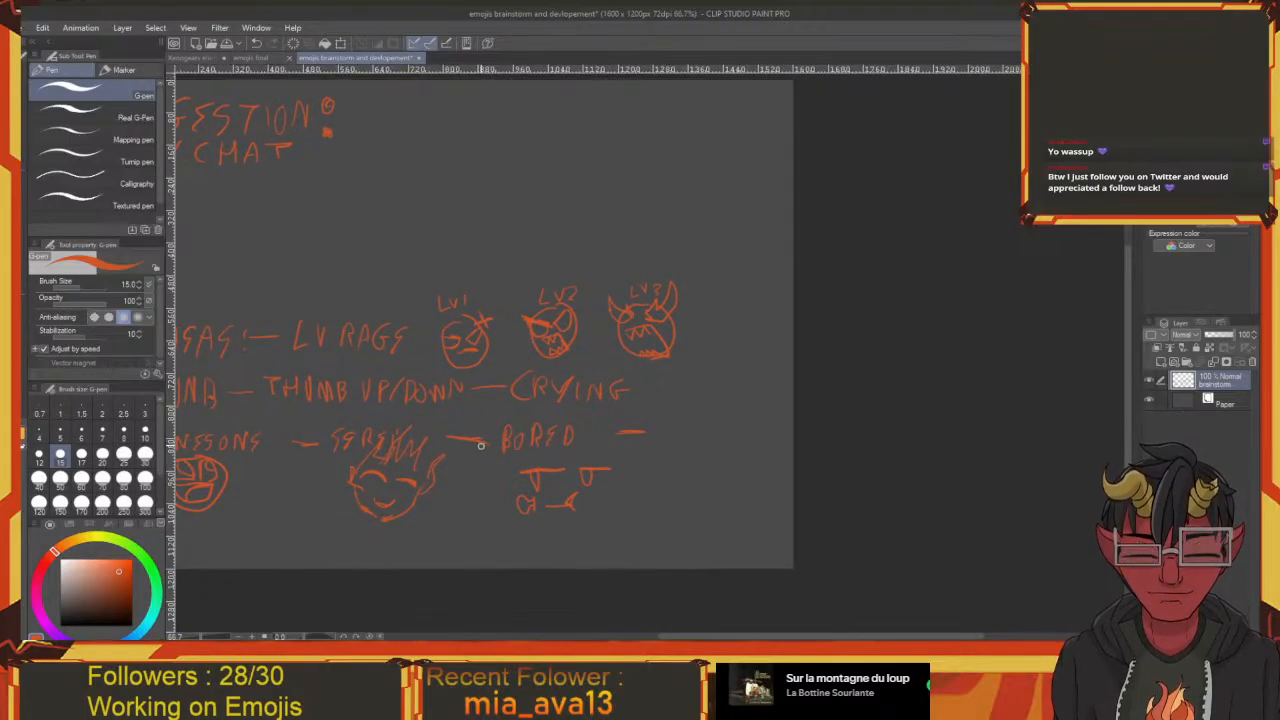
# Handwrite the idea "POGER" after BORED and sketch a face with two round eyes and a round open mouth beneath it
pyautogui.moveTo(480, 445)
pyautogui.mouseDown()
pyautogui.moveTo(374, 391)
pyautogui.moveTo(374, 409)
pyautogui.mouseUp()
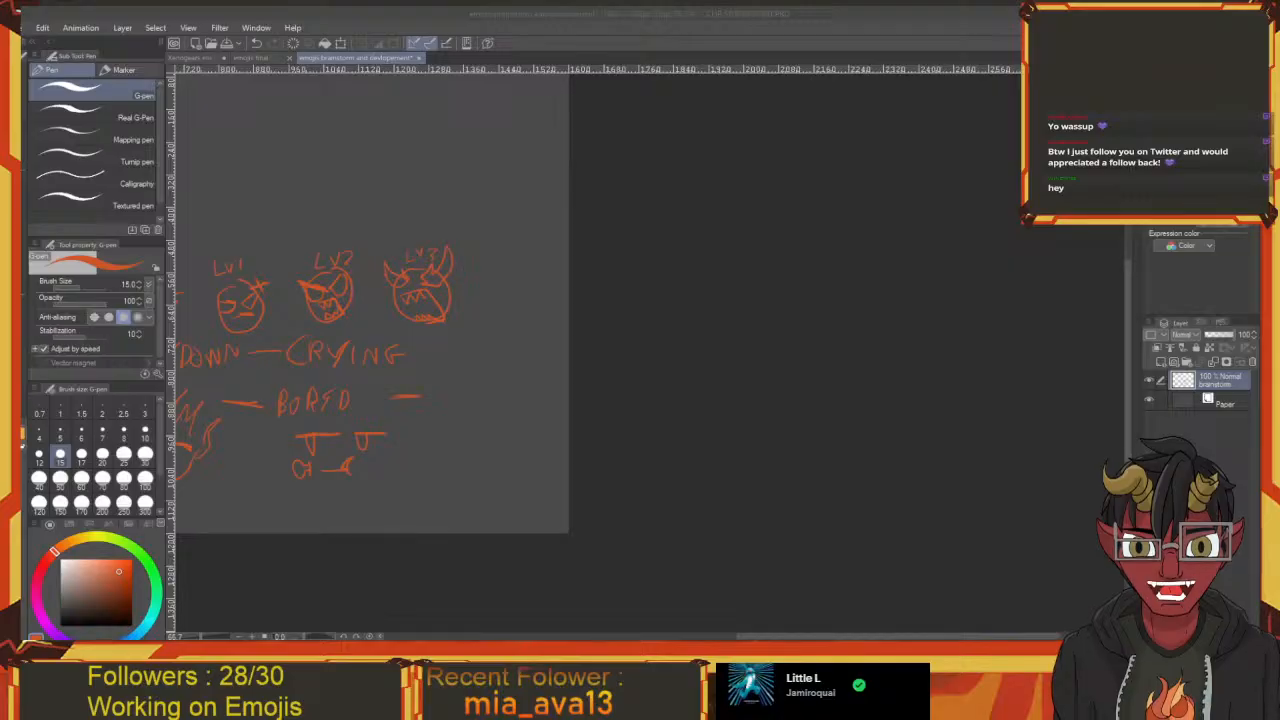
pyautogui.click(104, 504)
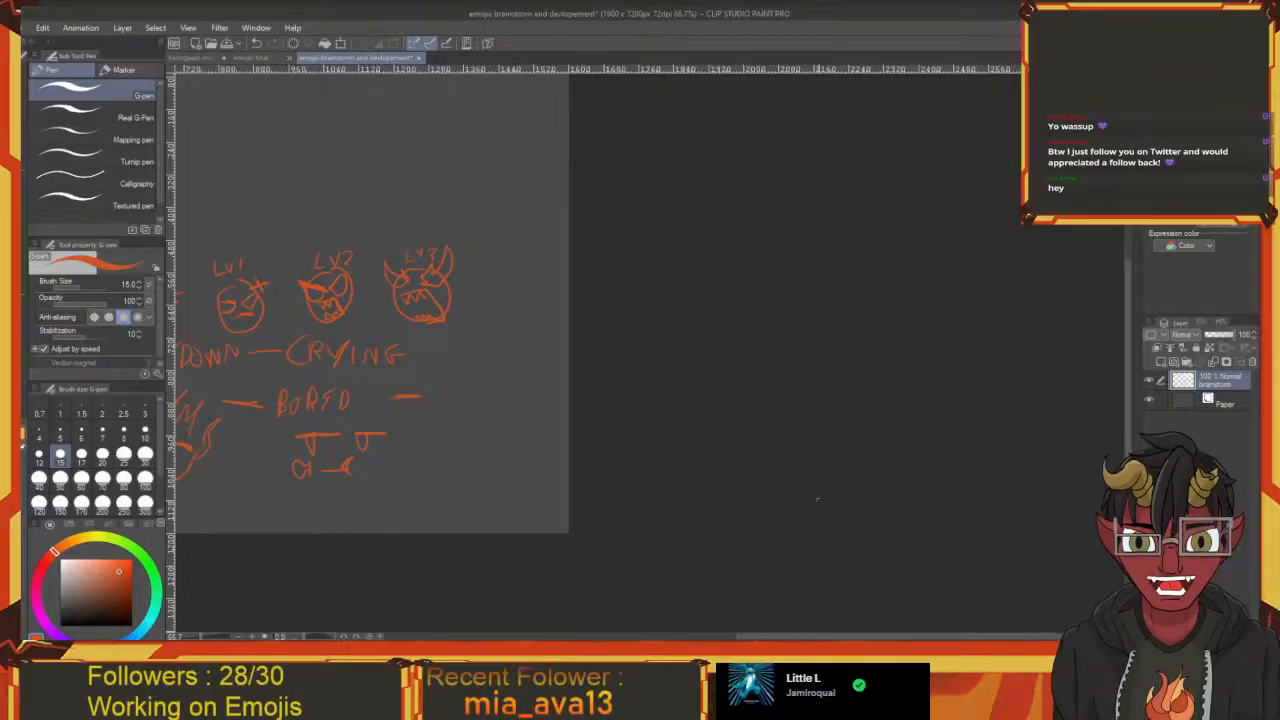
pyautogui.moveTo(830, 636); pyautogui.dragTo(736, 631)
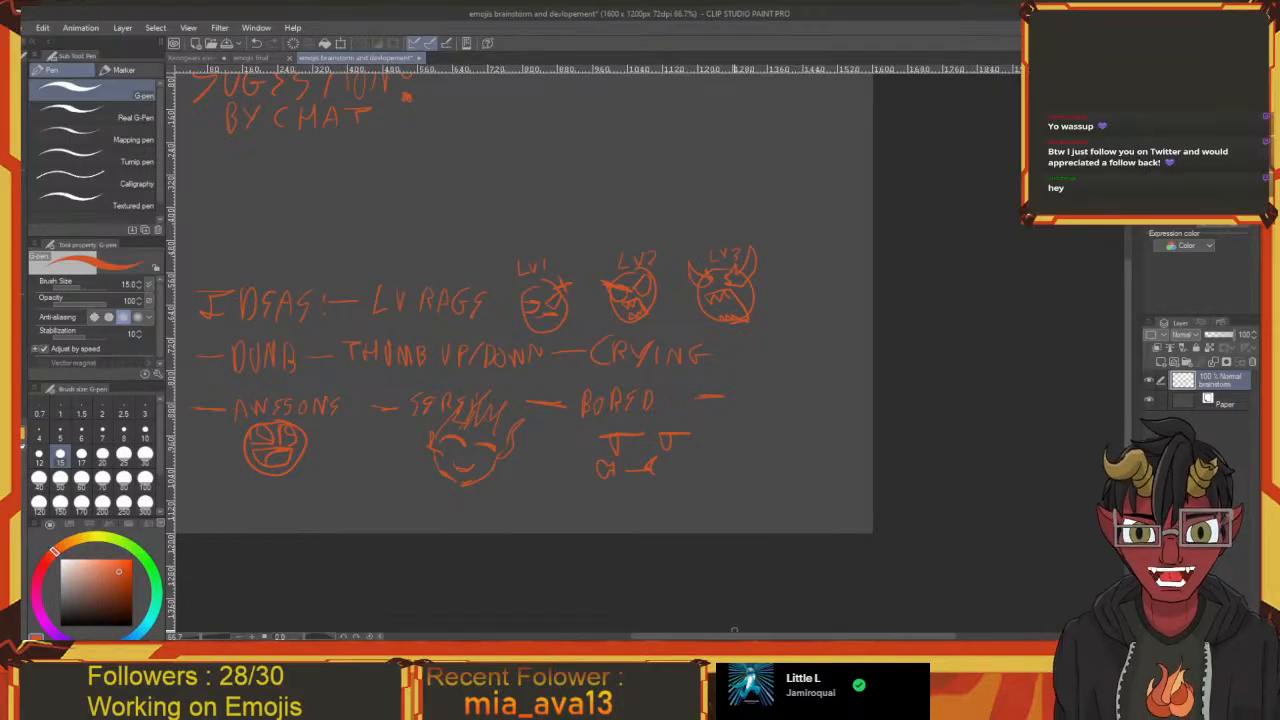
pyautogui.scroll(2, 703, 259)
pyautogui.moveTo(762, 463); pyautogui.dragTo(656, 412)
pyautogui.moveTo(643, 355)
pyautogui.mouseDown()
pyautogui.moveTo(643, 382)
pyautogui.moveTo(668, 353)
pyautogui.moveTo(742, 372)
pyautogui.moveTo(672, 382)
pyautogui.moveTo(719, 369)
pyautogui.moveTo(701, 370)
pyautogui.moveTo(688, 416)
pyautogui.moveTo(688, 394)
pyautogui.mouseUp()
pyautogui.scroll(-1, 710, 424)
pyautogui.scroll(-2, 690, 400)
pyautogui.scroll(4, 690, 425)
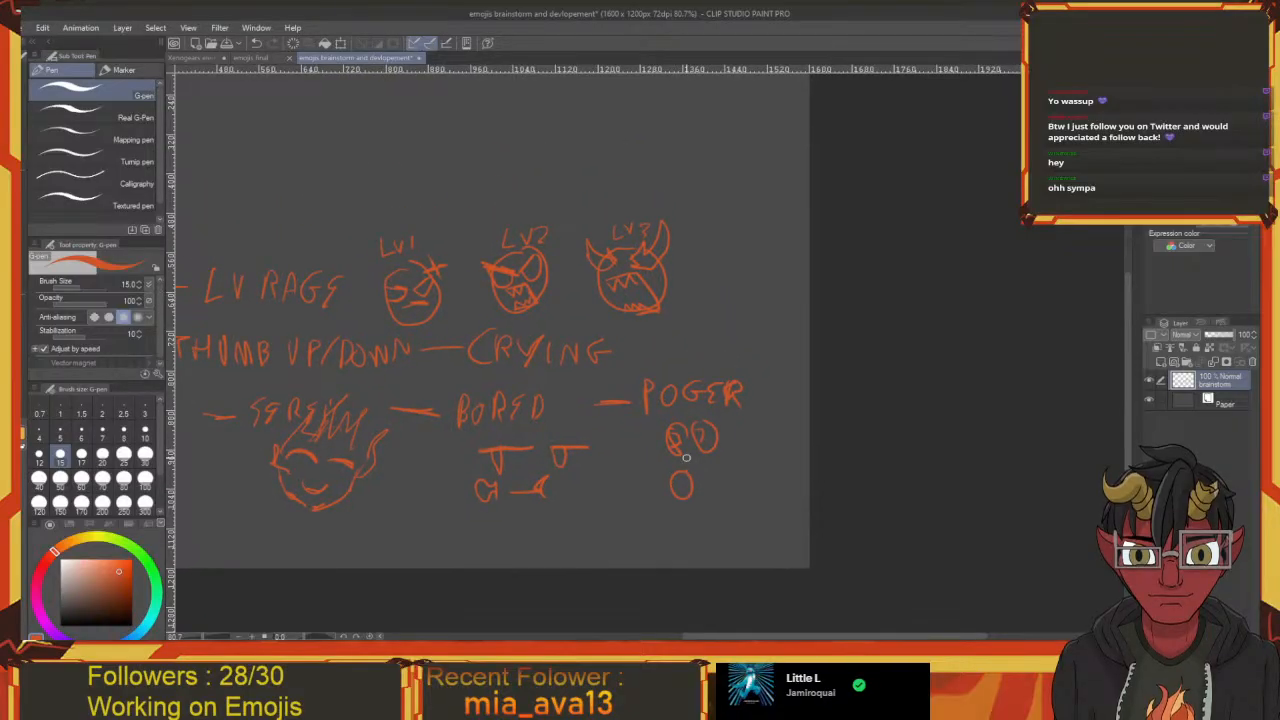
pyautogui.scroll(-4, 686, 458)
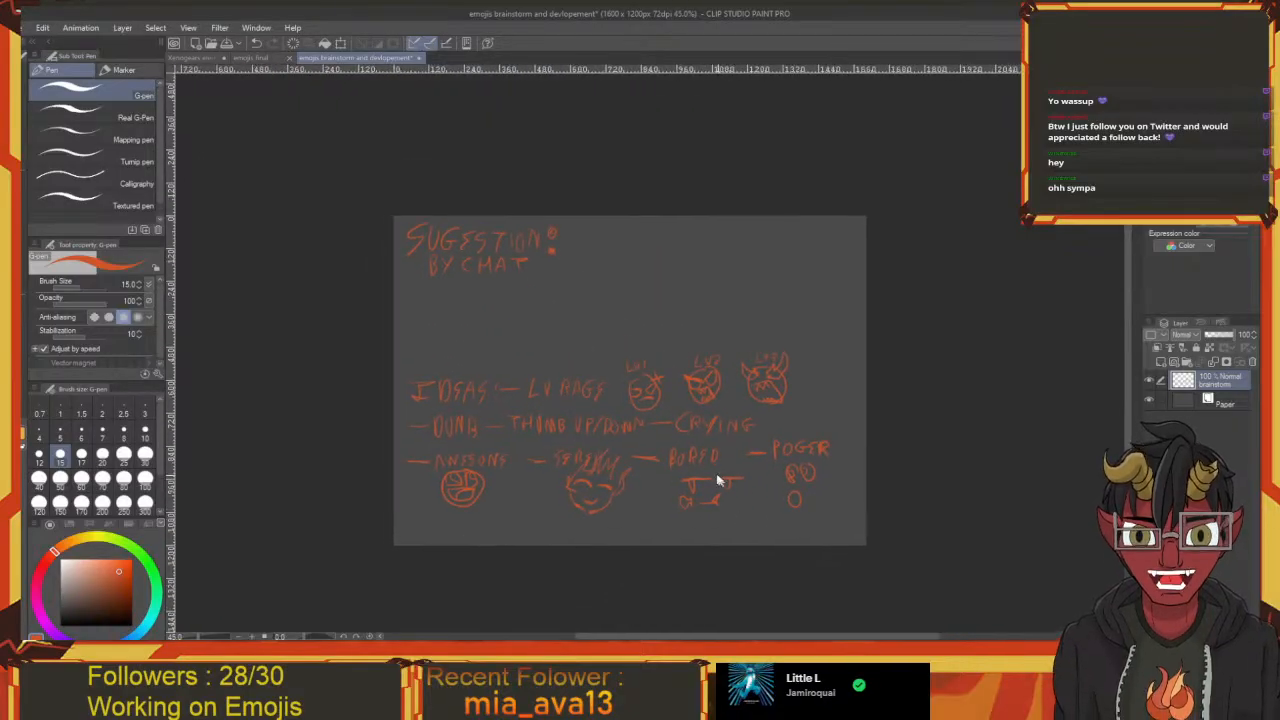
pyautogui.moveTo(678, 447); pyautogui.dragTo(580, 423)
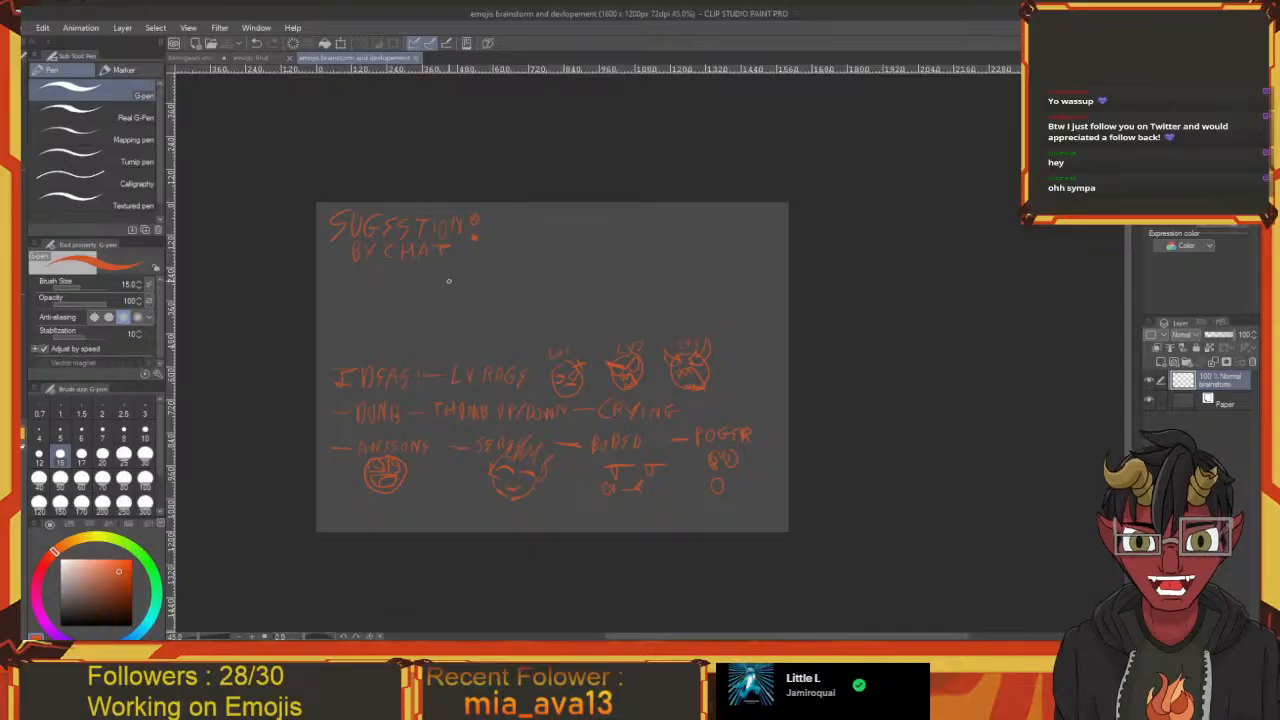
pyautogui.moveTo(455, 309); pyautogui.dragTo(483, 312)
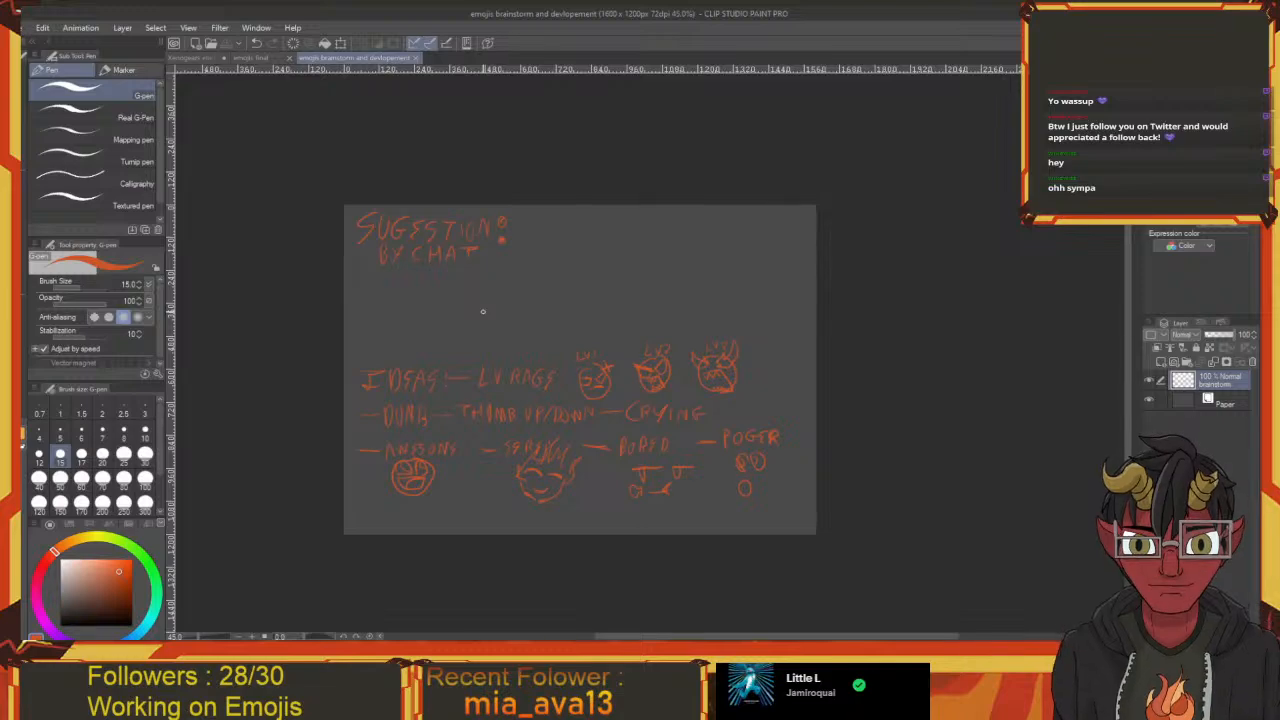
# Switch to the Xenogears elements drawing, choose the Pencil with a near-black drawing color, and save the file
pyautogui.click(204, 59)
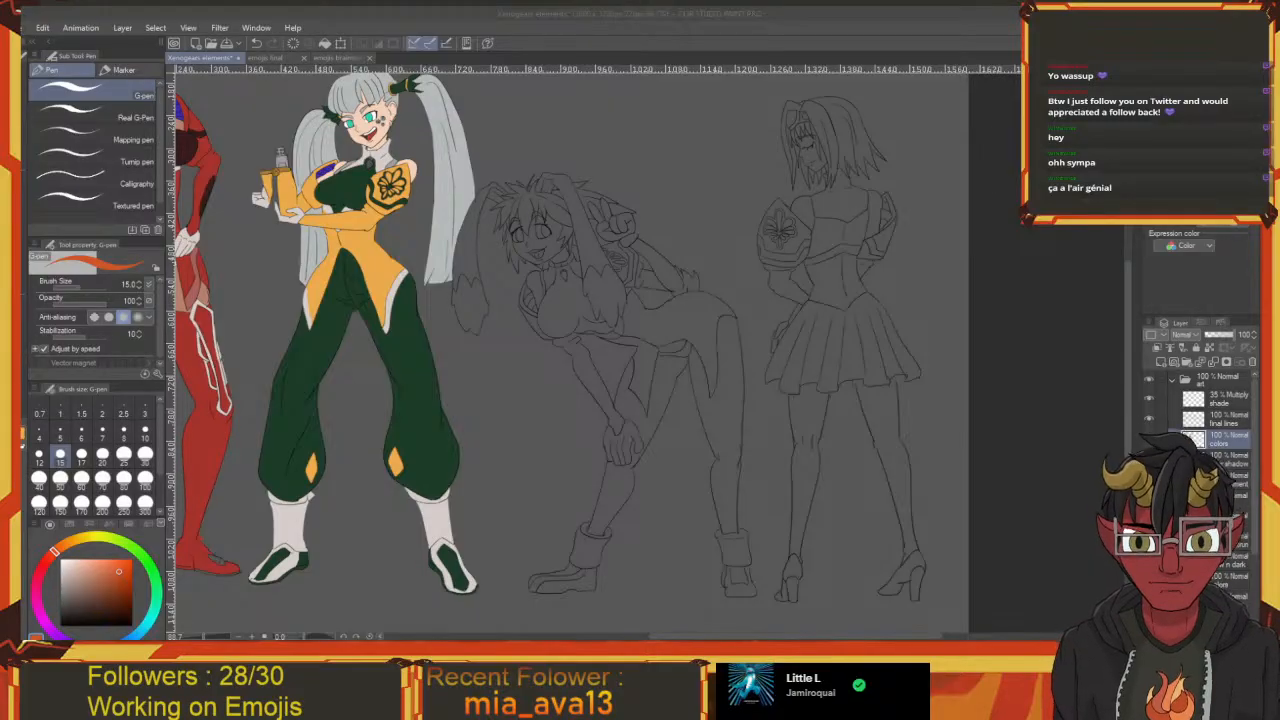
pyautogui.moveTo(543, 371); pyautogui.dragTo(583, 432)
pyautogui.press('e')
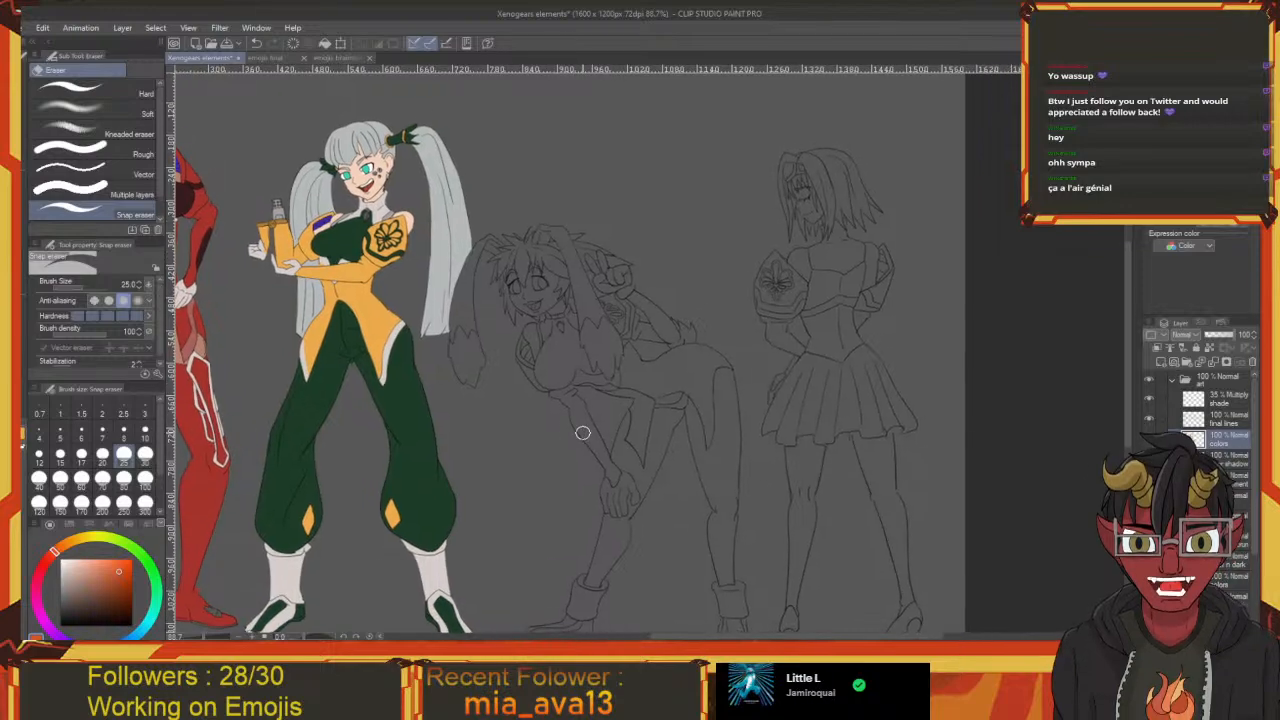
pyautogui.scroll(4, 583, 432)
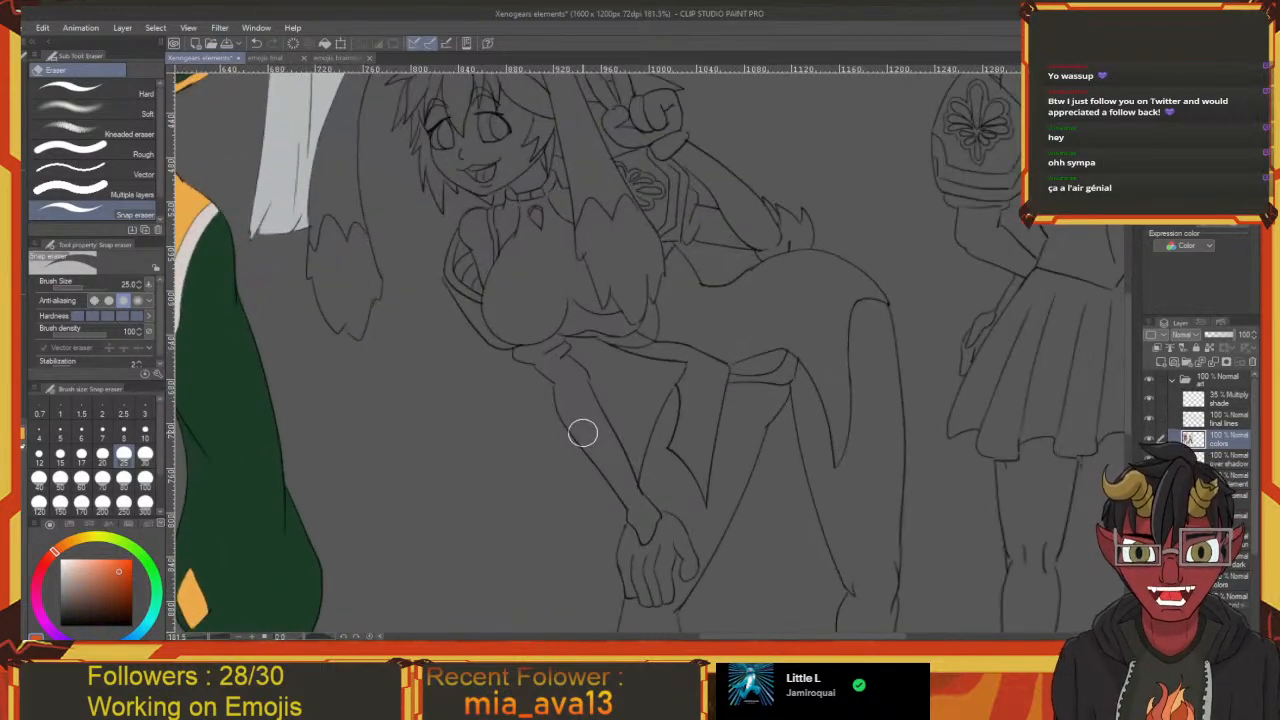
pyautogui.moveTo(536, 367); pyautogui.dragTo(494, 389)
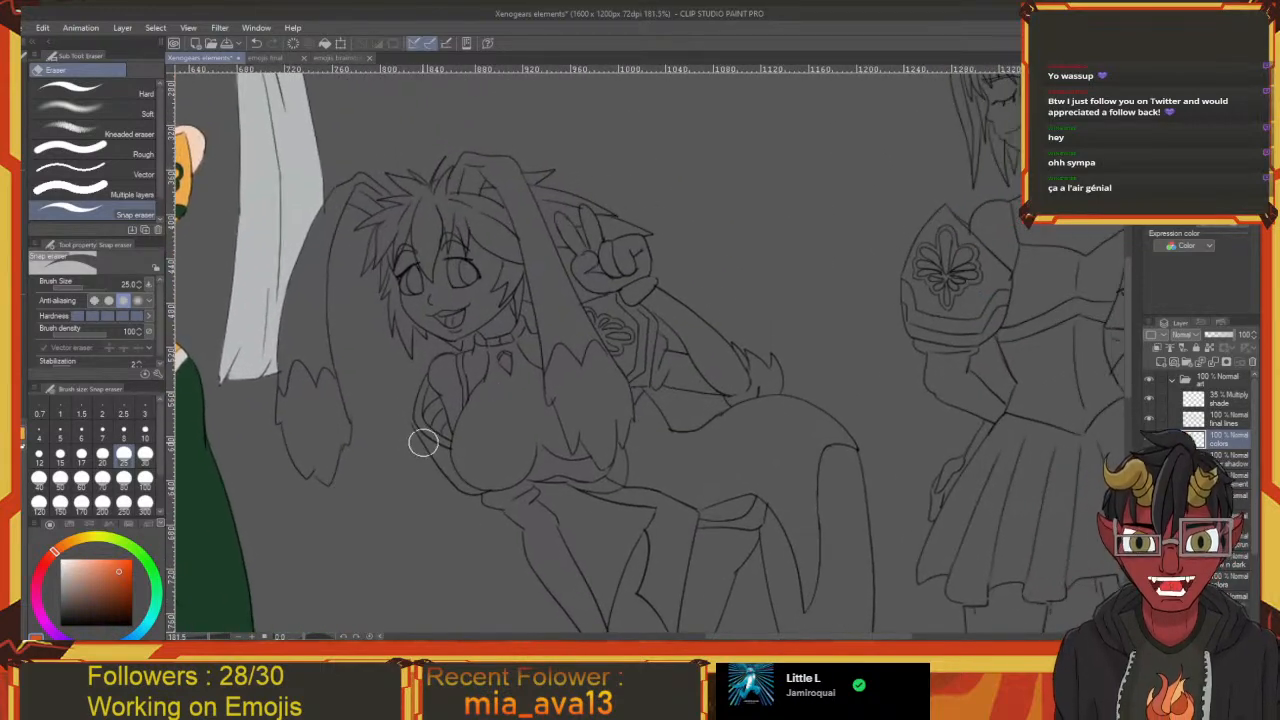
pyautogui.press('p')
pyautogui.moveTo(445, 447); pyautogui.dragTo(457, 459)
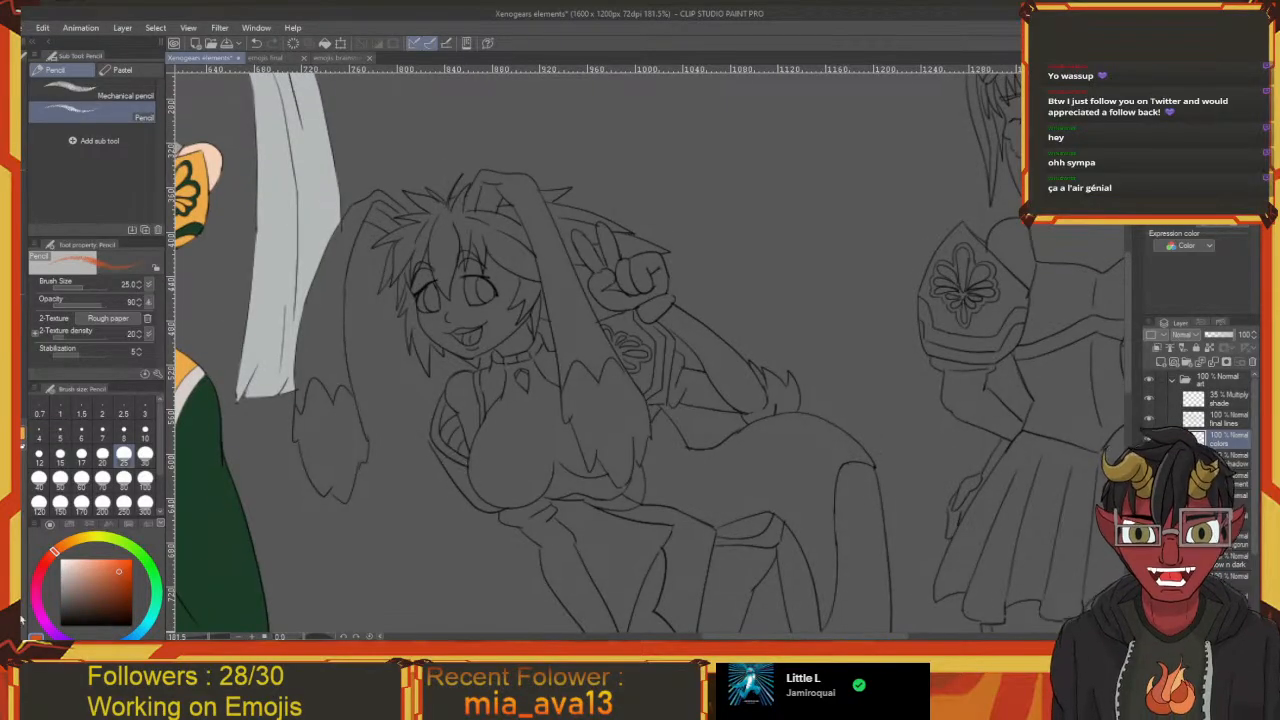
pyautogui.click(67, 616)
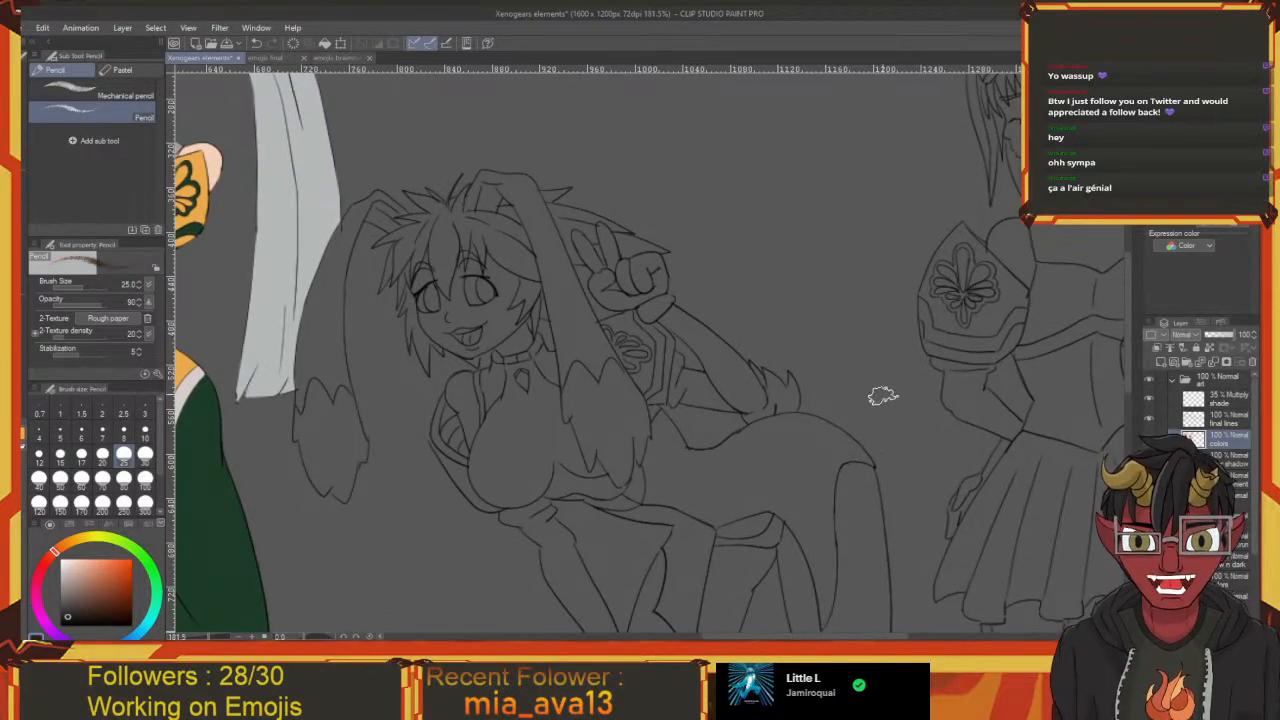
pyautogui.hotkey('ctrl', 's')
# Sample the green from the red-suited character's eyes and adjust its shade slightly for the drawing color
pyautogui.moveTo(503, 463); pyautogui.dragTo(618, 443)
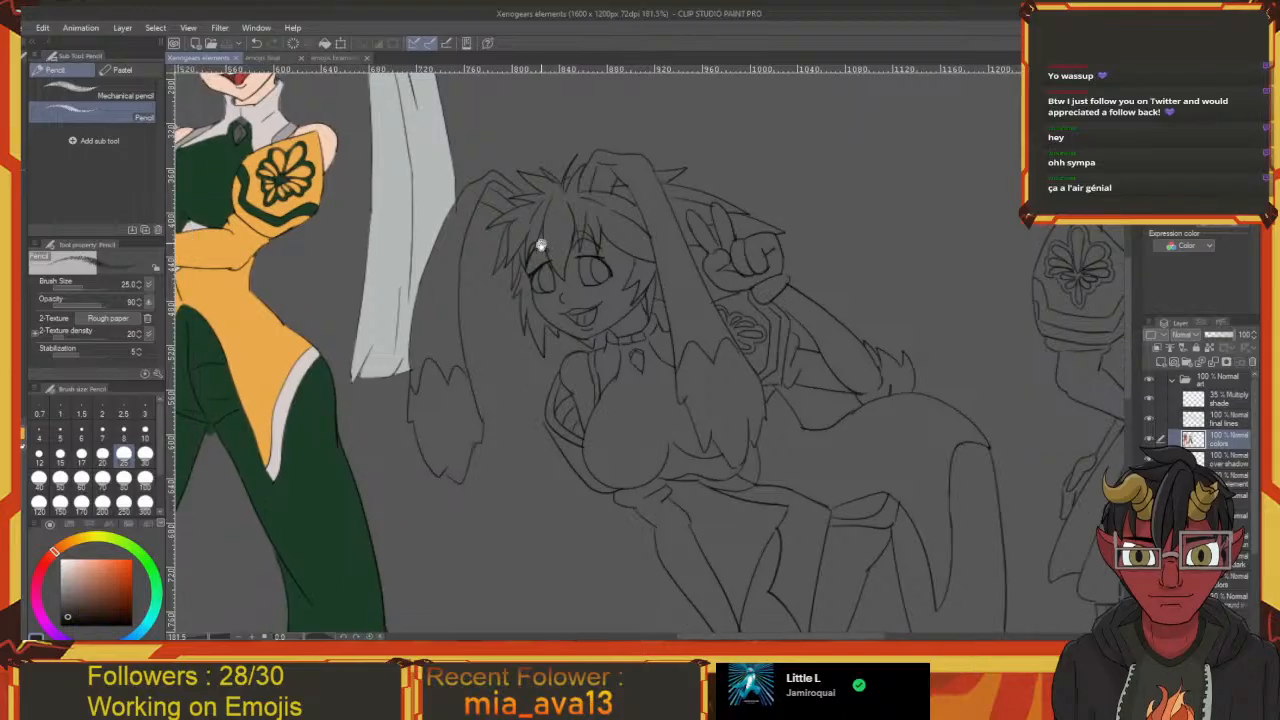
pyautogui.moveTo(541, 245); pyautogui.dragTo(531, 264)
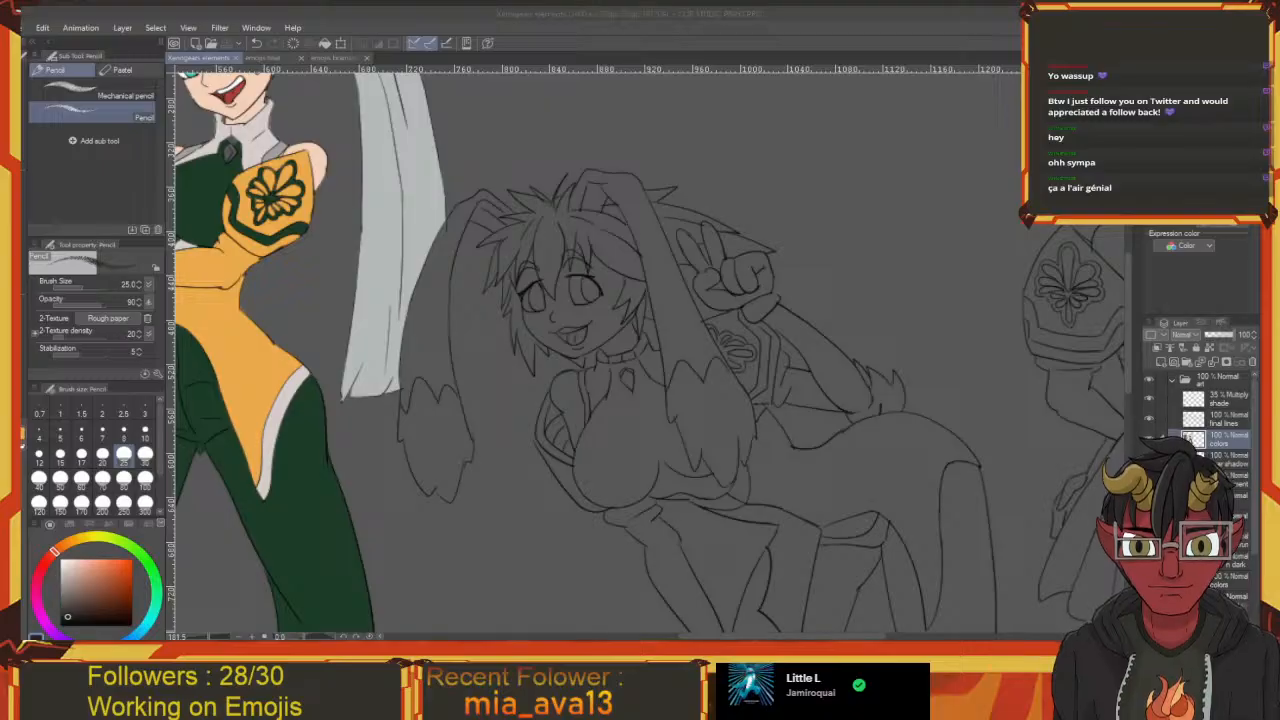
pyautogui.scroll(-5, 420, 565)
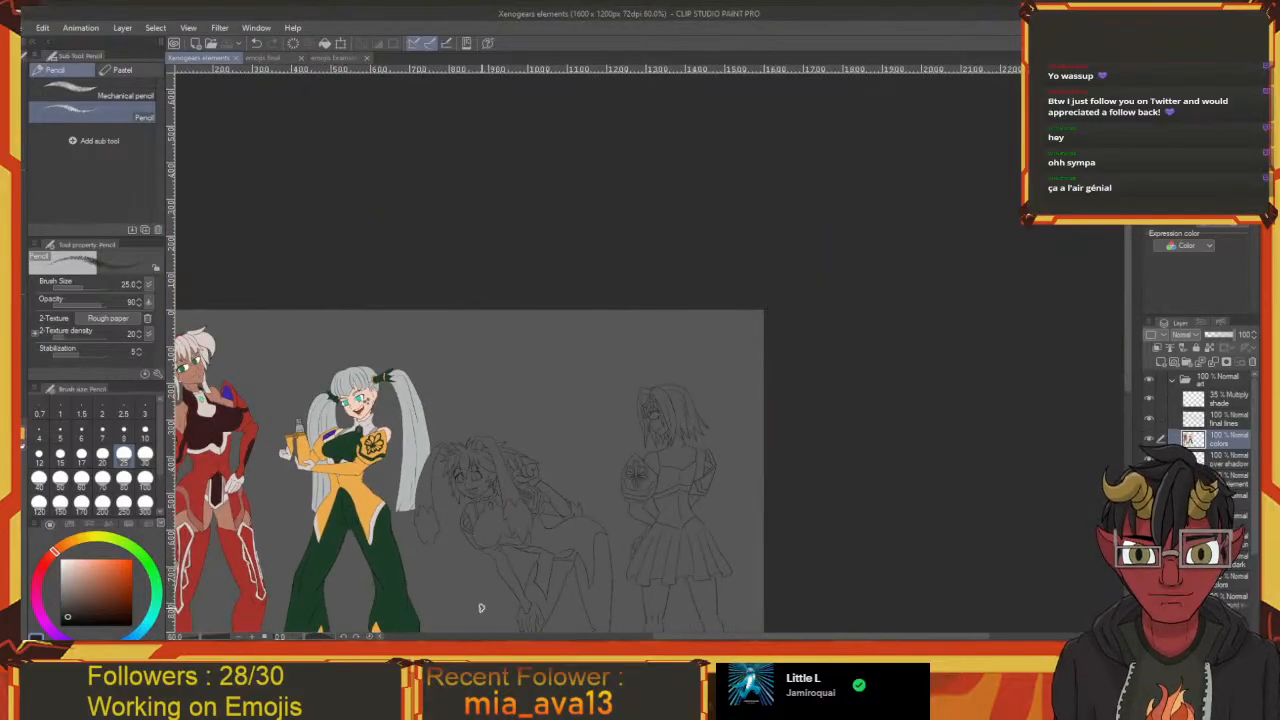
pyautogui.scroll(1, 480, 608)
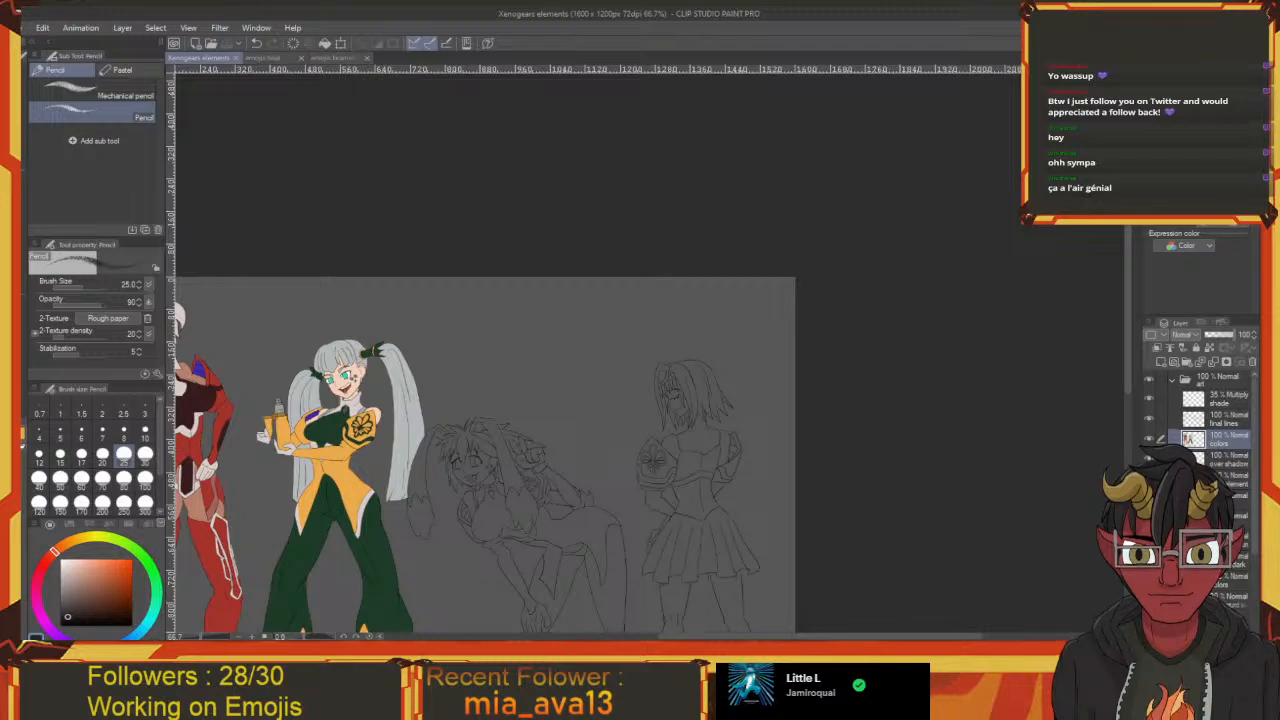
pyautogui.moveTo(676, 636); pyautogui.dragTo(597, 636)
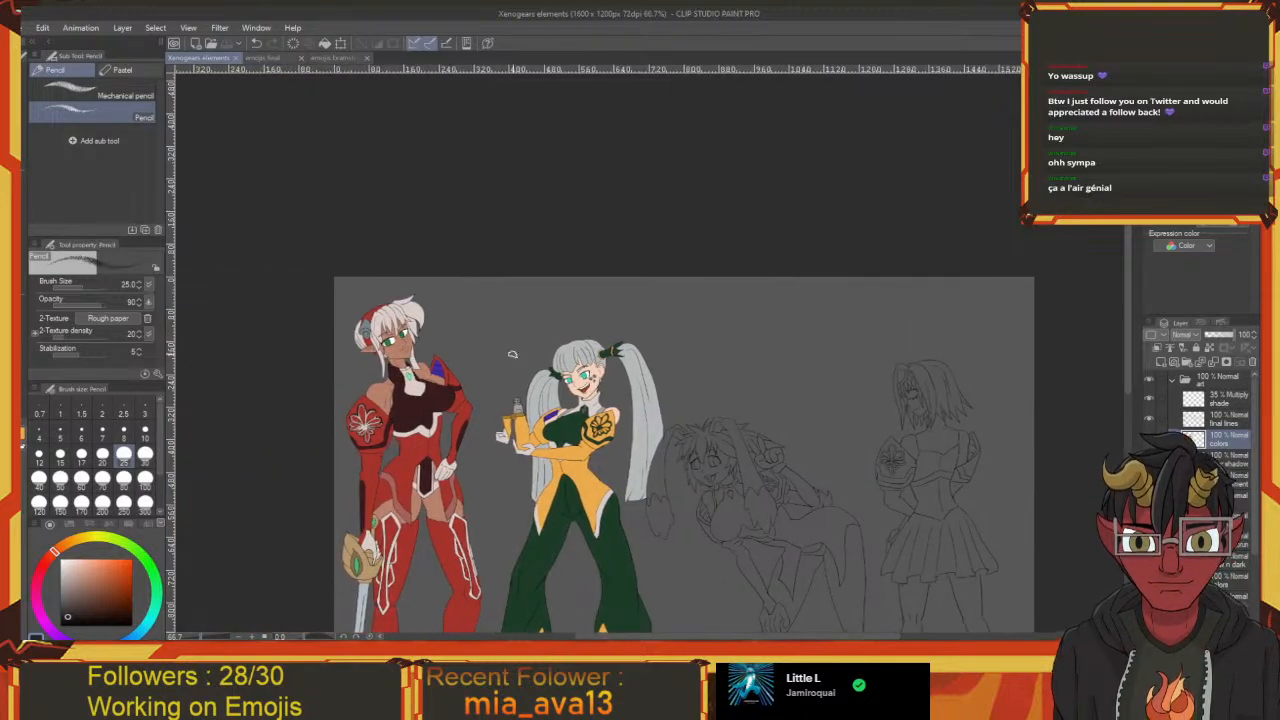
pyautogui.press('i')
pyautogui.click(389, 338)
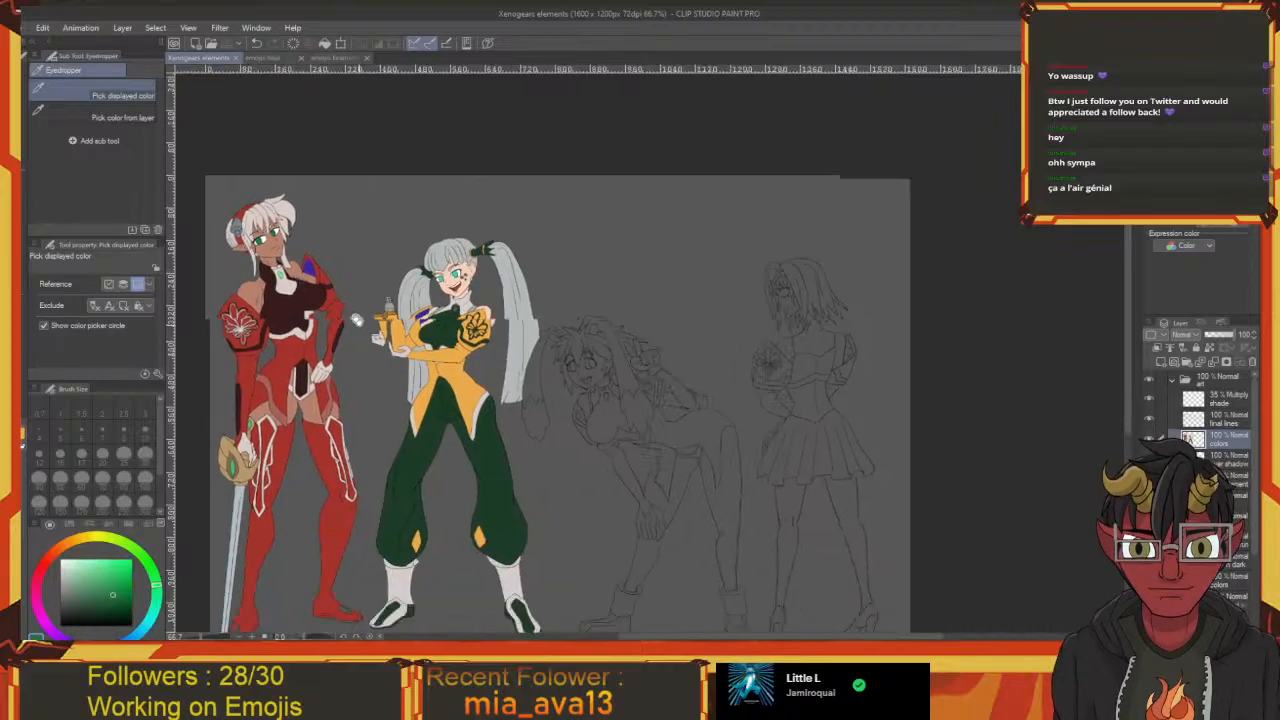
pyautogui.moveTo(356, 320); pyautogui.dragTo(298, 268)
pyautogui.moveTo(109, 588); pyautogui.dragTo(112, 583)
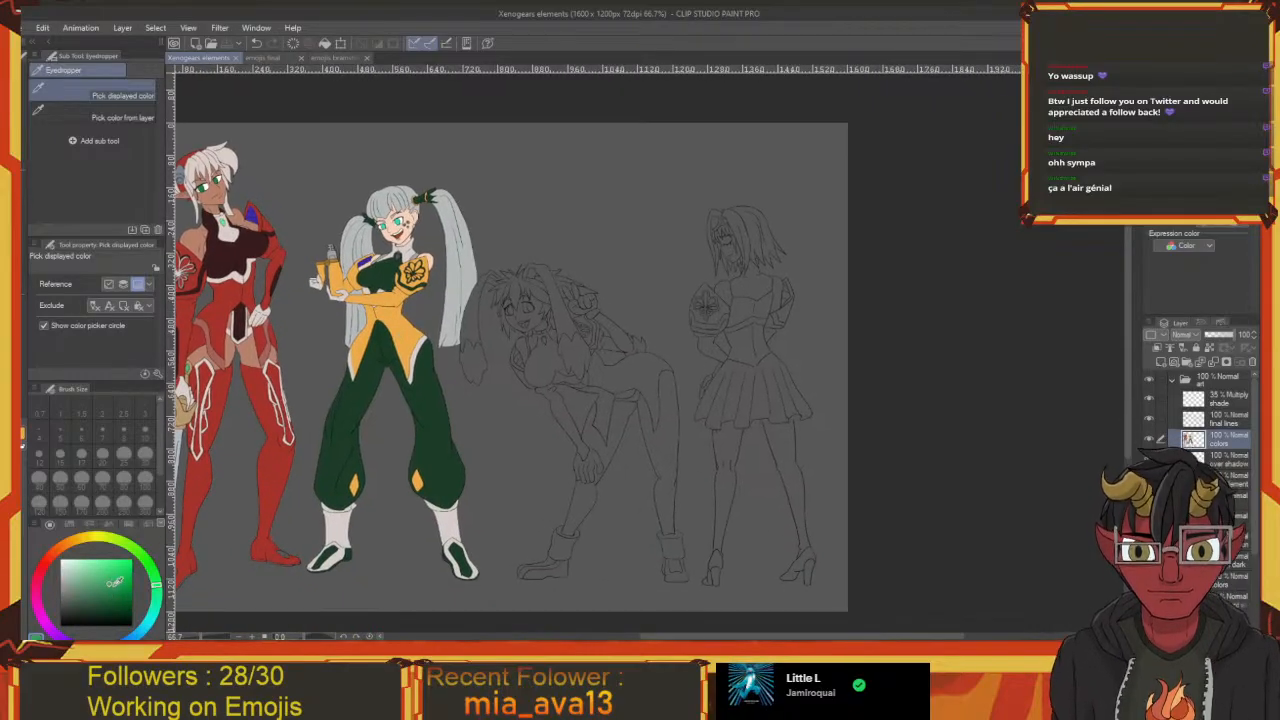
# Fill both irises of the uncolored bending girl with the green
pyautogui.scroll(3, 533, 309)
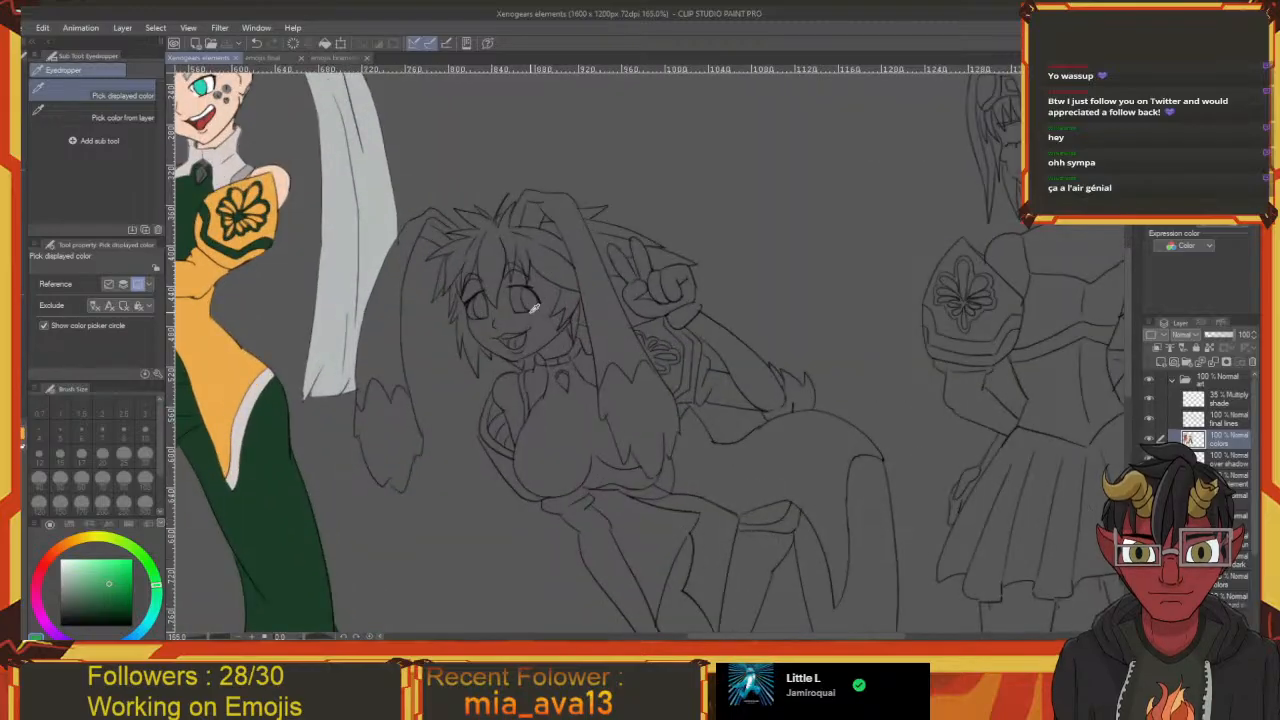
pyautogui.press('g')
pyautogui.click(481, 305)
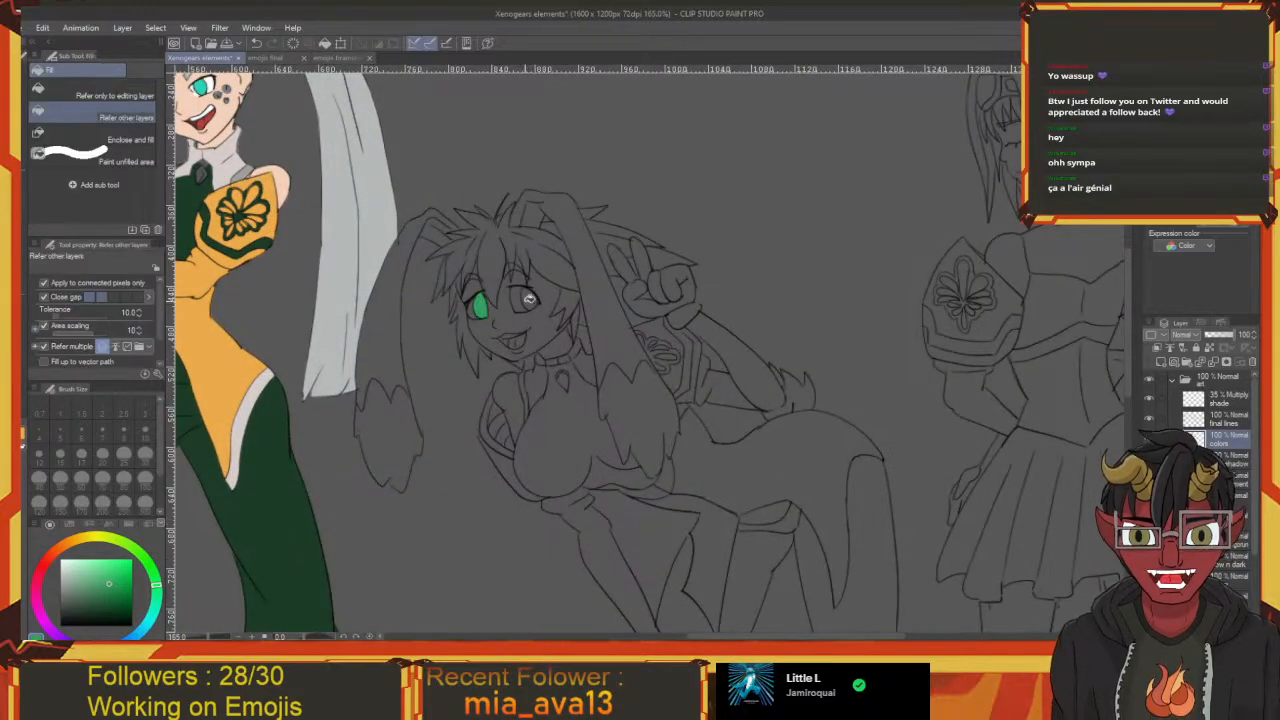
pyautogui.click(529, 299)
# Change the drawing color to white and fill the whites of both of the bending girl's eyes
pyautogui.moveTo(318, 82); pyautogui.dragTo(466, 292)
pyautogui.moveTo(548, 402); pyautogui.dragTo(434, 242)
pyautogui.moveTo(579, 337)
pyautogui.mouseDown()
pyautogui.moveTo(490, 310)
pyautogui.moveTo(566, 279)
pyautogui.mouseUp()
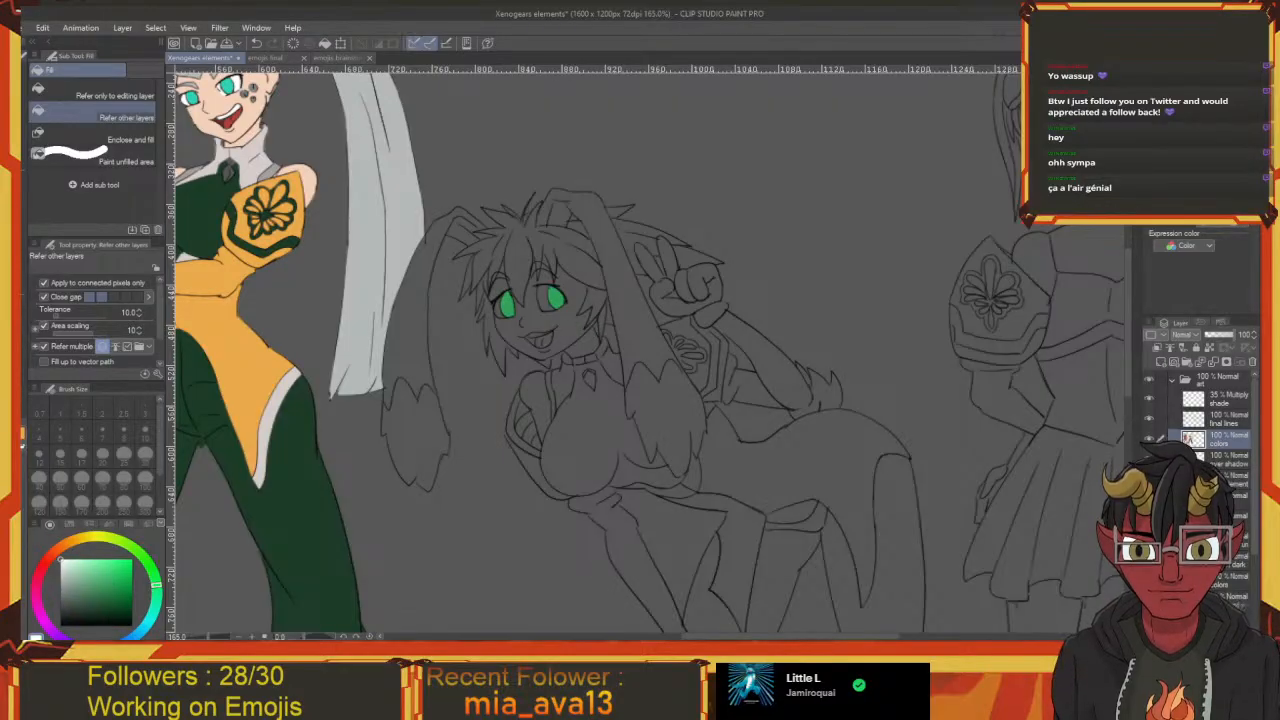
pyautogui.moveTo(435, 468); pyautogui.dragTo(330, 488)
pyautogui.press('g')
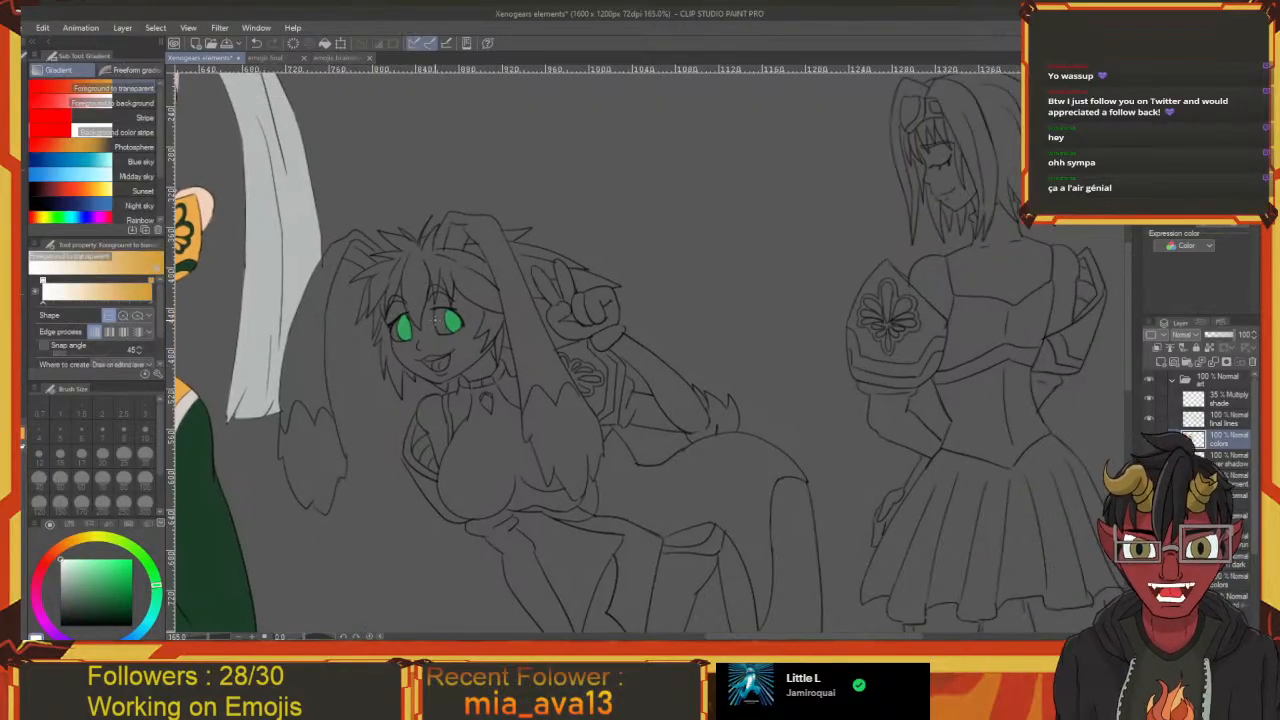
pyautogui.press('g')
pyautogui.click(441, 320)
pyautogui.moveTo(424, 340); pyautogui.dragTo(458, 346)
pyautogui.click(431, 338)
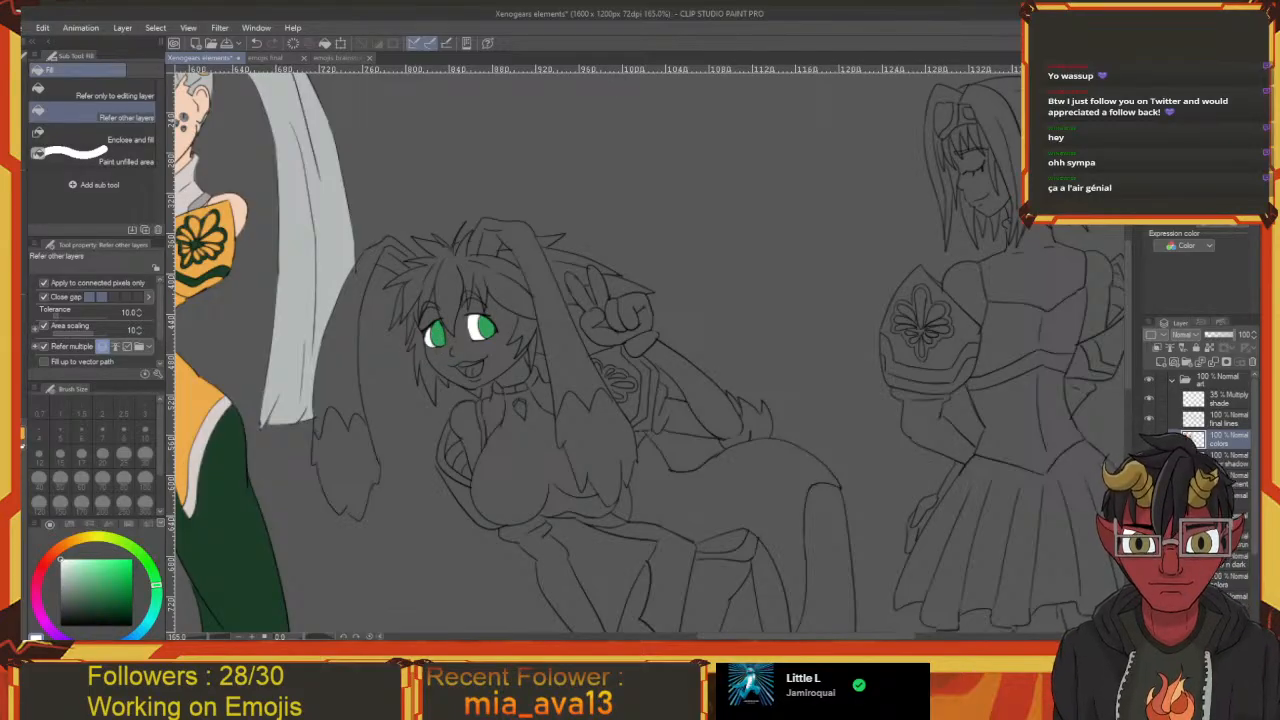
pyautogui.moveTo(22, 136); pyautogui.dragTo(22, 190)
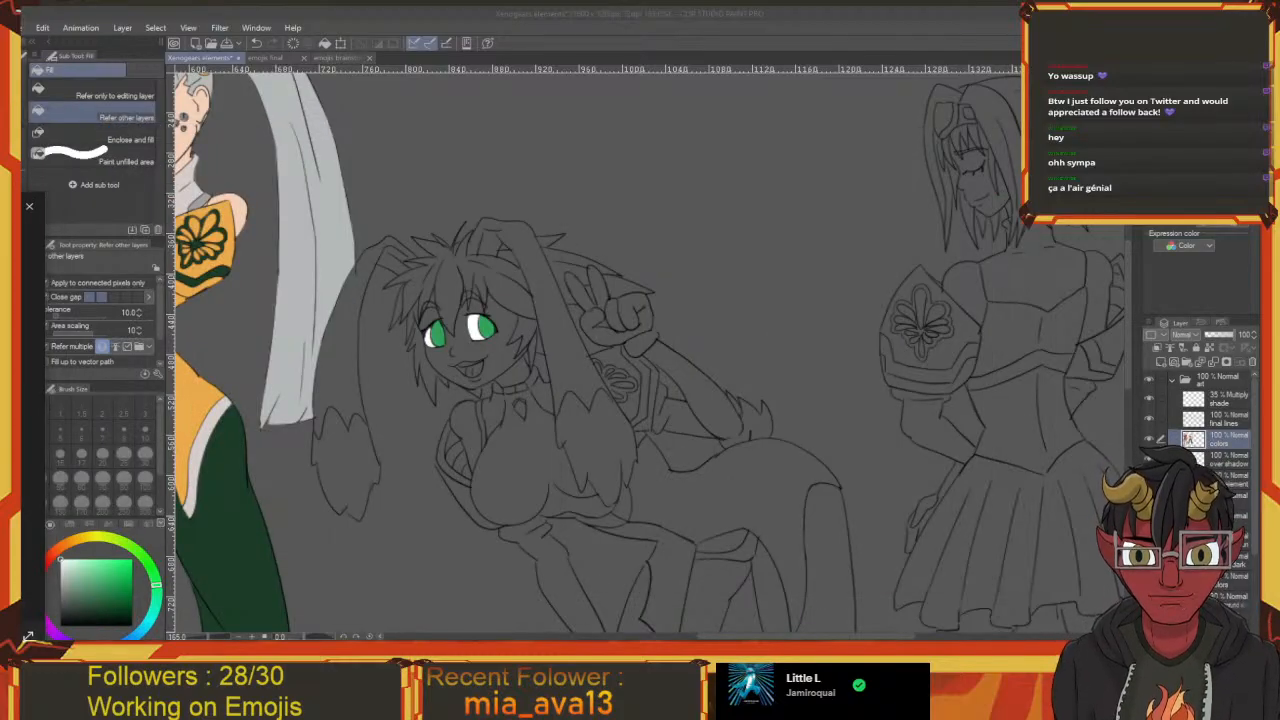
pyautogui.moveTo(22, 88)
pyautogui.mouseDown()
pyautogui.moveTo(850, 88)
pyautogui.moveTo(702, 124)
pyautogui.moveTo(551, 98)
pyautogui.moveTo(5, 95)
pyautogui.mouseUp()
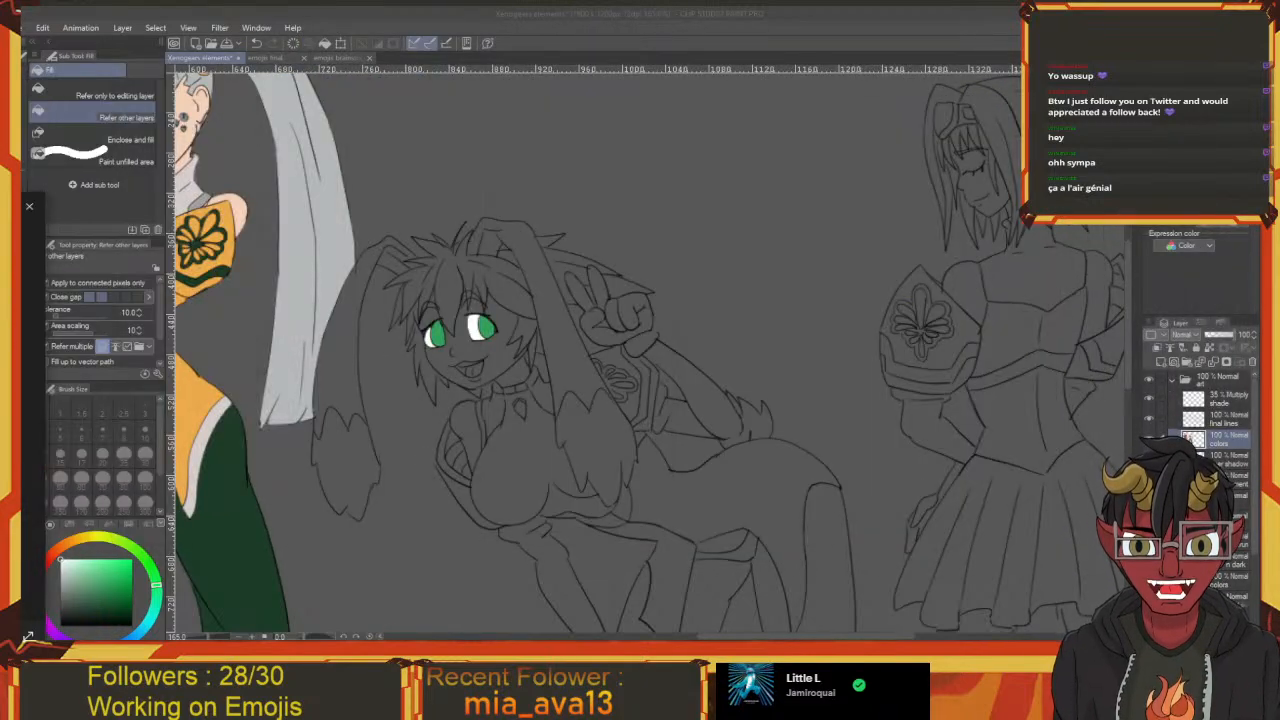
pyautogui.click(452, 369)
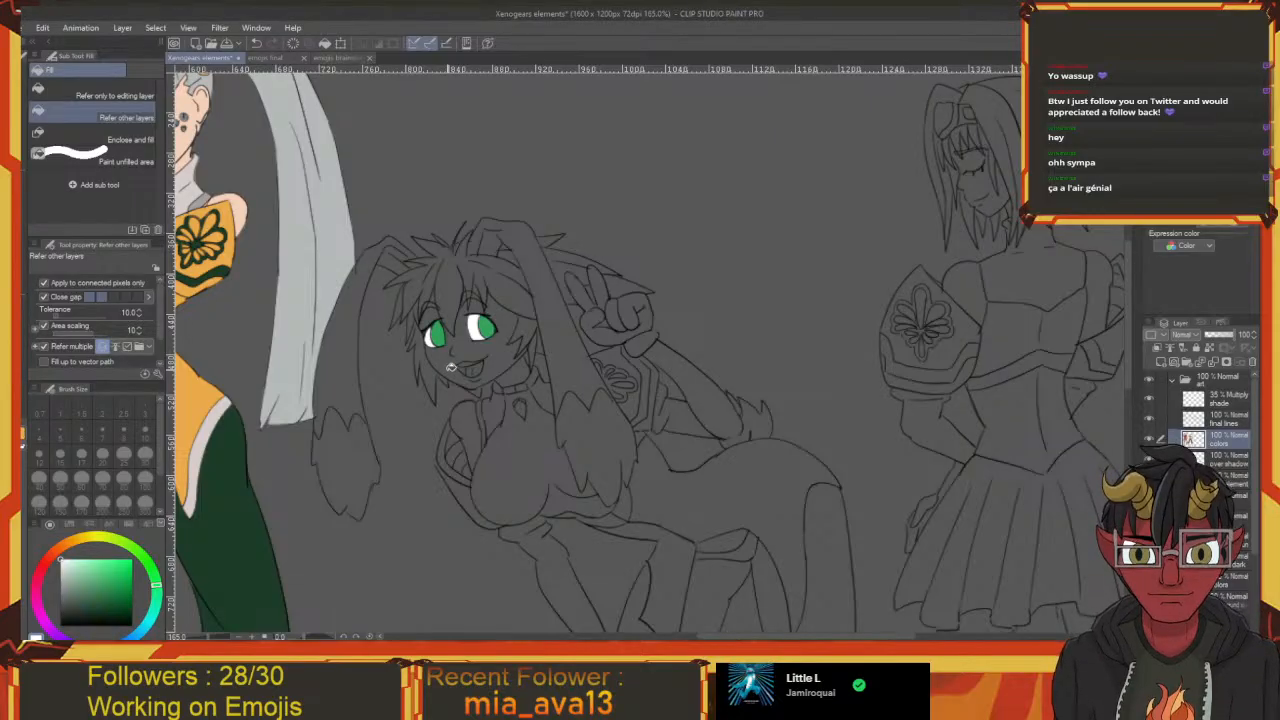
pyautogui.click(420, 486)
pyautogui.click(414, 509)
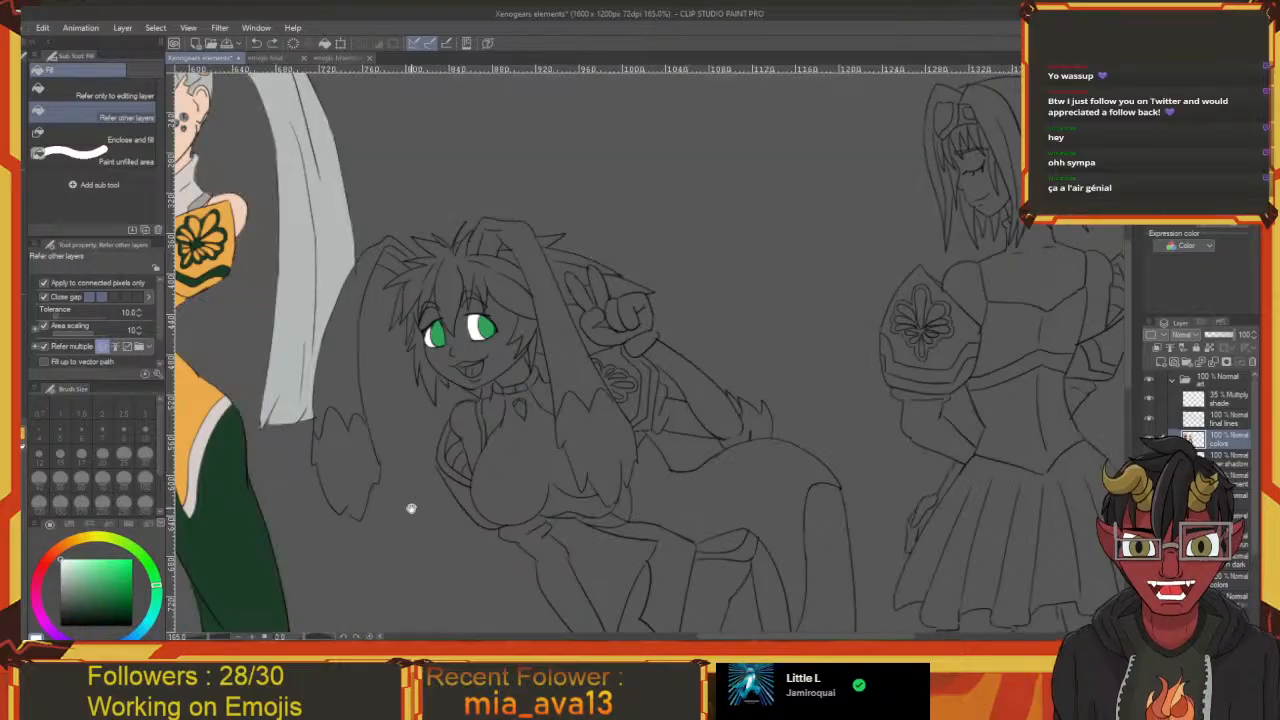
pyautogui.moveTo(414, 509); pyautogui.dragTo(474, 466)
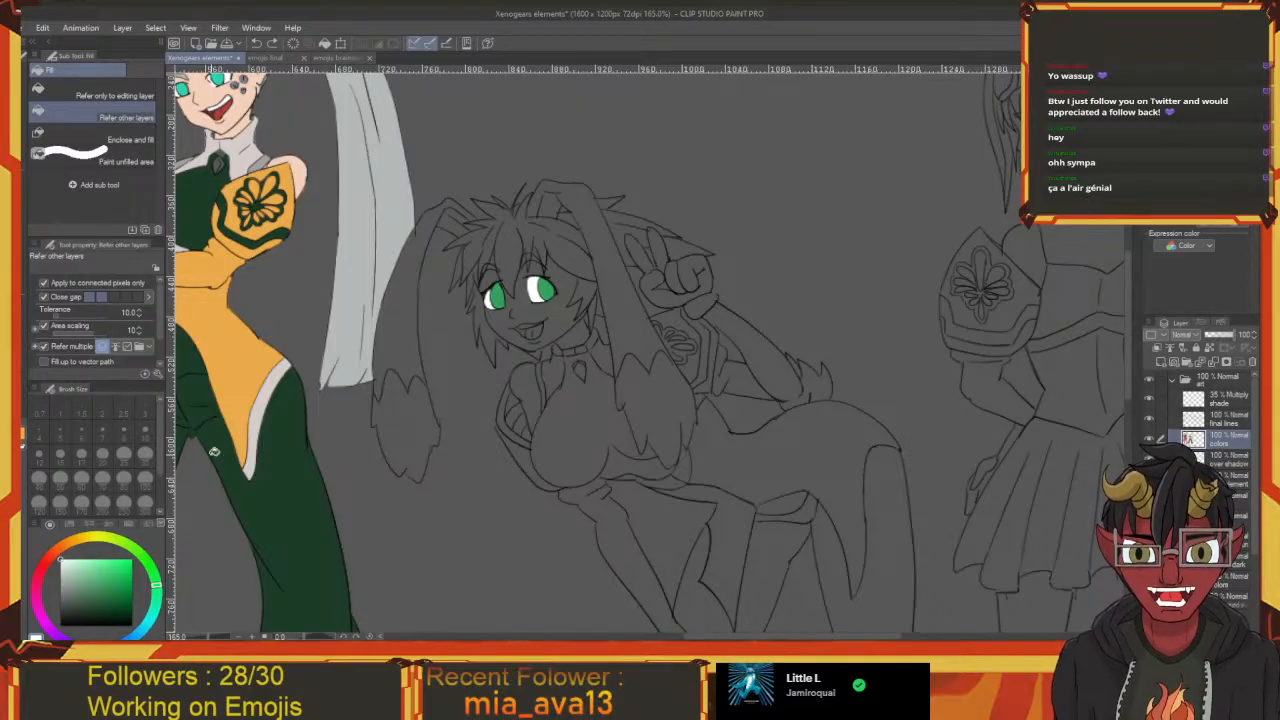
# Erase the stray color between the legs of the silver-haired character's green trousers with the Snap eraser
pyautogui.hotkey('ctrl', 'z')
pyautogui.press('e')
pyautogui.hotkey('ctrl', 'y')
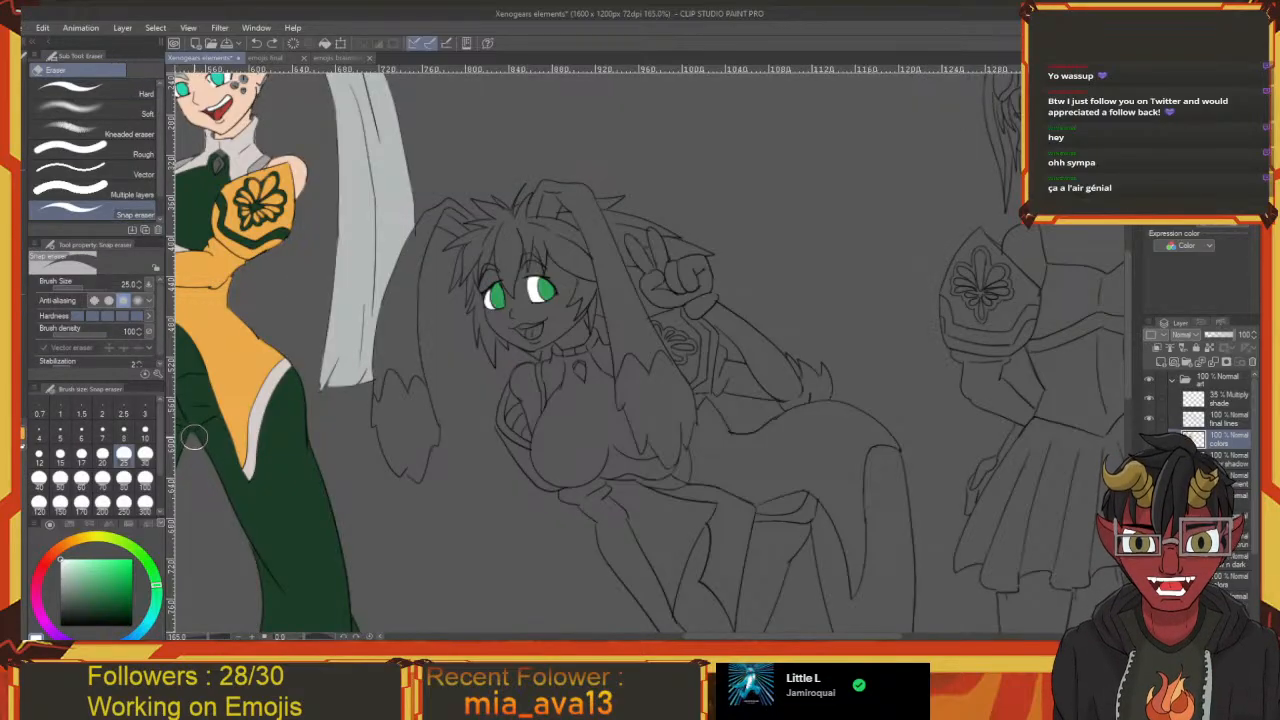
pyautogui.click(195, 438)
pyautogui.moveTo(228, 460); pyautogui.dragTo(302, 539)
pyautogui.moveTo(390, 402); pyautogui.dragTo(372, 397)
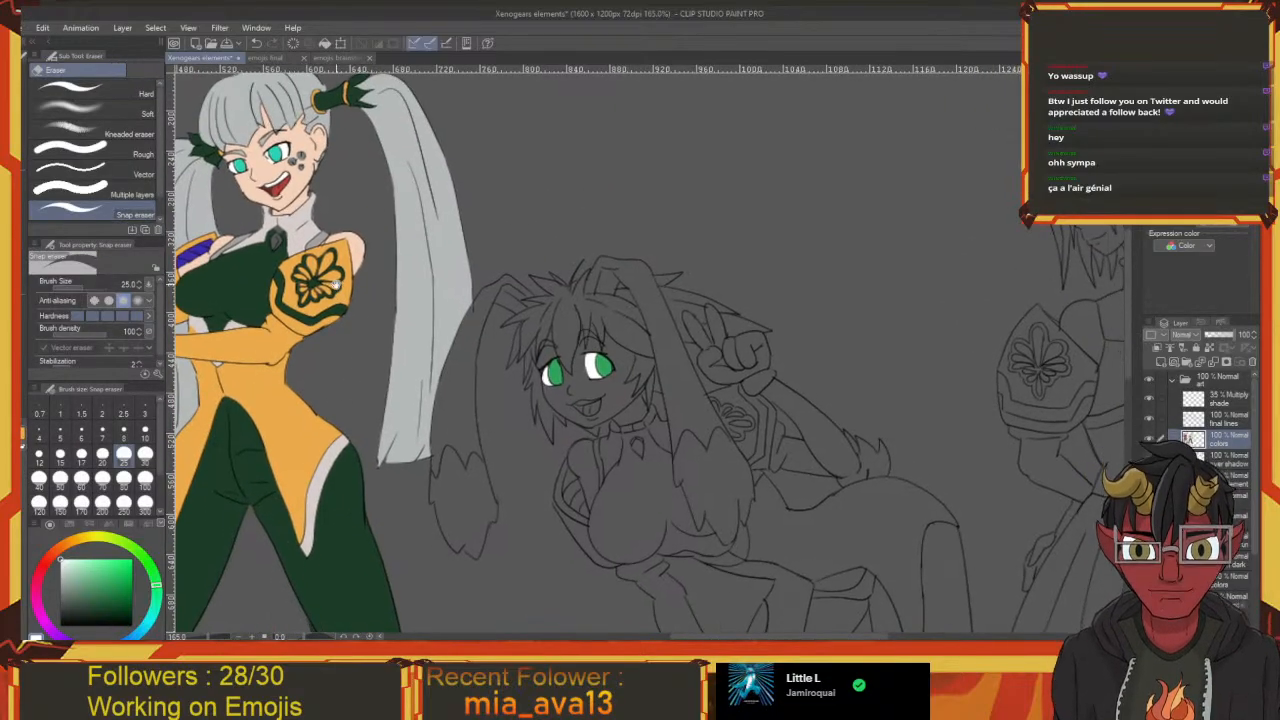
# Sample the light green of the red-suited character's pendant and fill the silver-haired character's collar gem with it
pyautogui.moveTo(228, 258); pyautogui.dragTo(476, 300)
pyautogui.moveTo(180, 259); pyautogui.dragTo(397, 313)
pyautogui.press('i')
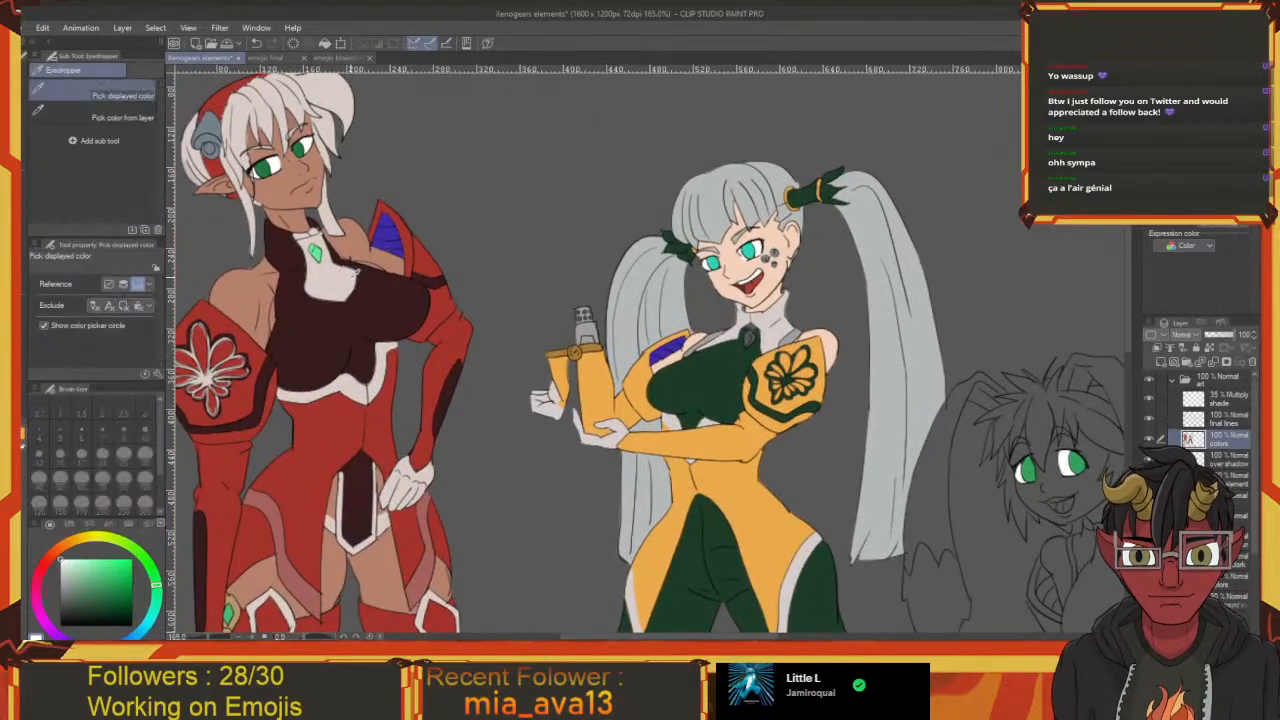
pyautogui.click(318, 254)
pyautogui.moveTo(510, 396); pyautogui.dragTo(257, 338)
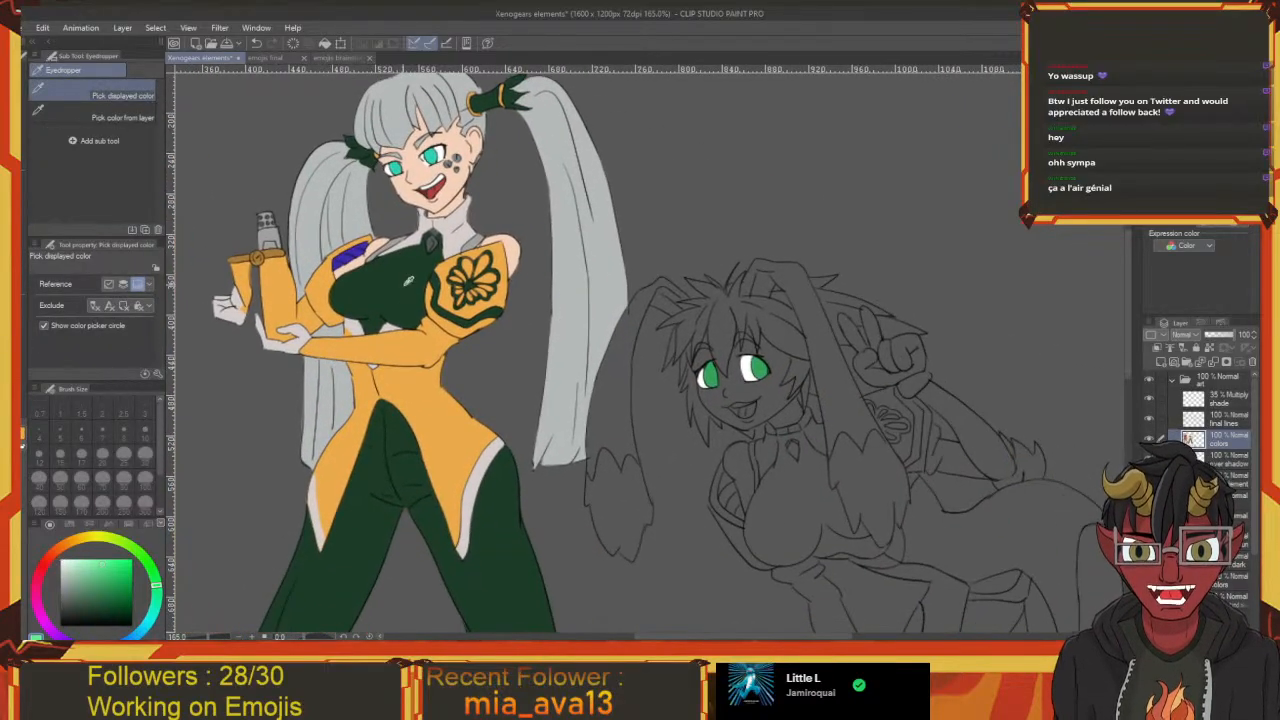
pyautogui.press('g')
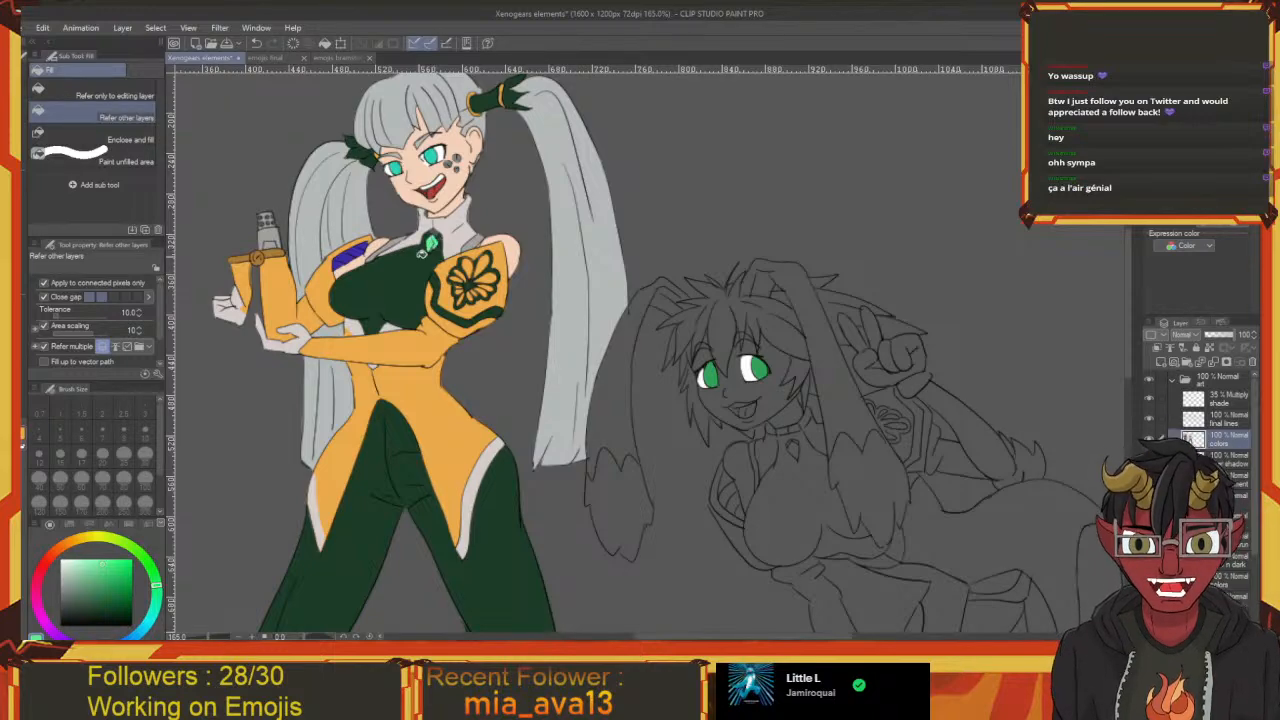
pyautogui.press('p')
pyautogui.moveTo(433, 247); pyautogui.dragTo(425, 282)
pyautogui.keyDown('alt'); pyautogui.click(390, 302); pyautogui.keyUp('alt')
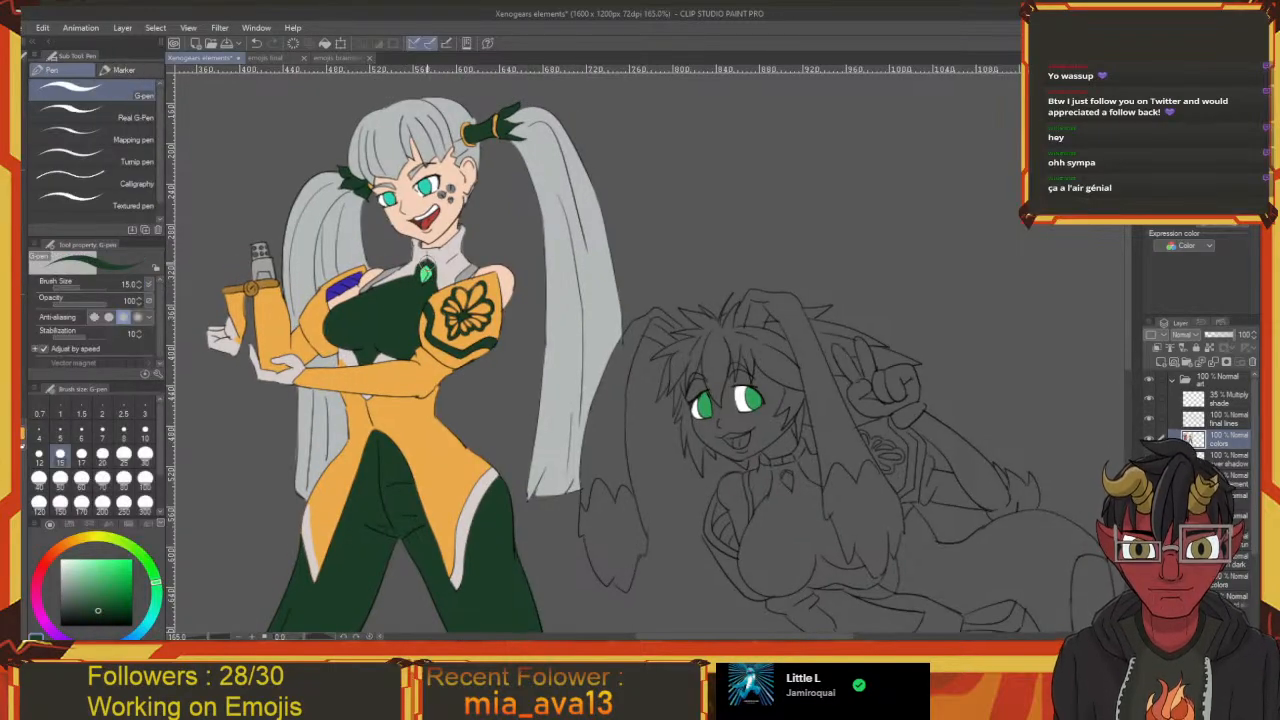
pyautogui.moveTo(524, 268)
pyautogui.mouseDown()
pyautogui.moveTo(494, 371)
pyautogui.moveTo(406, 288)
pyautogui.mouseUp()
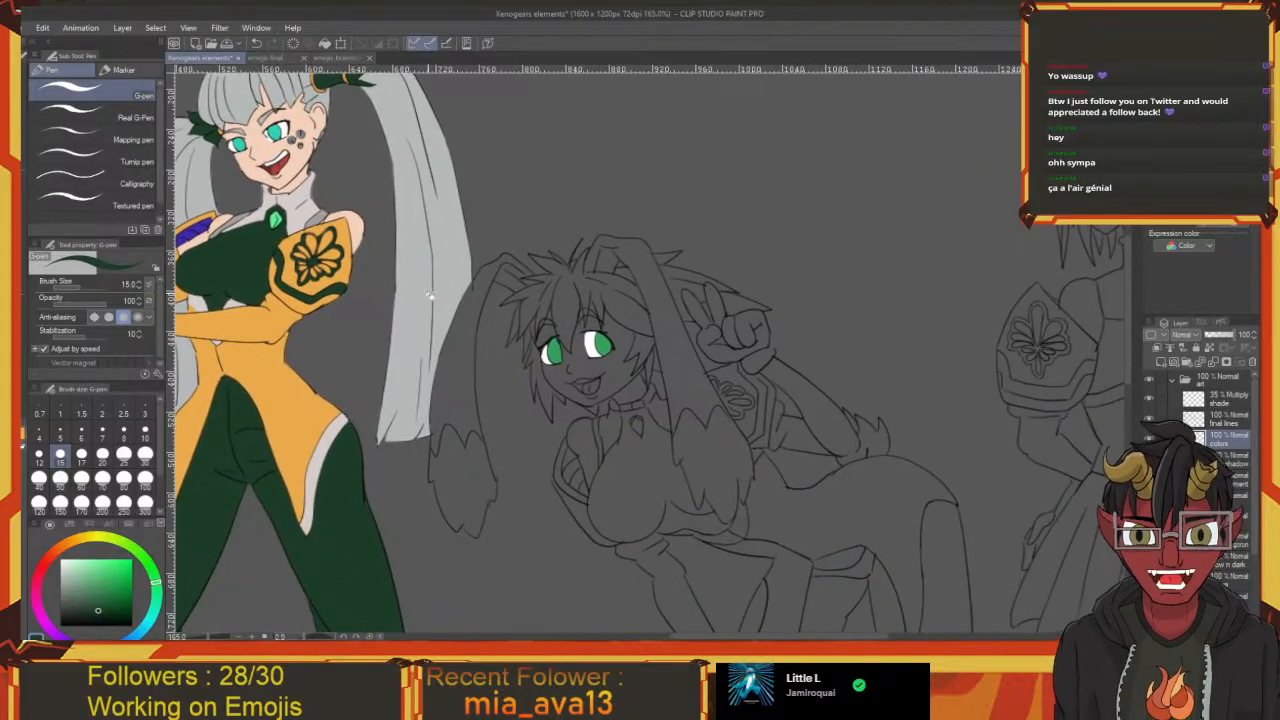
pyautogui.moveTo(447, 350)
pyautogui.mouseDown()
pyautogui.moveTo(354, 290)
pyautogui.moveTo(380, 326)
pyautogui.mouseUp()
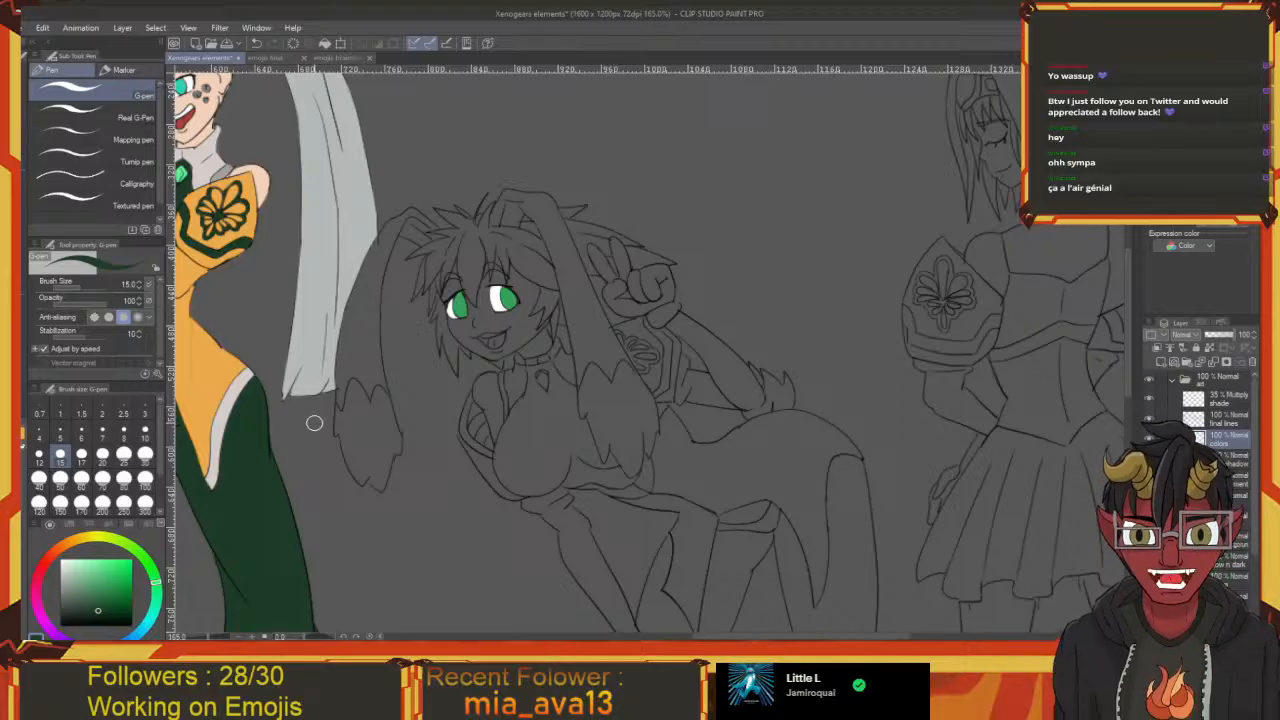
pyautogui.moveTo(284, 287); pyautogui.dragTo(316, 333)
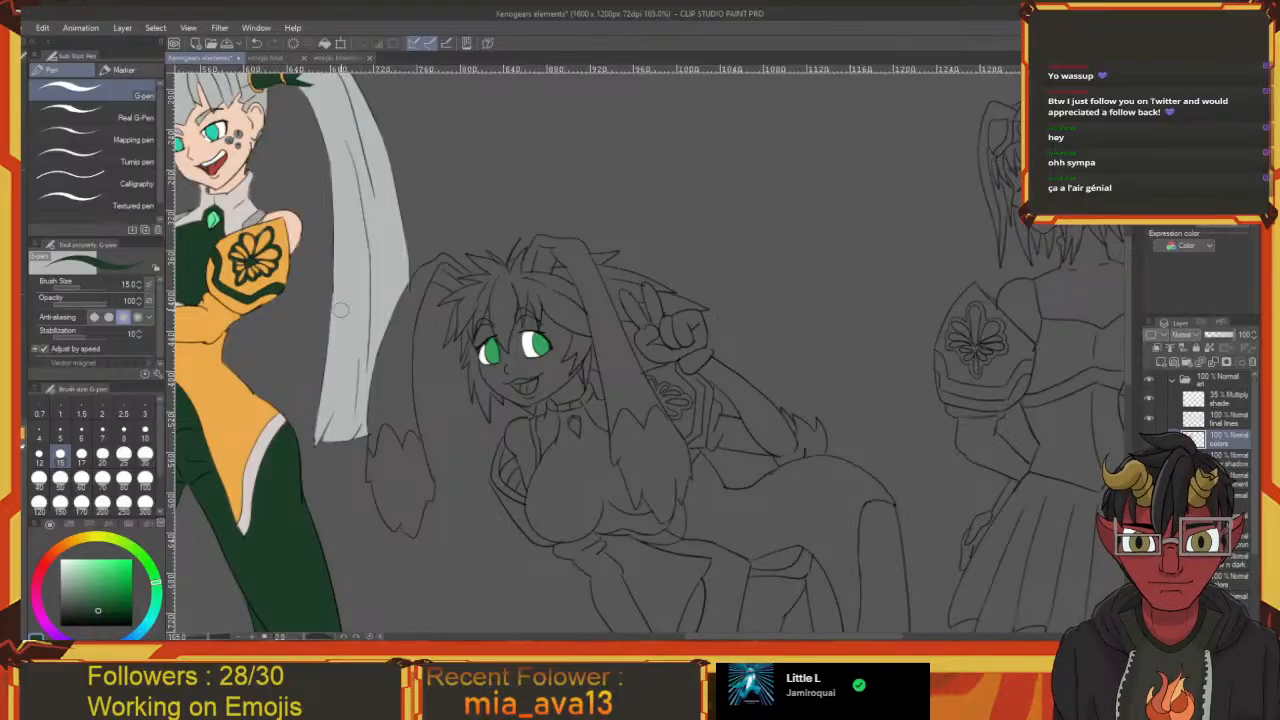
# Fill the bending girl's open mouth with red sampled from the silver-haired character's mouth
pyautogui.press('i')
pyautogui.click(212, 165)
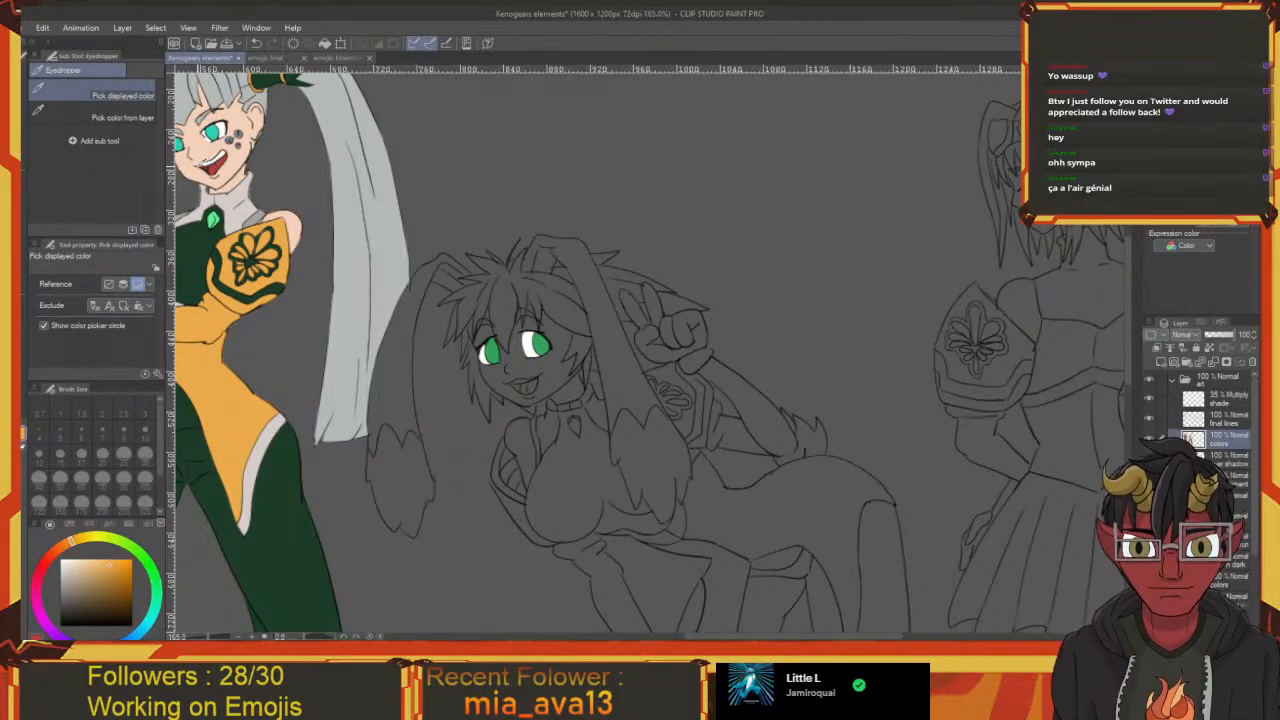
pyautogui.click(212, 167)
pyautogui.moveTo(472, 410); pyautogui.dragTo(308, 320)
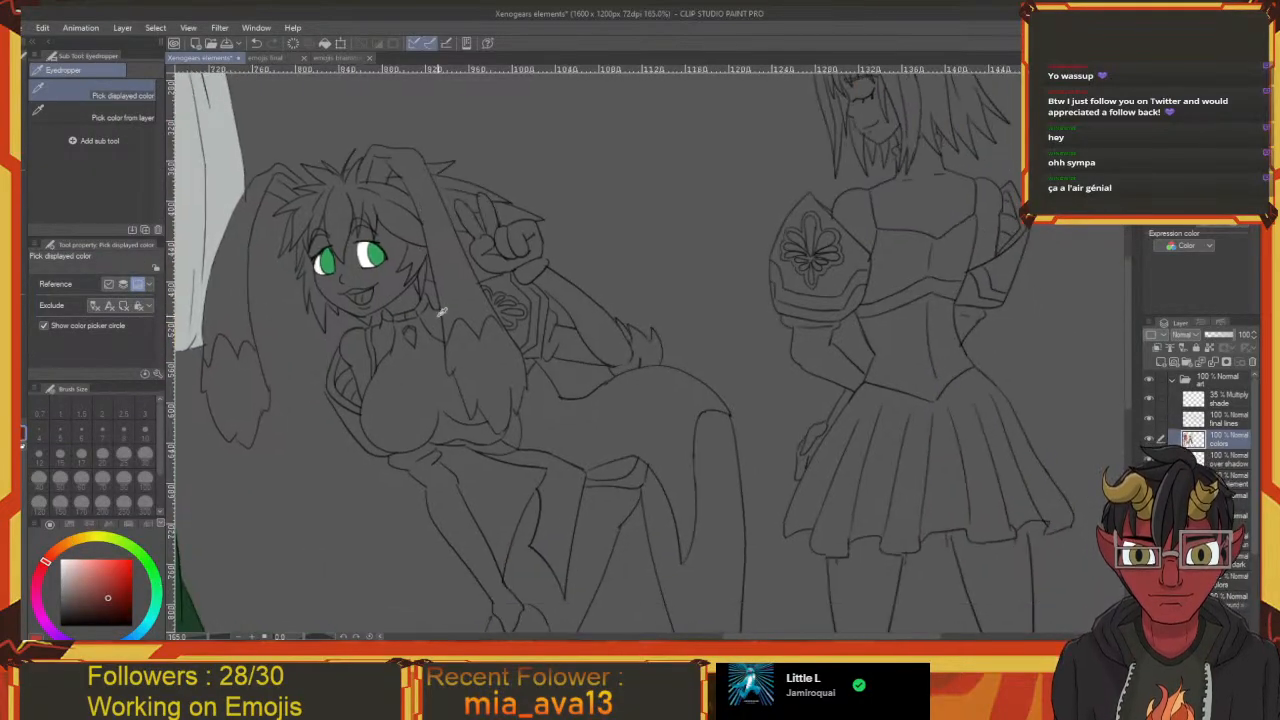
pyautogui.scroll(2, 441, 312)
pyautogui.press('g')
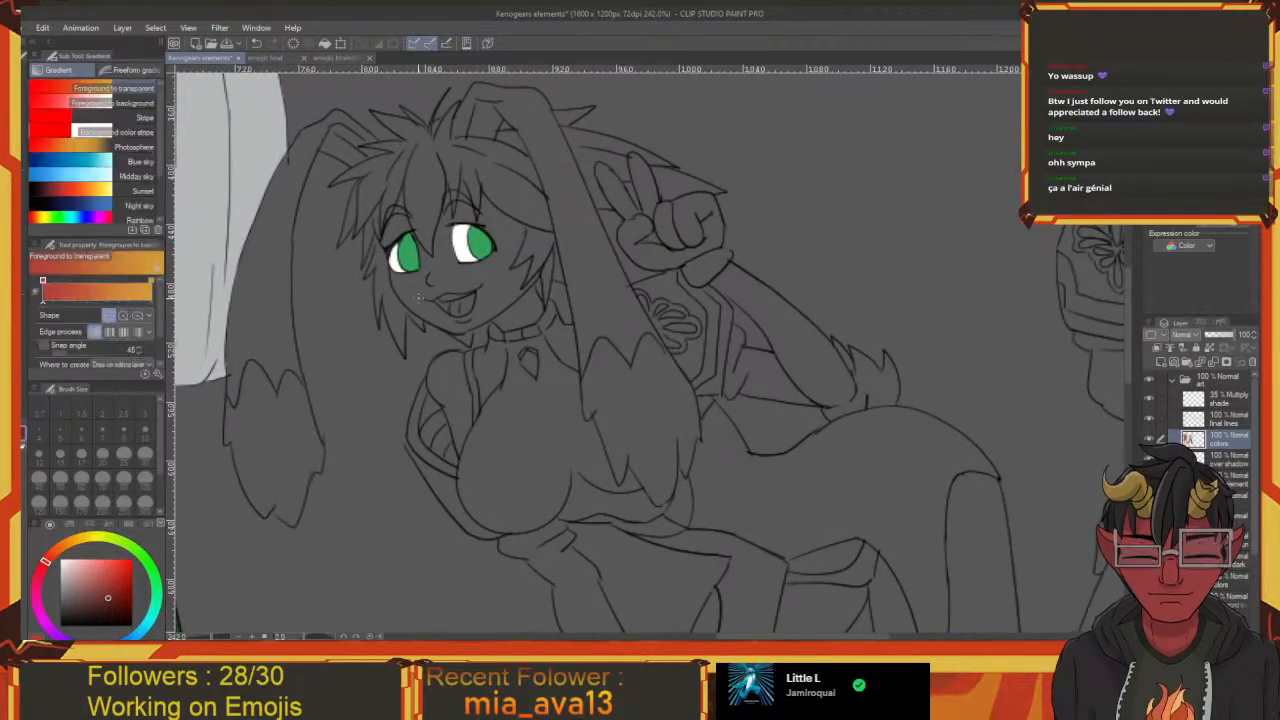
pyautogui.press('g')
pyautogui.click(450, 305)
pyautogui.moveTo(461, 325); pyautogui.dragTo(530, 370)
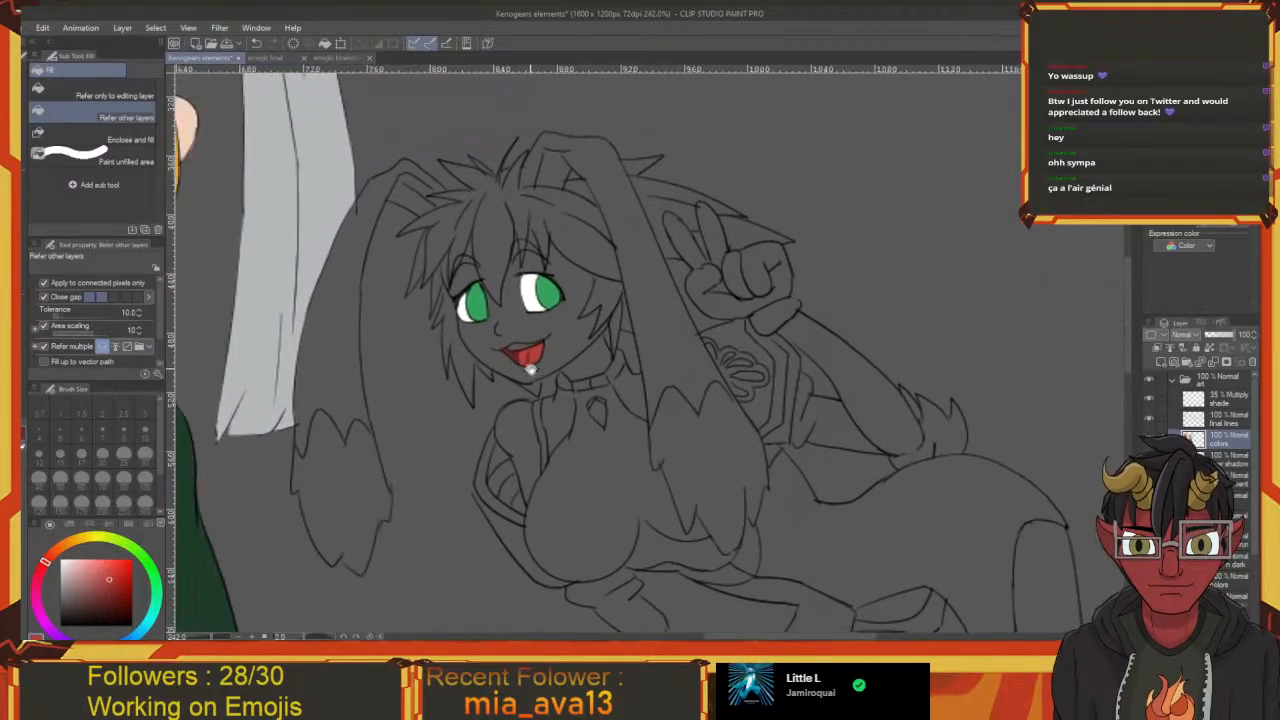
# Sample the white of the bending girl's eye and fill her upper teeth with it
pyautogui.press('i')
pyautogui.click(462, 312)
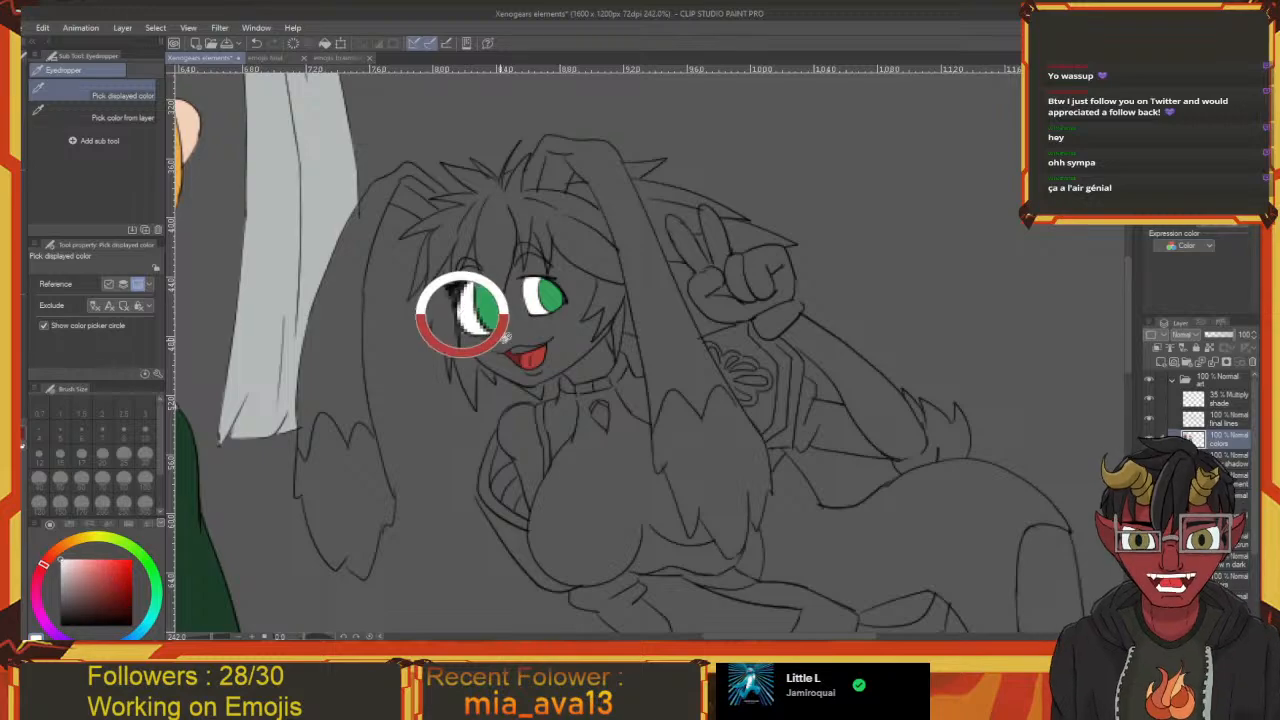
pyautogui.press('g')
pyautogui.press('g')
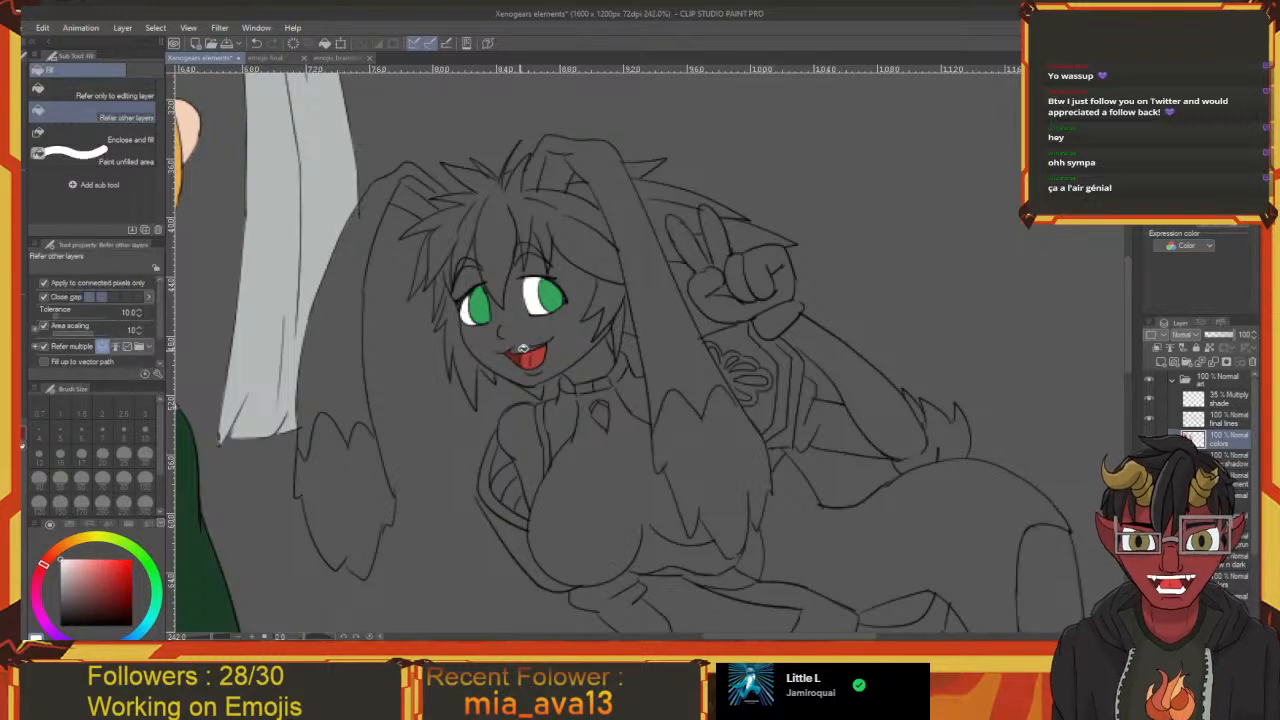
pyautogui.click(523, 348)
pyautogui.moveTo(538, 390)
pyautogui.mouseDown()
pyautogui.moveTo(678, 402)
pyautogui.moveTo(560, 400)
pyautogui.mouseUp()
pyautogui.press('e')
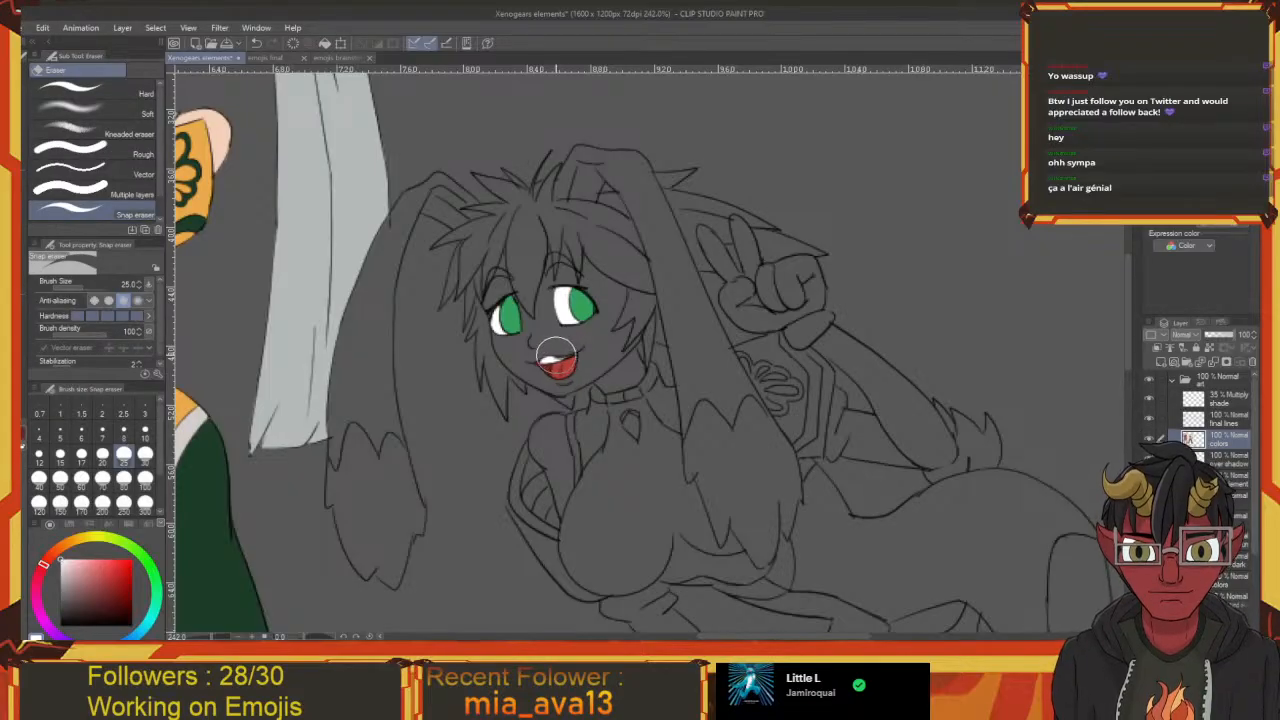
pyautogui.moveTo(582, 351); pyautogui.dragTo(519, 323)
# Sample the silver-haired character's skin as a base and fill the bending girl's face with a darker tan skin tone
pyautogui.scroll(-4, 519, 323)
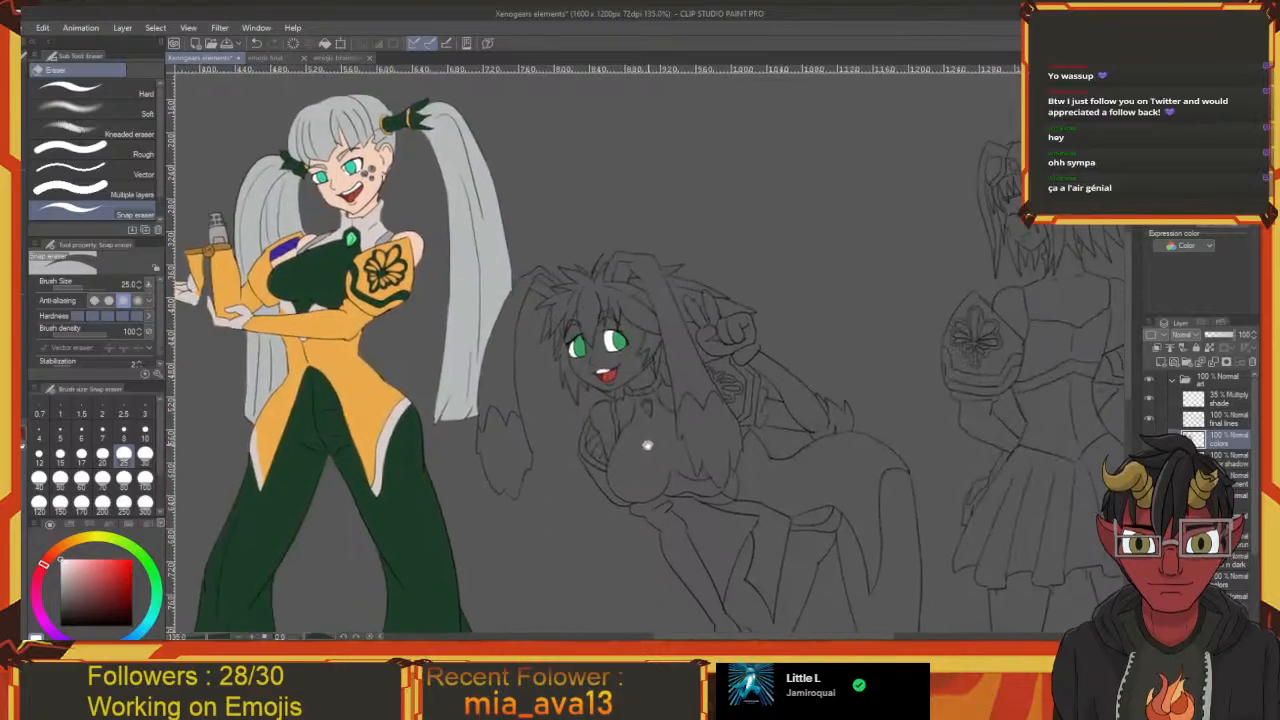
pyautogui.moveTo(594, 408); pyautogui.dragTo(571, 374)
pyautogui.press('i')
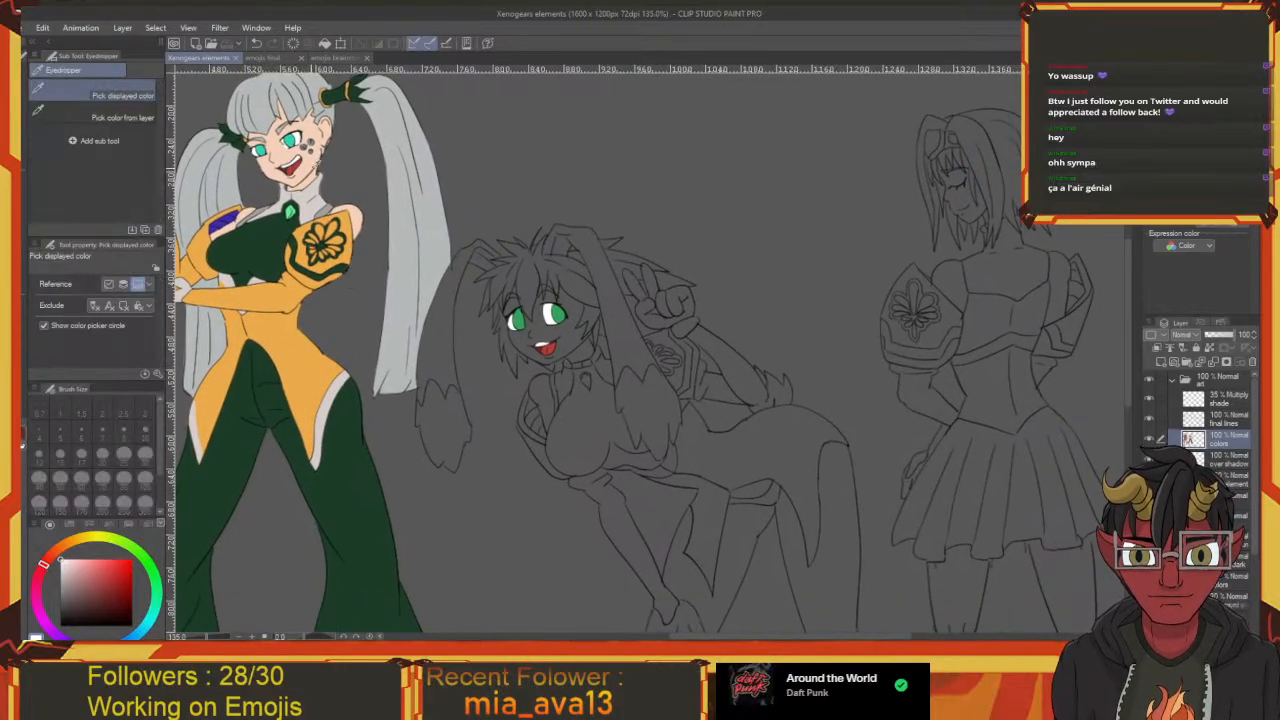
pyautogui.click(316, 166)
pyautogui.moveTo(386, 252); pyautogui.dragTo(340, 236)
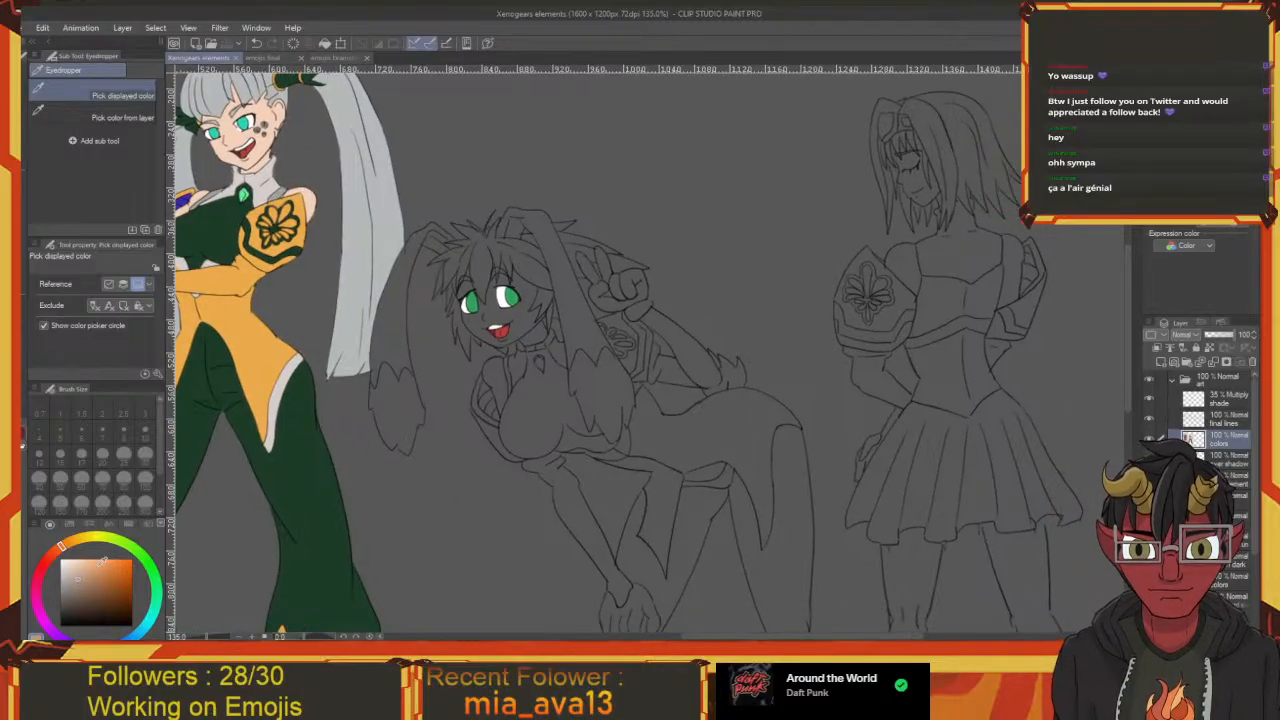
pyautogui.moveTo(480, 320); pyautogui.dragTo(381, 311)
pyautogui.press('g')
pyautogui.click(428, 315)
pyautogui.moveTo(418, 333); pyautogui.dragTo(902, 403)
pyautogui.moveTo(560, 330); pyautogui.dragTo(332, 250)
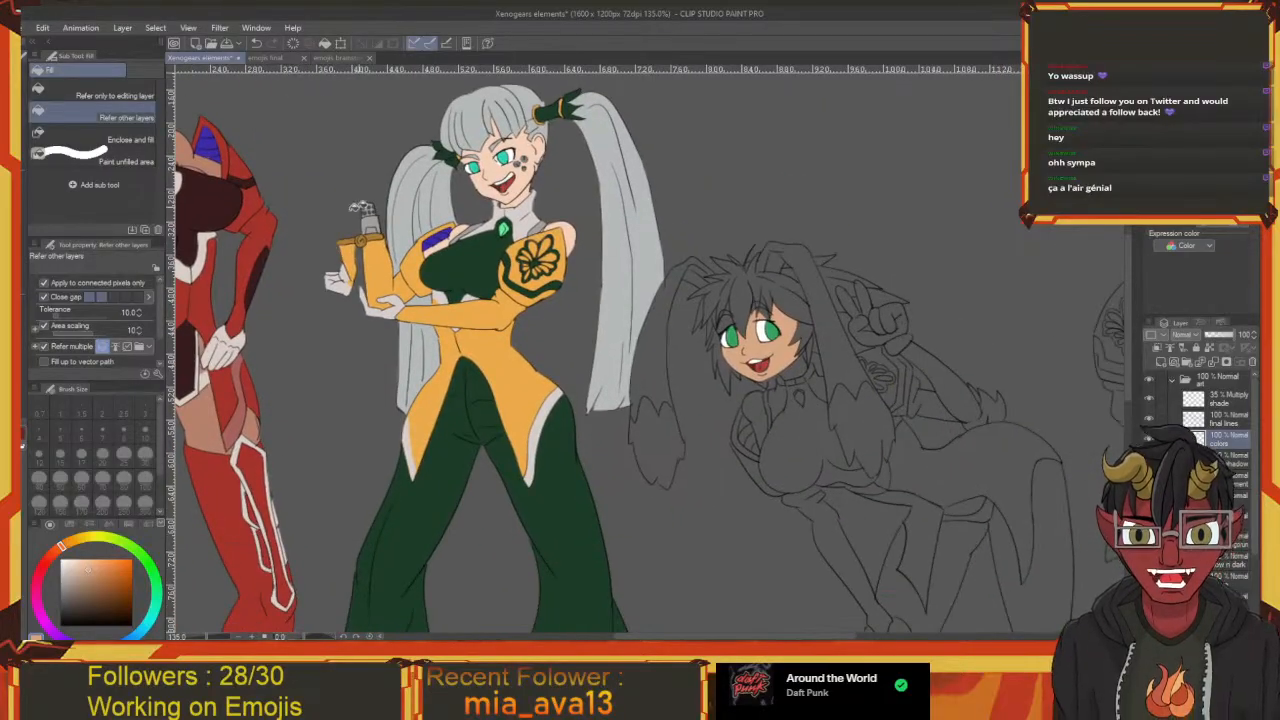
pyautogui.moveTo(558, 326); pyautogui.dragTo(672, 370)
pyautogui.moveTo(660, 312); pyautogui.dragTo(306, 223)
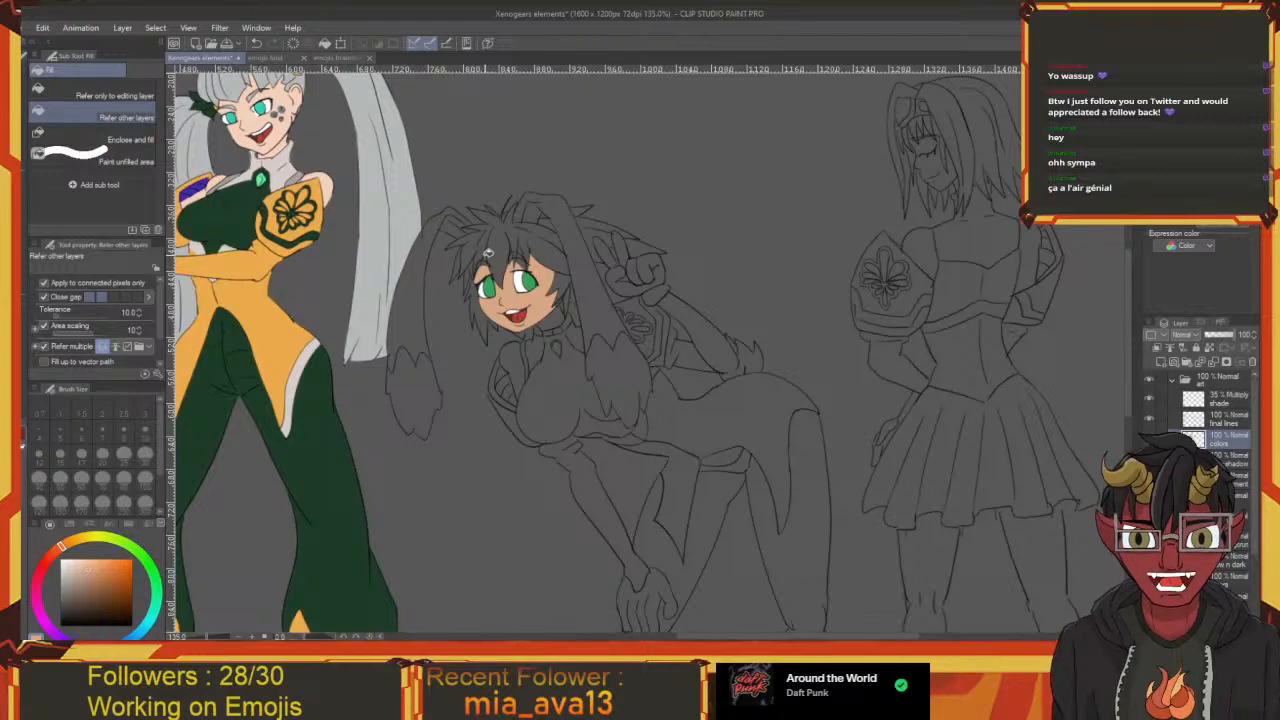
# Fill the bending girl's bare shoulder with the same tan skin tone
pyautogui.moveTo(529, 323); pyautogui.dragTo(440, 251)
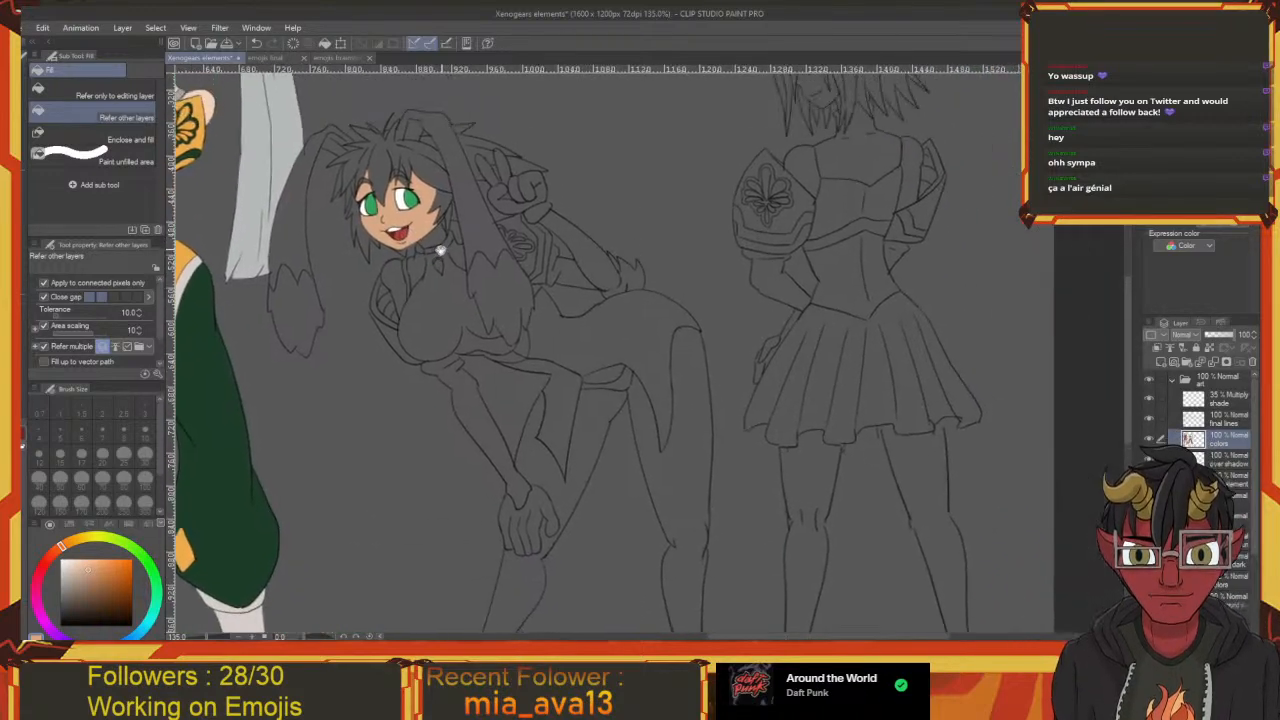
pyautogui.moveTo(551, 260); pyautogui.dragTo(547, 316)
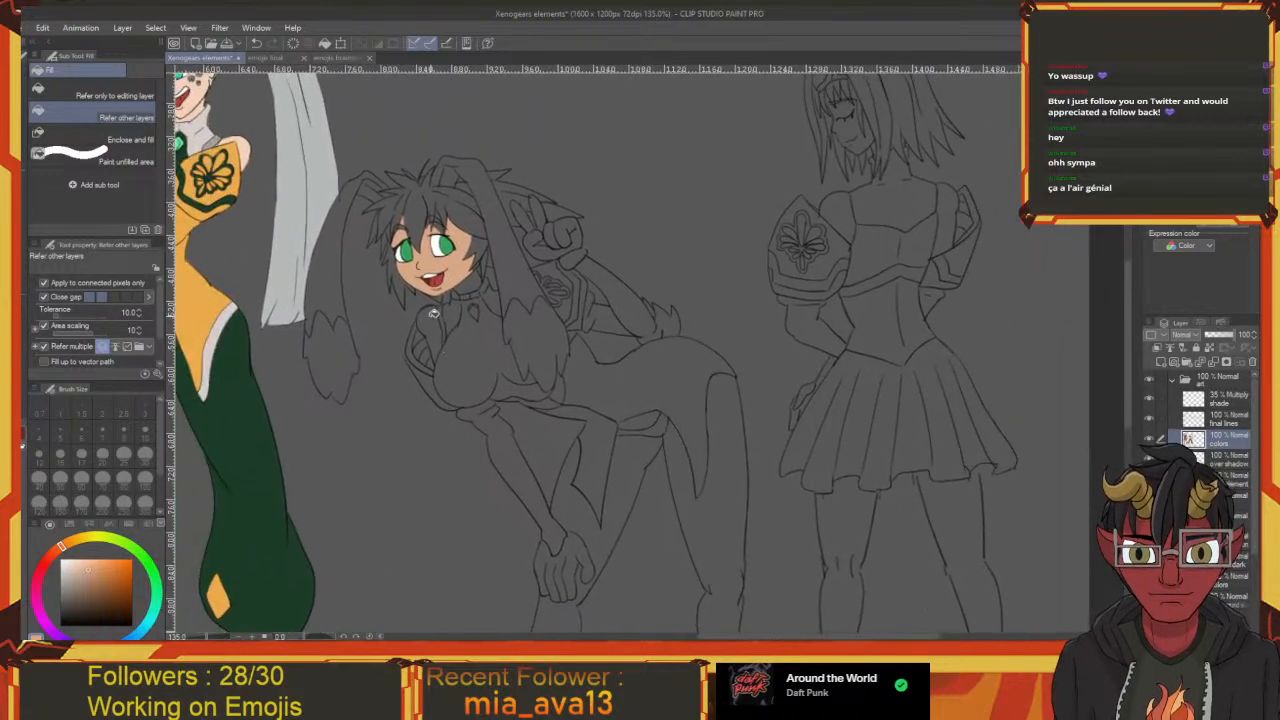
pyautogui.moveTo(466, 403); pyautogui.dragTo(491, 363)
pyautogui.moveTo(480, 306); pyautogui.dragTo(597, 373)
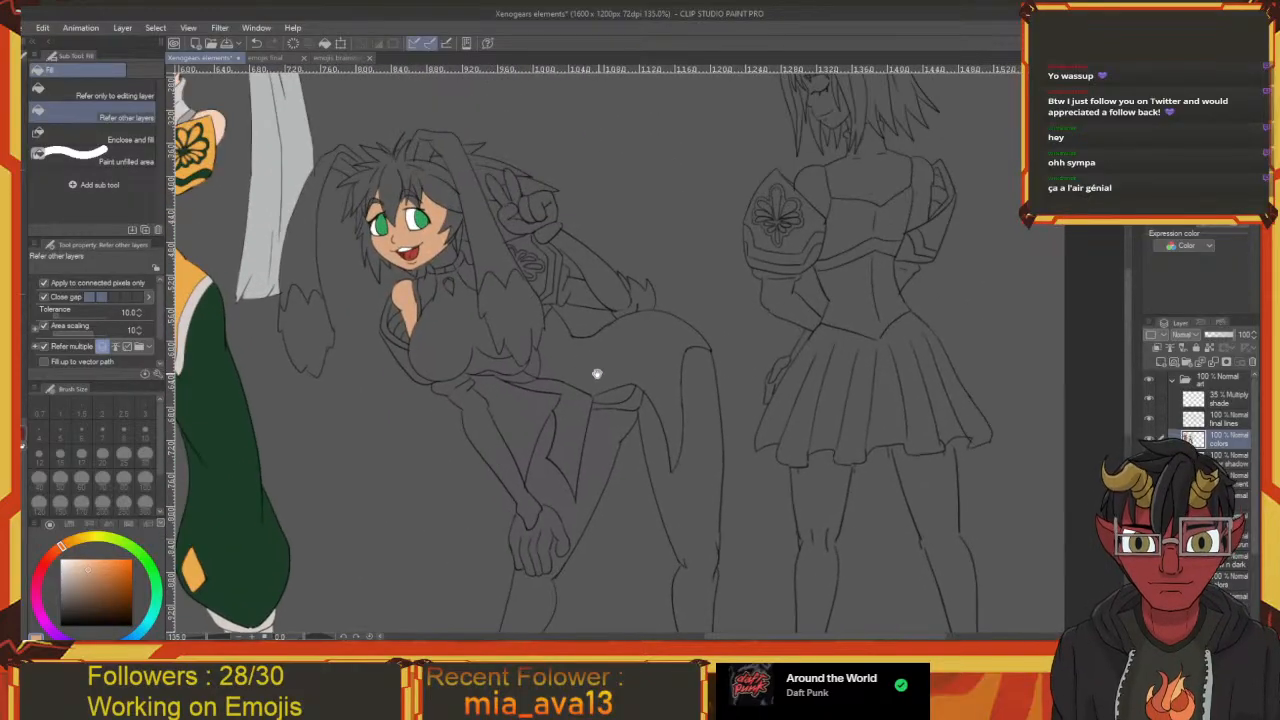
pyautogui.moveTo(522, 295); pyautogui.dragTo(556, 381)
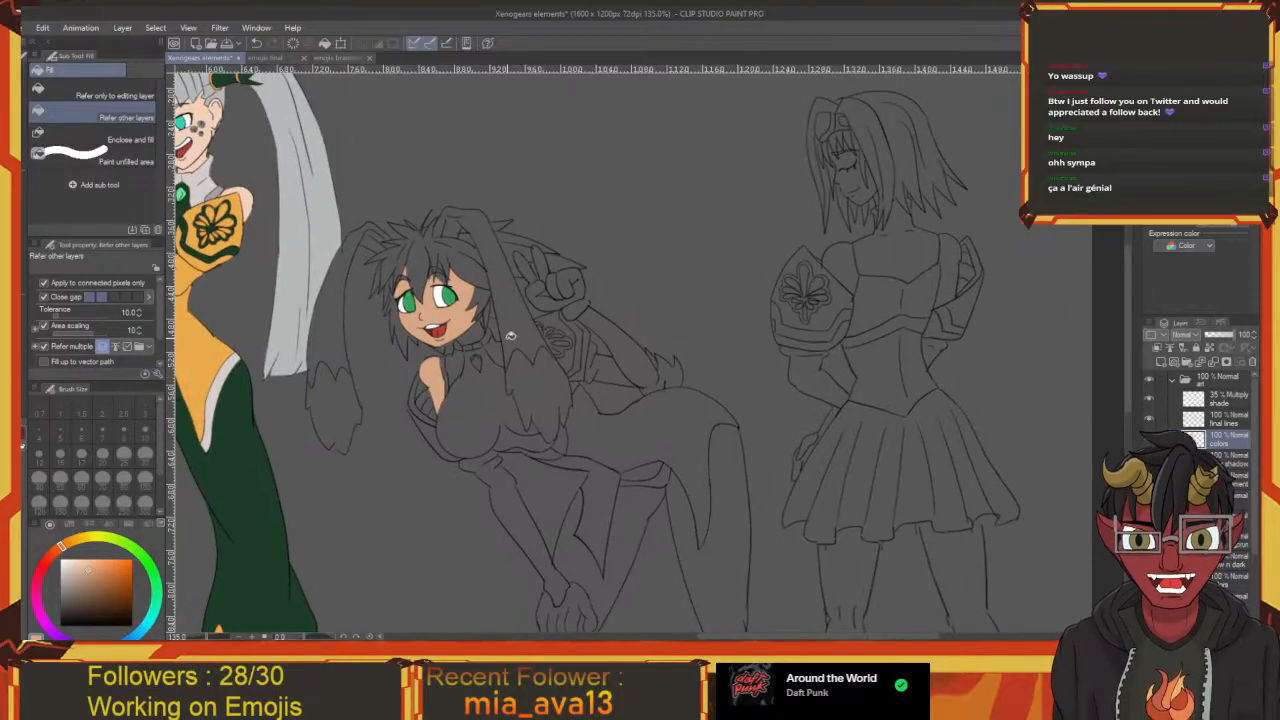
pyautogui.moveTo(510, 371)
pyautogui.mouseDown()
pyautogui.moveTo(491, 343)
pyautogui.moveTo(508, 316)
pyautogui.moveTo(521, 394)
pyautogui.mouseUp()
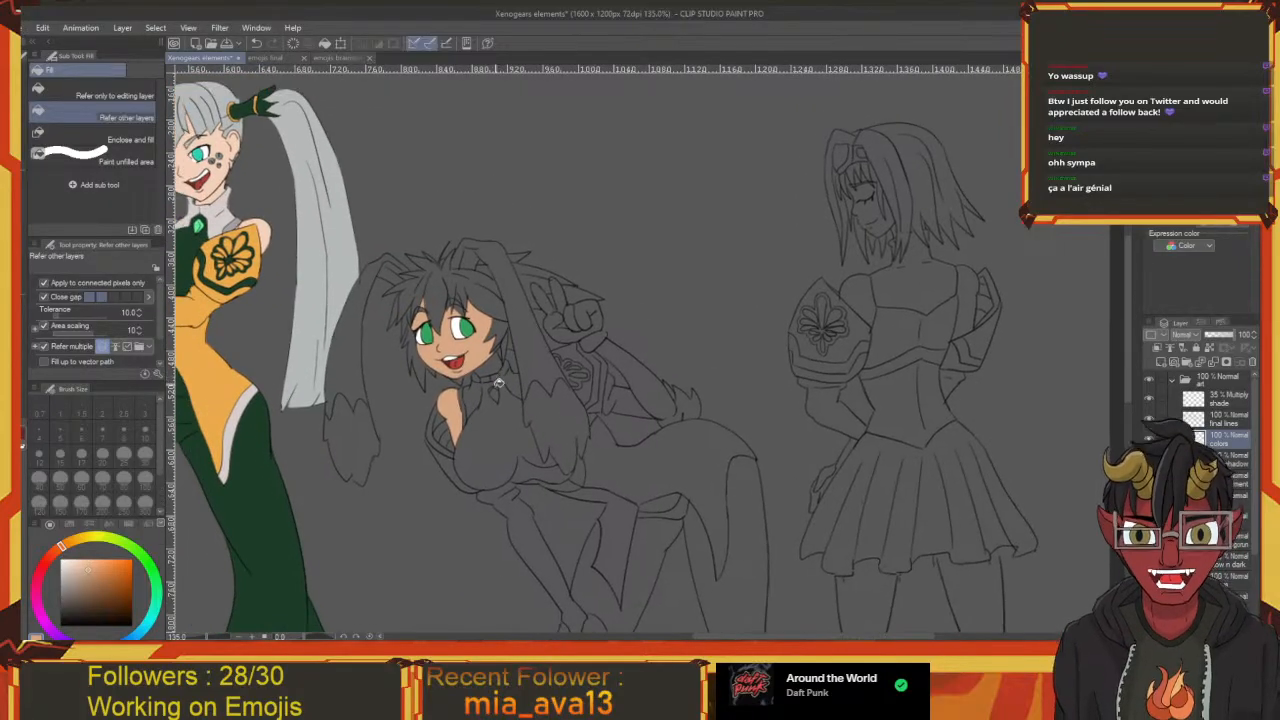
pyautogui.scroll(2, 376, 357)
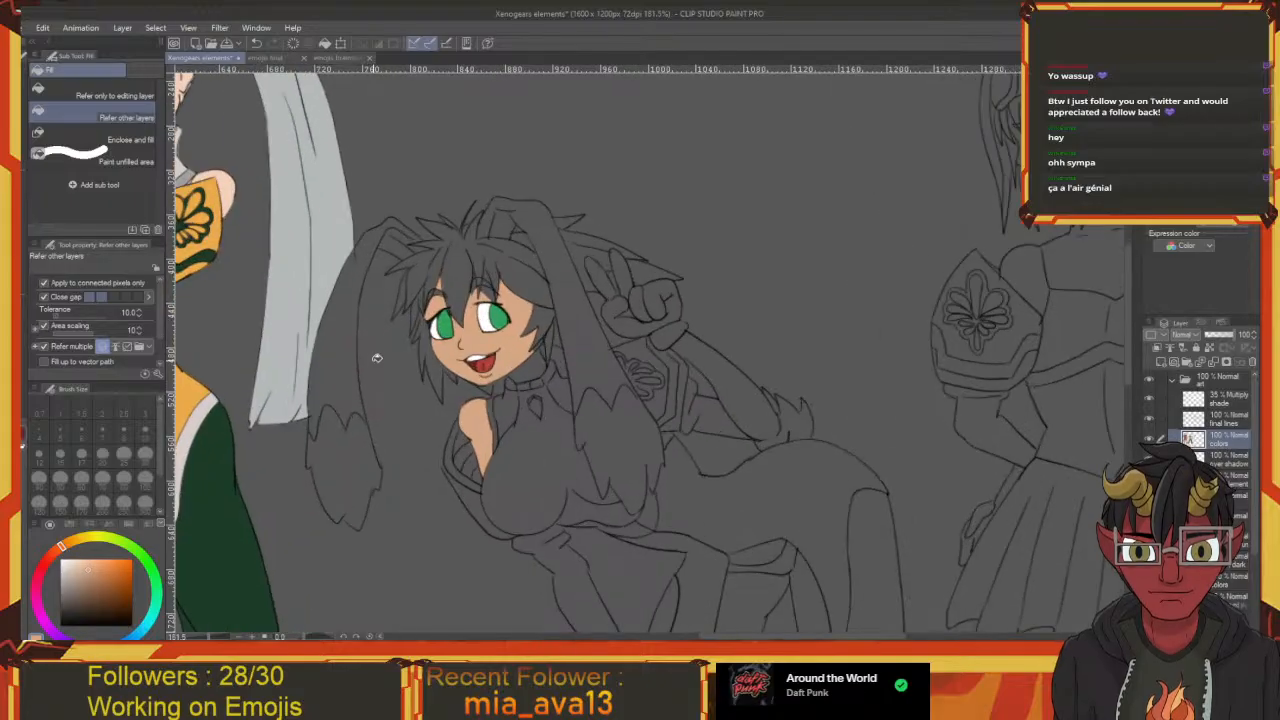
pyautogui.scroll(-2, 344, 348)
# Sample the off-white of the silver-haired character's collar and fill both sides and the neckband of the bending girl's collar
pyautogui.press('i')
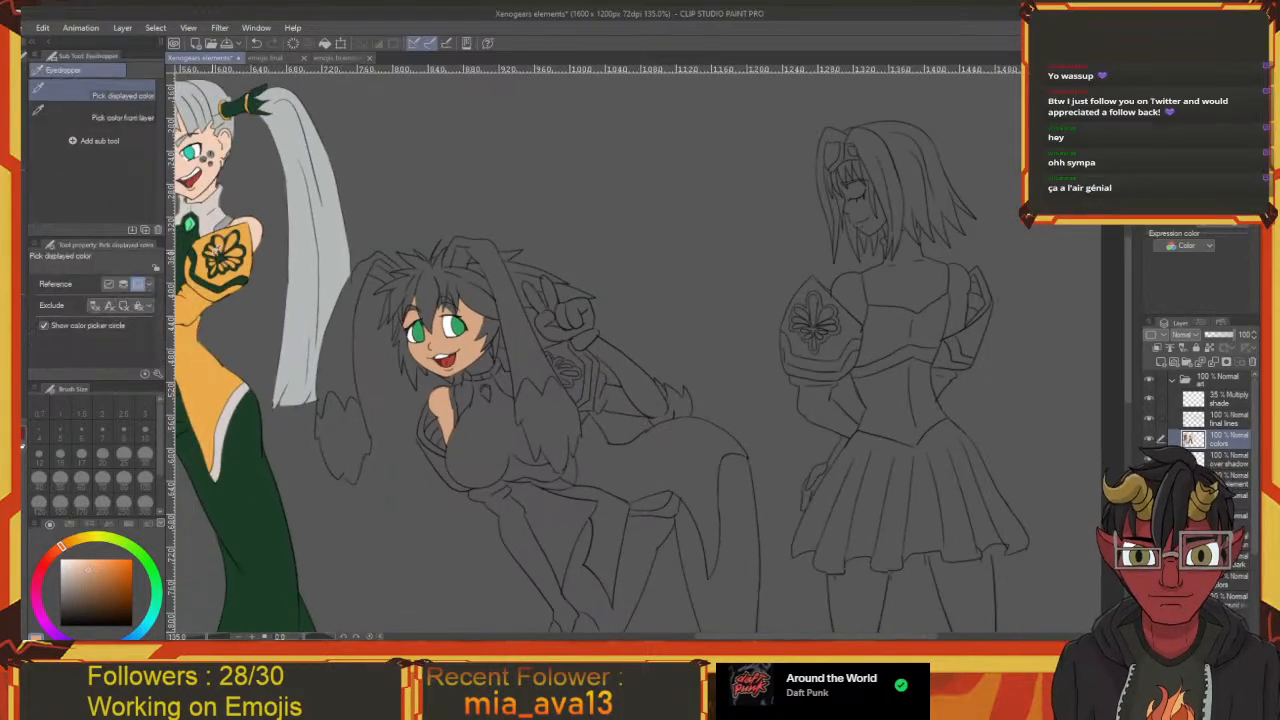
pyautogui.click(210, 220)
pyautogui.moveTo(569, 433); pyautogui.dragTo(577, 343)
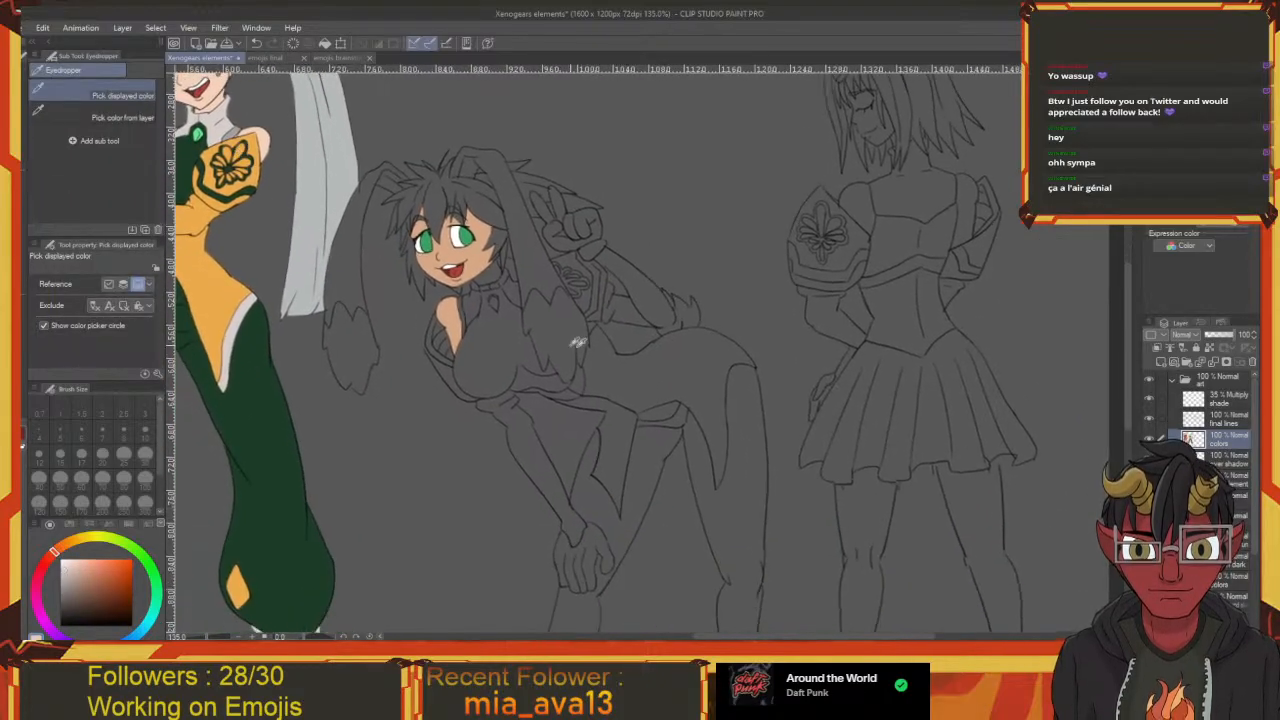
pyautogui.press('space')
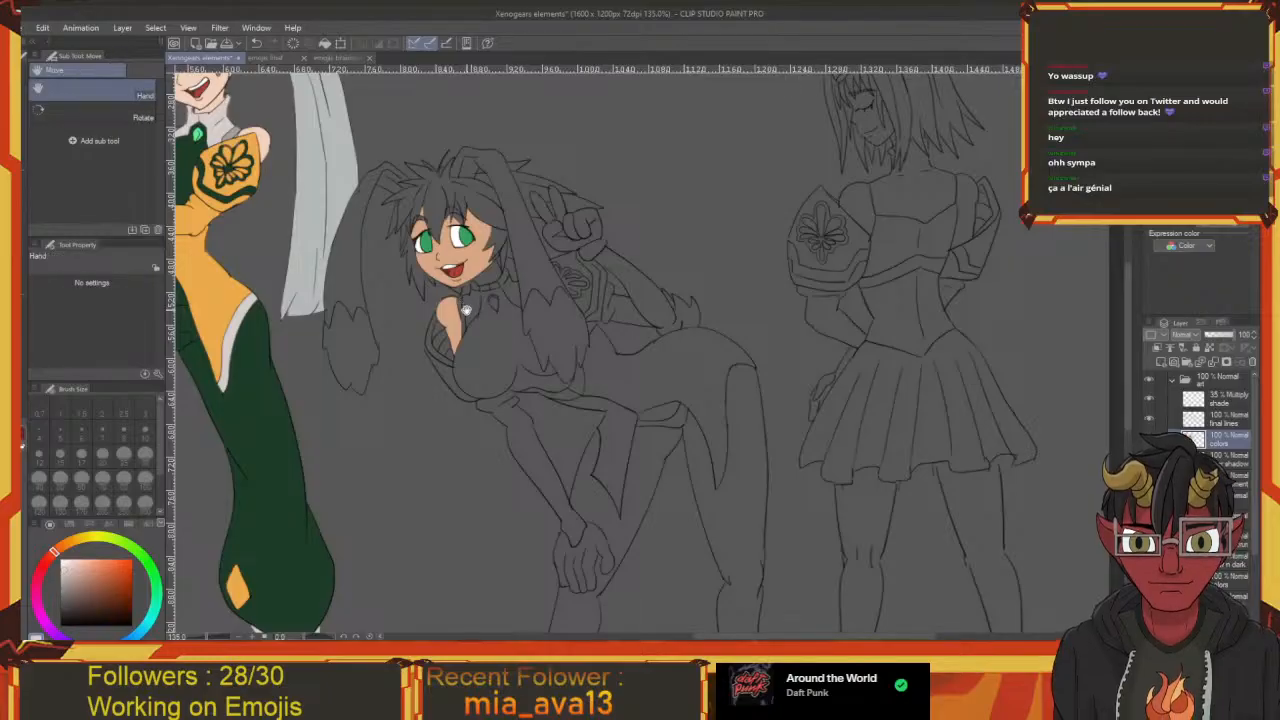
pyautogui.press('g')
pyautogui.click(470, 306)
pyautogui.moveTo(517, 300); pyautogui.dragTo(521, 308)
pyautogui.click(512, 292)
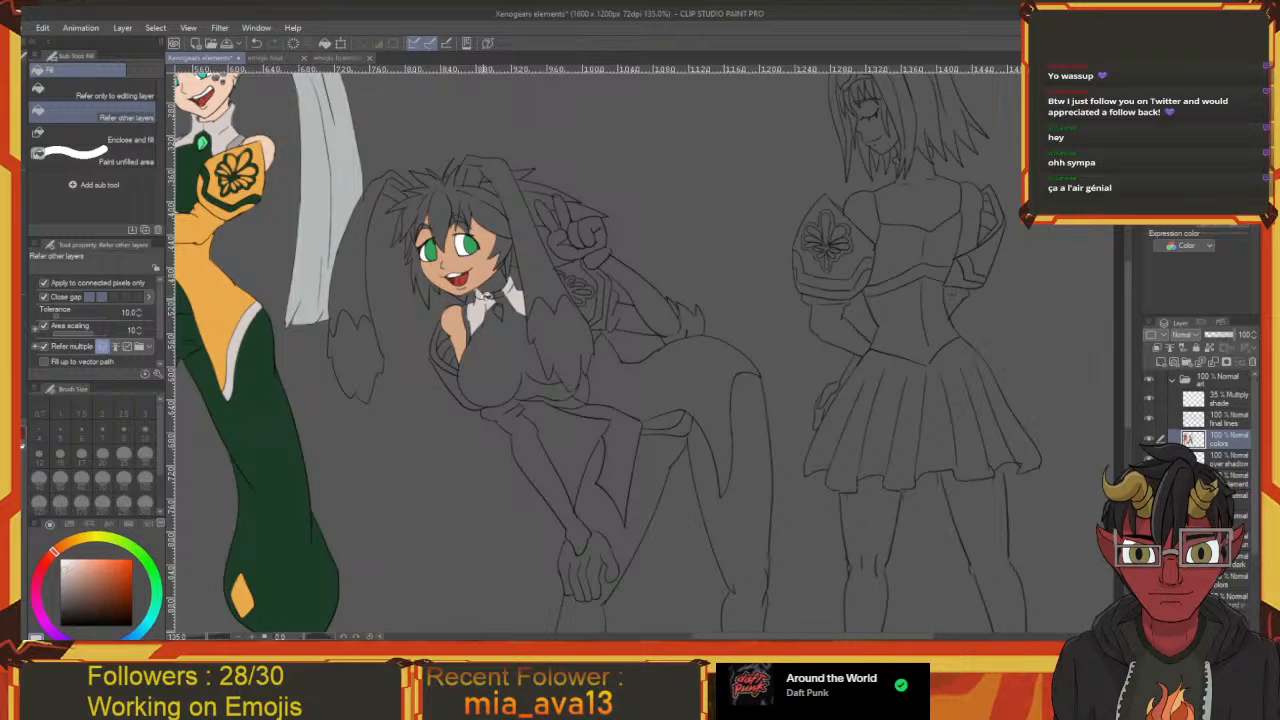
pyautogui.moveTo(489, 315); pyautogui.dragTo(548, 364)
pyautogui.scroll(4, 515, 327)
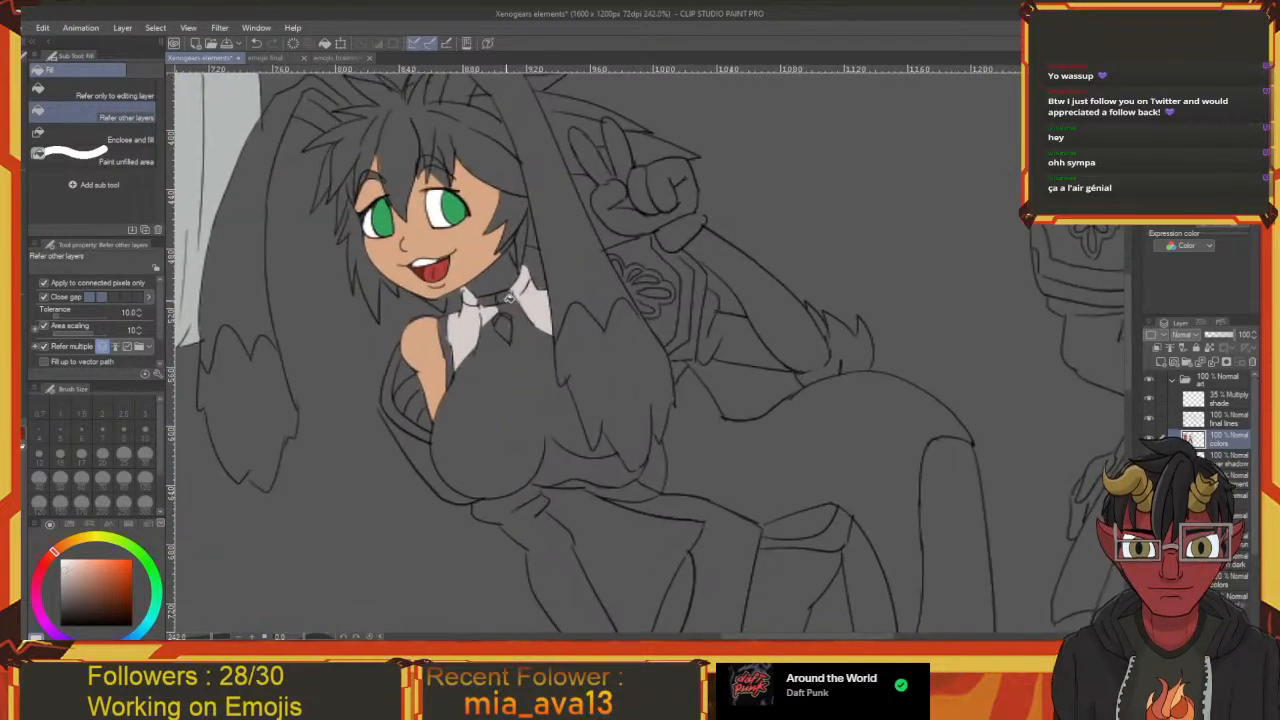
pyautogui.moveTo(467, 251); pyautogui.dragTo(519, 328)
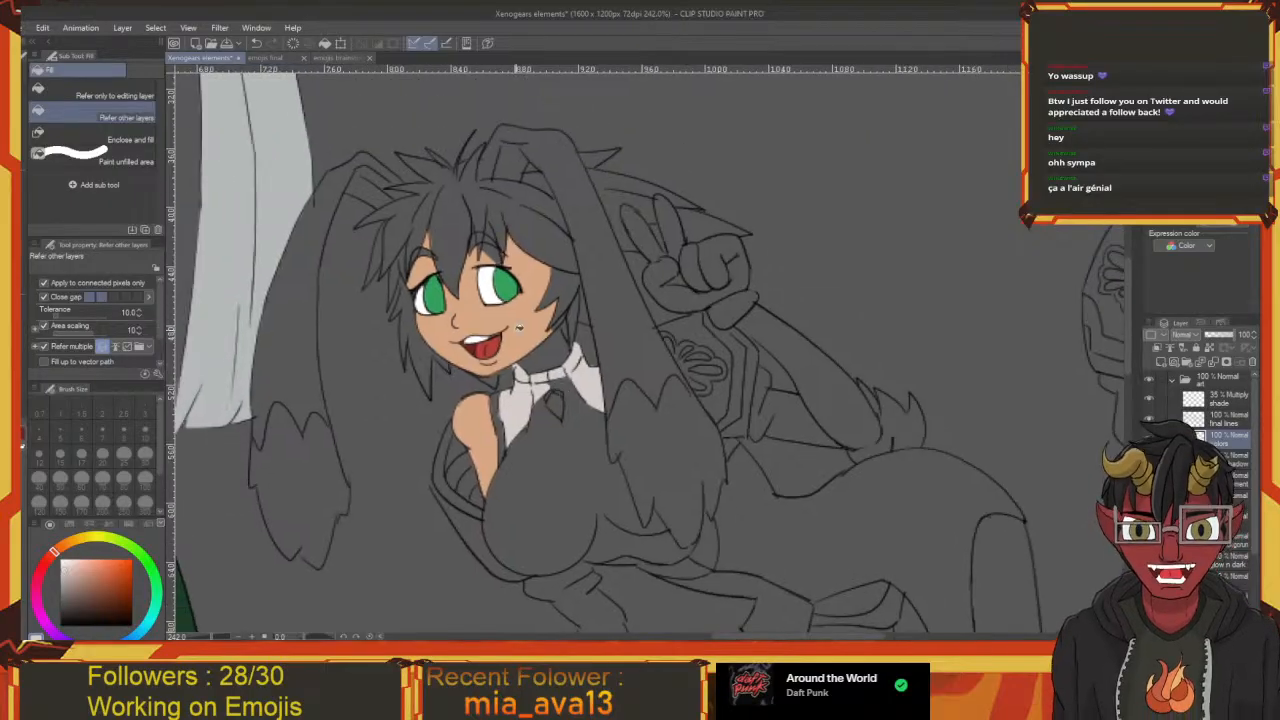
# Sample the tan of the bending girl's face and fill her neck above the collar with it
pyautogui.press('i')
pyautogui.click(525, 333)
pyautogui.press('g')
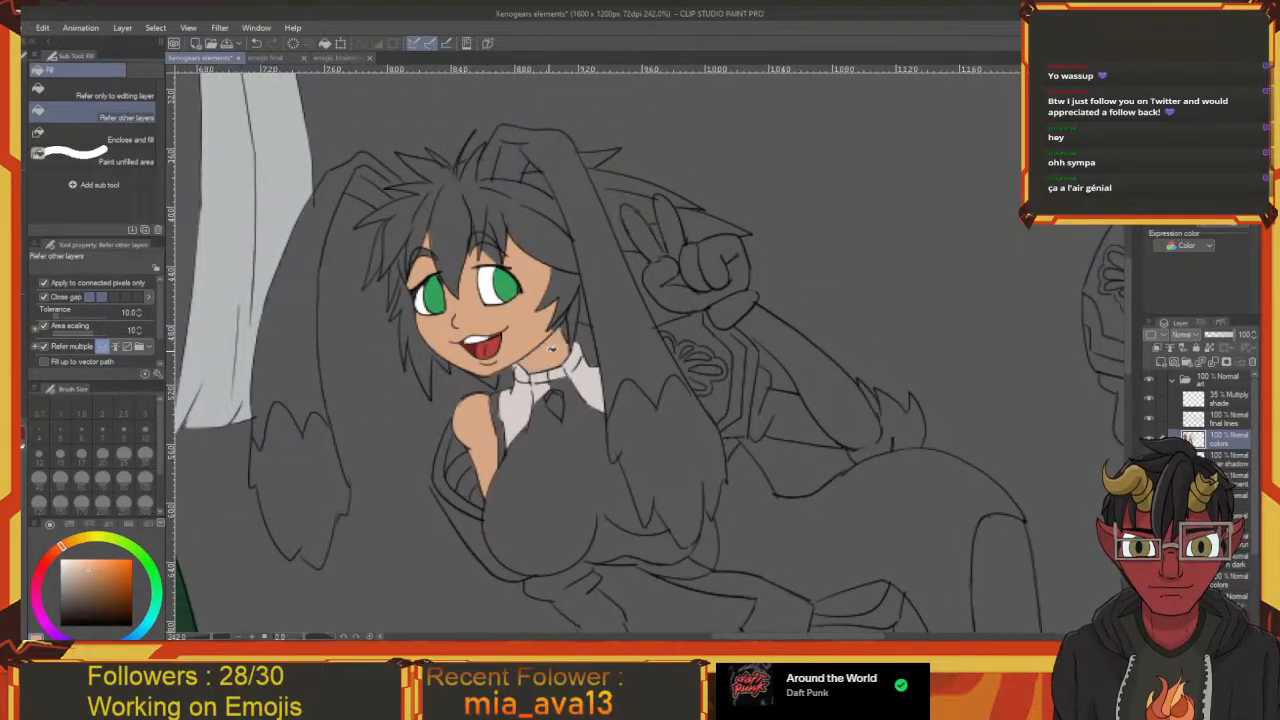
pyautogui.moveTo(548, 348); pyautogui.dragTo(578, 405)
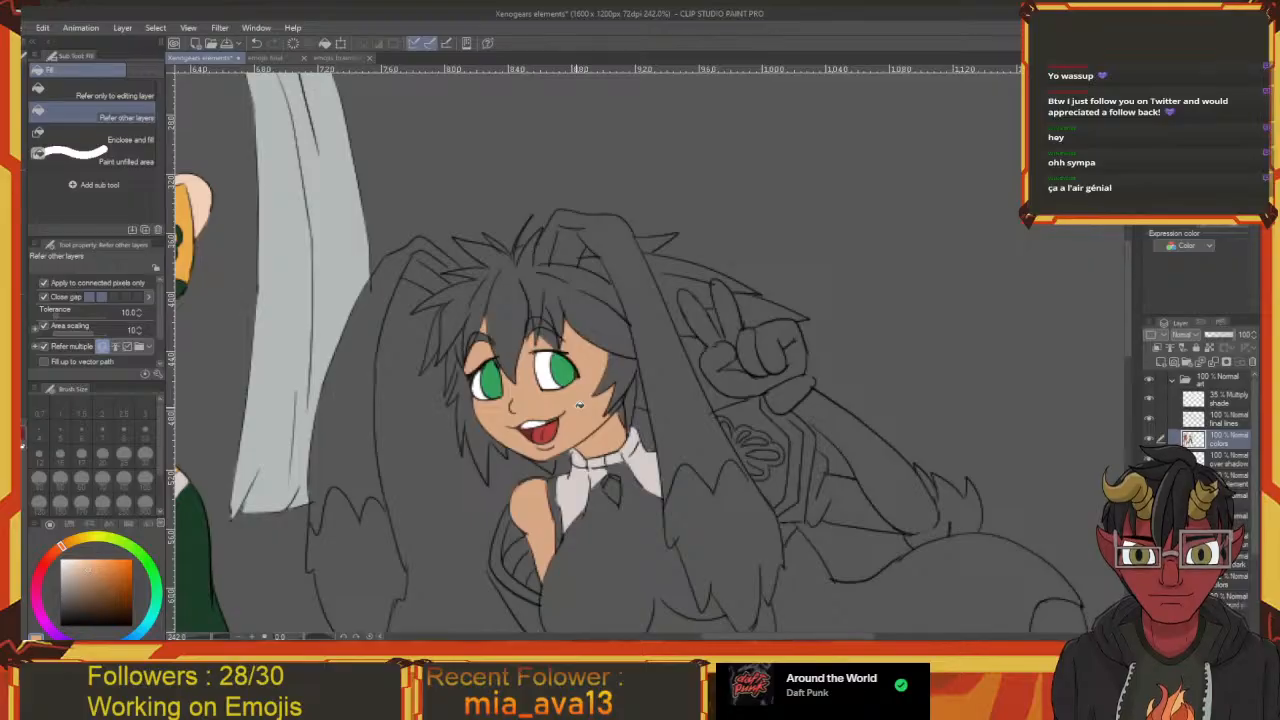
pyautogui.scroll(-3, 578, 405)
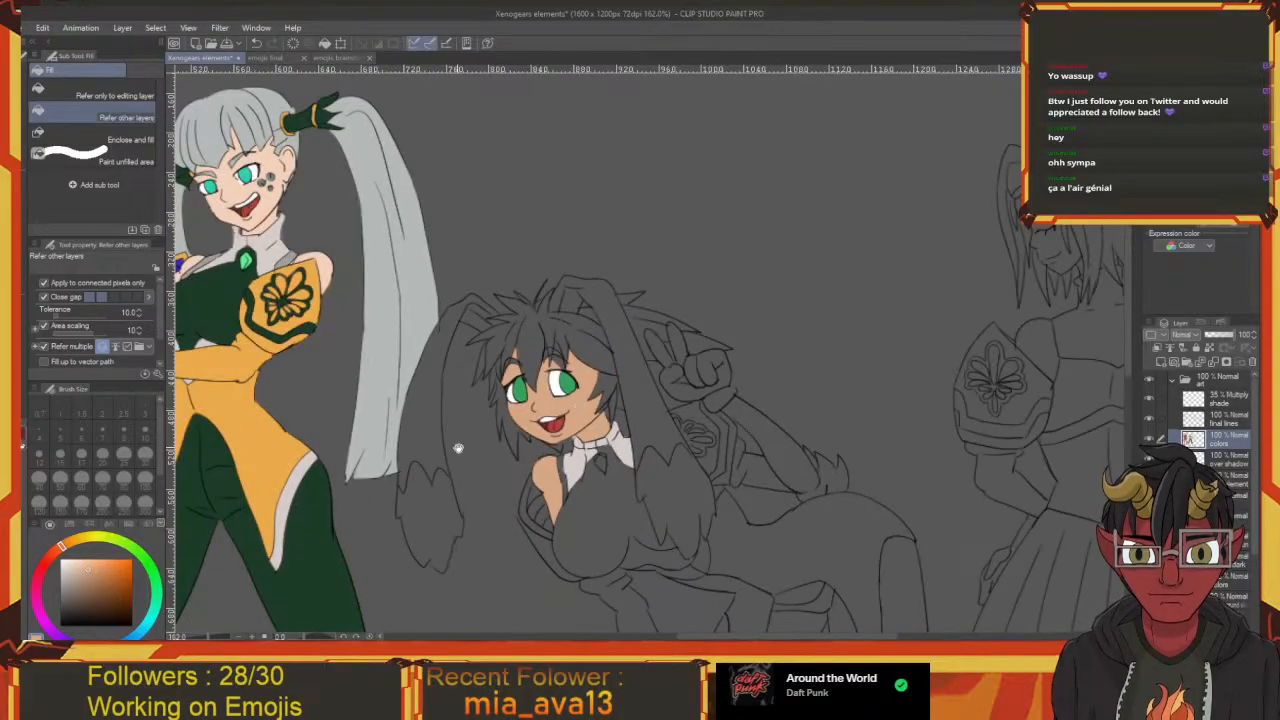
# Try a bright pink fill on the bending girl's hair, and undo it
pyautogui.moveTo(458, 448); pyautogui.dragTo(464, 420)
pyautogui.click(40, 597)
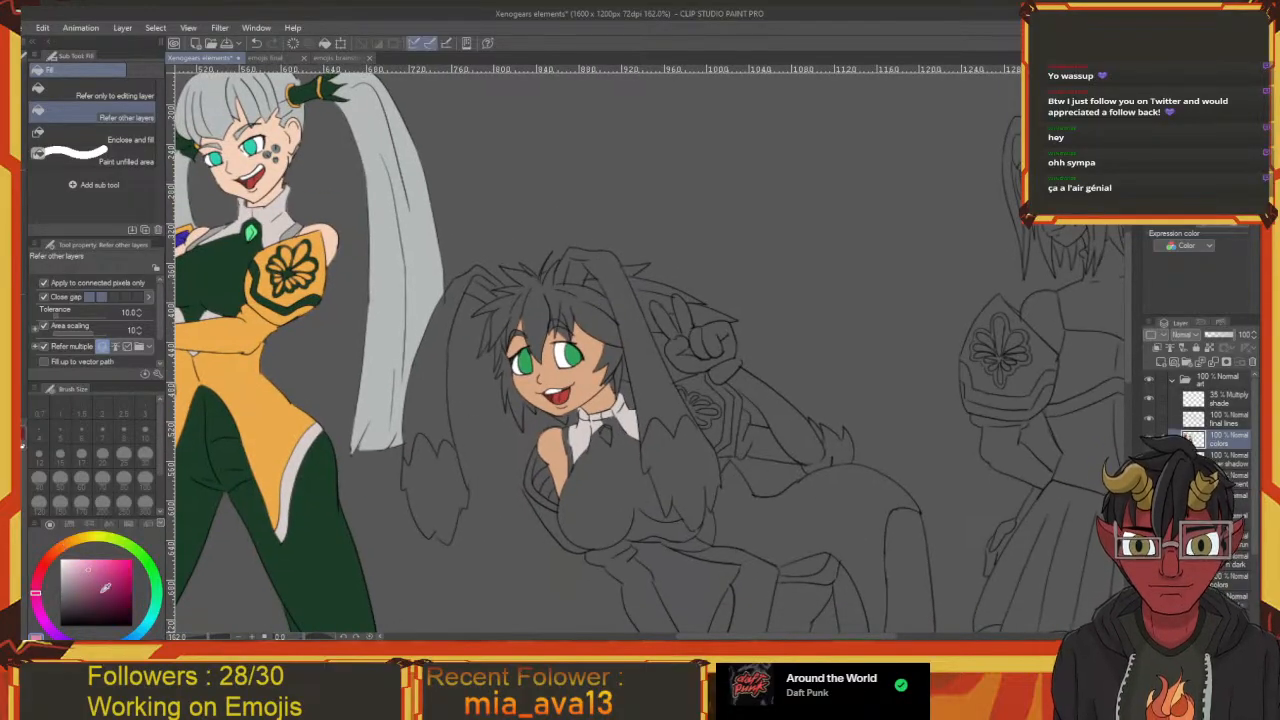
pyautogui.moveTo(509, 360); pyautogui.dragTo(394, 403)
pyautogui.click(425, 367)
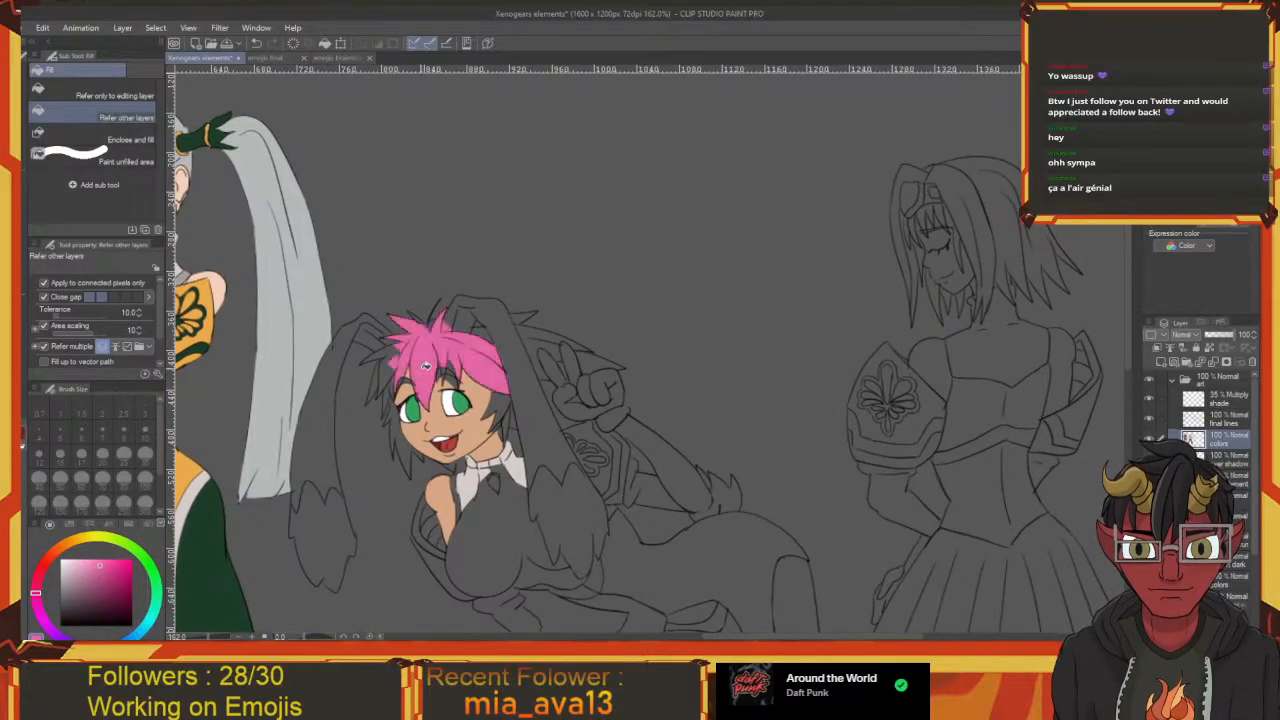
pyautogui.moveTo(451, 368); pyautogui.dragTo(503, 324)
pyautogui.hotkey('ctrl', 'z')
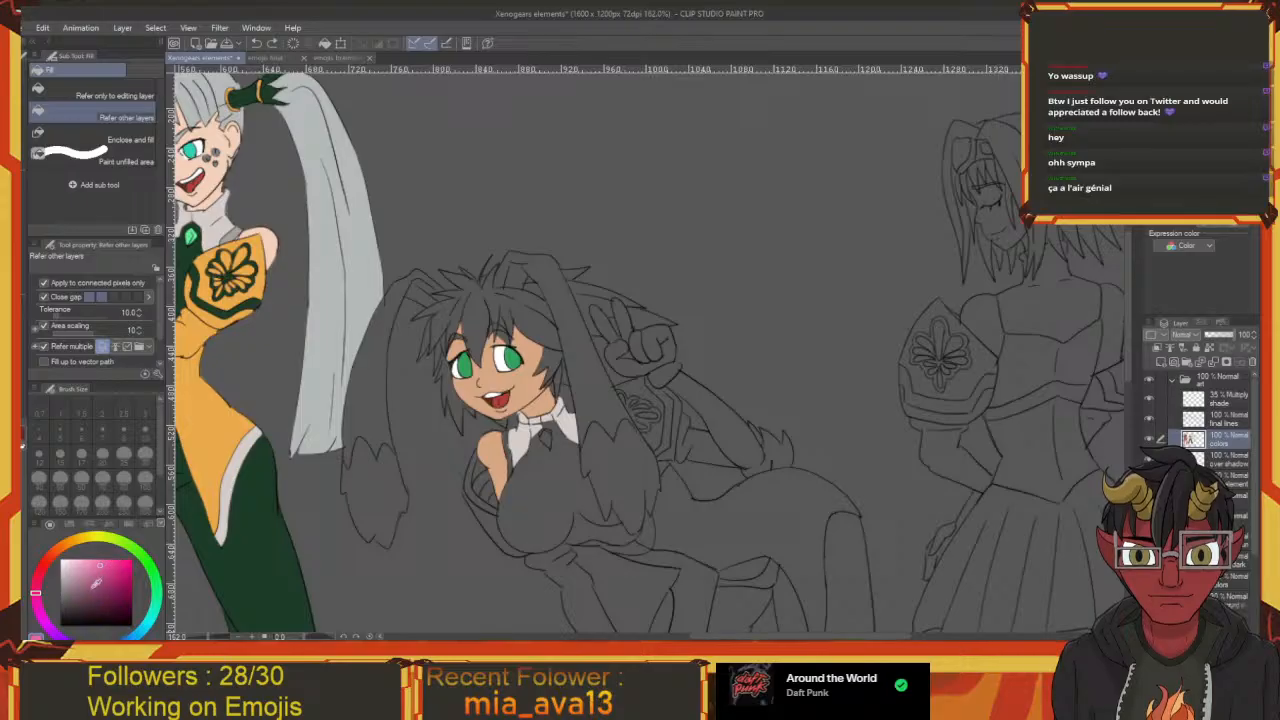
# Try a more muted pink fill on the bending girl's hair, and undo it
pyautogui.click(126, 581)
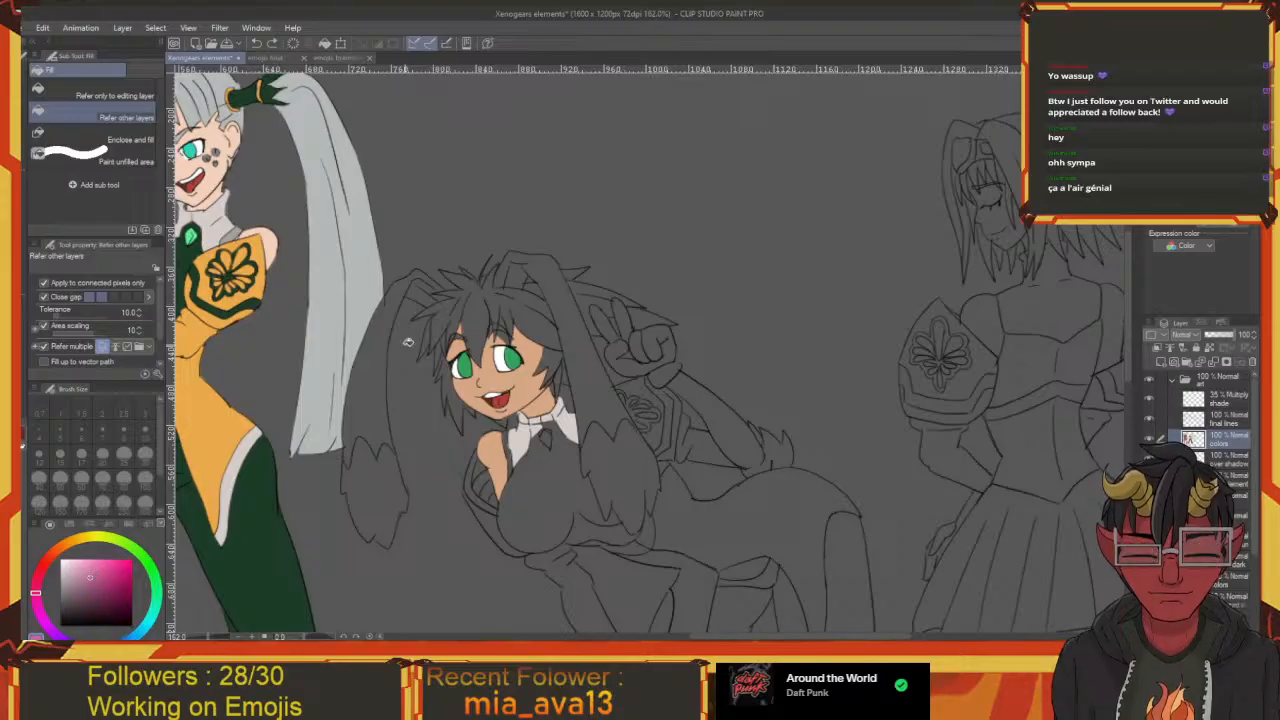
pyautogui.click(466, 310)
pyautogui.moveTo(500, 322); pyautogui.dragTo(489, 282)
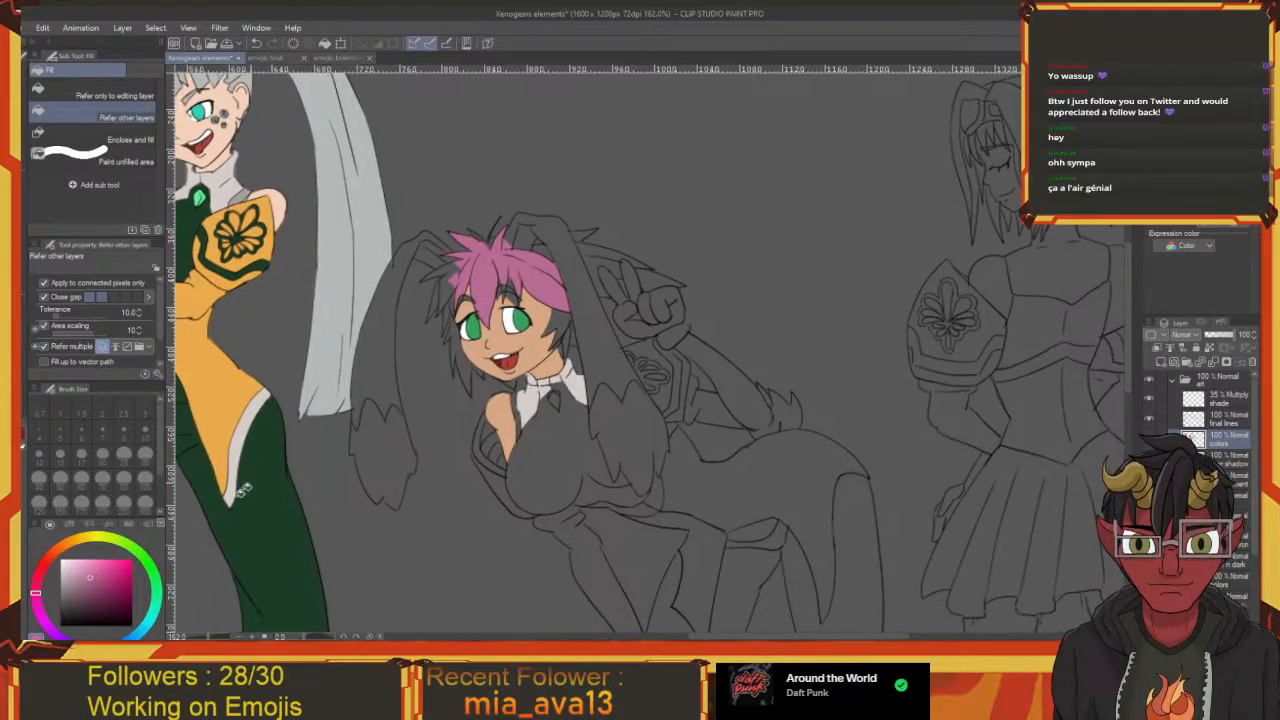
pyautogui.hotkey('ctrl', 'z')
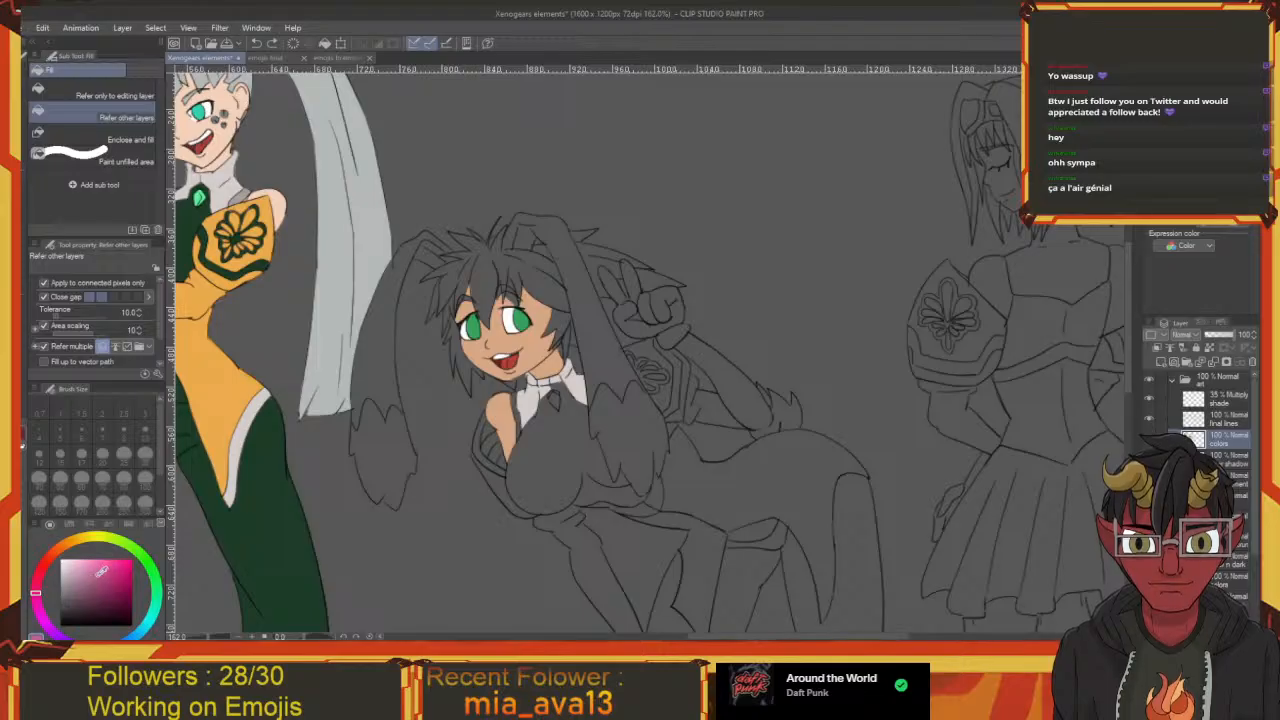
# Fill the bending girl's fringe and the hair strands on both sides of her face with a brighter pink
pyautogui.click(494, 272)
pyautogui.moveTo(508, 292); pyautogui.dragTo(524, 271)
pyautogui.click(461, 262)
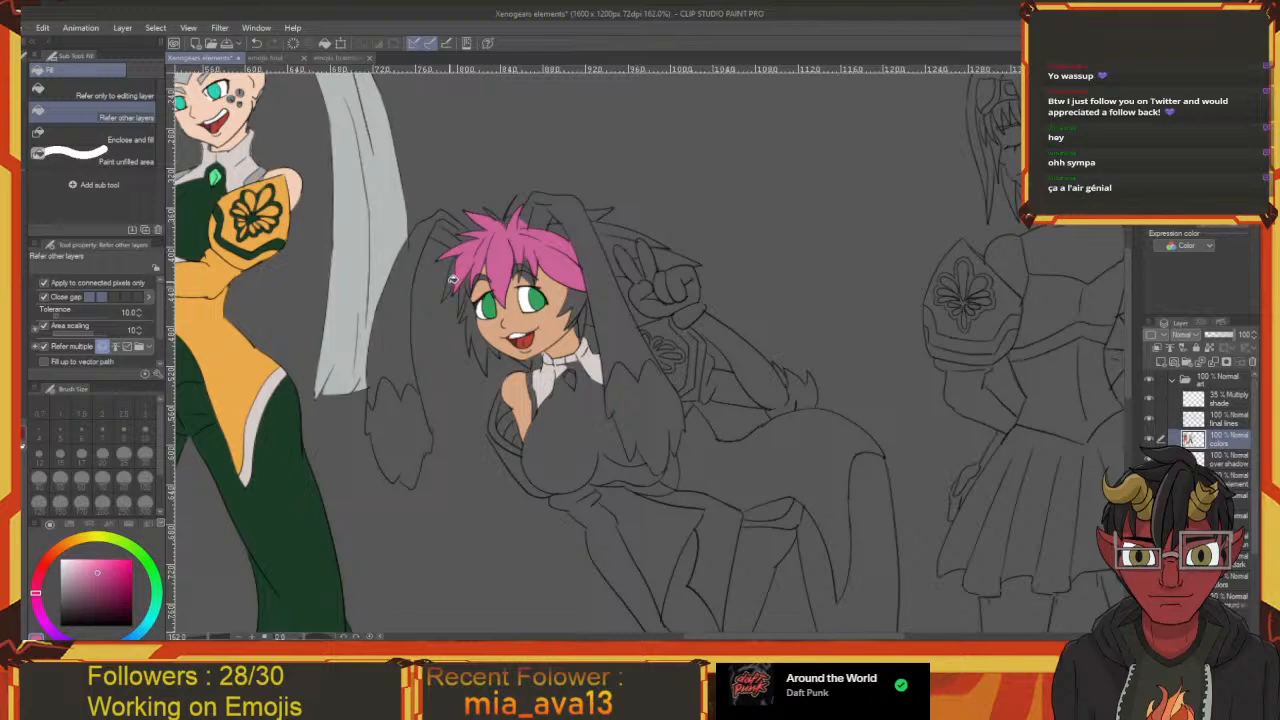
pyautogui.click(473, 317)
pyautogui.click(465, 292)
pyautogui.moveTo(559, 296); pyautogui.dragTo(465, 274)
pyautogui.click(483, 277)
pyautogui.click(490, 304)
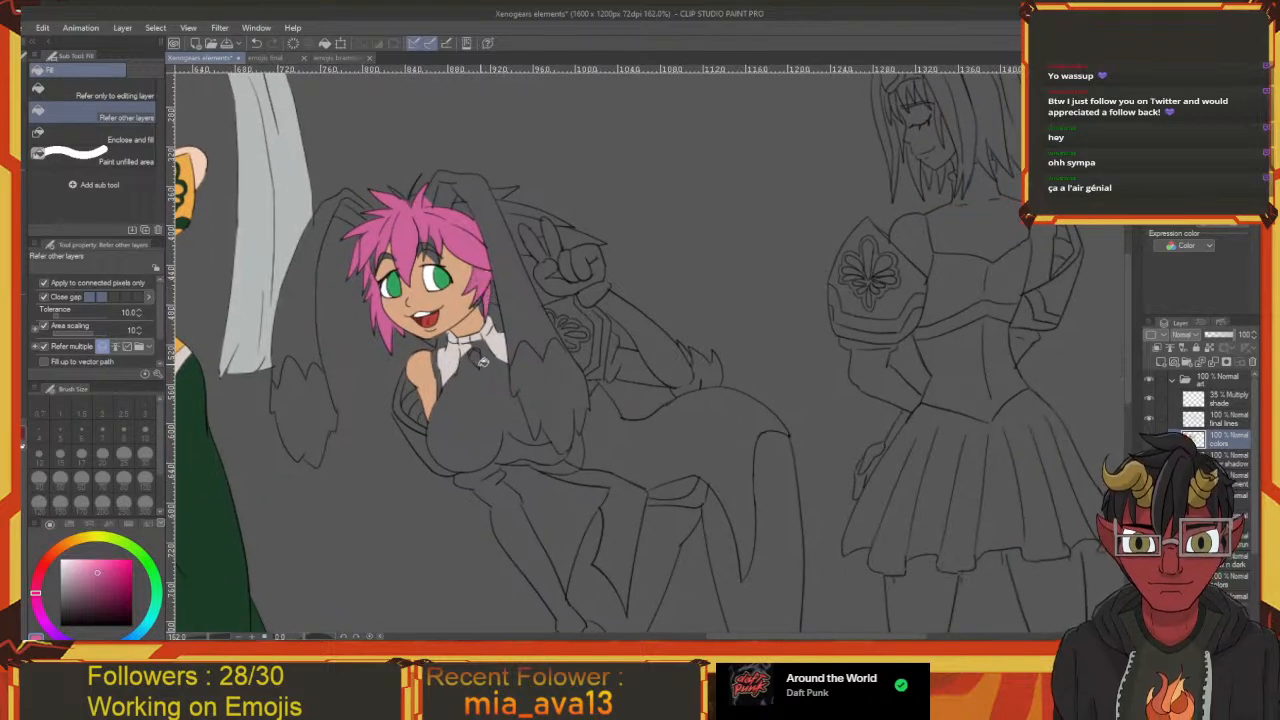
# Fill the back section of the bending girl's hair, behind the ear and the raised hand, with a slightly darker pink
pyautogui.click(516, 217)
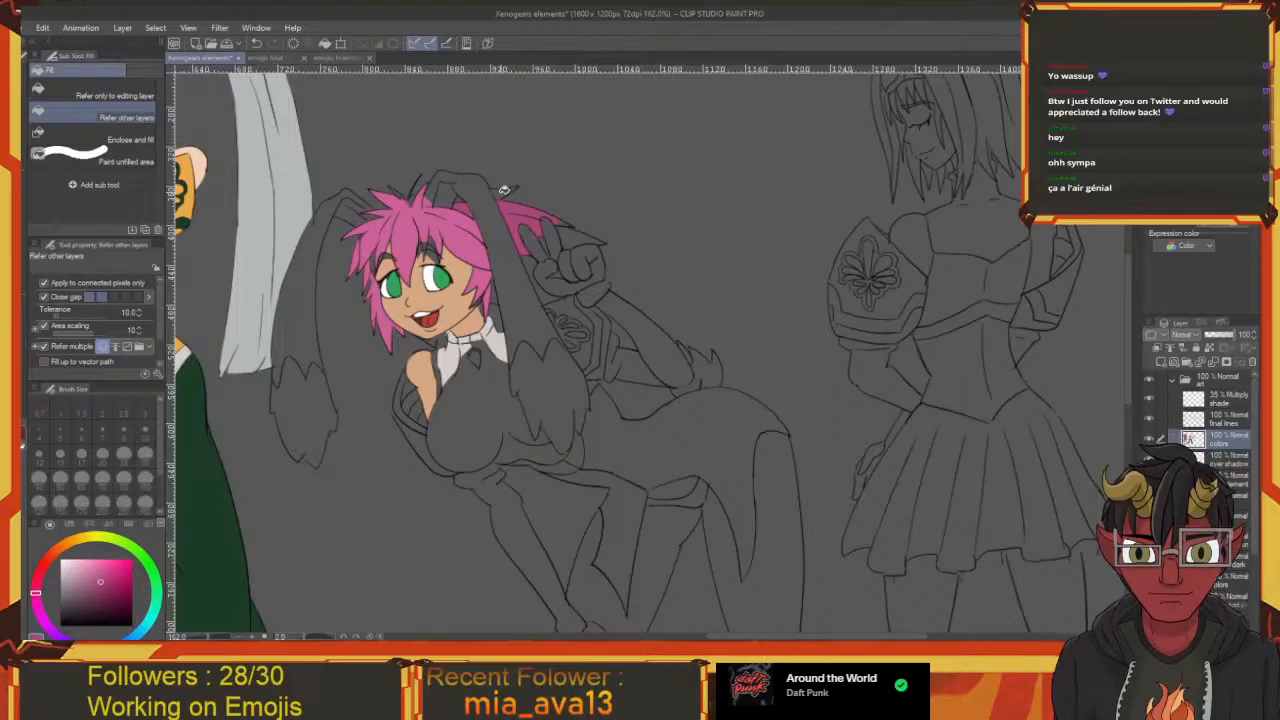
pyautogui.moveTo(502, 226); pyautogui.dragTo(455, 217)
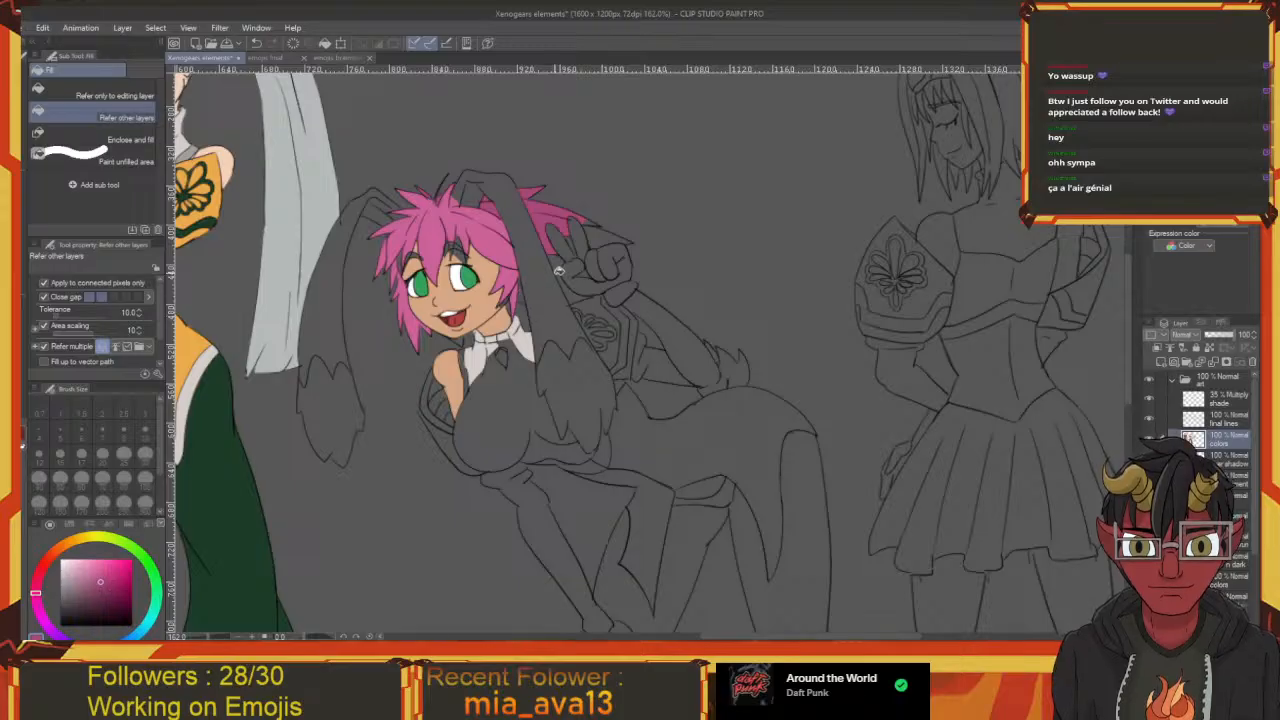
pyautogui.click(602, 238)
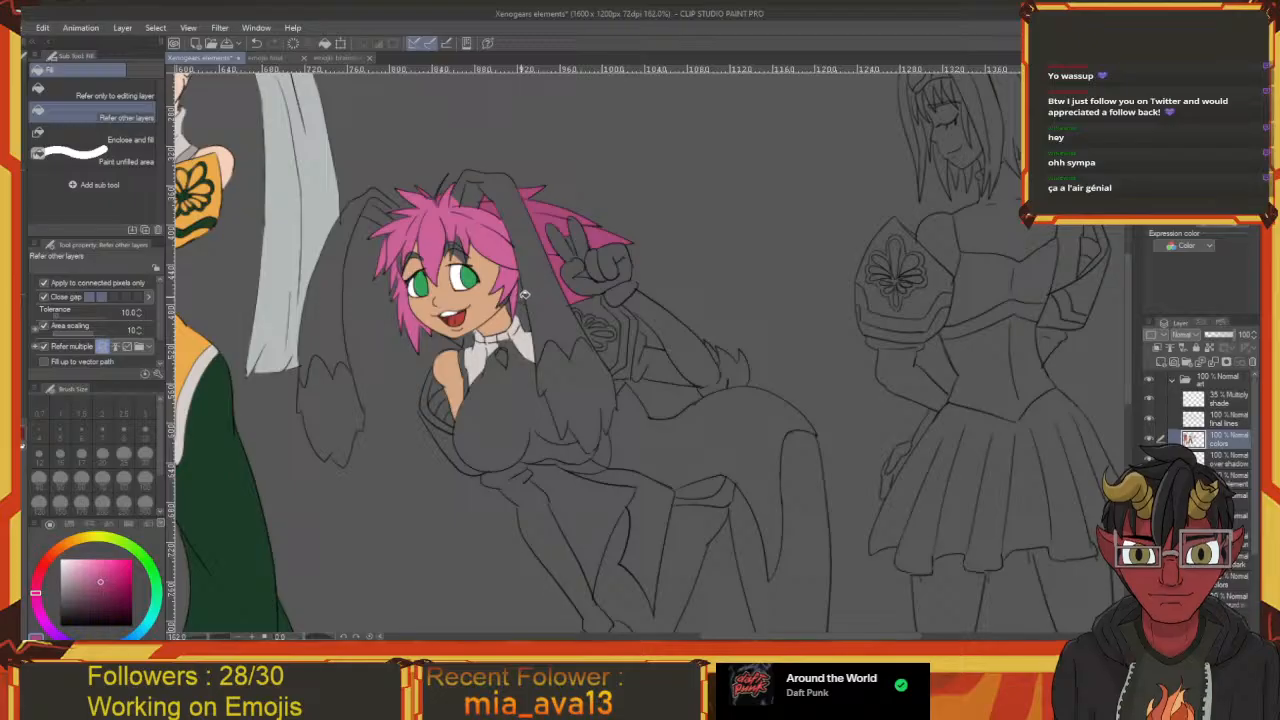
# Sample the tan of the bending girl's face and paint the unfilled skin gaps between her hair strands with the G-pen at size 15
pyautogui.moveTo(510, 310); pyautogui.dragTo(546, 321)
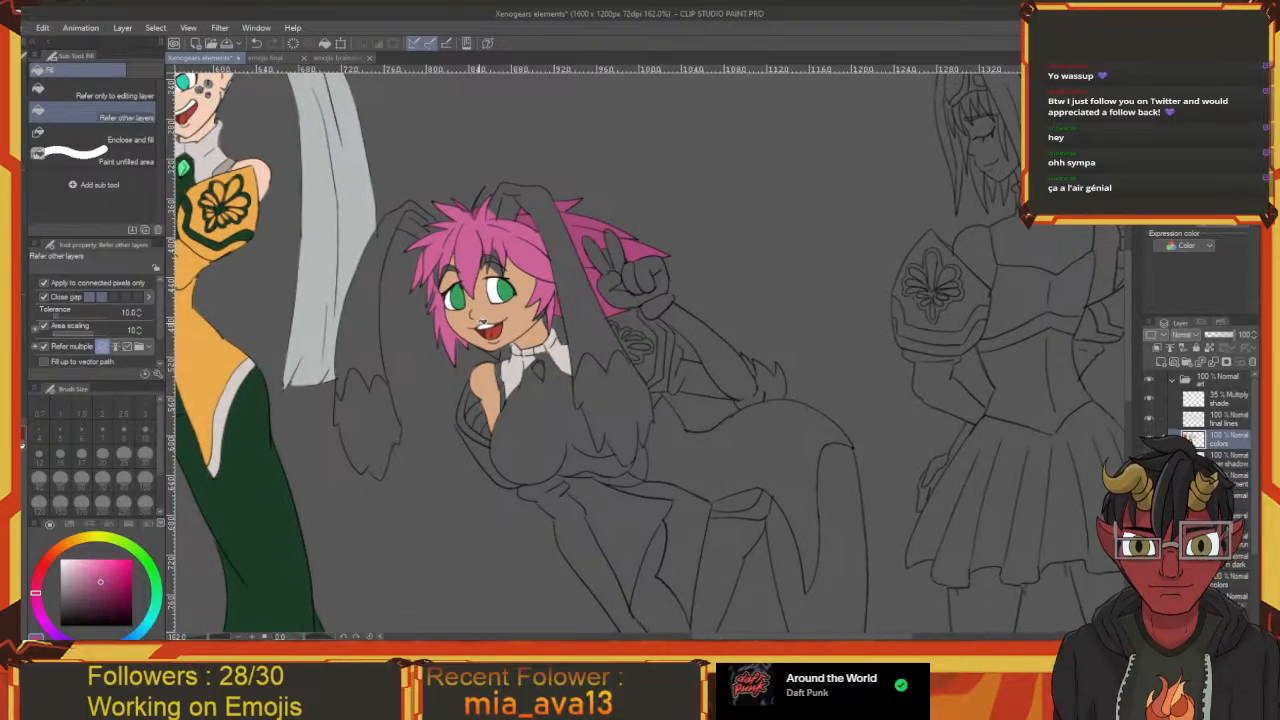
pyautogui.scroll(4, 477, 321)
pyautogui.moveTo(554, 321); pyautogui.dragTo(570, 353)
pyautogui.press('i')
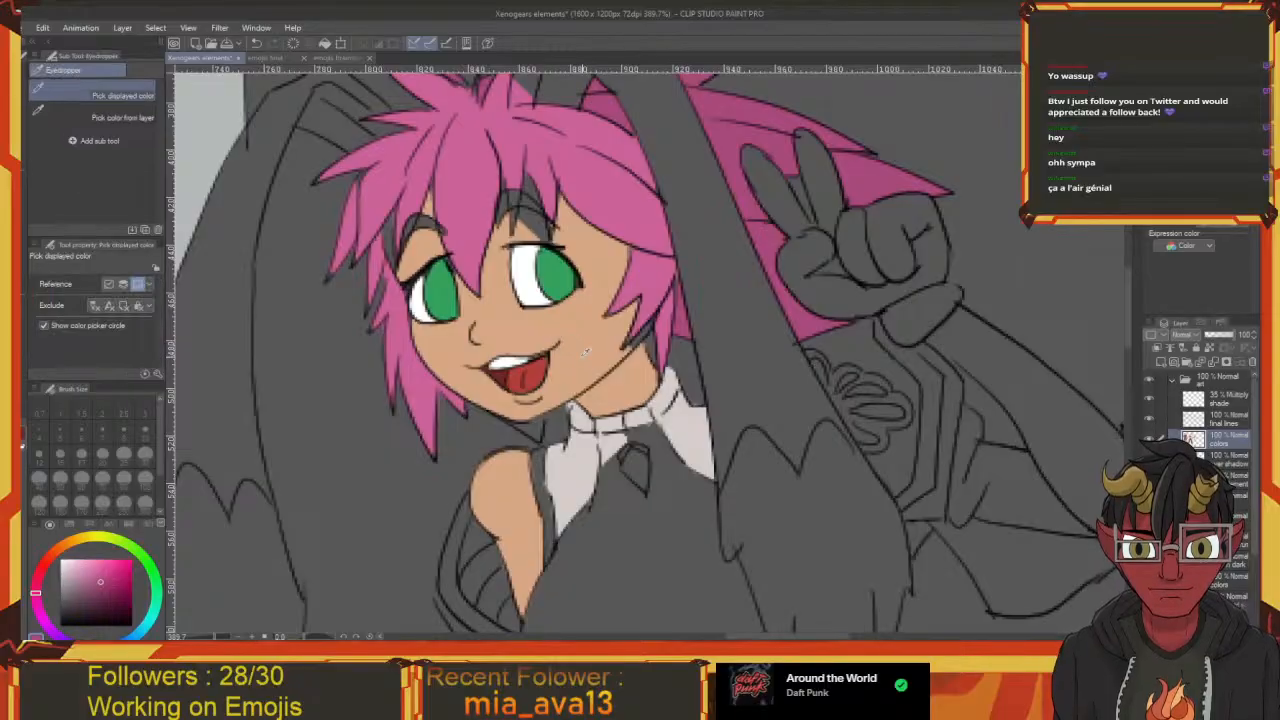
pyautogui.click(579, 359)
pyautogui.press('p')
pyautogui.moveTo(627, 348); pyautogui.dragTo(650, 328)
pyautogui.moveTo(536, 240)
pyautogui.mouseDown()
pyautogui.moveTo(565, 350)
pyautogui.moveTo(570, 336)
pyautogui.moveTo(545, 327)
pyautogui.moveTo(590, 365)
pyautogui.moveTo(579, 314)
pyautogui.moveTo(593, 334)
pyautogui.moveTo(694, 269)
pyautogui.mouseUp()
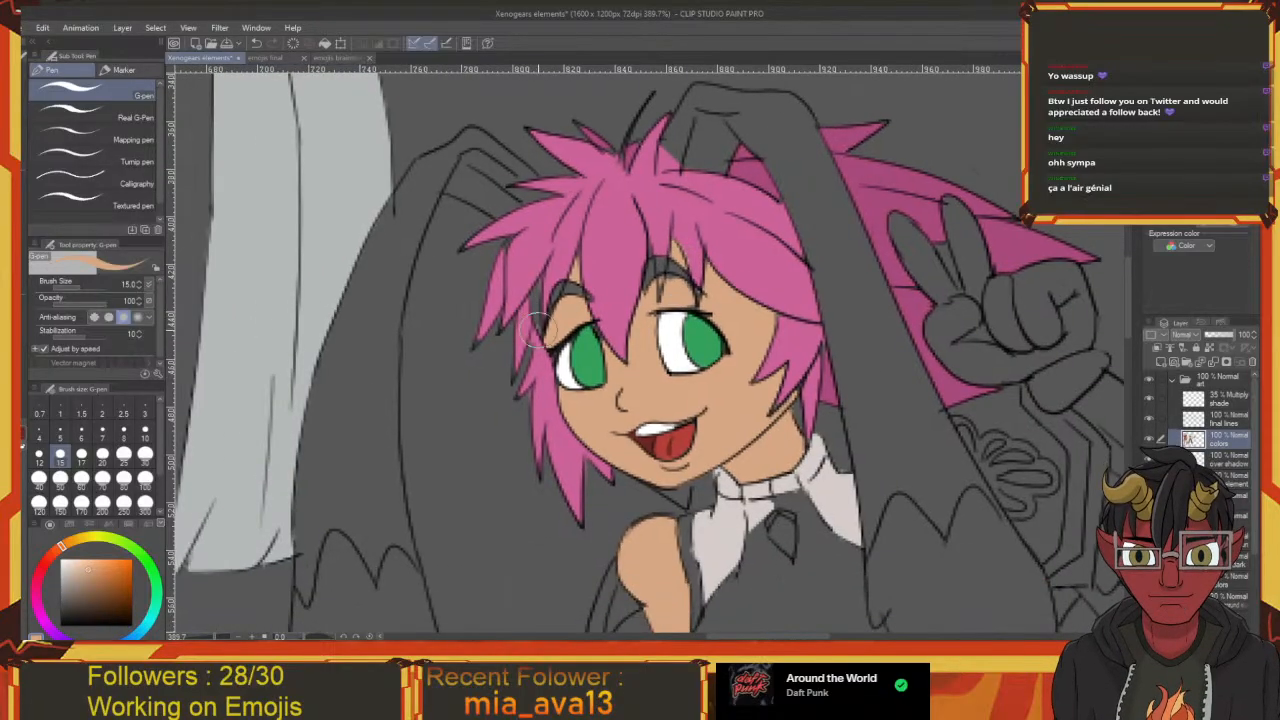
pyautogui.moveTo(540, 286); pyautogui.dragTo(536, 304)
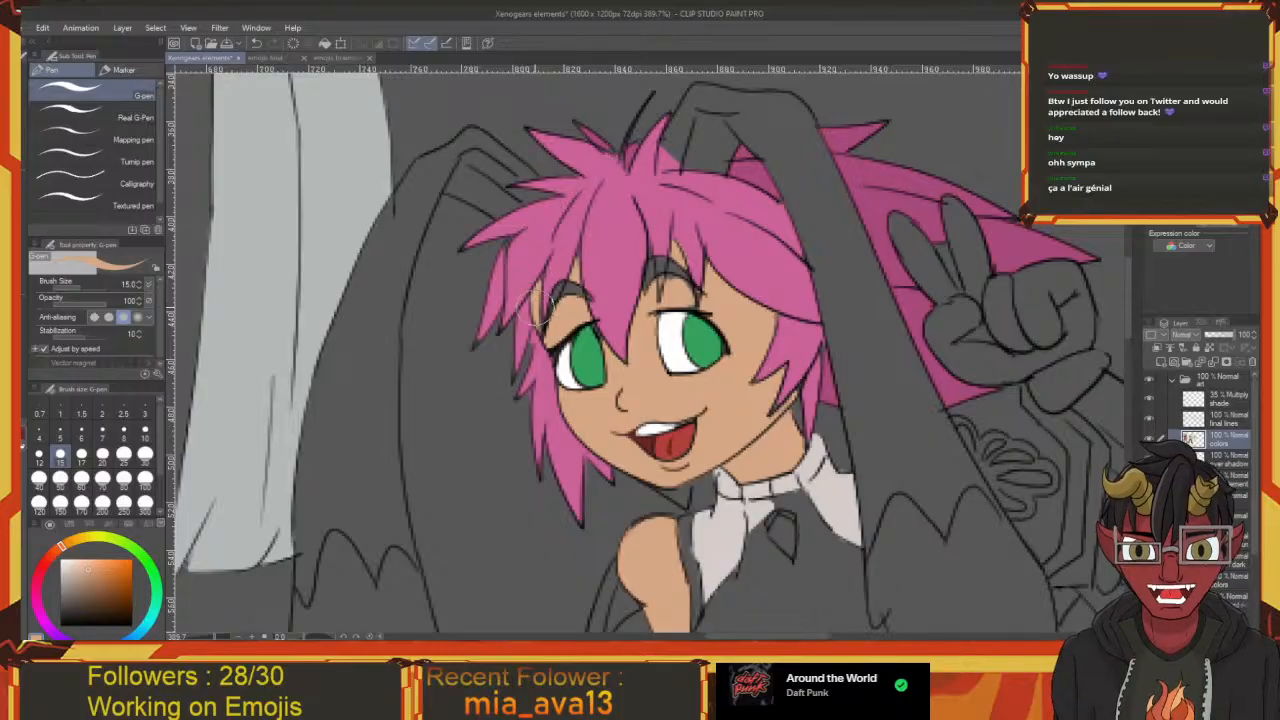
pyautogui.moveTo(583, 252)
pyautogui.mouseDown()
pyautogui.moveTo(548, 345)
pyautogui.moveTo(552, 321)
pyautogui.moveTo(507, 271)
pyautogui.moveTo(533, 293)
pyautogui.mouseUp()
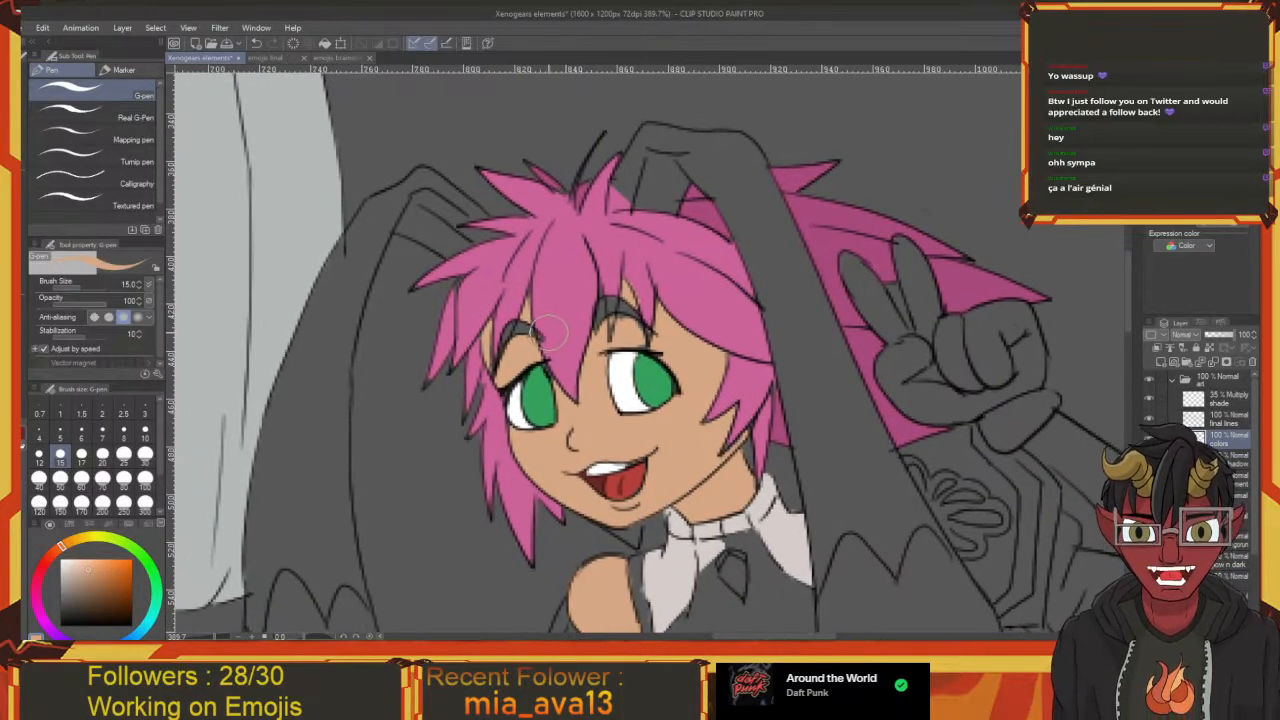
pyautogui.moveTo(560, 335); pyautogui.dragTo(524, 300)
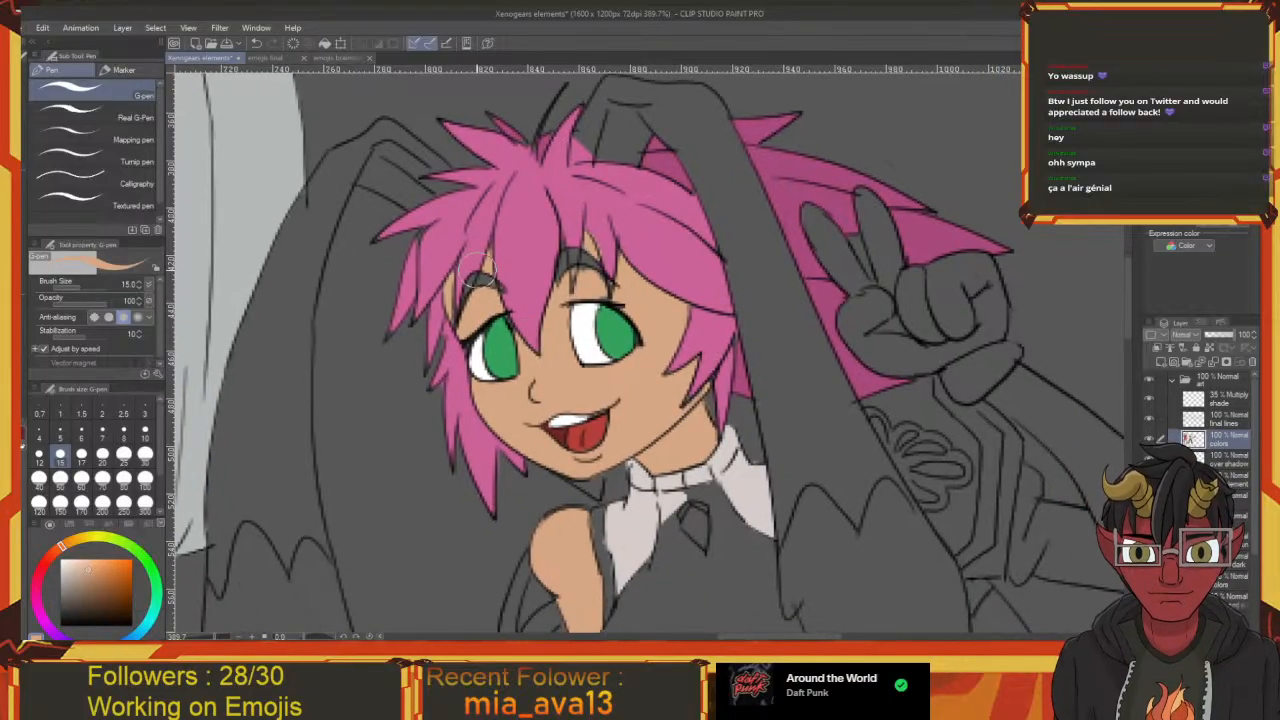
# Sample the darker pink of the bending girl's hair and paint both of her eyebrows with the G-pen
pyautogui.press('i')
pyautogui.click(663, 165)
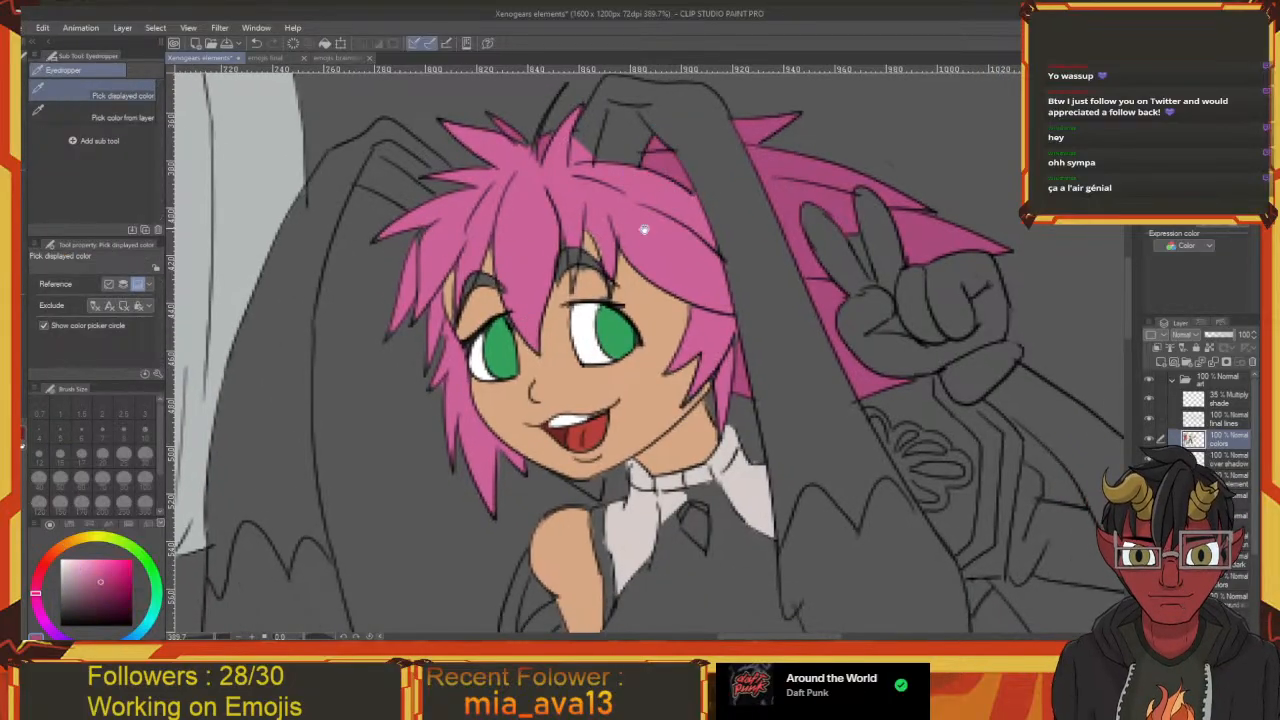
pyautogui.moveTo(569, 253); pyautogui.dragTo(505, 255)
pyautogui.press('p')
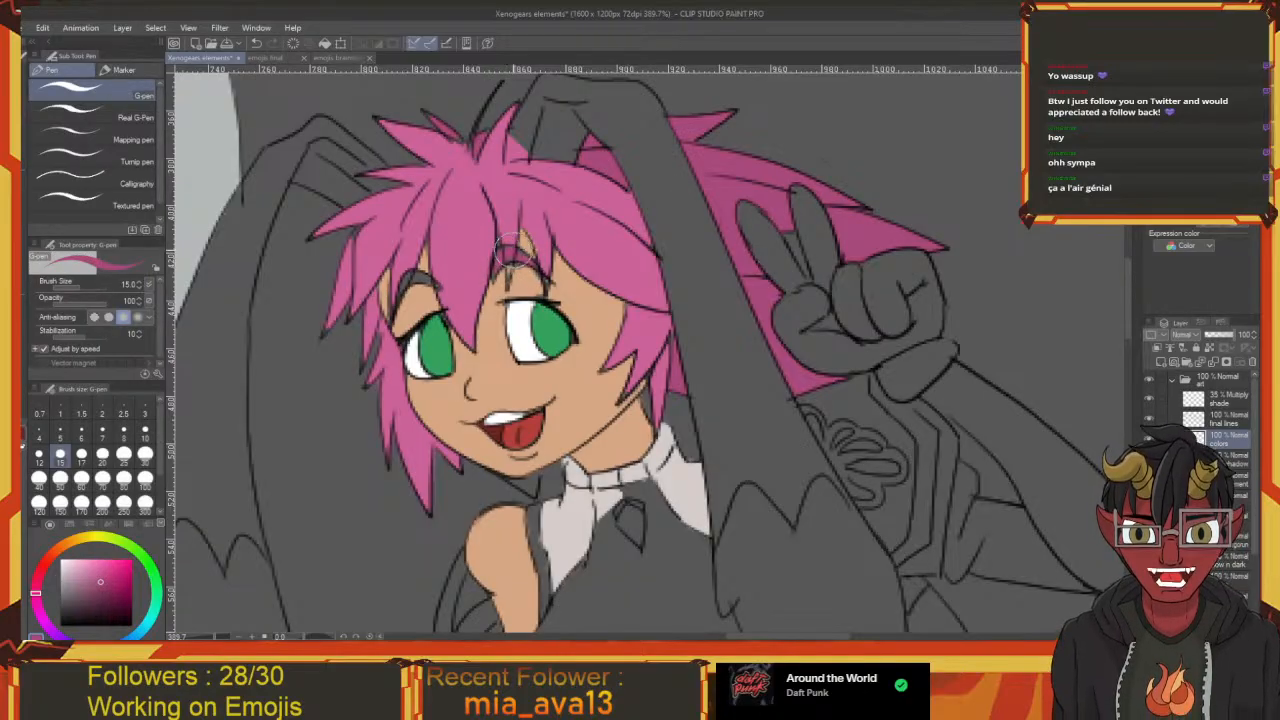
pyautogui.moveTo(510, 246); pyautogui.dragTo(599, 283)
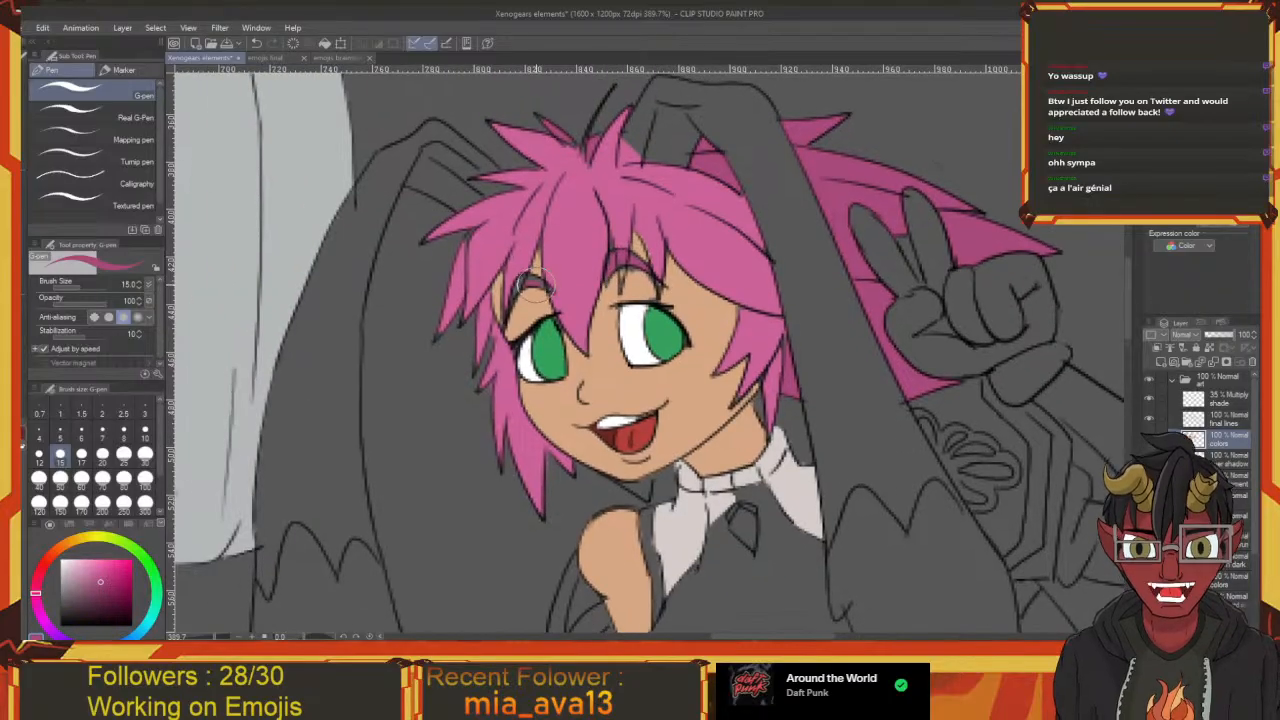
pyautogui.moveTo(530, 285); pyautogui.dragTo(518, 255)
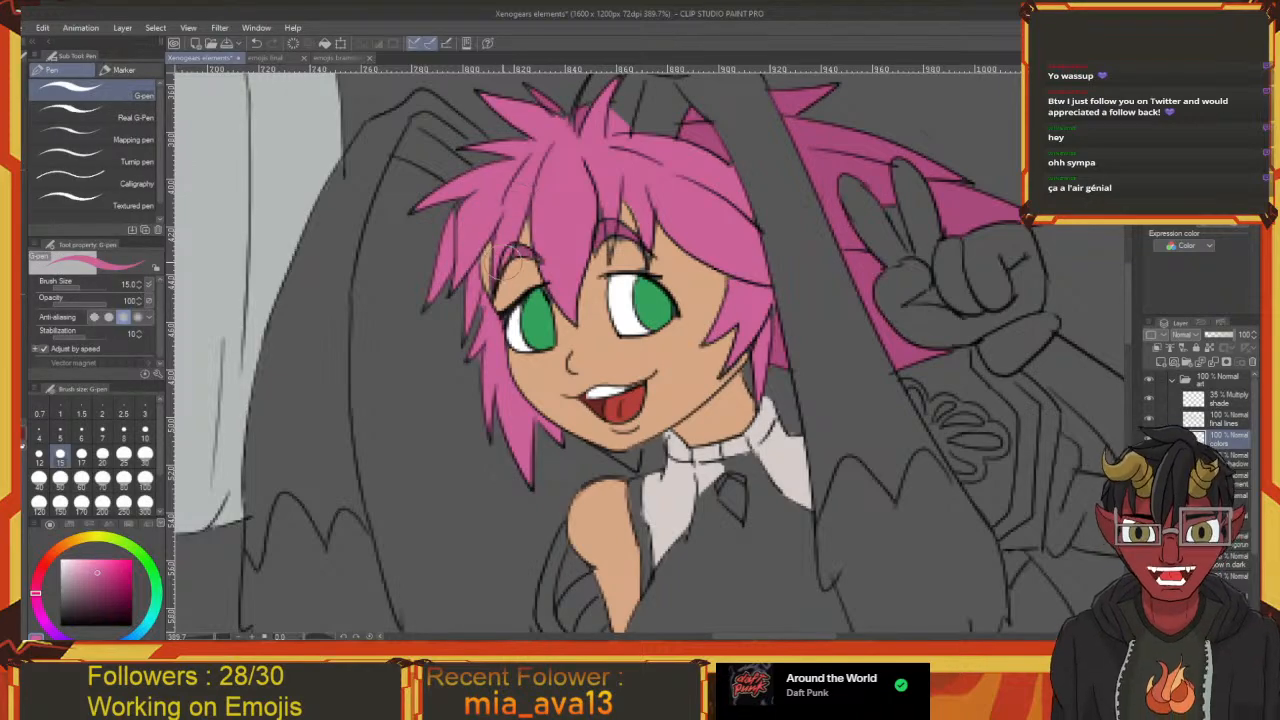
pyautogui.moveTo(474, 203); pyautogui.dragTo(490, 287)
pyautogui.moveTo(451, 386)
pyautogui.mouseDown()
pyautogui.moveTo(489, 303)
pyautogui.moveTo(468, 304)
pyautogui.moveTo(449, 176)
pyautogui.mouseUp()
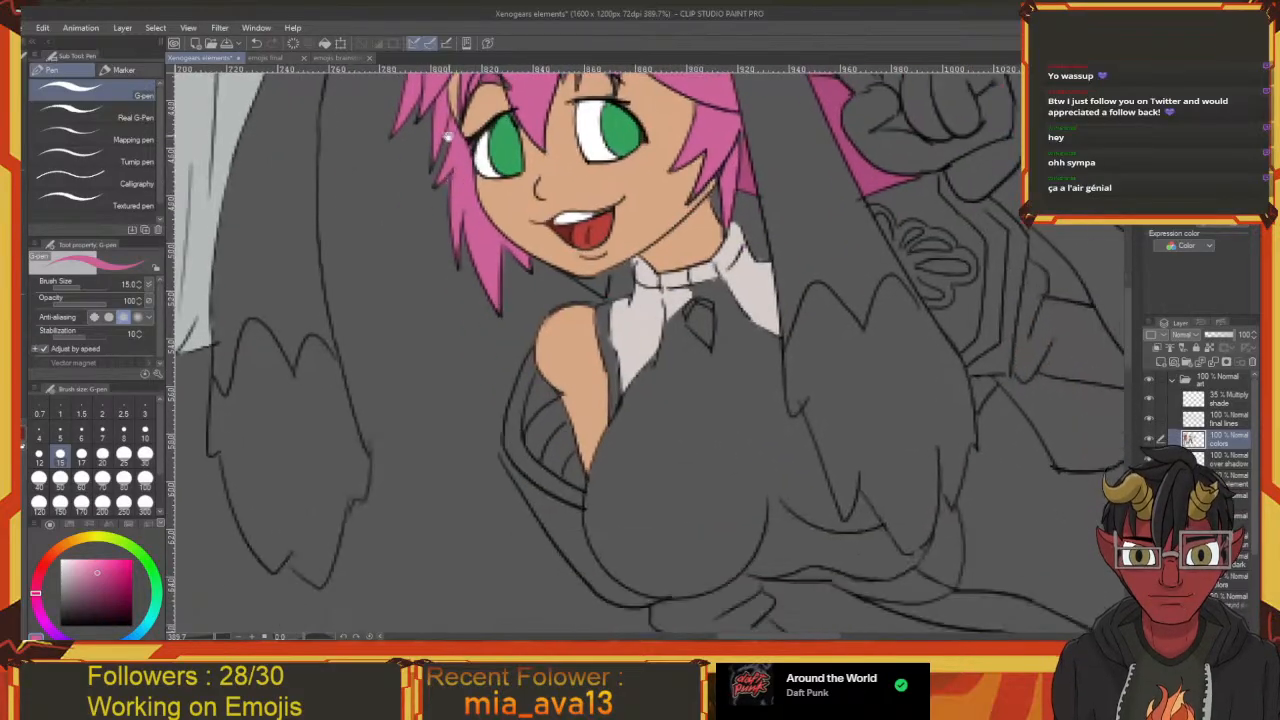
# Sample the darker pink of the back hair and paint the hair gaps between her raised fingers and below her chin
pyautogui.moveTo(593, 277)
pyautogui.mouseDown()
pyautogui.moveTo(496, 328)
pyautogui.moveTo(482, 358)
pyautogui.mouseUp()
pyautogui.press('i')
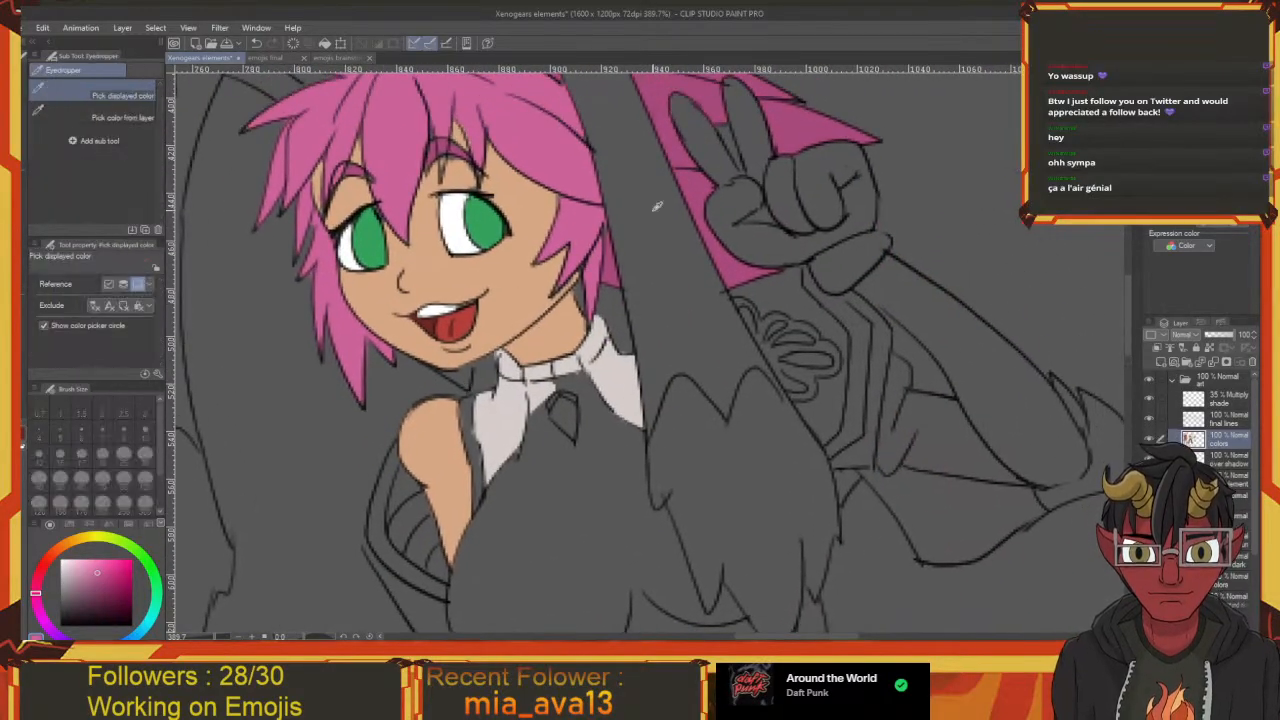
pyautogui.click(703, 95)
pyautogui.moveTo(590, 239); pyautogui.dragTo(602, 263)
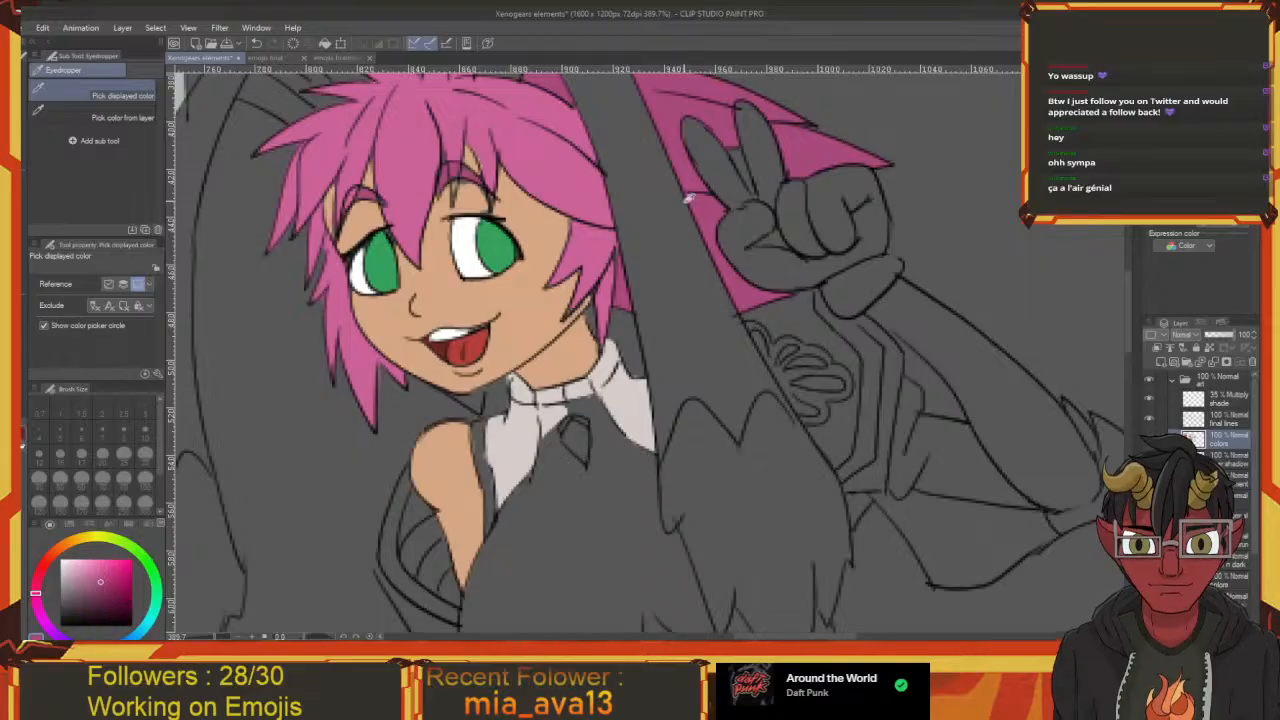
pyautogui.press('p')
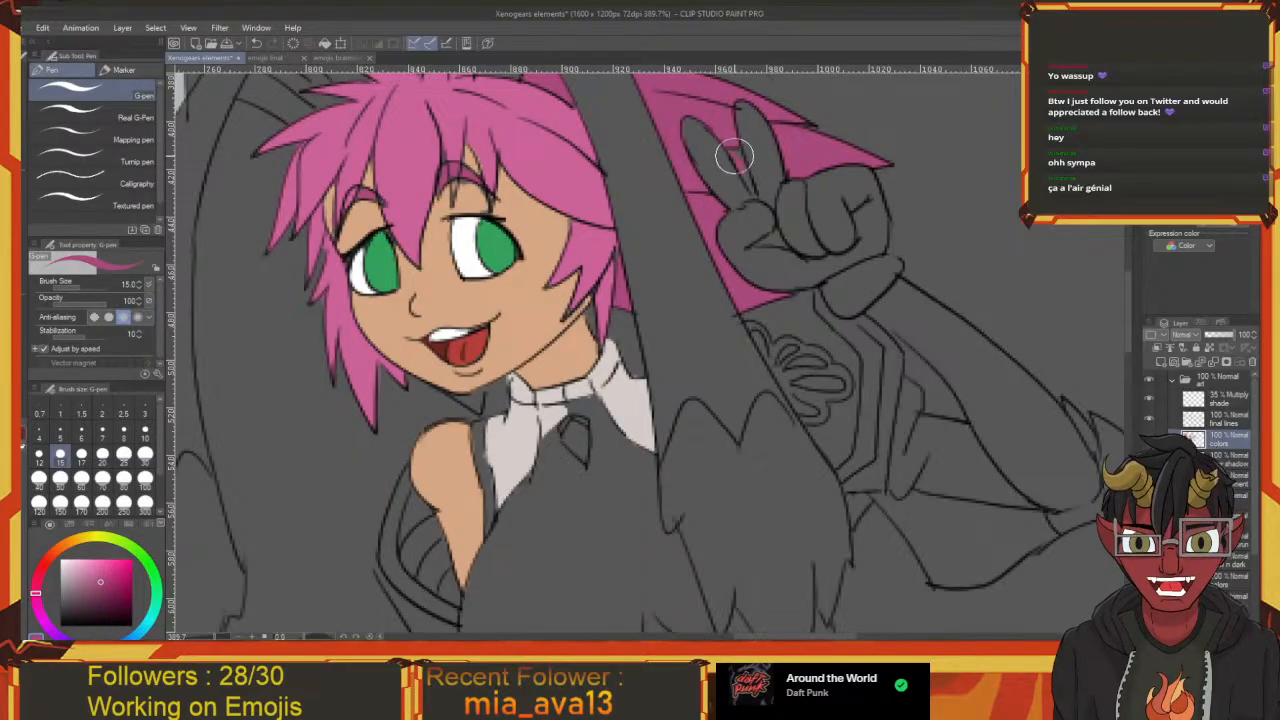
pyautogui.moveTo(728, 150); pyautogui.dragTo(794, 154)
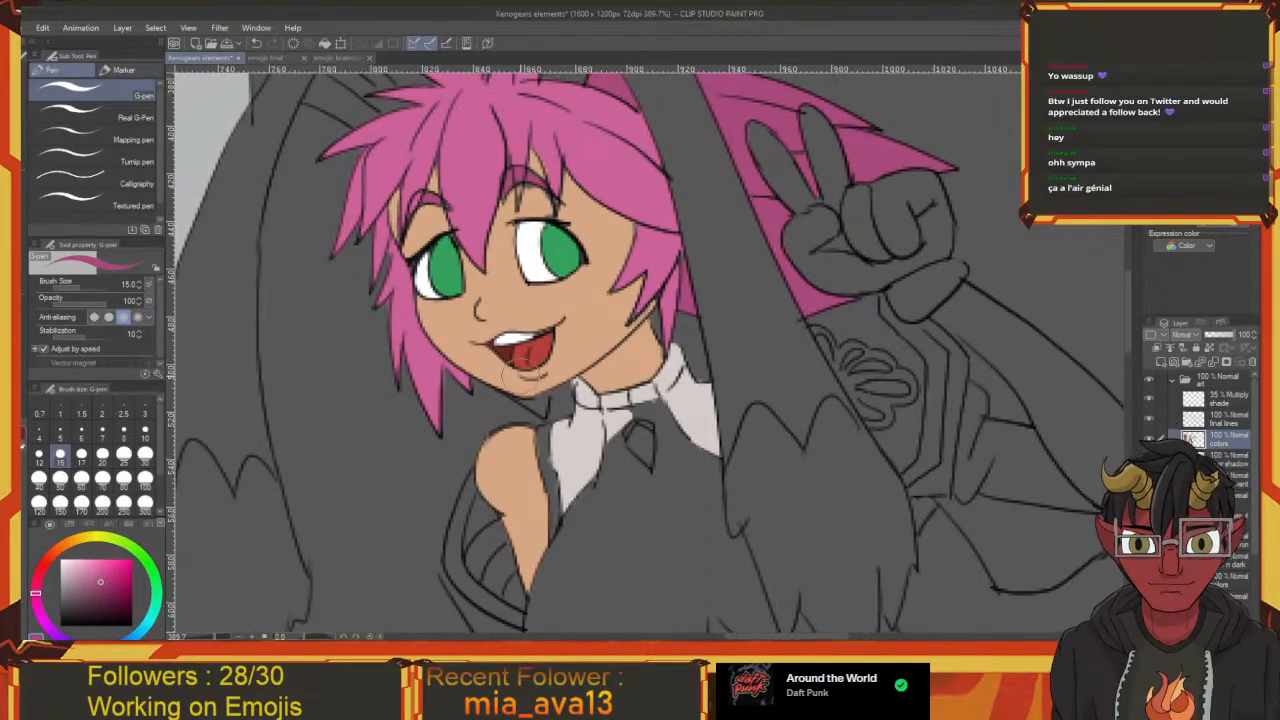
pyautogui.moveTo(529, 401); pyautogui.dragTo(540, 409)
pyautogui.moveTo(421, 416); pyautogui.dragTo(666, 406)
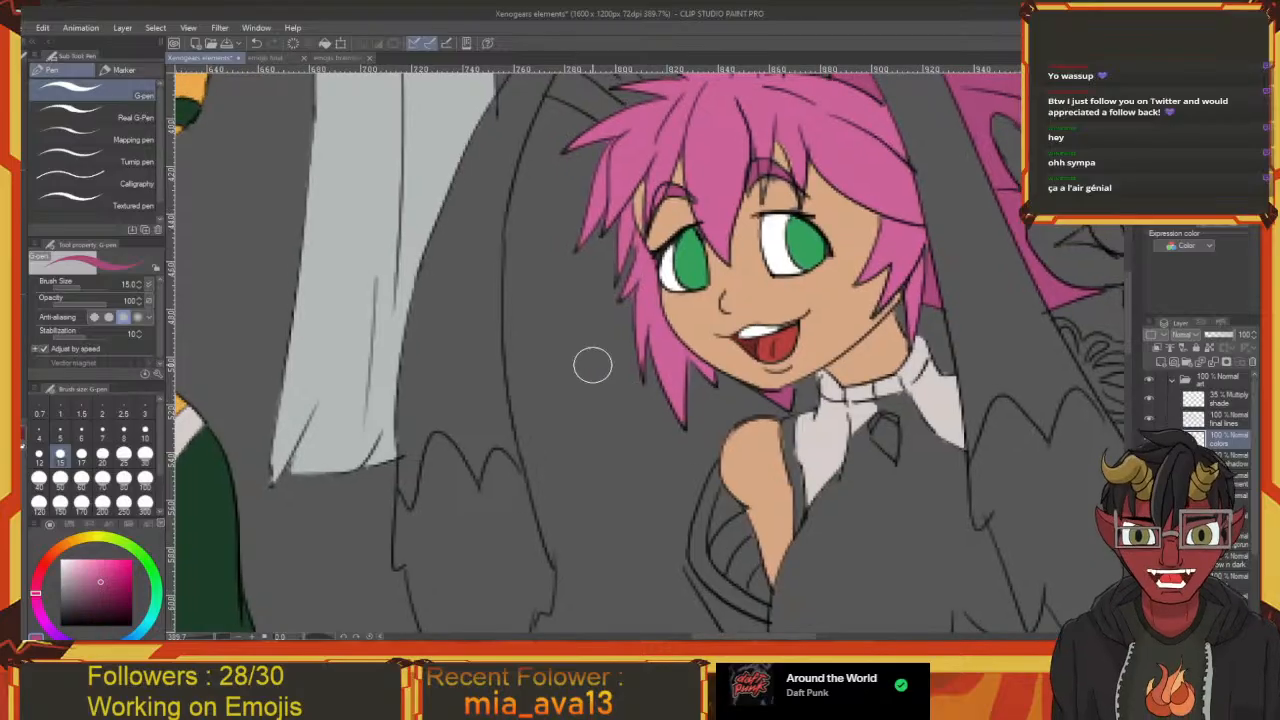
# Sample the bright green of the silver-haired character's collar gem and fill the bending girl's collar gem with it
pyautogui.scroll(-3, 593, 365)
pyautogui.press('i')
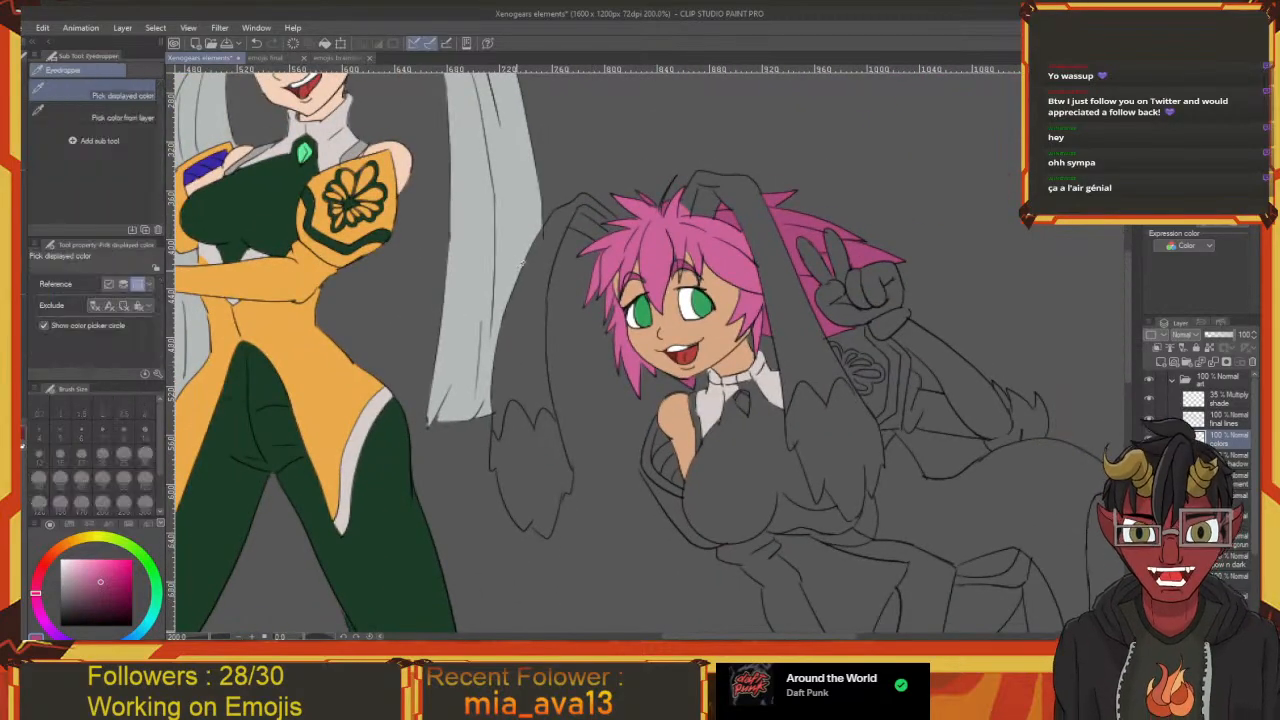
pyautogui.click(298, 165)
pyautogui.moveTo(652, 470); pyautogui.dragTo(497, 370)
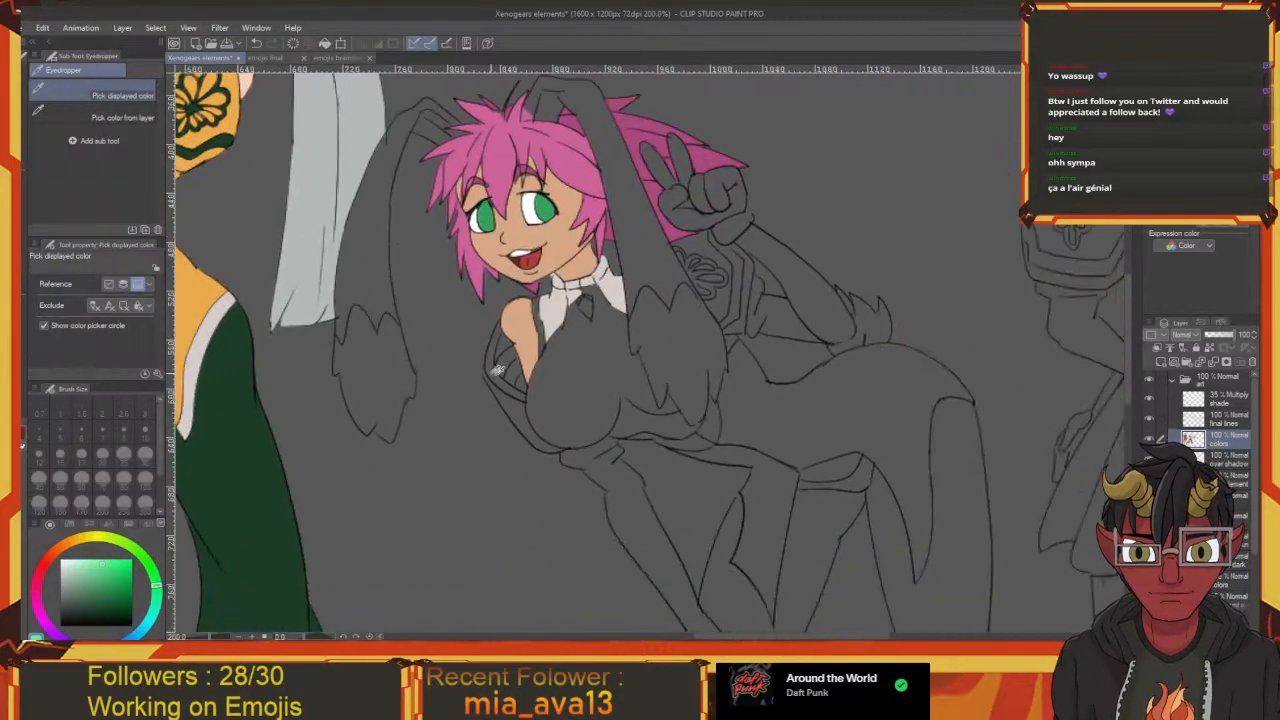
pyautogui.press('p')
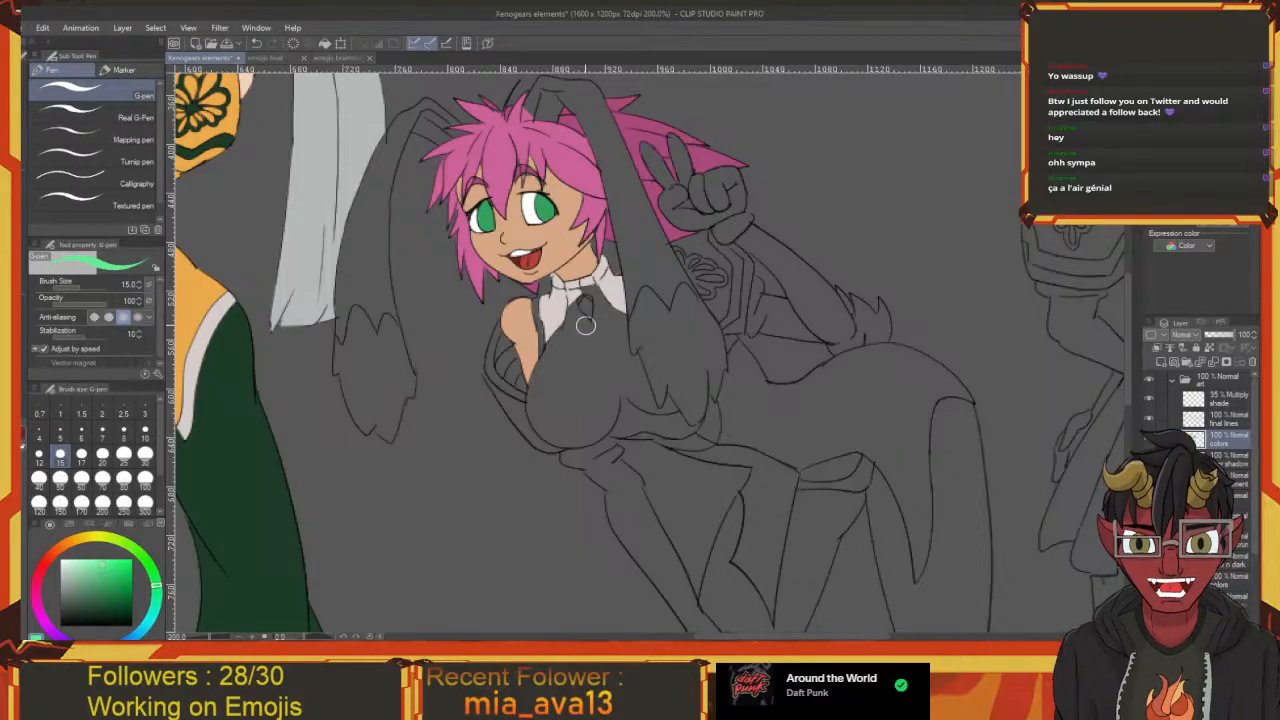
pyautogui.press('g')
pyautogui.press('g')
pyautogui.click(587, 307)
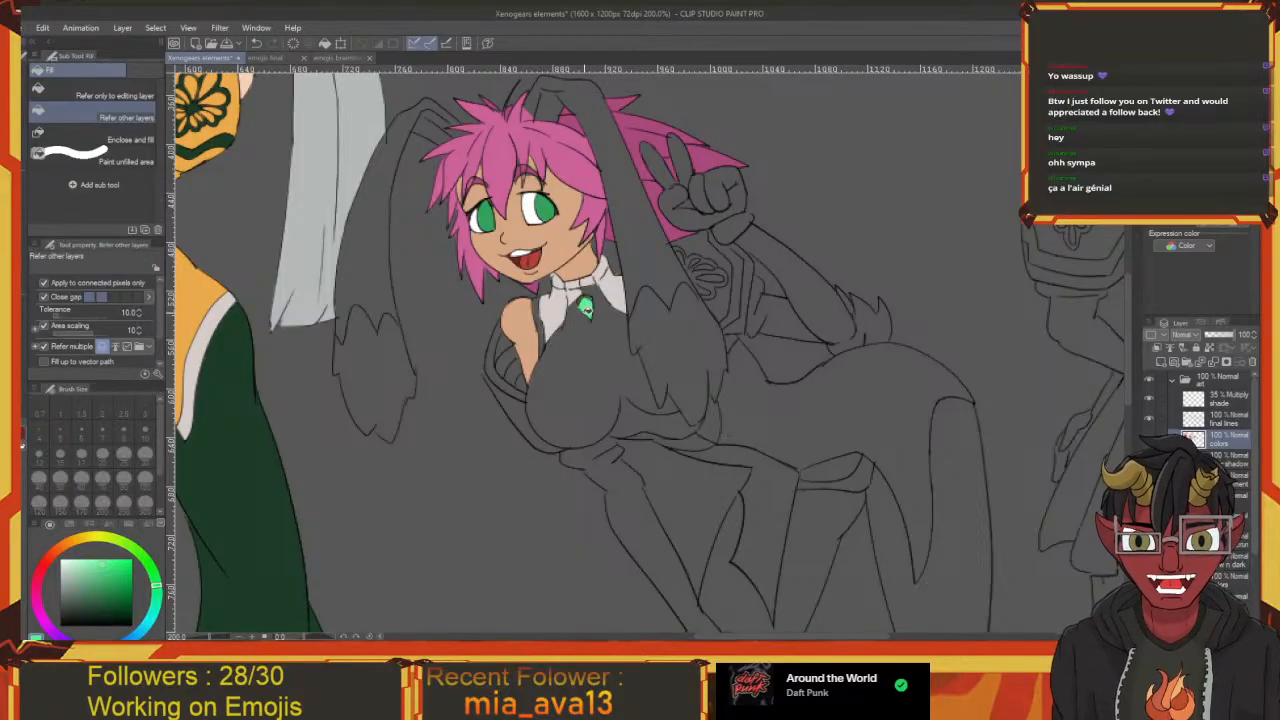
# Paint the unfilled upper part of the bending girl's collar gem with the same bright green using the G-pen
pyautogui.scroll(3, 587, 307)
pyautogui.moveTo(685, 310); pyautogui.dragTo(665, 385)
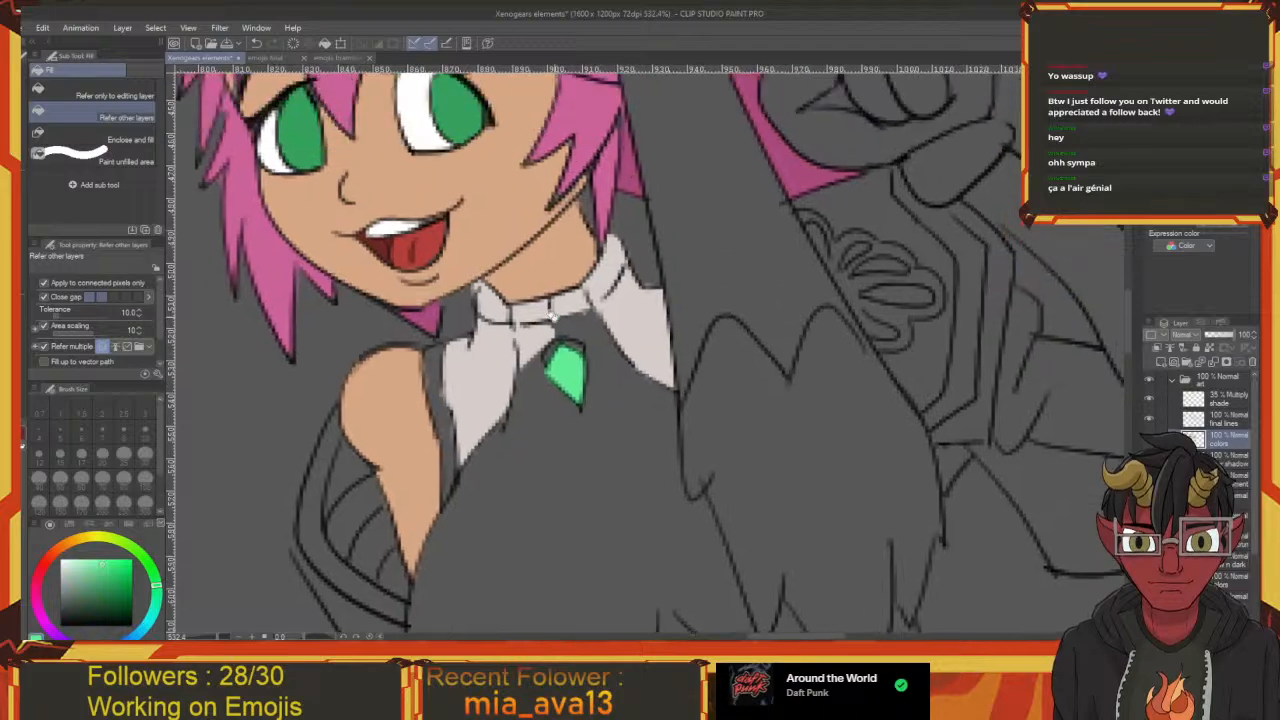
pyautogui.press('p')
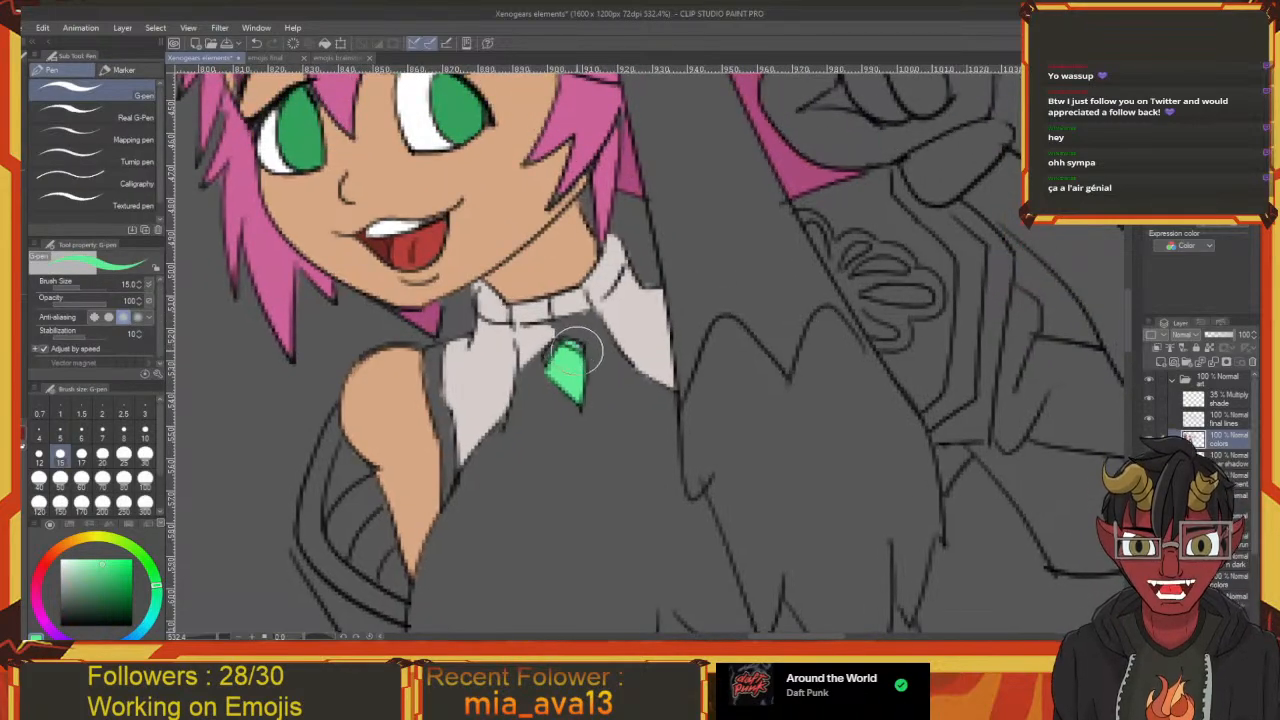
pyautogui.scroll(-1, 560, 368)
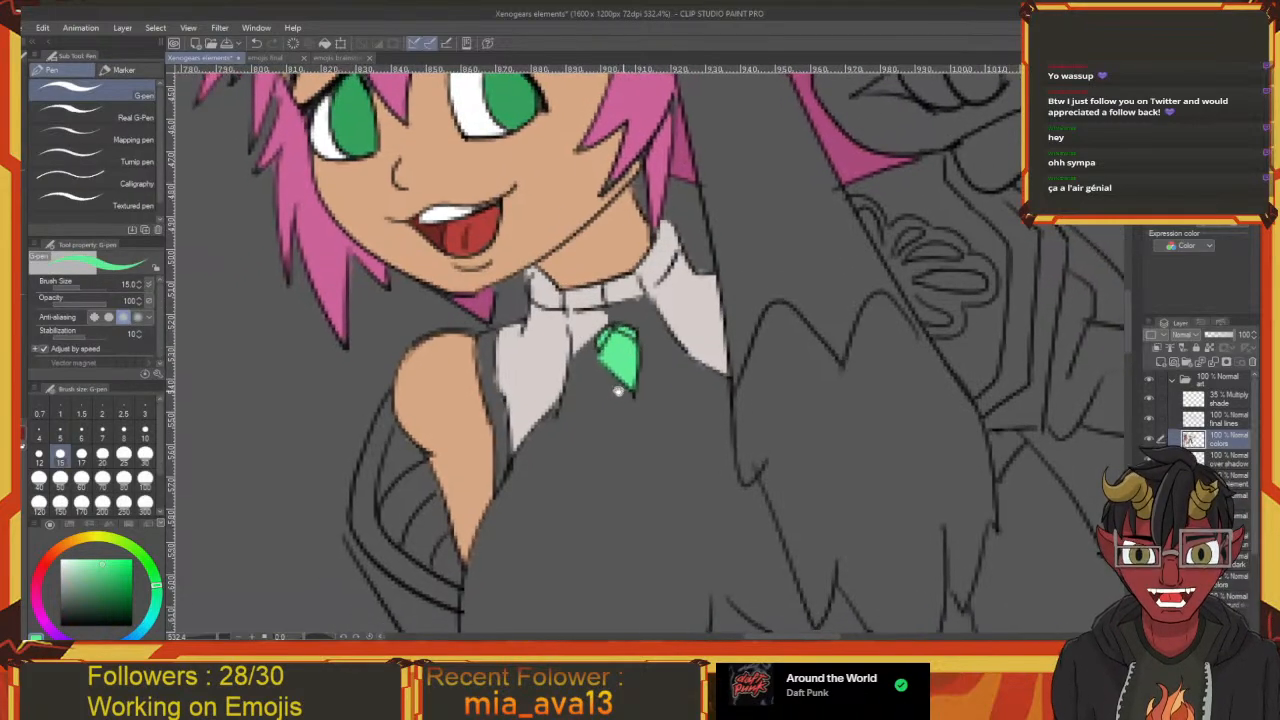
pyautogui.scroll(-1, 568, 395)
pyautogui.scroll(-1, 568, 393)
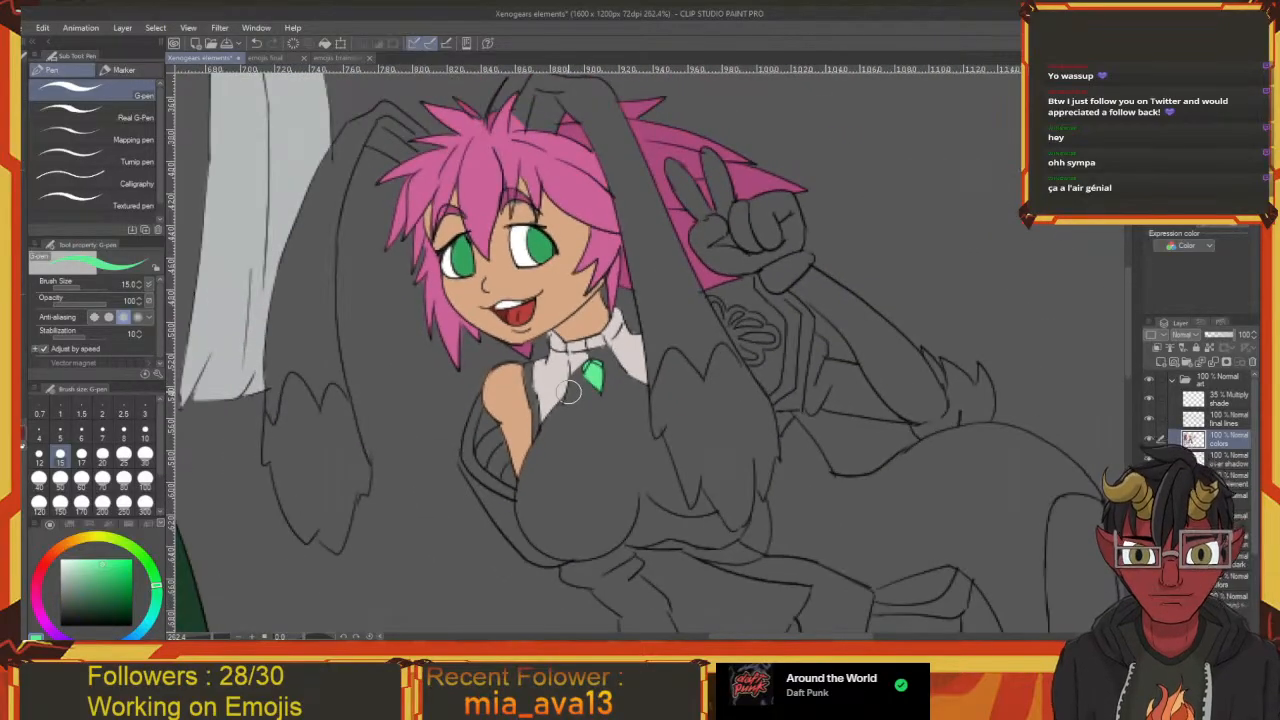
# Sample the gray of the silver-haired character's shoulder strap and fill the bending girl's strap between her bare shoulder and collar
pyautogui.moveTo(567, 414); pyautogui.dragTo(631, 303)
pyautogui.moveTo(441, 275); pyautogui.dragTo(731, 594)
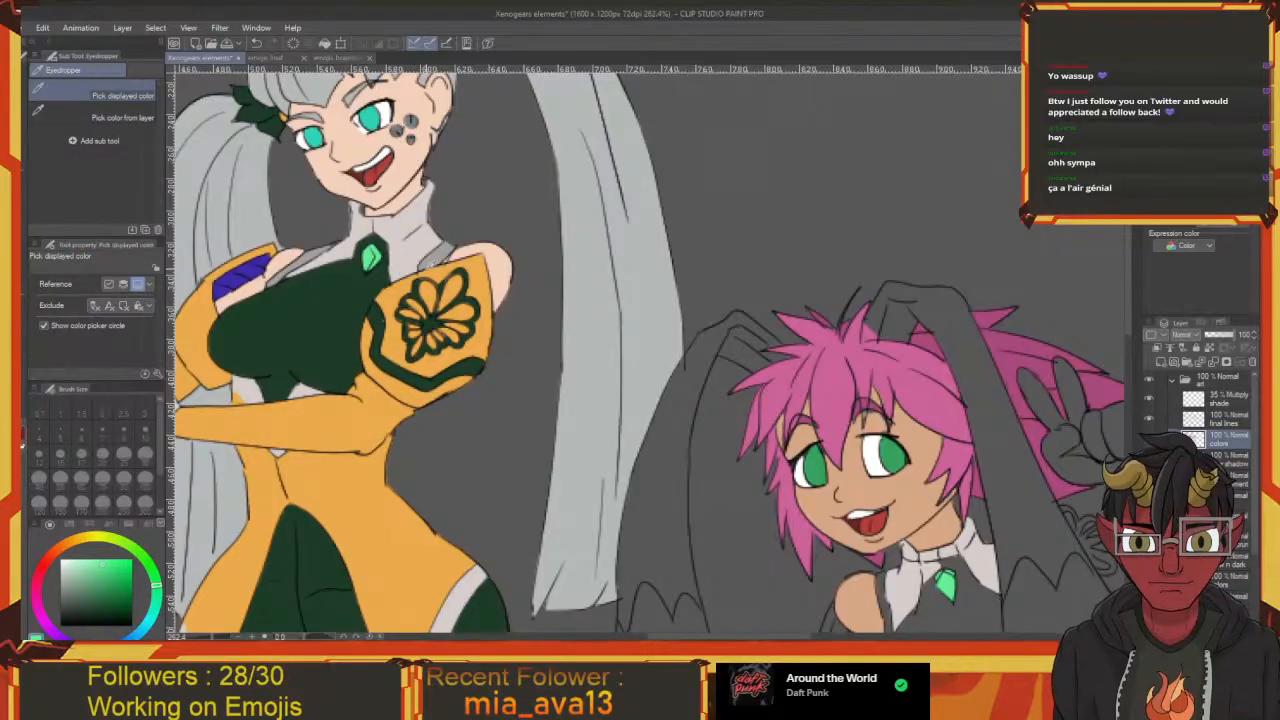
pyautogui.keyDown('alt'); pyautogui.click(437, 255); pyautogui.keyUp('alt')
pyautogui.moveTo(585, 451); pyautogui.dragTo(285, 197)
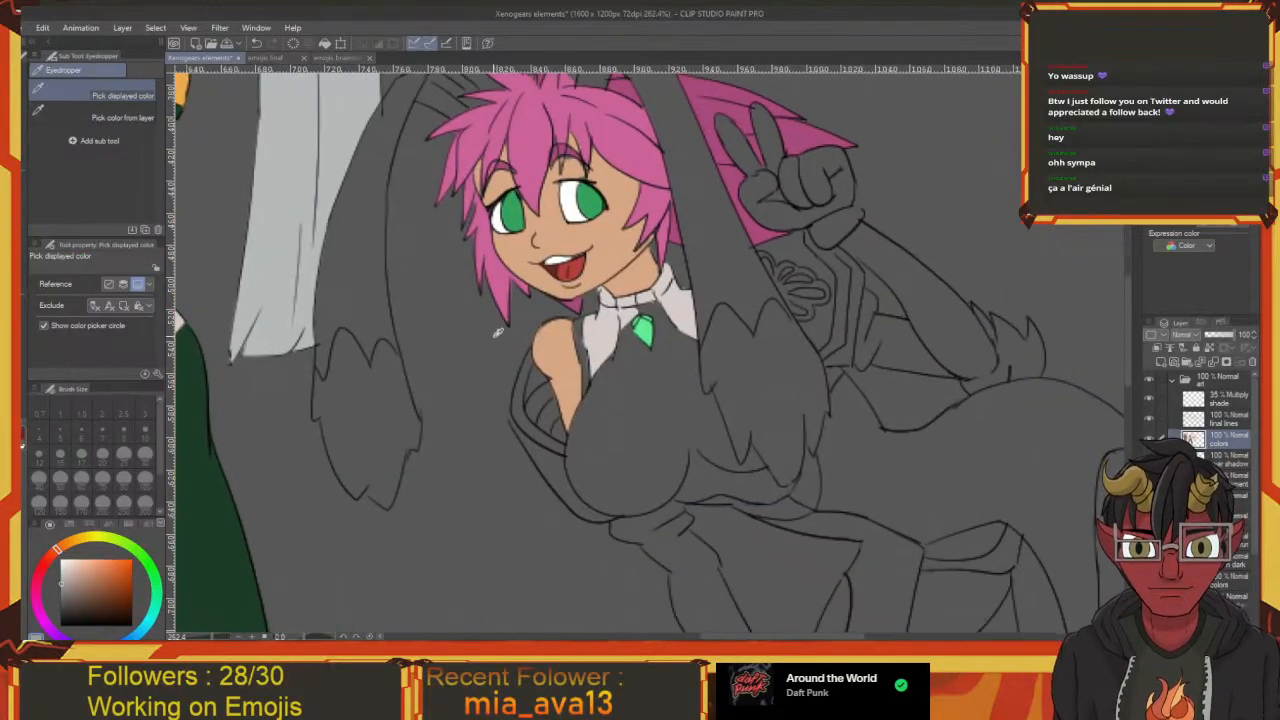
pyautogui.press('g')
pyautogui.press('g')
pyautogui.click(582, 350)
pyautogui.moveTo(622, 346)
pyautogui.mouseDown()
pyautogui.moveTo(509, 323)
pyautogui.moveTo(641, 417)
pyautogui.moveTo(558, 376)
pyautogui.mouseUp()
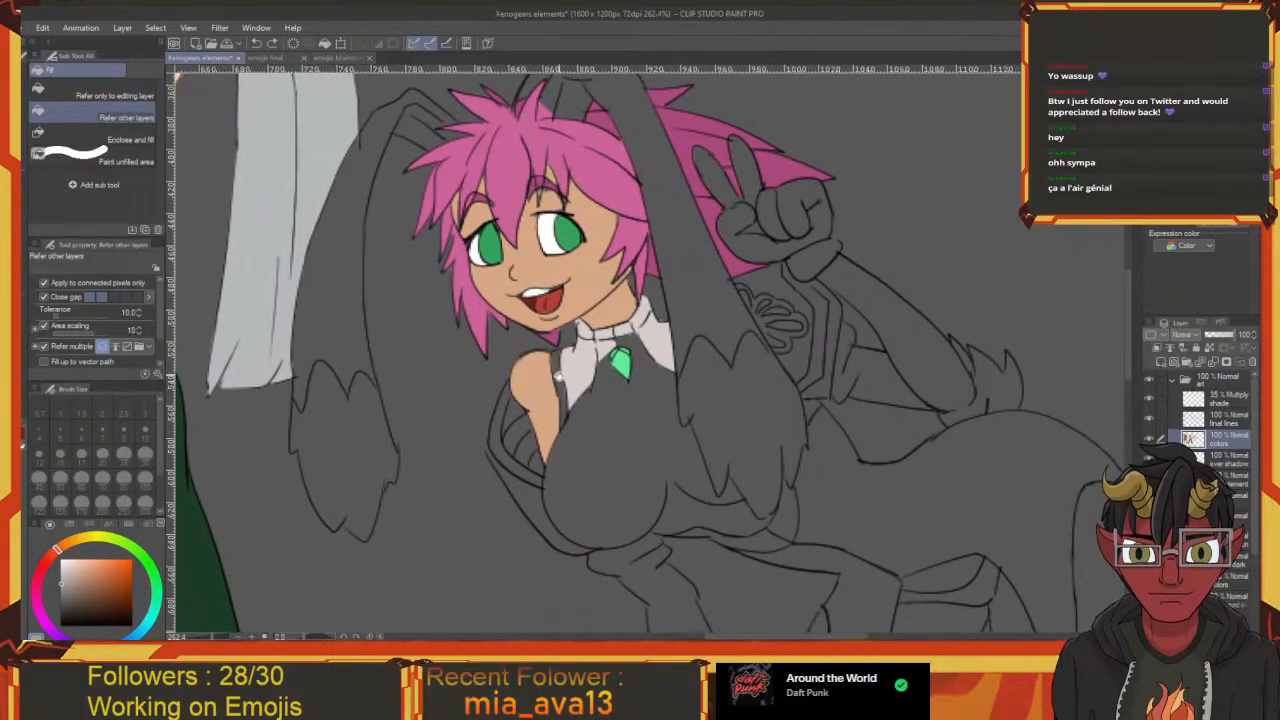
# Sample the bending girl's hair pink, lighten it, and fill the narrow trim between her bare shoulder and gray strap
pyautogui.press('i')
pyautogui.click(602, 178)
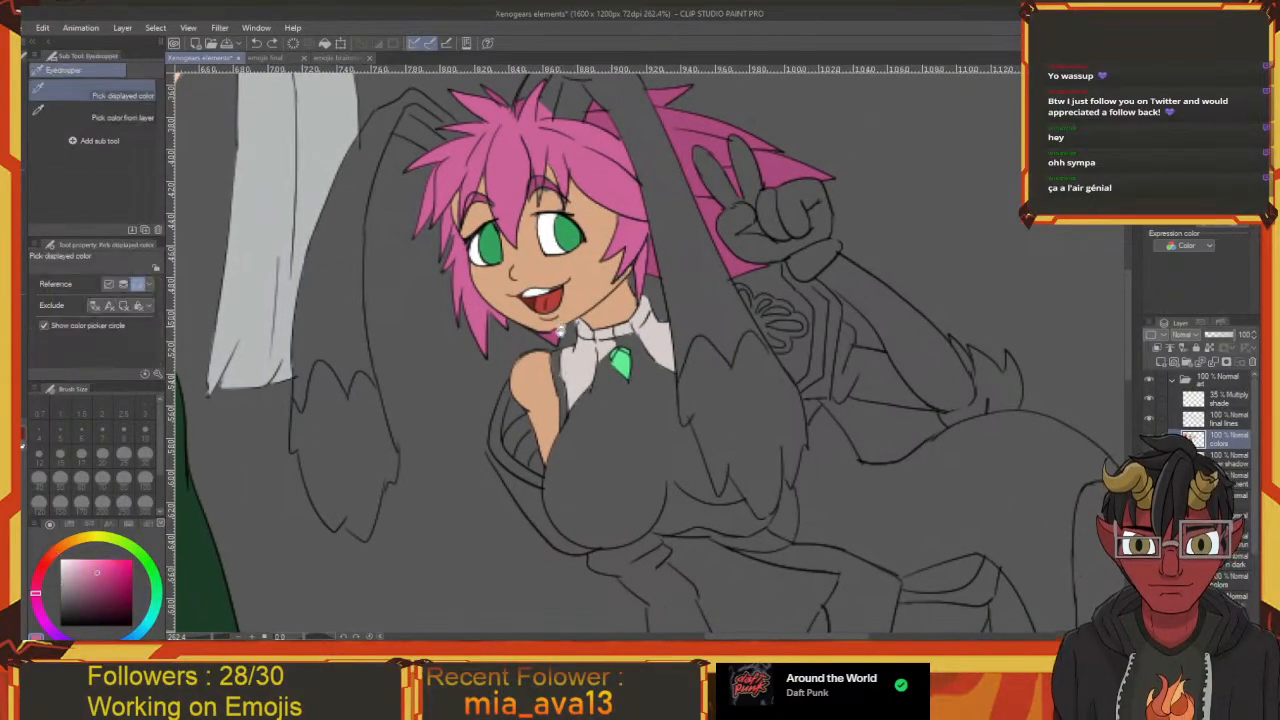
pyautogui.moveTo(482, 429); pyautogui.dragTo(462, 369)
pyautogui.press('p')
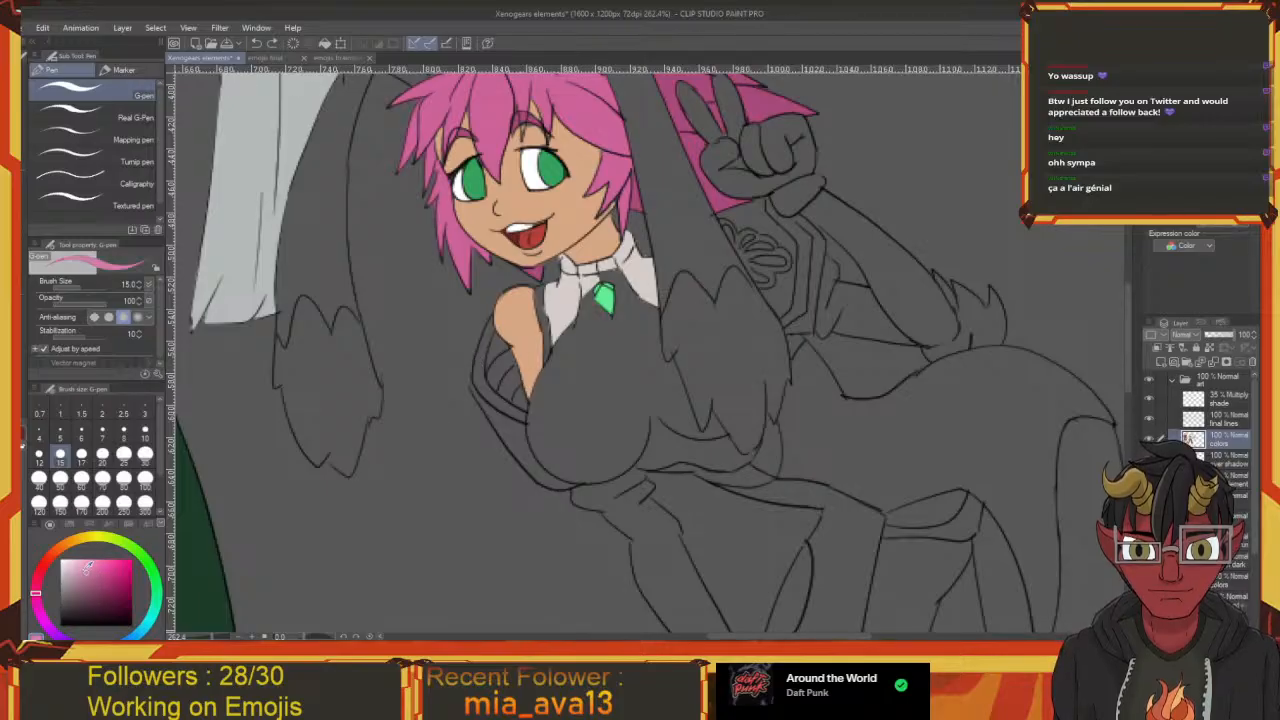
pyautogui.press('g')
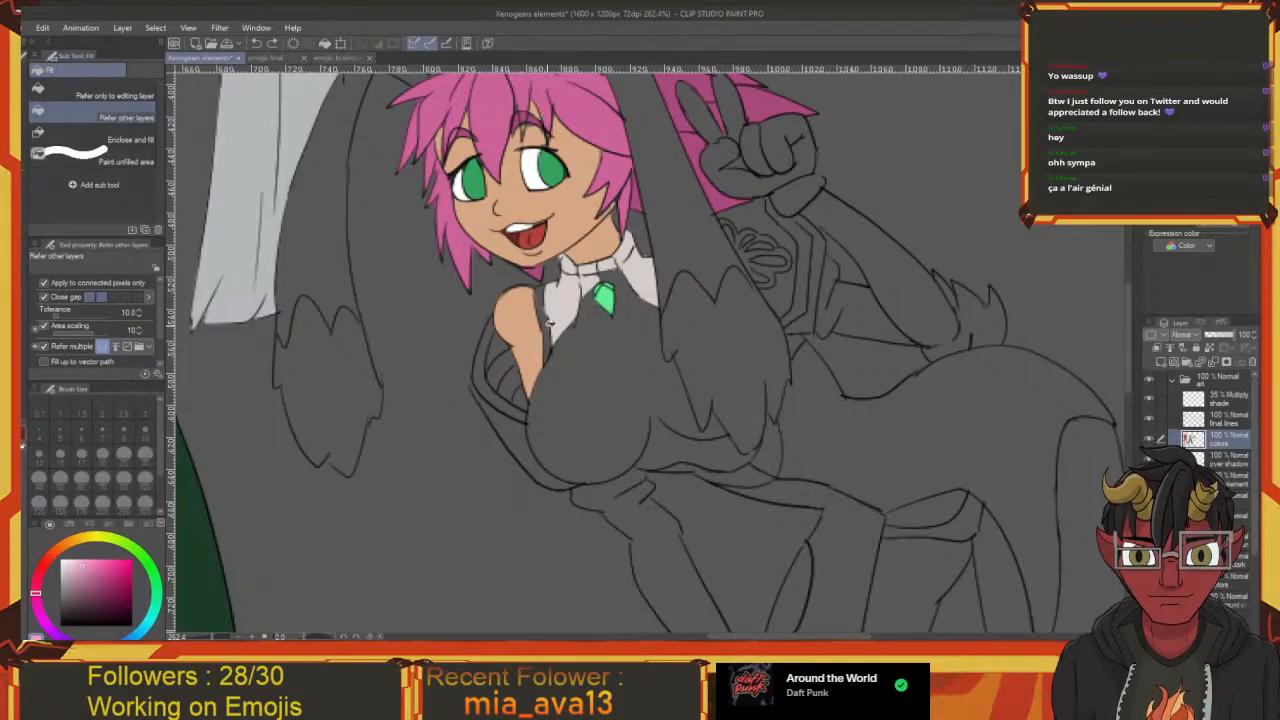
pyautogui.click(548, 322)
pyautogui.moveTo(578, 346); pyautogui.dragTo(482, 364)
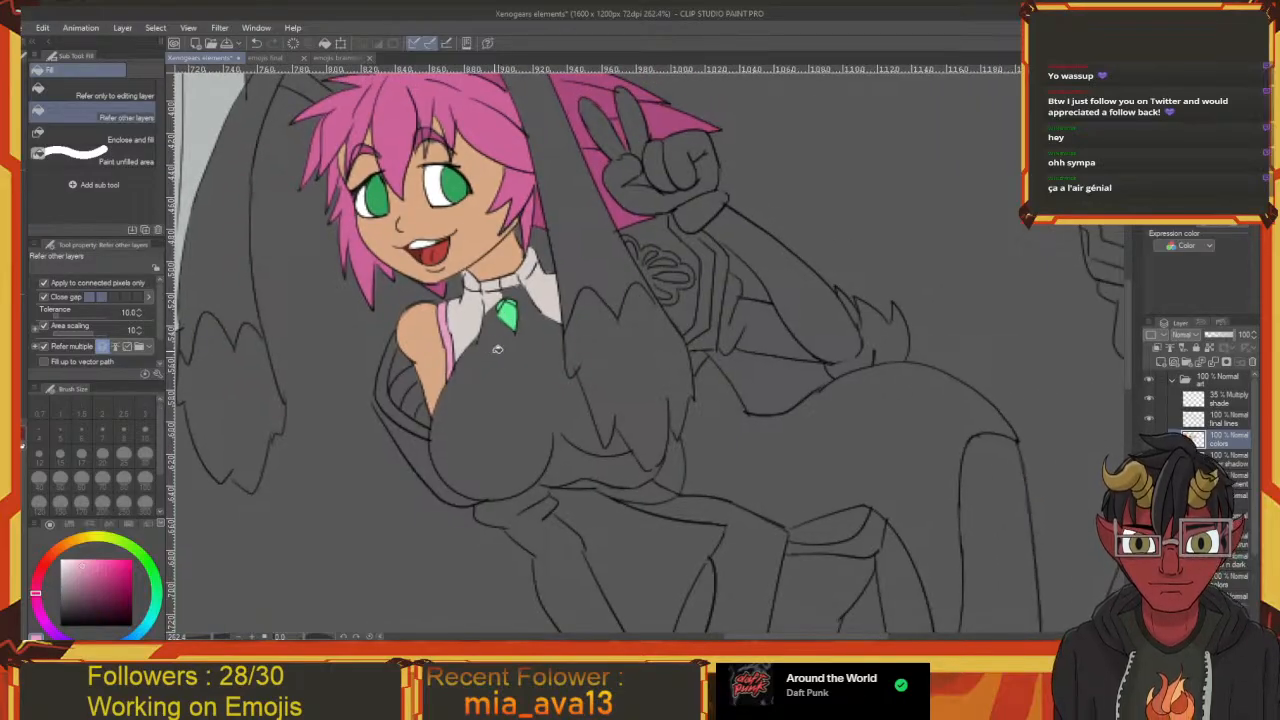
# Fill the bending girl's coattail garment over her hips, including the front flap, with the same light pink
pyautogui.moveTo(498, 349); pyautogui.dragTo(431, 373)
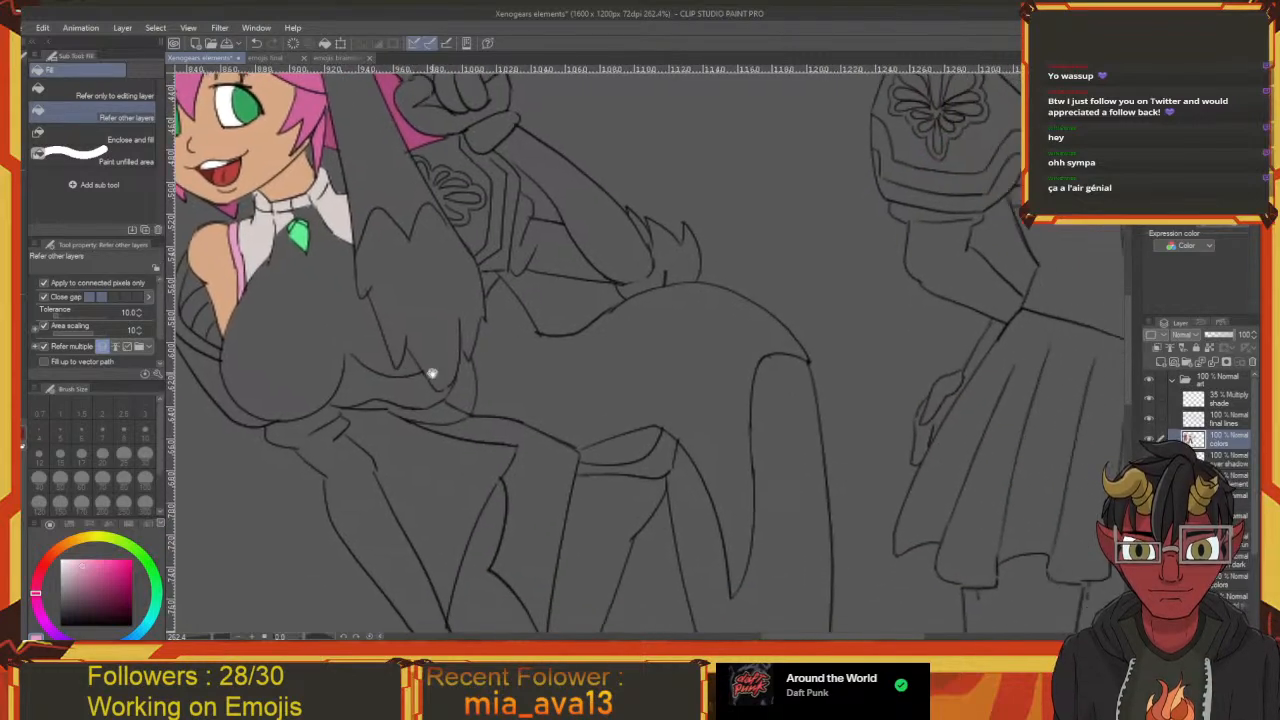
pyautogui.click(510, 428)
pyautogui.click(530, 404)
pyautogui.moveTo(506, 398); pyautogui.dragTo(576, 541)
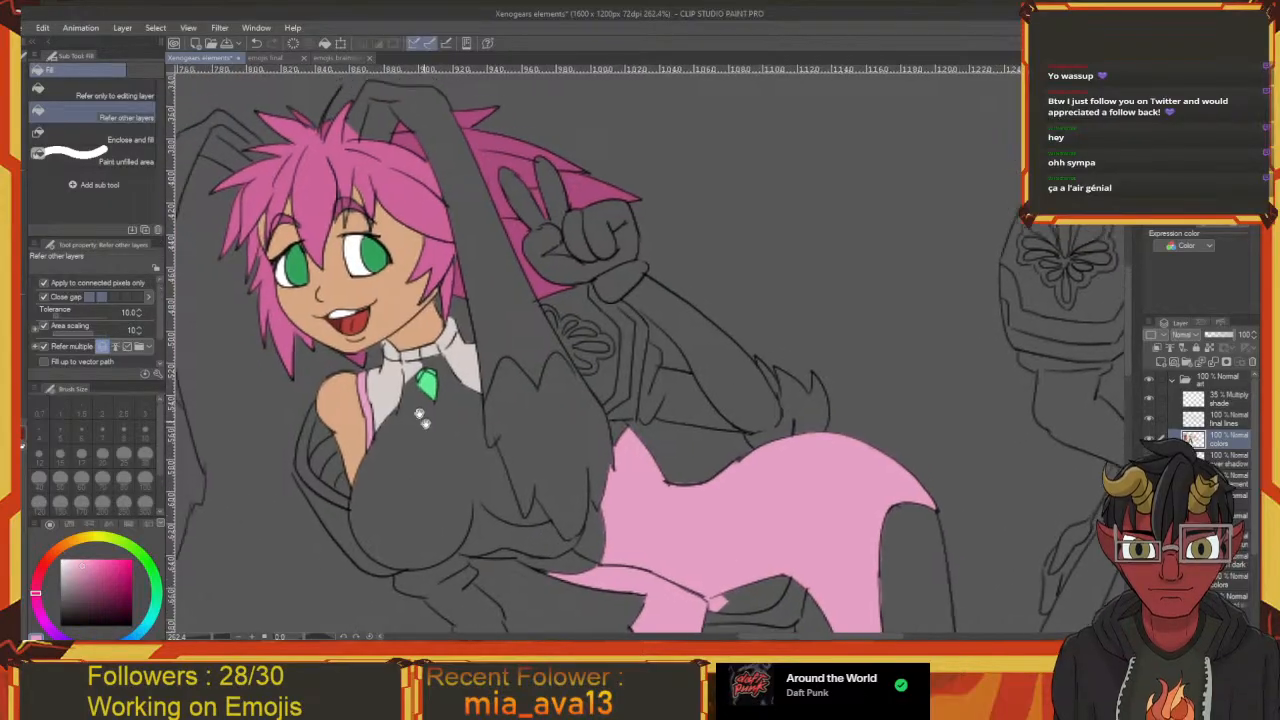
# Try filling the bending girl's long ear beside her raised hand with pink sampled from her hair
pyautogui.moveTo(444, 289); pyautogui.dragTo(465, 318)
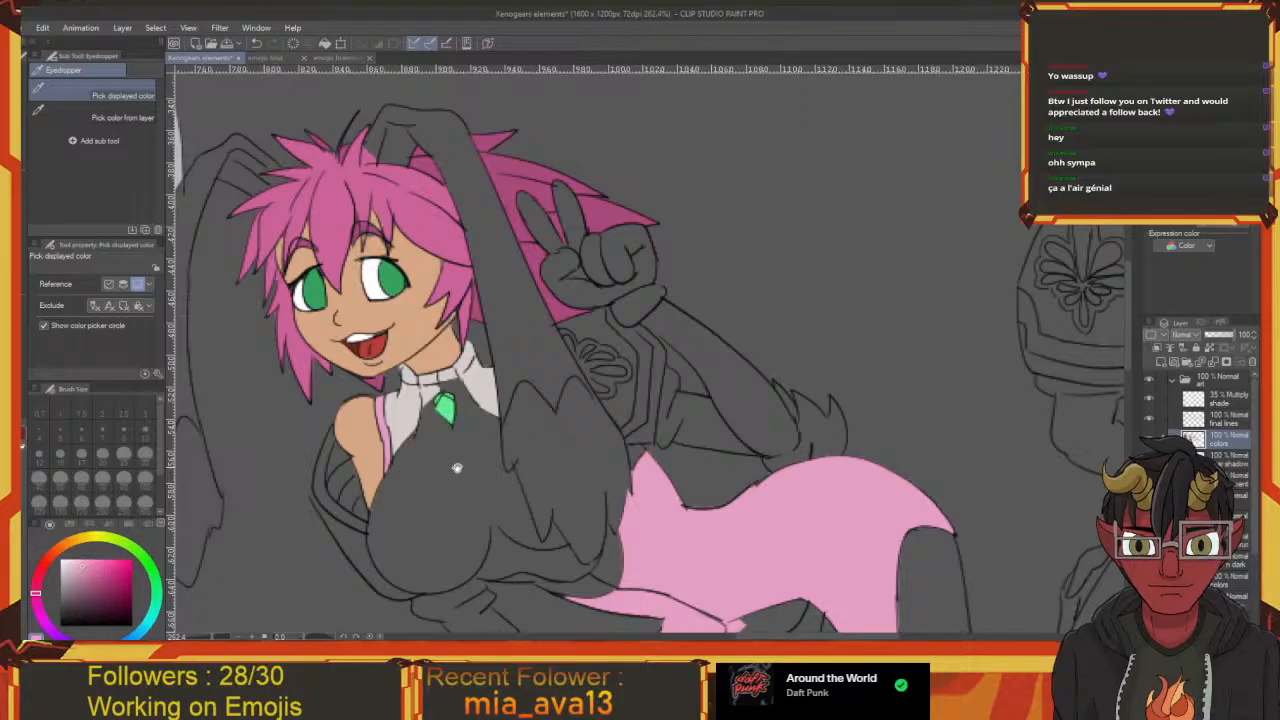
pyautogui.moveTo(456, 468); pyautogui.dragTo(441, 384)
pyautogui.scroll(4, 501, 413)
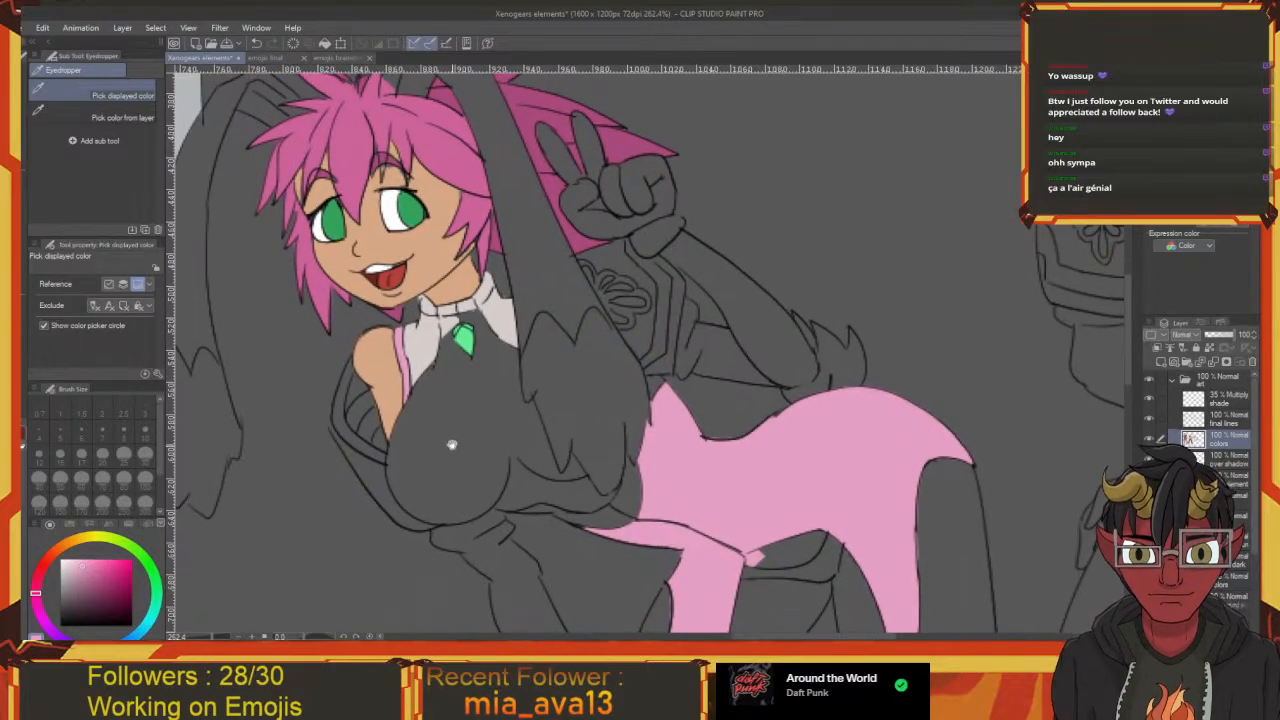
pyautogui.moveTo(456, 411)
pyautogui.mouseDown()
pyautogui.moveTo(463, 452)
pyautogui.moveTo(464, 430)
pyautogui.mouseUp()
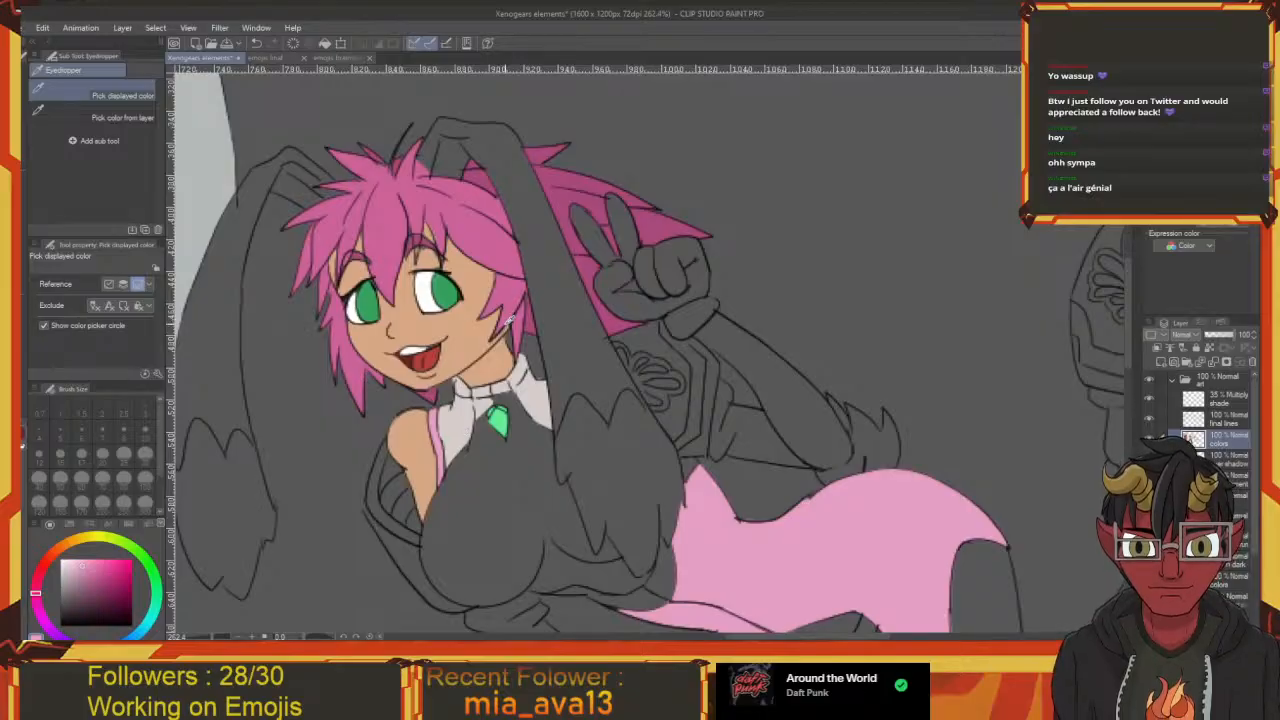
pyautogui.moveTo(481, 270); pyautogui.dragTo(471, 311)
pyautogui.moveTo(498, 362); pyautogui.dragTo(466, 304)
pyautogui.click(450, 216)
pyautogui.moveTo(499, 235)
pyautogui.mouseDown()
pyautogui.moveTo(517, 311)
pyautogui.moveTo(644, 458)
pyautogui.mouseUp()
pyautogui.press('g')
pyautogui.click(480, 318)
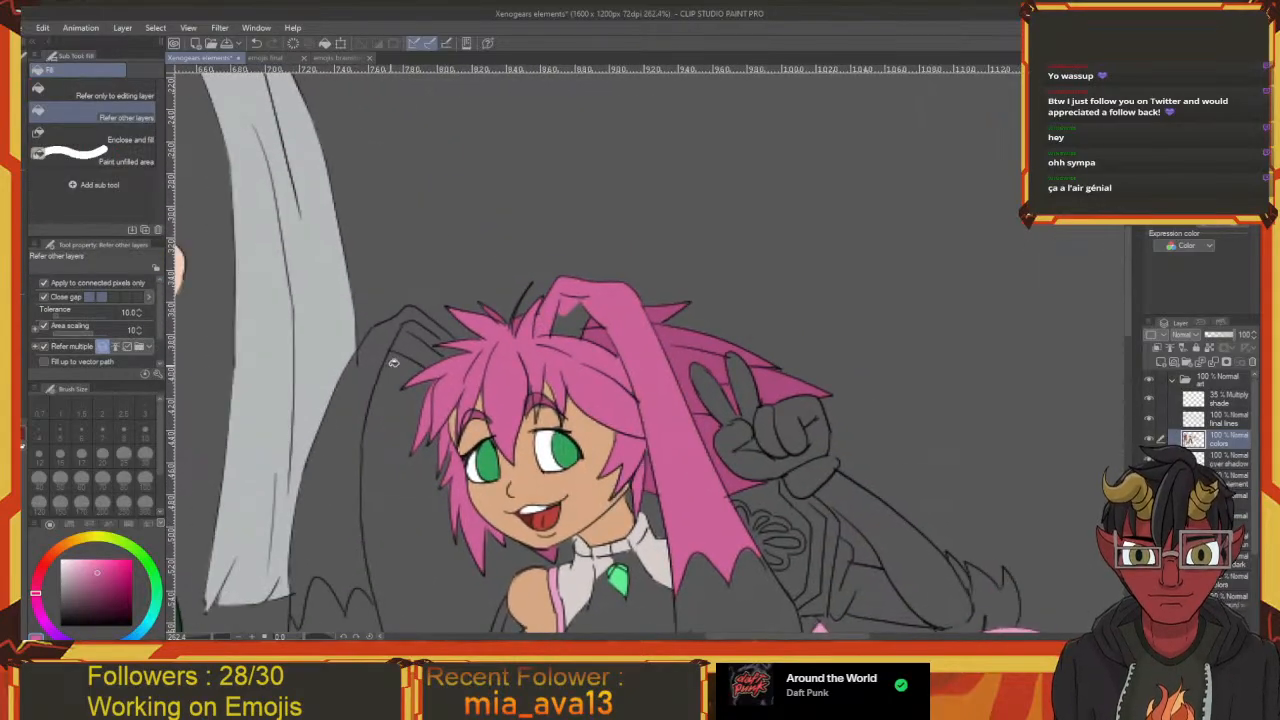
pyautogui.moveTo(543, 328); pyautogui.dragTo(477, 292)
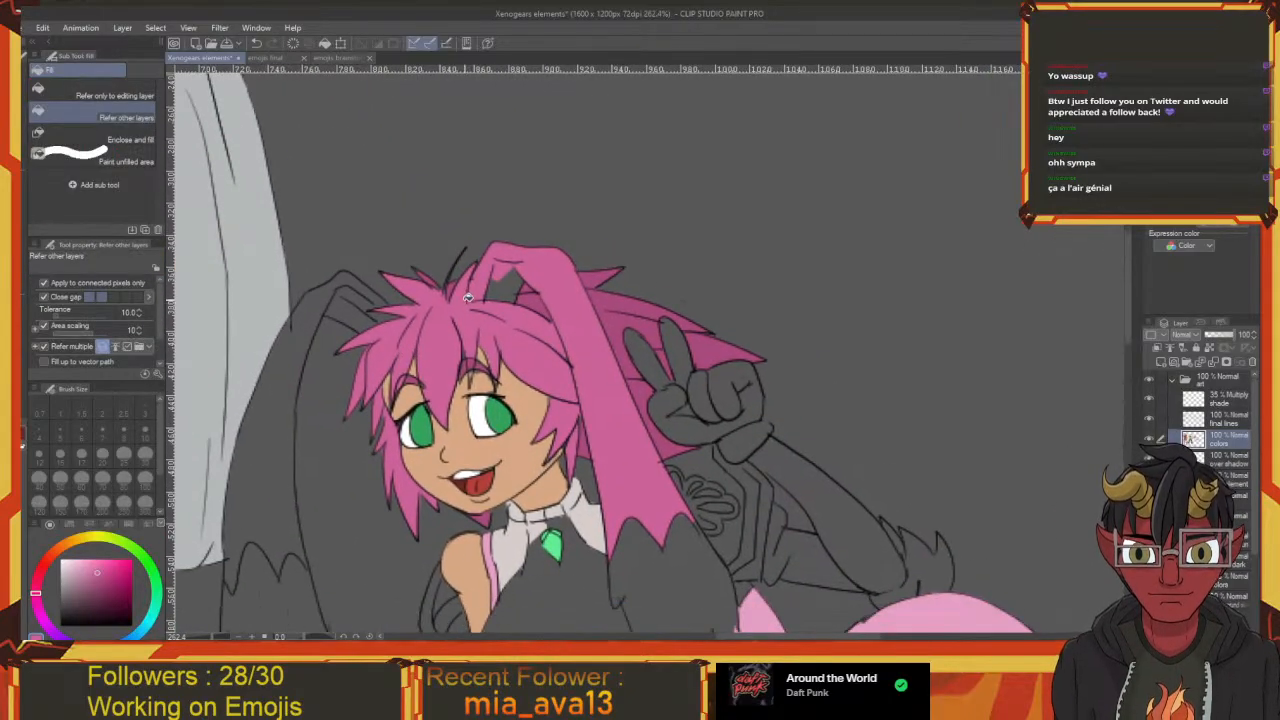
pyautogui.hotkey('ctrl', 'z')
# Choose a slightly lighter pink than the hair and fill both of the bending girl's long ears, including the folded part
pyautogui.moveTo(465, 301); pyautogui.dragTo(439, 247)
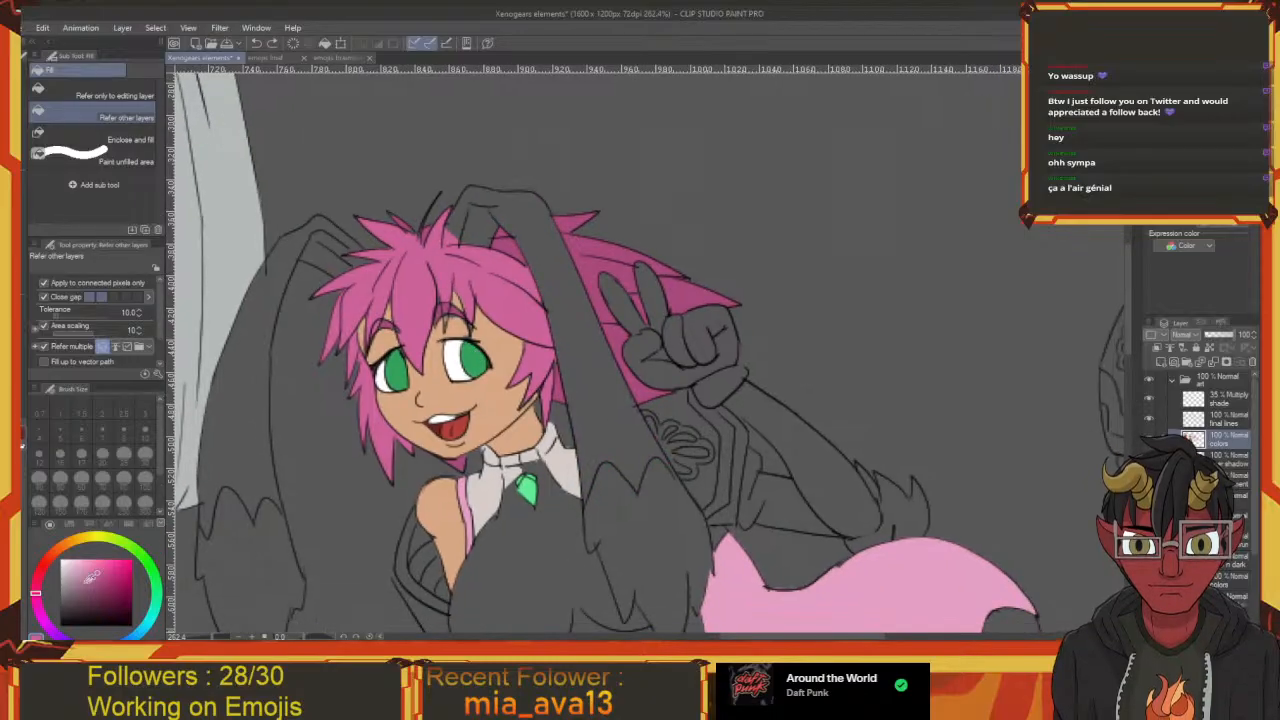
pyautogui.click(508, 331)
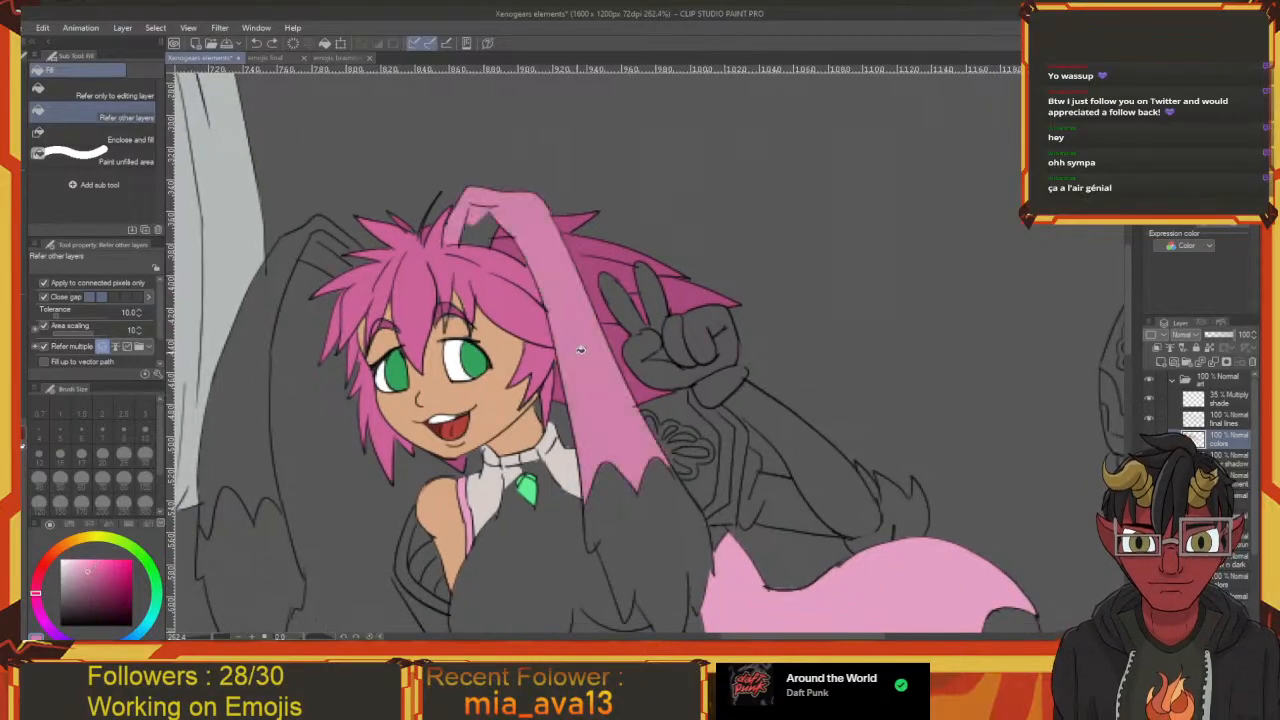
pyautogui.moveTo(270, 366); pyautogui.dragTo(370, 363)
pyautogui.click(340, 386)
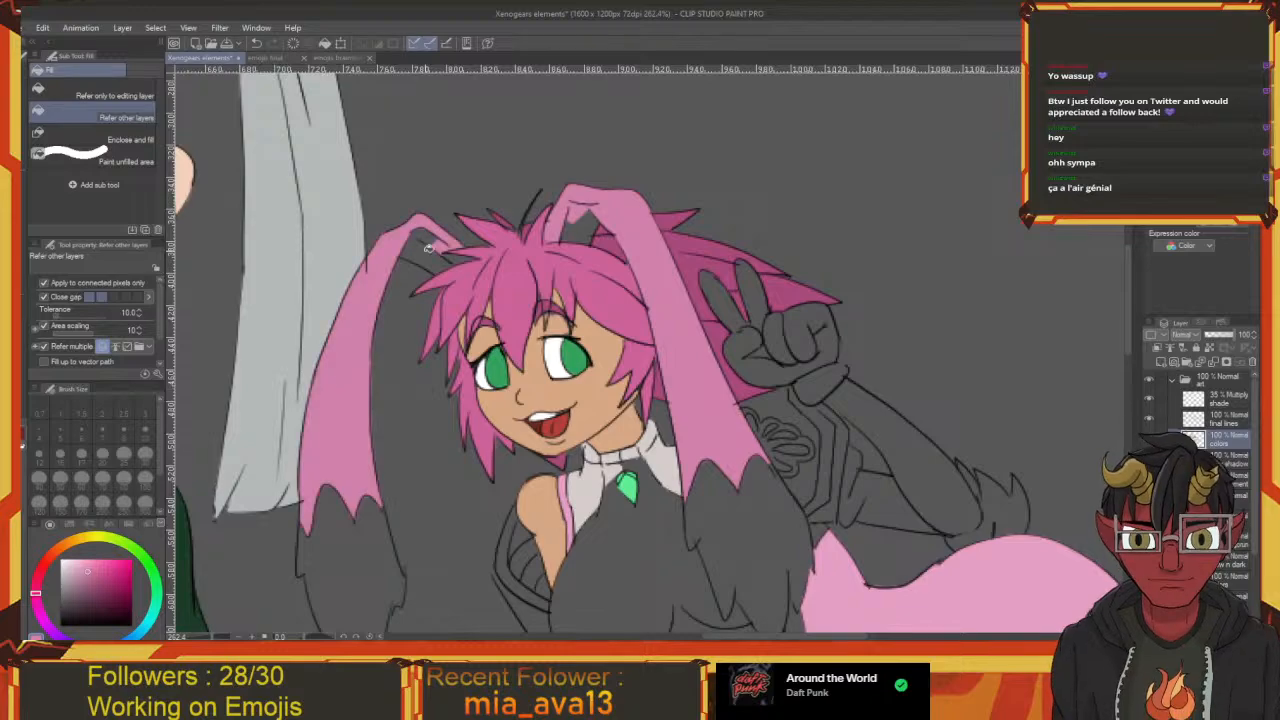
pyautogui.moveTo(456, 276); pyautogui.dragTo(486, 306)
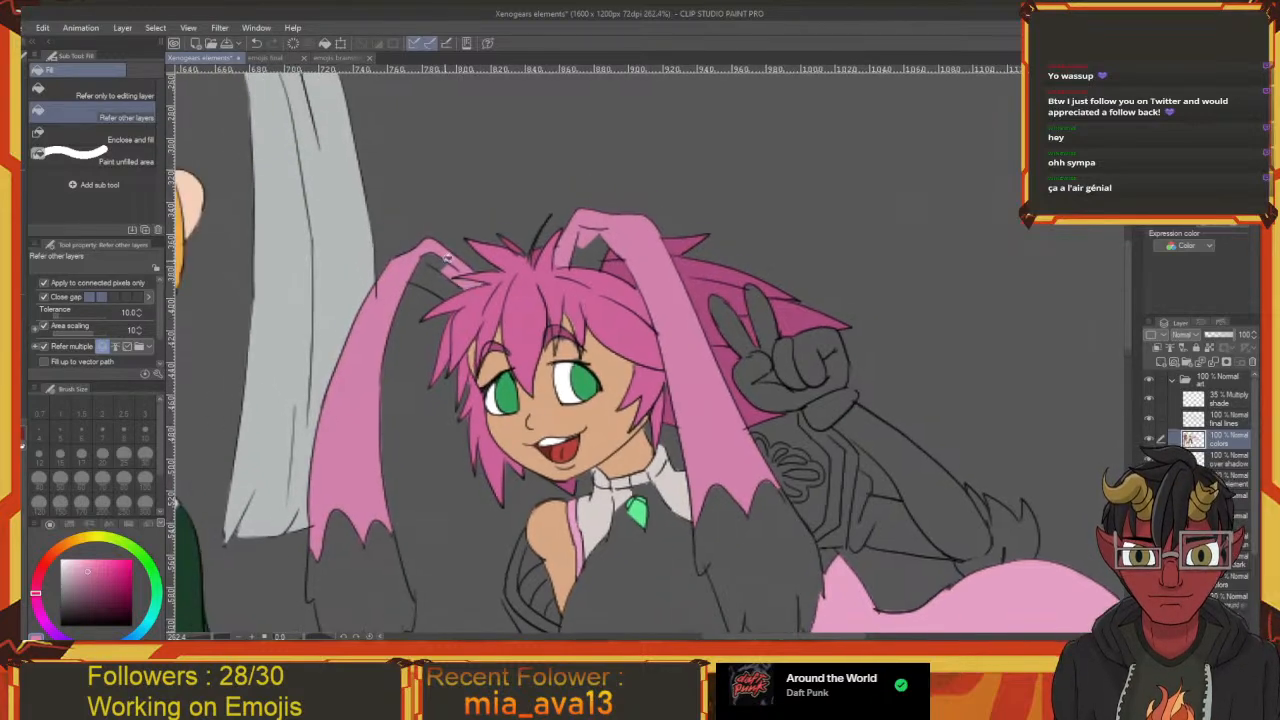
pyautogui.click(441, 260)
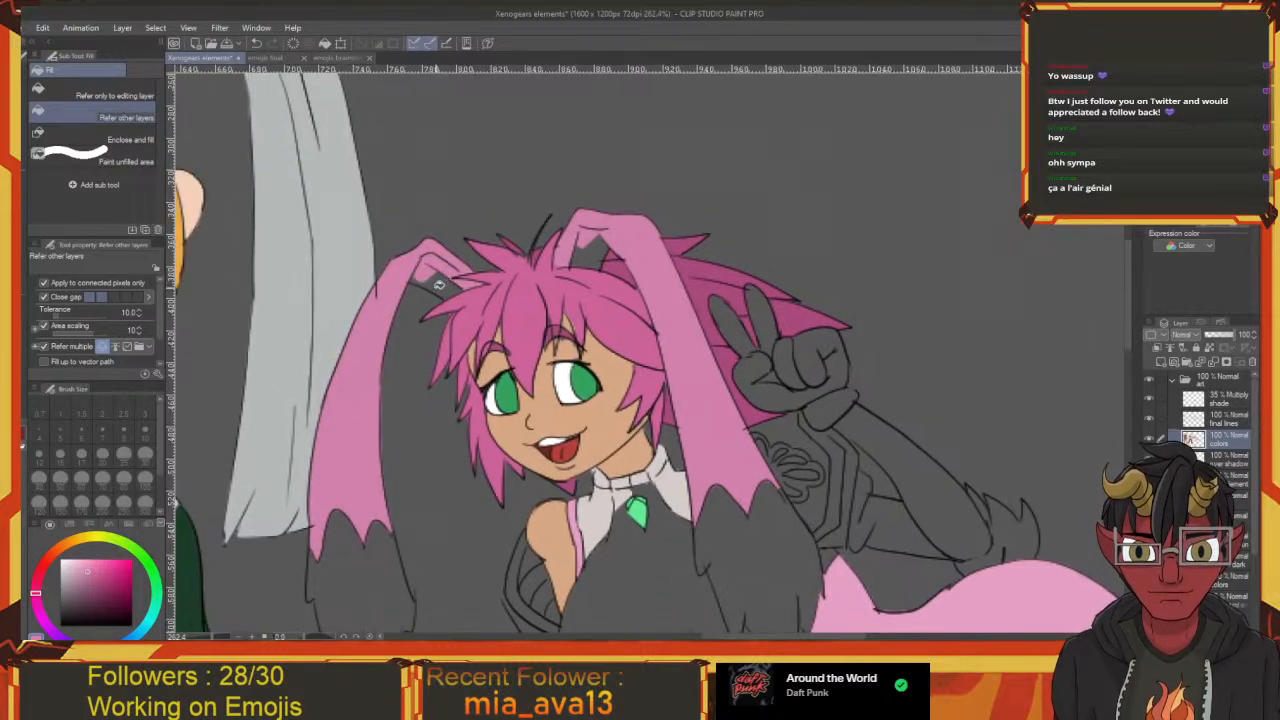
# Erase the stray pink beneath the ear fold near the bending girl's hair with the Snap eraser
pyautogui.press('e')
pyautogui.moveTo(438, 283)
pyautogui.mouseDown()
pyautogui.moveTo(421, 278)
pyautogui.moveTo(434, 278)
pyautogui.mouseUp()
pyautogui.moveTo(580, 246)
pyautogui.mouseDown()
pyautogui.moveTo(598, 248)
pyautogui.moveTo(499, 272)
pyautogui.mouseUp()
pyautogui.moveTo(494, 462)
pyautogui.mouseDown()
pyautogui.moveTo(469, 270)
pyautogui.moveTo(472, 288)
pyautogui.mouseUp()
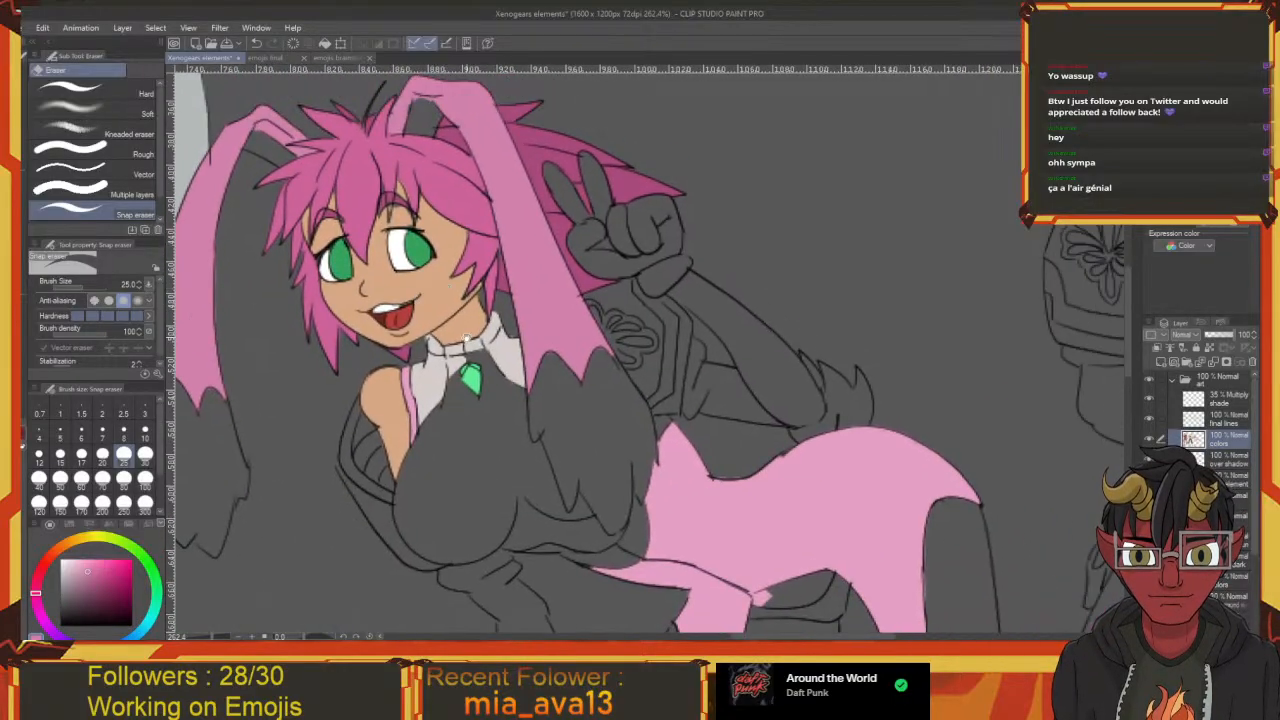
pyautogui.moveTo(467, 338); pyautogui.dragTo(433, 276)
pyautogui.moveTo(373, 346); pyautogui.dragTo(494, 400)
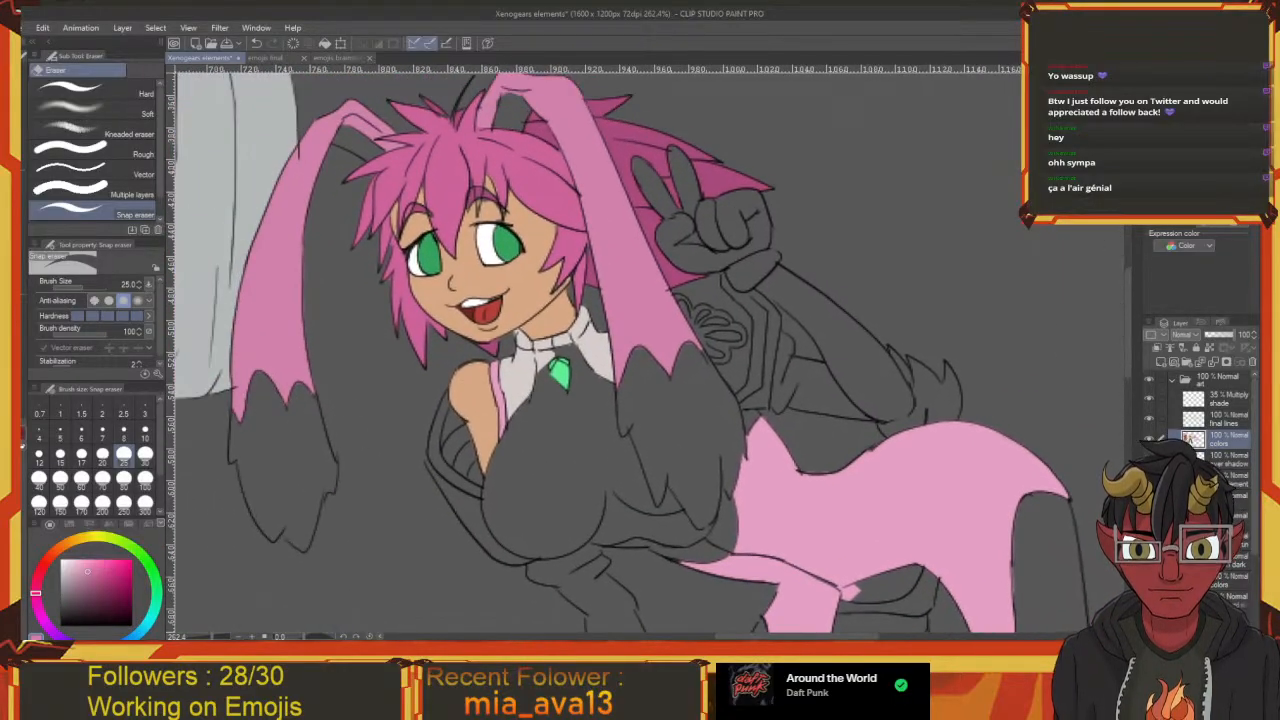
# Fill the furry tips of both long ears with a dark plum and clean up the edge of the first tip
pyautogui.press('g')
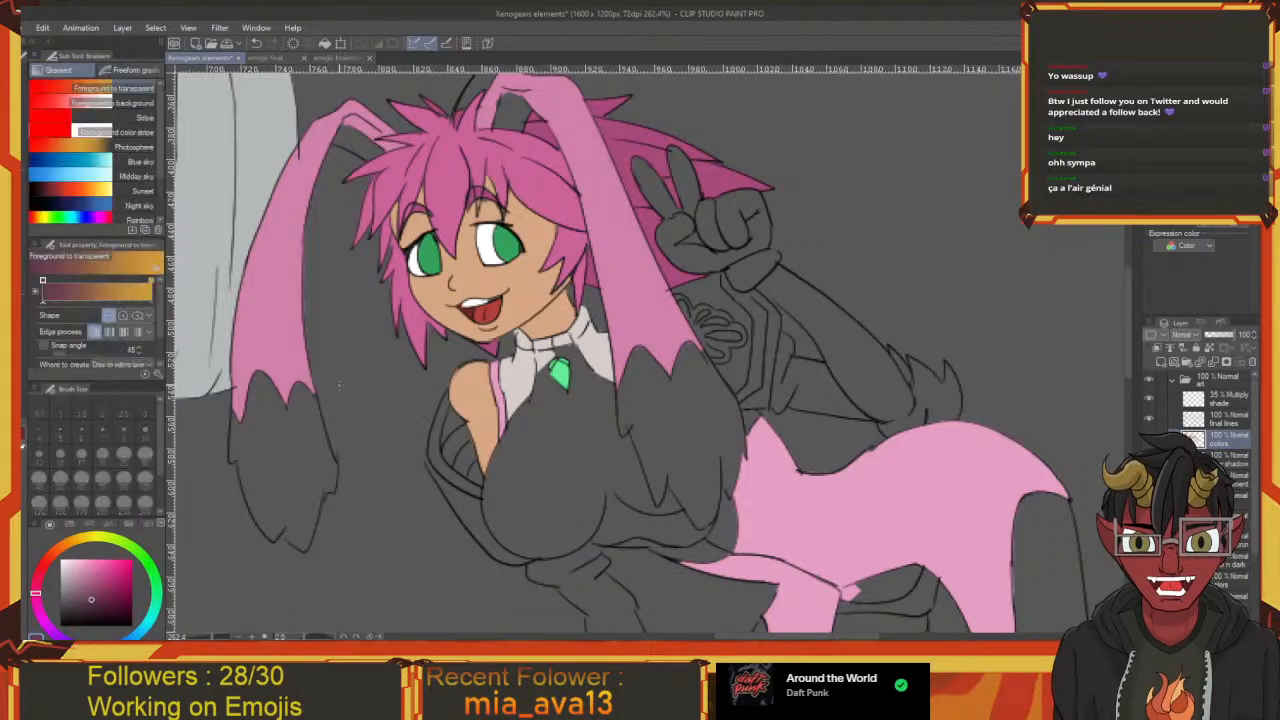
pyautogui.click(296, 451)
pyautogui.press('e')
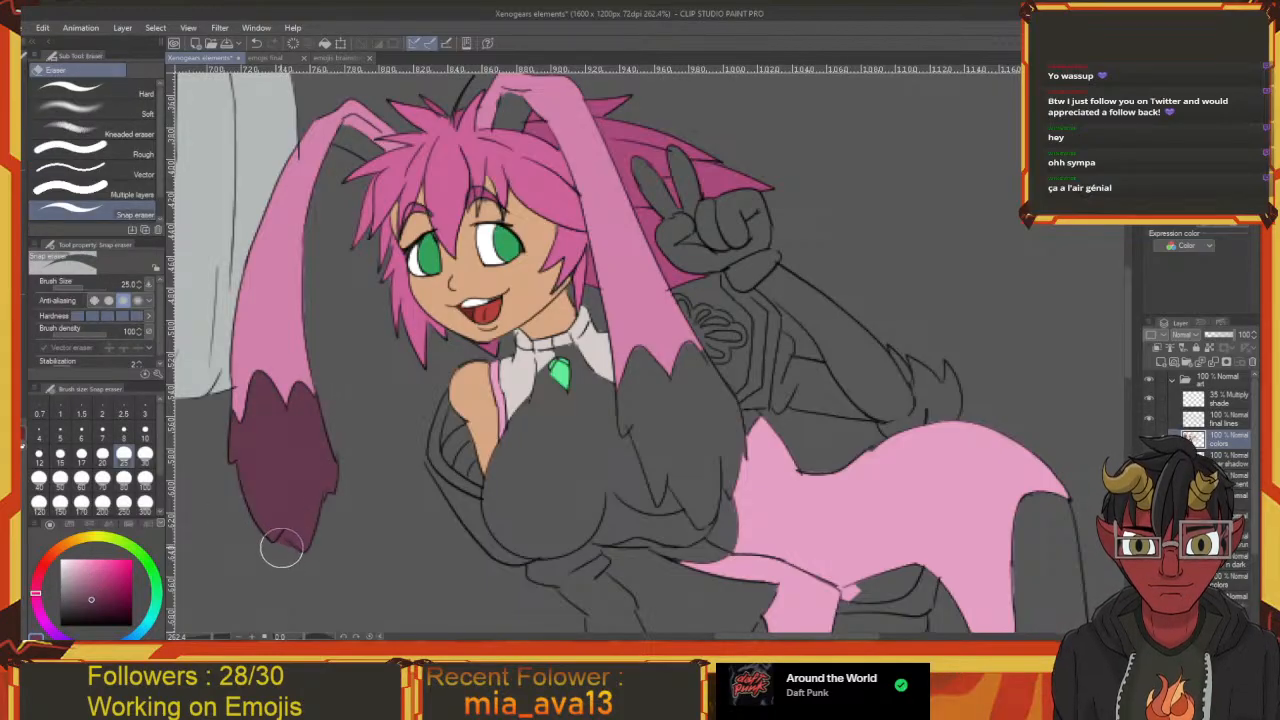
pyautogui.moveTo(373, 528); pyautogui.dragTo(264, 525)
pyautogui.press('g')
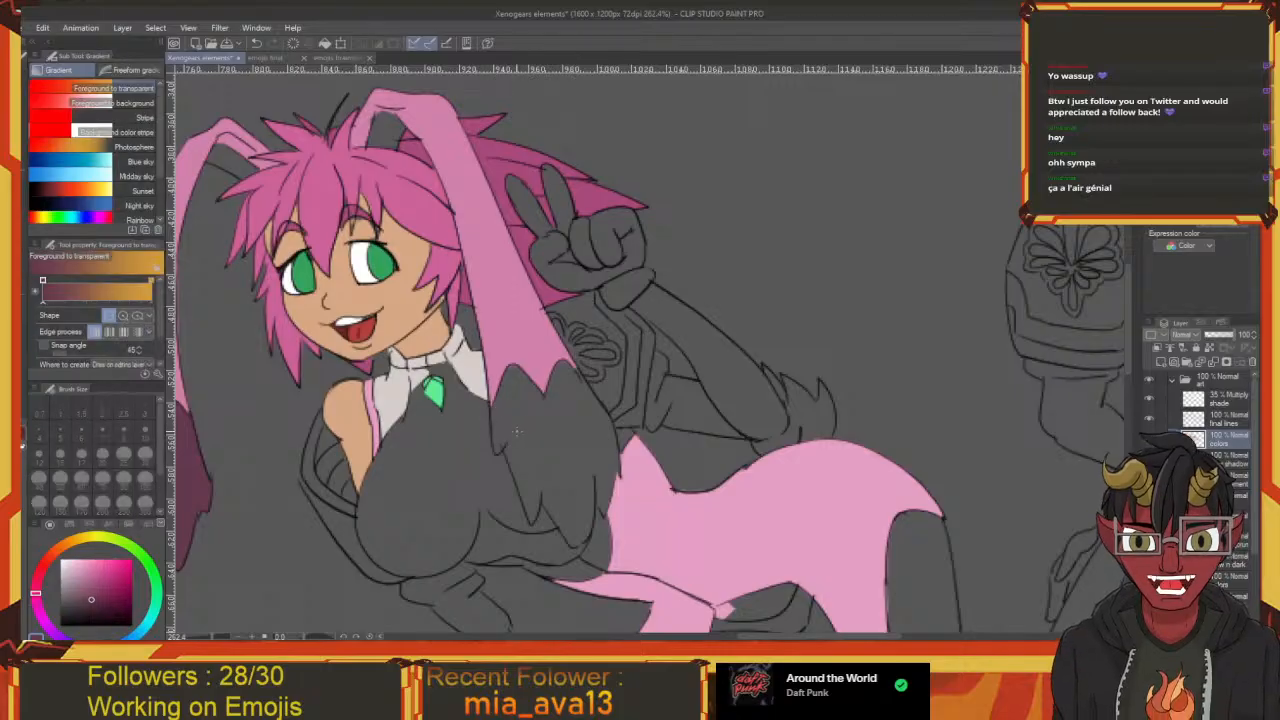
pyautogui.press('g')
pyautogui.click(537, 429)
pyautogui.moveTo(546, 448)
pyautogui.mouseDown()
pyautogui.moveTo(541, 205)
pyautogui.moveTo(559, 406)
pyautogui.moveTo(724, 406)
pyautogui.moveTo(432, 406)
pyautogui.moveTo(503, 449)
pyautogui.moveTo(523, 509)
pyautogui.moveTo(420, 299)
pyautogui.moveTo(541, 224)
pyautogui.mouseUp()
# Choose a dark crimson and fill the bending girl's bodice around the collar gem and across her chest
pyautogui.press('i')
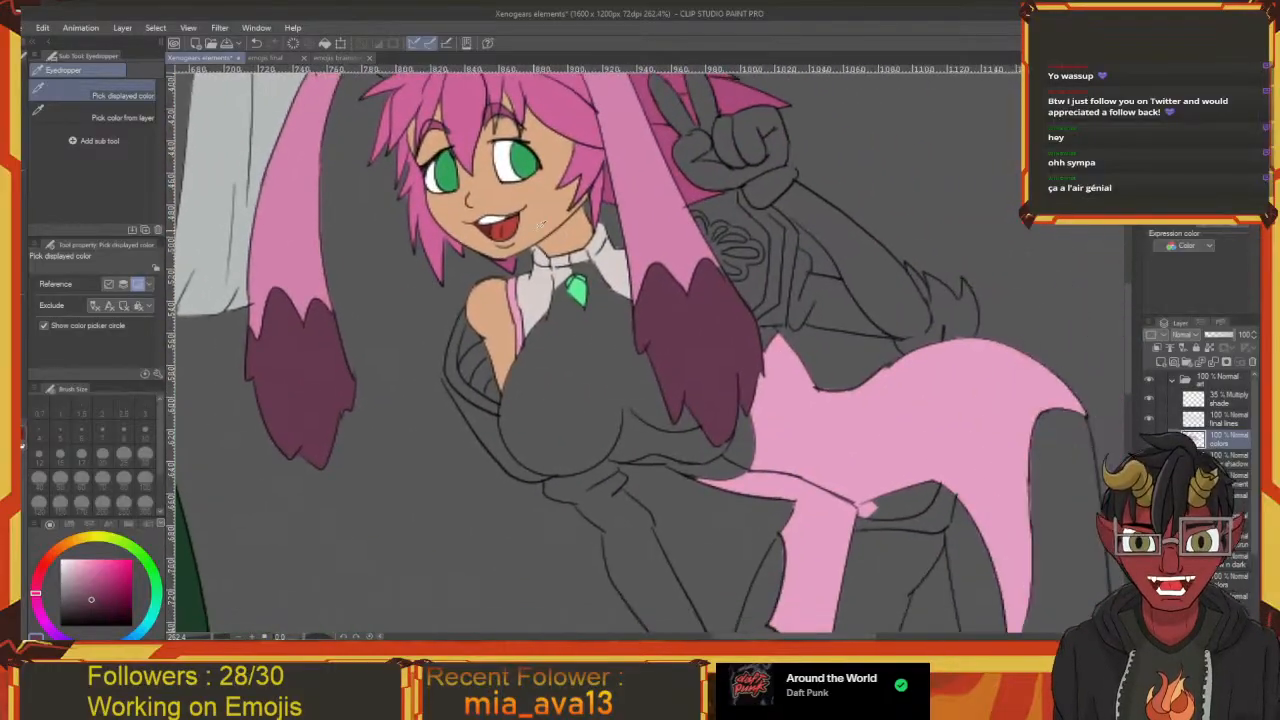
pyautogui.moveTo(590, 168); pyautogui.dragTo(530, 118)
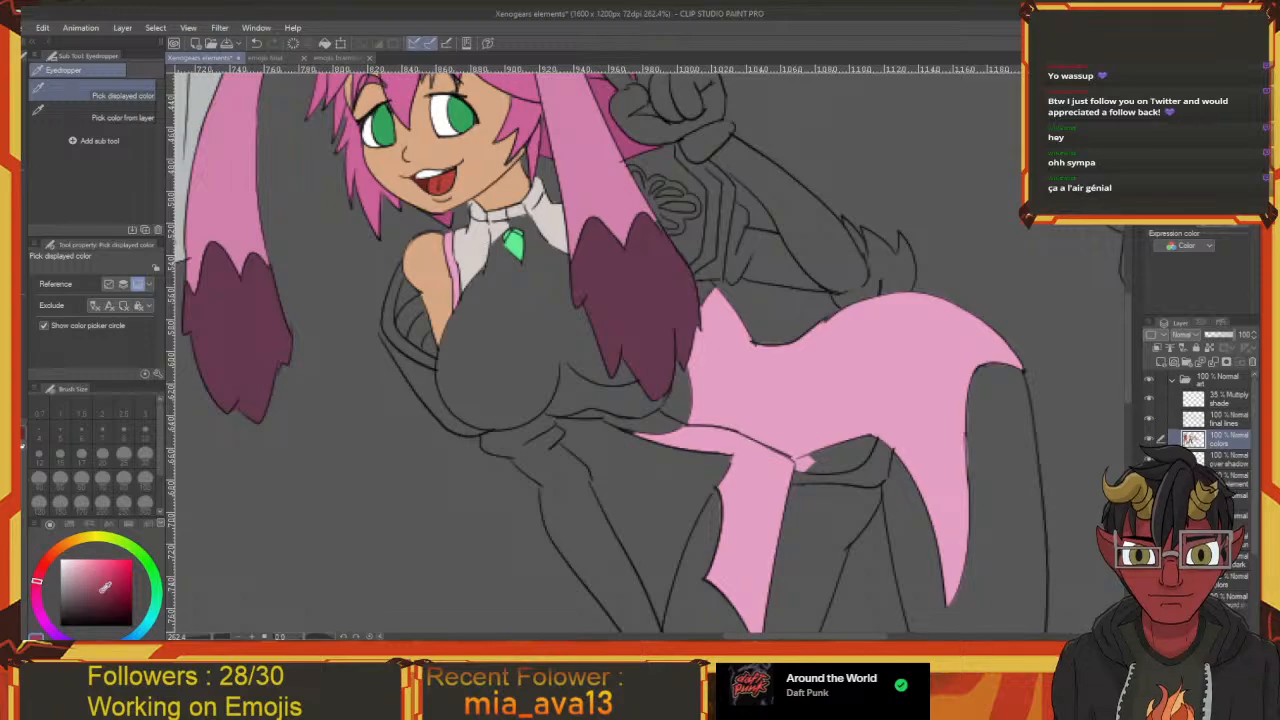
pyautogui.press('g')
pyautogui.click(525, 344)
pyautogui.moveTo(525, 344); pyautogui.dragTo(556, 445)
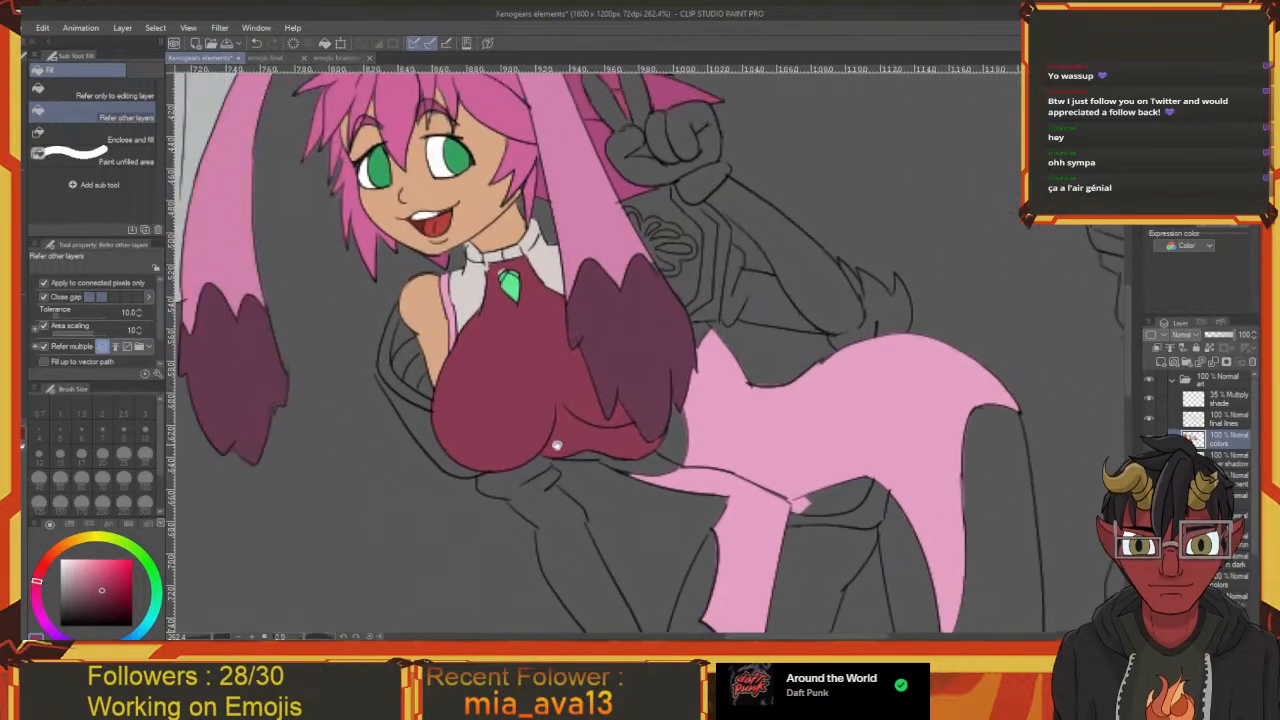
pyautogui.moveTo(488, 362); pyautogui.dragTo(273, 285)
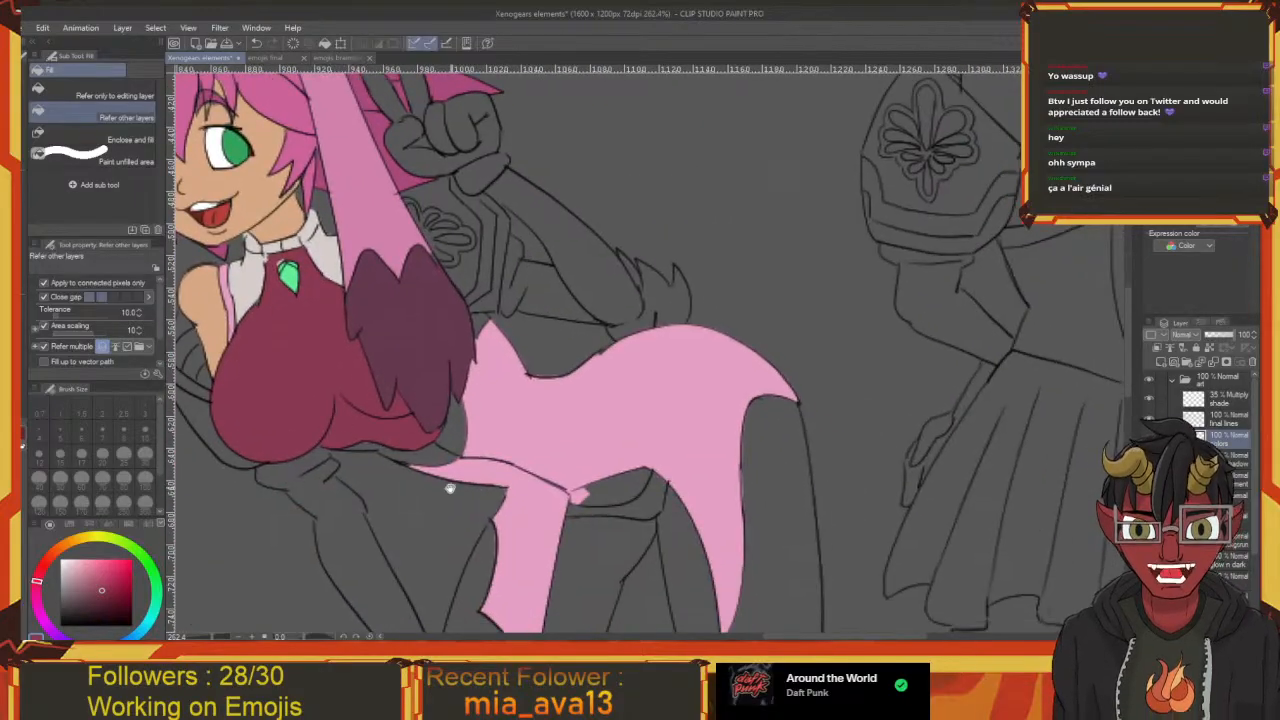
# Fill the bodysuit area visible beneath the pink garment at her hips with the same crimson and touch up its corner
pyautogui.moveTo(549, 615); pyautogui.dragTo(498, 388)
pyautogui.click(456, 396)
pyautogui.press('p')
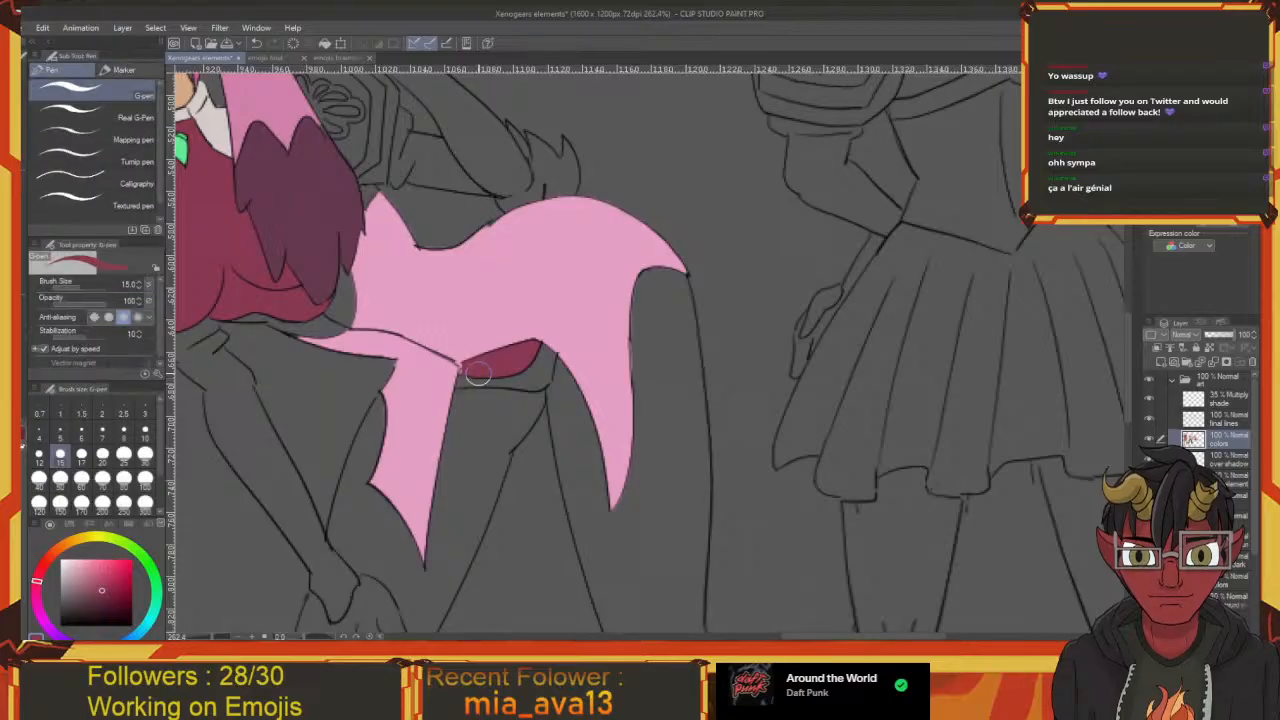
pyautogui.moveTo(302, 298); pyautogui.dragTo(481, 503)
# Sample the collar's off-white and fill the trim under the bodice and the band below the crimson hip area
pyautogui.press('i')
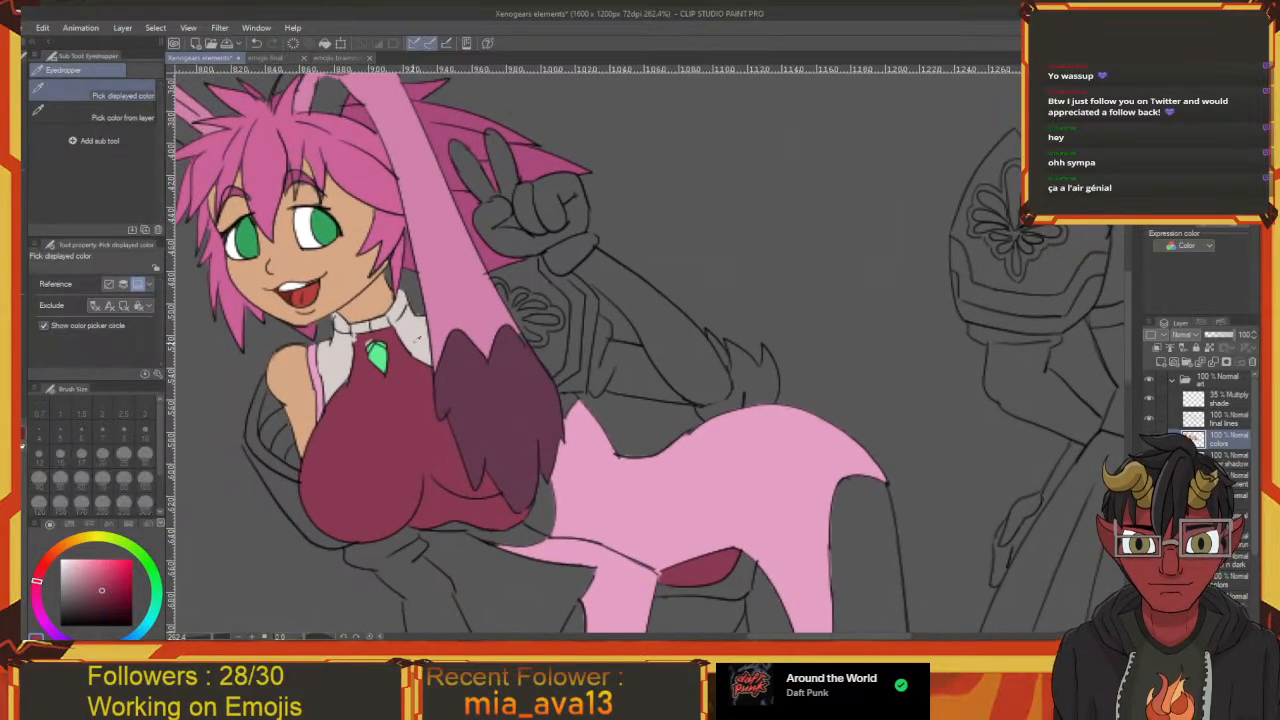
pyautogui.click(415, 342)
pyautogui.moveTo(429, 415); pyautogui.dragTo(329, 275)
pyautogui.press('g')
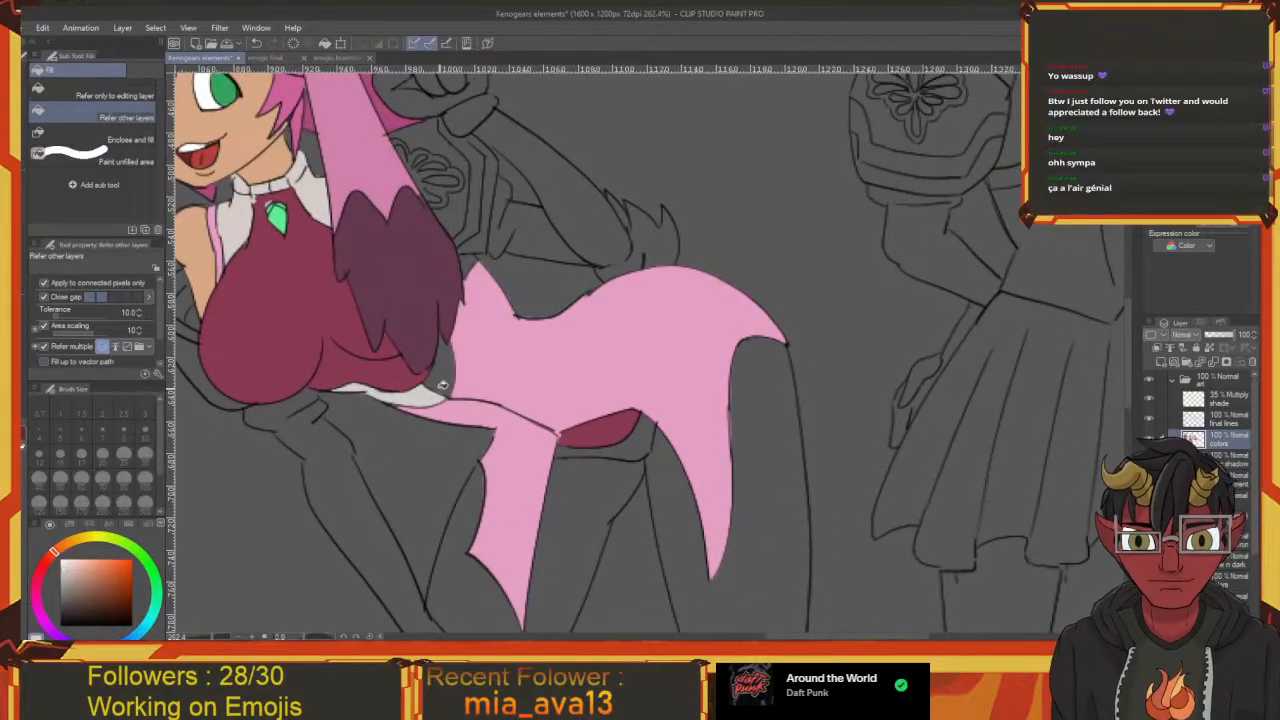
pyautogui.moveTo(470, 392); pyautogui.dragTo(354, 300)
pyautogui.click(518, 358)
pyautogui.moveTo(516, 384); pyautogui.dragTo(516, 262)
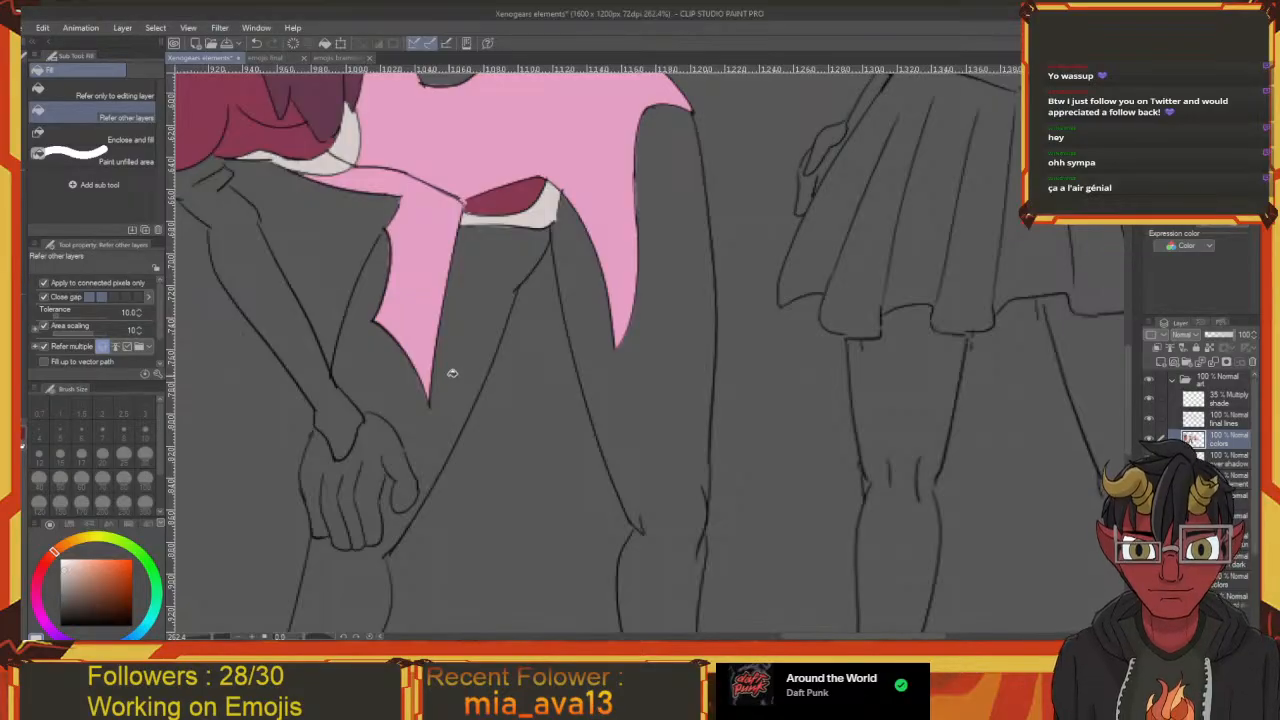
pyautogui.click(515, 412)
pyautogui.moveTo(516, 410); pyautogui.dragTo(520, 512)
pyautogui.hotkey('ctrl', 'z')
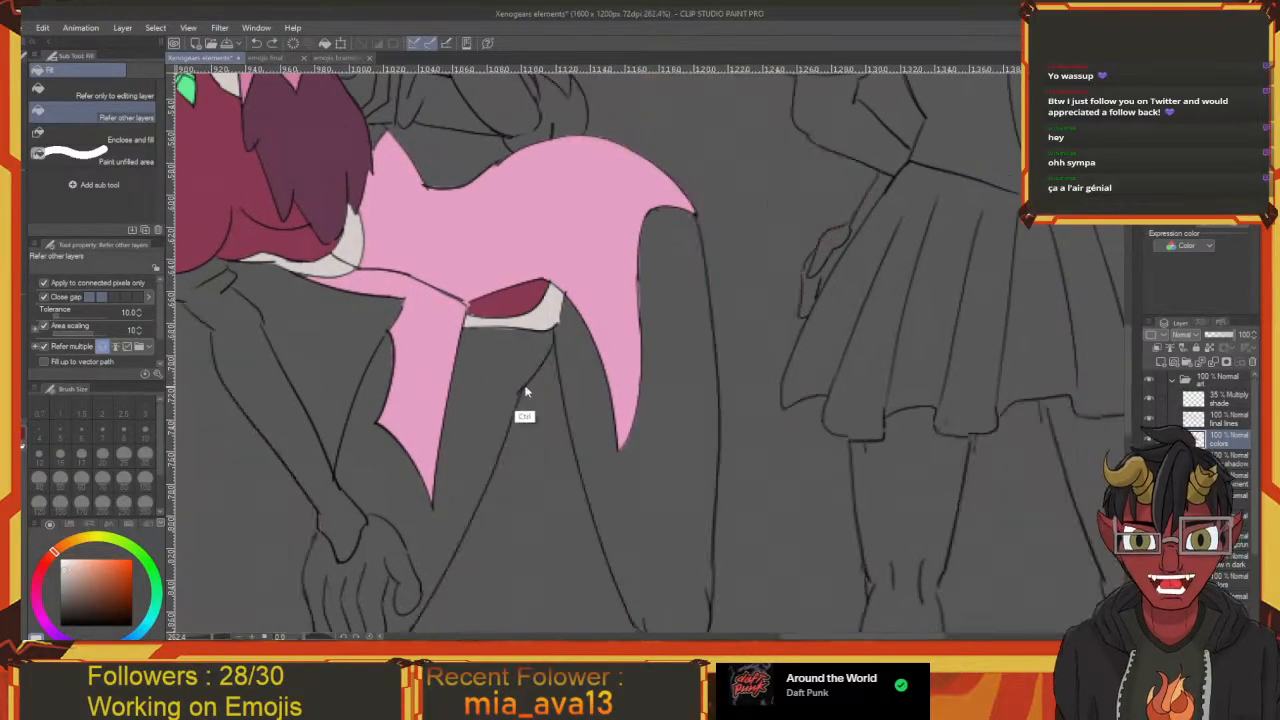
# Sample the bodysuit's dark crimson and fill the bending girl's thigh behind her hand and her entire other leg
pyautogui.press('alt')
pyautogui.click(509, 304)
pyautogui.moveTo(474, 441); pyautogui.dragTo(539, 330)
pyautogui.press('g')
pyautogui.press('g')
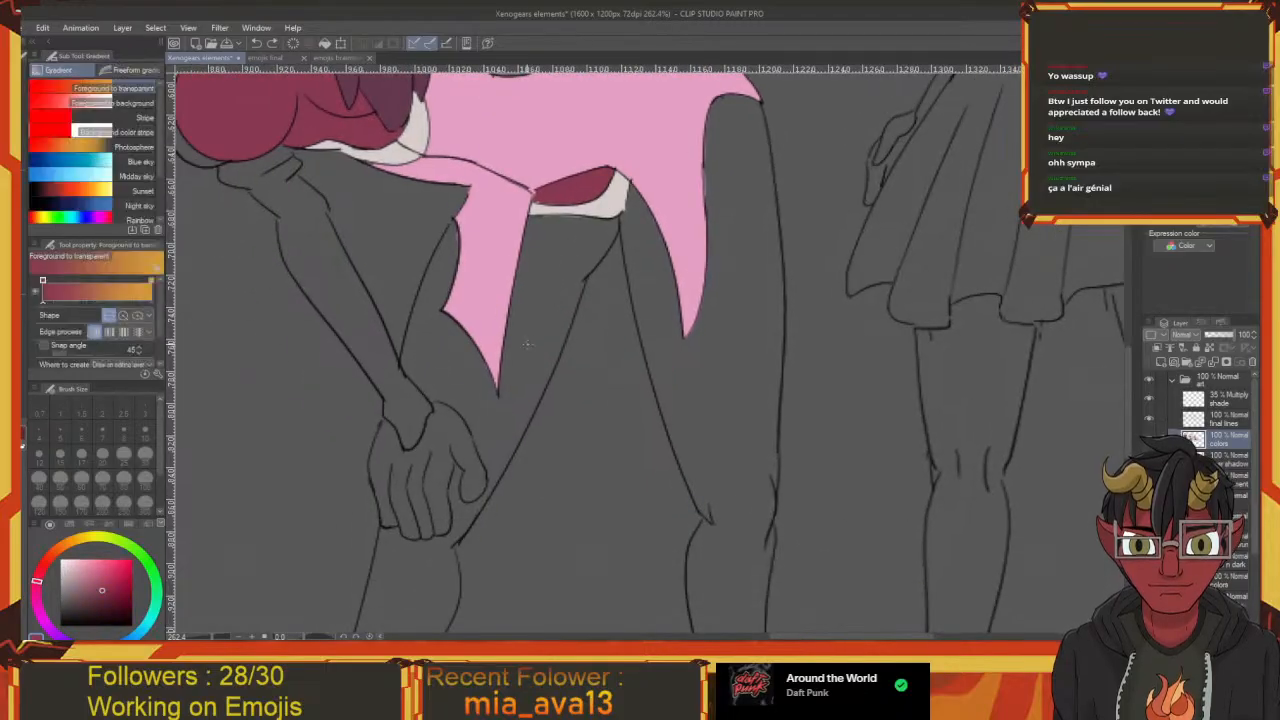
pyautogui.click(531, 350)
pyautogui.moveTo(657, 354); pyautogui.dragTo(554, 409)
pyautogui.click(606, 430)
# Fill the lower part of the leg she is leaning her hand on with the same dark crimson
pyautogui.moveTo(588, 467); pyautogui.dragTo(597, 121)
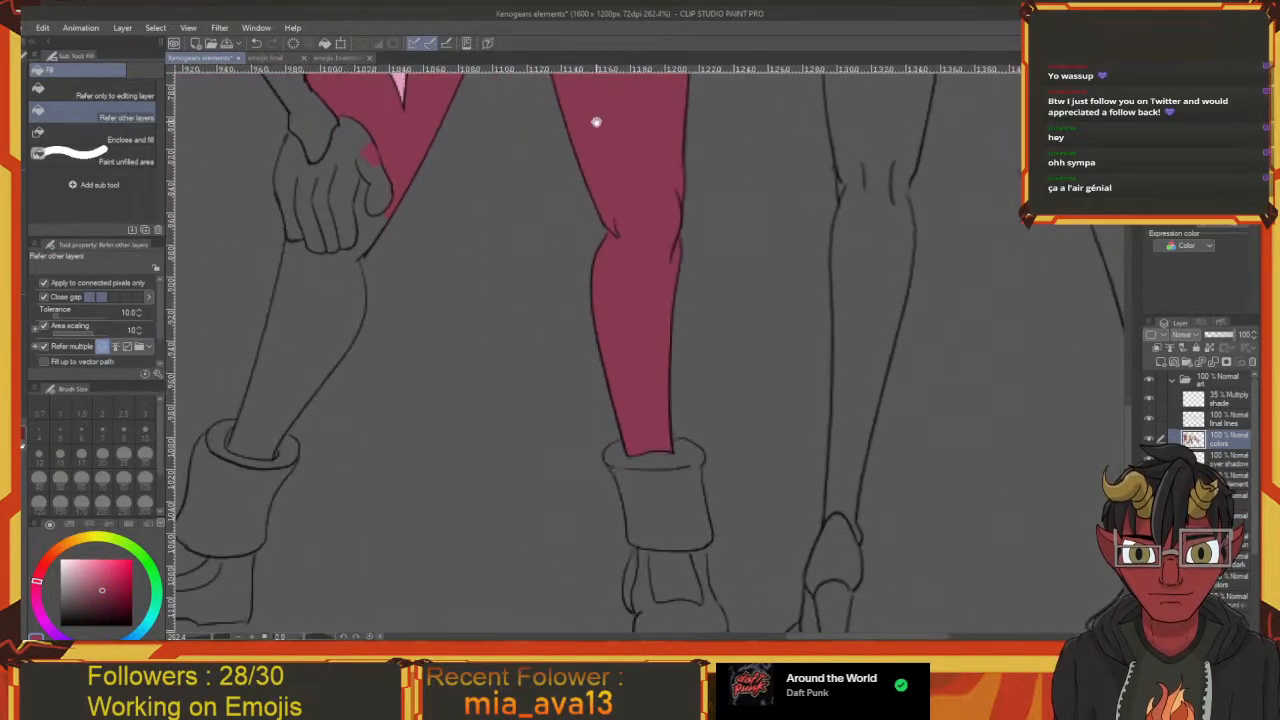
pyautogui.moveTo(576, 342); pyautogui.dragTo(661, 374)
pyautogui.click(391, 351)
pyautogui.moveTo(426, 318); pyautogui.dragTo(480, 469)
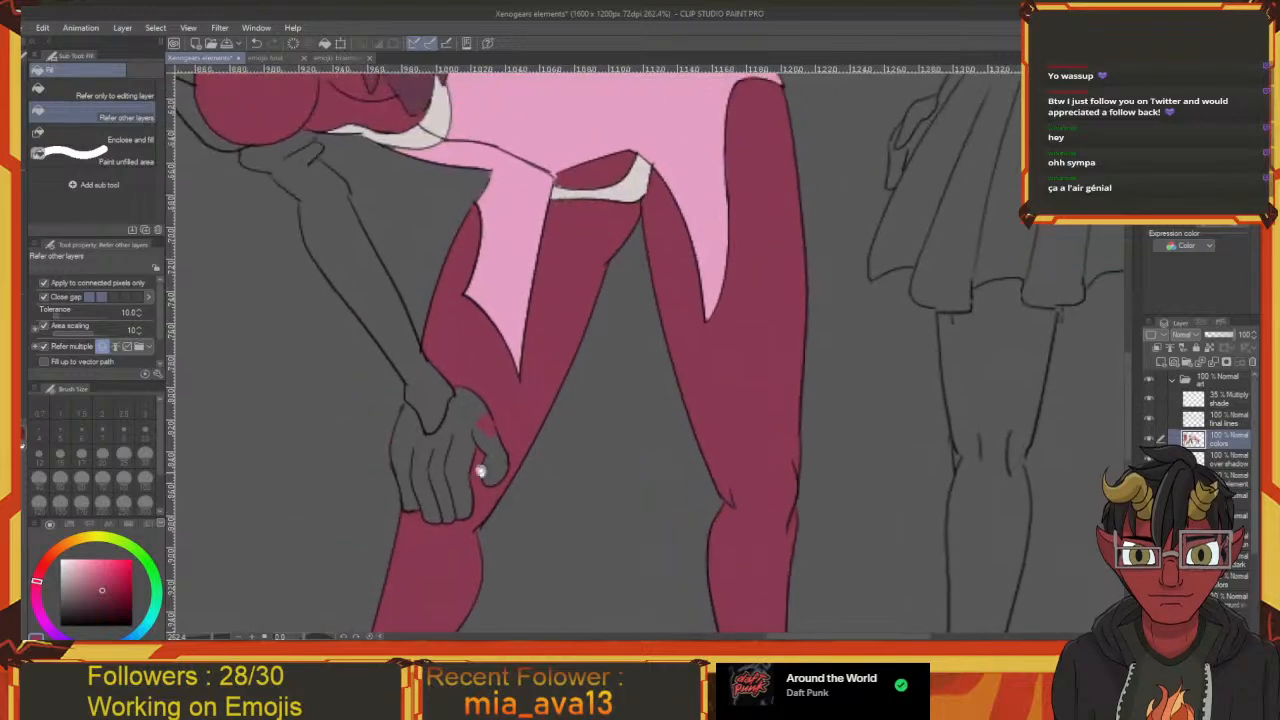
pyautogui.moveTo(467, 321); pyautogui.dragTo(499, 484)
pyautogui.moveTo(438, 395); pyautogui.dragTo(485, 369)
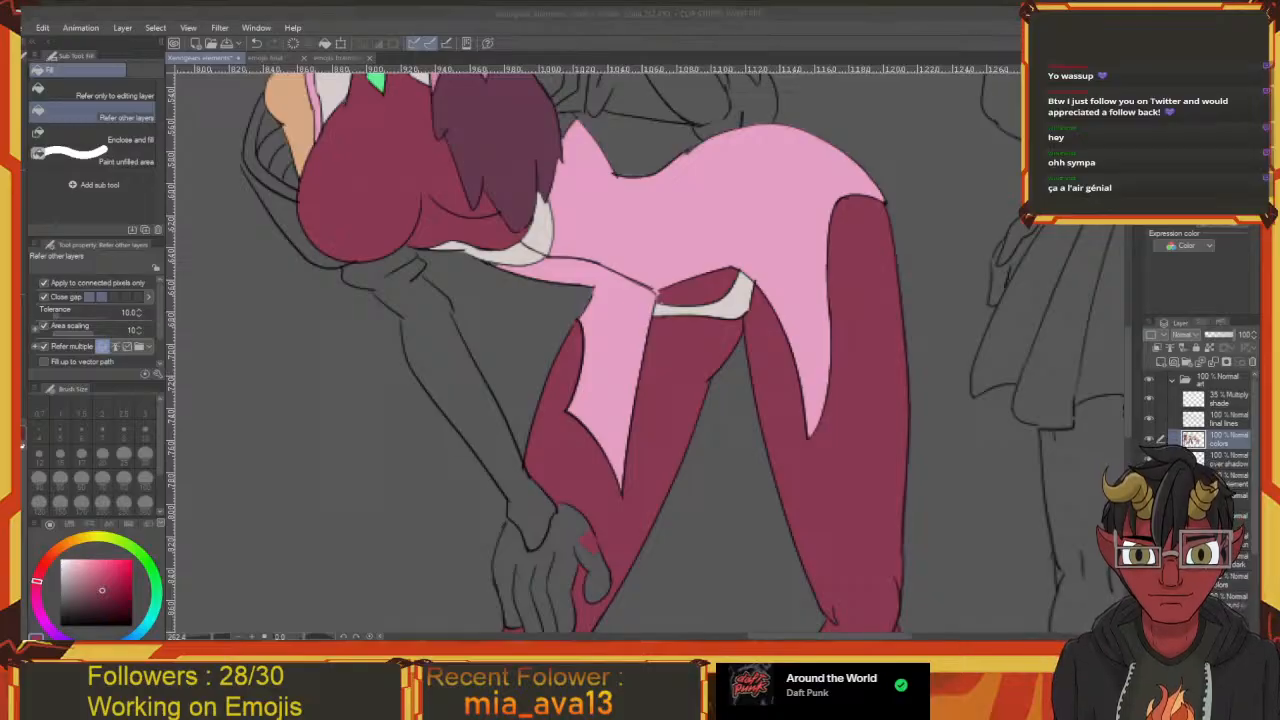
pyautogui.click(548, 327)
pyautogui.moveTo(517, 314); pyautogui.dragTo(604, 432)
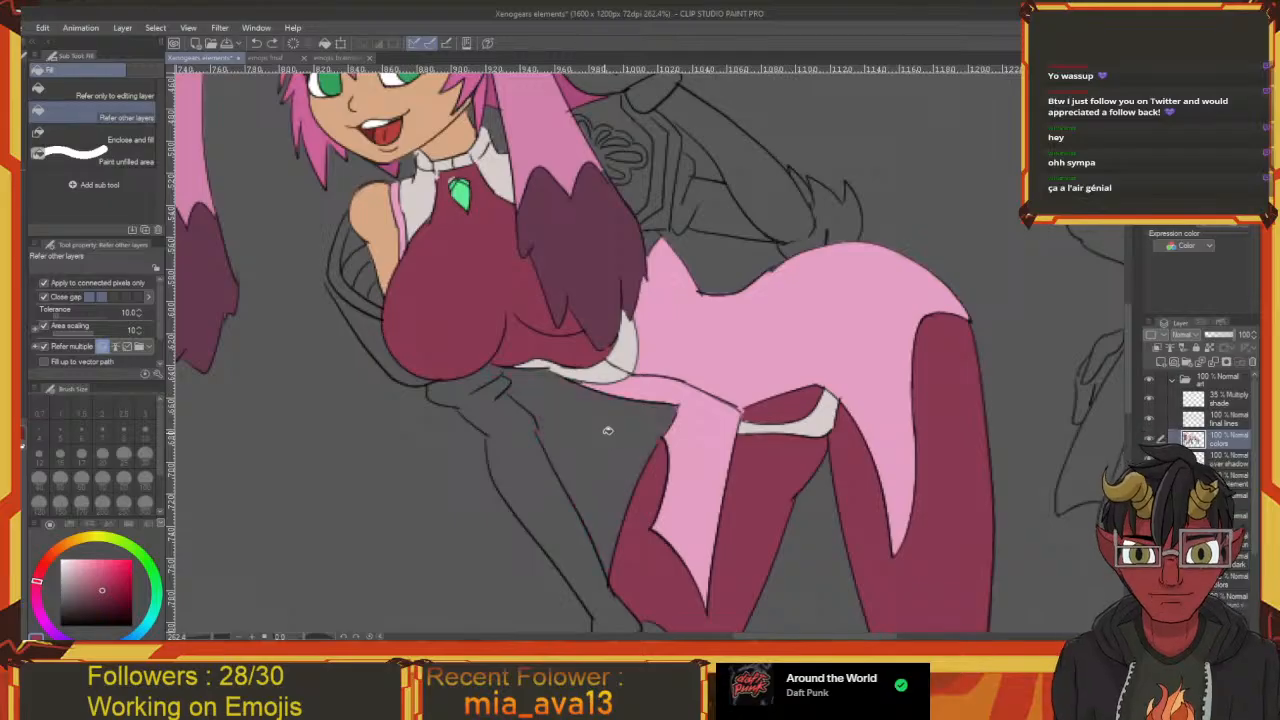
# Fill the sleeve and forearm of the bending girl's leaning arm with dark crimson and erase the spill outside the lines
pyautogui.moveTo(442, 390); pyautogui.dragTo(471, 334)
pyautogui.click(412, 338)
pyautogui.moveTo(508, 387); pyautogui.dragTo(491, 372)
pyautogui.click(491, 372)
pyautogui.moveTo(540, 452); pyautogui.dragTo(488, 399)
pyautogui.moveTo(420, 368); pyautogui.dragTo(450, 397)
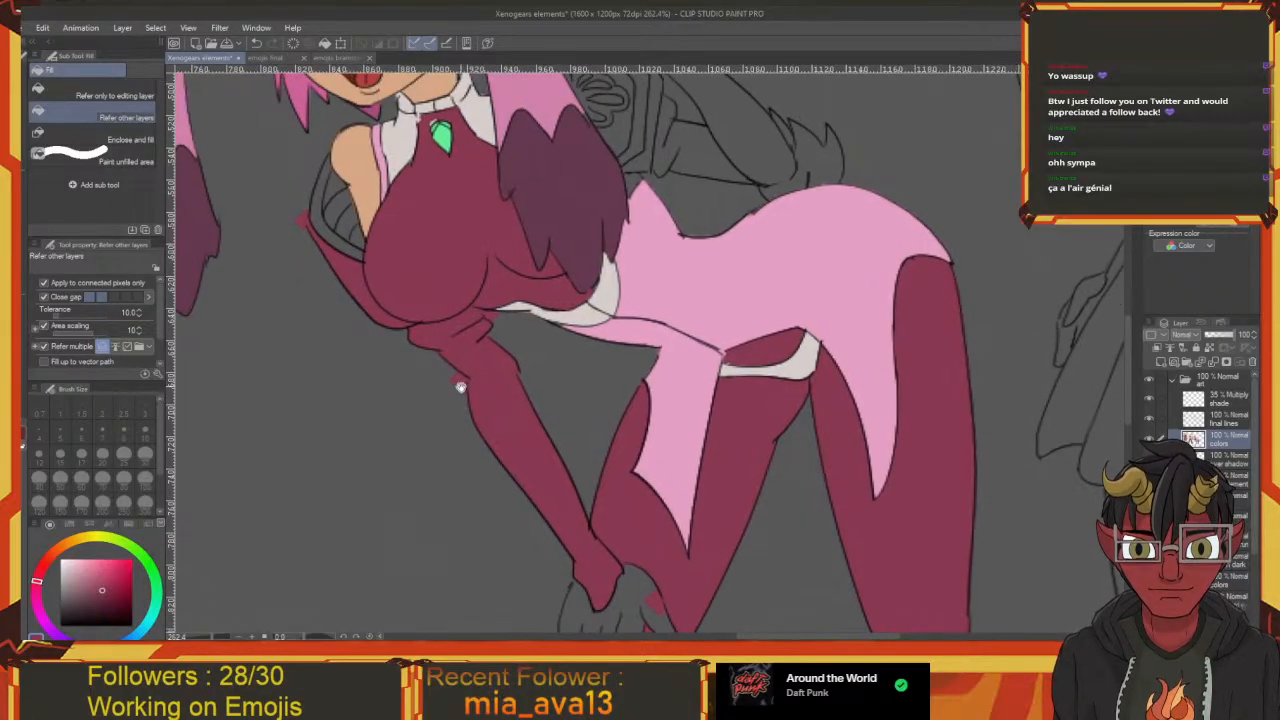
pyautogui.press('e')
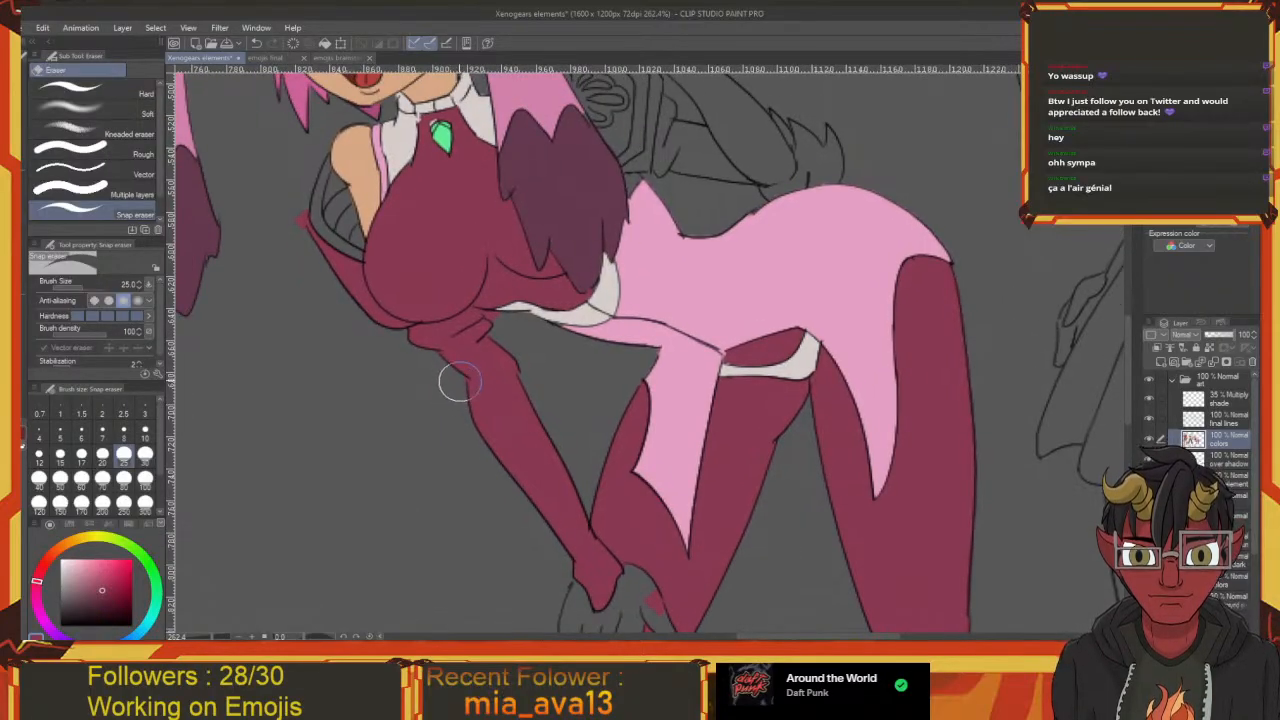
pyautogui.moveTo(460, 382)
pyautogui.mouseDown()
pyautogui.moveTo(524, 448)
pyautogui.moveTo(443, 343)
pyautogui.moveTo(527, 455)
pyautogui.moveTo(520, 436)
pyautogui.mouseUp()
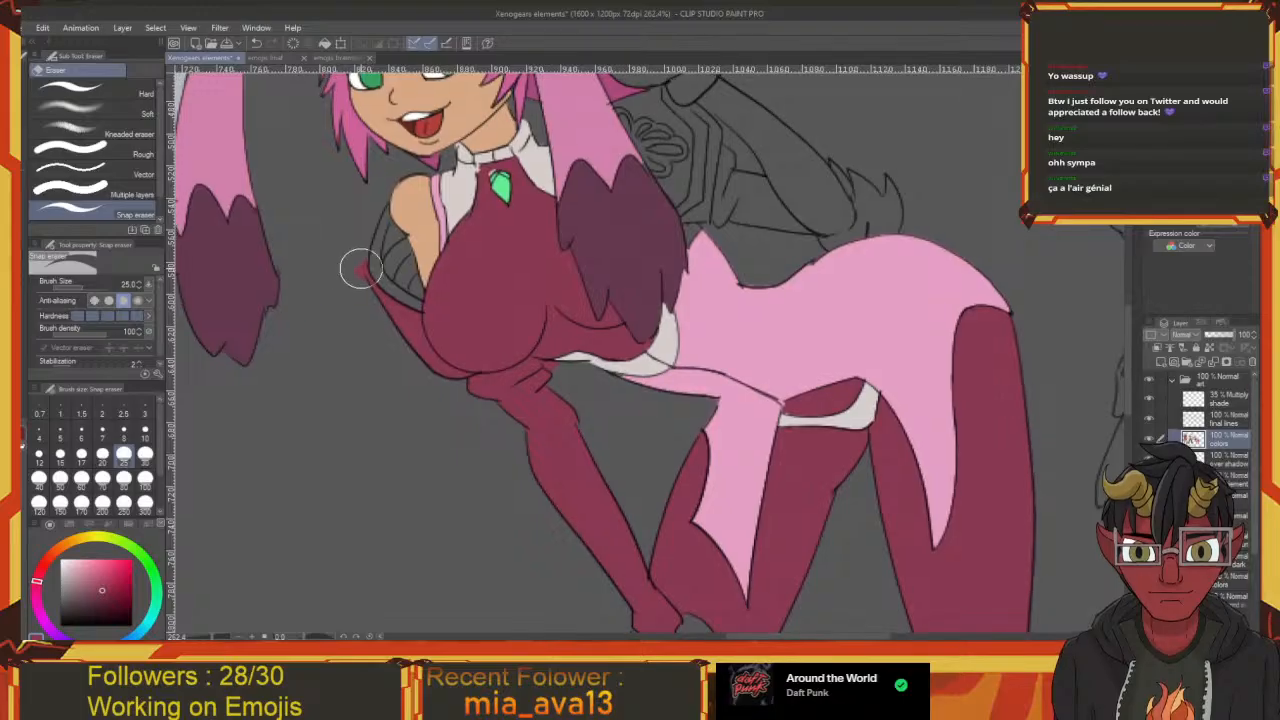
pyautogui.moveTo(361, 268)
pyautogui.mouseDown()
pyautogui.moveTo(363, 370)
pyautogui.moveTo(258, 347)
pyautogui.mouseUp()
# Fill the sleeve of her raised arm with the same crimson and erase the spill from the furry tail
pyautogui.press('g')
pyautogui.click(545, 303)
pyautogui.moveTo(546, 303)
pyautogui.mouseDown()
pyautogui.moveTo(515, 383)
pyautogui.moveTo(623, 408)
pyautogui.moveTo(543, 360)
pyautogui.mouseUp()
pyautogui.click(573, 360)
pyautogui.press('e')
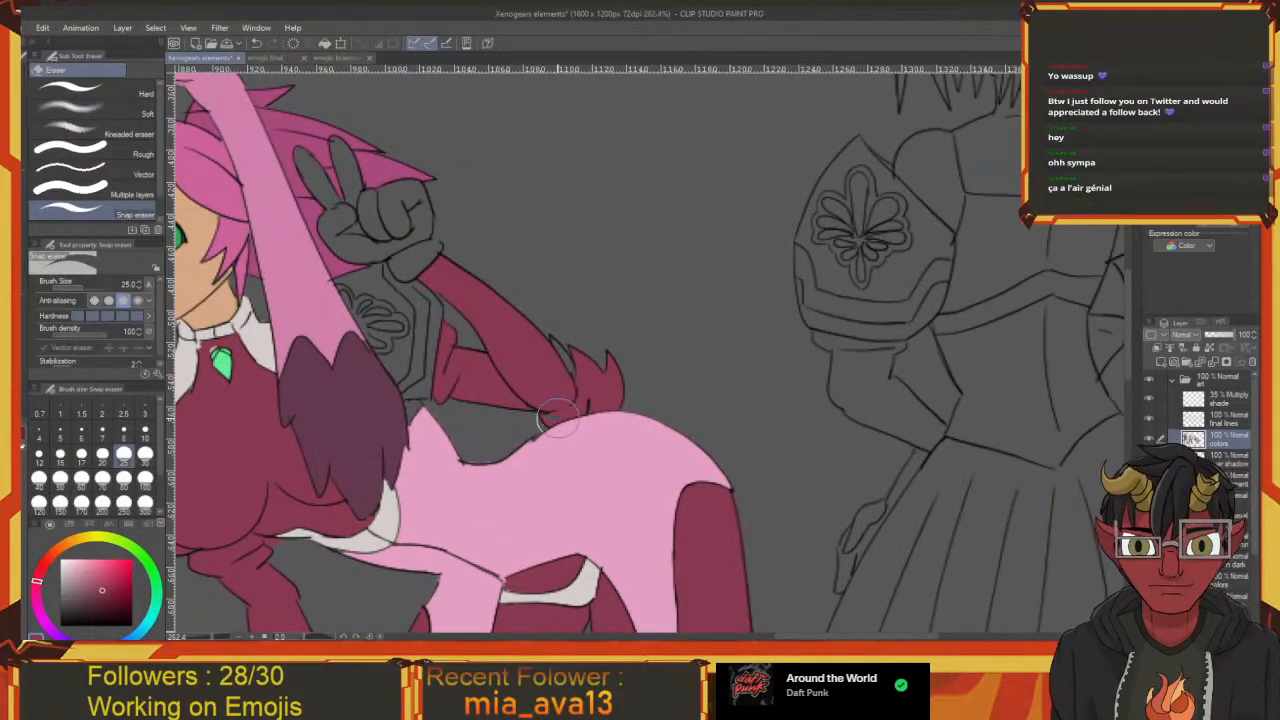
pyautogui.moveTo(558, 418)
pyautogui.mouseDown()
pyautogui.moveTo(576, 360)
pyautogui.moveTo(608, 351)
pyautogui.moveTo(592, 377)
pyautogui.moveTo(607, 392)
pyautogui.moveTo(592, 384)
pyautogui.moveTo(587, 405)
pyautogui.moveTo(538, 425)
pyautogui.moveTo(598, 401)
pyautogui.mouseUp()
pyautogui.press('space')
pyautogui.moveTo(483, 405)
pyautogui.mouseDown()
pyautogui.moveTo(588, 415)
pyautogui.moveTo(562, 350)
pyautogui.mouseUp()
# Fill the shoulder piece of the raised arm around its flower ornament with dark crimson
pyautogui.press('g')
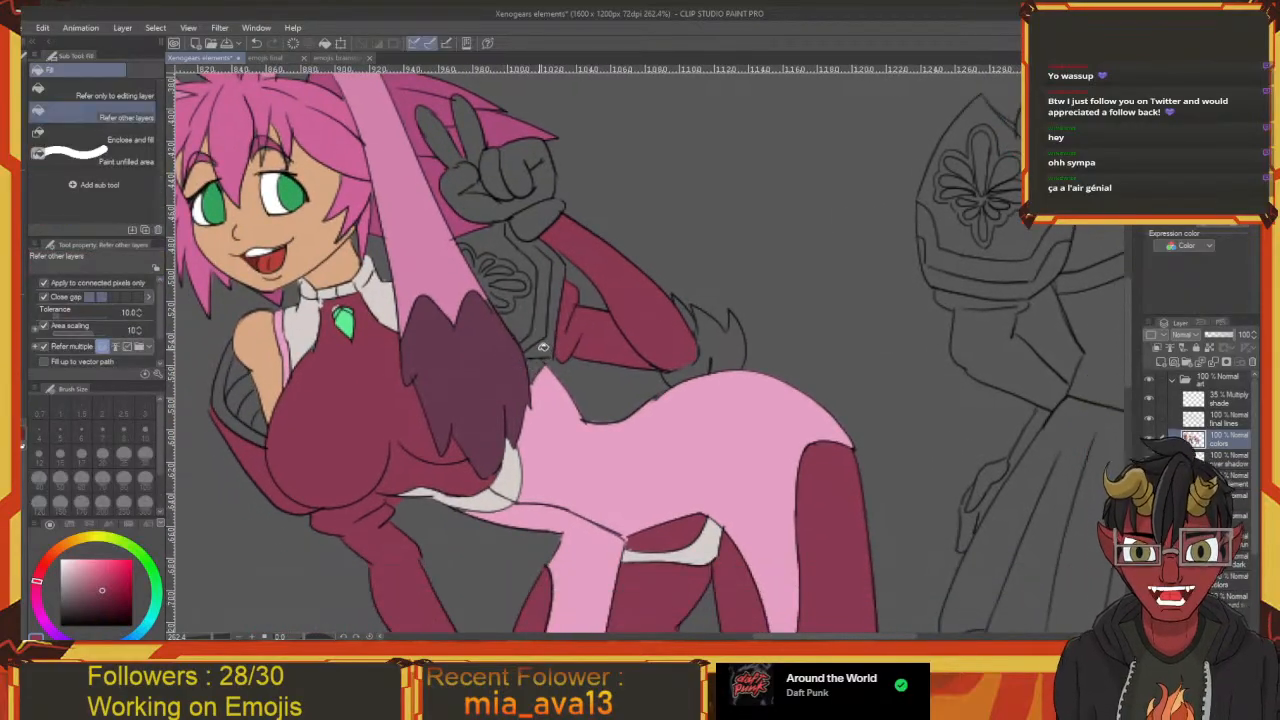
pyautogui.click(543, 347)
pyautogui.click(528, 313)
pyautogui.moveTo(532, 287); pyautogui.dragTo(618, 281)
pyautogui.click(527, 291)
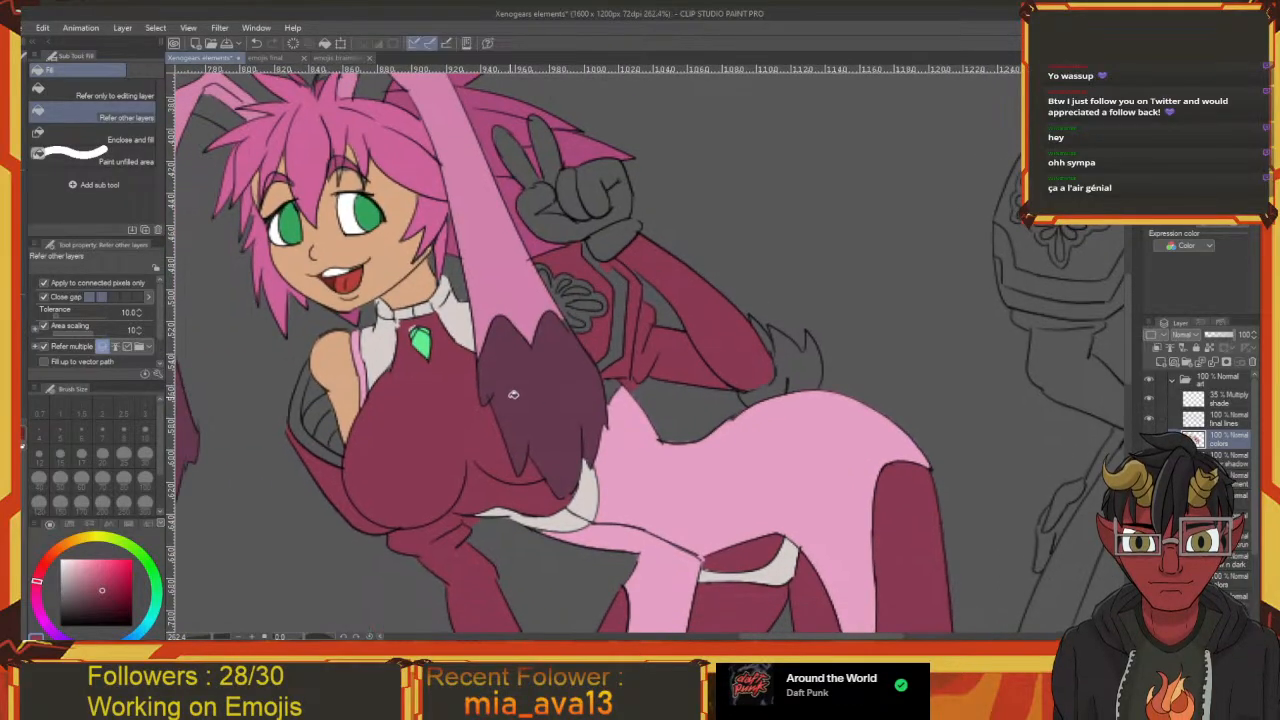
# Choose a darker shade of the crimson and fill the border stripe along the raised arm's shoulder piece
pyautogui.press('i')
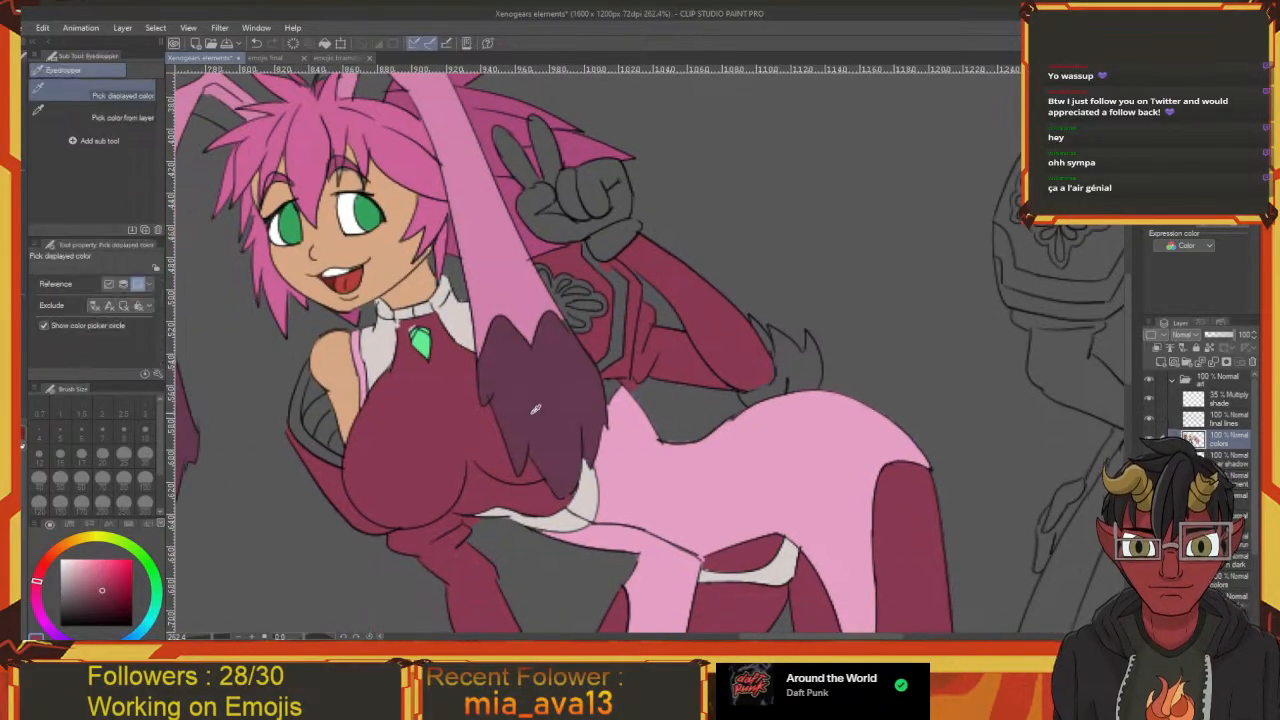
pyautogui.moveTo(535, 409)
pyautogui.mouseDown()
pyautogui.moveTo(514, 326)
pyautogui.moveTo(535, 381)
pyautogui.mouseUp()
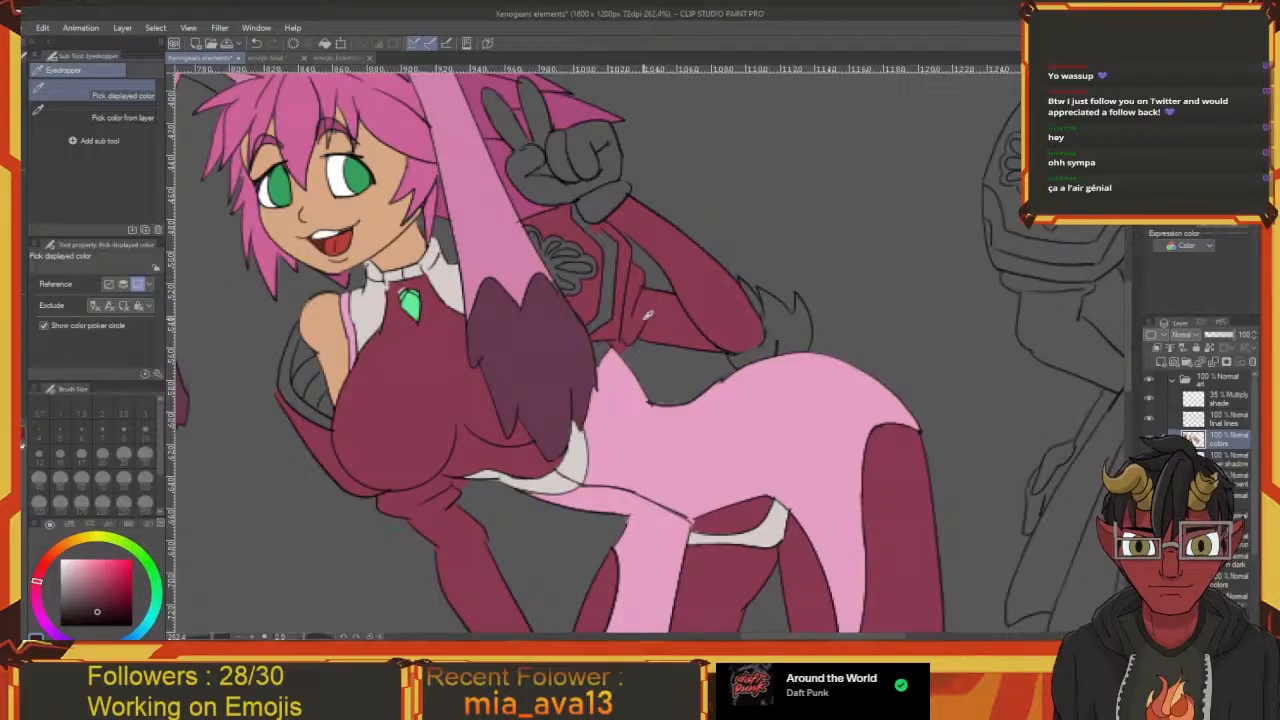
pyautogui.press('g')
pyautogui.click(606, 309)
pyautogui.moveTo(608, 323); pyautogui.dragTo(682, 355)
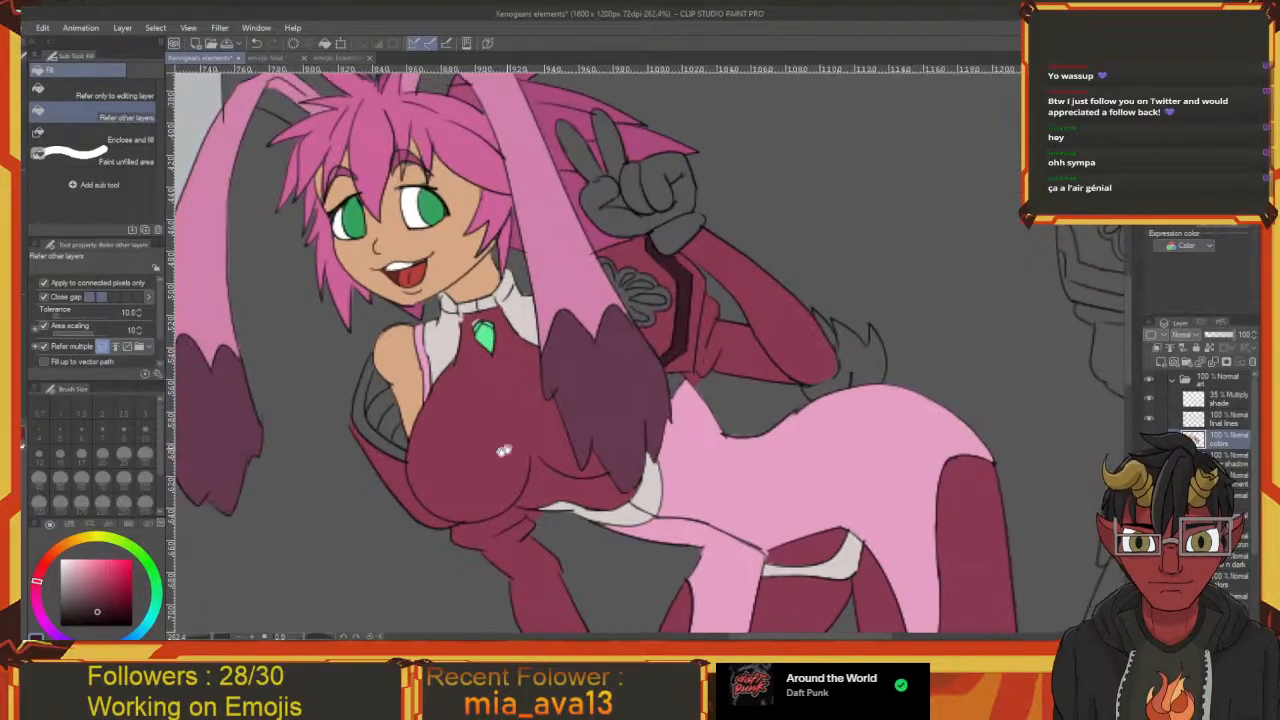
# Fill the jacket lining behind her bare shoulder with a darkened version of the gem's green, and its outer edge with crimson
pyautogui.moveTo(384, 441); pyautogui.dragTo(360, 421)
pyautogui.moveTo(288, 327); pyautogui.dragTo(457, 392)
pyautogui.press('i')
pyautogui.click(673, 284)
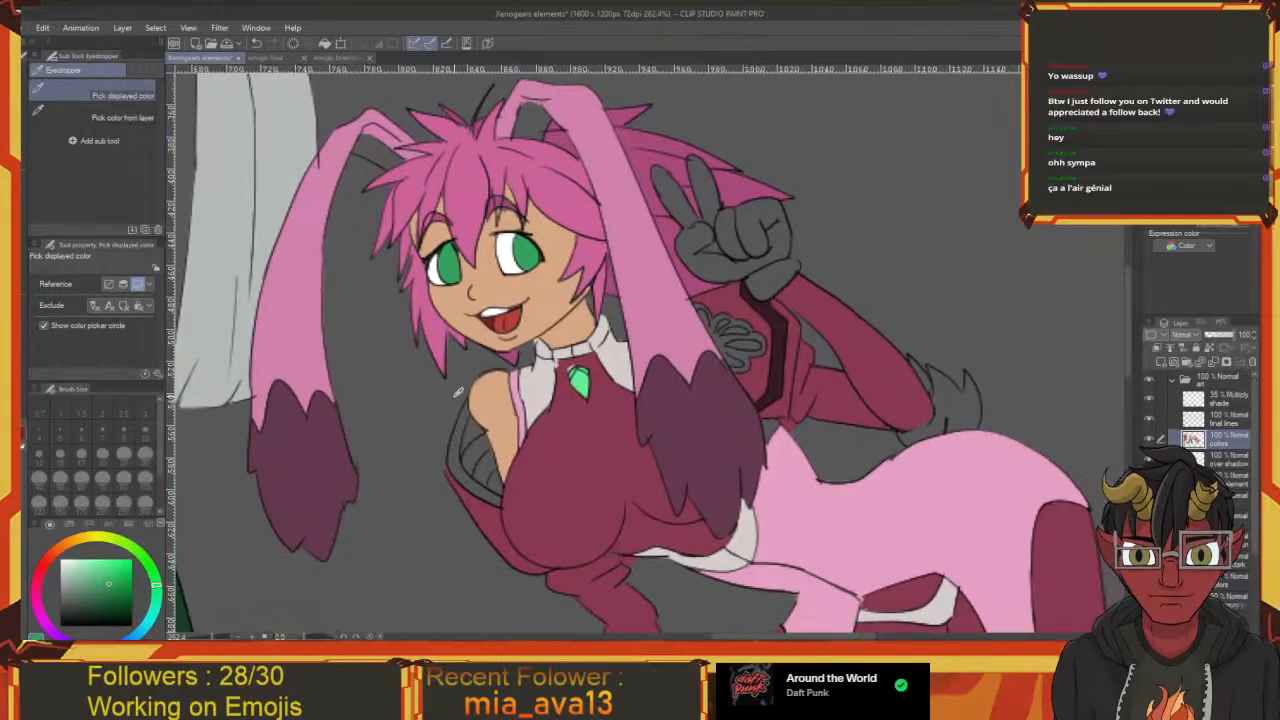
pyautogui.press('g')
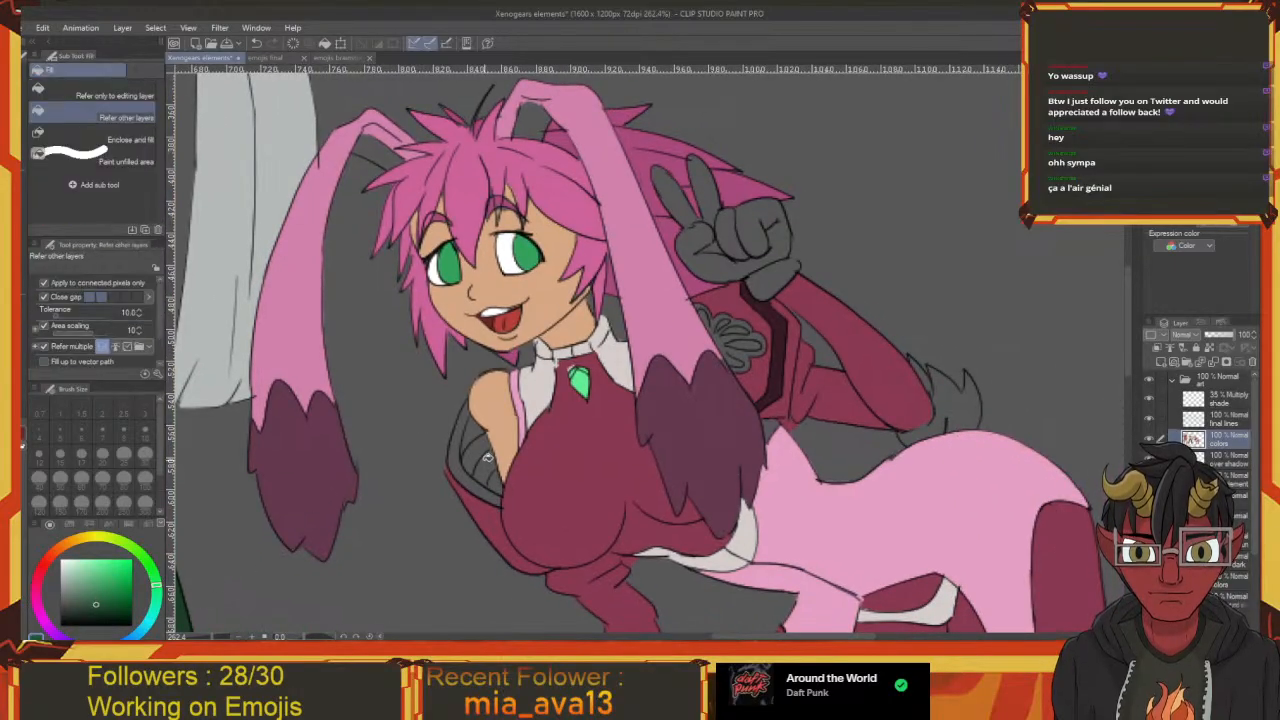
pyautogui.moveTo(488, 462); pyautogui.dragTo(478, 428)
pyautogui.moveTo(496, 480); pyautogui.dragTo(373, 430)
pyautogui.moveTo(447, 449); pyautogui.dragTo(490, 506)
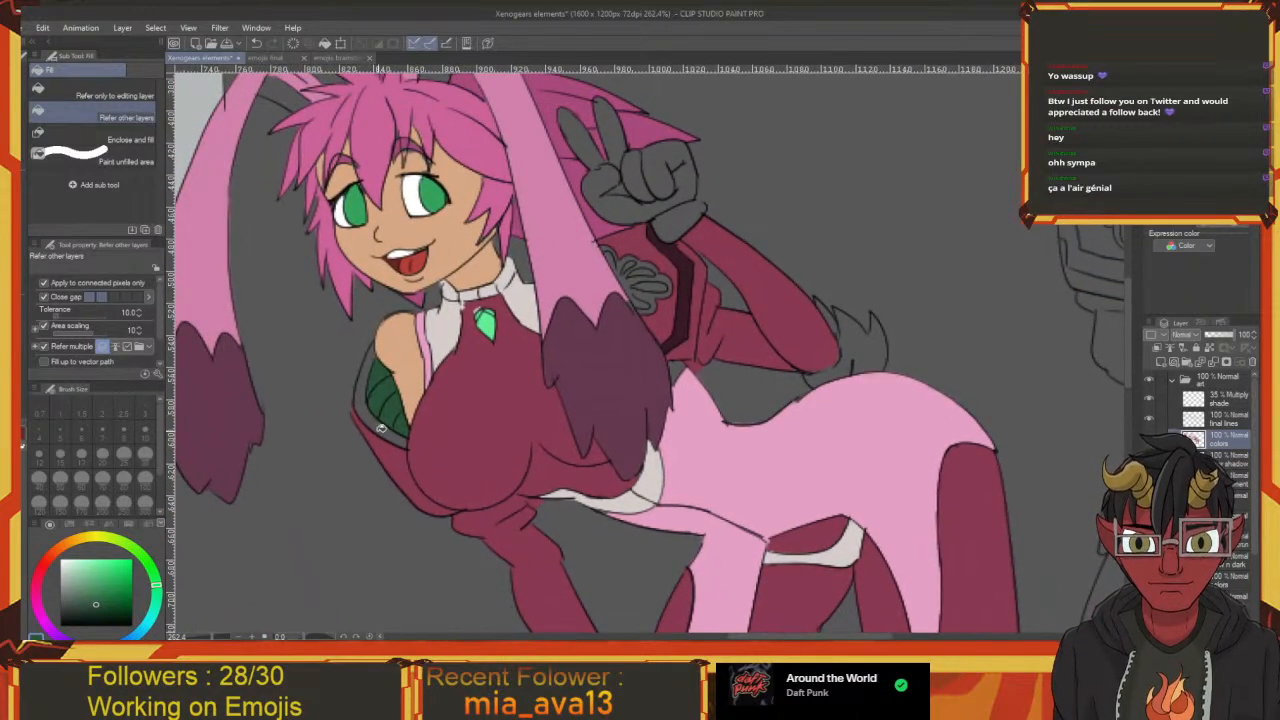
pyautogui.keyDown('alt'); pyautogui.click(392, 445); pyautogui.keyUp('alt')
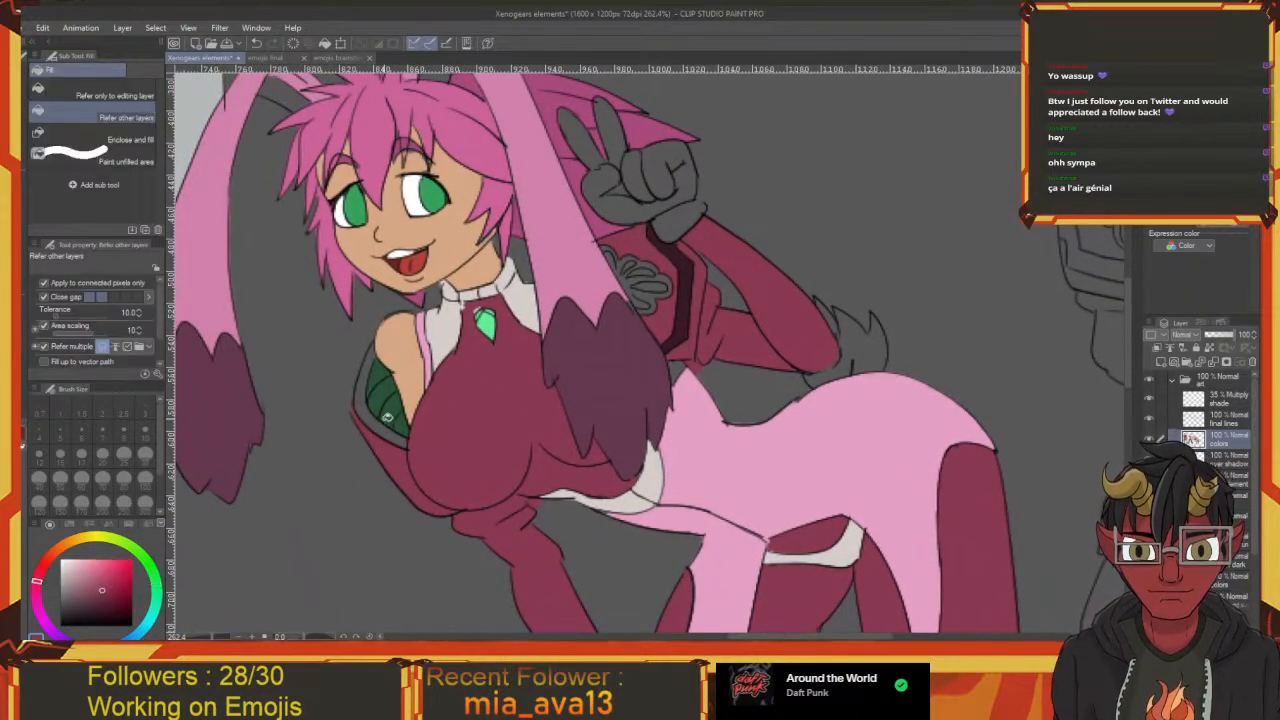
pyautogui.click(380, 422)
pyautogui.moveTo(586, 490); pyautogui.dragTo(432, 474)
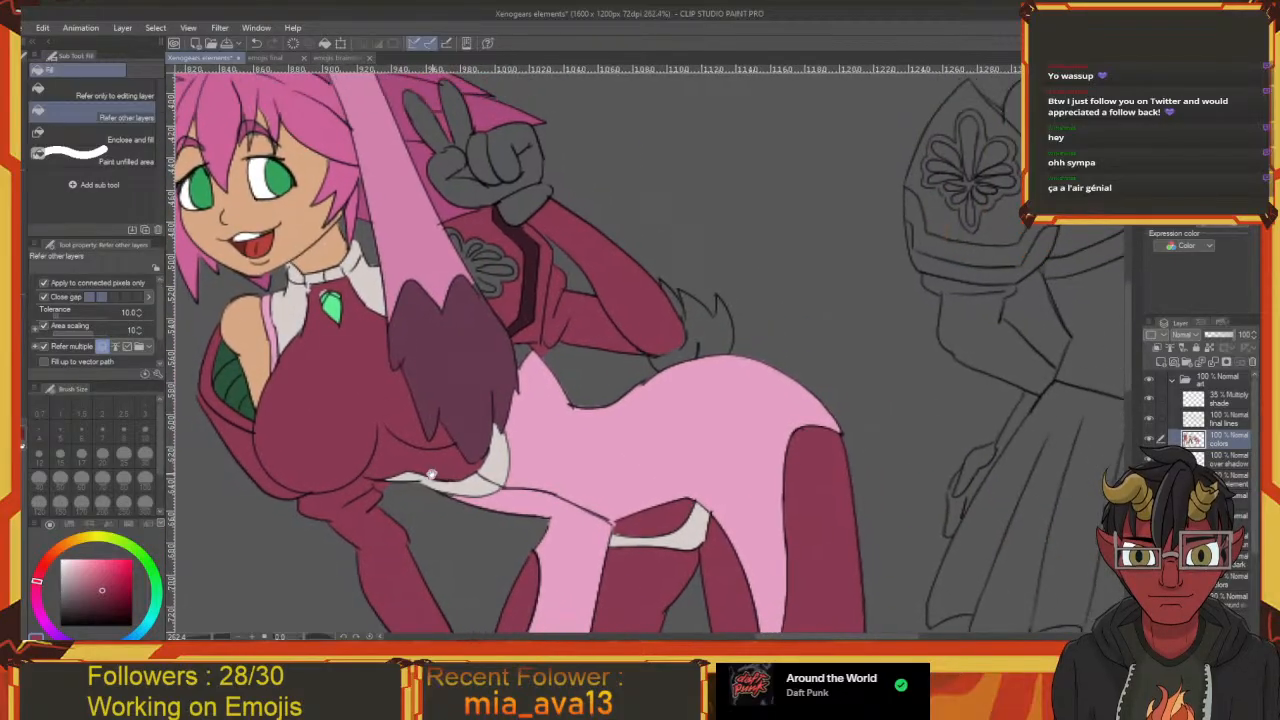
pyautogui.moveTo(567, 350)
pyautogui.mouseDown()
pyautogui.moveTo(510, 330)
pyautogui.moveTo(499, 348)
pyautogui.moveTo(498, 335)
pyautogui.mouseUp()
pyautogui.press('e')
pyautogui.press('p')
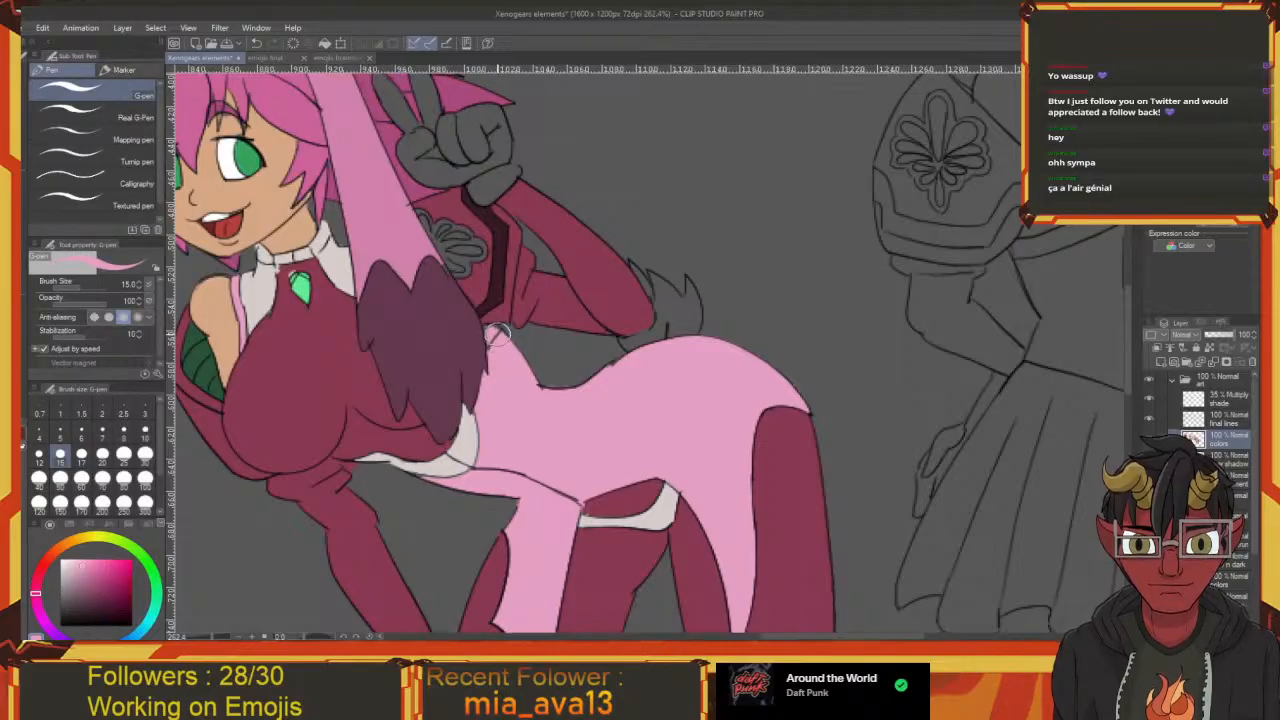
pyautogui.hotkey('ctrl', 'z')
# Sample the waist trim's off-white and fill the small trim at the pink garment's pointed tip beneath the raised sleeve
pyautogui.press('i')
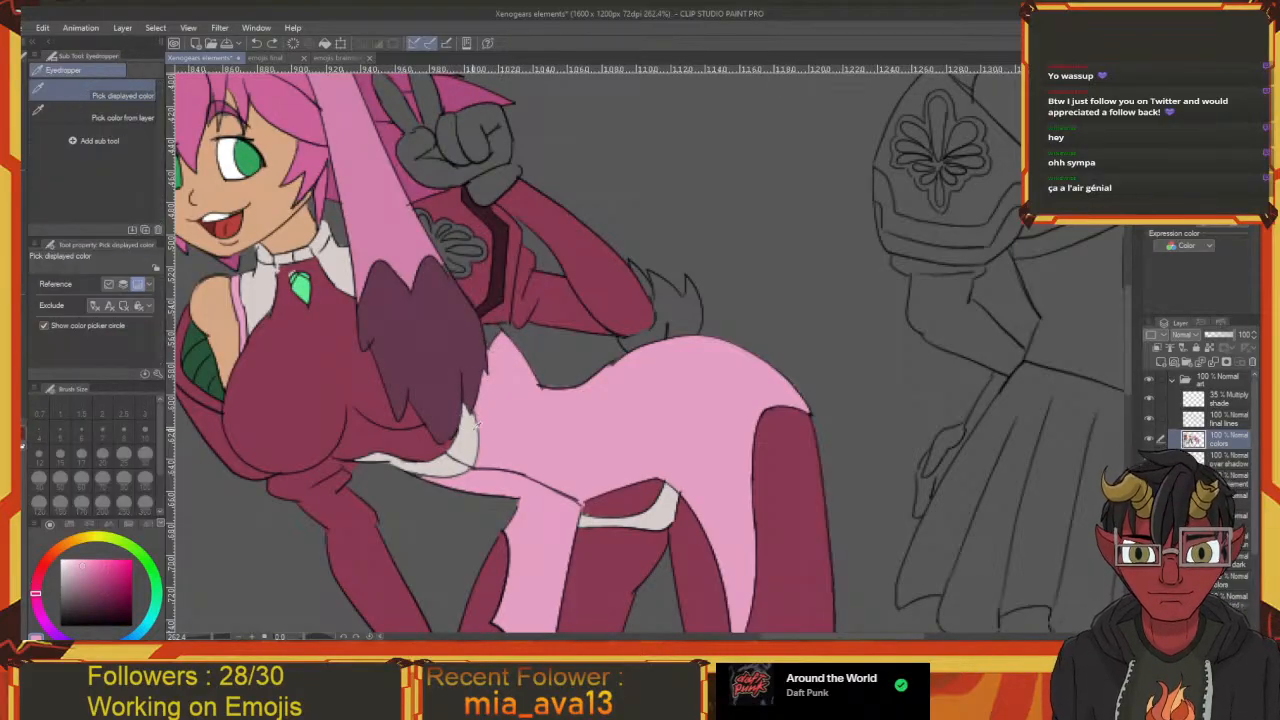
pyautogui.click(467, 430)
pyautogui.press('g')
pyautogui.press('g')
pyautogui.click(493, 338)
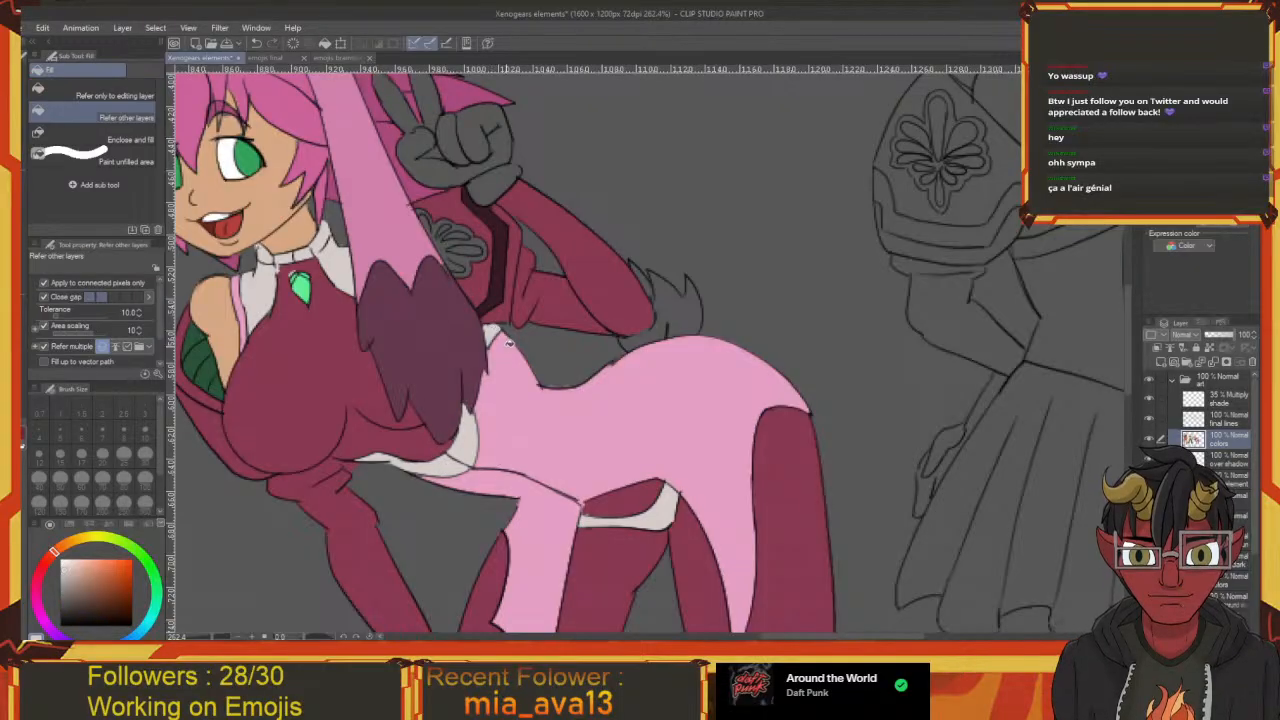
pyautogui.moveTo(454, 290); pyautogui.dragTo(508, 350)
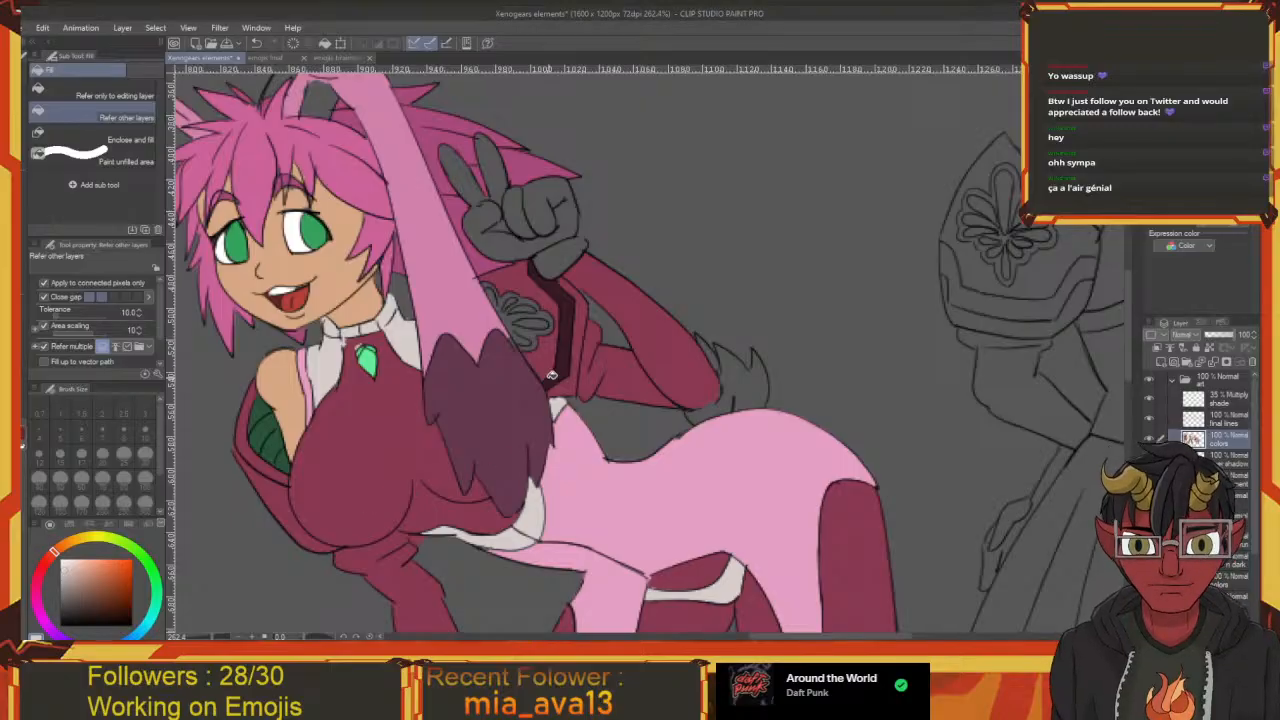
pyautogui.click(588, 405)
pyautogui.moveTo(587, 417); pyautogui.dragTo(553, 383)
pyautogui.hotkey('ctrl', 'z')
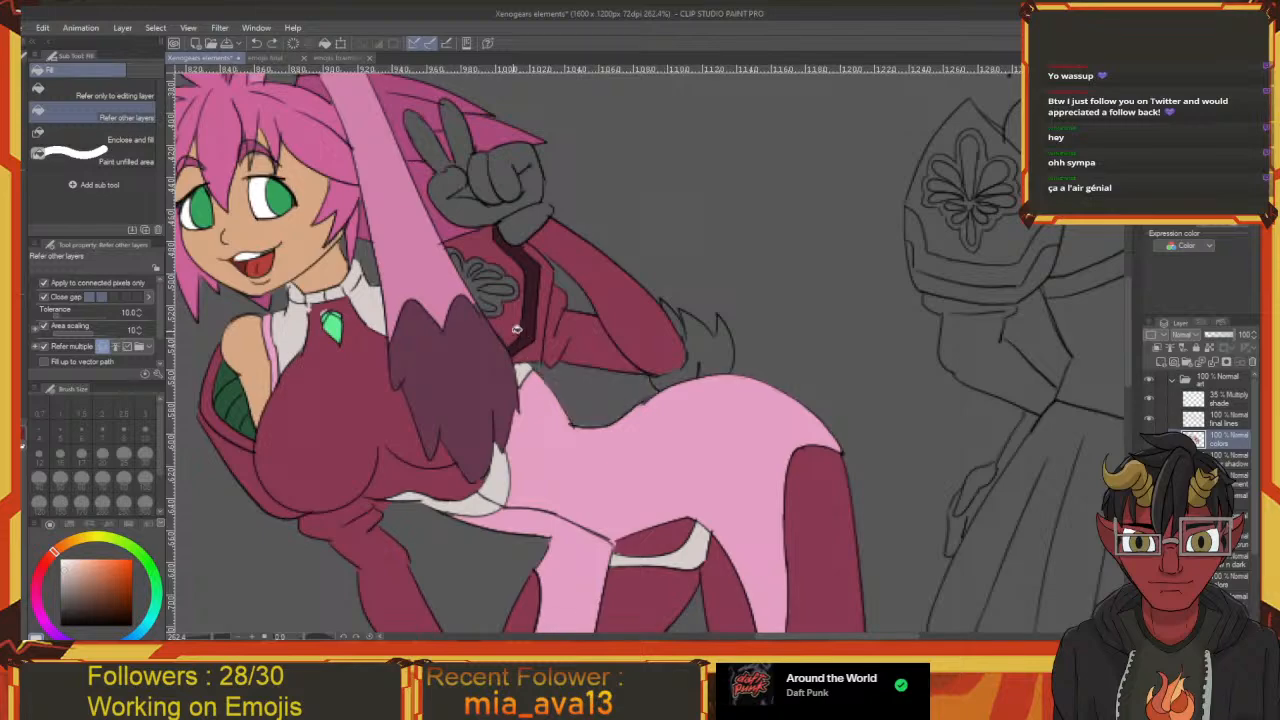
# Pick a near-black crimson from the border stripe and color the flower ornament on the shoulder piece, touching up its upper petals
pyautogui.moveTo(446, 382); pyautogui.dragTo(507, 399)
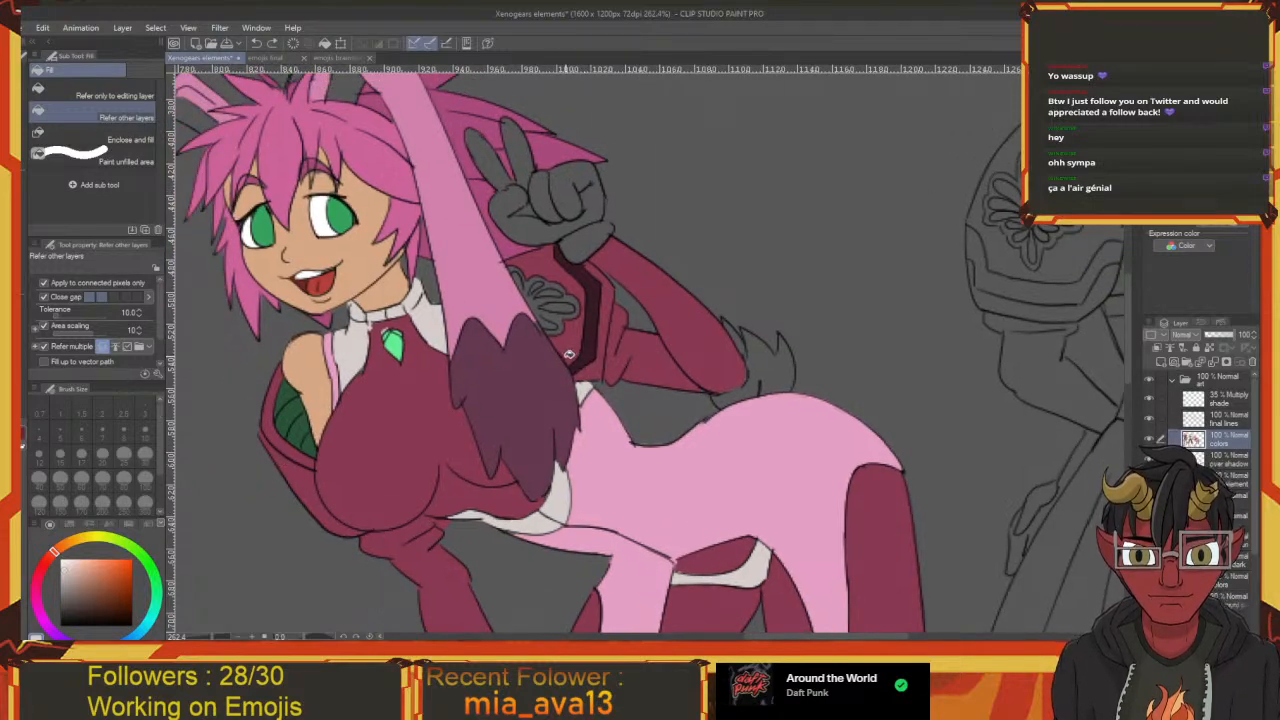
pyautogui.press('i')
pyautogui.click(580, 354)
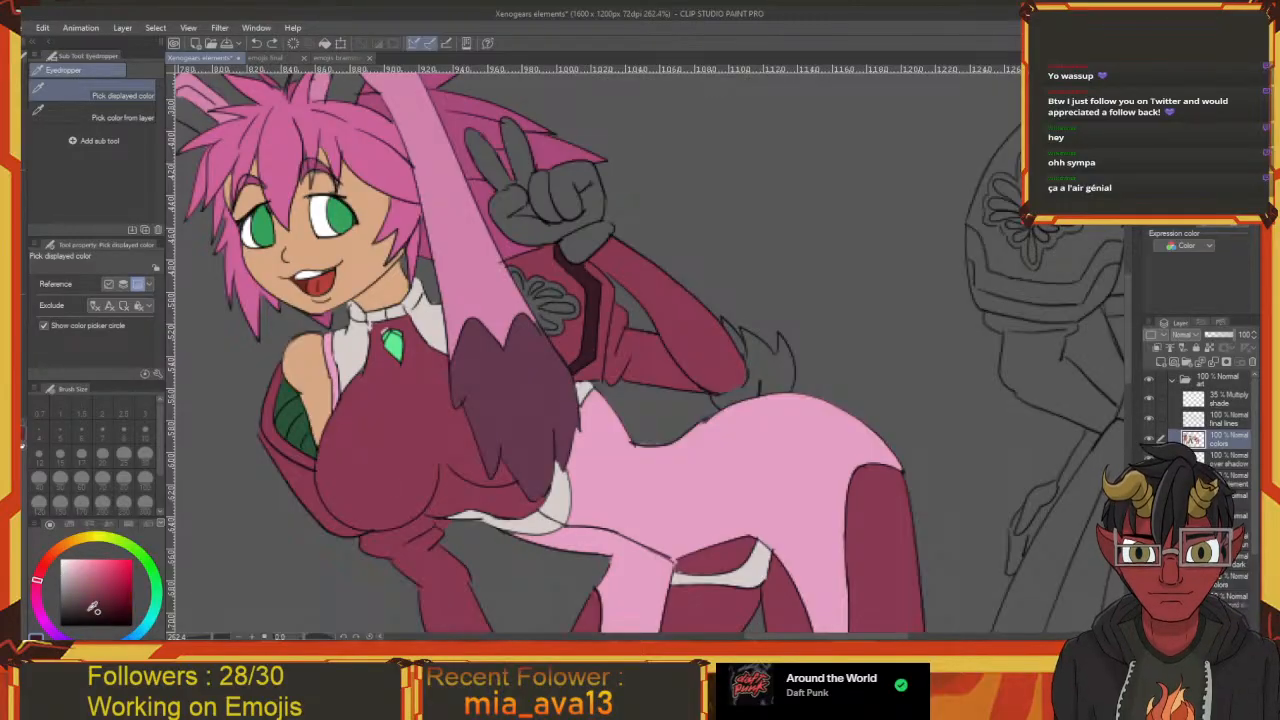
pyautogui.press('g')
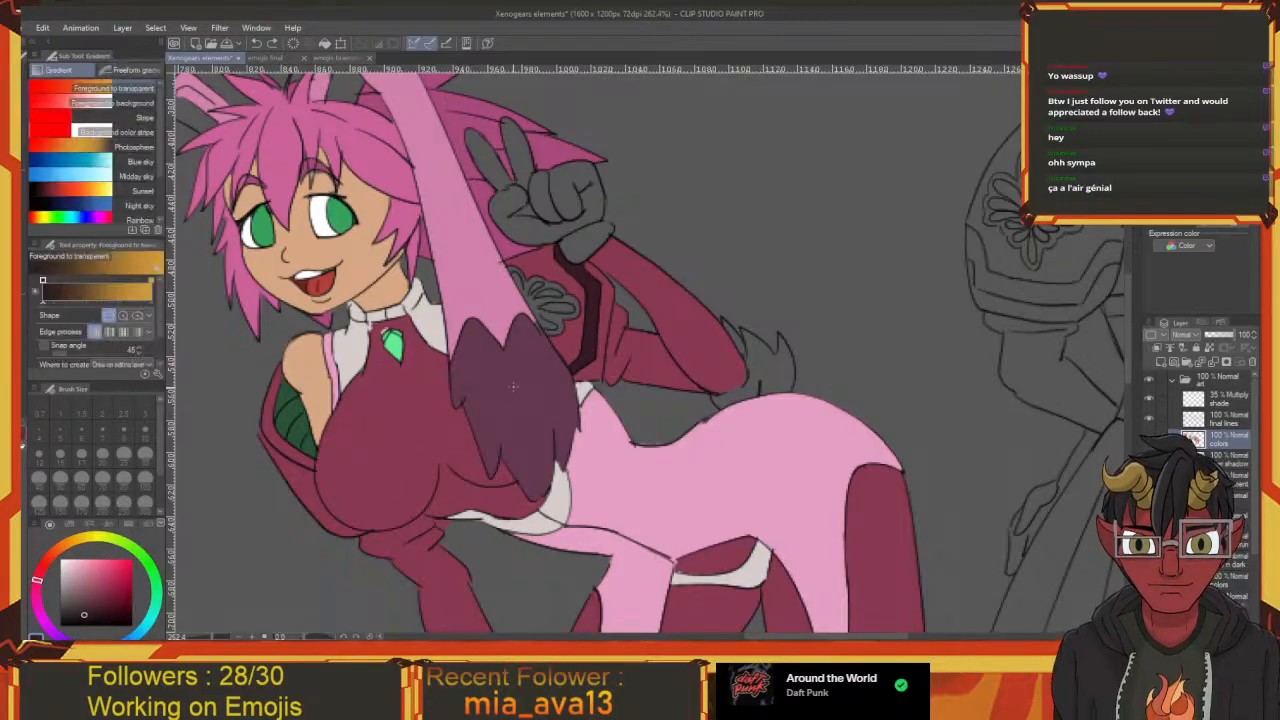
pyautogui.moveTo(562, 328)
pyautogui.mouseDown()
pyautogui.moveTo(621, 337)
pyautogui.moveTo(568, 336)
pyautogui.mouseUp()
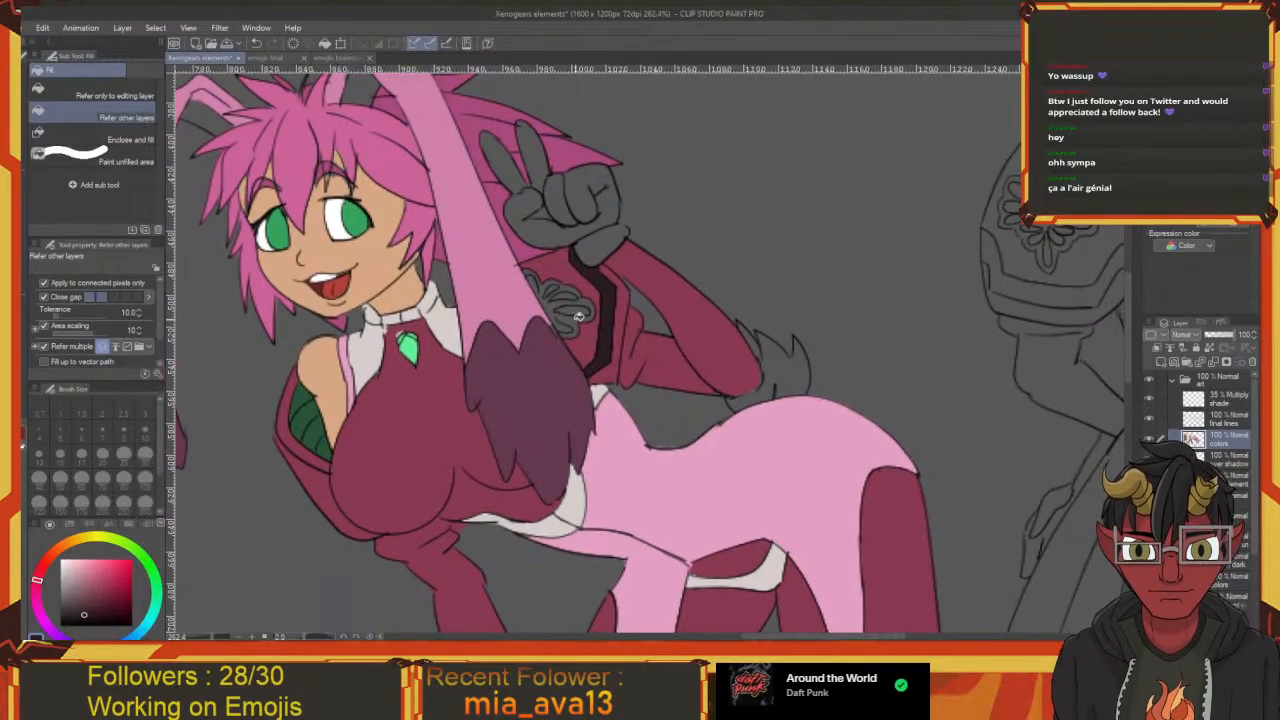
pyautogui.click(579, 317)
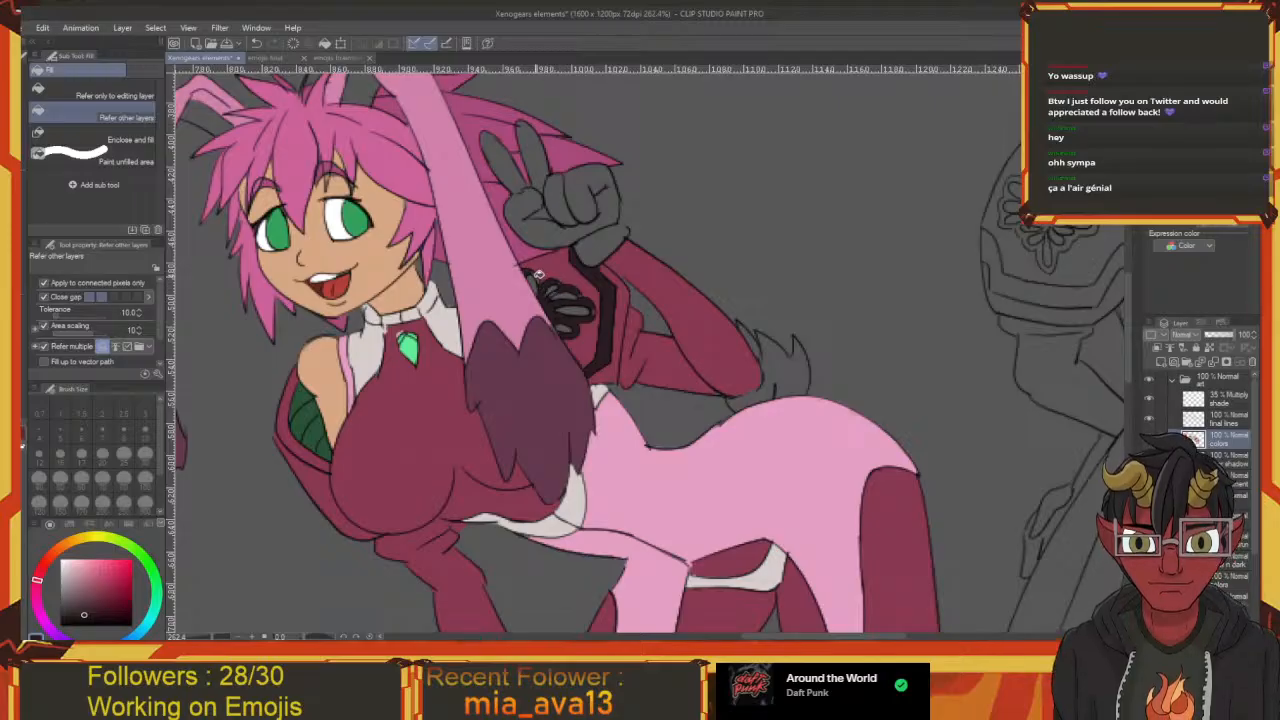
pyautogui.press('p')
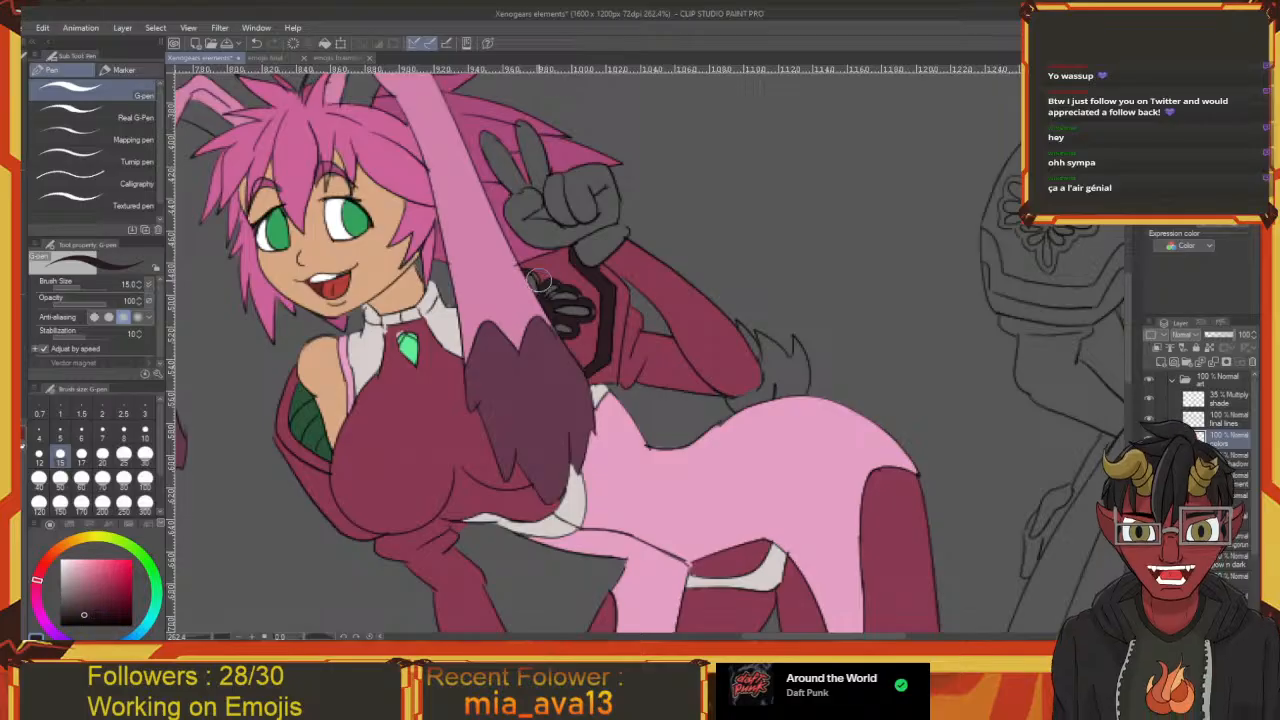
pyautogui.moveTo(532, 271)
pyautogui.mouseDown()
pyautogui.moveTo(563, 291)
pyautogui.moveTo(549, 286)
pyautogui.mouseUp()
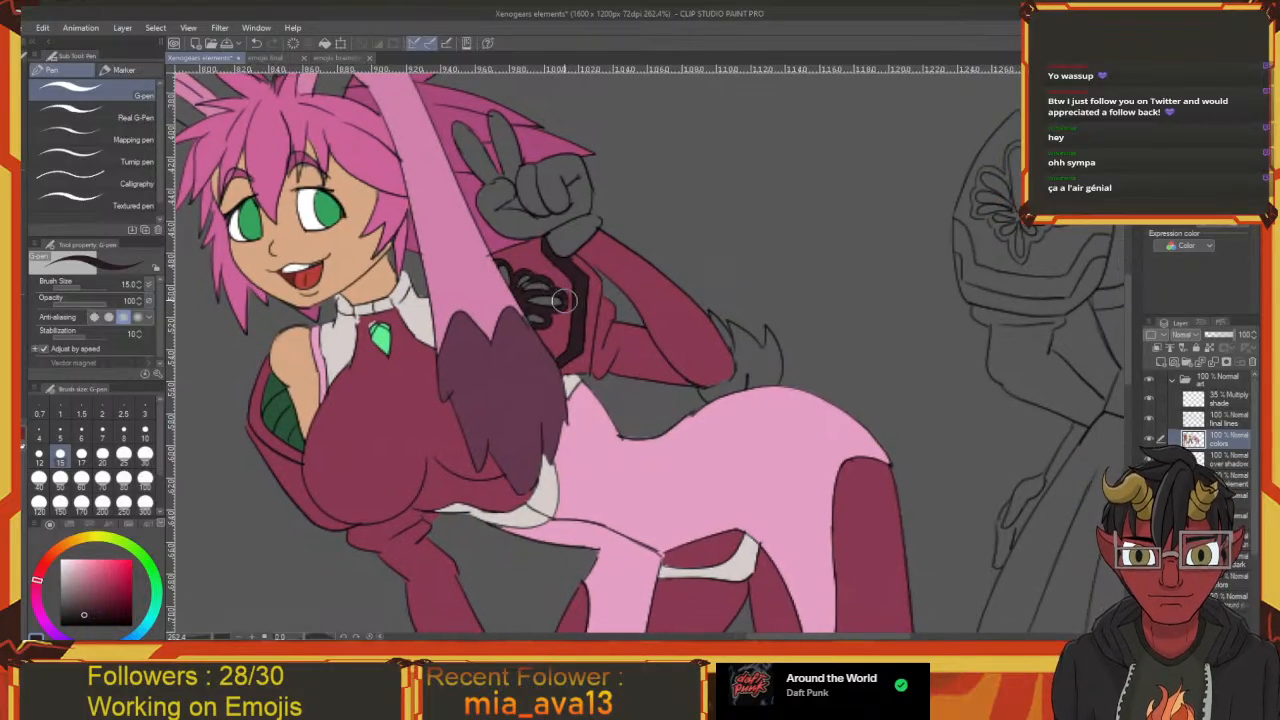
# Sample the light pink and paint the insides of the shoulder ornament's petals with the G-pen
pyautogui.moveTo(474, 386); pyautogui.dragTo(504, 420)
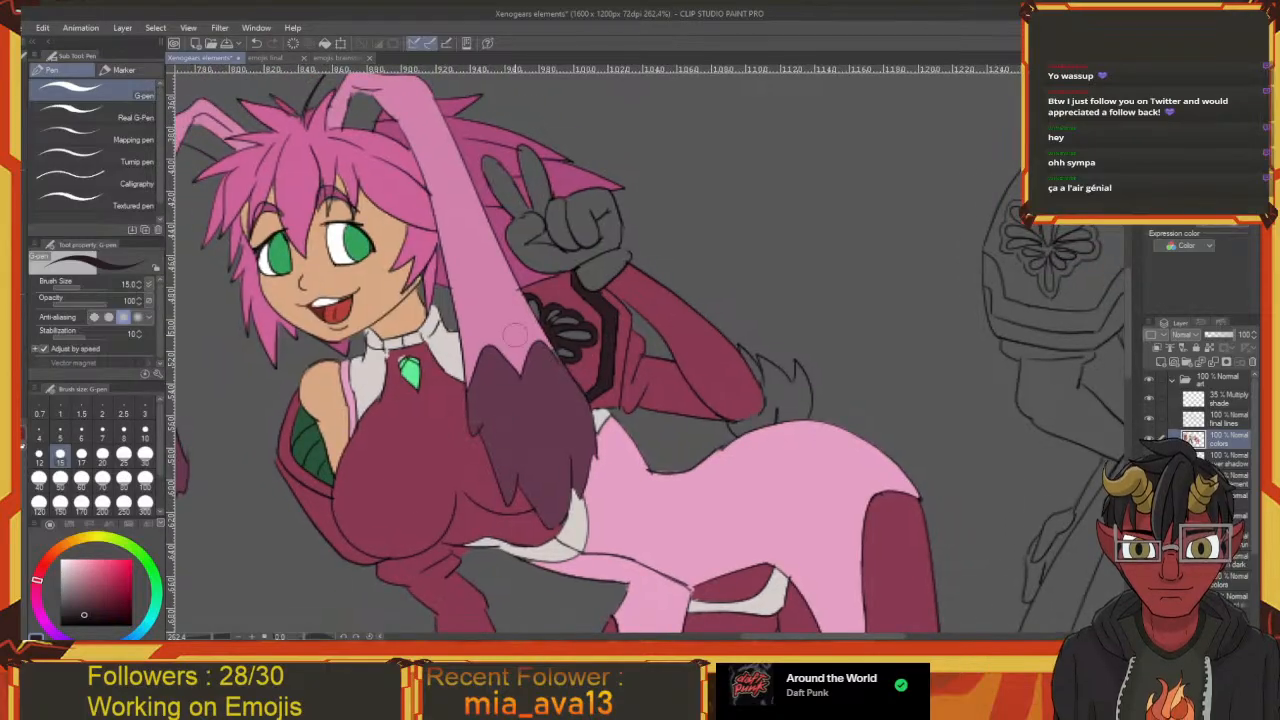
pyautogui.press('i')
pyautogui.click(594, 323)
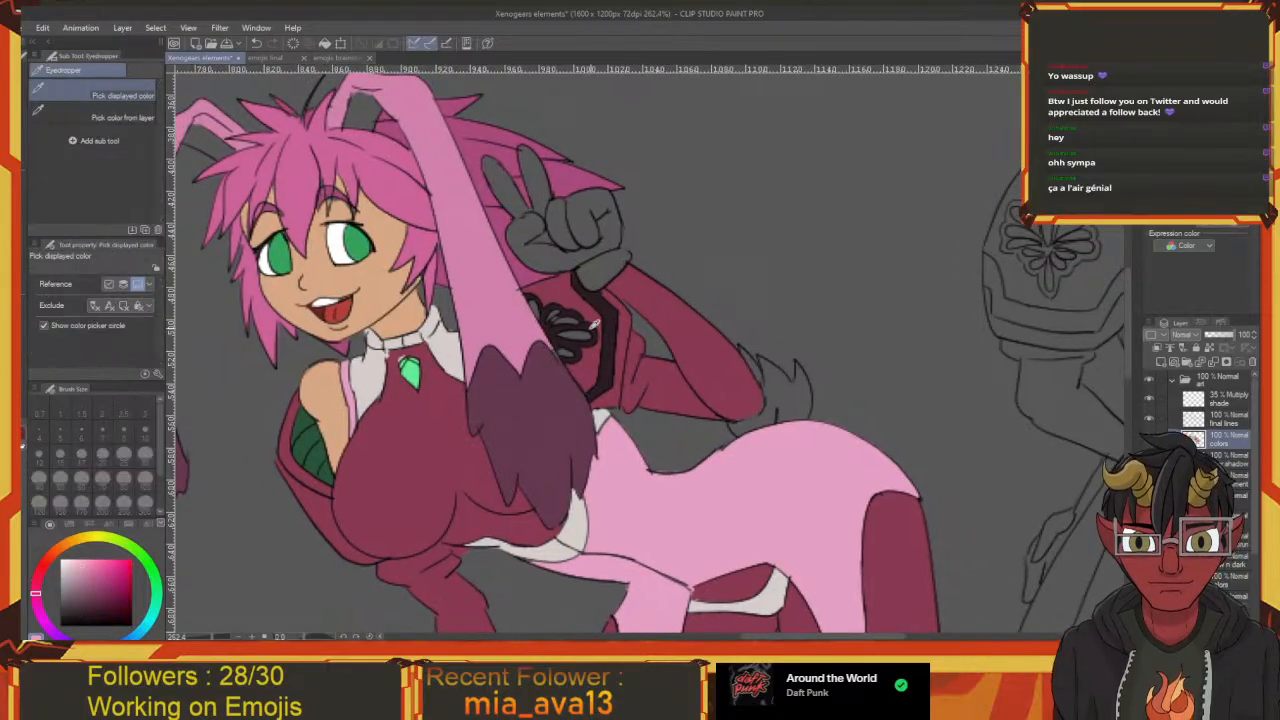
pyautogui.press('g')
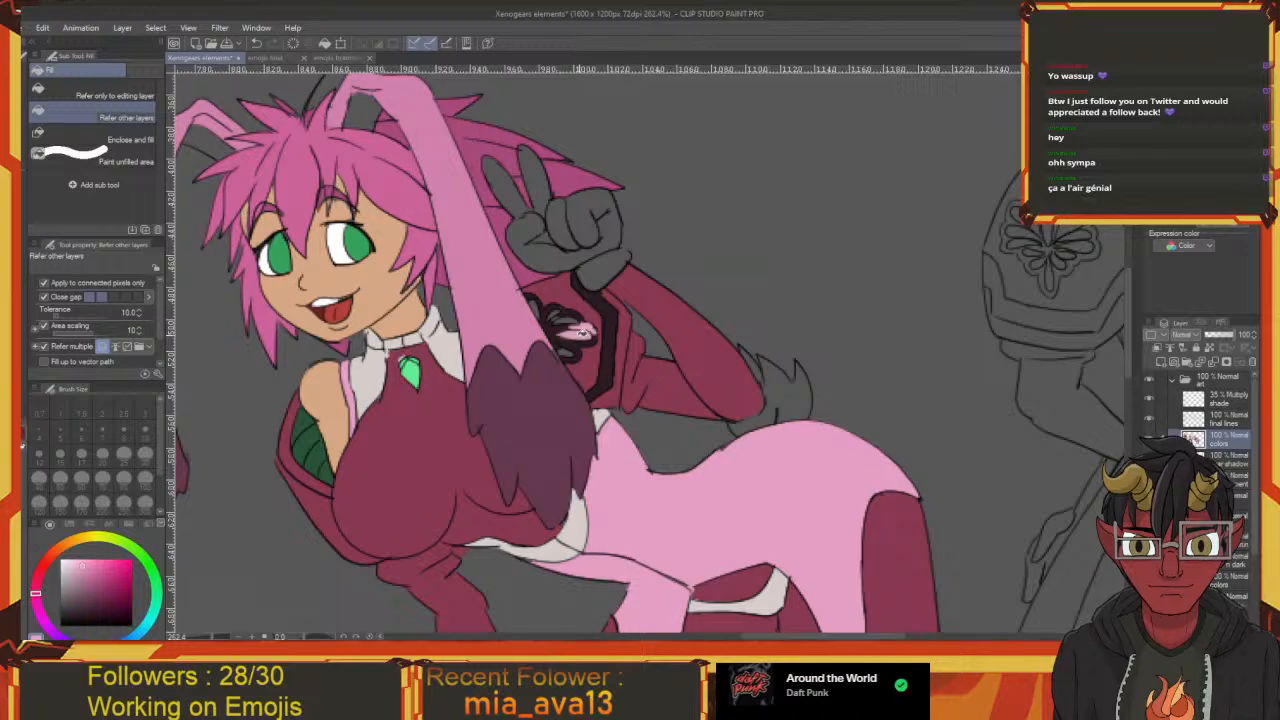
pyautogui.hotkey('ctrl', 'z')
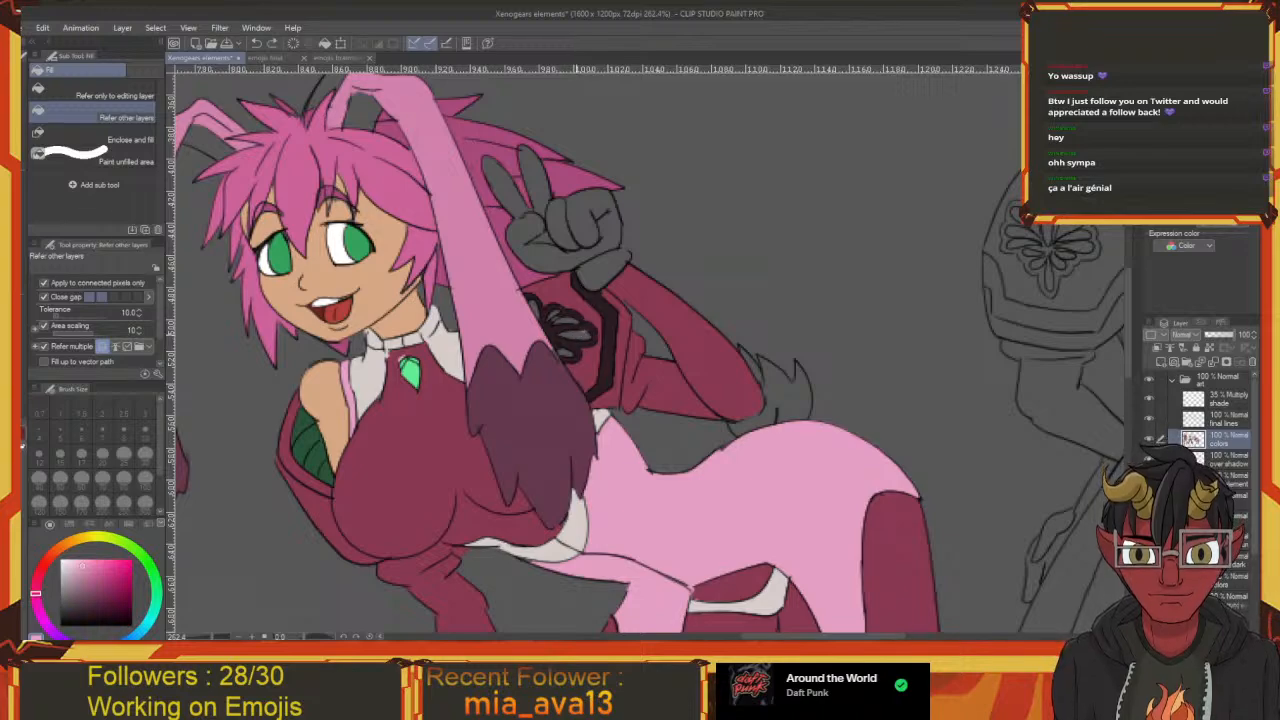
pyautogui.press('p')
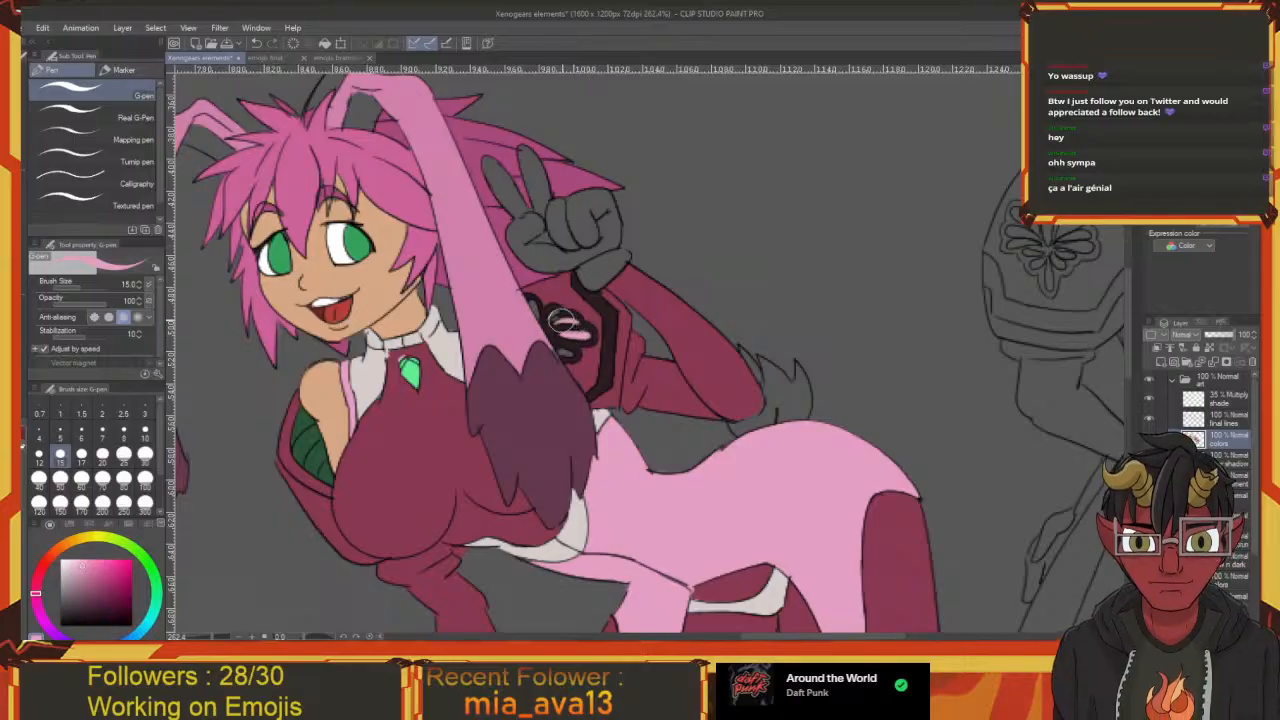
pyautogui.moveTo(562, 320)
pyautogui.mouseDown()
pyautogui.moveTo(580, 319)
pyautogui.moveTo(542, 298)
pyautogui.mouseUp()
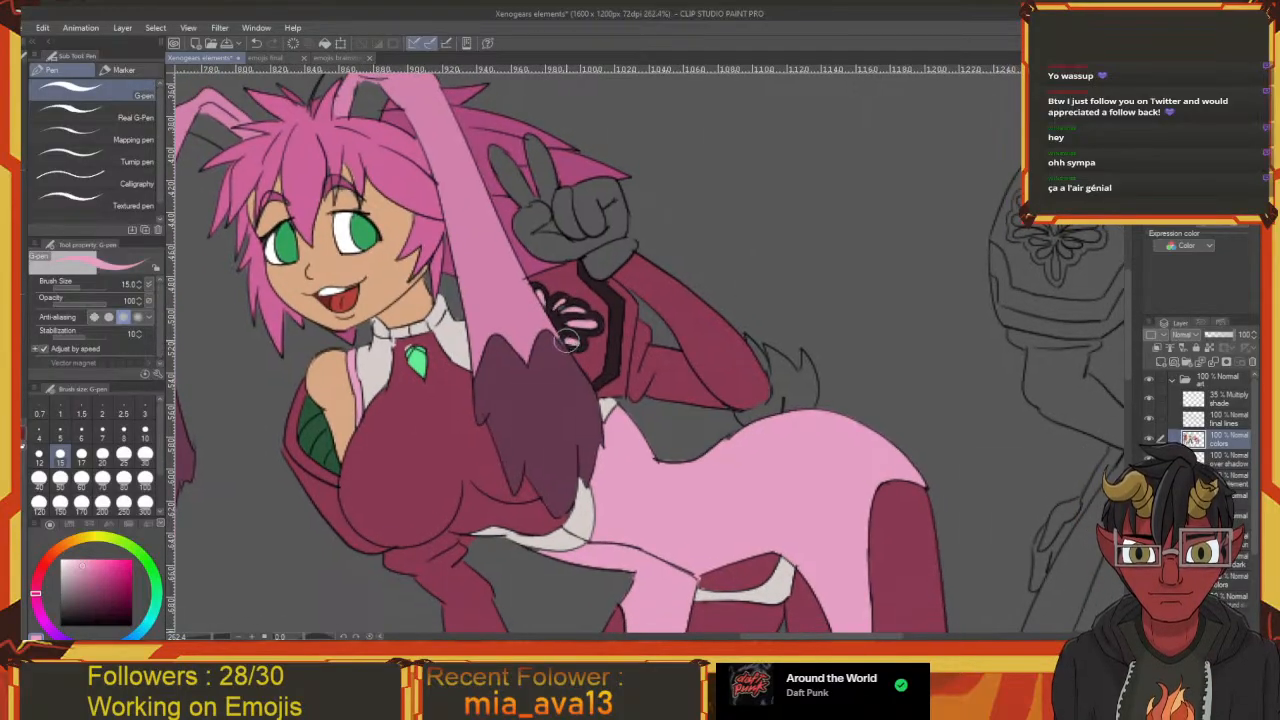
pyautogui.moveTo(567, 341); pyautogui.dragTo(531, 354)
# Sample the waist trim's off-white and fill the glove of the hand resting on her knee
pyautogui.moveTo(585, 440)
pyautogui.mouseDown()
pyautogui.moveTo(526, 260)
pyautogui.moveTo(467, 355)
pyautogui.moveTo(466, 180)
pyautogui.moveTo(472, 431)
pyautogui.mouseUp()
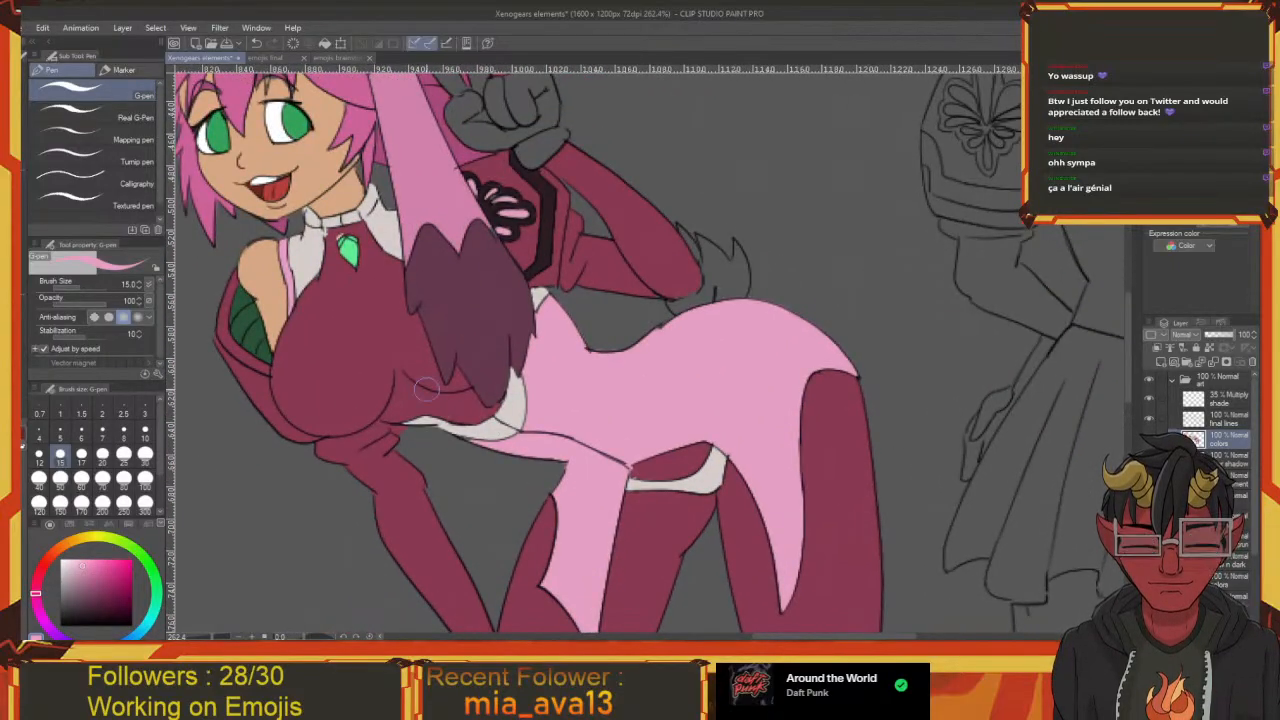
pyautogui.press('i')
pyautogui.click(515, 402)
pyautogui.moveTo(522, 476); pyautogui.dragTo(499, 206)
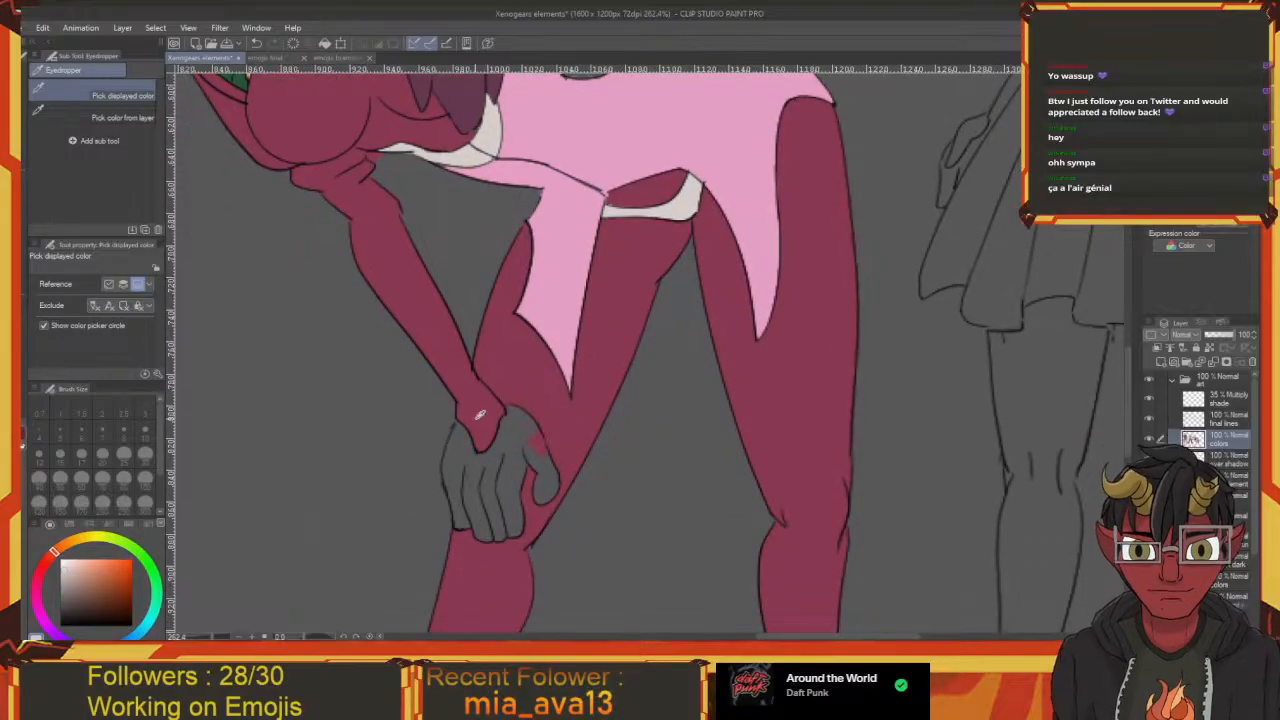
pyautogui.press('g')
pyautogui.click(500, 470)
# Fill the palm and fingers of the raised peace-sign glove with the same off-white
pyautogui.moveTo(520, 488); pyautogui.dragTo(610, 630)
pyautogui.click(522, 415)
pyautogui.moveTo(470, 210); pyautogui.dragTo(528, 250)
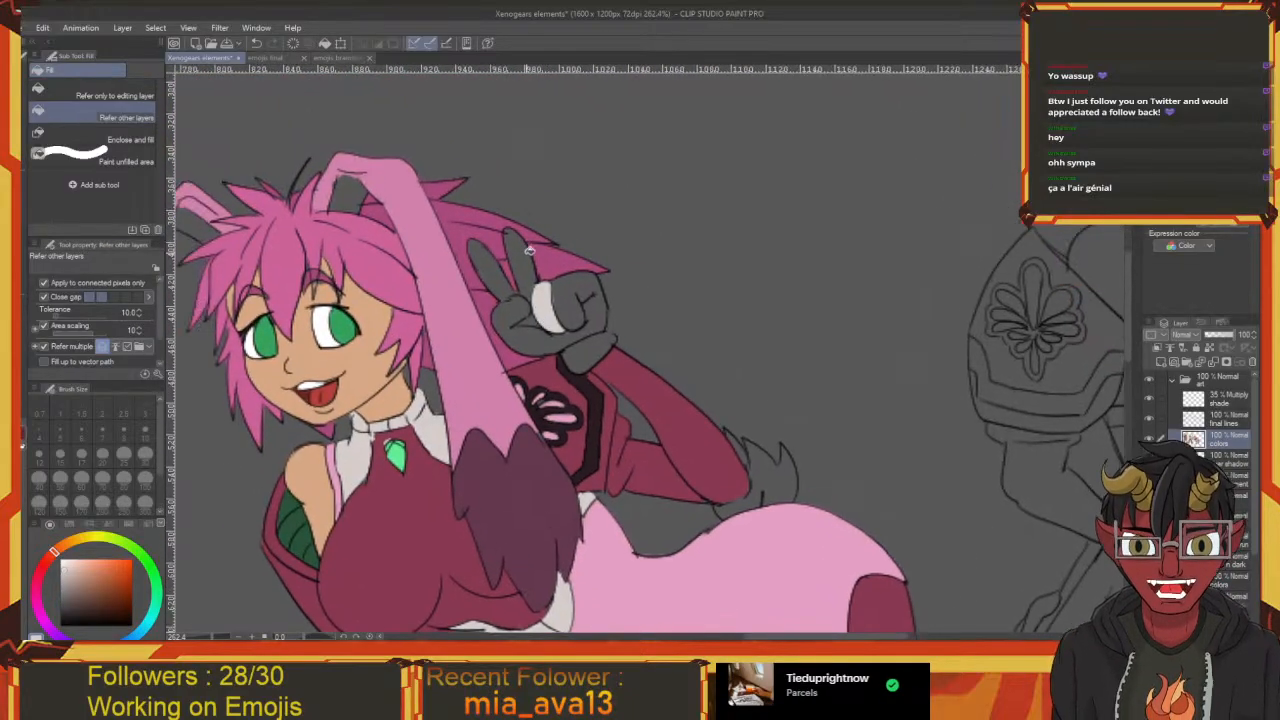
pyautogui.click(528, 252)
pyautogui.click(492, 268)
pyautogui.click(530, 326)
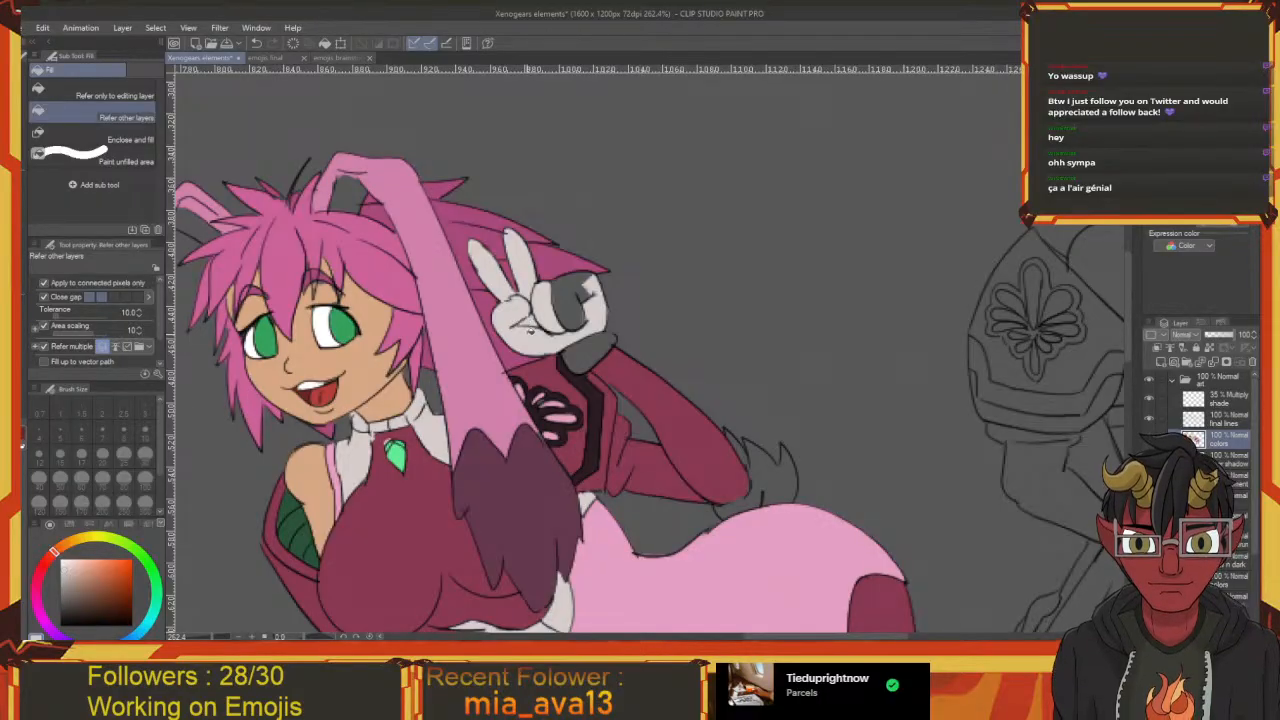
pyautogui.click(569, 292)
# Sample the sleeve's crimson and fill the cuff below the raised glove
pyautogui.moveTo(594, 360); pyautogui.dragTo(560, 322)
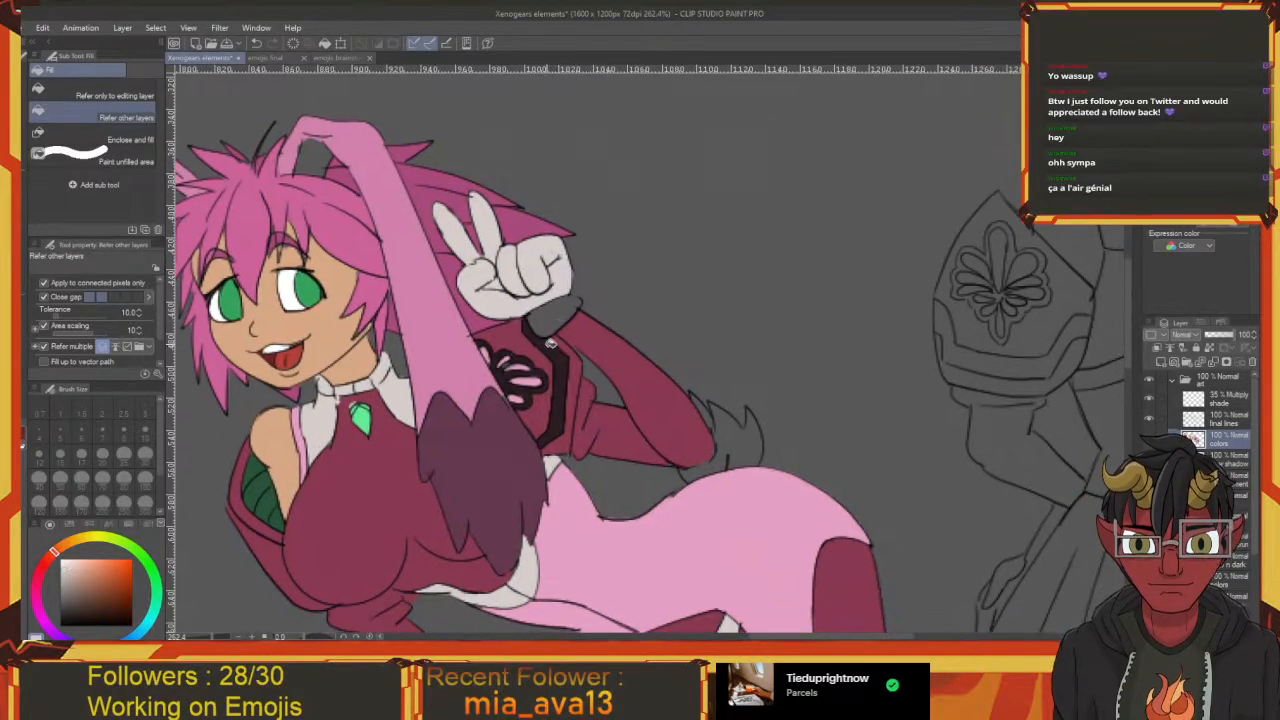
pyautogui.moveTo(542, 407); pyautogui.dragTo(486, 199)
pyautogui.moveTo(489, 327); pyautogui.dragTo(488, 438)
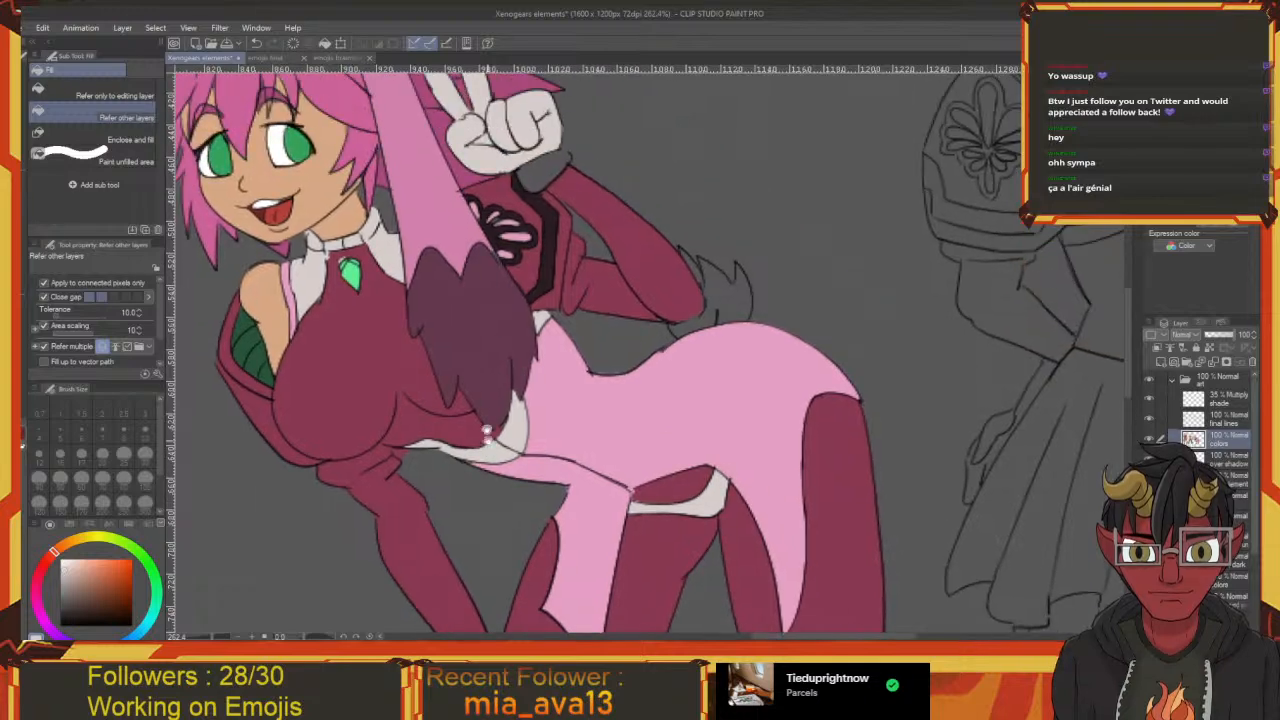
pyautogui.keyDown('alt'); pyautogui.click(583, 218); pyautogui.keyUp('alt')
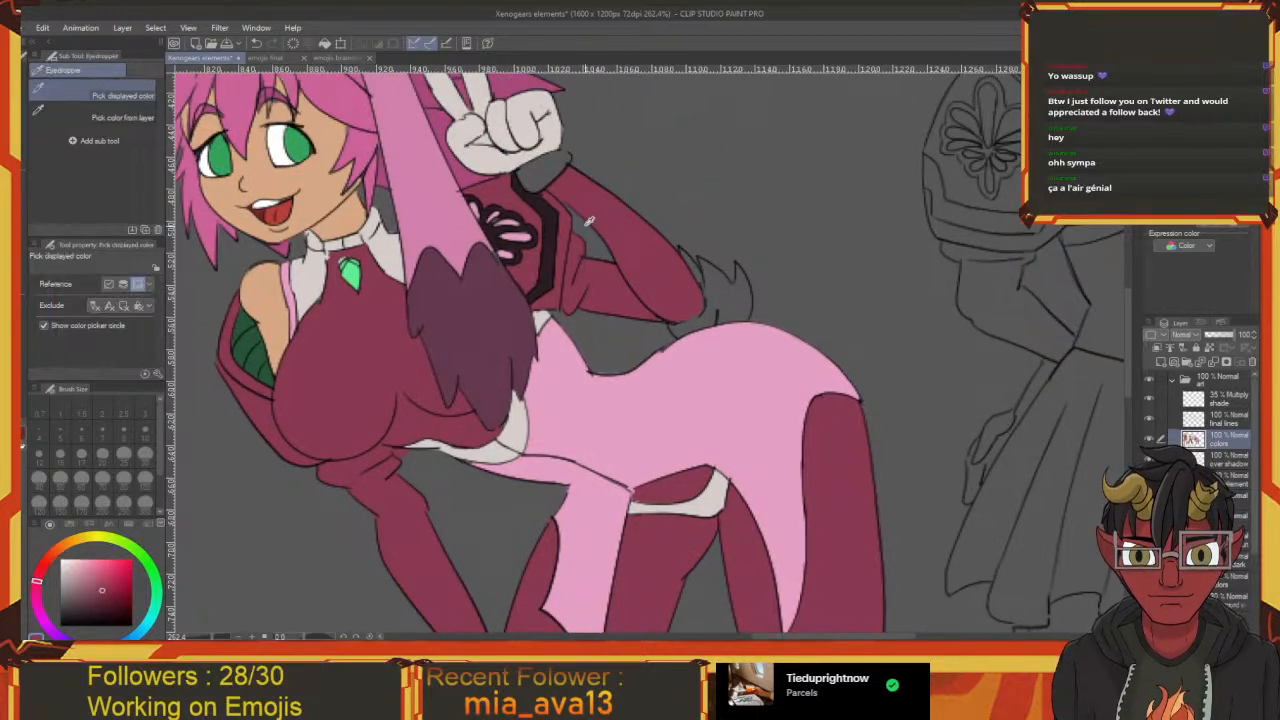
pyautogui.click(558, 170)
pyautogui.moveTo(590, 255); pyautogui.dragTo(521, 343)
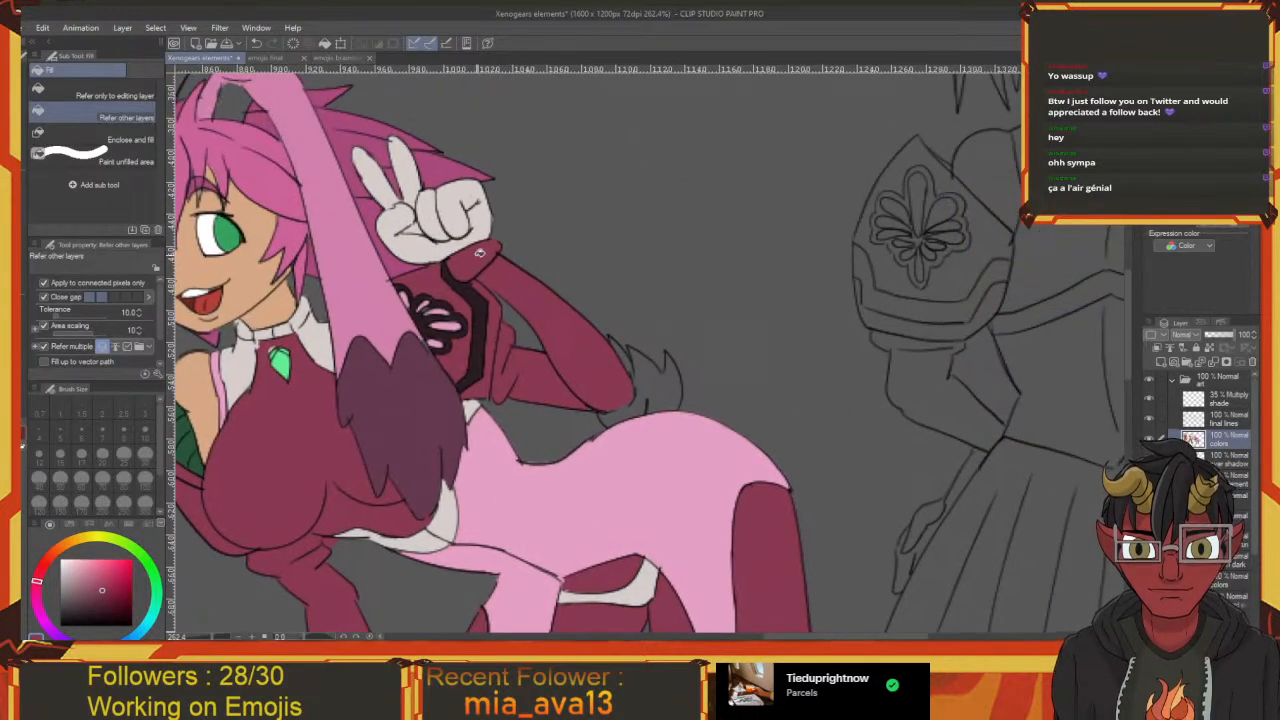
# Fill the fluffy tail with the glove's off-white, and repaint the spill over the elbow in crimson with the G-pen
pyautogui.keyDown('alt'); pyautogui.click(476, 219); pyautogui.keyUp('alt')
pyautogui.moveTo(600, 350); pyautogui.dragTo(539, 297)
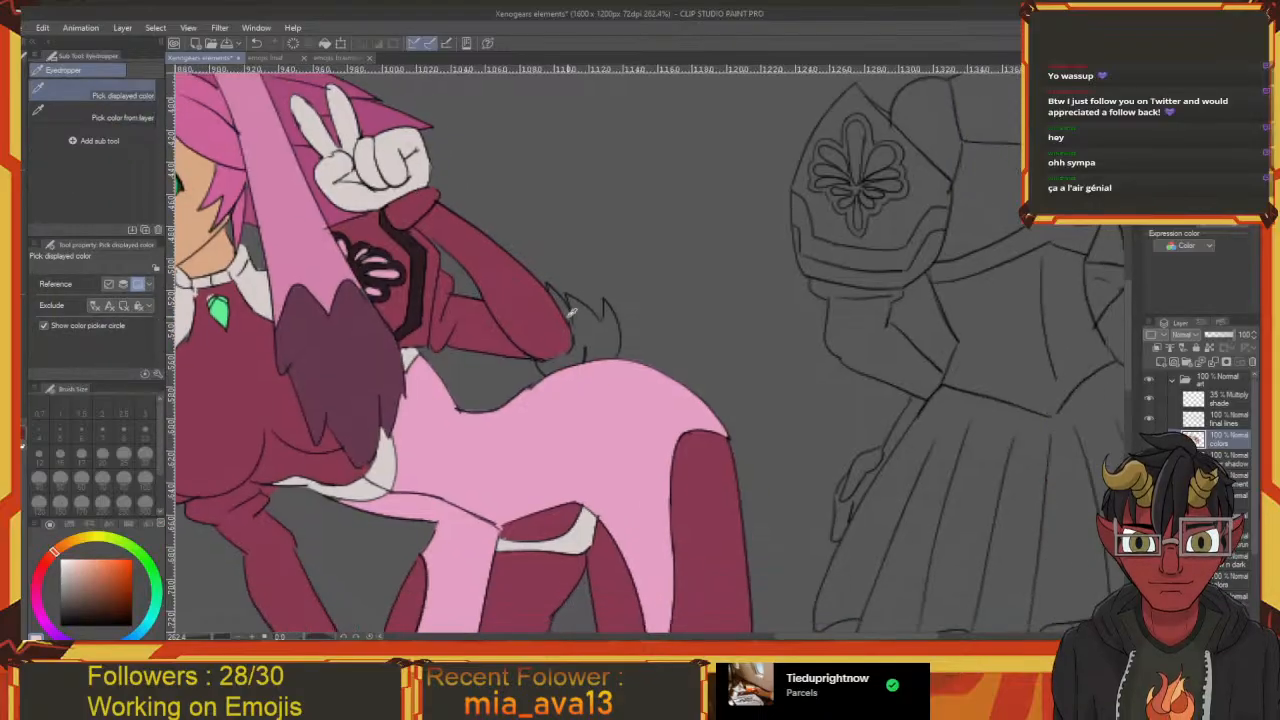
pyautogui.click(602, 330)
pyautogui.click(565, 304)
pyautogui.moveTo(575, 344); pyautogui.dragTo(555, 304)
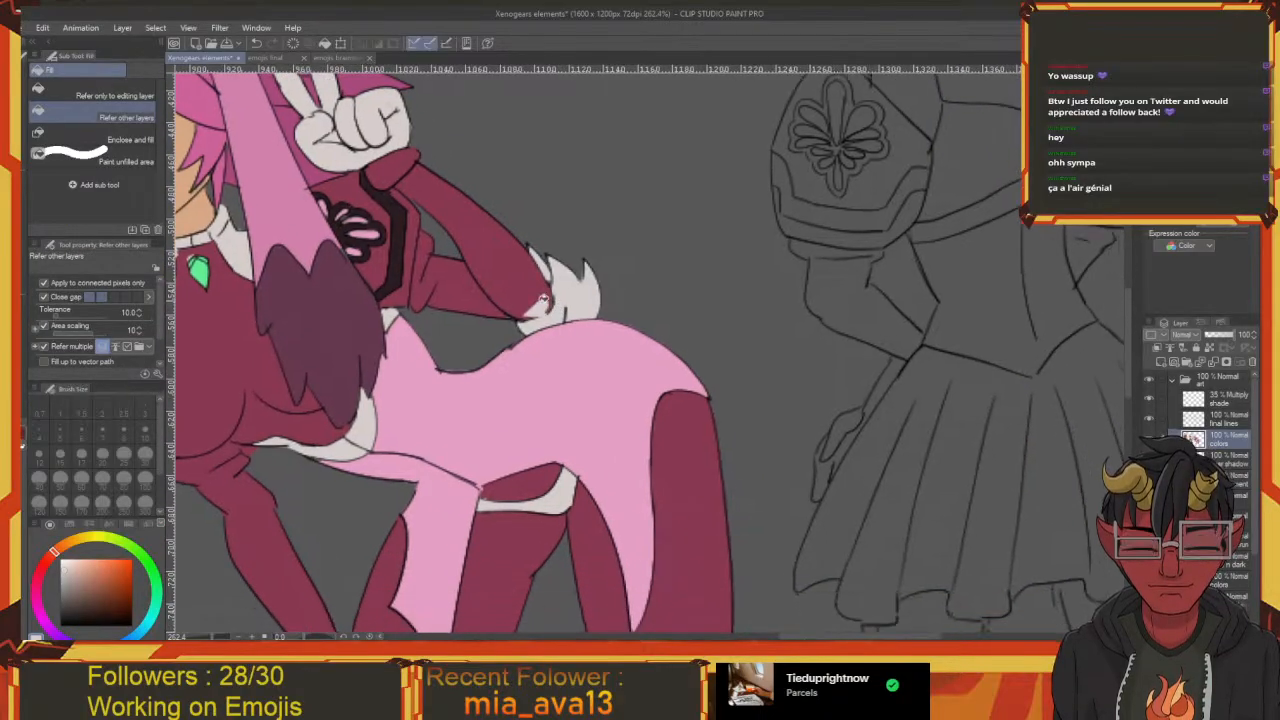
pyautogui.keyDown('alt'); pyautogui.click(503, 266); pyautogui.keyUp('alt')
pyautogui.press('p')
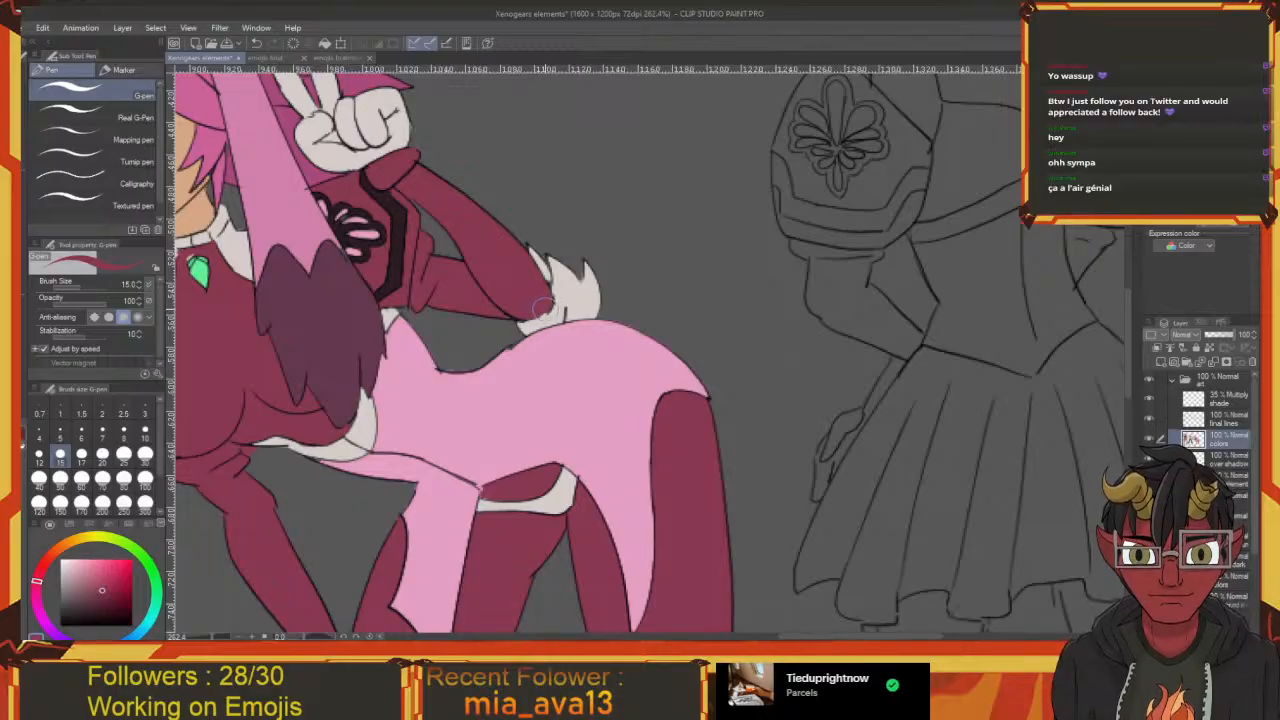
# Sample the glove's off-white and fill the folded cuffs of both boots, including the inner rims
pyautogui.scroll(-5, 508, 305)
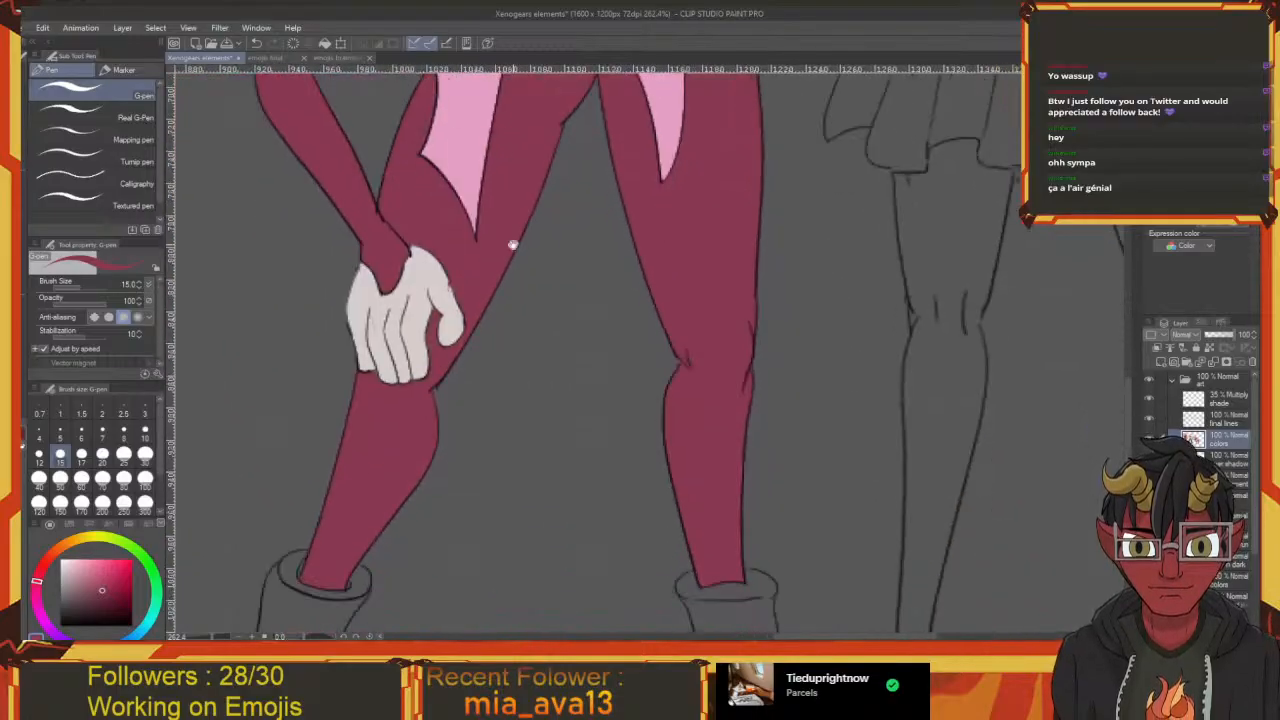
pyautogui.moveTo(513, 245); pyautogui.dragTo(577, 394)
pyautogui.press('i')
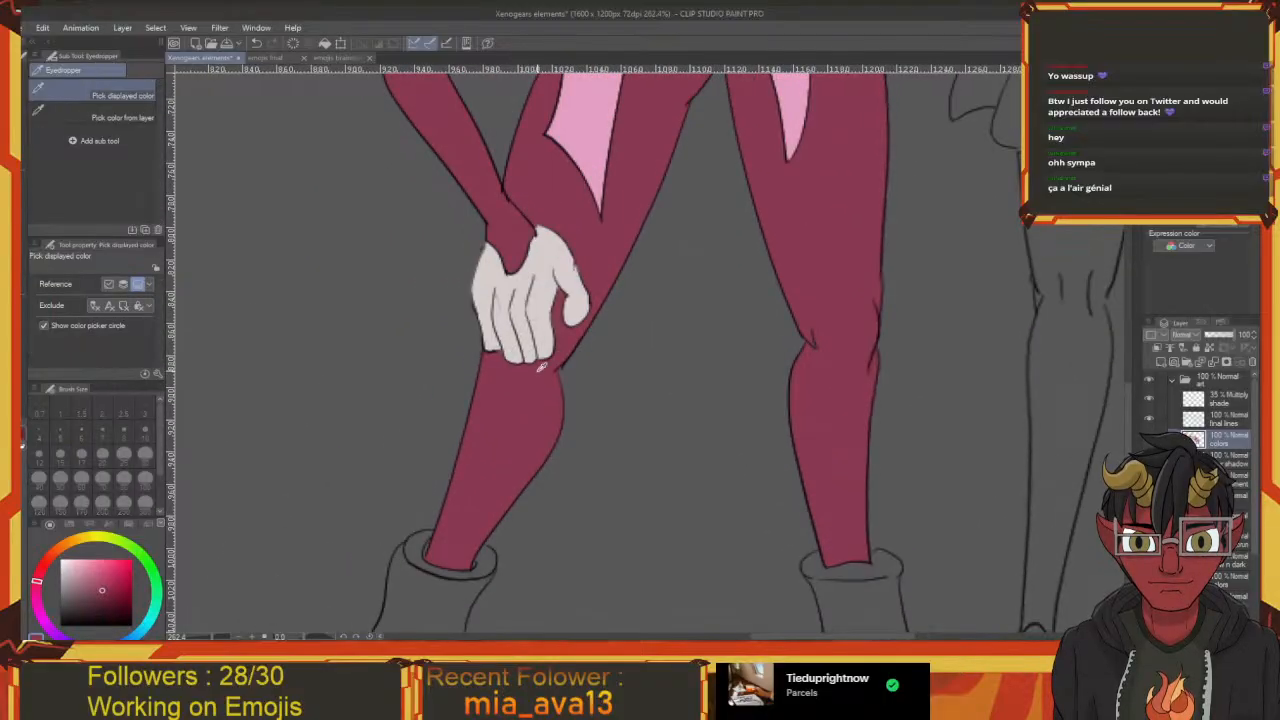
pyautogui.hotkey('alt', 'Tab')
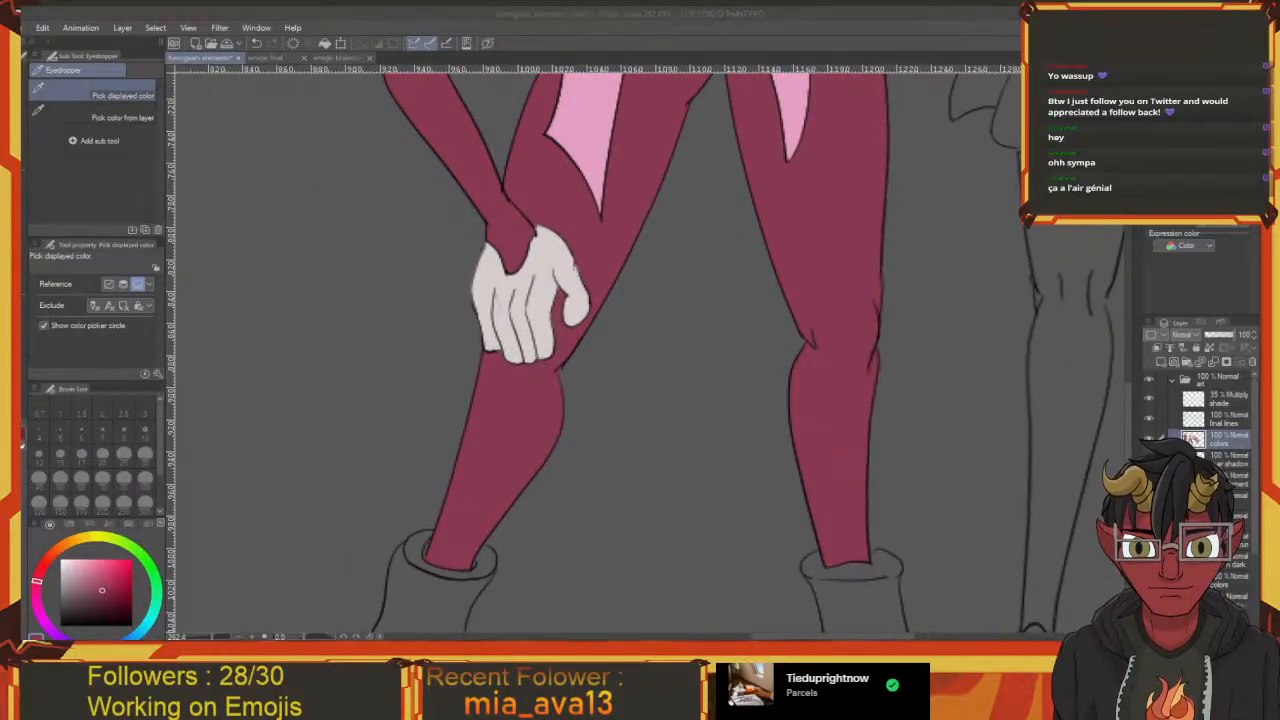
pyautogui.click(600, 425)
pyautogui.moveTo(598, 441); pyautogui.dragTo(618, 355)
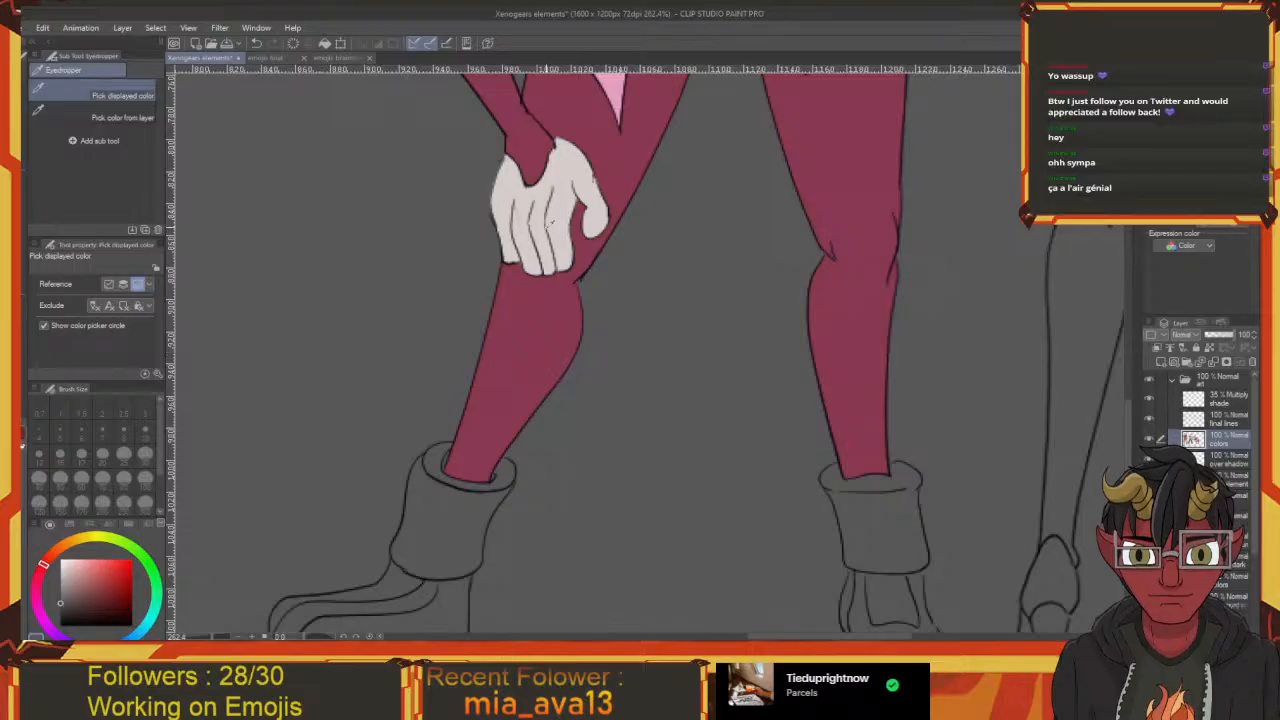
pyautogui.click(551, 223)
pyautogui.moveTo(530, 350); pyautogui.dragTo(590, 150)
pyautogui.press('g')
pyautogui.click(538, 294)
pyautogui.click(508, 249)
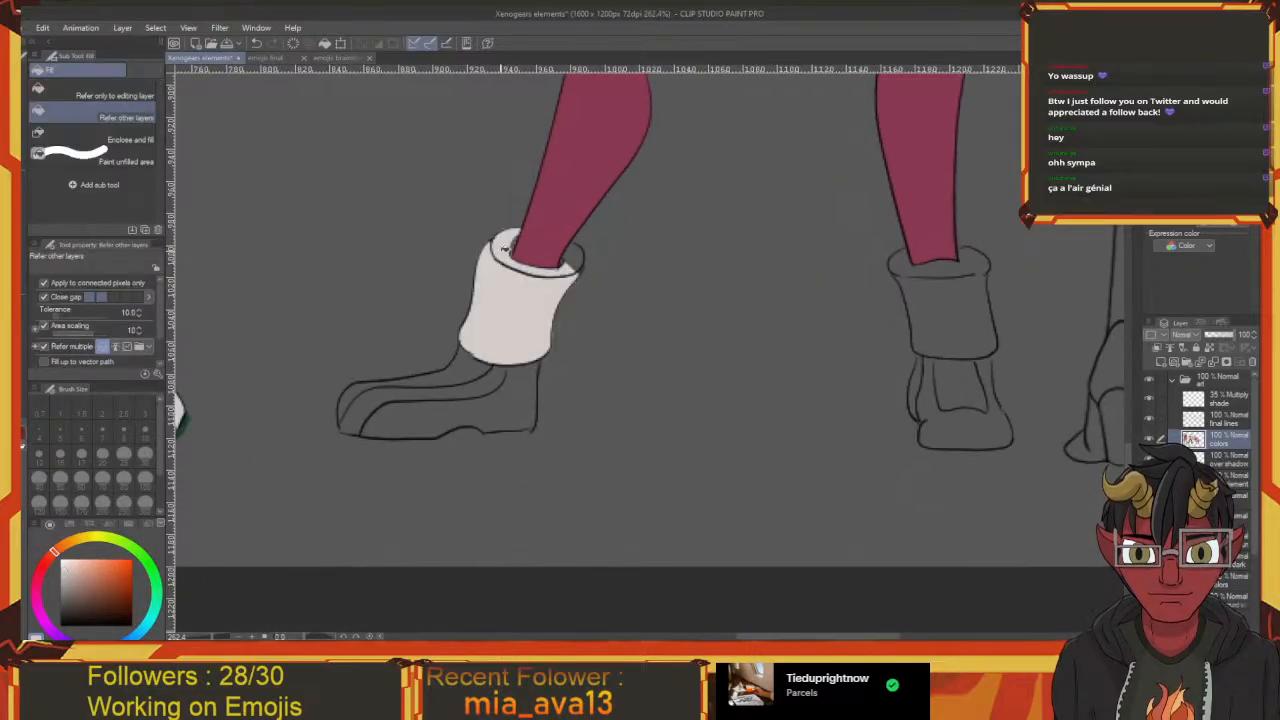
pyautogui.click(570, 270)
pyautogui.moveTo(757, 316); pyautogui.dragTo(489, 374)
pyautogui.click(687, 369)
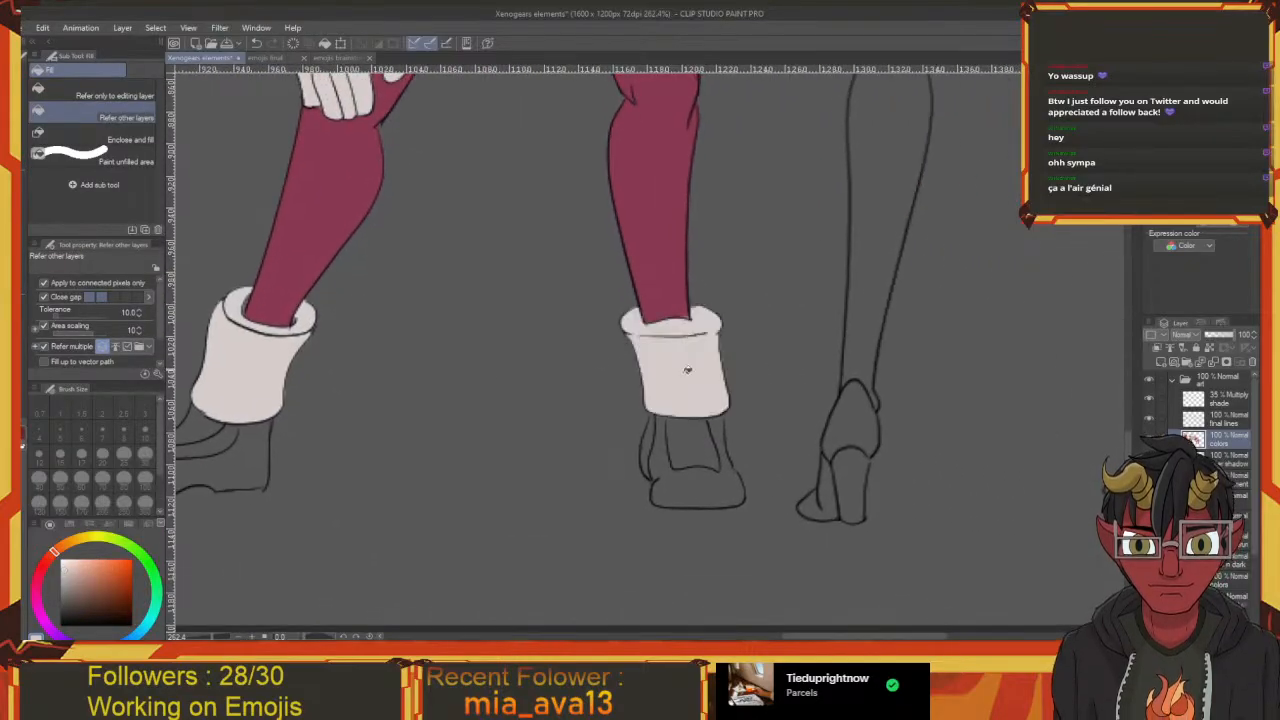
# Try filling the upper panels of both boots with the cuffs' off-white, and undo those fills
pyautogui.moveTo(637, 410); pyautogui.dragTo(705, 421)
pyautogui.click(753, 478)
pyautogui.hotkey('ctrl', 'z')
pyautogui.click(731, 434)
pyautogui.moveTo(613, 483); pyautogui.dragTo(760, 503)
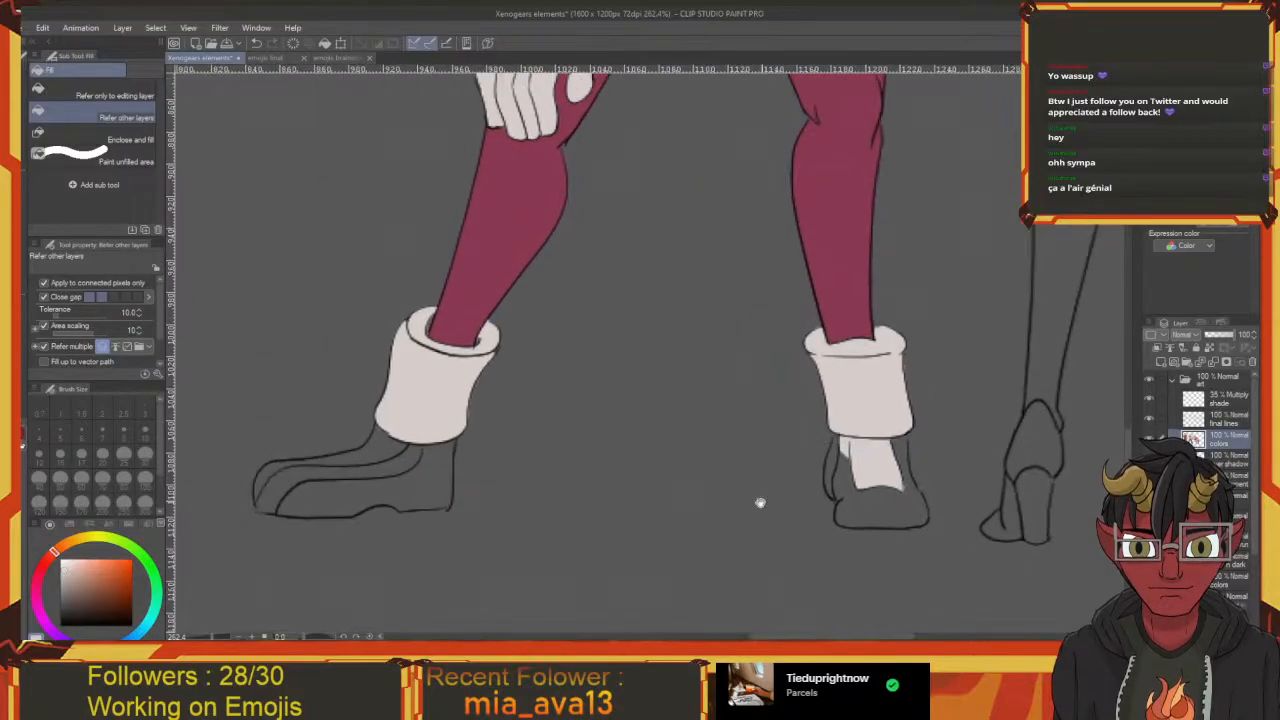
pyautogui.click(360, 462)
pyautogui.moveTo(270, 468); pyautogui.dragTo(372, 472)
pyautogui.click(362, 480)
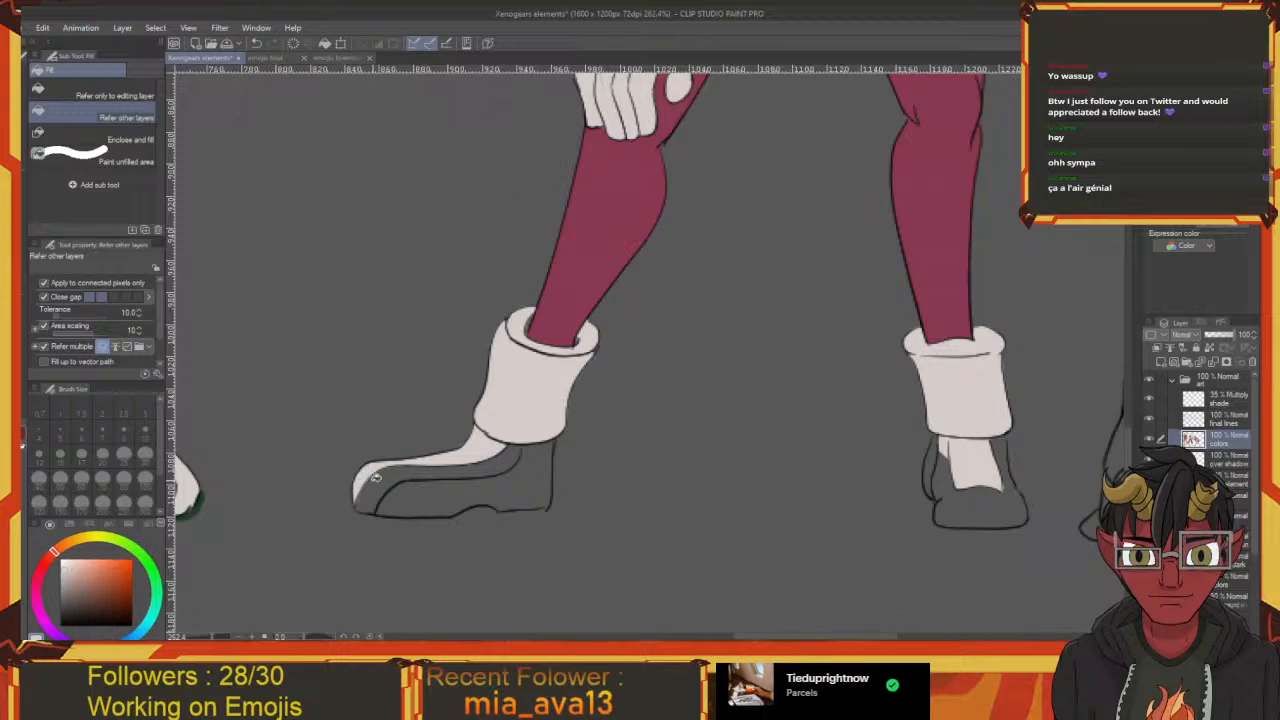
pyautogui.moveTo(500, 488); pyautogui.dragTo(424, 483)
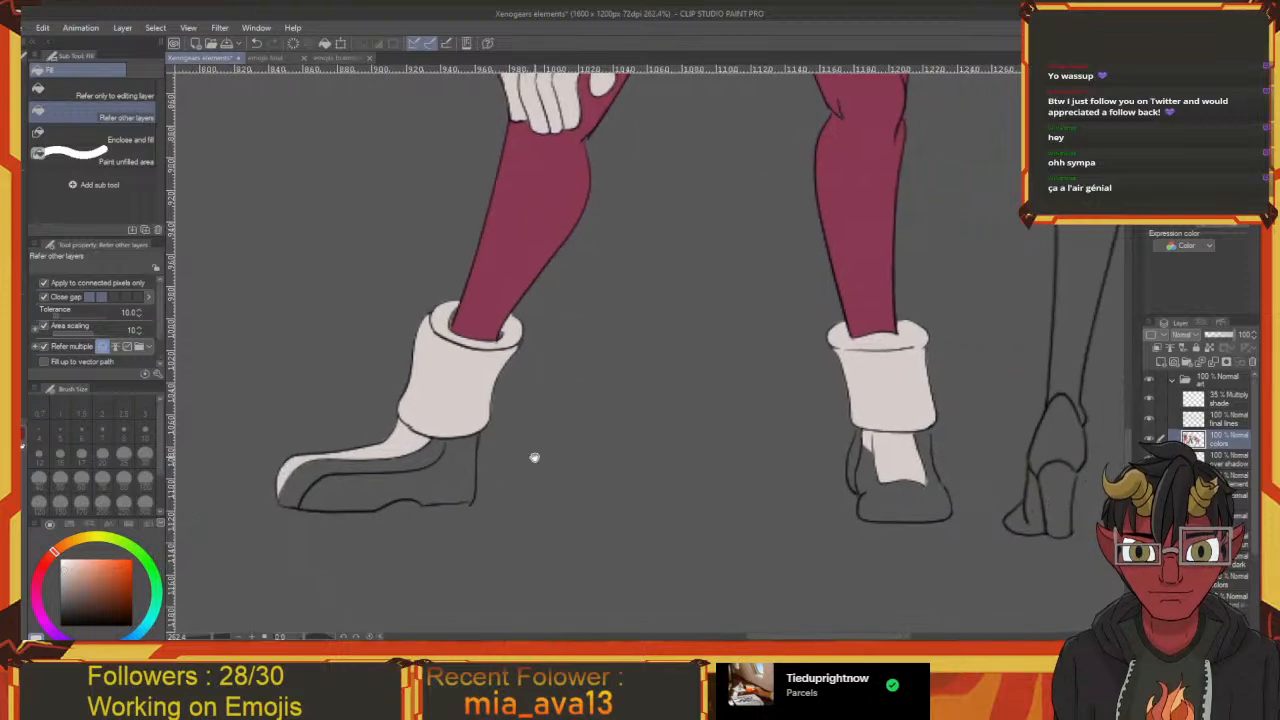
pyautogui.hotkey('ctrl', 'z')
pyautogui.hotkey('ctrl', 'z')
pyautogui.hotkey('ctrl', 'z')
# Sample the garment's light pink, fill both boots' upper panels and the front-facing boot's outer side, and erase the spill between them
pyautogui.scroll(5, 650, 500)
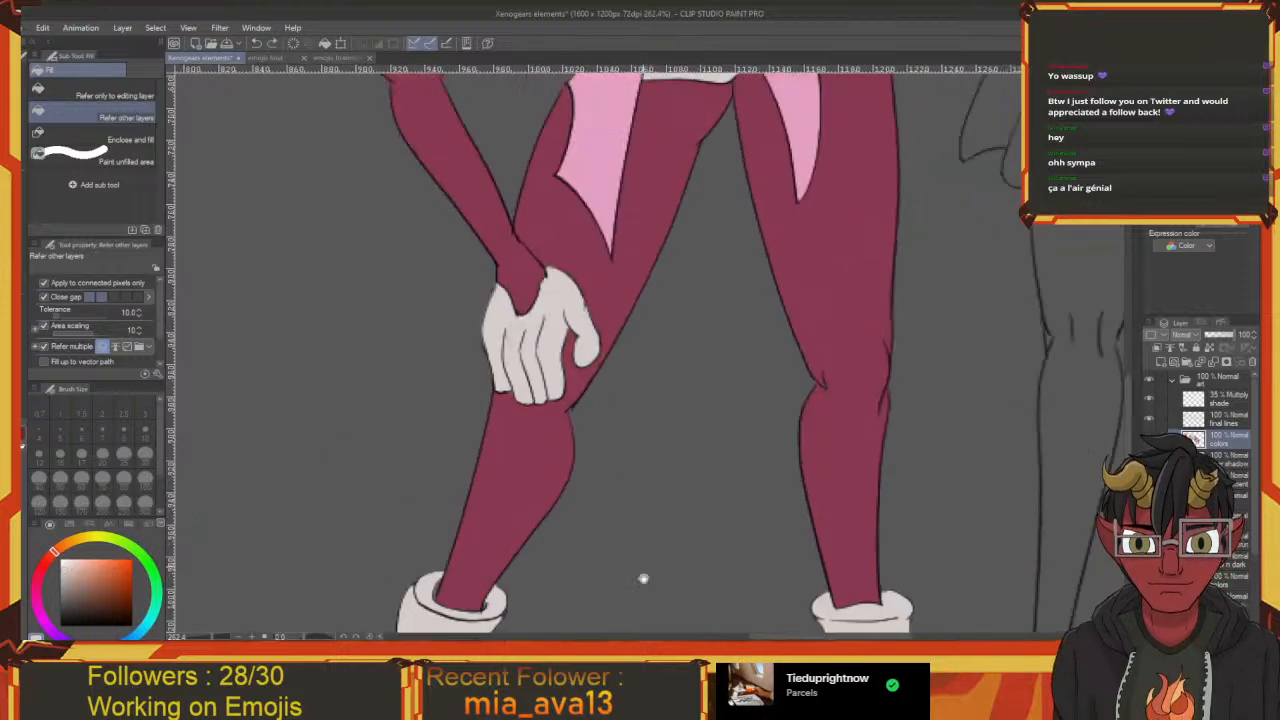
pyautogui.scroll(4, 560, 318)
pyautogui.scroll(-7, 586, 326)
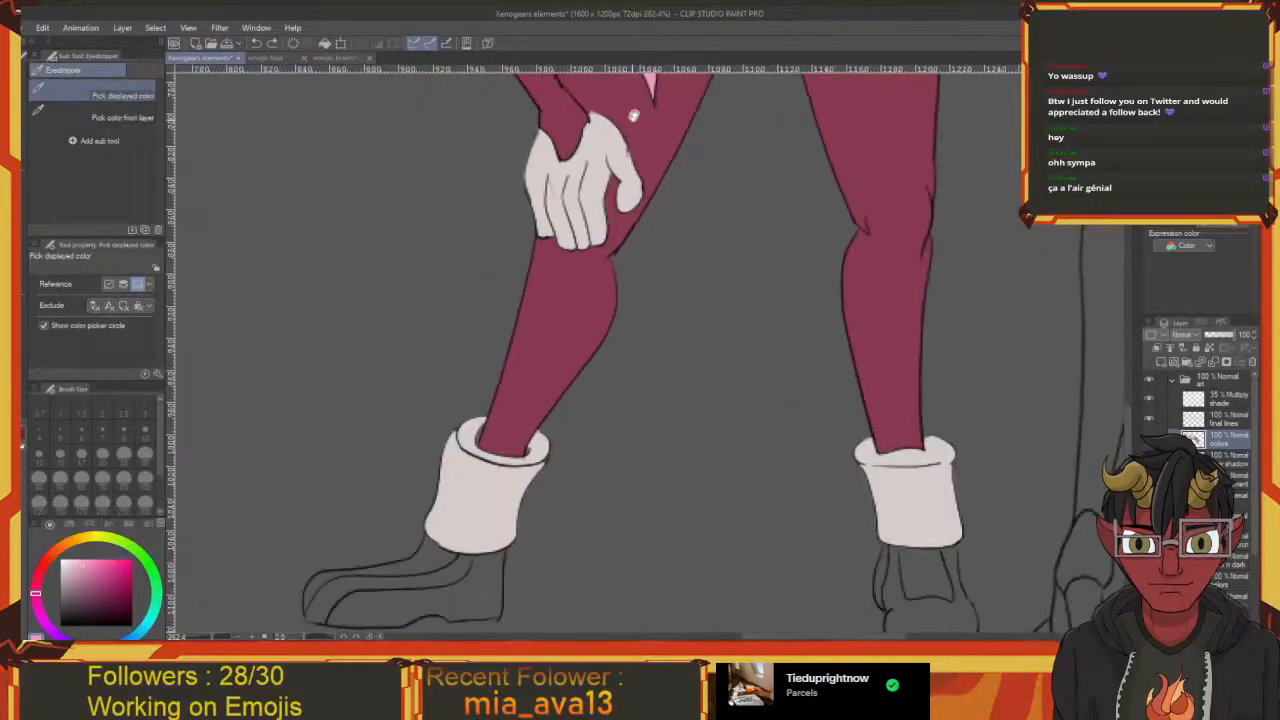
pyautogui.click(420, 546)
pyautogui.scroll(-3, 425, 500)
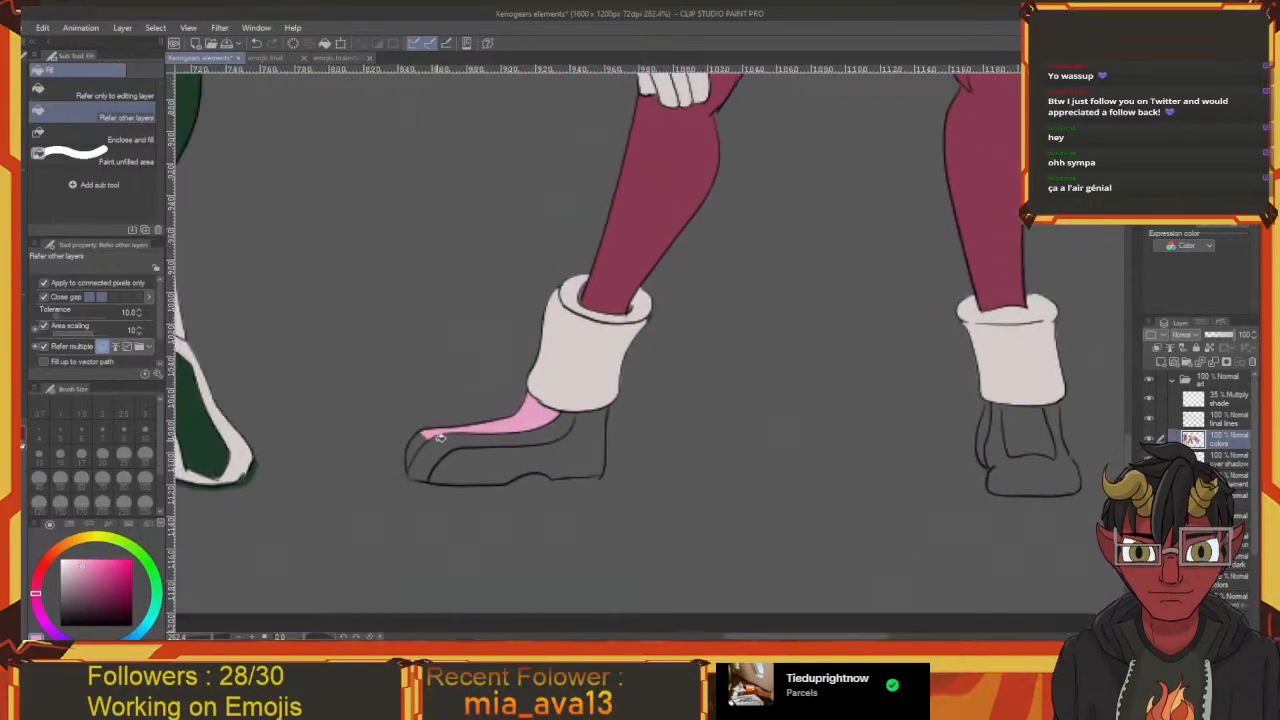
pyautogui.hscroll(4, 639, 454)
pyautogui.click(812, 400)
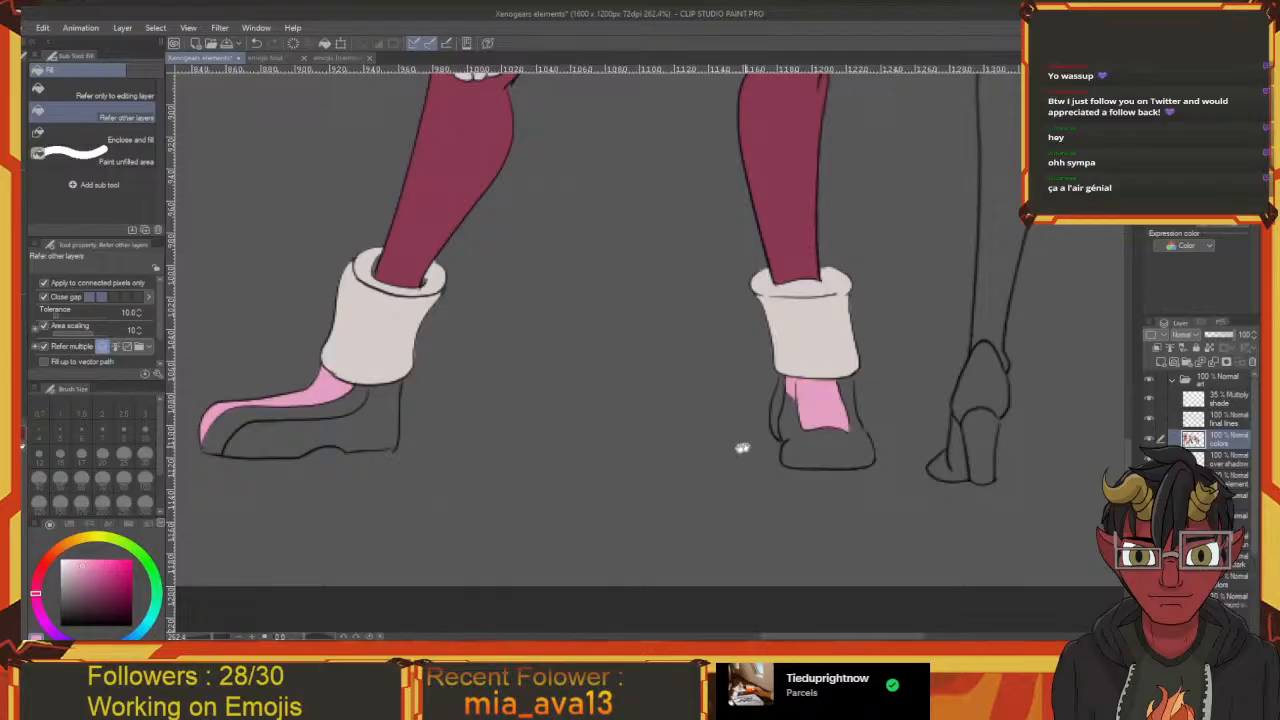
pyautogui.click(770, 430)
pyautogui.hscroll(1, 770, 430)
pyautogui.press('e')
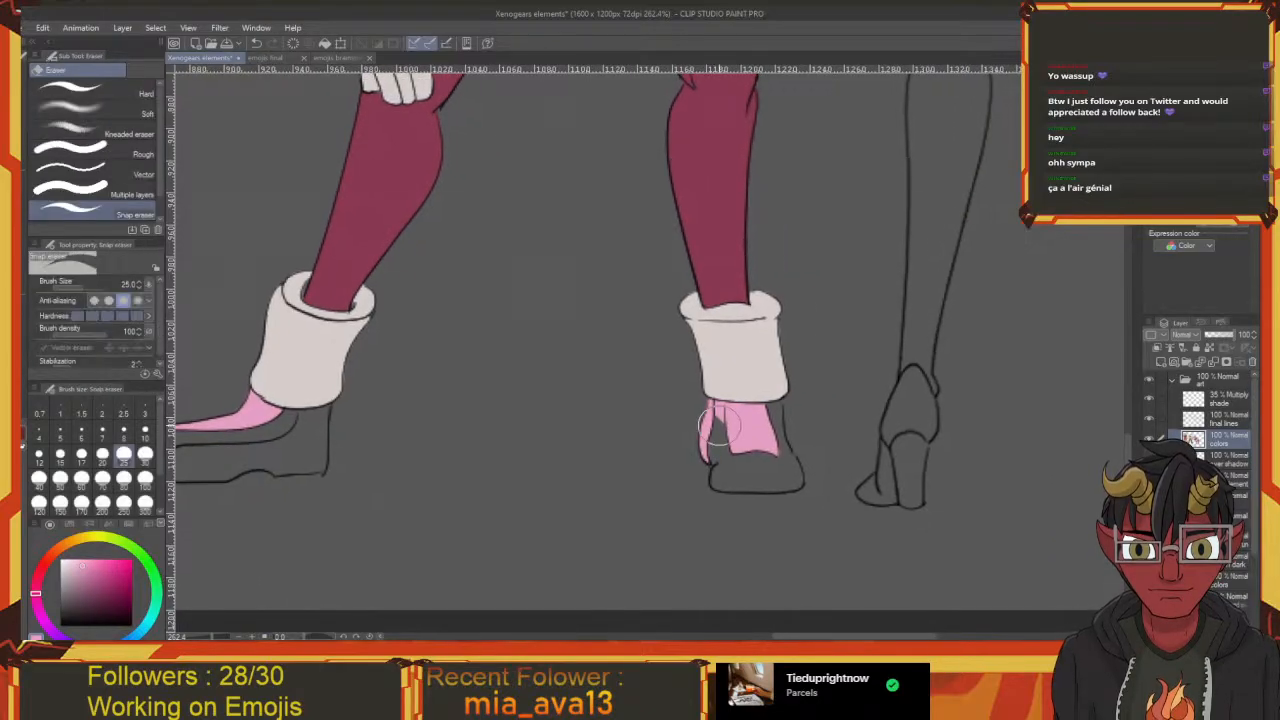
pyautogui.hscroll(-4, 634, 463)
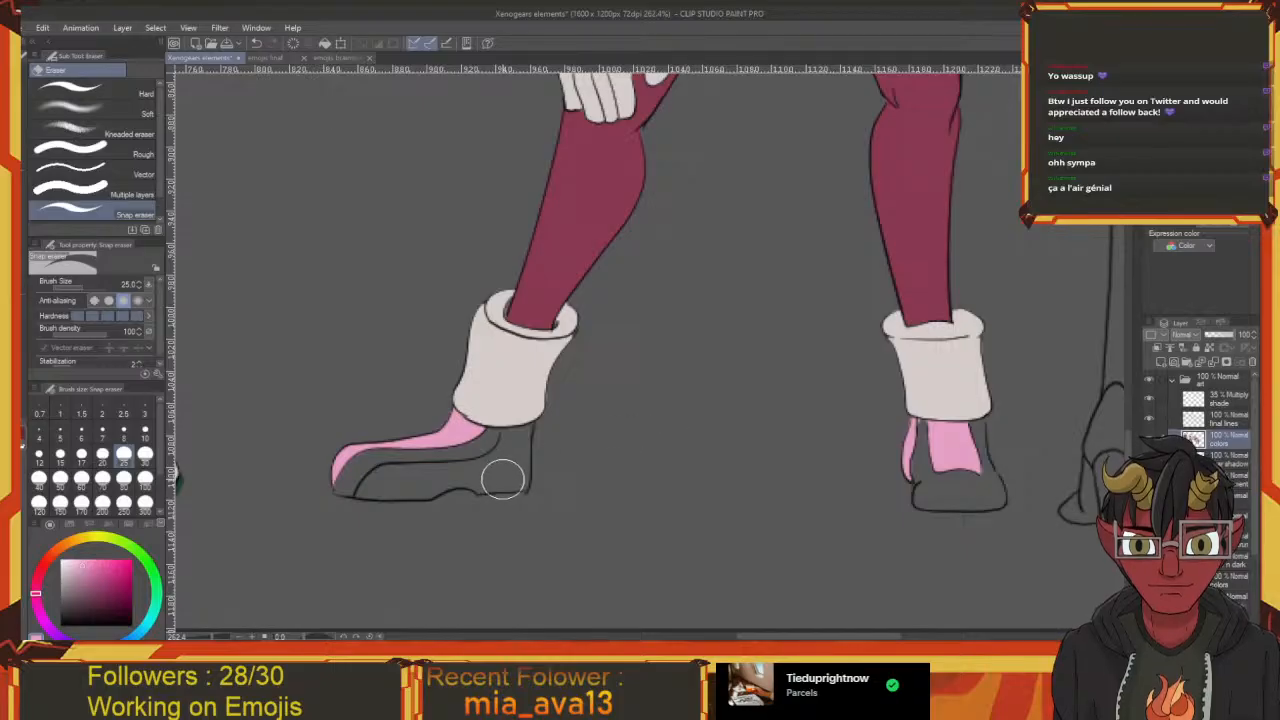
# Fill the side-view boot's heel and lower section with light pink, and erase the spill at the upper end of its curved stripe
pyautogui.press('g')
pyautogui.click(501, 468)
pyautogui.scroll(1, 561, 470)
pyautogui.press('e')
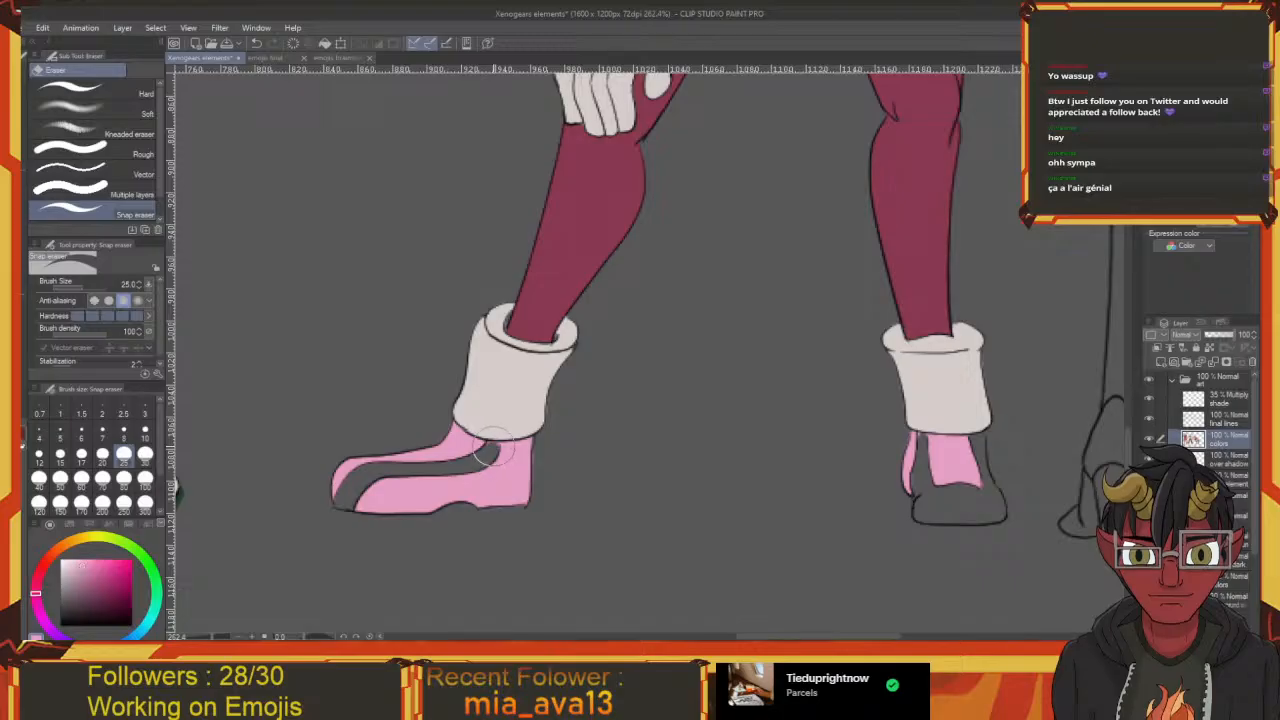
# Fill the side-view boot's stripe and the rest of the front-facing boot with the leg's crimson, touching up the pink panel's corner
pyautogui.scroll(3, 495, 430)
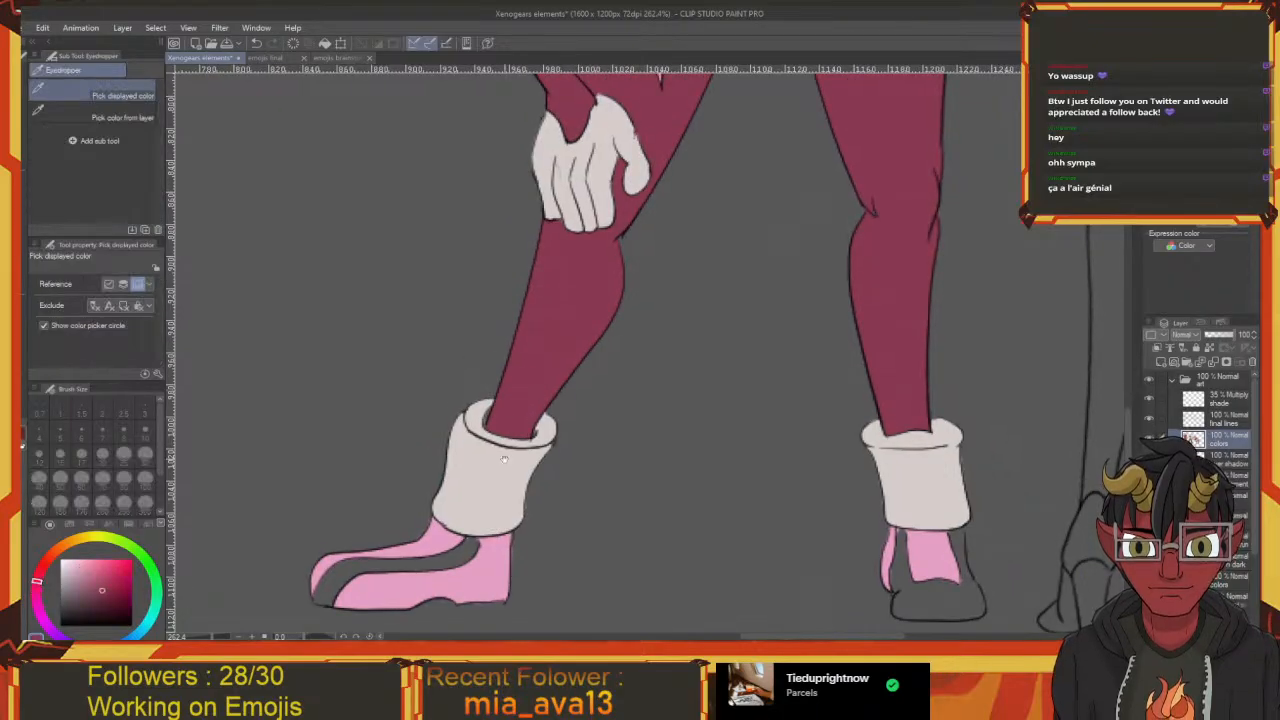
pyautogui.moveTo(528, 386); pyautogui.dragTo(623, 266)
pyautogui.press('g')
pyautogui.click(555, 437)
pyautogui.moveTo(631, 469); pyautogui.dragTo(404, 449)
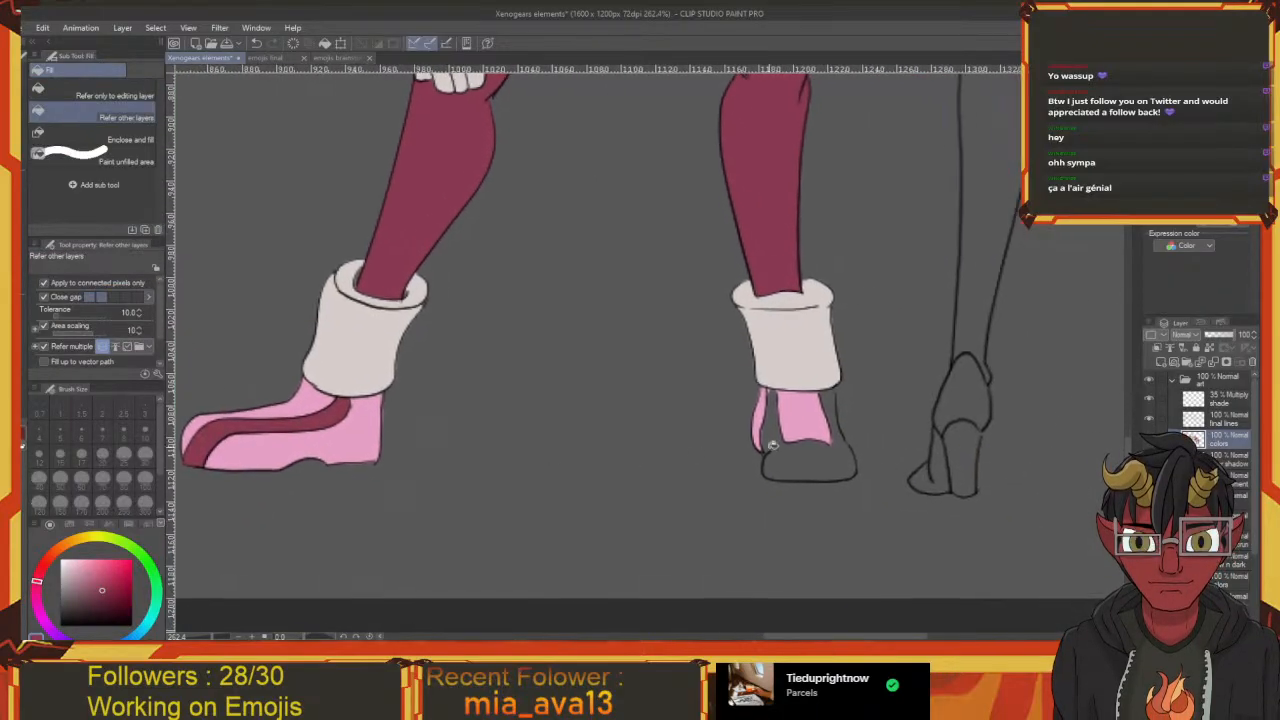
pyautogui.click(801, 463)
pyautogui.moveTo(771, 474); pyautogui.dragTo(660, 500)
pyautogui.press('e')
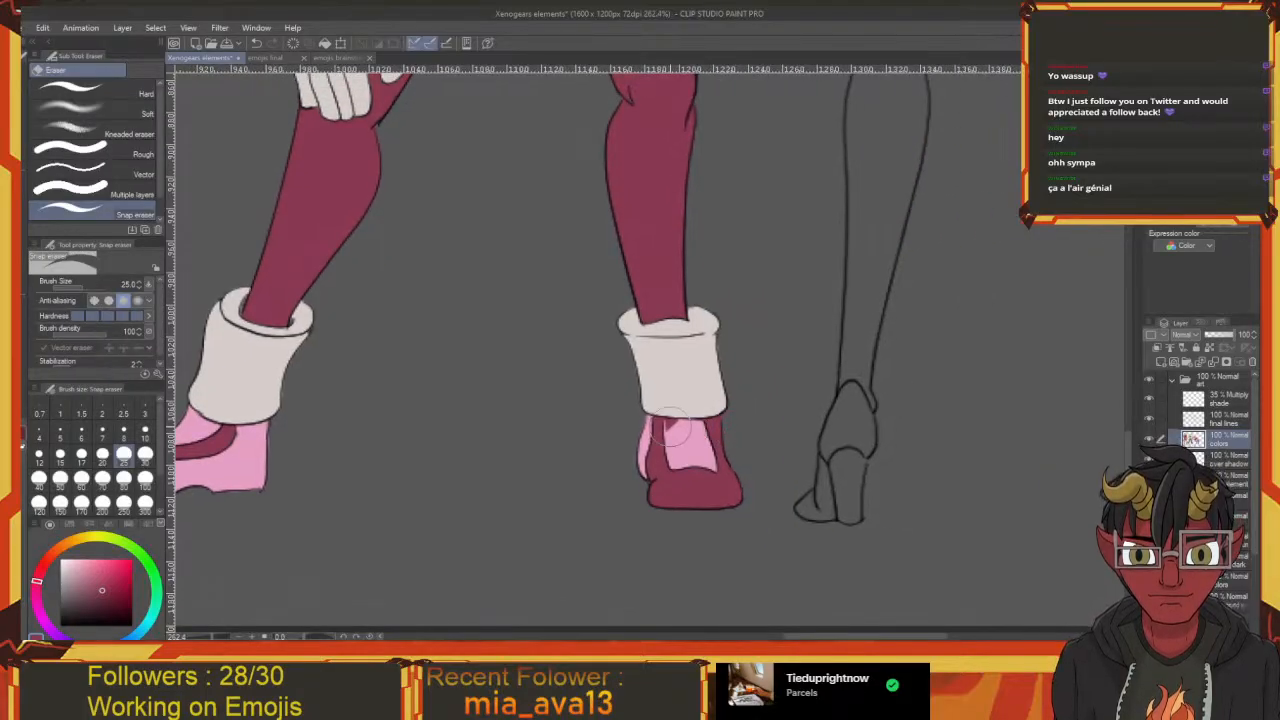
pyautogui.press('p')
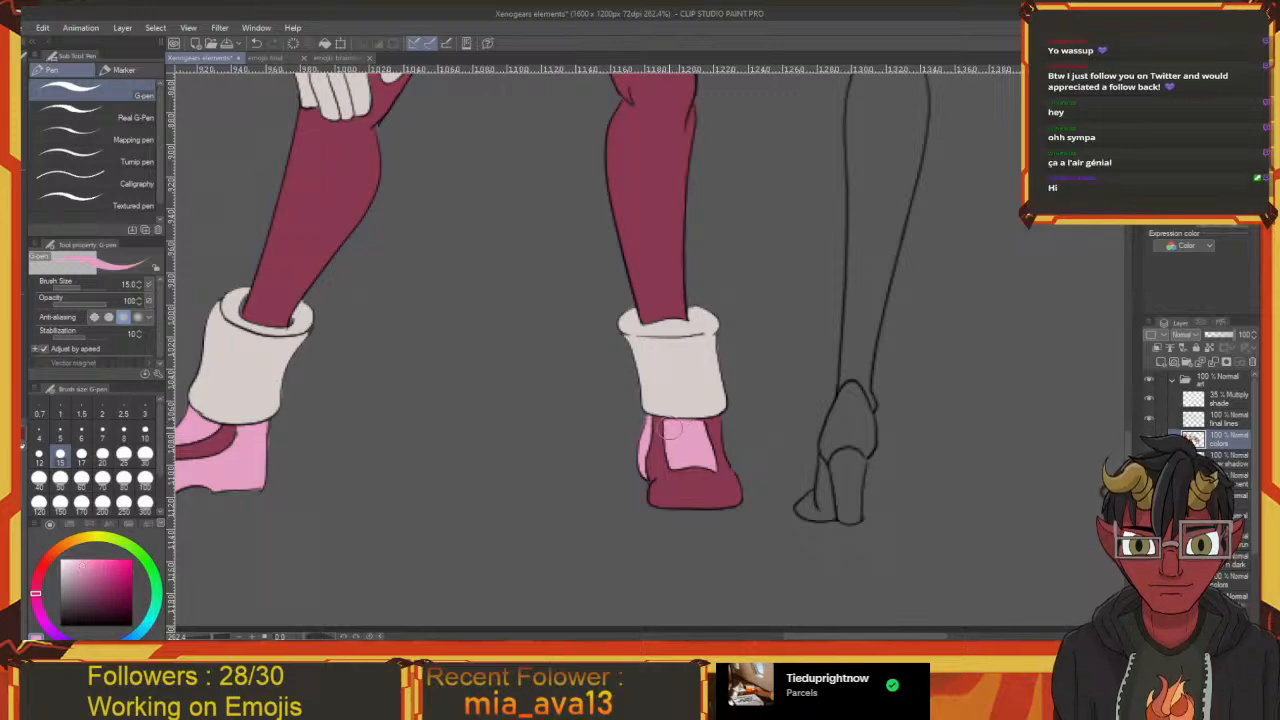
# Look over the colored bunny-eared girl, and move on to the uncolored skirted girl beside her
pyautogui.scroll(15, 682, 437)
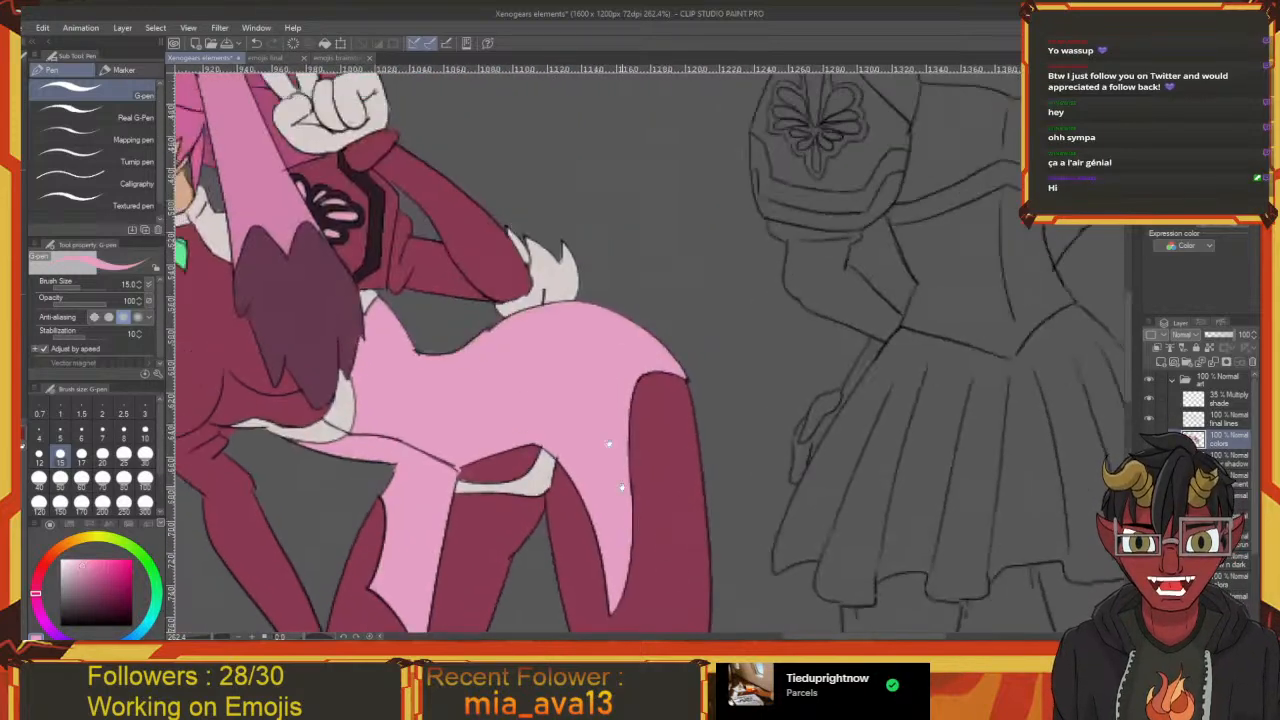
pyautogui.hscroll(-6, 638, 468)
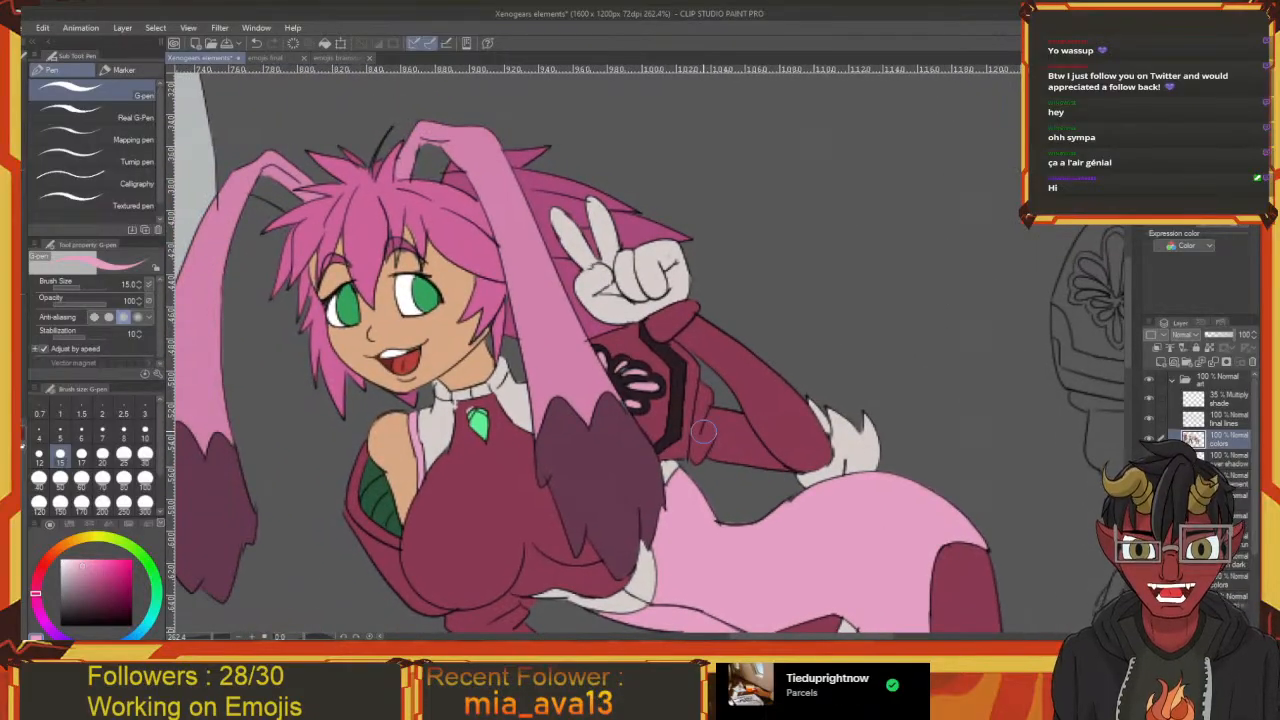
pyautogui.scroll(-6, 703, 430)
pyautogui.hscroll(5, 600, 390)
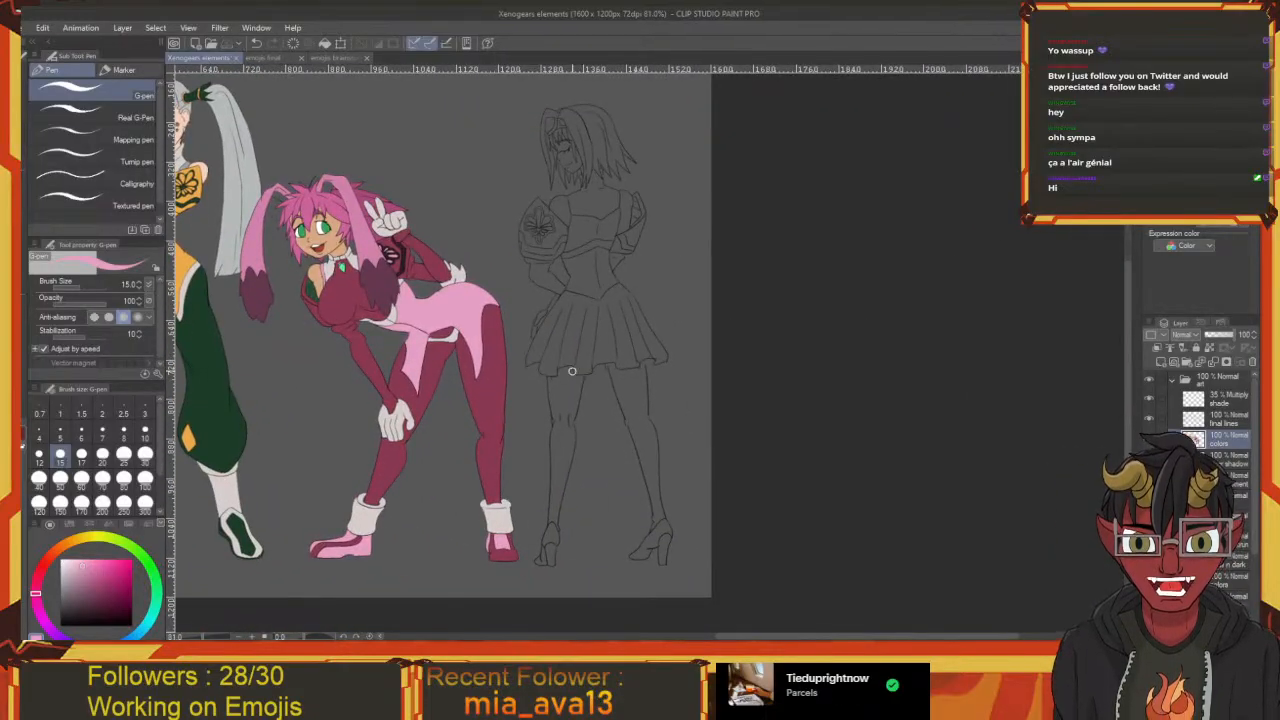
pyautogui.hscroll(2, 572, 371)
pyautogui.scroll(5, 617, 322)
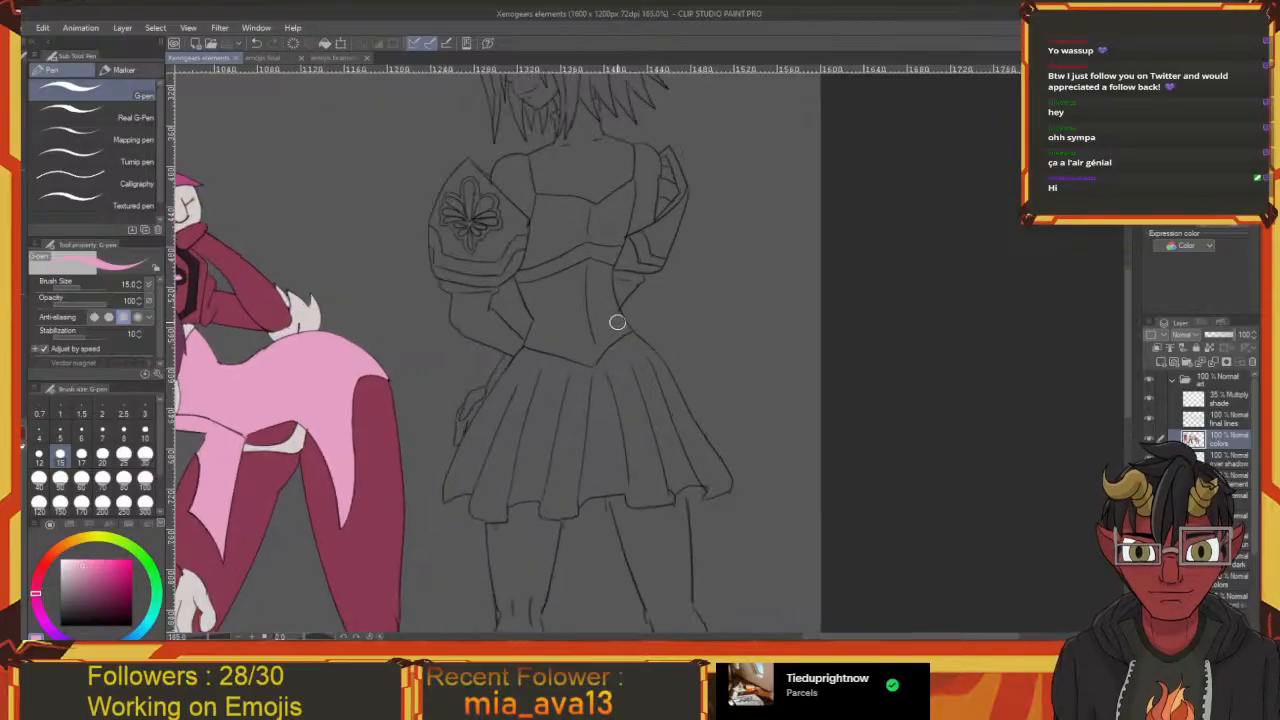
# On the final lines layer, erase the stray line at the skirted girl's puffed sleeve beside the bodice, and save the drawing
pyautogui.scroll(1, 617, 322)
pyautogui.moveTo(699, 306); pyautogui.dragTo(771, 368)
pyautogui.moveTo(637, 268); pyautogui.dragTo(661, 320)
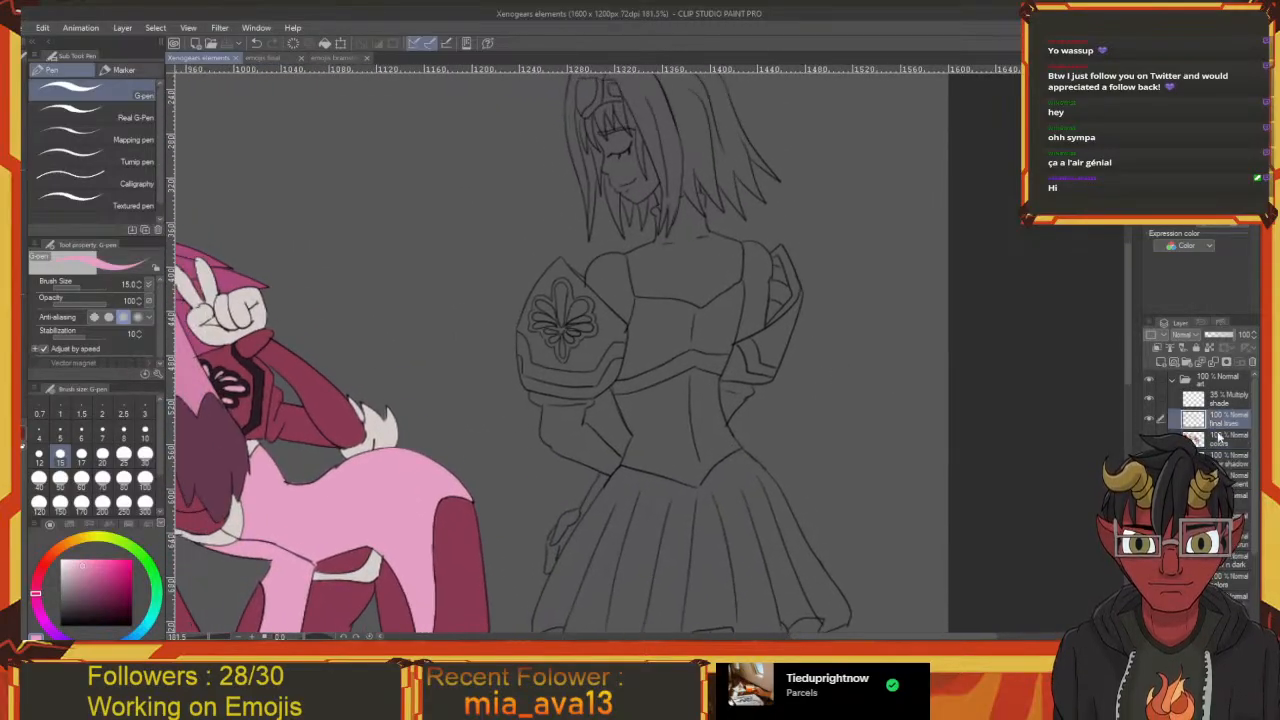
pyautogui.press('e')
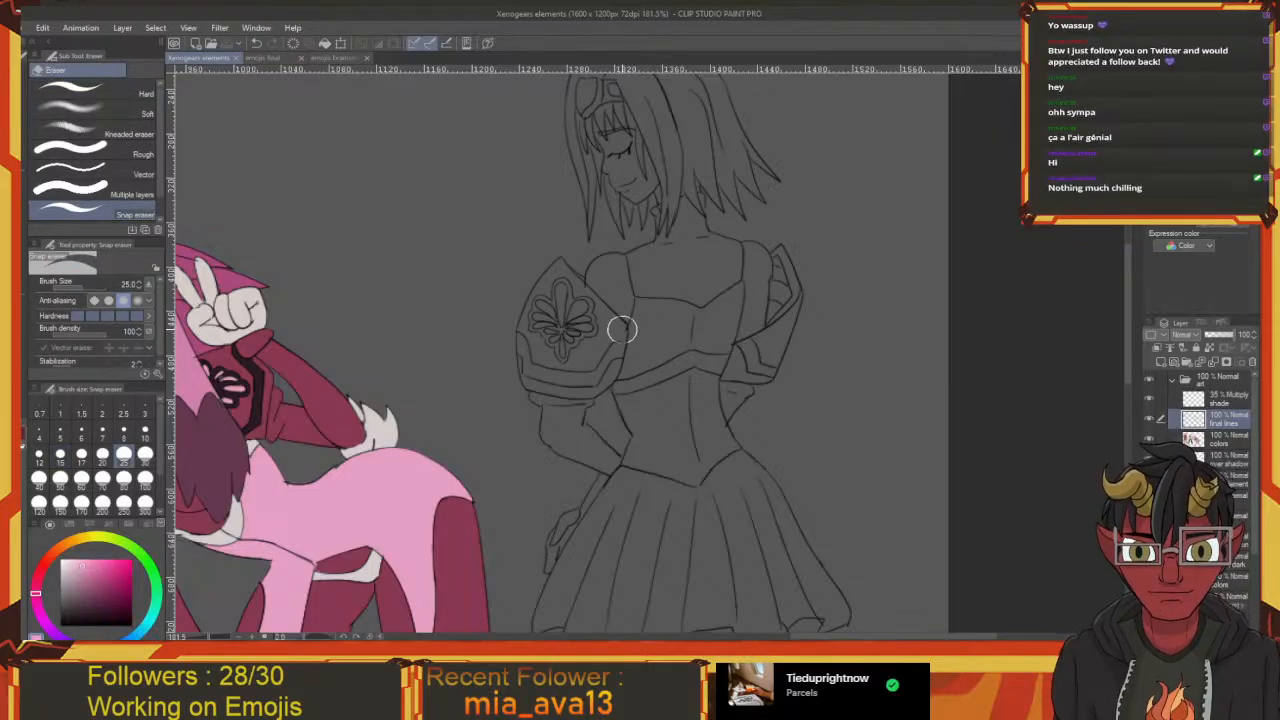
pyautogui.click(620, 332)
pyautogui.moveTo(610, 327); pyautogui.dragTo(614, 340)
pyautogui.hotkey('ctrl', 's')
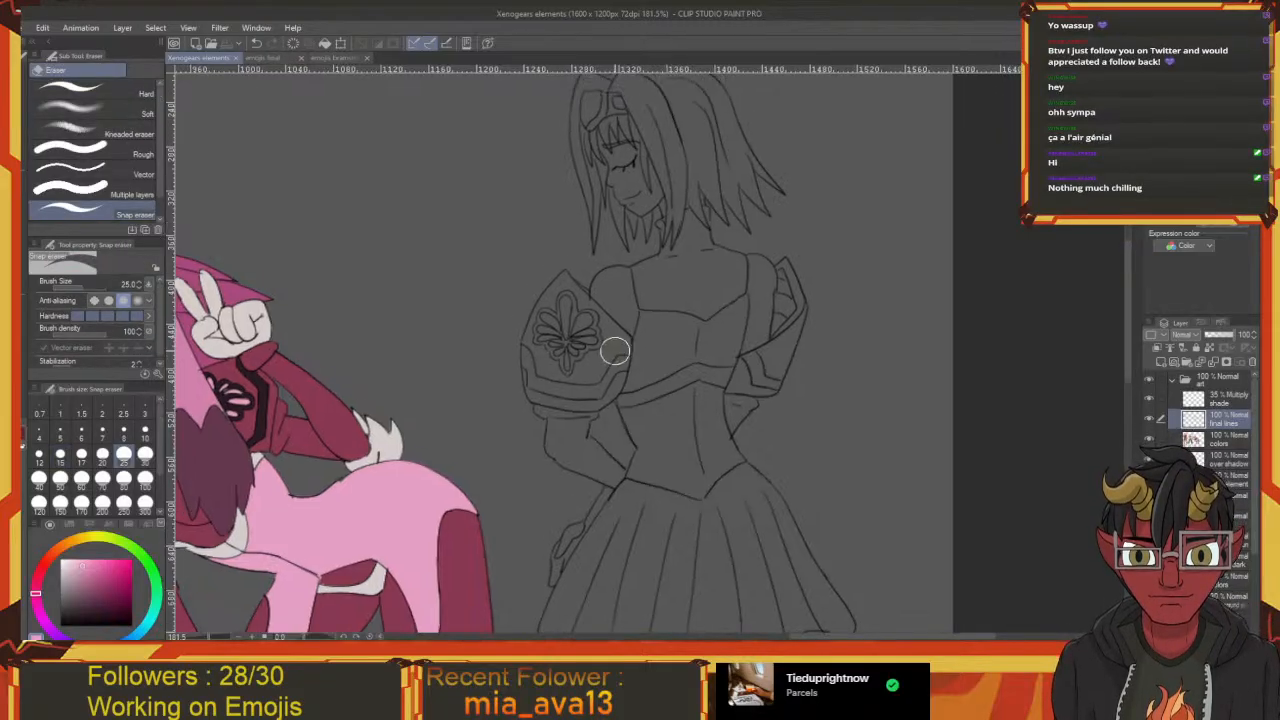
pyautogui.moveTo(771, 351); pyautogui.dragTo(728, 420)
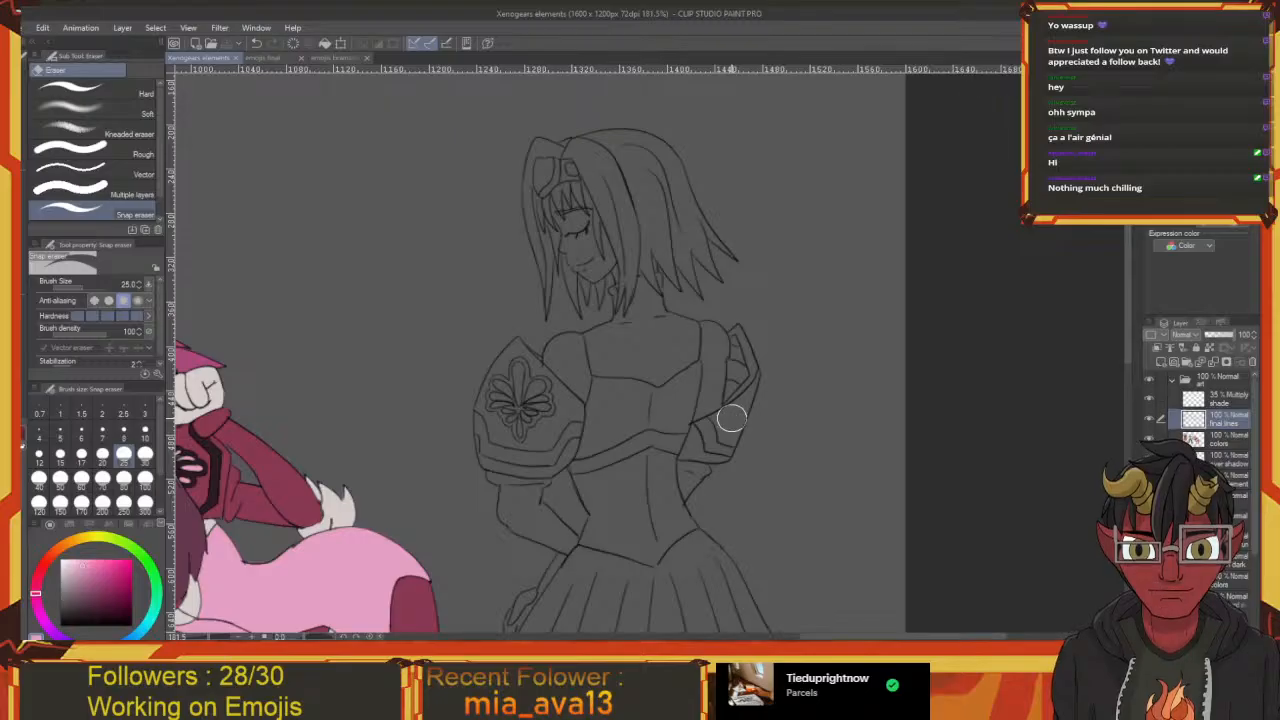
pyautogui.moveTo(578, 418)
pyautogui.mouseDown()
pyautogui.moveTo(683, 389)
pyautogui.moveTo(600, 336)
pyautogui.moveTo(615, 342)
pyautogui.mouseUp()
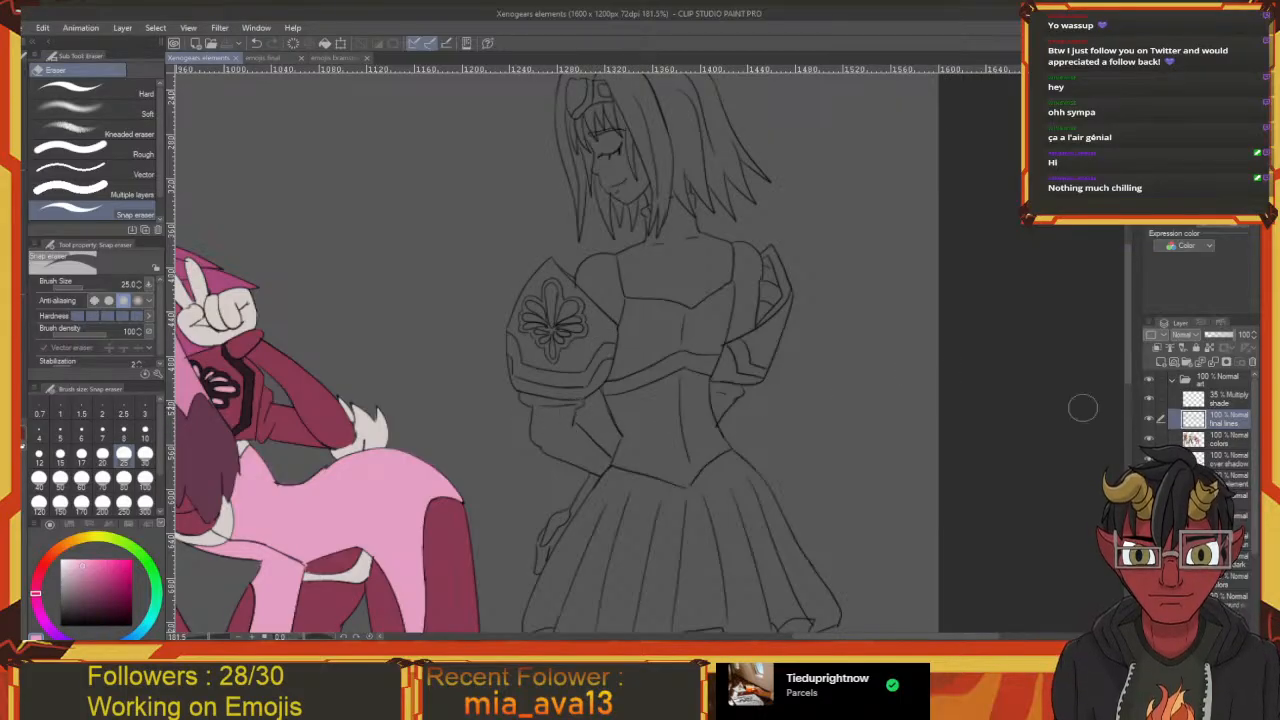
# Lasso the emblem-bearing puffed sleeve, rotate it slightly clockwise toward the body, and clear the selection
pyautogui.press('m')
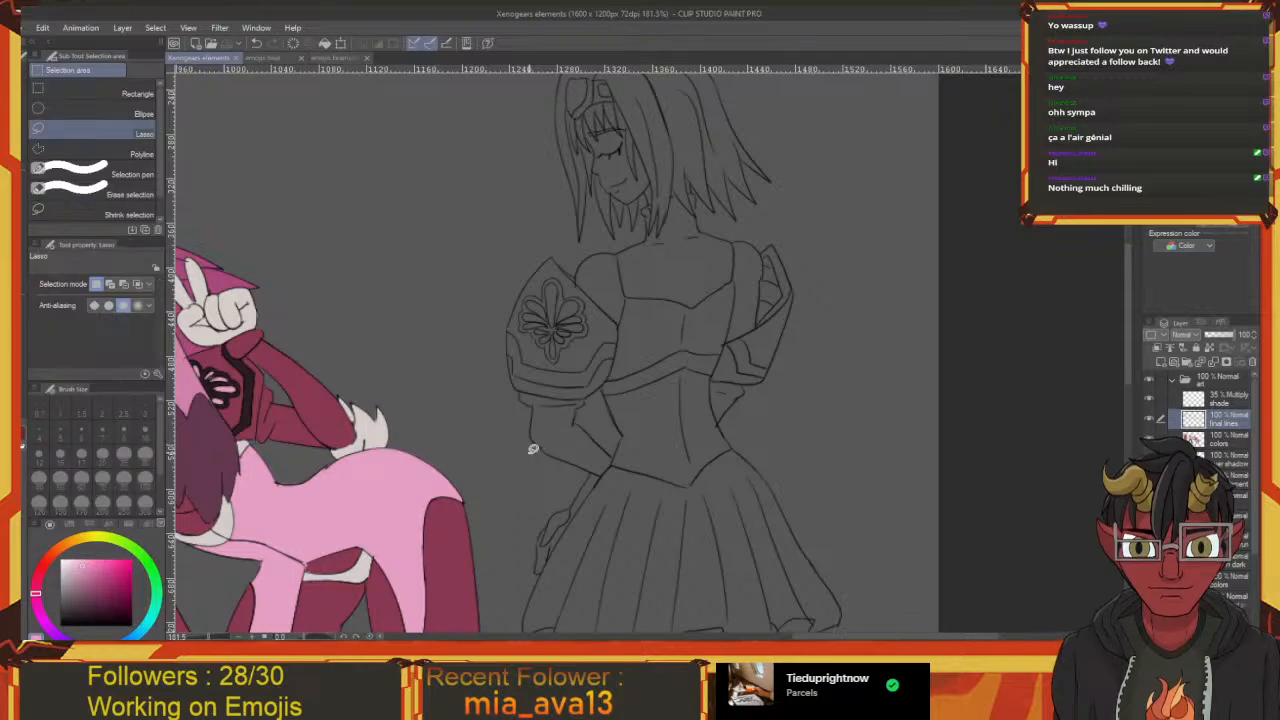
pyautogui.moveTo(595, 398)
pyautogui.mouseDown()
pyautogui.moveTo(630, 326)
pyautogui.moveTo(565, 249)
pyautogui.moveTo(507, 267)
pyautogui.moveTo(488, 392)
pyautogui.moveTo(501, 439)
pyautogui.moveTo(530, 450)
pyautogui.mouseUp()
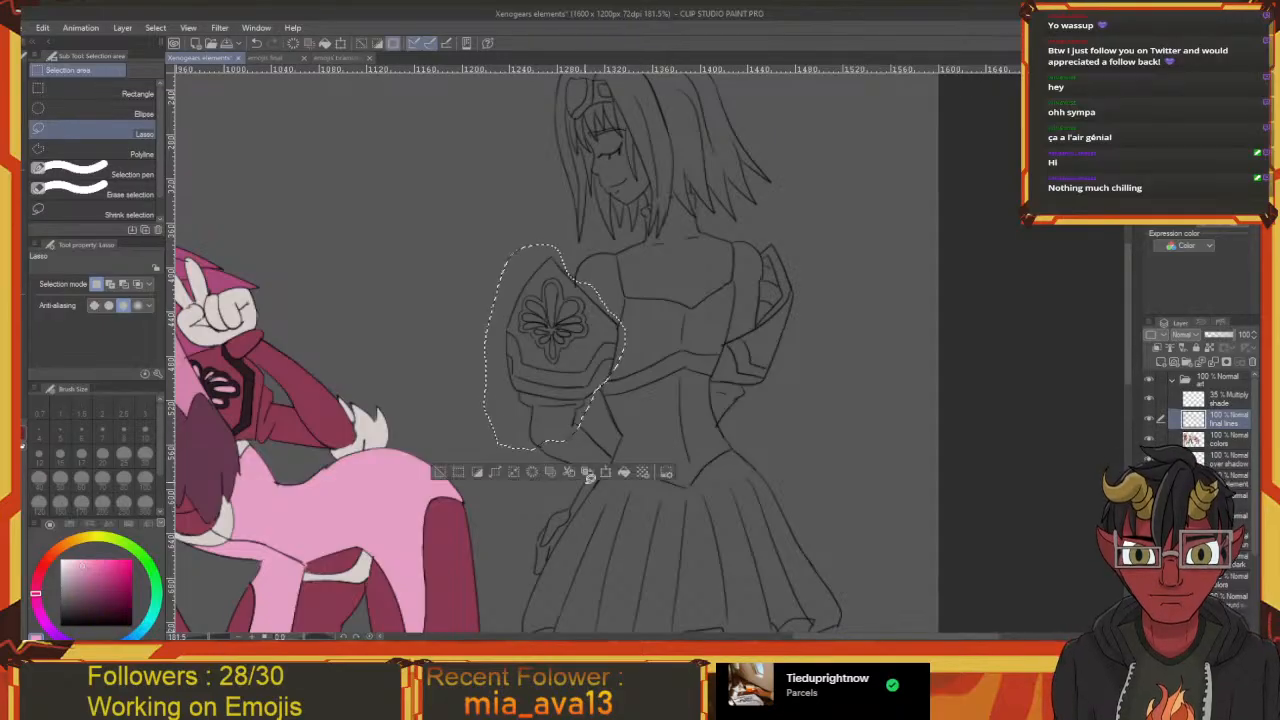
pyautogui.hotkey('ctrl', 't')
pyautogui.moveTo(657, 322); pyautogui.dragTo(620, 354)
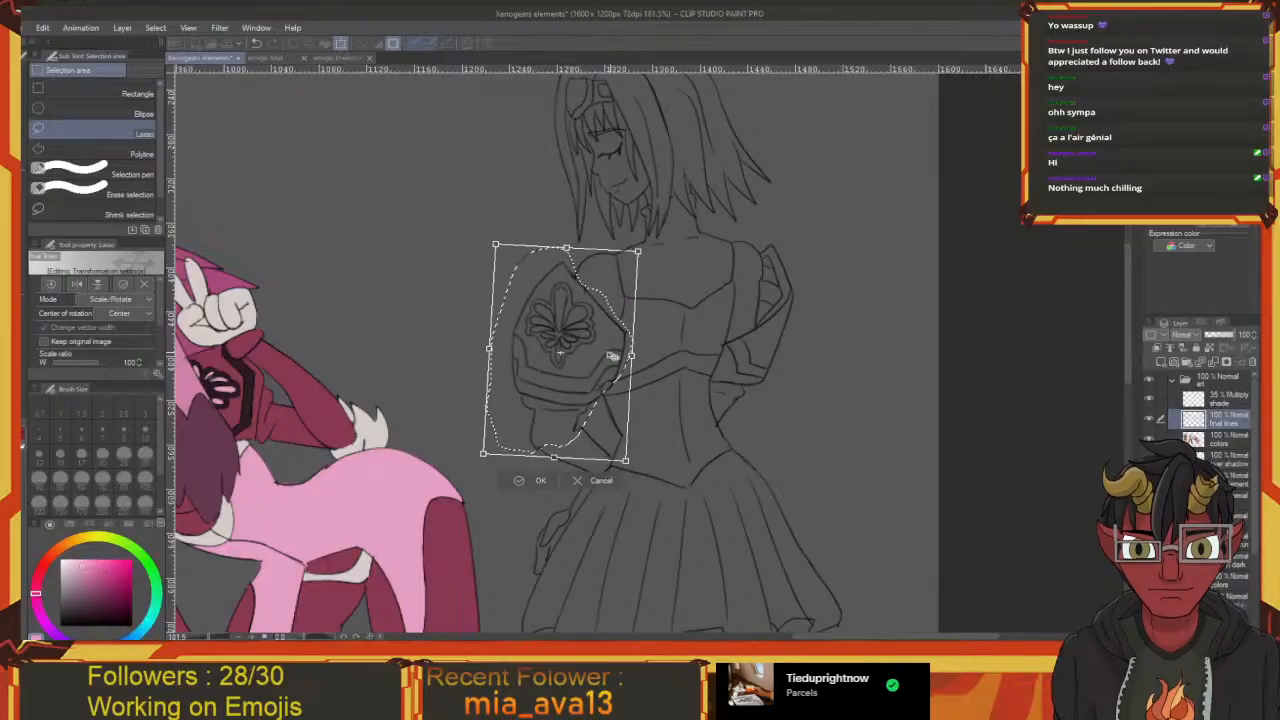
pyautogui.press('Return')
pyautogui.hotkey('ctrl', 'd')
# Erase the leftover line ends at the elbow and around the repositioned sleeve
pyautogui.press('e')
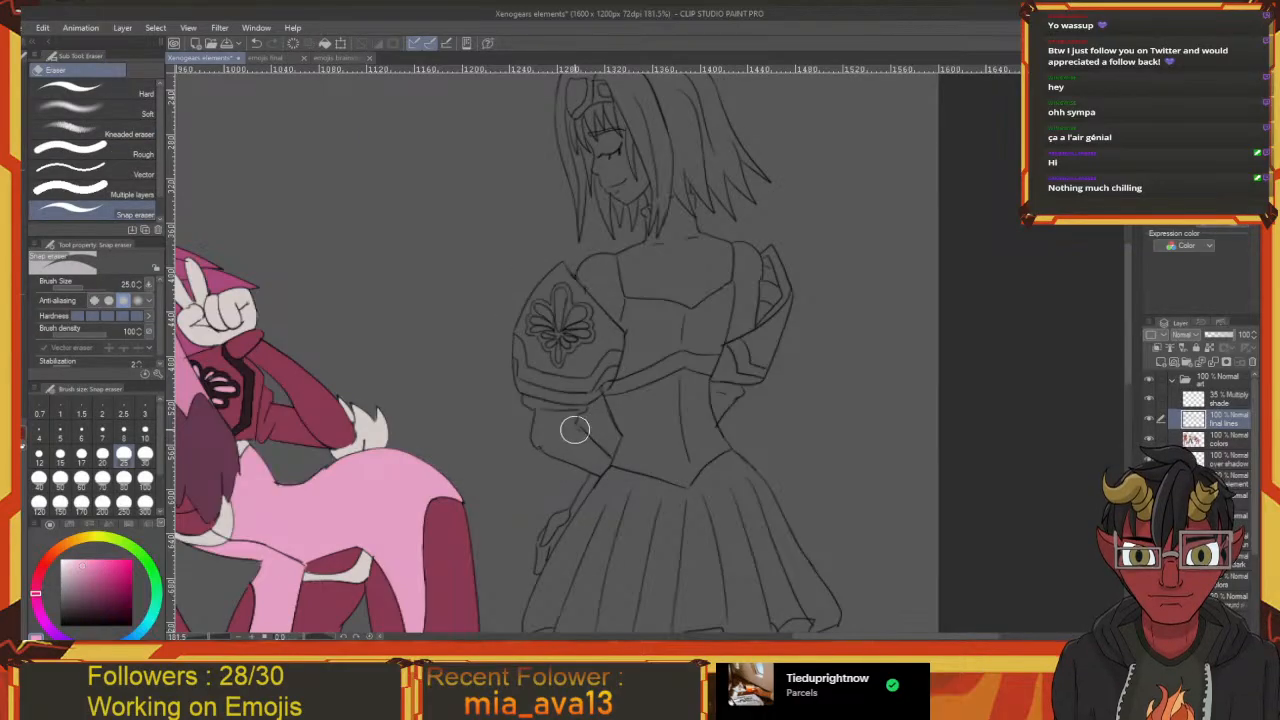
pyautogui.moveTo(544, 444); pyautogui.dragTo(551, 440)
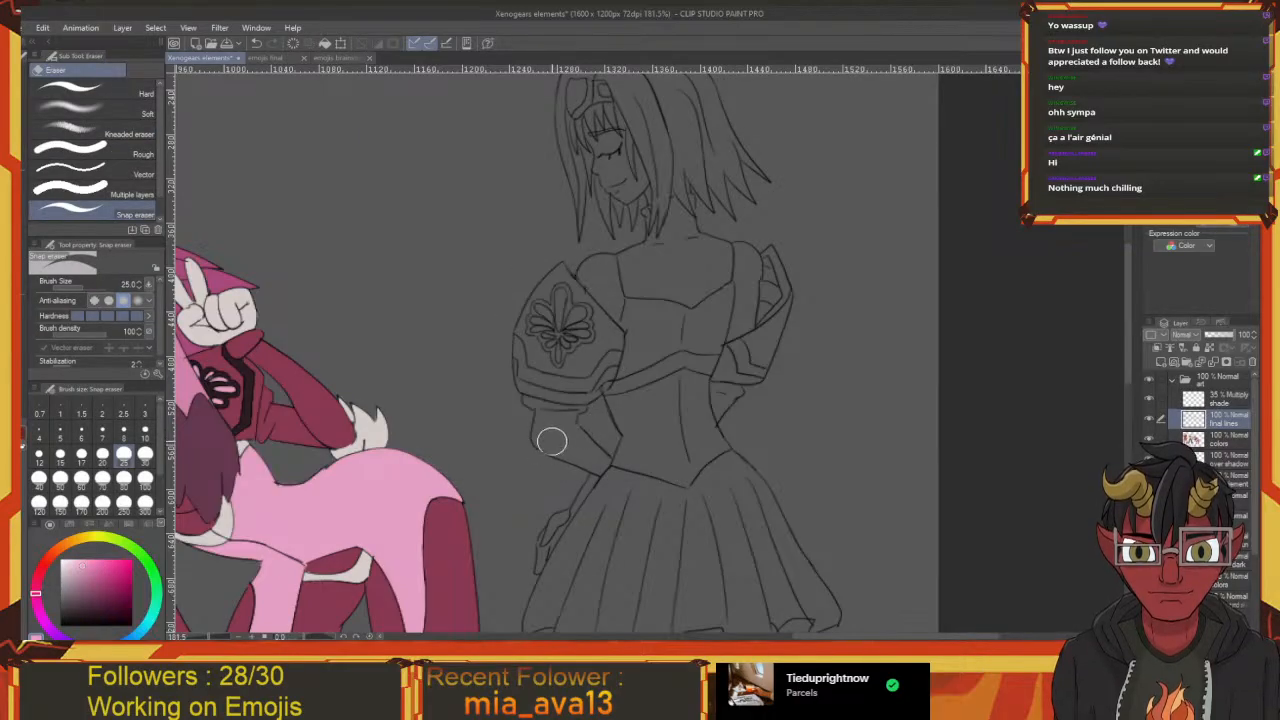
pyautogui.moveTo(609, 333); pyautogui.dragTo(589, 391)
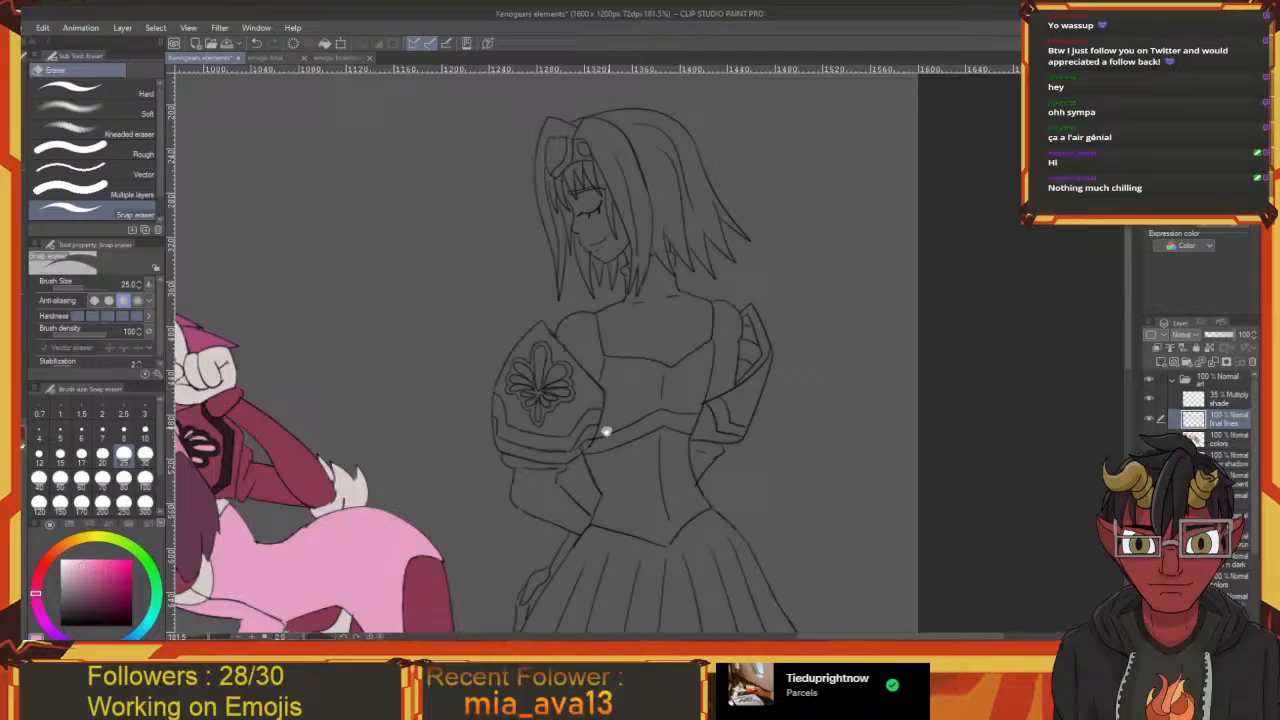
pyautogui.scroll(1, 600, 395)
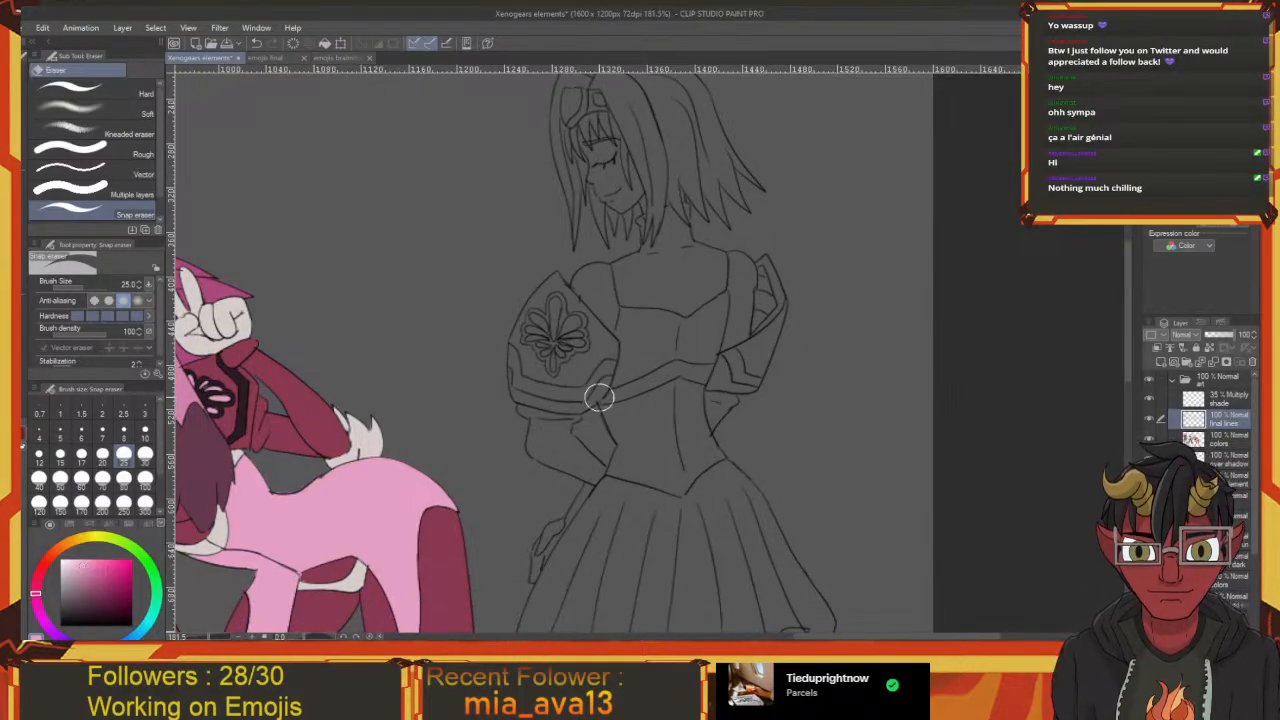
pyautogui.scroll(1, 597, 389)
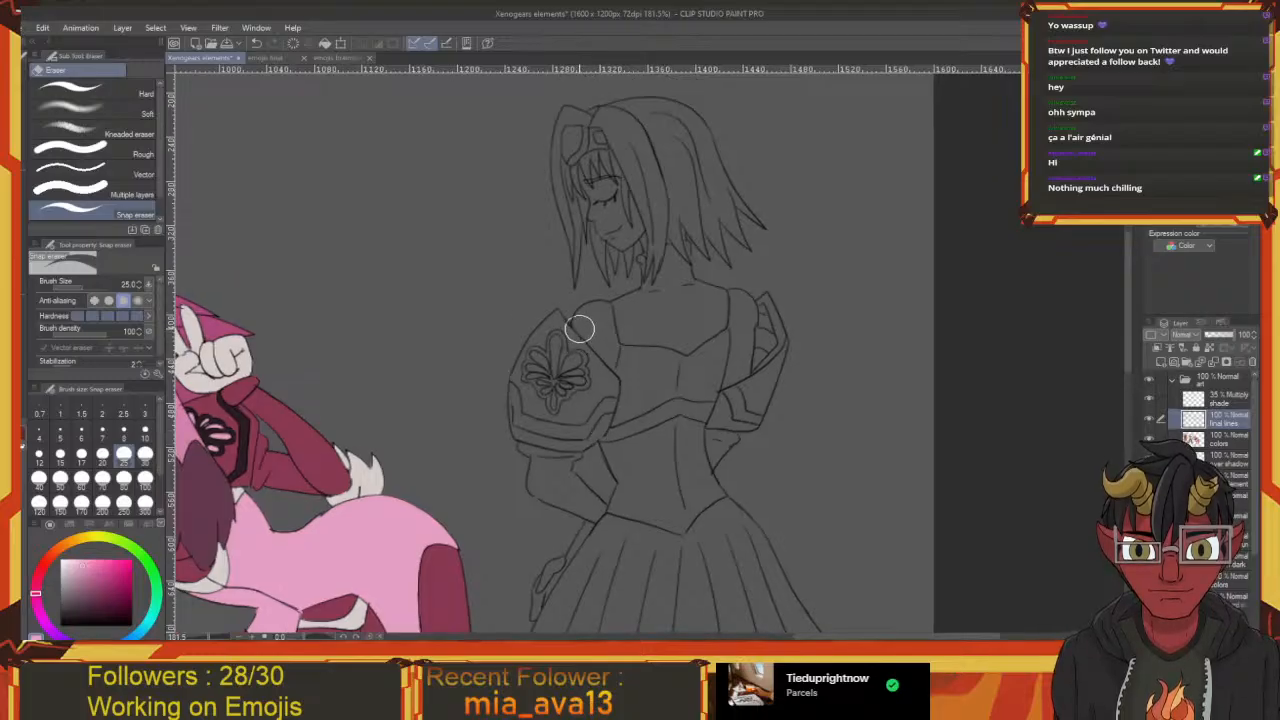
pyautogui.moveTo(584, 334)
pyautogui.mouseDown()
pyautogui.moveTo(583, 368)
pyautogui.moveTo(557, 273)
pyautogui.moveTo(674, 246)
pyautogui.moveTo(580, 255)
pyautogui.moveTo(620, 276)
pyautogui.mouseUp()
# Switch from the eraser to the Mapping pen
pyautogui.press('p')
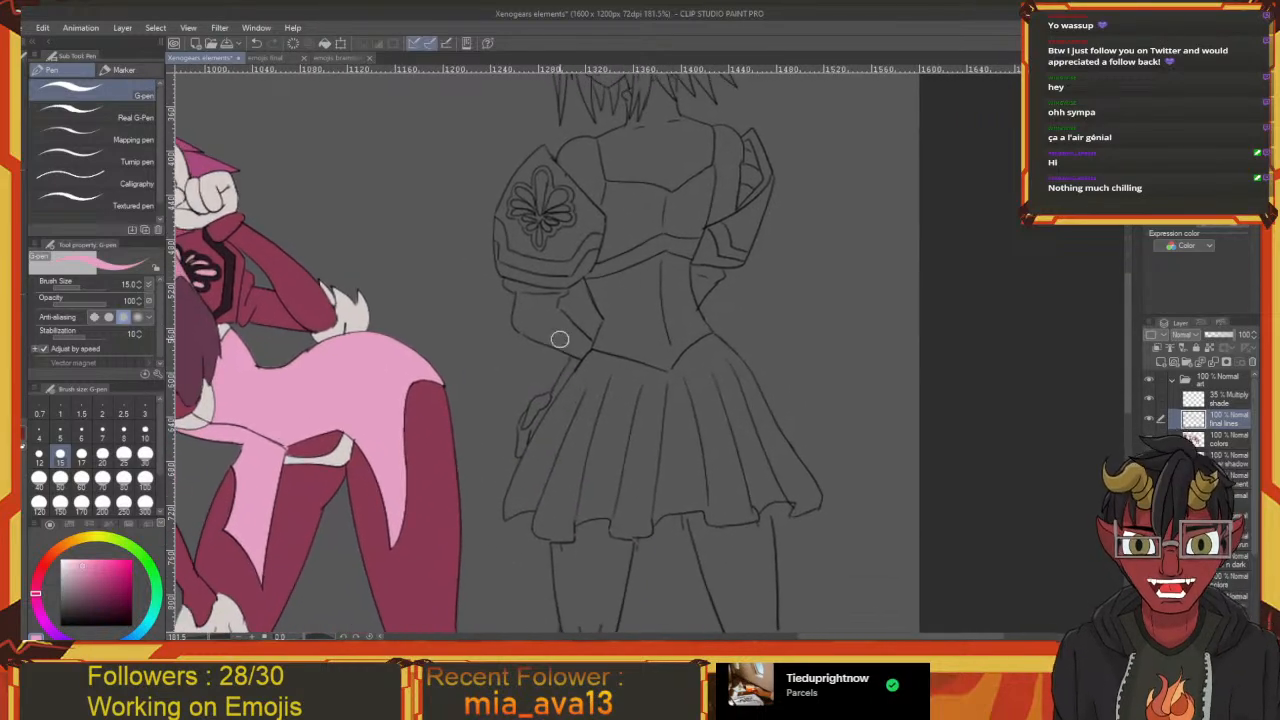
pyautogui.press('p')
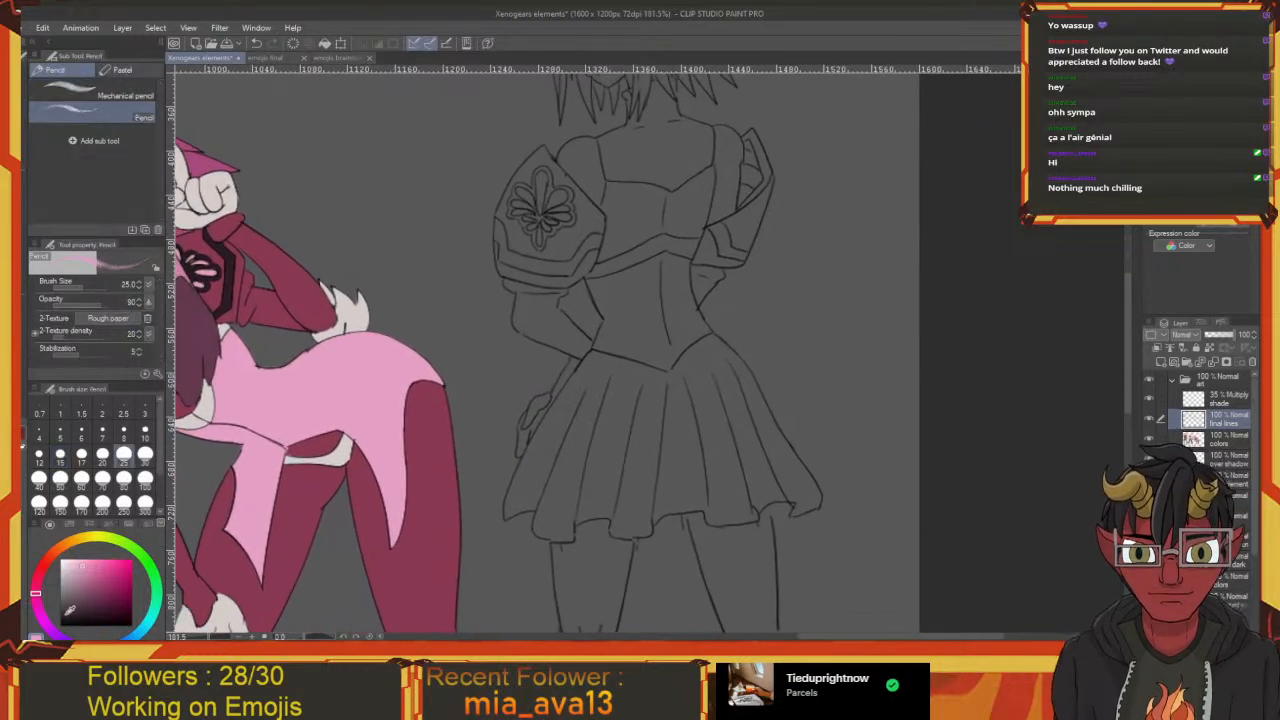
pyautogui.press('p')
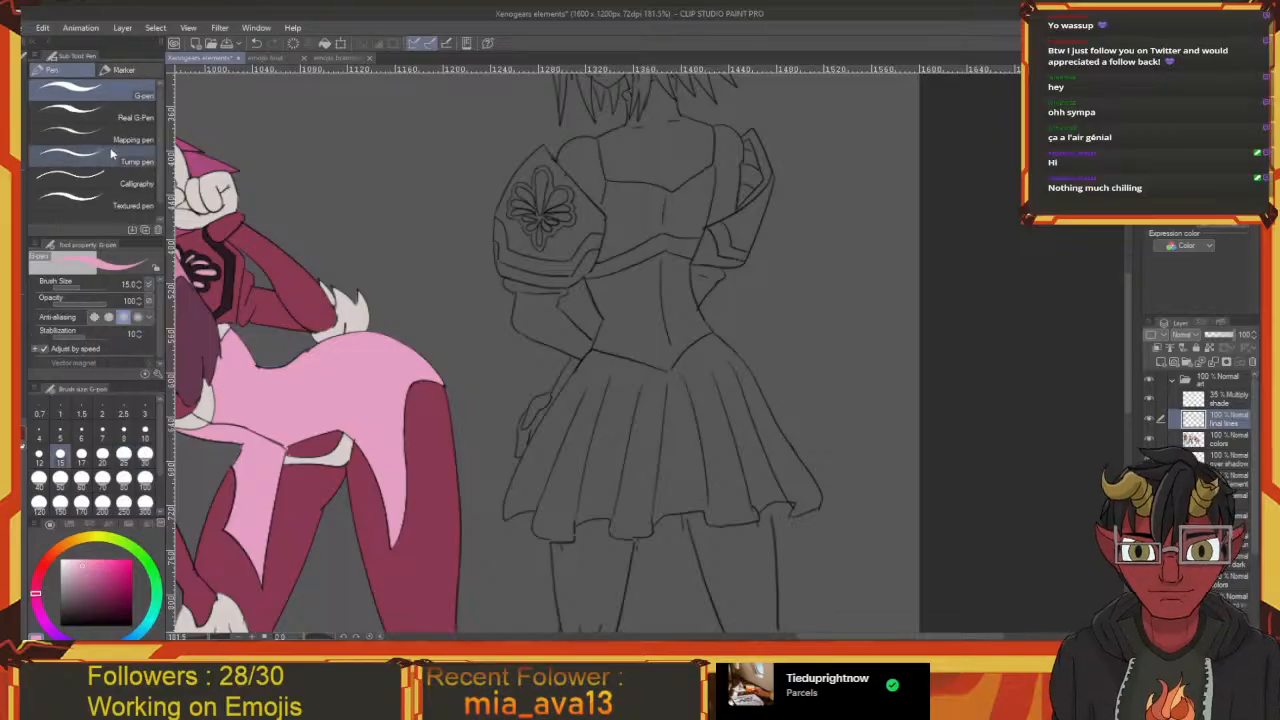
pyautogui.click(75, 140)
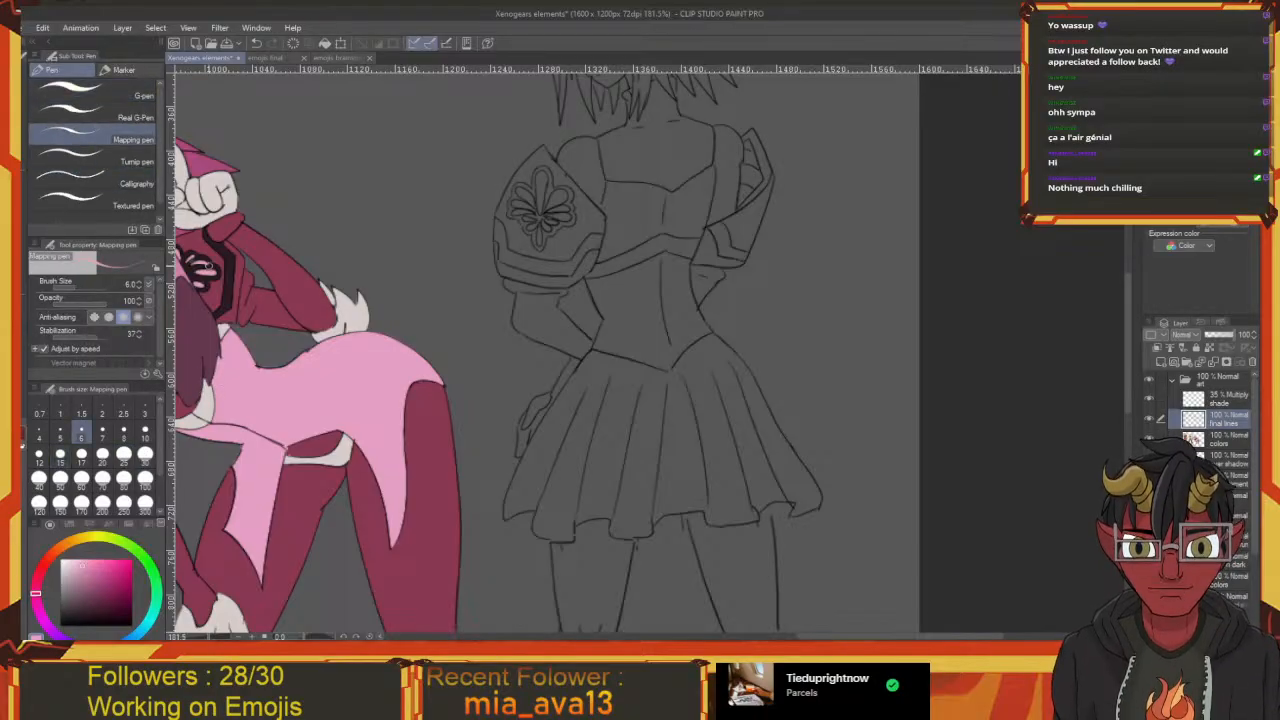
# Look over the emoji brainstorm and final emoji documents, and return to the Xenogears elements drawing
pyautogui.click(345, 56)
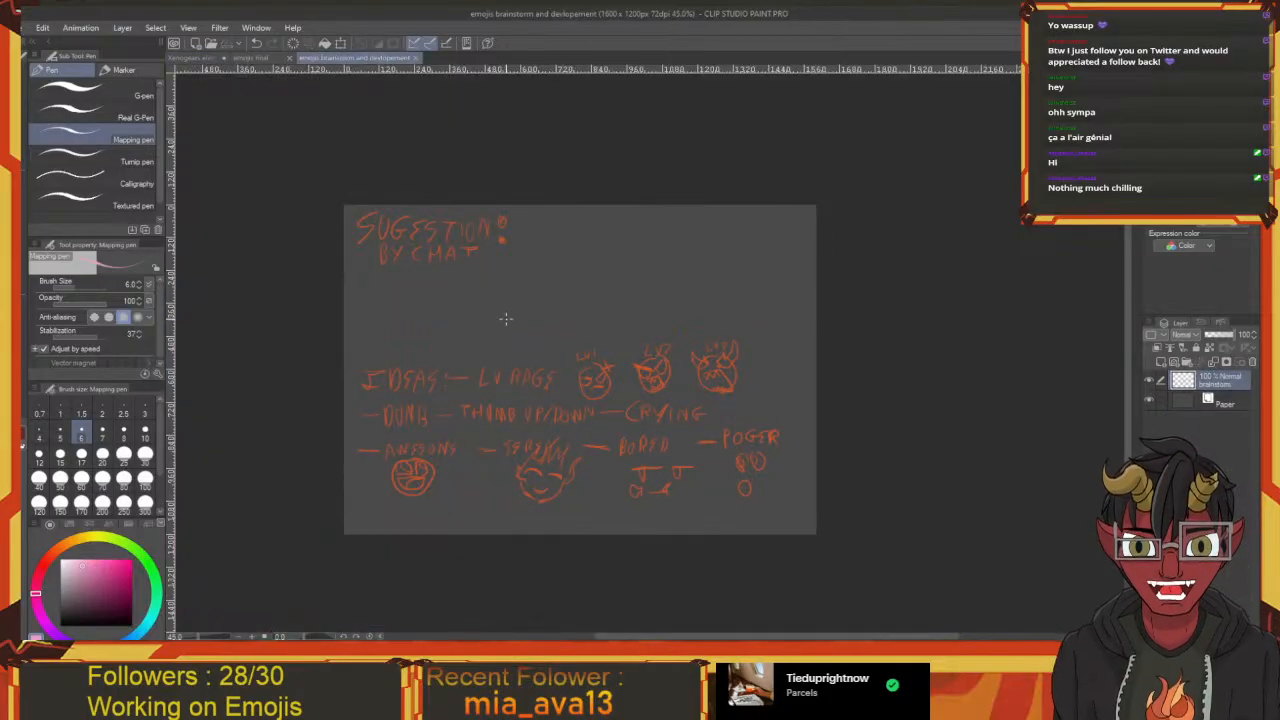
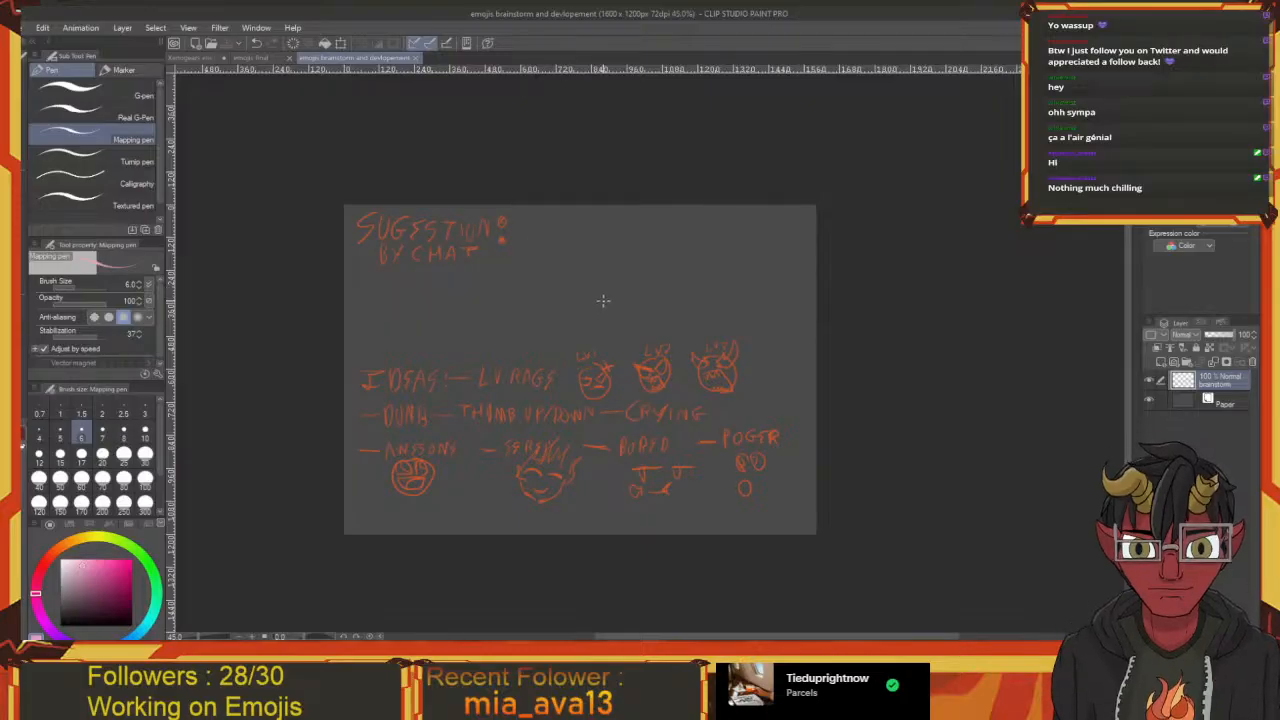
pyautogui.click(197, 58)
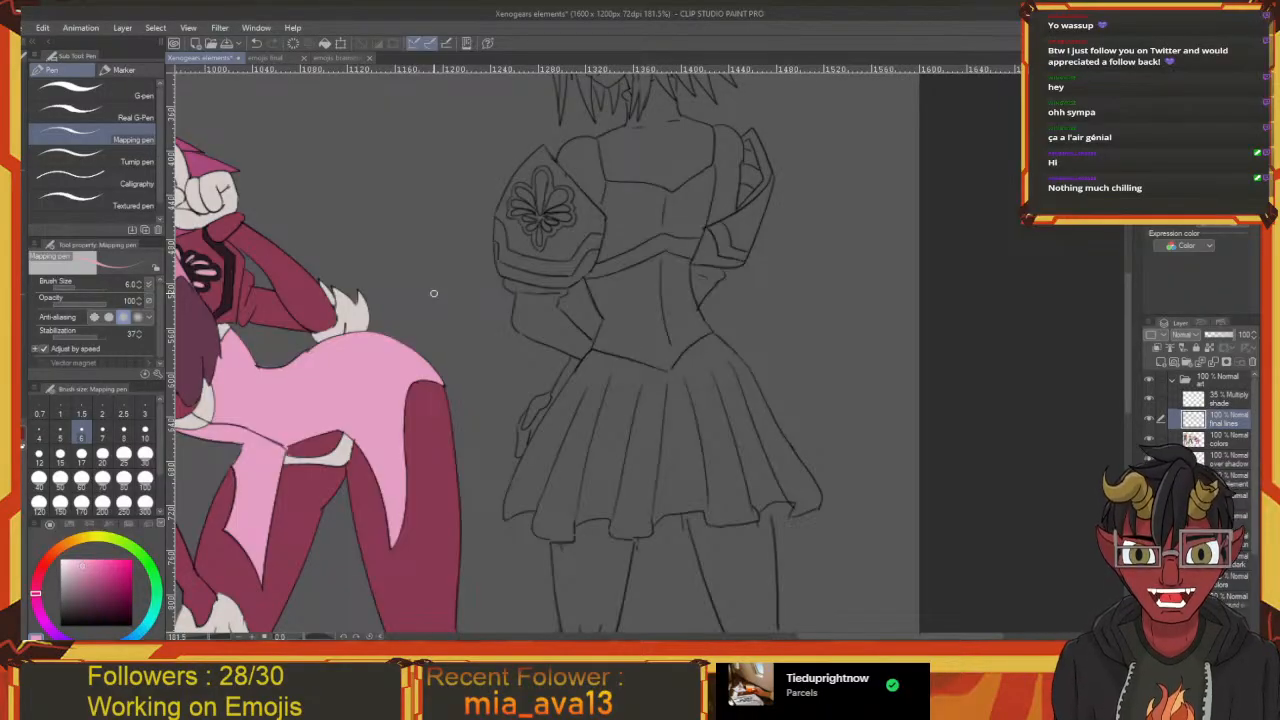
pyautogui.click(340, 57)
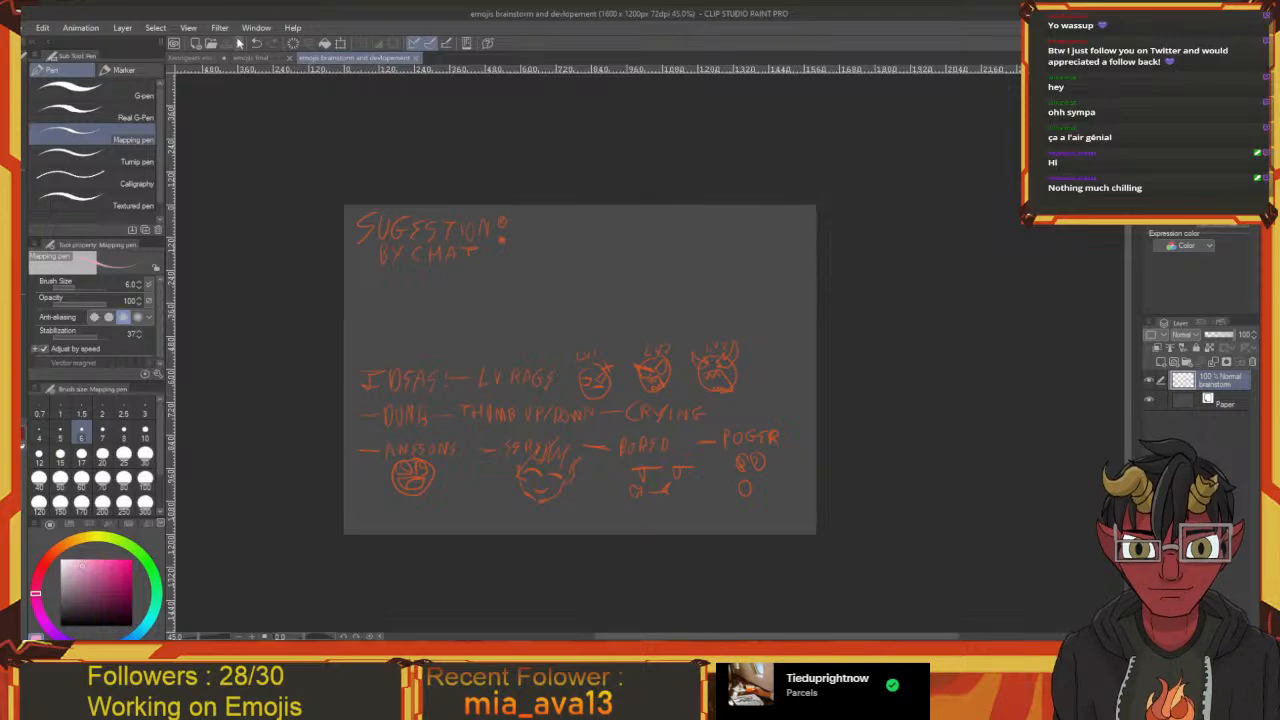
pyautogui.click(198, 57)
pyautogui.click(255, 57)
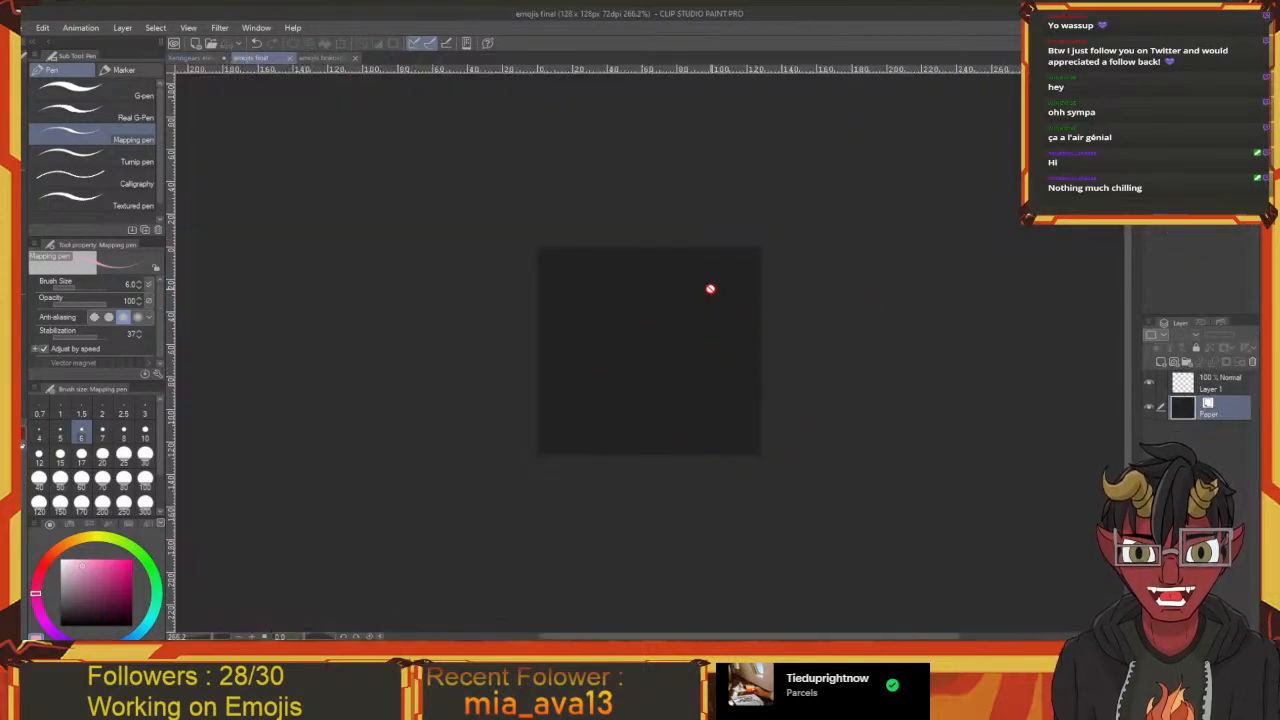
pyautogui.click(322, 57)
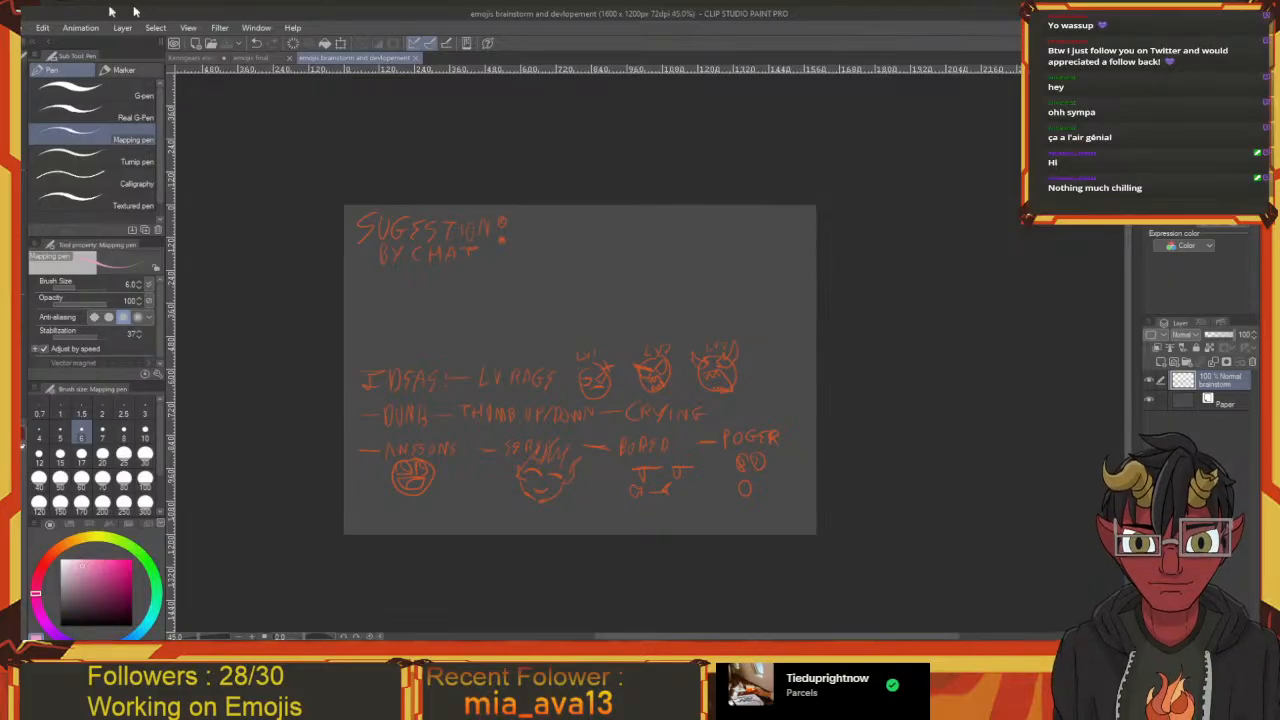
pyautogui.click(190, 58)
# Sample the skin tone of the silver-haired girl's face and get the Fill tool ready at the skirted girl's head
pyautogui.keyDown('alt'); pyautogui.click(752, 365); pyautogui.keyUp('alt')
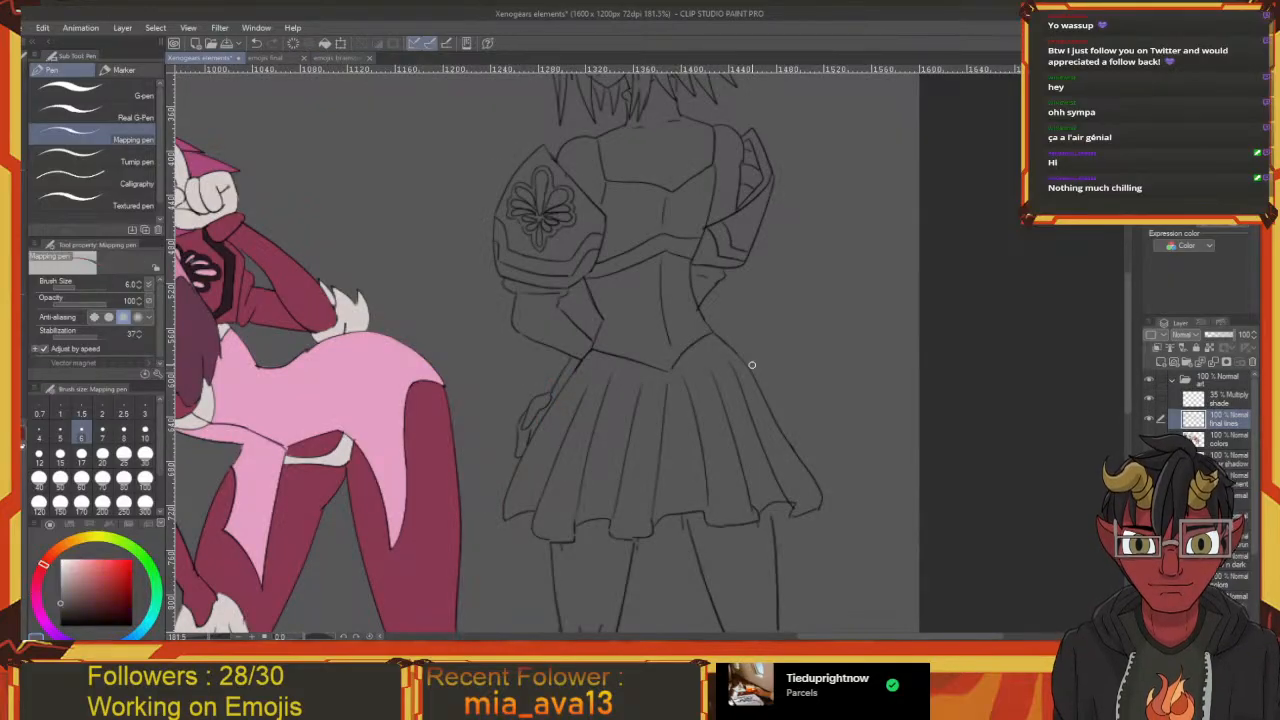
pyautogui.moveTo(528, 363)
pyautogui.mouseDown()
pyautogui.moveTo(514, 437)
pyautogui.moveTo(606, 380)
pyautogui.moveTo(540, 330)
pyautogui.mouseUp()
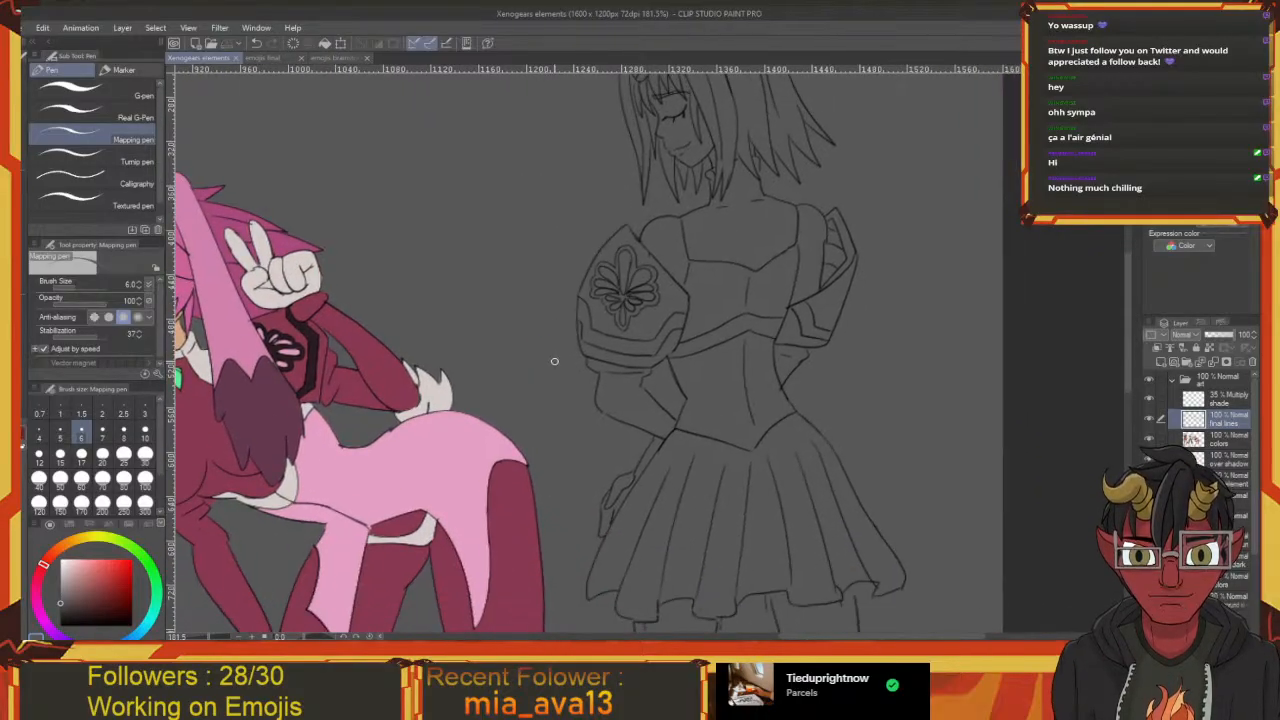
pyautogui.scroll(5, 554, 361)
pyautogui.scroll(3, 677, 341)
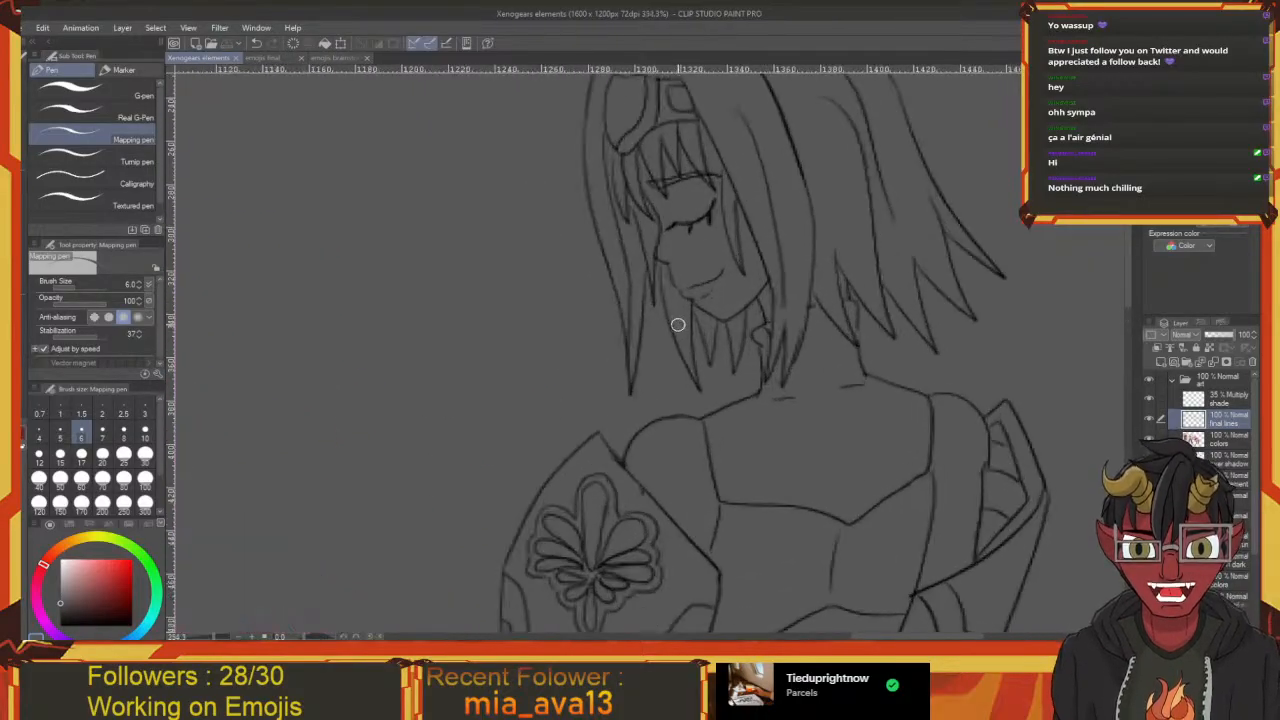
pyautogui.moveTo(669, 383); pyautogui.dragTo(751, 416)
pyautogui.moveTo(575, 420); pyautogui.dragTo(969, 348)
pyautogui.scroll(-4, 811, 371)
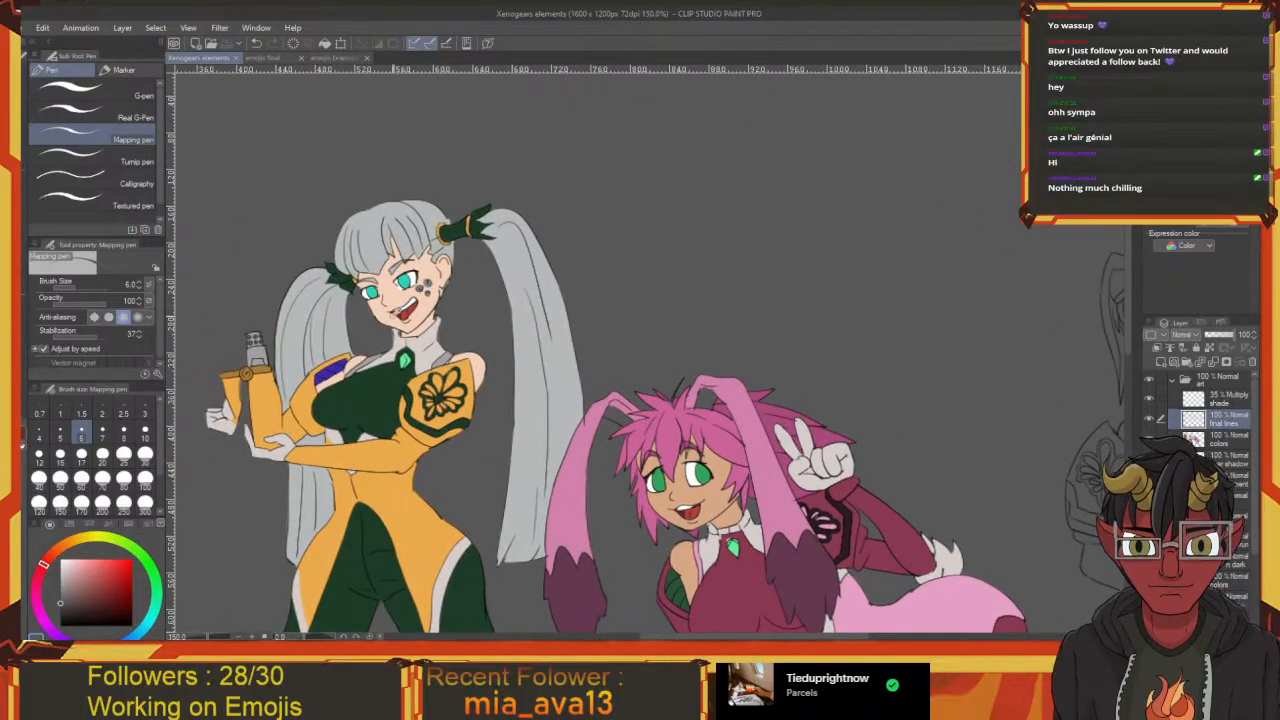
pyautogui.press('i')
pyautogui.click(432, 306)
pyautogui.moveTo(736, 367)
pyautogui.mouseDown()
pyautogui.moveTo(250, 297)
pyautogui.moveTo(272, 331)
pyautogui.mouseUp()
pyautogui.scroll(6, 742, 296)
pyautogui.scroll(2, 744, 294)
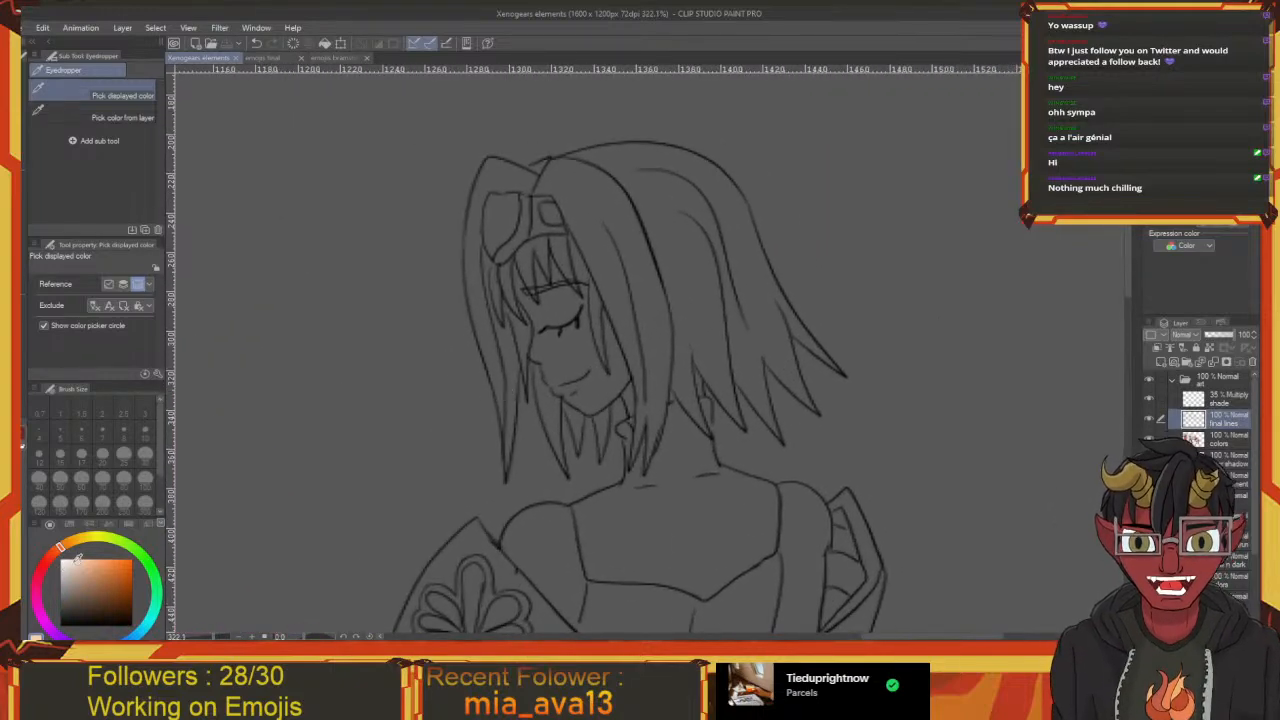
pyautogui.press('g')
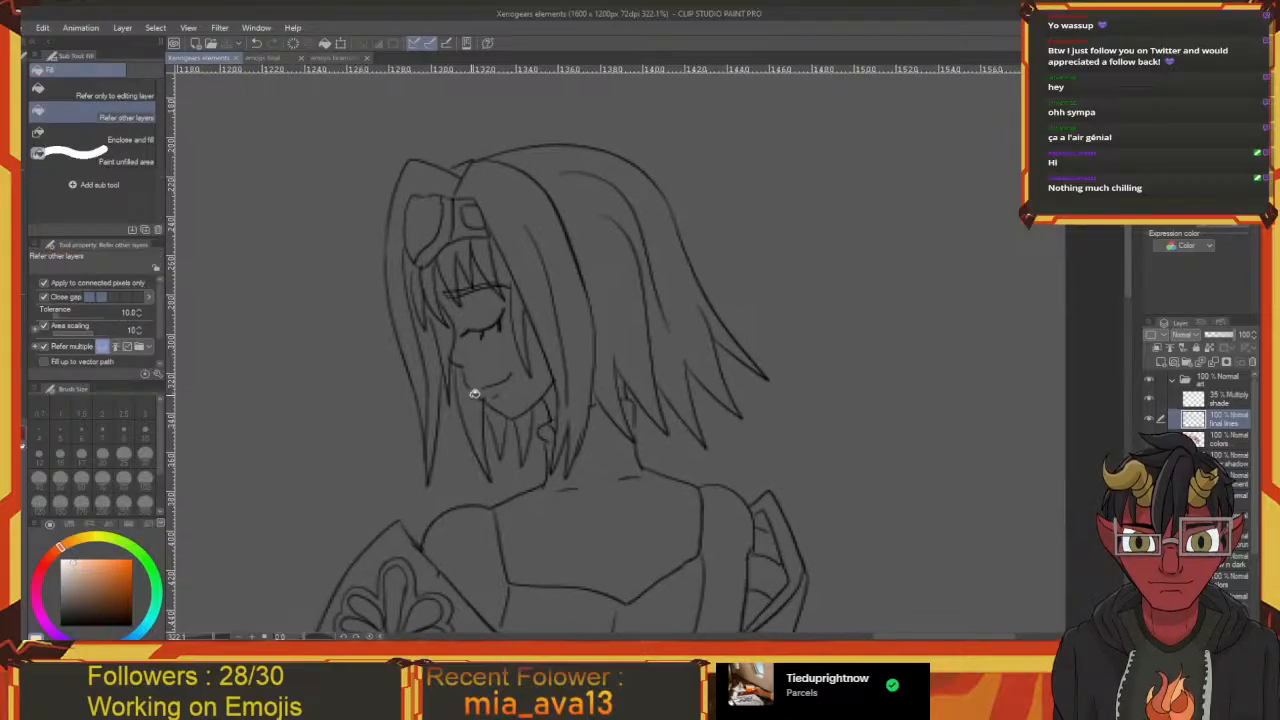
pyautogui.click(495, 398)
pyautogui.hotkey('ctrl', 'z')
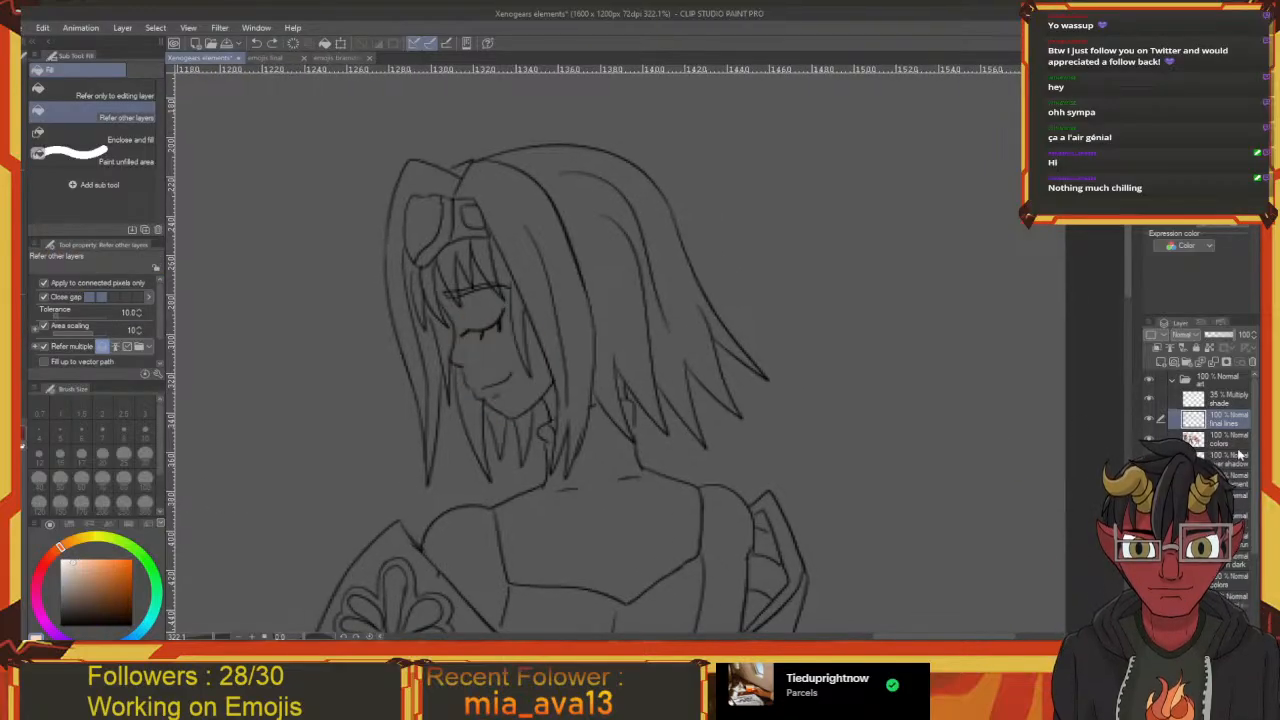
pyautogui.click(508, 391)
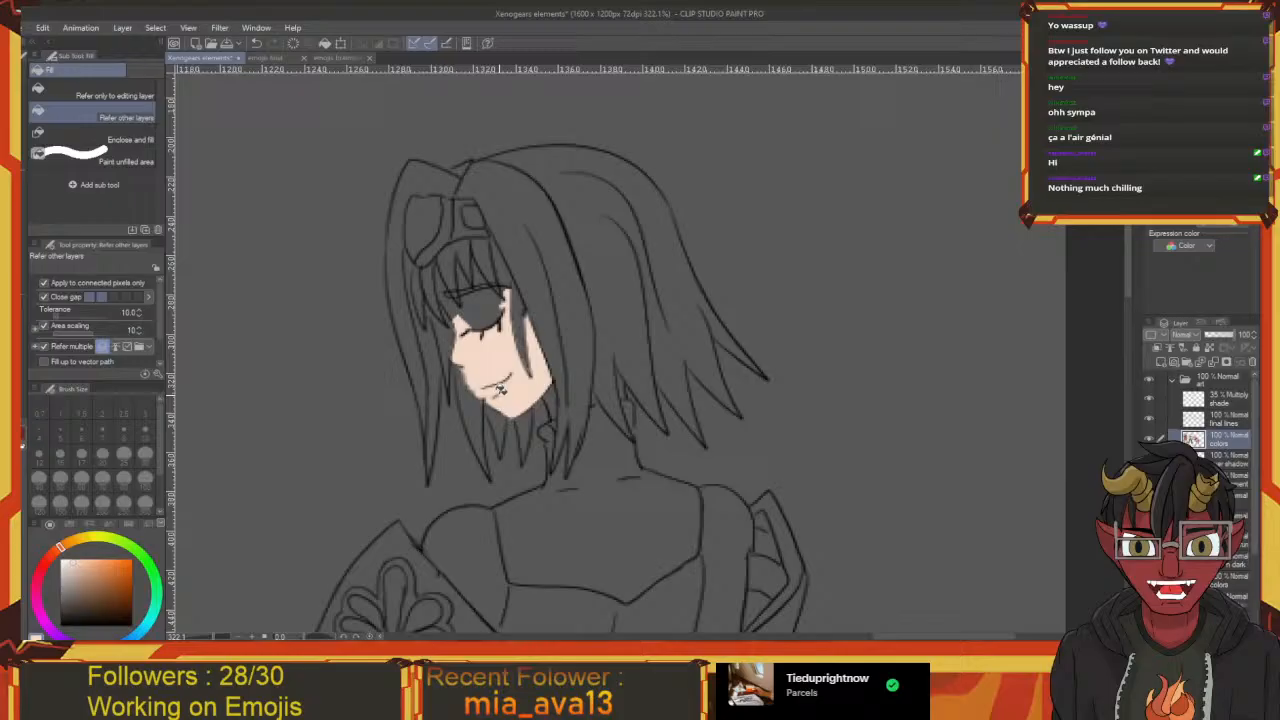
pyautogui.click(496, 310)
pyautogui.hotkey('ctrl', 'z')
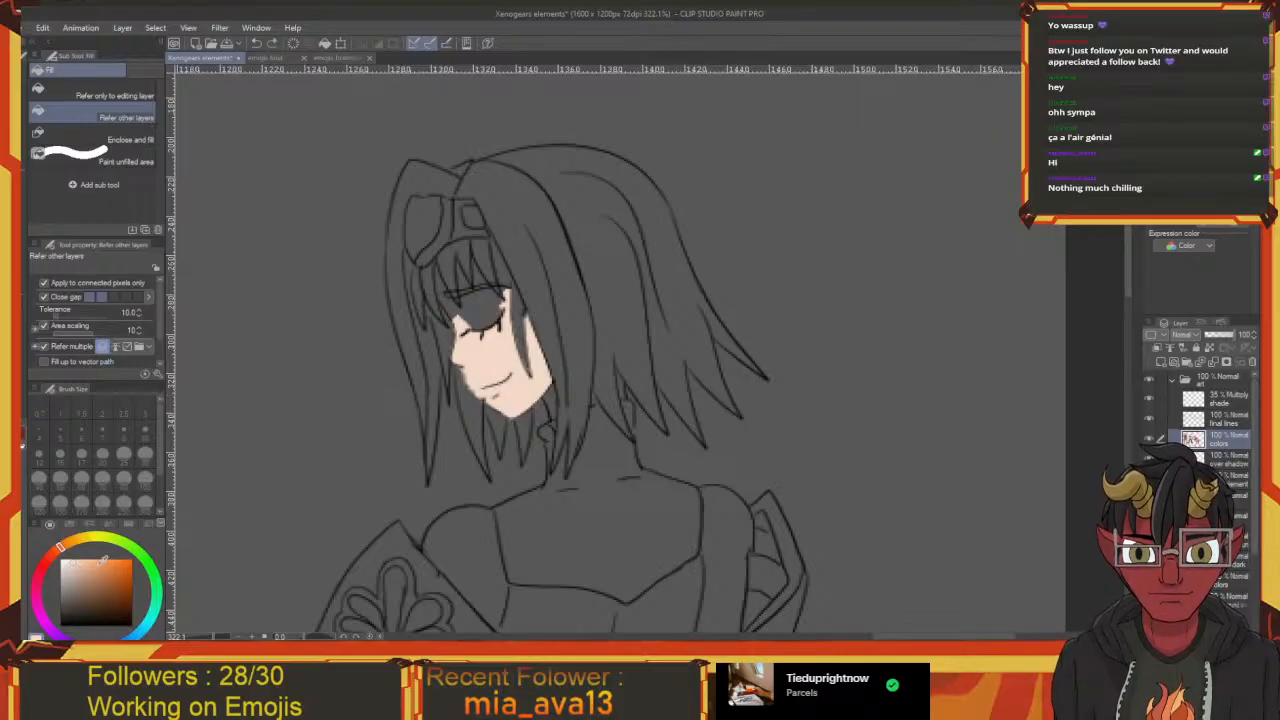
pyautogui.hotkey('ctrl', 'z')
# Shift the sampled skin tone's hue toward red, and fill the skirted girl's face, eyelid and forehead gaps on the colors layer
pyautogui.click(55, 553)
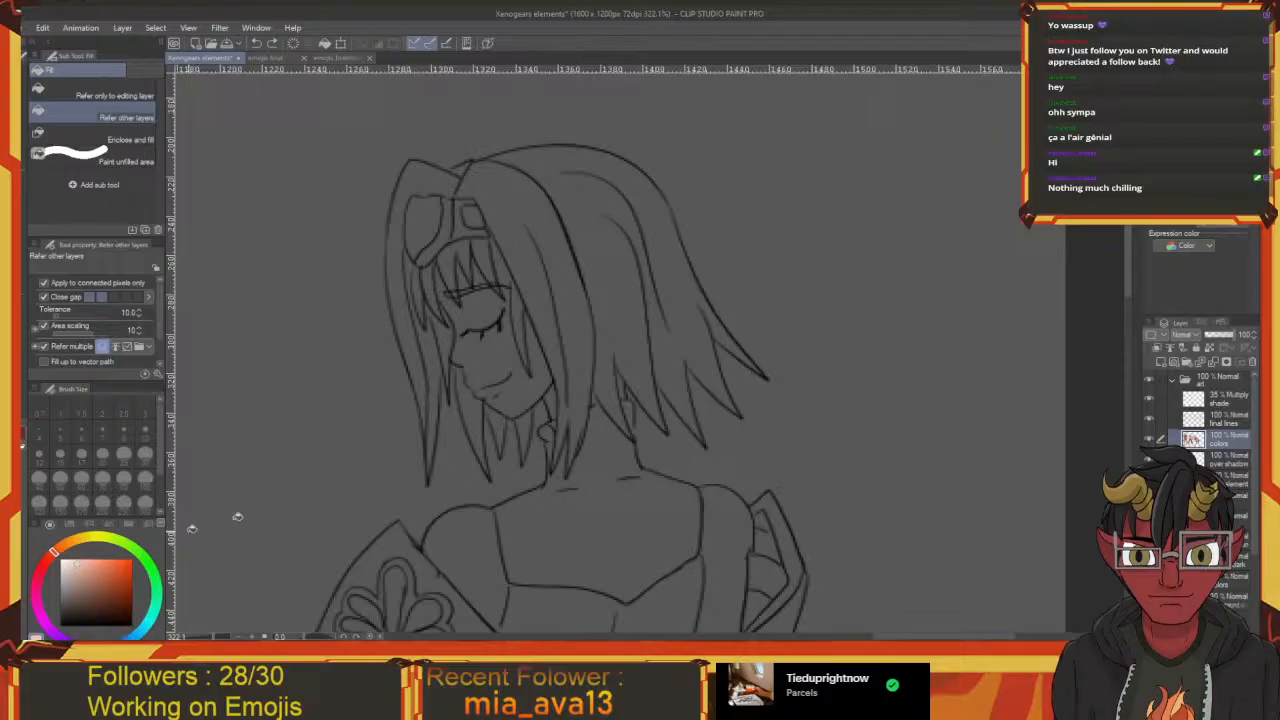
pyautogui.click(499, 396)
pyautogui.click(492, 318)
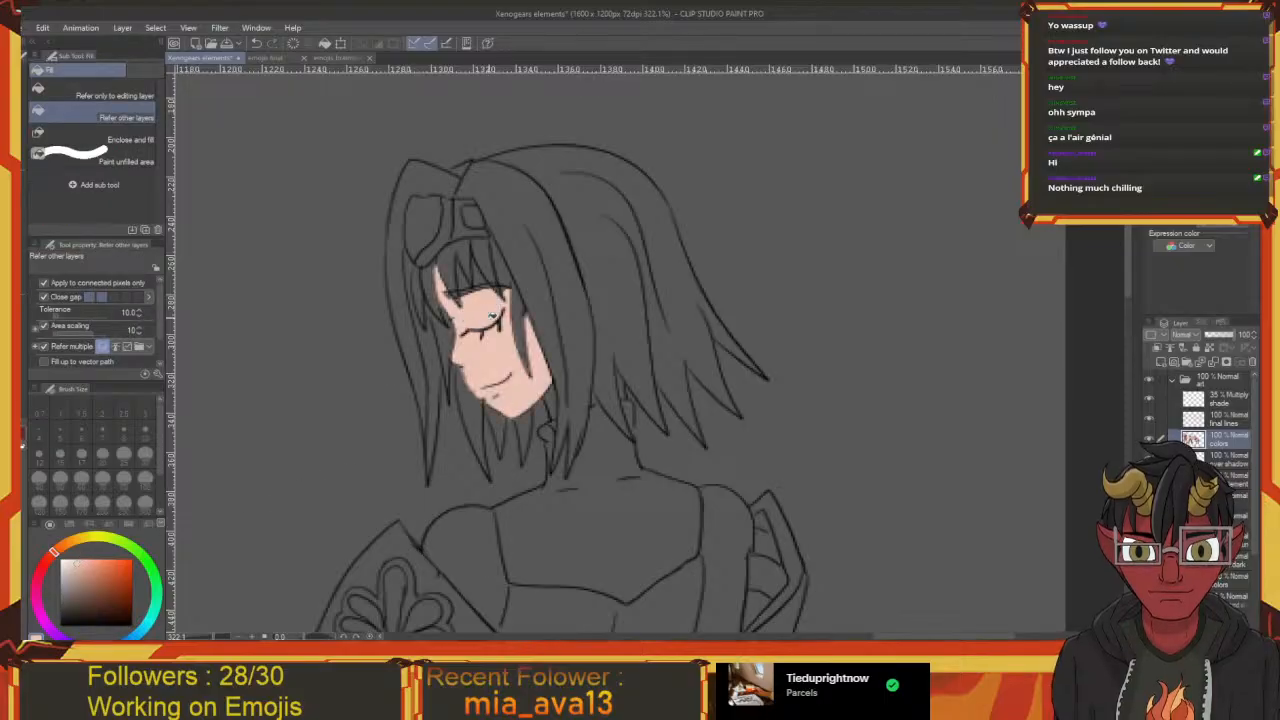
pyautogui.click(468, 282)
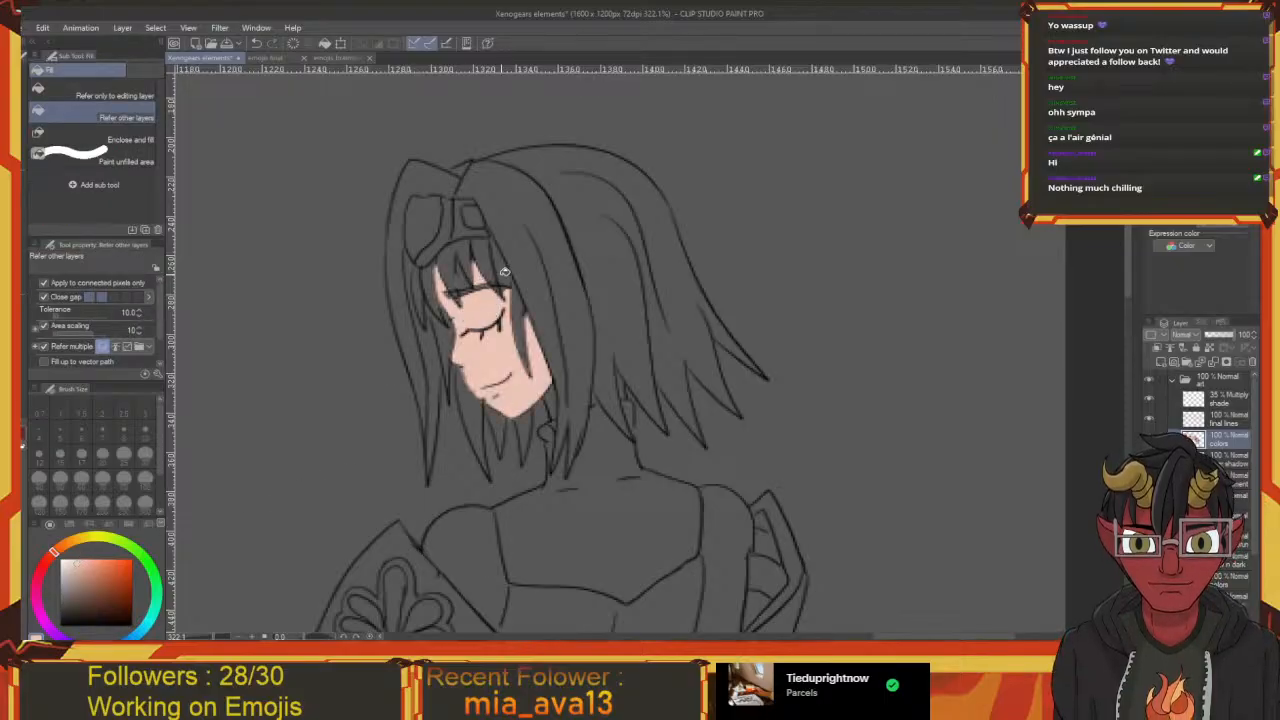
# Fill the forehead gap beside the skirted girl's goggles and both bare shoulders with the skin tone on the colors layer
pyautogui.hotkey('ctrl', 'z')
pyautogui.click(509, 272)
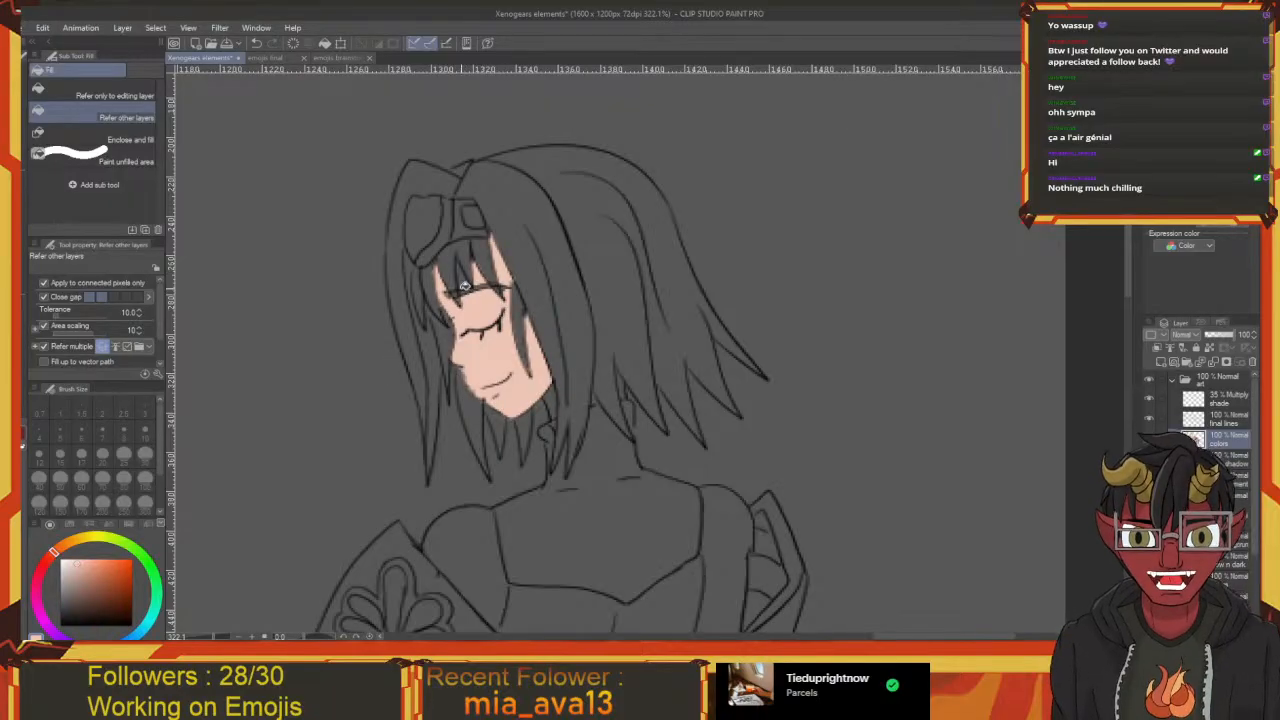
pyautogui.scroll(-5, 464, 285)
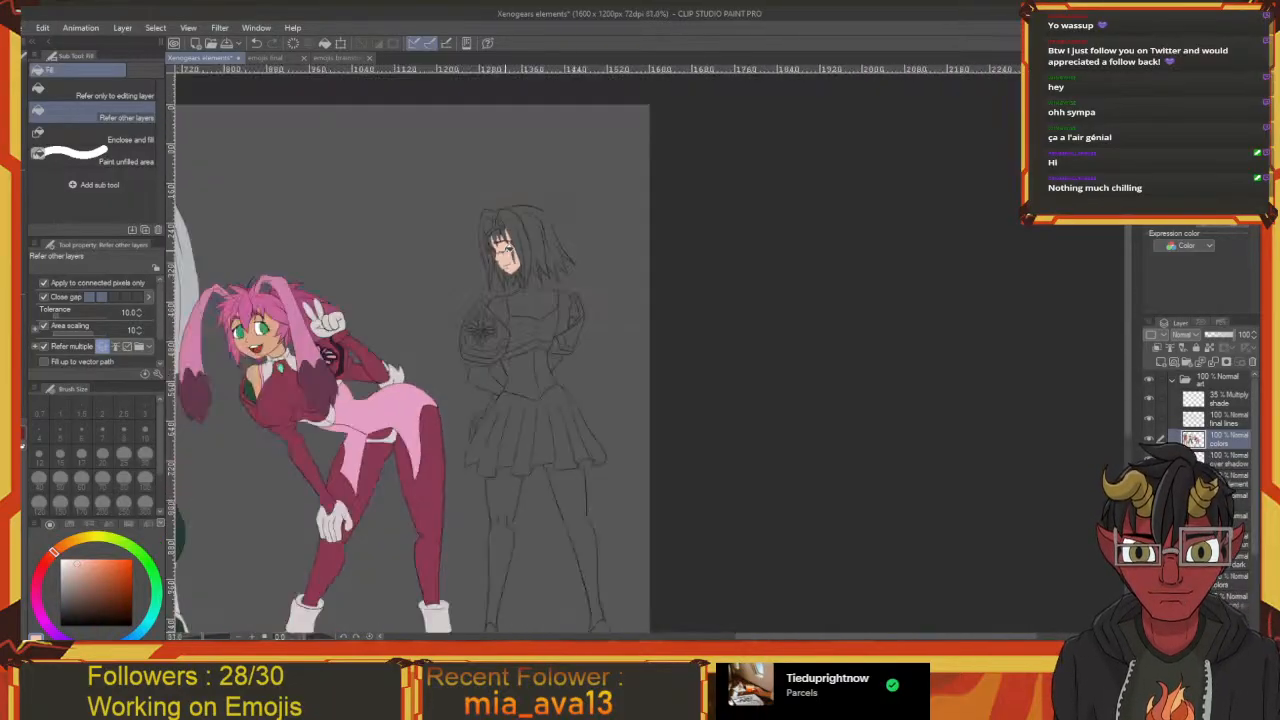
pyautogui.scroll(-2, 515, 368)
pyautogui.scroll(4, 515, 368)
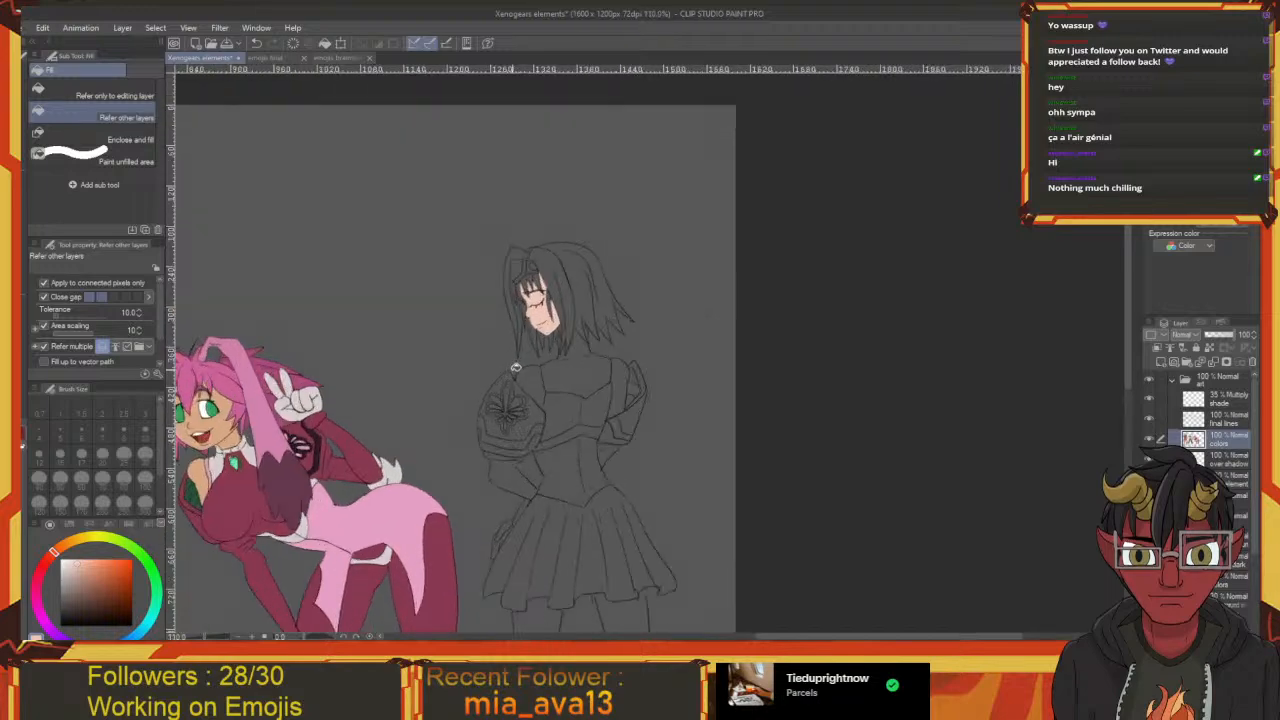
pyautogui.scroll(3, 515, 368)
pyautogui.scroll(2, 511, 370)
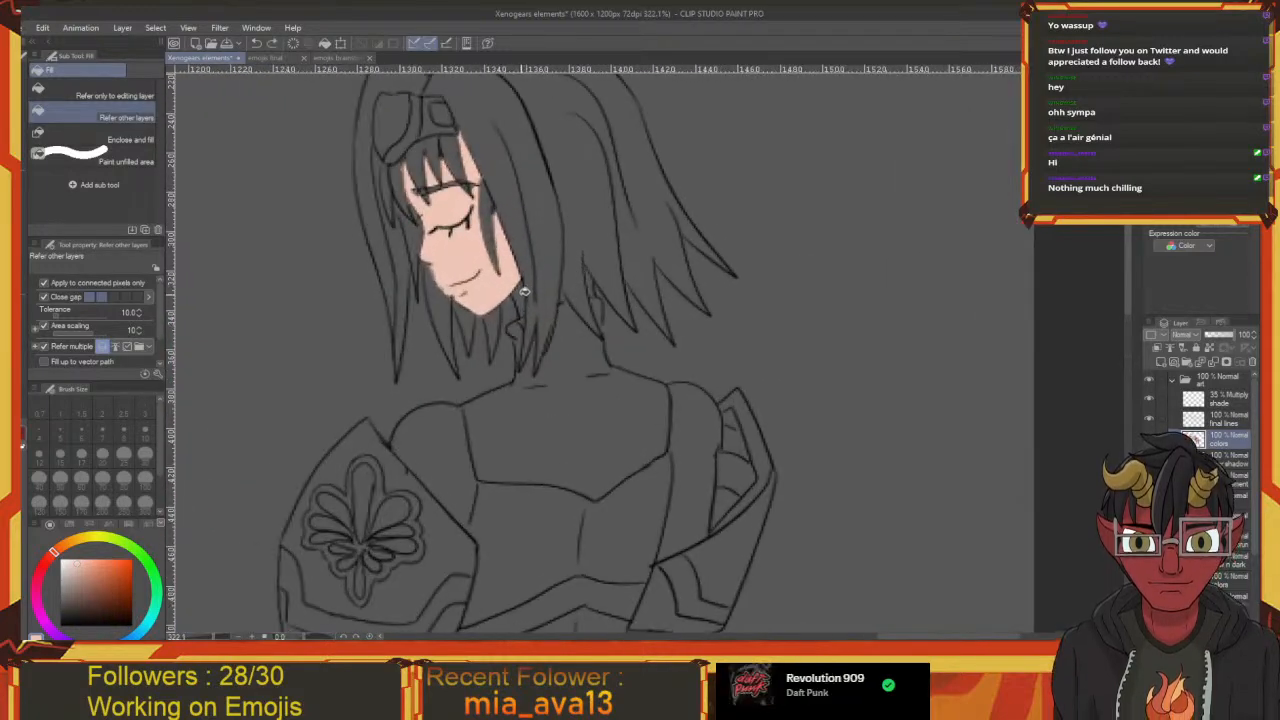
pyautogui.click(474, 432)
pyautogui.moveTo(520, 462); pyautogui.dragTo(495, 347)
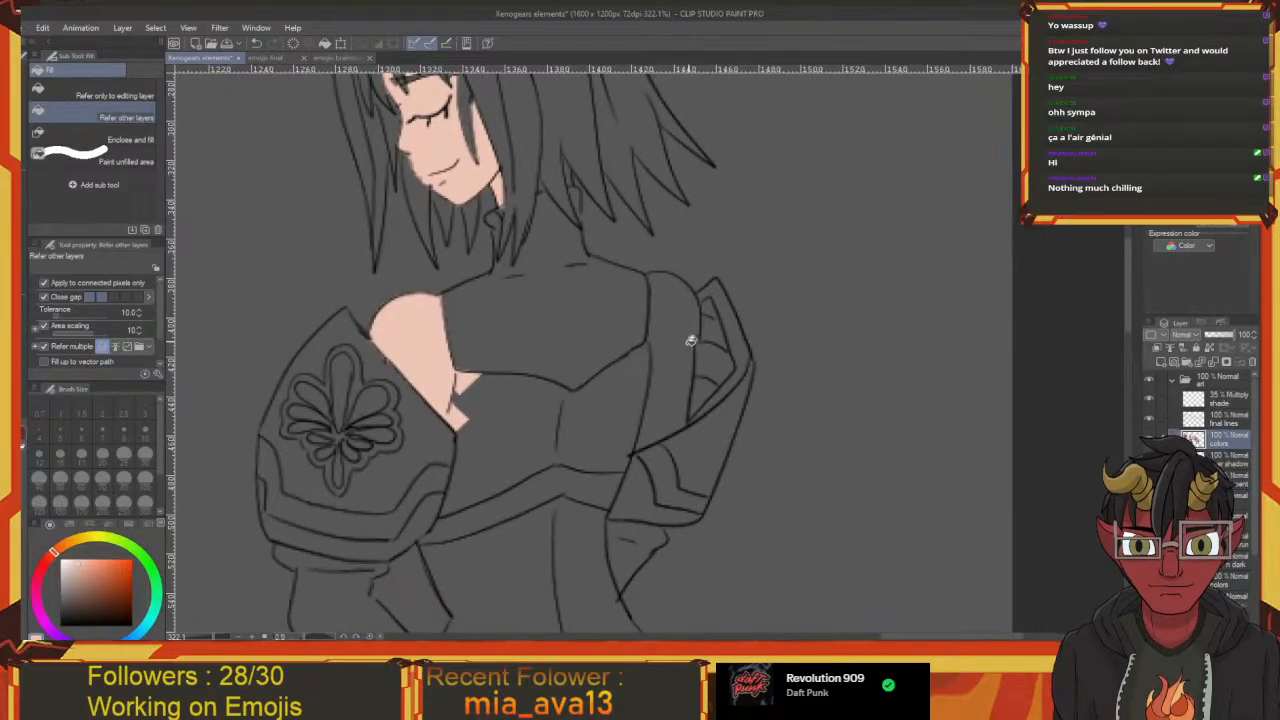
# Fill the leg nearer the pink-haired girl with the skin tone, try filling the other leg, and undo the spilled fill
pyautogui.scroll(-10, 690, 330)
pyautogui.scroll(-3, 613, 127)
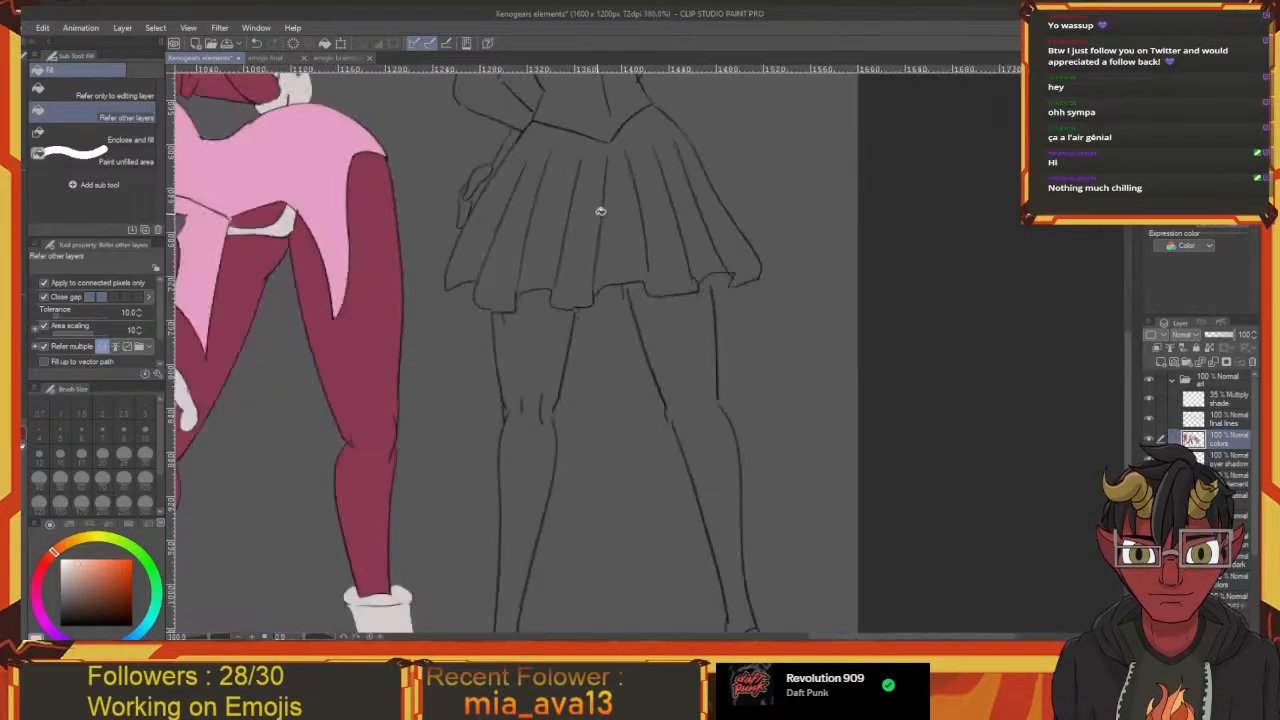
pyautogui.scroll(-5, 594, 269)
pyautogui.click(524, 337)
pyautogui.click(676, 337)
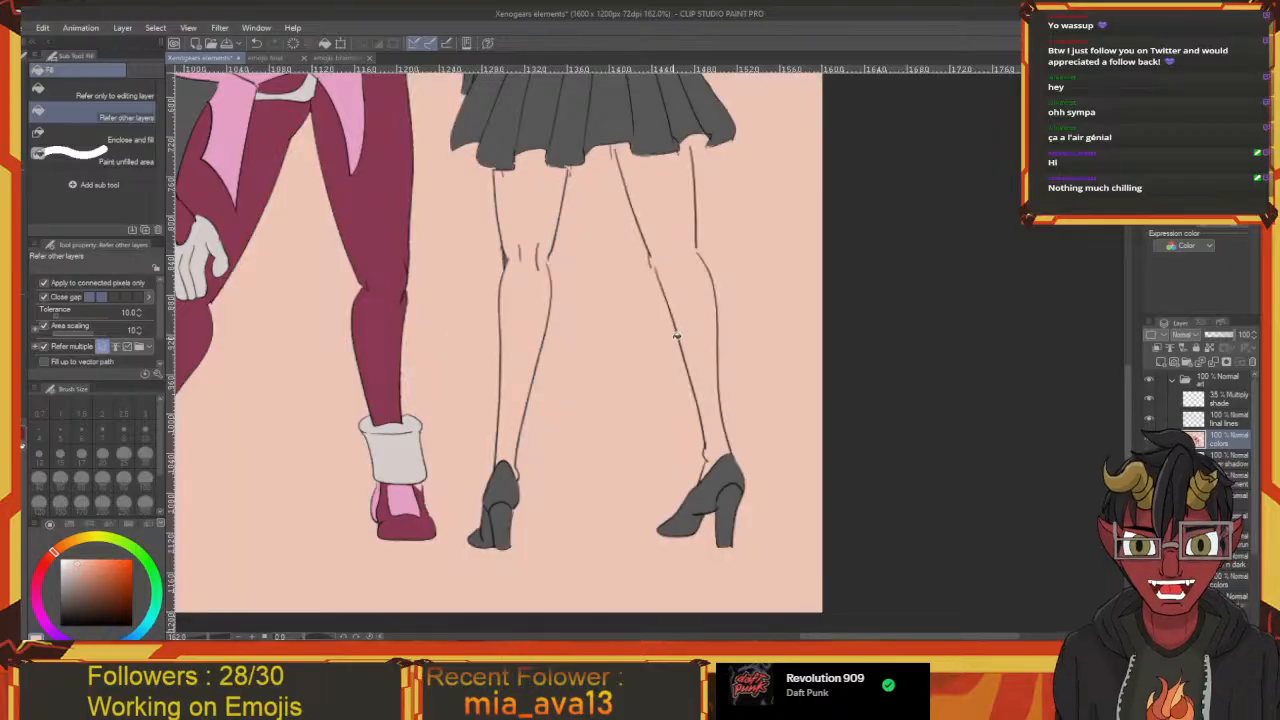
pyautogui.hotkey('ctrl', 'z')
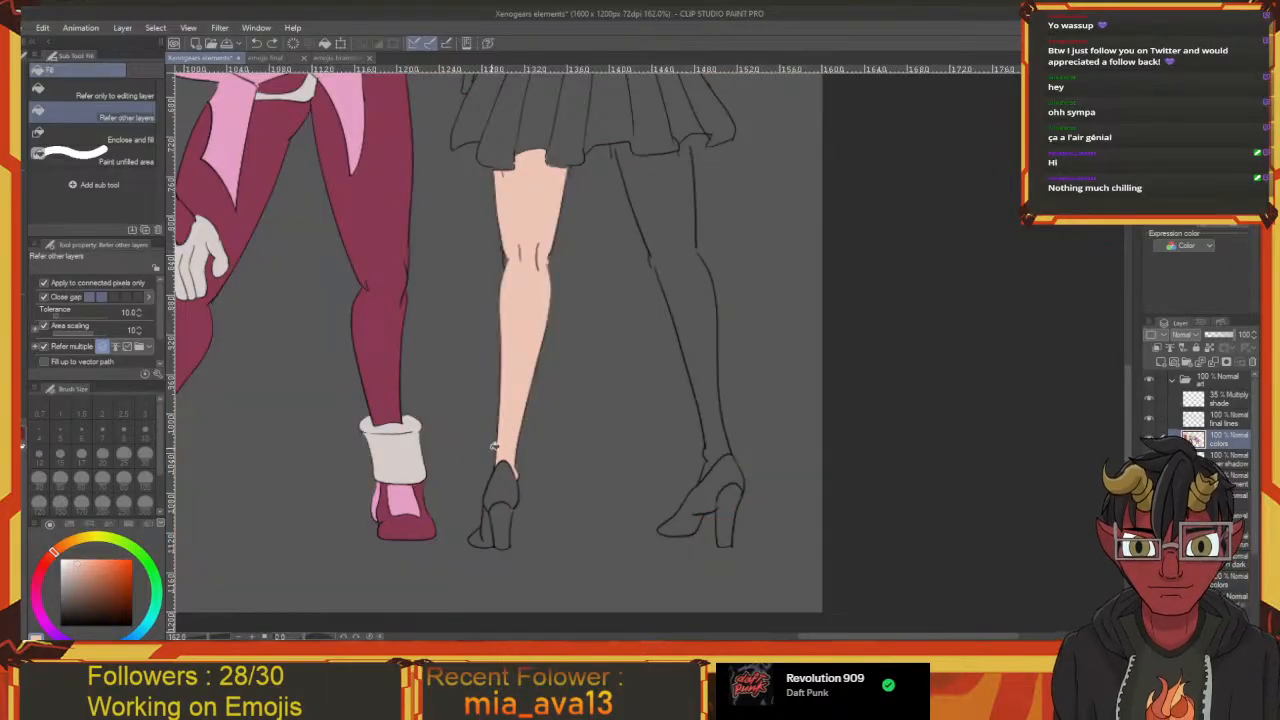
# Dab skin tone over the outline gap at the outer leg's knee, try filling that leg again, and undo the fill
pyautogui.press('p')
pyautogui.moveTo(695, 270); pyautogui.dragTo(644, 328)
pyautogui.click(688, 294)
pyautogui.press('g')
pyautogui.click(643, 311)
pyautogui.hotkey('ctrl', 'z')
pyautogui.moveTo(621, 250); pyautogui.dragTo(631, 336)
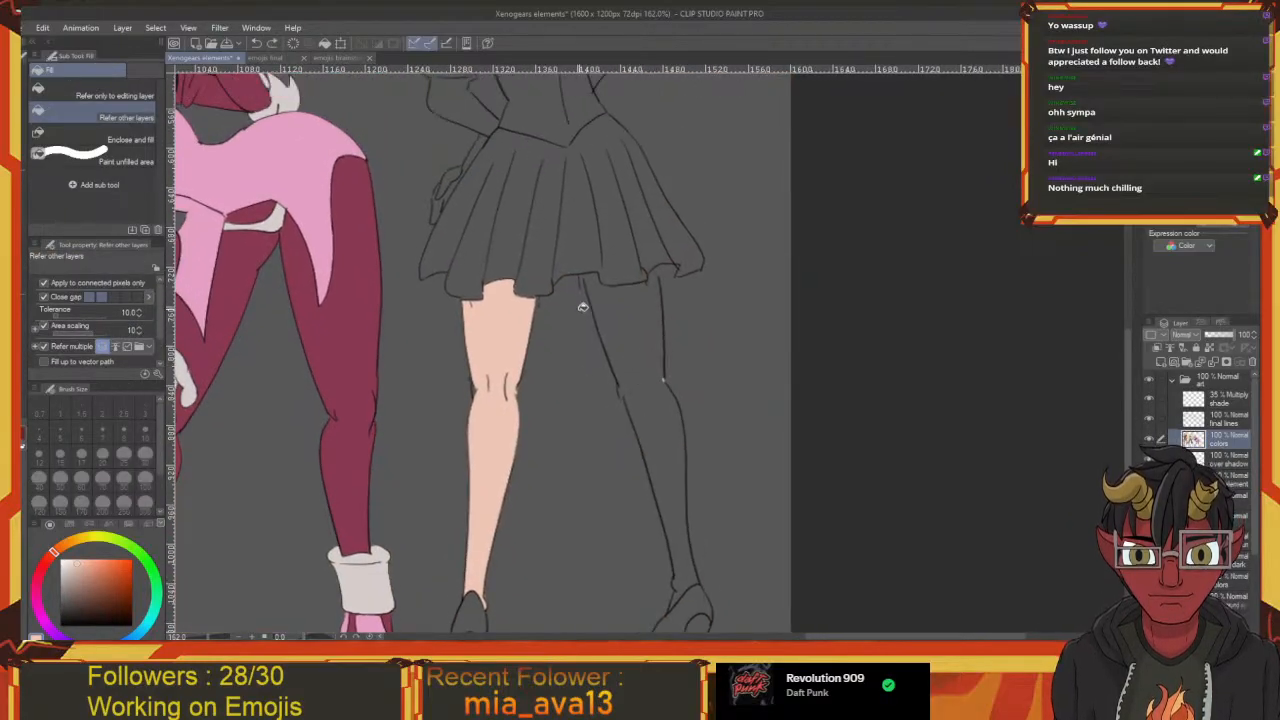
# On the final lines layer, trim the top of the outer leg's inner outline under the skirt with the Snap eraser
pyautogui.press('p')
pyautogui.press('p')
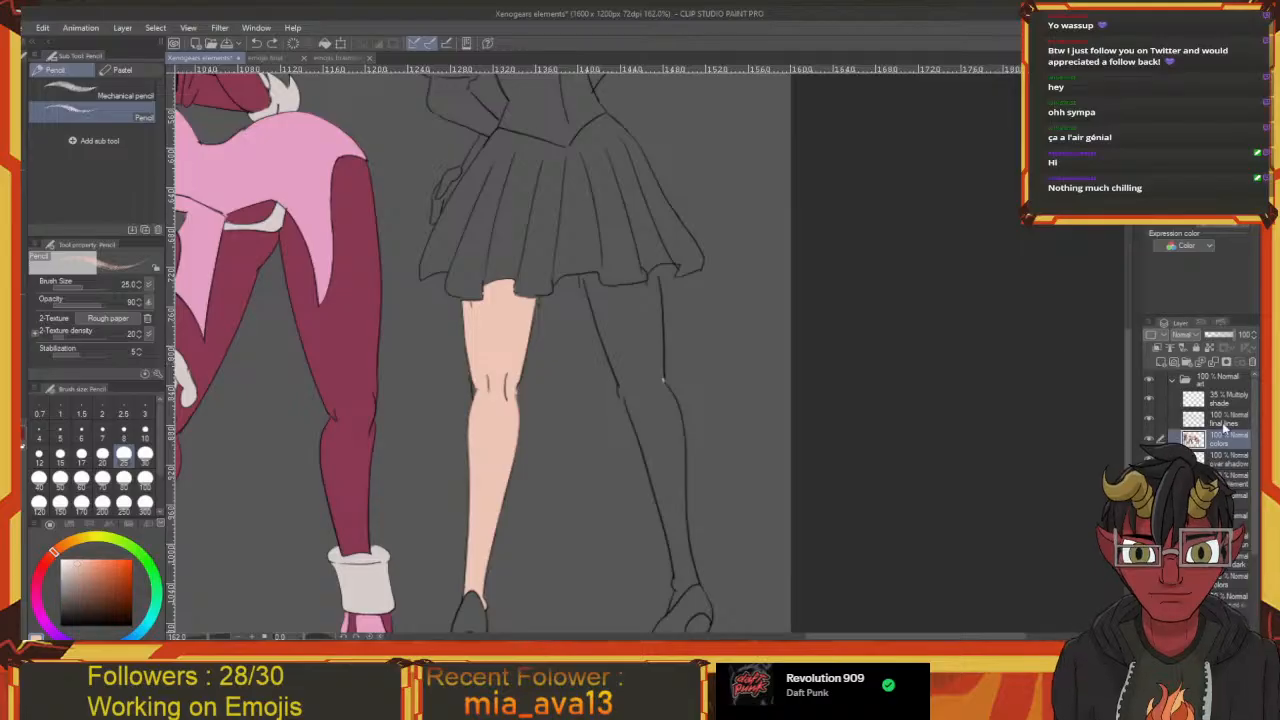
pyautogui.press('e')
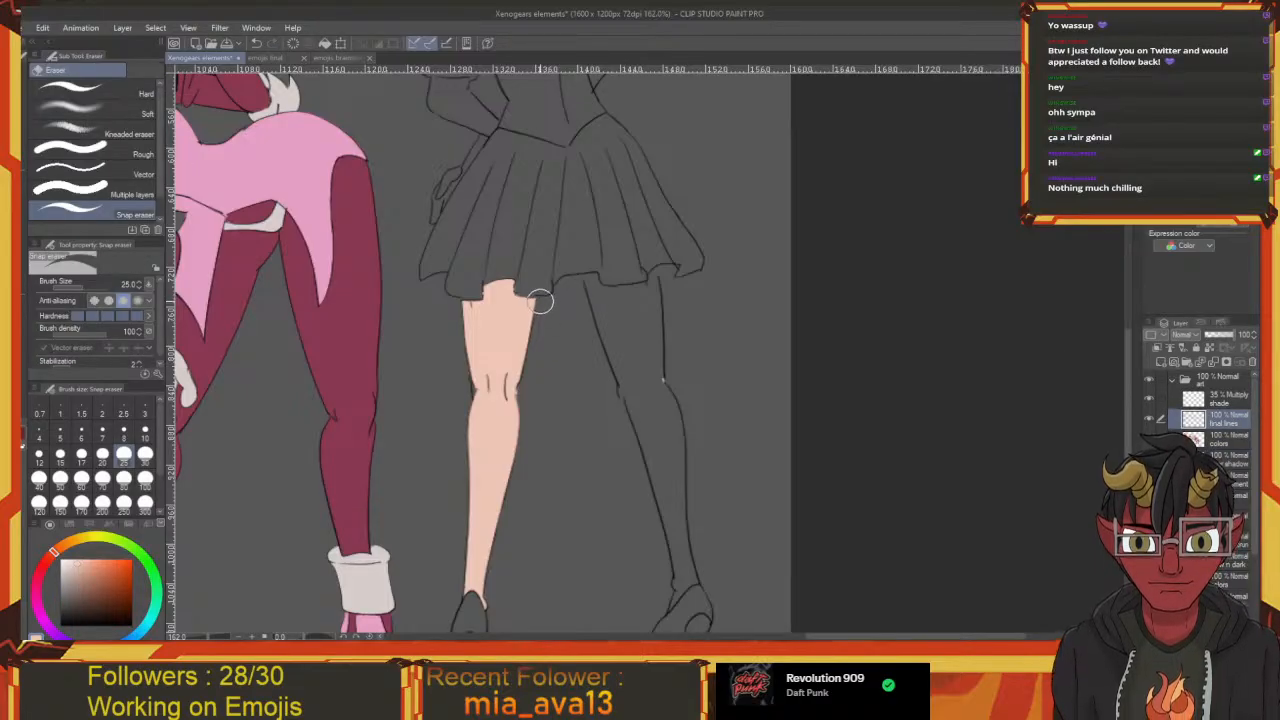
pyautogui.moveTo(553, 340); pyautogui.dragTo(526, 339)
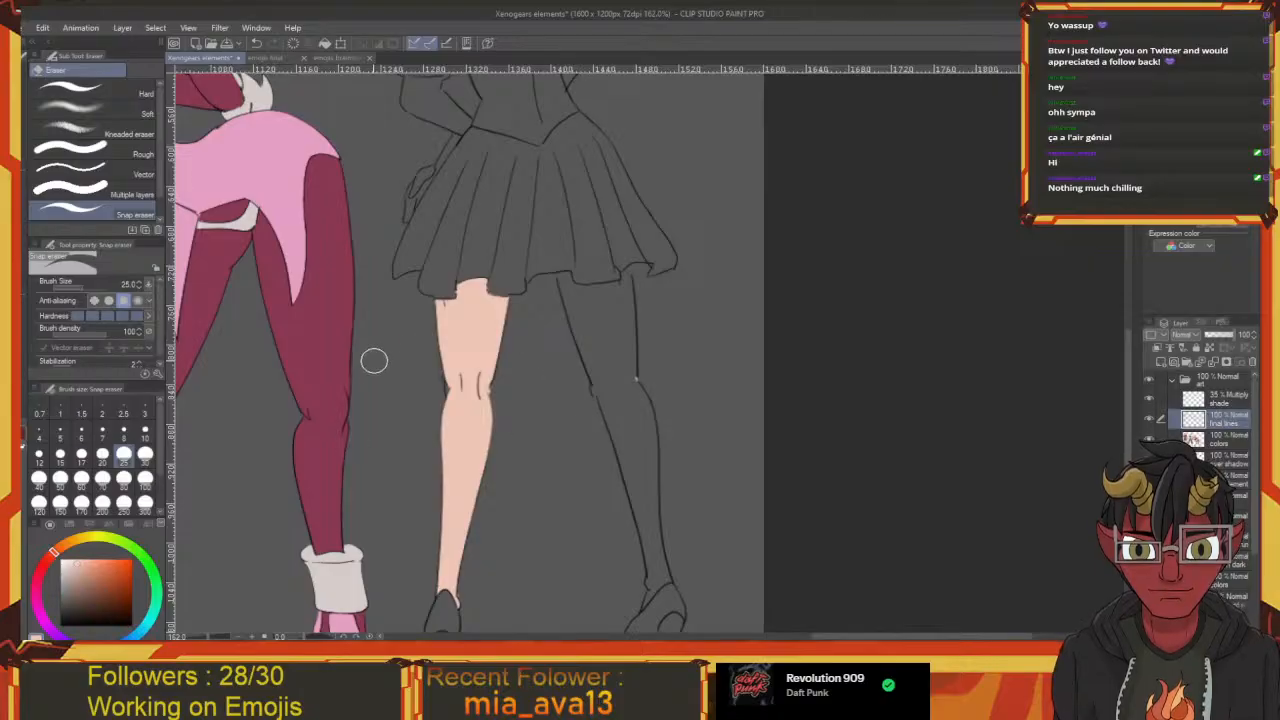
# Close the outer leg's outline at the skirt hem and mark the back of its knee with a dark Mapping pen, and save the drawing
pyautogui.press('p')
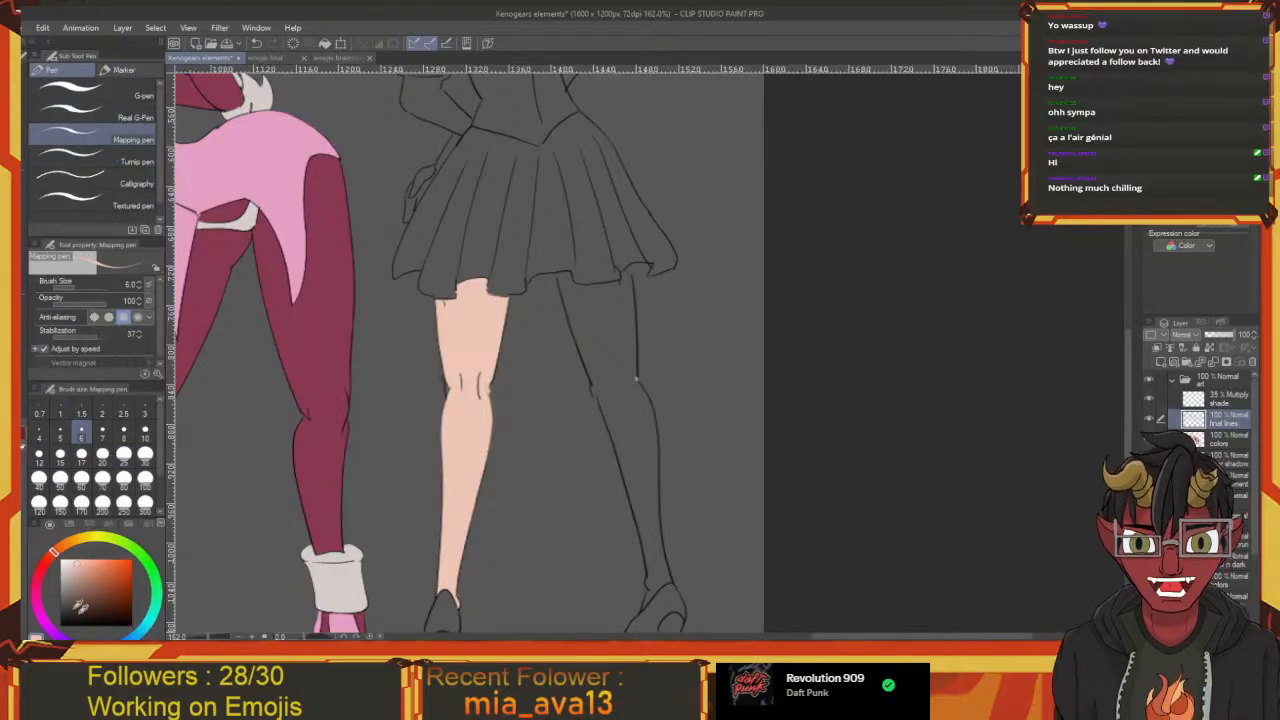
pyautogui.moveTo(517, 327); pyautogui.dragTo(459, 346)
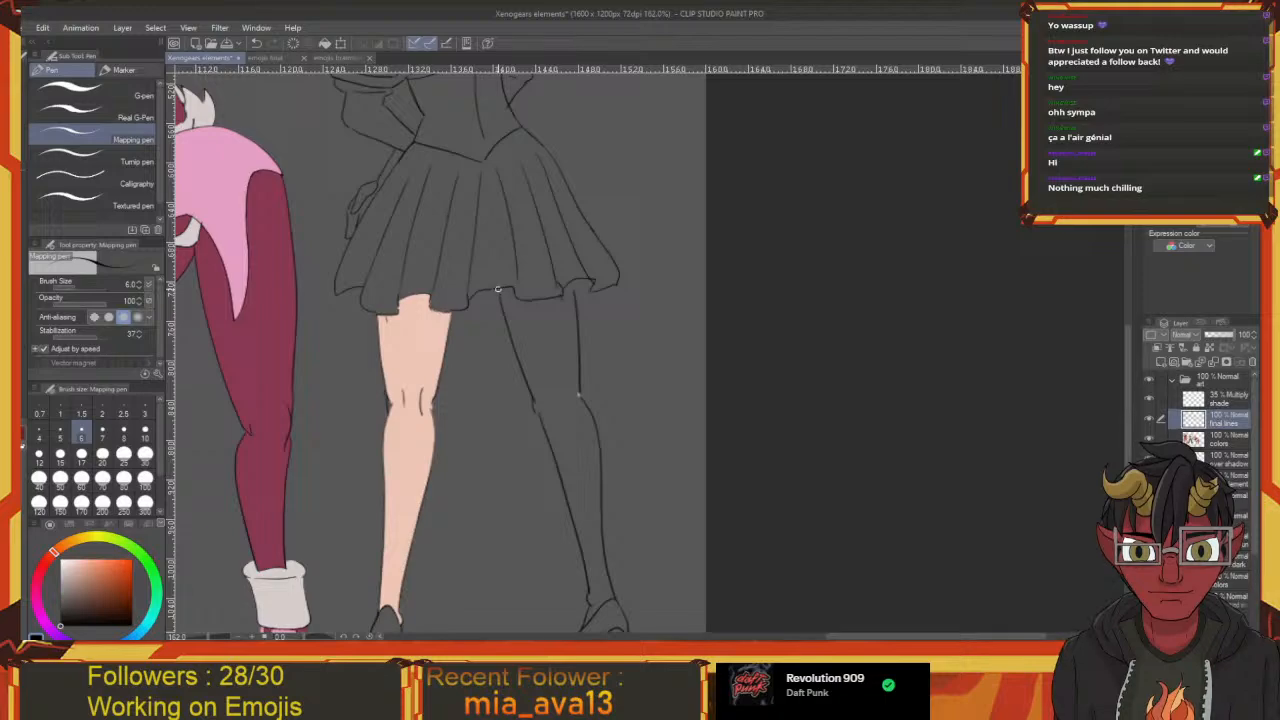
pyautogui.moveTo(512, 310); pyautogui.dragTo(490, 296)
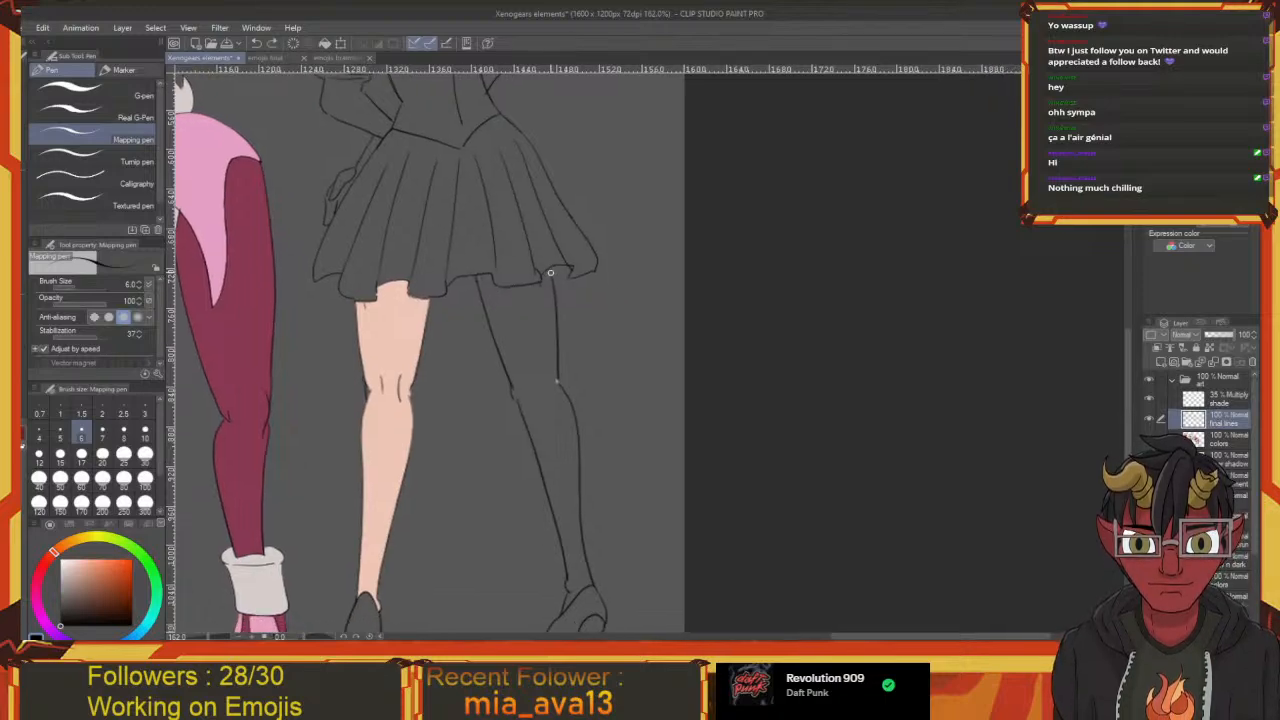
pyautogui.moveTo(550, 318); pyautogui.dragTo(536, 305)
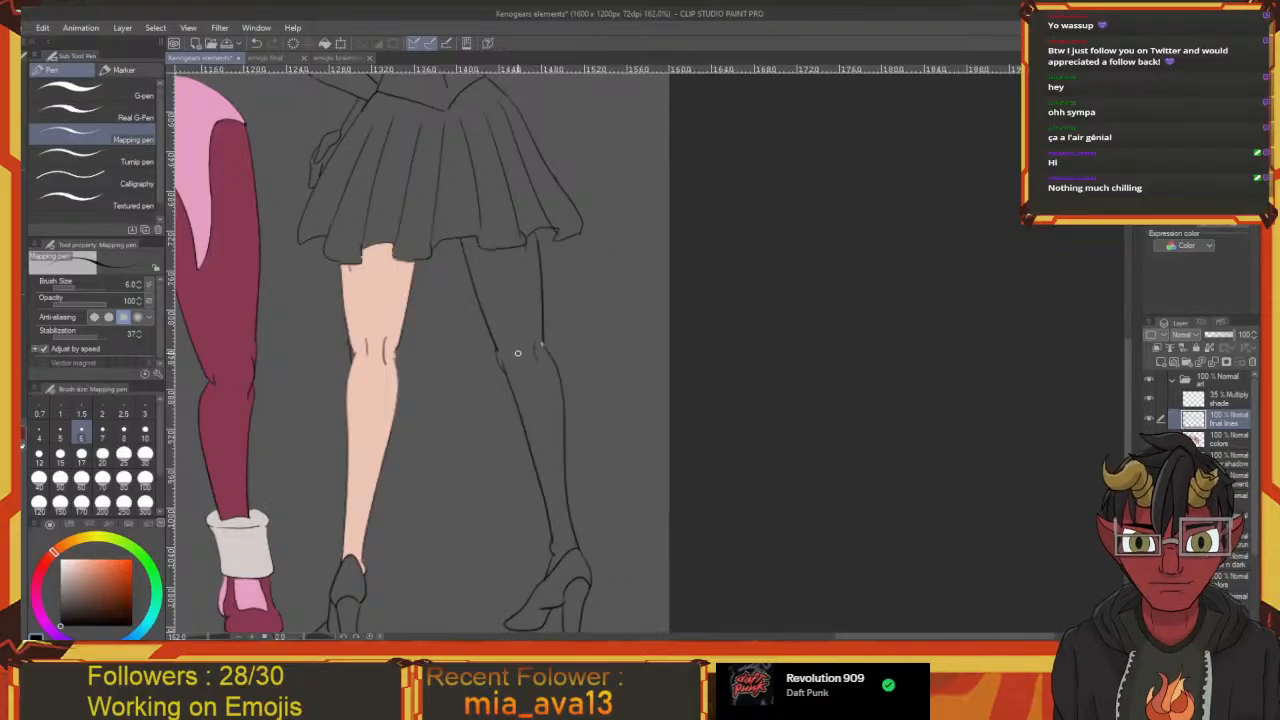
pyautogui.moveTo(524, 381); pyautogui.dragTo(563, 357)
pyautogui.hotkey('ctrl', 's')
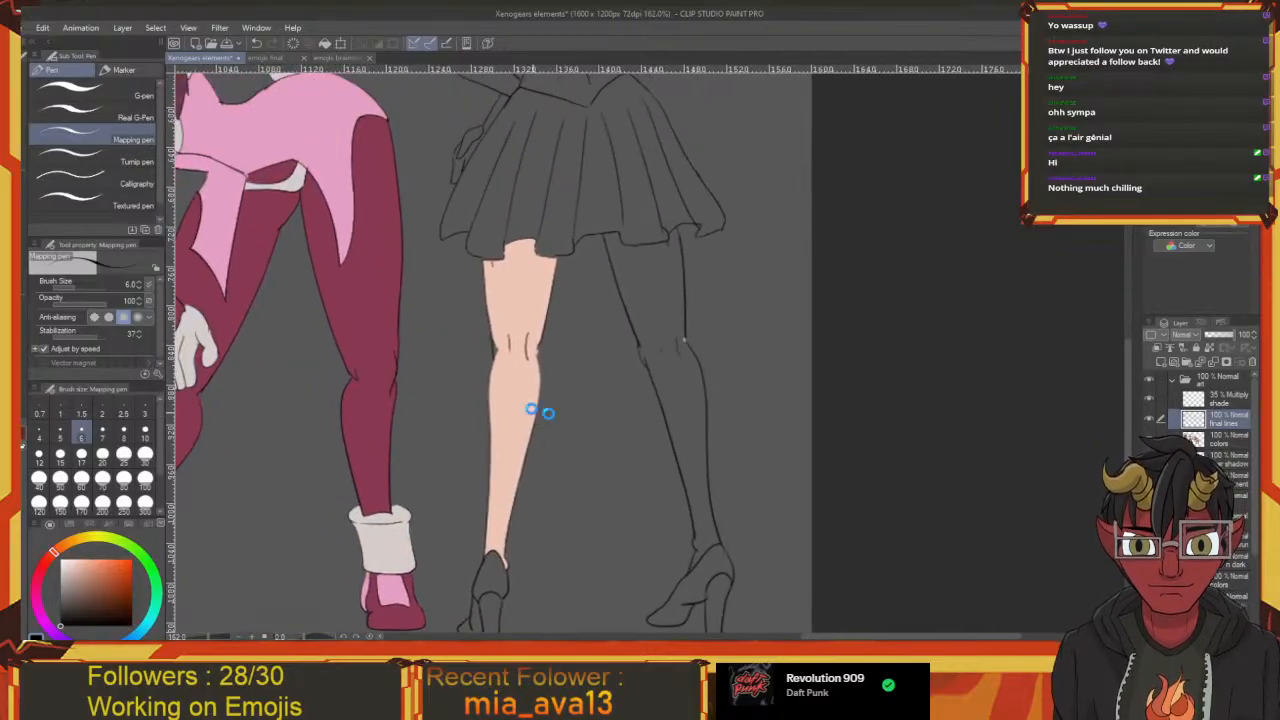
# On the colors layer, sample the skin tone from the filled leg, fill the outer leg with it, and save the drawing
pyautogui.moveTo(721, 398)
pyautogui.mouseDown()
pyautogui.moveTo(657, 390)
pyautogui.moveTo(648, 496)
pyautogui.mouseUp()
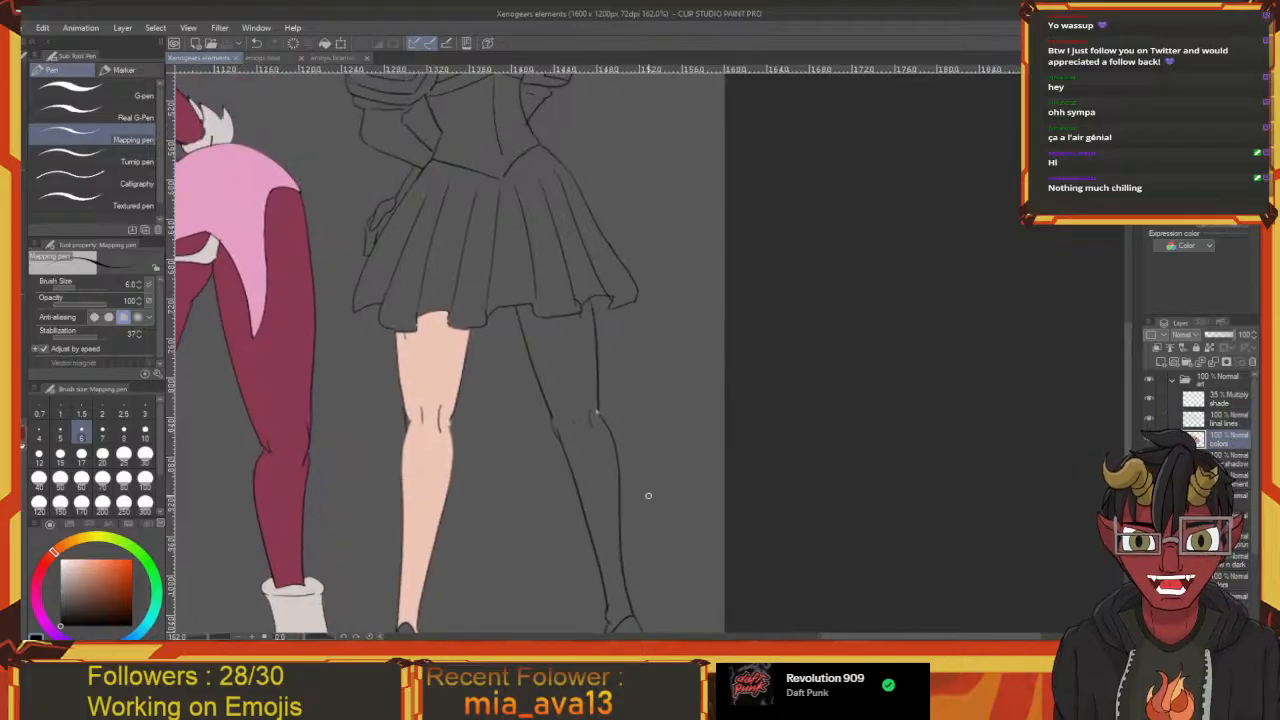
pyautogui.click(100, 91)
pyautogui.moveTo(389, 486); pyautogui.dragTo(451, 286)
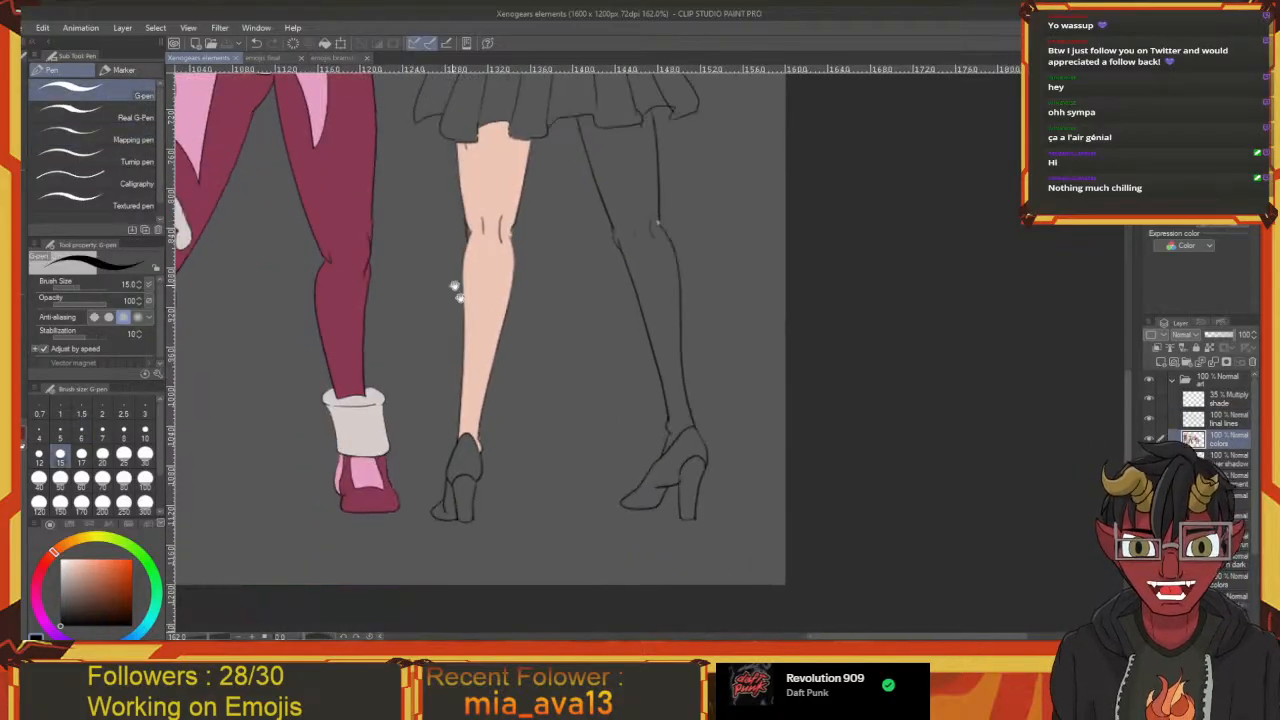
pyautogui.press('g')
pyautogui.moveTo(514, 326); pyautogui.dragTo(410, 440)
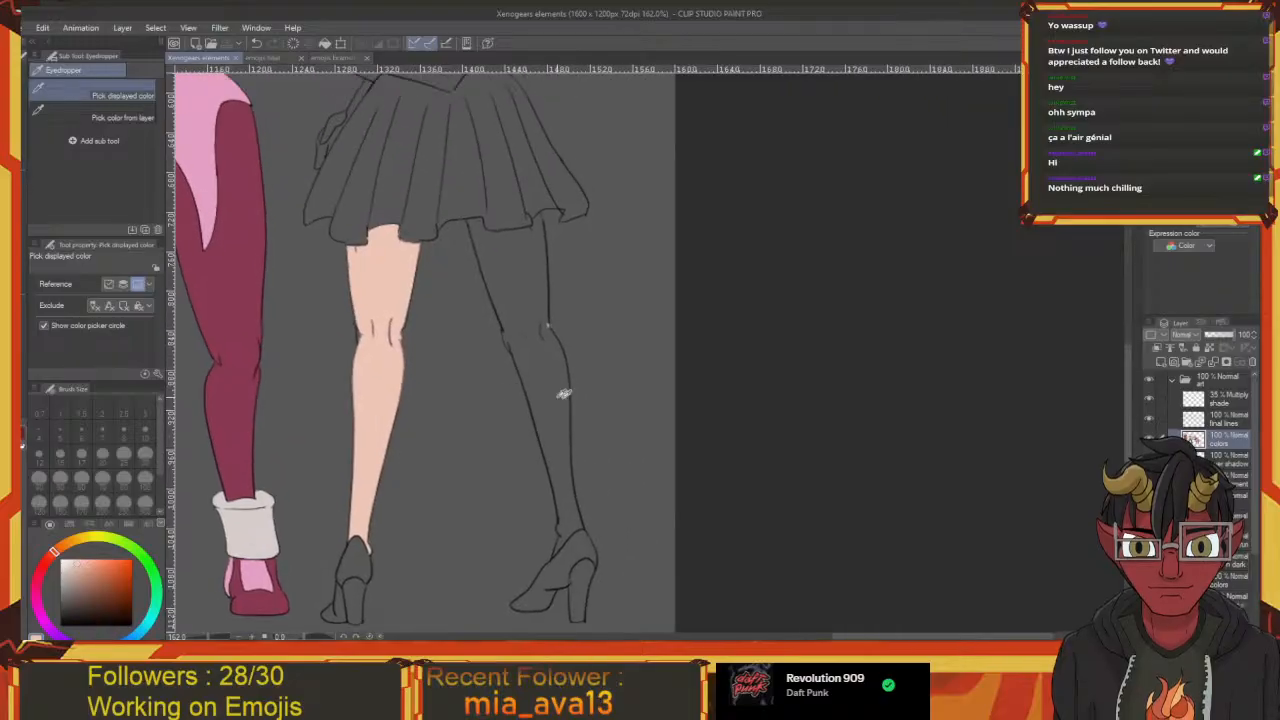
pyautogui.click(544, 385)
pyautogui.moveTo(468, 214); pyautogui.dragTo(537, 479)
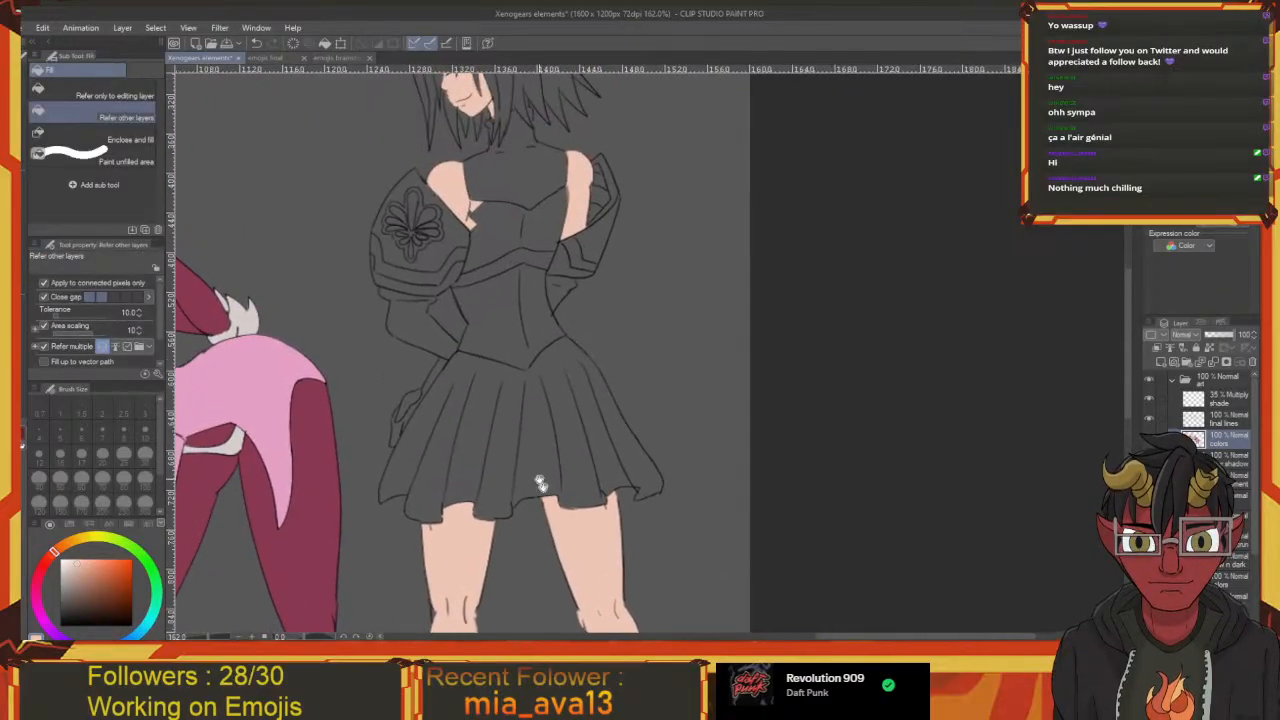
pyautogui.moveTo(518, 572); pyautogui.dragTo(492, 262)
pyautogui.moveTo(528, 369); pyautogui.dragTo(557, 303)
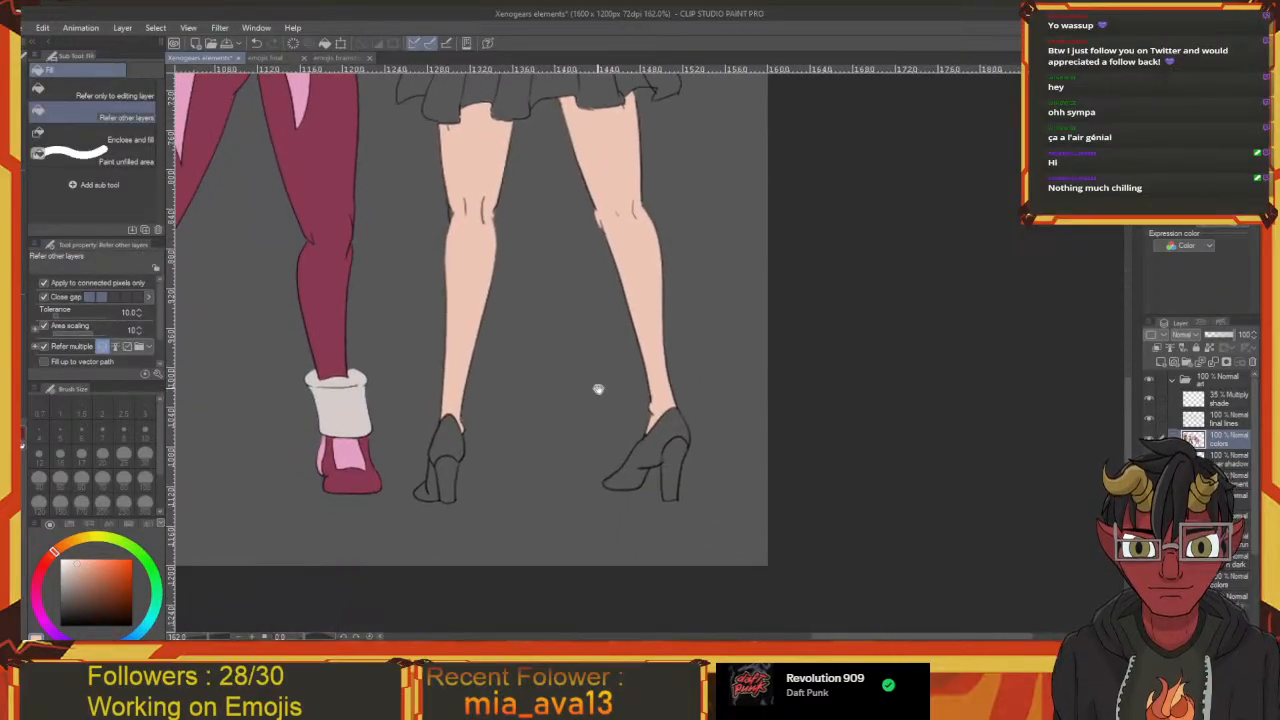
pyautogui.moveTo(597, 386)
pyautogui.mouseDown()
pyautogui.moveTo(551, 316)
pyautogui.moveTo(603, 143)
pyautogui.moveTo(551, 334)
pyautogui.moveTo(574, 363)
pyautogui.mouseUp()
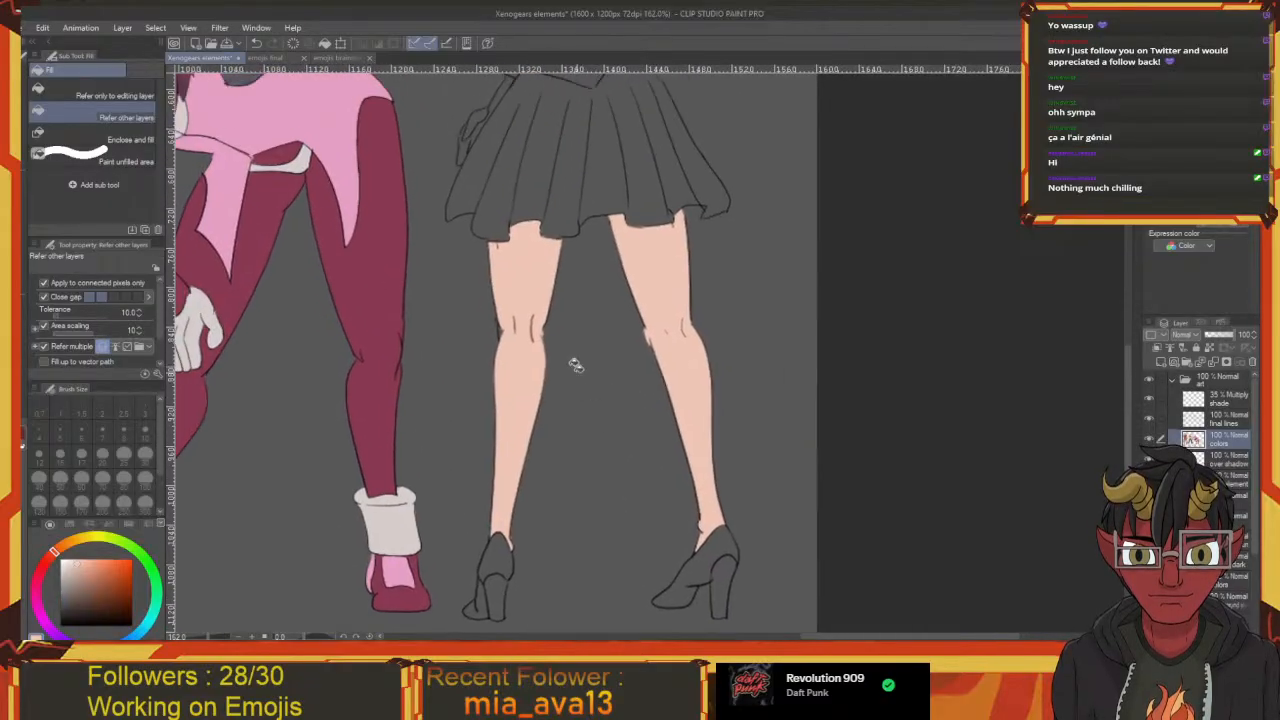
pyautogui.moveTo(562, 318)
pyautogui.mouseDown()
pyautogui.moveTo(582, 353)
pyautogui.moveTo(564, 249)
pyautogui.mouseUp()
pyautogui.hotkey('ctrl', 's')
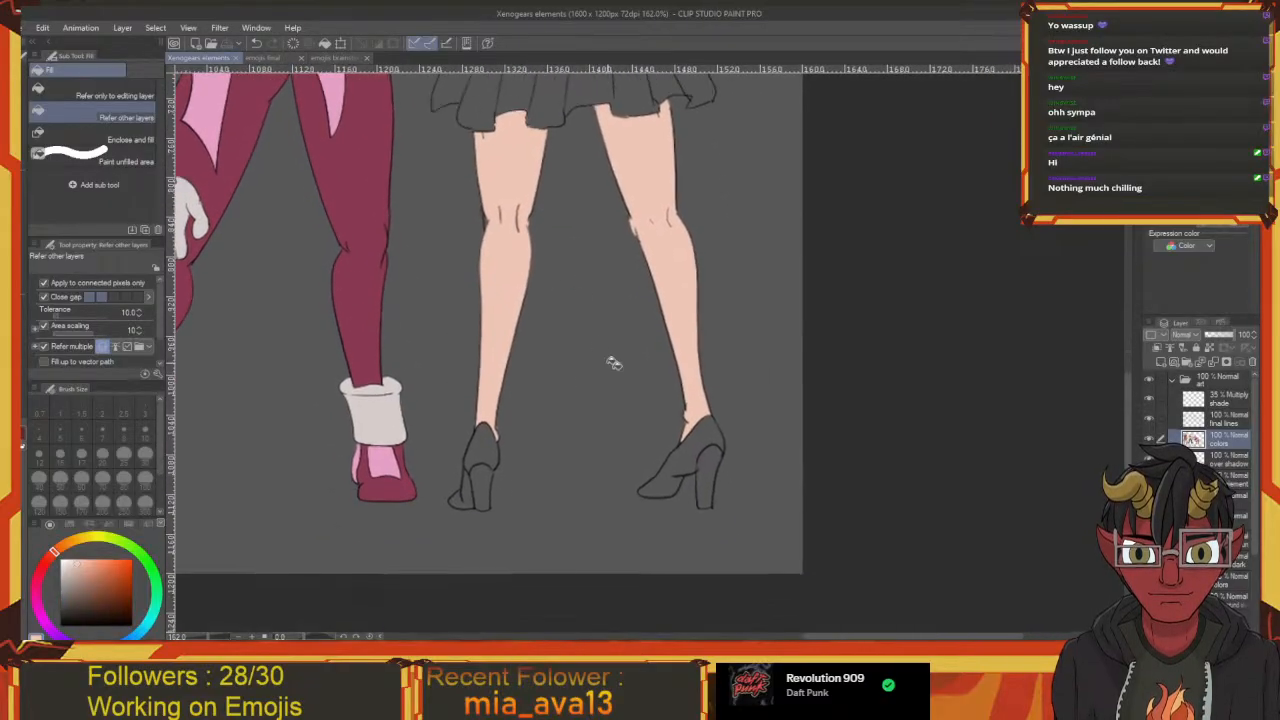
# Fill the waist section of the skirted girl's outfit with a medium blue, and erase the color spilling below its lower point
pyautogui.moveTo(549, 399); pyautogui.dragTo(560, 417)
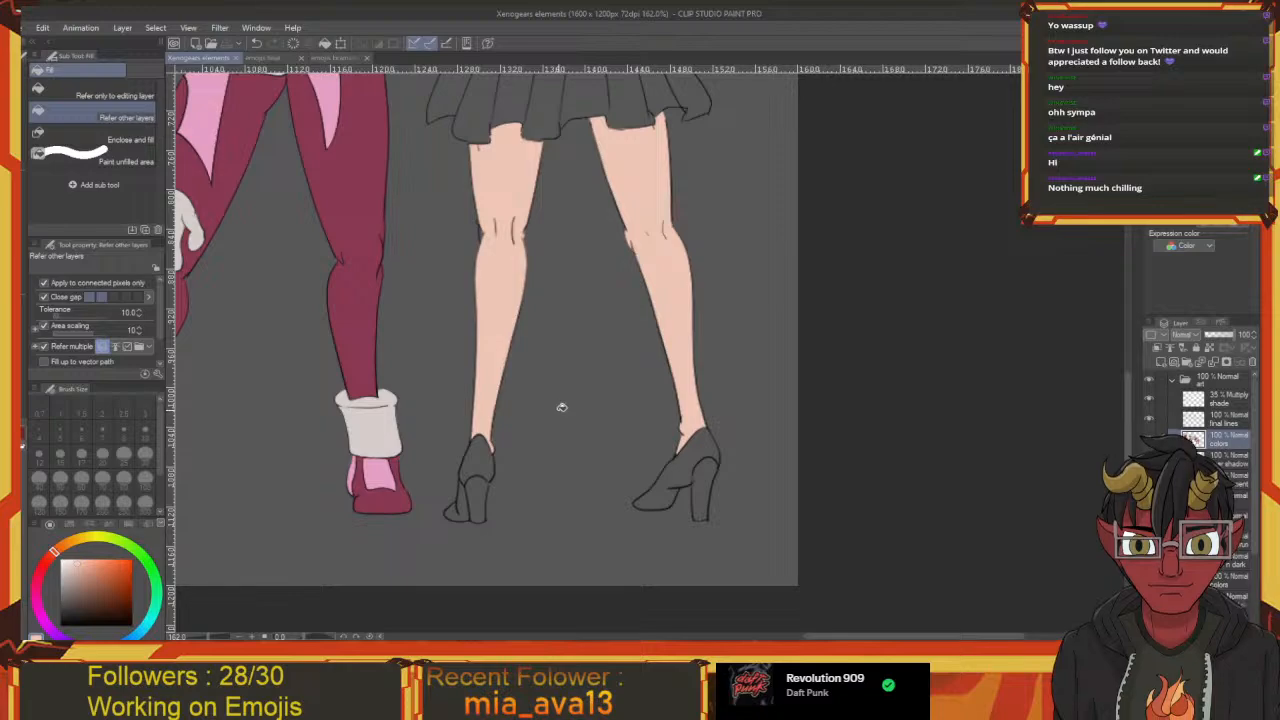
pyautogui.moveTo(549, 316)
pyautogui.mouseDown()
pyautogui.moveTo(590, 572)
pyautogui.moveTo(577, 427)
pyautogui.mouseUp()
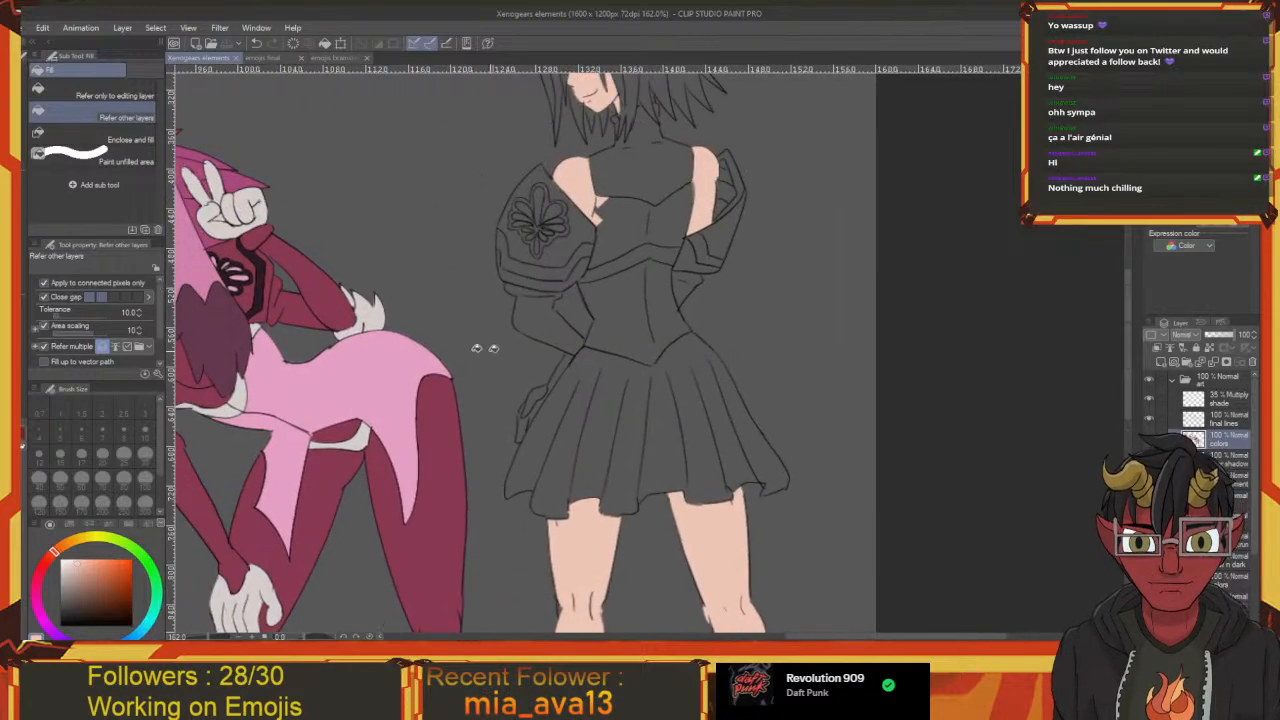
pyautogui.click(101, 598)
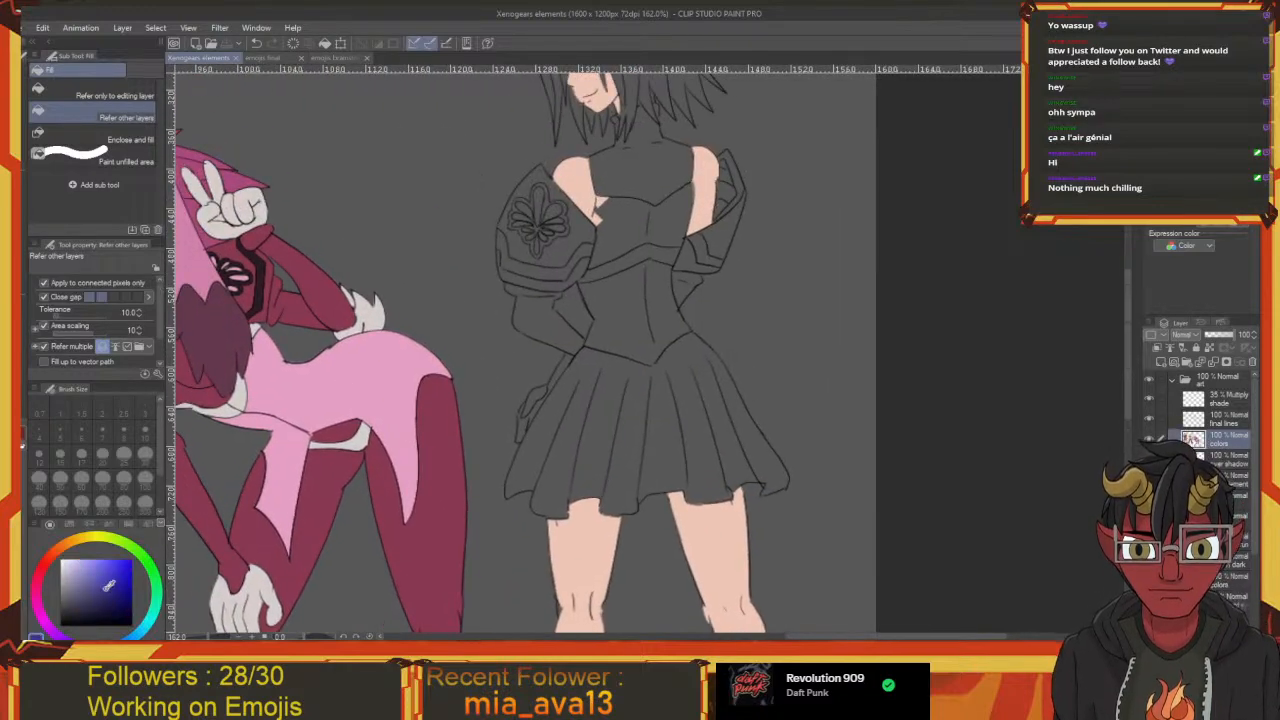
pyautogui.moveTo(618, 290); pyautogui.dragTo(484, 318)
pyautogui.click(500, 328)
pyautogui.moveTo(540, 348); pyautogui.dragTo(524, 314)
pyautogui.hotkey('ctrl', 'z')
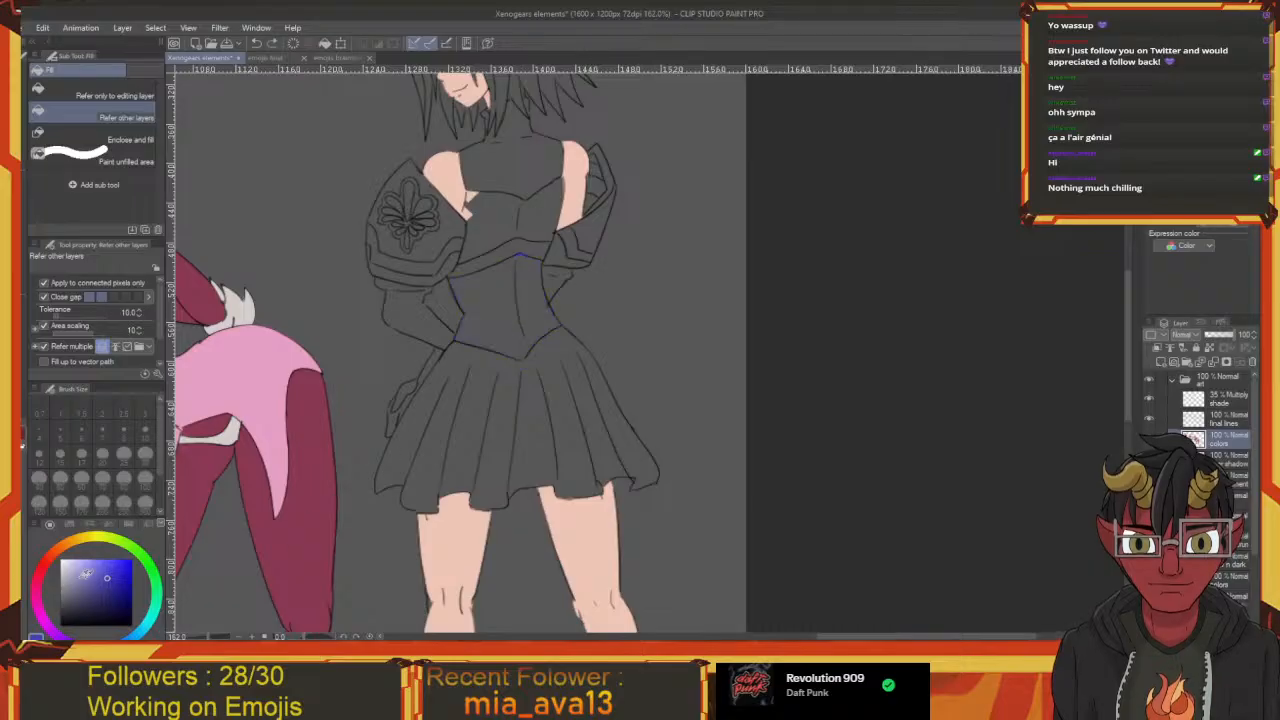
pyautogui.click(492, 309)
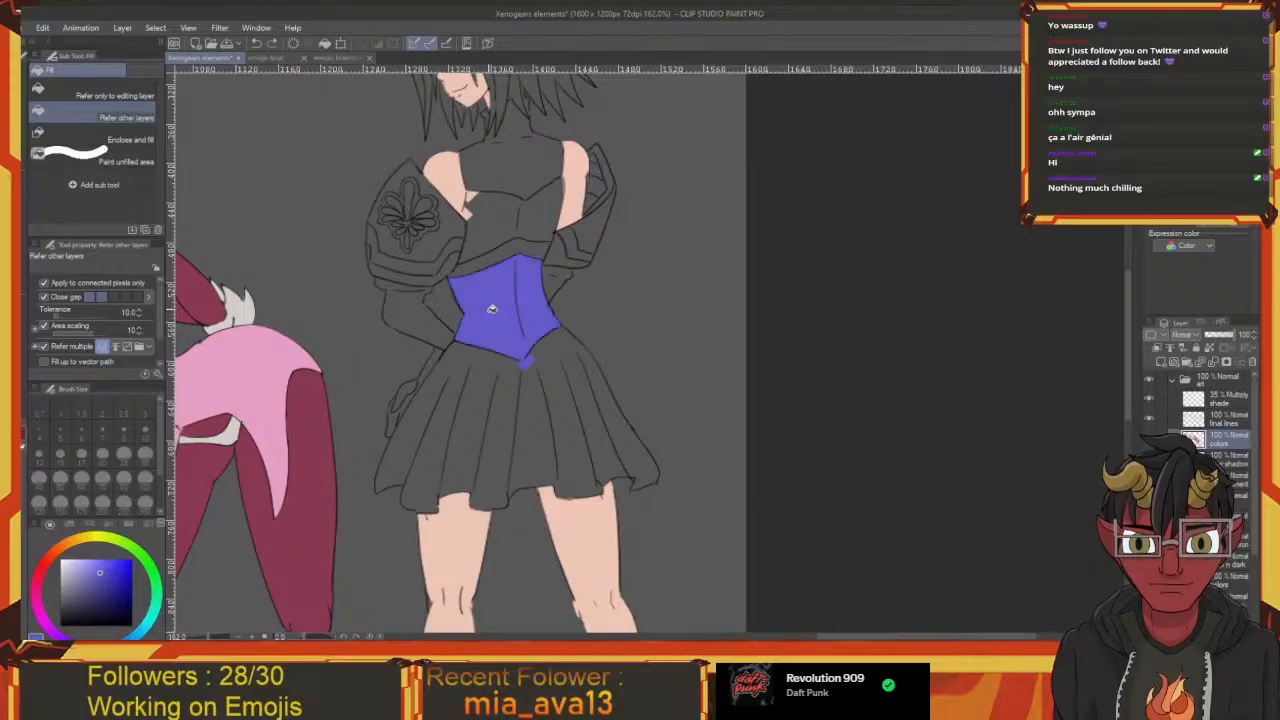
pyautogui.press('e')
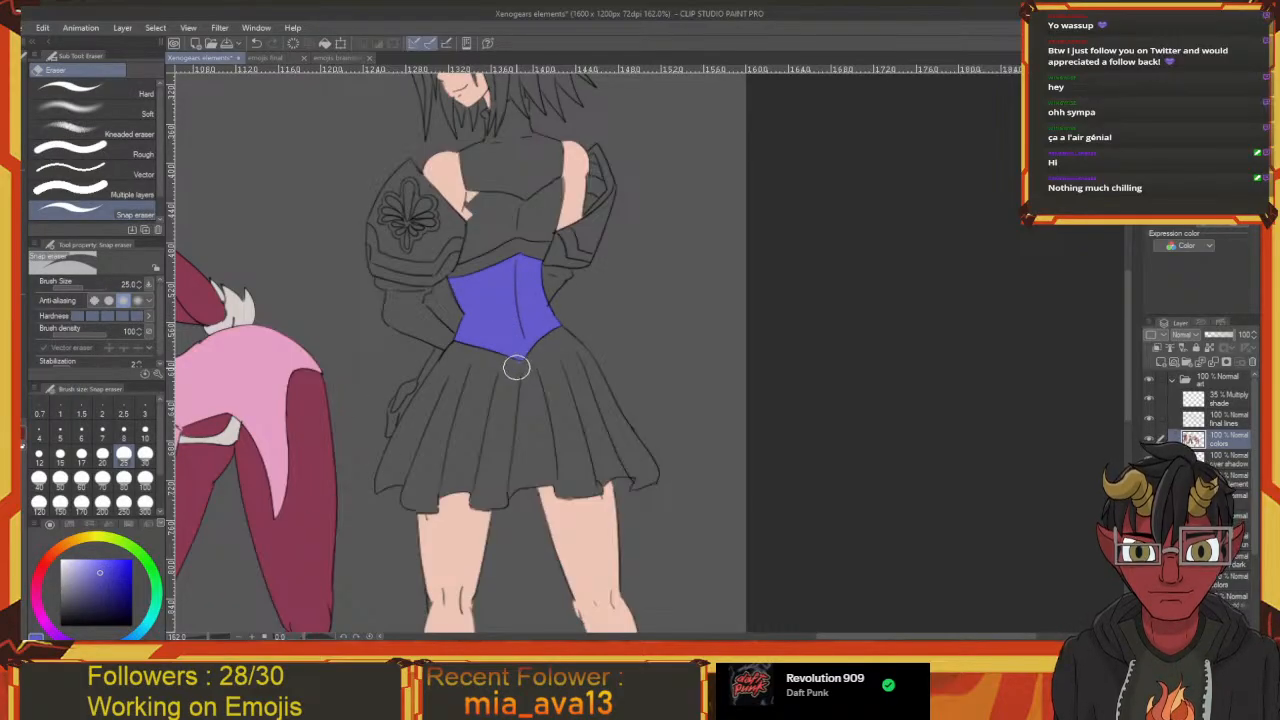
pyautogui.moveTo(523, 367)
pyautogui.mouseDown()
pyautogui.moveTo(801, 487)
pyautogui.moveTo(880, 548)
pyautogui.mouseUp()
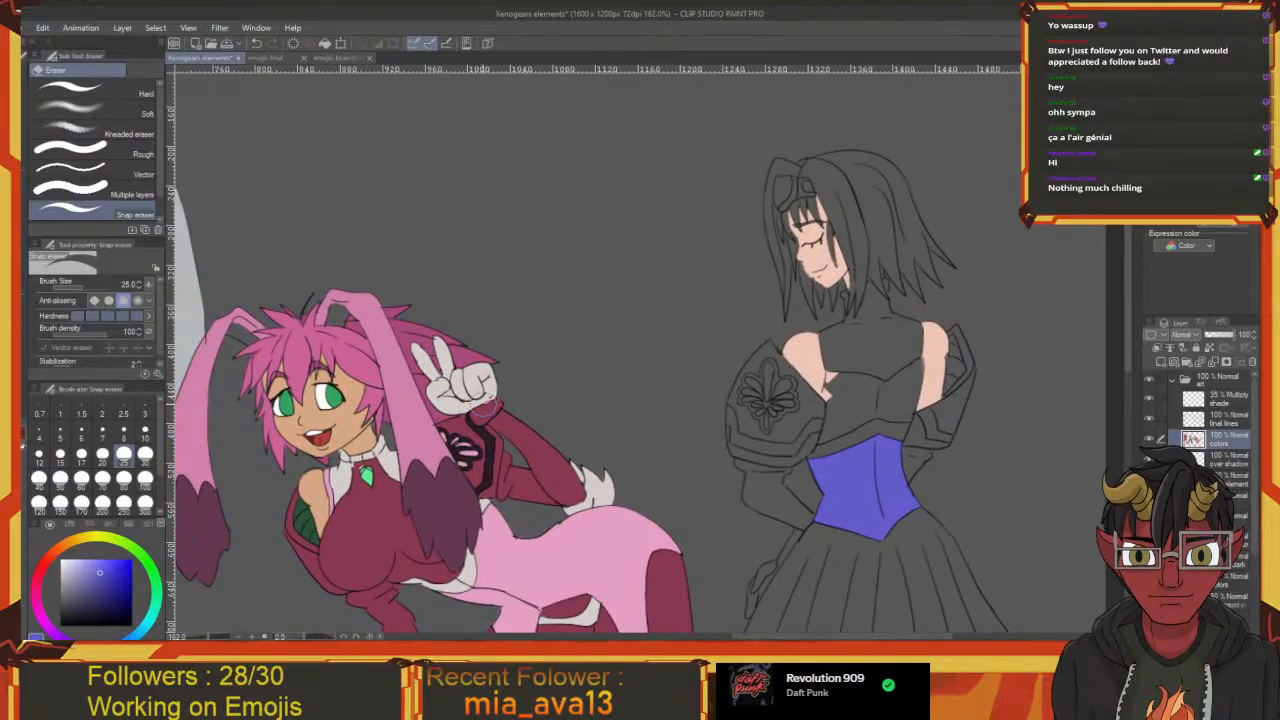
# Sample the off-white of the pink-haired girl's glove, and fill the skirt and the upper back and neck of the outfit with it
pyautogui.press('i')
pyautogui.click(474, 384)
pyautogui.moveTo(474, 384); pyautogui.dragTo(119, 119)
pyautogui.press('g')
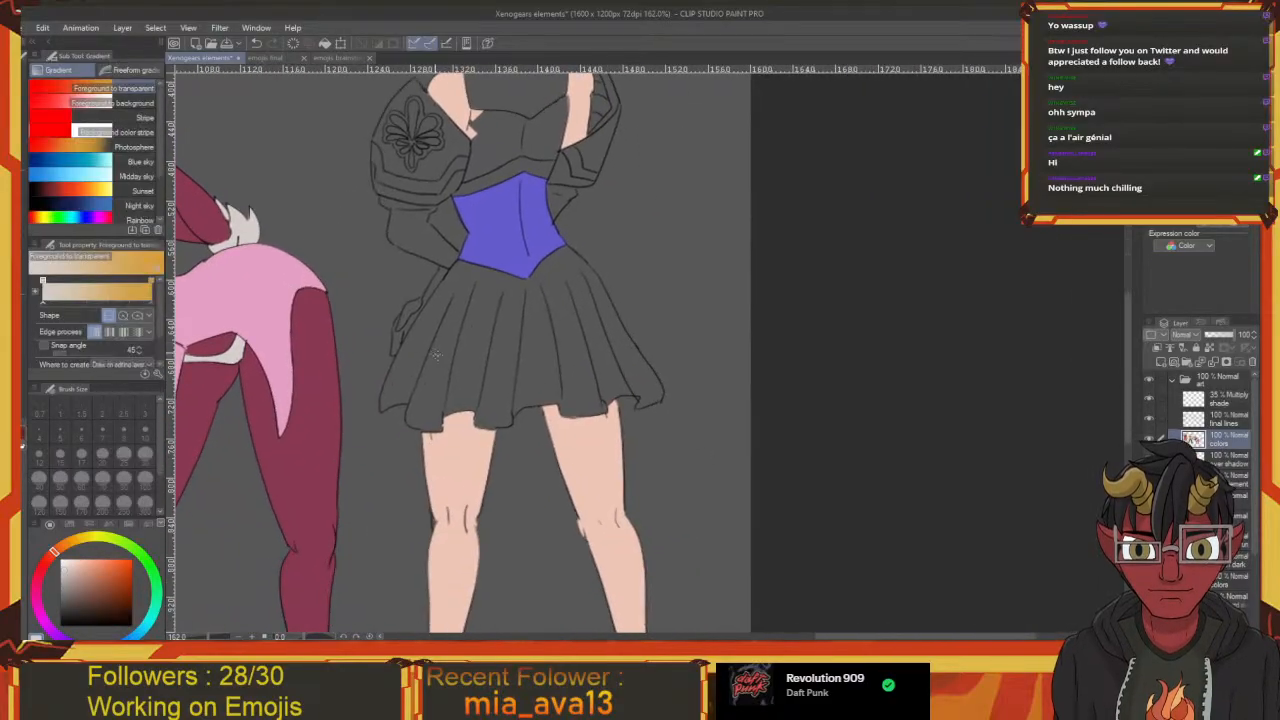
pyautogui.click(492, 379)
pyautogui.scroll(3, 514, 357)
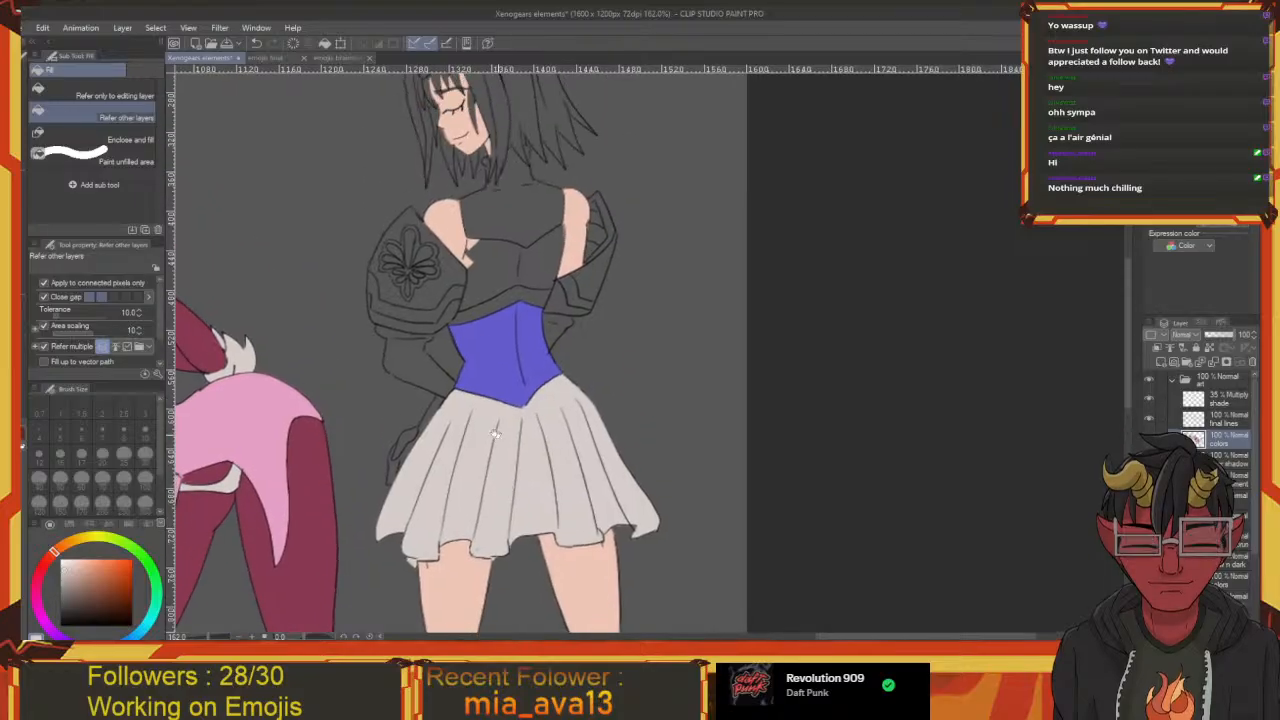
pyautogui.scroll(2, 430, 320)
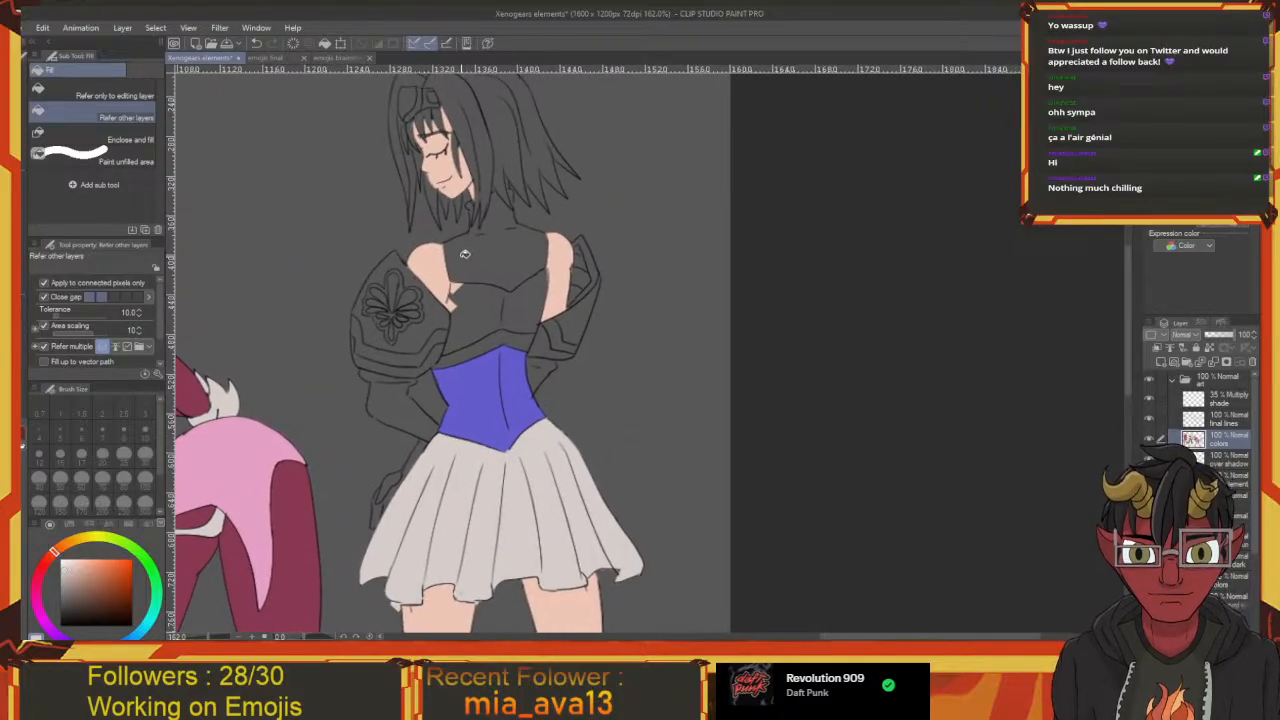
pyautogui.click(492, 267)
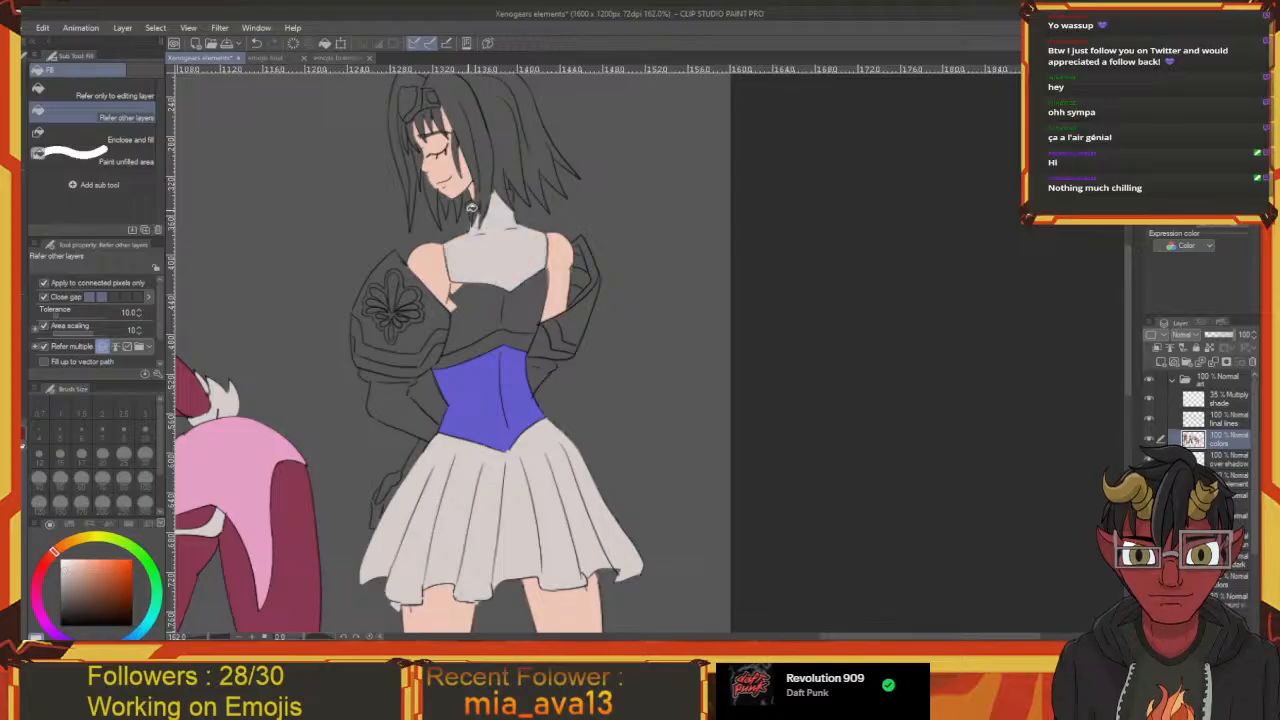
# Fill the band between the bodice and the blue waist section with off-white, and erase the skin color spilling at the near armpit
pyautogui.scroll(5, 418, 268)
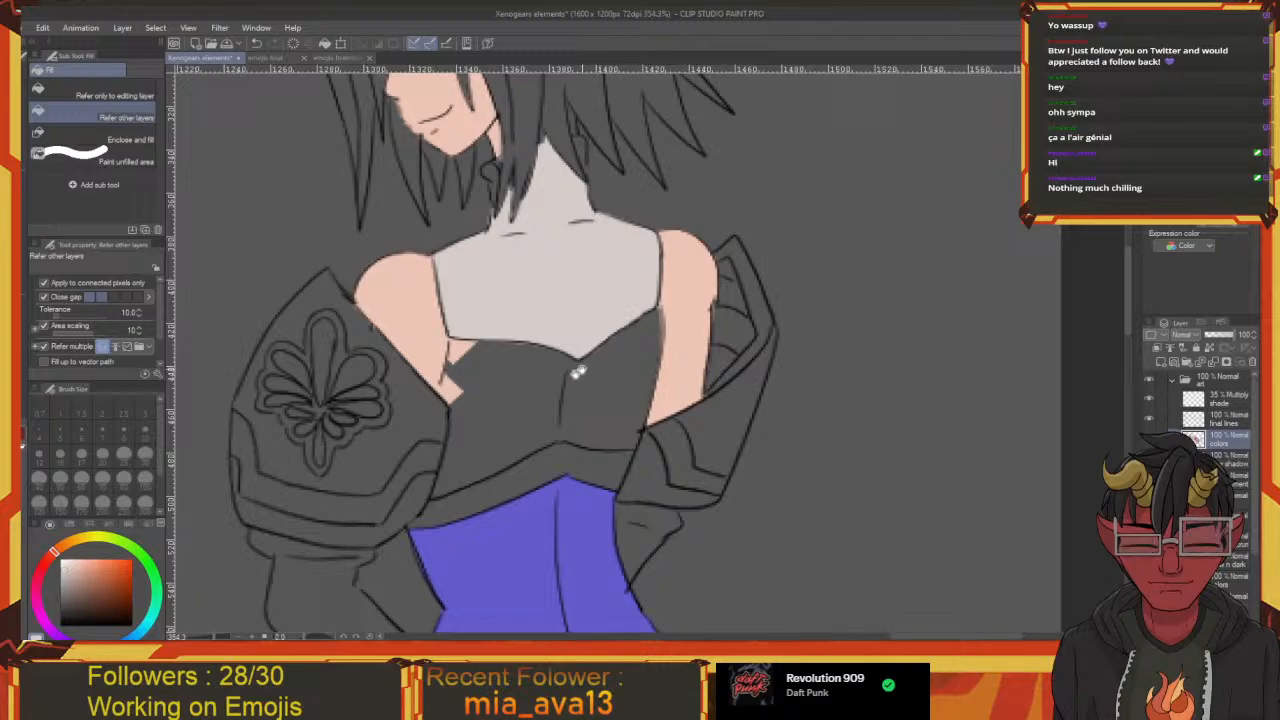
pyautogui.moveTo(597, 389)
pyautogui.mouseDown()
pyautogui.moveTo(589, 417)
pyautogui.moveTo(623, 364)
pyautogui.moveTo(586, 272)
pyautogui.moveTo(606, 205)
pyautogui.mouseUp()
pyautogui.click(621, 401)
pyautogui.moveTo(566, 246); pyautogui.dragTo(549, 405)
pyautogui.press('e')
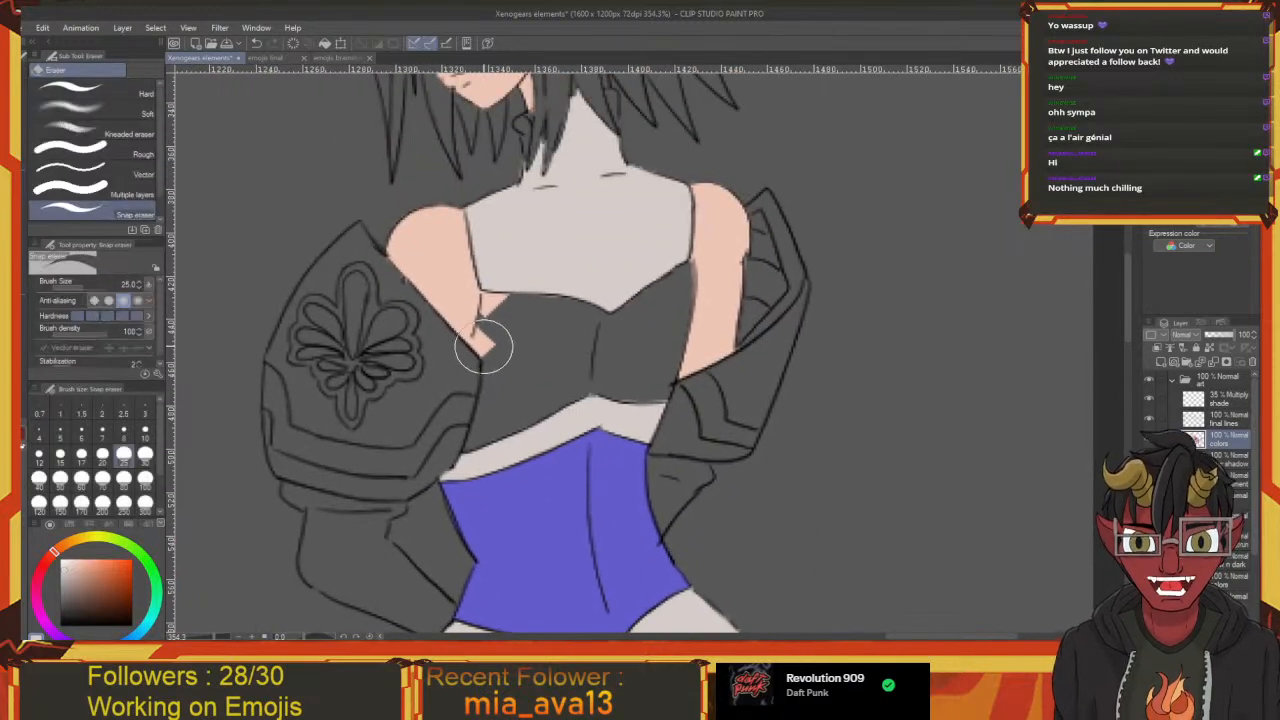
pyautogui.moveTo(486, 343)
pyautogui.mouseDown()
pyautogui.moveTo(495, 305)
pyautogui.moveTo(476, 503)
pyautogui.mouseUp()
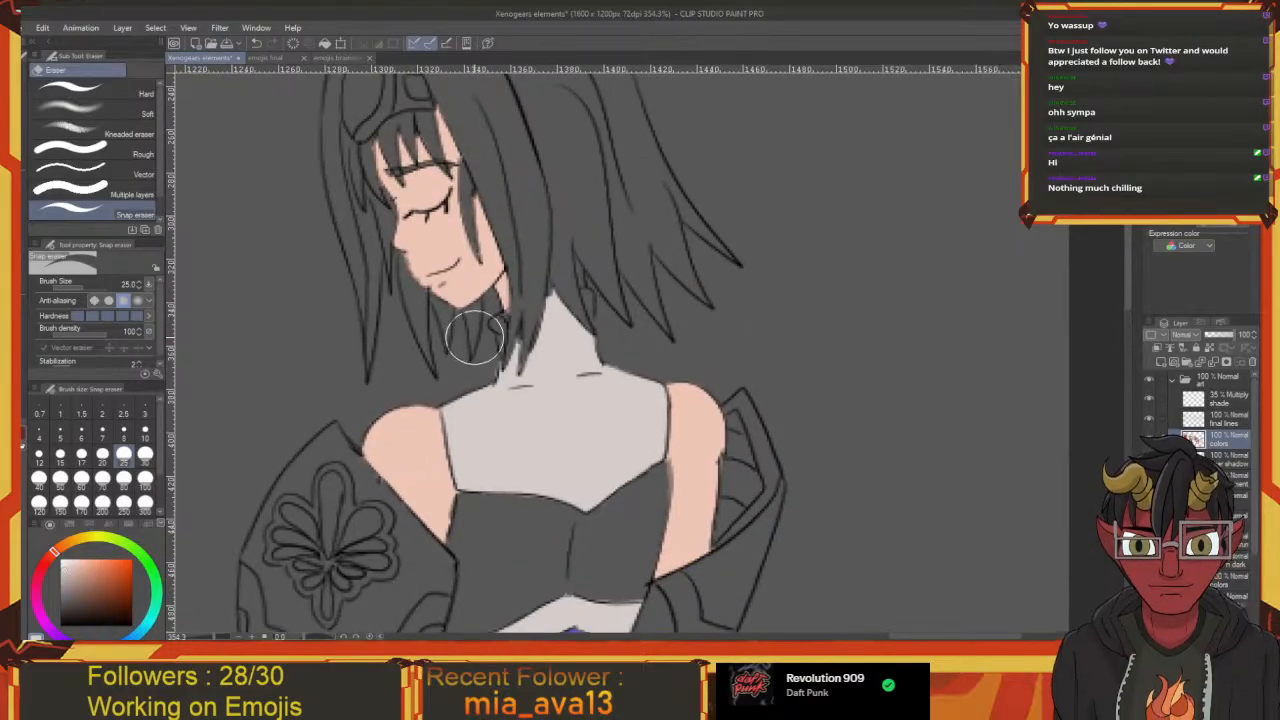
# Fill the remaining collar pieces around the girl's neck between the hair strands with off-white
pyautogui.press('g')
pyautogui.press('g')
pyautogui.moveTo(577, 311); pyautogui.dragTo(538, 315)
pyautogui.click(557, 299)
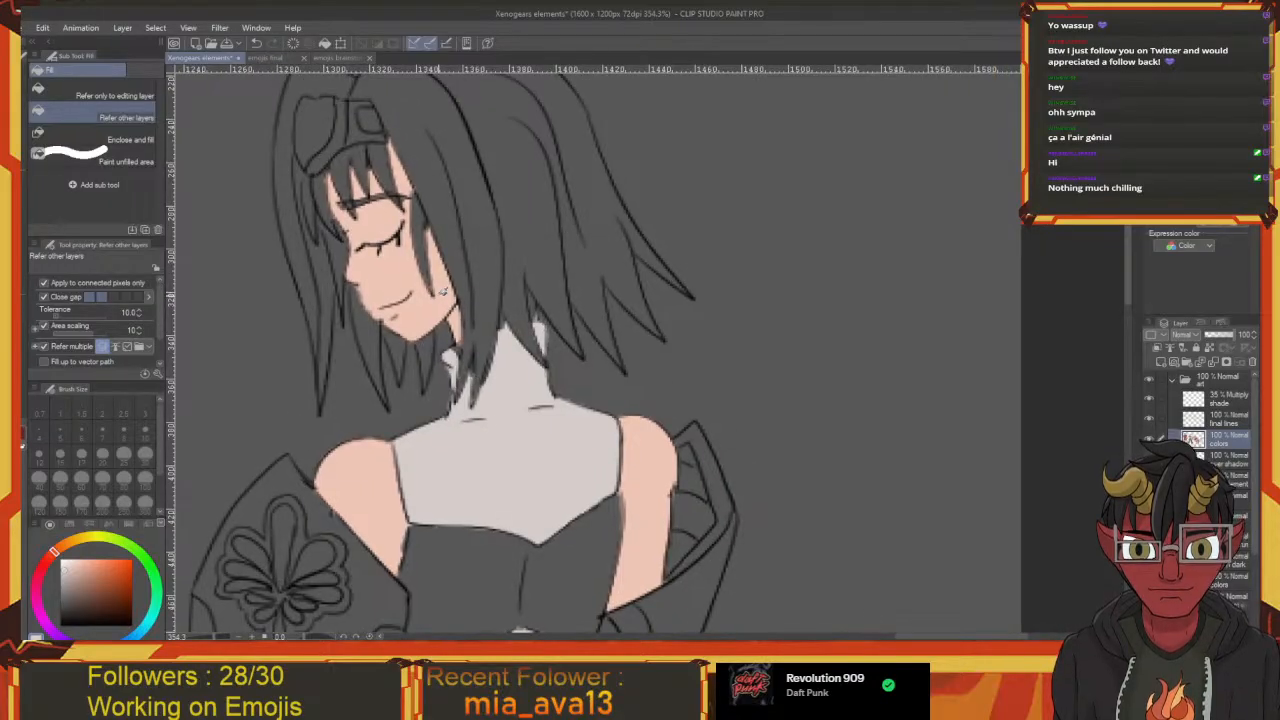
# Sample the face's skin tone and paint the small neck gap between the collar and hair with the G-pen
pyautogui.press('i')
pyautogui.click(436, 314)
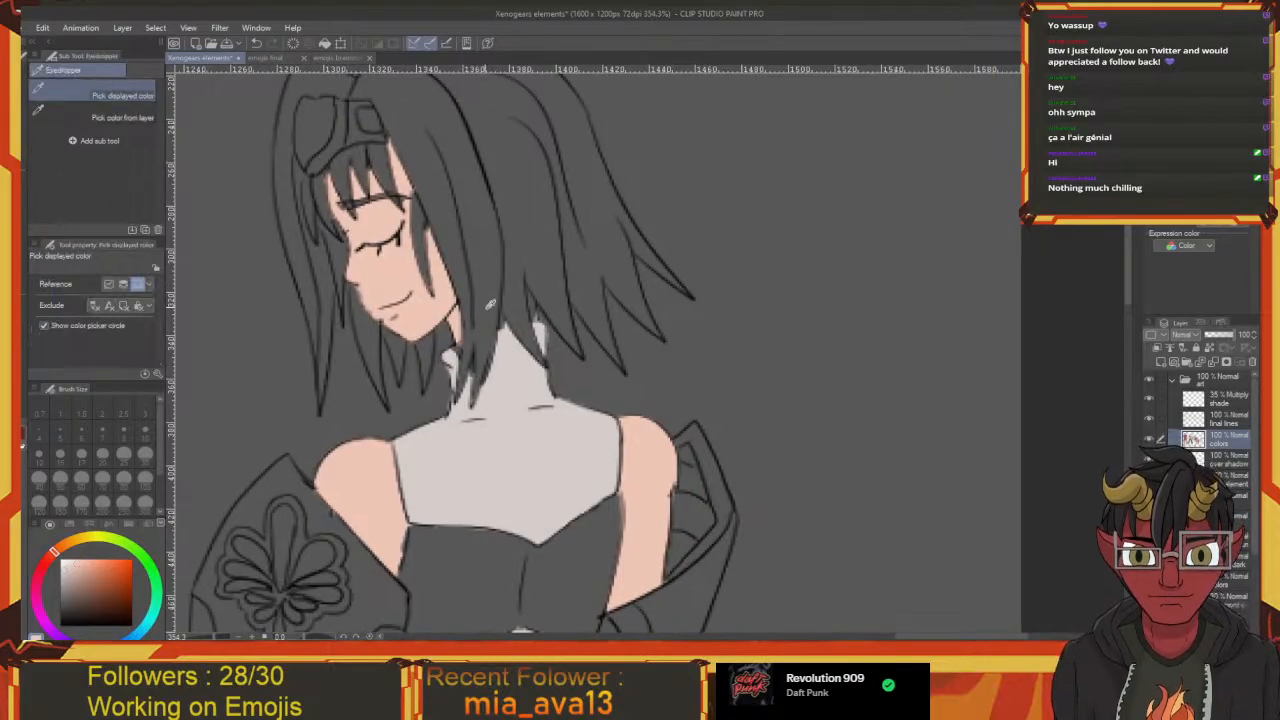
pyautogui.press('p')
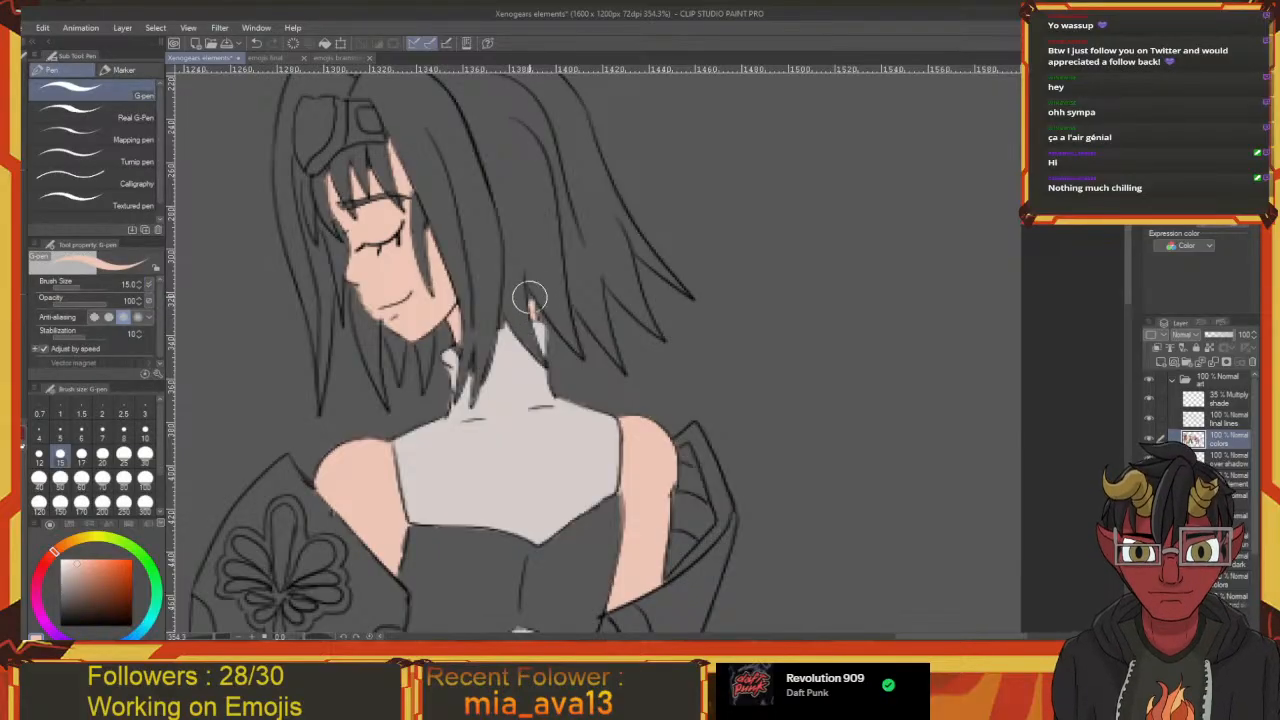
pyautogui.moveTo(530, 297)
pyautogui.mouseDown()
pyautogui.moveTo(538, 318)
pyautogui.moveTo(522, 314)
pyautogui.mouseUp()
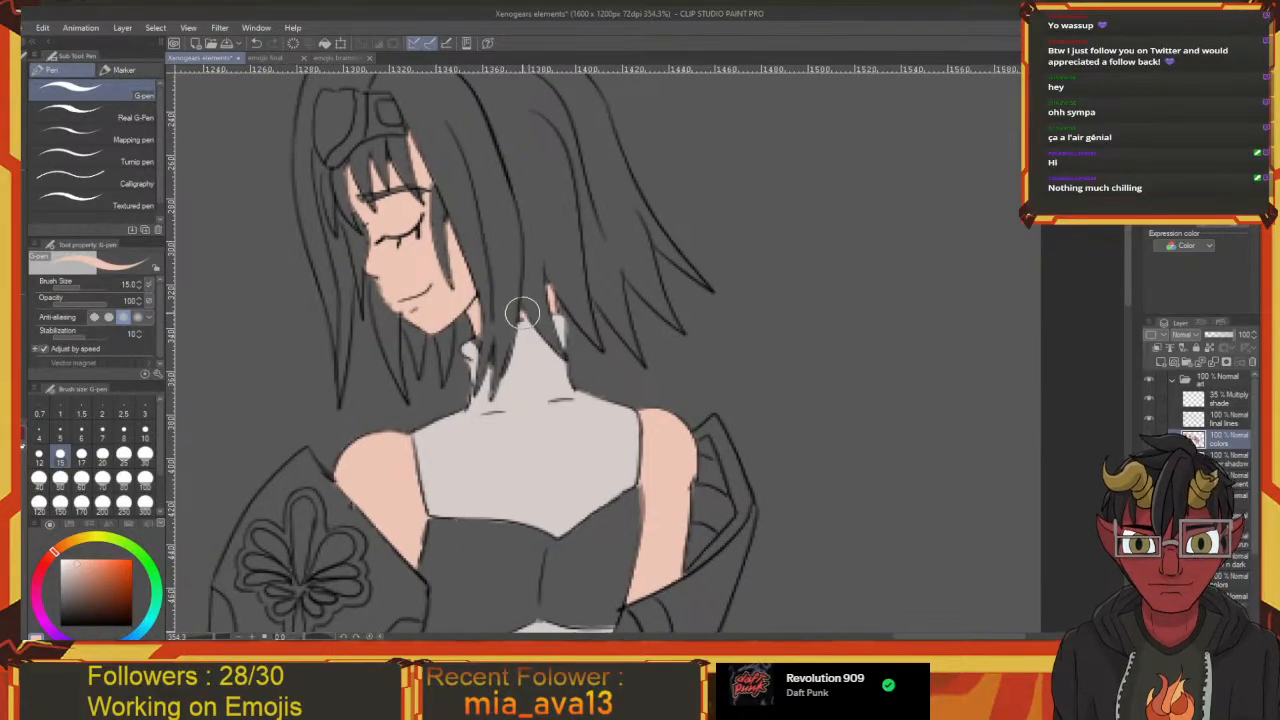
# Sample the waist's blue, darken it to a navy, and fill the bodice below the off-white upper back
pyautogui.scroll(-8, 522, 315)
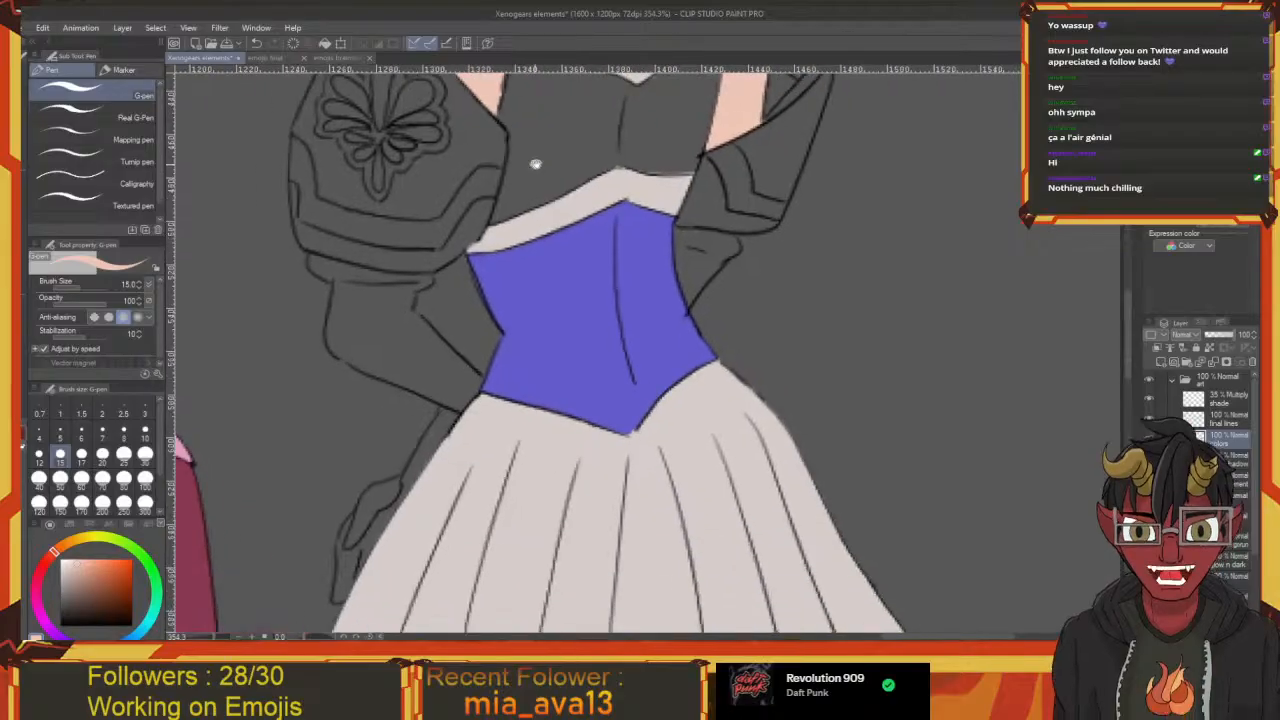
pyautogui.scroll(3, 535, 163)
pyautogui.press('i')
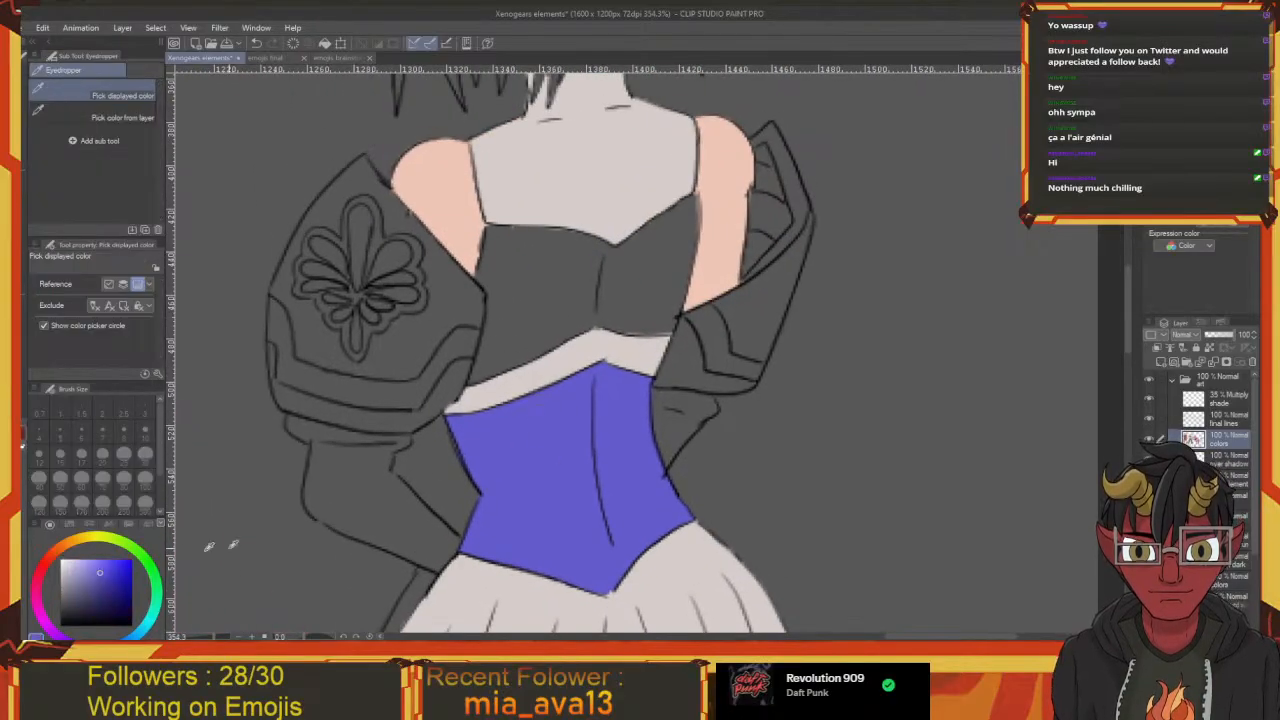
pyautogui.click(99, 600)
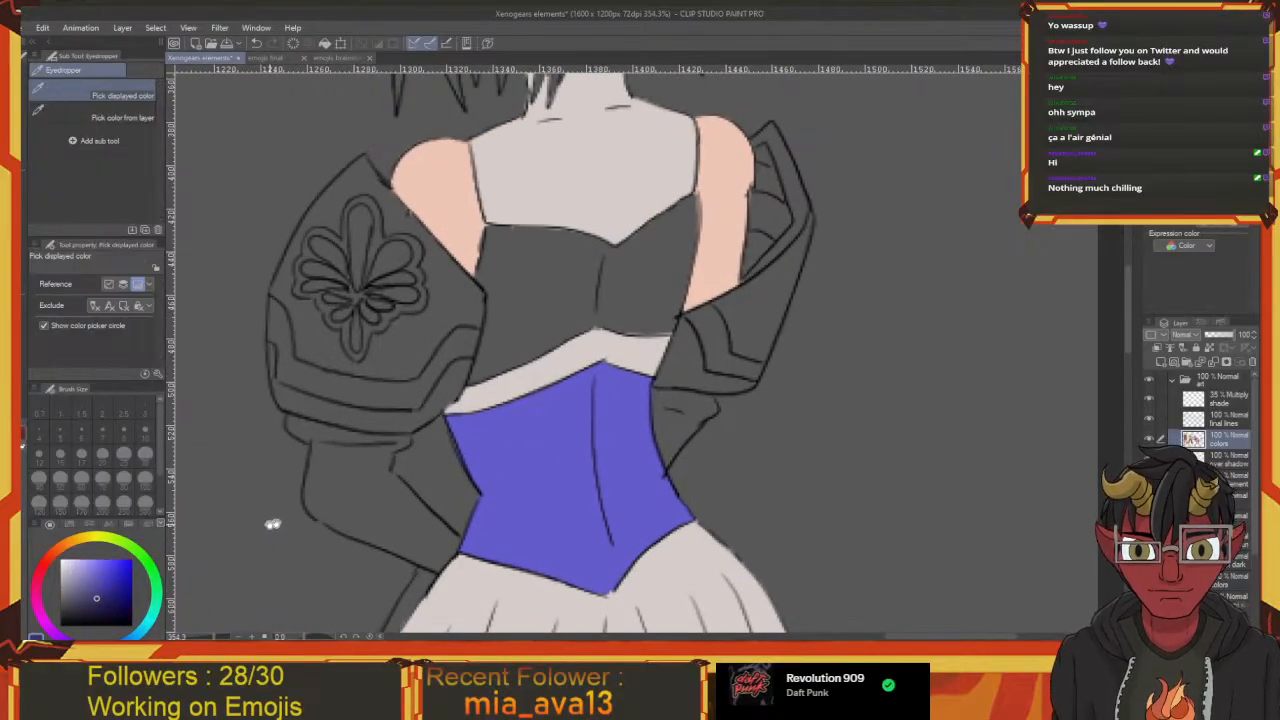
pyautogui.moveTo(272, 523); pyautogui.dragTo(224, 561)
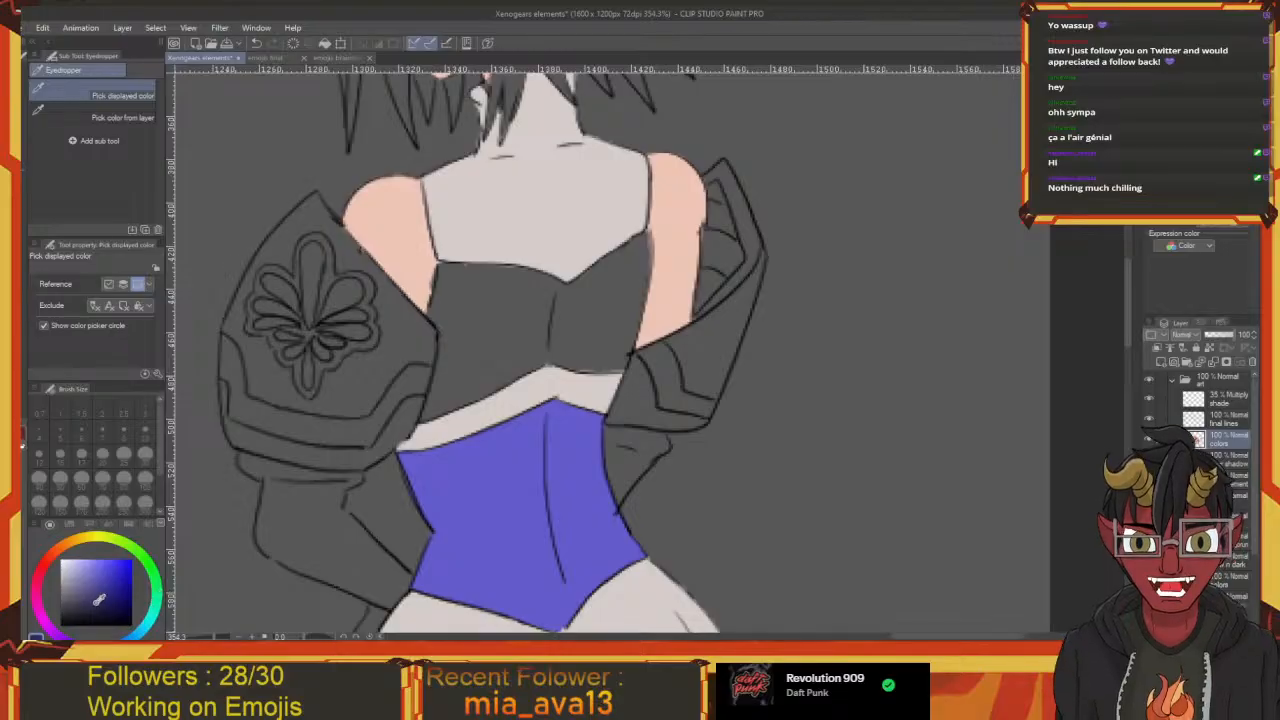
pyautogui.moveTo(492, 340); pyautogui.dragTo(429, 386)
pyautogui.press('g')
pyautogui.click(387, 420)
# Sample the arm's skin tone and touch up the near armpit beside the navy bodice with the G-pen
pyautogui.keyDown('alt'); pyautogui.click(407, 341); pyautogui.keyUp('alt')
pyautogui.press('p')
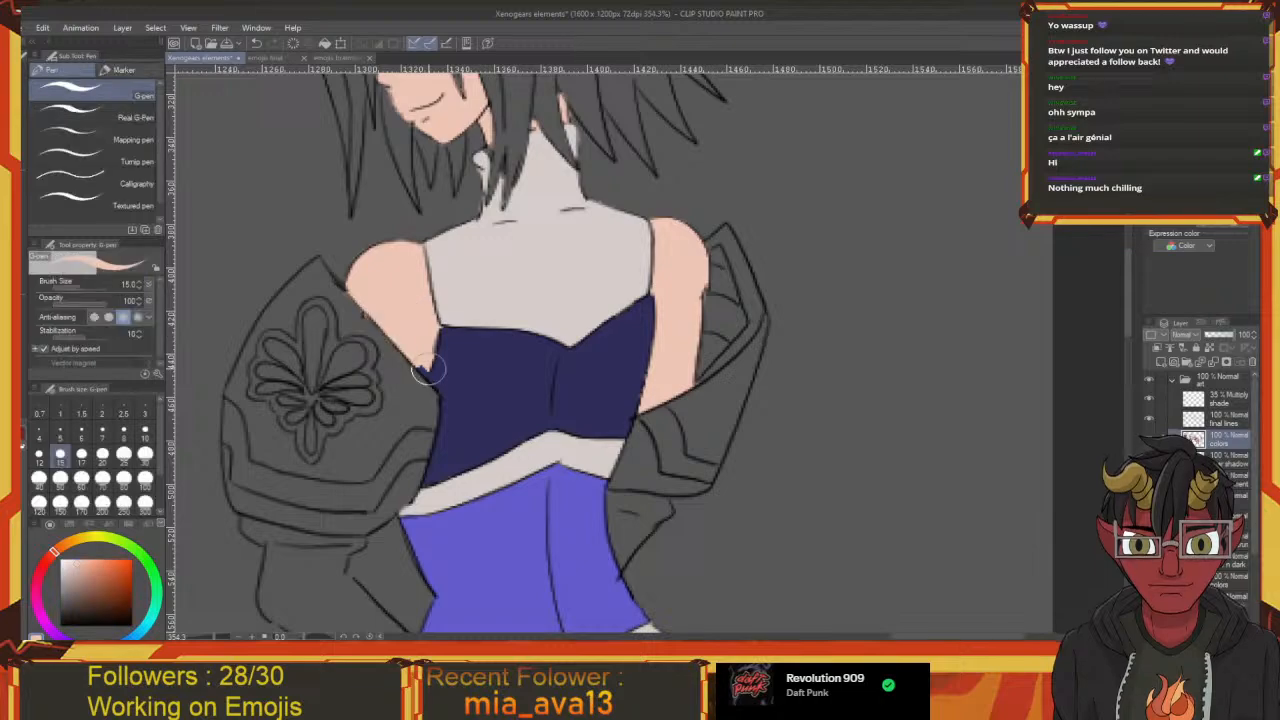
pyautogui.moveTo(425, 370); pyautogui.dragTo(397, 386)
# Sample the waist's medium blue, fill the near forearm's sleeve with it, and erase the spill at the inner elbow
pyautogui.press('g')
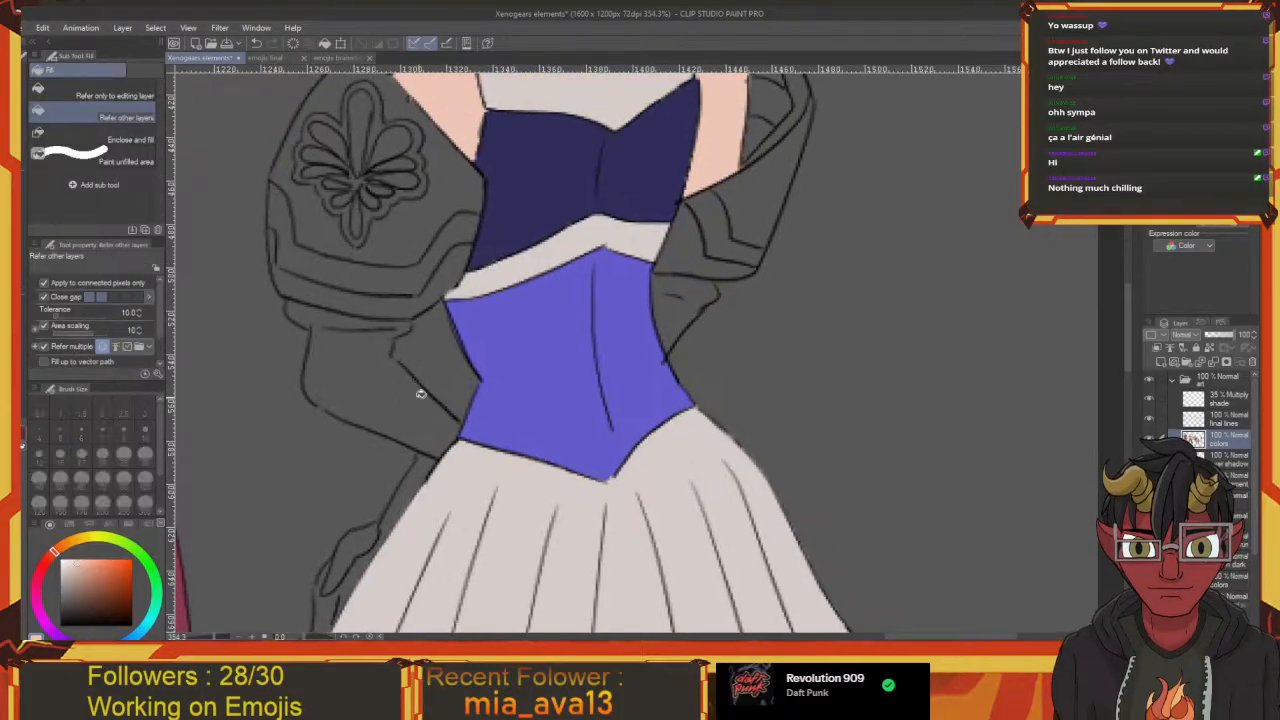
pyautogui.click(420, 394)
pyautogui.hotkey('ctrl', 'z')
pyautogui.keyDown('alt'); pyautogui.click(490, 394); pyautogui.keyUp('alt')
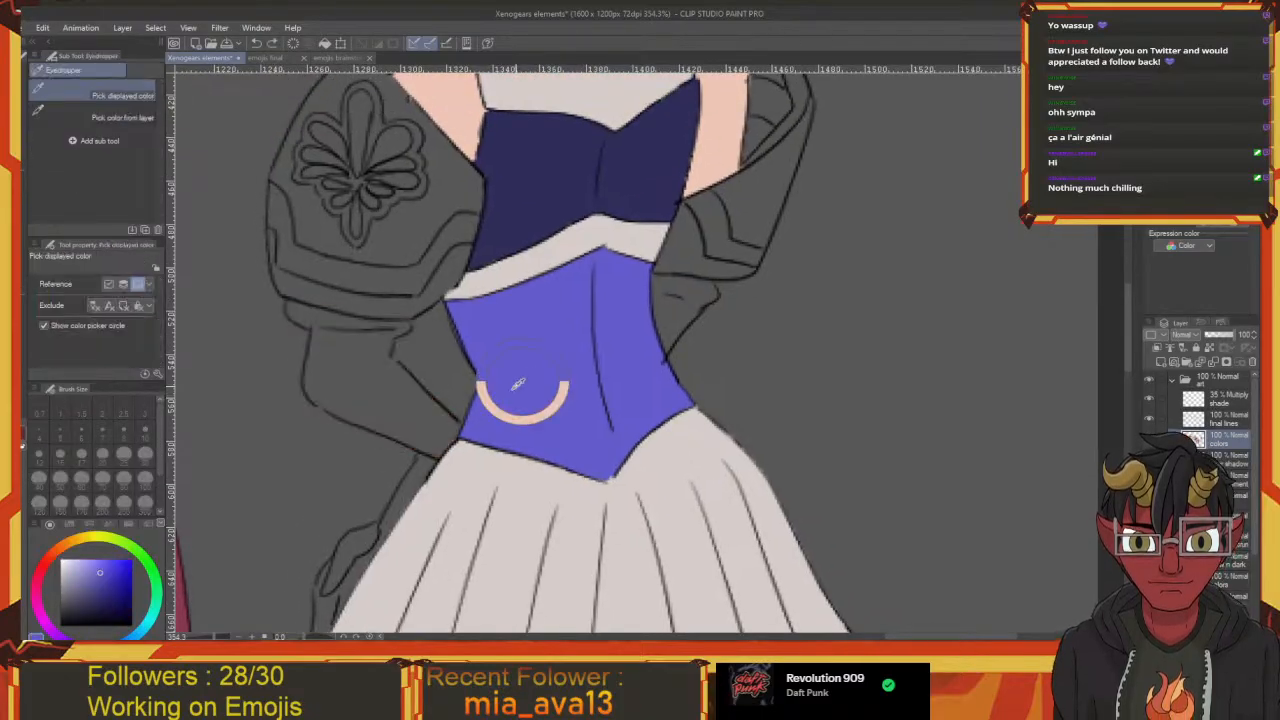
pyautogui.click(421, 403)
pyautogui.press('e')
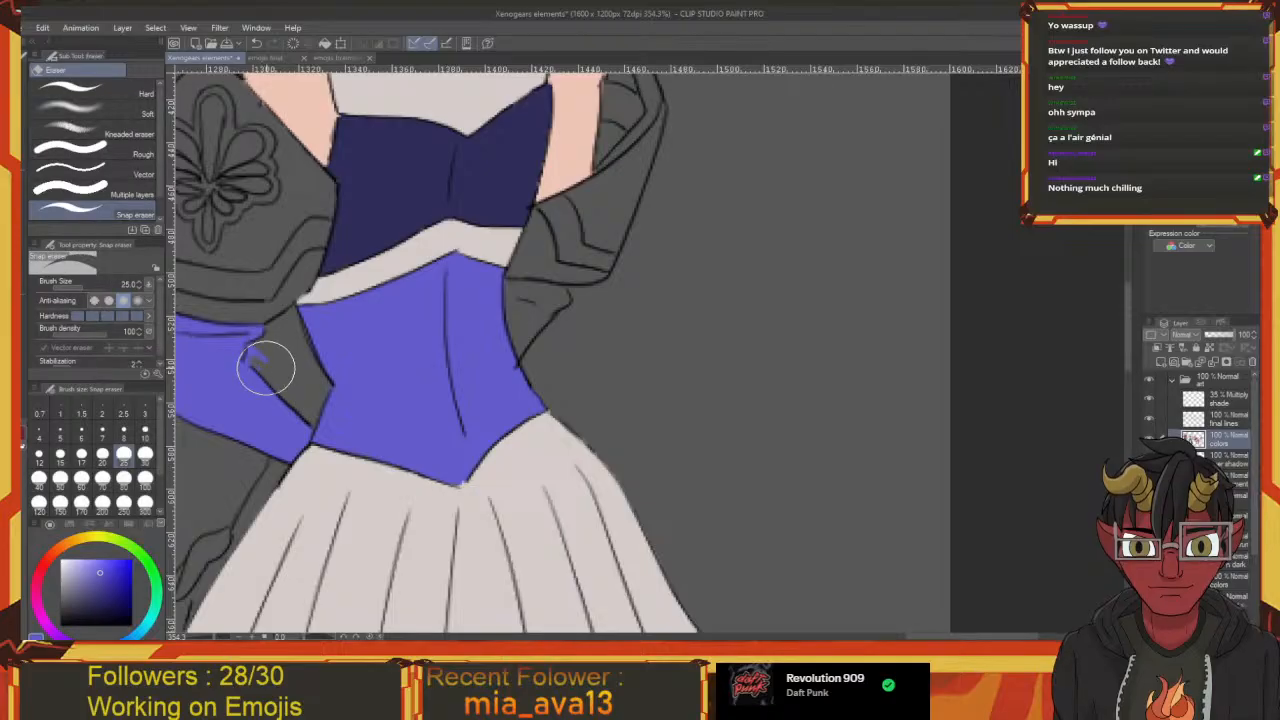
pyautogui.moveTo(258, 358); pyautogui.dragTo(389, 451)
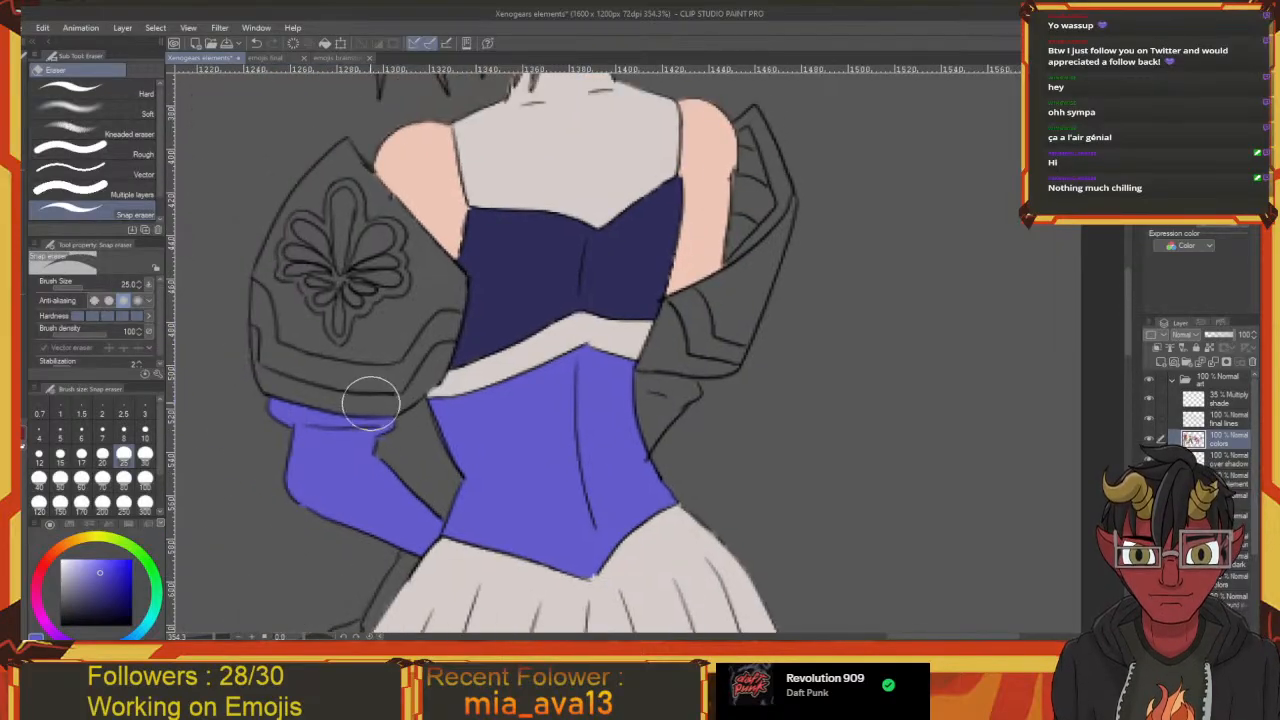
# Fill the main areas of both puffed sleeves and their lower edges with the medium blue, leaving the emblem and trim bands unfilled
pyautogui.press('g')
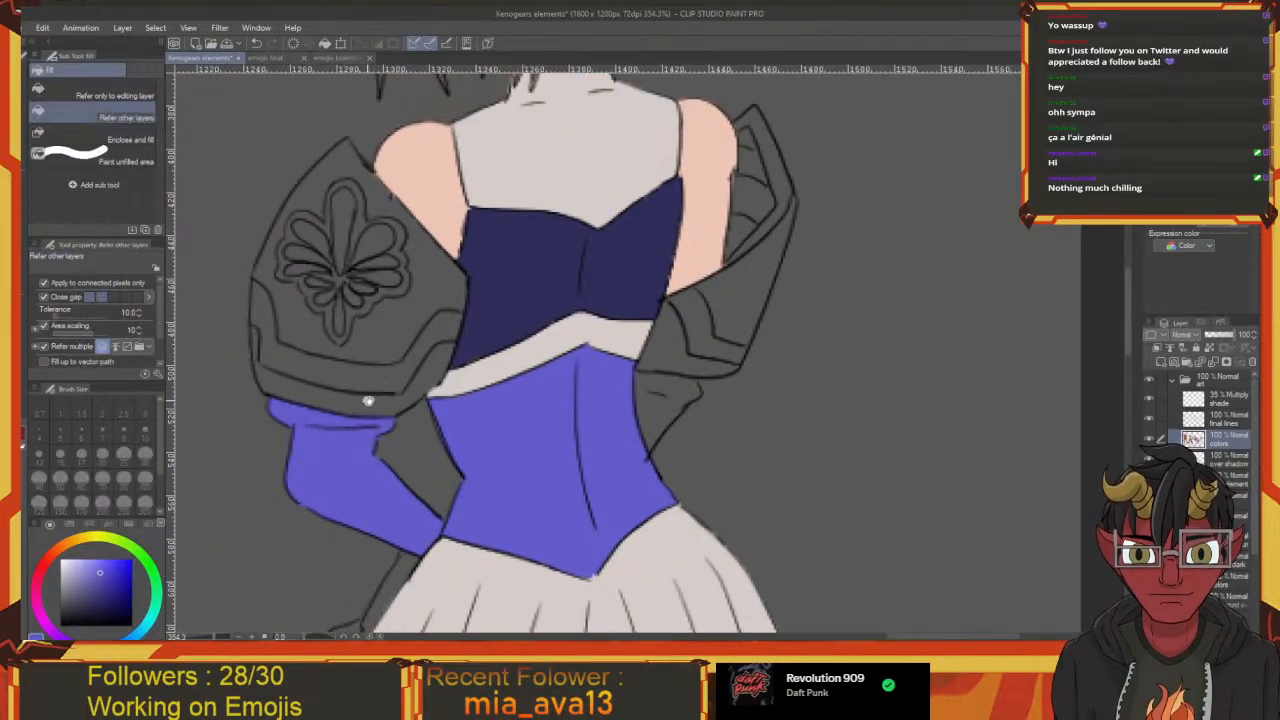
pyautogui.moveTo(368, 402); pyautogui.dragTo(362, 432)
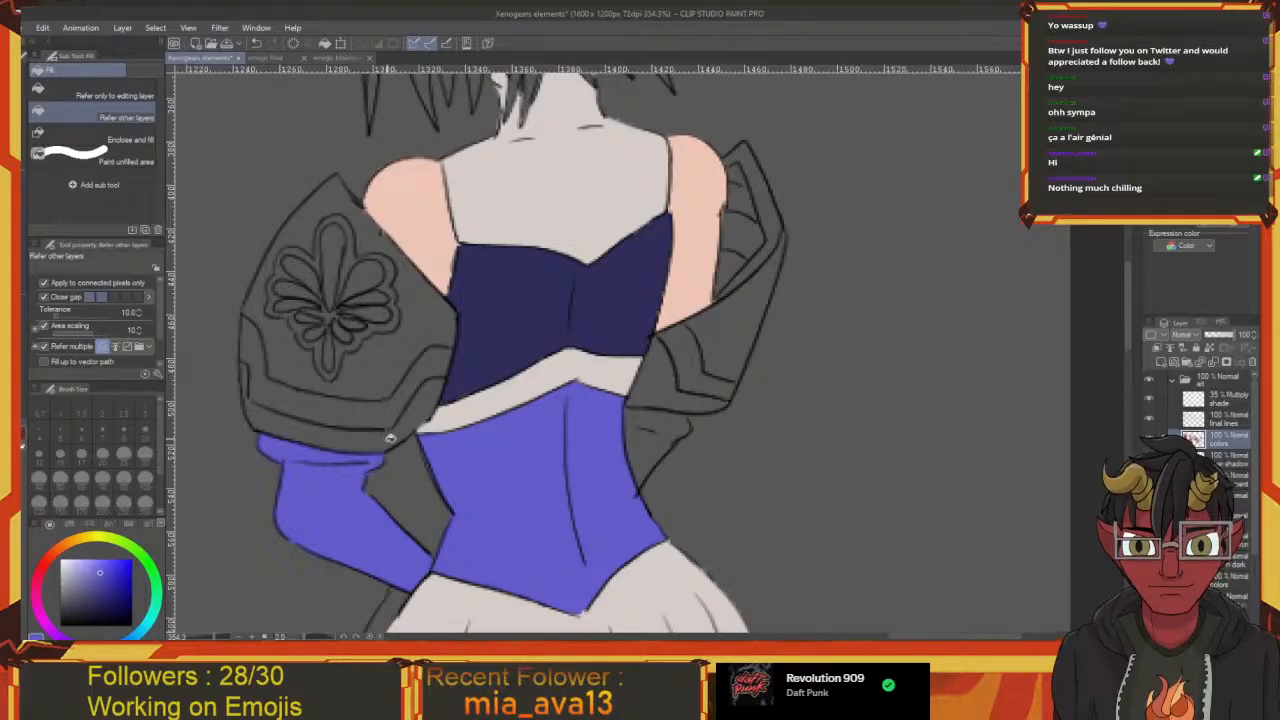
pyautogui.click(390, 438)
pyautogui.click(386, 371)
pyautogui.moveTo(474, 324); pyautogui.dragTo(323, 243)
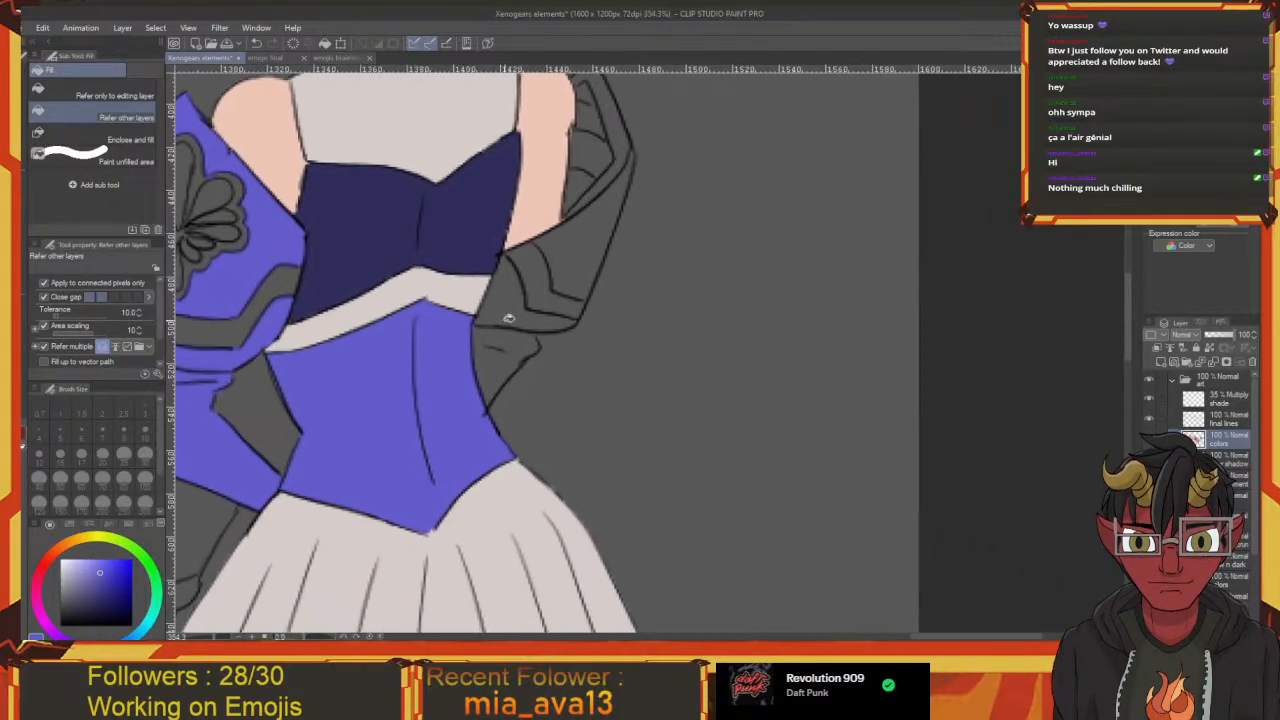
pyautogui.click(509, 318)
pyautogui.click(583, 237)
pyautogui.moveTo(583, 237); pyautogui.dragTo(655, 403)
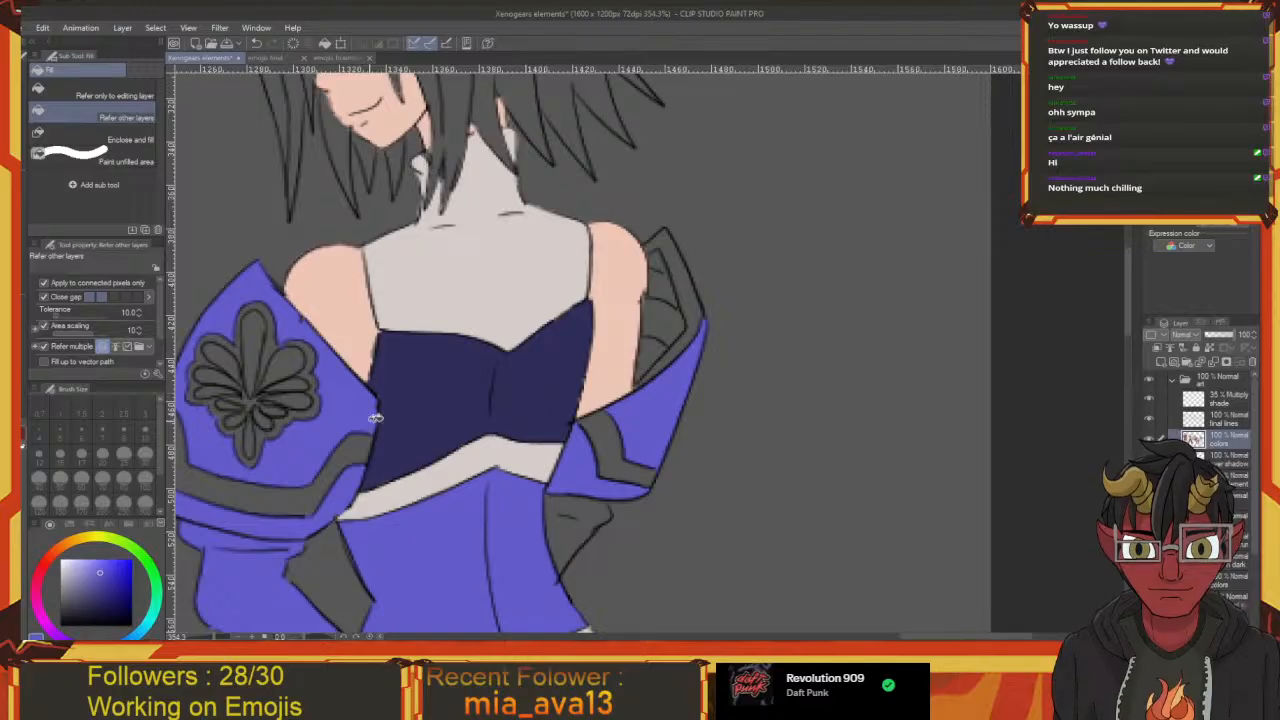
# Sample the bodice's navy and fill the inner lining sections of the far sleeve's opening with it
pyautogui.press('i')
pyautogui.click(445, 403)
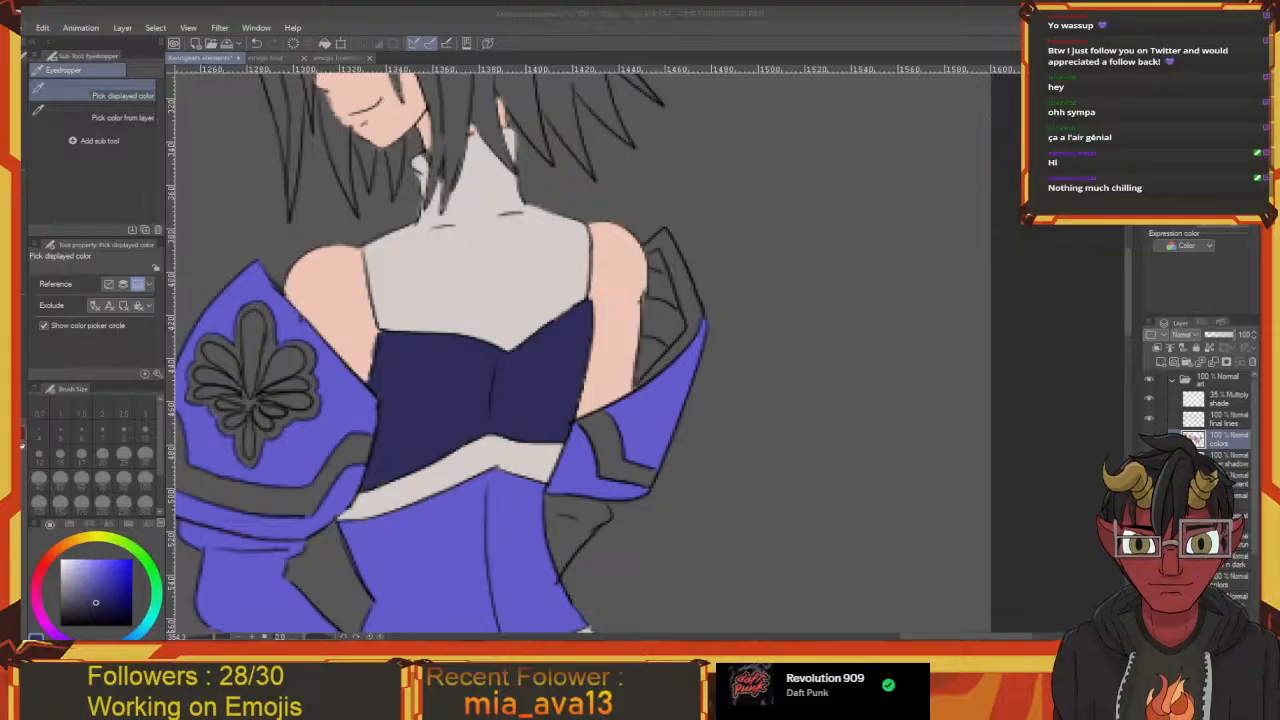
pyautogui.click(637, 295)
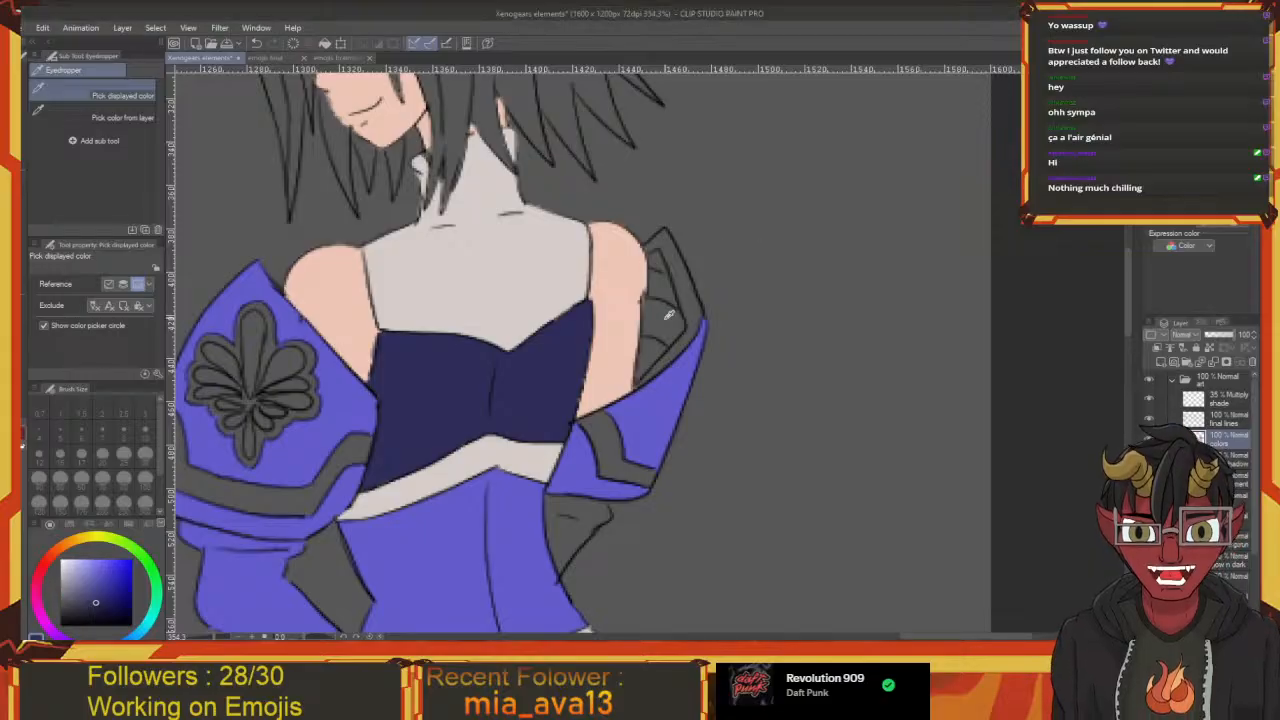
pyautogui.click(670, 322)
pyautogui.click(518, 410)
pyautogui.press('g')
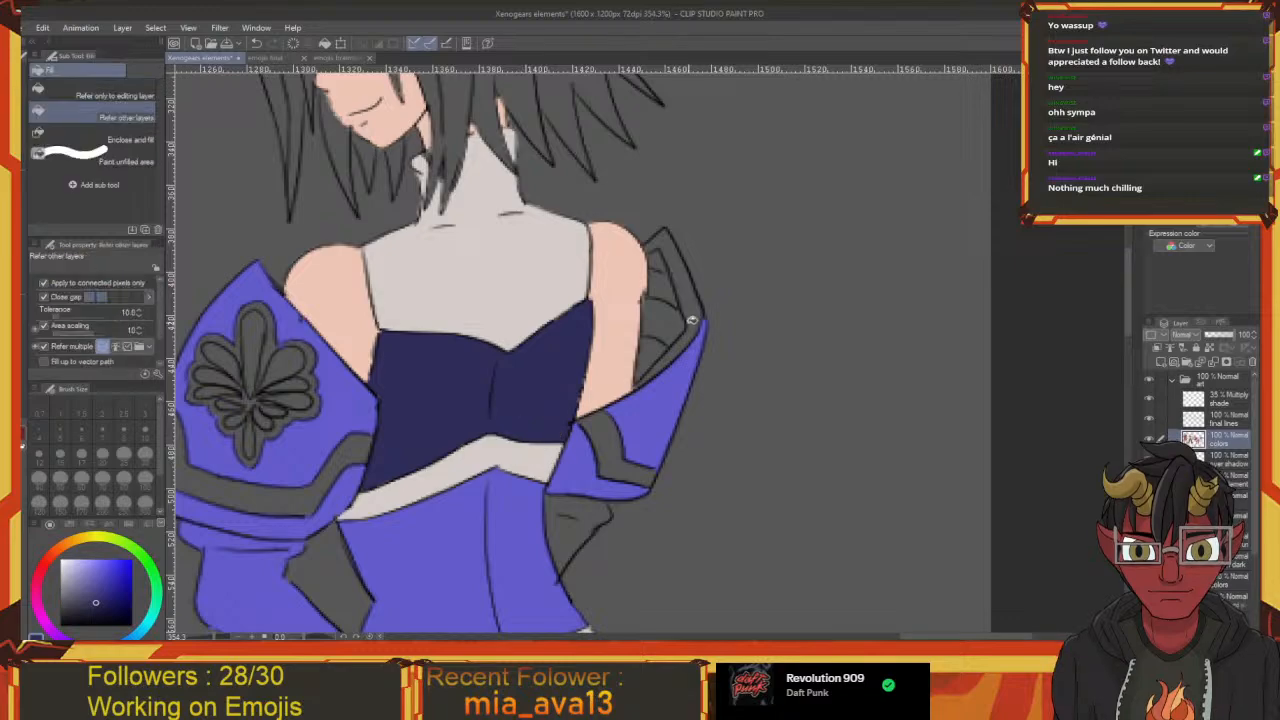
pyautogui.click(666, 321)
pyautogui.click(660, 265)
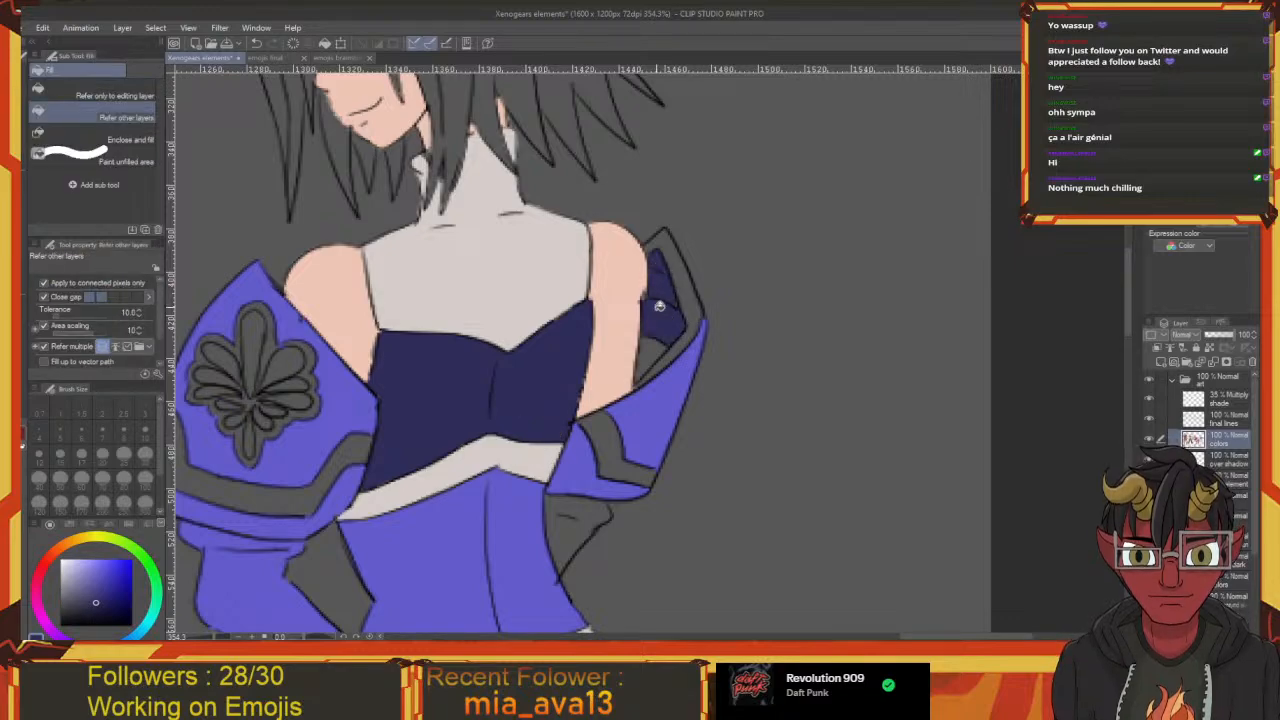
pyautogui.click(650, 348)
# Fill the decorative trim bands on both puffed sleeves with the navy
pyautogui.moveTo(495, 408); pyautogui.dragTo(682, 346)
pyautogui.moveTo(445, 358)
pyautogui.mouseDown()
pyautogui.moveTo(446, 371)
pyautogui.moveTo(502, 380)
pyautogui.moveTo(460, 374)
pyautogui.mouseUp()
pyautogui.click(535, 453)
pyautogui.moveTo(556, 467); pyautogui.dragTo(576, 391)
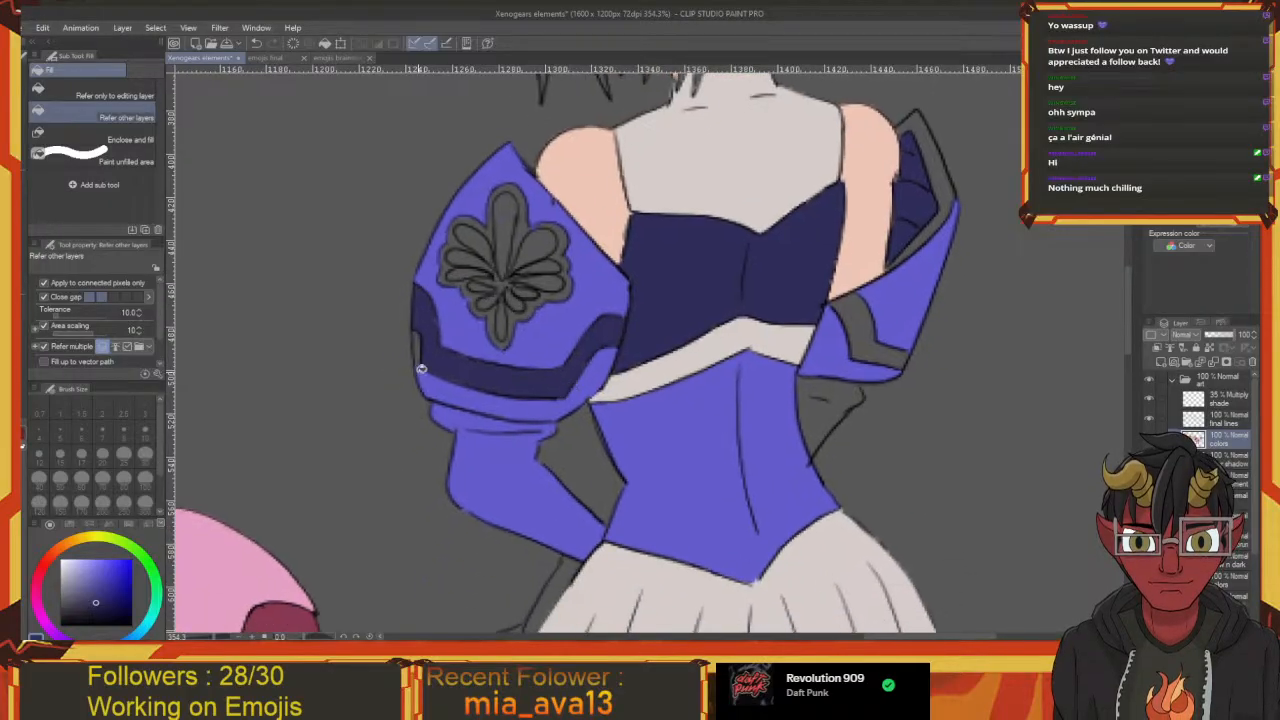
pyautogui.click(859, 326)
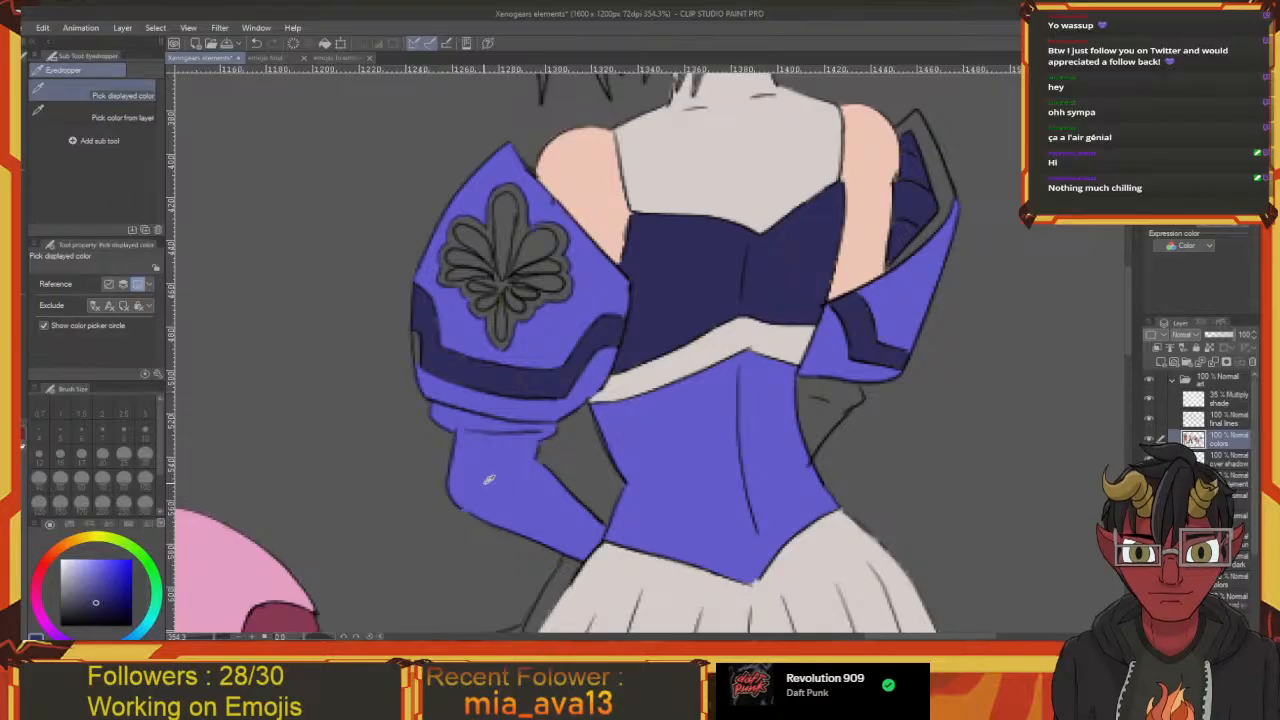
# Touch up the left puffed sleeve's edge and fill the uncolored forearm sections of both sleeves with light blue
pyautogui.press('p')
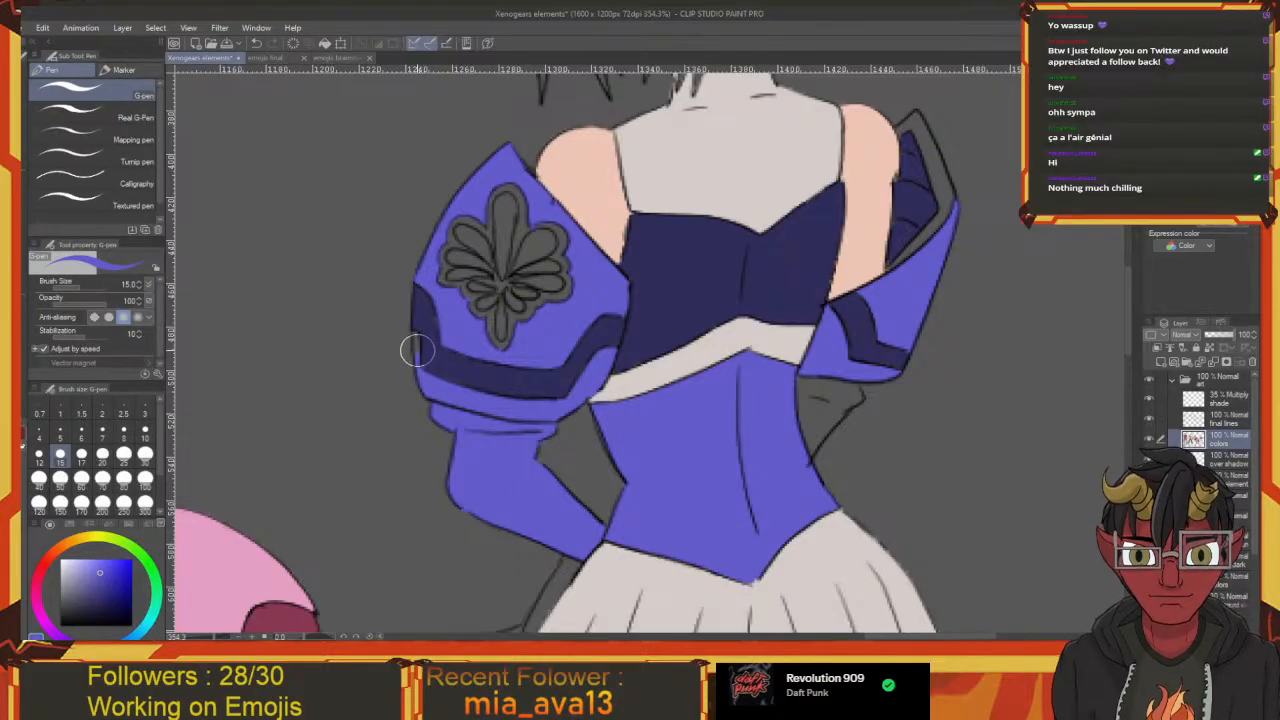
pyautogui.moveTo(414, 343); pyautogui.dragTo(394, 345)
pyautogui.hscroll(3, 475, 413)
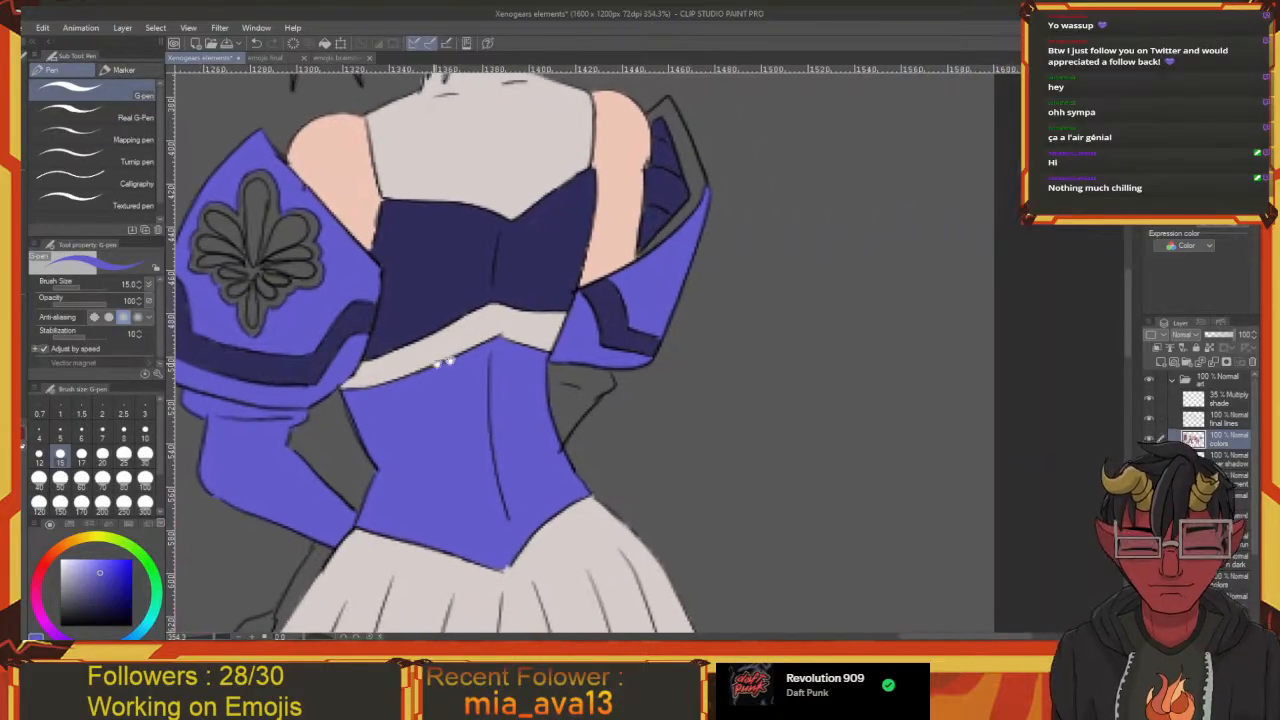
pyautogui.press('g')
pyautogui.click(576, 395)
pyautogui.moveTo(550, 436); pyautogui.dragTo(799, 144)
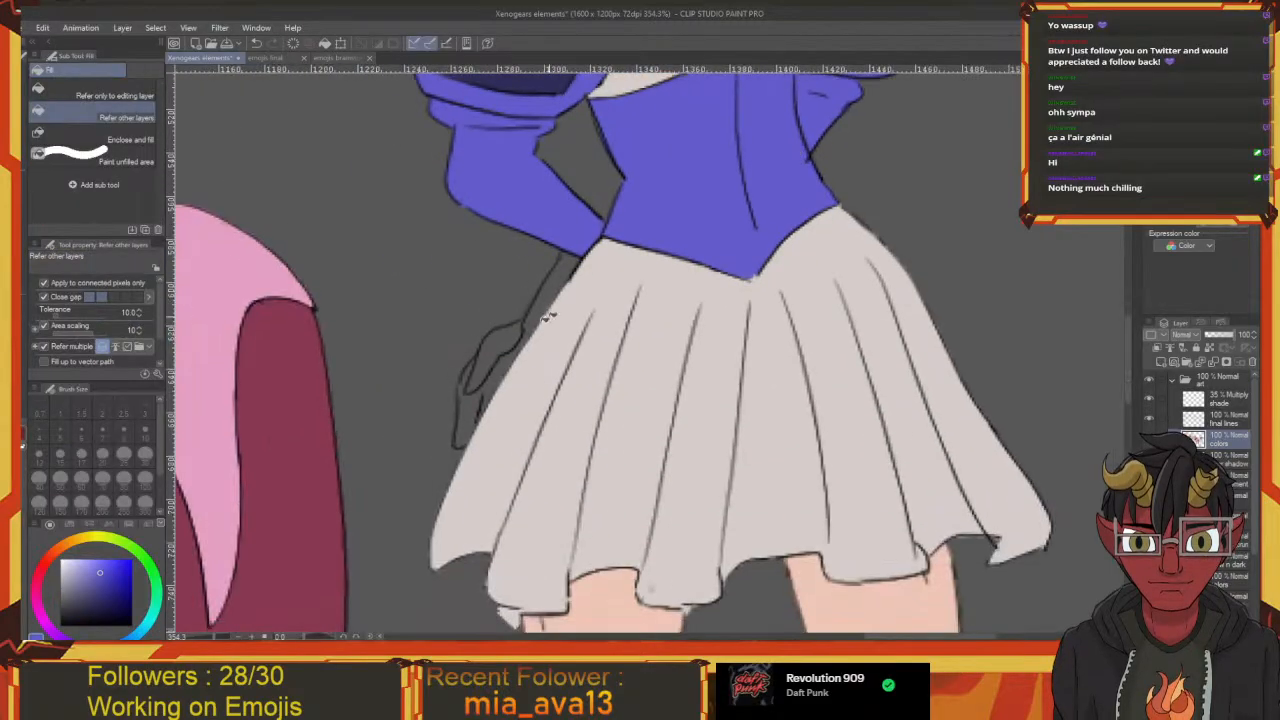
pyautogui.click(555, 283)
# Sample the shoulder's skin tone, fill the hand beside the skirt with it and clean up the color around its outline
pyautogui.moveTo(516, 350); pyautogui.dragTo(455, 545)
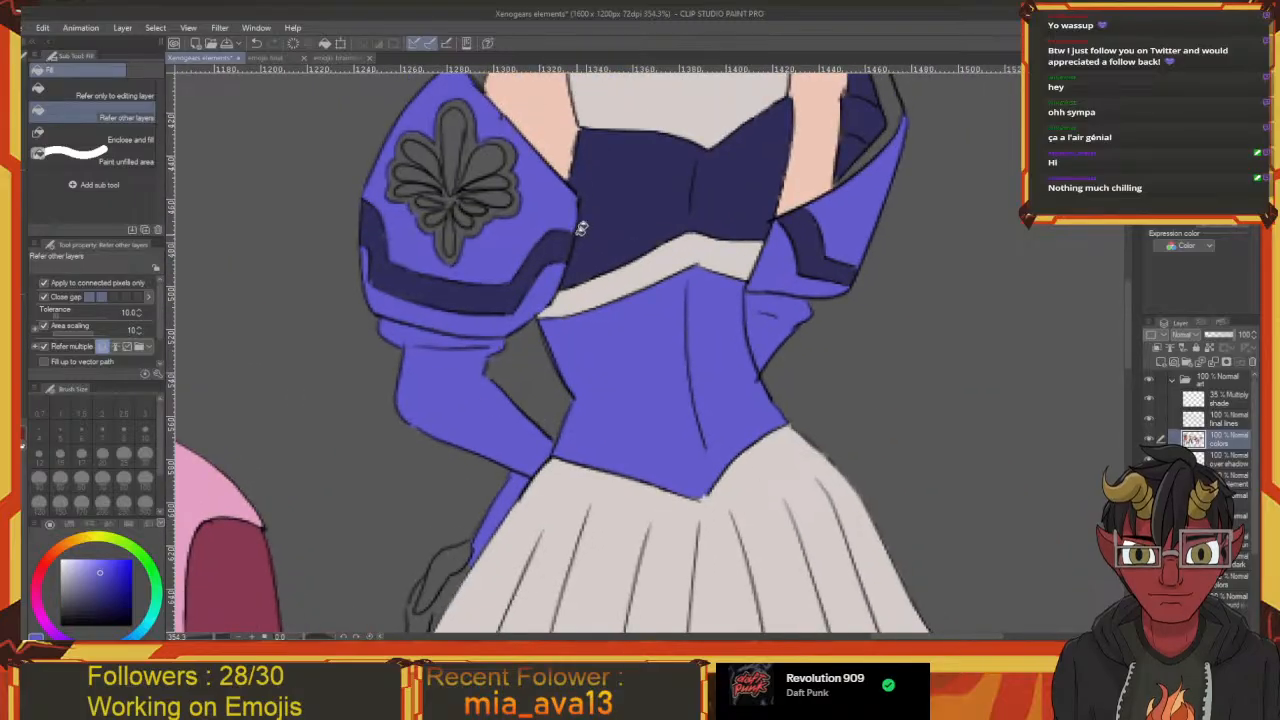
pyautogui.press('i')
pyautogui.moveTo(551, 200); pyautogui.dragTo(526, 322)
pyautogui.click(517, 229)
pyautogui.moveTo(482, 388); pyautogui.dragTo(627, 109)
pyautogui.press('g')
pyautogui.click(568, 432)
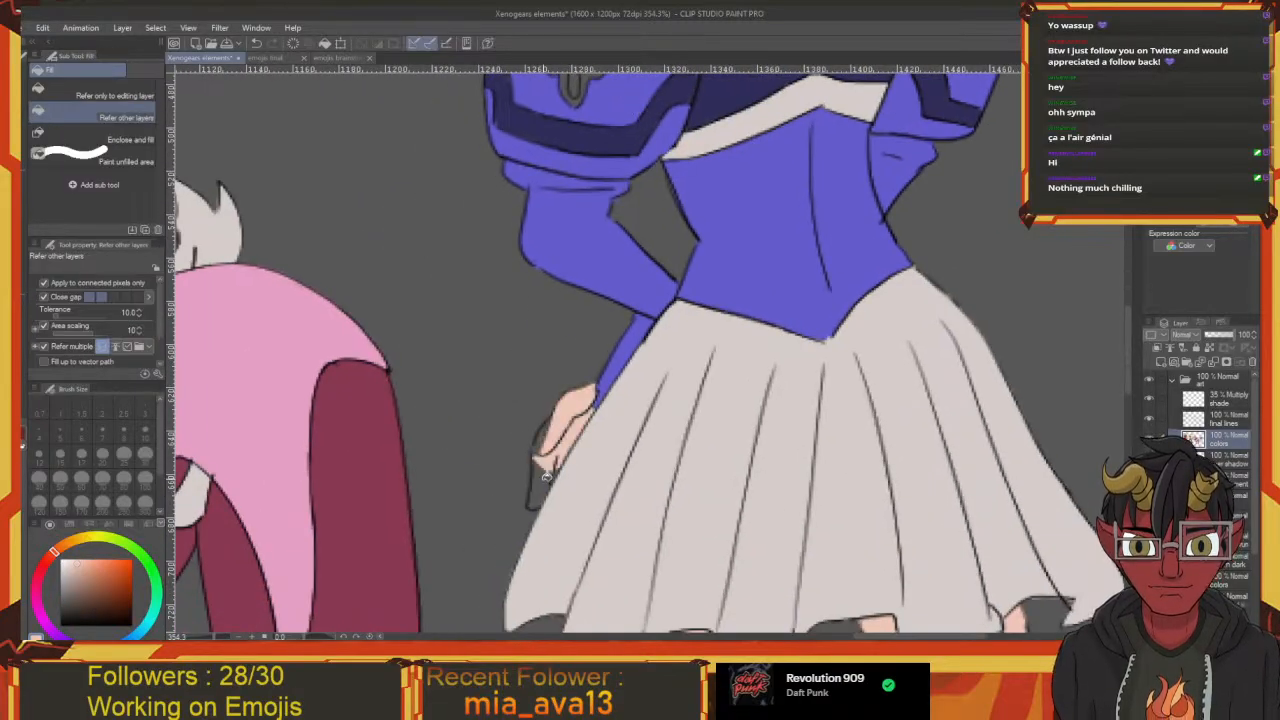
pyautogui.click(546, 476)
pyautogui.moveTo(538, 440); pyautogui.dragTo(523, 360)
pyautogui.press('p')
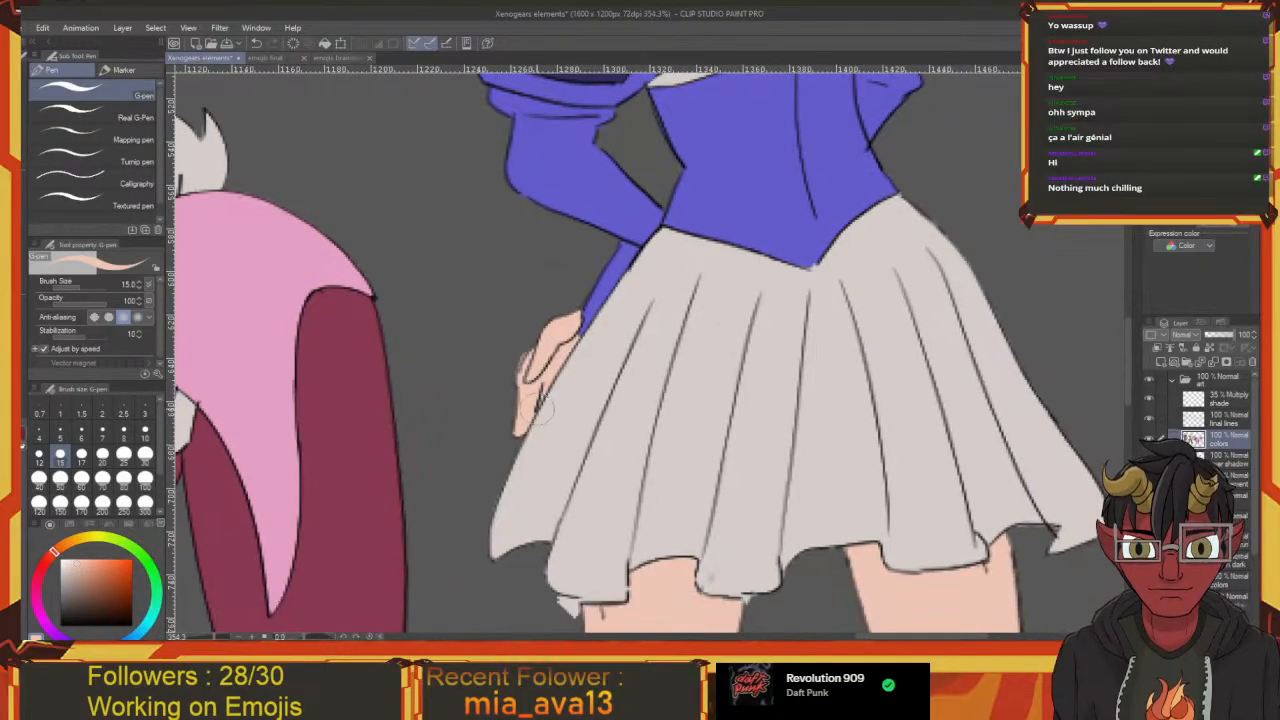
pyautogui.press('e')
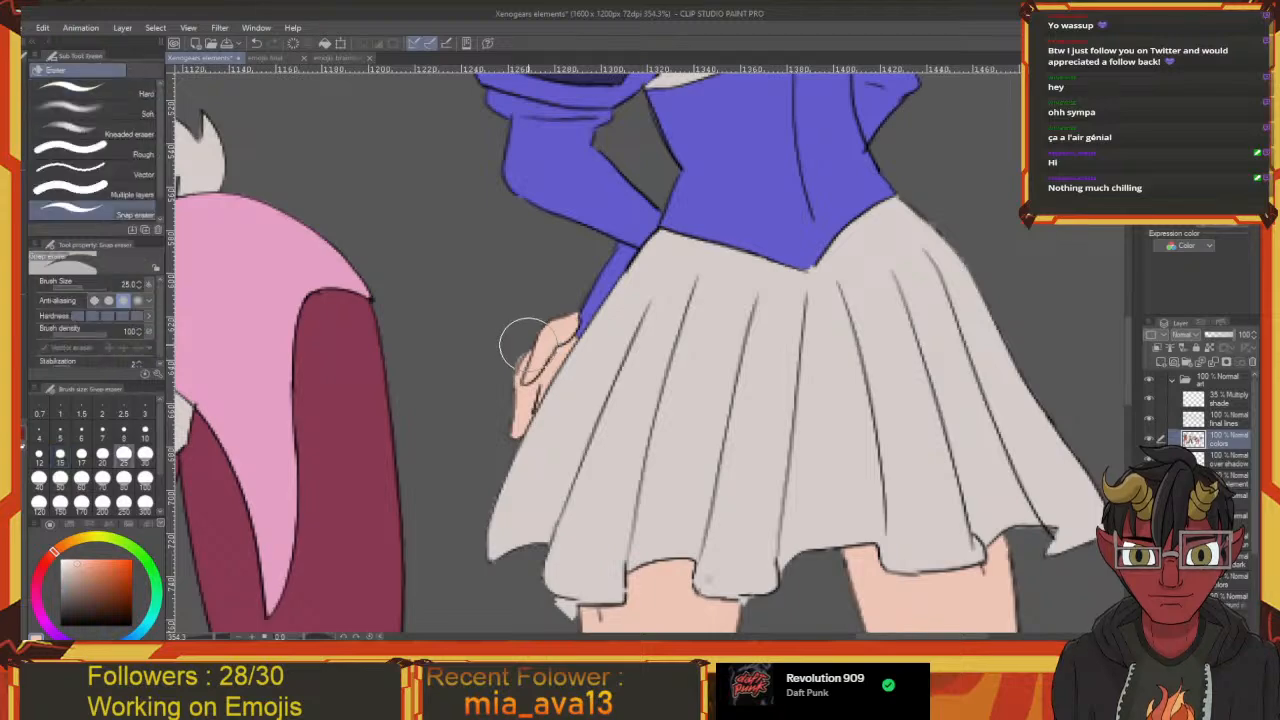
pyautogui.moveTo(516, 460)
pyautogui.mouseDown()
pyautogui.moveTo(486, 363)
pyautogui.moveTo(504, 402)
pyautogui.mouseUp()
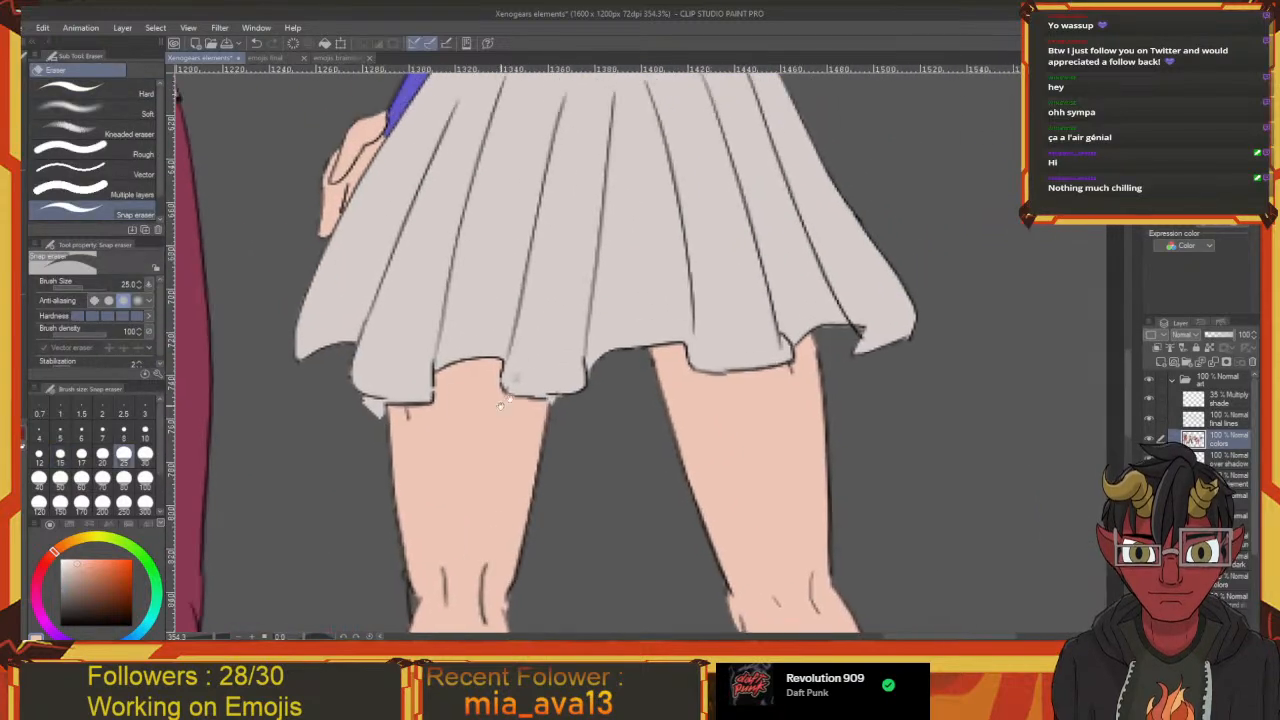
# Sample the bodice's dark navy, draw a curved border across the left shoe's back and fill the shoe and heel below it
pyautogui.moveTo(655, 460); pyautogui.dragTo(566, 189)
pyautogui.moveTo(494, 429)
pyautogui.mouseDown()
pyautogui.moveTo(664, 474)
pyautogui.moveTo(666, 496)
pyautogui.mouseUp()
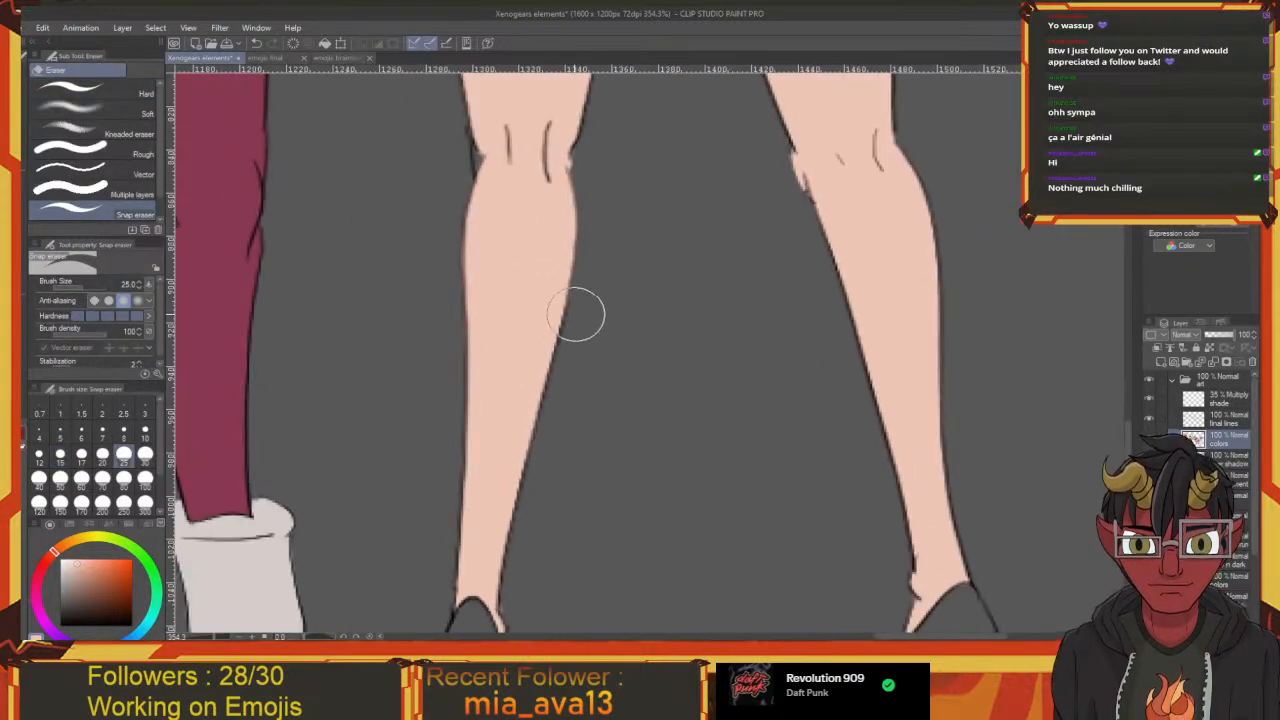
pyautogui.press('i')
pyautogui.scroll(10, 592, 222)
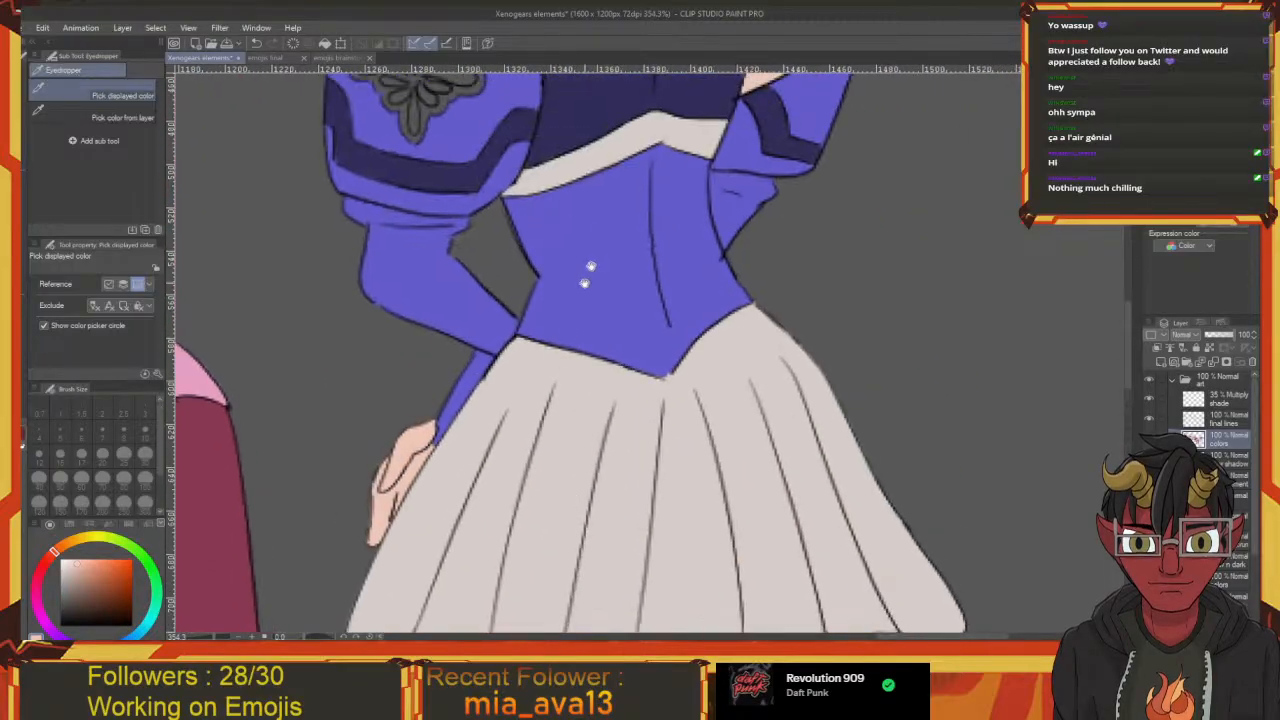
pyautogui.click(590, 165)
pyautogui.scroll(-10, 560, 250)
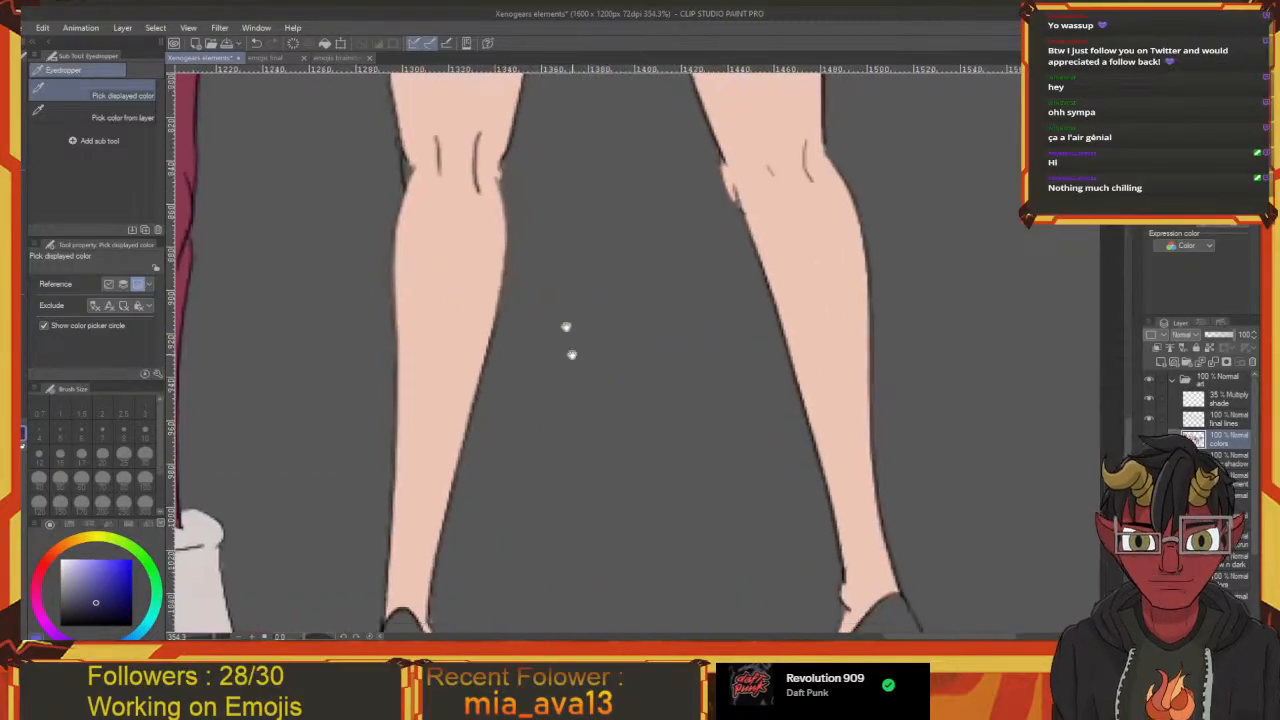
pyautogui.click(657, 311)
pyautogui.press('g')
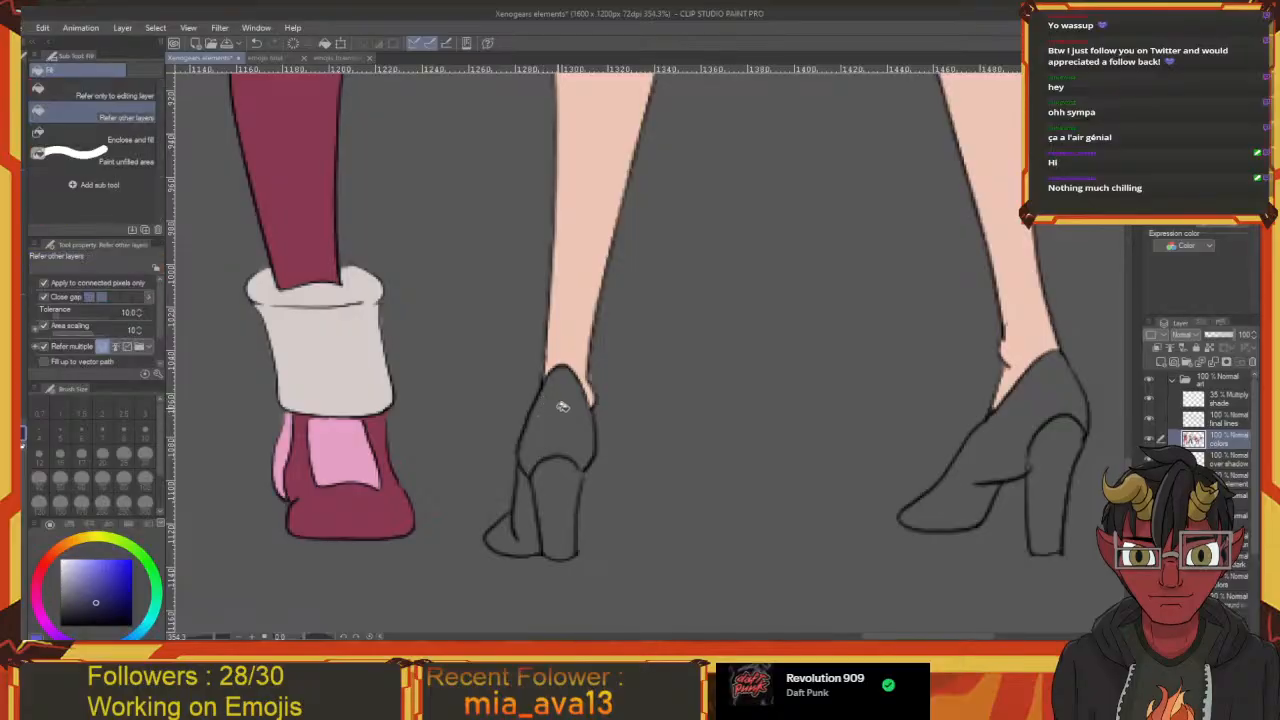
pyautogui.moveTo(533, 411); pyautogui.dragTo(497, 403)
pyautogui.press('p')
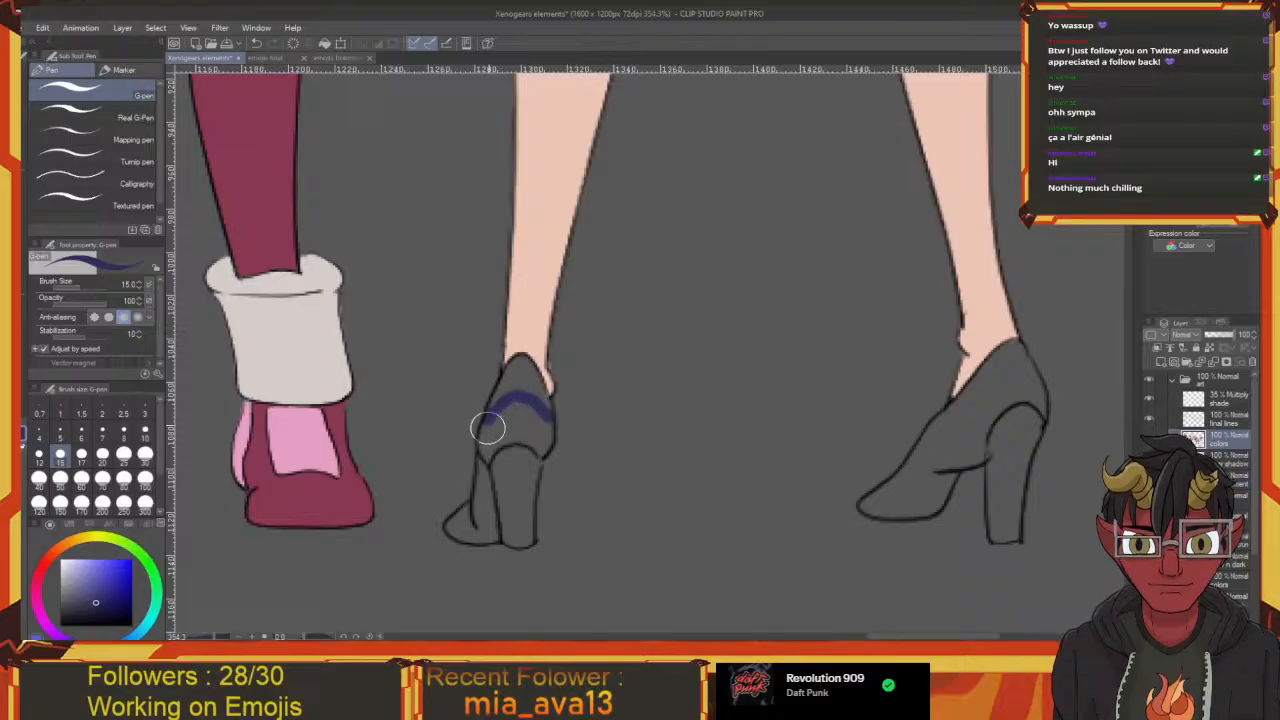
pyautogui.scroll(-1, 490, 425)
pyautogui.press('g')
pyautogui.click(512, 385)
pyautogui.click(470, 480)
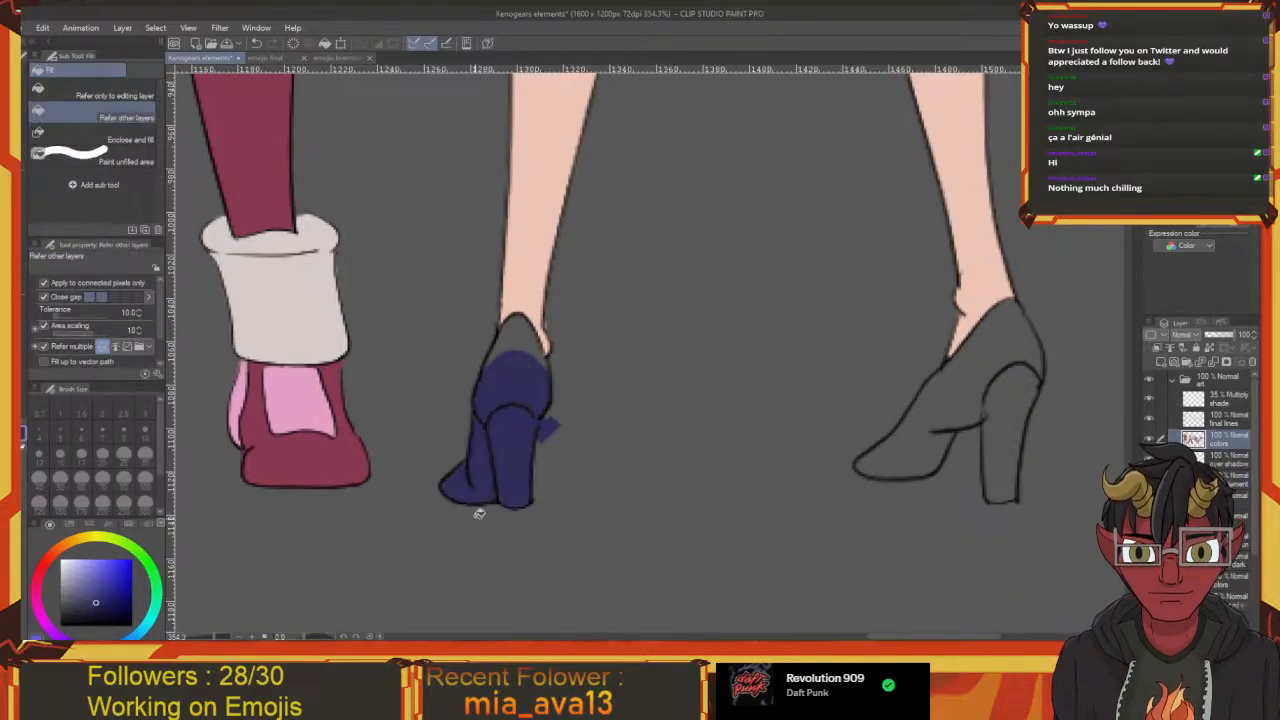
# Erase the navy spill beside the left shoe's heel and paint the shoe's upper back section light blue
pyautogui.press('e')
pyautogui.moveTo(523, 420); pyautogui.dragTo(514, 437)
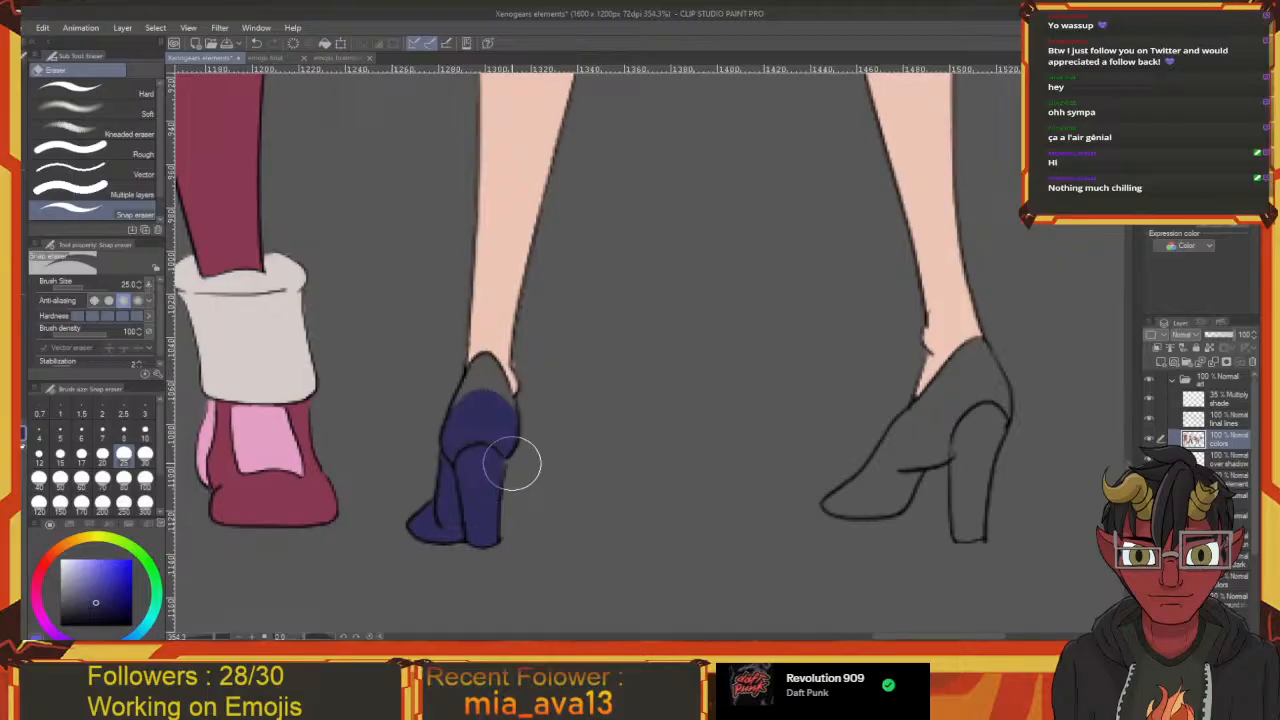
pyautogui.press('p')
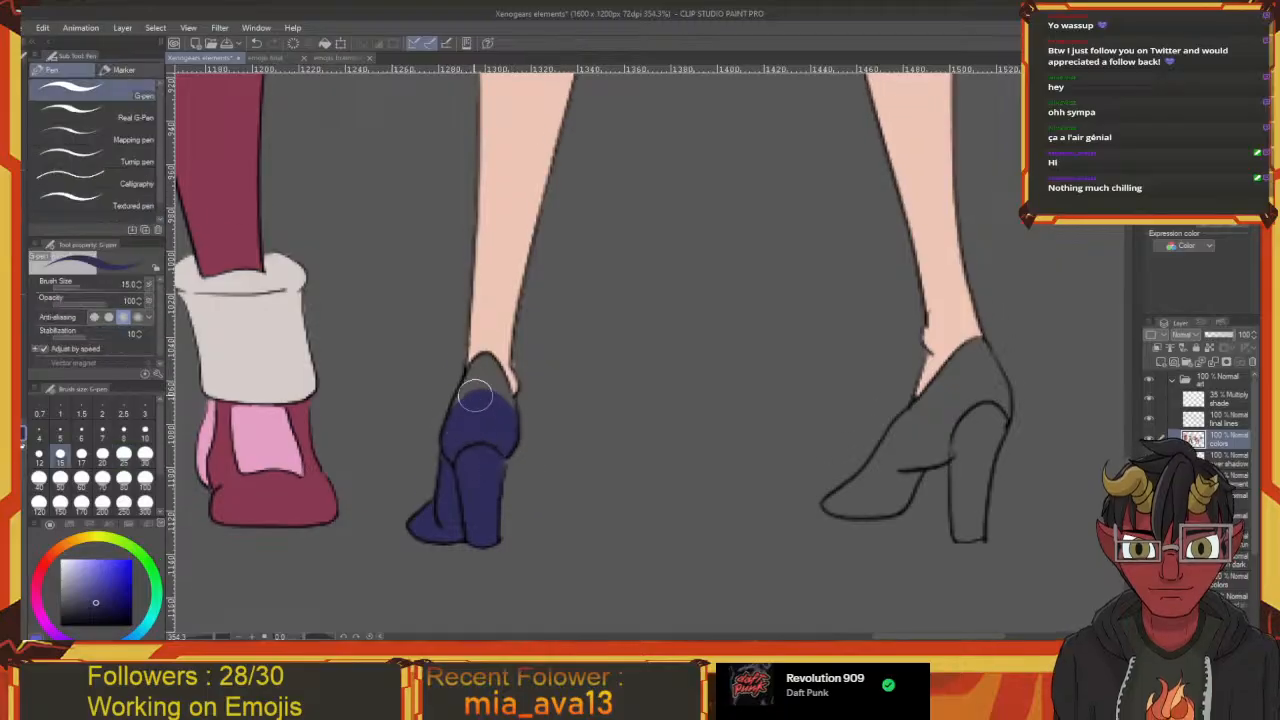
pyautogui.keyDown('alt'); pyautogui.click(477, 395); pyautogui.keyUp('alt')
pyautogui.moveTo(477, 395)
pyautogui.mouseDown()
pyautogui.moveTo(497, 395)
pyautogui.moveTo(482, 362)
pyautogui.moveTo(466, 392)
pyautogui.mouseUp()
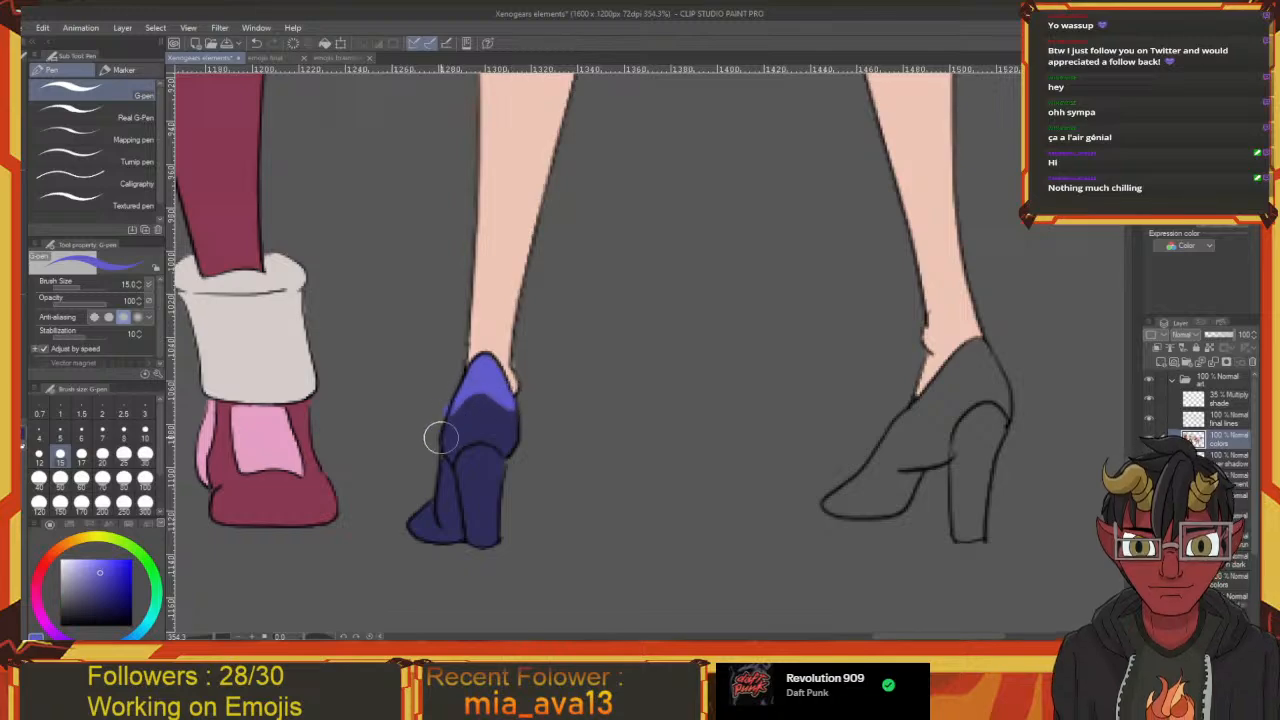
pyautogui.press('e')
# Paint a light blue band along the right shoe's upper edge from heel to toe and erase the overflow
pyautogui.moveTo(504, 426); pyautogui.dragTo(297, 470)
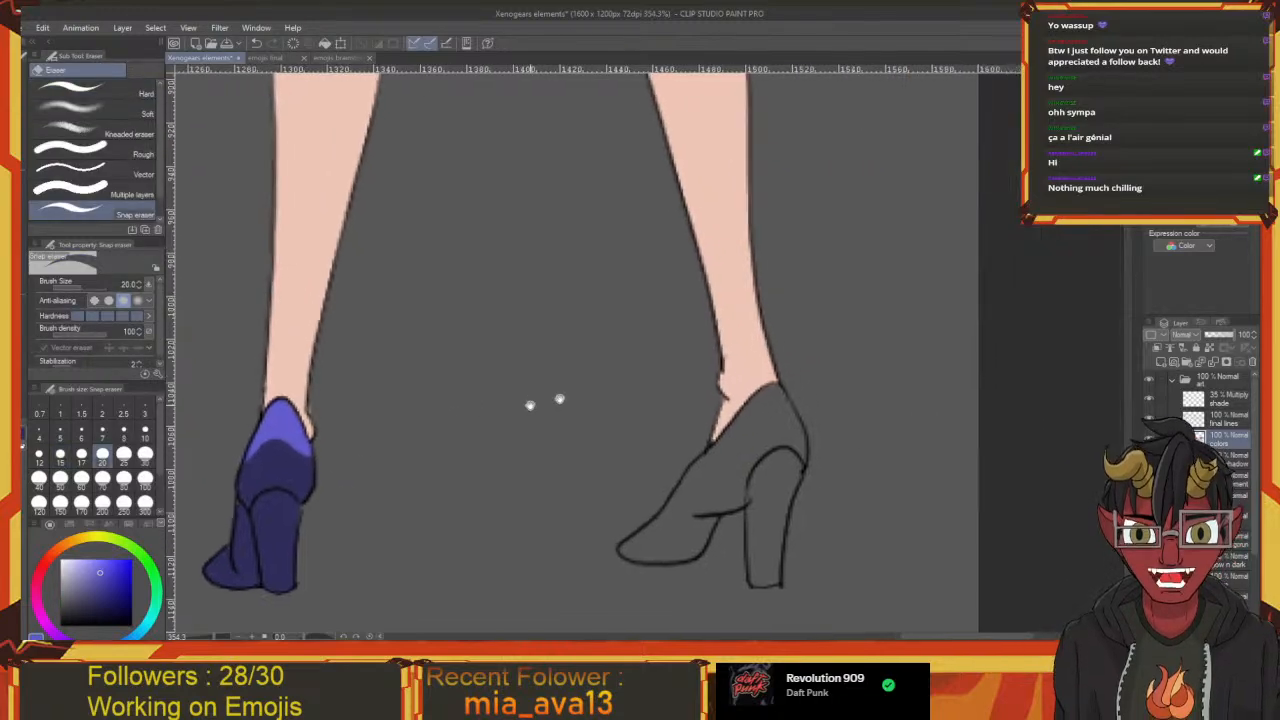
pyautogui.moveTo(575, 412); pyautogui.dragTo(428, 422)
pyautogui.moveTo(491, 480); pyautogui.dragTo(505, 405)
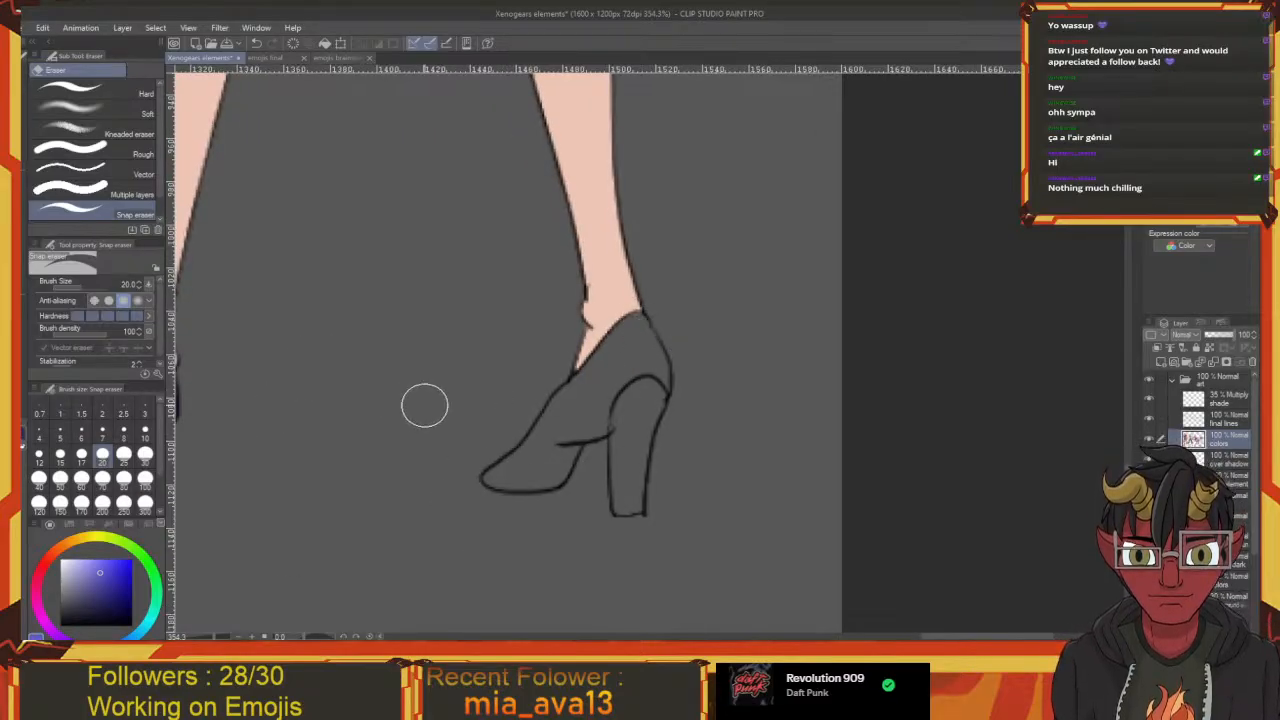
pyautogui.press('p')
pyautogui.moveTo(616, 367); pyautogui.dragTo(584, 384)
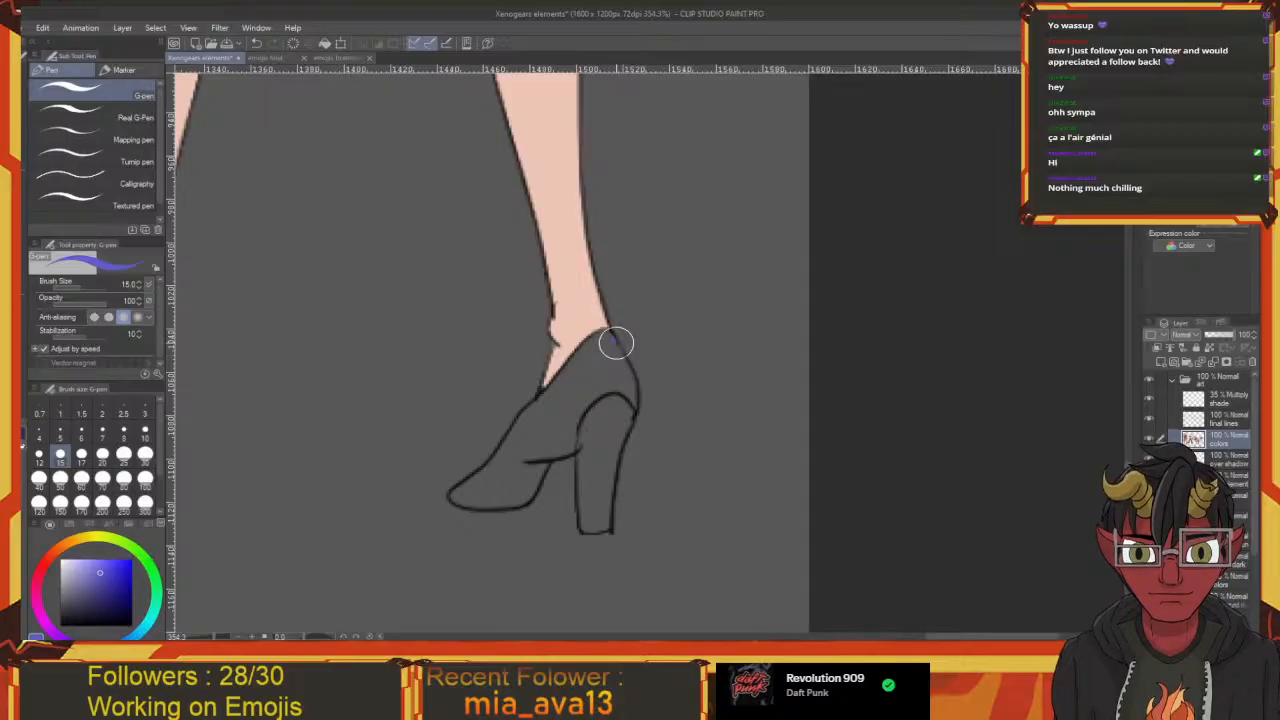
pyautogui.moveTo(615, 341)
pyautogui.mouseDown()
pyautogui.moveTo(509, 446)
pyautogui.moveTo(529, 409)
pyautogui.moveTo(603, 372)
pyautogui.moveTo(604, 345)
pyautogui.moveTo(516, 432)
pyautogui.moveTo(580, 360)
pyautogui.moveTo(610, 350)
pyautogui.moveTo(594, 343)
pyautogui.mouseUp()
pyautogui.moveTo(541, 438); pyautogui.dragTo(580, 403)
pyautogui.press('e')
pyautogui.moveTo(505, 437)
pyautogui.mouseDown()
pyautogui.moveTo(457, 489)
pyautogui.moveTo(508, 574)
pyautogui.mouseUp()
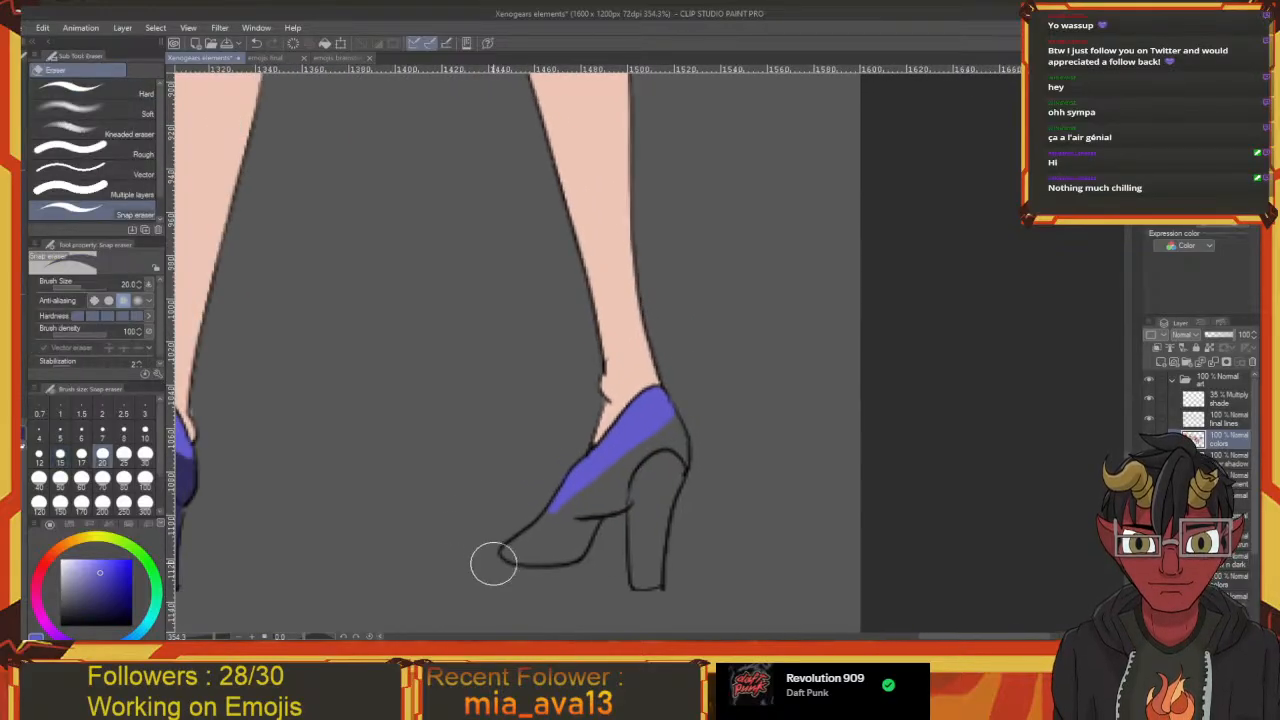
# Fill the right shoe's lower body with dark navy and clean up the light blue band with the G-pen
pyautogui.moveTo(491, 530); pyautogui.dragTo(460, 410)
pyautogui.press('g')
pyautogui.press('g')
pyautogui.click(534, 427)
pyautogui.moveTo(590, 422); pyautogui.dragTo(540, 432)
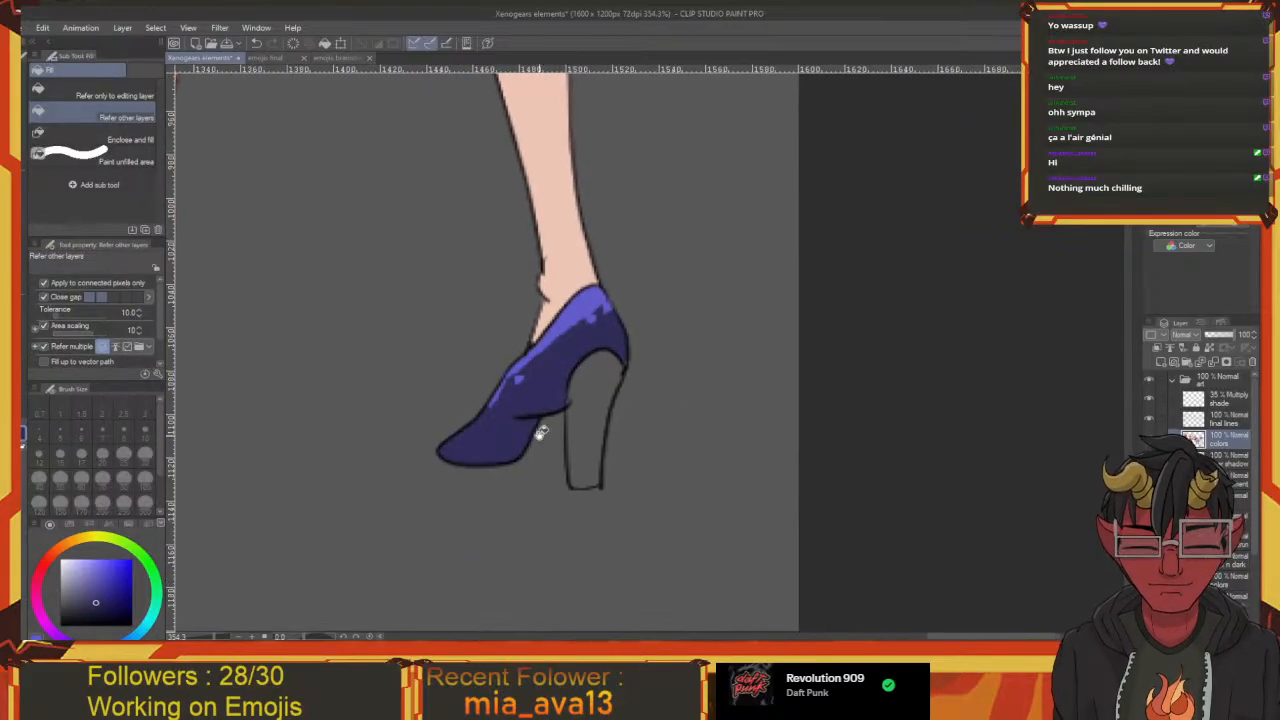
pyautogui.press('p')
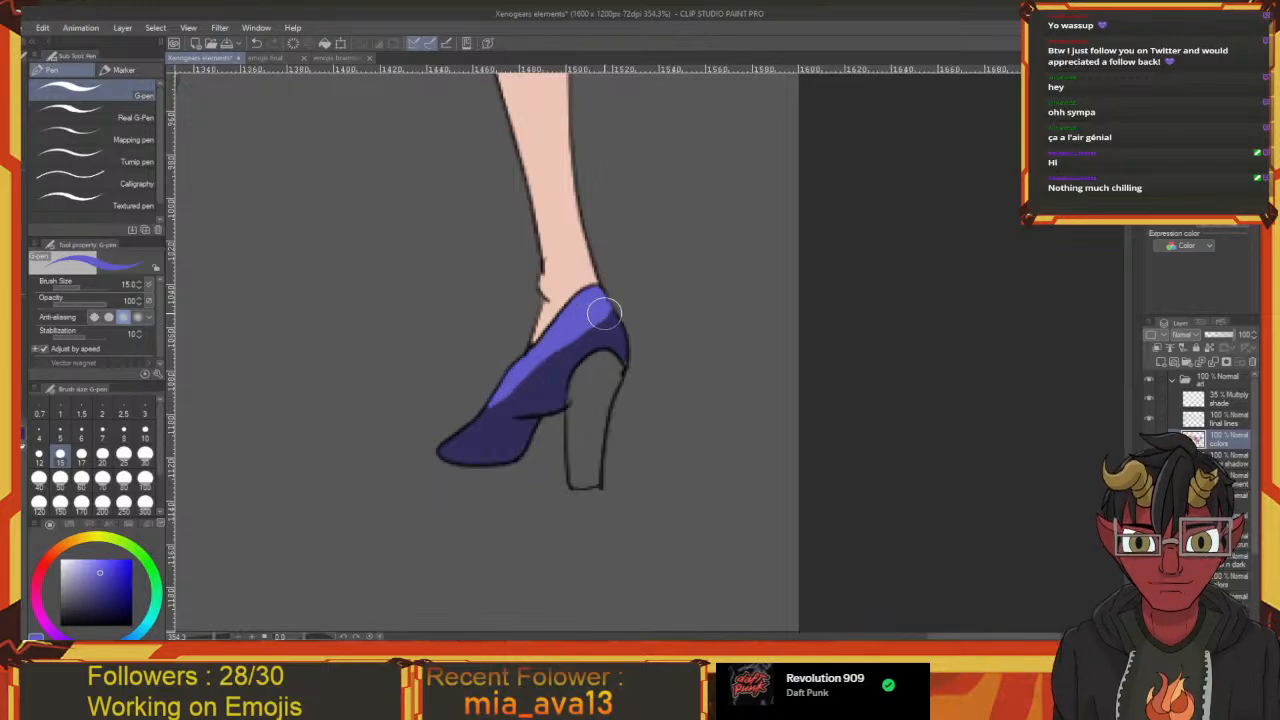
pyautogui.moveTo(578, 335); pyautogui.dragTo(546, 331)
# Fill the right shoe's heel with the shoe's dark navy and save the drawing
pyautogui.keyDown('alt'); pyautogui.click(474, 431); pyautogui.keyUp('alt')
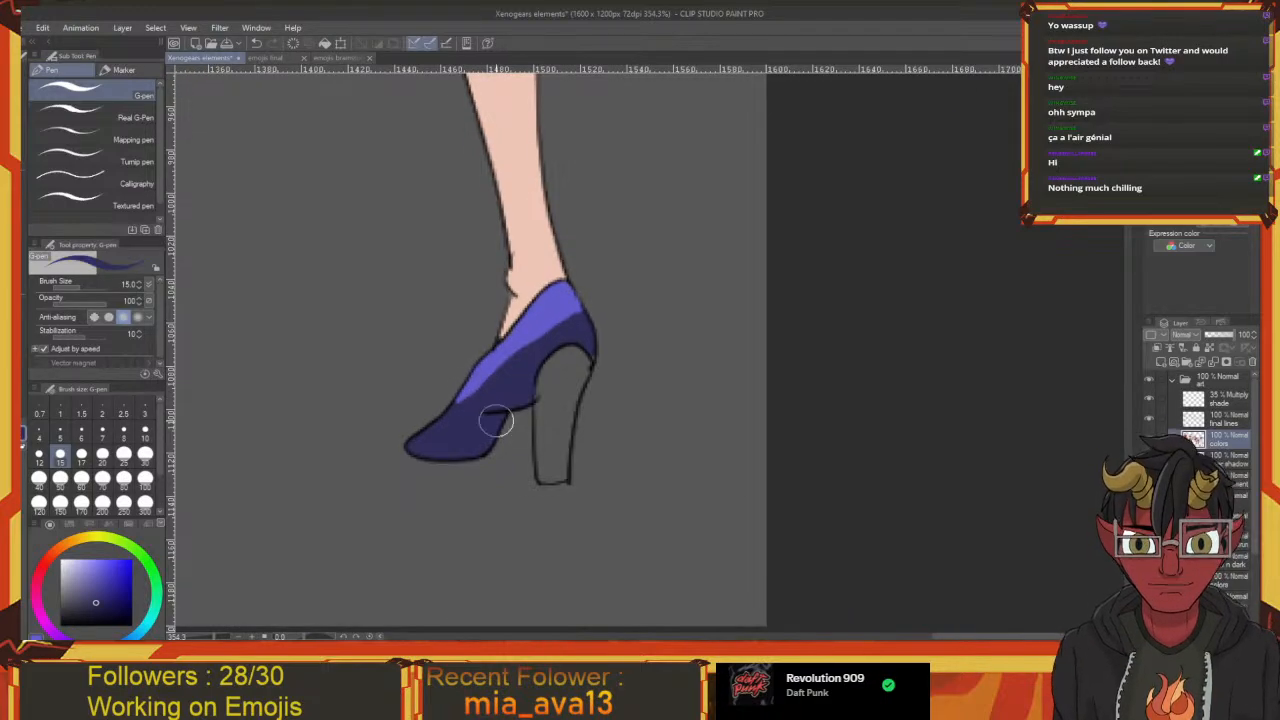
pyautogui.press('g')
pyautogui.click(557, 408)
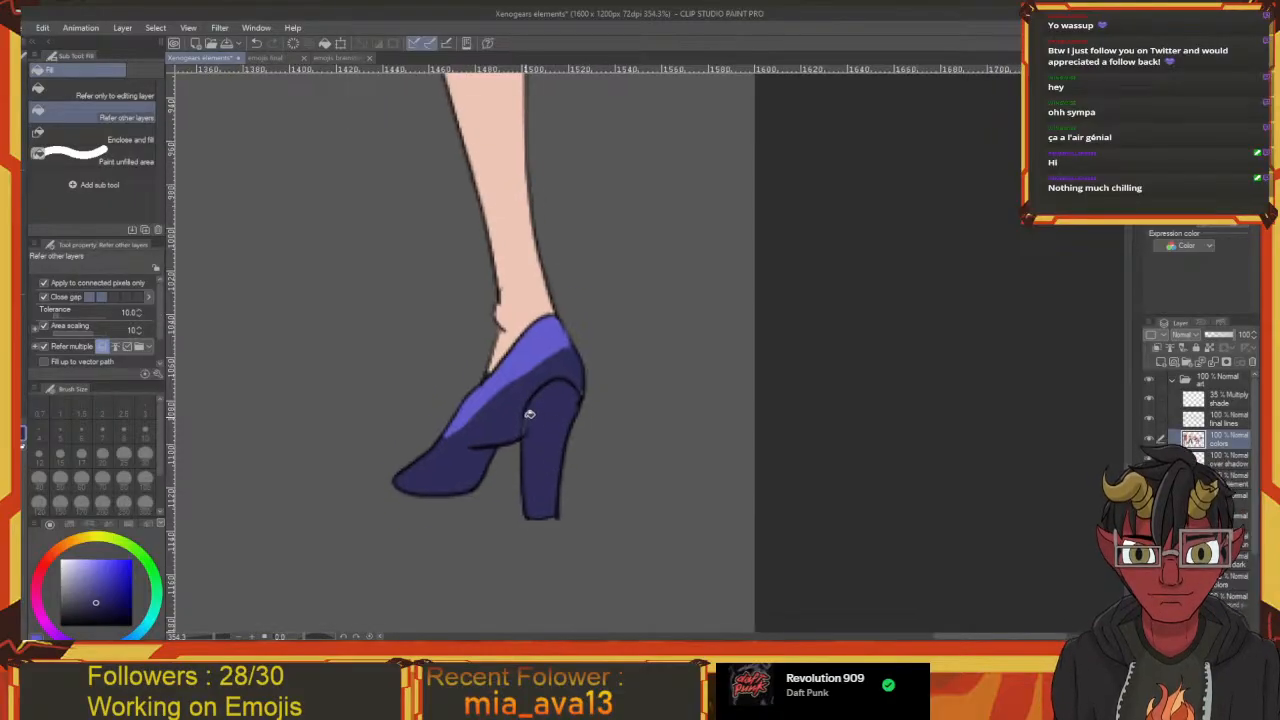
pyautogui.press('p')
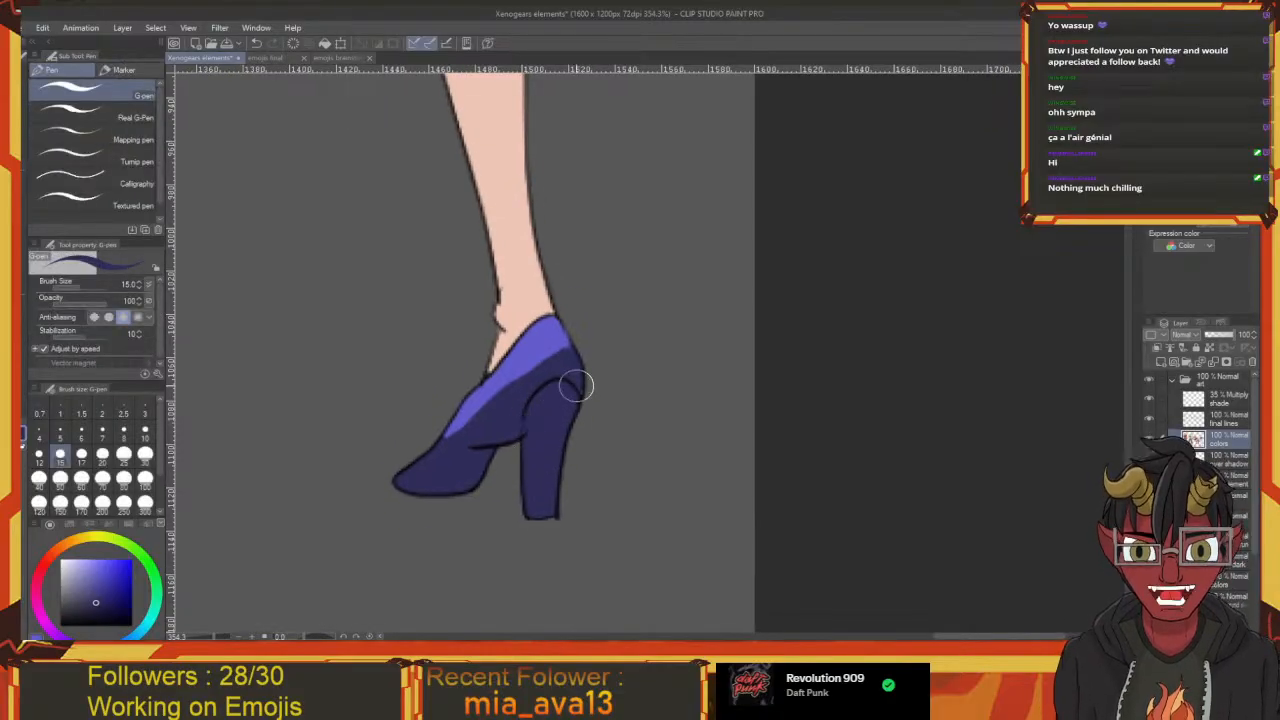
pyautogui.moveTo(550, 284); pyautogui.dragTo(546, 448)
pyautogui.hotkey('ctrl', 's')
# Sample the leg's skin tone and touch up the unfilled spots at the left knee's outer edge
pyautogui.moveTo(594, 335); pyautogui.dragTo(662, 560)
pyautogui.moveTo(505, 155)
pyautogui.mouseDown()
pyautogui.moveTo(592, 366)
pyautogui.moveTo(597, 318)
pyautogui.mouseUp()
pyautogui.press('e')
pyautogui.moveTo(527, 403)
pyautogui.mouseDown()
pyautogui.moveTo(543, 460)
pyautogui.moveTo(619, 286)
pyautogui.mouseUp()
pyautogui.press('i')
pyautogui.click(398, 350)
pyautogui.press('p')
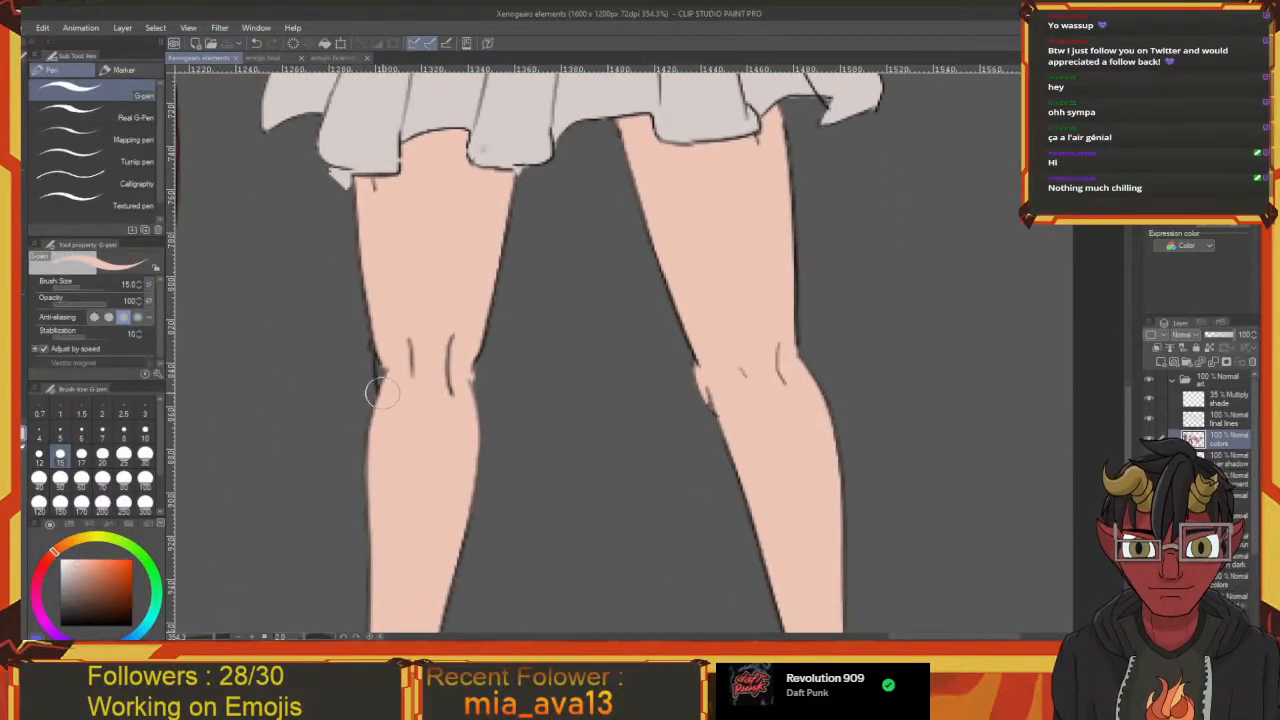
pyautogui.moveTo(383, 378); pyautogui.dragTo(386, 376)
# Erase the stray outline bits along the skirt's hem on the final lines layer
pyautogui.moveTo(398, 128); pyautogui.dragTo(469, 612)
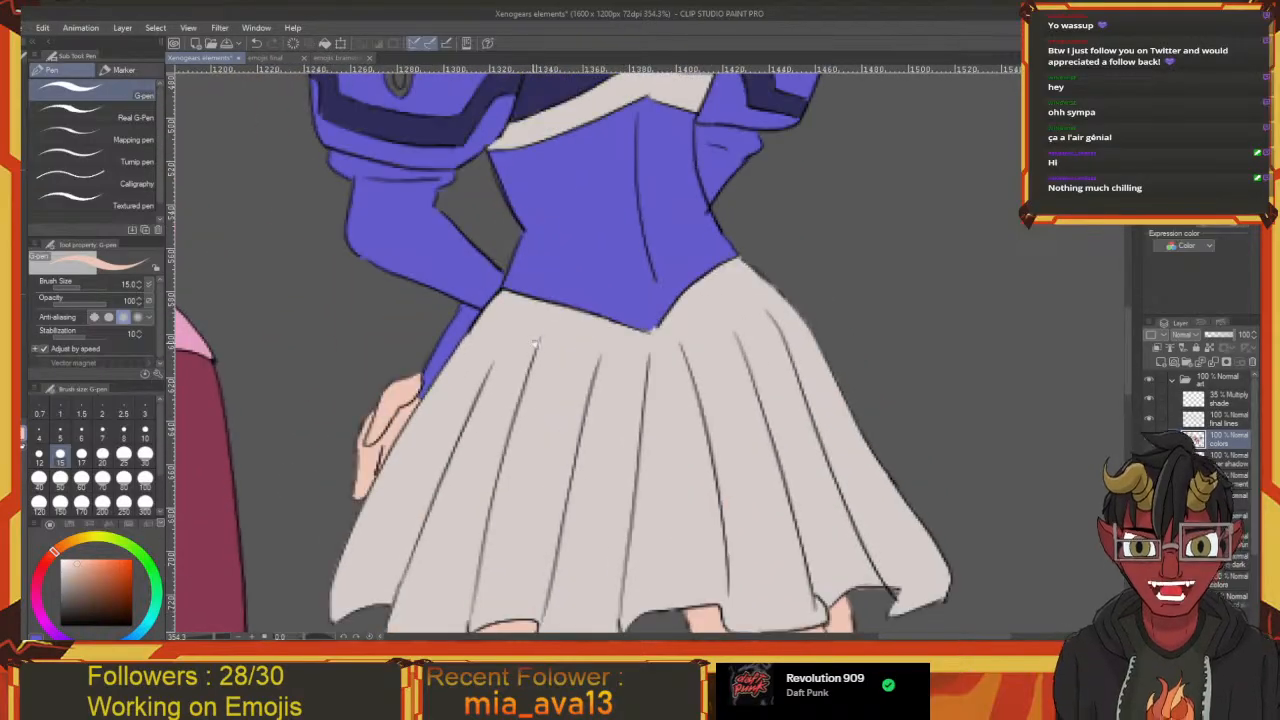
pyautogui.moveTo(536, 344); pyautogui.dragTo(566, 148)
pyautogui.moveTo(589, 317); pyautogui.dragTo(547, 283)
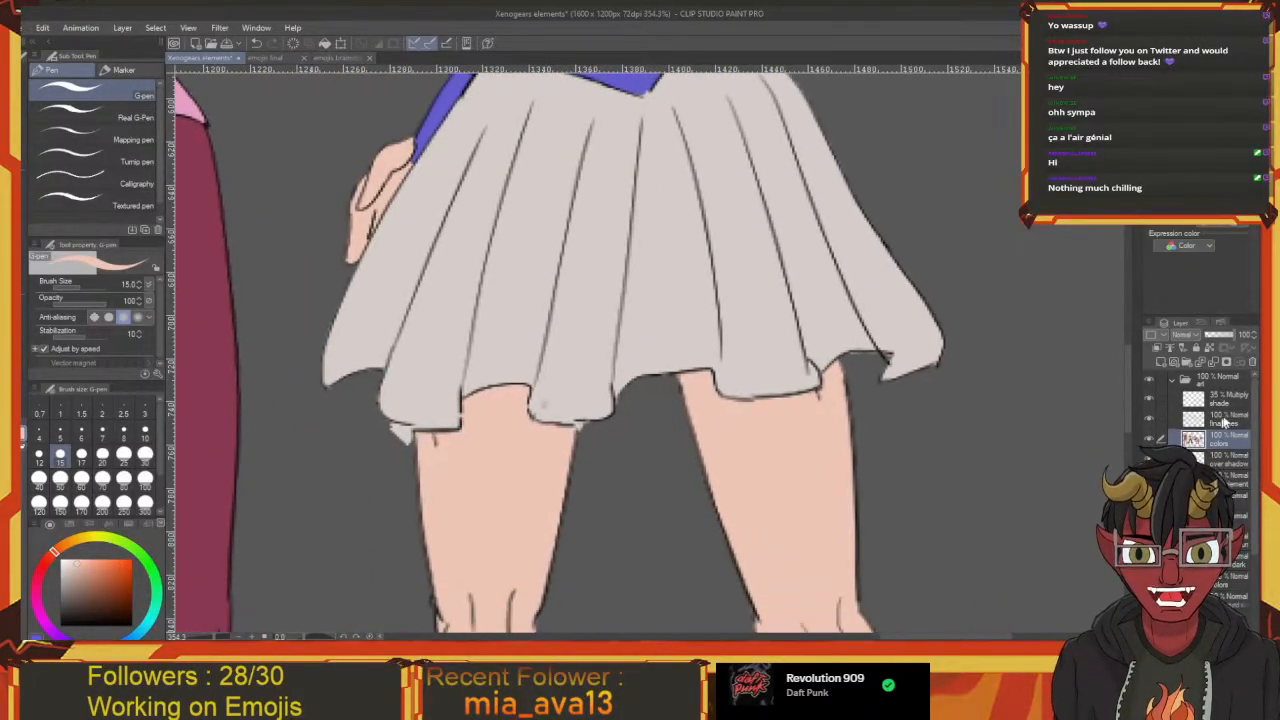
pyautogui.press('e')
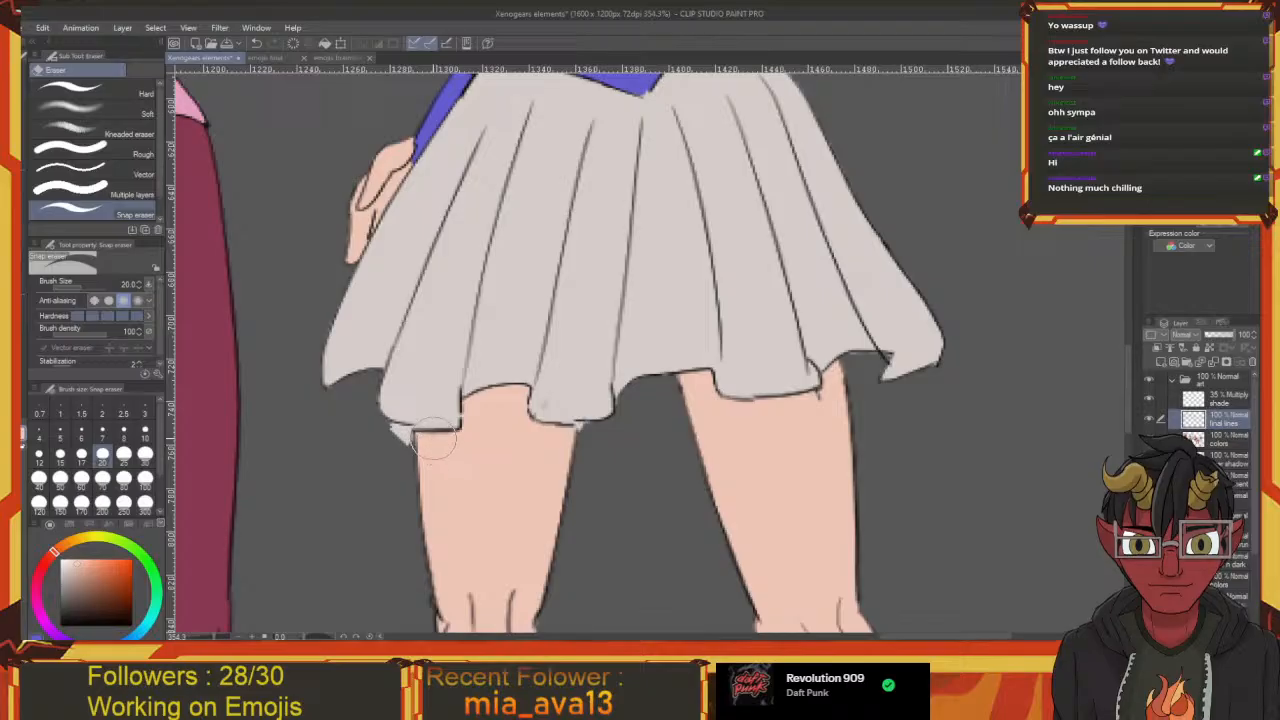
pyautogui.moveTo(722, 427); pyautogui.dragTo(638, 400)
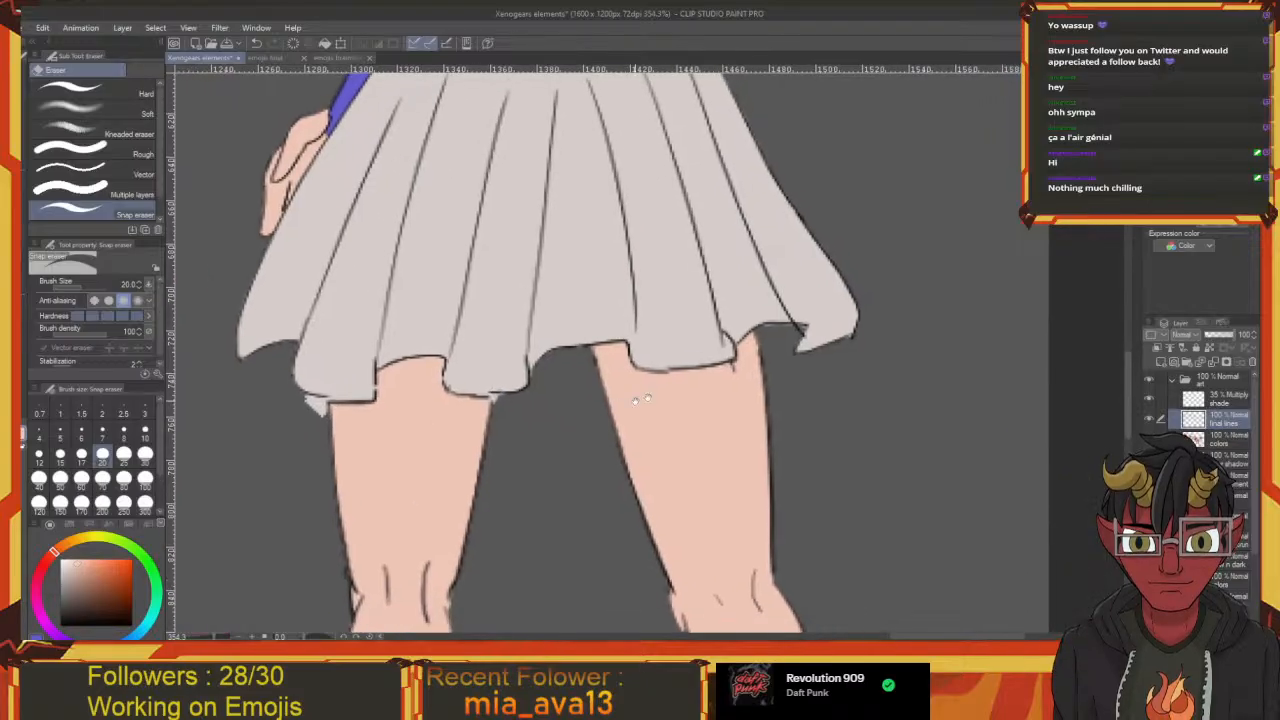
pyautogui.moveTo(753, 367)
pyautogui.mouseDown()
pyautogui.moveTo(693, 357)
pyautogui.moveTo(668, 394)
pyautogui.moveTo(754, 402)
pyautogui.mouseUp()
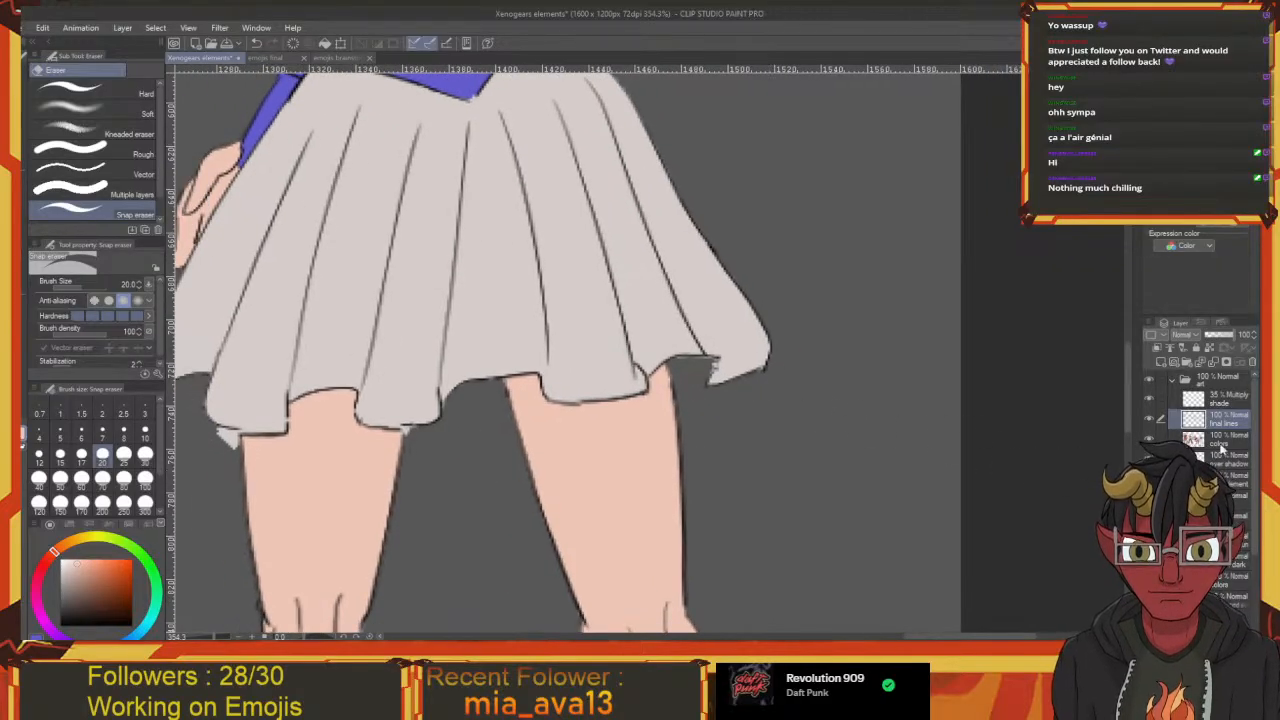
# Erase the excess skirt color sticking out below the hem above the left thigh on the colors layer
pyautogui.moveTo(358, 424); pyautogui.dragTo(523, 492)
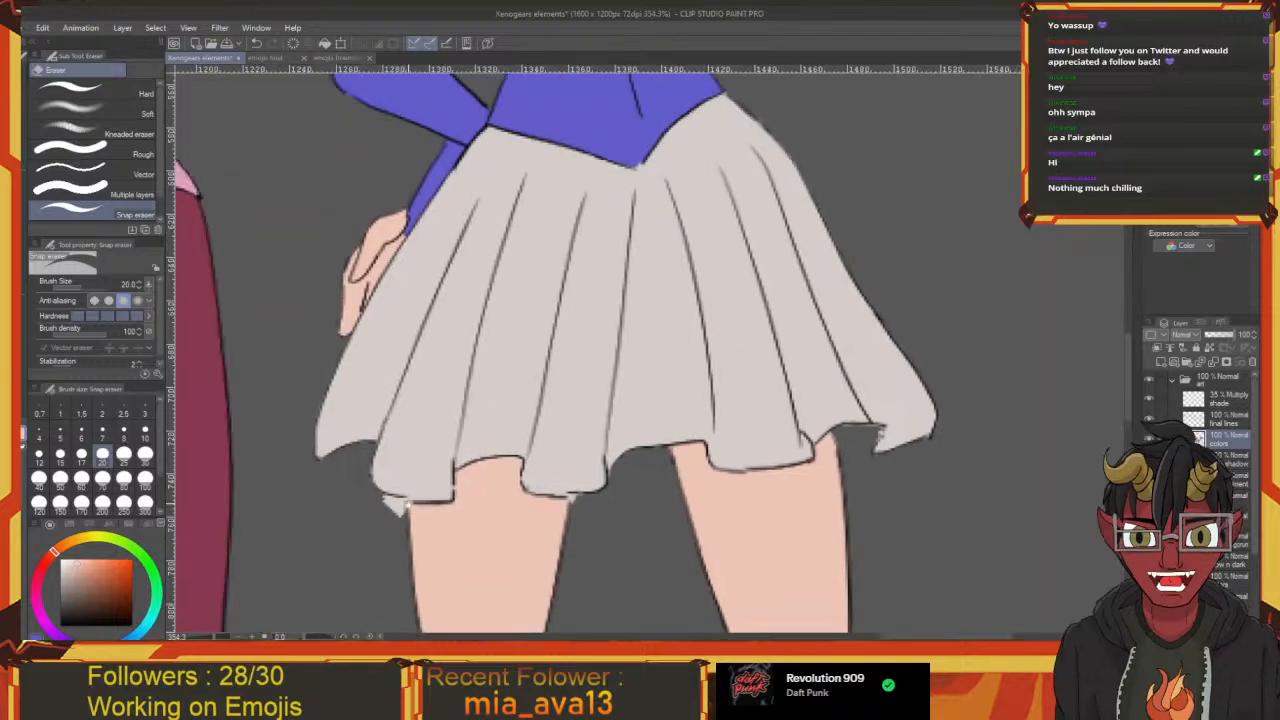
pyautogui.moveTo(405, 522); pyautogui.dragTo(471, 420)
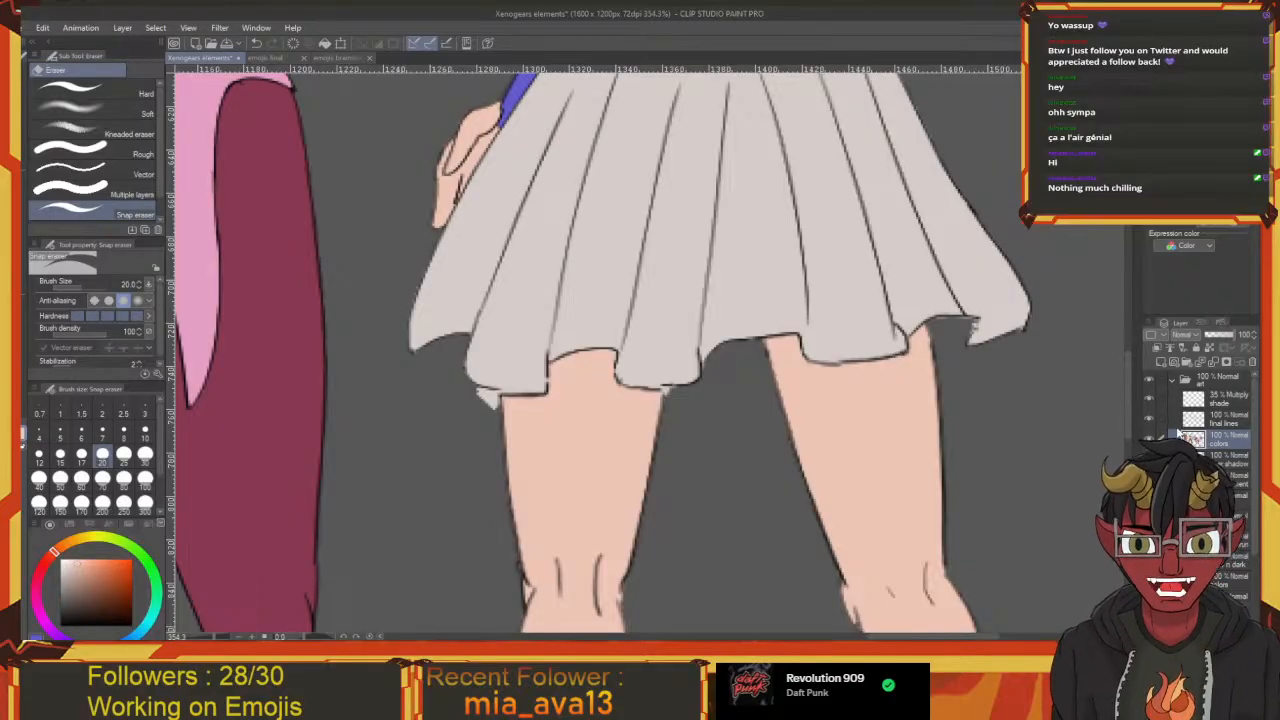
pyautogui.moveTo(471, 393); pyautogui.dragTo(486, 403)
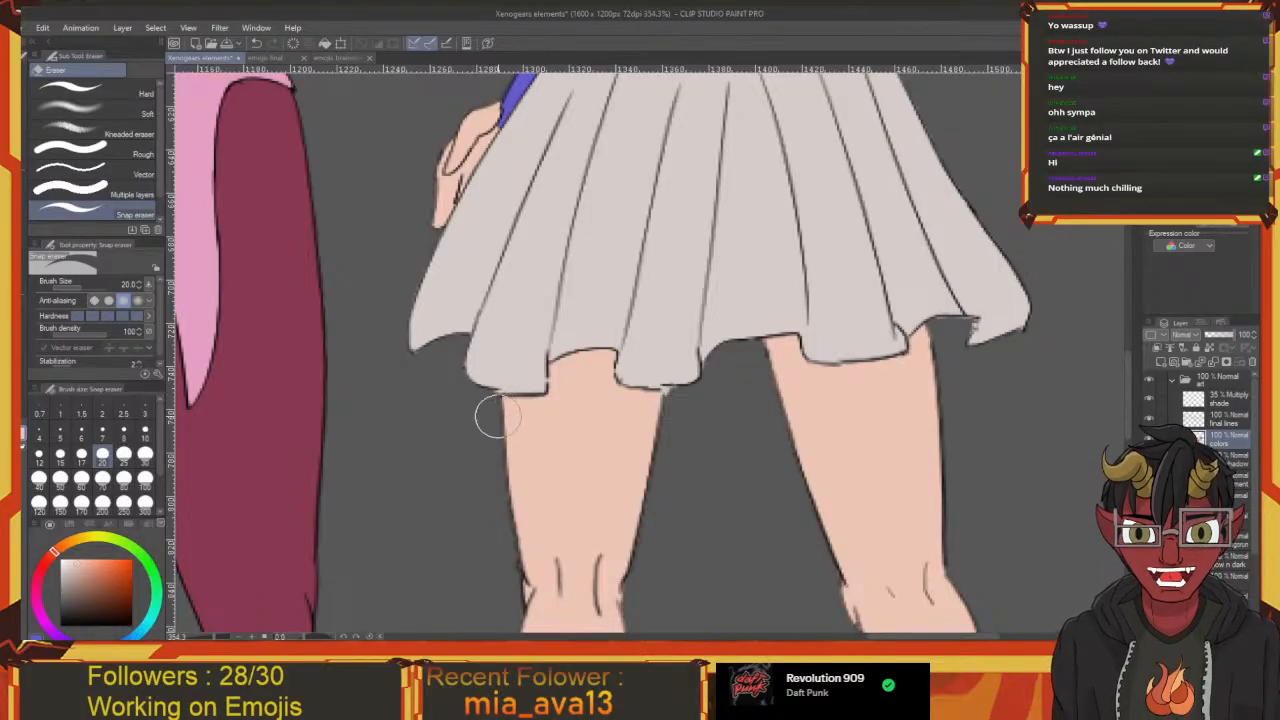
# Sample the sleeve's blue-violet and fill the unpainted rim of the right sleeve with it on the colors layer
pyautogui.moveTo(708, 408)
pyautogui.mouseDown()
pyautogui.moveTo(578, 419)
pyautogui.moveTo(502, 632)
pyautogui.mouseUp()
pyautogui.moveTo(608, 310)
pyautogui.mouseDown()
pyautogui.moveTo(617, 525)
pyautogui.moveTo(562, 188)
pyautogui.moveTo(602, 229)
pyautogui.moveTo(610, 440)
pyautogui.mouseUp()
pyautogui.moveTo(573, 222); pyautogui.dragTo(598, 460)
pyautogui.moveTo(604, 360)
pyautogui.mouseDown()
pyautogui.moveTo(636, 512)
pyautogui.moveTo(560, 312)
pyautogui.mouseUp()
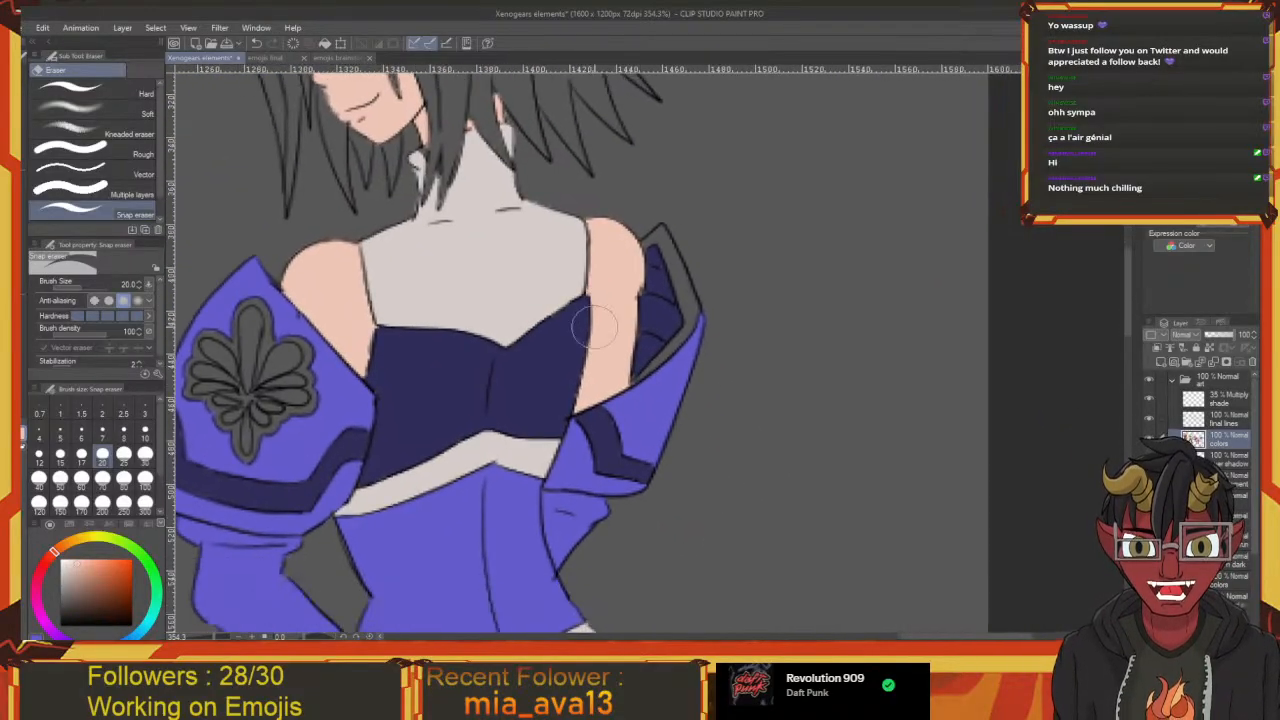
pyautogui.press('i')
pyautogui.click(668, 416)
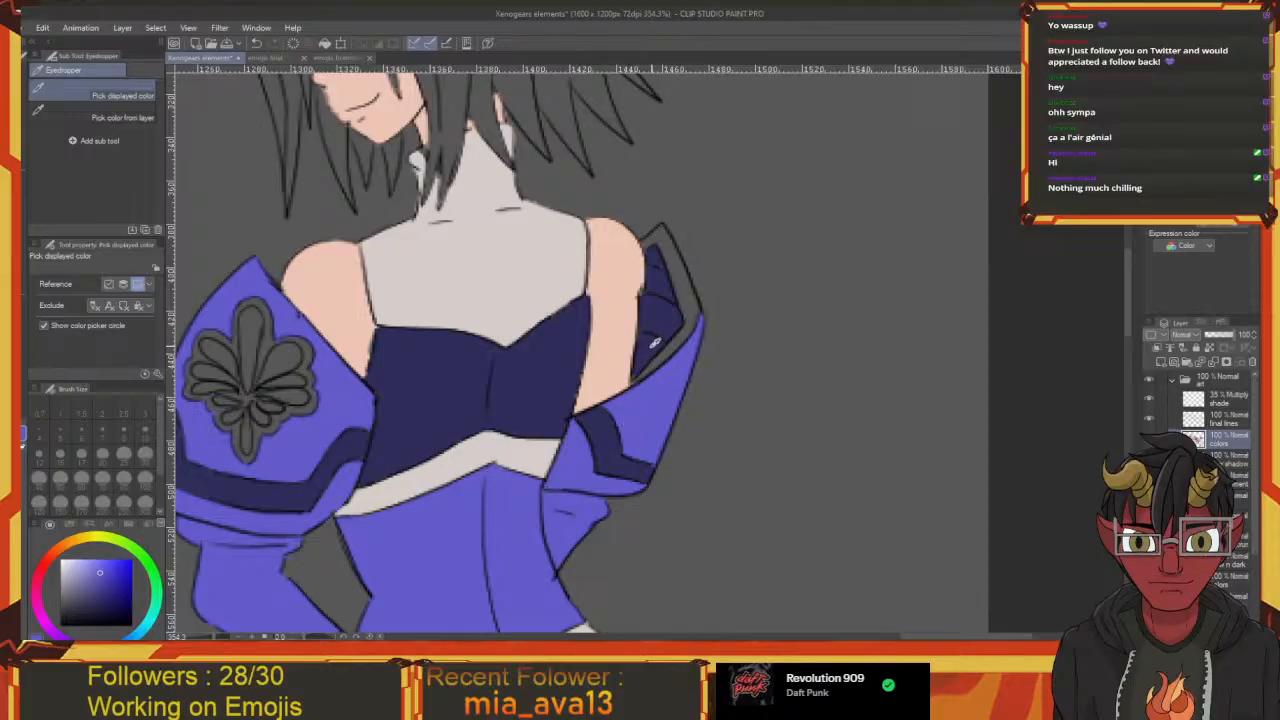
pyautogui.press('g')
pyautogui.click(679, 341)
pyautogui.scroll(1, 680, 320)
pyautogui.click(681, 309)
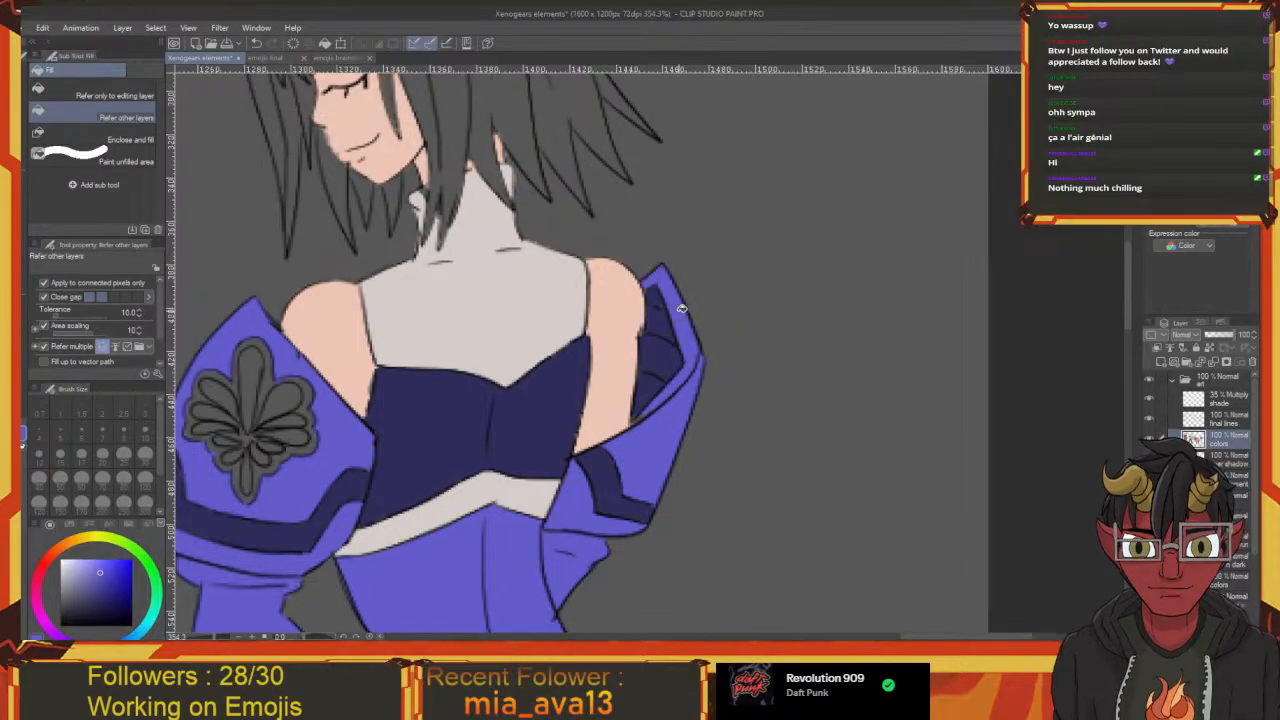
pyautogui.scroll(-3, 645, 305)
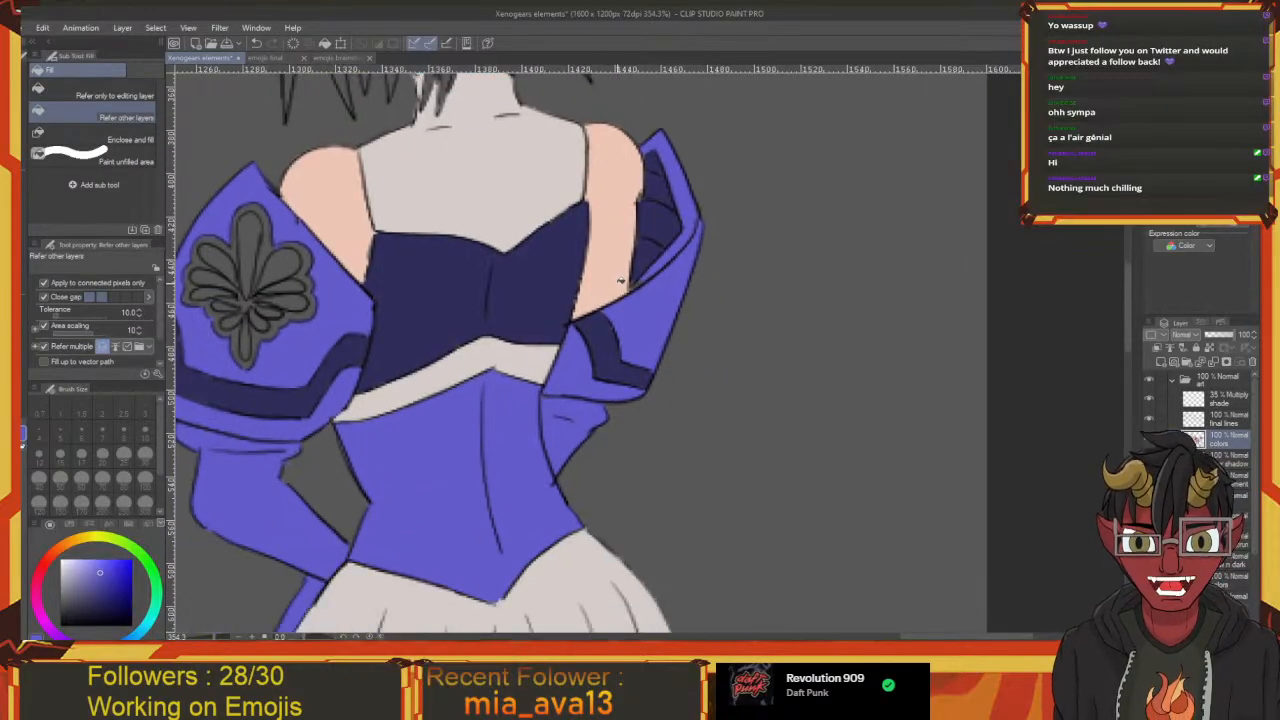
# Sample the top's light gray, touch up the unfilled spots at the front of the collar, and save the drawing
pyautogui.press('p')
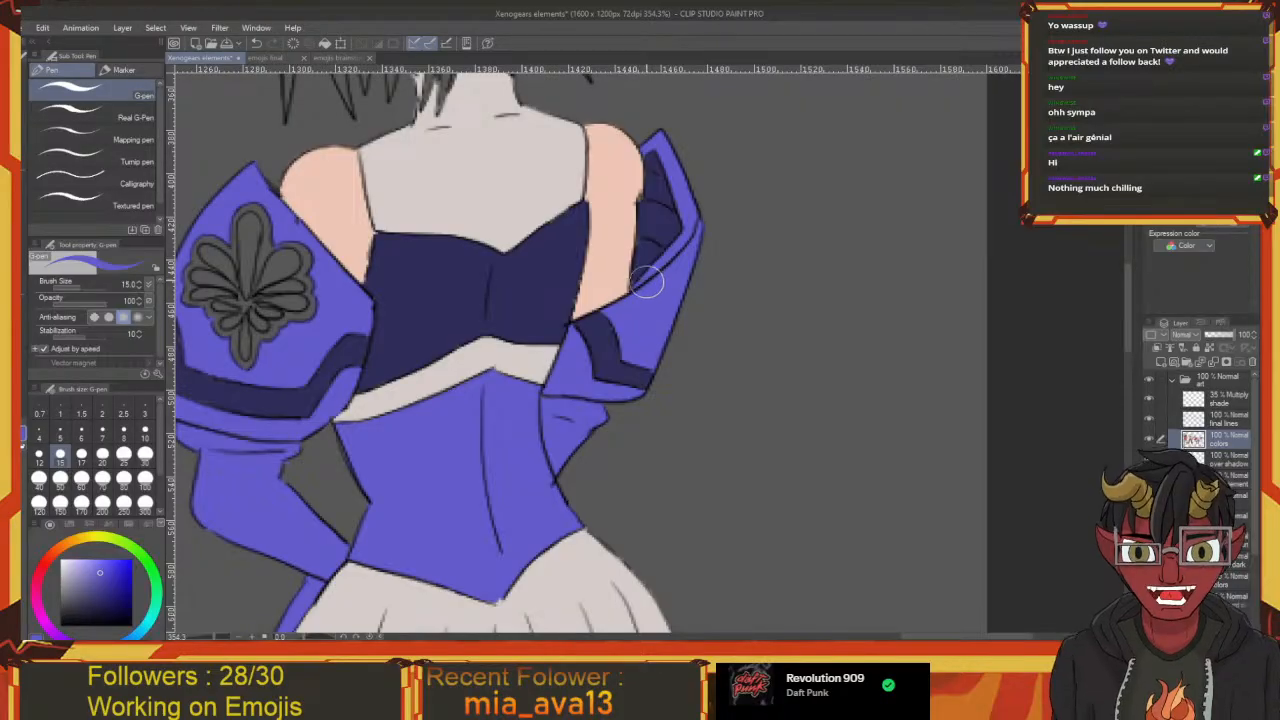
pyautogui.scroll(6, 600, 300)
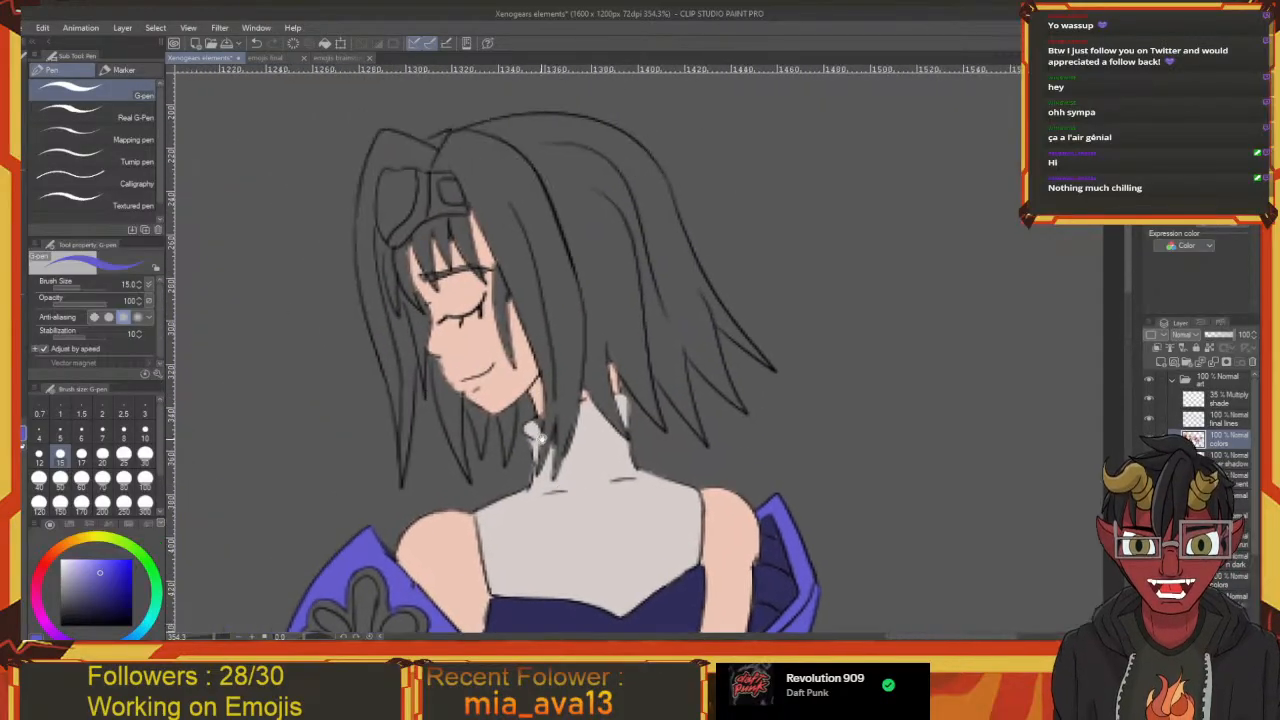
pyautogui.keyDown('alt'); pyautogui.click(590, 450); pyautogui.keyUp('alt')
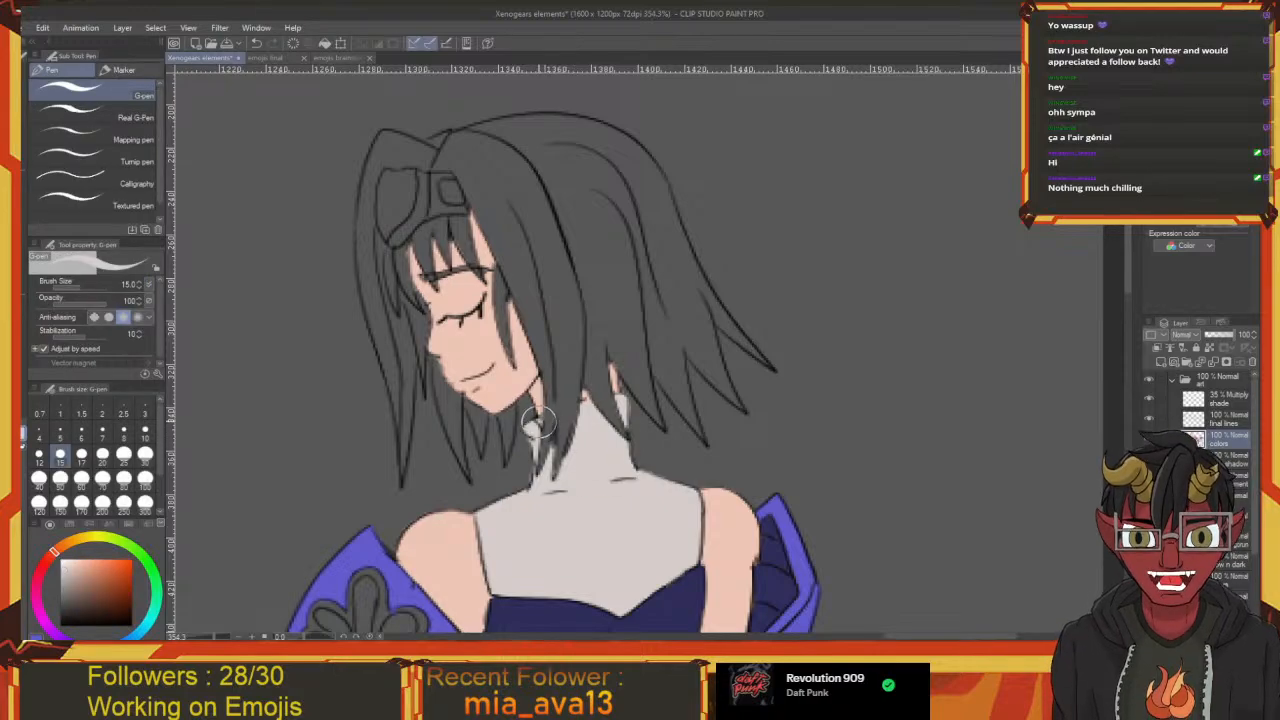
pyautogui.moveTo(537, 442)
pyautogui.mouseDown()
pyautogui.moveTo(563, 458)
pyautogui.moveTo(596, 284)
pyautogui.moveTo(566, 380)
pyautogui.mouseUp()
pyautogui.hotkey('ctrl', 's')
# Pick a slightly darker blue-violet than the sleeves and fill the long side lock and the back of the hair
pyautogui.moveTo(468, 326); pyautogui.dragTo(572, 378)
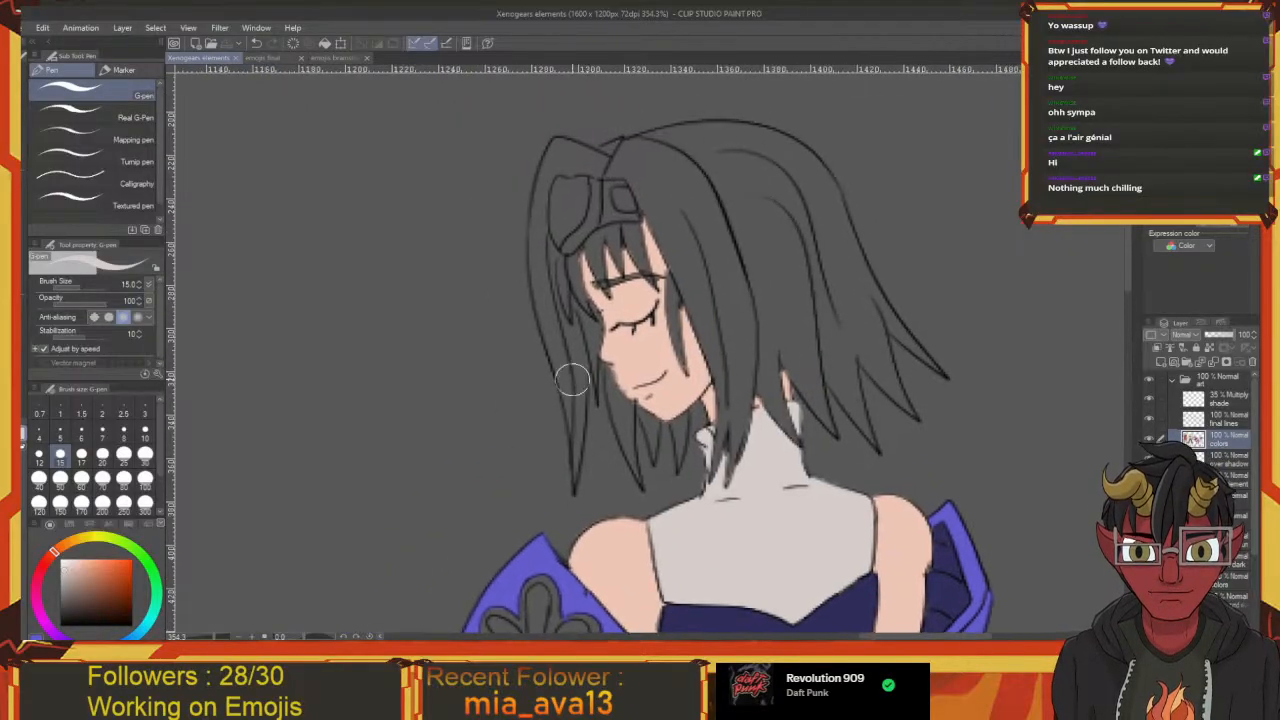
pyautogui.moveTo(599, 432); pyautogui.dragTo(540, 418)
pyautogui.press('i')
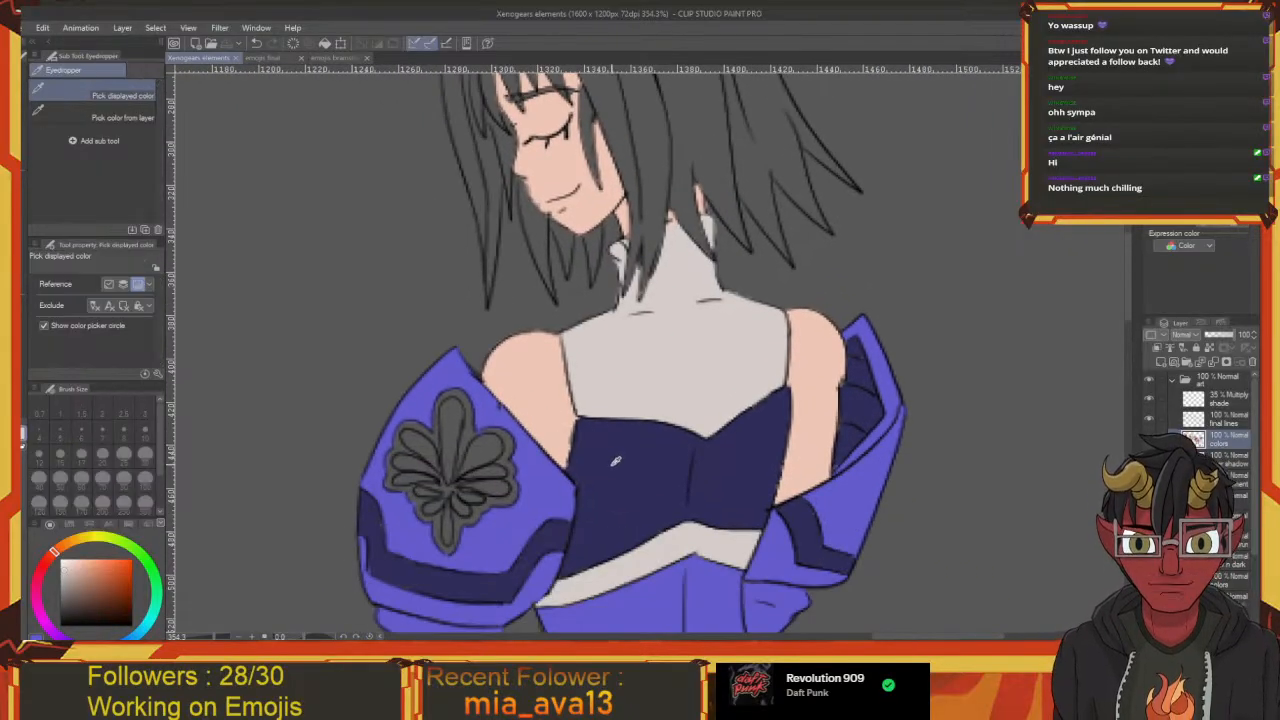
pyautogui.click(612, 463)
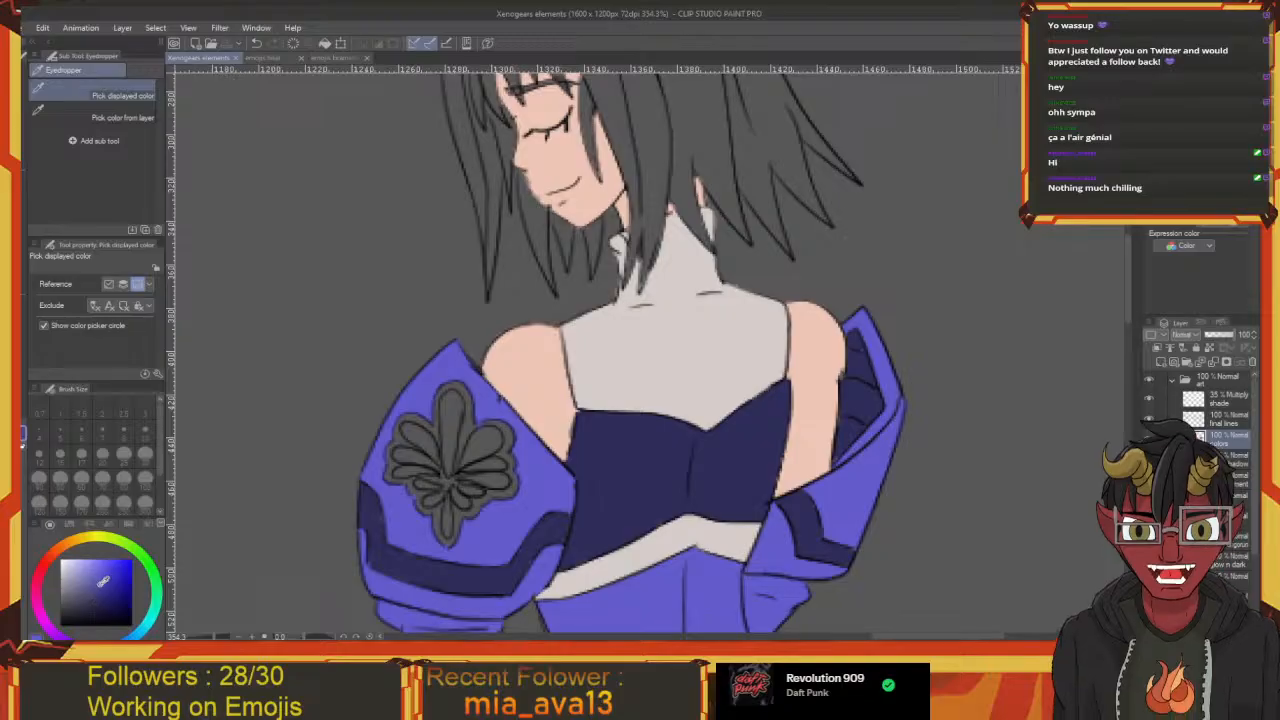
pyautogui.moveTo(458, 246); pyautogui.dragTo(406, 451)
pyautogui.press('g')
pyautogui.click(590, 286)
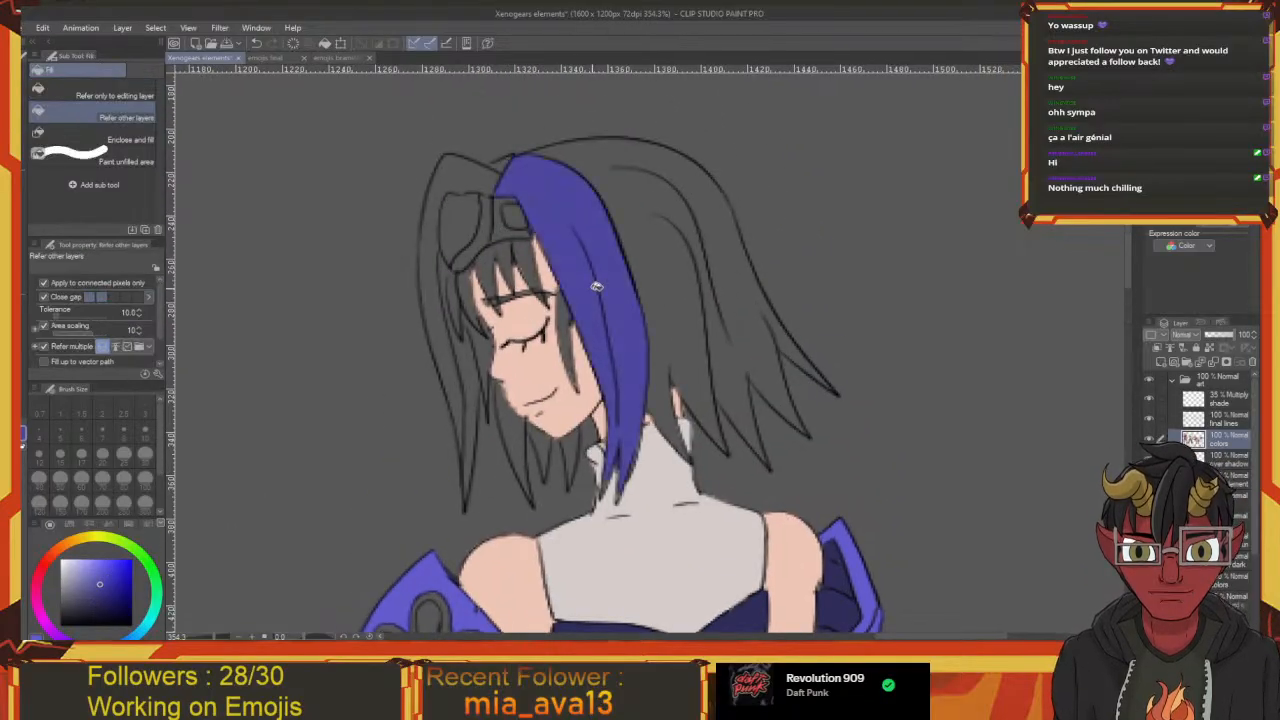
pyautogui.moveTo(626, 296); pyautogui.dragTo(584, 281)
pyautogui.click(586, 281)
pyautogui.moveTo(673, 322); pyautogui.dragTo(800, 355)
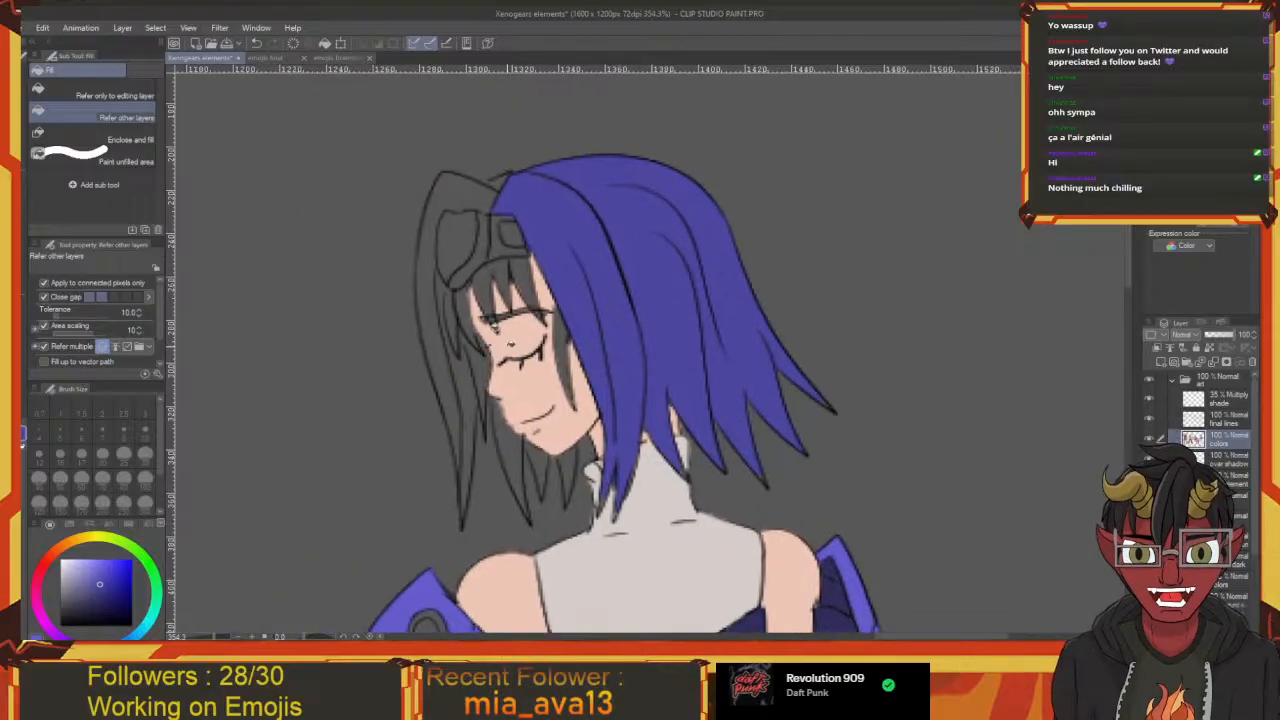
# Fill the bangs, the strand beside the cheek and the front hair strands with the same hair blue-violet
pyautogui.click(489, 295)
pyautogui.click(464, 310)
pyautogui.moveTo(561, 332); pyautogui.dragTo(525, 283)
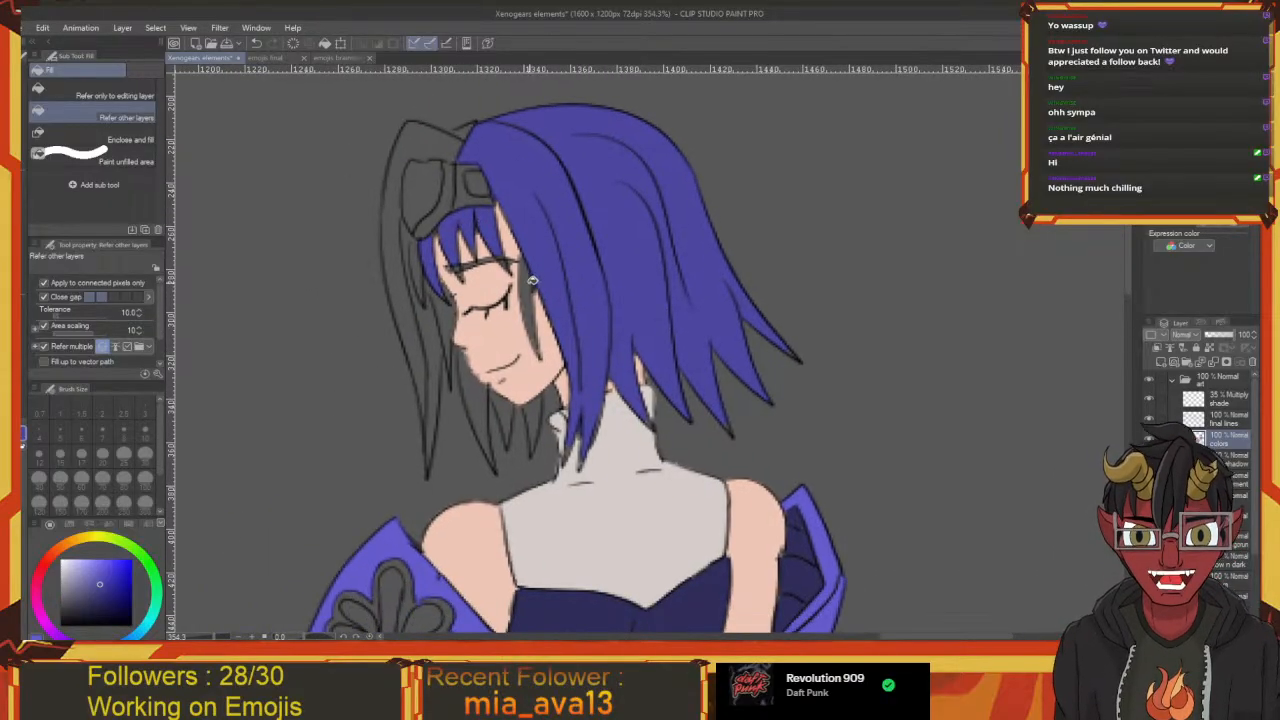
pyautogui.click(530, 283)
pyautogui.moveTo(444, 292); pyautogui.dragTo(512, 326)
pyautogui.click(489, 340)
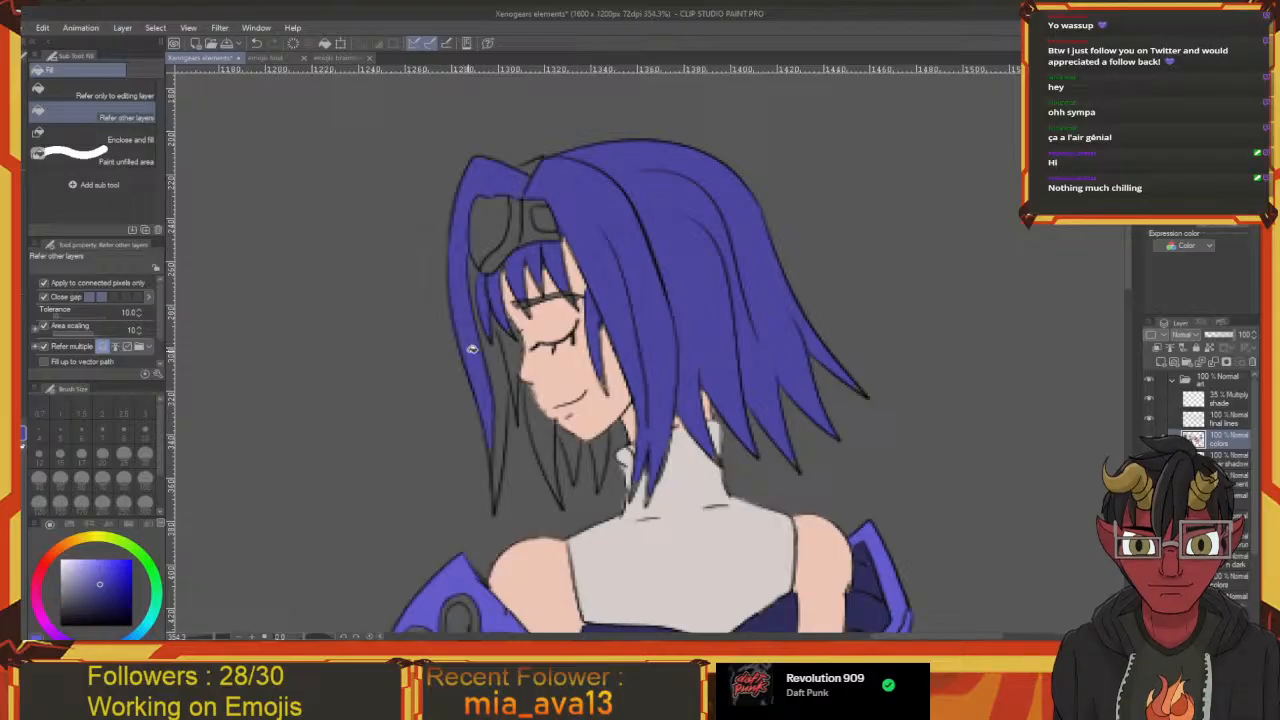
pyautogui.click(500, 393)
pyautogui.click(545, 425)
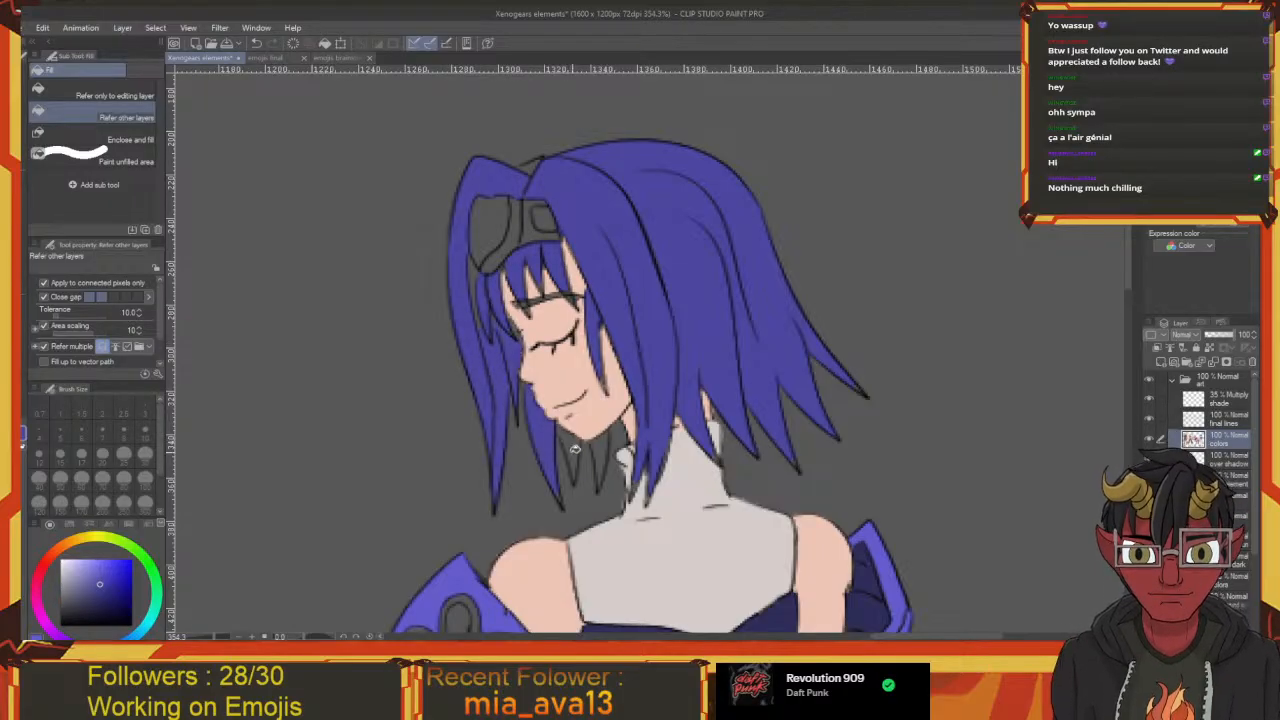
pyautogui.scroll(3, 590, 495)
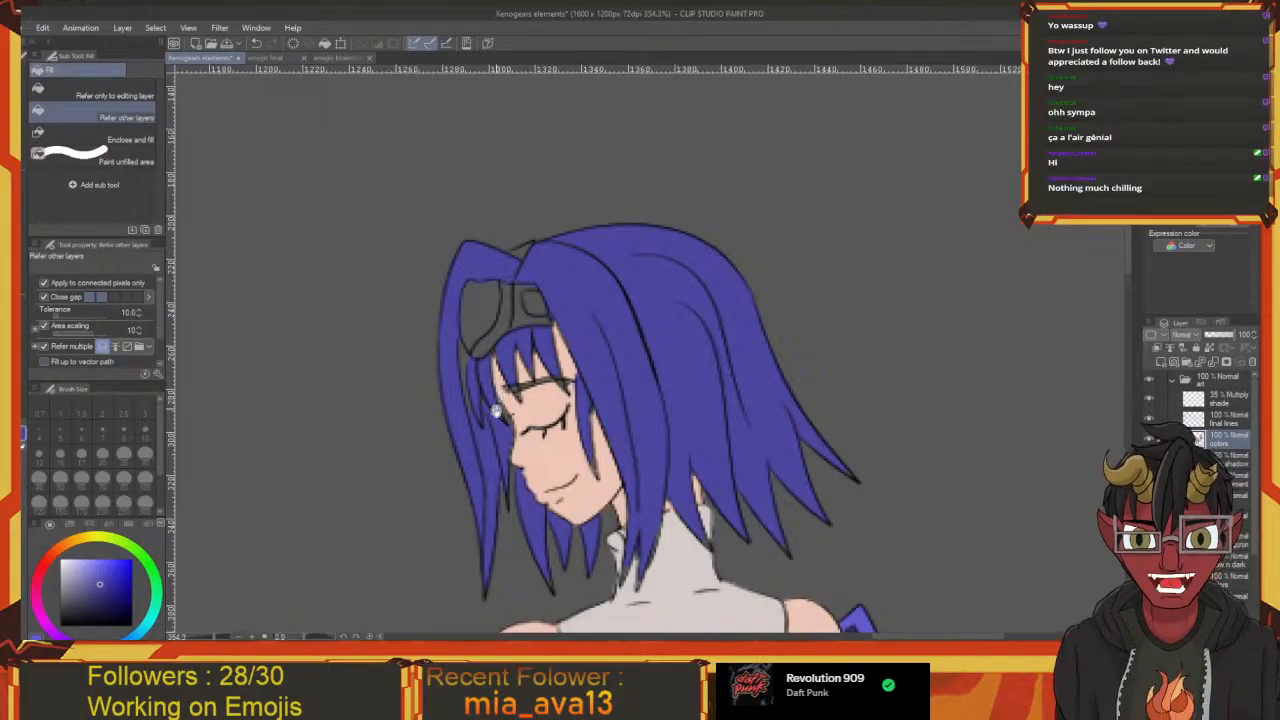
pyautogui.scroll(-8, 497, 410)
pyautogui.press('i')
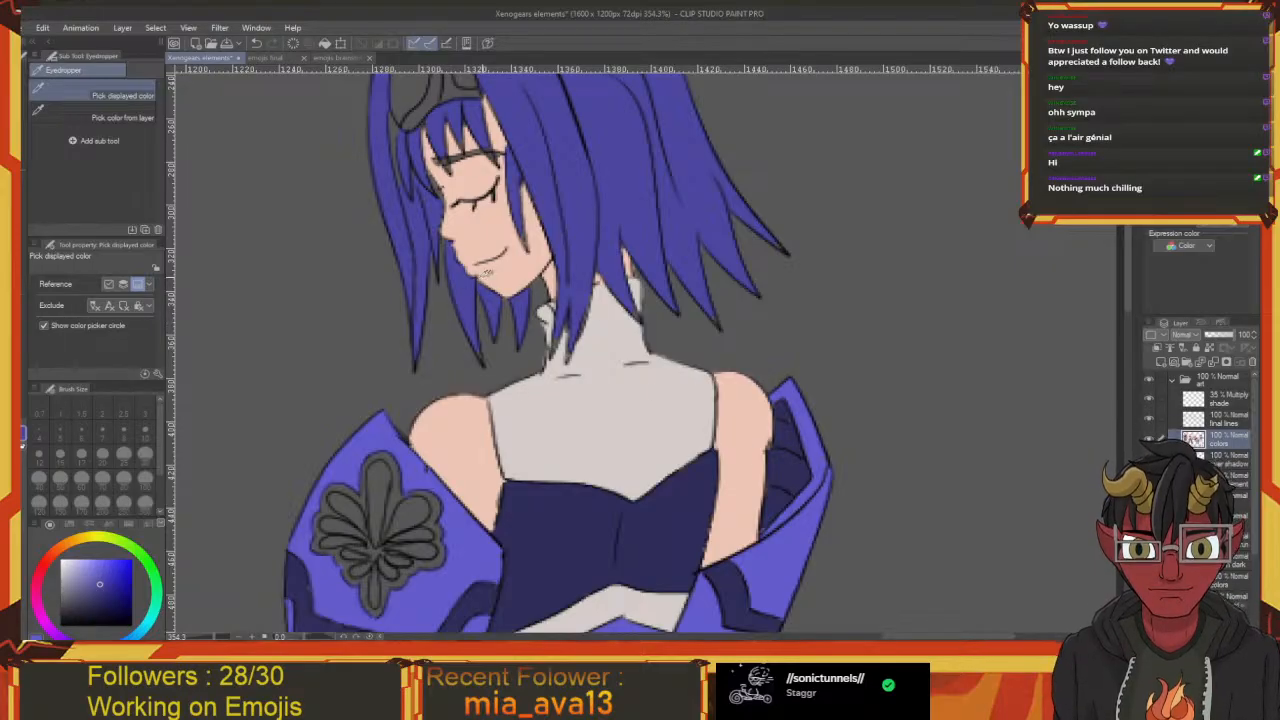
pyautogui.moveTo(490, 271); pyautogui.dragTo(548, 398)
pyautogui.moveTo(785, 440); pyautogui.dragTo(738, 406)
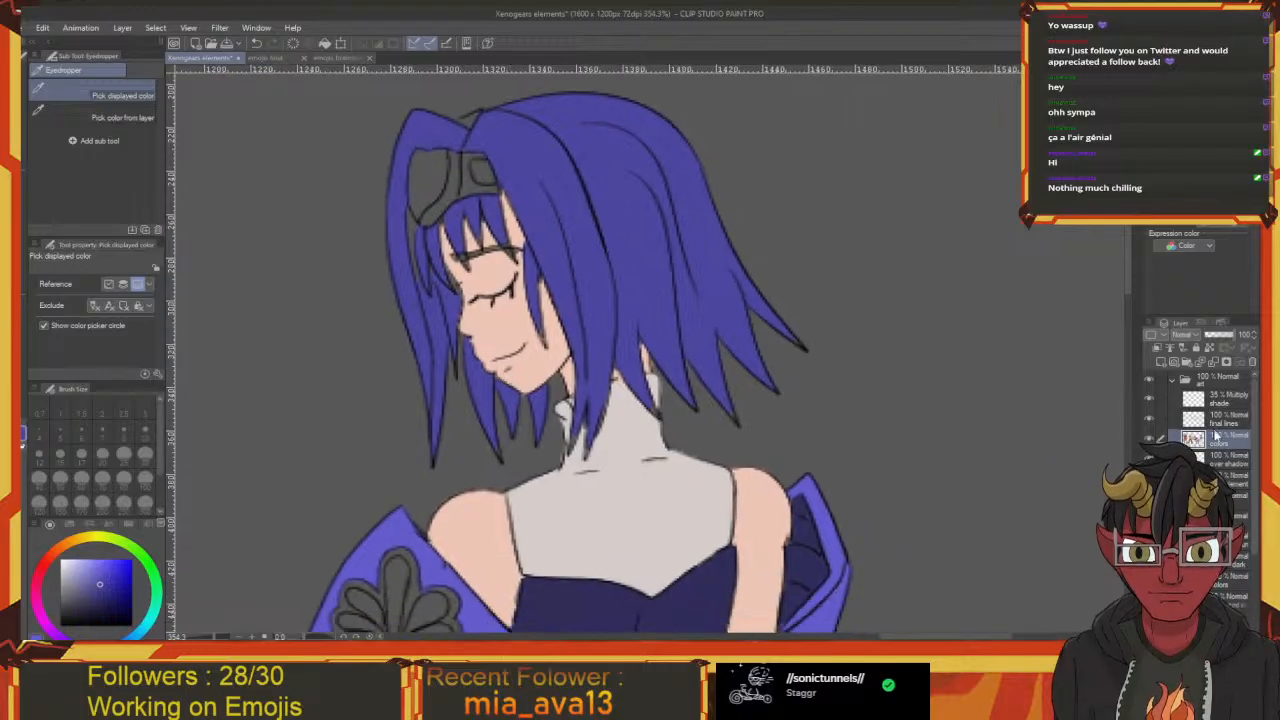
# Draw the face's profile from below the nose to the chin in black with the size 6 Mapping pen on the final lines layer
pyautogui.press('e')
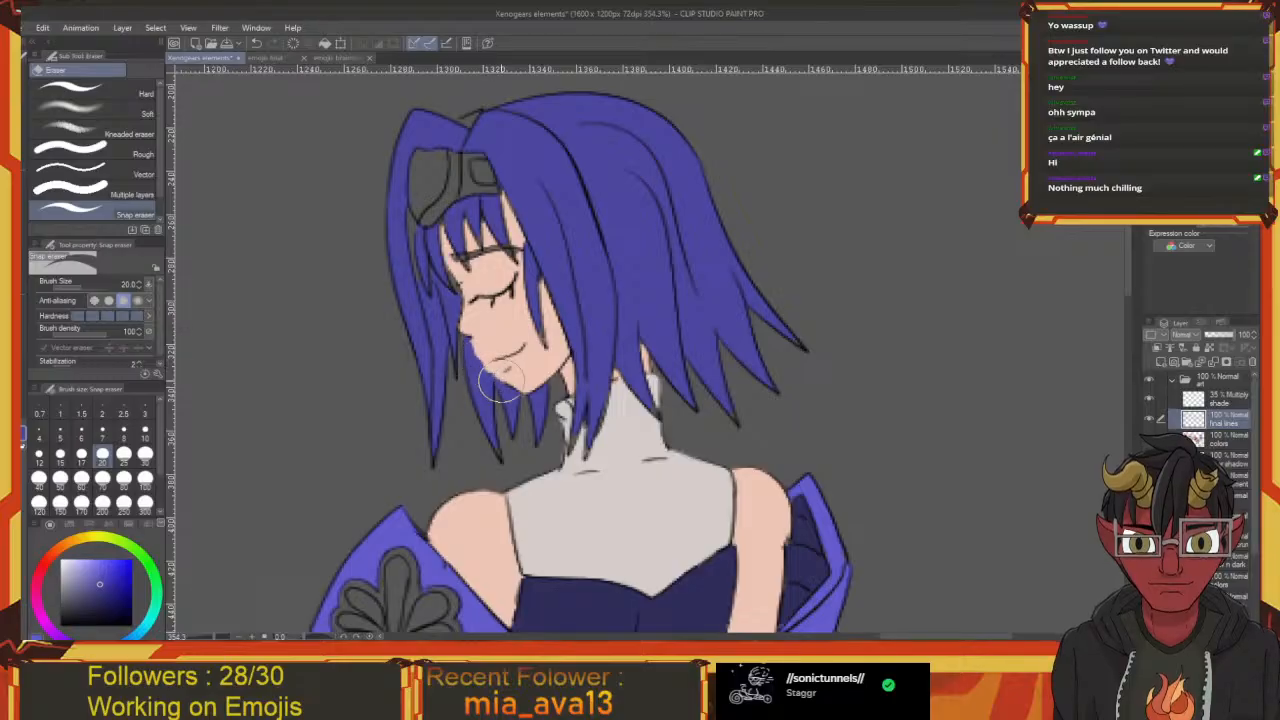
pyautogui.moveTo(488, 392); pyautogui.dragTo(546, 409)
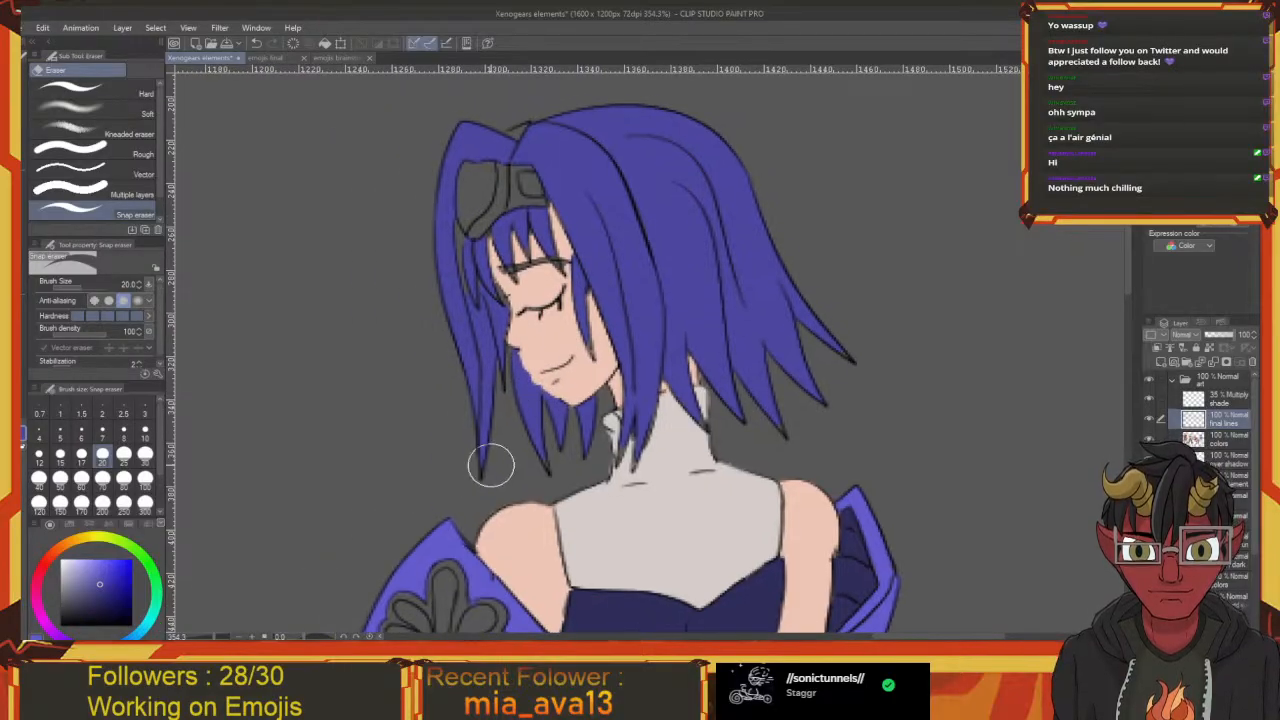
pyautogui.scroll(2, 490, 465)
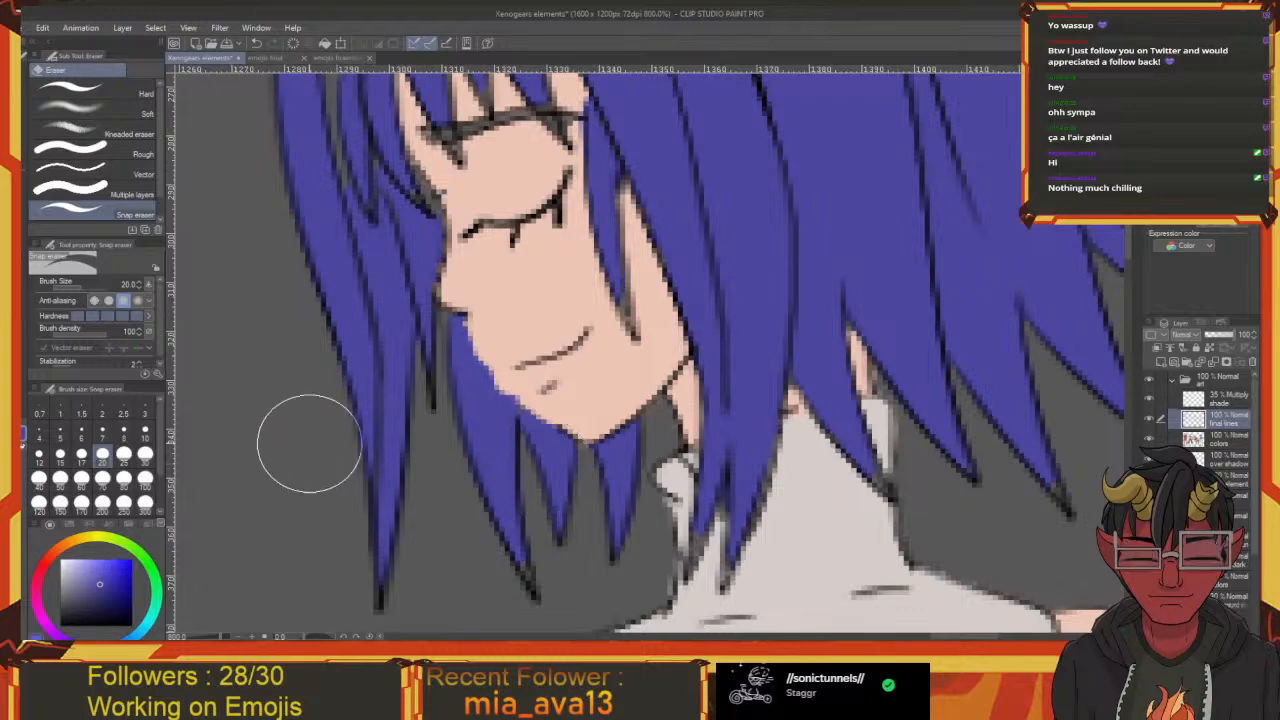
pyautogui.press('p')
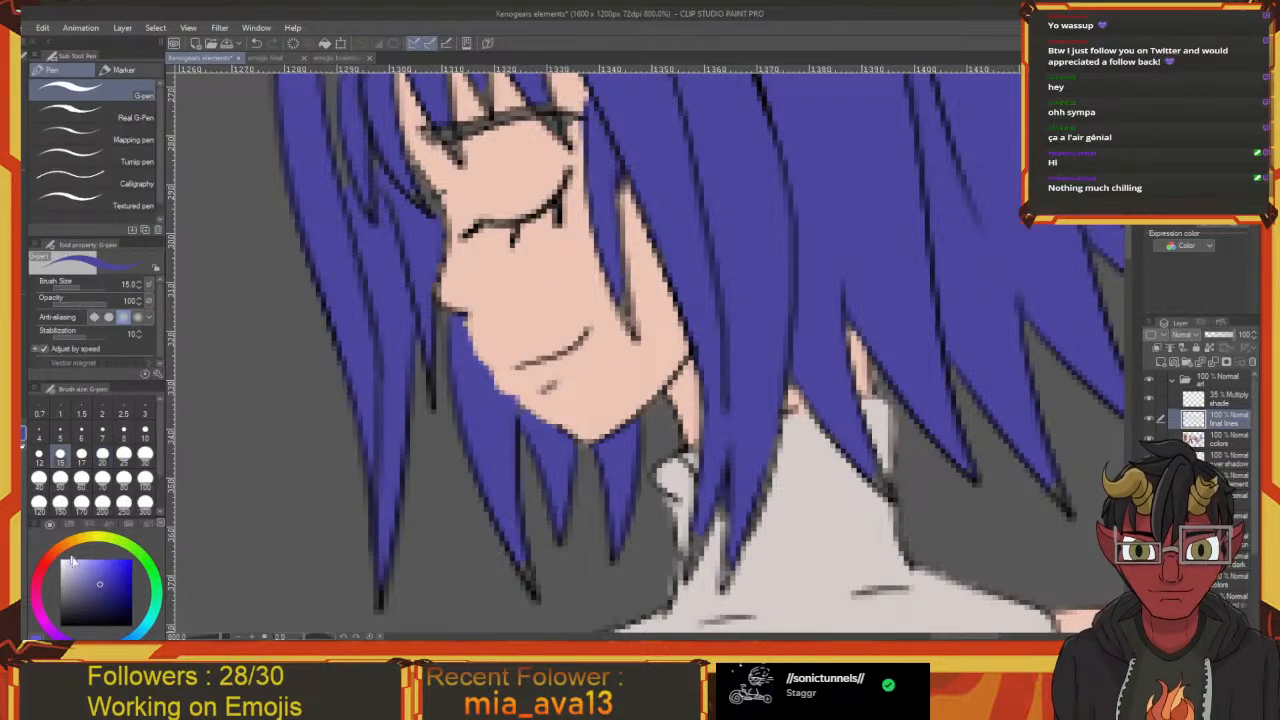
pyautogui.moveTo(75, 620); pyautogui.dragTo(60, 628)
pyautogui.moveTo(274, 329); pyautogui.dragTo(214, 363)
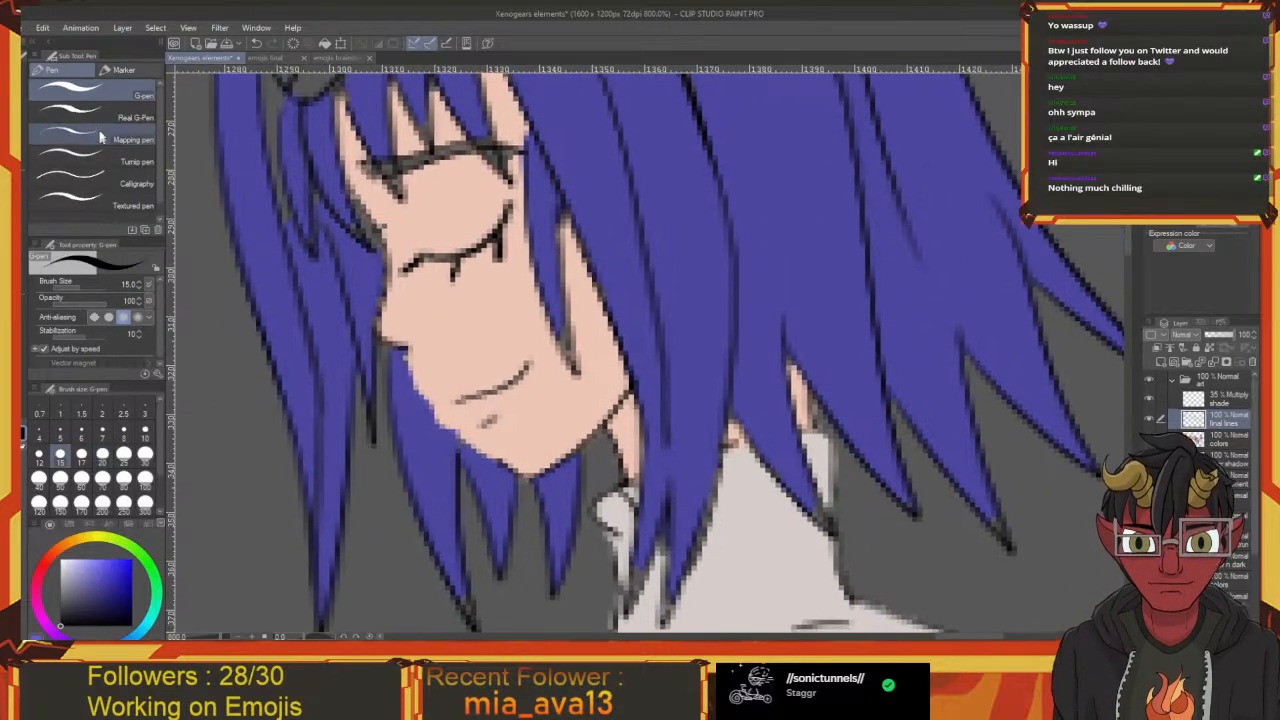
pyautogui.click(89, 138)
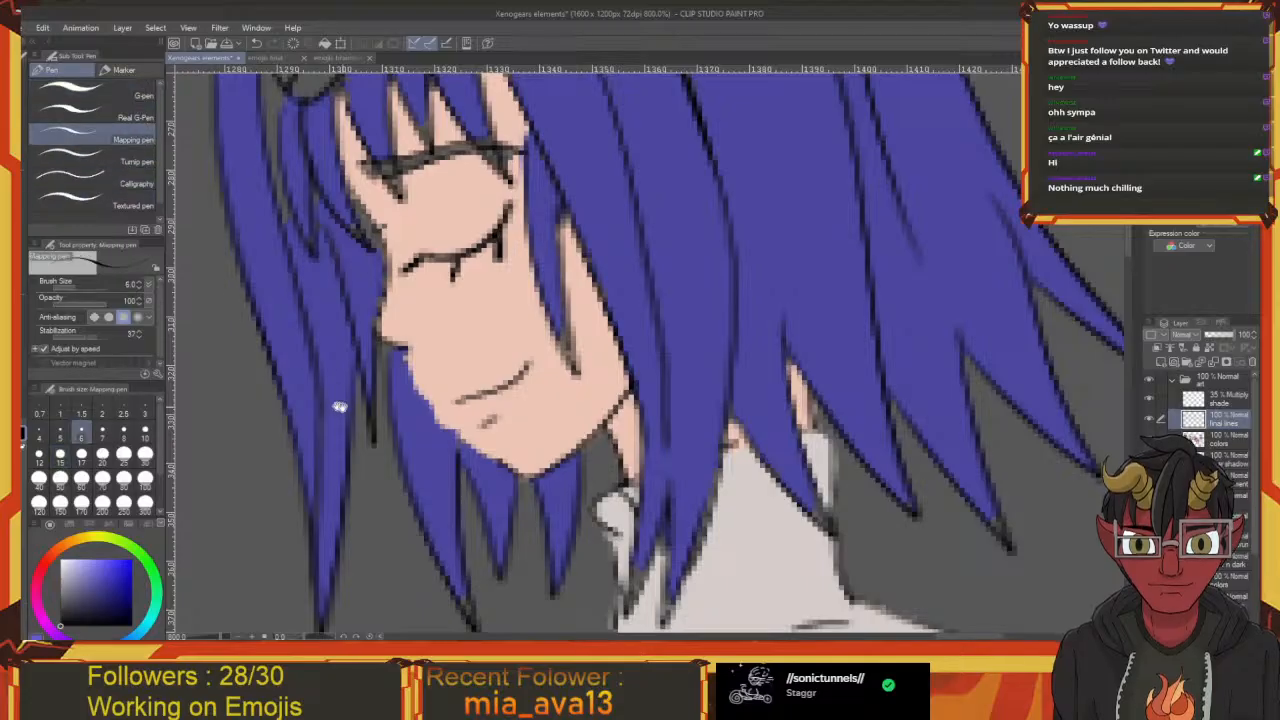
pyautogui.moveTo(377, 408)
pyautogui.mouseDown()
pyautogui.moveTo(257, 368)
pyautogui.moveTo(262, 379)
pyautogui.mouseUp()
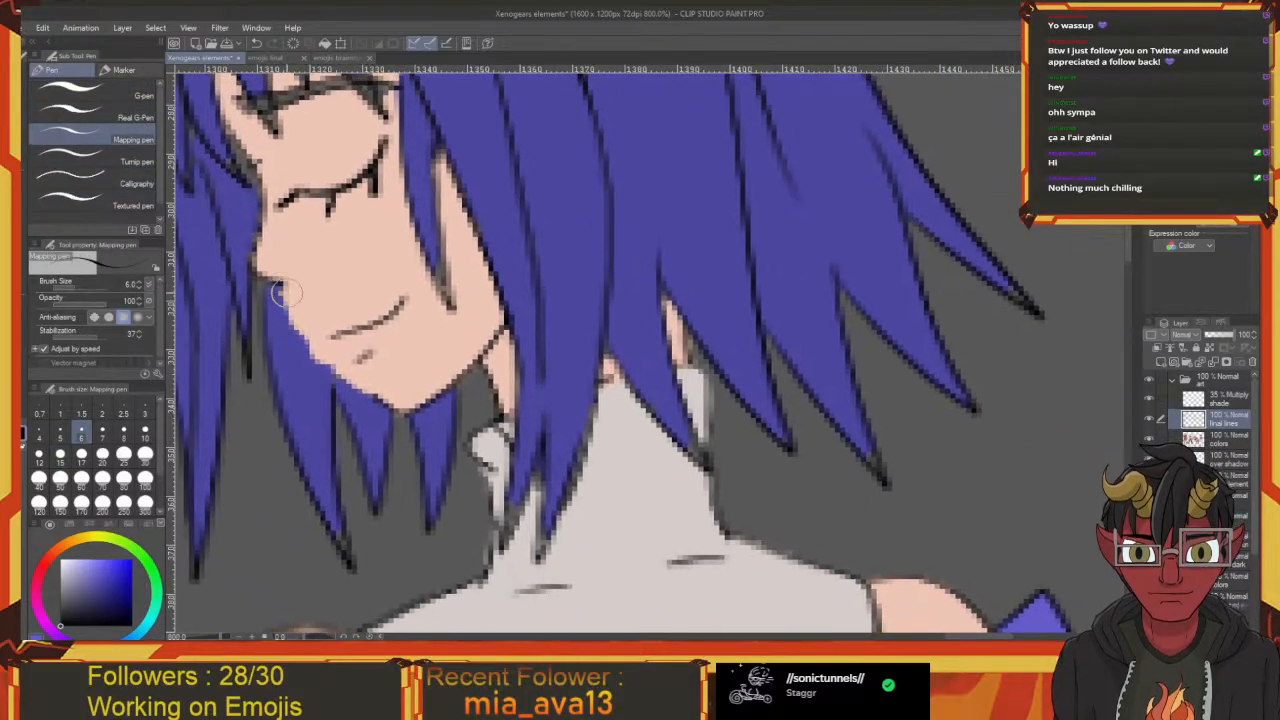
pyautogui.moveTo(282, 289); pyautogui.dragTo(329, 353)
pyautogui.hotkey('ctrl', 'z')
pyautogui.moveTo(276, 285)
pyautogui.mouseDown()
pyautogui.moveTo(320, 360)
pyautogui.moveTo(393, 409)
pyautogui.moveTo(497, 588)
pyautogui.moveTo(529, 511)
pyautogui.moveTo(475, 491)
pyautogui.mouseUp()
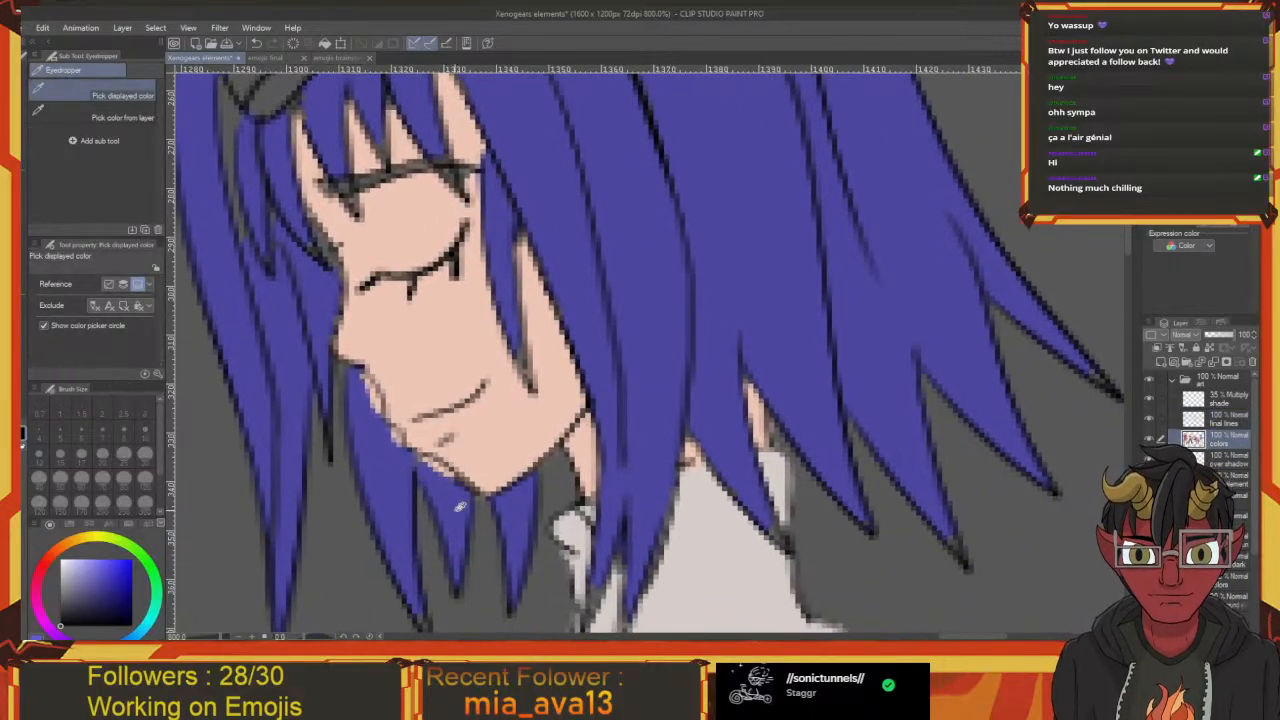
# Sample the hair's blue-violet and paint over the stray skin color beside the mouth and chin on the colors layer
pyautogui.keyDown('alt'); pyautogui.click(452, 520); pyautogui.keyUp('alt')
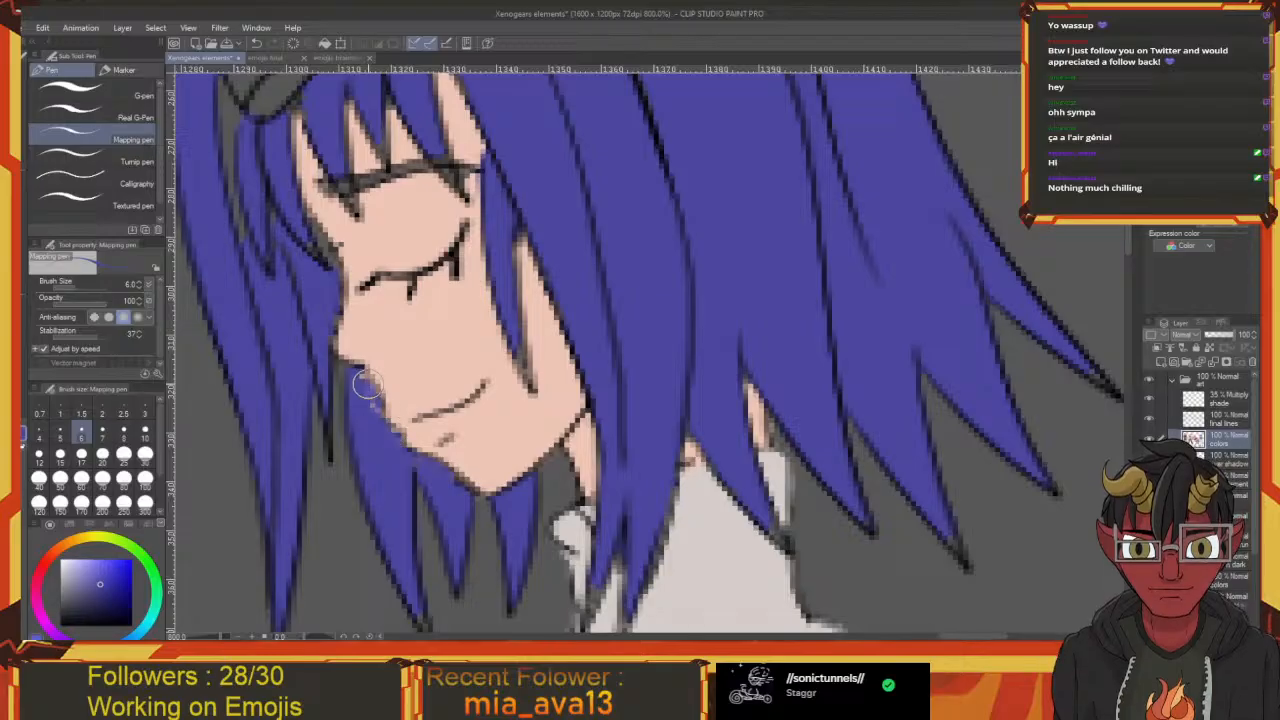
pyautogui.moveTo(378, 408); pyautogui.dragTo(520, 418)
pyautogui.scroll(-10, 520, 418)
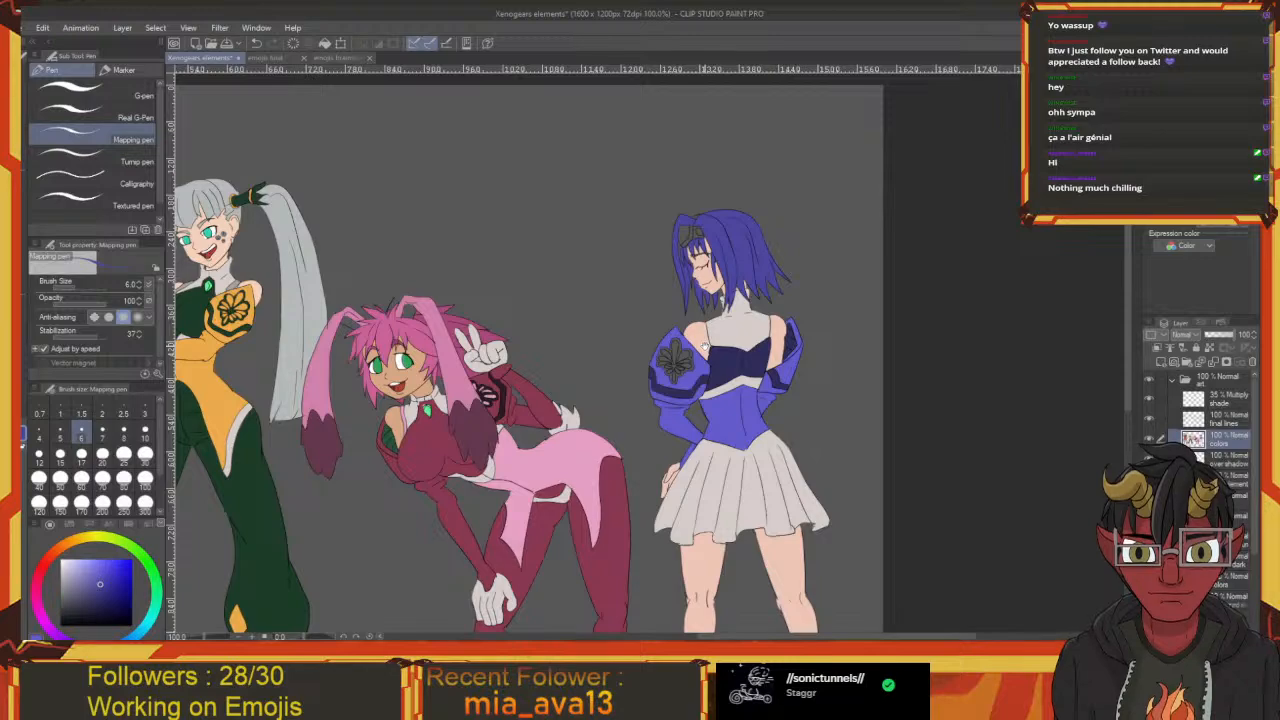
# Erase the protruding nose, including its color and its outline on the final lines layer, with the size 20 Snap eraser
pyautogui.scroll(10, 705, 344)
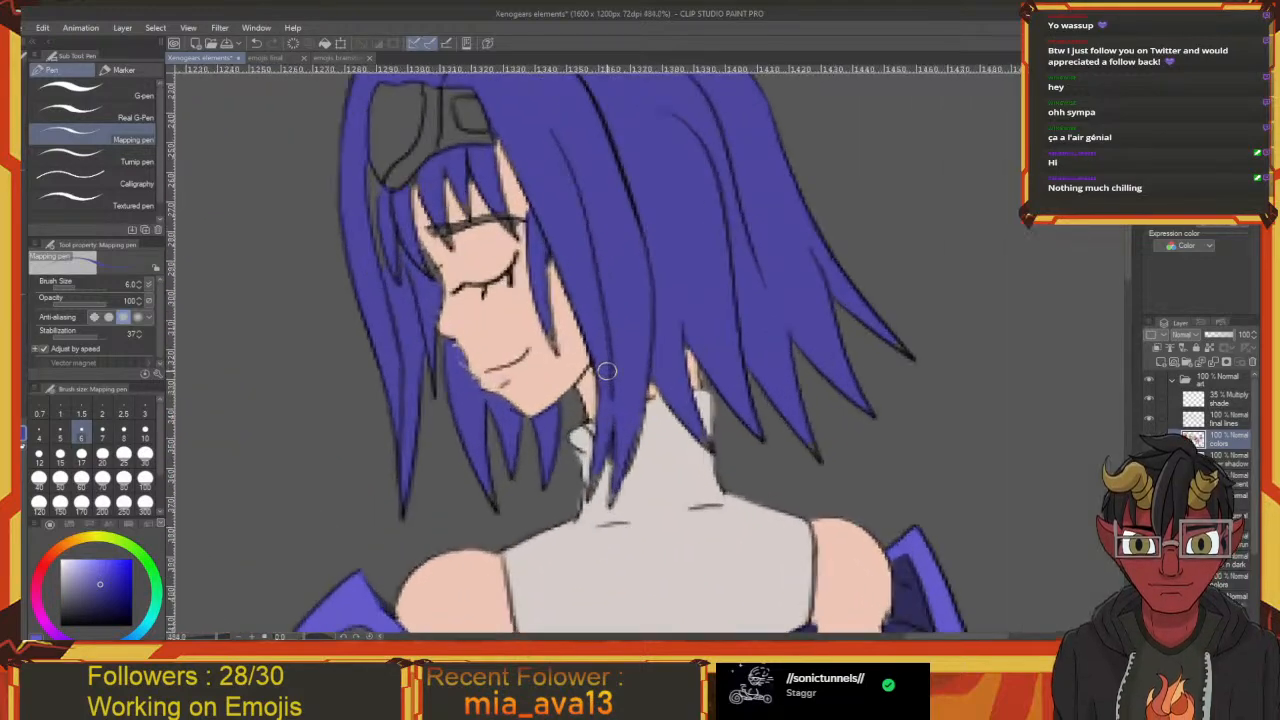
pyautogui.moveTo(393, 426); pyautogui.dragTo(488, 494)
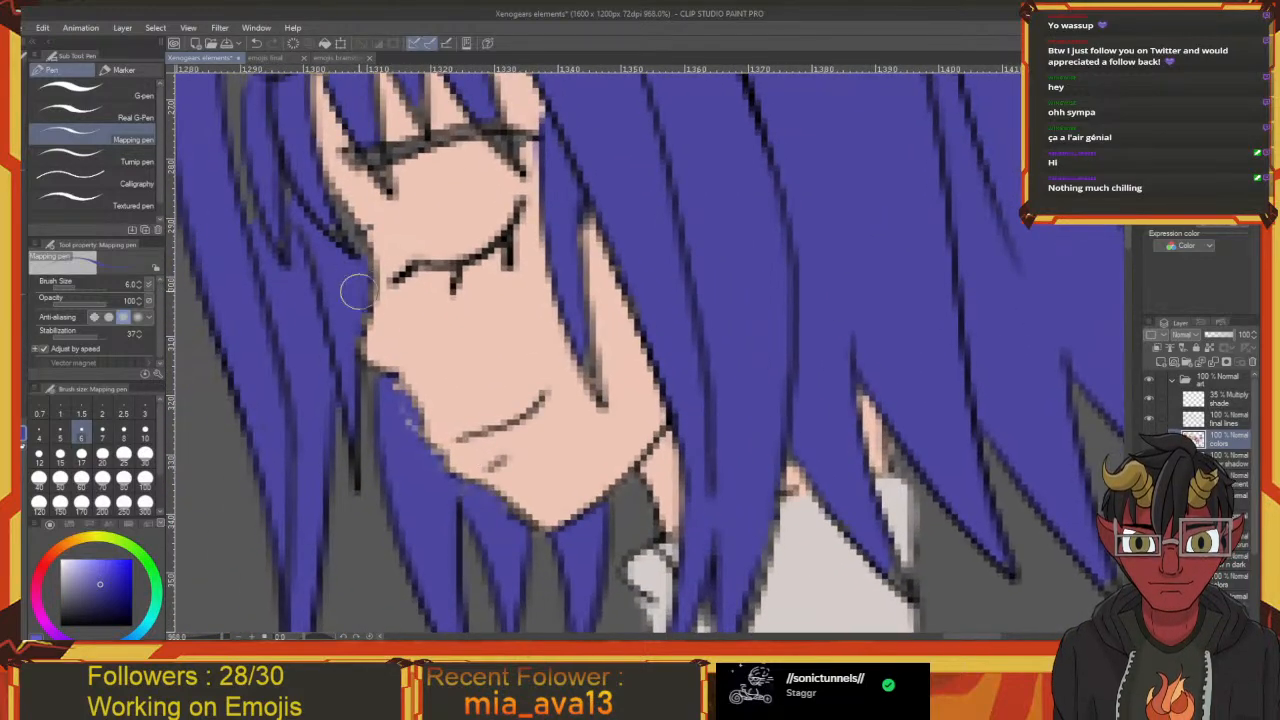
pyautogui.press('e')
pyautogui.moveTo(406, 396)
pyautogui.mouseDown()
pyautogui.moveTo(444, 418)
pyautogui.moveTo(411, 375)
pyautogui.moveTo(405, 323)
pyautogui.mouseUp()
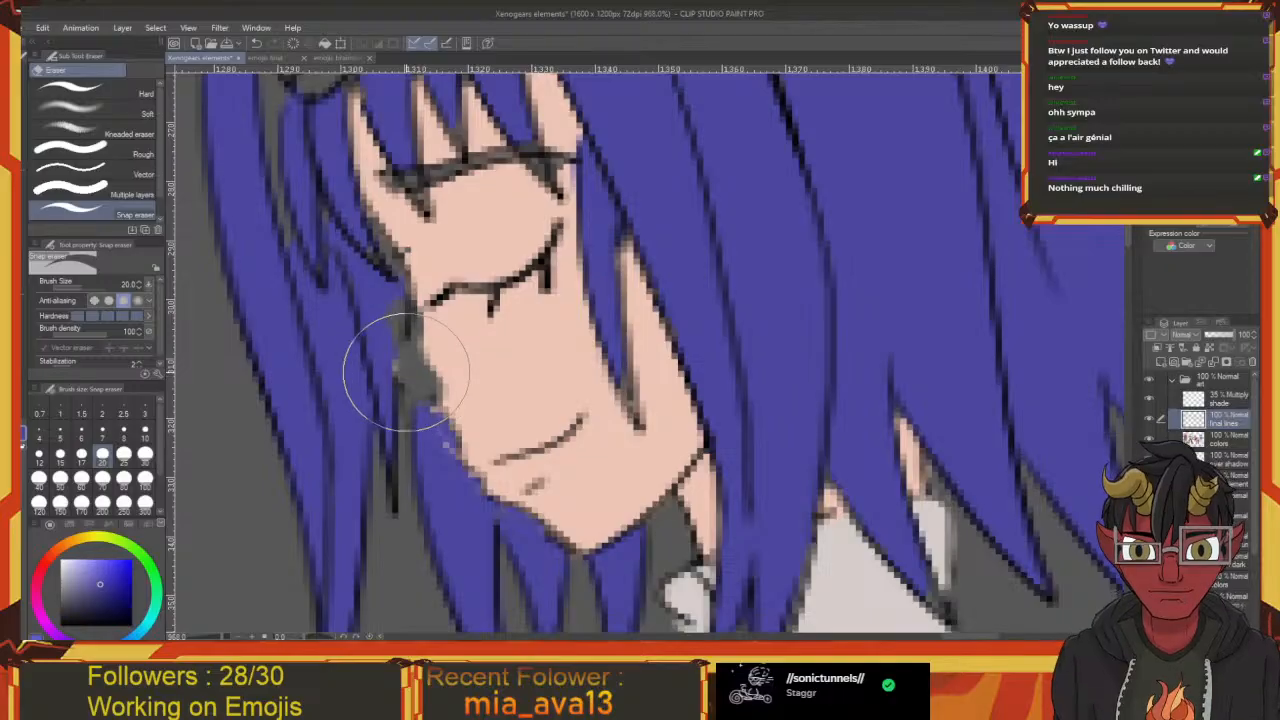
pyautogui.moveTo(406, 372)
pyautogui.mouseDown()
pyautogui.moveTo(413, 307)
pyautogui.moveTo(504, 406)
pyautogui.moveTo(477, 409)
pyautogui.mouseUp()
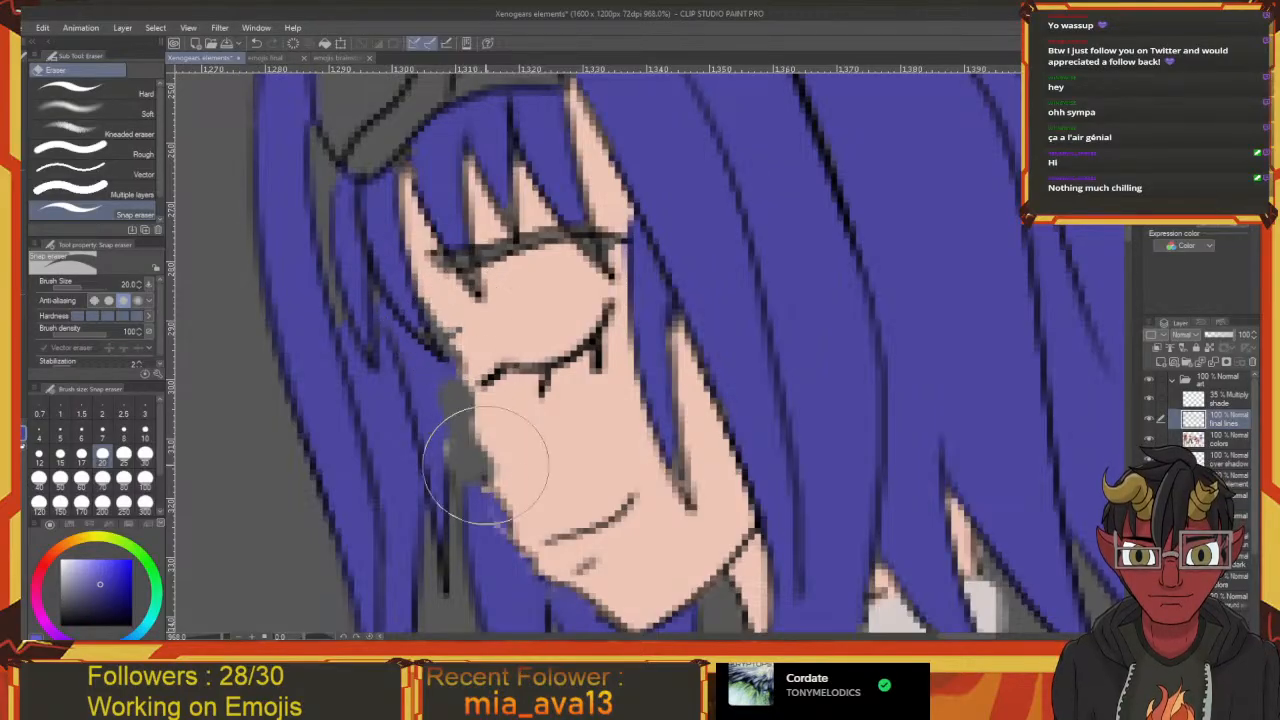
pyautogui.moveTo(490, 512); pyautogui.dragTo(454, 404)
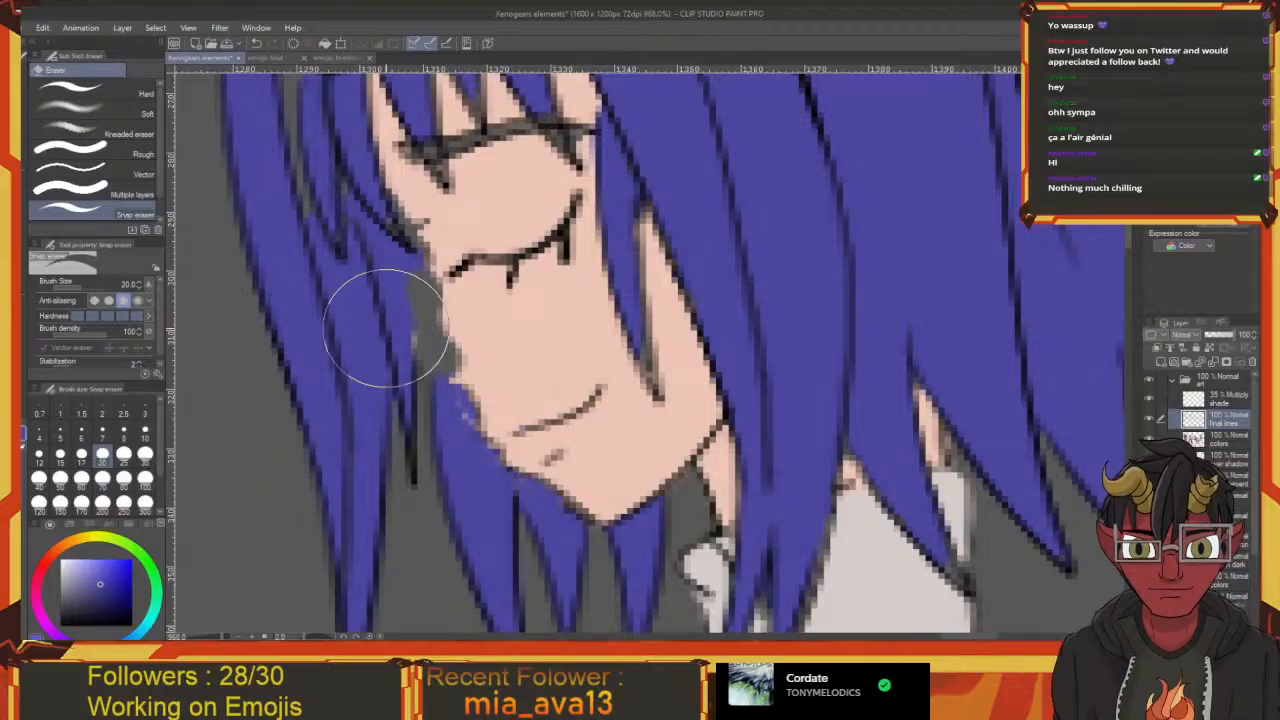
# Redraw the nose's profile from the closed eye toward the lips in black with the Mapping pen on the final lines layer
pyautogui.press('p')
pyautogui.click(60, 626)
pyautogui.moveTo(351, 393); pyautogui.dragTo(331, 476)
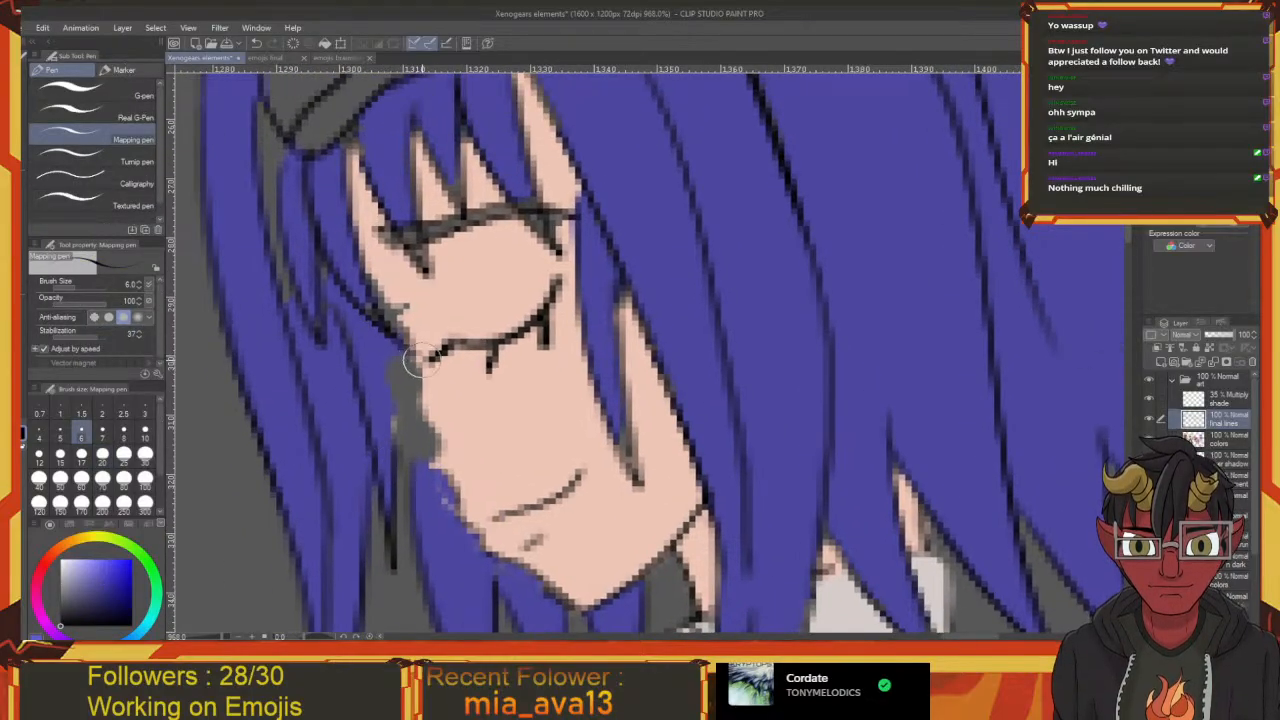
pyautogui.moveTo(423, 386)
pyautogui.mouseDown()
pyautogui.moveTo(381, 332)
pyautogui.moveTo(377, 397)
pyautogui.moveTo(416, 422)
pyautogui.moveTo(379, 365)
pyautogui.moveTo(370, 384)
pyautogui.moveTo(409, 442)
pyautogui.moveTo(560, 591)
pyautogui.moveTo(403, 465)
pyautogui.moveTo(448, 490)
pyautogui.mouseUp()
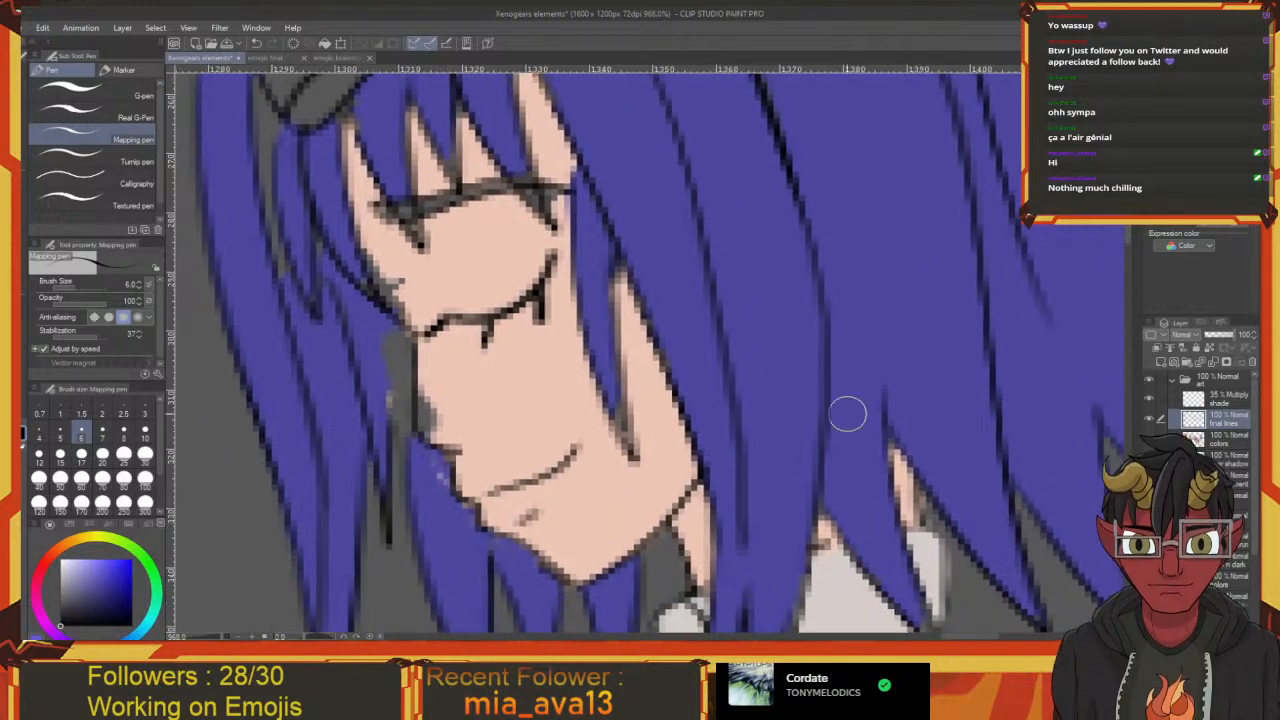
# Sample the face's skin color and paint over the stray hair color inside the redrawn nose on the colors layer
pyautogui.keyDown('alt'); pyautogui.click(470, 420); pyautogui.keyUp('alt')
pyautogui.moveTo(441, 423)
pyautogui.mouseDown()
pyautogui.moveTo(424, 403)
pyautogui.moveTo(429, 443)
pyautogui.moveTo(443, 443)
pyautogui.mouseUp()
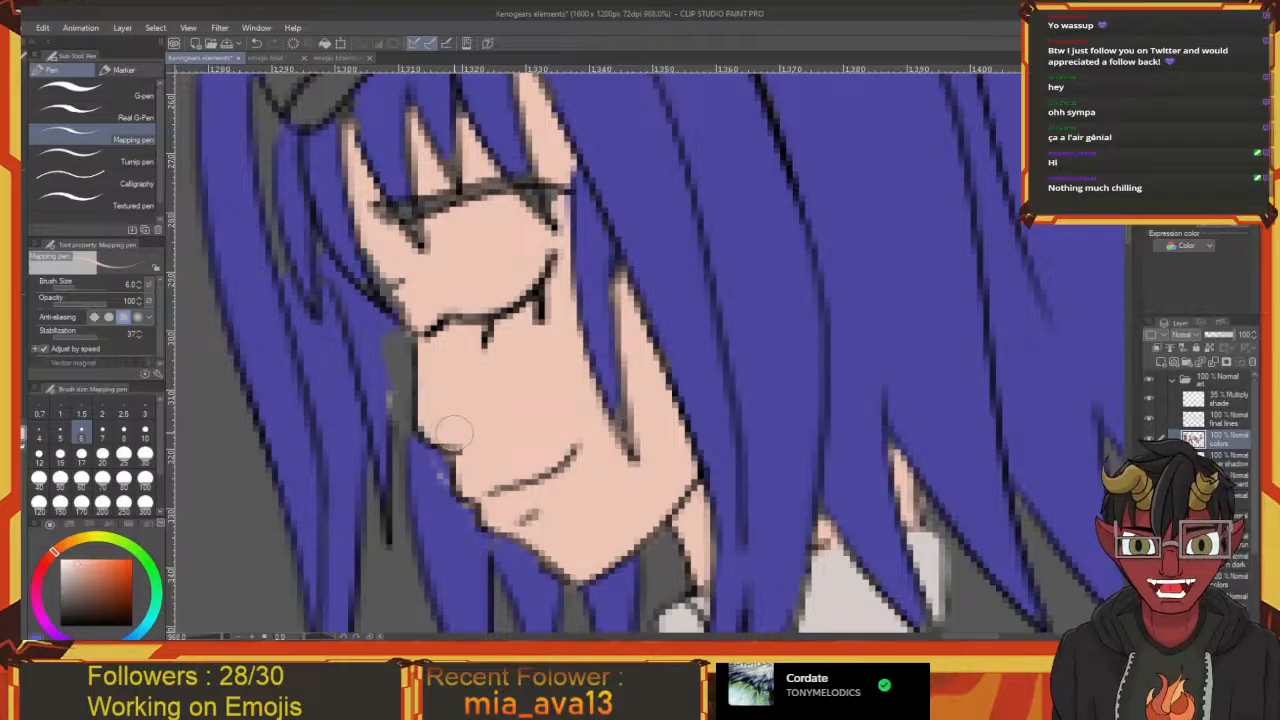
pyautogui.moveTo(514, 503); pyautogui.dragTo(480, 404)
# Clean up the line beneath the nose with the Snap eraser at size 15 on the final lines layer
pyautogui.press('e')
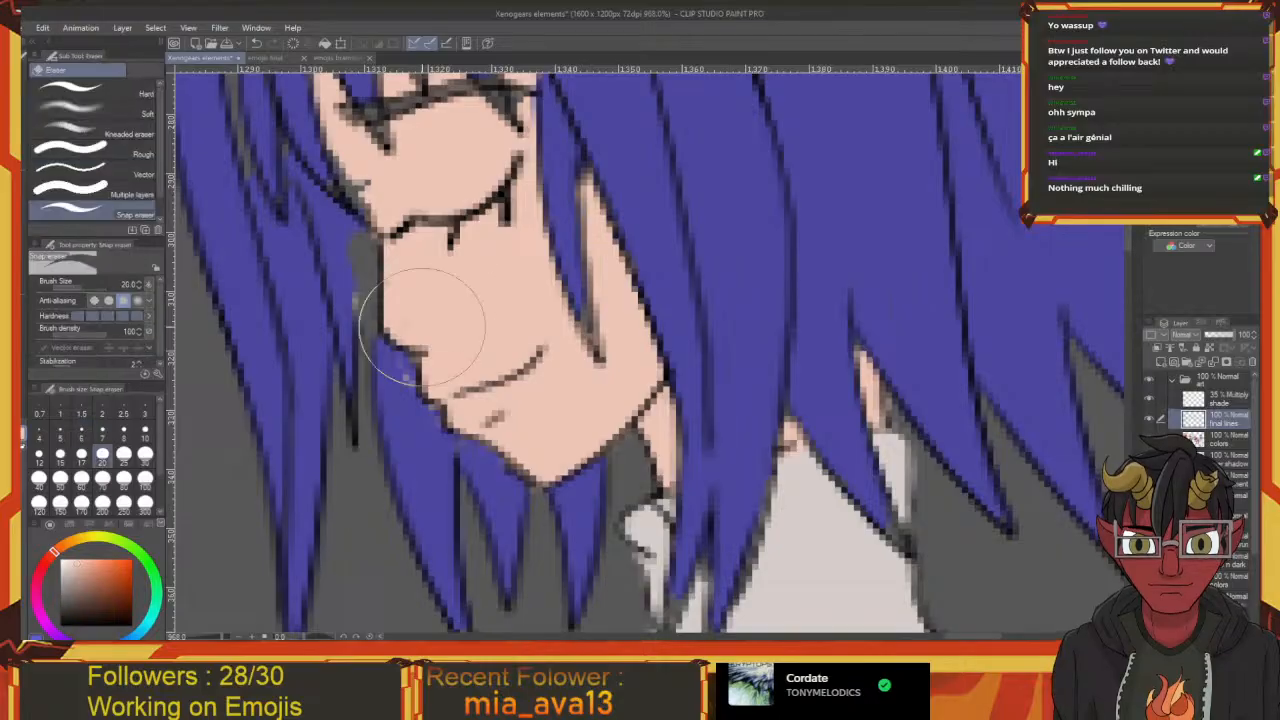
pyautogui.moveTo(450, 400); pyautogui.dragTo(496, 410)
pyautogui.press('[')
pyautogui.press('[')
pyautogui.moveTo(447, 315); pyautogui.dragTo(421, 287)
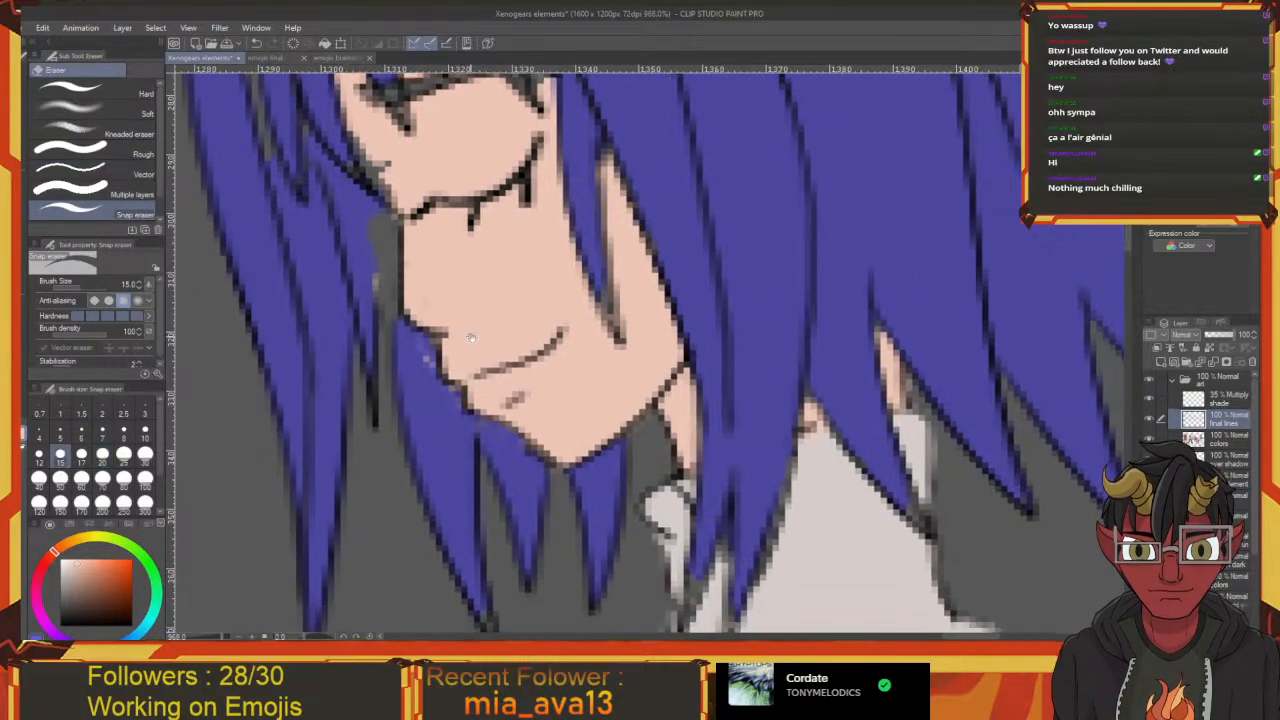
pyautogui.moveTo(367, 364); pyautogui.dragTo(385, 422)
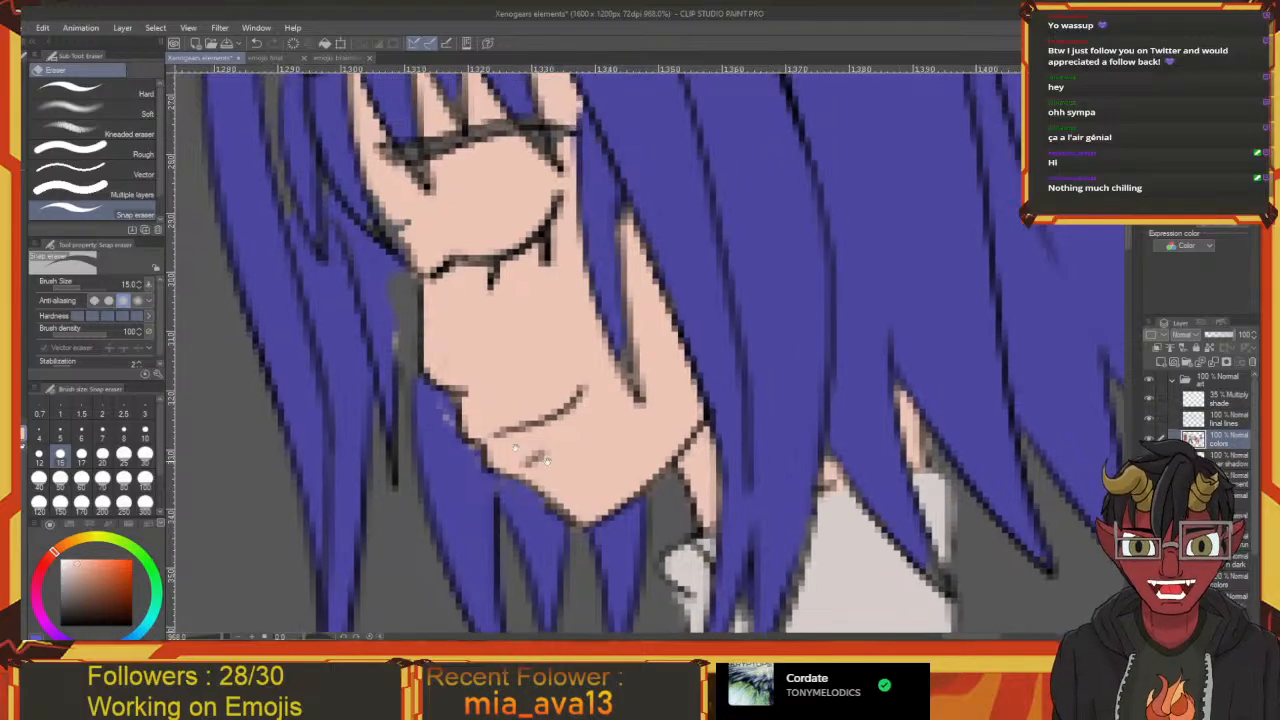
# Sample the hair's blue-violet and paint the gray gap between the nose and the hair strands with the Mapping pen on the colors layer
pyautogui.press('i')
pyautogui.click(441, 450)
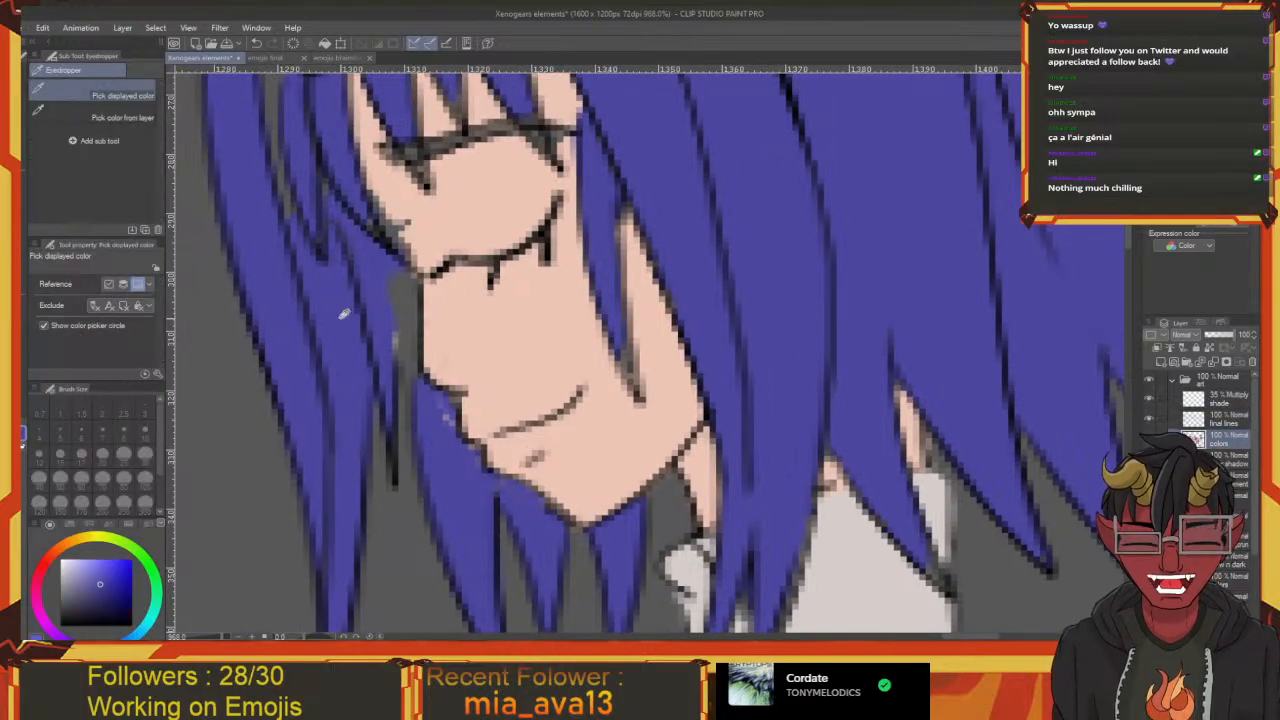
pyautogui.press('p')
pyautogui.moveTo(390, 346)
pyautogui.mouseDown()
pyautogui.moveTo(400, 351)
pyautogui.moveTo(385, 303)
pyautogui.moveTo(401, 279)
pyautogui.moveTo(405, 338)
pyautogui.moveTo(457, 391)
pyautogui.mouseUp()
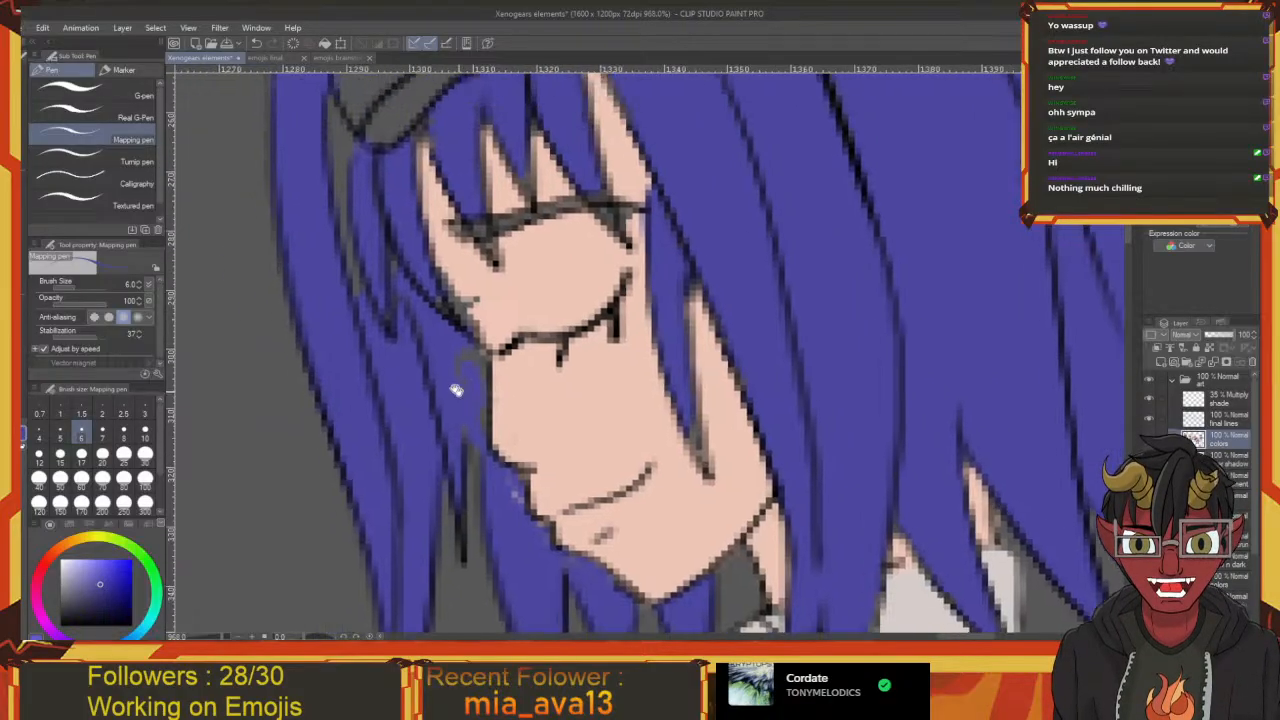
pyautogui.moveTo(454, 335)
pyautogui.mouseDown()
pyautogui.moveTo(474, 339)
pyautogui.moveTo(484, 447)
pyautogui.moveTo(460, 349)
pyautogui.moveTo(460, 406)
pyautogui.moveTo(524, 510)
pyautogui.moveTo(438, 410)
pyautogui.moveTo(648, 640)
pyautogui.mouseUp()
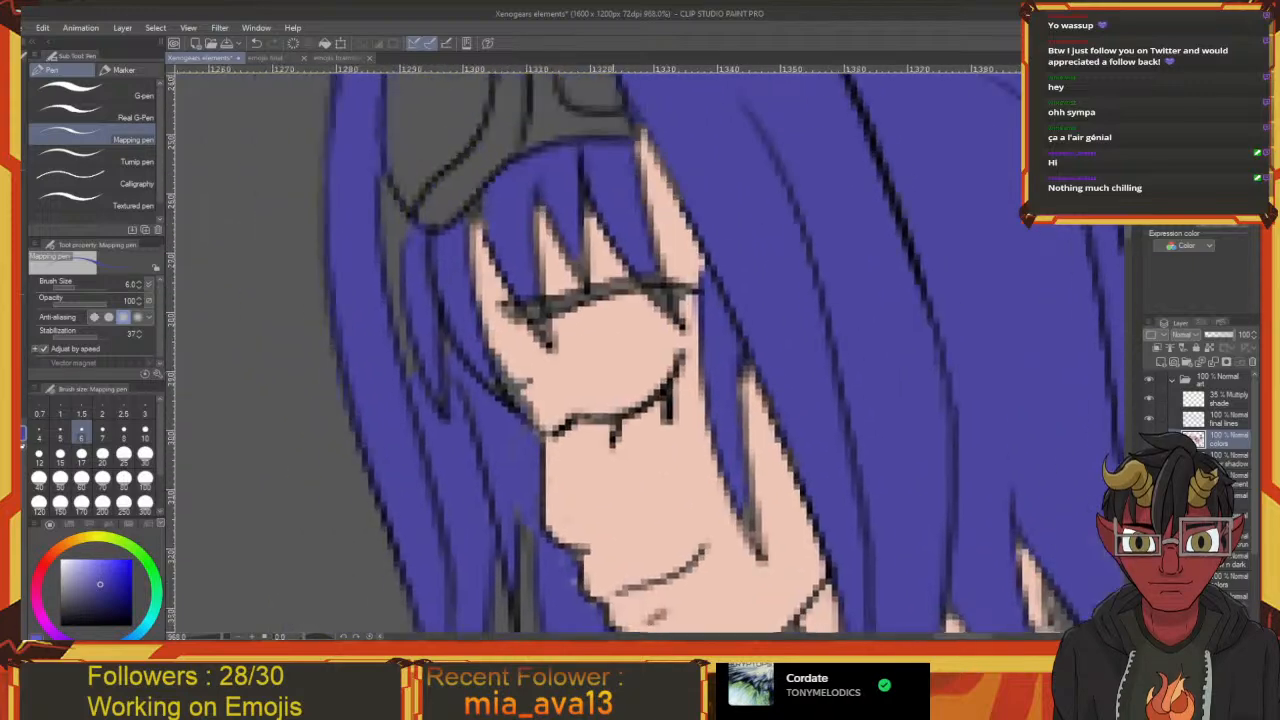
pyautogui.moveTo(483, 426); pyautogui.dragTo(511, 526)
pyautogui.moveTo(487, 469); pyautogui.dragTo(511, 549)
# Fill the gray gaps between the hair strands below the headband with blue-violet and touch up the leftover spots with the Mapping pen
pyautogui.press('space')
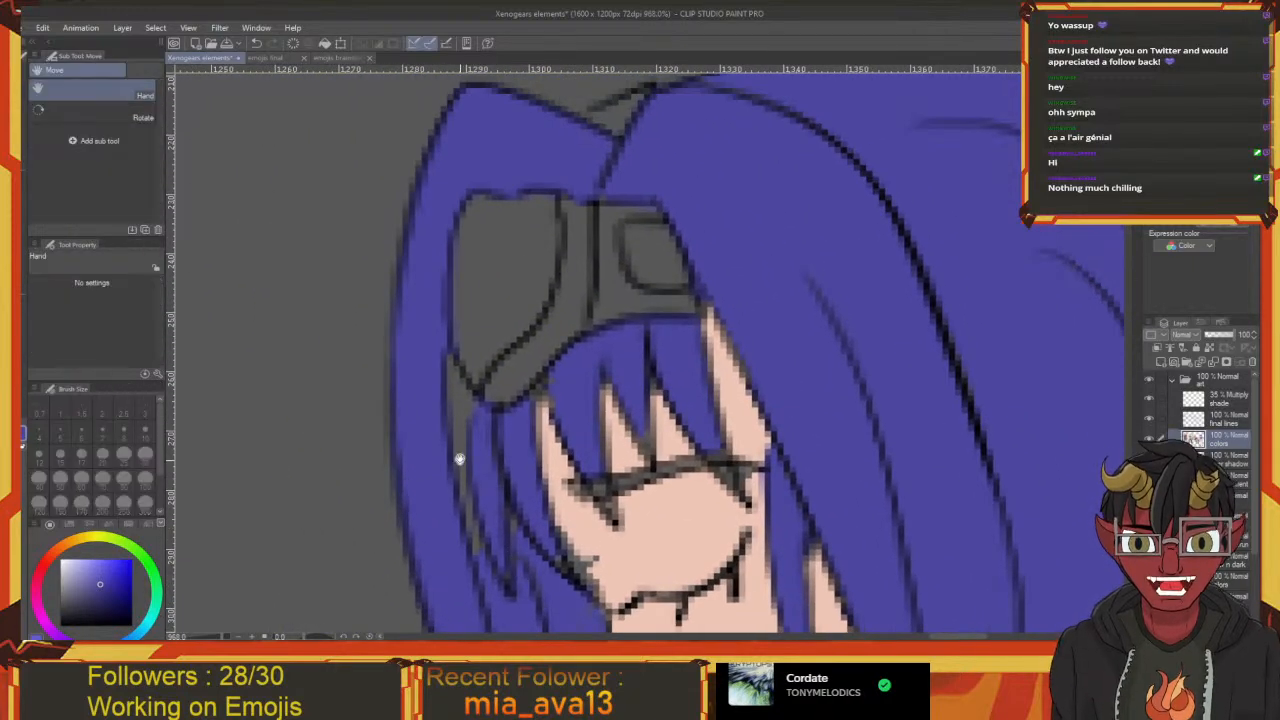
pyautogui.press('g')
pyautogui.click(460, 432)
pyautogui.click(460, 398)
pyautogui.moveTo(471, 503); pyautogui.dragTo(402, 362)
pyautogui.press('p')
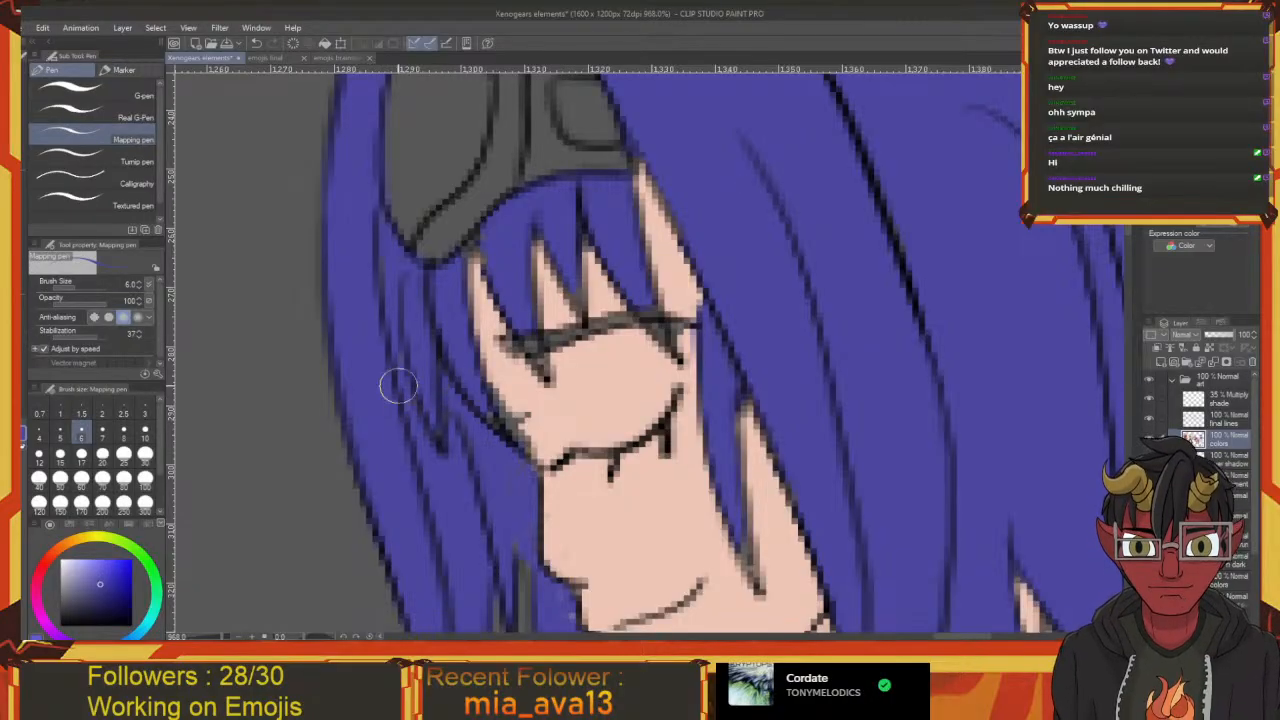
pyautogui.moveTo(418, 433); pyautogui.dragTo(384, 328)
pyautogui.moveTo(466, 420); pyautogui.dragTo(401, 320)
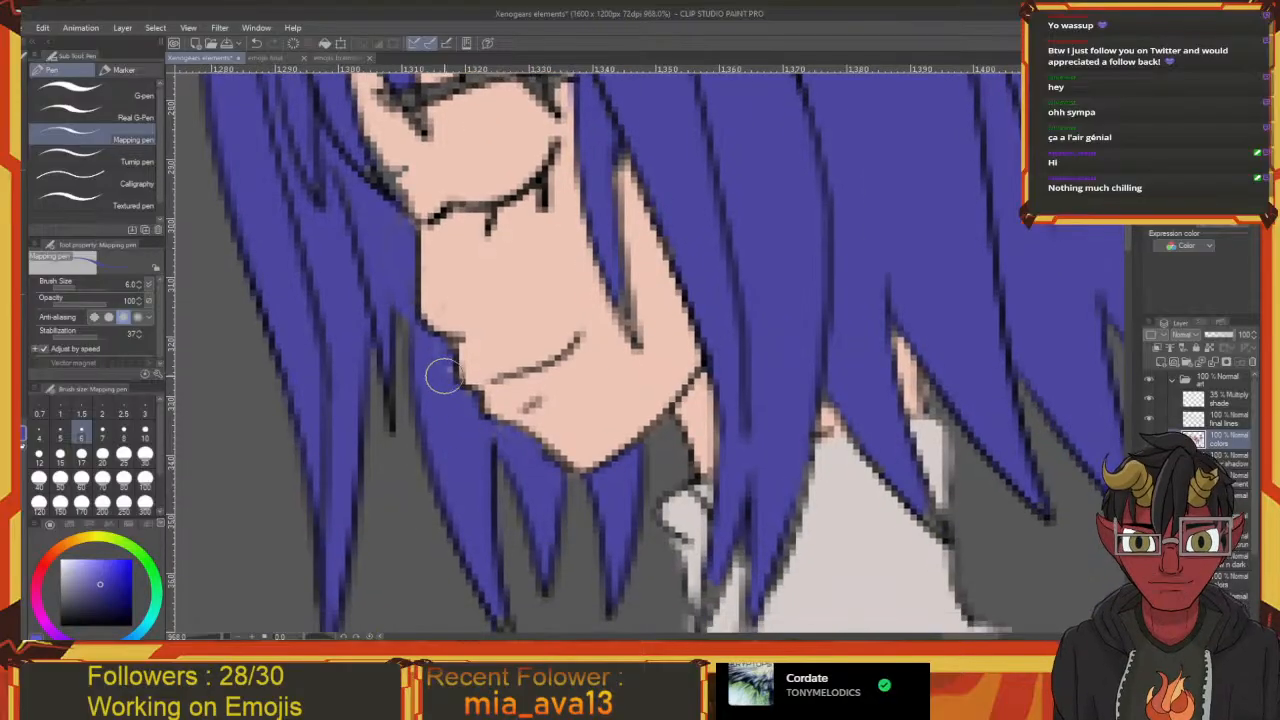
pyautogui.moveTo(470, 428); pyautogui.dragTo(414, 376)
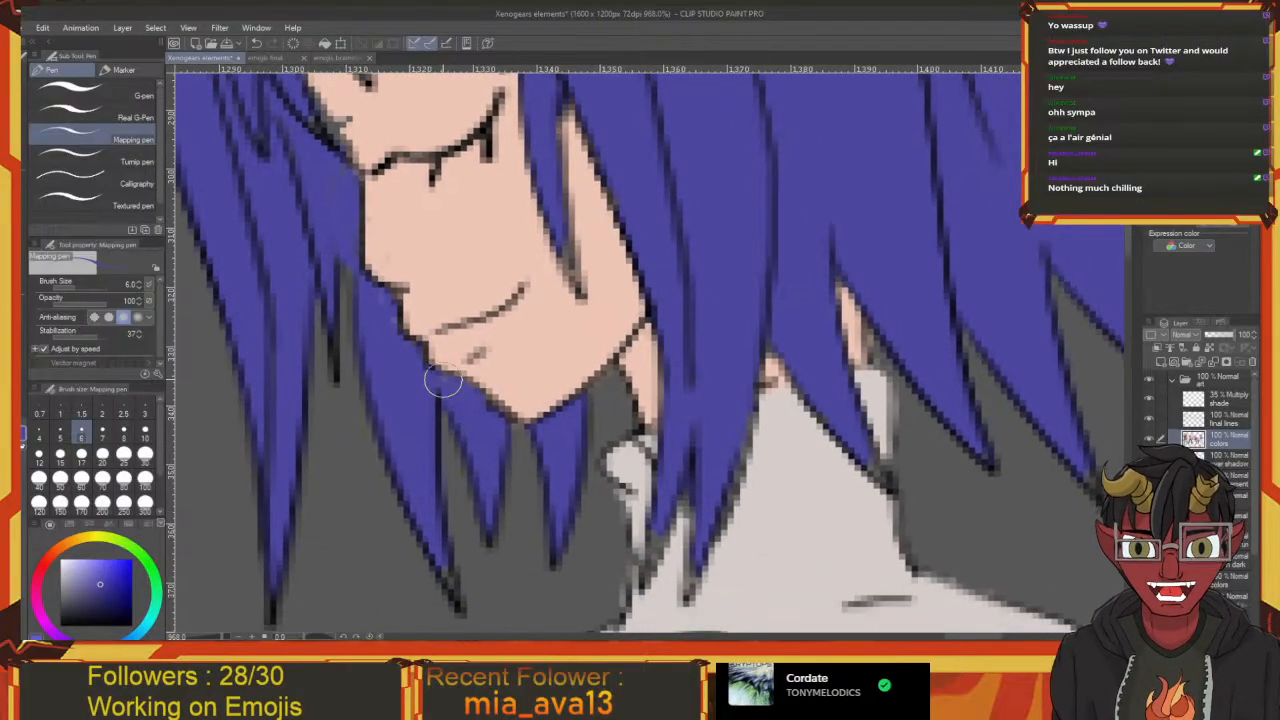
# Lasso the mouth and chin lines on the final lines layer and shift them slightly inward toward the cheek
pyautogui.scroll(-12, 455, 408)
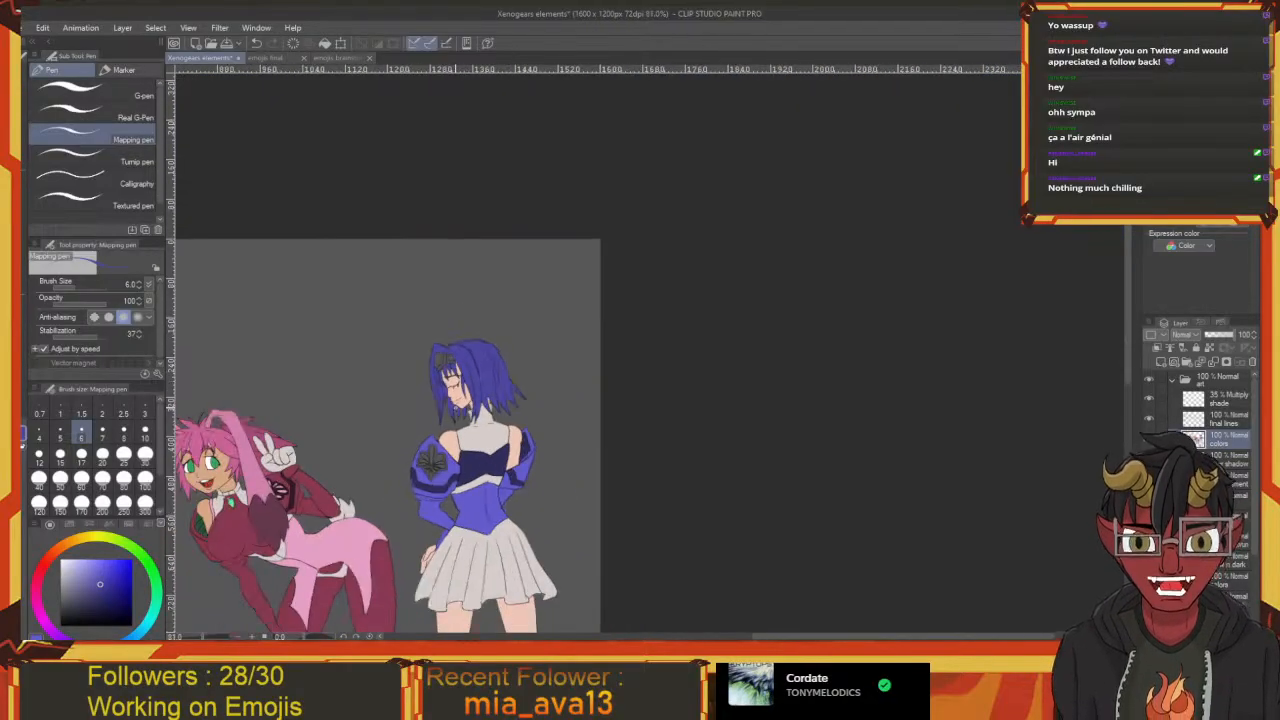
pyautogui.moveTo(455, 408); pyautogui.dragTo(670, 382)
pyautogui.moveTo(662, 428); pyautogui.dragTo(654, 355)
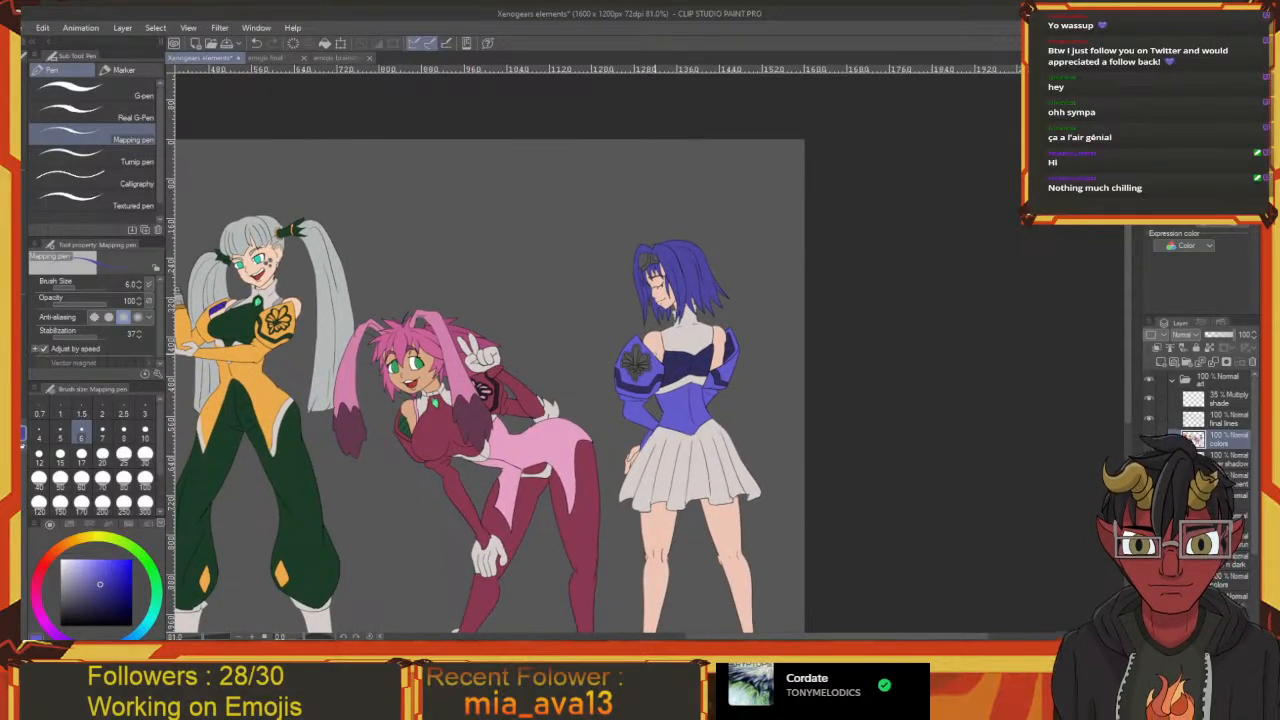
pyautogui.scroll(6, 705, 335)
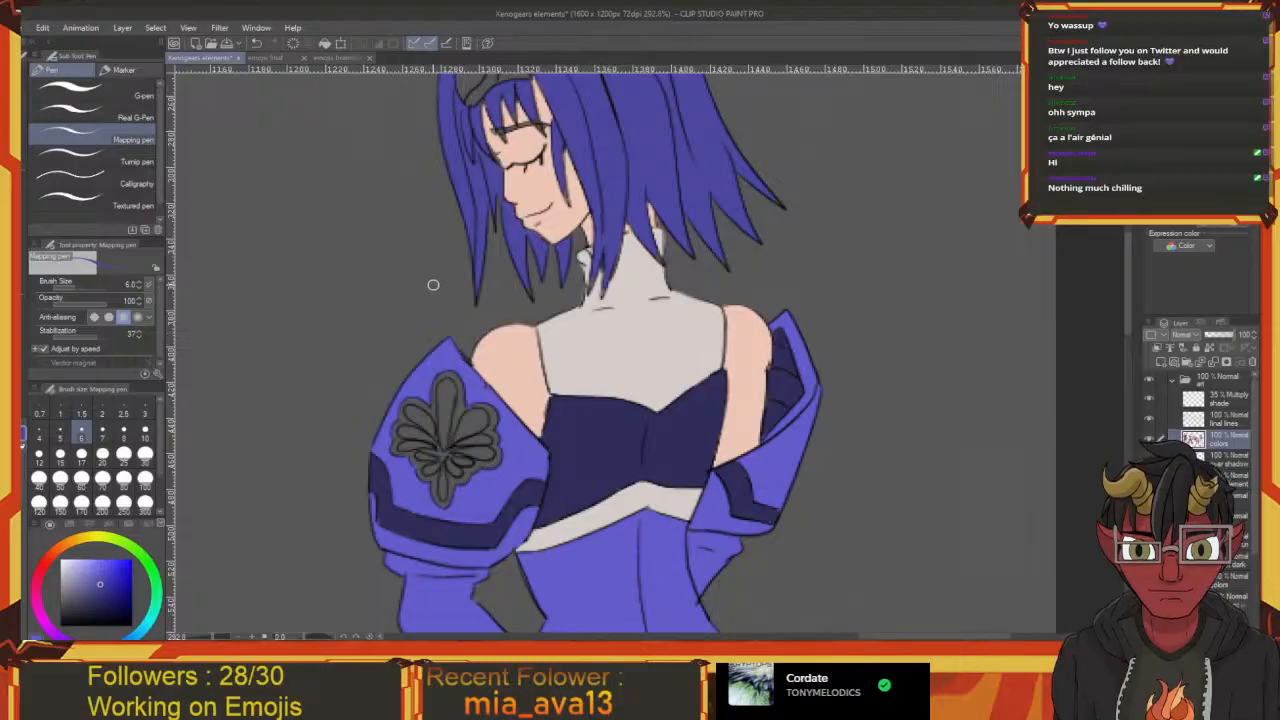
pyautogui.scroll(5, 433, 285)
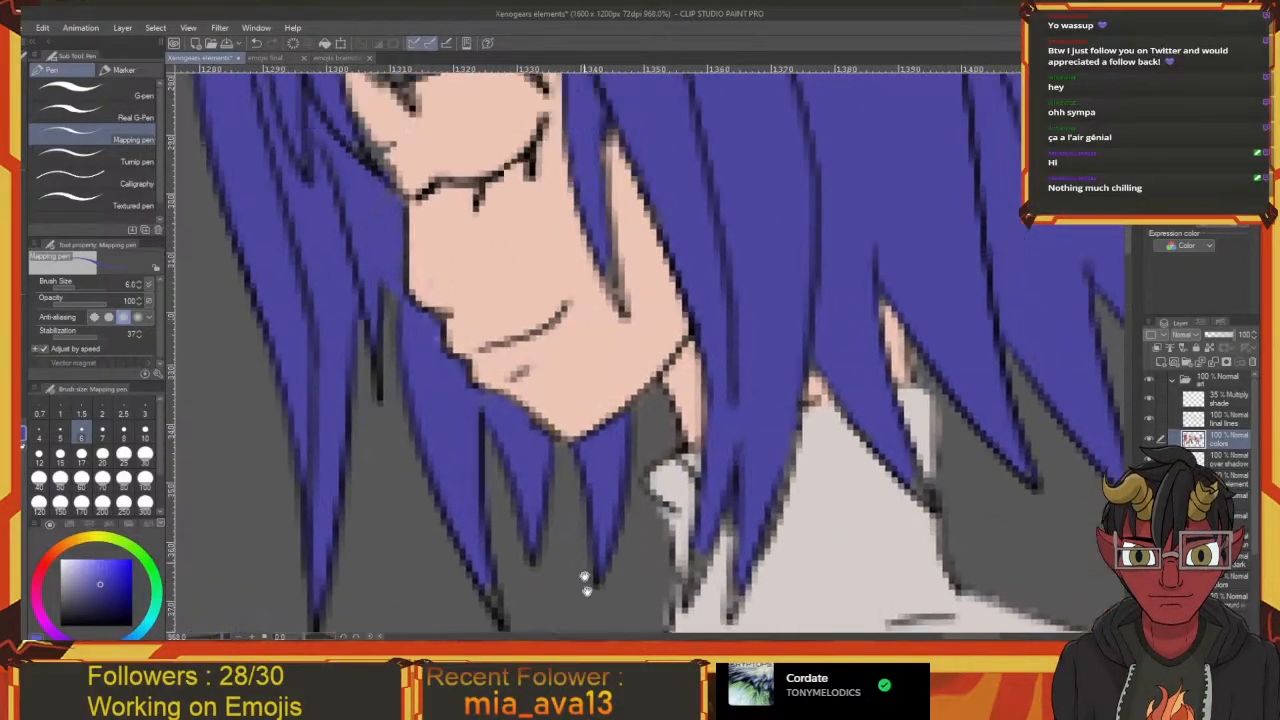
pyautogui.moveTo(586, 583); pyautogui.dragTo(558, 561)
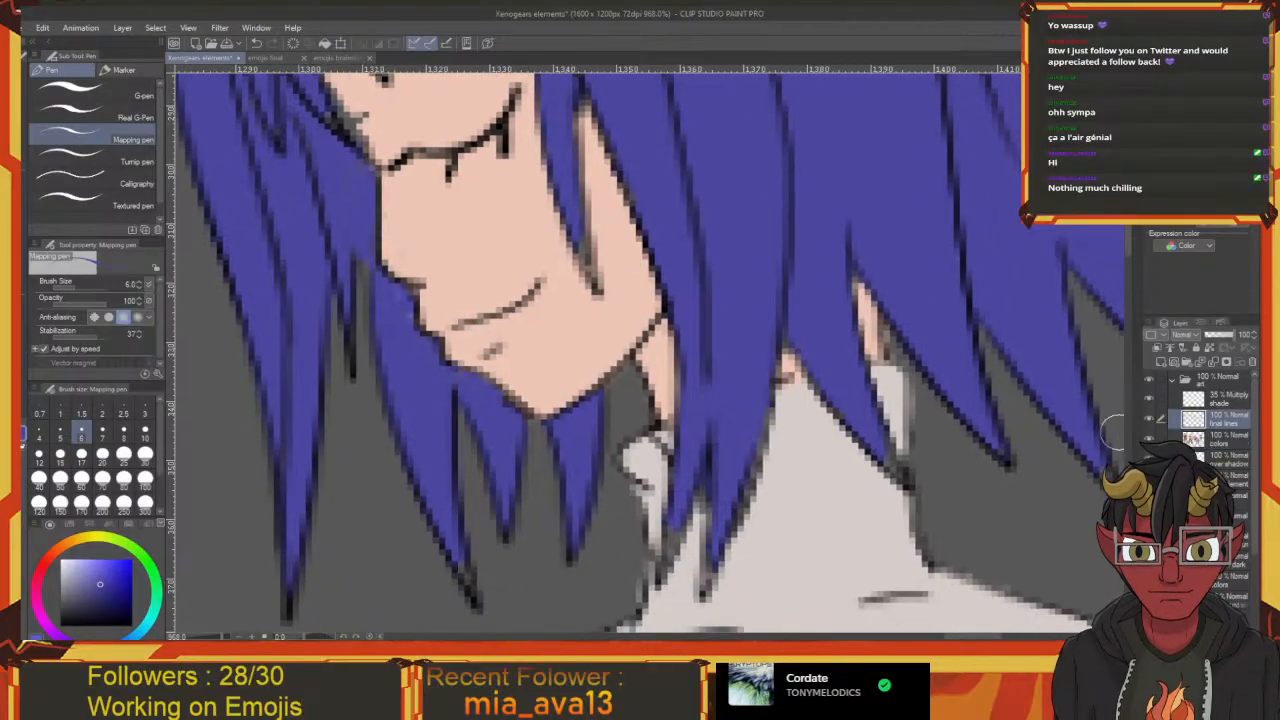
pyautogui.press('m')
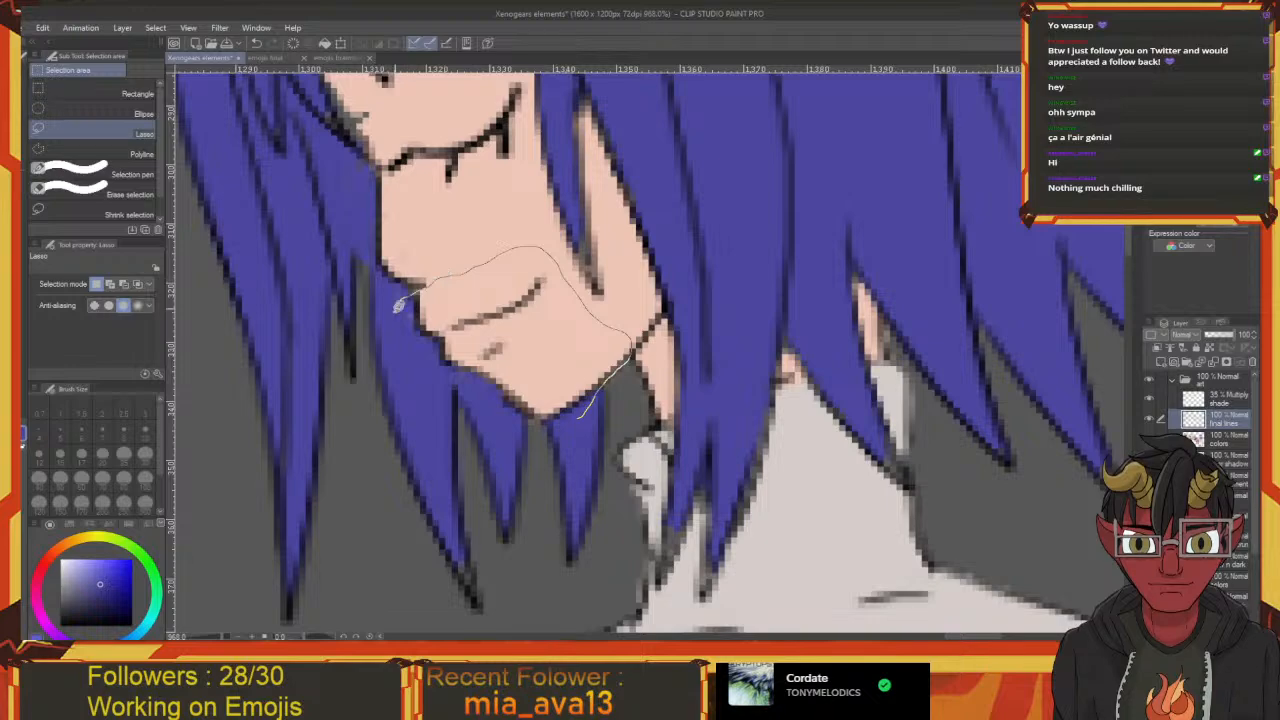
pyautogui.moveTo(604, 407); pyautogui.dragTo(590, 420)
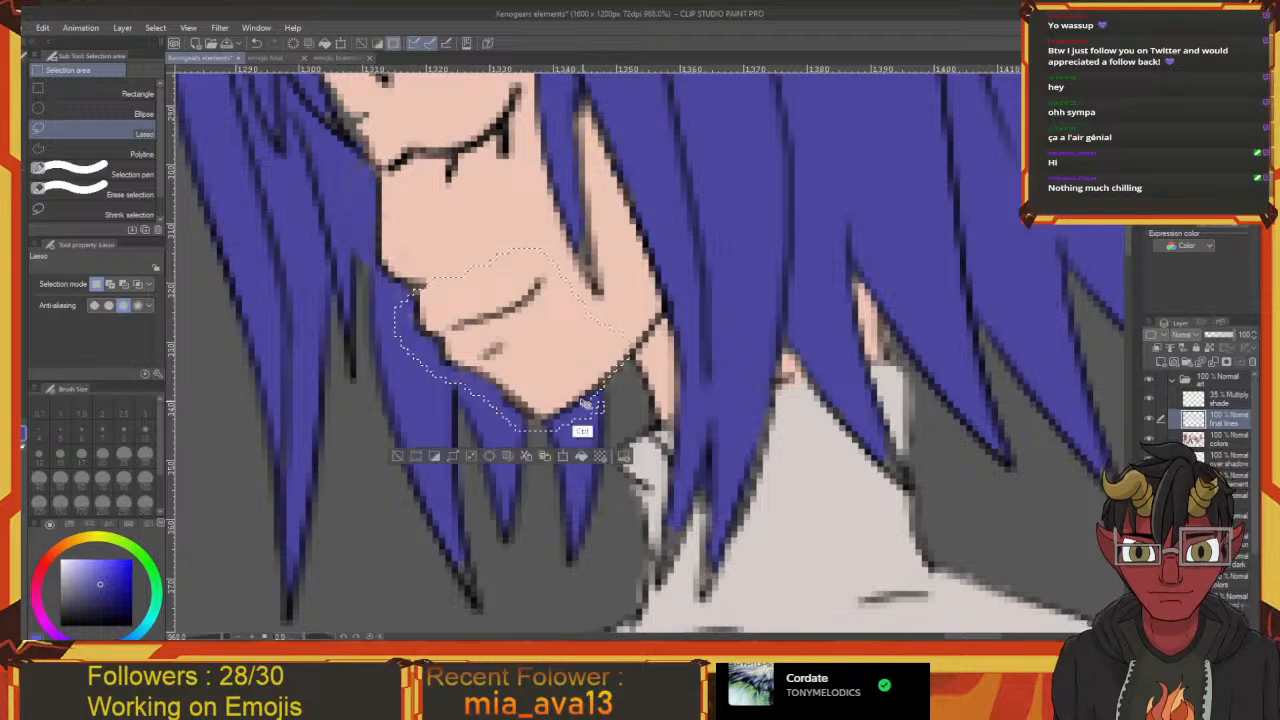
pyautogui.hotkey('ctrl', 't')
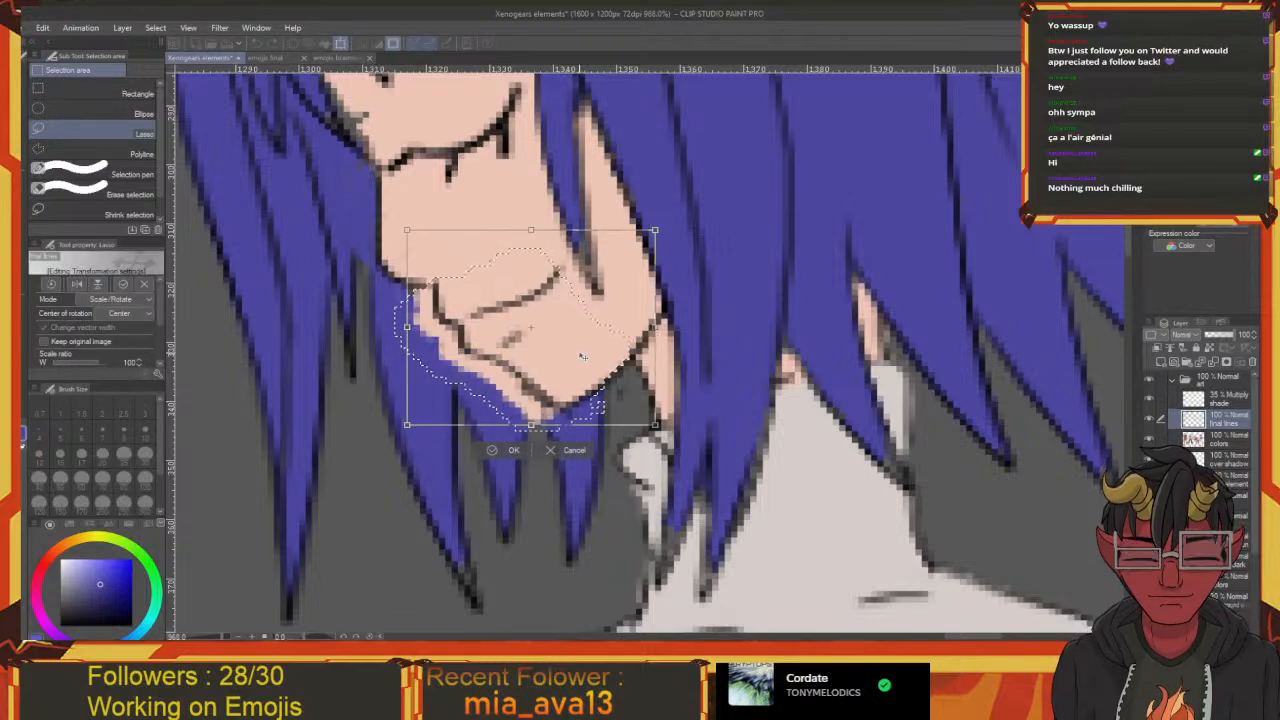
pyautogui.moveTo(536, 310); pyautogui.dragTo(599, 480)
pyautogui.press('Return')
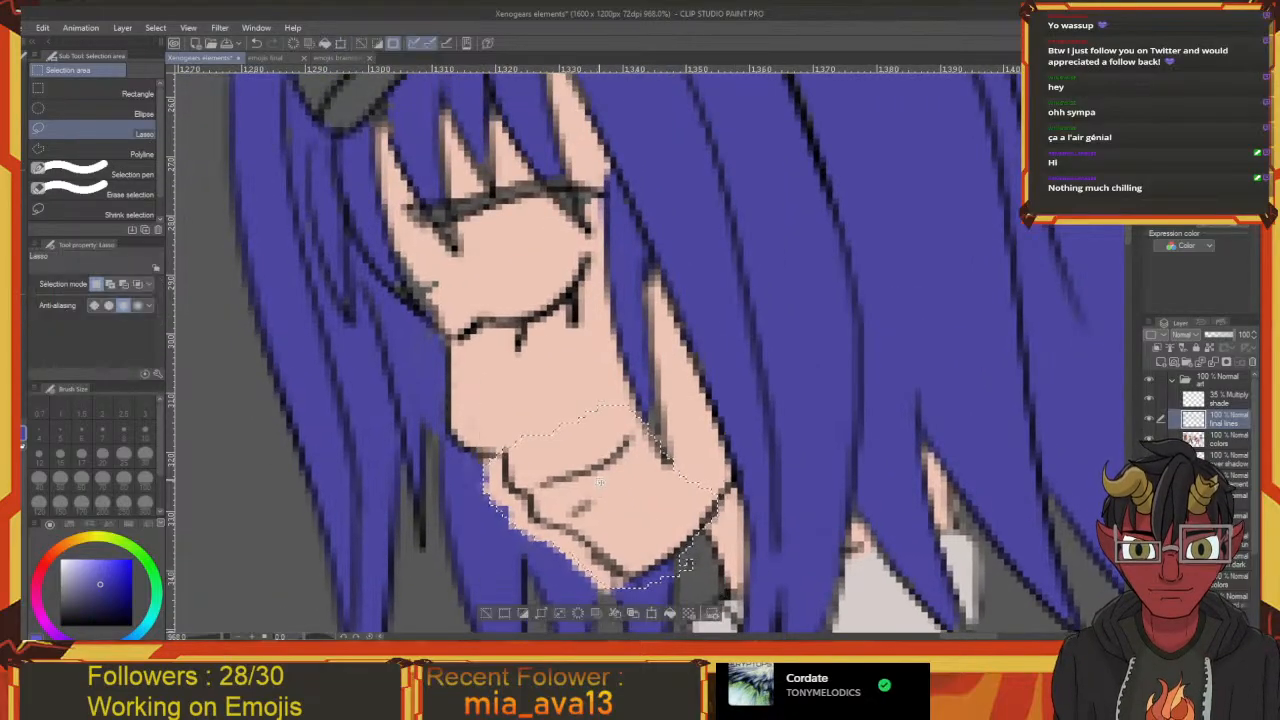
# Paint the hair's blue-violet over the skin color outside the moved mouth and chin outline with the size 15 G-pen on the colors layer
pyautogui.scroll(-2, 600, 478)
pyautogui.scroll(-8, 604, 478)
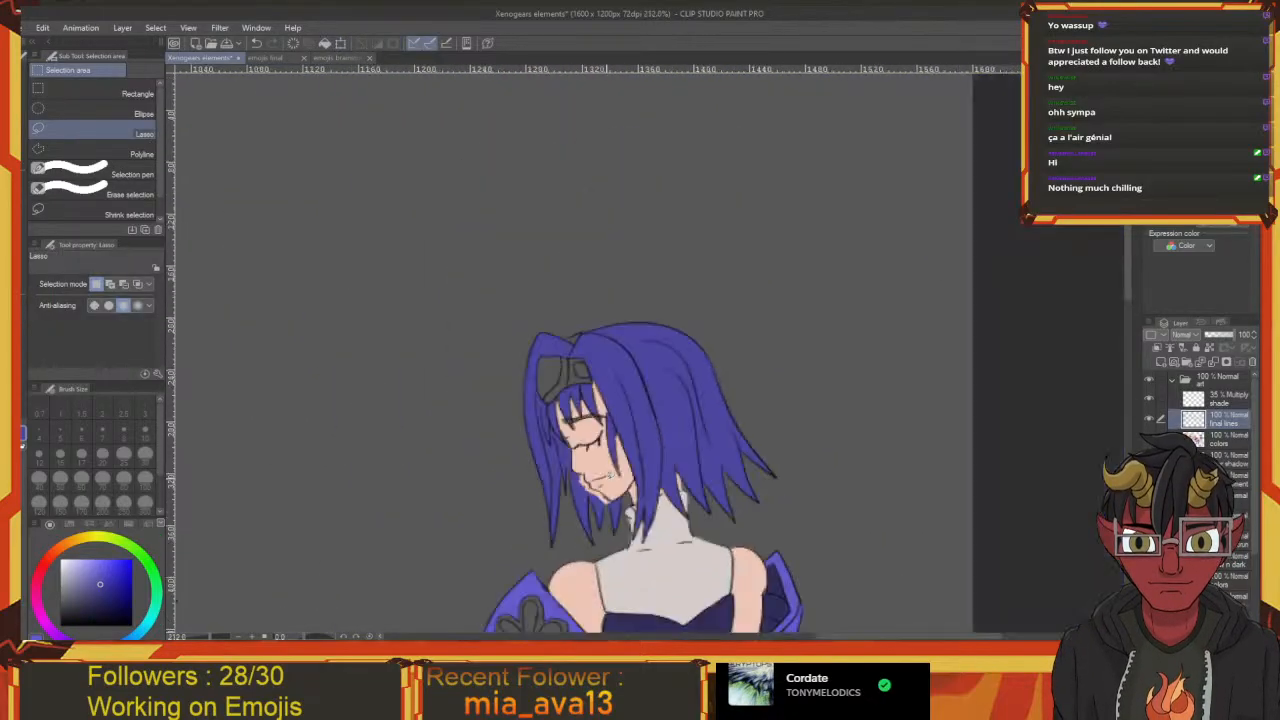
pyautogui.scroll(8, 569, 318)
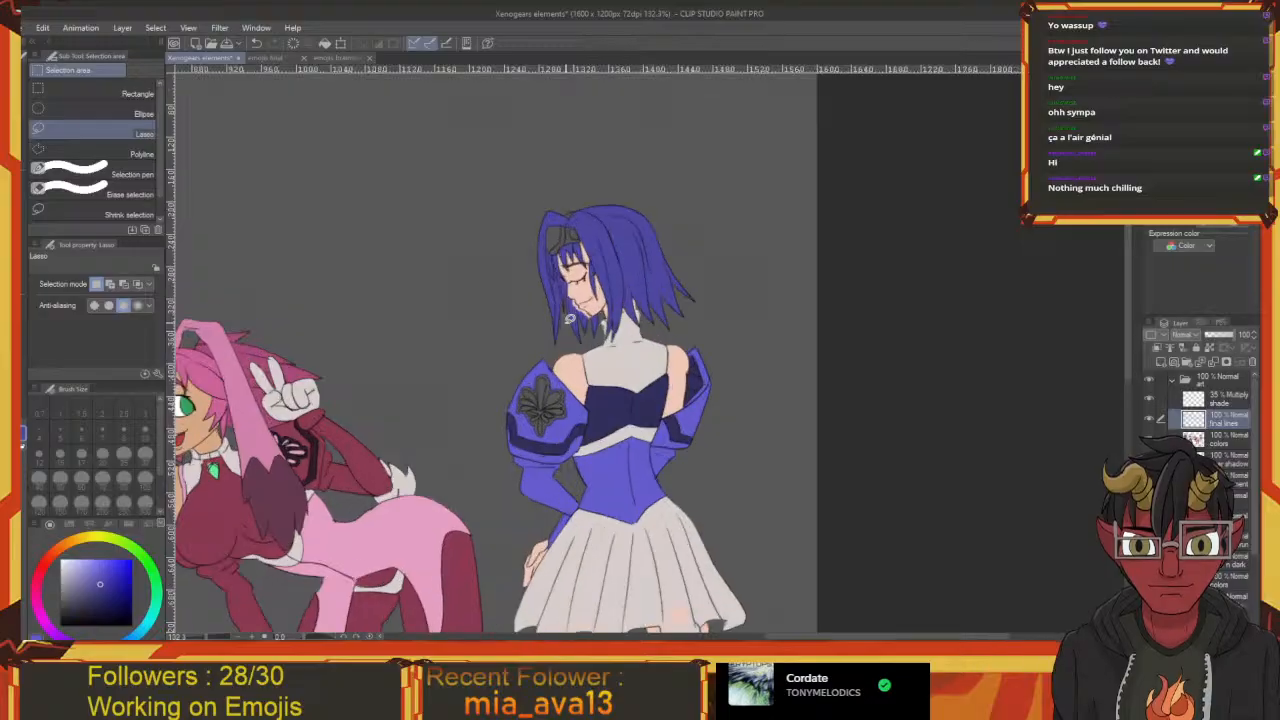
pyautogui.moveTo(569, 318); pyautogui.dragTo(414, 505)
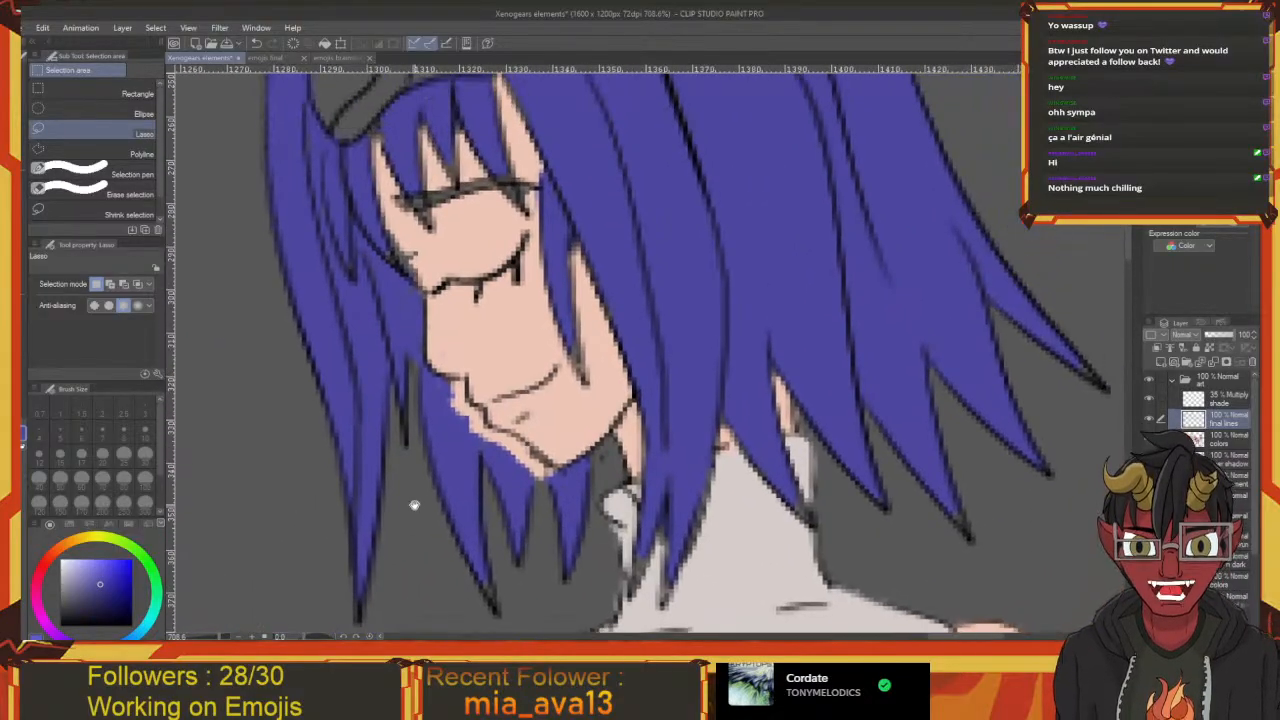
pyautogui.moveTo(558, 409); pyautogui.dragTo(627, 456)
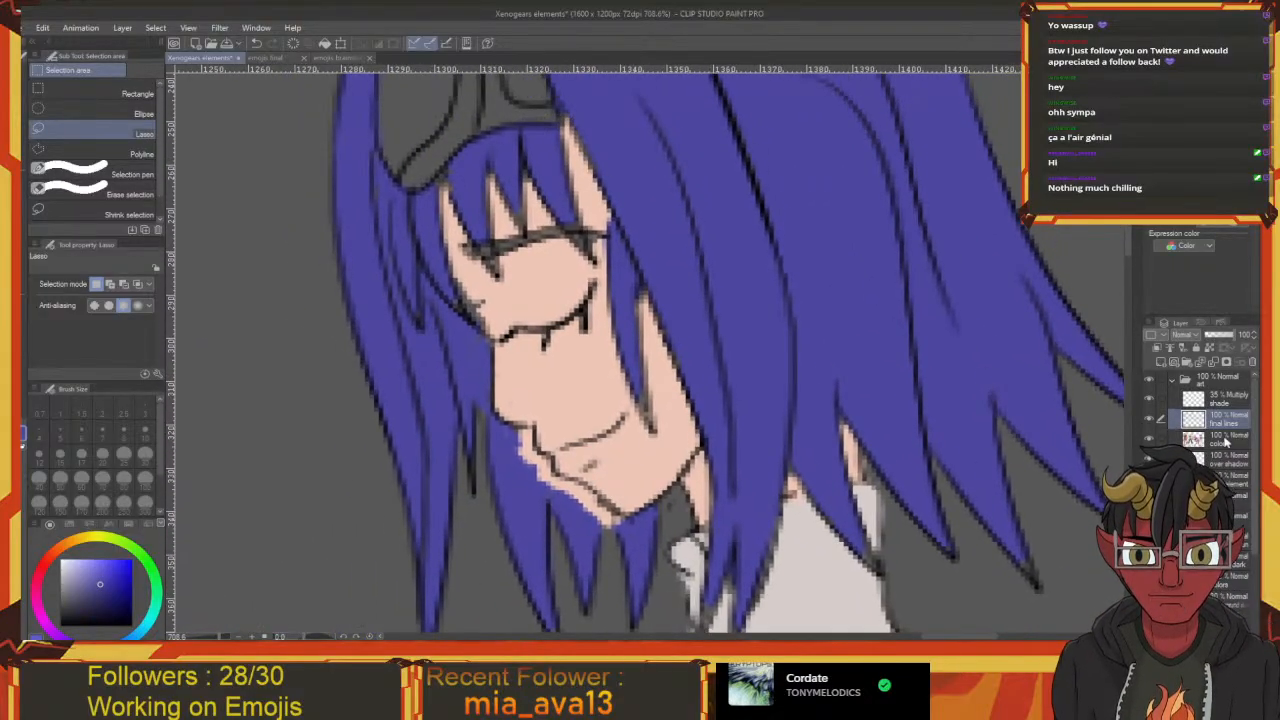
pyautogui.press('p')
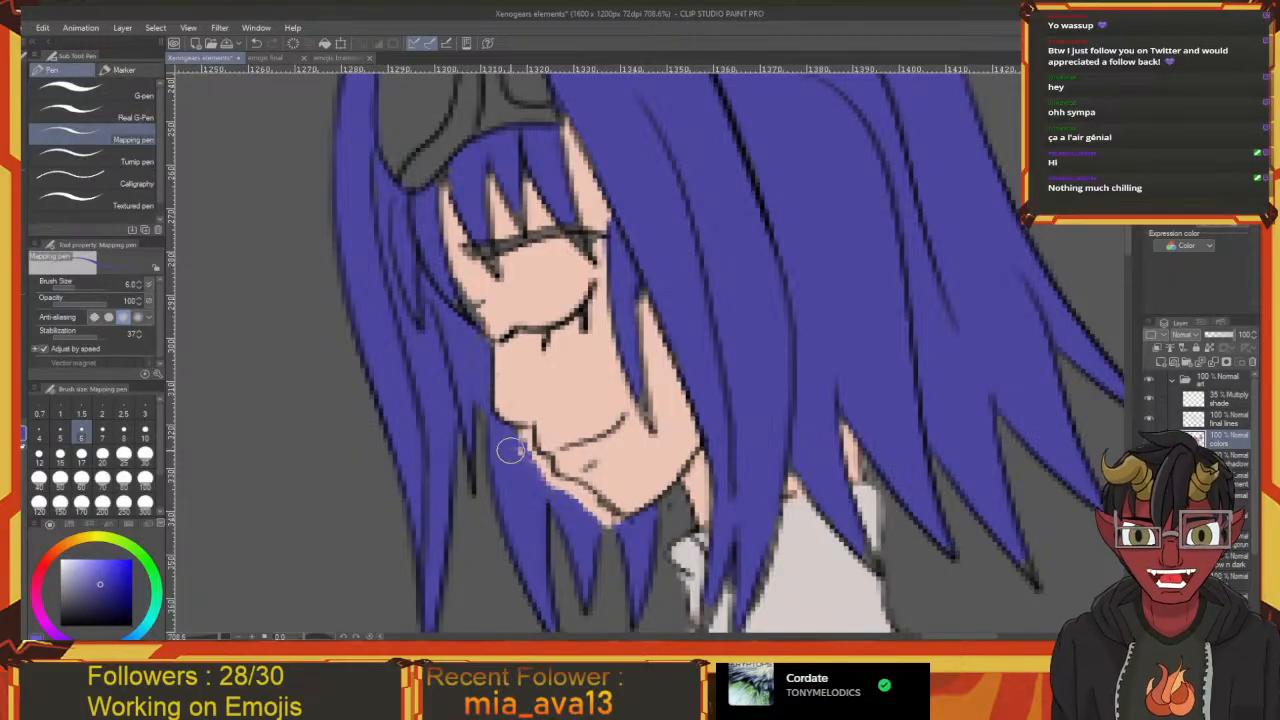
pyautogui.press(']')
pyautogui.moveTo(519, 456)
pyautogui.mouseDown()
pyautogui.moveTo(521, 438)
pyautogui.moveTo(519, 452)
pyautogui.mouseUp()
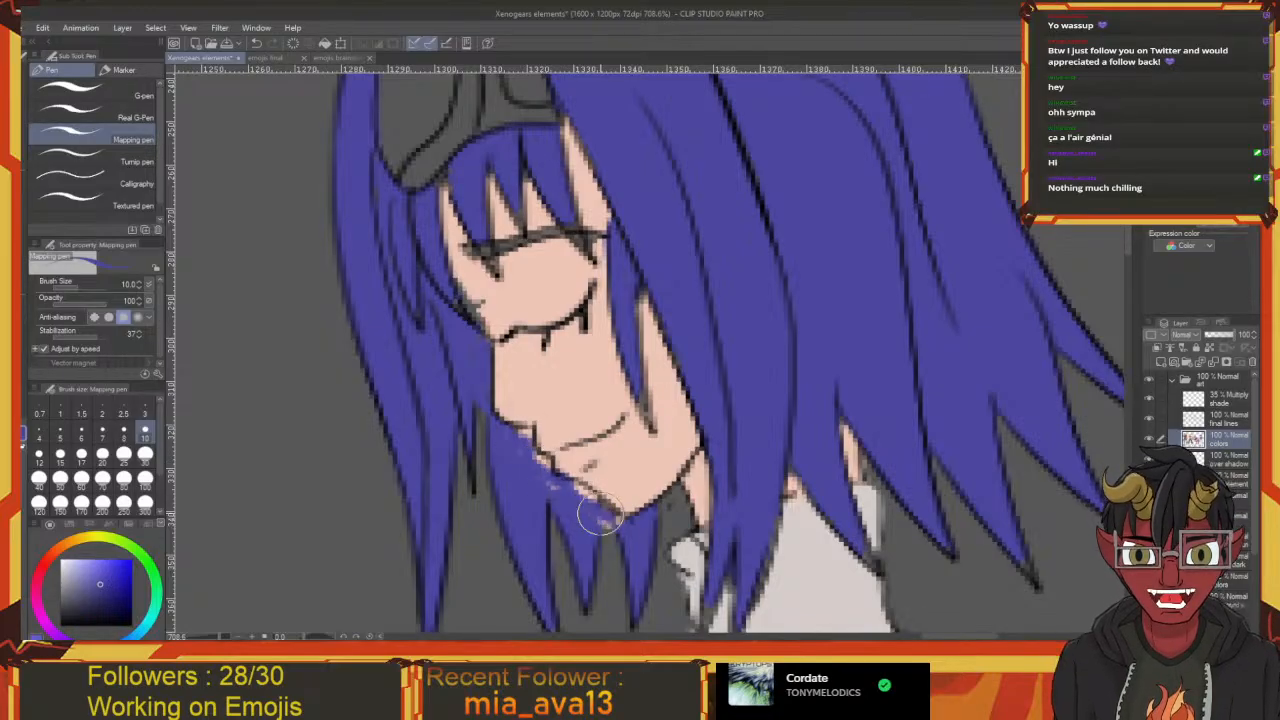
pyautogui.click(70, 88)
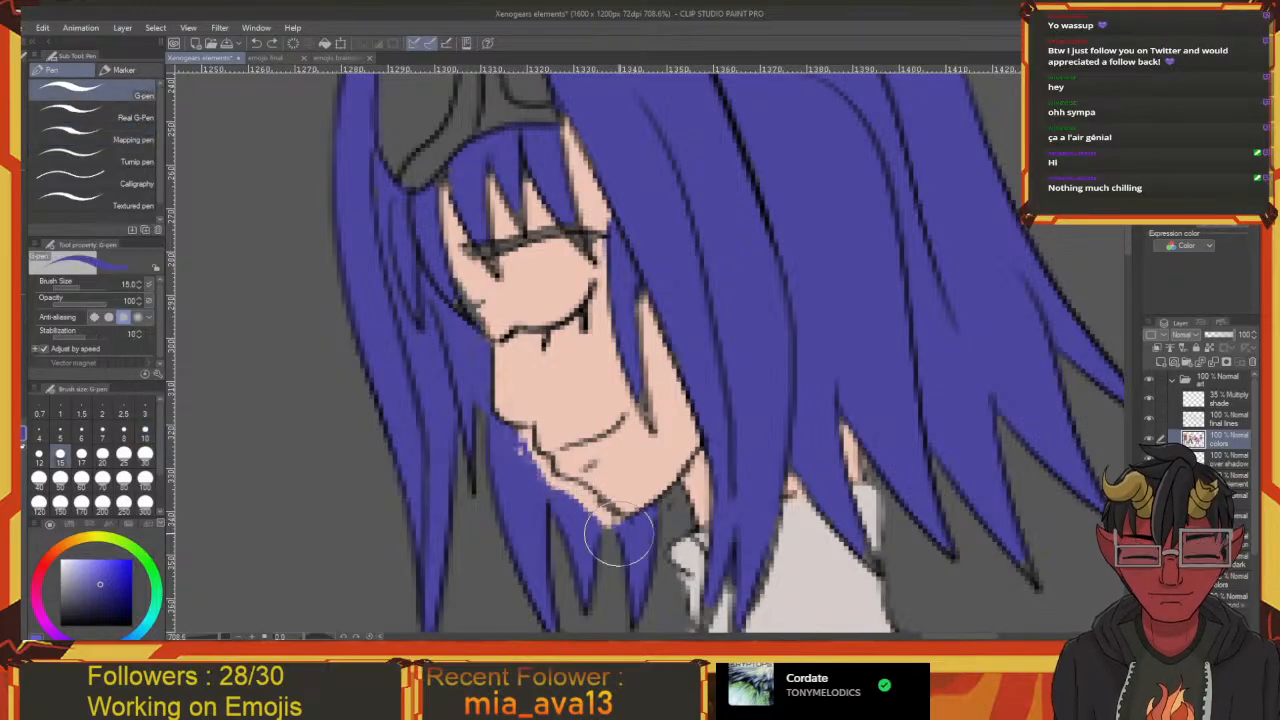
pyautogui.moveTo(578, 498)
pyautogui.mouseDown()
pyautogui.moveTo(533, 461)
pyautogui.moveTo(525, 433)
pyautogui.mouseUp()
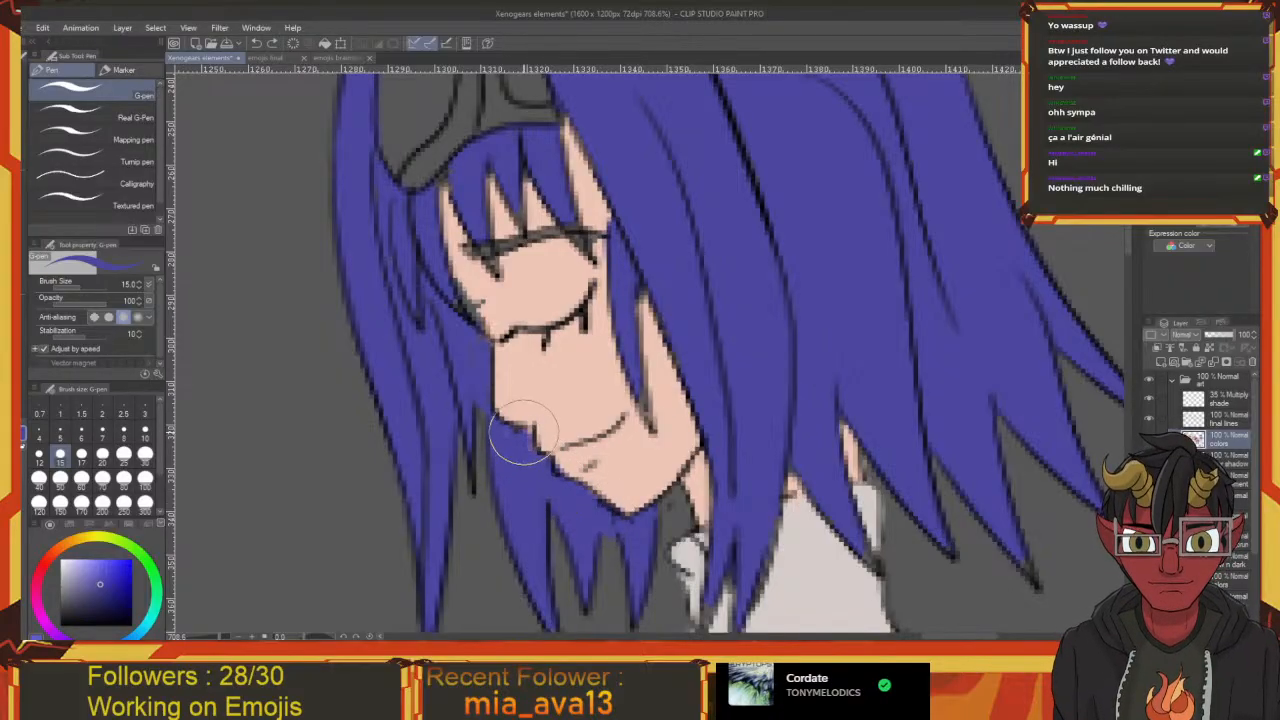
# Examine the recolored mouth and chin profile against the full four-character lineup and close up
pyautogui.scroll(-4, 528, 476)
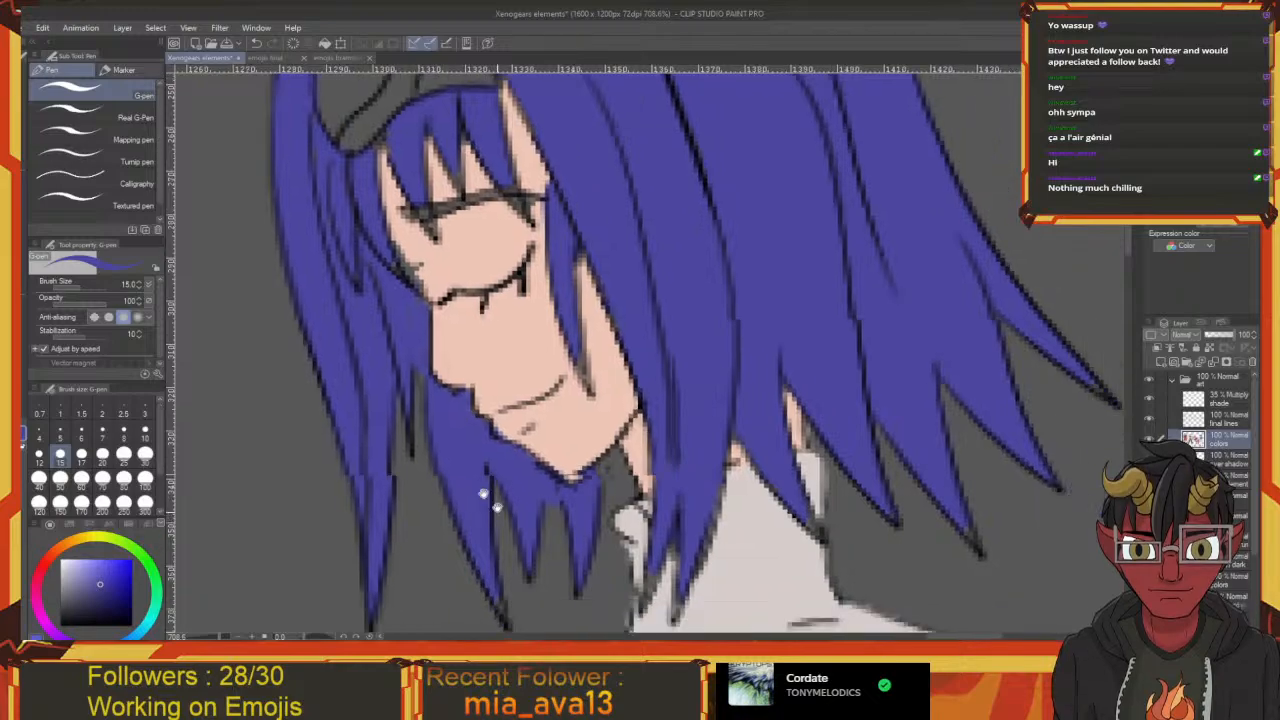
pyautogui.scroll(-8, 428, 447)
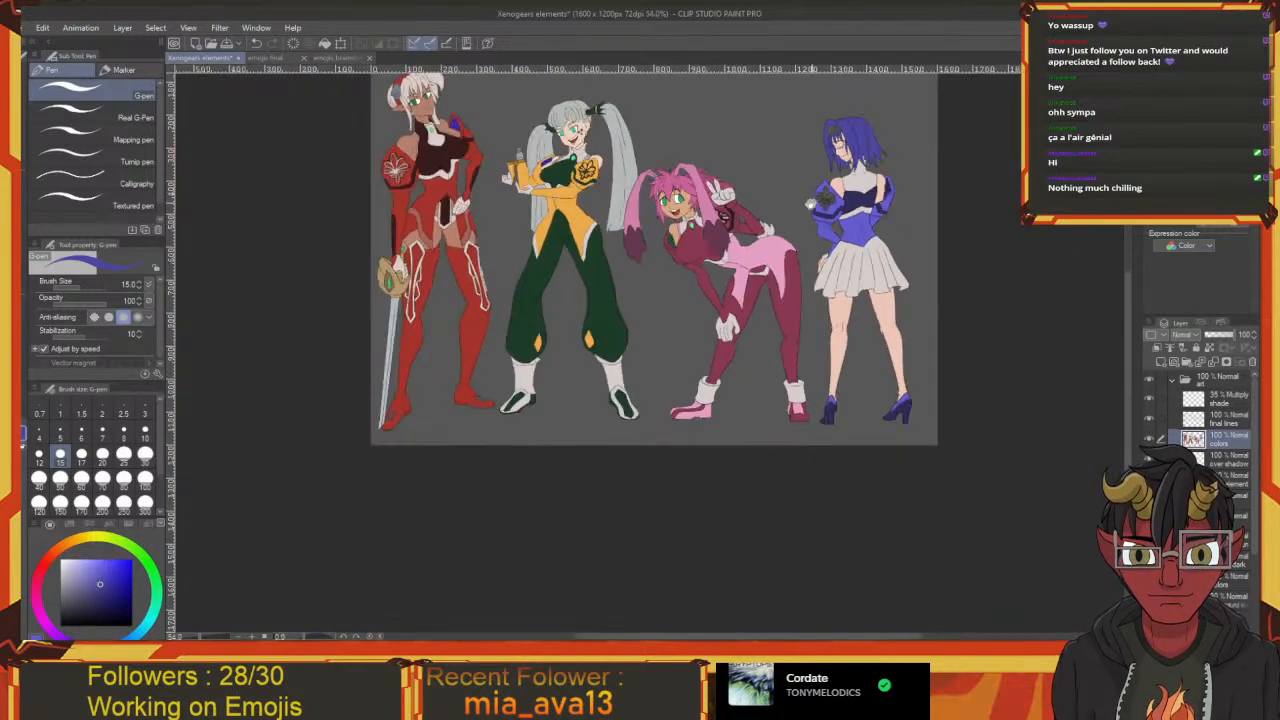
pyautogui.moveTo(796, 216); pyautogui.dragTo(753, 296)
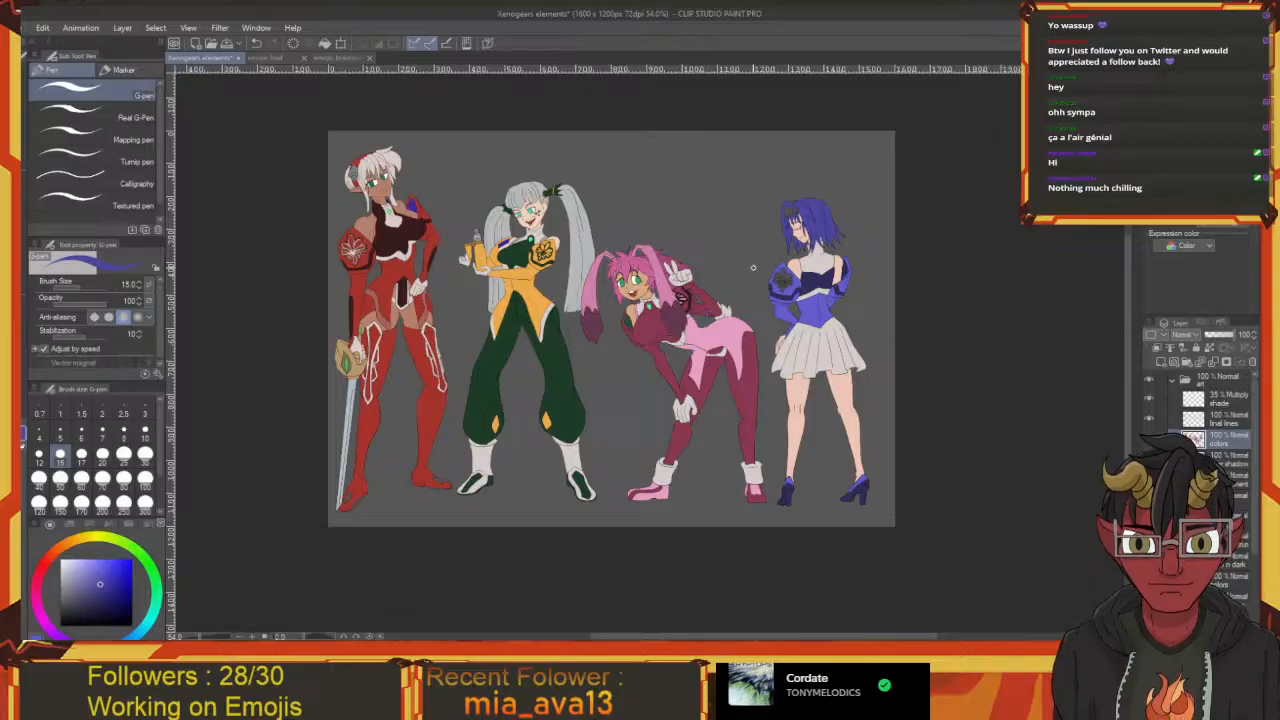
pyautogui.scroll(9, 753, 267)
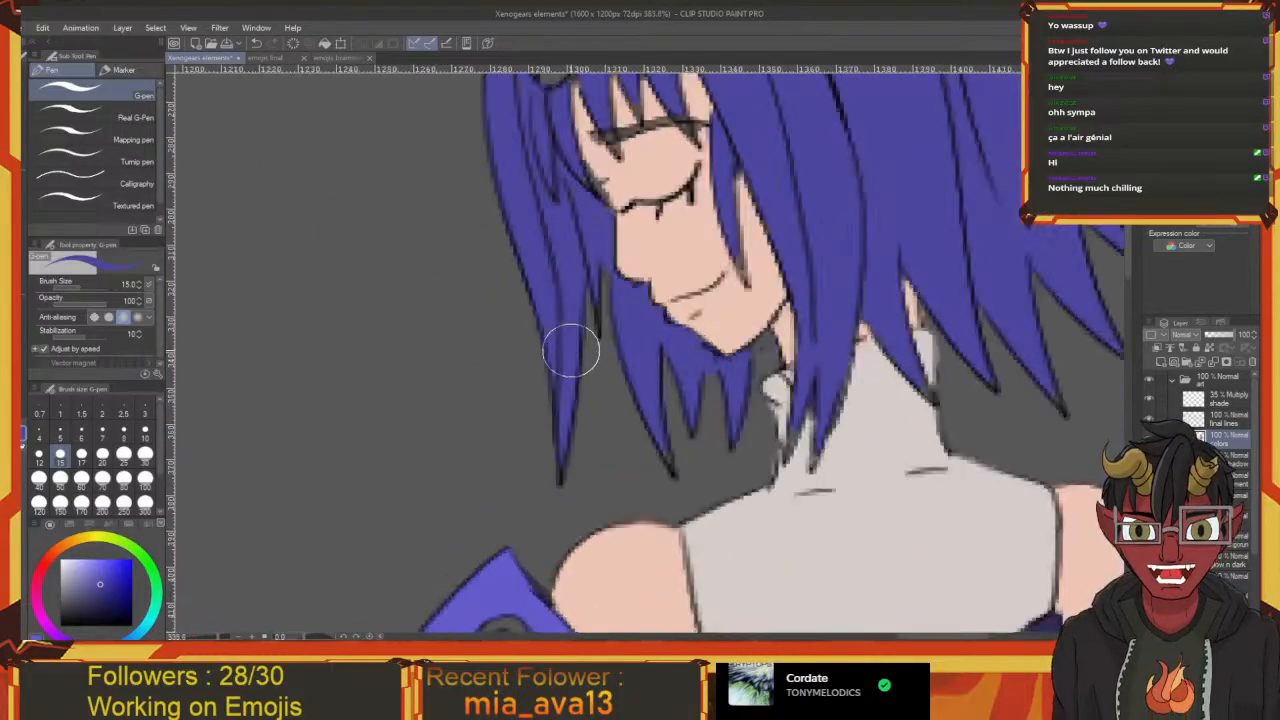
pyautogui.scroll(3, 571, 350)
pyautogui.scroll(3, 555, 445)
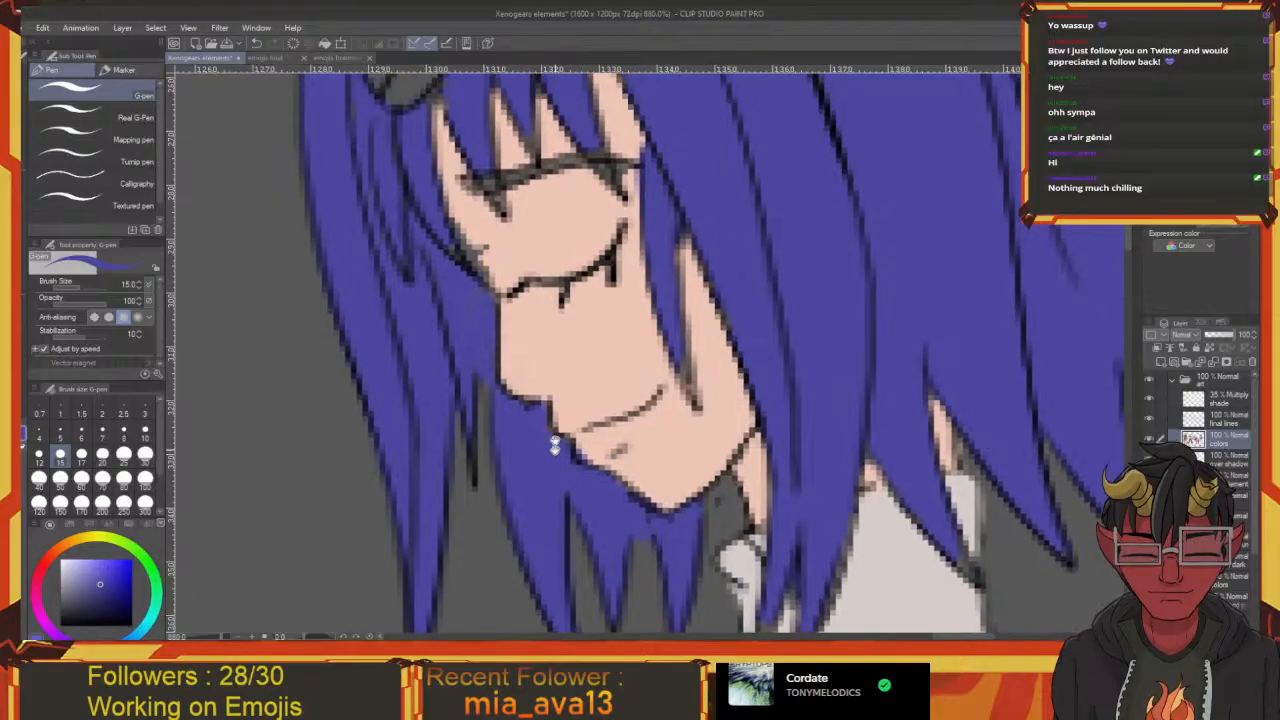
# Return to the size 15 G-pen and set the drawing color to black
pyautogui.press('p')
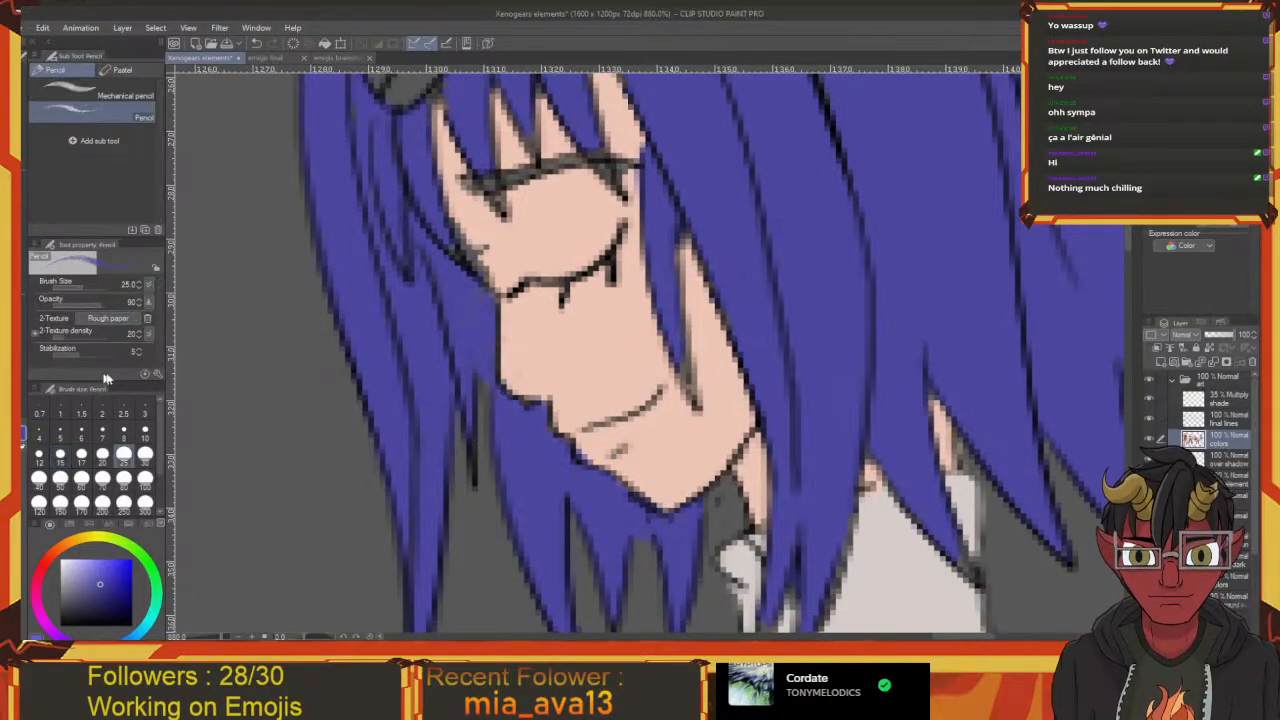
pyautogui.press('p')
pyautogui.click(62, 623)
pyautogui.moveTo(521, 373)
pyautogui.mouseDown()
pyautogui.moveTo(432, 427)
pyautogui.moveTo(475, 446)
pyautogui.moveTo(511, 392)
pyautogui.moveTo(494, 560)
pyautogui.moveTo(450, 333)
pyautogui.mouseUp()
pyautogui.hotkey('ctrl', 'z')
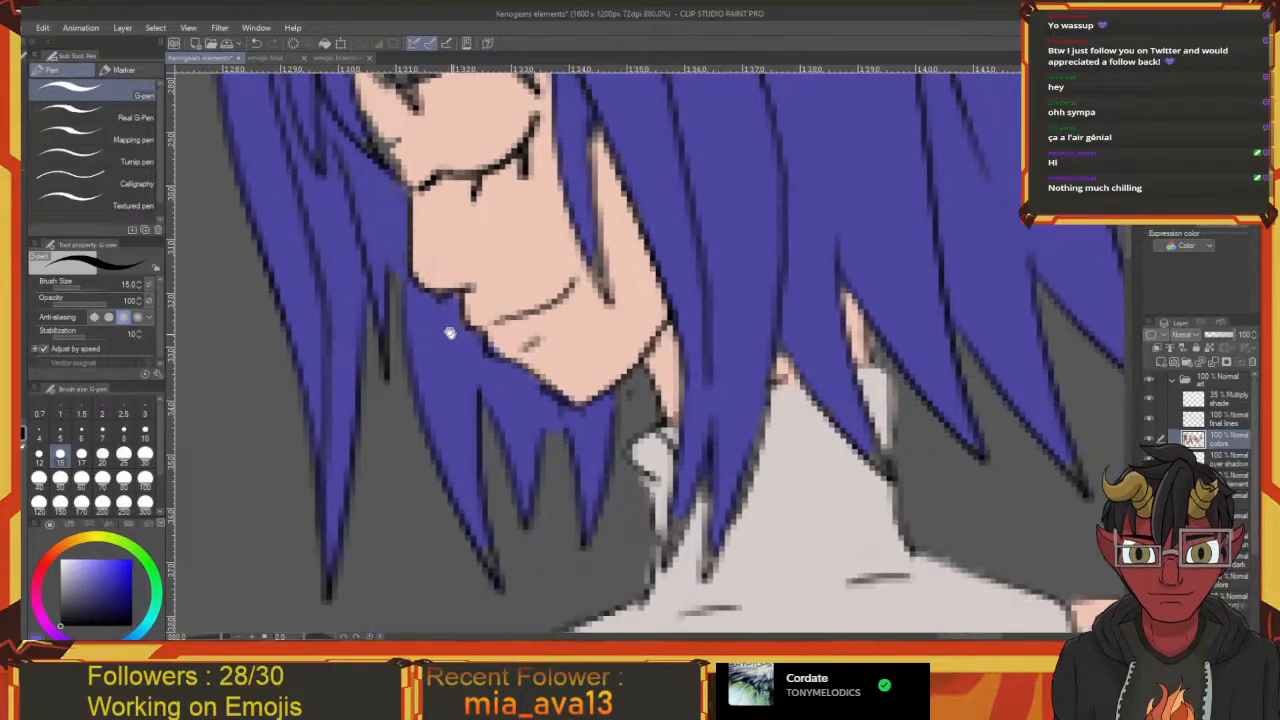
# Inspect how the blue-haired character's face reads at full-canvas size and around the head and shoulders
pyautogui.moveTo(500, 400); pyautogui.dragTo(514, 420)
pyautogui.scroll(-10, 514, 420)
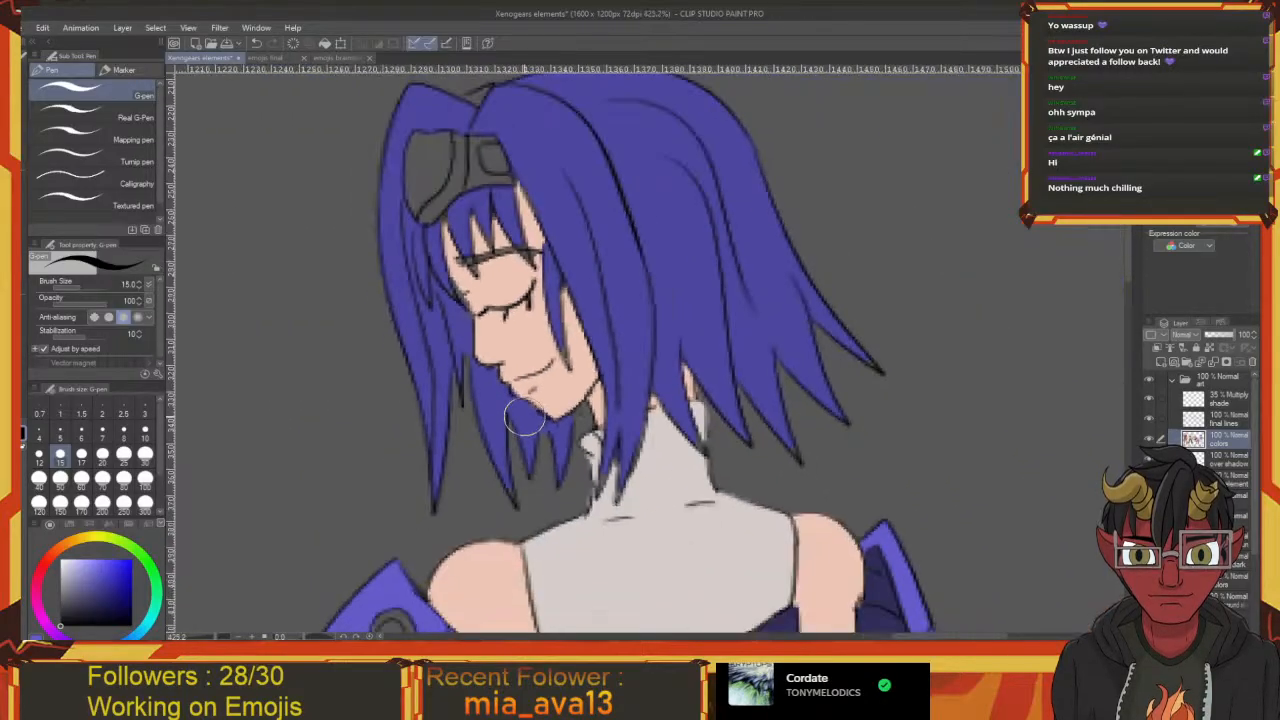
pyautogui.scroll(-3, 523, 425)
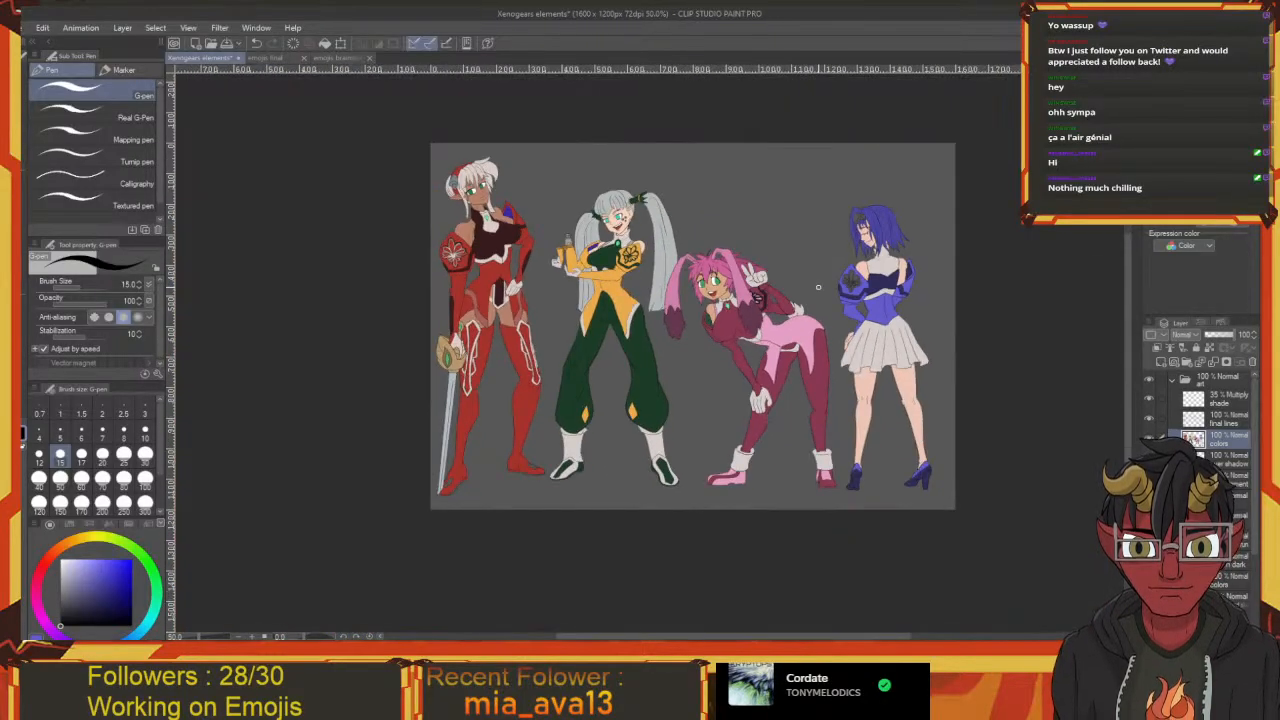
pyautogui.scroll(3, 817, 287)
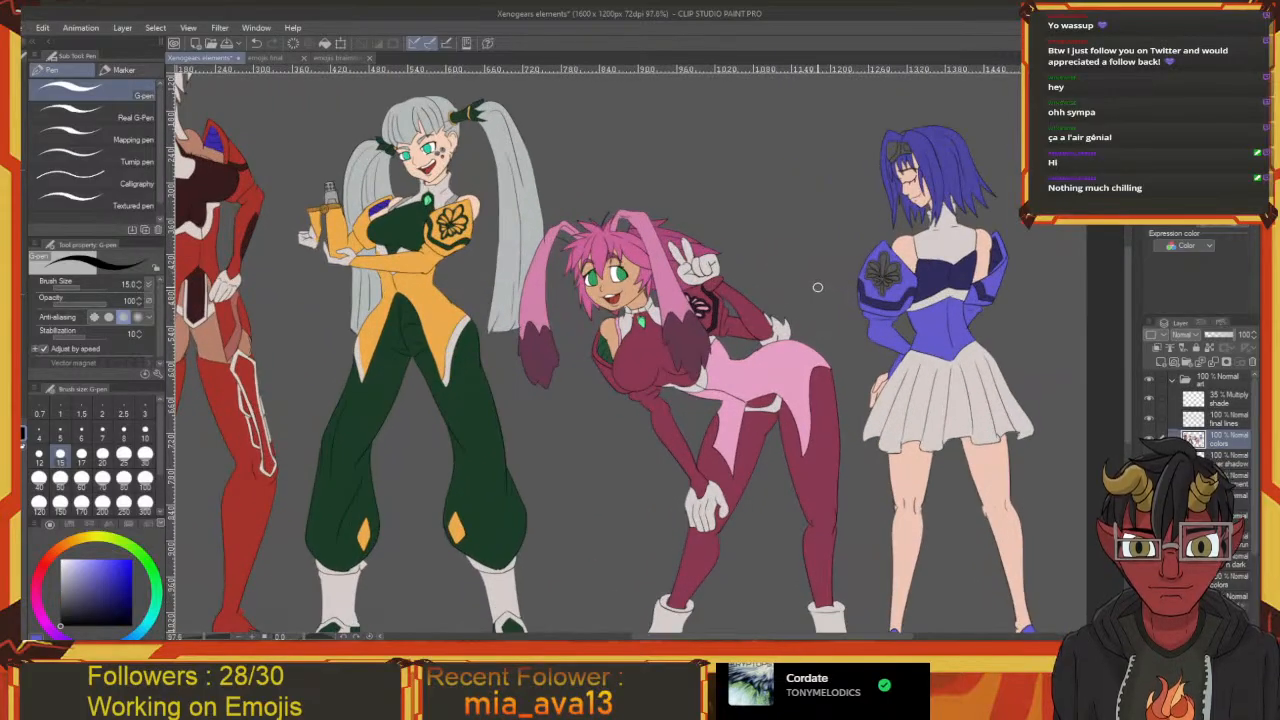
pyautogui.scroll(6, 817, 287)
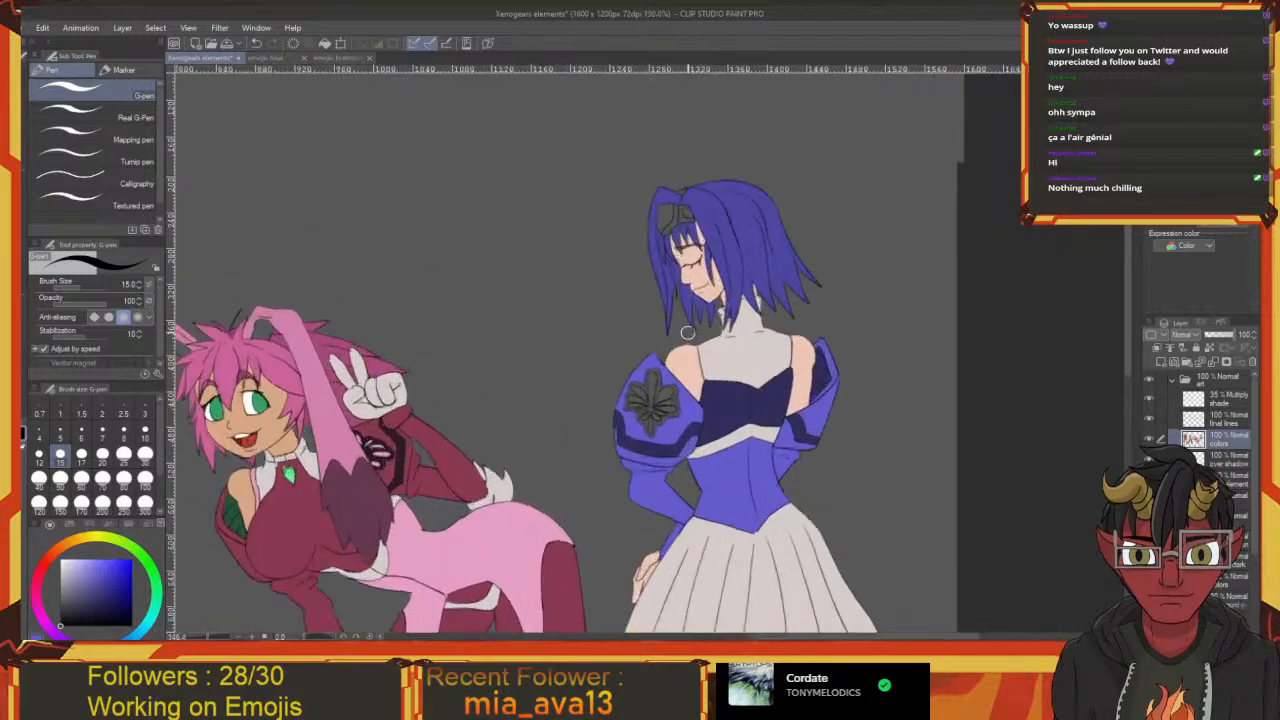
pyautogui.moveTo(687, 333); pyautogui.dragTo(551, 429)
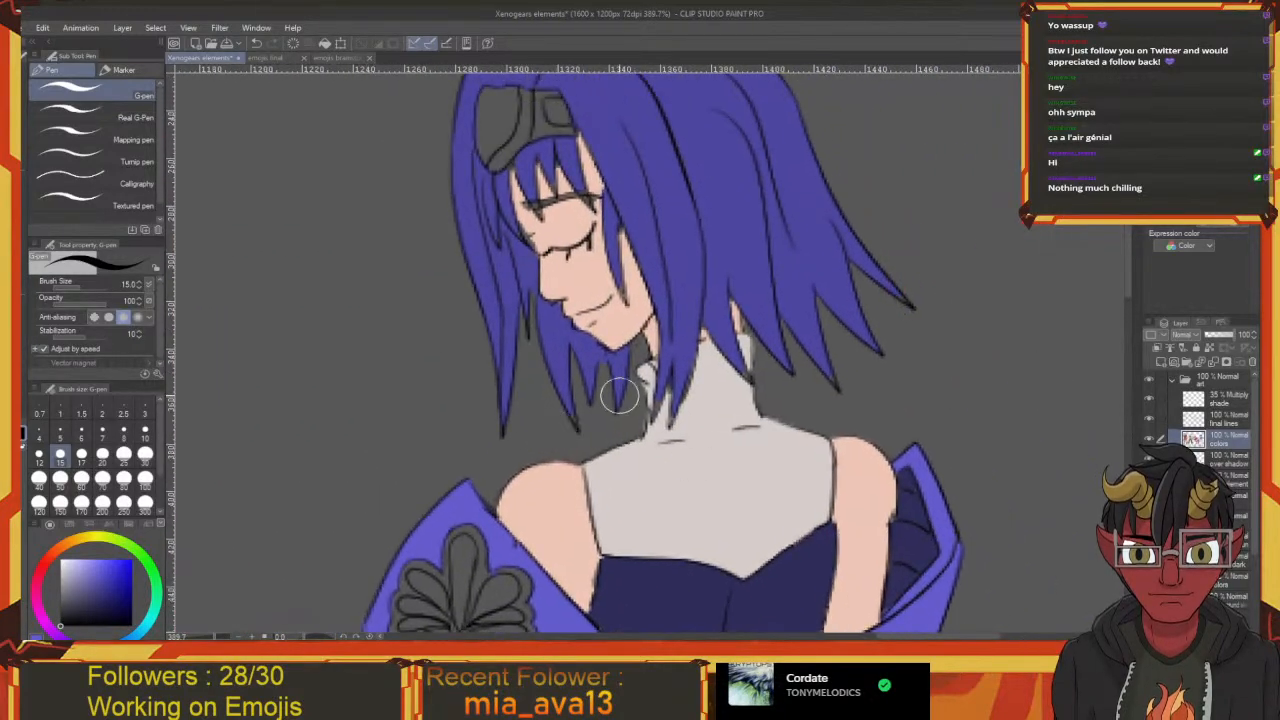
# Erase the mouth line and the small lip mark below it on the final lines layer with the Snap eraser
pyautogui.press('e')
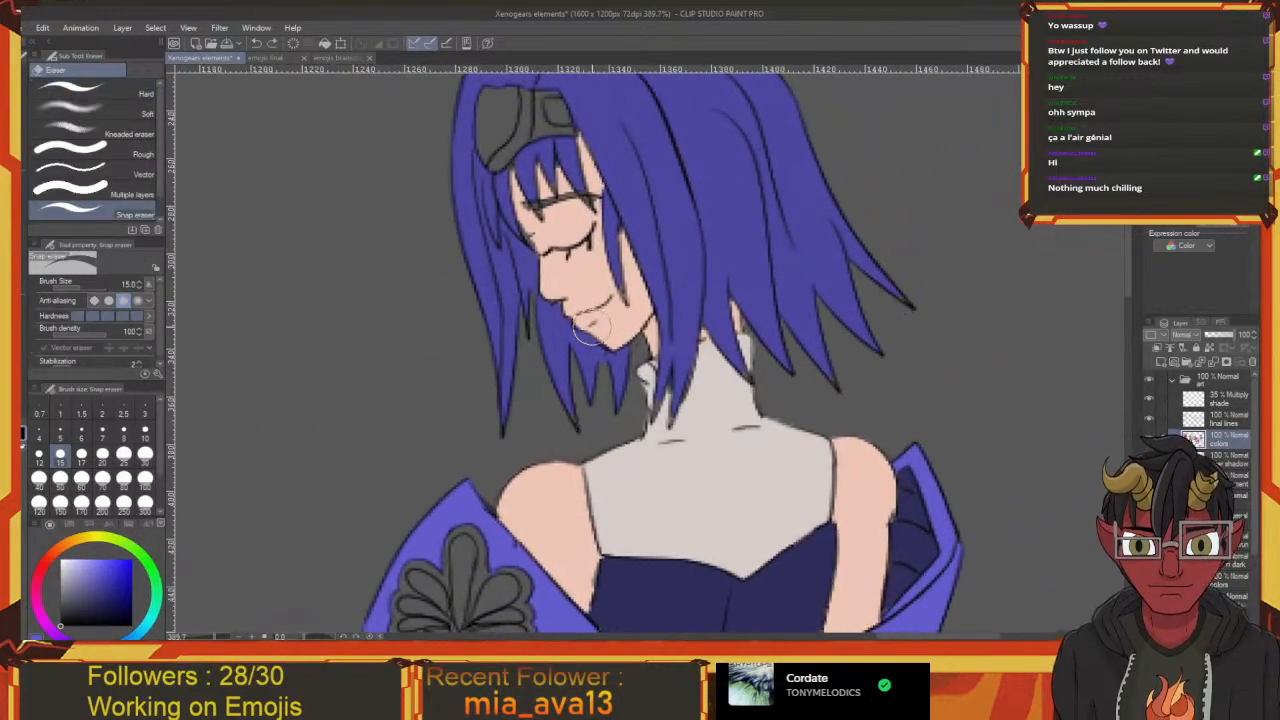
pyautogui.moveTo(588, 328); pyautogui.dragTo(595, 330)
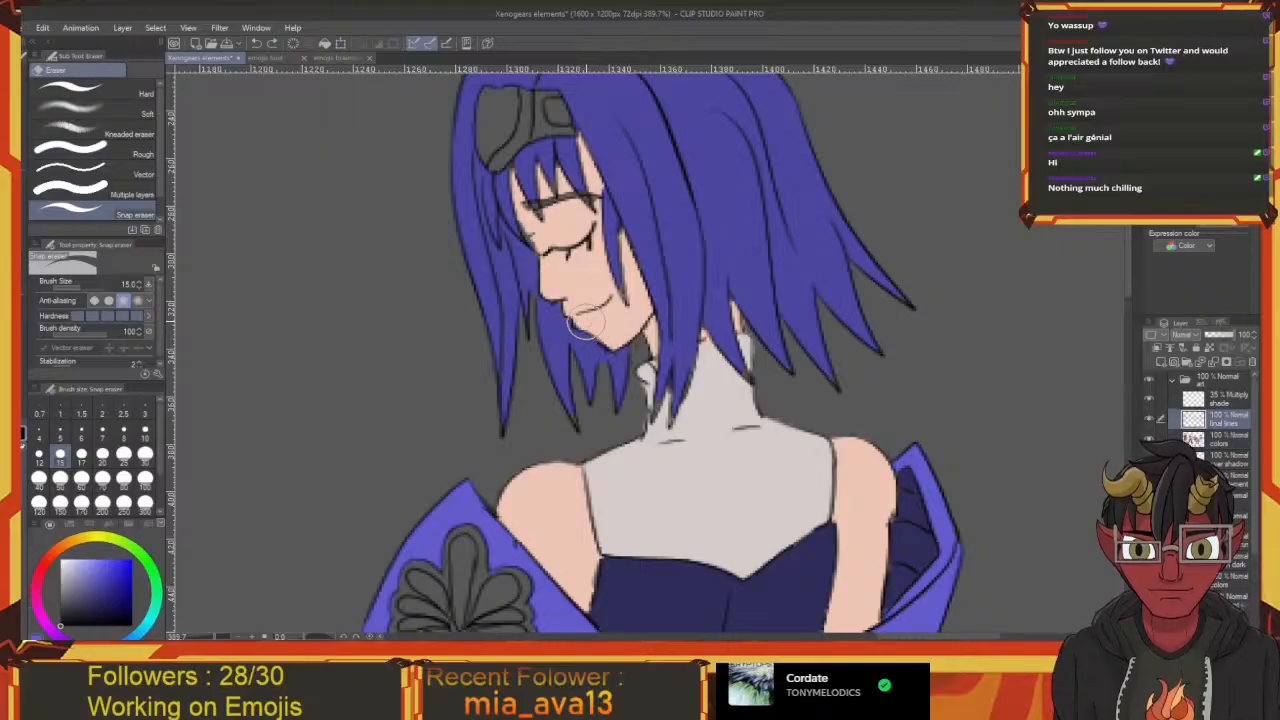
pyautogui.moveTo(591, 388)
pyautogui.mouseDown()
pyautogui.moveTo(636, 463)
pyautogui.moveTo(656, 408)
pyautogui.mouseUp()
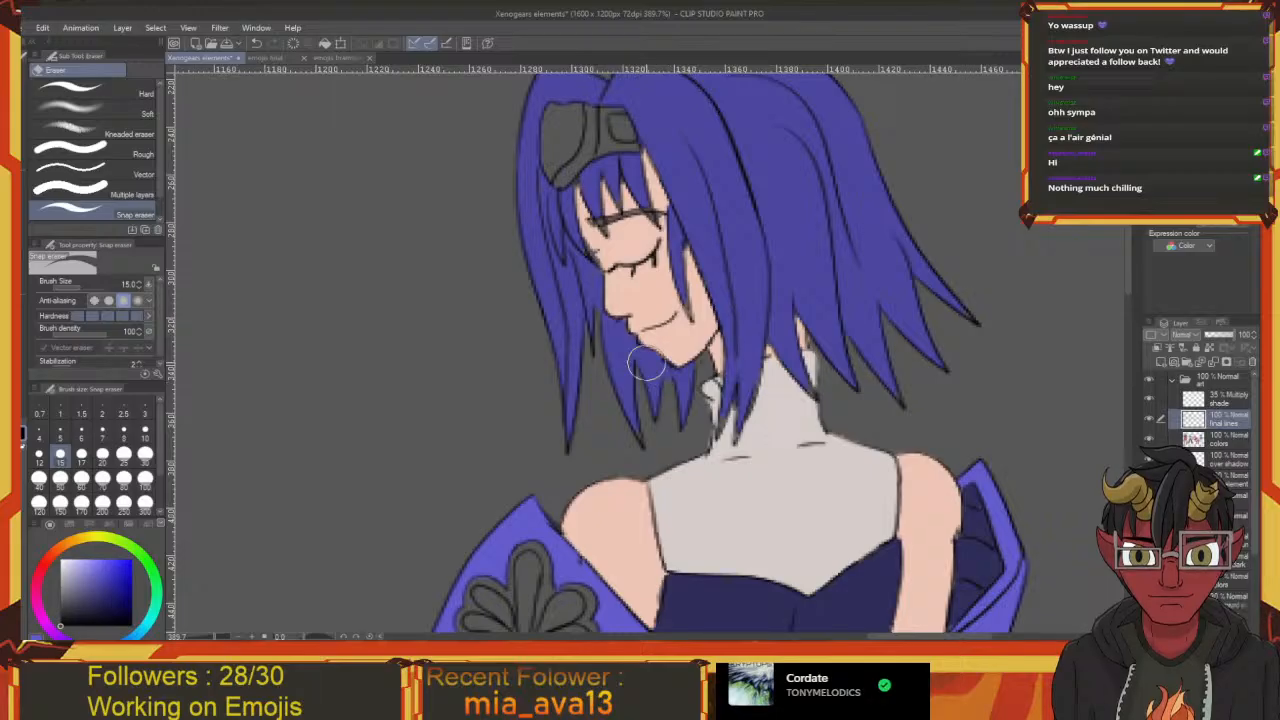
pyautogui.scroll(5, 645, 340)
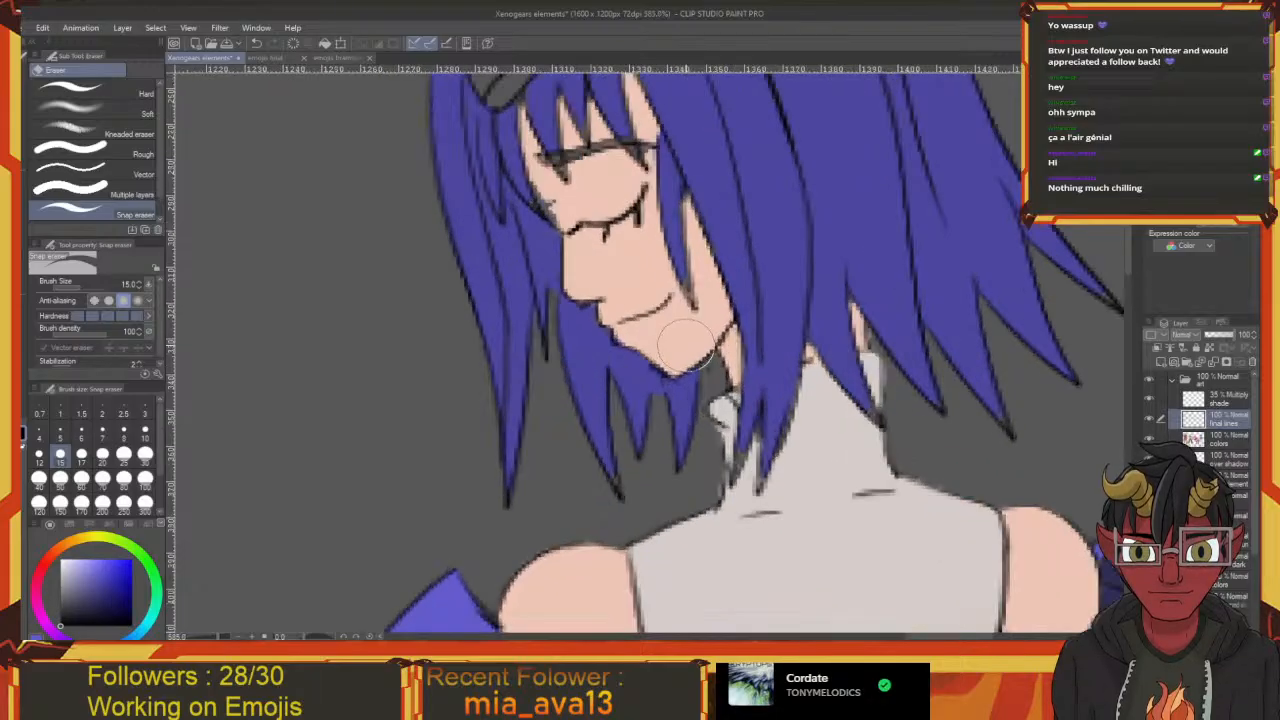
pyautogui.moveTo(607, 420)
pyautogui.mouseDown()
pyautogui.moveTo(586, 314)
pyautogui.moveTo(600, 337)
pyautogui.moveTo(524, 402)
pyautogui.mouseUp()
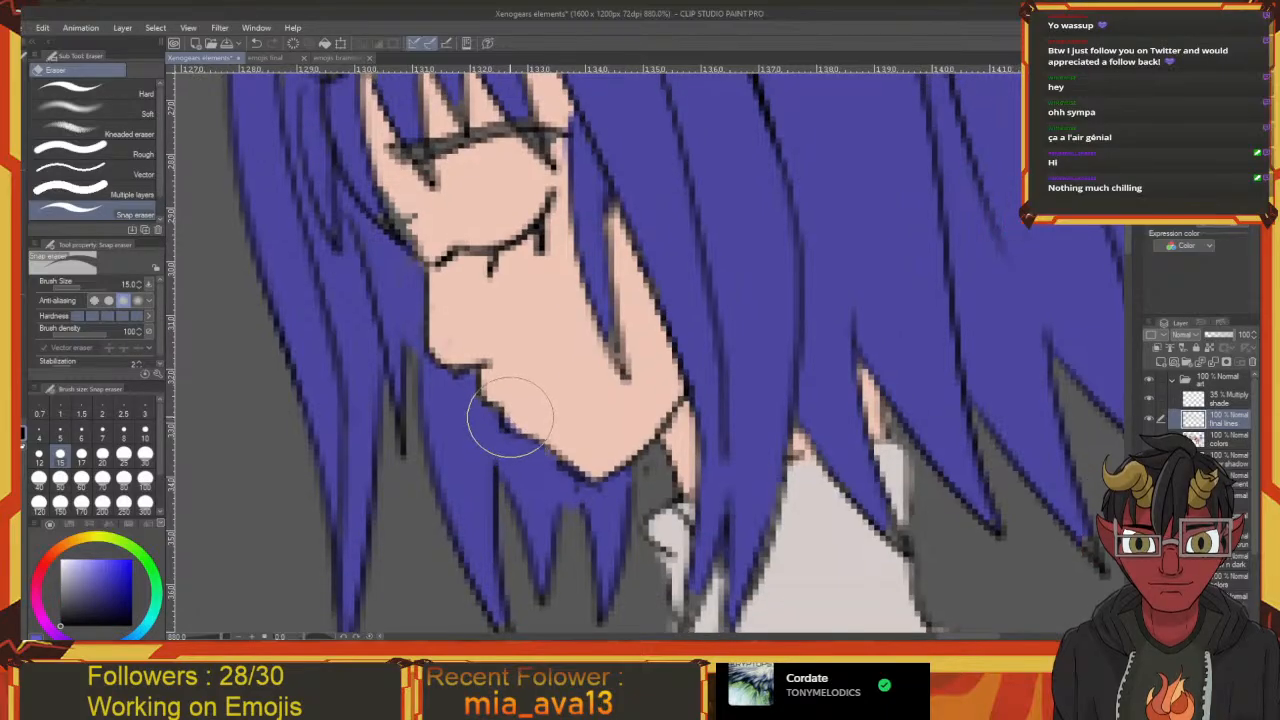
# Choose the Mapping pen at brush size 6 for redrawing the mouth on the final lines layer
pyautogui.press('p')
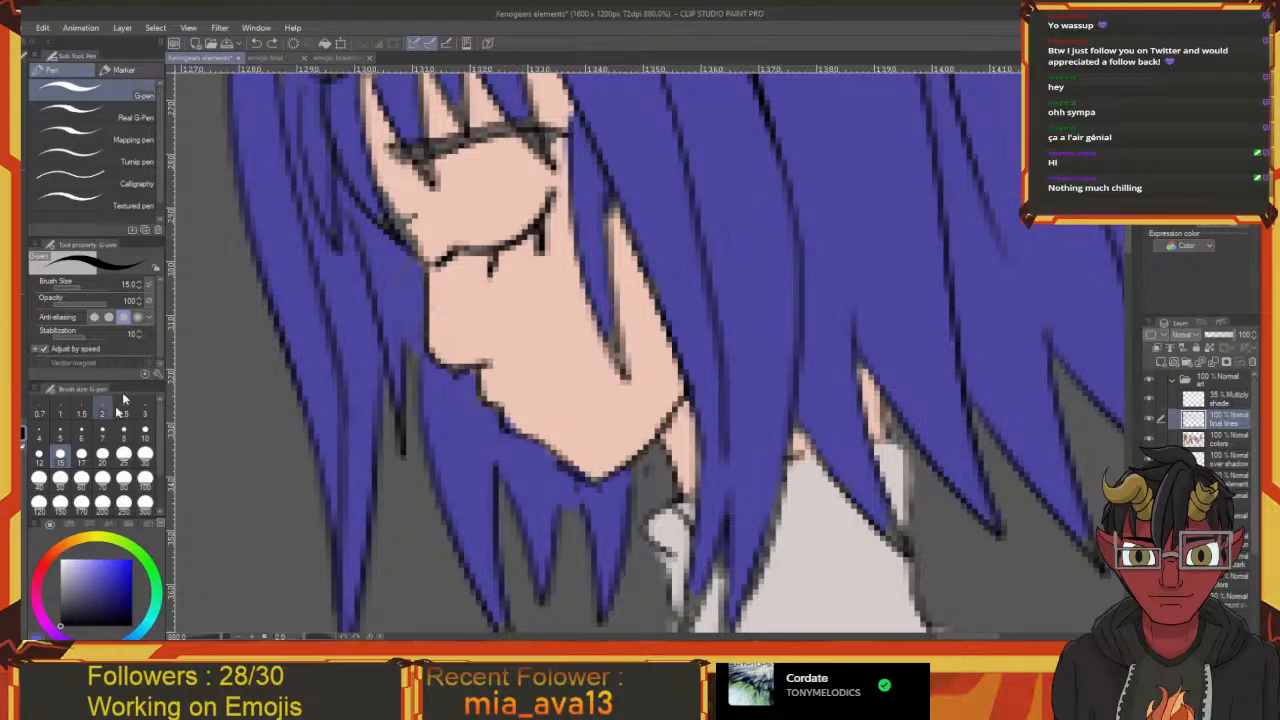
pyautogui.click(105, 141)
pyautogui.moveTo(460, 402); pyautogui.dragTo(452, 408)
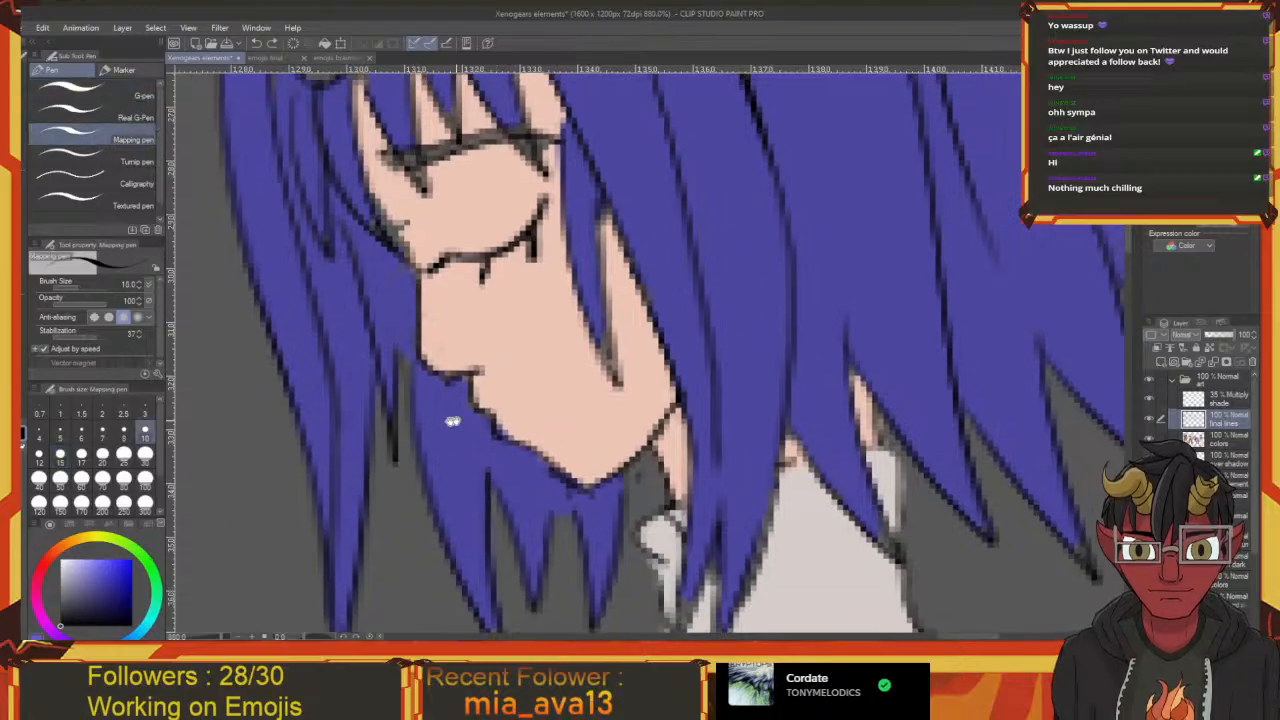
pyautogui.click(81, 437)
pyautogui.moveTo(368, 464); pyautogui.dragTo(290, 439)
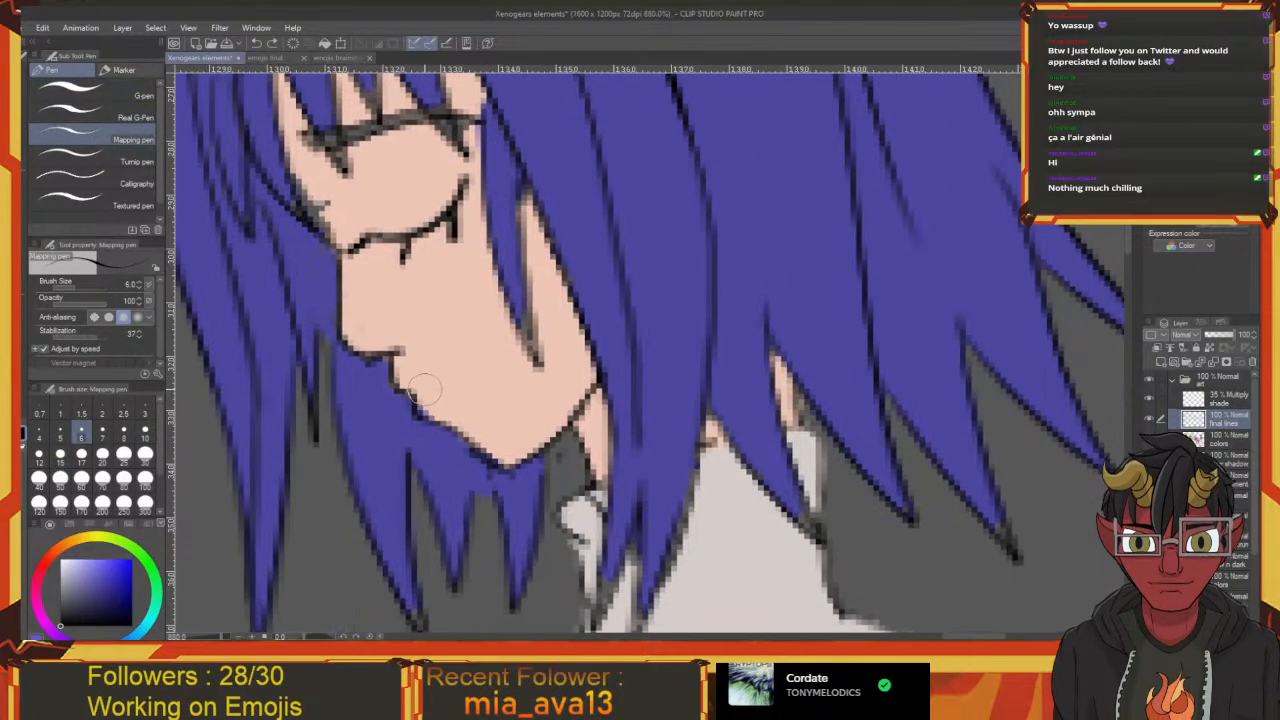
# Try a long mouth line curving up from the lips into the cheek
pyautogui.moveTo(424, 388)
pyautogui.mouseDown()
pyautogui.moveTo(496, 359)
pyautogui.moveTo(499, 339)
pyautogui.moveTo(478, 375)
pyautogui.moveTo(417, 392)
pyautogui.mouseUp()
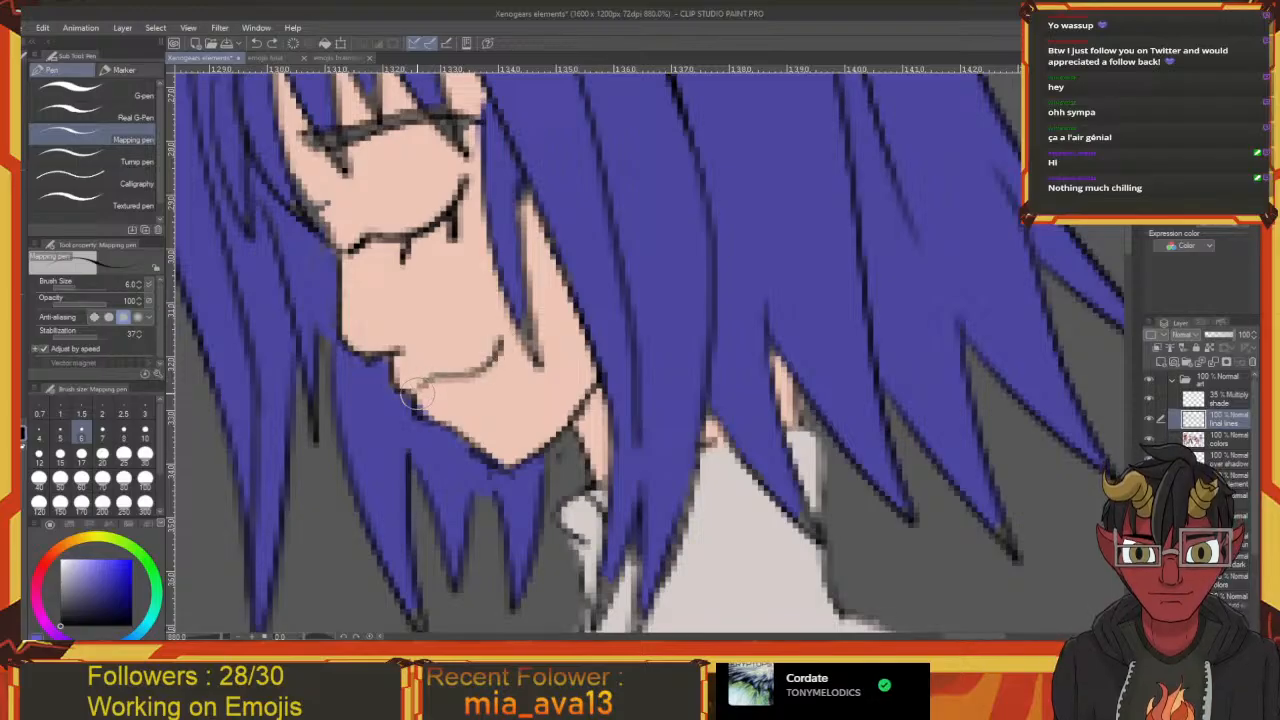
pyautogui.moveTo(431, 487)
pyautogui.mouseDown()
pyautogui.moveTo(571, 537)
pyautogui.moveTo(589, 630)
pyautogui.moveTo(477, 474)
pyautogui.mouseUp()
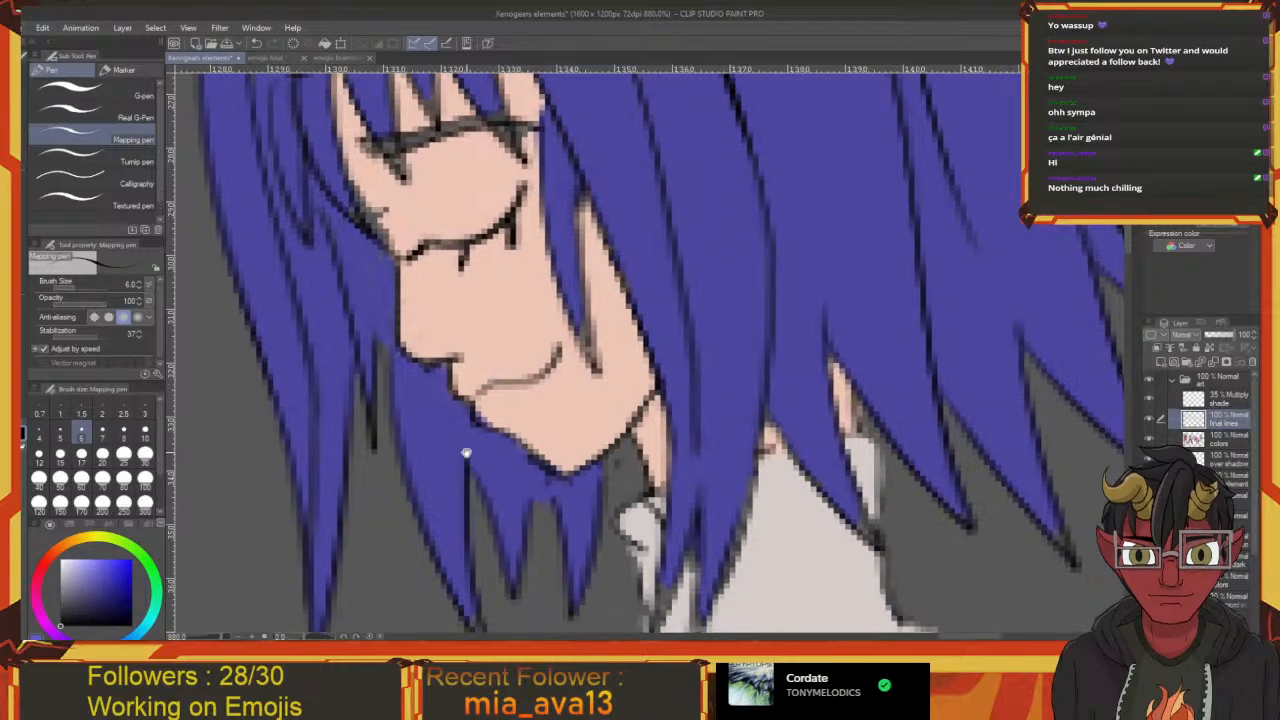
pyautogui.moveTo(448, 398); pyautogui.dragTo(464, 468)
pyautogui.moveTo(418, 347); pyautogui.dragTo(461, 297)
pyautogui.scroll(-17, 461, 297)
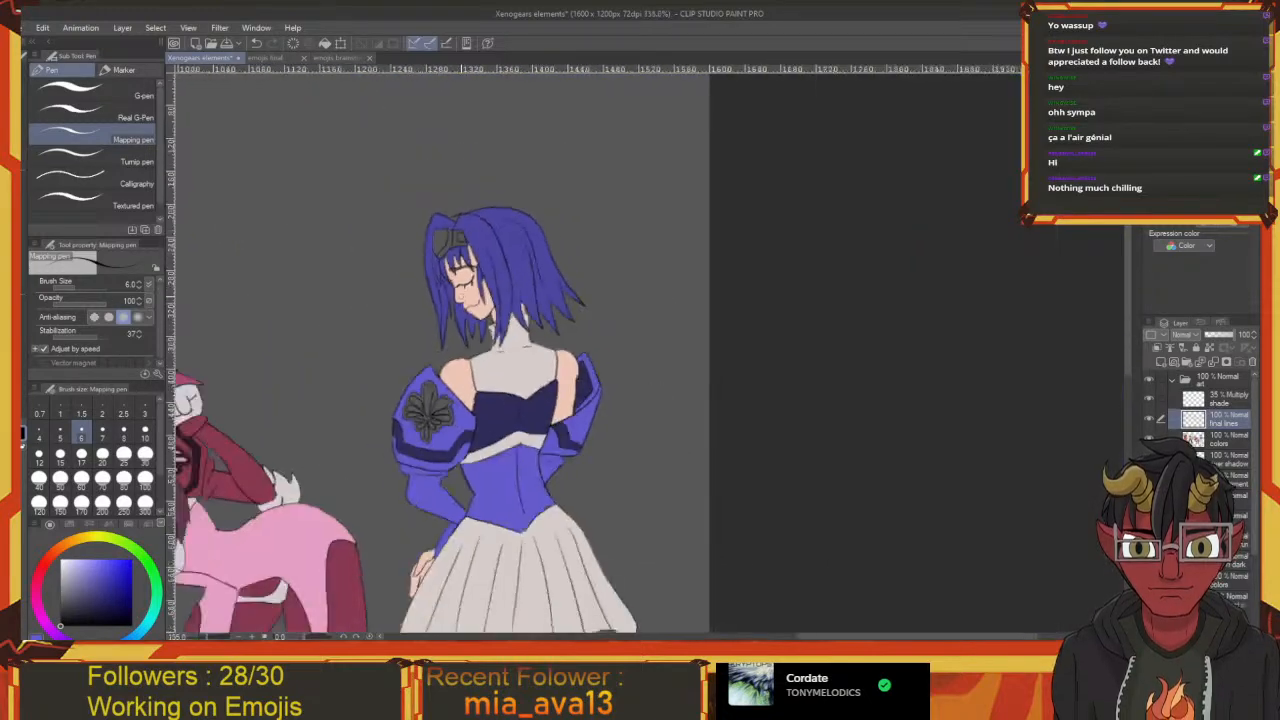
pyautogui.scroll(12, 461, 297)
pyautogui.scroll(2, 461, 297)
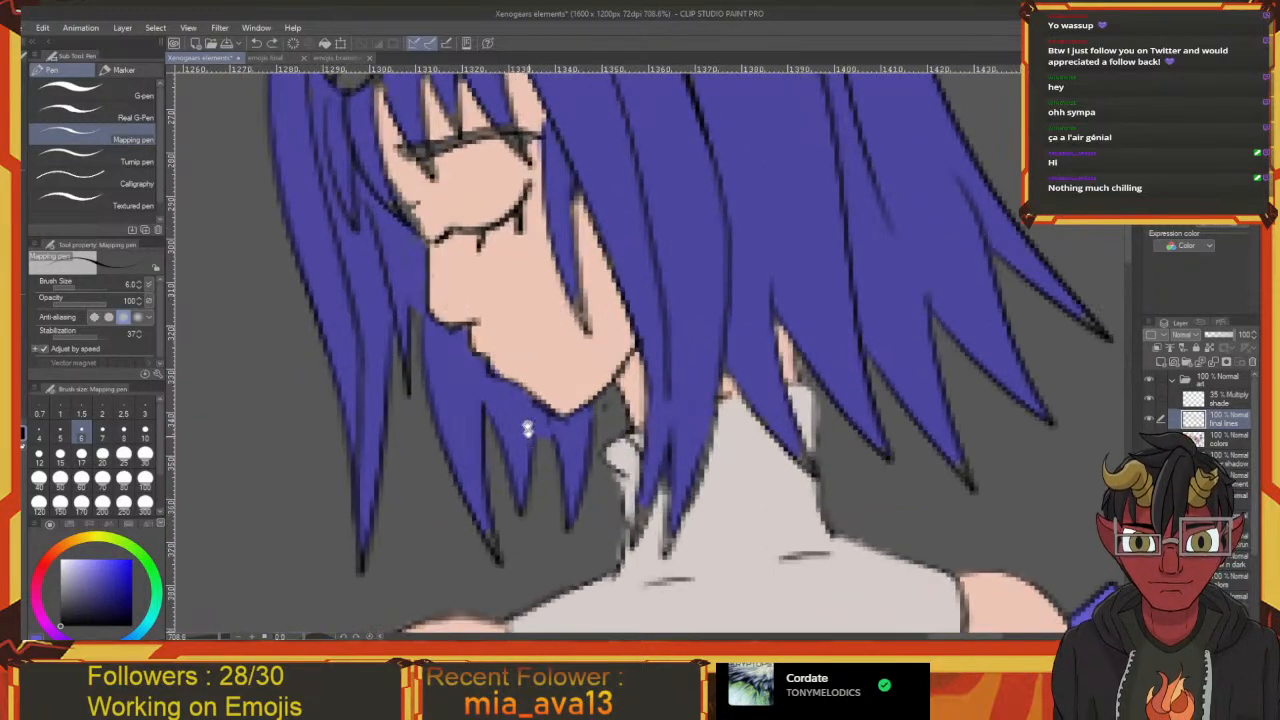
# Try a shorter, flatter mouth line starting at the edge of the lips
pyautogui.scroll(2, 507, 344)
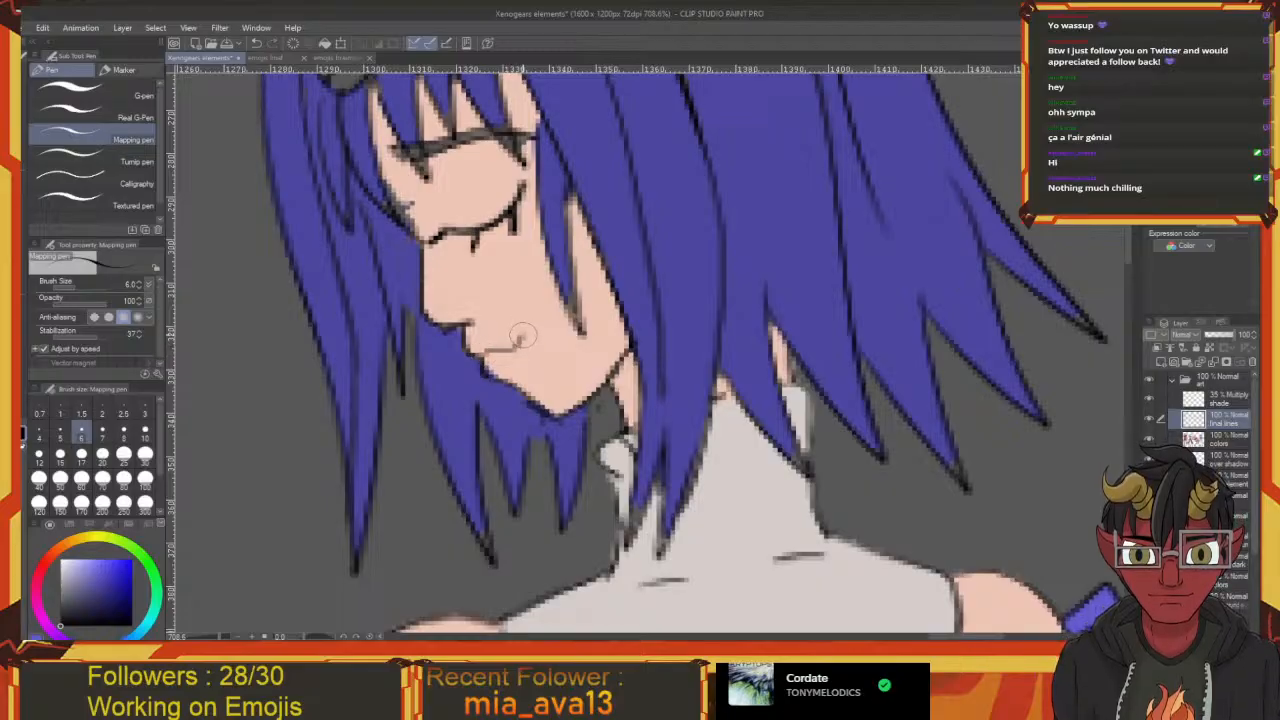
pyautogui.scroll(-2, 520, 337)
pyautogui.scroll(2, 534, 521)
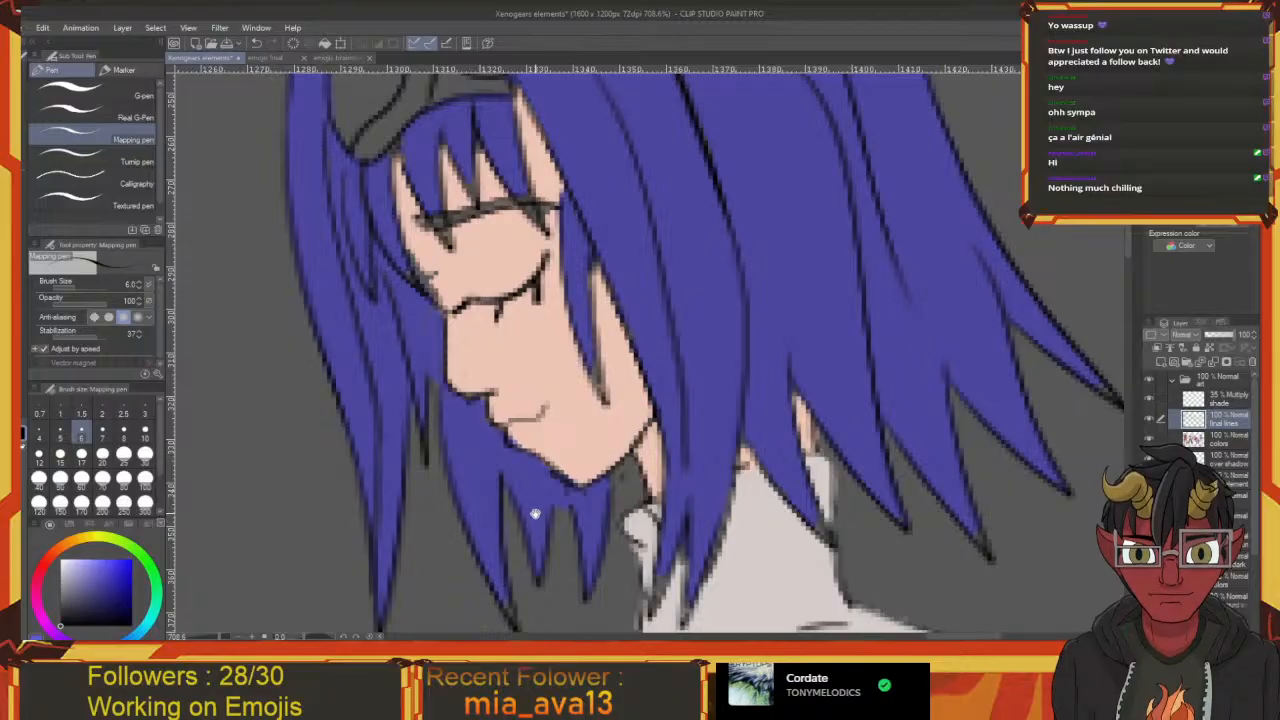
# Undo the flat mouth line and draw a short upturned smile curve set in from the lips' edge in black
pyautogui.scroll(-2, 525, 521)
pyautogui.scroll(2, 538, 430)
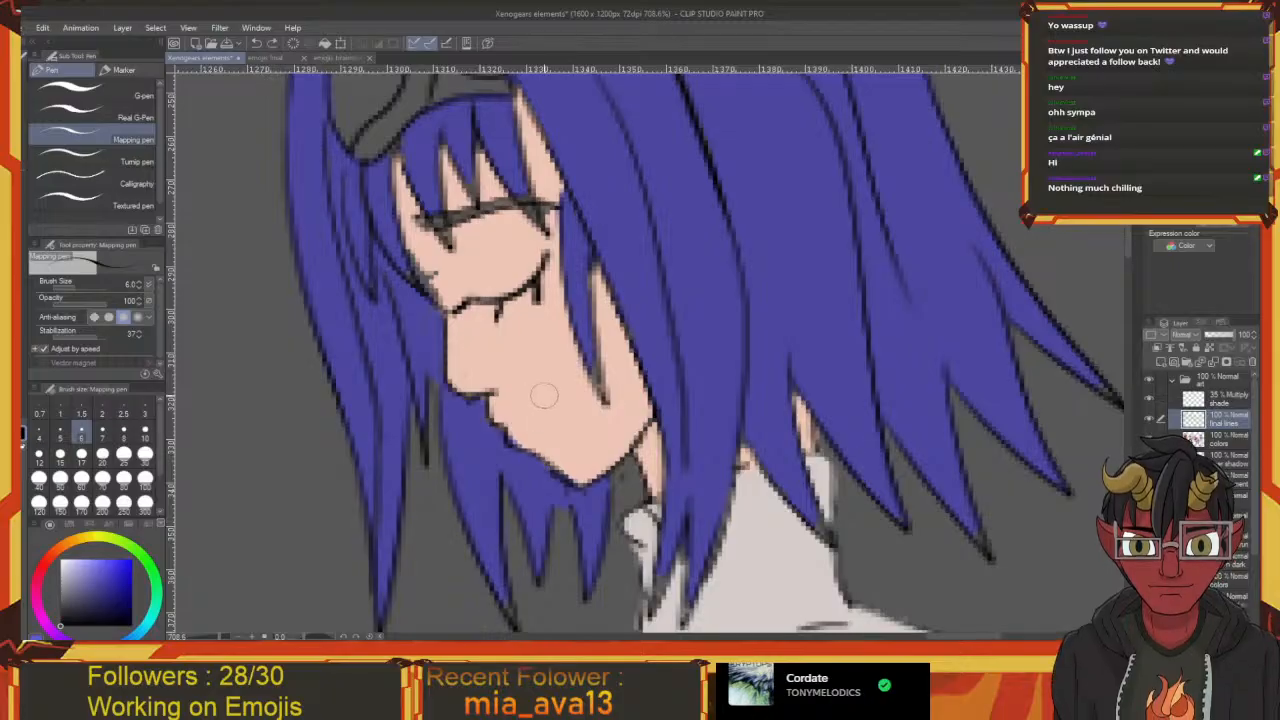
pyautogui.moveTo(539, 408)
pyautogui.mouseDown()
pyautogui.moveTo(511, 420)
pyautogui.moveTo(553, 518)
pyautogui.moveTo(532, 398)
pyautogui.moveTo(570, 341)
pyautogui.mouseUp()
pyautogui.hotkey('ctrl', 'z')
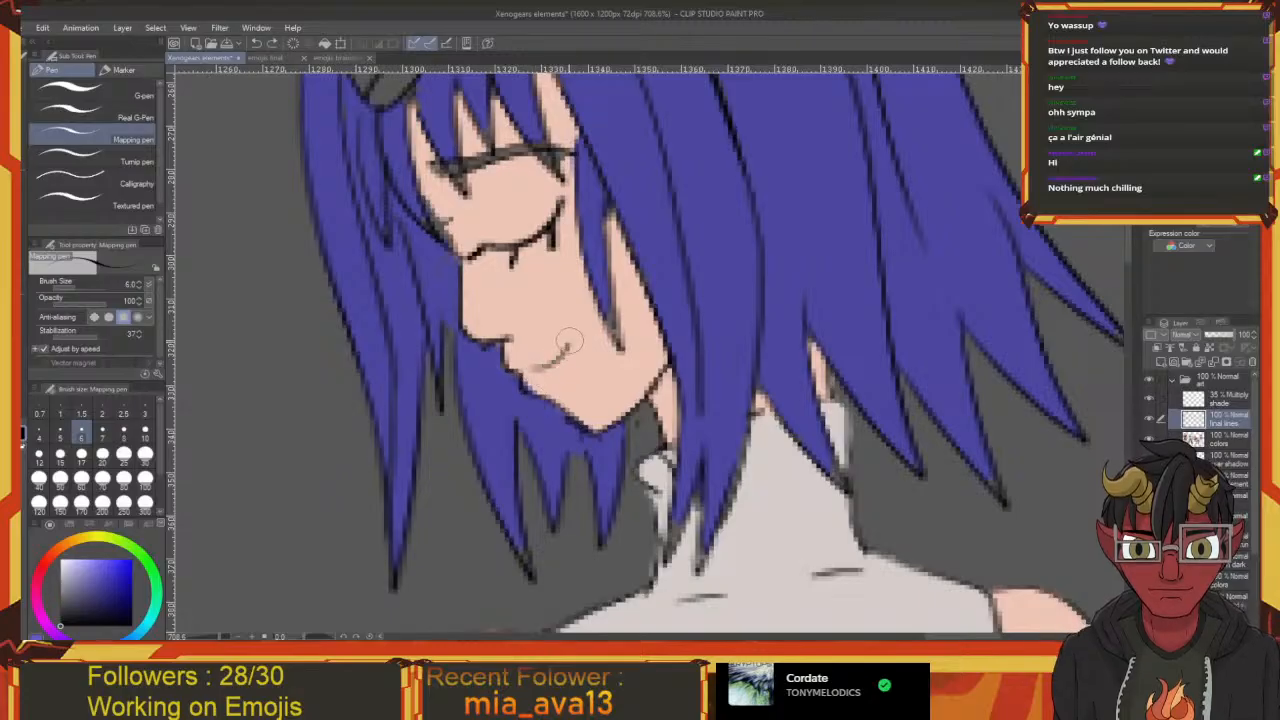
# Review the new smile curve up close and within the whole character lineup
pyautogui.scroll(-8, 551, 432)
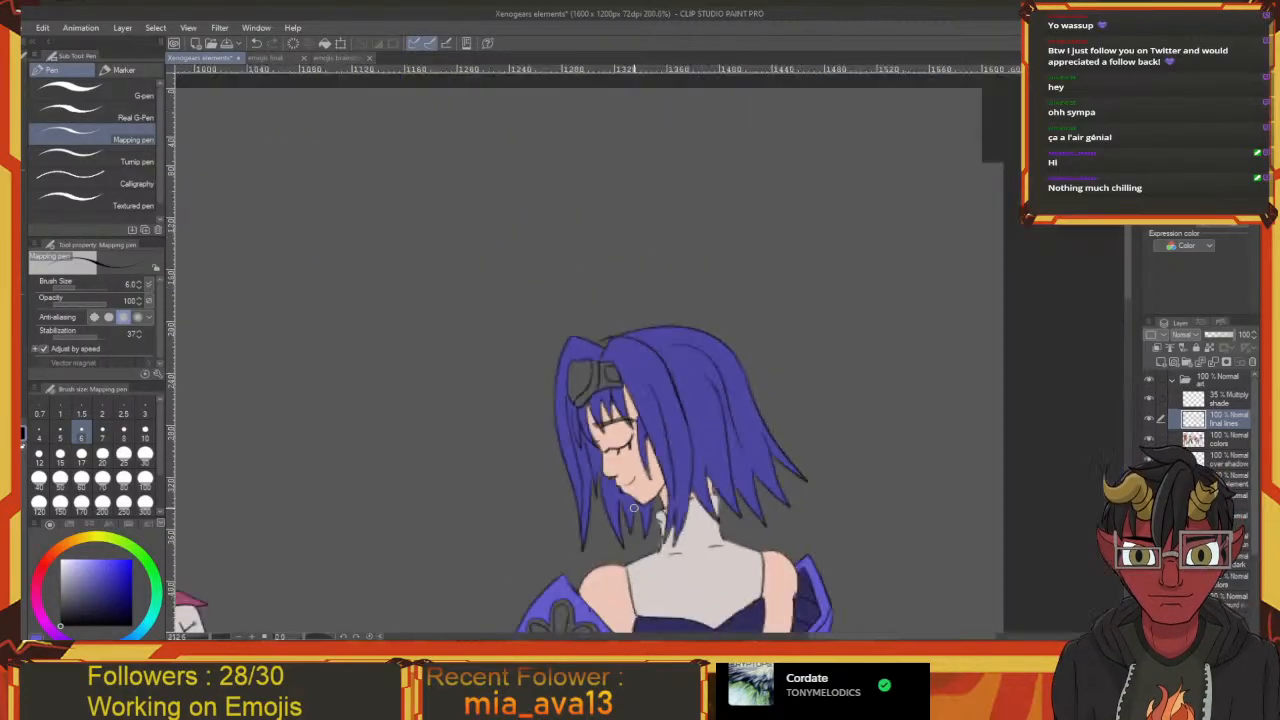
pyautogui.moveTo(571, 556); pyautogui.dragTo(779, 254)
pyautogui.scroll(-3, 780, 254)
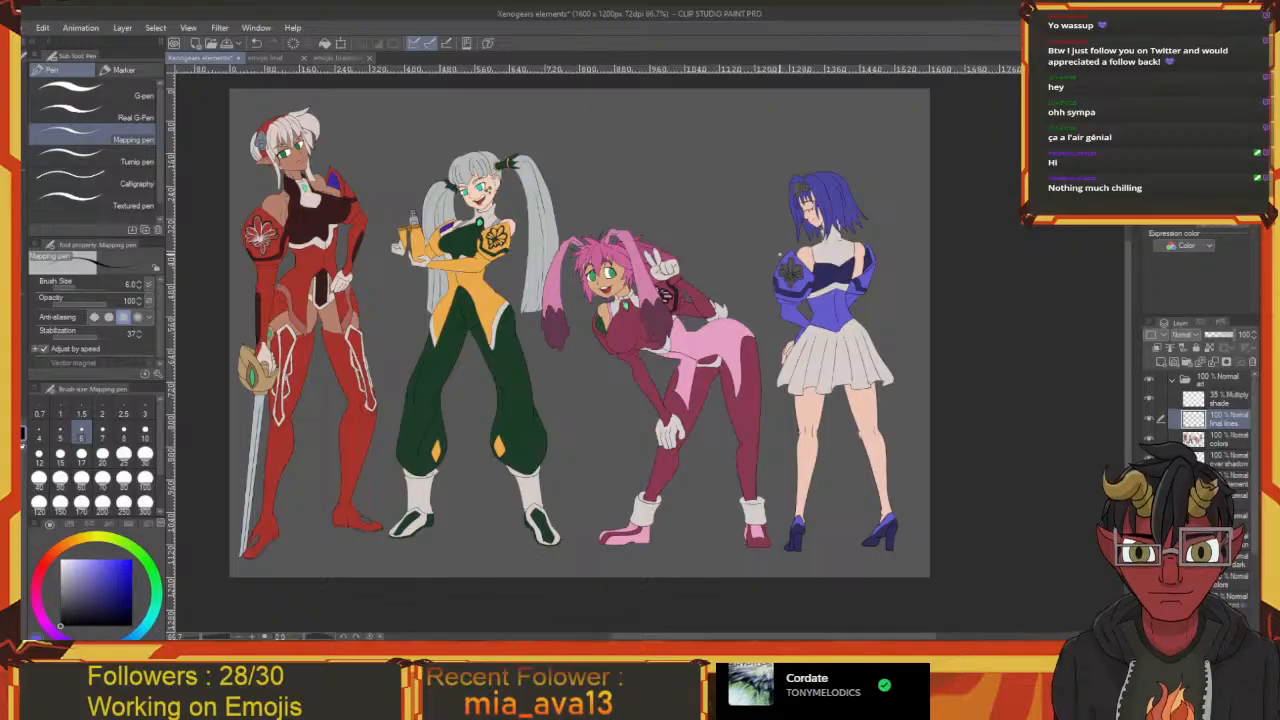
pyautogui.scroll(2, 779, 254)
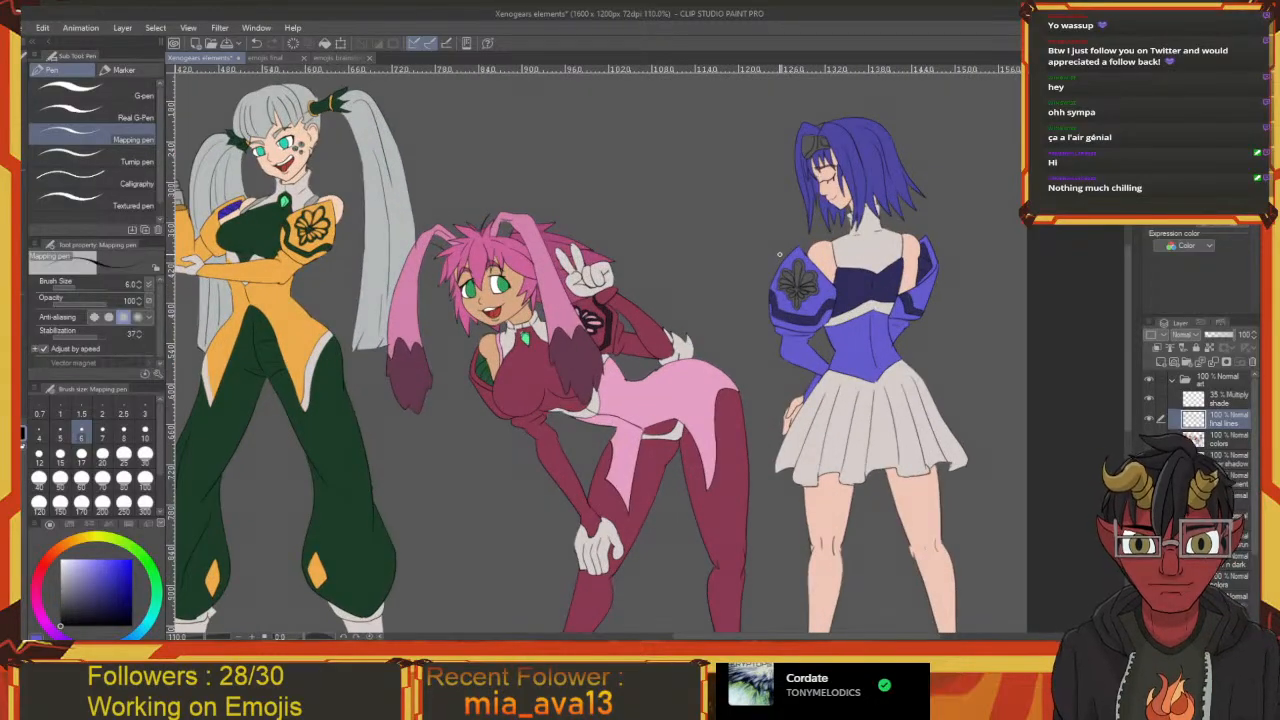
pyautogui.moveTo(811, 118); pyautogui.dragTo(632, 294)
pyautogui.scroll(6, 649, 392)
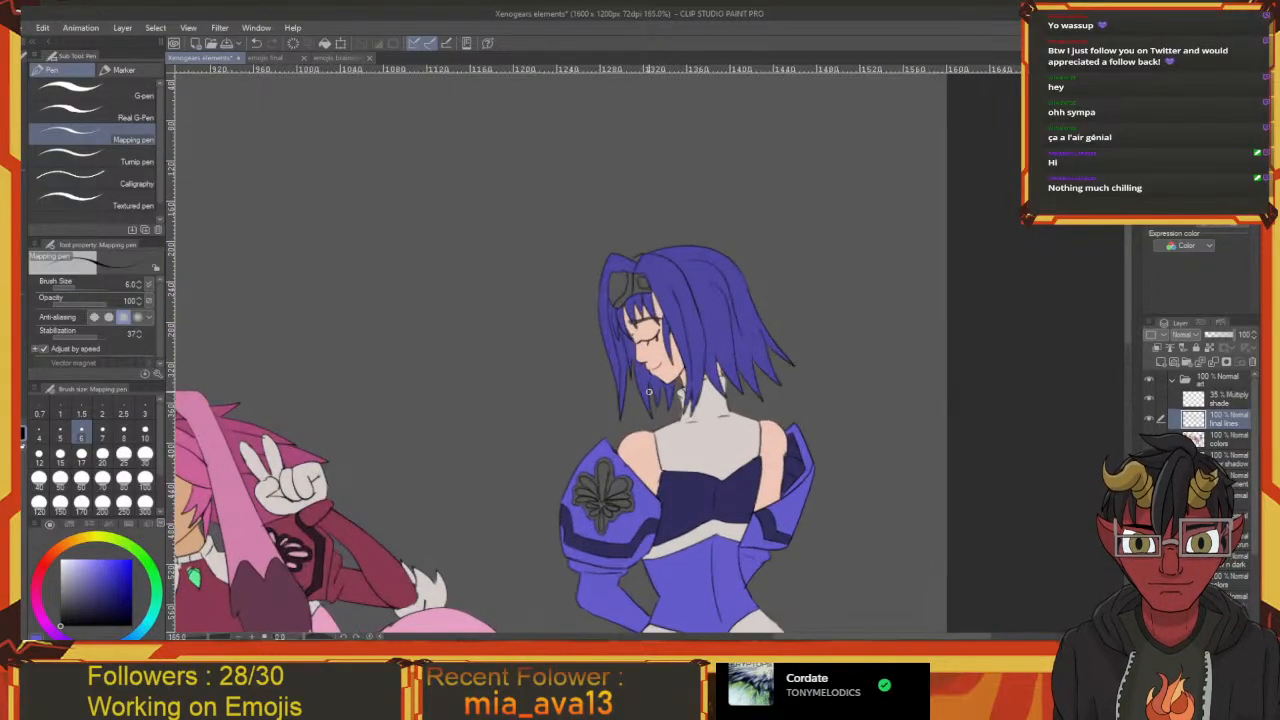
pyautogui.scroll(1, 649, 392)
pyautogui.moveTo(649, 392); pyautogui.dragTo(537, 464)
pyautogui.scroll(2, 509, 375)
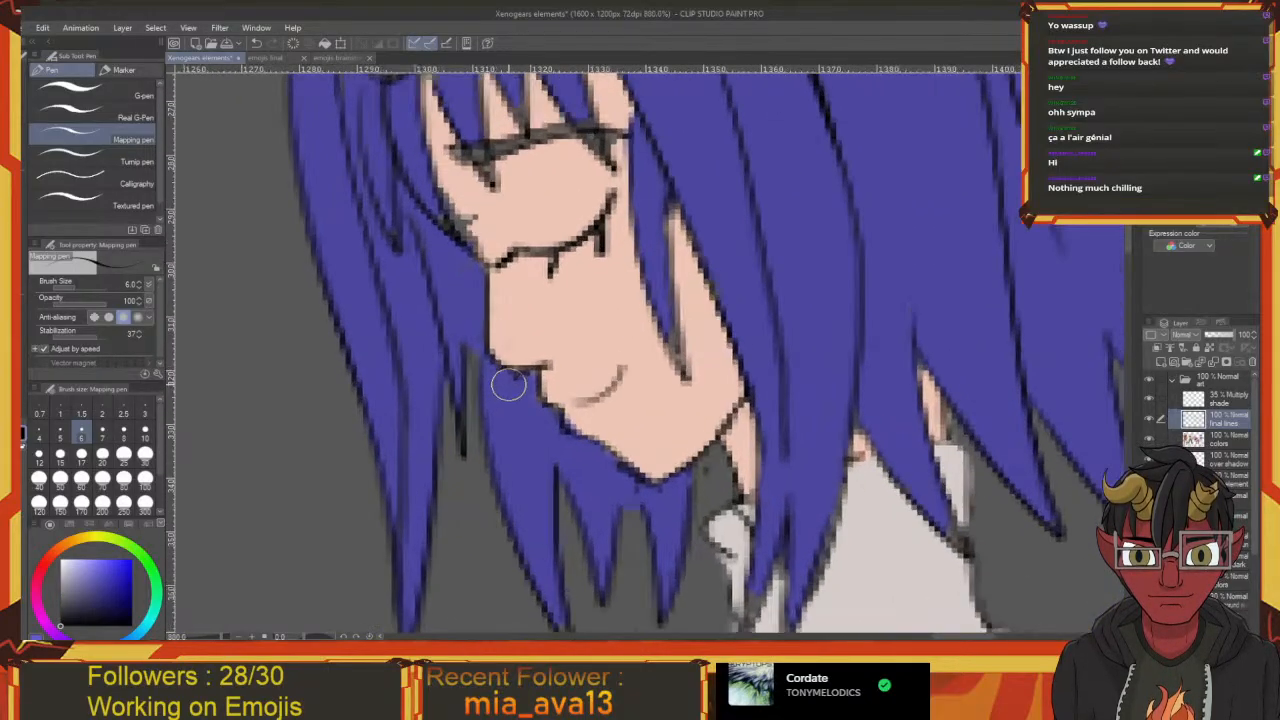
pyautogui.scroll(-10, 508, 385)
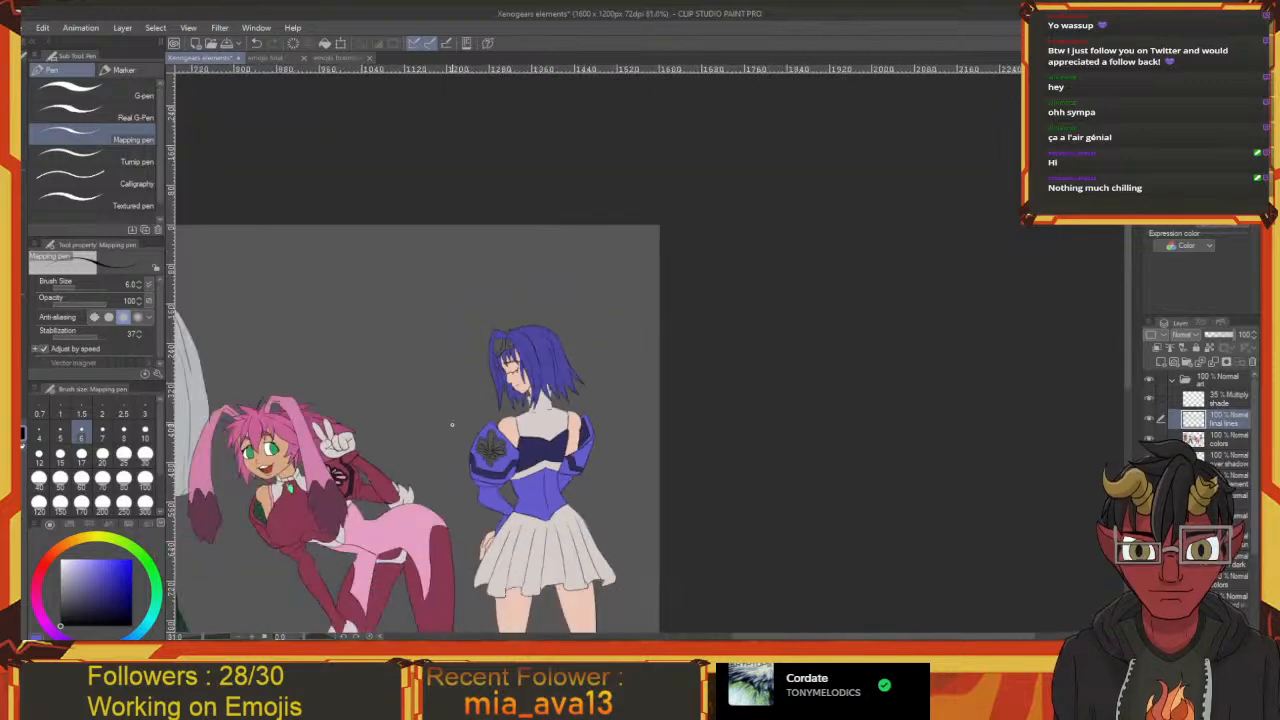
pyautogui.moveTo(639, 369); pyautogui.dragTo(703, 338)
pyautogui.scroll(3, 815, 303)
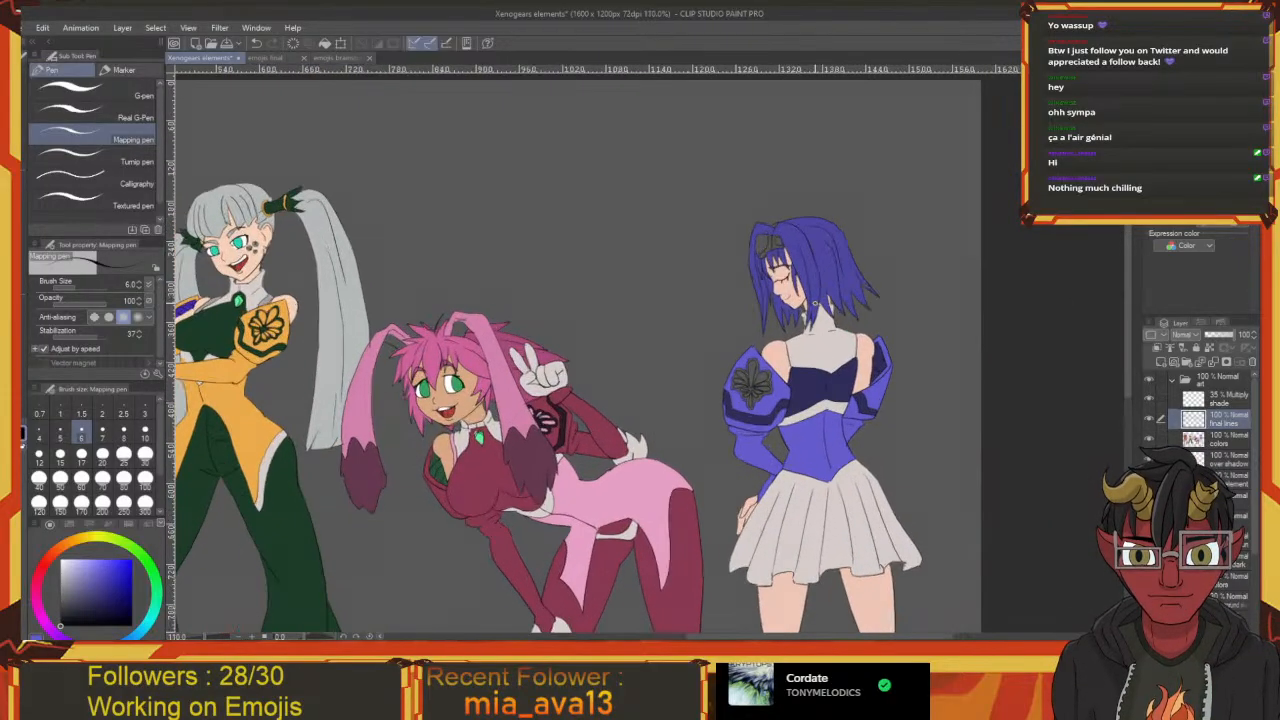
# Erase the inner end of the closed-eye line near the nose bridge and redraw it as a short lash tip
pyautogui.scroll(15, 815, 303)
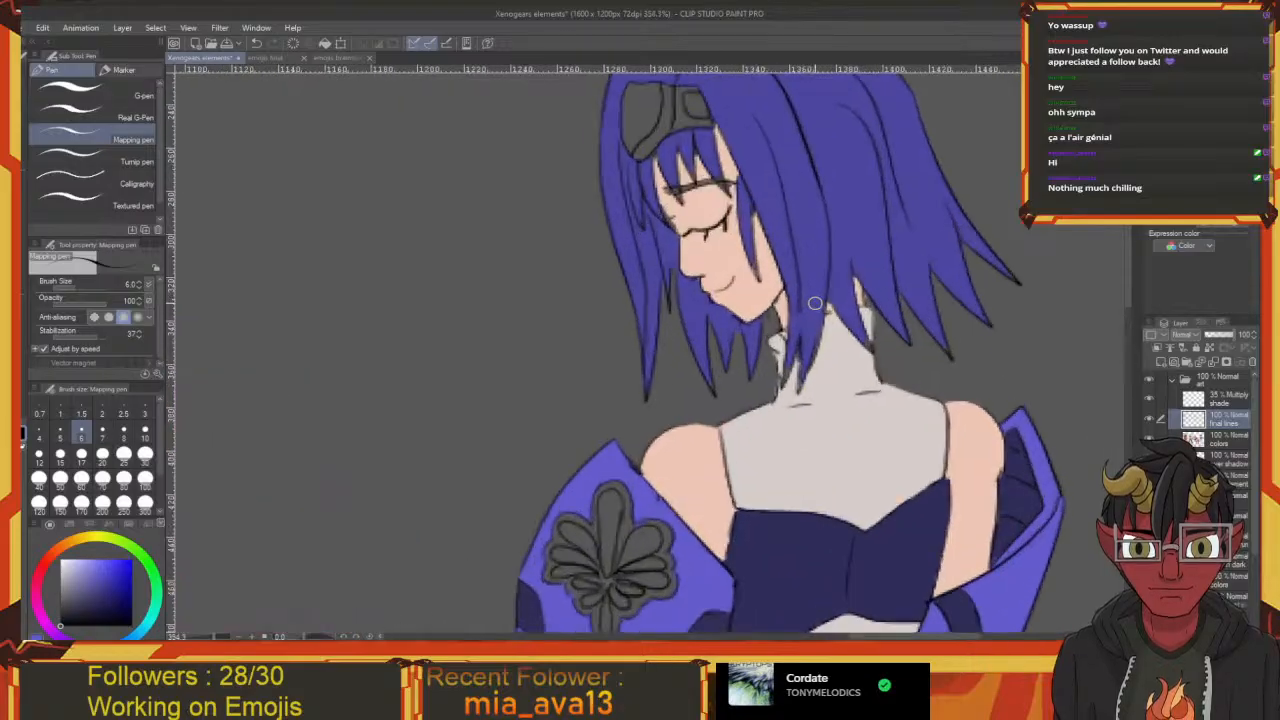
pyautogui.moveTo(695, 267); pyautogui.dragTo(731, 411)
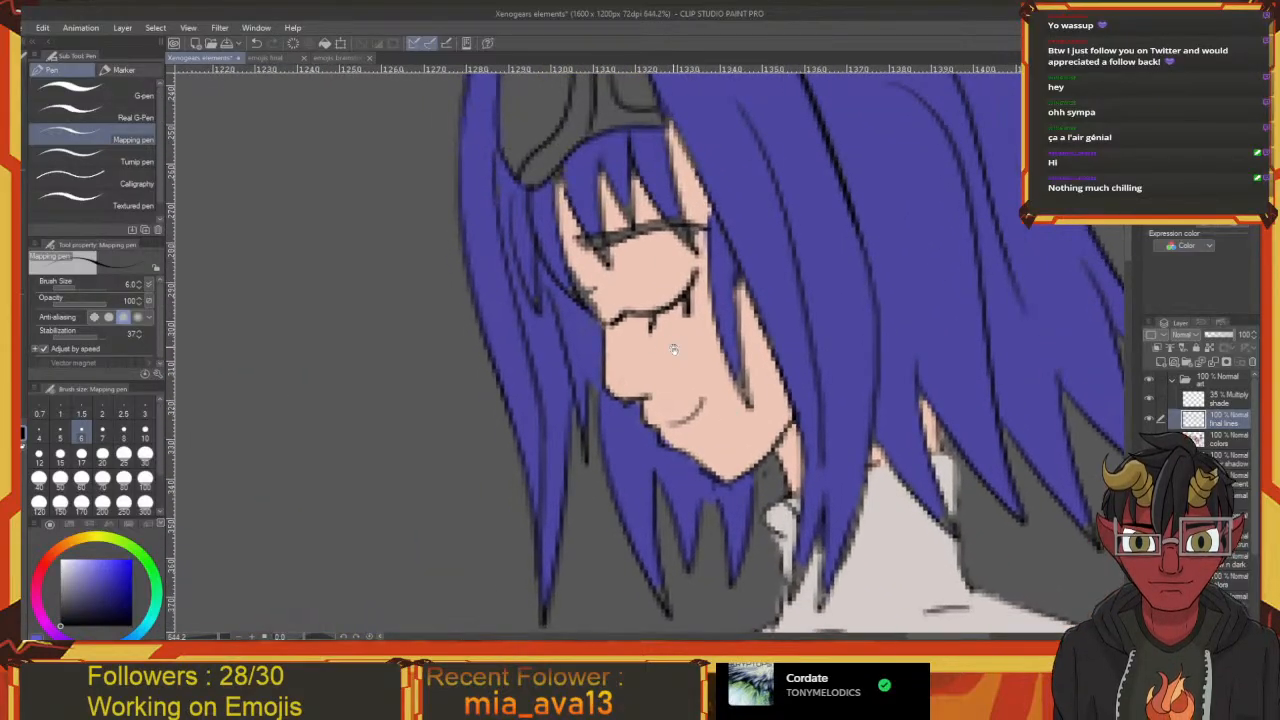
pyautogui.moveTo(673, 348); pyautogui.dragTo(675, 368)
pyautogui.press('e')
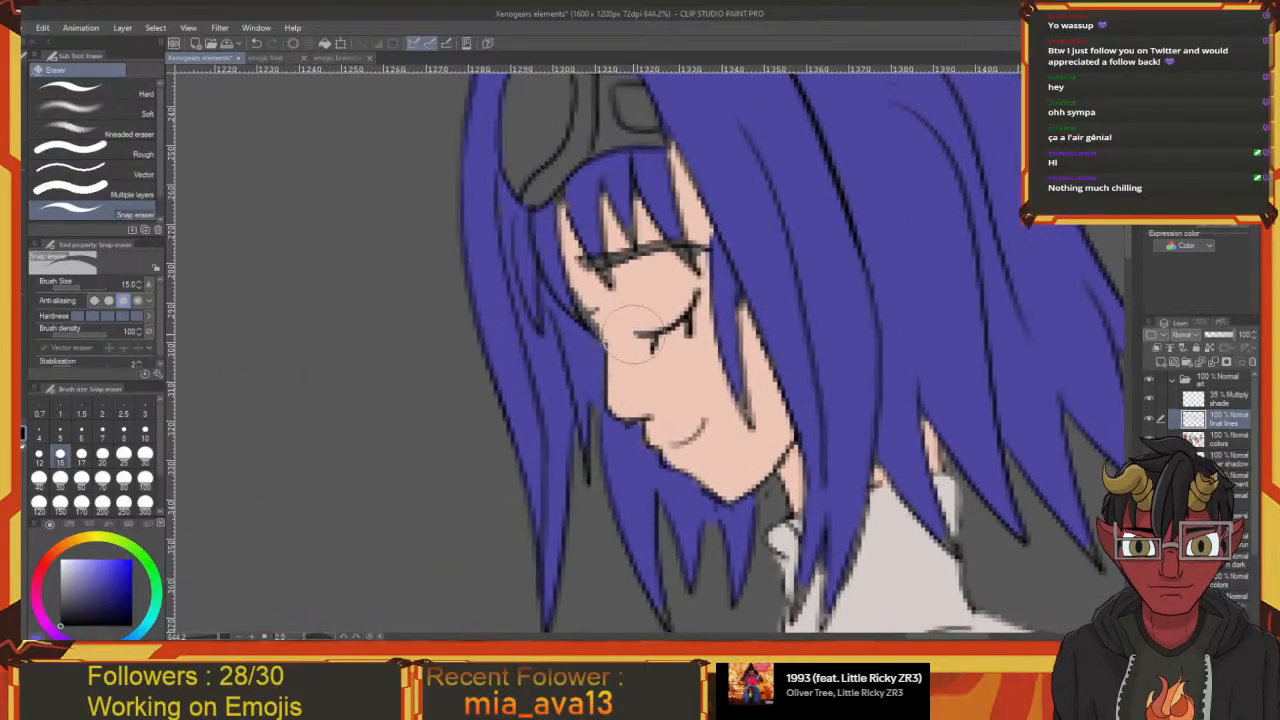
pyautogui.moveTo(606, 302); pyautogui.dragTo(632, 344)
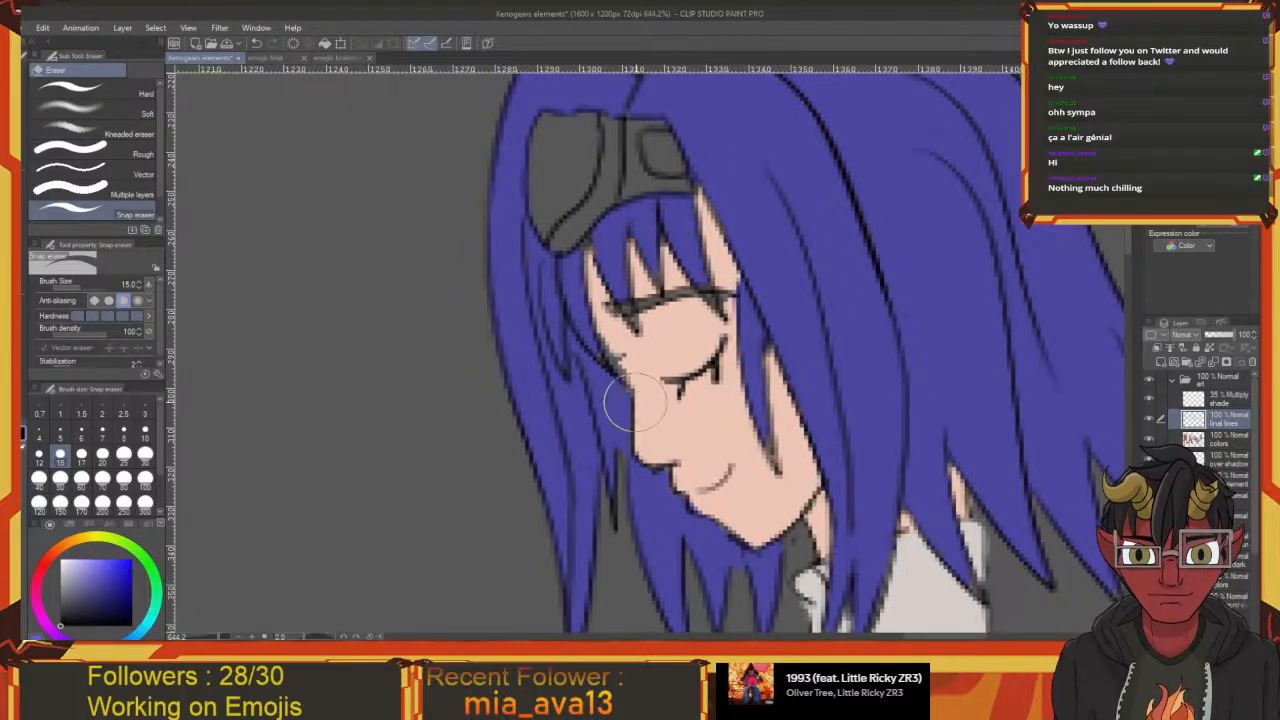
pyautogui.press('p')
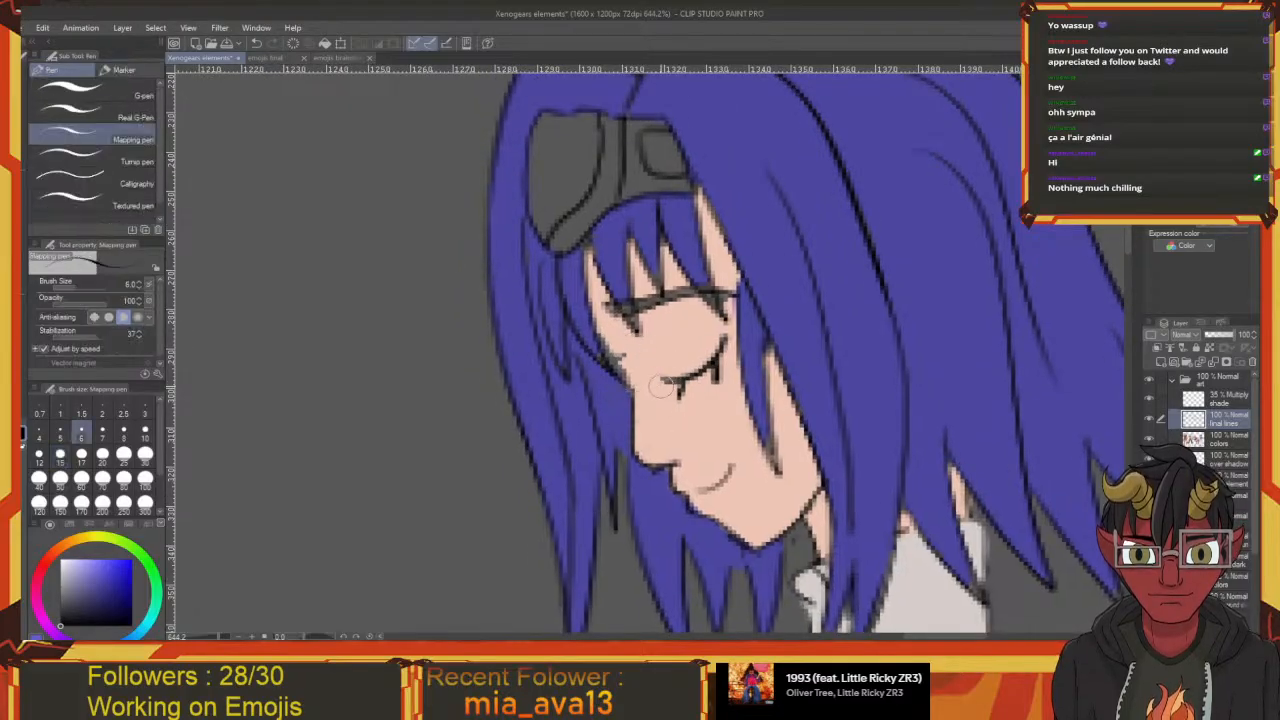
pyautogui.moveTo(721, 364); pyautogui.dragTo(707, 348)
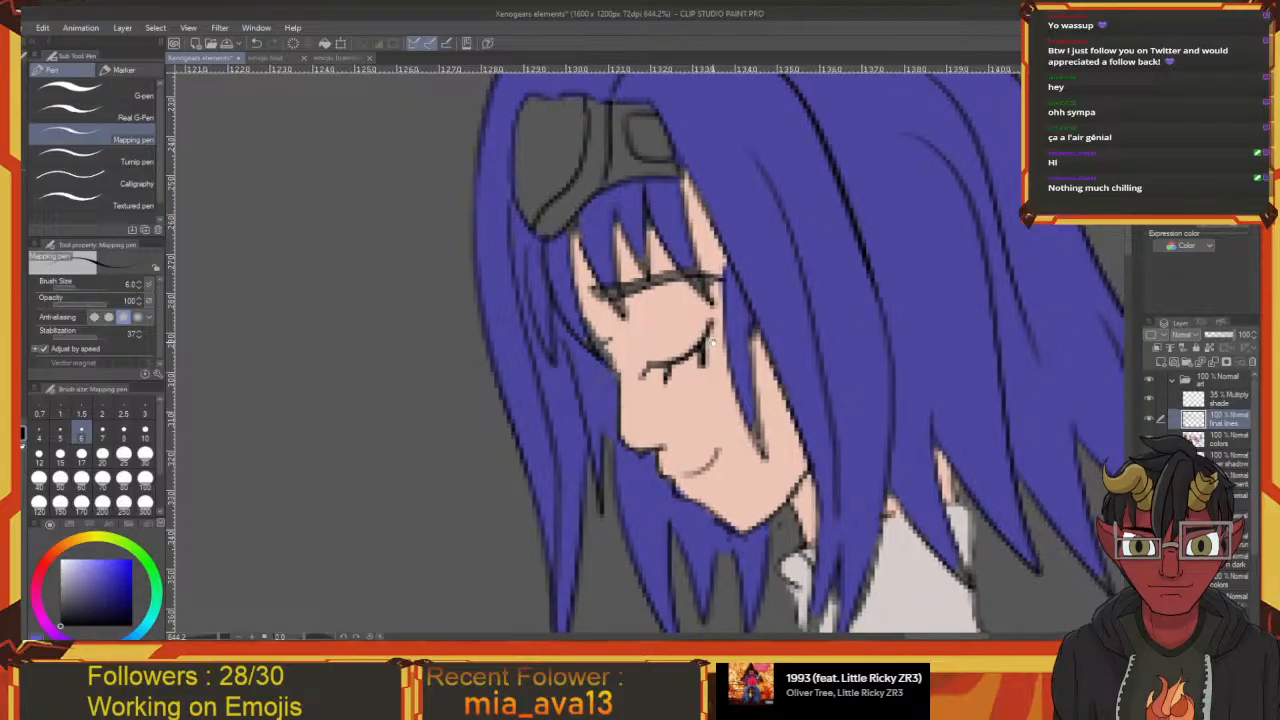
pyautogui.moveTo(715, 457); pyautogui.dragTo(665, 336)
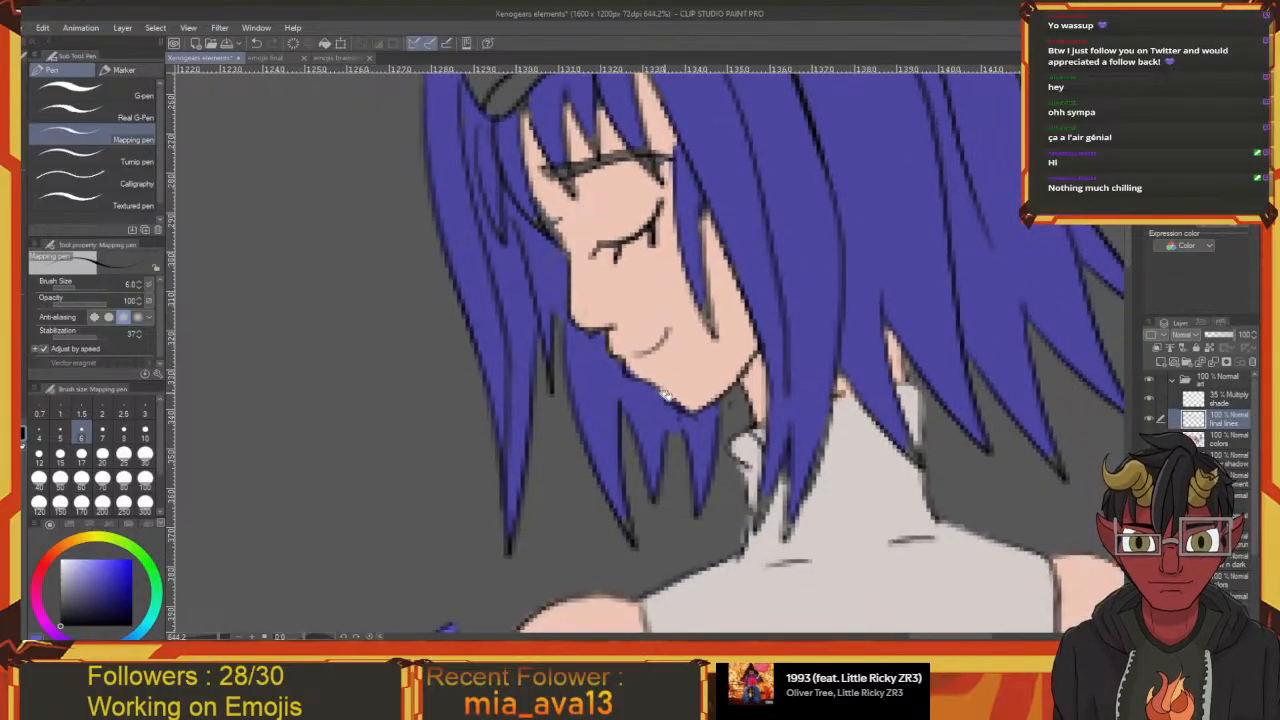
pyautogui.moveTo(666, 396)
pyautogui.mouseDown()
pyautogui.moveTo(685, 452)
pyautogui.moveTo(691, 441)
pyautogui.moveTo(677, 391)
pyautogui.moveTo(634, 460)
pyautogui.mouseUp()
pyautogui.press('e')
pyautogui.press('p')
pyautogui.press('e')
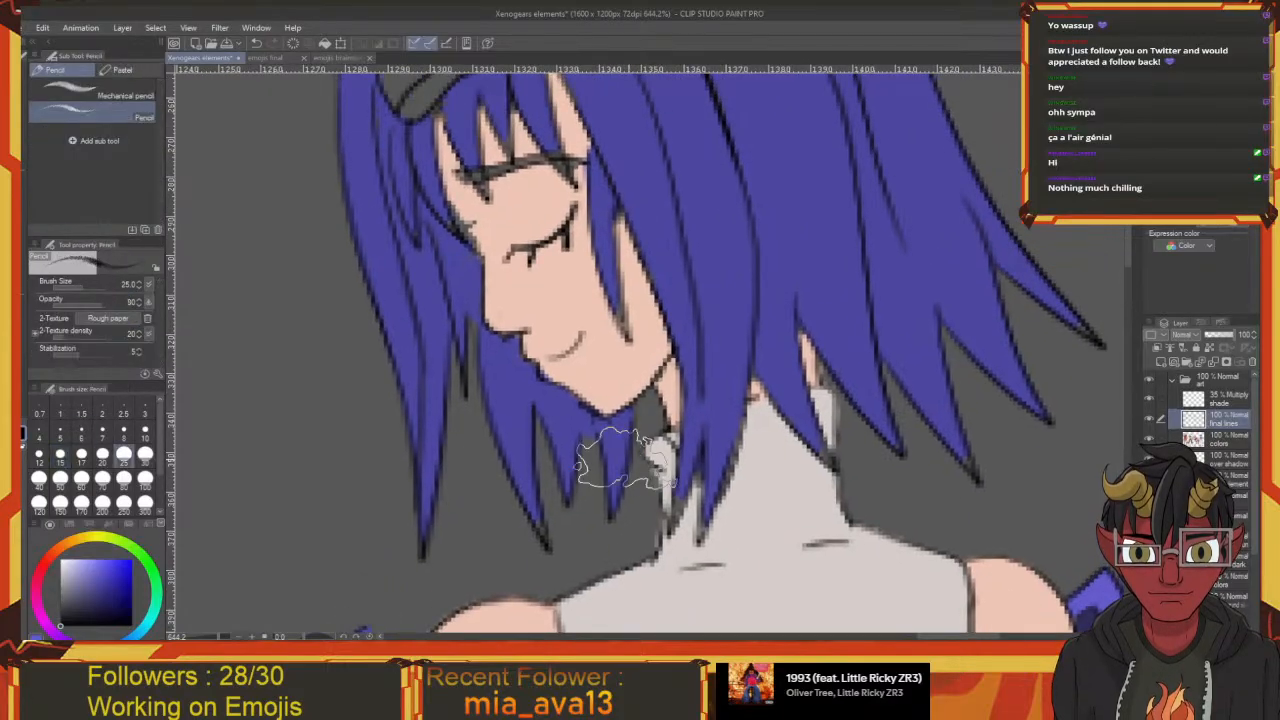
pyautogui.press('p')
pyautogui.moveTo(635, 484)
pyautogui.mouseDown()
pyautogui.moveTo(658, 470)
pyautogui.moveTo(680, 639)
pyautogui.mouseUp()
# Sample the hair blue and fill the gap between the jaw and neck with it on the colors layer
pyautogui.press('i')
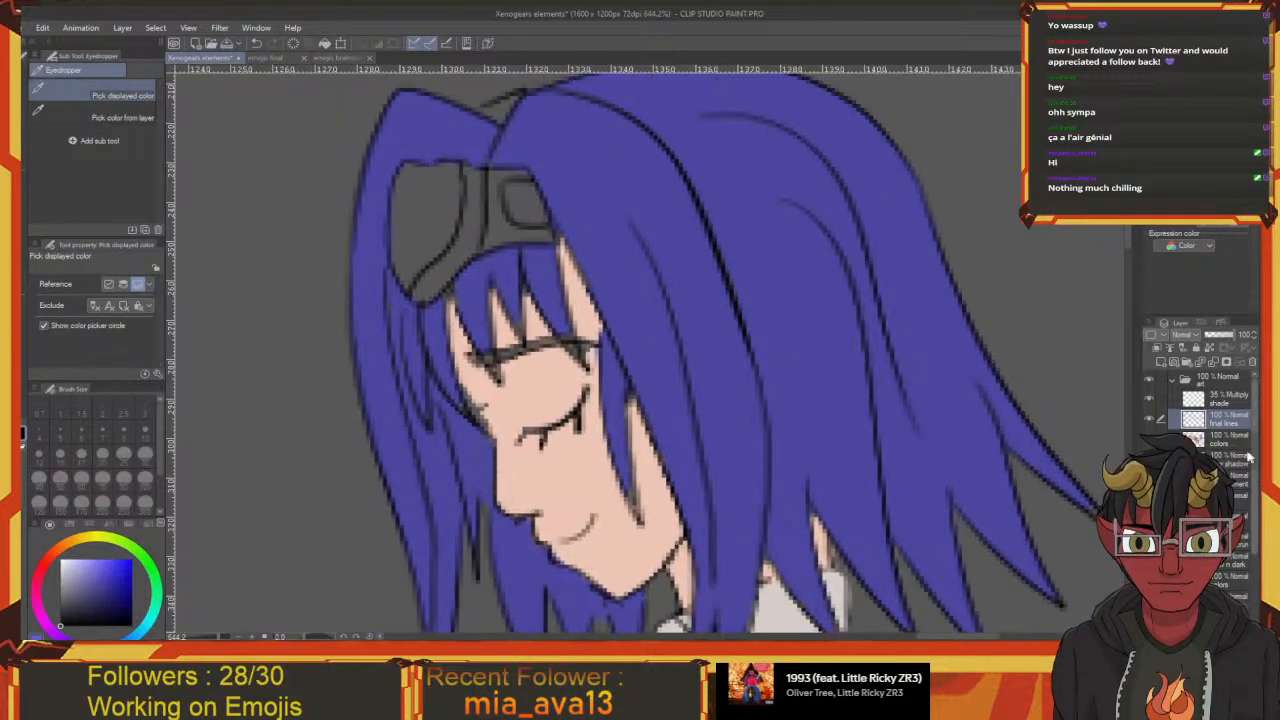
pyautogui.click(672, 404)
pyautogui.moveTo(672, 453); pyautogui.dragTo(641, 268)
pyautogui.press('g')
pyautogui.press('g')
pyautogui.click(632, 414)
pyautogui.moveTo(632, 414); pyautogui.dragTo(621, 540)
# Touch up the eyebrow and nearby fringe in hair blue with the Mapping pen, and the adjoining face in sampled skin tone
pyautogui.moveTo(502, 378); pyautogui.dragTo(498, 300)
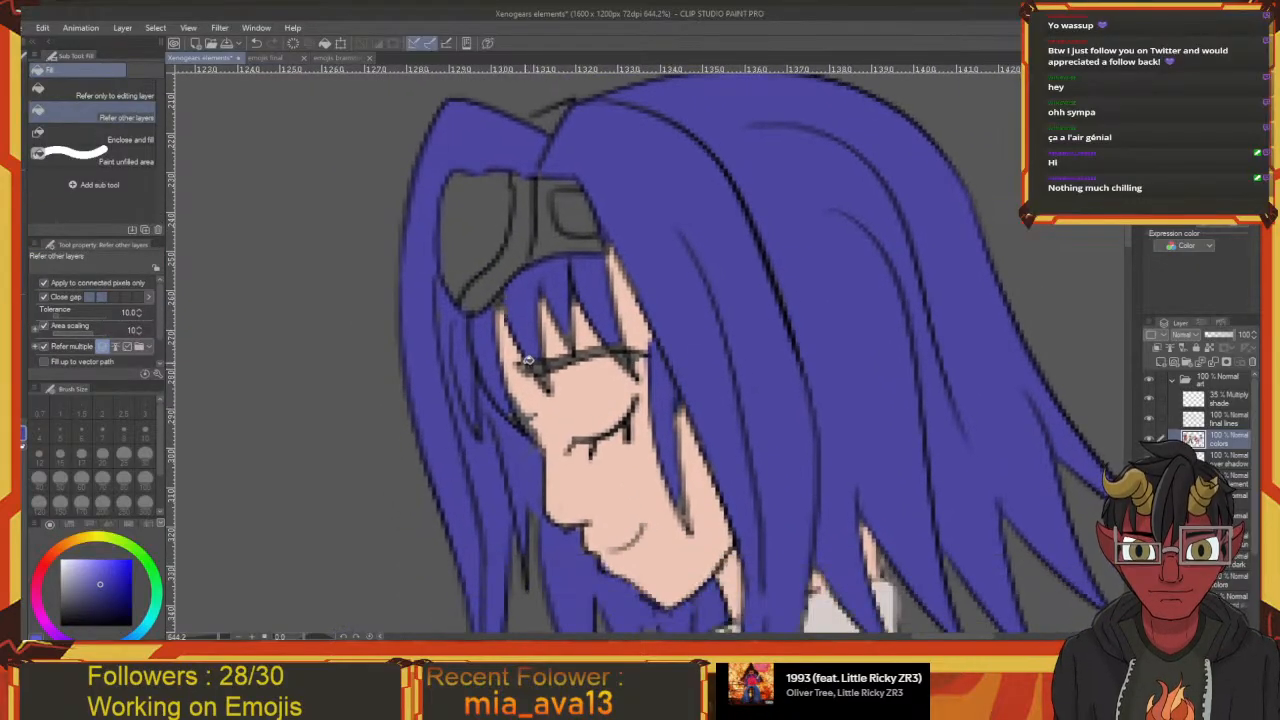
pyautogui.press('p')
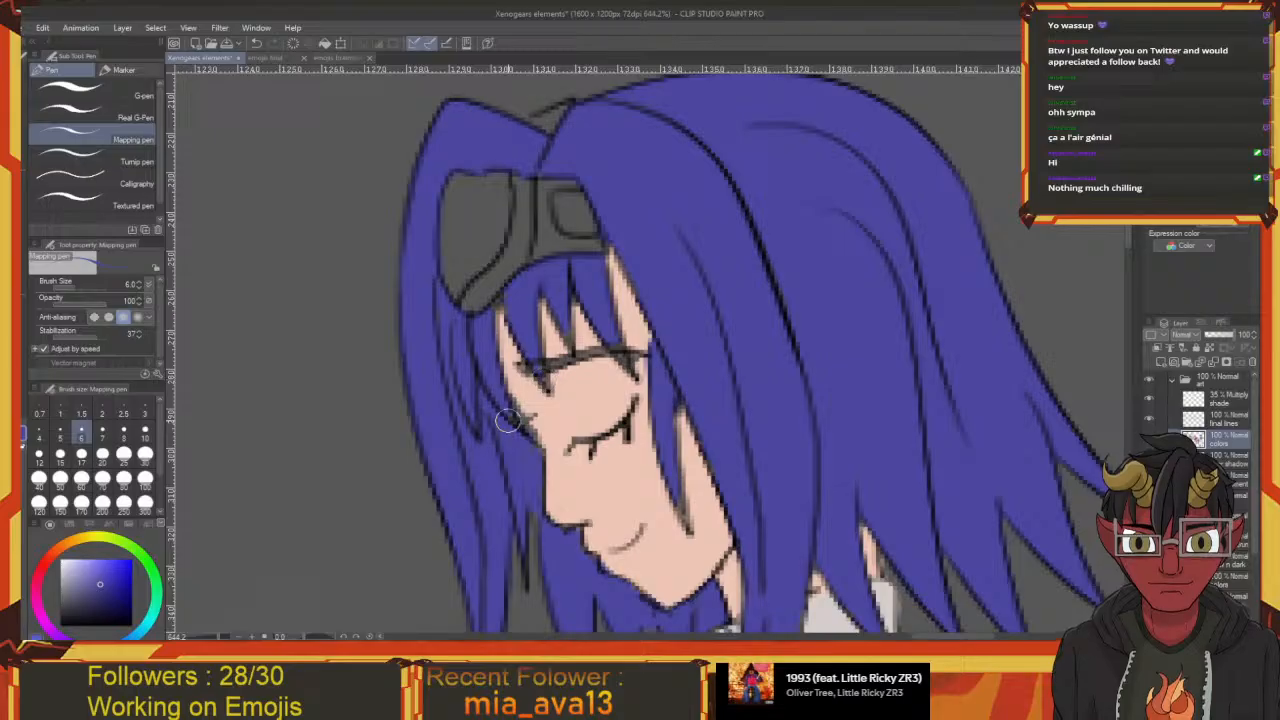
pyautogui.moveTo(523, 420); pyautogui.dragTo(510, 395)
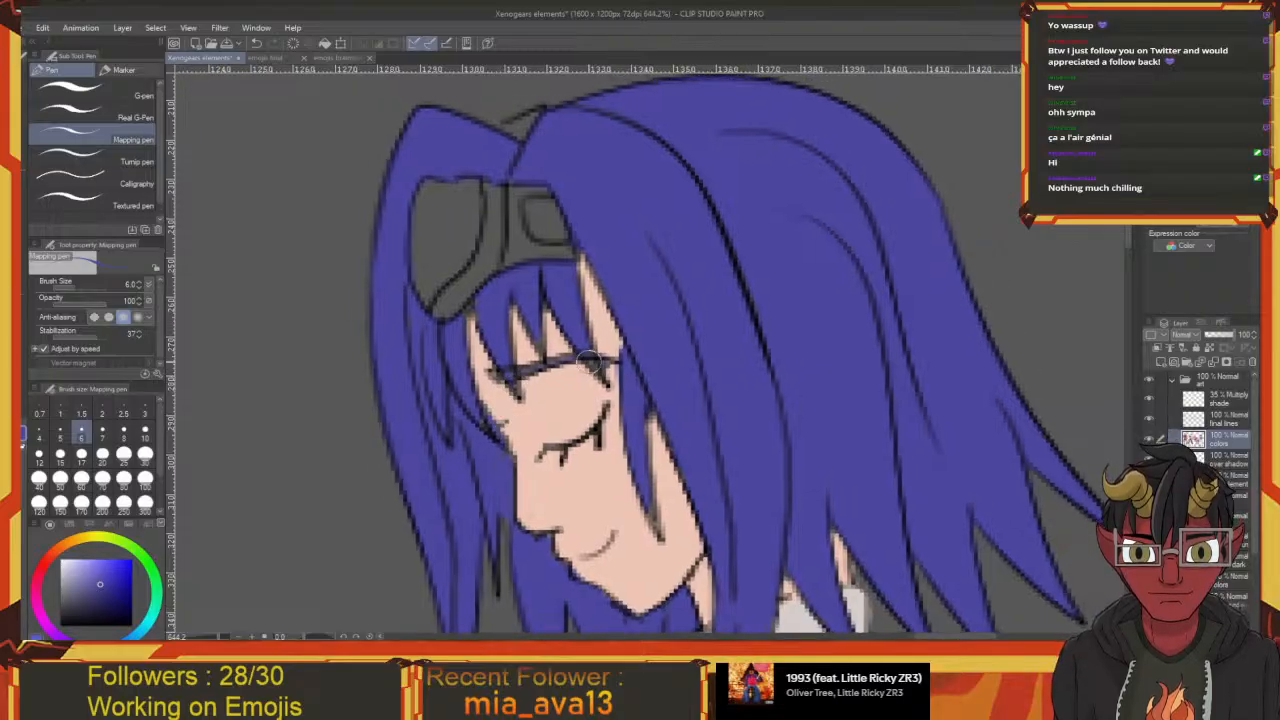
pyautogui.moveTo(590, 365); pyautogui.dragTo(613, 421)
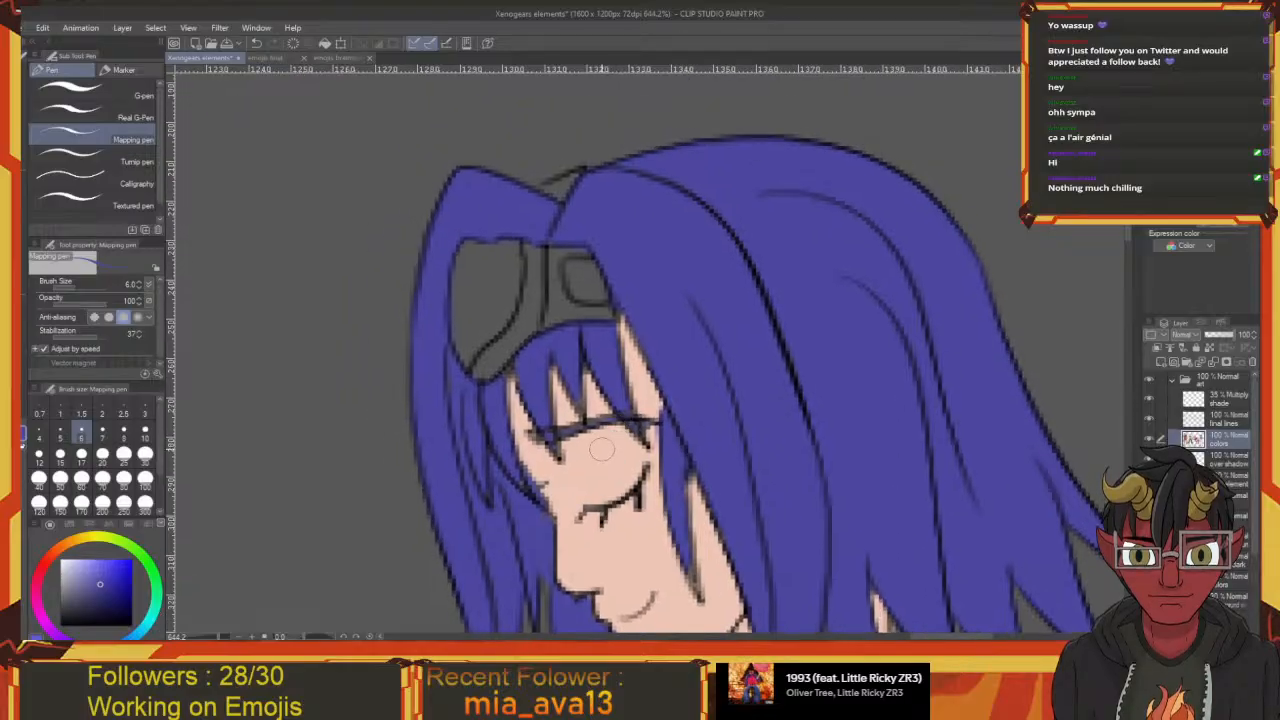
pyautogui.keyDown('alt'); pyautogui.click(603, 448); pyautogui.keyUp('alt')
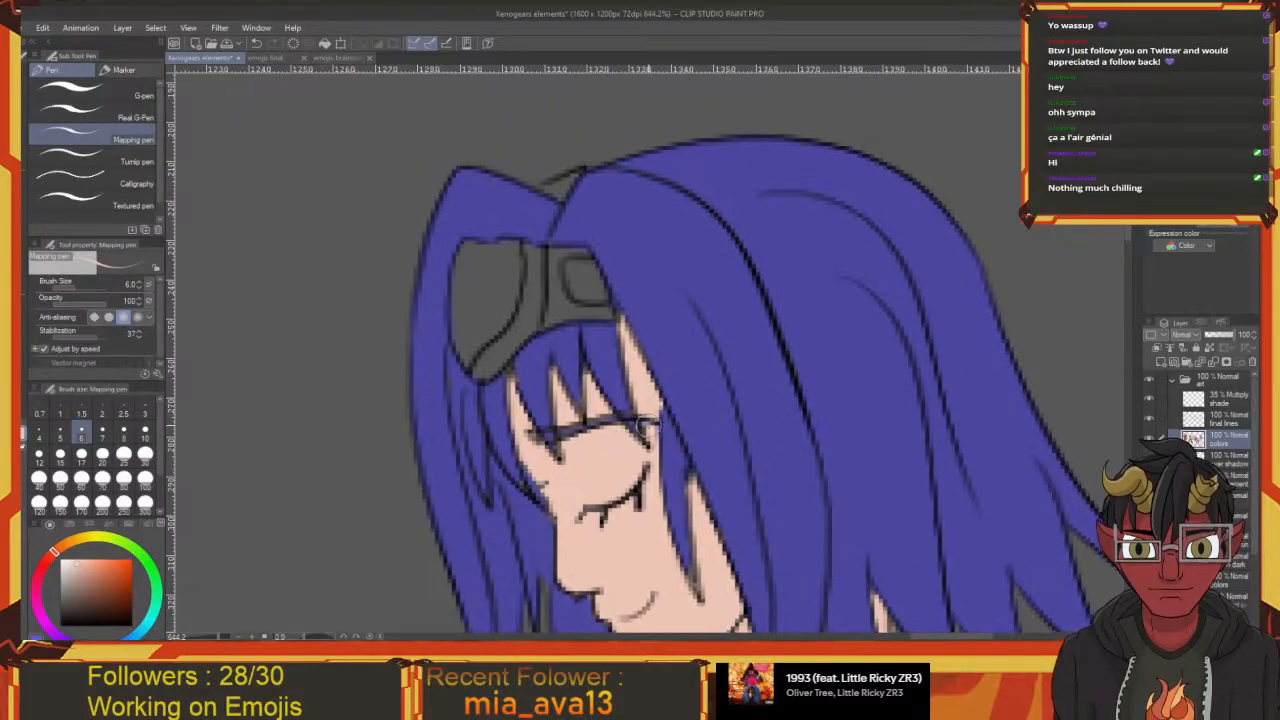
pyautogui.moveTo(652, 426)
pyautogui.mouseDown()
pyautogui.moveTo(634, 145)
pyautogui.moveTo(571, 355)
pyautogui.moveTo(513, 408)
pyautogui.mouseUp()
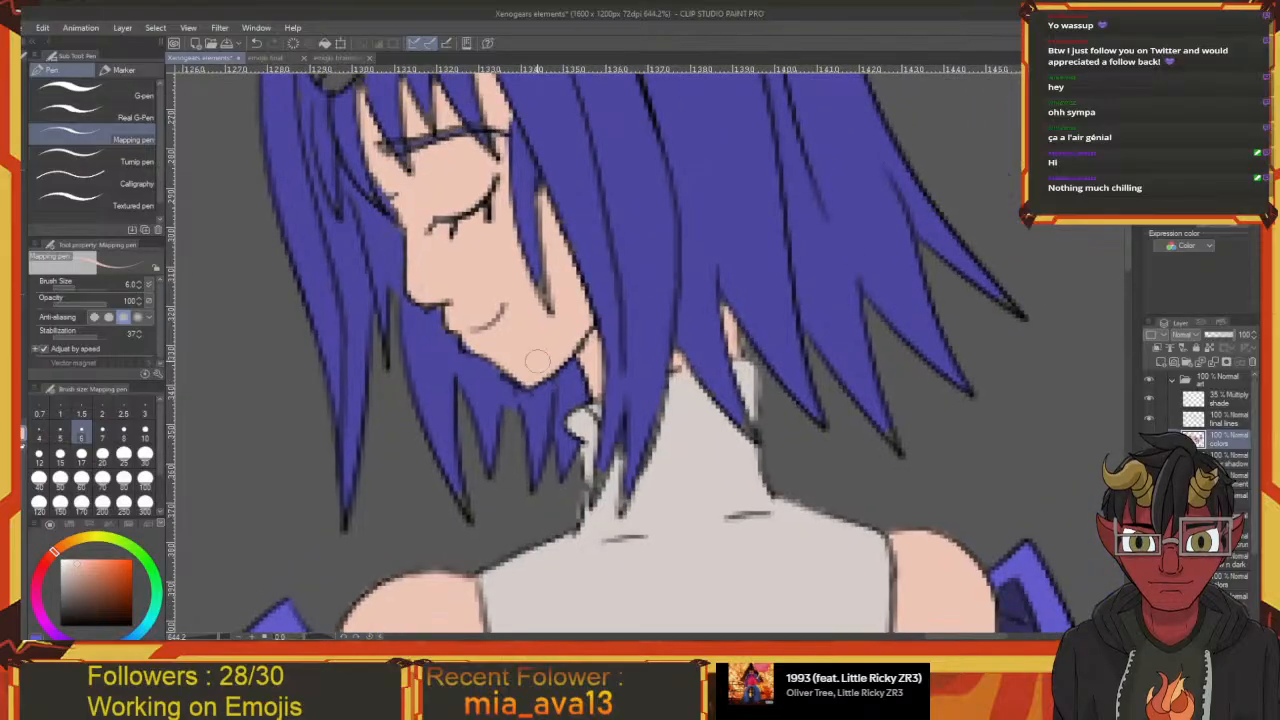
# Resample the hair blue and paint the uncolored hair tips over the collar and behind the neck
pyautogui.moveTo(715, 468); pyautogui.dragTo(664, 364)
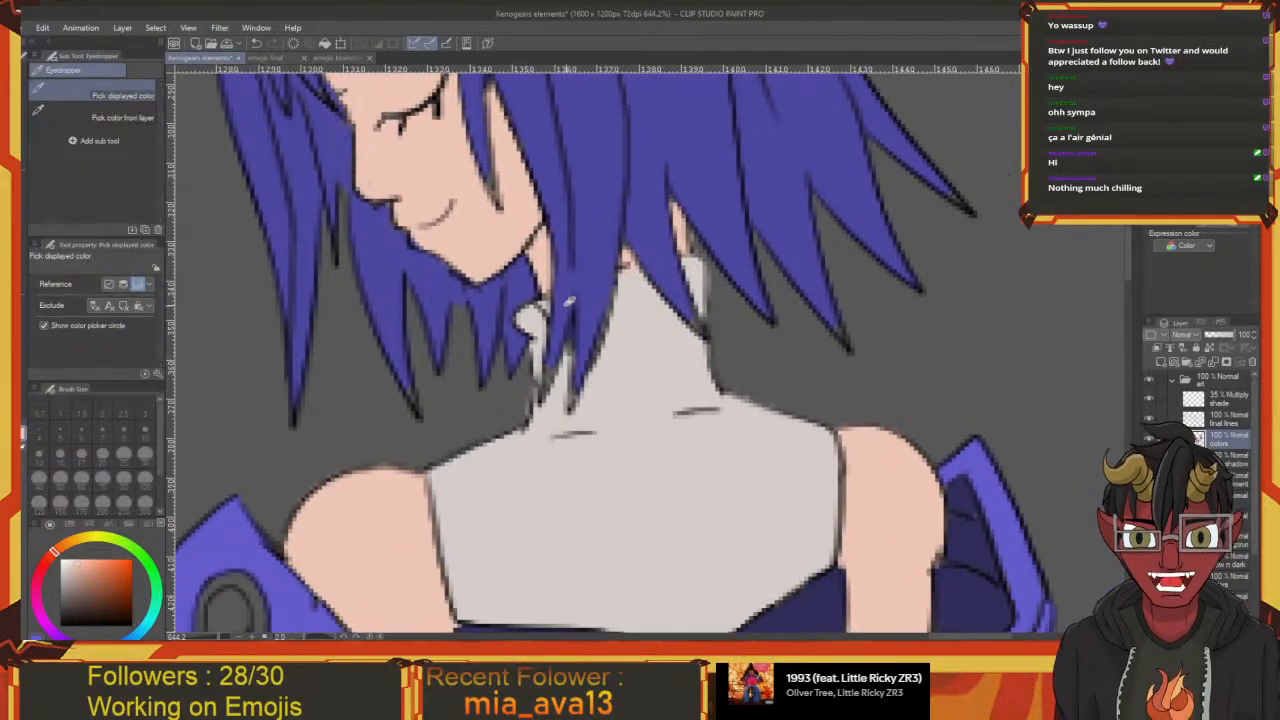
pyautogui.keyDown('alt'); pyautogui.click(568, 300); pyautogui.keyUp('alt')
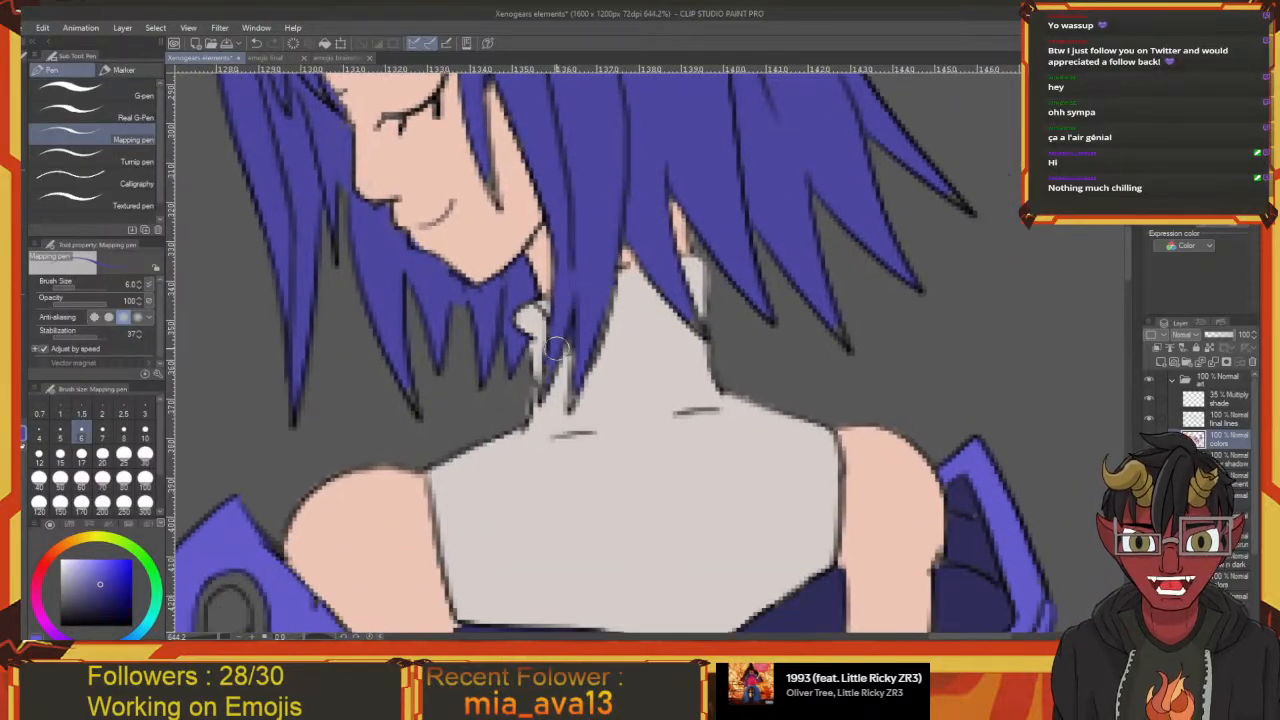
pyautogui.moveTo(629, 361); pyautogui.dragTo(589, 401)
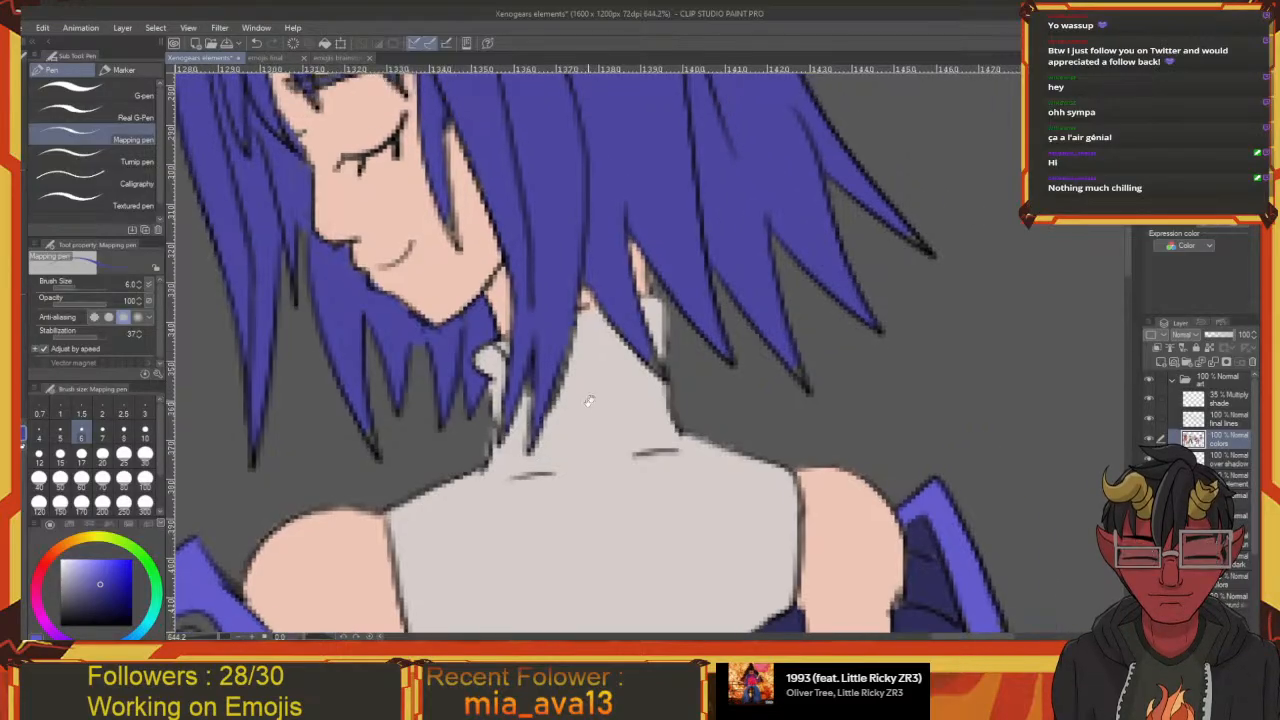
pyautogui.moveTo(652, 362); pyautogui.dragTo(598, 406)
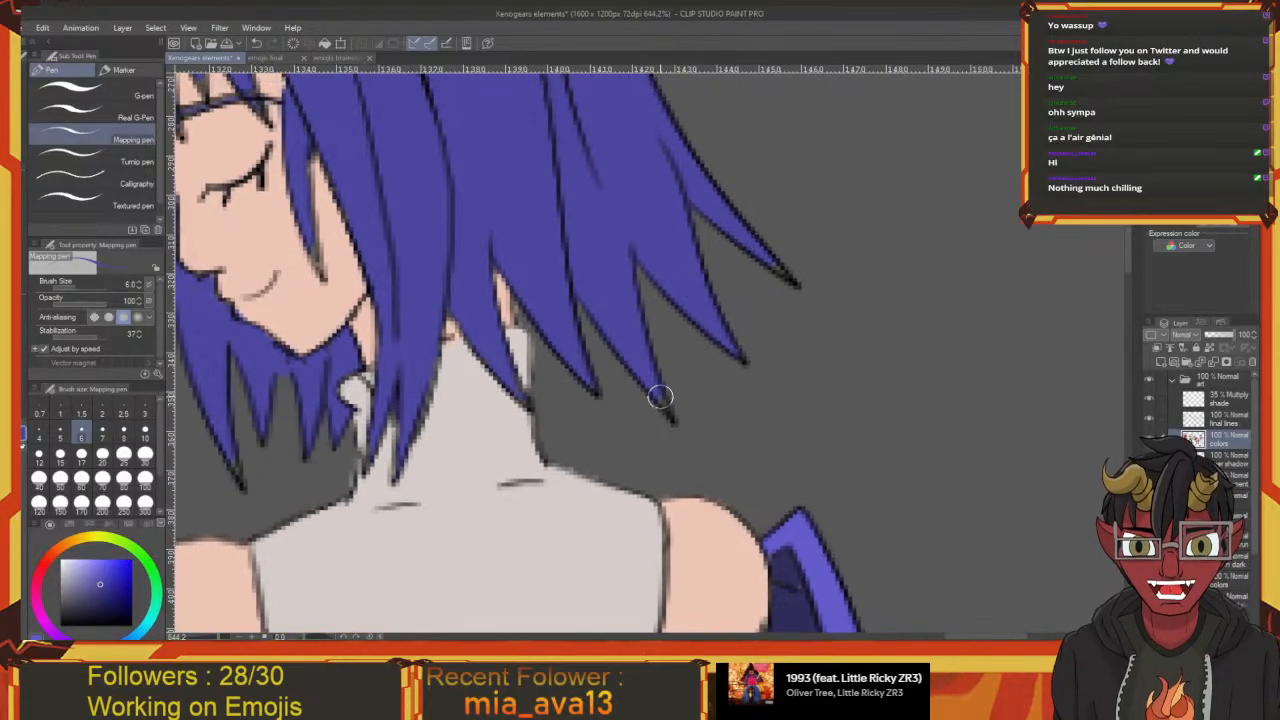
# Paint the small uncolored gap at the crown, where the front locks part, in hair blue
pyautogui.moveTo(488, 150); pyautogui.dragTo(600, 394)
pyautogui.moveTo(587, 235)
pyautogui.mouseDown()
pyautogui.moveTo(757, 417)
pyautogui.moveTo(882, 413)
pyautogui.mouseUp()
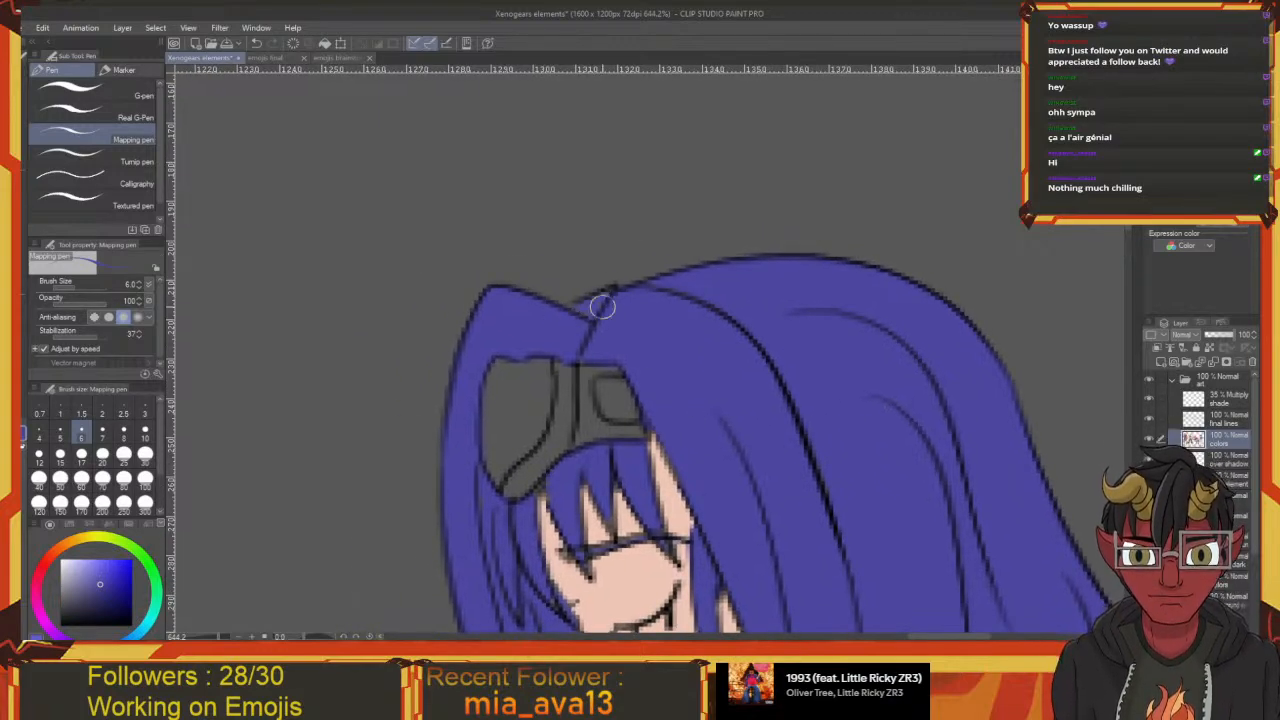
pyautogui.moveTo(602, 307); pyautogui.dragTo(664, 301)
pyautogui.click(123, 91)
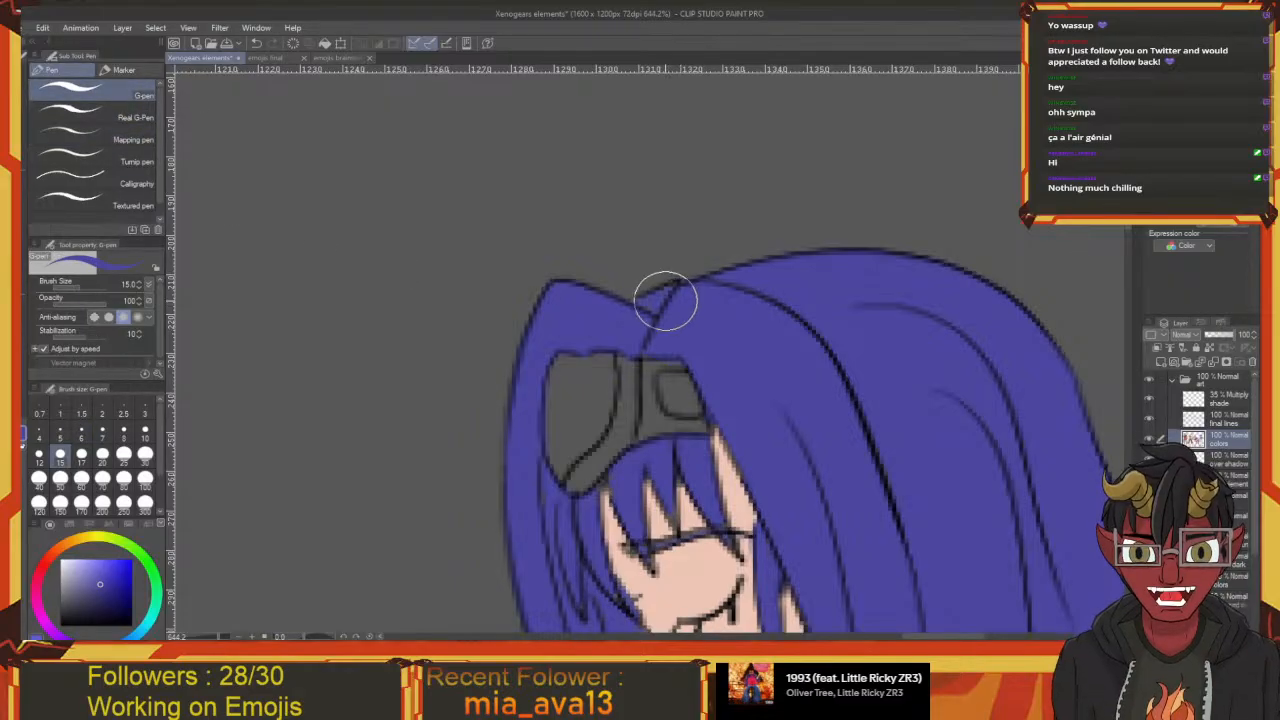
pyautogui.moveTo(696, 389); pyautogui.dragTo(688, 301)
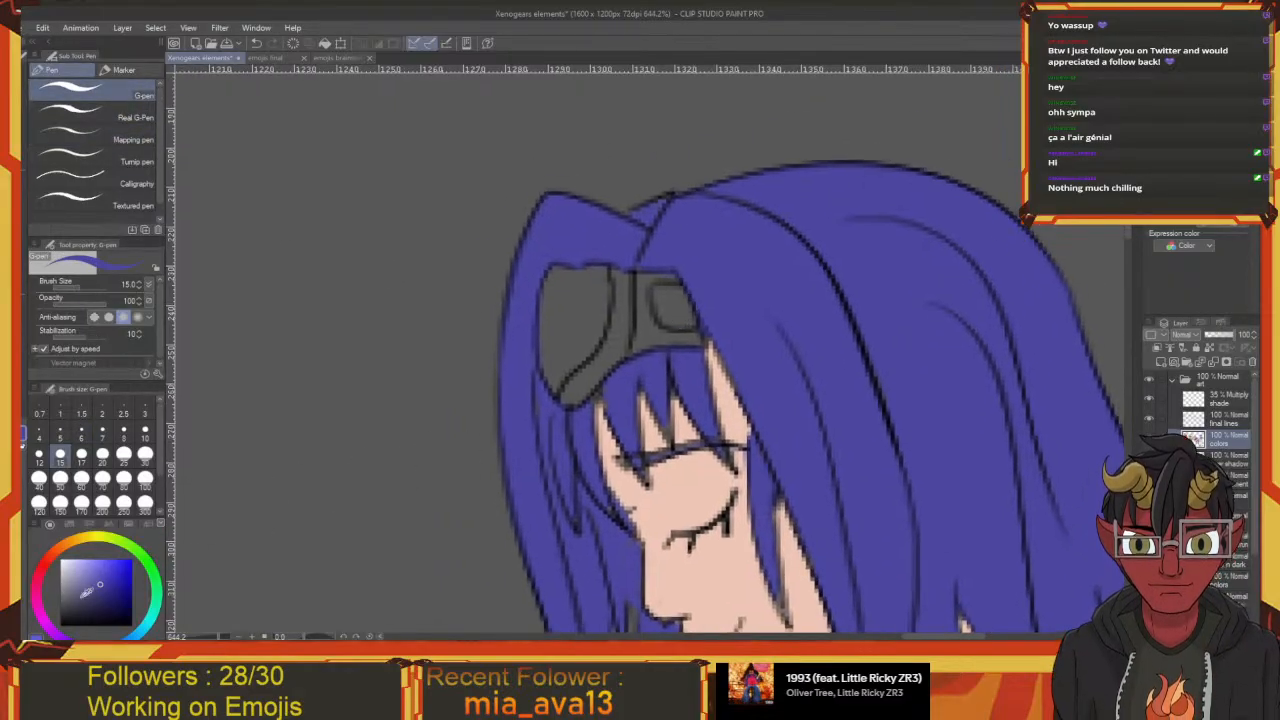
# Fill the frame of the goggles on her forehead with a lighter violet-blue
pyautogui.click(88, 572)
pyautogui.moveTo(548, 498); pyautogui.dragTo(448, 448)
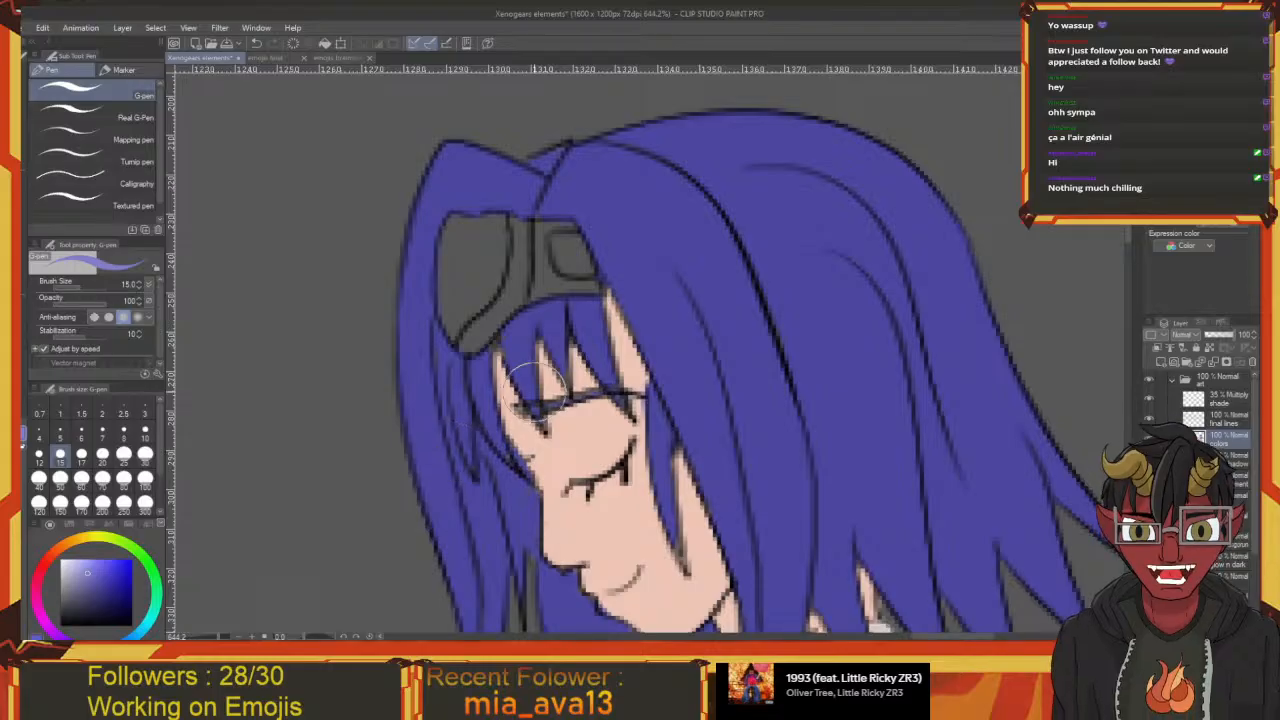
pyautogui.press('g')
pyautogui.click(547, 282)
pyautogui.click(565, 285)
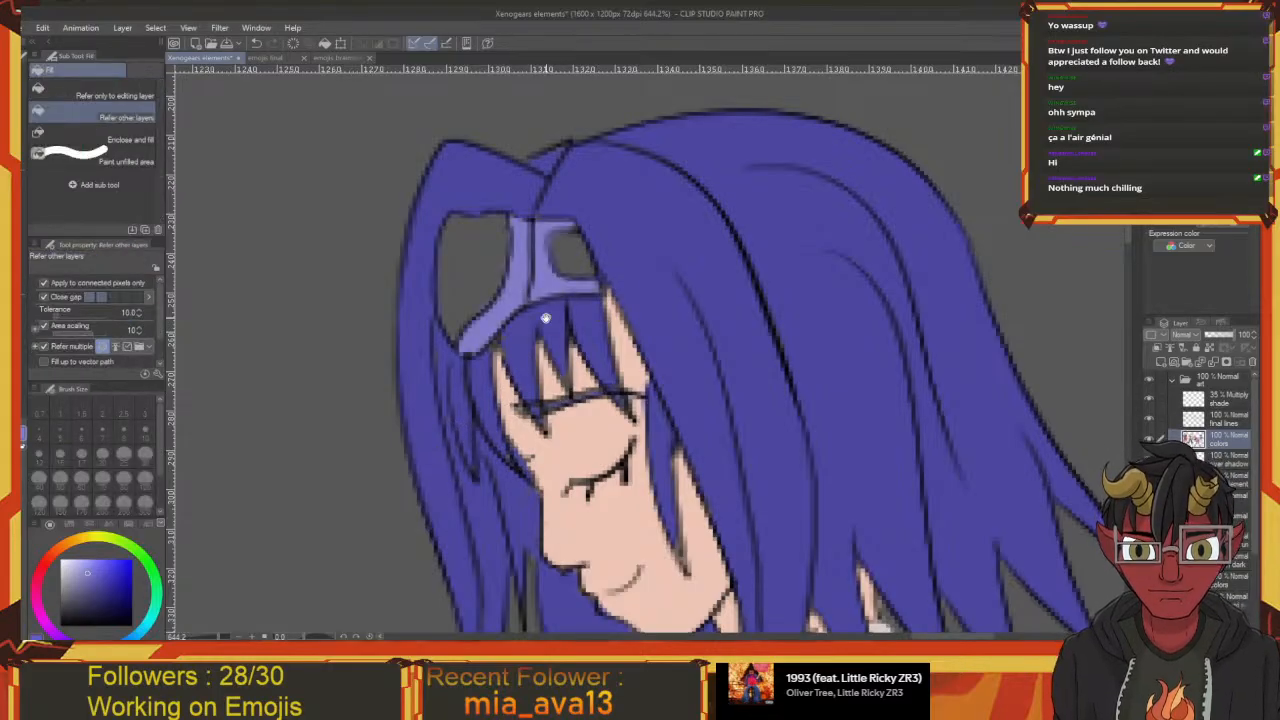
# Fill both goggle lenses with a paler lavender than the frame
pyautogui.moveTo(511, 312); pyautogui.dragTo(556, 340)
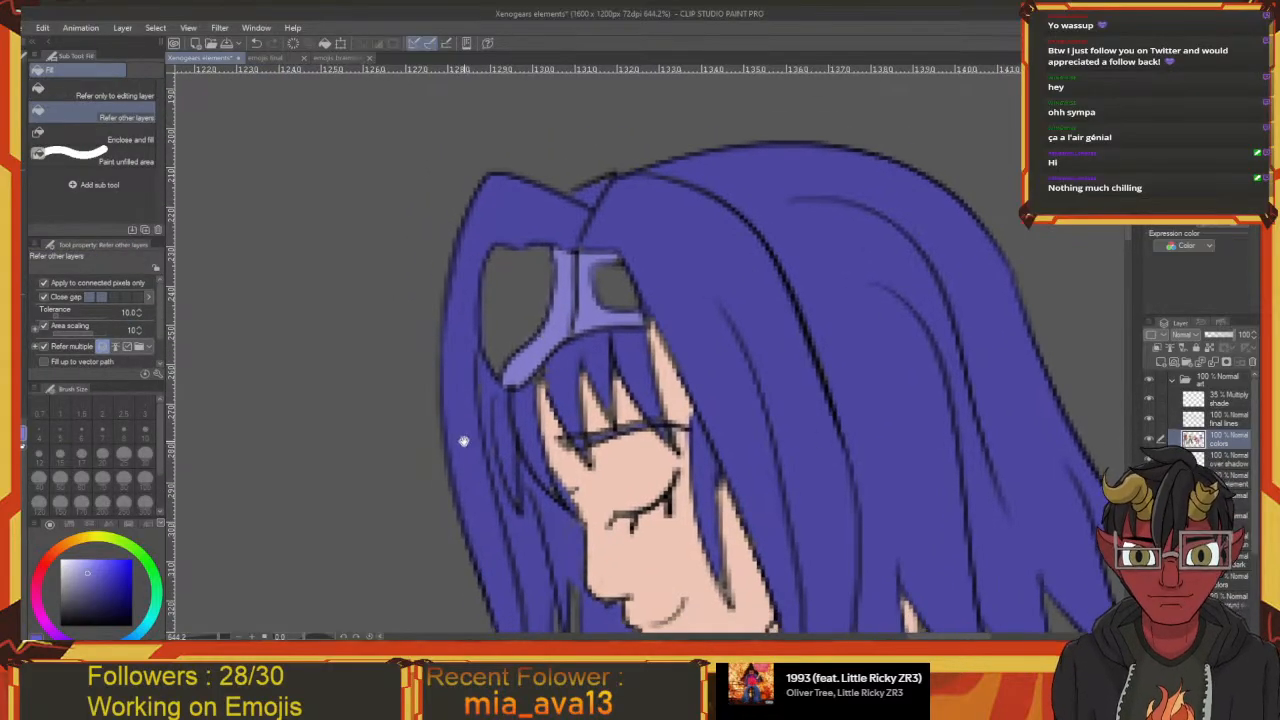
pyautogui.moveTo(464, 441); pyautogui.dragTo(422, 436)
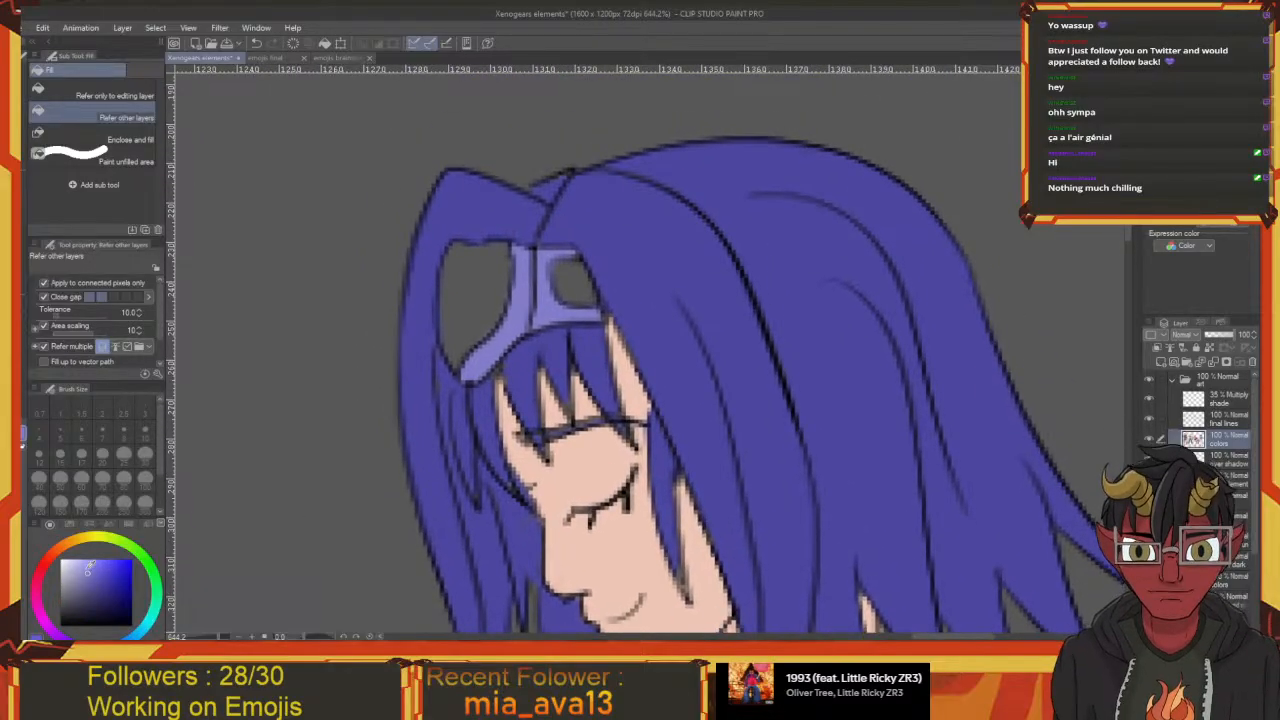
pyautogui.moveTo(215, 535); pyautogui.dragTo(317, 445)
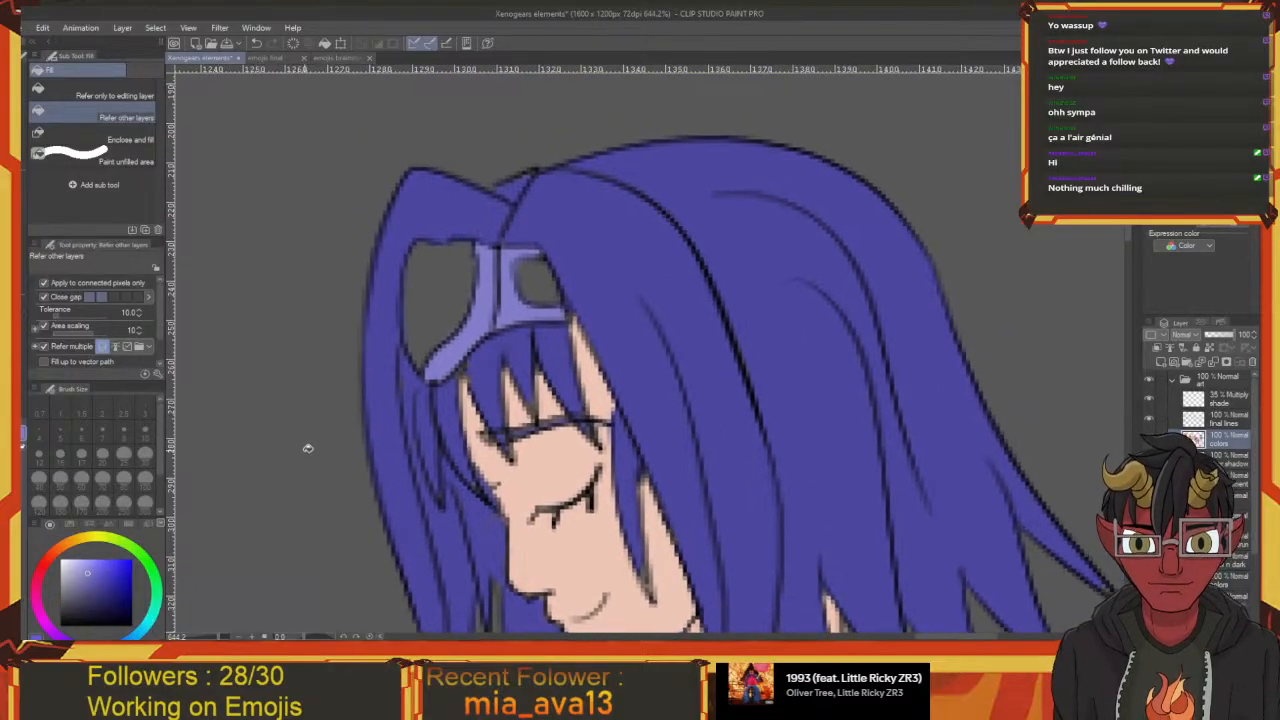
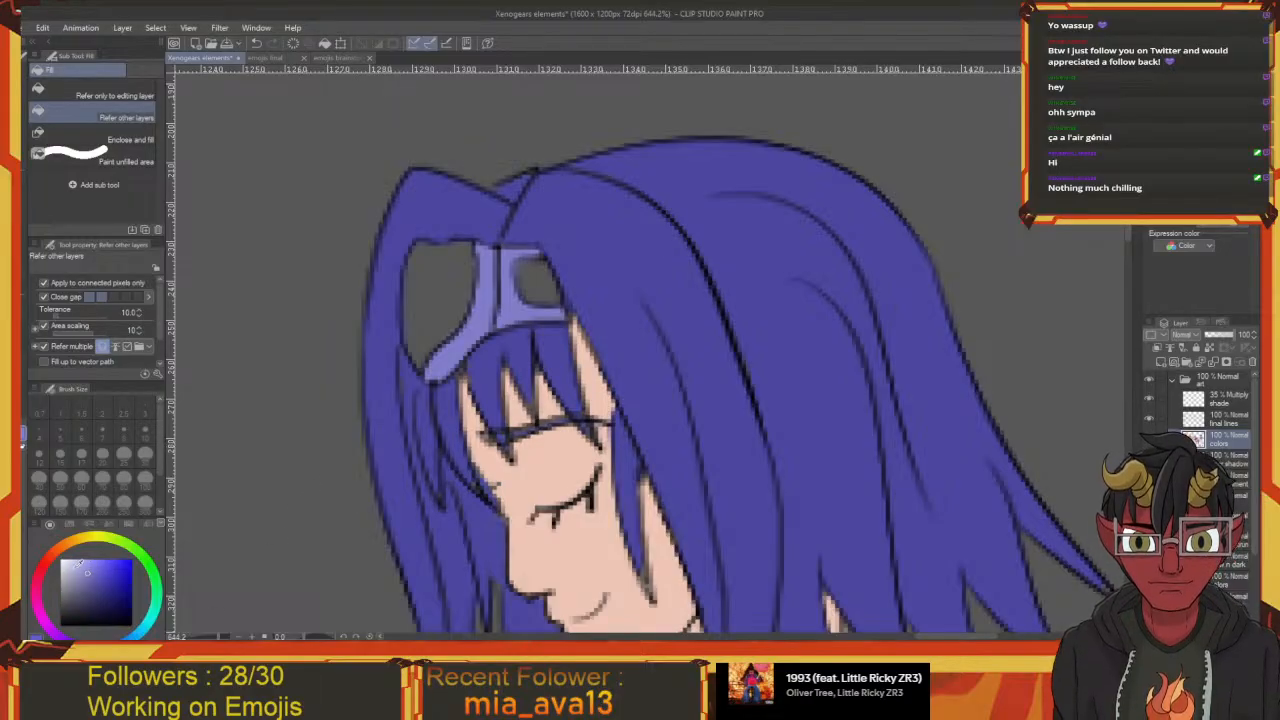
pyautogui.moveTo(397, 447); pyautogui.dragTo(327, 414)
pyautogui.click(362, 283)
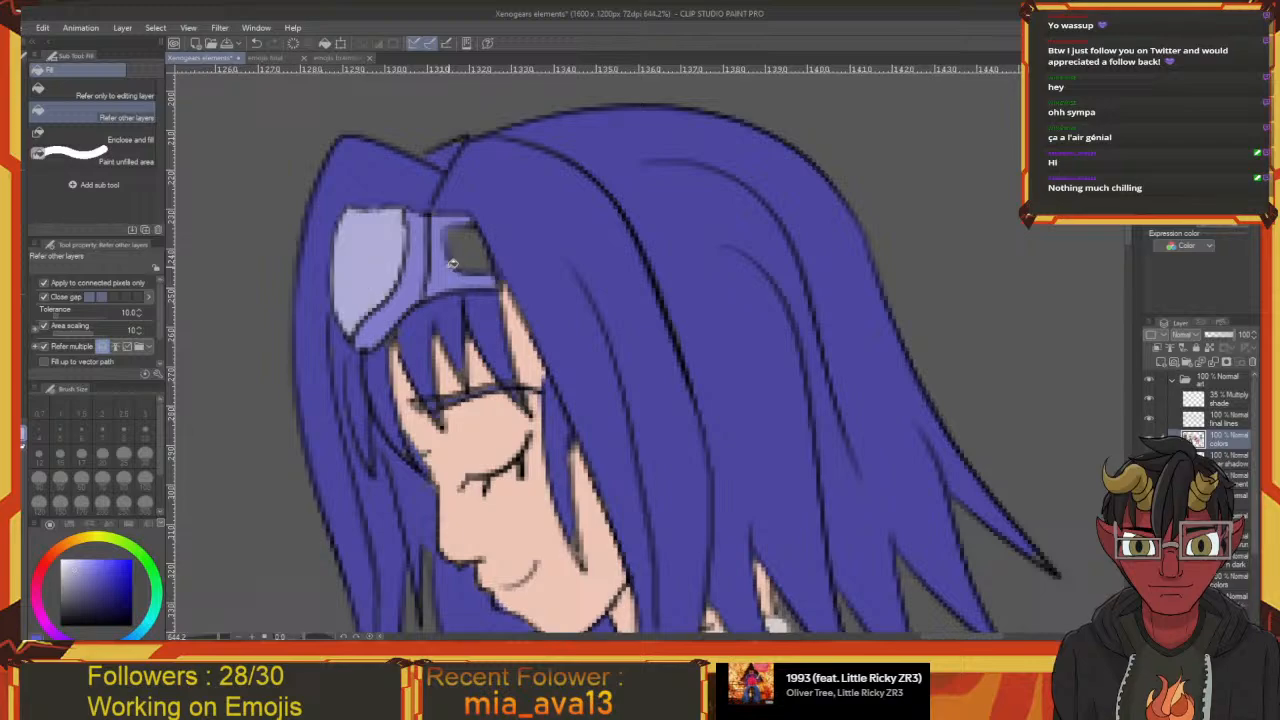
pyautogui.click(458, 260)
# Sample the dark navy of the puffed sleeve's band and fill the lower-right border of the sleeve emblem with it
pyautogui.moveTo(475, 351); pyautogui.dragTo(554, 48)
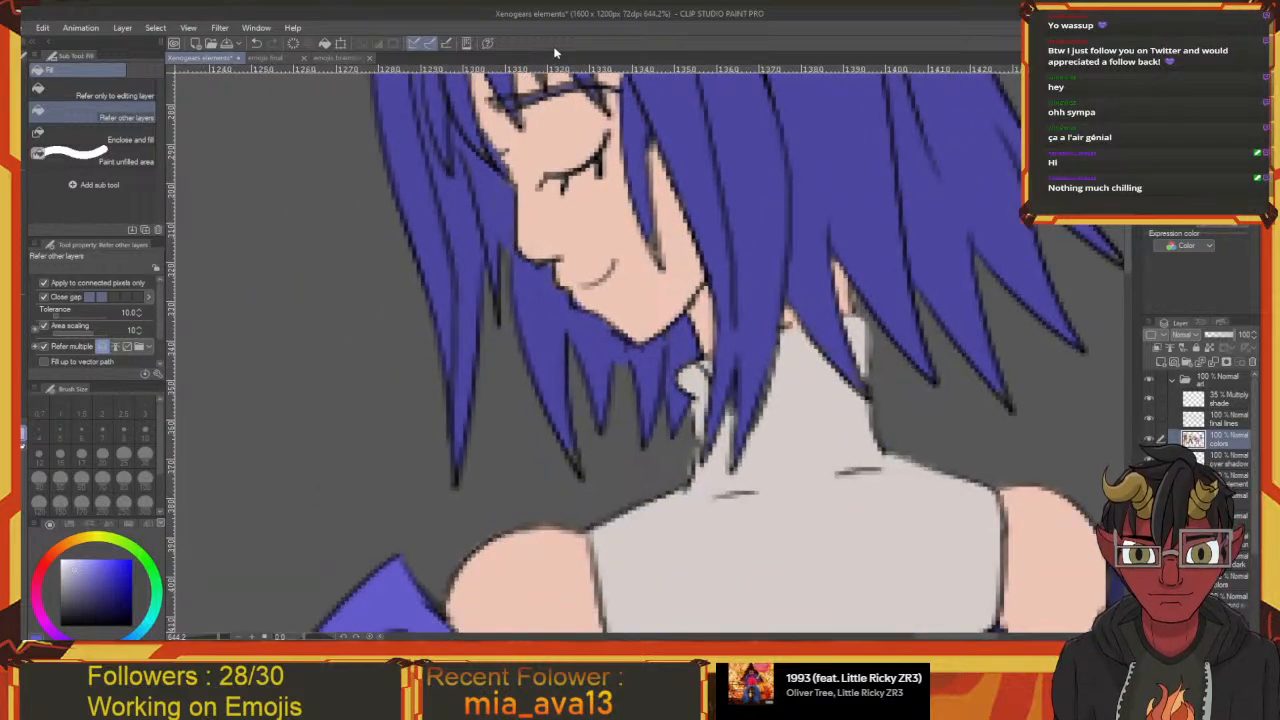
pyautogui.scroll(-8, 682, 237)
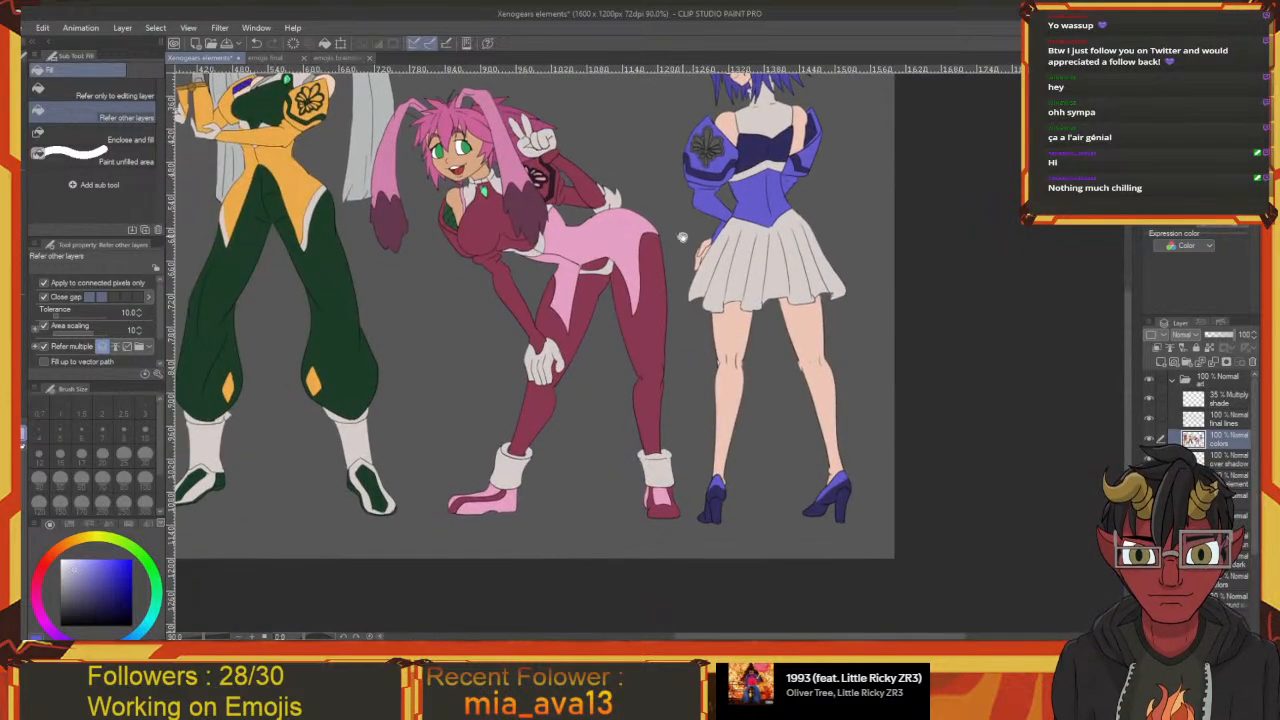
pyautogui.scroll(6, 684, 221)
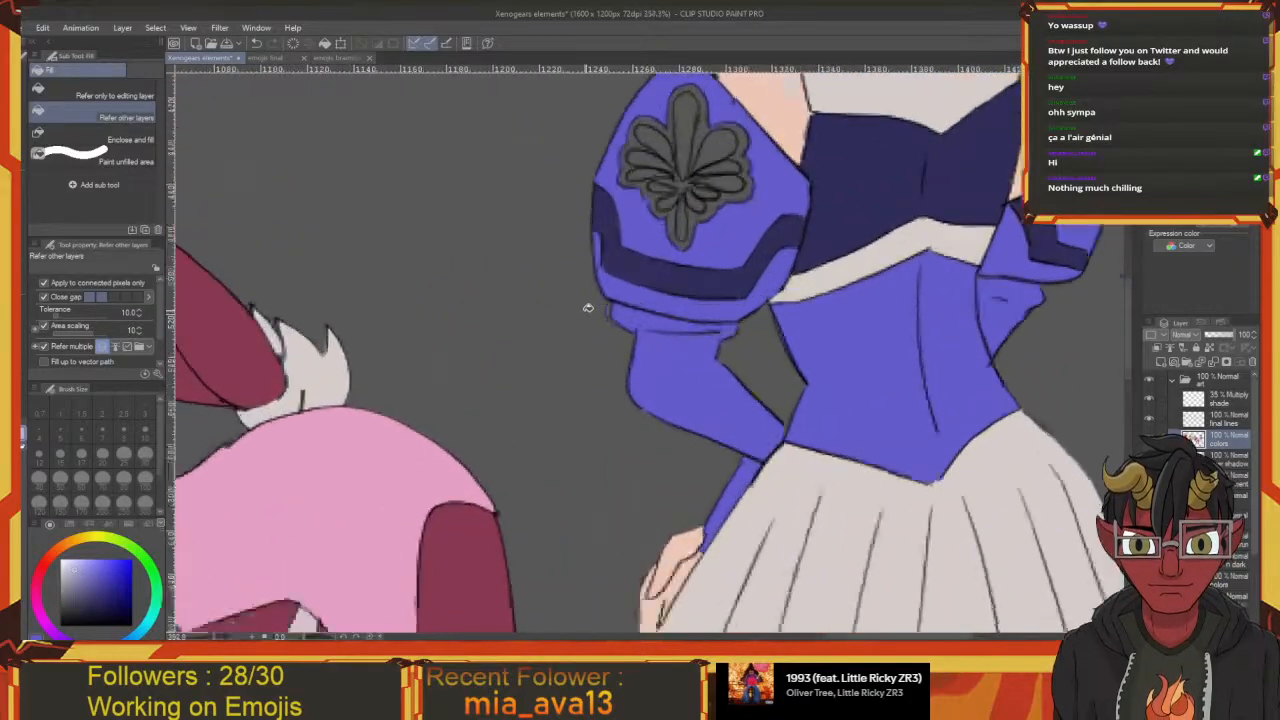
pyautogui.scroll(1, 588, 308)
pyautogui.moveTo(588, 308); pyautogui.dragTo(464, 355)
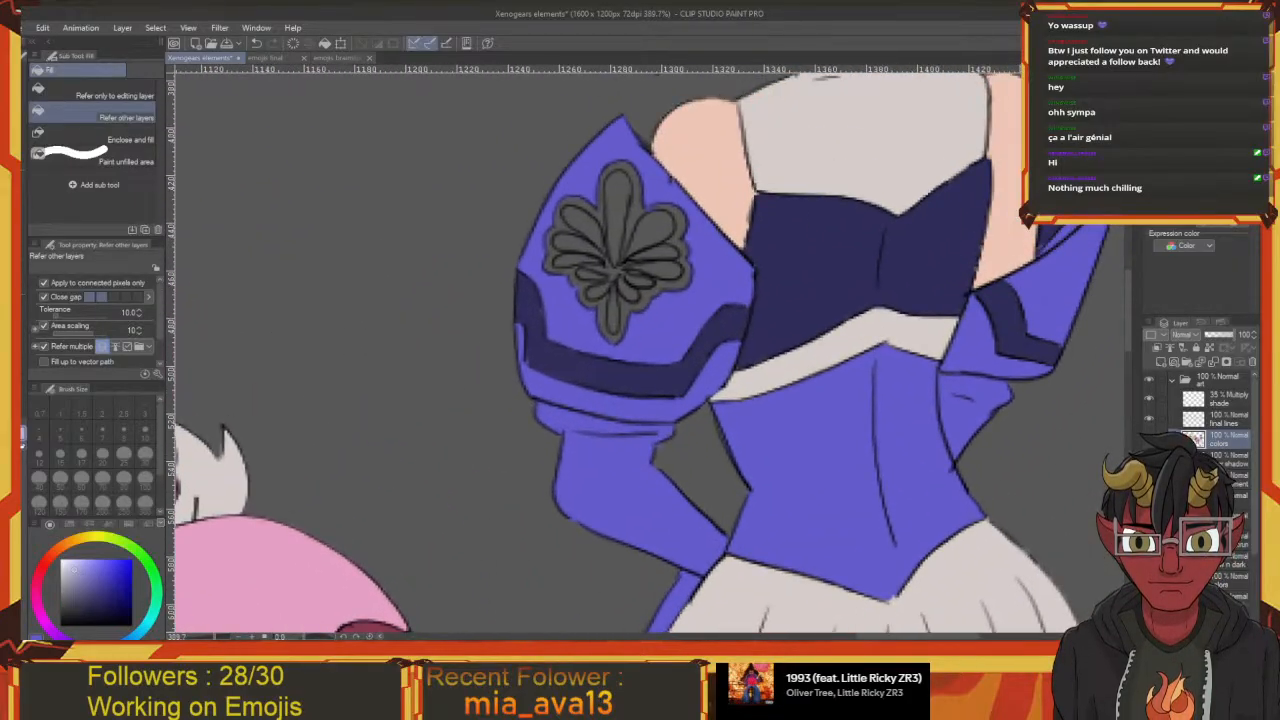
pyautogui.click(206, 219)
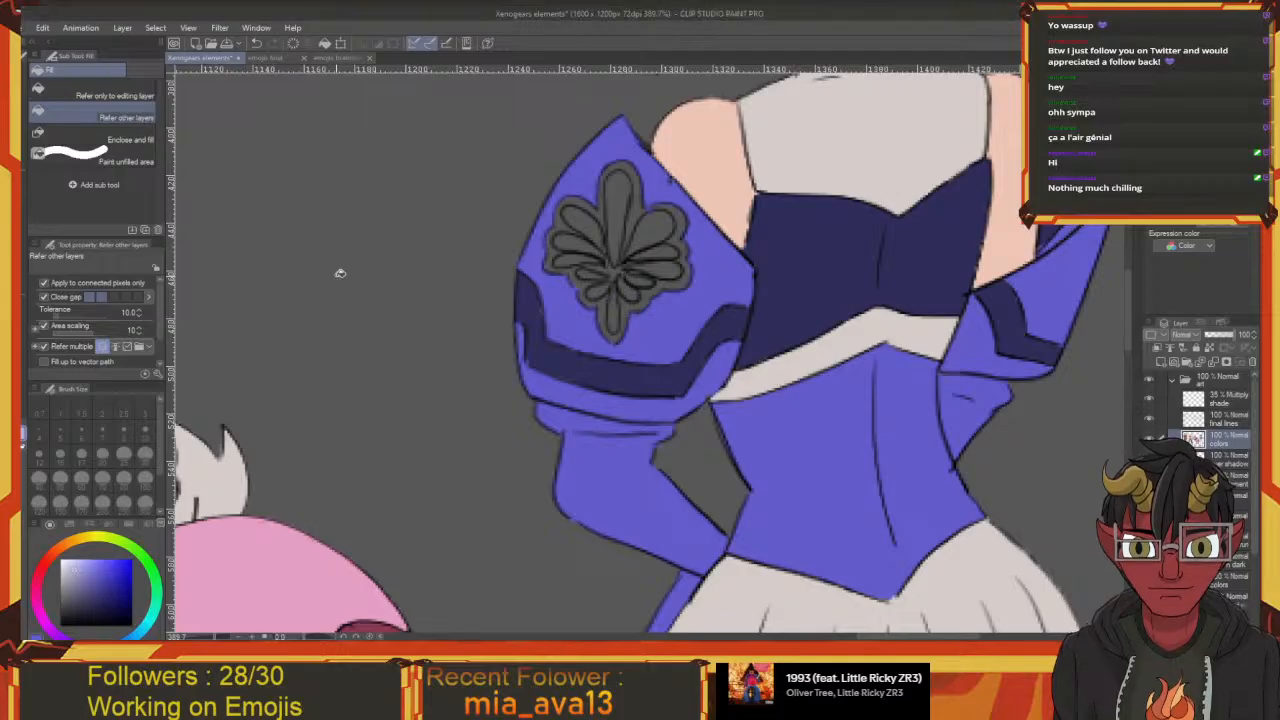
pyautogui.moveTo(424, 299); pyautogui.dragTo(306, 305)
pyautogui.hotkey('ctrl', 'z')
pyautogui.press('i')
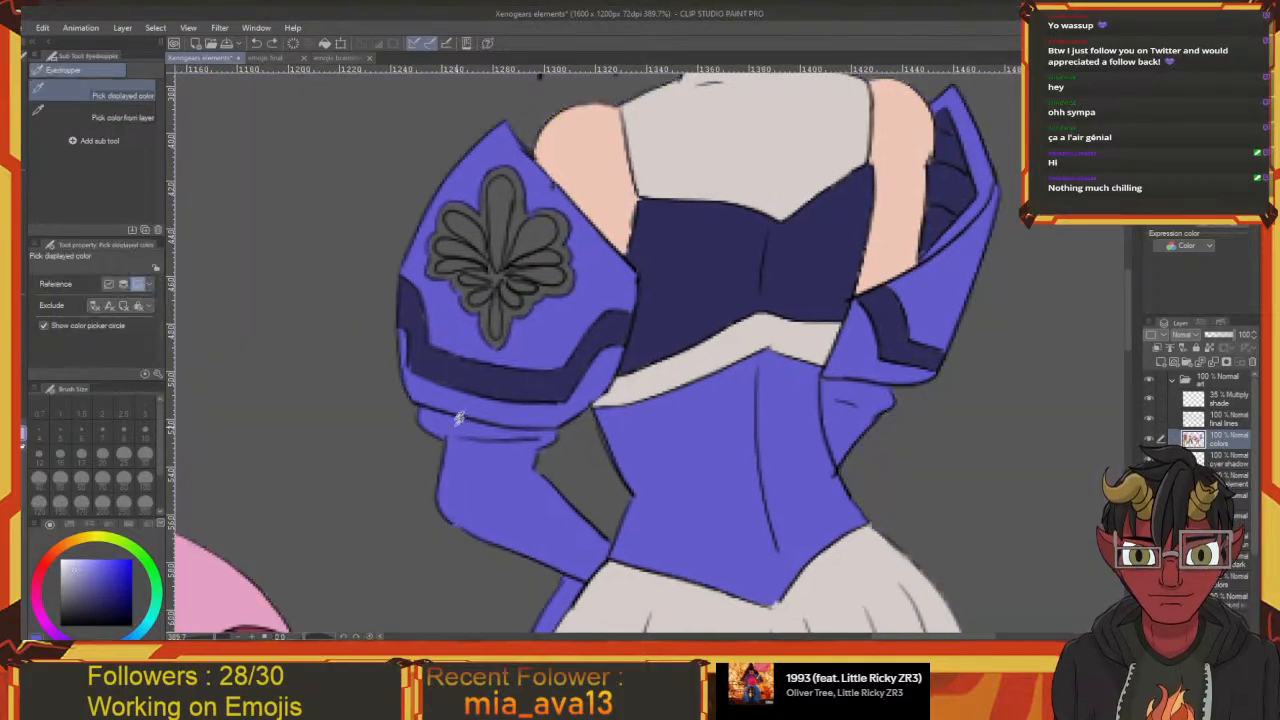
pyautogui.click(512, 386)
pyautogui.press('space')
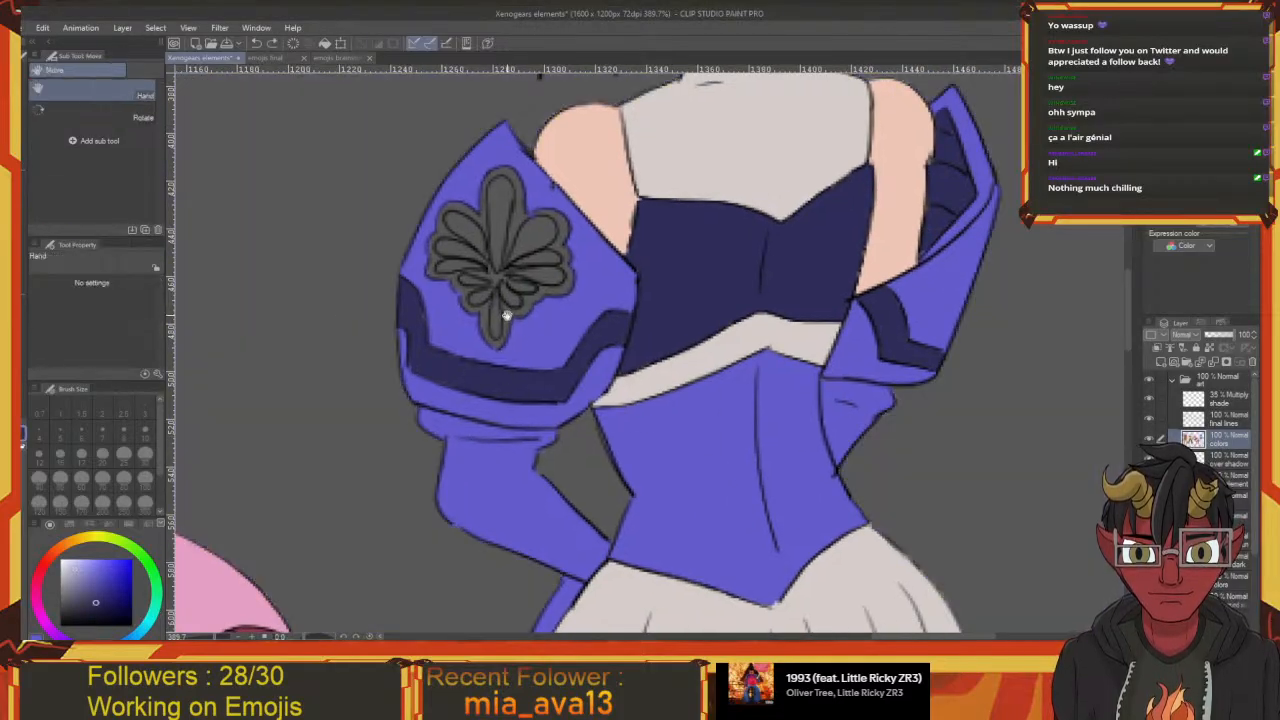
pyautogui.click(517, 313)
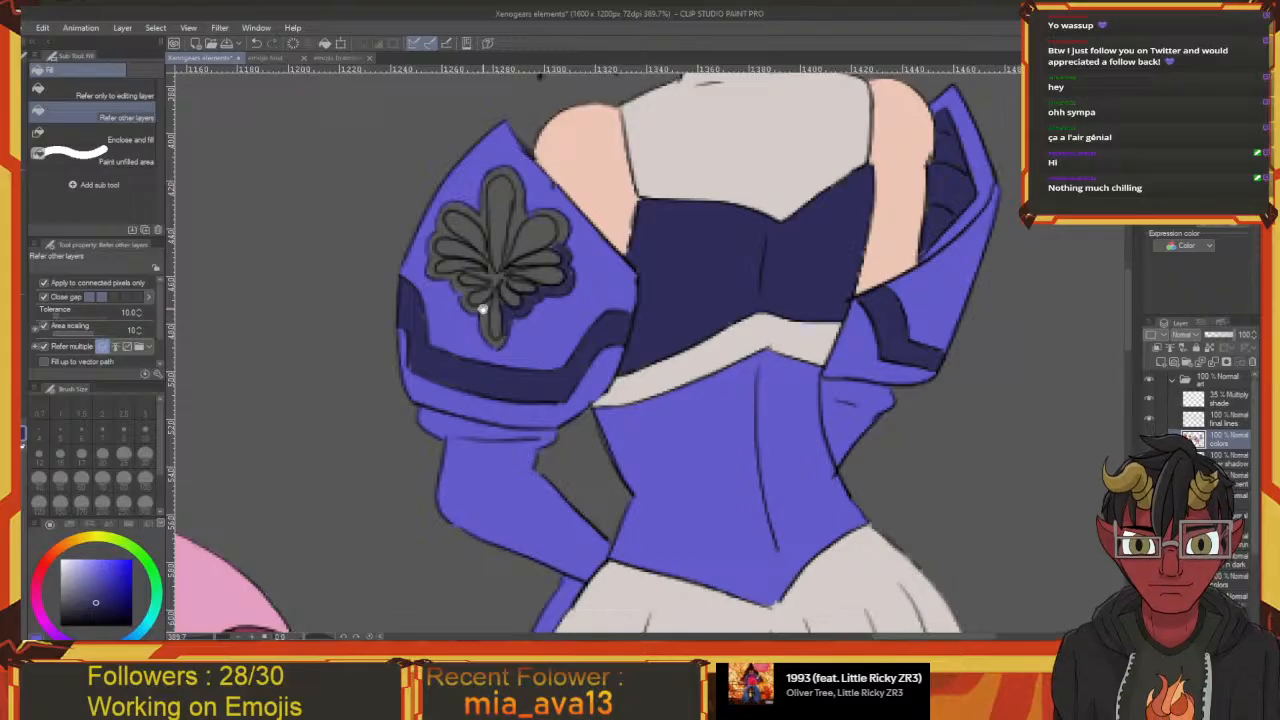
# Fill the remaining border segments around the sleeve emblem's left and upper petals with the same dark navy
pyautogui.click(482, 309)
pyautogui.moveTo(483, 326); pyautogui.dragTo(503, 394)
pyautogui.click(457, 322)
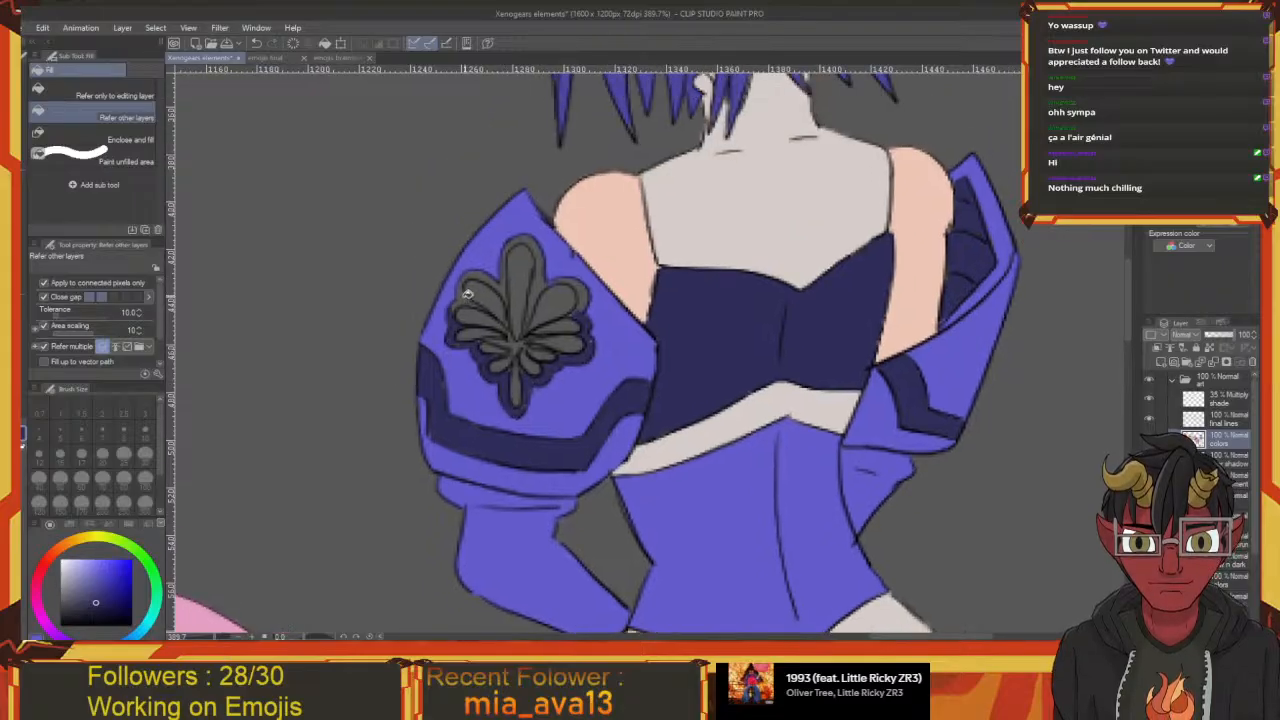
pyautogui.click(469, 298)
pyautogui.click(487, 275)
pyautogui.moveTo(548, 291); pyautogui.dragTo(564, 376)
pyautogui.click(514, 281)
pyautogui.click(524, 289)
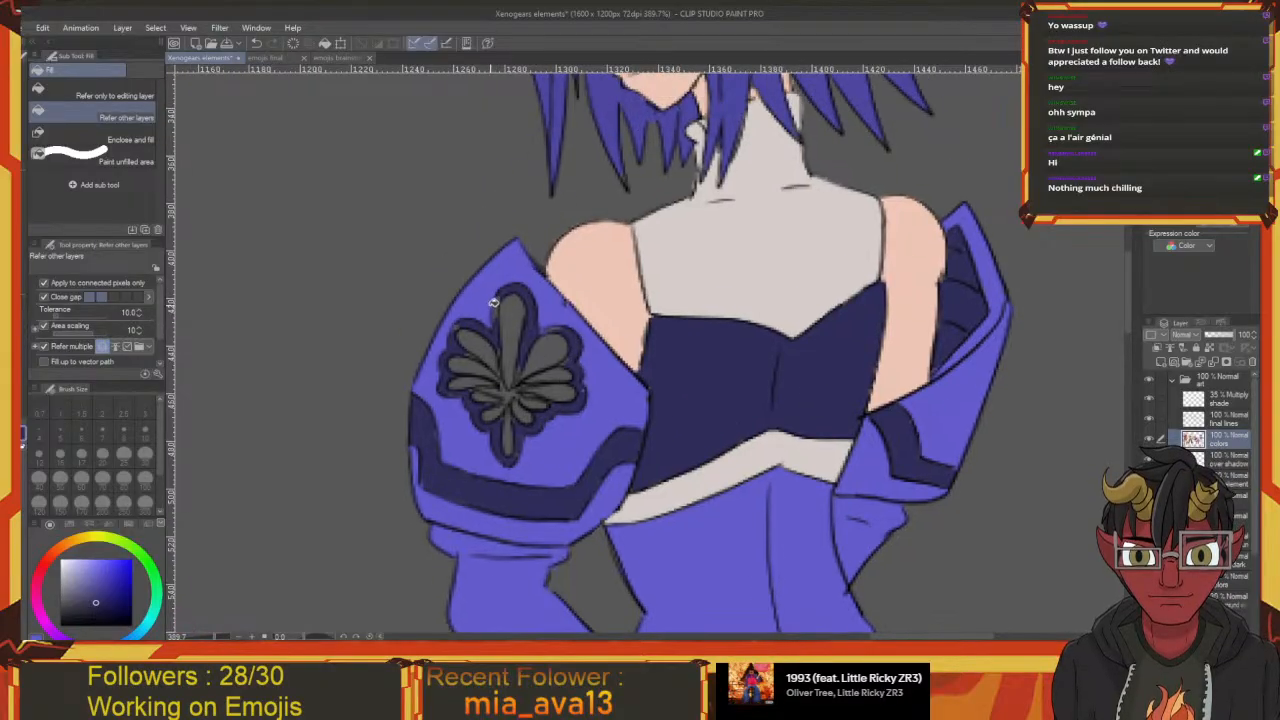
# Paint the unfilled gaps at the center and between the petals of the sleeve emblem in dark navy with the G-pen
pyautogui.press('p')
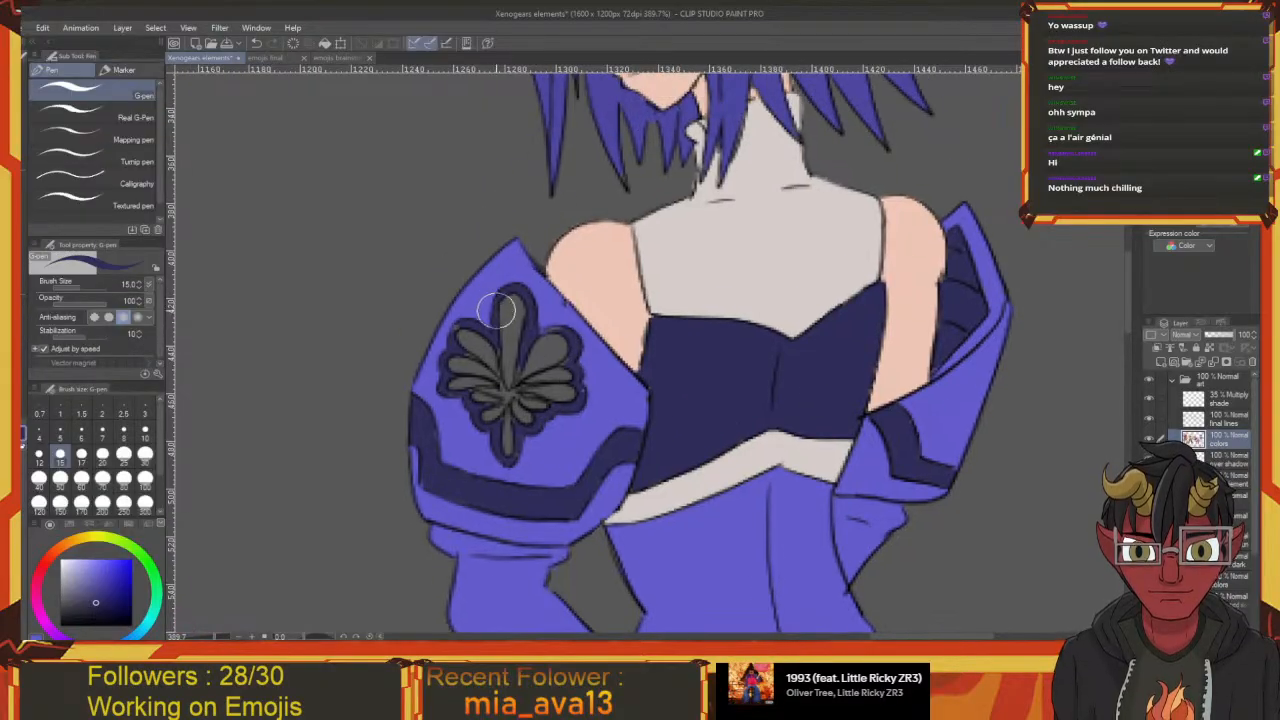
pyautogui.moveTo(563, 346); pyautogui.dragTo(545, 271)
pyautogui.moveTo(539, 357)
pyautogui.mouseDown()
pyautogui.moveTo(569, 360)
pyautogui.moveTo(555, 393)
pyautogui.mouseUp()
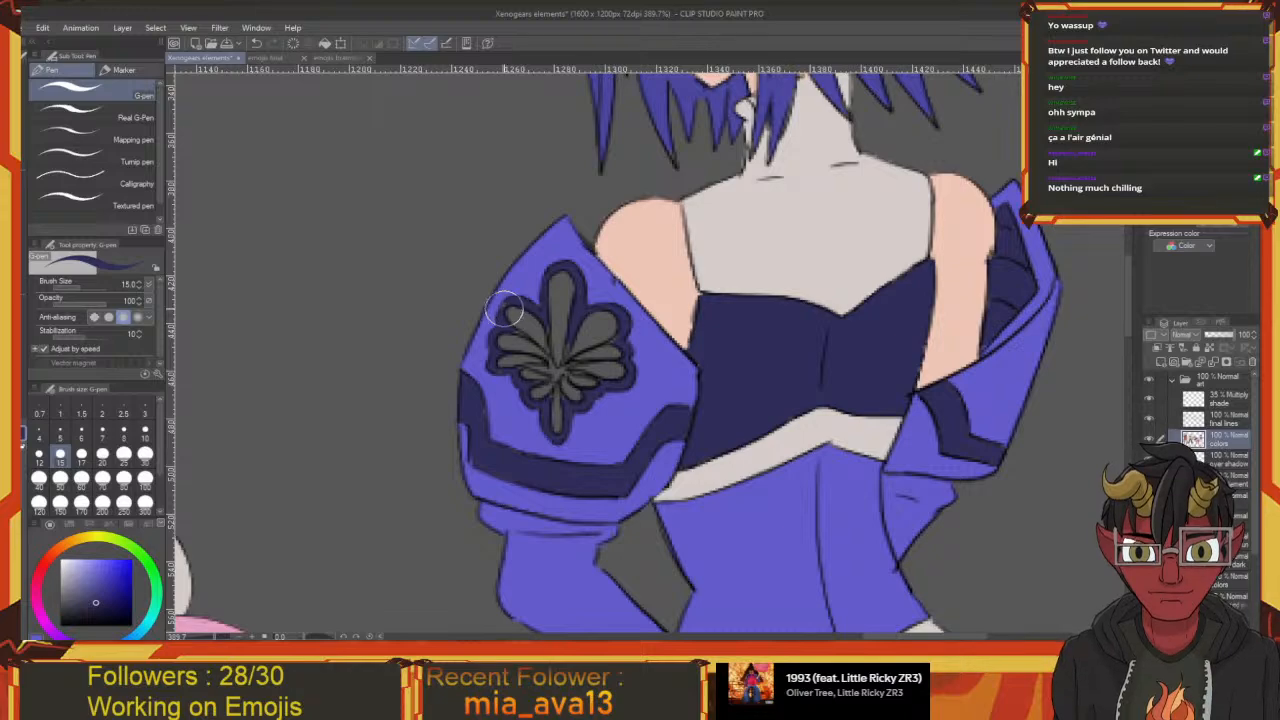
pyautogui.moveTo(543, 343); pyautogui.dragTo(531, 325)
pyautogui.press('g')
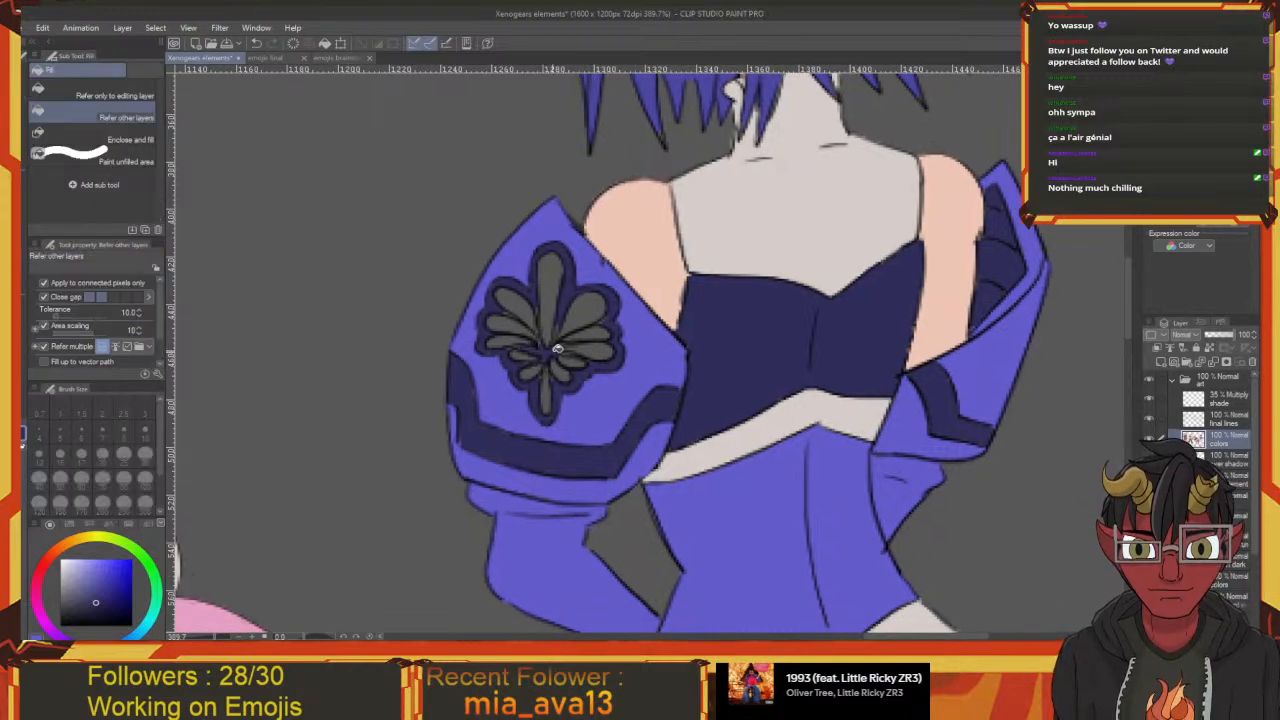
pyautogui.press('p')
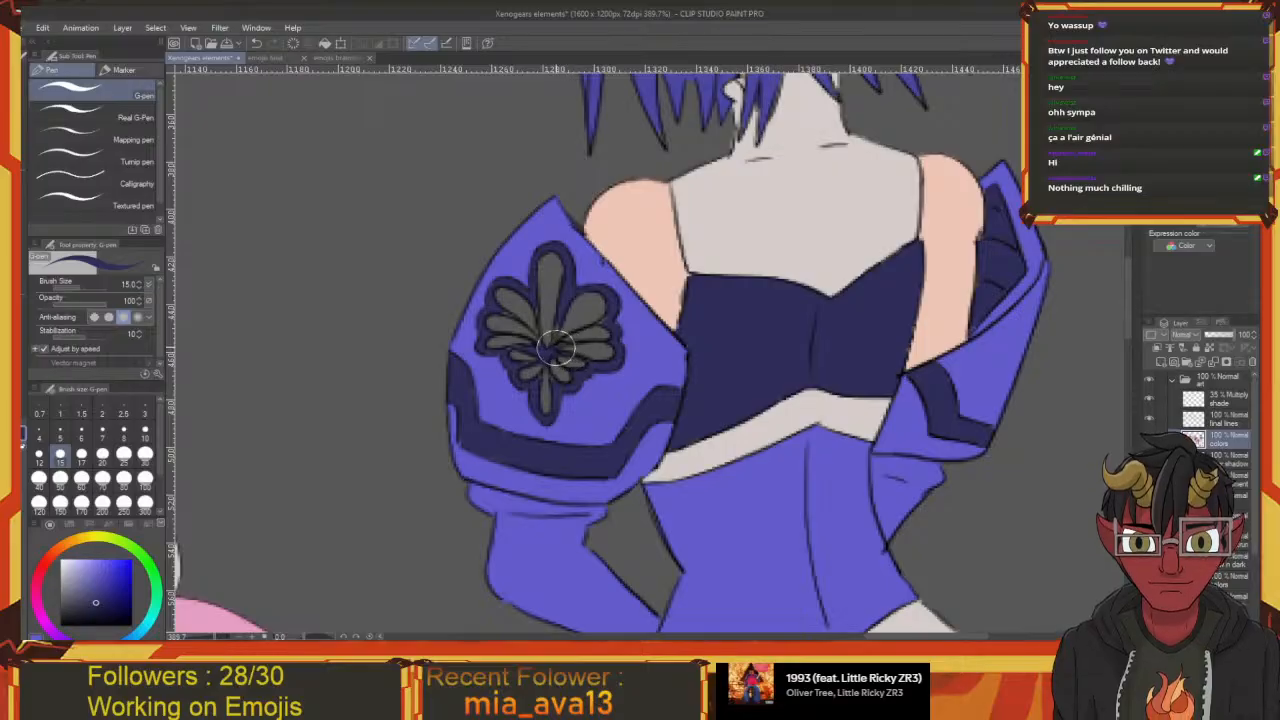
pyautogui.moveTo(514, 322)
pyautogui.mouseDown()
pyautogui.moveTo(540, 338)
pyautogui.moveTo(513, 321)
pyautogui.mouseUp()
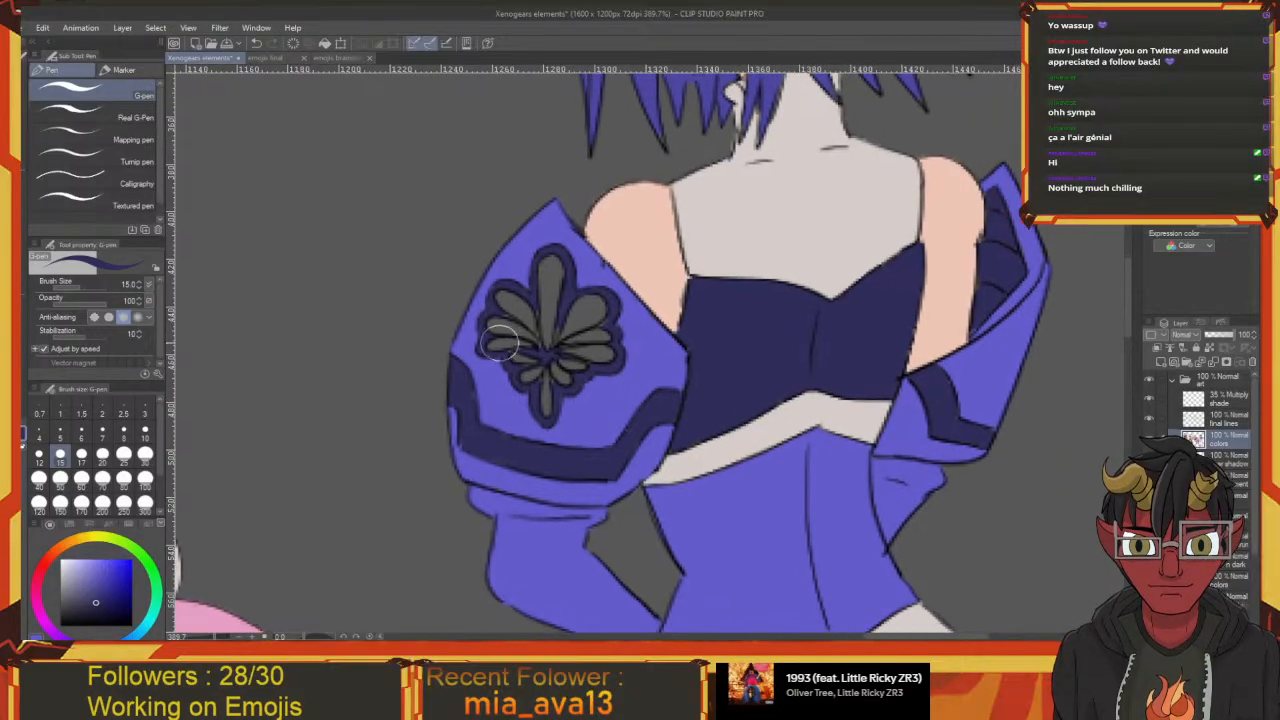
# Sample the sleeve's violet-blue and fill the petals of the emblem with it
pyautogui.keyDown('alt'); pyautogui.click(600, 425); pyautogui.keyUp('alt')
pyautogui.press('g')
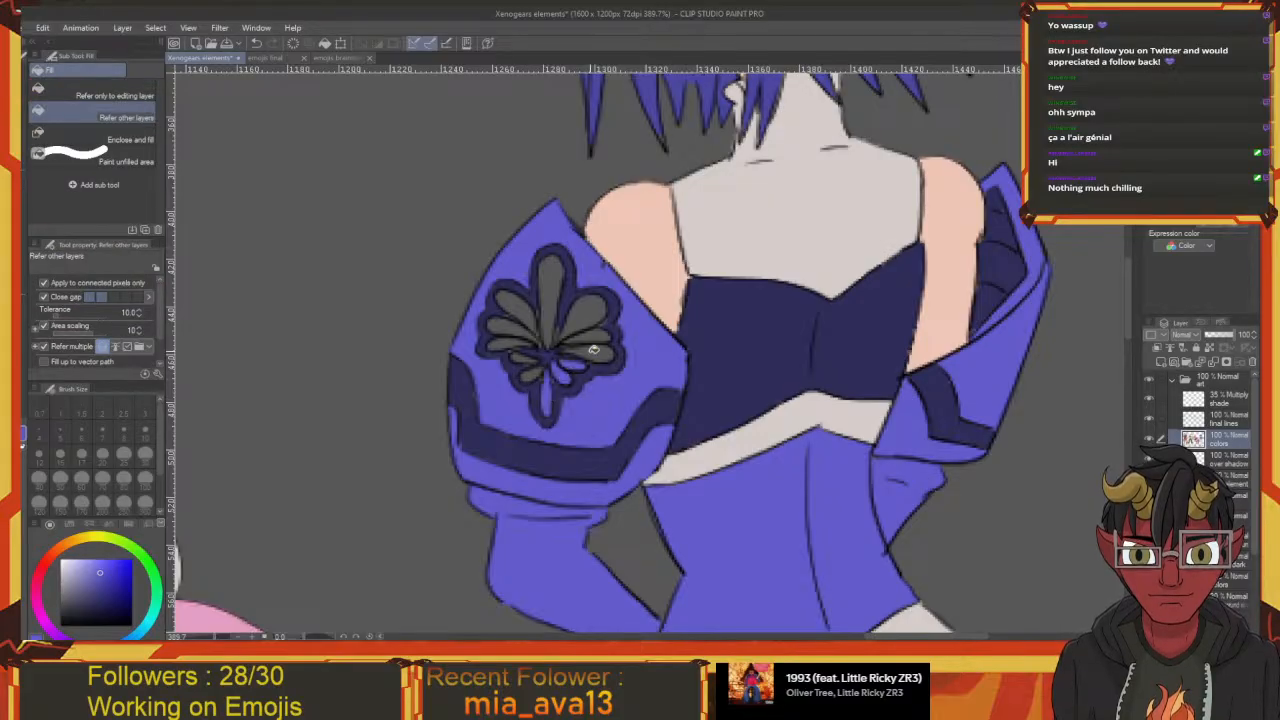
pyautogui.click(595, 348)
pyautogui.click(598, 336)
pyautogui.click(580, 313)
pyautogui.click(550, 300)
pyautogui.click(522, 313)
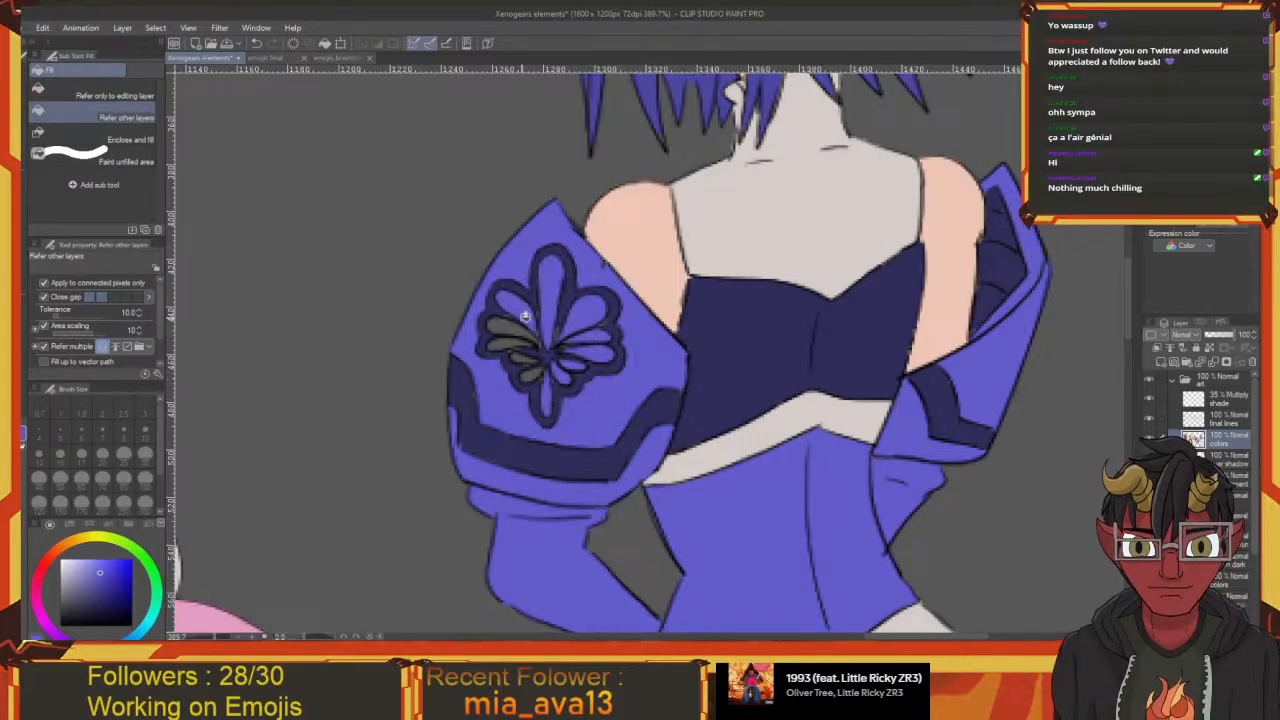
pyautogui.click(505, 330)
pyautogui.click(514, 349)
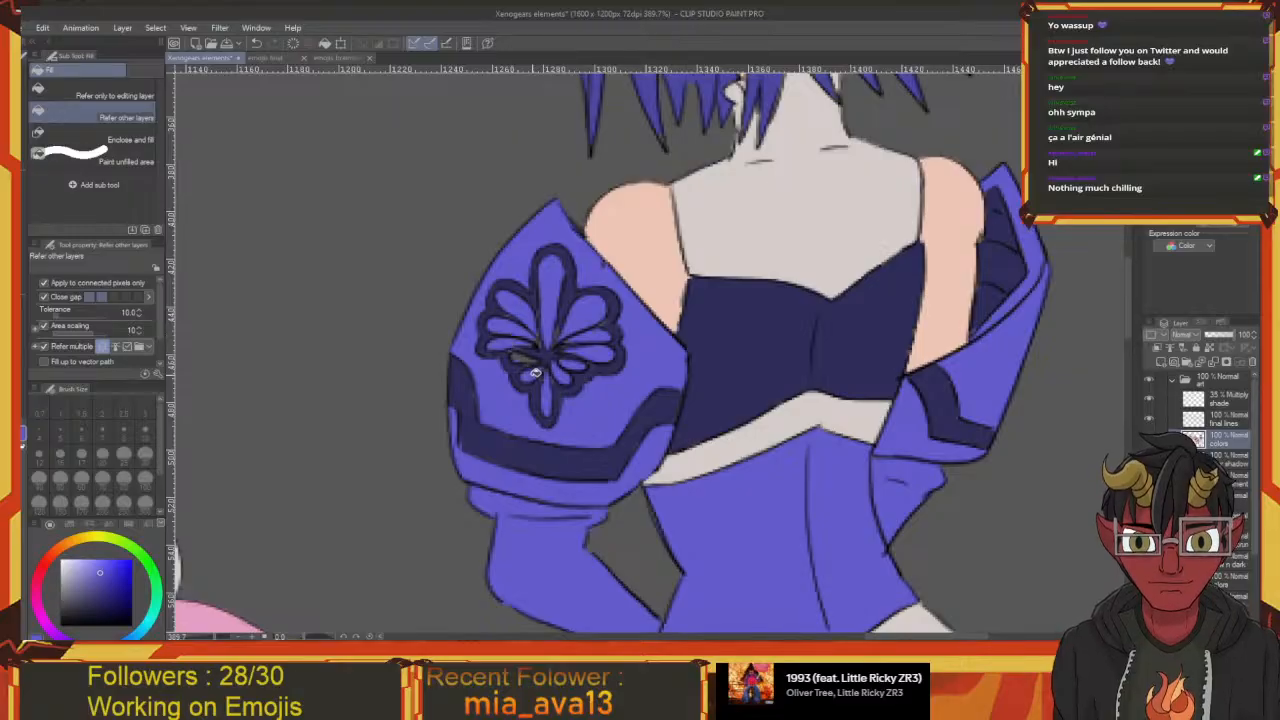
# Review the flat colors of the blue-dressed character from hair to shoes, including the finished sleeve emblem
pyautogui.scroll(4, 553, 386)
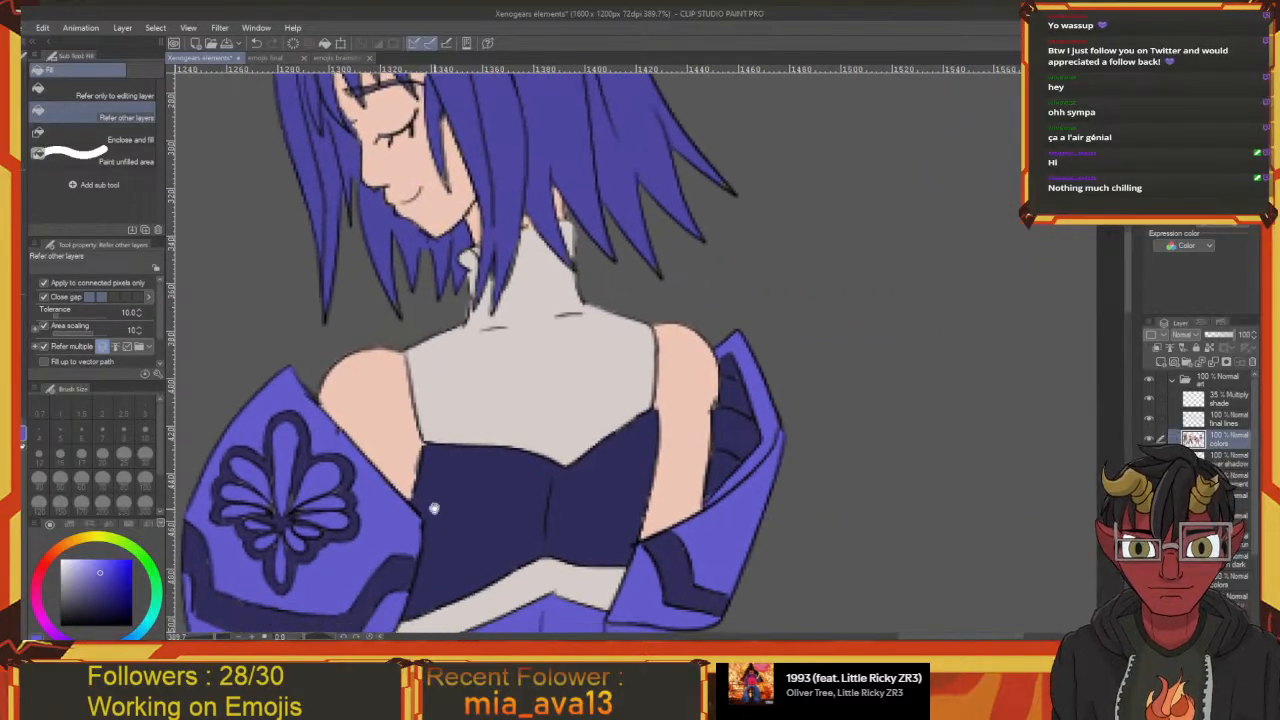
pyautogui.scroll(-9, 548, 300)
pyautogui.scroll(-8, 544, 196)
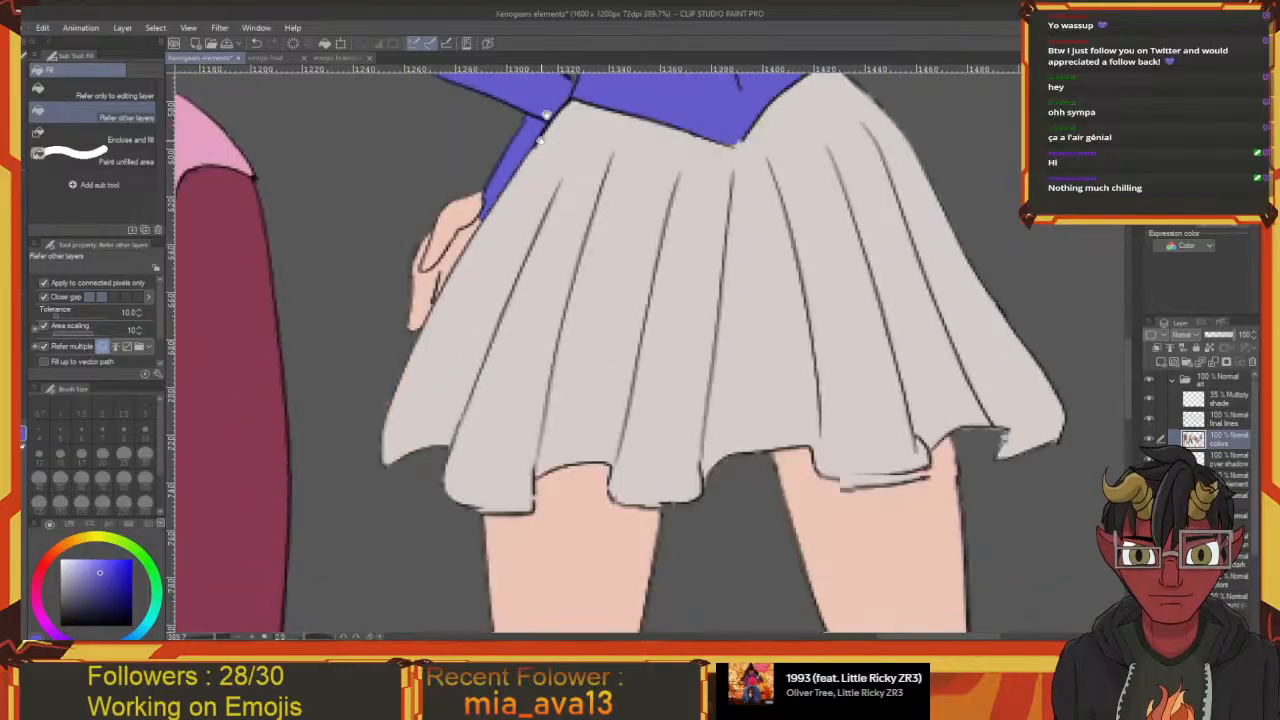
pyautogui.scroll(-6, 519, 232)
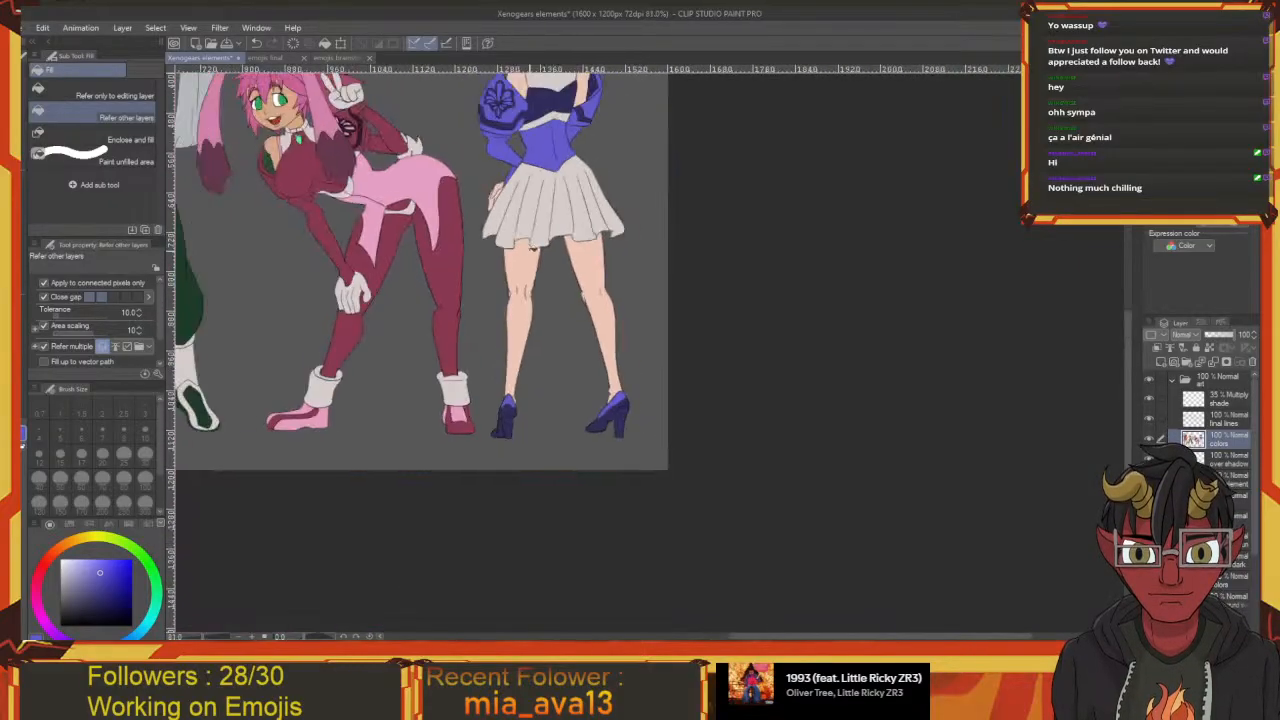
pyautogui.scroll(2, 589, 273)
pyautogui.scroll(5, 589, 273)
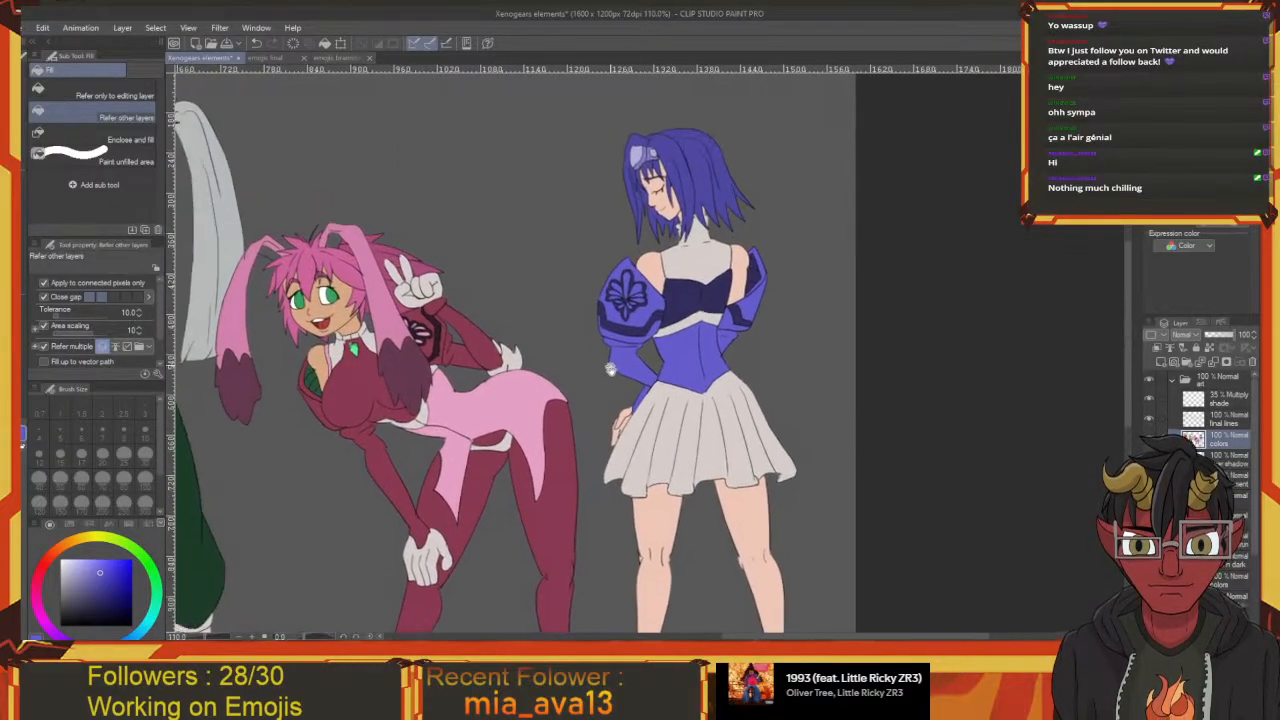
pyautogui.scroll(1, 513, 478)
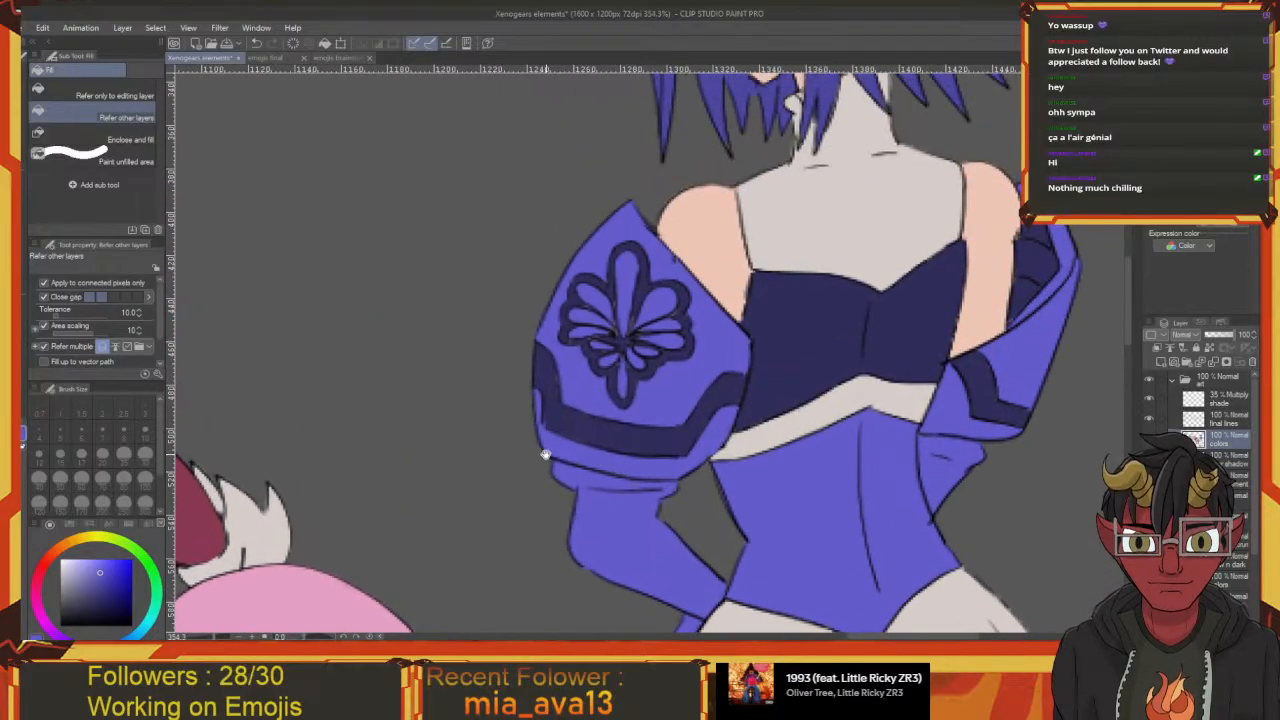
pyautogui.moveTo(643, 319); pyautogui.dragTo(544, 434)
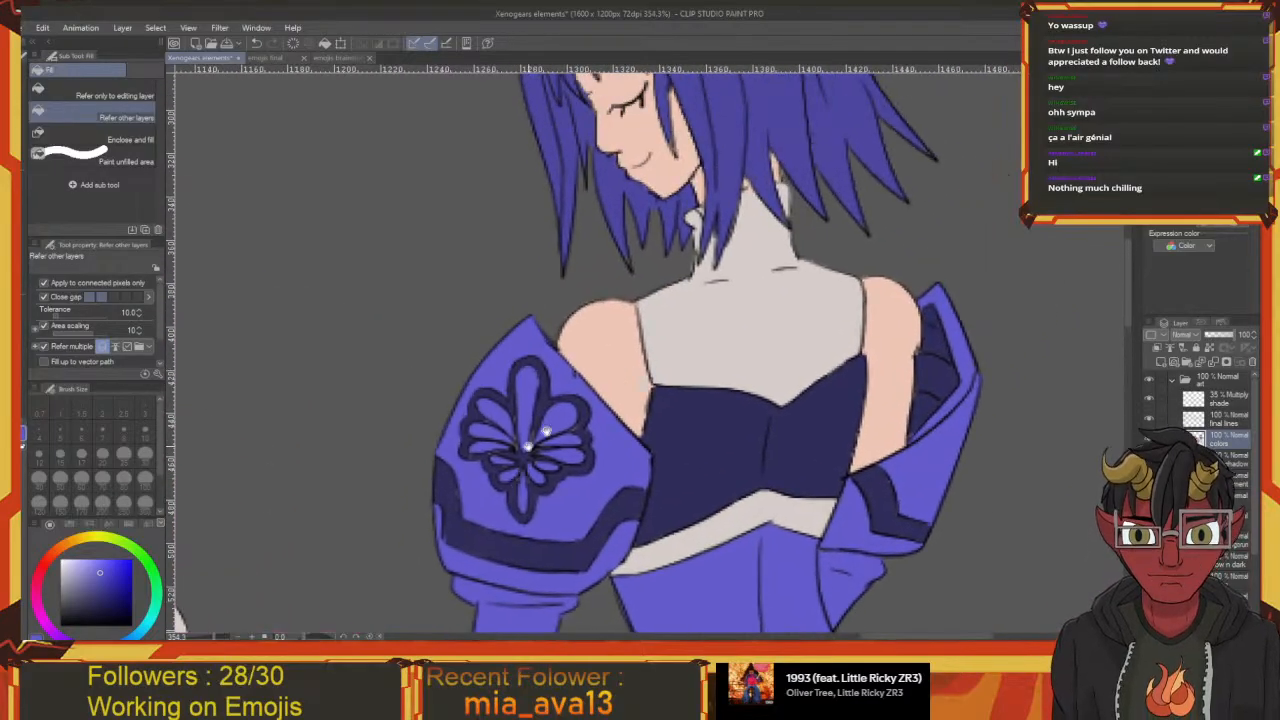
# Sample the pale grey of her top and, with the G-pen at size 4, trace the emblem's upper-left petal and center
pyautogui.keyDown('alt'); pyautogui.click(698, 348); pyautogui.keyUp('alt')
pyautogui.moveTo(708, 383); pyautogui.dragTo(853, 204)
pyautogui.scroll(5, 640, 290)
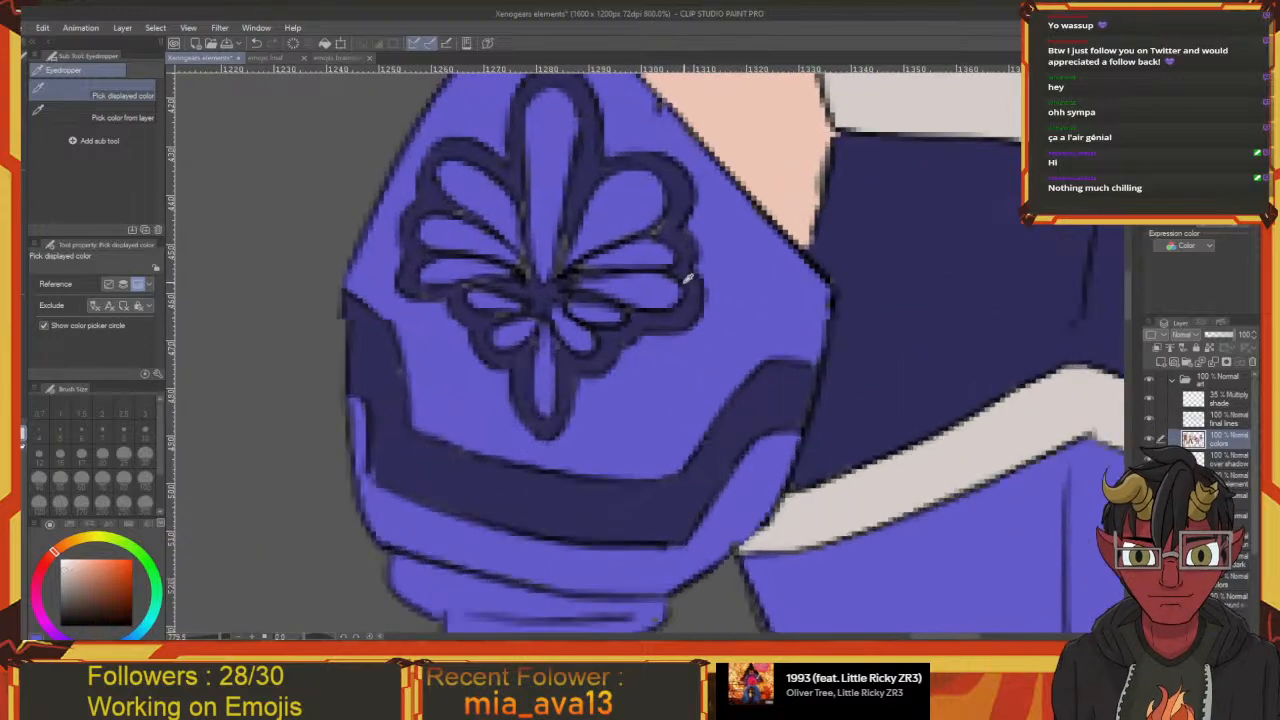
pyautogui.moveTo(597, 421); pyautogui.dragTo(513, 440)
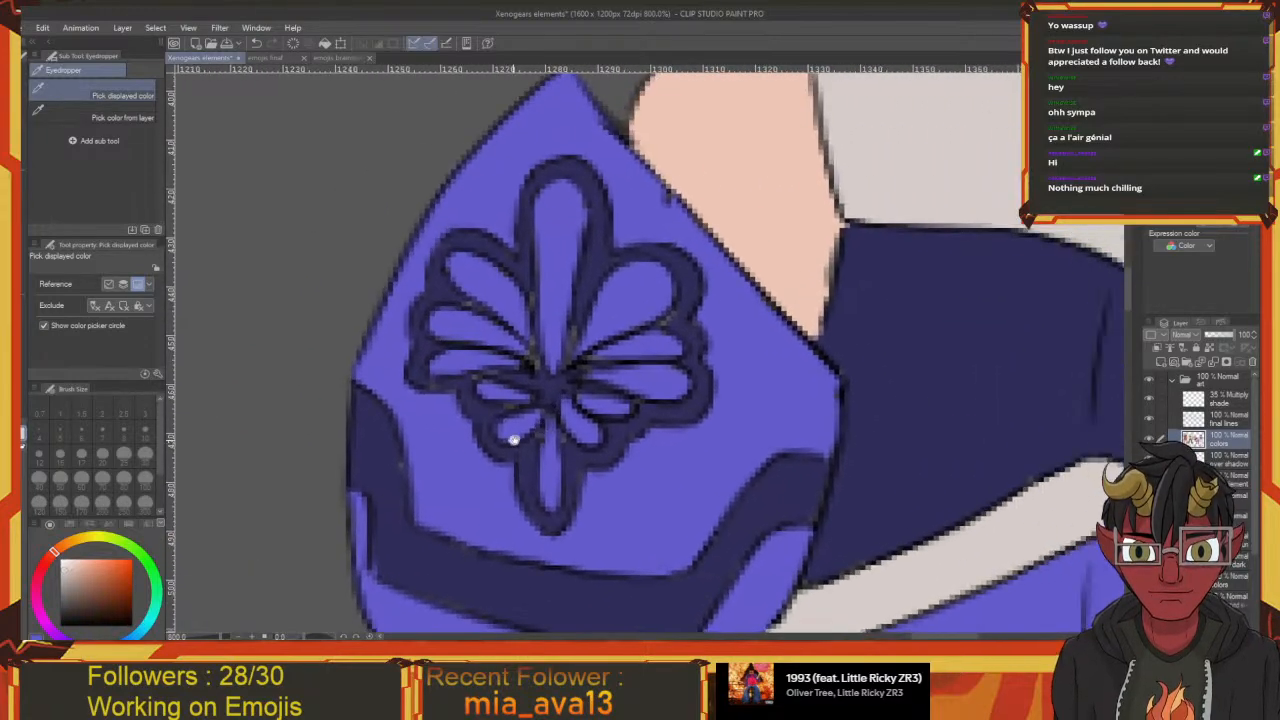
pyautogui.press('p')
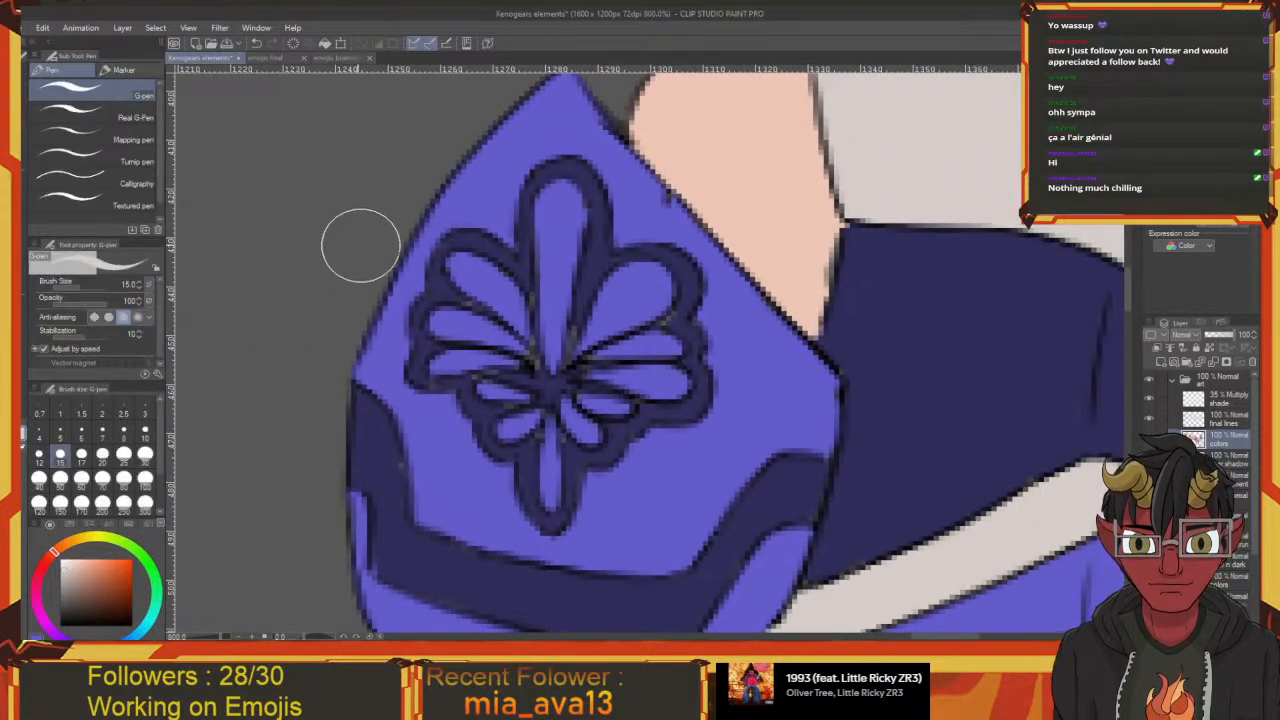
pyautogui.press('[')
pyautogui.press('[')
pyautogui.press('[')
pyautogui.press('[')
pyautogui.press('[')
pyautogui.press('[')
pyautogui.press('[')
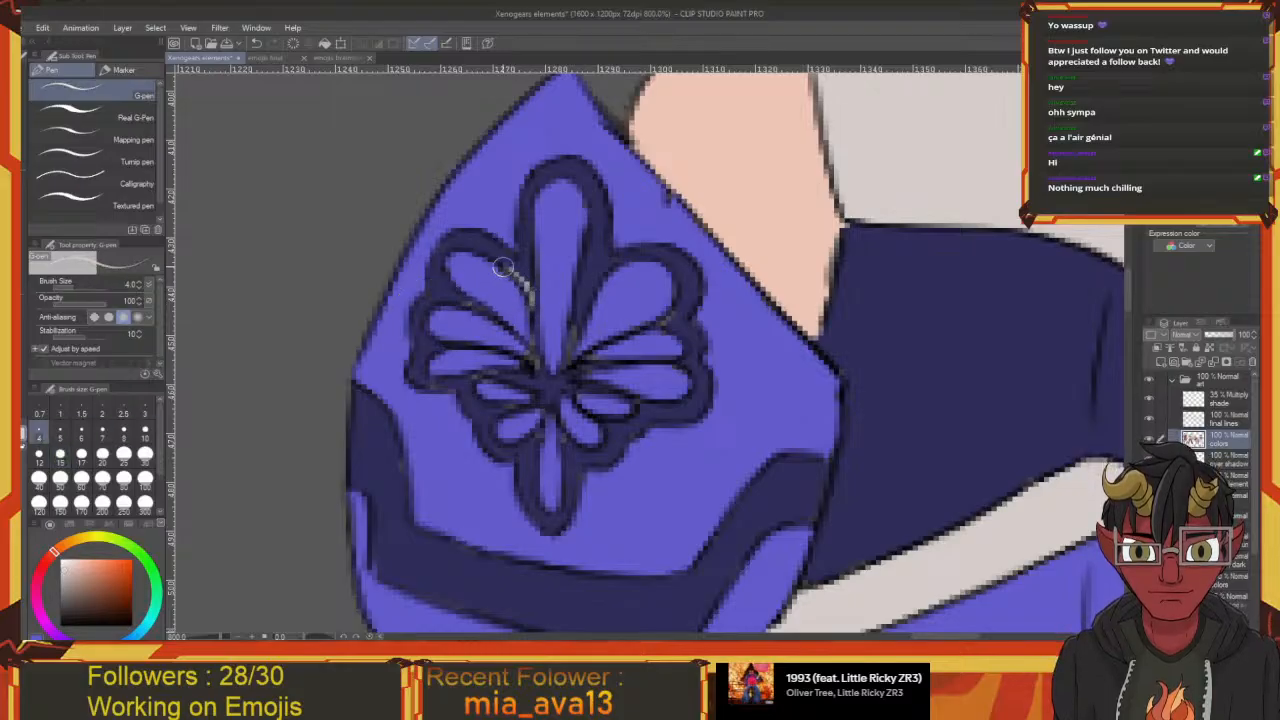
pyautogui.moveTo(503, 267)
pyautogui.mouseDown()
pyautogui.moveTo(456, 245)
pyautogui.moveTo(441, 259)
pyautogui.moveTo(447, 287)
pyautogui.moveTo(533, 361)
pyautogui.mouseUp()
pyautogui.moveTo(531, 298)
pyautogui.mouseDown()
pyautogui.moveTo(538, 376)
pyautogui.moveTo(520, 359)
pyautogui.moveTo(526, 380)
pyautogui.moveTo(494, 378)
pyautogui.moveTo(535, 389)
pyautogui.moveTo(565, 365)
pyautogui.moveTo(583, 271)
pyautogui.mouseUp()
pyautogui.moveTo(583, 271); pyautogui.dragTo(560, 358)
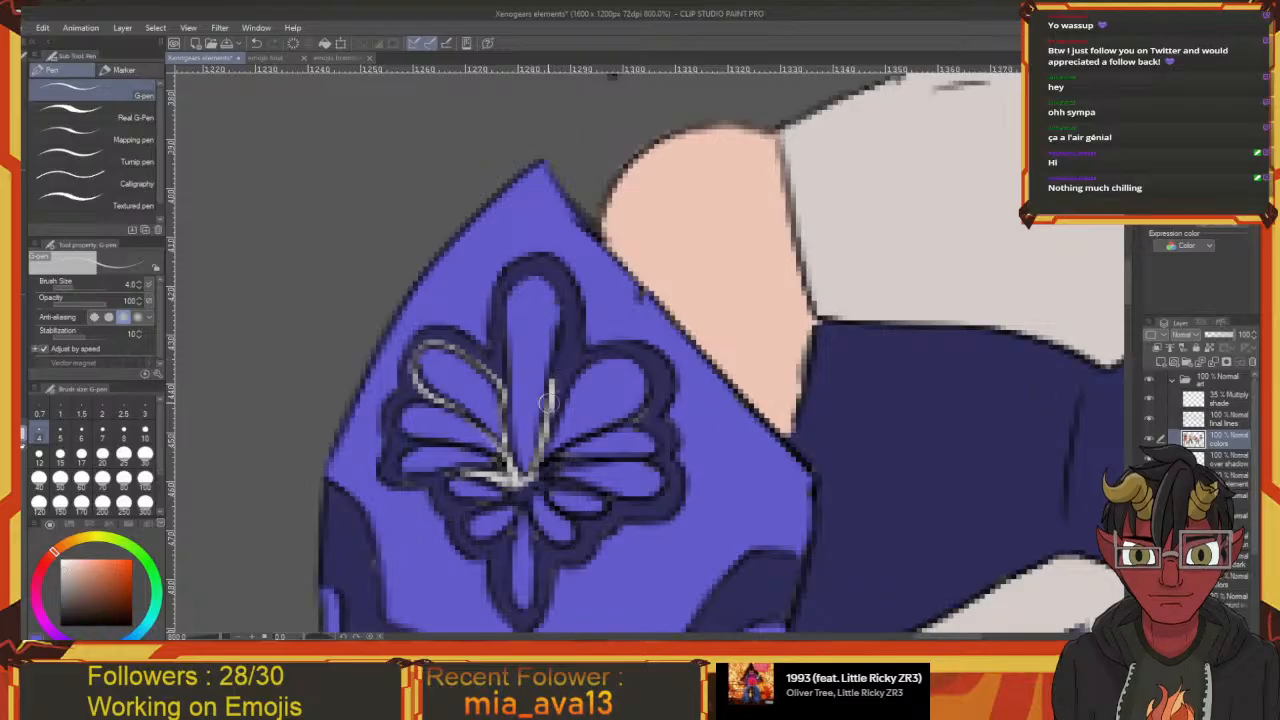
# Trace the inner outlines of the emblem's remaining petals in pale grey and save the illustration
pyautogui.moveTo(548, 402)
pyautogui.mouseDown()
pyautogui.moveTo(564, 320)
pyautogui.moveTo(560, 336)
pyautogui.moveTo(550, 282)
pyautogui.moveTo(521, 279)
pyautogui.moveTo(503, 303)
pyautogui.moveTo(497, 379)
pyautogui.moveTo(499, 394)
pyautogui.moveTo(504, 299)
pyautogui.moveTo(532, 274)
pyautogui.moveTo(548, 277)
pyautogui.moveTo(562, 322)
pyautogui.moveTo(540, 465)
pyautogui.mouseUp()
pyautogui.moveTo(542, 450)
pyautogui.mouseDown()
pyautogui.moveTo(554, 319)
pyautogui.moveTo(587, 299)
pyautogui.moveTo(630, 314)
pyautogui.moveTo(630, 351)
pyautogui.moveTo(613, 367)
pyautogui.moveTo(581, 352)
pyautogui.moveTo(506, 388)
pyautogui.moveTo(554, 350)
pyautogui.moveTo(574, 358)
pyautogui.moveTo(586, 413)
pyautogui.moveTo(571, 432)
pyautogui.moveTo(475, 413)
pyautogui.moveTo(549, 366)
pyautogui.moveTo(583, 362)
pyautogui.moveTo(594, 332)
pyautogui.moveTo(569, 370)
pyautogui.moveTo(534, 367)
pyautogui.moveTo(572, 333)
pyautogui.moveTo(532, 347)
pyautogui.moveTo(547, 350)
pyautogui.moveTo(534, 374)
pyautogui.moveTo(494, 354)
pyautogui.moveTo(499, 374)
pyautogui.moveTo(517, 372)
pyautogui.moveTo(498, 362)
pyautogui.moveTo(505, 330)
pyautogui.moveTo(516, 426)
pyautogui.moveTo(496, 350)
pyautogui.moveTo(522, 425)
pyautogui.moveTo(496, 400)
pyautogui.moveTo(571, 361)
pyautogui.mouseUp()
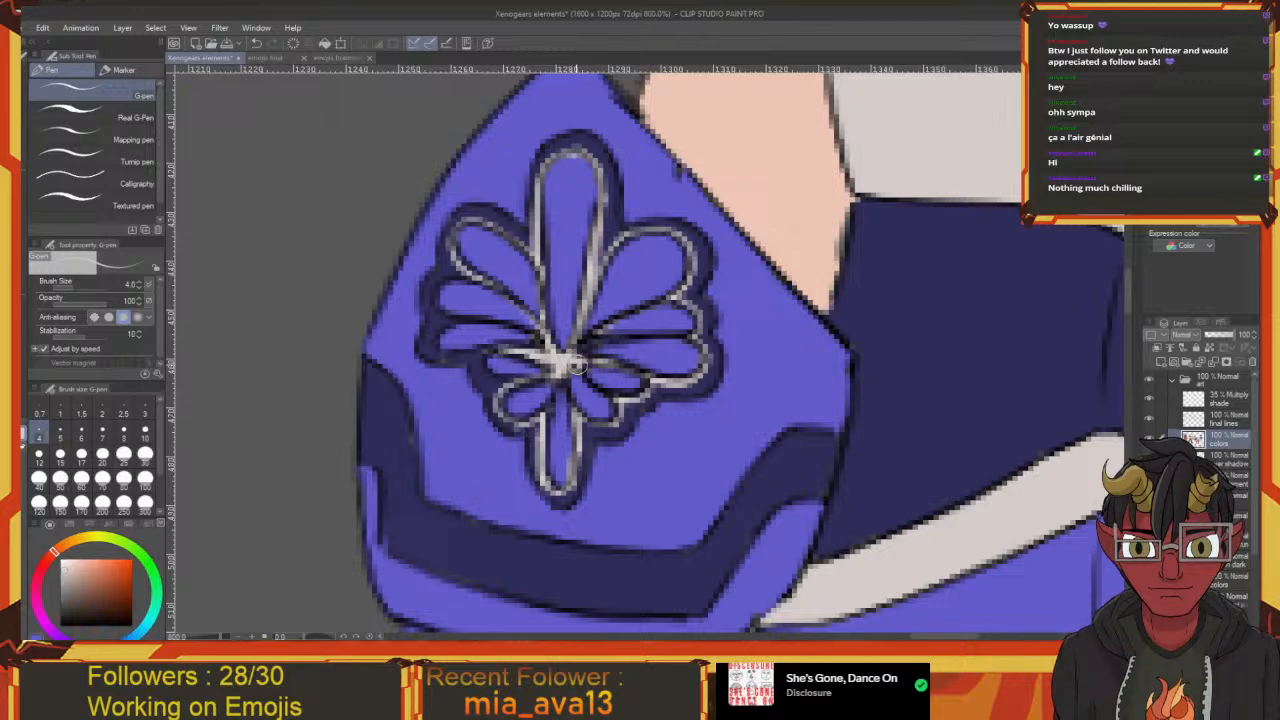
pyautogui.moveTo(508, 398)
pyautogui.mouseDown()
pyautogui.moveTo(550, 439)
pyautogui.moveTo(525, 395)
pyautogui.moveTo(474, 388)
pyautogui.moveTo(507, 448)
pyautogui.moveTo(502, 376)
pyautogui.moveTo(538, 375)
pyautogui.moveTo(630, 193)
pyautogui.mouseUp()
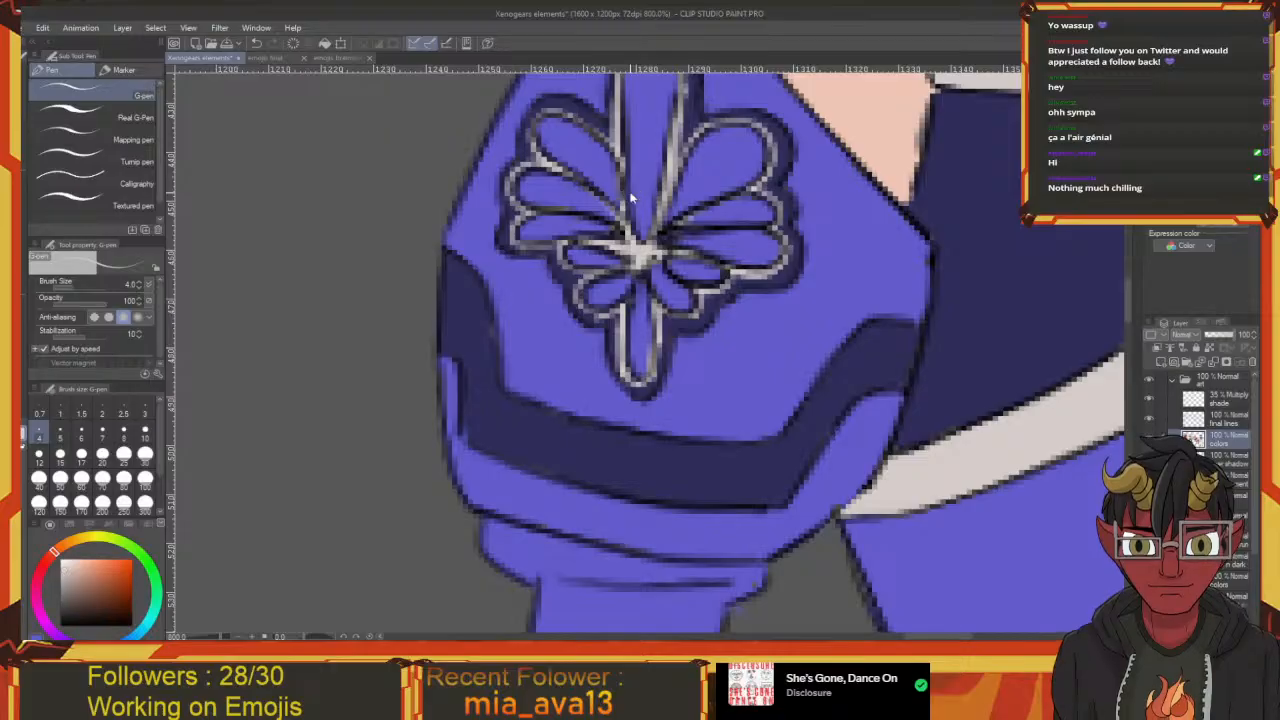
pyautogui.hotkey('ctrl', 's')
# Trace pale grey inner outlines around the visible petals and center of the pink-haired character's sleeve emblem
pyautogui.scroll(-5, 630, 198)
pyautogui.moveTo(538, 340); pyautogui.dragTo(714, 346)
pyautogui.scroll(5, 745, 349)
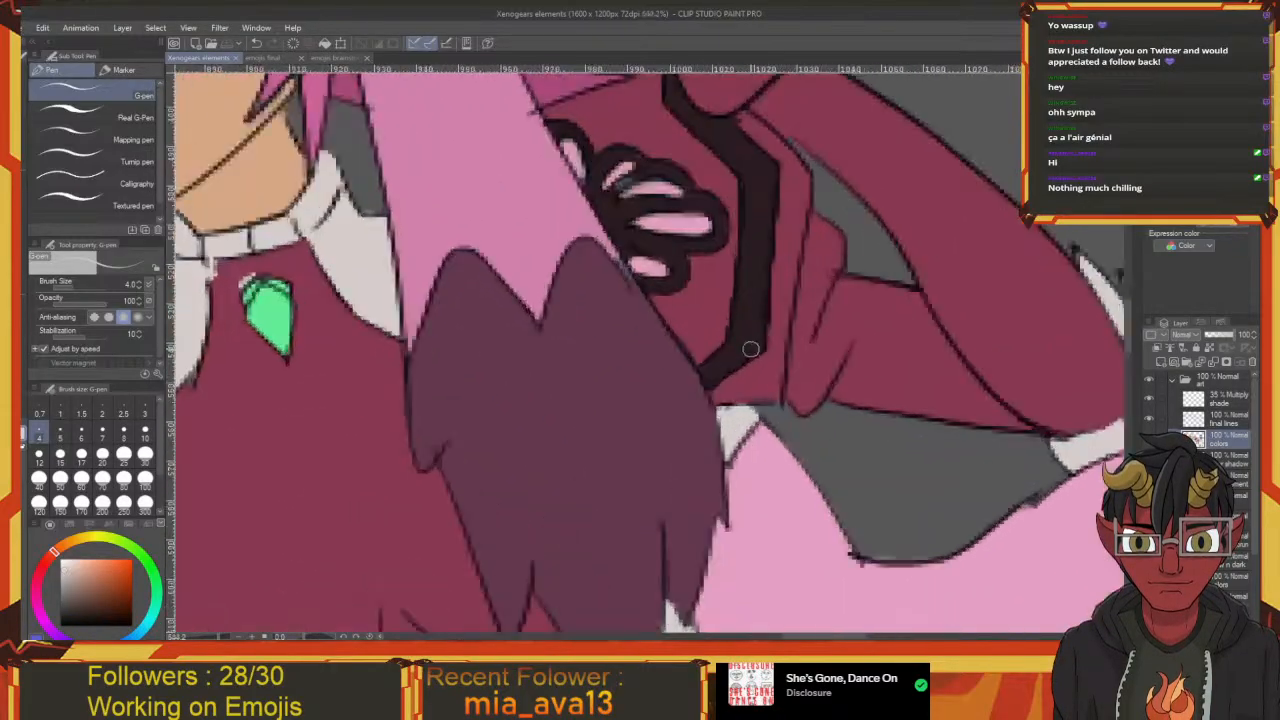
pyautogui.scroll(1, 751, 349)
pyautogui.moveTo(597, 262); pyautogui.dragTo(589, 436)
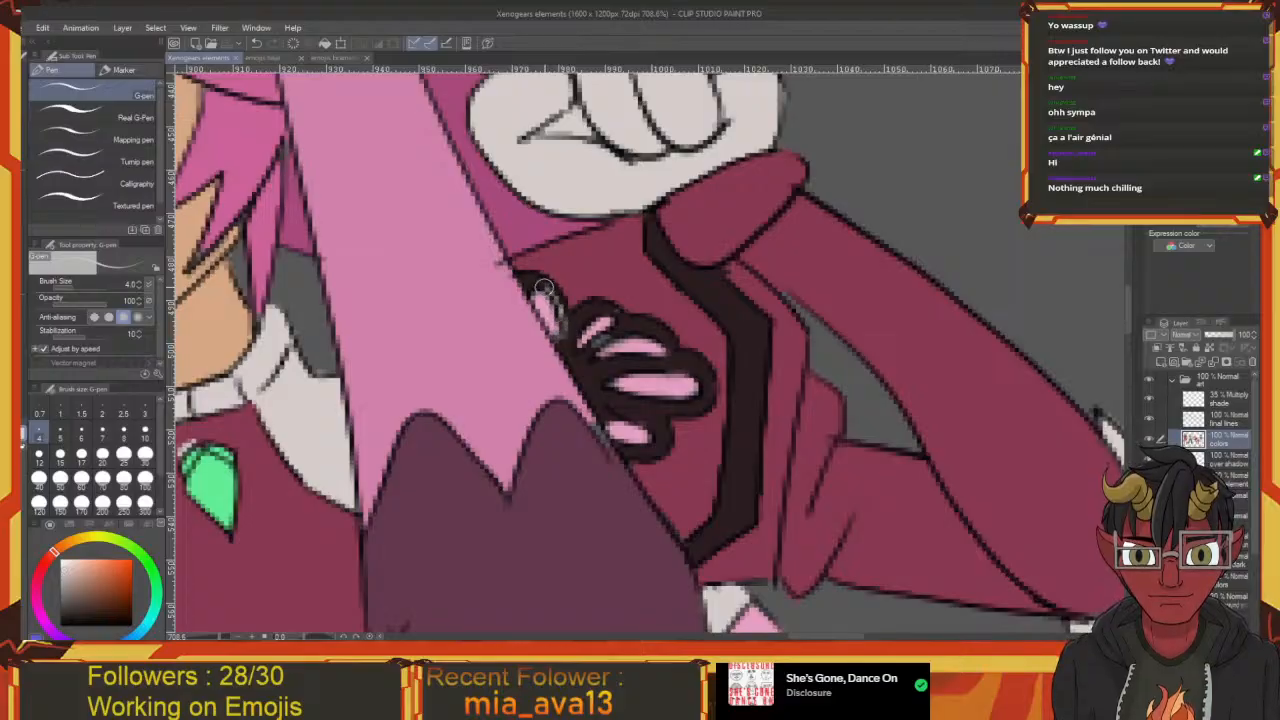
pyautogui.moveTo(531, 286); pyautogui.dragTo(560, 319)
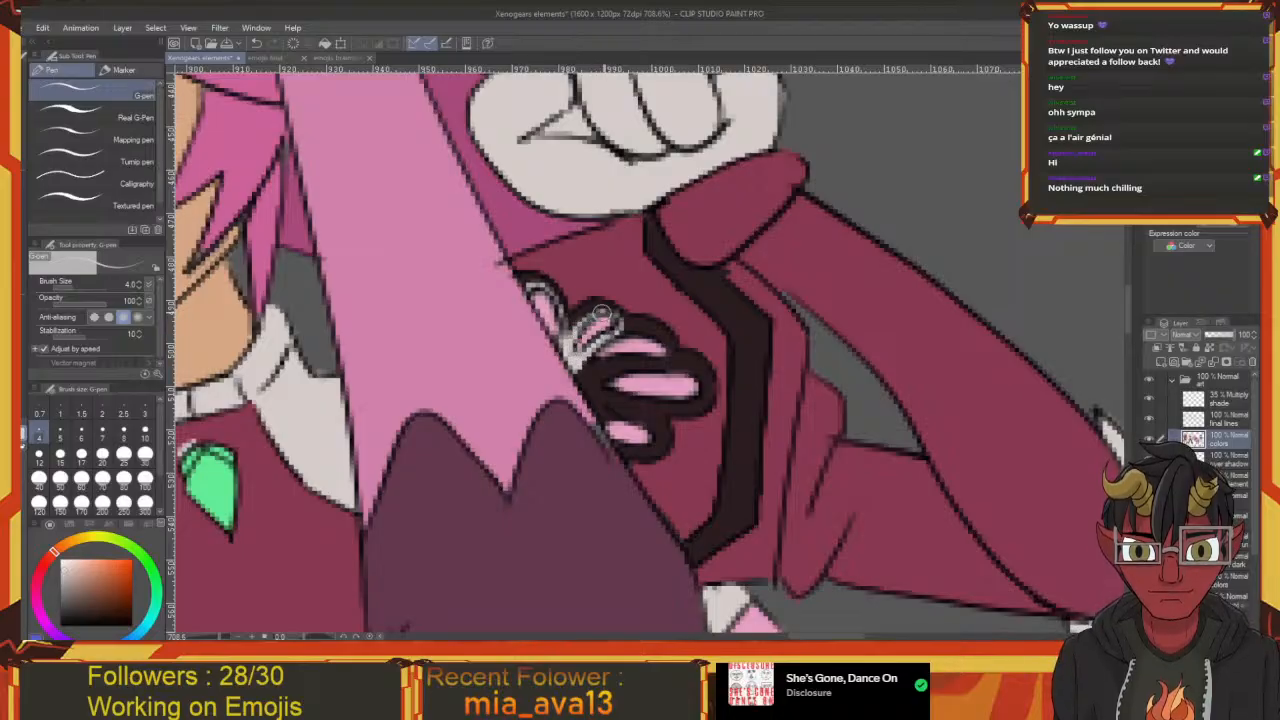
pyautogui.moveTo(609, 315)
pyautogui.mouseDown()
pyautogui.moveTo(640, 325)
pyautogui.moveTo(629, 332)
pyautogui.moveTo(548, 342)
pyautogui.moveTo(600, 329)
pyautogui.moveTo(550, 342)
pyautogui.moveTo(578, 331)
pyautogui.moveTo(570, 349)
pyautogui.moveTo(566, 327)
pyautogui.moveTo(616, 316)
pyautogui.moveTo(566, 333)
pyautogui.moveTo(628, 321)
pyautogui.moveTo(616, 320)
pyautogui.moveTo(660, 336)
pyautogui.moveTo(653, 355)
pyautogui.moveTo(569, 347)
pyautogui.moveTo(609, 357)
pyautogui.moveTo(663, 344)
pyautogui.moveTo(604, 355)
pyautogui.moveTo(563, 343)
pyautogui.mouseUp()
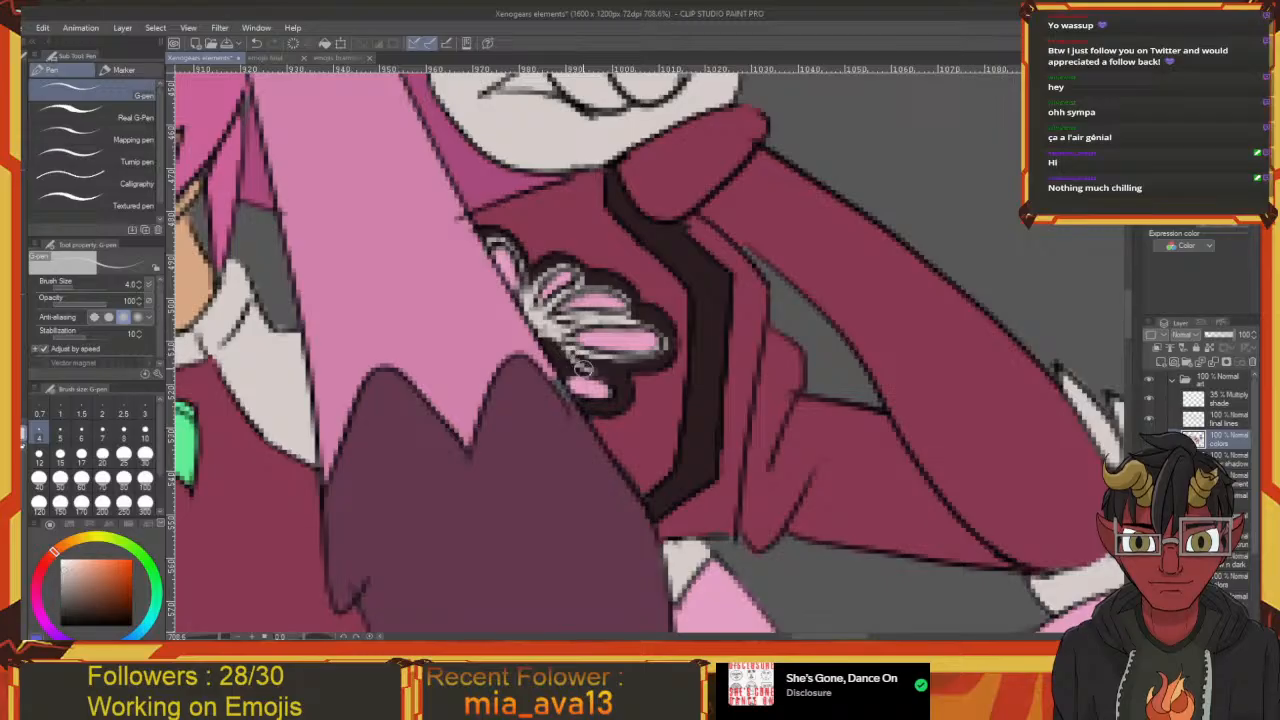
pyautogui.moveTo(617, 395)
pyautogui.mouseDown()
pyautogui.moveTo(570, 396)
pyautogui.moveTo(615, 380)
pyautogui.moveTo(548, 345)
pyautogui.moveTo(545, 322)
pyautogui.mouseUp()
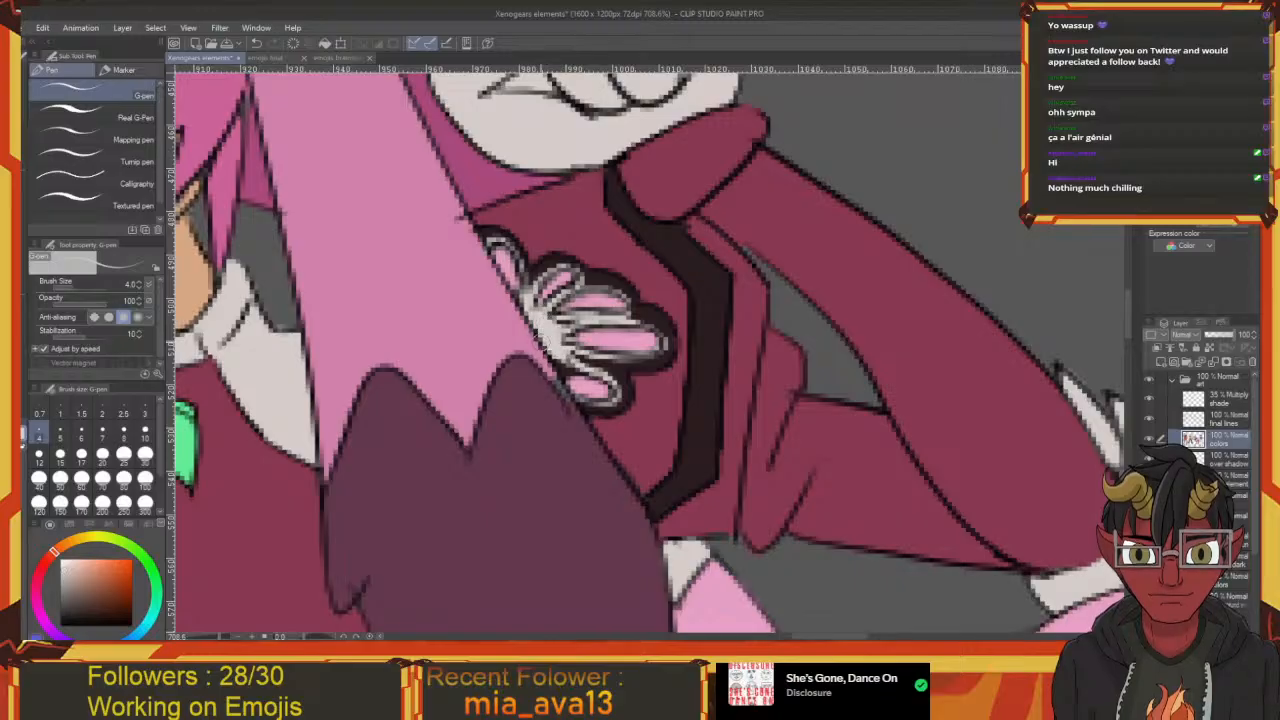
pyautogui.moveTo(572, 366); pyautogui.dragTo(708, 414)
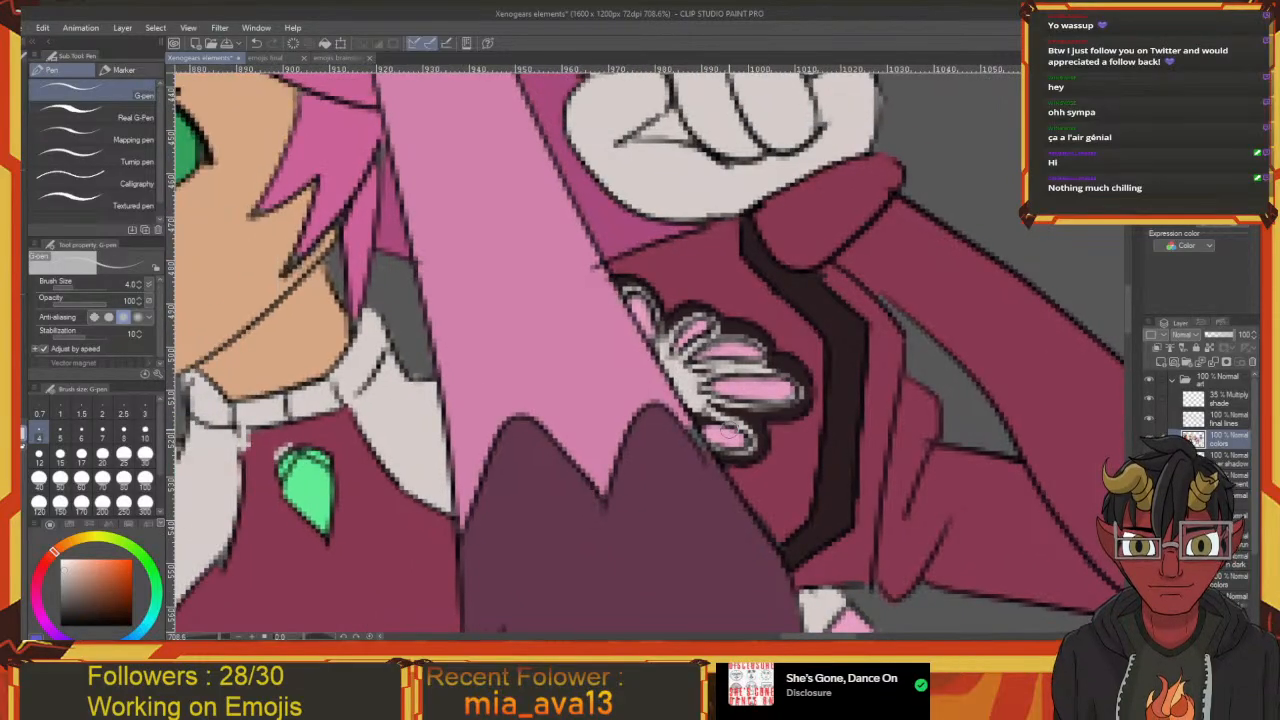
# Trace the two upper petals of the yellow-and-green character's sleeve emblem in pale grey, redoing the first stroke
pyautogui.scroll(-6, 727, 432)
pyautogui.scroll(3, 578, 275)
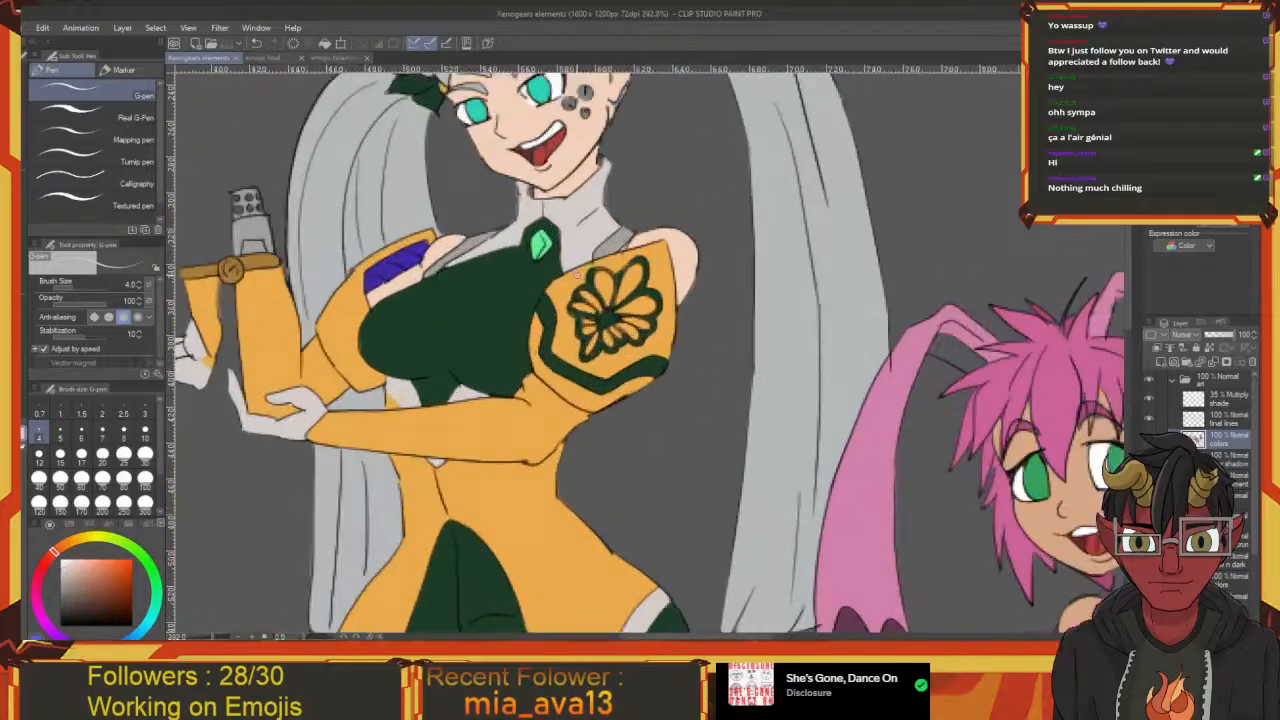
pyautogui.scroll(3, 578, 276)
pyautogui.scroll(-1, 600, 300)
pyautogui.scroll(2, 745, 344)
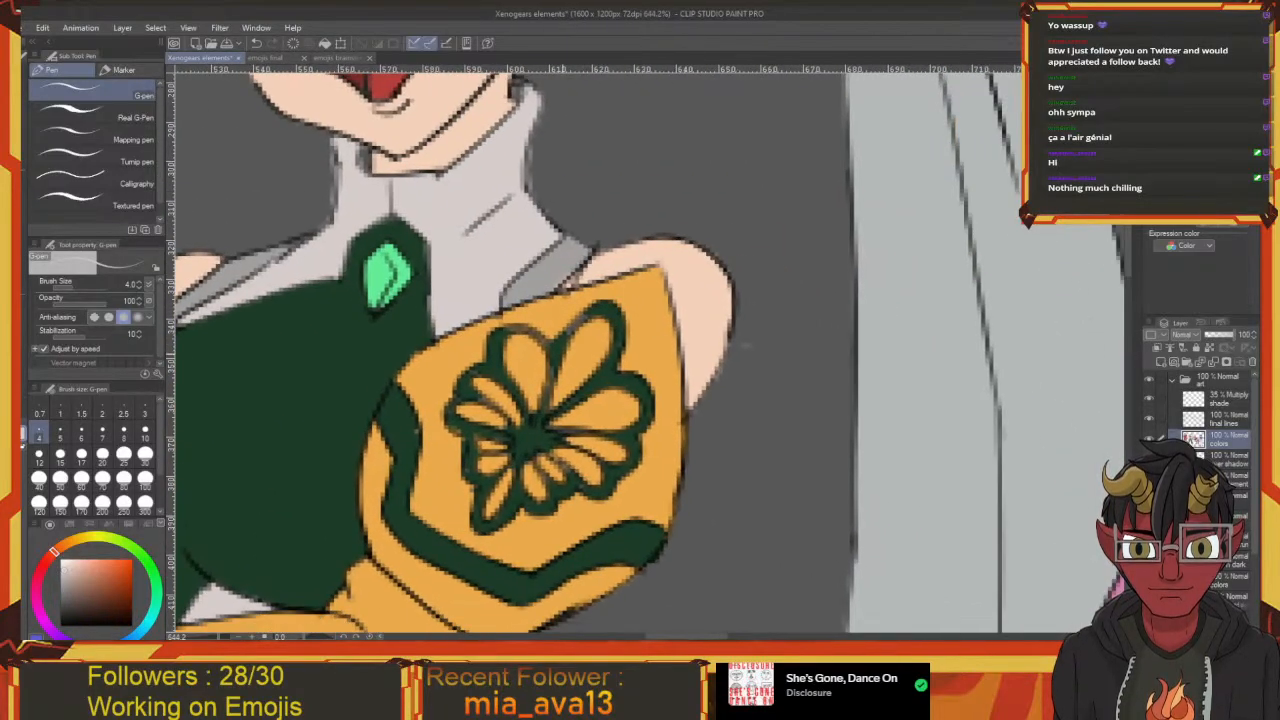
pyautogui.moveTo(612, 378)
pyautogui.mouseDown()
pyautogui.moveTo(641, 348)
pyautogui.moveTo(578, 390)
pyautogui.mouseUp()
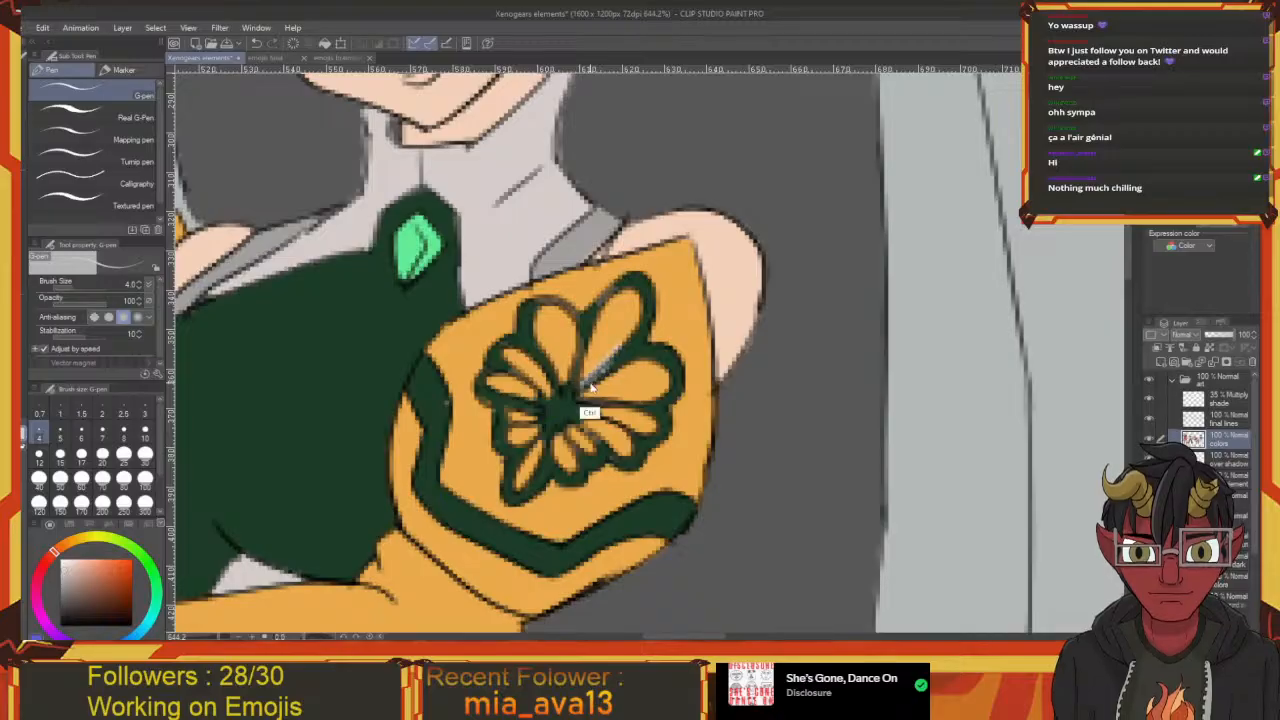
pyautogui.hotkey('ctrl', 'z')
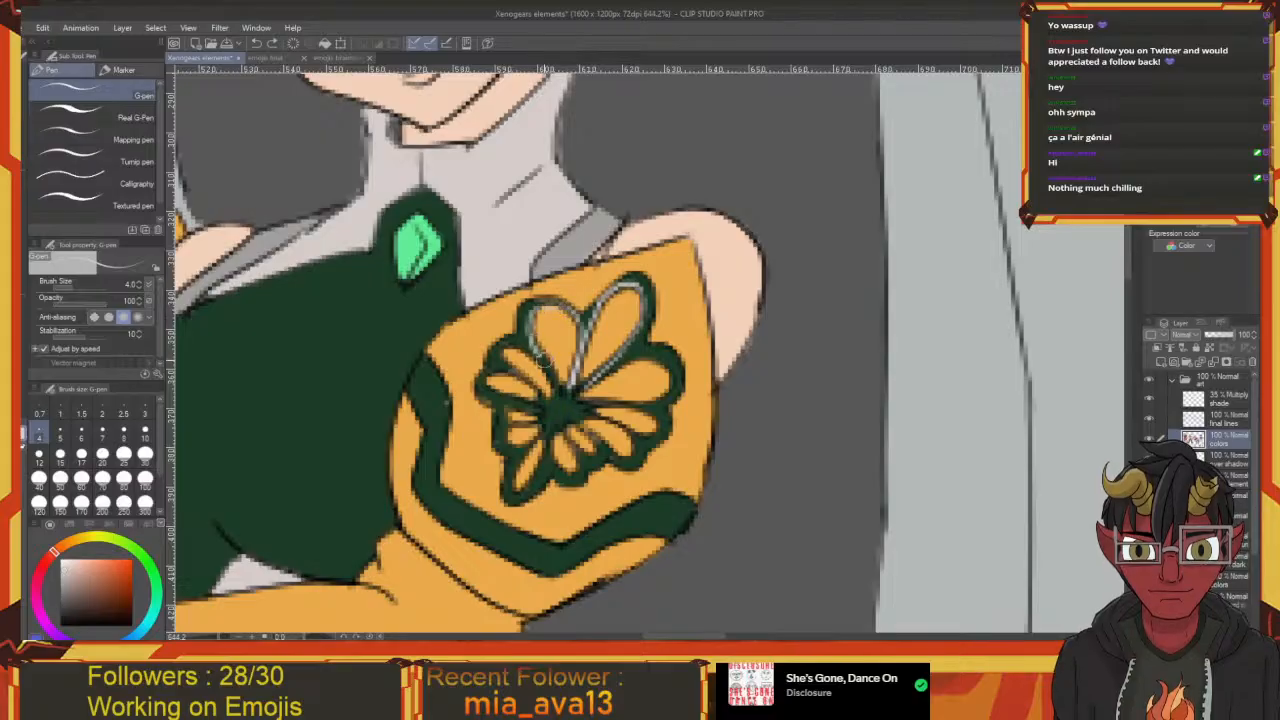
pyautogui.moveTo(556, 378); pyautogui.dragTo(604, 401)
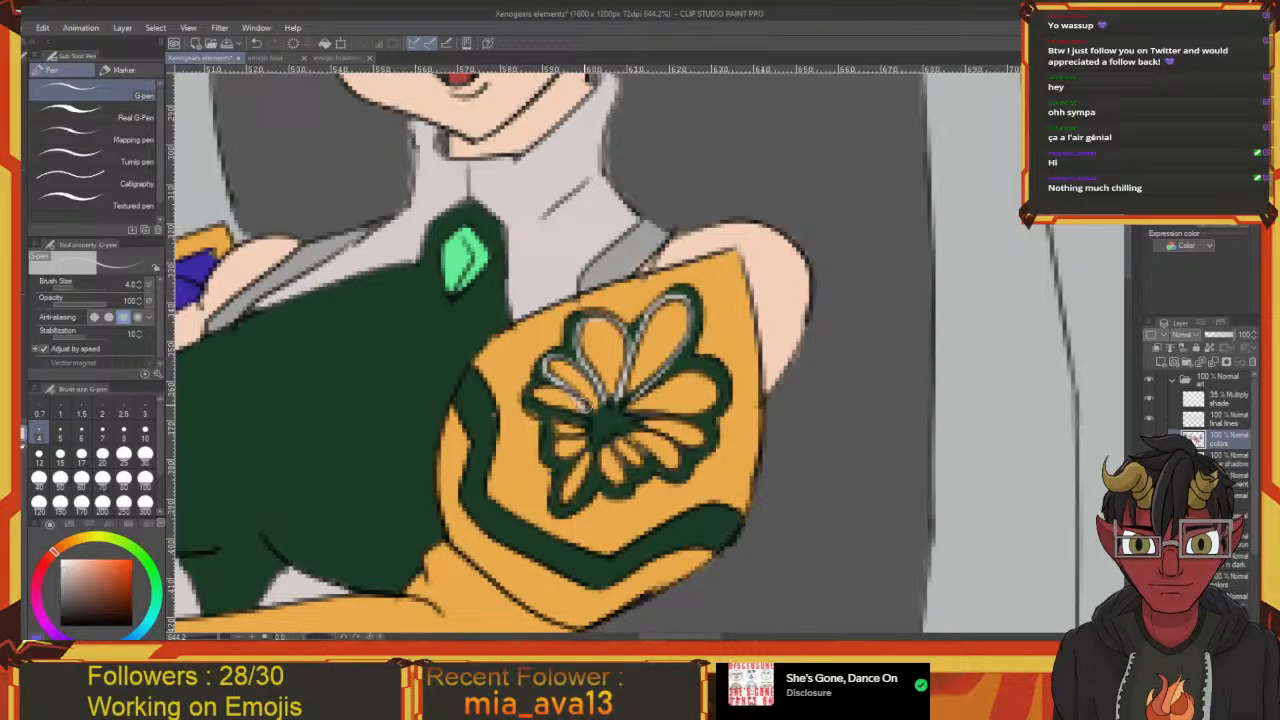
# Outline the left and lower petals of the yellow sleeve's emblem in pale grey and fill its center
pyautogui.moveTo(585, 408)
pyautogui.mouseDown()
pyautogui.moveTo(615, 408)
pyautogui.moveTo(592, 412)
pyautogui.moveTo(612, 420)
pyautogui.moveTo(615, 394)
pyautogui.moveTo(628, 413)
pyautogui.mouseUp()
pyautogui.moveTo(625, 413)
pyautogui.mouseDown()
pyautogui.moveTo(600, 403)
pyautogui.moveTo(629, 401)
pyautogui.moveTo(618, 358)
pyautogui.moveTo(628, 384)
pyautogui.mouseUp()
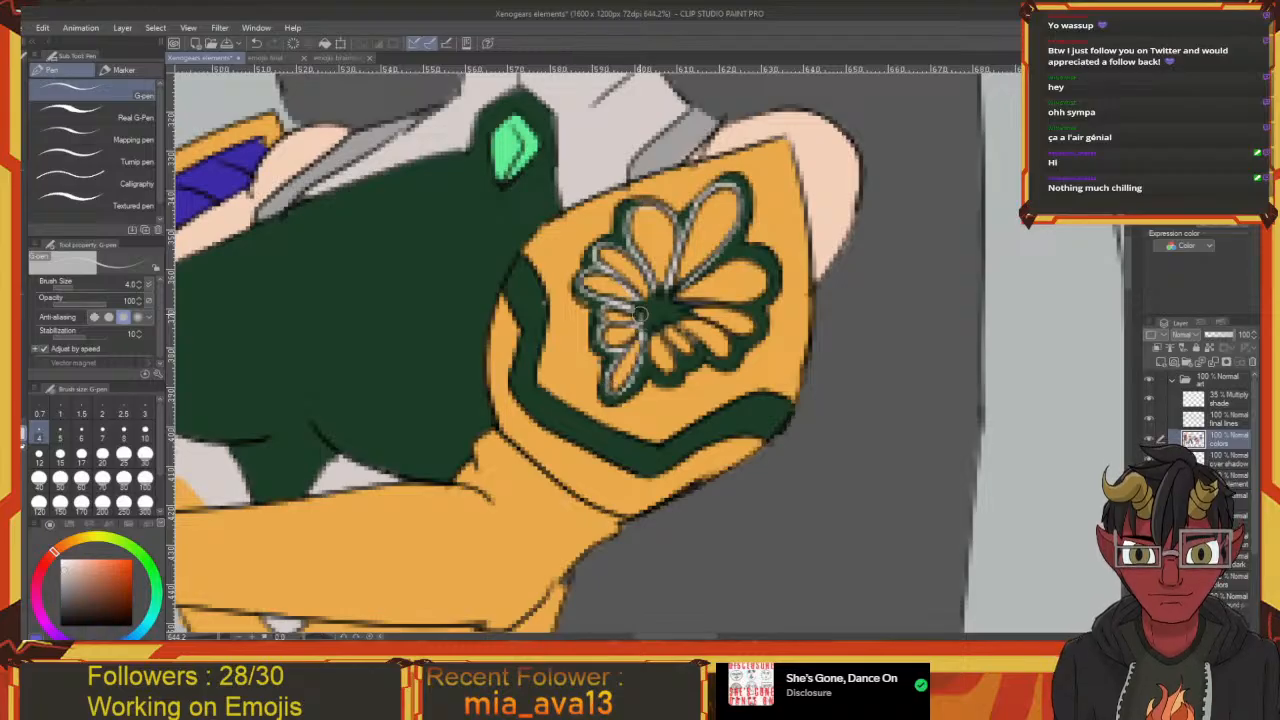
pyautogui.moveTo(640, 314)
pyautogui.mouseDown()
pyautogui.moveTo(667, 291)
pyautogui.moveTo(660, 325)
pyautogui.moveTo(682, 309)
pyautogui.moveTo(630, 337)
pyautogui.mouseUp()
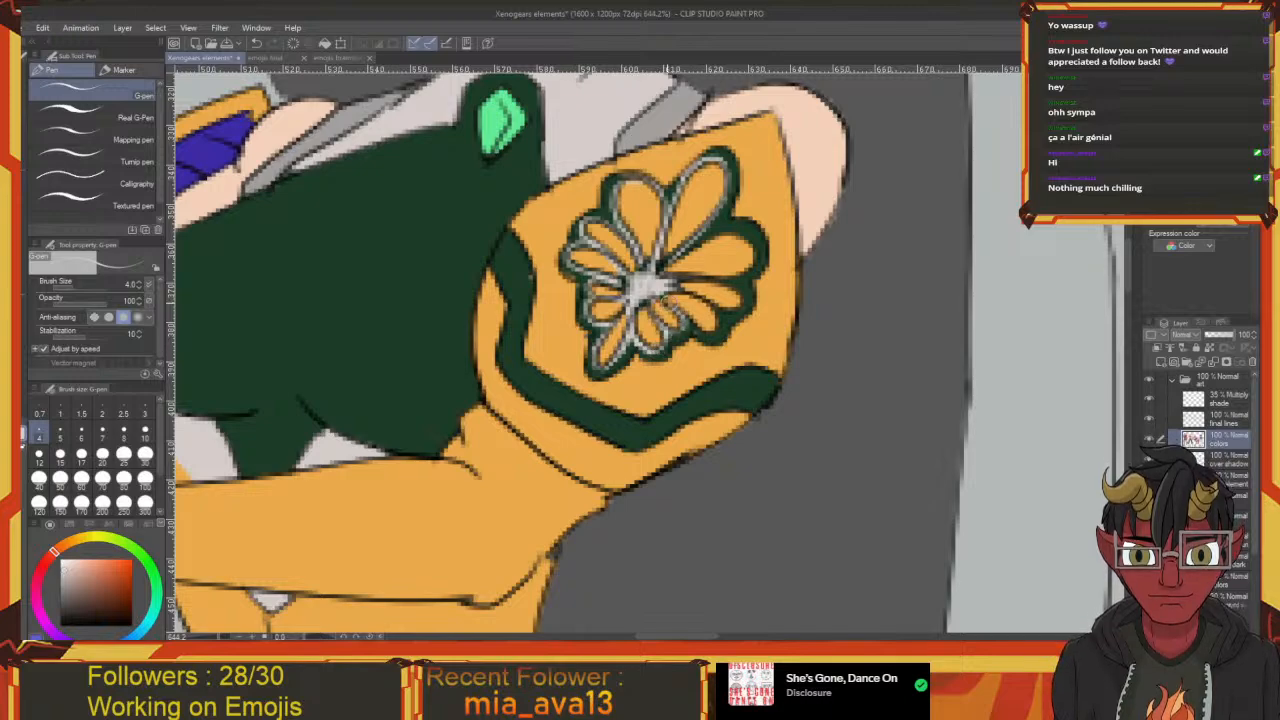
pyautogui.moveTo(719, 317)
pyautogui.mouseDown()
pyautogui.moveTo(657, 382)
pyautogui.moveTo(658, 398)
pyautogui.moveTo(627, 393)
pyautogui.moveTo(653, 381)
pyautogui.moveTo(640, 352)
pyautogui.moveTo(598, 345)
pyautogui.moveTo(601, 381)
pyautogui.mouseUp()
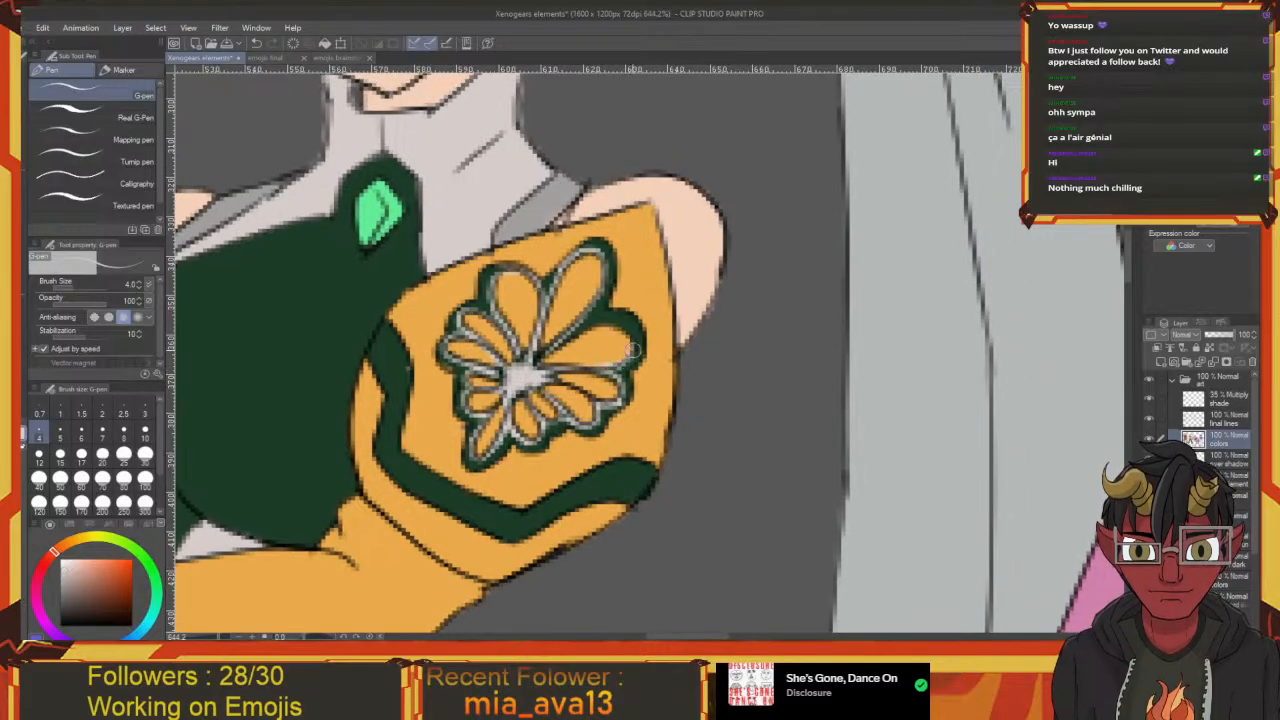
# Outline the remaining large right petal of the yellow sleeve's emblem in pale grey and save the illustration
pyautogui.moveTo(633, 350)
pyautogui.mouseDown()
pyautogui.moveTo(617, 325)
pyautogui.moveTo(550, 349)
pyautogui.moveTo(567, 341)
pyautogui.moveTo(652, 384)
pyautogui.mouseUp()
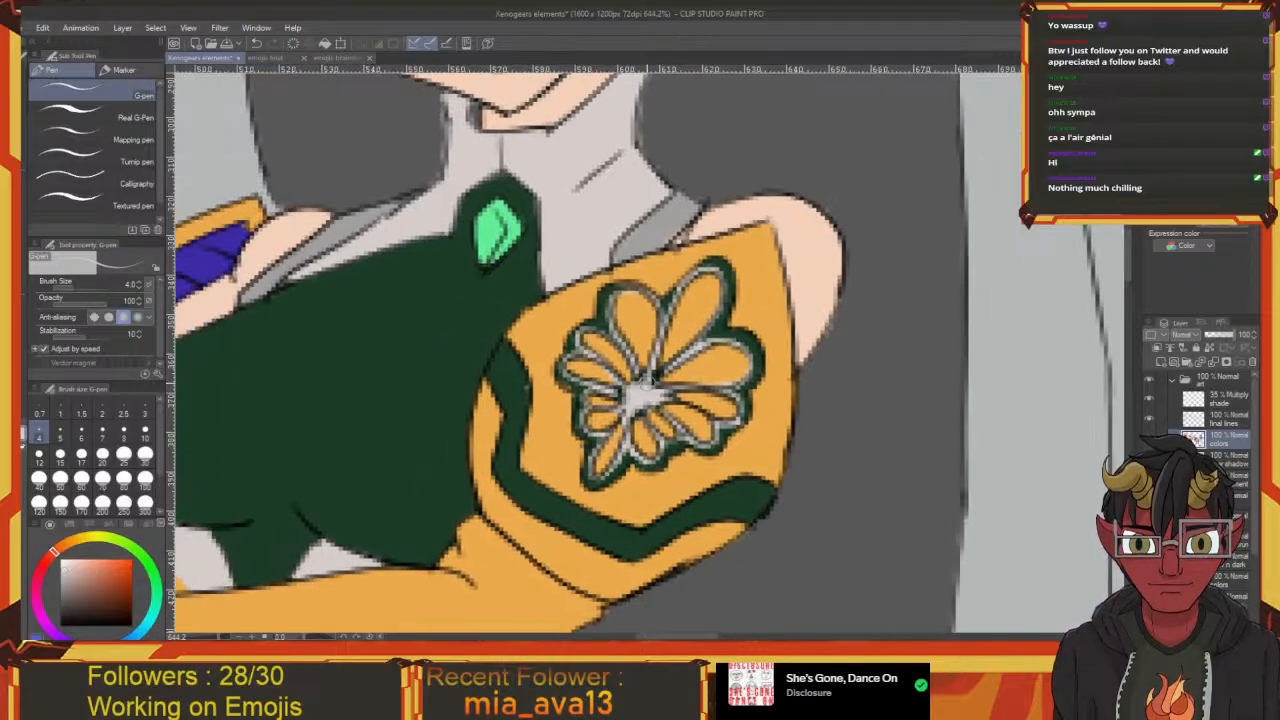
pyautogui.scroll(-8, 647, 384)
pyautogui.moveTo(612, 437); pyautogui.dragTo(456, 252)
pyautogui.hotkey('ctrl', 's')
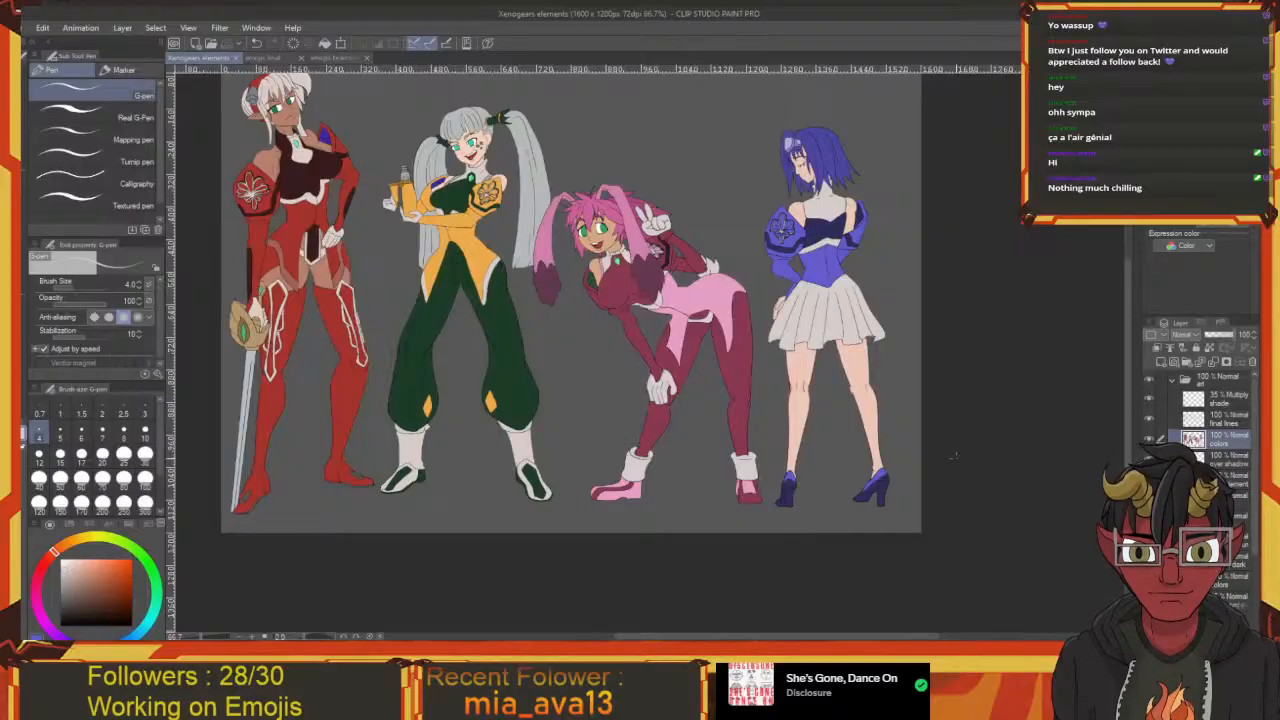
# Make the shade layer active and set the two drawing colors to black and white
pyautogui.click(1224, 403)
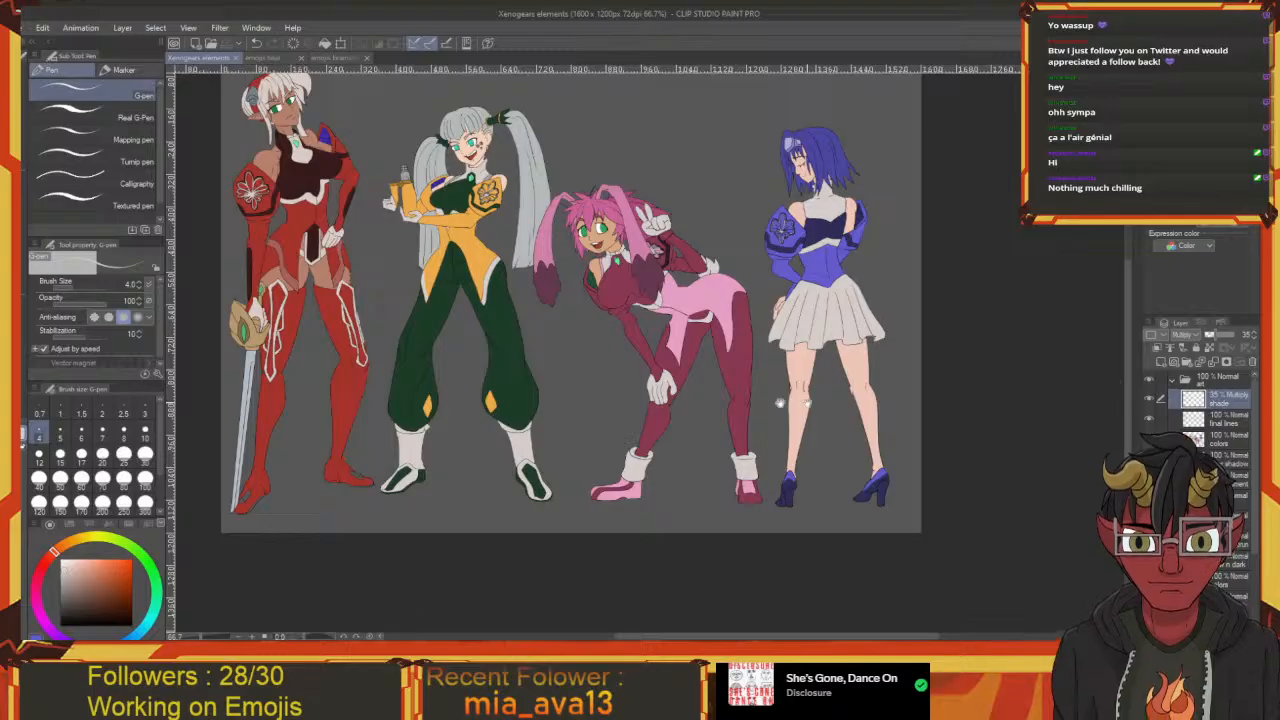
pyautogui.moveTo(709, 393); pyautogui.dragTo(853, 476)
pyautogui.click(60, 625)
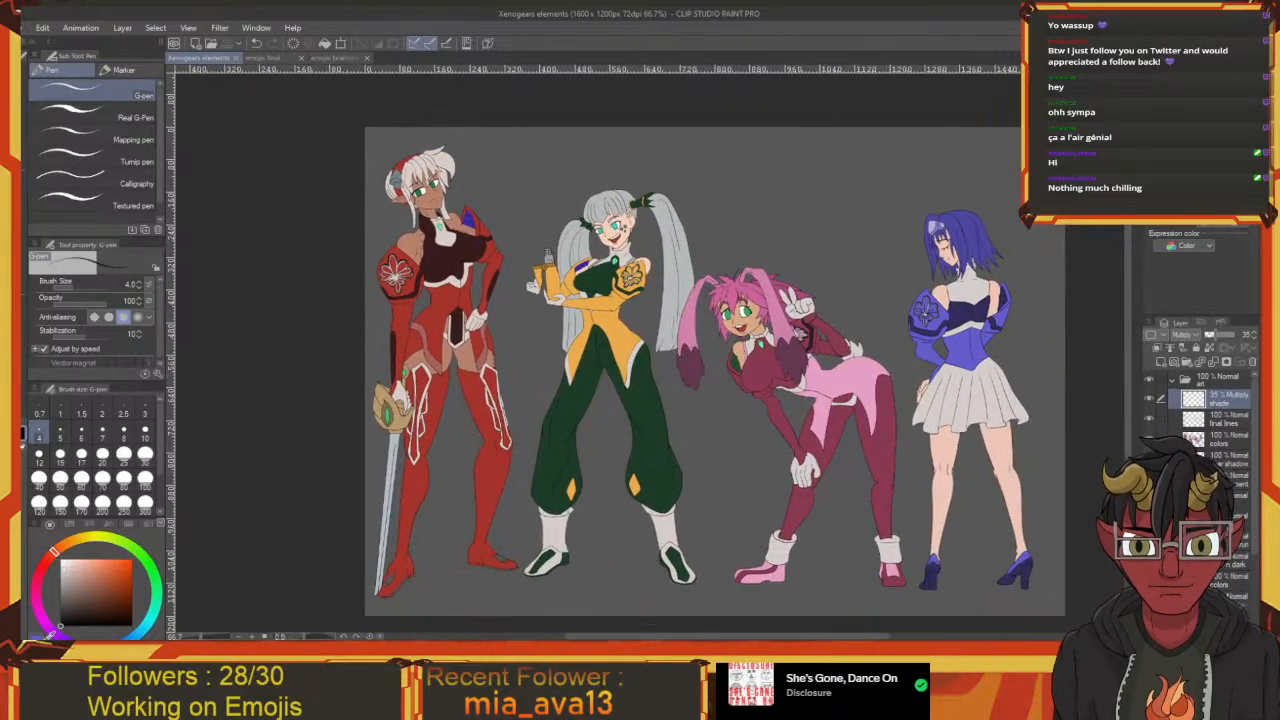
pyautogui.click(90, 641)
pyautogui.click(60, 558)
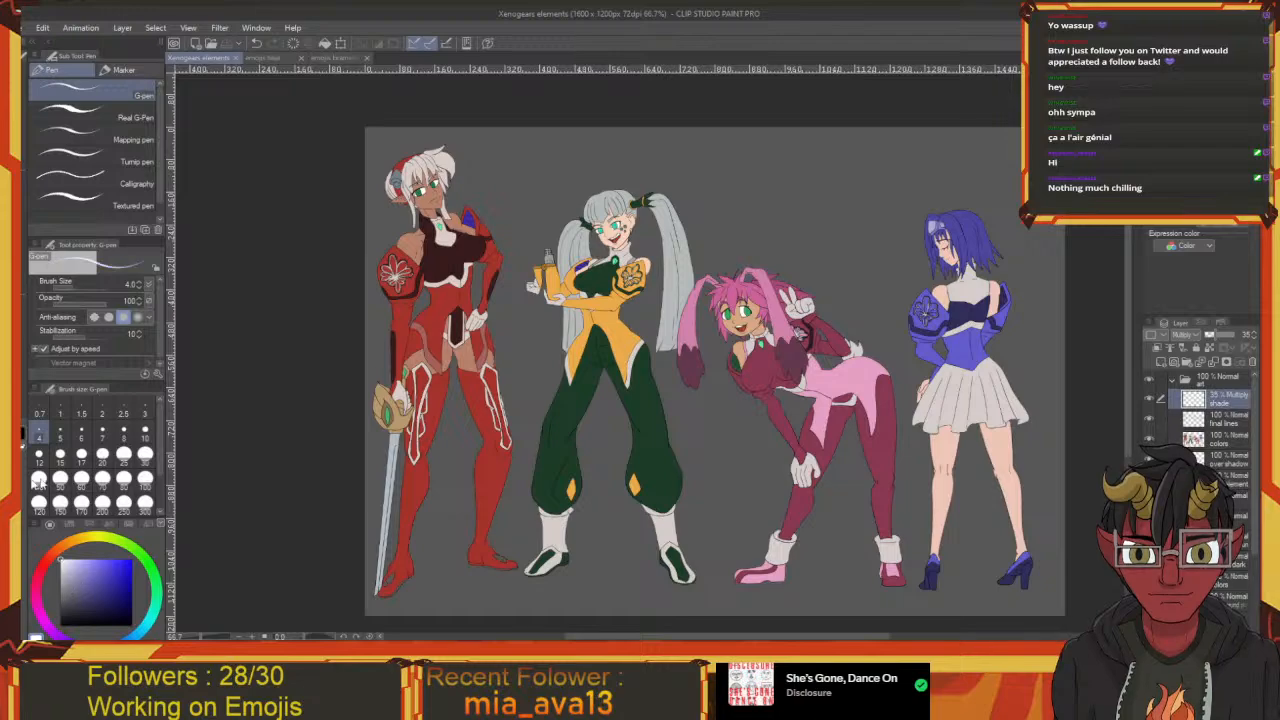
# Set up the G-pen at size 17 for shading the red-suited character's torso
pyautogui.moveTo(310, 516); pyautogui.dragTo(338, 416)
pyautogui.press('p')
pyautogui.moveTo(482, 328); pyautogui.dragTo(547, 384)
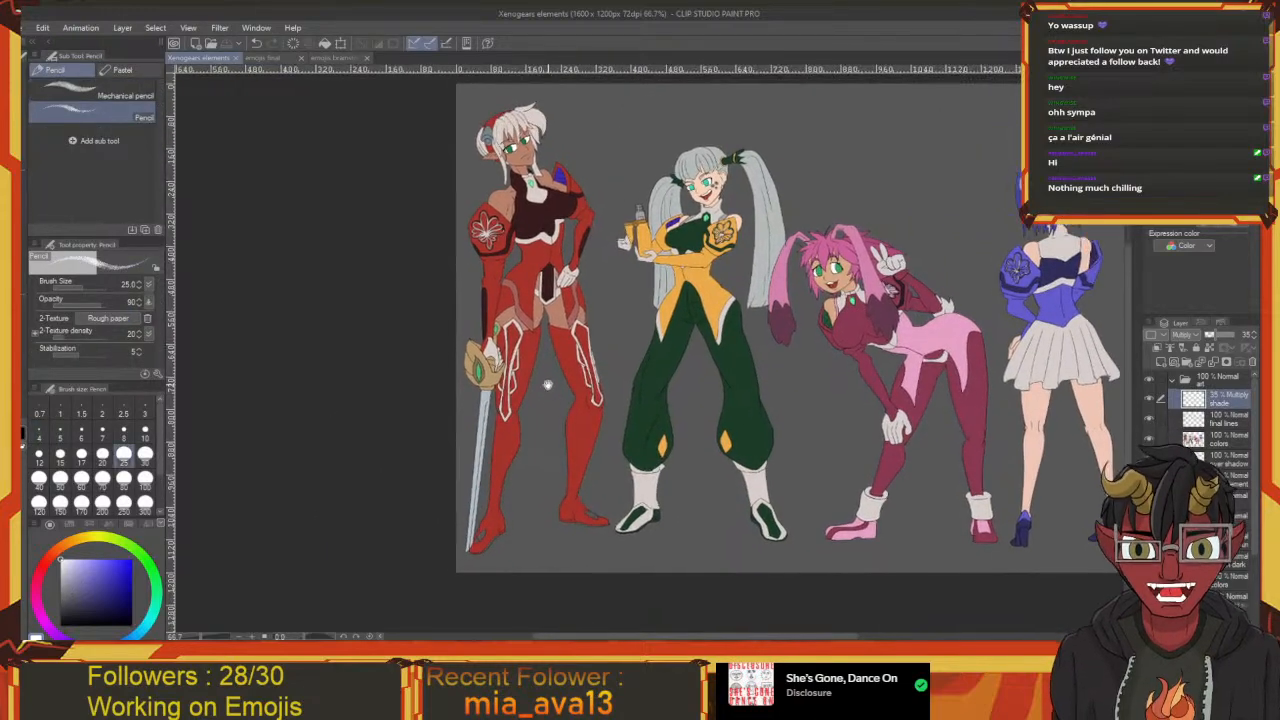
pyautogui.moveTo(495, 195)
pyautogui.mouseDown()
pyautogui.moveTo(639, 201)
pyautogui.moveTo(568, 244)
pyautogui.mouseUp()
pyautogui.press('p')
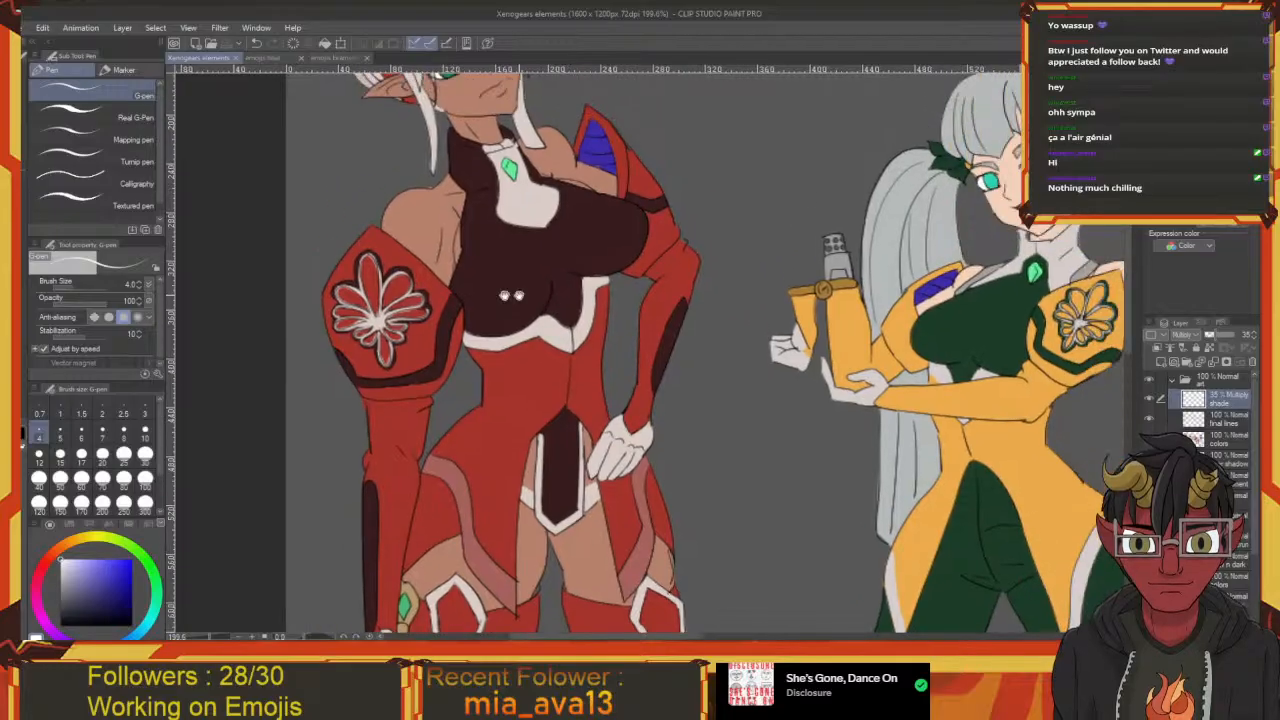
pyautogui.click(81, 453)
# Swap to the black drawing color and test shading strokes on the red-suited character's torso, undoing them
pyautogui.moveTo(546, 354); pyautogui.dragTo(500, 410)
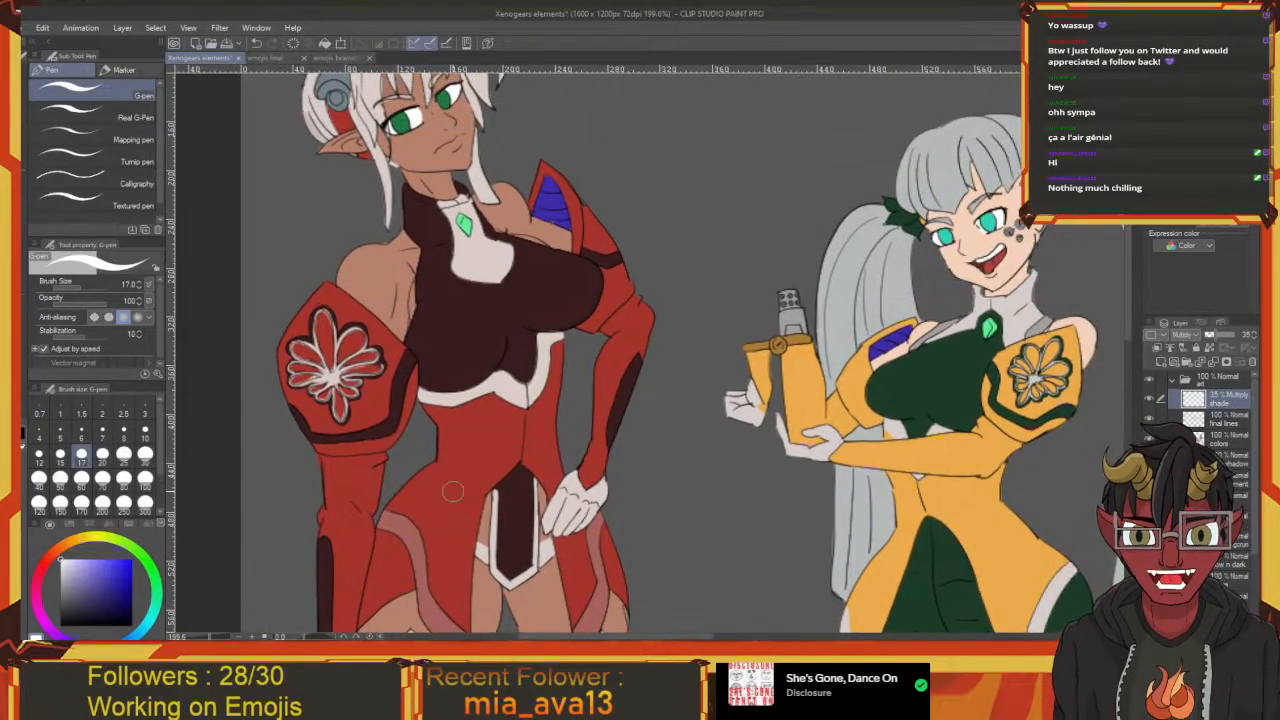
pyautogui.moveTo(434, 494); pyautogui.dragTo(458, 388)
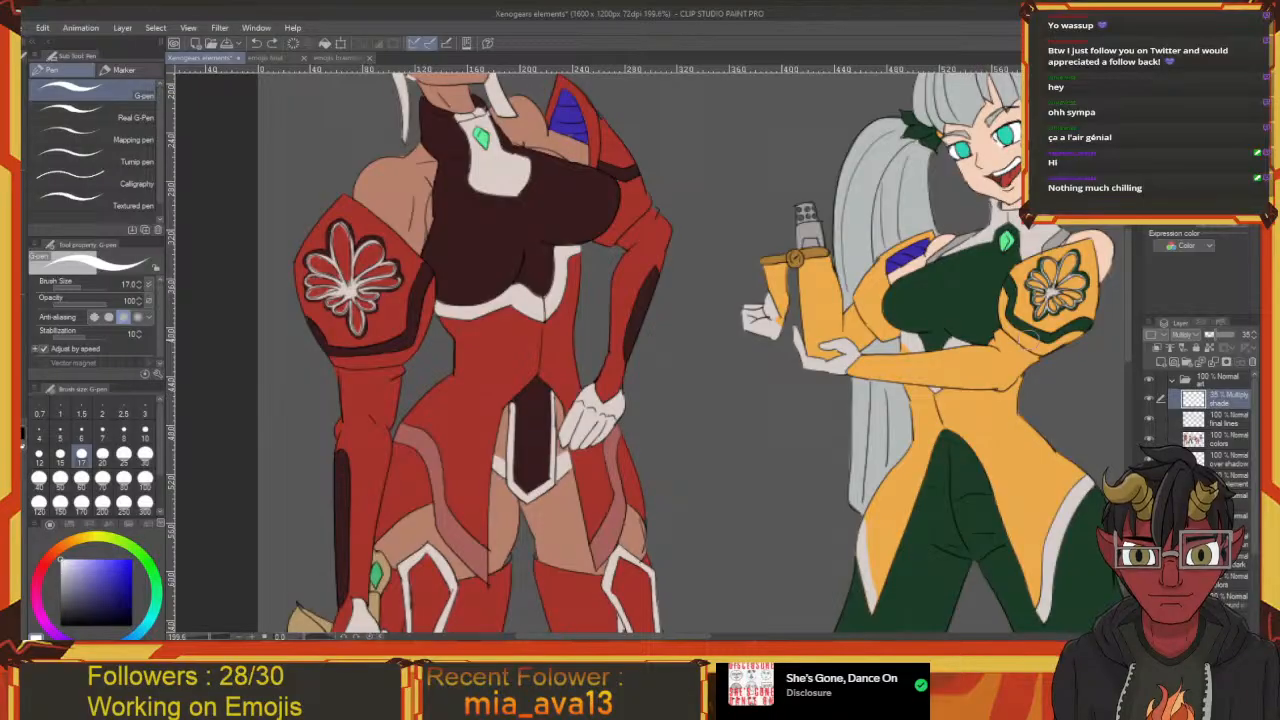
pyautogui.press('x')
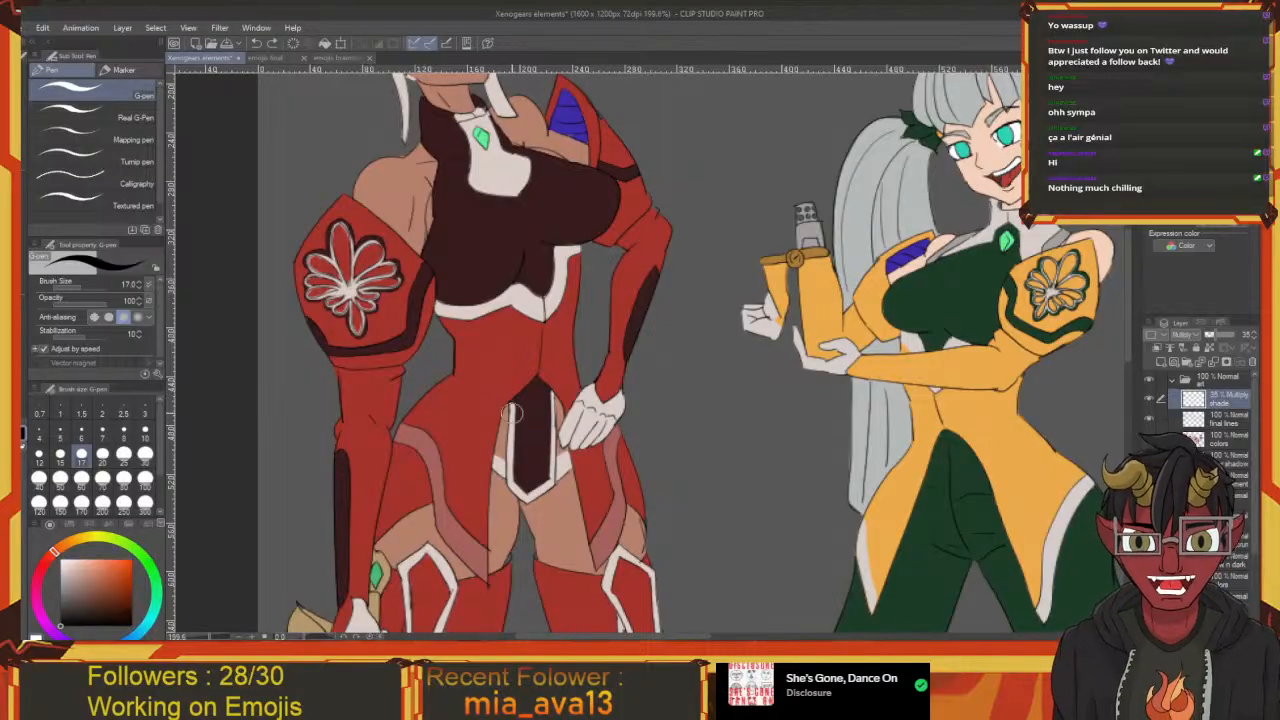
pyautogui.moveTo(506, 352); pyautogui.dragTo(466, 494)
pyautogui.hotkey('ctrl', 'z')
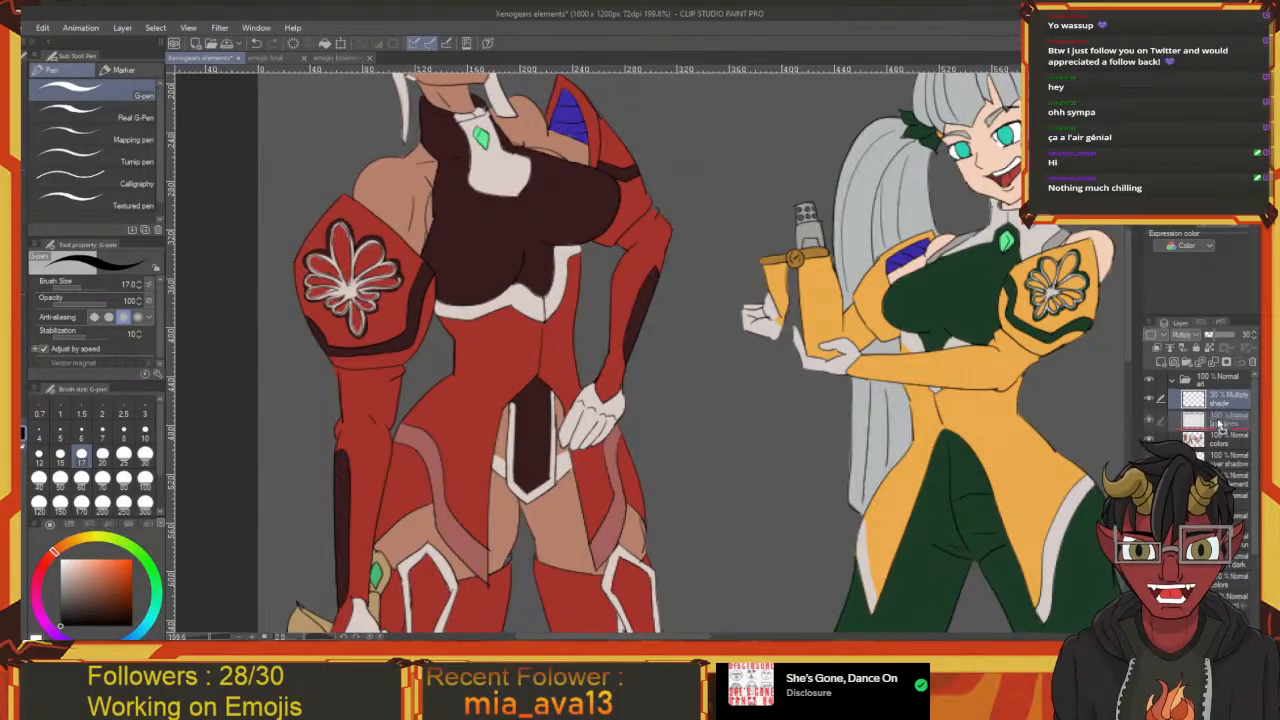
# Set the shade layer to 30% opacity, move it below the final lines layer, and test shading strokes on the red suit
pyautogui.moveTo(749, 406); pyautogui.dragTo(808, 445)
pyautogui.moveTo(582, 405); pyautogui.dragTo(519, 552)
pyautogui.moveTo(630, 350)
pyautogui.mouseDown()
pyautogui.moveTo(597, 389)
pyautogui.moveTo(514, 627)
pyautogui.mouseUp()
pyautogui.hotkey('ctrl', 'z')
pyautogui.moveTo(548, 548)
pyautogui.mouseDown()
pyautogui.moveTo(469, 331)
pyautogui.moveTo(435, 352)
pyautogui.mouseUp()
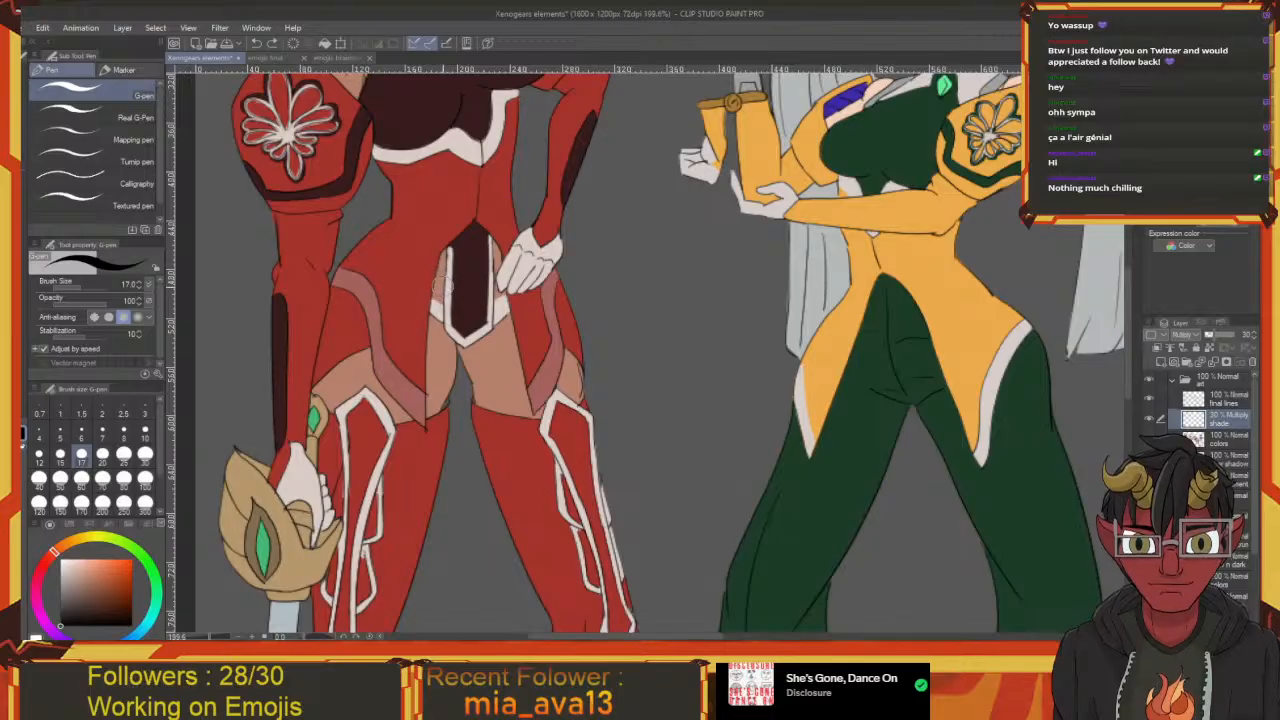
# On the final lines layer, touch up the line art beside the red-suited character's loincloth with the Mapping pen at size 6
pyautogui.click(1227, 403)
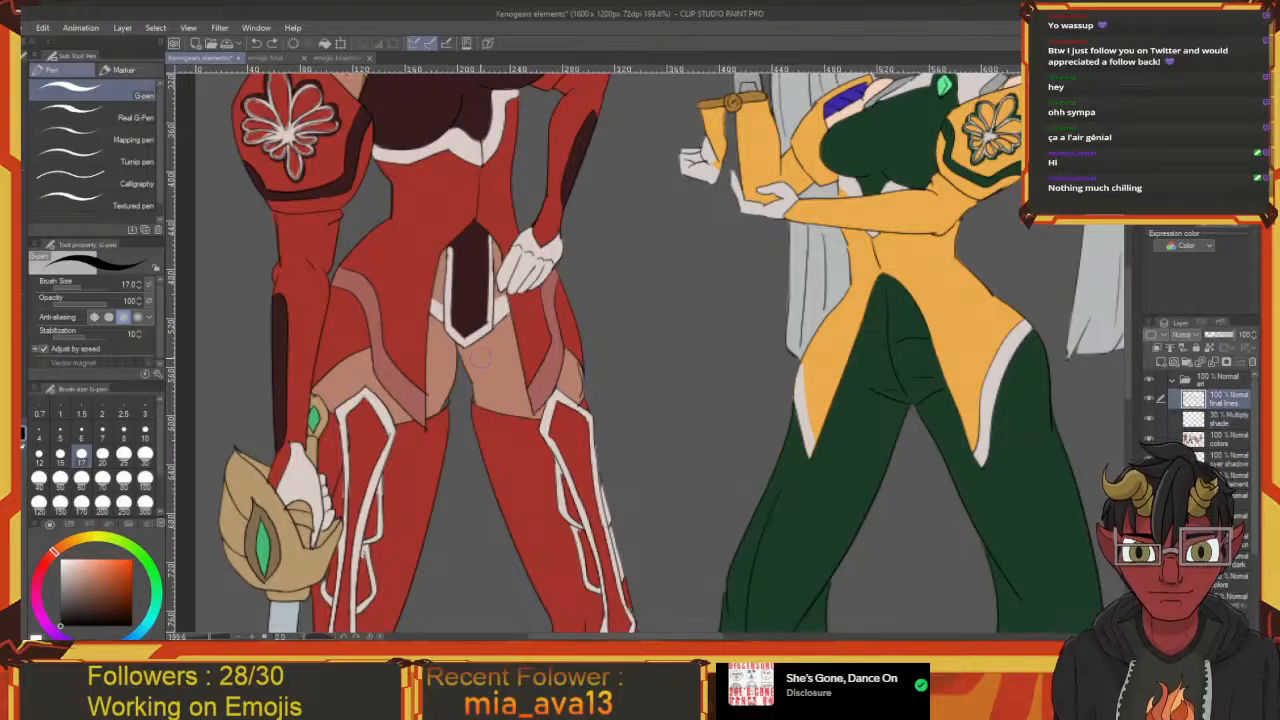
pyautogui.moveTo(484, 354); pyautogui.dragTo(512, 376)
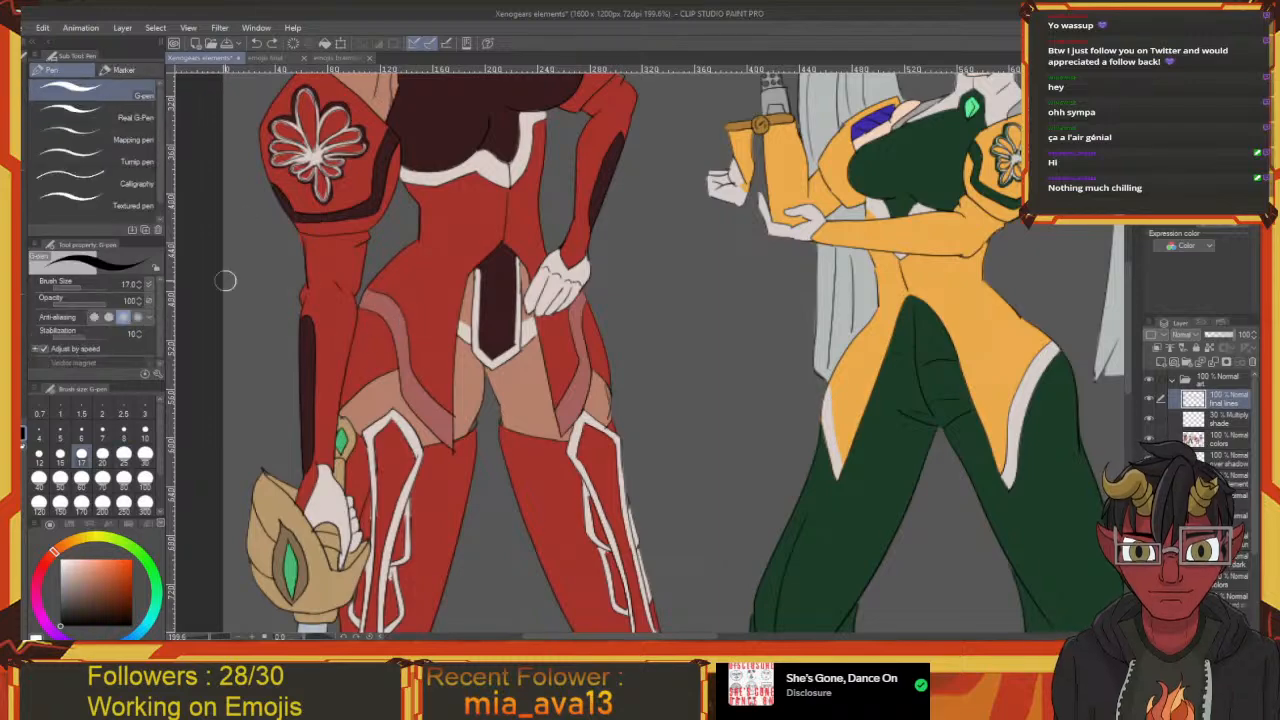
pyautogui.click(90, 139)
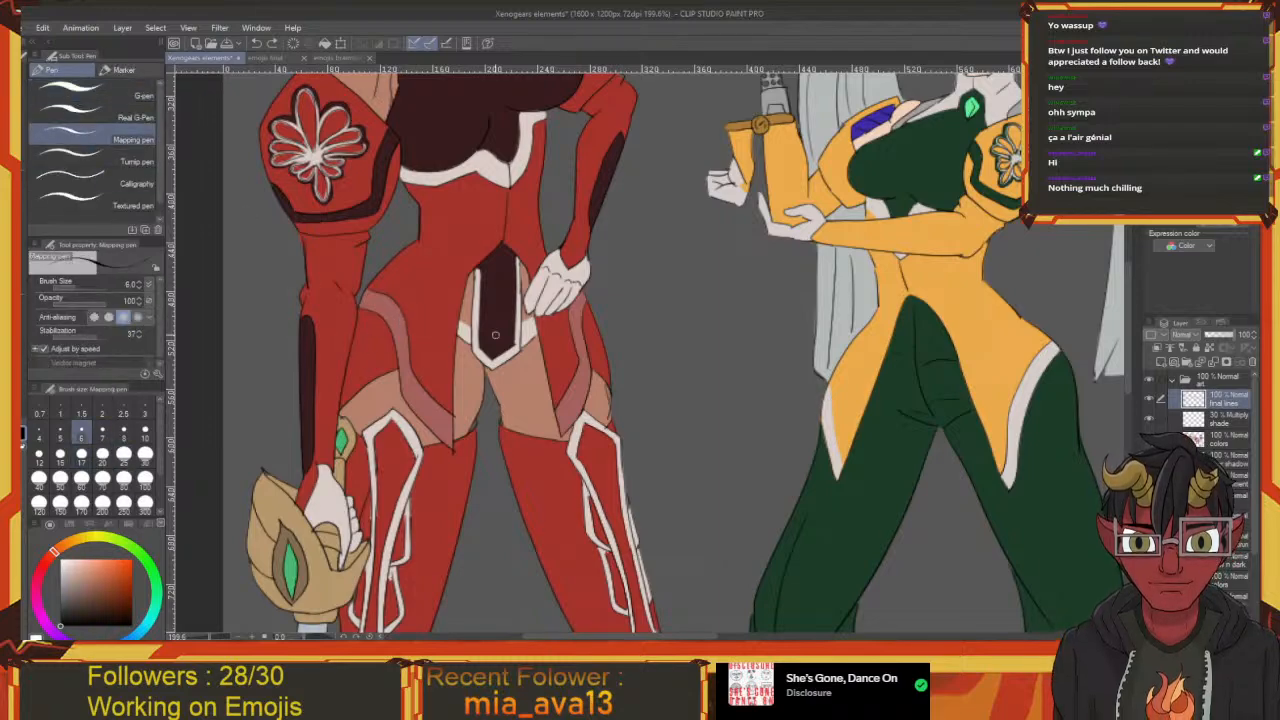
pyautogui.moveTo(495, 335); pyautogui.dragTo(467, 325)
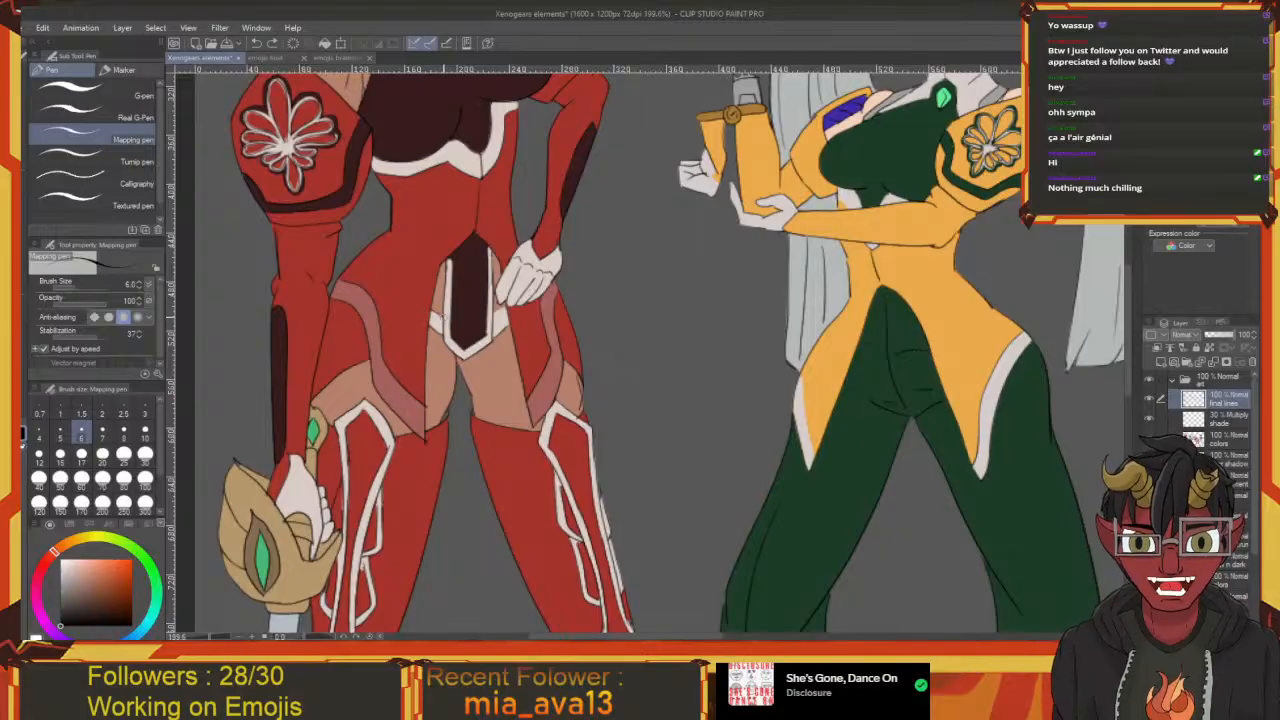
pyautogui.moveTo(447, 317); pyautogui.dragTo(423, 307)
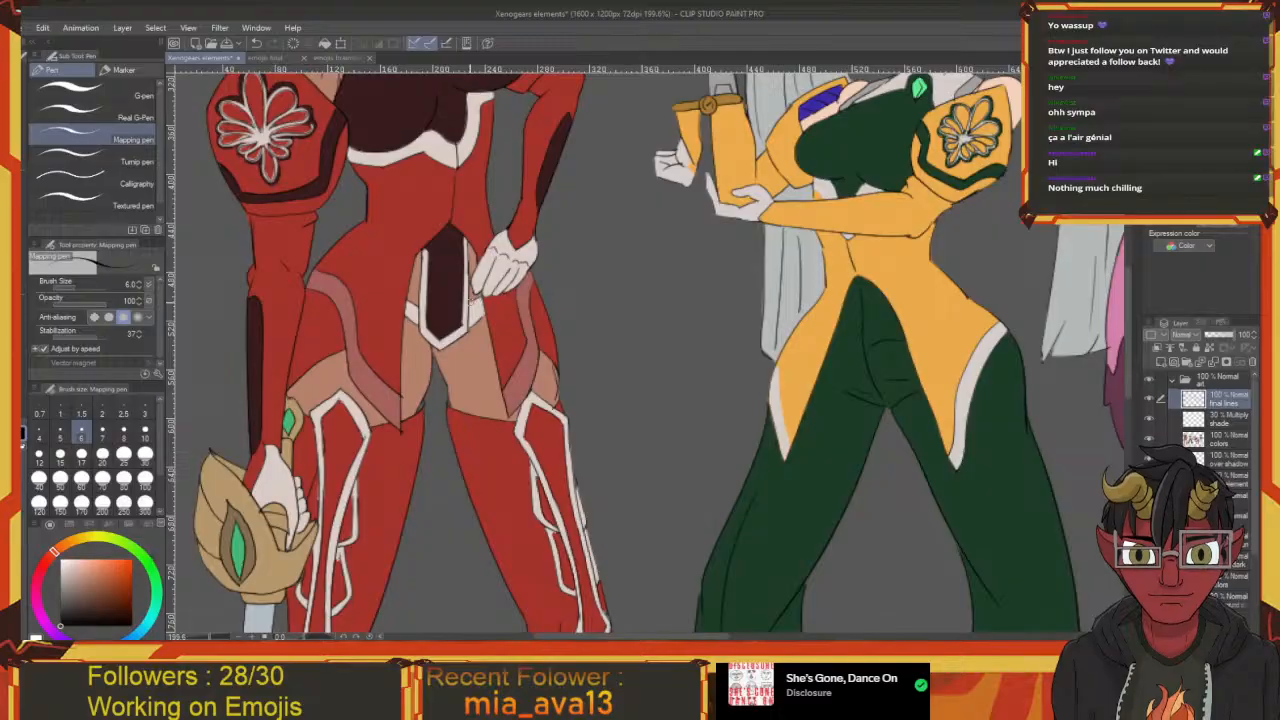
# Examine the line art and flat colors of all four characters, from the red-suited one to the blue-haired one
pyautogui.moveTo(465, 395); pyautogui.dragTo(460, 560)
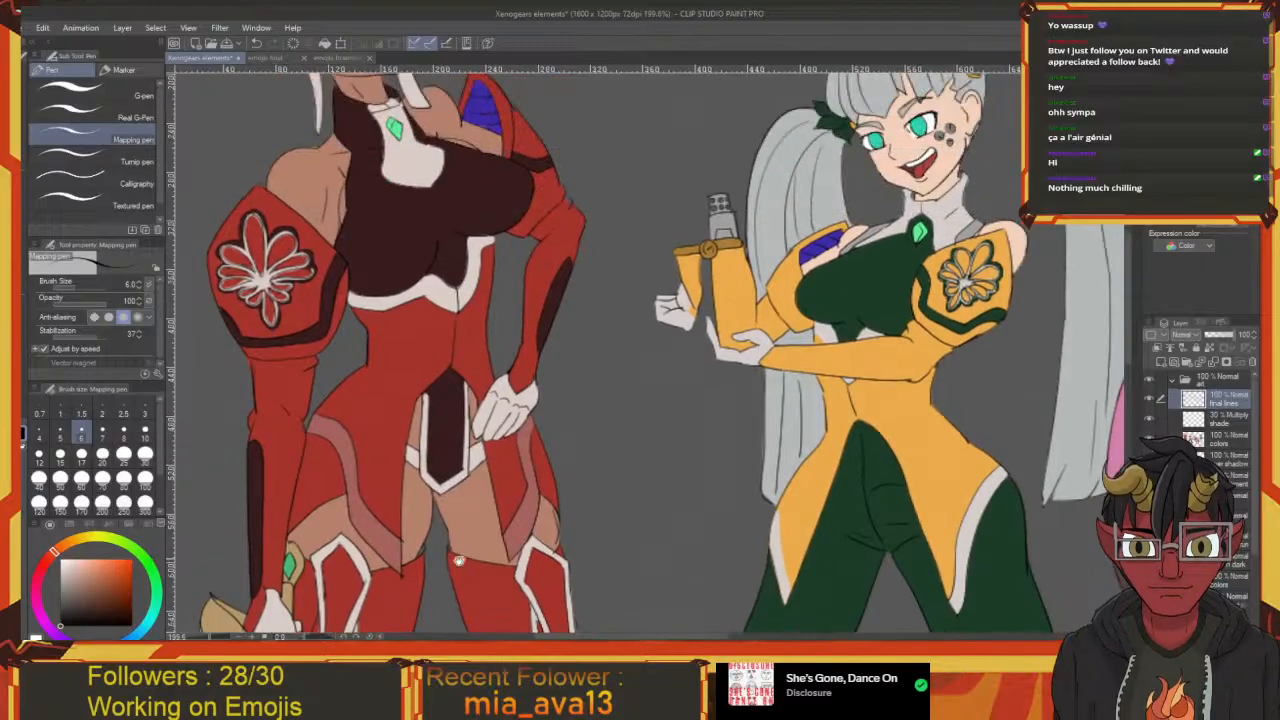
pyautogui.moveTo(590, 447)
pyautogui.mouseDown()
pyautogui.moveTo(386, 437)
pyautogui.moveTo(346, 370)
pyautogui.mouseUp()
pyautogui.moveTo(518, 293); pyautogui.dragTo(483, 334)
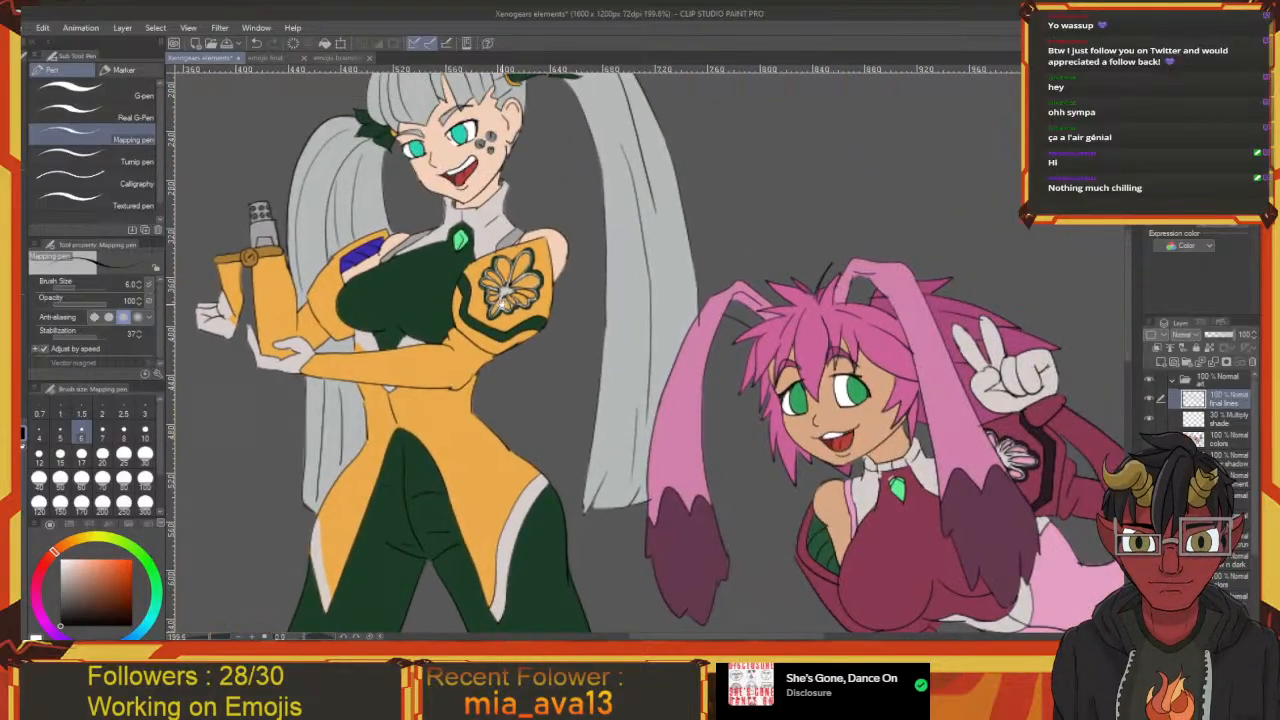
pyautogui.moveTo(502, 262); pyautogui.dragTo(471, 328)
pyautogui.moveTo(630, 508); pyautogui.dragTo(426, 317)
pyautogui.moveTo(577, 366); pyautogui.dragTo(485, 337)
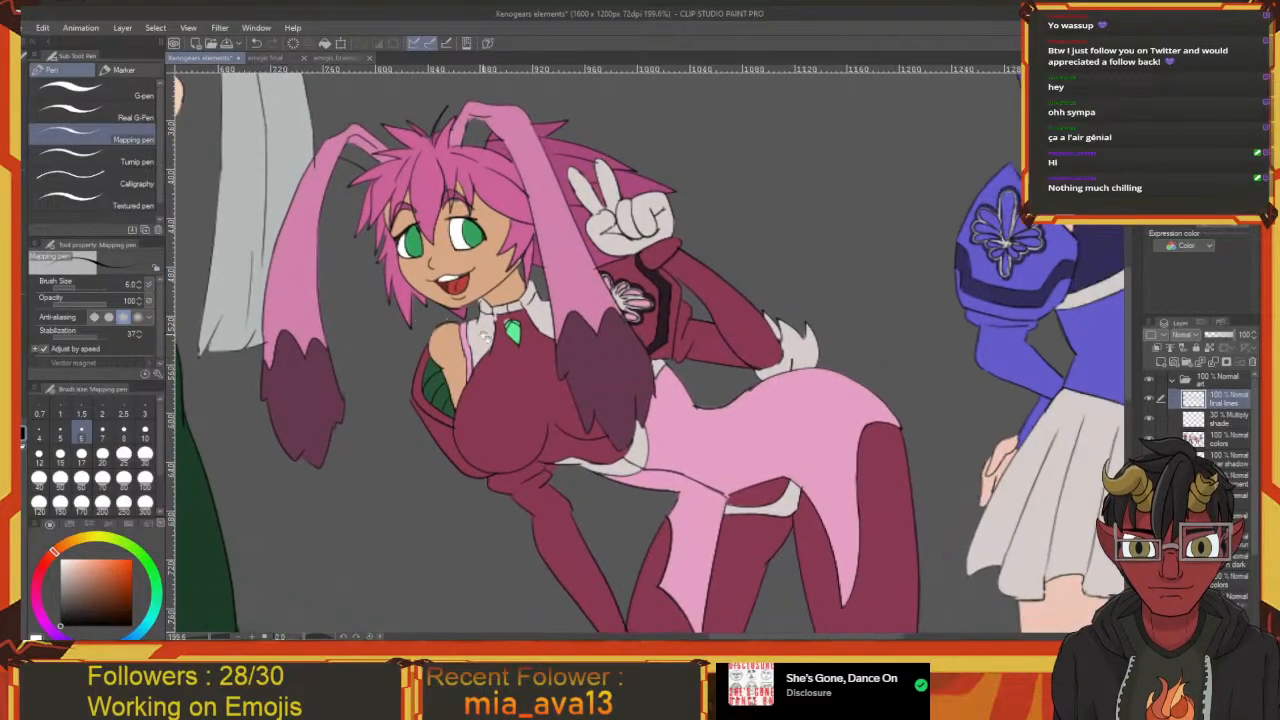
pyautogui.moveTo(640, 420); pyautogui.dragTo(394, 320)
pyautogui.moveTo(747, 215); pyautogui.dragTo(470, 528)
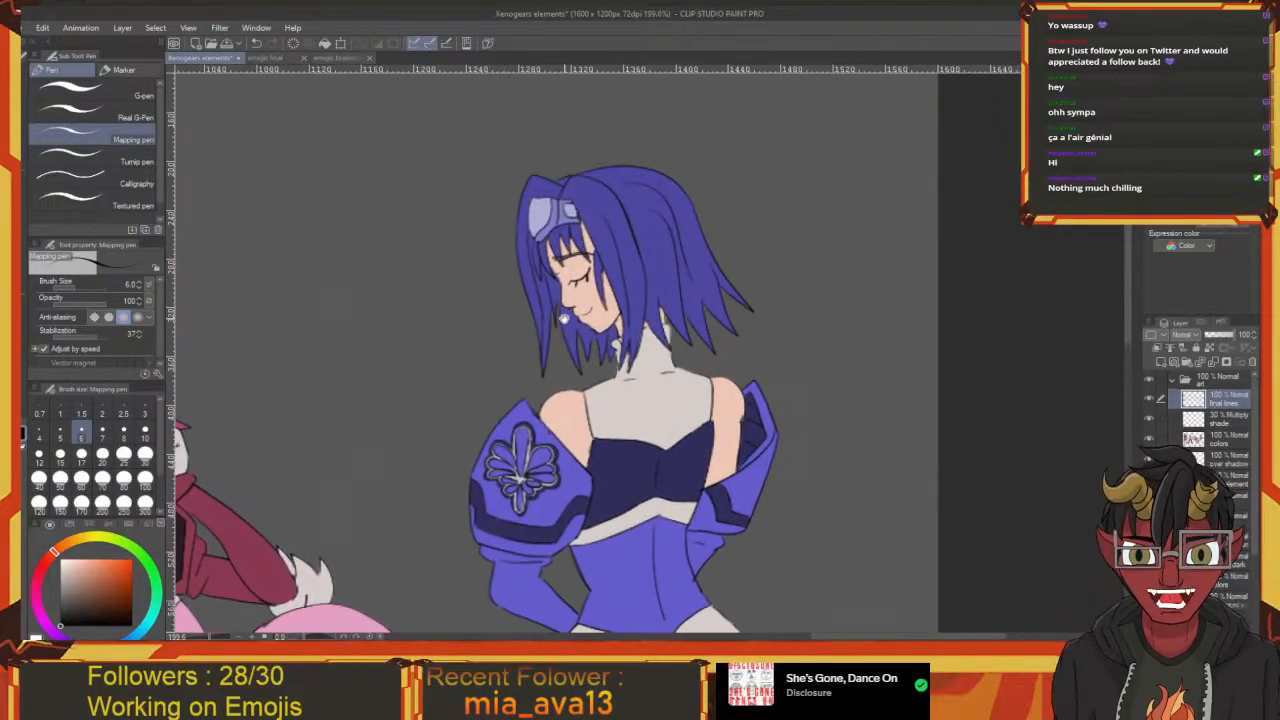
# Check the artwork again from the blue-haired character across the pink- and orange-suited ones, down to their boots
pyautogui.moveTo(484, 381); pyautogui.dragTo(624, 151)
pyautogui.moveTo(570, 256); pyautogui.dragTo(593, 212)
pyautogui.moveTo(550, 275); pyautogui.dragTo(675, 168)
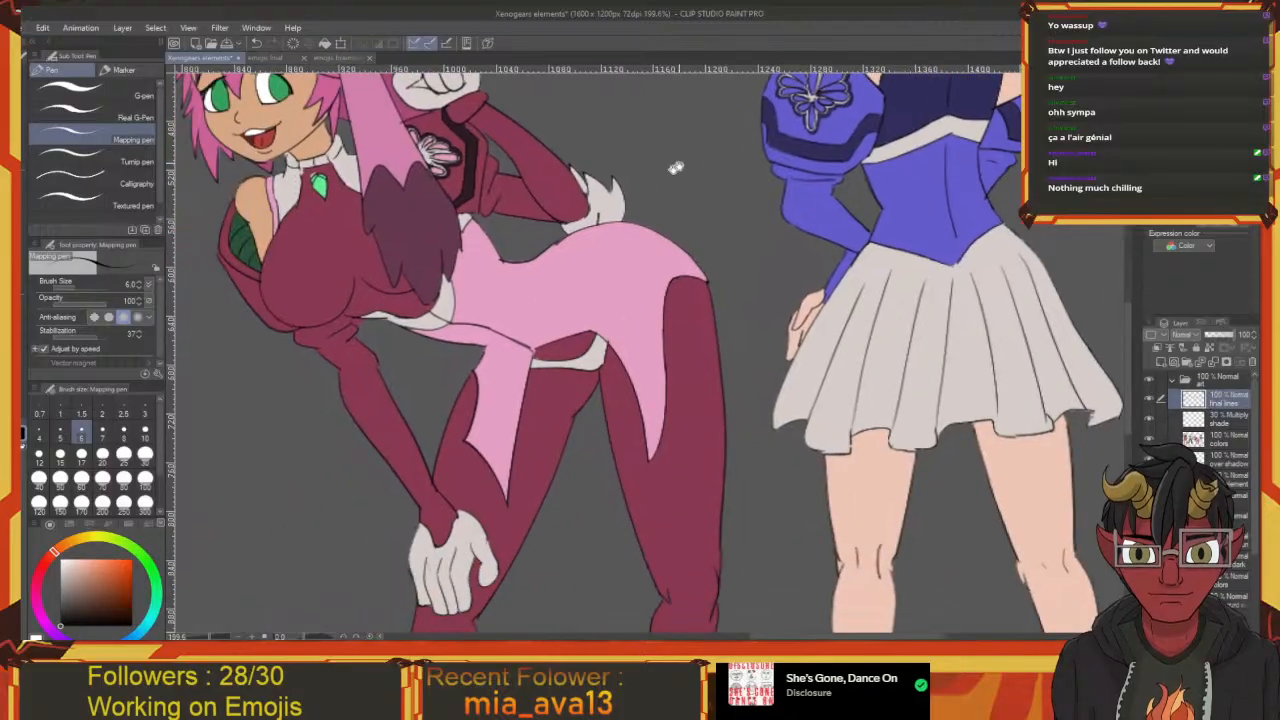
pyautogui.moveTo(575, 235); pyautogui.dragTo(752, 201)
pyautogui.moveTo(515, 190); pyautogui.dragTo(732, 239)
pyautogui.moveTo(403, 273); pyautogui.dragTo(722, 448)
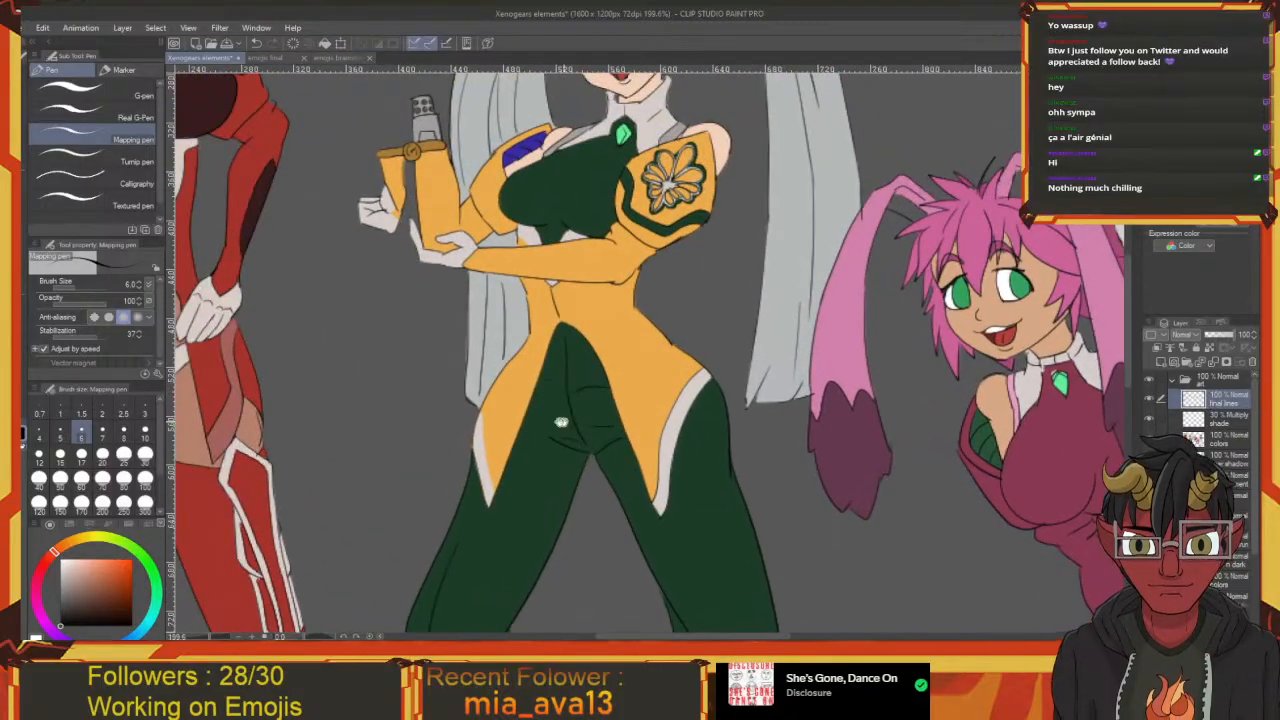
pyautogui.moveTo(562, 422); pyautogui.dragTo(728, 490)
pyautogui.moveTo(534, 392); pyautogui.dragTo(420, 287)
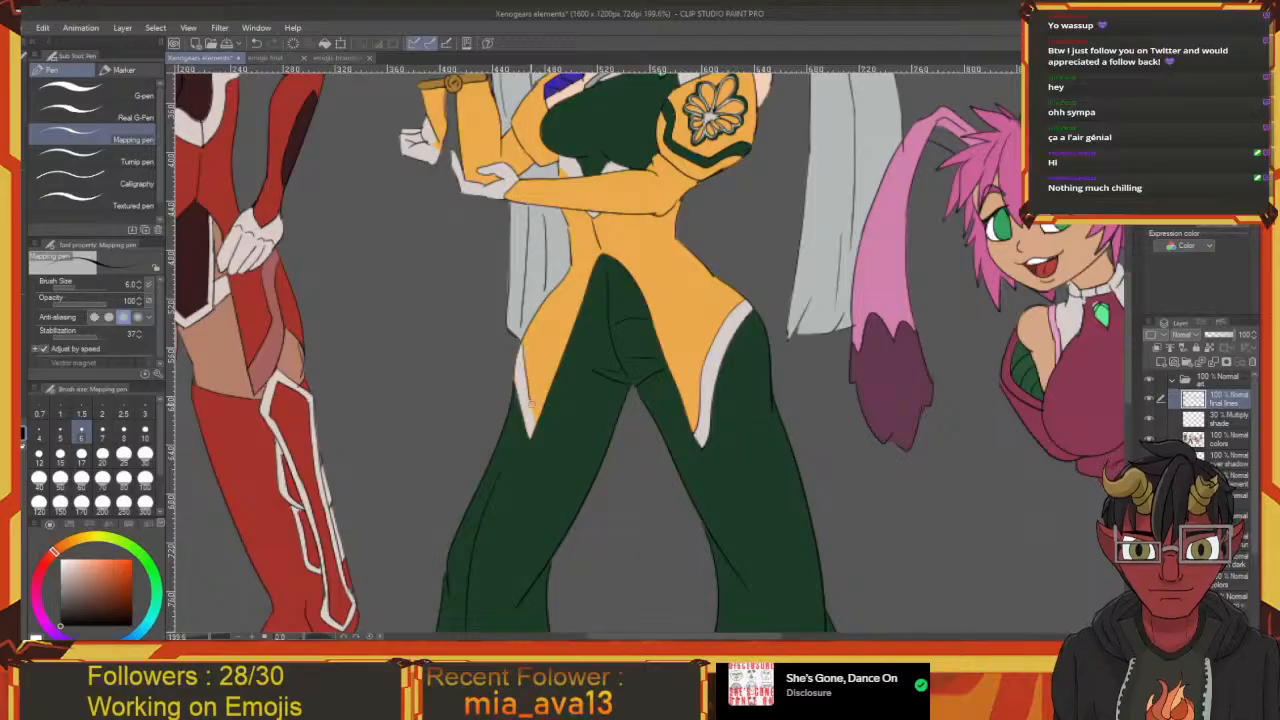
pyautogui.moveTo(576, 492); pyautogui.dragTo(389, 194)
pyautogui.moveTo(657, 465); pyautogui.dragTo(514, 311)
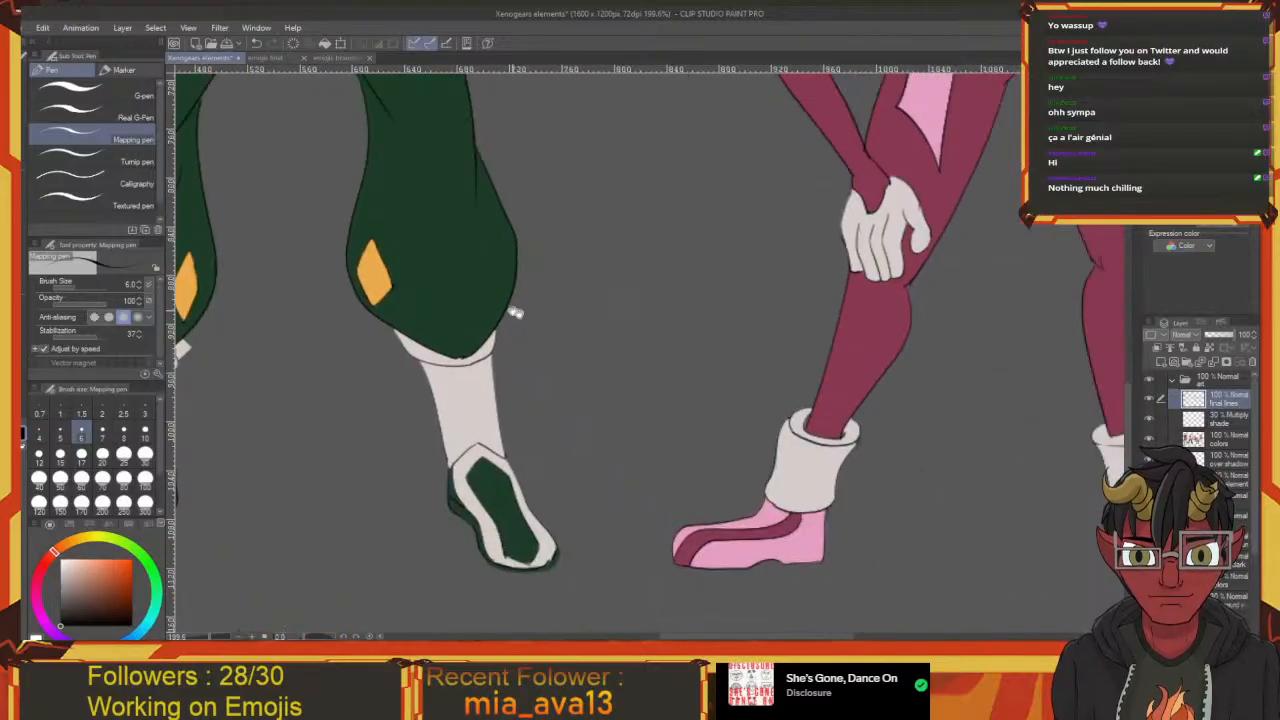
pyautogui.moveTo(640, 329); pyautogui.dragTo(420, 612)
pyautogui.moveTo(538, 449); pyautogui.dragTo(626, 500)
pyautogui.moveTo(546, 482); pyautogui.dragTo(631, 536)
pyautogui.moveTo(524, 480); pyautogui.dragTo(633, 529)
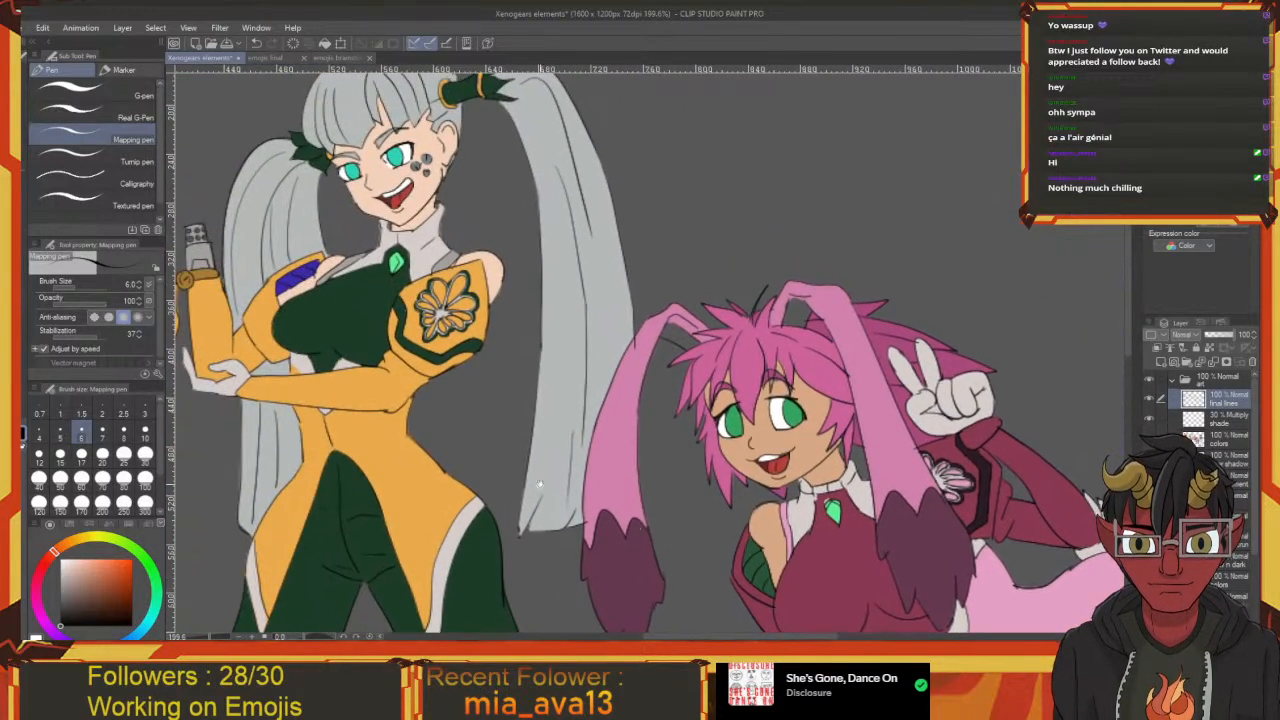
pyautogui.moveTo(670, 366); pyautogui.dragTo(561, 384)
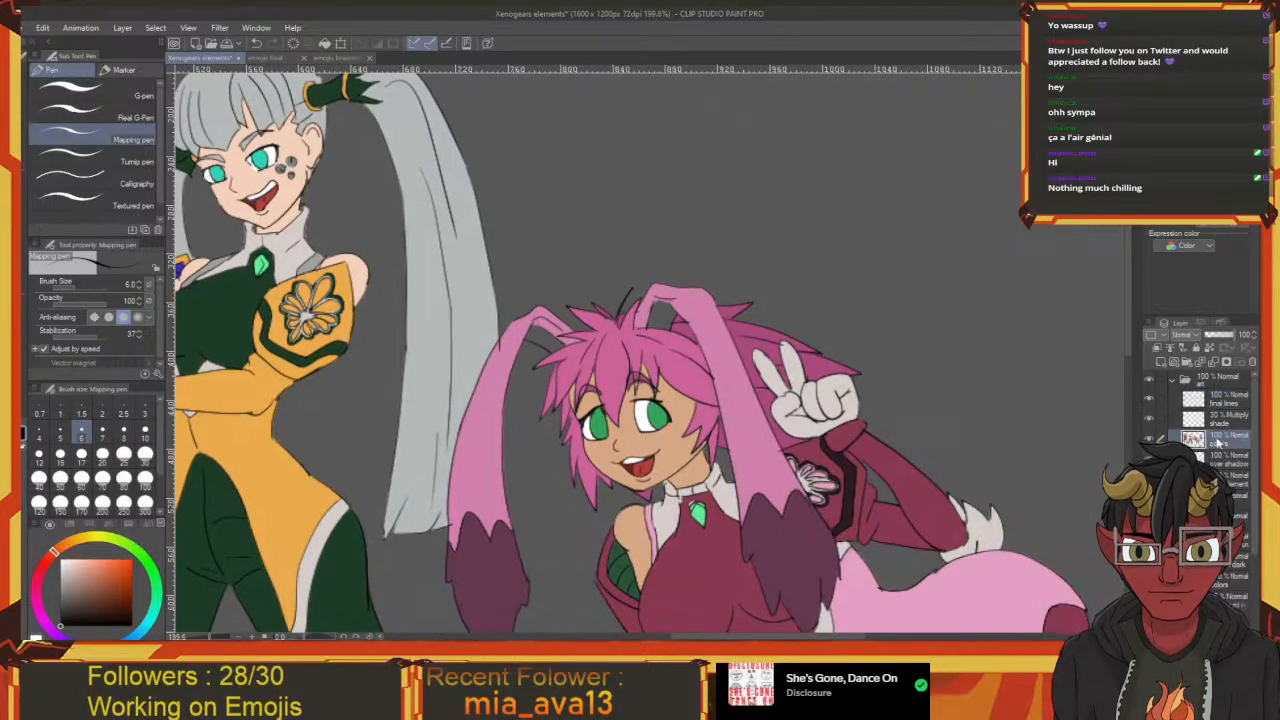
# On the colors layer, fill the insides of the pink-haired character's two bent ears with a muted pink and save the illustration
pyautogui.keyDown('alt'); pyautogui.click(549, 324); pyautogui.keyUp('alt')
pyautogui.click(629, 433)
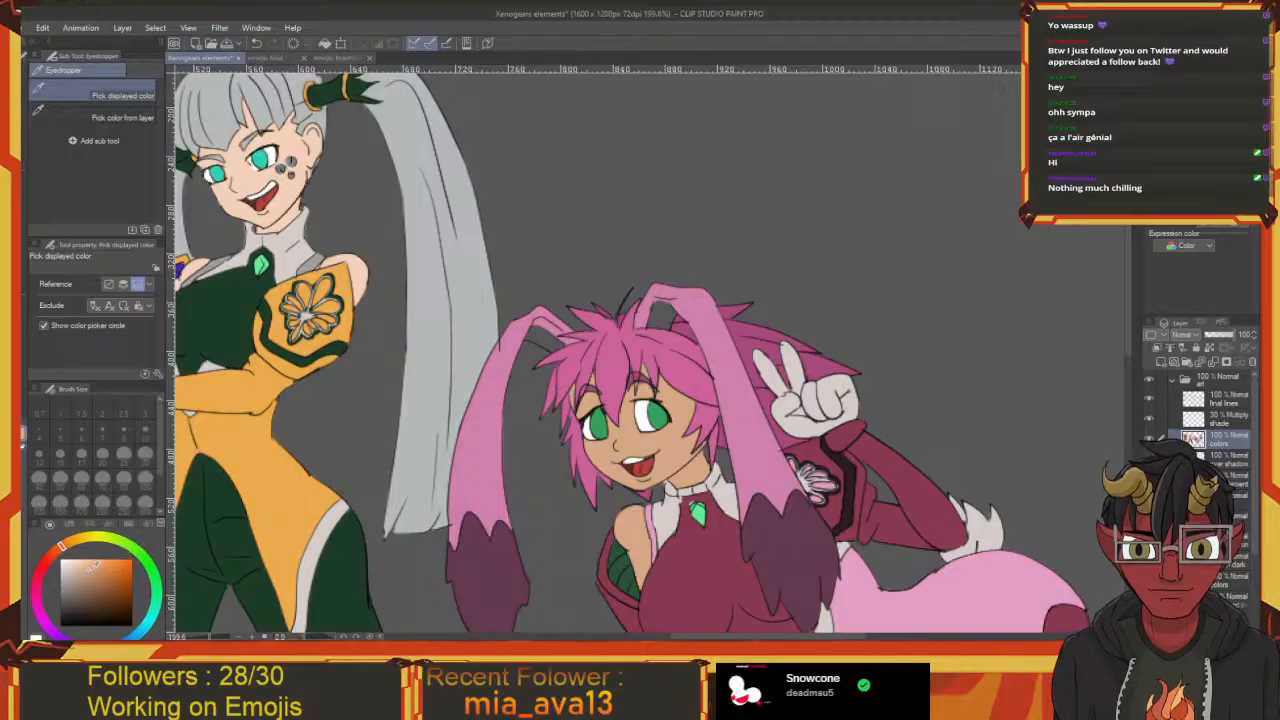
pyautogui.click(45, 592)
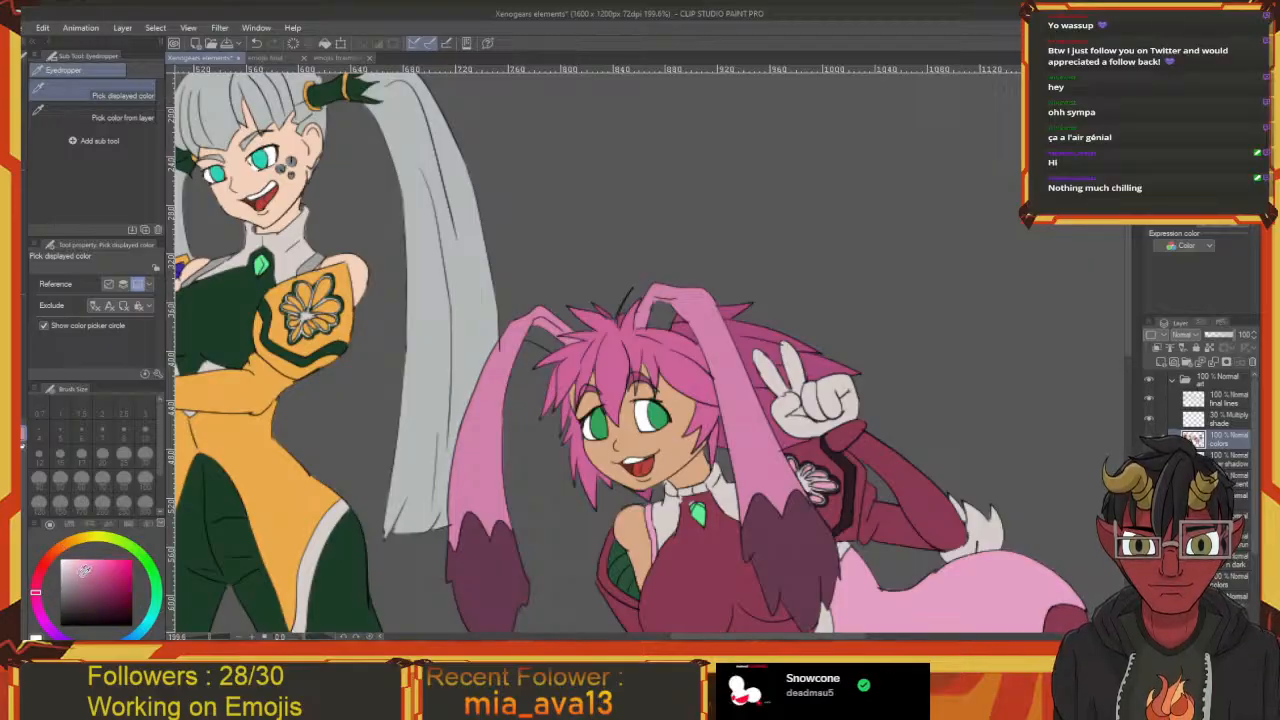
pyautogui.press('g')
pyautogui.press('g')
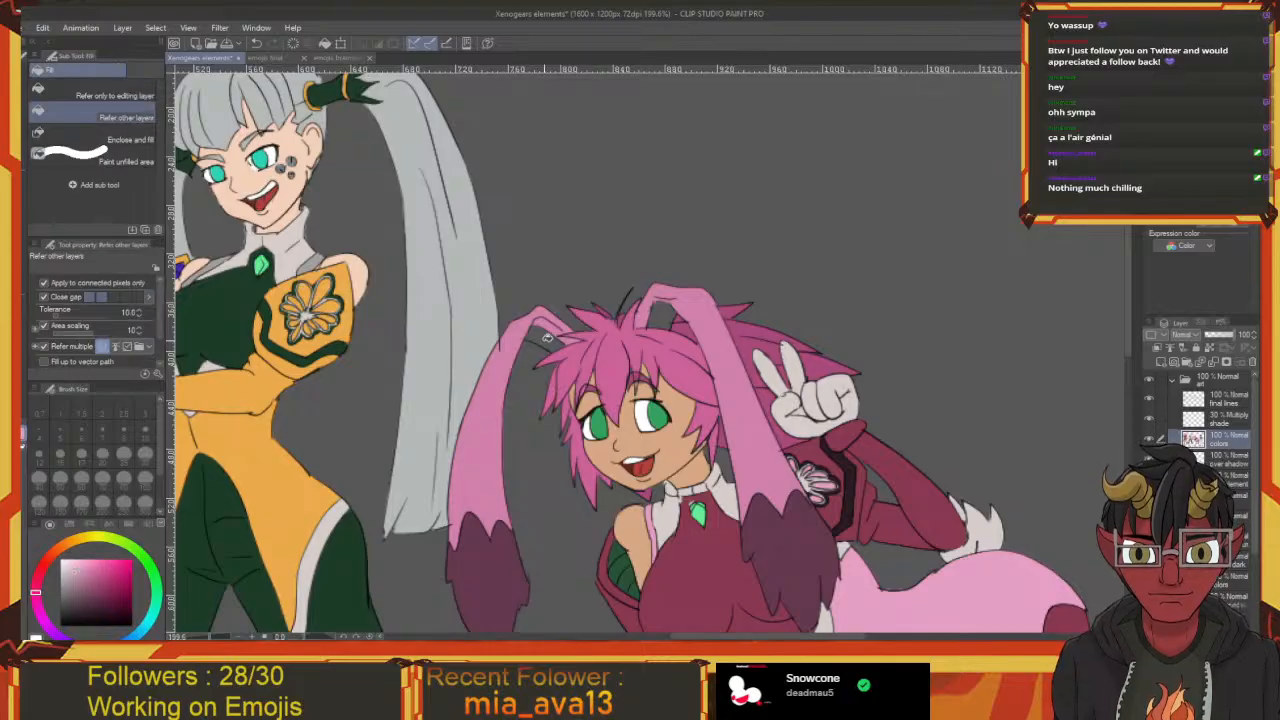
pyautogui.click(548, 340)
pyautogui.moveTo(556, 370); pyautogui.dragTo(482, 332)
pyautogui.click(590, 275)
pyautogui.moveTo(478, 456); pyautogui.dragTo(553, 261)
pyautogui.hotkey('ctrl', 's')
# On the shade layer, shade the red-suited character's neck under the chin with a black size 17 G-pen and set layer opacity to 25%
pyautogui.scroll(-4, 488, 301)
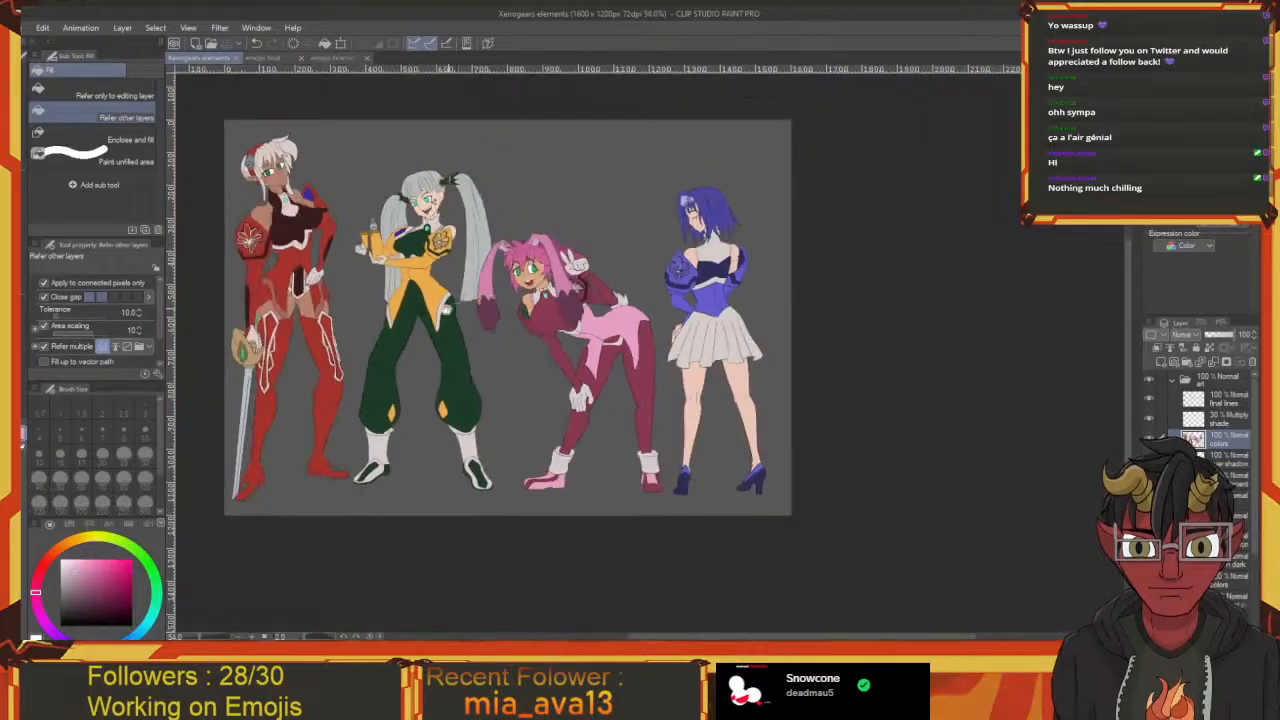
pyautogui.moveTo(312, 222); pyautogui.dragTo(560, 250)
pyautogui.scroll(2, 560, 248)
pyautogui.scroll(4, 653, 279)
pyautogui.moveTo(653, 279); pyautogui.dragTo(825, 433)
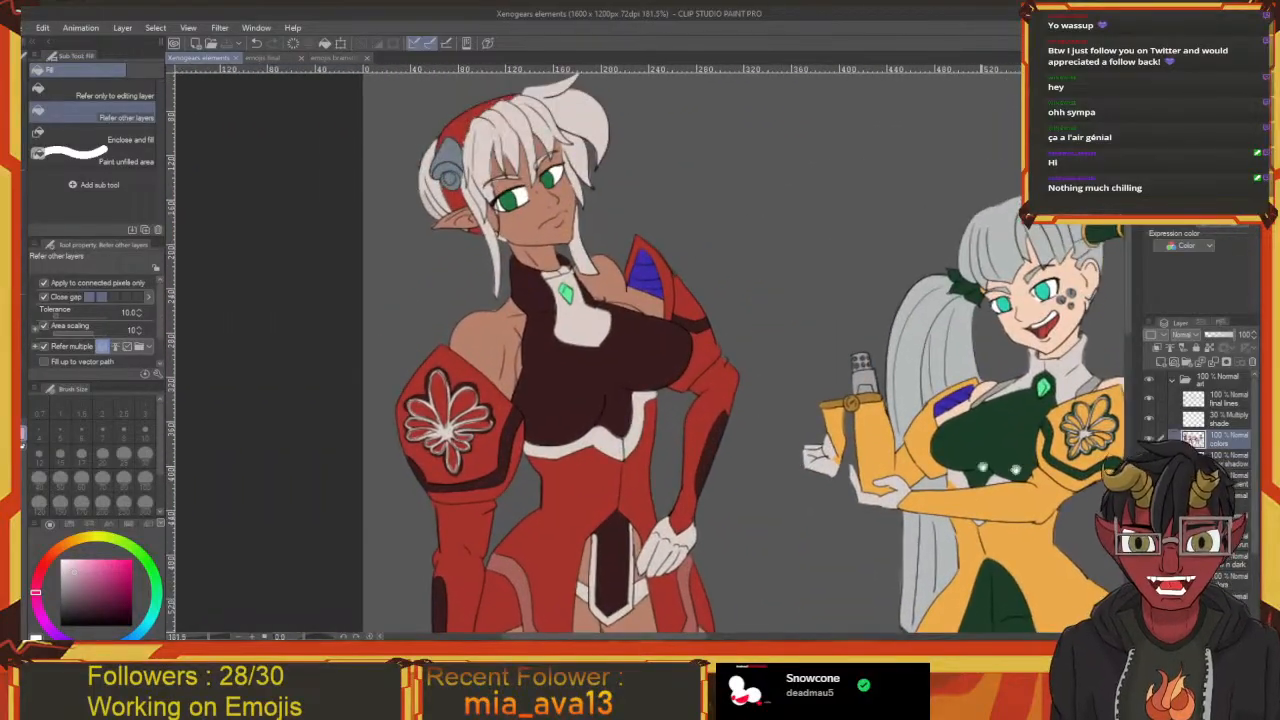
pyautogui.click(1226, 420)
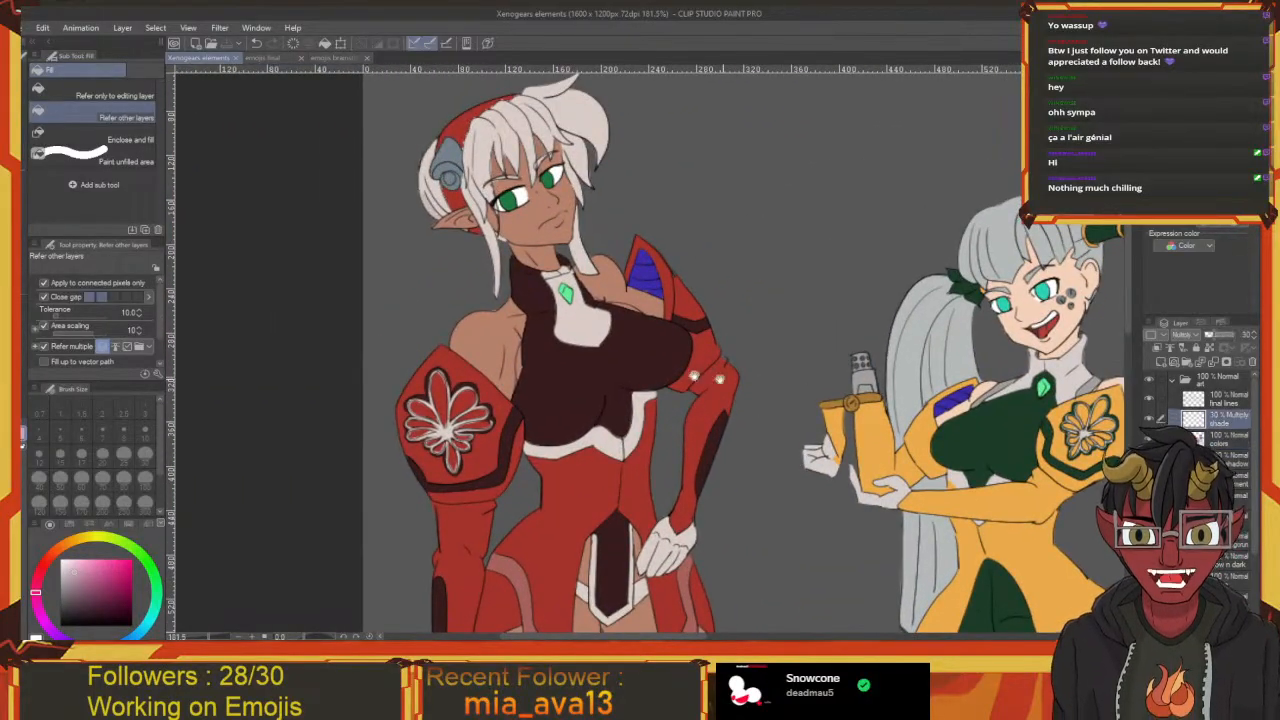
pyautogui.moveTo(655, 372); pyautogui.dragTo(767, 394)
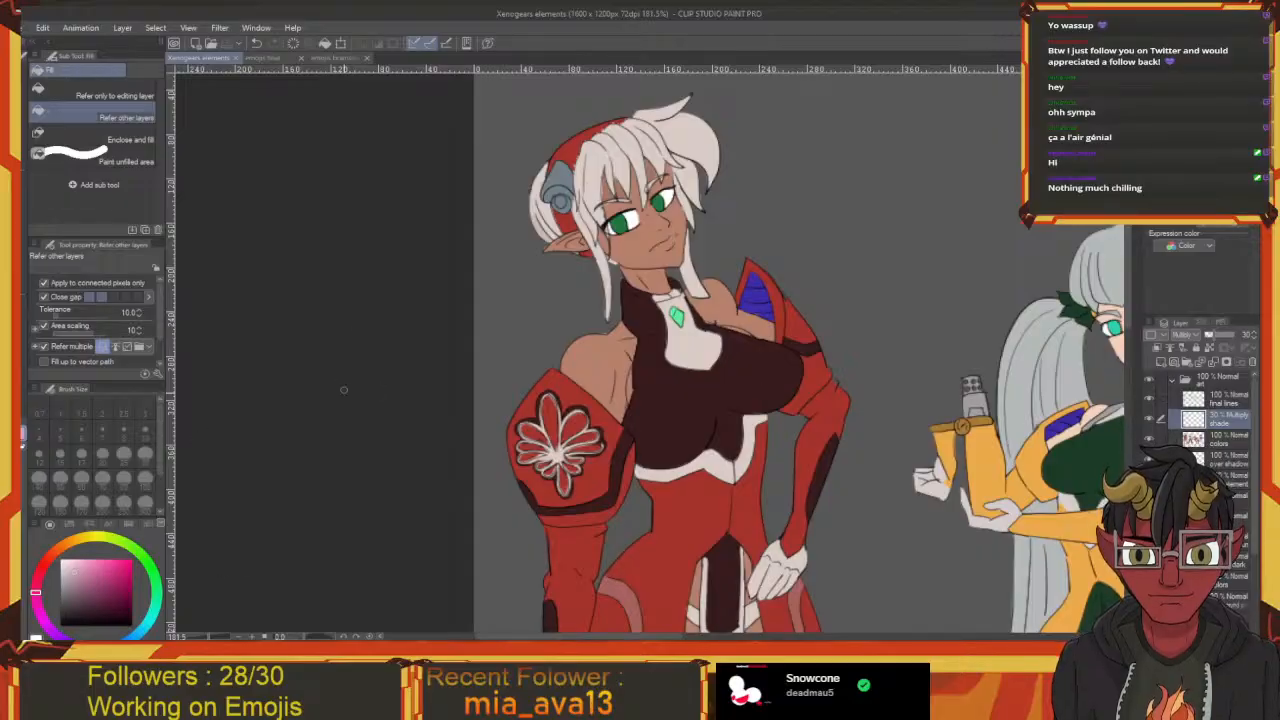
pyautogui.press('p')
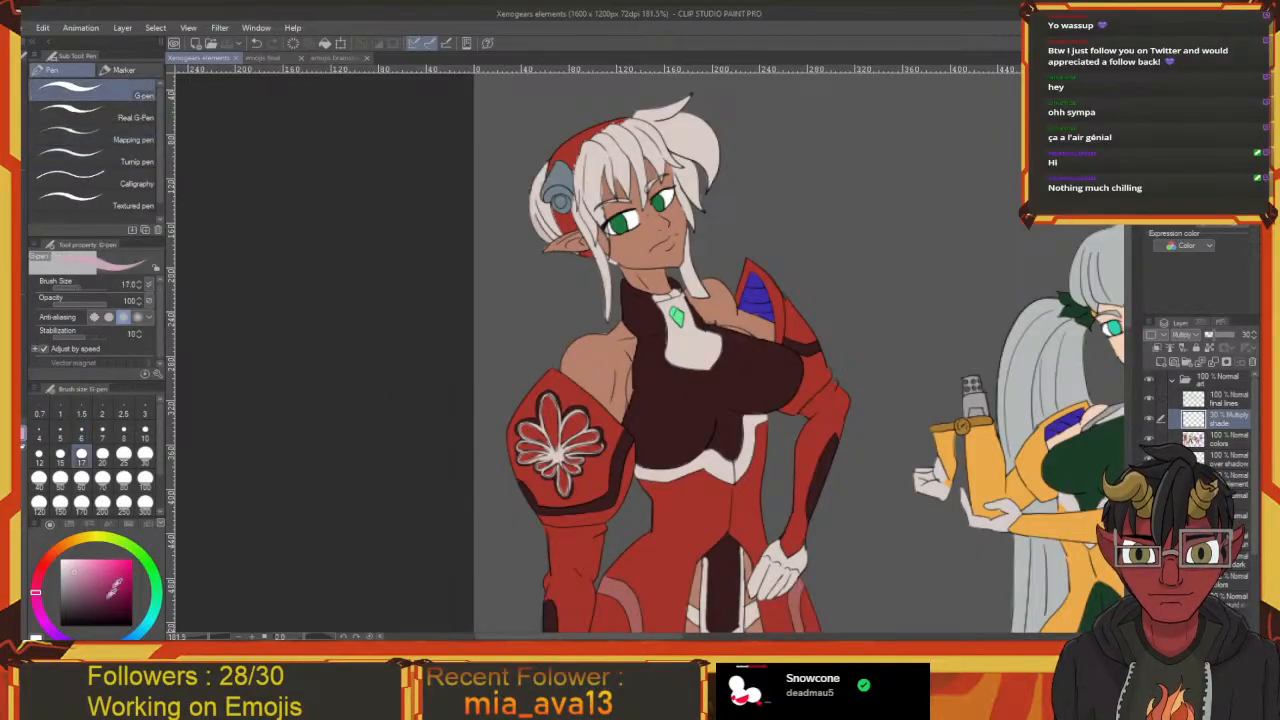
pyautogui.click(76, 618)
pyautogui.moveTo(417, 434); pyautogui.dragTo(297, 467)
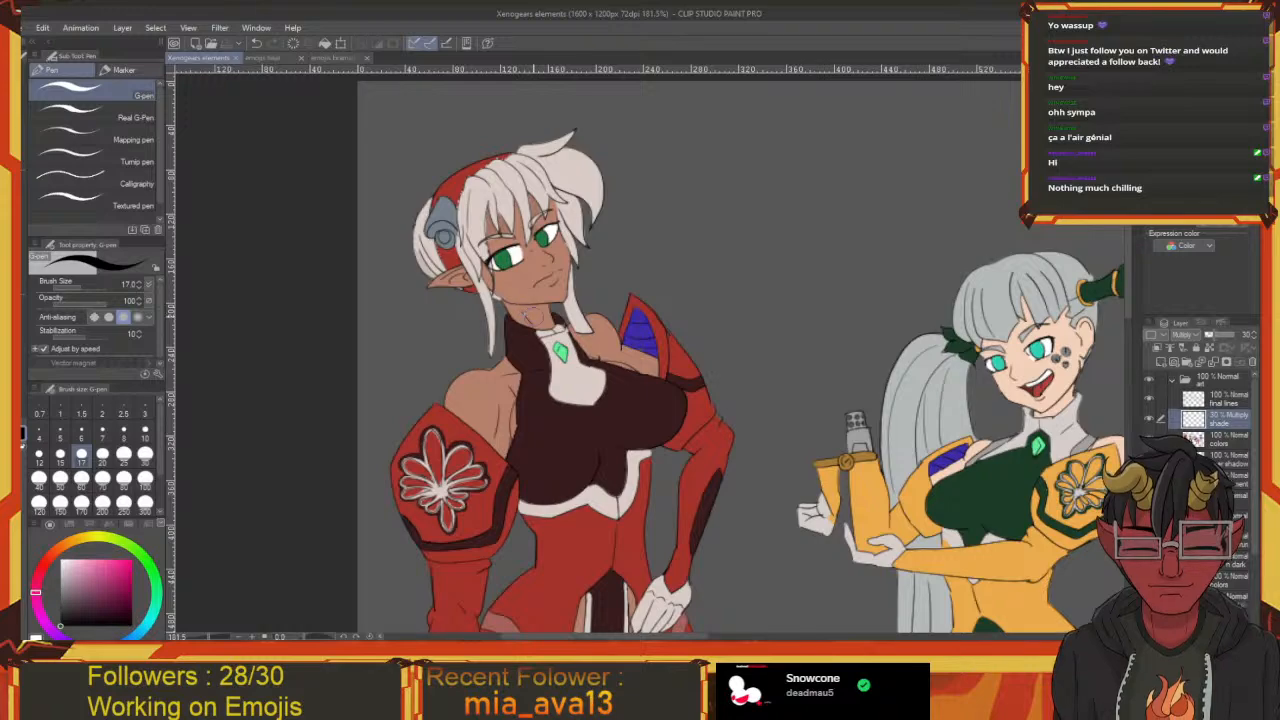
pyautogui.scroll(4, 536, 293)
pyautogui.moveTo(459, 391); pyautogui.dragTo(515, 431)
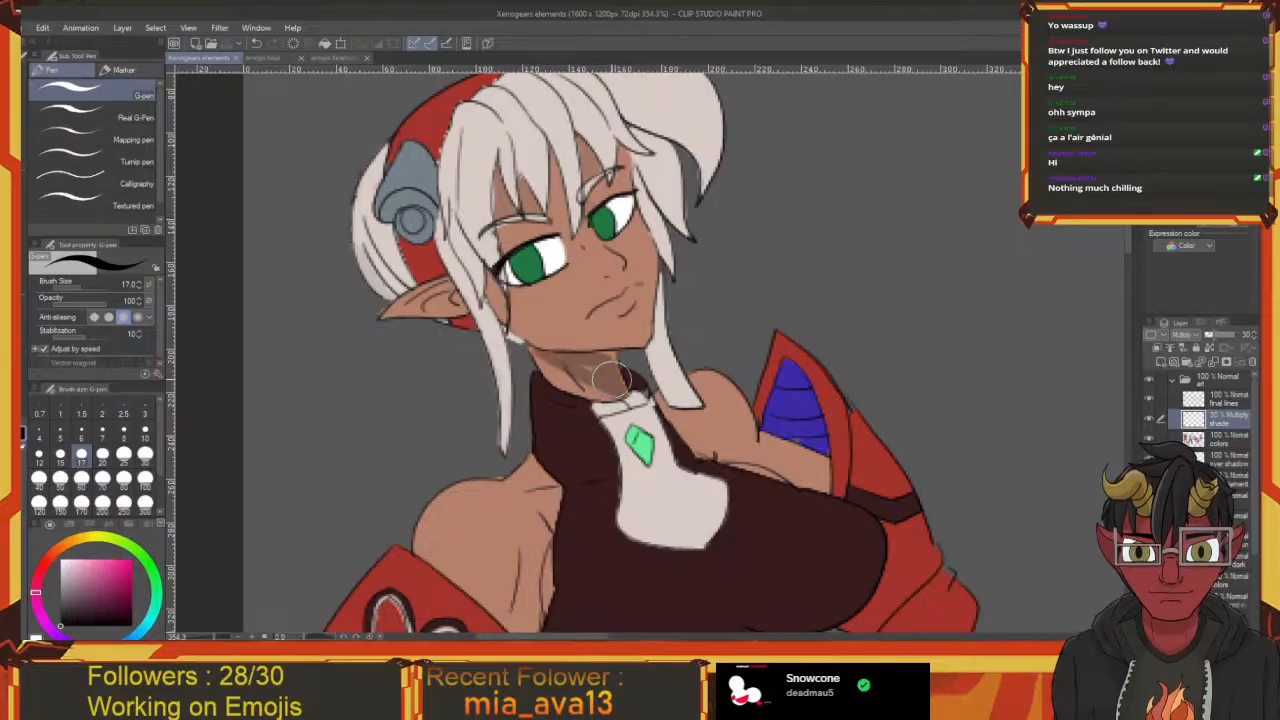
pyautogui.moveTo(611, 380)
pyautogui.mouseDown()
pyautogui.moveTo(602, 375)
pyautogui.moveTo(621, 374)
pyautogui.moveTo(608, 362)
pyautogui.moveTo(585, 362)
pyautogui.mouseUp()
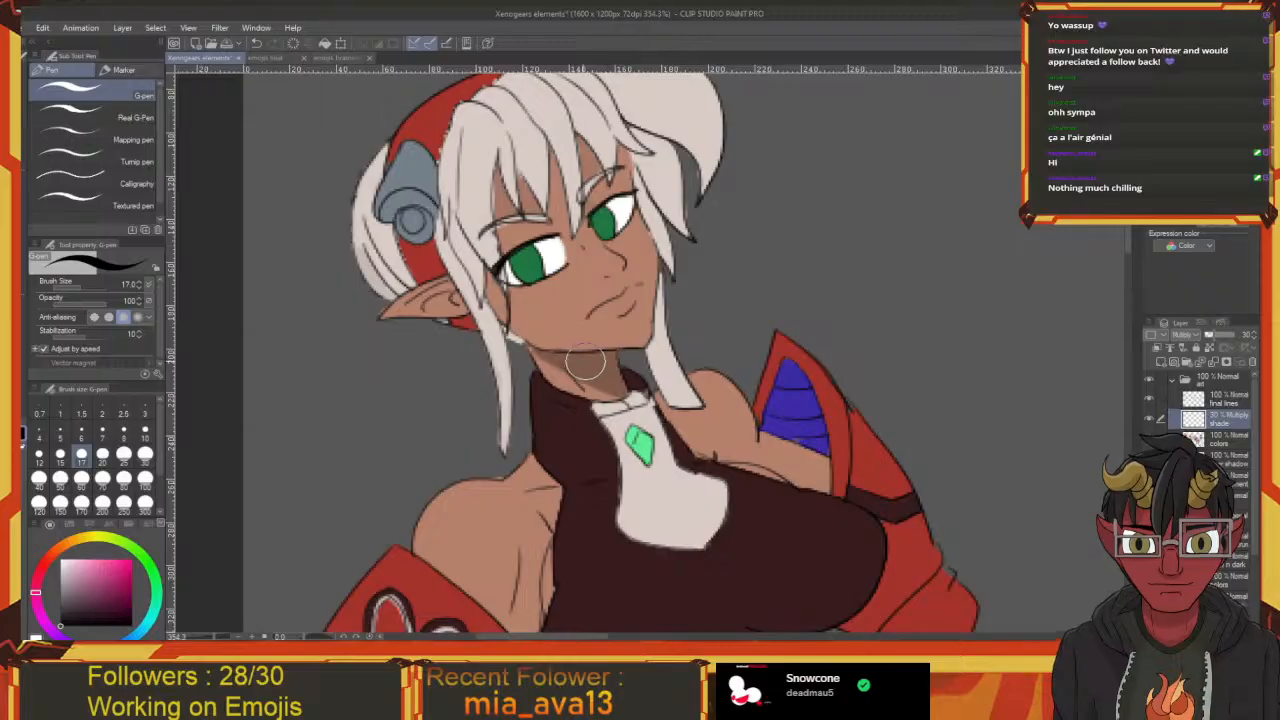
pyautogui.click(1254, 338)
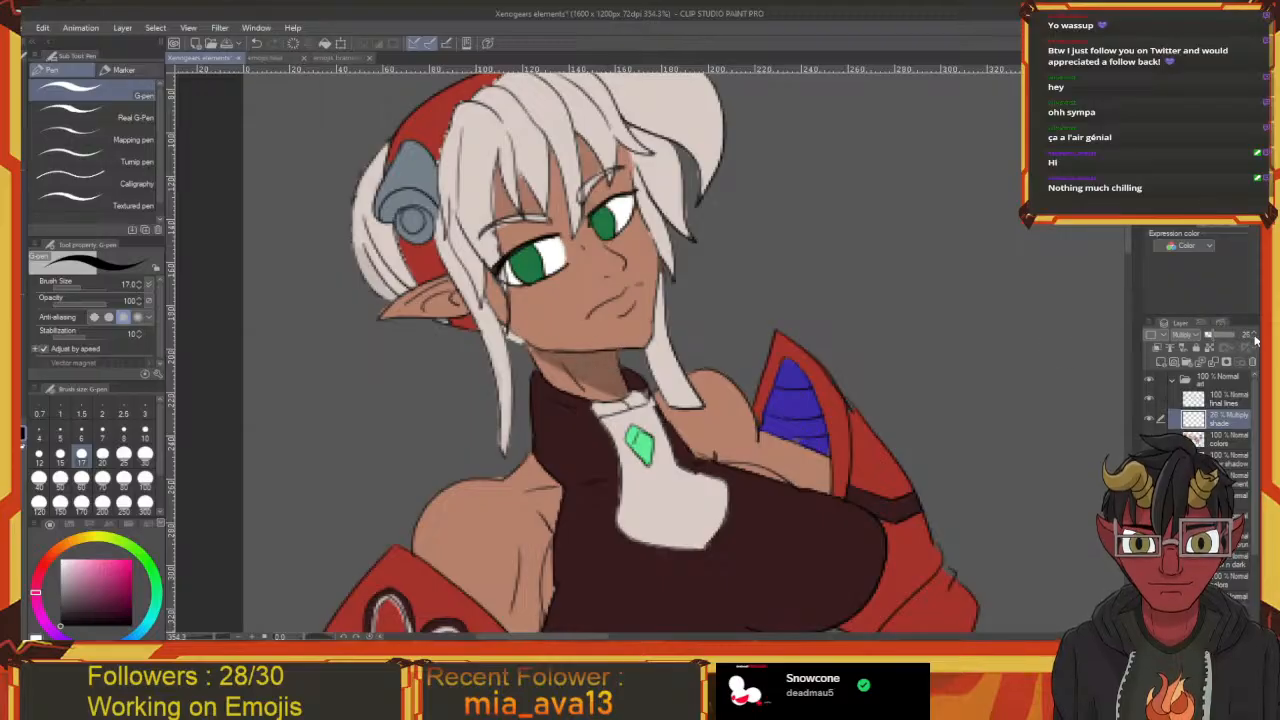
# Shade the red-suited character's forehead beneath the white bangs, working around both eyebrows with the G-pen
pyautogui.moveTo(507, 345); pyautogui.dragTo(544, 396)
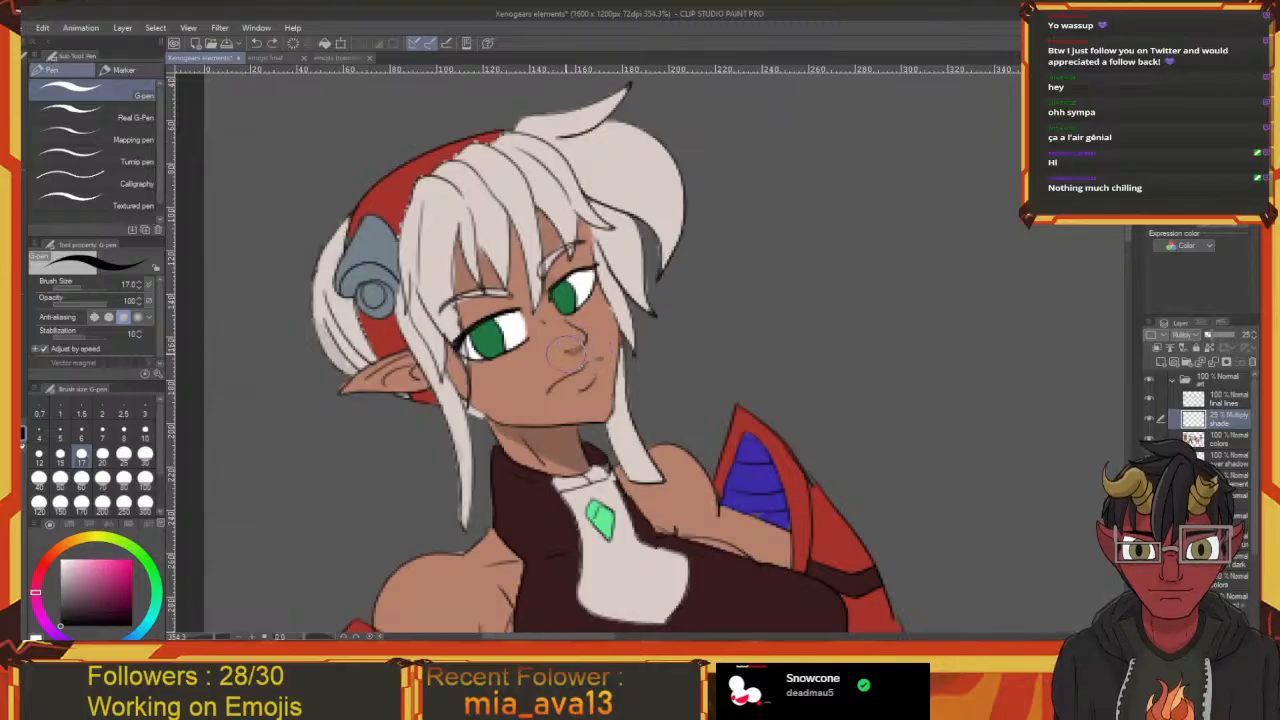
pyautogui.moveTo(566, 355); pyautogui.dragTo(584, 374)
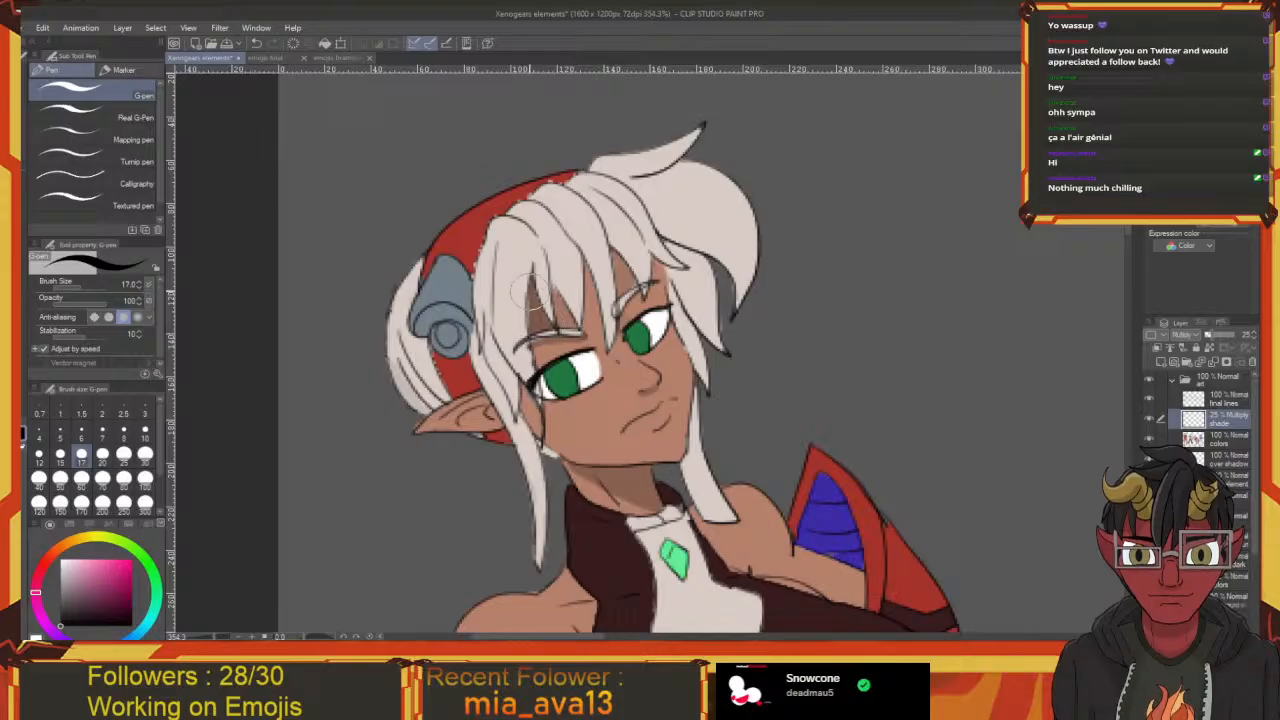
pyautogui.moveTo(548, 306); pyautogui.dragTo(528, 326)
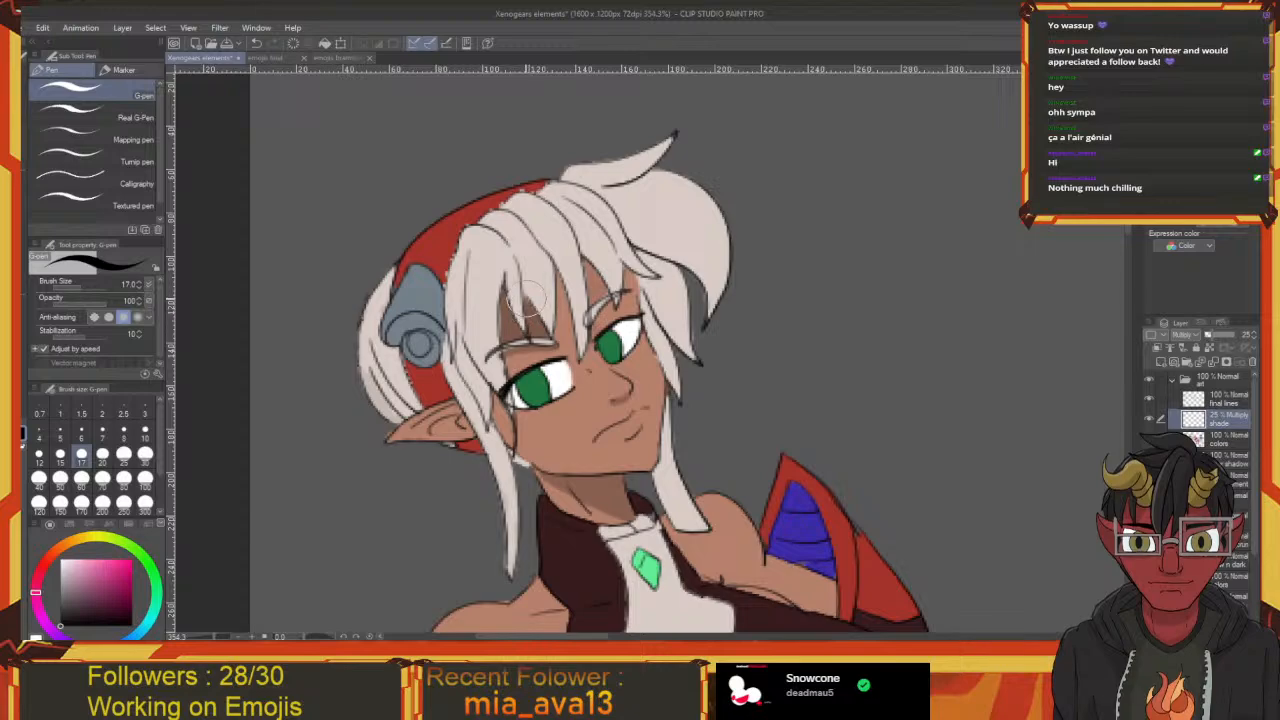
pyautogui.moveTo(528, 297); pyautogui.dragTo(502, 300)
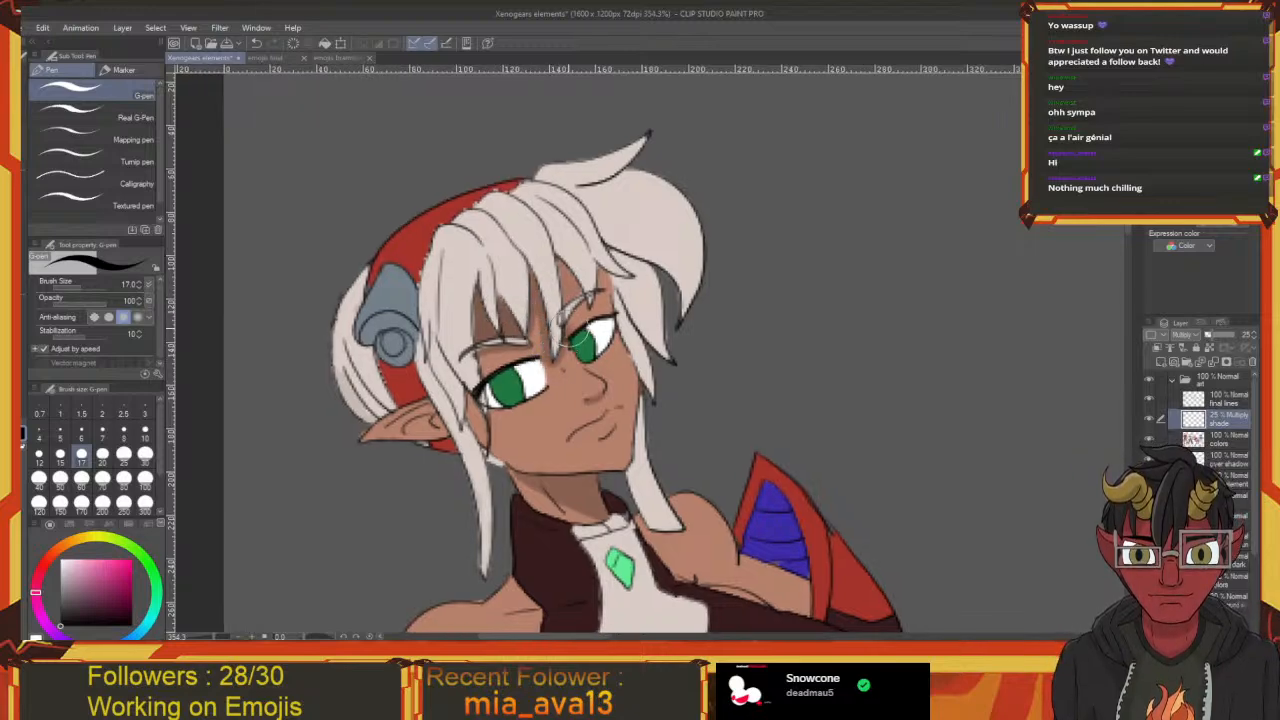
pyautogui.moveTo(565, 307); pyautogui.dragTo(558, 335)
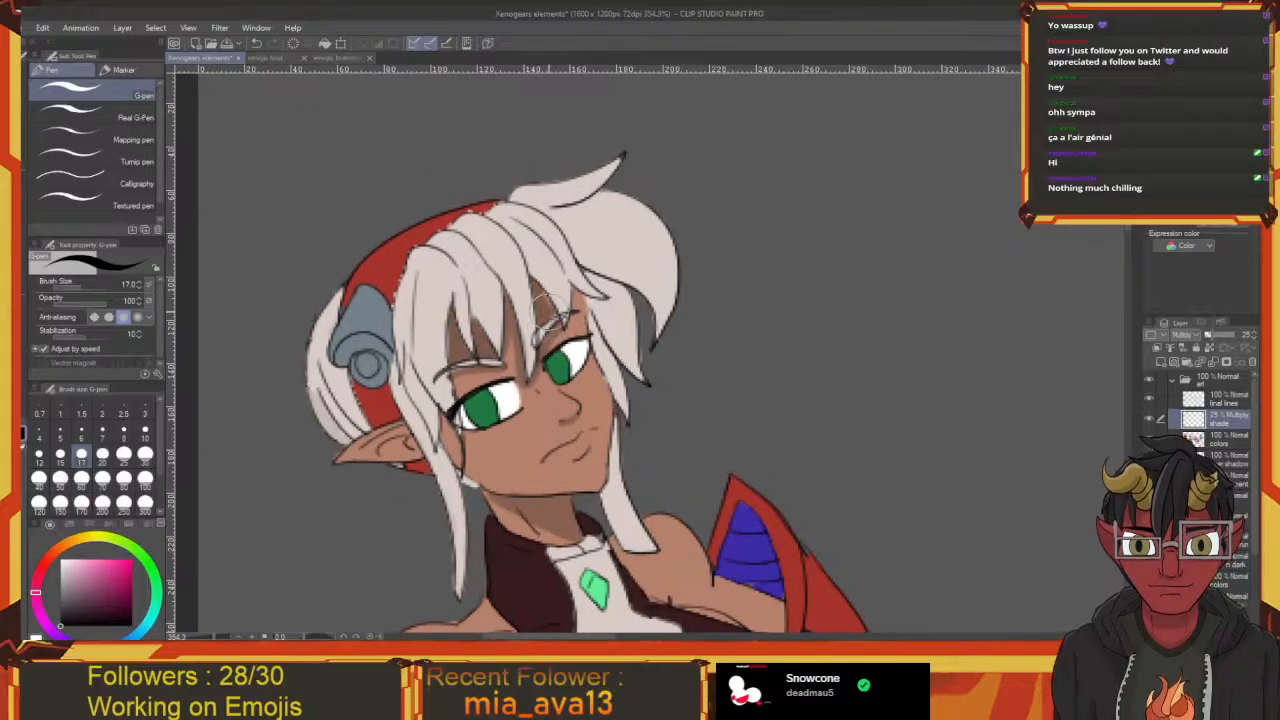
pyautogui.moveTo(550, 318); pyautogui.dragTo(524, 322)
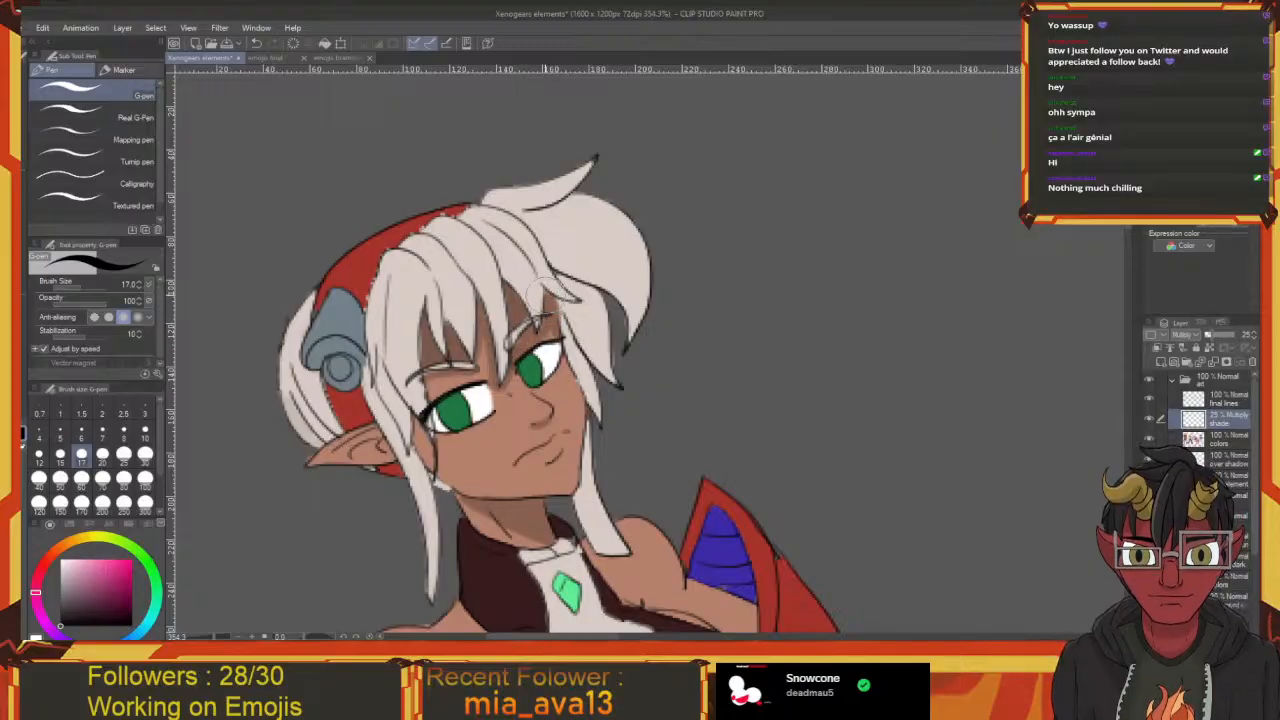
# Shade the skin below the red-suited character's lower lip, the pointed ear, and the hair and red headband behind it
pyautogui.moveTo(572, 458)
pyautogui.mouseDown()
pyautogui.moveTo(576, 503)
pyautogui.moveTo(552, 305)
pyautogui.moveTo(611, 398)
pyautogui.moveTo(647, 335)
pyautogui.mouseUp()
pyautogui.moveTo(528, 340); pyautogui.dragTo(580, 350)
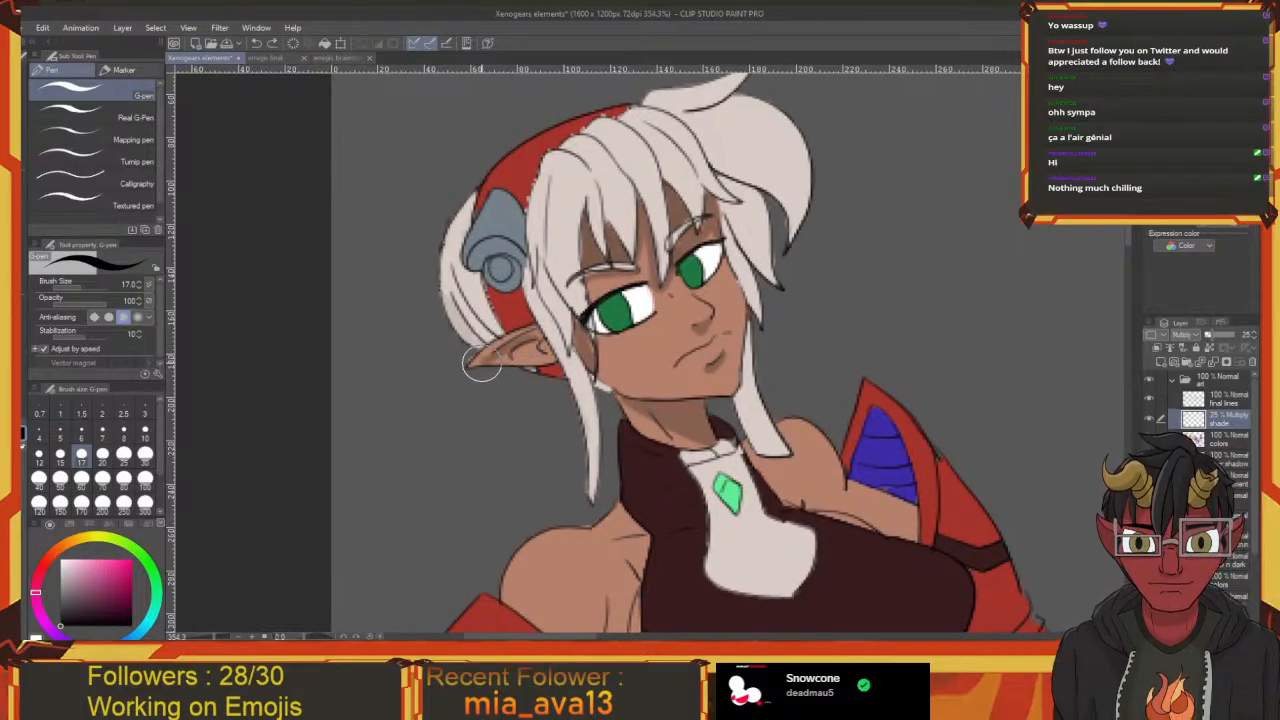
pyautogui.moveTo(546, 343)
pyautogui.mouseDown()
pyautogui.moveTo(549, 388)
pyautogui.moveTo(494, 358)
pyautogui.moveTo(488, 323)
pyautogui.moveTo(481, 331)
pyautogui.moveTo(493, 325)
pyautogui.moveTo(489, 288)
pyautogui.moveTo(478, 334)
pyautogui.moveTo(538, 364)
pyautogui.moveTo(487, 397)
pyautogui.moveTo(512, 374)
pyautogui.mouseUp()
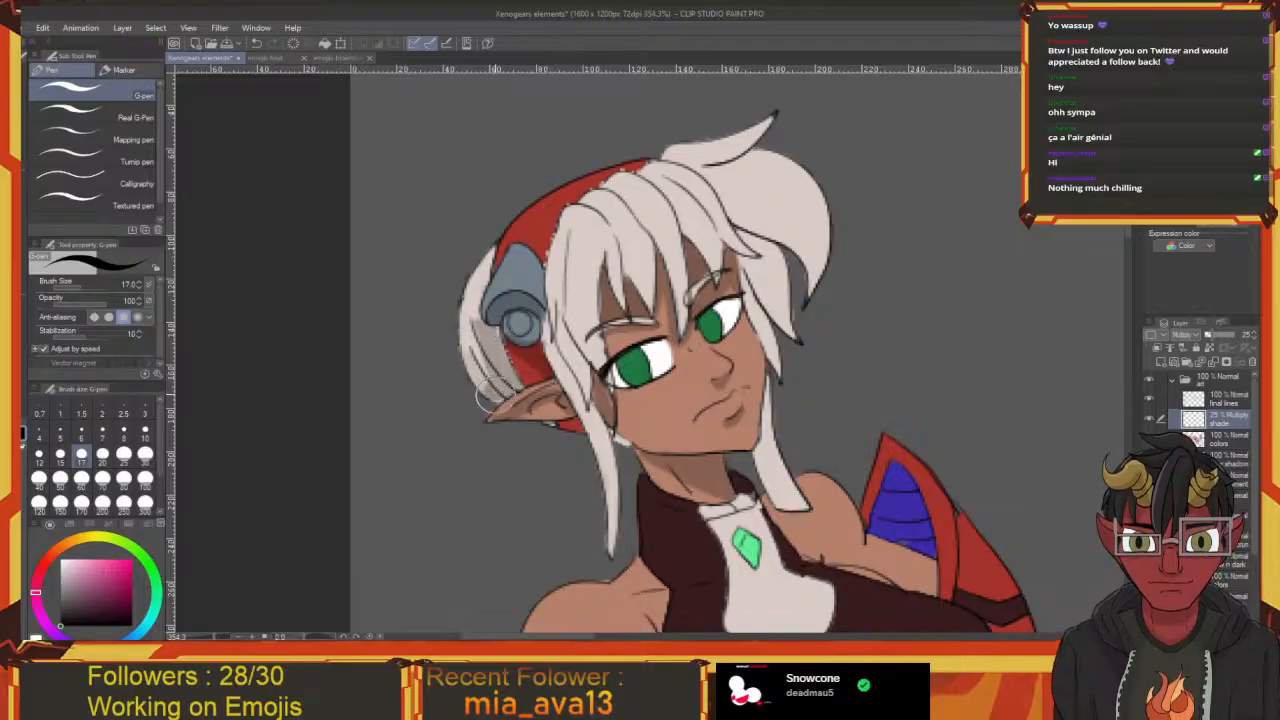
pyautogui.moveTo(527, 416); pyautogui.dragTo(498, 396)
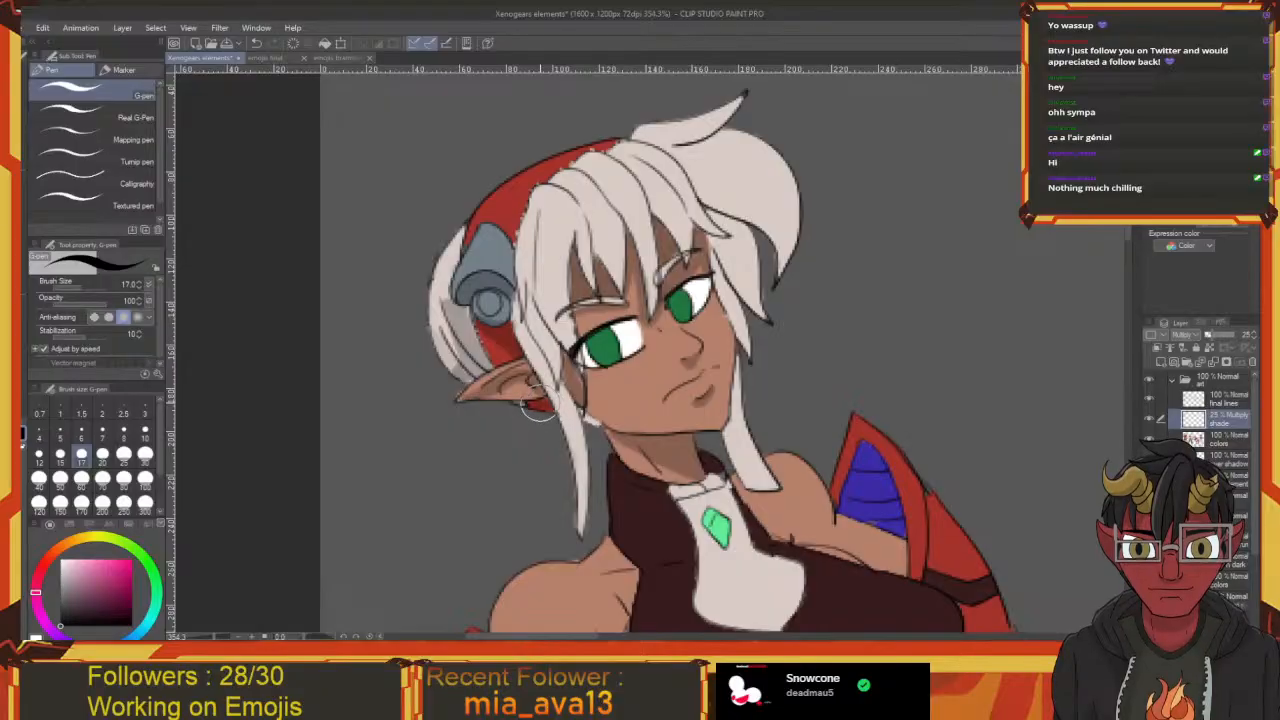
pyautogui.moveTo(546, 404)
pyautogui.mouseDown()
pyautogui.moveTo(521, 391)
pyautogui.moveTo(538, 392)
pyautogui.mouseUp()
pyautogui.moveTo(602, 425); pyautogui.dragTo(520, 461)
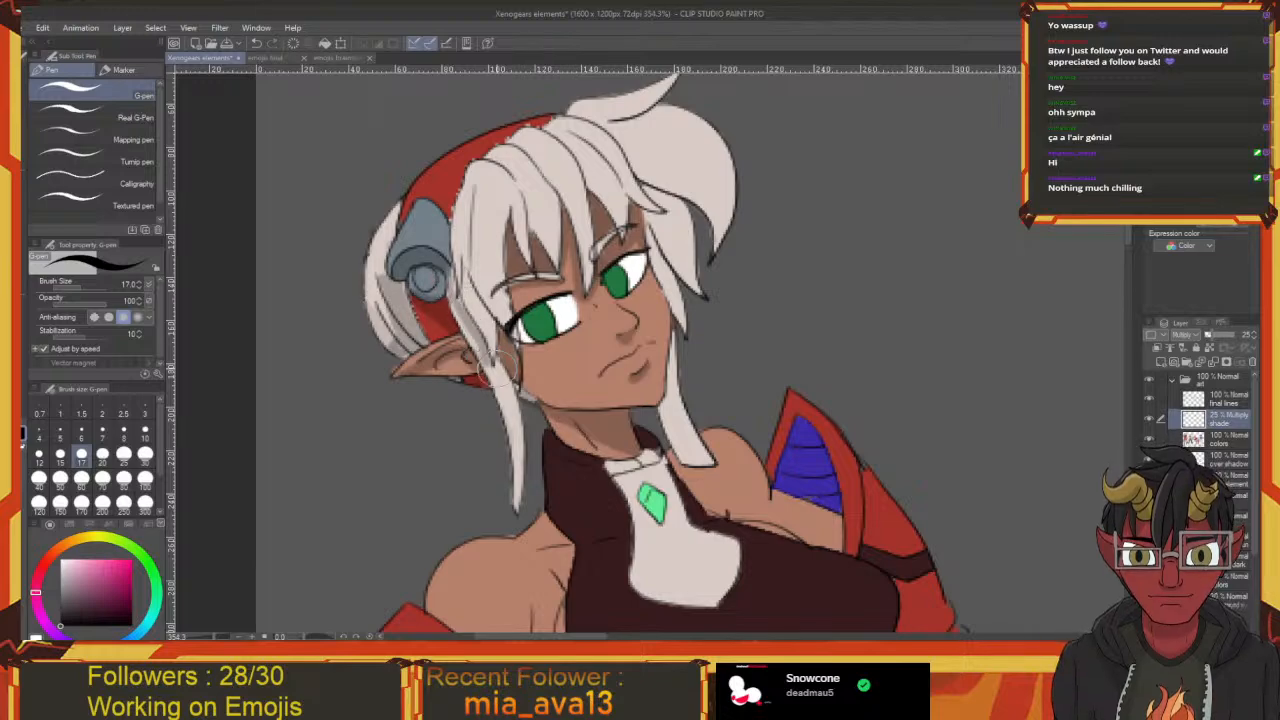
# Shade the long hair lock in front of the red-suited character's ear and the strands of the bangs above the eye
pyautogui.moveTo(506, 356); pyautogui.dragTo(450, 318)
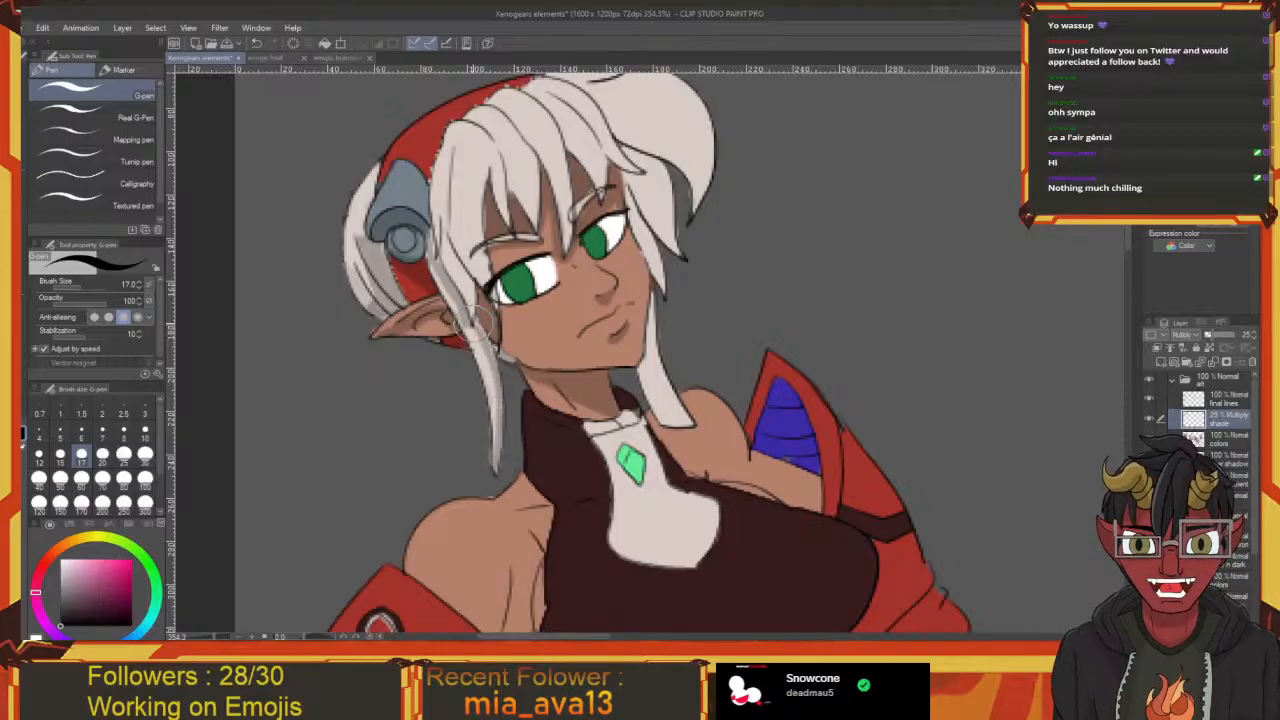
pyautogui.moveTo(473, 321); pyautogui.dragTo(514, 401)
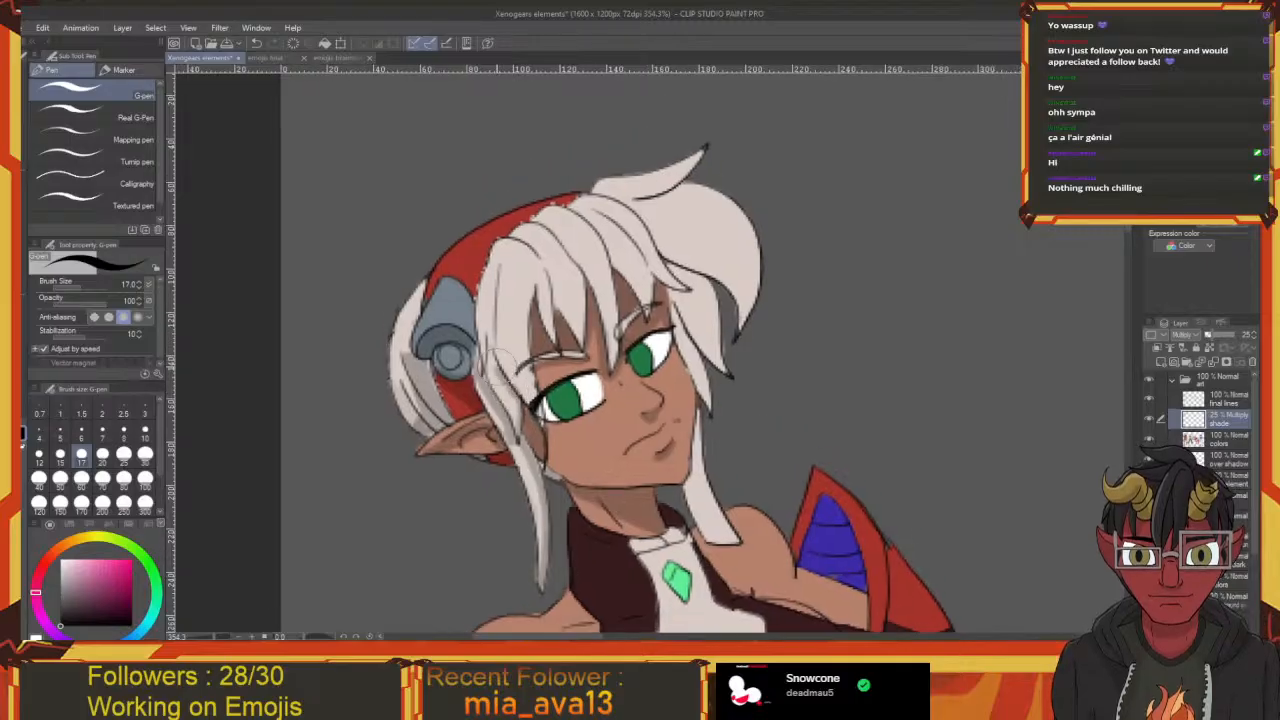
pyautogui.moveTo(493, 345); pyautogui.dragTo(500, 367)
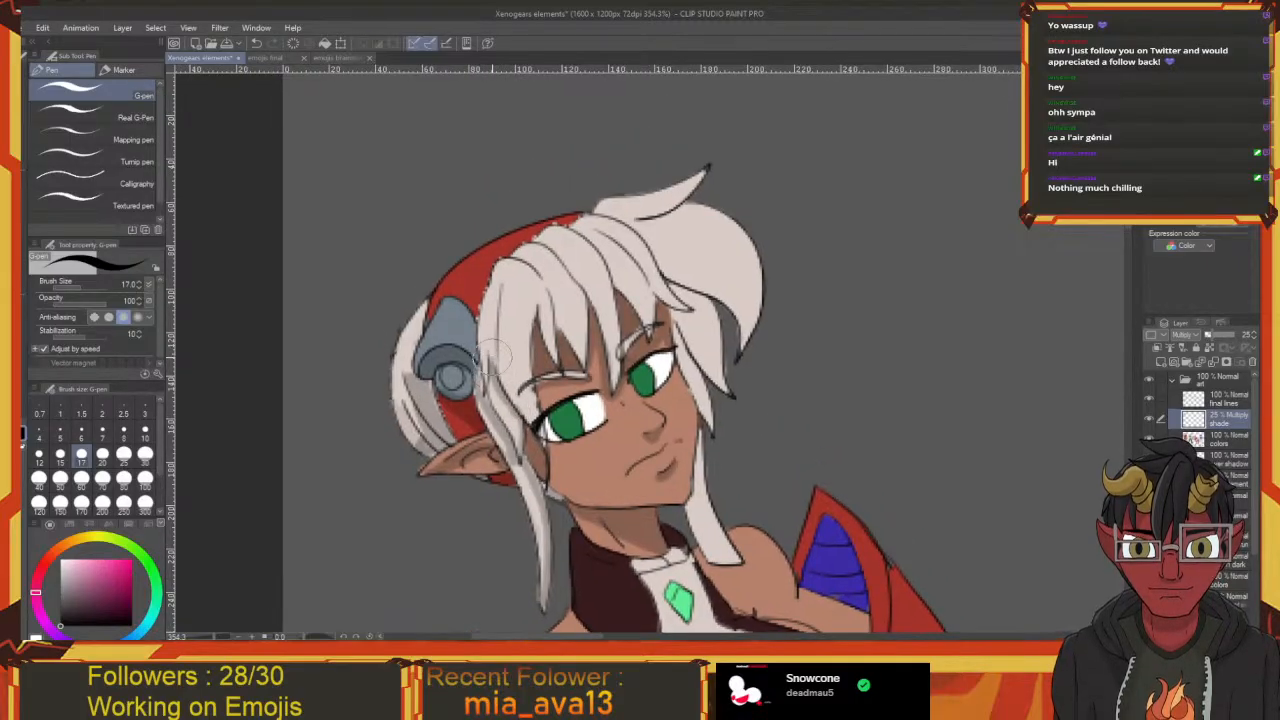
pyautogui.moveTo(540, 430); pyautogui.dragTo(507, 397)
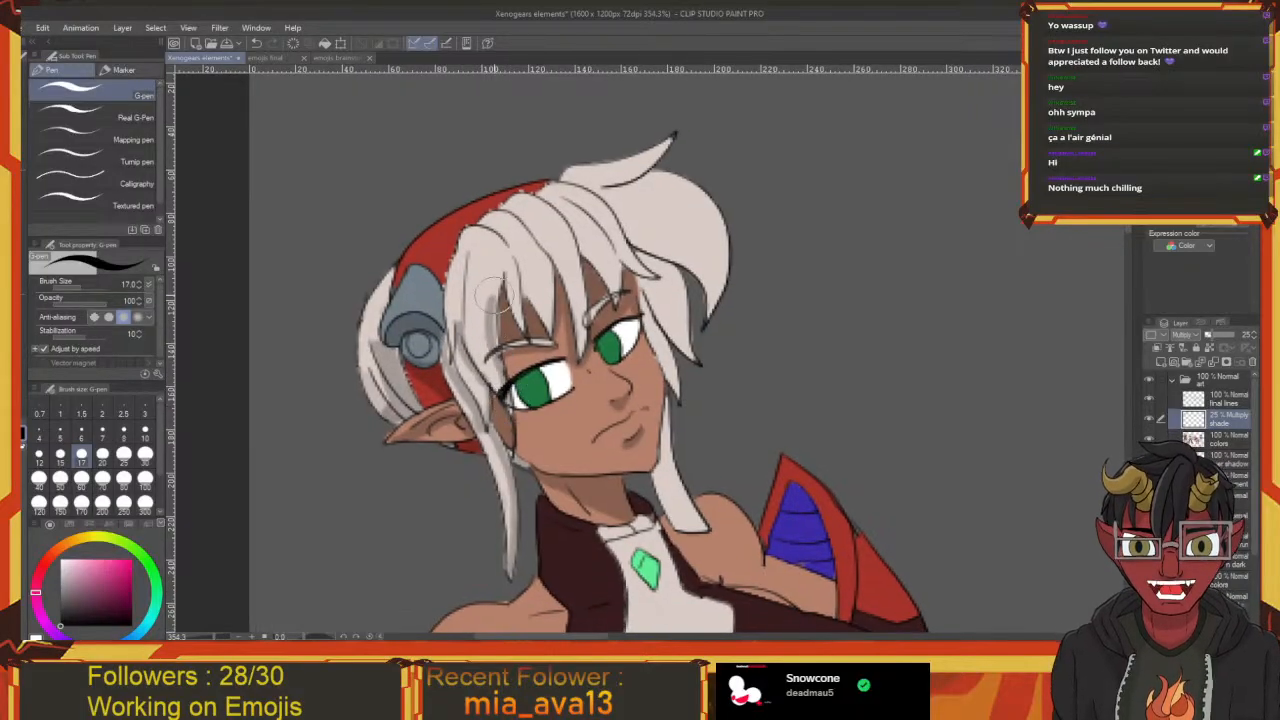
pyautogui.moveTo(494, 296)
pyautogui.mouseDown()
pyautogui.moveTo(499, 276)
pyautogui.moveTo(442, 283)
pyautogui.moveTo(483, 306)
pyautogui.moveTo(495, 276)
pyautogui.moveTo(541, 240)
pyautogui.moveTo(586, 234)
pyautogui.moveTo(547, 253)
pyautogui.moveTo(574, 284)
pyautogui.moveTo(538, 300)
pyautogui.mouseUp()
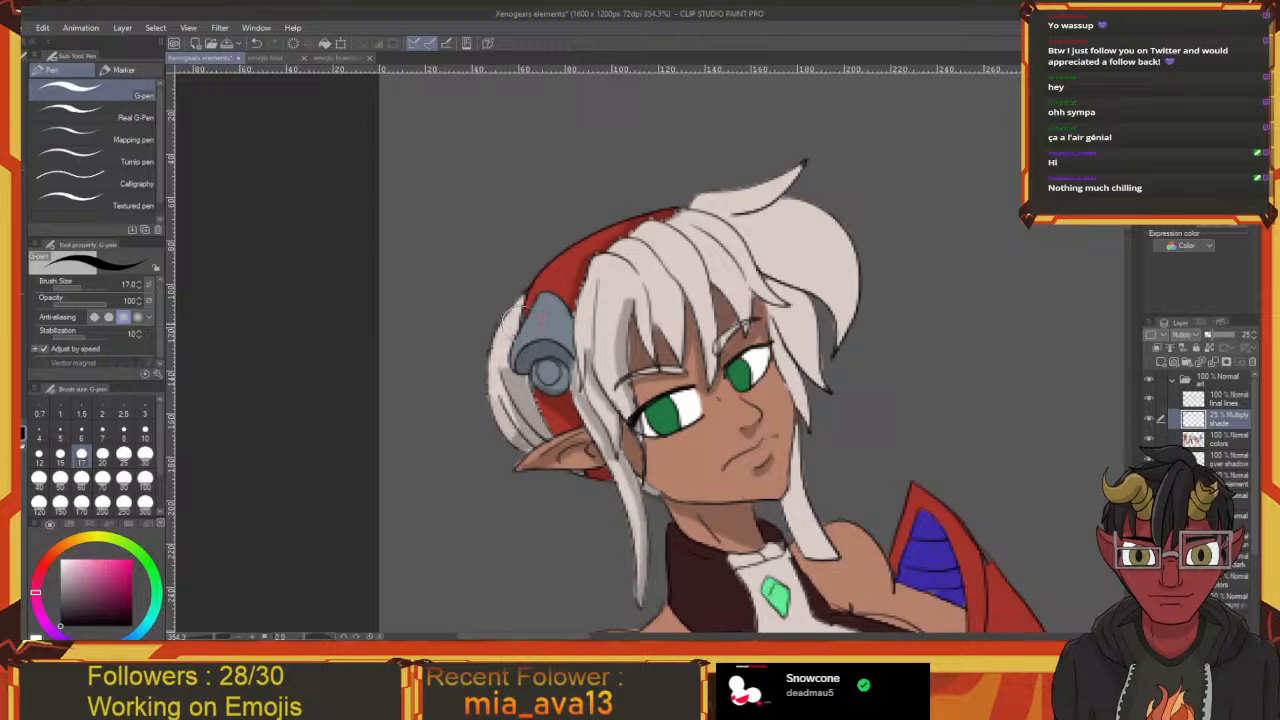
# Shade the red-suited character's hair behind the headpiece, the red headband's edge and the large swept-back tuft of white hair
pyautogui.moveTo(503, 343); pyautogui.dragTo(507, 432)
pyautogui.moveTo(553, 321)
pyautogui.mouseDown()
pyautogui.moveTo(503, 379)
pyautogui.moveTo(505, 328)
pyautogui.moveTo(563, 288)
pyautogui.mouseUp()
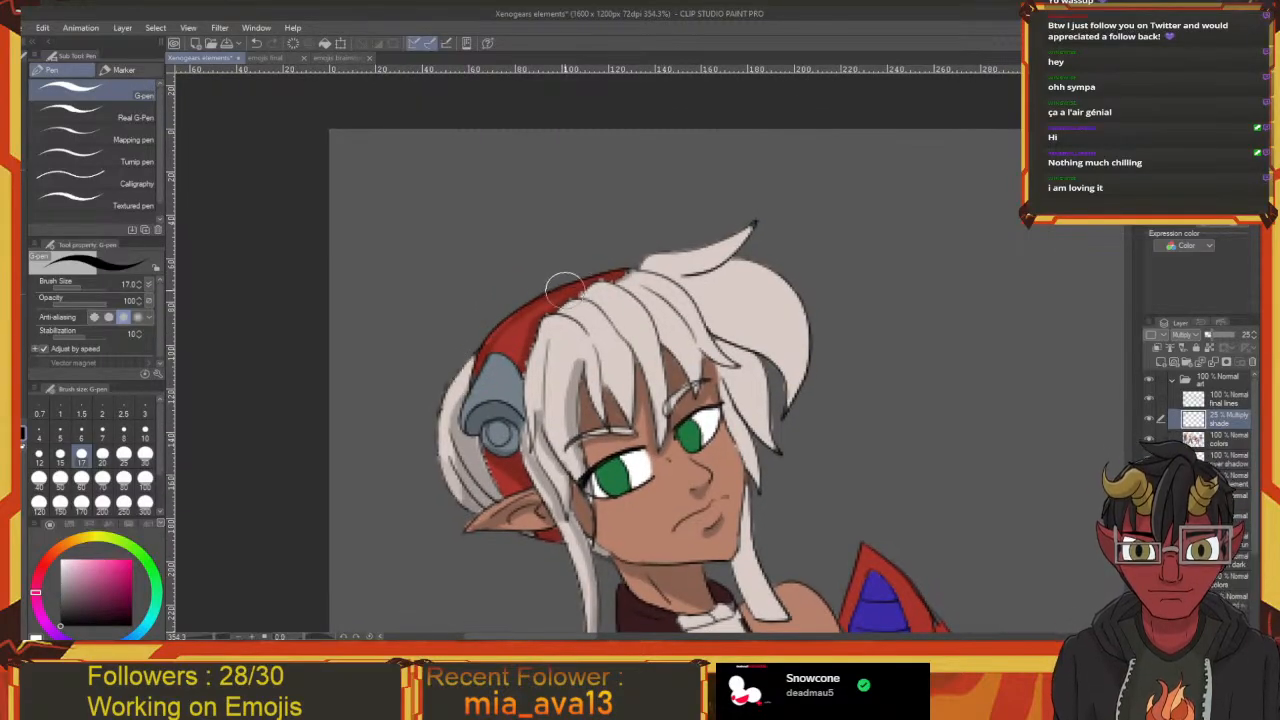
pyautogui.moveTo(675, 275)
pyautogui.mouseDown()
pyautogui.moveTo(513, 279)
pyautogui.moveTo(538, 288)
pyautogui.moveTo(517, 267)
pyautogui.moveTo(515, 279)
pyautogui.mouseUp()
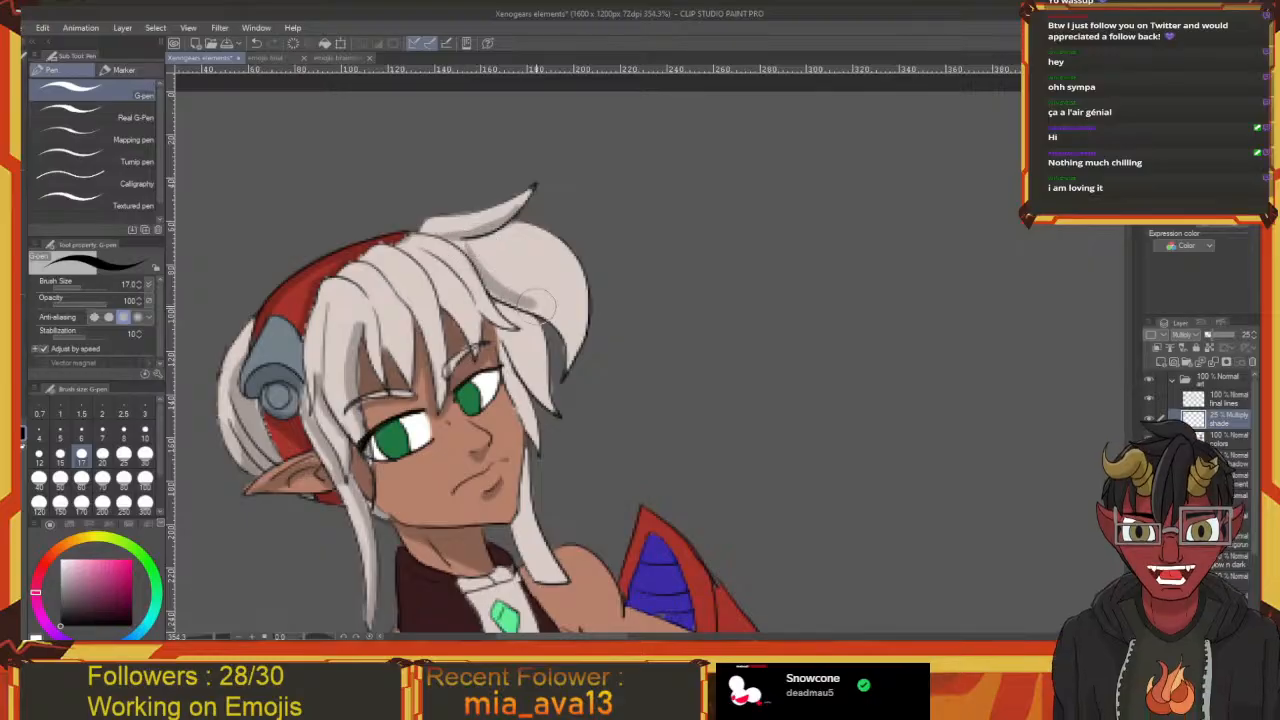
pyautogui.moveTo(571, 358); pyautogui.dragTo(592, 390)
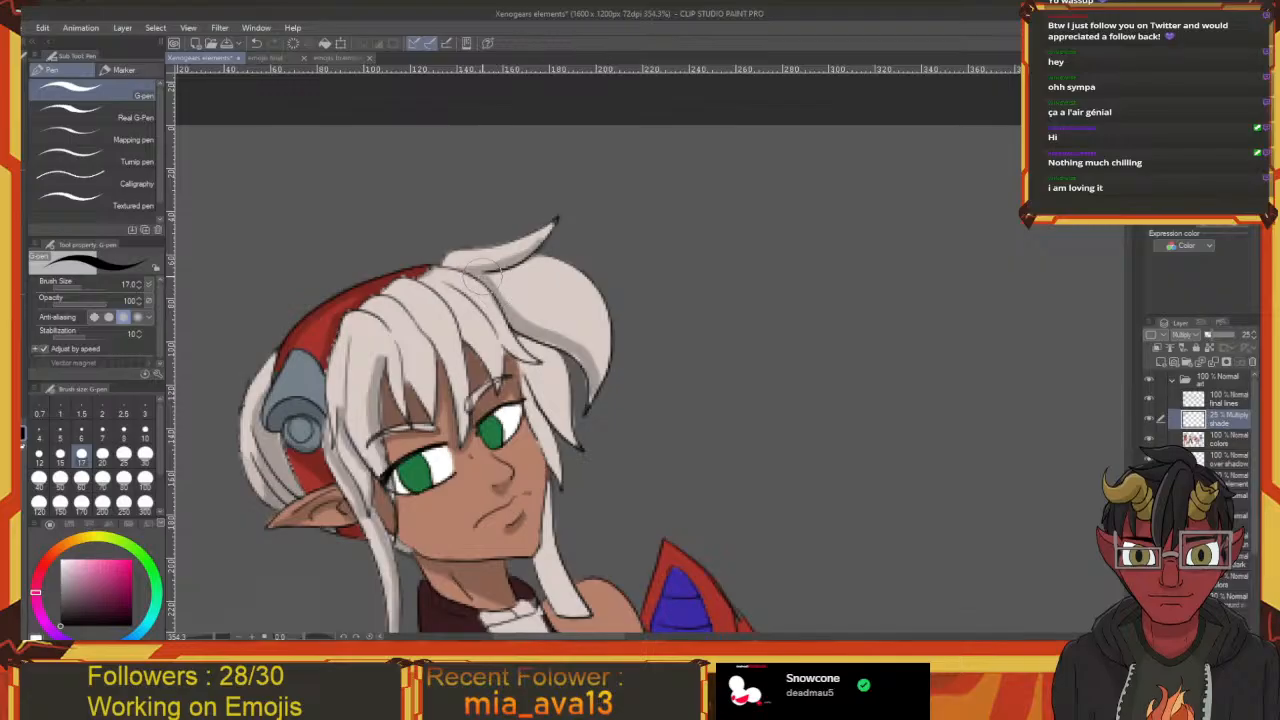
pyautogui.moveTo(480, 272); pyautogui.dragTo(568, 352)
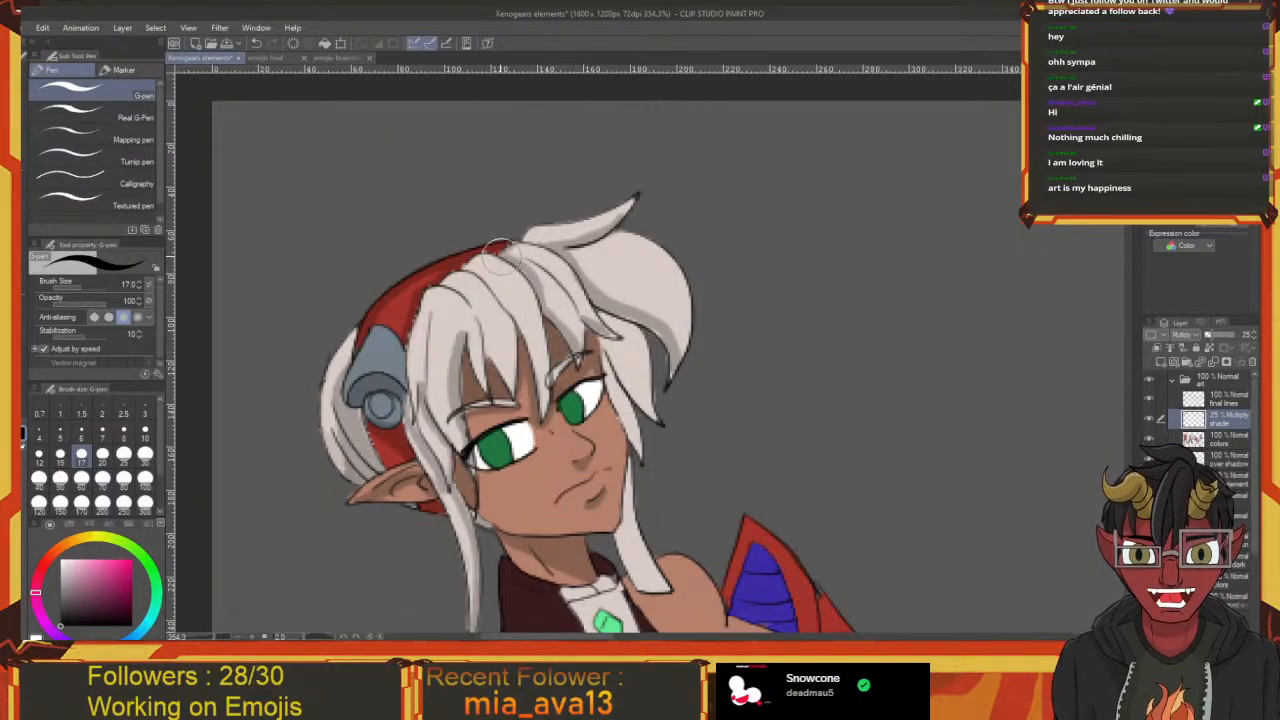
# Shade the strands of the white bangs from the headband down to the forehead, cleaning stray shading with the Snap eraser
pyautogui.moveTo(500, 250); pyautogui.dragTo(513, 221)
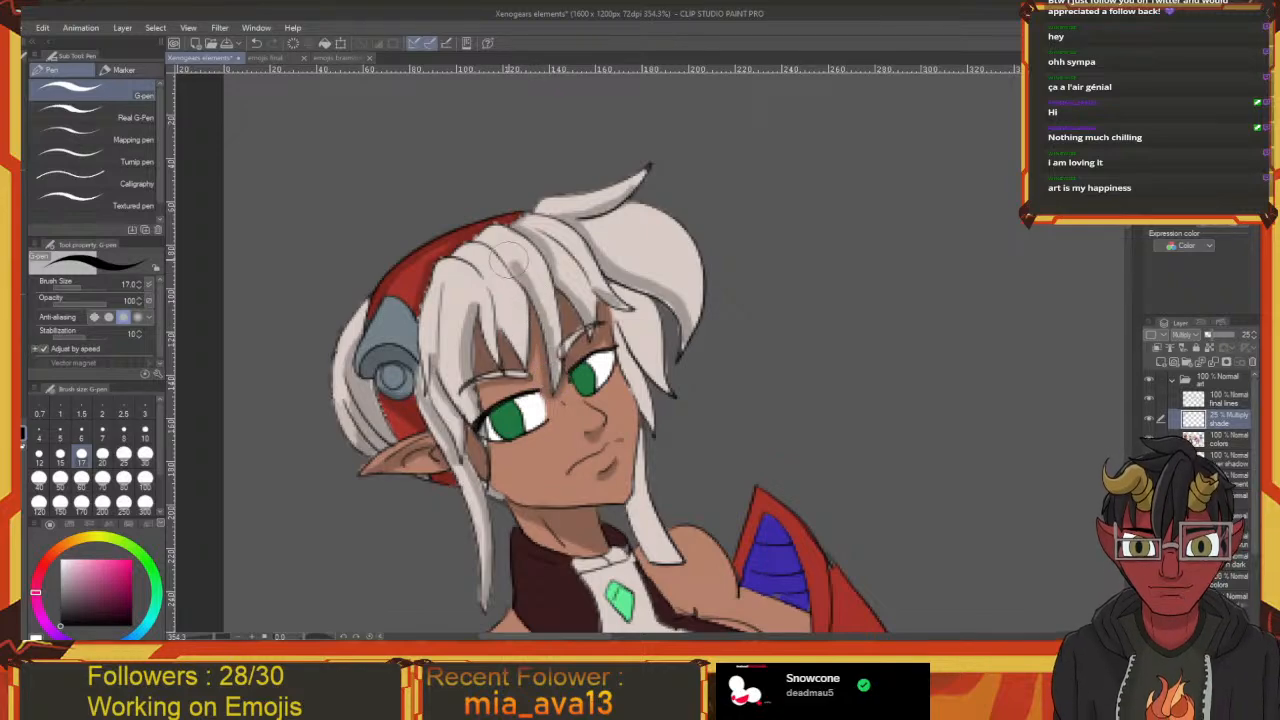
pyautogui.moveTo(526, 350)
pyautogui.mouseDown()
pyautogui.moveTo(514, 322)
pyautogui.moveTo(541, 347)
pyautogui.moveTo(519, 304)
pyautogui.mouseUp()
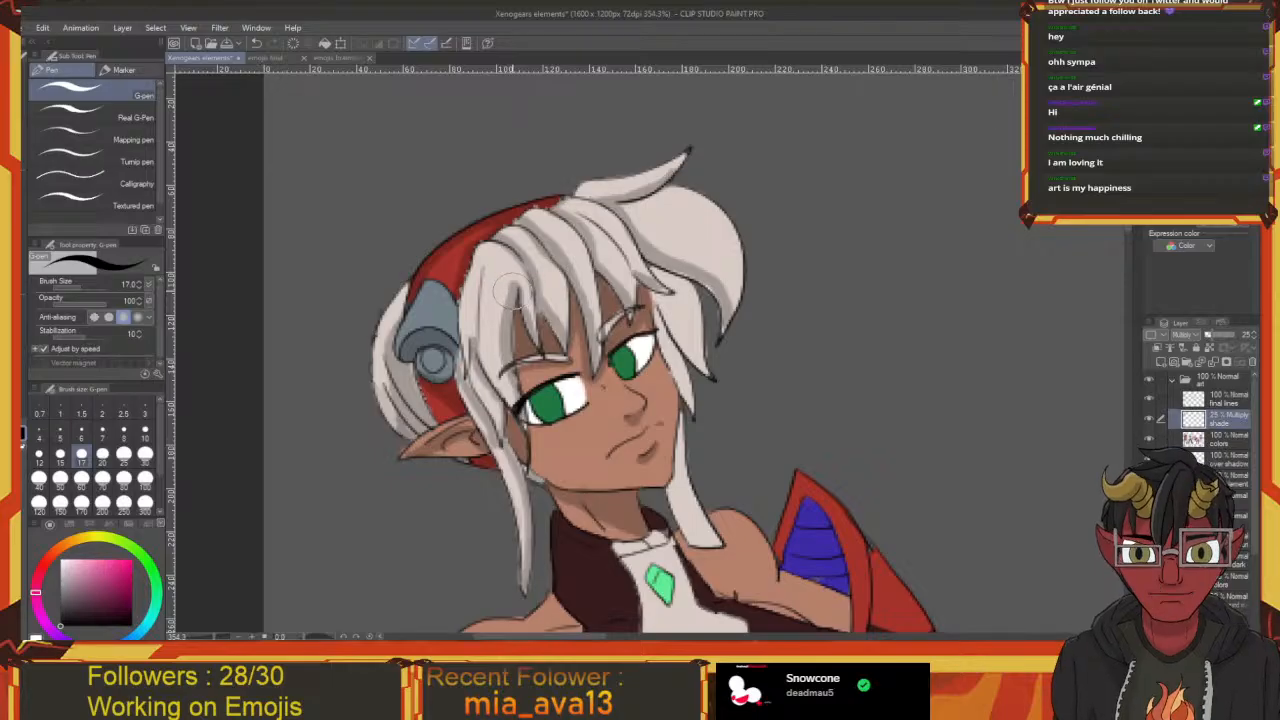
pyautogui.moveTo(573, 351)
pyautogui.mouseDown()
pyautogui.moveTo(522, 276)
pyautogui.moveTo(522, 325)
pyautogui.moveTo(565, 371)
pyautogui.mouseUp()
pyautogui.press('e')
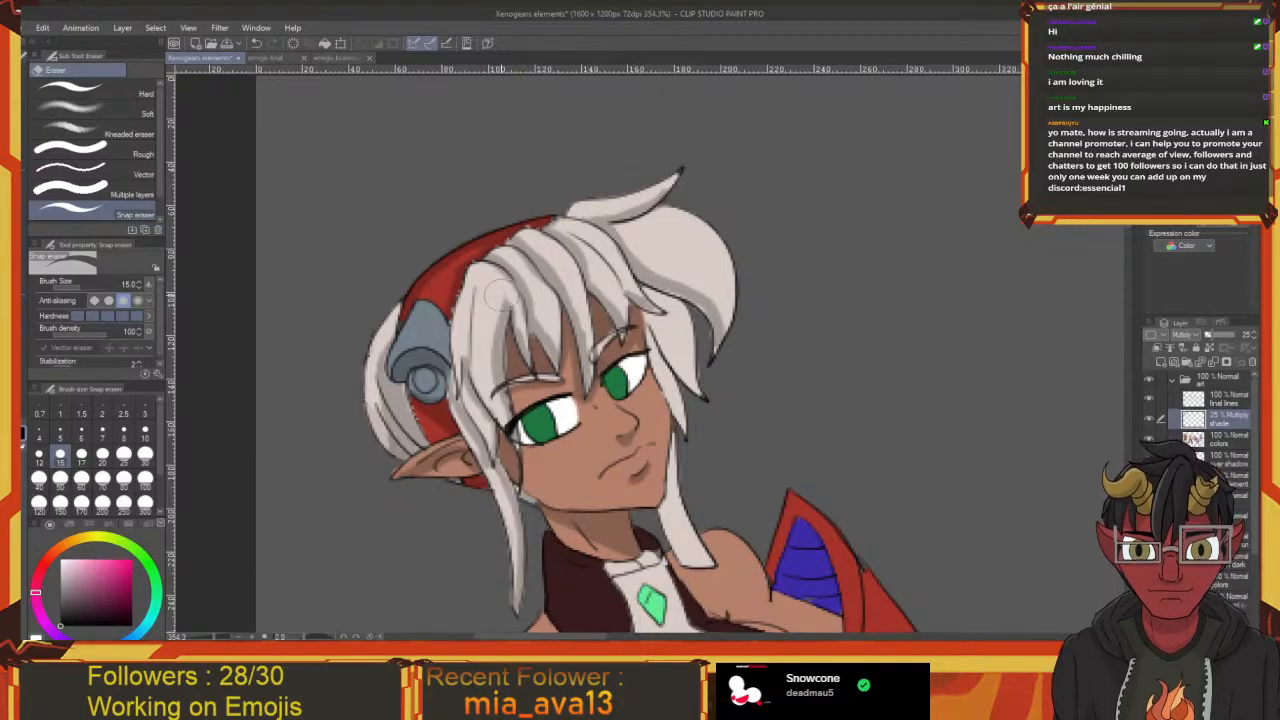
pyautogui.moveTo(510, 320); pyautogui.dragTo(480, 306)
pyautogui.press('p')
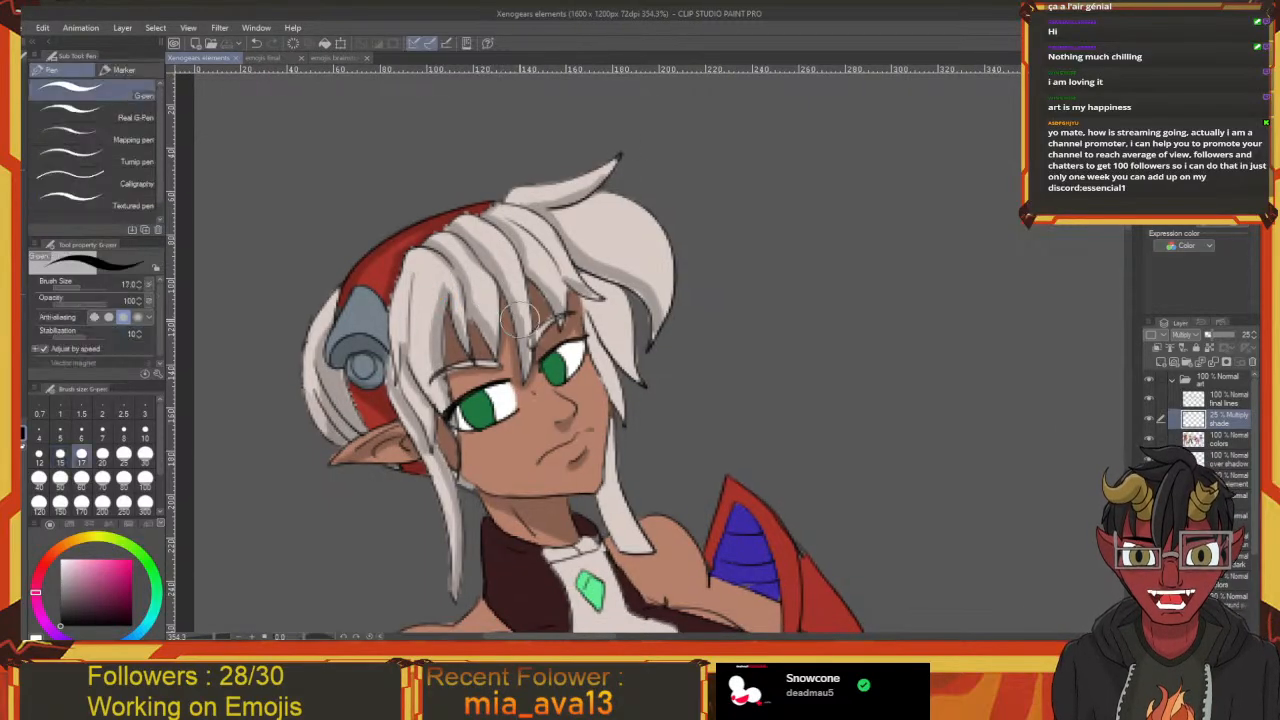
pyautogui.moveTo(595, 335)
pyautogui.mouseDown()
pyautogui.moveTo(538, 336)
pyautogui.moveTo(550, 423)
pyautogui.moveTo(562, 373)
pyautogui.moveTo(575, 396)
pyautogui.moveTo(524, 326)
pyautogui.moveTo(562, 390)
pyautogui.mouseUp()
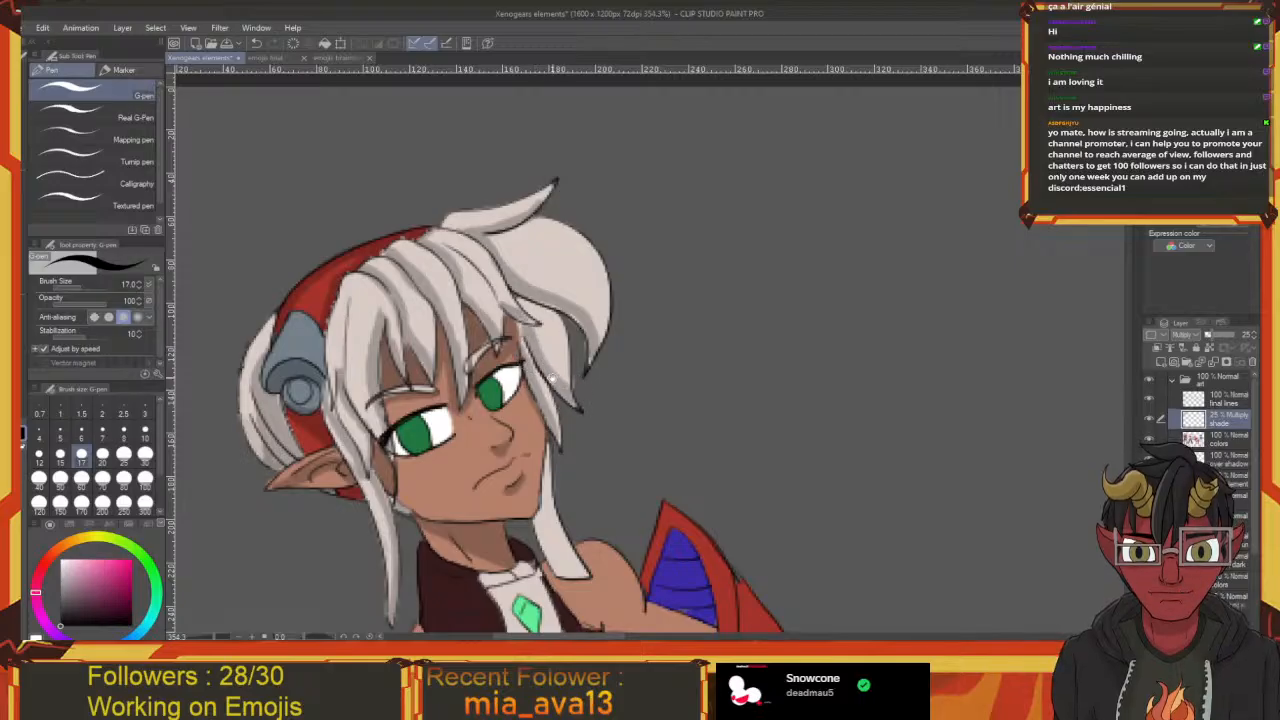
# Shade the white hair locks on the far side of the red-suited character's face, down to the long lock's tip
pyautogui.moveTo(536, 314)
pyautogui.mouseDown()
pyautogui.moveTo(551, 341)
pyautogui.moveTo(528, 315)
pyautogui.mouseUp()
pyautogui.moveTo(565, 370)
pyautogui.mouseDown()
pyautogui.moveTo(505, 345)
pyautogui.moveTo(500, 420)
pyautogui.moveTo(520, 445)
pyautogui.moveTo(503, 395)
pyautogui.moveTo(633, 382)
pyautogui.moveTo(583, 241)
pyautogui.mouseUp()
pyautogui.moveTo(524, 318)
pyautogui.mouseDown()
pyautogui.moveTo(498, 316)
pyautogui.moveTo(502, 336)
pyautogui.moveTo(539, 320)
pyautogui.moveTo(506, 347)
pyautogui.mouseUp()
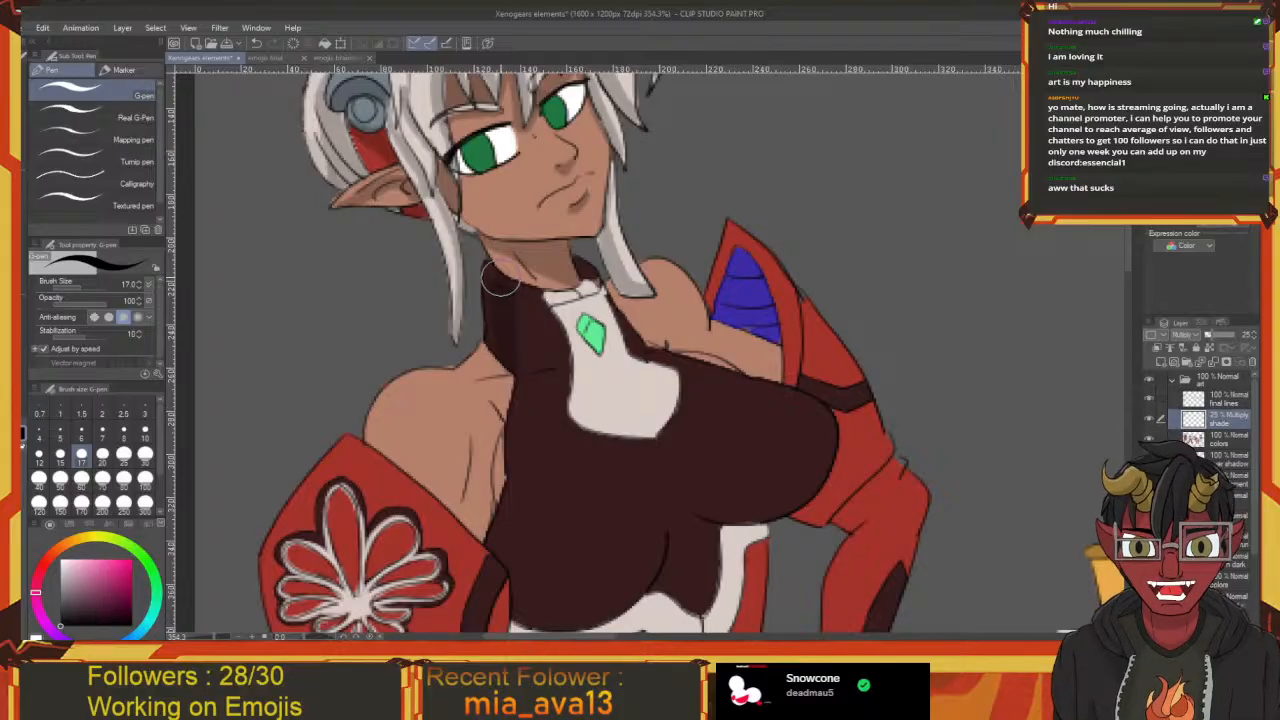
# Shade the dark collar's side and the bare near shoulder along its outer edge, the armor rim and the armpit
pyautogui.moveTo(500, 280)
pyautogui.mouseDown()
pyautogui.moveTo(532, 362)
pyautogui.moveTo(546, 328)
pyautogui.moveTo(569, 337)
pyautogui.moveTo(606, 312)
pyautogui.moveTo(555, 339)
pyautogui.moveTo(546, 293)
pyautogui.moveTo(512, 285)
pyautogui.moveTo(465, 345)
pyautogui.mouseUp()
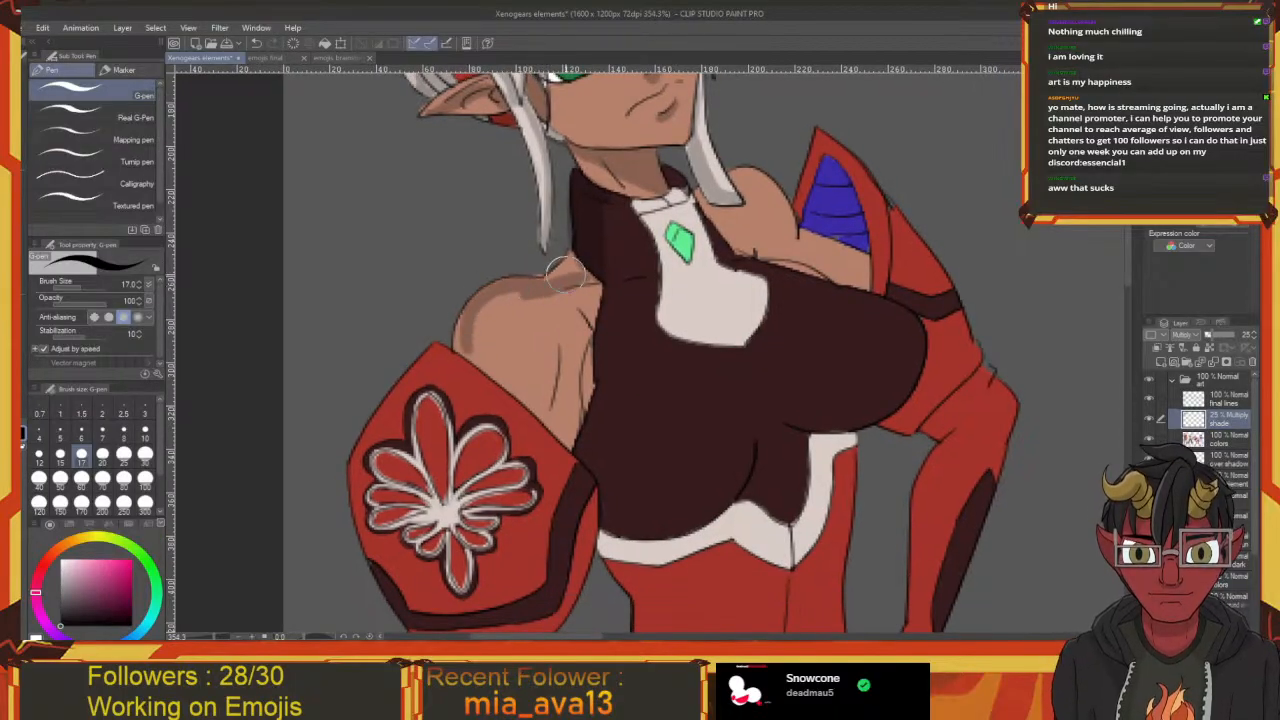
pyautogui.moveTo(566, 274)
pyautogui.mouseDown()
pyautogui.moveTo(587, 274)
pyautogui.moveTo(541, 282)
pyautogui.moveTo(600, 294)
pyautogui.mouseUp()
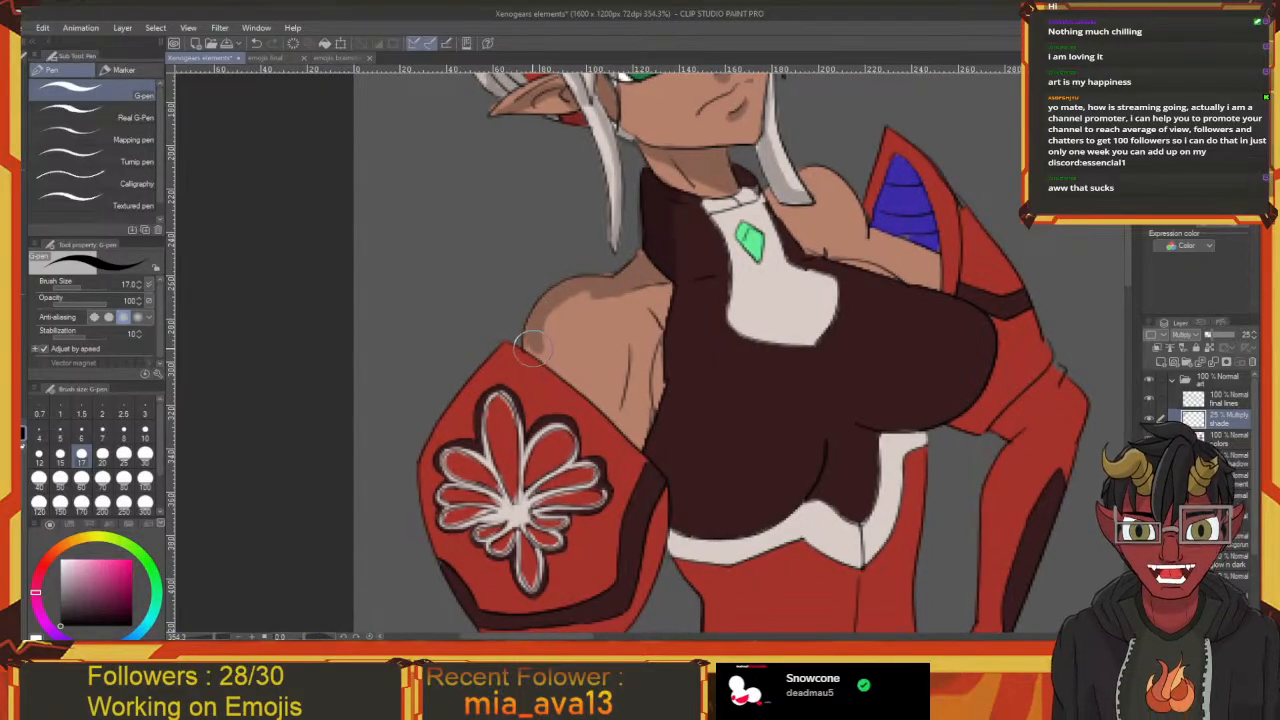
pyautogui.moveTo(552, 368)
pyautogui.mouseDown()
pyautogui.moveTo(522, 328)
pyautogui.moveTo(600, 398)
pyautogui.moveTo(550, 368)
pyautogui.moveTo(531, 420)
pyautogui.mouseUp()
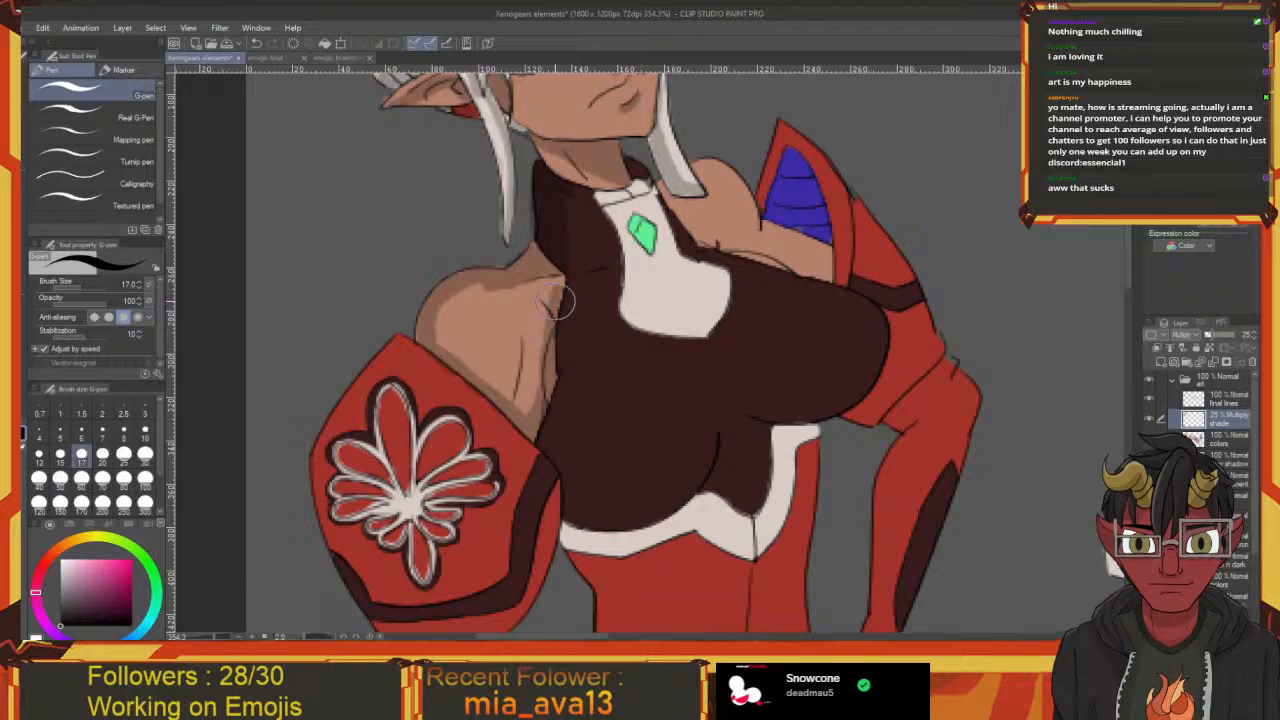
pyautogui.moveTo(540, 380); pyautogui.dragTo(572, 400)
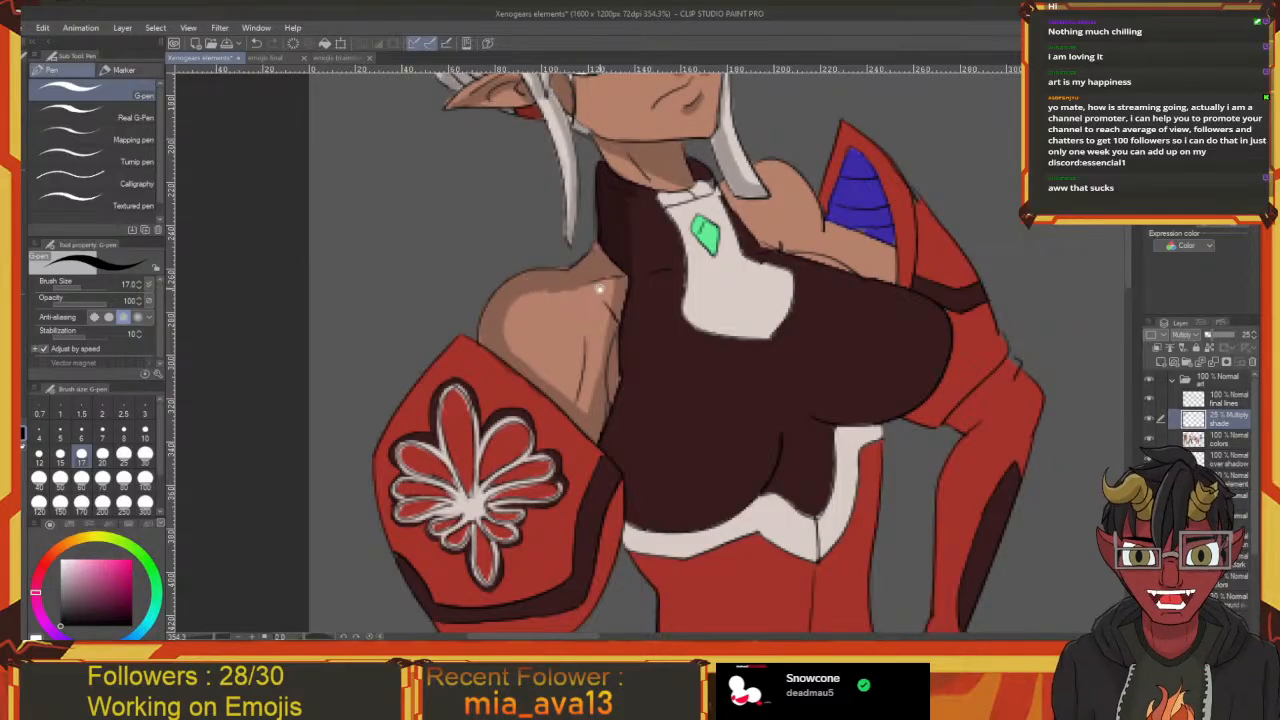
pyautogui.moveTo(600, 289); pyautogui.dragTo(330, 404)
# Shade the blue lining and inner rim of the far shoulder armor, plus the bare far shoulder beside it
pyautogui.moveTo(450, 300)
pyautogui.mouseDown()
pyautogui.moveTo(501, 362)
pyautogui.moveTo(618, 396)
pyautogui.moveTo(622, 367)
pyautogui.moveTo(604, 357)
pyautogui.moveTo(629, 374)
pyautogui.moveTo(583, 342)
pyautogui.moveTo(585, 362)
pyautogui.moveTo(547, 275)
pyautogui.moveTo(530, 337)
pyautogui.moveTo(563, 345)
pyautogui.mouseUp()
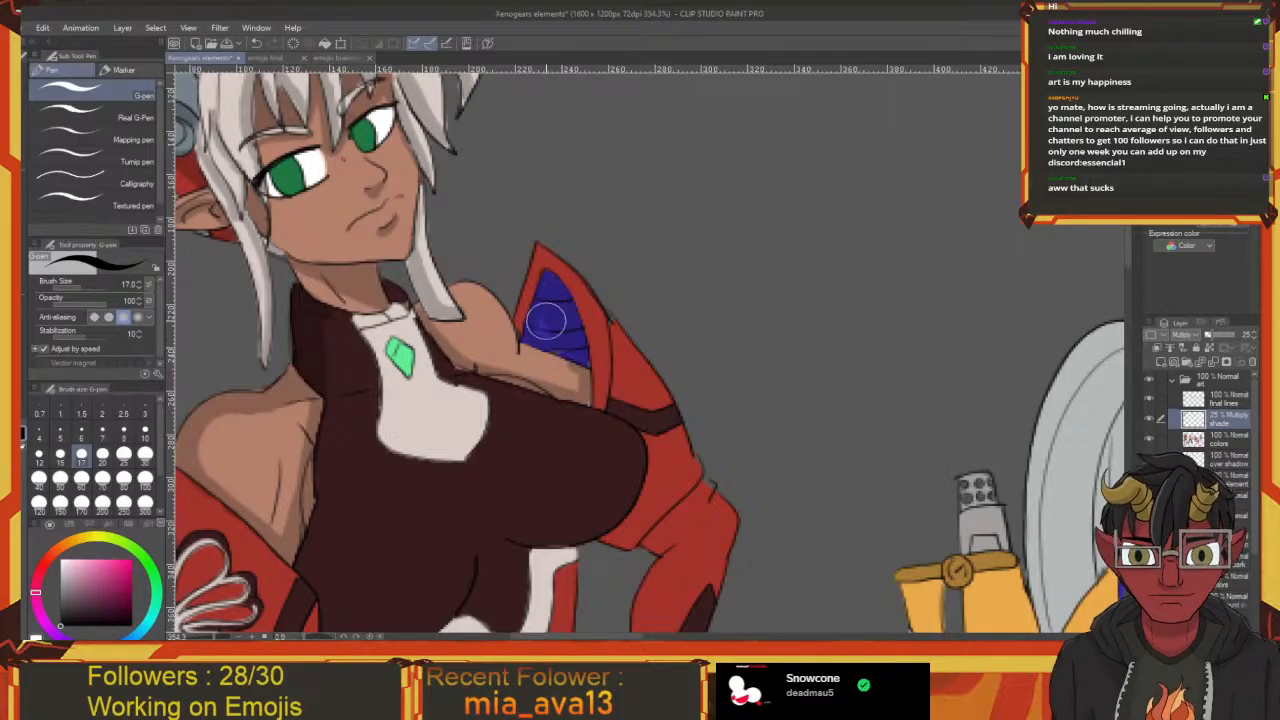
pyautogui.moveTo(568, 334); pyautogui.dragTo(568, 359)
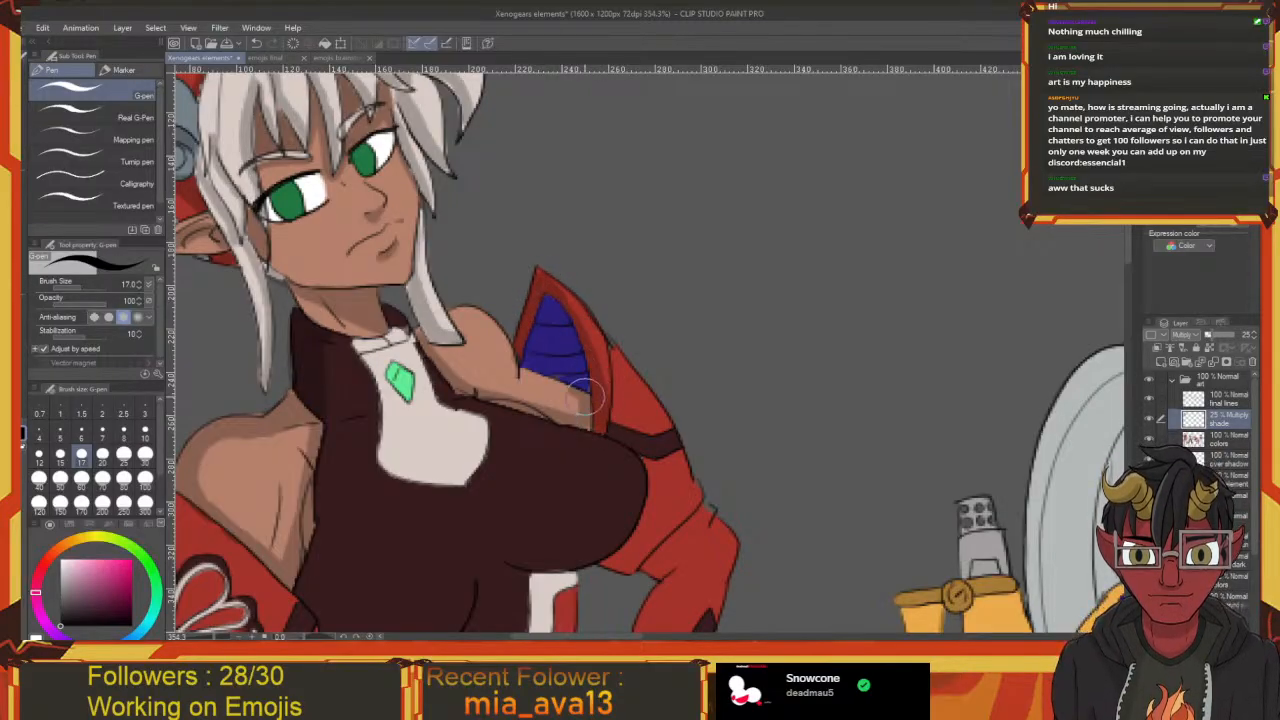
pyautogui.moveTo(560, 378); pyautogui.dragTo(520, 321)
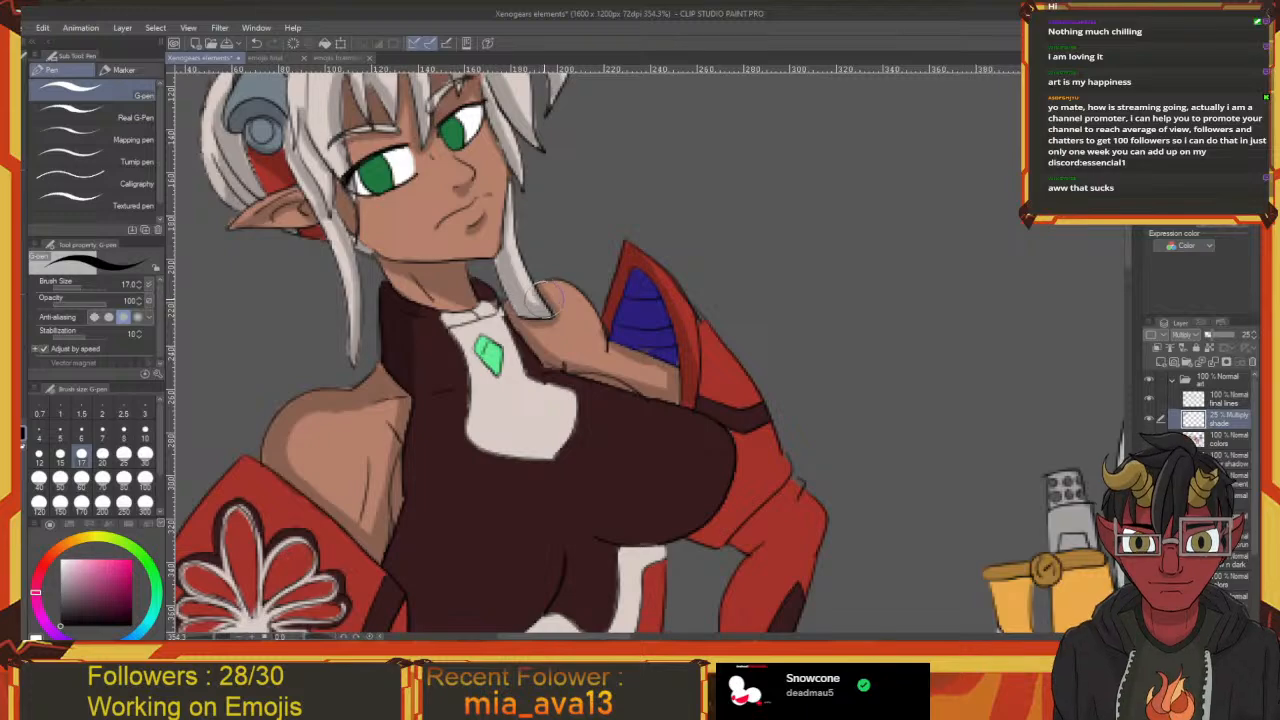
# Shade the underside of the chest on the dark bodice, including the midriff section below and the edge near the armpit
pyautogui.moveTo(587, 417); pyautogui.dragTo(634, 109)
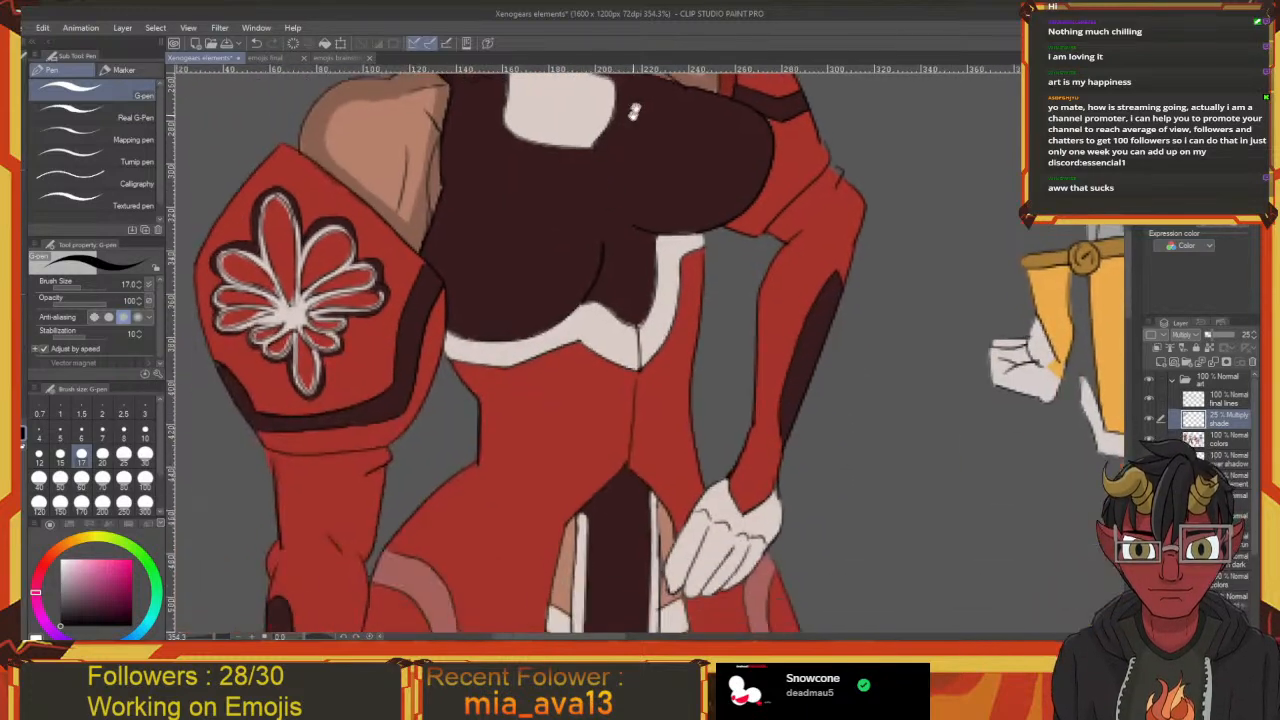
pyautogui.moveTo(596, 281)
pyautogui.mouseDown()
pyautogui.moveTo(546, 411)
pyautogui.moveTo(590, 258)
pyautogui.moveTo(616, 300)
pyautogui.mouseUp()
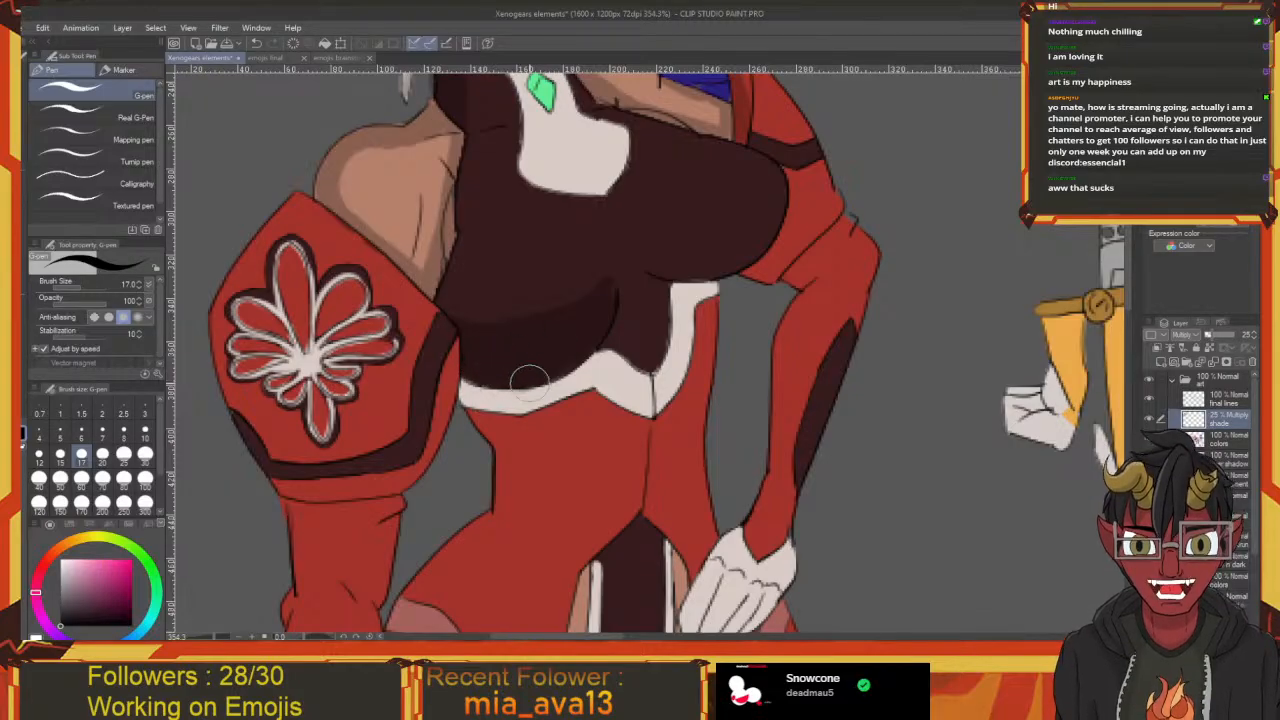
pyautogui.moveTo(610, 300)
pyautogui.mouseDown()
pyautogui.moveTo(490, 372)
pyautogui.moveTo(463, 351)
pyautogui.mouseUp()
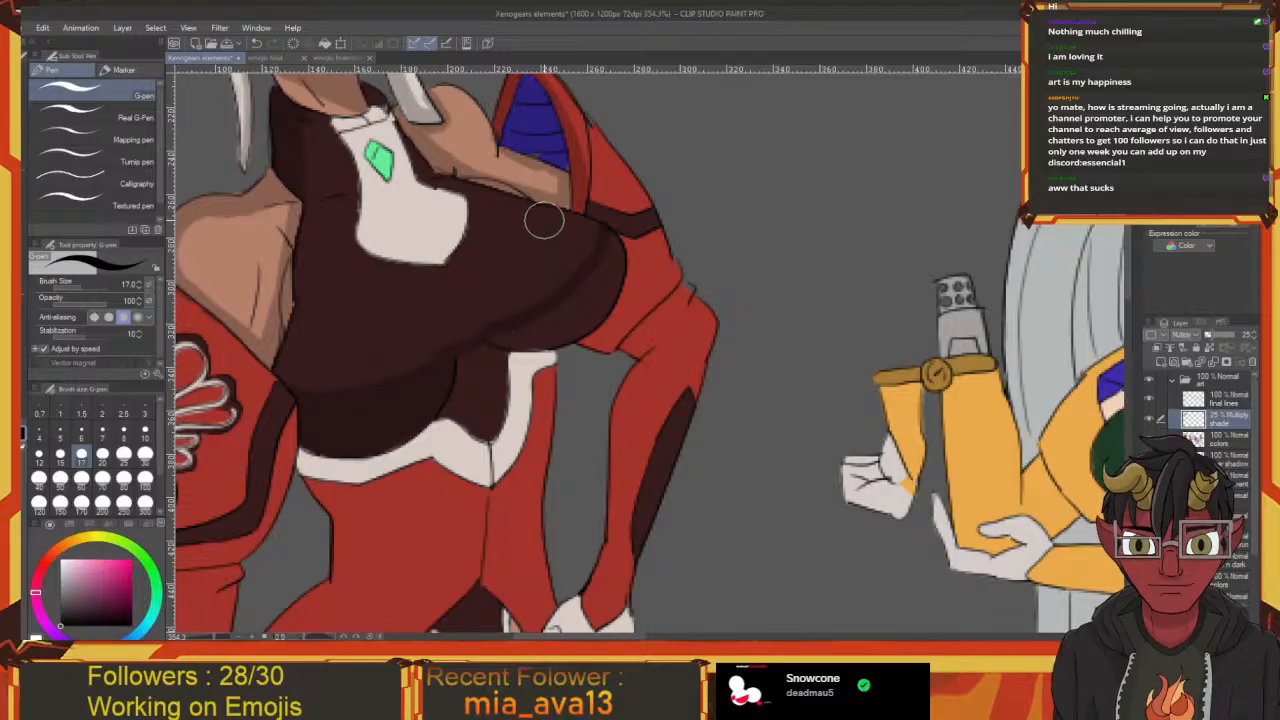
pyautogui.moveTo(531, 207)
pyautogui.mouseDown()
pyautogui.moveTo(598, 277)
pyautogui.moveTo(620, 270)
pyautogui.mouseUp()
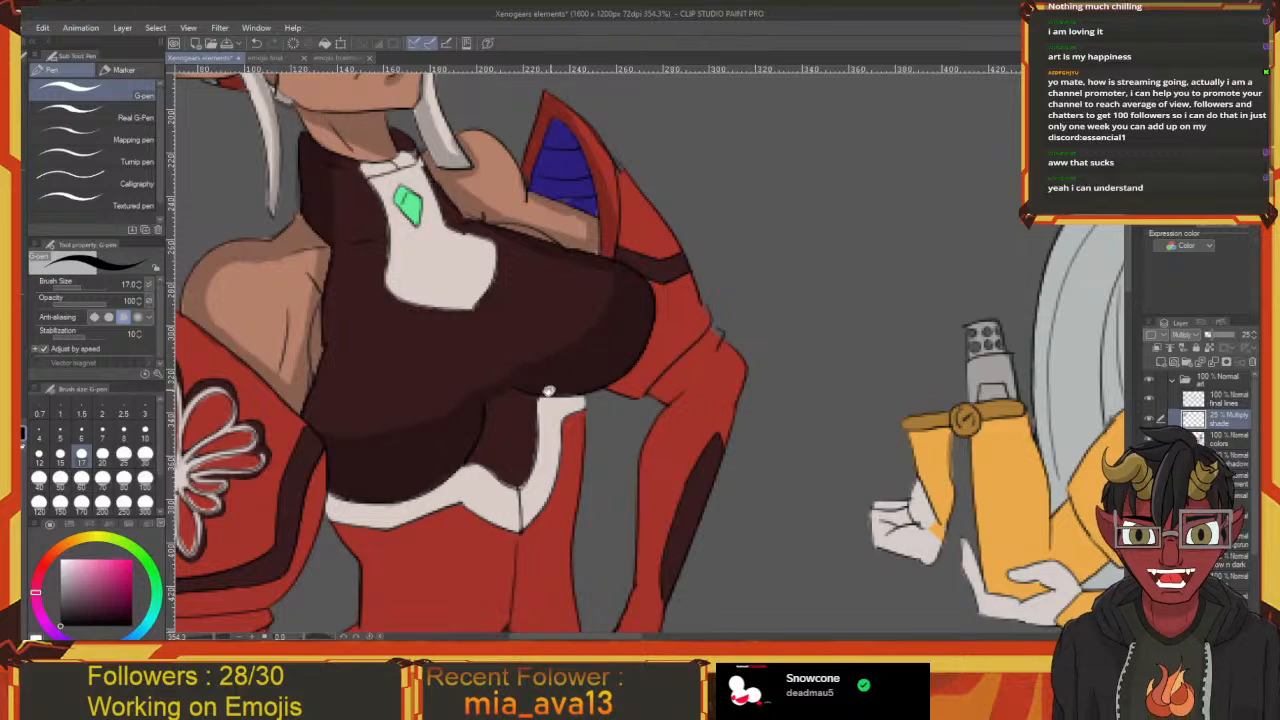
pyautogui.moveTo(547, 391)
pyautogui.mouseDown()
pyautogui.moveTo(603, 321)
pyautogui.moveTo(593, 350)
pyautogui.moveTo(613, 300)
pyautogui.mouseUp()
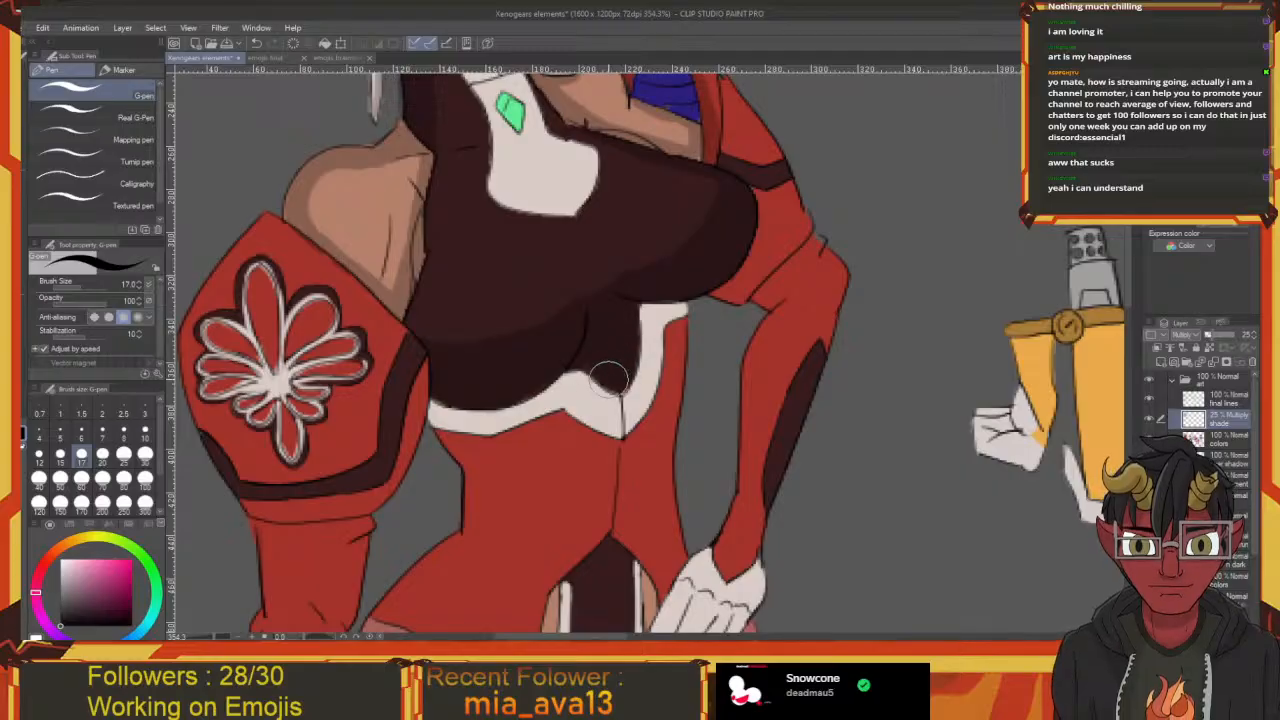
pyautogui.moveTo(594, 366); pyautogui.dragTo(603, 437)
pyautogui.moveTo(486, 448)
pyautogui.mouseDown()
pyautogui.moveTo(558, 370)
pyautogui.moveTo(554, 410)
pyautogui.mouseUp()
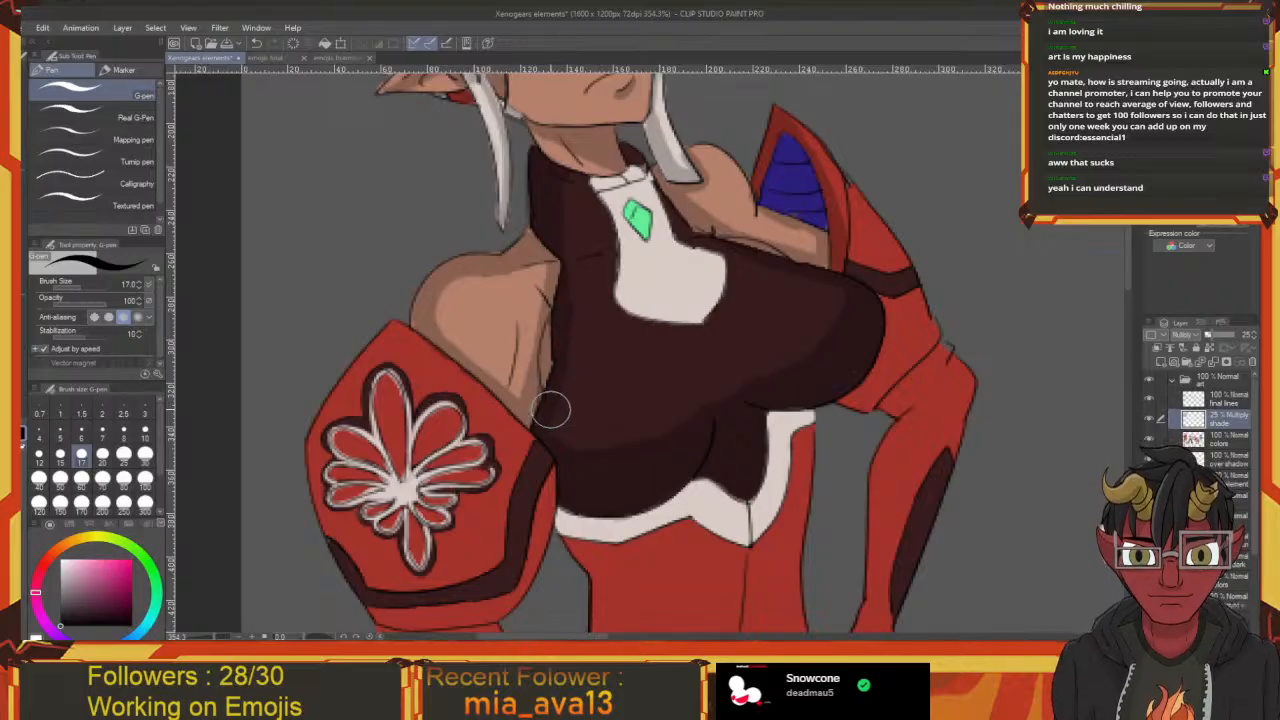
# Shade the bodice's white trim and the adjoining red waist beneath the red-suited character's chest
pyautogui.moveTo(608, 447)
pyautogui.mouseDown()
pyautogui.moveTo(448, 225)
pyautogui.moveTo(410, 217)
pyautogui.mouseUp()
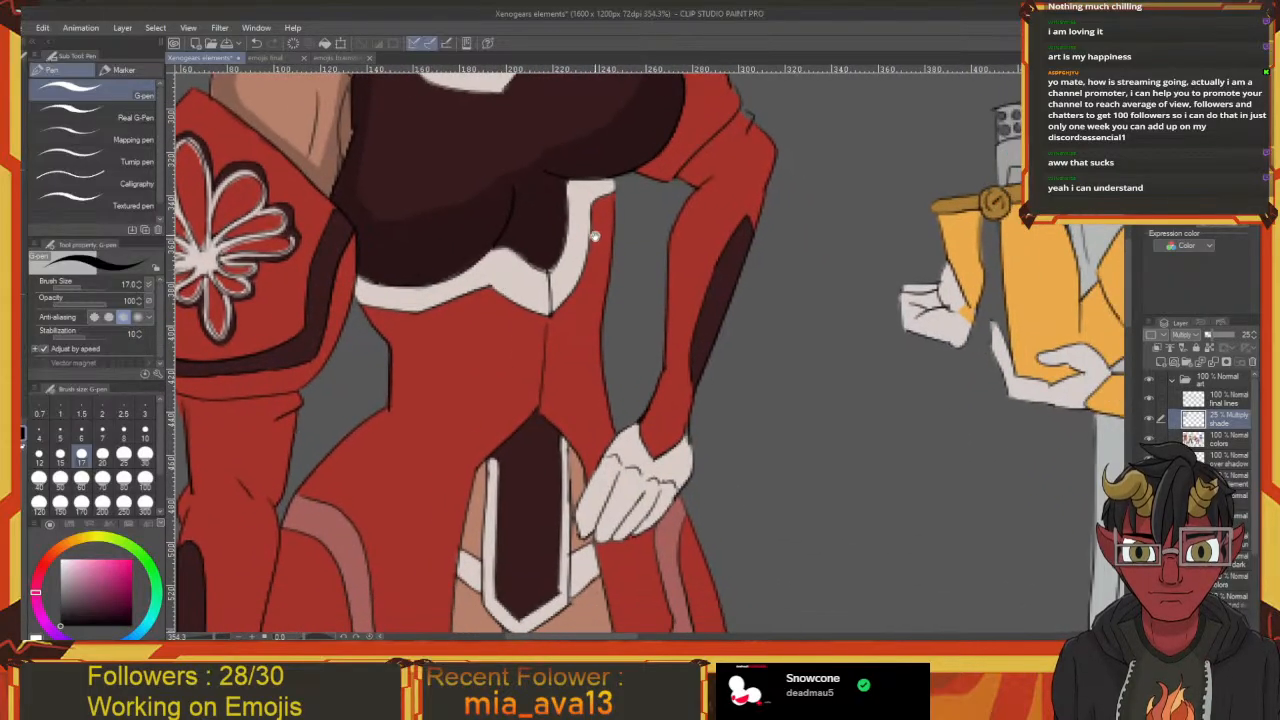
pyautogui.moveTo(595, 237); pyautogui.dragTo(593, 228)
pyautogui.moveTo(575, 385)
pyautogui.mouseDown()
pyautogui.moveTo(543, 391)
pyautogui.moveTo(548, 366)
pyautogui.mouseUp()
pyautogui.moveTo(562, 290); pyautogui.dragTo(562, 310)
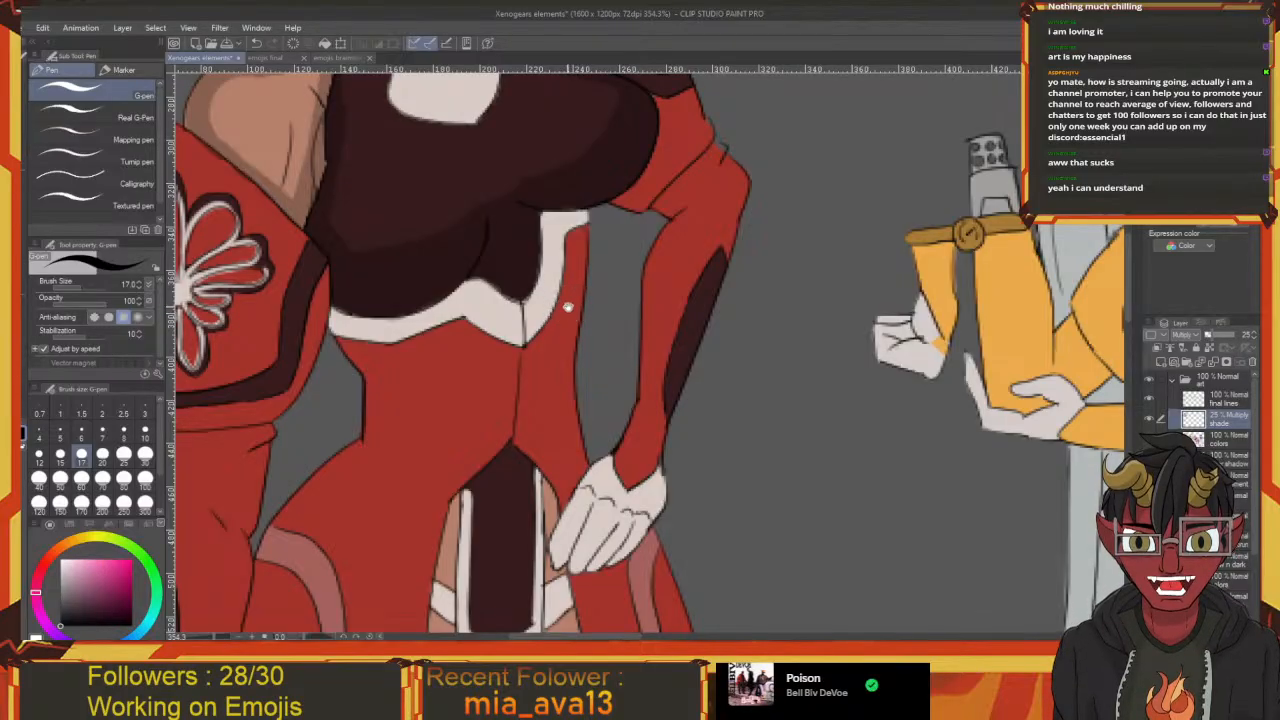
pyautogui.moveTo(568, 307); pyautogui.dragTo(606, 361)
pyautogui.moveTo(568, 249); pyautogui.dragTo(568, 311)
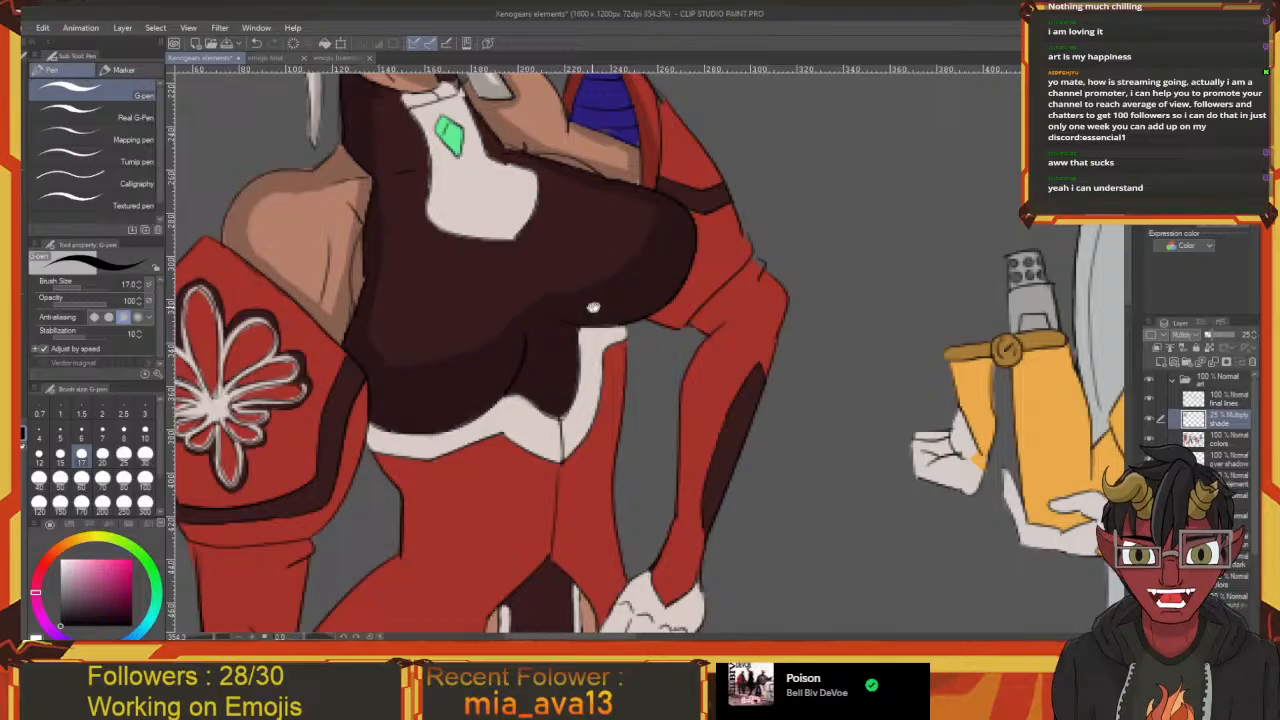
# Shade the upper part of the far red sleeve where it passes behind the chest
pyautogui.moveTo(593, 307)
pyautogui.mouseDown()
pyautogui.moveTo(551, 338)
pyautogui.moveTo(596, 438)
pyautogui.mouseUp()
pyautogui.moveTo(608, 339)
pyautogui.mouseDown()
pyautogui.moveTo(597, 369)
pyautogui.moveTo(568, 312)
pyautogui.mouseUp()
pyautogui.moveTo(586, 380); pyautogui.dragTo(592, 334)
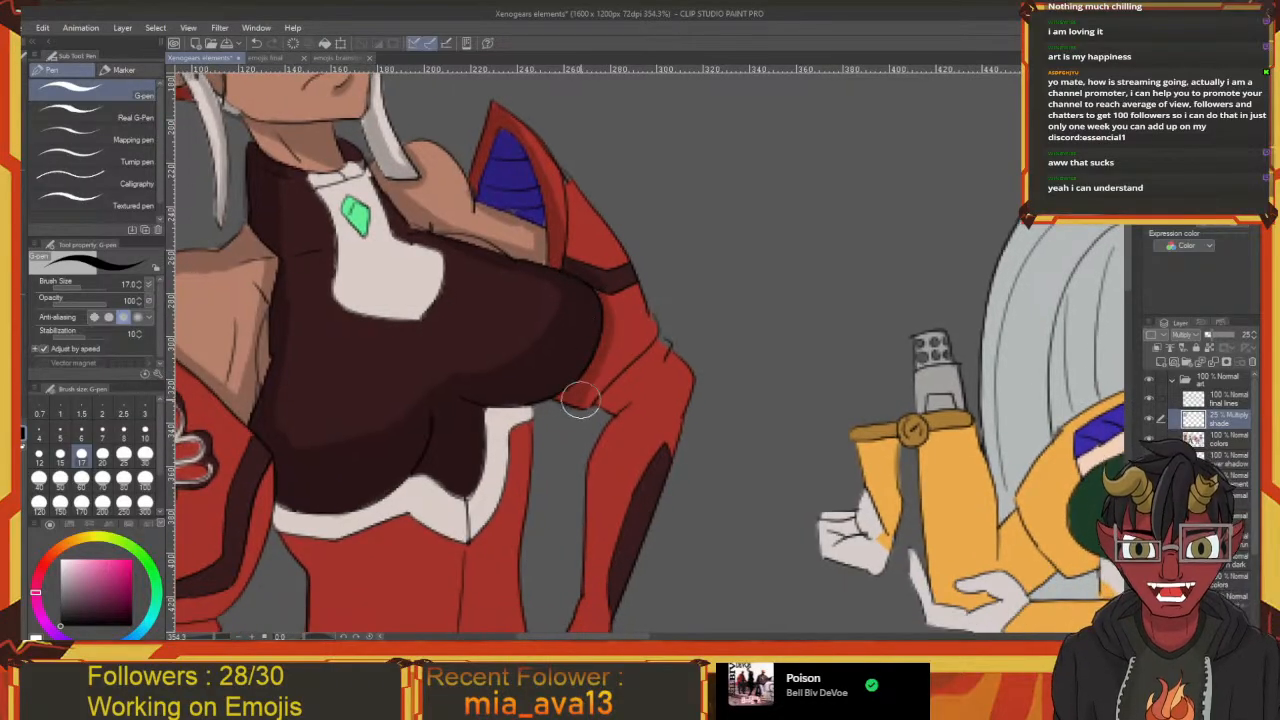
pyautogui.moveTo(586, 391)
pyautogui.mouseDown()
pyautogui.moveTo(537, 393)
pyautogui.moveTo(575, 324)
pyautogui.moveTo(532, 420)
pyautogui.moveTo(519, 369)
pyautogui.moveTo(543, 320)
pyautogui.moveTo(558, 373)
pyautogui.mouseUp()
pyautogui.press('e')
pyautogui.press('p')
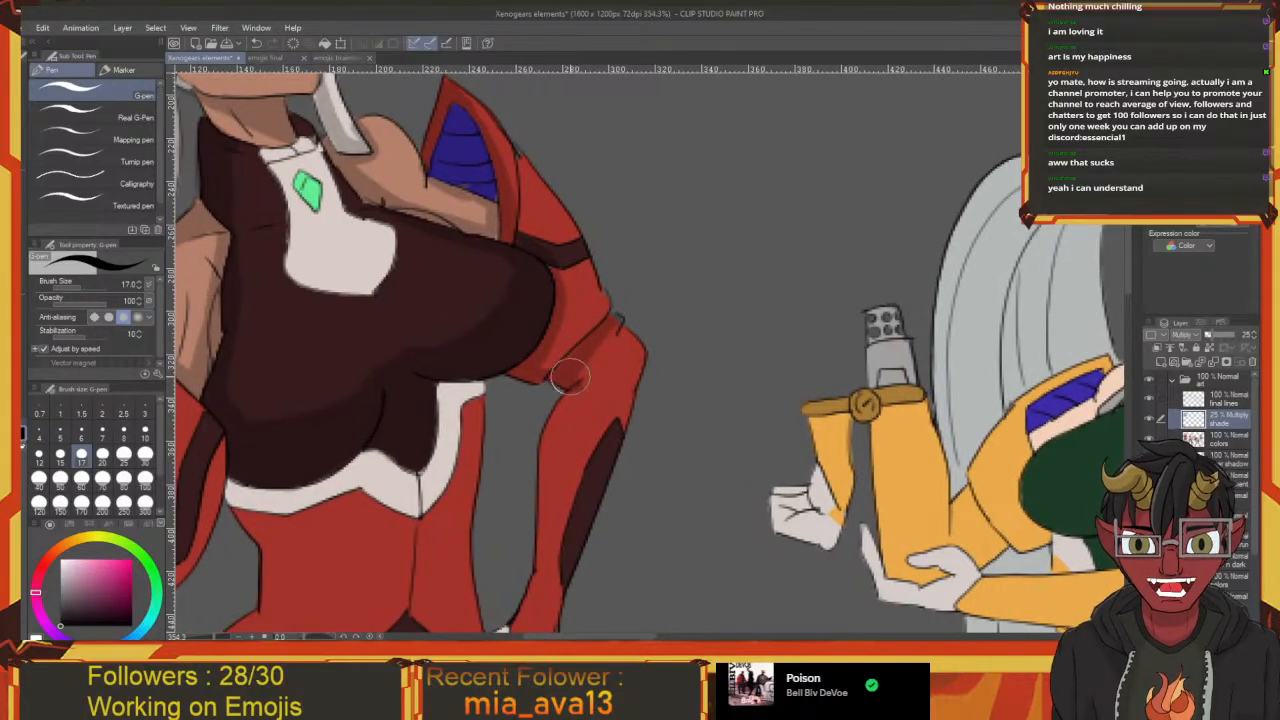
# Shade the elbow fold of the far red sleeve with the G-pen and clean up its edges with the eraser
pyautogui.moveTo(577, 361); pyautogui.dragTo(595, 505)
pyautogui.moveTo(583, 400); pyautogui.dragTo(595, 320)
pyautogui.moveTo(572, 440)
pyautogui.mouseDown()
pyautogui.moveTo(600, 411)
pyautogui.moveTo(610, 308)
pyautogui.mouseUp()
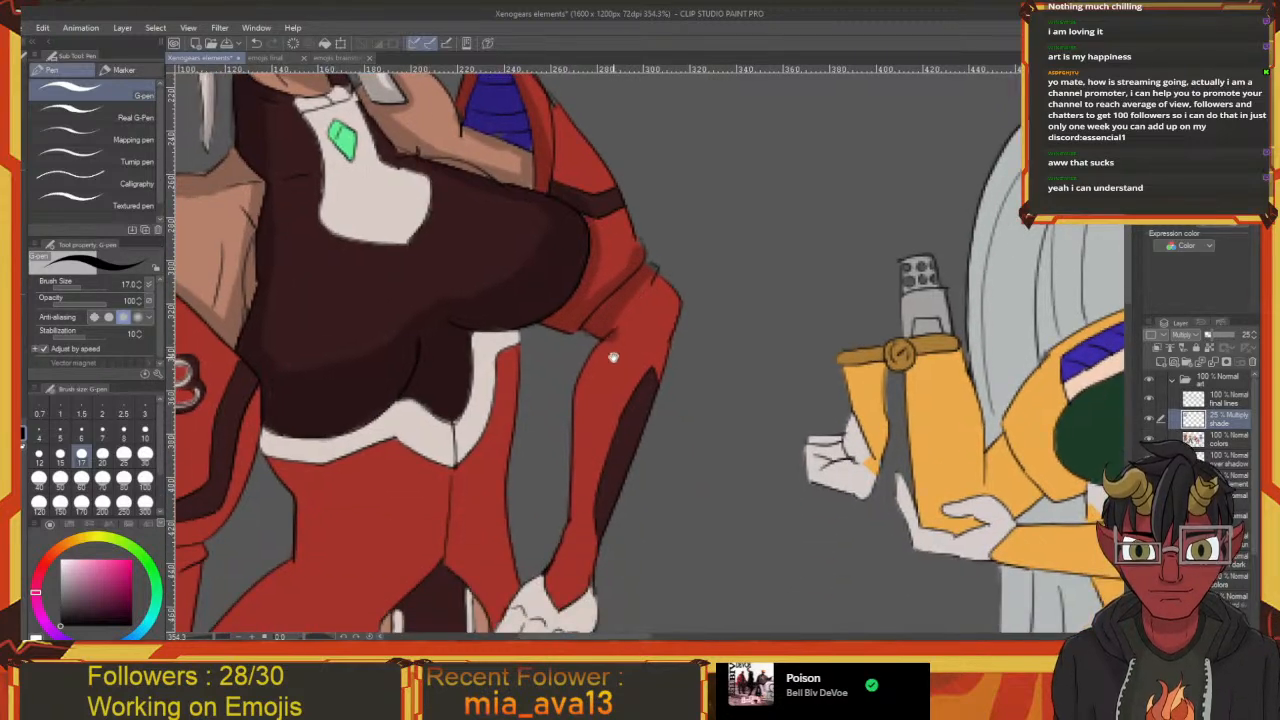
pyautogui.press('e')
pyautogui.moveTo(613, 357)
pyautogui.mouseDown()
pyautogui.moveTo(601, 313)
pyautogui.moveTo(591, 363)
pyautogui.moveTo(714, 251)
pyautogui.moveTo(617, 378)
pyautogui.moveTo(706, 374)
pyautogui.moveTo(677, 368)
pyautogui.mouseUp()
pyautogui.press('p')
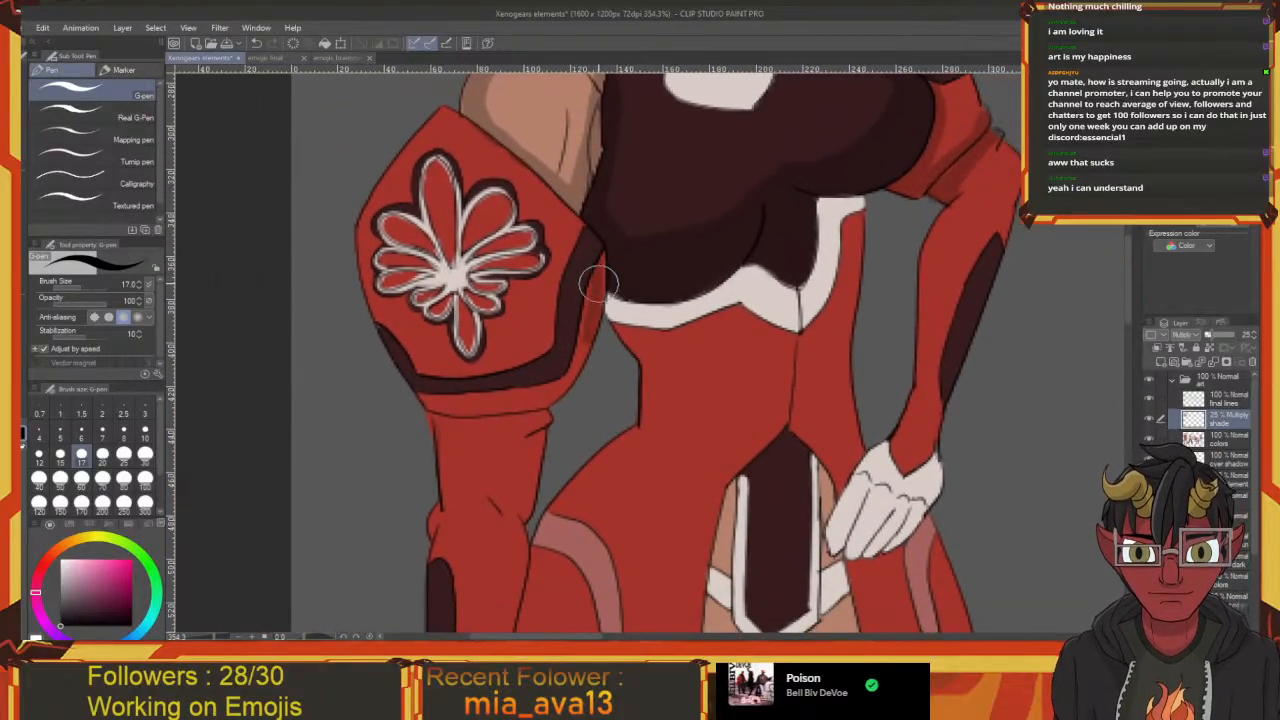
# Shade the near red sleeve beneath the puffed cuff, in the elbow fold and along the forearm's inner edge
pyautogui.moveTo(540, 402); pyautogui.dragTo(568, 376)
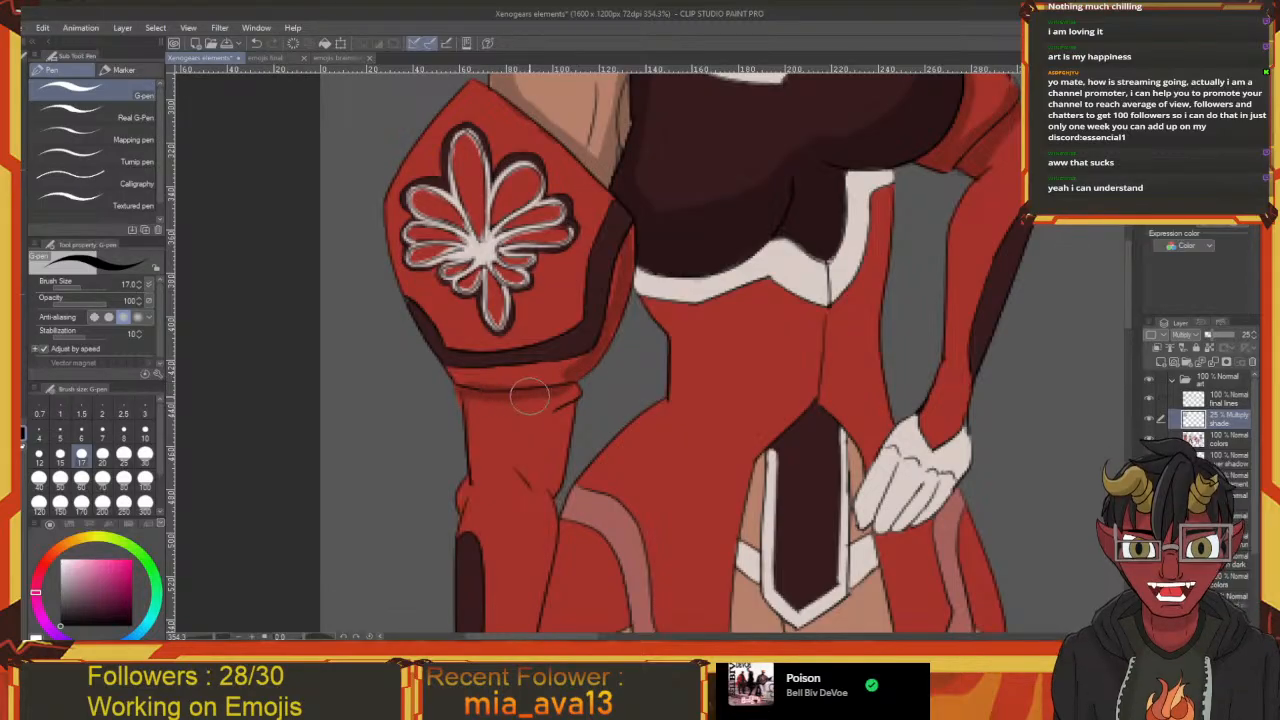
pyautogui.moveTo(567, 388); pyautogui.dragTo(550, 328)
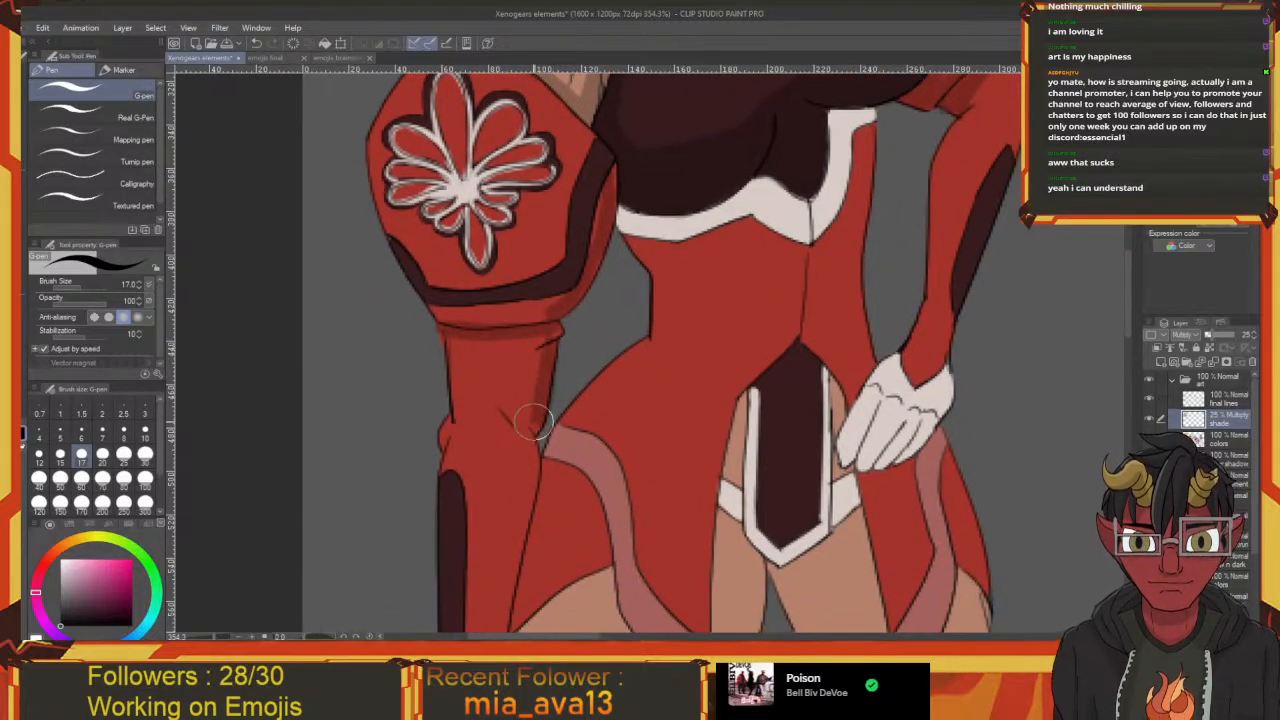
pyautogui.moveTo(522, 430)
pyautogui.mouseDown()
pyautogui.moveTo(539, 399)
pyautogui.moveTo(550, 403)
pyautogui.moveTo(542, 391)
pyautogui.moveTo(576, 412)
pyautogui.moveTo(504, 358)
pyautogui.moveTo(521, 266)
pyautogui.moveTo(534, 264)
pyautogui.moveTo(545, 358)
pyautogui.mouseUp()
pyautogui.scroll(-4, 446, 277)
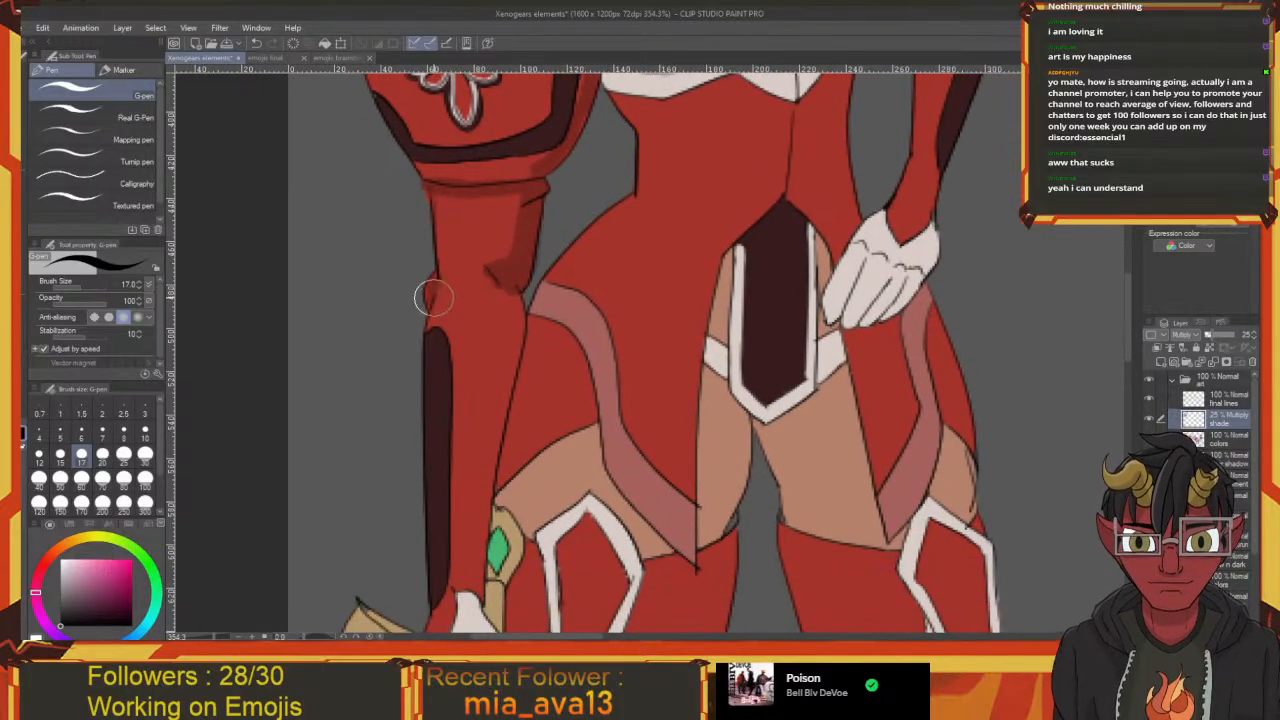
pyautogui.moveTo(462, 334)
pyautogui.mouseDown()
pyautogui.moveTo(428, 270)
pyautogui.moveTo(459, 262)
pyautogui.moveTo(432, 392)
pyautogui.moveTo(438, 515)
pyautogui.mouseUp()
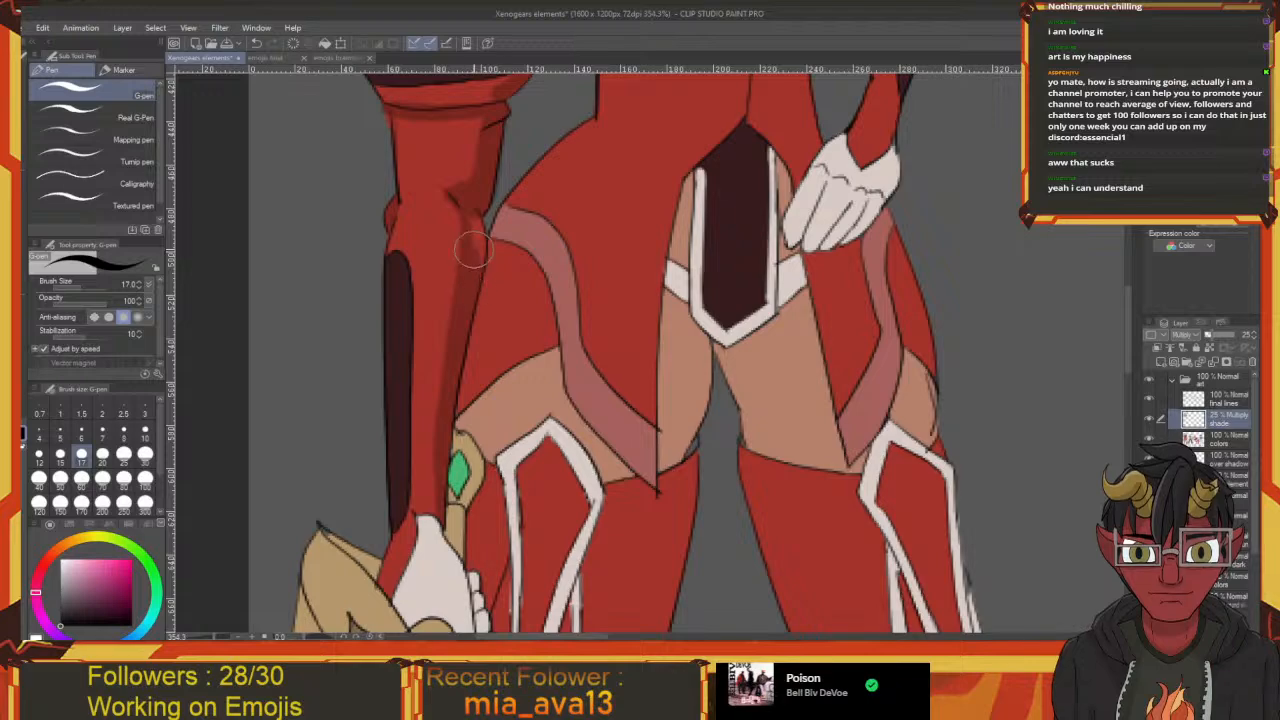
pyautogui.moveTo(470, 240)
pyautogui.mouseDown()
pyautogui.moveTo(537, 390)
pyautogui.moveTo(567, 409)
pyautogui.moveTo(513, 424)
pyautogui.moveTo(460, 420)
pyautogui.moveTo(447, 405)
pyautogui.moveTo(460, 395)
pyautogui.moveTo(549, 500)
pyautogui.mouseUp()
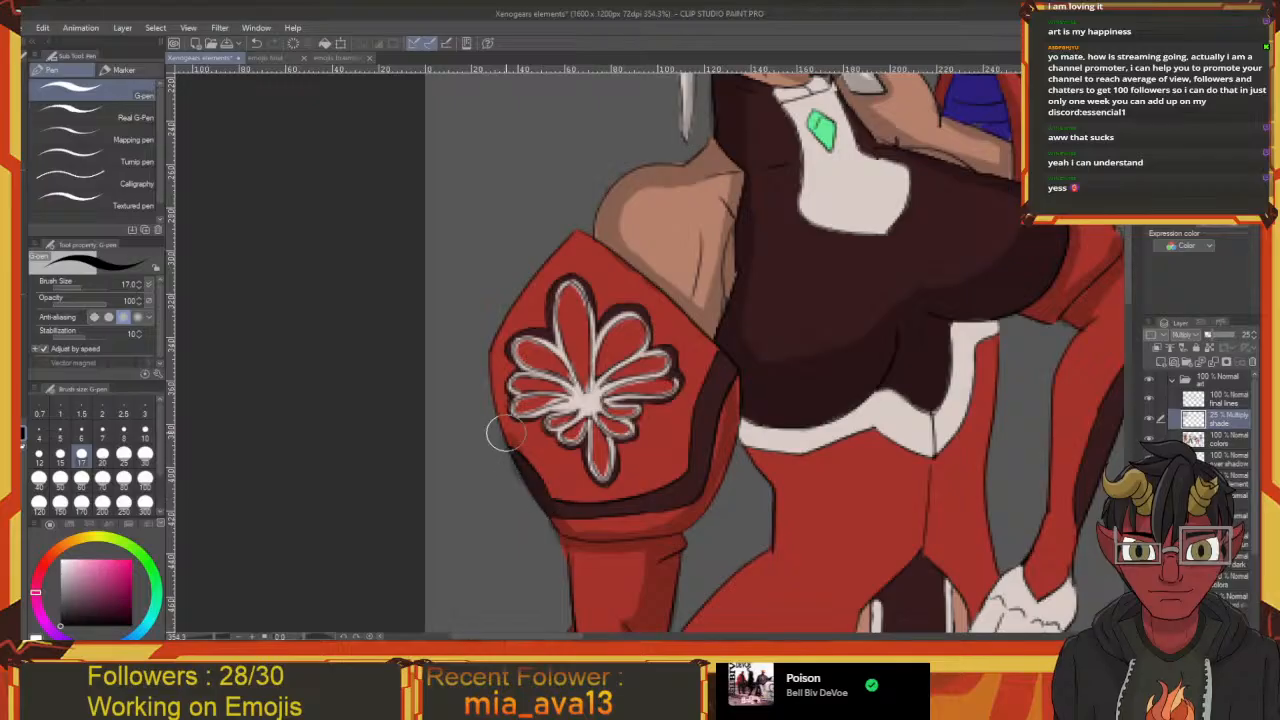
# Shade the outer edge of the near puffed cuff and the area around its floral emblem
pyautogui.moveTo(491, 366); pyautogui.dragTo(506, 414)
pyautogui.moveTo(523, 357); pyautogui.dragTo(588, 274)
pyautogui.moveTo(549, 338); pyautogui.dragTo(557, 308)
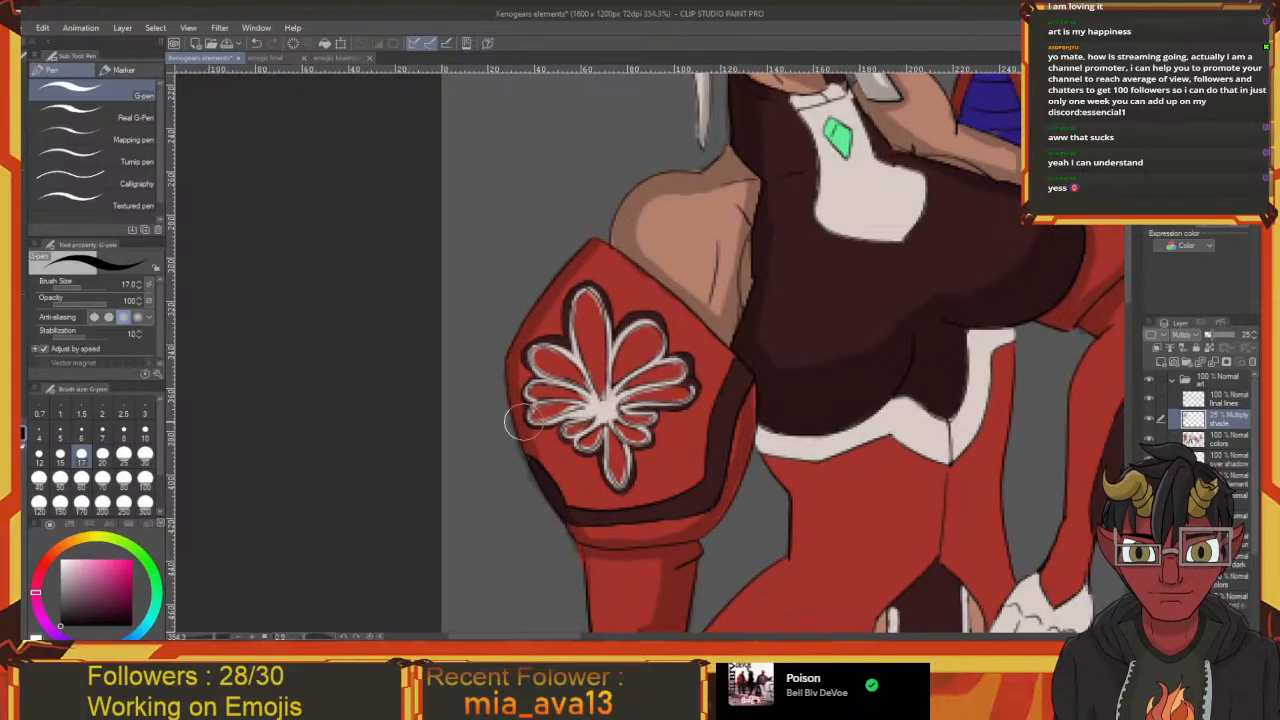
pyautogui.moveTo(628, 567); pyautogui.dragTo(562, 467)
pyautogui.moveTo(571, 419); pyautogui.dragTo(573, 429)
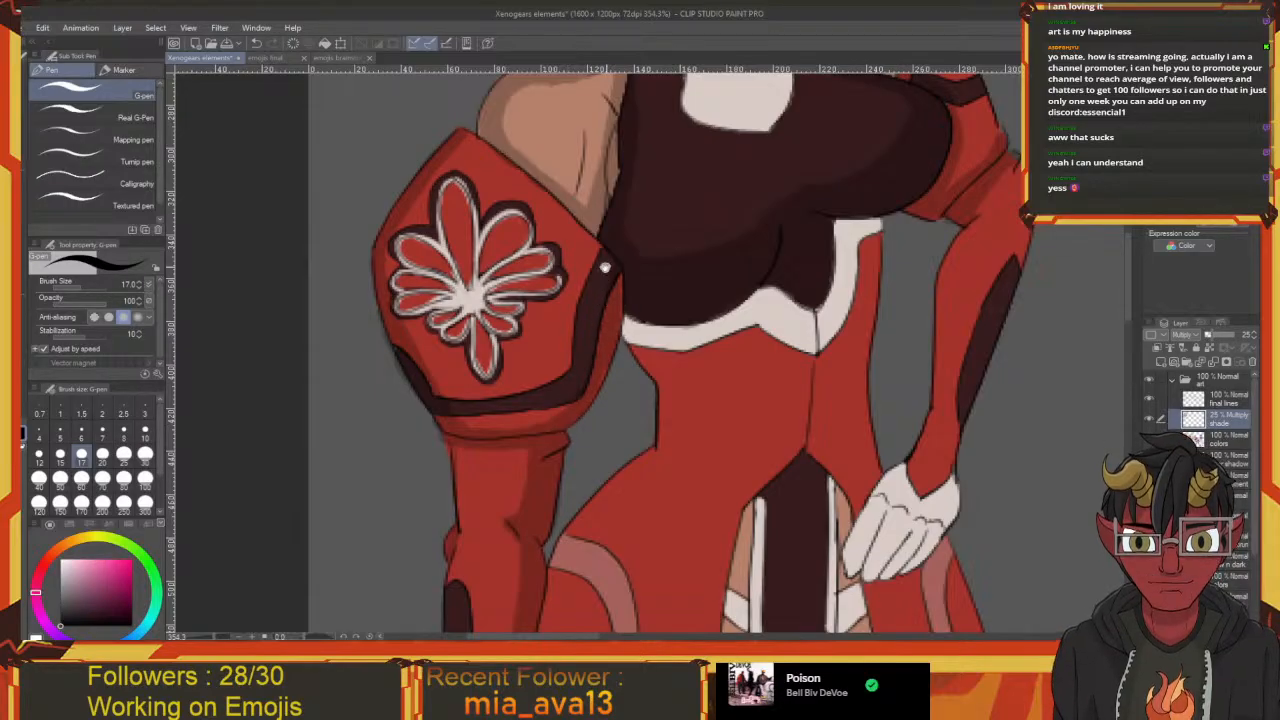
pyautogui.moveTo(611, 272)
pyautogui.mouseDown()
pyautogui.moveTo(614, 344)
pyautogui.moveTo(576, 286)
pyautogui.moveTo(473, 209)
pyautogui.mouseUp()
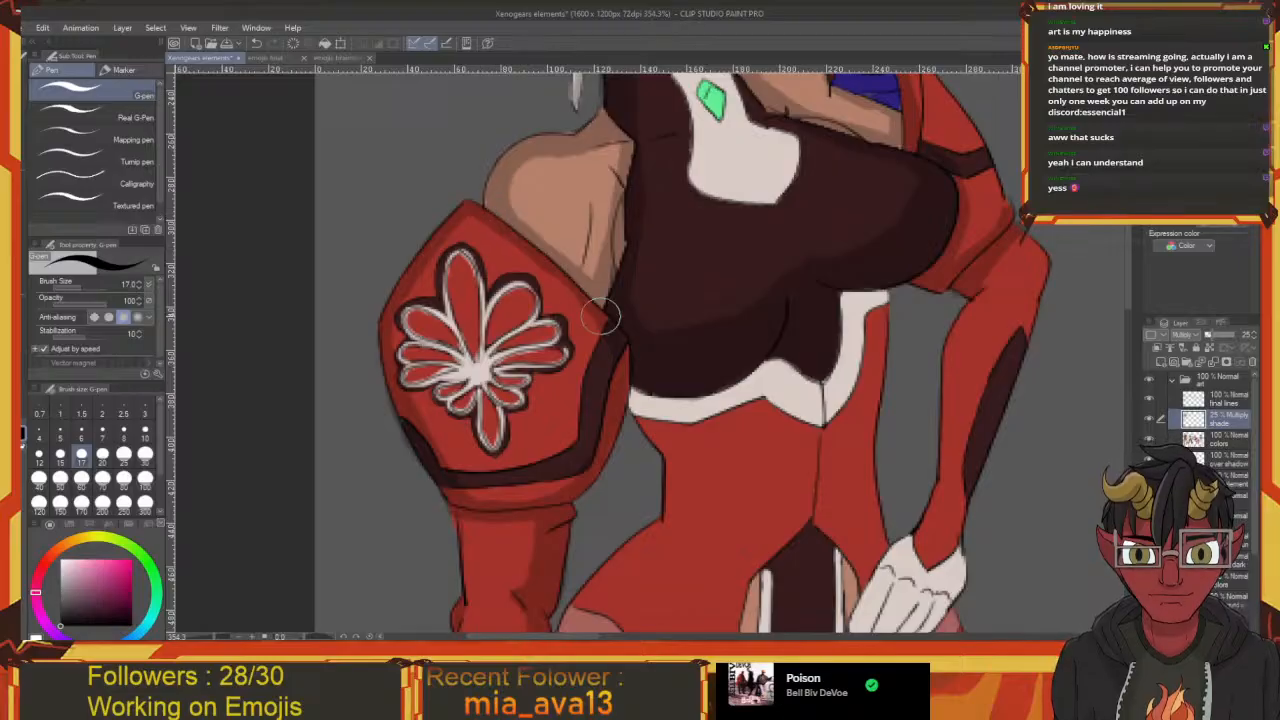
pyautogui.scroll(-8, 590, 430)
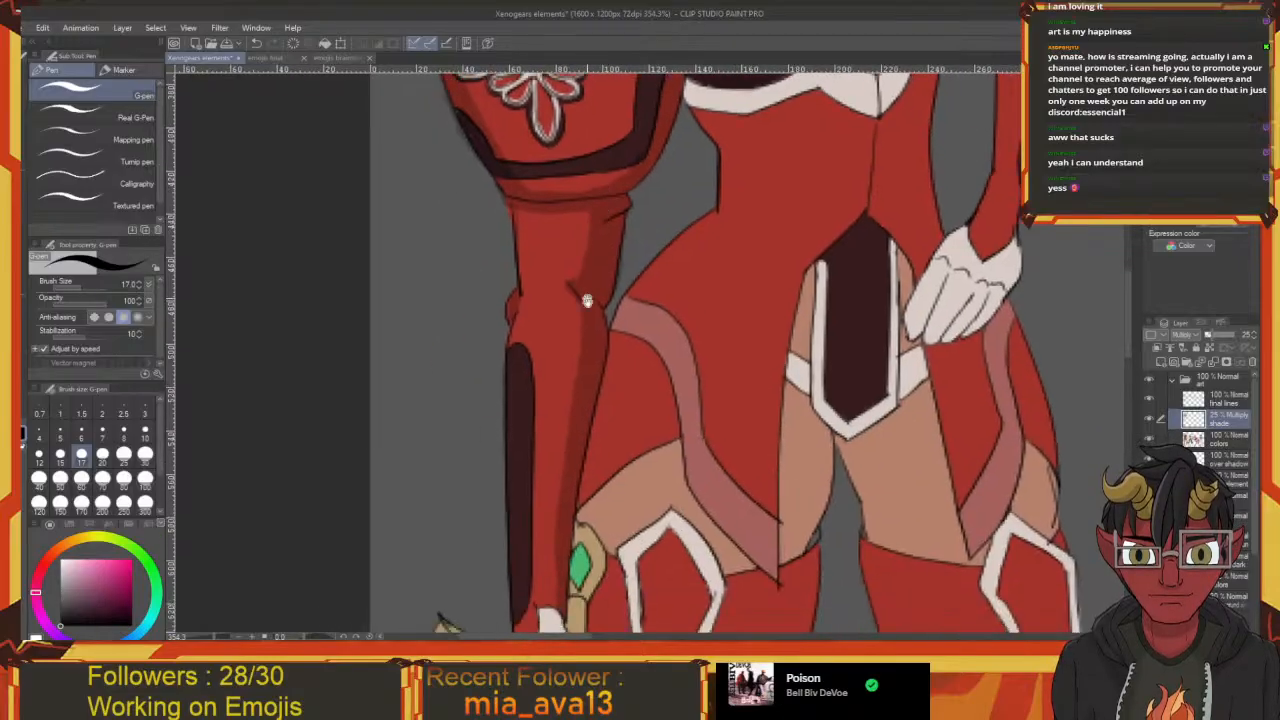
# Shade the sword hand's white glove along its wrist side and the handle of the sword beside it
pyautogui.moveTo(533, 428)
pyautogui.mouseDown()
pyautogui.moveTo(504, 510)
pyautogui.moveTo(516, 533)
pyautogui.moveTo(529, 433)
pyautogui.mouseUp()
pyautogui.moveTo(505, 495); pyautogui.dragTo(515, 443)
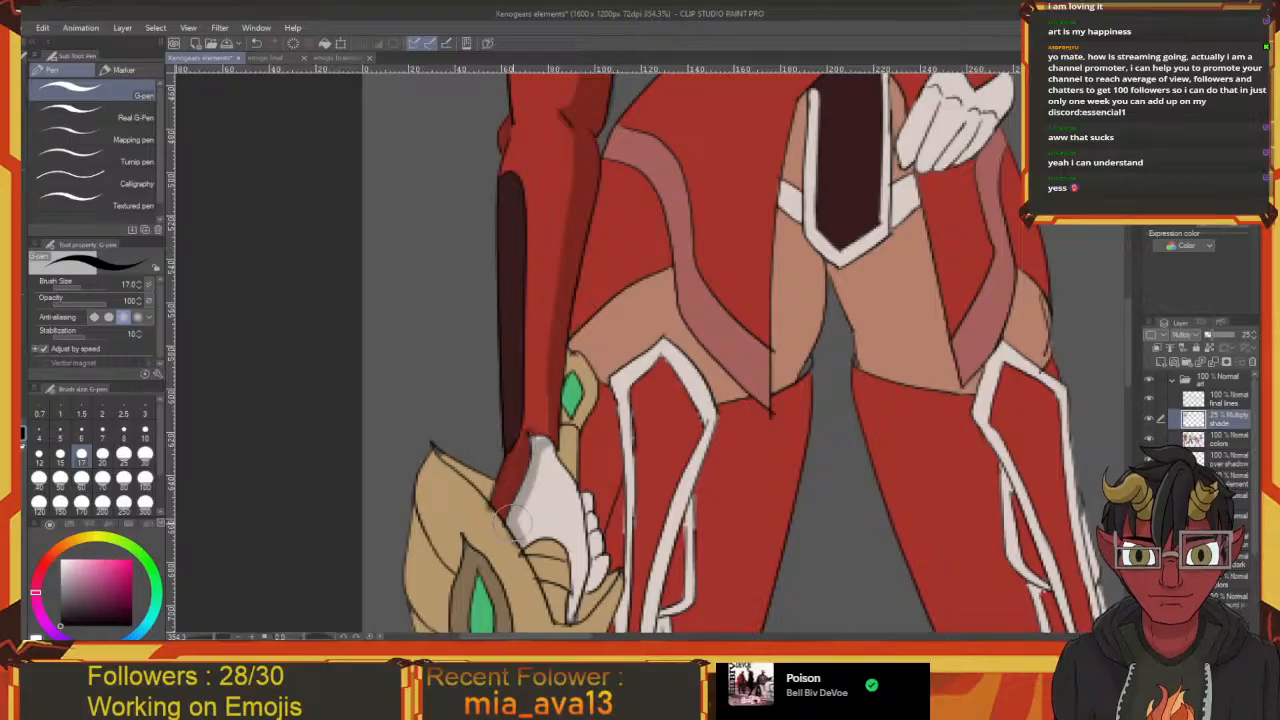
pyautogui.moveTo(523, 541)
pyautogui.mouseDown()
pyautogui.moveTo(507, 500)
pyautogui.moveTo(535, 498)
pyautogui.moveTo(562, 539)
pyautogui.moveTo(583, 530)
pyautogui.moveTo(573, 460)
pyautogui.moveTo(568, 508)
pyautogui.mouseUp()
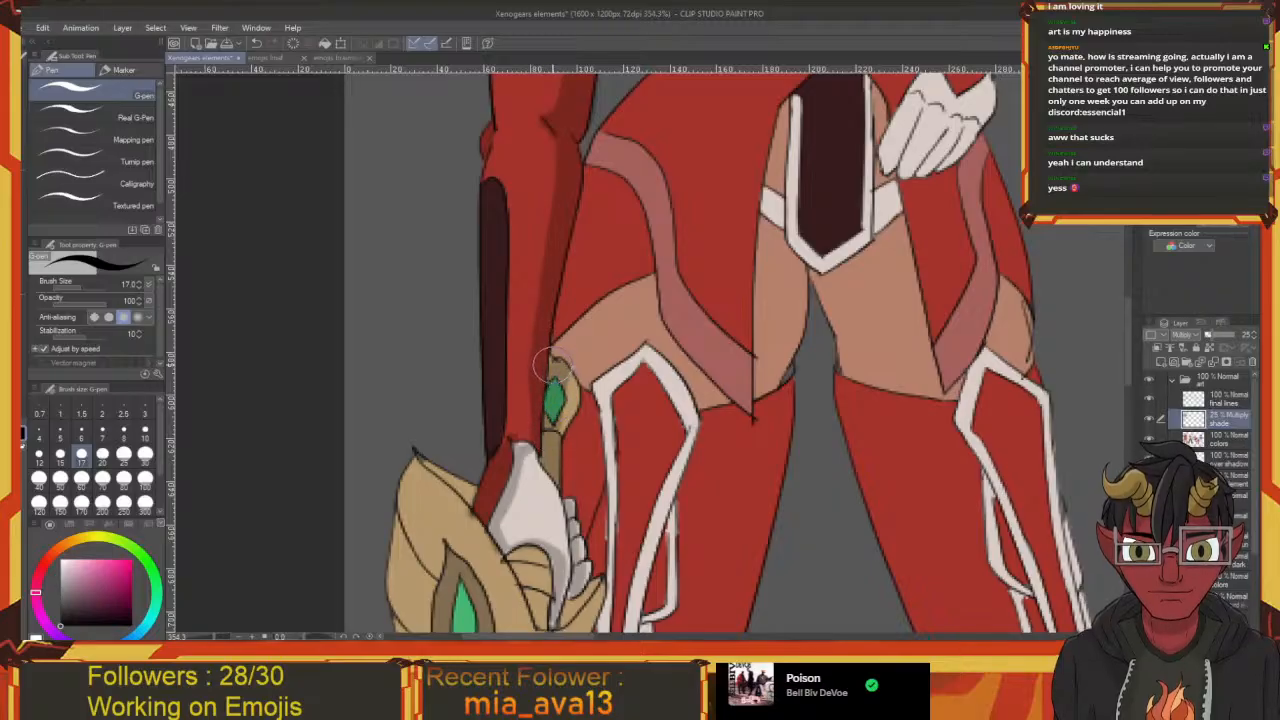
# Shade the near side of the red waist and hip with the G-pen, cleaning up the shadow's edge with the eraser
pyautogui.moveTo(588, 285); pyautogui.dragTo(470, 625)
pyautogui.moveTo(560, 340); pyautogui.dragTo(508, 516)
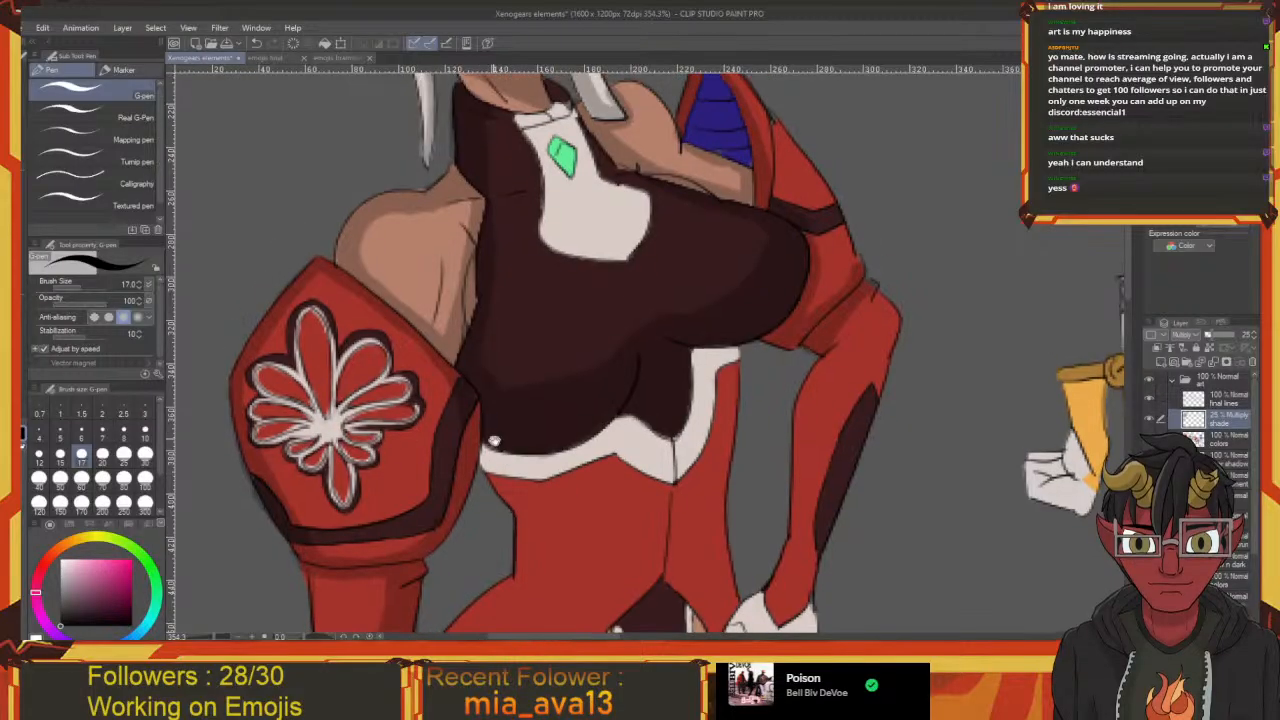
pyautogui.moveTo(494, 441)
pyautogui.mouseDown()
pyautogui.moveTo(447, 333)
pyautogui.moveTo(534, 431)
pyautogui.moveTo(533, 524)
pyautogui.mouseUp()
pyautogui.moveTo(529, 483); pyautogui.dragTo(536, 417)
pyautogui.hotkey('ctrl', 'z')
pyautogui.moveTo(511, 276)
pyautogui.mouseDown()
pyautogui.moveTo(506, 408)
pyautogui.moveTo(533, 287)
pyautogui.moveTo(415, 415)
pyautogui.moveTo(370, 560)
pyautogui.moveTo(394, 434)
pyautogui.moveTo(460, 330)
pyautogui.moveTo(527, 274)
pyautogui.moveTo(412, 417)
pyautogui.mouseUp()
pyautogui.moveTo(433, 366)
pyautogui.mouseDown()
pyautogui.moveTo(412, 372)
pyautogui.moveTo(457, 320)
pyautogui.moveTo(443, 320)
pyautogui.moveTo(497, 288)
pyautogui.moveTo(466, 331)
pyautogui.moveTo(494, 311)
pyautogui.moveTo(526, 331)
pyautogui.moveTo(457, 367)
pyautogui.mouseUp()
pyautogui.press('e')
pyautogui.moveTo(508, 308)
pyautogui.mouseDown()
pyautogui.moveTo(451, 400)
pyautogui.moveTo(475, 420)
pyautogui.moveTo(491, 310)
pyautogui.moveTo(439, 298)
pyautogui.moveTo(471, 343)
pyautogui.moveTo(453, 330)
pyautogui.moveTo(453, 344)
pyautogui.moveTo(467, 323)
pyautogui.moveTo(466, 420)
pyautogui.moveTo(507, 284)
pyautogui.mouseUp()
pyautogui.press('p')
# Shade the near side of the skirt across its pink band and the bare outer thigh beneath the hem
pyautogui.moveTo(482, 347)
pyautogui.mouseDown()
pyautogui.moveTo(429, 415)
pyautogui.moveTo(364, 580)
pyautogui.mouseUp()
pyautogui.moveTo(427, 524)
pyautogui.mouseDown()
pyautogui.moveTo(500, 328)
pyautogui.moveTo(422, 432)
pyautogui.moveTo(447, 450)
pyautogui.moveTo(528, 415)
pyautogui.moveTo(575, 468)
pyautogui.moveTo(590, 462)
pyautogui.moveTo(518, 366)
pyautogui.mouseUp()
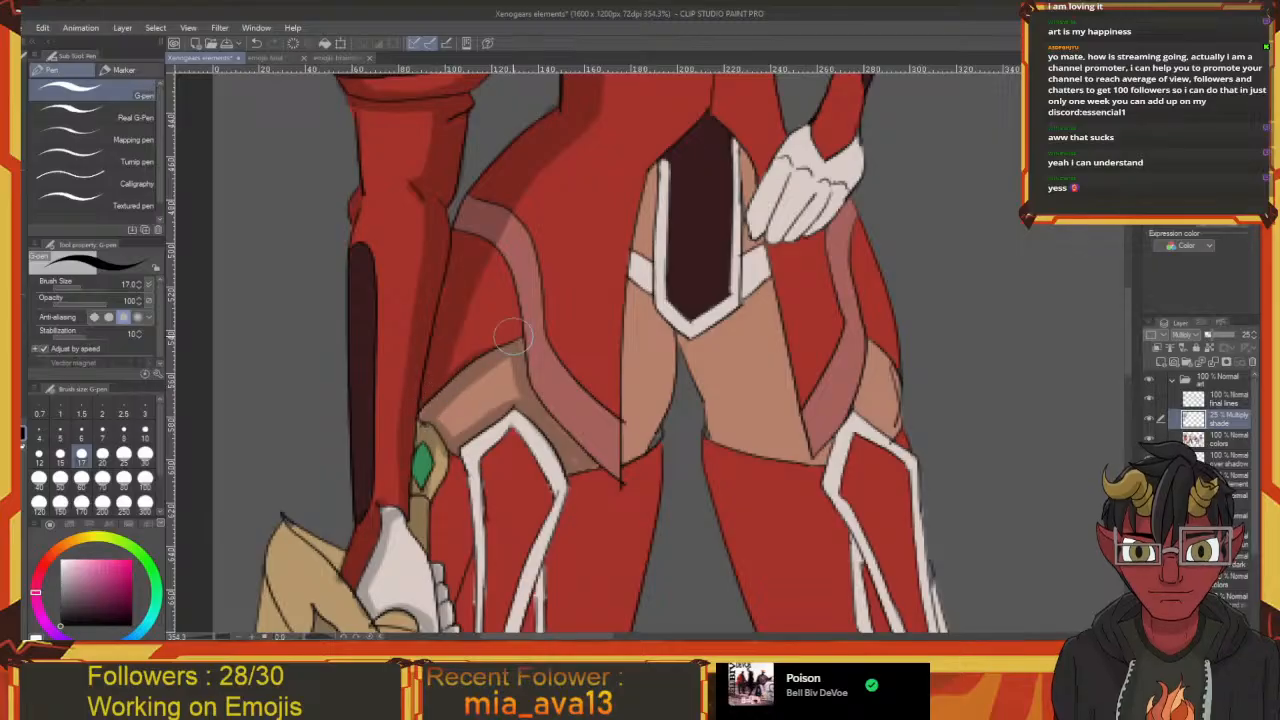
pyautogui.moveTo(474, 390)
pyautogui.mouseDown()
pyautogui.moveTo(487, 350)
pyautogui.moveTo(420, 420)
pyautogui.mouseUp()
# Shade the white strap and the bare inner thigh between the near skirt panel and the loincloth, down to the boot
pyautogui.hscroll(5, 447, 425)
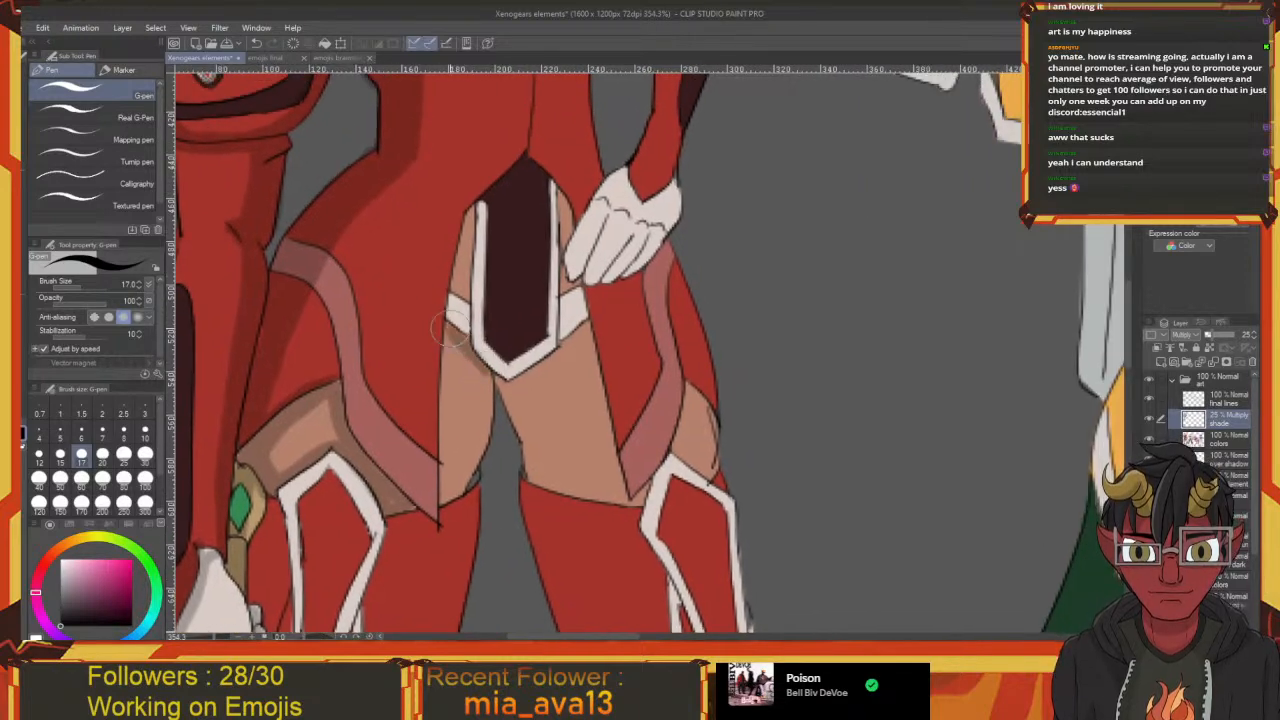
pyautogui.scroll(2, 464, 340)
pyautogui.moveTo(472, 376)
pyautogui.mouseDown()
pyautogui.moveTo(468, 300)
pyautogui.moveTo(482, 262)
pyautogui.moveTo(470, 365)
pyautogui.mouseUp()
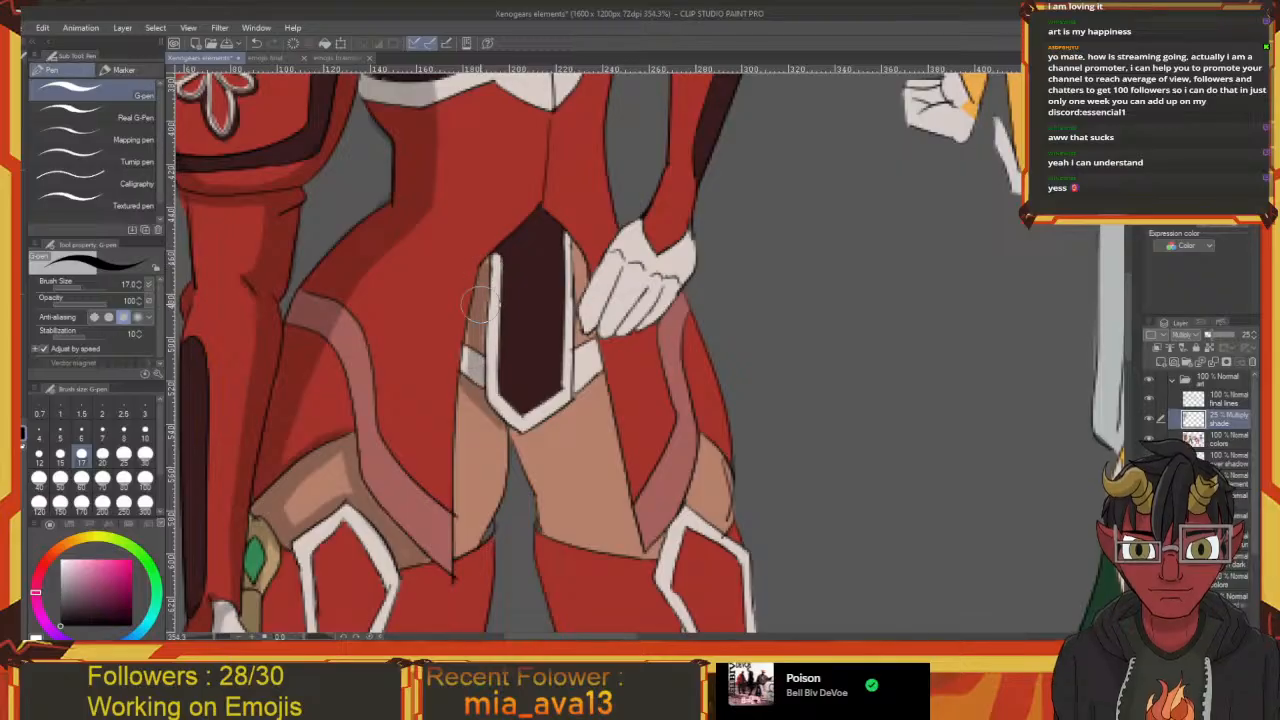
pyautogui.scroll(-3, 475, 320)
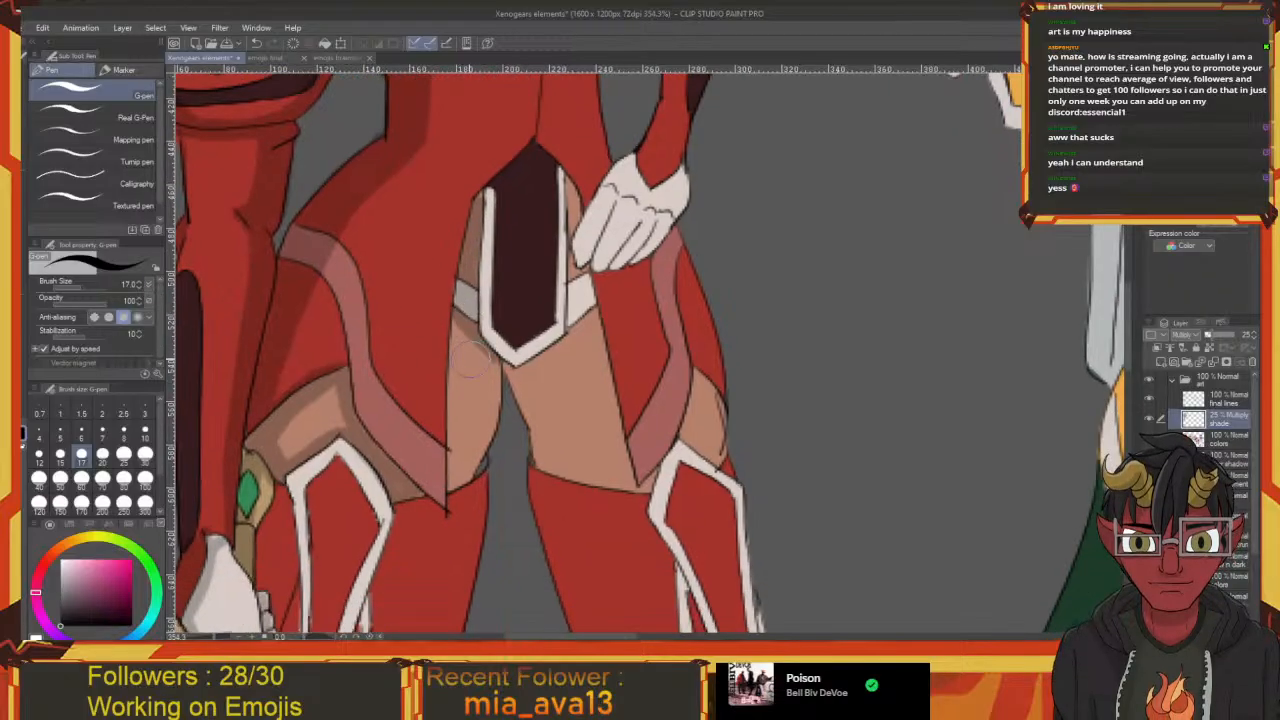
pyautogui.moveTo(476, 378)
pyautogui.mouseDown()
pyautogui.moveTo(465, 470)
pyautogui.moveTo(448, 488)
pyautogui.moveTo(455, 318)
pyautogui.mouseUp()
pyautogui.moveTo(451, 436)
pyautogui.mouseDown()
pyautogui.moveTo(458, 470)
pyautogui.moveTo(460, 448)
pyautogui.mouseUp()
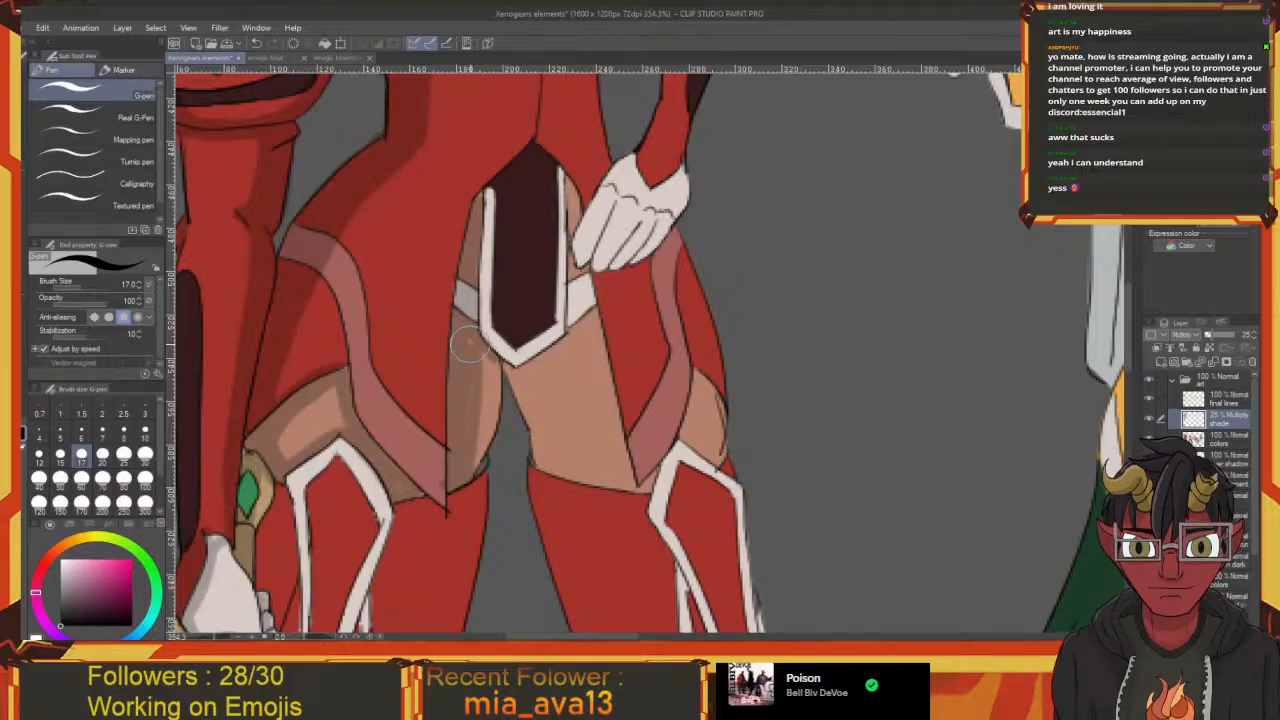
pyautogui.moveTo(487, 364); pyautogui.dragTo(471, 440)
pyautogui.moveTo(467, 488); pyautogui.dragTo(490, 467)
pyautogui.moveTo(574, 485); pyautogui.dragTo(599, 516)
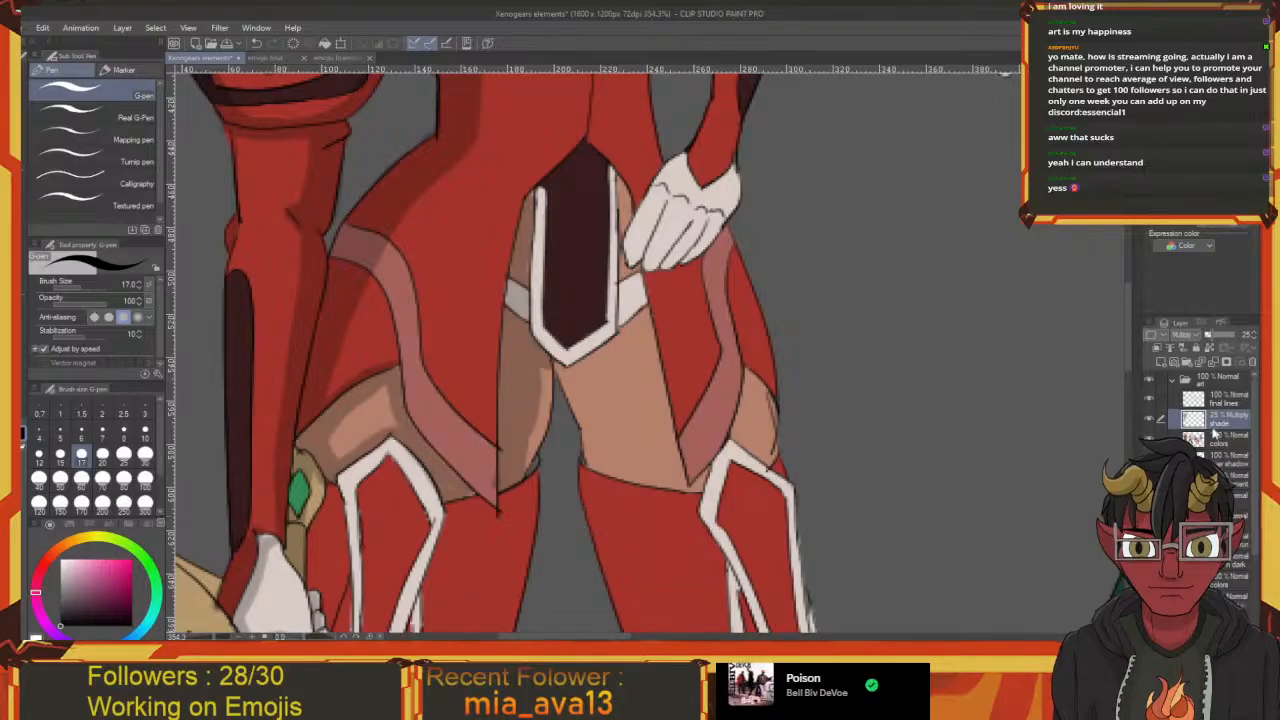
# Erase the overshooting line at the near skirt panel's tip on the final lines layer, return to the shade layer and save the file
pyautogui.press('e')
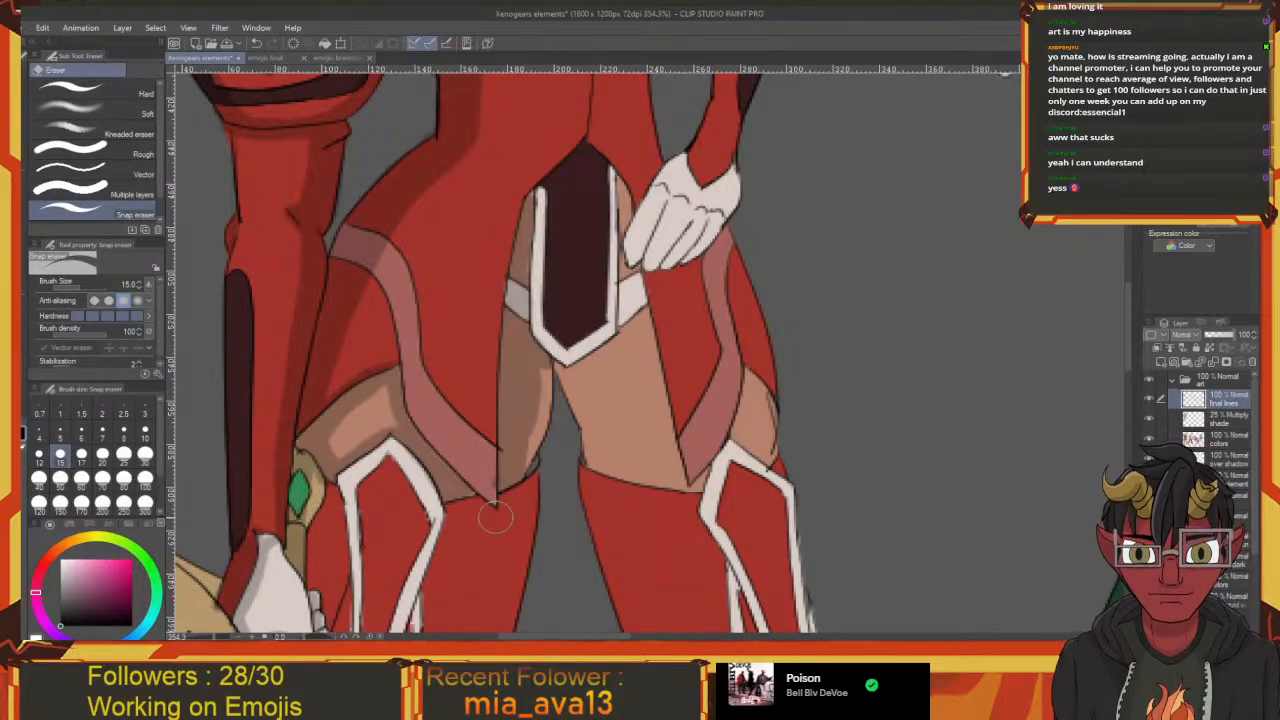
pyautogui.moveTo(512, 525); pyautogui.dragTo(522, 577)
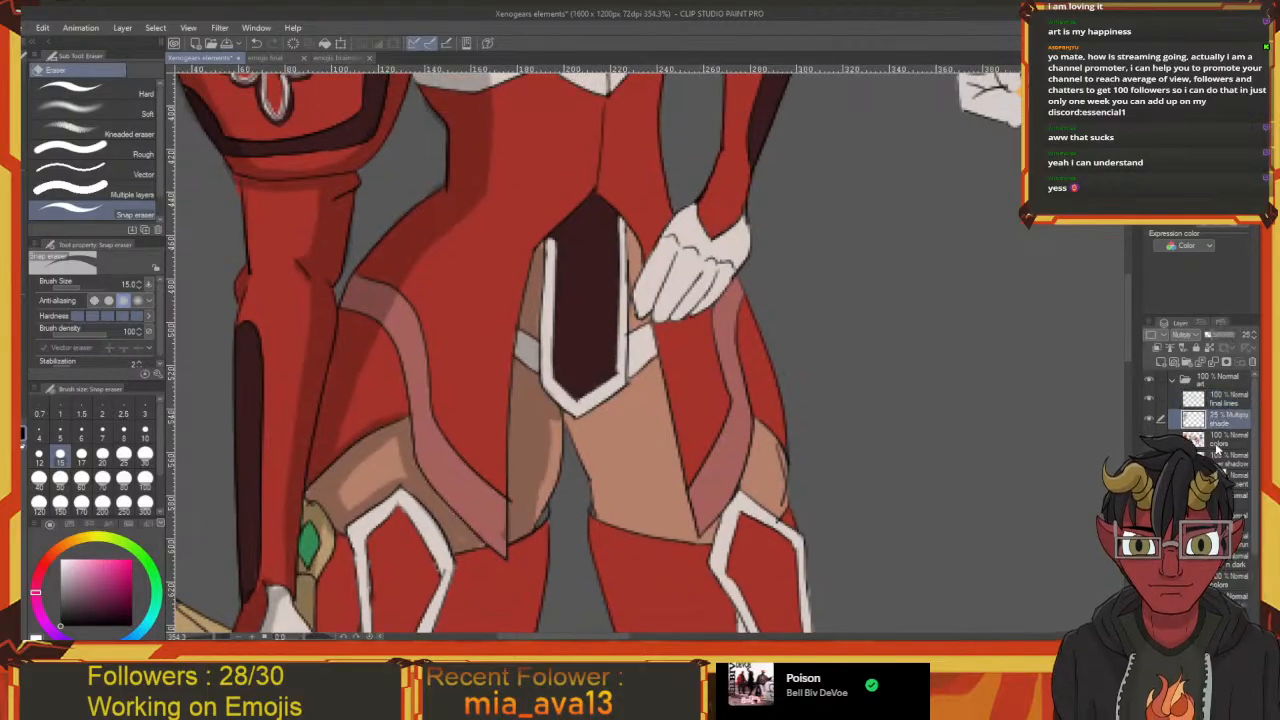
pyautogui.hotkey('ctrl', 's')
# Fill in the remaining shadow at the base of the near inner thigh, just above the red boot
pyautogui.moveTo(690, 424); pyautogui.dragTo(708, 290)
pyautogui.moveTo(511, 298); pyautogui.dragTo(514, 328)
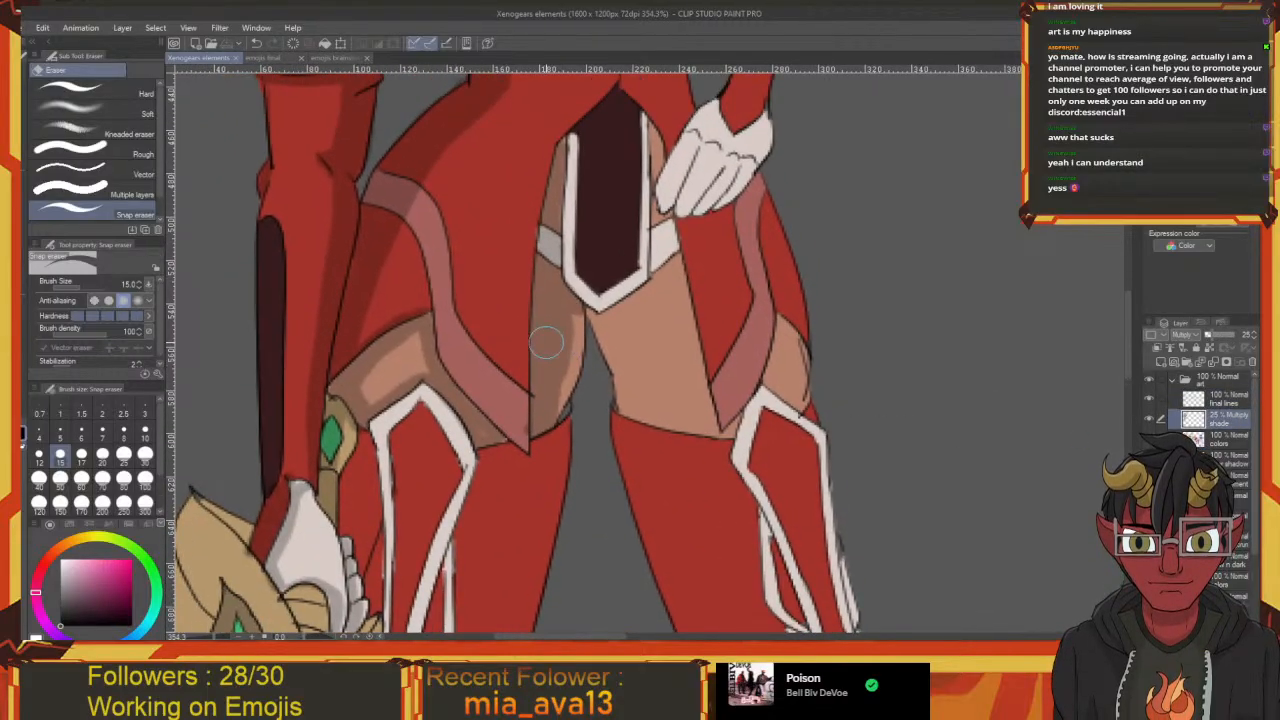
pyautogui.press('p')
pyautogui.moveTo(558, 409); pyautogui.dragTo(554, 417)
pyautogui.moveTo(538, 425); pyautogui.dragTo(575, 451)
# Shade the near red boot along the edges of its white trim
pyautogui.scroll(-3, 530, 460)
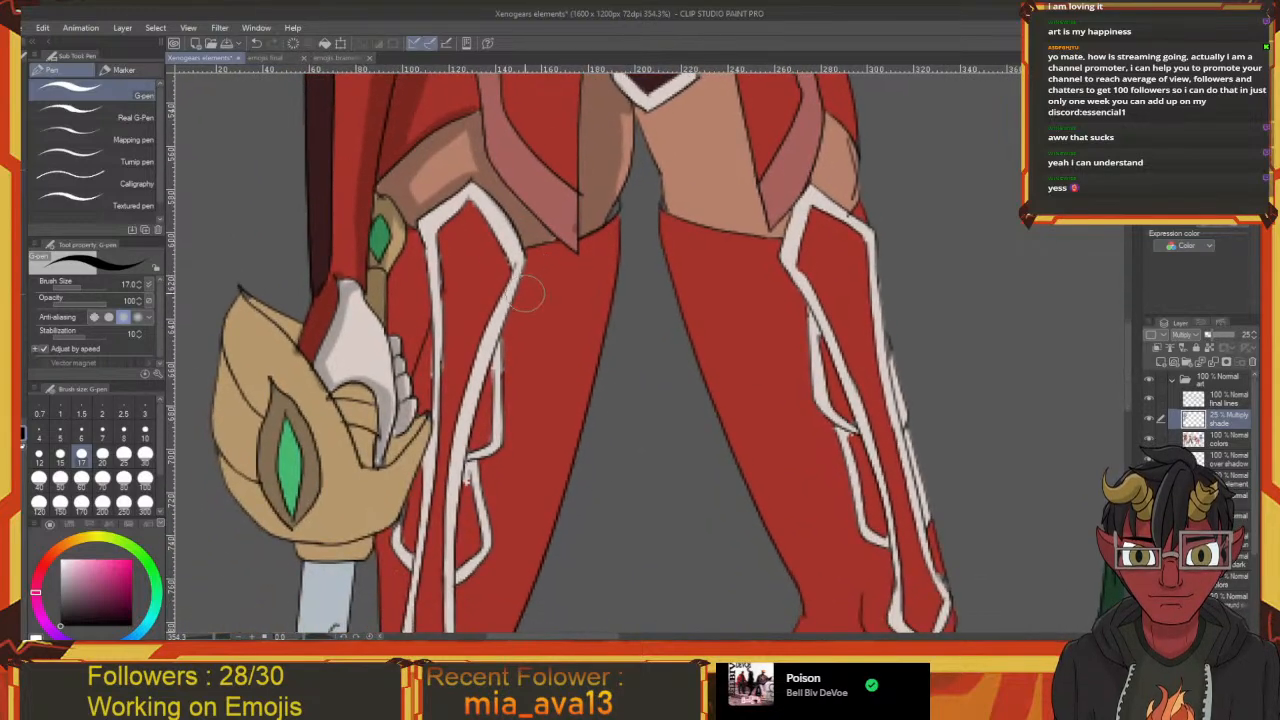
pyautogui.moveTo(509, 348)
pyautogui.mouseDown()
pyautogui.moveTo(512, 401)
pyautogui.moveTo(489, 465)
pyautogui.moveTo(522, 375)
pyautogui.mouseUp()
pyautogui.moveTo(526, 267)
pyautogui.mouseDown()
pyautogui.moveTo(500, 574)
pyautogui.moveTo(515, 412)
pyautogui.moveTo(512, 445)
pyautogui.moveTo(477, 487)
pyautogui.moveTo(503, 522)
pyautogui.moveTo(469, 471)
pyautogui.moveTo(492, 521)
pyautogui.moveTo(503, 418)
pyautogui.moveTo(482, 369)
pyautogui.moveTo(509, 589)
pyautogui.moveTo(537, 397)
pyautogui.mouseUp()
pyautogui.hotkey('ctrl', 'z')
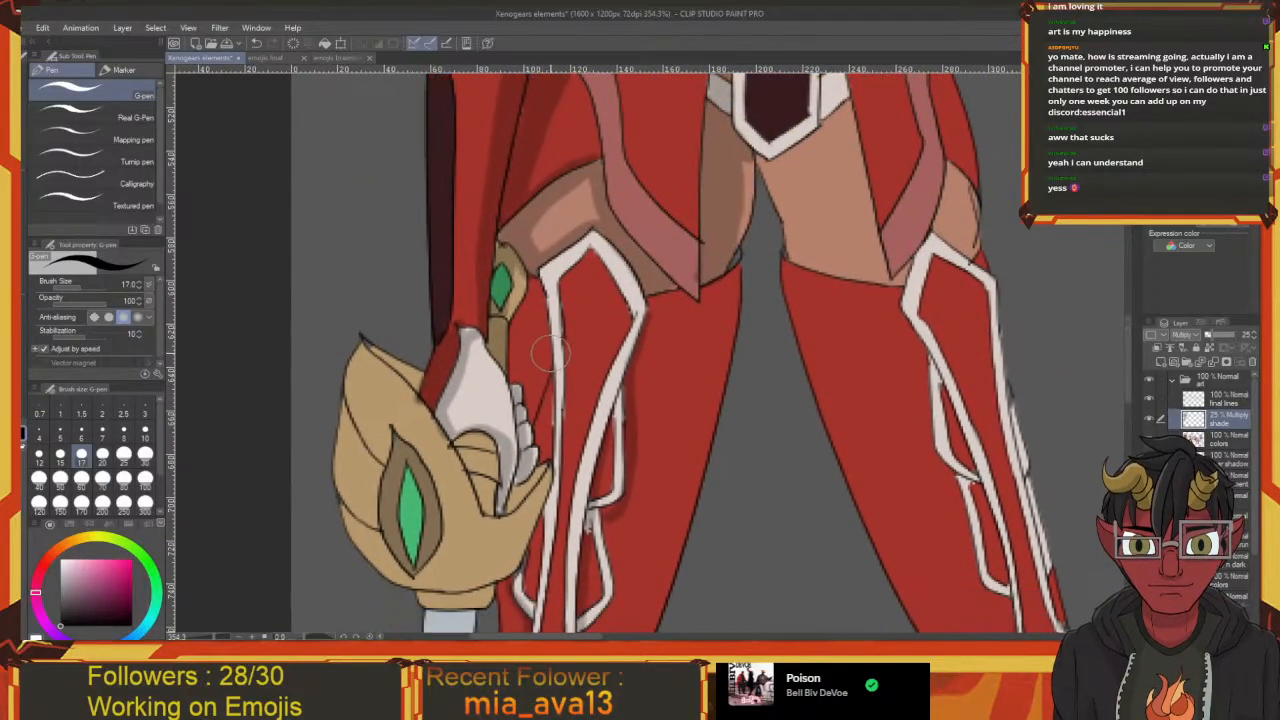
pyautogui.moveTo(547, 352)
pyautogui.mouseDown()
pyautogui.moveTo(545, 400)
pyautogui.moveTo(530, 289)
pyautogui.mouseUp()
pyautogui.scroll(-2, 588, 300)
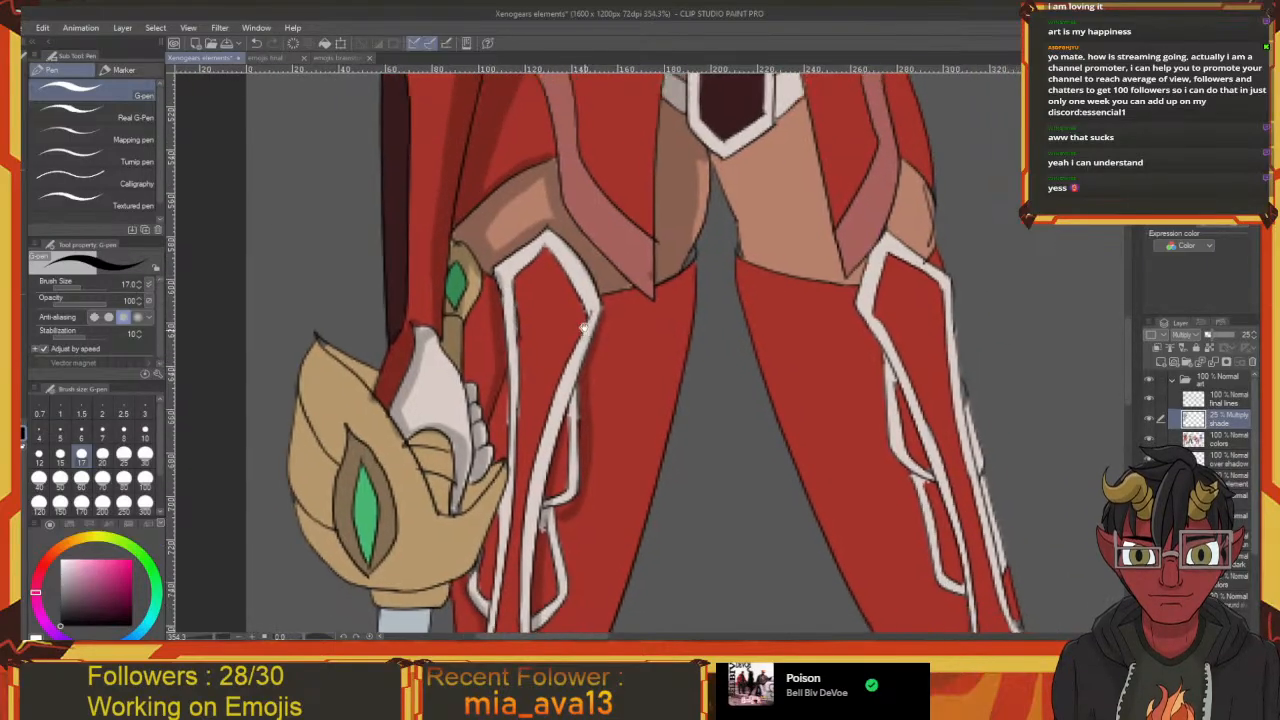
pyautogui.hscroll(2, 610, 290)
pyautogui.scroll(-2, 594, 258)
pyautogui.hscroll(-1, 594, 258)
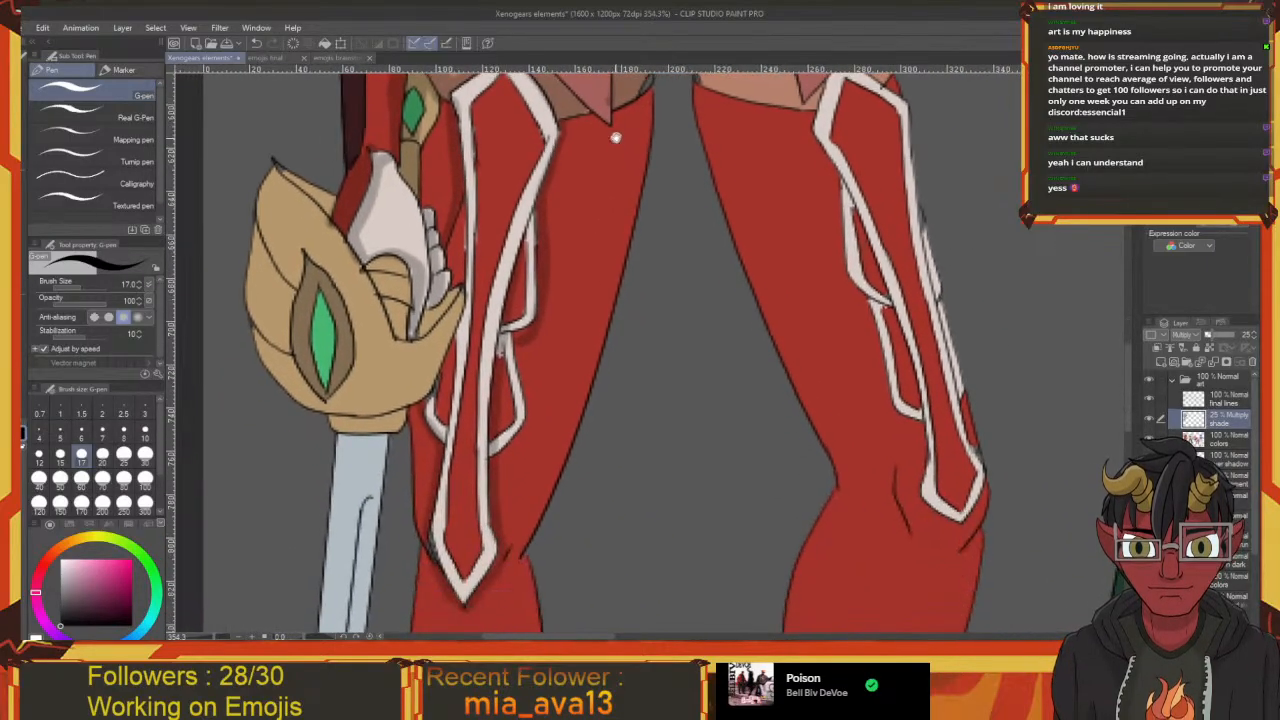
# Shade the inner side of the near red boot from its top edge down to the knee
pyautogui.moveTo(616, 126)
pyautogui.mouseDown()
pyautogui.moveTo(504, 515)
pyautogui.moveTo(517, 548)
pyautogui.moveTo(543, 488)
pyautogui.moveTo(526, 504)
pyautogui.moveTo(554, 417)
pyautogui.moveTo(511, 517)
pyautogui.moveTo(544, 472)
pyautogui.moveTo(532, 452)
pyautogui.moveTo(560, 382)
pyautogui.moveTo(571, 241)
pyautogui.moveTo(504, 574)
pyautogui.moveTo(533, 447)
pyautogui.mouseUp()
pyautogui.scroll(3, 591, 306)
pyautogui.hscroll(1, 591, 306)
pyautogui.scroll(-3, 545, 350)
pyautogui.hscroll(-1, 545, 350)
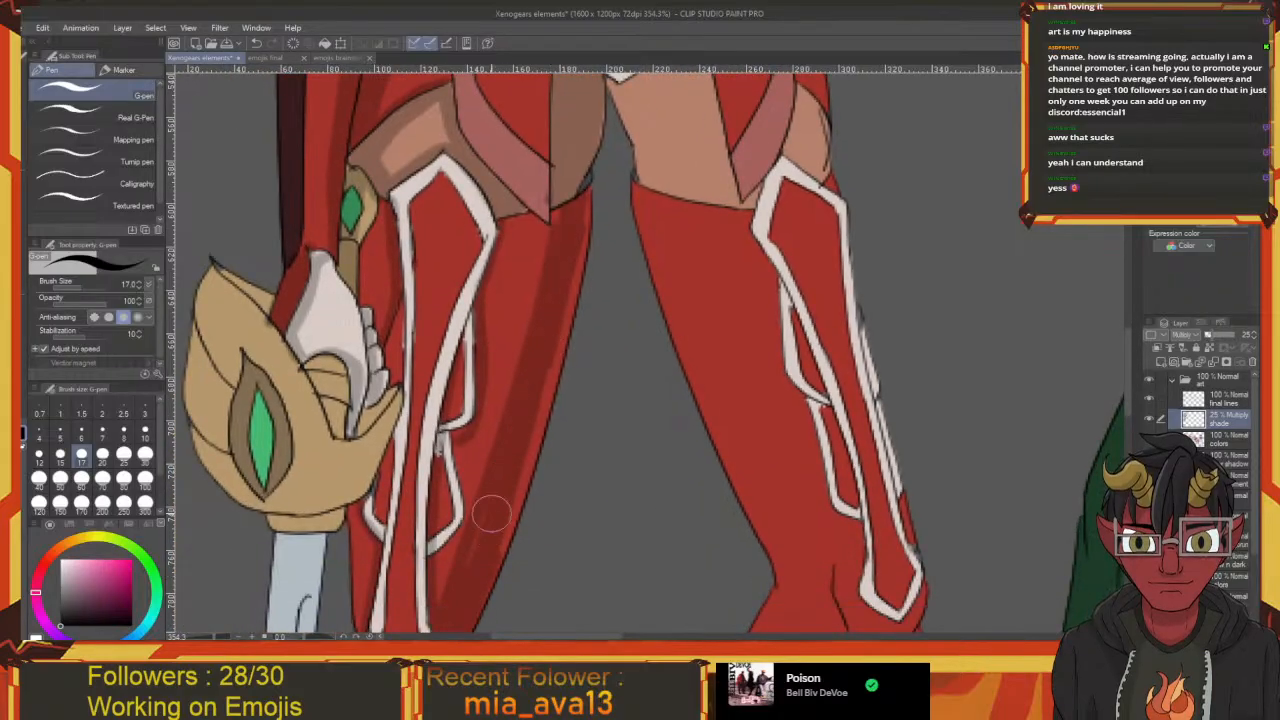
pyautogui.scroll(-2, 495, 489)
pyautogui.hscroll(-1, 495, 489)
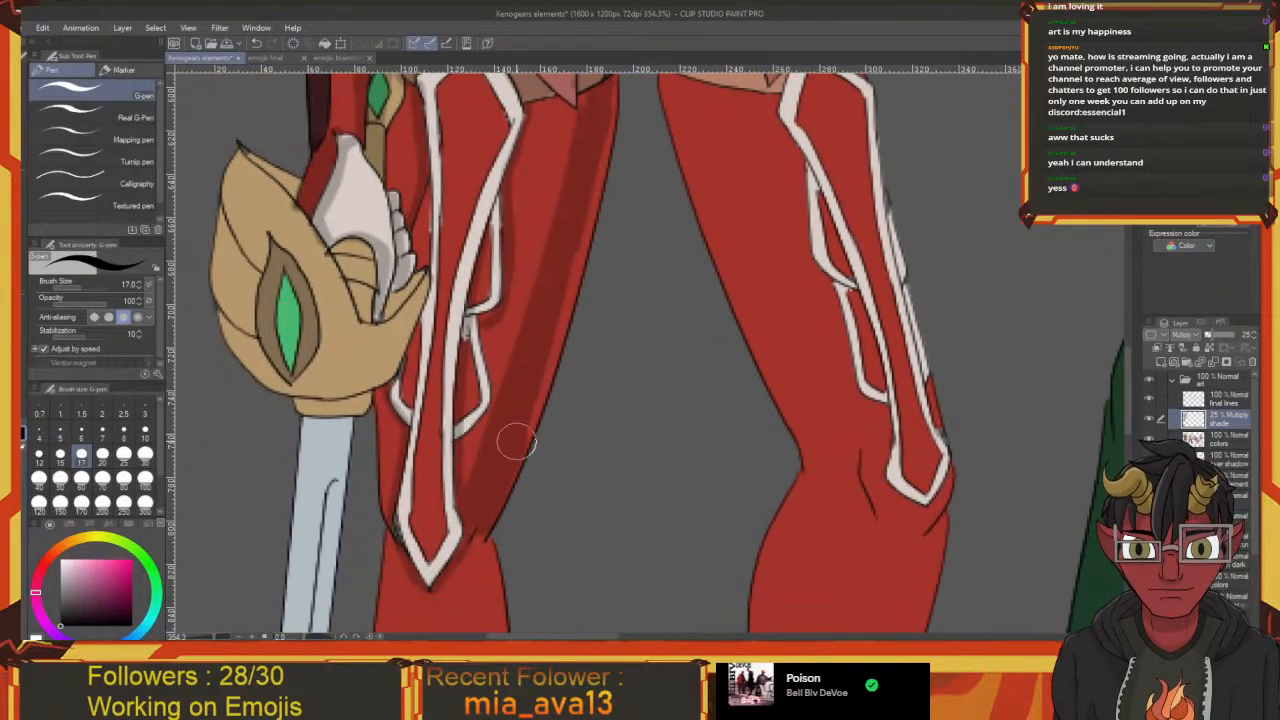
pyautogui.moveTo(563, 320); pyautogui.dragTo(506, 497)
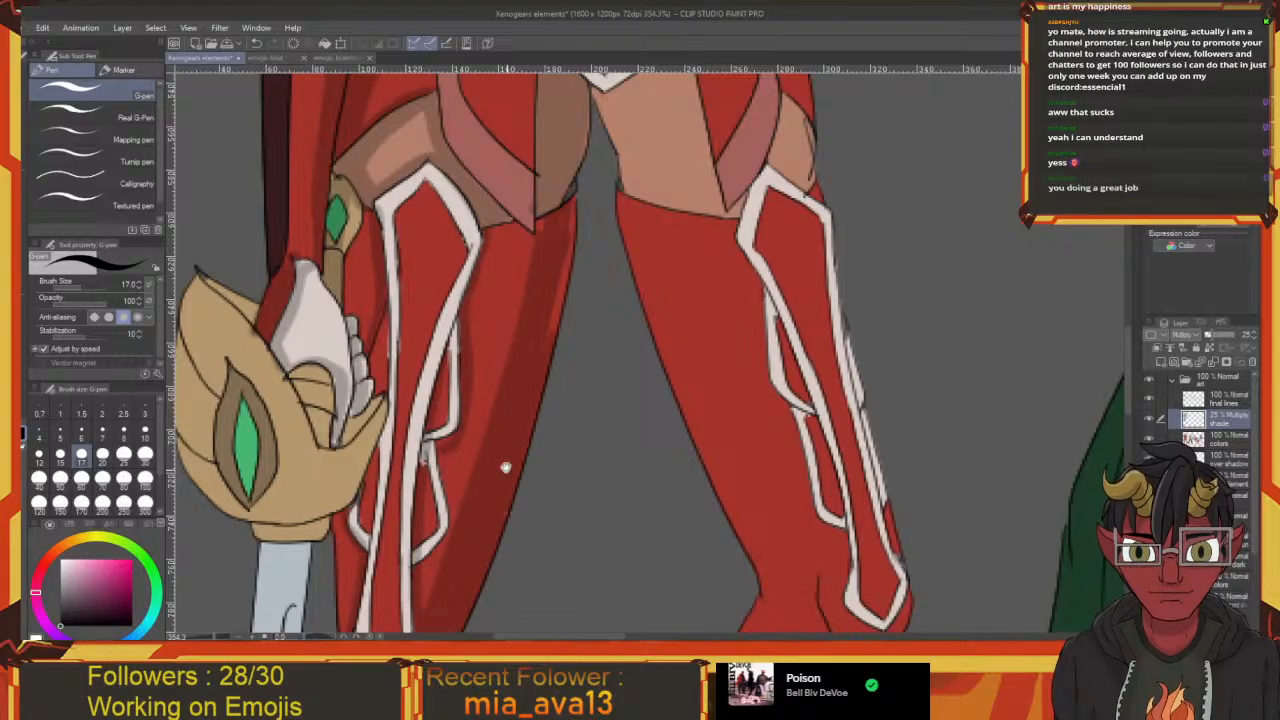
pyautogui.scroll(3, 503, 457)
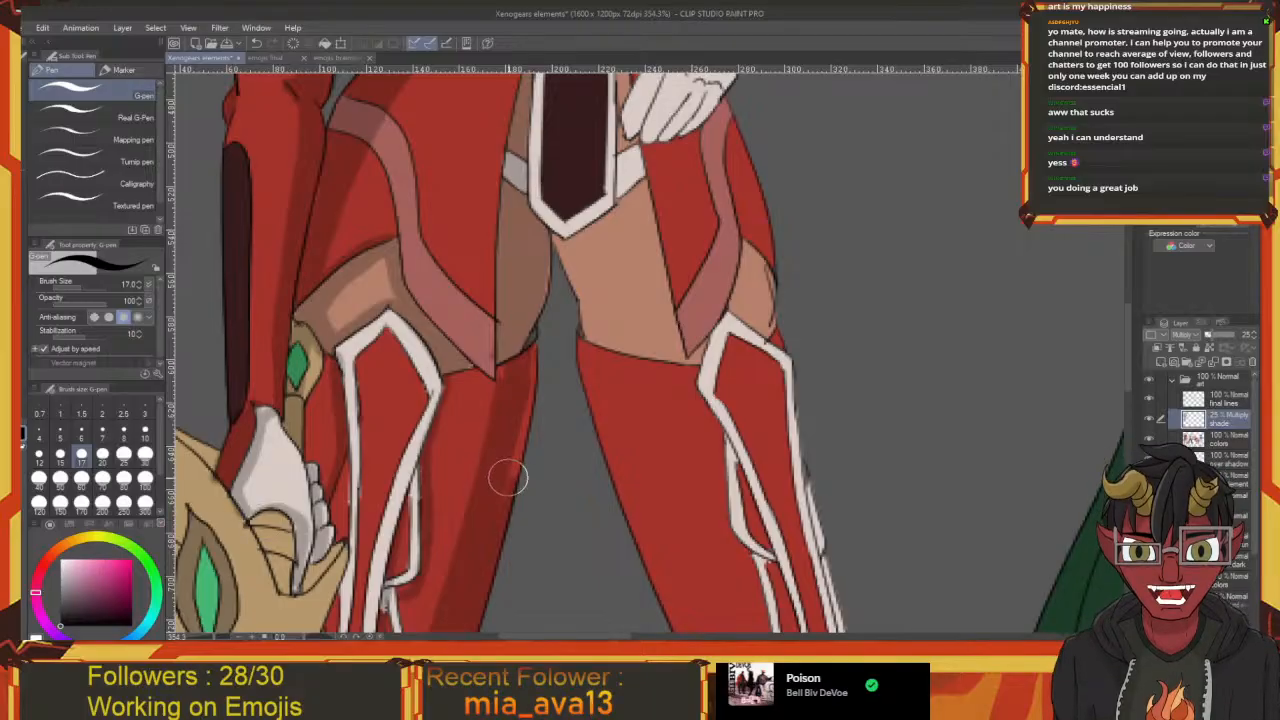
pyautogui.scroll(-1, 506, 471)
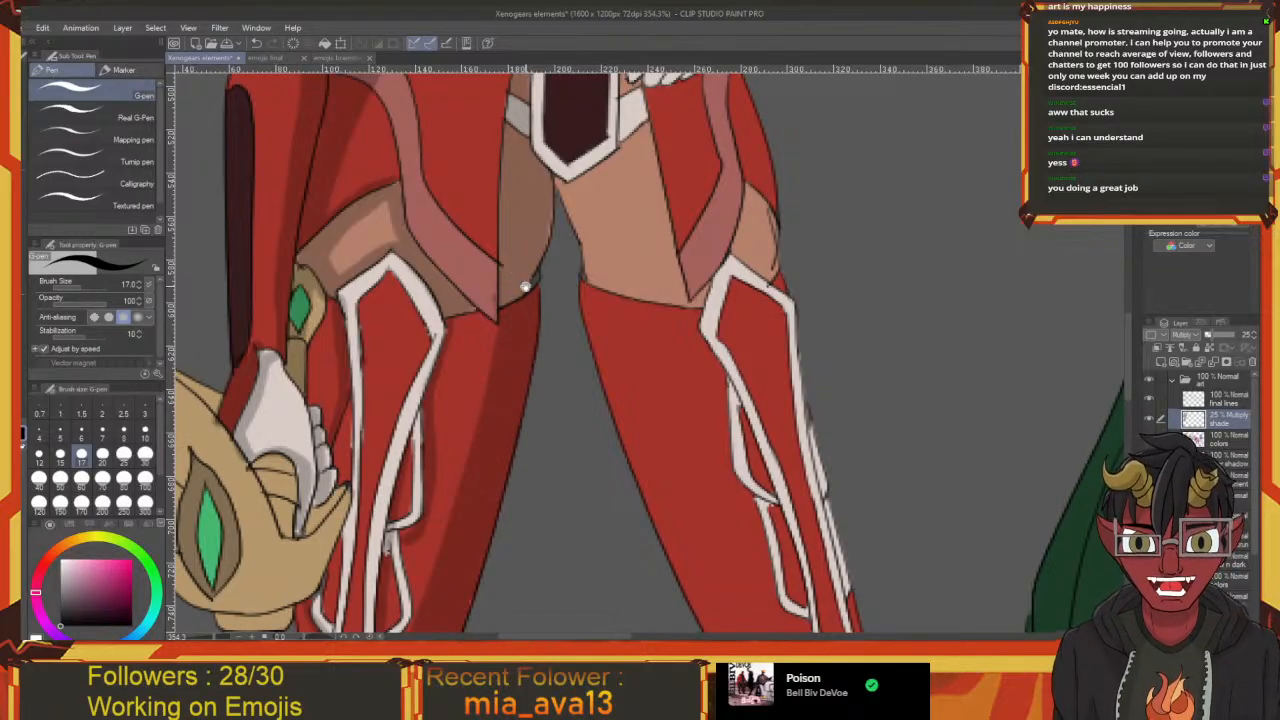
# Shade the top of the dark loincloth and the strip of skin between it and the gloved hand
pyautogui.scroll(2, 510, 335)
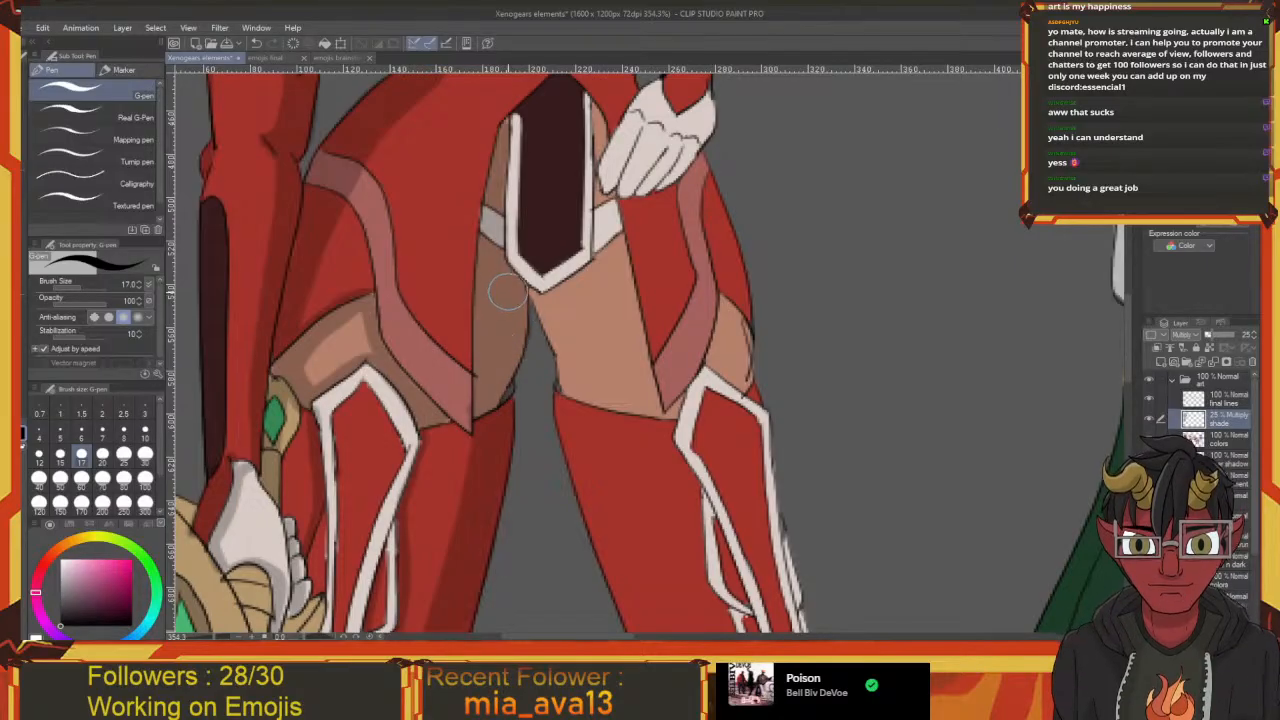
pyautogui.scroll(2, 507, 290)
pyautogui.scroll(2, 548, 380)
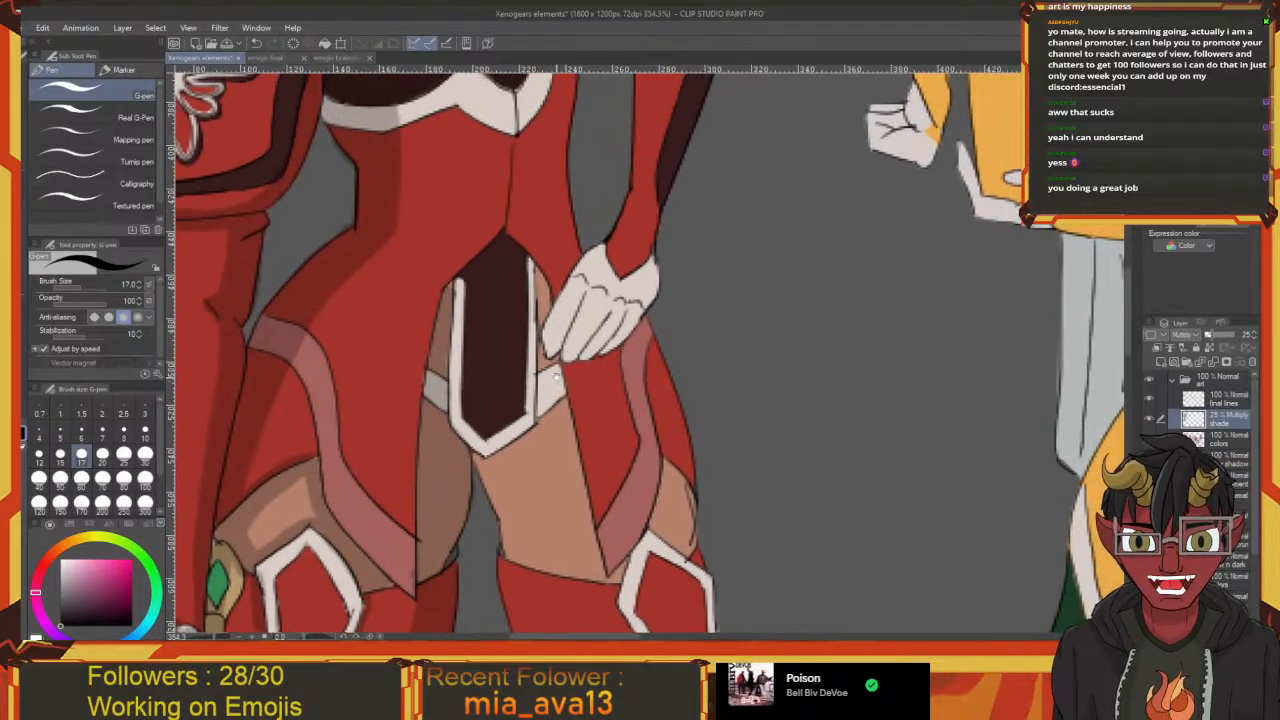
pyautogui.scroll(1, 552, 365)
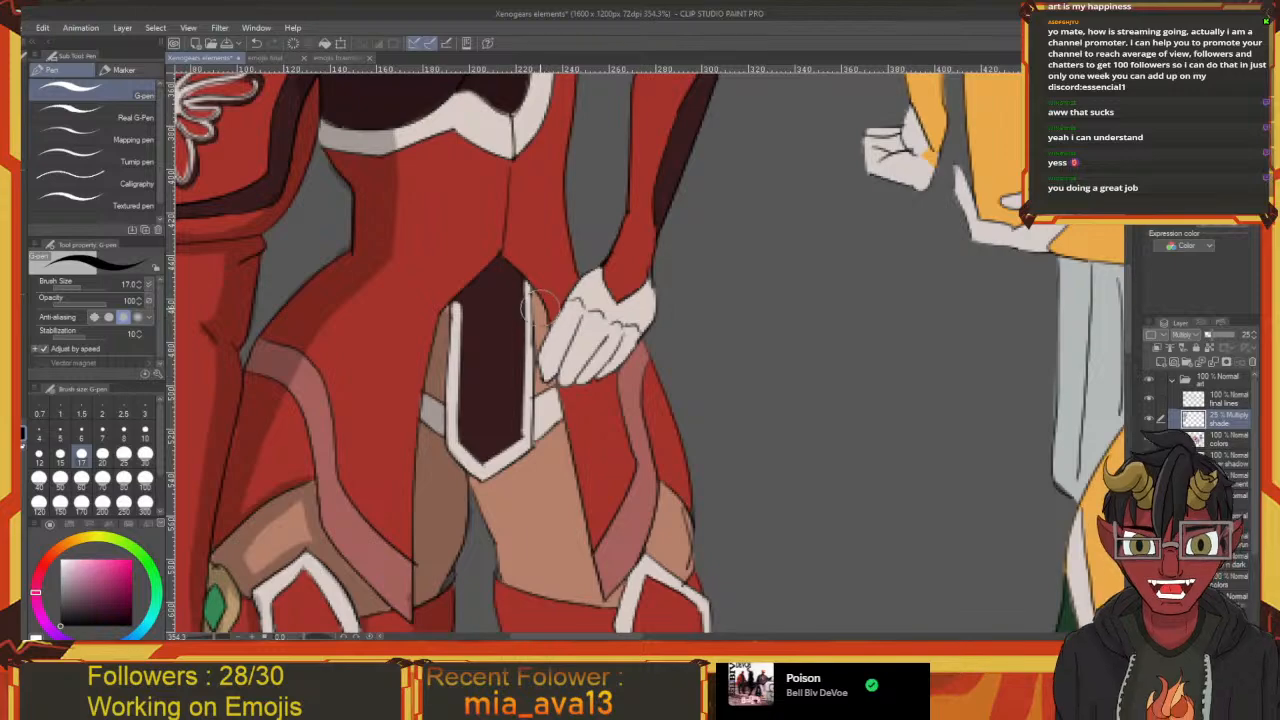
pyautogui.scroll(1, 525, 292)
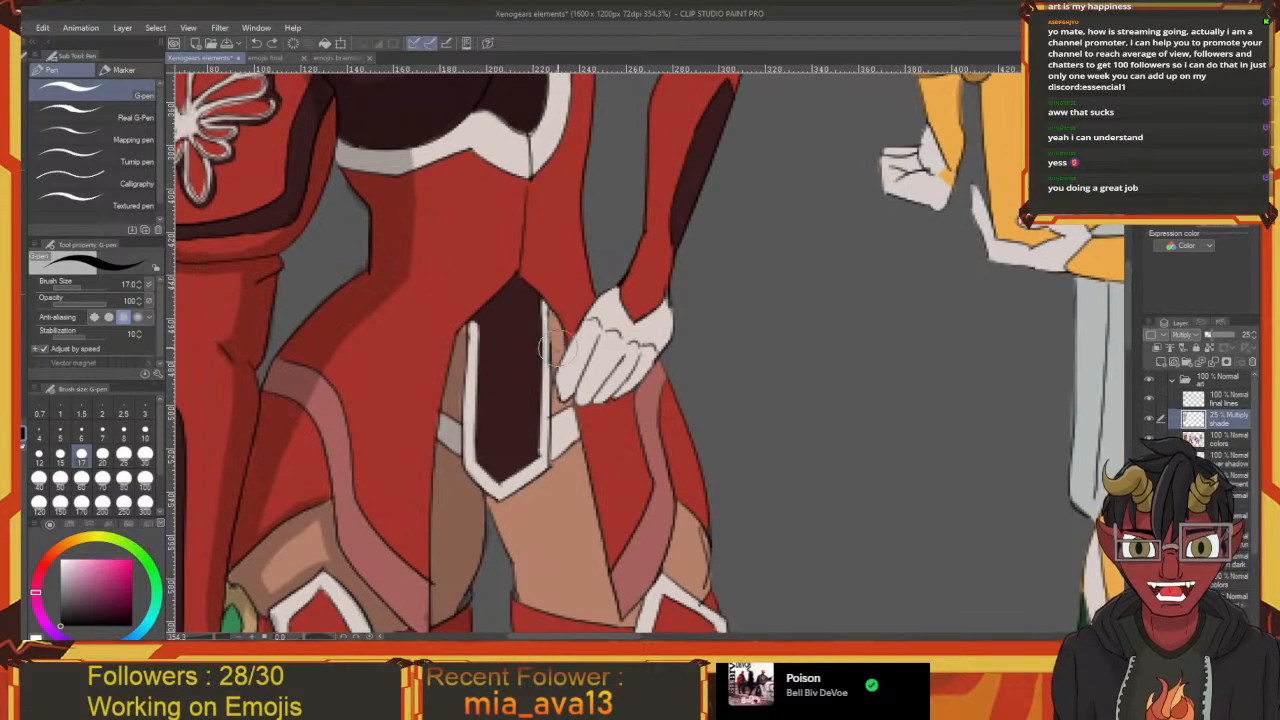
pyautogui.scroll(1, 517, 283)
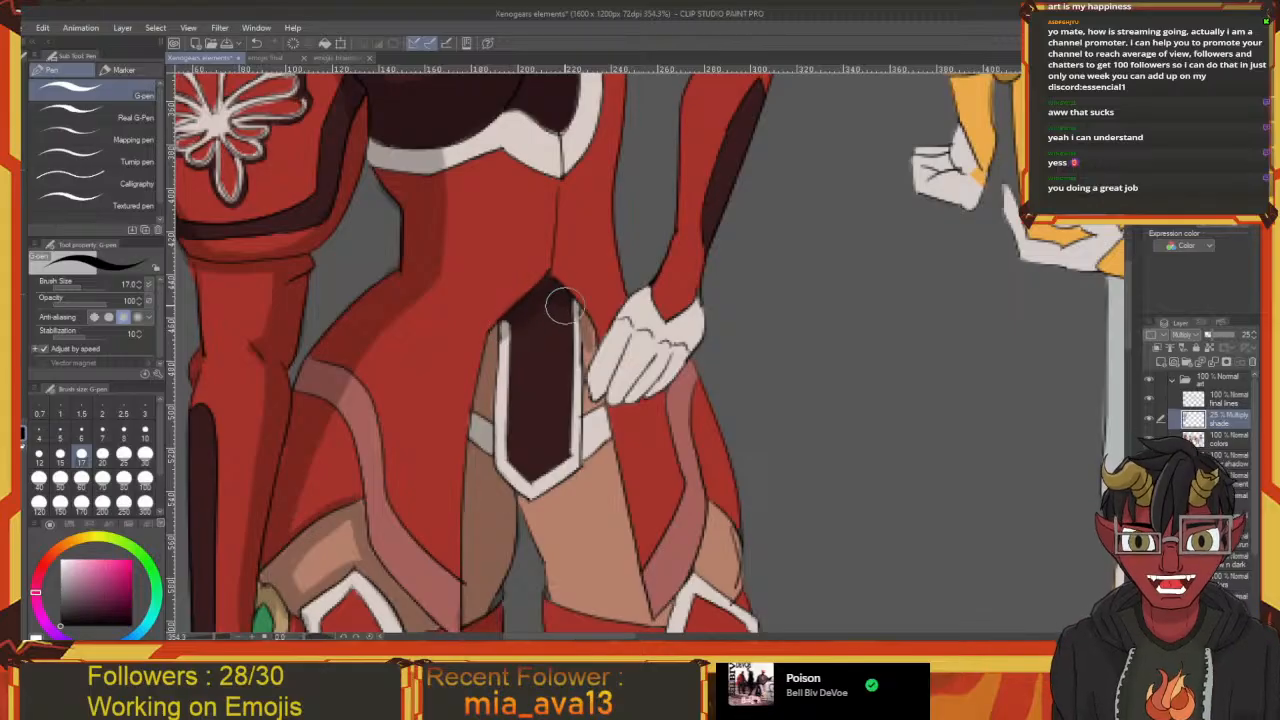
# Shade the far white strap and the inner side of the far bare thigh beneath the loincloth
pyautogui.moveTo(577, 371); pyautogui.dragTo(545, 314)
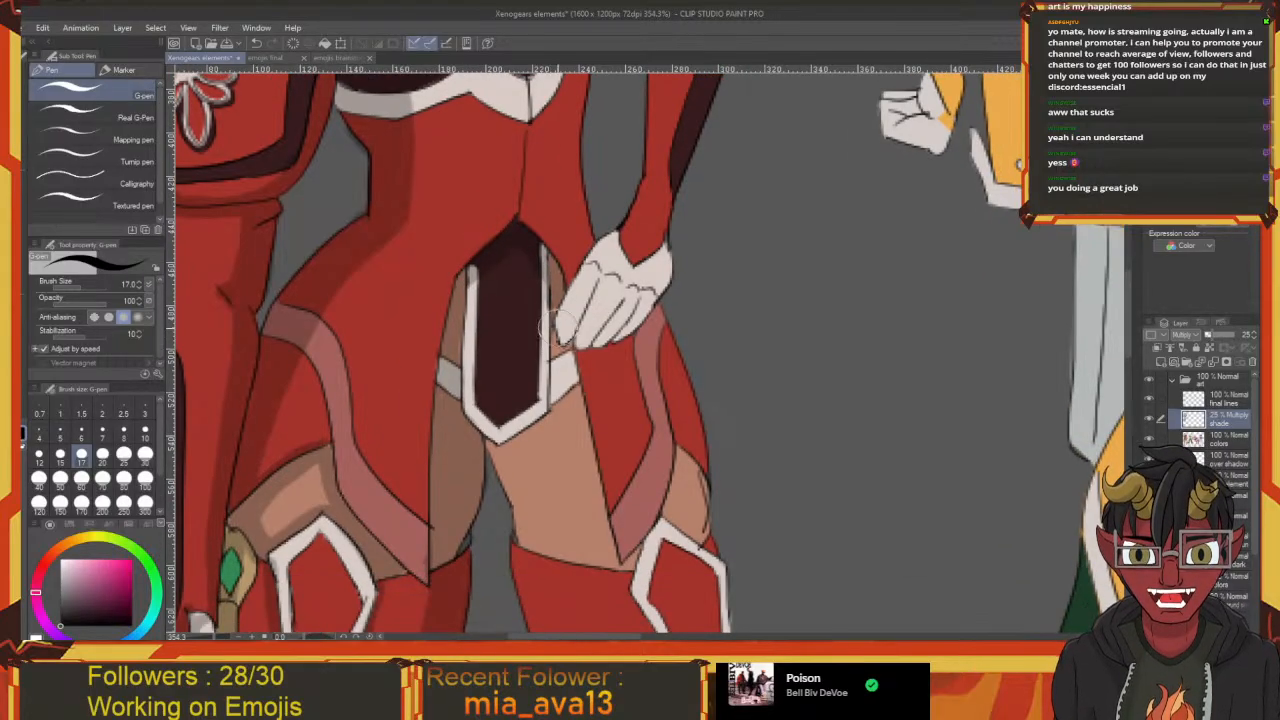
pyautogui.moveTo(562, 362)
pyautogui.mouseDown()
pyautogui.moveTo(522, 290)
pyautogui.moveTo(505, 332)
pyautogui.moveTo(478, 348)
pyautogui.moveTo(530, 430)
pyautogui.moveTo(505, 425)
pyautogui.moveTo(525, 440)
pyautogui.moveTo(495, 362)
pyautogui.moveTo(483, 343)
pyautogui.moveTo(470, 352)
pyautogui.moveTo(497, 343)
pyautogui.moveTo(572, 263)
pyautogui.moveTo(534, 330)
pyautogui.mouseUp()
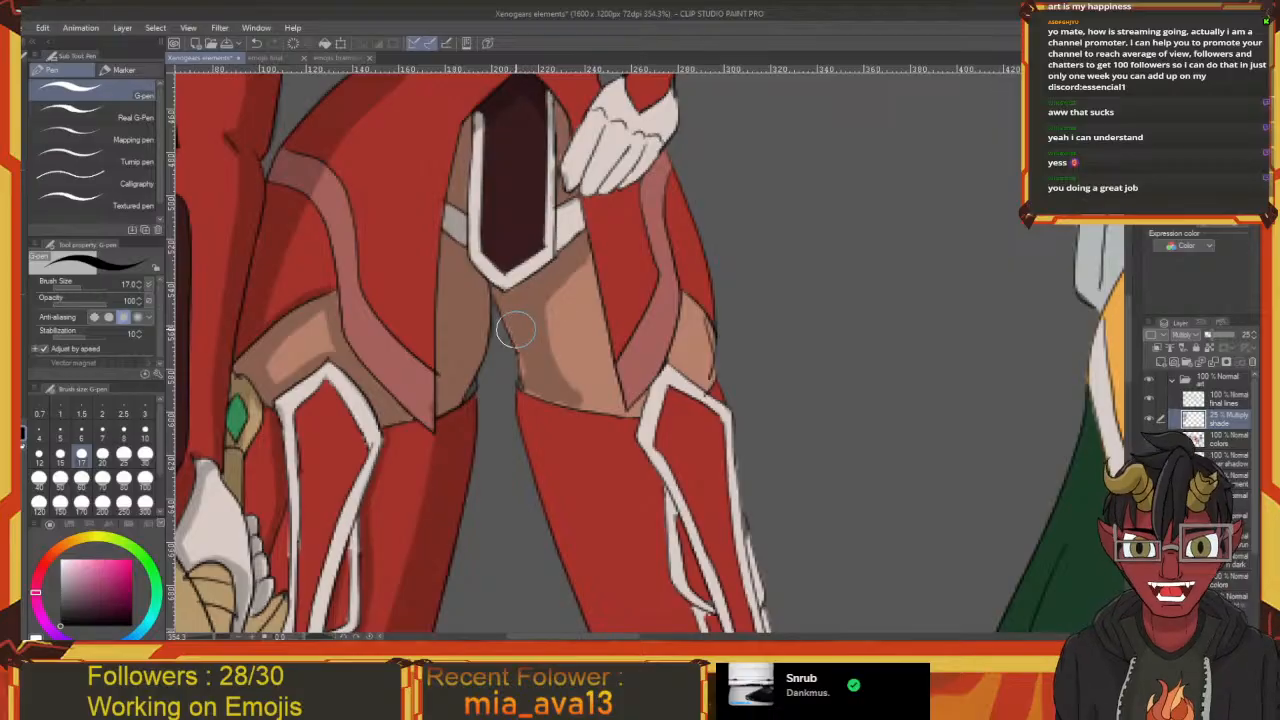
pyautogui.moveTo(545, 390)
pyautogui.mouseDown()
pyautogui.moveTo(641, 408)
pyautogui.moveTo(539, 438)
pyautogui.mouseUp()
# Shade the far red boot along the edges of its white trim down to the pointed tip at the knee
pyautogui.moveTo(606, 411)
pyautogui.mouseDown()
pyautogui.moveTo(570, 390)
pyautogui.moveTo(575, 345)
pyautogui.moveTo(598, 340)
pyautogui.moveTo(606, 391)
pyautogui.moveTo(602, 368)
pyautogui.moveTo(626, 393)
pyautogui.mouseUp()
pyautogui.moveTo(579, 461)
pyautogui.mouseDown()
pyautogui.moveTo(543, 311)
pyautogui.moveTo(572, 453)
pyautogui.moveTo(530, 448)
pyautogui.moveTo(543, 454)
pyautogui.moveTo(560, 393)
pyautogui.moveTo(568, 410)
pyautogui.moveTo(566, 160)
pyautogui.moveTo(556, 185)
pyautogui.moveTo(605, 370)
pyautogui.mouseUp()
pyautogui.moveTo(605, 370)
pyautogui.mouseDown()
pyautogui.moveTo(584, 327)
pyautogui.moveTo(601, 343)
pyautogui.moveTo(614, 417)
pyautogui.moveTo(610, 370)
pyautogui.moveTo(622, 425)
pyautogui.moveTo(605, 360)
pyautogui.moveTo(639, 414)
pyautogui.moveTo(612, 322)
pyautogui.moveTo(607, 377)
pyautogui.moveTo(647, 413)
pyautogui.moveTo(619, 399)
pyautogui.moveTo(641, 352)
pyautogui.moveTo(632, 362)
pyautogui.moveTo(614, 304)
pyautogui.mouseUp()
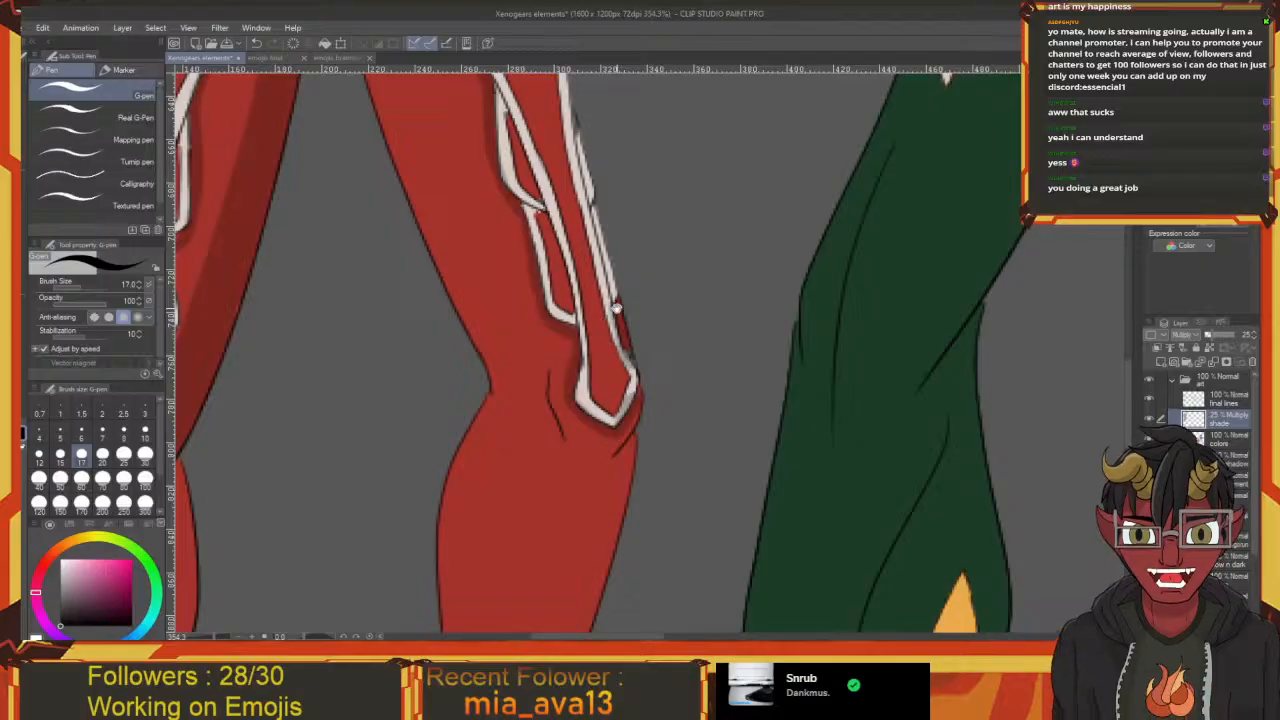
pyautogui.moveTo(570, 240); pyautogui.dragTo(640, 405)
pyautogui.moveTo(503, 302)
pyautogui.mouseDown()
pyautogui.moveTo(573, 359)
pyautogui.moveTo(567, 322)
pyautogui.mouseUp()
pyautogui.moveTo(550, 268); pyautogui.dragTo(515, 188)
pyautogui.scroll(-2, 569, 335)
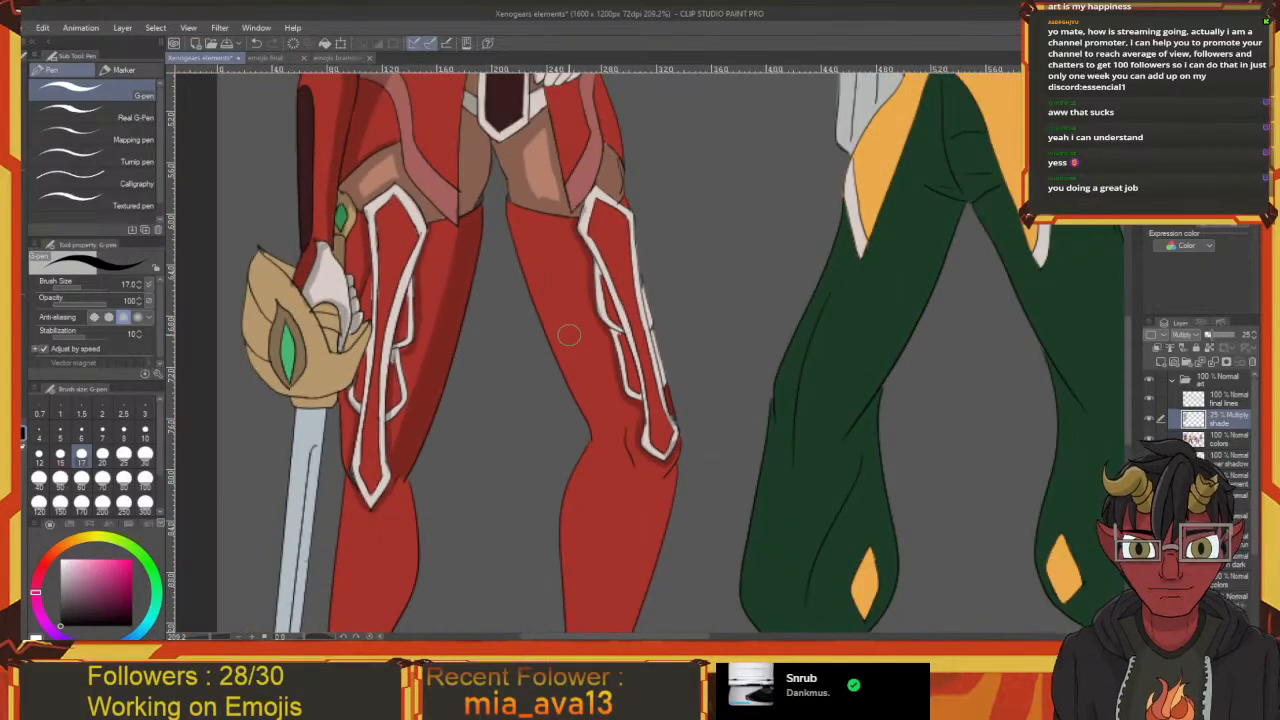
# Shade the inner side of the far red boot from its top edge down to the knee
pyautogui.moveTo(559, 358); pyautogui.dragTo(543, 320)
pyautogui.moveTo(530, 181); pyautogui.dragTo(576, 404)
pyautogui.hotkey('ctrl', 'z')
pyautogui.moveTo(535, 182); pyautogui.dragTo(577, 369)
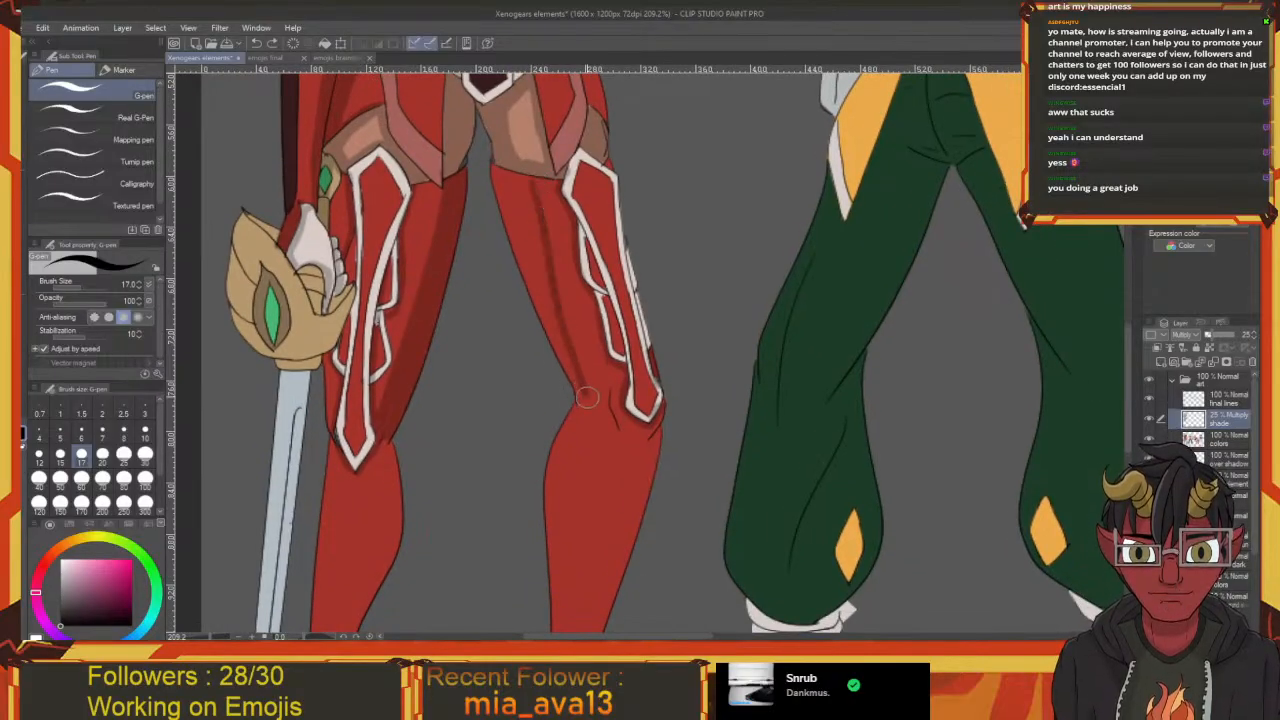
pyautogui.moveTo(569, 432); pyautogui.dragTo(557, 171)
pyautogui.moveTo(550, 345); pyautogui.dragTo(553, 583)
pyautogui.moveTo(559, 287); pyautogui.dragTo(572, 477)
pyautogui.moveTo(572, 540)
pyautogui.mouseDown()
pyautogui.moveTo(530, 342)
pyautogui.moveTo(557, 504)
pyautogui.moveTo(506, 339)
pyautogui.moveTo(531, 416)
pyautogui.mouseUp()
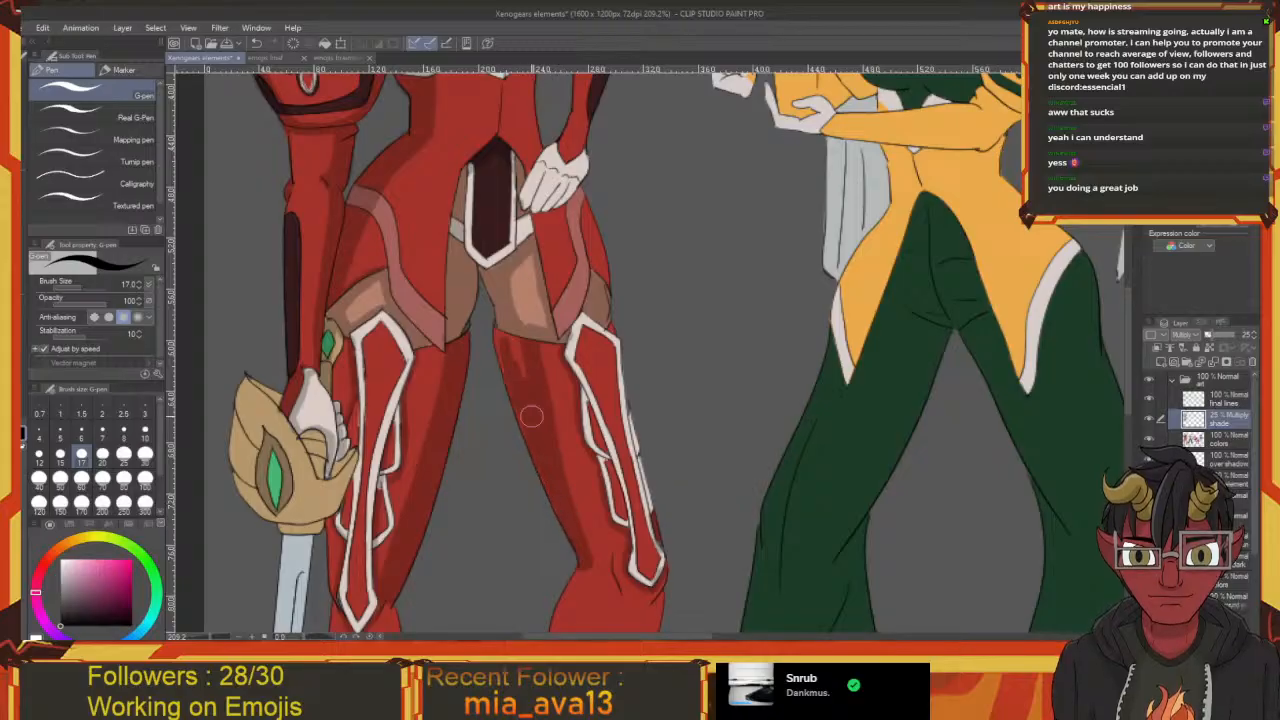
pyautogui.moveTo(524, 363); pyautogui.dragTo(508, 326)
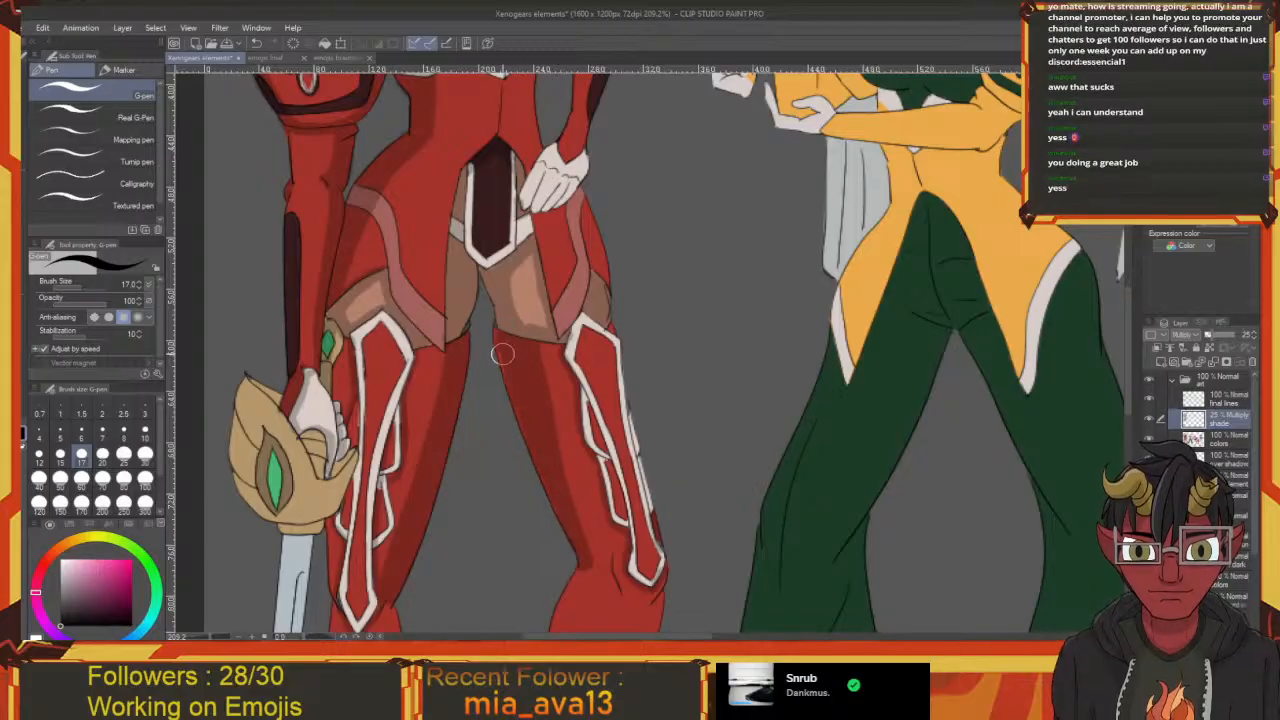
# Shade the far red boot's lower leg with a long band running from the knee down to the ankle
pyautogui.scroll(-1, 502, 354)
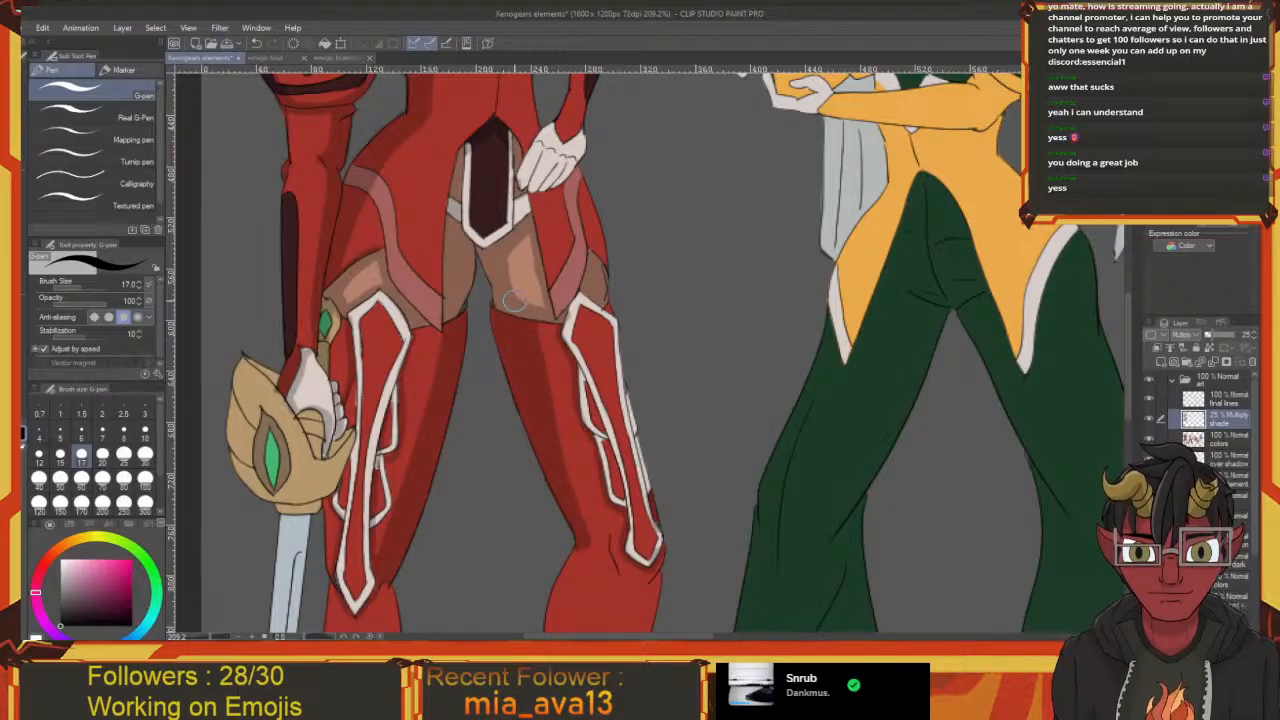
pyautogui.scroll(-8, 528, 303)
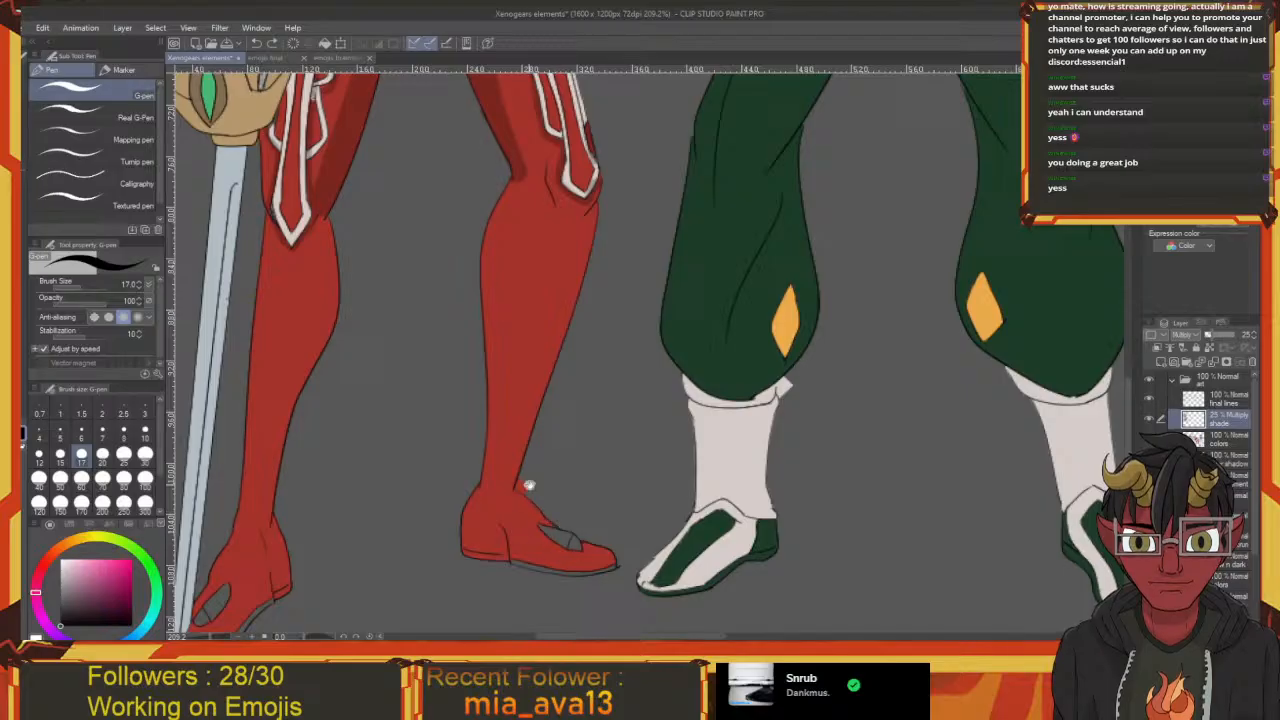
pyautogui.scroll(2, 529, 485)
pyautogui.moveTo(565, 265)
pyautogui.mouseDown()
pyautogui.moveTo(528, 351)
pyautogui.moveTo(495, 560)
pyautogui.mouseUp()
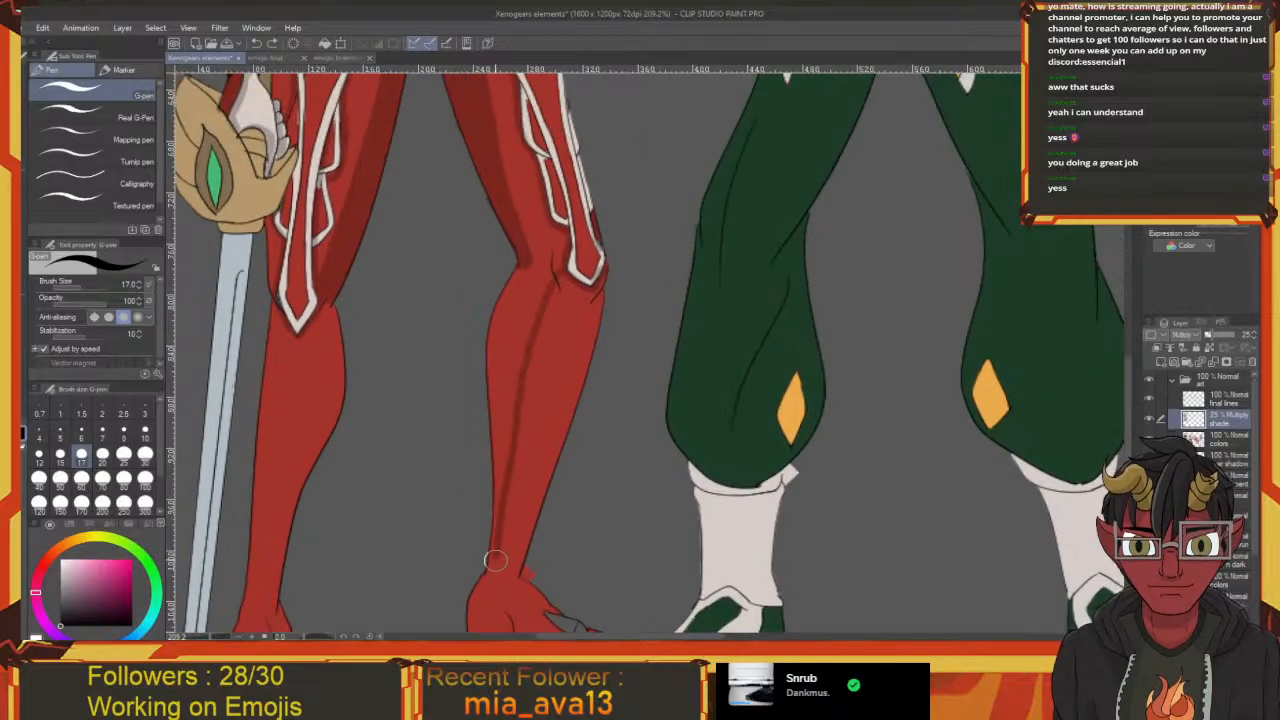
pyautogui.moveTo(499, 489); pyautogui.dragTo(539, 285)
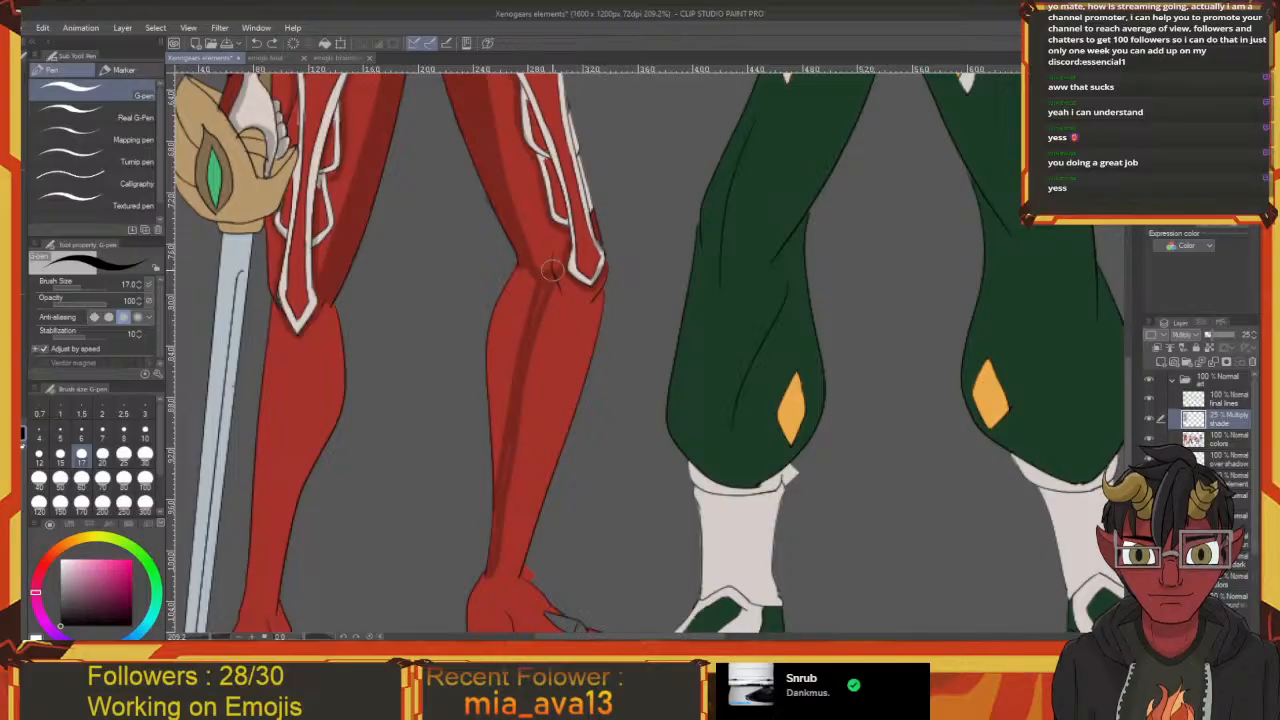
pyautogui.scroll(-2, 560, 276)
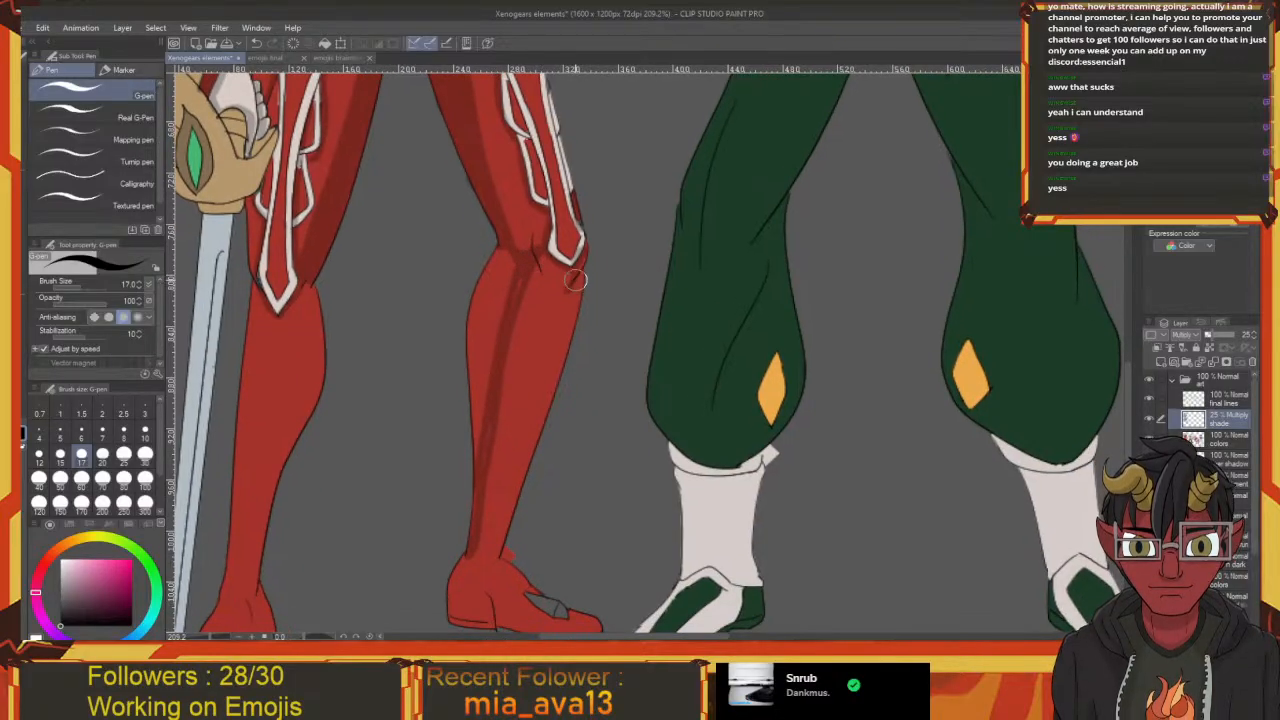
# Shade the outer edge of the red-suited character's bent lower leg with the G-pen on the Multiply shade layer
pyautogui.scroll(-2, 575, 280)
pyautogui.moveTo(575, 255); pyautogui.dragTo(498, 505)
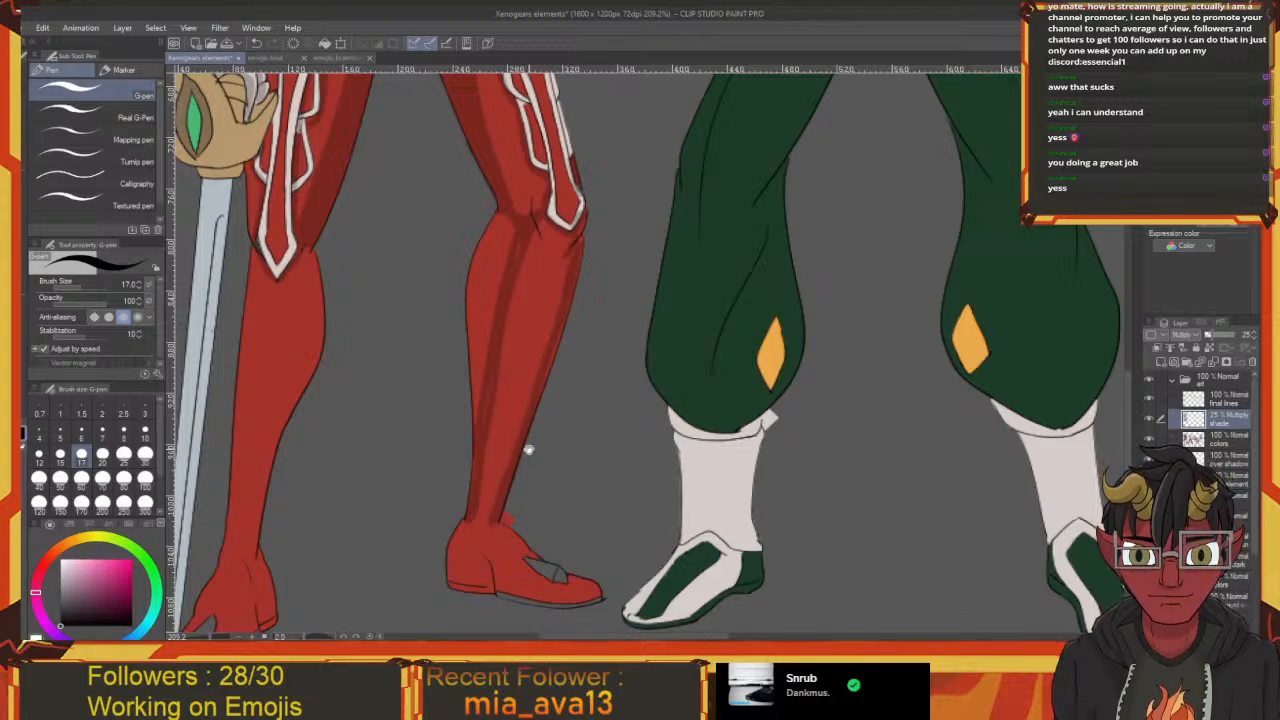
pyautogui.scroll(-8, 623, 434)
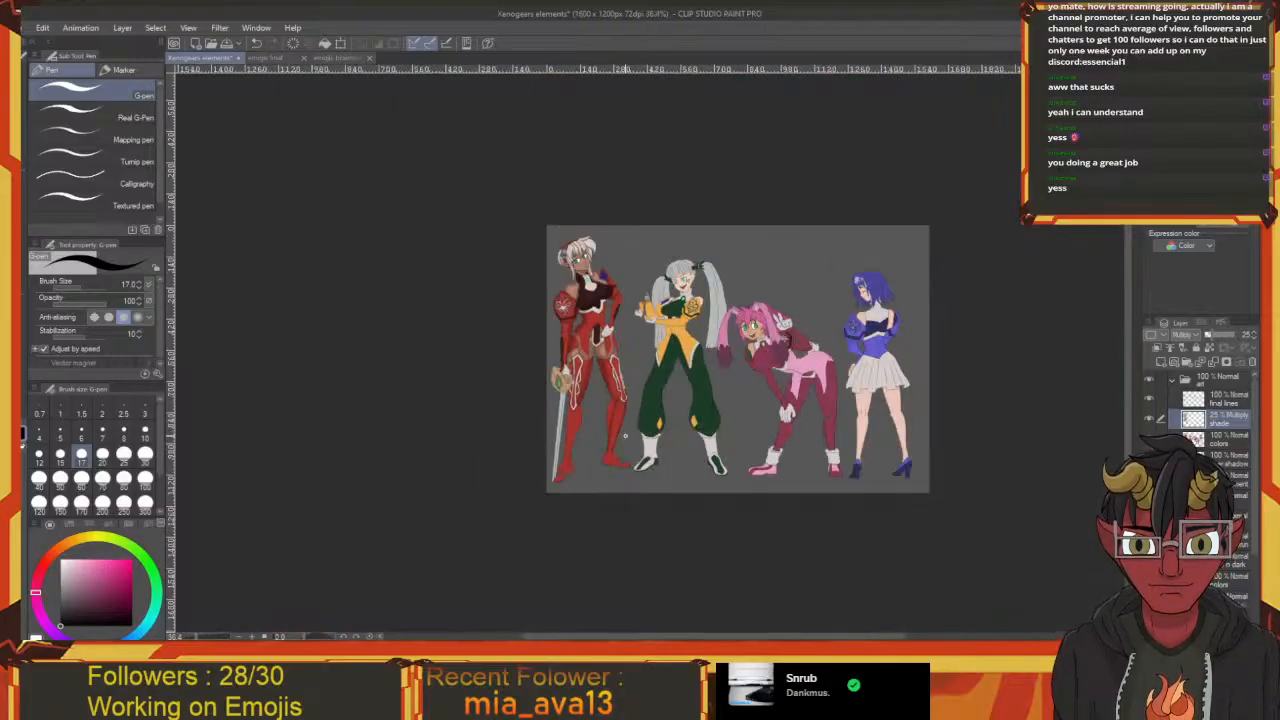
pyautogui.scroll(4, 625, 435)
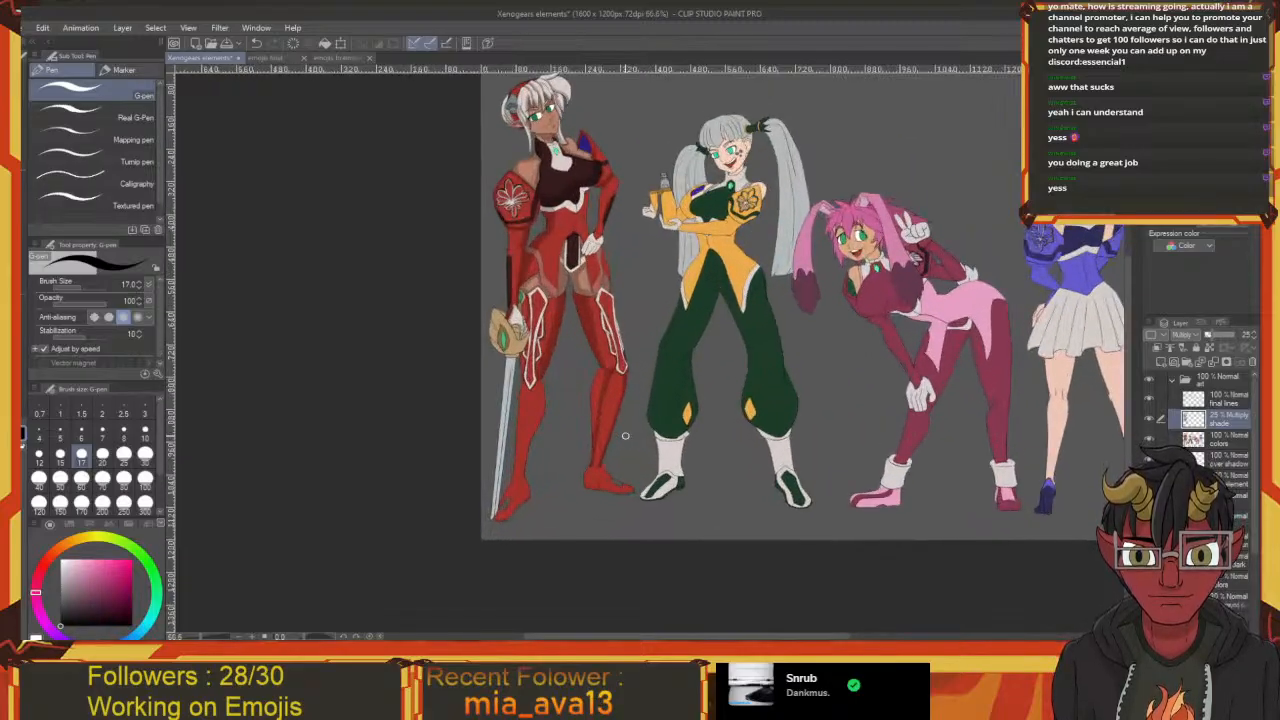
pyautogui.scroll(2, 625, 435)
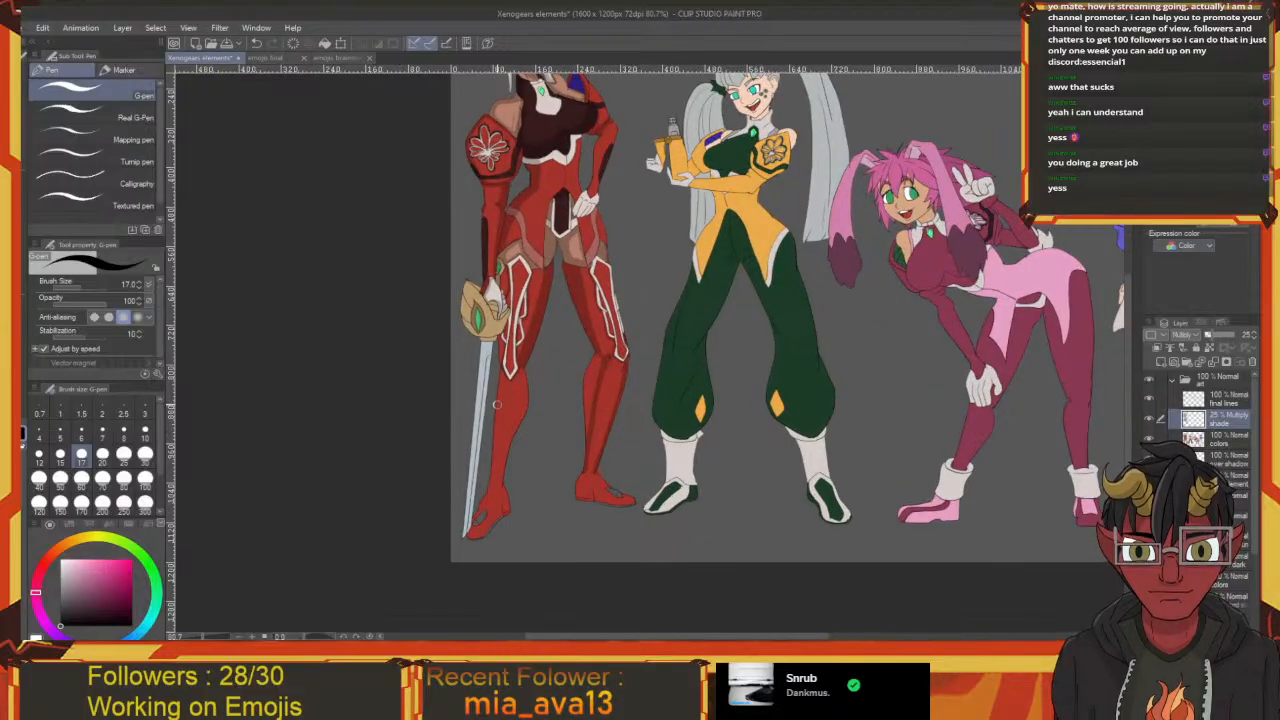
# Replace the inner calf outline of the red-suited character's bent leg with a slimmer Mapping pen line on the final lines layer
pyautogui.scroll(3, 583, 400)
pyautogui.scroll(2, 640, 298)
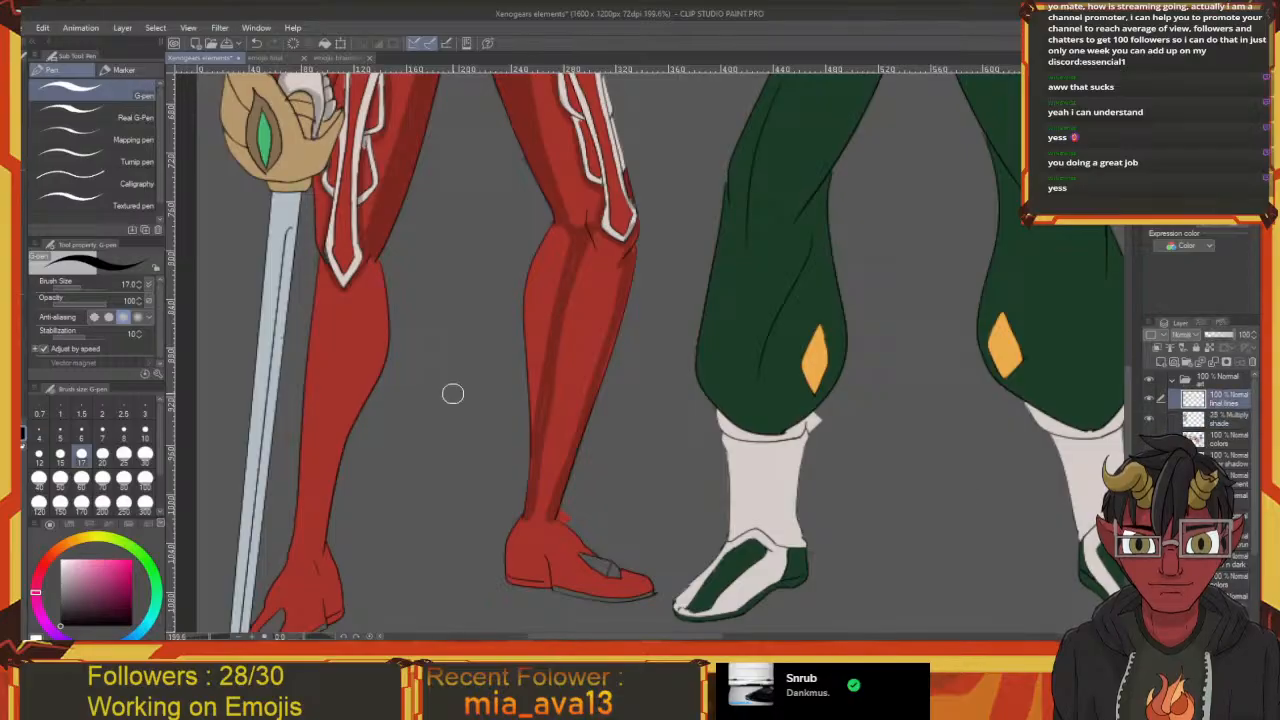
pyautogui.moveTo(510, 457); pyautogui.dragTo(448, 445)
pyautogui.press('m')
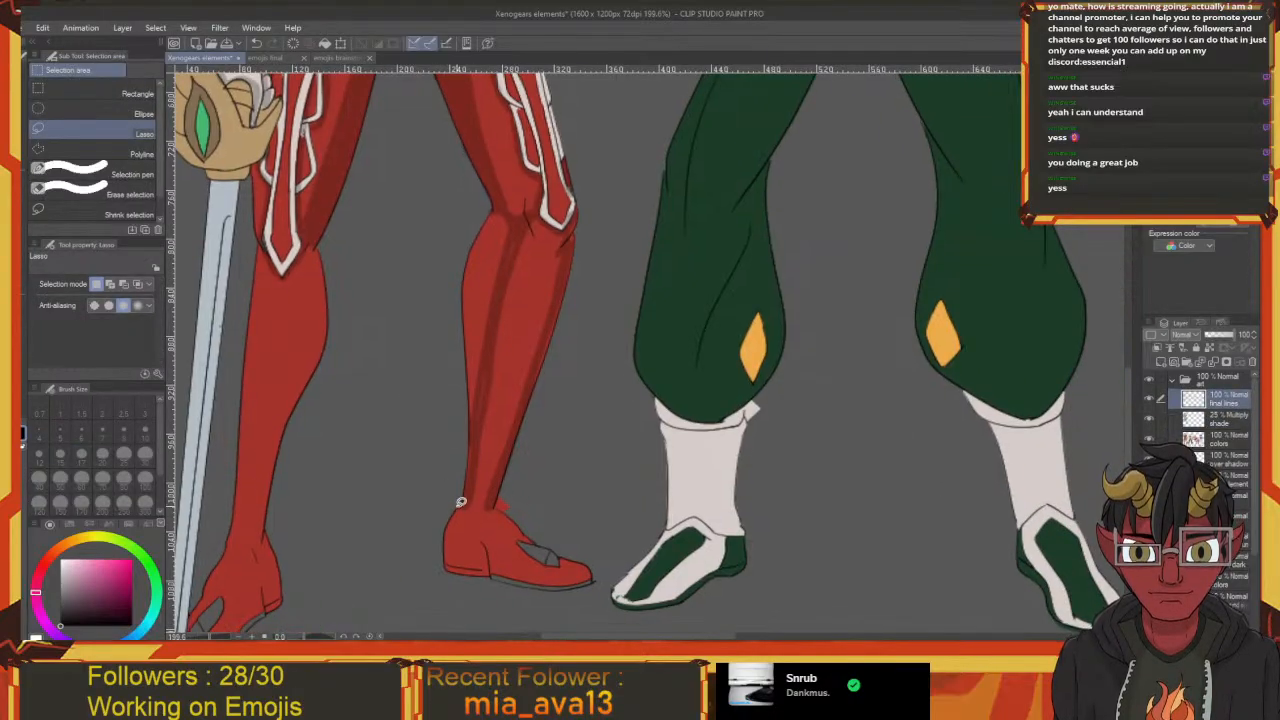
pyautogui.press('e')
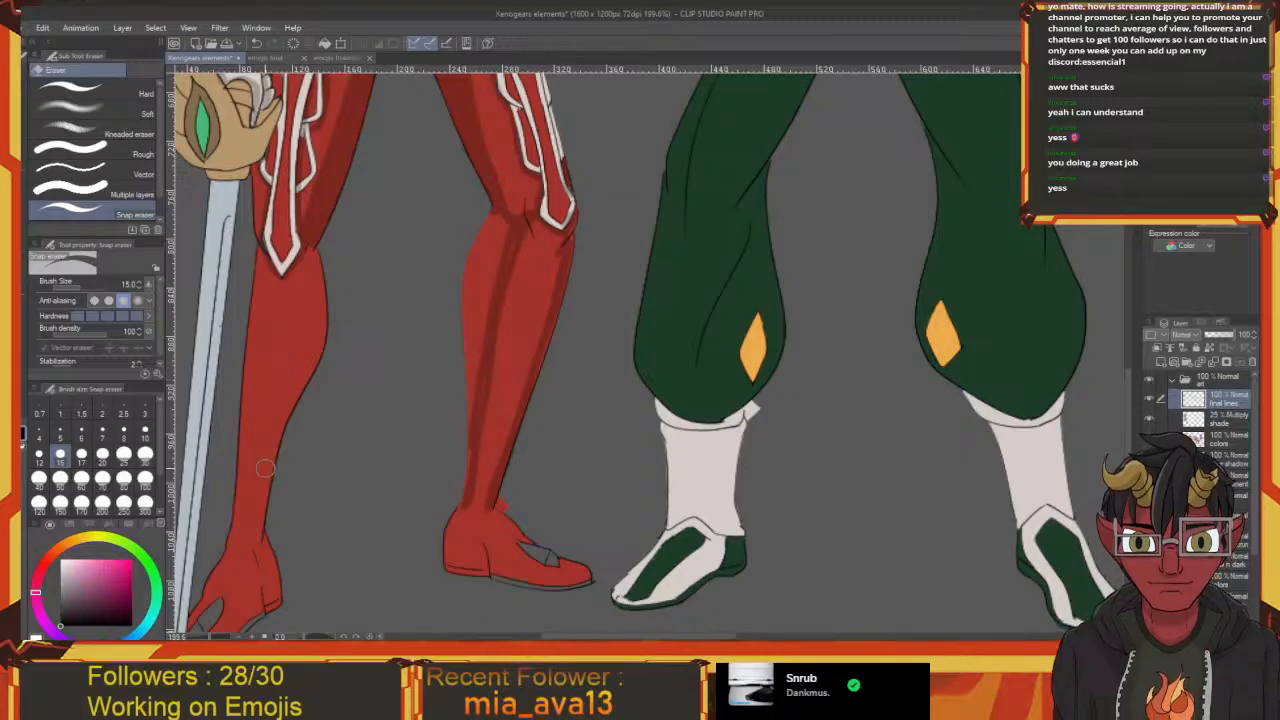
pyautogui.press('p')
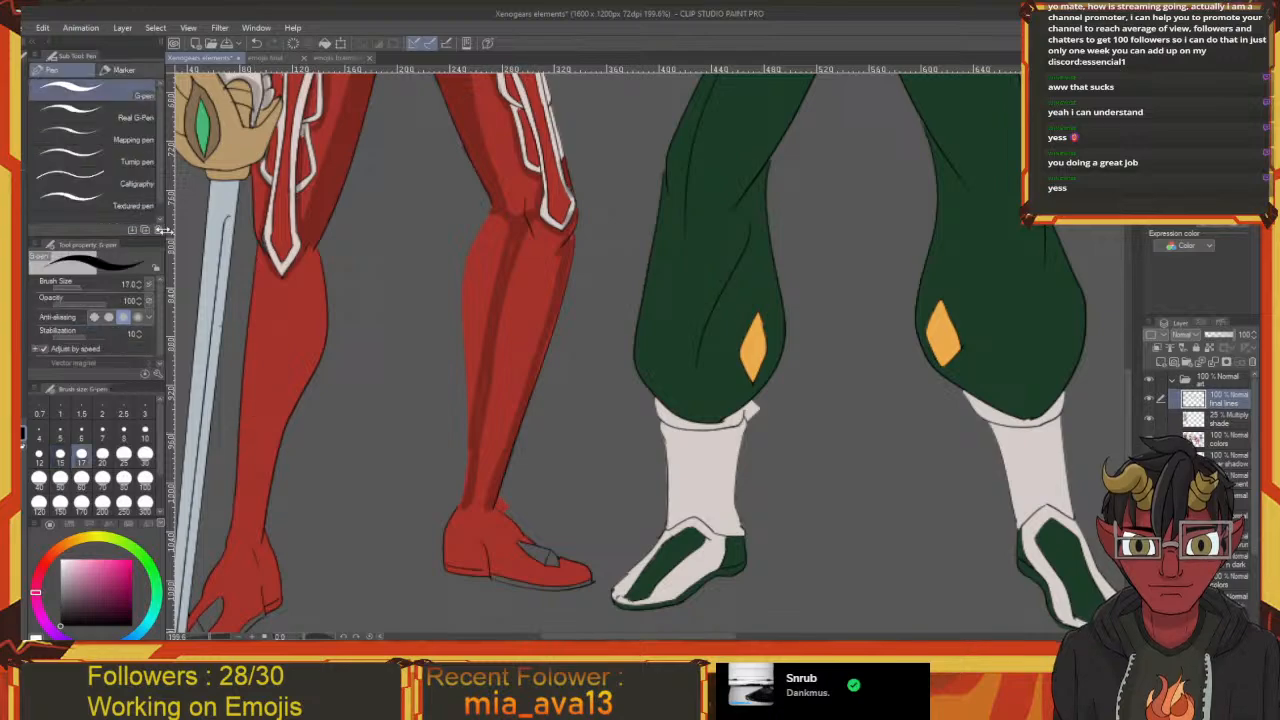
pyautogui.click(95, 140)
pyautogui.moveTo(463, 256); pyautogui.dragTo(405, 236)
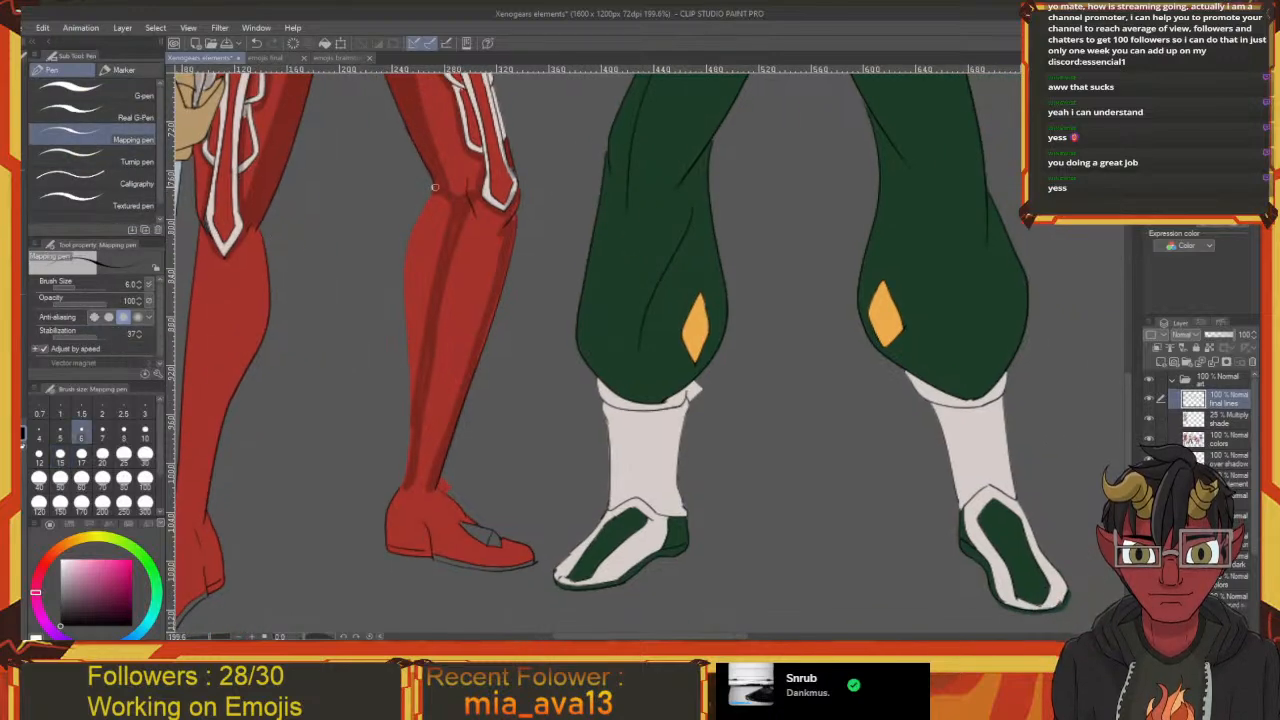
pyautogui.moveTo(438, 189); pyautogui.dragTo(439, 160)
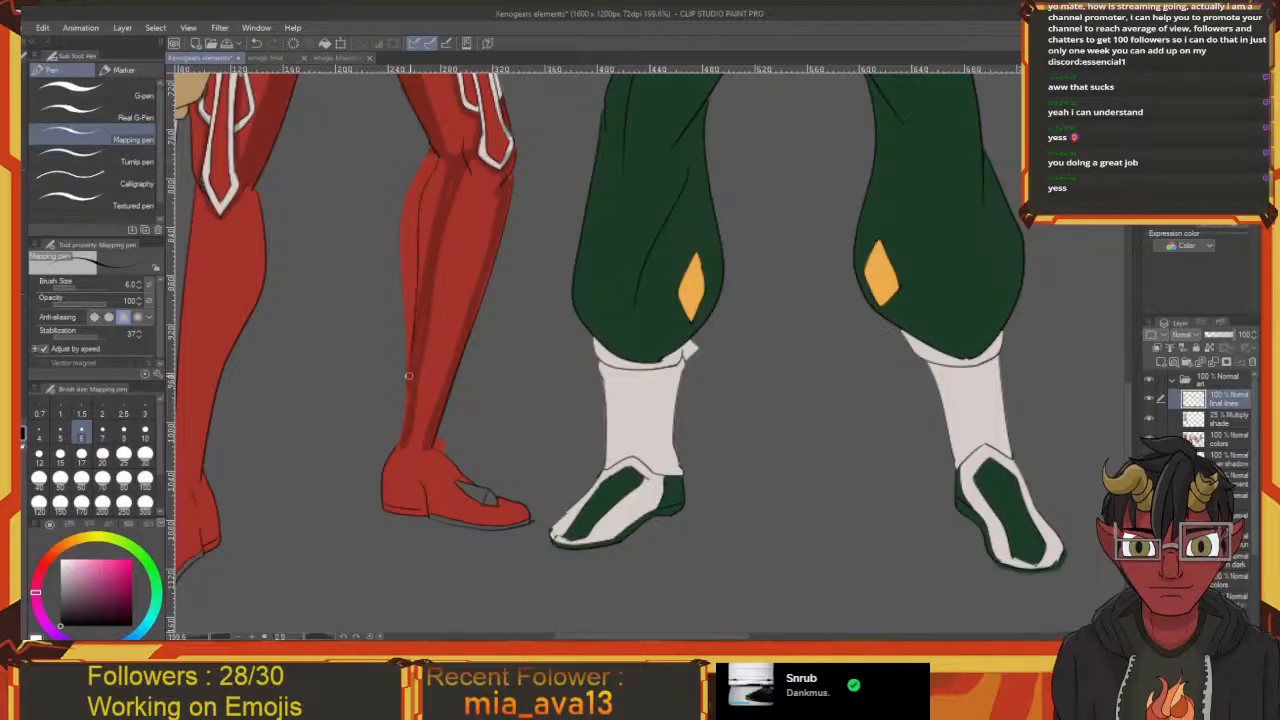
# Erase the red fill outside the slimmer calf outline on the colors layer with the Snap eraser
pyautogui.scroll(4, 657, 397)
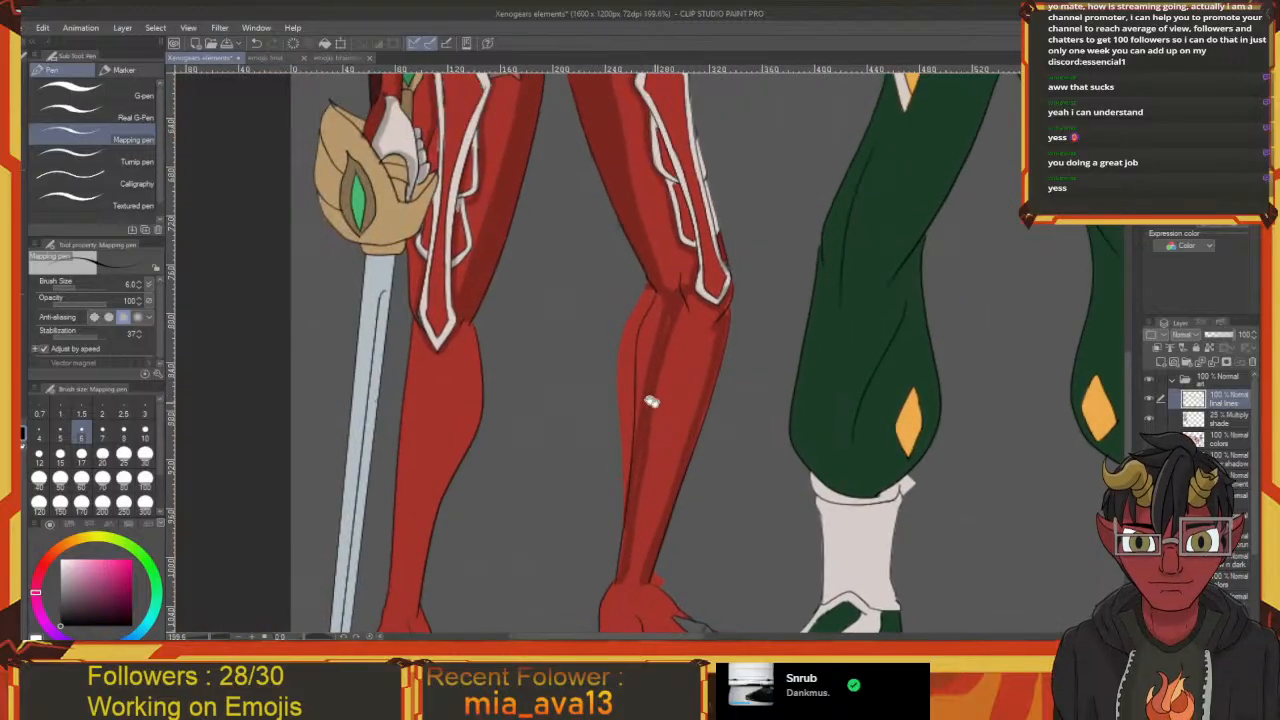
pyautogui.press('e')
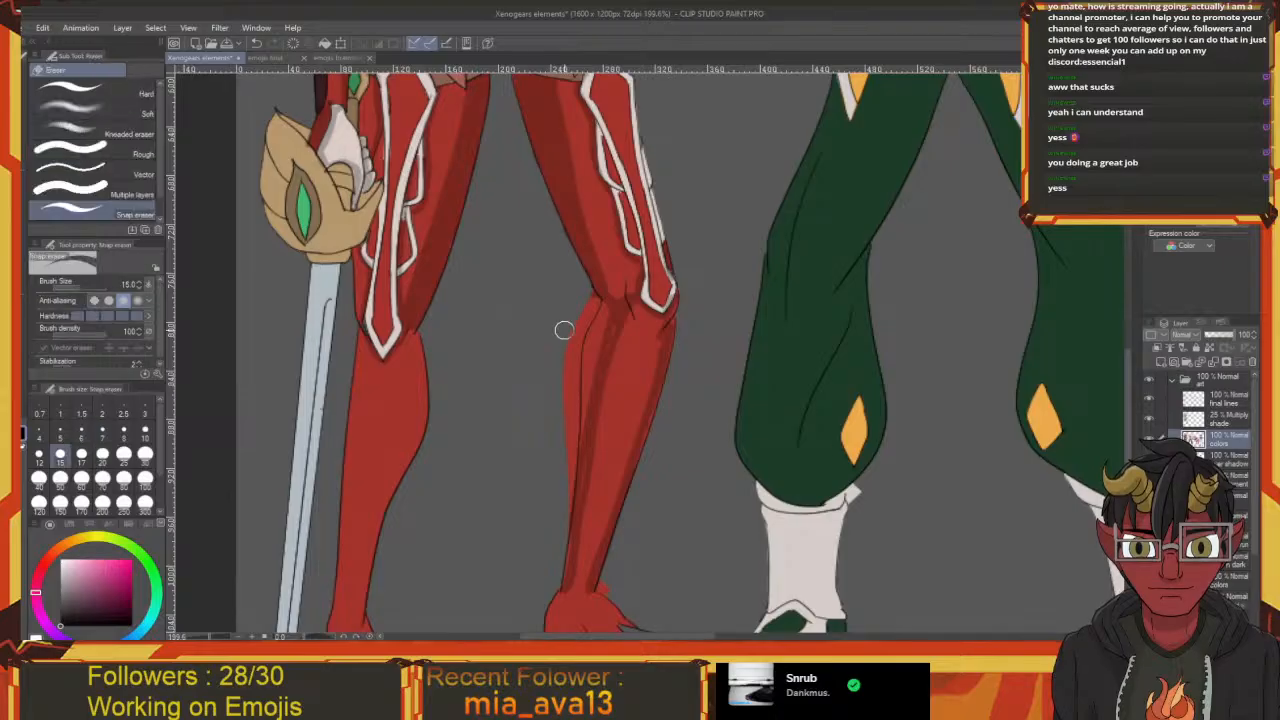
pyautogui.moveTo(593, 296); pyautogui.dragTo(566, 368)
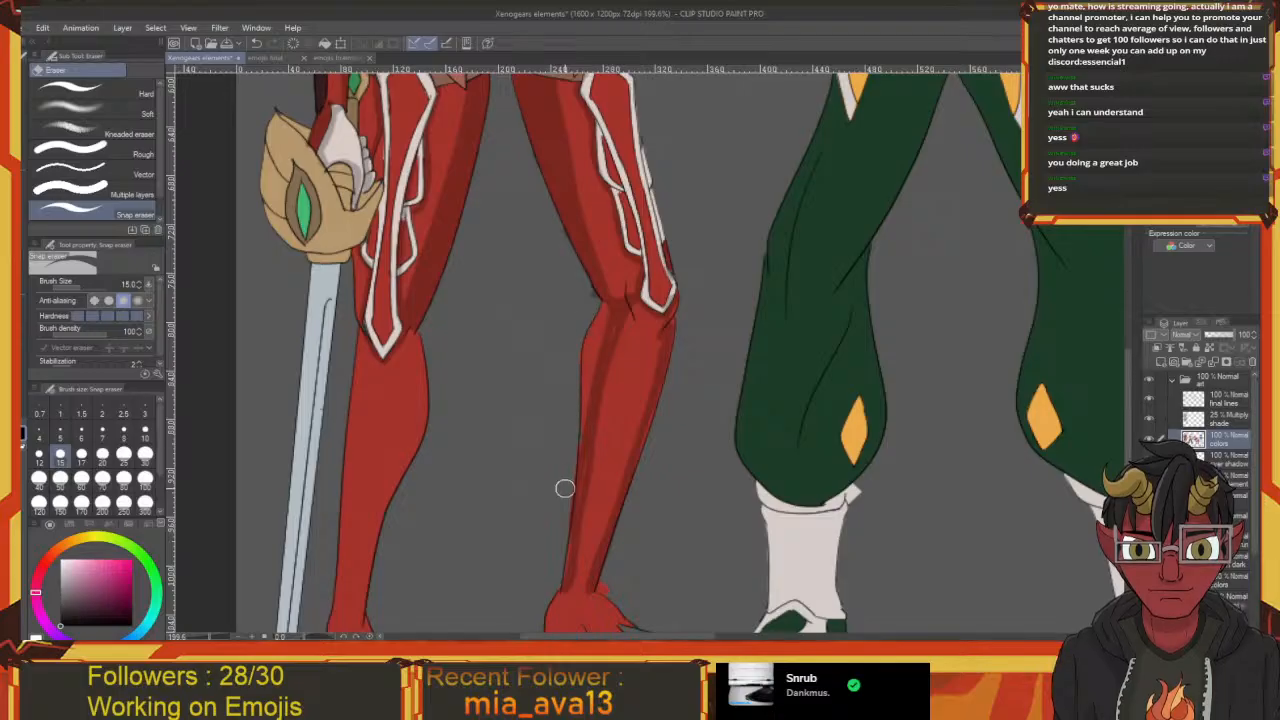
pyautogui.moveTo(556, 590); pyautogui.dragTo(523, 409)
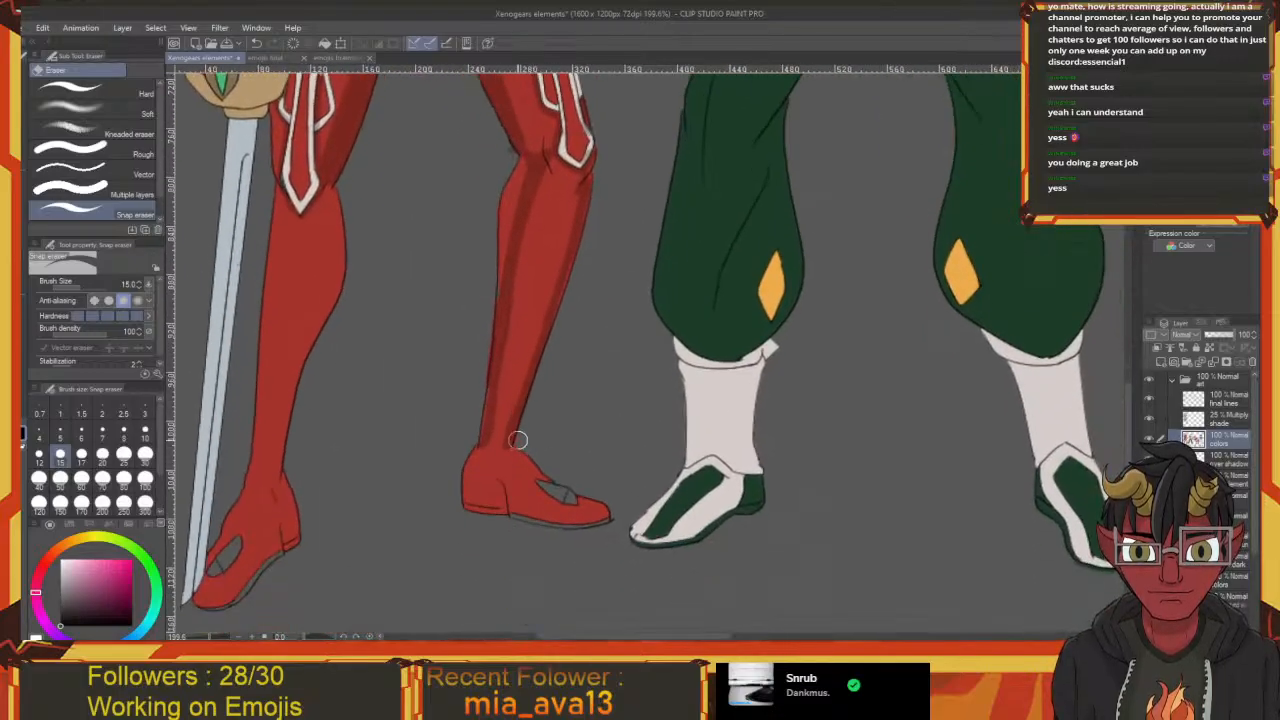
# Sample the dark maroon from the red costume and fill the instep patches of both red shoes with it
pyautogui.moveTo(518, 444); pyautogui.dragTo(720, 379)
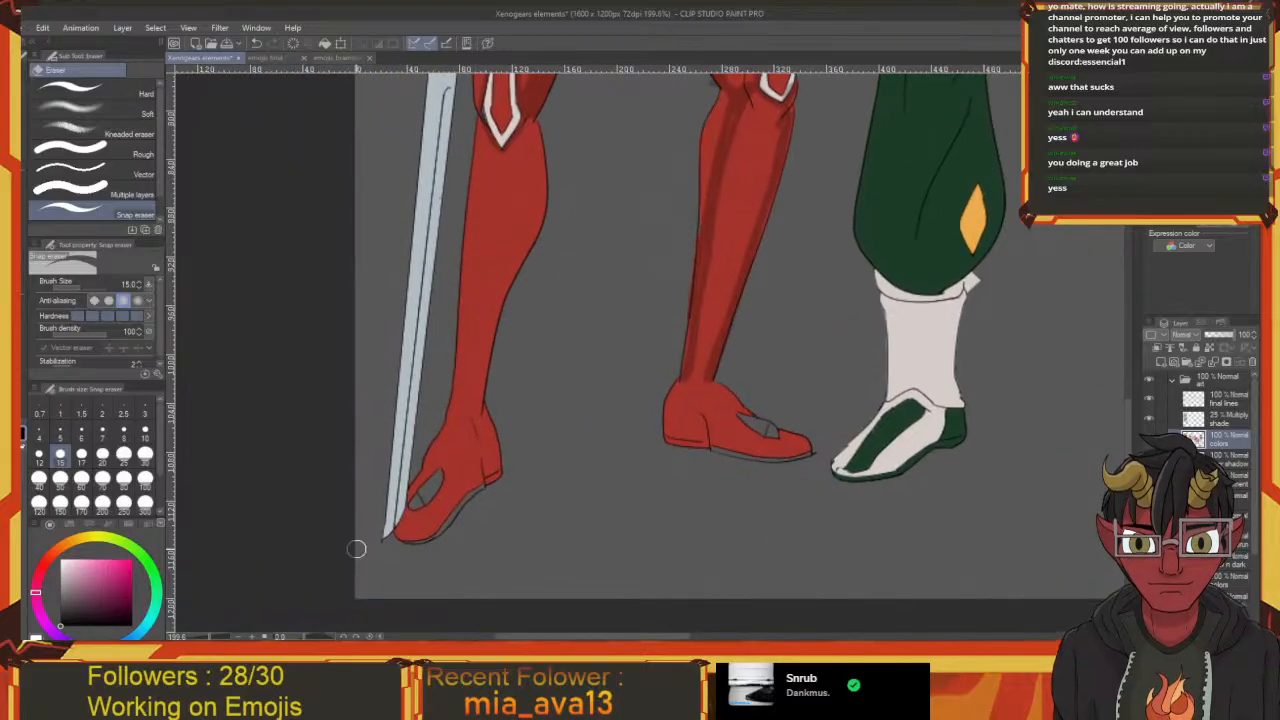
pyautogui.press('i')
pyautogui.moveTo(578, 204); pyautogui.dragTo(458, 602)
pyautogui.moveTo(478, 302); pyautogui.dragTo(465, 430)
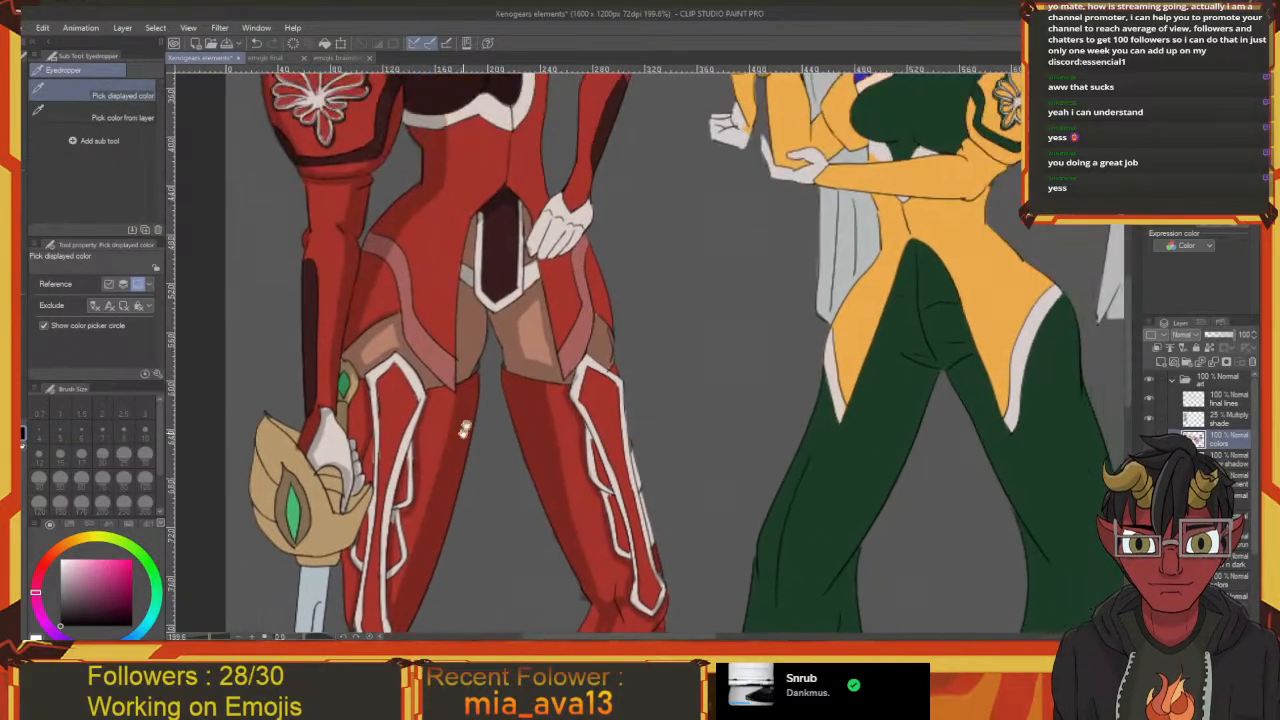
pyautogui.moveTo(502, 268); pyautogui.dragTo(560, 88)
pyautogui.moveTo(520, 520); pyautogui.dragTo(494, 363)
pyautogui.press('g')
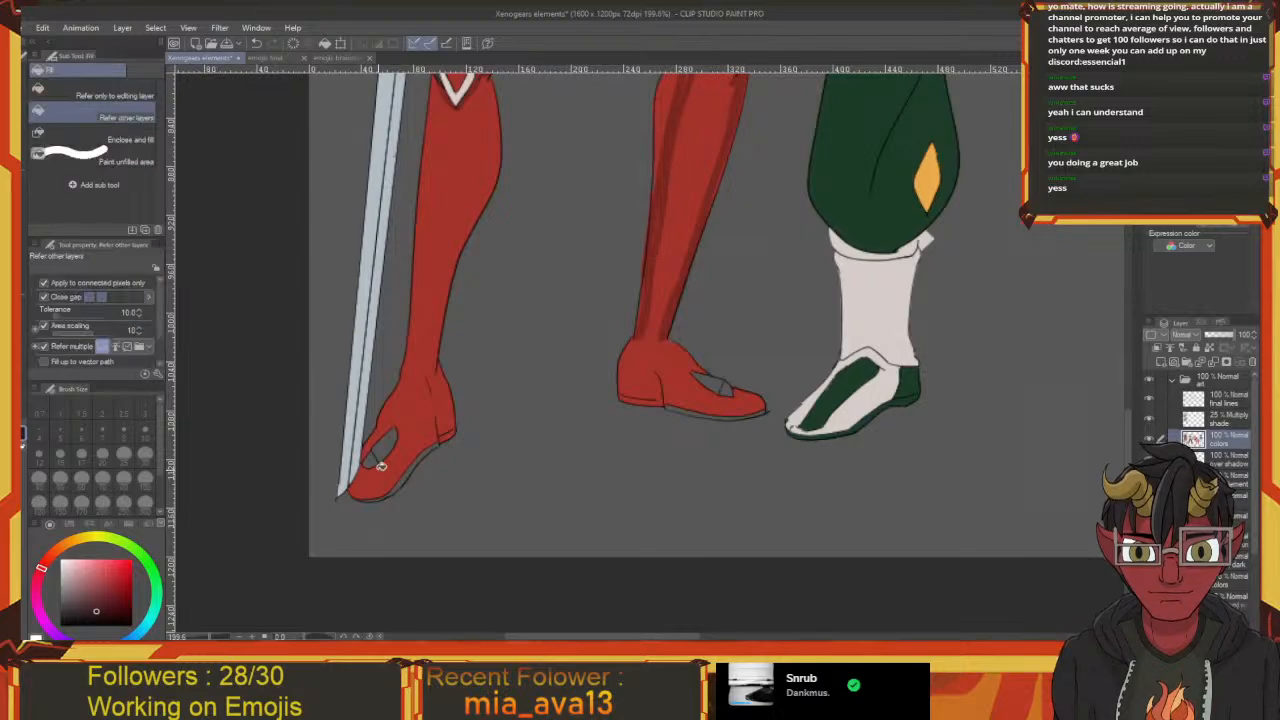
pyautogui.click(383, 447)
pyautogui.moveTo(468, 475); pyautogui.dragTo(362, 454)
pyautogui.click(609, 368)
pyautogui.click(621, 373)
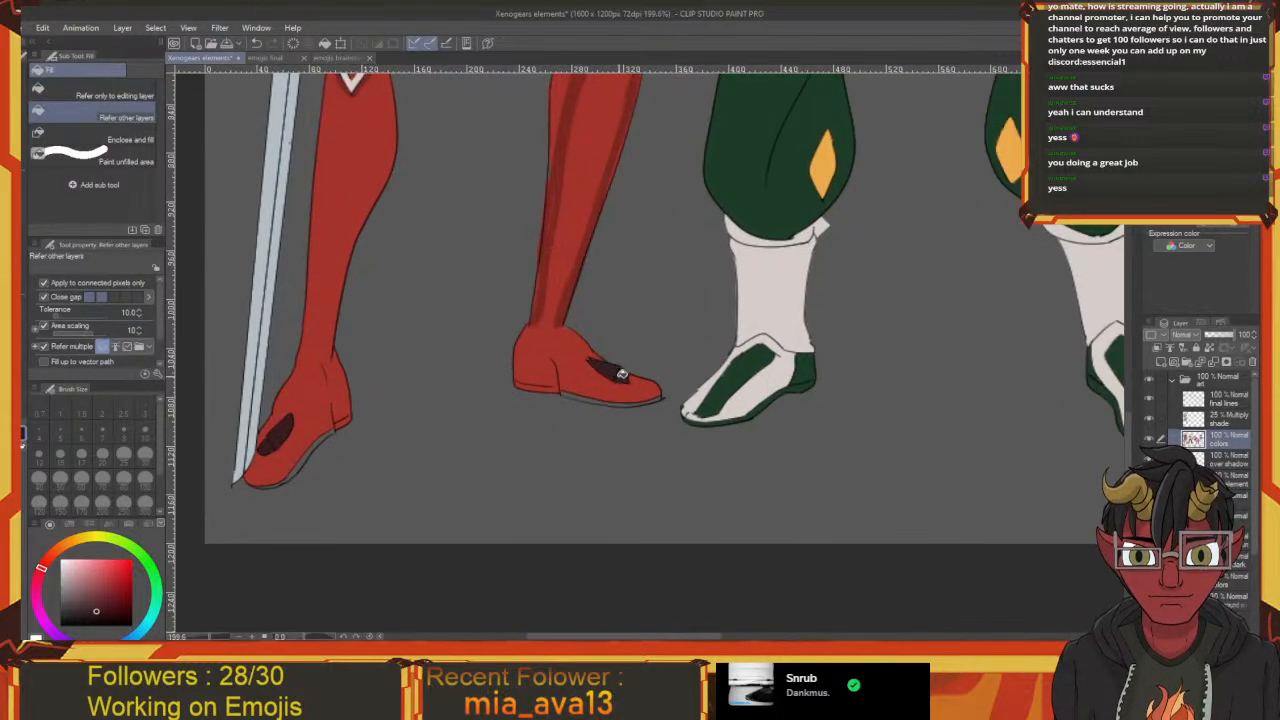
# Colour the soles and heel bottoms of both red shoes dark maroon on the colors layer, touching up with the G-pen
pyautogui.moveTo(570, 434); pyautogui.dragTo(540, 431)
pyautogui.moveTo(307, 467); pyautogui.dragTo(385, 474)
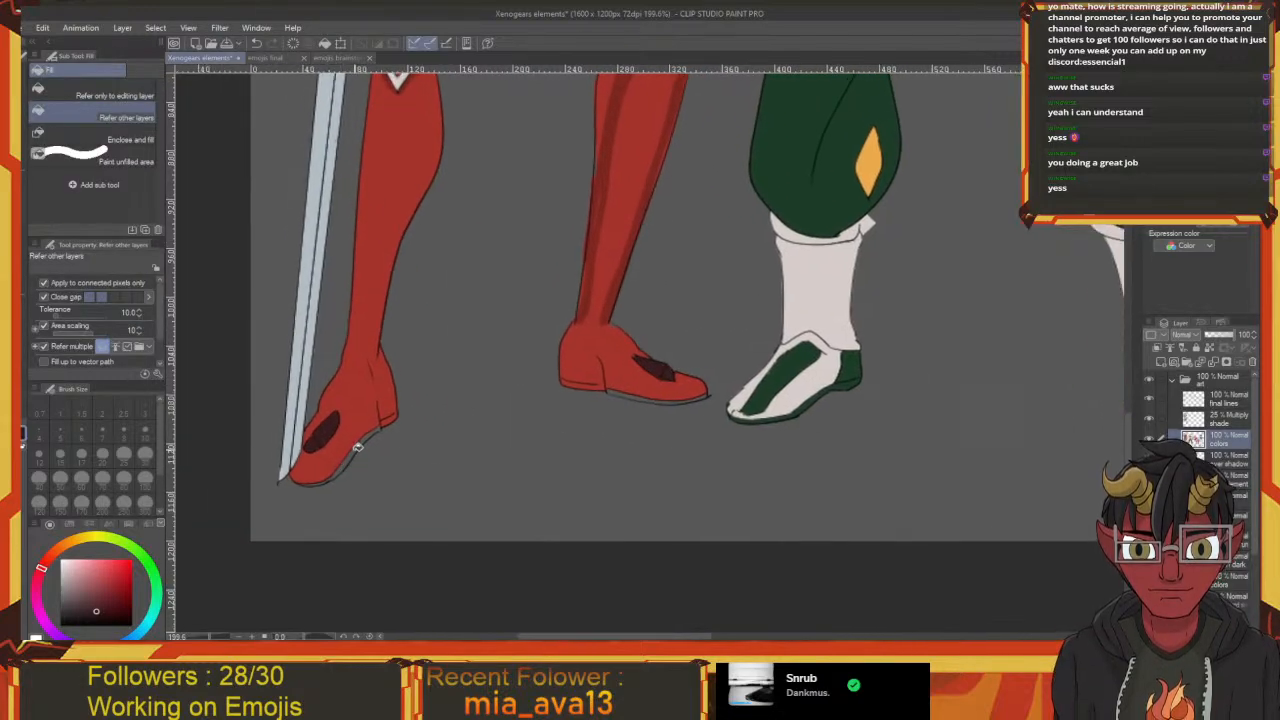
pyautogui.moveTo(492, 404); pyautogui.dragTo(470, 406)
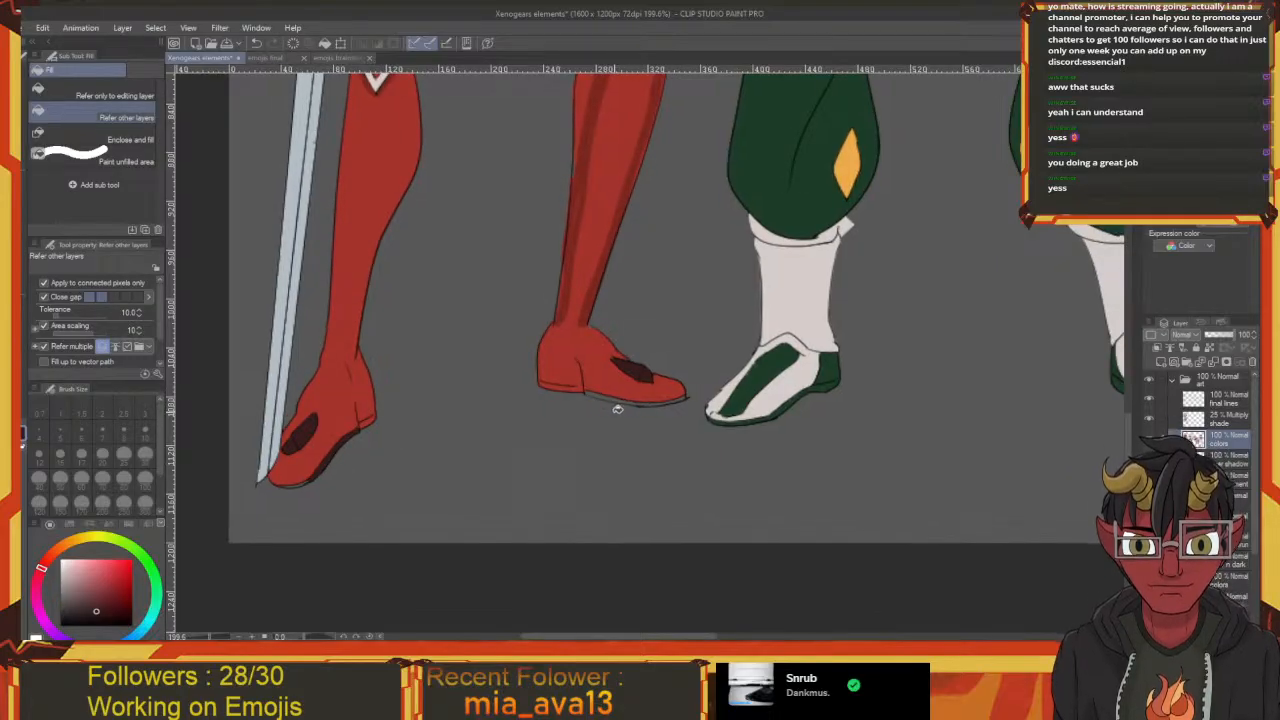
pyautogui.press('p')
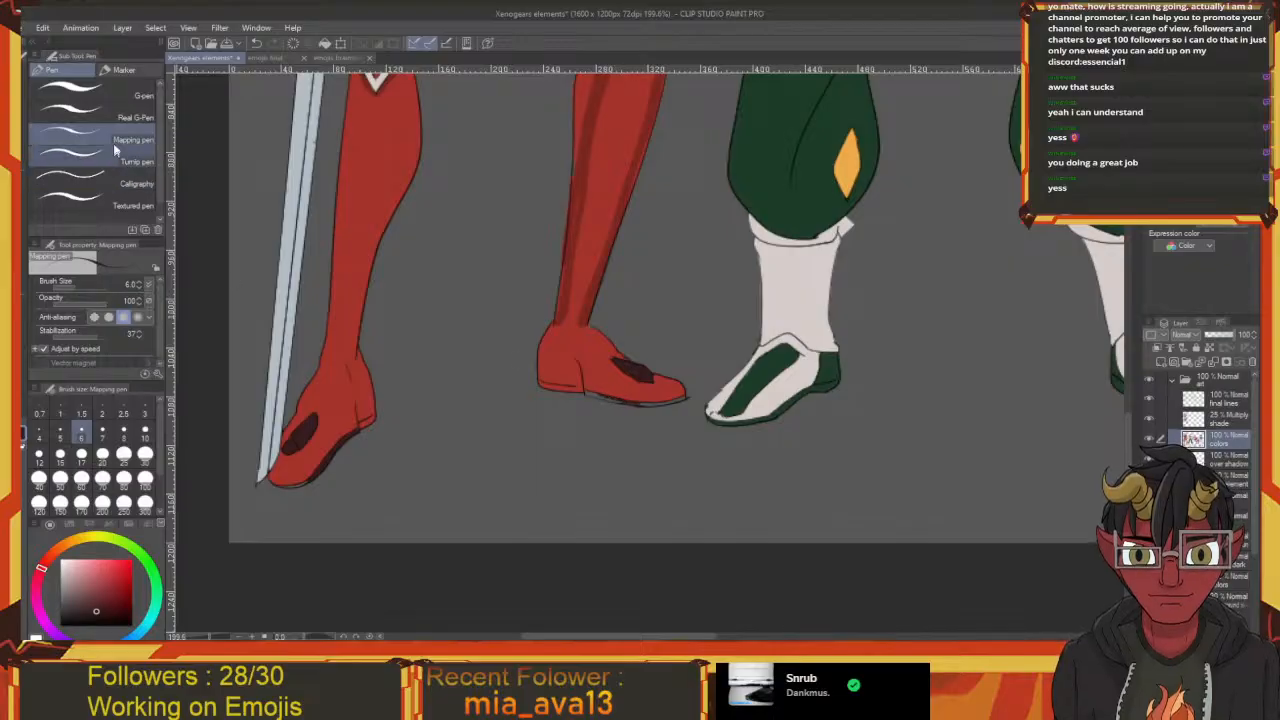
pyautogui.click(105, 90)
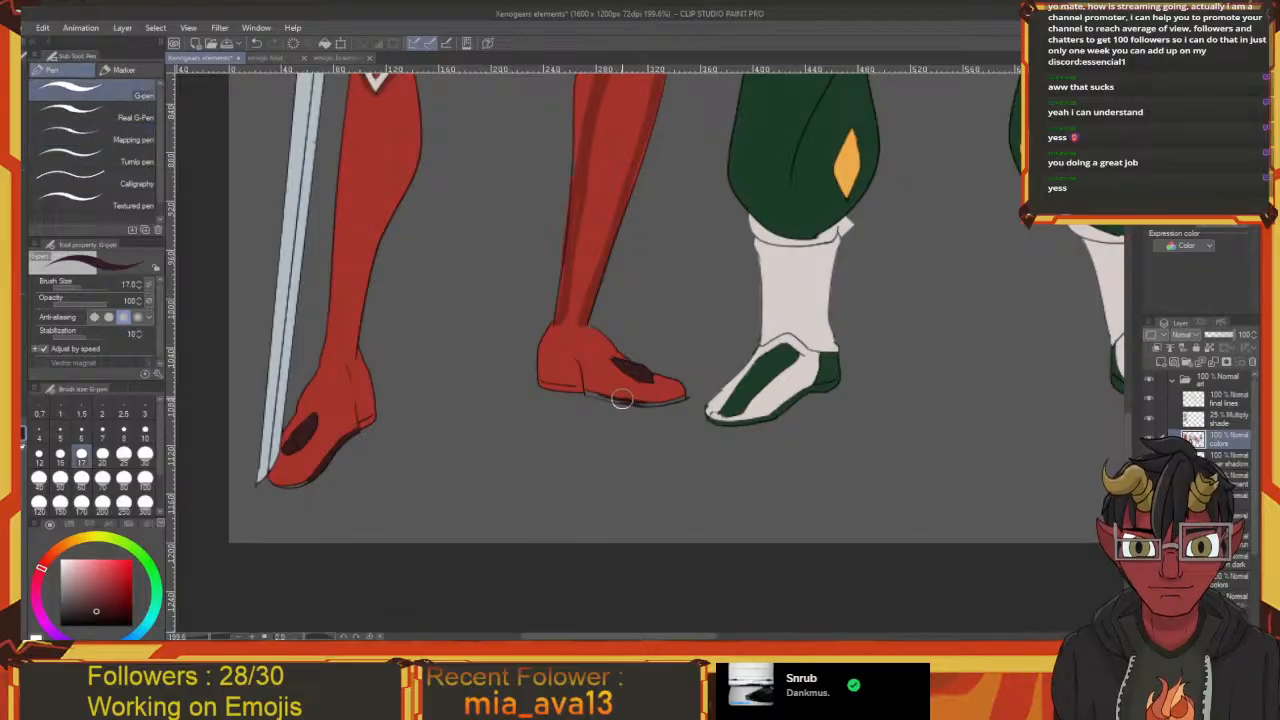
pyautogui.moveTo(610, 399); pyautogui.dragTo(564, 394)
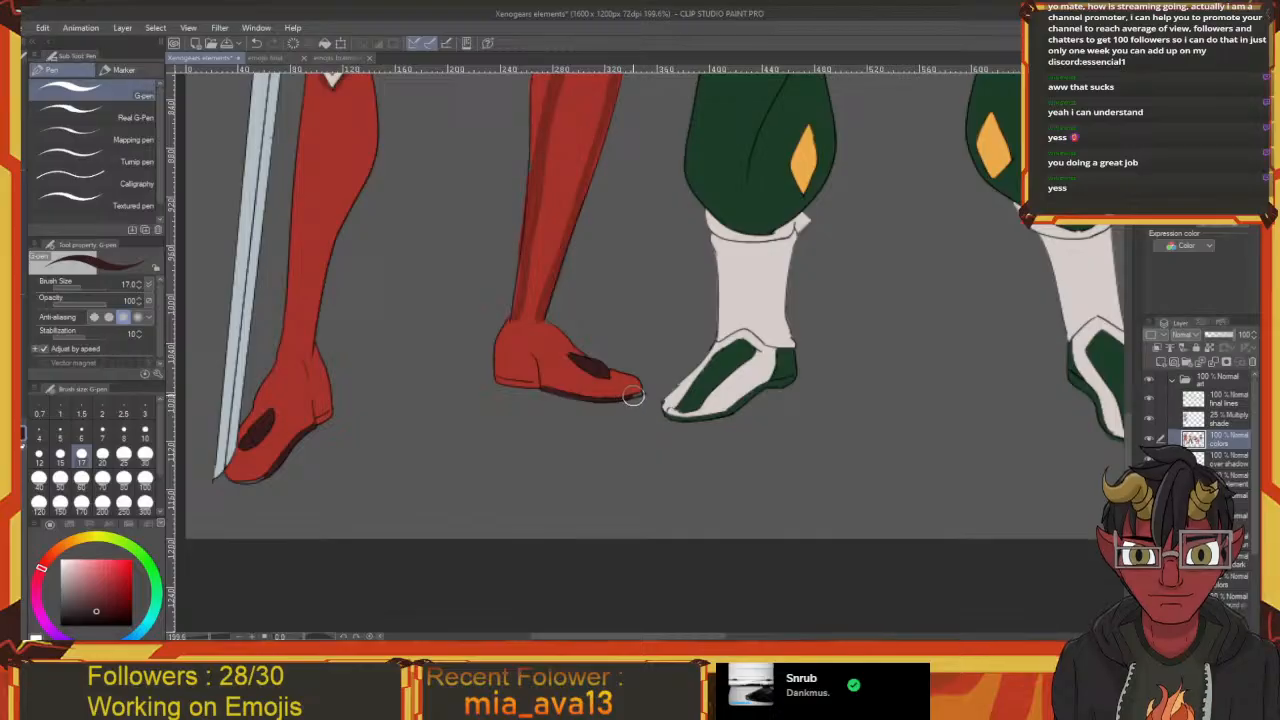
pyautogui.moveTo(585, 438); pyautogui.dragTo(793, 380)
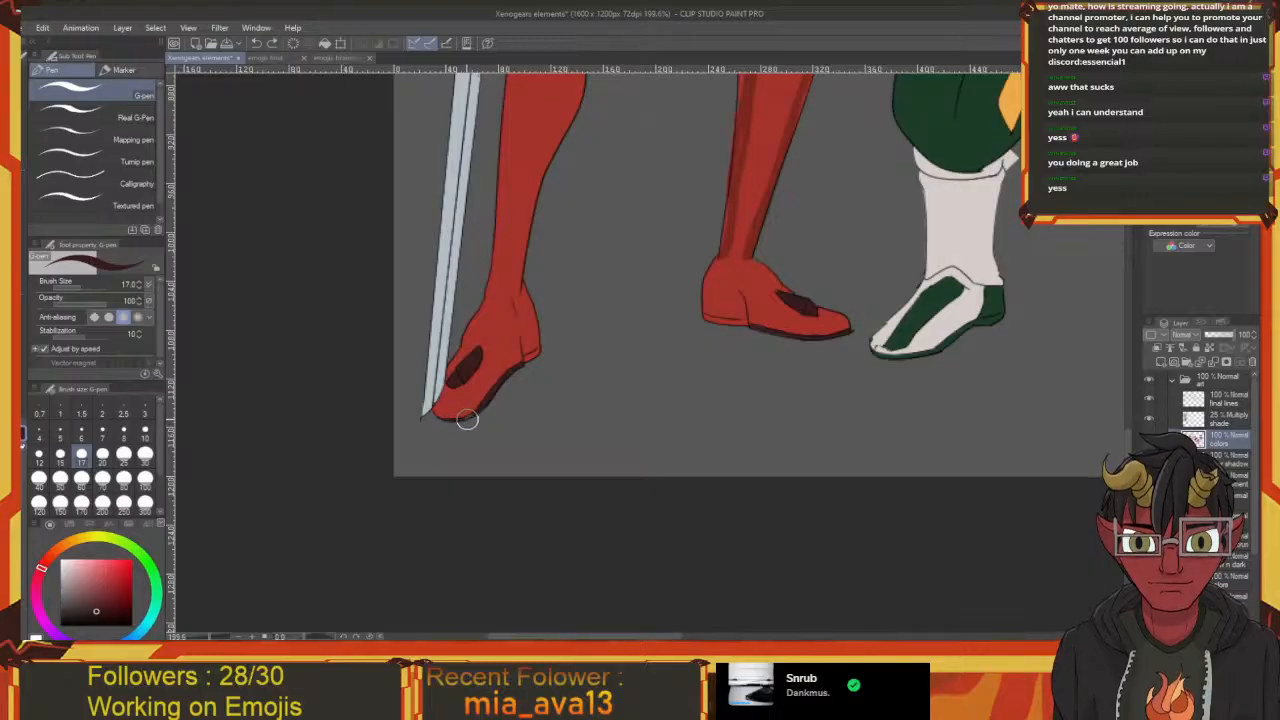
pyautogui.moveTo(480, 410); pyautogui.dragTo(494, 450)
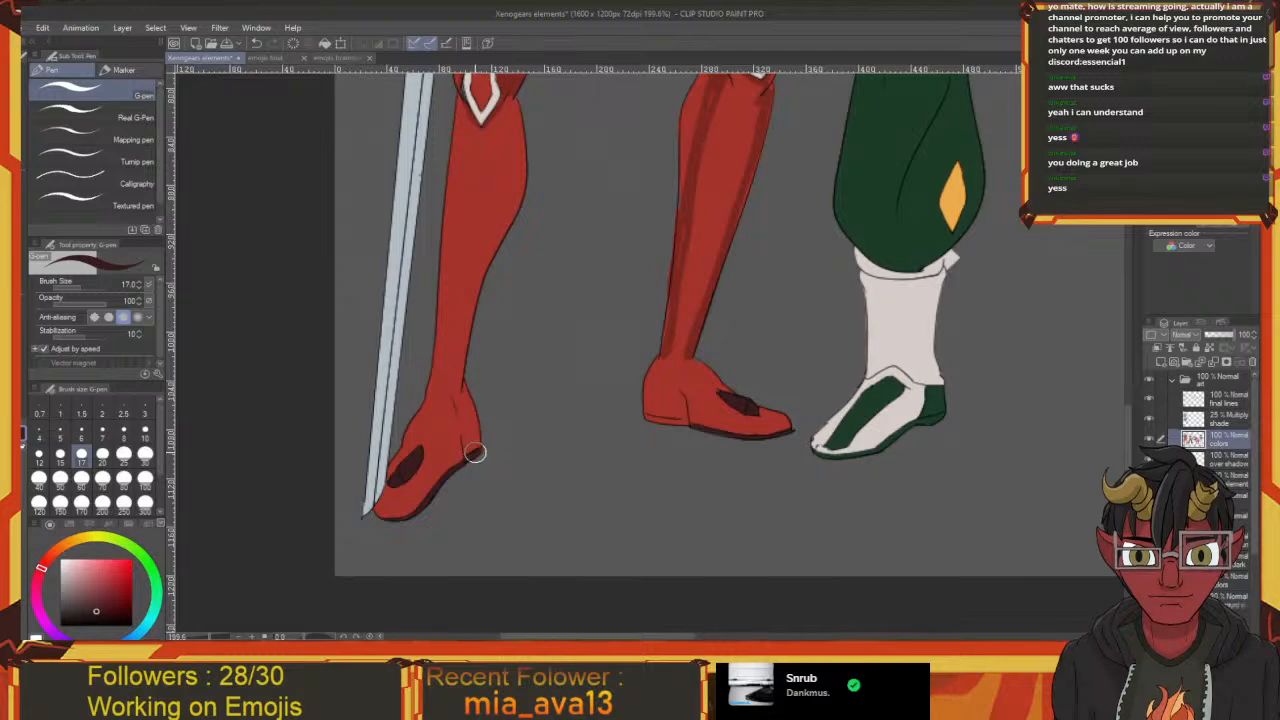
pyautogui.moveTo(520, 452); pyautogui.dragTo(466, 464)
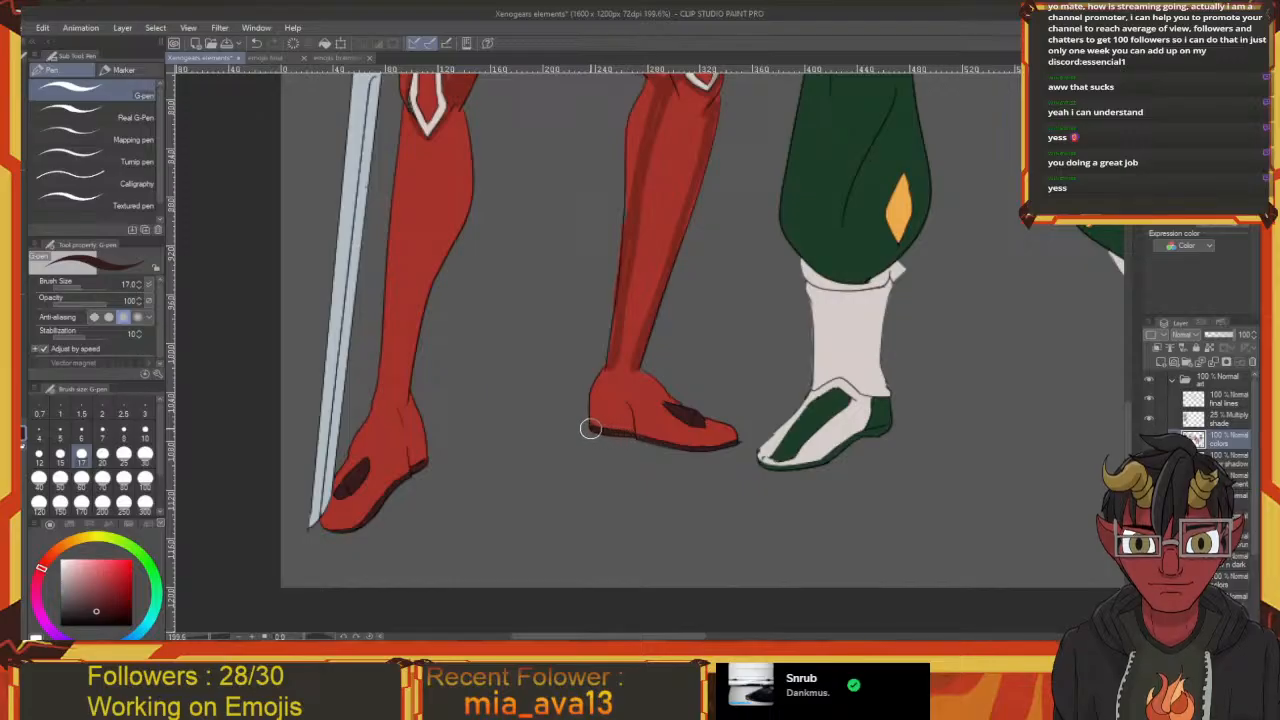
# Make the 25% Multiply shade layer active, set the drawing colour to black, and save the file
pyautogui.moveTo(617, 270); pyautogui.dragTo(511, 565)
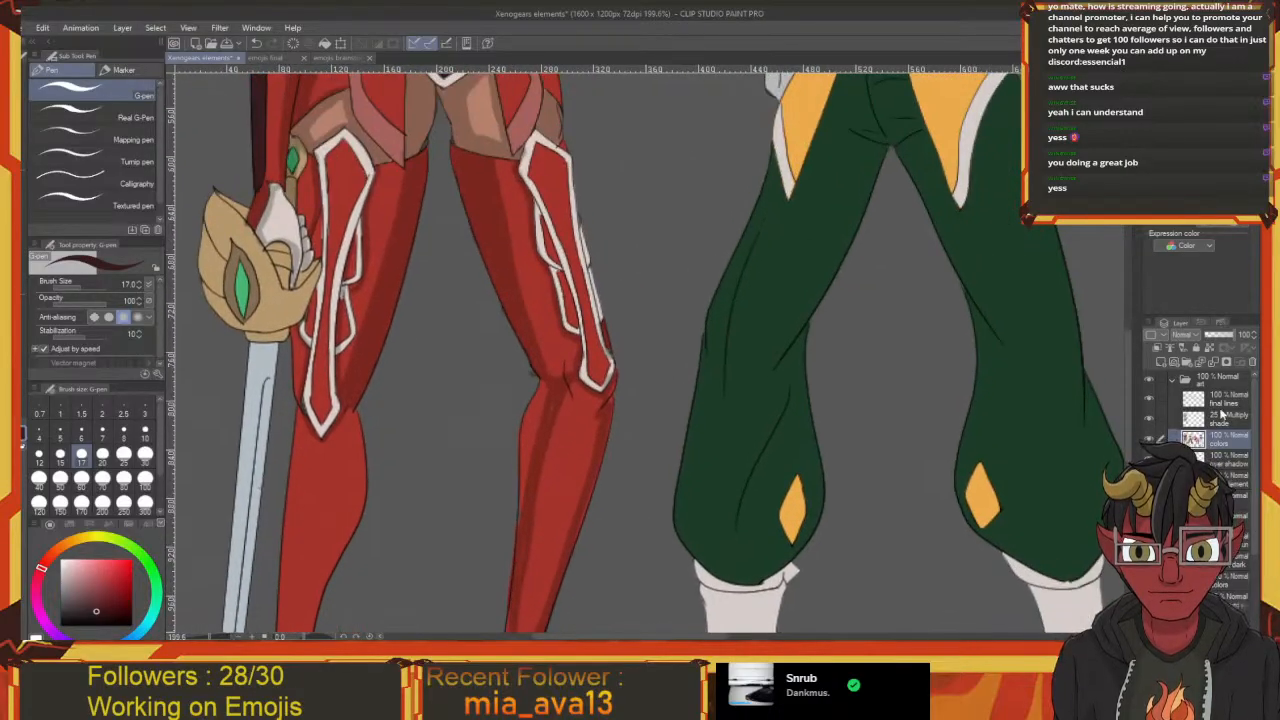
pyautogui.click(1220, 418)
pyautogui.moveTo(406, 520); pyautogui.dragTo(465, 350)
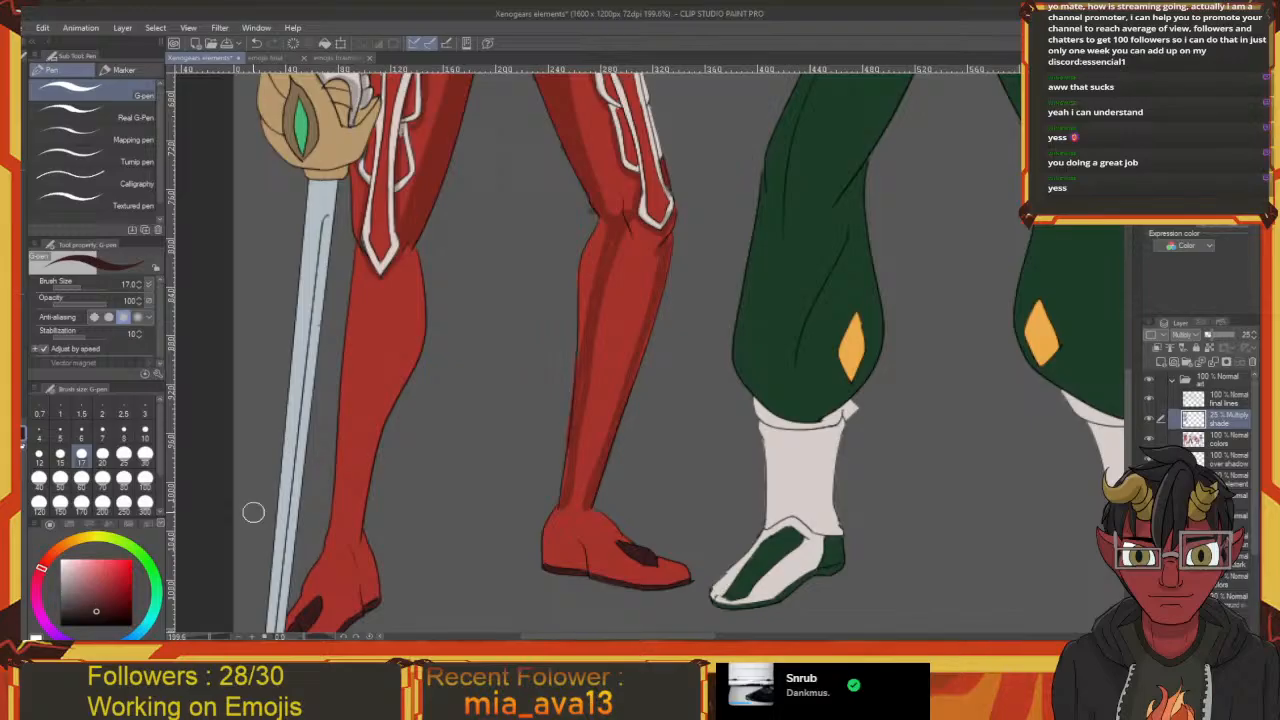
pyautogui.moveTo(78, 609); pyautogui.dragTo(56, 631)
pyautogui.hotkey('ctrl', 's')
# Erase the stray shading outside the inner side of the bent leg's knee with the Snap eraser
pyautogui.moveTo(572, 273); pyautogui.dragTo(514, 346)
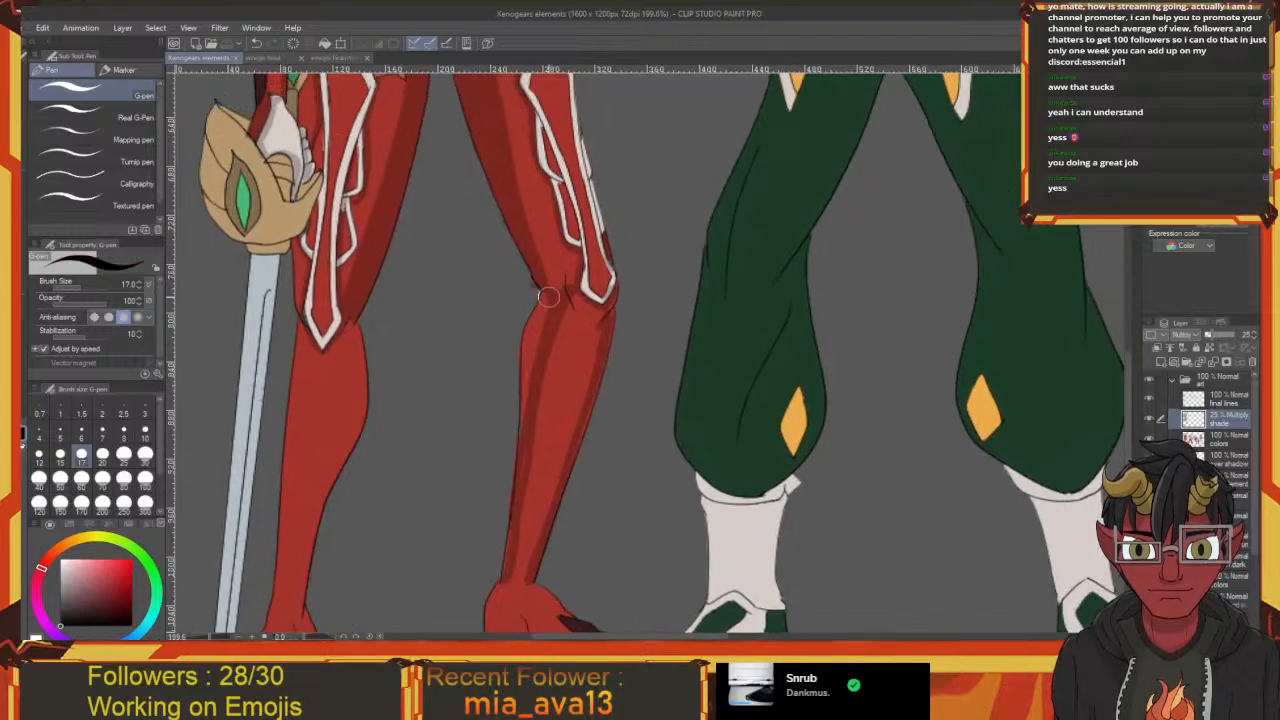
pyautogui.press('e')
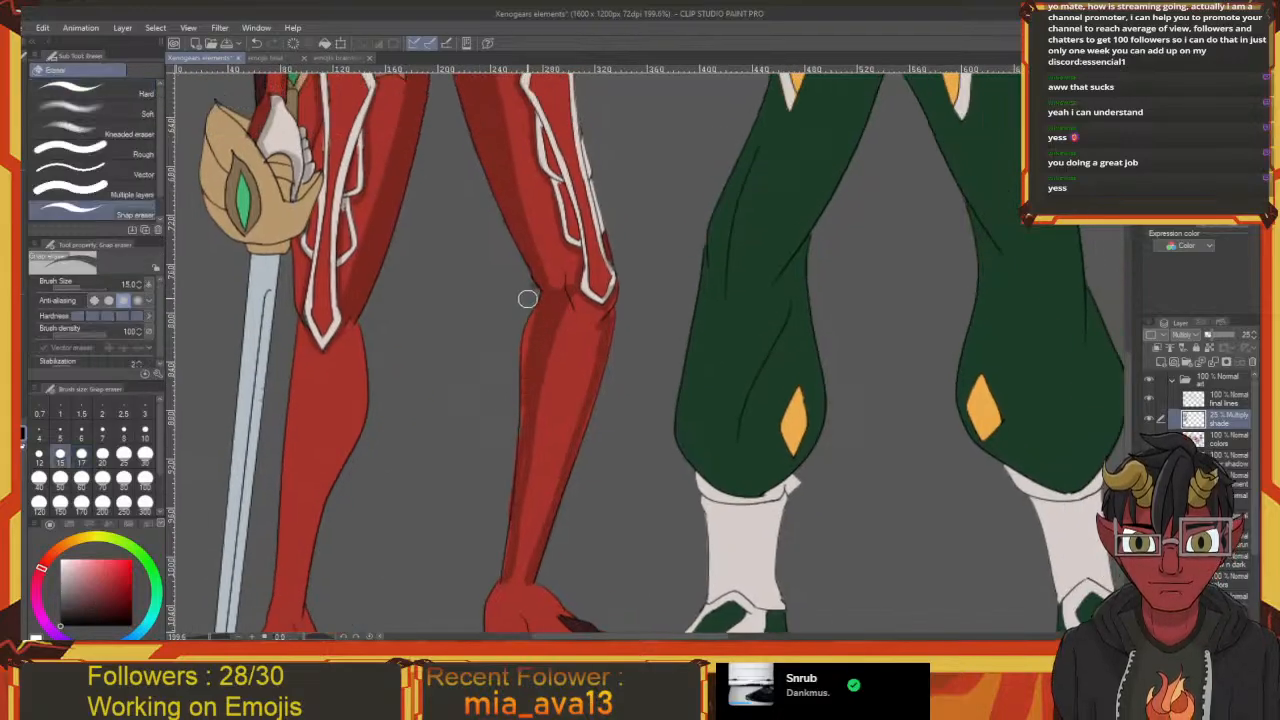
pyautogui.moveTo(532, 291); pyautogui.dragTo(512, 268)
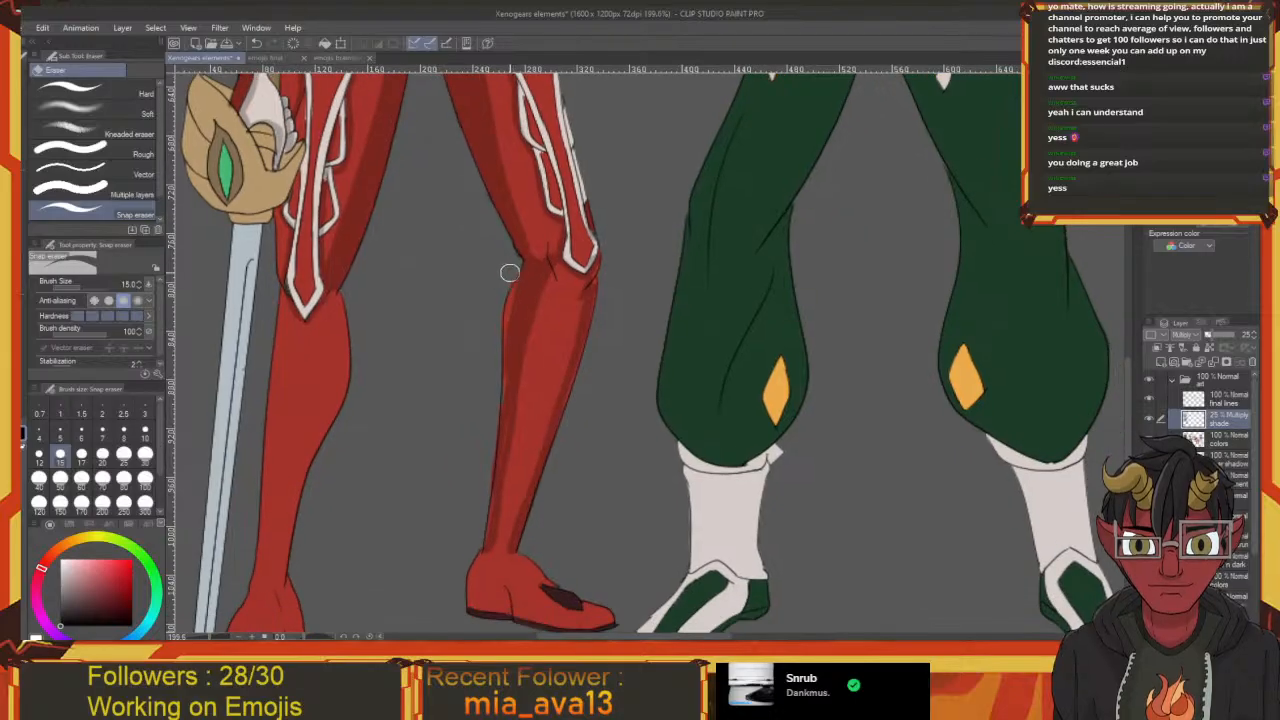
# Extend the G-pen shading along the inner side of the bent lower leg and clean up the spill outside its outline
pyautogui.press('p')
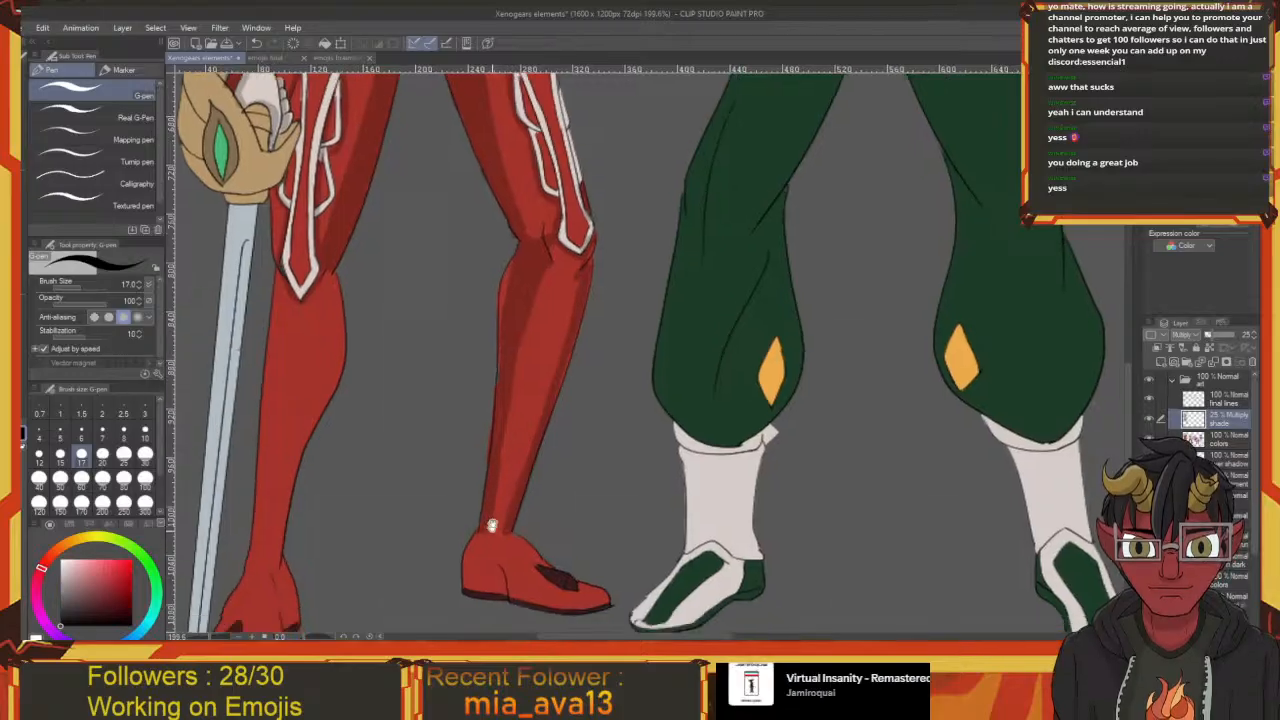
pyautogui.moveTo(491, 517); pyautogui.dragTo(551, 392)
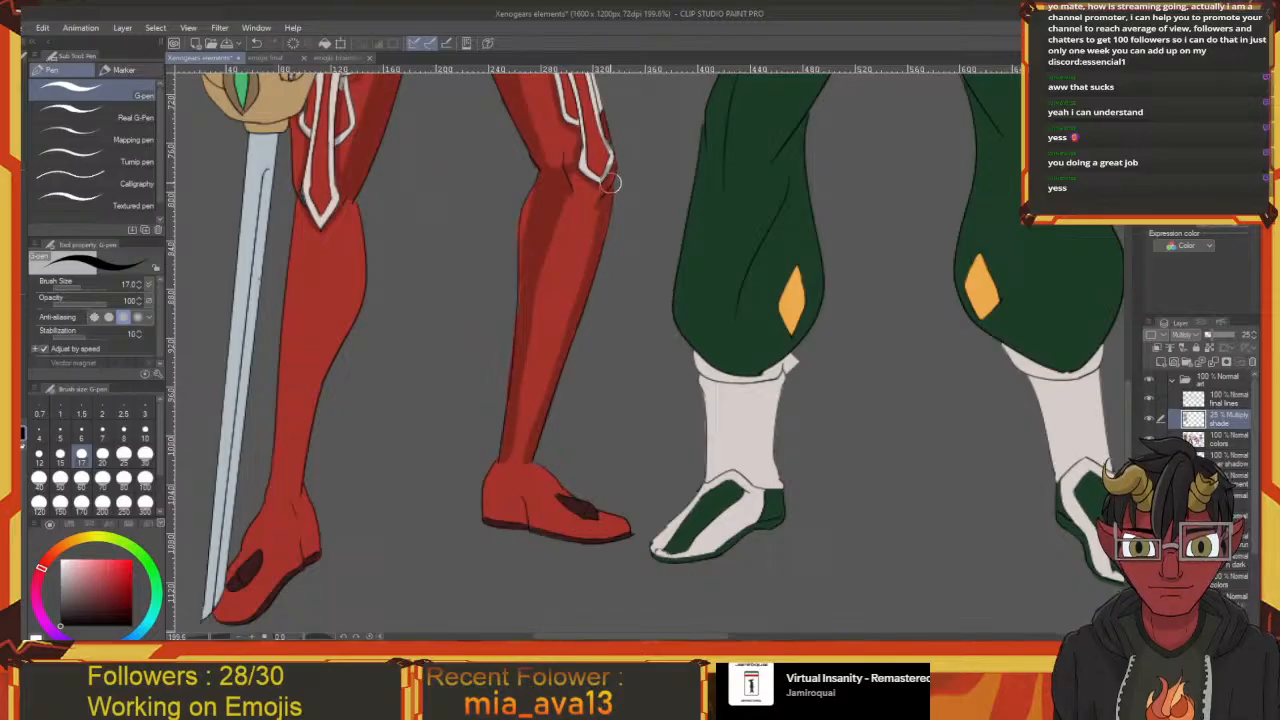
pyautogui.moveTo(564, 182)
pyautogui.mouseDown()
pyautogui.moveTo(568, 242)
pyautogui.moveTo(535, 369)
pyautogui.mouseUp()
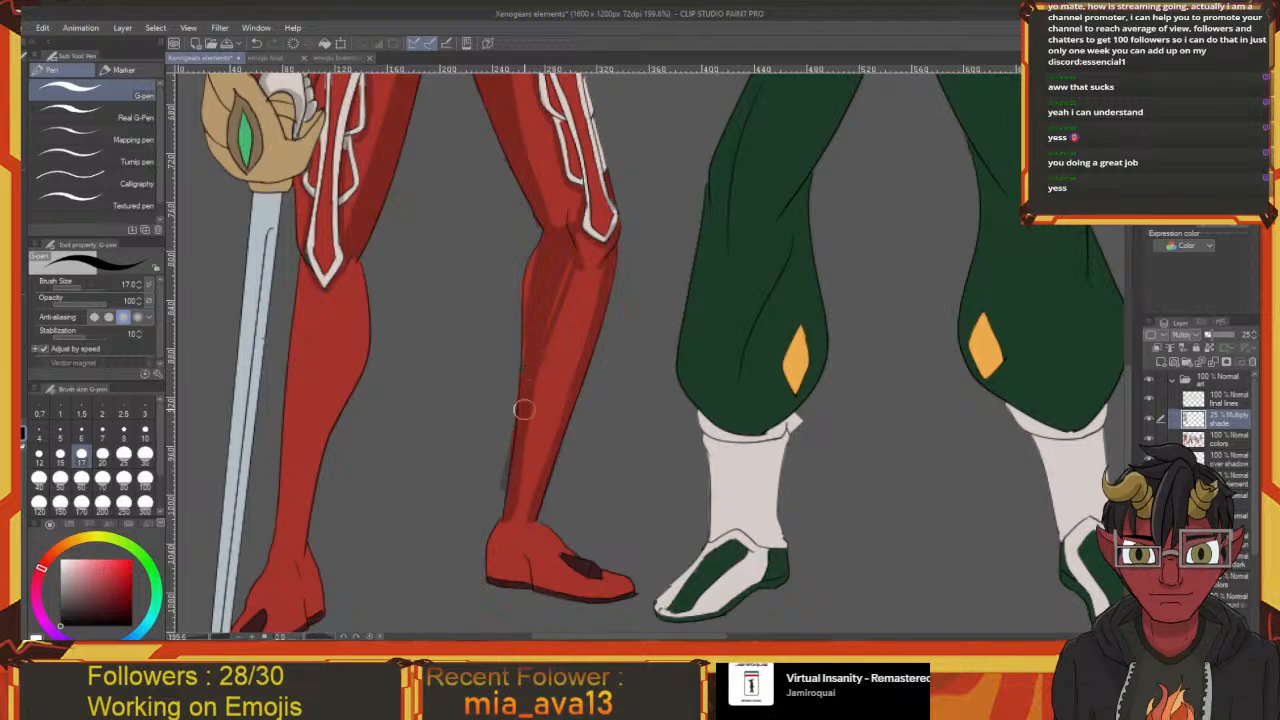
pyautogui.press('e')
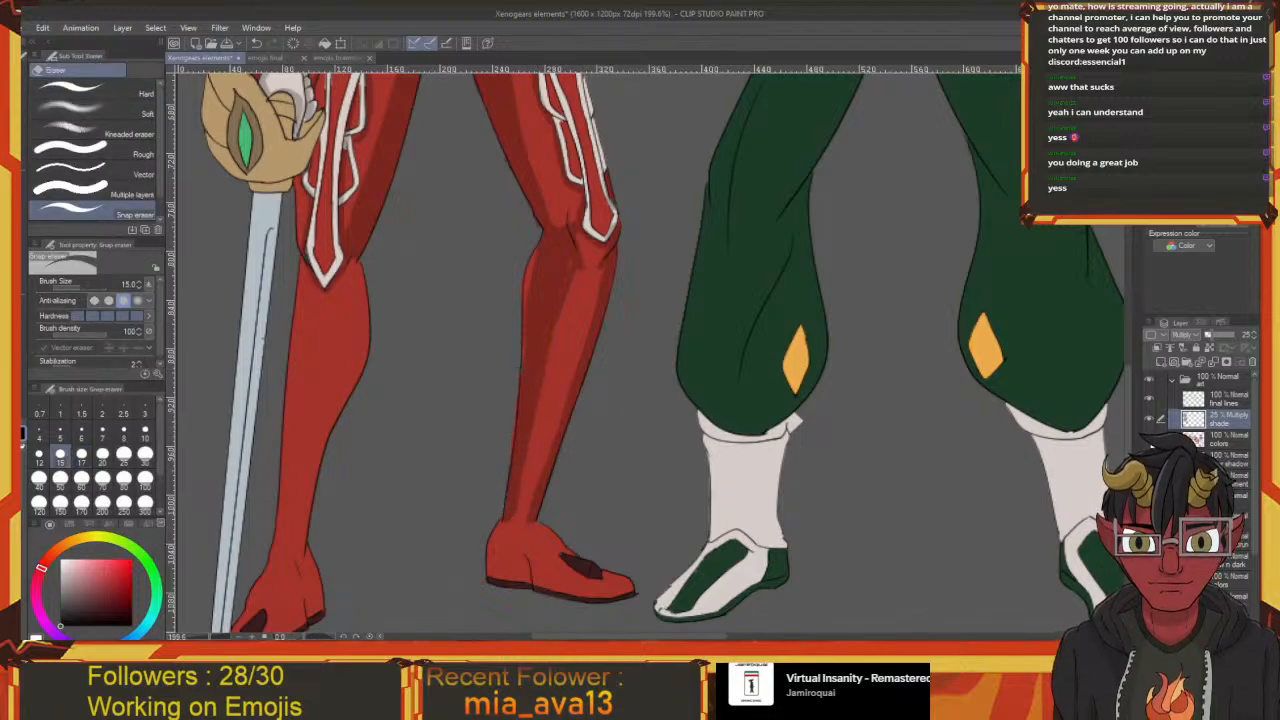
# On the colors layer, sample the stocking red and touch up the stocking tops at the inner thighs with the G-pen
pyautogui.click(1221, 444)
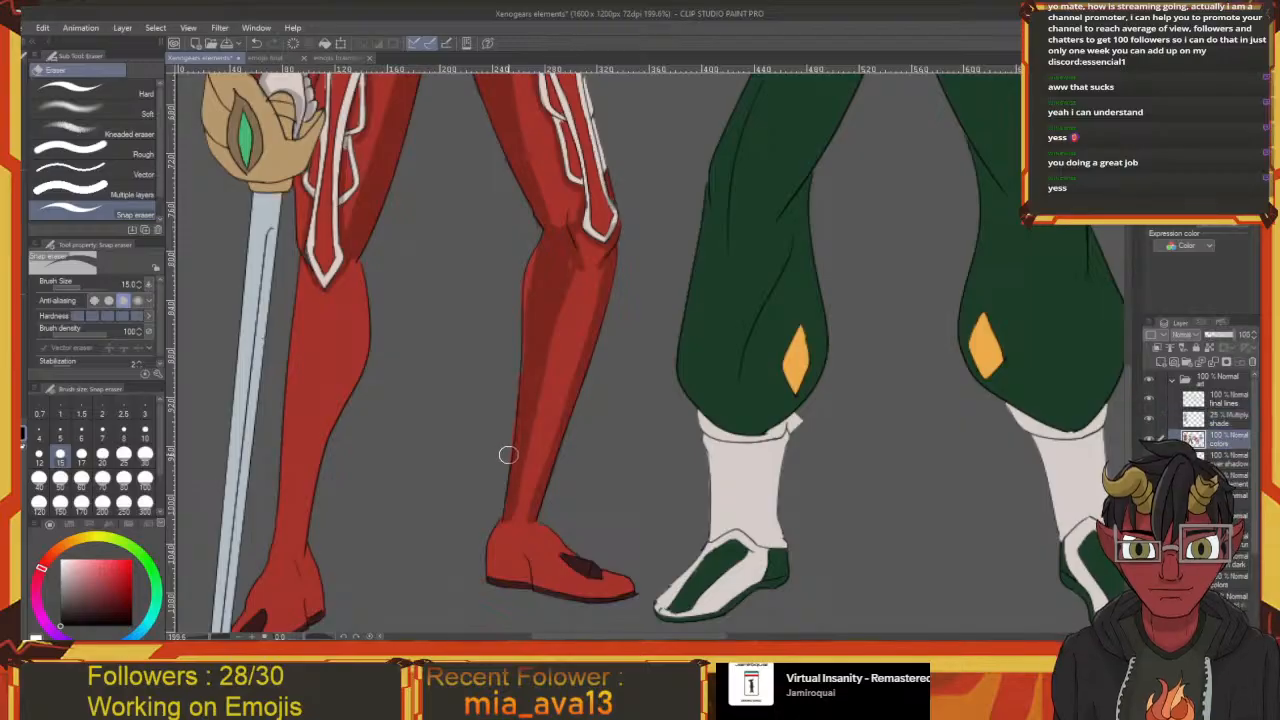
pyautogui.scroll(5, 510, 411)
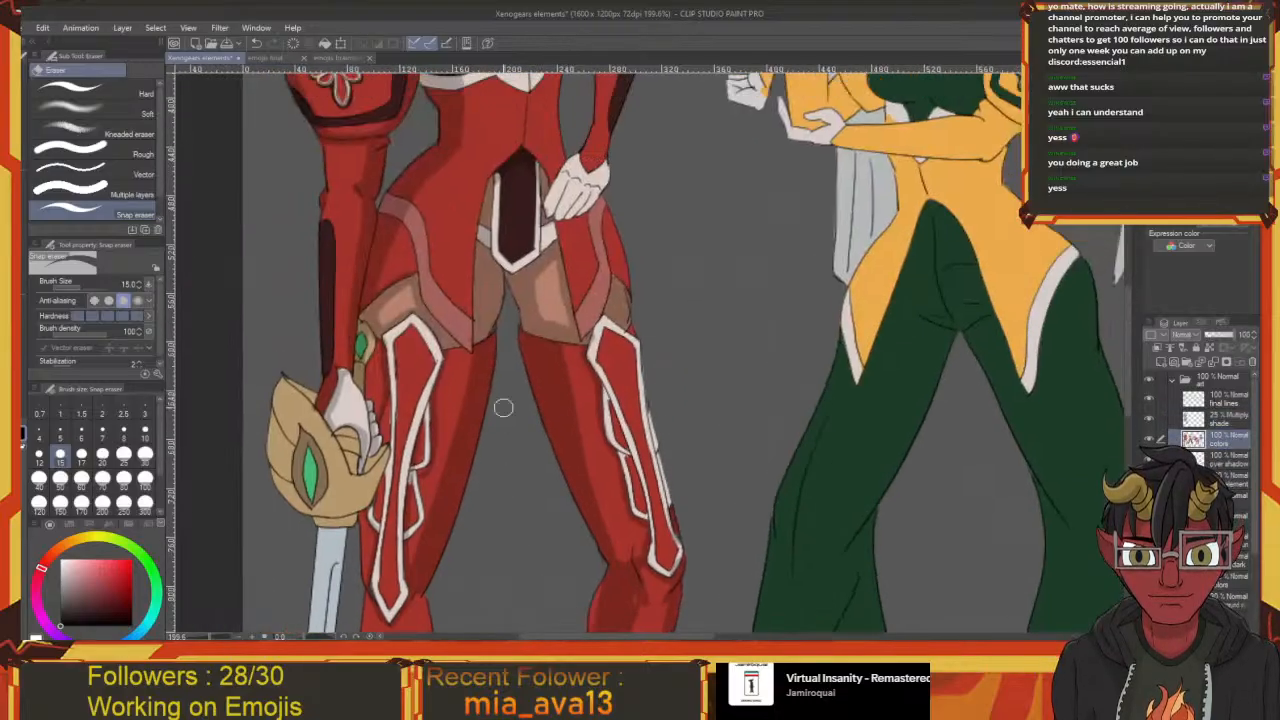
pyautogui.press('i')
pyautogui.click(443, 414)
pyautogui.press('p')
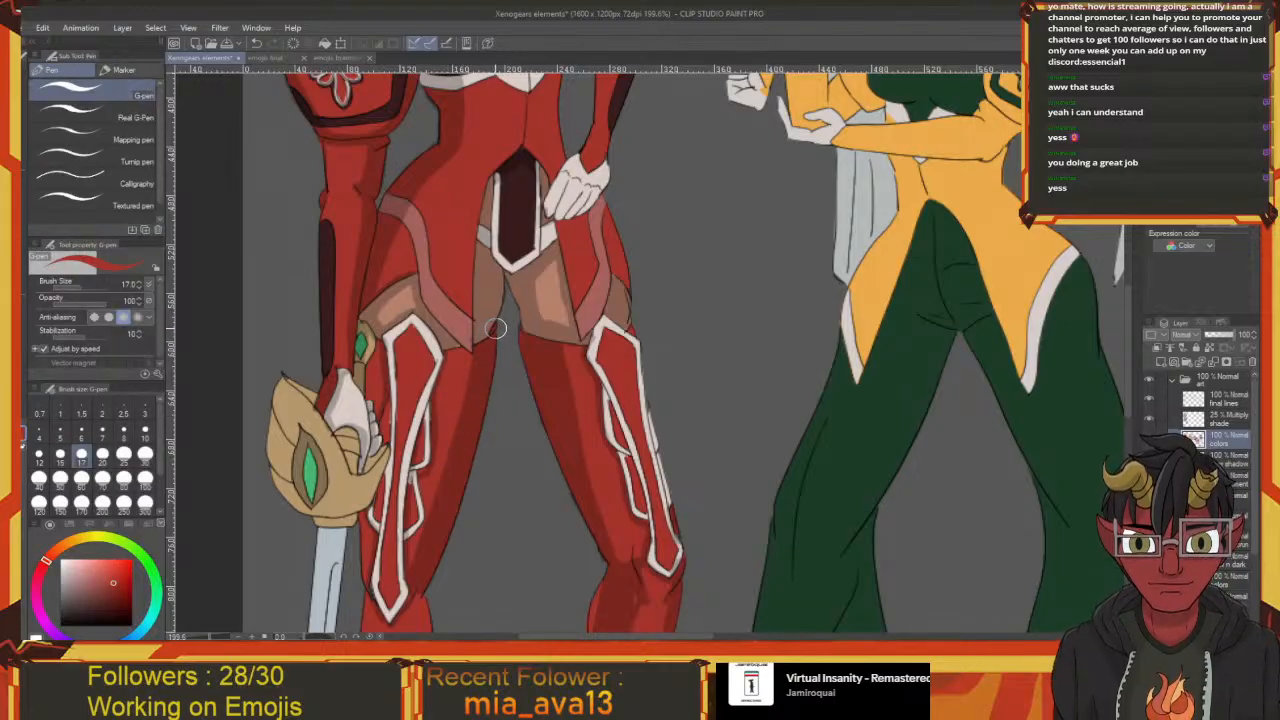
pyautogui.moveTo(550, 332); pyautogui.dragTo(523, 327)
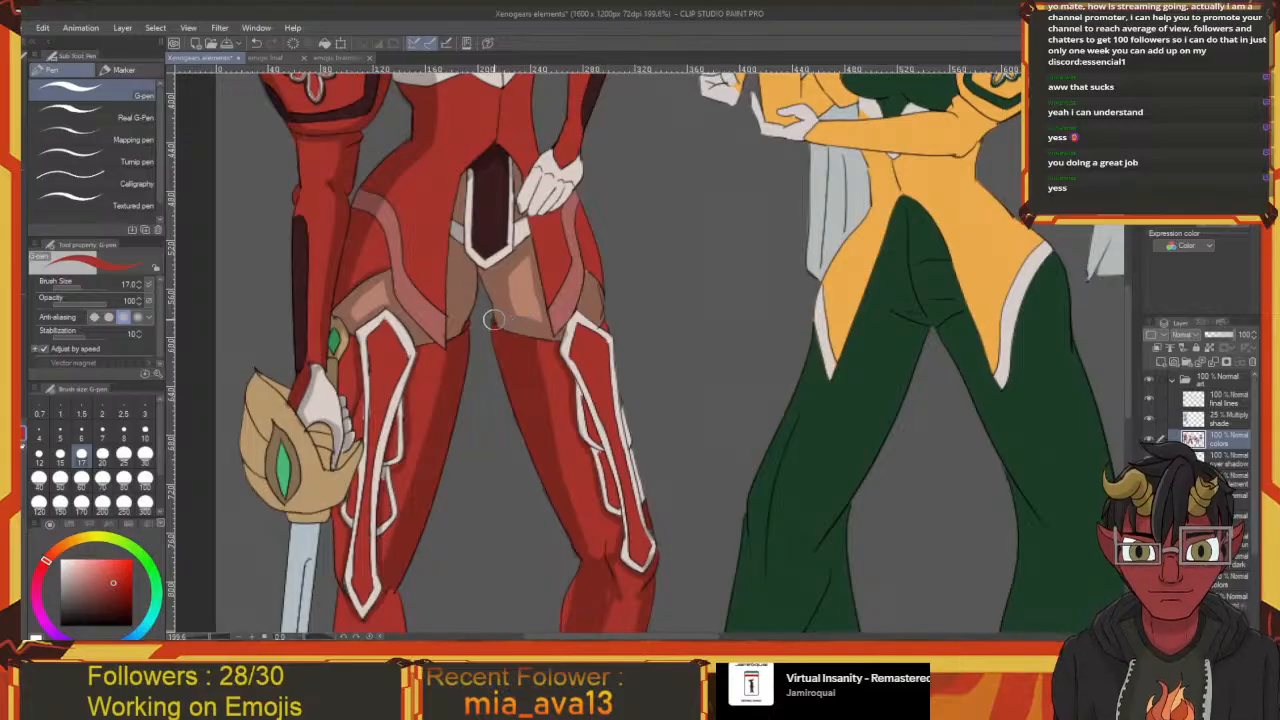
pyautogui.moveTo(550, 515); pyautogui.dragTo(457, 240)
# Return to the 25% Multiply shade layer with black and extend the G-pen shading across the bent leg's knee and upper calf
pyautogui.press('alt')
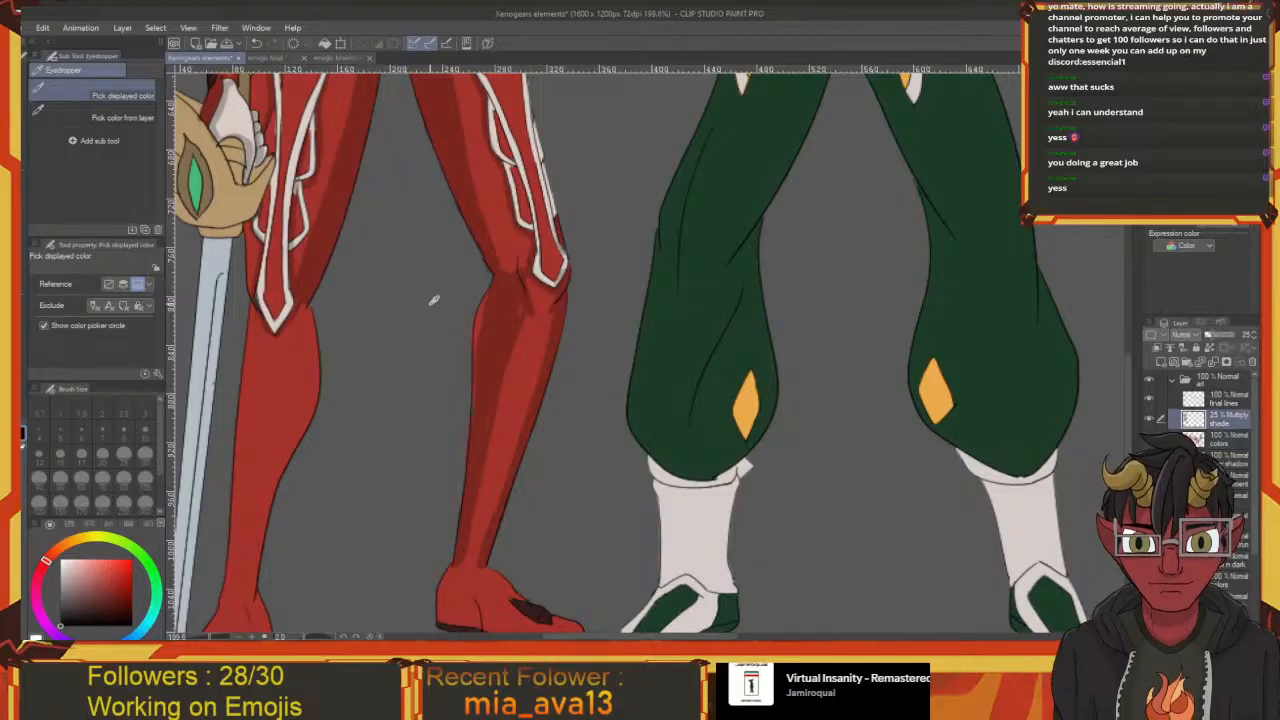
pyautogui.moveTo(378, 259); pyautogui.dragTo(474, 436)
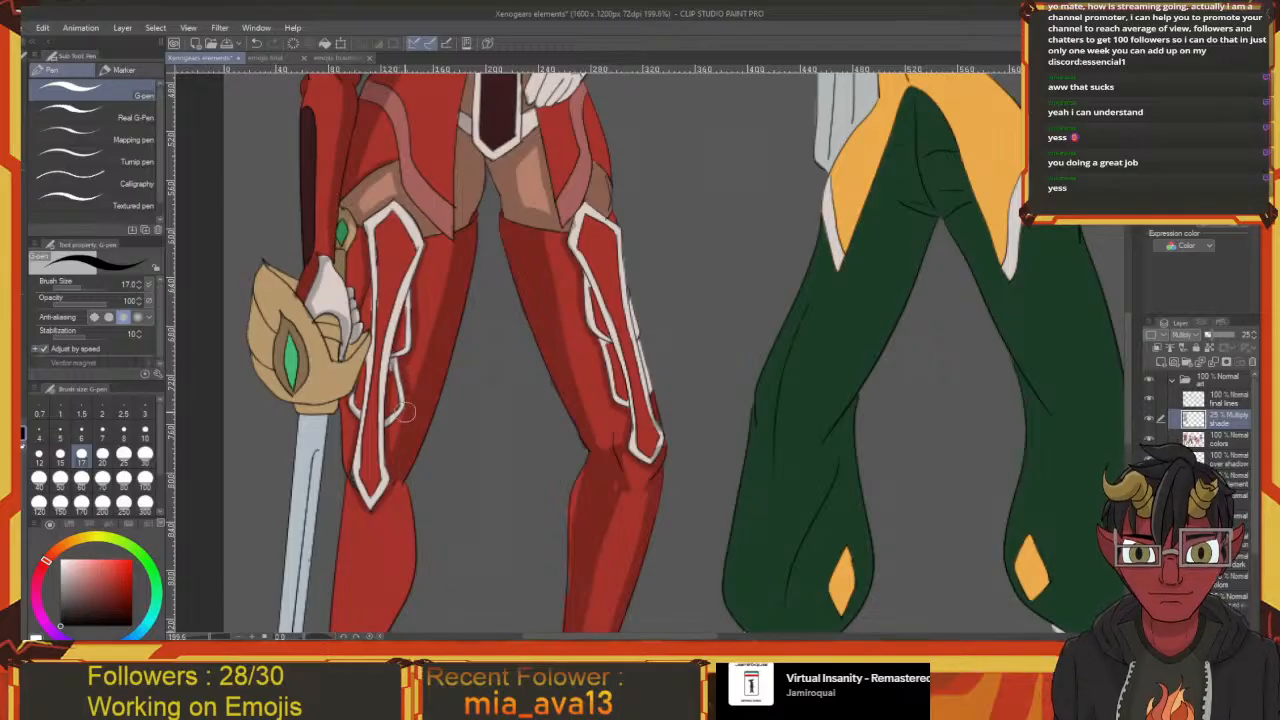
pyautogui.scroll(1, 412, 430)
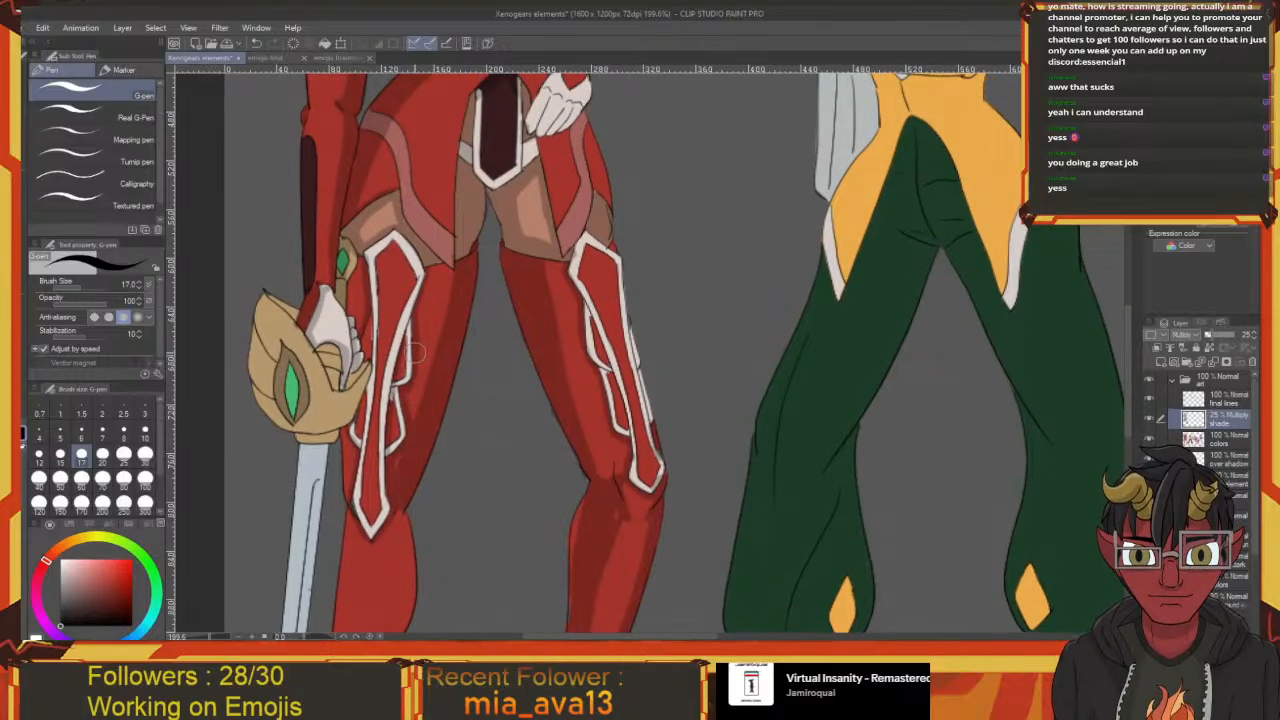
pyautogui.moveTo(440, 328); pyautogui.dragTo(469, 389)
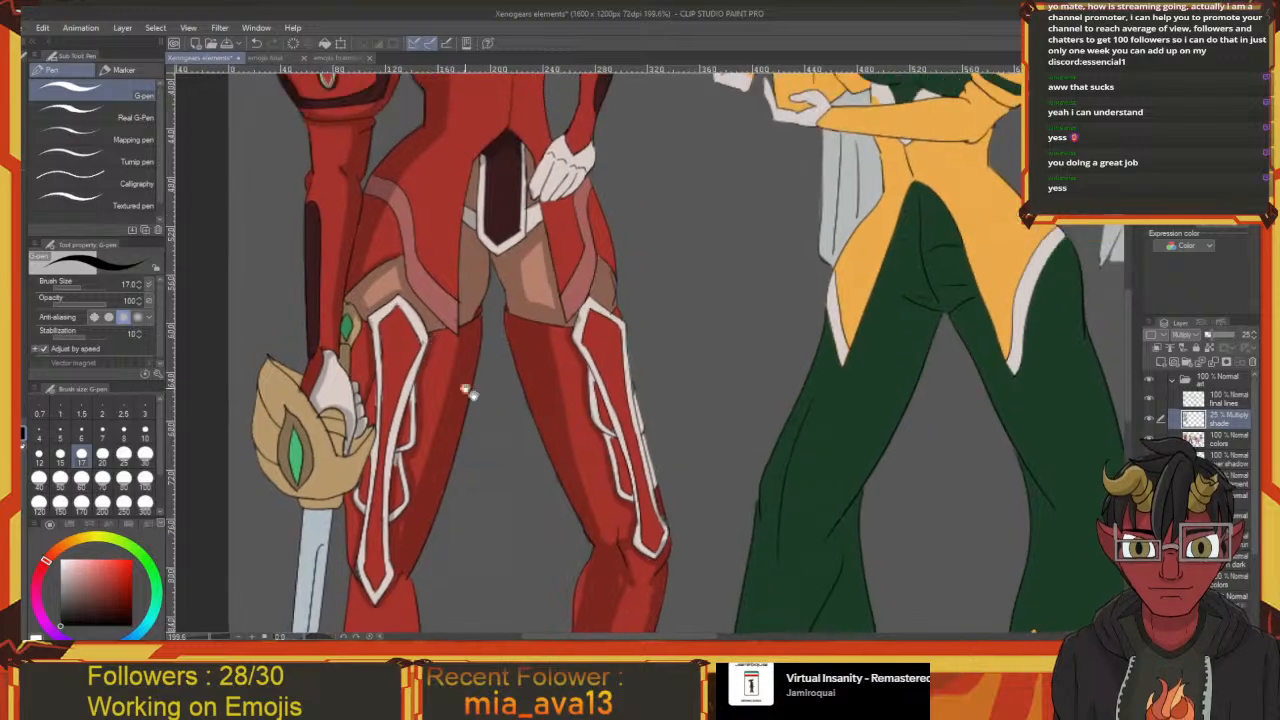
pyautogui.moveTo(618, 515); pyautogui.dragTo(441, 358)
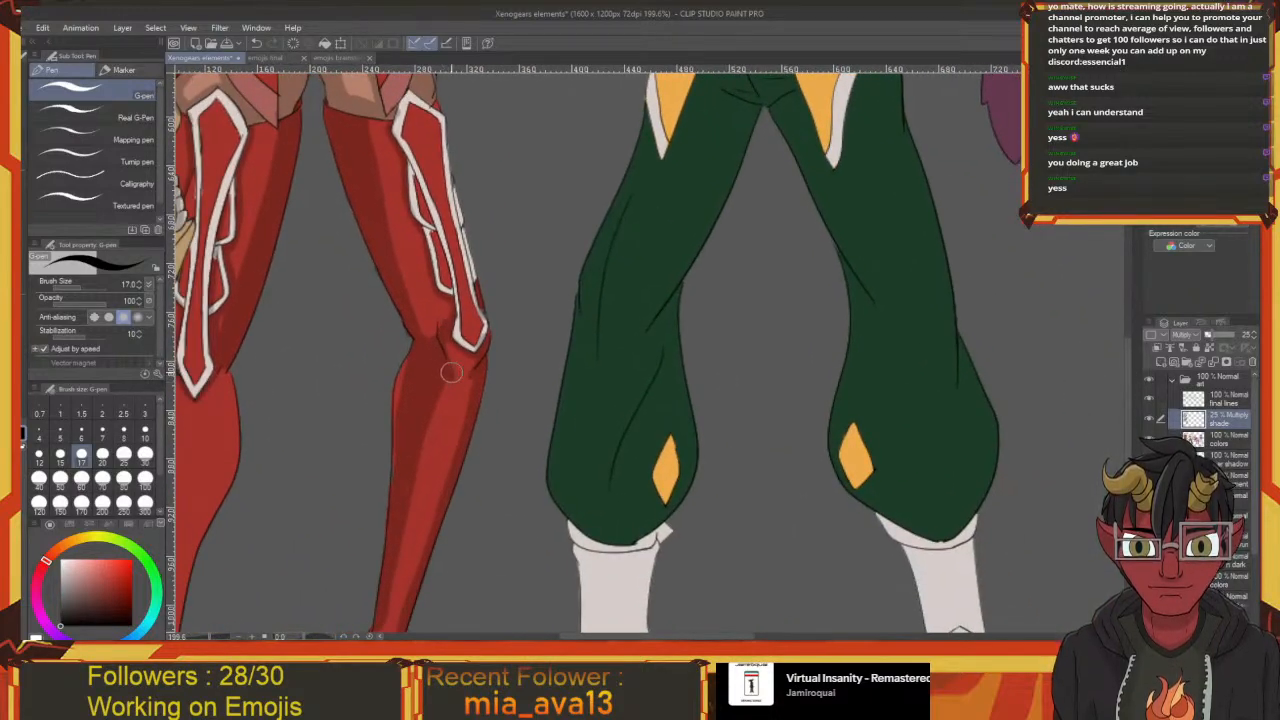
pyautogui.moveTo(456, 378); pyautogui.dragTo(506, 270)
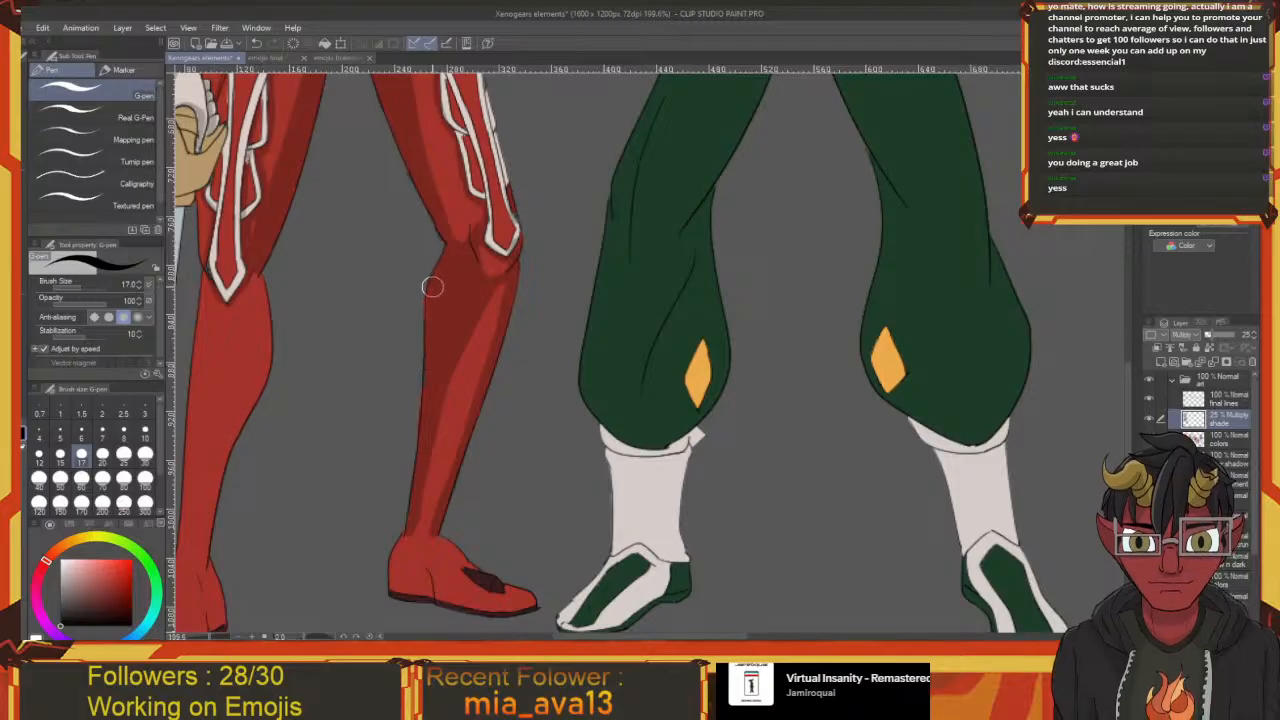
# Shade the heel and lower side of the bent leg's red shoe with the G-pen
pyautogui.scroll(-5, 432, 287)
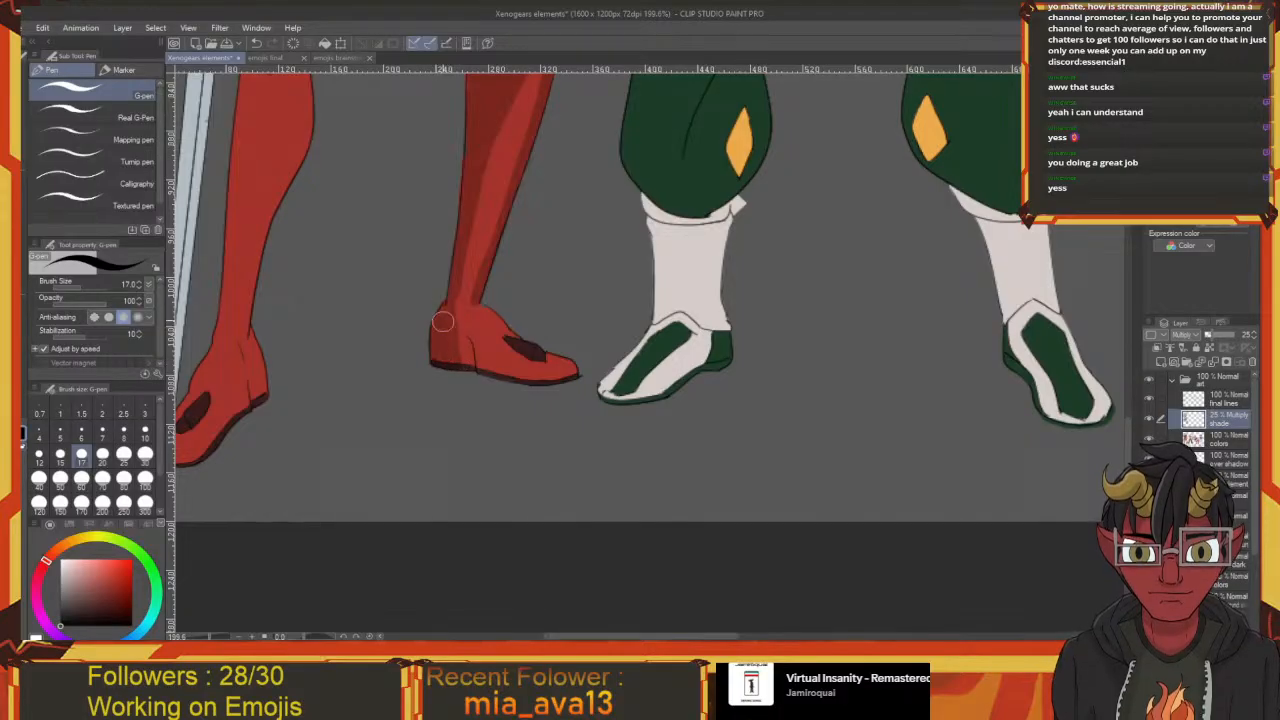
pyautogui.moveTo(466, 364)
pyautogui.mouseDown()
pyautogui.moveTo(448, 358)
pyautogui.moveTo(556, 364)
pyautogui.moveTo(523, 376)
pyautogui.moveTo(460, 360)
pyautogui.moveTo(550, 364)
pyautogui.moveTo(528, 350)
pyautogui.moveTo(555, 365)
pyautogui.moveTo(541, 379)
pyautogui.mouseUp()
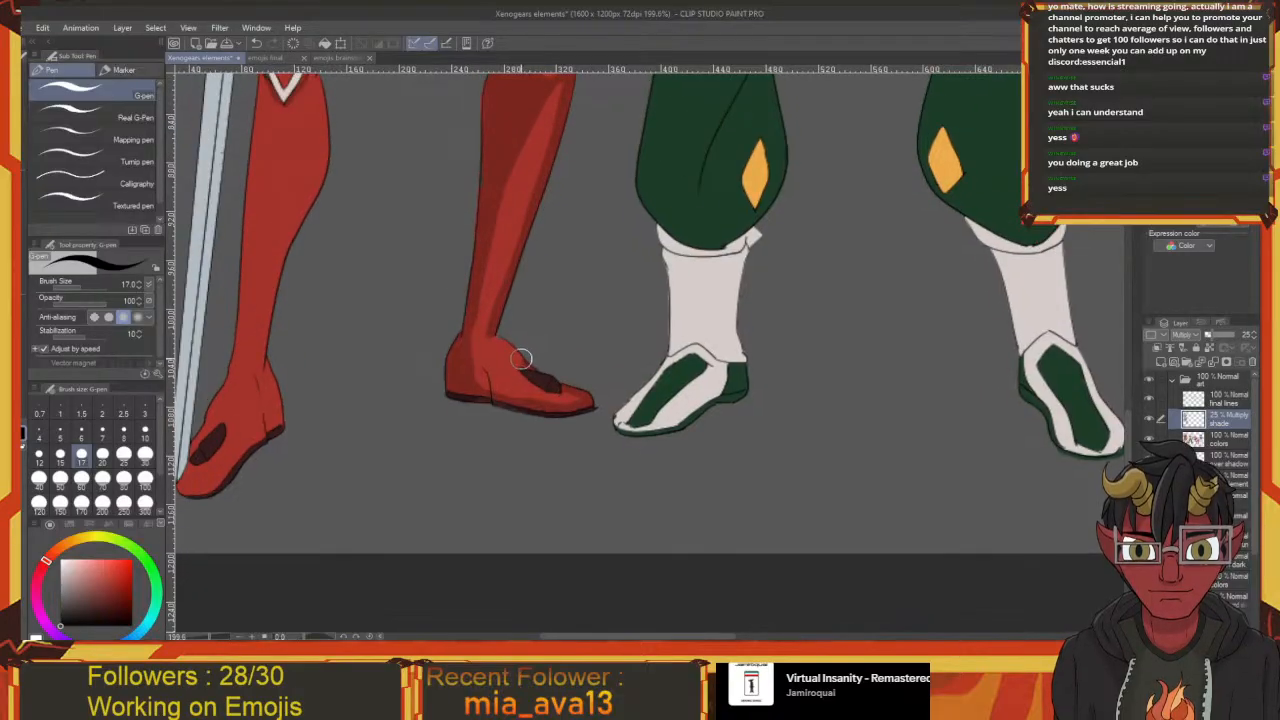
pyautogui.moveTo(495, 340)
pyautogui.mouseDown()
pyautogui.moveTo(486, 451)
pyautogui.moveTo(677, 186)
pyautogui.mouseUp()
# Outline a shadow down the straight lower leg from knee to ankle and fill its inner-calf side
pyautogui.moveTo(500, 172)
pyautogui.mouseDown()
pyautogui.moveTo(511, 360)
pyautogui.moveTo(572, 289)
pyautogui.mouseUp()
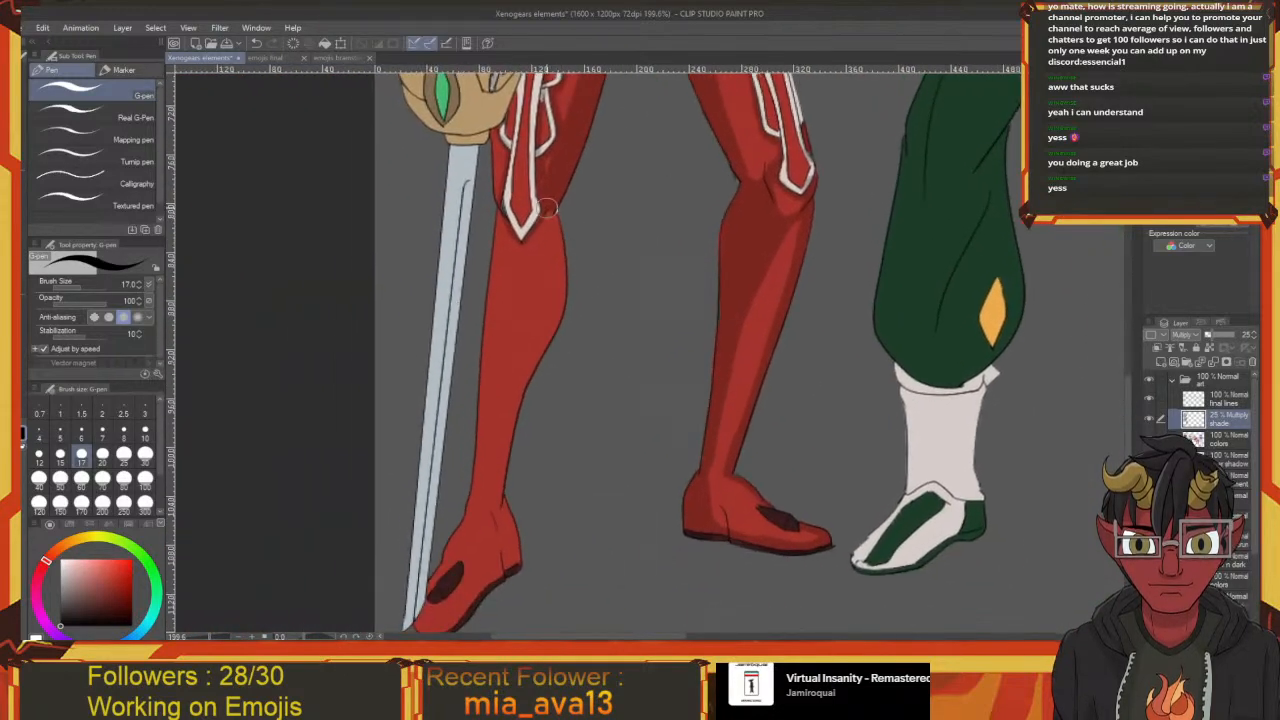
pyautogui.moveTo(527, 238); pyautogui.dragTo(498, 500)
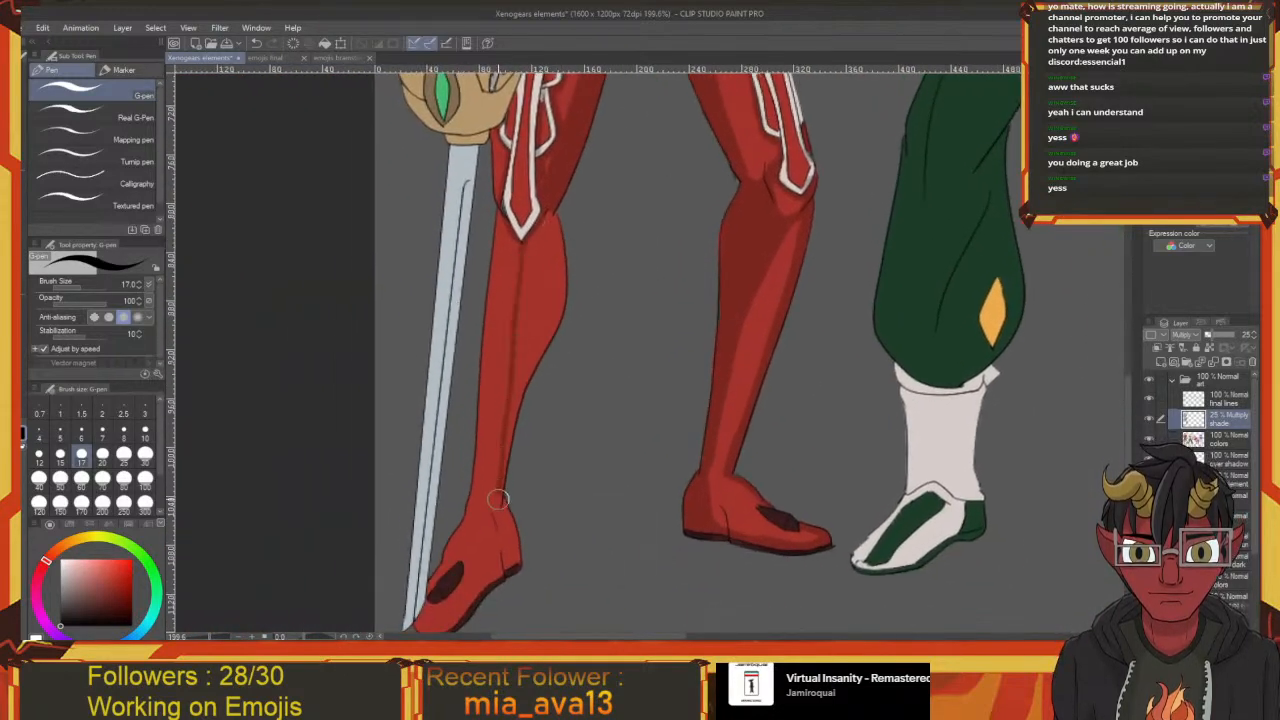
pyautogui.moveTo(509, 416); pyautogui.dragTo(558, 260)
pyautogui.press('g')
pyautogui.click(508, 366)
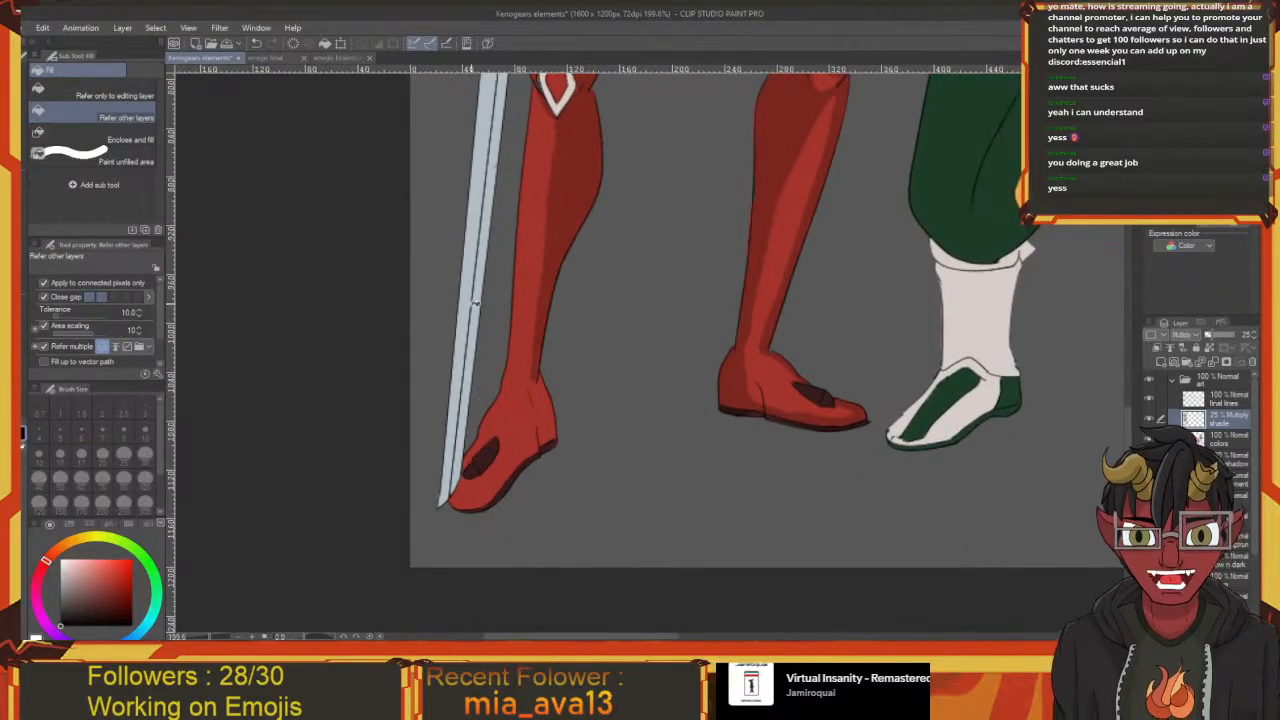
# Shade the straight leg's outer edge beside the sword down to the ankle with the G-pen, undoing a misplaced stroke
pyautogui.press('p')
pyautogui.moveTo(535, 315); pyautogui.dragTo(487, 411)
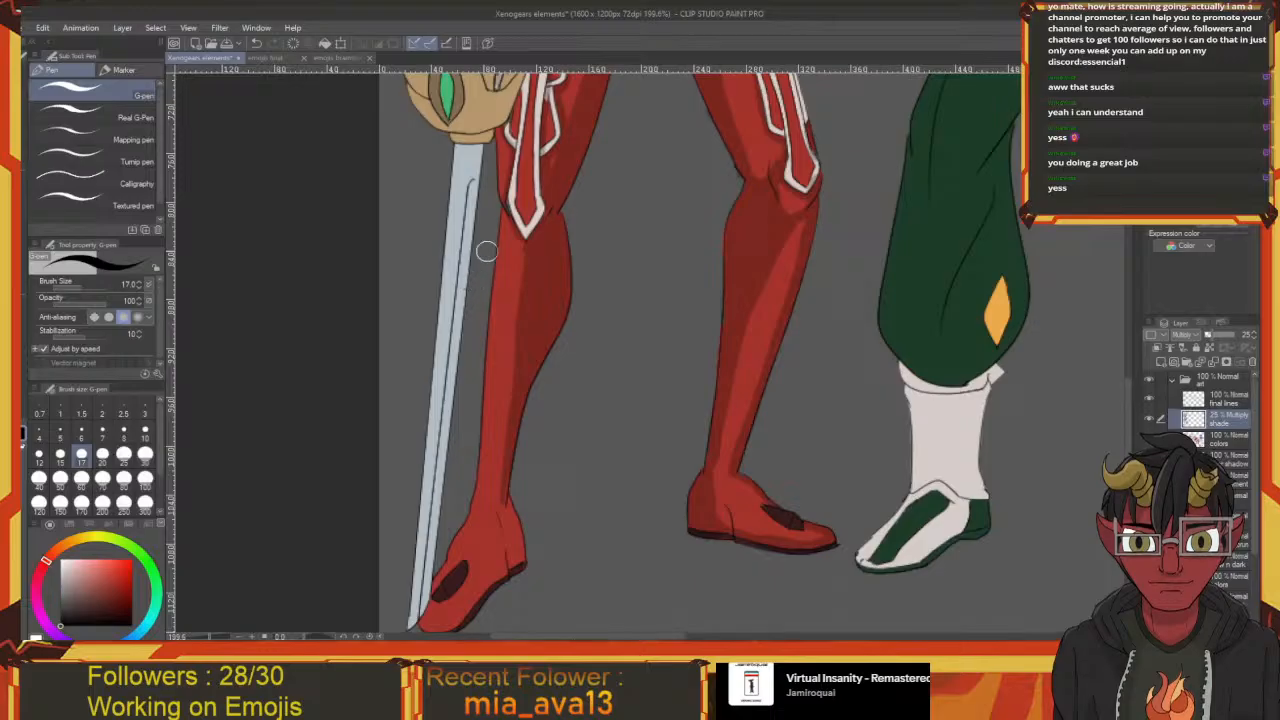
pyautogui.moveTo(503, 207)
pyautogui.mouseDown()
pyautogui.moveTo(493, 287)
pyautogui.moveTo(493, 236)
pyautogui.mouseUp()
pyautogui.hotkey('ctrl', 'z')
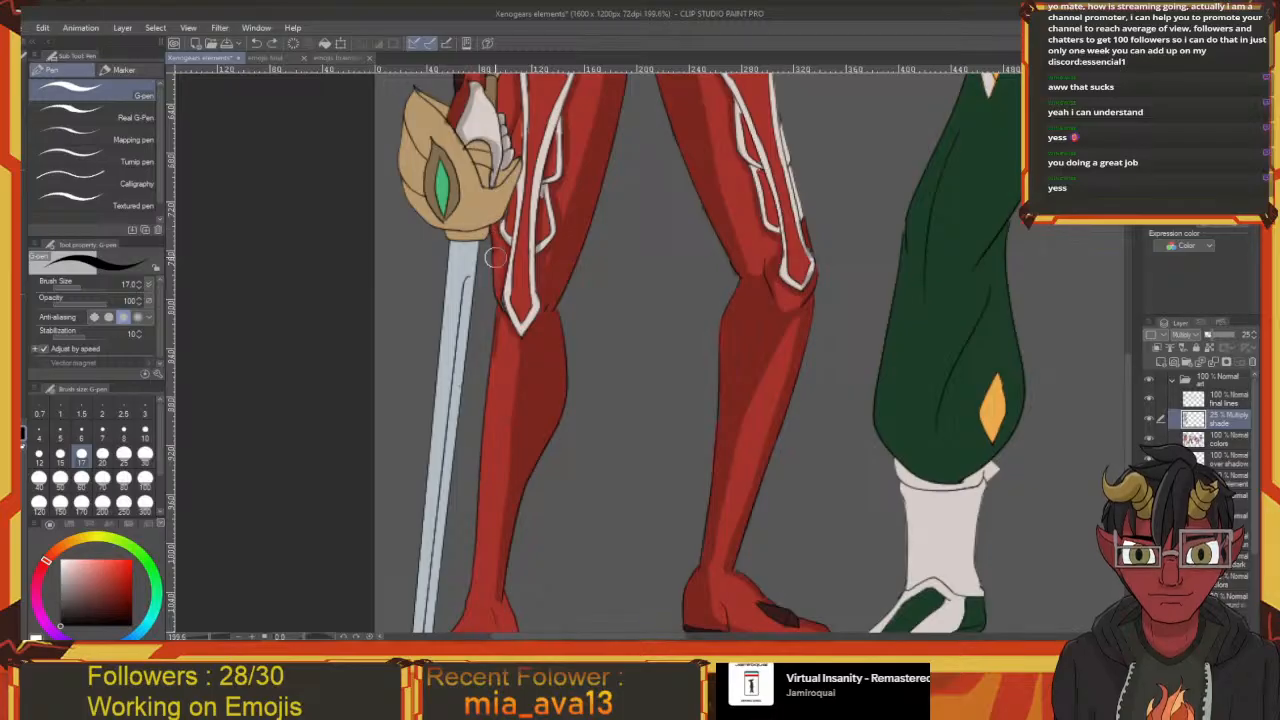
pyautogui.moveTo(496, 328); pyautogui.dragTo(494, 252)
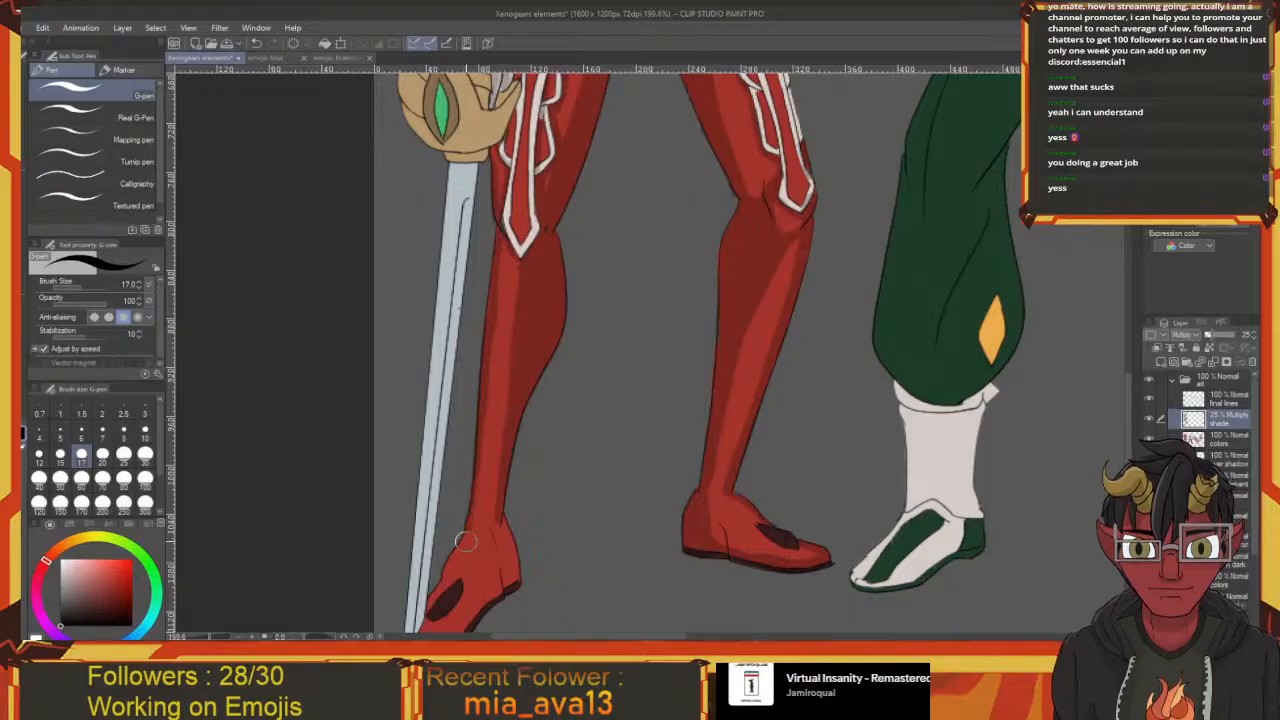
pyautogui.scroll(-2, 470, 460)
pyautogui.press('e')
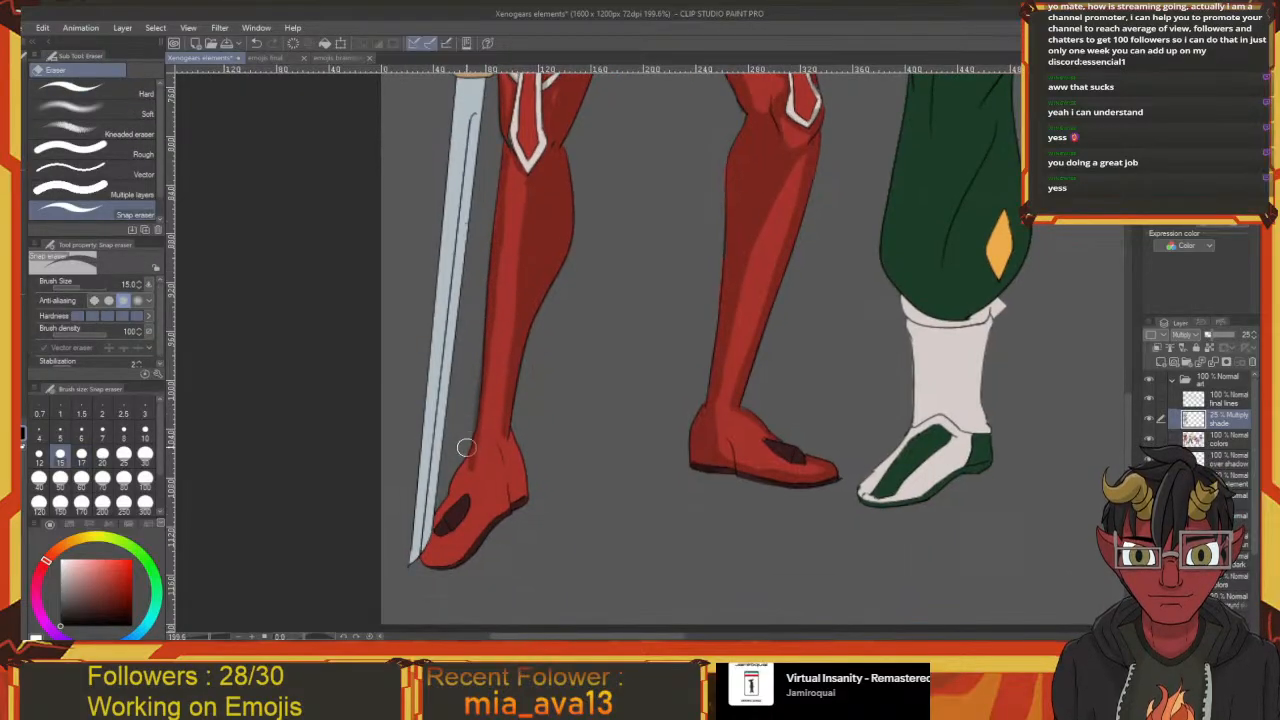
pyautogui.scroll(-1, 470, 380)
pyautogui.press('p')
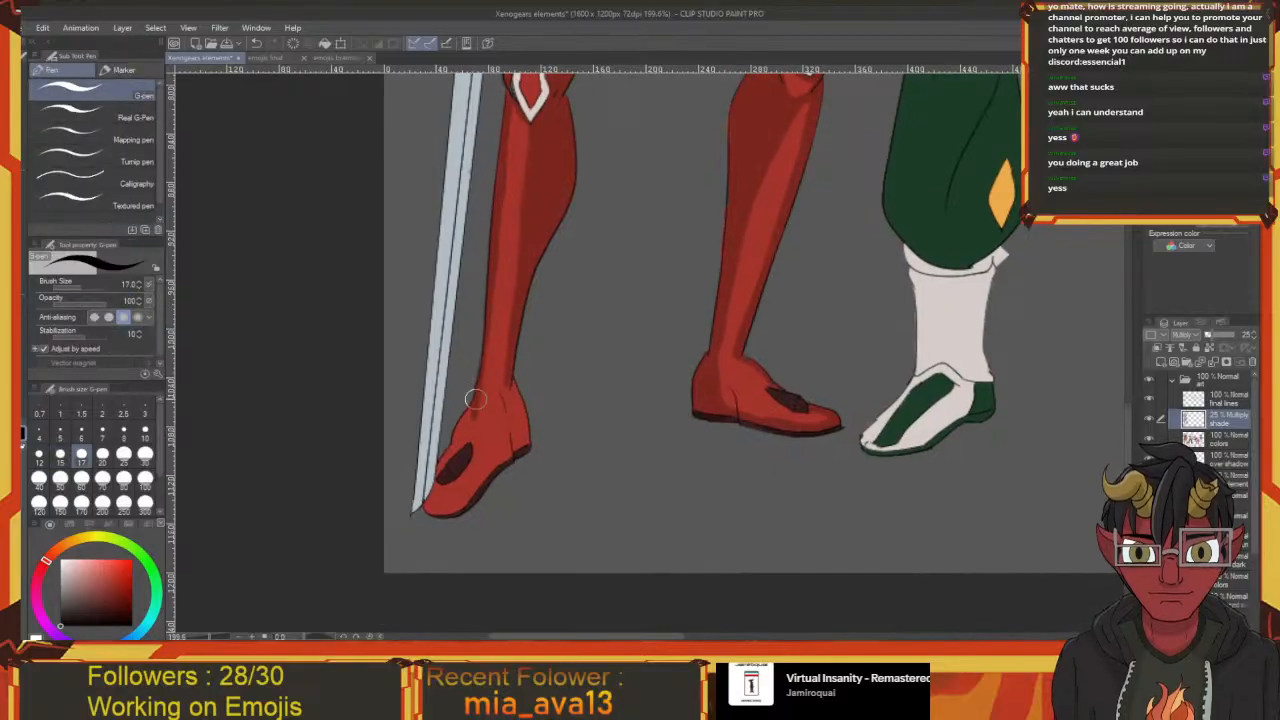
# Shade the instep, heel and sole edge of the straight leg's red shoe with the G-pen
pyautogui.scroll(-1, 480, 370)
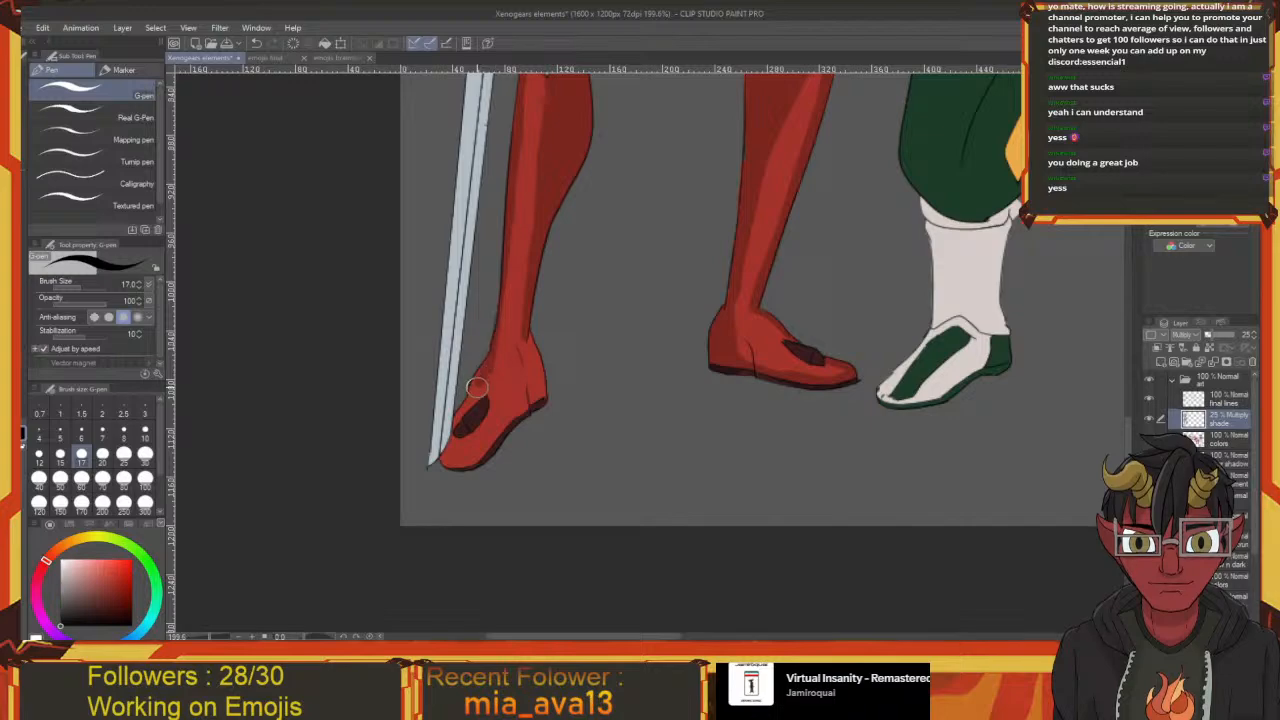
pyautogui.moveTo(470, 402)
pyautogui.mouseDown()
pyautogui.moveTo(454, 445)
pyautogui.moveTo(523, 362)
pyautogui.mouseUp()
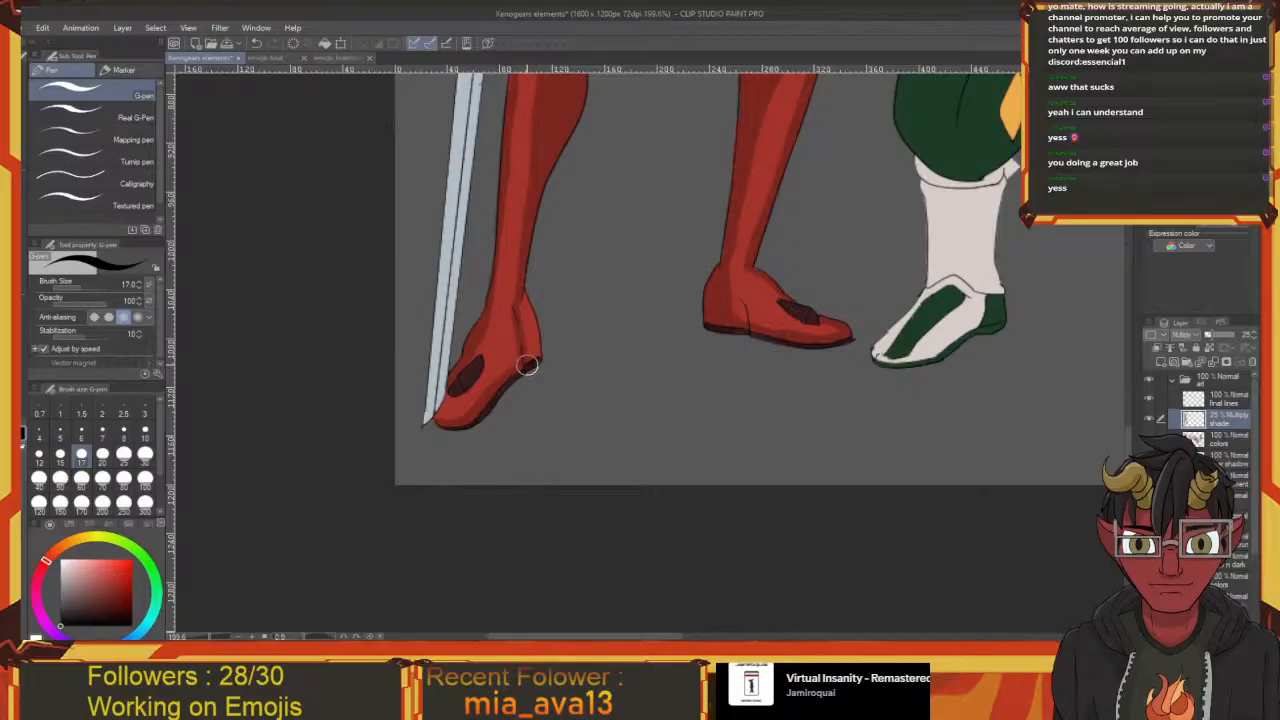
pyautogui.moveTo(520, 369); pyautogui.dragTo(506, 387)
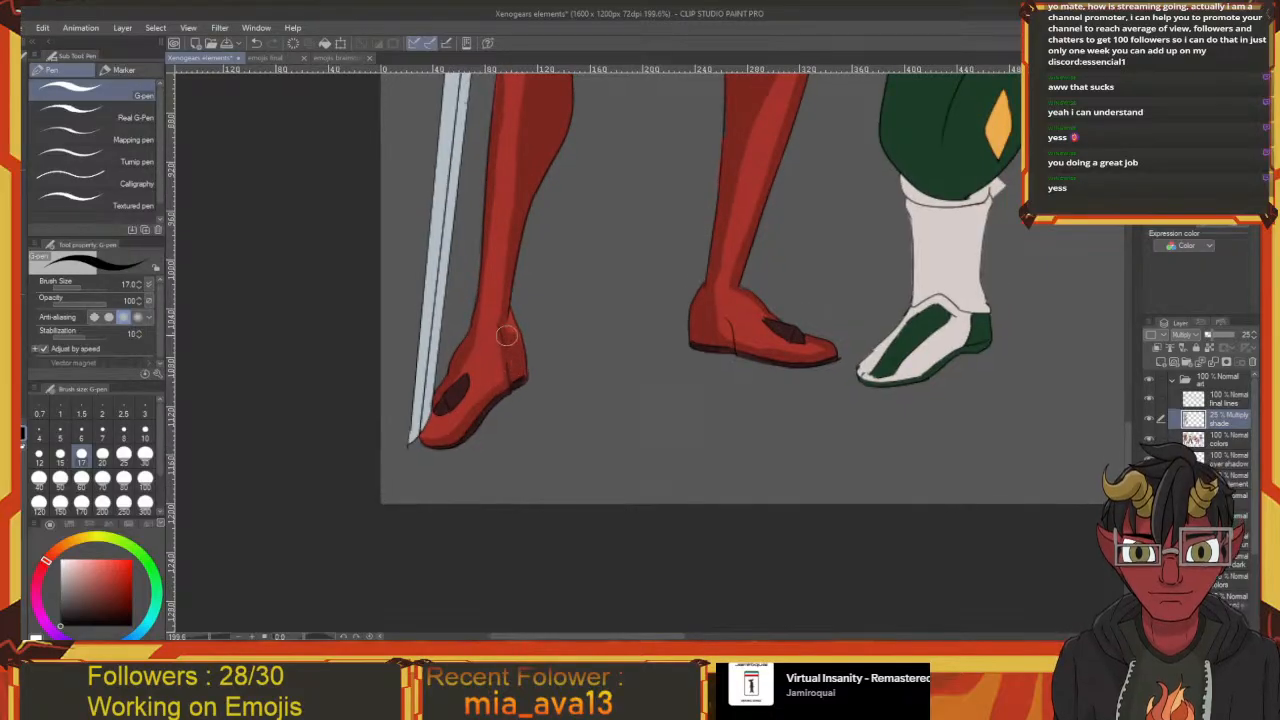
pyautogui.moveTo(506, 344); pyautogui.dragTo(543, 305)
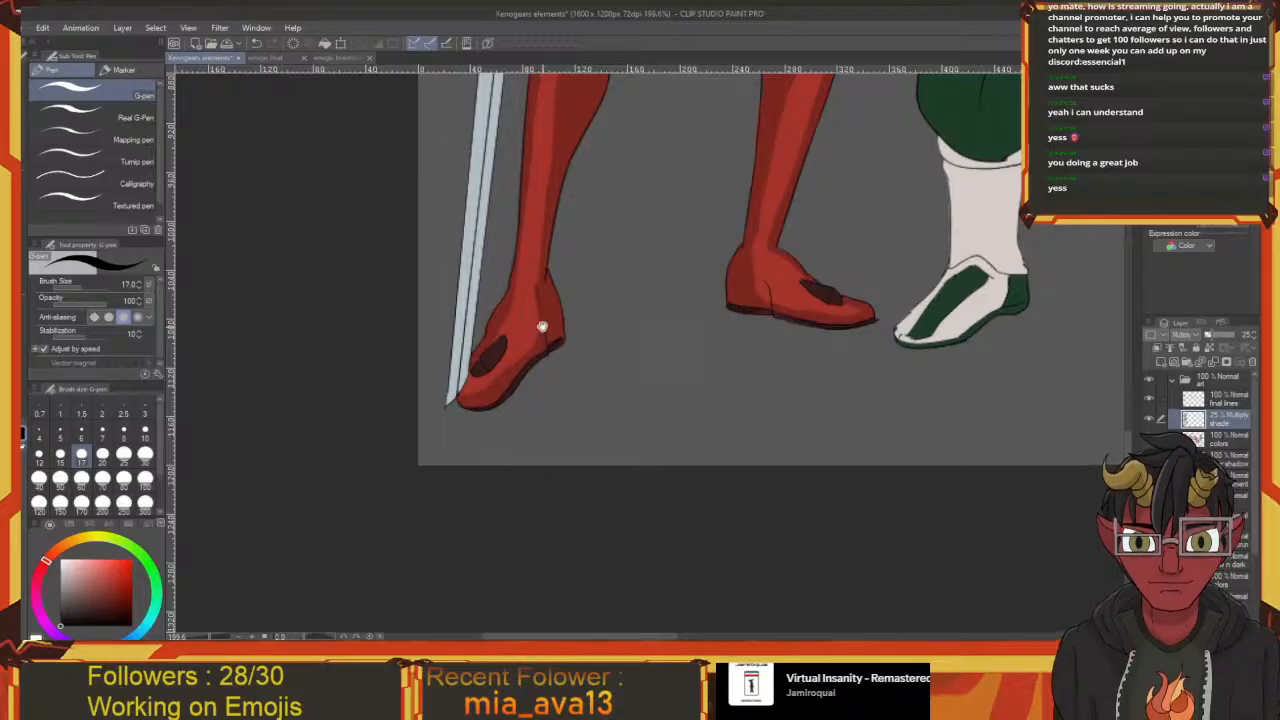
# Check the shading on the straight lower leg and its shoe from the knee to the toe
pyautogui.scroll(1, 540, 350)
pyautogui.scroll(2, 537, 317)
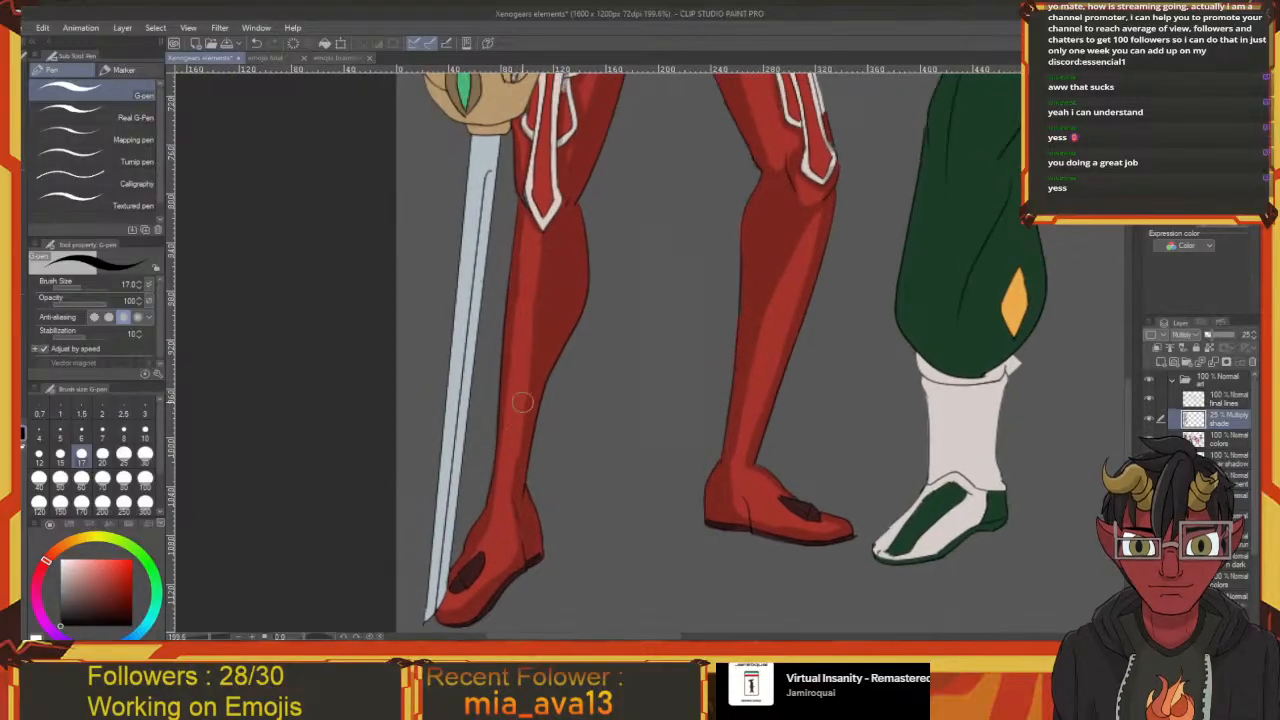
pyautogui.scroll(2, 527, 355)
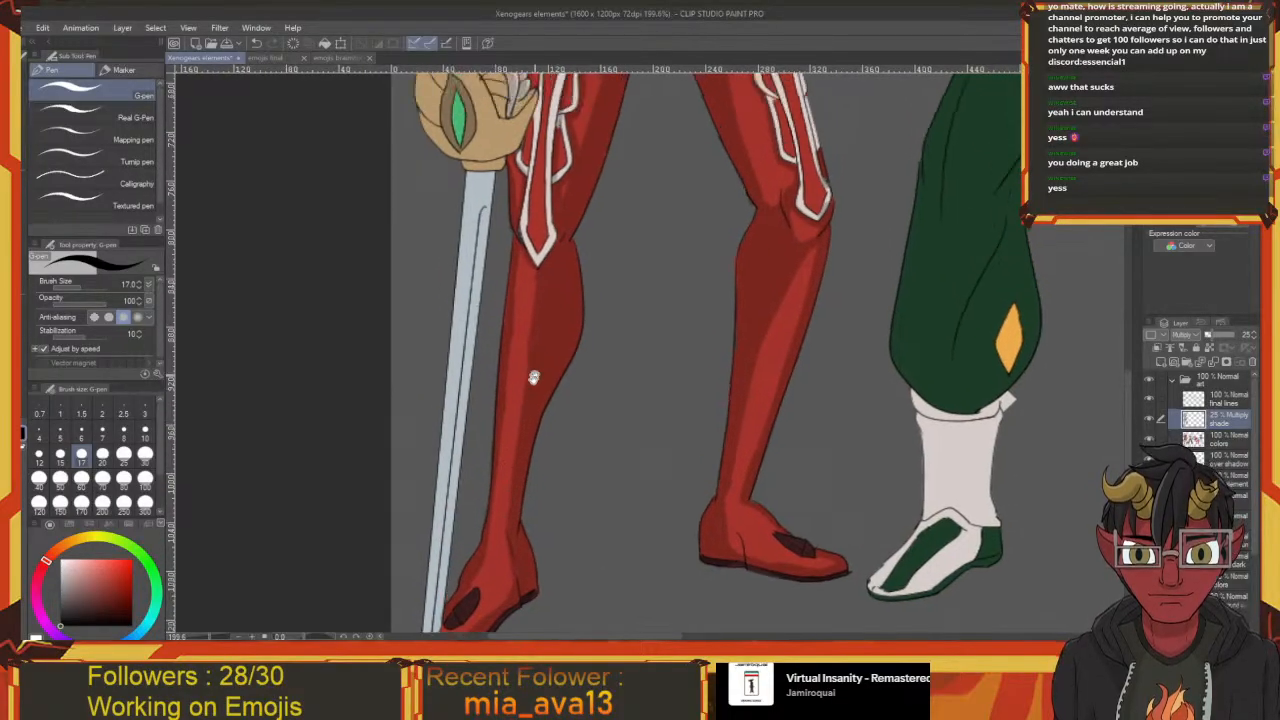
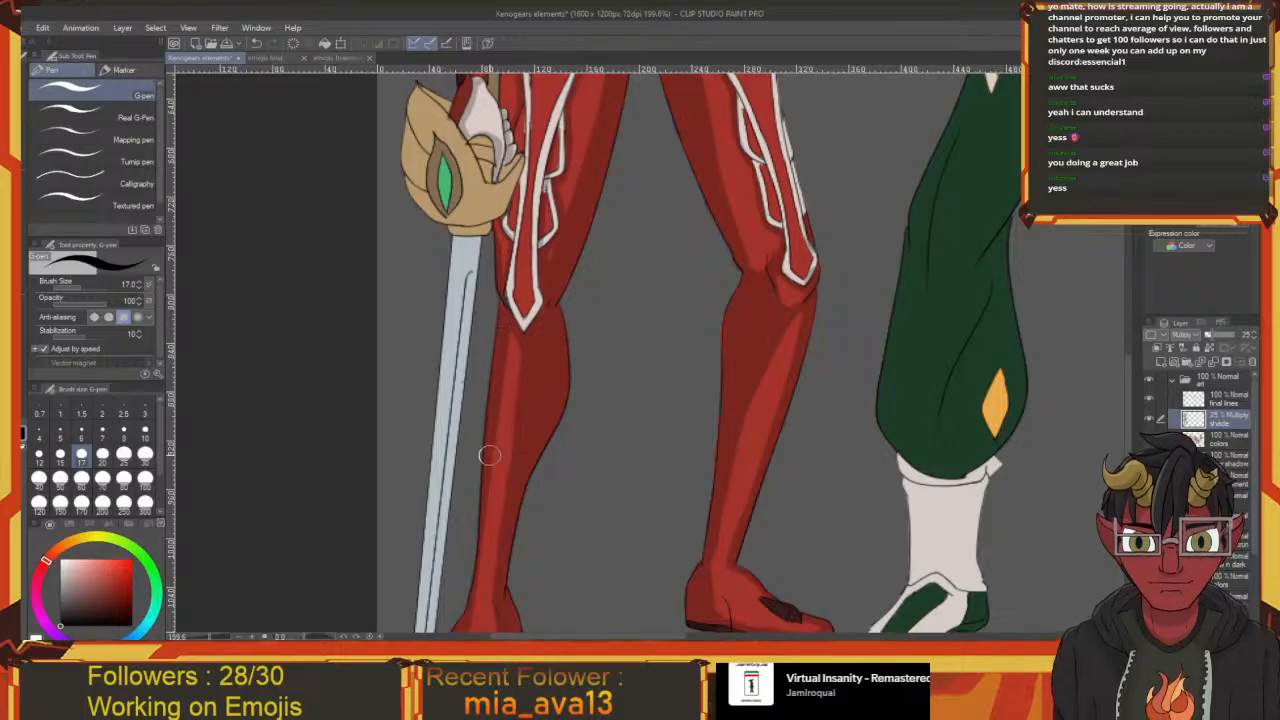
pyautogui.scroll(-2, 486, 497)
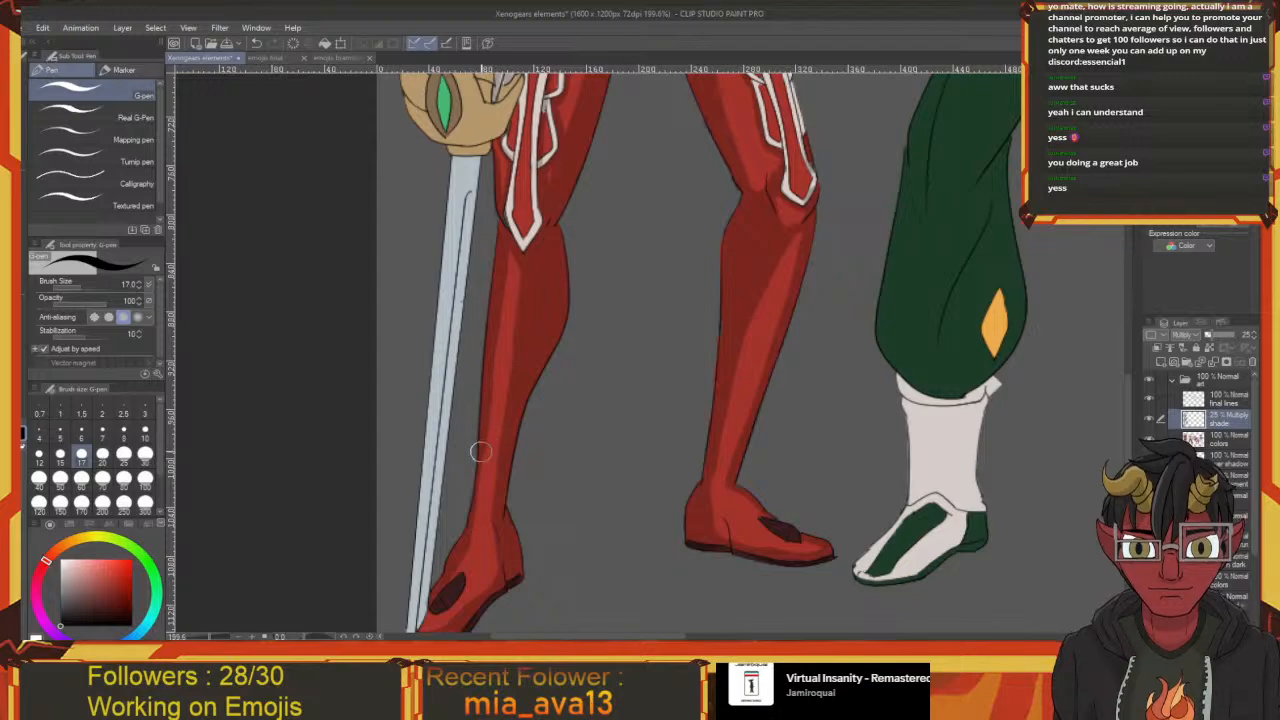
pyautogui.scroll(-2, 463, 545)
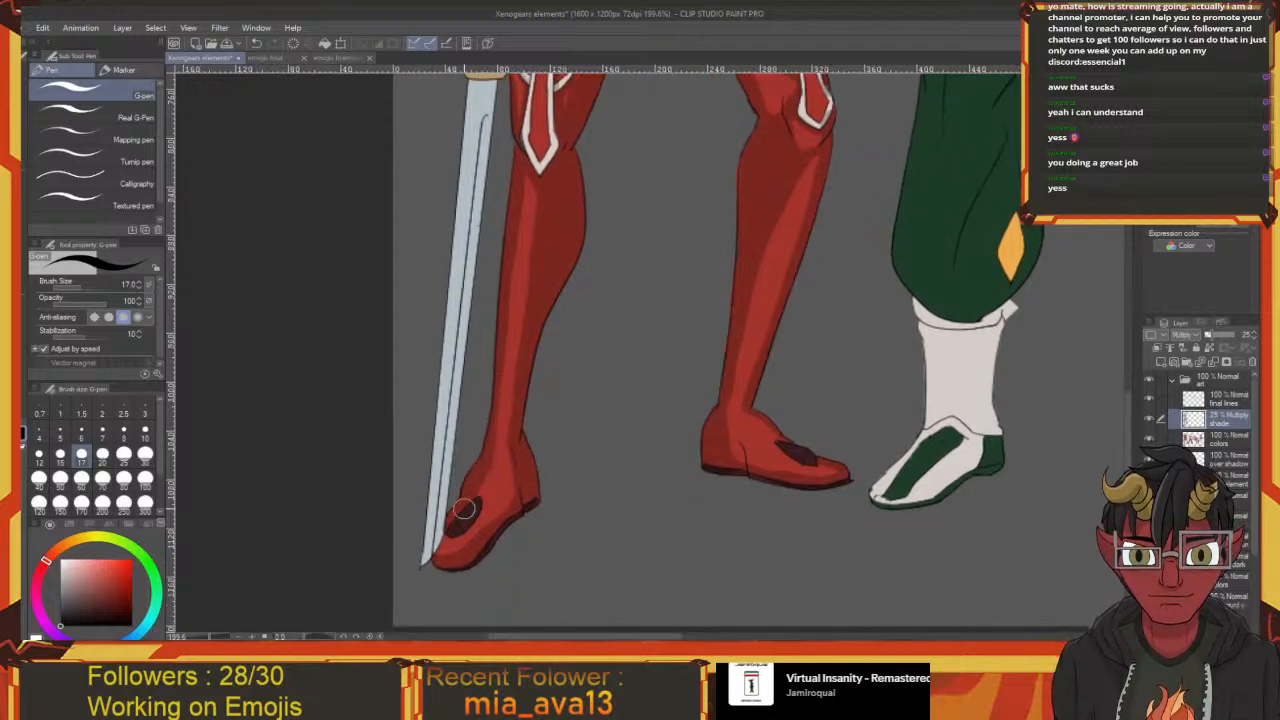
pyautogui.scroll(-1, 468, 490)
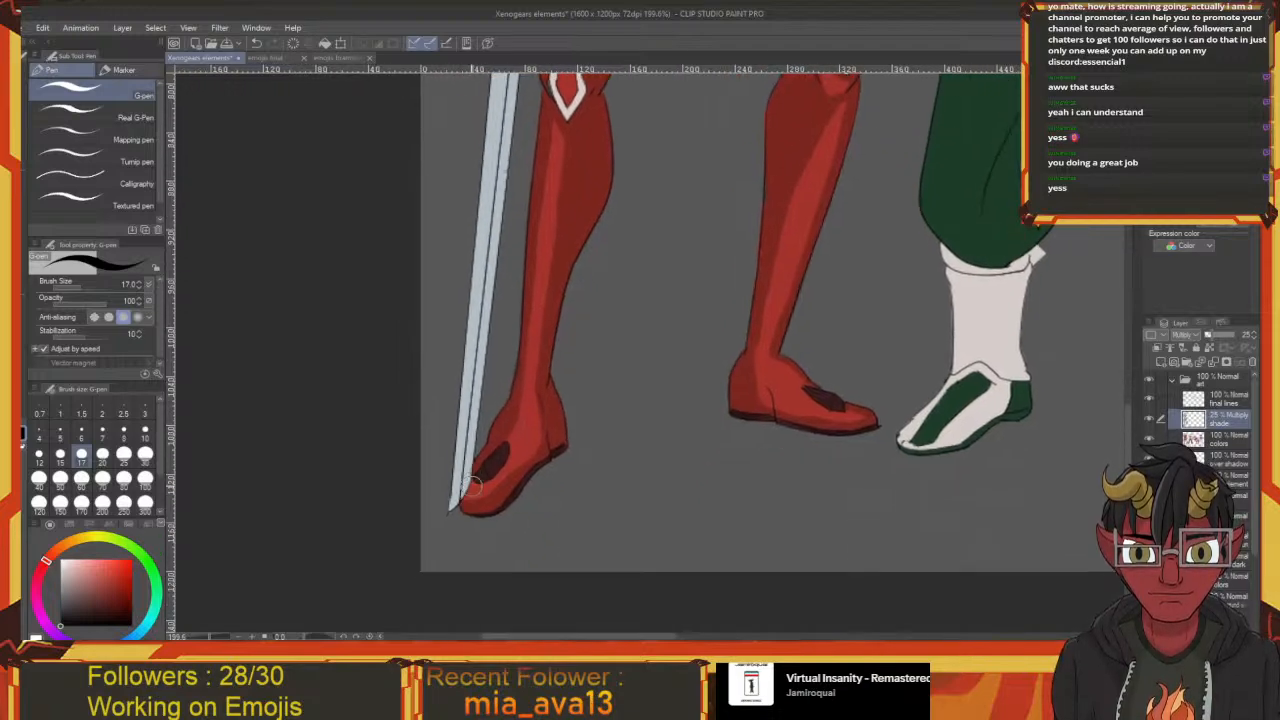
pyautogui.scroll(5, 467, 492)
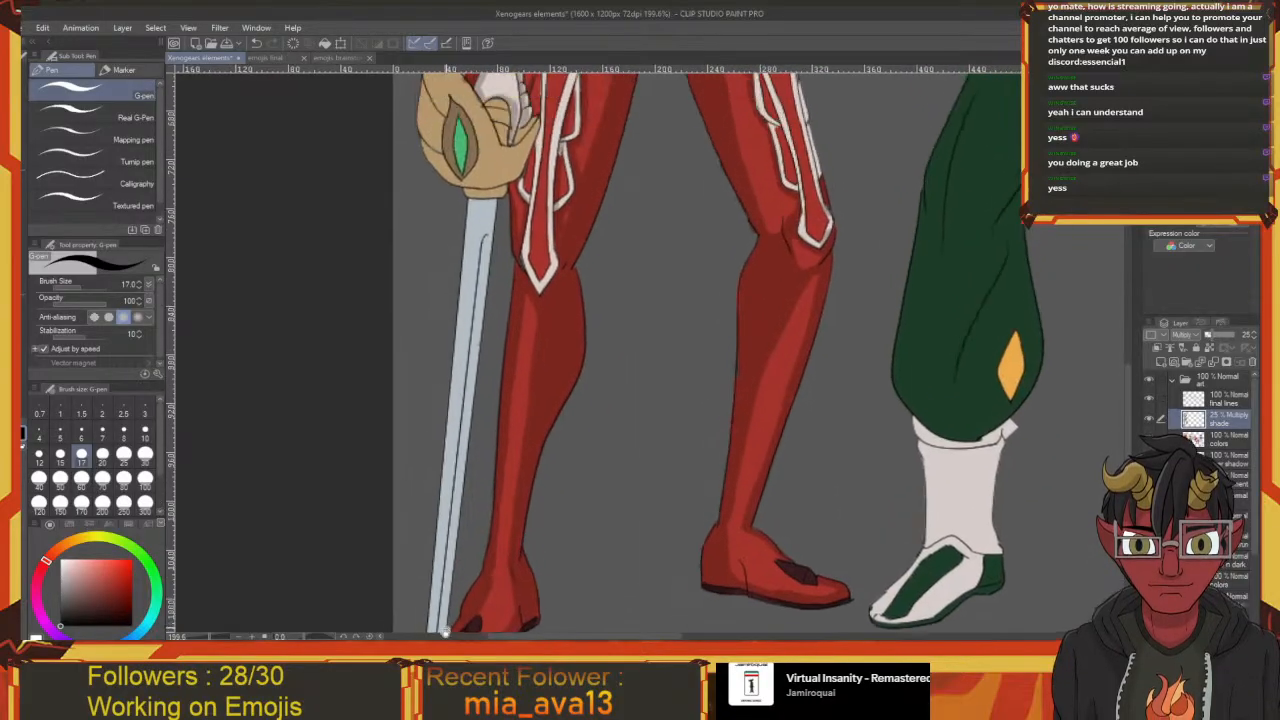
pyautogui.scroll(2, 533, 356)
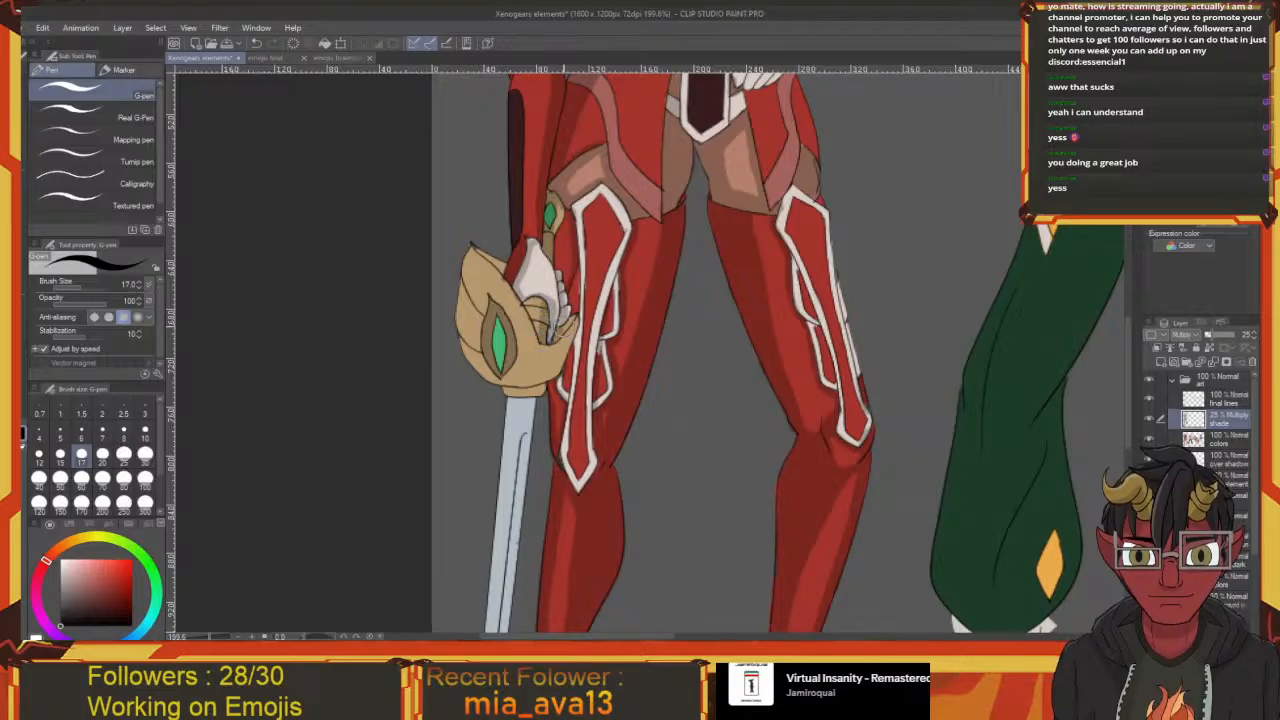
# Shade the sword's golden guard around the green gem and along its lower rim with the G-pen
pyautogui.moveTo(549, 353)
pyautogui.mouseDown()
pyautogui.moveTo(562, 341)
pyautogui.moveTo(552, 381)
pyautogui.moveTo(538, 381)
pyautogui.moveTo(554, 390)
pyautogui.moveTo(547, 410)
pyautogui.mouseUp()
pyautogui.moveTo(547, 410)
pyautogui.mouseDown()
pyautogui.moveTo(512, 360)
pyautogui.moveTo(527, 285)
pyautogui.moveTo(510, 344)
pyautogui.mouseUp()
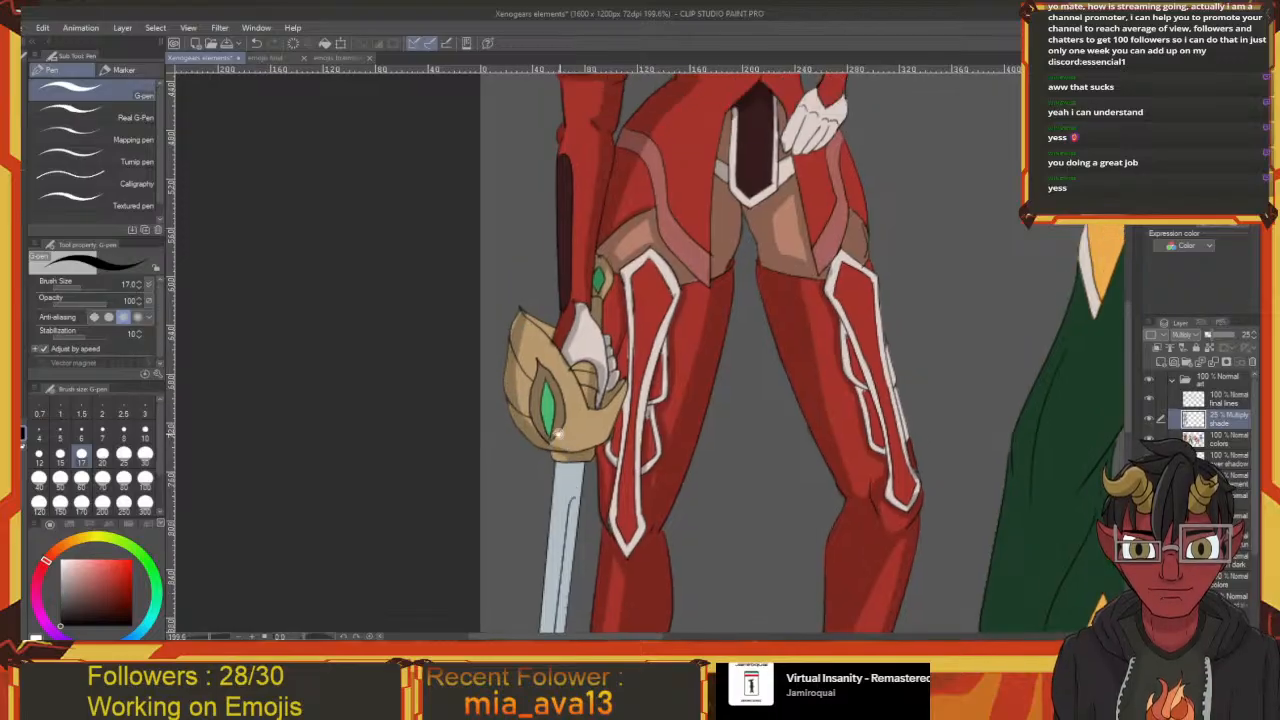
pyautogui.scroll(3, 575, 410)
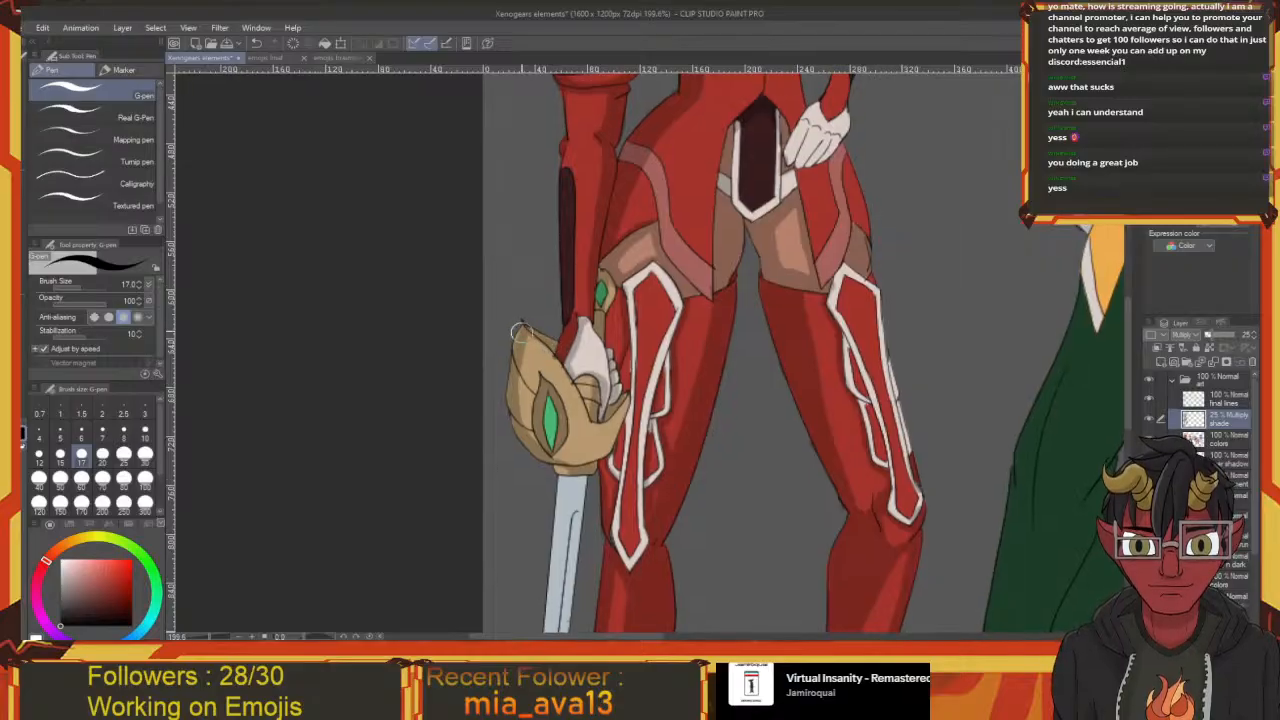
pyautogui.moveTo(564, 464); pyautogui.dragTo(537, 433)
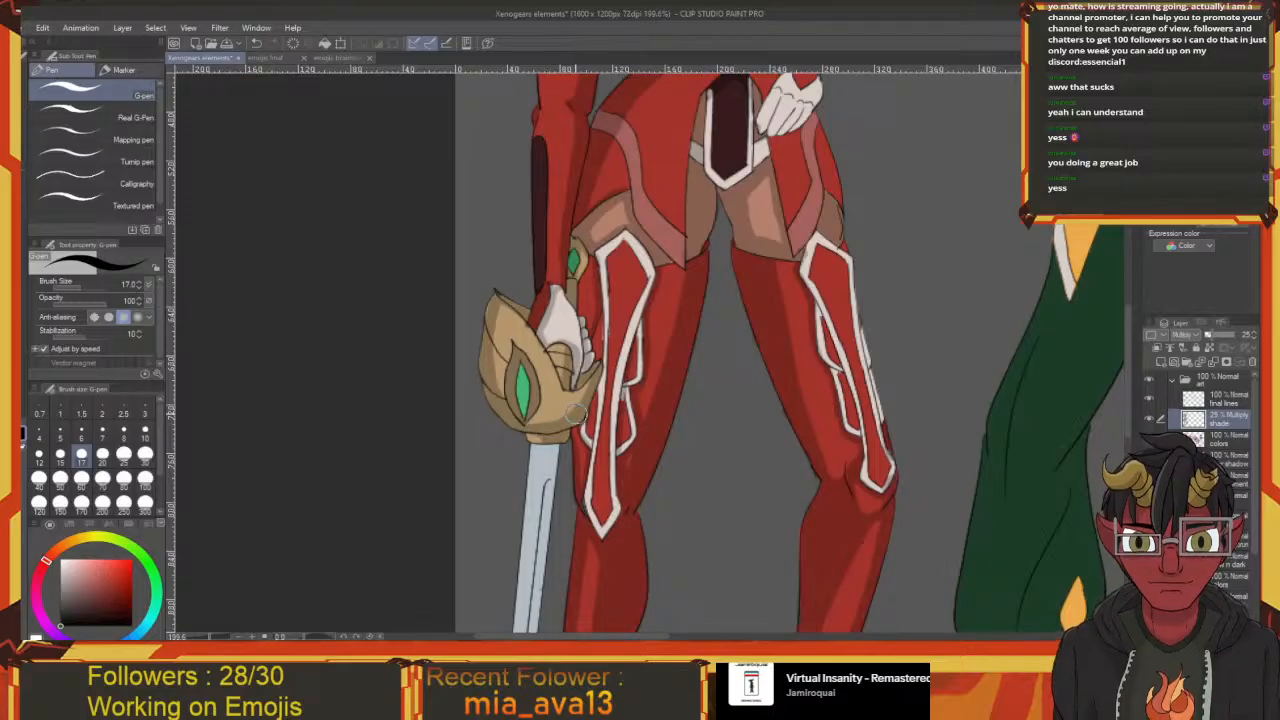
pyautogui.moveTo(575, 413); pyautogui.dragTo(583, 430)
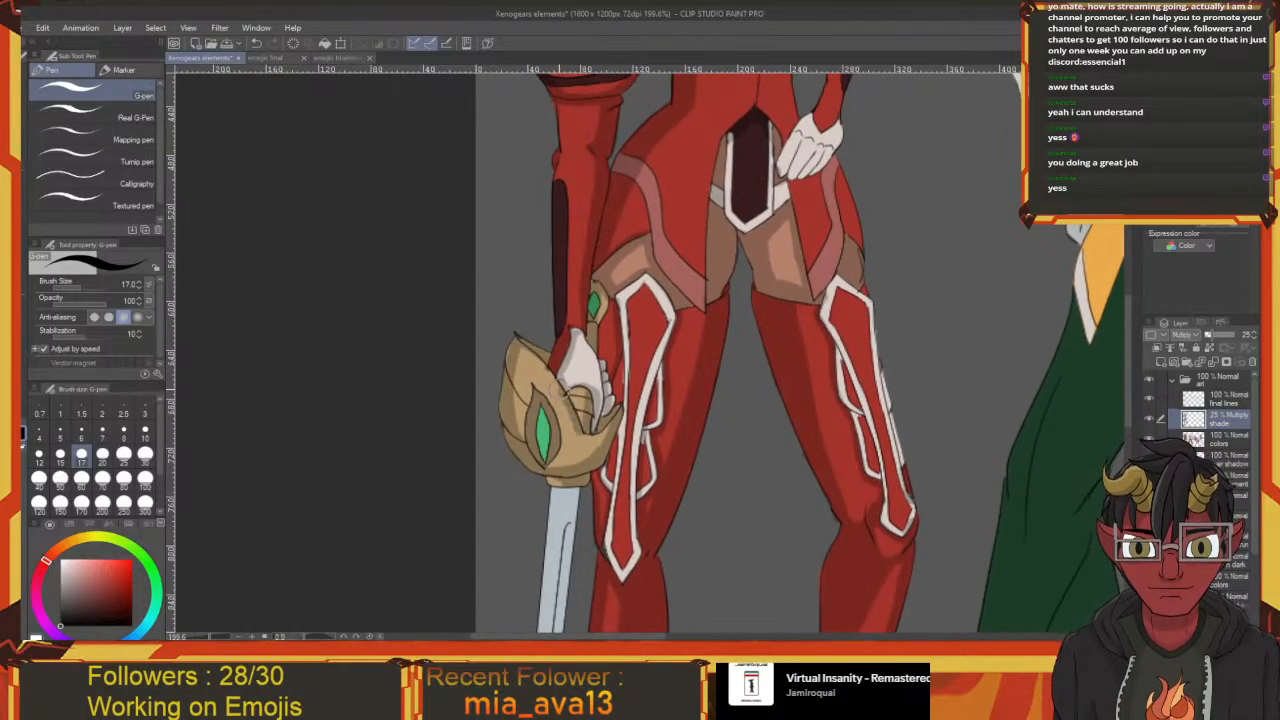
# Shade the leg-side half of the sword blade from the guard down towards the red shoe, undoing misplaced strokes
pyautogui.moveTo(552, 376); pyautogui.dragTo(531, 263)
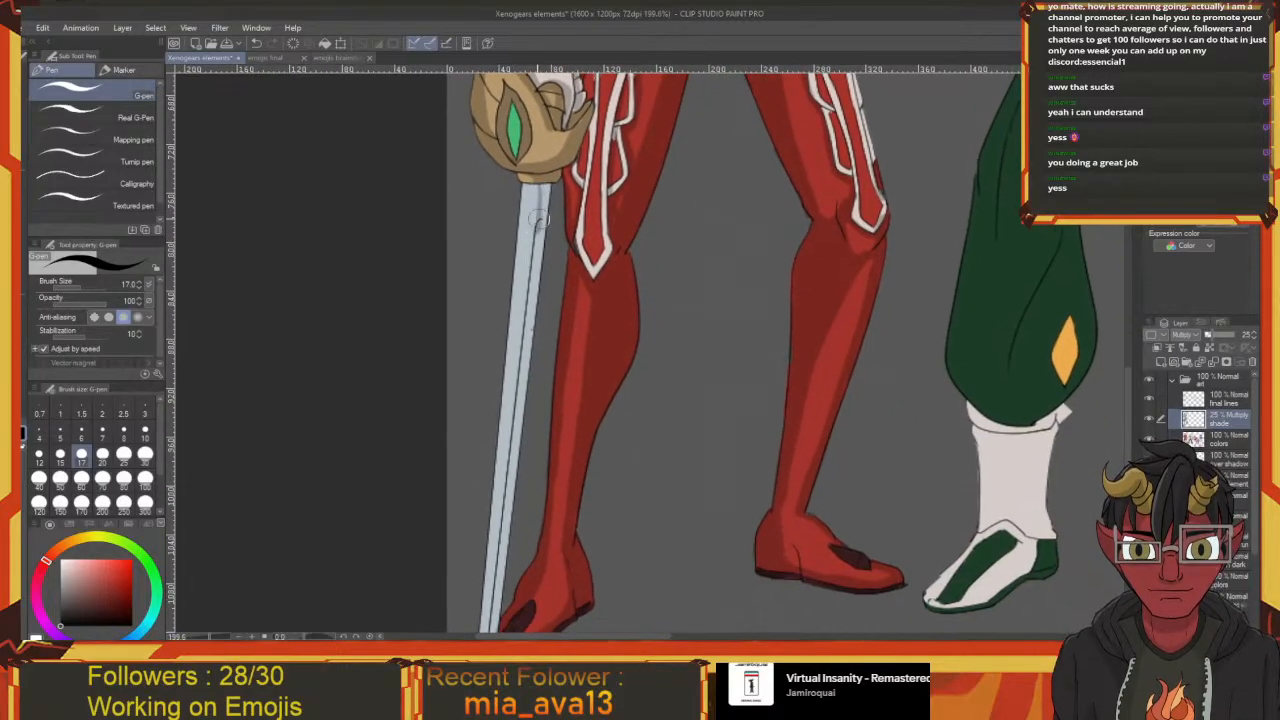
pyautogui.moveTo(536, 262)
pyautogui.mouseDown()
pyautogui.moveTo(492, 524)
pyautogui.moveTo(469, 483)
pyautogui.moveTo(469, 495)
pyautogui.mouseUp()
pyautogui.hotkey('ctrl', 'z')
pyautogui.moveTo(518, 160); pyautogui.dragTo(512, 234)
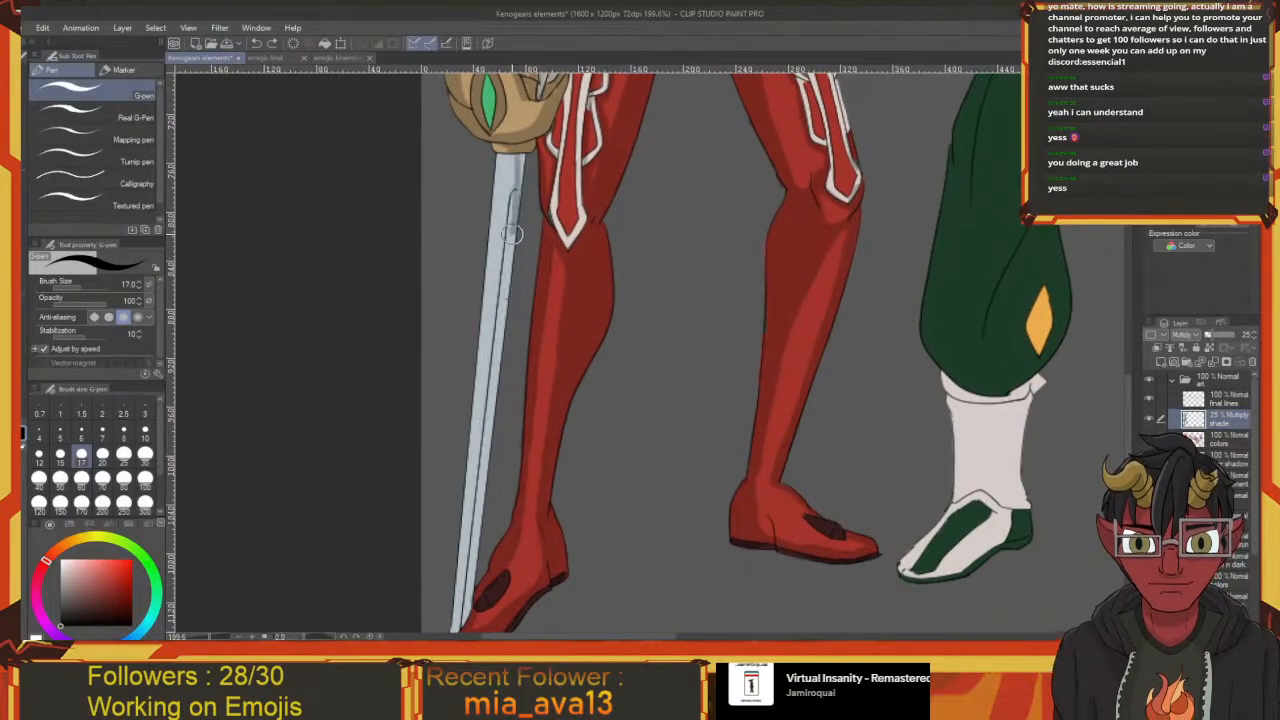
pyautogui.hotkey('ctrl', 'z')
pyautogui.moveTo(518, 164); pyautogui.dragTo(467, 582)
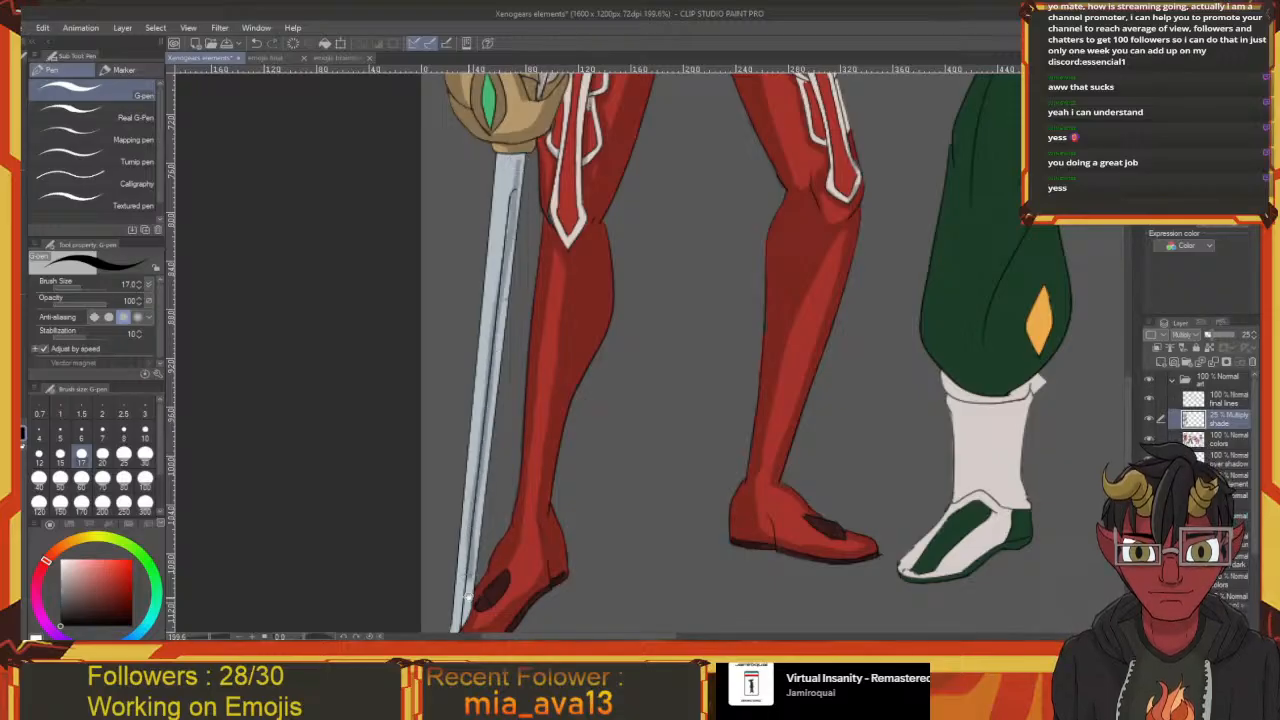
# Extend the blade's shadow down to the sword tip and touch up its middle stretch along the ridge
pyautogui.scroll(-3, 468, 478)
pyautogui.moveTo(469, 440); pyautogui.dragTo(458, 494)
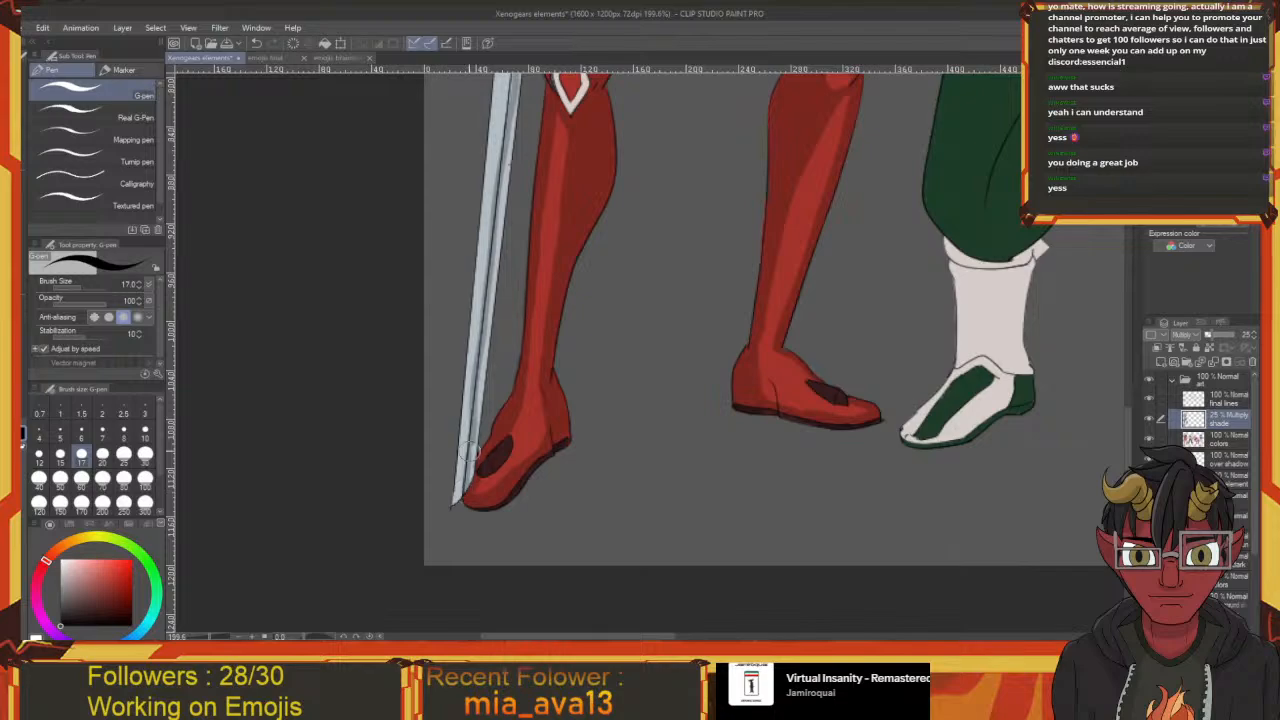
pyautogui.moveTo(472, 440); pyautogui.dragTo(468, 486)
pyautogui.moveTo(476, 422)
pyautogui.mouseDown()
pyautogui.moveTo(482, 336)
pyautogui.moveTo(467, 487)
pyautogui.mouseUp()
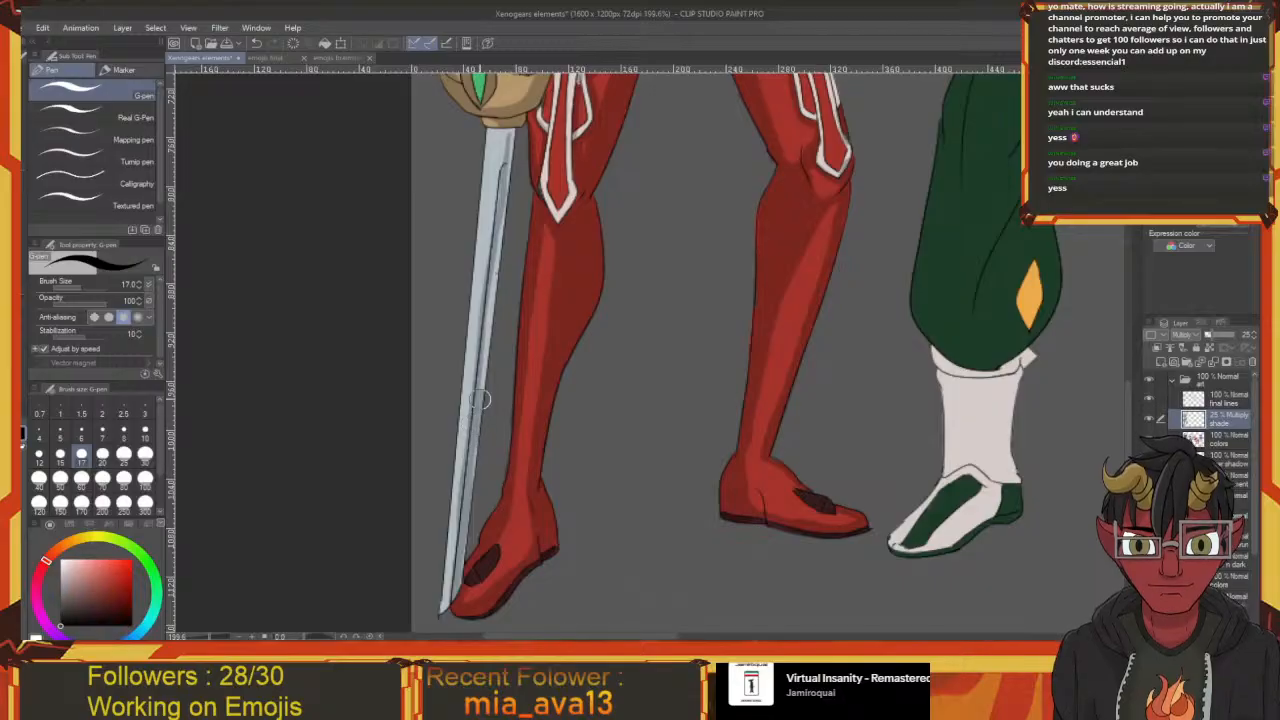
pyautogui.scroll(2, 482, 402)
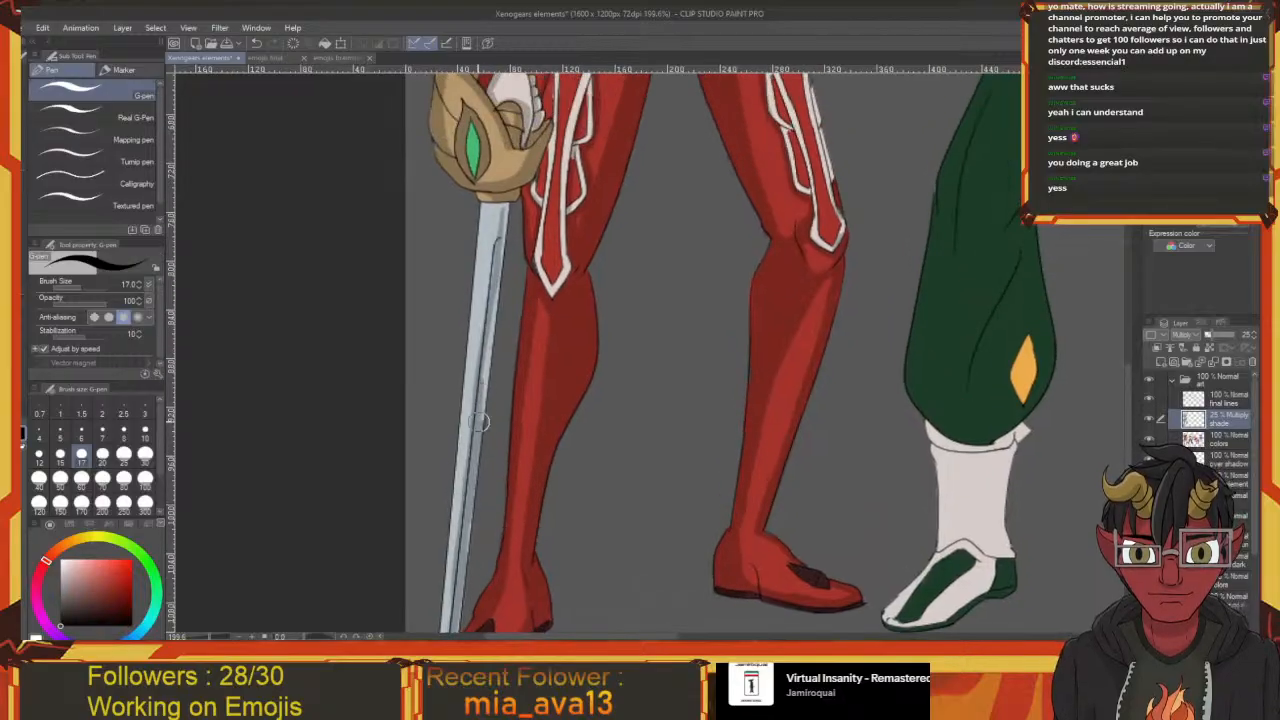
pyautogui.scroll(2, 478, 422)
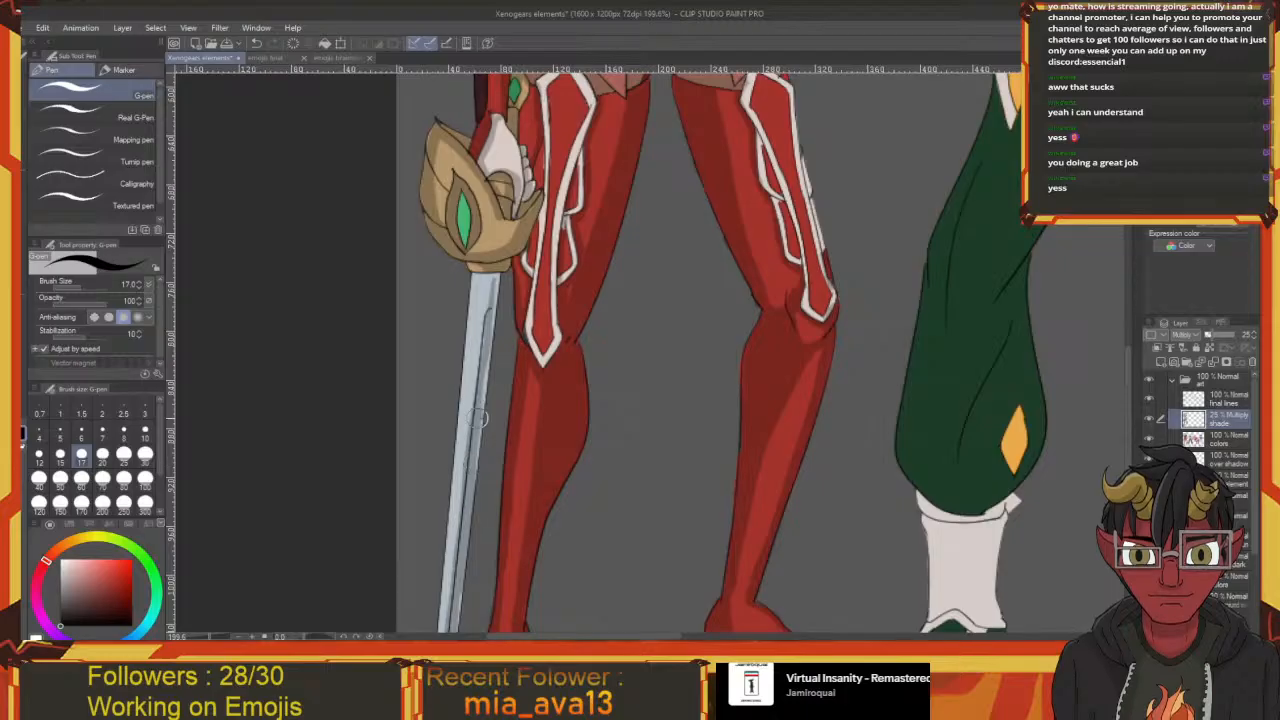
pyautogui.moveTo(481, 389); pyautogui.dragTo(480, 411)
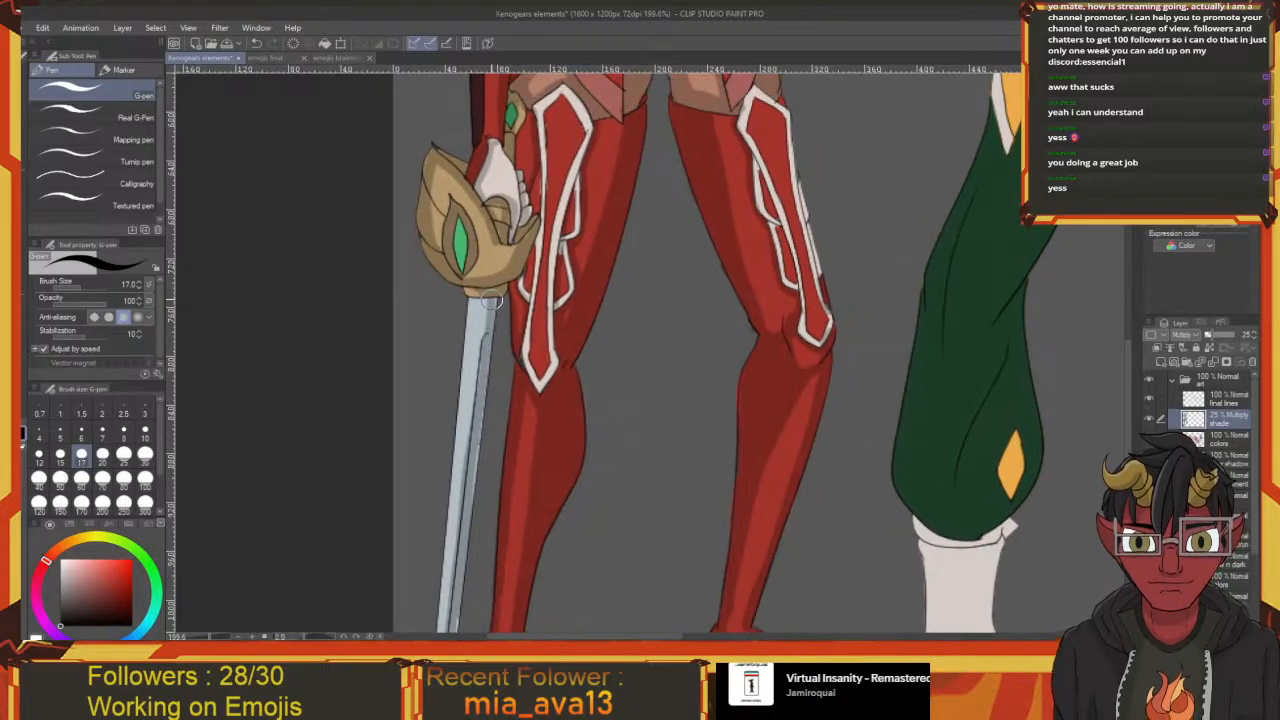
# Clean up the blade's shadow along the centre ridge from guard to tip, using the Snap eraser and then the G-pen
pyautogui.scroll(-3, 480, 372)
pyautogui.press('e')
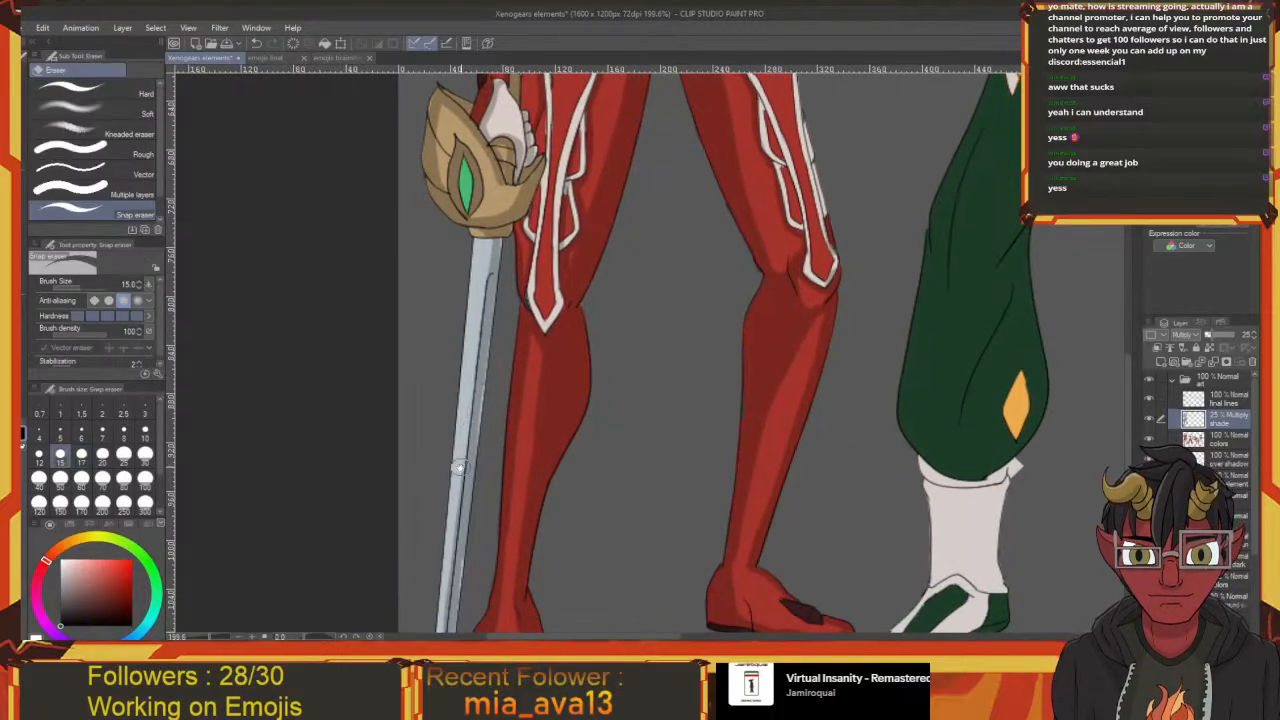
pyautogui.scroll(-3, 459, 467)
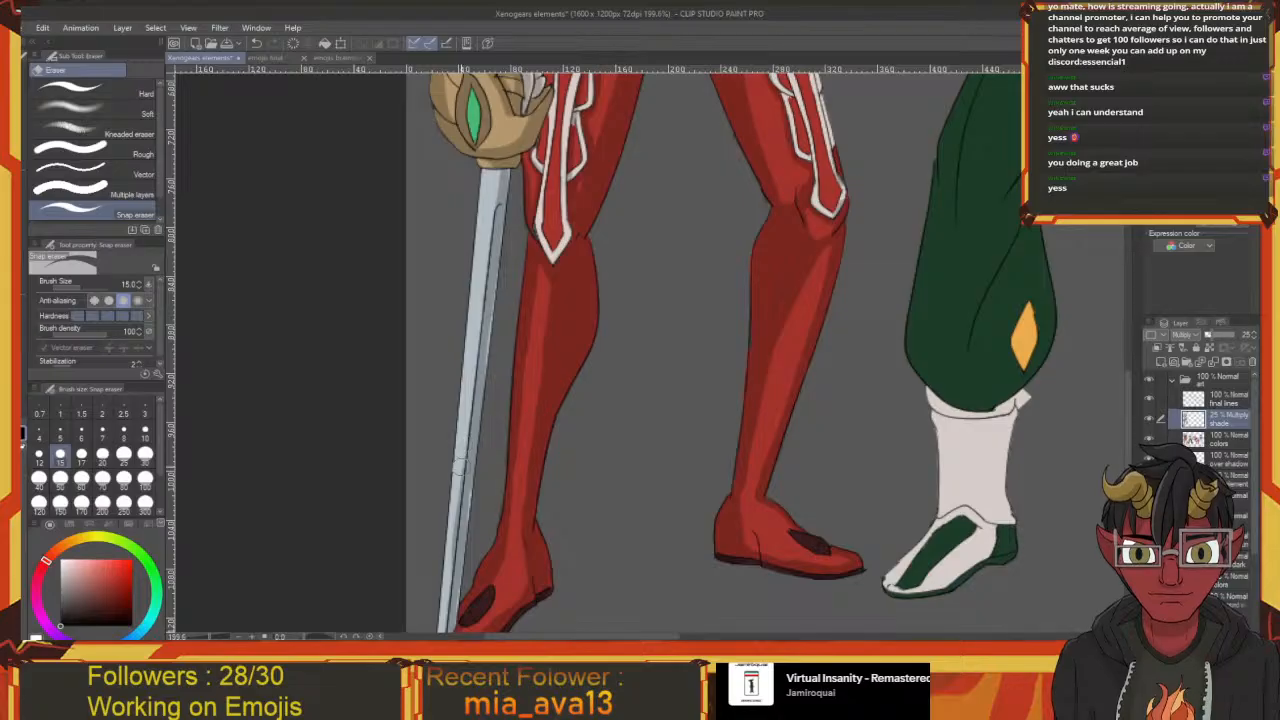
pyautogui.scroll(-3, 459, 467)
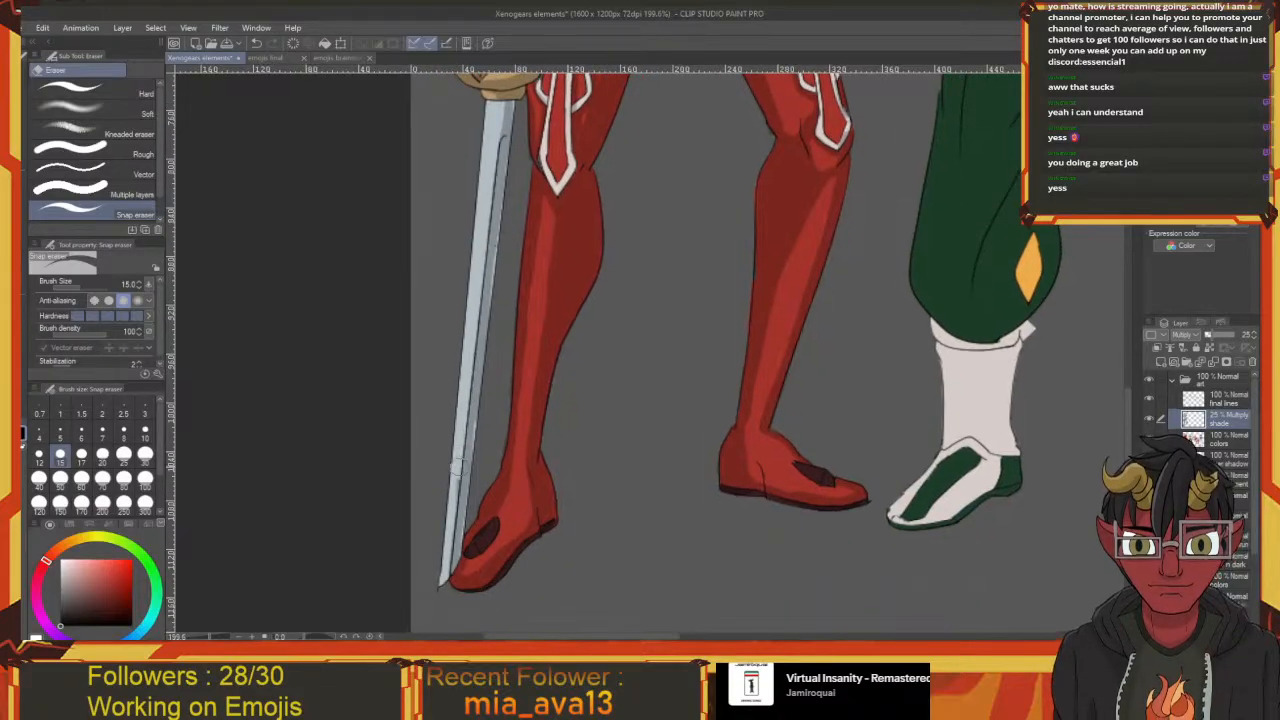
pyautogui.scroll(-3, 452, 480)
pyautogui.press('p')
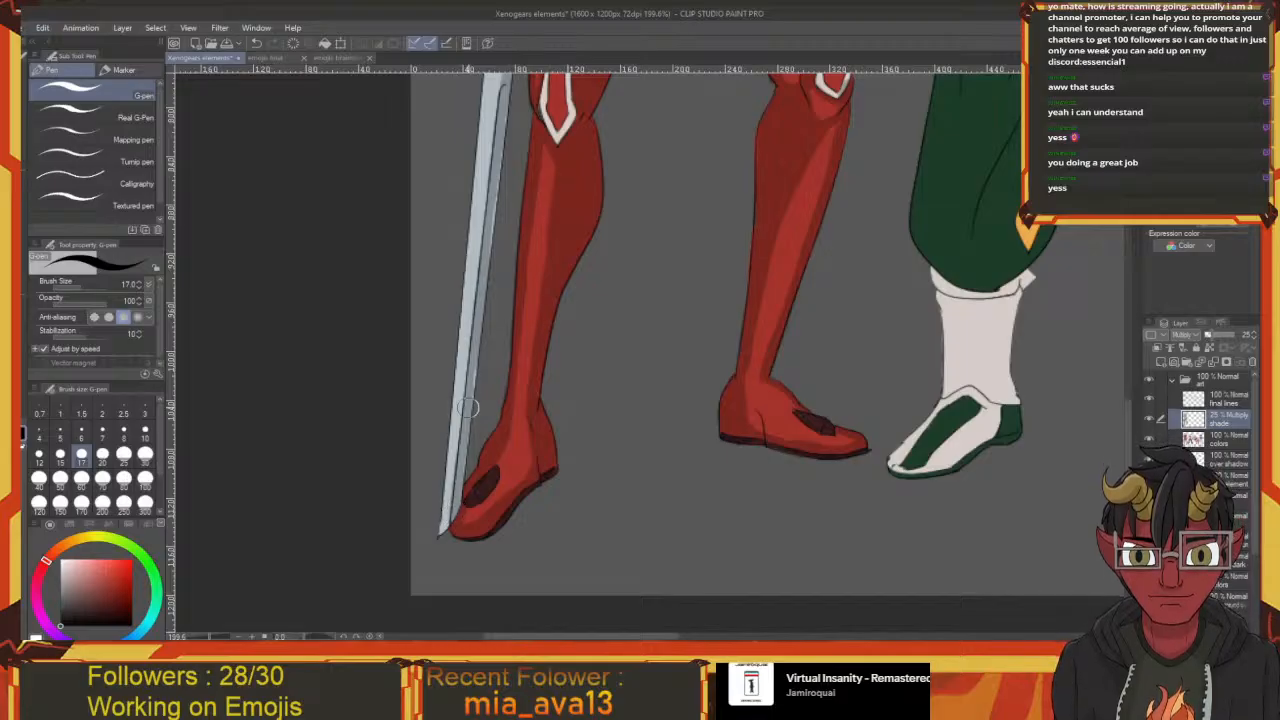
pyautogui.scroll(10, 479, 353)
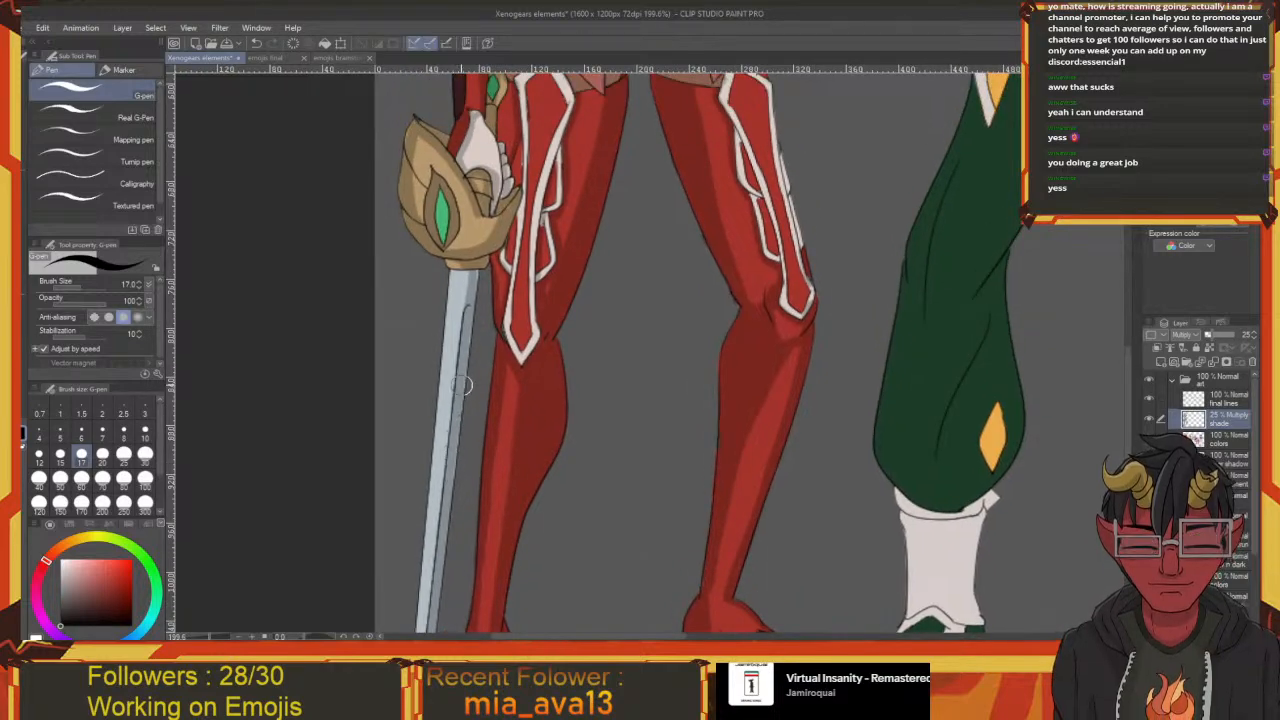
pyautogui.scroll(2, 467, 330)
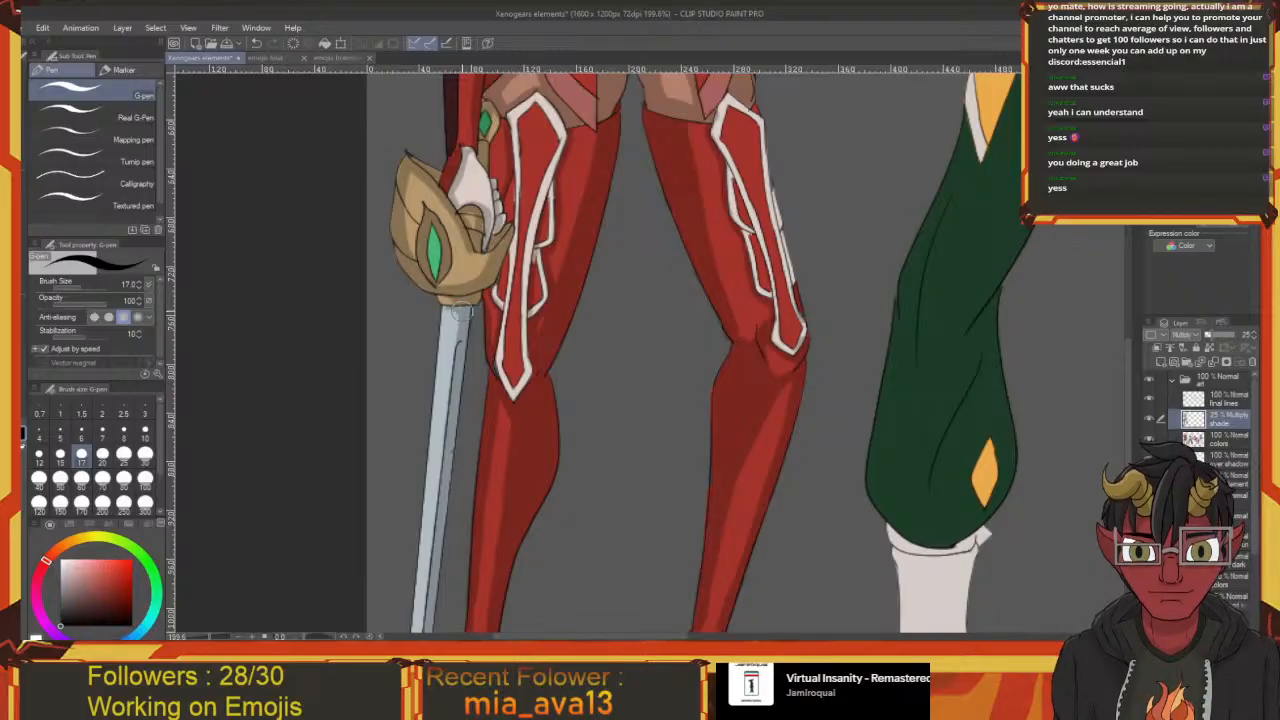
pyautogui.scroll(2, 520, 340)
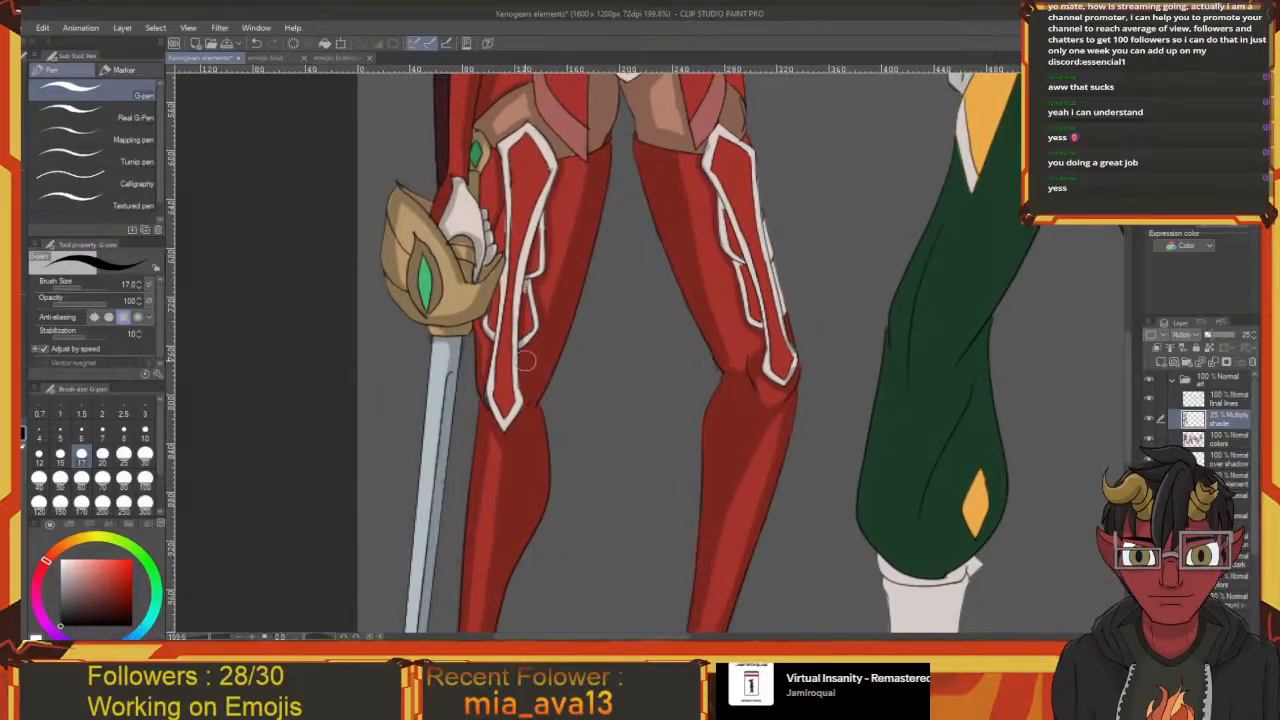
# Examine the shading on the red-suited swordswoman's head, torso, arms and legs, and compare her with the full line-up
pyautogui.scroll(-5, 528, 340)
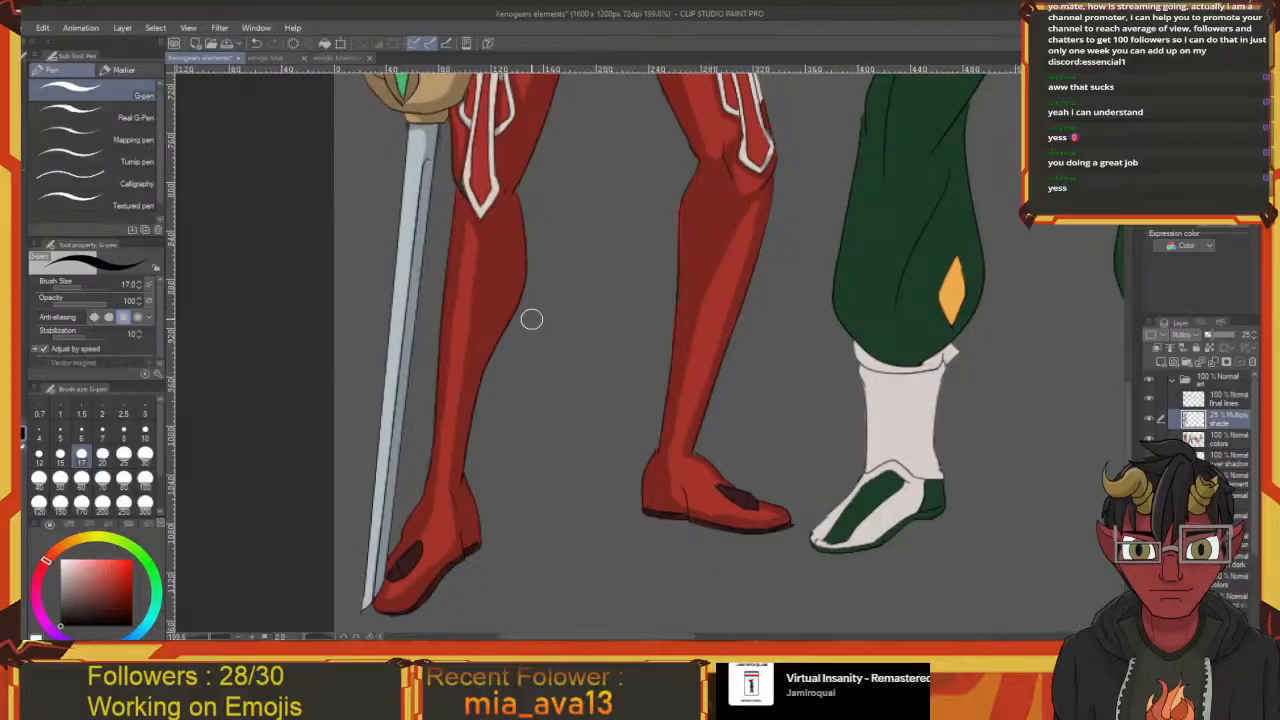
pyautogui.scroll(-5, 531, 318)
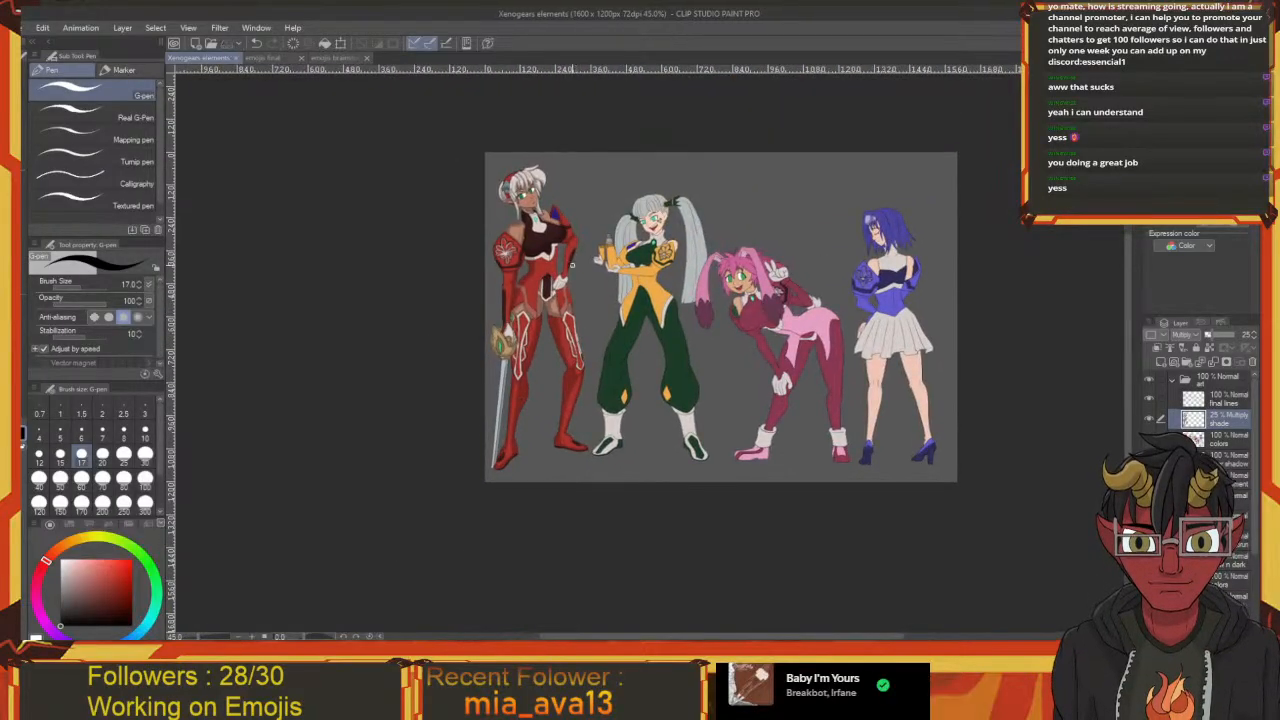
pyautogui.scroll(4, 572, 265)
pyautogui.moveTo(534, 184)
pyautogui.mouseDown()
pyautogui.moveTo(566, 281)
pyautogui.moveTo(532, 251)
pyautogui.moveTo(481, 272)
pyautogui.moveTo(521, 282)
pyautogui.mouseUp()
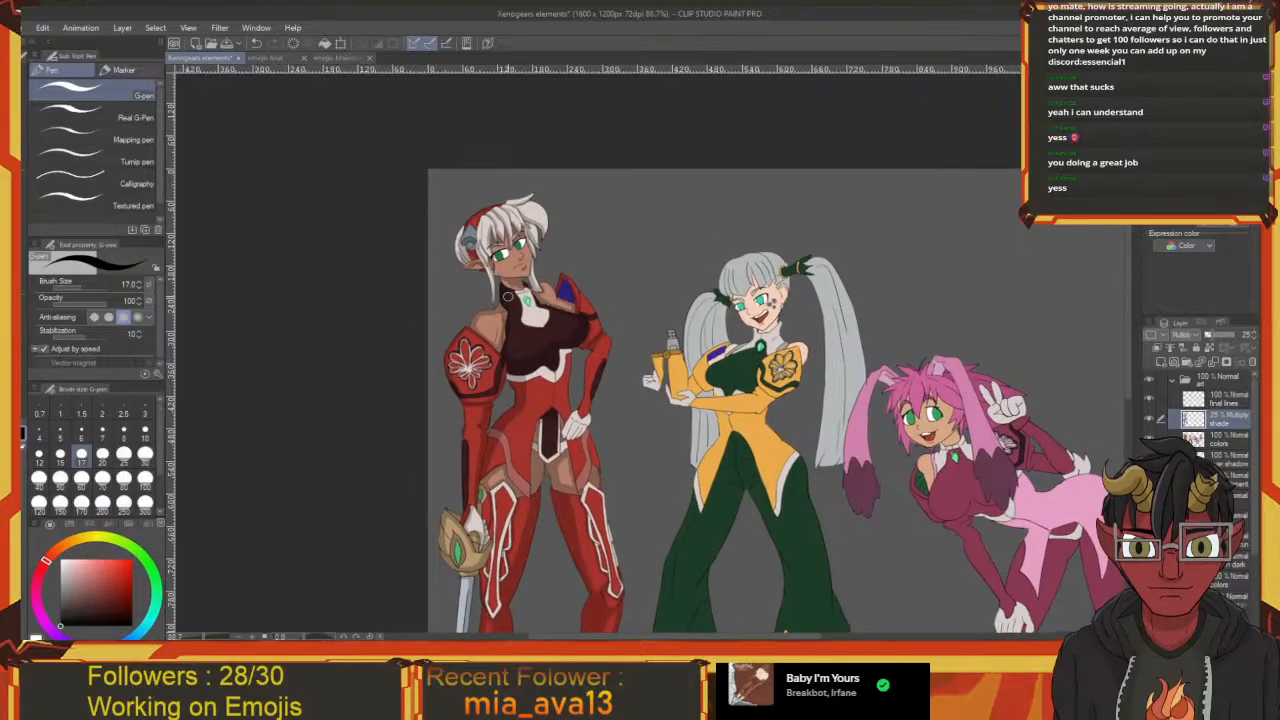
pyautogui.scroll(5, 507, 296)
pyautogui.moveTo(673, 286); pyautogui.dragTo(687, 310)
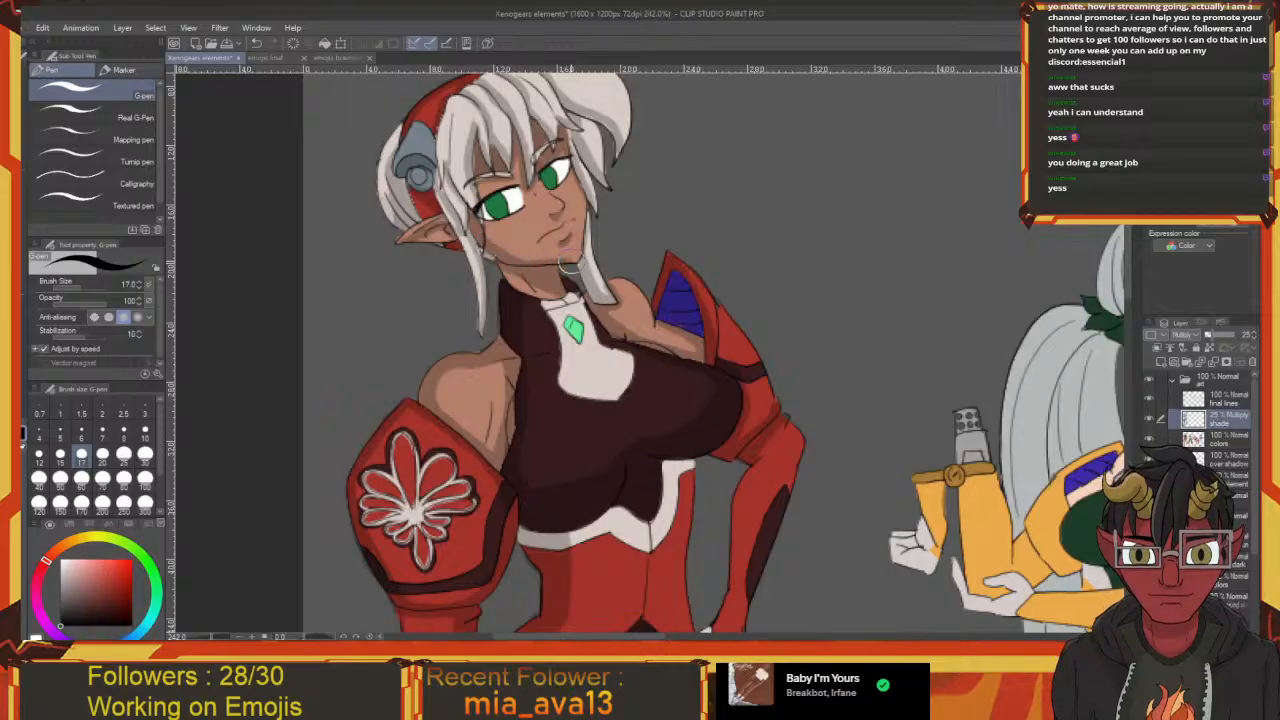
pyautogui.moveTo(580, 258); pyautogui.dragTo(484, 280)
pyautogui.scroll(-5, 484, 280)
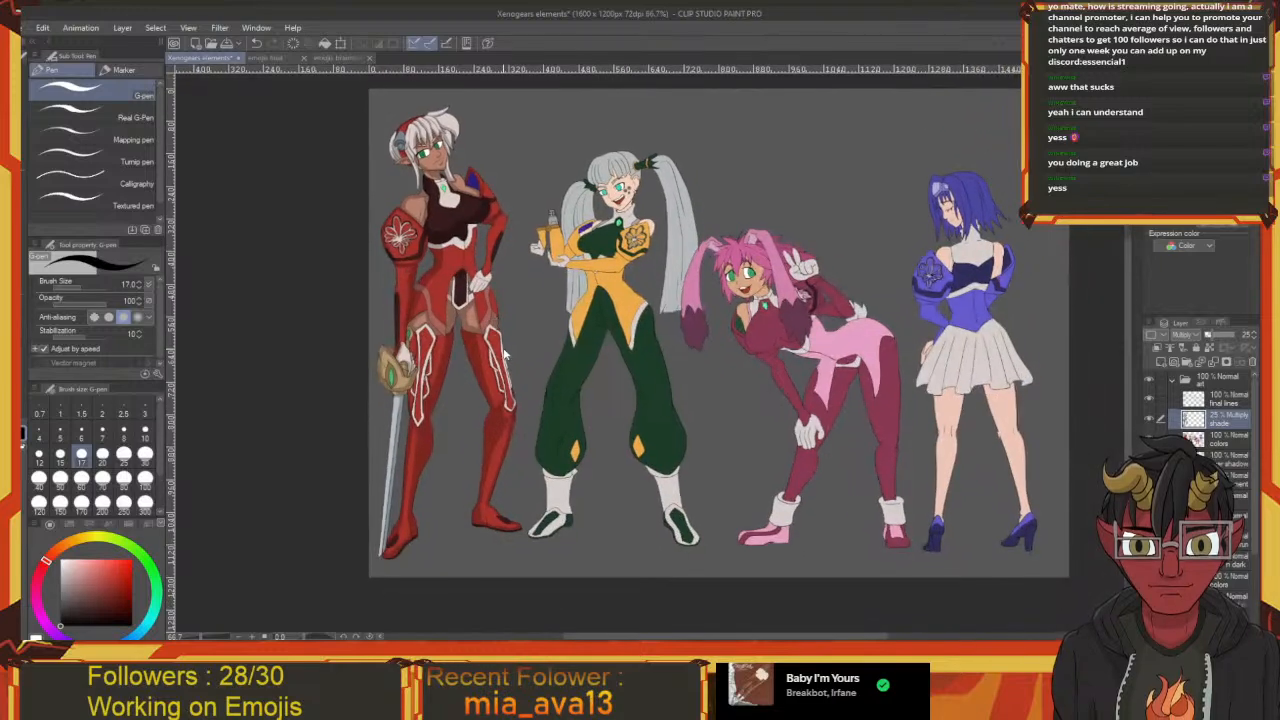
pyautogui.scroll(6, 402, 259)
pyautogui.scroll(-4, 402, 259)
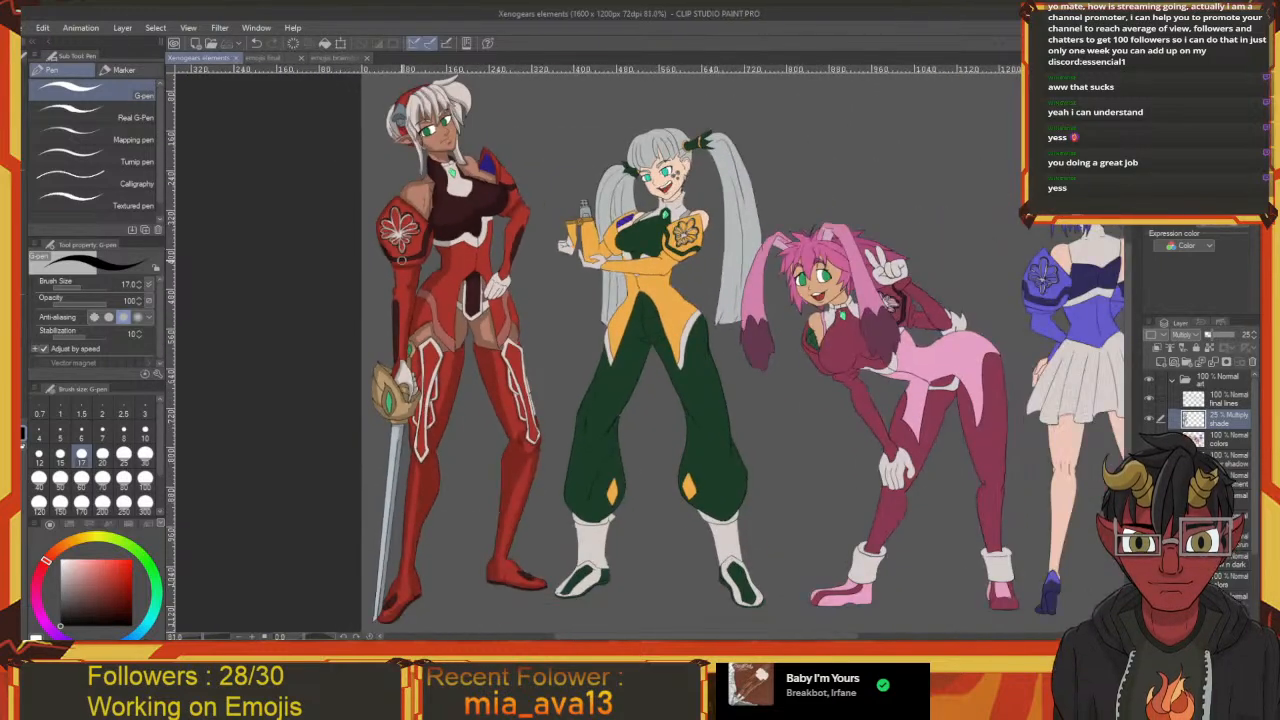
pyautogui.scroll(2, 430, 288)
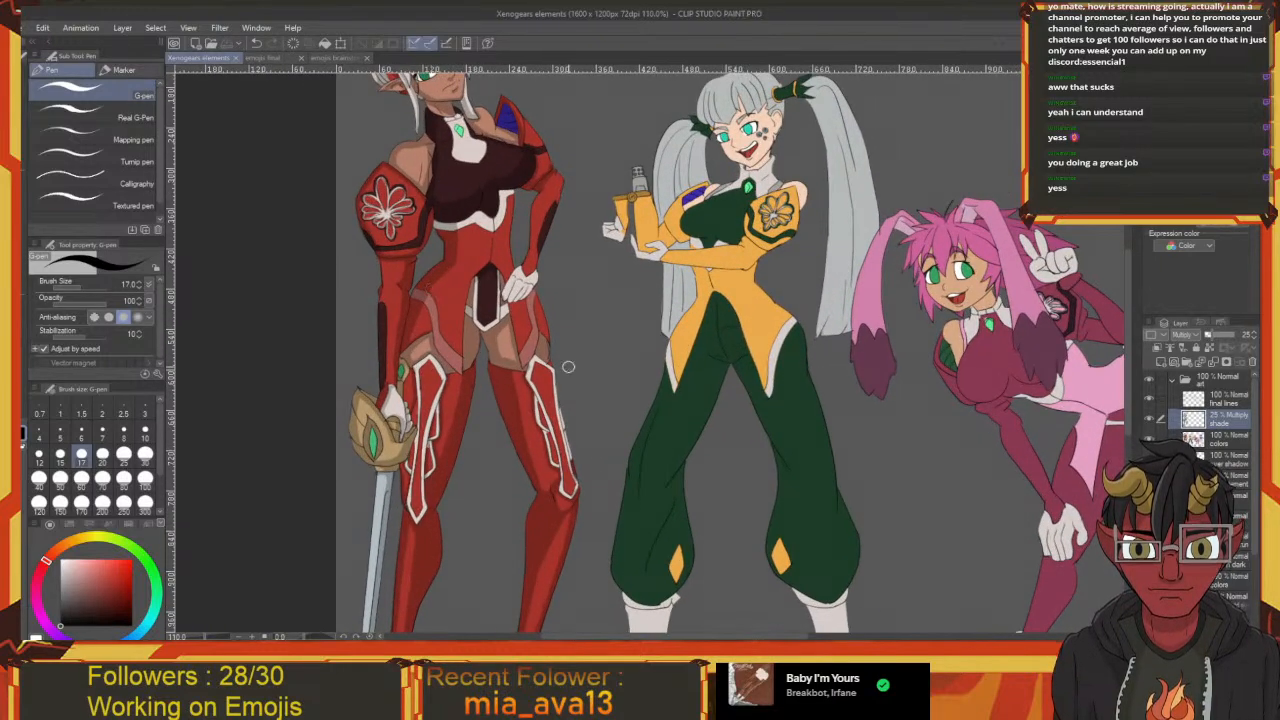
pyautogui.moveTo(470, 331); pyautogui.dragTo(524, 371)
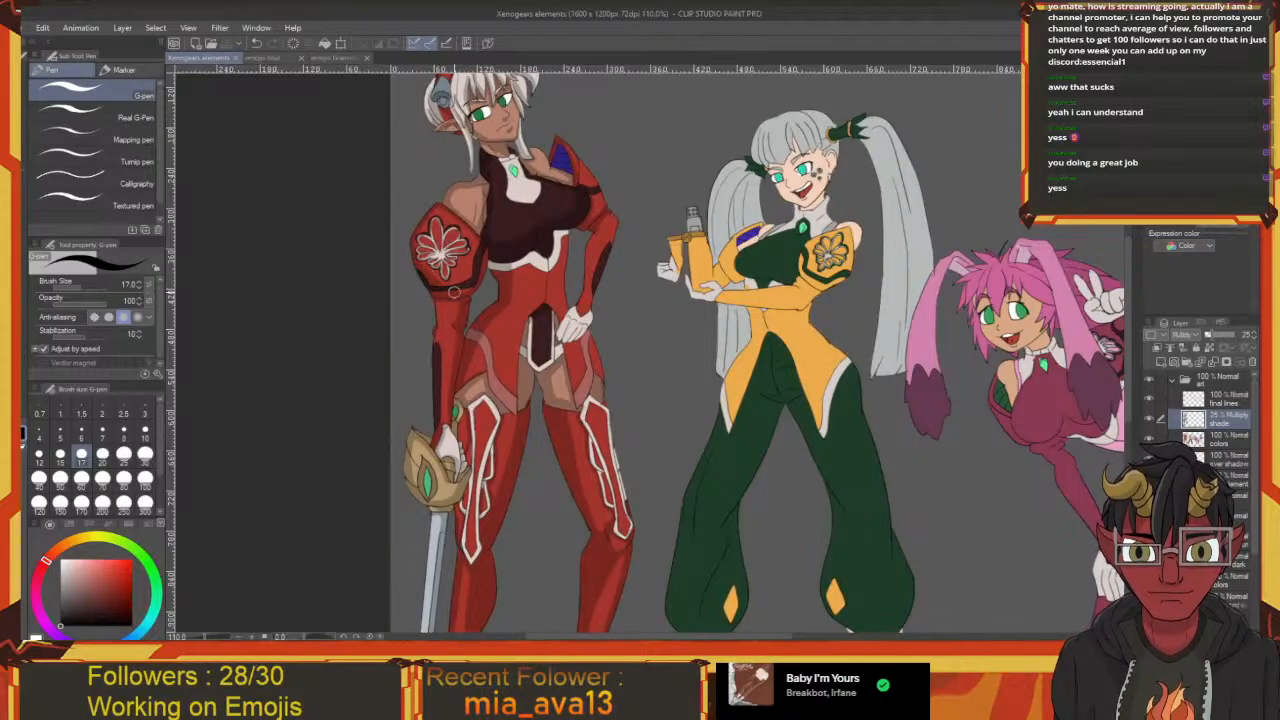
pyautogui.moveTo(462, 292); pyautogui.dragTo(406, 340)
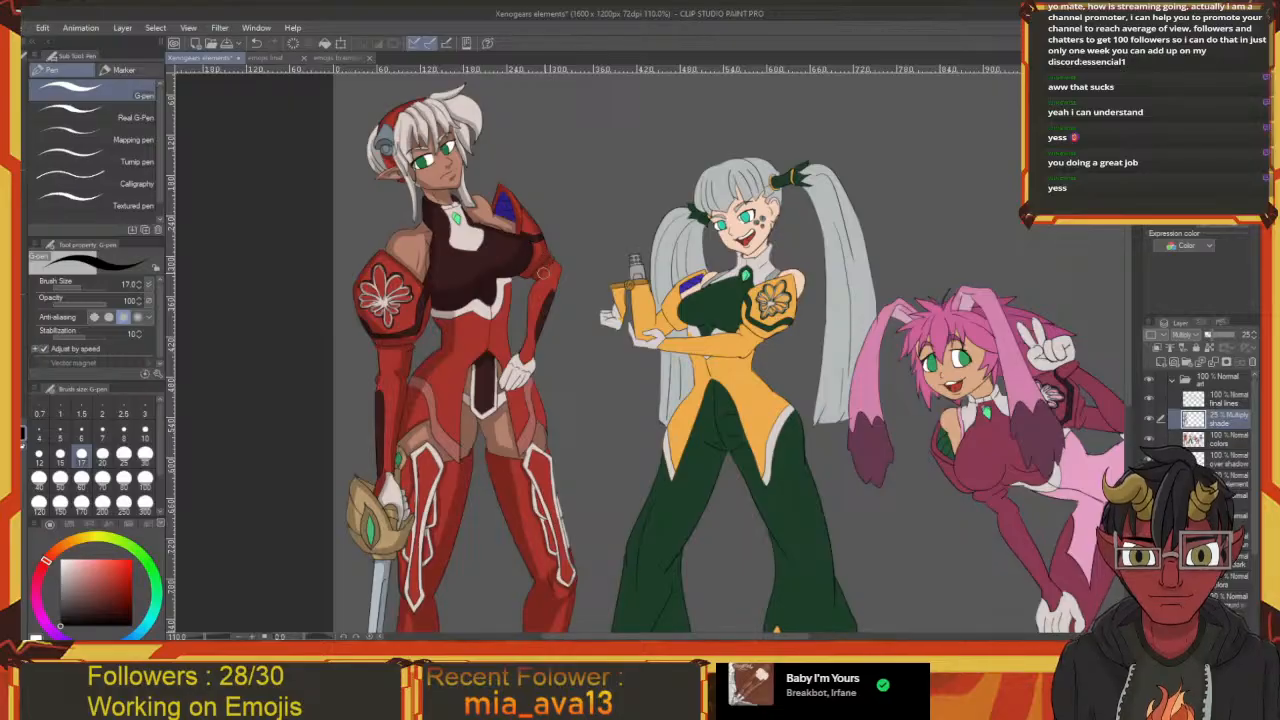
pyautogui.scroll(-3, 545, 272)
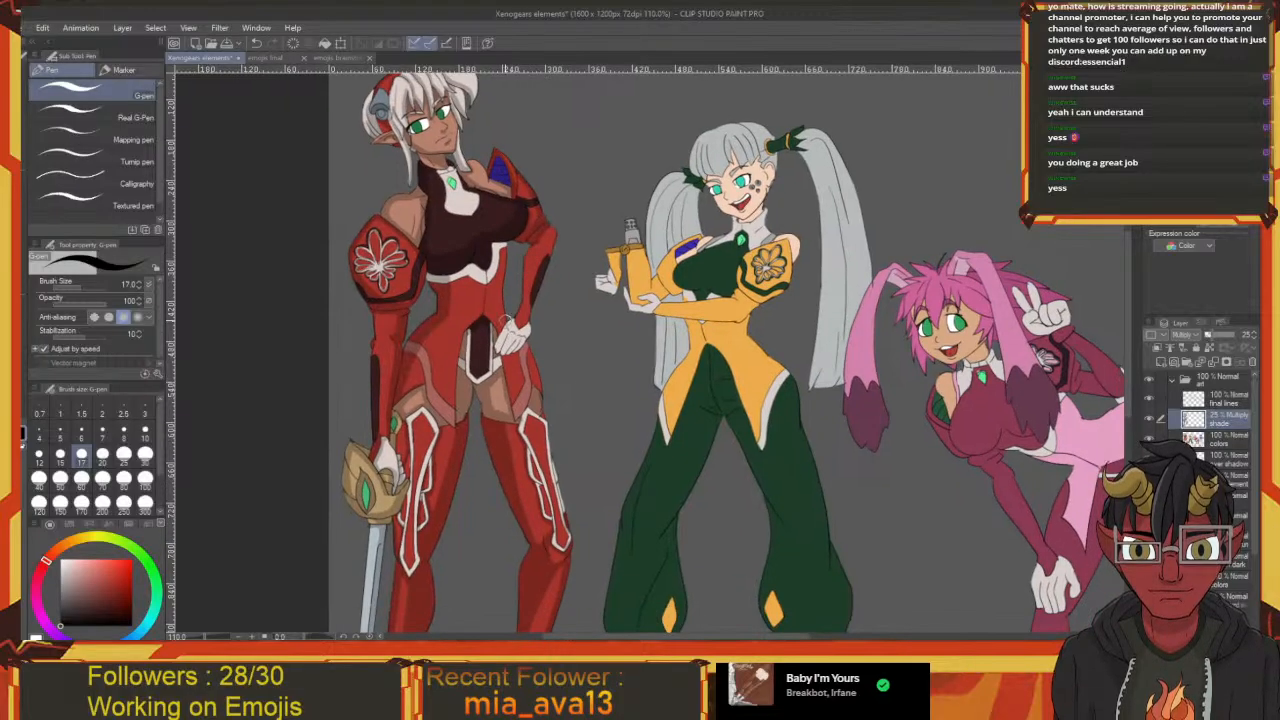
# Shade the white trim under the swordswoman's bust and the side of her waist next to the bent arm
pyautogui.scroll(5, 508, 327)
pyautogui.scroll(2, 586, 323)
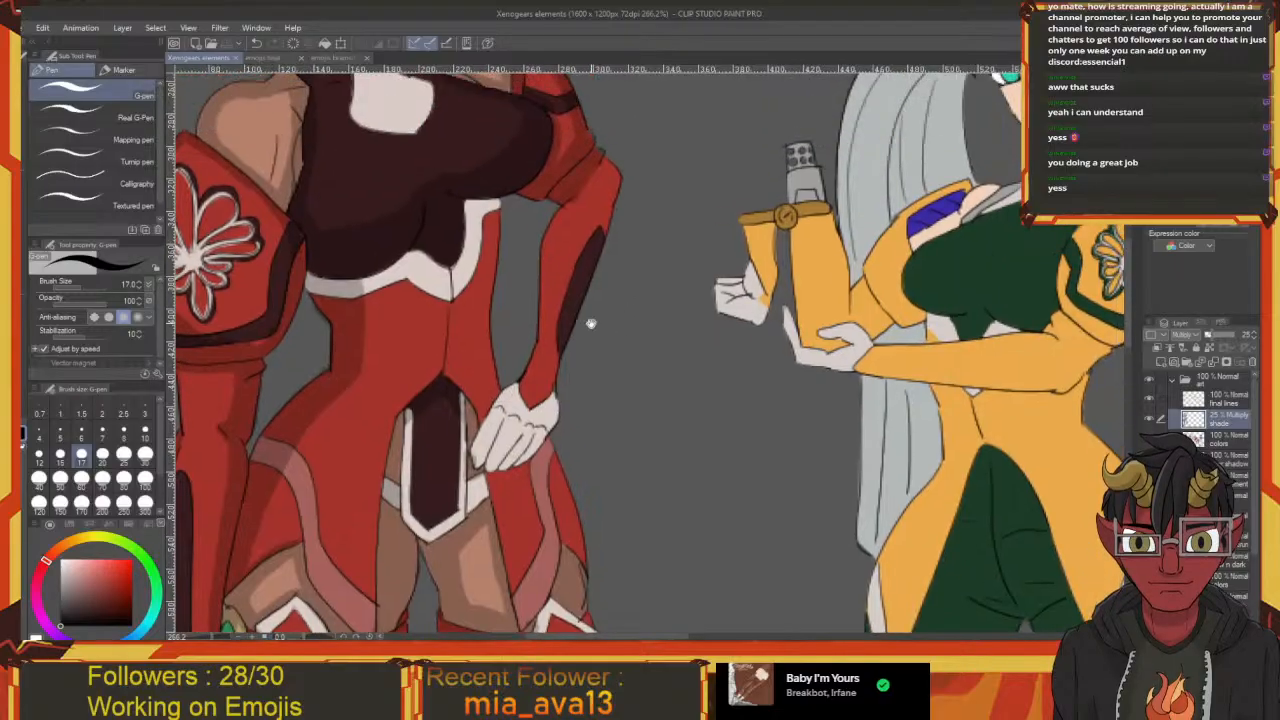
pyautogui.scroll(-3, 538, 238)
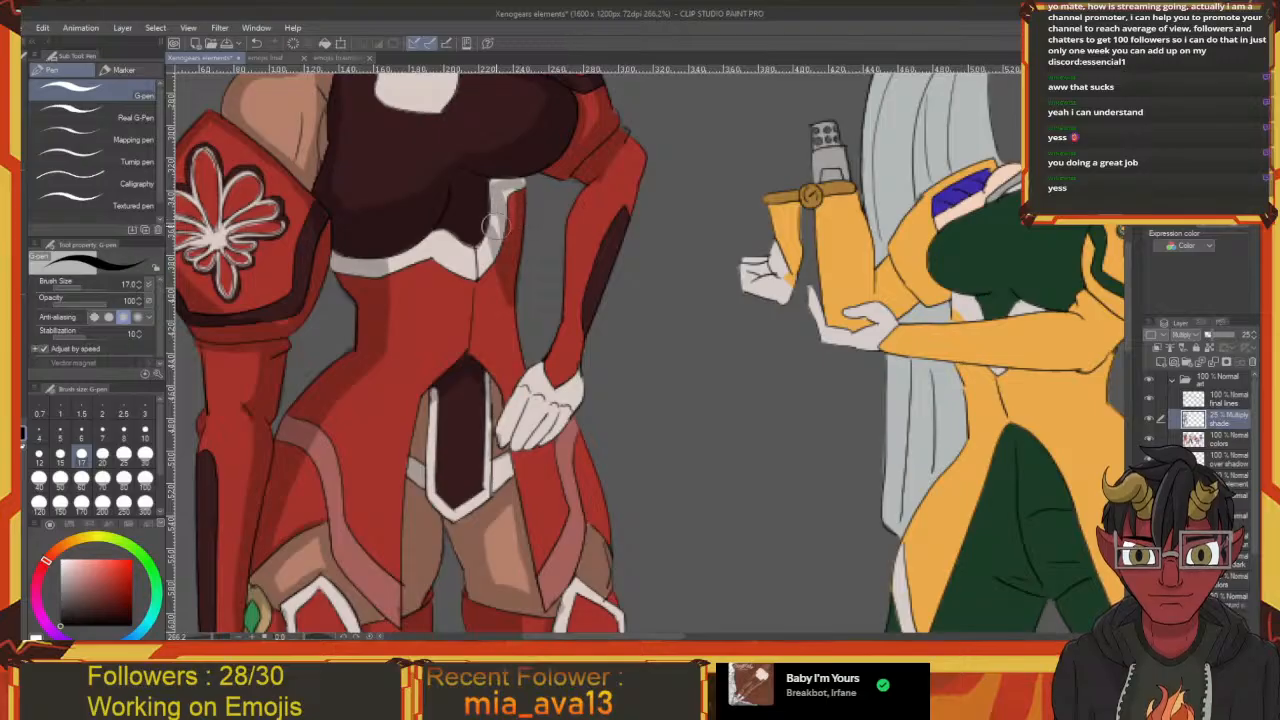
pyautogui.scroll(-1, 512, 225)
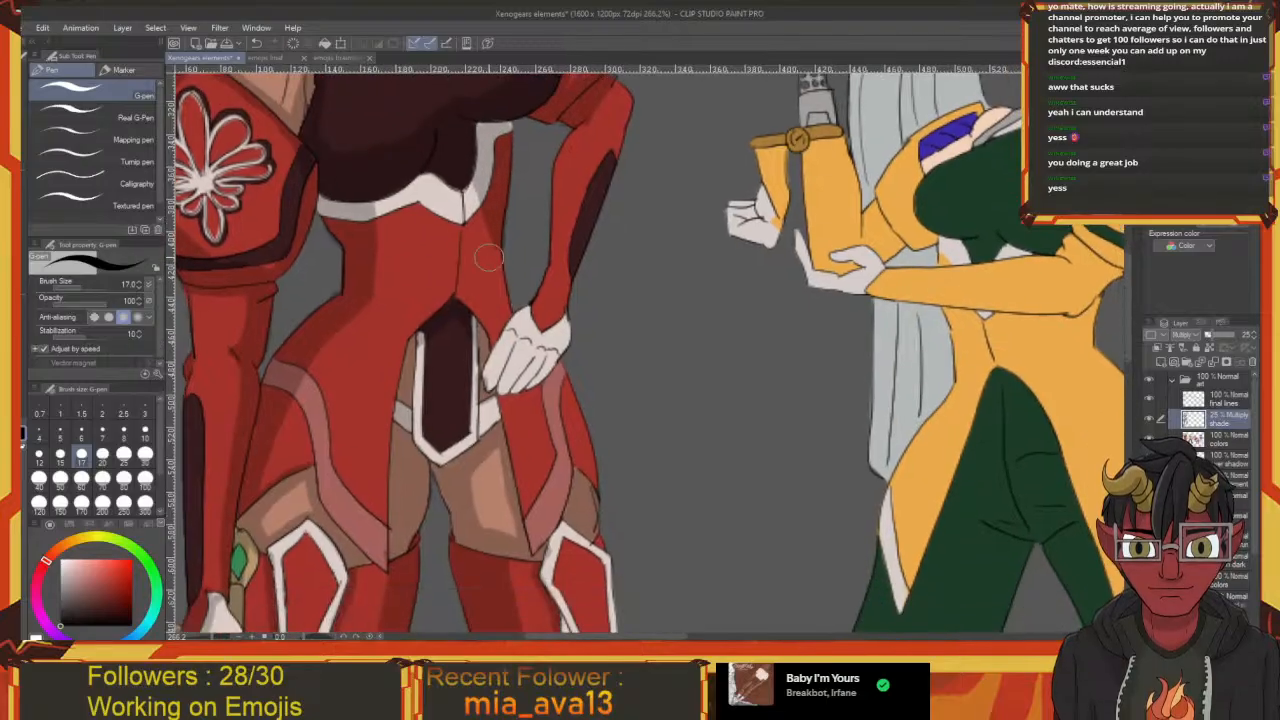
# Shade the red hip panel around and beneath the white-gloved hand resting on the hip
pyautogui.moveTo(505, 315); pyautogui.dragTo(513, 247)
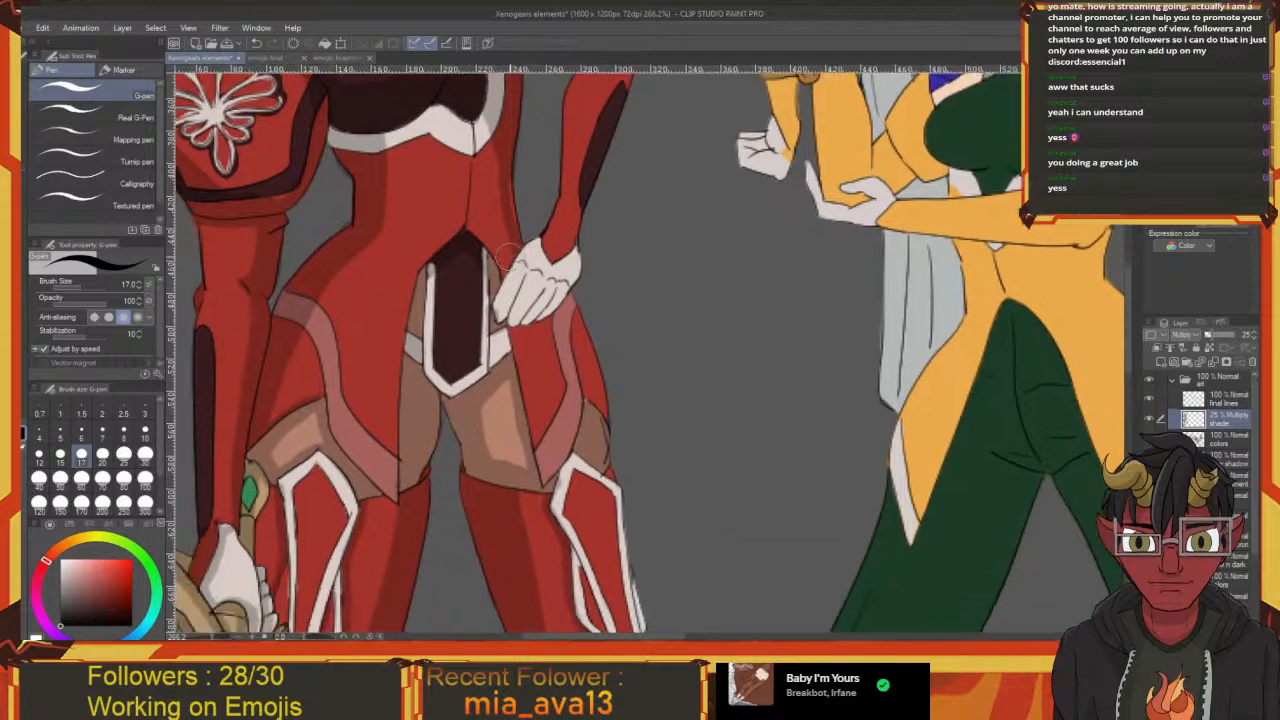
pyautogui.moveTo(516, 324); pyautogui.dragTo(502, 303)
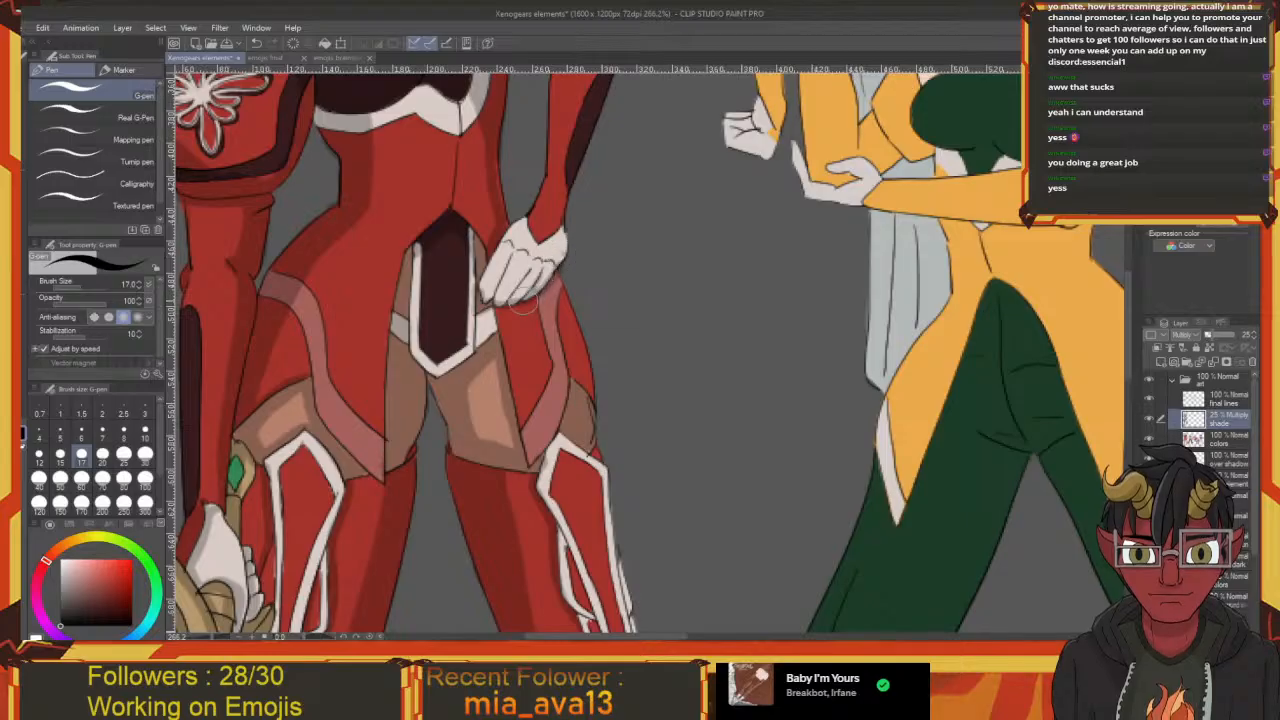
pyautogui.moveTo(511, 301)
pyautogui.mouseDown()
pyautogui.moveTo(547, 318)
pyautogui.moveTo(498, 297)
pyautogui.mouseUp()
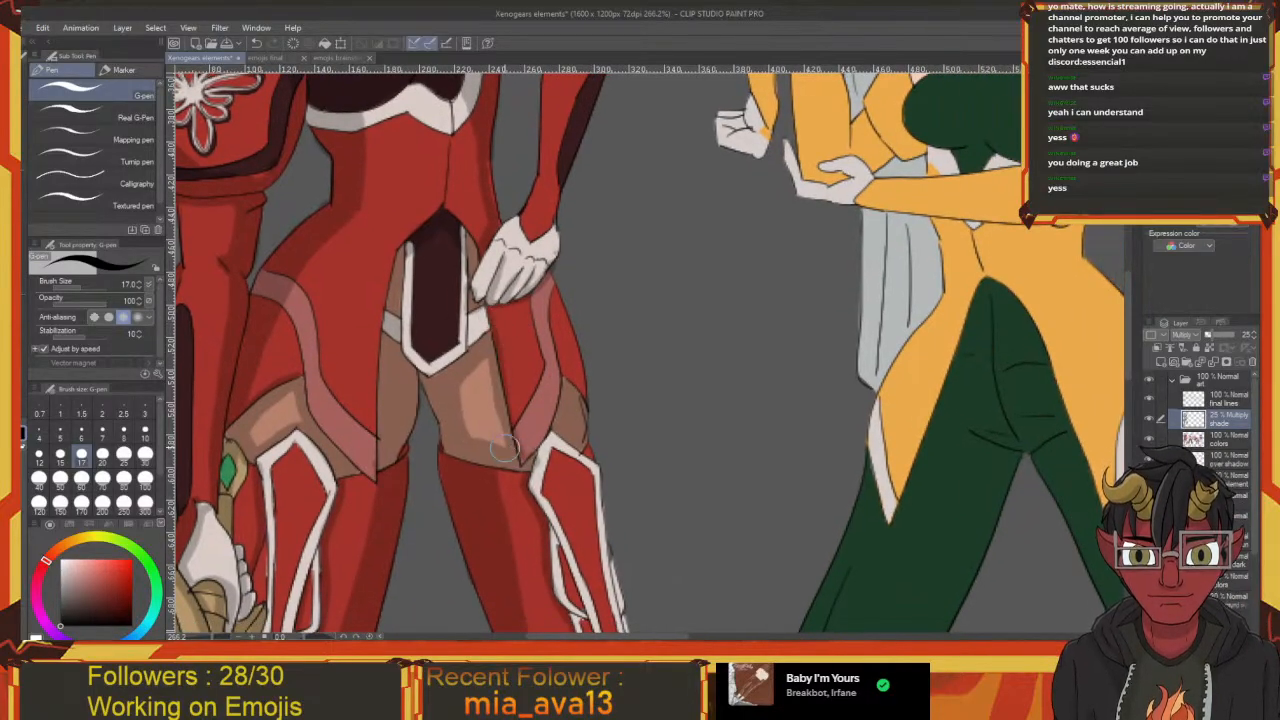
# Refine the shading on the red hip panel under the gloved hand and on the thigh below it
pyautogui.moveTo(512, 449); pyautogui.dragTo(478, 463)
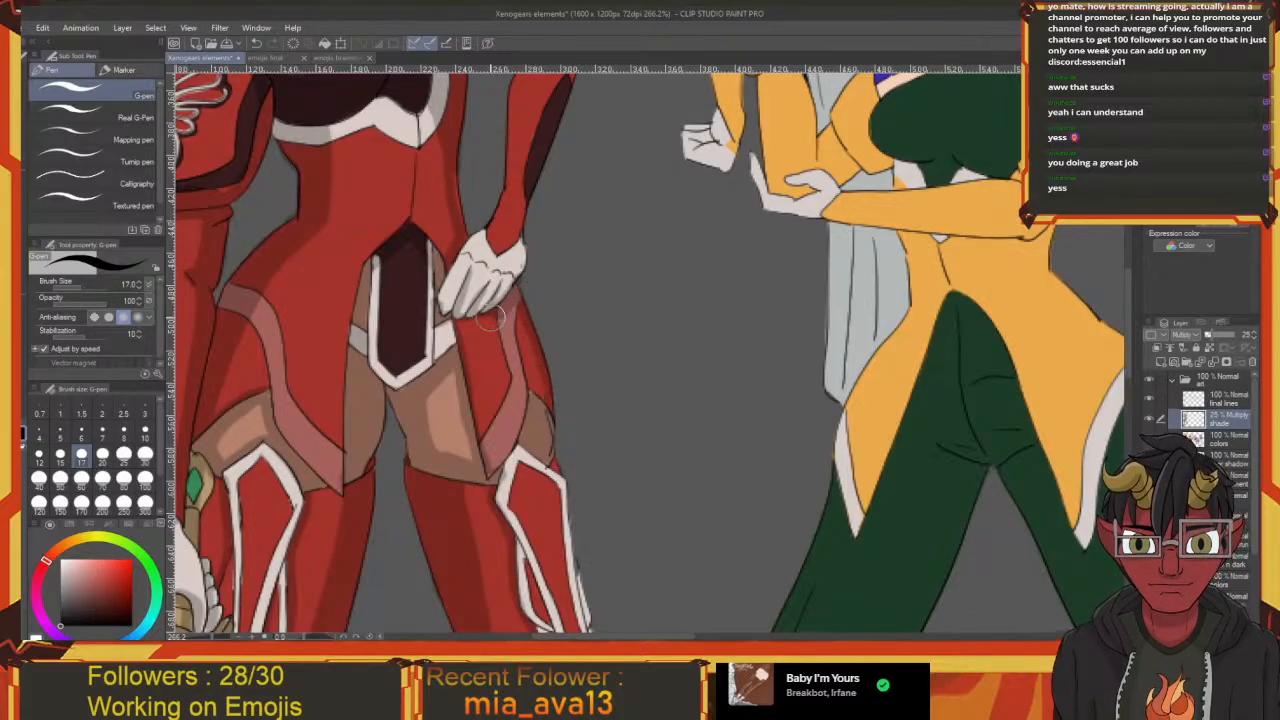
pyautogui.moveTo(467, 322); pyautogui.dragTo(485, 358)
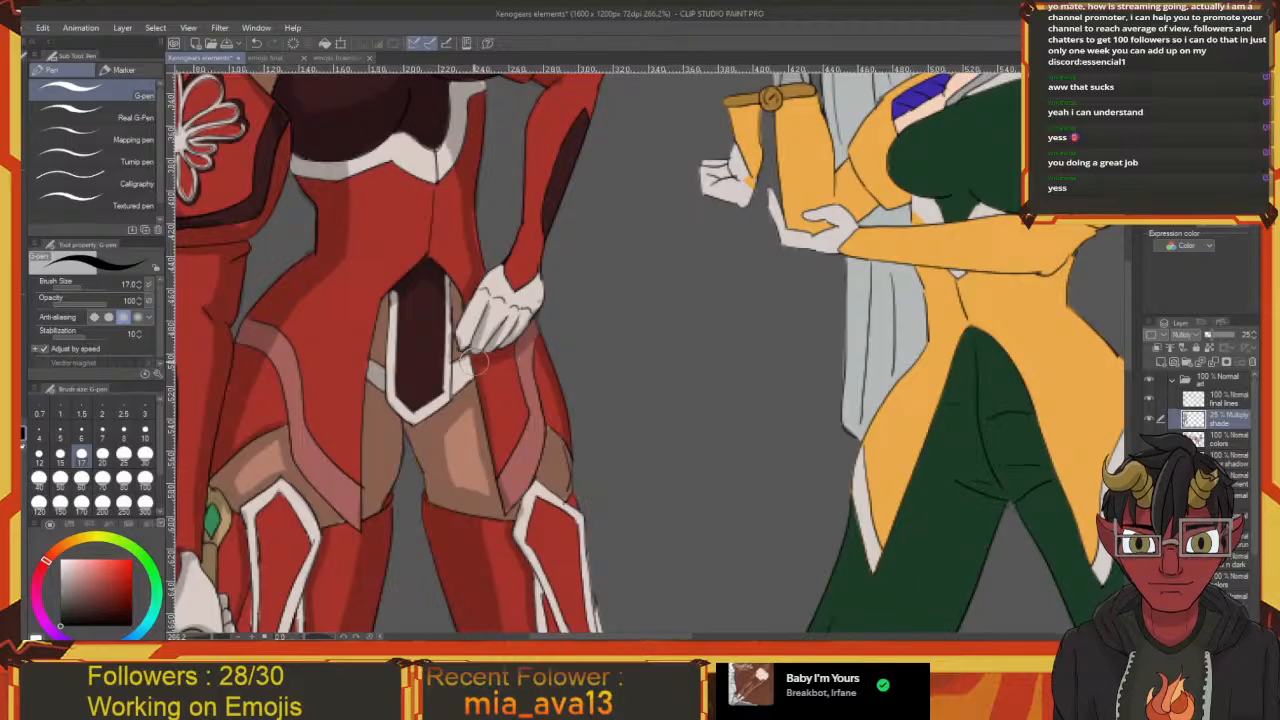
pyautogui.moveTo(509, 472); pyautogui.dragTo(555, 547)
pyautogui.moveTo(465, 553); pyautogui.dragTo(471, 443)
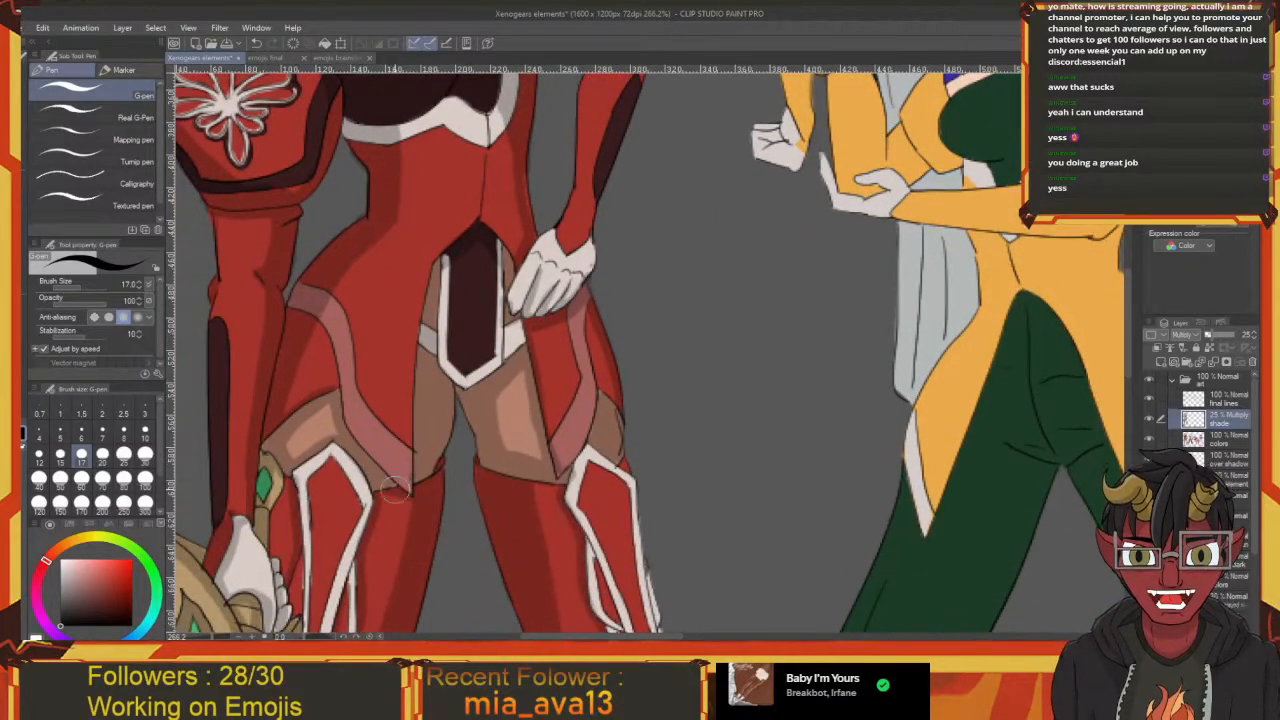
# Touch up the shading on the white trim under the swordswoman's bust and along her waist
pyautogui.moveTo(453, 404)
pyautogui.mouseDown()
pyautogui.moveTo(424, 530)
pyautogui.moveTo(432, 405)
pyautogui.moveTo(430, 427)
pyautogui.mouseUp()
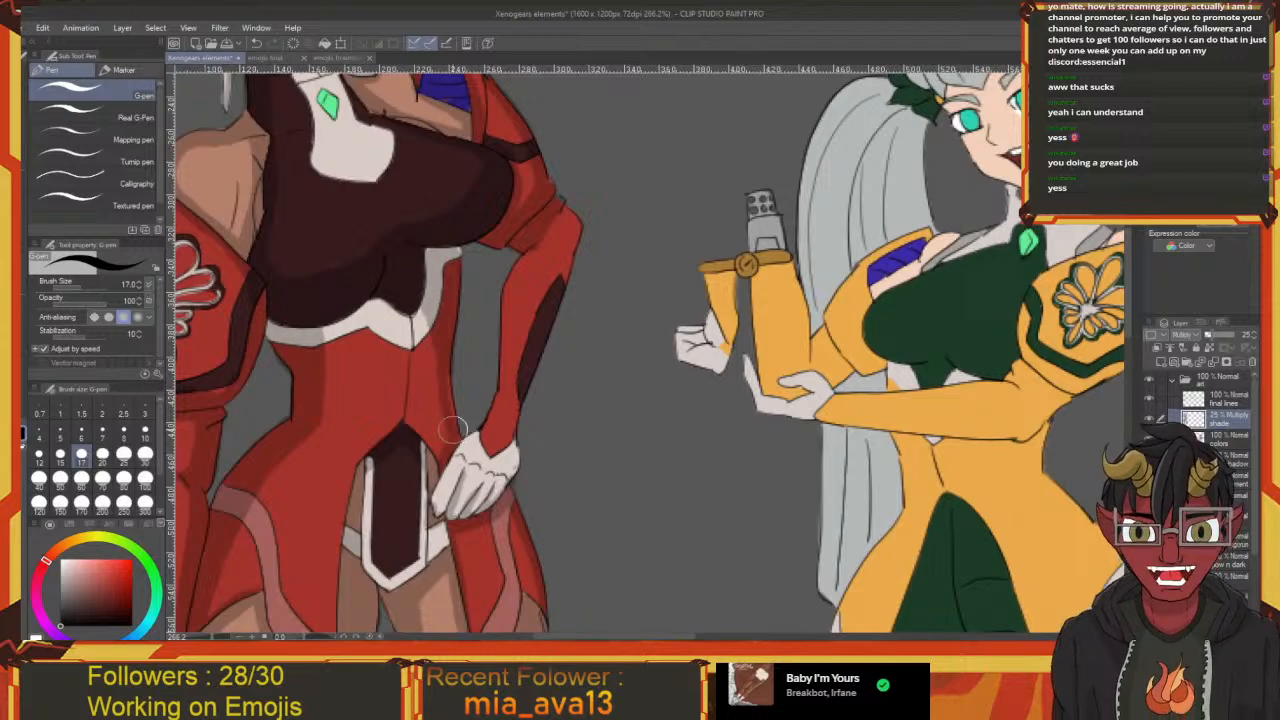
pyautogui.moveTo(428, 360)
pyautogui.mouseDown()
pyautogui.moveTo(446, 396)
pyautogui.moveTo(459, 376)
pyautogui.moveTo(487, 381)
pyautogui.mouseUp()
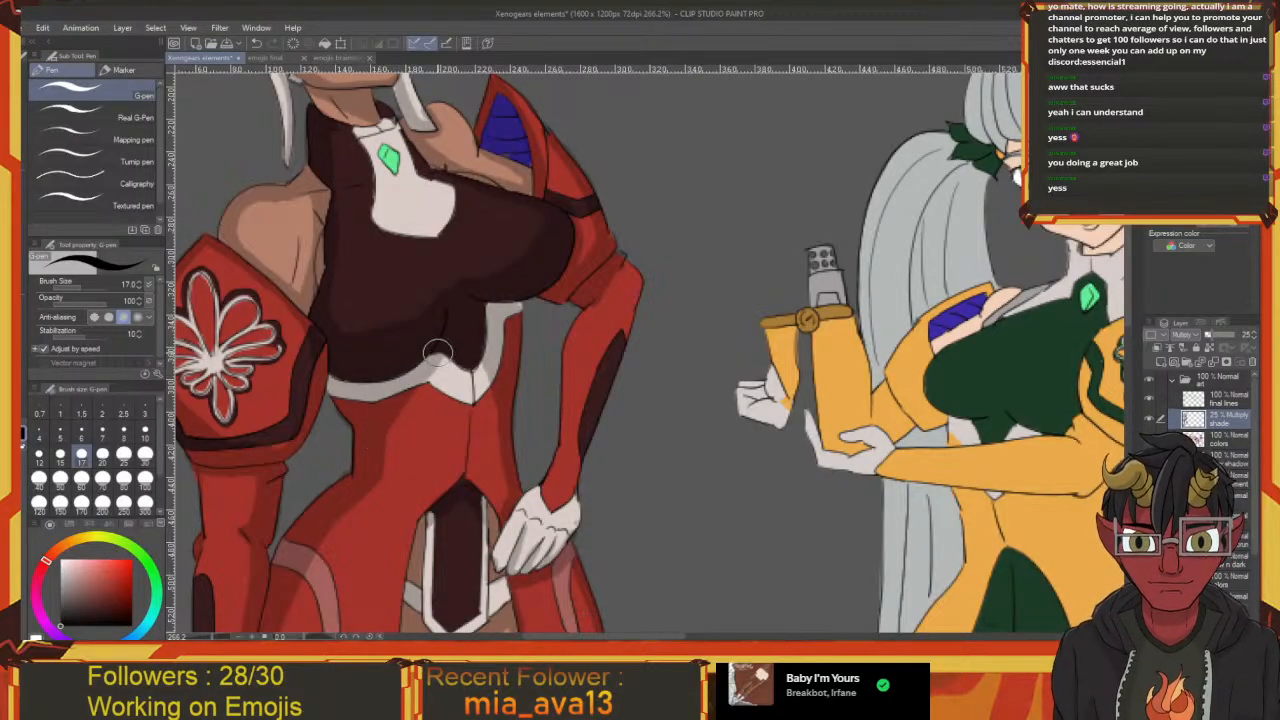
pyautogui.moveTo(434, 358); pyautogui.dragTo(466, 365)
pyautogui.moveTo(506, 309)
pyautogui.mouseDown()
pyautogui.moveTo(446, 381)
pyautogui.moveTo(455, 376)
pyautogui.mouseUp()
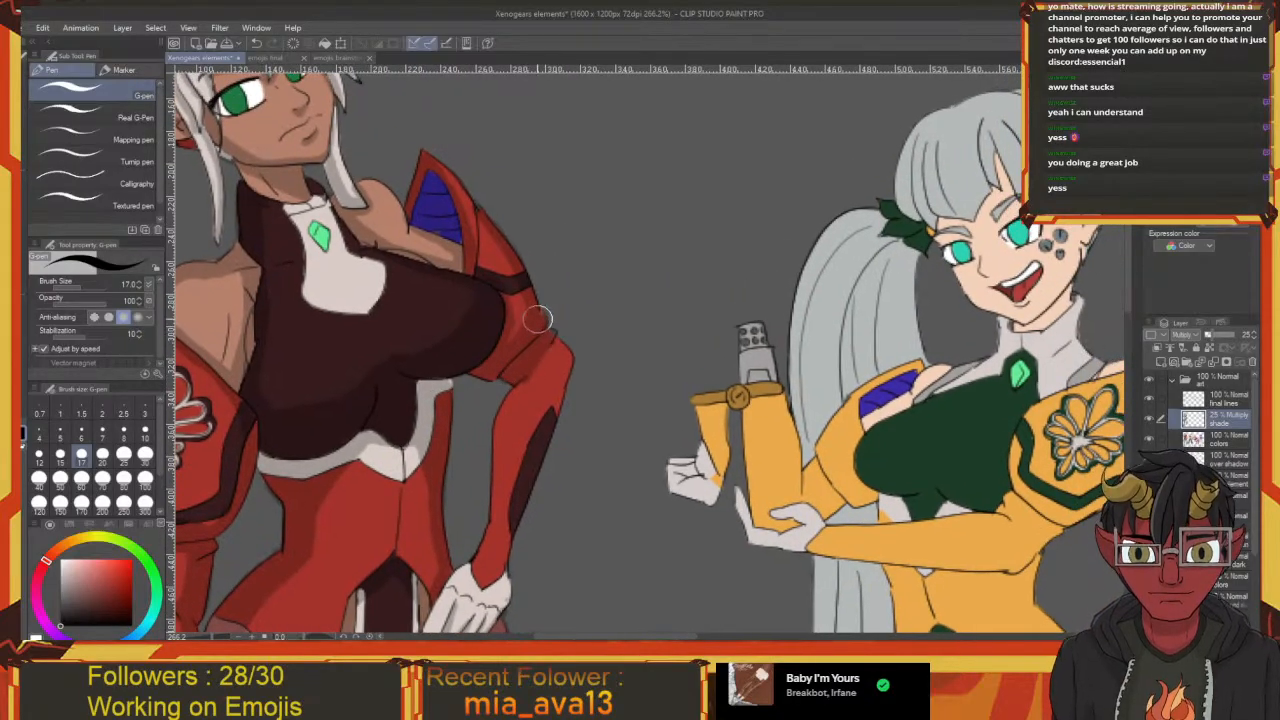
# Shade the bent forearm and the white glove resting on the hip, and save the file
pyautogui.moveTo(546, 348); pyautogui.dragTo(517, 166)
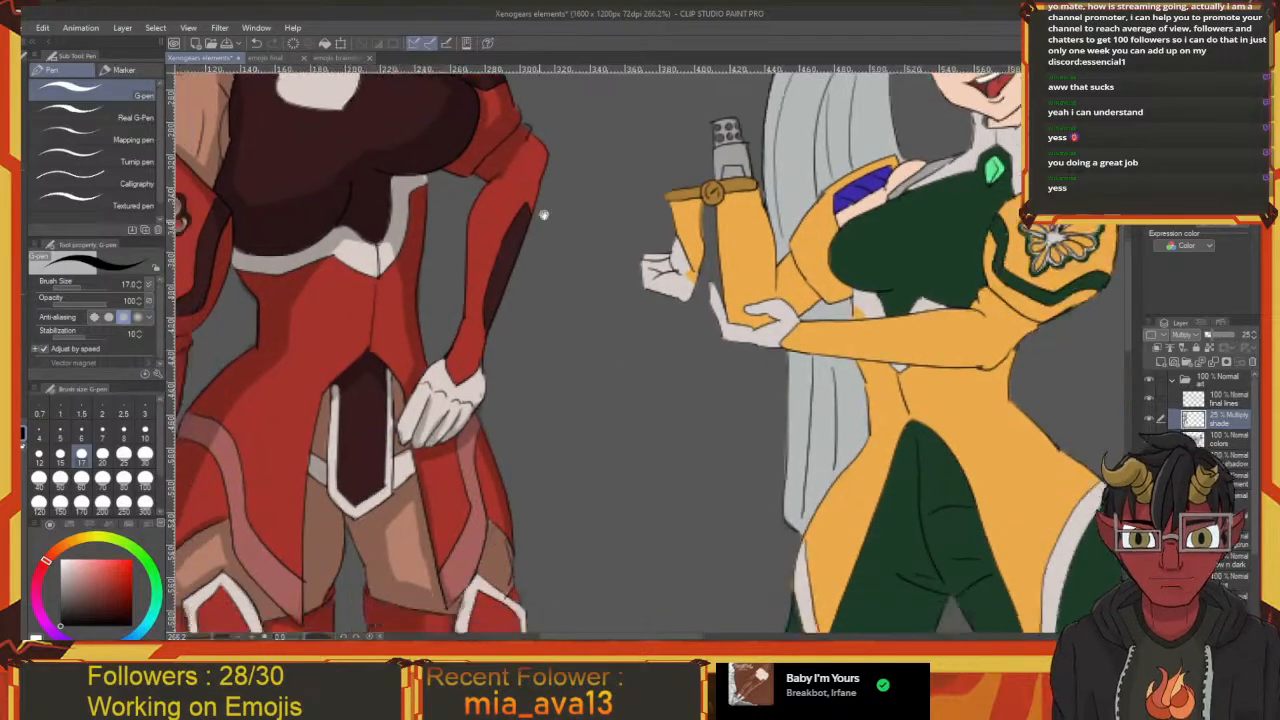
pyautogui.moveTo(543, 209); pyautogui.dragTo(582, 195)
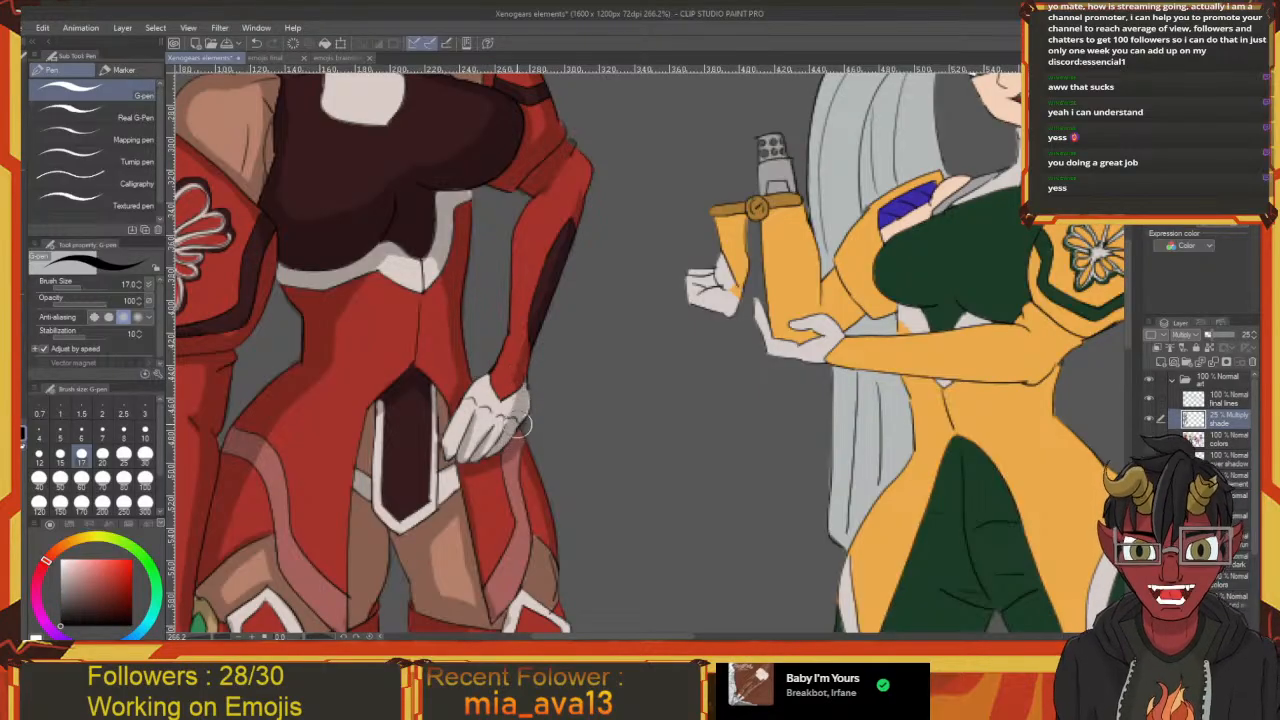
pyautogui.moveTo(520, 414); pyautogui.dragTo(526, 462)
pyautogui.moveTo(562, 299); pyautogui.dragTo(539, 353)
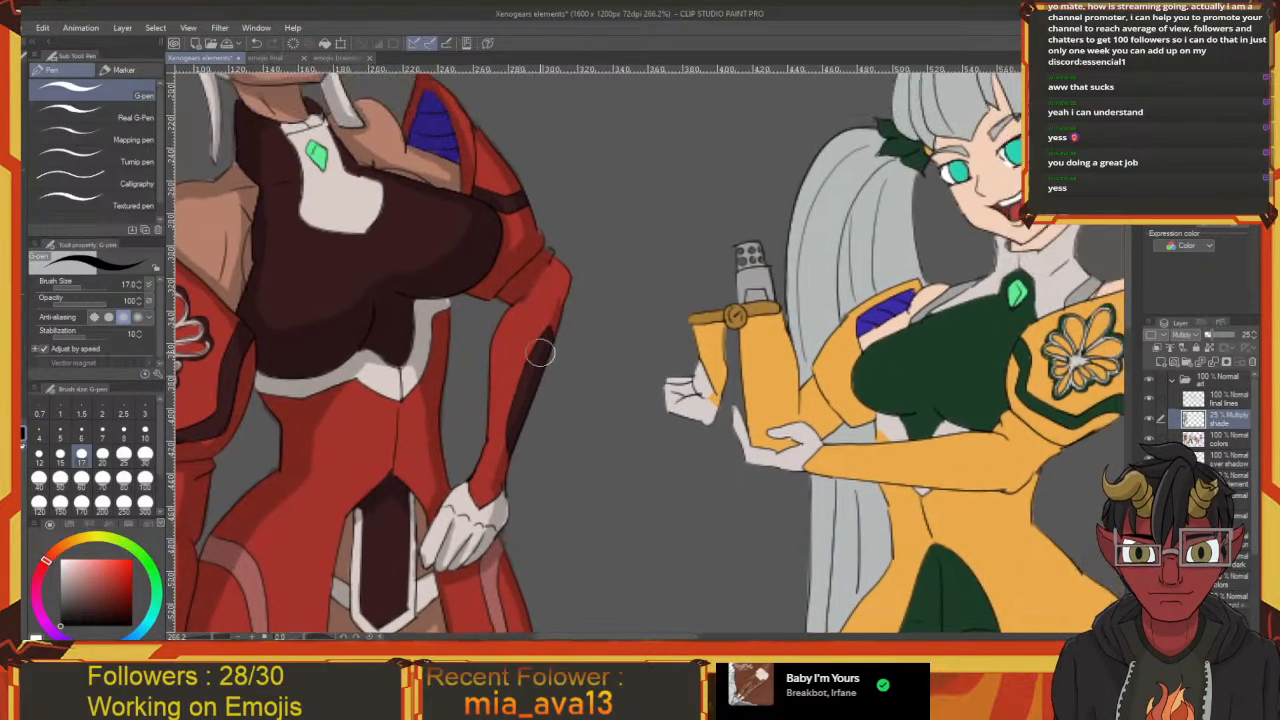
pyautogui.moveTo(556, 268); pyautogui.dragTo(556, 220)
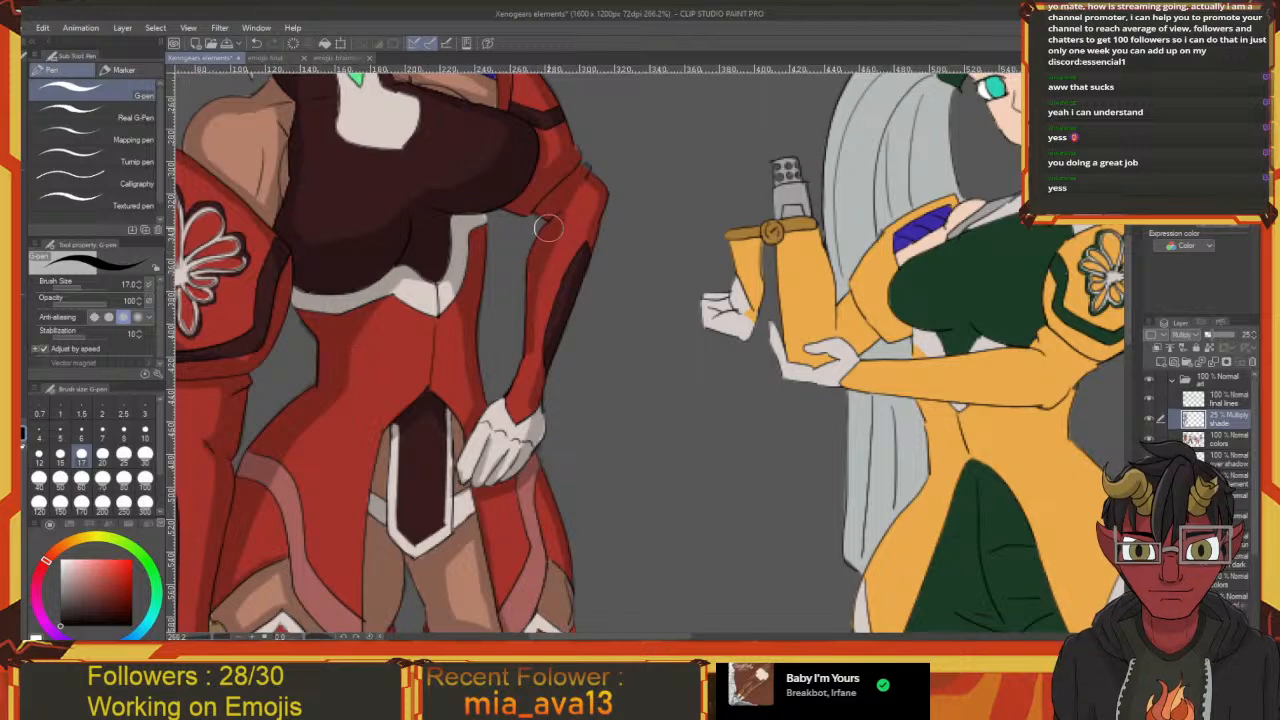
pyautogui.moveTo(531, 322); pyautogui.dragTo(547, 248)
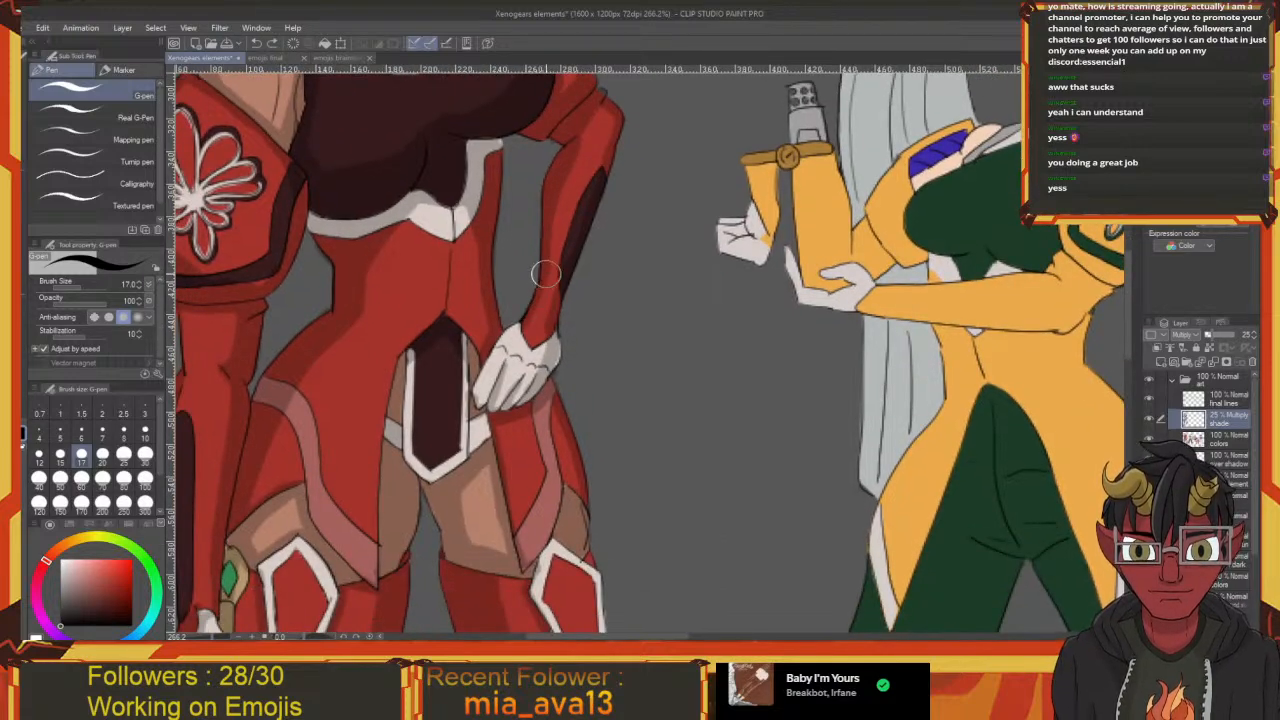
pyautogui.moveTo(522, 322); pyautogui.dragTo(548, 294)
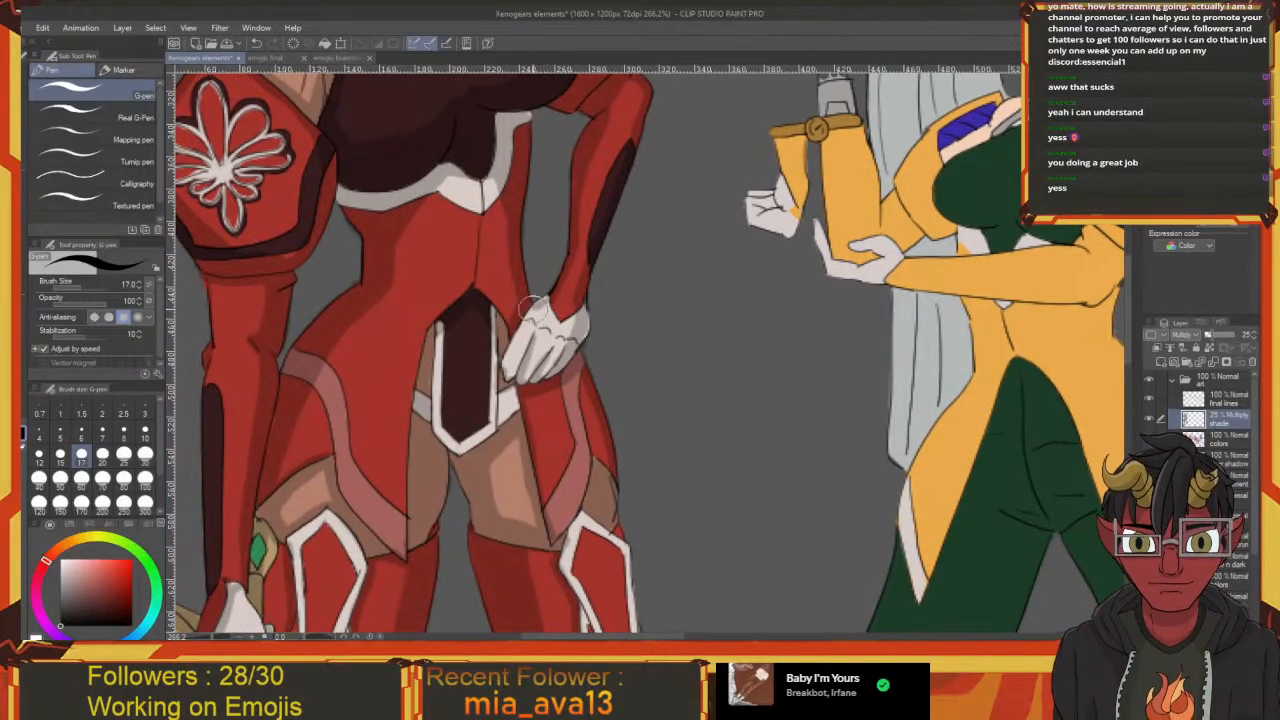
pyautogui.moveTo(666, 233); pyautogui.dragTo(577, 431)
pyautogui.hotkey('ctrl', 's')
# Shade the swordswoman's dark top between the breasts and around the white chest plate
pyautogui.scroll(-3, 583, 407)
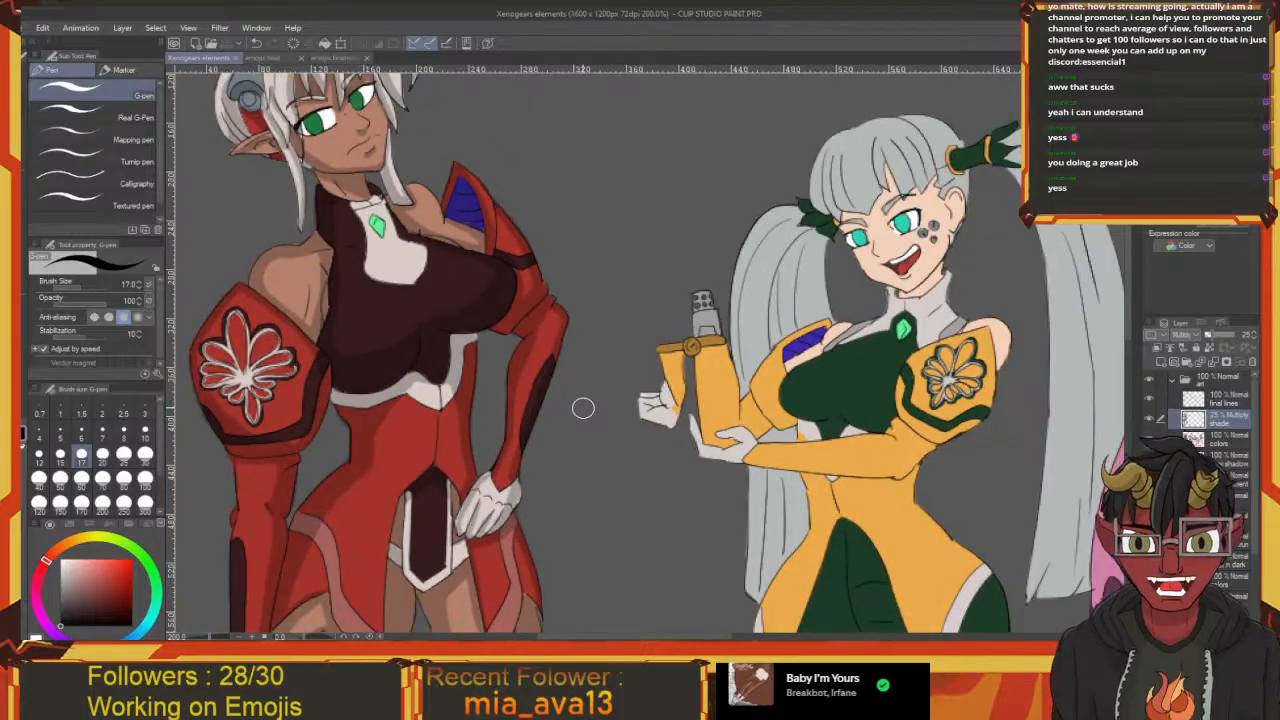
pyautogui.scroll(4, 497, 320)
pyautogui.scroll(1, 460, 415)
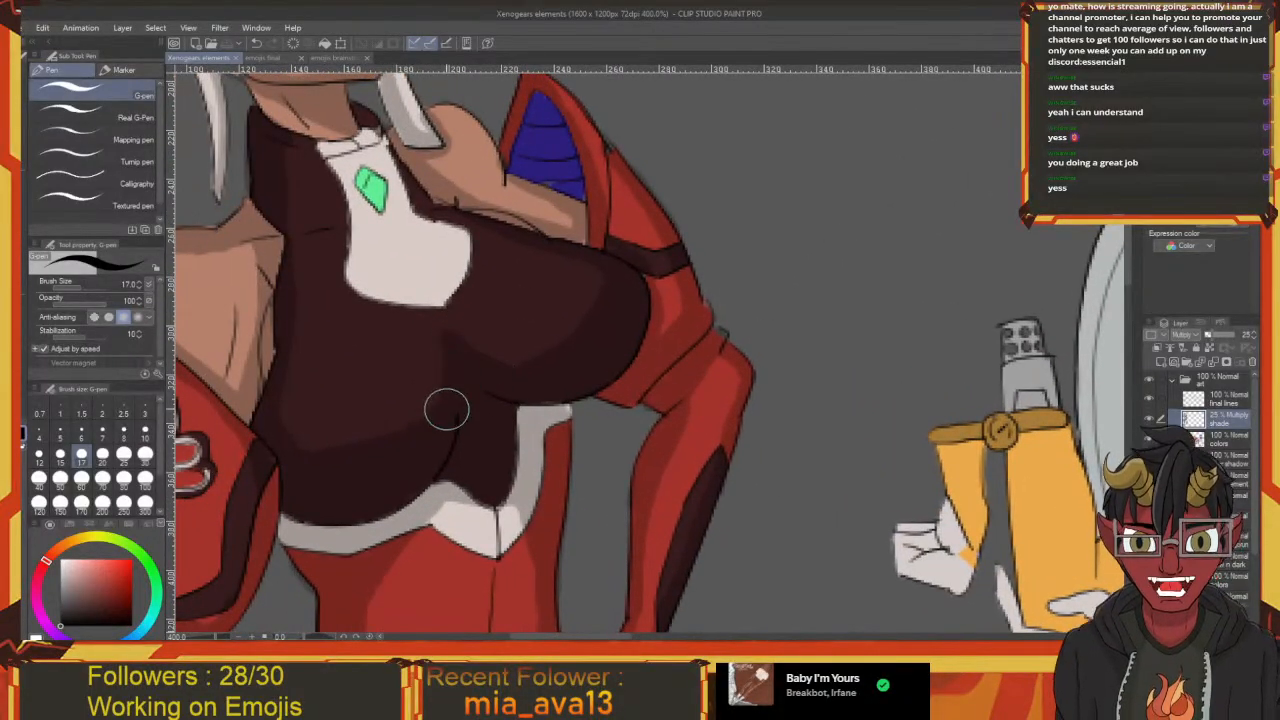
pyautogui.moveTo(494, 380); pyautogui.dragTo(540, 386)
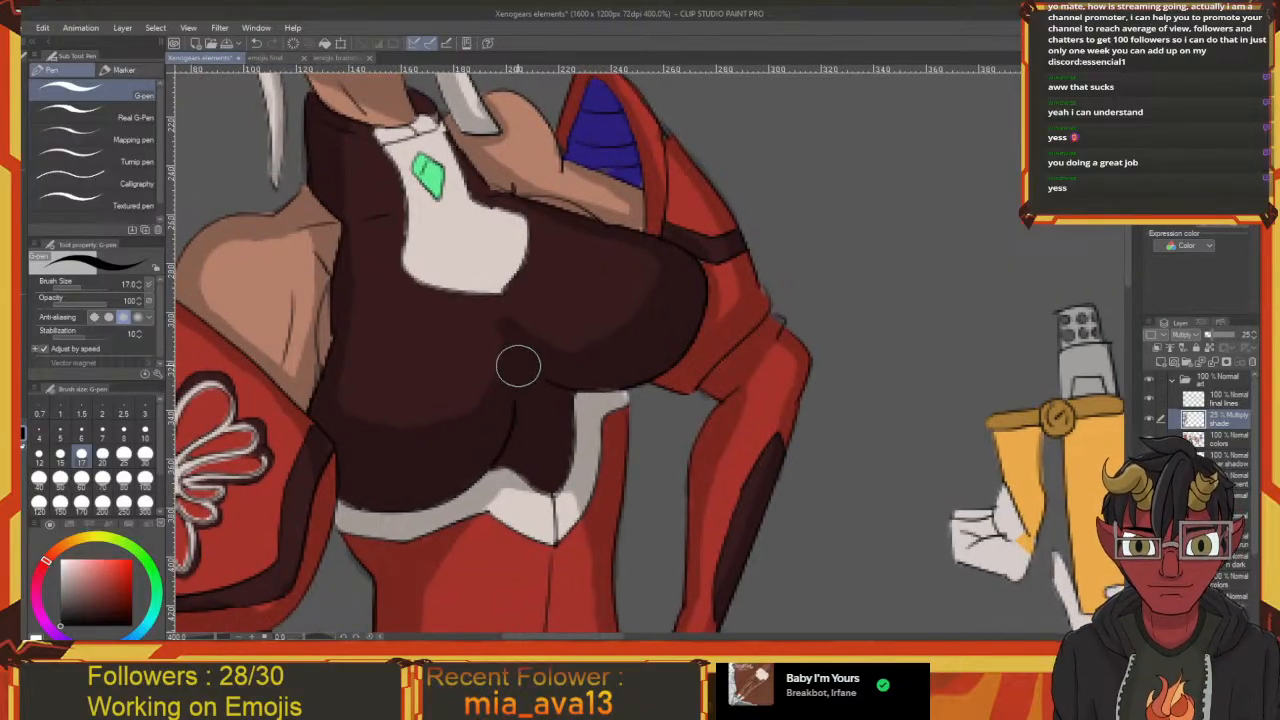
pyautogui.moveTo(483, 279)
pyautogui.mouseDown()
pyautogui.moveTo(494, 519)
pyautogui.moveTo(531, 471)
pyautogui.mouseUp()
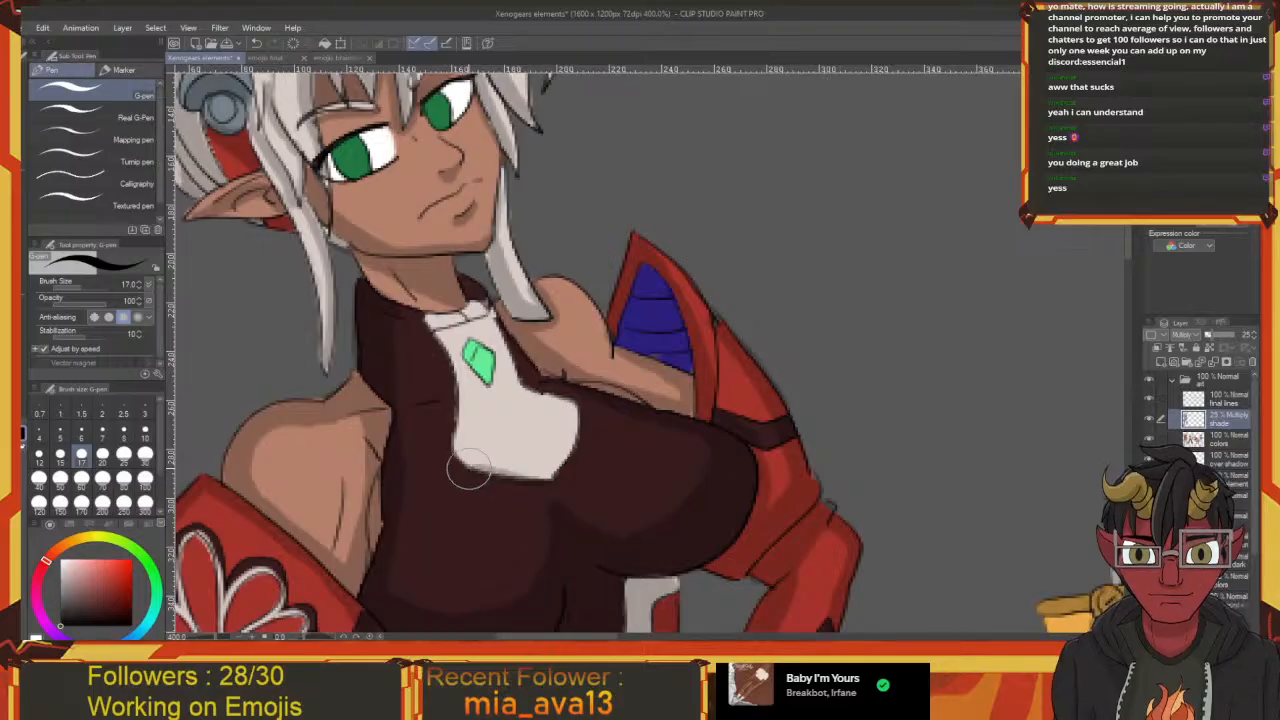
pyautogui.moveTo(443, 400); pyautogui.dragTo(479, 451)
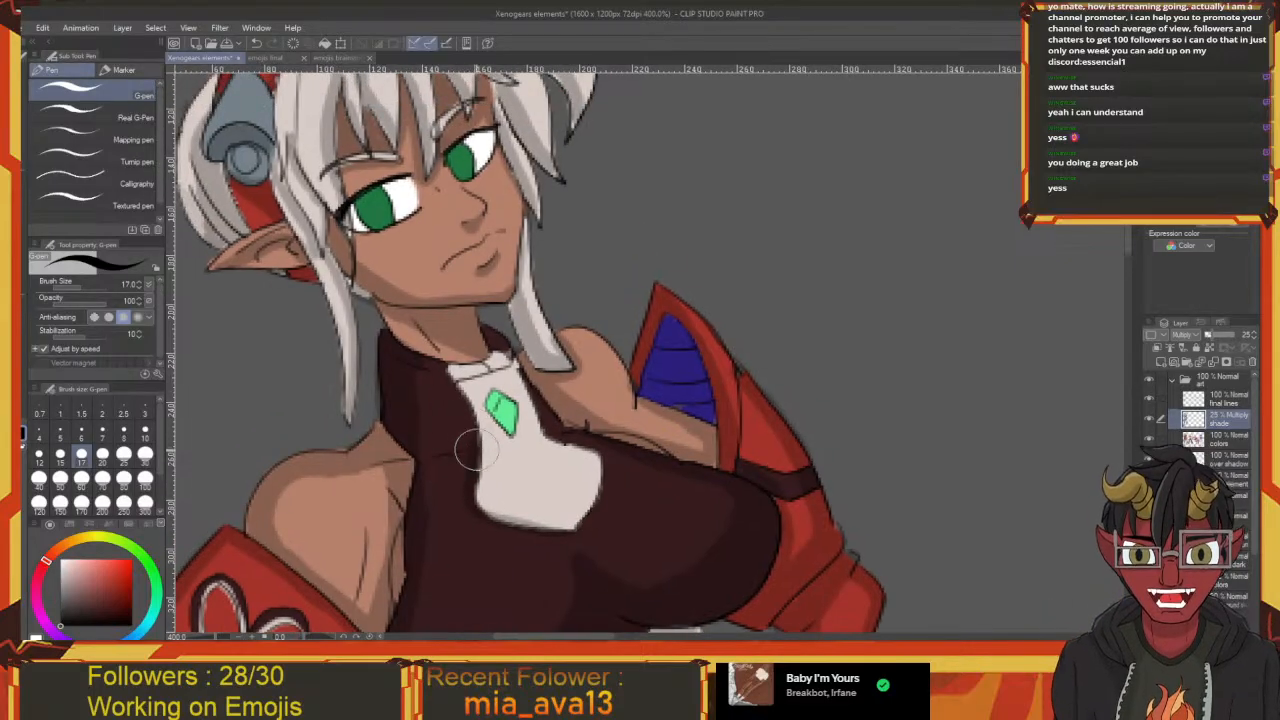
# Shade the white chest plate around the green gem and its lower edge, undoing the stray stroke at the collar
pyautogui.moveTo(420, 365); pyautogui.dragTo(335, 322)
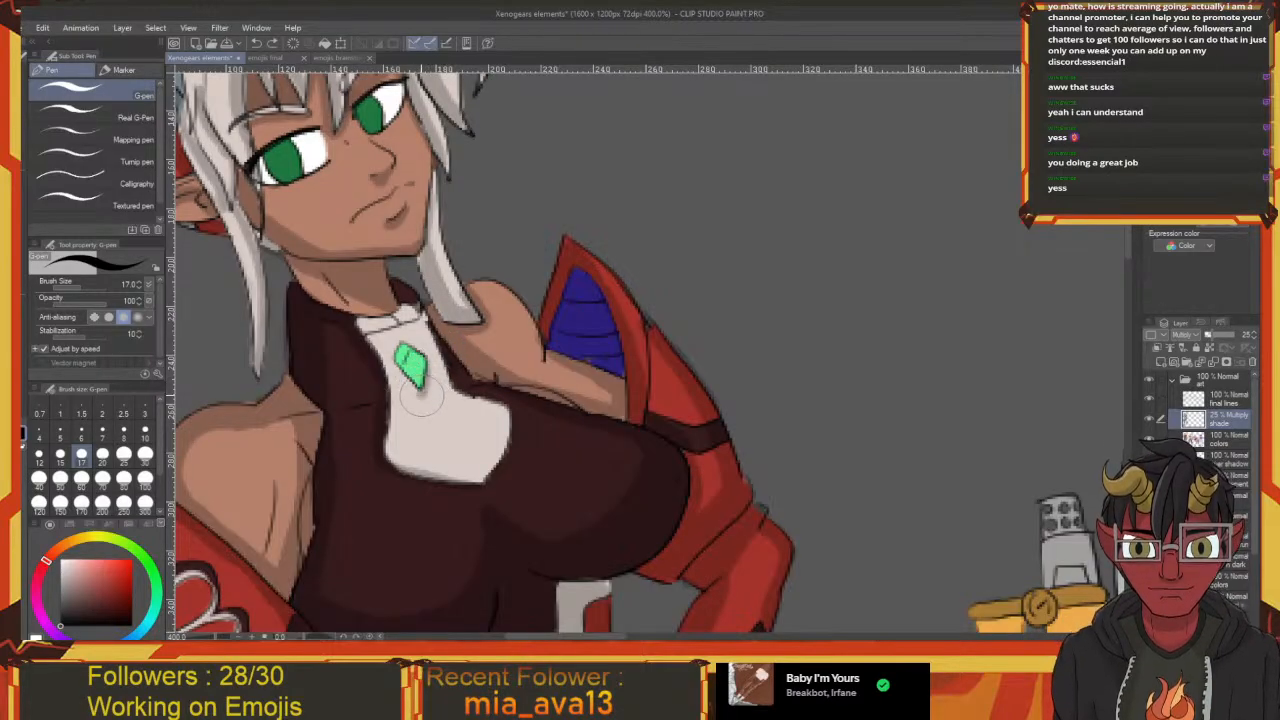
pyautogui.moveTo(386, 362); pyautogui.dragTo(467, 414)
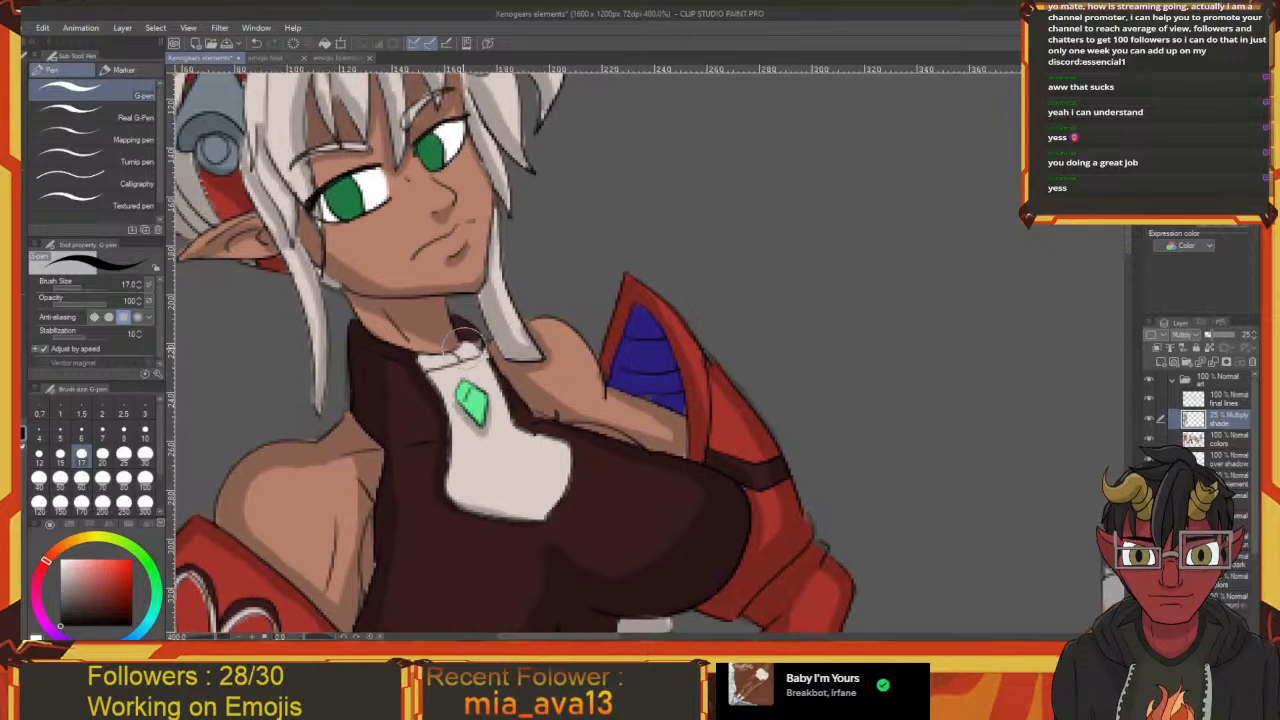
pyautogui.moveTo(476, 352)
pyautogui.mouseDown()
pyautogui.moveTo(443, 342)
pyautogui.moveTo(459, 348)
pyautogui.mouseUp()
pyautogui.hotkey('ctrl', 'z')
pyautogui.moveTo(495, 404)
pyautogui.mouseDown()
pyautogui.moveTo(457, 374)
pyautogui.moveTo(506, 382)
pyautogui.mouseUp()
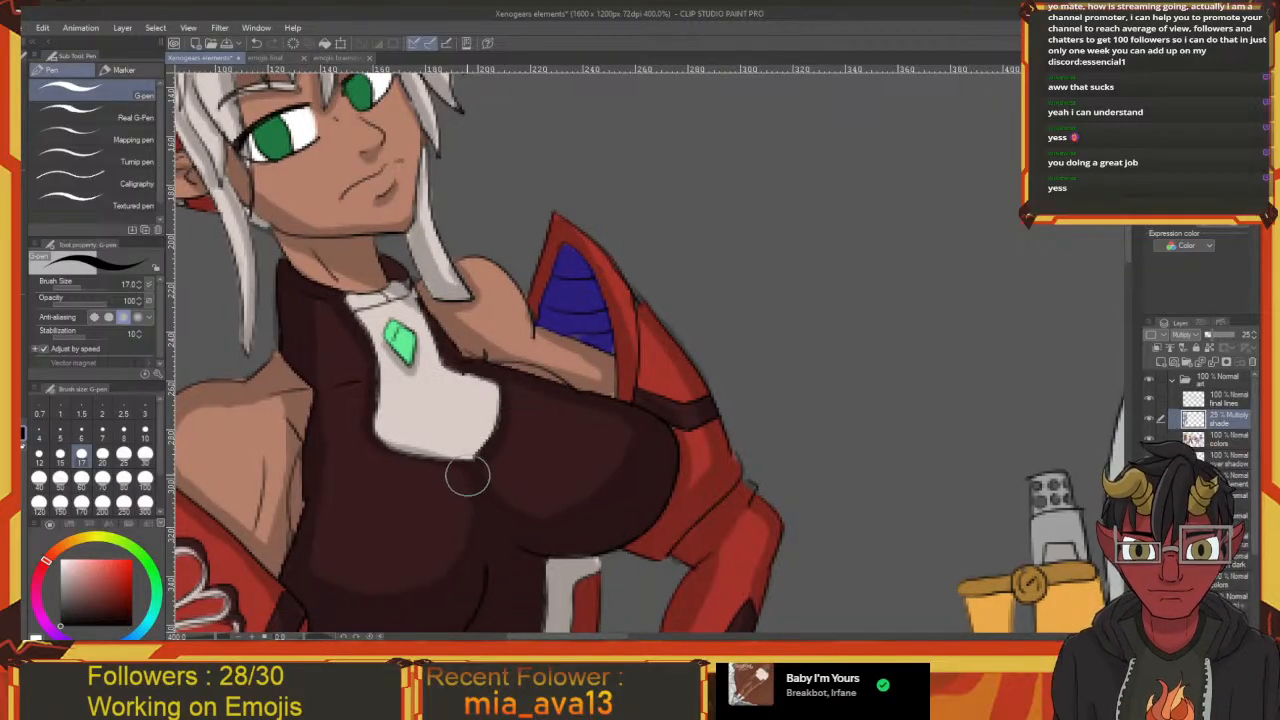
pyautogui.moveTo(466, 471); pyautogui.dragTo(503, 423)
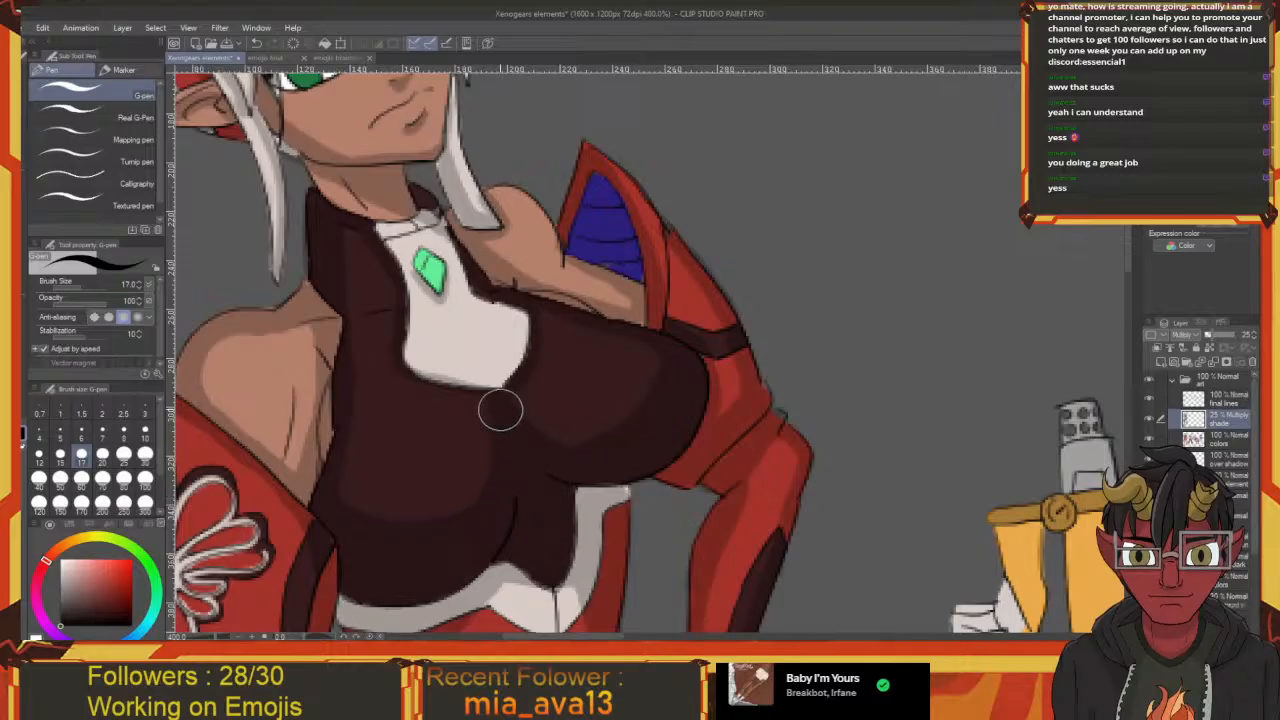
# Shade the side and underside of the dark top's bust, and clean up the waist edge with the Snap eraser
pyautogui.moveTo(657, 403)
pyautogui.mouseDown()
pyautogui.moveTo(738, 257)
pyautogui.moveTo(778, 408)
pyautogui.mouseUp()
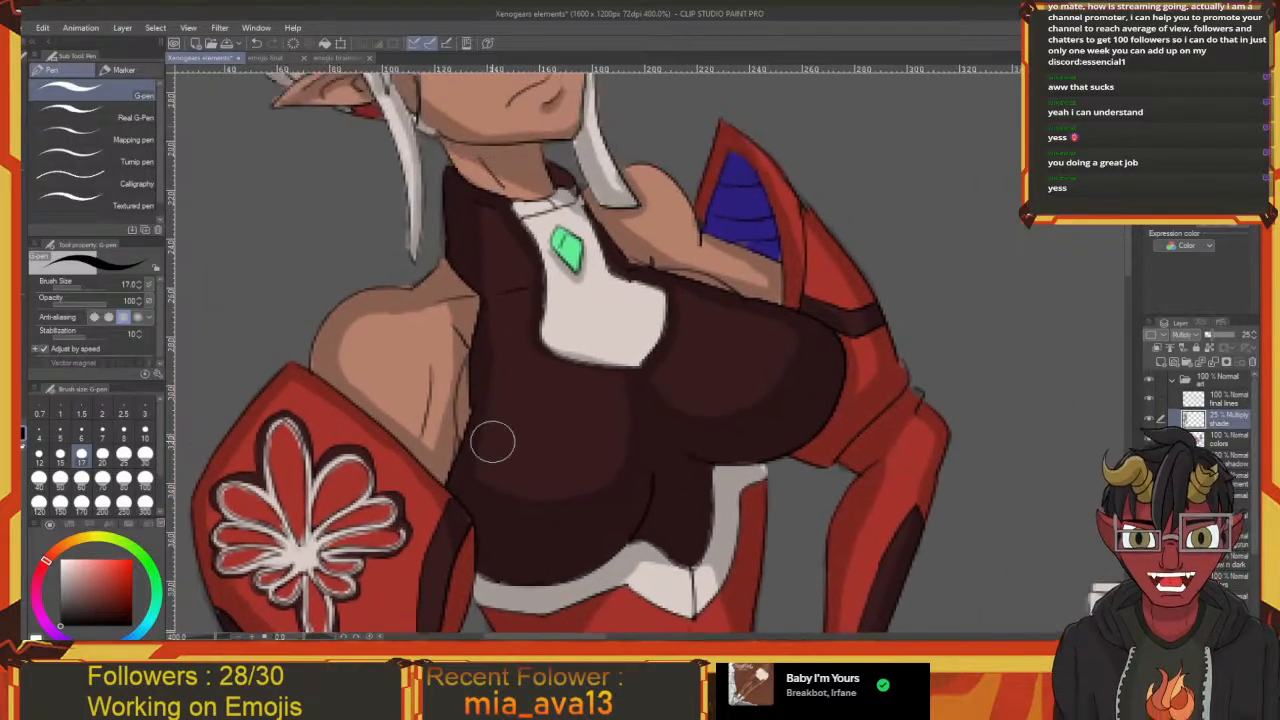
pyautogui.moveTo(477, 462); pyautogui.dragTo(471, 329)
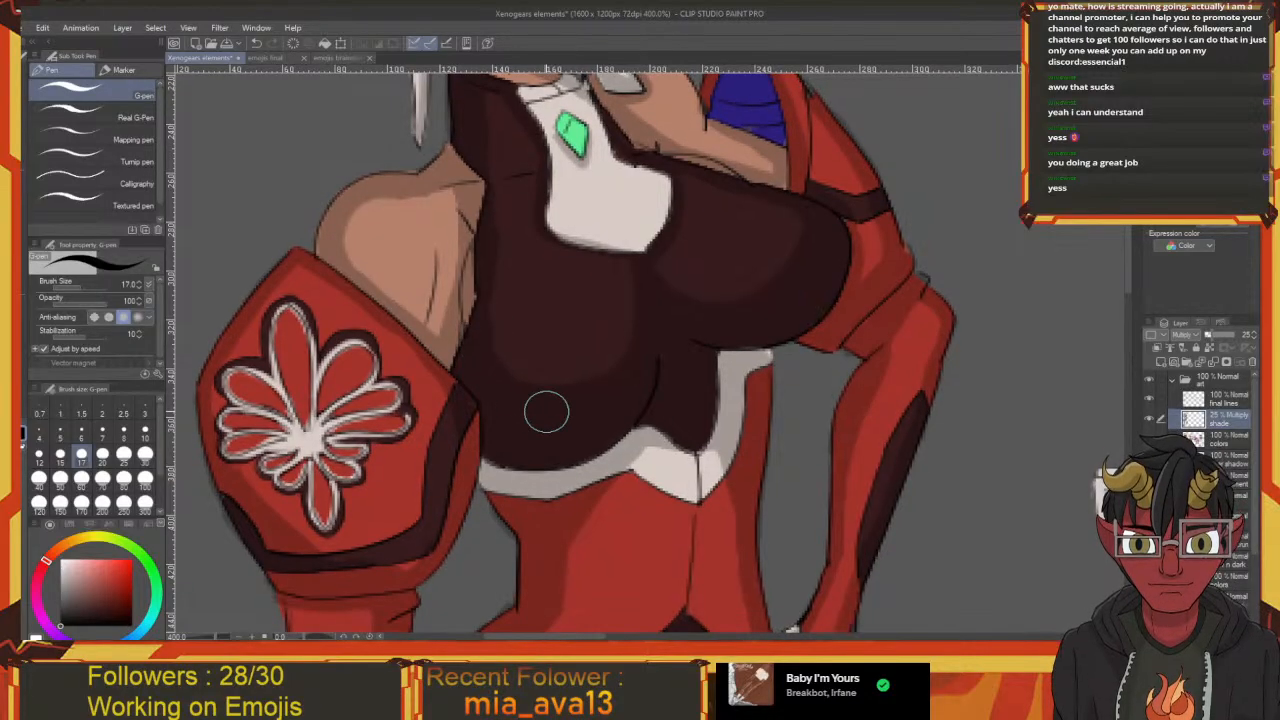
pyautogui.scroll(-5, 546, 411)
pyautogui.moveTo(561, 500); pyautogui.dragTo(567, 351)
pyautogui.press('e')
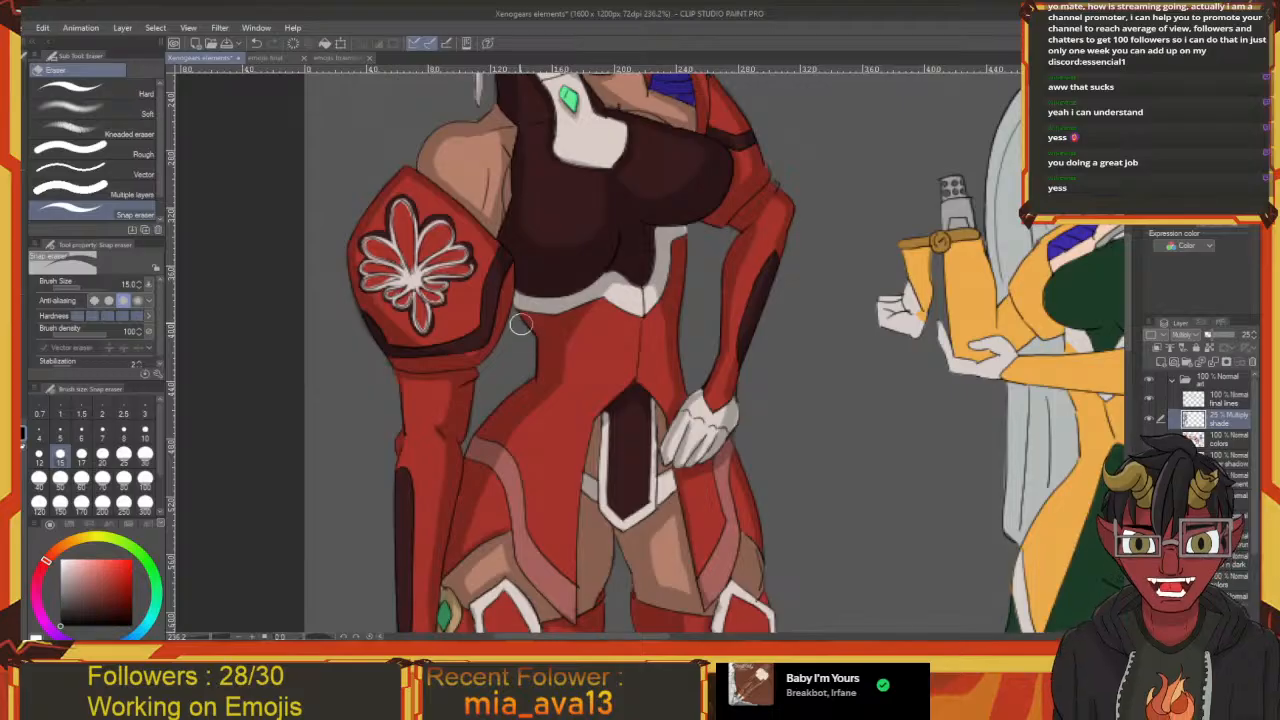
pyautogui.moveTo(520, 380)
pyautogui.mouseDown()
pyautogui.moveTo(526, 358)
pyautogui.moveTo(459, 395)
pyautogui.mouseUp()
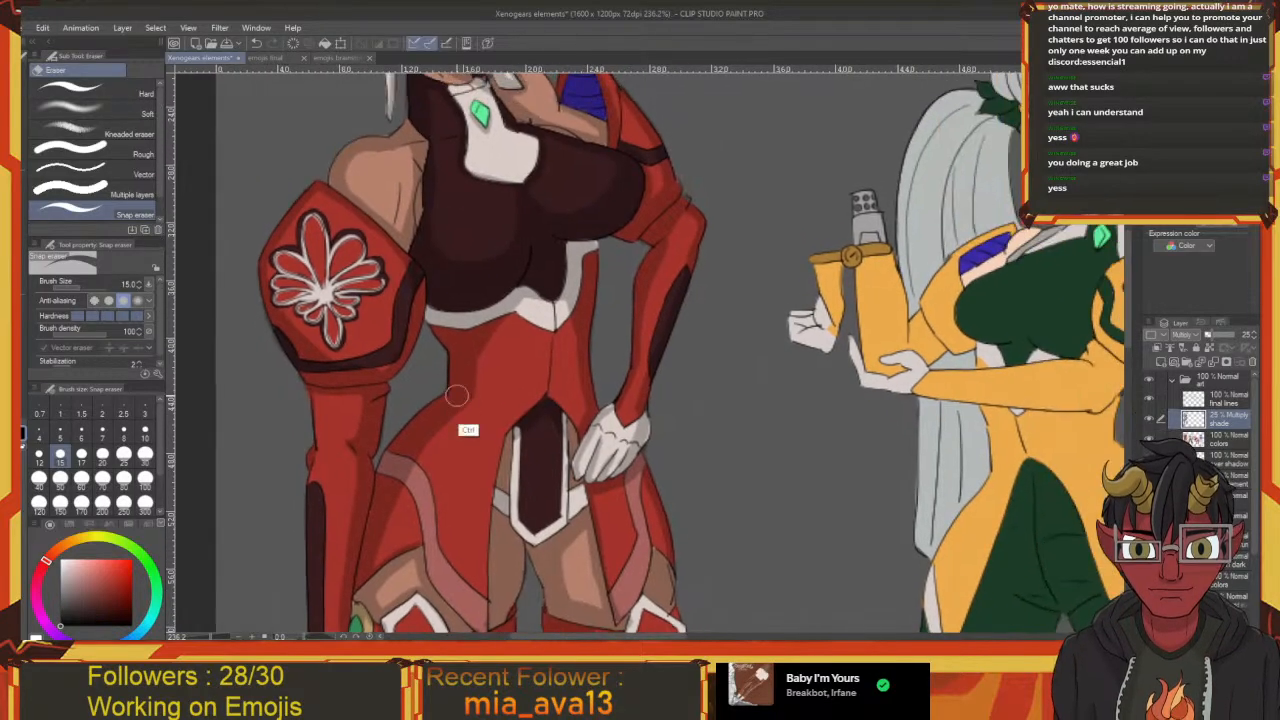
# Compare the shaded swordswoman with the full character line-up, and examine her face up close
pyautogui.scroll(-4, 470, 404)
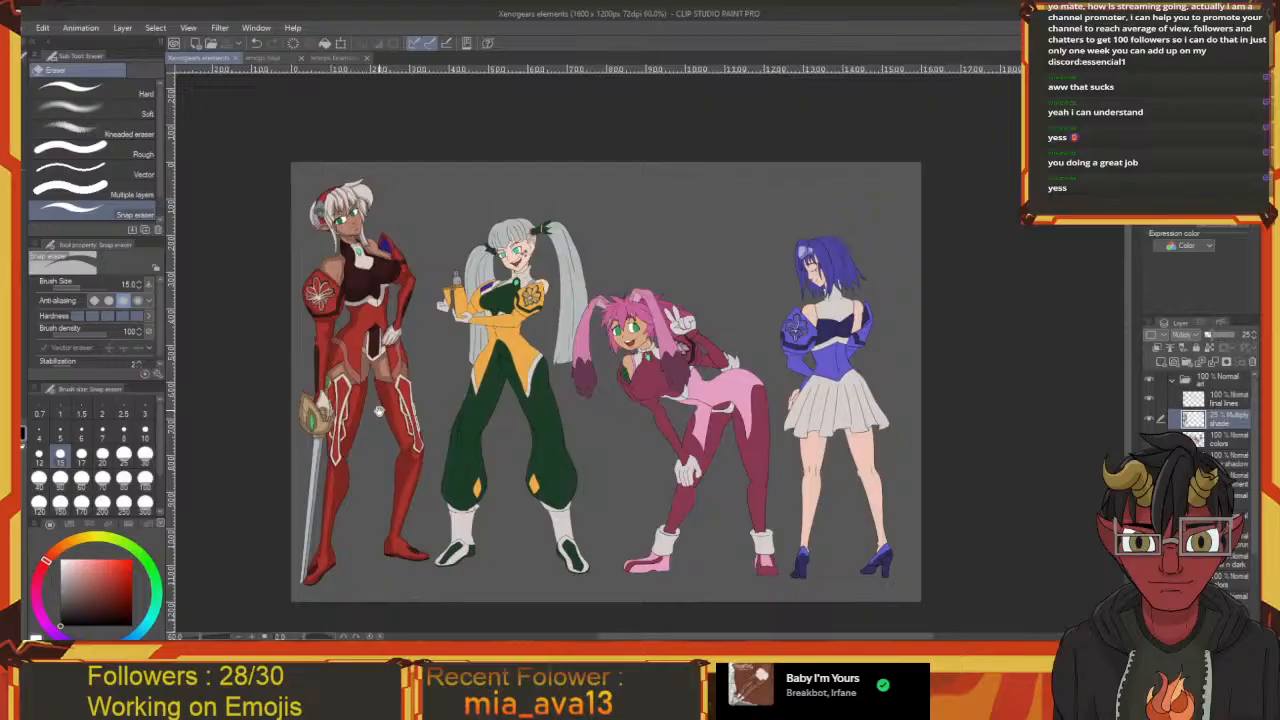
pyautogui.moveTo(378, 410); pyautogui.dragTo(549, 390)
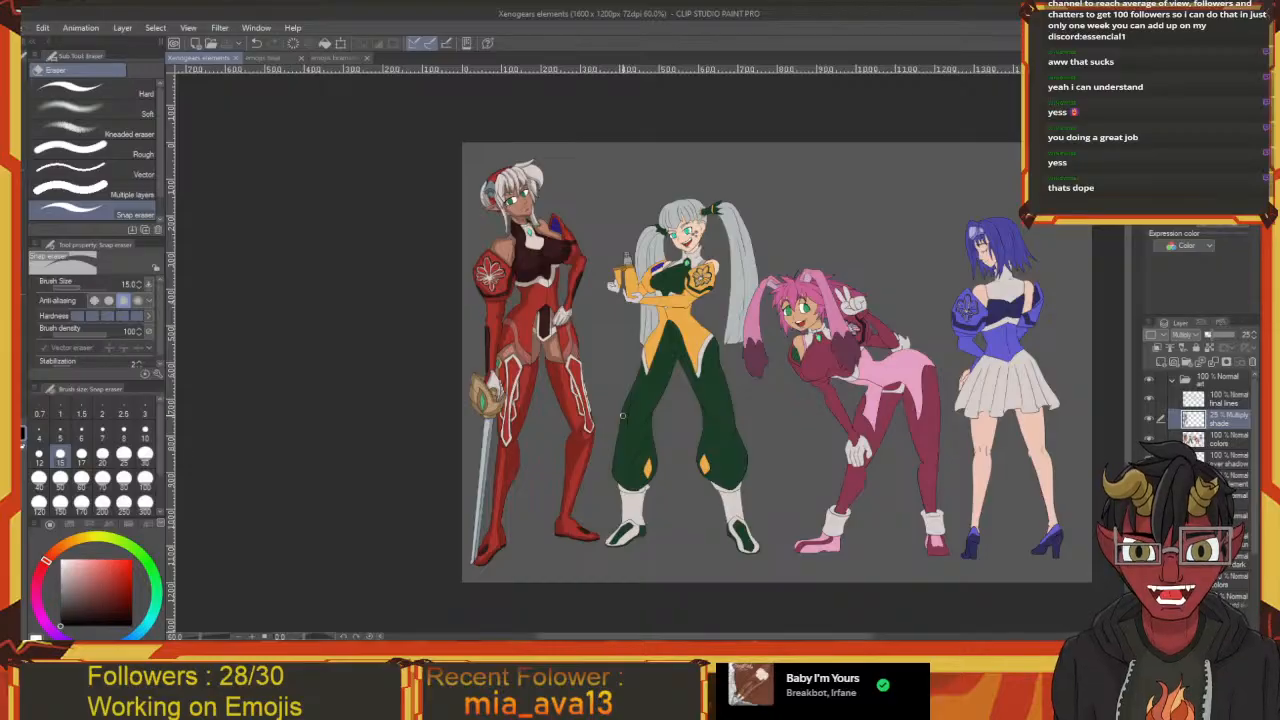
pyautogui.scroll(5, 800, 390)
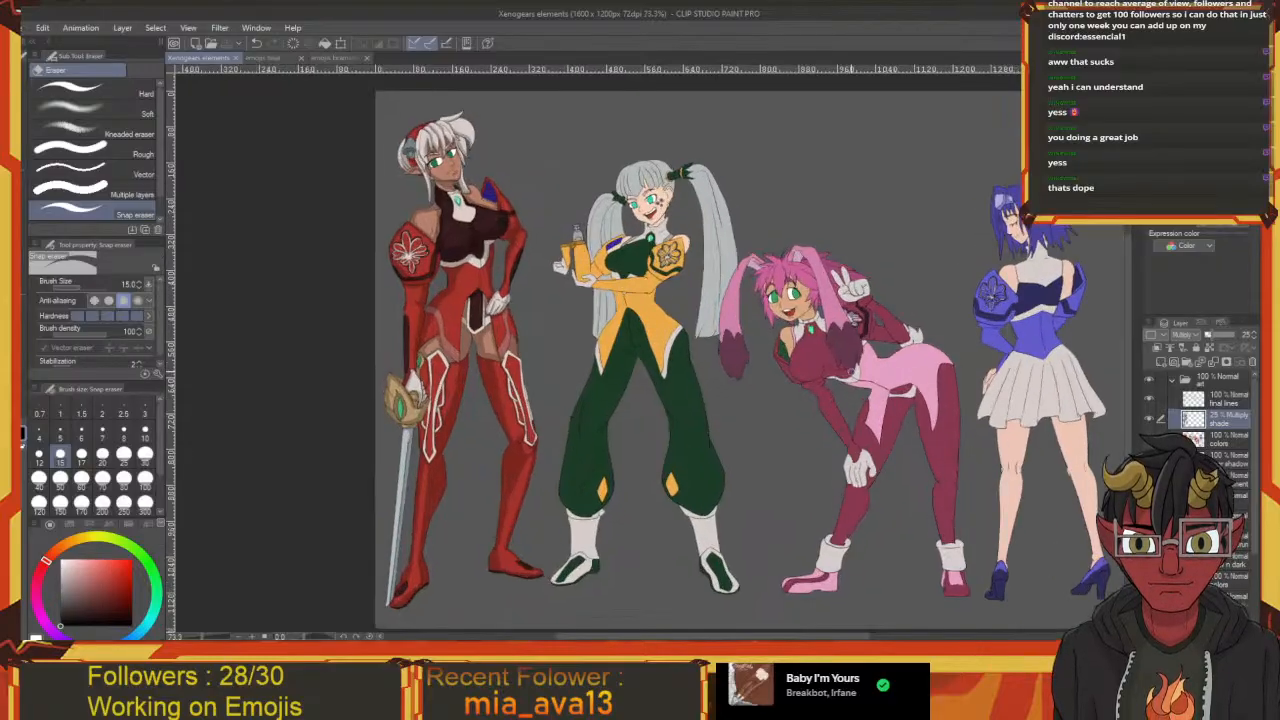
pyautogui.scroll(-2, 784, 432)
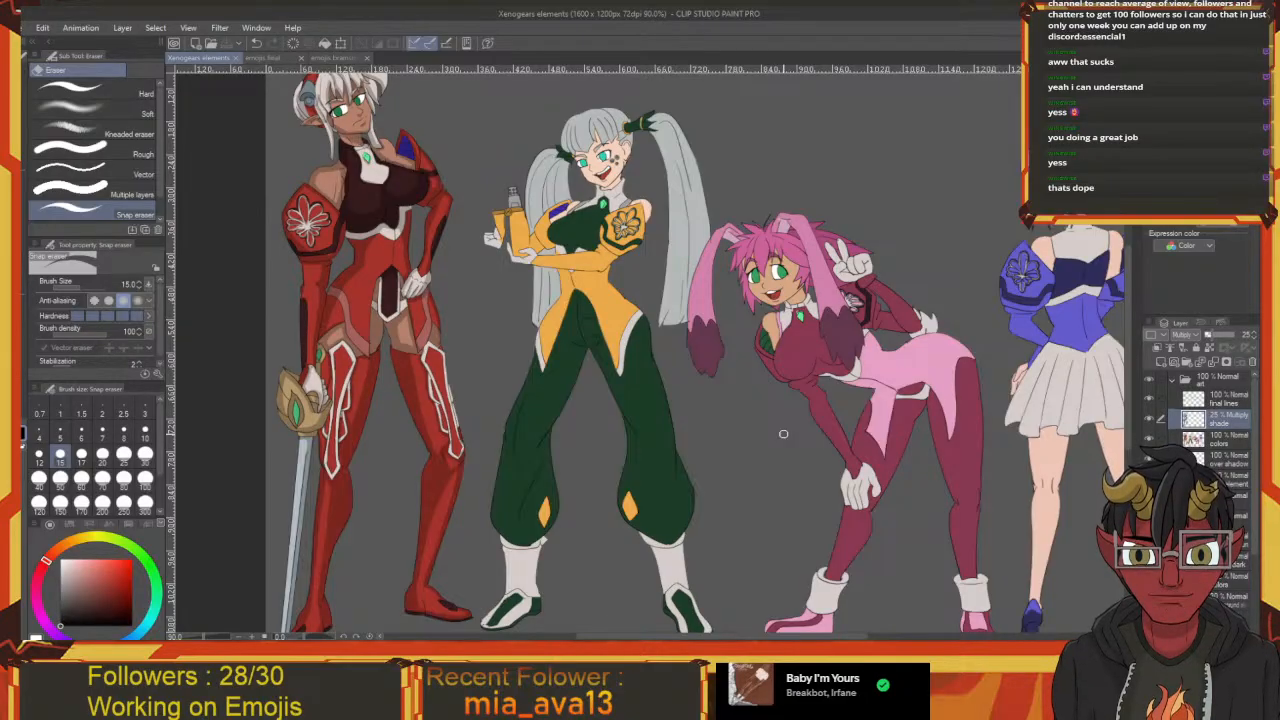
pyautogui.scroll(10, 275, 127)
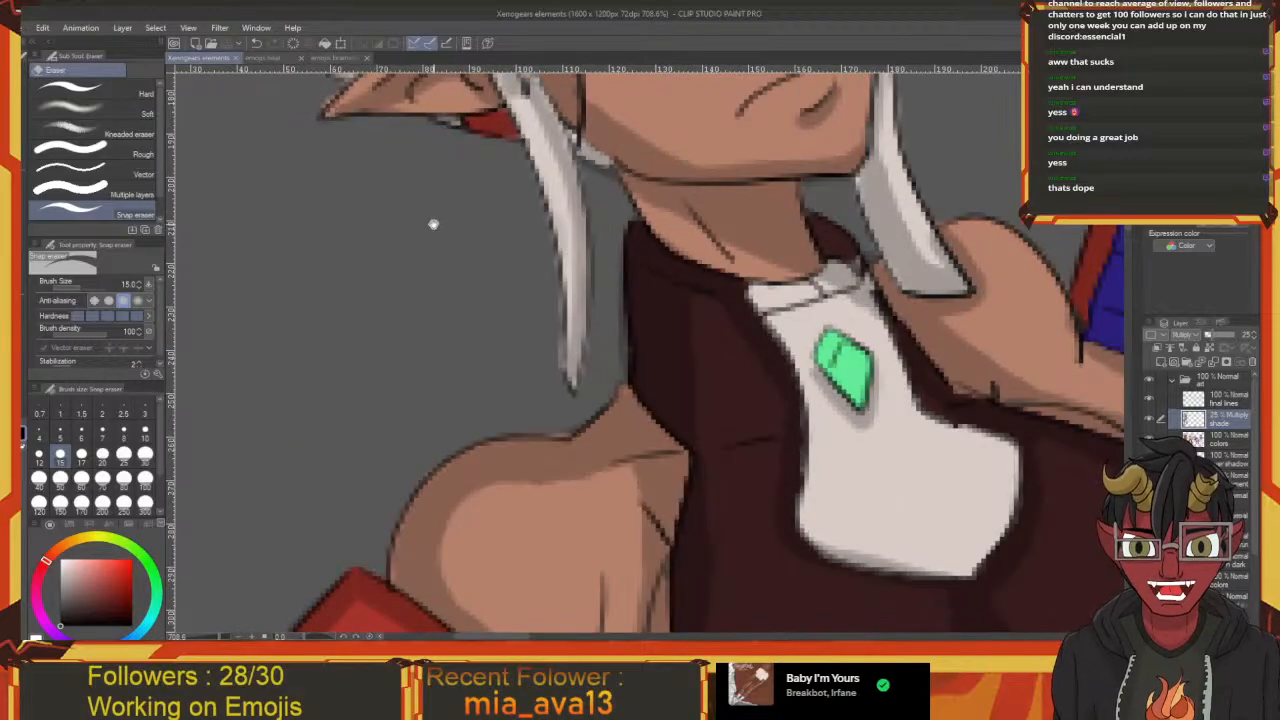
pyautogui.scroll(2, 1043, 457)
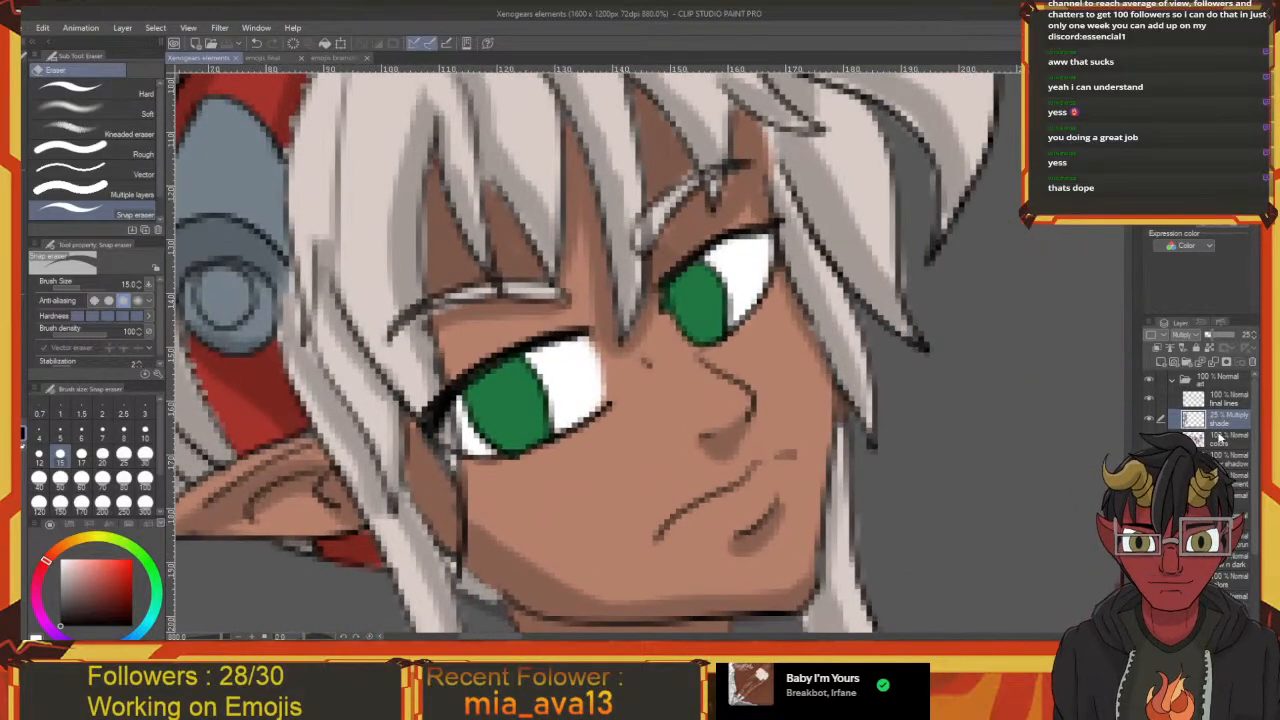
# Draw black curved pupils in both of the swordswoman's green eyes on the colors layer, using the G-pen at size 6
pyautogui.moveTo(978, 455); pyautogui.dragTo(980, 482)
pyautogui.moveTo(272, 508); pyautogui.dragTo(395, 497)
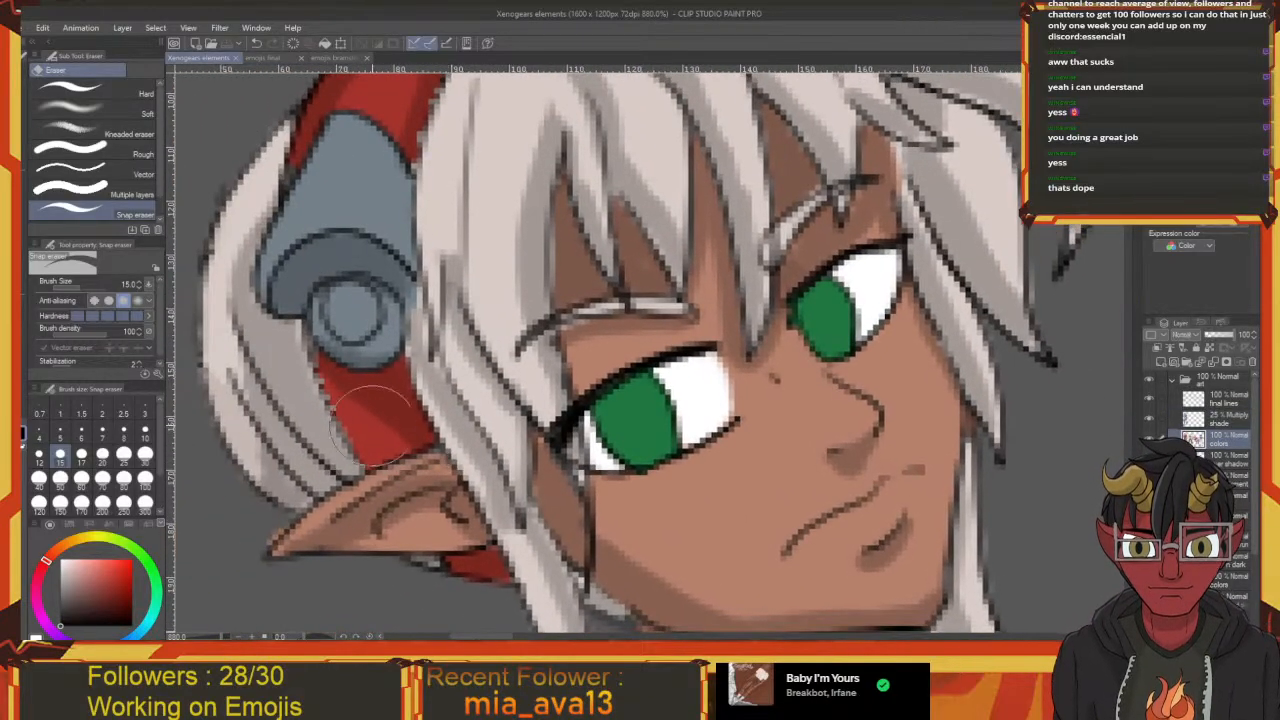
pyautogui.moveTo(580, 438); pyautogui.dragTo(430, 411)
pyautogui.moveTo(315, 558); pyautogui.dragTo(232, 578)
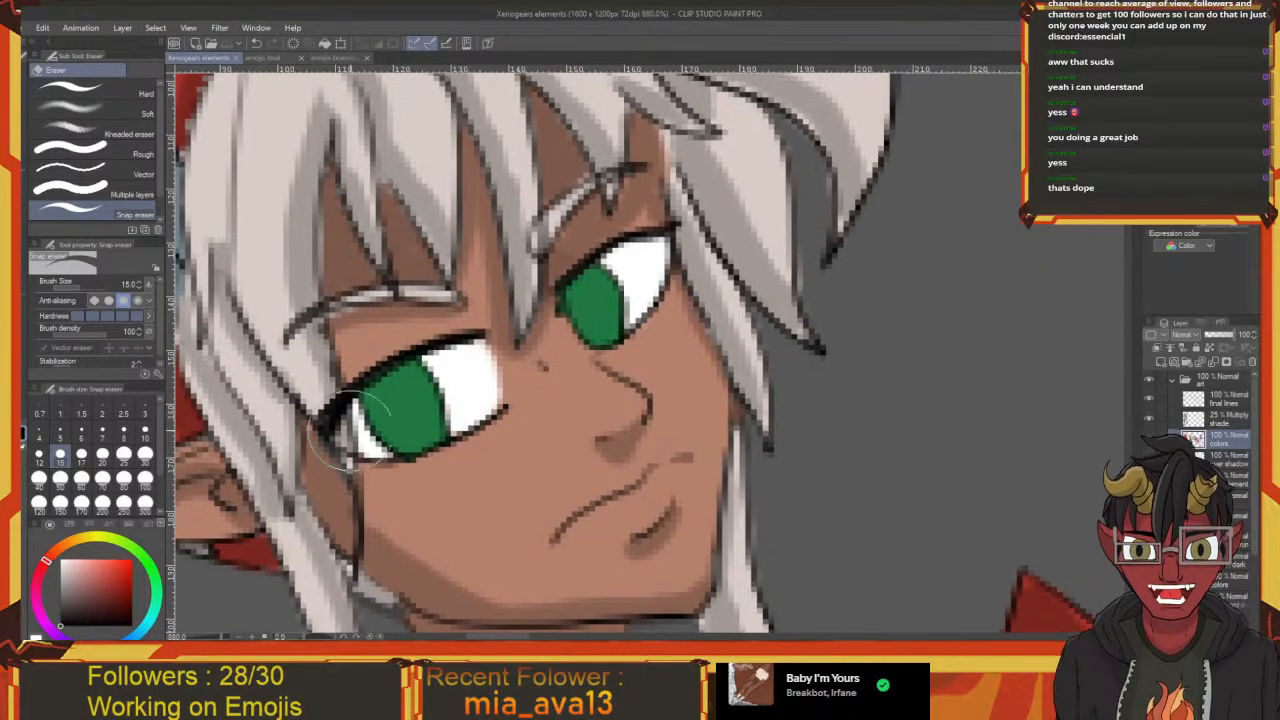
pyautogui.press('p')
pyautogui.moveTo(406, 426); pyautogui.dragTo(360, 372)
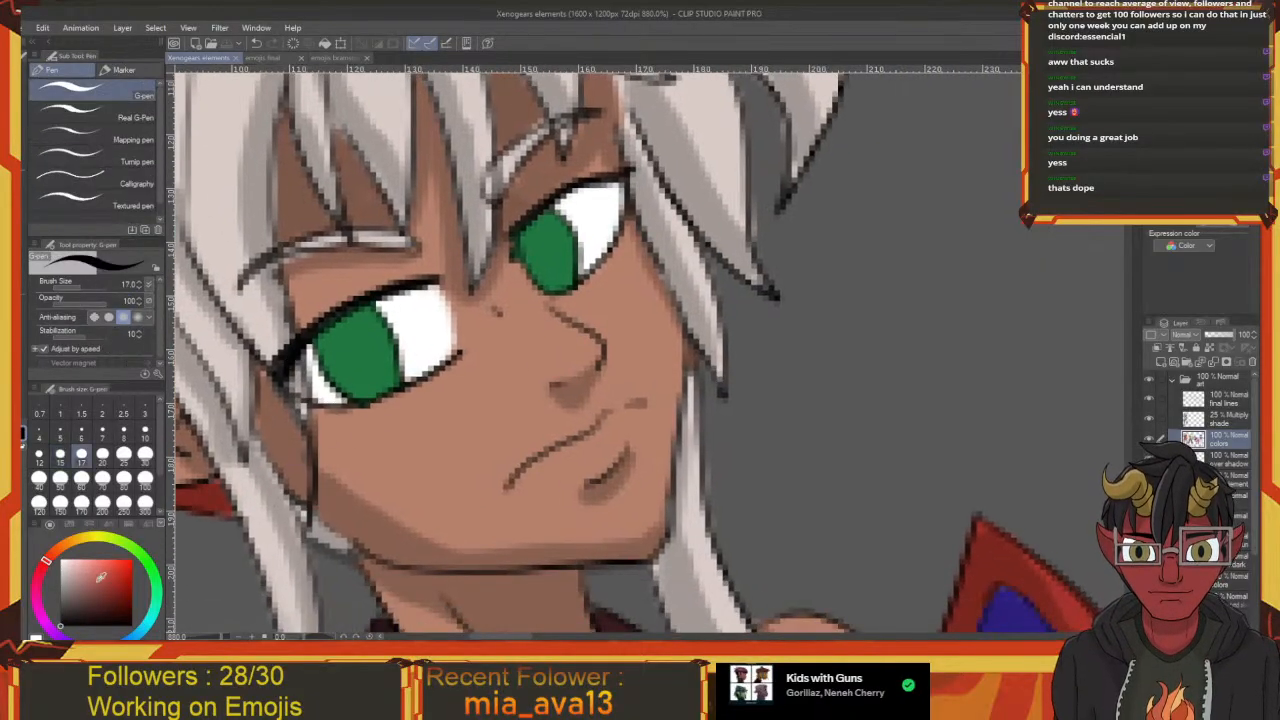
pyautogui.click(81, 432)
pyautogui.moveTo(268, 425); pyautogui.dragTo(238, 423)
pyautogui.moveTo(318, 336)
pyautogui.mouseDown()
pyautogui.moveTo(334, 365)
pyautogui.moveTo(349, 350)
pyautogui.moveTo(331, 365)
pyautogui.moveTo(313, 327)
pyautogui.moveTo(320, 339)
pyautogui.mouseUp()
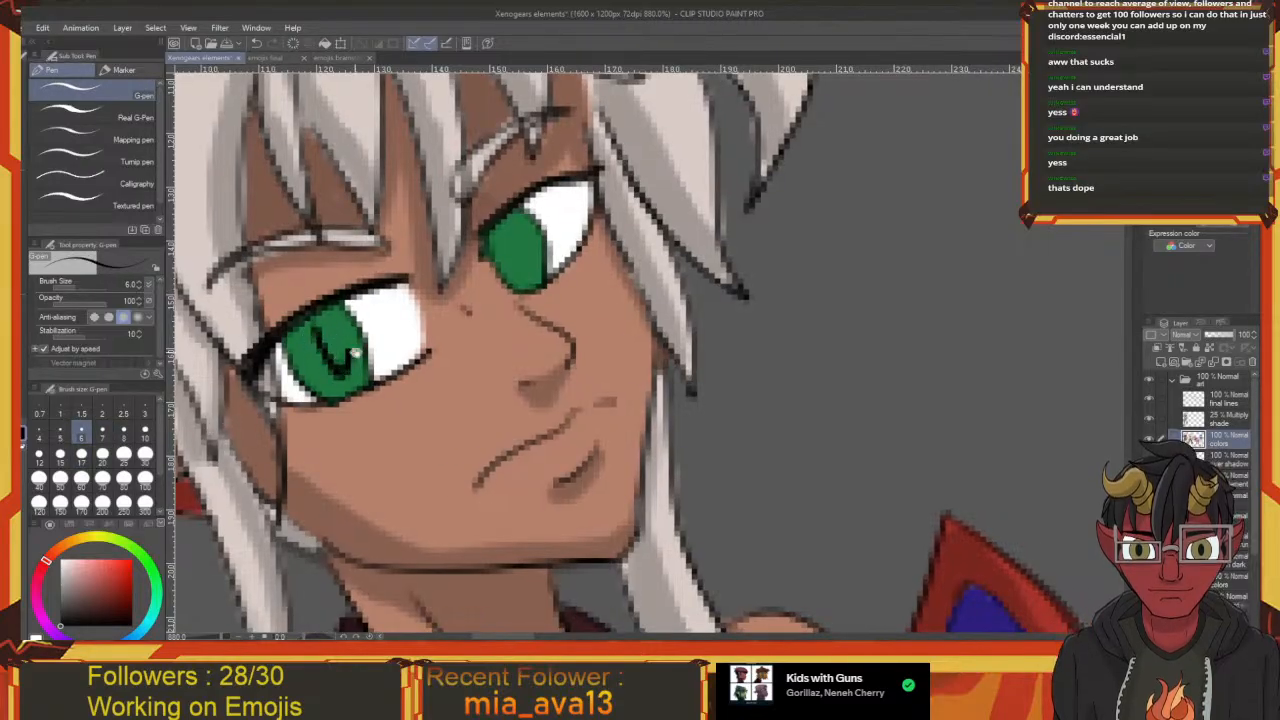
pyautogui.moveTo(407, 321); pyautogui.dragTo(345, 351)
pyautogui.moveTo(446, 268)
pyautogui.mouseDown()
pyautogui.moveTo(464, 298)
pyautogui.moveTo(468, 283)
pyautogui.moveTo(448, 281)
pyautogui.moveTo(452, 292)
pyautogui.moveTo(470, 280)
pyautogui.moveTo(452, 298)
pyautogui.moveTo(424, 292)
pyautogui.moveTo(477, 288)
pyautogui.mouseUp()
pyautogui.moveTo(346, 374)
pyautogui.mouseDown()
pyautogui.moveTo(336, 386)
pyautogui.moveTo(314, 368)
pyautogui.moveTo(347, 406)
pyautogui.moveTo(371, 387)
pyautogui.mouseUp()
# Sample the white of the swordswoman's eye and paint white highlights inside both of her pupils
pyautogui.press('i')
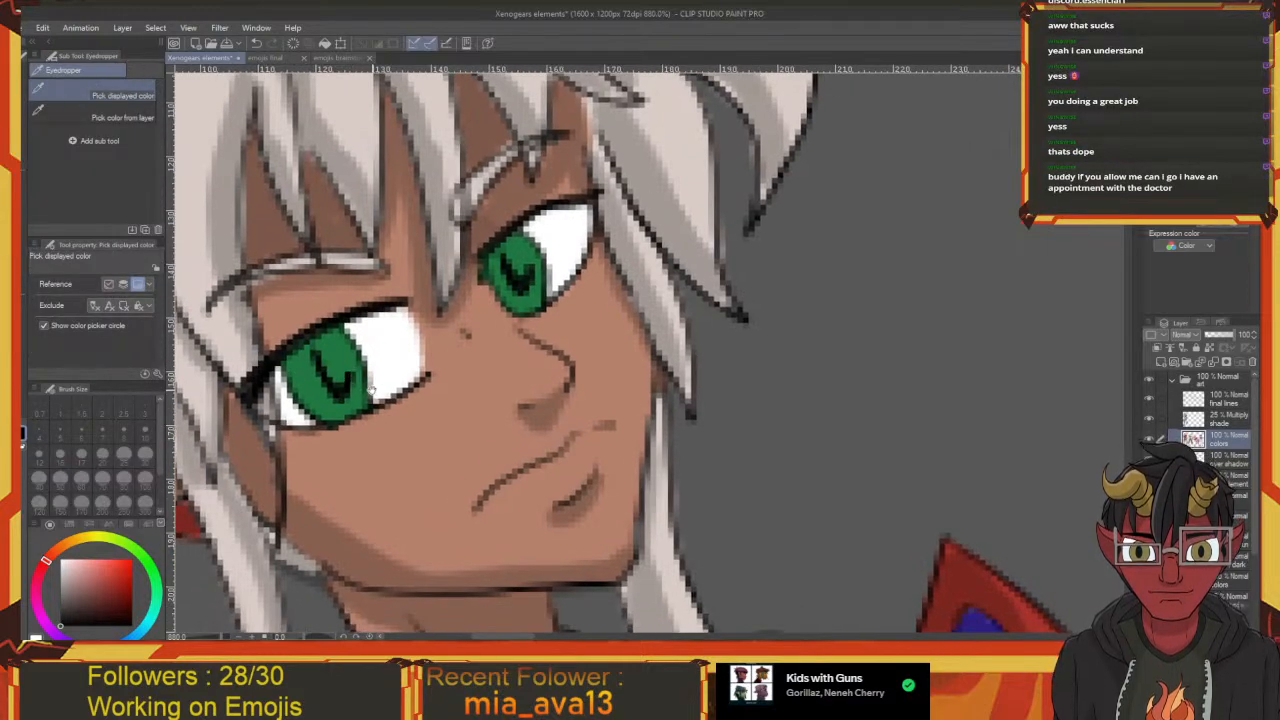
pyautogui.moveTo(381, 376); pyautogui.dragTo(390, 385)
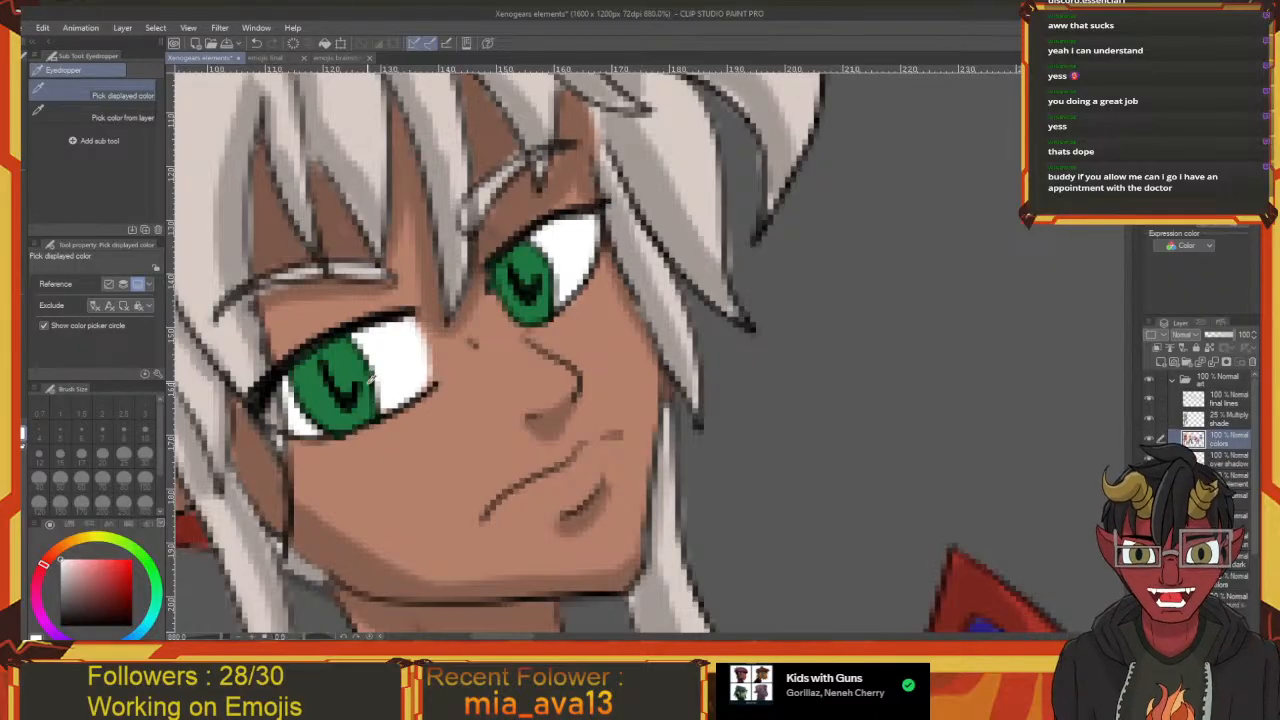
pyautogui.moveTo(475, 368); pyautogui.dragTo(577, 394)
pyautogui.click(502, 400)
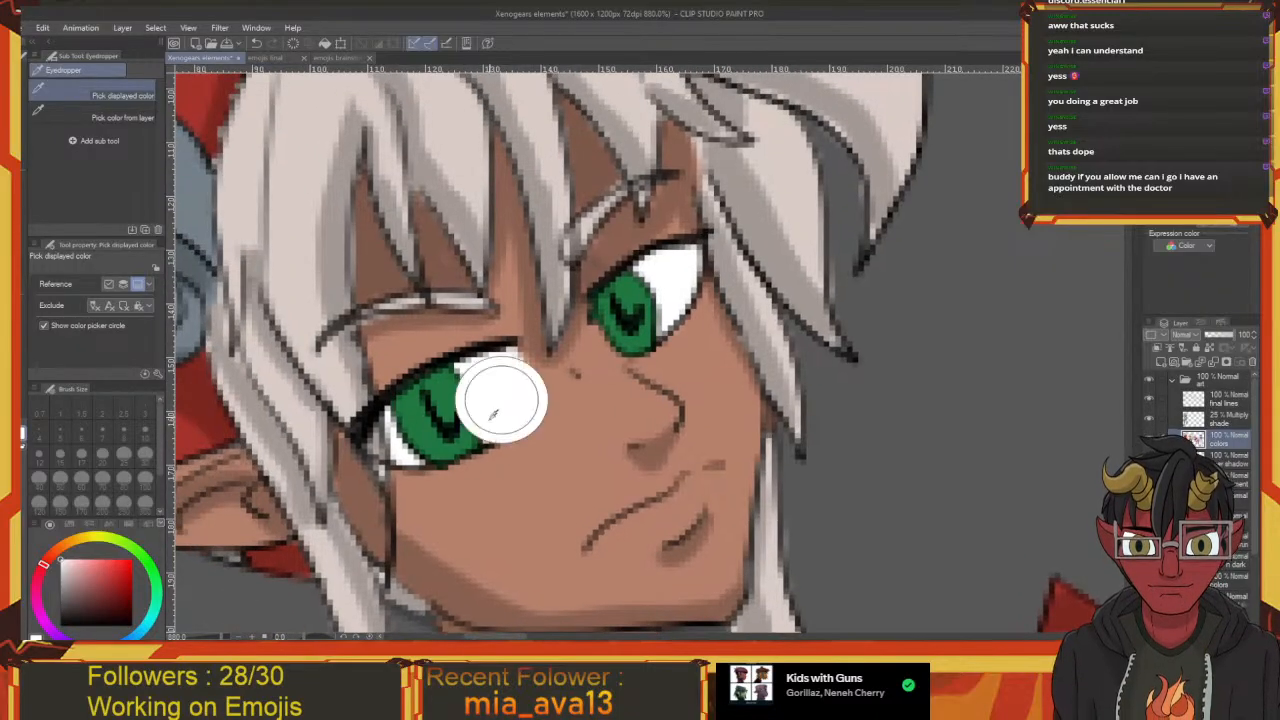
pyautogui.moveTo(331, 474); pyautogui.dragTo(425, 441)
pyautogui.press('p')
pyautogui.moveTo(548, 363)
pyautogui.mouseDown()
pyautogui.moveTo(495, 367)
pyautogui.moveTo(496, 382)
pyautogui.moveTo(485, 356)
pyautogui.moveTo(489, 386)
pyautogui.moveTo(484, 352)
pyautogui.moveTo(487, 380)
pyautogui.moveTo(444, 422)
pyautogui.mouseUp()
pyautogui.hotkey('ctrl', 'z')
pyautogui.moveTo(547, 297); pyautogui.dragTo(551, 306)
pyautogui.scroll(-3, 549, 308)
pyautogui.scroll(-1, 600, 310)
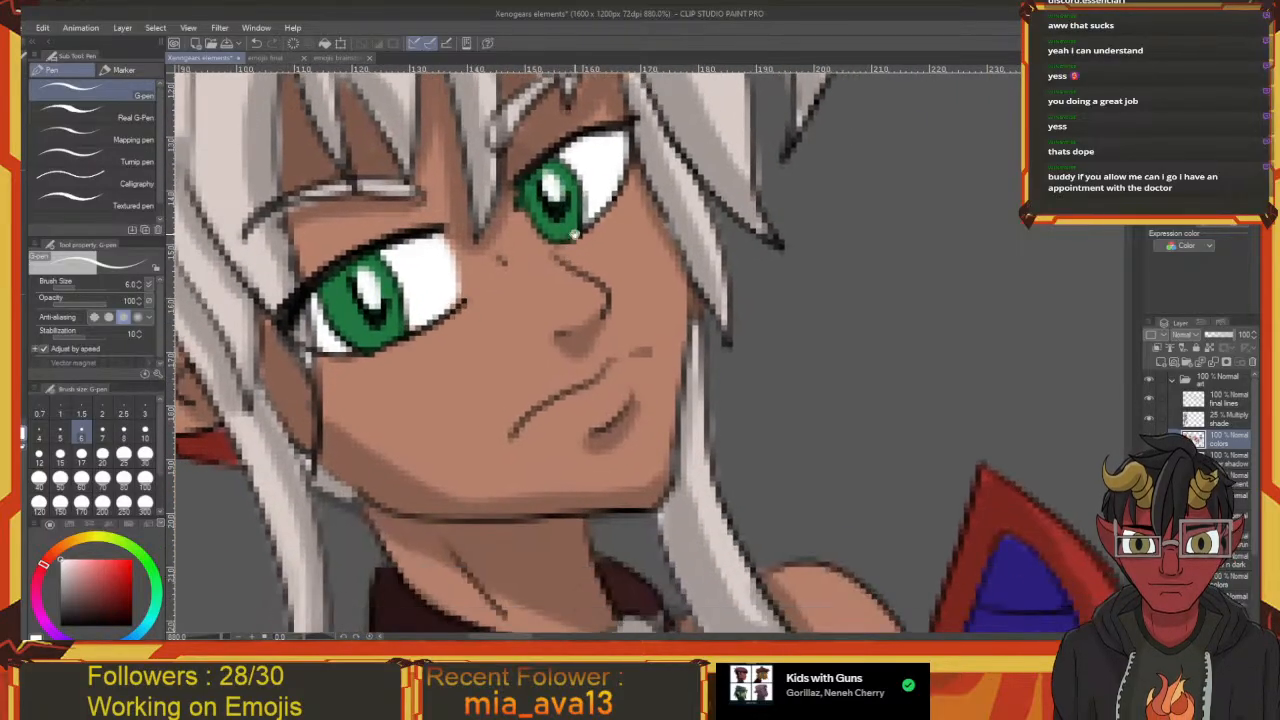
# Draw dark curved pupils in both teal eyes of the silver-haired girl in the yellow and green outfit
pyautogui.scroll(-2, 652, 311)
pyautogui.scroll(-2, 655, 313)
pyautogui.moveTo(733, 423); pyautogui.dragTo(597, 284)
pyautogui.scroll(-2, 670, 218)
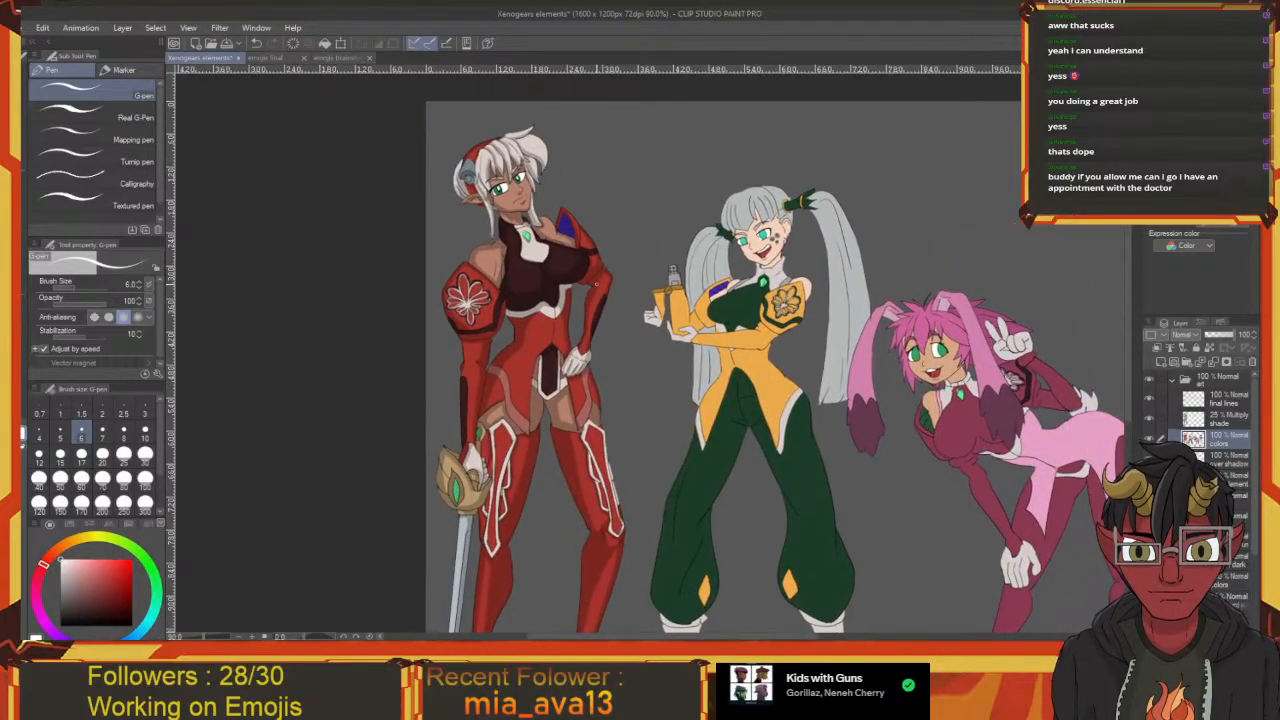
pyautogui.scroll(5, 631, 275)
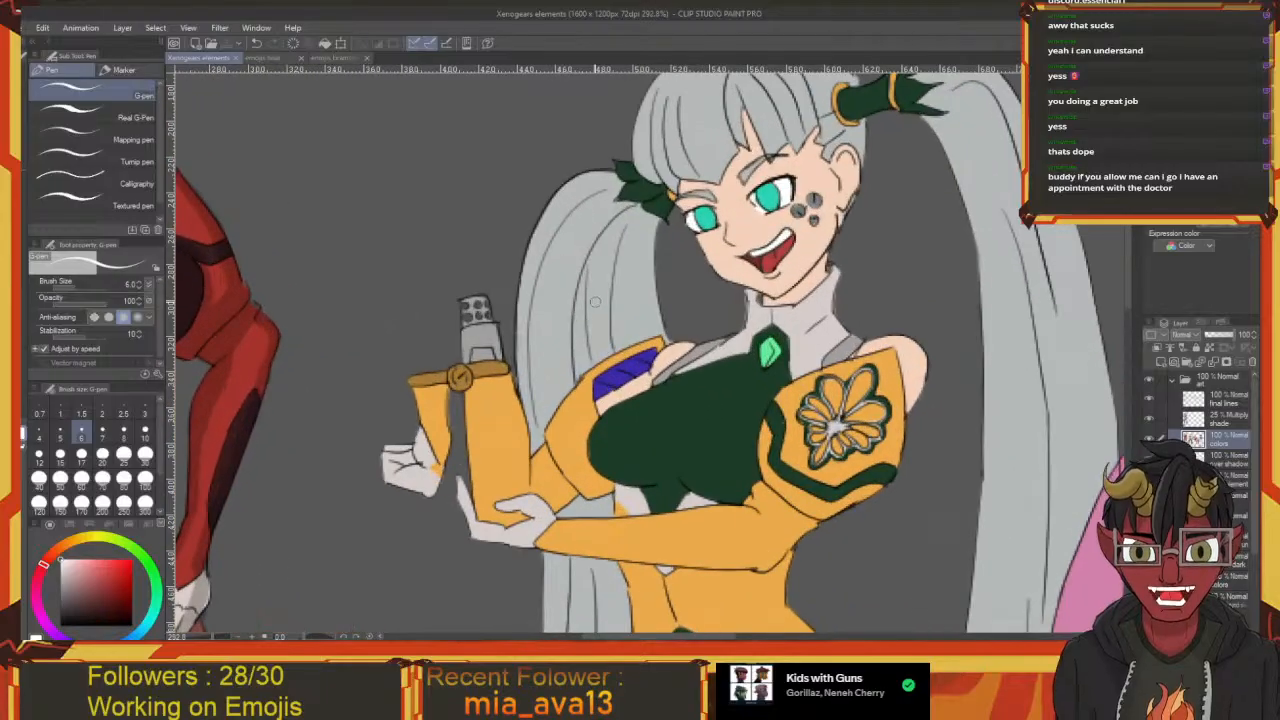
pyautogui.moveTo(593, 271); pyautogui.dragTo(503, 376)
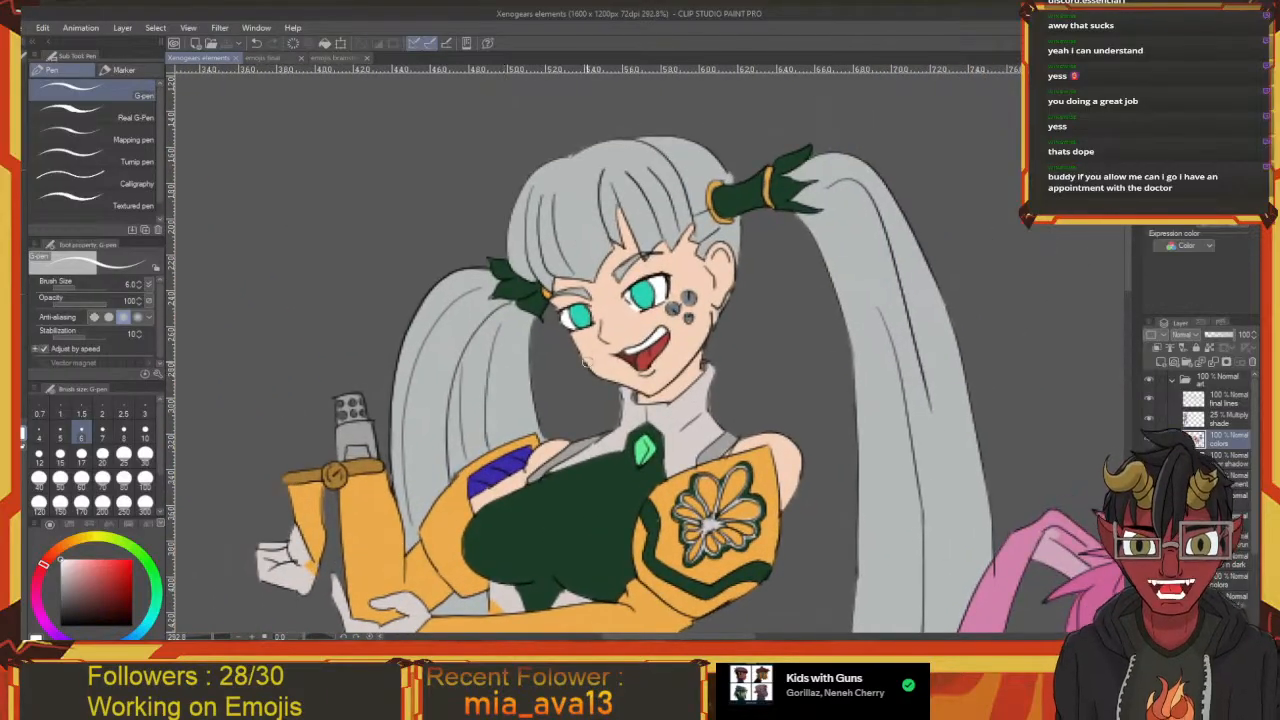
pyautogui.moveTo(585, 363); pyautogui.dragTo(441, 364)
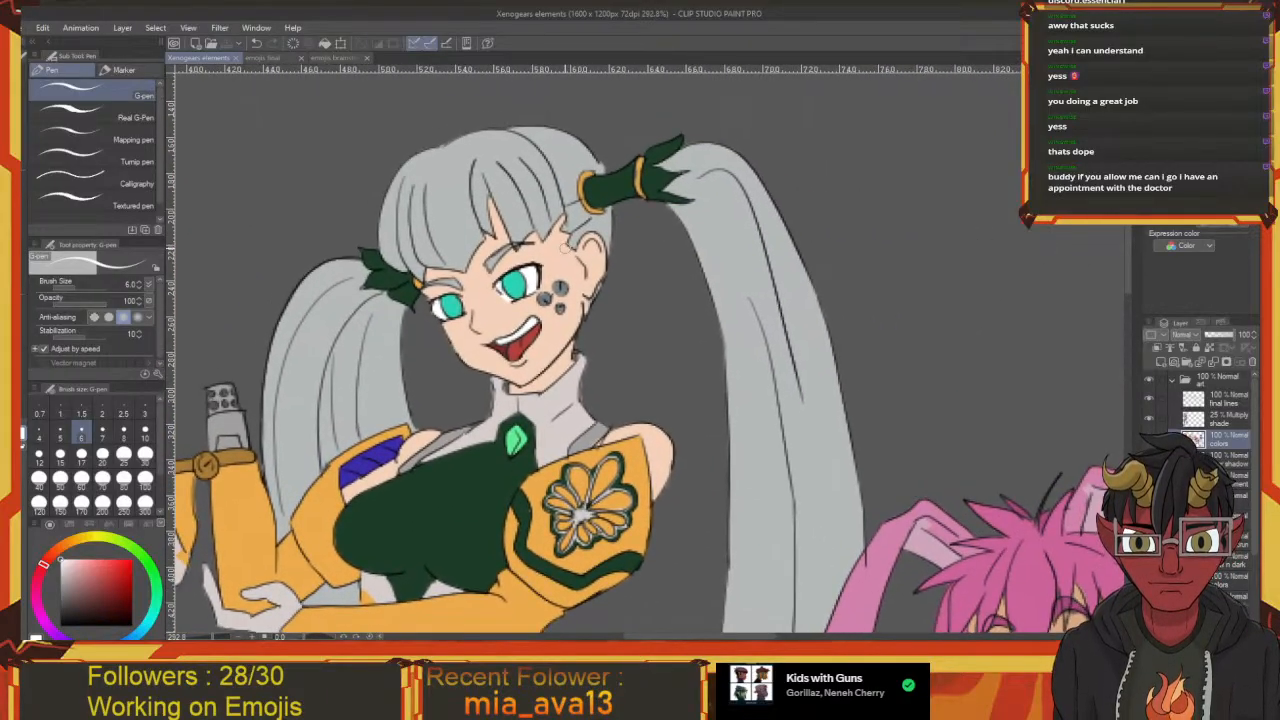
pyautogui.scroll(5, 624, 356)
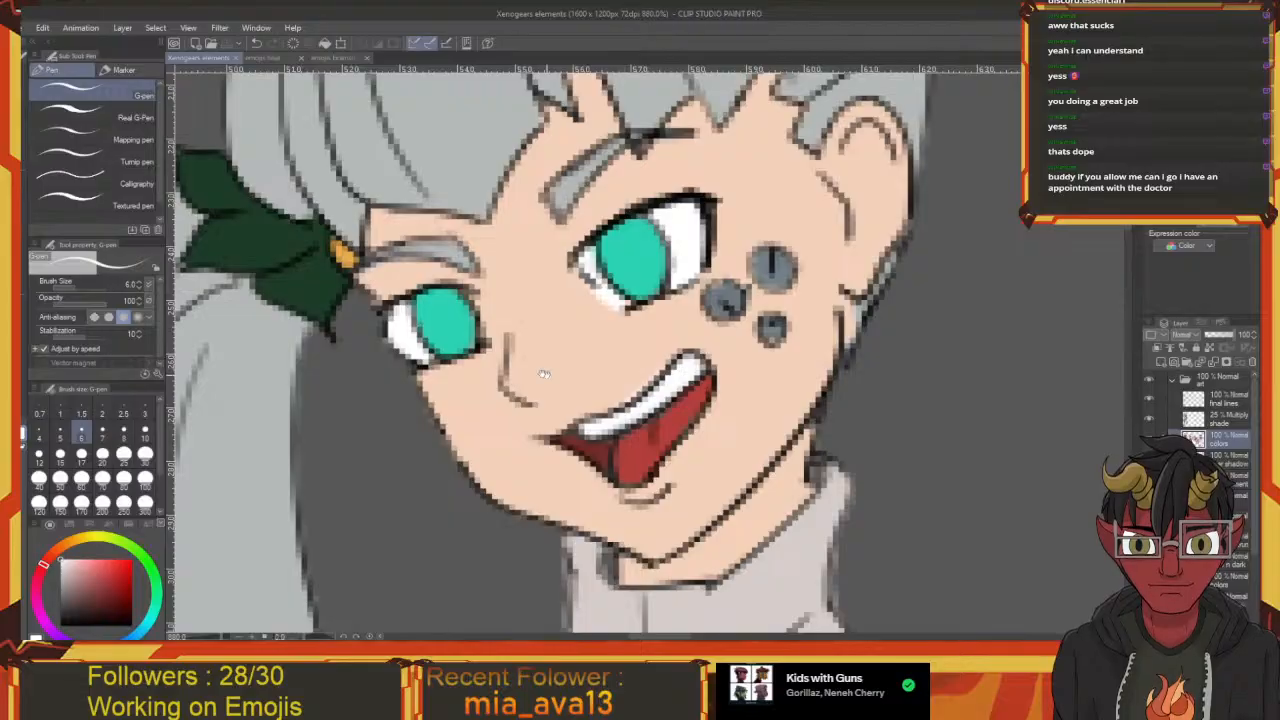
pyautogui.scroll(-5, 544, 373)
pyautogui.click(60, 626)
pyautogui.scroll(5, 199, 547)
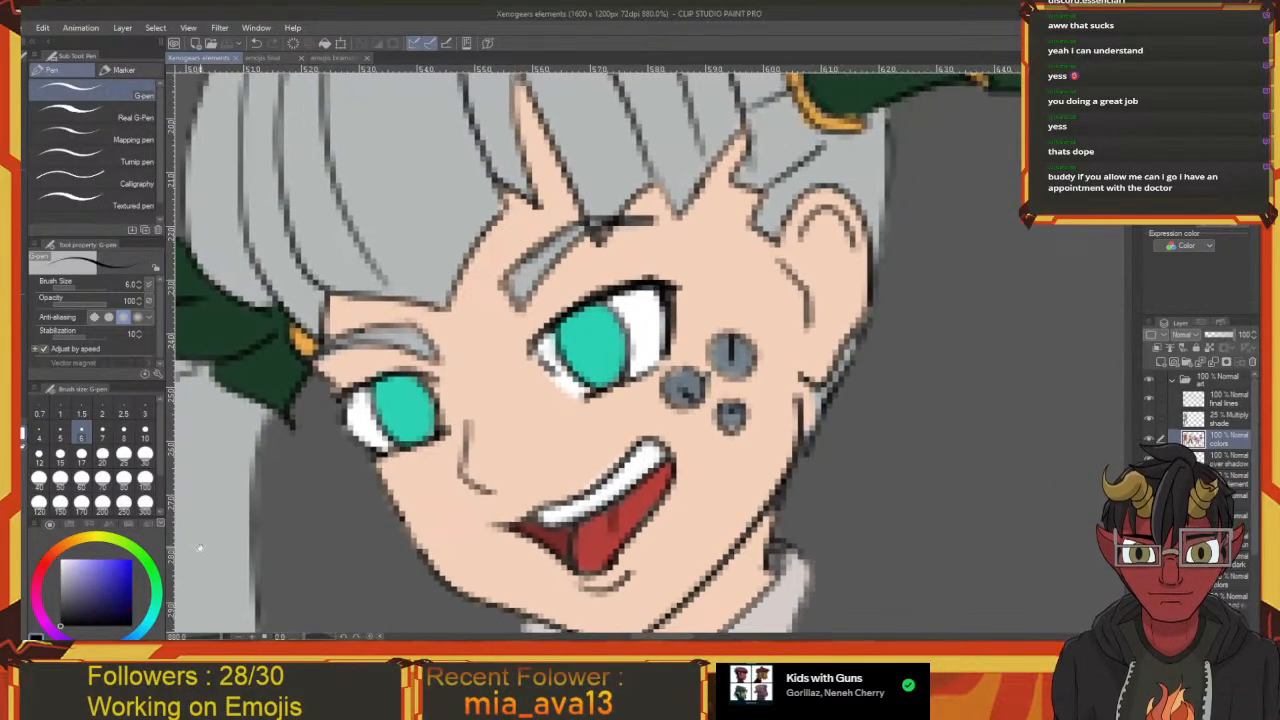
pyautogui.scroll(-5, 532, 380)
pyautogui.scroll(5, 533, 398)
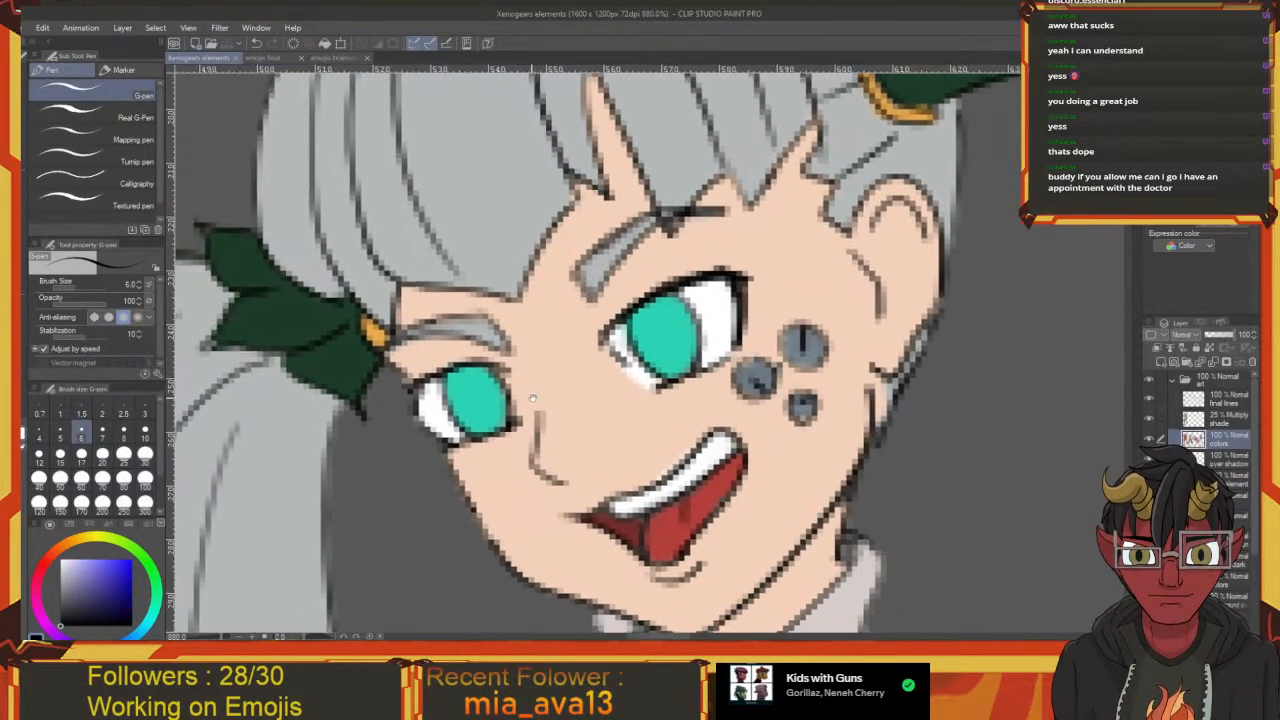
pyautogui.moveTo(533, 398)
pyautogui.mouseDown()
pyautogui.moveTo(507, 359)
pyautogui.moveTo(474, 384)
pyautogui.mouseUp()
pyautogui.hotkey('ctrl', 'z')
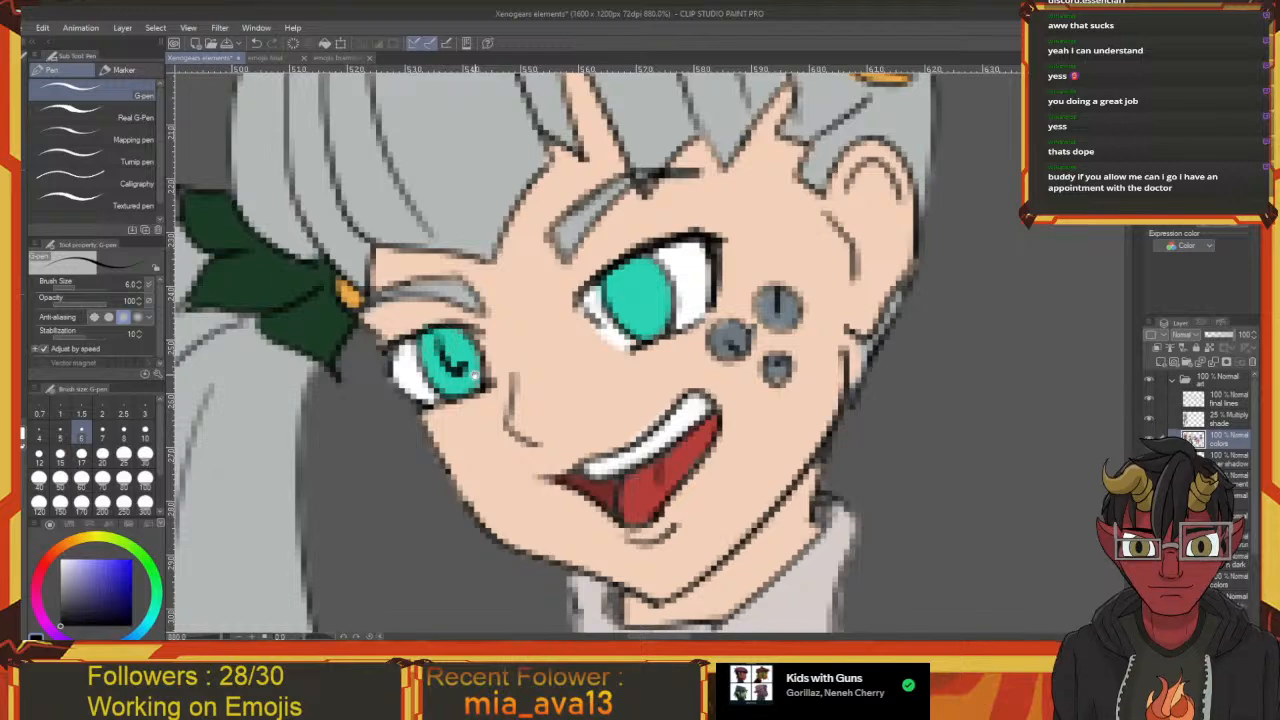
pyautogui.moveTo(627, 295)
pyautogui.mouseDown()
pyautogui.moveTo(572, 302)
pyautogui.moveTo(596, 318)
pyautogui.mouseUp()
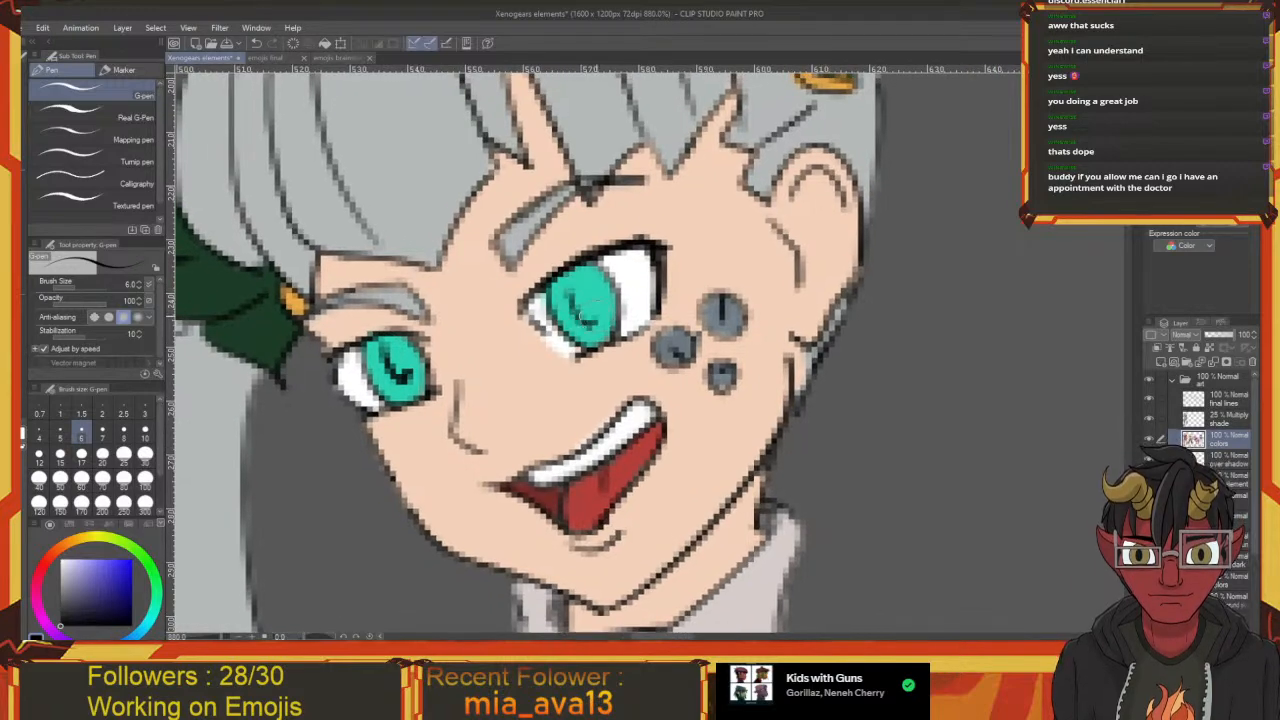
# Paint white highlights in the silver-haired girl's pupils and restore their dark edges with the G-pen
pyautogui.press('x')
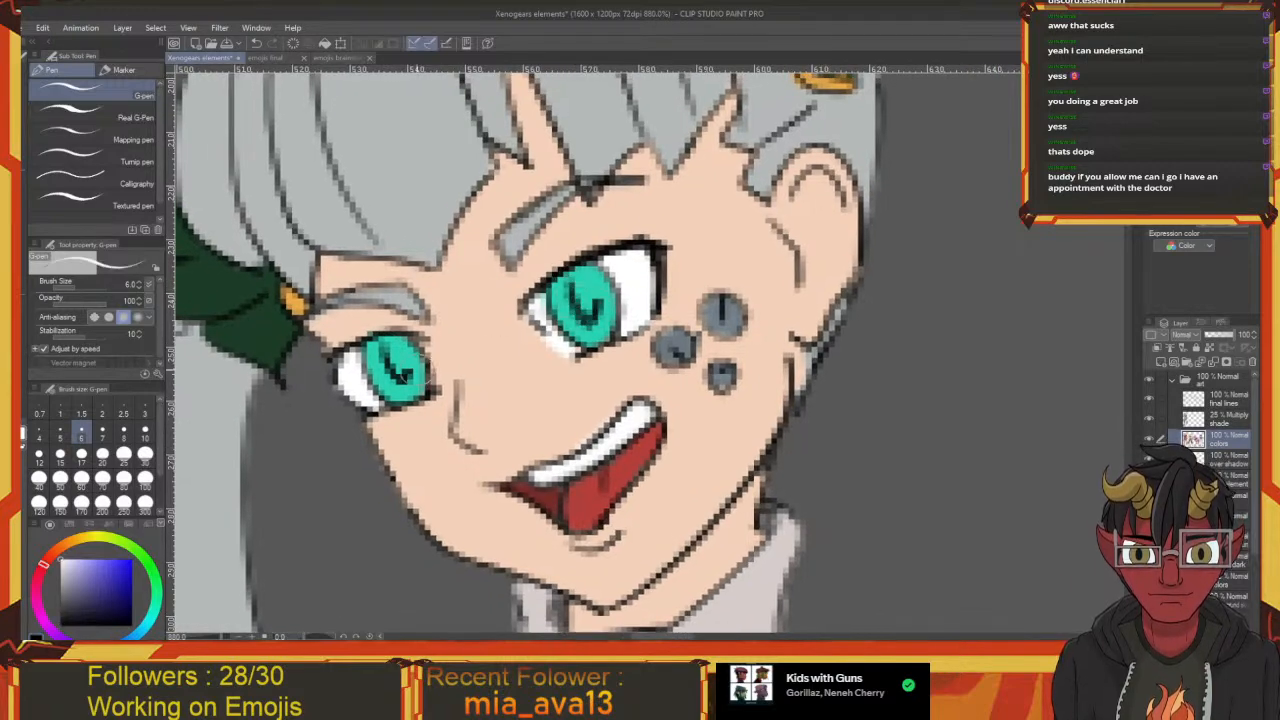
pyautogui.moveTo(400, 369)
pyautogui.mouseDown()
pyautogui.moveTo(394, 348)
pyautogui.moveTo(413, 408)
pyautogui.moveTo(444, 404)
pyautogui.moveTo(430, 381)
pyautogui.mouseUp()
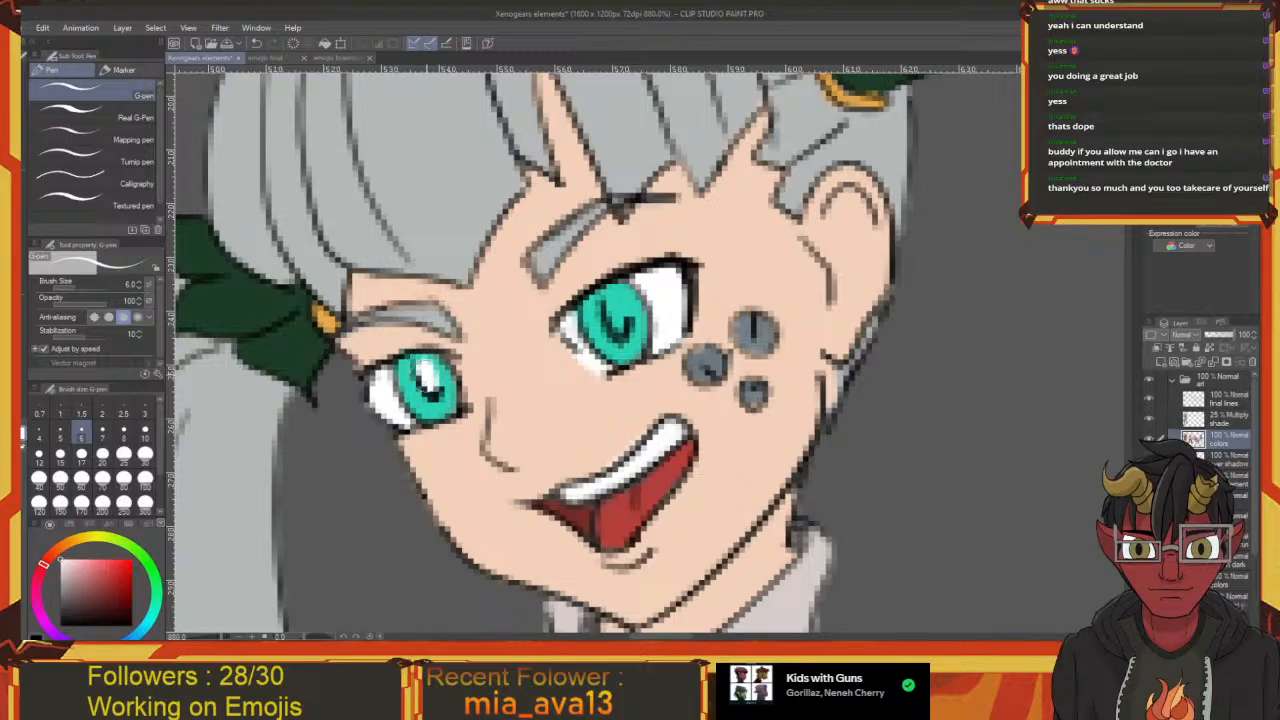
pyautogui.moveTo(657, 324)
pyautogui.mouseDown()
pyautogui.moveTo(551, 301)
pyautogui.moveTo(556, 312)
pyautogui.moveTo(551, 300)
pyautogui.mouseUp()
pyautogui.moveTo(551, 300); pyautogui.dragTo(553, 328)
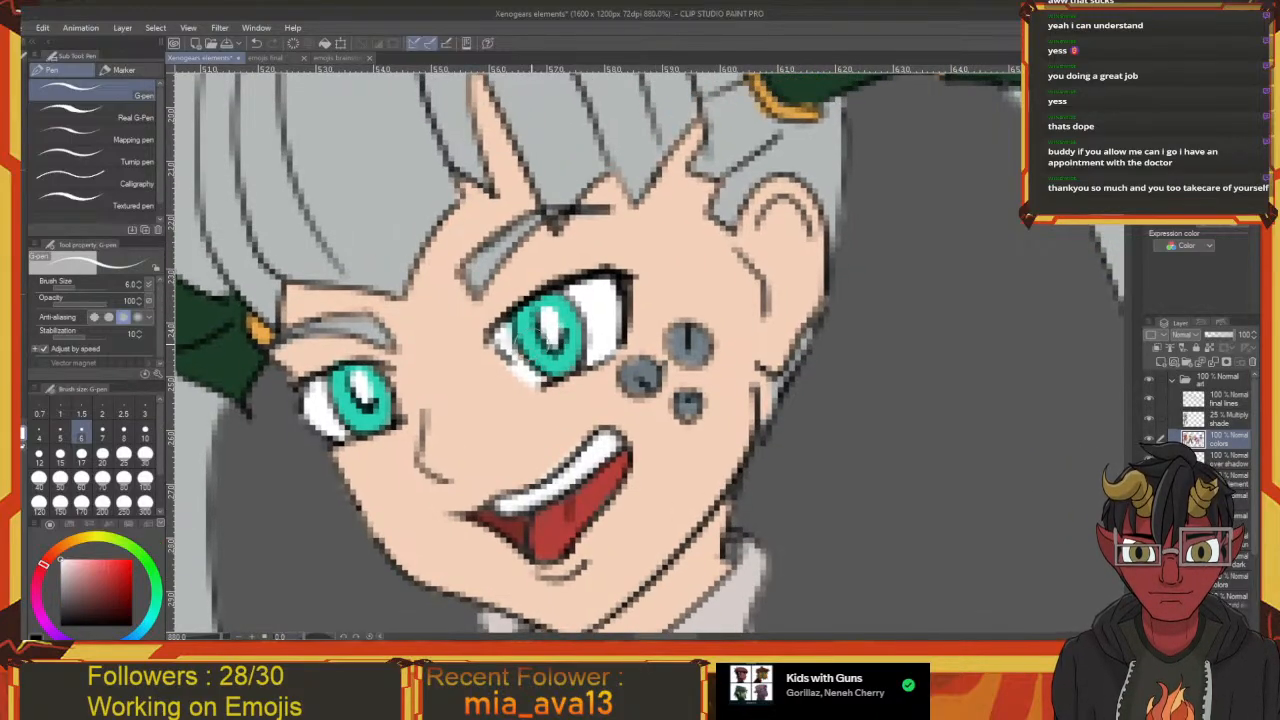
pyautogui.press('e')
pyautogui.moveTo(534, 374)
pyautogui.mouseDown()
pyautogui.moveTo(500, 338)
pyautogui.moveTo(552, 343)
pyautogui.moveTo(540, 322)
pyautogui.mouseUp()
pyautogui.press('p')
pyautogui.click(60, 627)
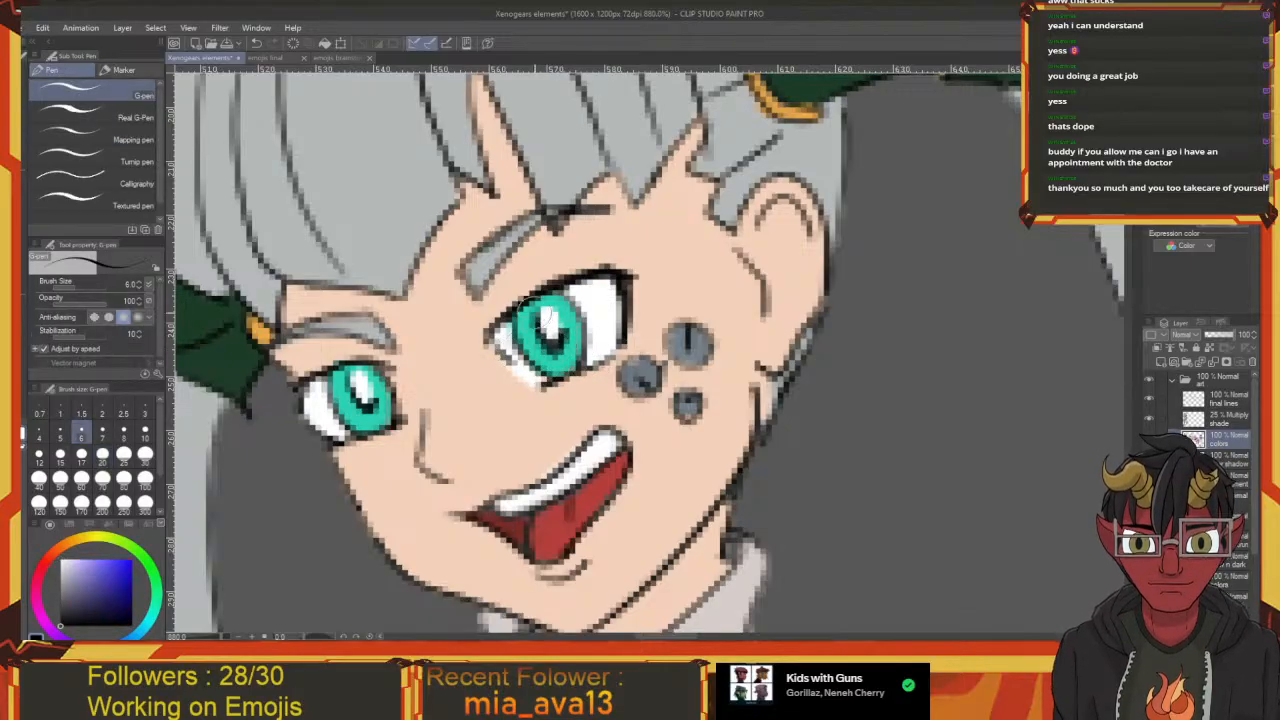
pyautogui.moveTo(380, 425); pyautogui.dragTo(450, 449)
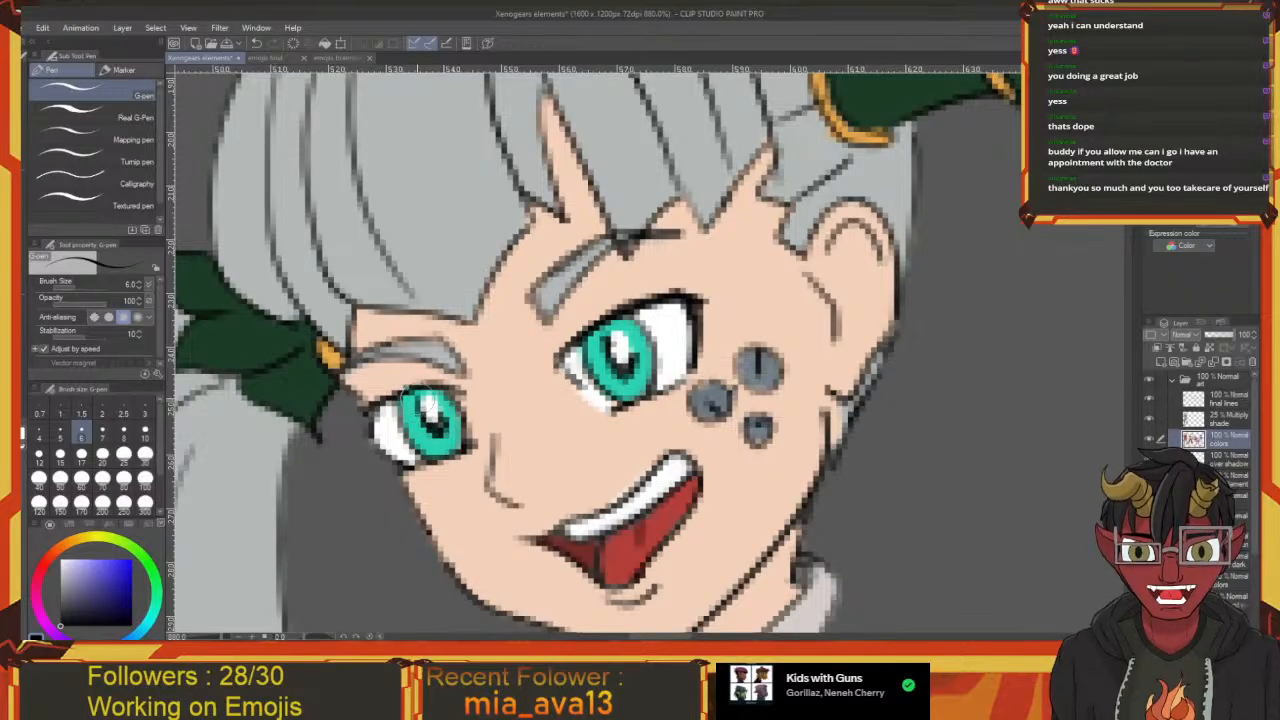
# Draw dark curved pupils in both green eyes of the pink-haired rabbit-eared girl
pyautogui.moveTo(938, 524); pyautogui.dragTo(300, 385)
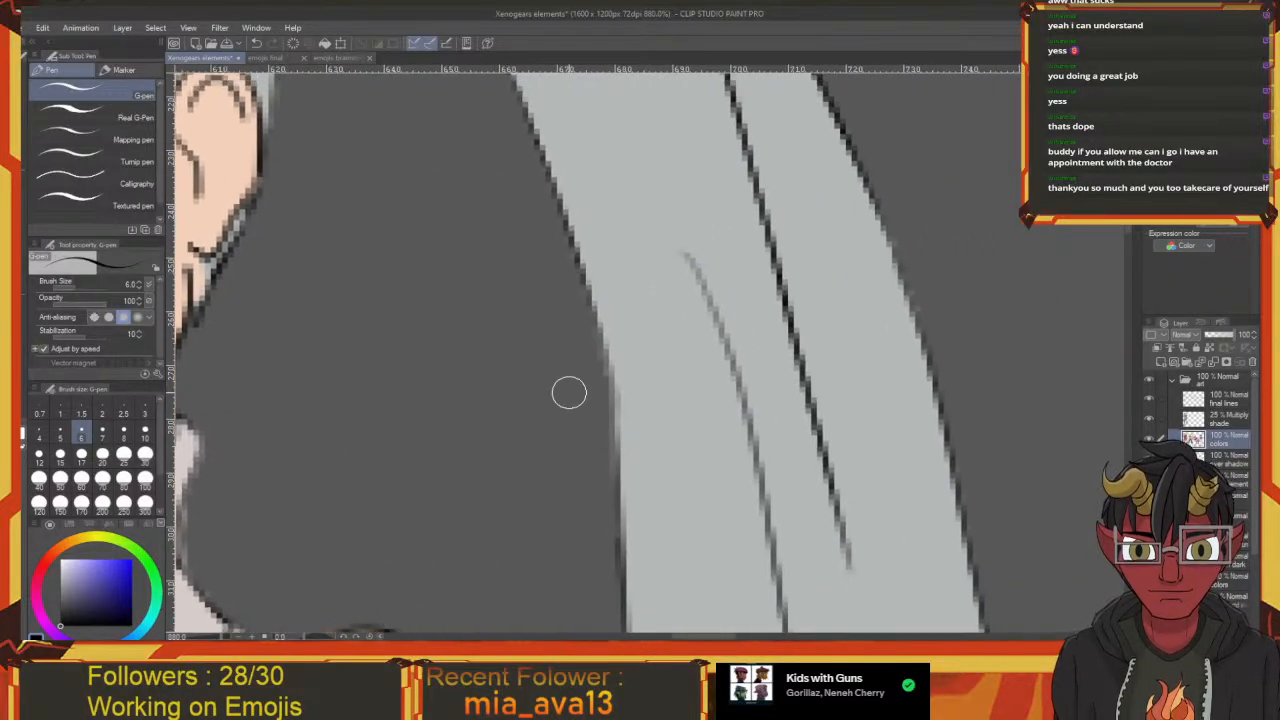
pyautogui.scroll(-5, 569, 392)
pyautogui.moveTo(782, 485); pyautogui.dragTo(568, 226)
pyautogui.scroll(3, 566, 226)
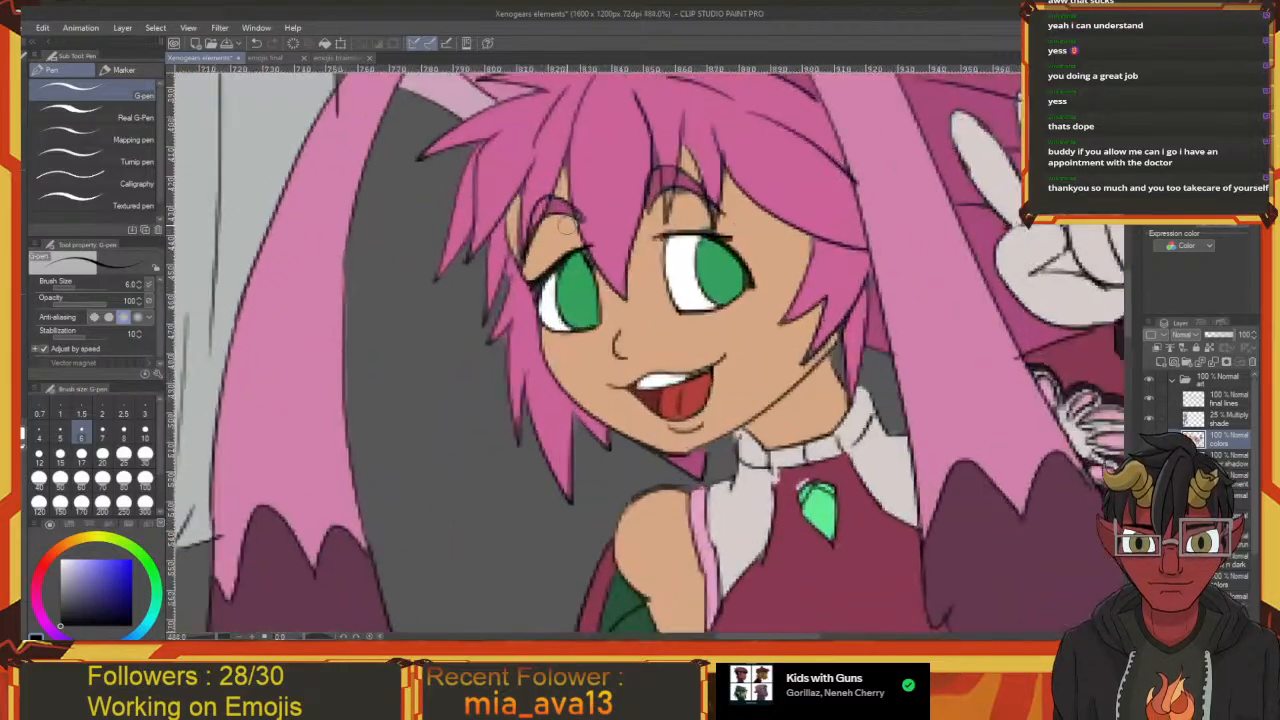
pyautogui.scroll(4, 567, 223)
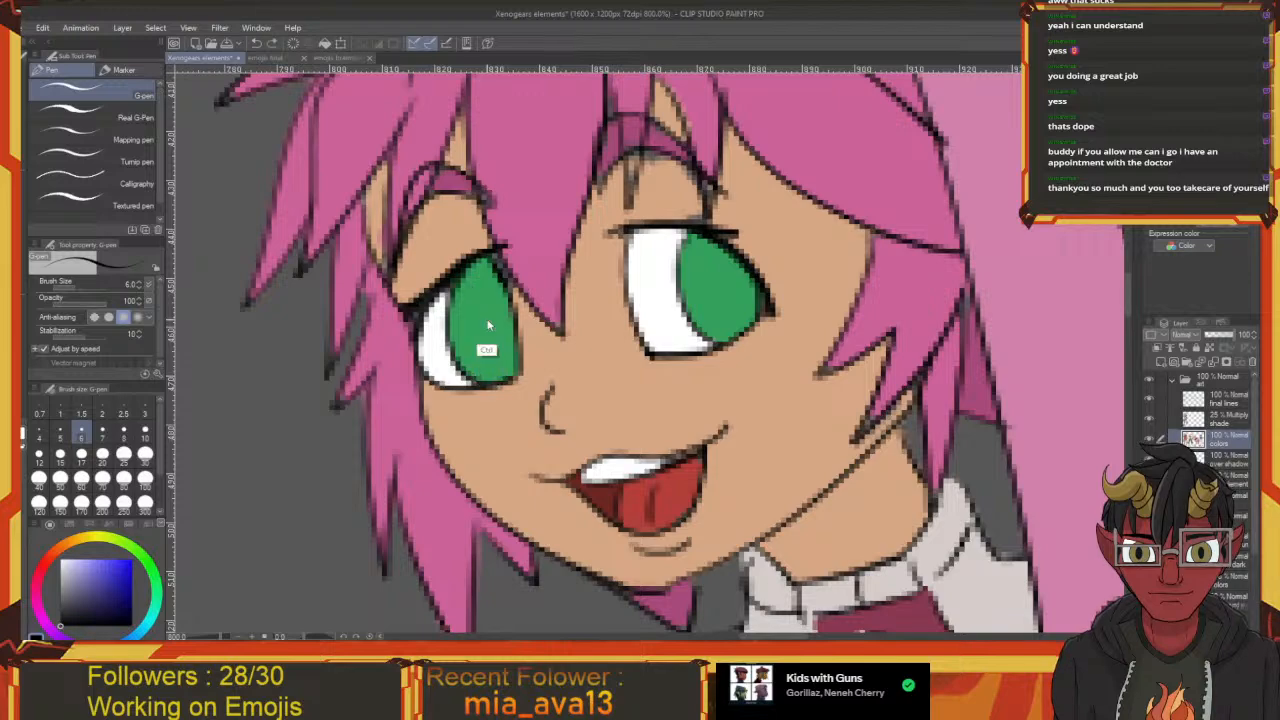
pyautogui.moveTo(476, 297); pyautogui.dragTo(491, 347)
pyautogui.moveTo(696, 279)
pyautogui.mouseDown()
pyautogui.moveTo(628, 319)
pyautogui.moveTo(590, 319)
pyautogui.mouseUp()
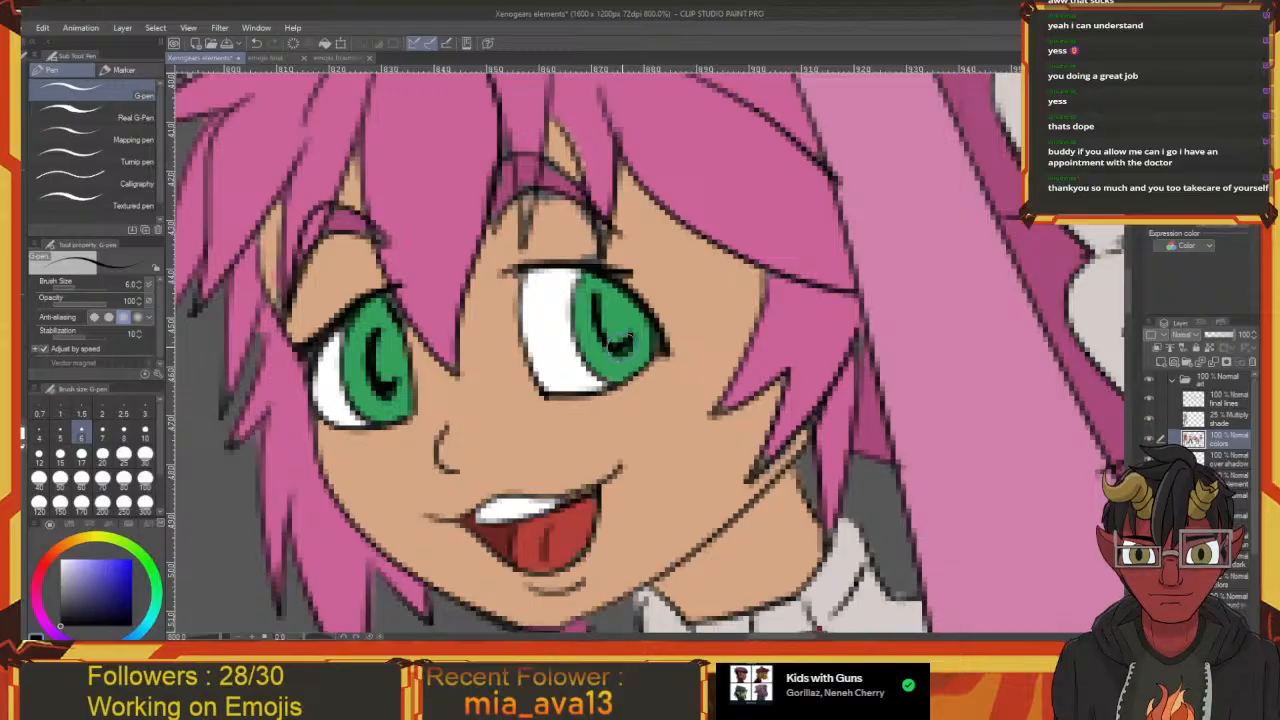
pyautogui.moveTo(600, 338); pyautogui.dragTo(648, 380)
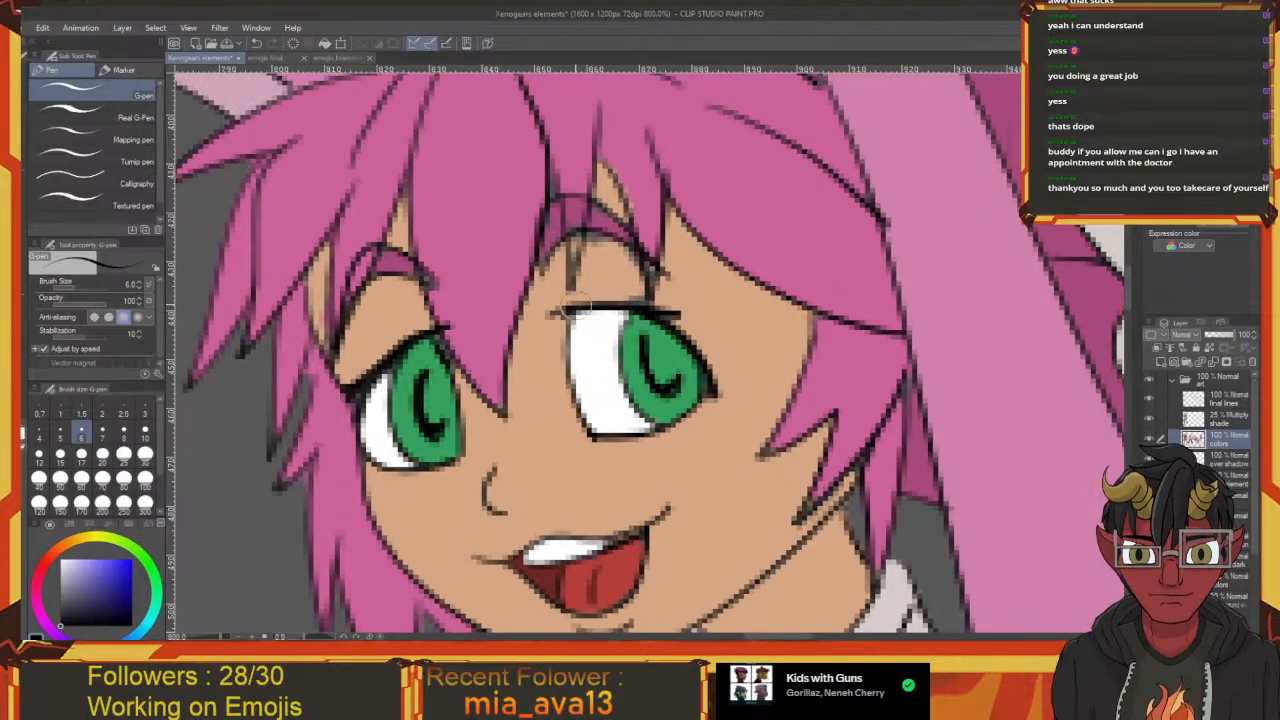
# Thicken the pink-haired girl's upper lash lines and add small lash flicks at the corners of her eyes
pyautogui.moveTo(548, 314)
pyautogui.mouseDown()
pyautogui.moveTo(697, 305)
pyautogui.moveTo(664, 316)
pyautogui.moveTo(707, 353)
pyautogui.mouseUp()
pyautogui.moveTo(615, 345); pyautogui.dragTo(655, 353)
pyautogui.moveTo(471, 341)
pyautogui.mouseDown()
pyautogui.moveTo(378, 385)
pyautogui.moveTo(405, 395)
pyautogui.moveTo(399, 406)
pyautogui.mouseUp()
pyautogui.moveTo(520, 476)
pyautogui.mouseDown()
pyautogui.moveTo(509, 396)
pyautogui.moveTo(469, 414)
pyautogui.mouseUp()
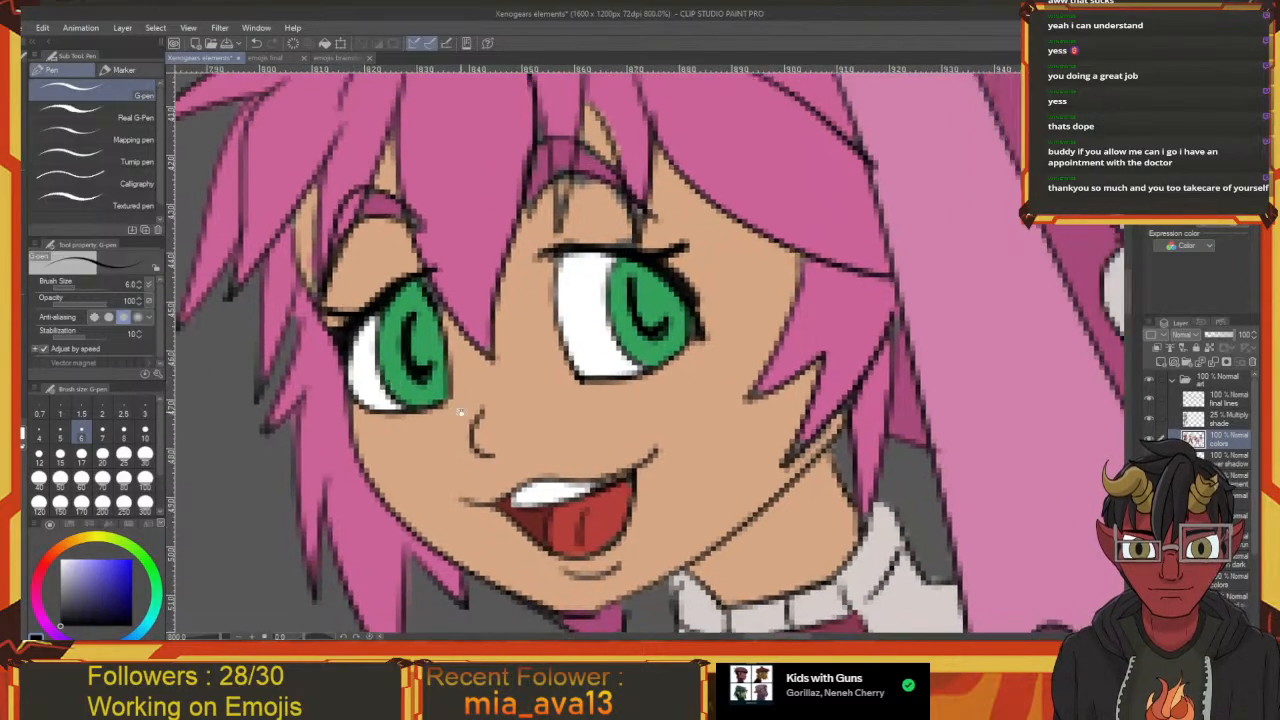
pyautogui.moveTo(344, 374)
pyautogui.mouseDown()
pyautogui.moveTo(358, 411)
pyautogui.moveTo(436, 410)
pyautogui.moveTo(414, 417)
pyautogui.mouseUp()
pyautogui.moveTo(528, 384); pyautogui.dragTo(610, 370)
pyautogui.moveTo(496, 262)
pyautogui.mouseDown()
pyautogui.moveTo(490, 280)
pyautogui.moveTo(535, 298)
pyautogui.mouseUp()
pyautogui.moveTo(390, 316)
pyautogui.mouseDown()
pyautogui.moveTo(428, 300)
pyautogui.moveTo(404, 312)
pyautogui.mouseUp()
pyautogui.moveTo(499, 429); pyautogui.dragTo(453, 423)
# Paint white highlights inside both of the pink-haired girl's pupils
pyautogui.keyDown('alt'); pyautogui.click(598, 348); pyautogui.keyUp('alt')
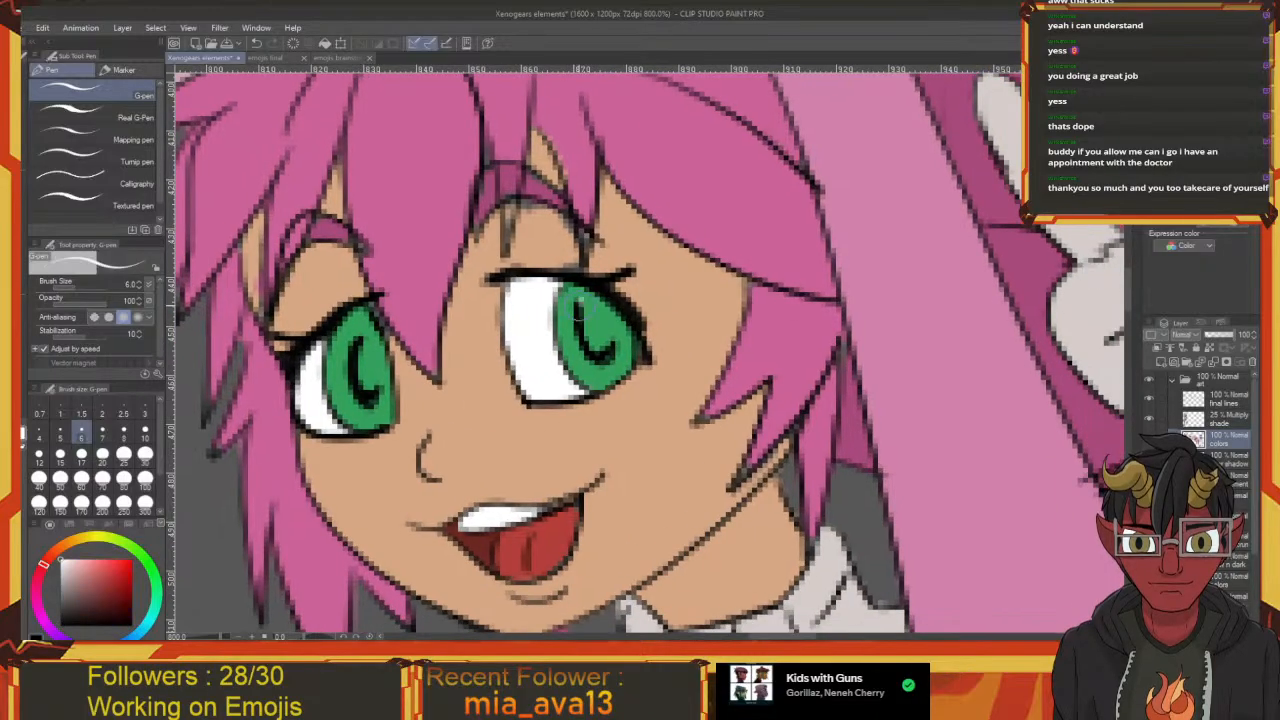
pyautogui.moveTo(580, 306)
pyautogui.mouseDown()
pyautogui.moveTo(604, 302)
pyautogui.moveTo(598, 336)
pyautogui.moveTo(604, 313)
pyautogui.moveTo(592, 324)
pyautogui.moveTo(662, 355)
pyautogui.mouseUp()
pyautogui.hotkey('ctrl', 'z')
pyautogui.moveTo(428, 380); pyautogui.dragTo(436, 392)
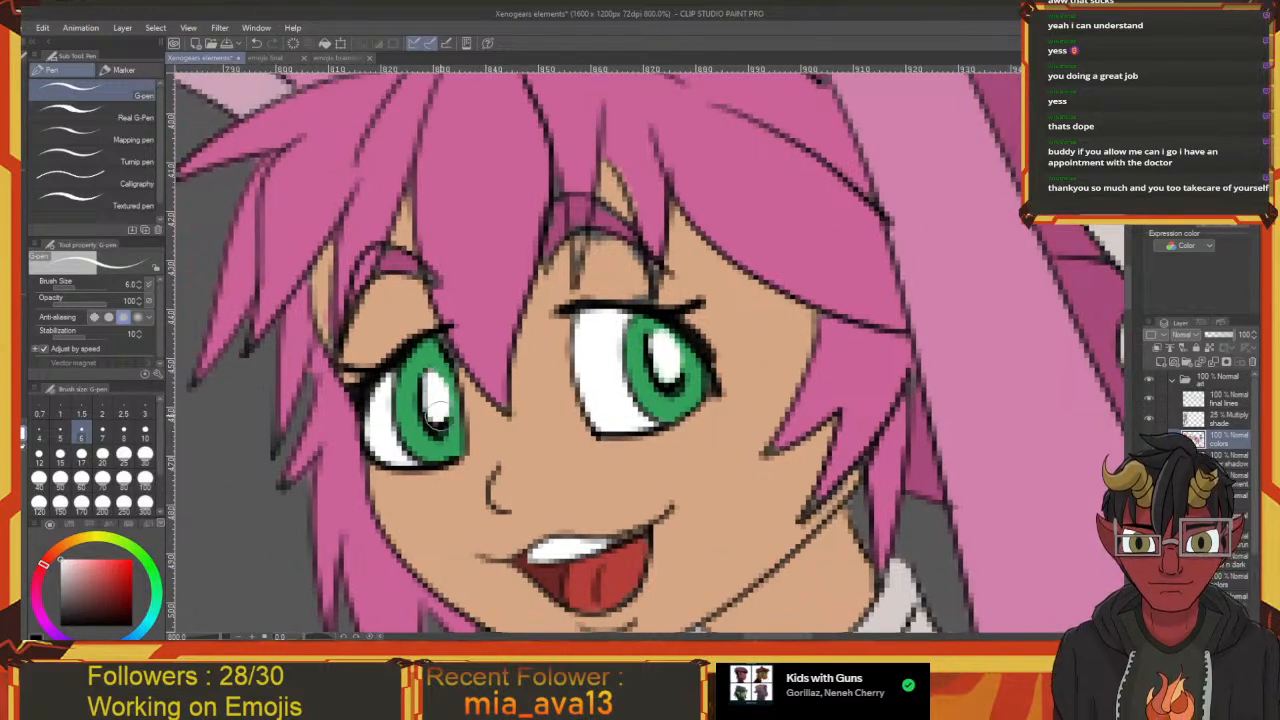
pyautogui.moveTo(473, 468); pyautogui.dragTo(535, 362)
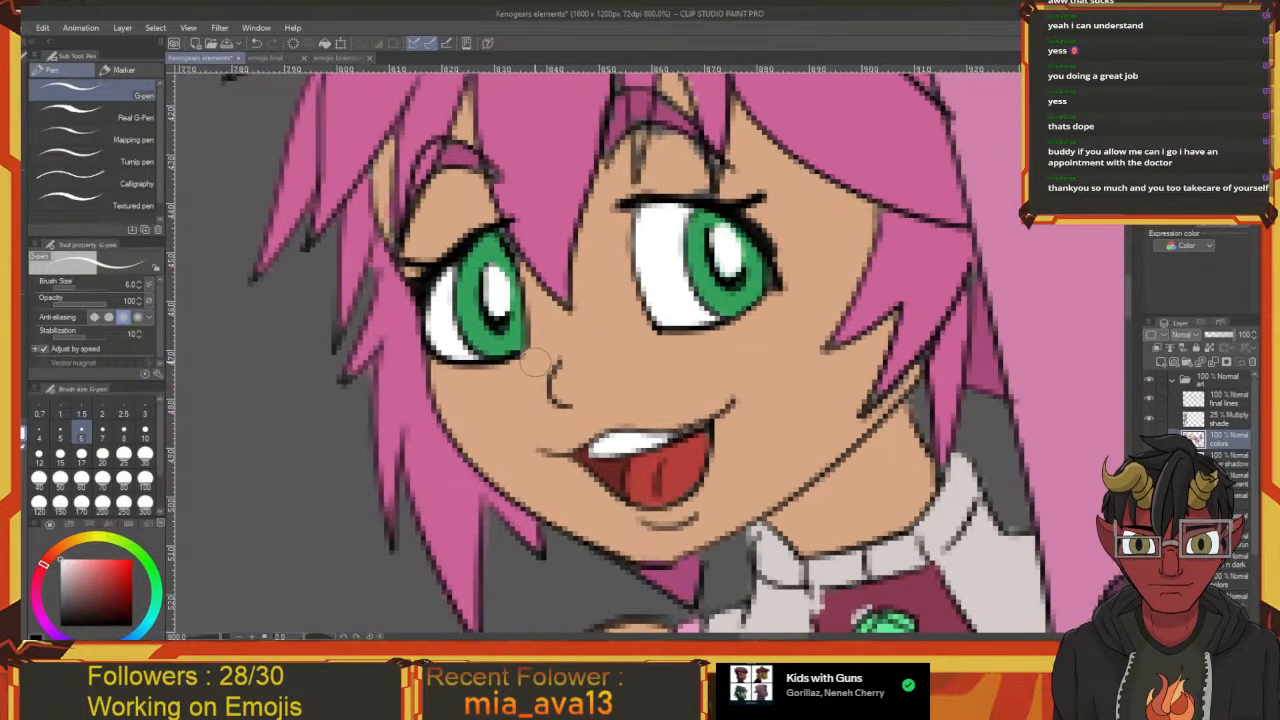
# Review the whole character line-up and save the illustration
pyautogui.scroll(-10, 535, 362)
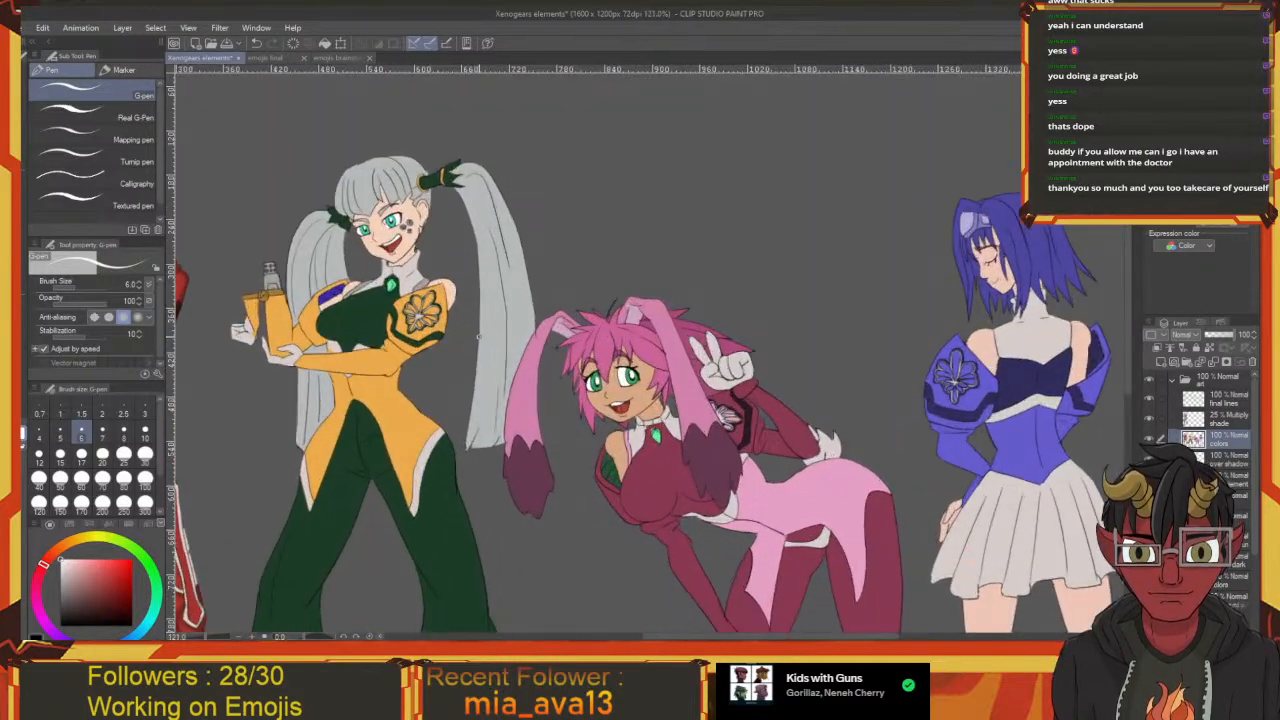
pyautogui.scroll(-3, 478, 338)
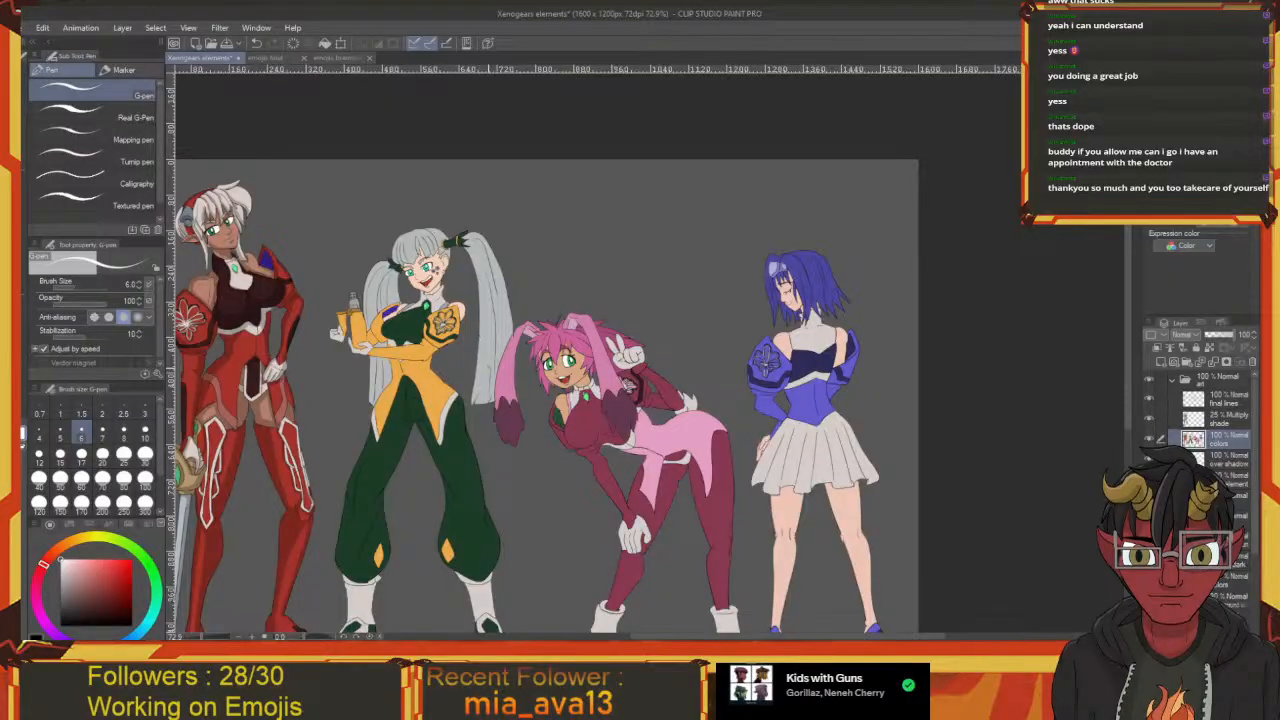
pyautogui.moveTo(488, 367); pyautogui.dragTo(611, 350)
pyautogui.moveTo(724, 370); pyautogui.dragTo(530, 394)
pyautogui.moveTo(552, 347); pyautogui.dragTo(813, 295)
pyautogui.hotkey('ctrl', 's')
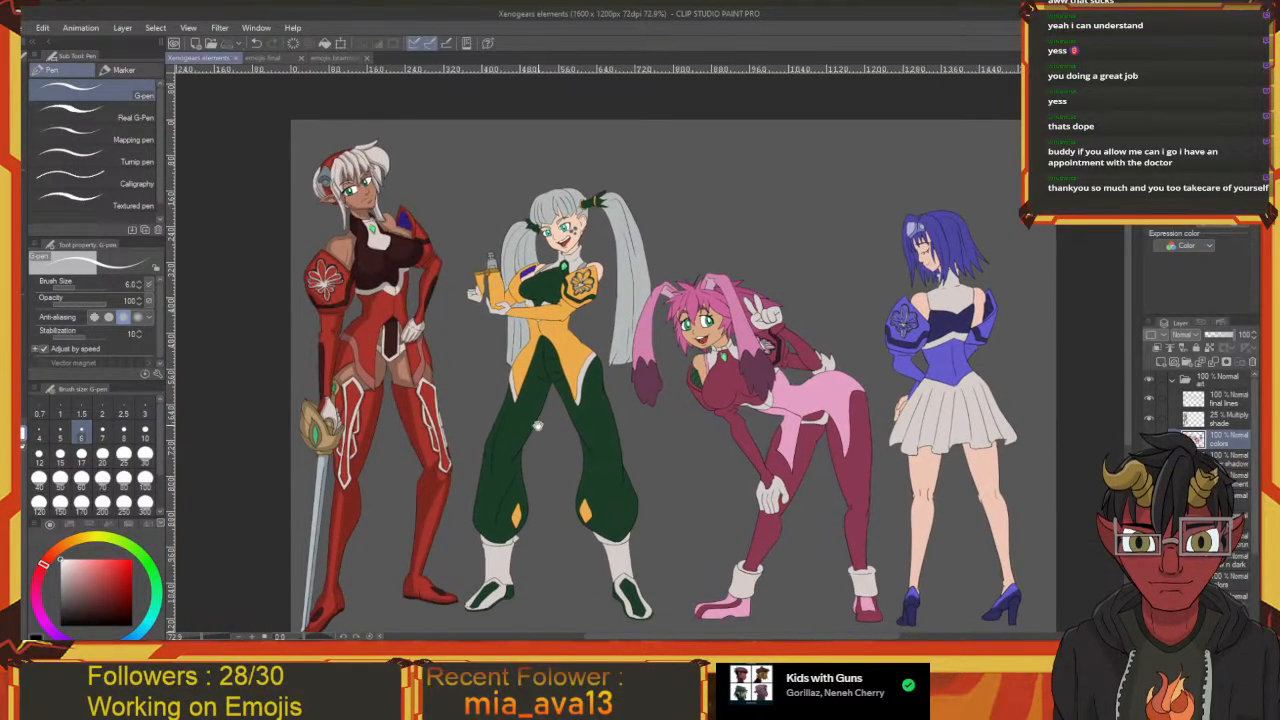
pyautogui.moveTo(433, 358); pyautogui.dragTo(634, 422)
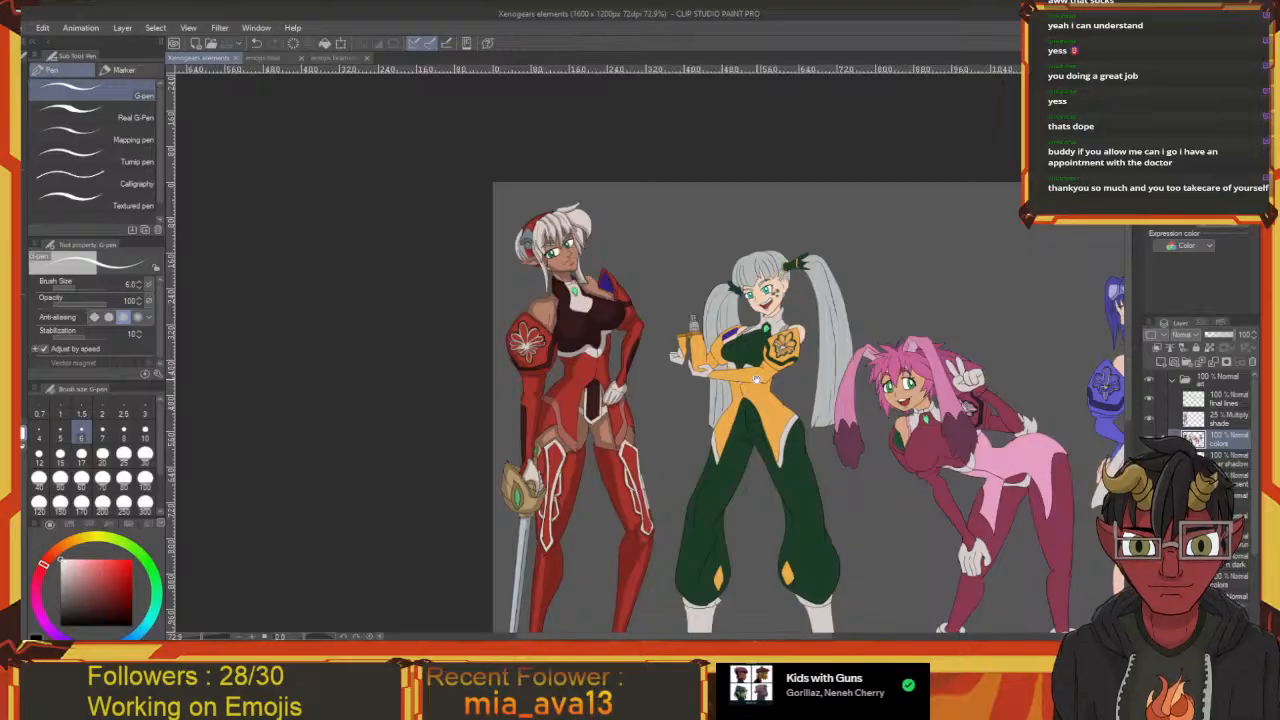
# On the 25% Multiply shade layer, shade the silver-haired girl's forehead beneath her bangs with a size 6 G-pen and dark blue-black colour
pyautogui.scroll(5, 757, 380)
pyautogui.moveTo(732, 260); pyautogui.dragTo(603, 470)
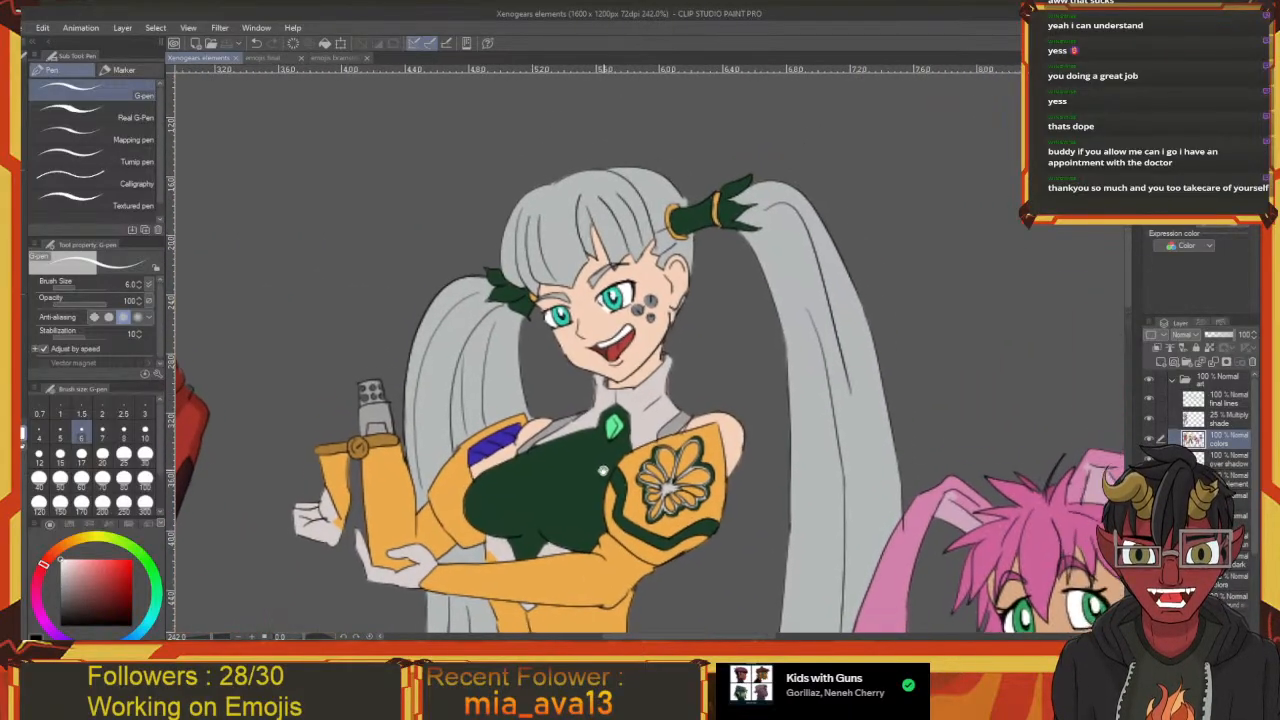
pyautogui.scroll(4, 603, 470)
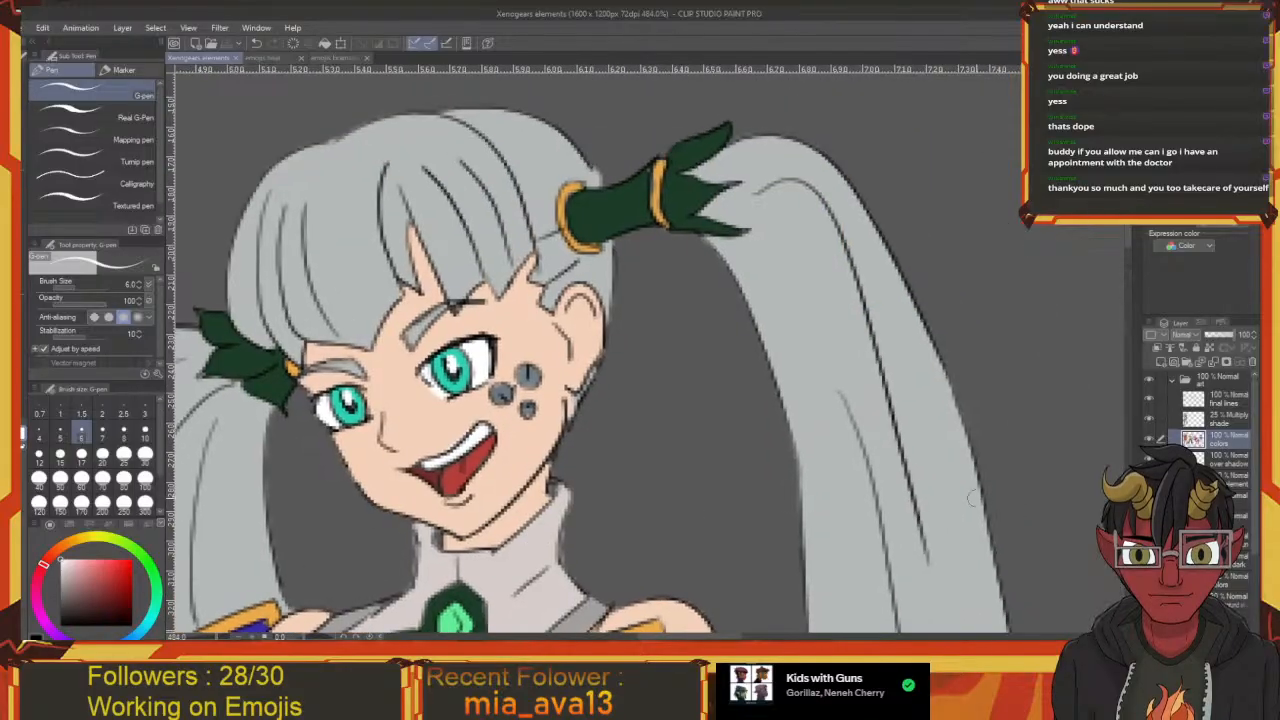
pyautogui.moveTo(804, 449); pyautogui.dragTo(940, 486)
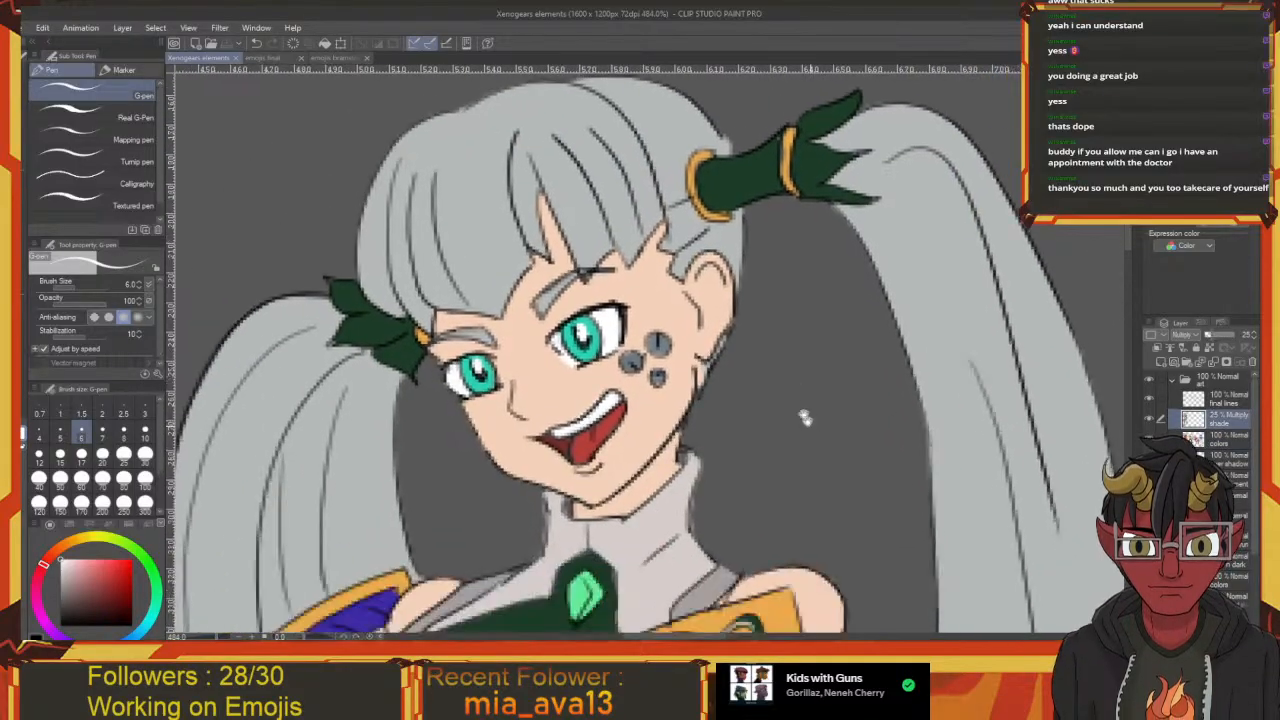
pyautogui.keyDown('alt'); pyautogui.click(228, 579); pyautogui.keyUp('alt')
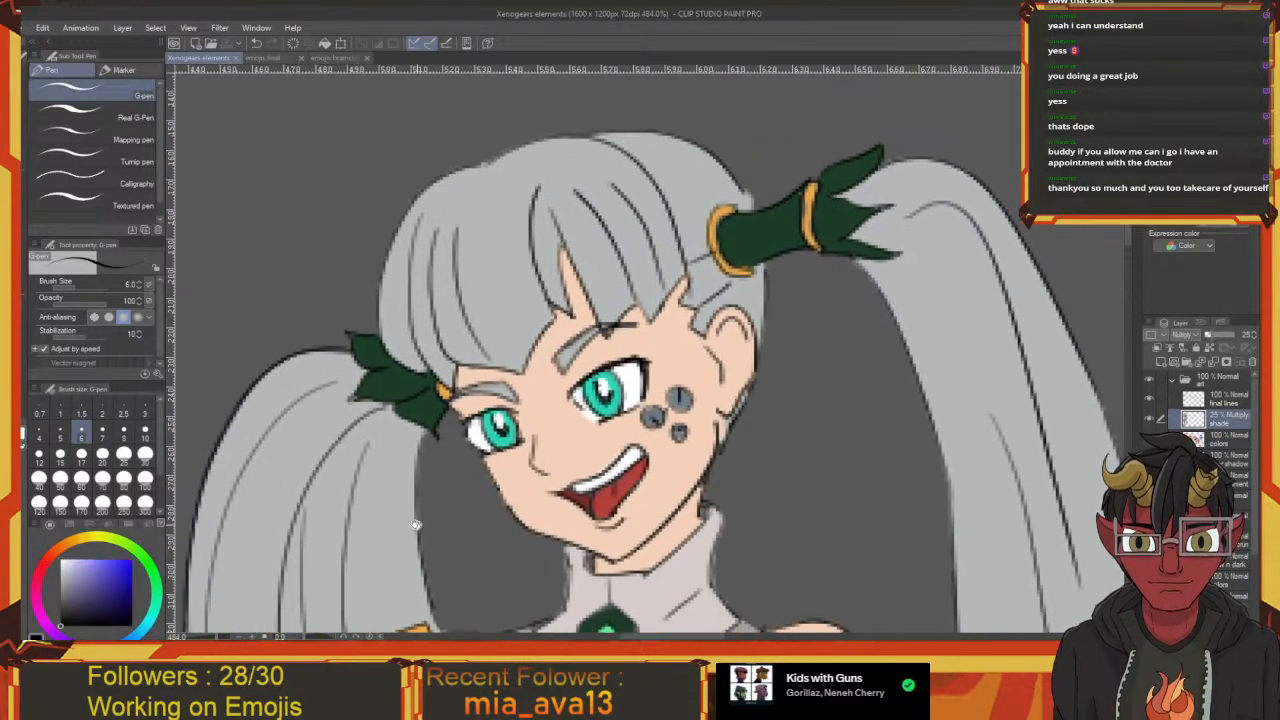
pyautogui.moveTo(400, 452); pyautogui.dragTo(340, 393)
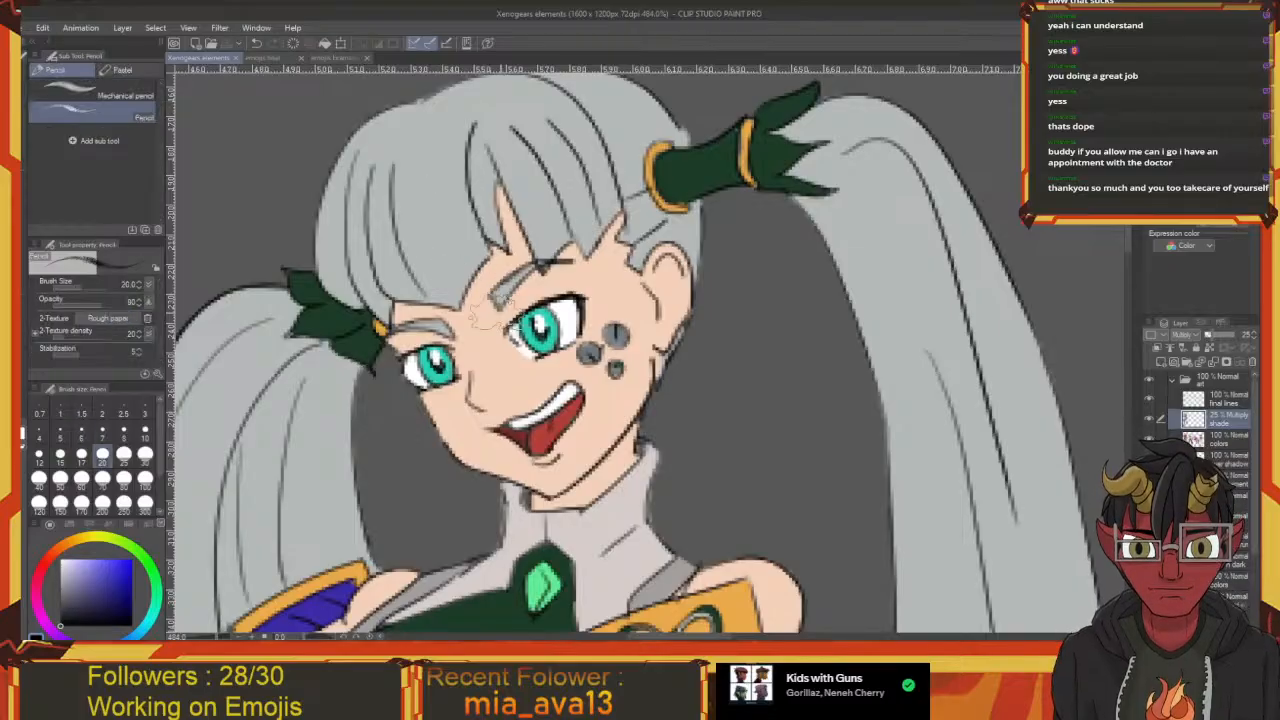
pyautogui.moveTo(420, 300); pyautogui.dragTo(452, 382)
pyautogui.moveTo(447, 319); pyautogui.dragTo(468, 421)
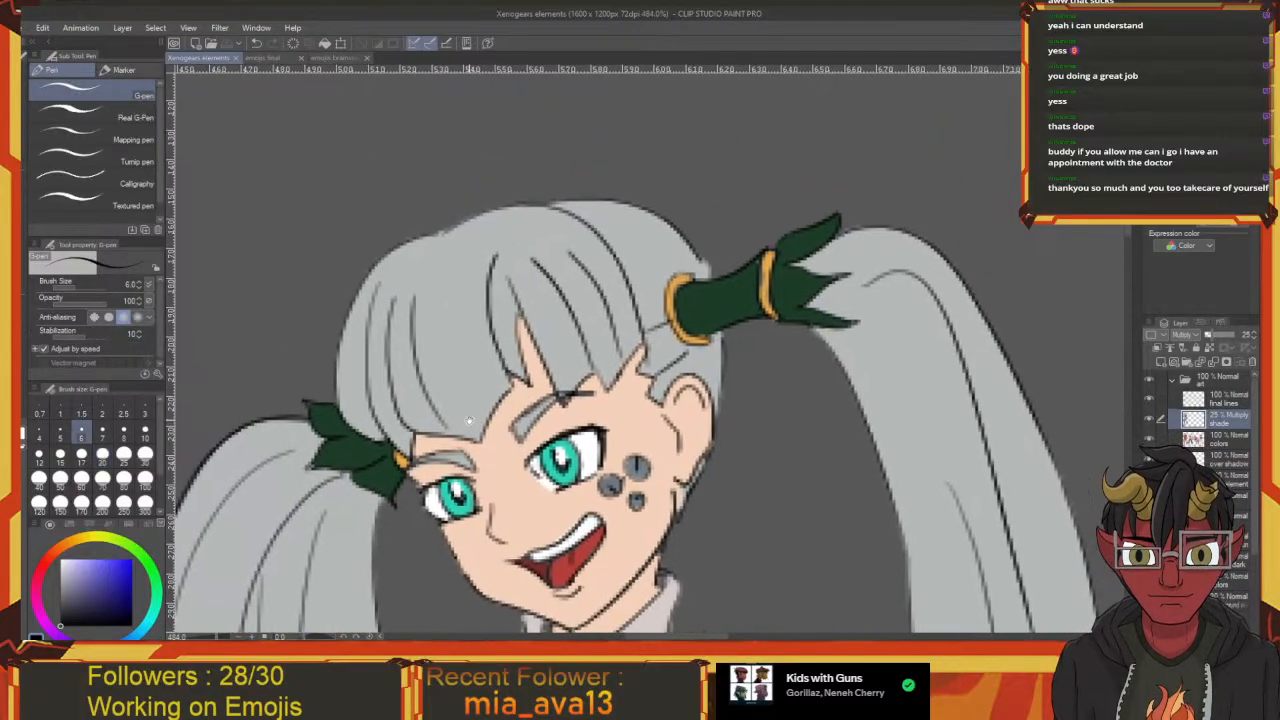
pyautogui.scroll(2, 470, 415)
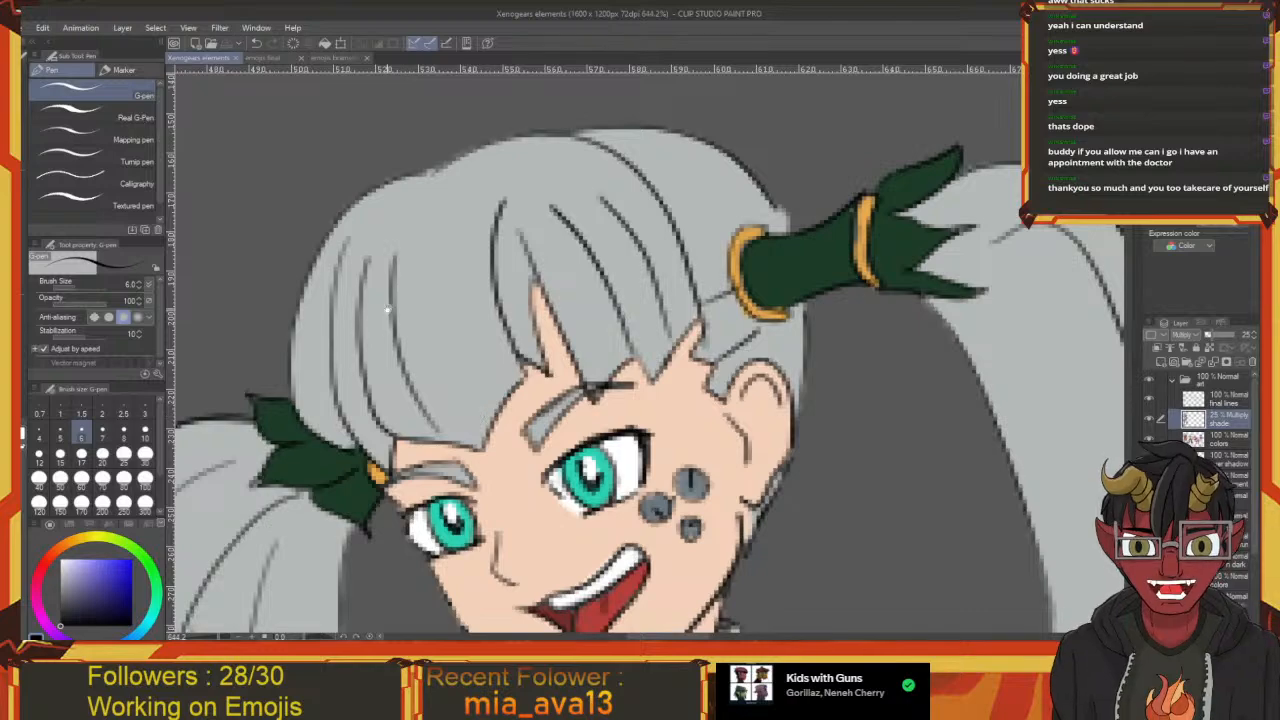
pyautogui.moveTo(296, 263); pyautogui.dragTo(318, 285)
pyautogui.moveTo(236, 311); pyautogui.dragTo(352, 222)
pyautogui.moveTo(577, 396); pyautogui.dragTo(566, 408)
pyautogui.moveTo(521, 372)
pyautogui.mouseDown()
pyautogui.moveTo(596, 384)
pyautogui.moveTo(636, 332)
pyautogui.moveTo(612, 385)
pyautogui.moveTo(643, 313)
pyautogui.moveTo(612, 376)
pyautogui.mouseUp()
pyautogui.moveTo(650, 317)
pyautogui.mouseDown()
pyautogui.moveTo(584, 380)
pyautogui.moveTo(604, 387)
pyautogui.moveTo(574, 393)
pyautogui.moveTo(569, 331)
pyautogui.moveTo(589, 388)
pyautogui.moveTo(564, 361)
pyautogui.moveTo(624, 352)
pyautogui.moveTo(572, 366)
pyautogui.moveTo(620, 320)
pyautogui.mouseUp()
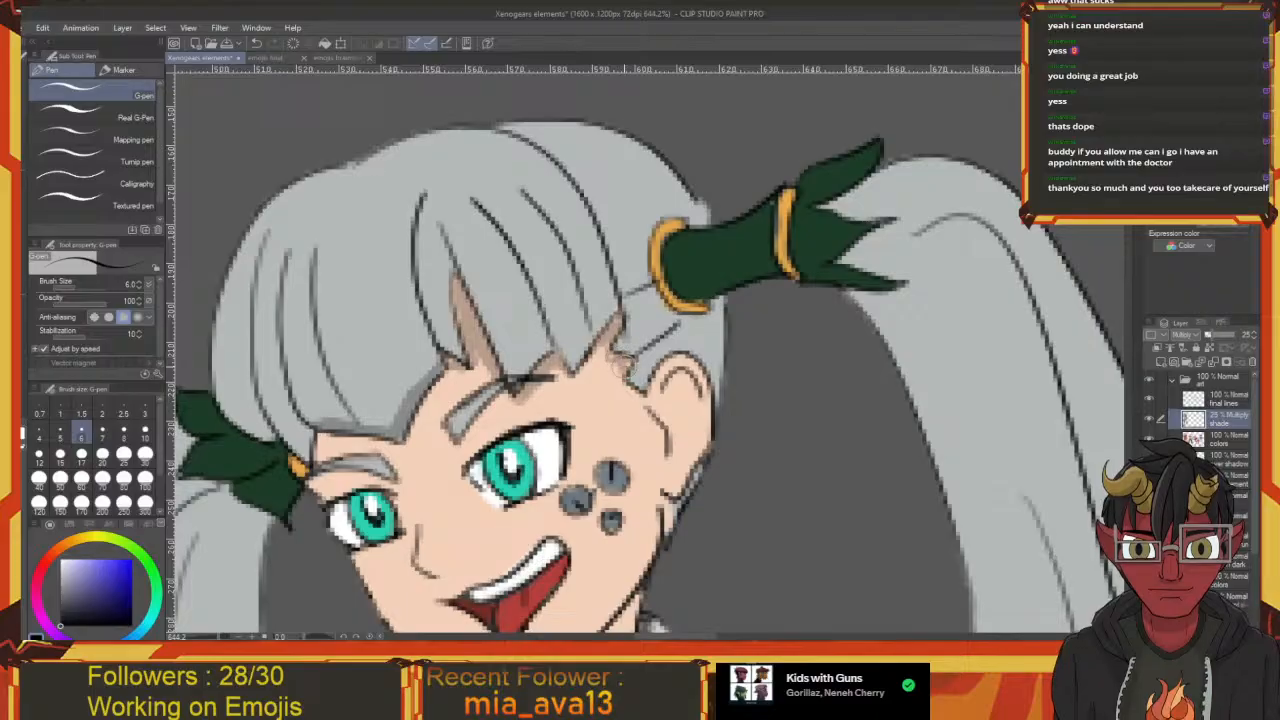
pyautogui.moveTo(621, 370); pyautogui.dragTo(632, 361)
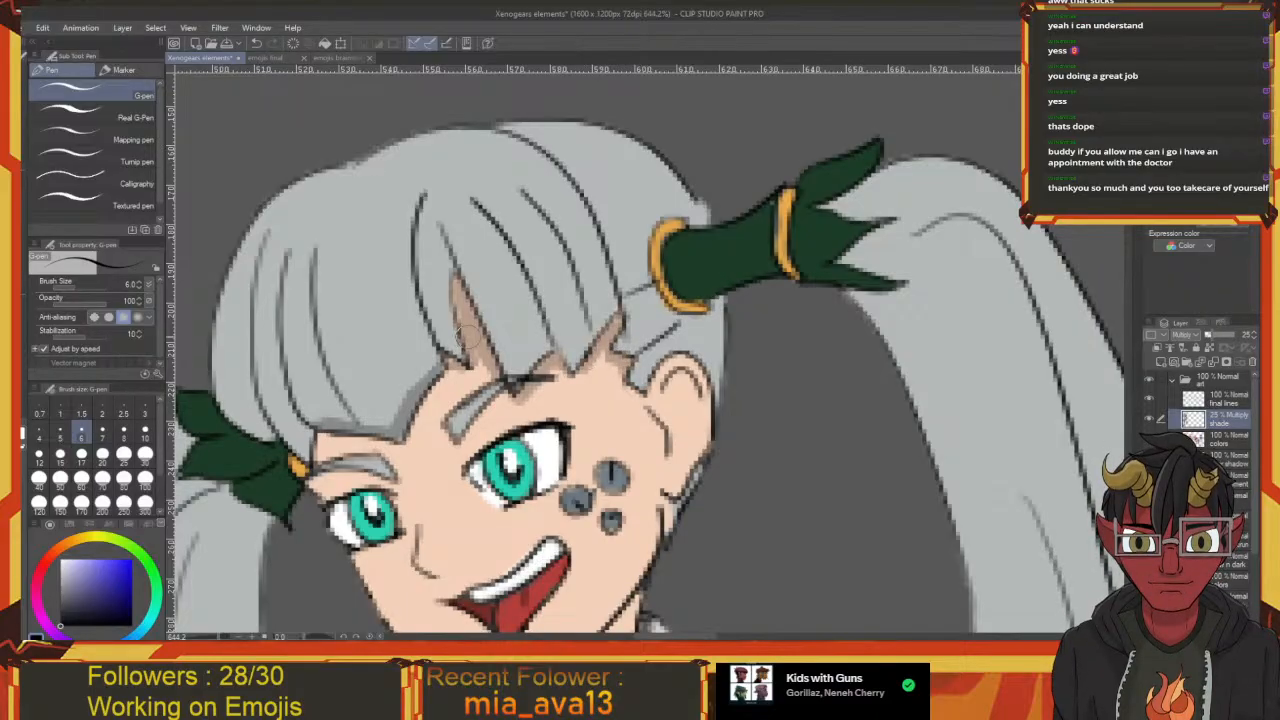
# Enlarge the G-pen to size 12 and deepen the shadow under the bangs and around the brow beside the leafy hair tie
pyautogui.click(39, 456)
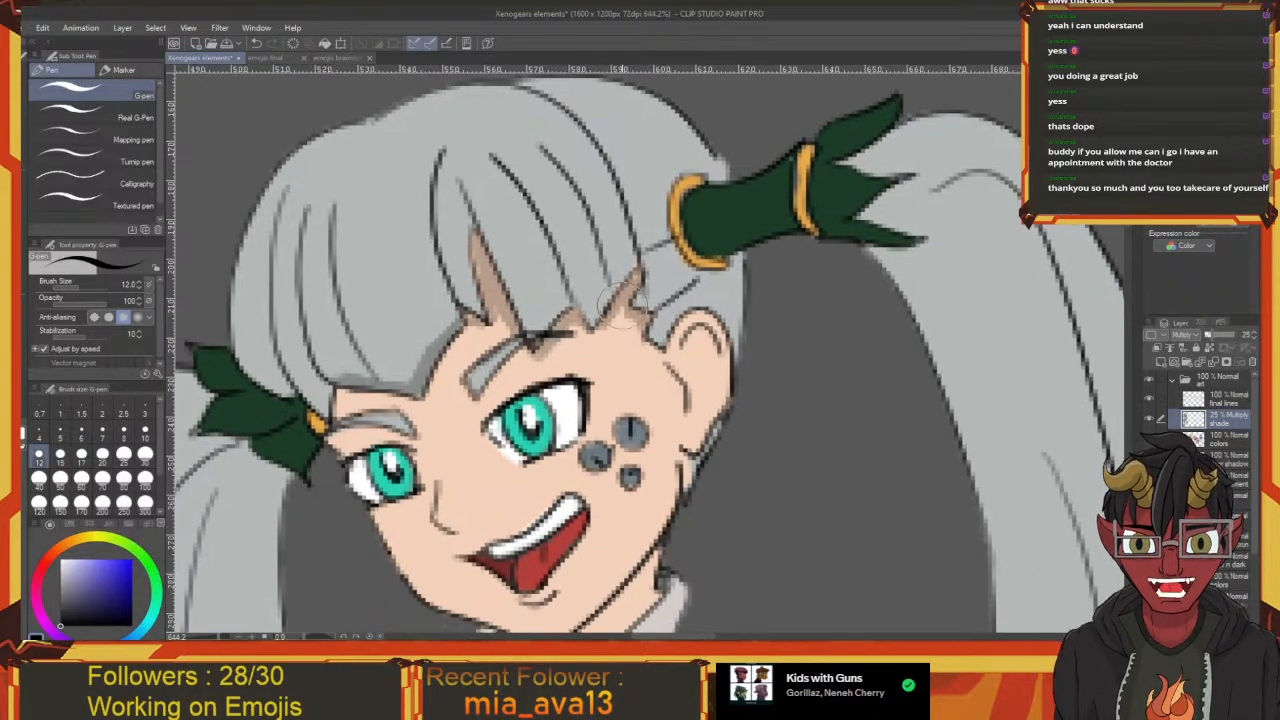
pyautogui.moveTo(498, 330)
pyautogui.mouseDown()
pyautogui.moveTo(554, 327)
pyautogui.moveTo(522, 317)
pyautogui.moveTo(528, 355)
pyautogui.moveTo(509, 378)
pyautogui.moveTo(541, 366)
pyautogui.mouseUp()
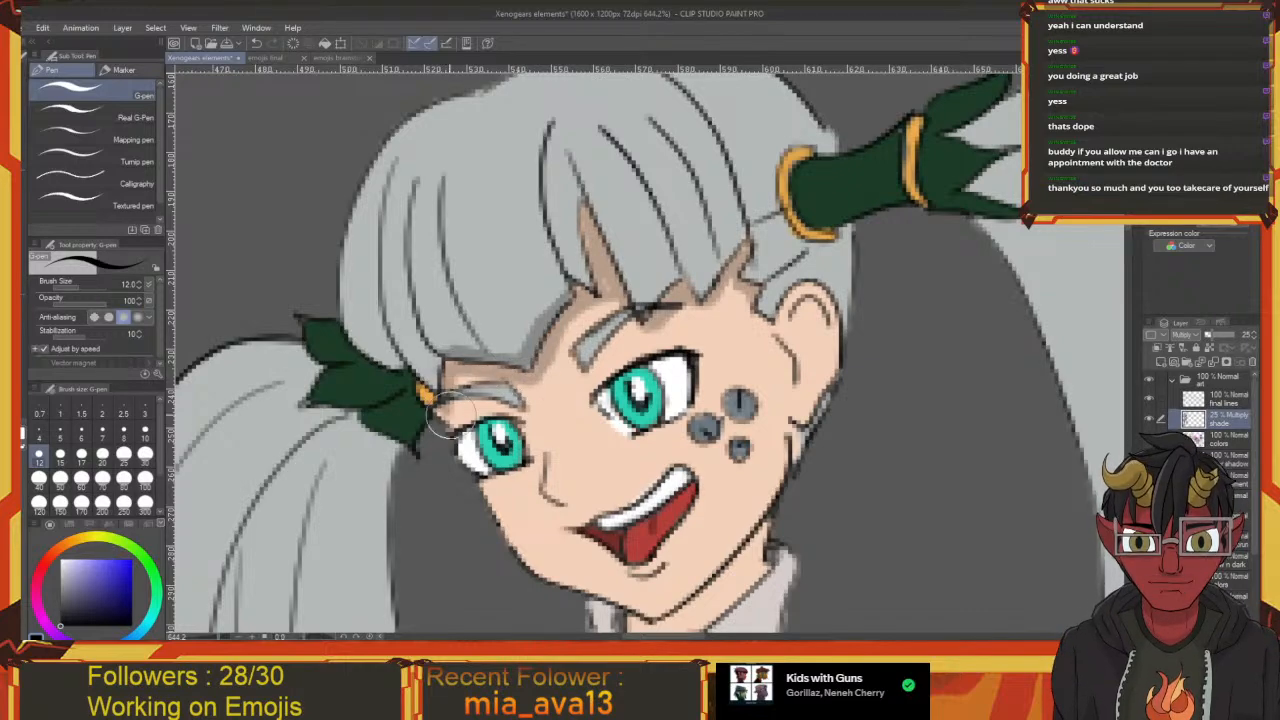
pyautogui.moveTo(440, 420); pyautogui.dragTo(453, 390)
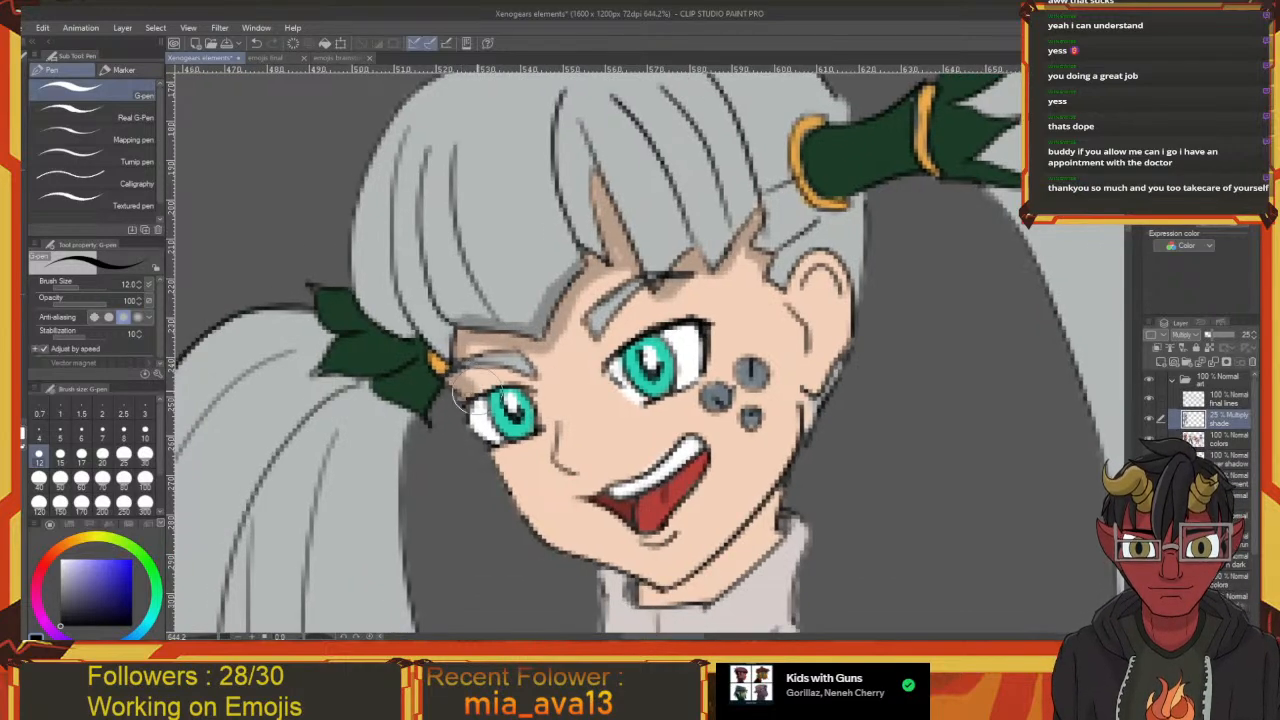
pyautogui.moveTo(548, 387); pyautogui.dragTo(530, 363)
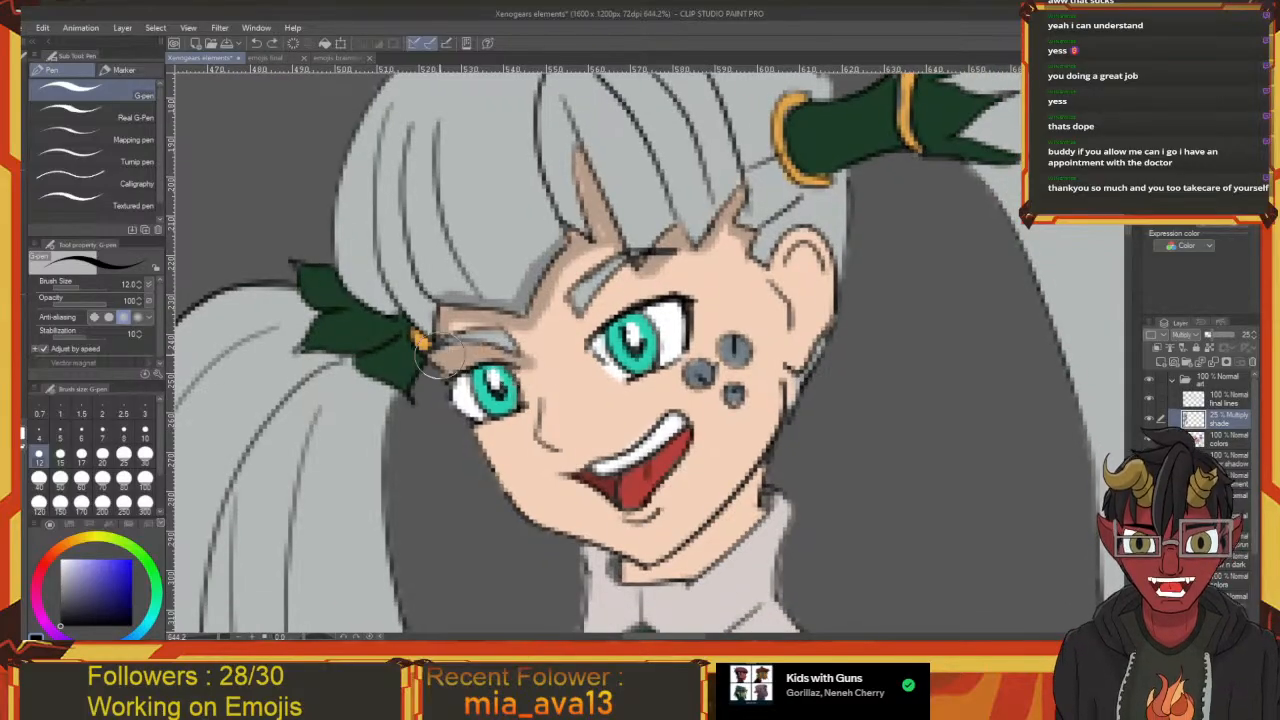
pyautogui.moveTo(486, 347); pyautogui.dragTo(504, 297)
pyautogui.moveTo(529, 380); pyautogui.dragTo(505, 356)
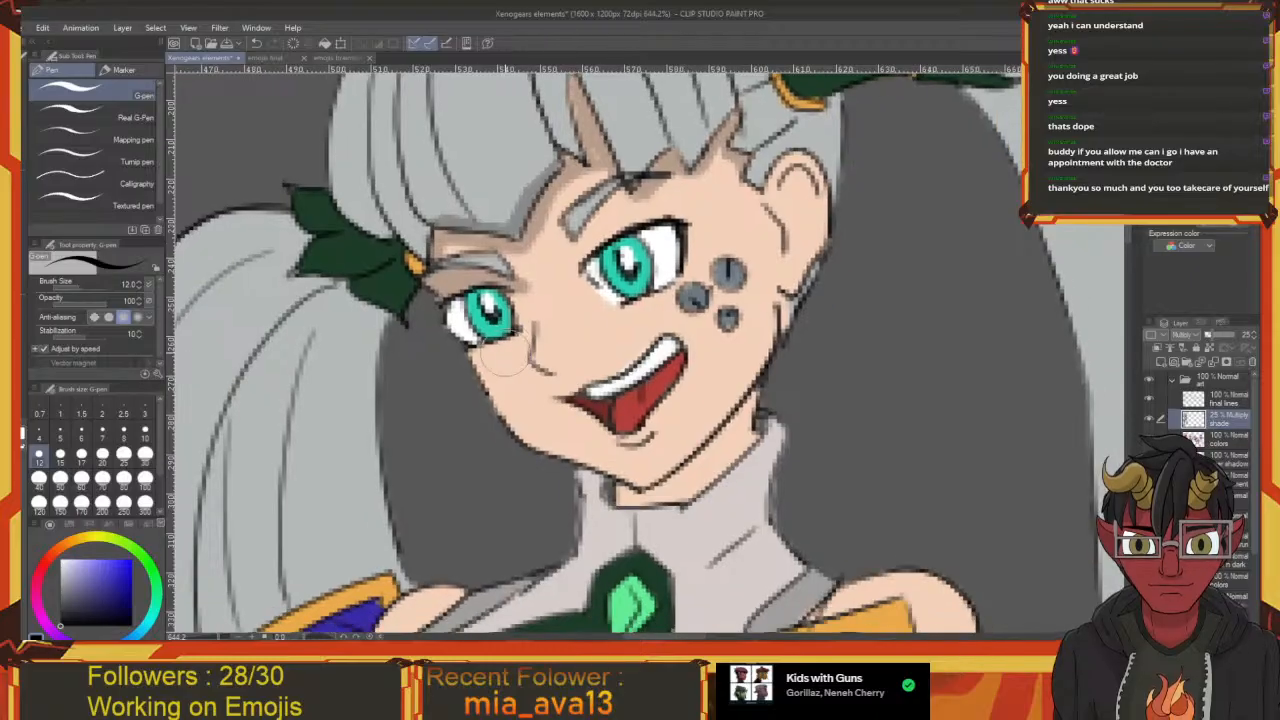
# Shade the outer edge of the silver-haired girl's face along her cheek, jawline and chin
pyautogui.moveTo(500, 401); pyautogui.dragTo(473, 348)
pyautogui.moveTo(534, 437)
pyautogui.mouseDown()
pyautogui.moveTo(507, 399)
pyautogui.moveTo(612, 449)
pyautogui.moveTo(515, 420)
pyautogui.moveTo(547, 403)
pyautogui.moveTo(525, 415)
pyautogui.mouseUp()
pyautogui.moveTo(541, 410); pyautogui.dragTo(503, 421)
pyautogui.moveTo(505, 428)
pyautogui.mouseDown()
pyautogui.moveTo(623, 253)
pyautogui.moveTo(552, 388)
pyautogui.mouseUp()
pyautogui.moveTo(538, 278)
pyautogui.mouseDown()
pyautogui.moveTo(588, 273)
pyautogui.moveTo(543, 259)
pyautogui.moveTo(560, 280)
pyautogui.mouseUp()
pyautogui.moveTo(543, 300)
pyautogui.mouseDown()
pyautogui.moveTo(499, 260)
pyautogui.moveTo(481, 284)
pyautogui.moveTo(570, 303)
pyautogui.moveTo(485, 314)
pyautogui.moveTo(460, 332)
pyautogui.moveTo(473, 320)
pyautogui.mouseUp()
pyautogui.moveTo(425, 377)
pyautogui.mouseDown()
pyautogui.moveTo(351, 371)
pyautogui.moveTo(576, 429)
pyautogui.moveTo(546, 449)
pyautogui.mouseUp()
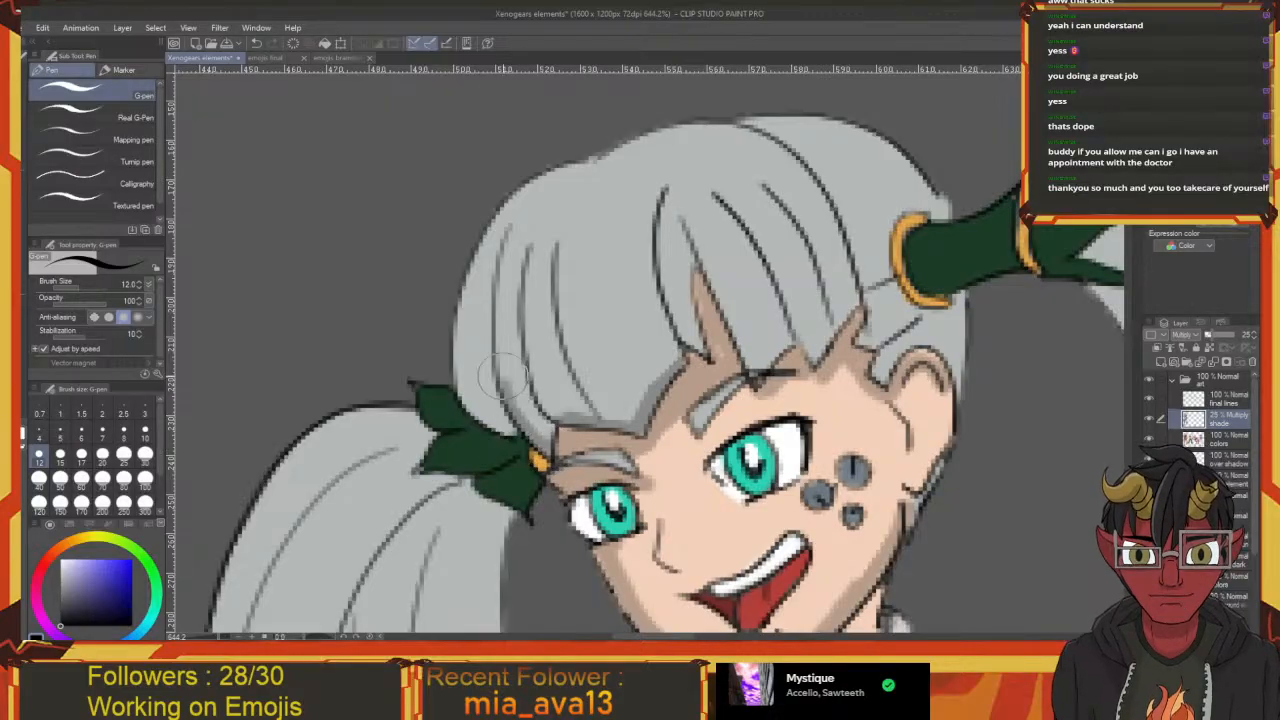
# Shade the silver hair strands beside the leafy hair tie, the lower edge of the wide fringe lock and the central parting
pyautogui.moveTo(503, 376)
pyautogui.mouseDown()
pyautogui.moveTo(497, 302)
pyautogui.moveTo(513, 231)
pyautogui.moveTo(524, 371)
pyautogui.moveTo(478, 387)
pyautogui.moveTo(466, 372)
pyautogui.moveTo(511, 416)
pyautogui.mouseUp()
pyautogui.moveTo(503, 355); pyautogui.dragTo(533, 245)
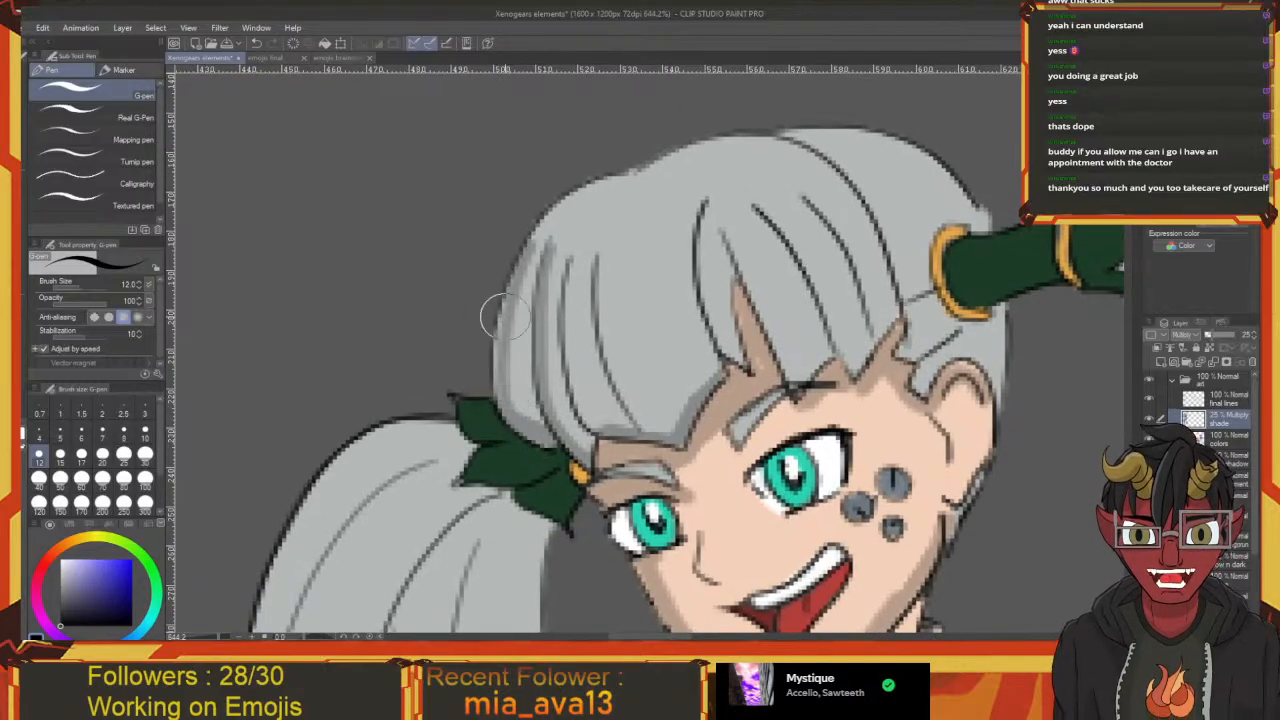
pyautogui.moveTo(580, 458)
pyautogui.mouseDown()
pyautogui.moveTo(463, 396)
pyautogui.moveTo(474, 427)
pyautogui.mouseUp()
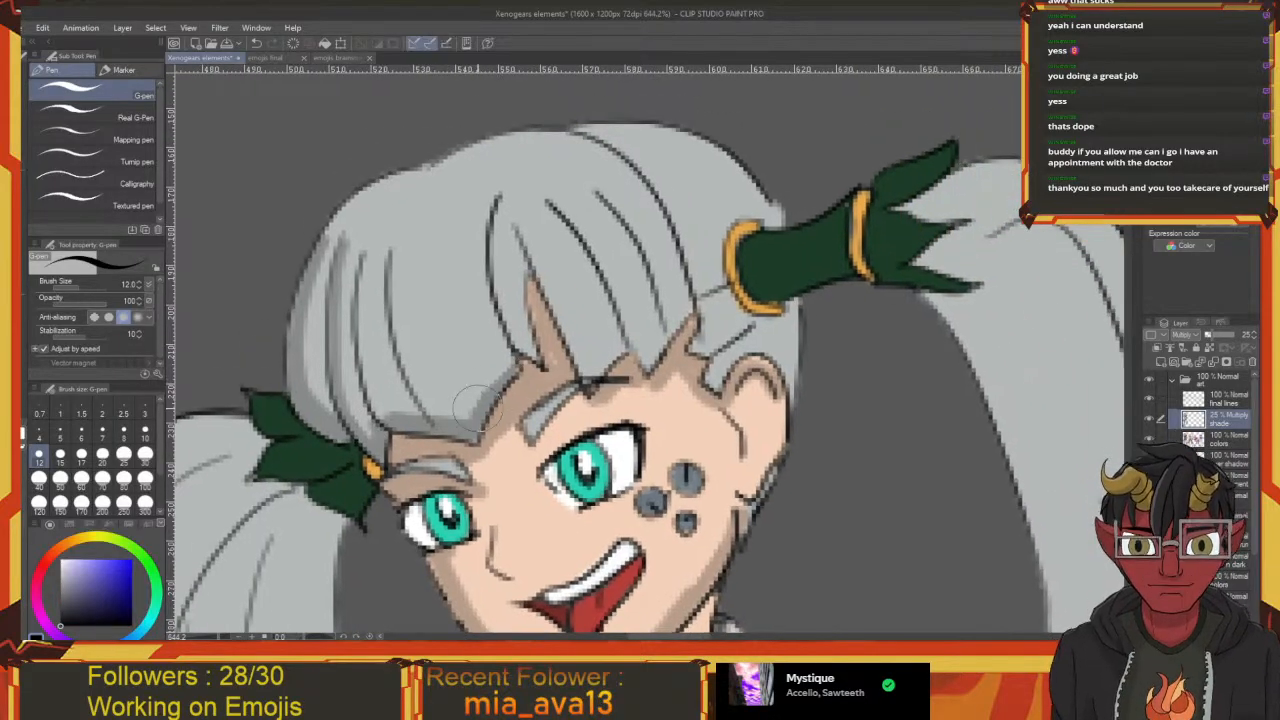
pyautogui.moveTo(546, 363)
pyautogui.mouseDown()
pyautogui.moveTo(521, 392)
pyautogui.moveTo(544, 353)
pyautogui.moveTo(475, 372)
pyautogui.mouseUp()
pyautogui.moveTo(503, 297); pyautogui.dragTo(488, 293)
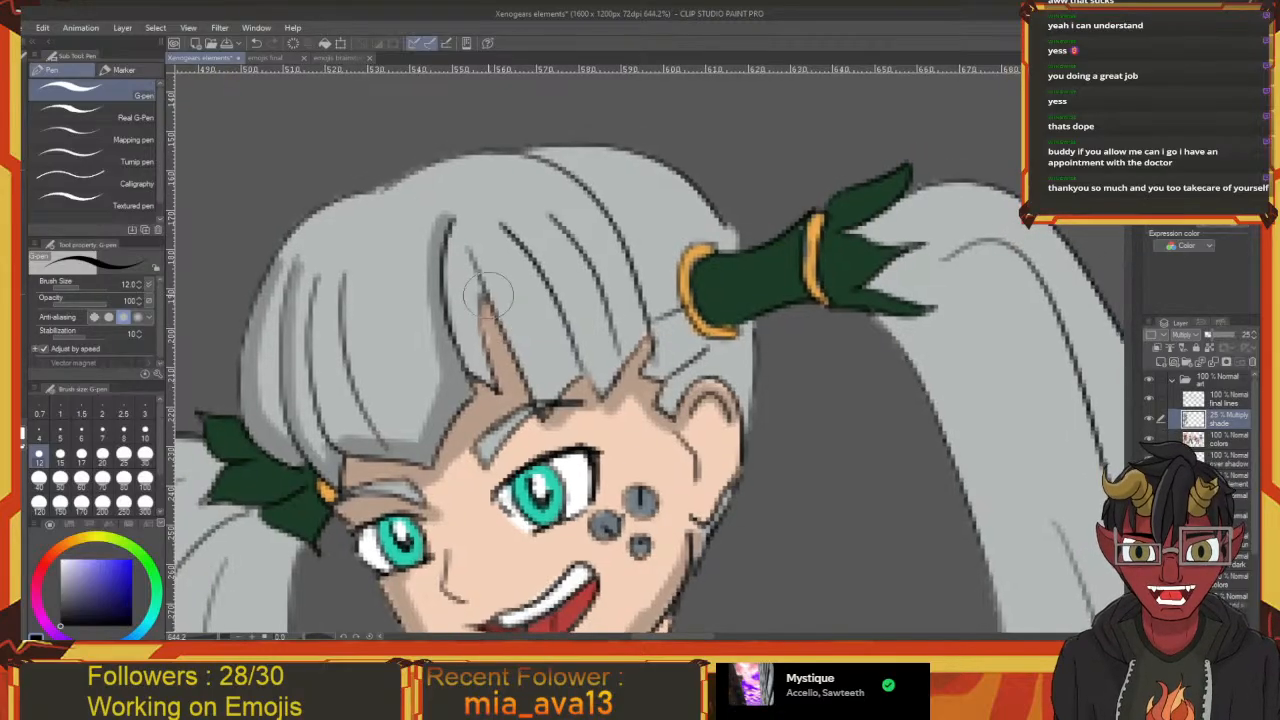
# Shade the pointed bang locks above the girl's eye on the studded side of her face
pyautogui.moveTo(567, 378); pyautogui.dragTo(550, 383)
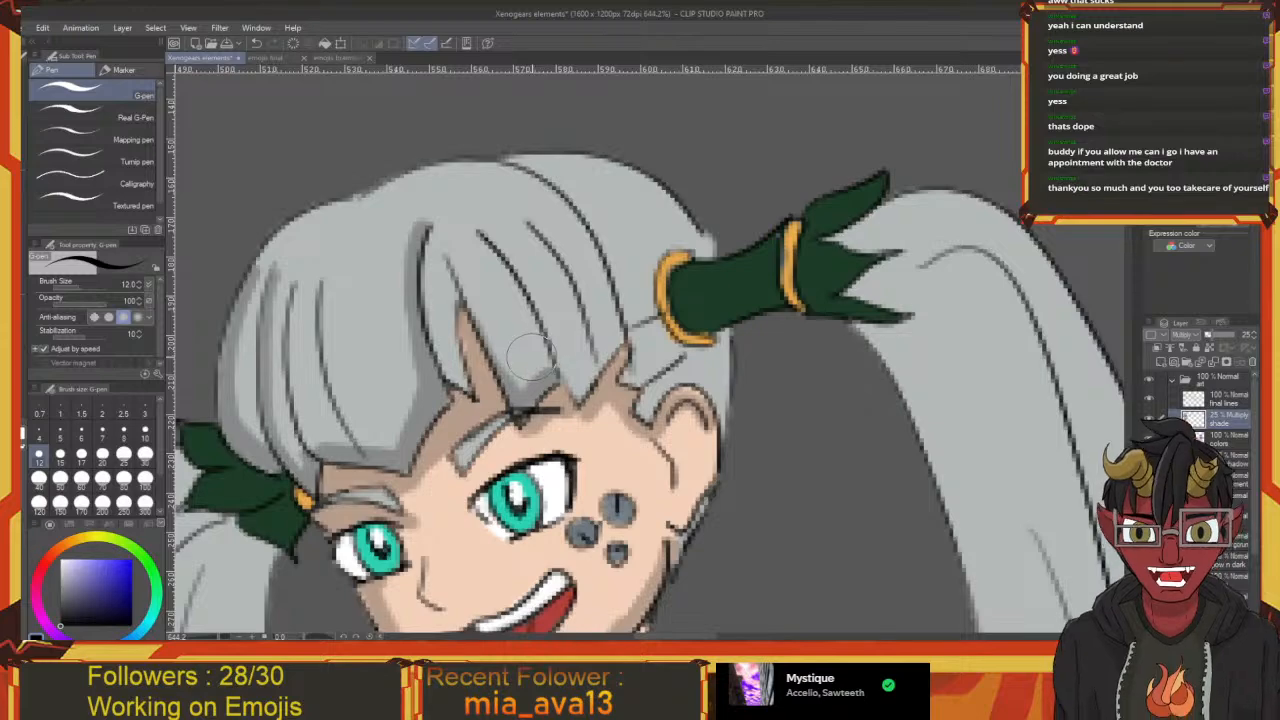
pyautogui.moveTo(540, 423)
pyautogui.mouseDown()
pyautogui.moveTo(611, 226)
pyautogui.moveTo(512, 422)
pyautogui.moveTo(525, 466)
pyautogui.mouseUp()
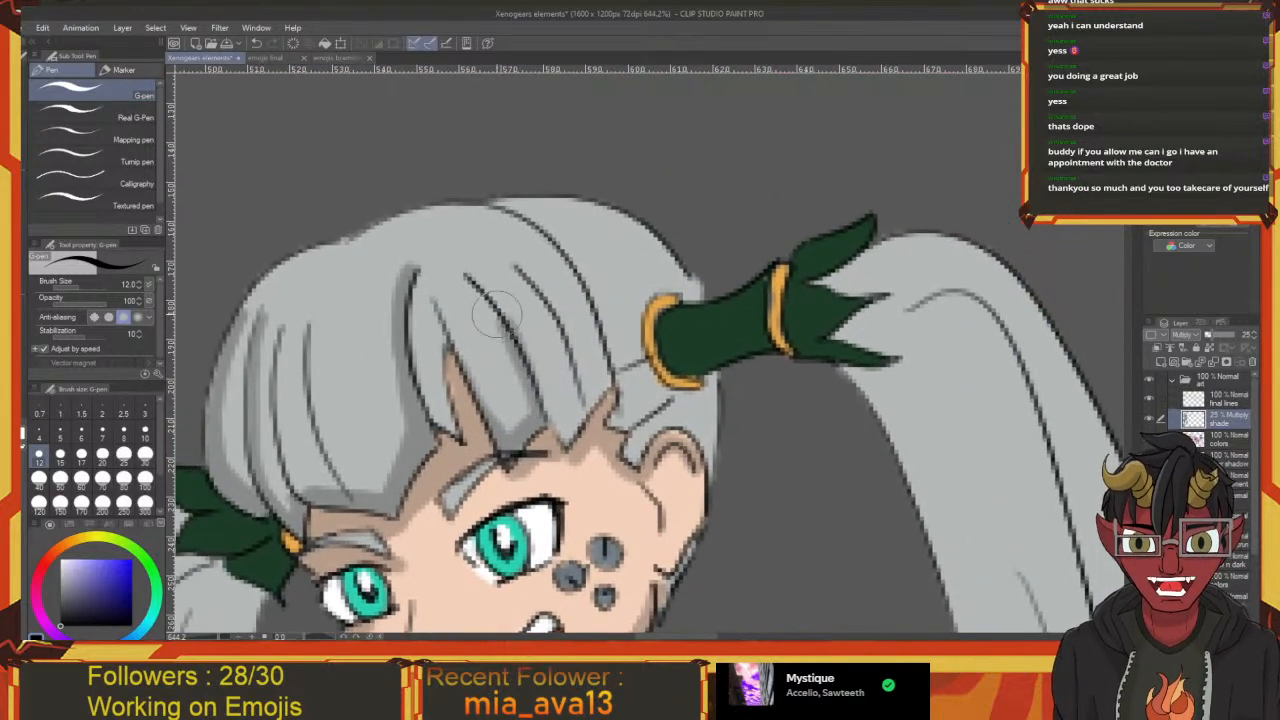
pyautogui.moveTo(531, 377); pyautogui.dragTo(497, 363)
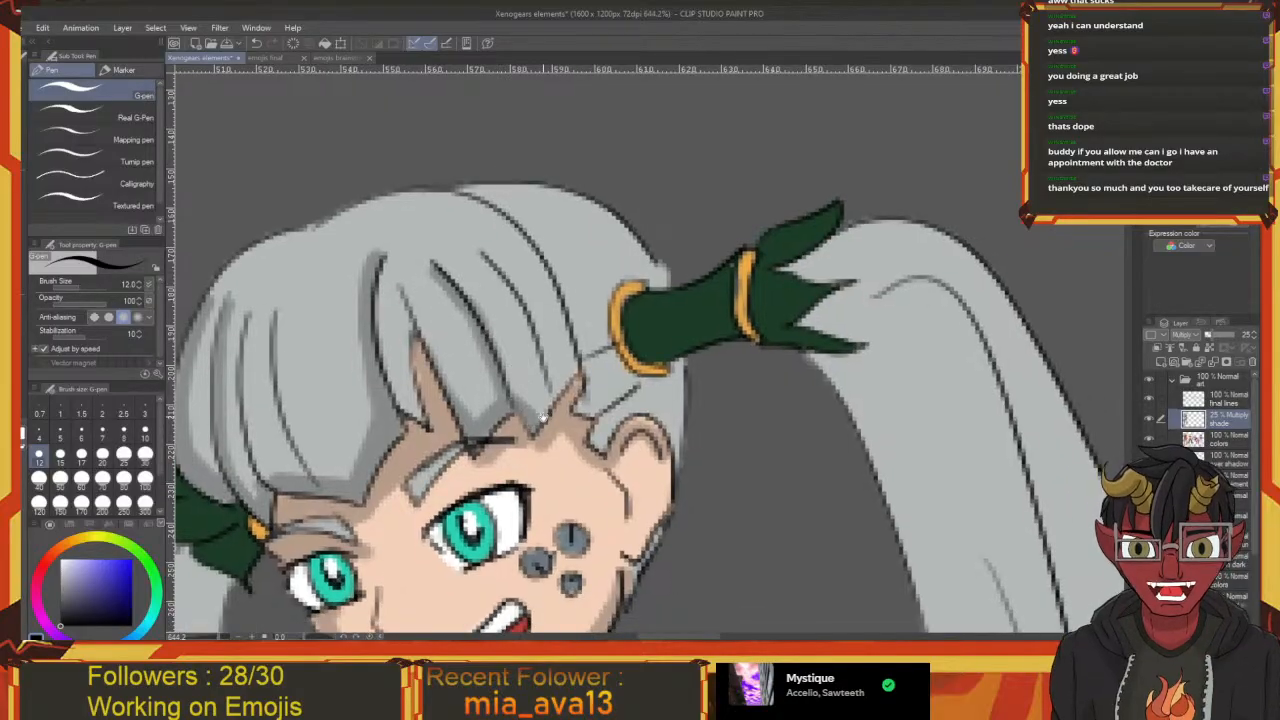
# Shade the hair above and behind the girl's ear, below the gold band of the green hair wrap
pyautogui.moveTo(541, 417)
pyautogui.mouseDown()
pyautogui.moveTo(521, 392)
pyautogui.moveTo(537, 421)
pyautogui.moveTo(509, 324)
pyautogui.mouseUp()
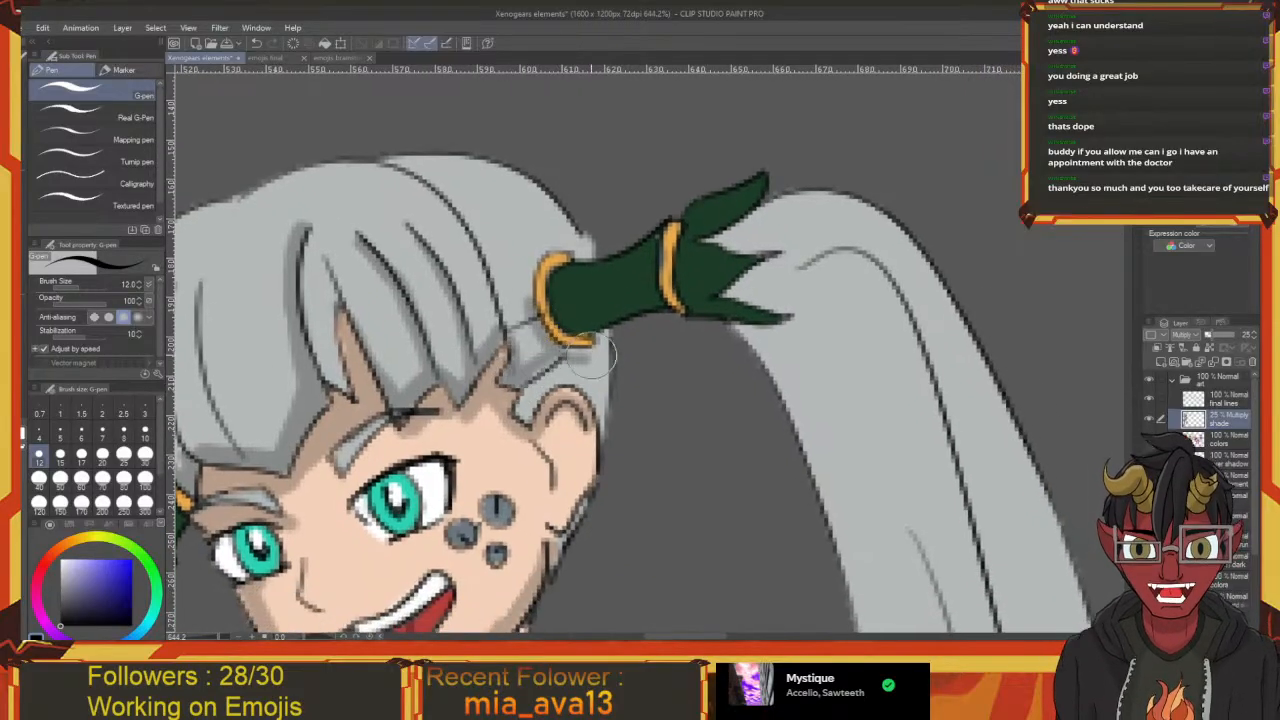
pyautogui.moveTo(567, 348); pyautogui.dragTo(516, 334)
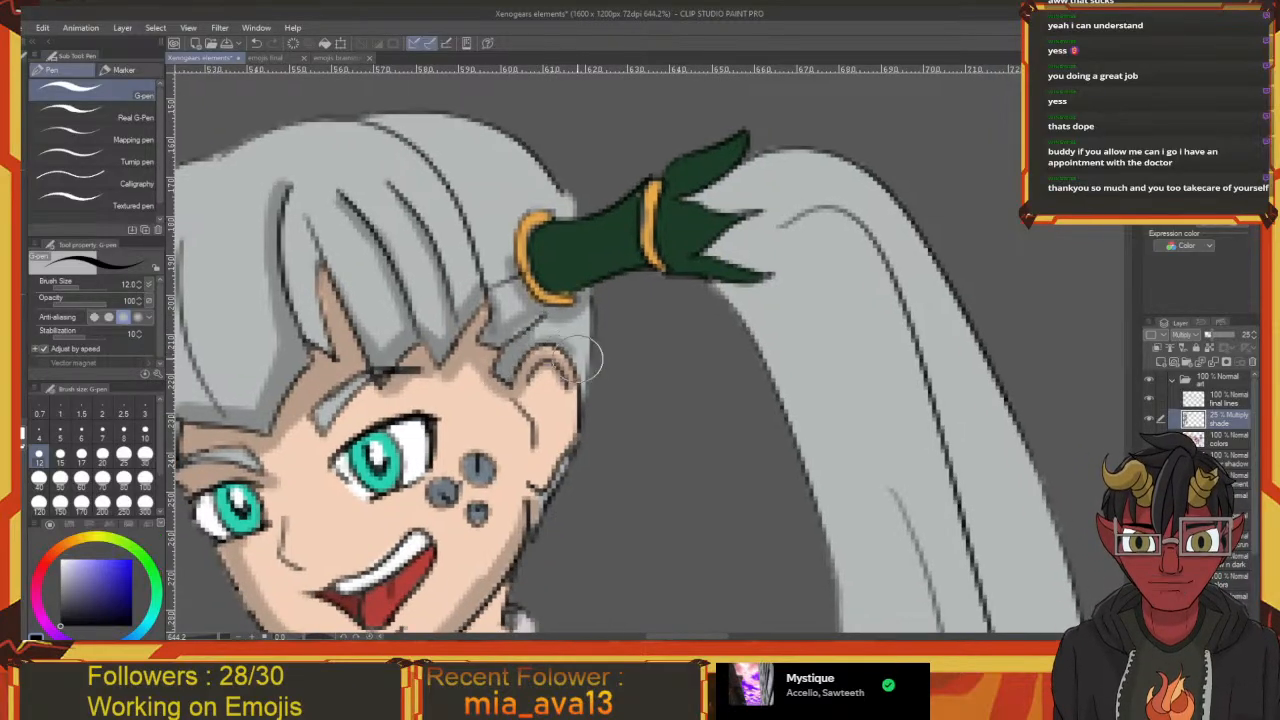
pyautogui.moveTo(590, 385); pyautogui.dragTo(576, 392)
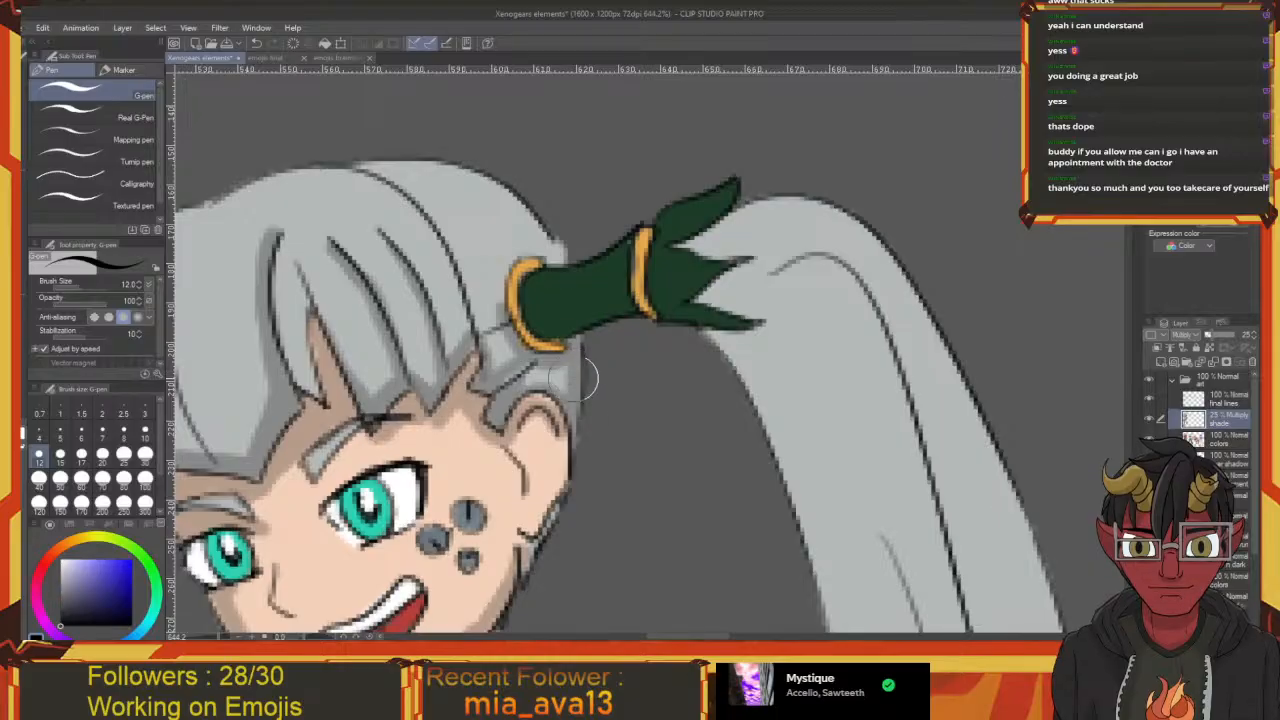
pyautogui.moveTo(527, 376); pyautogui.dragTo(538, 381)
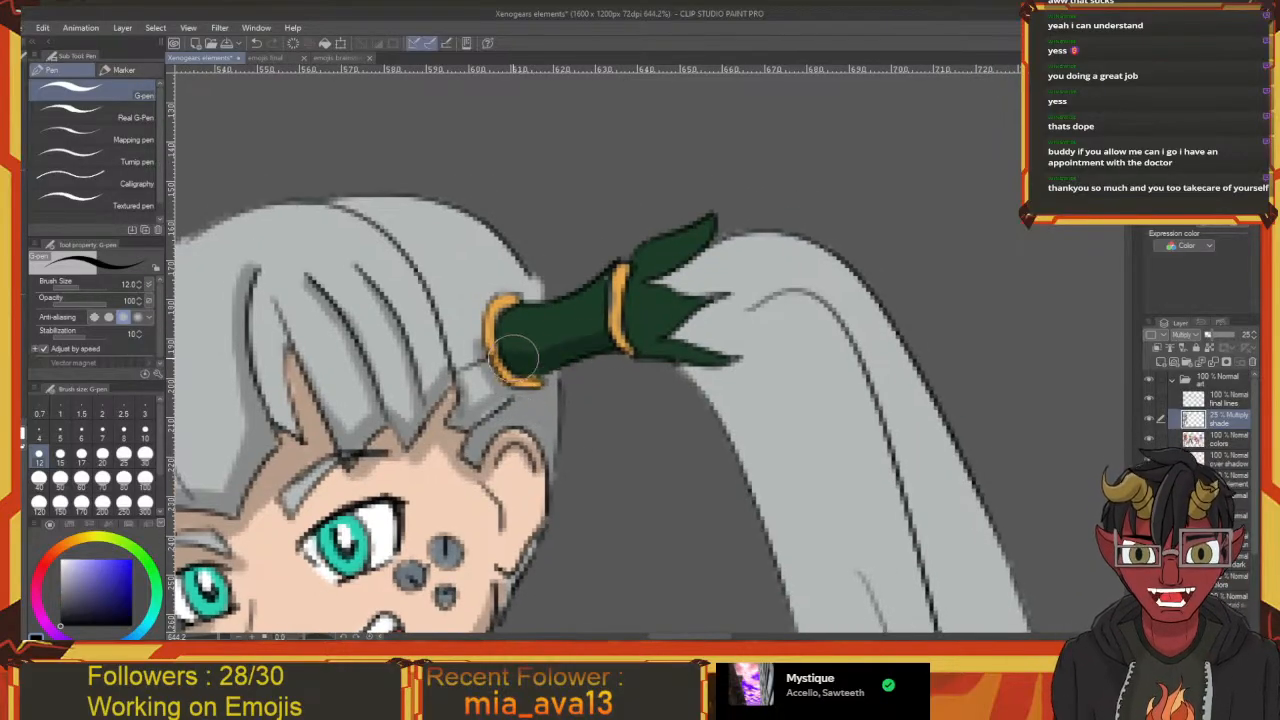
# Shade the underside of the green hair wrap and its leaf tips, and the hair around the inner gold band
pyautogui.moveTo(586, 346); pyautogui.dragTo(542, 358)
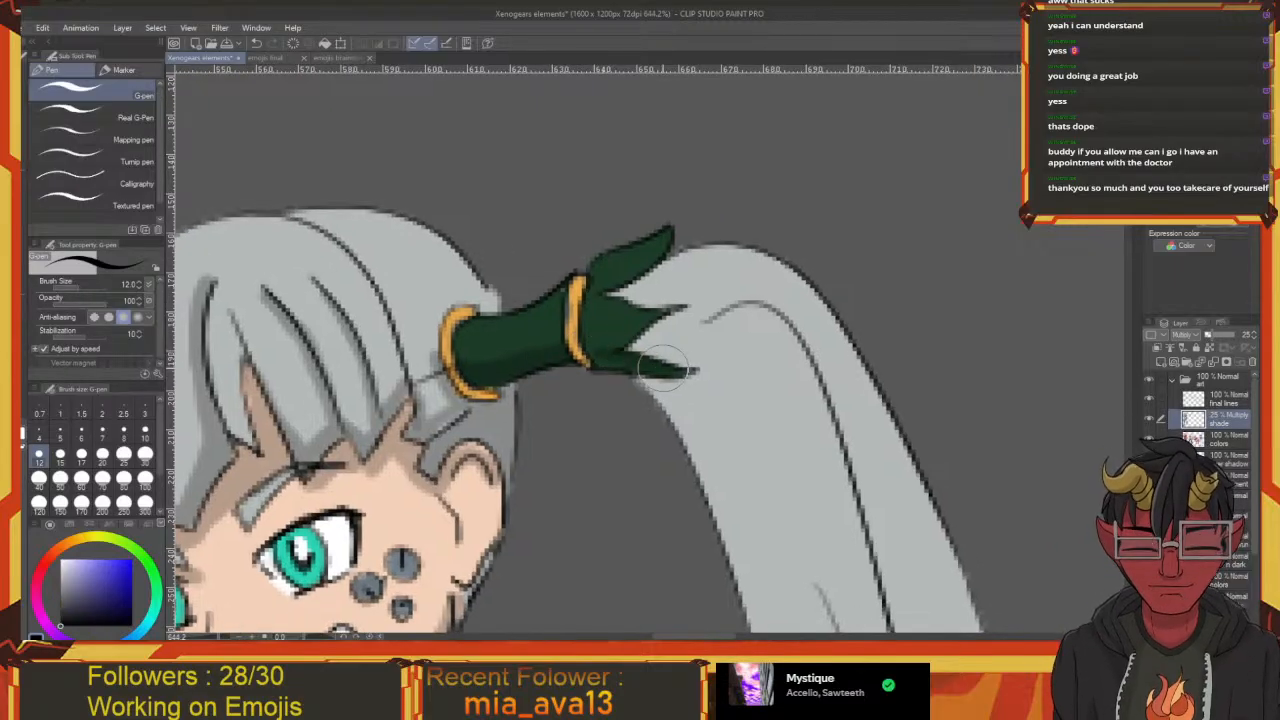
pyautogui.moveTo(621, 356); pyautogui.dragTo(578, 378)
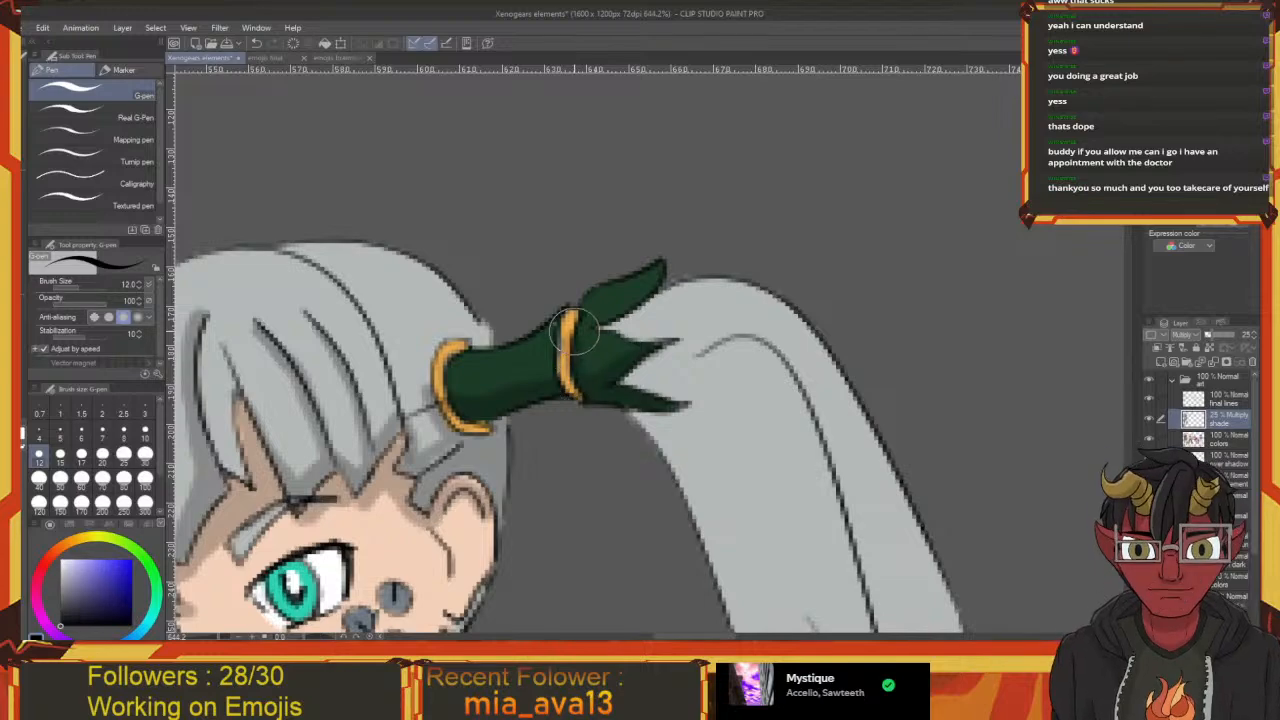
pyautogui.moveTo(553, 330); pyautogui.dragTo(578, 352)
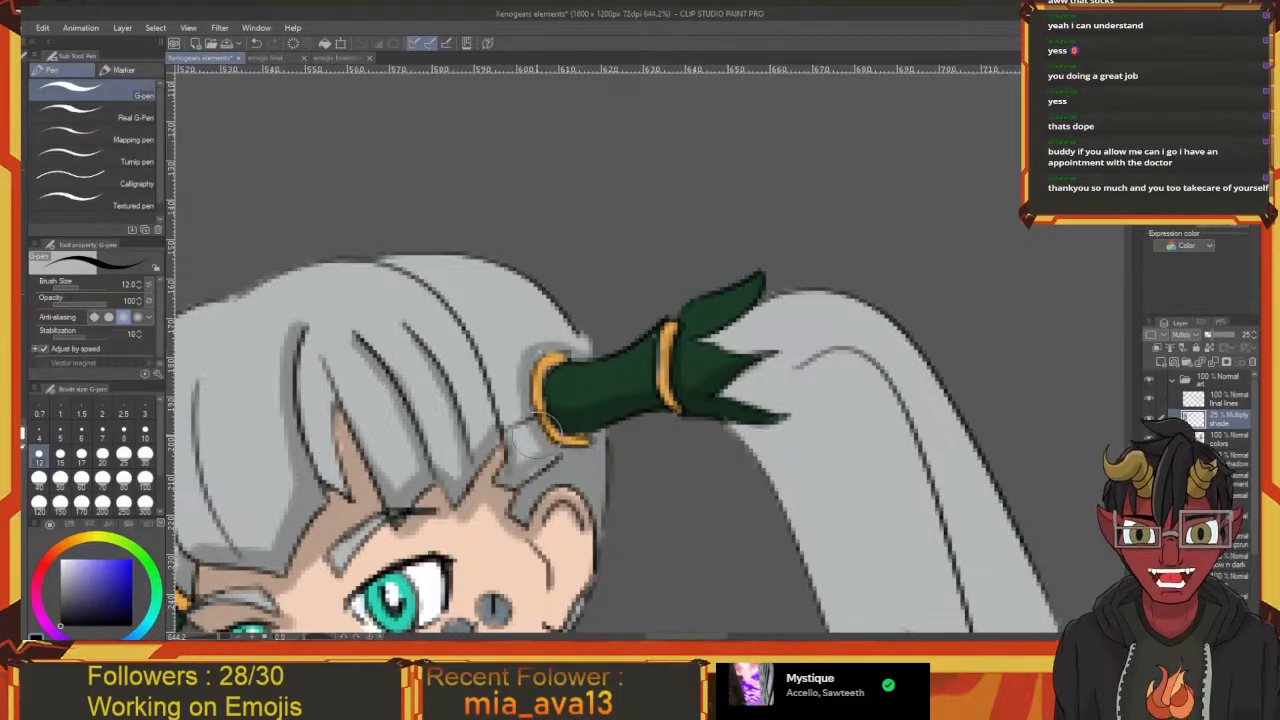
pyautogui.moveTo(603, 423)
pyautogui.mouseDown()
pyautogui.moveTo(667, 449)
pyautogui.moveTo(650, 390)
pyautogui.moveTo(666, 398)
pyautogui.moveTo(605, 245)
pyautogui.mouseUp()
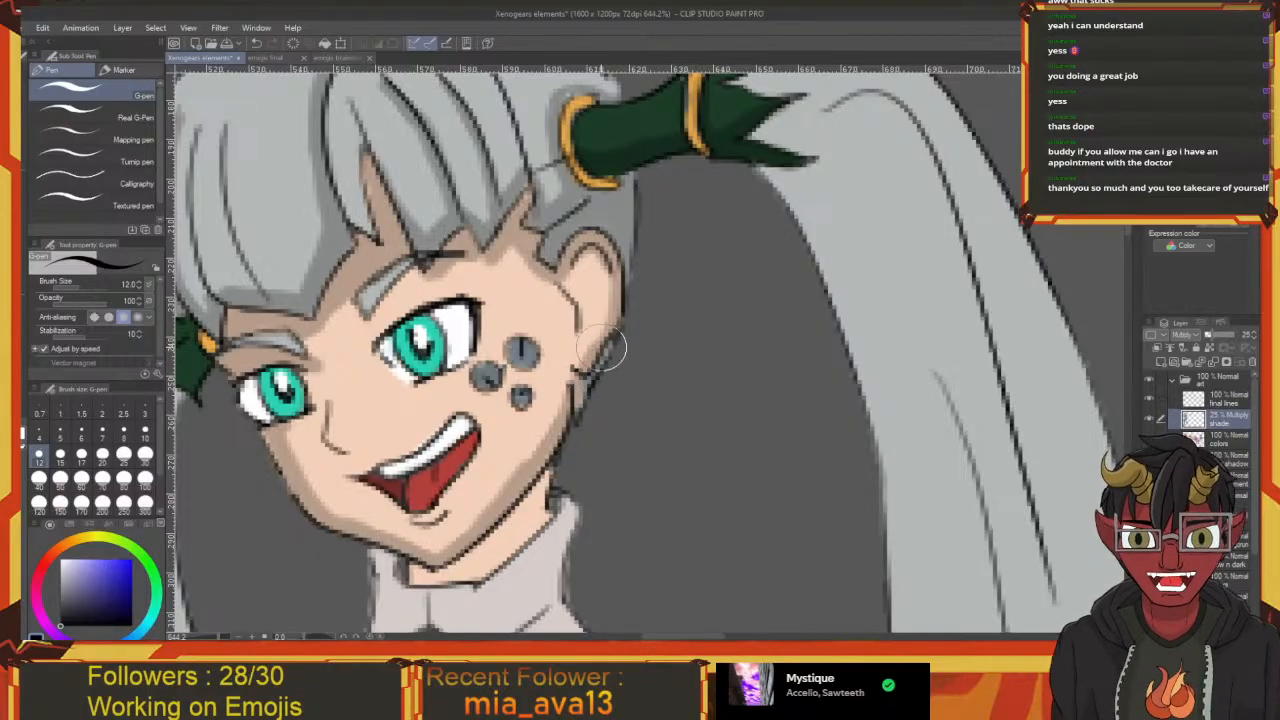
# Trim the shading along the girl's cheek and jaw with the Snap eraser at size 15
pyautogui.scroll(-4, 605, 350)
pyautogui.scroll(4, 576, 392)
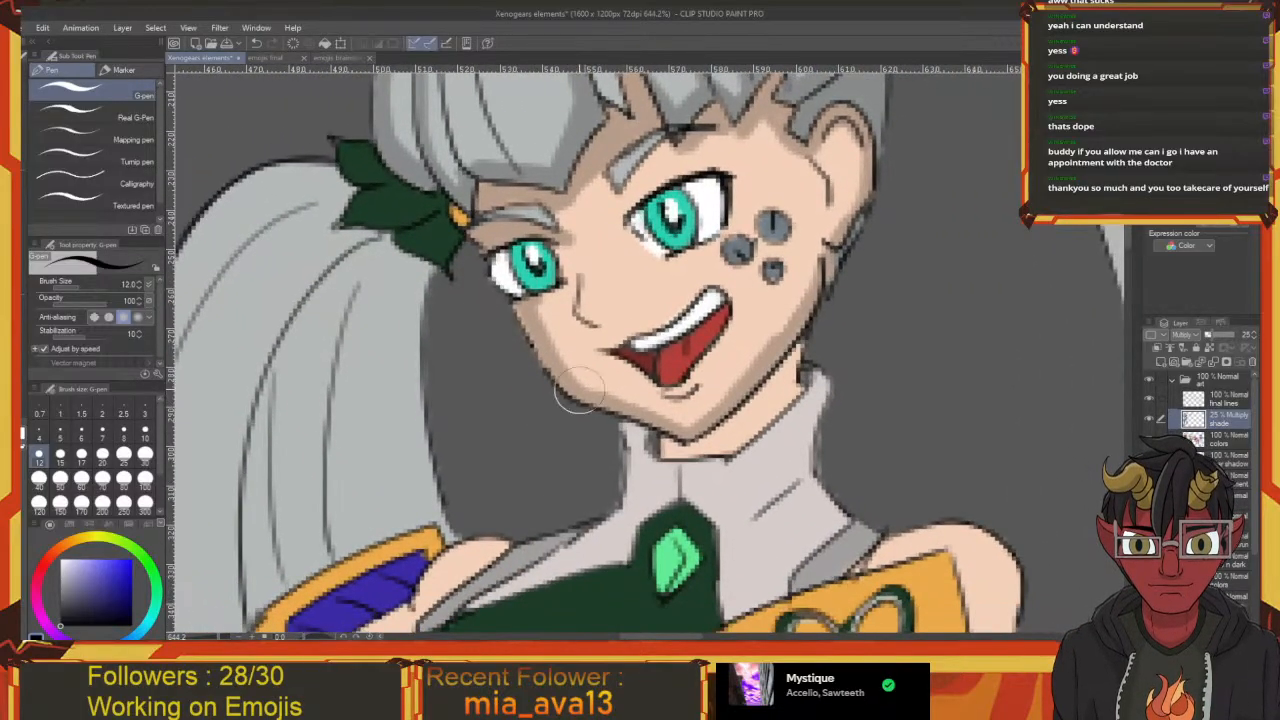
pyautogui.press('e')
pyautogui.moveTo(550, 341)
pyautogui.mouseDown()
pyautogui.moveTo(535, 309)
pyautogui.moveTo(546, 320)
pyautogui.mouseUp()
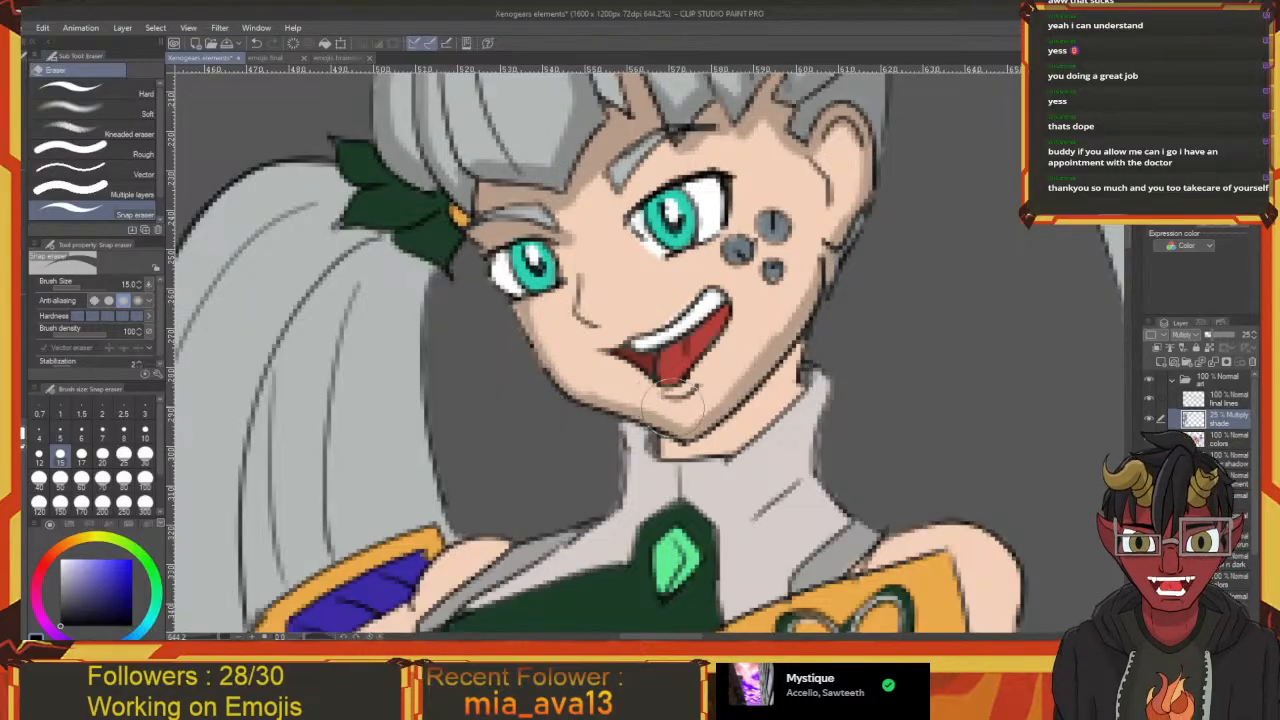
pyautogui.moveTo(581, 377); pyautogui.dragTo(527, 401)
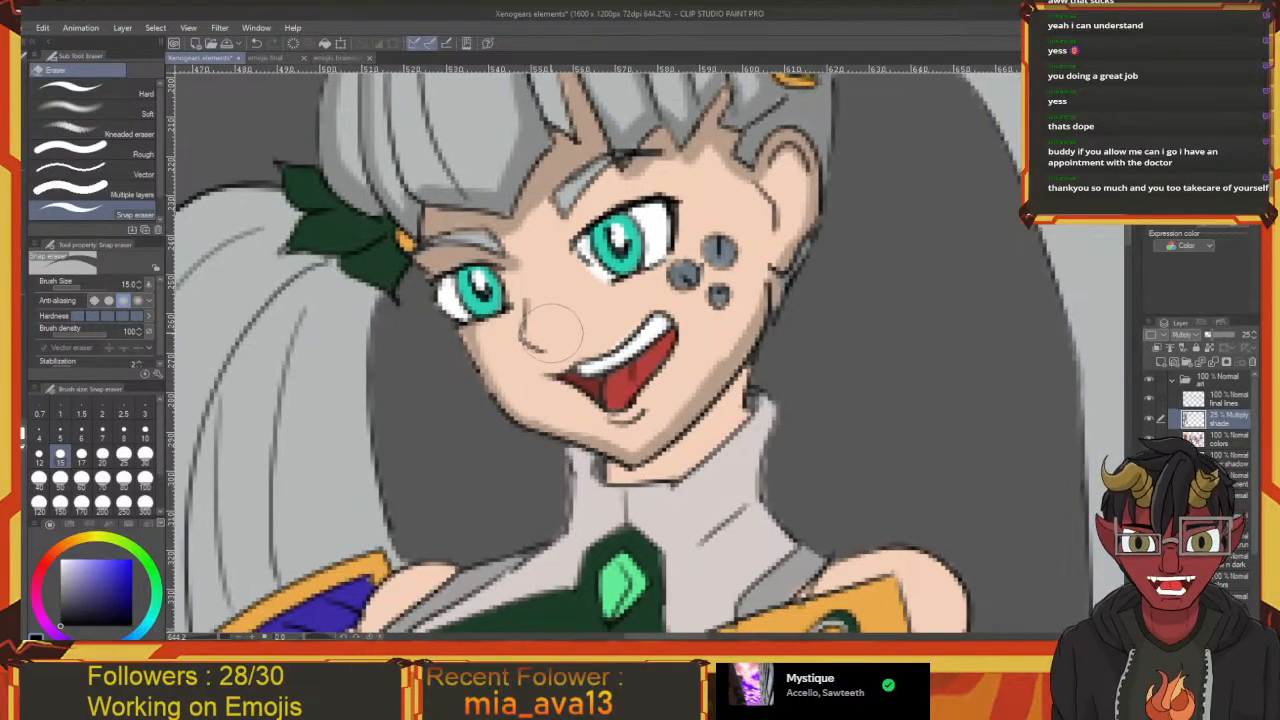
# Shade beneath the girl's nose, below her lower lip and around the grey studs on her cheek with the size 12 G-pen
pyautogui.press('p')
pyautogui.moveTo(533, 337)
pyautogui.mouseDown()
pyautogui.moveTo(548, 340)
pyautogui.moveTo(512, 327)
pyautogui.mouseUp()
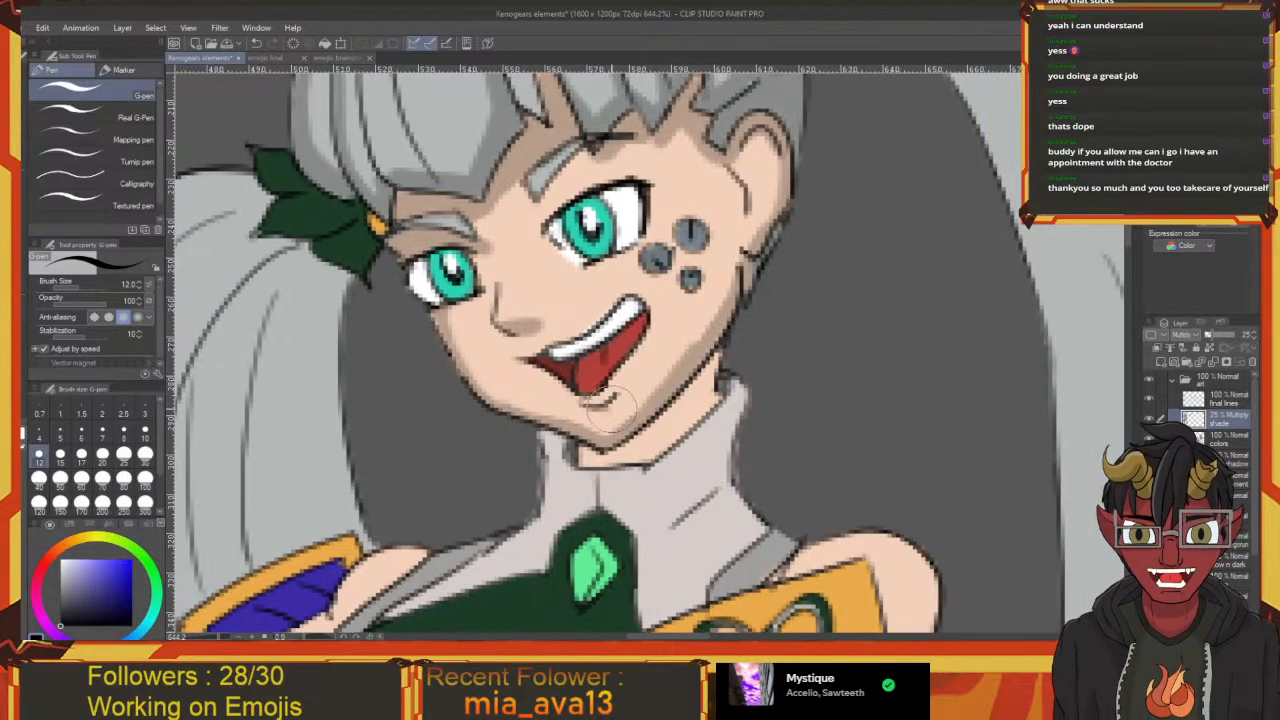
pyautogui.moveTo(621, 398); pyautogui.dragTo(567, 462)
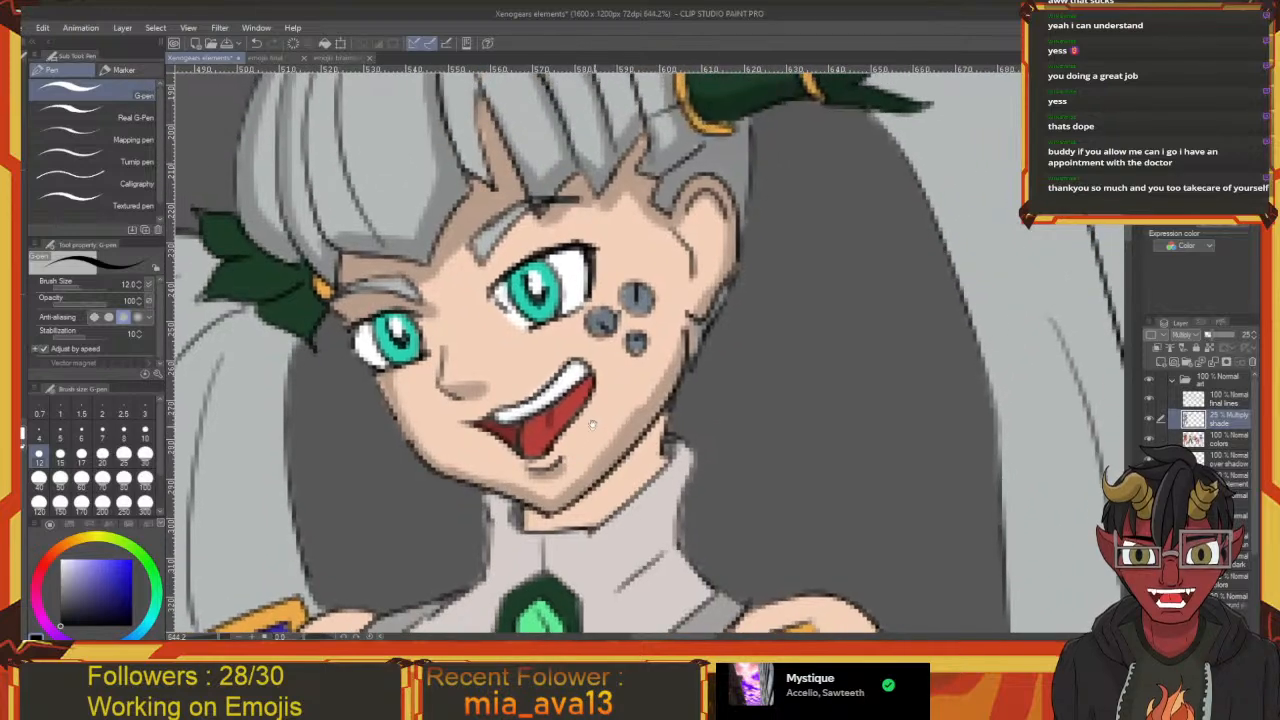
pyautogui.moveTo(602, 361)
pyautogui.mouseDown()
pyautogui.moveTo(628, 408)
pyautogui.moveTo(592, 392)
pyautogui.moveTo(600, 380)
pyautogui.mouseUp()
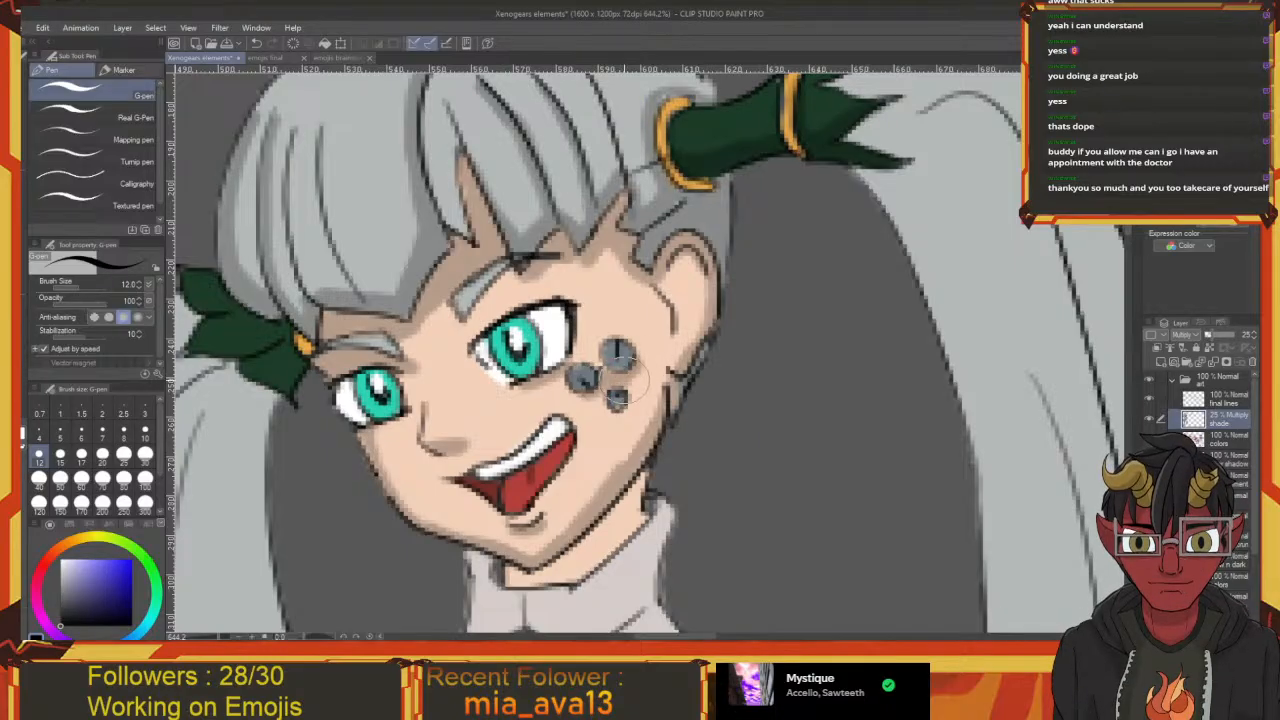
# Refine the shading beneath the girl's fringe and around her eyebrows, and save the drawing
pyautogui.moveTo(580, 301); pyautogui.dragTo(617, 398)
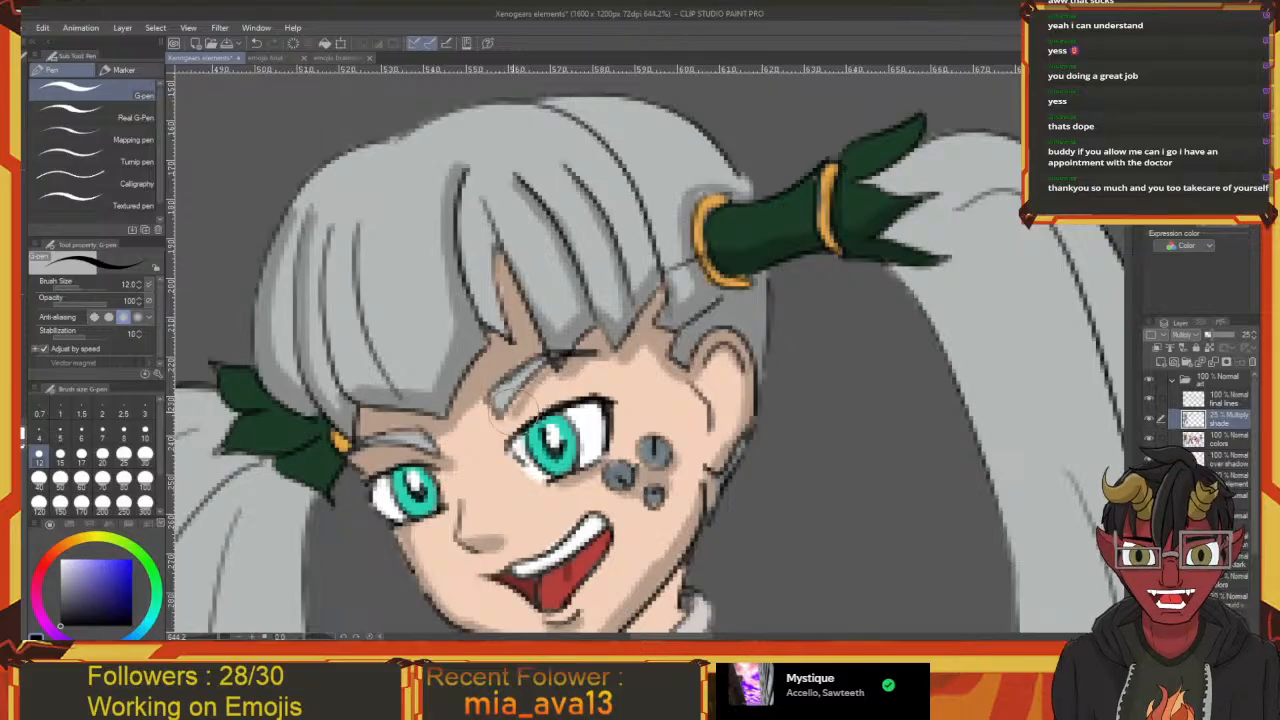
pyautogui.moveTo(443, 447); pyautogui.dragTo(528, 420)
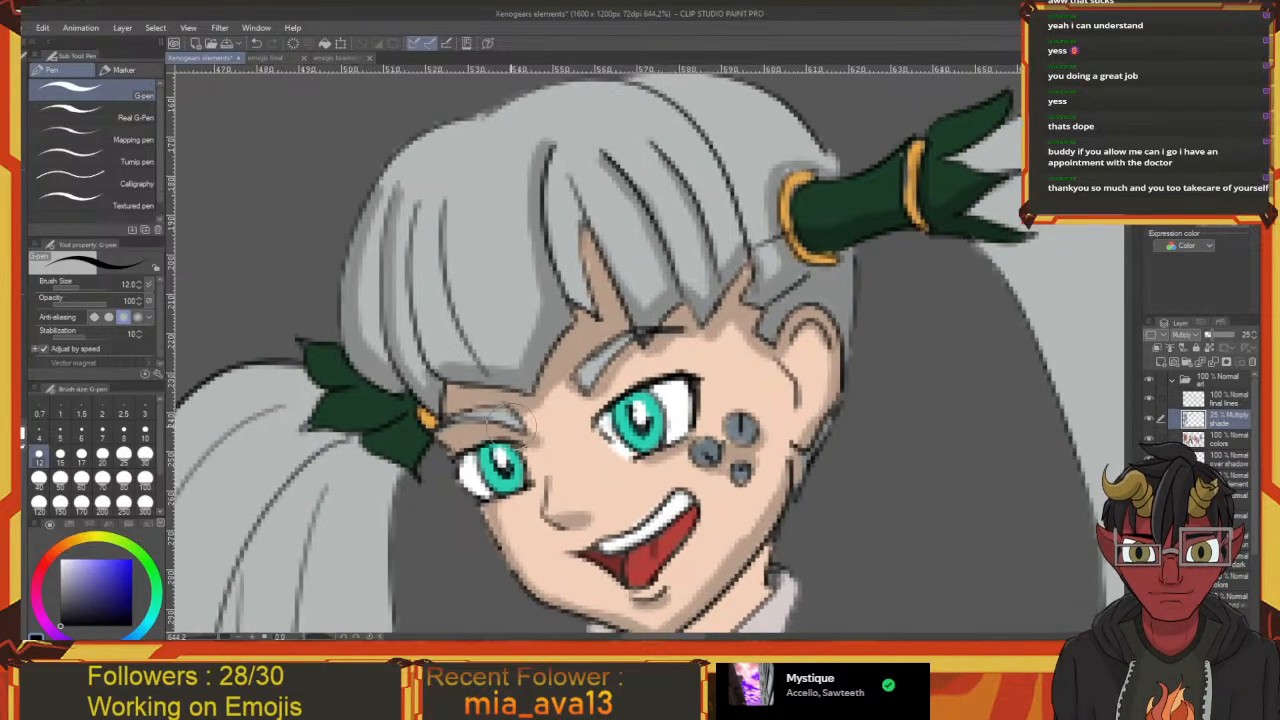
pyautogui.moveTo(546, 466); pyautogui.dragTo(539, 356)
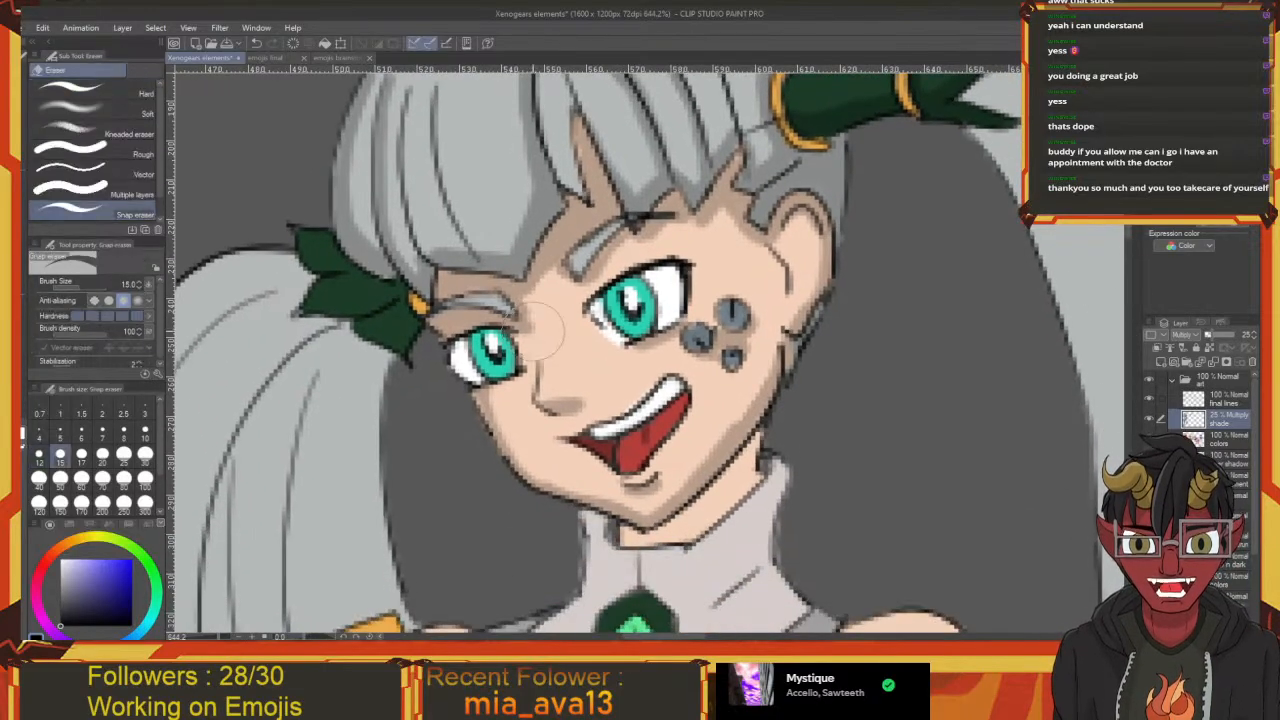
pyautogui.press('e')
pyautogui.scroll(1, 505, 345)
pyautogui.hotkey('ctrl', 's')
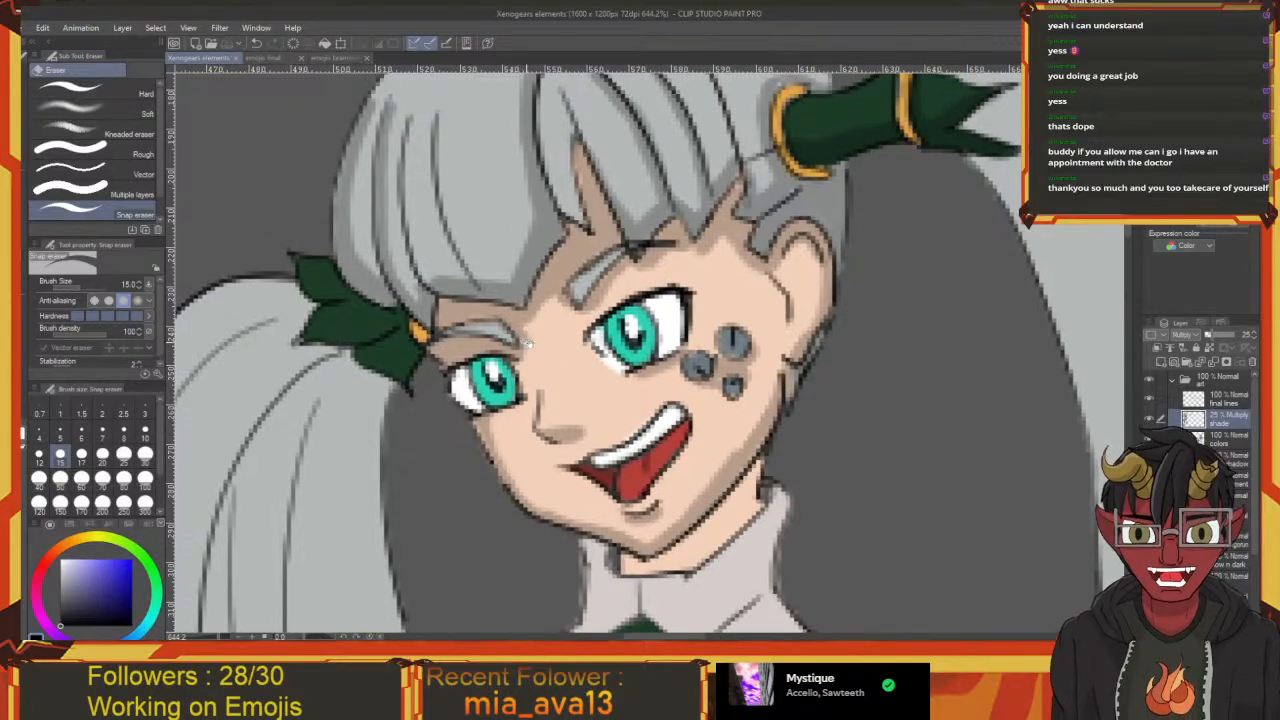
pyautogui.moveTo(511, 330); pyautogui.dragTo(455, 382)
pyautogui.press('p')
pyautogui.moveTo(564, 329); pyautogui.dragTo(512, 369)
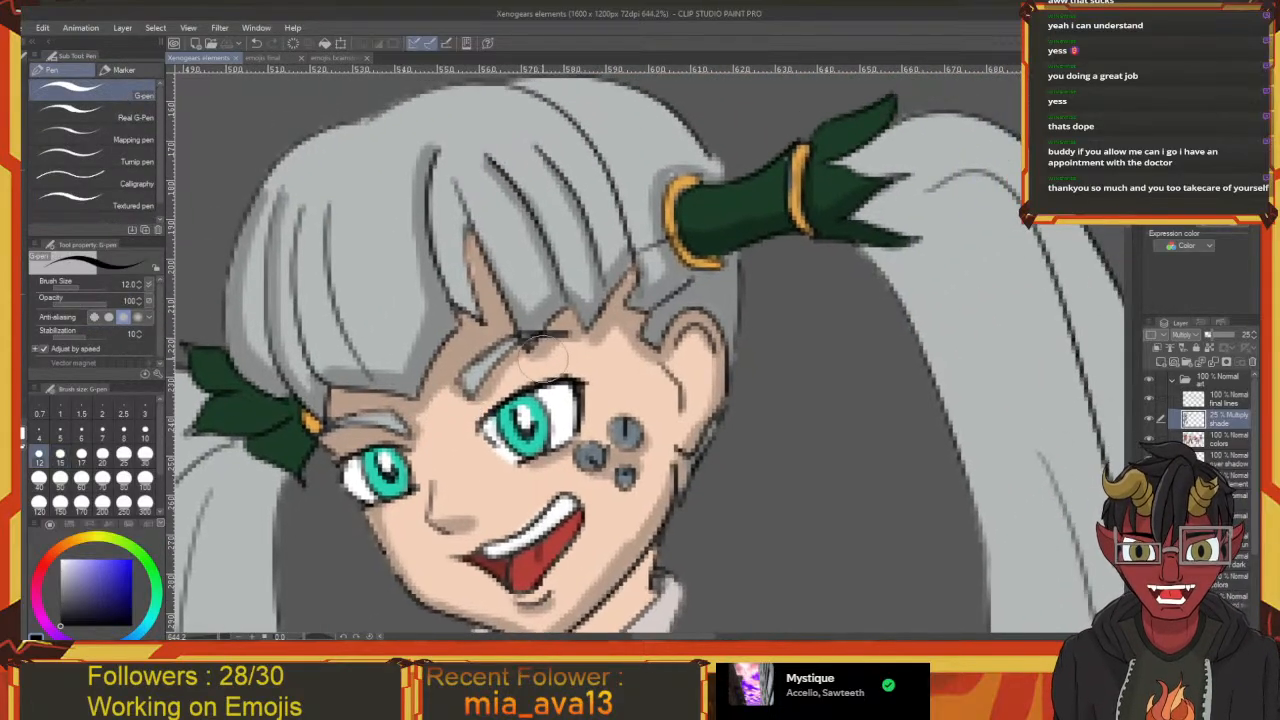
# Shade the forehead beneath the fringe between the eyebrow and the ear, refining its edge with the size 15 Snap eraser
pyautogui.moveTo(595, 376)
pyautogui.mouseDown()
pyautogui.moveTo(519, 350)
pyautogui.moveTo(526, 314)
pyautogui.mouseUp()
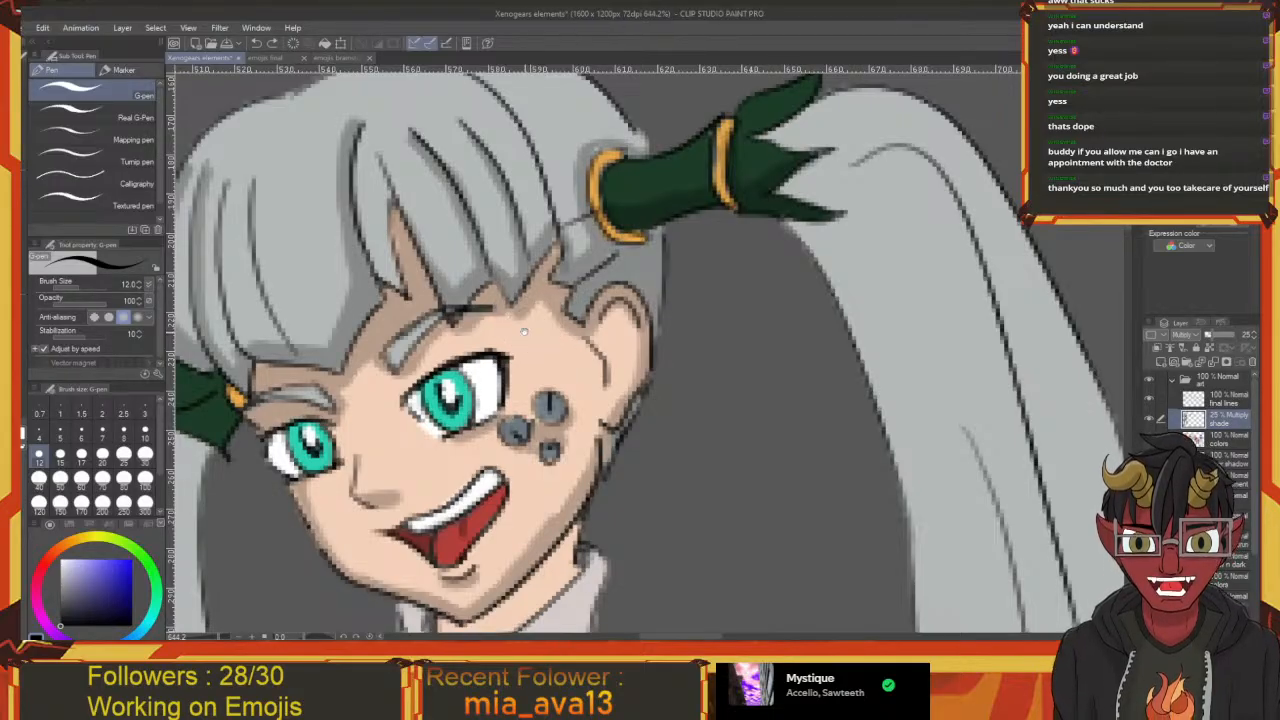
pyautogui.moveTo(524, 331); pyautogui.dragTo(565, 351)
pyautogui.press('p')
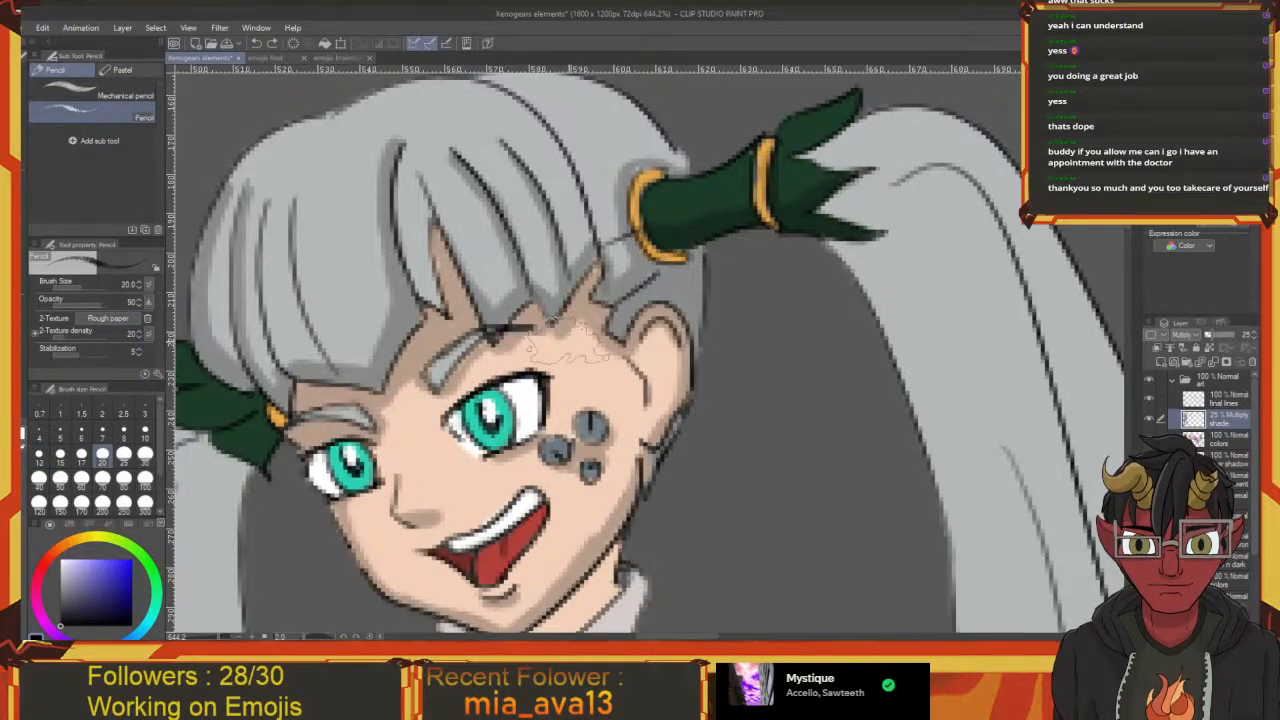
pyautogui.press('e')
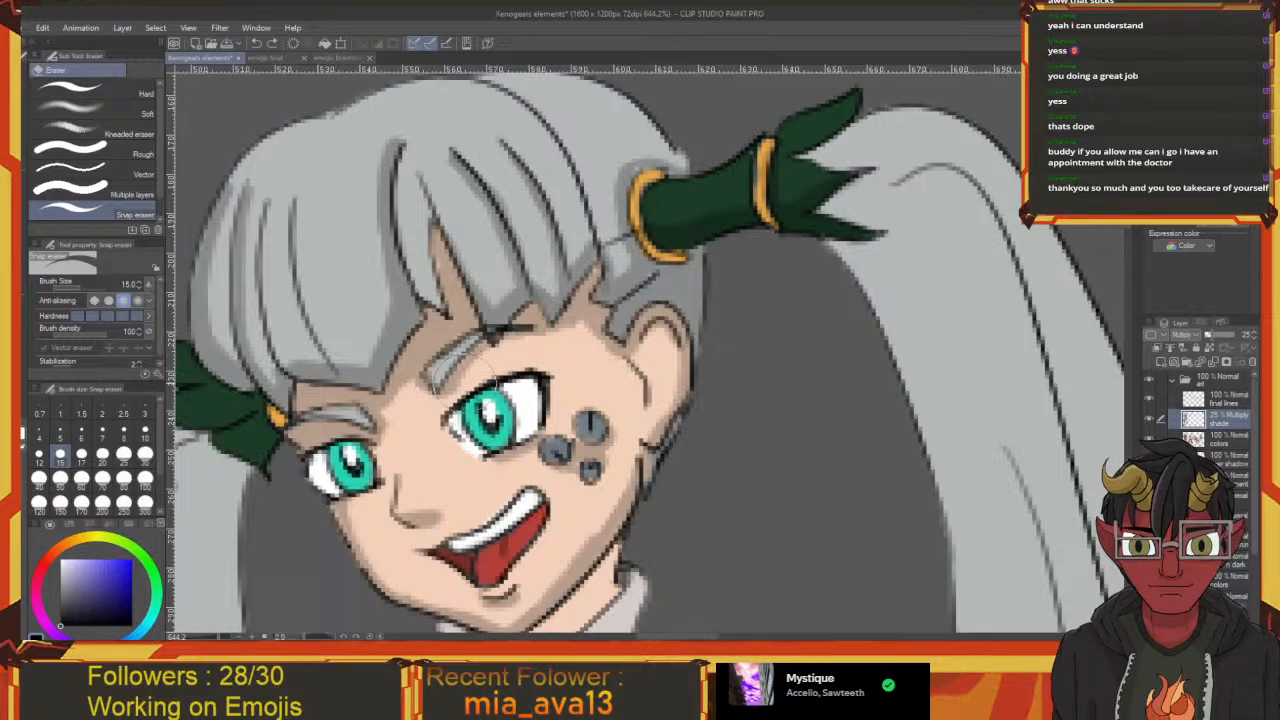
pyautogui.moveTo(487, 396); pyautogui.dragTo(576, 360)
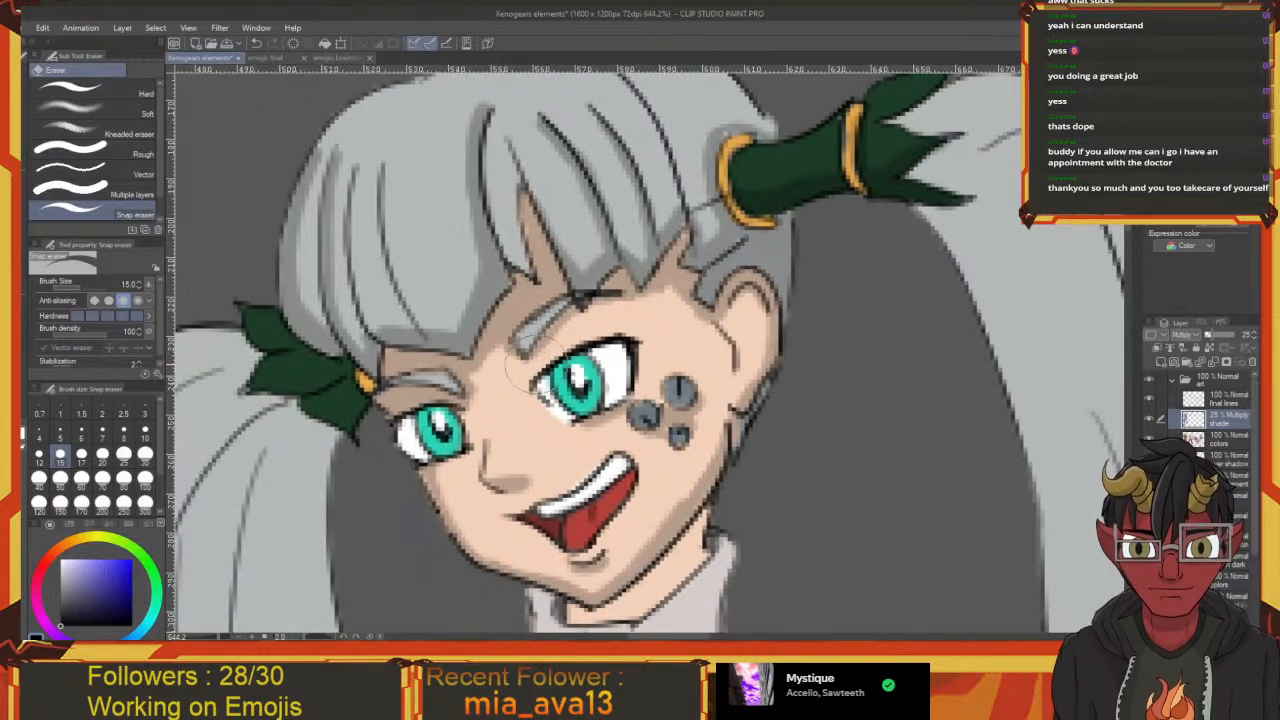
# Shade the skin around the girl's eyes with the size 12 G-pen
pyautogui.press('p')
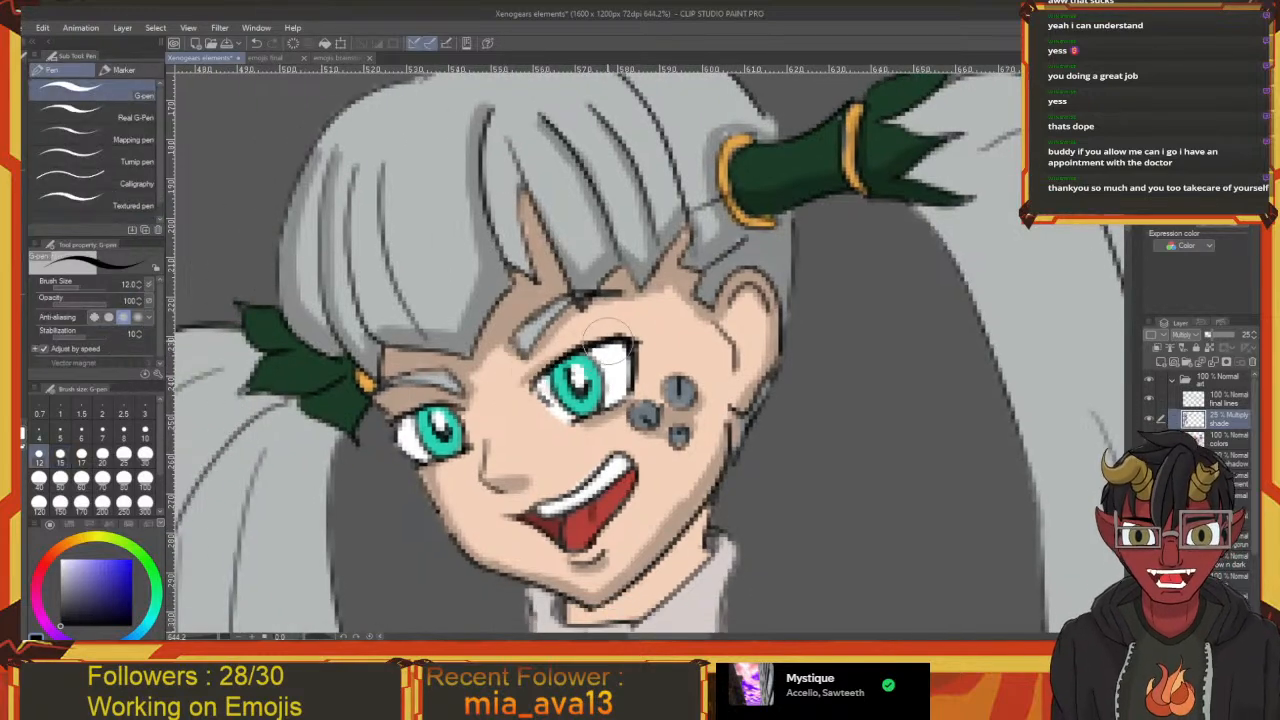
pyautogui.moveTo(553, 358)
pyautogui.mouseDown()
pyautogui.moveTo(626, 338)
pyautogui.moveTo(645, 360)
pyautogui.moveTo(629, 402)
pyautogui.mouseUp()
pyautogui.moveTo(628, 417); pyautogui.dragTo(663, 406)
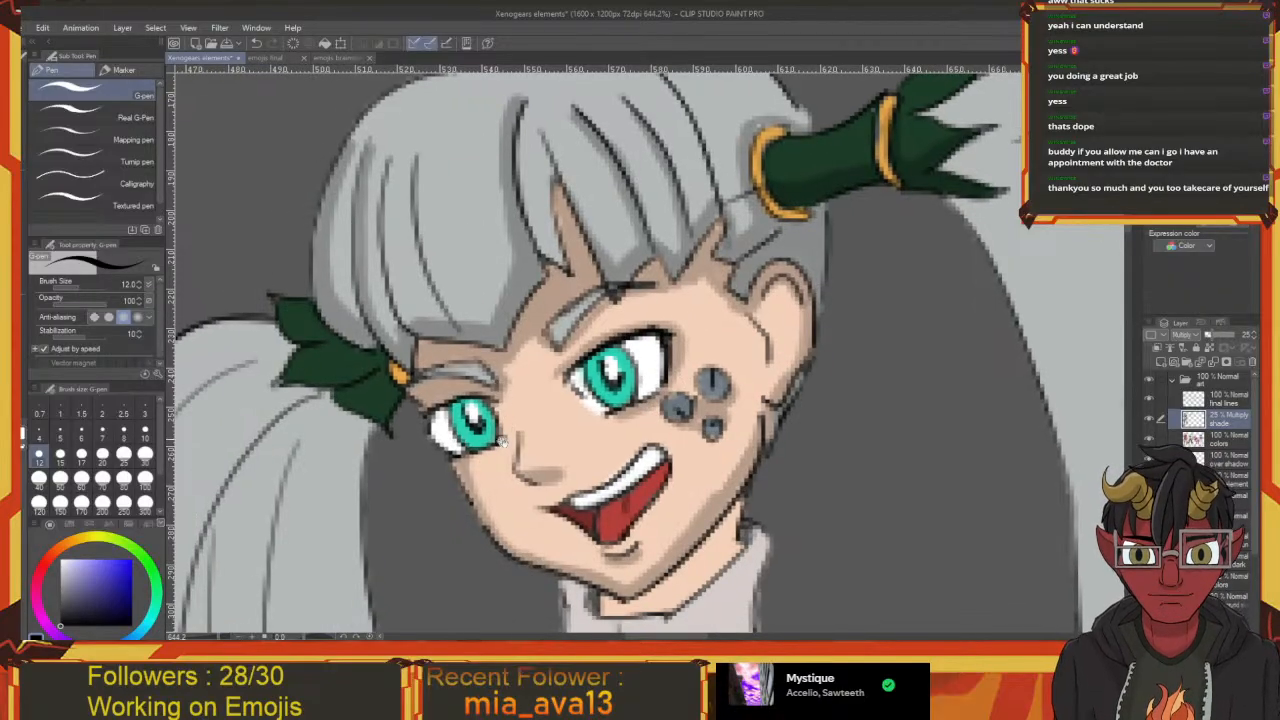
pyautogui.moveTo(565, 524)
pyautogui.mouseDown()
pyautogui.moveTo(543, 432)
pyautogui.moveTo(443, 258)
pyautogui.mouseUp()
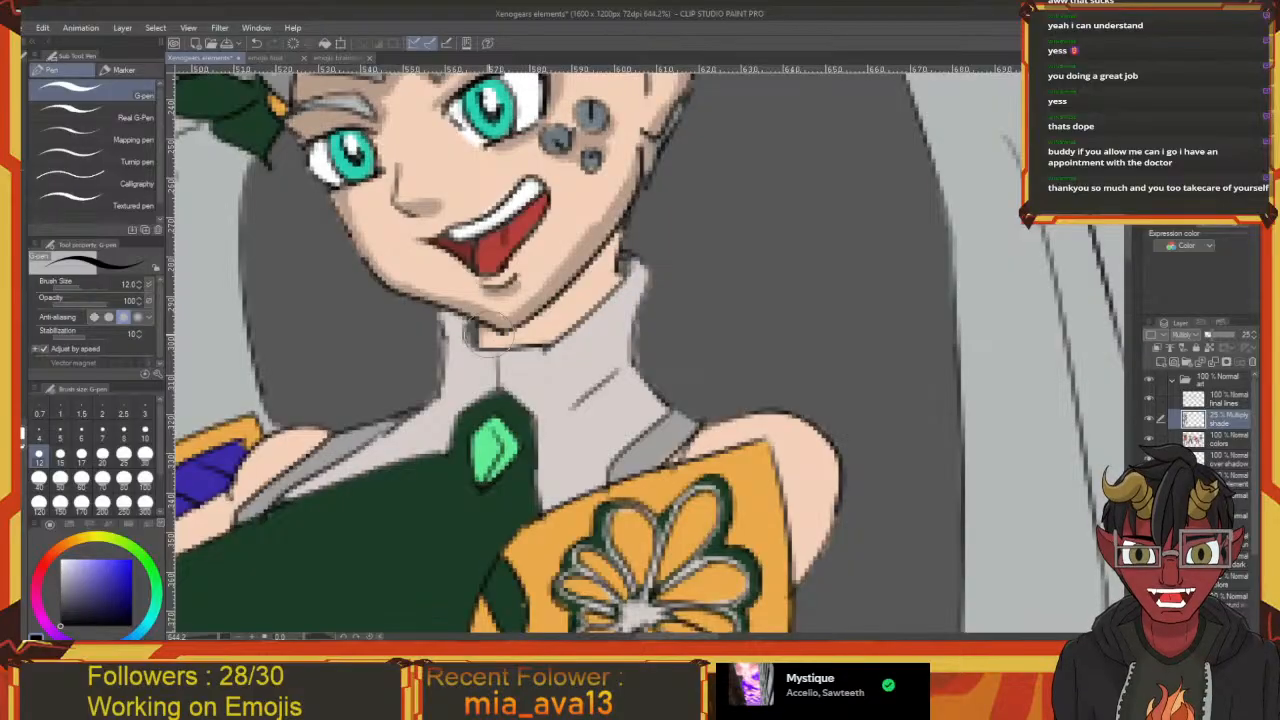
# Shade the outer edge of the pale collar and the strap running towards the purple-lined sleeve
pyautogui.moveTo(492, 330)
pyautogui.mouseDown()
pyautogui.moveTo(480, 333)
pyautogui.moveTo(506, 339)
pyautogui.moveTo(622, 240)
pyautogui.moveTo(526, 328)
pyautogui.moveTo(597, 251)
pyautogui.moveTo(588, 287)
pyautogui.moveTo(738, 227)
pyautogui.moveTo(723, 198)
pyautogui.mouseUp()
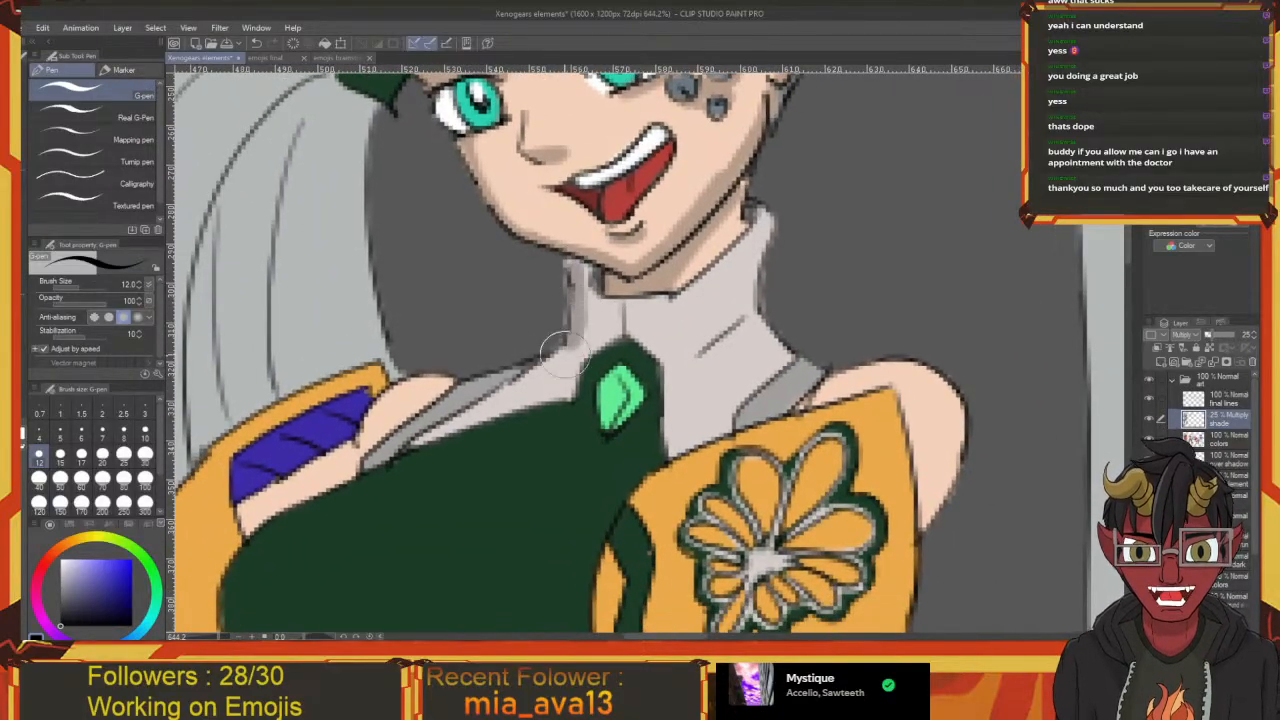
pyautogui.moveTo(537, 368)
pyautogui.mouseDown()
pyautogui.moveTo(595, 287)
pyautogui.moveTo(615, 284)
pyautogui.moveTo(465, 377)
pyautogui.moveTo(508, 355)
pyautogui.moveTo(492, 372)
pyautogui.moveTo(475, 374)
pyautogui.moveTo(565, 303)
pyautogui.mouseUp()
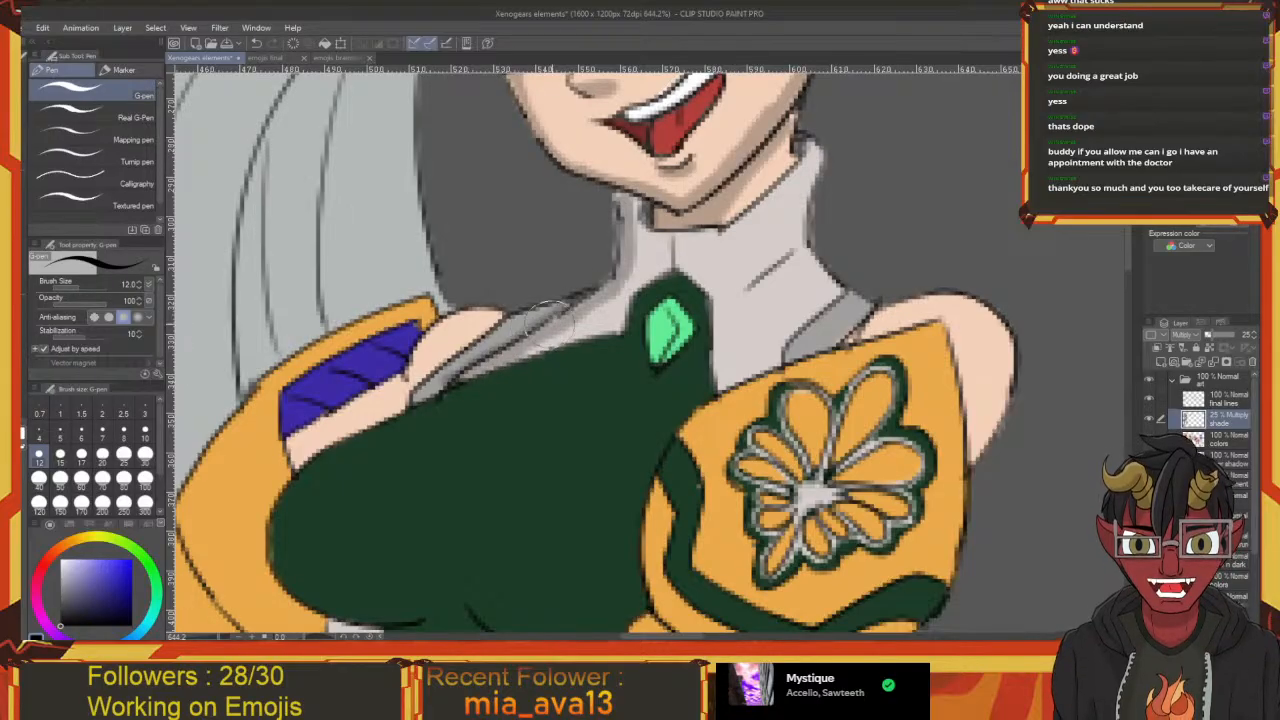
pyautogui.moveTo(681, 254)
pyautogui.mouseDown()
pyautogui.moveTo(504, 342)
pyautogui.moveTo(443, 347)
pyautogui.mouseUp()
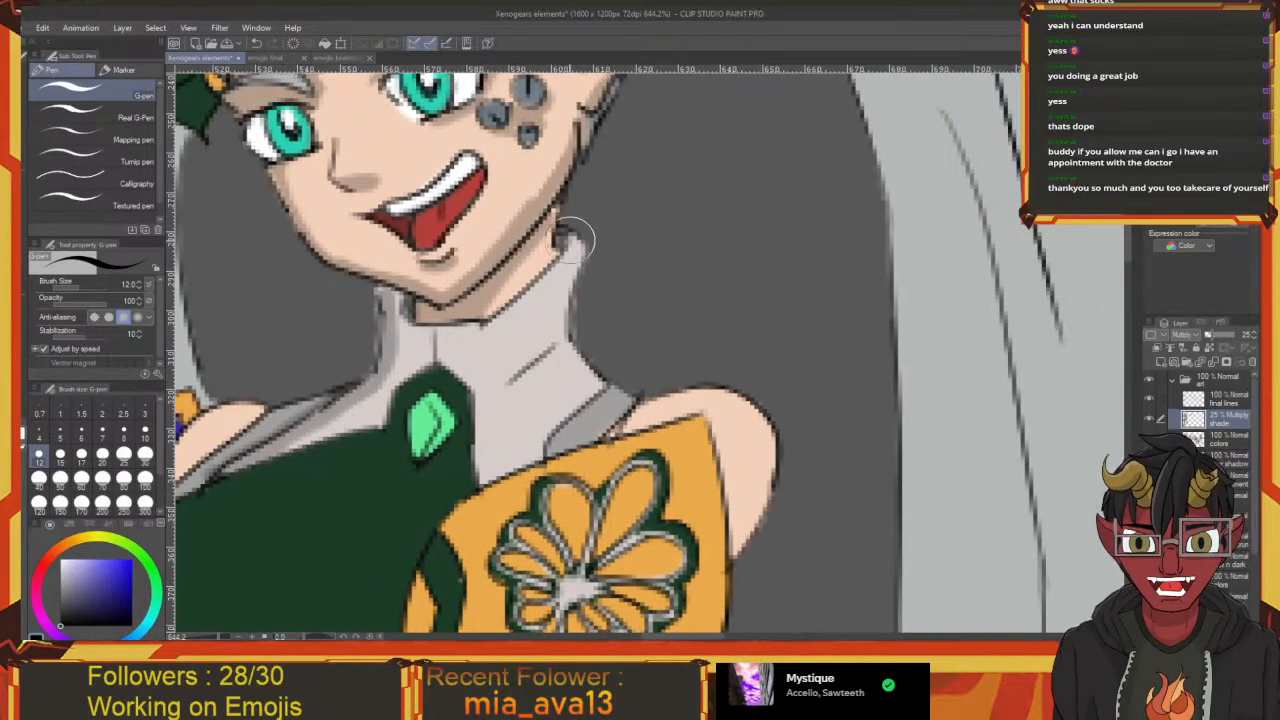
# Shade the collar side beneath the ear, its grey shoulder panel and the bare shoulder above the flower-patterned sleeve
pyautogui.moveTo(571, 241)
pyautogui.mouseDown()
pyautogui.moveTo(564, 286)
pyautogui.moveTo(582, 222)
pyautogui.moveTo(523, 279)
pyautogui.moveTo(542, 260)
pyautogui.moveTo(518, 293)
pyautogui.moveTo(517, 341)
pyautogui.moveTo(523, 303)
pyautogui.mouseUp()
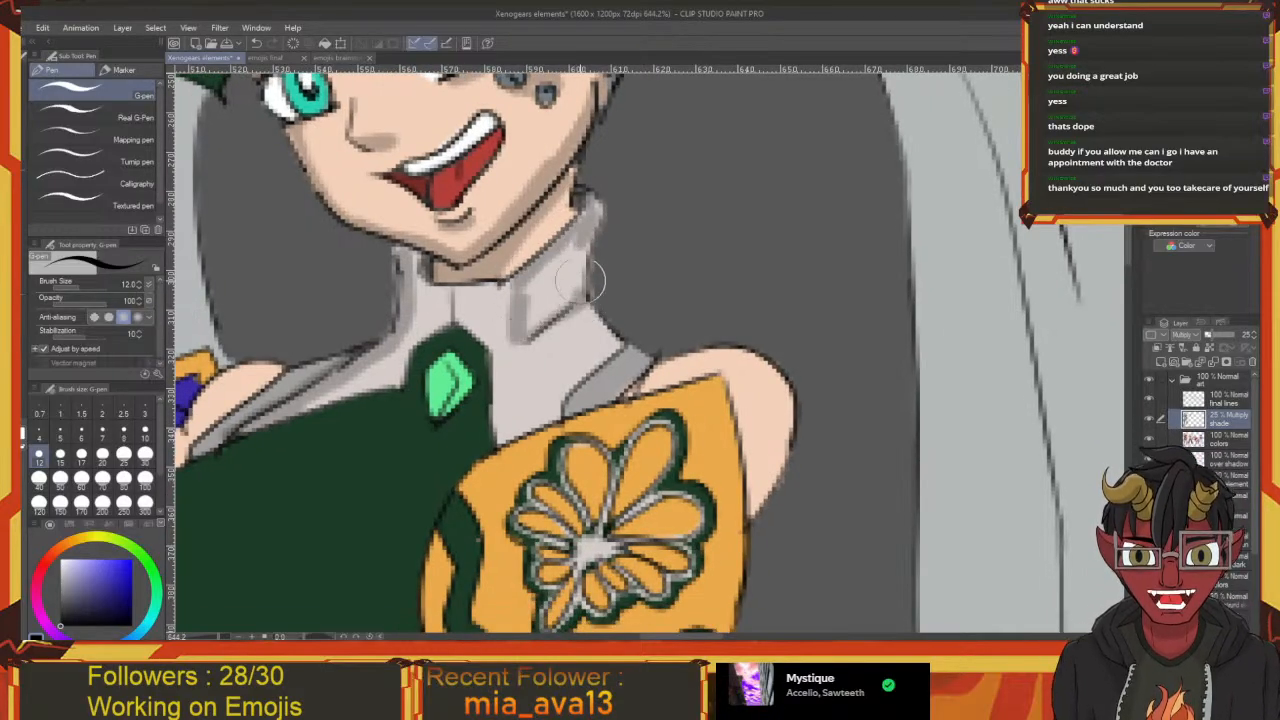
pyautogui.moveTo(583, 241)
pyautogui.mouseDown()
pyautogui.moveTo(567, 296)
pyautogui.moveTo(555, 291)
pyautogui.moveTo(555, 251)
pyautogui.moveTo(535, 273)
pyautogui.moveTo(529, 335)
pyautogui.moveTo(519, 311)
pyautogui.moveTo(548, 374)
pyautogui.moveTo(544, 344)
pyautogui.moveTo(559, 373)
pyautogui.moveTo(603, 358)
pyautogui.moveTo(575, 376)
pyautogui.moveTo(647, 333)
pyautogui.moveTo(593, 293)
pyautogui.moveTo(613, 358)
pyautogui.moveTo(607, 343)
pyautogui.moveTo(552, 341)
pyautogui.moveTo(529, 301)
pyautogui.moveTo(558, 379)
pyautogui.moveTo(501, 414)
pyautogui.moveTo(543, 349)
pyautogui.moveTo(650, 321)
pyautogui.mouseUp()
pyautogui.moveTo(656, 324)
pyautogui.mouseDown()
pyautogui.moveTo(600, 323)
pyautogui.moveTo(584, 308)
pyautogui.moveTo(613, 355)
pyautogui.moveTo(634, 456)
pyautogui.mouseUp()
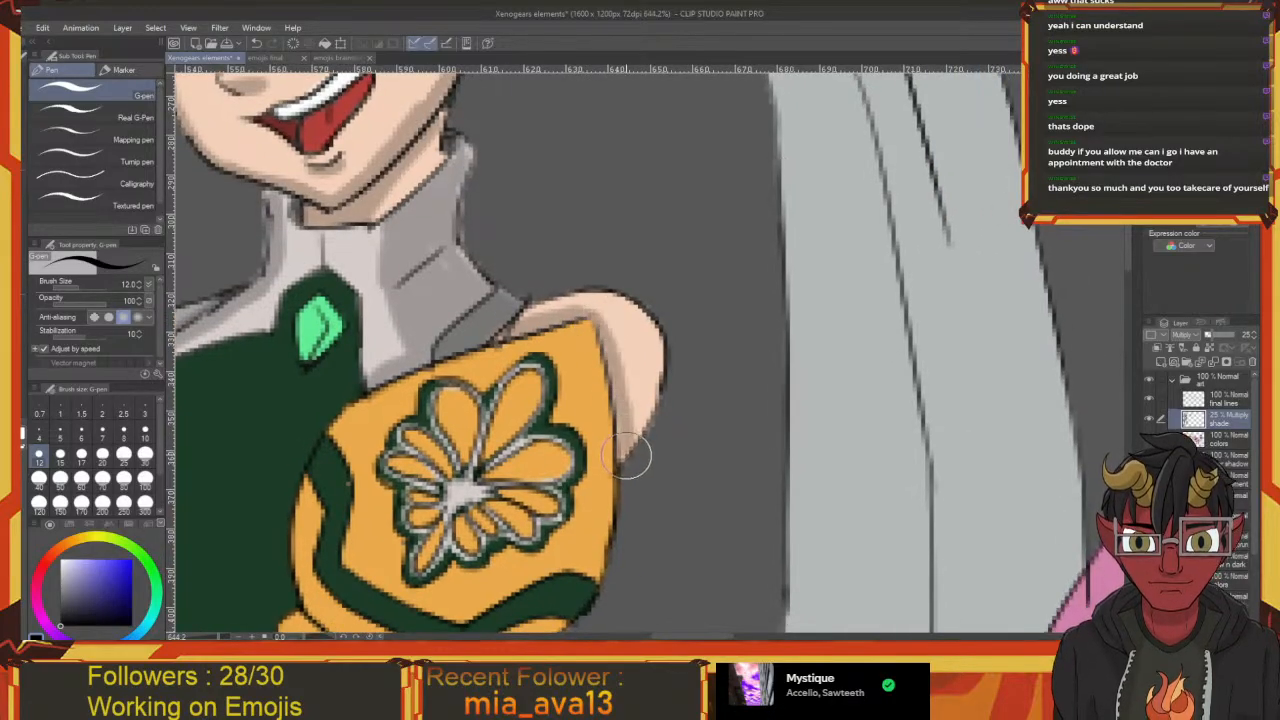
# Shade the edges and lower rim of the flower-patterned orange sleeve, trimming the spill outside it with the size 15 Snap eraser
pyautogui.moveTo(582, 515)
pyautogui.mouseDown()
pyautogui.moveTo(630, 185)
pyautogui.moveTo(709, 431)
pyautogui.mouseUp()
pyautogui.moveTo(519, 285); pyautogui.dragTo(687, 158)
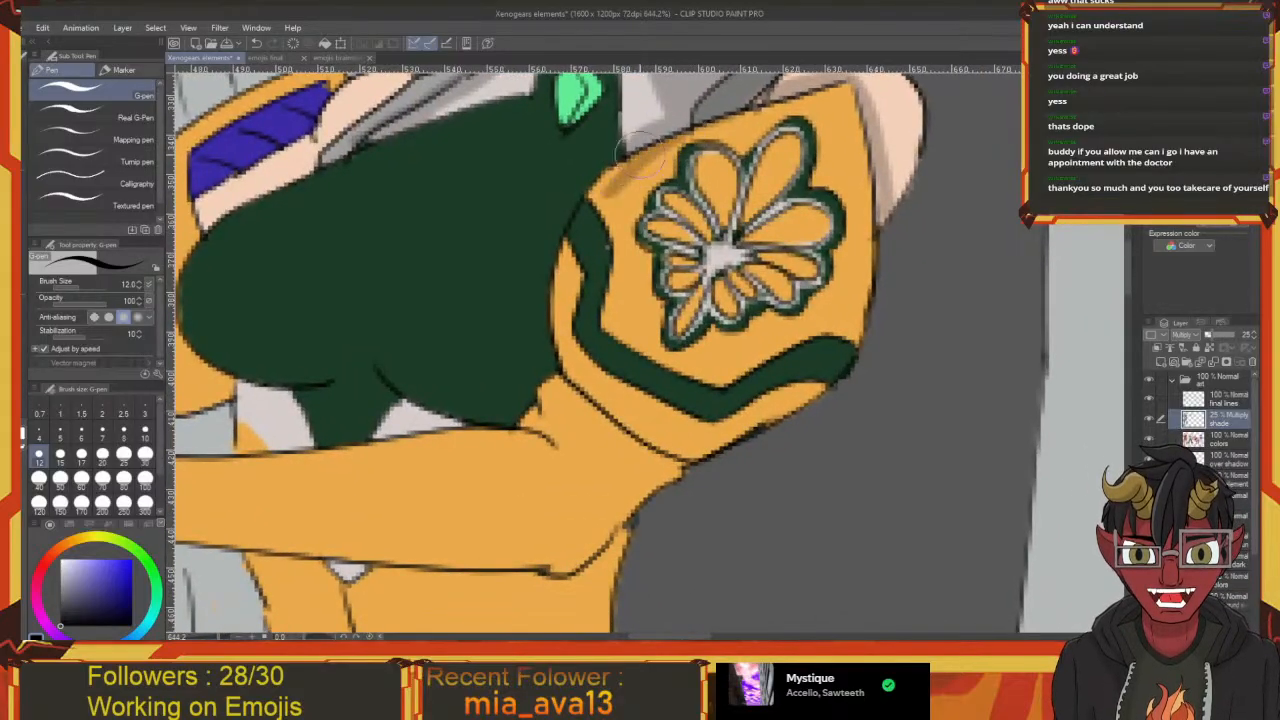
pyautogui.moveTo(580, 237)
pyautogui.mouseDown()
pyautogui.moveTo(564, 376)
pyautogui.moveTo(584, 402)
pyautogui.moveTo(687, 456)
pyautogui.moveTo(604, 415)
pyautogui.moveTo(566, 375)
pyautogui.moveTo(625, 420)
pyautogui.mouseUp()
pyautogui.moveTo(684, 489)
pyautogui.mouseDown()
pyautogui.moveTo(591, 429)
pyautogui.moveTo(752, 300)
pyautogui.moveTo(695, 344)
pyautogui.mouseUp()
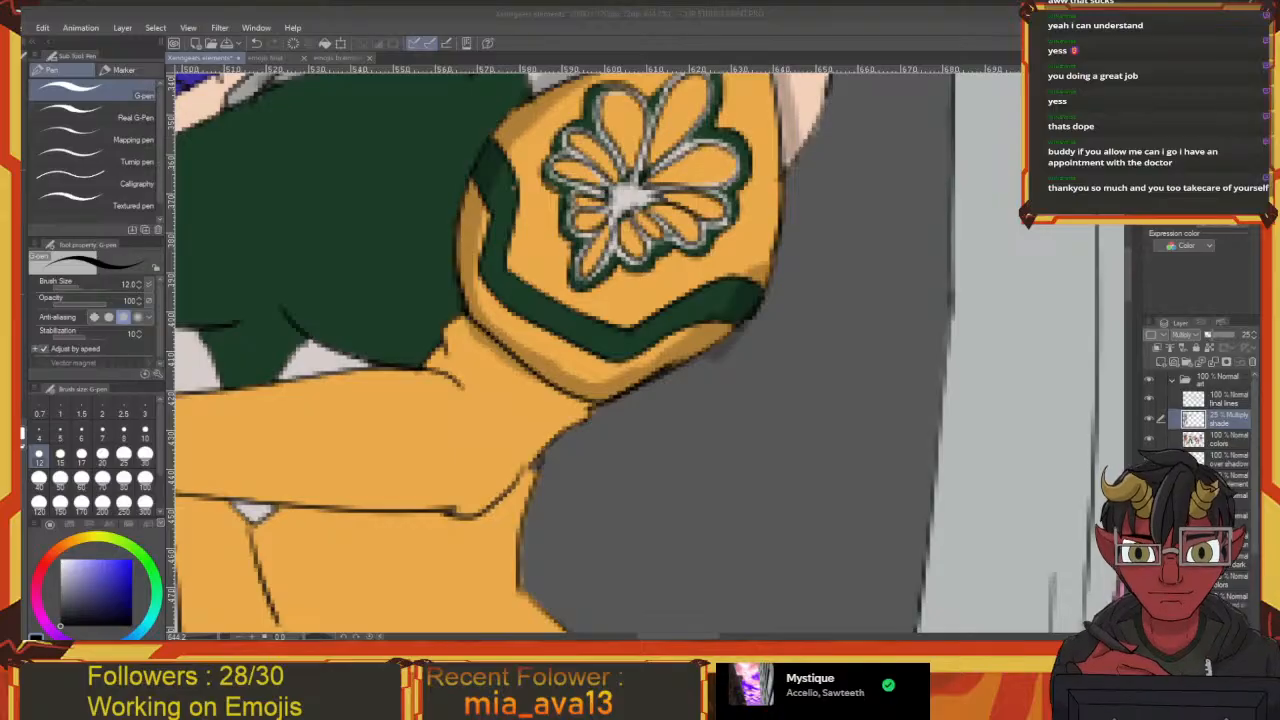
pyautogui.click(564, 451)
pyautogui.click(626, 476)
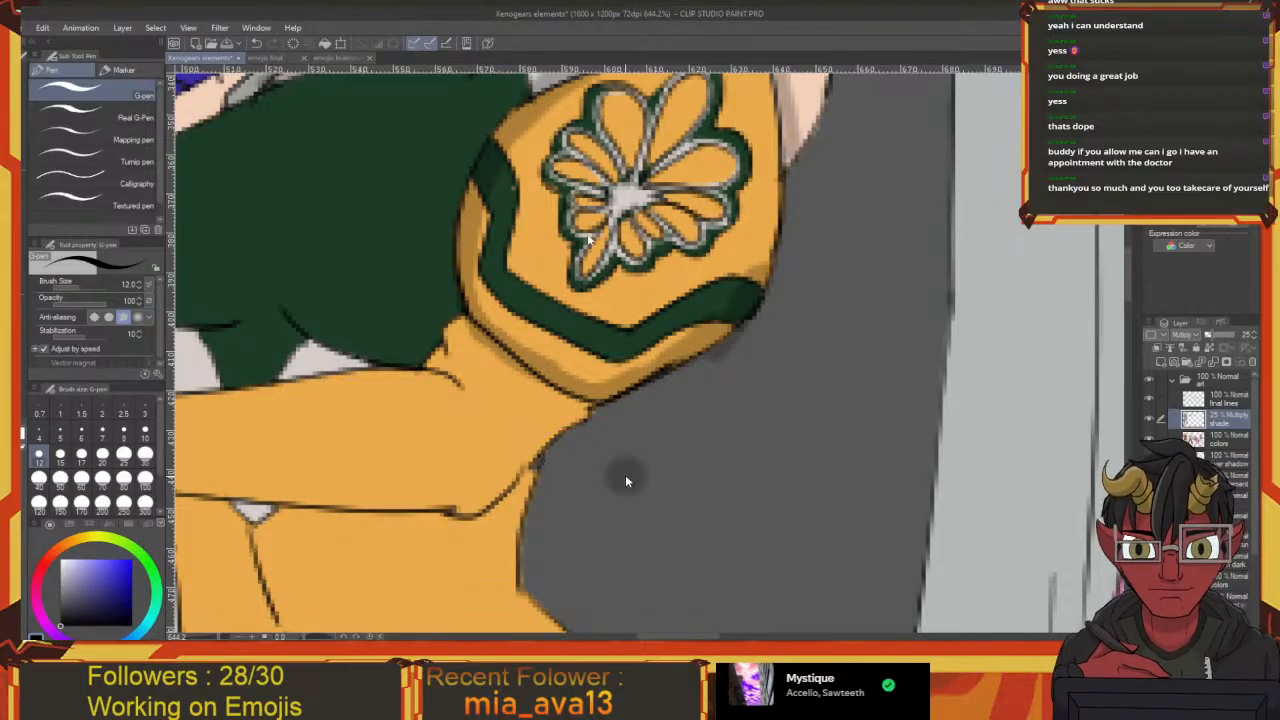
pyautogui.moveTo(736, 356)
pyautogui.mouseDown()
pyautogui.moveTo(708, 366)
pyautogui.moveTo(722, 326)
pyautogui.mouseUp()
pyautogui.press('e')
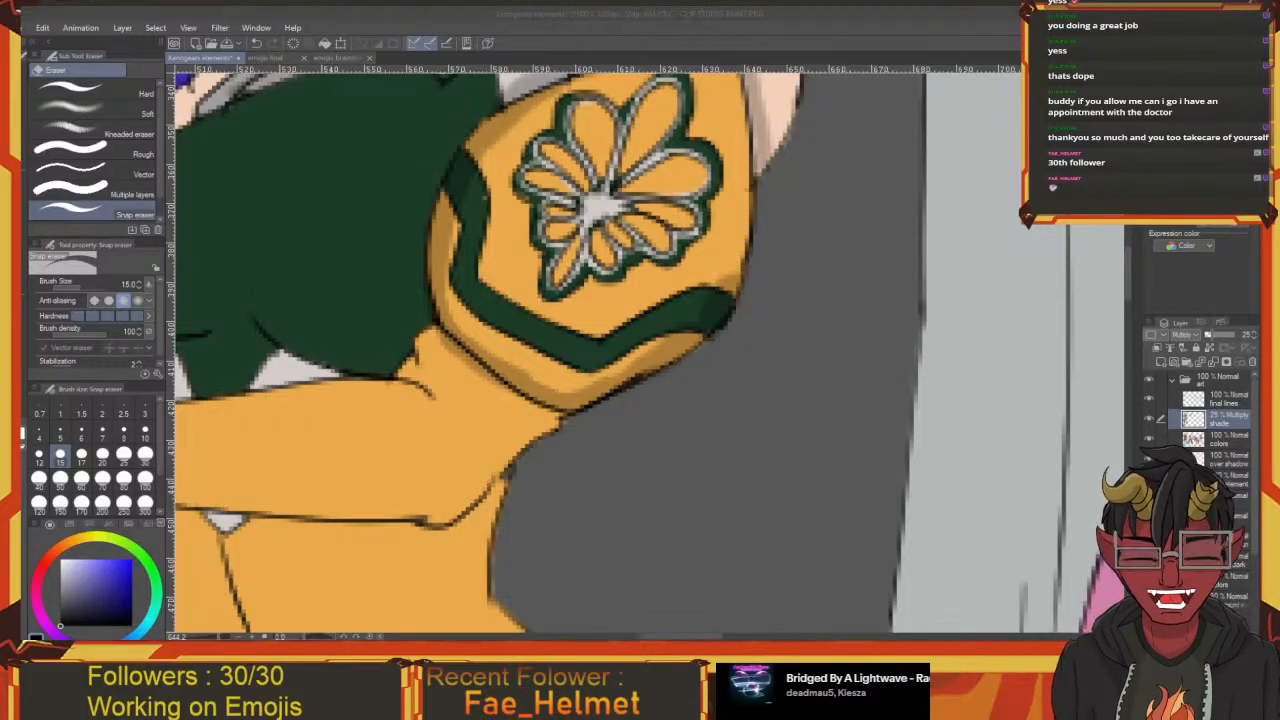
# Review the whole character line-up, the emoji brainstorm document and the silver-haired girl's shaded upper body
pyautogui.scroll(-8, 708, 330)
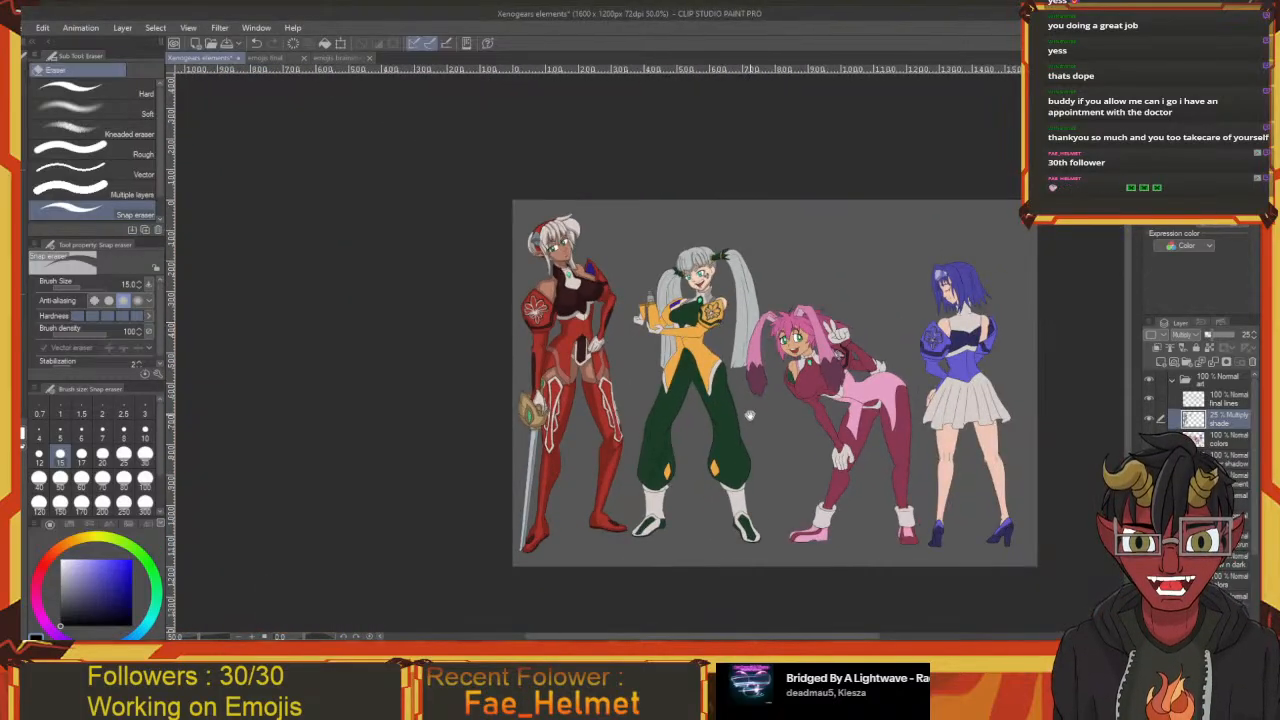
pyautogui.moveTo(761, 441)
pyautogui.mouseDown()
pyautogui.moveTo(592, 440)
pyautogui.moveTo(618, 441)
pyautogui.mouseUp()
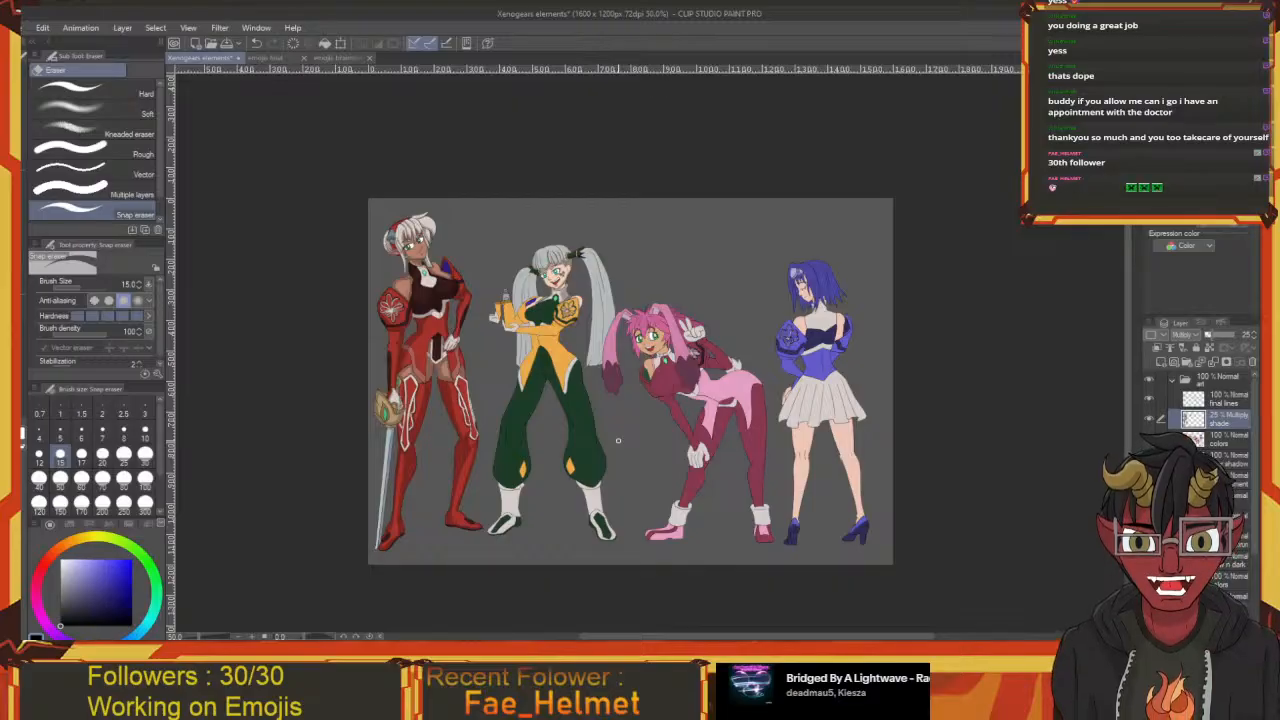
pyautogui.click(340, 58)
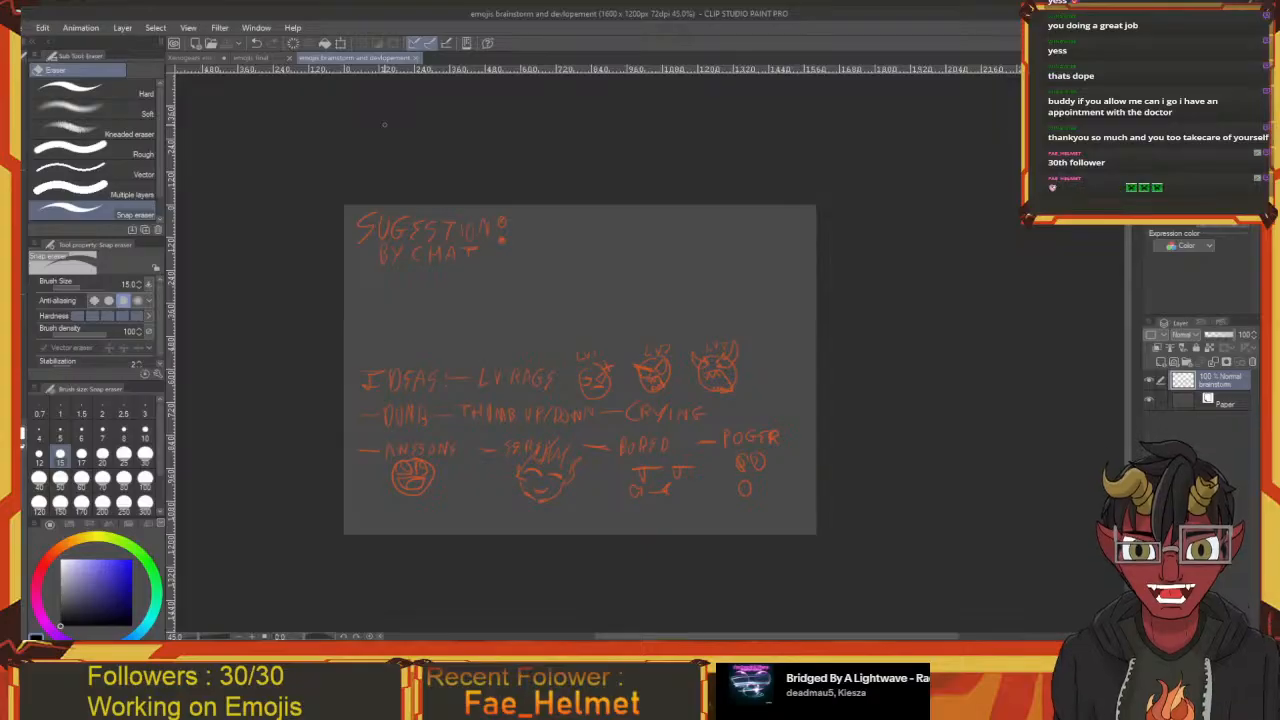
pyautogui.click(200, 57)
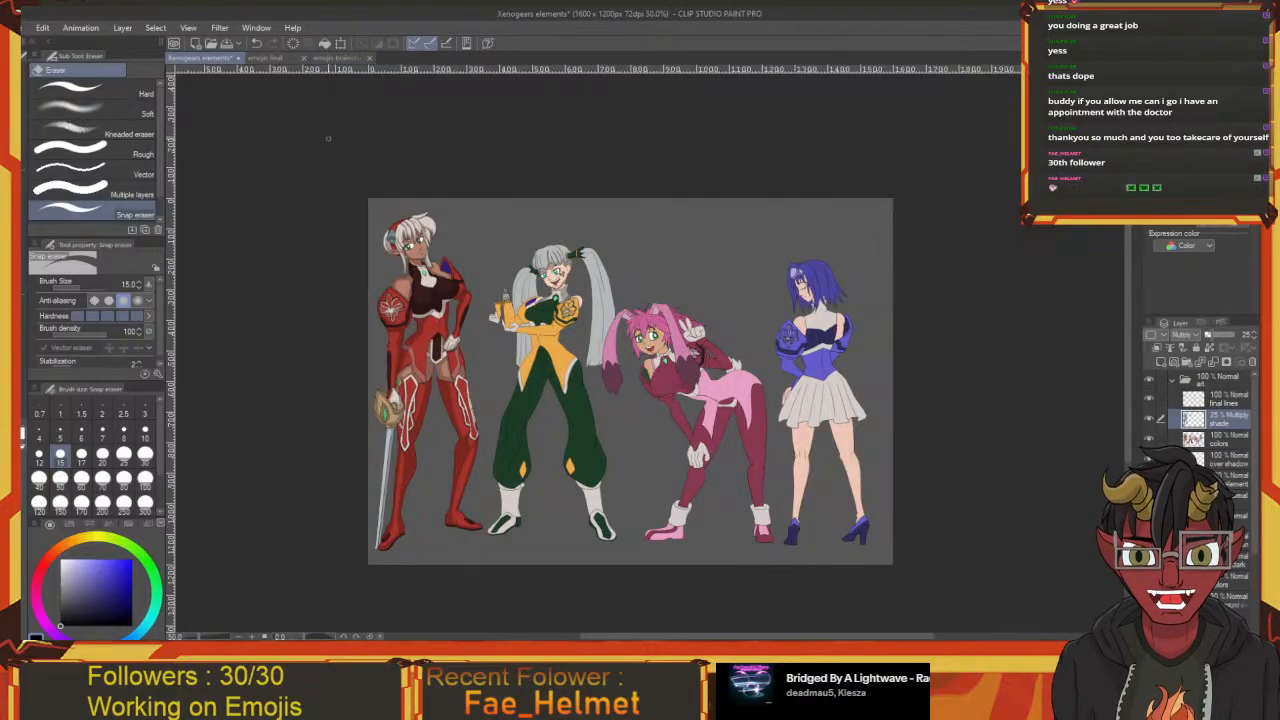
pyautogui.scroll(5, 482, 388)
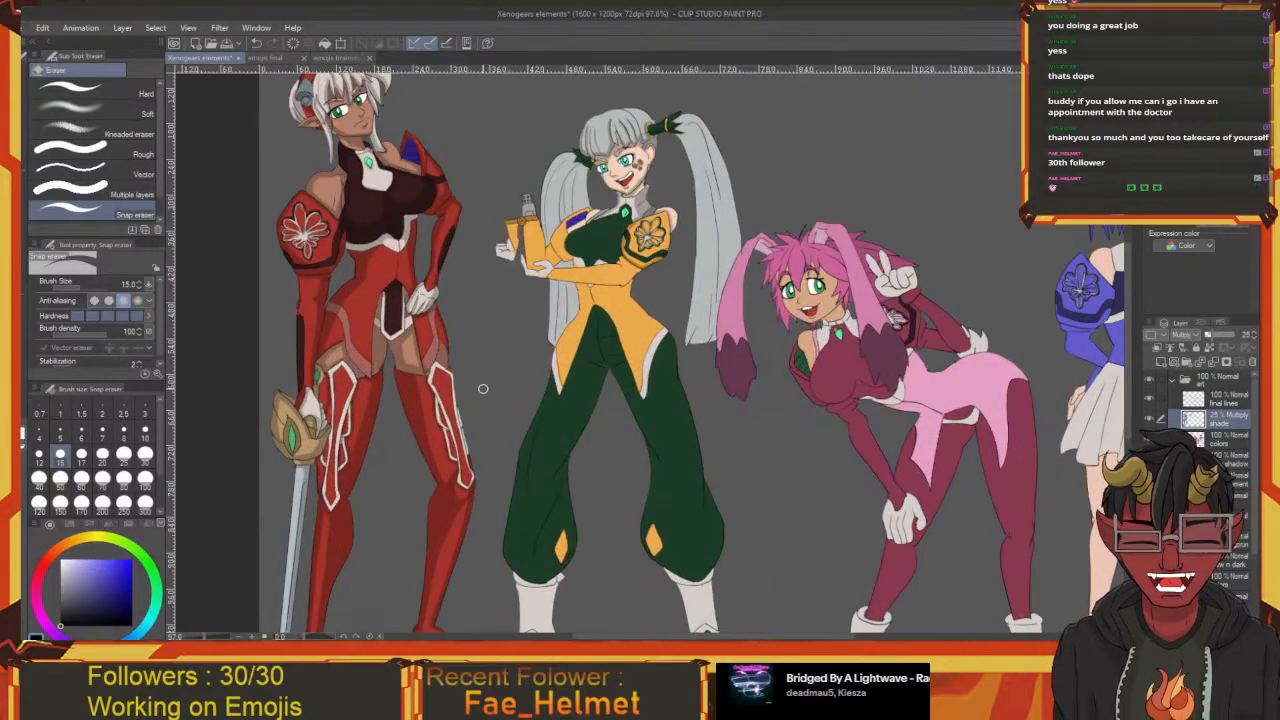
pyautogui.scroll(2, 642, 331)
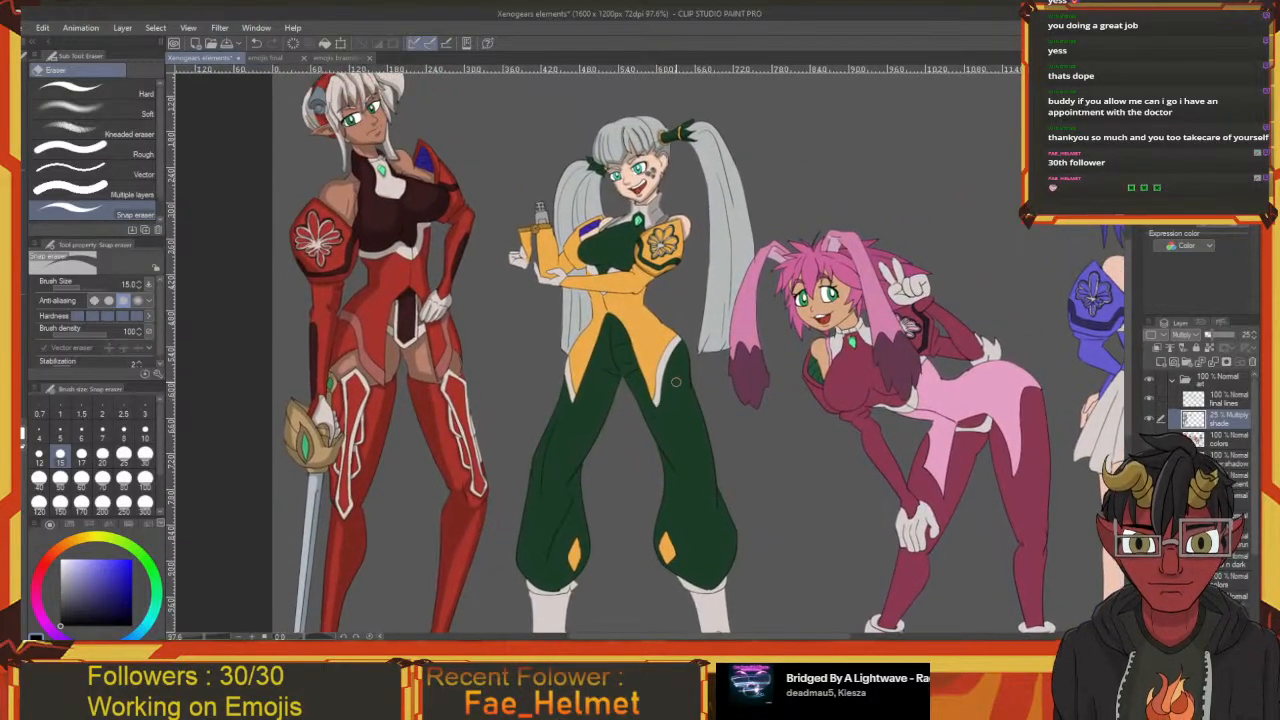
pyautogui.scroll(4, 676, 381)
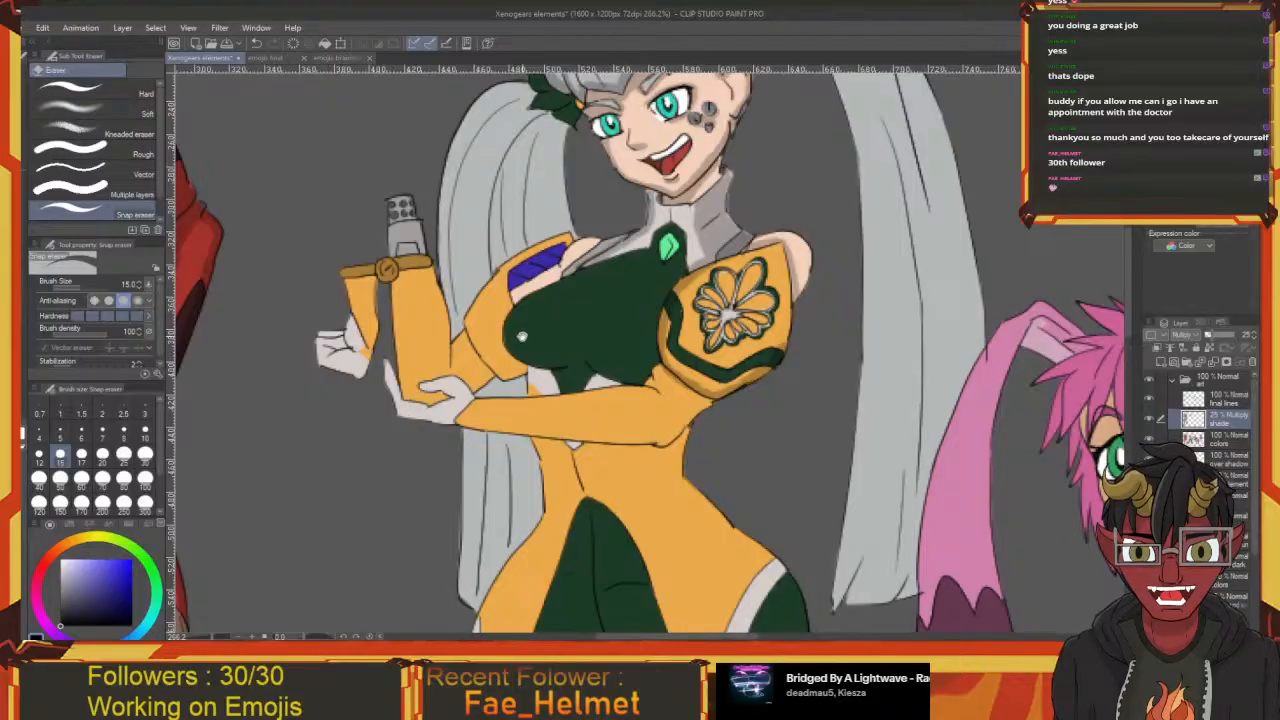
pyautogui.scroll(2, 490, 366)
pyautogui.scroll(1, 560, 338)
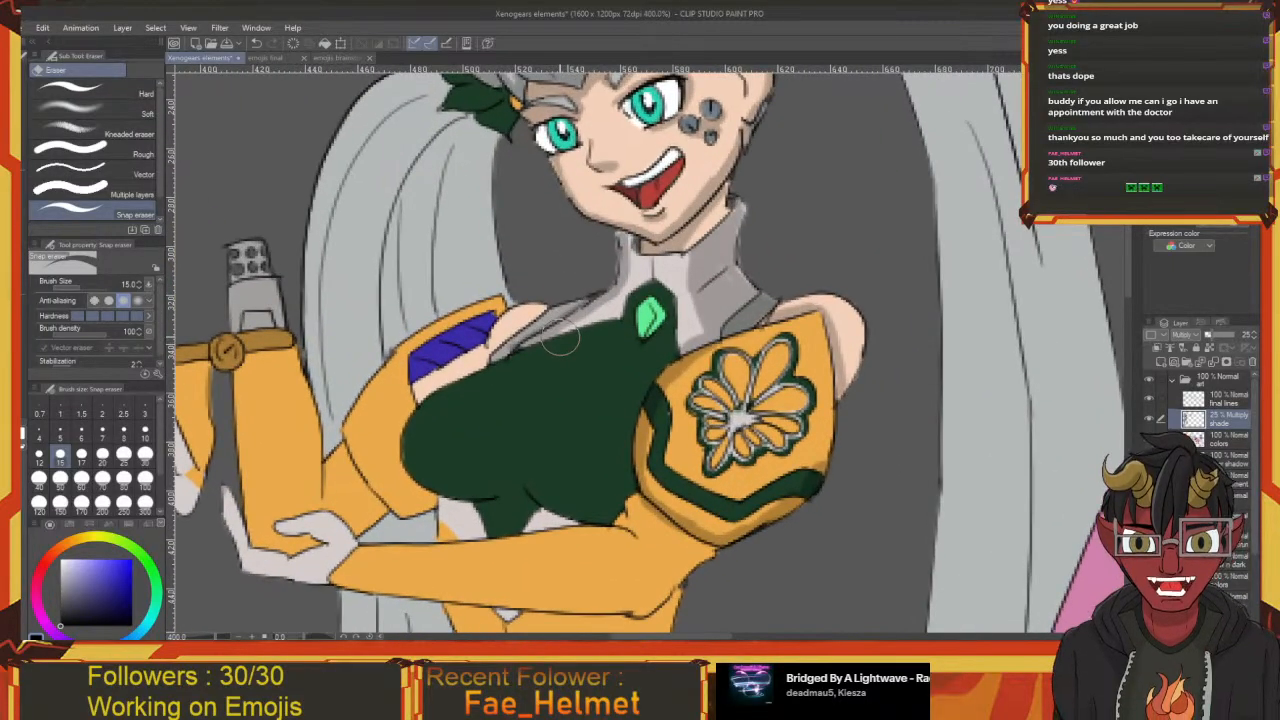
pyautogui.scroll(1, 540, 250)
pyautogui.press('p')
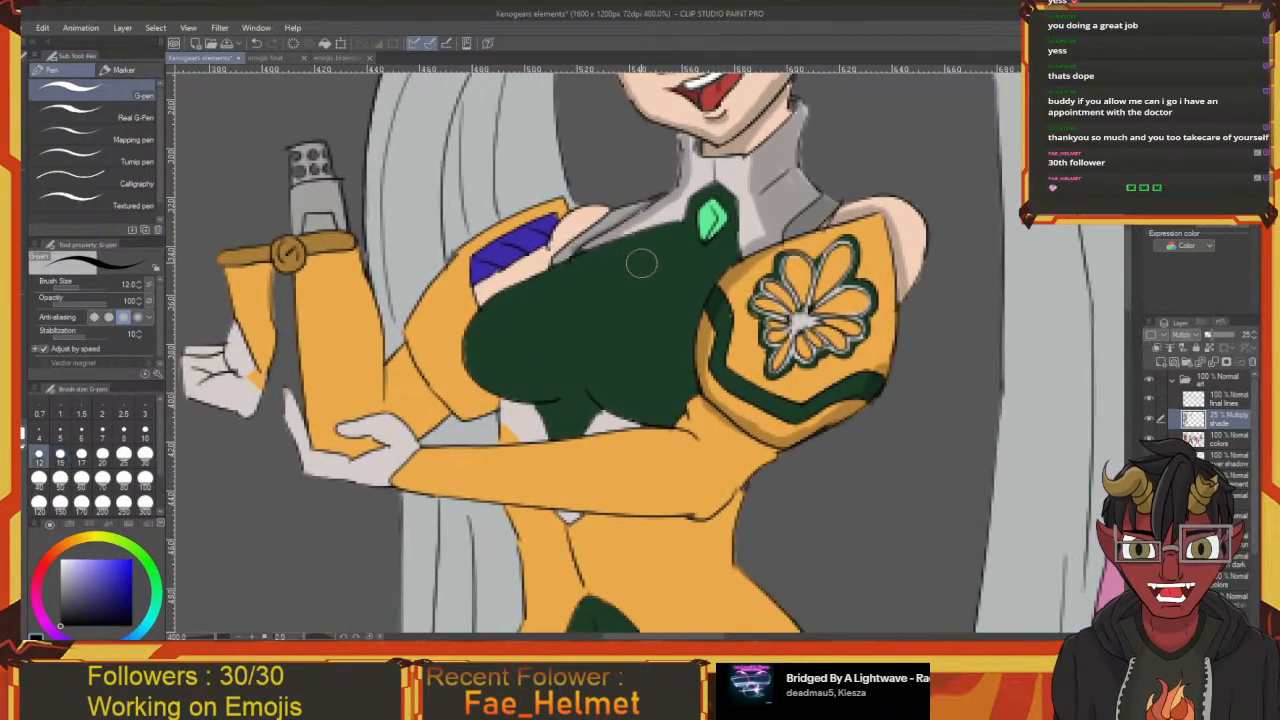
pyautogui.scroll(1, 630, 245)
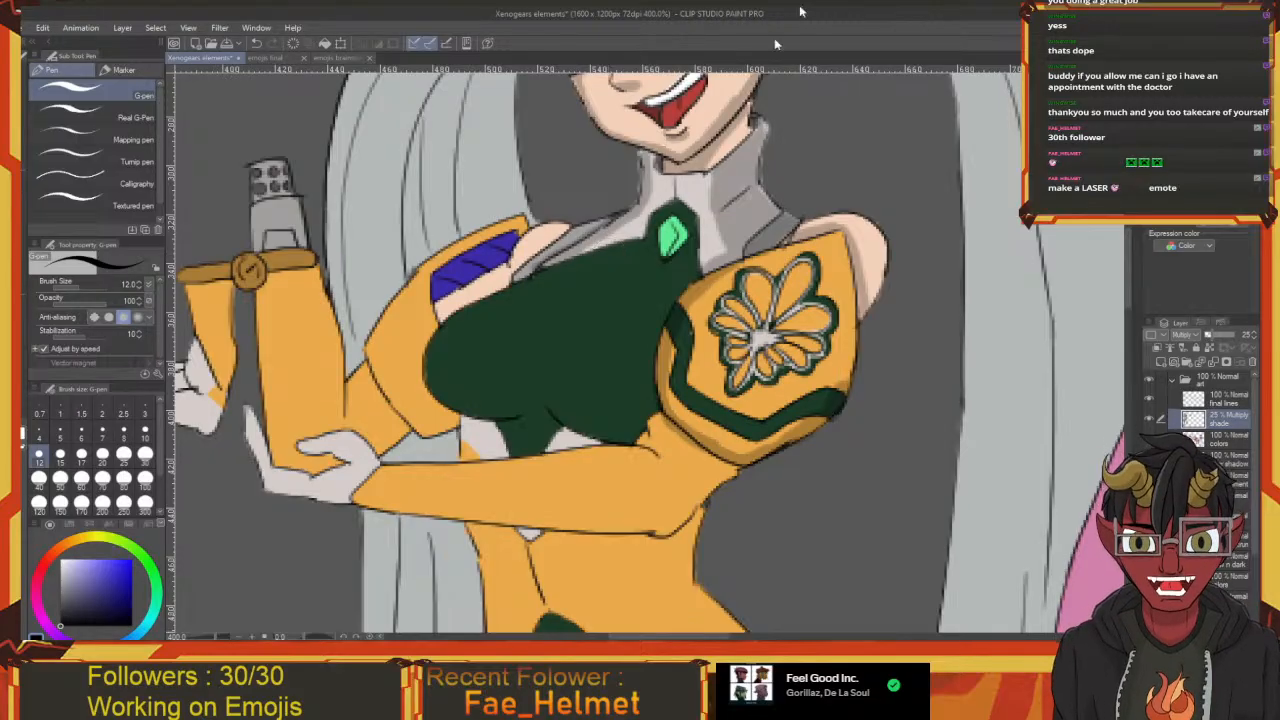
# Switch to the emoji brainstorm document and start an orange entry with the viewer's username beside the chat suggestion heading
pyautogui.click(345, 58)
pyautogui.scroll(3, 451, 265)
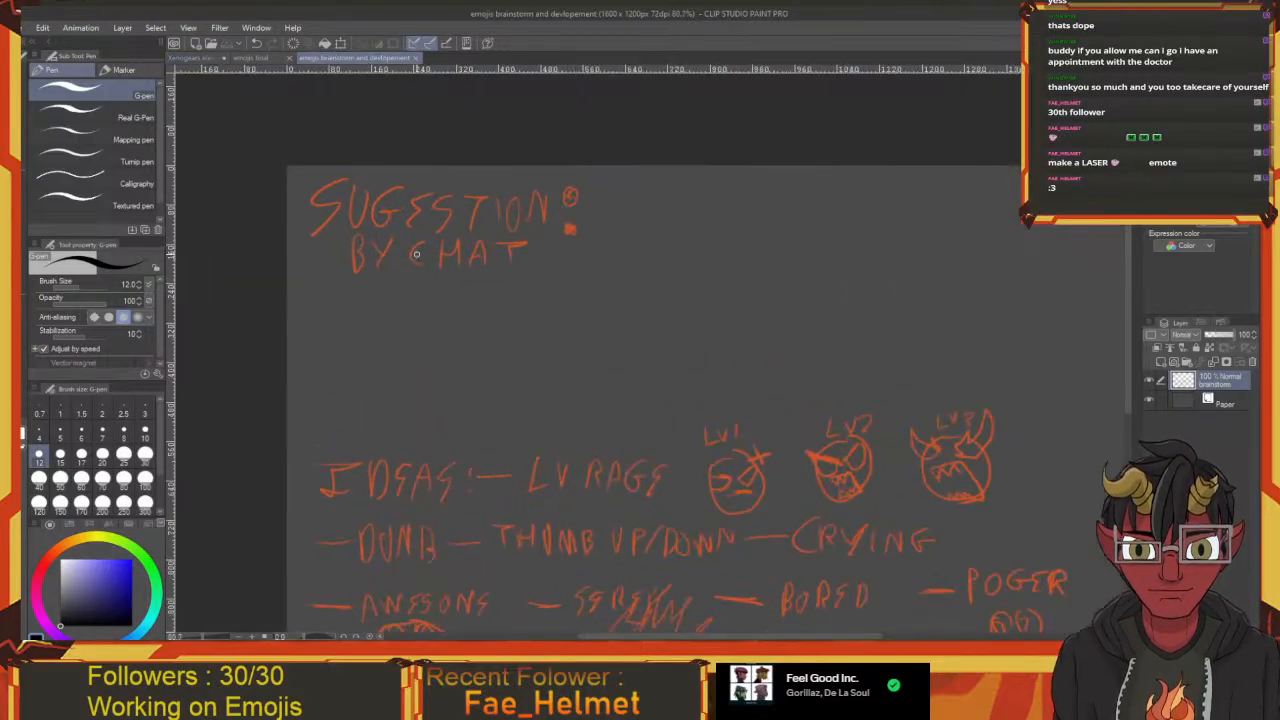
pyautogui.moveTo(580, 285); pyautogui.dragTo(511, 337)
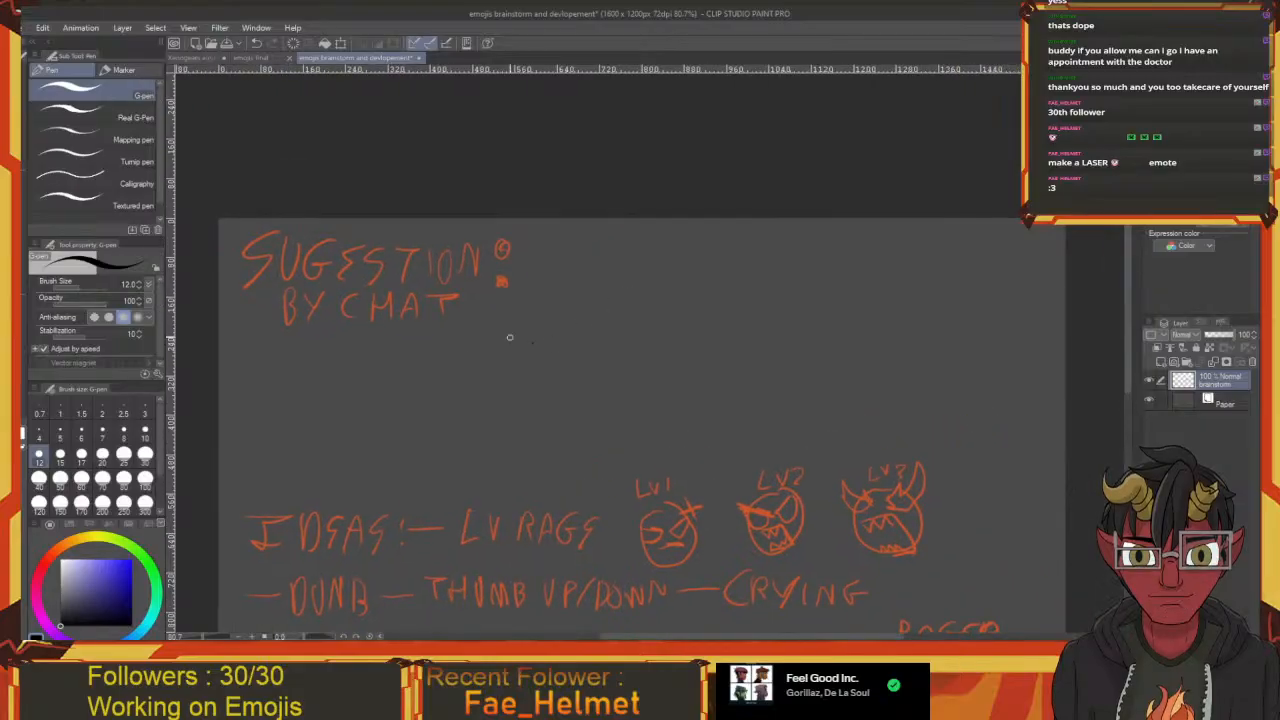
pyautogui.click(55, 548)
pyautogui.click(114, 569)
pyautogui.moveTo(560, 260)
pyautogui.mouseDown()
pyautogui.moveTo(480, 258)
pyautogui.moveTo(430, 298)
pyautogui.mouseUp()
pyautogui.moveTo(432, 249)
pyautogui.mouseDown()
pyautogui.moveTo(432, 273)
pyautogui.moveTo(445, 258)
pyautogui.mouseUp()
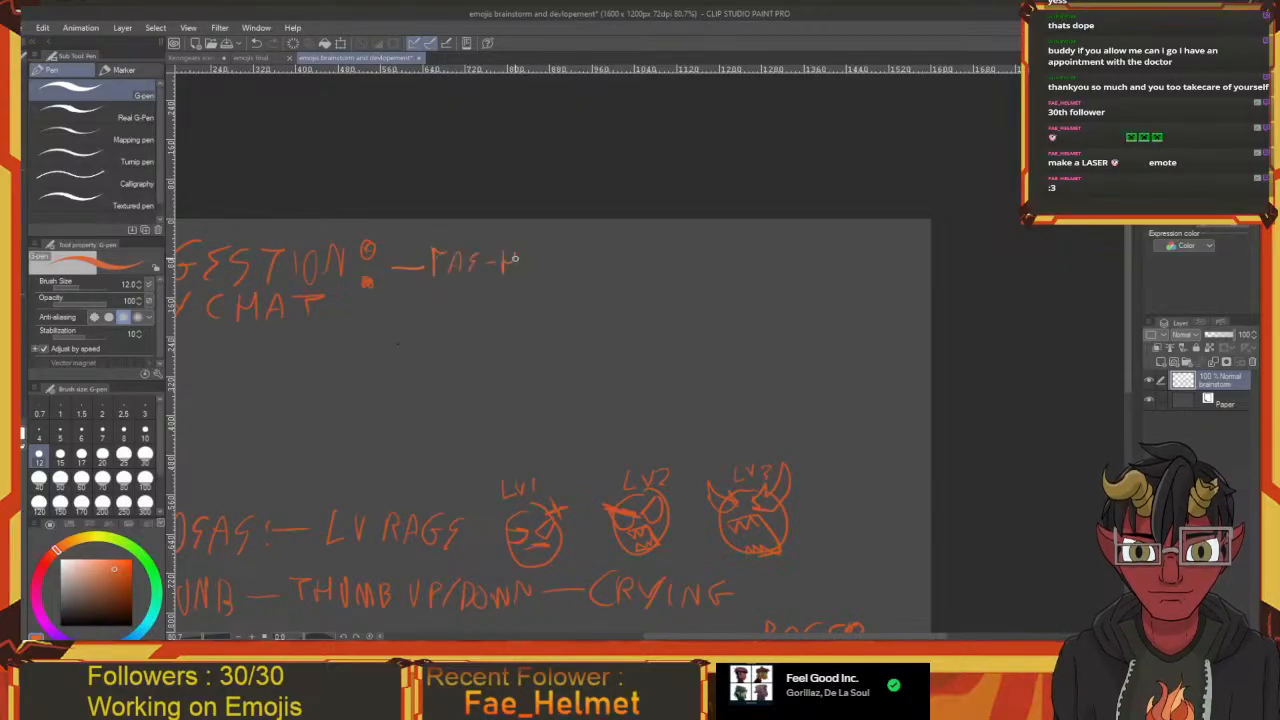
# Complete the suggestion entry with "= LAZER" and sketch a round-eyed face firing a laser beam from its mouth beside it
pyautogui.moveTo(522, 266); pyautogui.dragTo(550, 270)
pyautogui.moveTo(552, 270)
pyautogui.mouseDown()
pyautogui.moveTo(561, 254)
pyautogui.moveTo(589, 272)
pyautogui.mouseUp()
pyautogui.moveTo(604, 270)
pyautogui.mouseDown()
pyautogui.moveTo(565, 268)
pyautogui.moveTo(584, 257)
pyautogui.mouseUp()
pyautogui.moveTo(565, 263)
pyautogui.mouseDown()
pyautogui.moveTo(586, 262)
pyautogui.moveTo(533, 266)
pyautogui.moveTo(554, 282)
pyautogui.mouseUp()
pyautogui.moveTo(564, 252); pyautogui.dragTo(573, 281)
pyautogui.moveTo(557, 270)
pyautogui.mouseDown()
pyautogui.moveTo(593, 281)
pyautogui.moveTo(586, 263)
pyautogui.moveTo(573, 268)
pyautogui.moveTo(593, 266)
pyautogui.mouseUp()
pyautogui.moveTo(590, 258)
pyautogui.mouseDown()
pyautogui.moveTo(549, 289)
pyautogui.moveTo(576, 251)
pyautogui.moveTo(571, 272)
pyautogui.moveTo(590, 278)
pyautogui.moveTo(590, 301)
pyautogui.moveTo(558, 277)
pyautogui.moveTo(547, 284)
pyautogui.moveTo(568, 298)
pyautogui.moveTo(541, 335)
pyautogui.moveTo(601, 265)
pyautogui.mouseUp()
pyautogui.moveTo(620, 221); pyautogui.dragTo(551, 246)
pyautogui.moveTo(632, 250)
pyautogui.mouseDown()
pyautogui.moveTo(604, 265)
pyautogui.moveTo(622, 257)
pyautogui.moveTo(619, 235)
pyautogui.moveTo(606, 242)
pyautogui.moveTo(625, 251)
pyautogui.moveTo(588, 234)
pyautogui.moveTo(547, 265)
pyautogui.mouseUp()
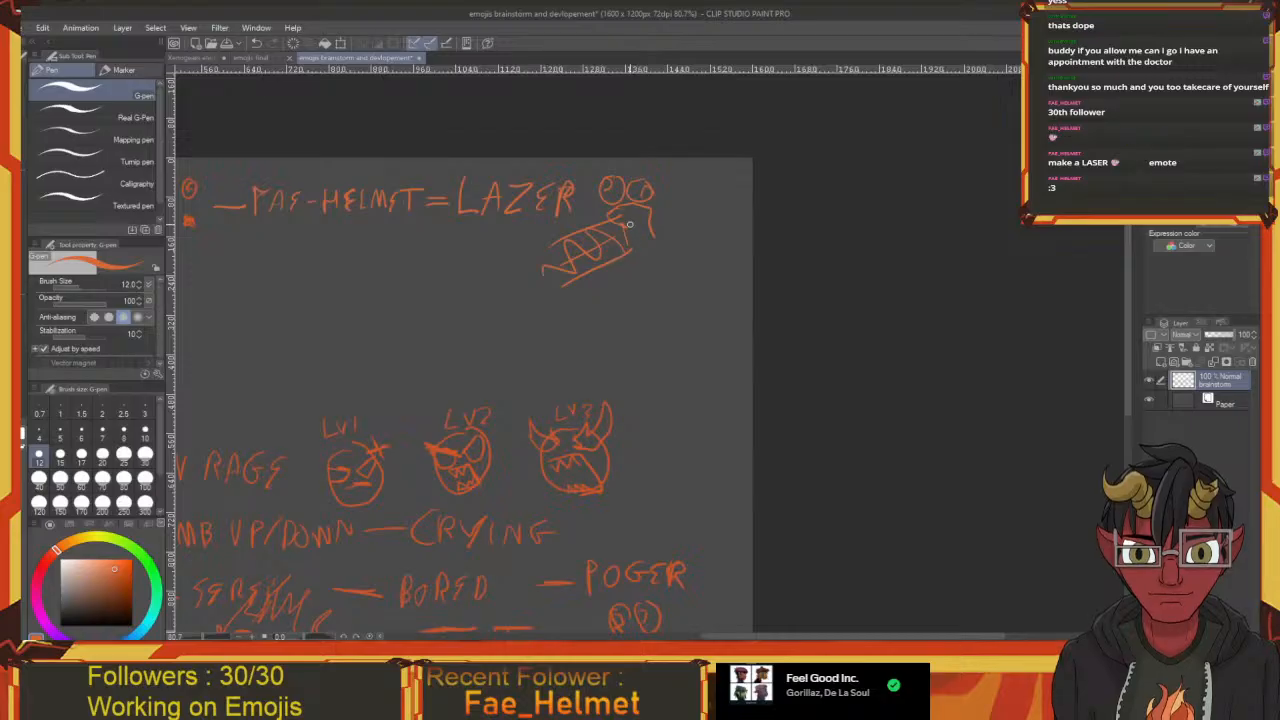
# Complete the mouth end of the laser beam sketch beside "LAZER" and save the brainstorm document
pyautogui.moveTo(633, 211); pyautogui.dragTo(645, 230)
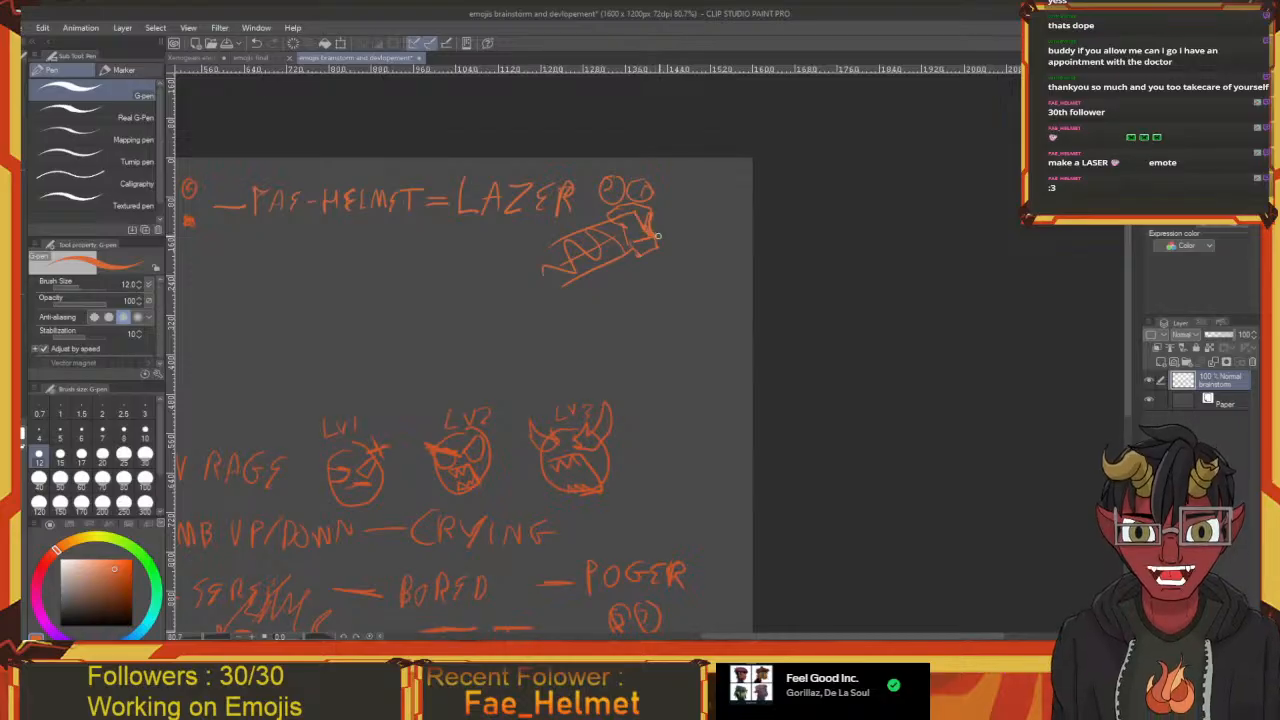
pyautogui.moveTo(643, 249)
pyautogui.mouseDown()
pyautogui.moveTo(625, 365)
pyautogui.moveTo(590, 348)
pyautogui.moveTo(666, 280)
pyautogui.mouseUp()
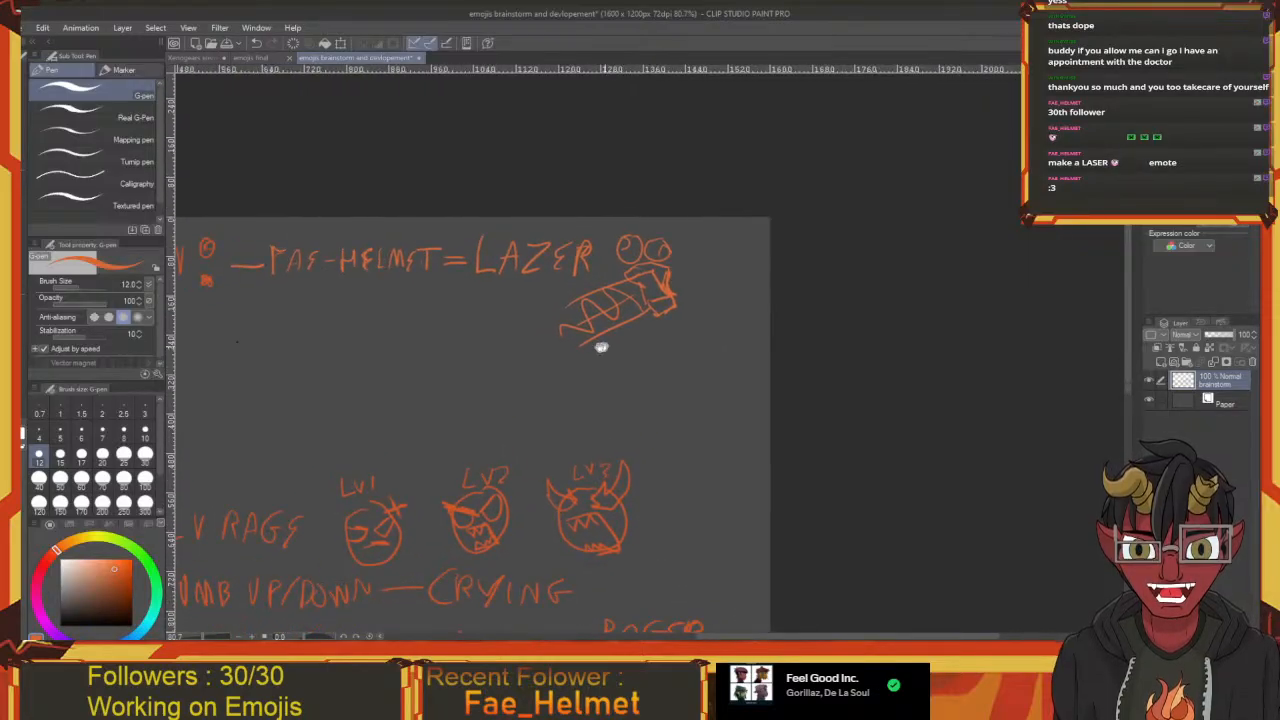
pyautogui.hotkey('ctrl', 's')
pyautogui.moveTo(456, 350); pyautogui.dragTo(636, 372)
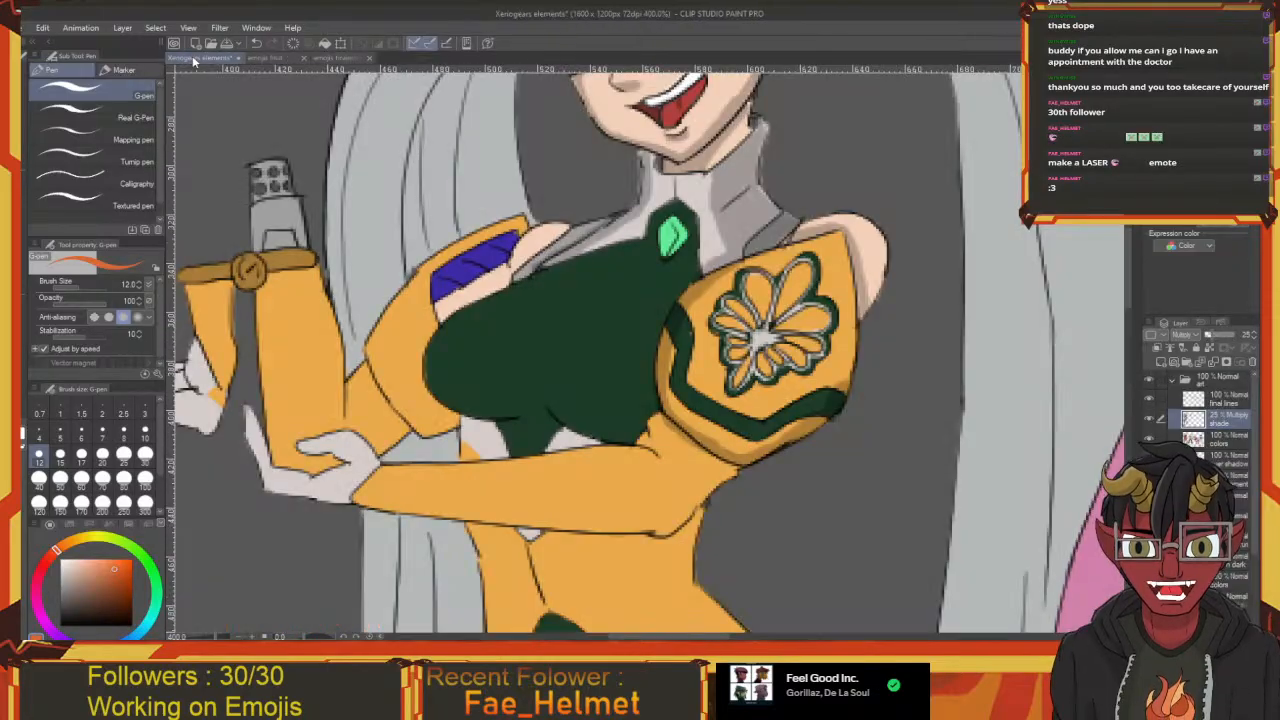
# Switch to the Xenogears elements document and examine the silver-haired girl's face, collar and upper body
pyautogui.click(202, 57)
pyautogui.scroll(-3, 445, 337)
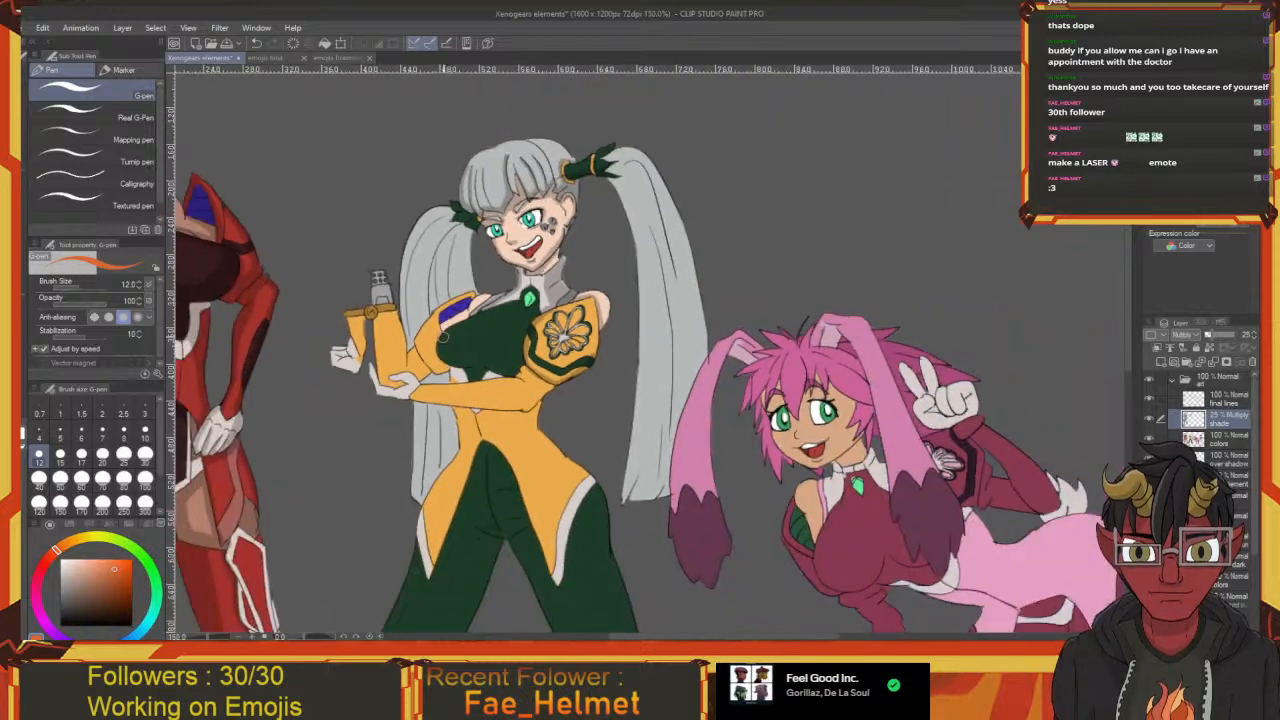
pyautogui.moveTo(445, 338); pyautogui.dragTo(581, 313)
pyautogui.scroll(2, 581, 313)
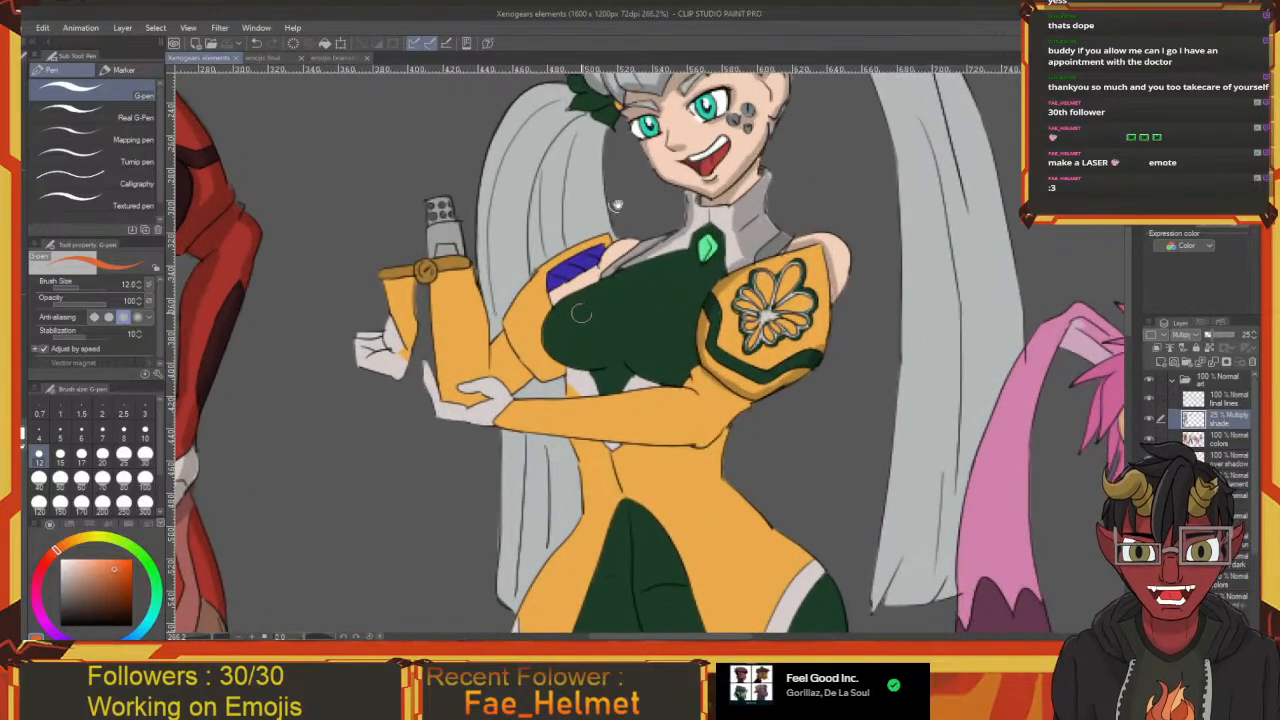
pyautogui.moveTo(617, 205); pyautogui.dragTo(501, 244)
pyautogui.press('p')
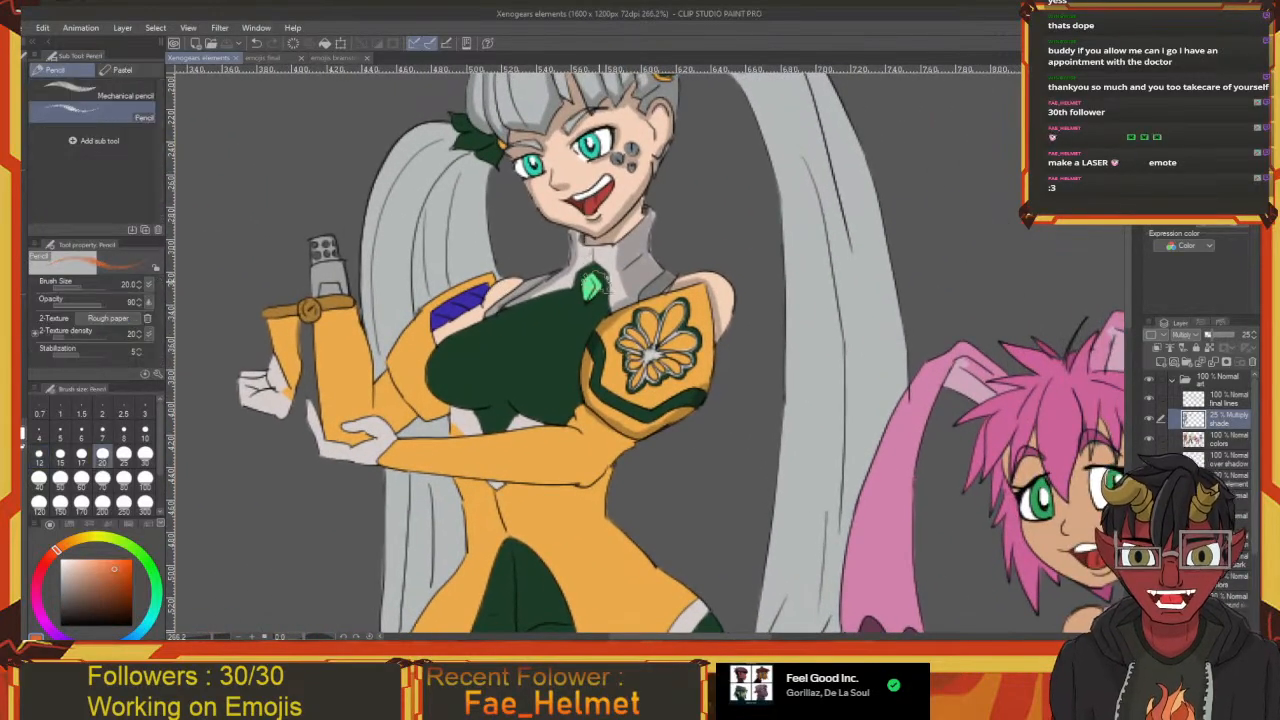
pyautogui.moveTo(612, 296); pyautogui.dragTo(660, 276)
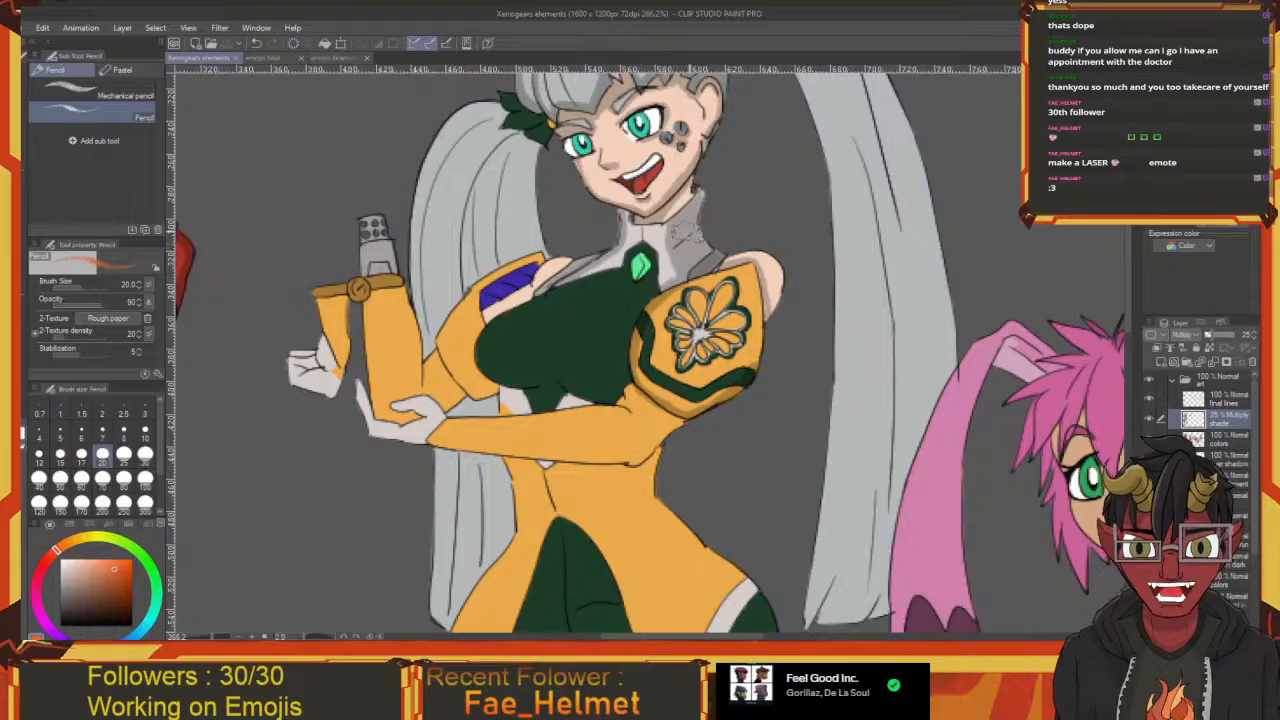
pyautogui.scroll(1, 680, 236)
pyautogui.scroll(1, 683, 232)
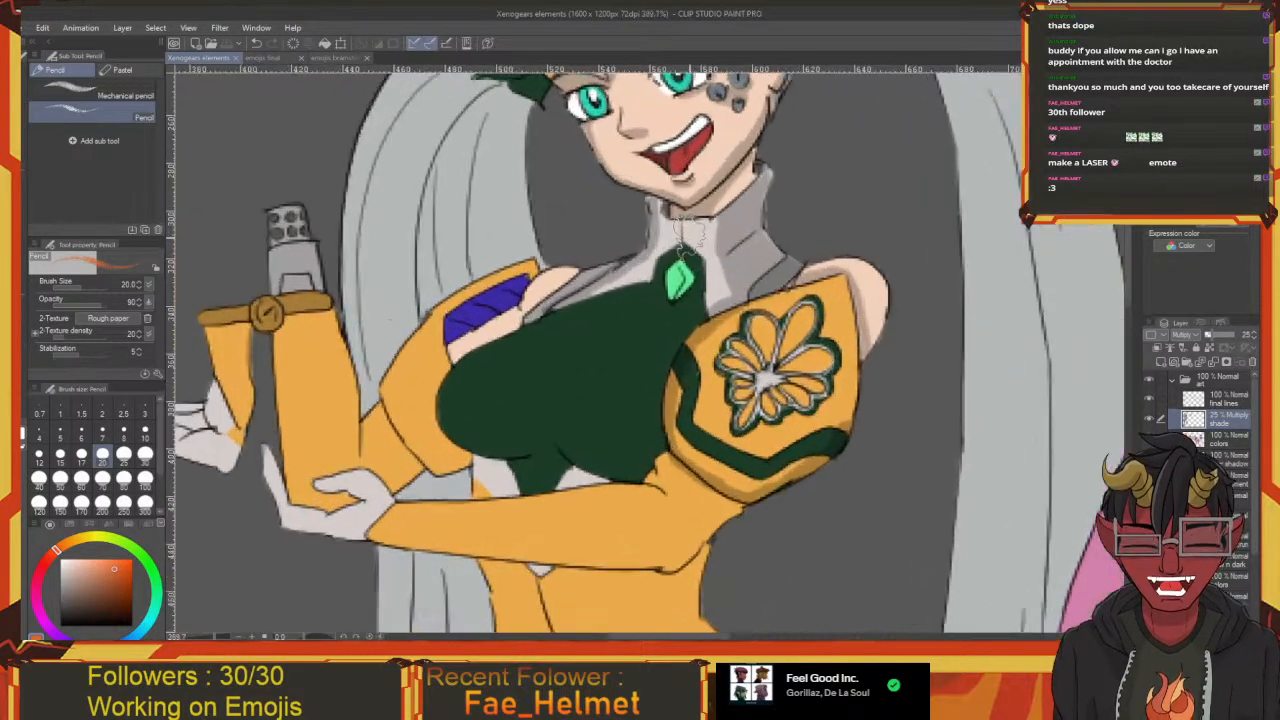
pyautogui.moveTo(689, 238); pyautogui.dragTo(549, 206)
pyautogui.moveTo(544, 290); pyautogui.dragTo(571, 267)
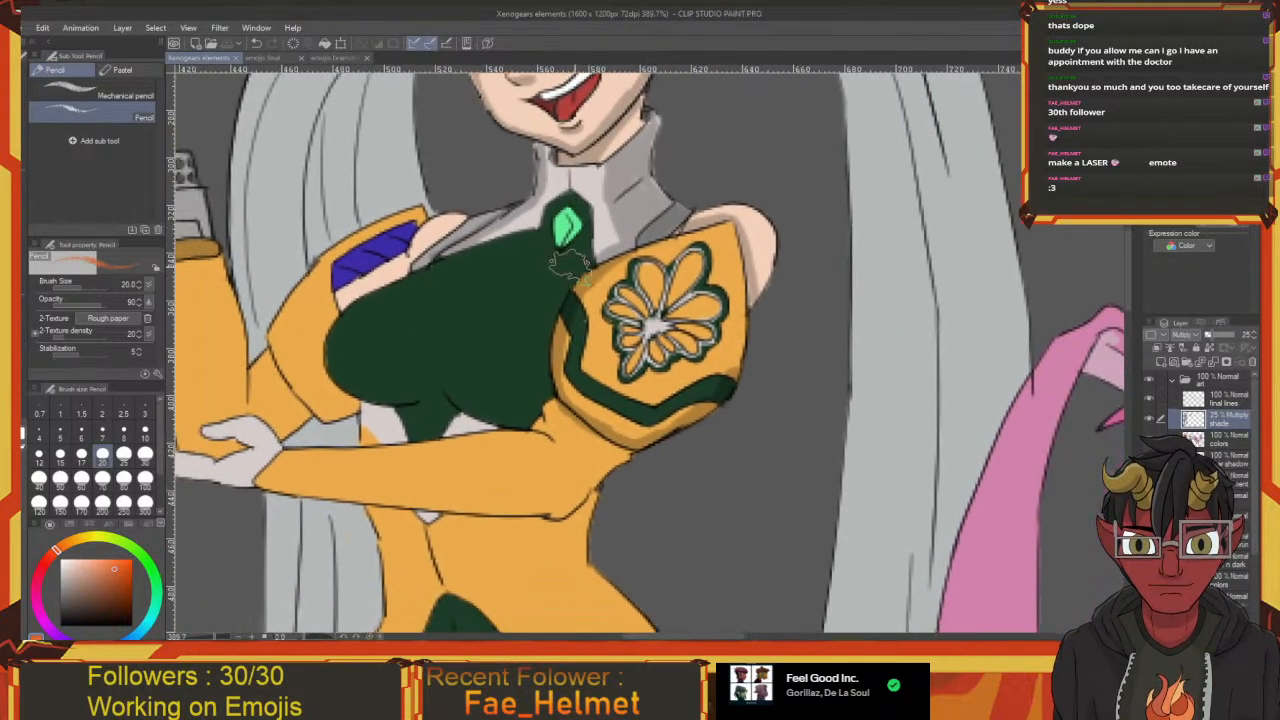
# Shade the dark green top along the flower-patterned sleeve and under the bust in black with the size 12 G-pen on the 25% multiply layer
pyautogui.moveTo(95, 591); pyautogui.dragTo(59, 627)
pyautogui.moveTo(502, 306); pyautogui.dragTo(504, 366)
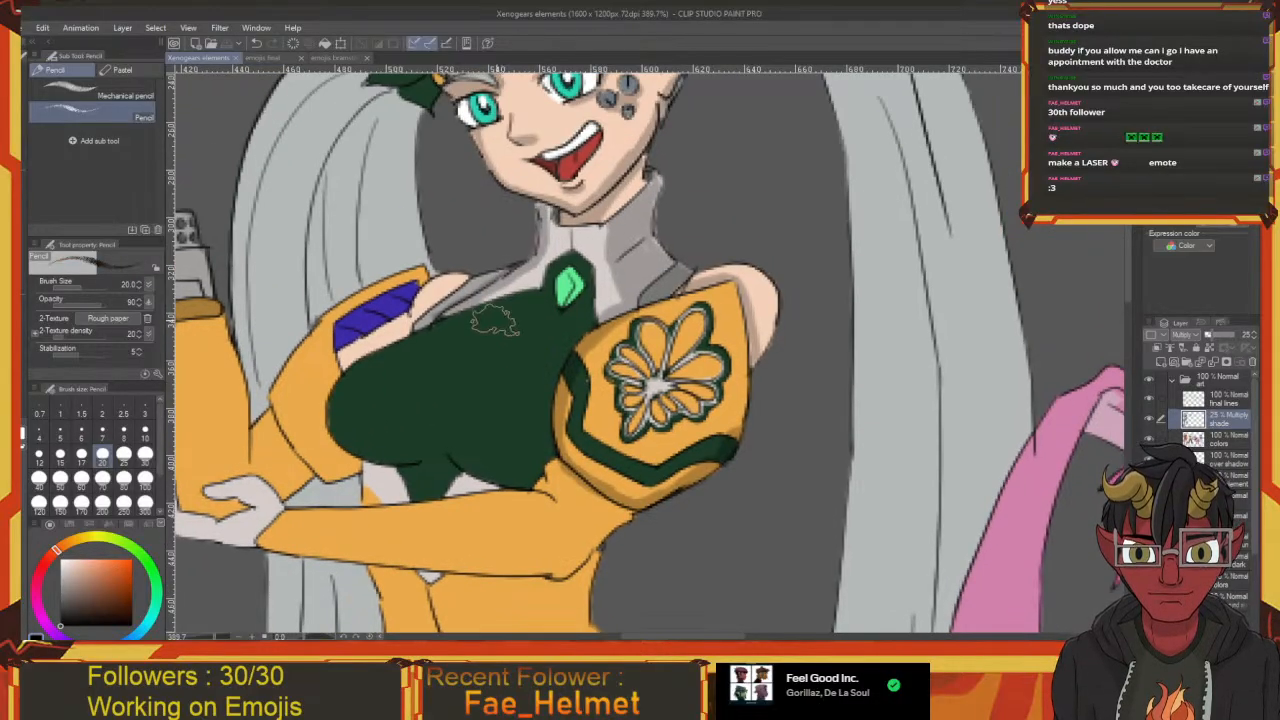
pyautogui.moveTo(519, 304); pyautogui.dragTo(519, 379)
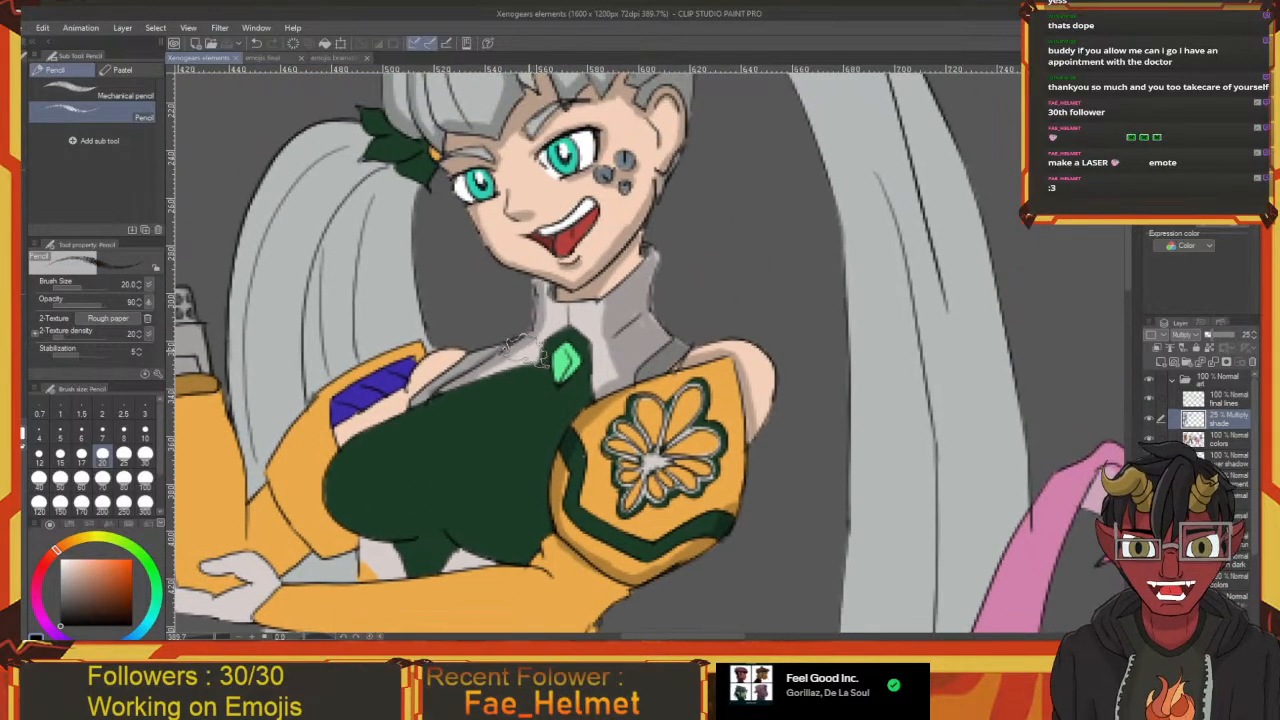
pyautogui.moveTo(529, 332); pyautogui.dragTo(545, 243)
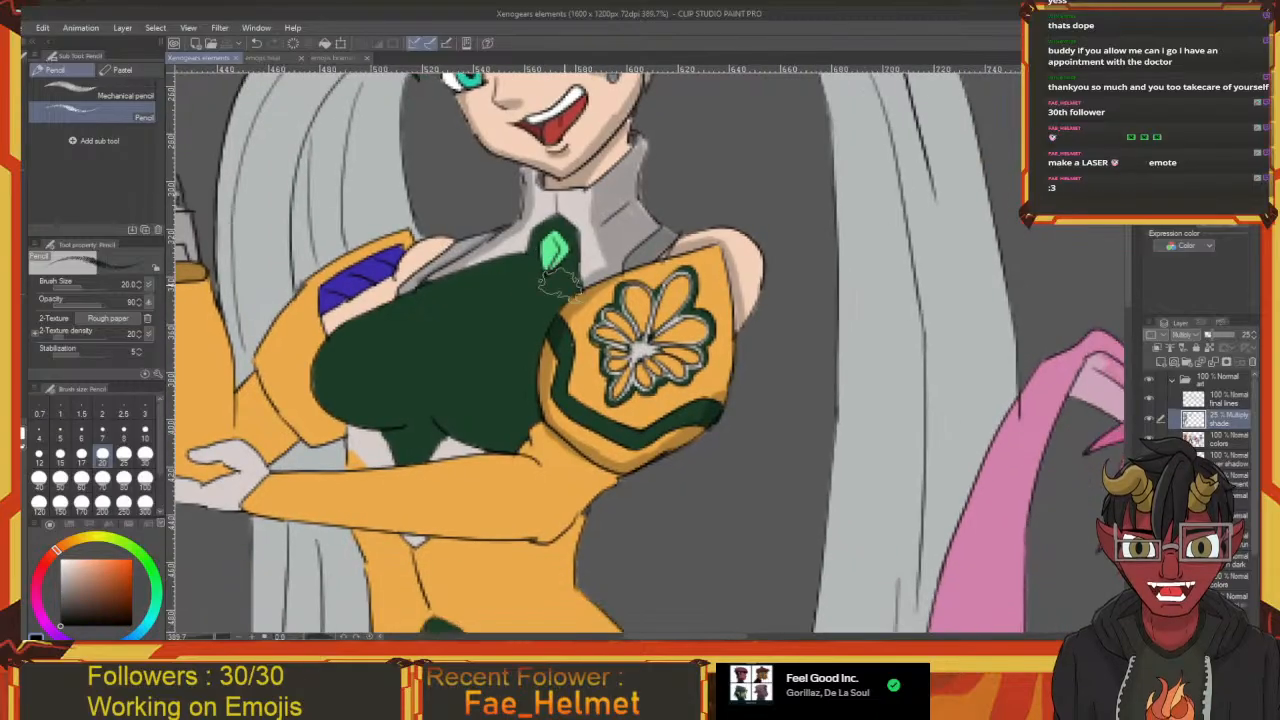
pyautogui.moveTo(484, 328)
pyautogui.mouseDown()
pyautogui.moveTo(478, 364)
pyautogui.moveTo(609, 293)
pyautogui.mouseUp()
pyautogui.press('p')
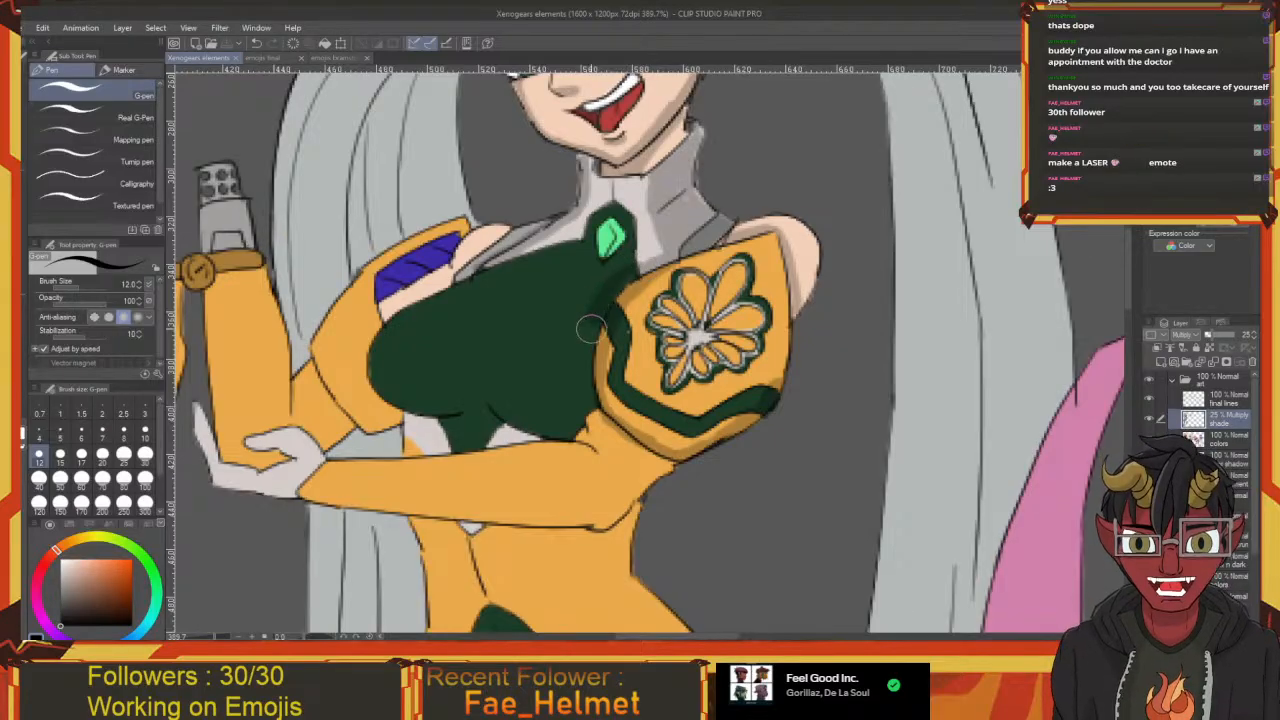
pyautogui.moveTo(586, 382)
pyautogui.mouseDown()
pyautogui.moveTo(613, 348)
pyautogui.moveTo(652, 403)
pyautogui.mouseUp()
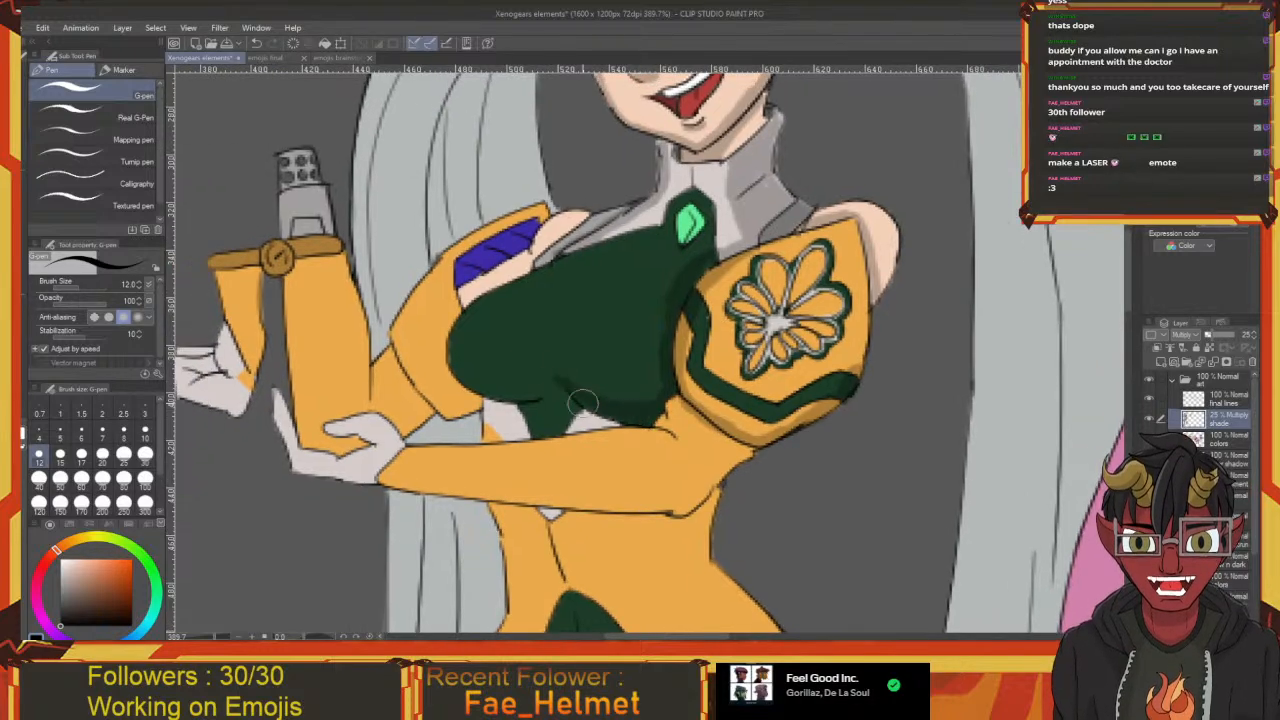
pyautogui.moveTo(582, 394)
pyautogui.mouseDown()
pyautogui.moveTo(619, 415)
pyautogui.moveTo(572, 405)
pyautogui.mouseUp()
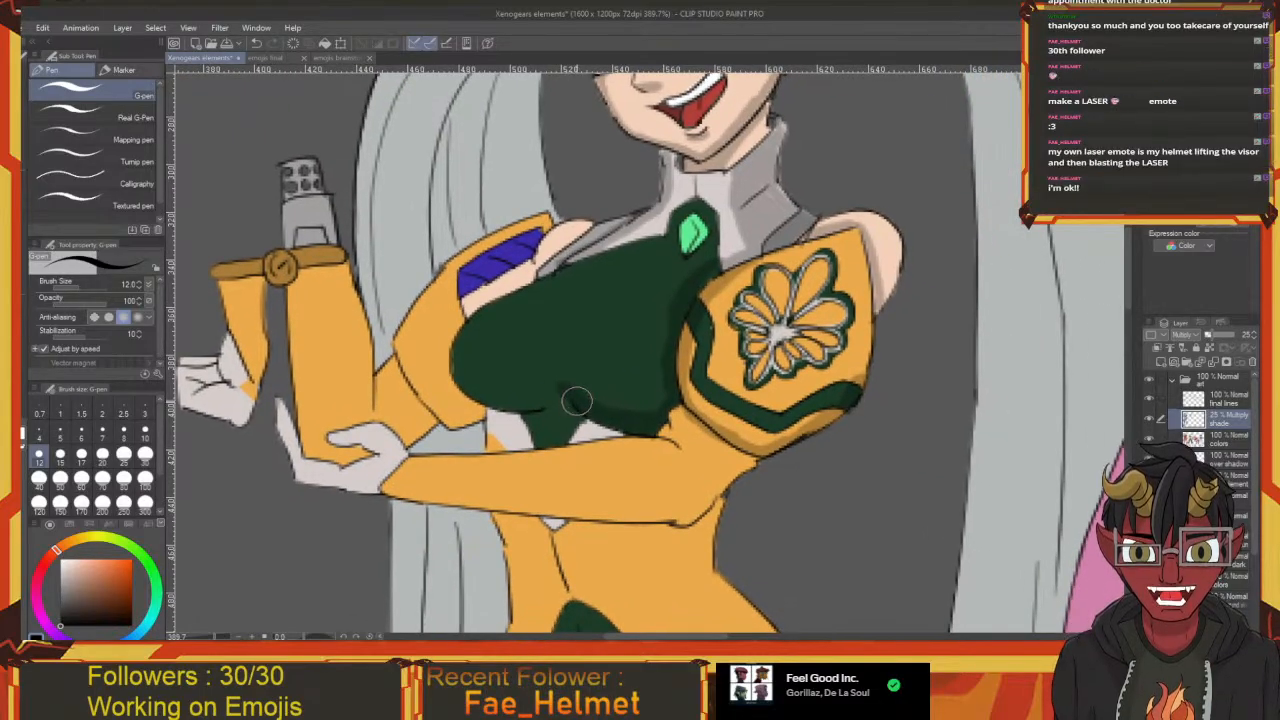
pyautogui.moveTo(585, 402); pyautogui.dragTo(645, 438)
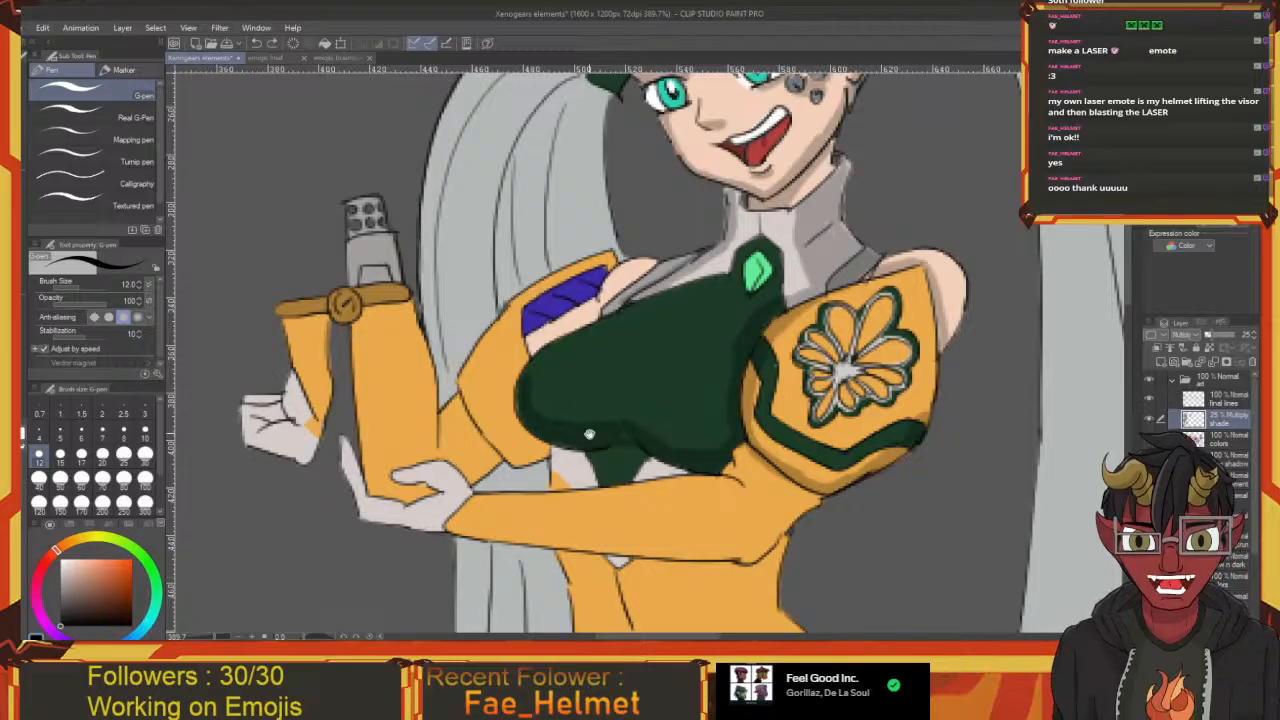
# Shade the lower edge of the green top and the white cloth gaps between it and the folded forearm
pyautogui.moveTo(590, 434)
pyautogui.mouseDown()
pyautogui.moveTo(479, 396)
pyautogui.moveTo(531, 383)
pyautogui.moveTo(531, 366)
pyautogui.moveTo(493, 382)
pyautogui.moveTo(552, 367)
pyautogui.moveTo(596, 390)
pyautogui.mouseUp()
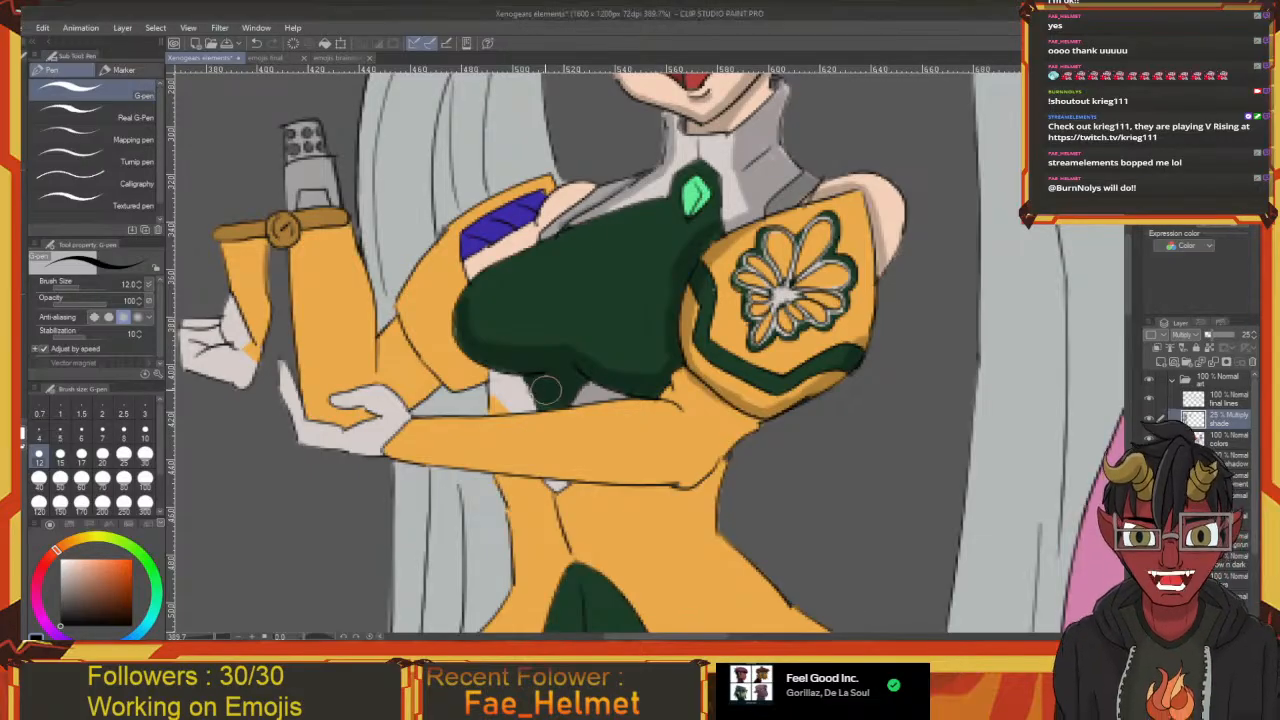
pyautogui.moveTo(547, 392); pyautogui.dragTo(496, 392)
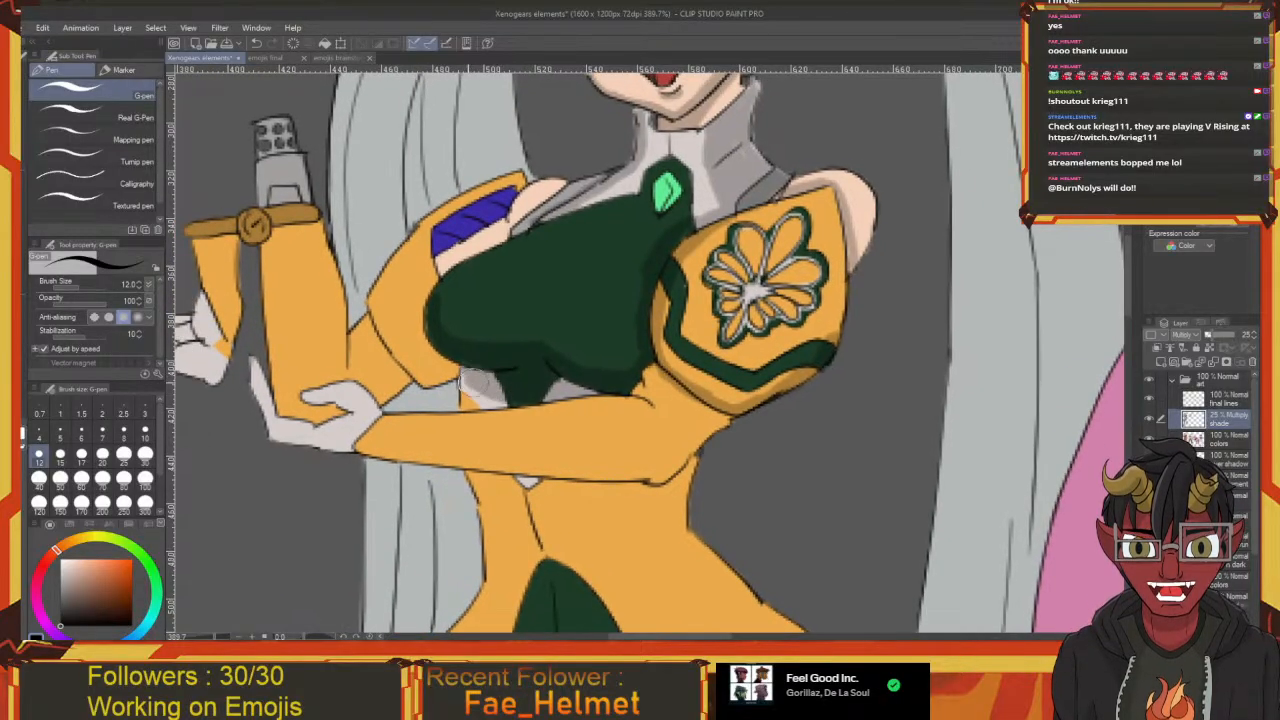
pyautogui.moveTo(529, 449); pyautogui.dragTo(477, 466)
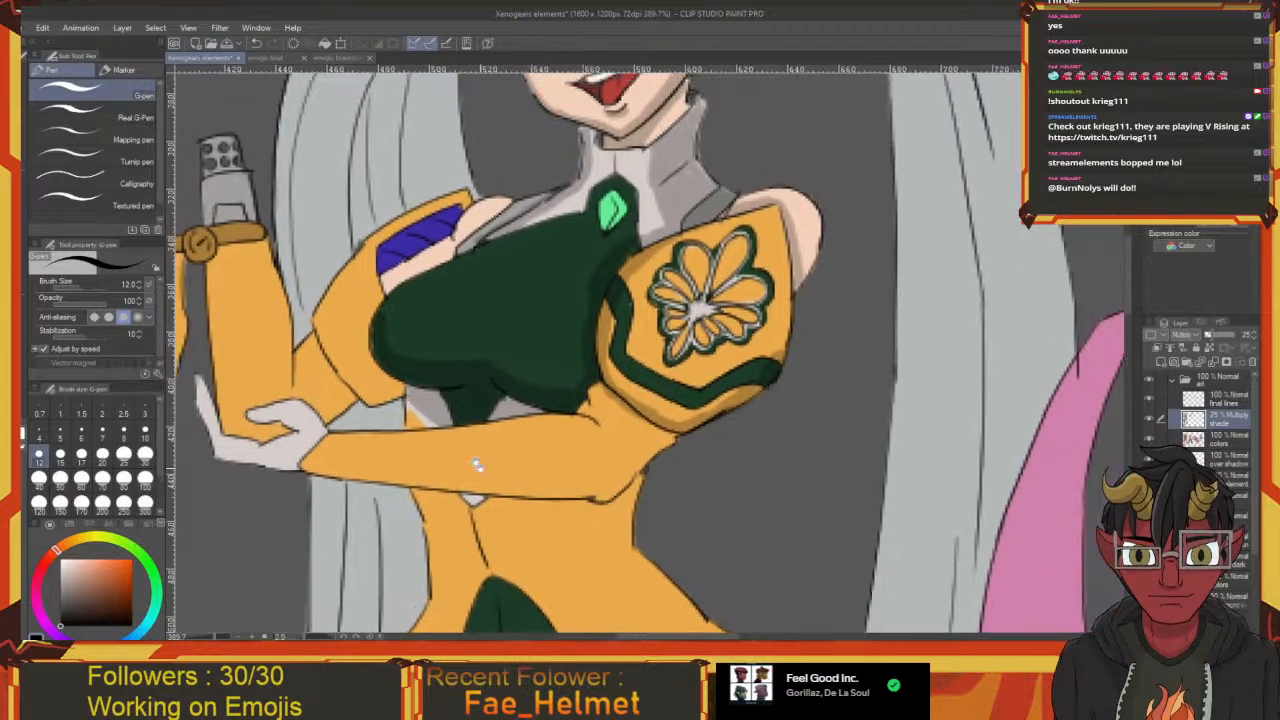
pyautogui.moveTo(572, 412); pyautogui.dragTo(534, 526)
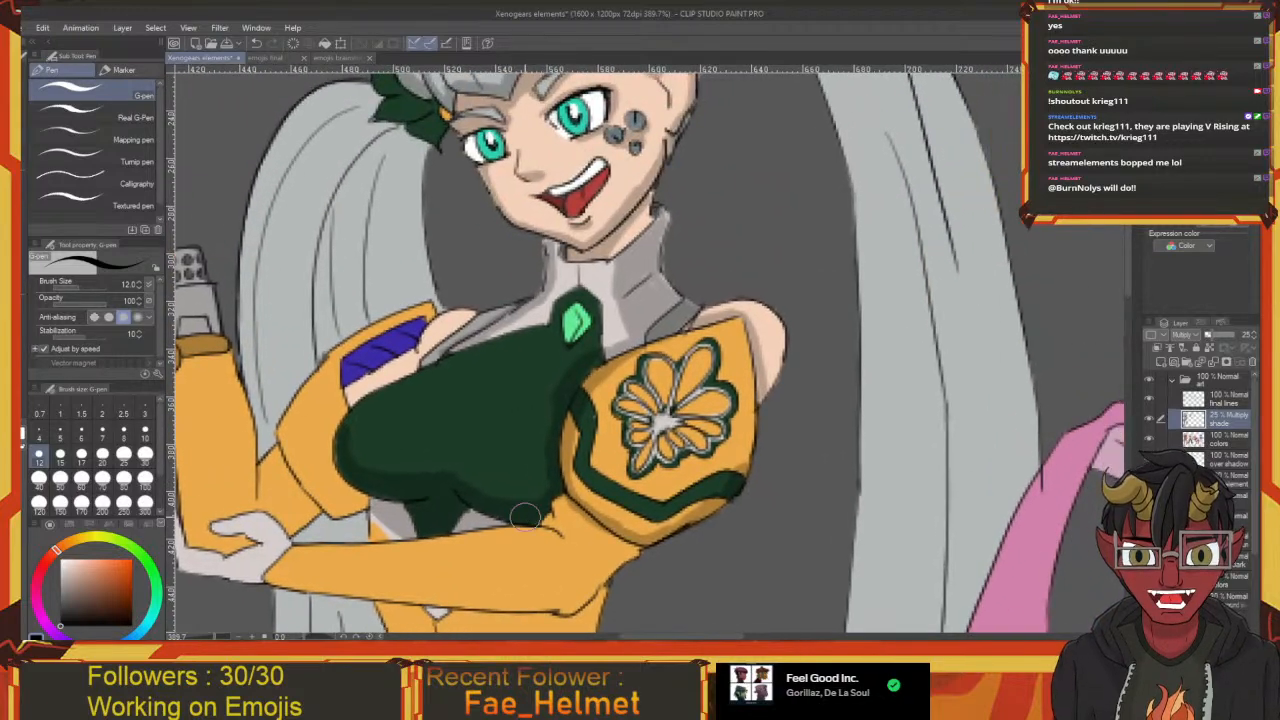
# Check the emoji brainstorm document, then return to the Xenogears artwork and review the shading on the girl's upper body
pyautogui.click(352, 57)
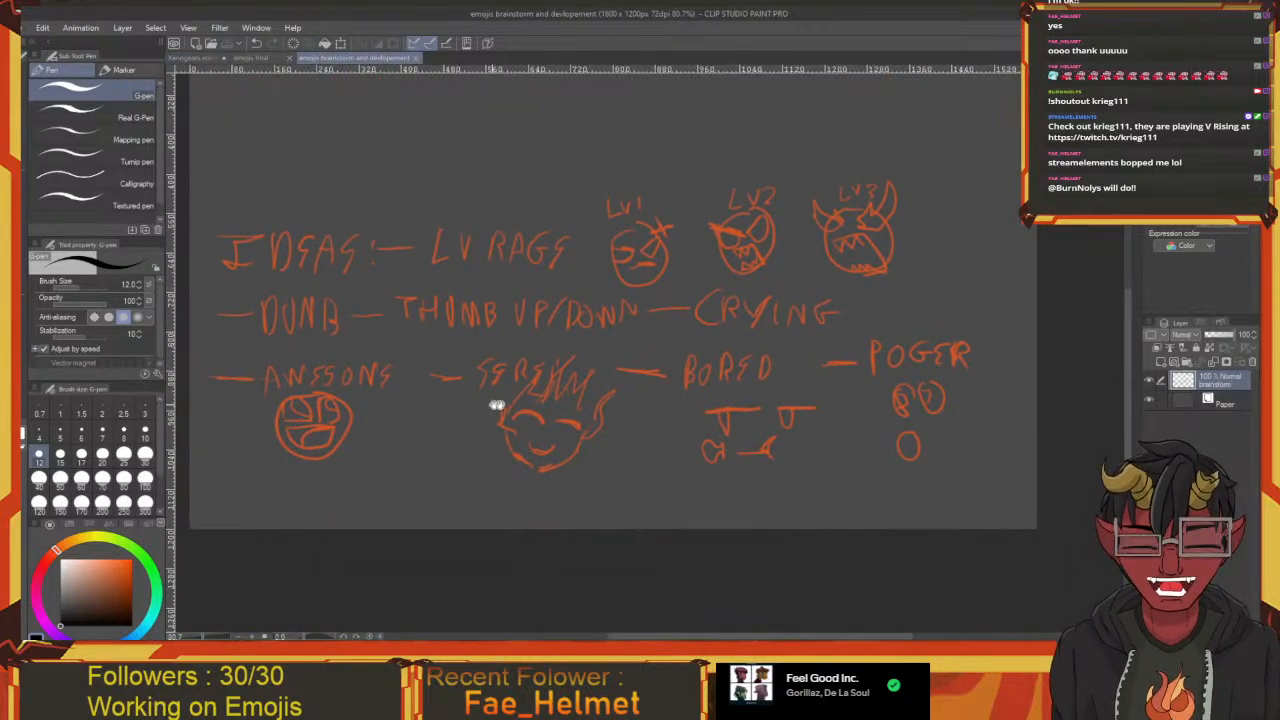
pyautogui.click(187, 60)
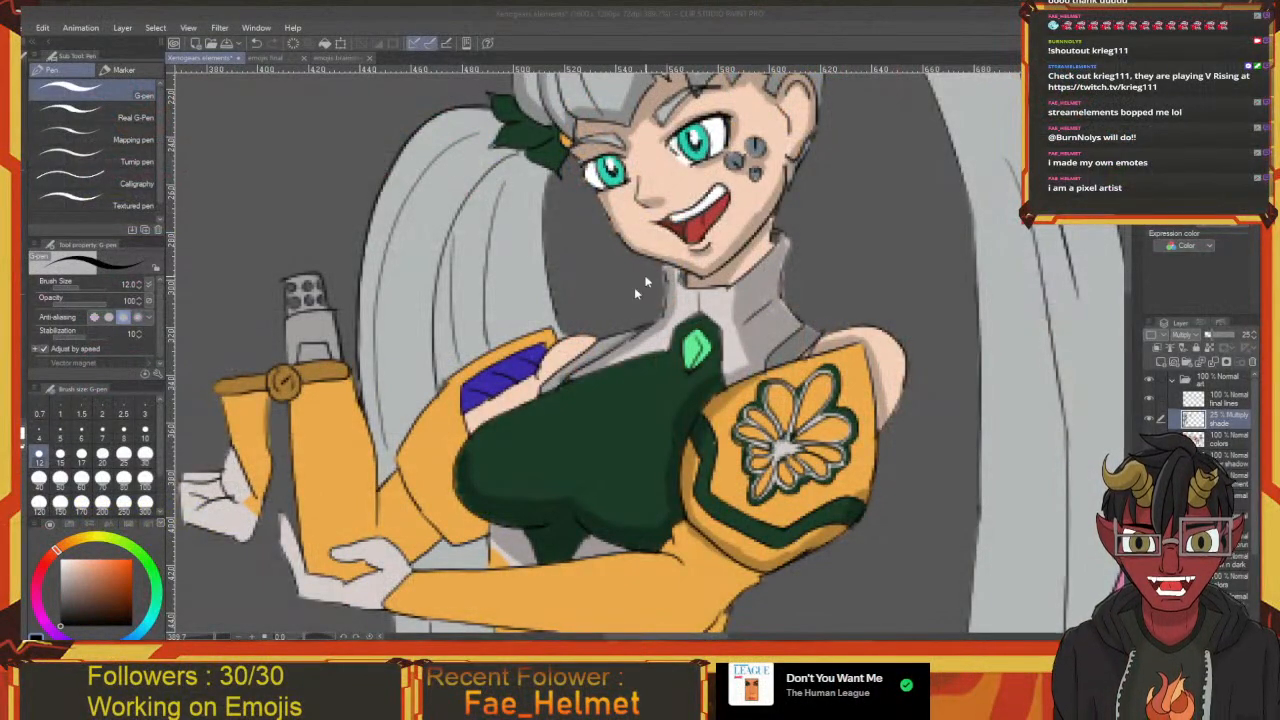
pyautogui.moveTo(563, 268); pyautogui.dragTo(453, 398)
pyautogui.moveTo(606, 306)
pyautogui.mouseDown()
pyautogui.moveTo(606, 249)
pyautogui.moveTo(642, 214)
pyautogui.mouseUp()
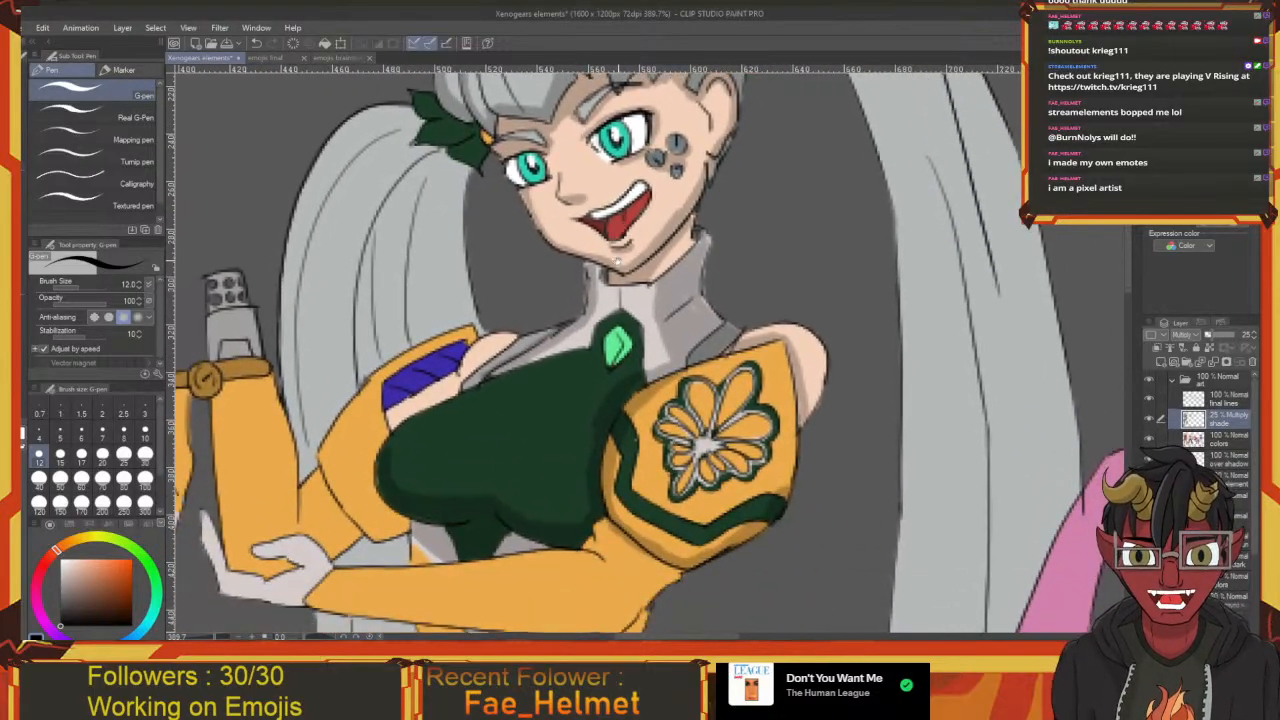
pyautogui.moveTo(612, 262); pyautogui.dragTo(600, 270)
pyautogui.moveTo(635, 315)
pyautogui.mouseDown()
pyautogui.moveTo(605, 340)
pyautogui.moveTo(603, 322)
pyautogui.mouseUp()
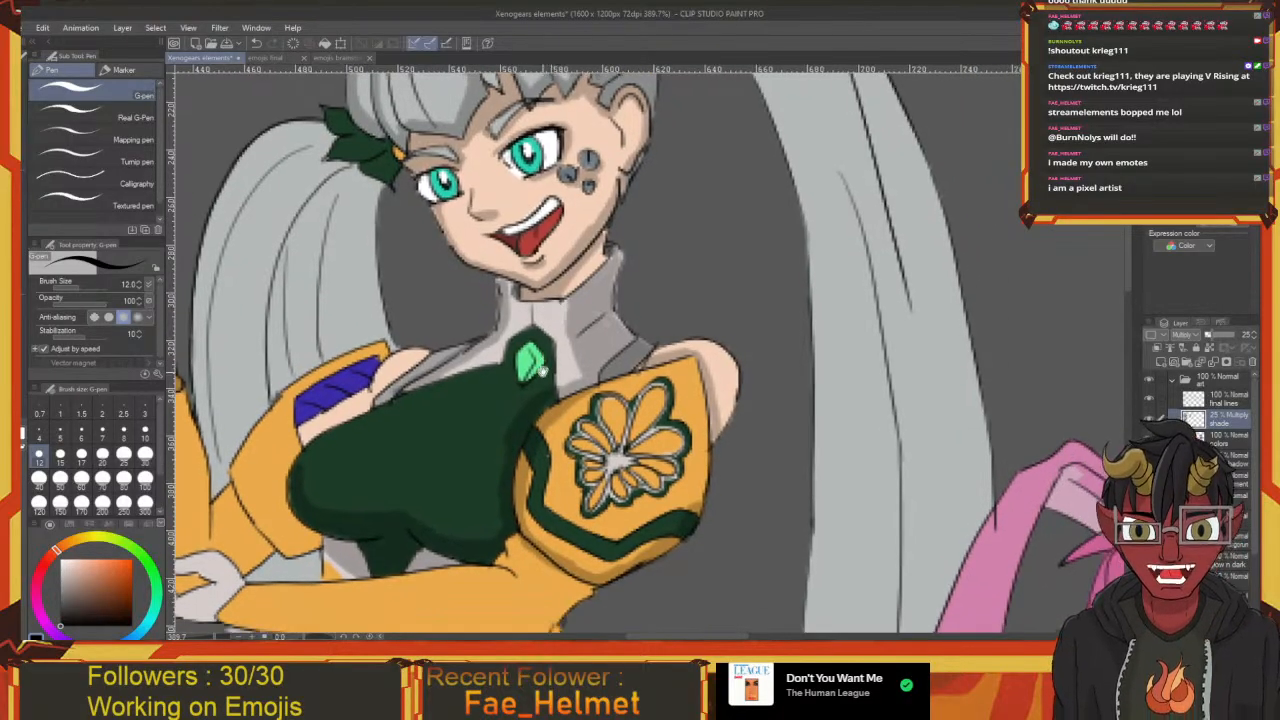
pyautogui.moveTo(600, 400); pyautogui.dragTo(596, 303)
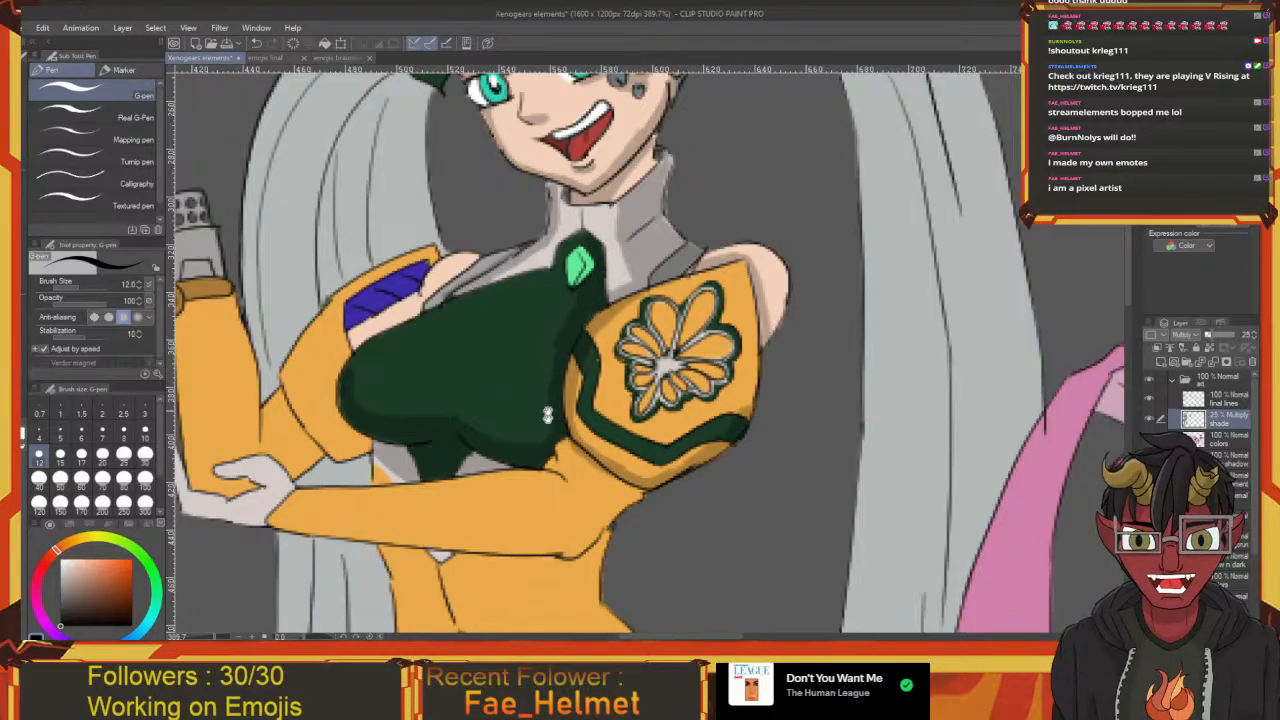
pyautogui.moveTo(552, 357); pyautogui.dragTo(579, 277)
pyautogui.moveTo(584, 342); pyautogui.dragTo(612, 372)
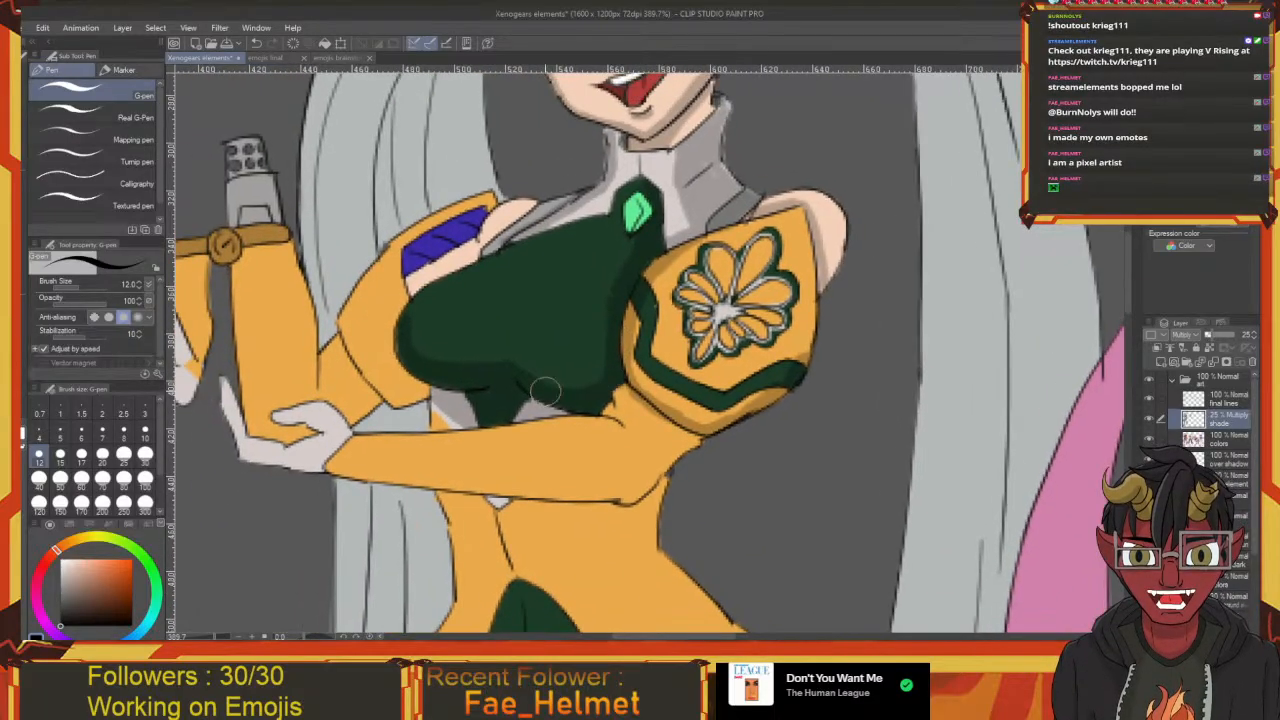
# Shade the centre fold of the green top and the edges of the orange sleeve with the purple inset
pyautogui.moveTo(517, 366)
pyautogui.mouseDown()
pyautogui.moveTo(607, 417)
pyautogui.moveTo(578, 402)
pyautogui.moveTo(578, 374)
pyautogui.moveTo(618, 388)
pyautogui.moveTo(578, 416)
pyautogui.moveTo(585, 392)
pyautogui.moveTo(596, 418)
pyautogui.moveTo(550, 336)
pyautogui.moveTo(618, 310)
pyautogui.moveTo(551, 352)
pyautogui.moveTo(602, 308)
pyautogui.moveTo(545, 342)
pyautogui.mouseUp()
pyautogui.moveTo(608, 309)
pyautogui.mouseDown()
pyautogui.moveTo(578, 335)
pyautogui.moveTo(608, 325)
pyautogui.moveTo(570, 310)
pyautogui.moveTo(545, 335)
pyautogui.moveTo(535, 325)
pyautogui.moveTo(619, 297)
pyautogui.moveTo(541, 352)
pyautogui.mouseUp()
pyautogui.moveTo(530, 400)
pyautogui.mouseDown()
pyautogui.moveTo(543, 312)
pyautogui.moveTo(540, 340)
pyautogui.moveTo(560, 384)
pyautogui.moveTo(579, 388)
pyautogui.moveTo(585, 424)
pyautogui.moveTo(551, 405)
pyautogui.moveTo(528, 345)
pyautogui.moveTo(540, 300)
pyautogui.moveTo(578, 282)
pyautogui.moveTo(560, 281)
pyautogui.moveTo(513, 355)
pyautogui.mouseUp()
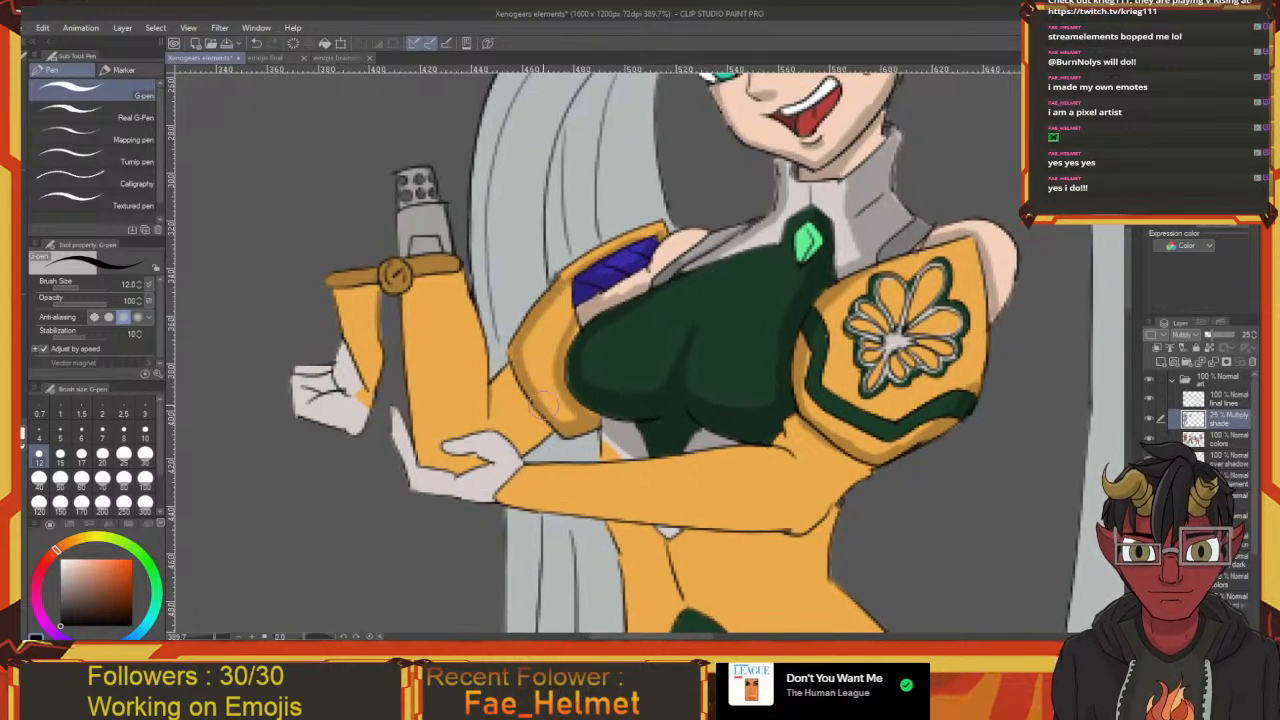
pyautogui.moveTo(560, 410); pyautogui.dragTo(607, 358)
# Shade the edges of the raised orange forearm and the underside of its cuff band
pyautogui.moveTo(560, 308)
pyautogui.mouseDown()
pyautogui.moveTo(572, 368)
pyautogui.moveTo(585, 343)
pyautogui.moveTo(582, 365)
pyautogui.moveTo(573, 305)
pyautogui.moveTo(573, 360)
pyautogui.moveTo(583, 348)
pyautogui.moveTo(582, 366)
pyautogui.moveTo(615, 380)
pyautogui.moveTo(578, 355)
pyautogui.moveTo(524, 370)
pyautogui.moveTo(578, 356)
pyautogui.moveTo(530, 358)
pyautogui.moveTo(548, 380)
pyautogui.moveTo(576, 378)
pyautogui.moveTo(518, 374)
pyautogui.moveTo(545, 468)
pyautogui.moveTo(536, 333)
pyautogui.moveTo(558, 240)
pyautogui.moveTo(587, 339)
pyautogui.moveTo(554, 348)
pyautogui.moveTo(584, 388)
pyautogui.mouseUp()
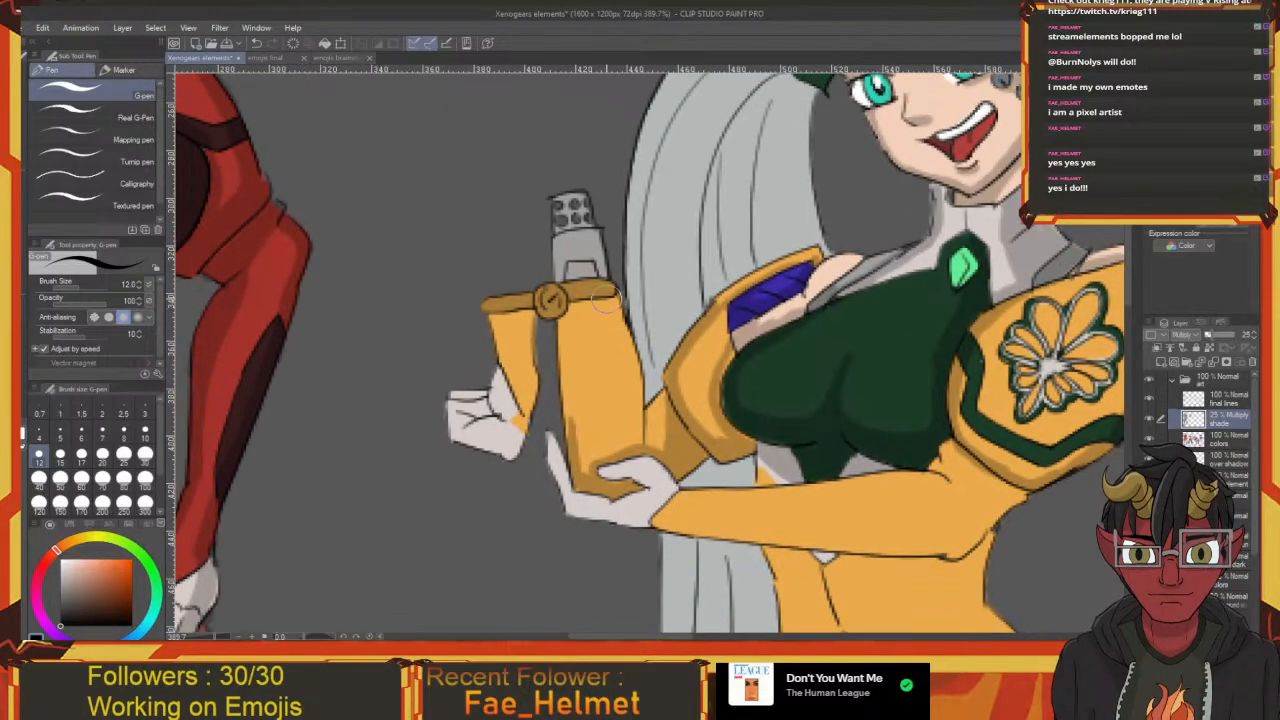
pyautogui.moveTo(604, 298)
pyautogui.mouseDown()
pyautogui.moveTo(575, 314)
pyautogui.moveTo(569, 383)
pyautogui.moveTo(586, 474)
pyautogui.mouseUp()
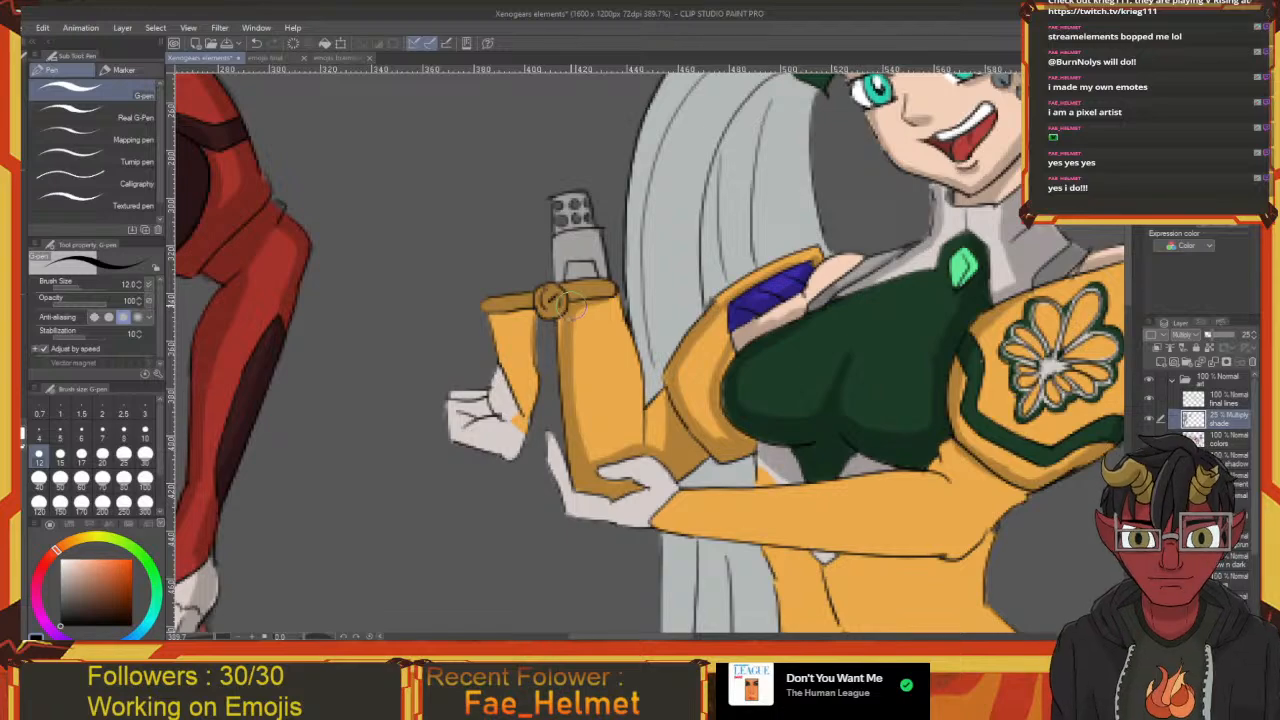
pyautogui.moveTo(552, 300); pyautogui.dragTo(543, 360)
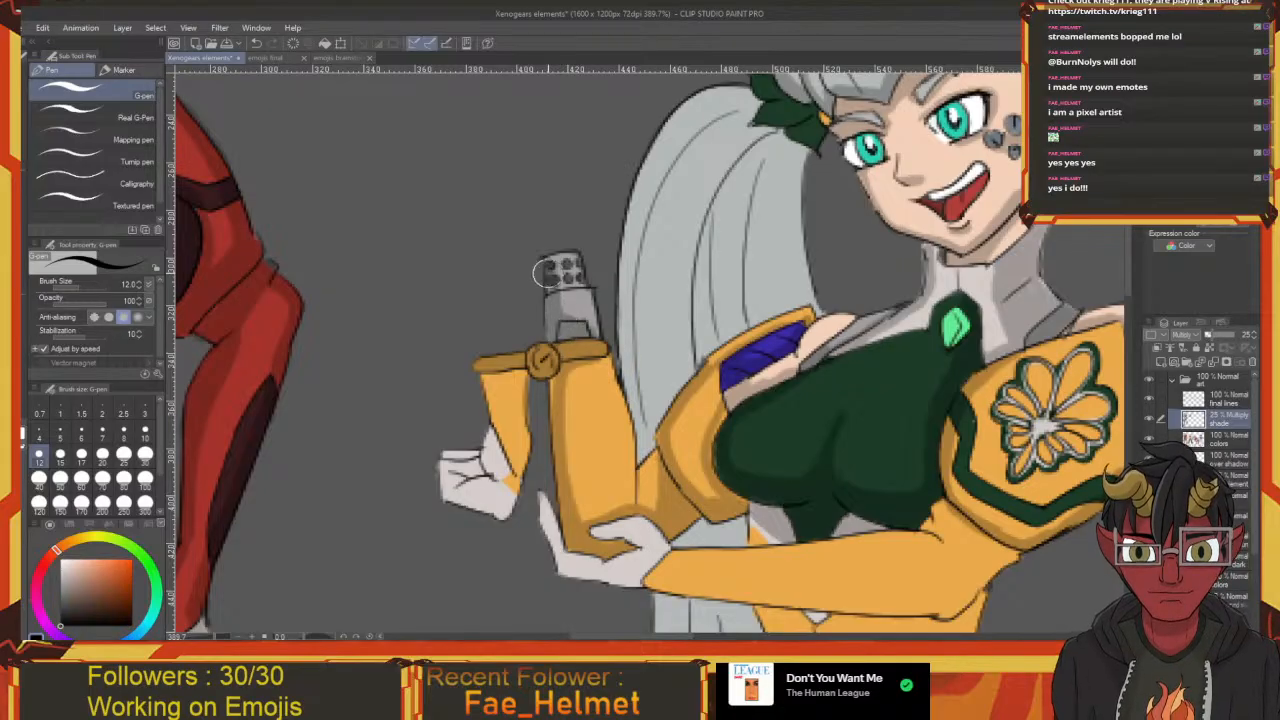
# Shade the grey gun barrel above the cuff, then swap to the light drawing colour and clean up the shadow on its base
pyautogui.moveTo(563, 318); pyautogui.dragTo(567, 330)
pyautogui.press('x')
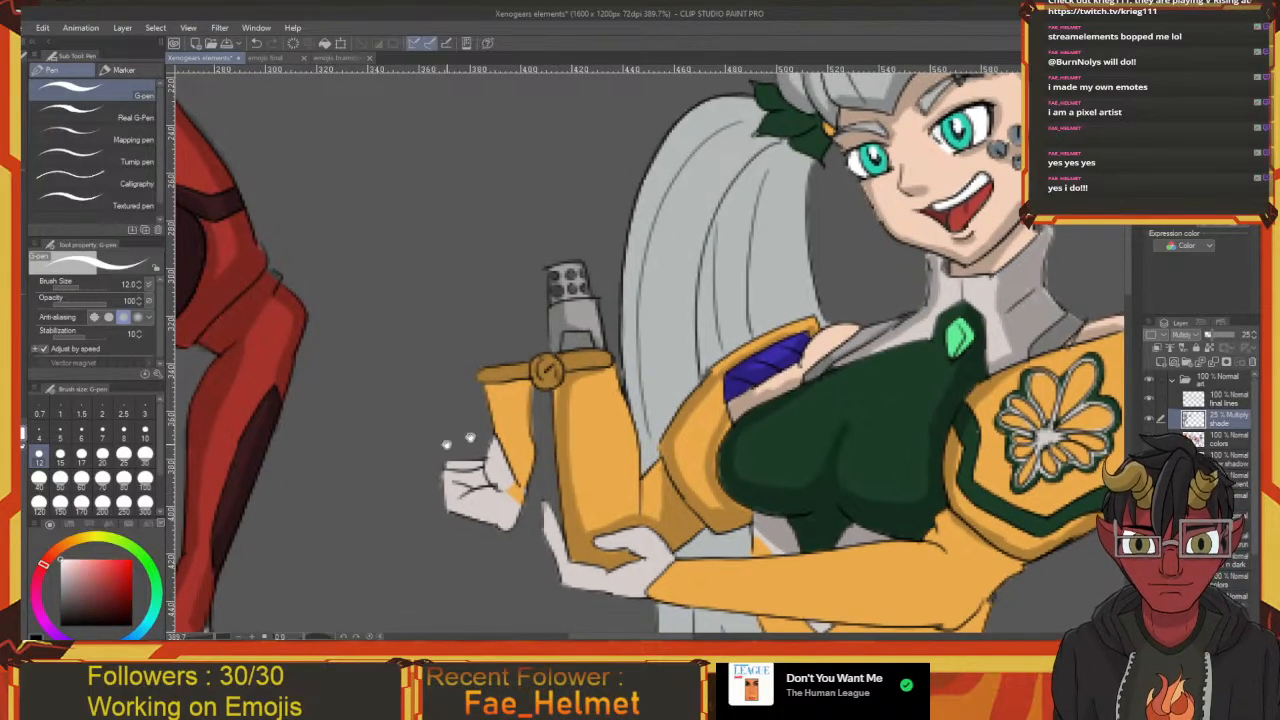
pyautogui.moveTo(447, 444); pyautogui.dragTo(395, 422)
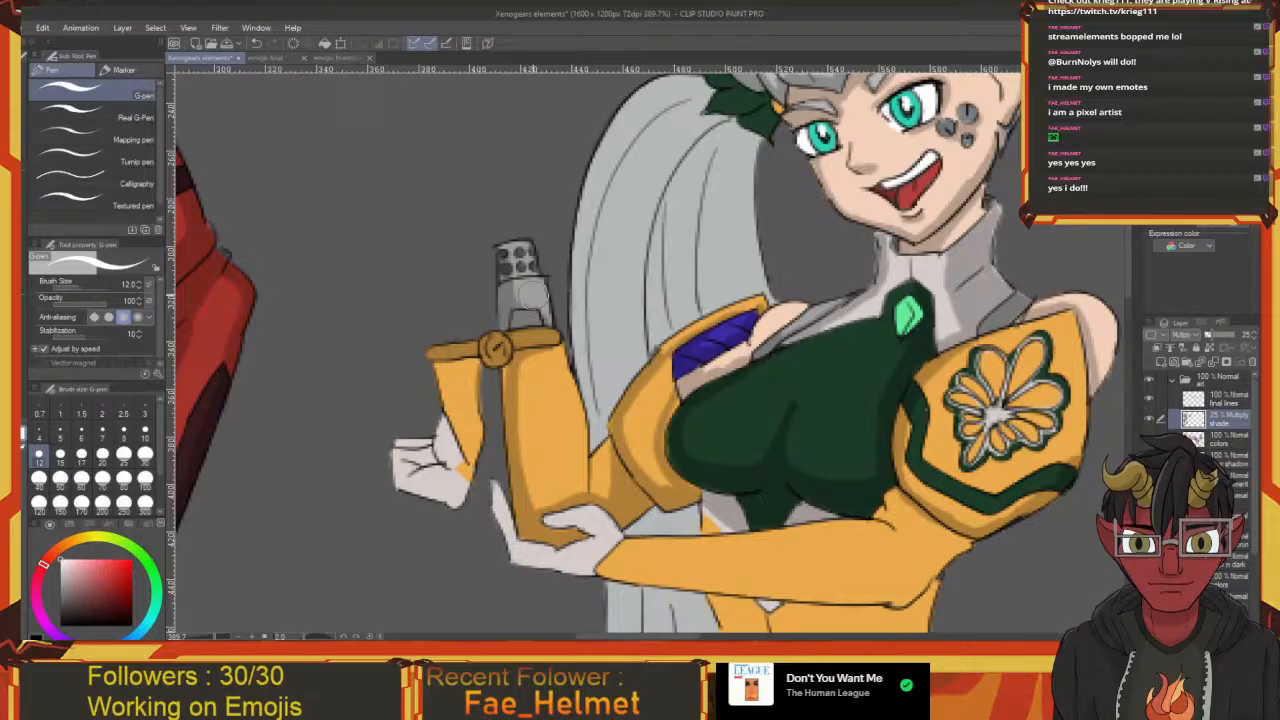
pyautogui.moveTo(533, 292); pyautogui.dragTo(523, 304)
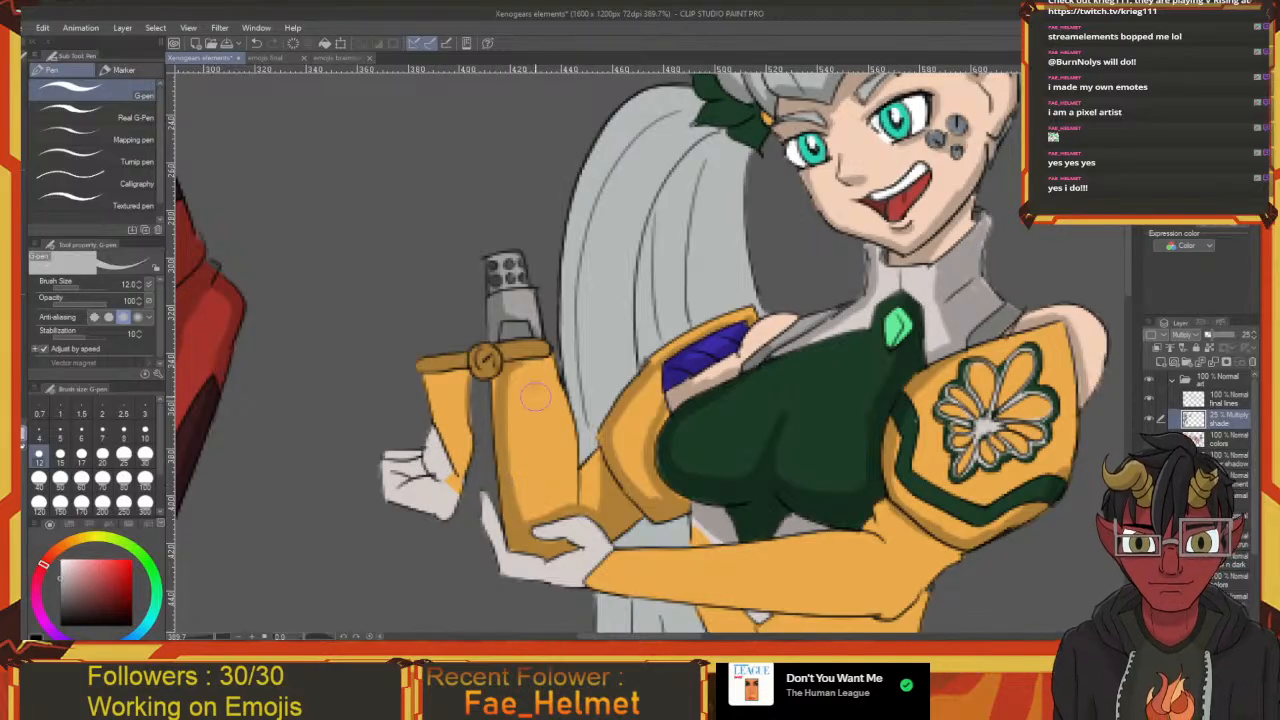
pyautogui.moveTo(535, 397); pyautogui.dragTo(540, 485)
pyautogui.hotkey('ctrl', 'z')
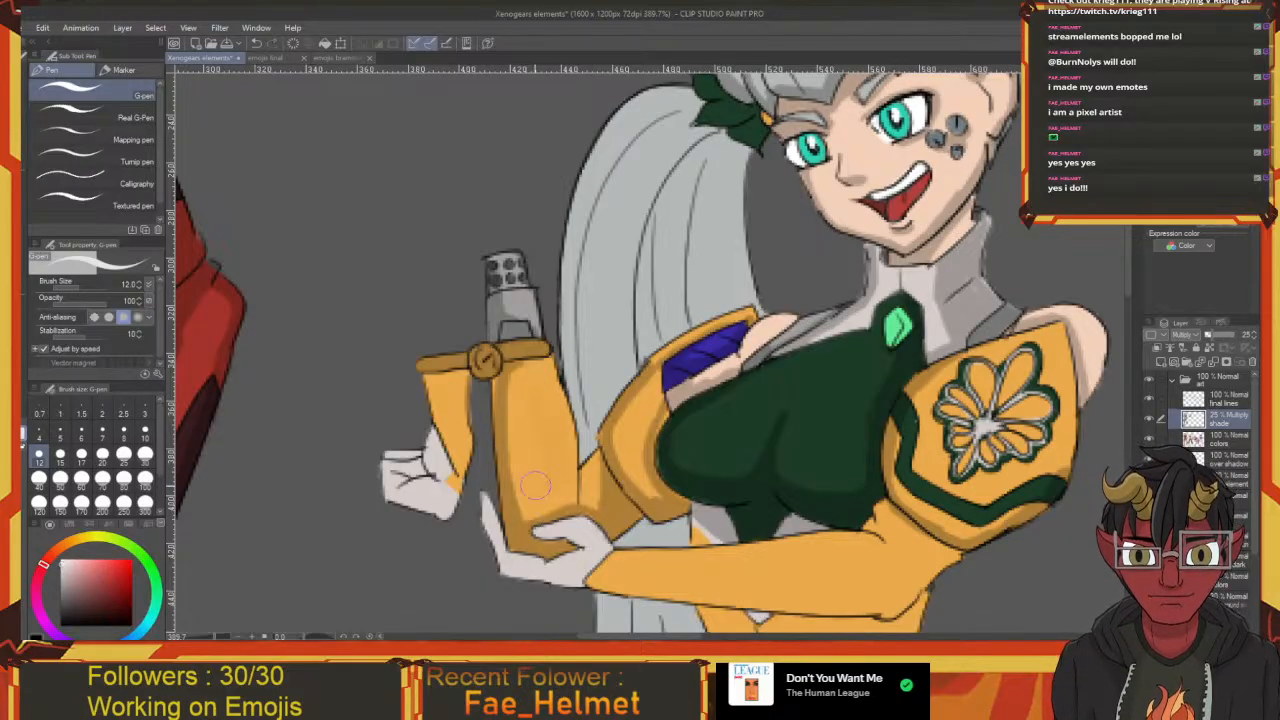
pyautogui.hotkey('ctrl', 'z')
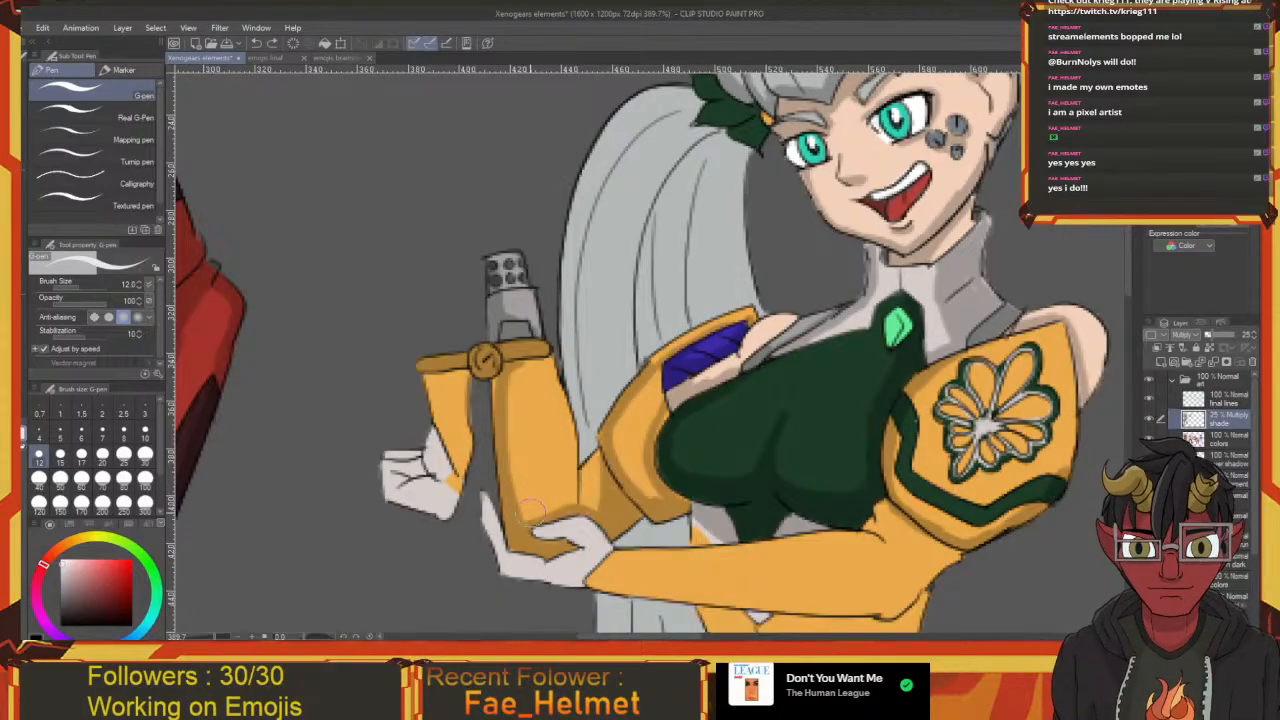
# Paint a light highlight along the grey gun barrel on a new layer and reduce that layer's opacity to 44%
pyautogui.moveTo(517, 320); pyautogui.dragTo(522, 366)
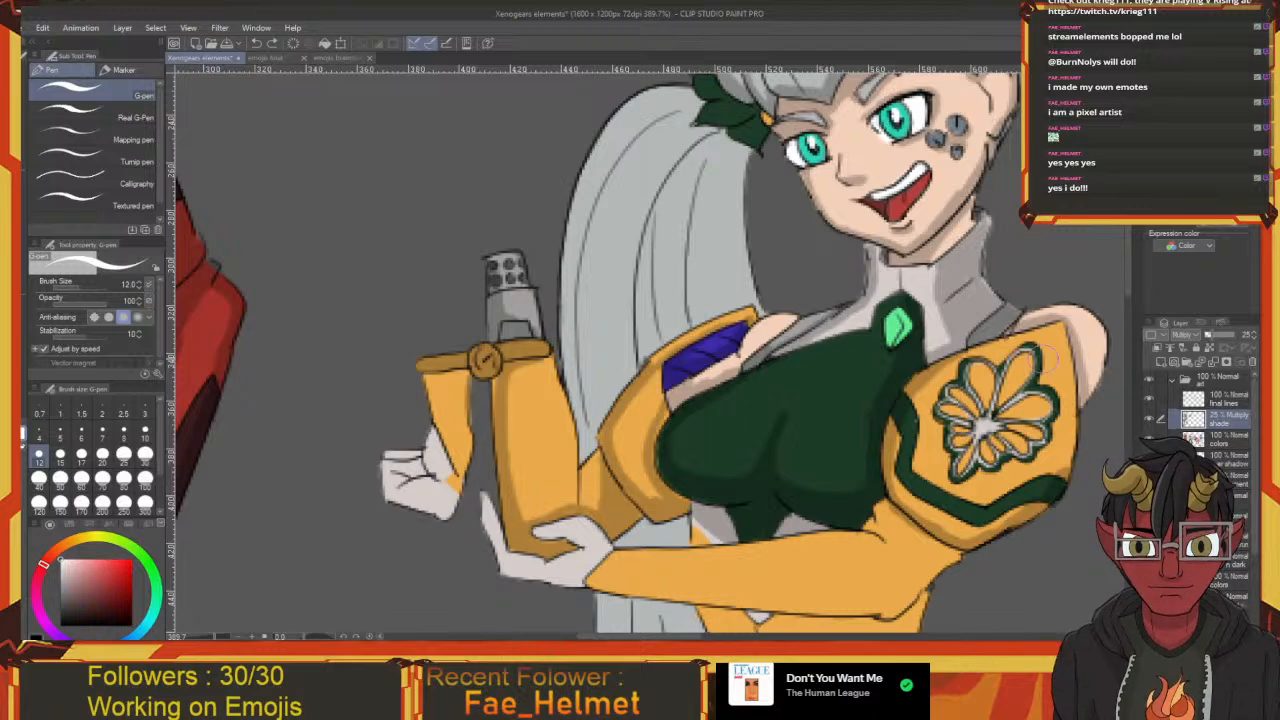
pyautogui.click(1158, 366)
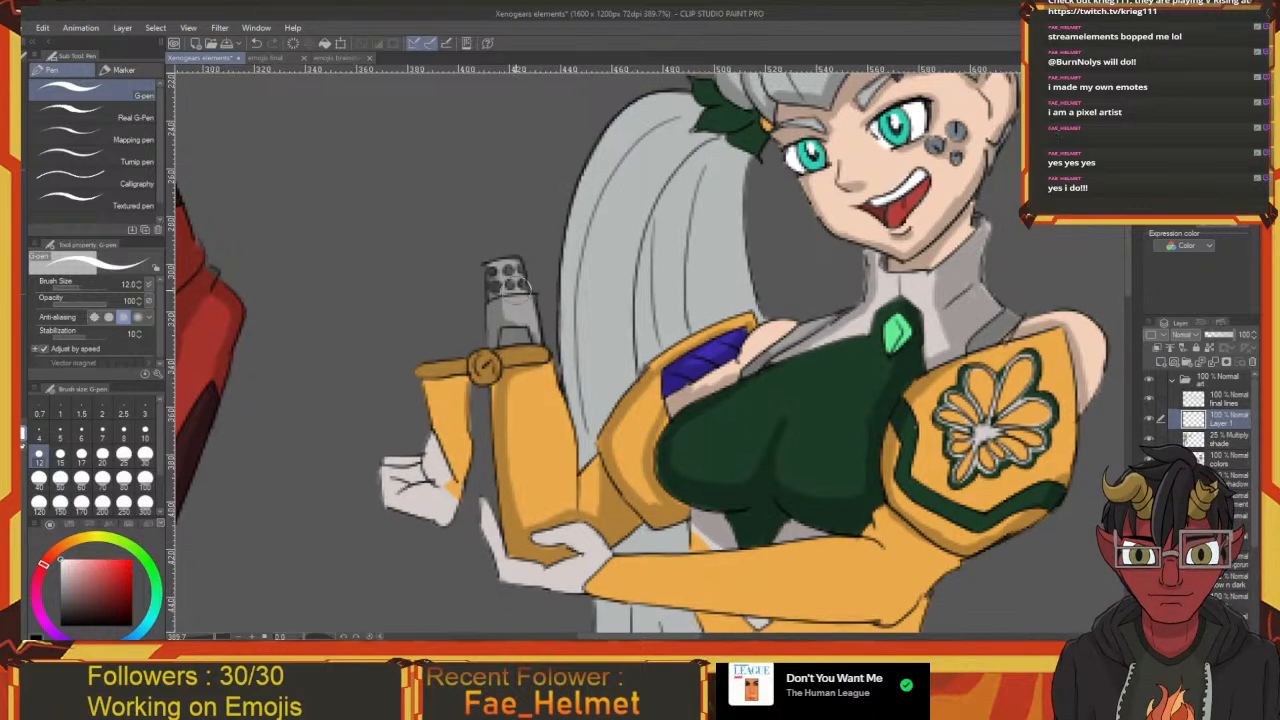
pyautogui.moveTo(516, 264); pyautogui.dragTo(533, 317)
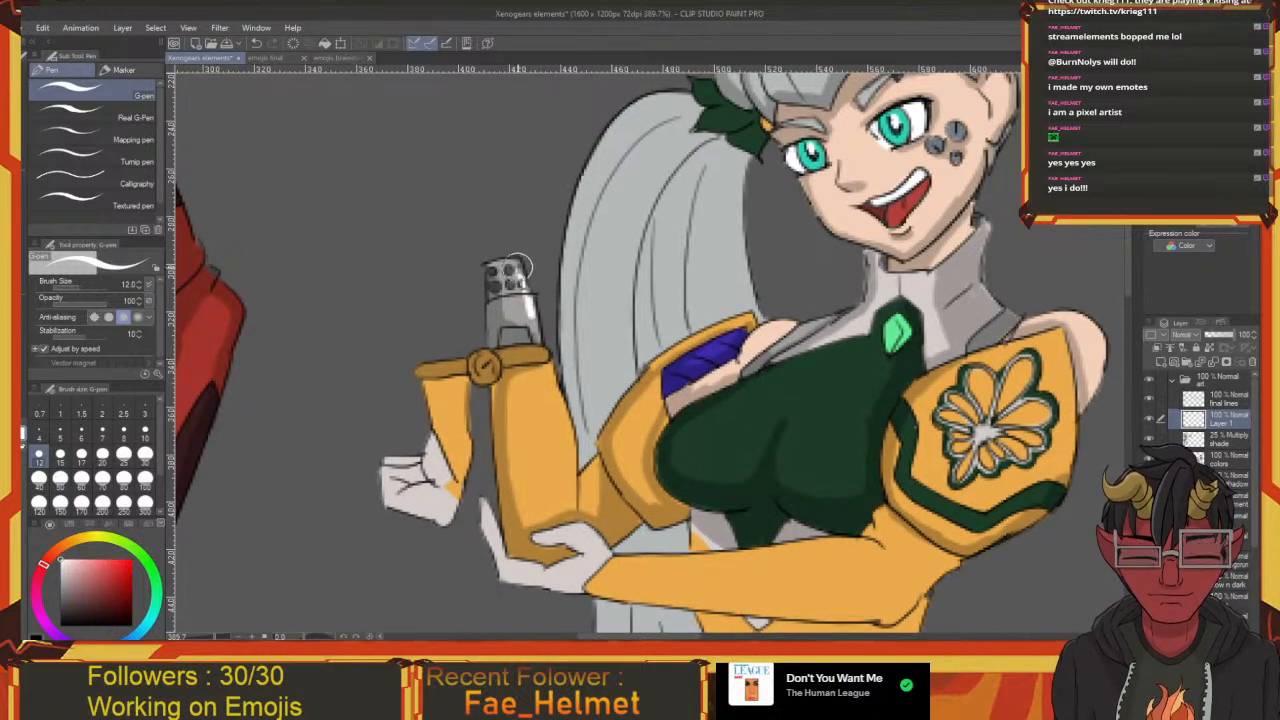
pyautogui.moveTo(1224, 345); pyautogui.dragTo(1218, 340)
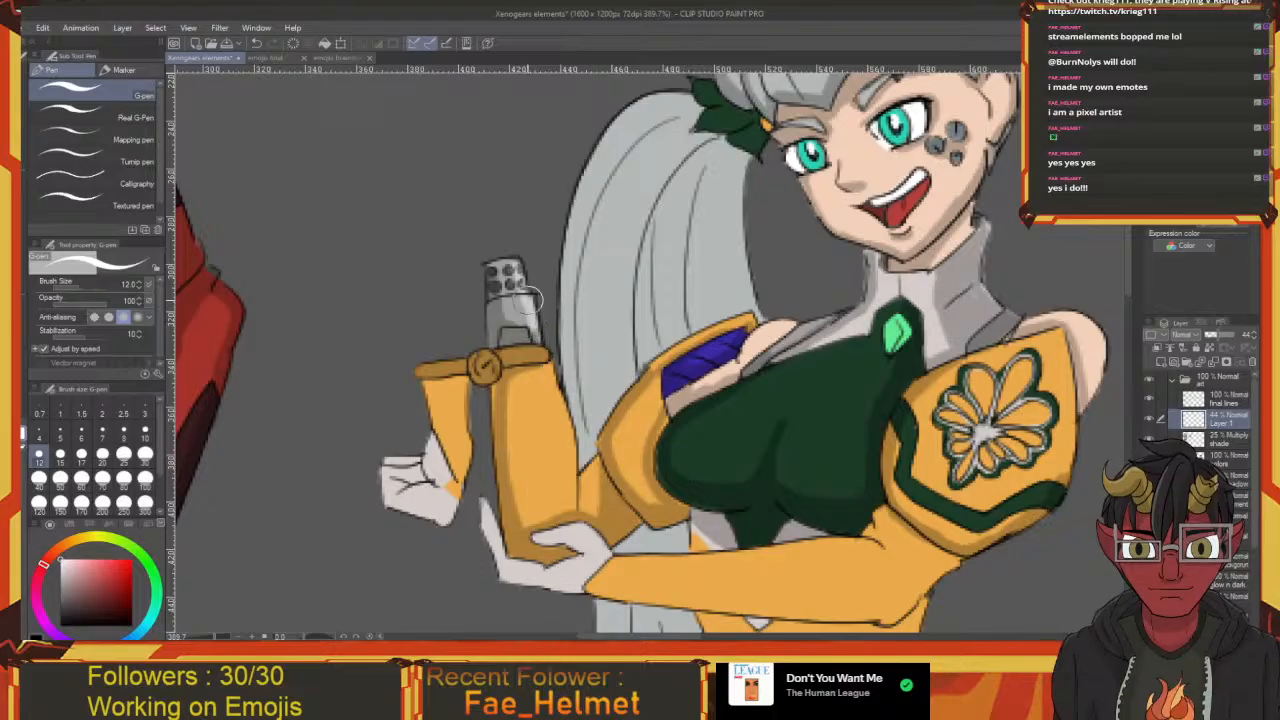
pyautogui.moveTo(520, 277); pyautogui.dragTo(542, 313)
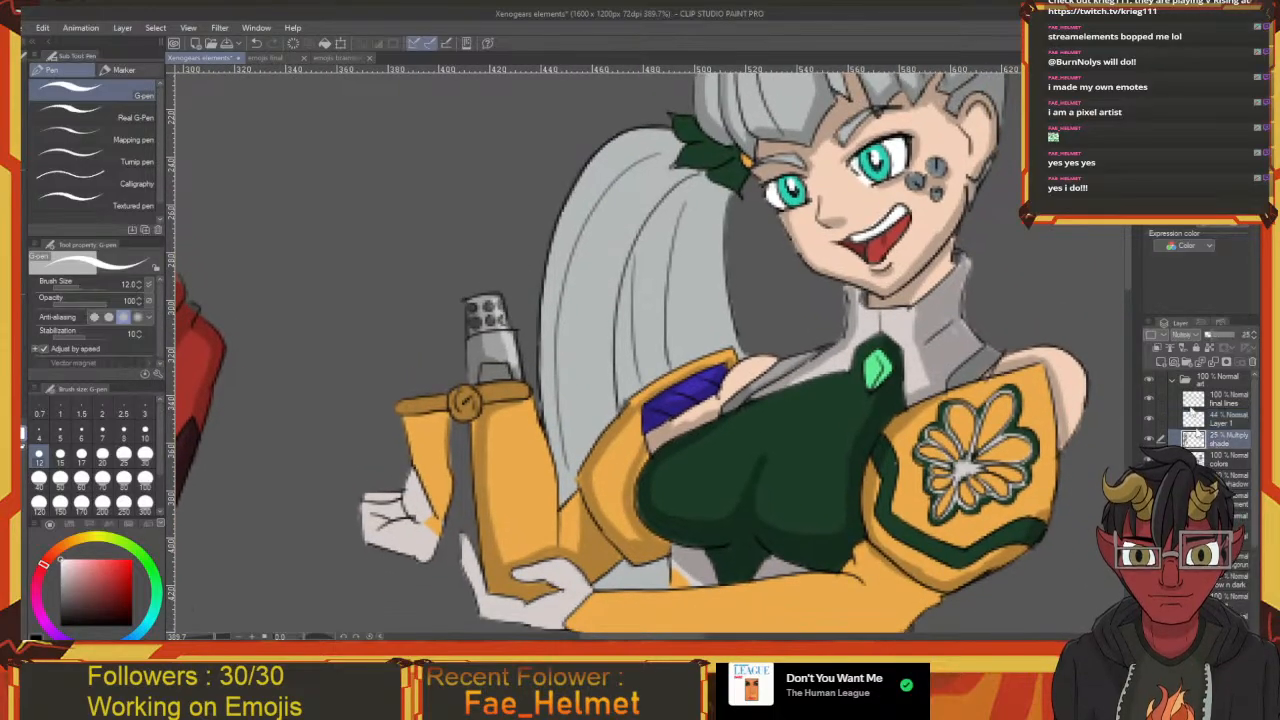
pyautogui.moveTo(661, 408); pyautogui.dragTo(792, 318)
pyautogui.moveTo(611, 366)
pyautogui.mouseDown()
pyautogui.moveTo(600, 340)
pyautogui.moveTo(528, 336)
pyautogui.moveTo(469, 395)
pyautogui.moveTo(441, 399)
pyautogui.mouseUp()
pyautogui.press('x')
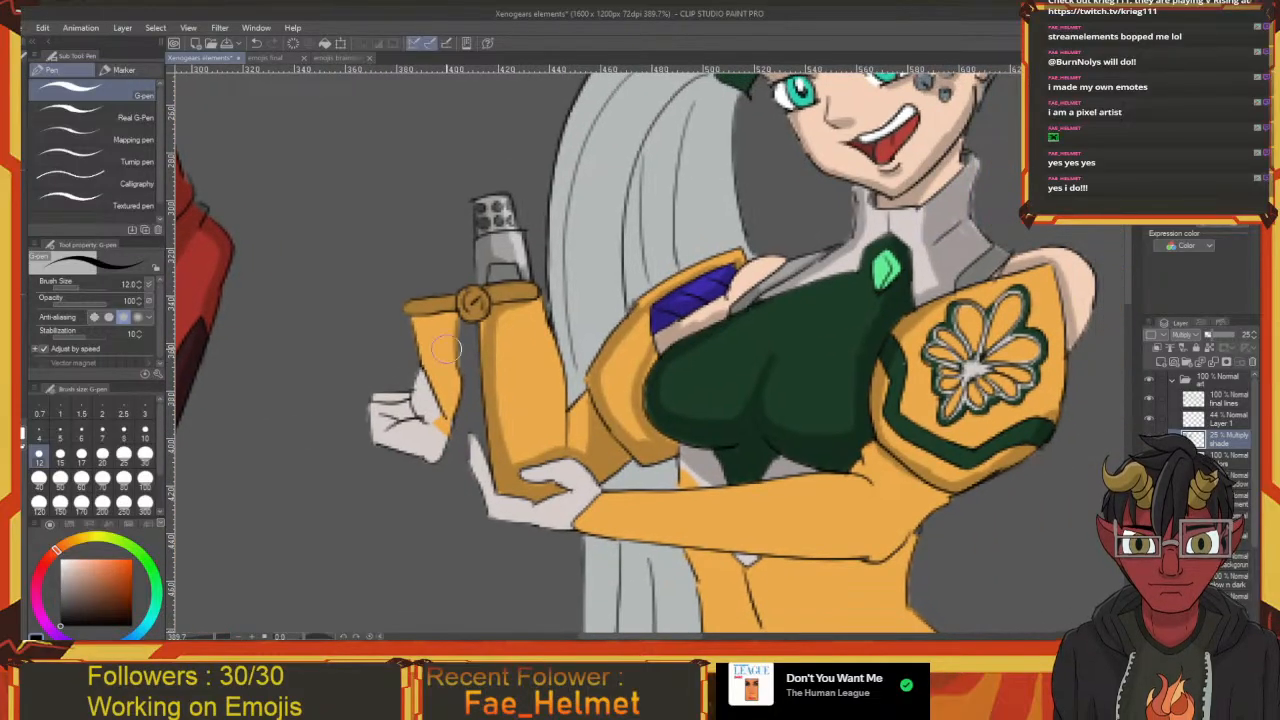
pyautogui.moveTo(452, 328)
pyautogui.mouseDown()
pyautogui.moveTo(455, 409)
pyautogui.moveTo(459, 384)
pyautogui.moveTo(442, 450)
pyautogui.mouseUp()
pyautogui.hotkey('ctrl', 'z')
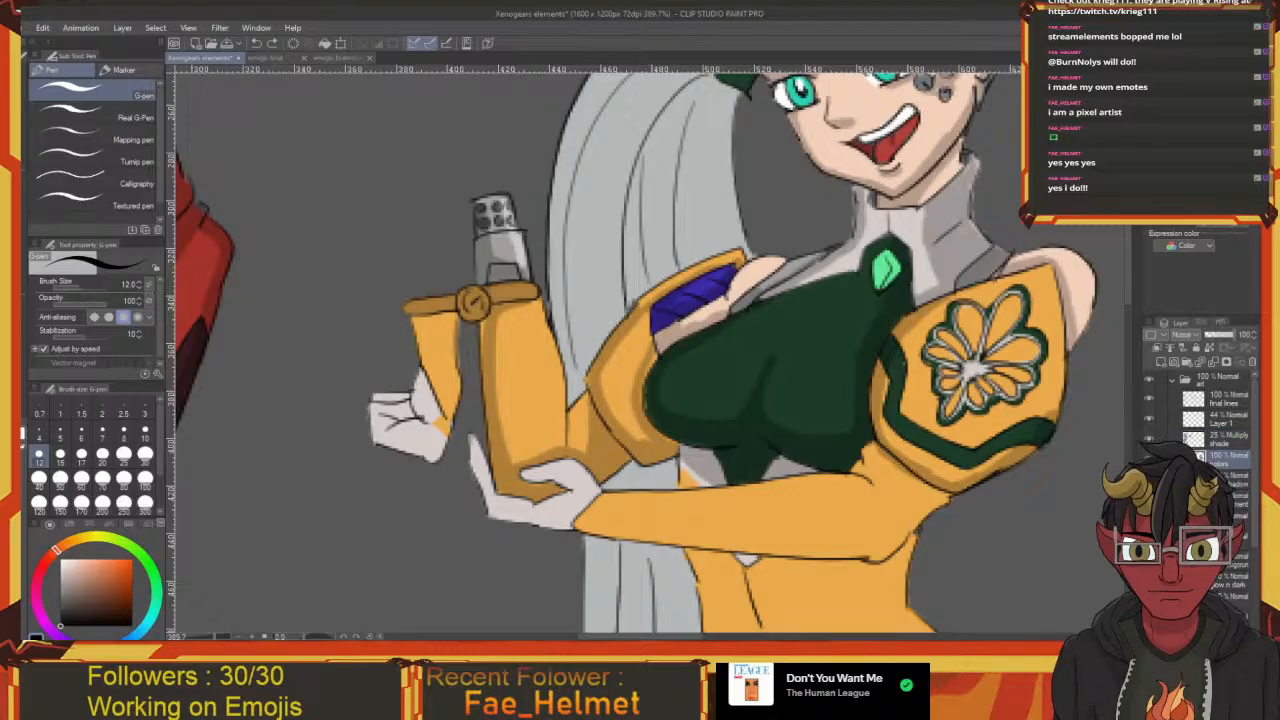
# Cover the stray orange spot on the raised hand with the glove's light grey on the colors layer, then save the artwork
pyautogui.keyDown('alt'); pyautogui.click(432, 443); pyautogui.keyUp('alt')
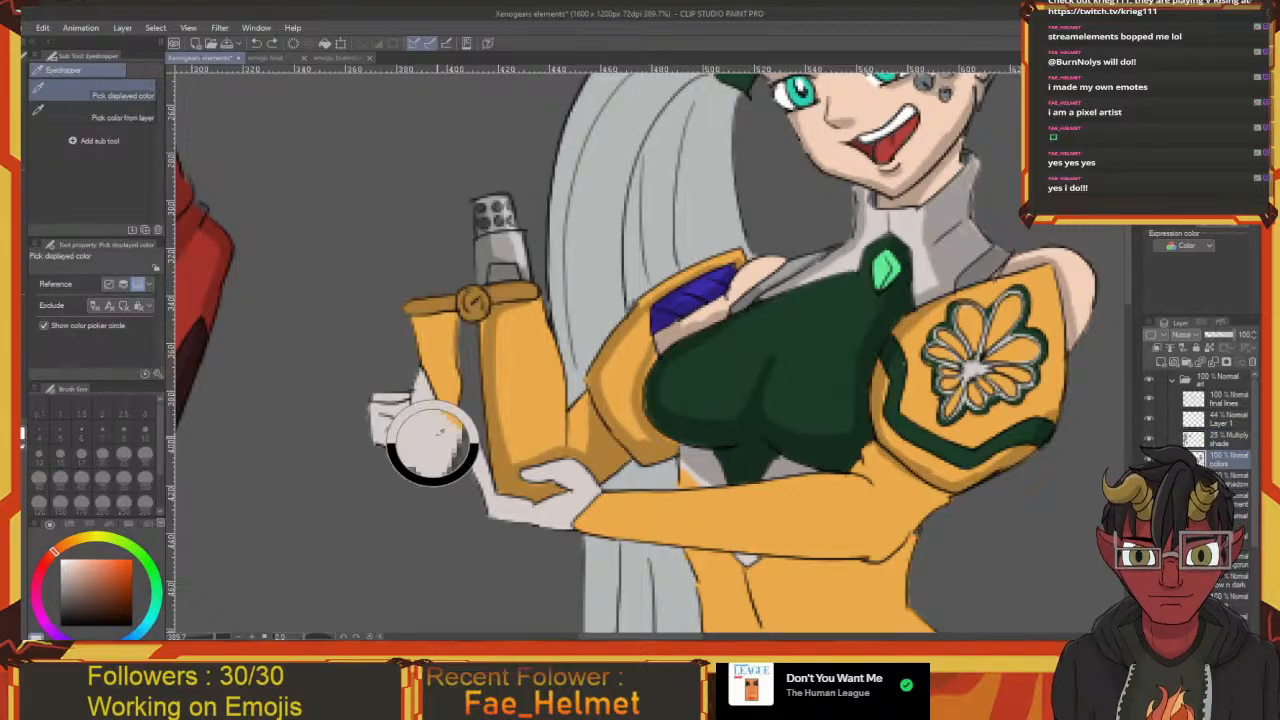
pyautogui.moveTo(438, 432); pyautogui.dragTo(436, 417)
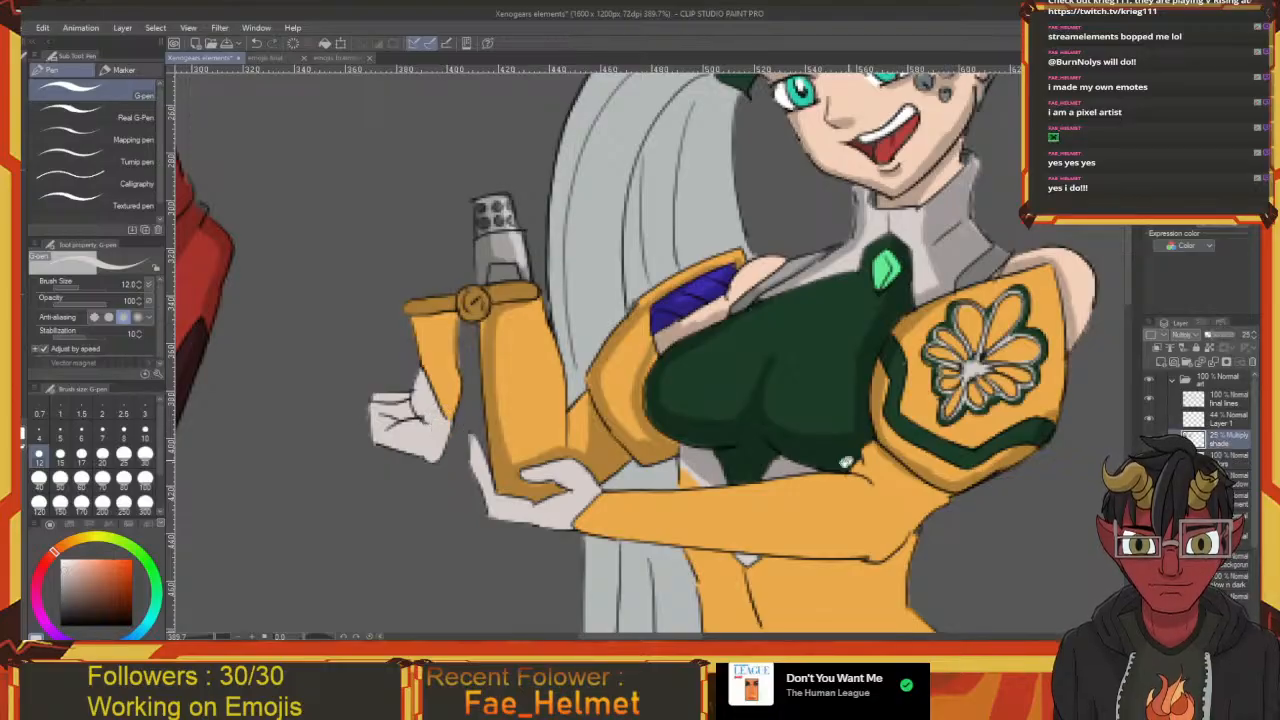
pyautogui.moveTo(846, 462); pyautogui.dragTo(983, 478)
pyautogui.hotkey('ctrl', 's')
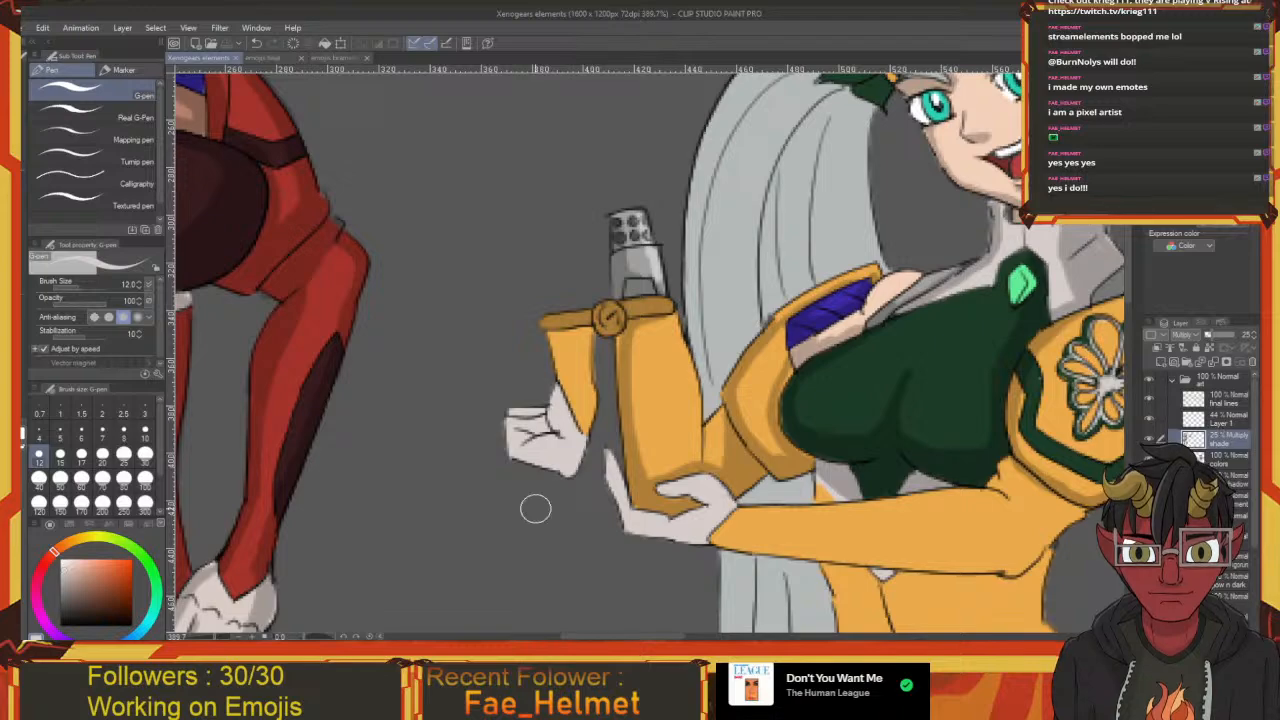
# Shade the narrow orange wrist piece below the cuff band with black on the 25% Multiply shade layer
pyautogui.press('x')
pyautogui.click(62, 624)
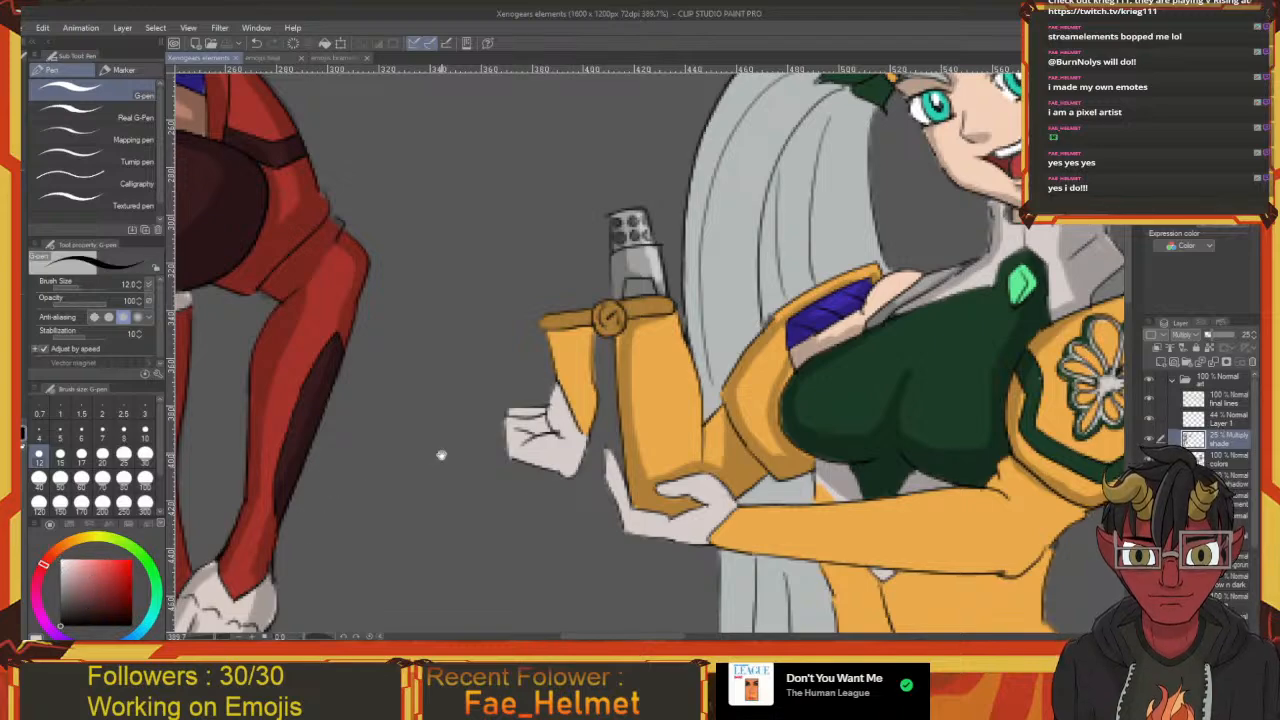
pyautogui.moveTo(441, 455); pyautogui.dragTo(366, 443)
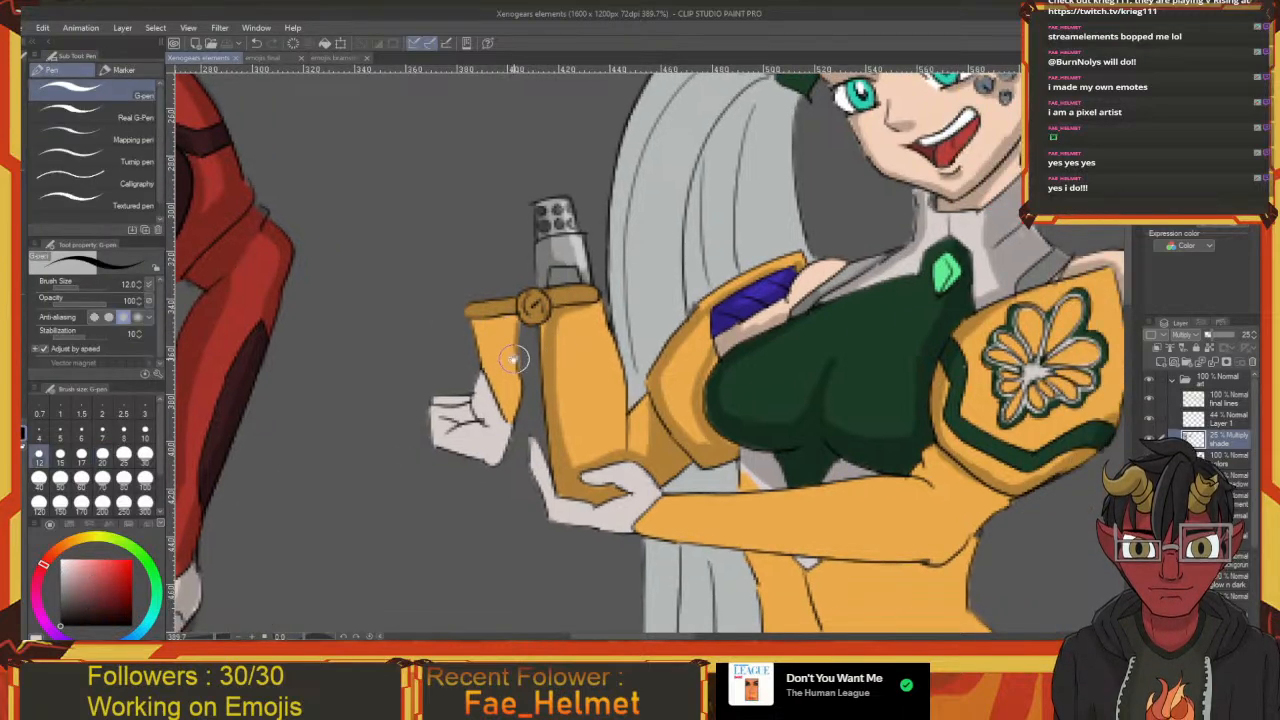
pyautogui.moveTo(512, 360); pyautogui.dragTo(530, 302)
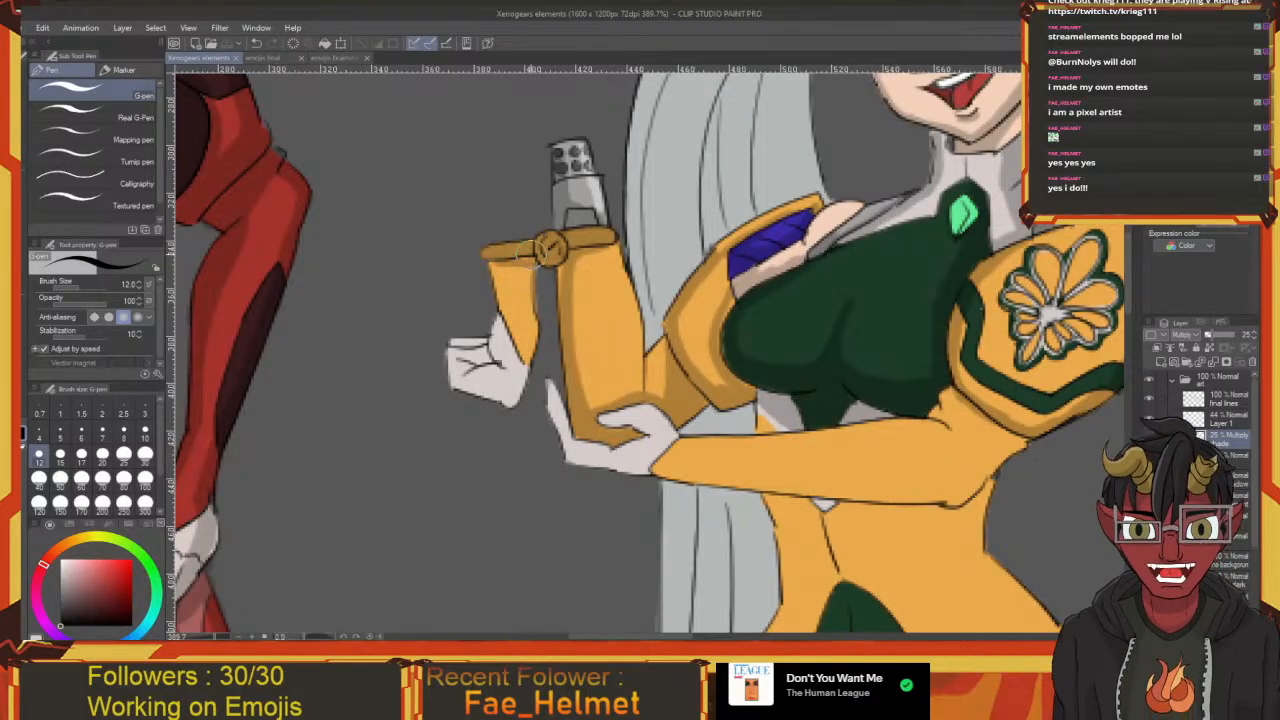
pyautogui.moveTo(528, 256); pyautogui.dragTo(520, 242)
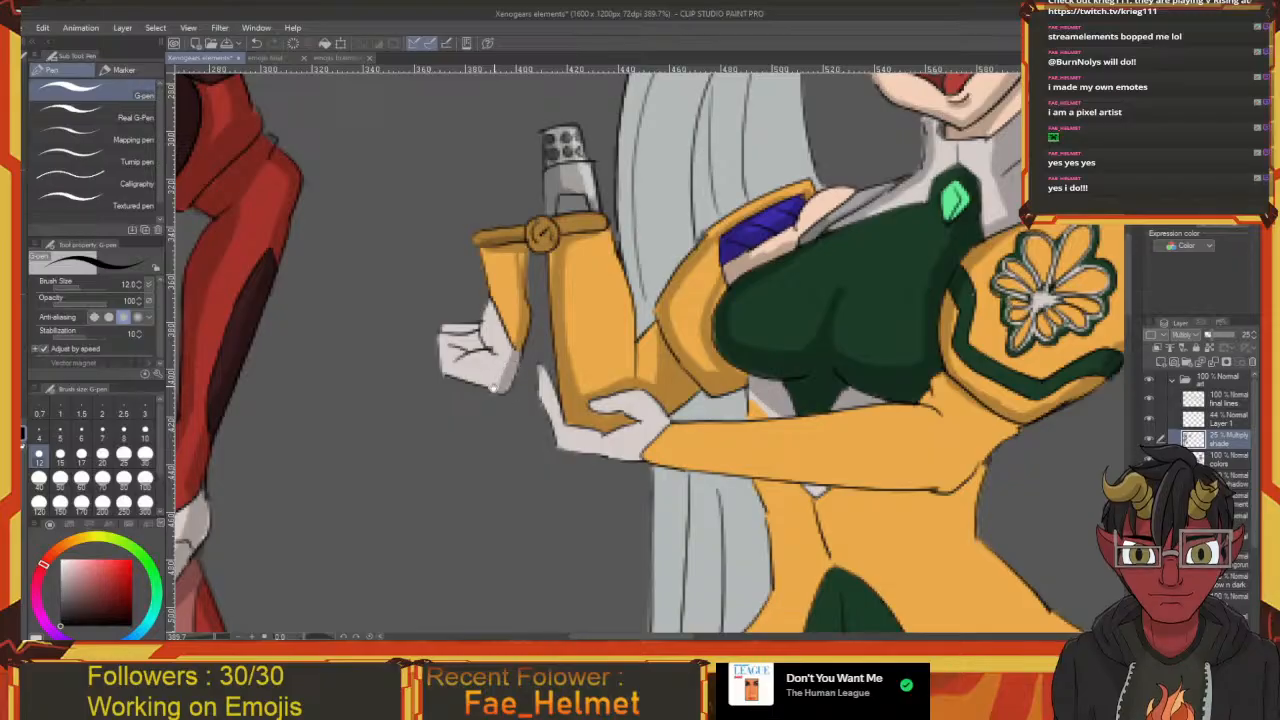
# Shade the fingers and lower edge of the raised grey-gloved hand
pyautogui.moveTo(492, 388); pyautogui.dragTo(542, 412)
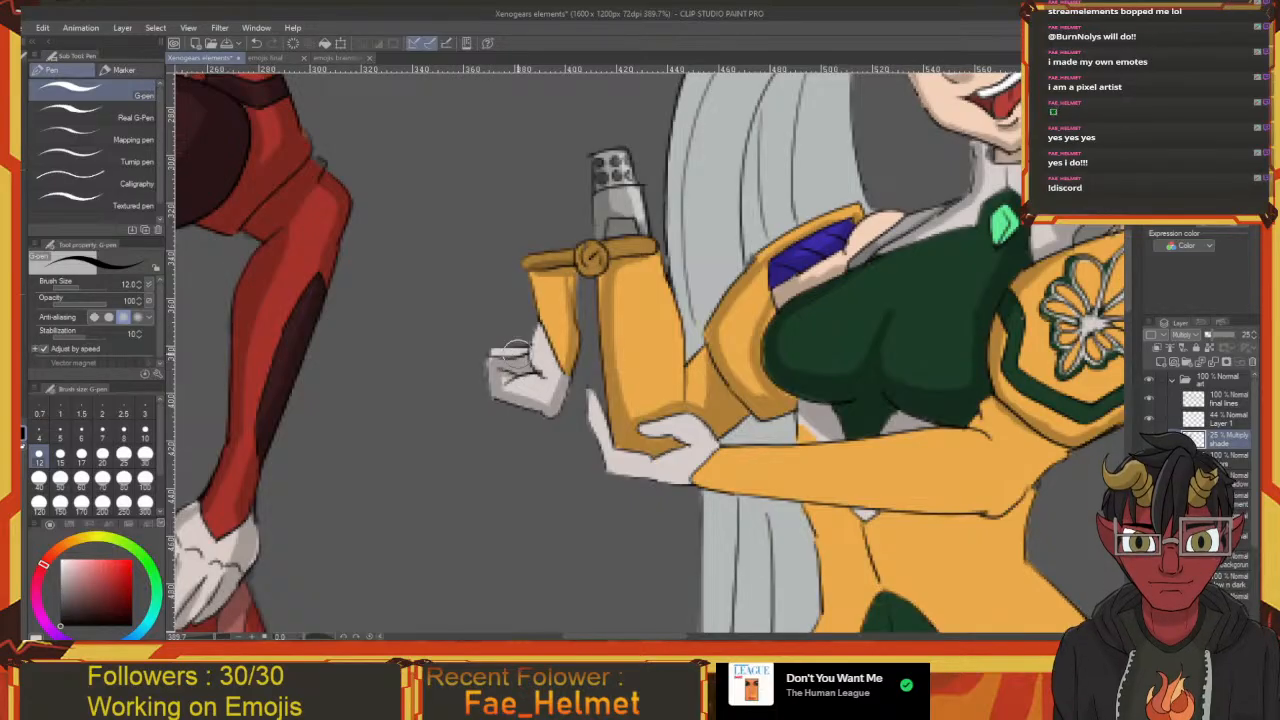
pyautogui.moveTo(505, 355); pyautogui.dragTo(495, 365)
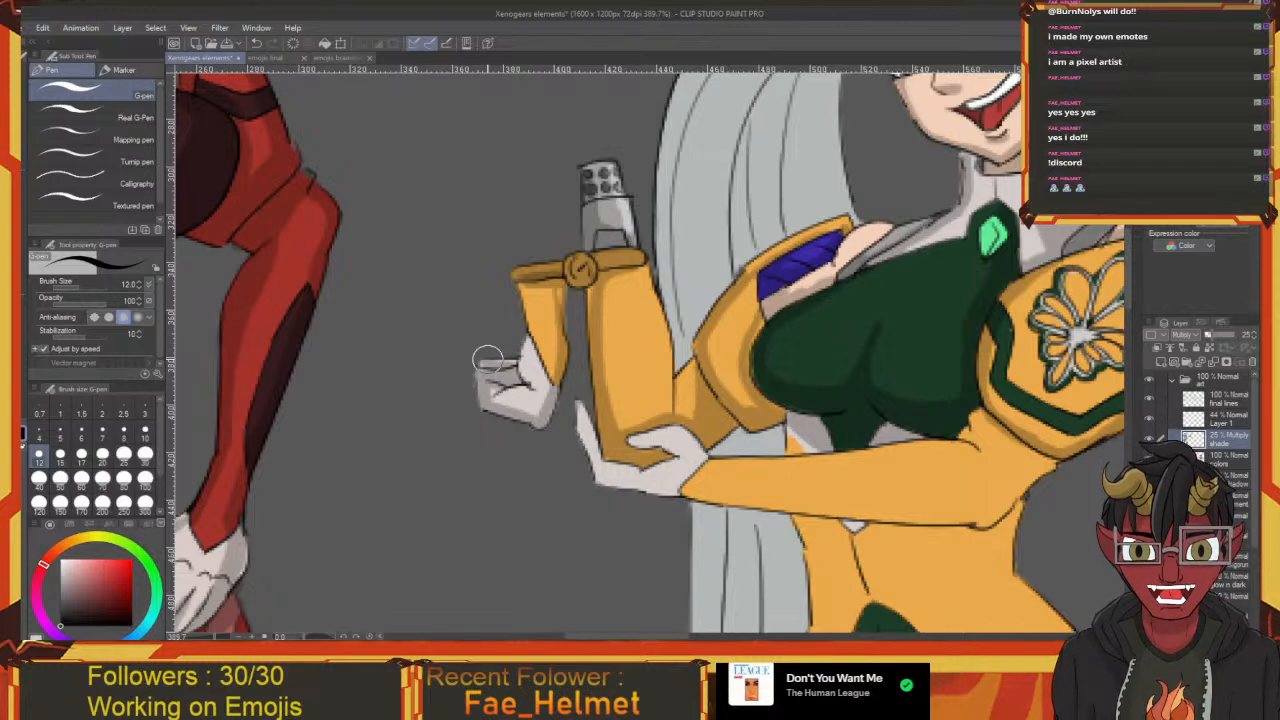
pyautogui.moveTo(487, 360); pyautogui.dragTo(520, 395)
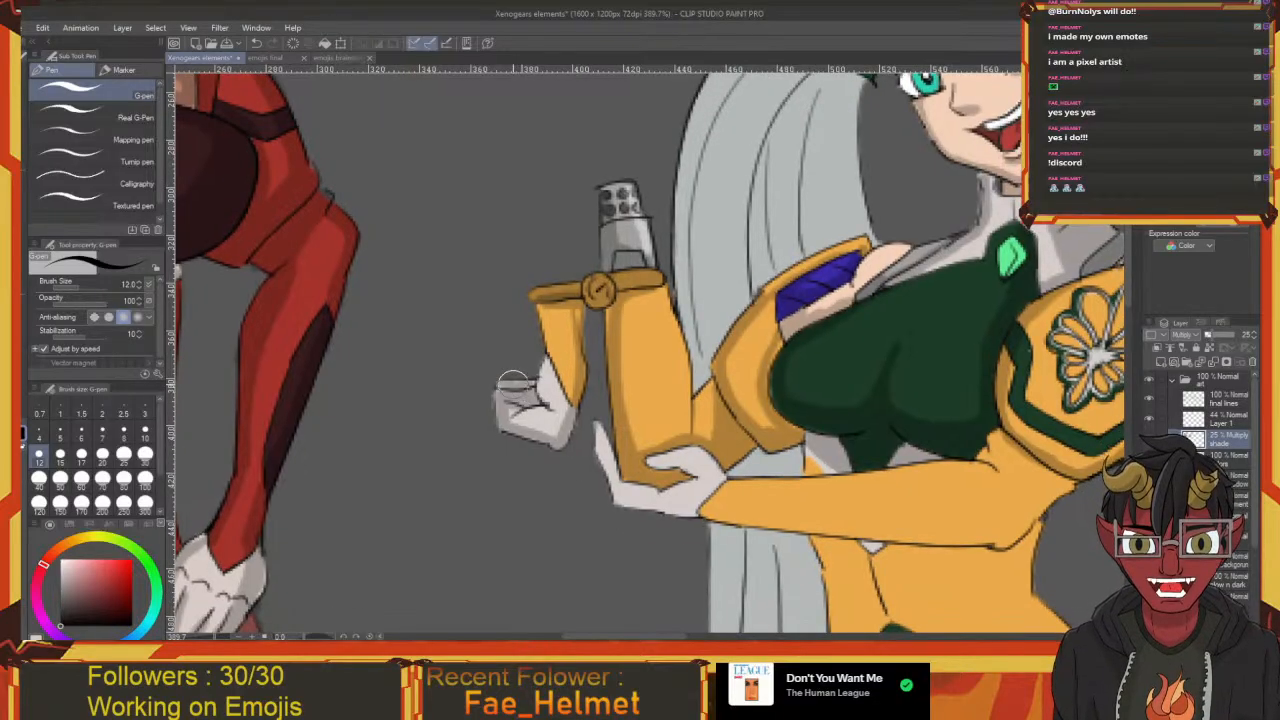
pyautogui.moveTo(533, 385)
pyautogui.mouseDown()
pyautogui.moveTo(436, 324)
pyautogui.moveTo(445, 343)
pyautogui.mouseUp()
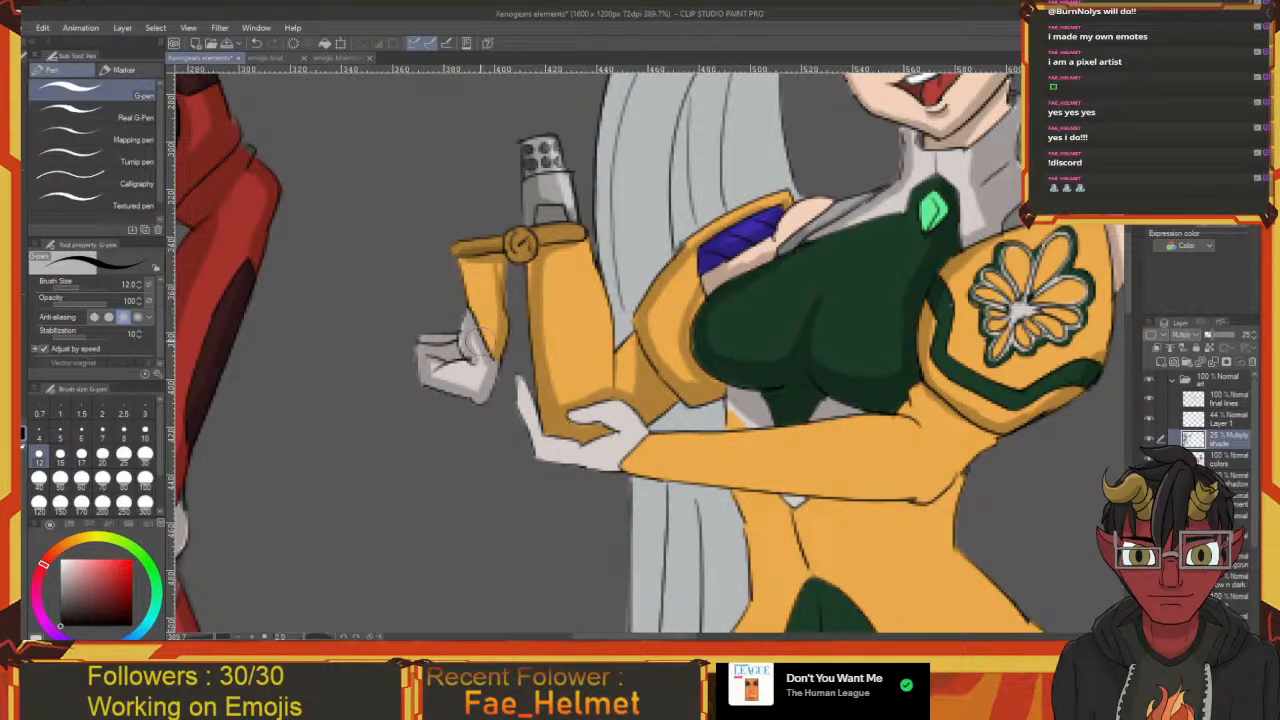
# Shade the underside and thumb of the grey-gloved hand supporting the raised elbow
pyautogui.moveTo(464, 318); pyautogui.dragTo(378, 230)
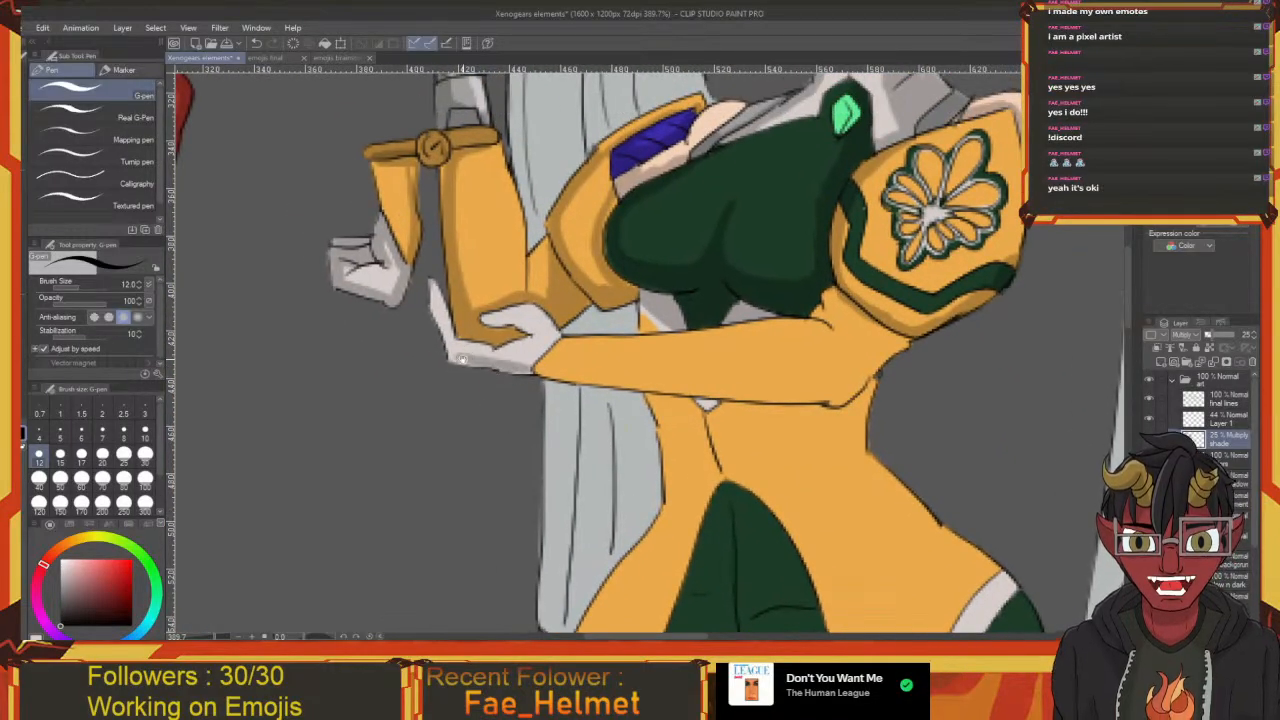
pyautogui.moveTo(460, 358); pyautogui.dragTo(510, 388)
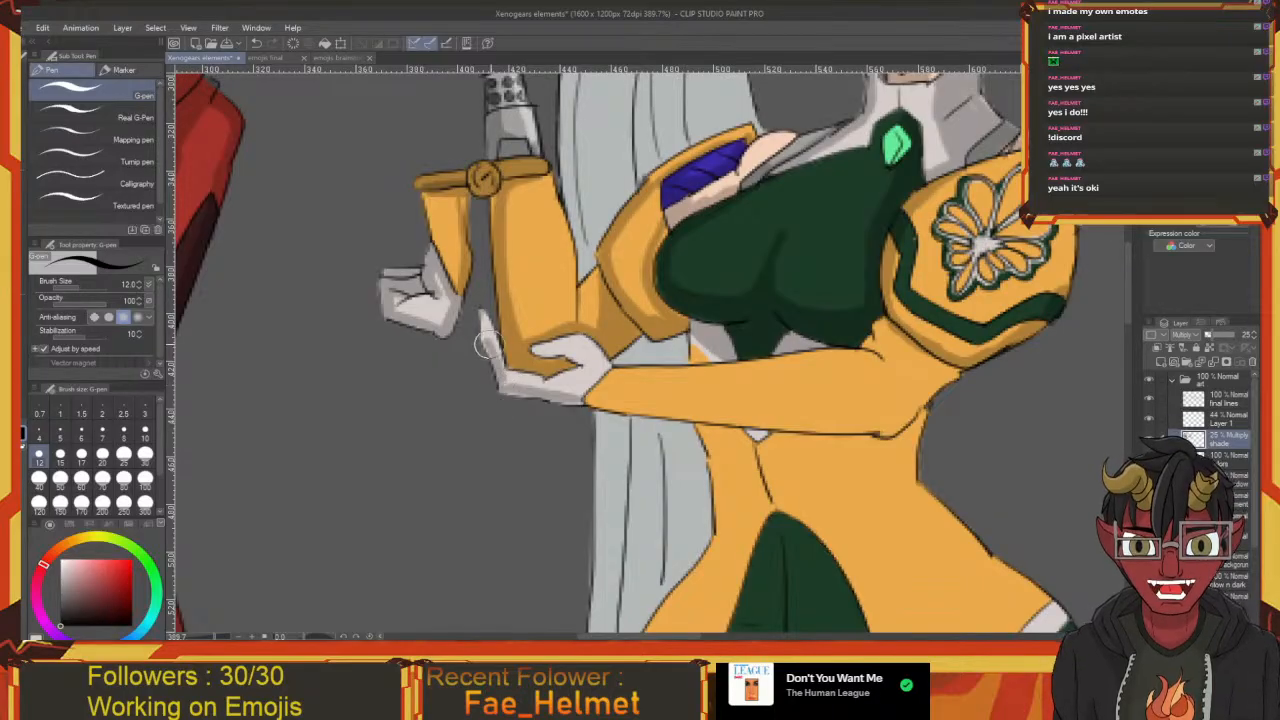
pyautogui.moveTo(532, 398)
pyautogui.mouseDown()
pyautogui.moveTo(492, 394)
pyautogui.moveTo(500, 408)
pyautogui.moveTo(395, 392)
pyautogui.moveTo(574, 406)
pyautogui.moveTo(487, 404)
pyautogui.moveTo(538, 408)
pyautogui.moveTo(510, 421)
pyautogui.moveTo(497, 405)
pyautogui.mouseUp()
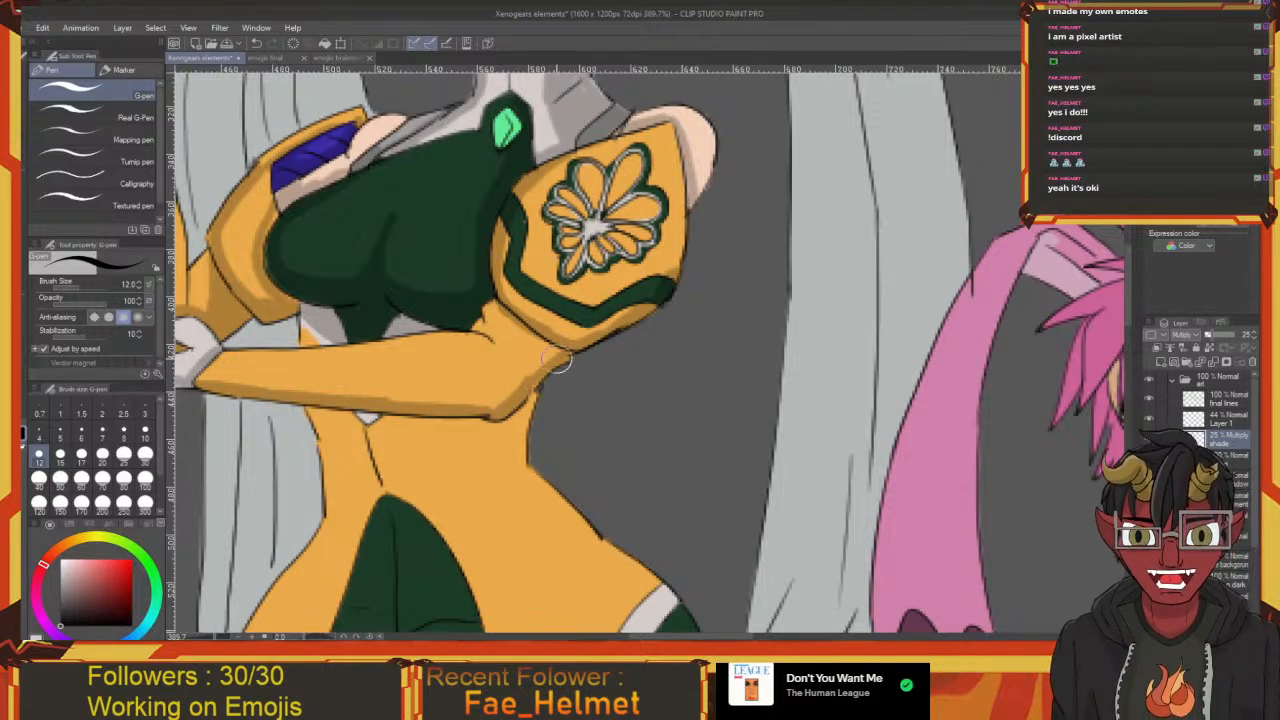
# Shade the underside and elbow of the horizontal orange forearm and the area beneath the flower-decorated shoulder piece
pyautogui.moveTo(555, 352); pyautogui.dragTo(567, 370)
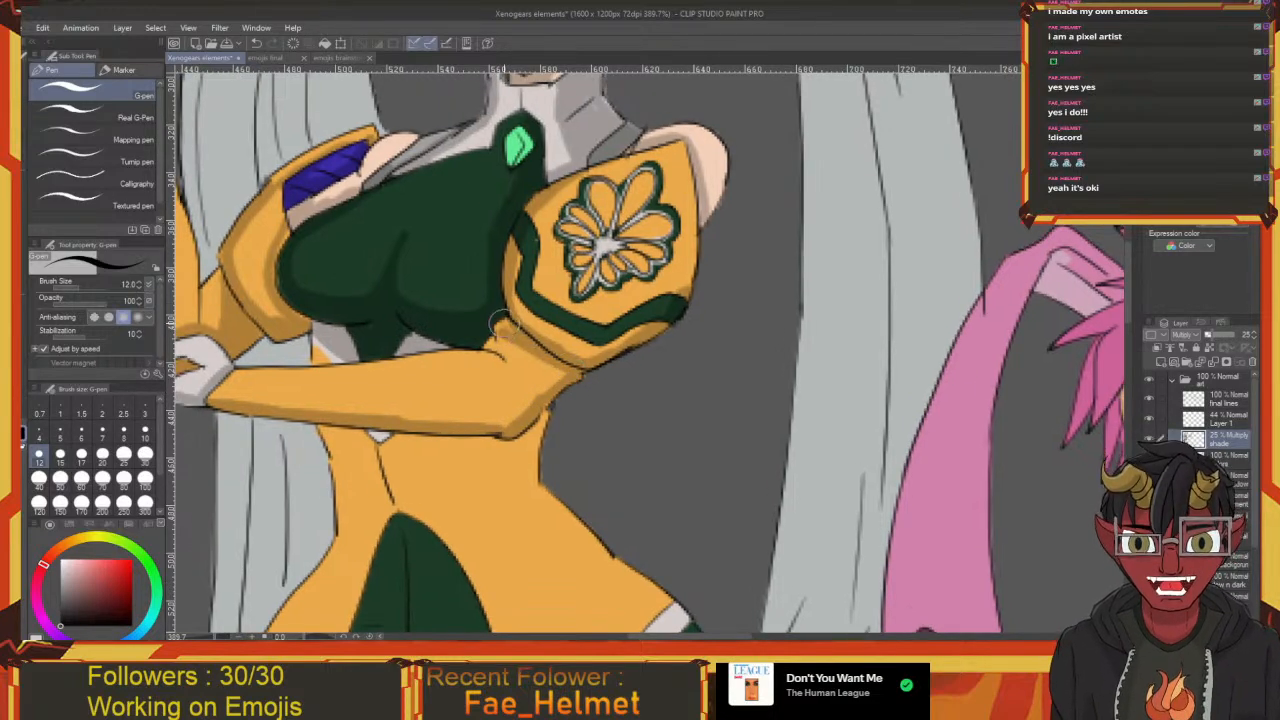
pyautogui.moveTo(563, 377)
pyautogui.mouseDown()
pyautogui.moveTo(546, 356)
pyautogui.moveTo(524, 375)
pyautogui.mouseUp()
pyautogui.moveTo(500, 422)
pyautogui.mouseDown()
pyautogui.moveTo(603, 357)
pyautogui.moveTo(552, 408)
pyautogui.mouseUp()
pyautogui.moveTo(473, 304); pyautogui.dragTo(445, 290)
pyautogui.moveTo(469, 338); pyautogui.dragTo(517, 374)
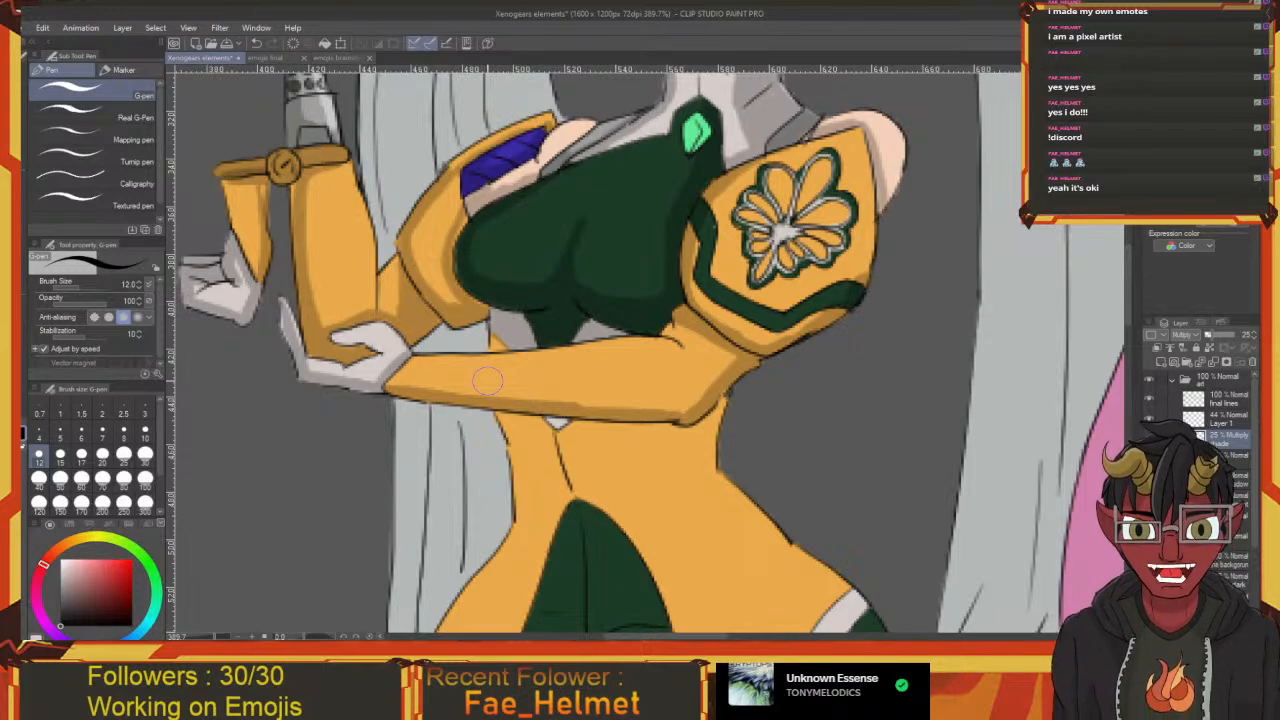
# Shade the grey panel beneath the bust and the orange waist below the crossed forearm
pyautogui.moveTo(562, 425)
pyautogui.mouseDown()
pyautogui.moveTo(517, 351)
pyautogui.moveTo(536, 366)
pyautogui.mouseUp()
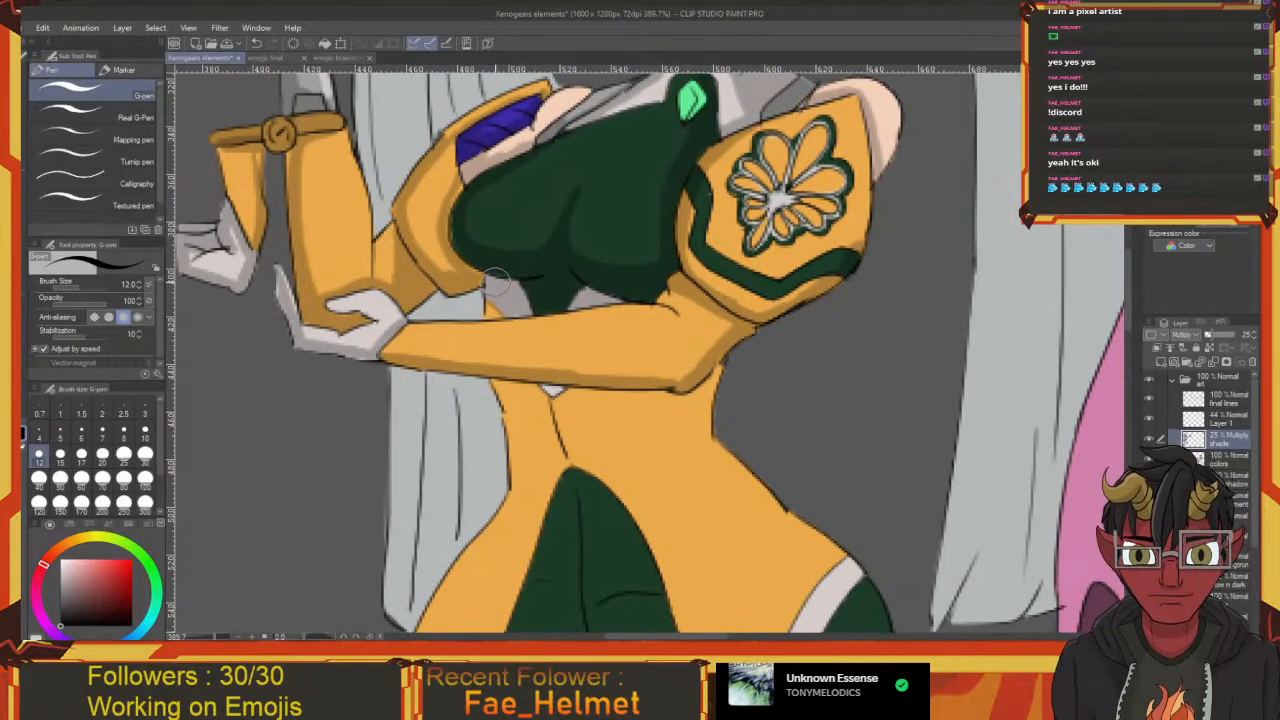
pyautogui.moveTo(502, 306); pyautogui.dragTo(486, 318)
pyautogui.moveTo(584, 397)
pyautogui.mouseDown()
pyautogui.moveTo(501, 354)
pyautogui.moveTo(528, 276)
pyautogui.moveTo(466, 240)
pyautogui.moveTo(515, 300)
pyautogui.moveTo(586, 289)
pyautogui.moveTo(572, 295)
pyautogui.moveTo(566, 210)
pyautogui.moveTo(565, 233)
pyautogui.mouseUp()
pyautogui.moveTo(557, 296); pyautogui.dragTo(581, 314)
pyautogui.moveTo(584, 312)
pyautogui.mouseDown()
pyautogui.moveTo(528, 260)
pyautogui.moveTo(474, 259)
pyautogui.moveTo(495, 259)
pyautogui.mouseUp()
pyautogui.moveTo(513, 271)
pyautogui.mouseDown()
pyautogui.moveTo(533, 326)
pyautogui.moveTo(562, 297)
pyautogui.moveTo(513, 273)
pyautogui.moveTo(540, 314)
pyautogui.moveTo(533, 298)
pyautogui.moveTo(496, 295)
pyautogui.moveTo(502, 312)
pyautogui.moveTo(534, 330)
pyautogui.moveTo(552, 288)
pyautogui.moveTo(477, 302)
pyautogui.moveTo(567, 510)
pyautogui.moveTo(476, 320)
pyautogui.moveTo(428, 265)
pyautogui.moveTo(488, 247)
pyautogui.moveTo(607, 357)
pyautogui.moveTo(558, 434)
pyautogui.moveTo(546, 486)
pyautogui.moveTo(606, 362)
pyautogui.moveTo(536, 457)
pyautogui.moveTo(582, 378)
pyautogui.moveTo(542, 481)
pyautogui.moveTo(584, 366)
pyautogui.moveTo(592, 392)
pyautogui.moveTo(499, 326)
pyautogui.moveTo(450, 263)
pyautogui.moveTo(508, 348)
pyautogui.moveTo(452, 320)
pyautogui.moveTo(448, 306)
pyautogui.moveTo(519, 351)
pyautogui.mouseUp()
# Fill in the broad shadow over the orange hip and its grey trim, and refine its edge up the waist
pyautogui.moveTo(476, 314)
pyautogui.mouseDown()
pyautogui.moveTo(543, 361)
pyautogui.moveTo(556, 417)
pyautogui.moveTo(531, 424)
pyautogui.moveTo(538, 368)
pyautogui.moveTo(504, 342)
pyautogui.mouseUp()
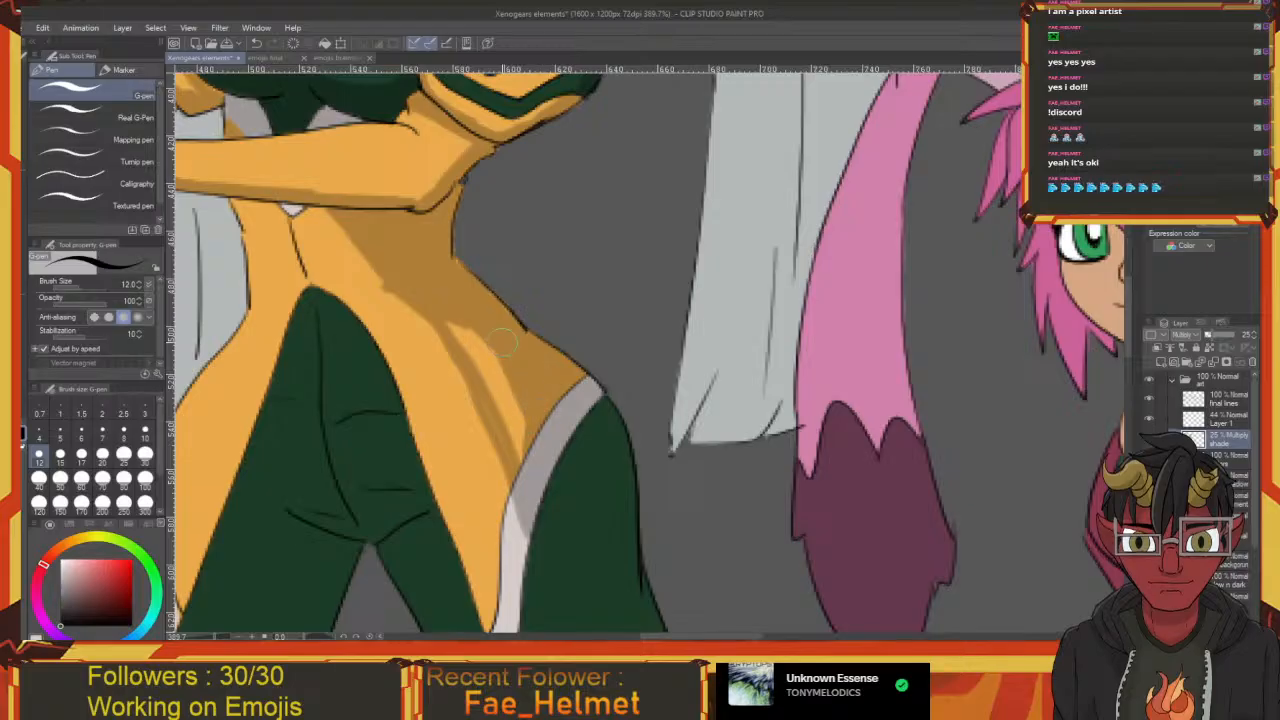
pyautogui.moveTo(448, 298)
pyautogui.mouseDown()
pyautogui.moveTo(545, 435)
pyautogui.moveTo(528, 455)
pyautogui.moveTo(470, 362)
pyautogui.moveTo(463, 325)
pyautogui.moveTo(536, 368)
pyautogui.mouseUp()
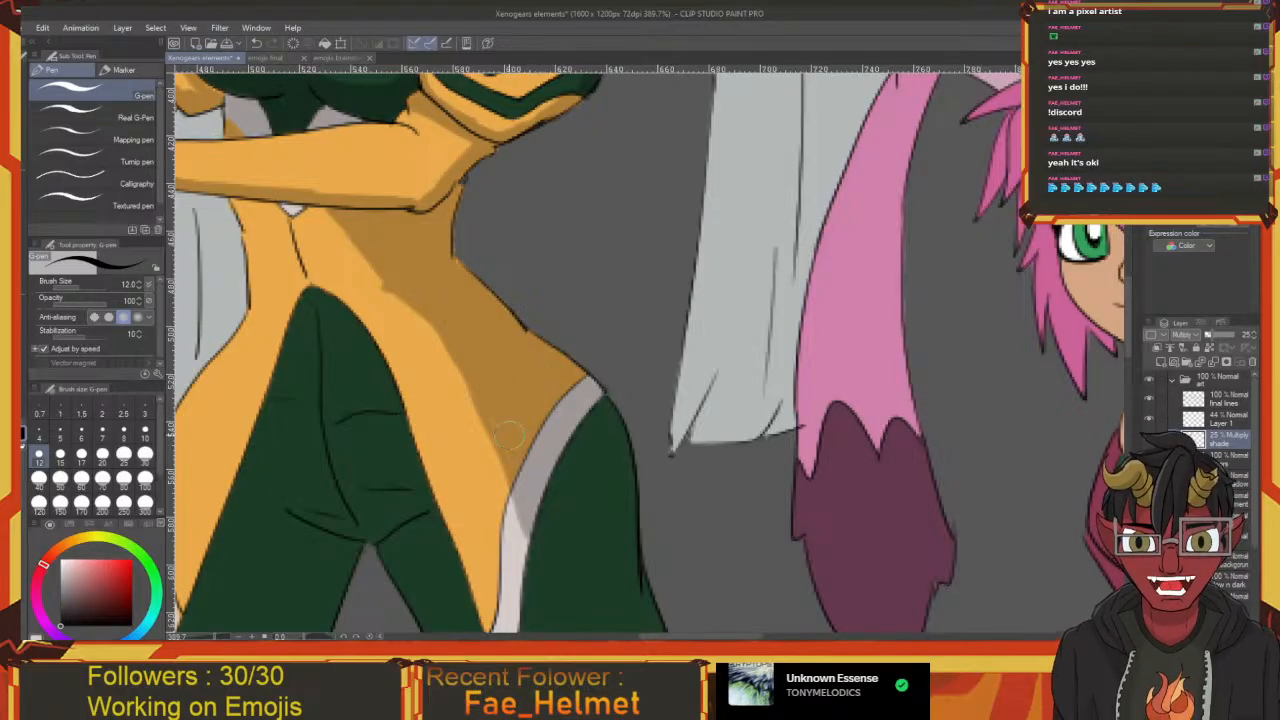
pyautogui.moveTo(517, 470); pyautogui.dragTo(601, 572)
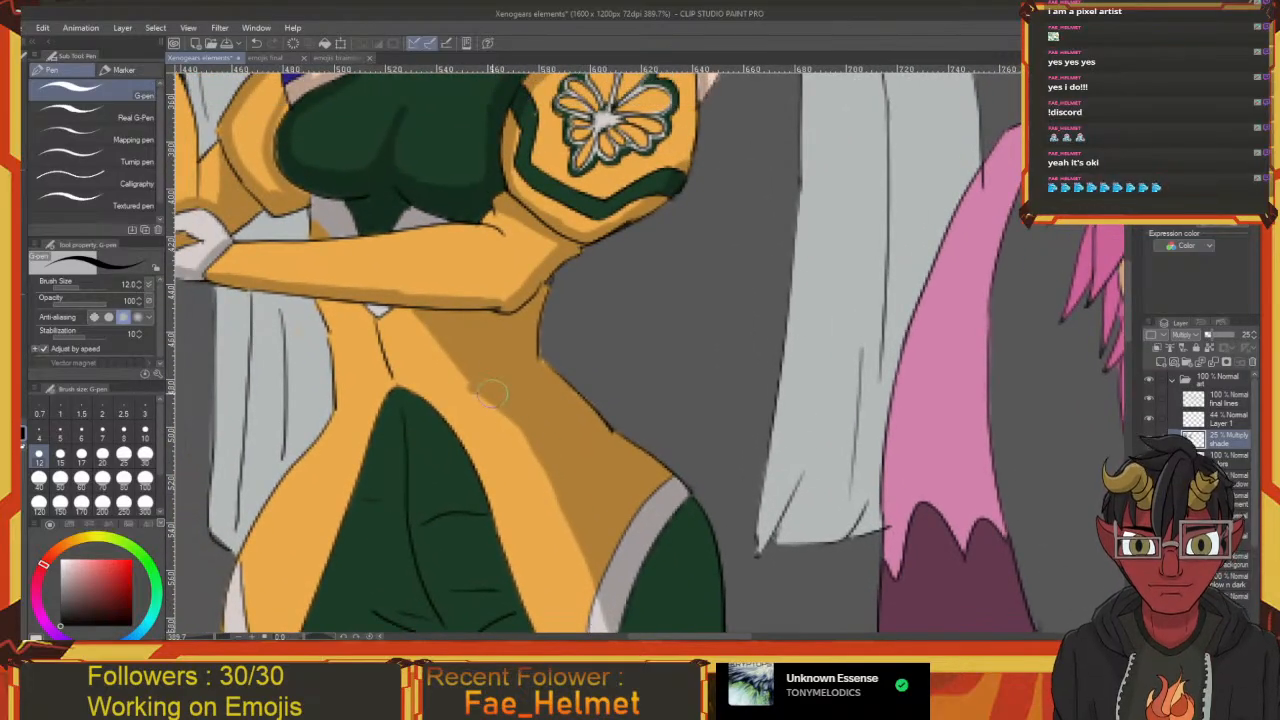
pyautogui.moveTo(394, 308)
pyautogui.mouseDown()
pyautogui.moveTo(535, 345)
pyautogui.moveTo(430, 330)
pyautogui.moveTo(455, 283)
pyautogui.moveTo(529, 275)
pyautogui.moveTo(650, 420)
pyautogui.mouseUp()
pyautogui.moveTo(662, 438)
pyautogui.mouseDown()
pyautogui.moveTo(611, 426)
pyautogui.moveTo(589, 357)
pyautogui.mouseUp()
pyautogui.moveTo(528, 289)
pyautogui.mouseDown()
pyautogui.moveTo(554, 323)
pyautogui.moveTo(543, 248)
pyautogui.moveTo(560, 266)
pyautogui.mouseUp()
# Shade the green trousers along both inner edges of the orange coat opening
pyautogui.moveTo(558, 222); pyautogui.dragTo(423, 573)
pyautogui.moveTo(466, 517)
pyautogui.mouseDown()
pyautogui.moveTo(469, 489)
pyautogui.moveTo(447, 527)
pyautogui.mouseUp()
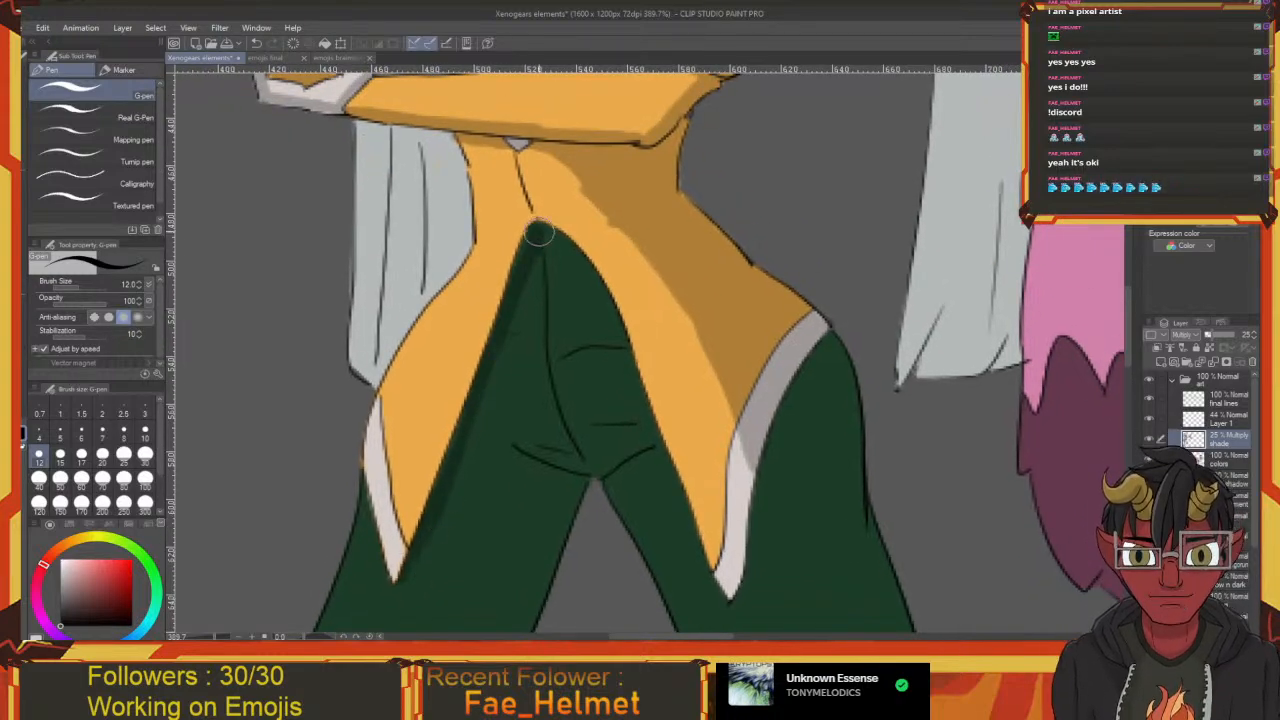
pyautogui.moveTo(542, 240); pyautogui.dragTo(500, 230)
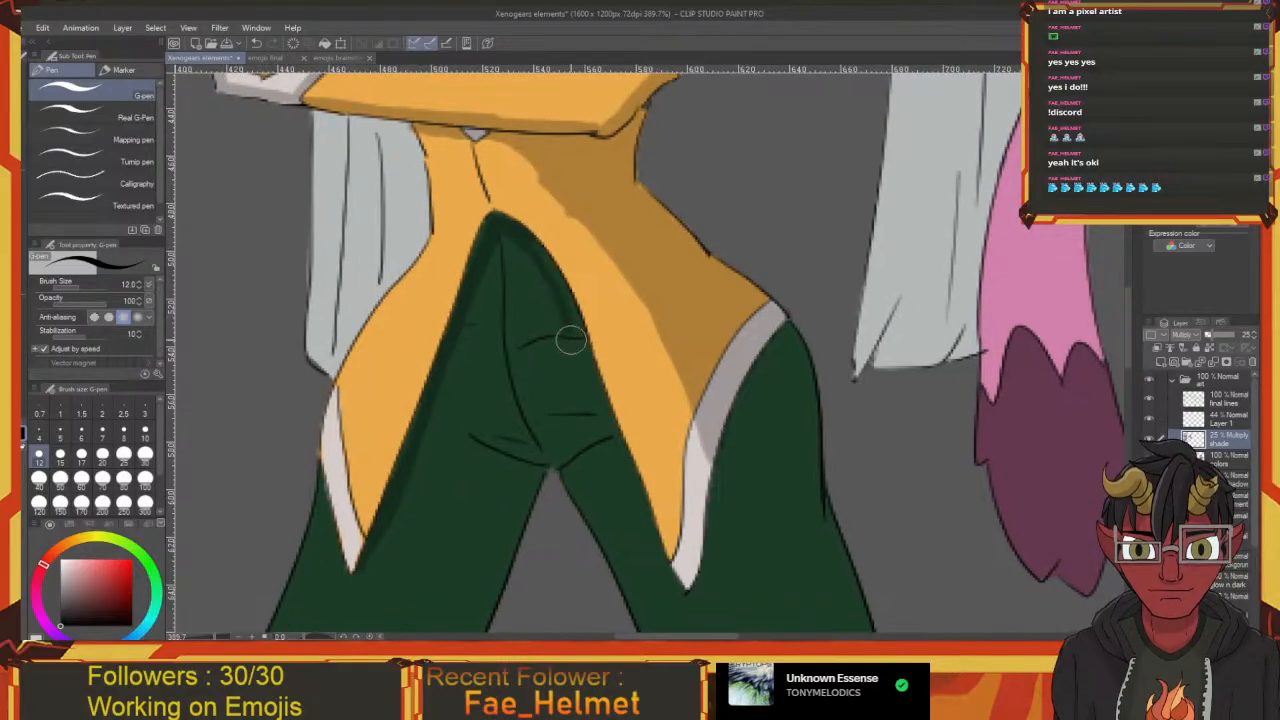
pyautogui.moveTo(666, 571)
pyautogui.mouseDown()
pyautogui.moveTo(605, 545)
pyautogui.moveTo(545, 478)
pyautogui.mouseUp()
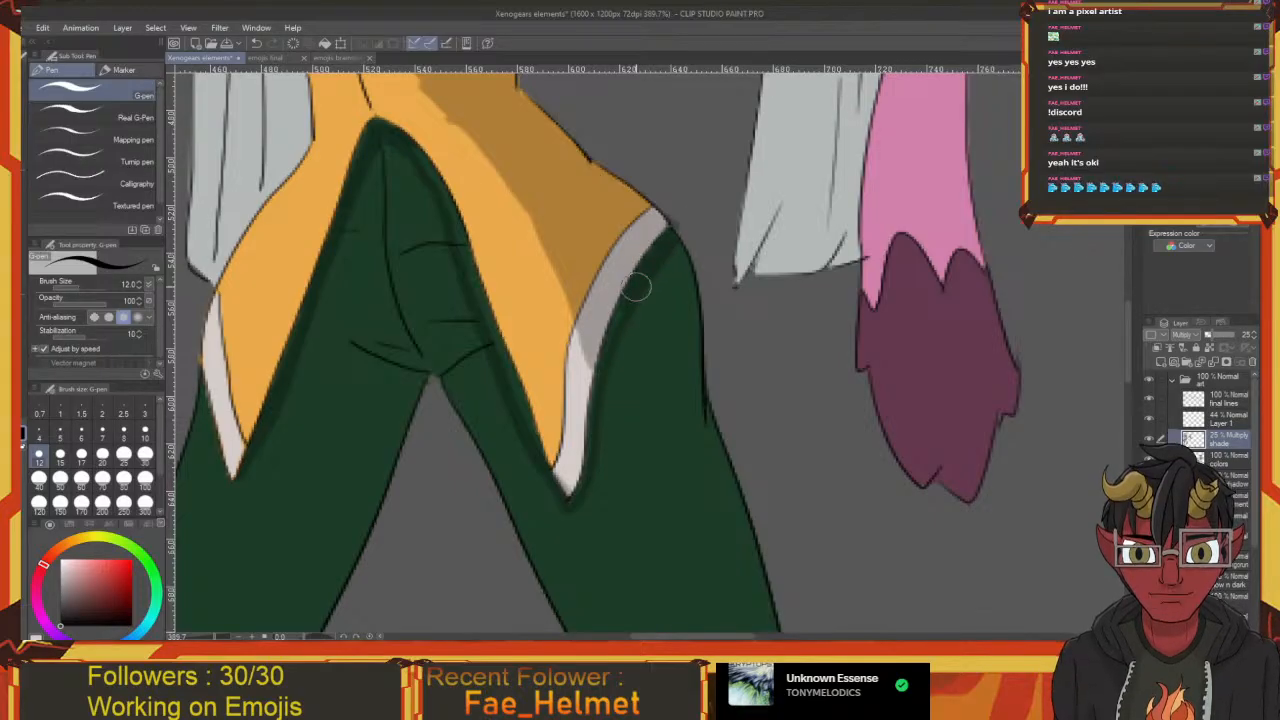
# Shade the green thigh along the coat's grey side trim and clean up the trim's shadow with the Snap eraser
pyautogui.moveTo(635, 287); pyautogui.dragTo(579, 352)
pyautogui.press('e')
pyautogui.moveTo(626, 291); pyautogui.dragTo(603, 293)
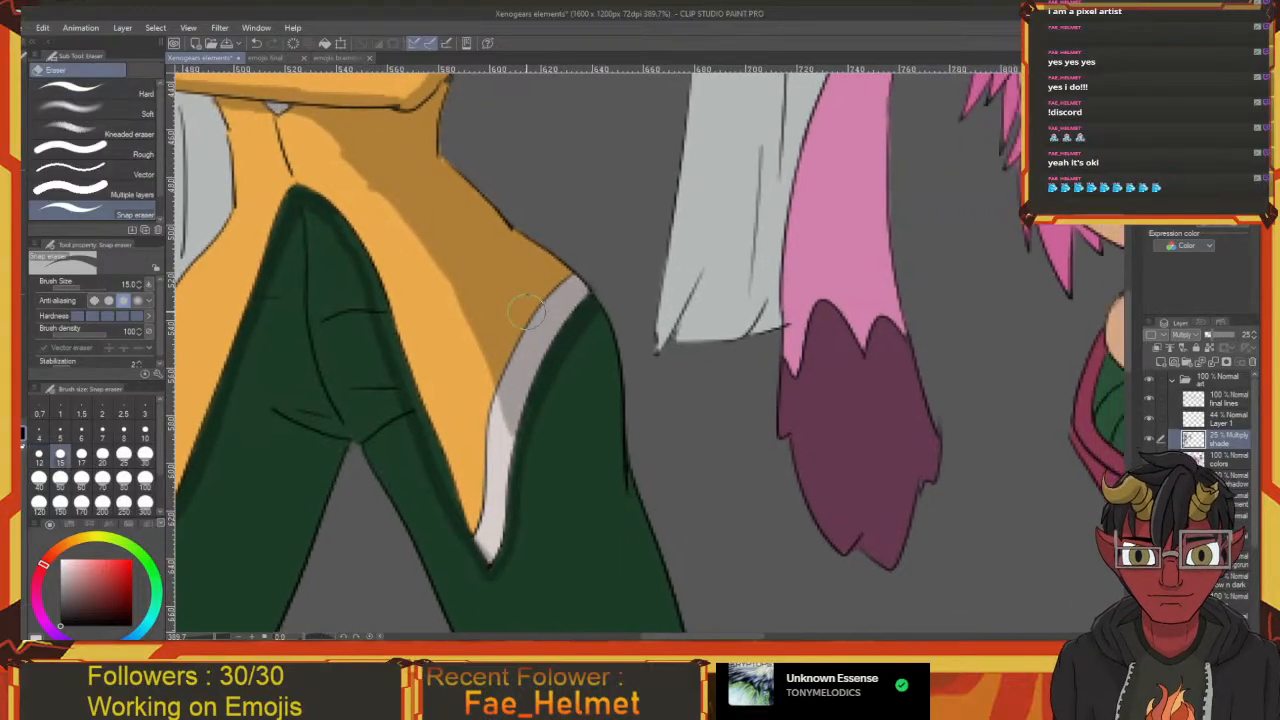
# Widen the G-pen shadow on the green outer thigh, around the coat's pointed tip and along its inner edge
pyautogui.press('p')
pyautogui.scroll(-5, 571, 320)
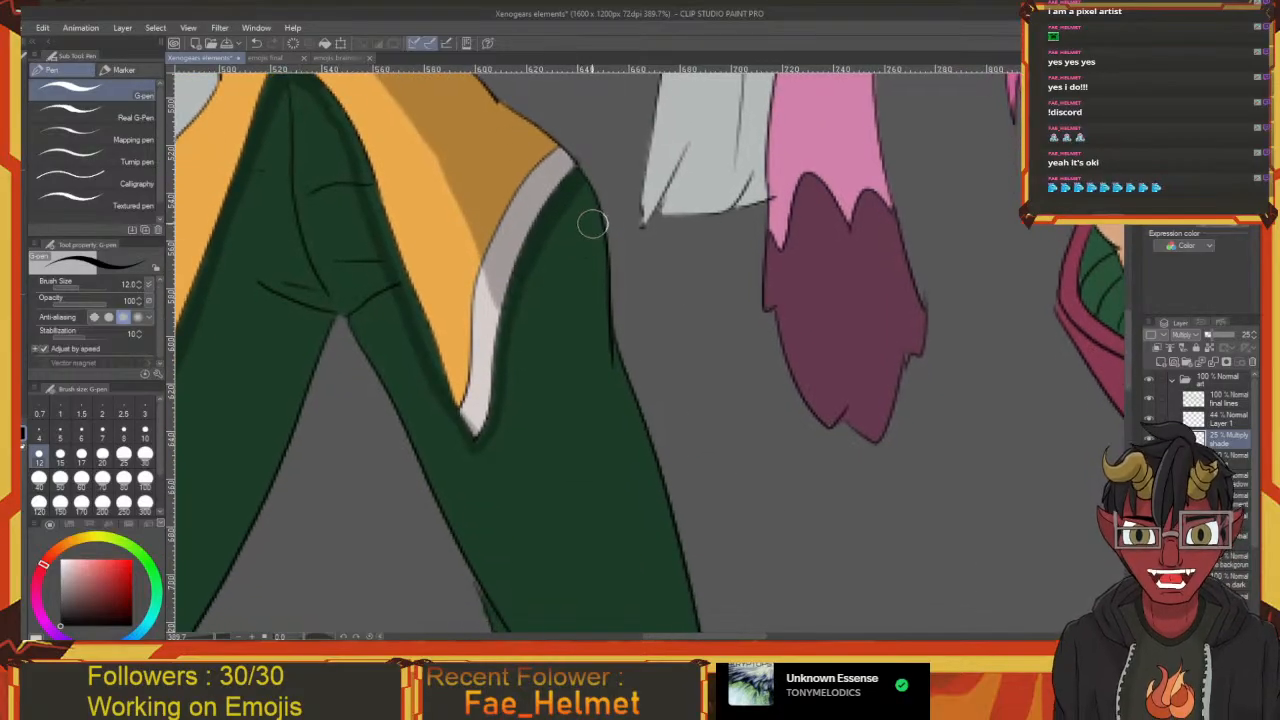
pyautogui.moveTo(597, 214)
pyautogui.mouseDown()
pyautogui.moveTo(550, 270)
pyautogui.moveTo(508, 383)
pyautogui.mouseUp()
pyautogui.moveTo(524, 303)
pyautogui.mouseDown()
pyautogui.moveTo(549, 249)
pyautogui.moveTo(540, 274)
pyautogui.mouseUp()
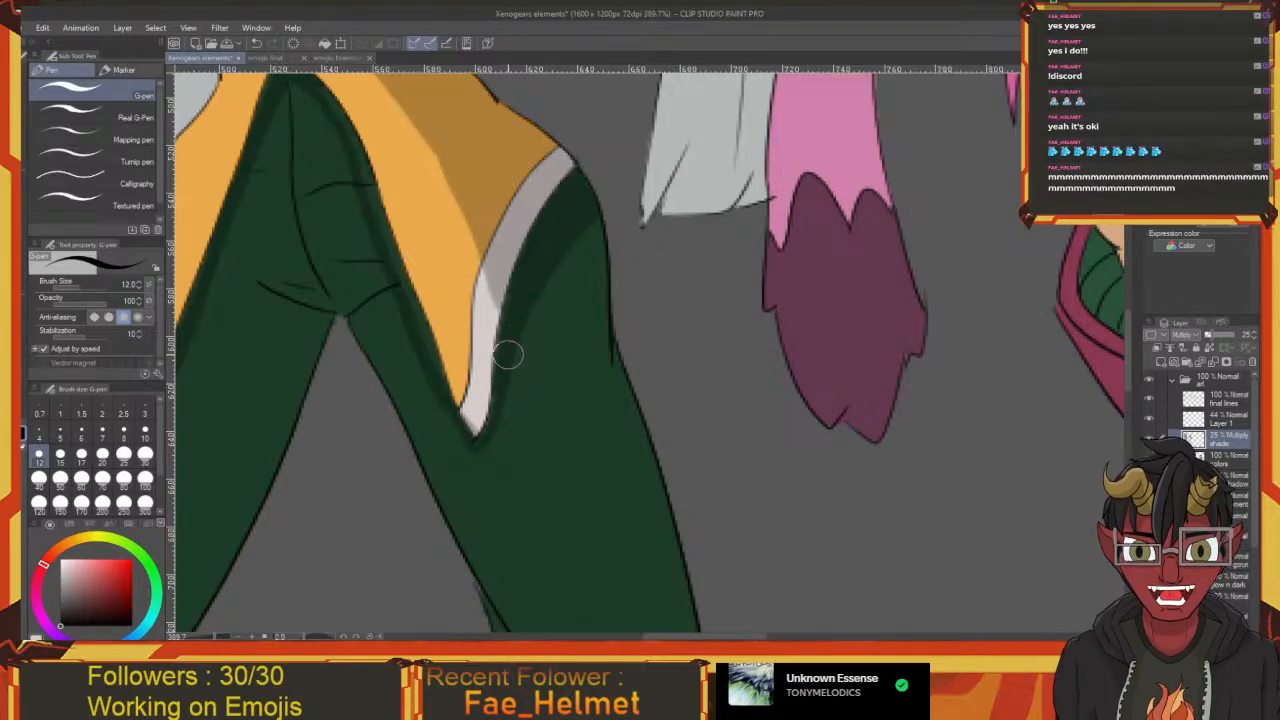
pyautogui.moveTo(476, 443); pyautogui.dragTo(529, 471)
pyautogui.moveTo(483, 459); pyautogui.dragTo(557, 492)
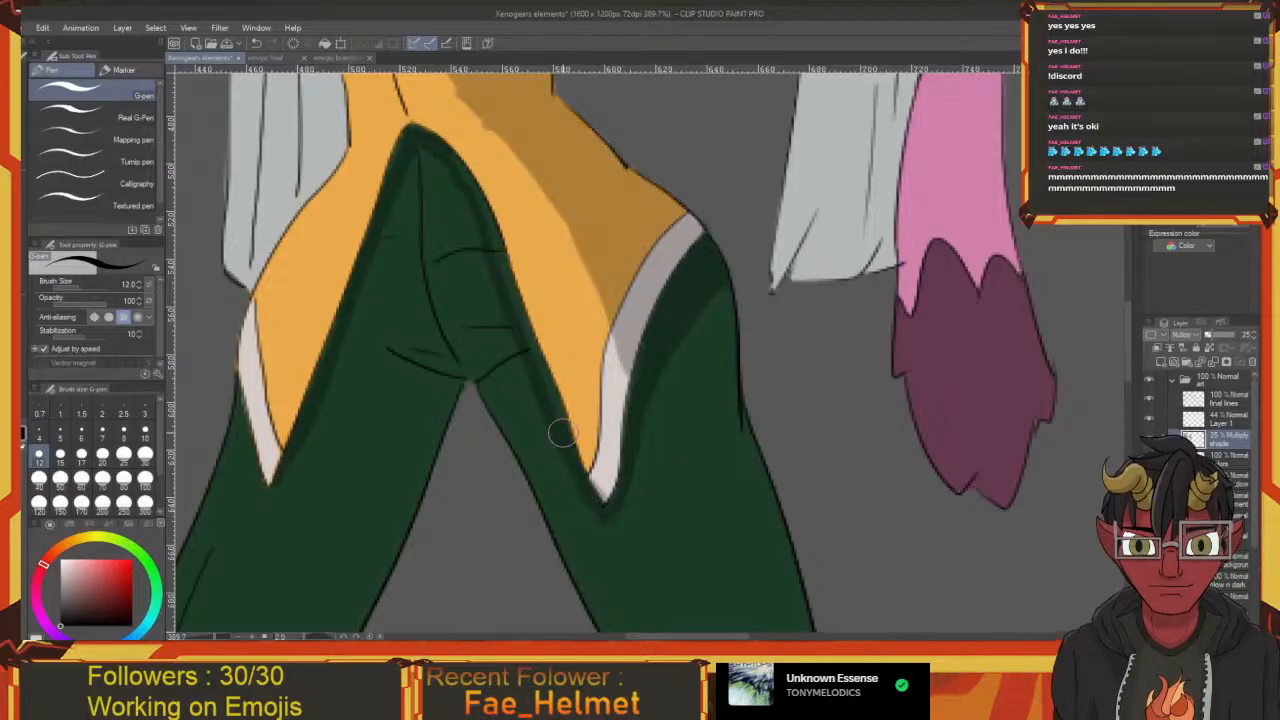
pyautogui.moveTo(523, 340); pyautogui.dragTo(556, 440)
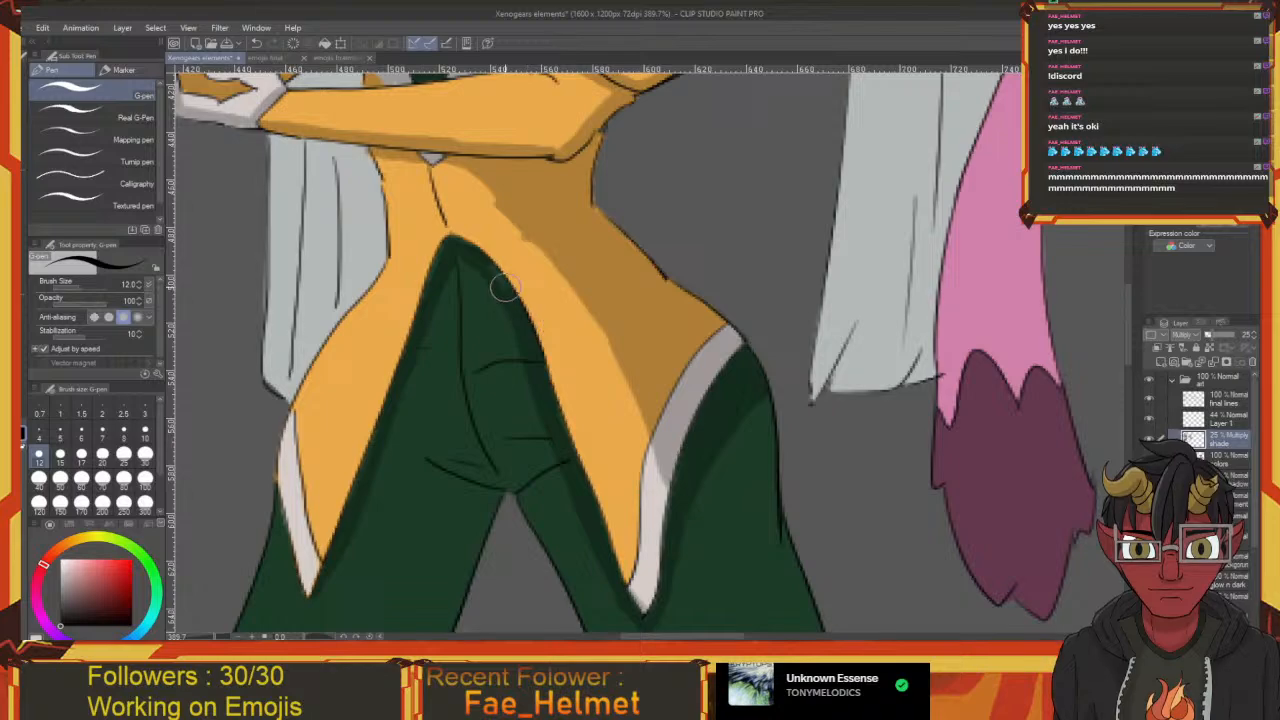
# Shade the upper front of the green trousers beneath the peak of the orange coat opening, down to the first fold lines
pyautogui.moveTo(487, 284); pyautogui.dragTo(535, 305)
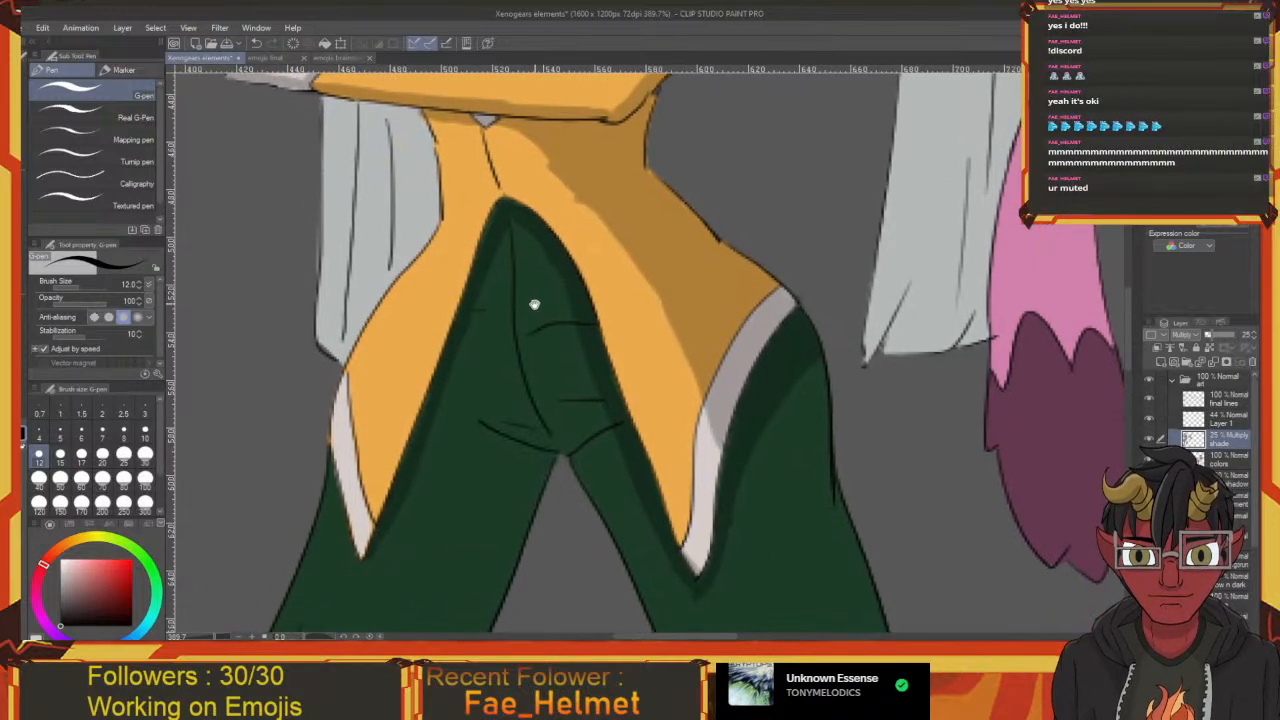
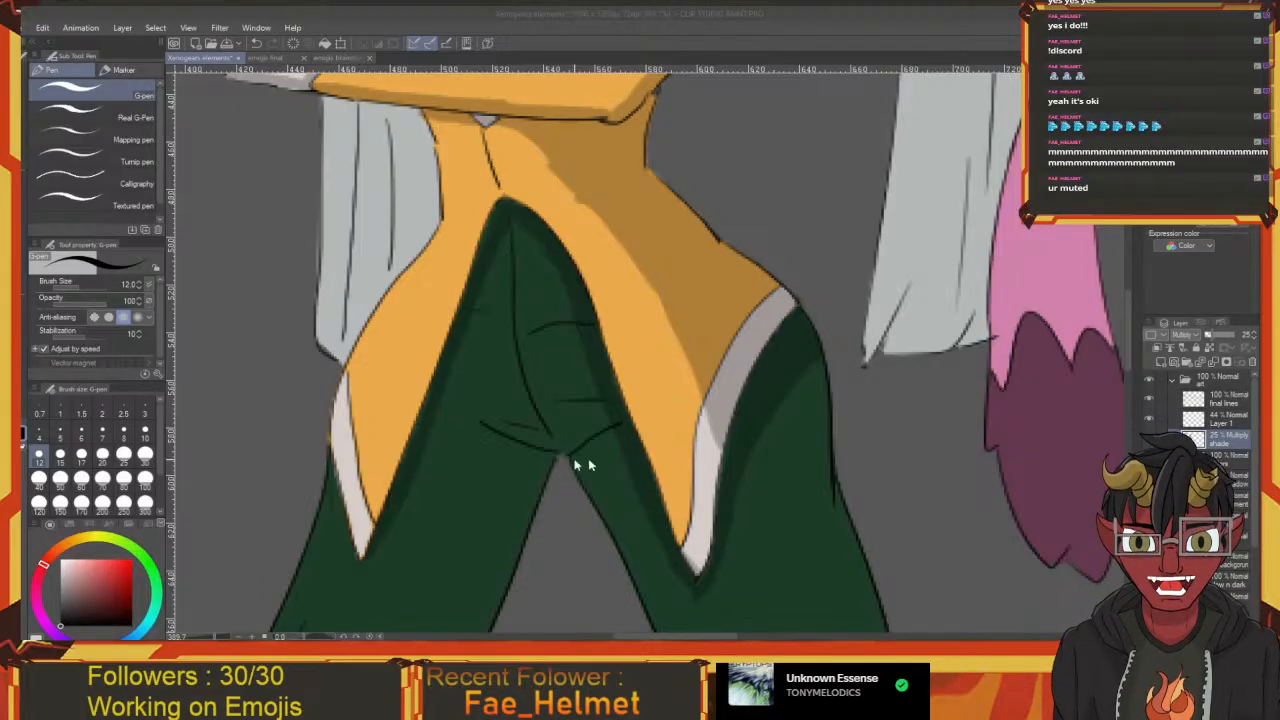
pyautogui.hscroll(5, 533, 468)
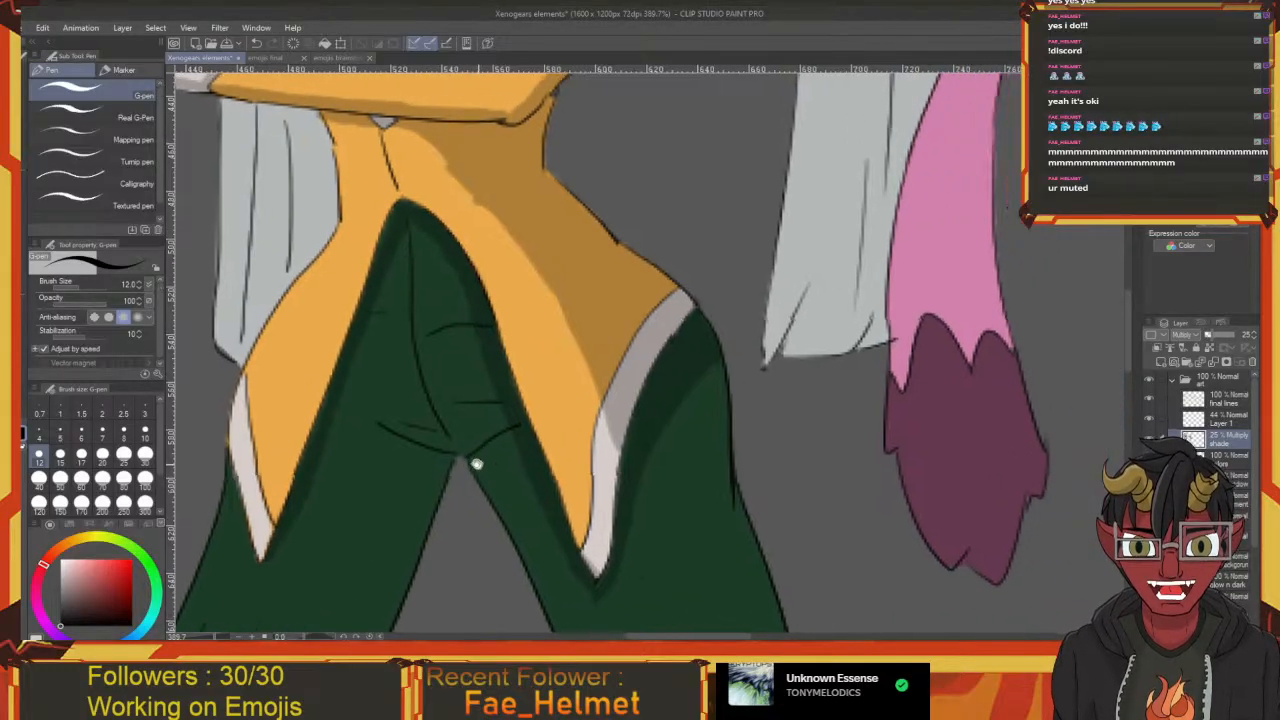
pyautogui.hscroll(-5, 505, 302)
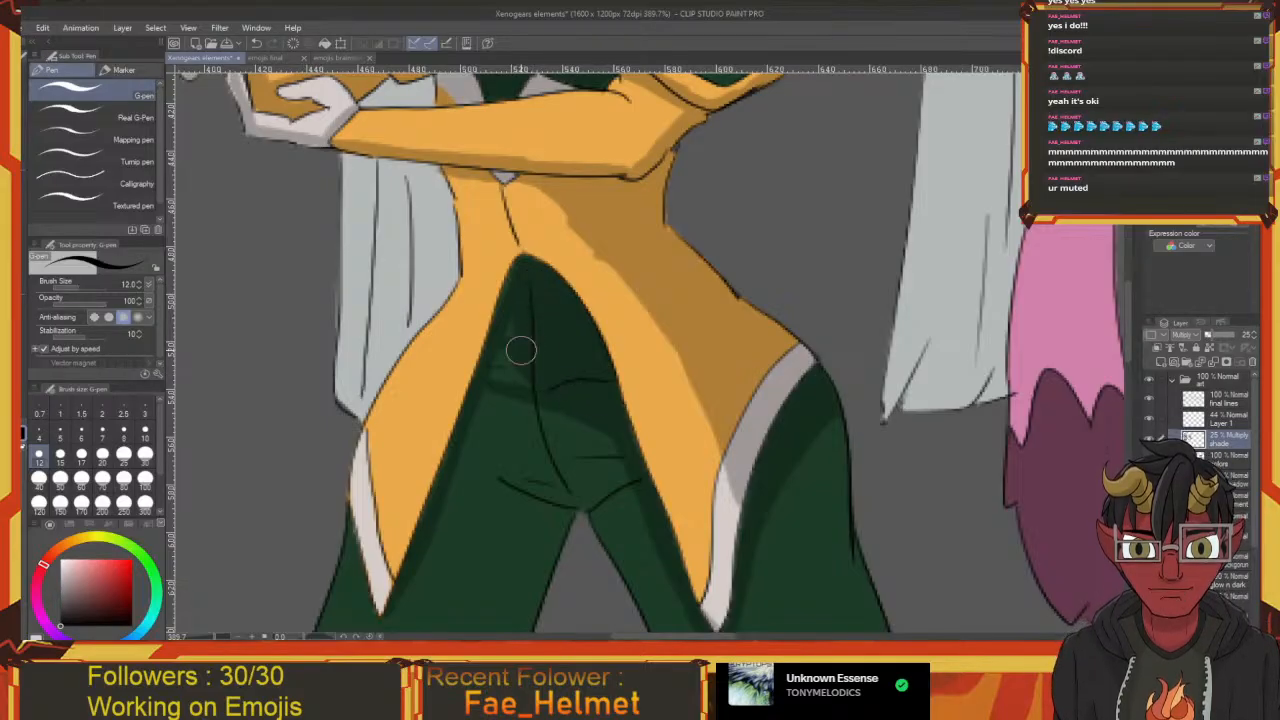
pyautogui.moveTo(500, 357)
pyautogui.mouseDown()
pyautogui.moveTo(545, 183)
pyautogui.moveTo(590, 138)
pyautogui.mouseUp()
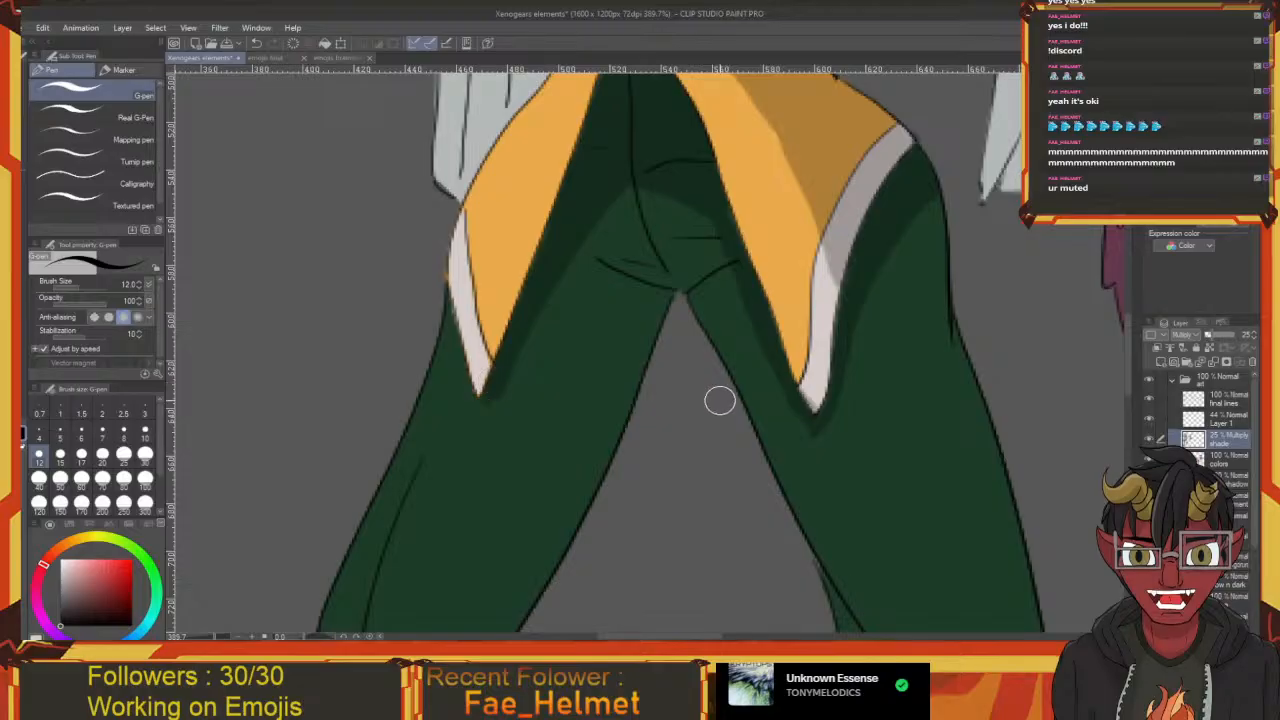
# Shade the trousers' crotch folds and the lower grey trim edge, and widen the thigh shadow along the coat panel
pyautogui.moveTo(704, 405); pyautogui.dragTo(583, 451)
pyautogui.moveTo(699, 462)
pyautogui.mouseDown()
pyautogui.moveTo(709, 434)
pyautogui.moveTo(694, 461)
pyautogui.mouseUp()
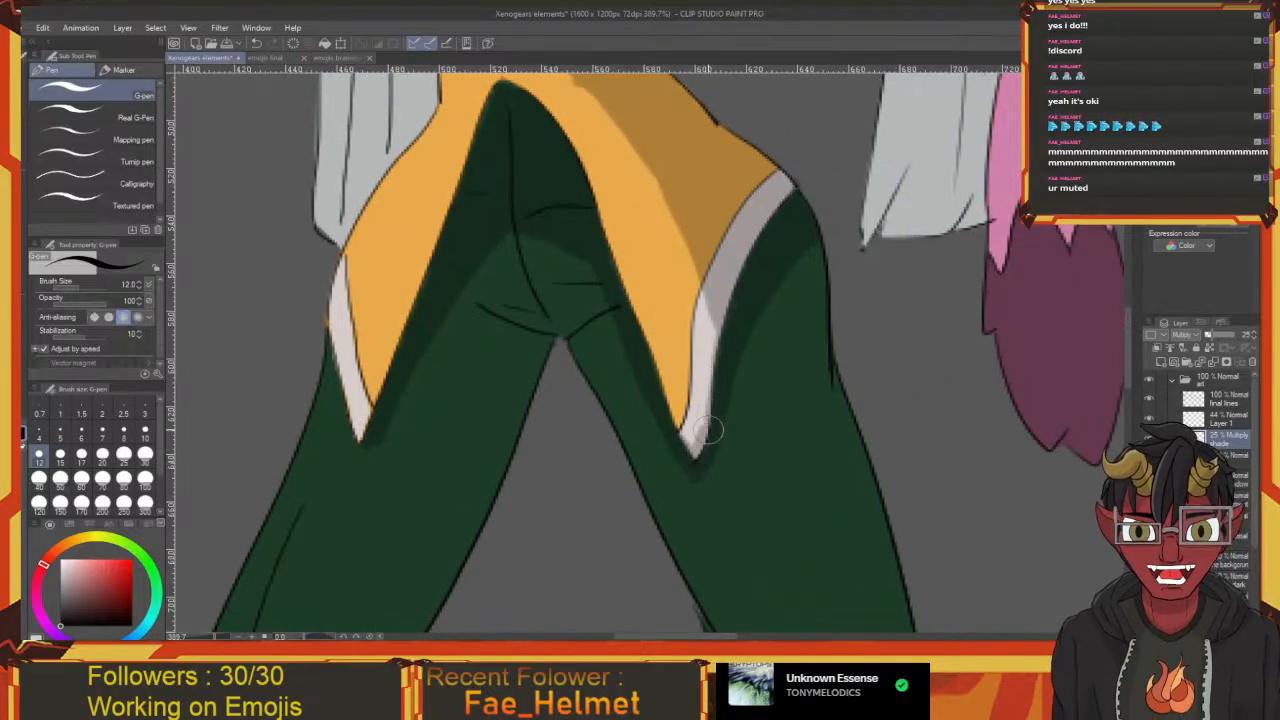
pyautogui.moveTo(685, 480)
pyautogui.mouseDown()
pyautogui.moveTo(651, 449)
pyautogui.moveTo(664, 492)
pyautogui.mouseUp()
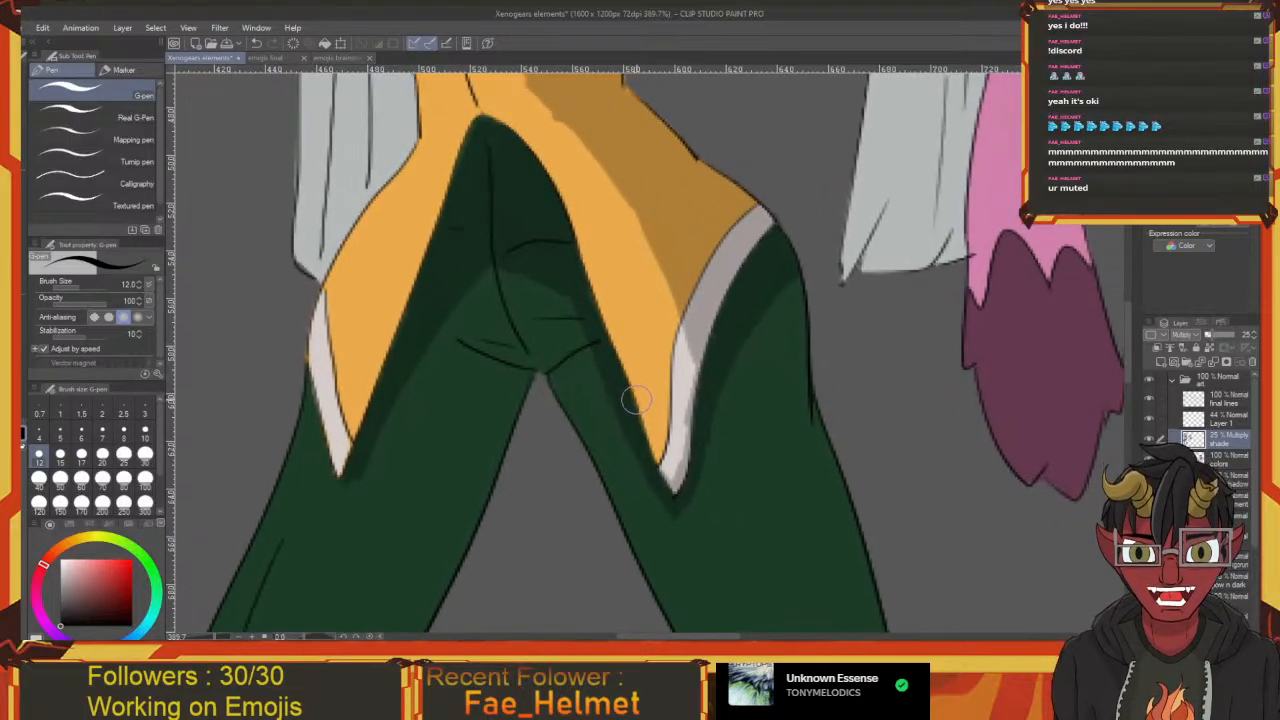
pyautogui.moveTo(625, 417); pyautogui.dragTo(710, 448)
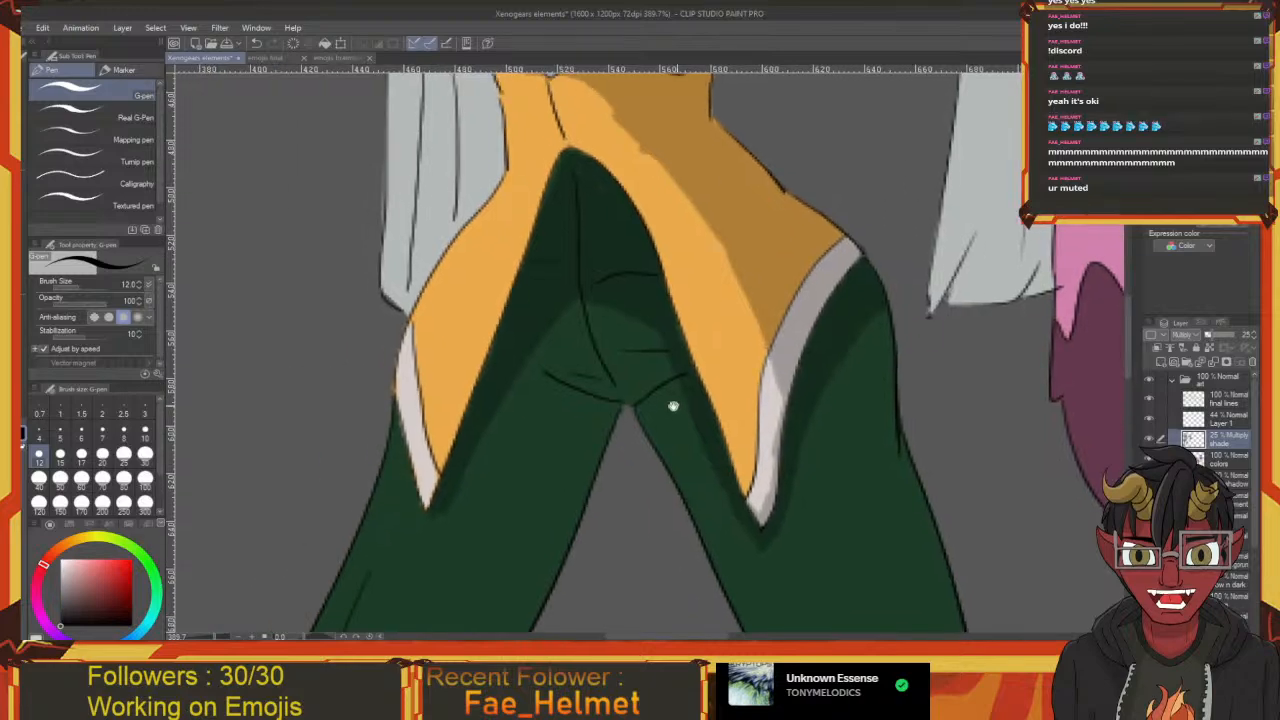
pyautogui.moveTo(609, 387); pyautogui.dragTo(631, 401)
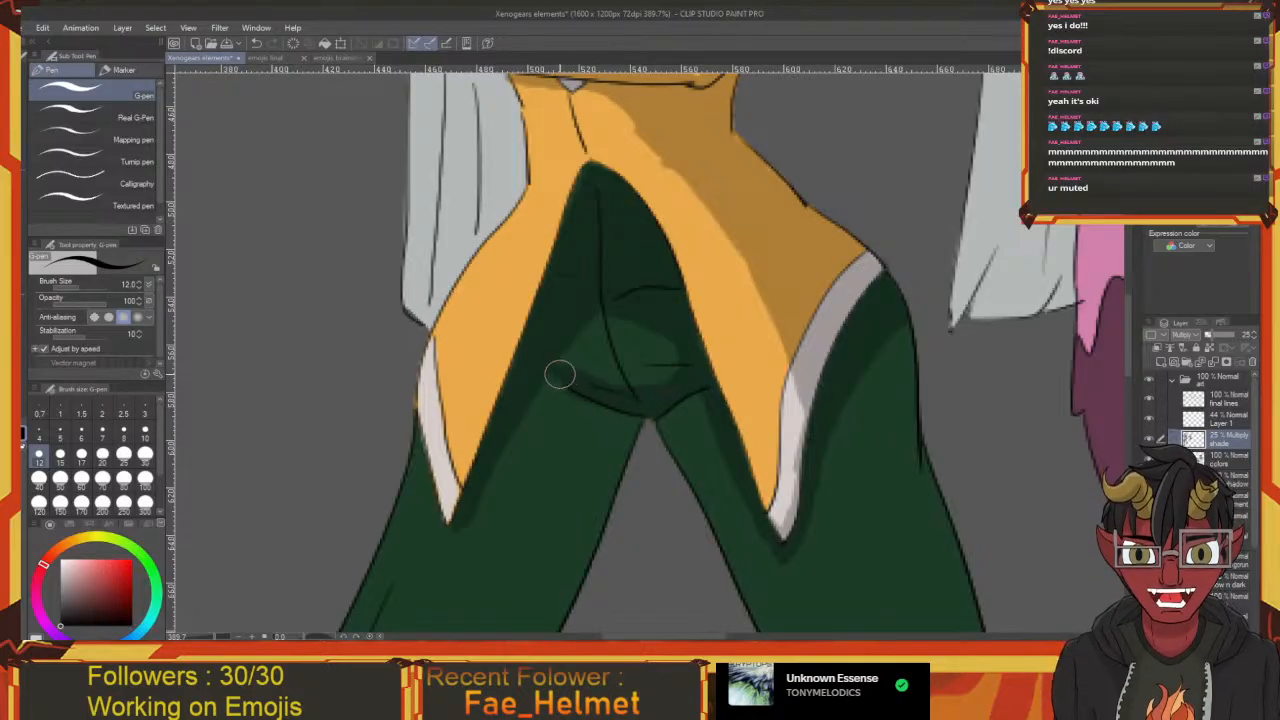
pyautogui.moveTo(645, 408)
pyautogui.mouseDown()
pyautogui.moveTo(685, 381)
pyautogui.moveTo(746, 257)
pyautogui.mouseUp()
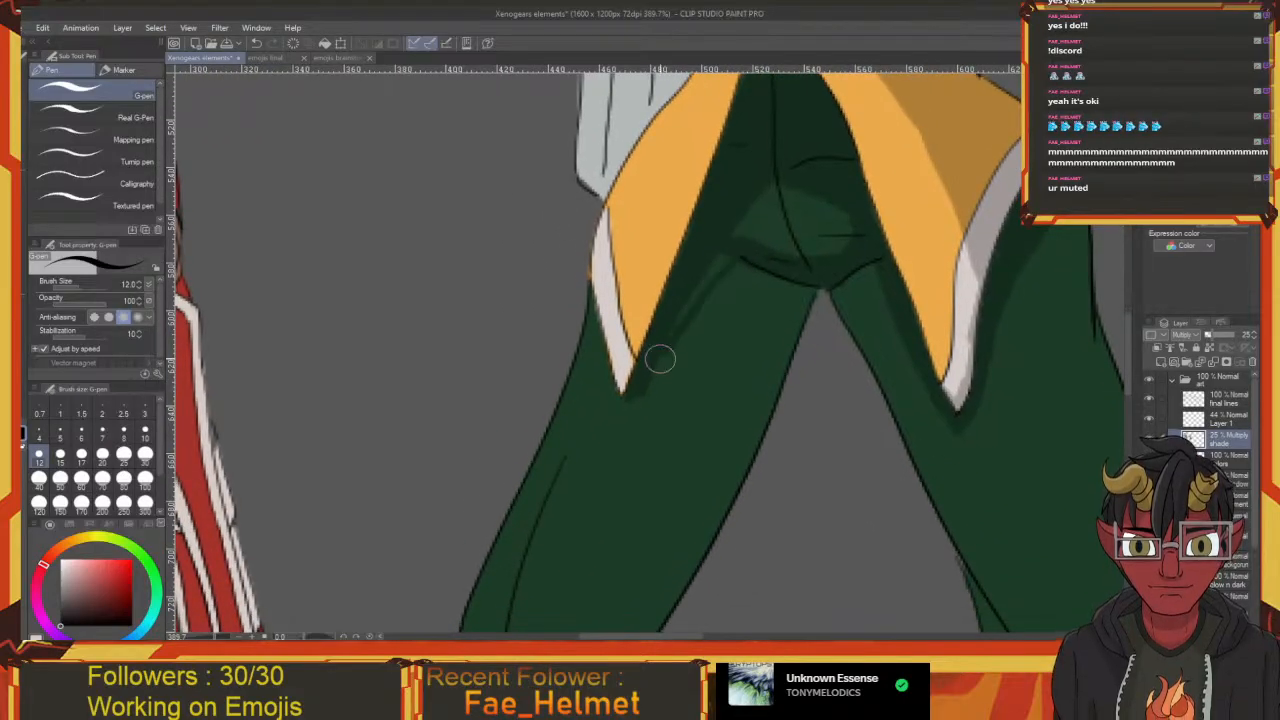
pyautogui.moveTo(654, 359); pyautogui.dragTo(666, 425)
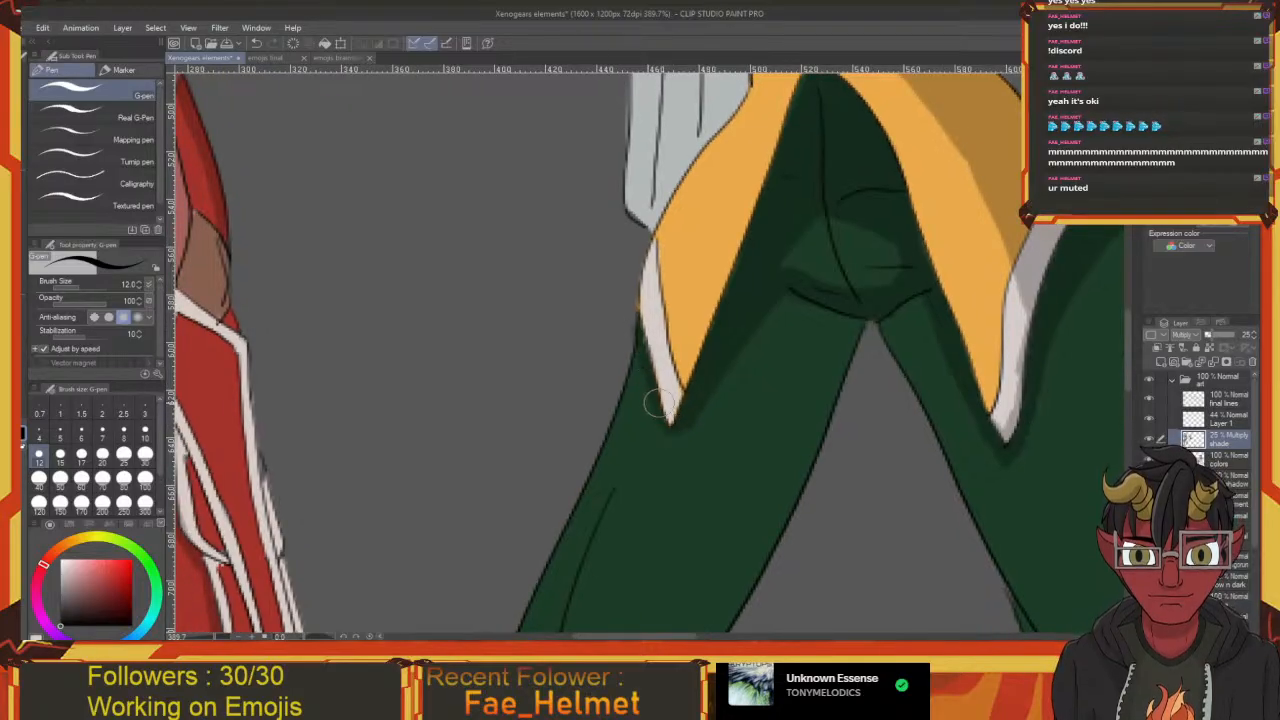
# Shade the outer edge of the green thigh beside the red character, from the coat's grey trim down to the knee
pyautogui.moveTo(638, 365); pyautogui.dragTo(655, 186)
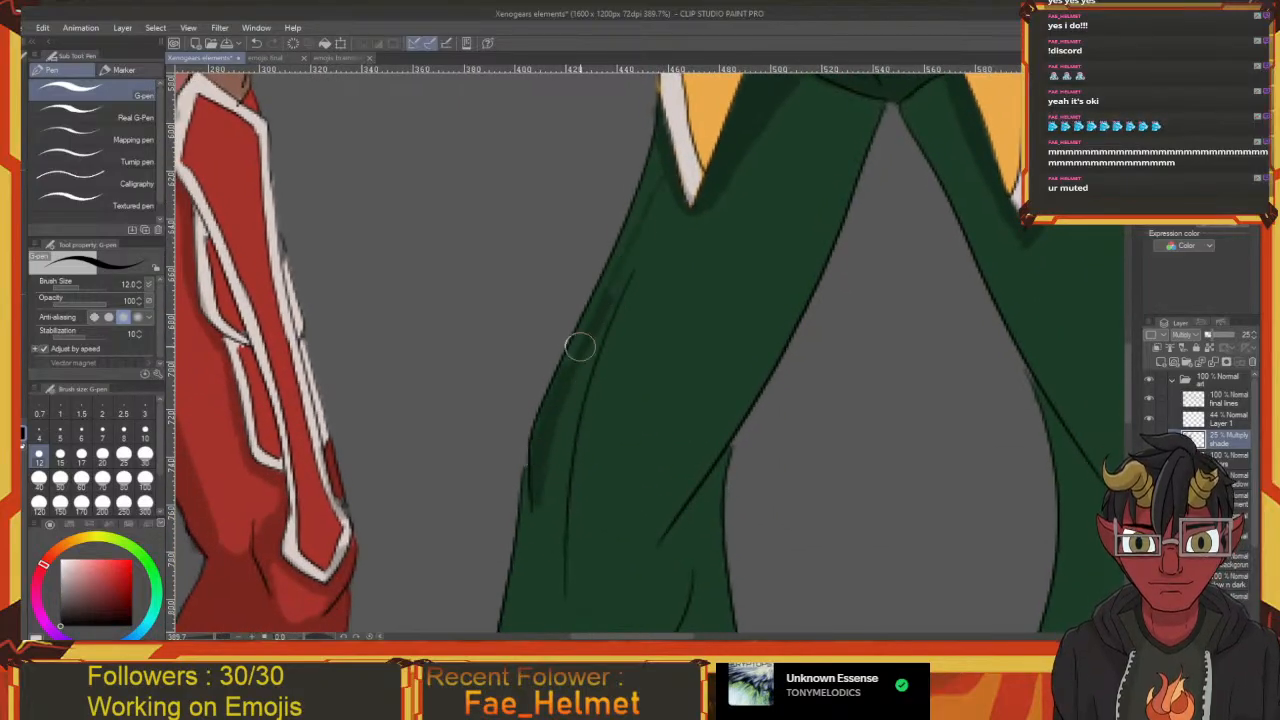
pyautogui.moveTo(606, 283); pyautogui.dragTo(580, 394)
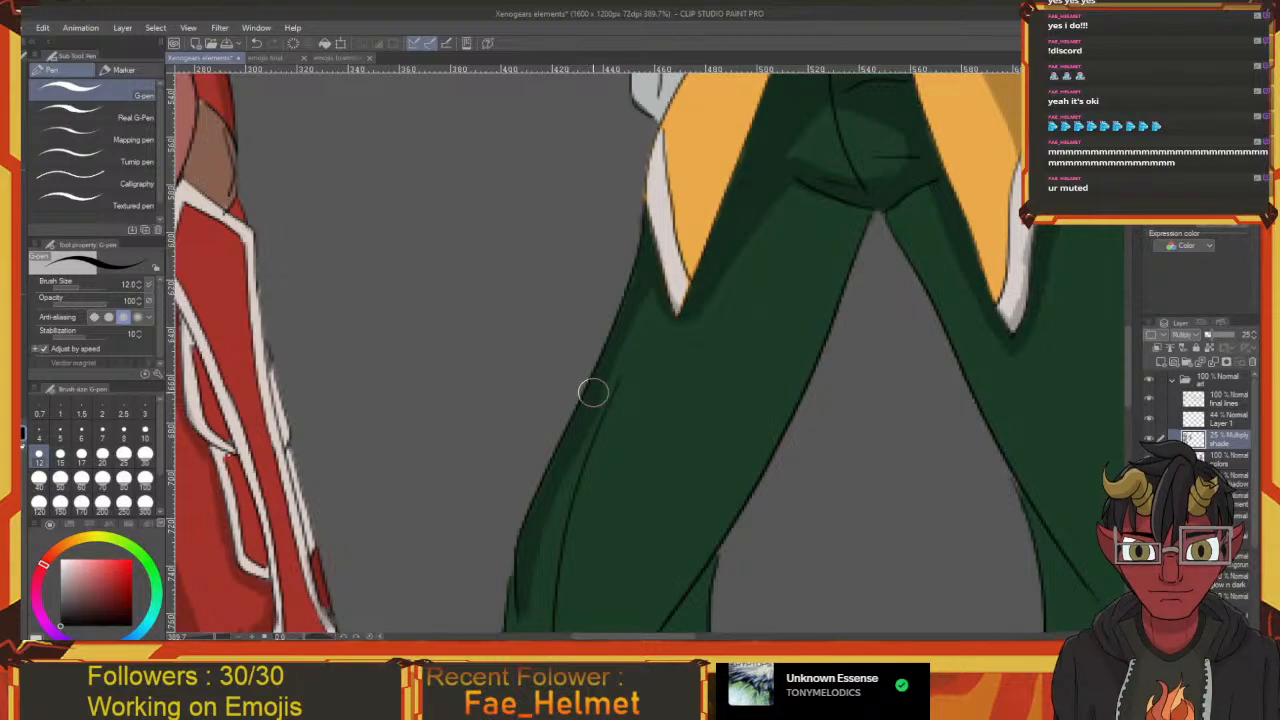
pyautogui.moveTo(593, 392); pyautogui.dragTo(631, 336)
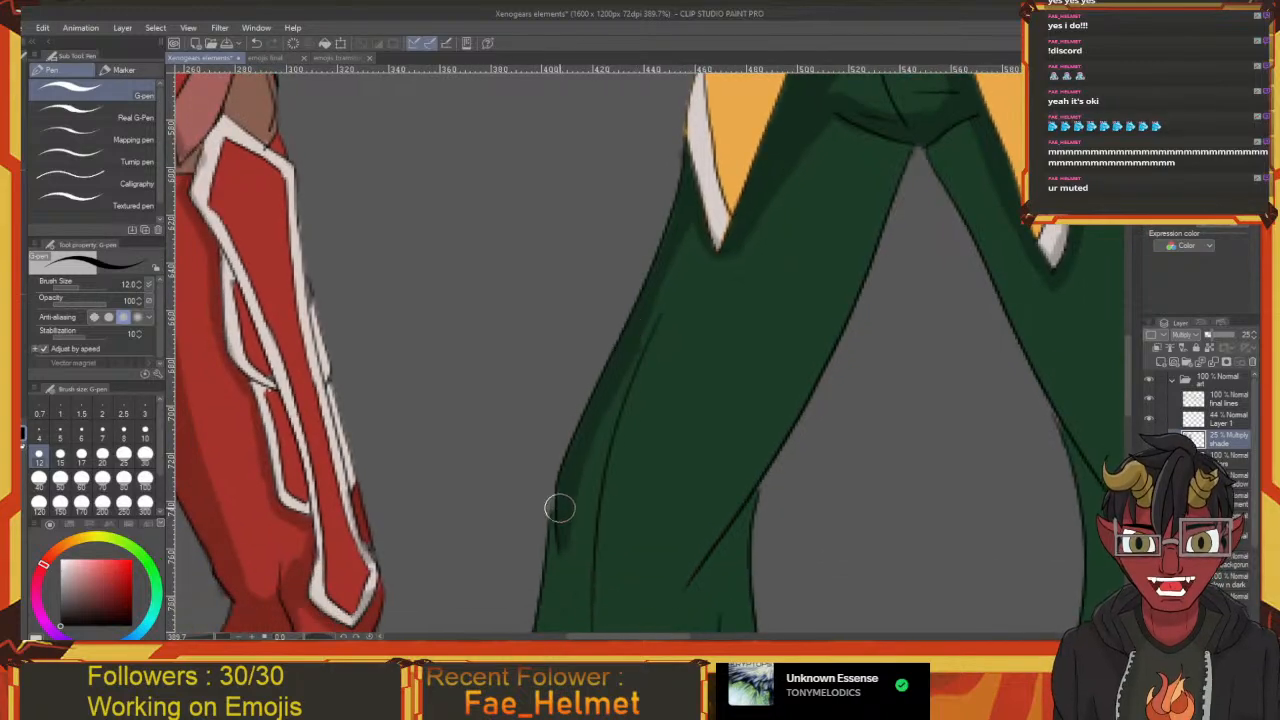
# Continue the shadow down the outer edge of the same green lower leg to the white boot, and widen it below the coat tip
pyautogui.moveTo(560, 508); pyautogui.dragTo(588, 257)
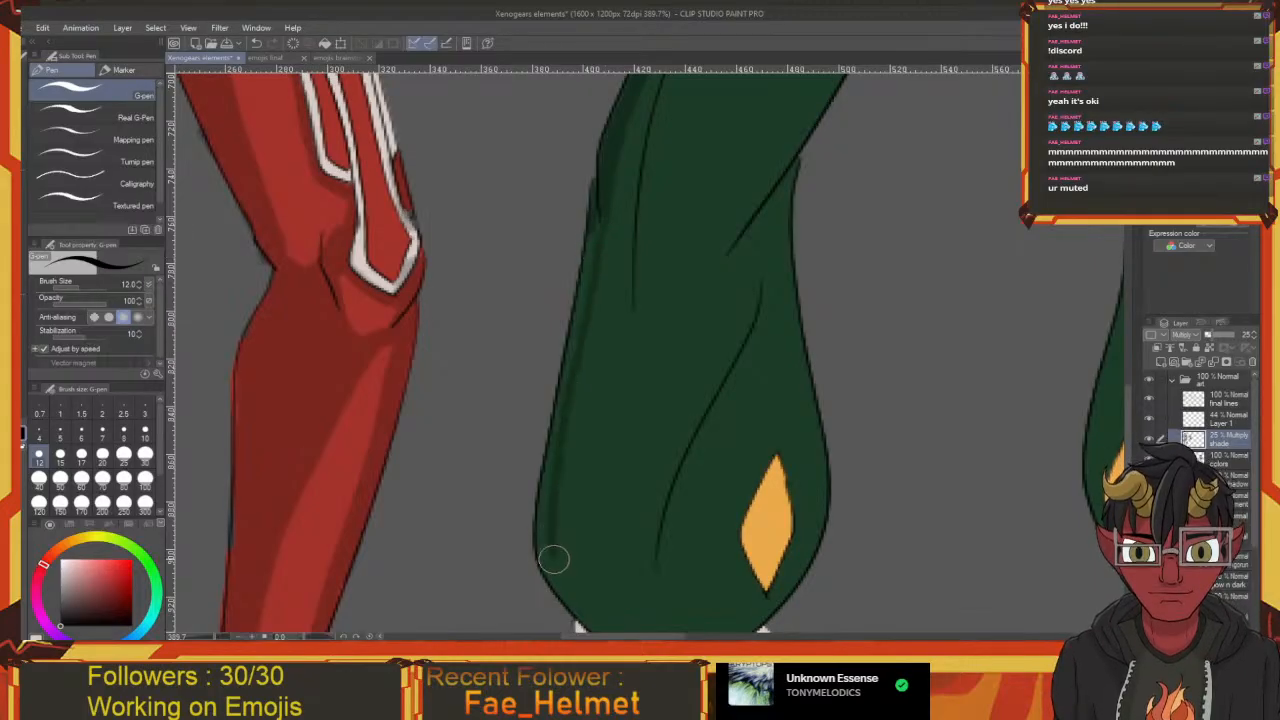
pyautogui.moveTo(580, 611); pyautogui.dragTo(557, 535)
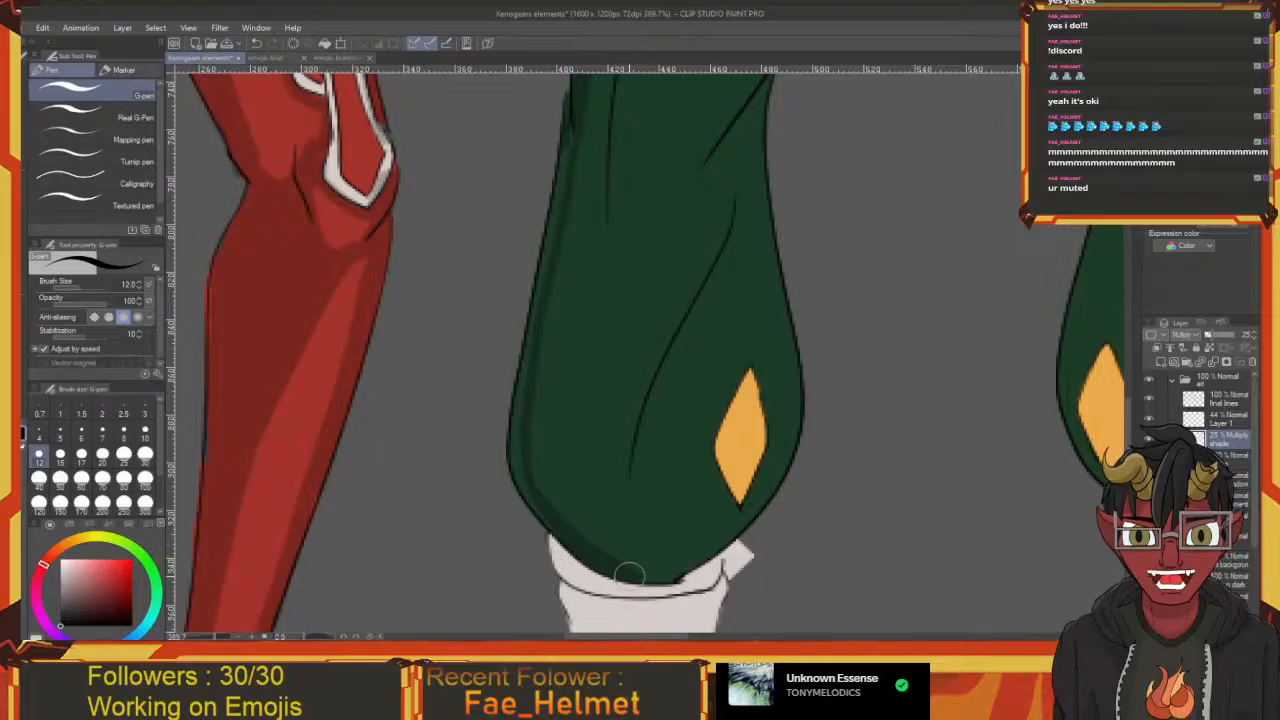
pyautogui.moveTo(590, 557); pyautogui.dragTo(696, 634)
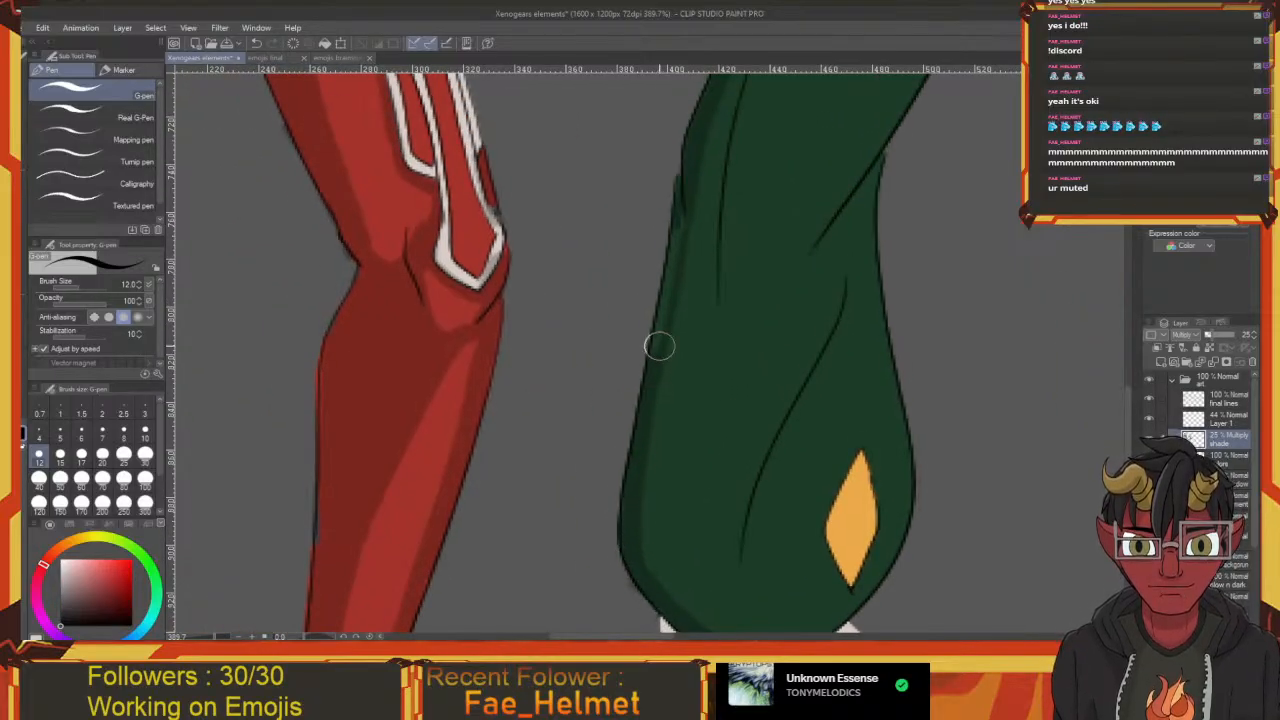
pyautogui.moveTo(698, 204); pyautogui.dragTo(605, 623)
pyautogui.moveTo(704, 325); pyautogui.dragTo(721, 261)
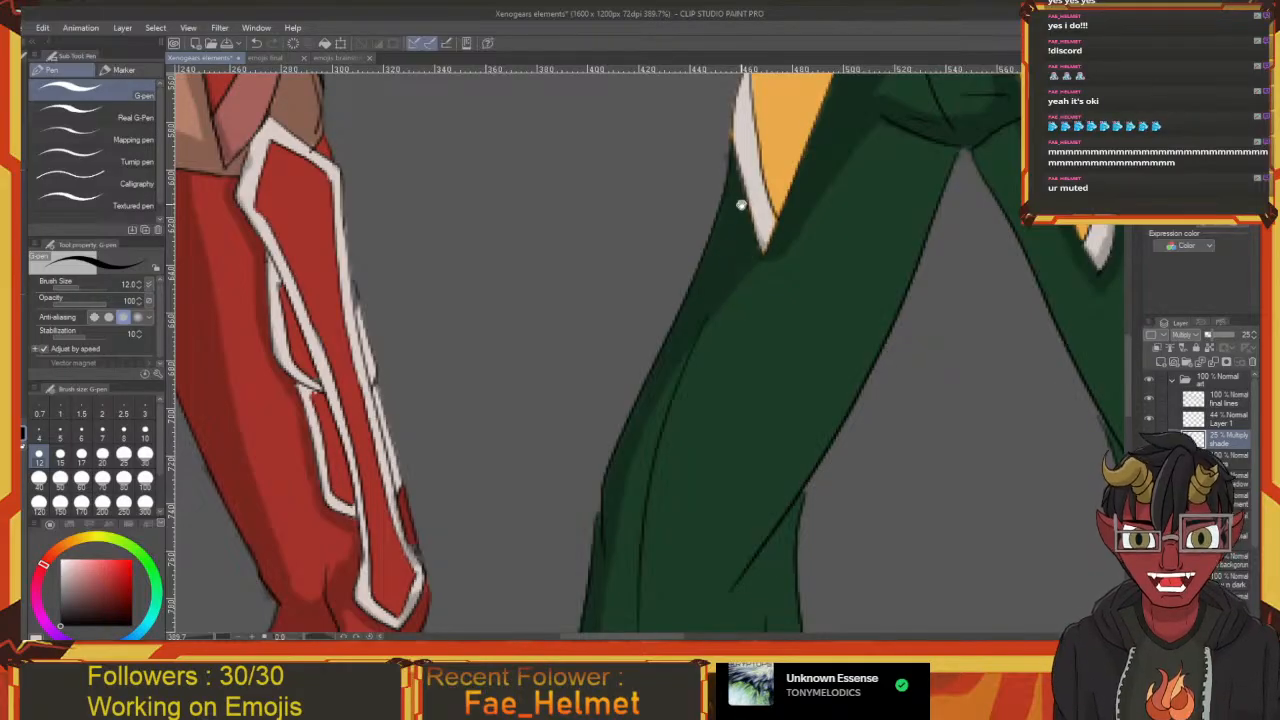
# Shade the orange coat's narrow side from the waist along the outer hip, including the upper part of its grey trim
pyautogui.moveTo(741, 205); pyautogui.dragTo(642, 470)
pyautogui.moveTo(699, 266); pyautogui.dragTo(664, 400)
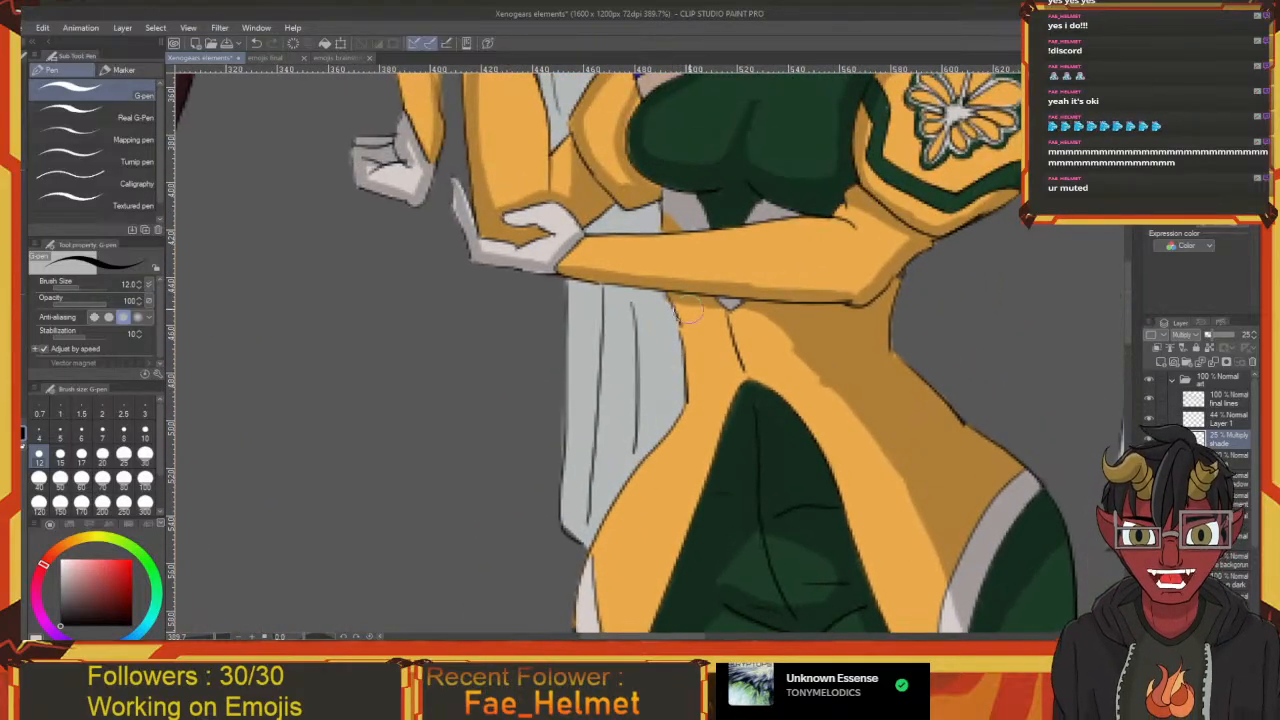
pyautogui.moveTo(678, 303); pyautogui.dragTo(695, 390)
pyautogui.scroll(-2, 686, 319)
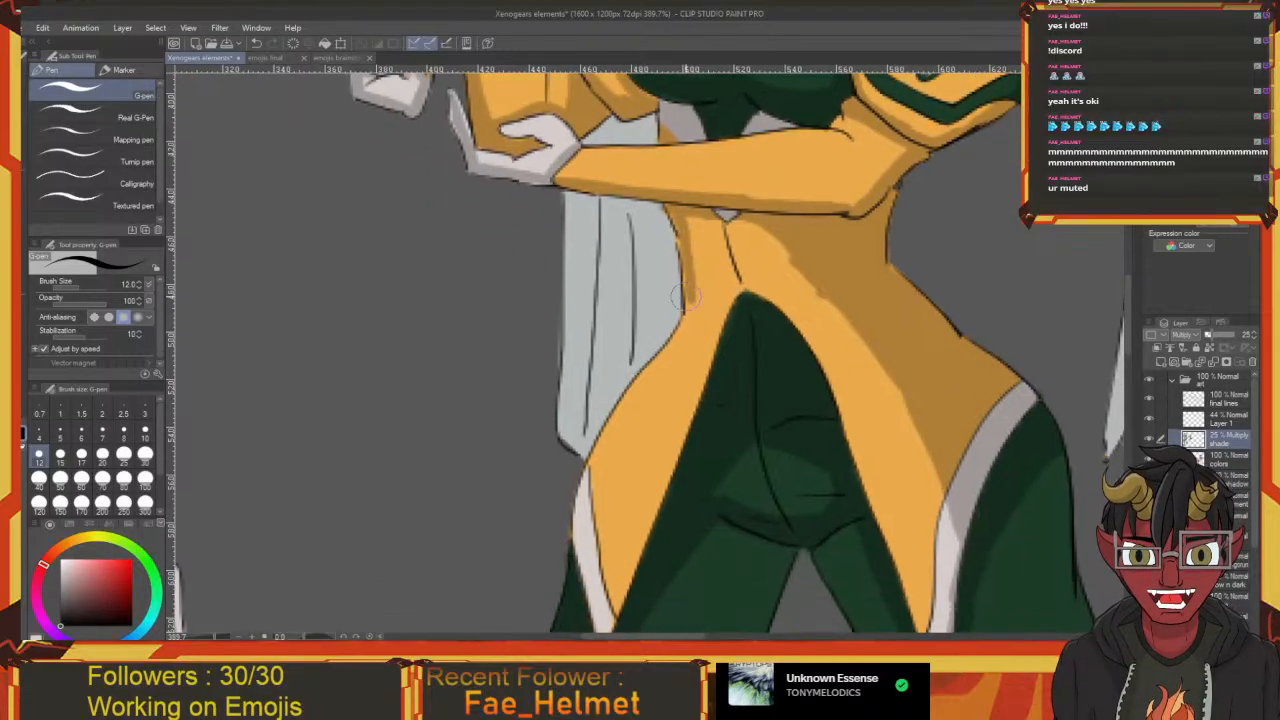
pyautogui.moveTo(679, 237); pyautogui.dragTo(682, 282)
pyautogui.moveTo(677, 323)
pyautogui.mouseDown()
pyautogui.moveTo(701, 247)
pyautogui.moveTo(604, 474)
pyautogui.mouseUp()
pyautogui.moveTo(611, 420)
pyautogui.mouseDown()
pyautogui.moveTo(601, 475)
pyautogui.moveTo(620, 385)
pyautogui.mouseUp()
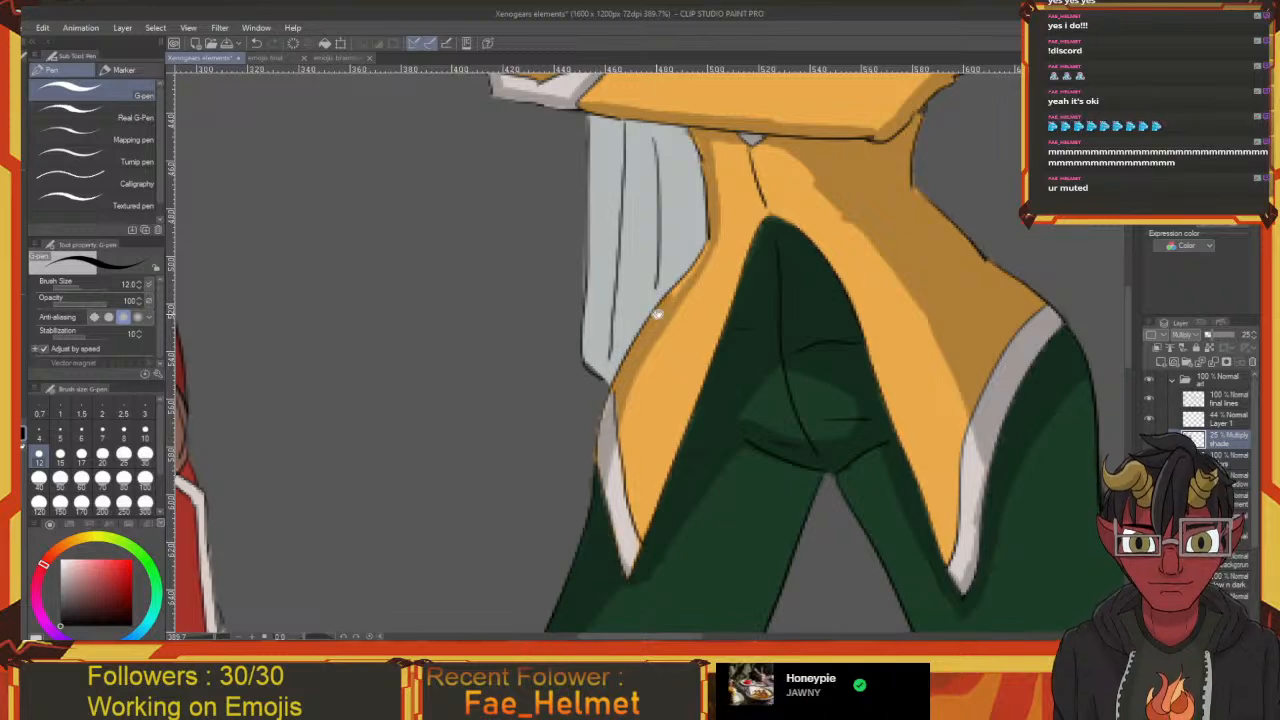
pyautogui.moveTo(657, 314); pyautogui.dragTo(635, 346)
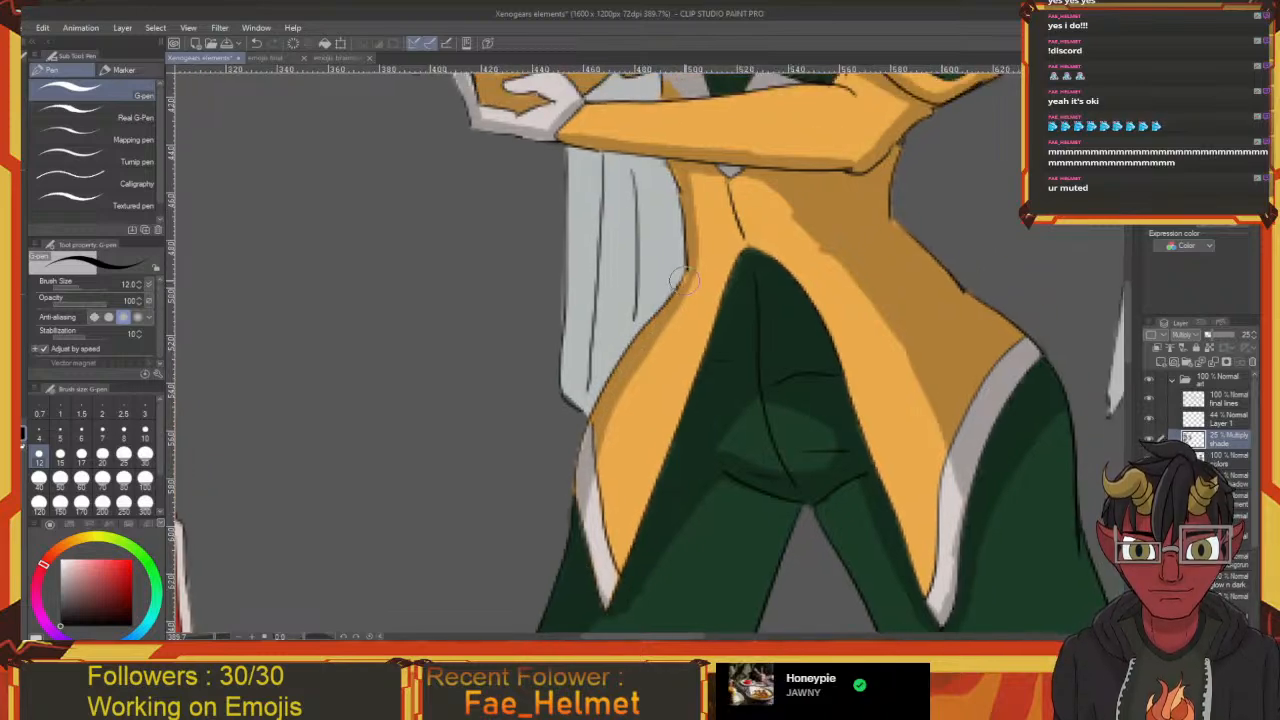
pyautogui.moveTo(583, 497); pyautogui.dragTo(617, 360)
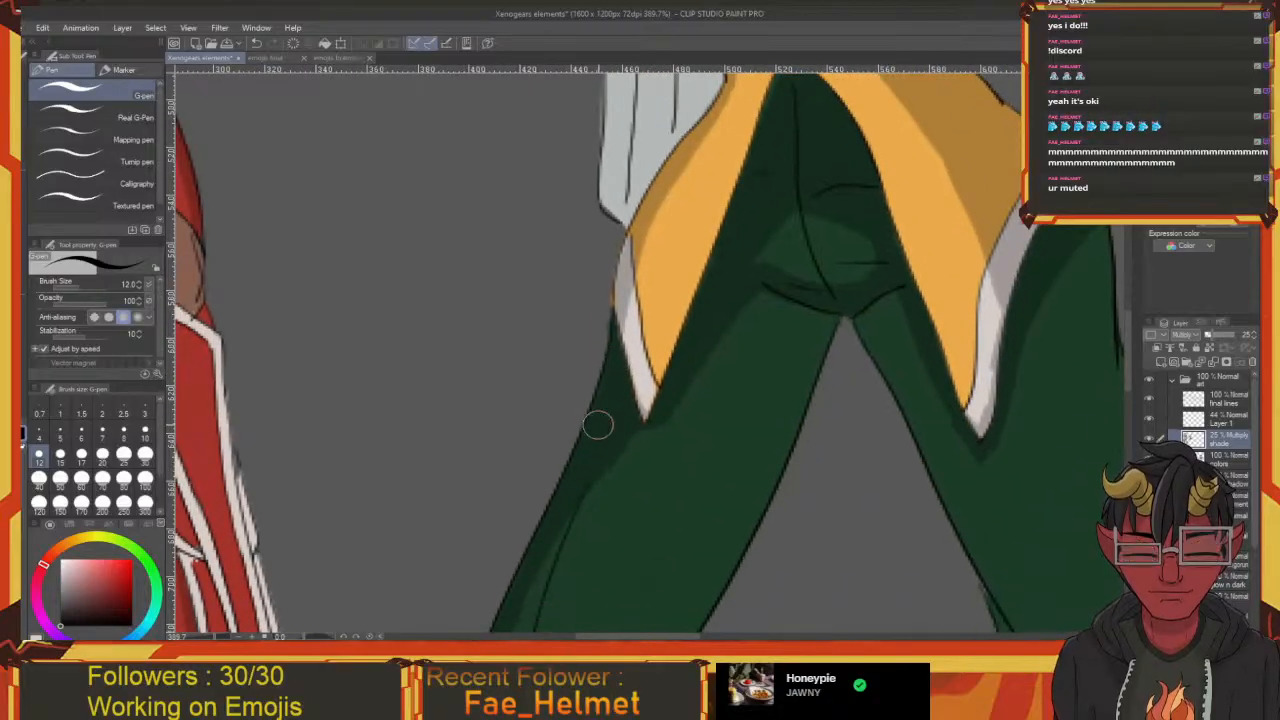
# Outline the inner-leg shadow on the same green leg, from the thigh past the knee and orange diamond to the trouser hem
pyautogui.moveTo(594, 423); pyautogui.dragTo(737, 189)
pyautogui.moveTo(679, 326); pyautogui.dragTo(638, 189)
pyautogui.moveTo(675, 294)
pyautogui.mouseDown()
pyautogui.moveTo(545, 414)
pyautogui.moveTo(585, 403)
pyautogui.moveTo(646, 300)
pyautogui.moveTo(658, 114)
pyautogui.moveTo(531, 451)
pyautogui.moveTo(470, 558)
pyautogui.moveTo(606, 271)
pyautogui.moveTo(560, 330)
pyautogui.moveTo(567, 405)
pyautogui.moveTo(568, 240)
pyautogui.mouseUp()
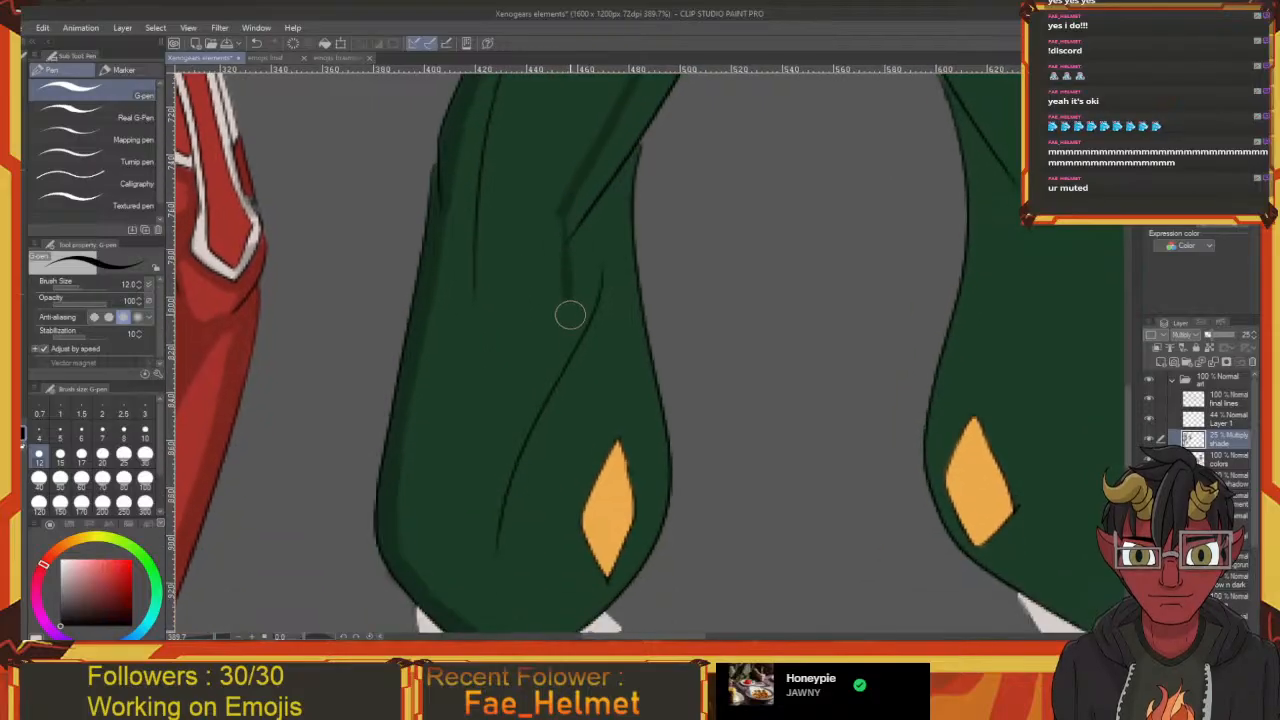
pyautogui.moveTo(571, 298); pyautogui.dragTo(561, 626)
pyautogui.moveTo(570, 557)
pyautogui.mouseDown()
pyautogui.moveTo(622, 422)
pyautogui.moveTo(558, 495)
pyautogui.moveTo(634, 470)
pyautogui.mouseUp()
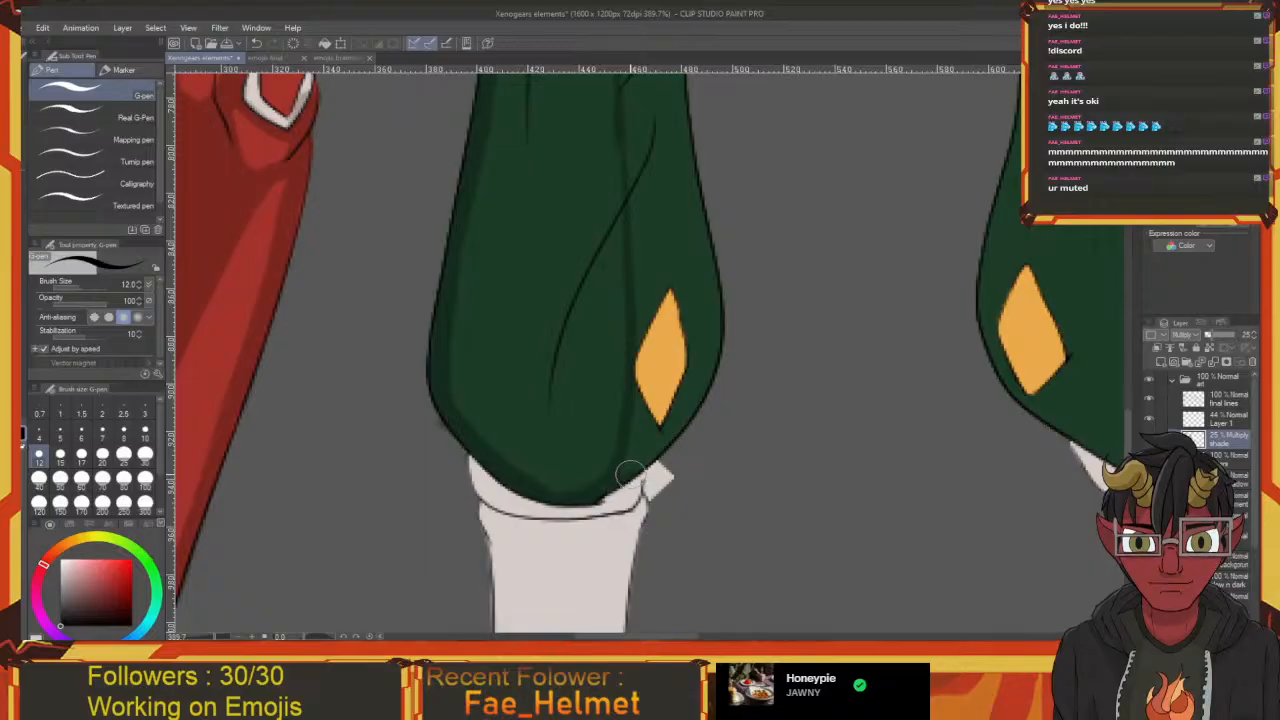
pyautogui.moveTo(680, 400); pyautogui.dragTo(606, 523)
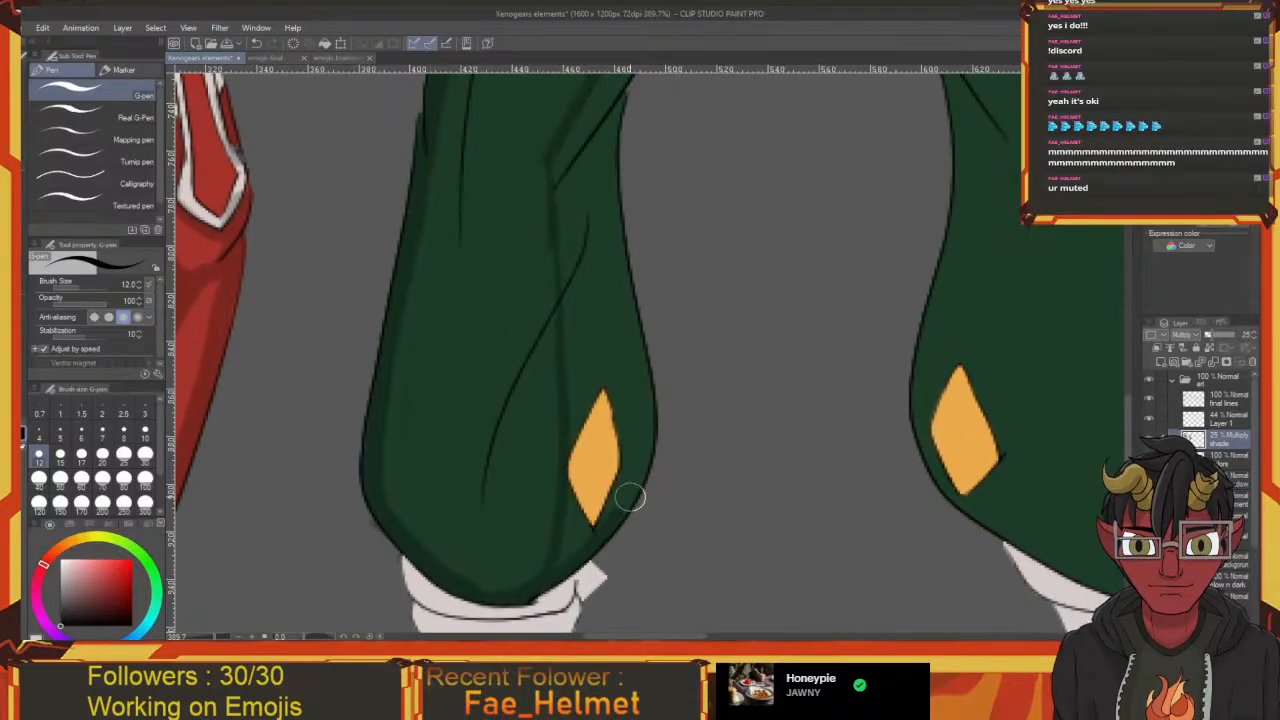
# Start filling the inner-thigh shadow from the crotch down along the leg's inner edge
pyautogui.scroll(10, 635, 458)
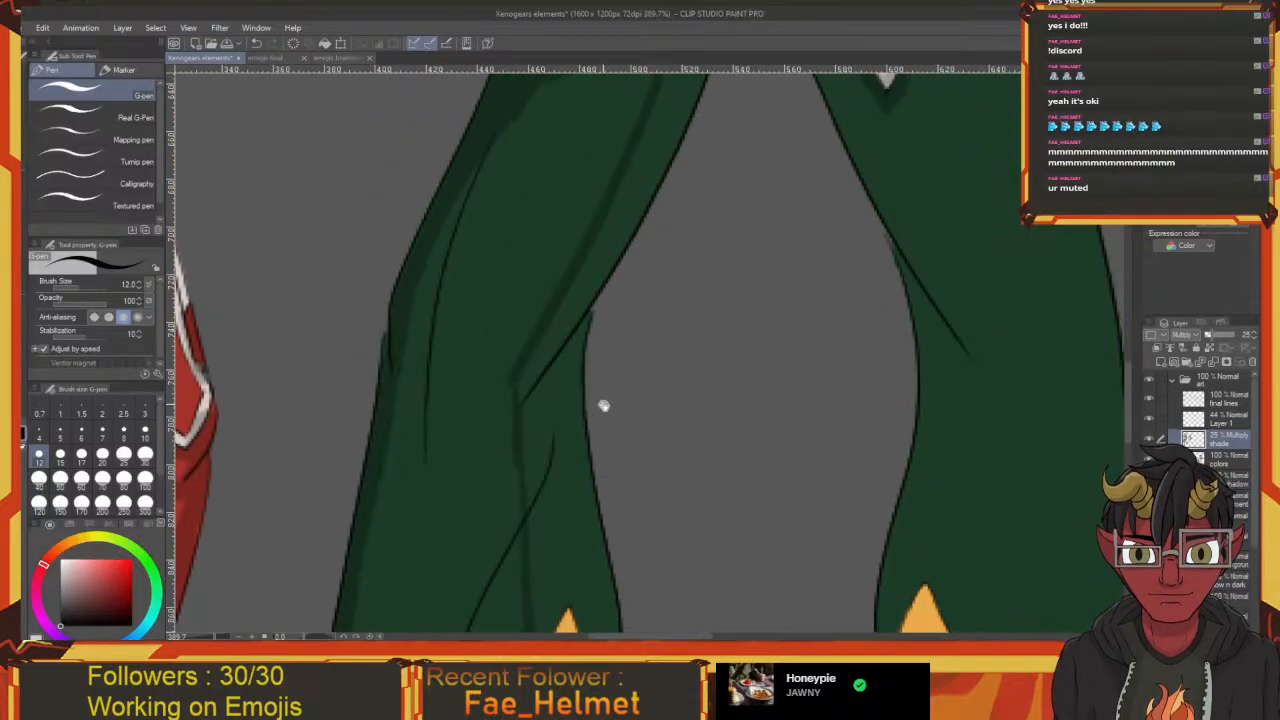
pyautogui.moveTo(659, 280); pyautogui.dragTo(658, 318)
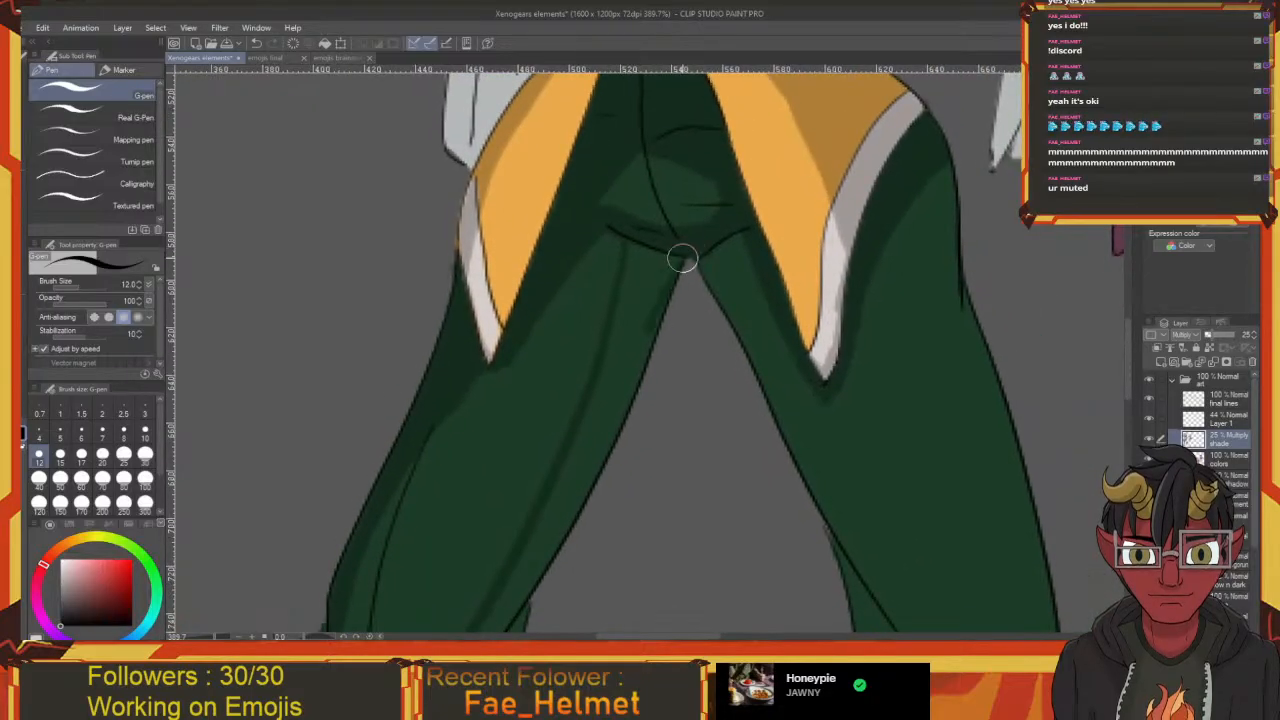
pyautogui.moveTo(683, 260); pyautogui.dragTo(632, 382)
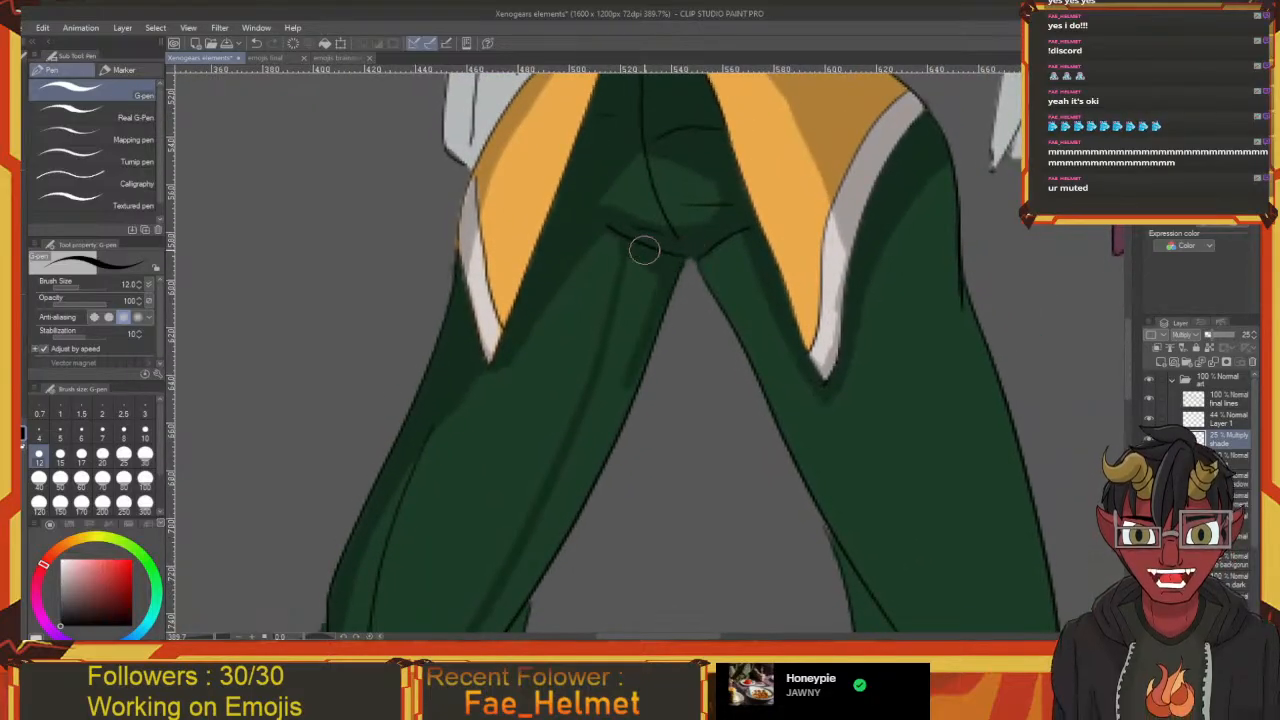
# Shade the upper inner thigh of the green trousers beneath the crotch crease with the size 12 G-pen
pyautogui.moveTo(644, 250); pyautogui.dragTo(640, 188)
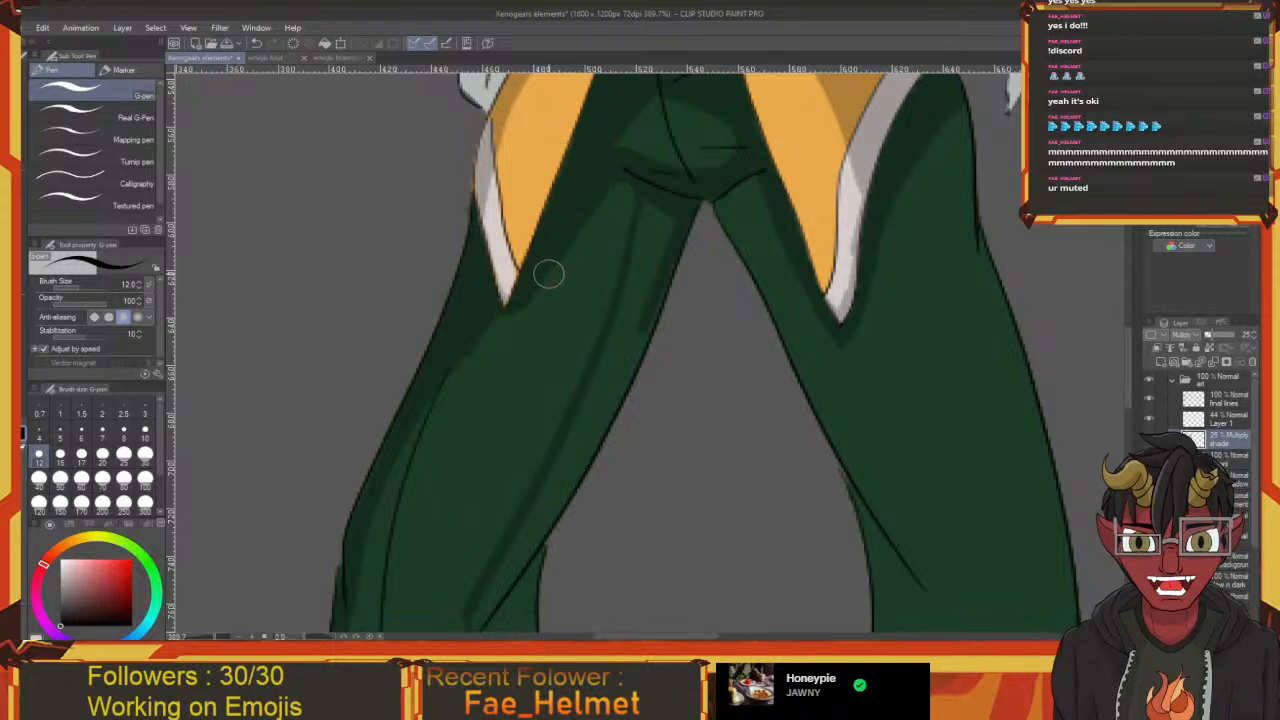
pyautogui.moveTo(549, 274); pyautogui.dragTo(672, 158)
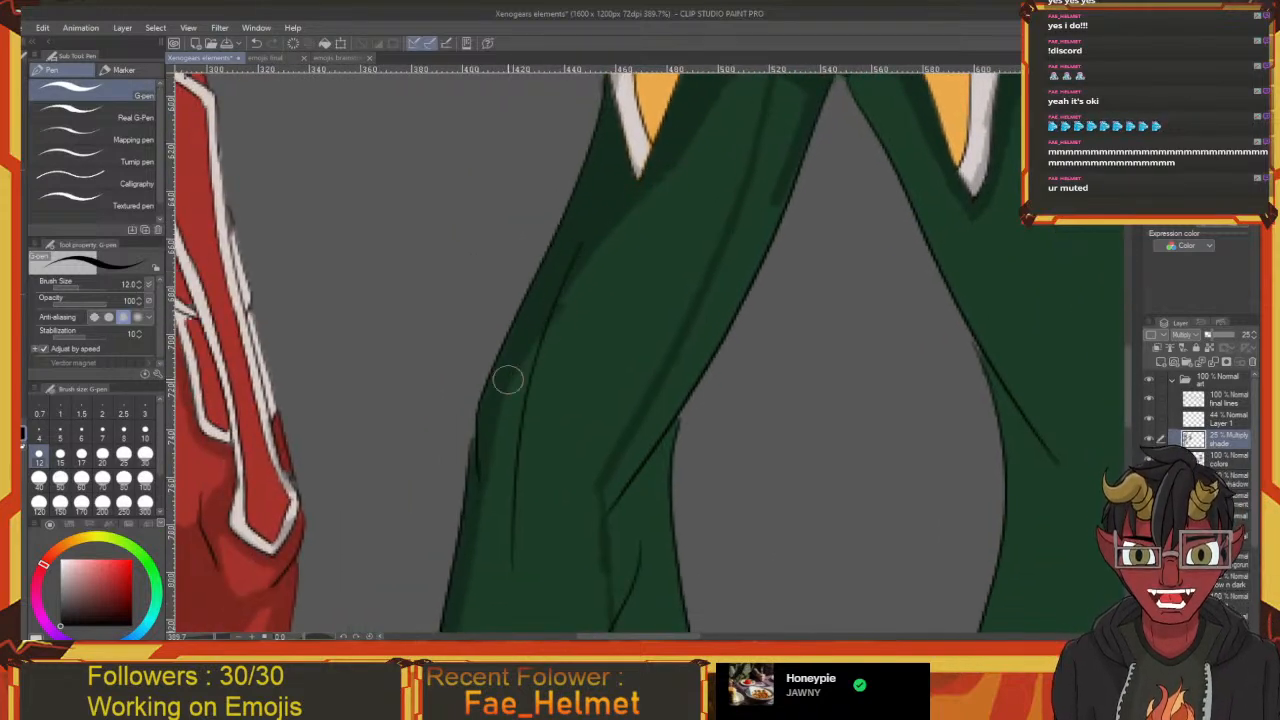
pyautogui.moveTo(687, 136); pyautogui.dragTo(553, 360)
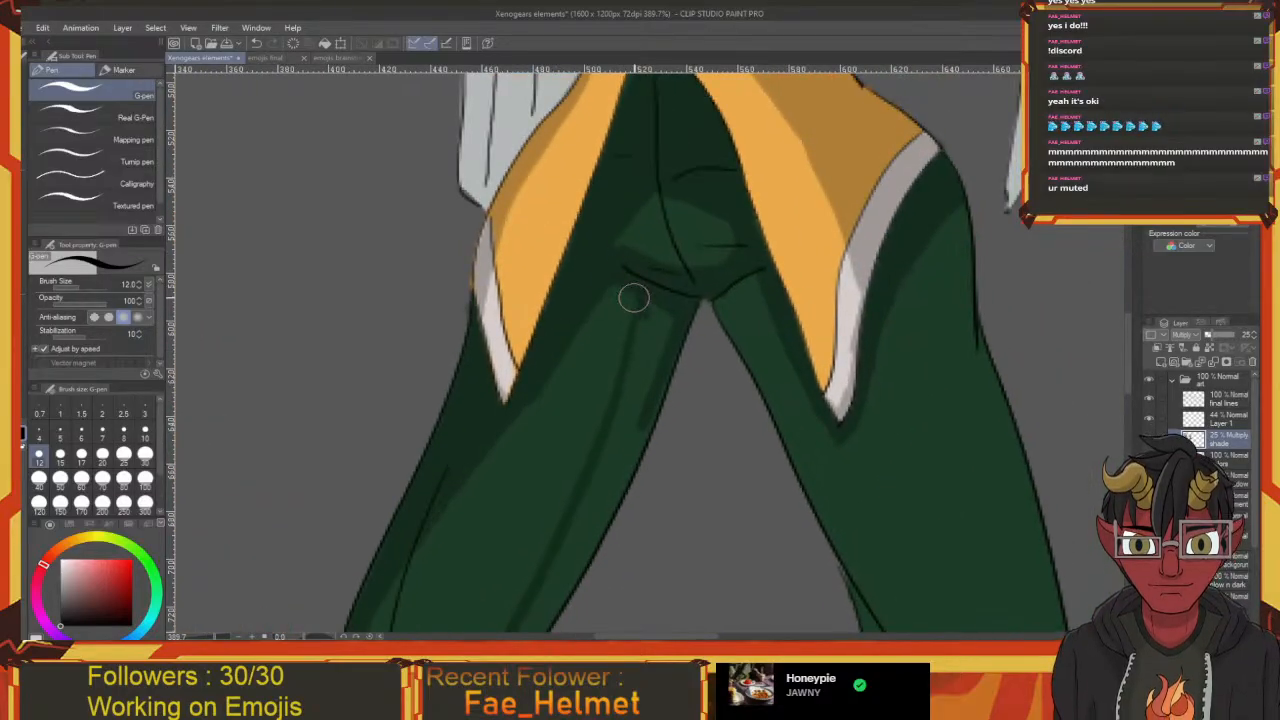
pyautogui.moveTo(647, 348); pyautogui.dragTo(629, 268)
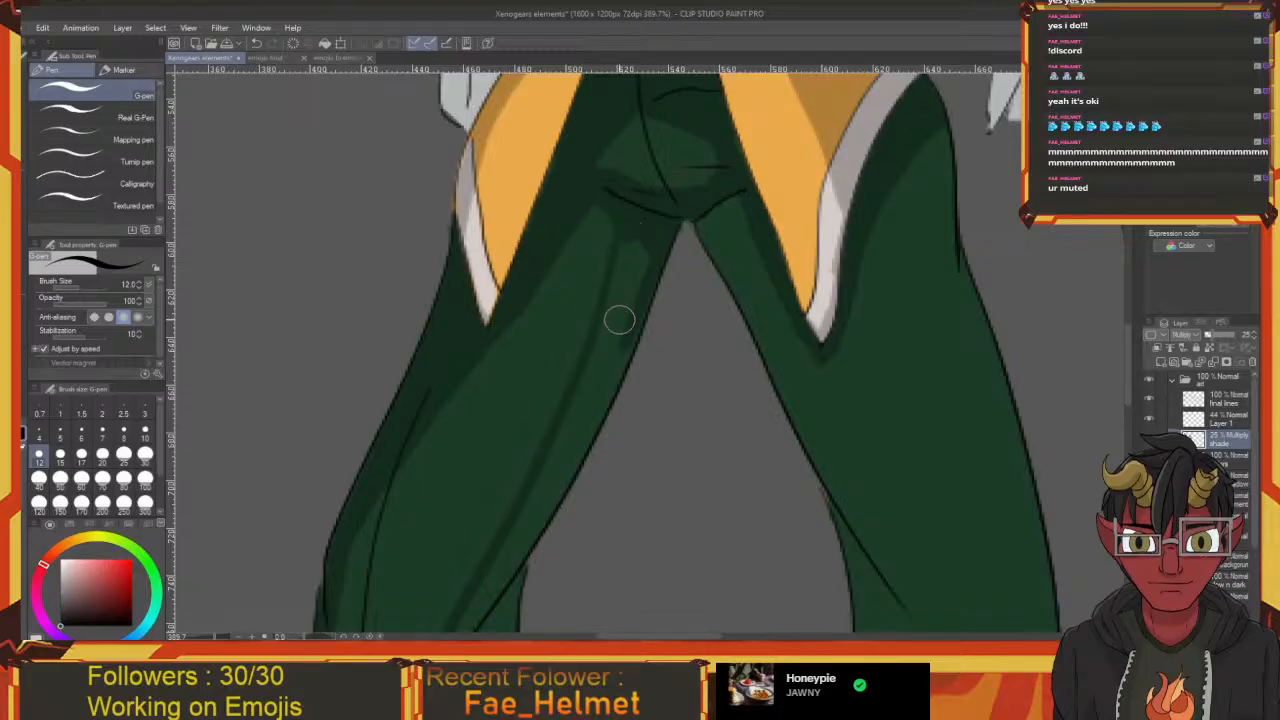
# Enlarge the brush to size 30 and shade the inner thigh of the same trouser leg down to the knee
pyautogui.press(']')
pyautogui.press(']')
pyautogui.press(']')
pyautogui.press(']')
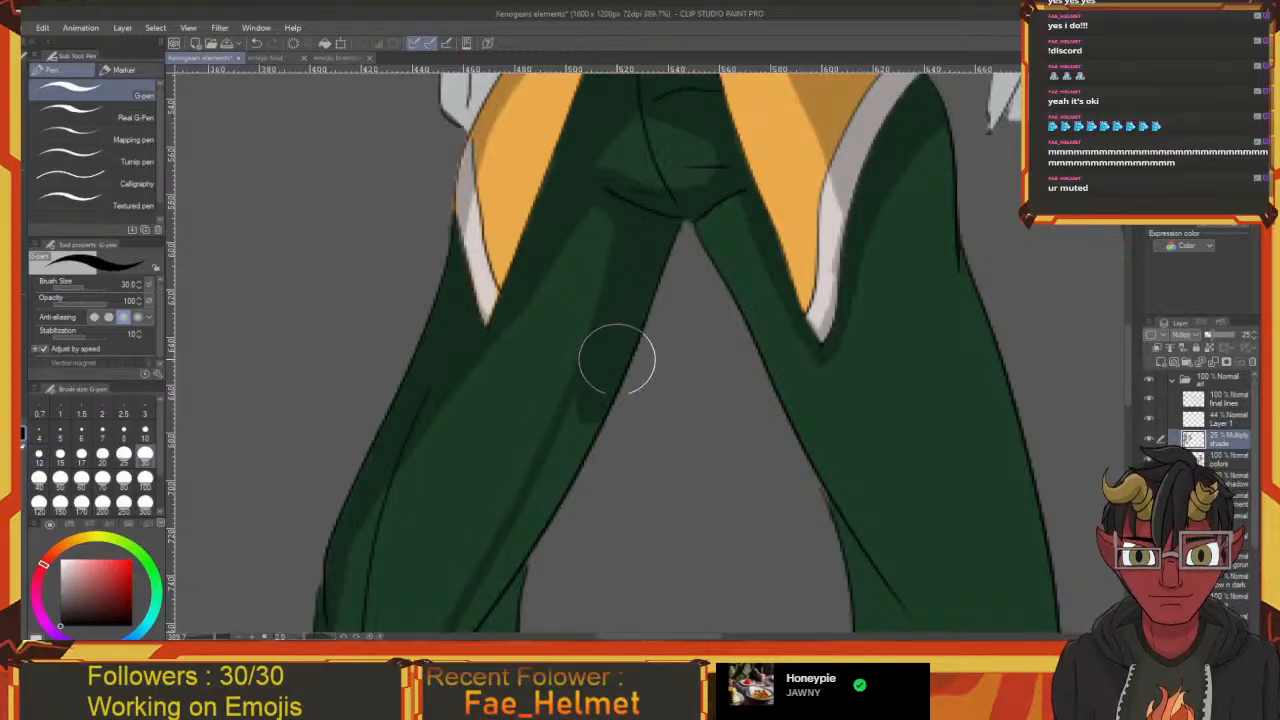
pyautogui.moveTo(586, 421)
pyautogui.mouseDown()
pyautogui.moveTo(643, 283)
pyautogui.moveTo(603, 363)
pyautogui.moveTo(610, 392)
pyautogui.mouseUp()
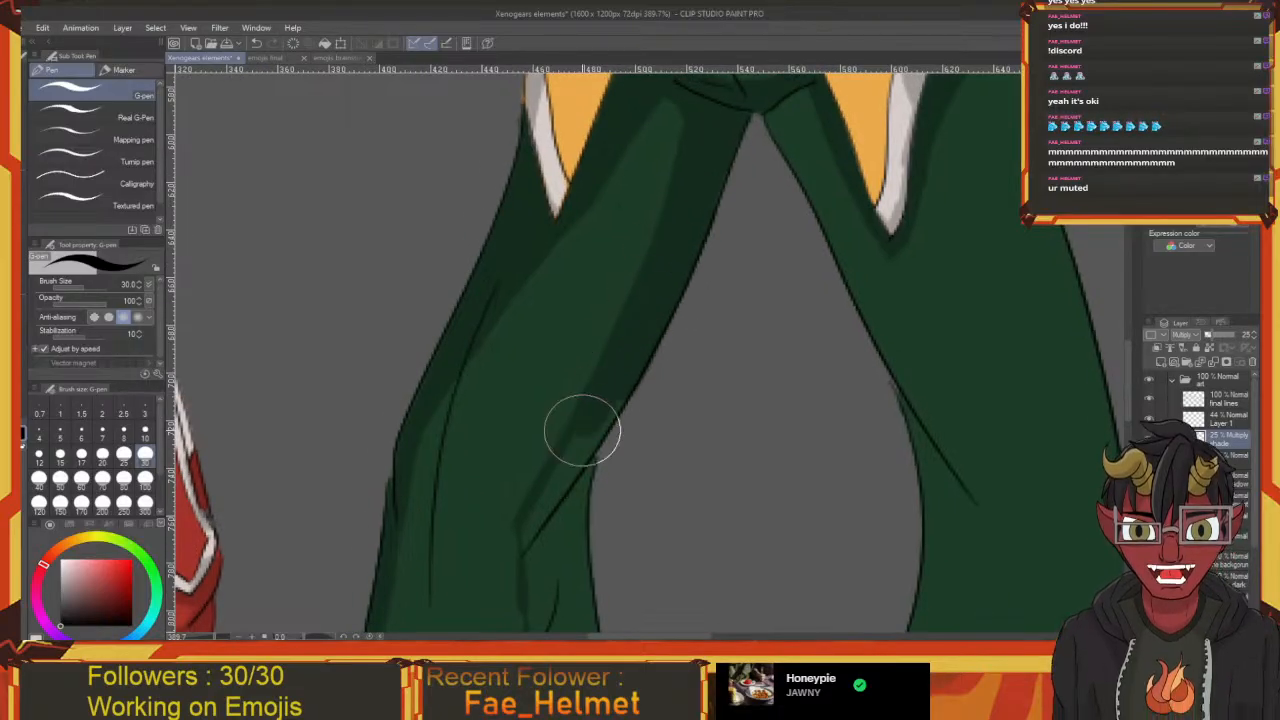
pyautogui.moveTo(580, 443); pyautogui.dragTo(651, 289)
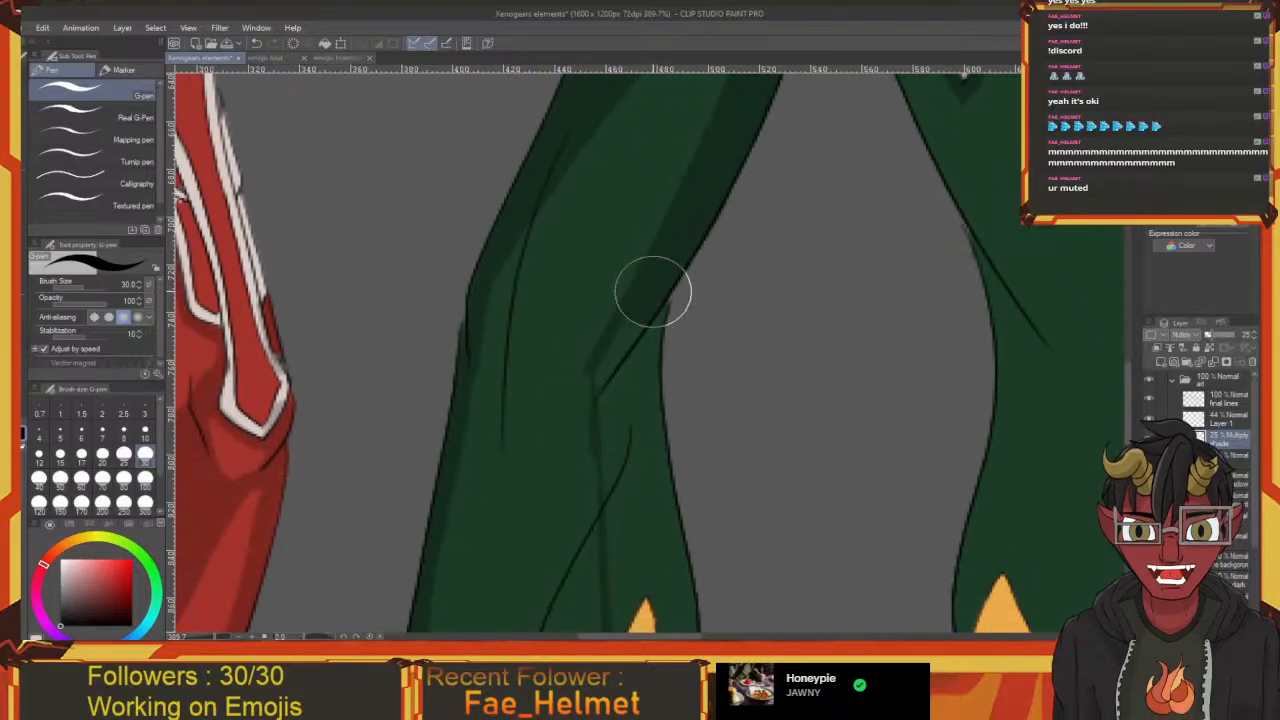
pyautogui.moveTo(597, 394); pyautogui.dragTo(546, 309)
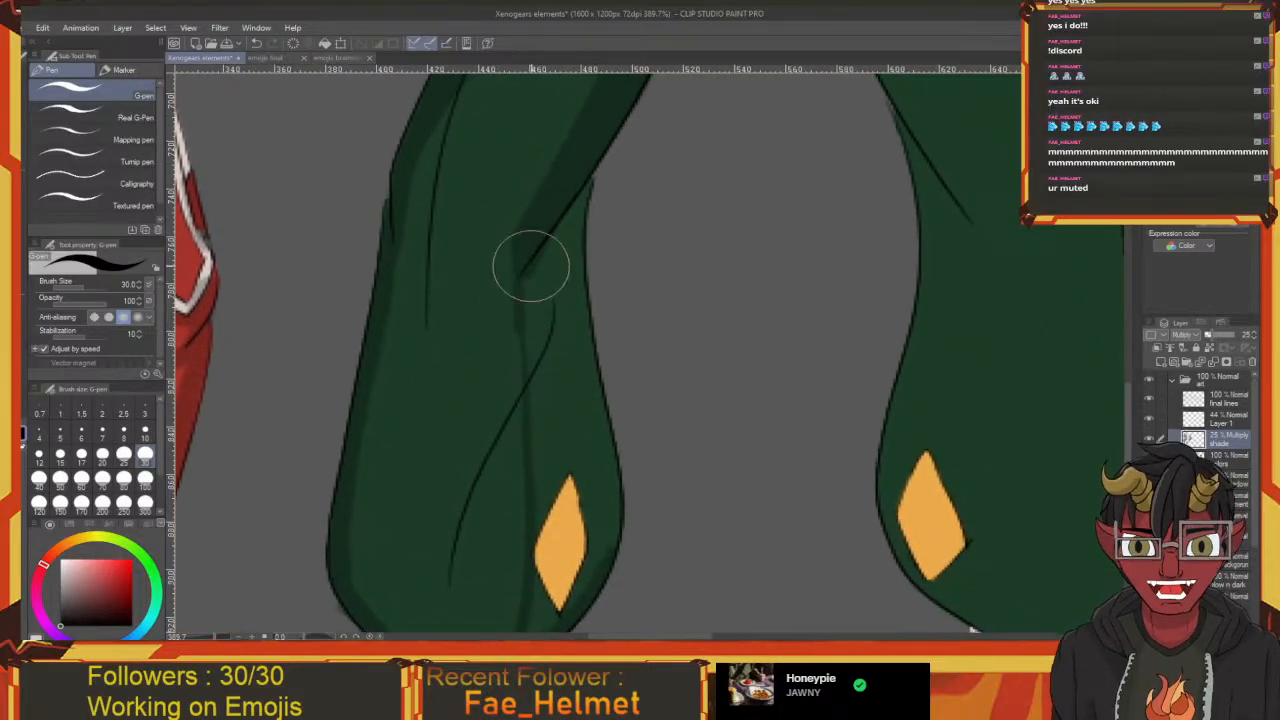
# Shade the inner side of the same leg's calf down to the hem, covering the orange diamond
pyautogui.moveTo(531, 263)
pyautogui.mouseDown()
pyautogui.moveTo(538, 402)
pyautogui.moveTo(523, 591)
pyautogui.moveTo(543, 409)
pyautogui.mouseUp()
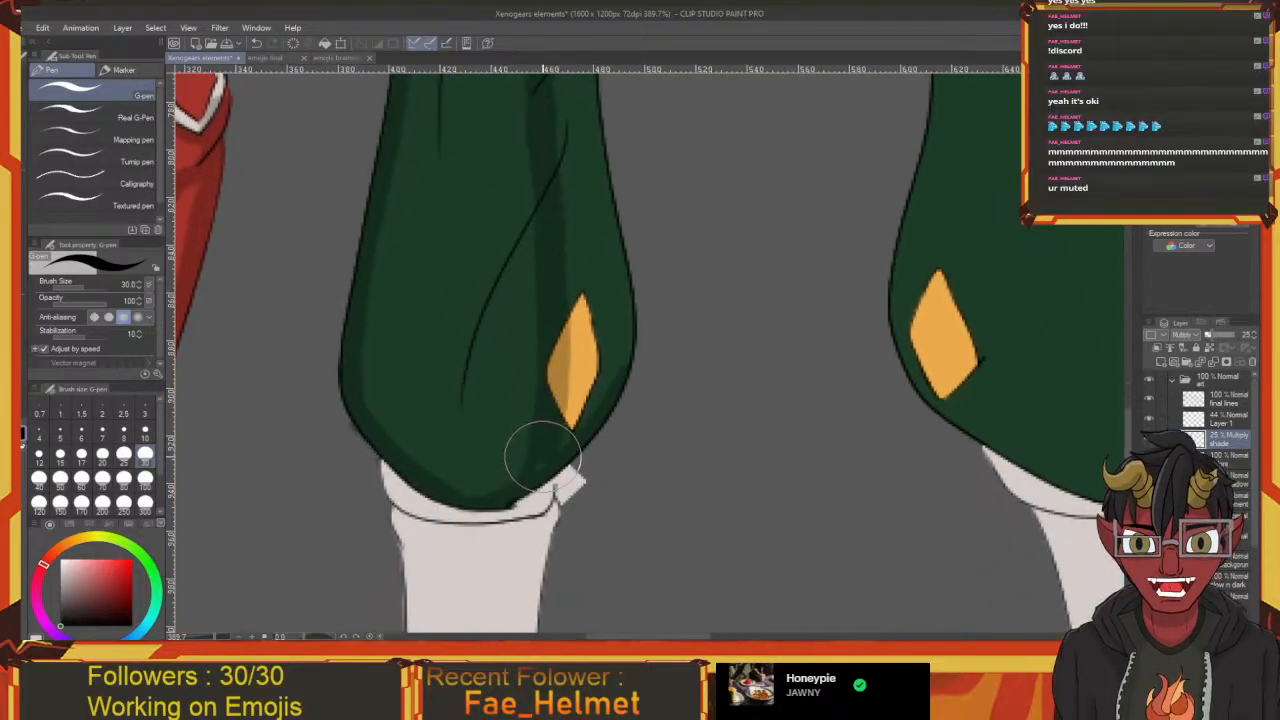
pyautogui.moveTo(611, 338)
pyautogui.mouseDown()
pyautogui.moveTo(566, 423)
pyautogui.moveTo(546, 504)
pyautogui.mouseUp()
pyautogui.moveTo(591, 425)
pyautogui.mouseDown()
pyautogui.moveTo(574, 473)
pyautogui.moveTo(594, 414)
pyautogui.moveTo(579, 491)
pyautogui.moveTo(539, 569)
pyautogui.moveTo(582, 453)
pyautogui.moveTo(584, 495)
pyautogui.moveTo(544, 371)
pyautogui.moveTo(544, 284)
pyautogui.mouseUp()
pyautogui.hotkey('ctrl', 'z')
pyautogui.moveTo(549, 363); pyautogui.dragTo(562, 229)
pyautogui.moveTo(546, 329); pyautogui.dragTo(535, 269)
pyautogui.moveTo(527, 300)
pyautogui.mouseDown()
pyautogui.moveTo(547, 494)
pyautogui.moveTo(556, 403)
pyautogui.mouseUp()
pyautogui.moveTo(543, 510); pyautogui.dragTo(560, 416)
pyautogui.moveTo(549, 366); pyautogui.dragTo(538, 501)
pyautogui.moveTo(536, 492); pyautogui.dragTo(617, 363)
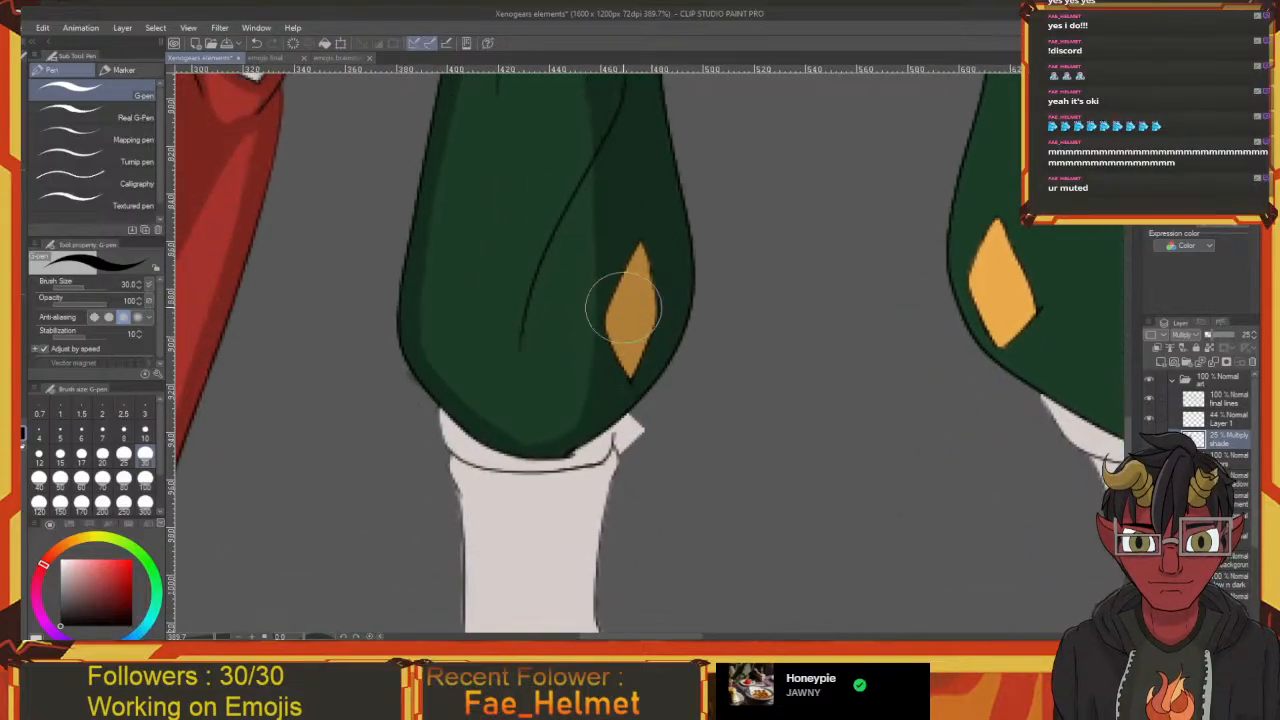
pyautogui.moveTo(624, 308); pyautogui.dragTo(534, 423)
pyautogui.moveTo(600, 366); pyautogui.dragTo(562, 504)
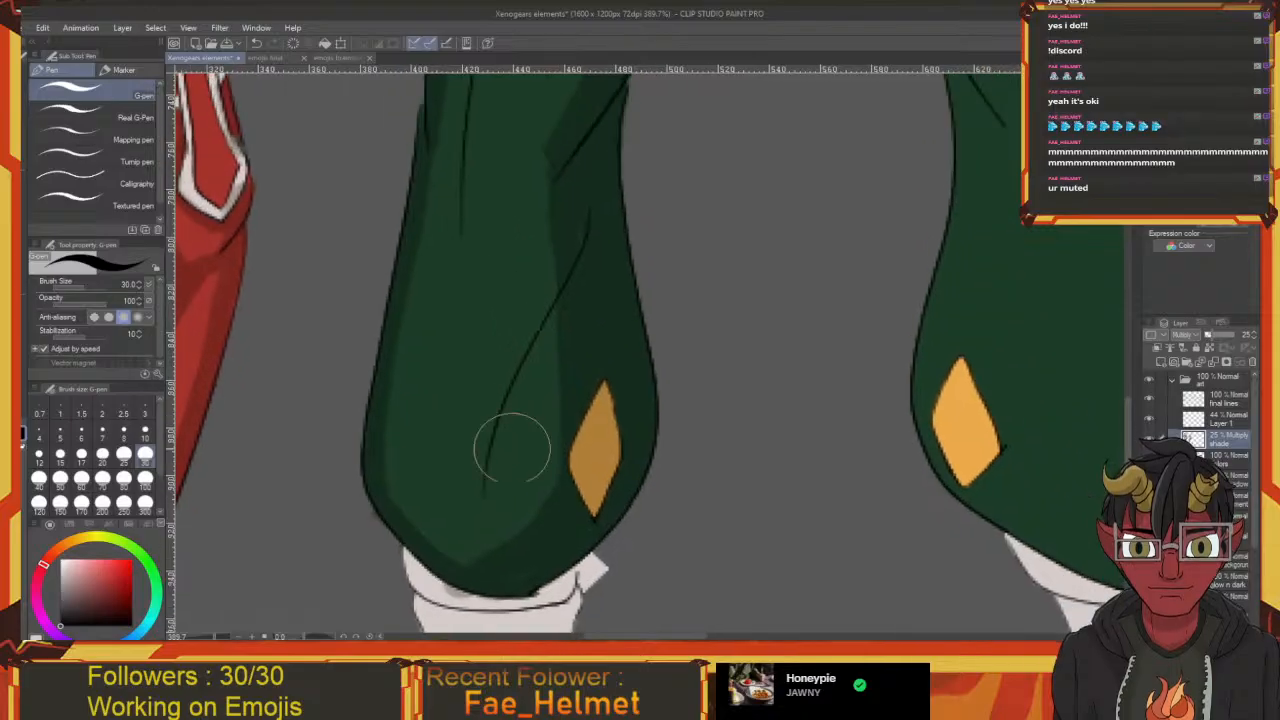
# Add shading along the curved fold line on the calf and around the trouser leg's lower hem
pyautogui.moveTo(509, 443); pyautogui.dragTo(498, 482)
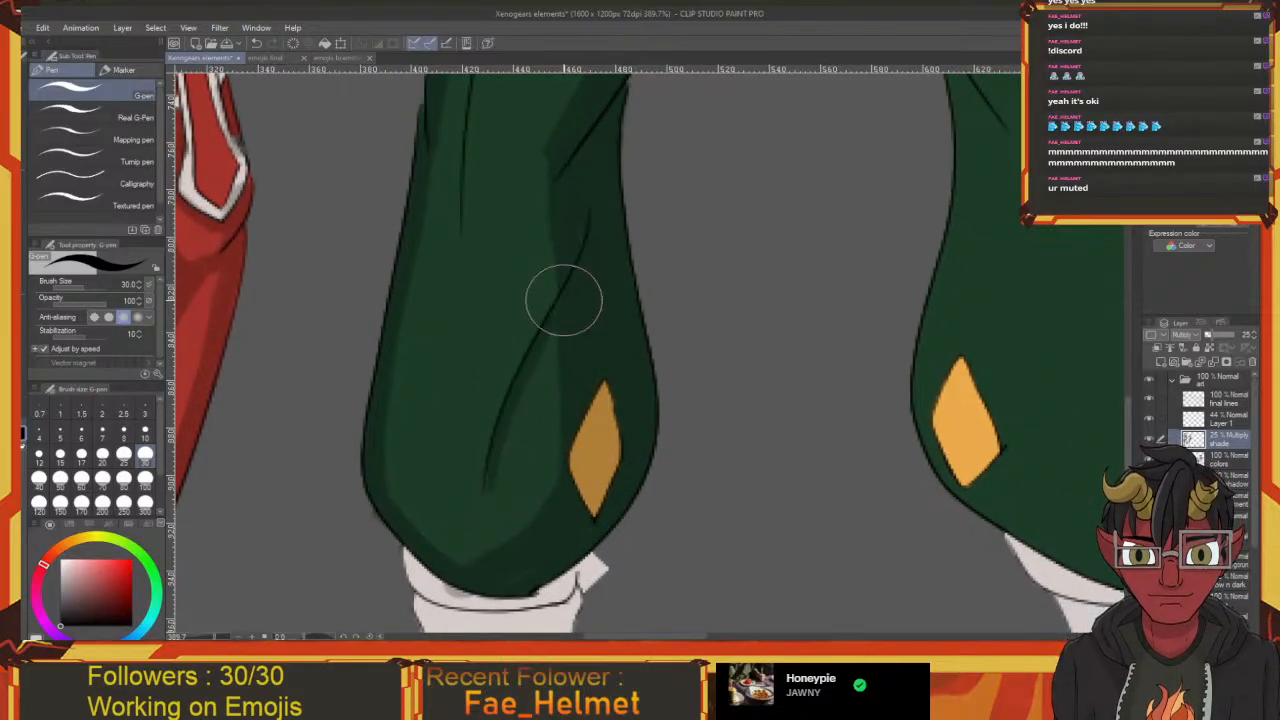
pyautogui.moveTo(561, 302); pyautogui.dragTo(604, 208)
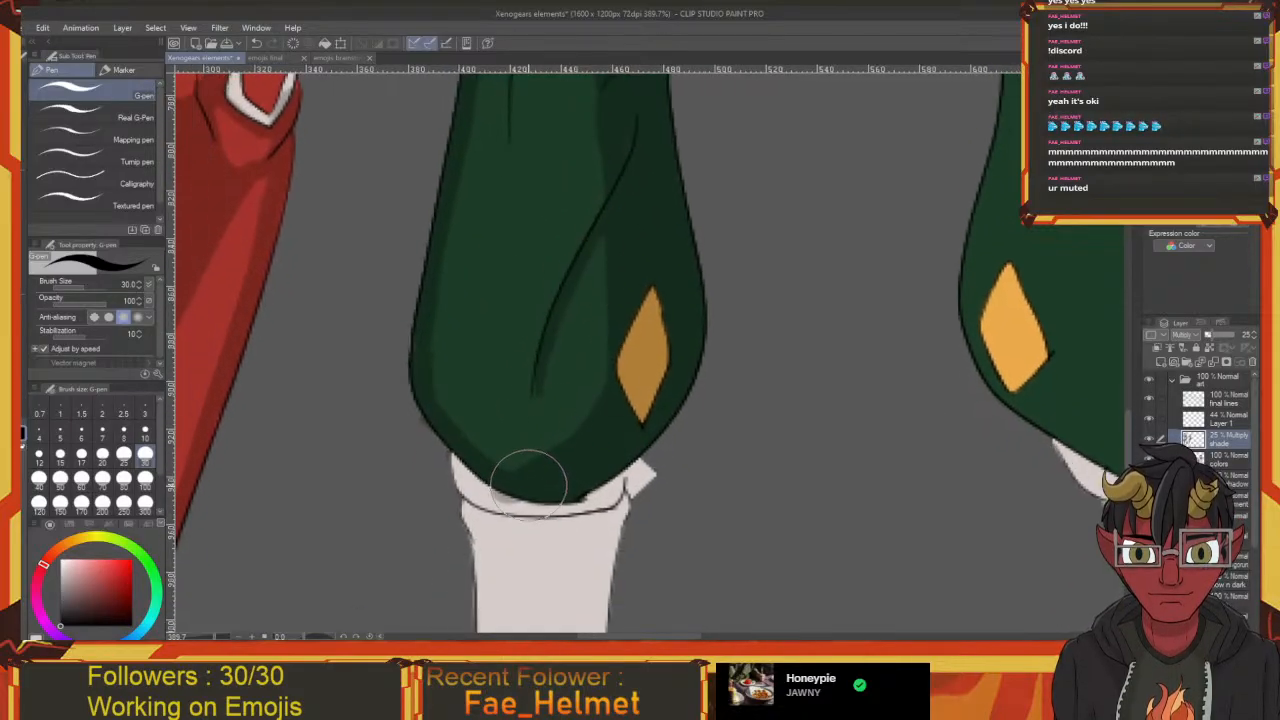
pyautogui.moveTo(508, 245); pyautogui.dragTo(550, 556)
pyautogui.moveTo(557, 484); pyautogui.dragTo(562, 320)
pyautogui.moveTo(629, 157)
pyautogui.mouseDown()
pyautogui.moveTo(551, 426)
pyautogui.moveTo(563, 412)
pyautogui.mouseUp()
pyautogui.moveTo(602, 346); pyautogui.dragTo(563, 443)
pyautogui.moveTo(518, 516); pyautogui.dragTo(487, 393)
pyautogui.moveTo(539, 448); pyautogui.dragTo(579, 604)
pyautogui.moveTo(551, 309); pyautogui.dragTo(551, 458)
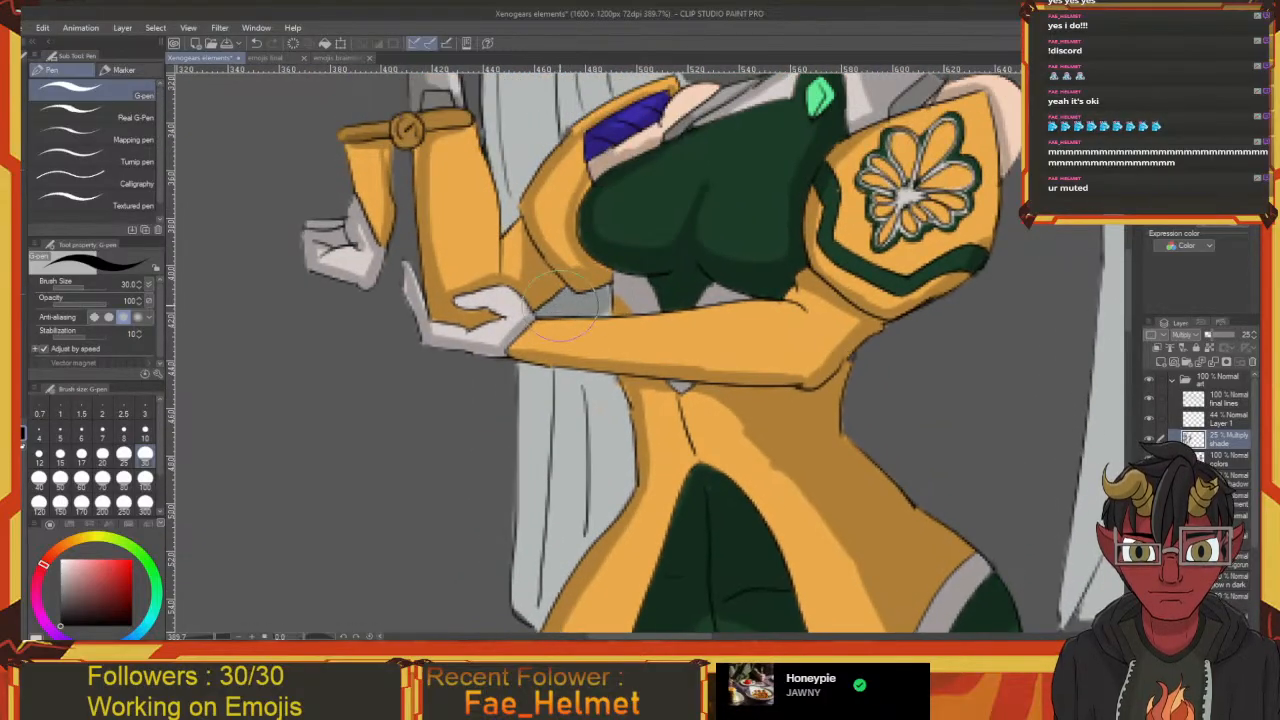
# Shade the orange sleeve of the forearm crossing beneath the bust
pyautogui.moveTo(596, 338); pyautogui.dragTo(578, 370)
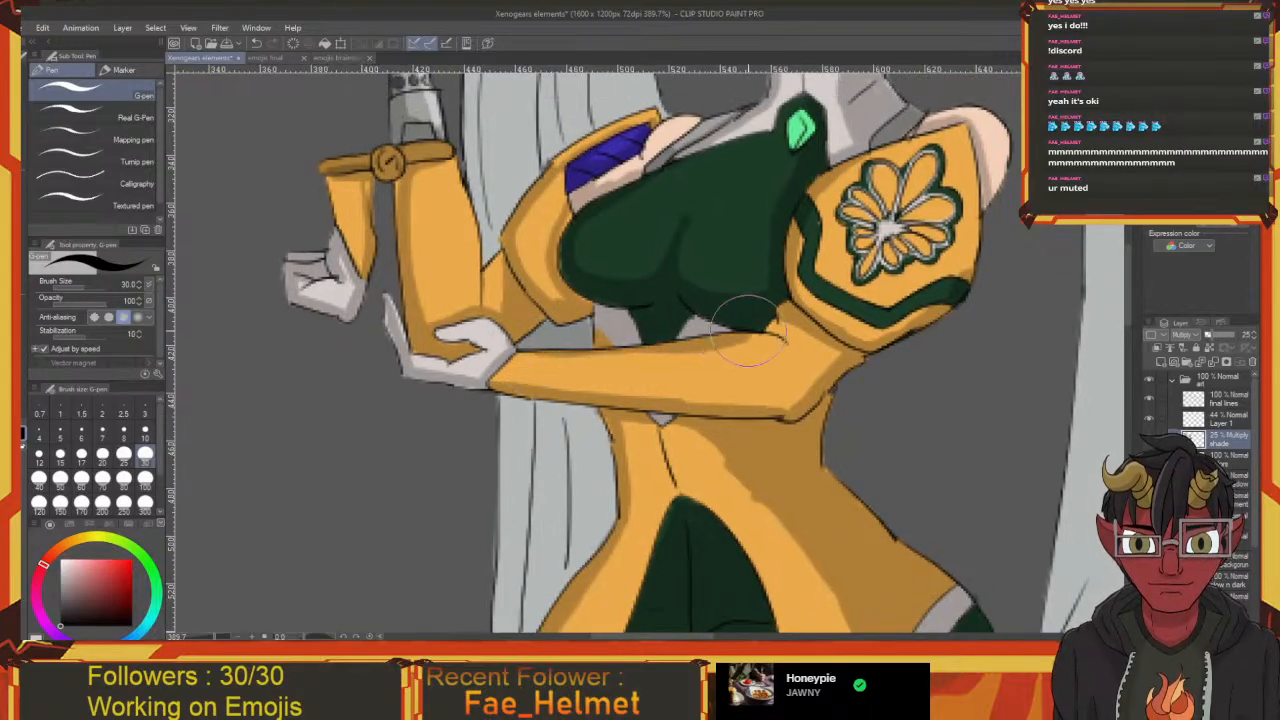
pyautogui.moveTo(788, 284)
pyautogui.mouseDown()
pyautogui.moveTo(737, 500)
pyautogui.moveTo(670, 511)
pyautogui.moveTo(575, 480)
pyautogui.mouseUp()
pyautogui.moveTo(755, 410); pyautogui.dragTo(730, 350)
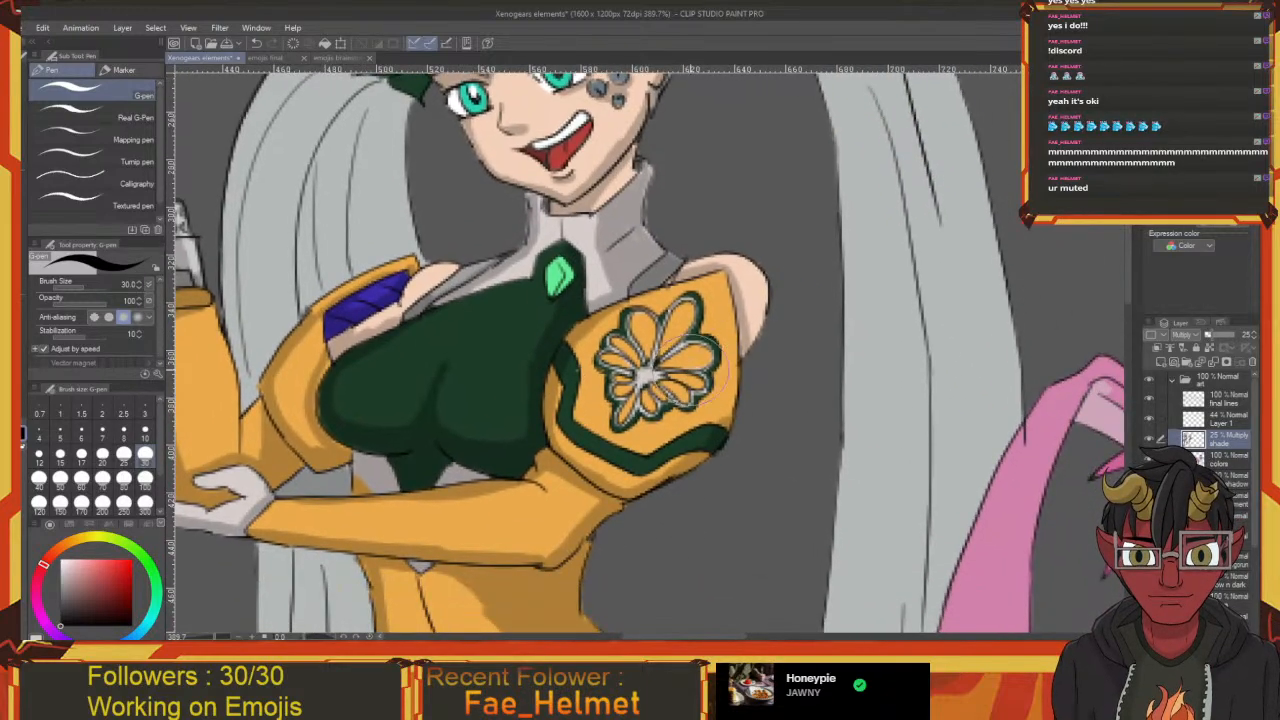
# Reduce the brush to size 15 and shade the edges of the flower-emblem puff sleeve and the arm beneath it
pyautogui.press('[')
pyautogui.press('[')
pyautogui.press('[')
pyautogui.moveTo(729, 425)
pyautogui.mouseDown()
pyautogui.moveTo(736, 350)
pyautogui.moveTo(720, 285)
pyautogui.moveTo(761, 271)
pyautogui.mouseUp()
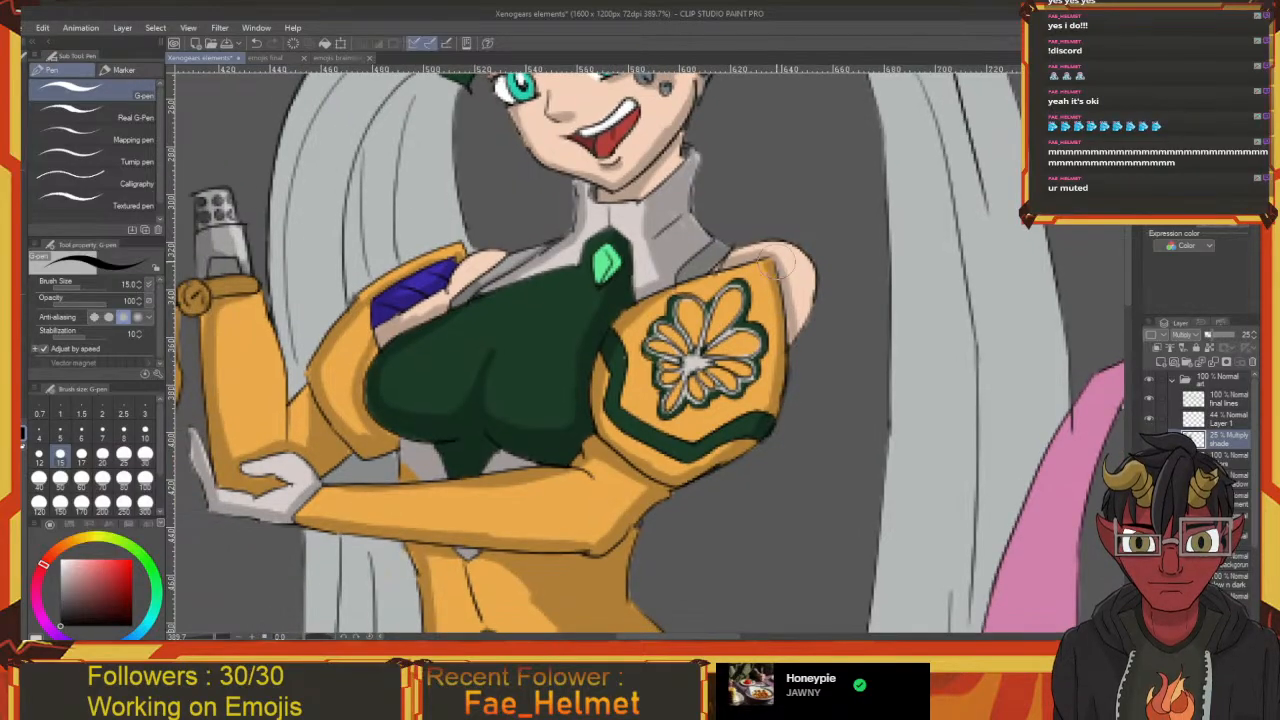
pyautogui.moveTo(640, 358); pyautogui.dragTo(652, 322)
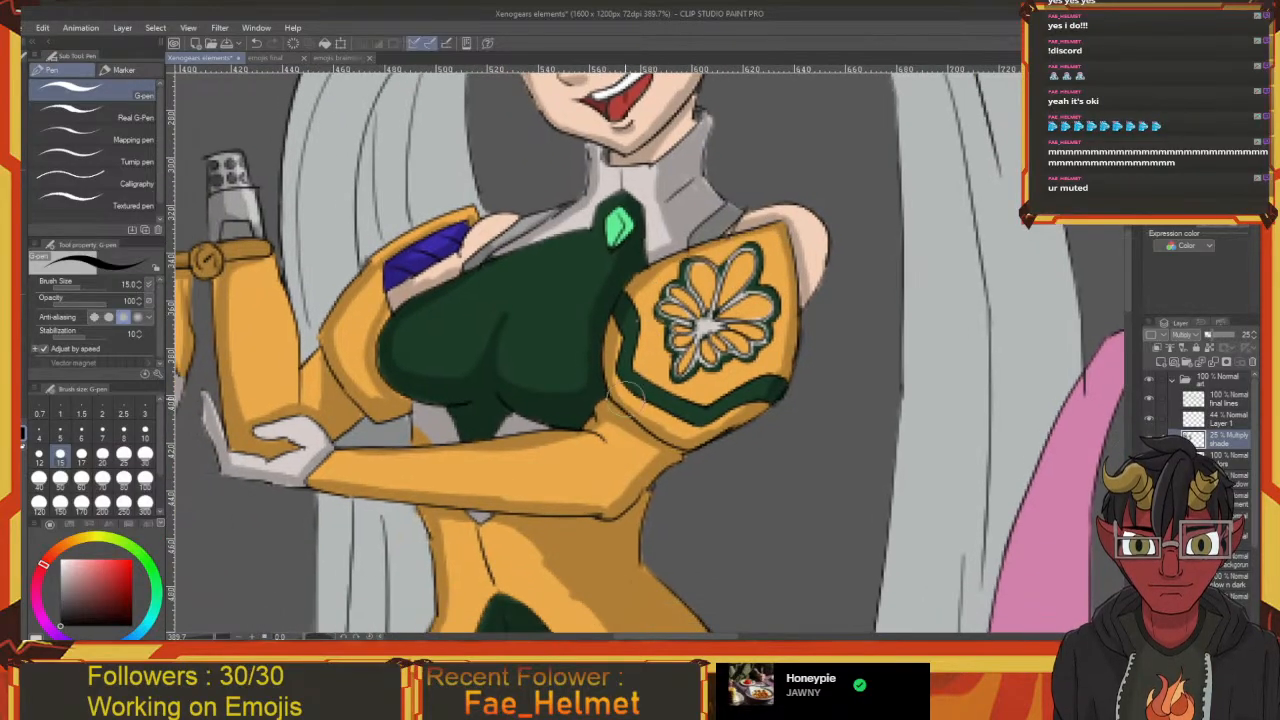
pyautogui.moveTo(639, 286)
pyautogui.mouseDown()
pyautogui.moveTo(635, 378)
pyautogui.moveTo(682, 362)
pyautogui.mouseUp()
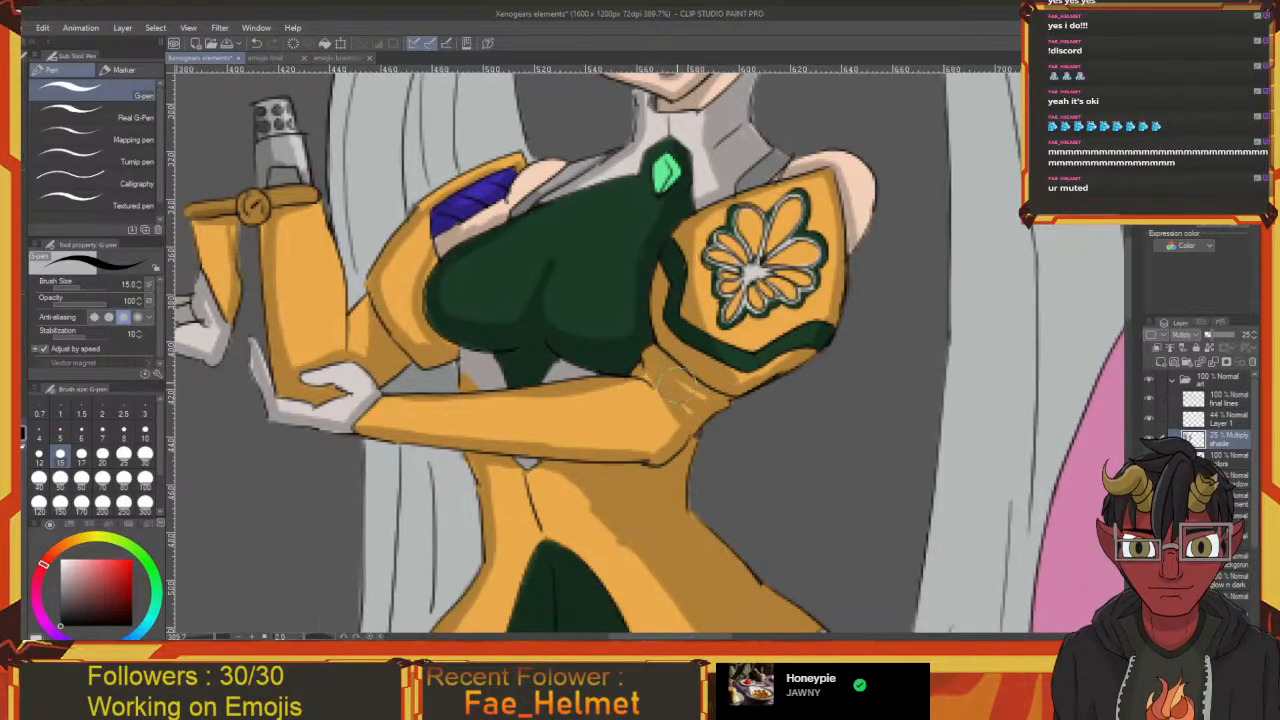
# Refine the shading around the hand supporting the raised elbow with the pen and Snap eraser, and save the drawing
pyautogui.moveTo(436, 346); pyautogui.dragTo(623, 429)
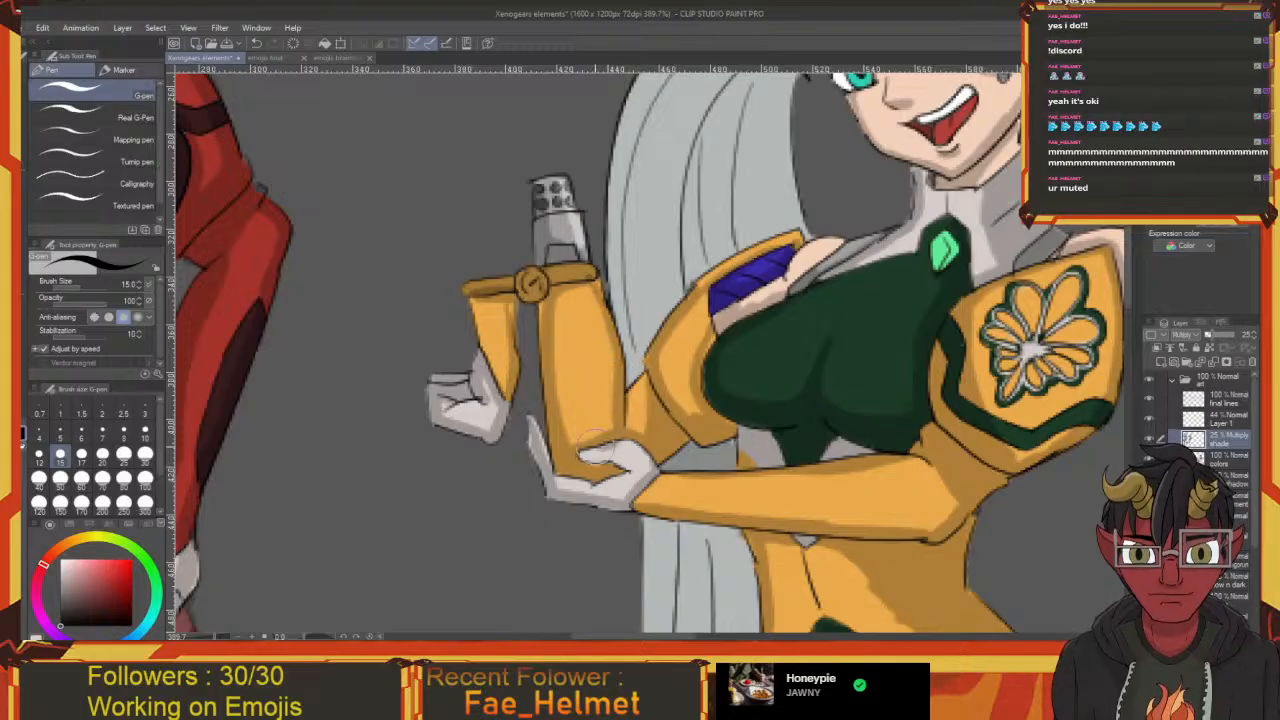
pyautogui.press('e')
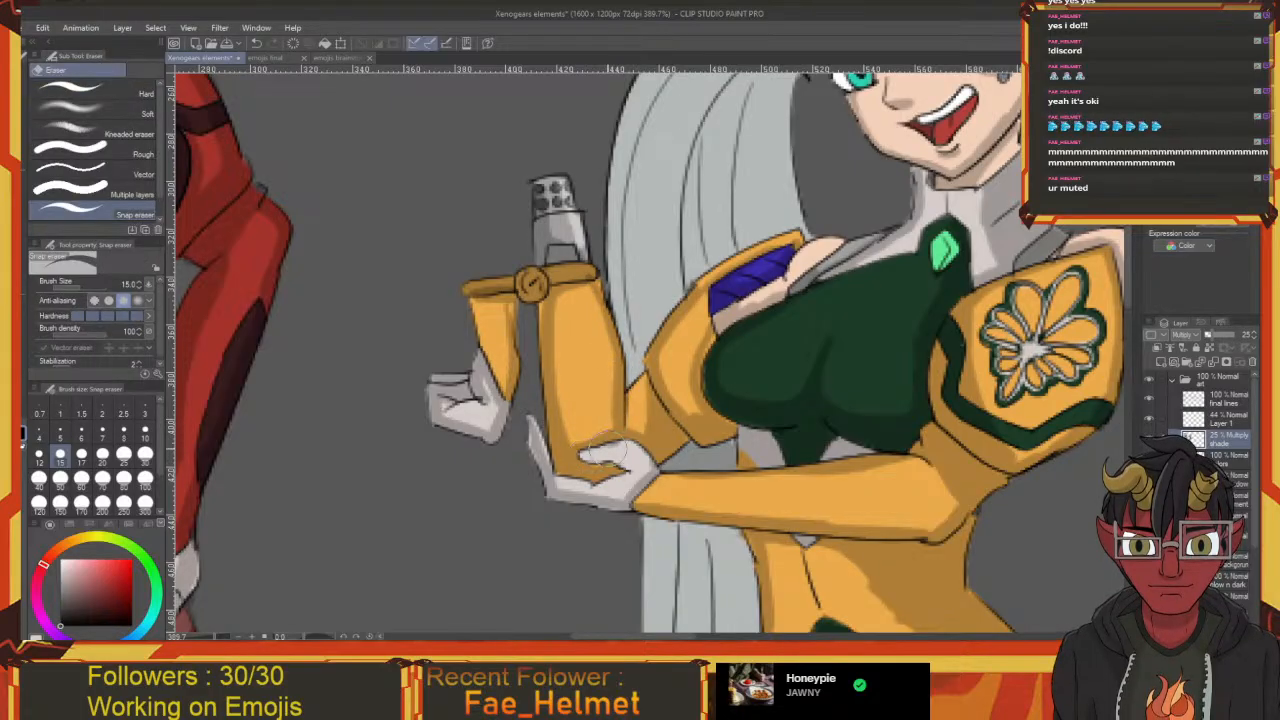
pyautogui.moveTo(608, 504); pyautogui.dragTo(572, 448)
pyautogui.hotkey('ctrl', 's')
# Shade the grey hair hanging behind the waist, under the forearm and along its outer strands, using the G-pen
pyautogui.moveTo(679, 521); pyautogui.dragTo(568, 388)
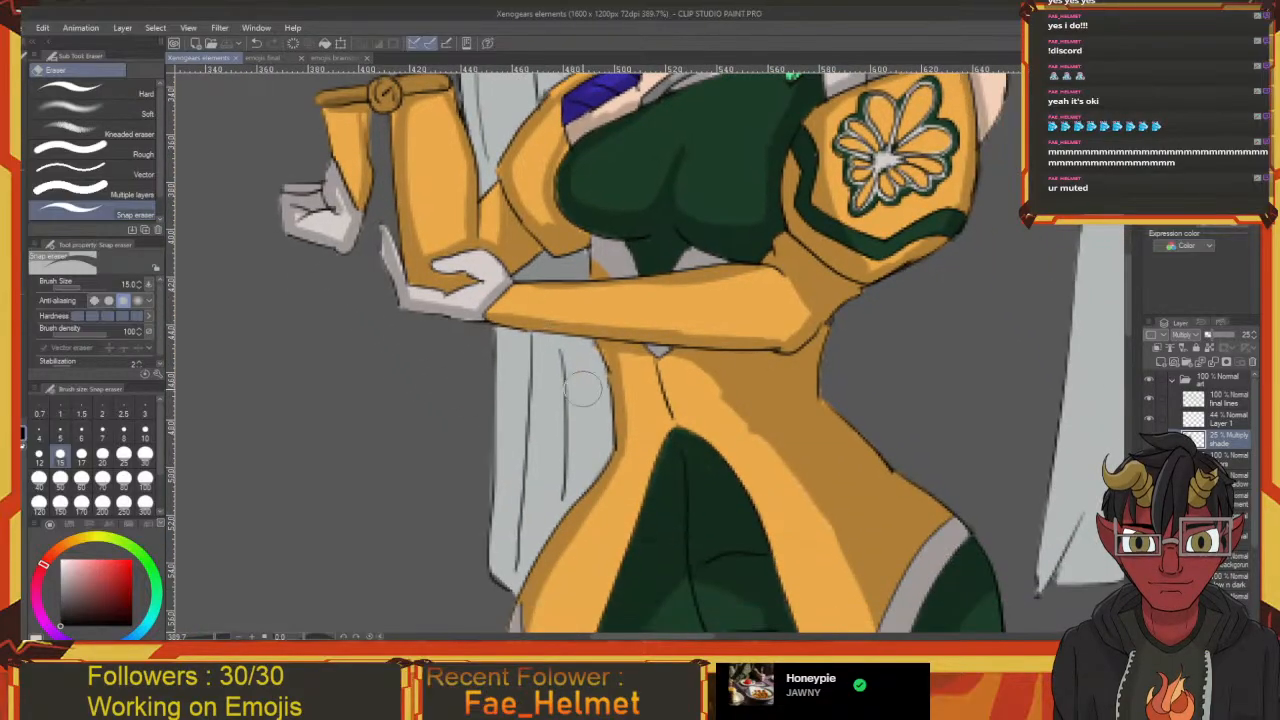
pyautogui.press('p')
pyautogui.moveTo(538, 346); pyautogui.dragTo(576, 380)
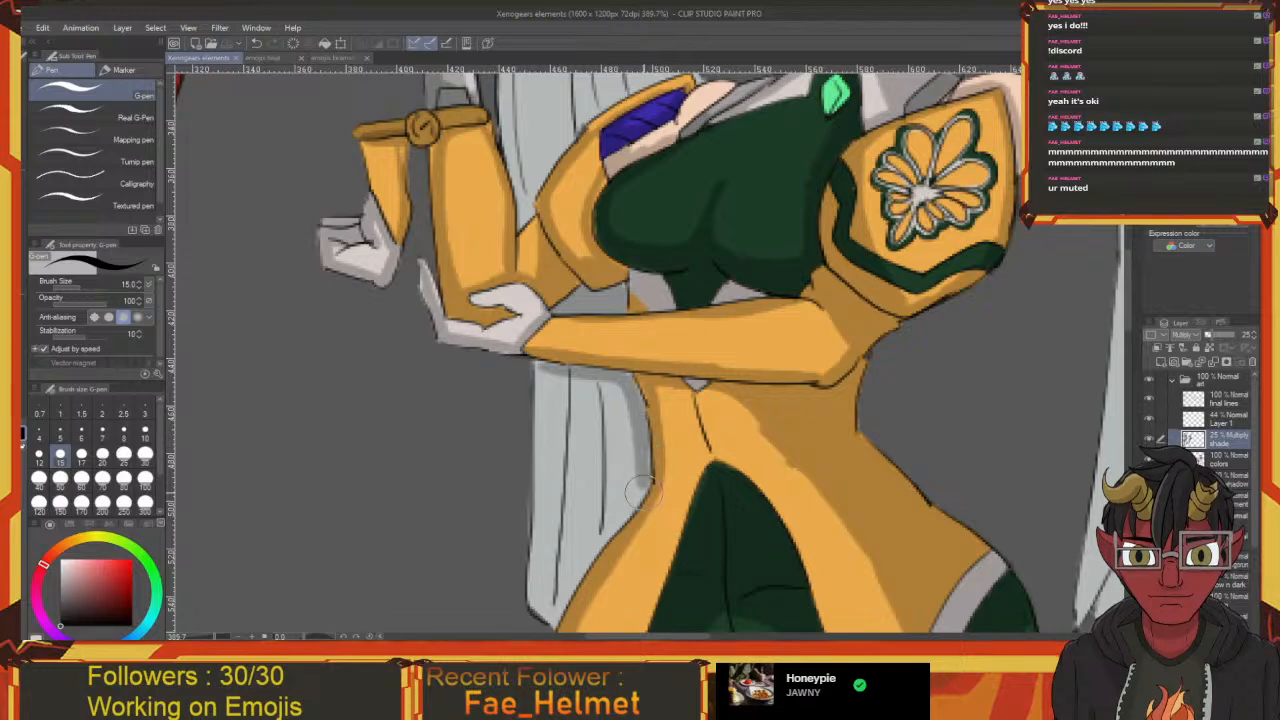
pyautogui.moveTo(610, 515); pyautogui.dragTo(643, 387)
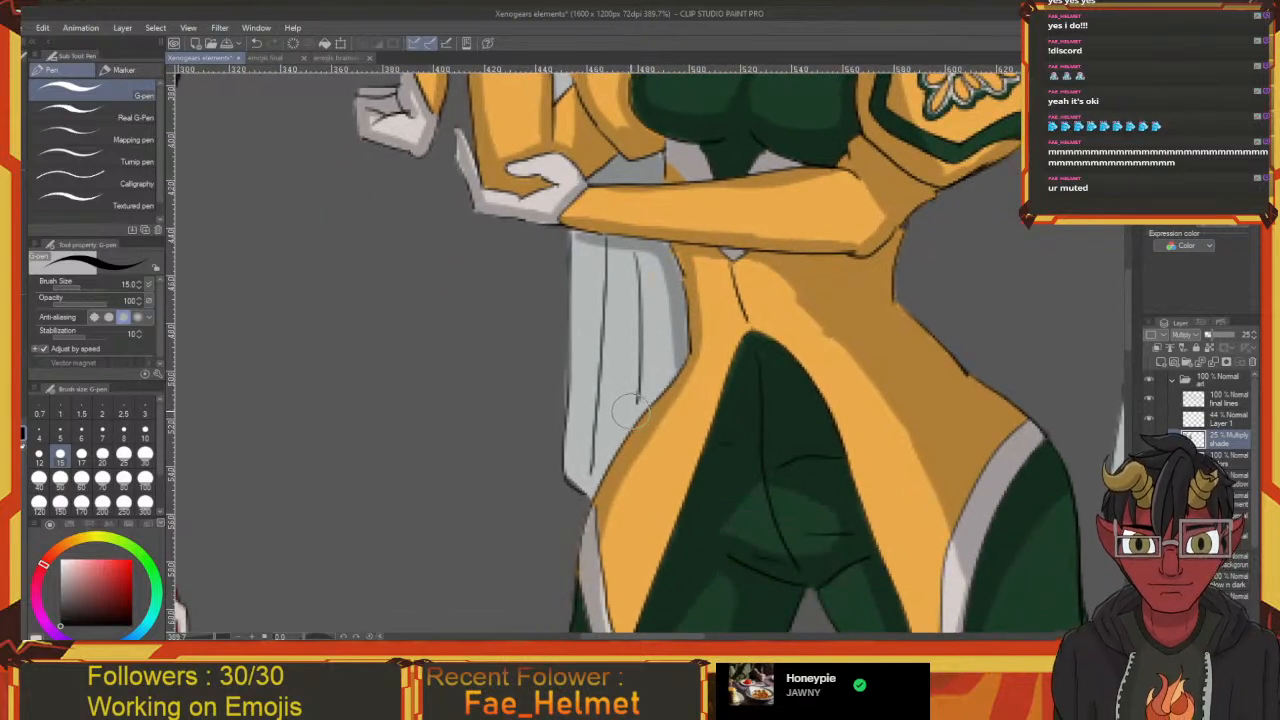
pyautogui.moveTo(632, 412)
pyautogui.mouseDown()
pyautogui.moveTo(666, 423)
pyautogui.moveTo(651, 443)
pyautogui.moveTo(634, 424)
pyautogui.moveTo(681, 364)
pyautogui.moveTo(608, 429)
pyautogui.moveTo(594, 465)
pyautogui.moveTo(598, 528)
pyautogui.moveTo(567, 508)
pyautogui.moveTo(597, 546)
pyautogui.moveTo(578, 585)
pyautogui.moveTo(566, 550)
pyautogui.moveTo(574, 340)
pyautogui.moveTo(588, 334)
pyautogui.moveTo(564, 434)
pyautogui.moveTo(570, 562)
pyautogui.mouseUp()
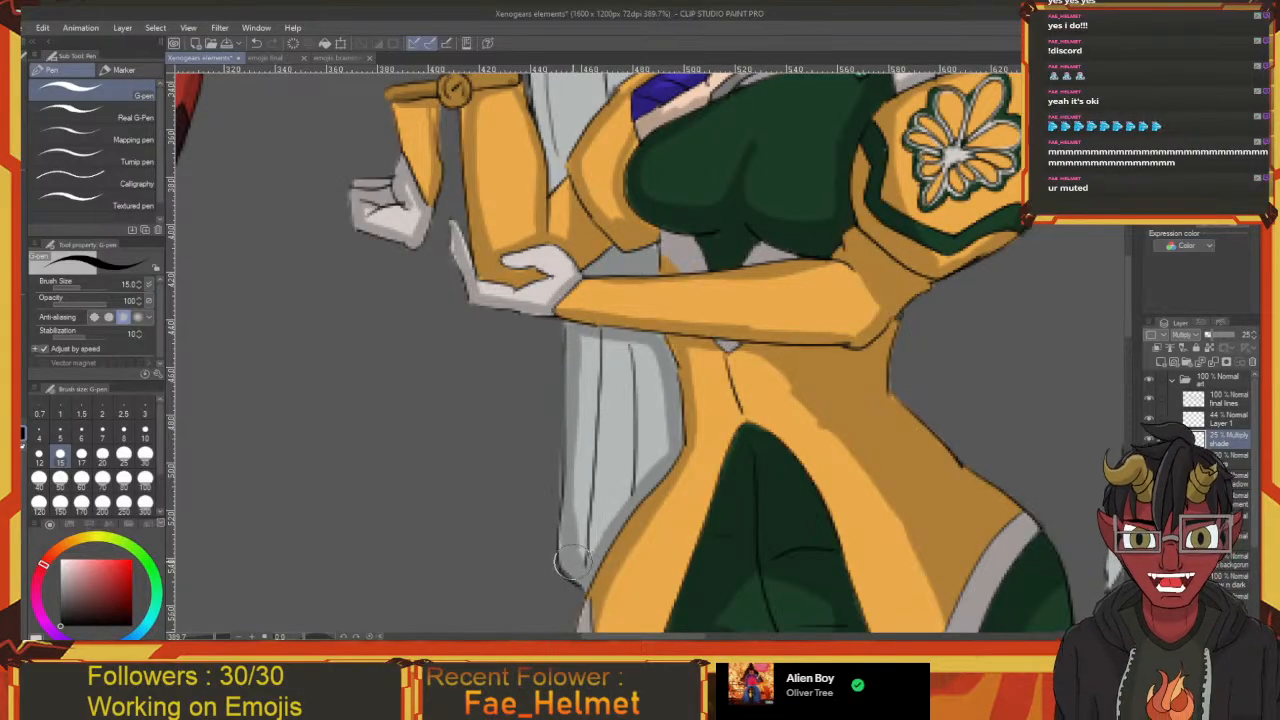
# Clean up the shading on the raised hand with the Snap eraser
pyautogui.scroll(4, 565, 545)
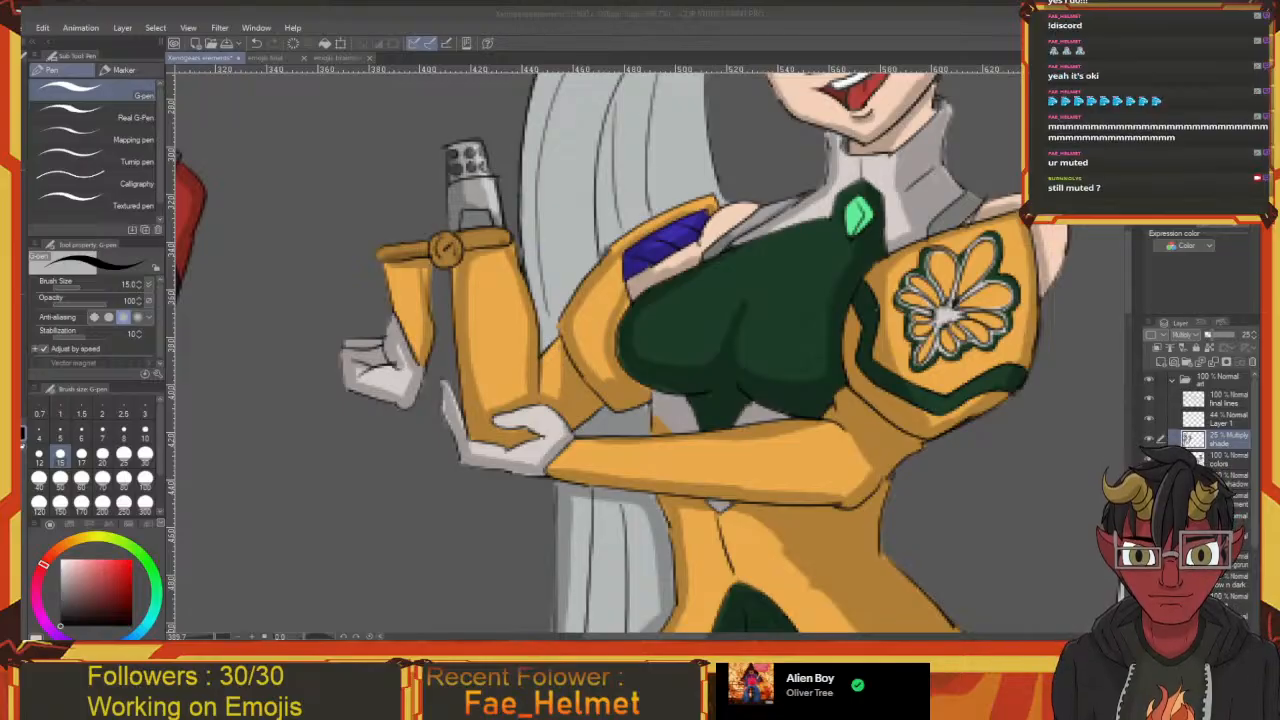
pyautogui.click(85, 516)
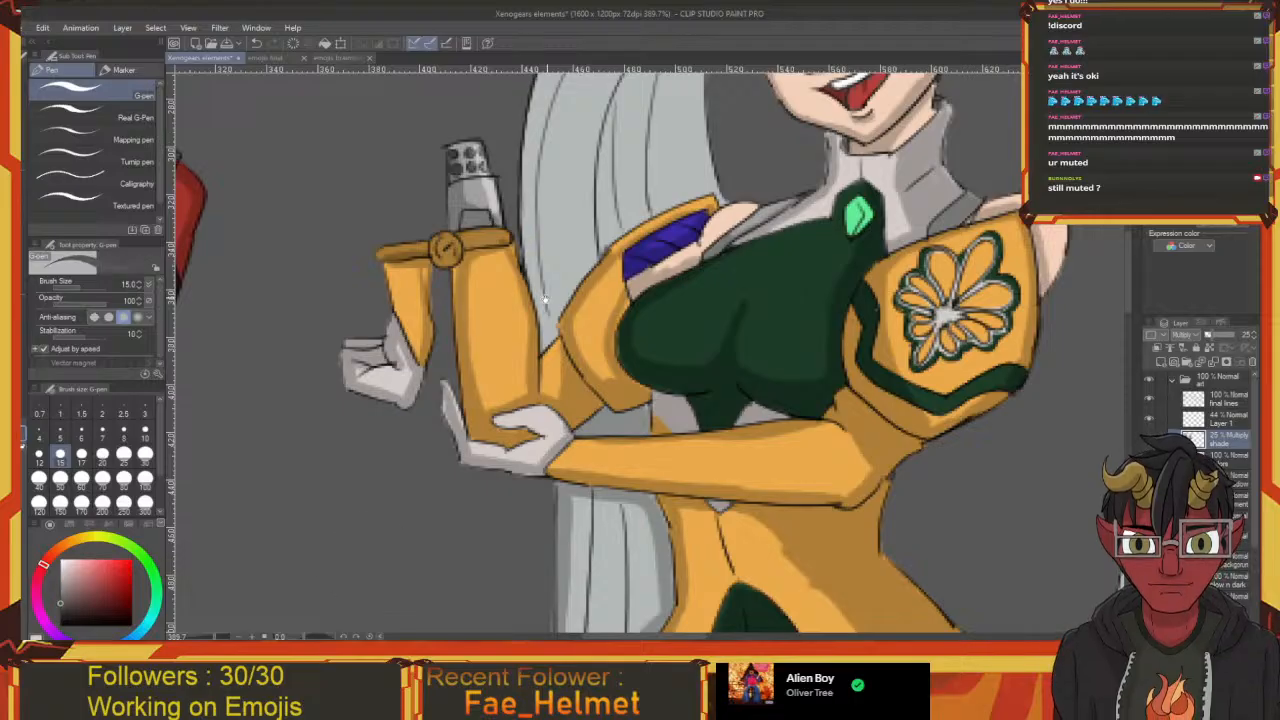
pyautogui.moveTo(364, 554); pyautogui.dragTo(446, 568)
pyautogui.press('e')
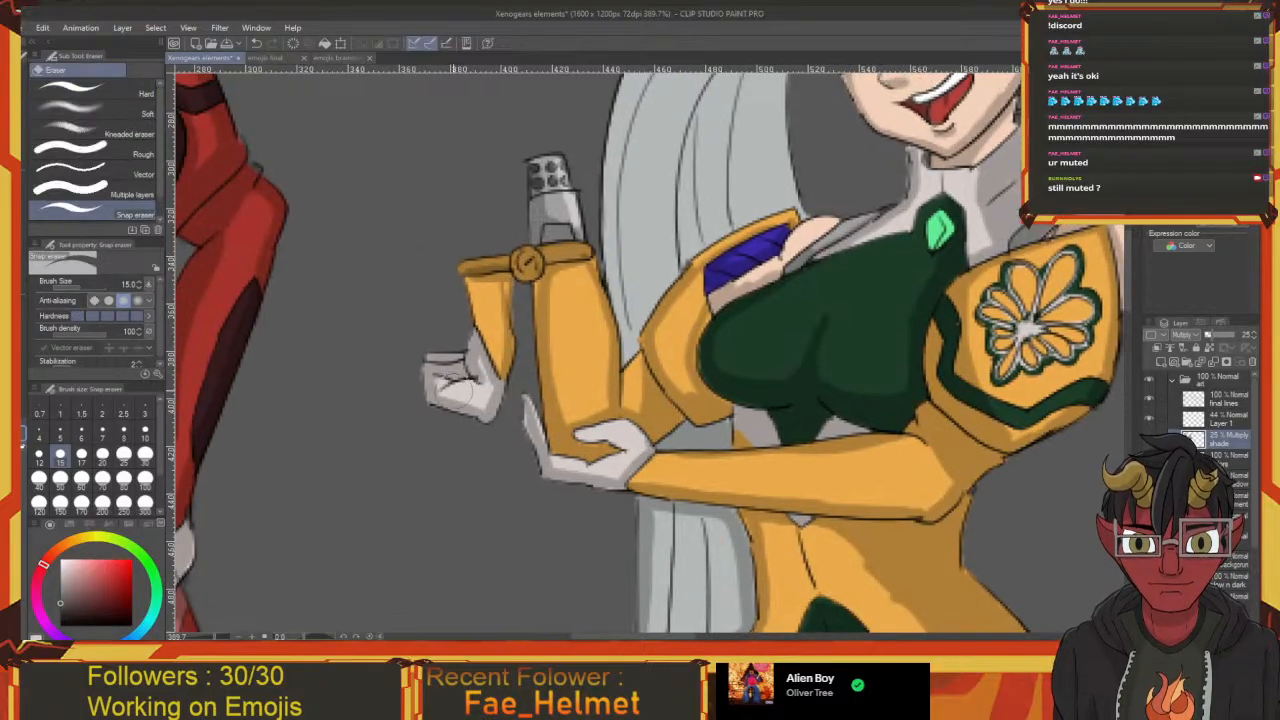
pyautogui.moveTo(455, 384)
pyautogui.mouseDown()
pyautogui.moveTo(480, 390)
pyautogui.moveTo(457, 386)
pyautogui.mouseUp()
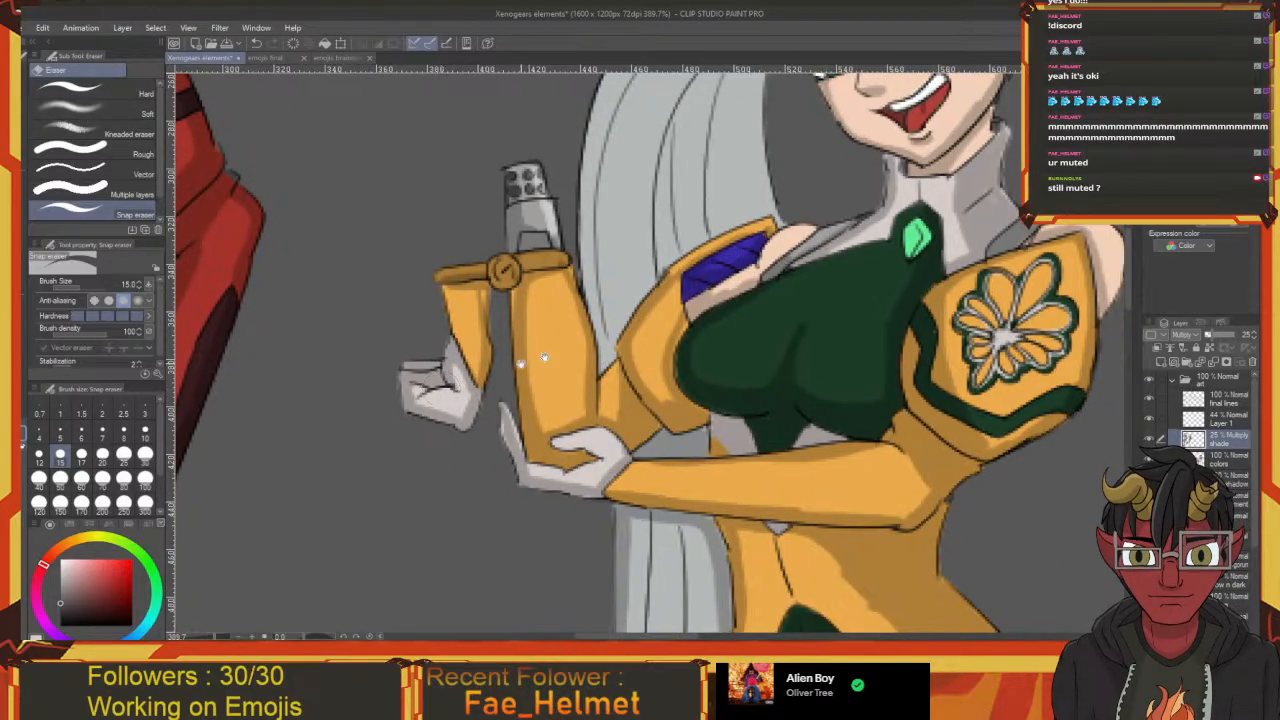
pyautogui.moveTo(600, 328); pyautogui.dragTo(390, 441)
pyautogui.scroll(-2, 420, 340)
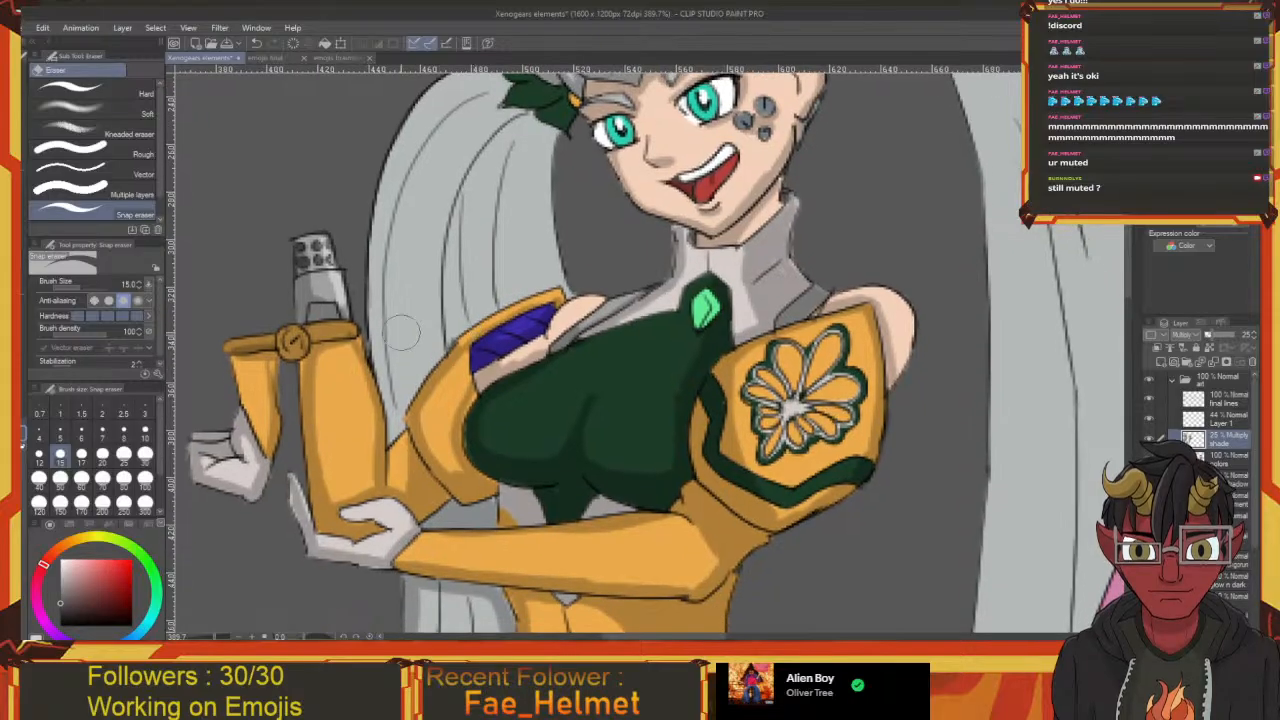
# Switch the G-pen colour back to black and shade the raised forearm's orange sleeve beneath the cuff
pyautogui.press('p')
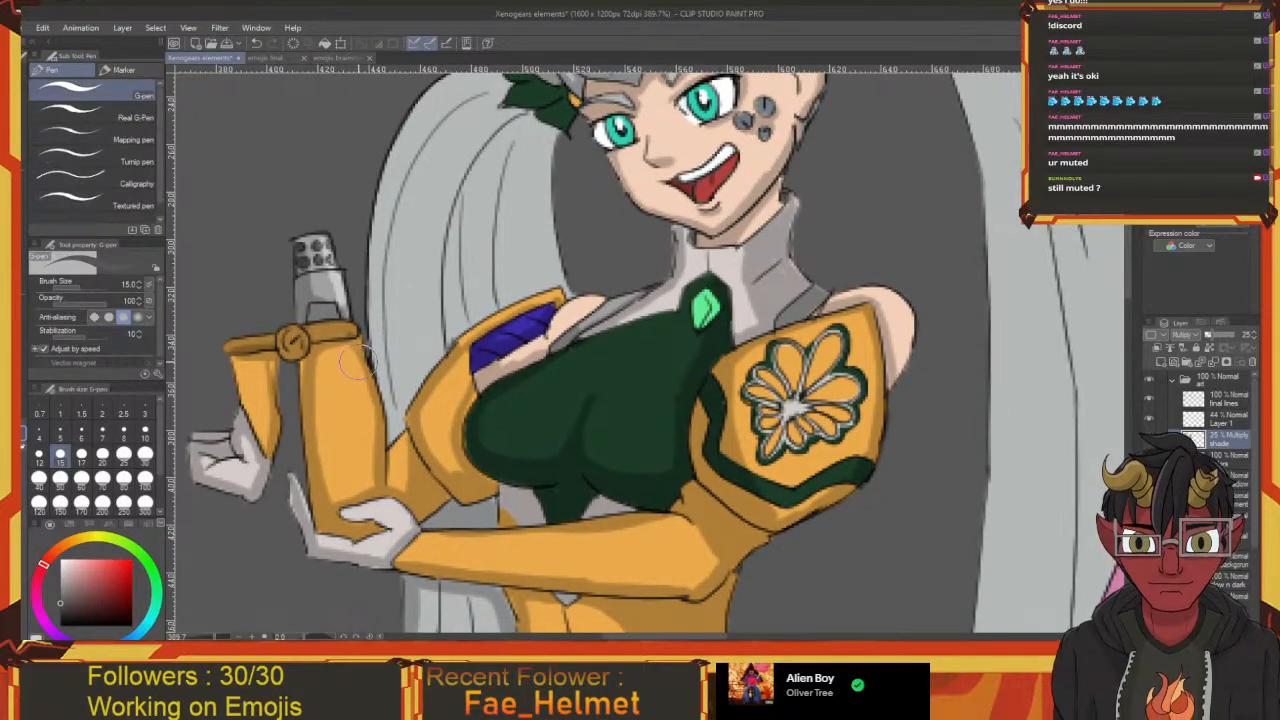
pyautogui.click(61, 625)
pyautogui.moveTo(340, 371); pyautogui.dragTo(366, 362)
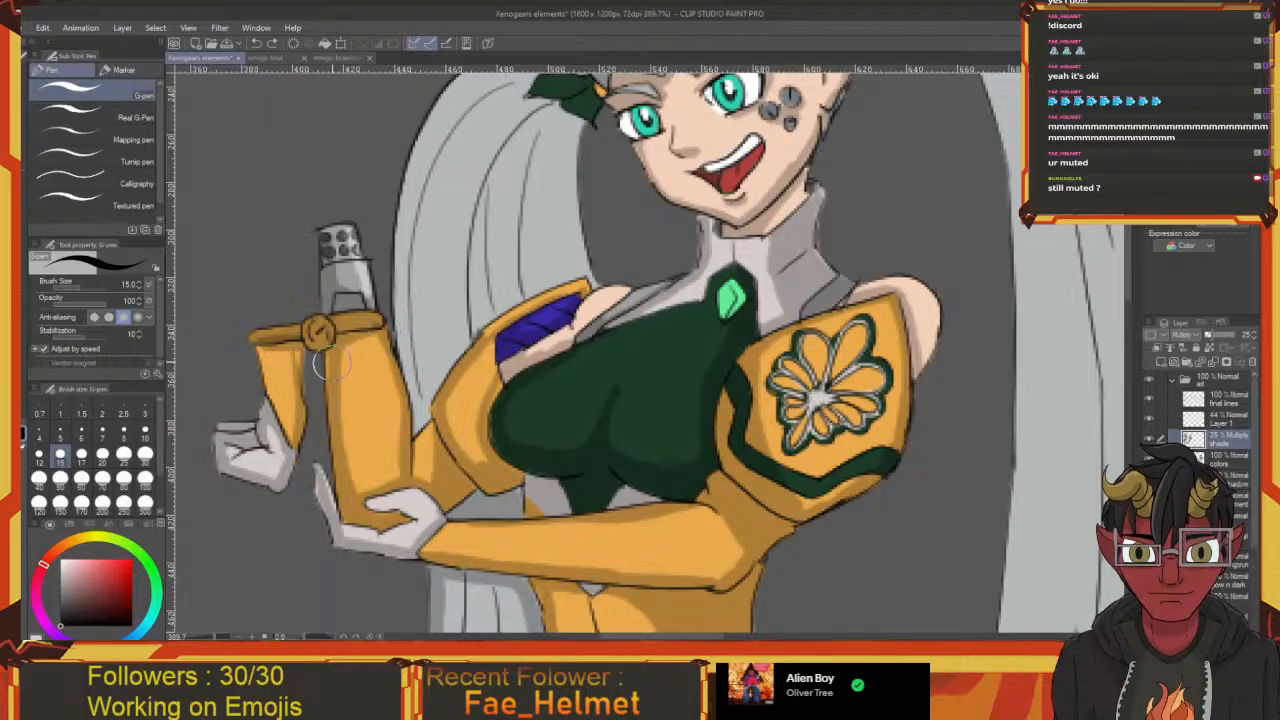
pyautogui.moveTo(323, 378); pyautogui.dragTo(349, 378)
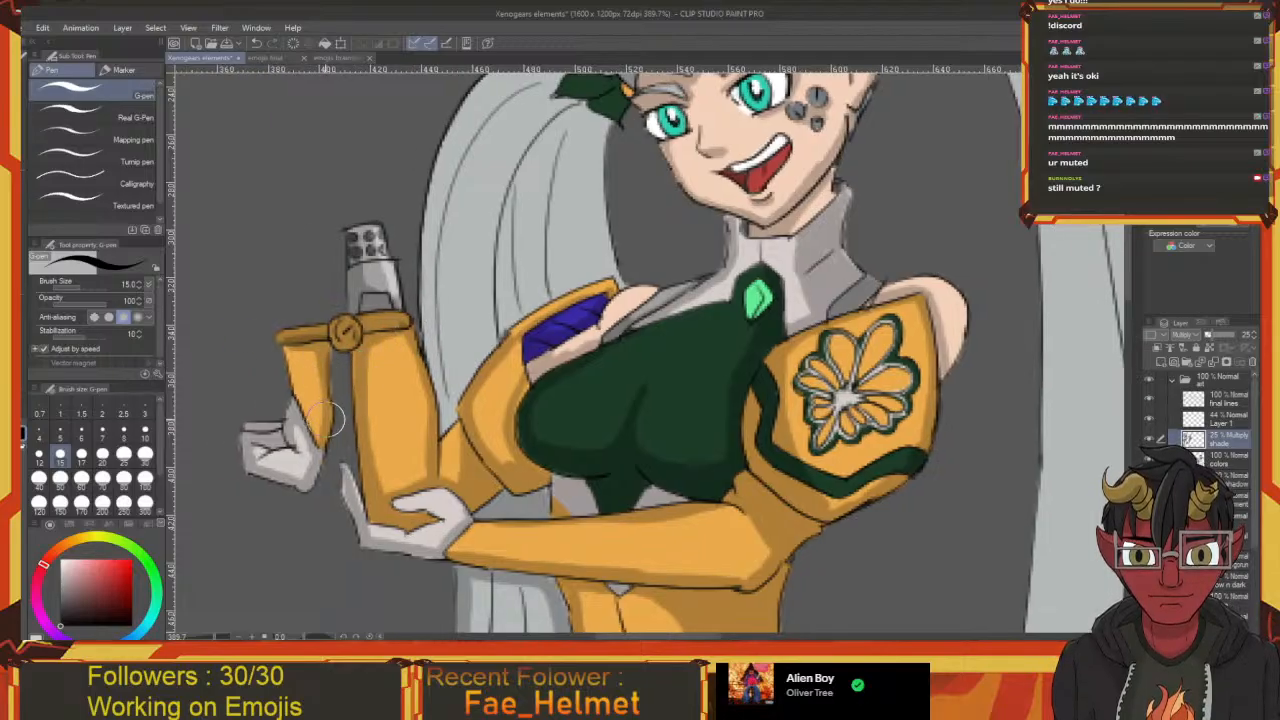
pyautogui.moveTo(388, 538)
pyautogui.mouseDown()
pyautogui.moveTo(330, 423)
pyautogui.moveTo(301, 401)
pyautogui.mouseUp()
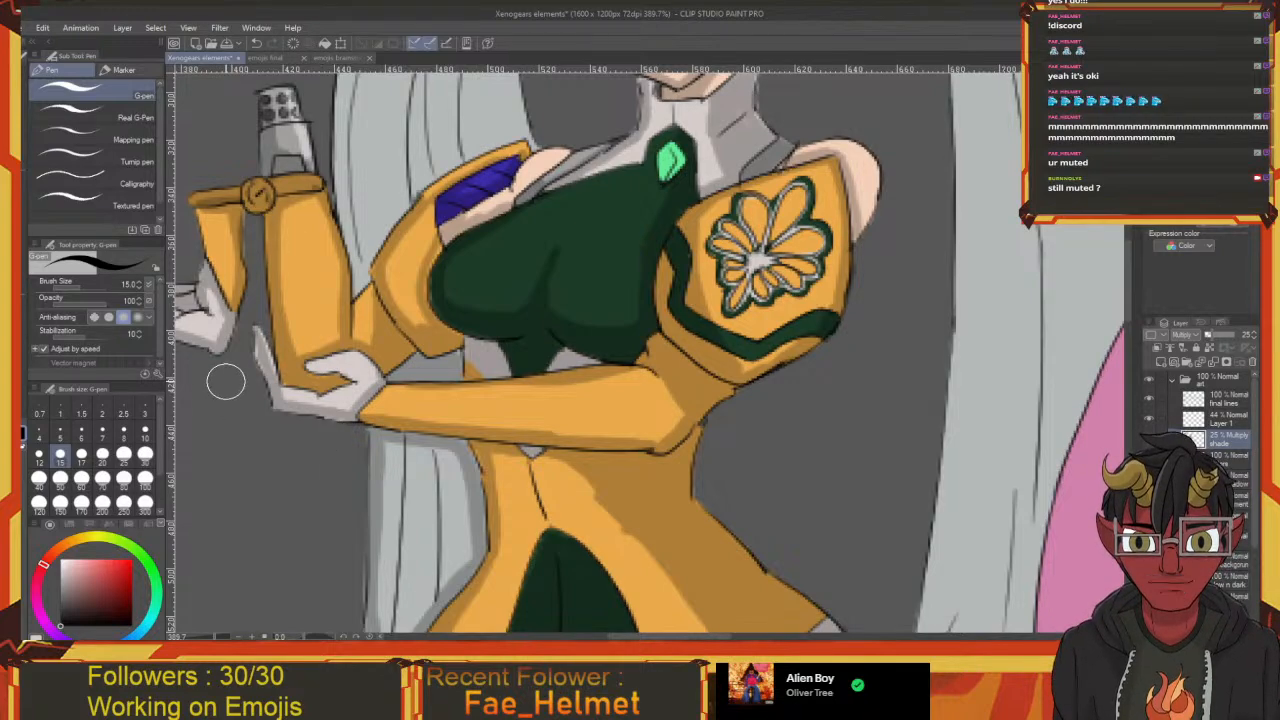
pyautogui.scroll(-5, 226, 381)
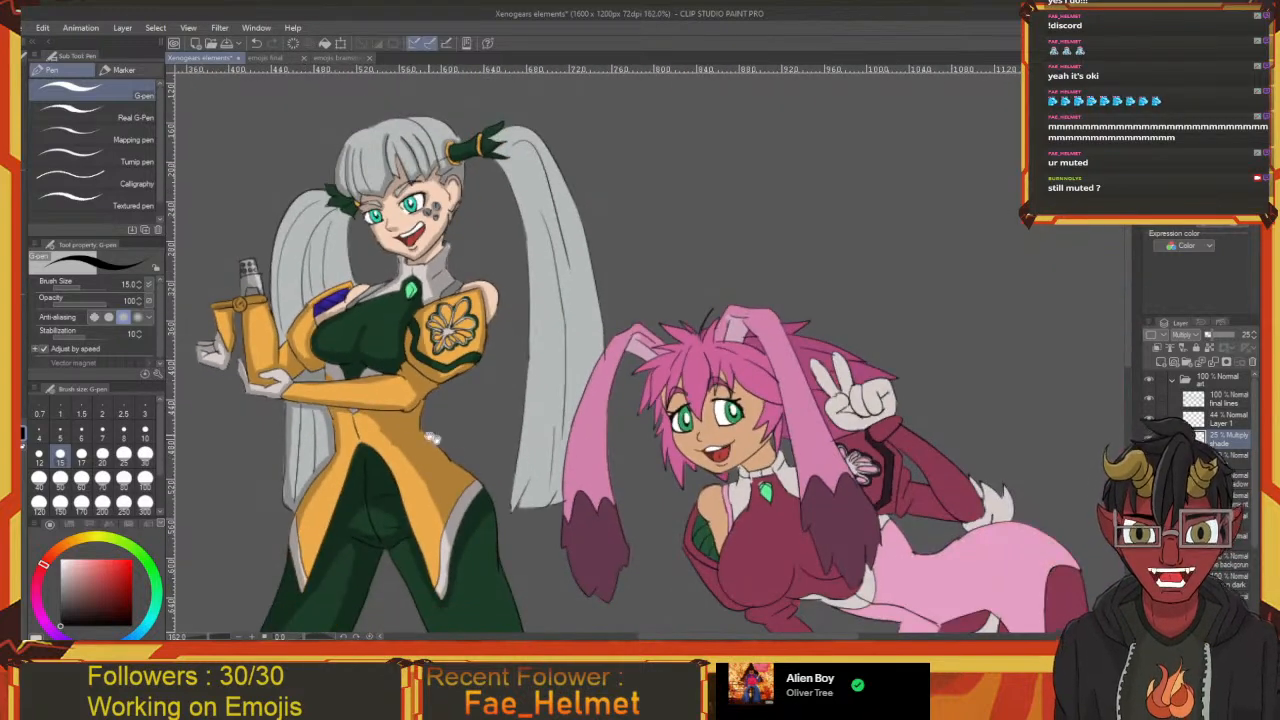
# Clean up the shadow edge on the orange waist below the folded forearm with the Snap eraser
pyautogui.scroll(5, 432, 437)
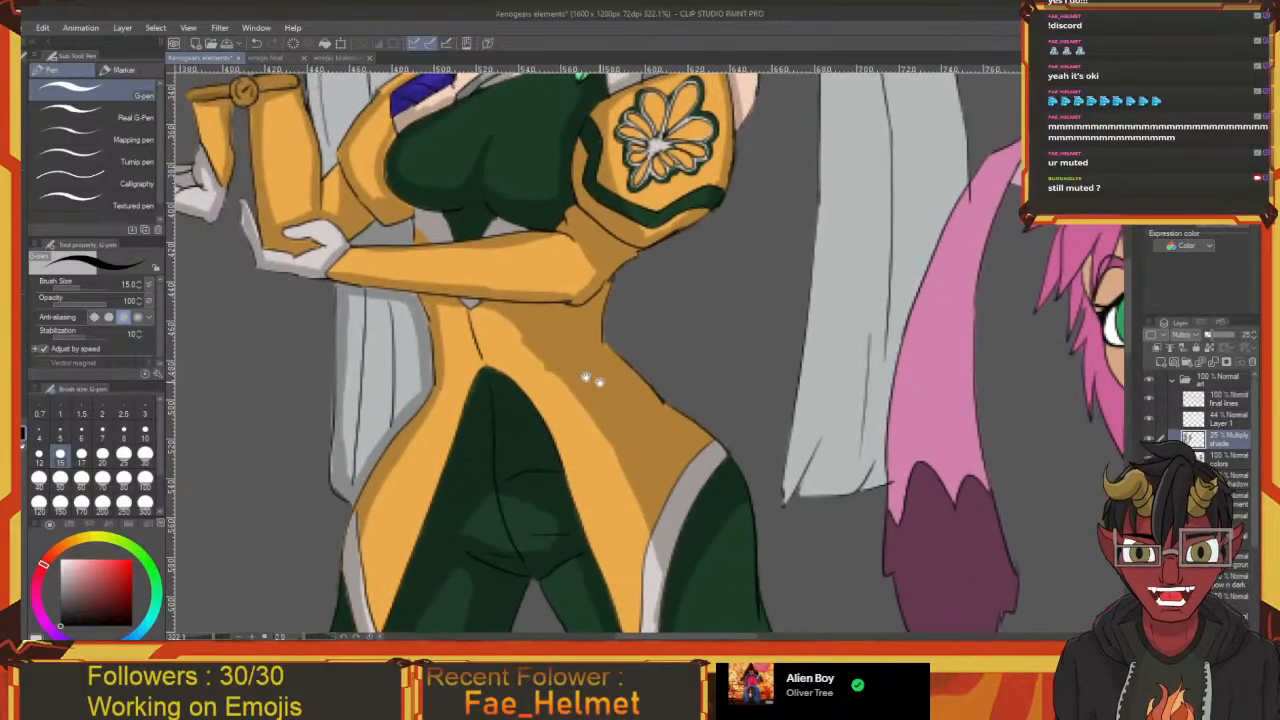
pyautogui.press('e')
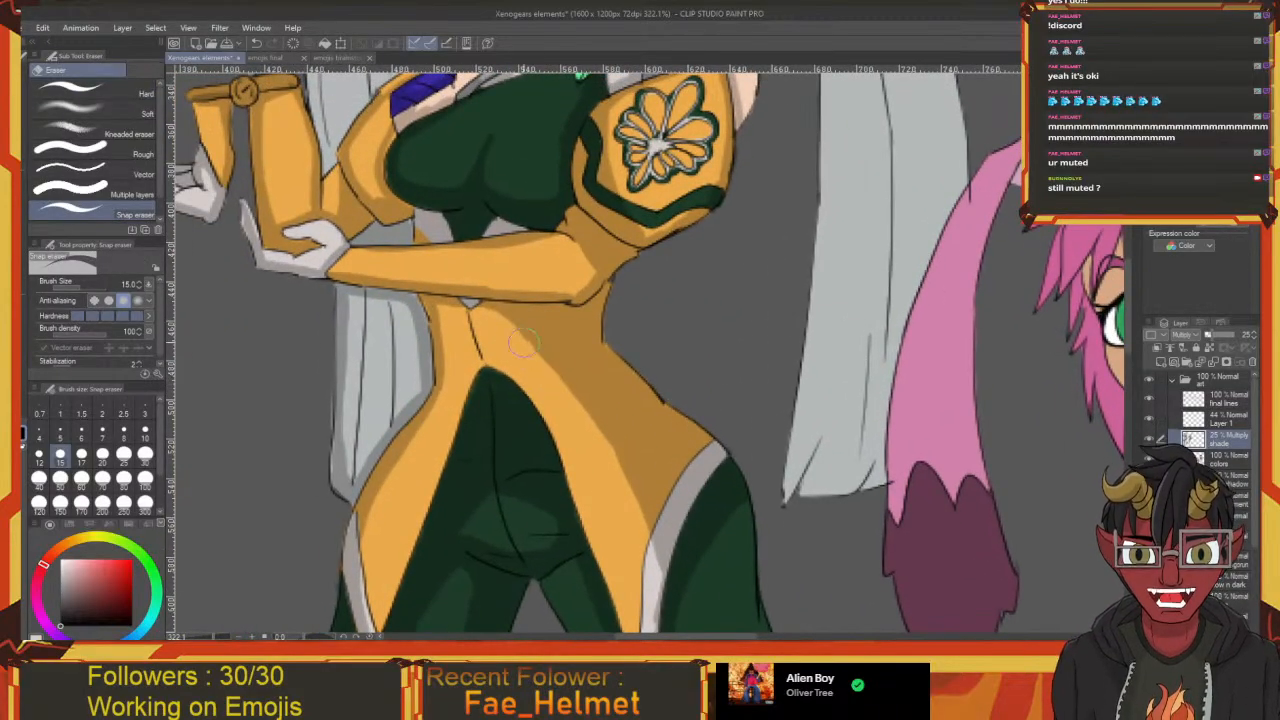
pyautogui.moveTo(520, 378)
pyautogui.mouseDown()
pyautogui.moveTo(536, 375)
pyautogui.moveTo(495, 290)
pyautogui.mouseUp()
# Shade the inner thigh of the green trouser leg beside the coat tail with the G-pen and trim its edge with the Snap eraser
pyautogui.press('p')
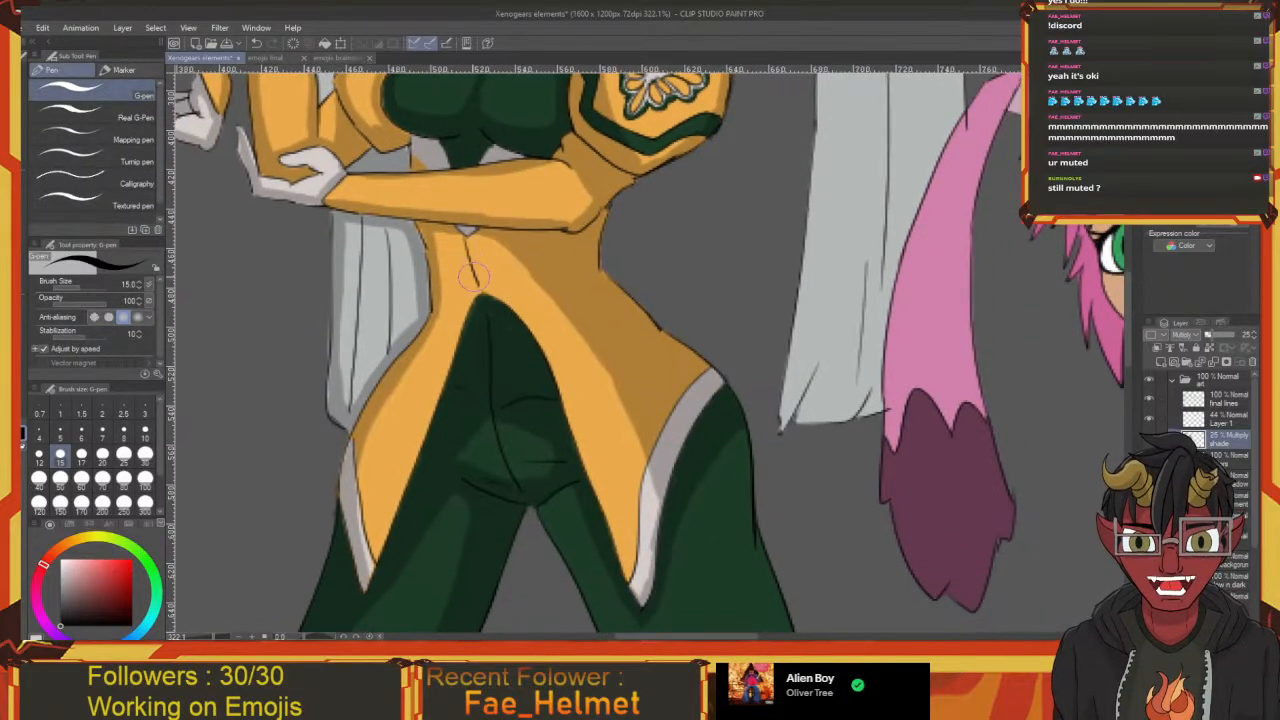
pyautogui.moveTo(526, 394); pyautogui.dragTo(480, 334)
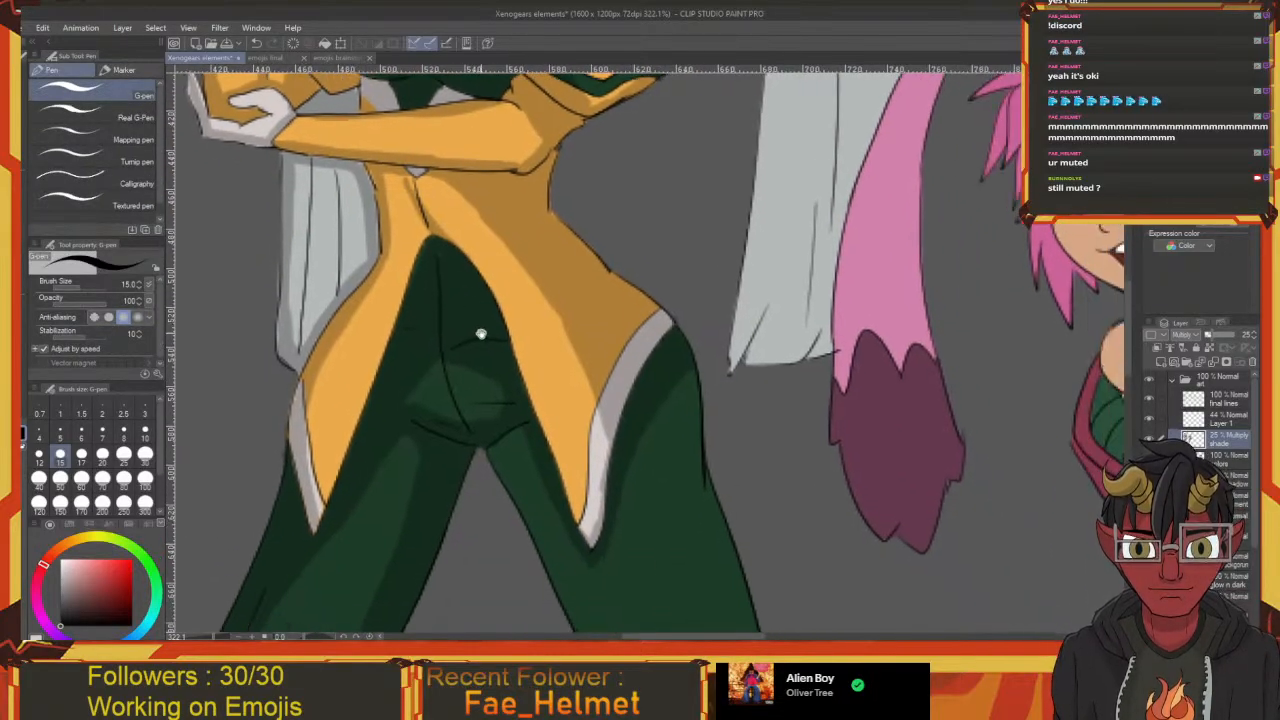
pyautogui.moveTo(534, 455); pyautogui.dragTo(421, 235)
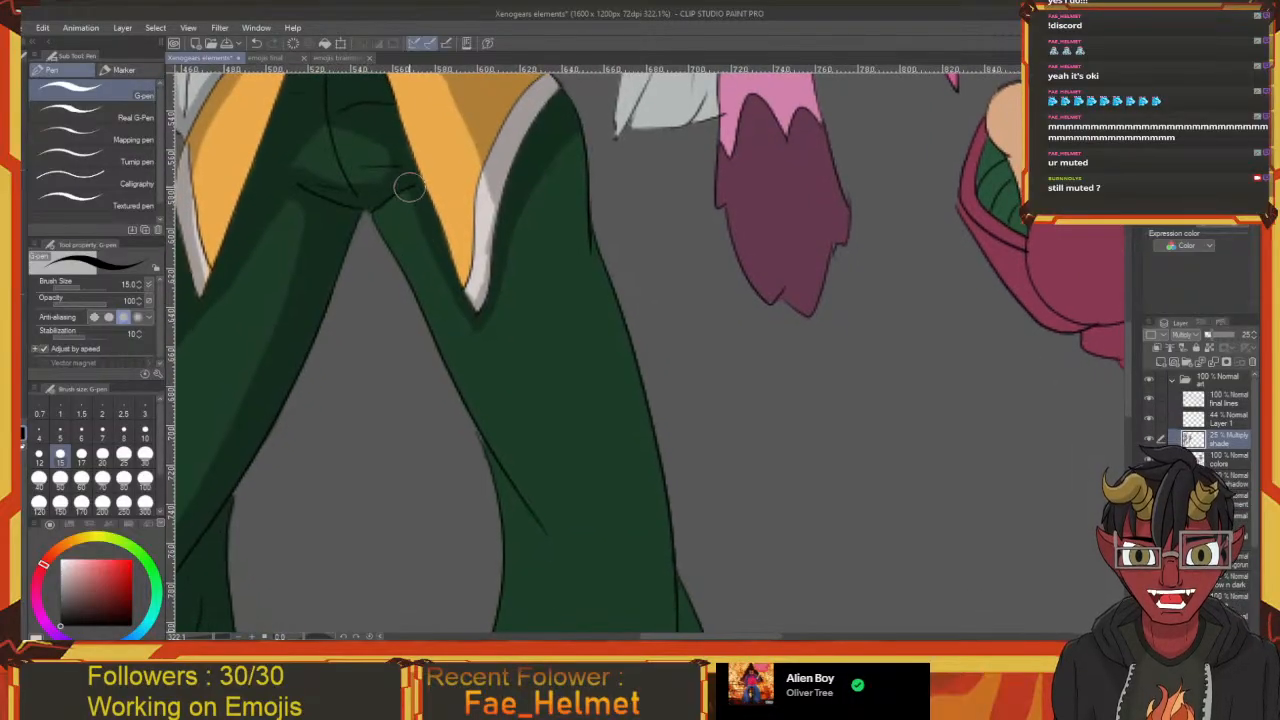
pyautogui.moveTo(409, 186)
pyautogui.mouseDown()
pyautogui.moveTo(430, 264)
pyautogui.moveTo(549, 523)
pyautogui.moveTo(492, 420)
pyautogui.moveTo(522, 479)
pyautogui.moveTo(494, 442)
pyautogui.moveTo(403, 190)
pyautogui.moveTo(446, 354)
pyautogui.moveTo(393, 208)
pyautogui.mouseUp()
pyautogui.press('e')
pyautogui.moveTo(420, 294); pyautogui.dragTo(430, 310)
pyautogui.scroll(-2, 429, 311)
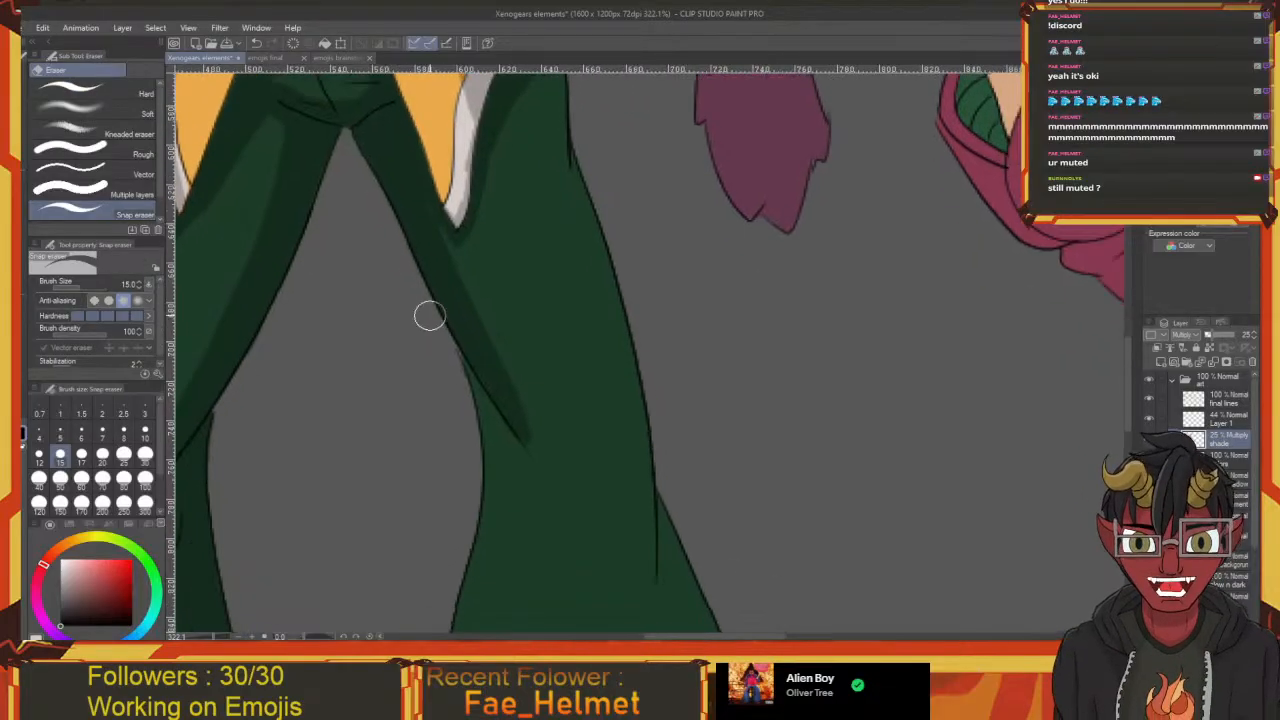
# Shade the inner side of the same trouser leg from the knee crease down to the hem, including the orange diamond, with the G-pen
pyautogui.press('p')
pyautogui.scroll(-5, 446, 331)
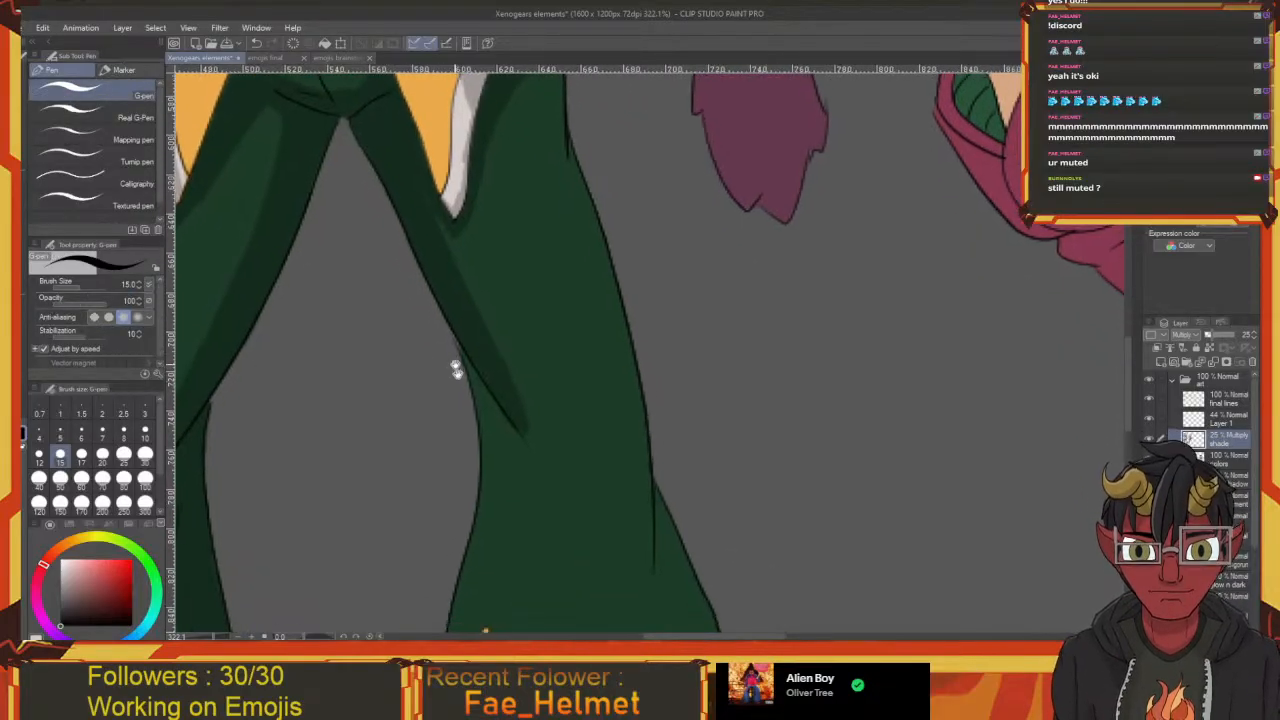
pyautogui.moveTo(462, 217)
pyautogui.mouseDown()
pyautogui.moveTo(481, 486)
pyautogui.moveTo(526, 578)
pyautogui.moveTo(579, 611)
pyautogui.moveTo(485, 569)
pyautogui.moveTo(516, 590)
pyautogui.moveTo(541, 599)
pyautogui.moveTo(429, 526)
pyautogui.moveTo(488, 563)
pyautogui.moveTo(469, 507)
pyautogui.mouseUp()
pyautogui.moveTo(462, 454)
pyautogui.mouseDown()
pyautogui.moveTo(455, 272)
pyautogui.moveTo(461, 335)
pyautogui.mouseUp()
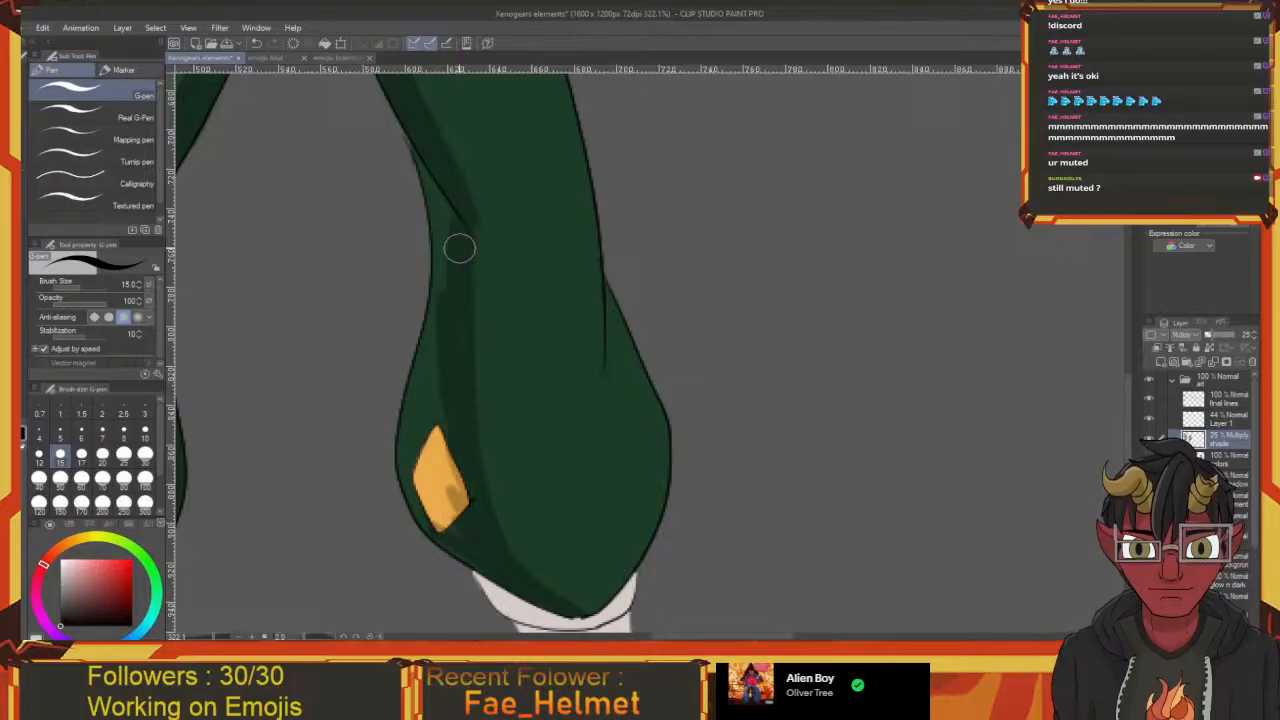
pyautogui.moveTo(463, 440)
pyautogui.mouseDown()
pyautogui.moveTo(436, 517)
pyautogui.moveTo(465, 555)
pyautogui.moveTo(424, 516)
pyautogui.moveTo(449, 526)
pyautogui.moveTo(428, 354)
pyautogui.moveTo(438, 524)
pyautogui.moveTo(419, 483)
pyautogui.moveTo(417, 396)
pyautogui.mouseUp()
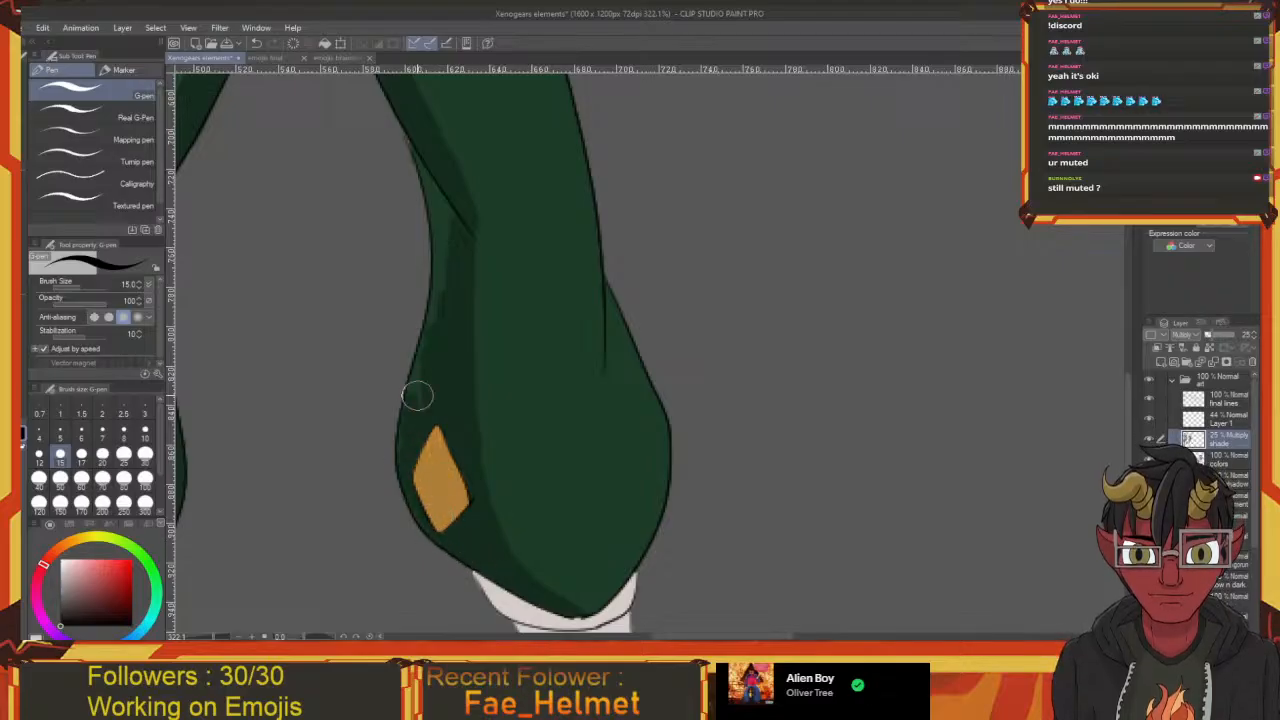
pyautogui.moveTo(434, 297); pyautogui.dragTo(429, 466)
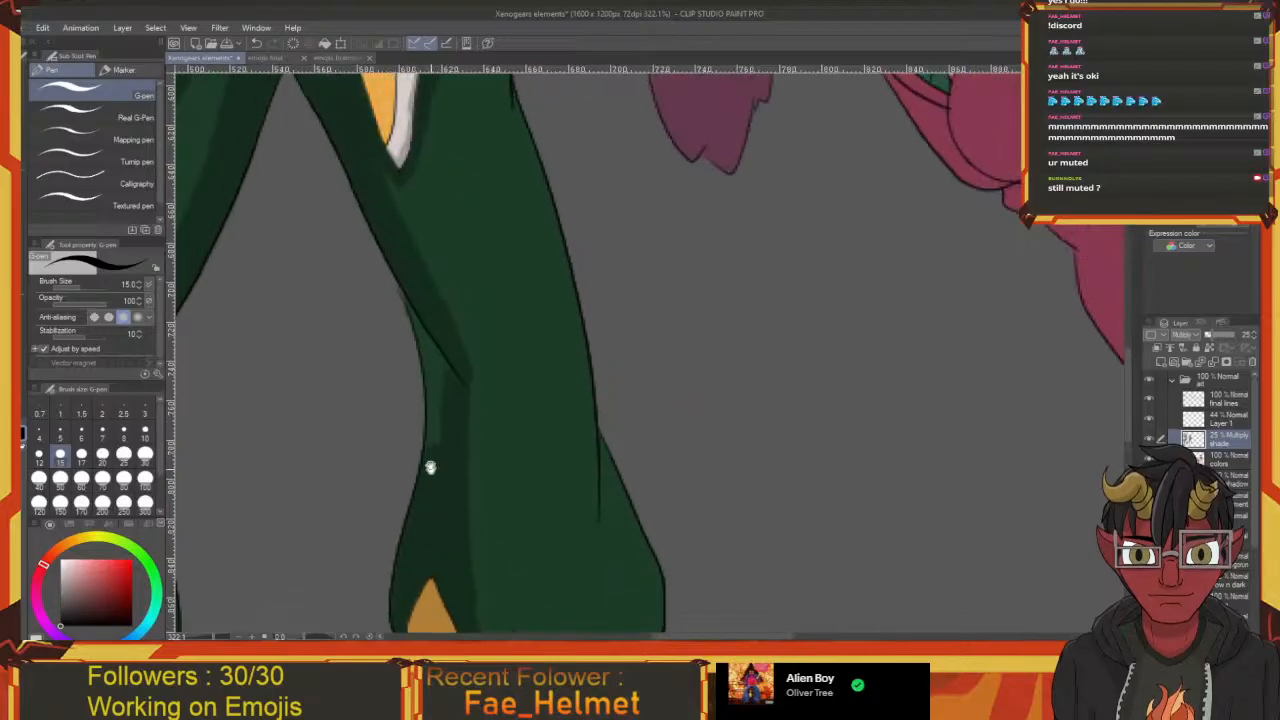
pyautogui.moveTo(431, 389)
pyautogui.mouseDown()
pyautogui.moveTo(434, 349)
pyautogui.moveTo(440, 429)
pyautogui.moveTo(438, 343)
pyautogui.moveTo(430, 358)
pyautogui.moveTo(454, 414)
pyautogui.moveTo(447, 320)
pyautogui.mouseUp()
pyautogui.moveTo(459, 428)
pyautogui.mouseDown()
pyautogui.moveTo(461, 498)
pyautogui.moveTo(437, 346)
pyautogui.mouseUp()
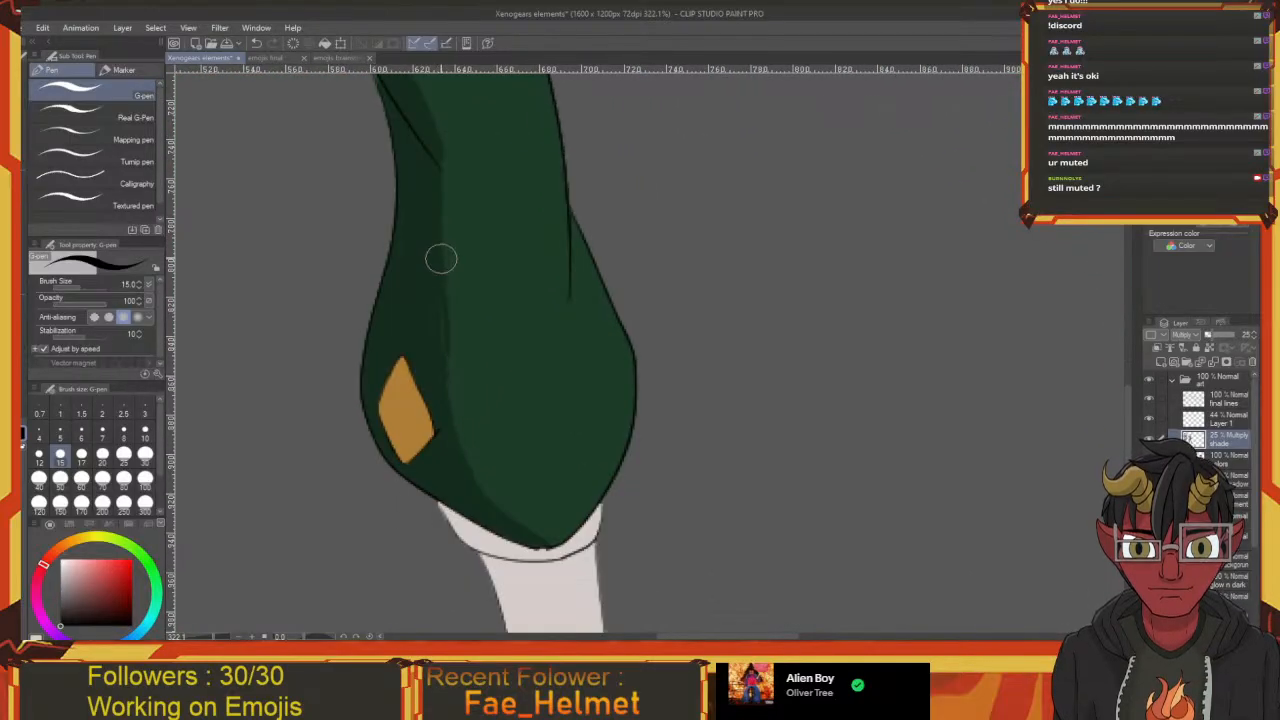
pyautogui.moveTo(439, 282); pyautogui.dragTo(440, 291)
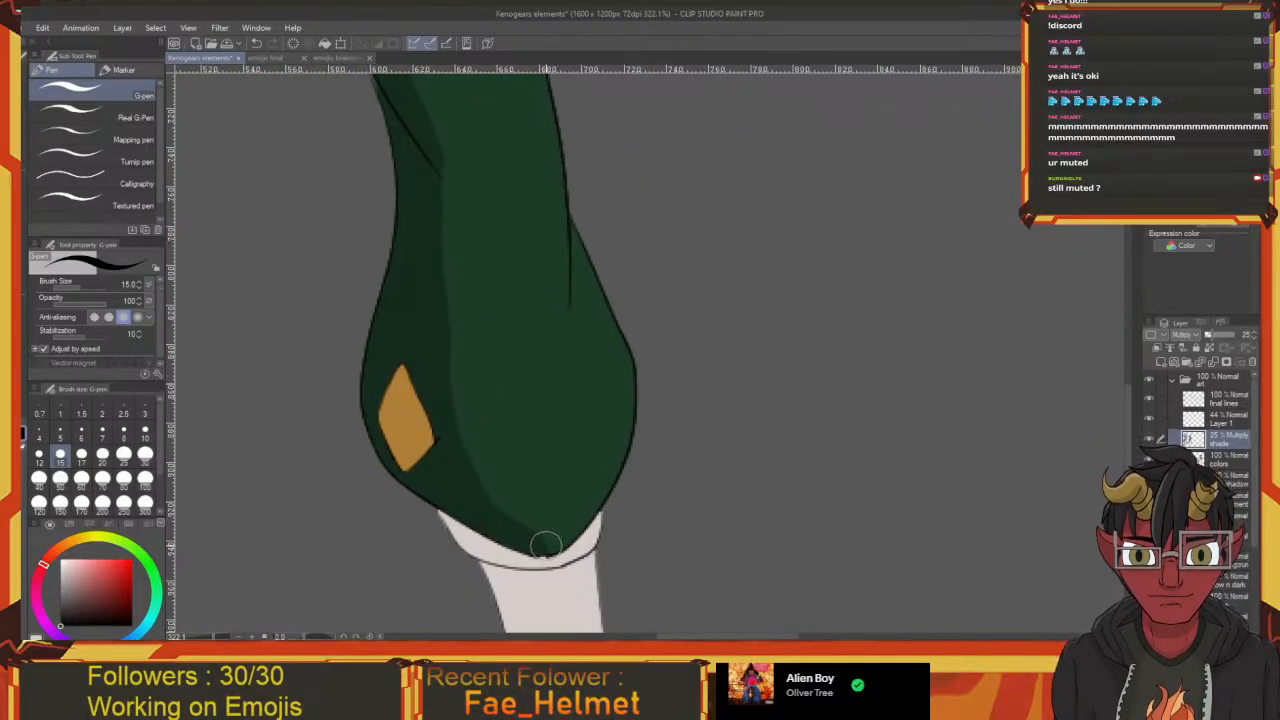
# Shade the bottom hem and the outer curve of the flared trouser leg, leaving the middle lit
pyautogui.moveTo(556, 548)
pyautogui.mouseDown()
pyautogui.moveTo(515, 548)
pyautogui.moveTo(478, 510)
pyautogui.mouseUp()
pyautogui.moveTo(490, 375); pyautogui.dragTo(500, 437)
pyautogui.moveTo(516, 333); pyautogui.dragTo(498, 300)
pyautogui.moveTo(480, 242)
pyautogui.mouseDown()
pyautogui.moveTo(511, 323)
pyautogui.moveTo(511, 407)
pyautogui.moveTo(484, 492)
pyautogui.moveTo(439, 544)
pyautogui.moveTo(480, 525)
pyautogui.moveTo(459, 553)
pyautogui.moveTo(501, 504)
pyautogui.moveTo(521, 457)
pyautogui.moveTo(467, 538)
pyautogui.moveTo(522, 420)
pyautogui.moveTo(497, 501)
pyautogui.moveTo(524, 448)
pyautogui.moveTo(518, 481)
pyautogui.moveTo(530, 413)
pyautogui.moveTo(531, 437)
pyautogui.moveTo(516, 328)
pyautogui.moveTo(531, 358)
pyautogui.mouseUp()
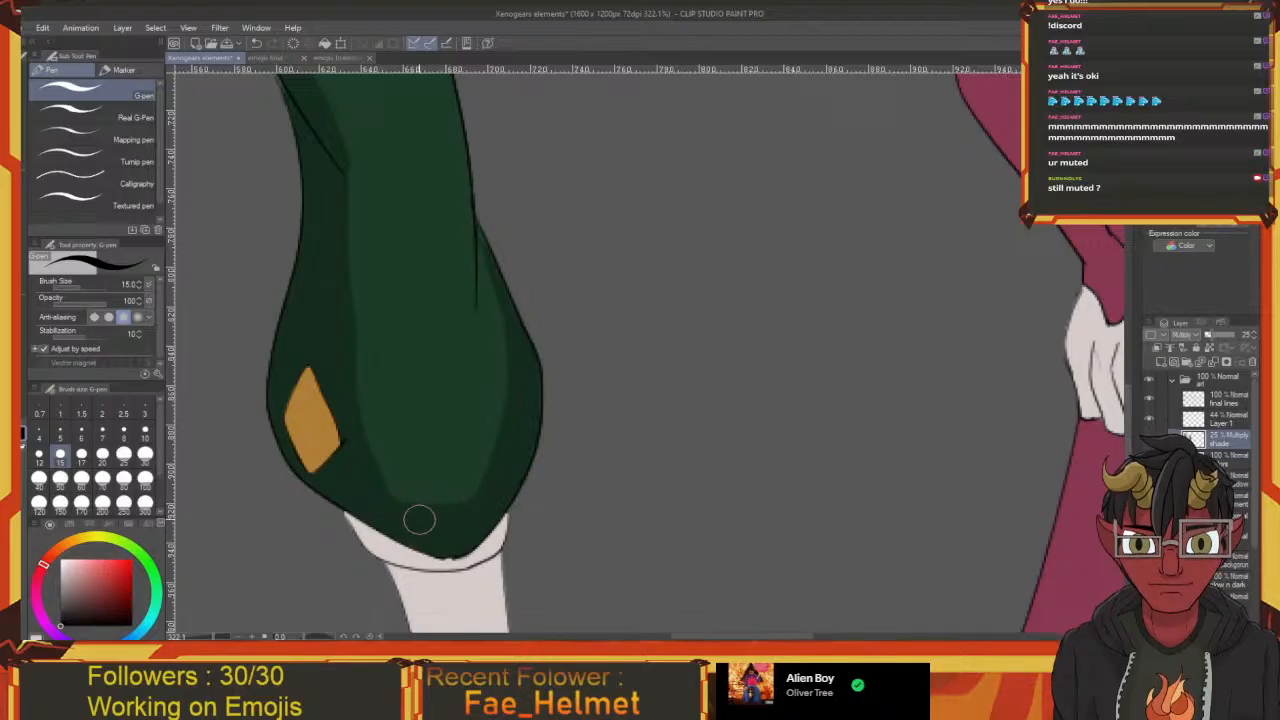
pyautogui.moveTo(440, 523); pyautogui.dragTo(516, 298)
# Shade a narrow band along the outer edge of the trouser leg from the hip down to the knee fold
pyautogui.moveTo(425, 90); pyautogui.dragTo(443, 443)
pyautogui.moveTo(542, 552); pyautogui.dragTo(499, 451)
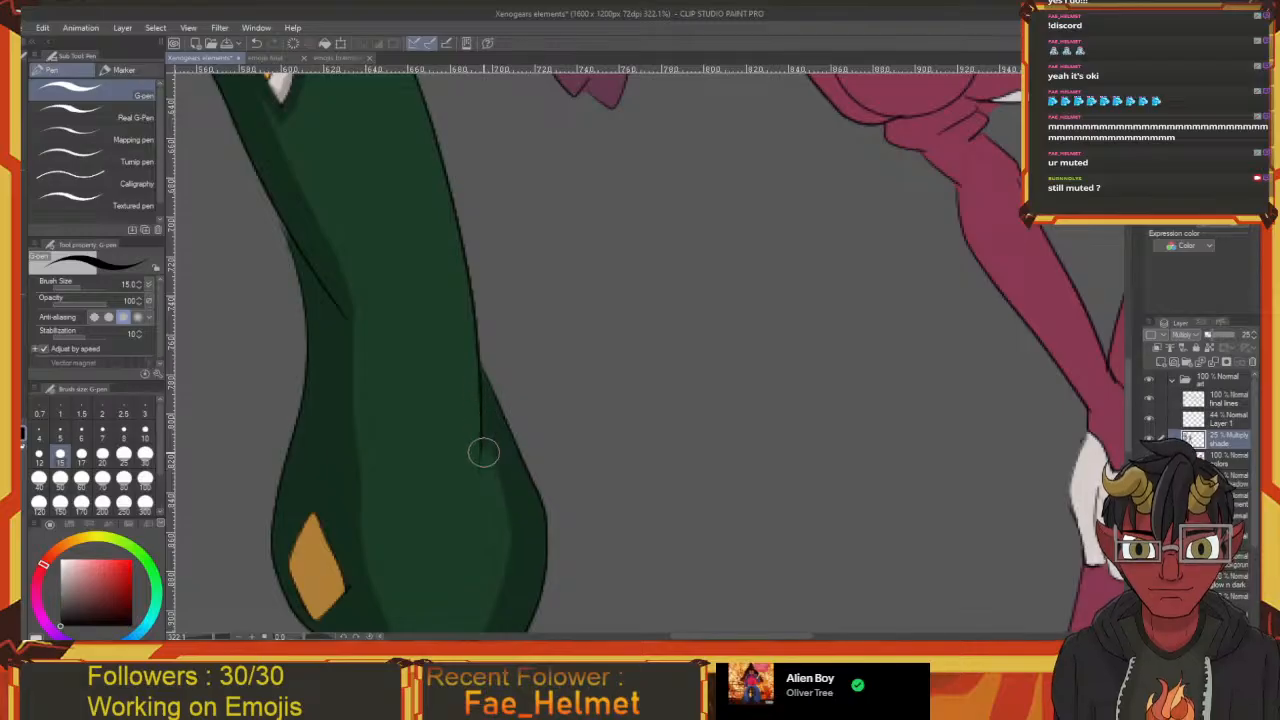
pyautogui.moveTo(483, 405); pyautogui.dragTo(512, 632)
pyautogui.moveTo(423, 351); pyautogui.dragTo(448, 362)
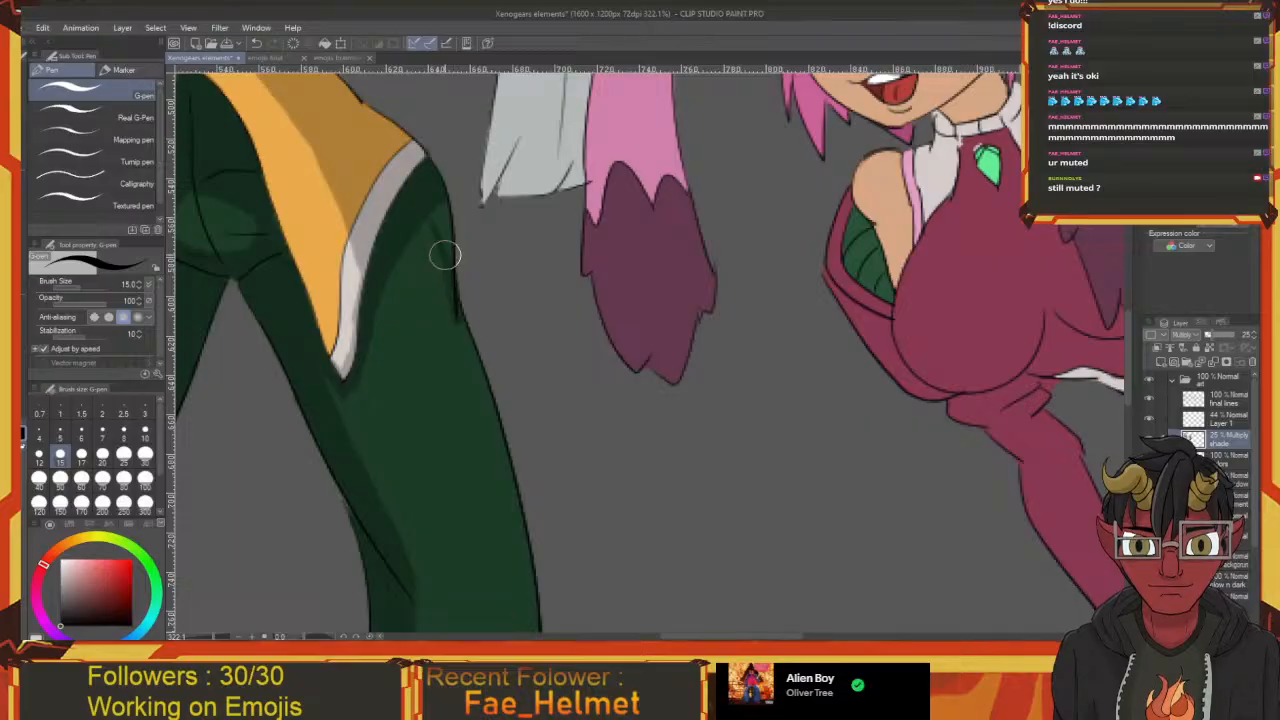
pyautogui.scroll(-3, 435, 215)
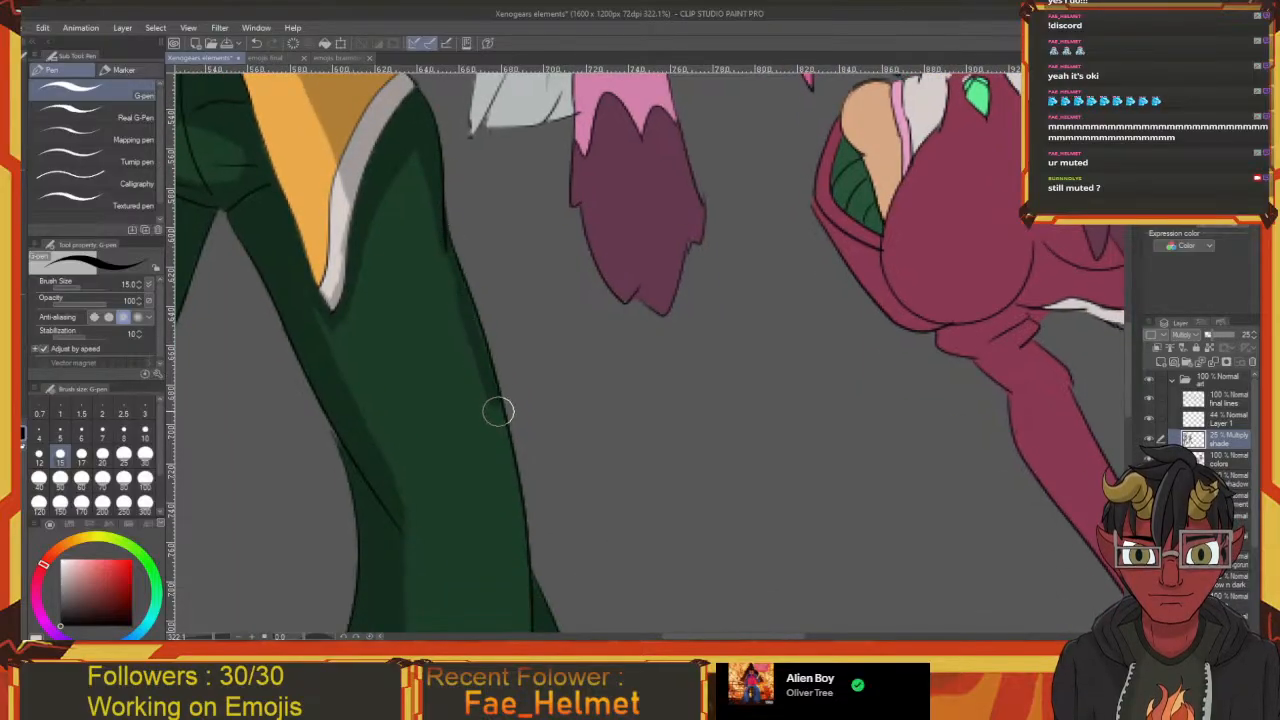
pyautogui.scroll(-3, 498, 478)
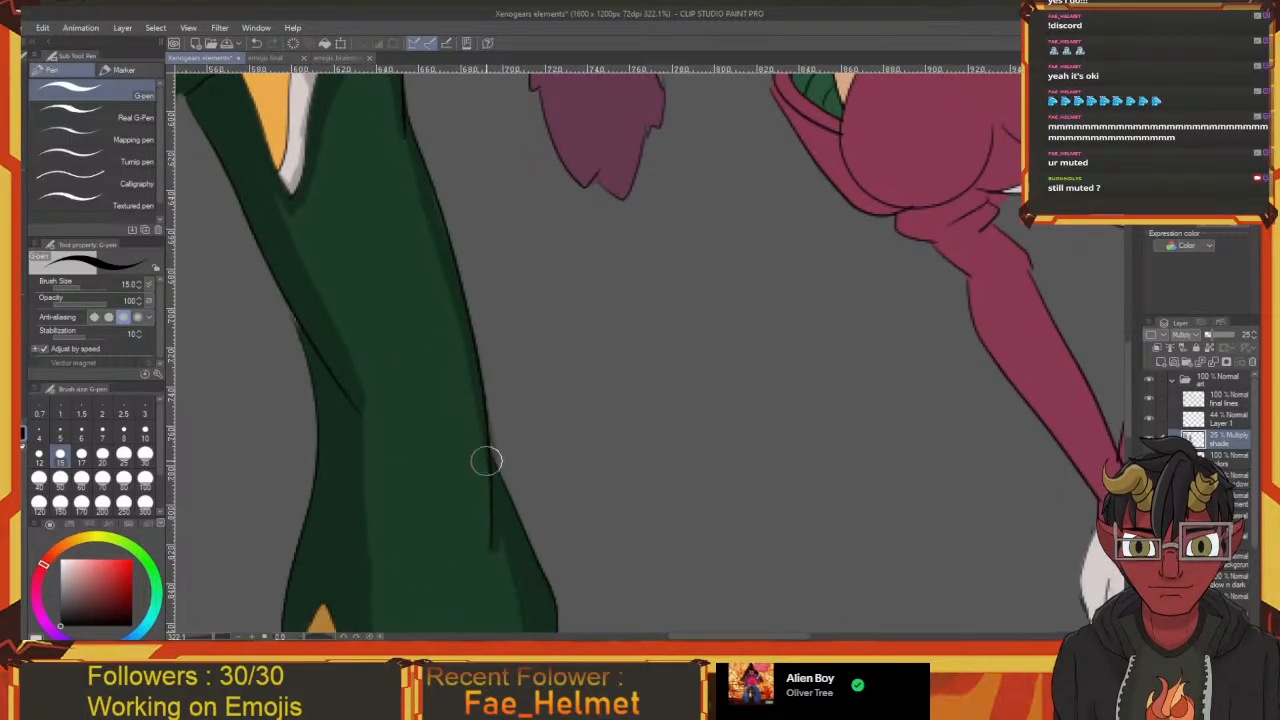
pyautogui.moveTo(455, 307); pyautogui.dragTo(483, 414)
pyautogui.moveTo(435, 250); pyautogui.dragTo(460, 349)
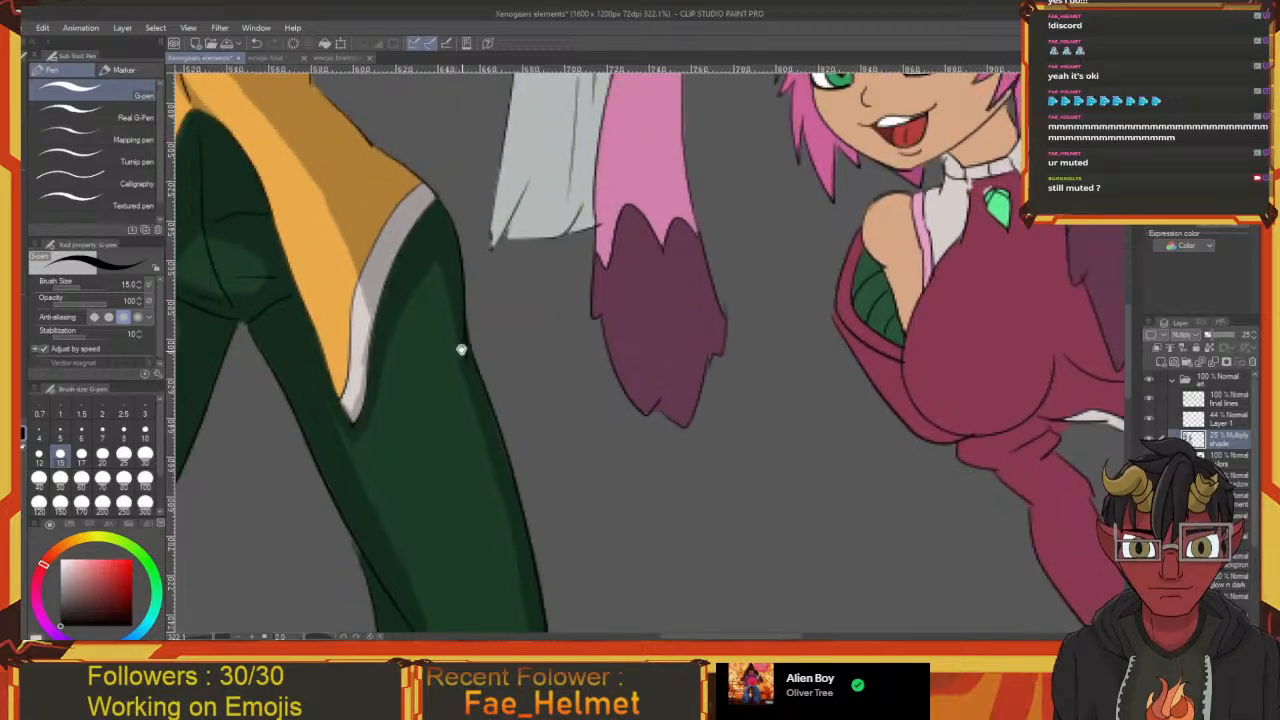
# Erase the stray white paint sticking out beside the boot cuff on the colors layer with the Snap eraser
pyautogui.scroll(-3, 440, 267)
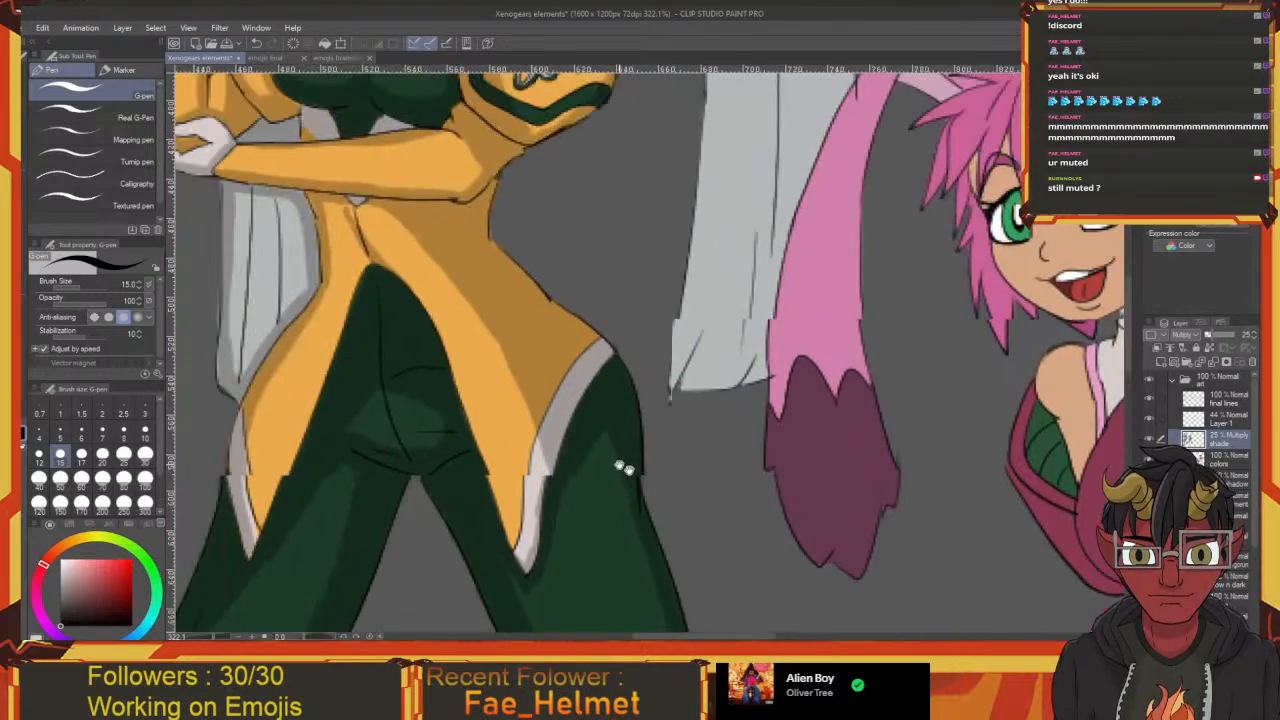
pyautogui.scroll(3, 590, 480)
pyautogui.scroll(-5, 545, 450)
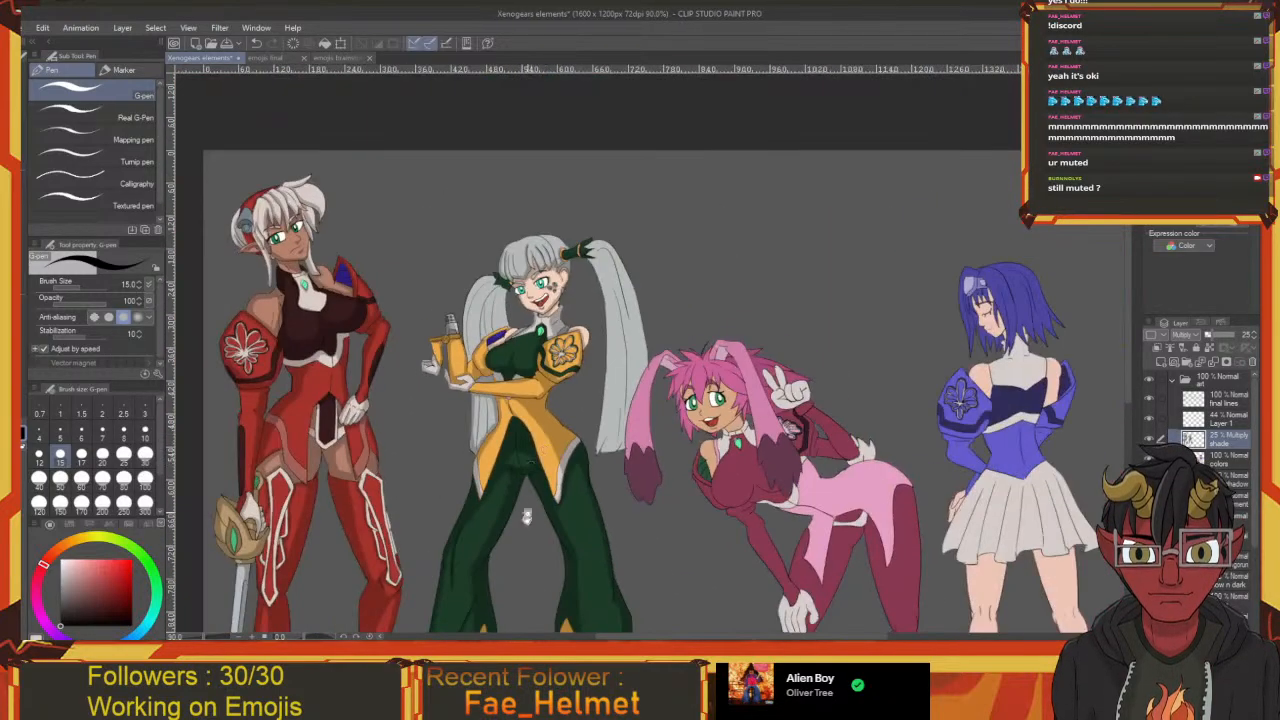
pyautogui.moveTo(527, 516); pyautogui.dragTo(535, 203)
pyautogui.scroll(5, 656, 327)
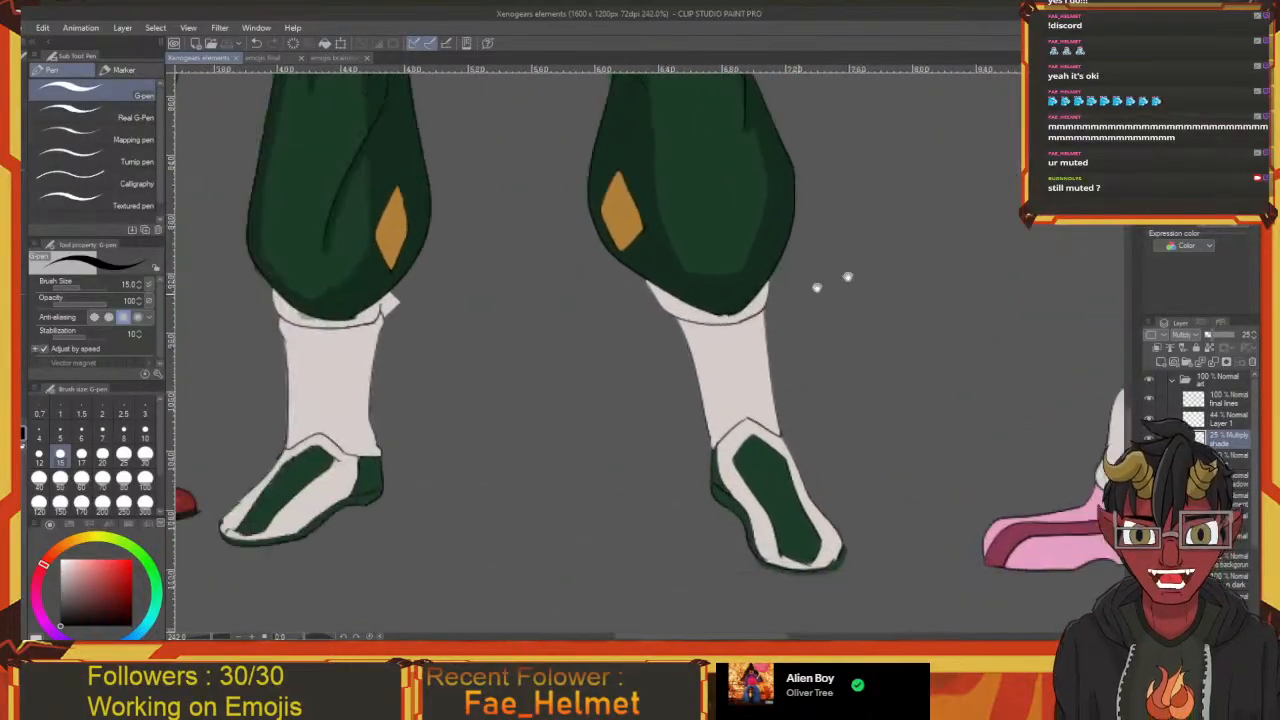
pyautogui.moveTo(579, 461); pyautogui.dragTo(611, 532)
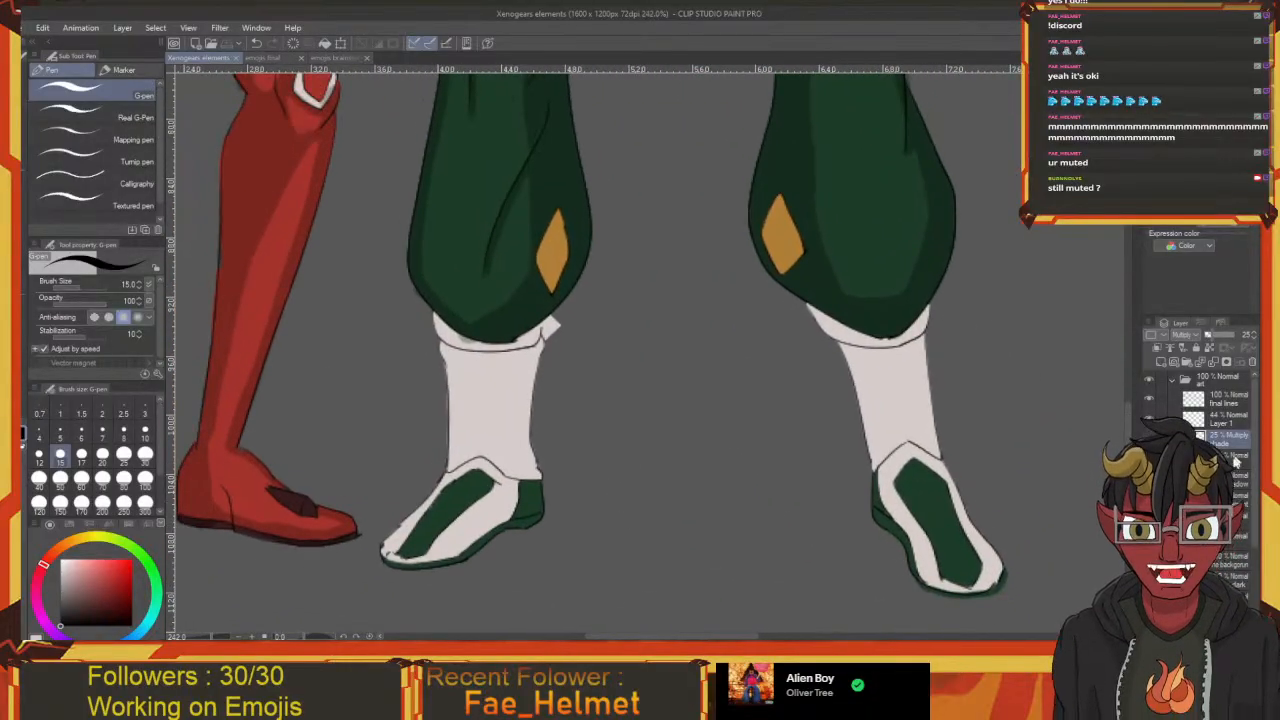
pyautogui.press('e')
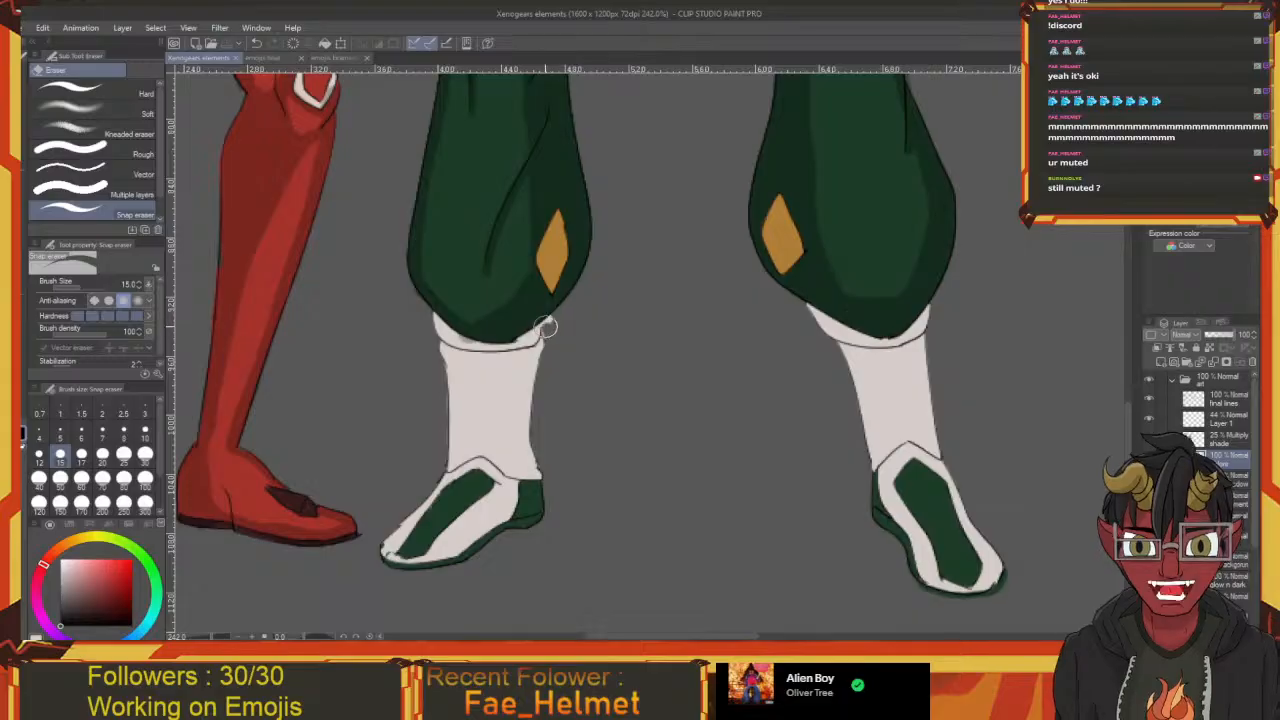
pyautogui.moveTo(548, 338); pyautogui.dragTo(551, 336)
pyautogui.moveTo(565, 358); pyautogui.dragTo(547, 362)
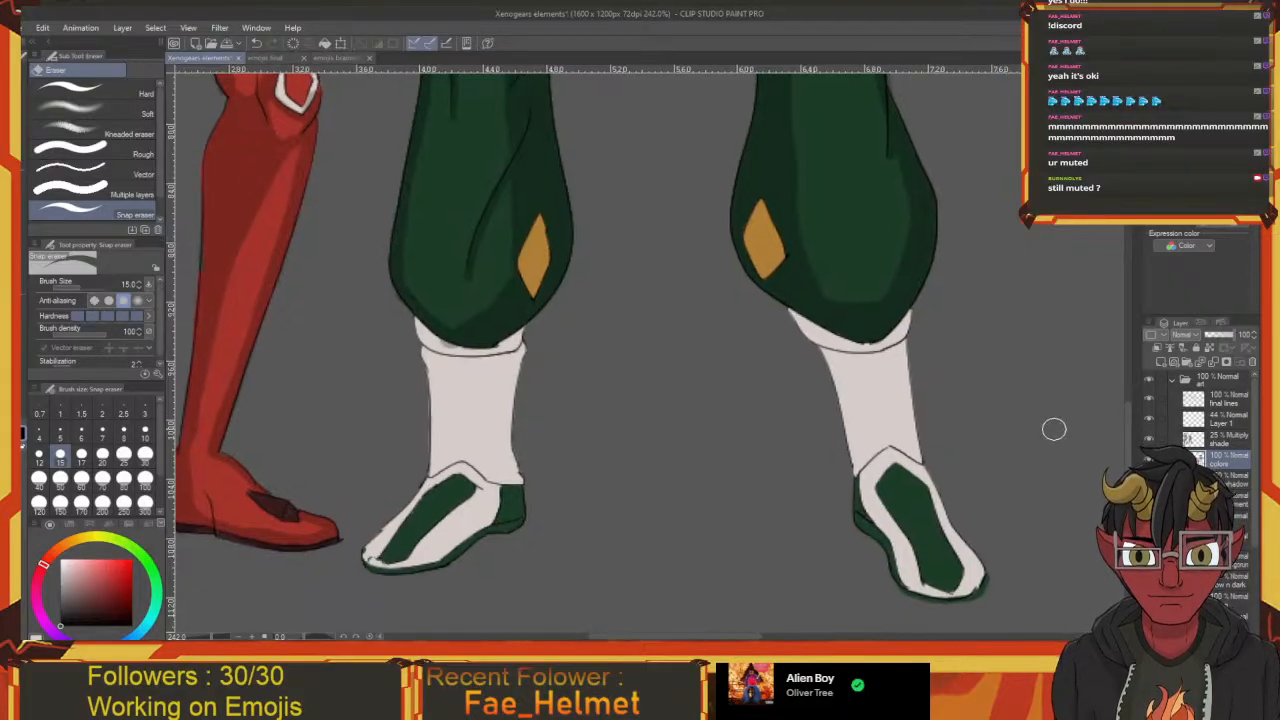
# Touch up the boot cuff's off-white fill with the G-pen, and erase the stray shading there on the Multiply shade layer
pyautogui.press('p')
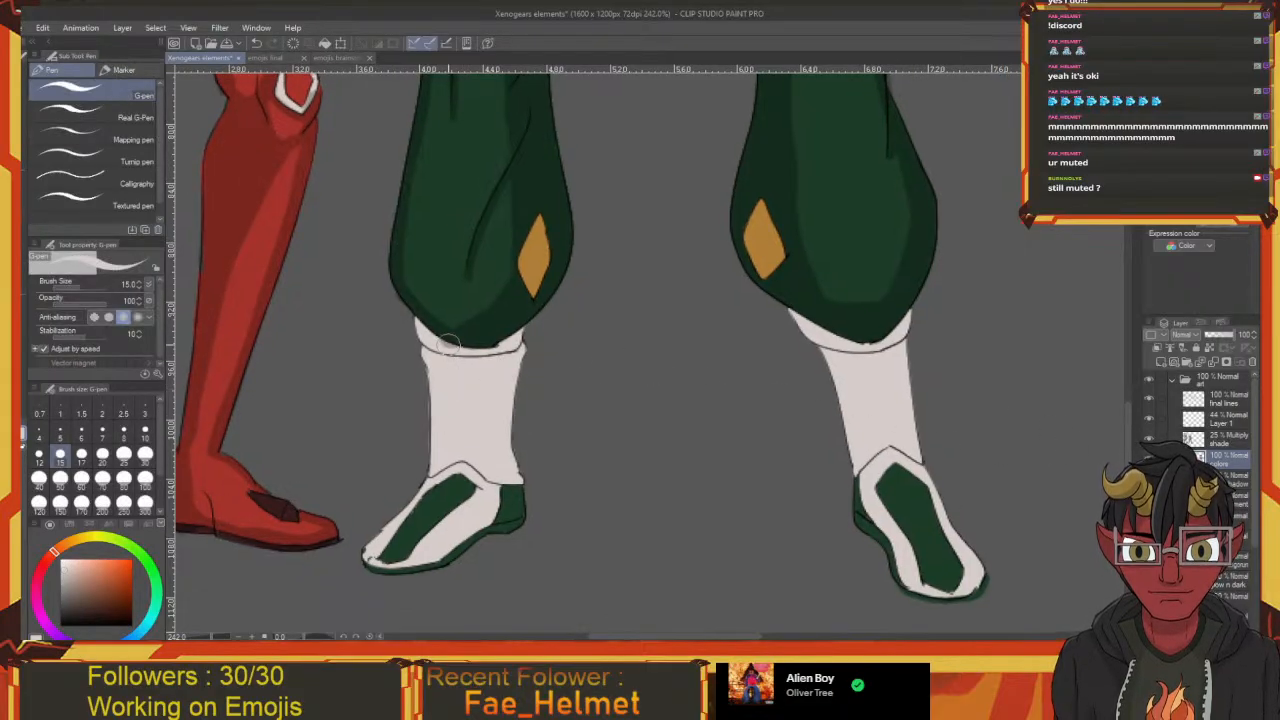
pyautogui.moveTo(468, 383); pyautogui.dragTo(486, 390)
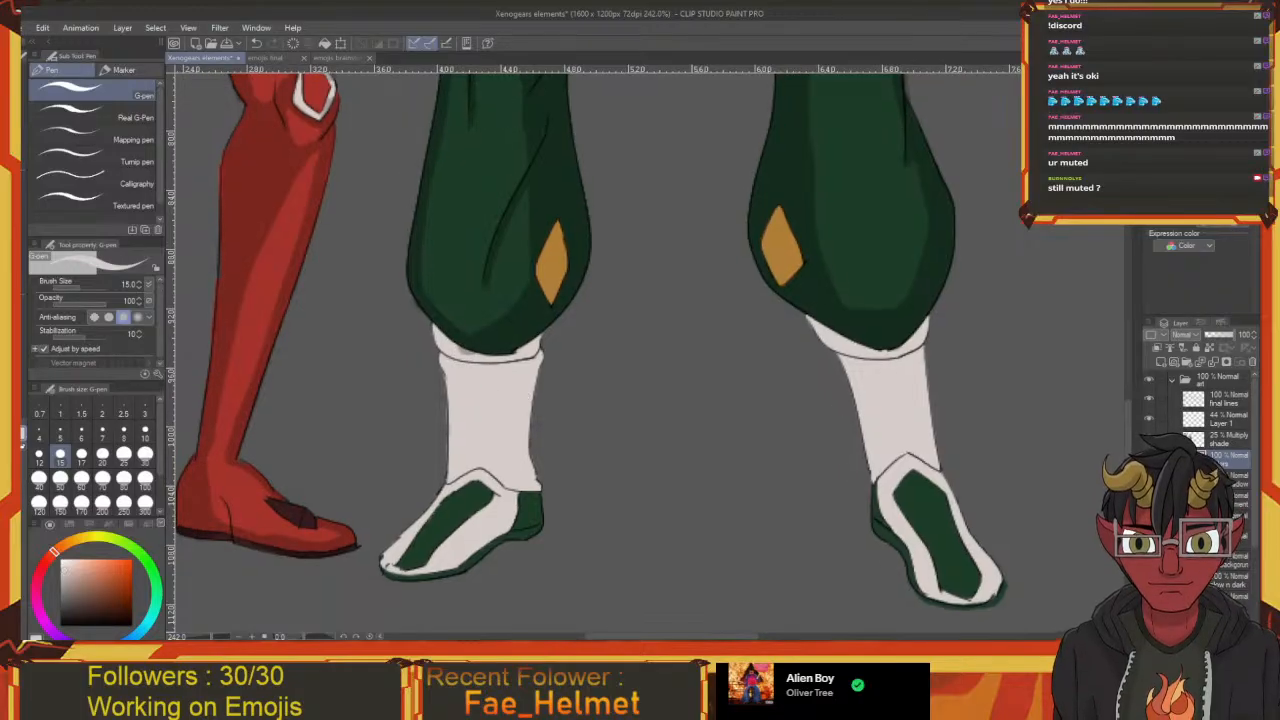
pyautogui.press('e')
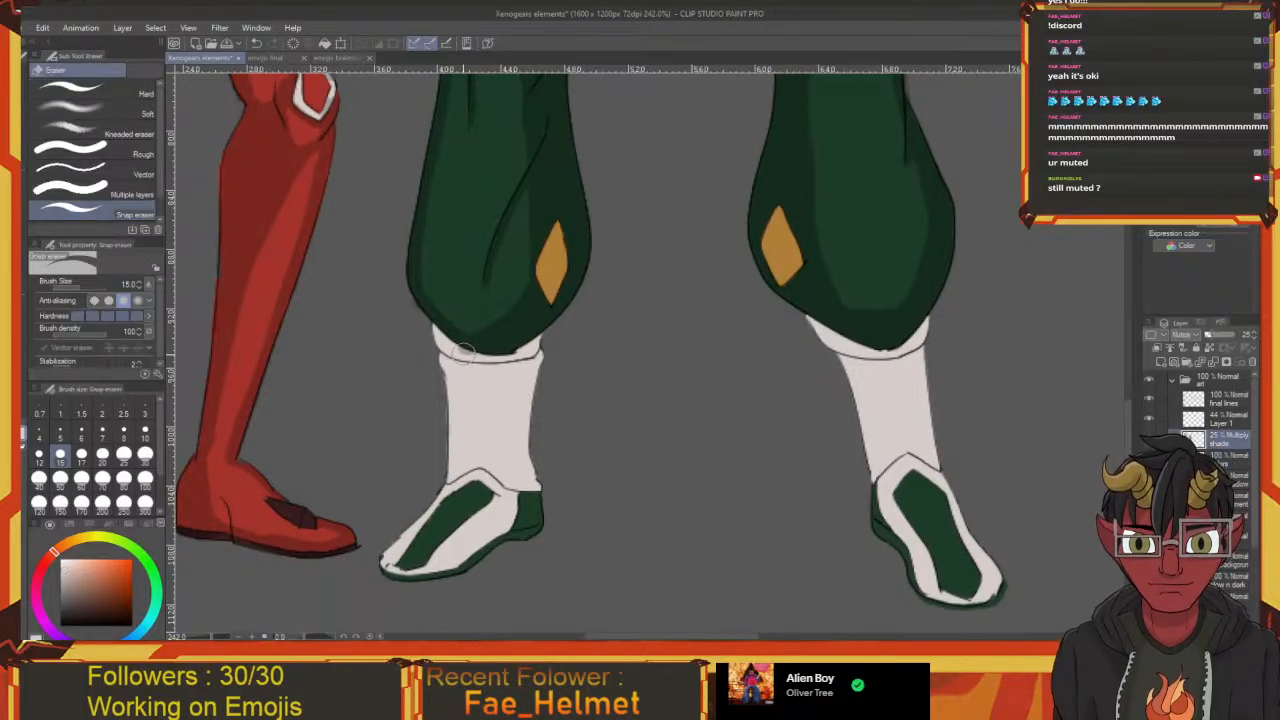
pyautogui.moveTo(521, 389); pyautogui.dragTo(503, 393)
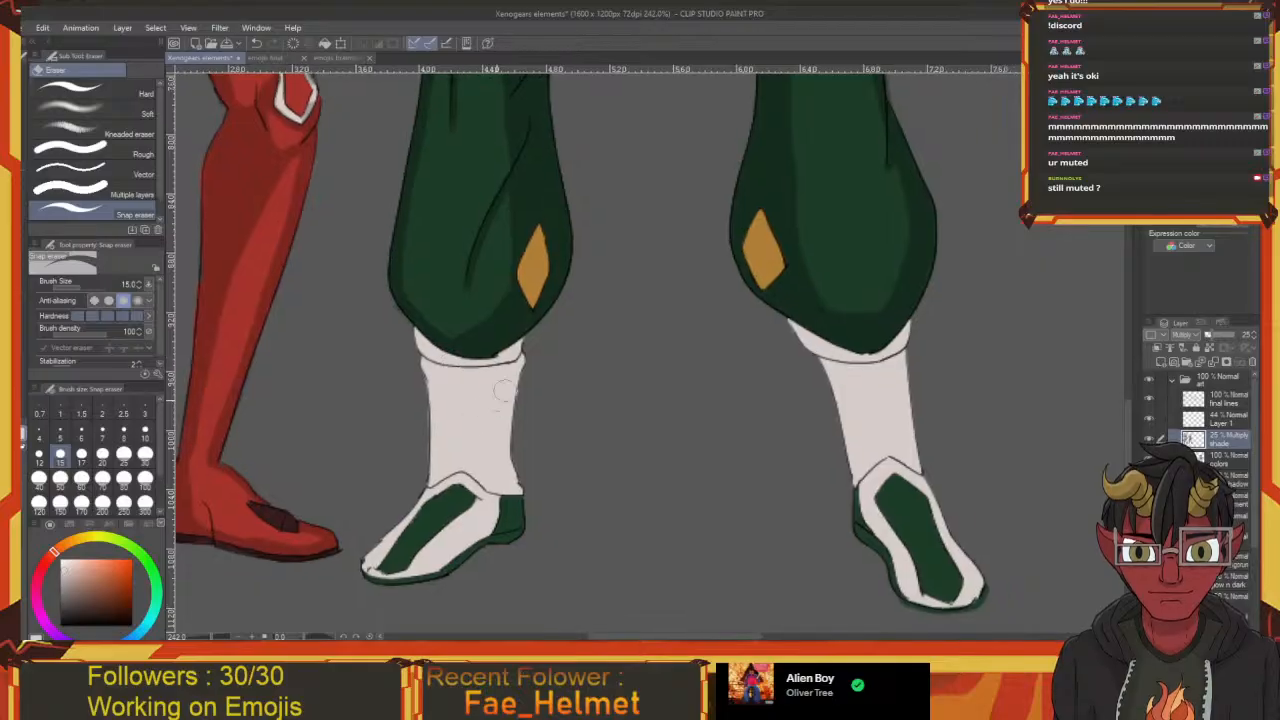
# Shade the outer edge of the white boot and shoe nearest the red character with the black G-pen at size 15
pyautogui.press('p')
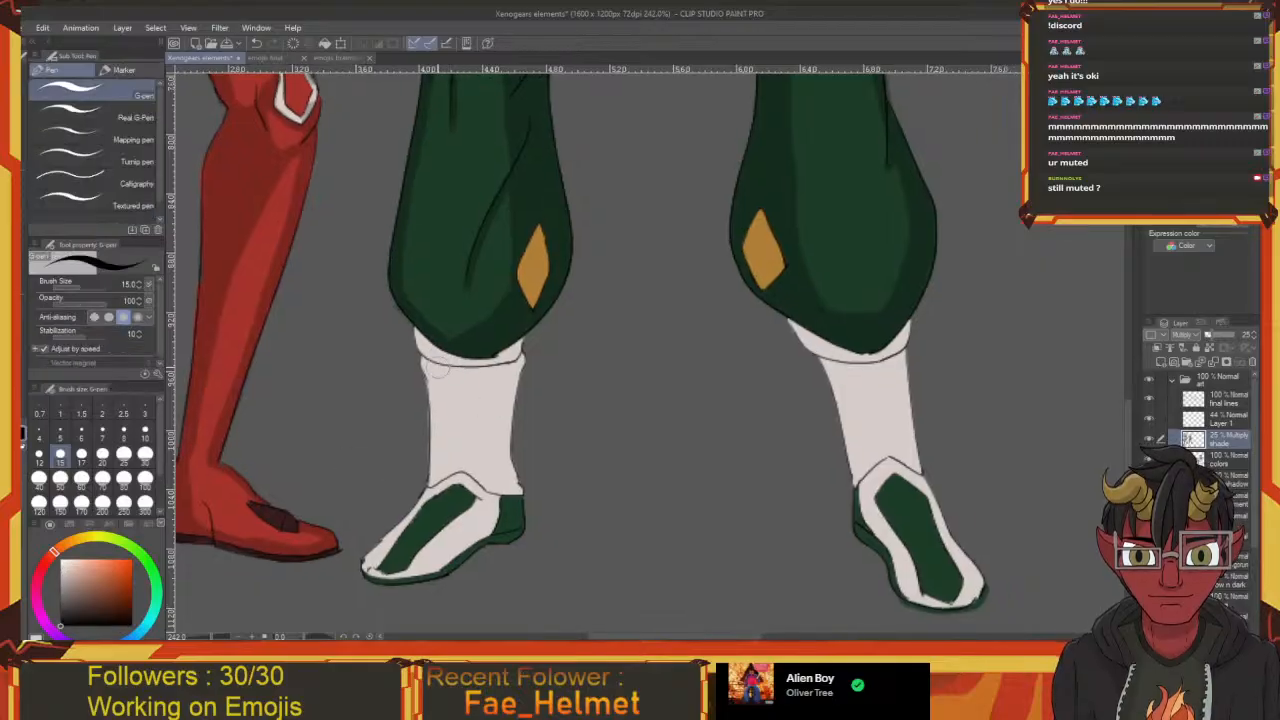
pyautogui.press('p')
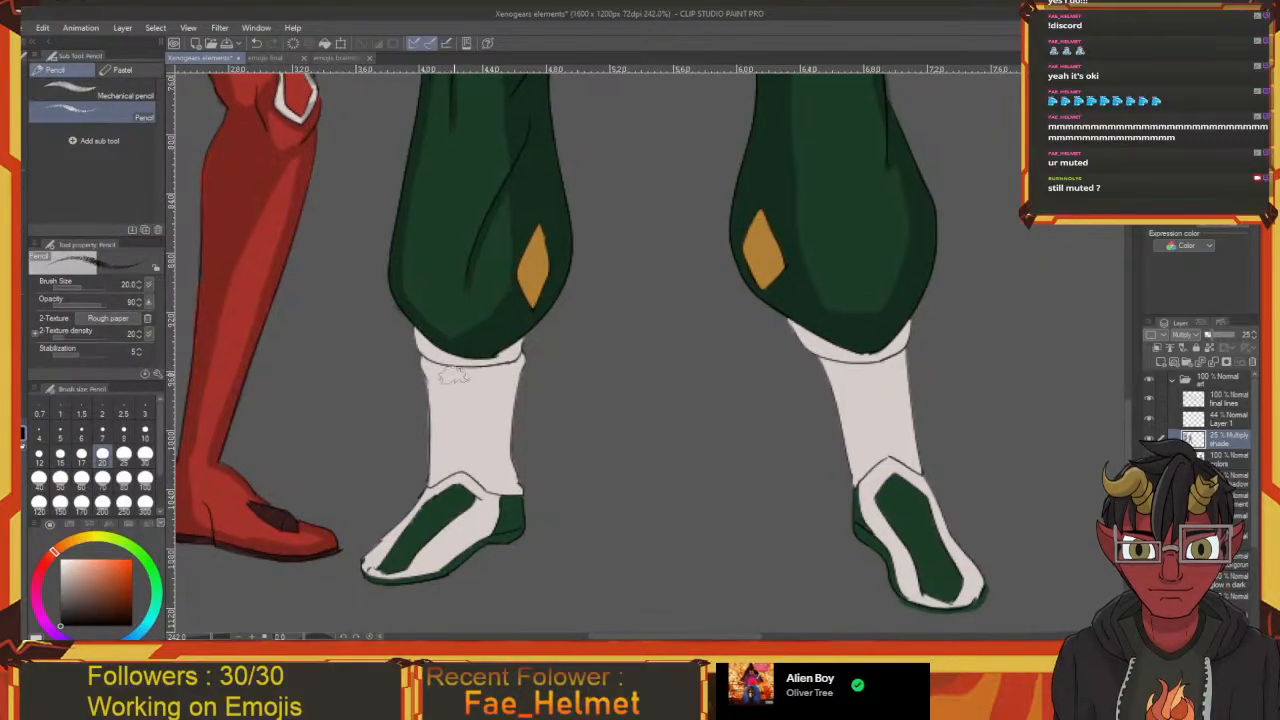
pyautogui.press('p')
pyautogui.moveTo(475, 403)
pyautogui.mouseDown()
pyautogui.moveTo(376, 305)
pyautogui.moveTo(366, 395)
pyautogui.mouseUp()
pyautogui.moveTo(363, 421)
pyautogui.mouseDown()
pyautogui.moveTo(404, 326)
pyautogui.moveTo(459, 275)
pyautogui.moveTo(390, 353)
pyautogui.moveTo(416, 334)
pyautogui.mouseUp()
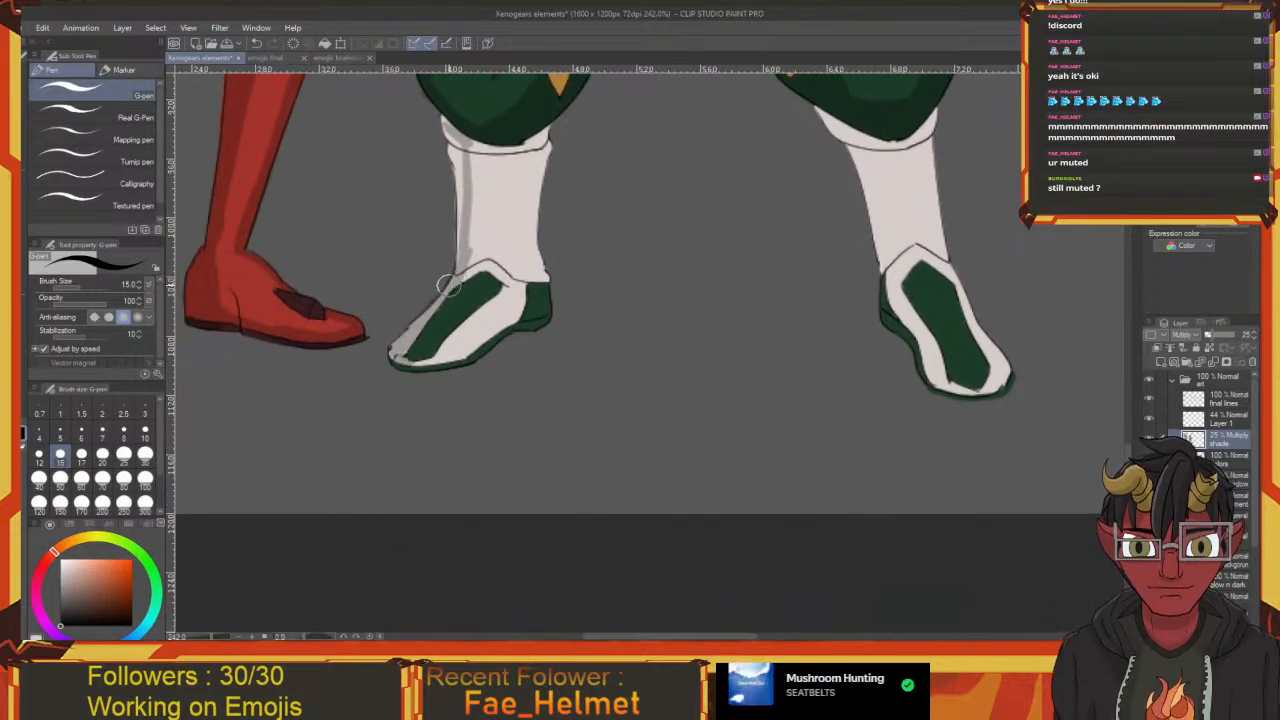
pyautogui.moveTo(460, 268); pyautogui.dragTo(432, 356)
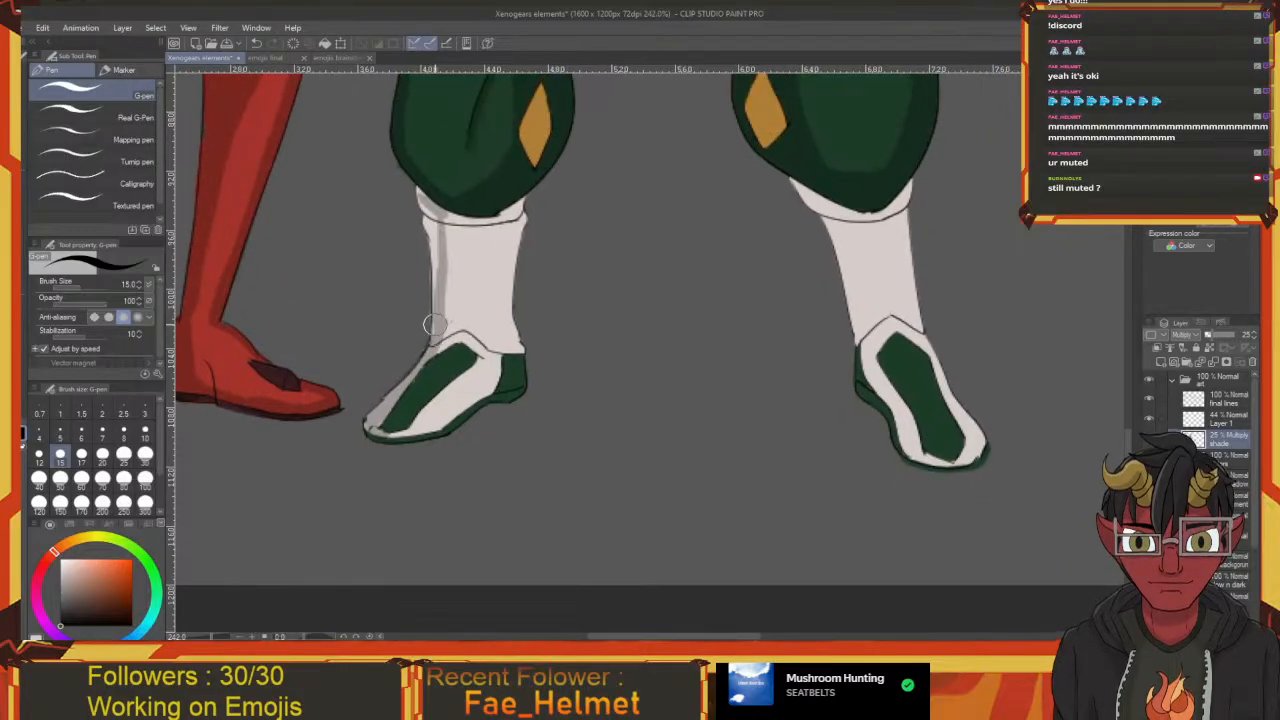
pyautogui.moveTo(436, 286)
pyautogui.mouseDown()
pyautogui.moveTo(427, 335)
pyautogui.moveTo(411, 314)
pyautogui.moveTo(429, 321)
pyautogui.mouseUp()
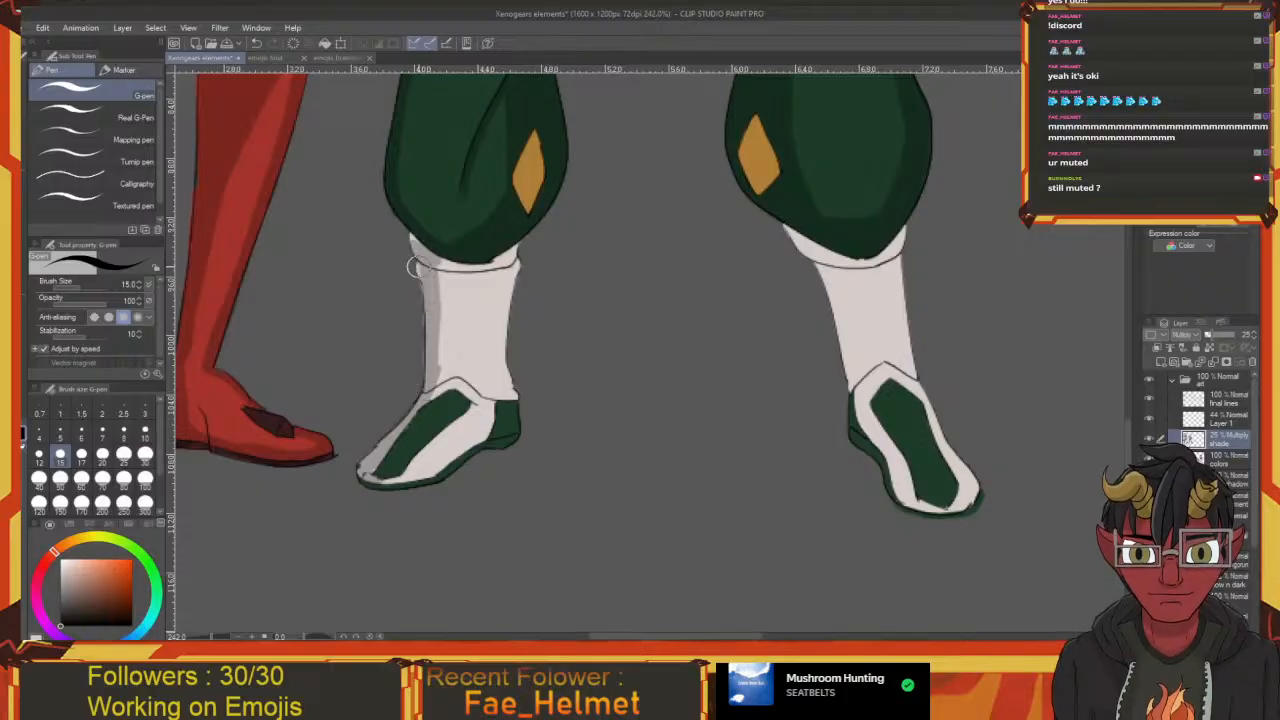
# Shade the cuff under the trouser hem and the boot's outer edge down to the ankle on the leg nearest the red character
pyautogui.moveTo(412, 236)
pyautogui.mouseDown()
pyautogui.moveTo(428, 268)
pyautogui.moveTo(401, 261)
pyautogui.moveTo(477, 242)
pyautogui.moveTo(438, 270)
pyautogui.mouseUp()
pyautogui.moveTo(399, 309); pyautogui.dragTo(466, 297)
pyautogui.moveTo(427, 357); pyautogui.dragTo(452, 285)
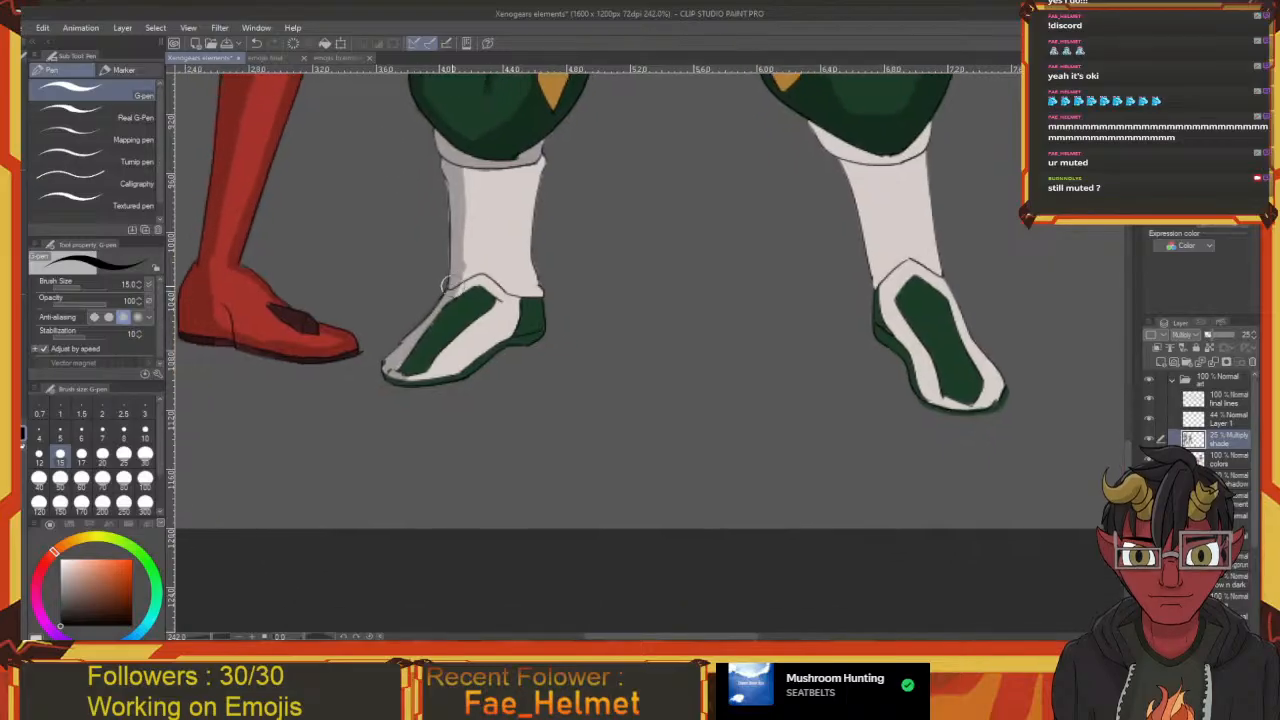
pyautogui.moveTo(433, 330)
pyautogui.mouseDown()
pyautogui.moveTo(446, 290)
pyautogui.moveTo(441, 338)
pyautogui.moveTo(472, 332)
pyautogui.mouseUp()
pyautogui.moveTo(463, 334)
pyautogui.mouseDown()
pyautogui.moveTo(535, 285)
pyautogui.moveTo(446, 330)
pyautogui.mouseUp()
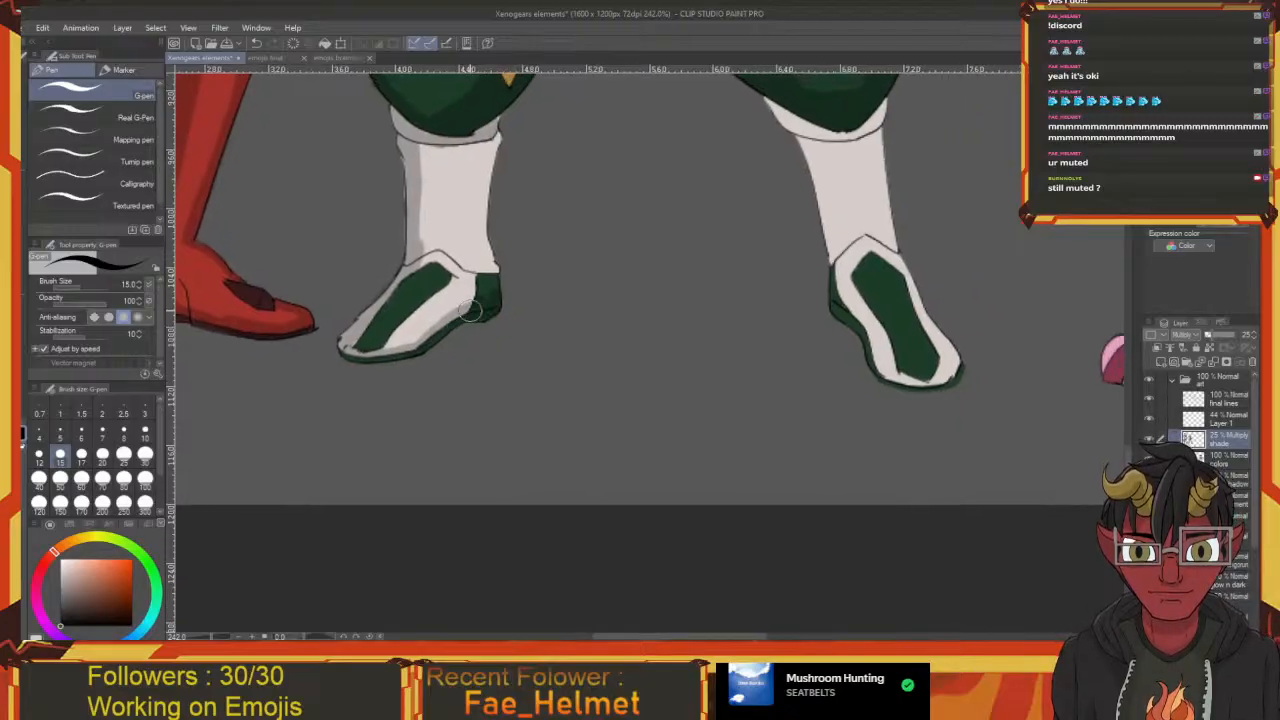
# Shade the inner edge of the same boot from cuff to heel and the inner side of the shoe's white trim
pyautogui.moveTo(490, 288)
pyautogui.mouseDown()
pyautogui.moveTo(478, 338)
pyautogui.moveTo(490, 375)
pyautogui.mouseUp()
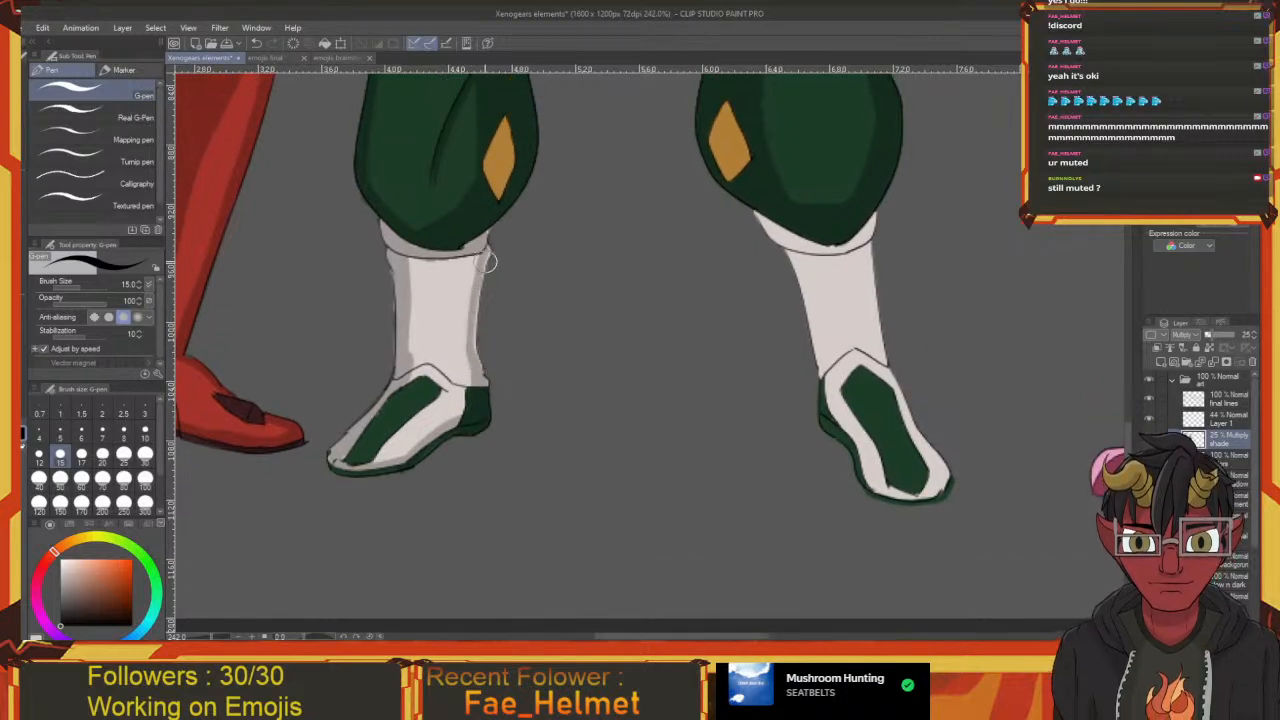
pyautogui.moveTo(469, 378)
pyautogui.mouseDown()
pyautogui.moveTo(477, 318)
pyautogui.moveTo(457, 386)
pyautogui.mouseUp()
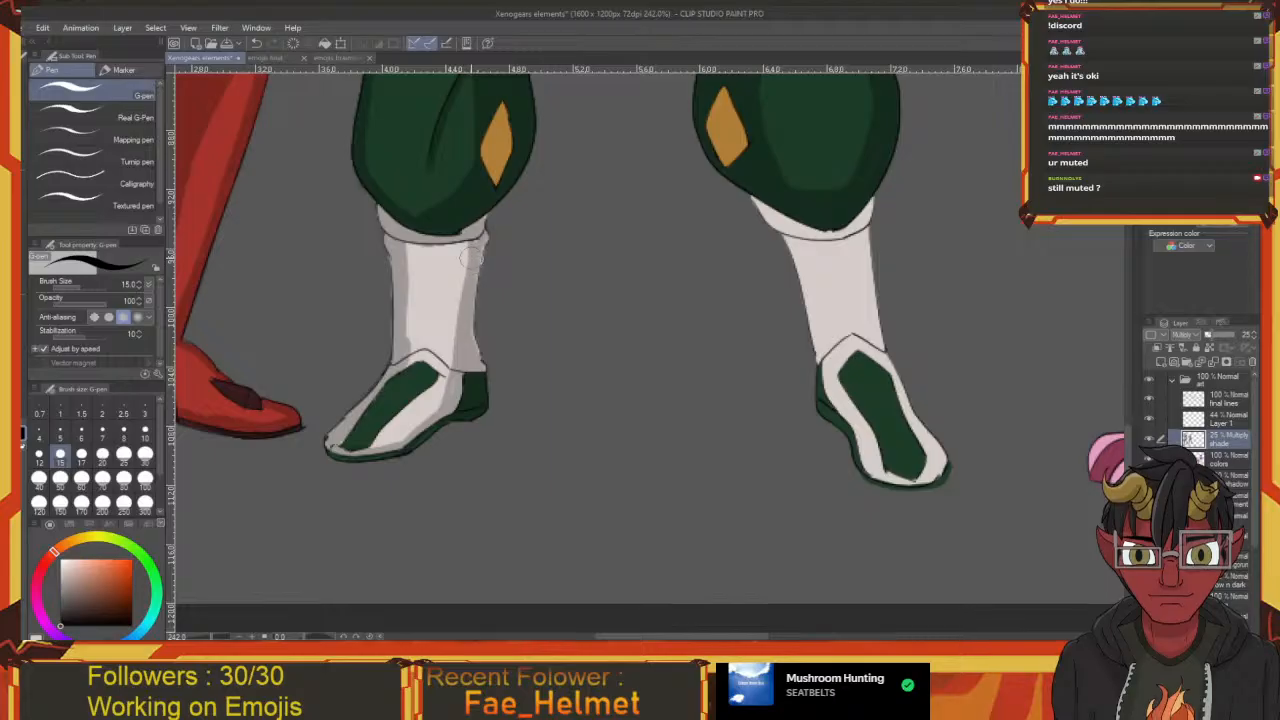
pyautogui.moveTo(462, 366); pyautogui.dragTo(494, 306)
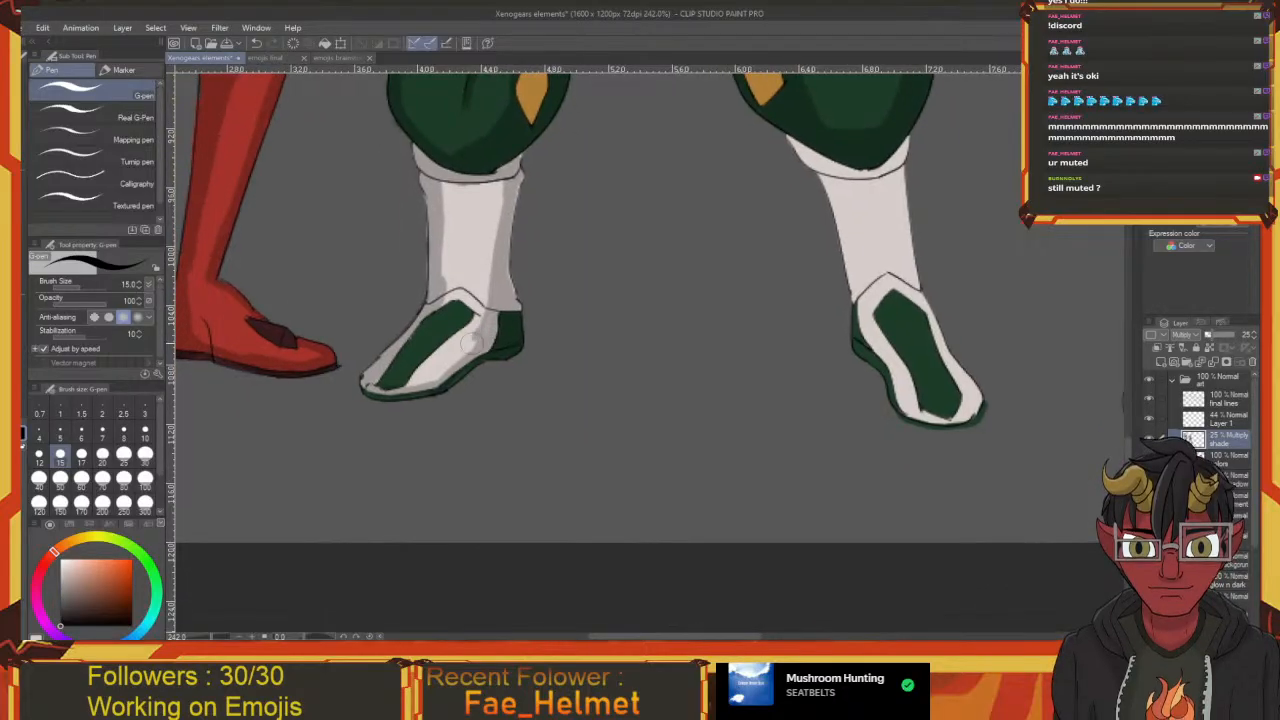
pyautogui.moveTo(406, 390); pyautogui.dragTo(440, 374)
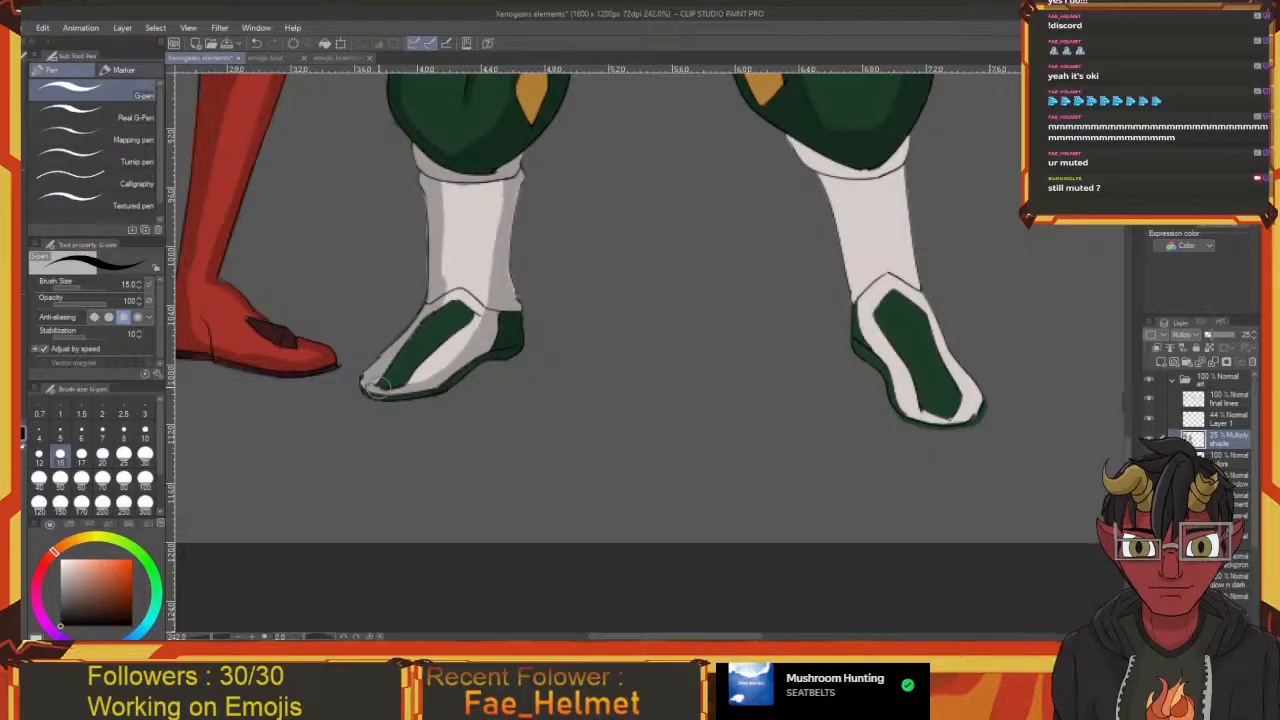
pyautogui.moveTo(418, 384); pyautogui.dragTo(384, 429)
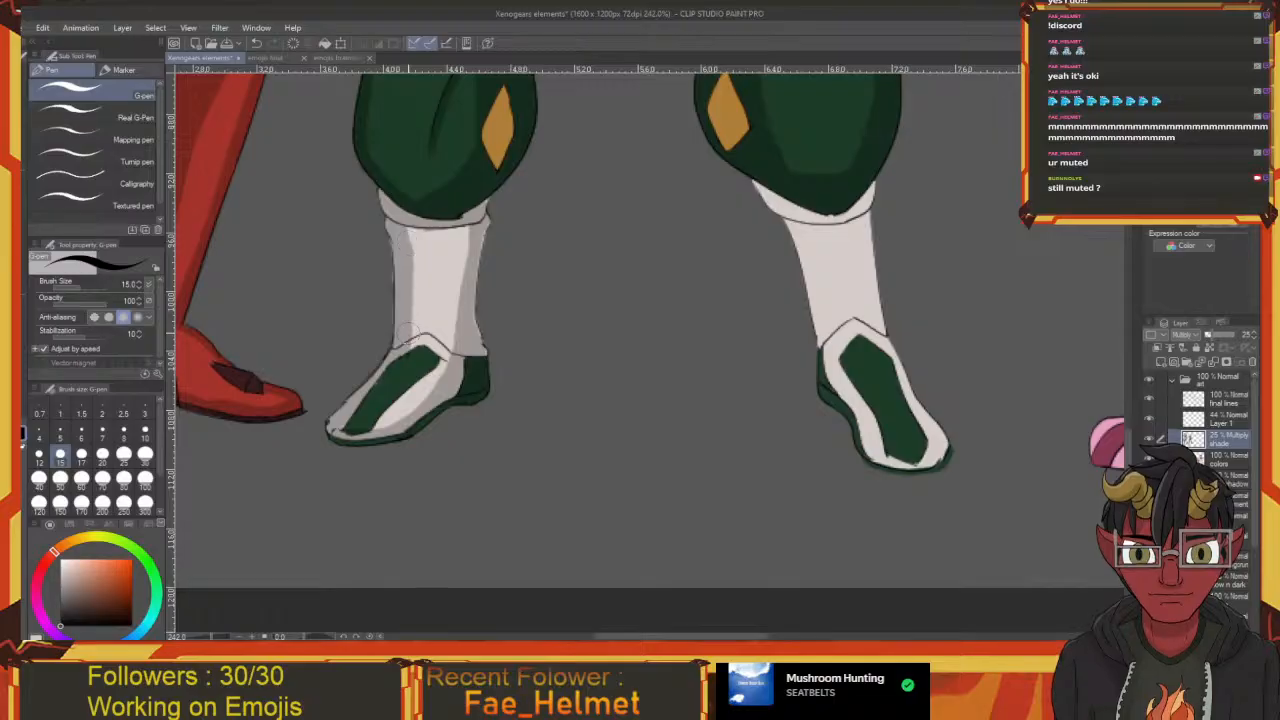
pyautogui.moveTo(405, 351); pyautogui.dragTo(436, 306)
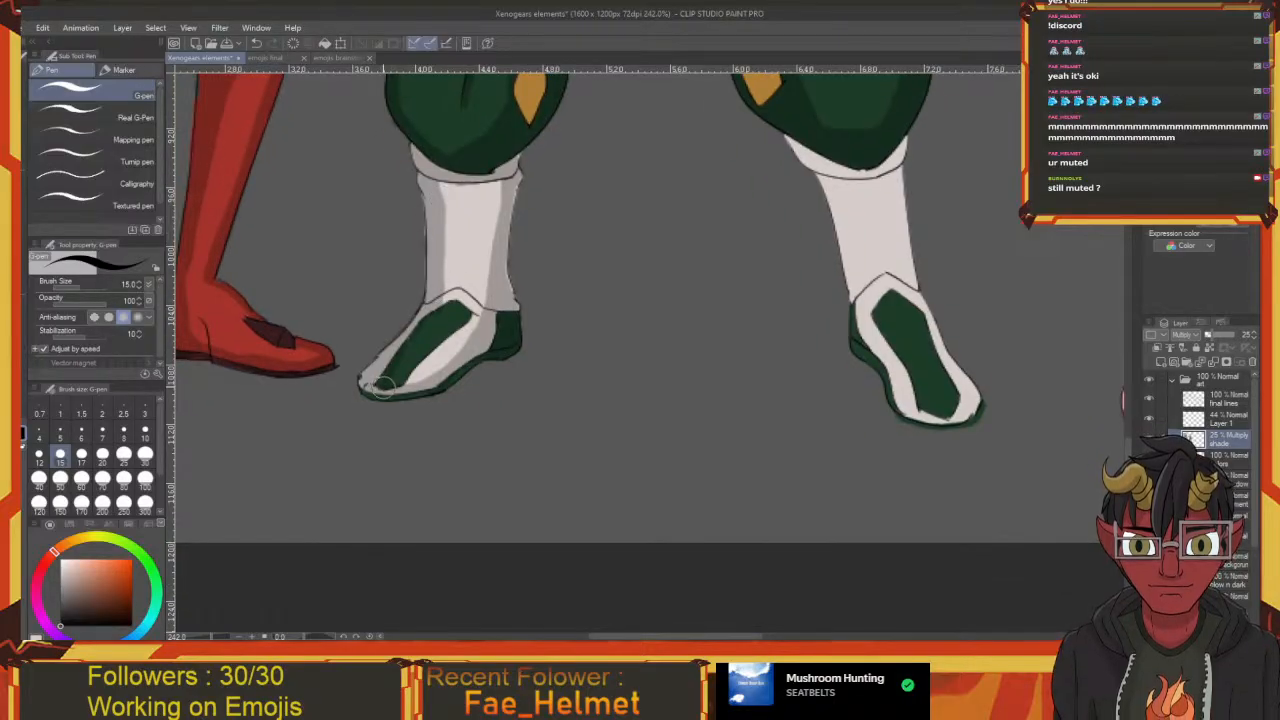
# Shade the cuff, the edge facing the first boot and the shoe's white trim on the boot nearest the pink-haired character
pyautogui.moveTo(471, 377)
pyautogui.mouseDown()
pyautogui.moveTo(371, 463)
pyautogui.moveTo(548, 394)
pyautogui.moveTo(450, 362)
pyautogui.moveTo(495, 310)
pyautogui.moveTo(519, 467)
pyautogui.moveTo(565, 517)
pyautogui.moveTo(602, 519)
pyautogui.mouseUp()
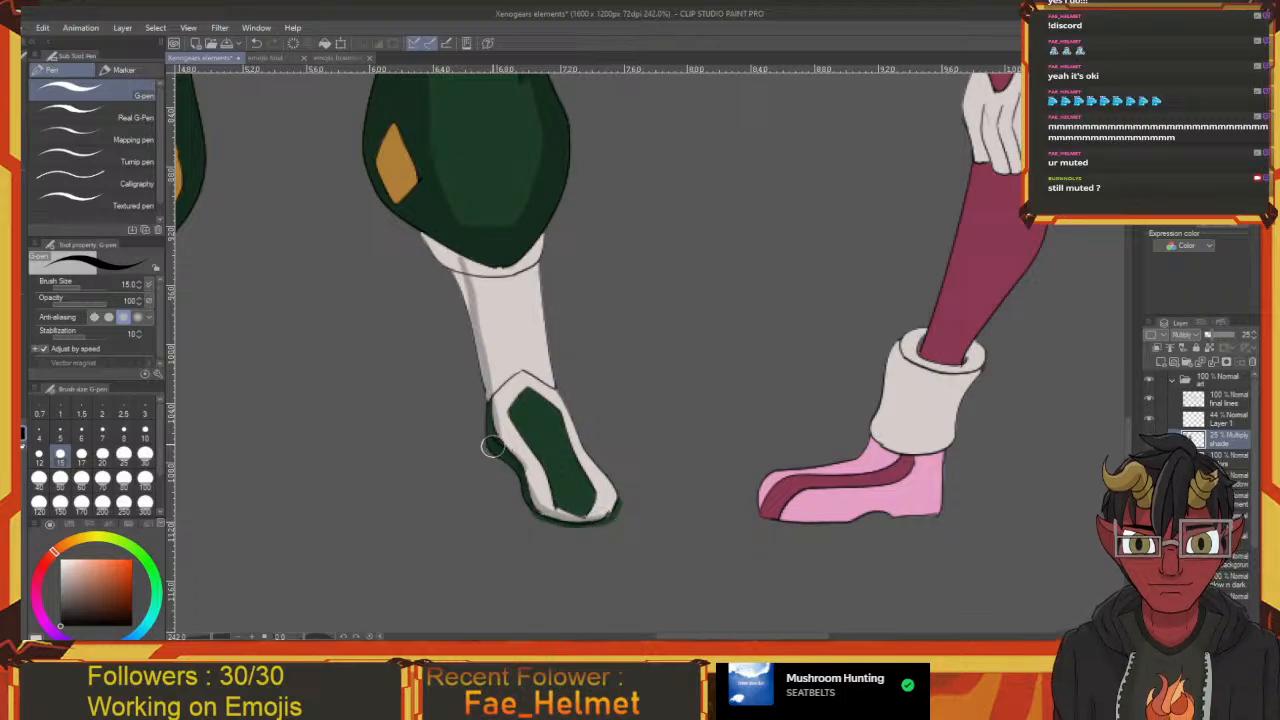
pyautogui.moveTo(492, 447)
pyautogui.mouseDown()
pyautogui.moveTo(486, 420)
pyautogui.moveTo(501, 443)
pyautogui.mouseUp()
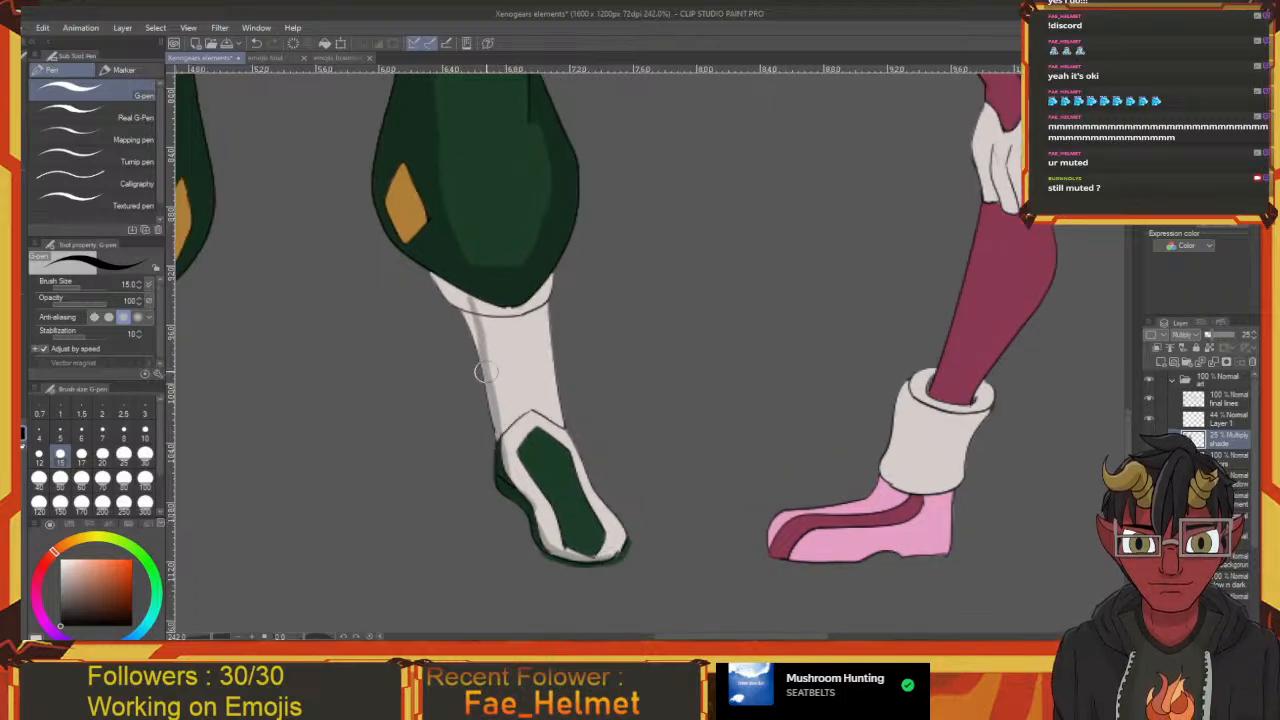
pyautogui.moveTo(477, 317)
pyautogui.mouseDown()
pyautogui.moveTo(448, 290)
pyautogui.moveTo(466, 298)
pyautogui.moveTo(432, 274)
pyautogui.moveTo(454, 305)
pyautogui.moveTo(438, 286)
pyautogui.moveTo(463, 370)
pyautogui.moveTo(459, 420)
pyautogui.moveTo(450, 298)
pyautogui.mouseUp()
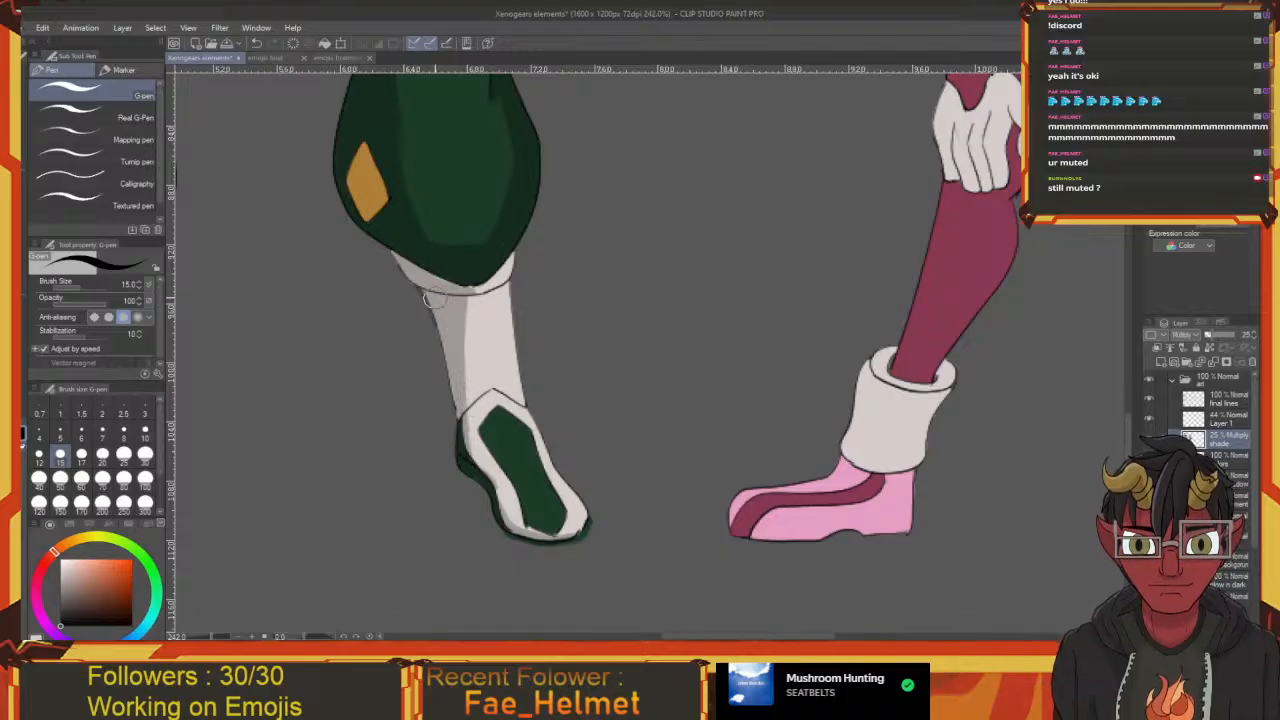
pyautogui.moveTo(466, 453)
pyautogui.mouseDown()
pyautogui.moveTo(543, 538)
pyautogui.moveTo(509, 518)
pyautogui.moveTo(538, 532)
pyautogui.moveTo(550, 512)
pyautogui.moveTo(584, 563)
pyautogui.mouseUp()
pyautogui.moveTo(479, 343)
pyautogui.mouseDown()
pyautogui.moveTo(515, 309)
pyautogui.moveTo(463, 401)
pyautogui.mouseUp()
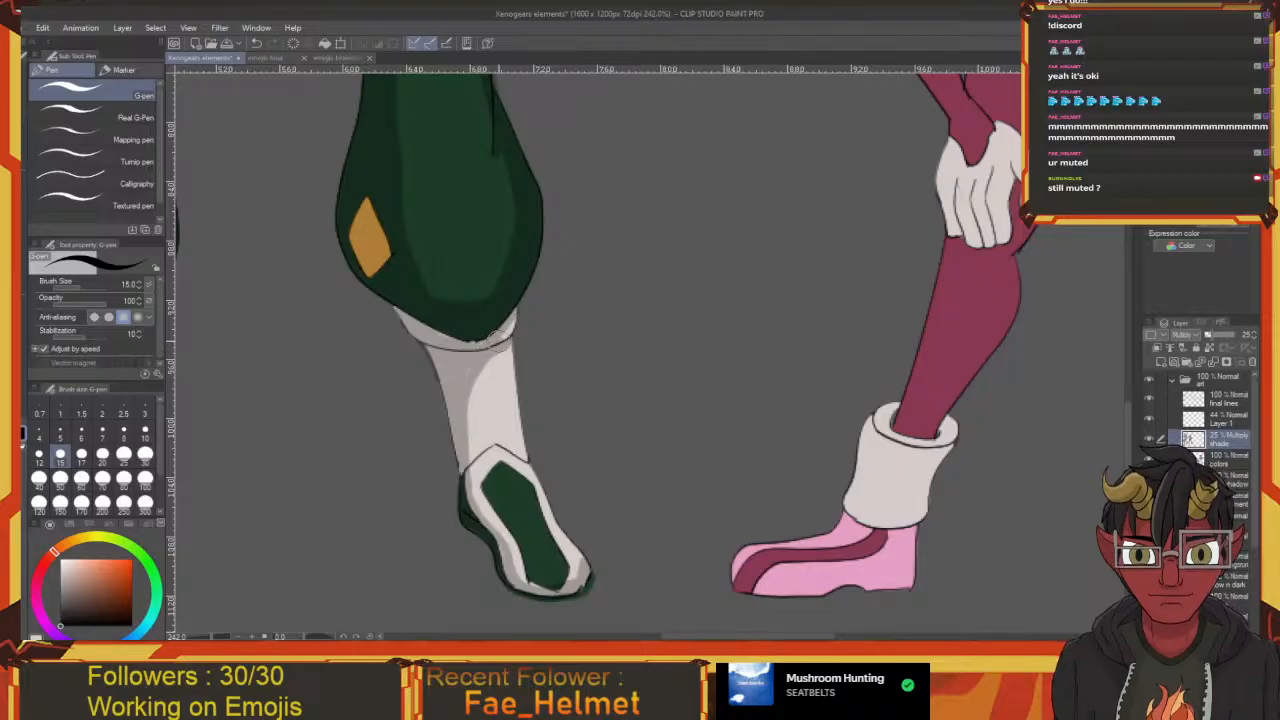
# Save the illustration with the shading on both boots
pyautogui.moveTo(344, 377); pyautogui.dragTo(508, 443)
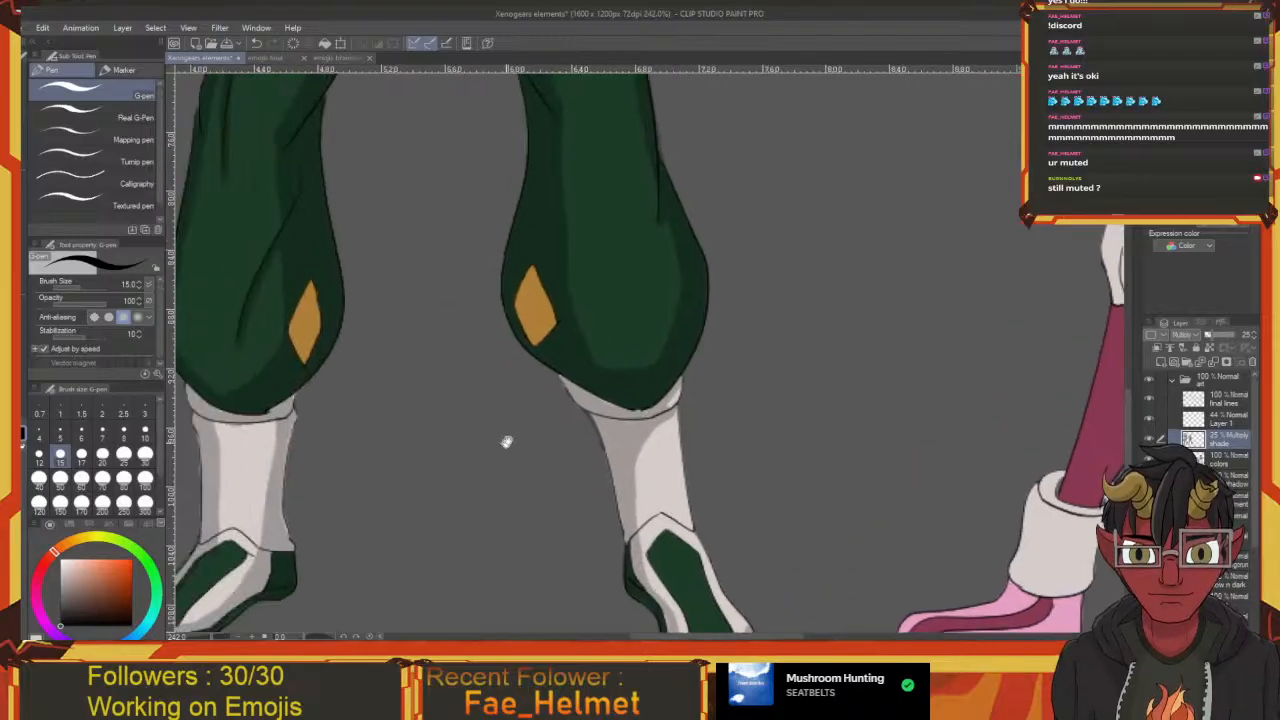
pyautogui.moveTo(351, 408); pyautogui.dragTo(545, 398)
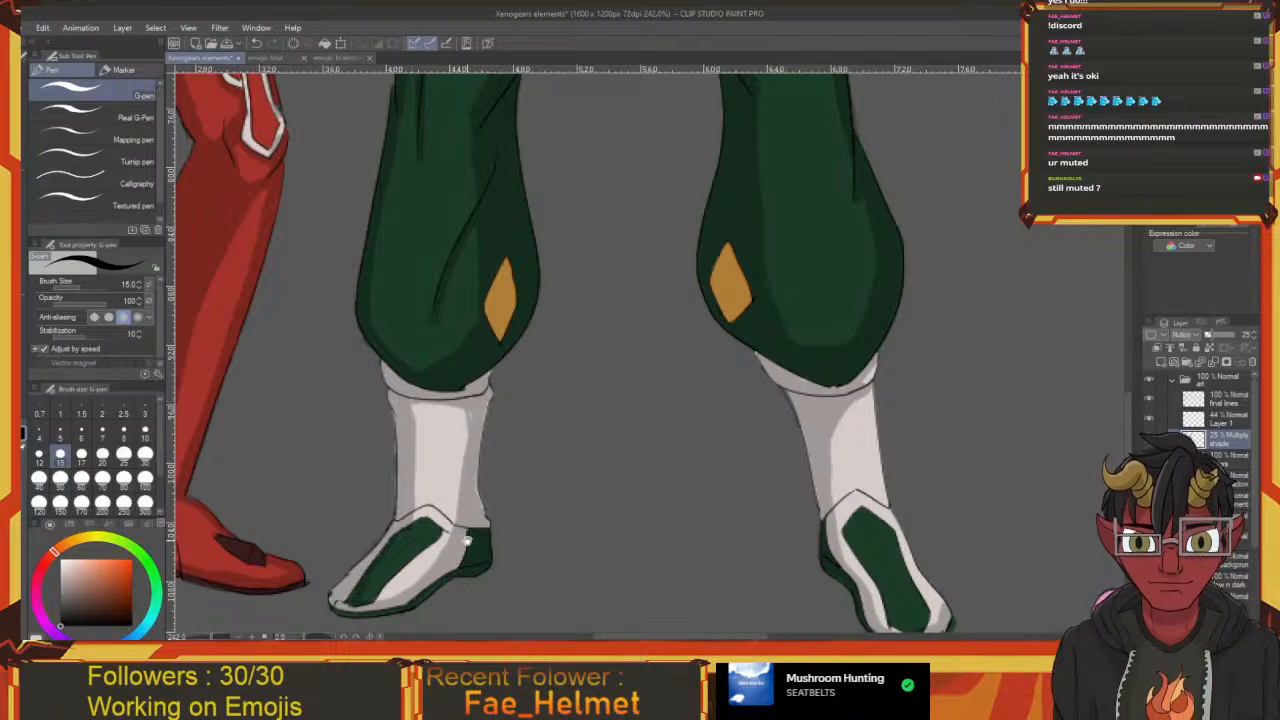
pyautogui.moveTo(467, 541); pyautogui.dragTo(471, 388)
pyautogui.moveTo(550, 366); pyautogui.dragTo(423, 420)
pyautogui.hotkey('ctrl', 's')
pyautogui.moveTo(547, 312); pyautogui.dragTo(462, 405)
pyautogui.scroll(-8, 463, 405)
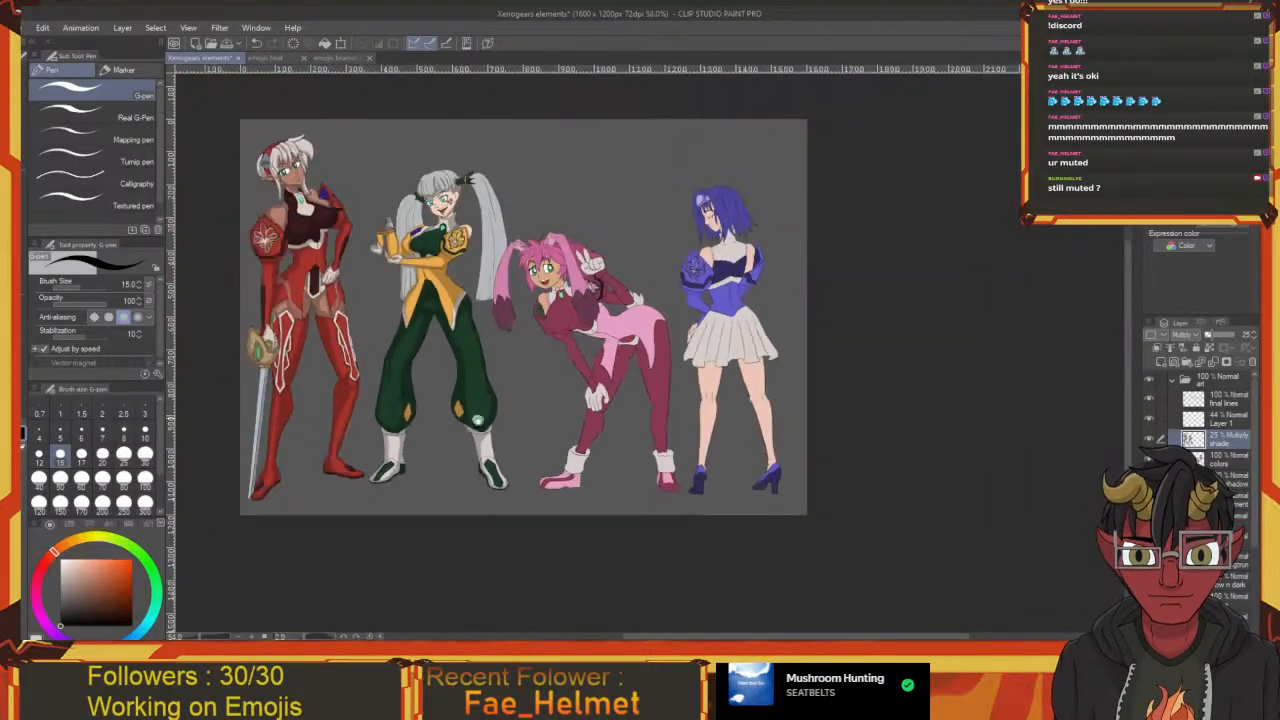
# Shade the inner strands of the grey pigtail behind the raised arm, from the green hair tie to the shoulder armor
pyautogui.scroll(4, 537, 452)
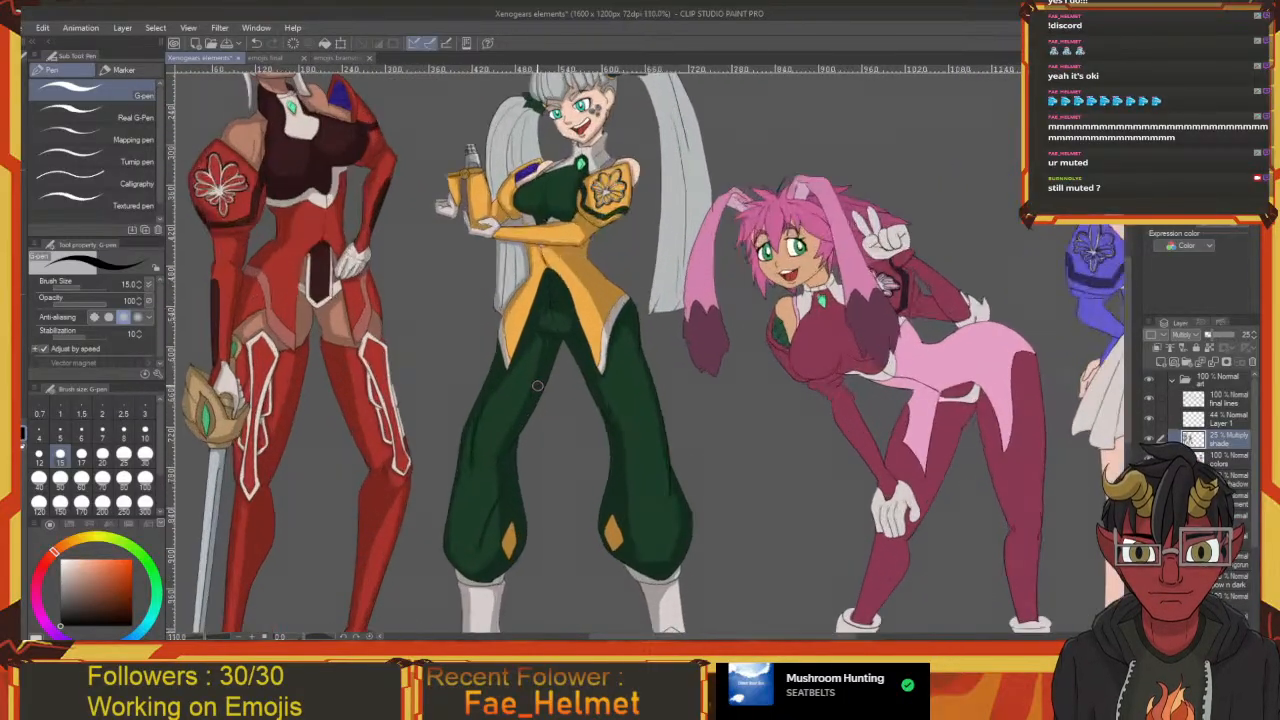
pyautogui.moveTo(541, 368); pyautogui.dragTo(530, 450)
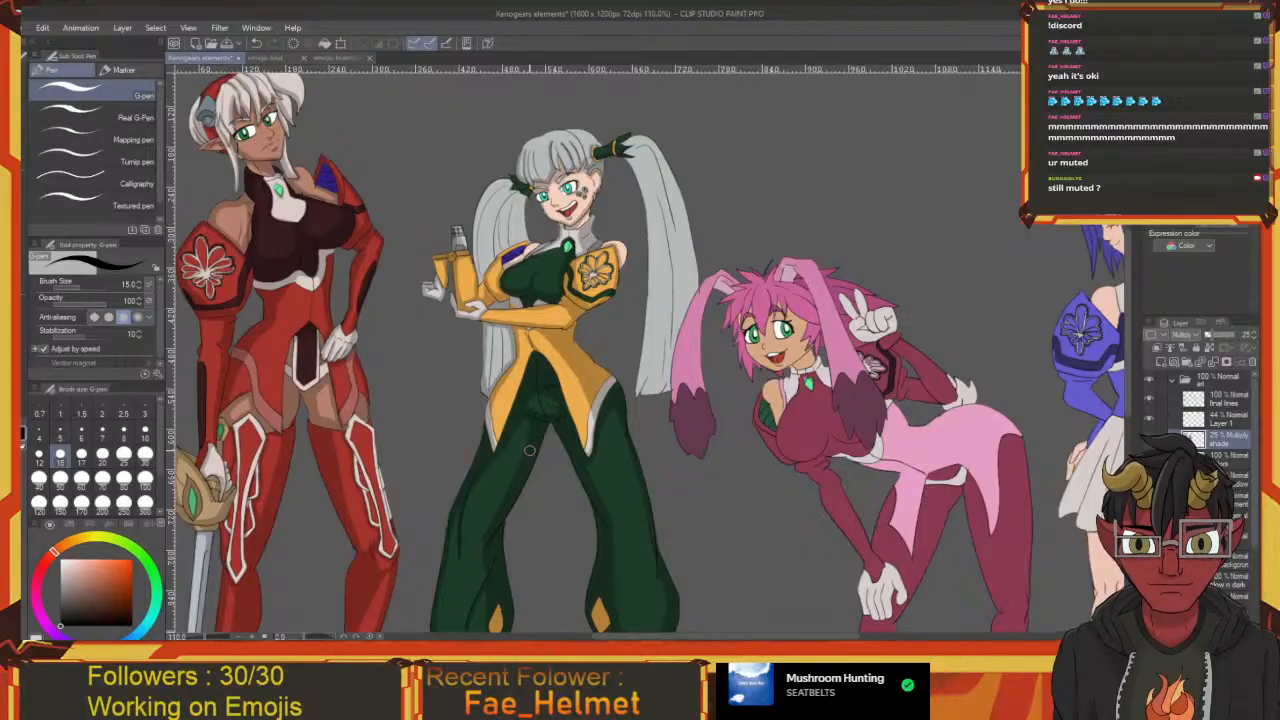
pyautogui.moveTo(640, 410); pyautogui.dragTo(543, 415)
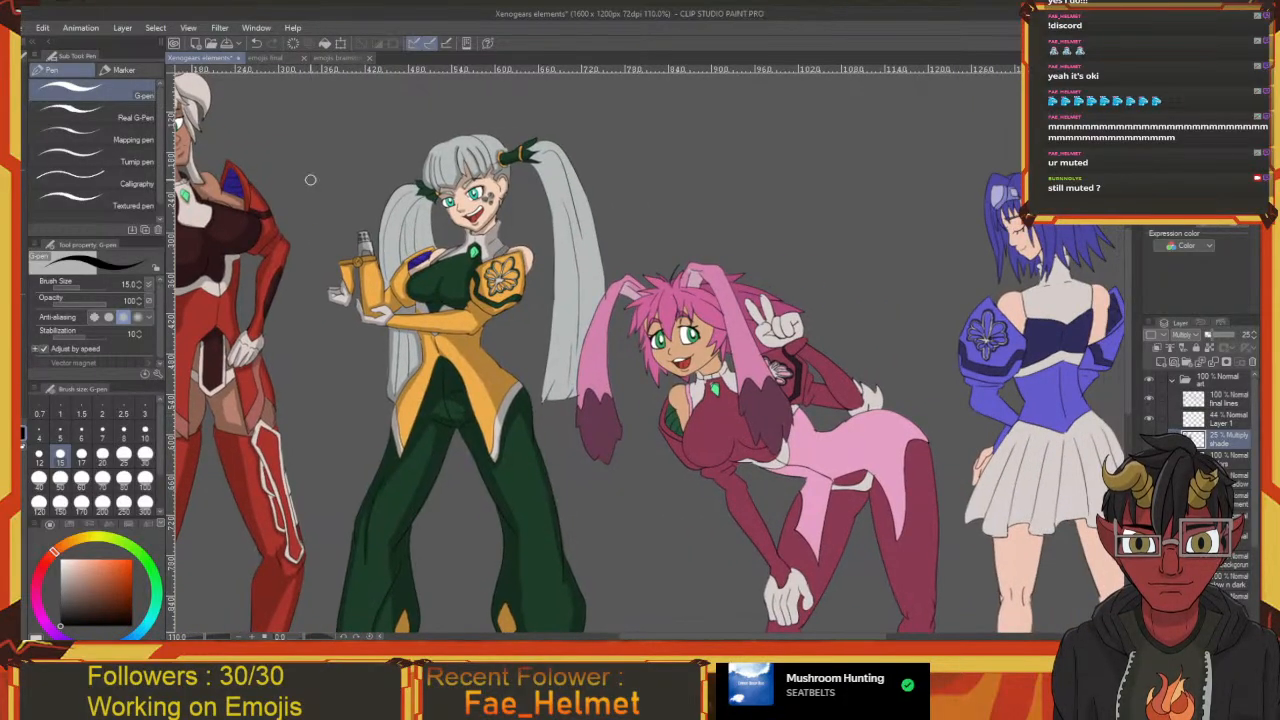
pyautogui.scroll(4, 340, 205)
pyautogui.moveTo(642, 233); pyautogui.dragTo(641, 249)
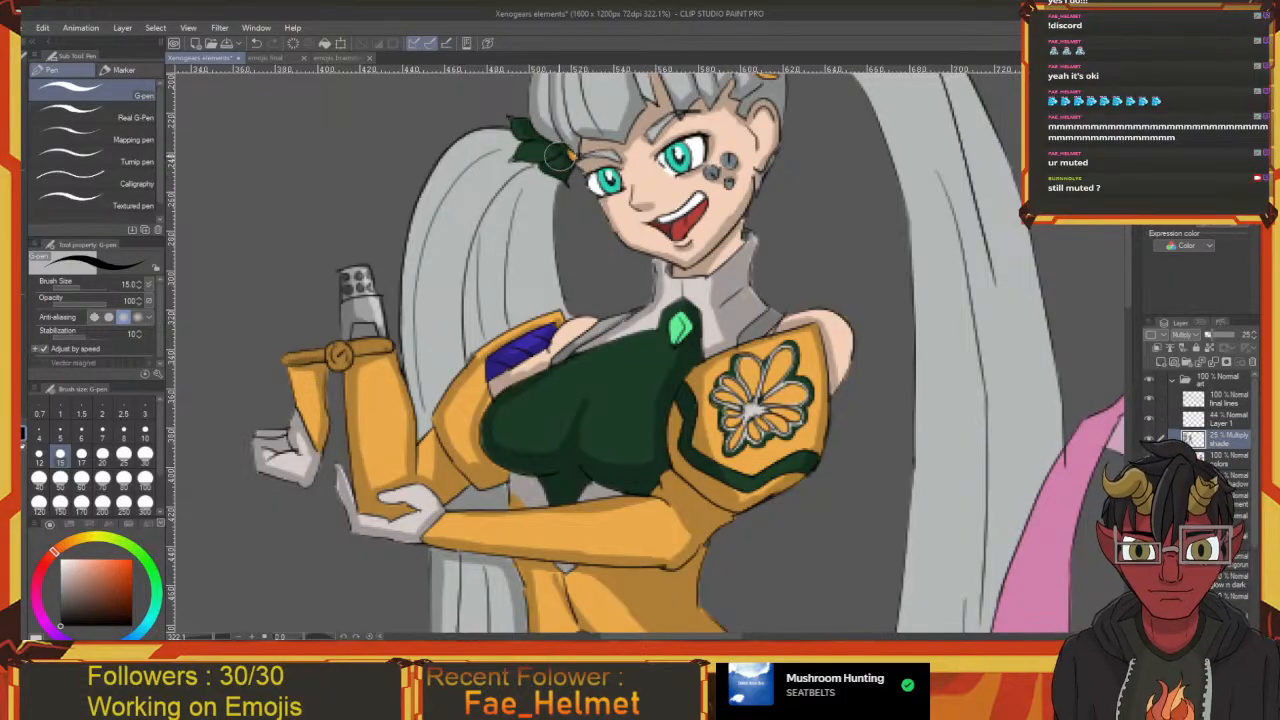
pyautogui.moveTo(538, 190)
pyautogui.mouseDown()
pyautogui.moveTo(496, 217)
pyautogui.moveTo(476, 345)
pyautogui.moveTo(533, 177)
pyautogui.mouseUp()
pyautogui.moveTo(510, 214)
pyautogui.mouseDown()
pyautogui.moveTo(486, 342)
pyautogui.moveTo(505, 244)
pyautogui.moveTo(503, 277)
pyautogui.mouseUp()
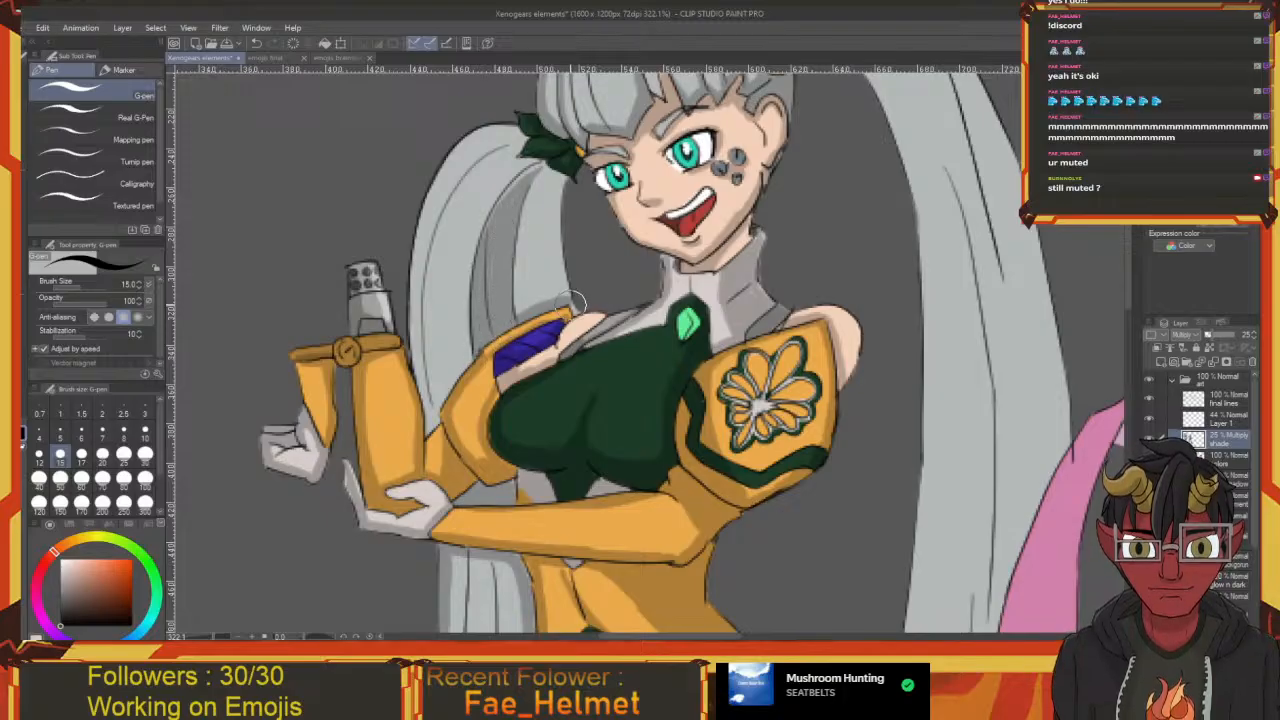
pyautogui.moveTo(572, 304)
pyautogui.mouseDown()
pyautogui.moveTo(580, 335)
pyautogui.moveTo(534, 300)
pyautogui.moveTo(548, 205)
pyautogui.moveTo(527, 338)
pyautogui.moveTo(510, 353)
pyautogui.moveTo(540, 322)
pyautogui.moveTo(540, 228)
pyautogui.moveTo(519, 217)
pyautogui.moveTo(497, 231)
pyautogui.mouseUp()
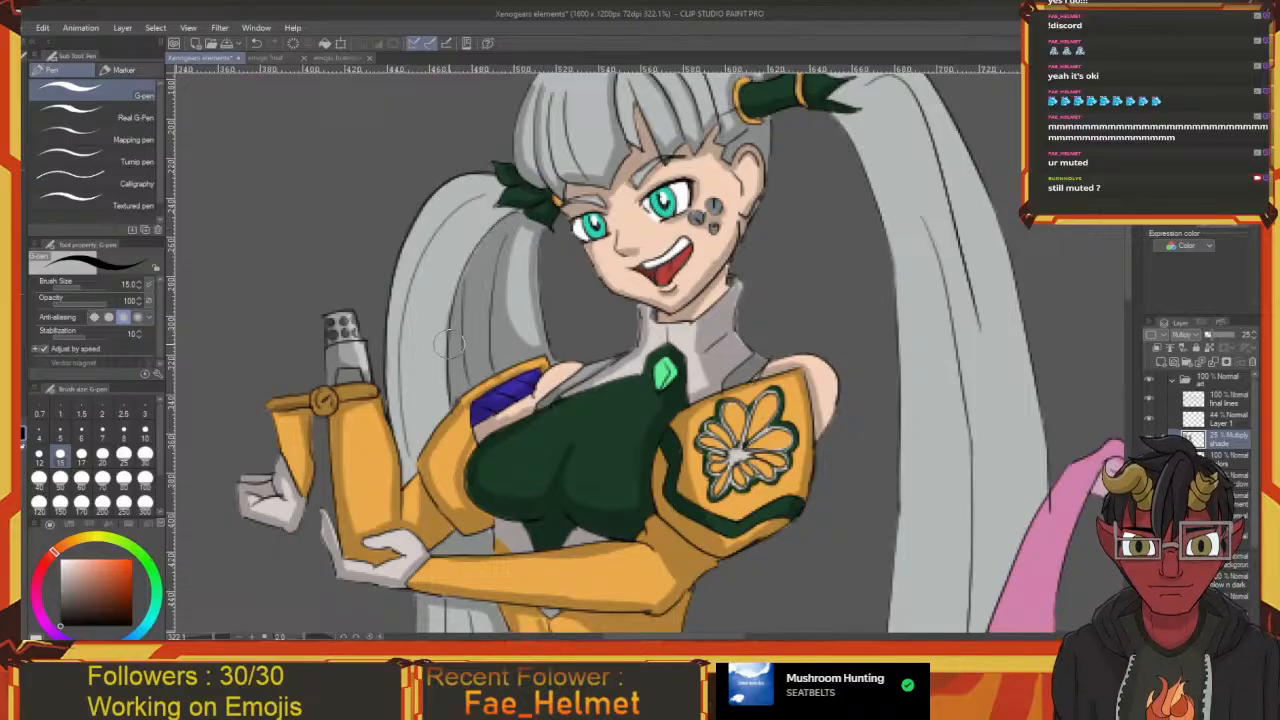
pyautogui.moveTo(448, 343); pyautogui.dragTo(514, 381)
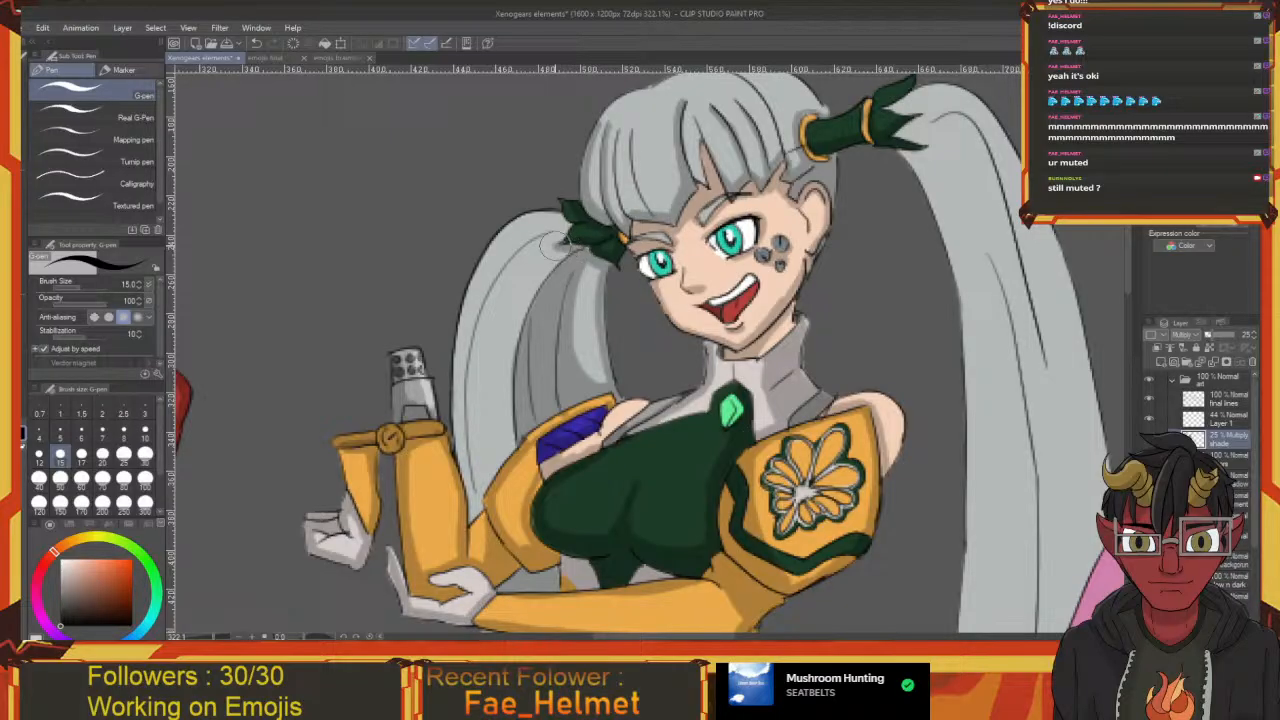
# Shade a band along the same pigtail's outer edge, from the hair tie down to the raised forearm
pyautogui.moveTo(560, 218)
pyautogui.mouseDown()
pyautogui.moveTo(574, 211)
pyautogui.moveTo(514, 233)
pyautogui.moveTo(480, 282)
pyautogui.moveTo(462, 346)
pyautogui.moveTo(486, 496)
pyautogui.moveTo(497, 478)
pyautogui.mouseUp()
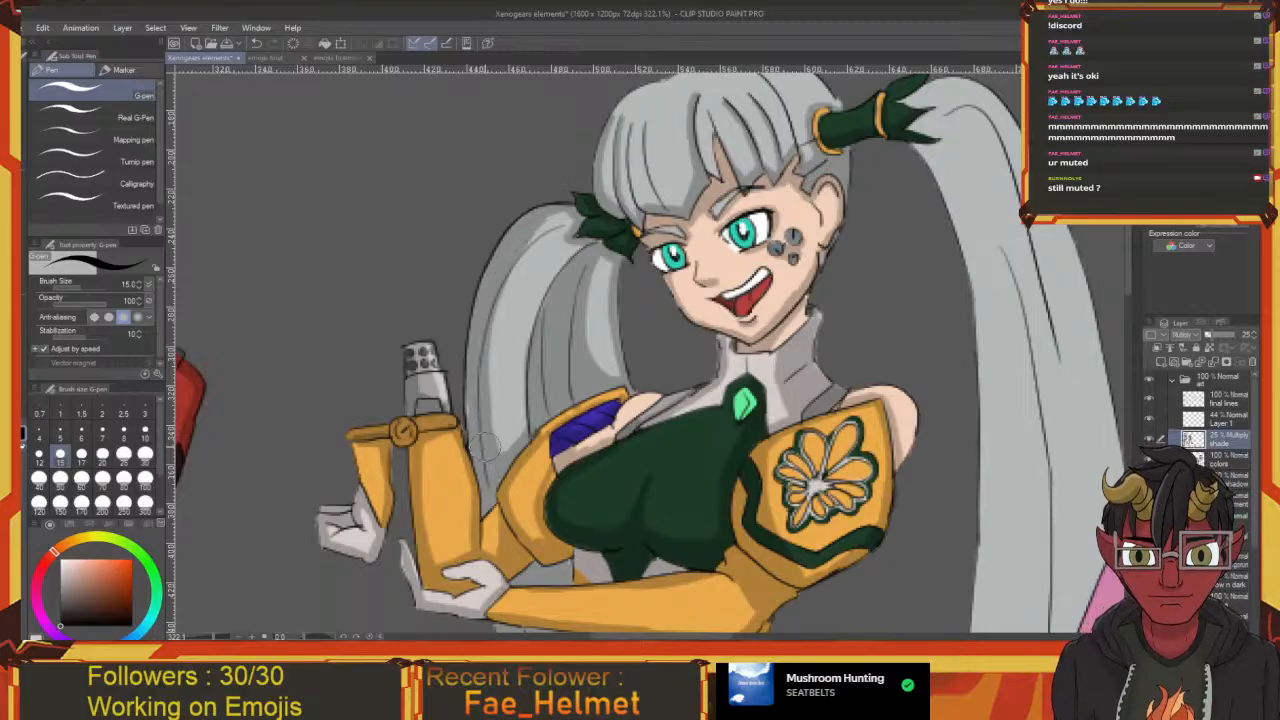
pyautogui.moveTo(487, 470); pyautogui.dragTo(486, 478)
pyautogui.moveTo(473, 402); pyautogui.dragTo(434, 406)
pyautogui.moveTo(464, 298); pyautogui.dragTo(442, 310)
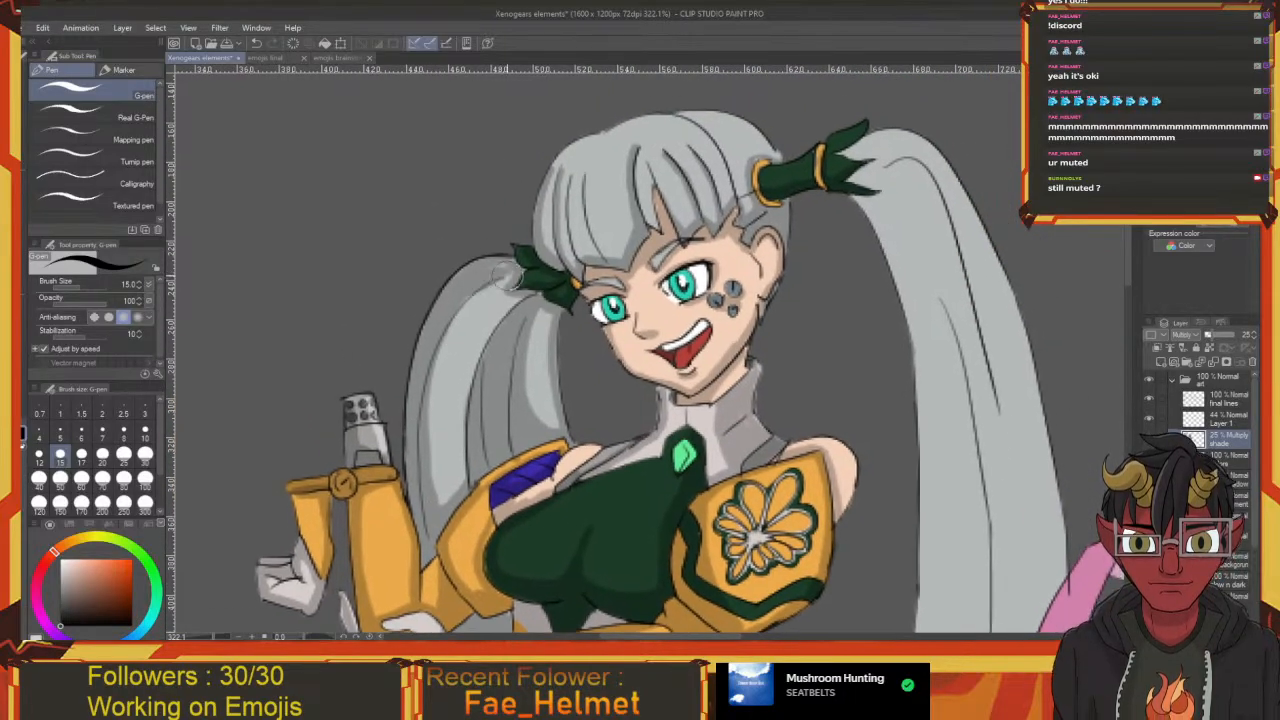
pyautogui.moveTo(508, 265)
pyautogui.mouseDown()
pyautogui.moveTo(468, 290)
pyautogui.moveTo(435, 360)
pyautogui.moveTo(432, 487)
pyautogui.mouseUp()
# Shade the strands of the same pigtail below the crossed forearm, redoing the first stroke
pyautogui.scroll(-5, 440, 420)
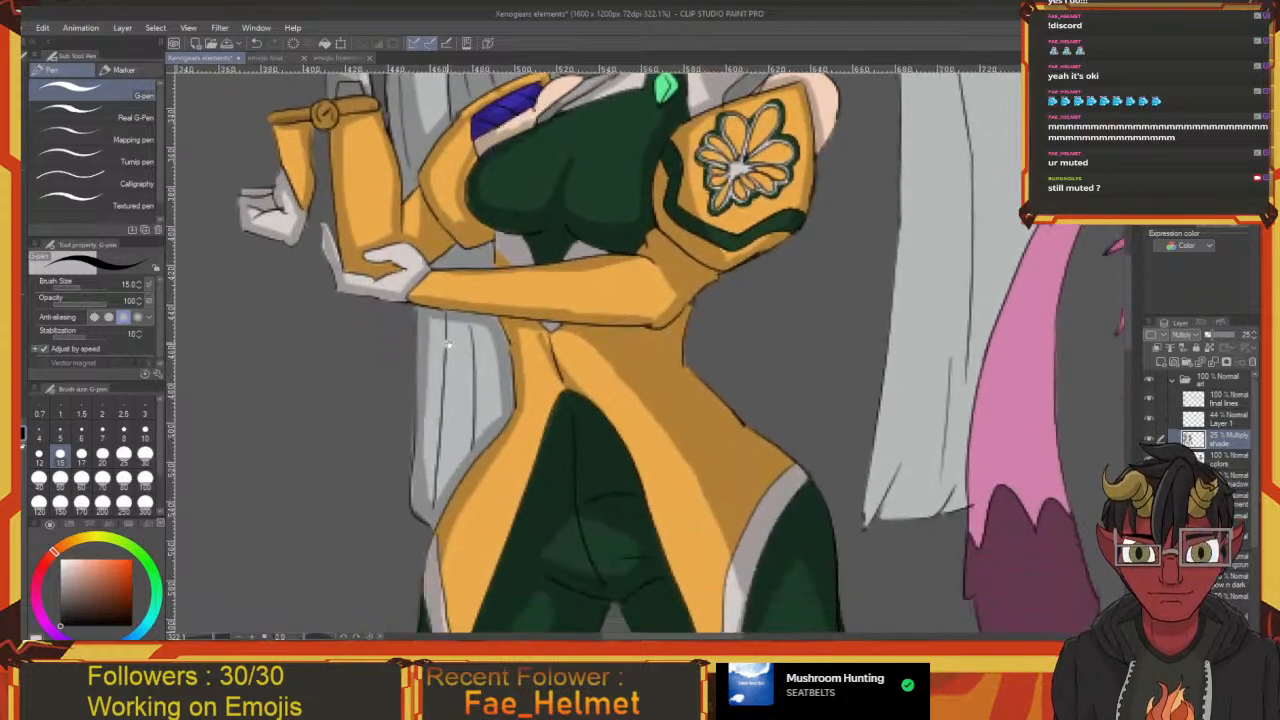
pyautogui.moveTo(478, 320)
pyautogui.mouseDown()
pyautogui.moveTo(426, 520)
pyautogui.moveTo(434, 340)
pyautogui.moveTo(427, 450)
pyautogui.moveTo(441, 415)
pyautogui.mouseUp()
pyautogui.hotkey('ctrl', 'z')
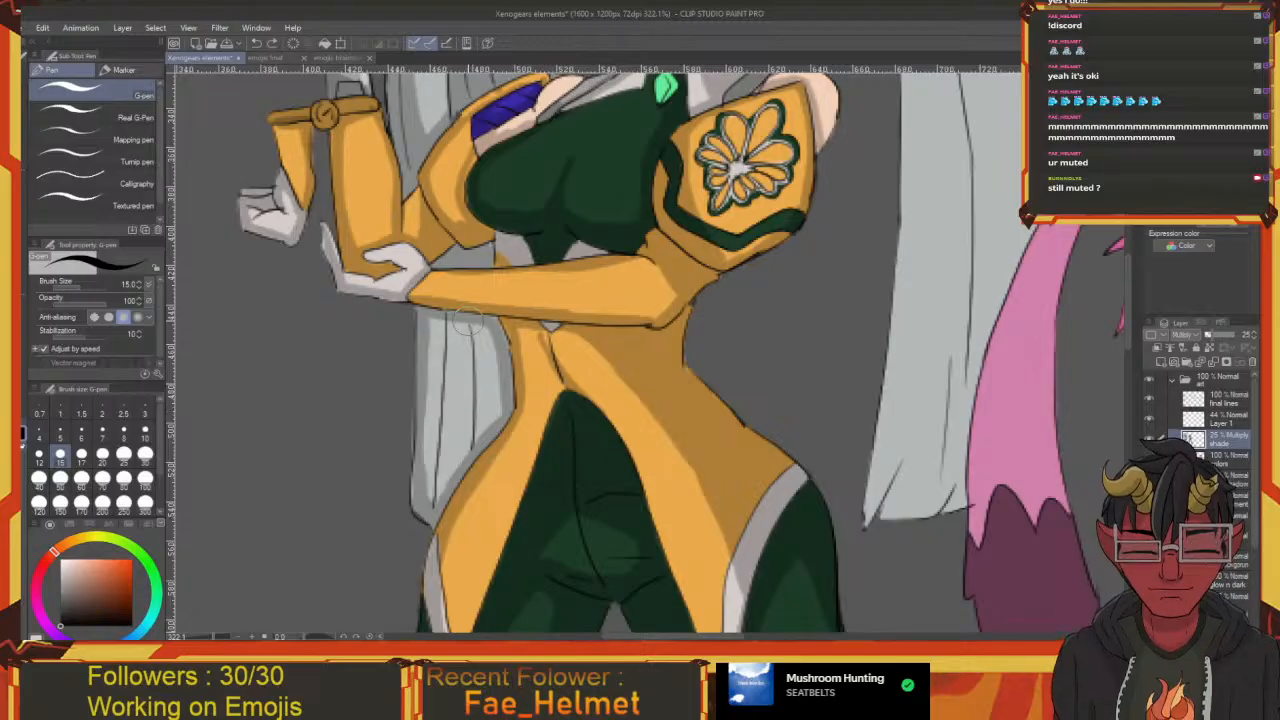
pyautogui.moveTo(469, 321)
pyautogui.mouseDown()
pyautogui.moveTo(432, 505)
pyautogui.moveTo(450, 360)
pyautogui.moveTo(470, 325)
pyautogui.moveTo(485, 450)
pyautogui.moveTo(468, 322)
pyautogui.moveTo(431, 350)
pyautogui.moveTo(412, 512)
pyautogui.moveTo(418, 320)
pyautogui.moveTo(409, 508)
pyautogui.mouseUp()
# Erase excess shading along the outer edge and upper strands of the same pigtail with the Snap eraser
pyautogui.press('e')
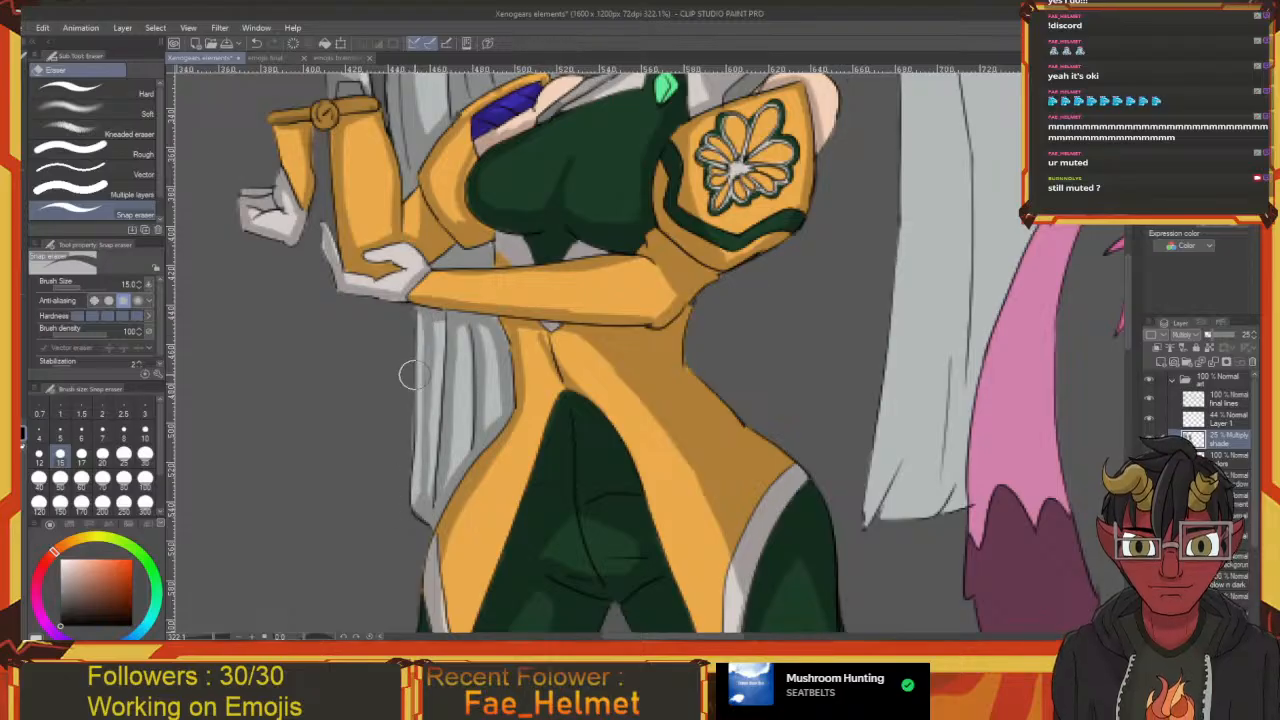
pyautogui.moveTo(426, 408); pyautogui.dragTo(424, 520)
pyautogui.moveTo(424, 320); pyautogui.dragTo(420, 451)
pyautogui.moveTo(387, 390)
pyautogui.mouseDown()
pyautogui.moveTo(394, 433)
pyautogui.moveTo(398, 312)
pyautogui.moveTo(430, 226)
pyautogui.moveTo(487, 192)
pyautogui.moveTo(441, 224)
pyautogui.moveTo(399, 300)
pyautogui.moveTo(384, 394)
pyautogui.mouseUp()
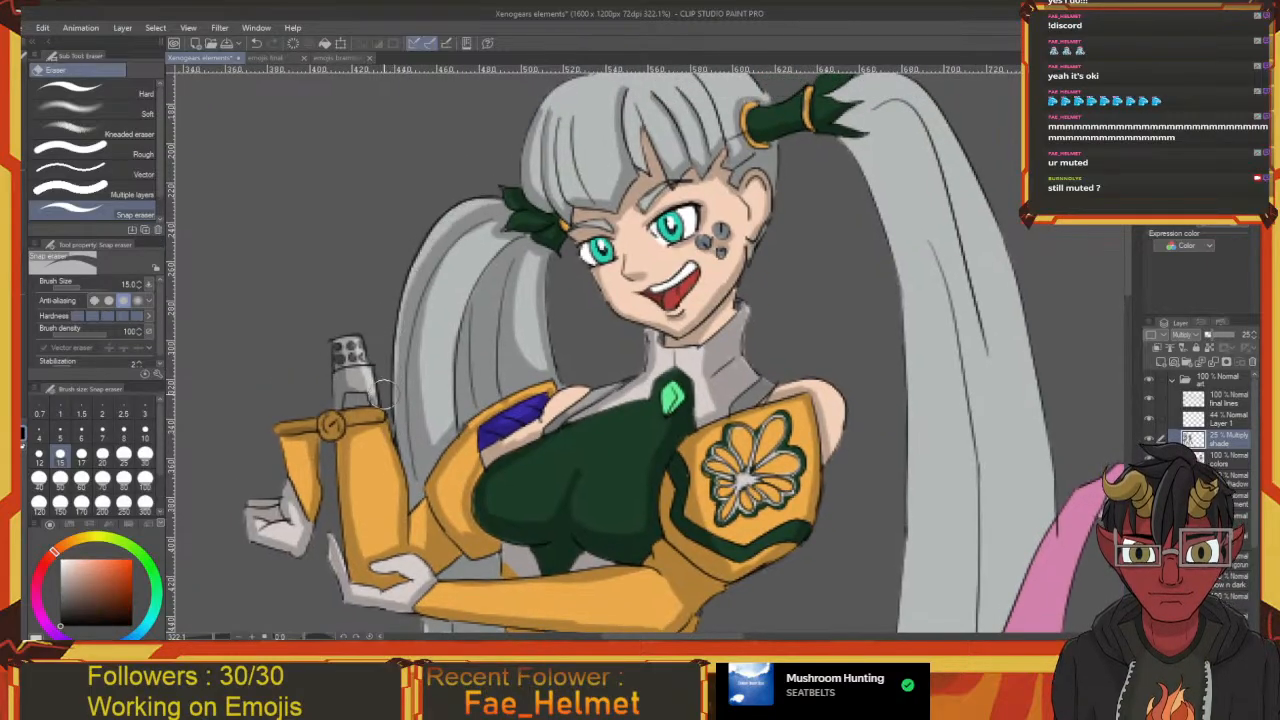
pyautogui.moveTo(431, 468); pyautogui.dragTo(411, 451)
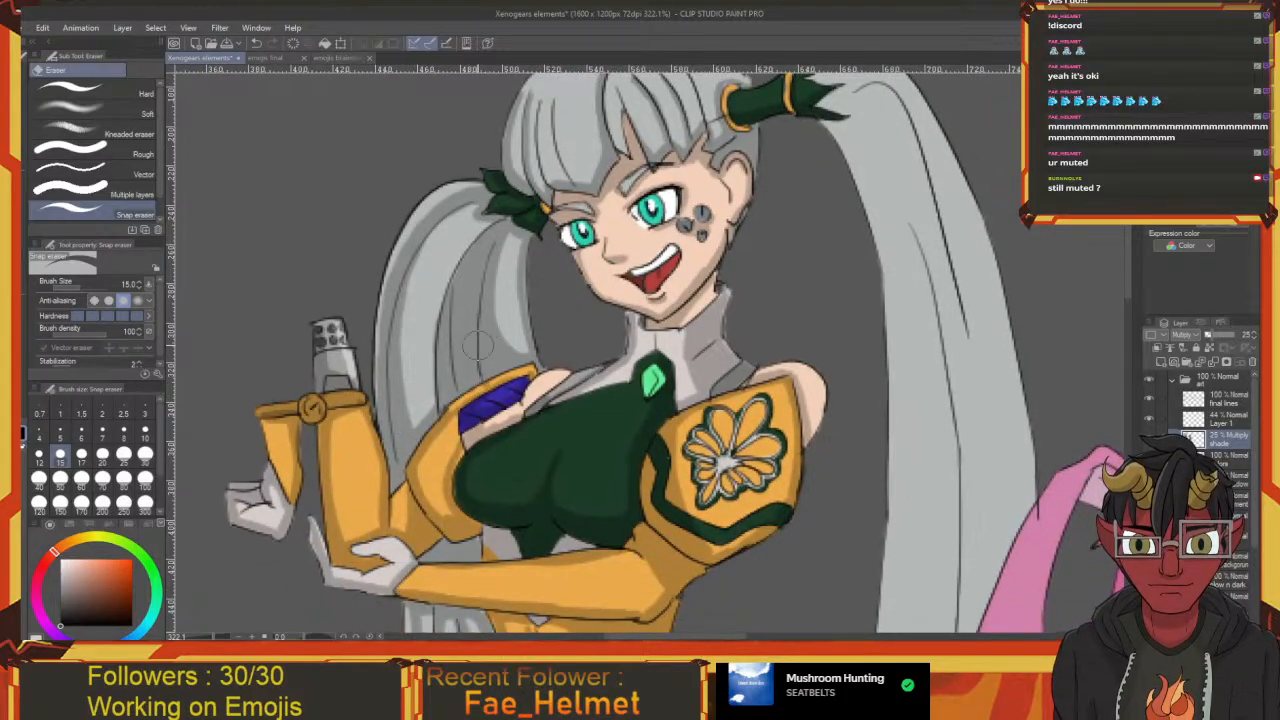
pyautogui.moveTo(520, 270); pyautogui.dragTo(506, 250)
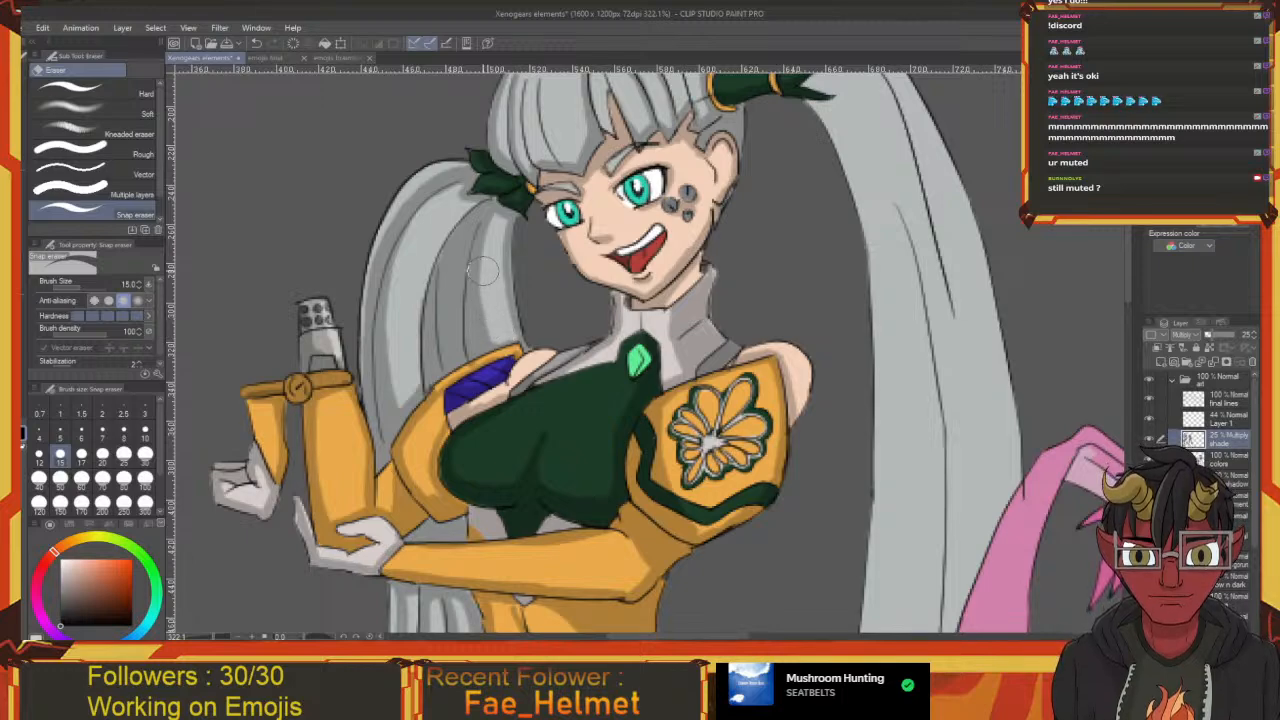
pyautogui.moveTo(490, 230); pyautogui.dragTo(415, 325)
# Shade the upper part of the other long pigtail with the G-pen, following the strand line from its hair tie
pyautogui.press('p')
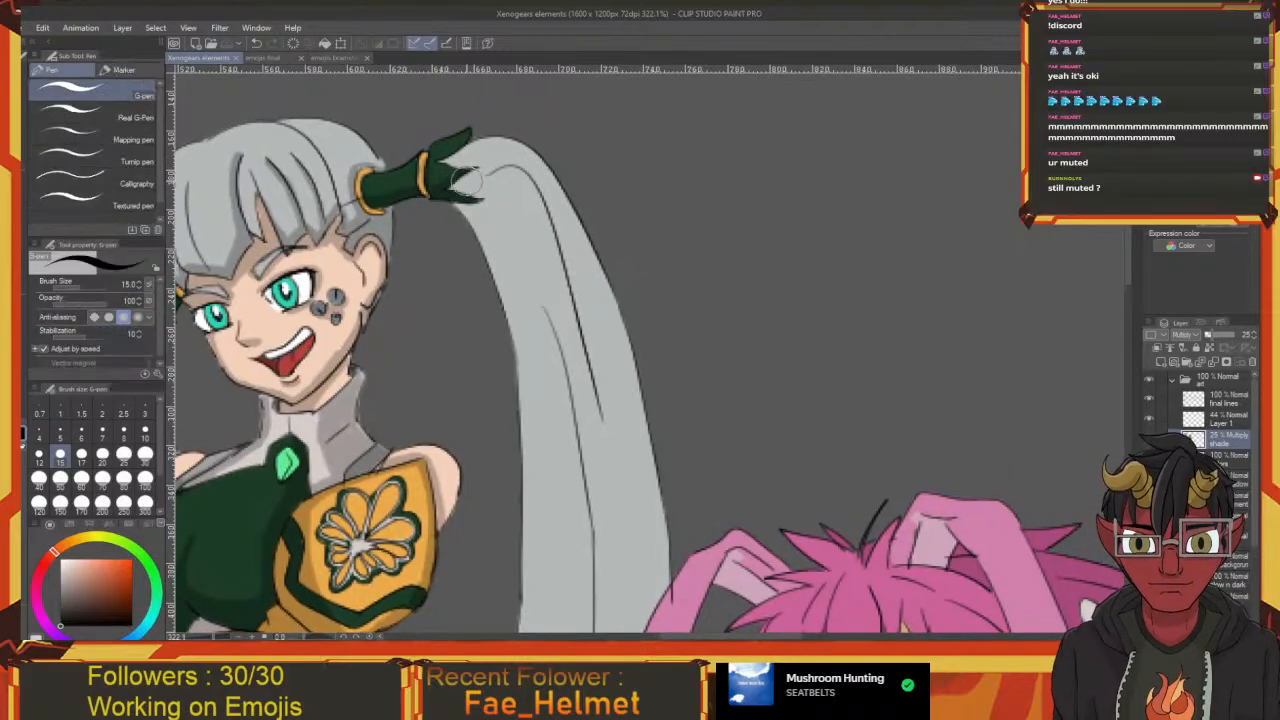
pyautogui.moveTo(500, 177)
pyautogui.mouseDown()
pyautogui.moveTo(461, 176)
pyautogui.moveTo(527, 158)
pyautogui.moveTo(541, 167)
pyautogui.mouseUp()
pyautogui.moveTo(538, 173)
pyautogui.mouseDown()
pyautogui.moveTo(515, 168)
pyautogui.moveTo(547, 205)
pyautogui.mouseUp()
pyautogui.moveTo(566, 272); pyautogui.dragTo(509, 230)
pyautogui.moveTo(496, 177); pyautogui.dragTo(541, 374)
pyautogui.moveTo(544, 378)
pyautogui.mouseDown()
pyautogui.moveTo(499, 258)
pyautogui.moveTo(534, 473)
pyautogui.mouseUp()
# Continue the strand shading down the long pigtail beside the pink-haired character's ear and along the pigtail's lower tip
pyautogui.moveTo(527, 463)
pyautogui.mouseDown()
pyautogui.moveTo(519, 346)
pyautogui.moveTo(482, 460)
pyautogui.mouseUp()
pyautogui.moveTo(511, 379); pyautogui.dragTo(476, 484)
pyautogui.moveTo(496, 405); pyautogui.dragTo(469, 526)
pyautogui.moveTo(485, 467); pyautogui.dragTo(472, 493)
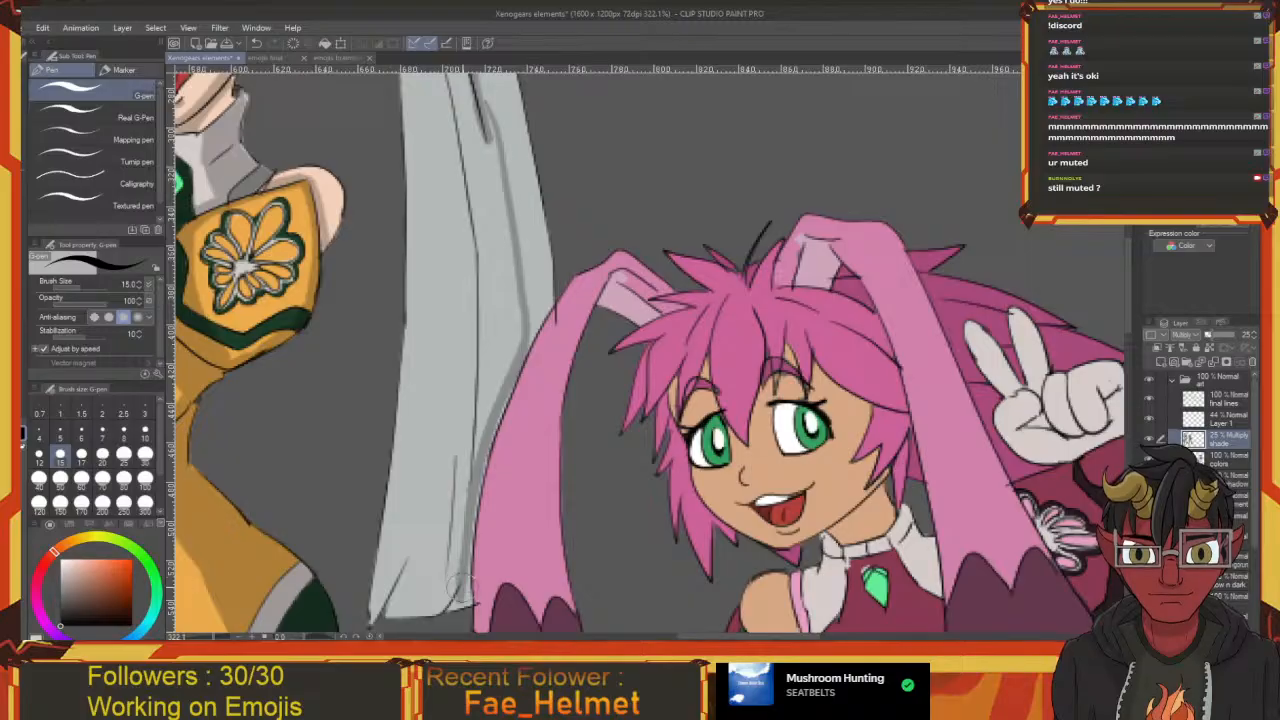
pyautogui.moveTo(462, 568); pyautogui.dragTo(560, 520)
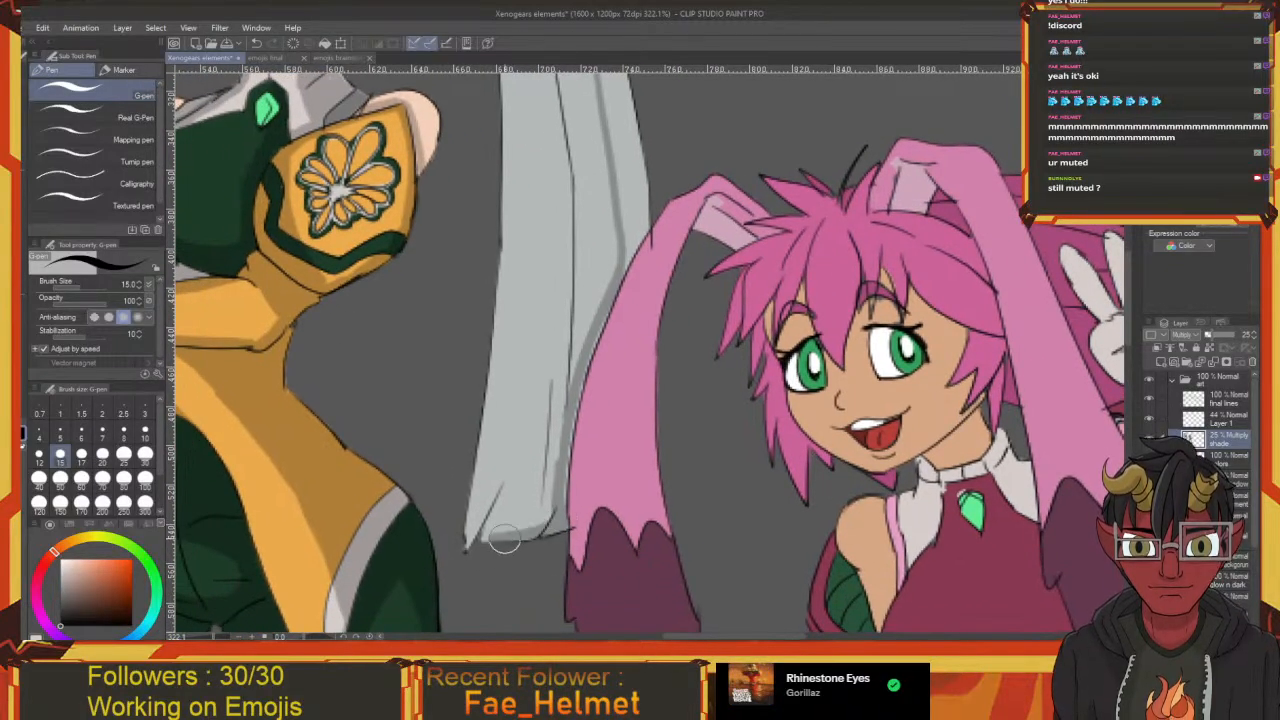
pyautogui.moveTo(484, 541)
pyautogui.mouseDown()
pyautogui.moveTo(501, 492)
pyautogui.moveTo(492, 540)
pyautogui.moveTo(504, 502)
pyautogui.moveTo(503, 535)
pyautogui.moveTo(559, 498)
pyautogui.moveTo(492, 525)
pyautogui.mouseUp()
# Shade the inner edge of the grey-haired character's long pigtail beside the pink-haired character, from below the hair tie to the tip
pyautogui.scroll(6, 495, 525)
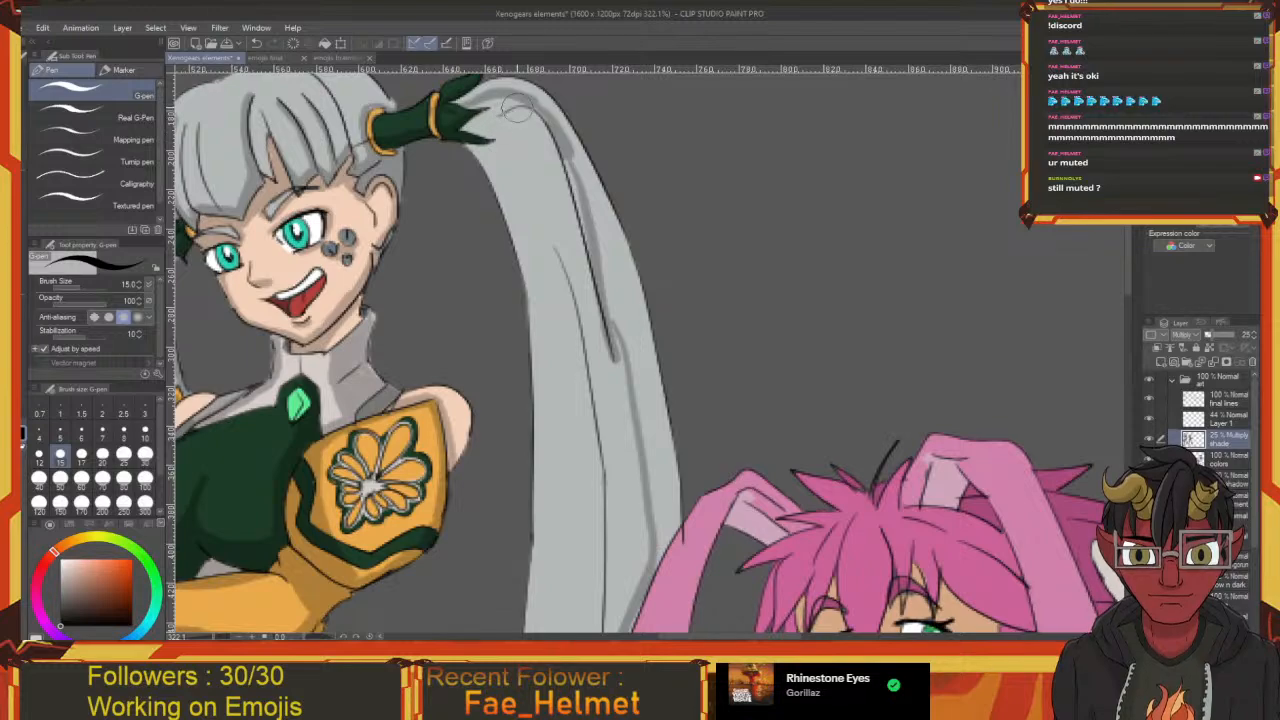
pyautogui.moveTo(515, 110)
pyautogui.mouseDown()
pyautogui.moveTo(462, 126)
pyautogui.moveTo(497, 138)
pyautogui.moveTo(470, 146)
pyautogui.moveTo(505, 200)
pyautogui.moveTo(536, 425)
pyautogui.moveTo(509, 303)
pyautogui.mouseUp()
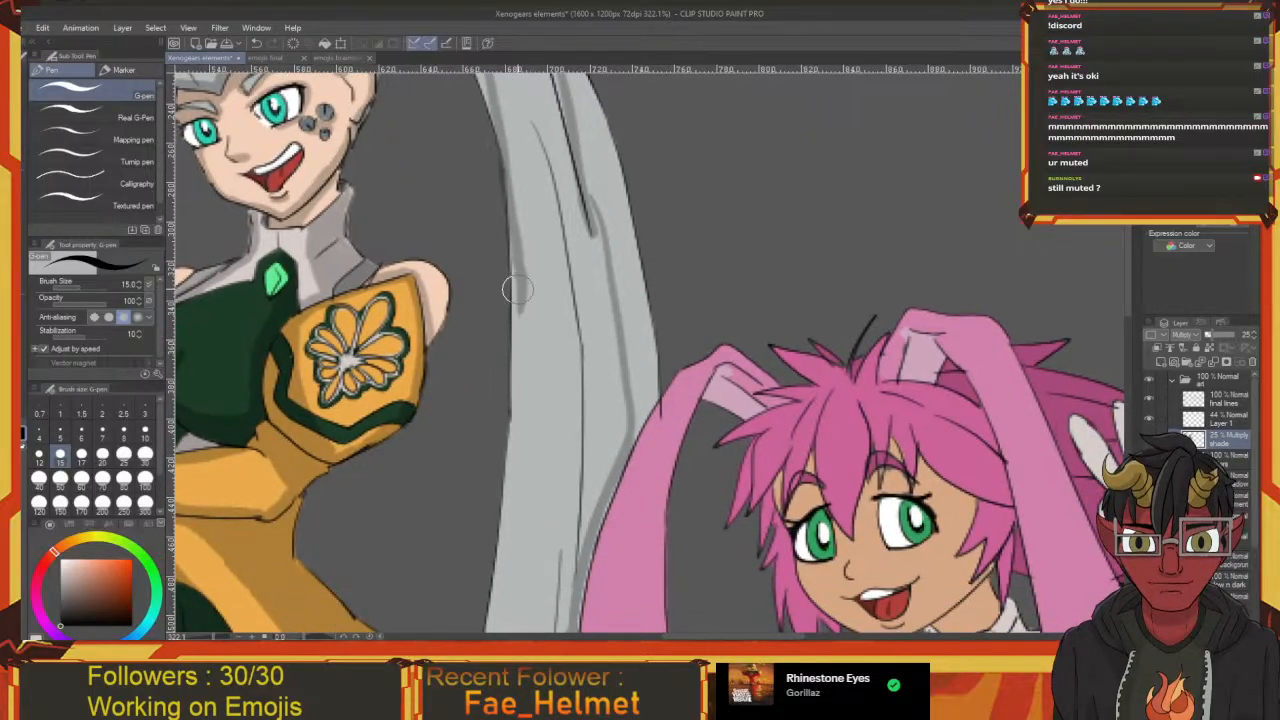
pyautogui.moveTo(516, 450); pyautogui.dragTo(514, 280)
pyautogui.moveTo(525, 195)
pyautogui.mouseDown()
pyautogui.moveTo(483, 537)
pyautogui.moveTo(484, 551)
pyautogui.moveTo(511, 481)
pyautogui.moveTo(516, 580)
pyautogui.moveTo(516, 312)
pyautogui.moveTo(506, 378)
pyautogui.mouseUp()
pyautogui.moveTo(515, 549)
pyautogui.mouseDown()
pyautogui.moveTo(506, 410)
pyautogui.moveTo(490, 558)
pyautogui.moveTo(520, 594)
pyautogui.moveTo(552, 588)
pyautogui.moveTo(518, 590)
pyautogui.moveTo(540, 585)
pyautogui.moveTo(513, 572)
pyautogui.moveTo(539, 580)
pyautogui.moveTo(514, 554)
pyautogui.moveTo(541, 574)
pyautogui.moveTo(508, 561)
pyautogui.moveTo(486, 577)
pyautogui.moveTo(490, 535)
pyautogui.mouseUp()
pyautogui.scroll(5, 490, 535)
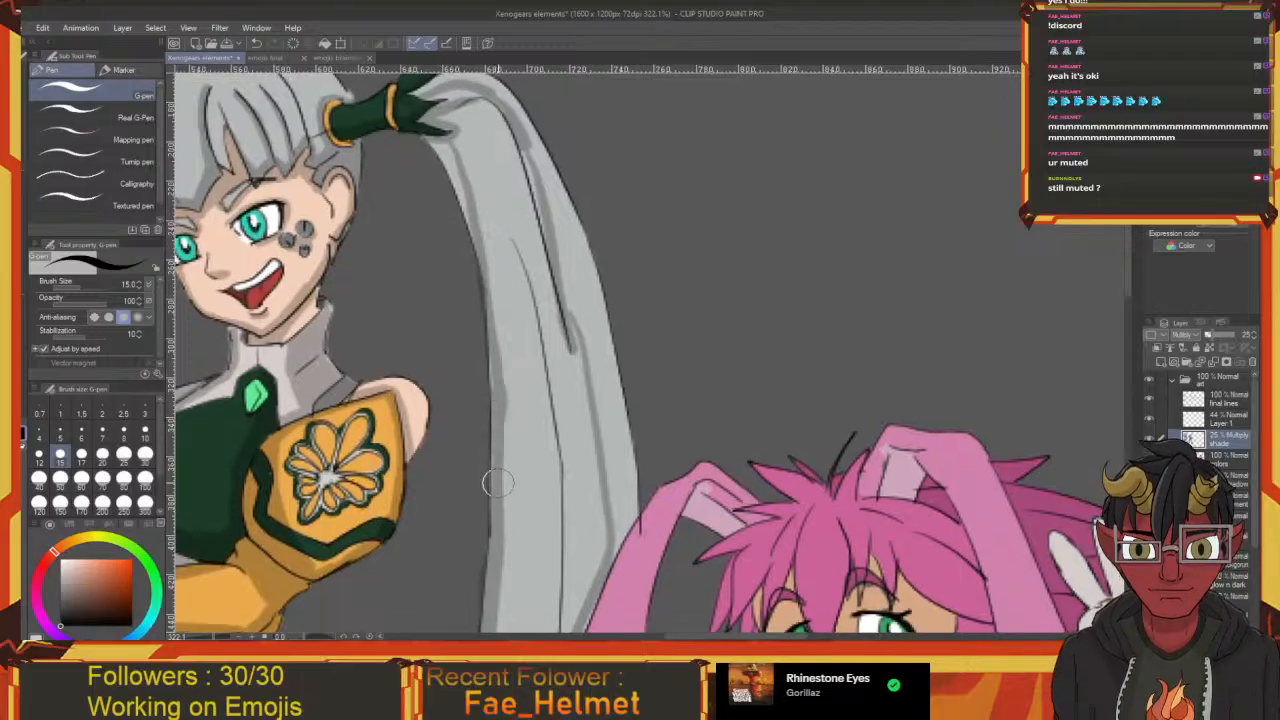
pyautogui.scroll(3, 498, 370)
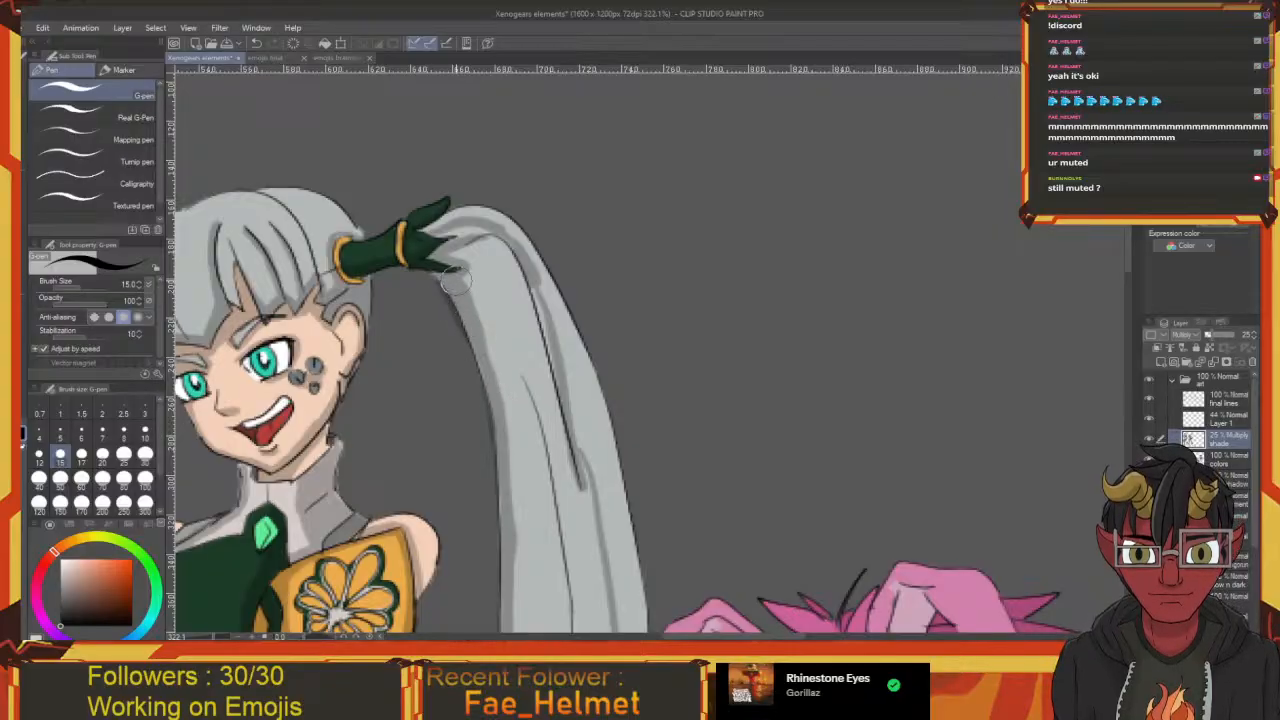
# Extend the inner-edge shading up to the hair tie and erase the excess along that edge with the Snap eraser
pyautogui.moveTo(445, 317)
pyautogui.mouseDown()
pyautogui.moveTo(486, 341)
pyautogui.moveTo(464, 289)
pyautogui.mouseUp()
pyautogui.press('e')
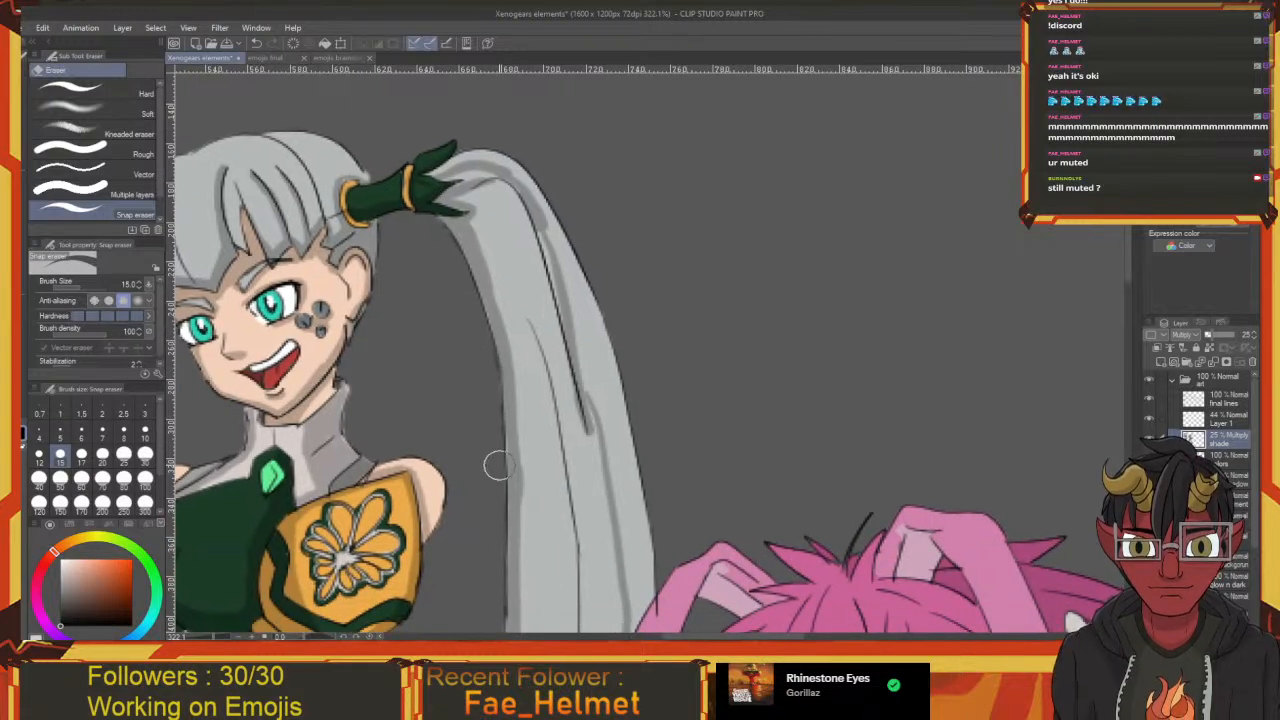
pyautogui.moveTo(502, 523); pyautogui.dragTo(449, 264)
pyautogui.press('p')
pyautogui.moveTo(496, 463); pyautogui.dragTo(477, 412)
pyautogui.moveTo(484, 502); pyautogui.dragTo(478, 550)
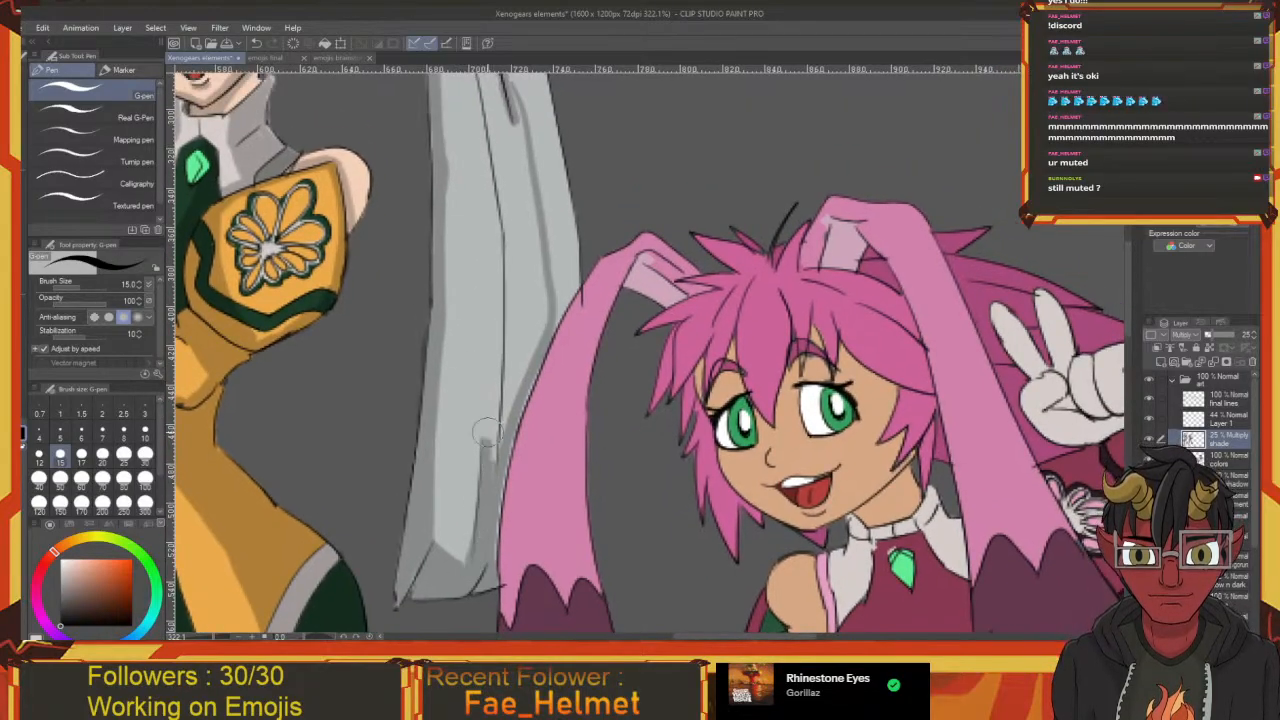
# Shade along the central strand line of the long pigtail with the G-pen, from its upper fork down to the tip
pyautogui.moveTo(490, 430); pyautogui.dragTo(477, 600)
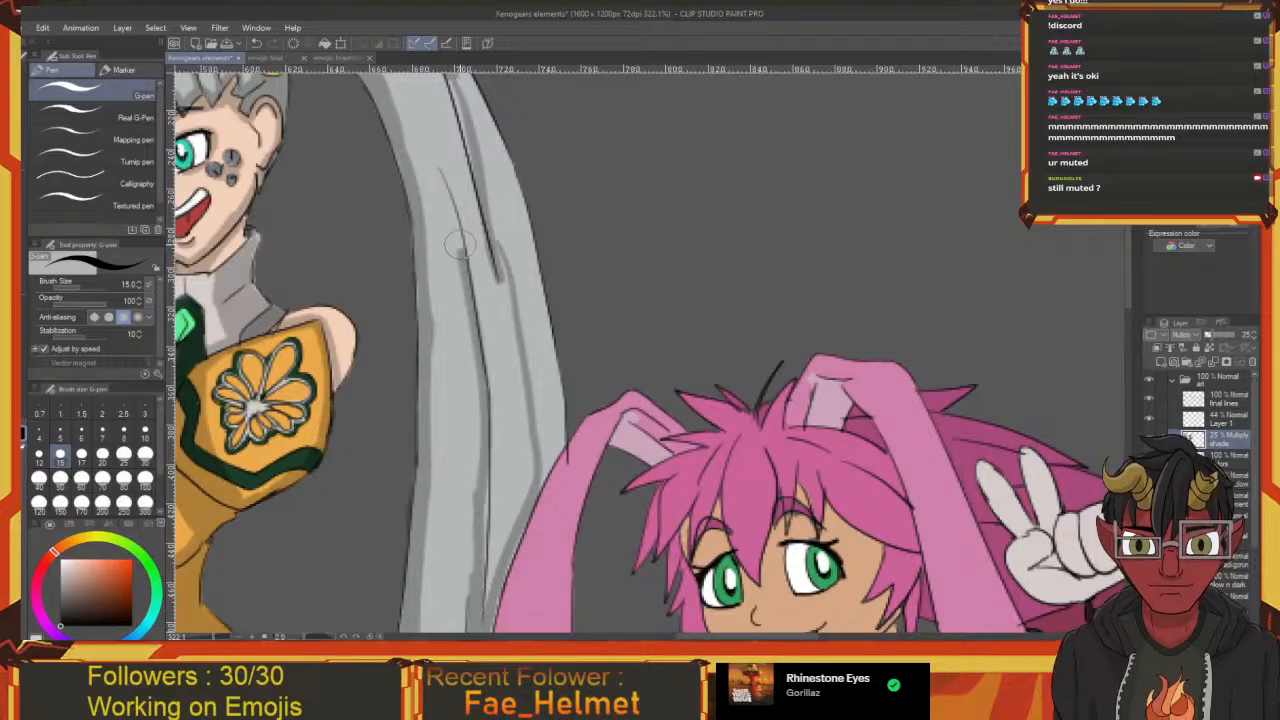
pyautogui.moveTo(450, 200)
pyautogui.mouseDown()
pyautogui.moveTo(483, 431)
pyautogui.moveTo(476, 622)
pyautogui.moveTo(478, 490)
pyautogui.mouseUp()
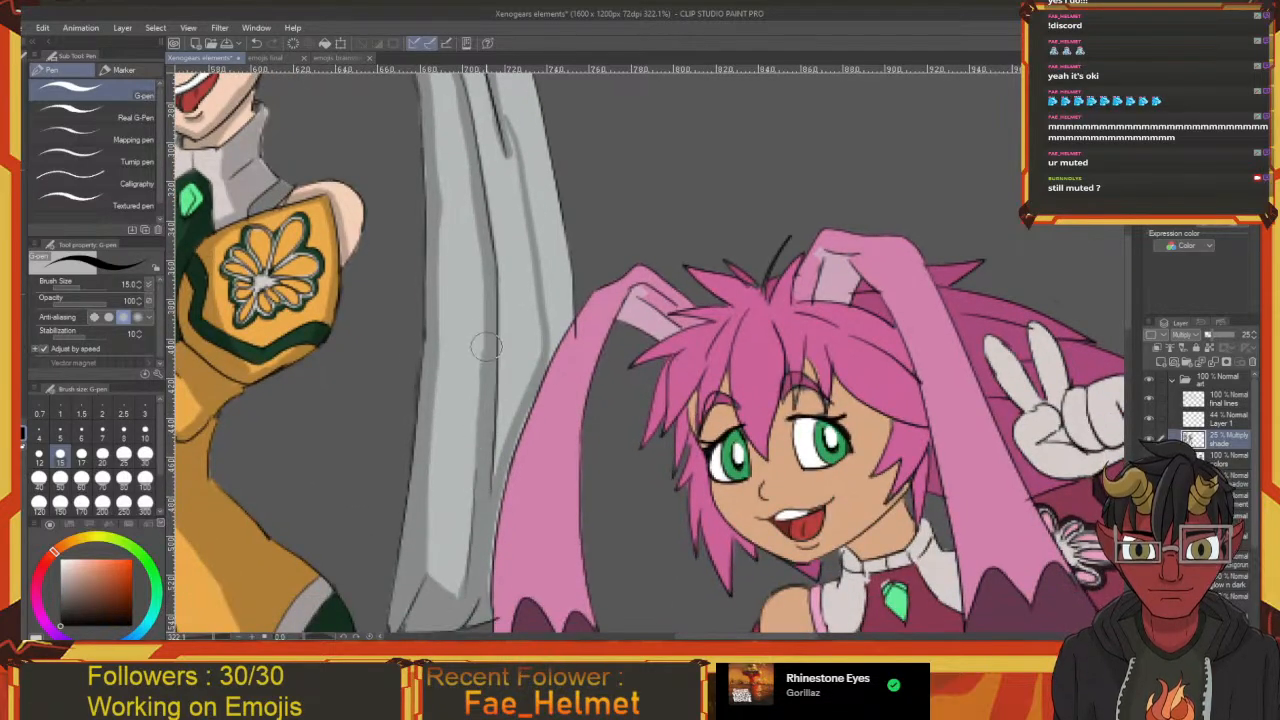
pyautogui.moveTo(485, 345); pyautogui.dragTo(483, 494)
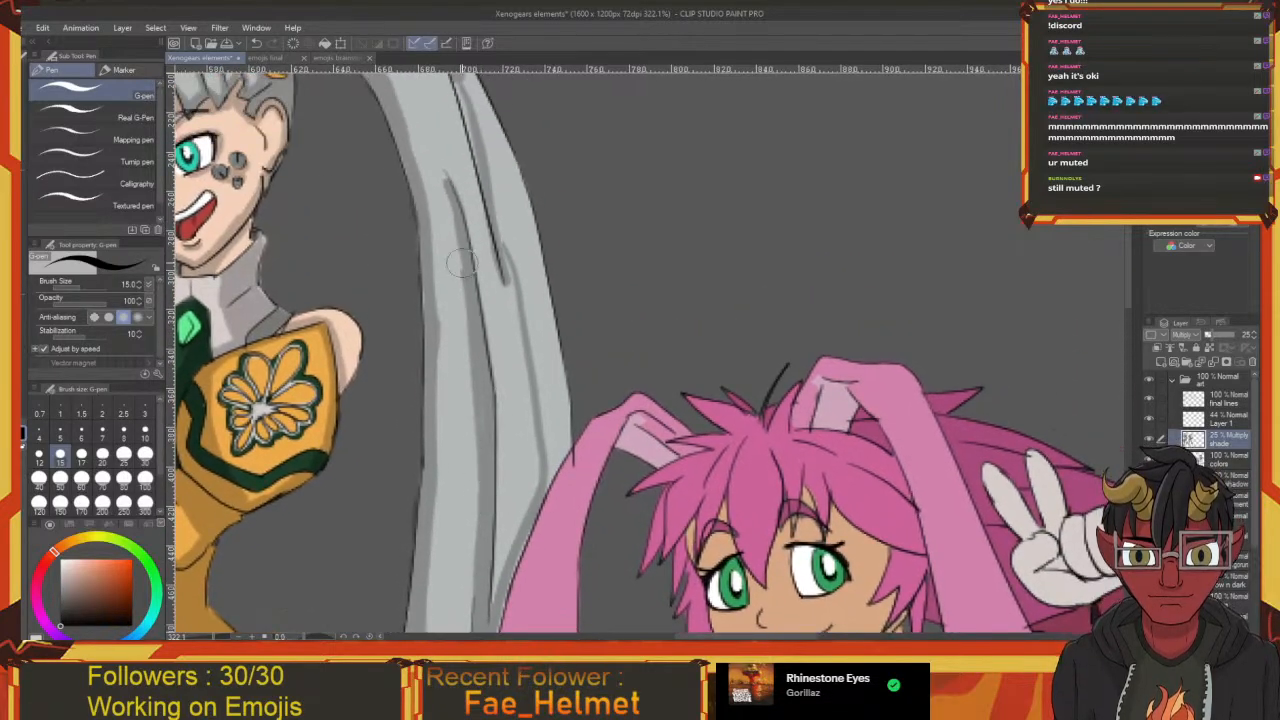
pyautogui.moveTo(448, 188)
pyautogui.mouseDown()
pyautogui.moveTo(469, 310)
pyautogui.moveTo(398, 187)
pyautogui.moveTo(452, 279)
pyautogui.moveTo(460, 328)
pyautogui.mouseUp()
pyautogui.moveTo(477, 370); pyautogui.dragTo(465, 327)
# Widen the shading along the inner edge of the long pigtail's middle and lower parts
pyautogui.moveTo(427, 284)
pyautogui.mouseDown()
pyautogui.moveTo(437, 434)
pyautogui.moveTo(426, 245)
pyautogui.moveTo(445, 508)
pyautogui.mouseUp()
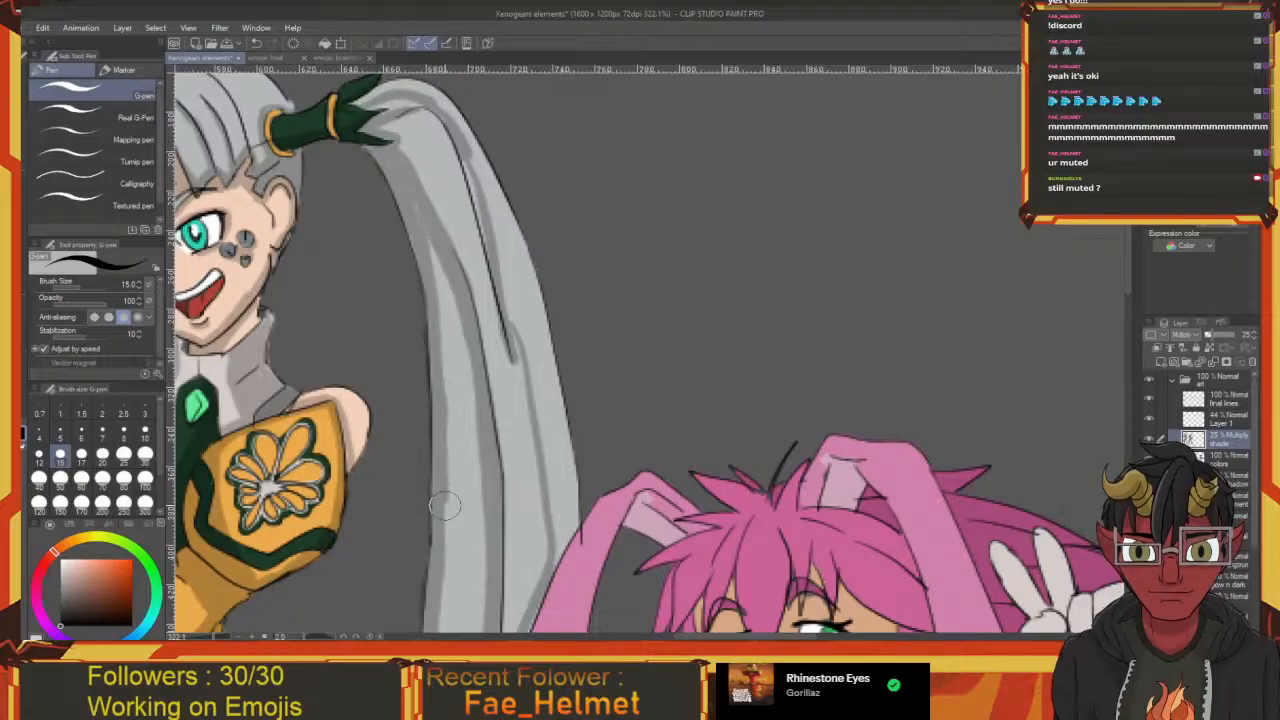
pyautogui.moveTo(447, 431)
pyautogui.mouseDown()
pyautogui.moveTo(459, 275)
pyautogui.moveTo(445, 580)
pyautogui.mouseUp()
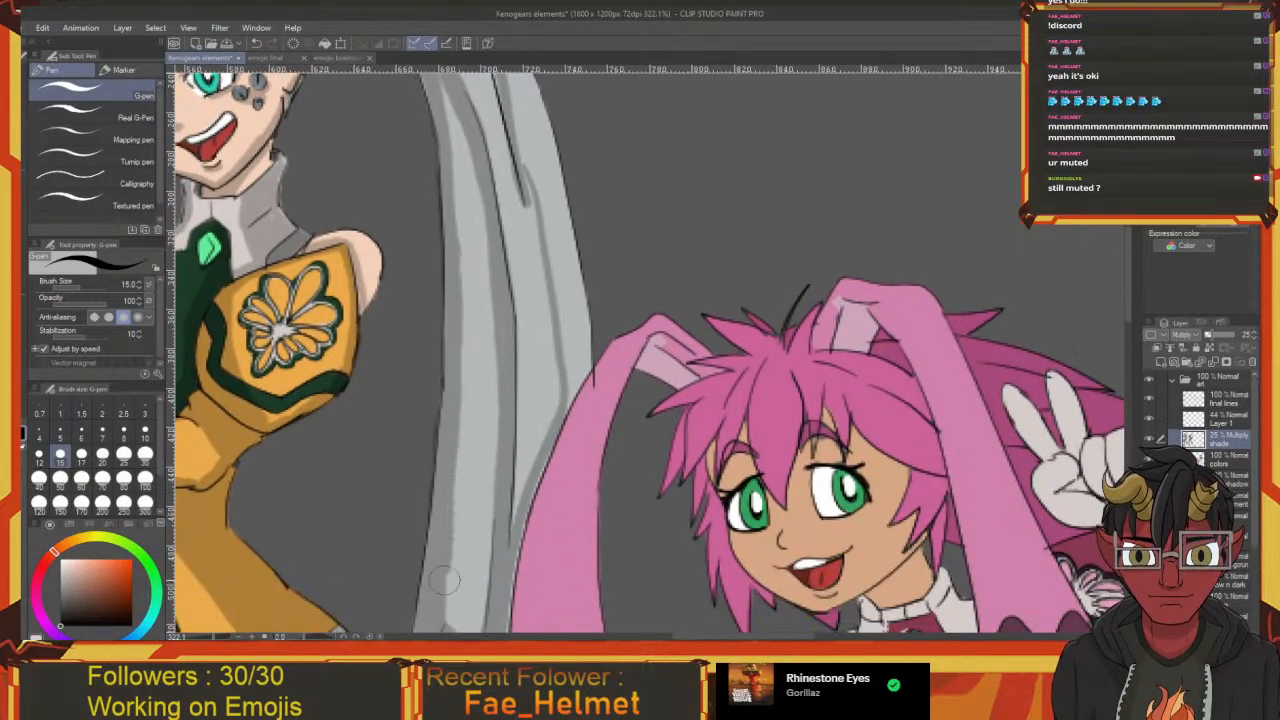
pyautogui.moveTo(448, 350); pyautogui.dragTo(466, 525)
pyautogui.moveTo(505, 612); pyautogui.dragTo(439, 531)
pyautogui.moveTo(443, 600); pyautogui.dragTo(472, 490)
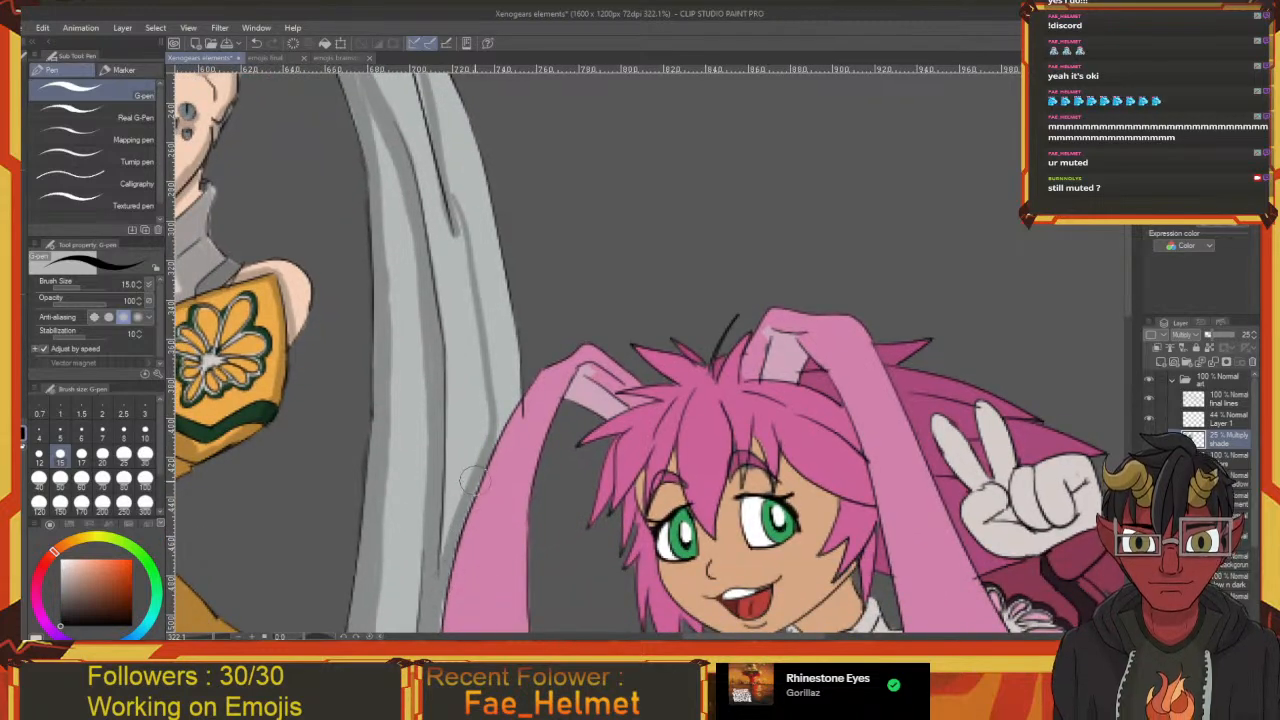
# Shade the outer strands of the long pigtail, from the bend at the hair tie down to the pink-haired character's ear
pyautogui.moveTo(488, 444)
pyautogui.mouseDown()
pyautogui.moveTo(467, 587)
pyautogui.moveTo(471, 479)
pyautogui.moveTo(451, 342)
pyautogui.mouseUp()
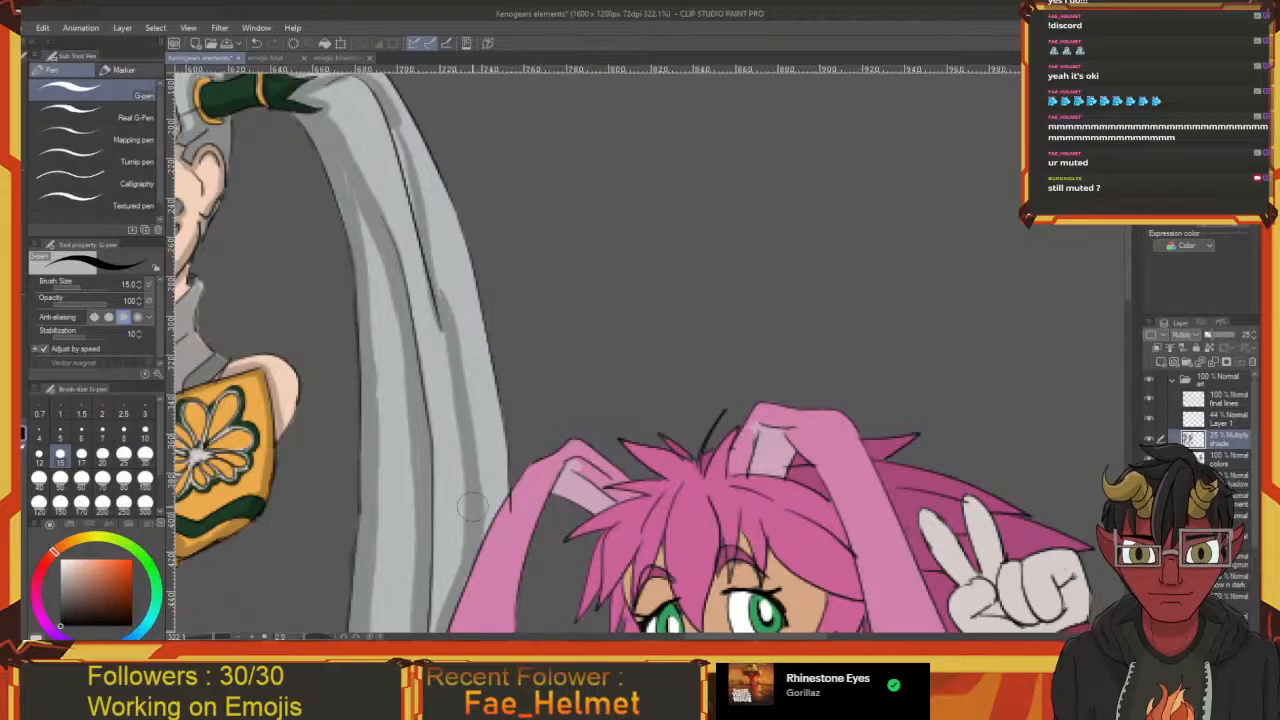
pyautogui.moveTo(456, 475); pyautogui.dragTo(466, 586)
pyautogui.moveTo(450, 424)
pyautogui.mouseDown()
pyautogui.moveTo(463, 507)
pyautogui.moveTo(413, 325)
pyautogui.mouseUp()
pyautogui.moveTo(450, 492); pyautogui.dragTo(471, 538)
pyautogui.moveTo(375, 360)
pyautogui.mouseDown()
pyautogui.moveTo(415, 346)
pyautogui.moveTo(443, 377)
pyautogui.moveTo(502, 582)
pyautogui.mouseUp()
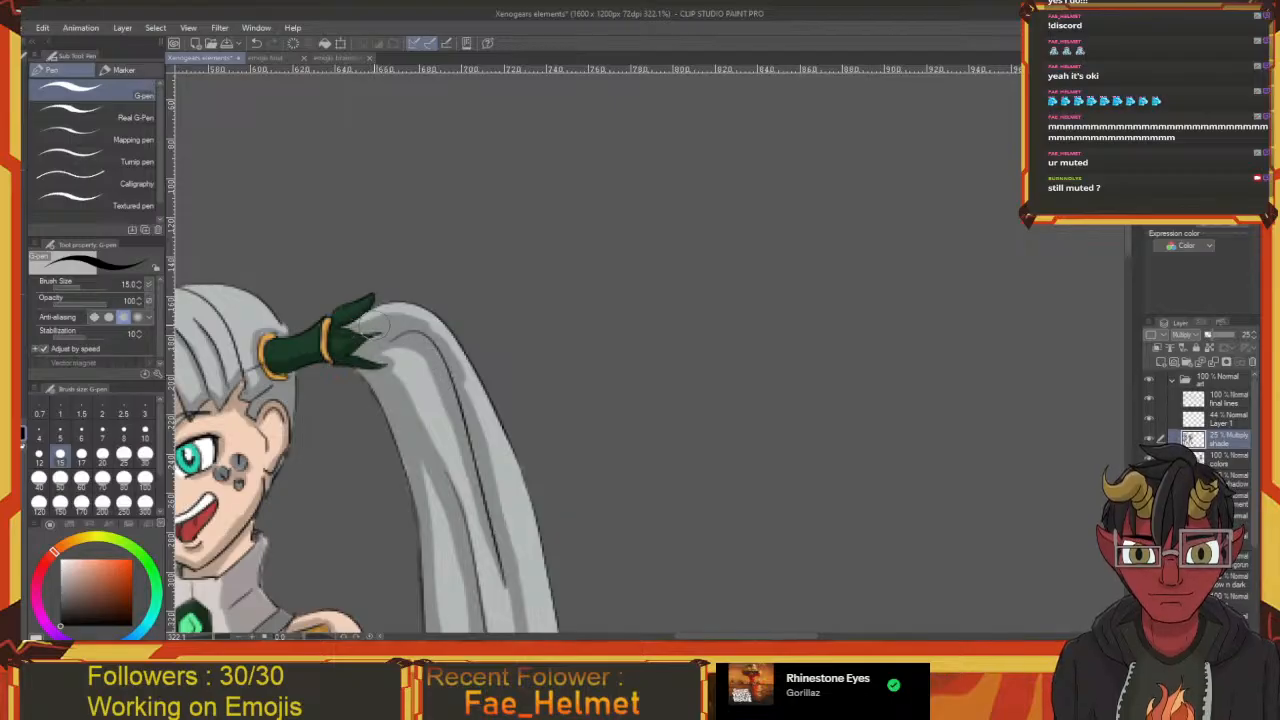
pyautogui.moveTo(439, 389); pyautogui.dragTo(377, 334)
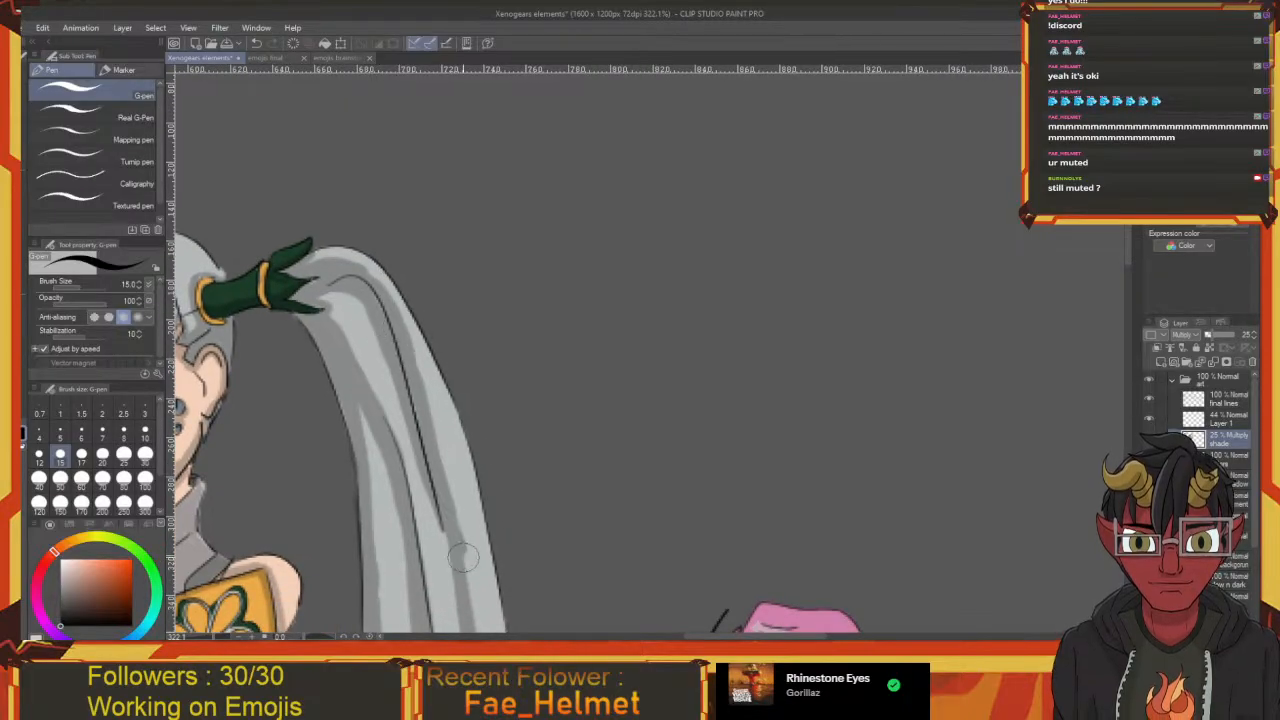
pyautogui.moveTo(463, 570)
pyautogui.mouseDown()
pyautogui.moveTo(436, 424)
pyautogui.moveTo(420, 410)
pyautogui.moveTo(428, 368)
pyautogui.mouseUp()
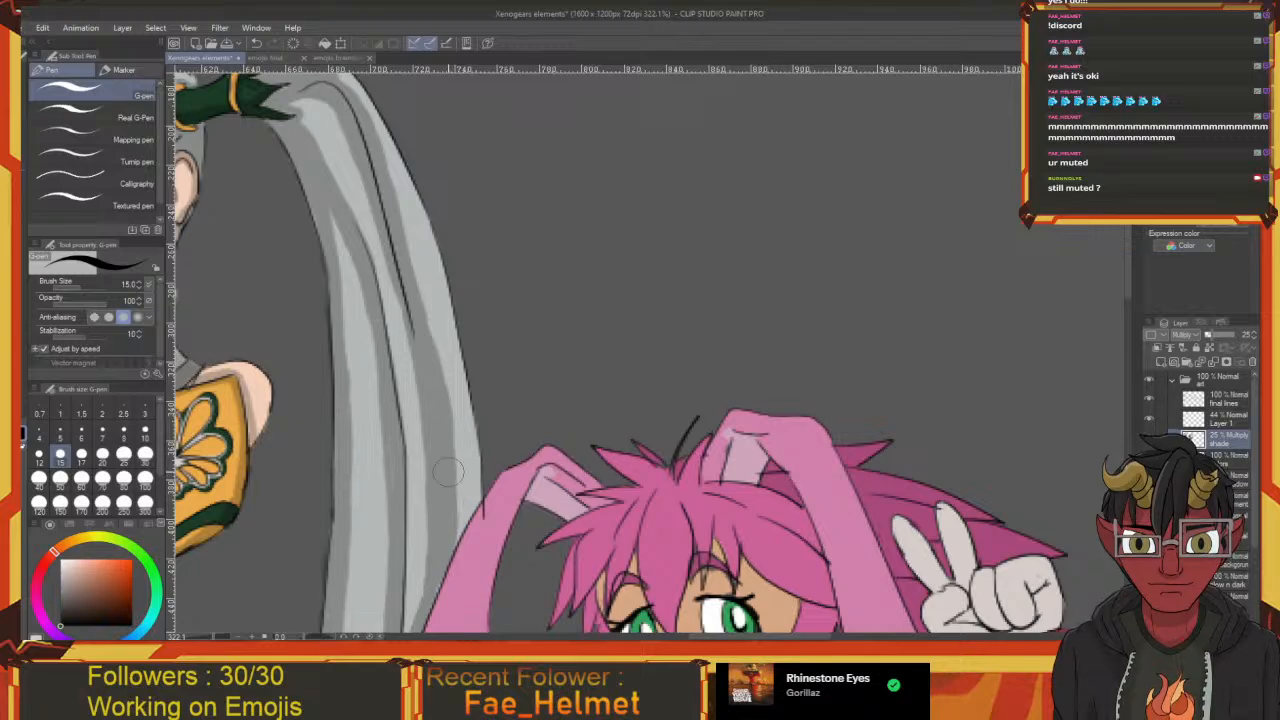
pyautogui.moveTo(449, 534)
pyautogui.mouseDown()
pyautogui.moveTo(494, 234)
pyautogui.moveTo(512, 355)
pyautogui.mouseUp()
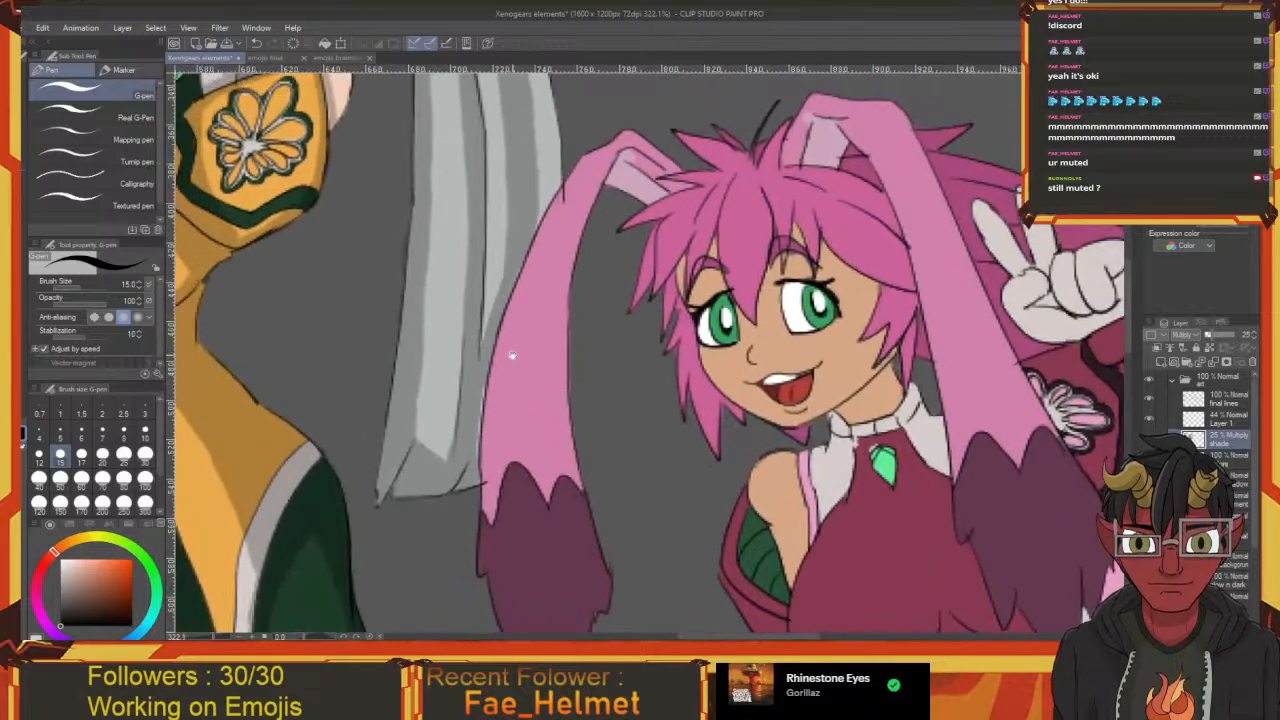
# Save the illustration and shade the central fringe strands of the pink-haired character with the G-pen
pyautogui.scroll(-8, 548, 430)
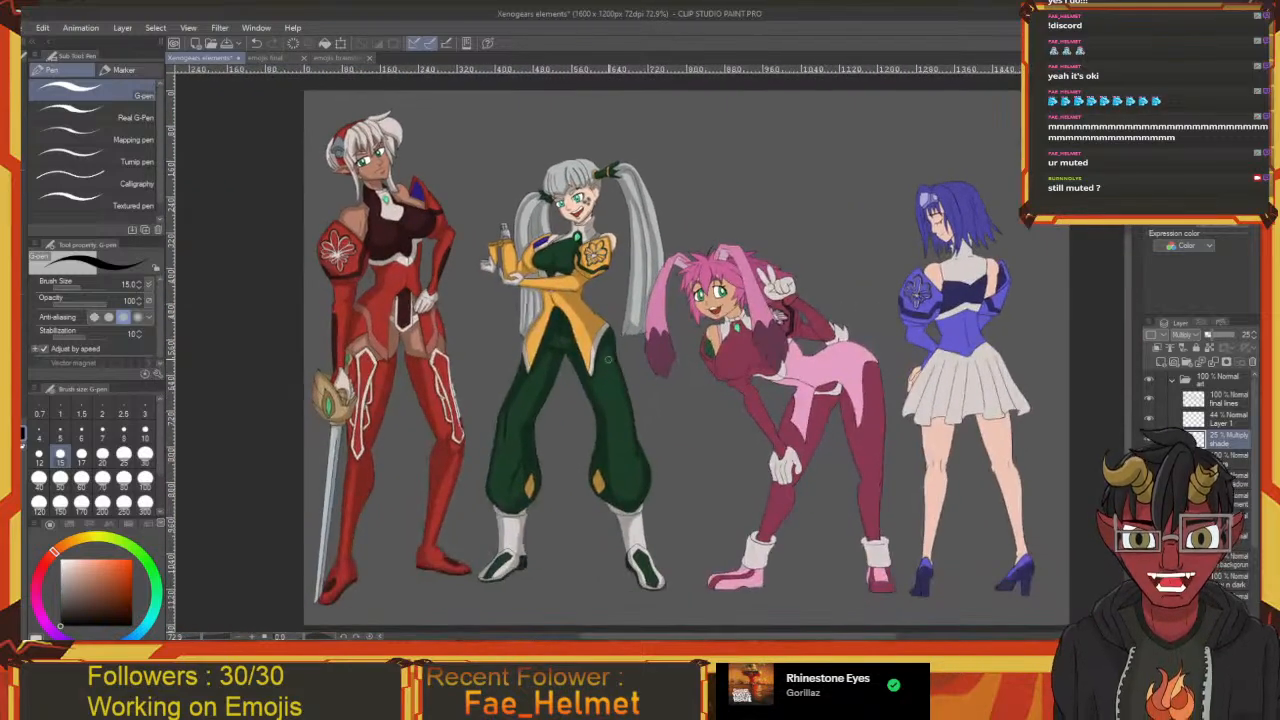
pyautogui.moveTo(620, 393); pyautogui.dragTo(458, 358)
pyautogui.scroll(5, 555, 313)
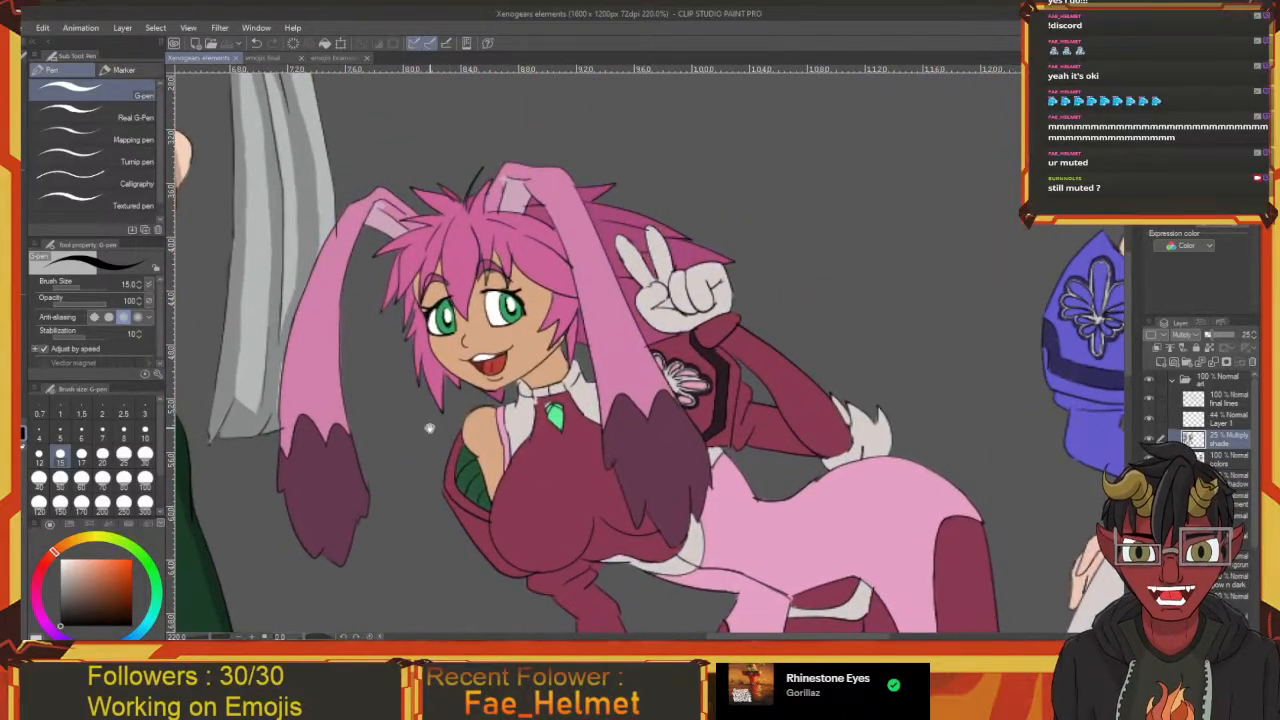
pyautogui.moveTo(430, 428); pyautogui.dragTo(413, 533)
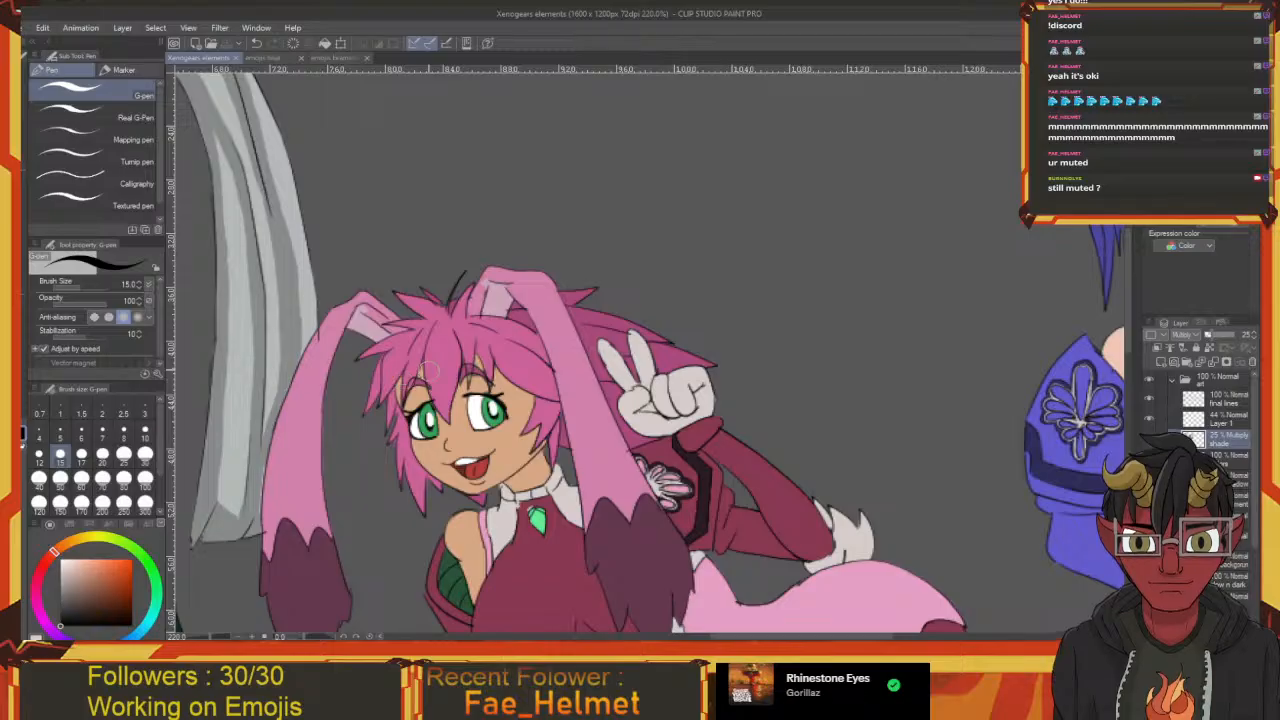
pyautogui.moveTo(430, 370); pyautogui.dragTo(413, 251)
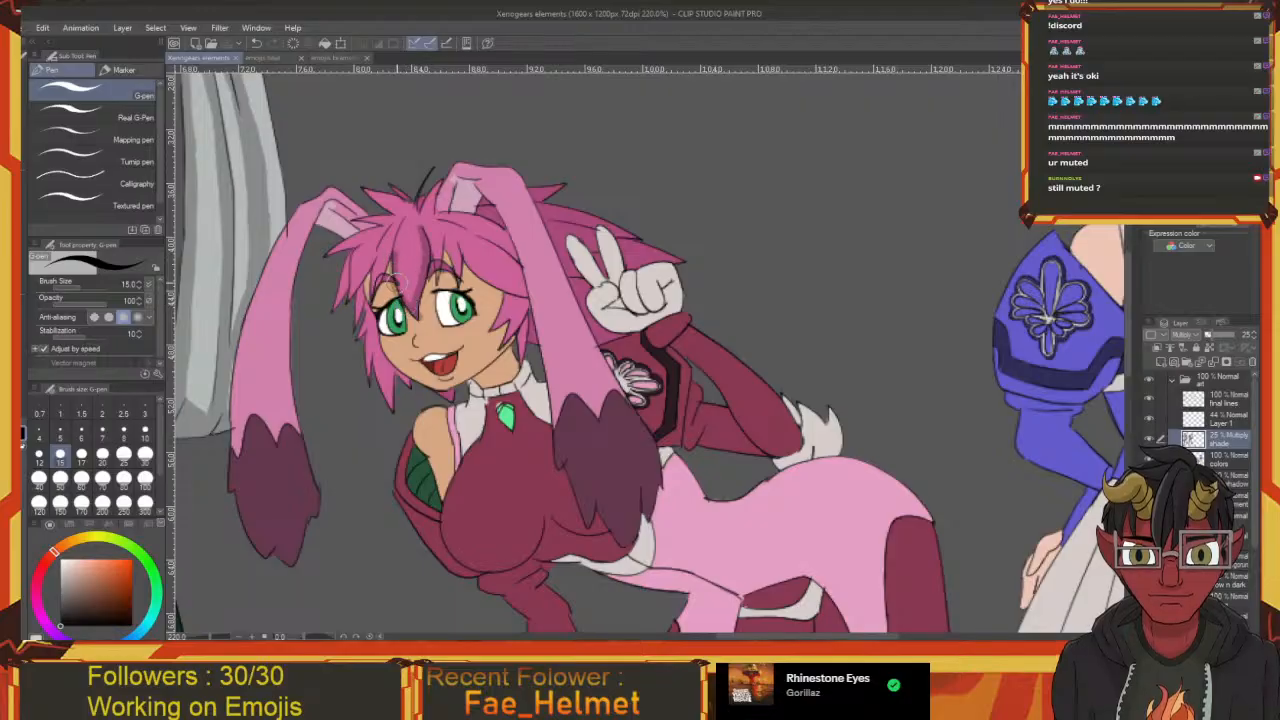
pyautogui.moveTo(398, 287); pyautogui.dragTo(450, 305)
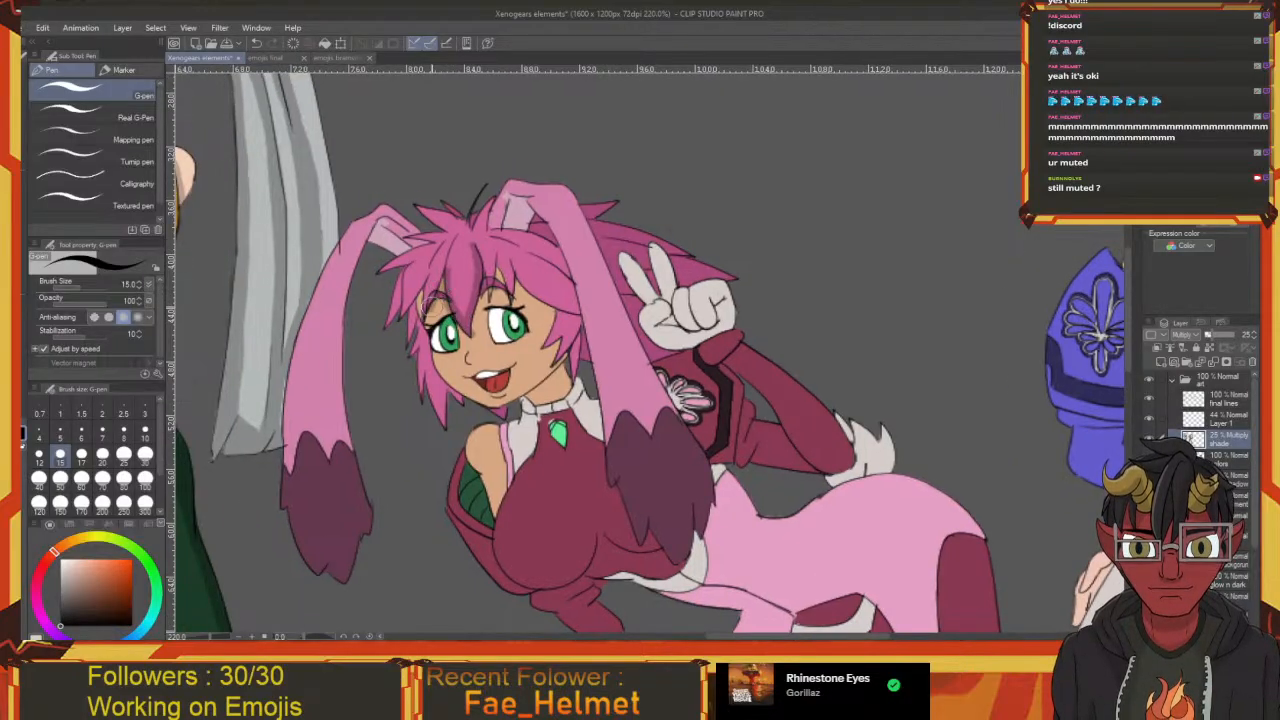
pyautogui.moveTo(421, 320); pyautogui.dragTo(419, 299)
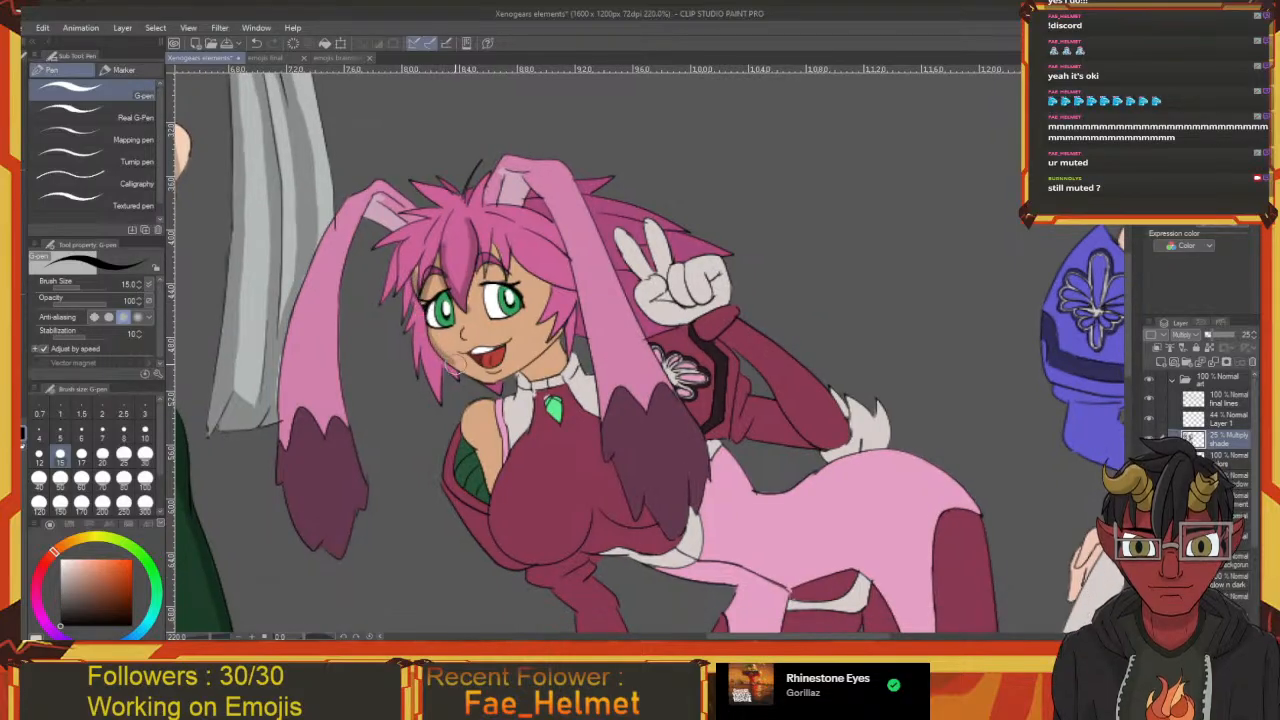
# Shade the pink-haired character's neck below the chin, her nose and the skin beneath her fringe
pyautogui.moveTo(488, 382); pyautogui.dragTo(654, 470)
pyautogui.moveTo(392, 306); pyautogui.dragTo(614, 410)
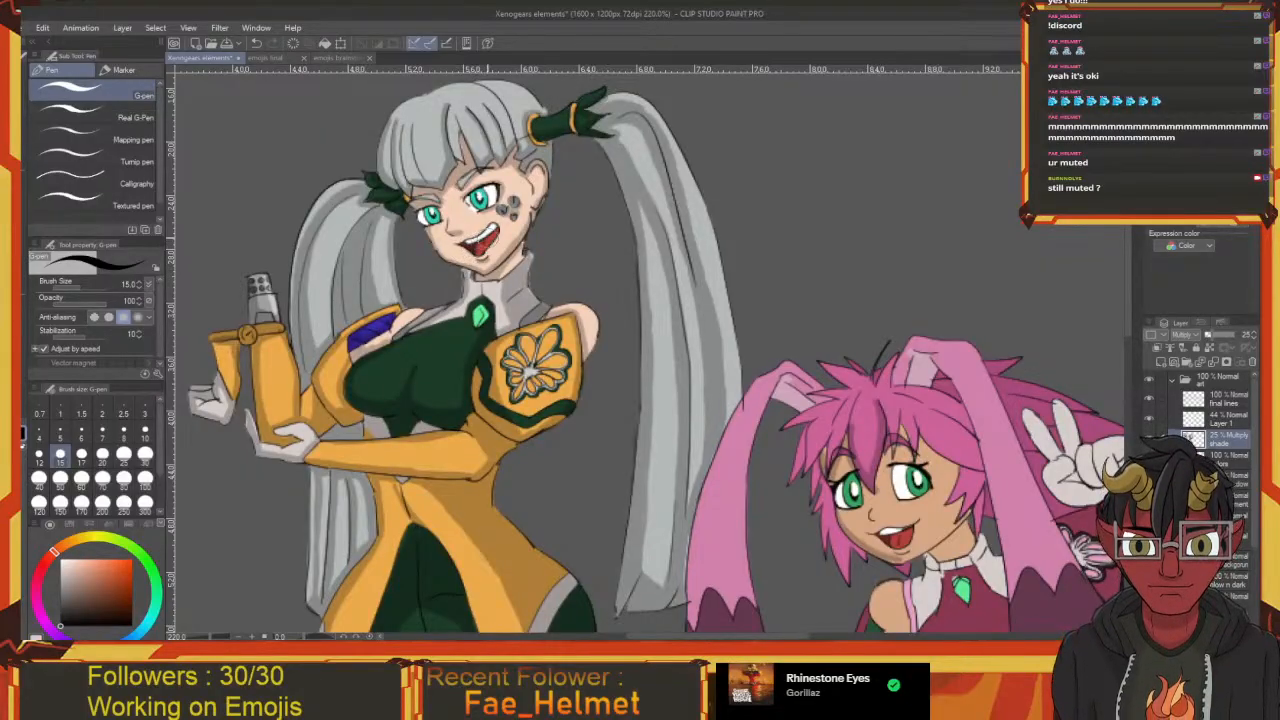
pyautogui.moveTo(882, 546)
pyautogui.mouseDown()
pyautogui.moveTo(530, 527)
pyautogui.moveTo(456, 328)
pyautogui.moveTo(514, 317)
pyautogui.moveTo(500, 314)
pyautogui.mouseUp()
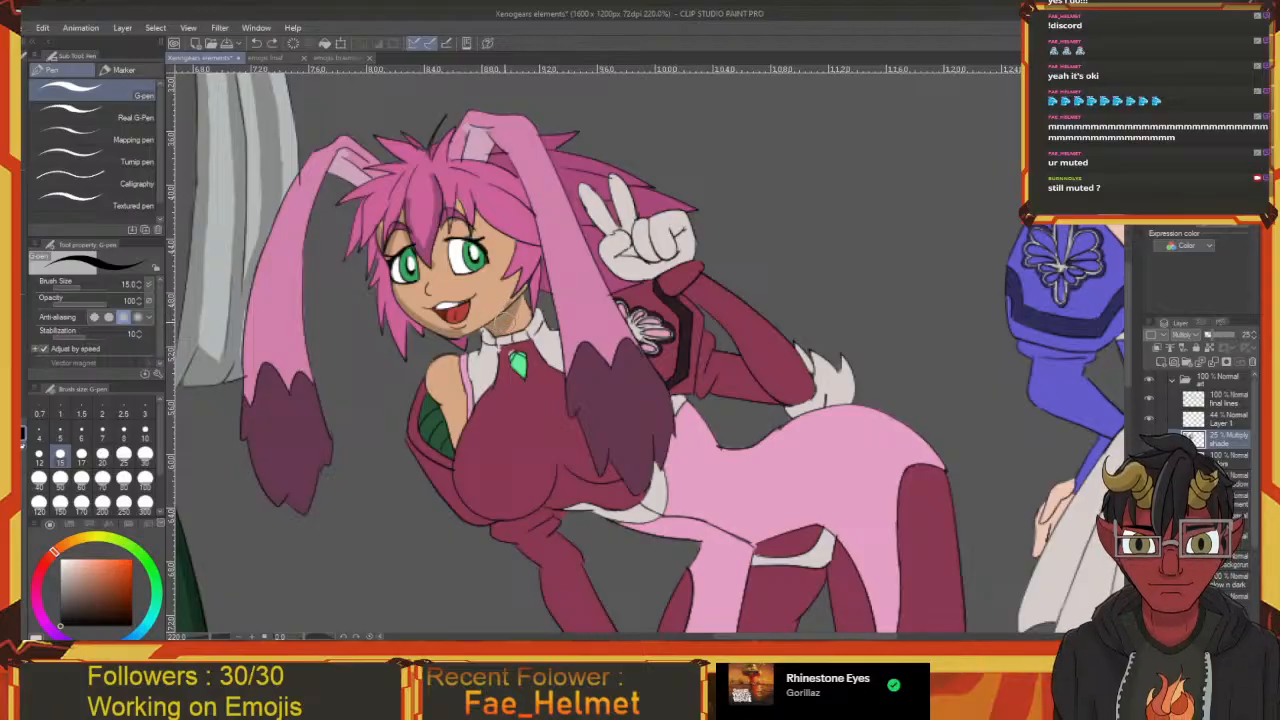
pyautogui.moveTo(503, 326); pyautogui.dragTo(508, 323)
pyautogui.moveTo(505, 325)
pyautogui.mouseDown()
pyautogui.moveTo(583, 411)
pyautogui.moveTo(508, 372)
pyautogui.moveTo(508, 334)
pyautogui.mouseUp()
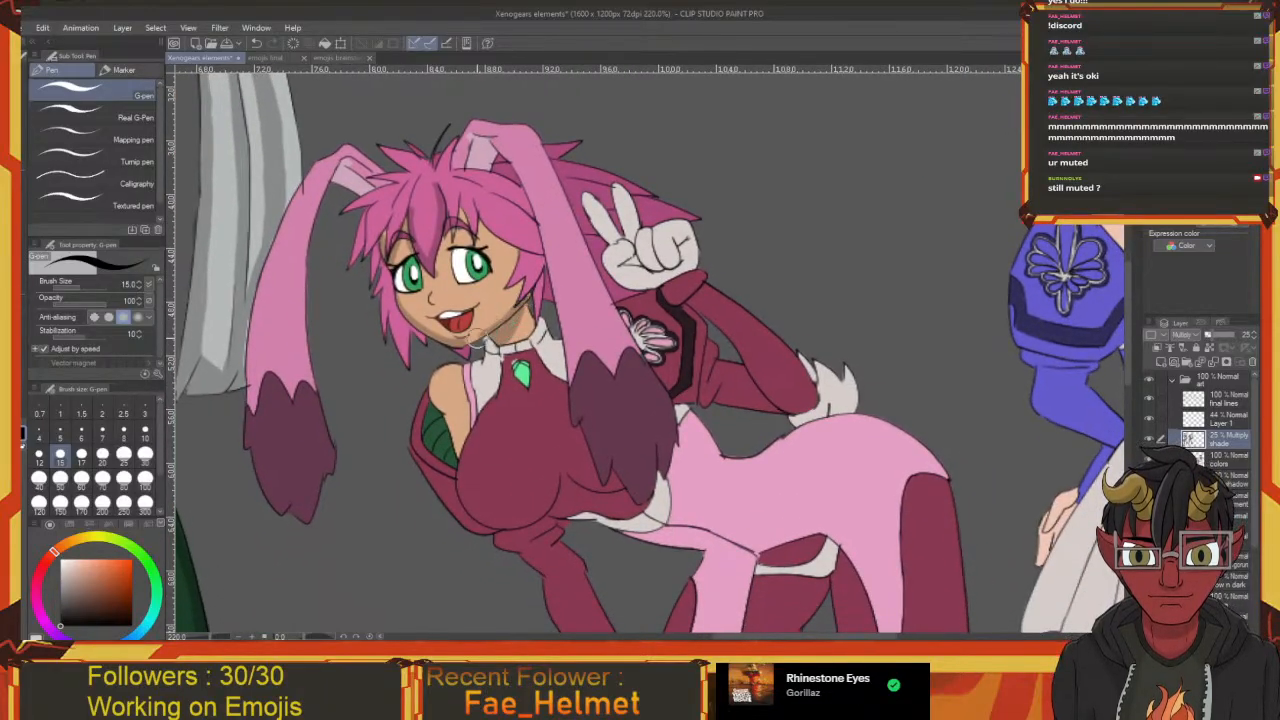
pyautogui.moveTo(462, 344); pyautogui.dragTo(506, 372)
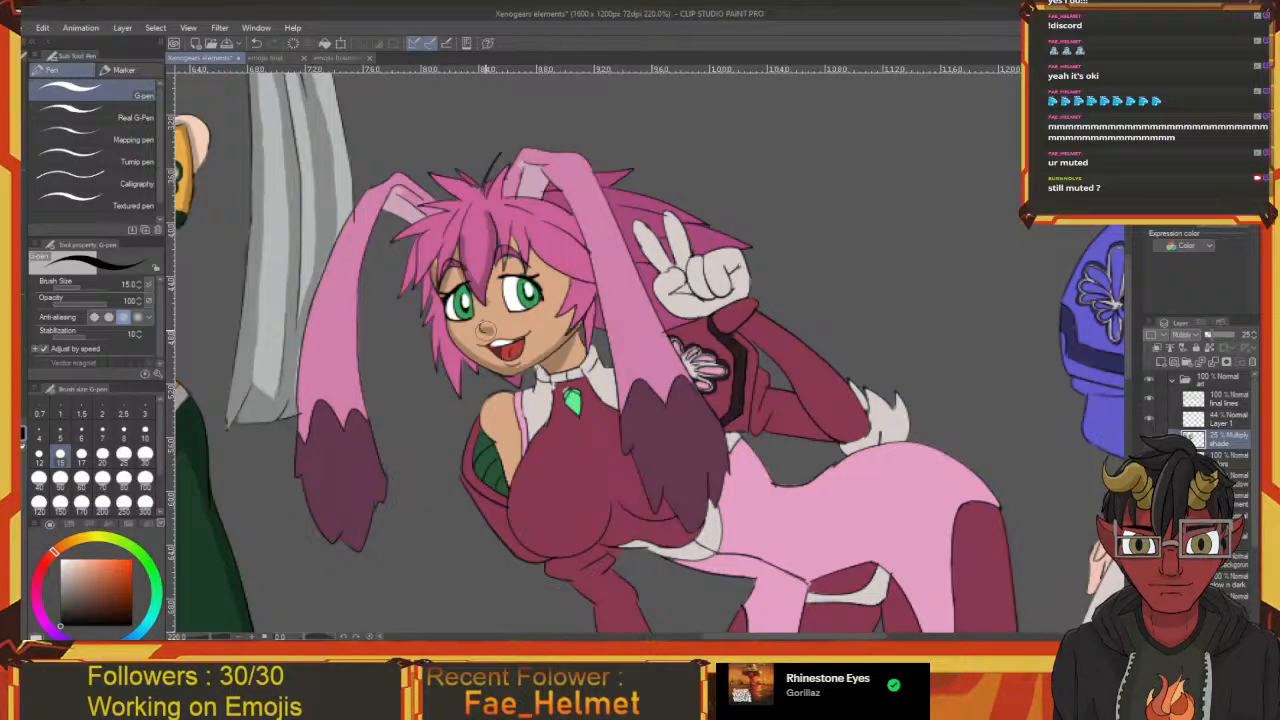
pyautogui.moveTo(489, 330)
pyautogui.mouseDown()
pyautogui.moveTo(514, 357)
pyautogui.moveTo(459, 322)
pyautogui.moveTo(488, 272)
pyautogui.mouseUp()
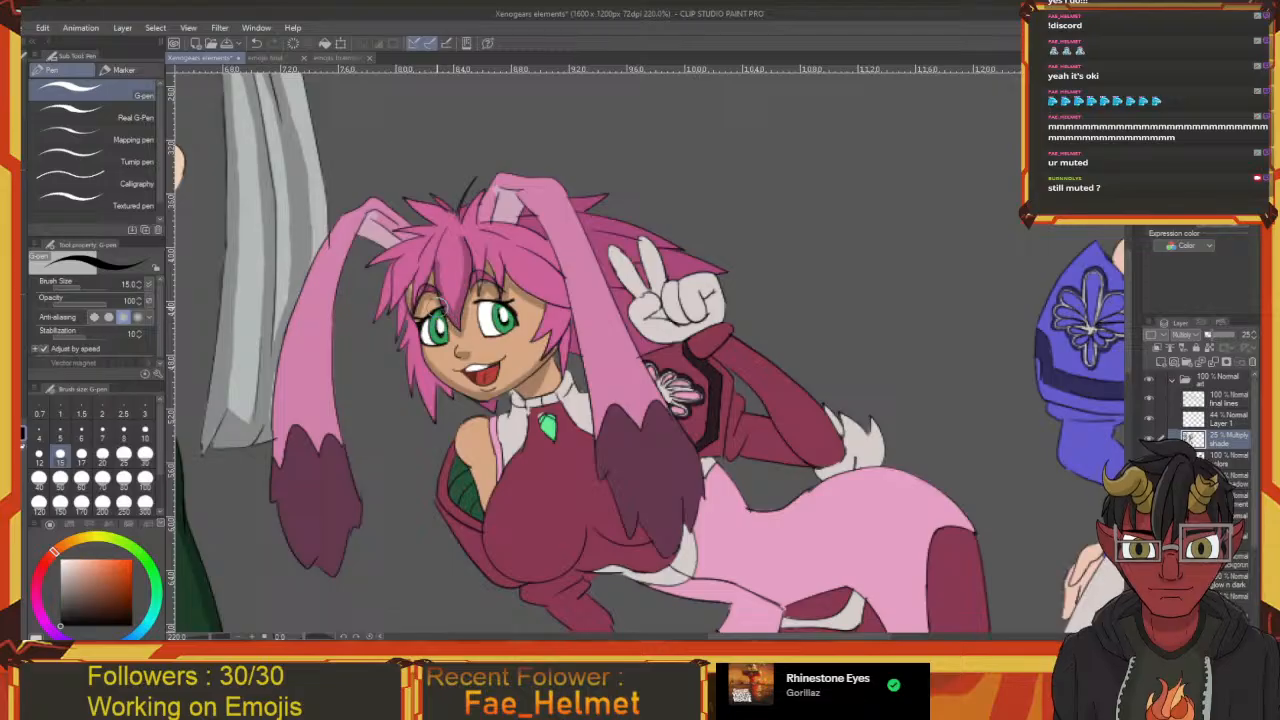
pyautogui.moveTo(527, 366); pyautogui.dragTo(470, 312)
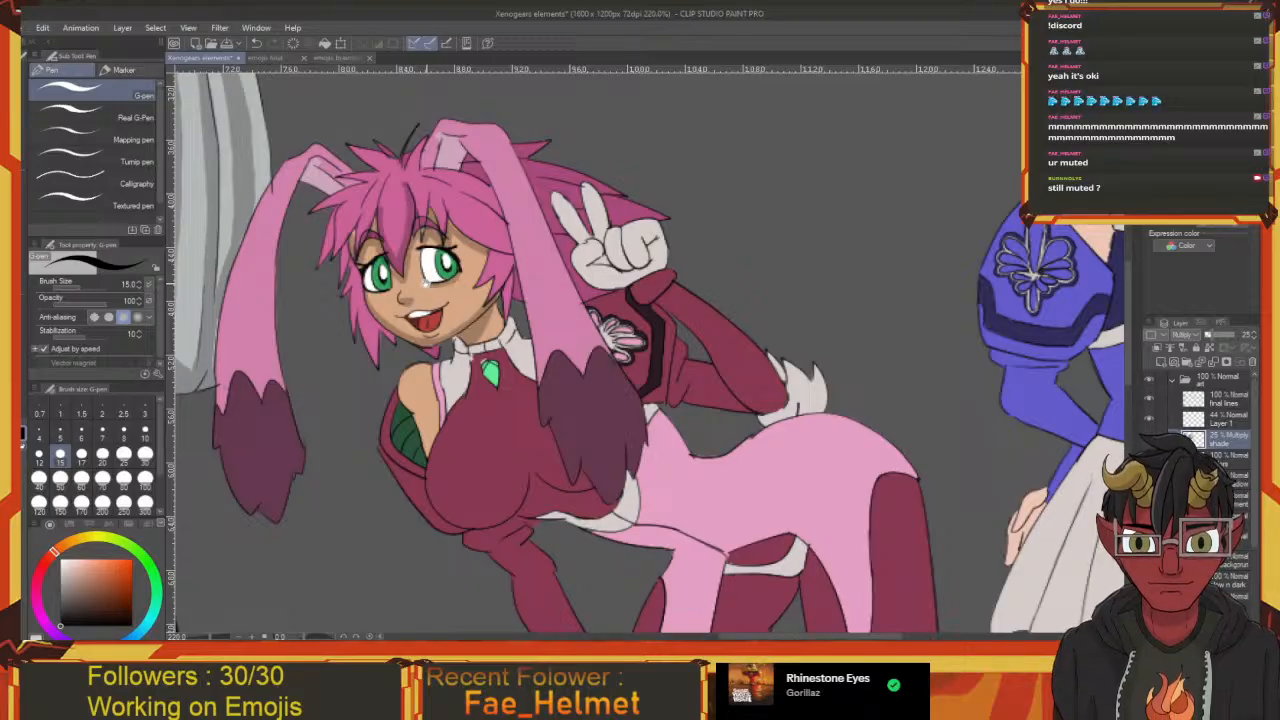
# Examine the face and neck shading on the grey-haired and red-suited characters as reference for the pink-haired character
pyautogui.moveTo(427, 281); pyautogui.dragTo(807, 521)
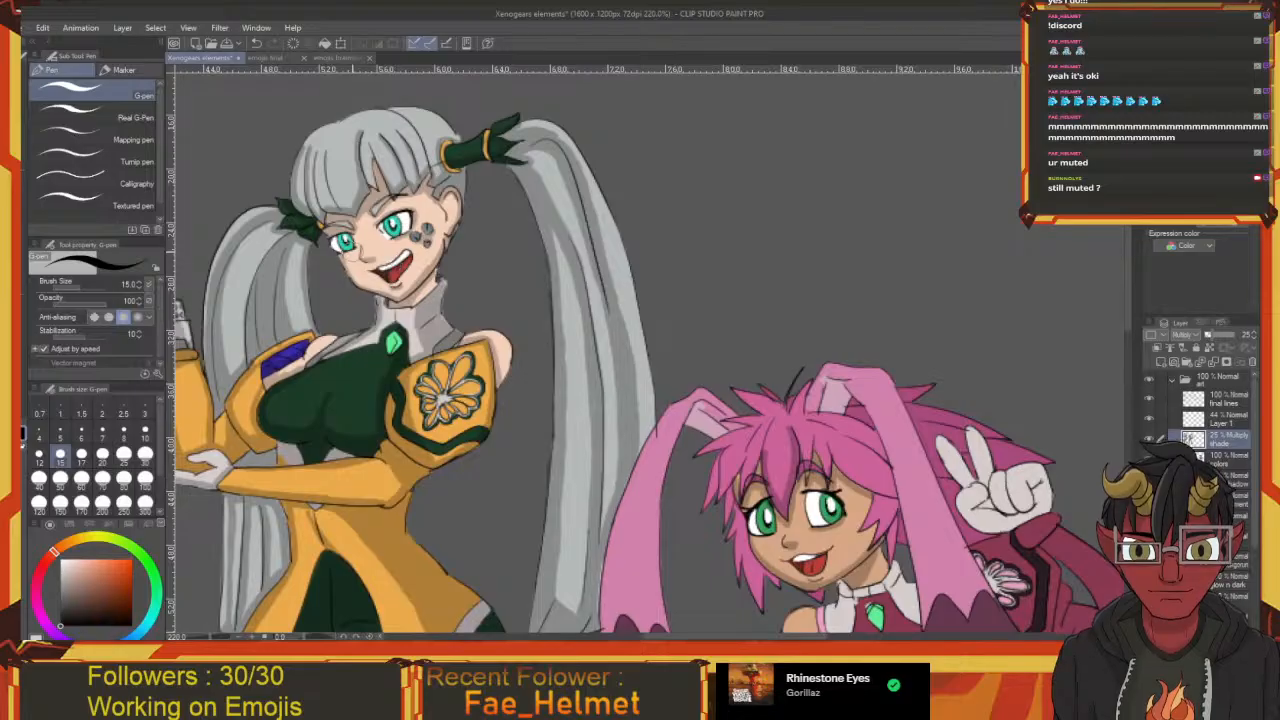
pyautogui.moveTo(179, 274); pyautogui.dragTo(691, 413)
pyautogui.moveTo(374, 315); pyautogui.dragTo(424, 327)
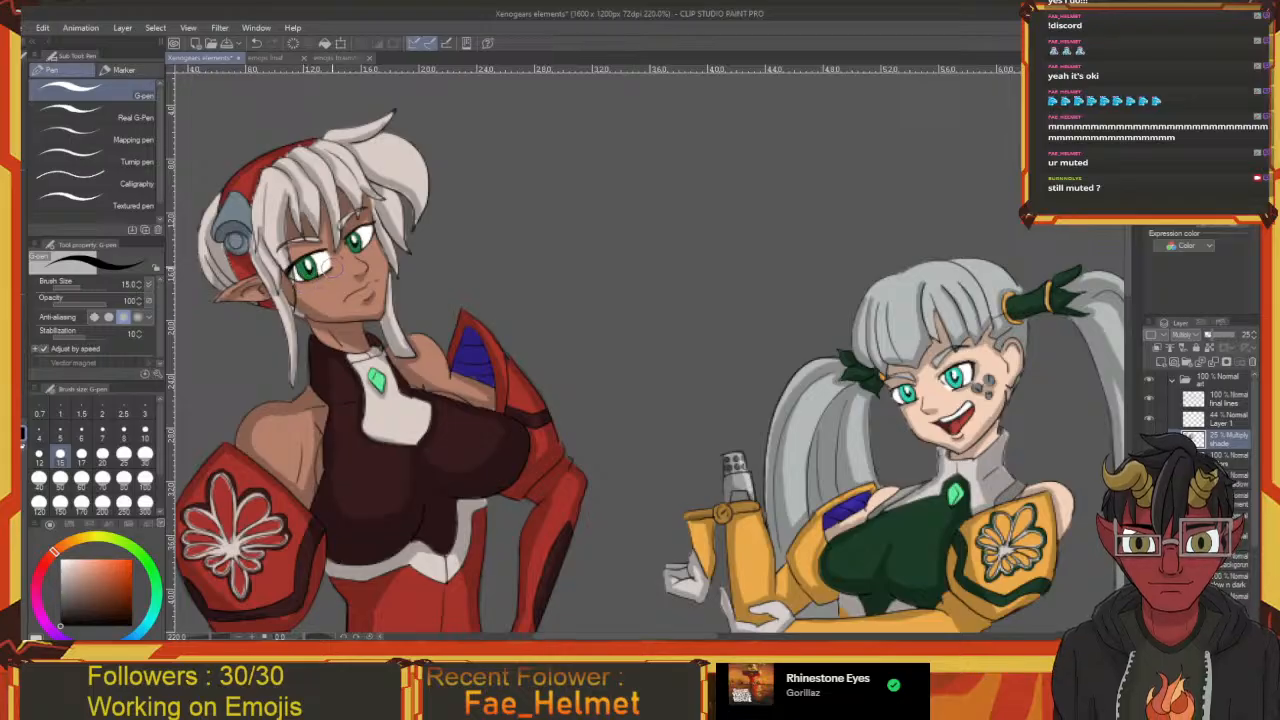
pyautogui.moveTo(298, 283); pyautogui.dragTo(290, 287)
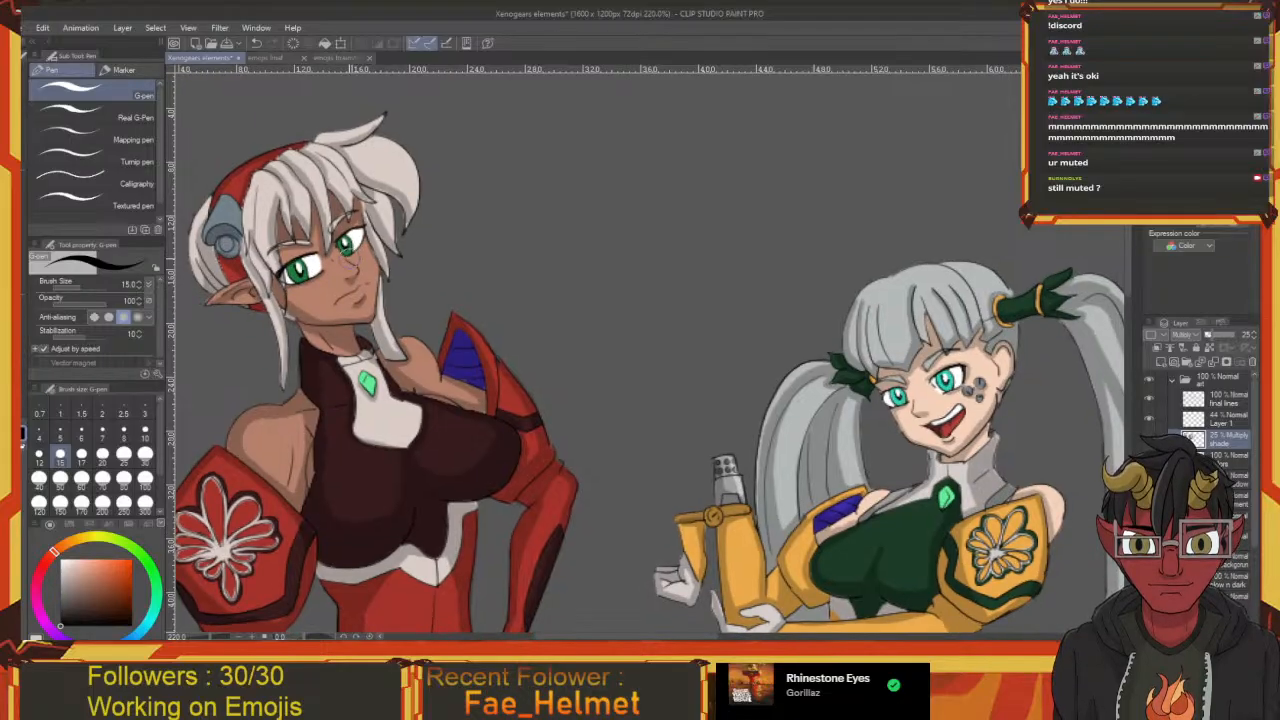
pyautogui.moveTo(383, 293); pyautogui.dragTo(327, 291)
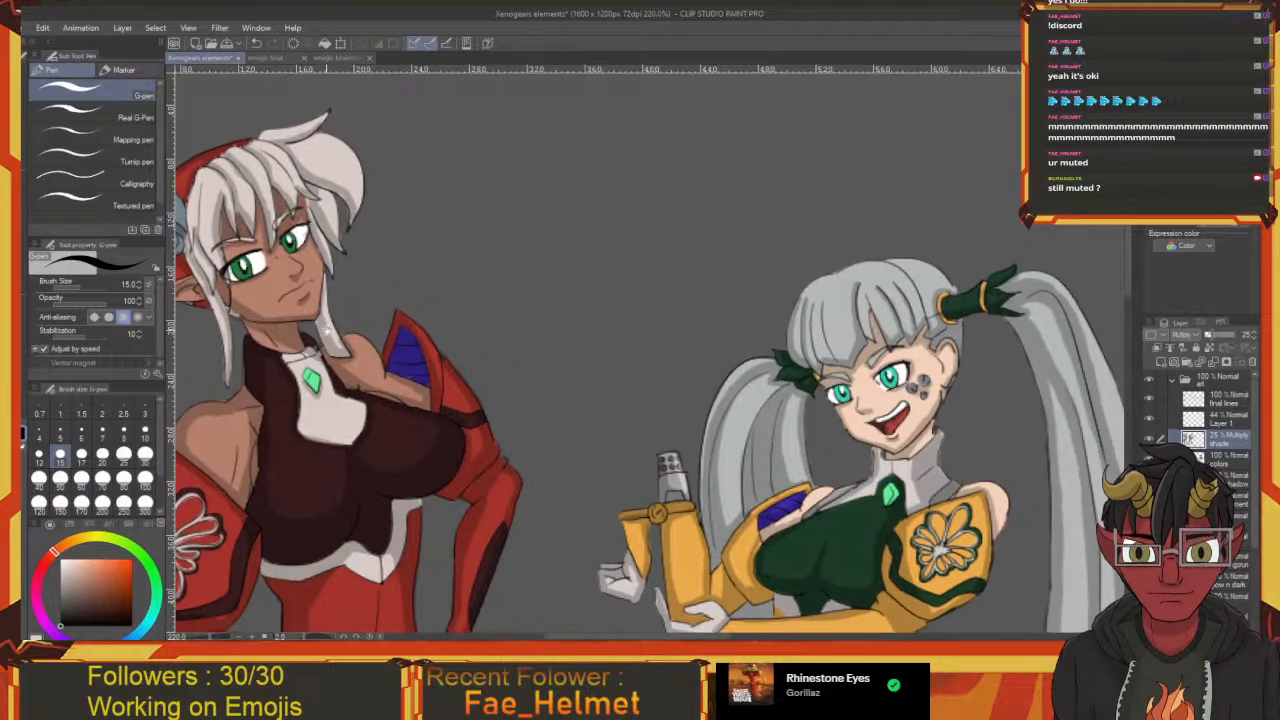
pyautogui.moveTo(448, 392); pyautogui.dragTo(489, 391)
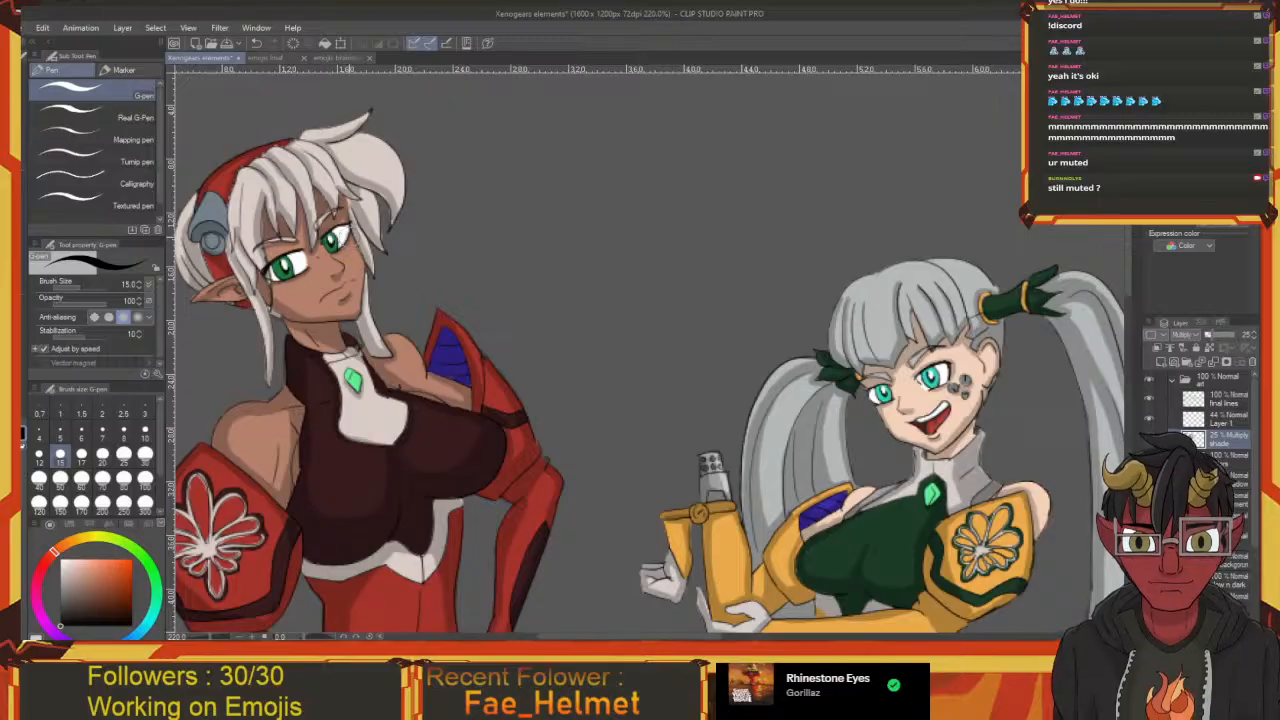
pyautogui.moveTo(609, 444); pyautogui.dragTo(325, 215)
pyautogui.moveTo(825, 486); pyautogui.dragTo(437, 312)
pyautogui.scroll(-2, 448, 297)
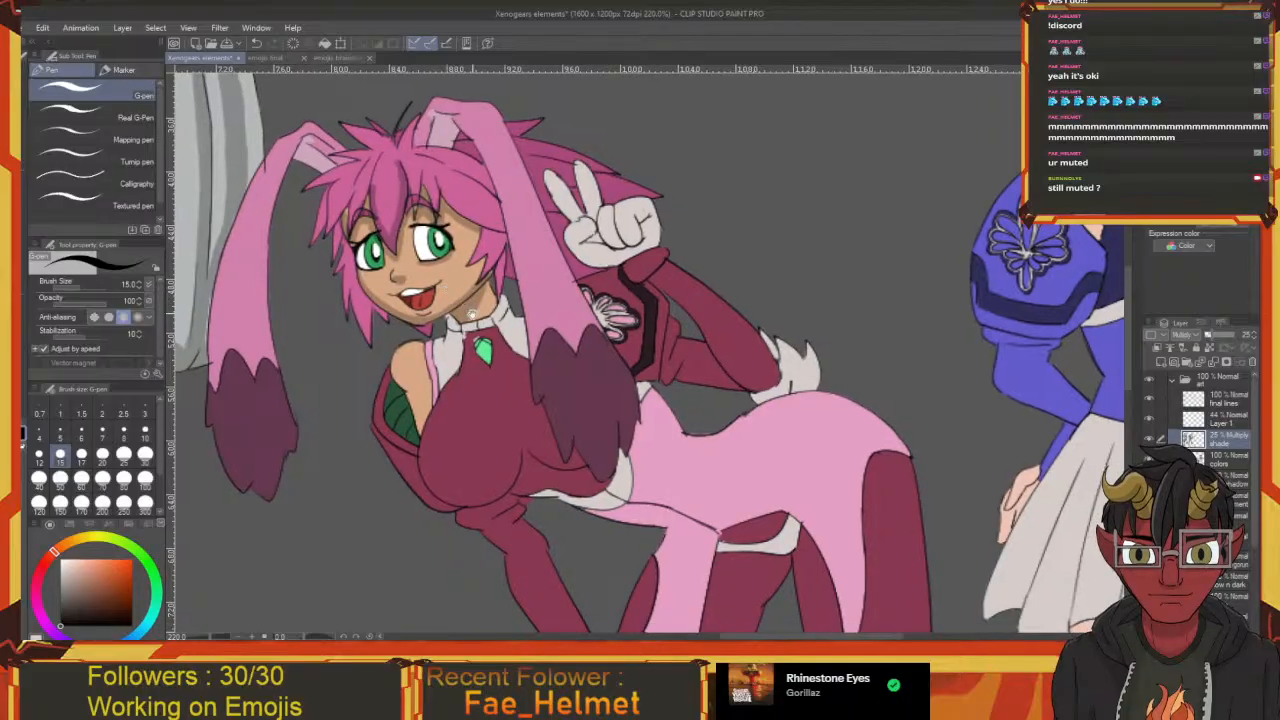
# Shade the pink-haired character's white collar beneath her chin and the underside of her red-suited chest with the G-pen
pyautogui.moveTo(443, 303); pyautogui.dragTo(452, 292)
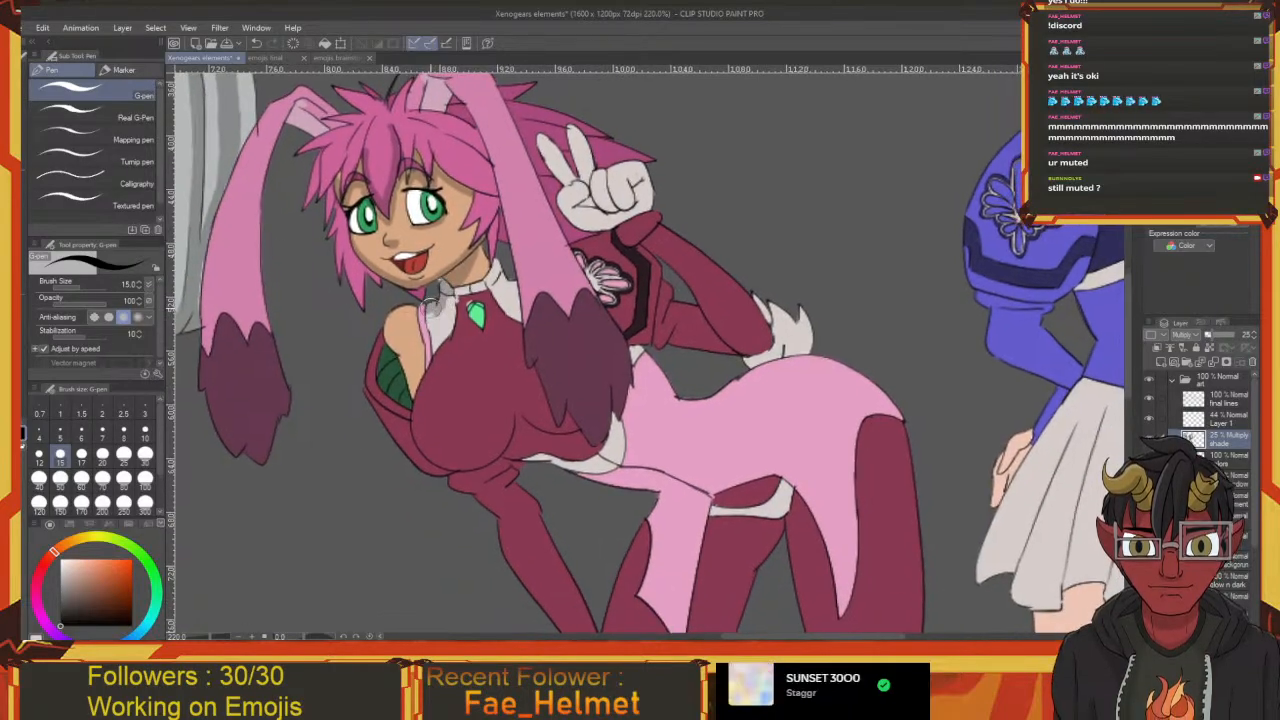
pyautogui.scroll(-1, 438, 300)
pyautogui.moveTo(455, 284)
pyautogui.mouseDown()
pyautogui.moveTo(438, 340)
pyautogui.moveTo(447, 330)
pyautogui.moveTo(408, 358)
pyautogui.moveTo(492, 400)
pyautogui.moveTo(477, 382)
pyautogui.mouseUp()
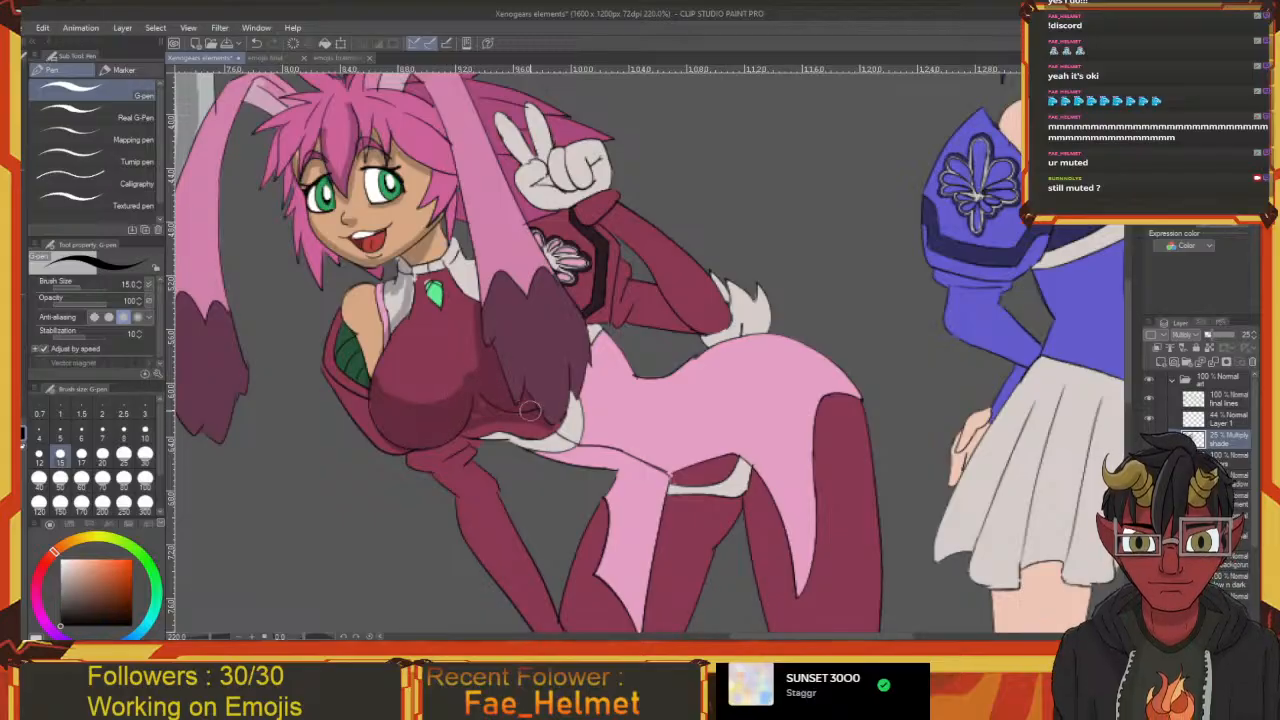
pyautogui.moveTo(476, 418)
pyautogui.mouseDown()
pyautogui.moveTo(550, 425)
pyautogui.moveTo(540, 432)
pyautogui.moveTo(568, 438)
pyautogui.moveTo(428, 427)
pyautogui.moveTo(477, 423)
pyautogui.moveTo(498, 386)
pyautogui.moveTo(517, 331)
pyautogui.moveTo(484, 312)
pyautogui.moveTo(495, 305)
pyautogui.moveTo(501, 356)
pyautogui.moveTo(507, 338)
pyautogui.moveTo(505, 323)
pyautogui.moveTo(487, 396)
pyautogui.moveTo(490, 346)
pyautogui.mouseUp()
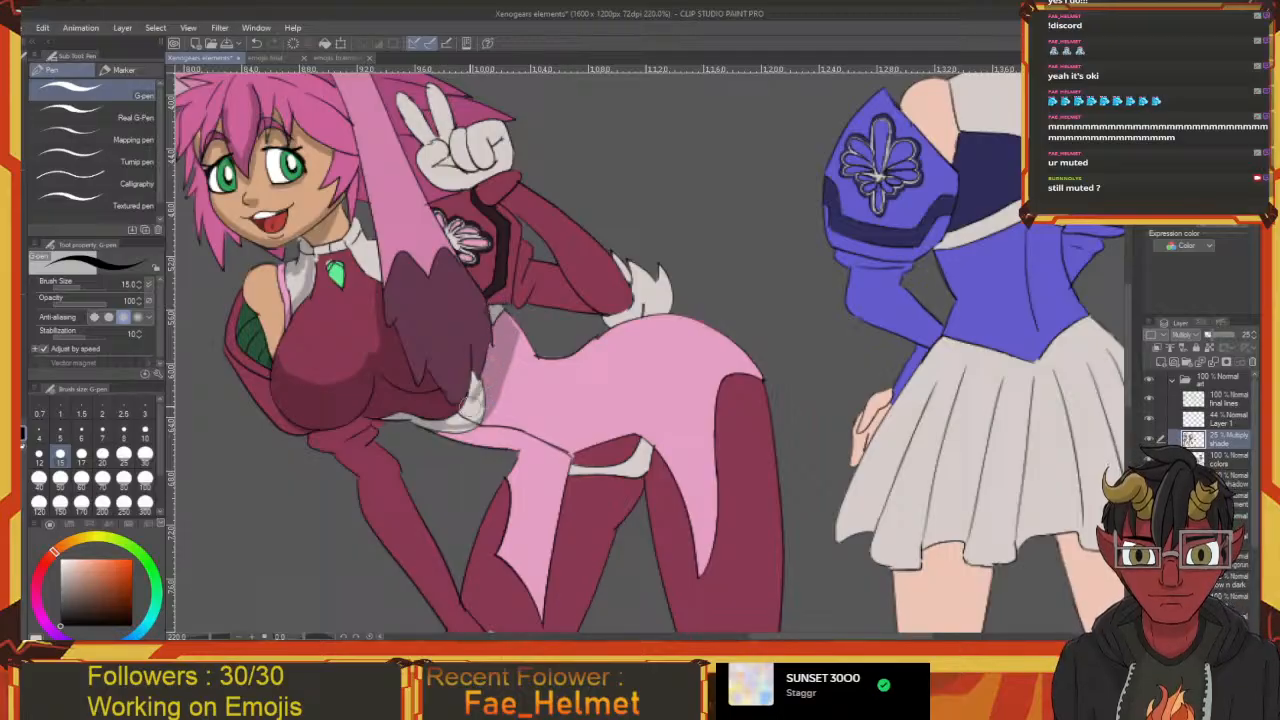
# Shade the white trim below the chest and the pink waist area beside the dark ear tip
pyautogui.moveTo(462, 410); pyautogui.dragTo(487, 378)
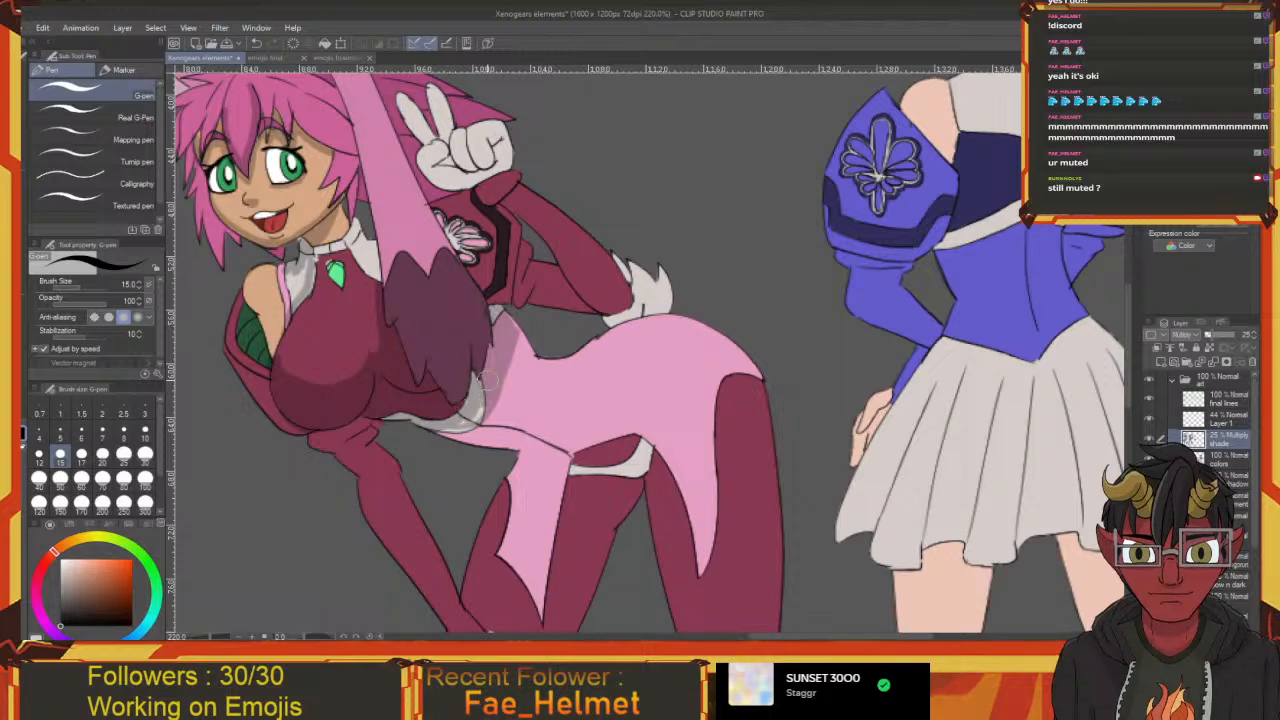
pyautogui.moveTo(446, 432)
pyautogui.mouseDown()
pyautogui.moveTo(486, 404)
pyautogui.moveTo(470, 374)
pyautogui.moveTo(430, 420)
pyautogui.mouseUp()
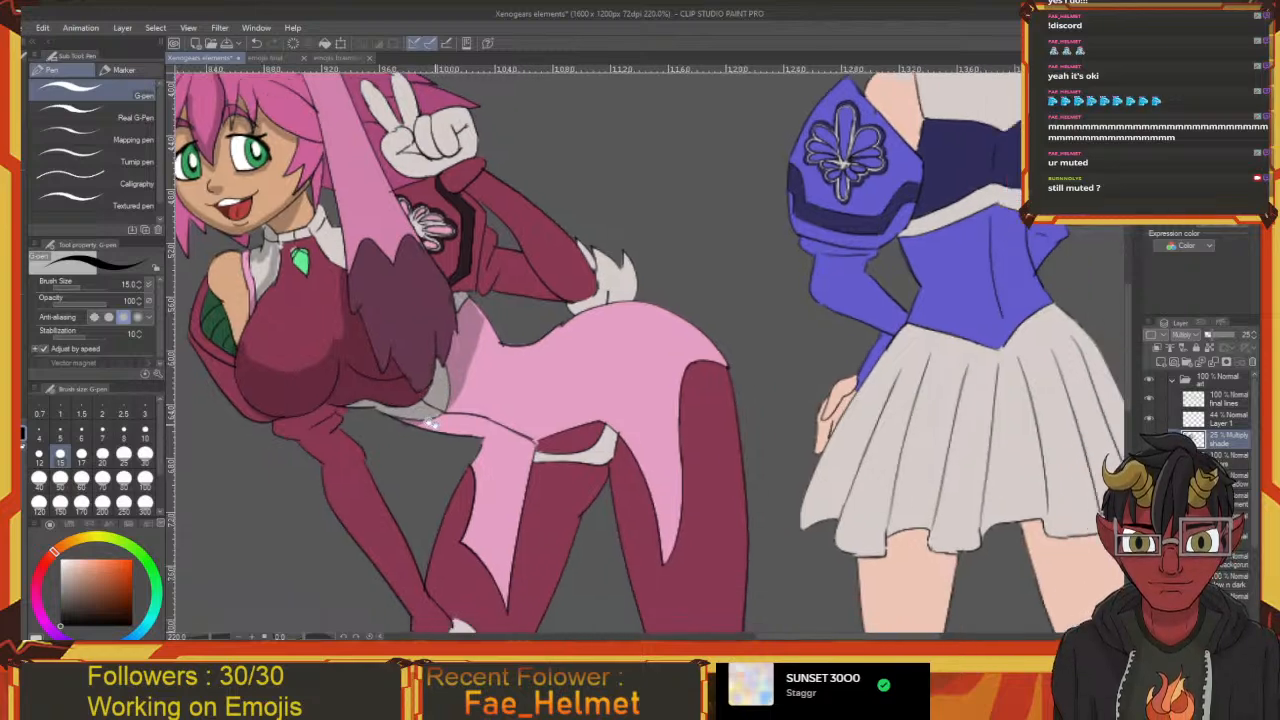
pyautogui.moveTo(480, 313)
pyautogui.mouseDown()
pyautogui.moveTo(478, 387)
pyautogui.moveTo(472, 348)
pyautogui.moveTo(484, 336)
pyautogui.moveTo(602, 471)
pyautogui.moveTo(599, 349)
pyautogui.mouseUp()
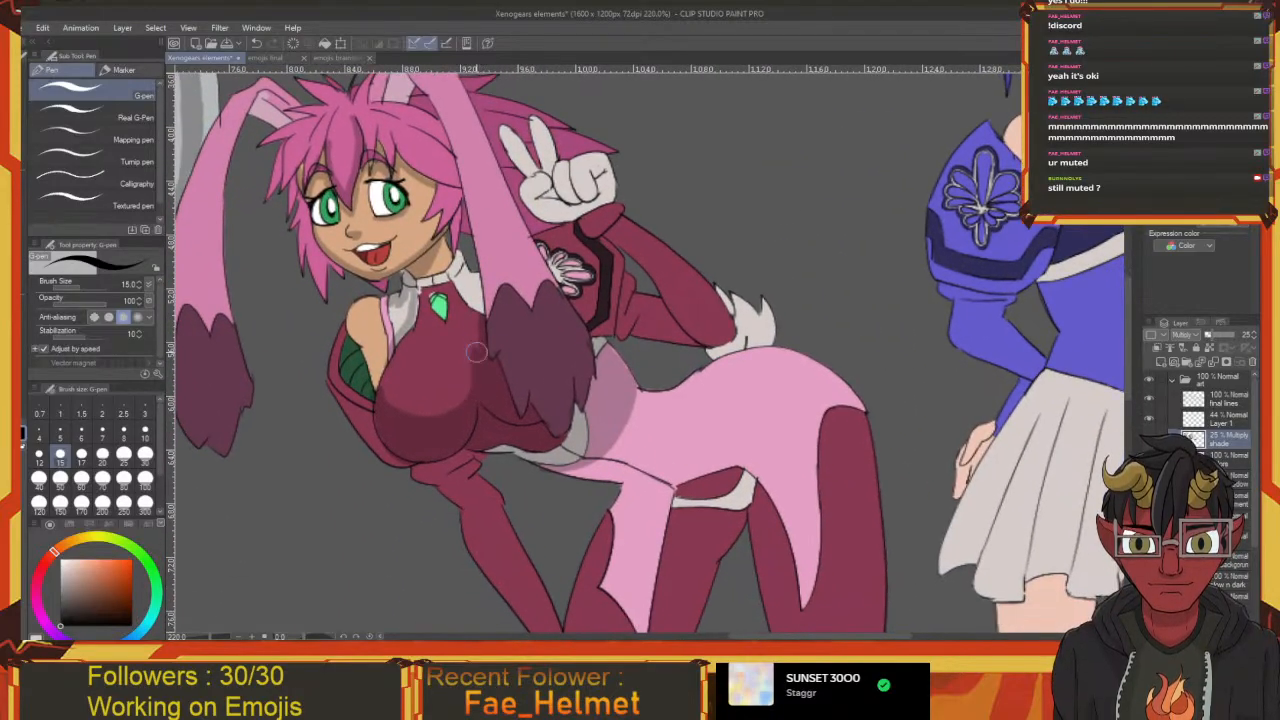
pyautogui.moveTo(461, 419); pyautogui.dragTo(512, 455)
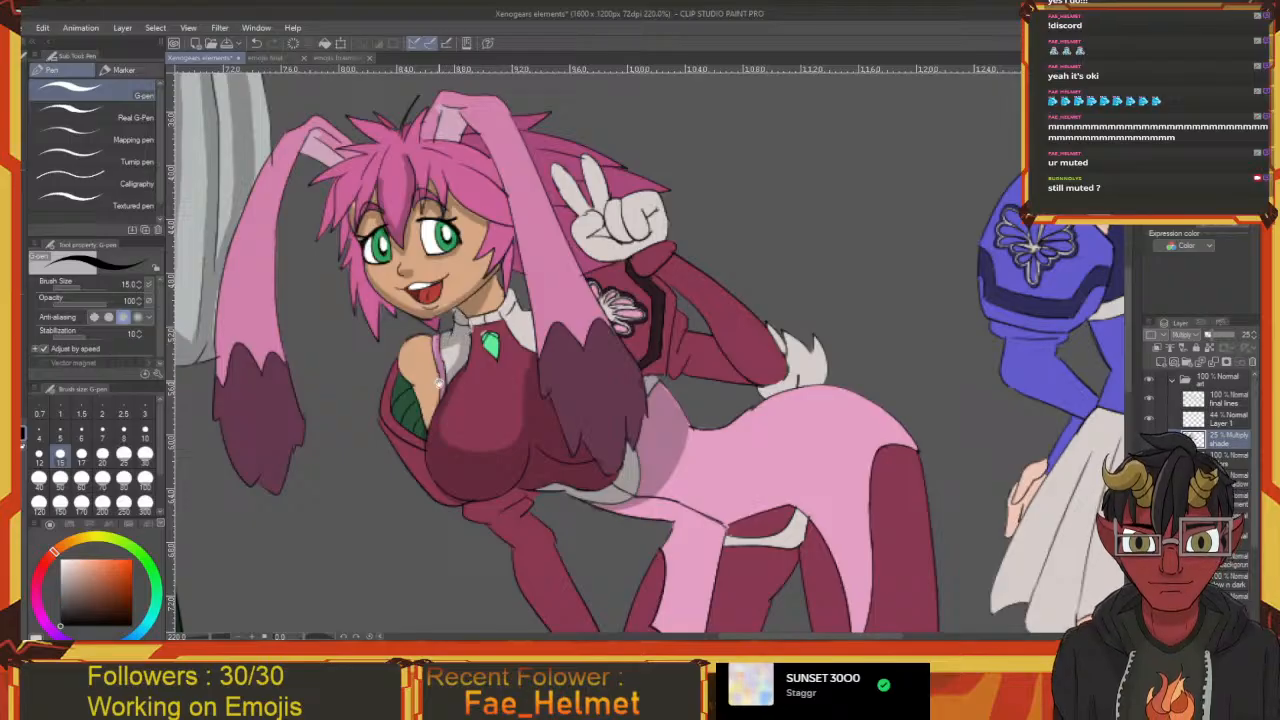
# Shade the edges of the bare shoulder and the green lining inside the open red sleeve
pyautogui.moveTo(437, 383); pyautogui.dragTo(463, 381)
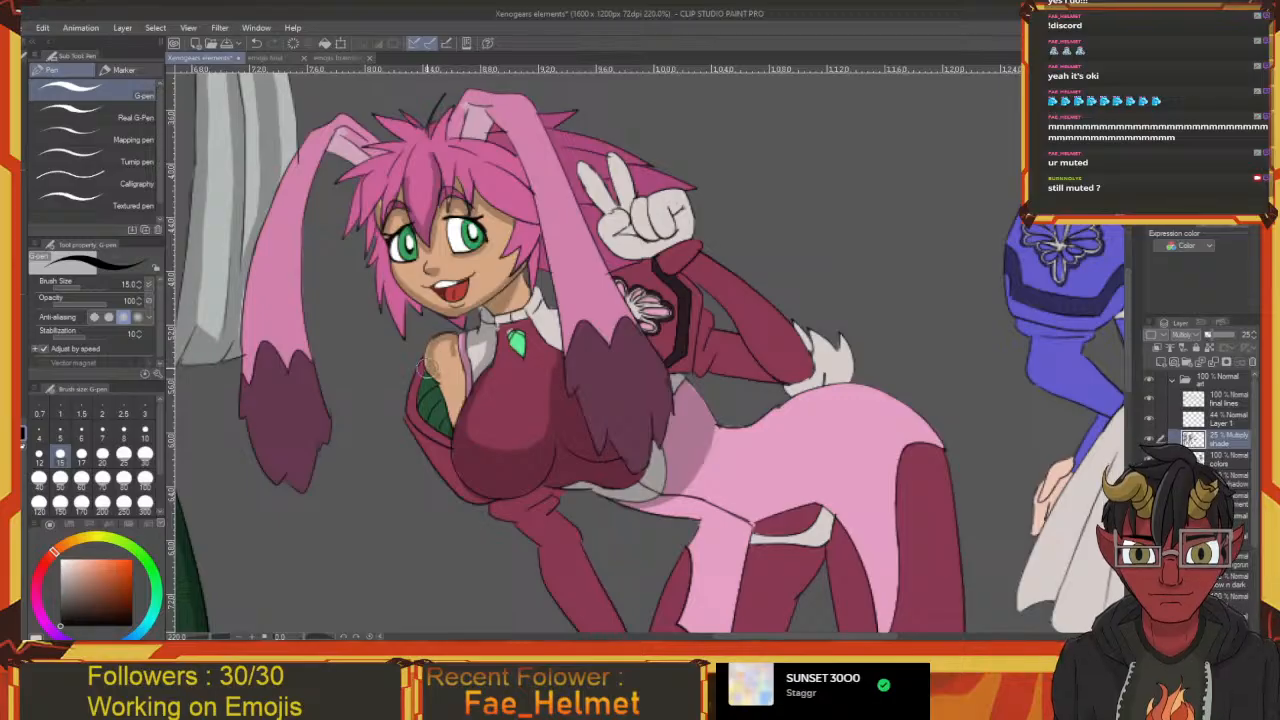
pyautogui.moveTo(426, 365)
pyautogui.mouseDown()
pyautogui.moveTo(448, 327)
pyautogui.moveTo(448, 414)
pyautogui.mouseUp()
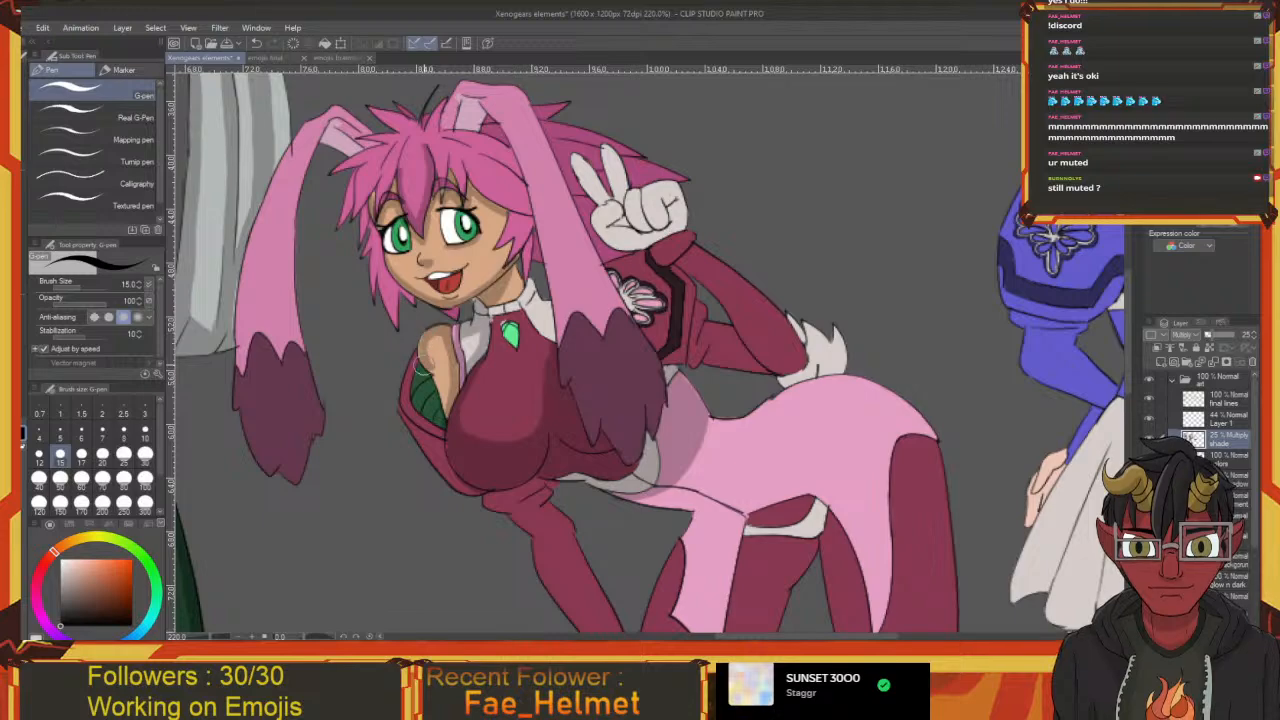
pyautogui.moveTo(420, 366); pyautogui.dragTo(432, 345)
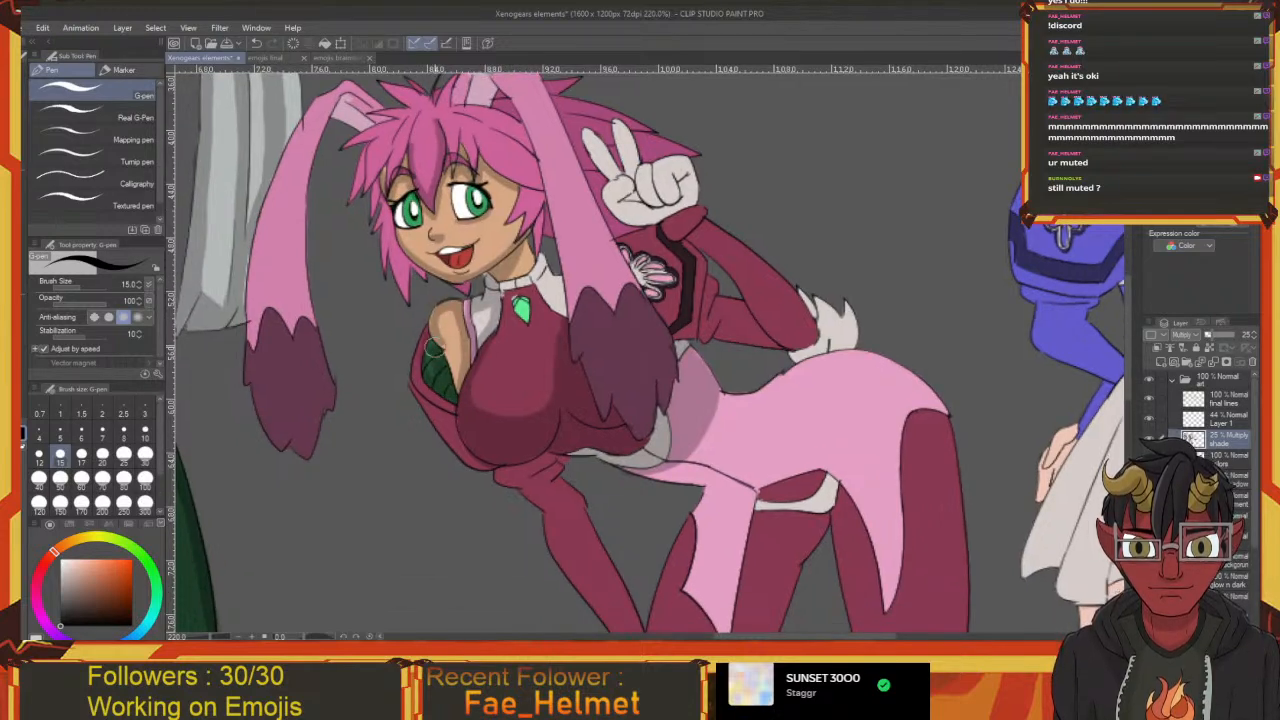
pyautogui.moveTo(440, 398); pyautogui.dragTo(434, 358)
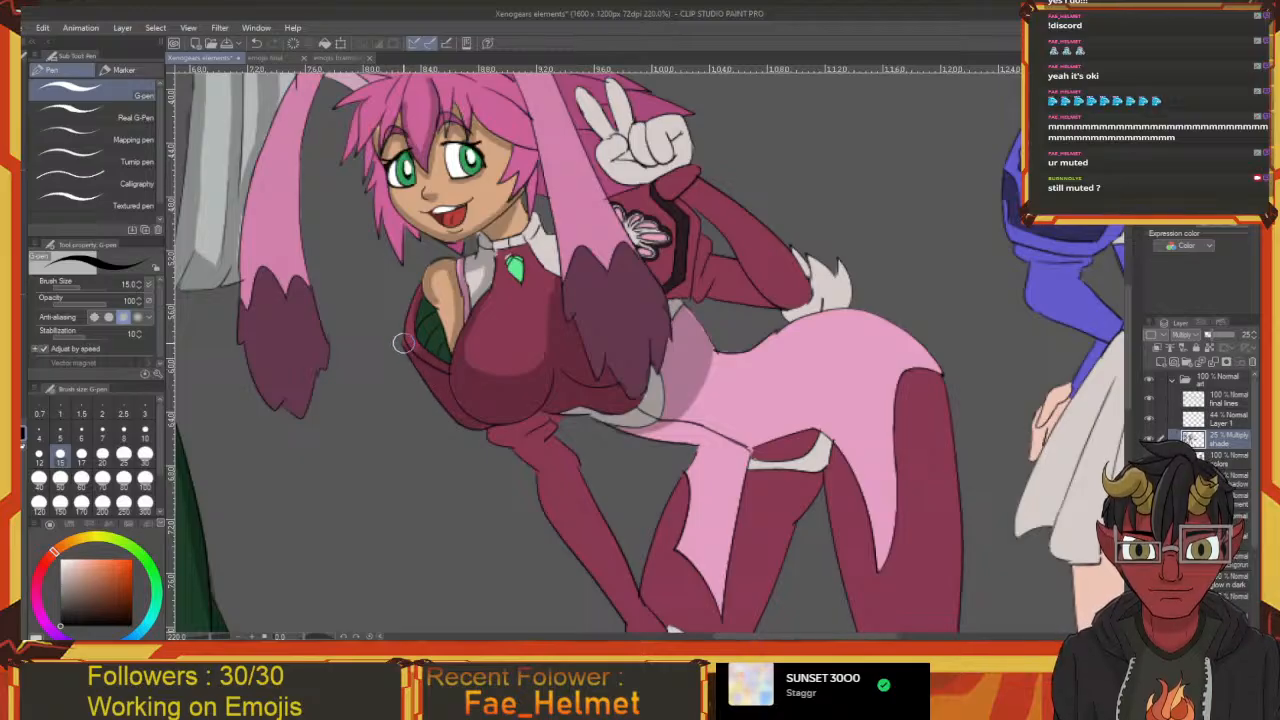
# Shade the folds of the supporting arm's upper sleeve beneath the chest, trimming the shading with the Snap eraser
pyautogui.moveTo(501, 407); pyautogui.dragTo(393, 292)
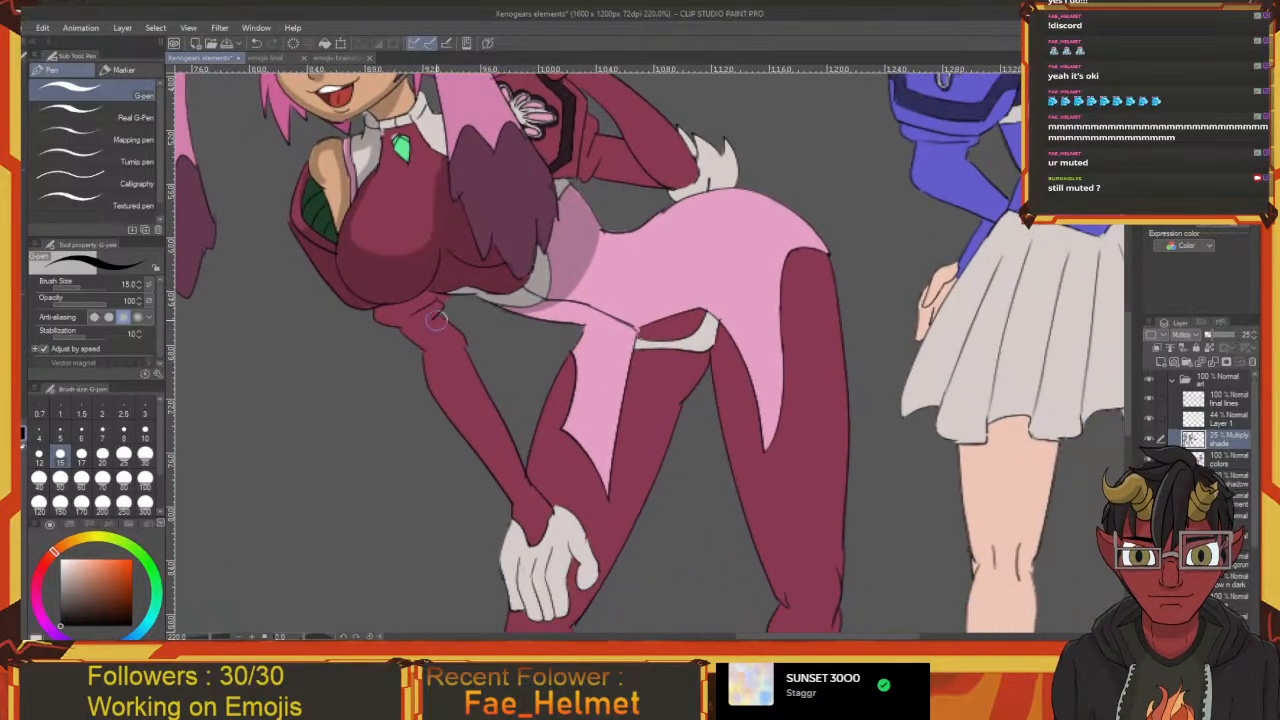
pyautogui.moveTo(448, 329)
pyautogui.mouseDown()
pyautogui.moveTo(403, 246)
pyautogui.moveTo(451, 286)
pyautogui.moveTo(446, 306)
pyautogui.mouseUp()
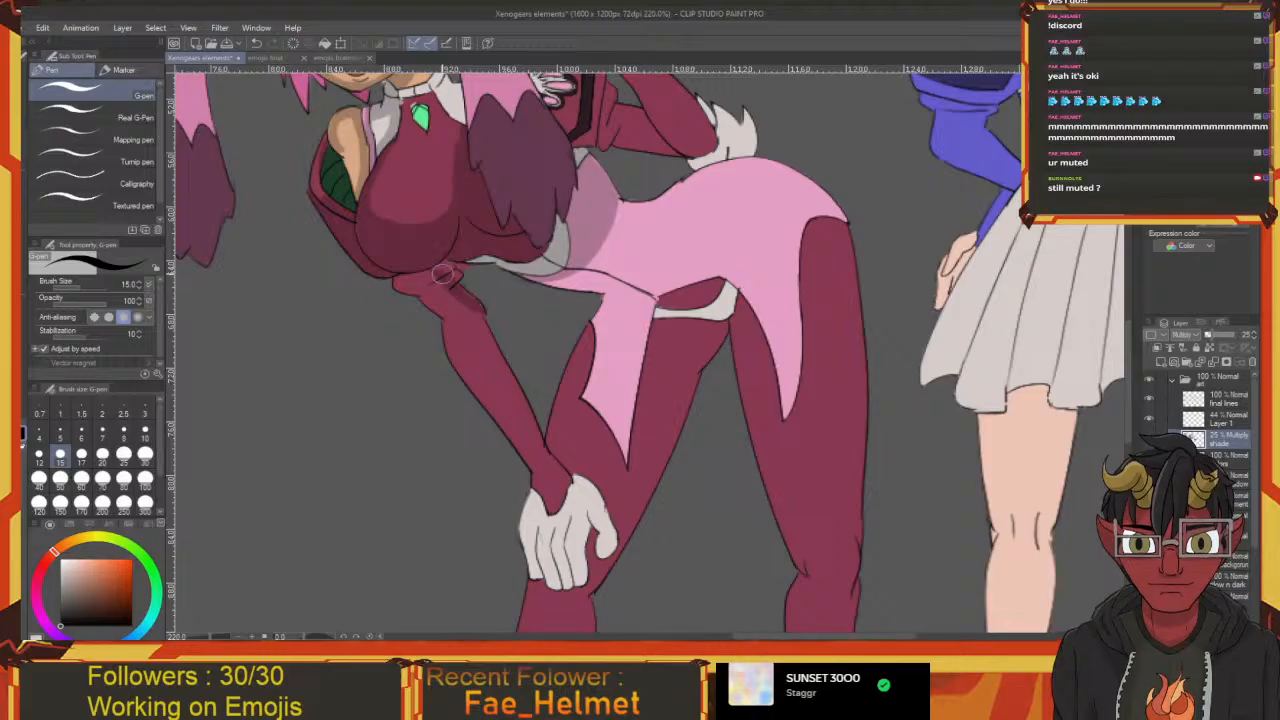
pyautogui.press('e')
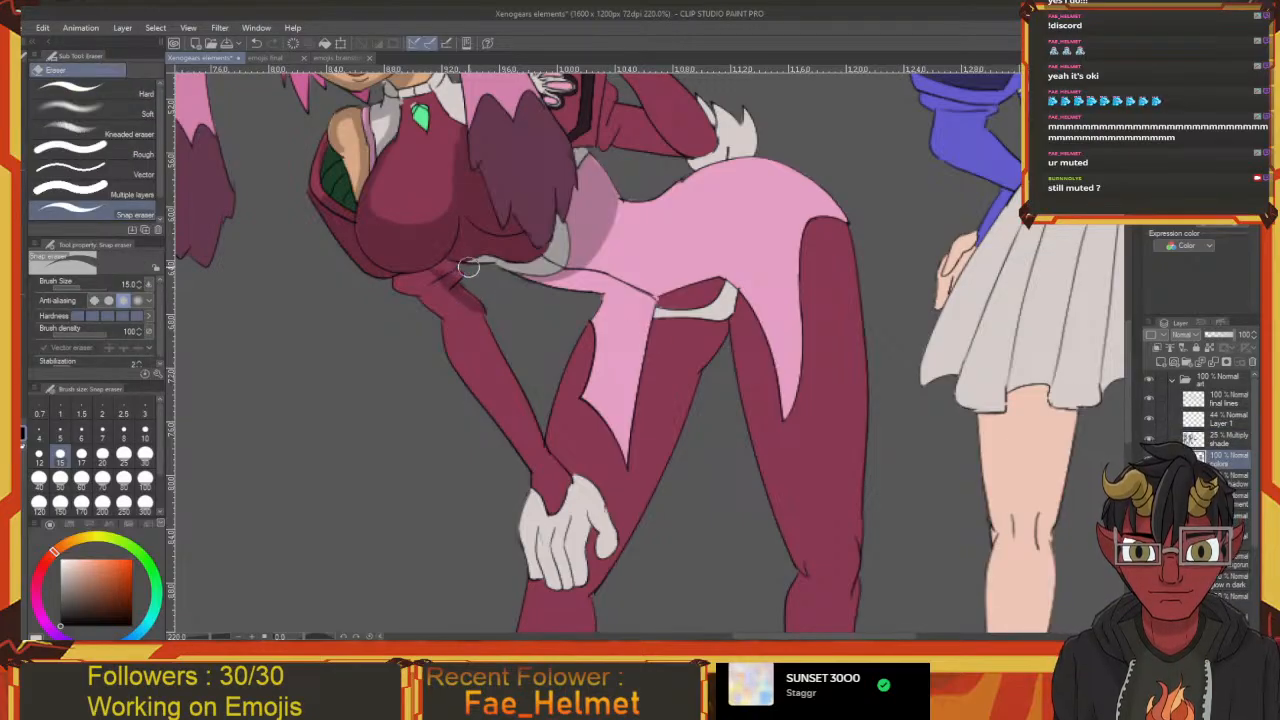
pyautogui.moveTo(518, 303); pyautogui.dragTo(538, 311)
pyautogui.moveTo(464, 282); pyautogui.dragTo(520, 288)
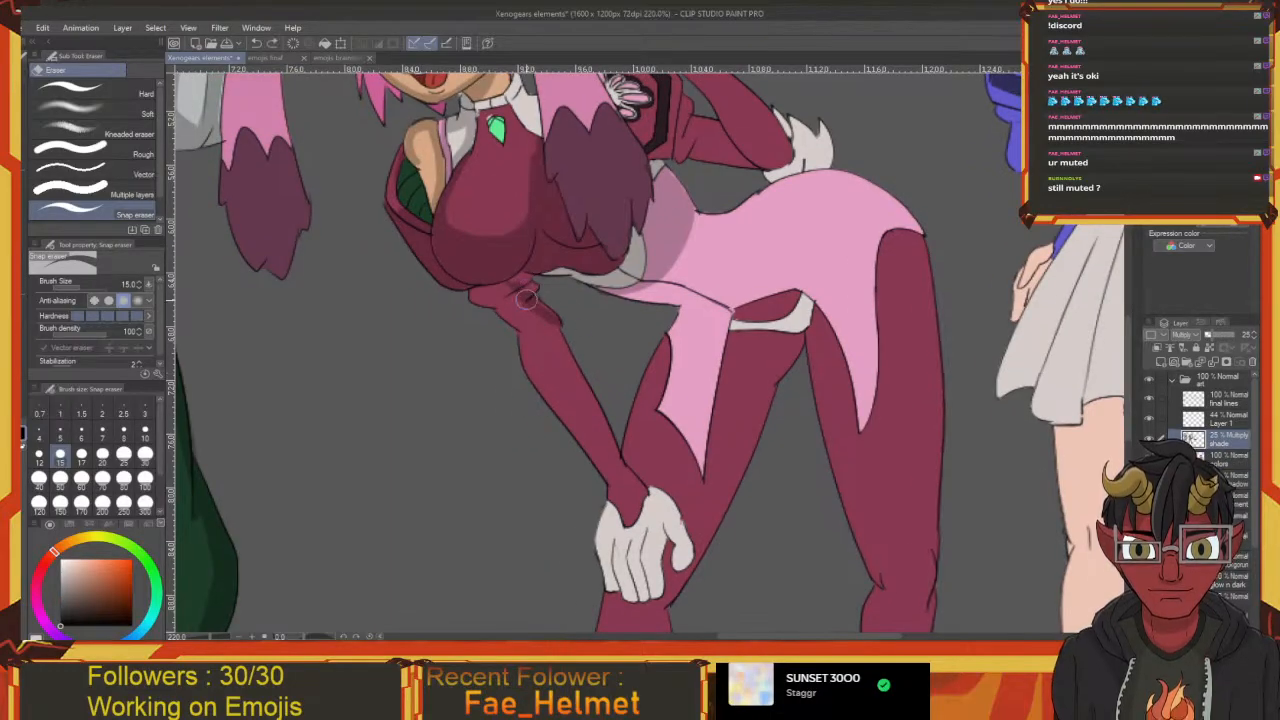
pyautogui.press('p')
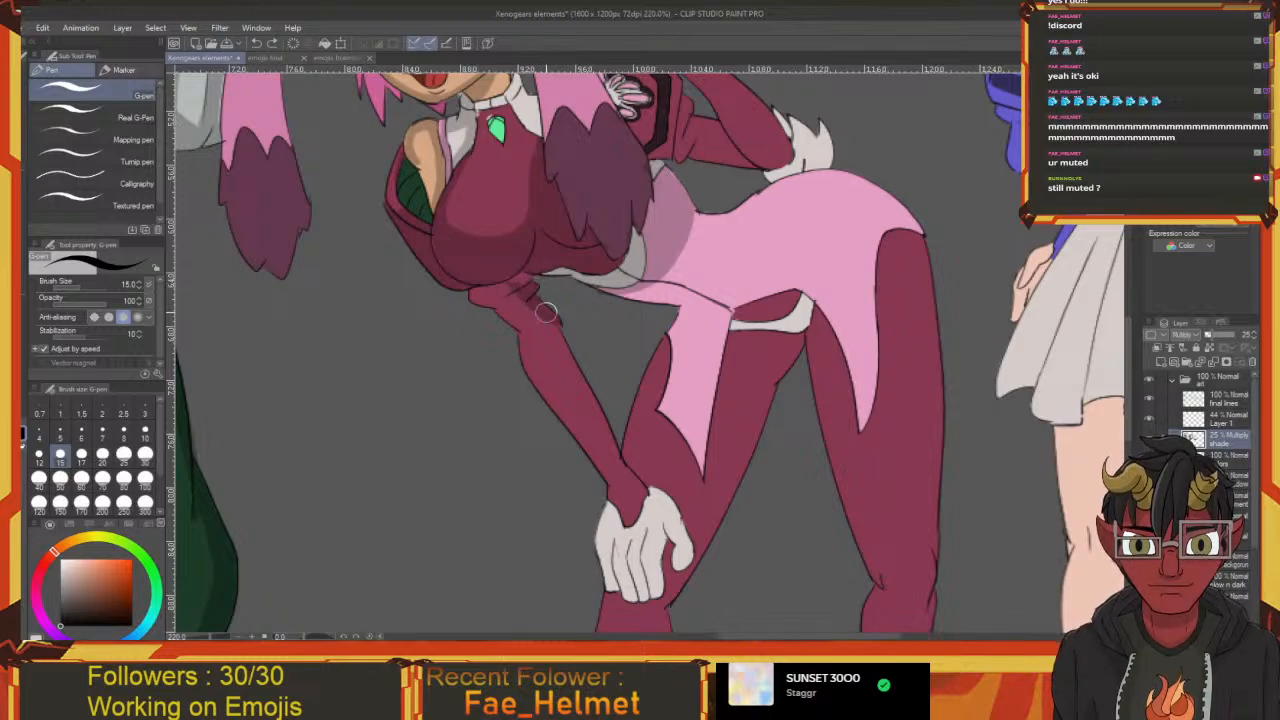
pyautogui.moveTo(550, 315); pyautogui.dragTo(567, 326)
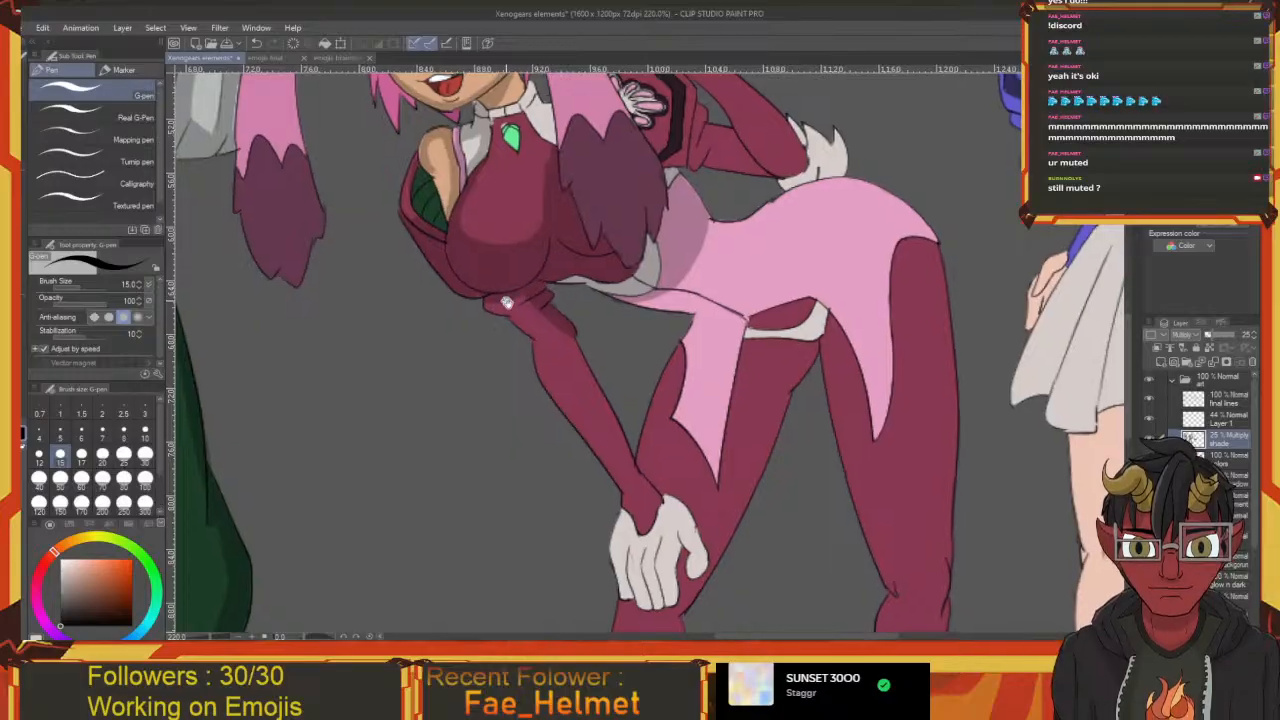
pyautogui.moveTo(532, 296); pyautogui.dragTo(508, 282)
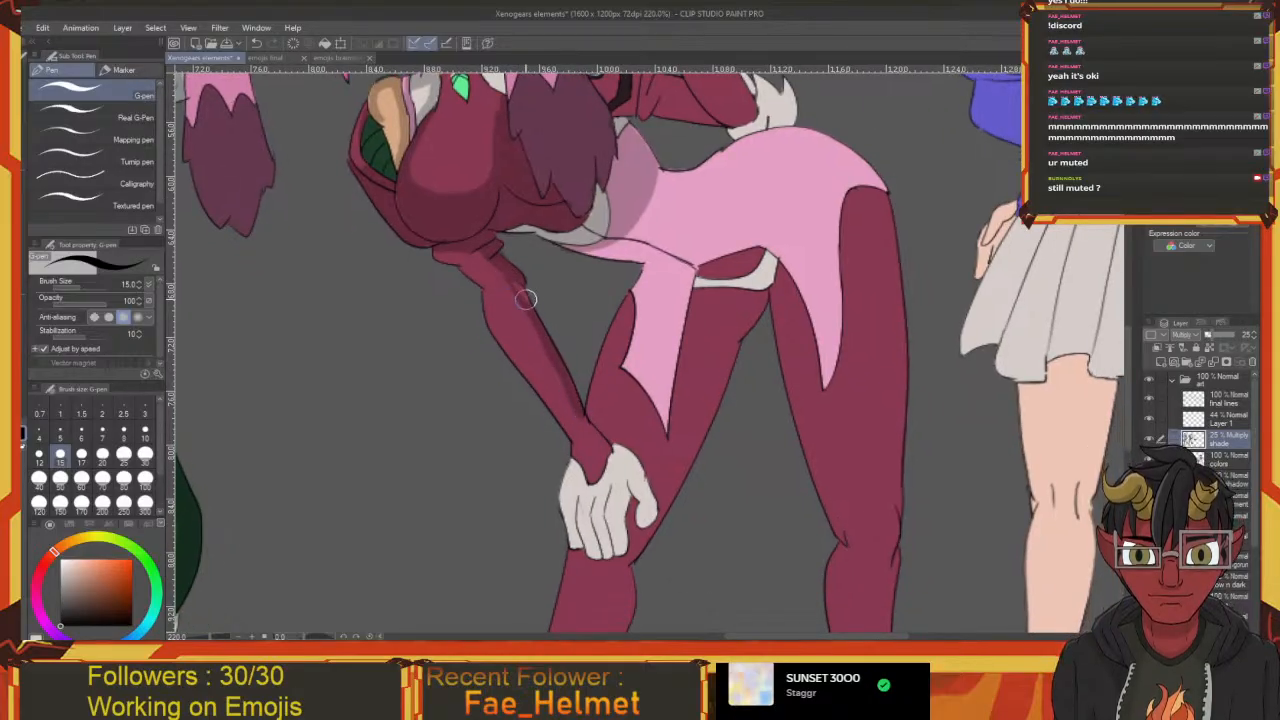
# Shade the inner edge of the supporting forearm and the thumb, outer edge and fingers of the glove on the knee
pyautogui.moveTo(534, 332)
pyautogui.mouseDown()
pyautogui.moveTo(564, 385)
pyautogui.moveTo(536, 345)
pyautogui.moveTo(557, 341)
pyautogui.moveTo(575, 365)
pyautogui.moveTo(570, 355)
pyautogui.moveTo(581, 411)
pyautogui.mouseUp()
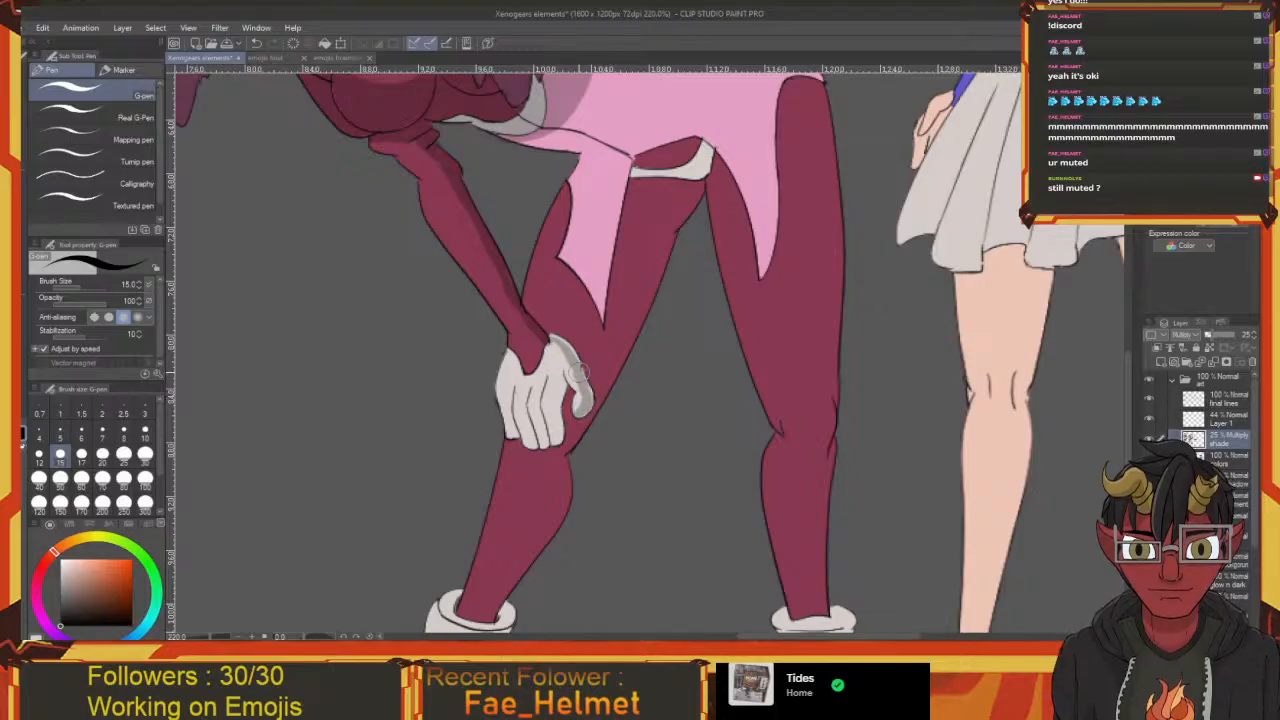
pyautogui.moveTo(544, 340); pyautogui.dragTo(572, 308)
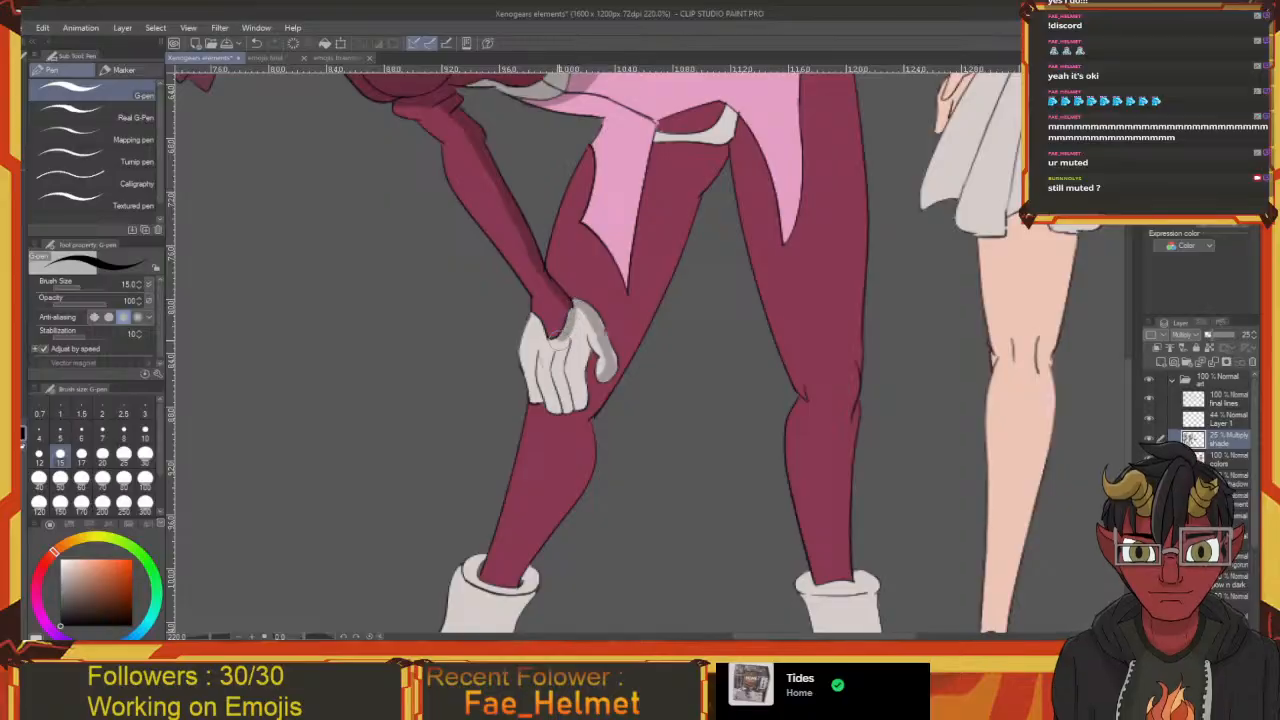
pyautogui.moveTo(535, 322); pyautogui.dragTo(539, 304)
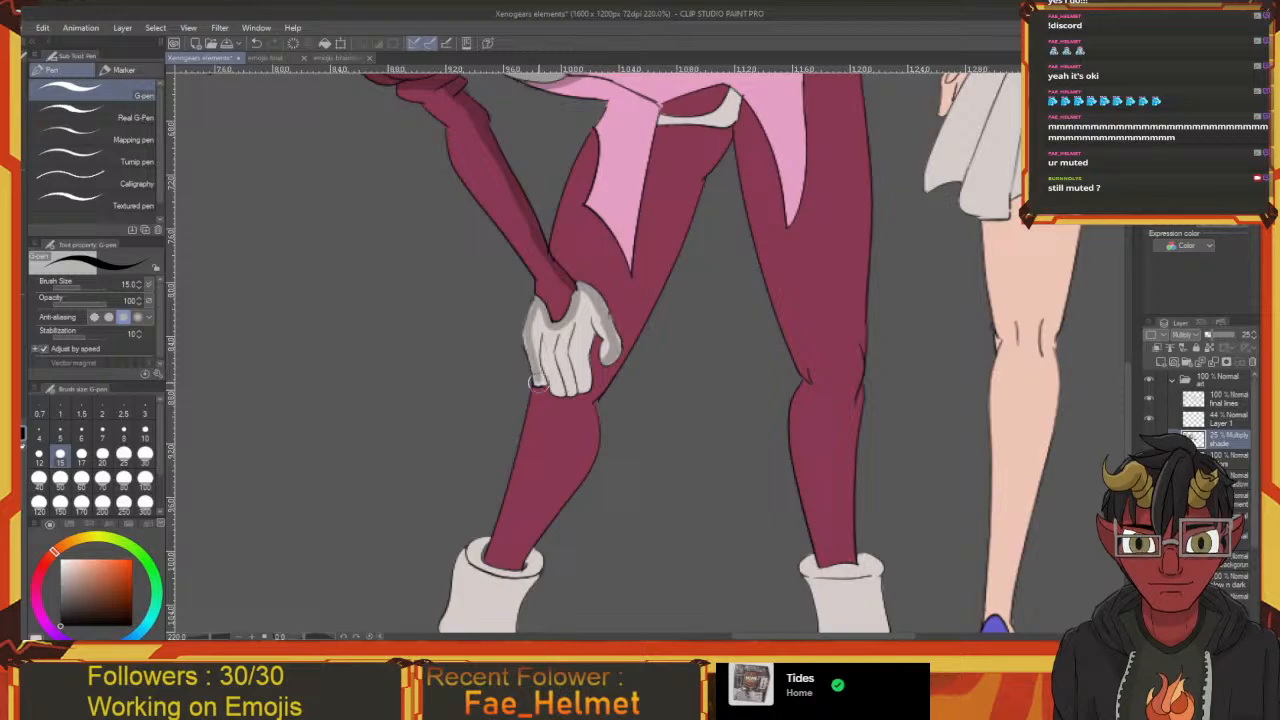
pyautogui.moveTo(528, 350); pyautogui.dragTo(526, 336)
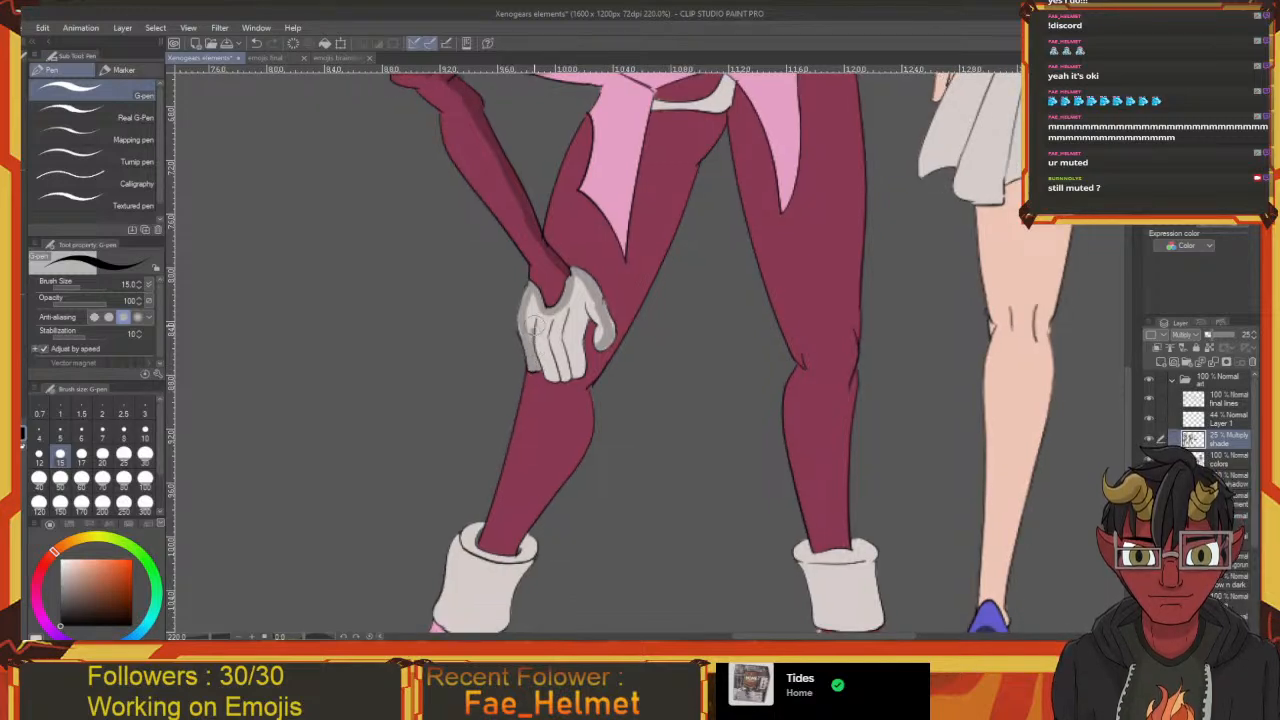
pyautogui.moveTo(536, 332)
pyautogui.mouseDown()
pyautogui.moveTo(541, 319)
pyautogui.moveTo(543, 368)
pyautogui.mouseUp()
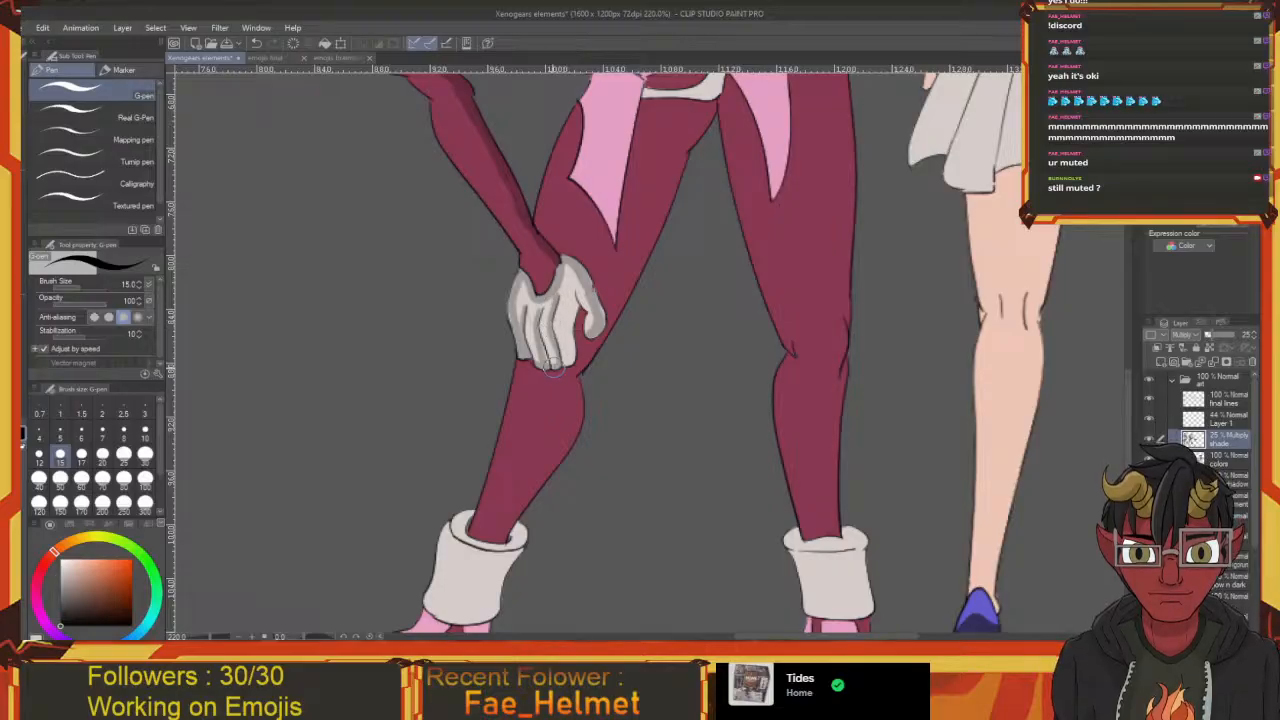
pyautogui.moveTo(553, 367); pyautogui.dragTo(543, 367)
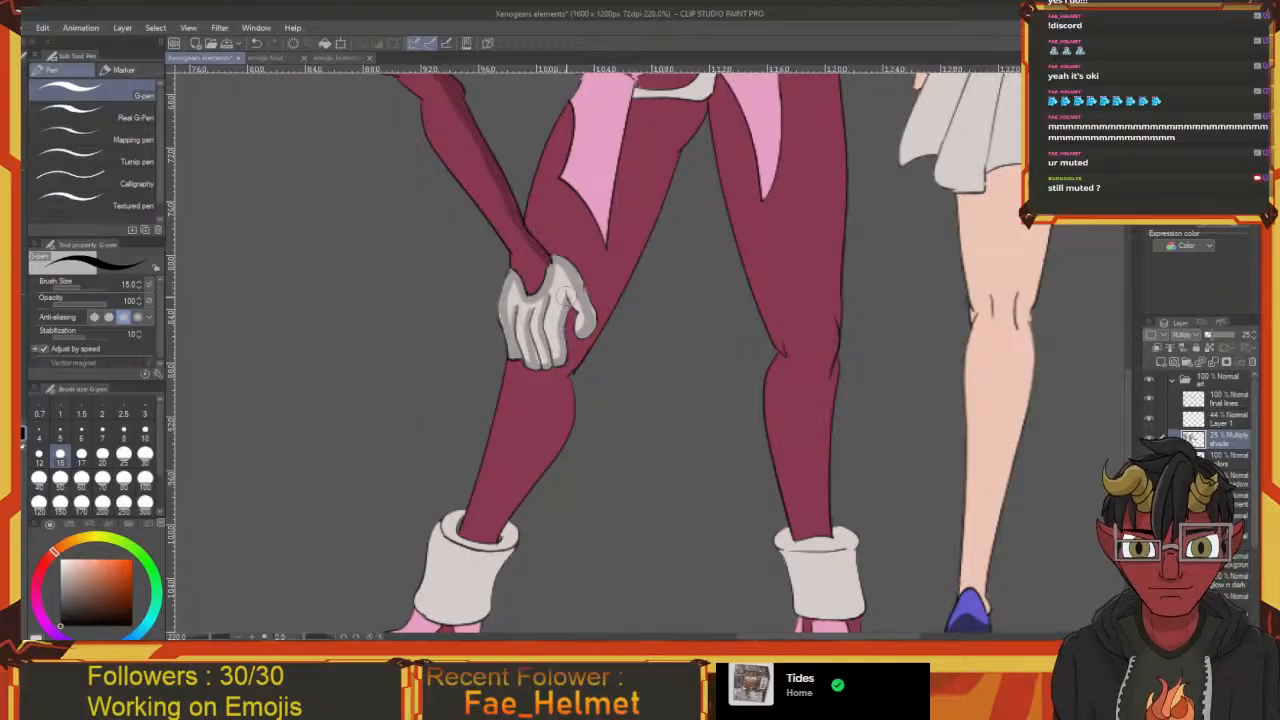
# Shade the outer edge of the supporting arm's red sleeve from the glove up to the folds below the chest
pyautogui.moveTo(567, 292); pyautogui.dragTo(600, 455)
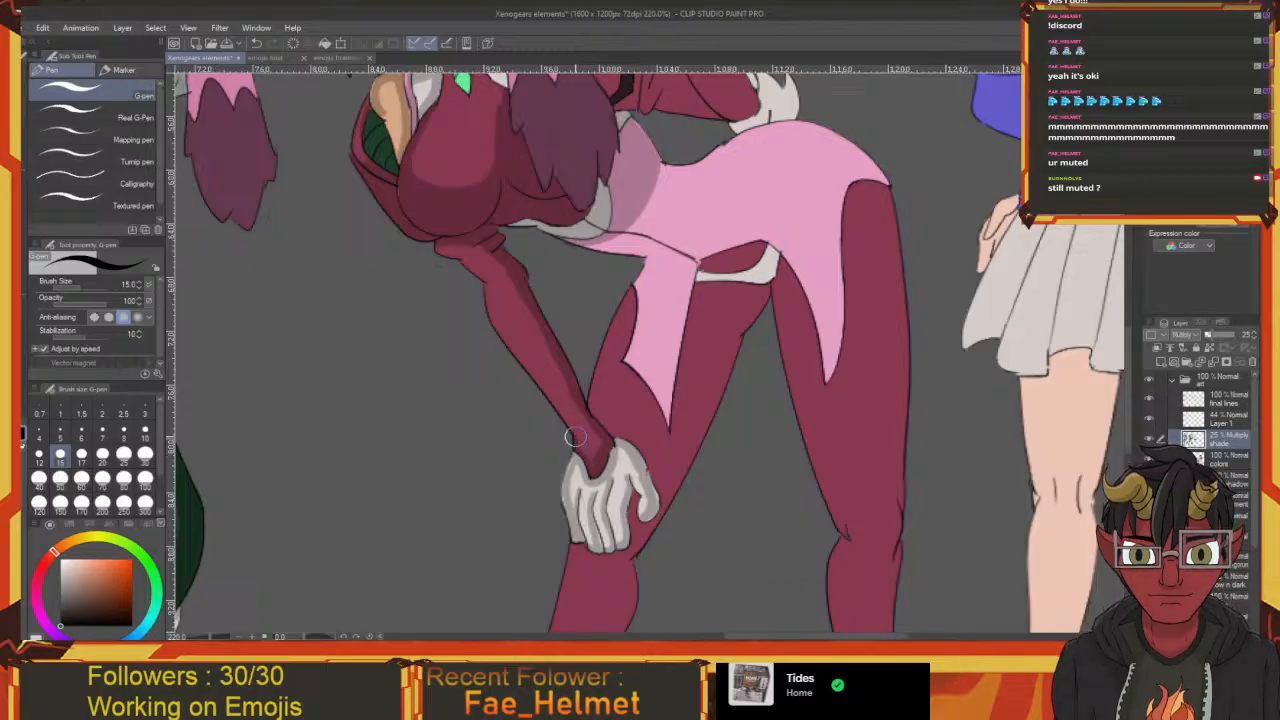
pyautogui.moveTo(572, 437); pyautogui.dragTo(588, 468)
pyautogui.moveTo(524, 381); pyautogui.dragTo(564, 425)
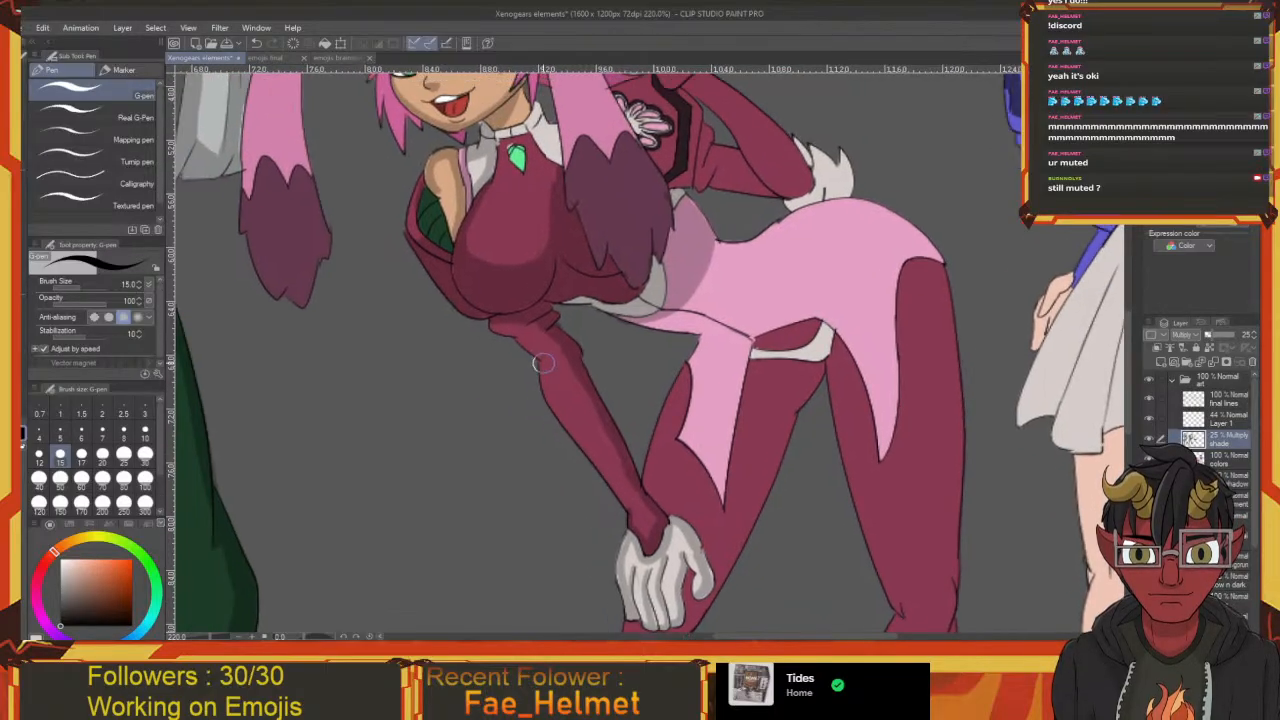
pyautogui.moveTo(545, 363)
pyautogui.mouseDown()
pyautogui.moveTo(634, 533)
pyautogui.moveTo(603, 462)
pyautogui.moveTo(626, 500)
pyautogui.mouseUp()
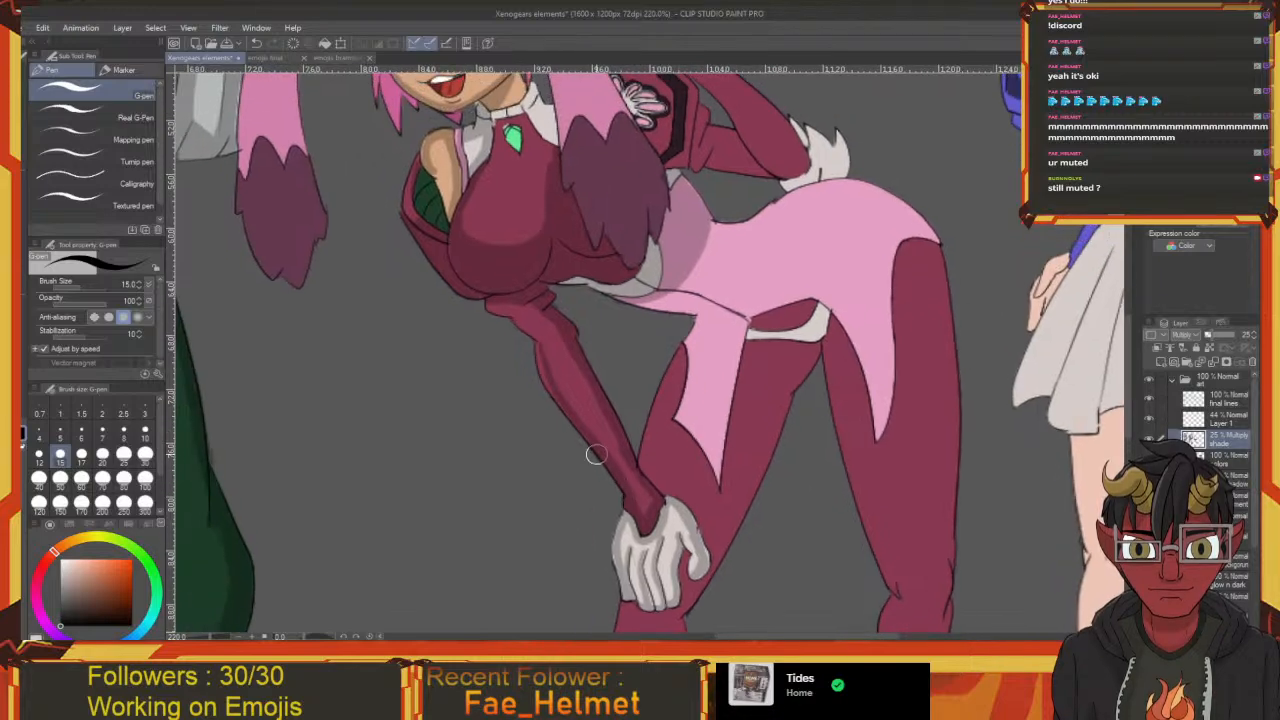
pyautogui.moveTo(578, 424); pyautogui.dragTo(606, 466)
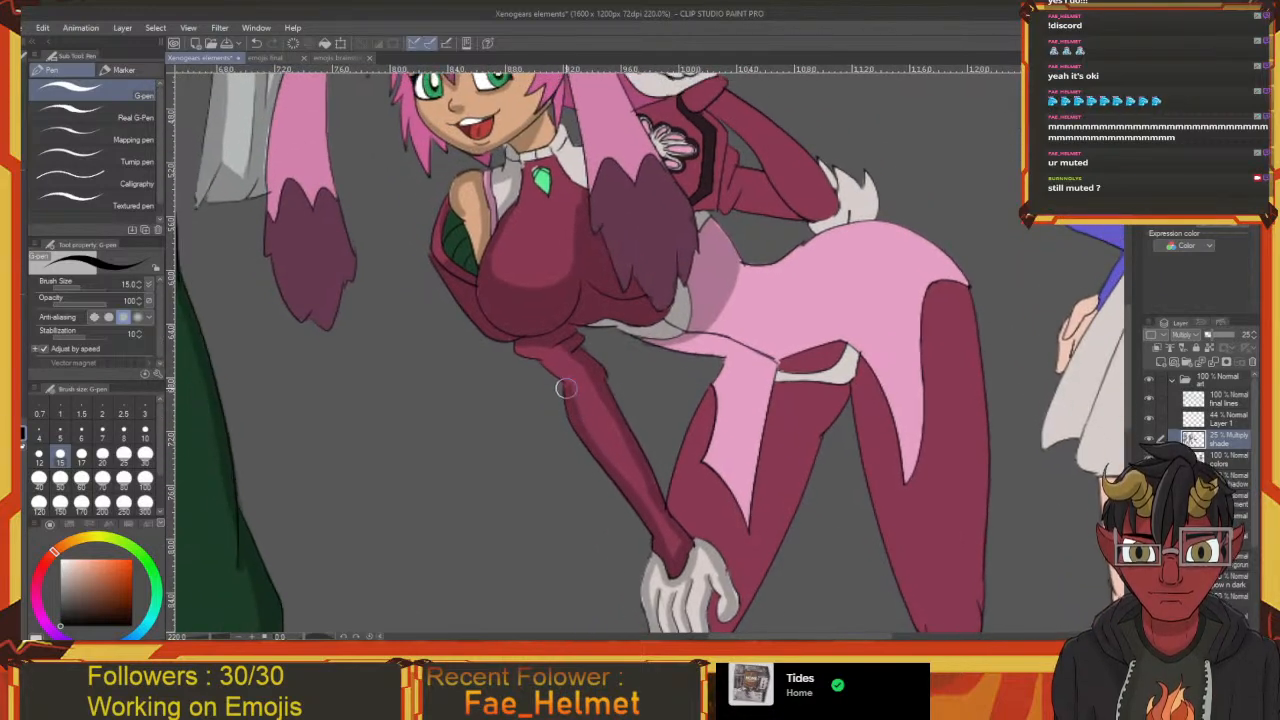
pyautogui.moveTo(567, 387); pyautogui.dragTo(581, 421)
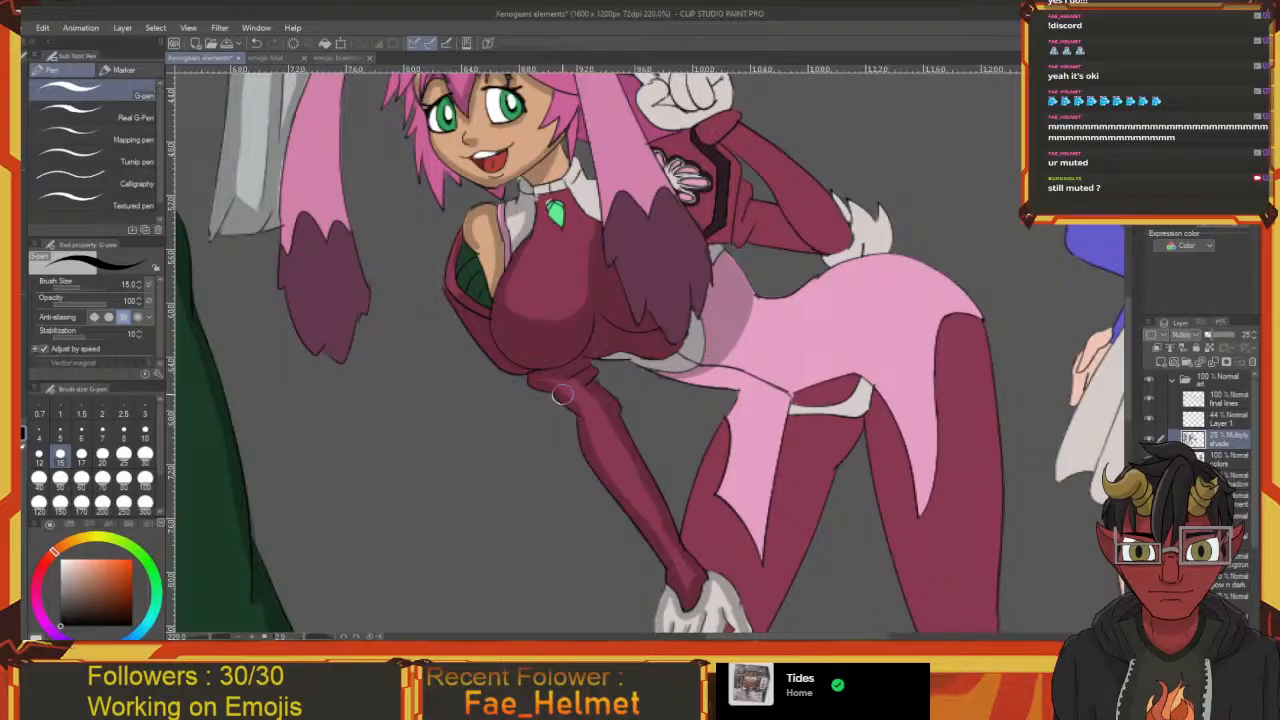
pyautogui.moveTo(561, 400); pyautogui.dragTo(461, 416)
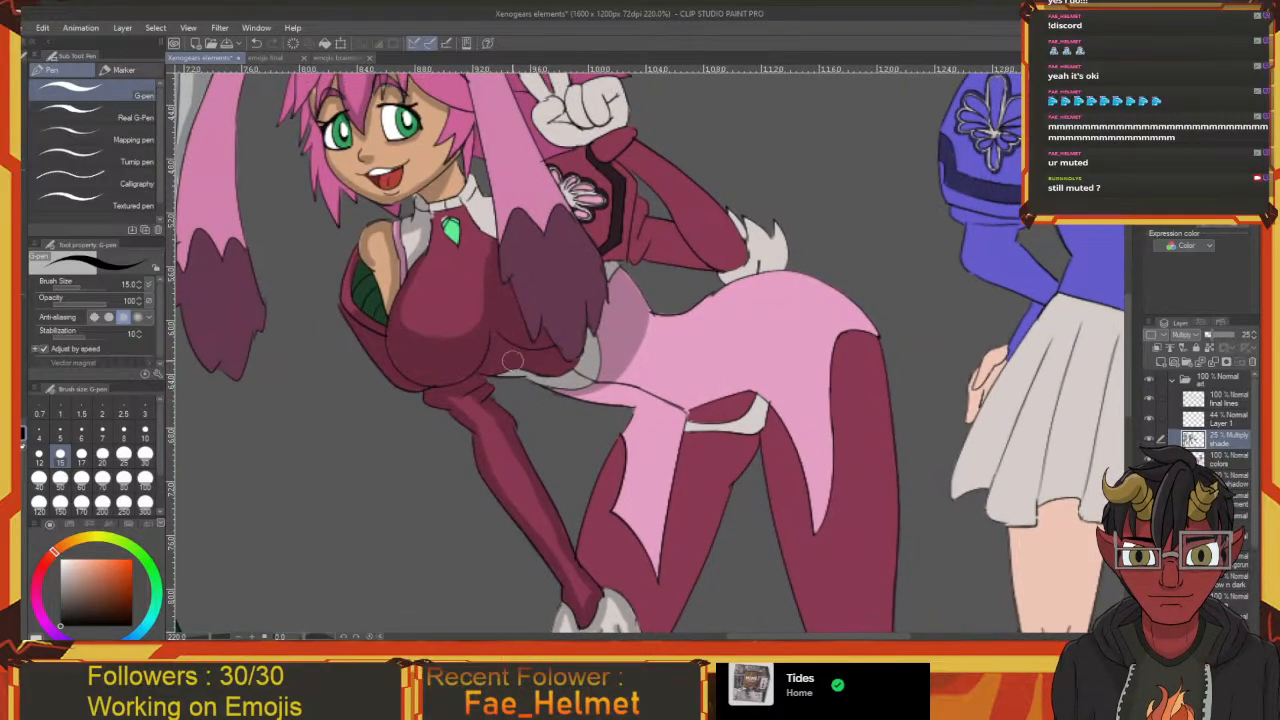
# Shade the pink back hair behind the ear and around the raised peace-sign hand, filling the outlined area
pyautogui.moveTo(516, 357); pyautogui.dragTo(544, 442)
pyautogui.moveTo(528, 395); pyautogui.dragTo(536, 404)
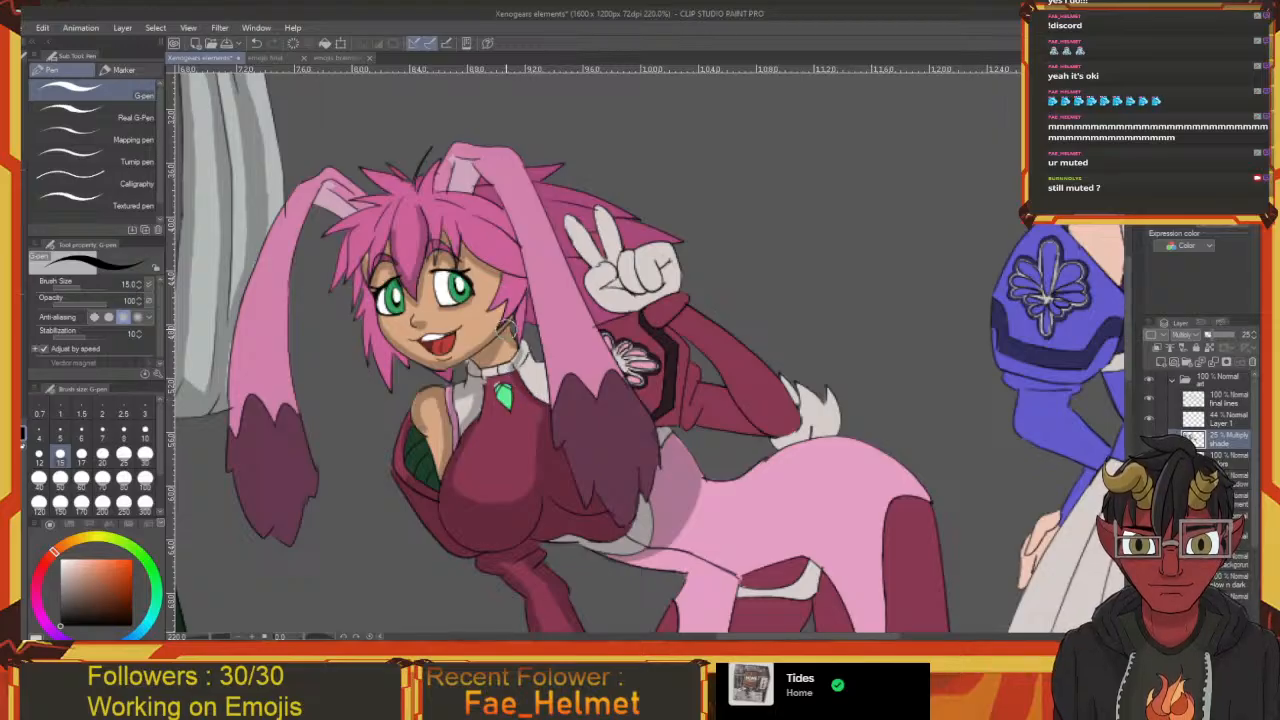
pyautogui.moveTo(512, 335); pyautogui.dragTo(532, 357)
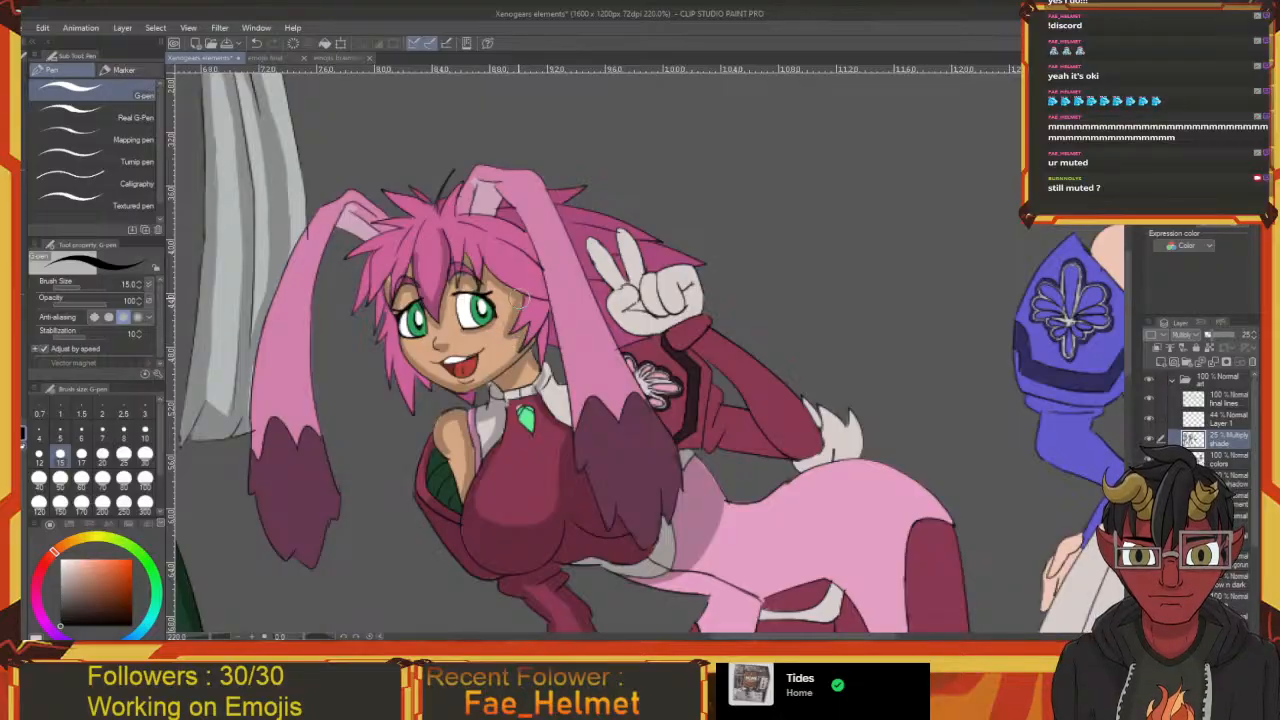
pyautogui.moveTo(520, 299); pyautogui.dragTo(535, 315)
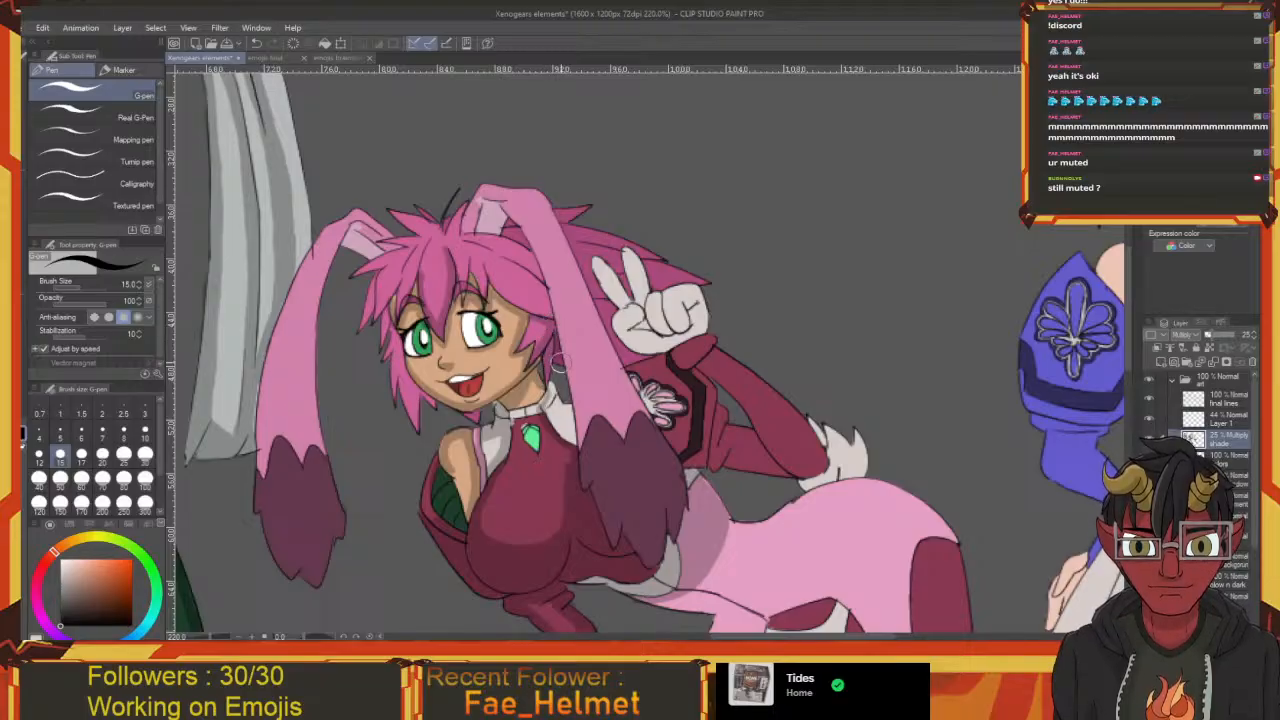
pyautogui.moveTo(556, 362); pyautogui.dragTo(526, 366)
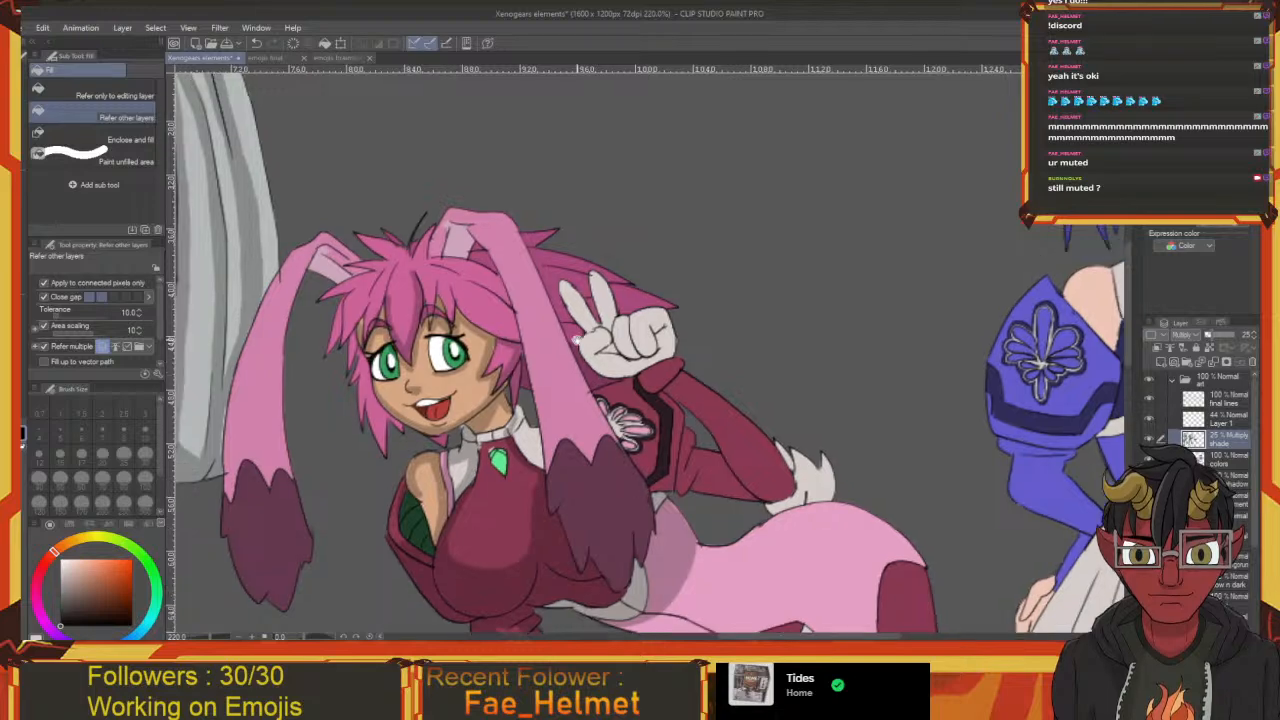
pyautogui.moveTo(568, 314); pyautogui.dragTo(621, 337)
pyautogui.press('p')
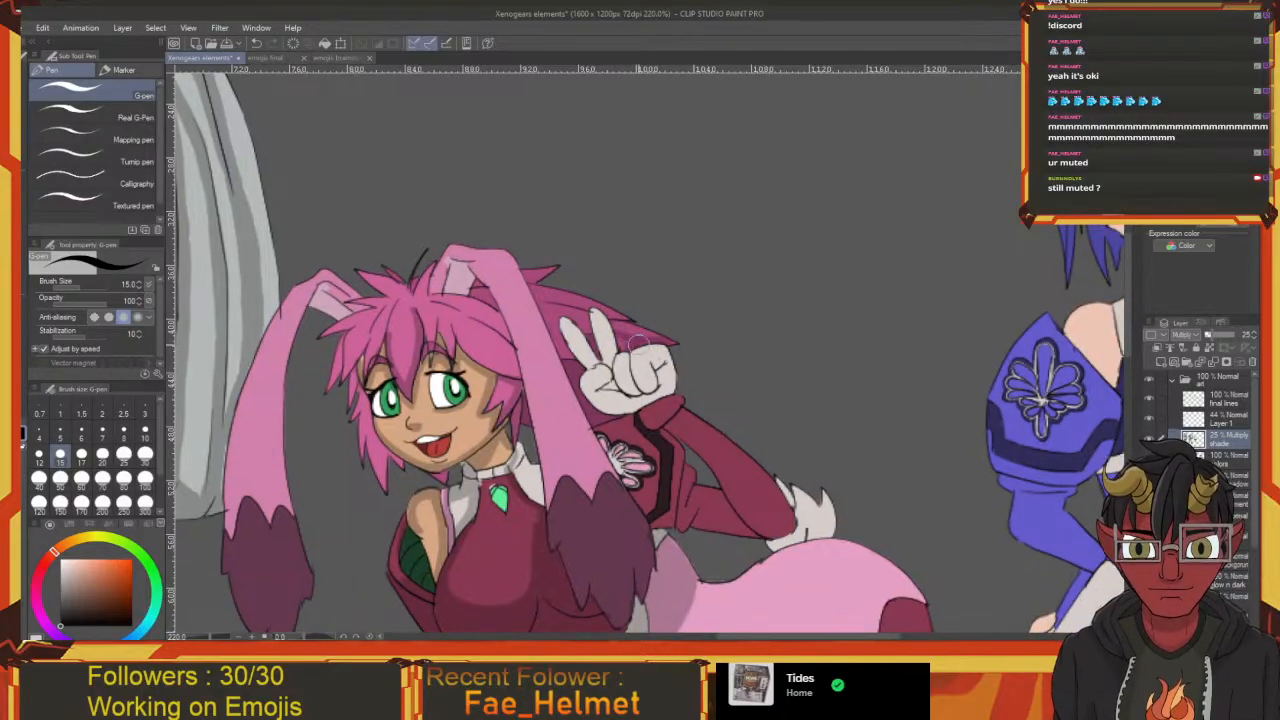
pyautogui.moveTo(669, 345); pyautogui.dragTo(614, 344)
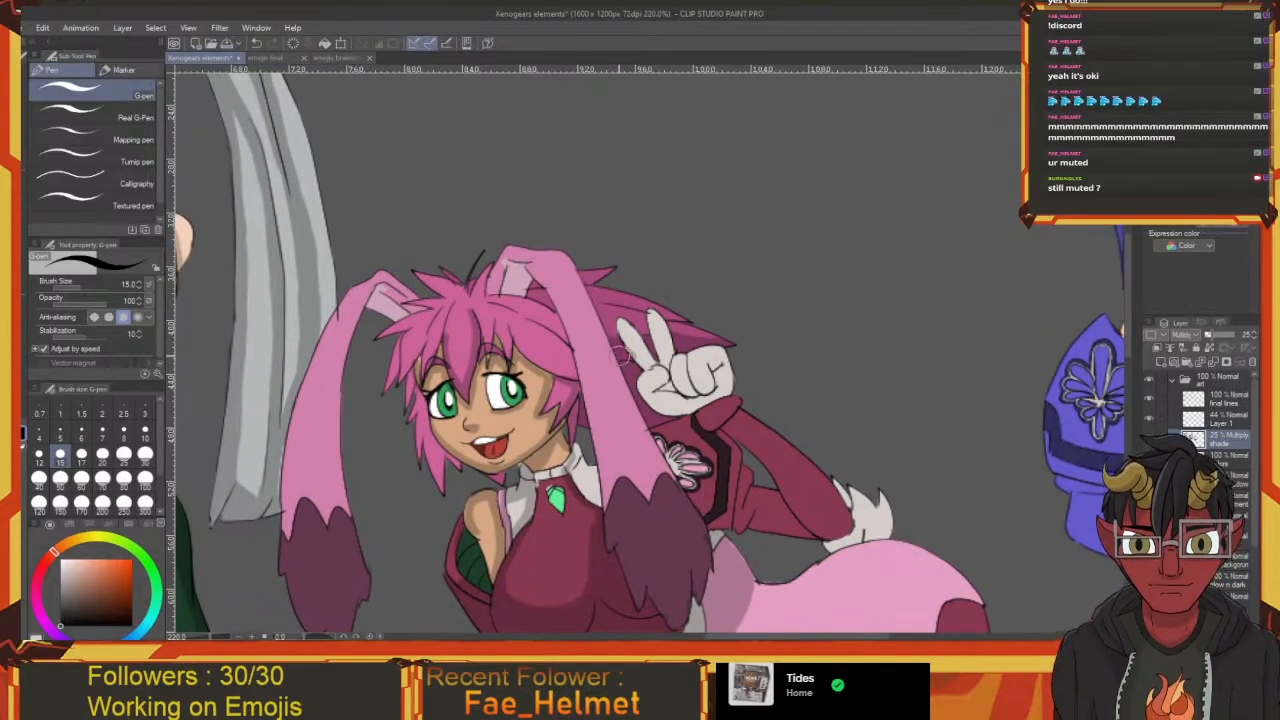
pyautogui.moveTo(618, 355); pyautogui.dragTo(606, 348)
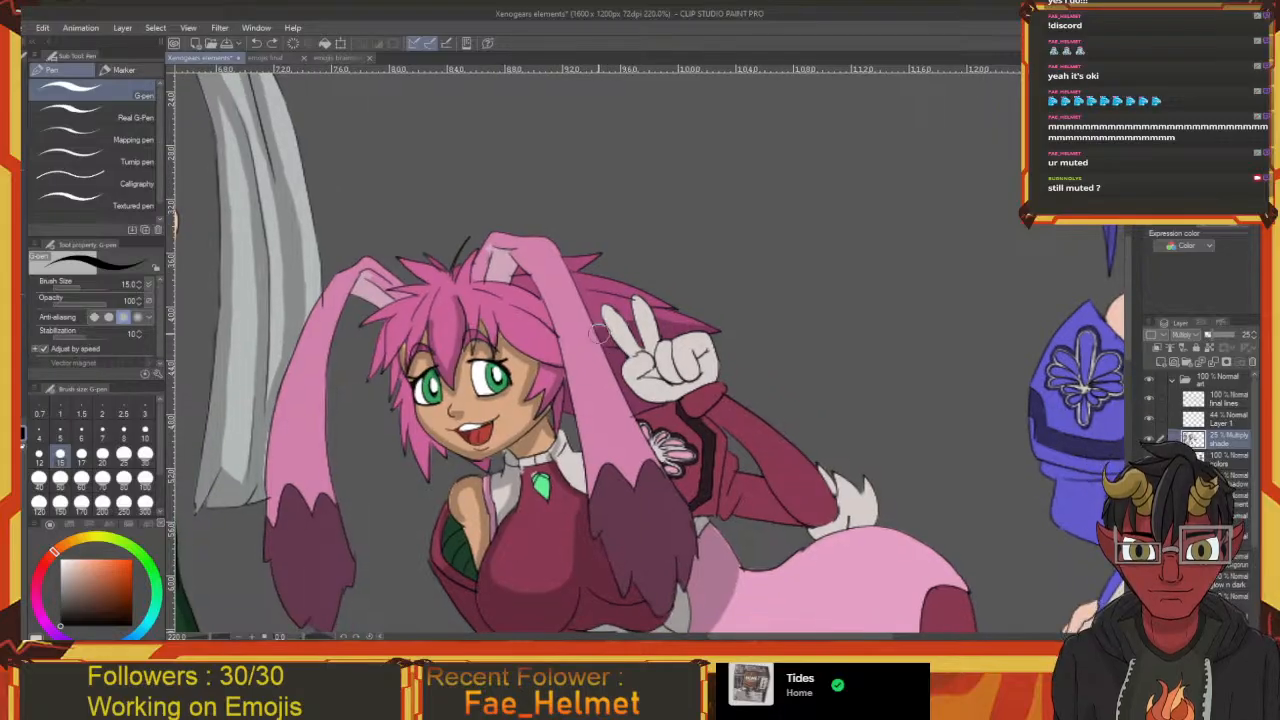
pyautogui.moveTo(595, 328); pyautogui.dragTo(623, 346)
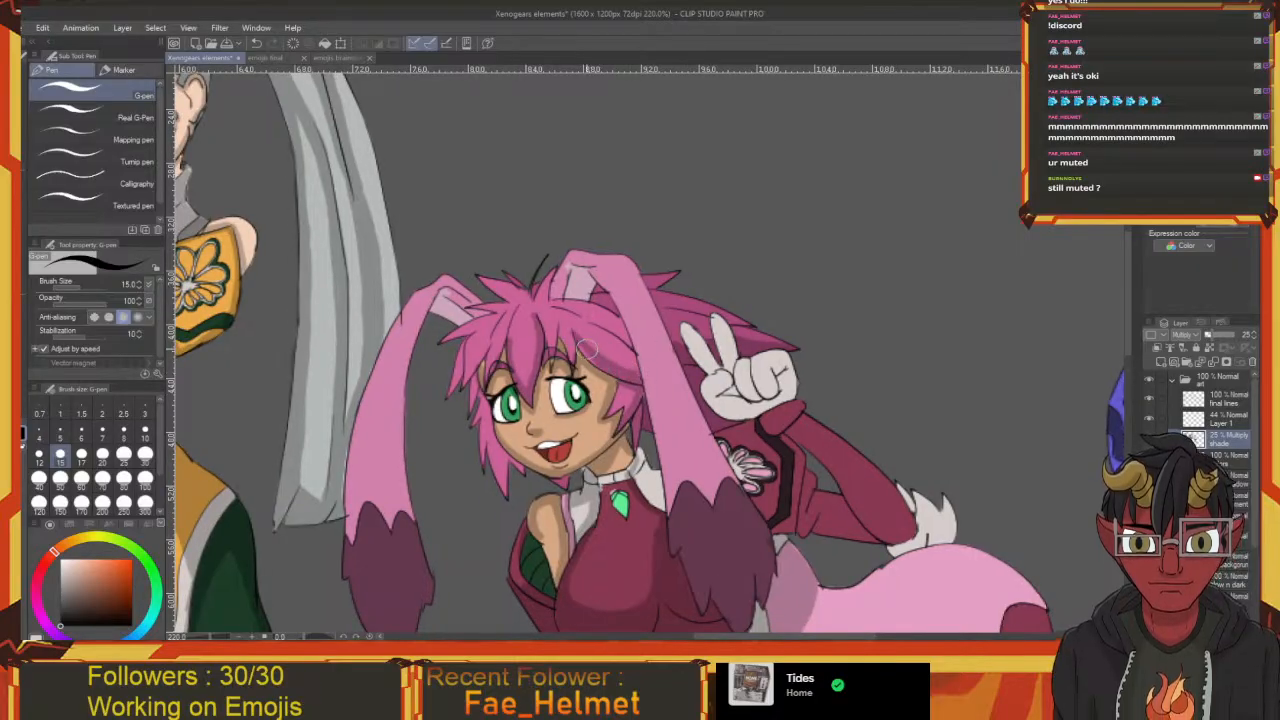
# Shade the strands of the bangs above the forehead and save the illustration
pyautogui.moveTo(581, 343); pyautogui.dragTo(611, 355)
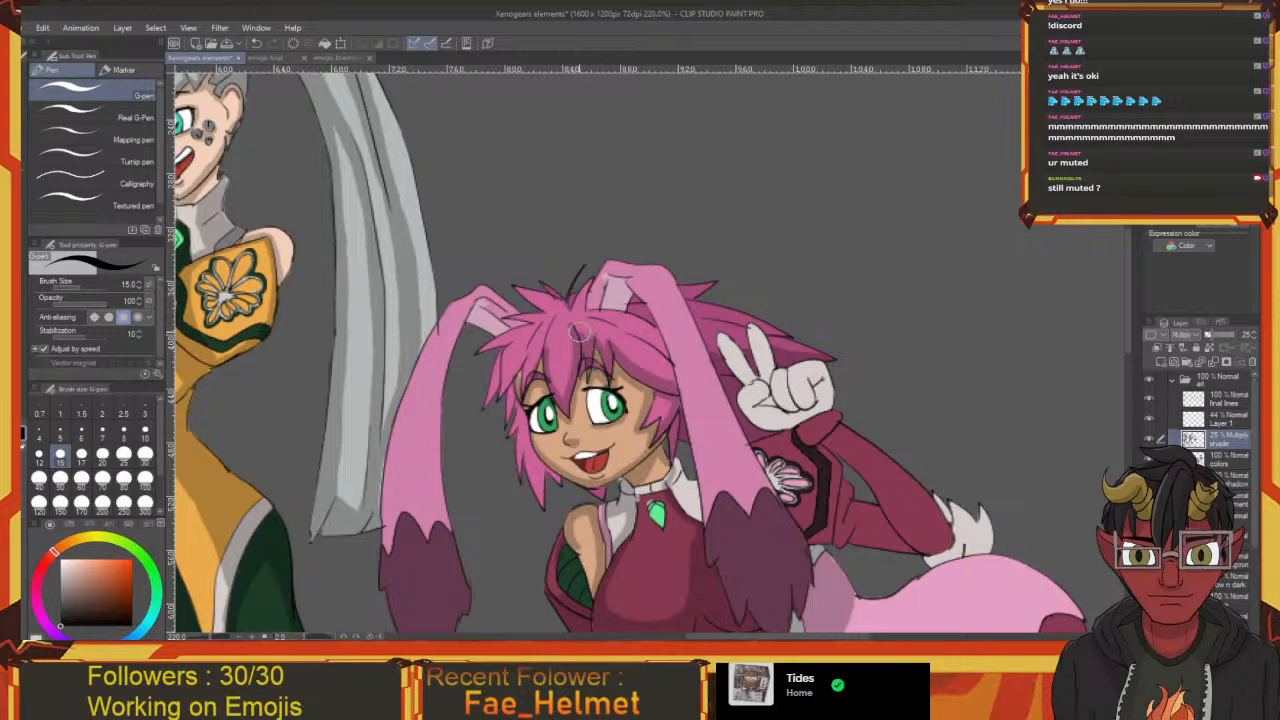
pyautogui.moveTo(532, 362); pyautogui.dragTo(577, 291)
pyautogui.hotkey('ctrl', 's')
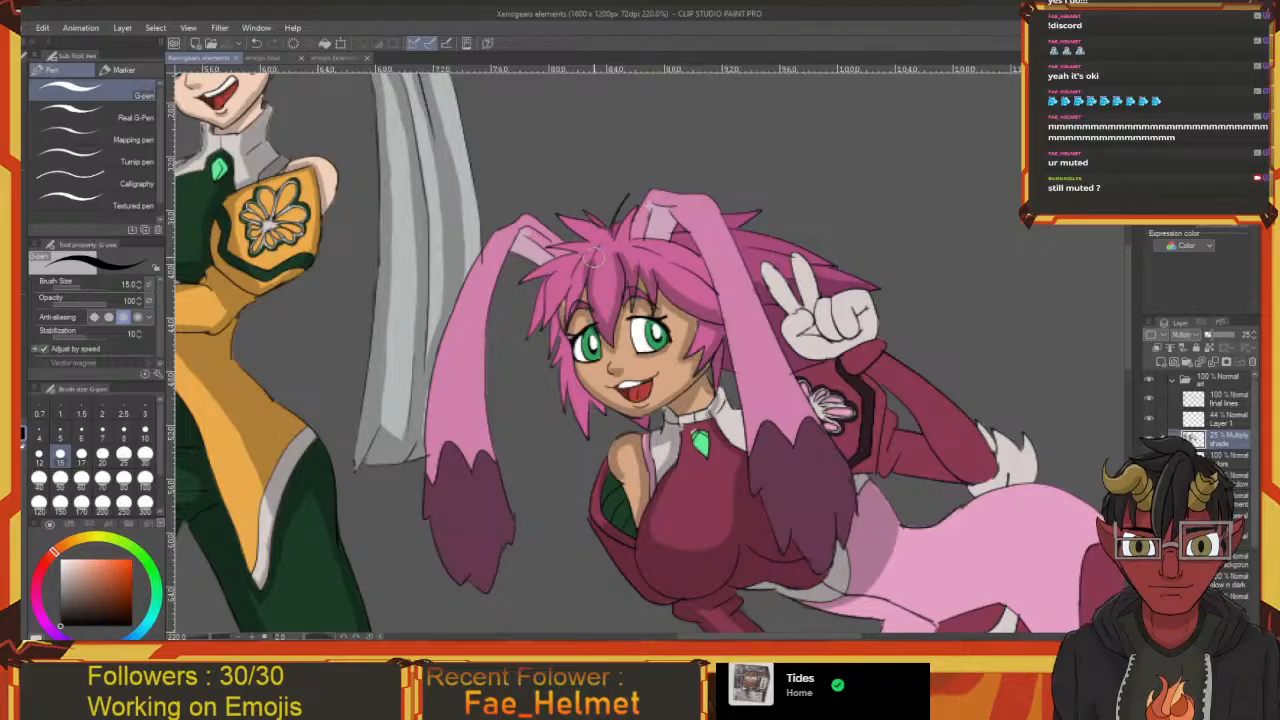
# Shade the side locks framing the face, from beside the eye down to the pointed tips near the chin
pyautogui.moveTo(566, 315); pyautogui.dragTo(591, 325)
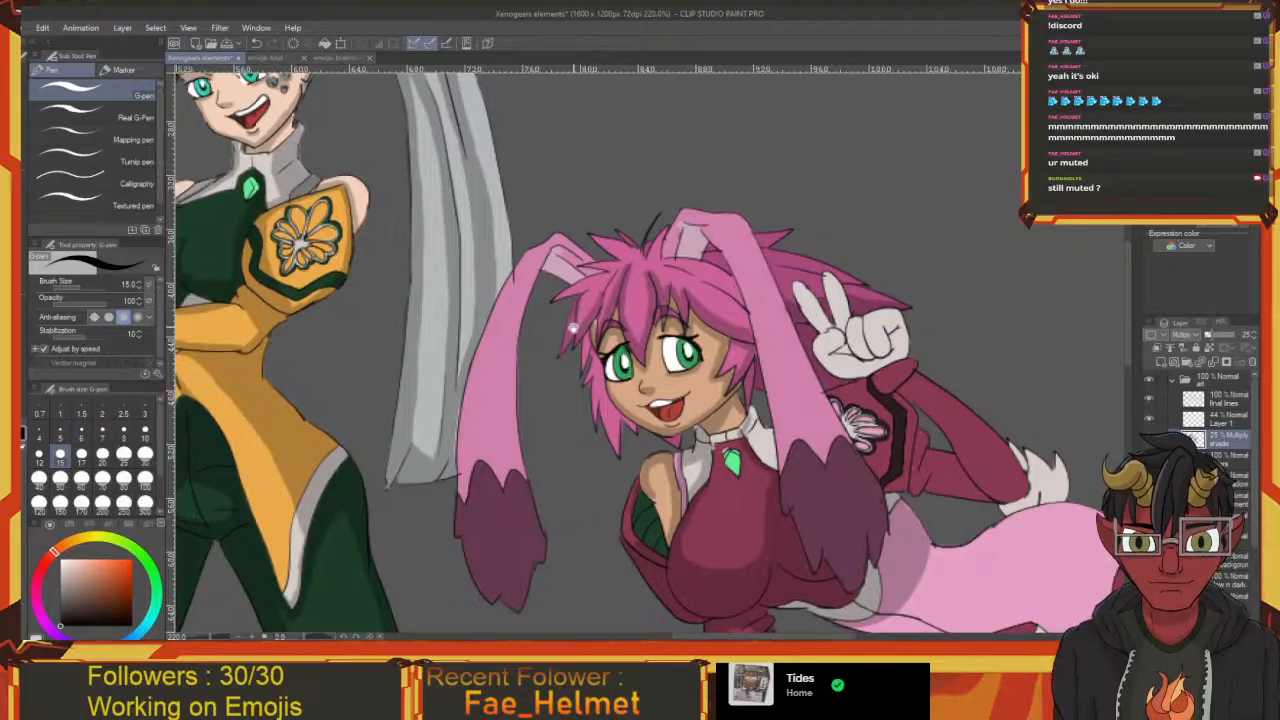
pyautogui.moveTo(581, 336); pyautogui.dragTo(567, 308)
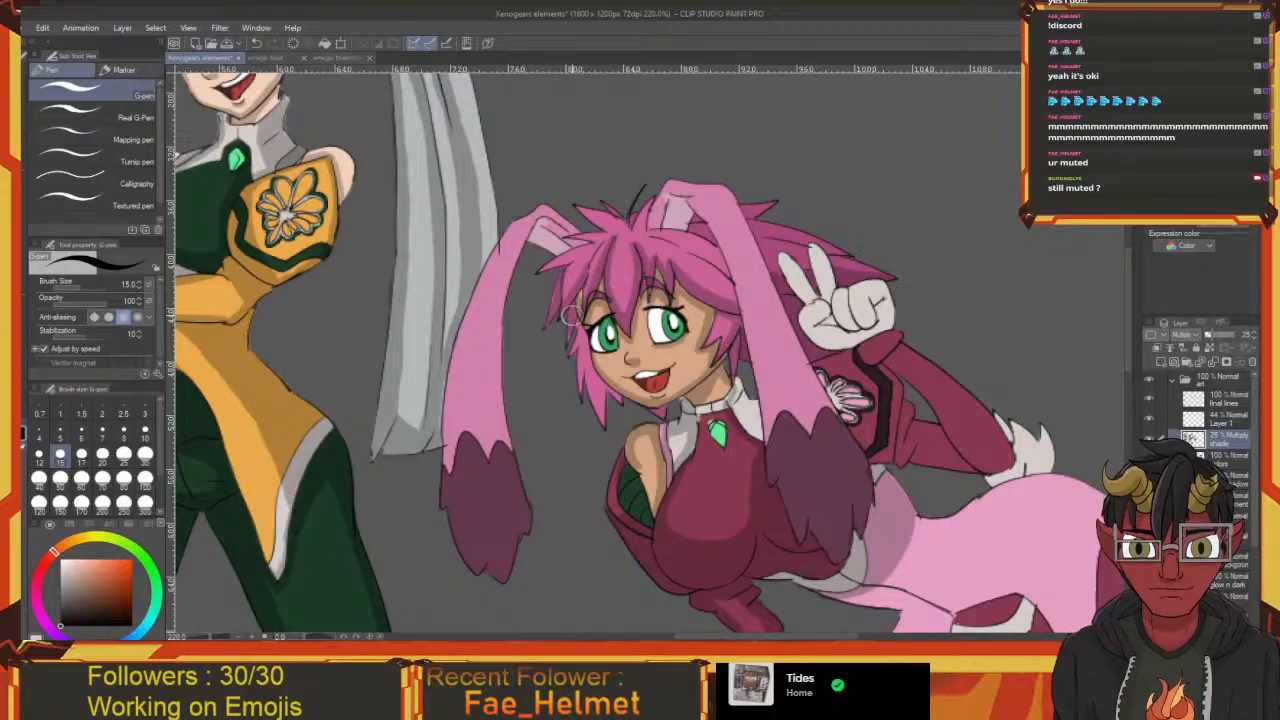
pyautogui.moveTo(573, 353); pyautogui.dragTo(559, 322)
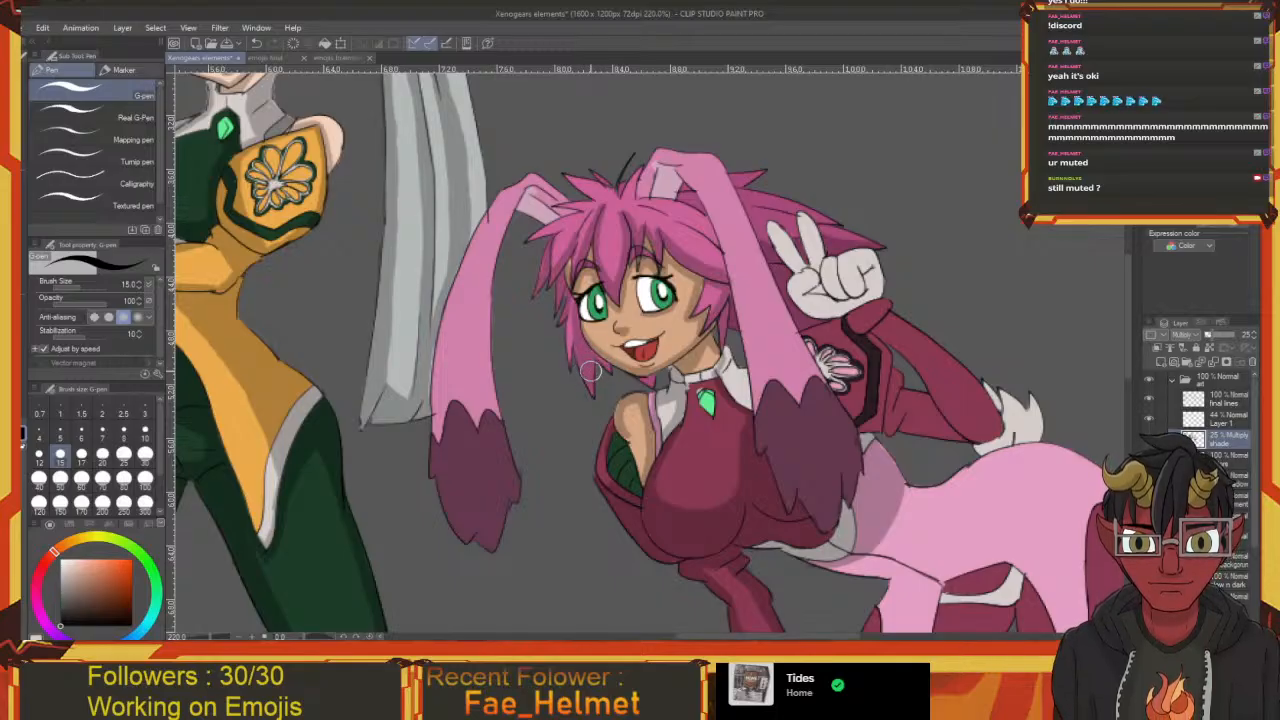
pyautogui.moveTo(590, 384); pyautogui.dragTo(606, 402)
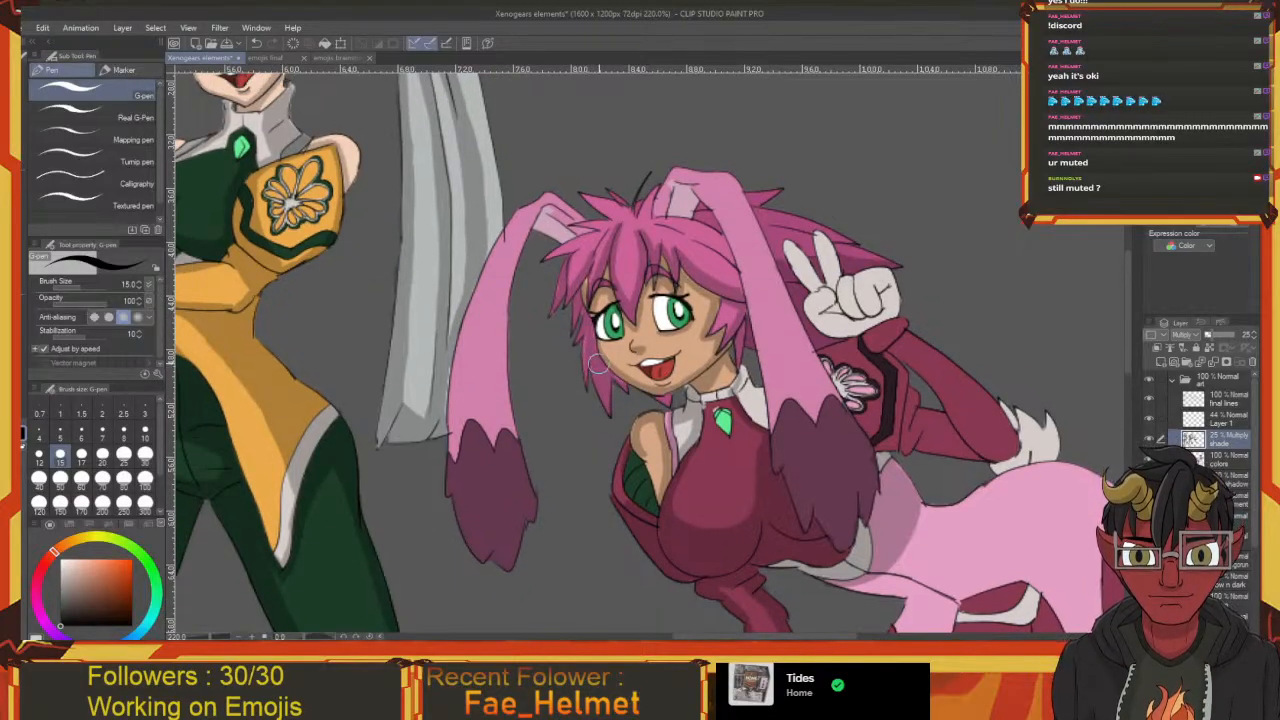
pyautogui.moveTo(592, 358)
pyautogui.mouseDown()
pyautogui.moveTo(566, 337)
pyautogui.moveTo(593, 370)
pyautogui.moveTo(594, 410)
pyautogui.moveTo(556, 356)
pyautogui.moveTo(567, 331)
pyautogui.moveTo(559, 341)
pyautogui.mouseUp()
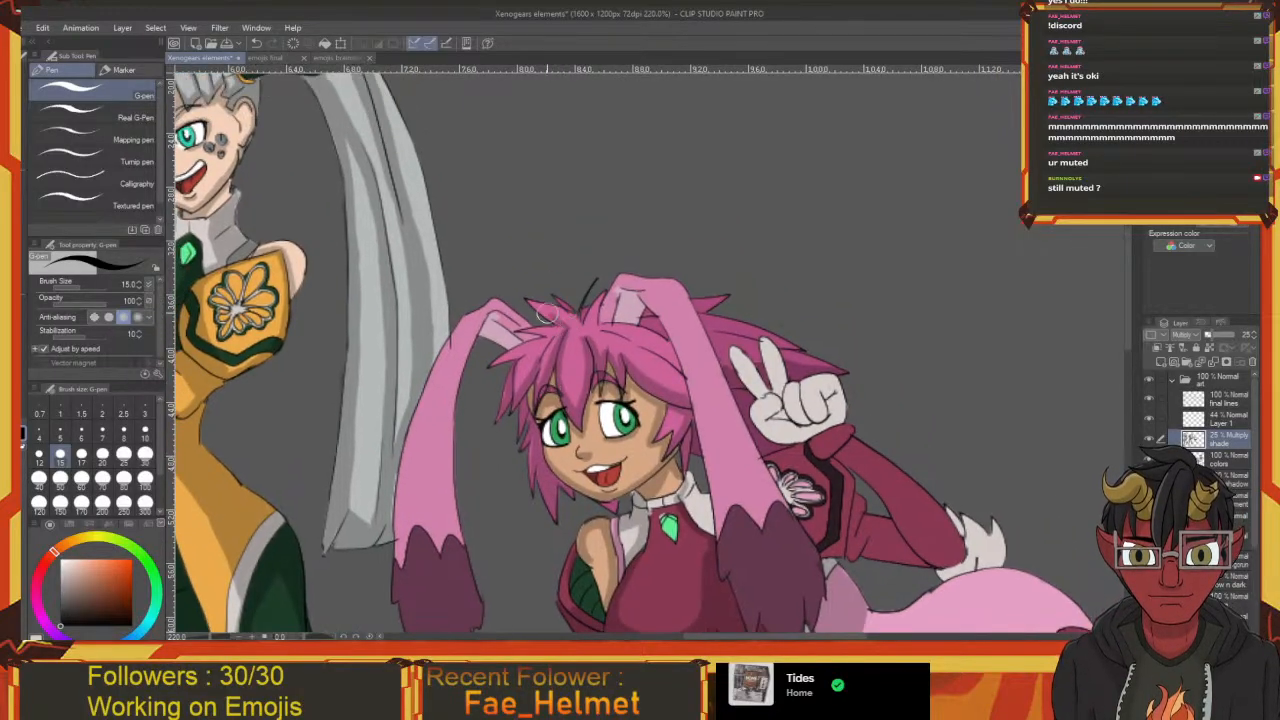
# Shade the spikes on top of the head and the inner side of the ear nearest the grey ponytail
pyautogui.moveTo(561, 333); pyautogui.dragTo(602, 332)
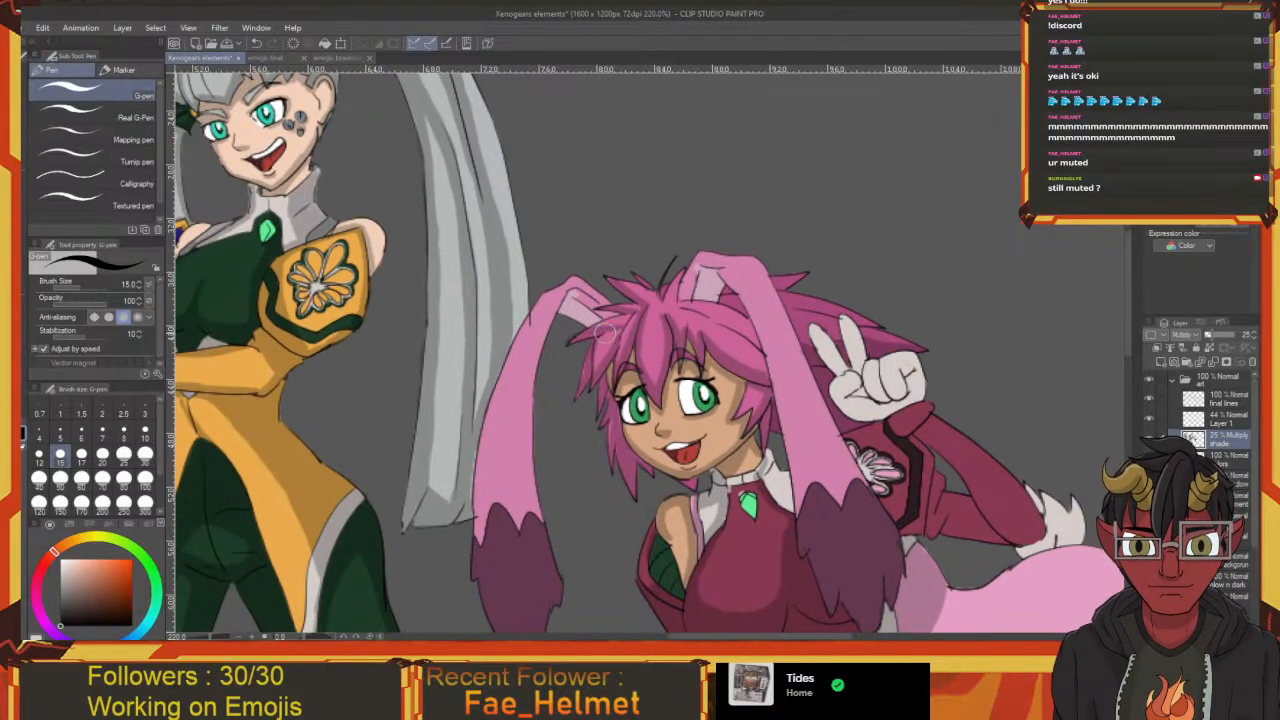
pyautogui.moveTo(620, 325); pyautogui.dragTo(594, 317)
pyautogui.moveTo(561, 368); pyautogui.dragTo(585, 390)
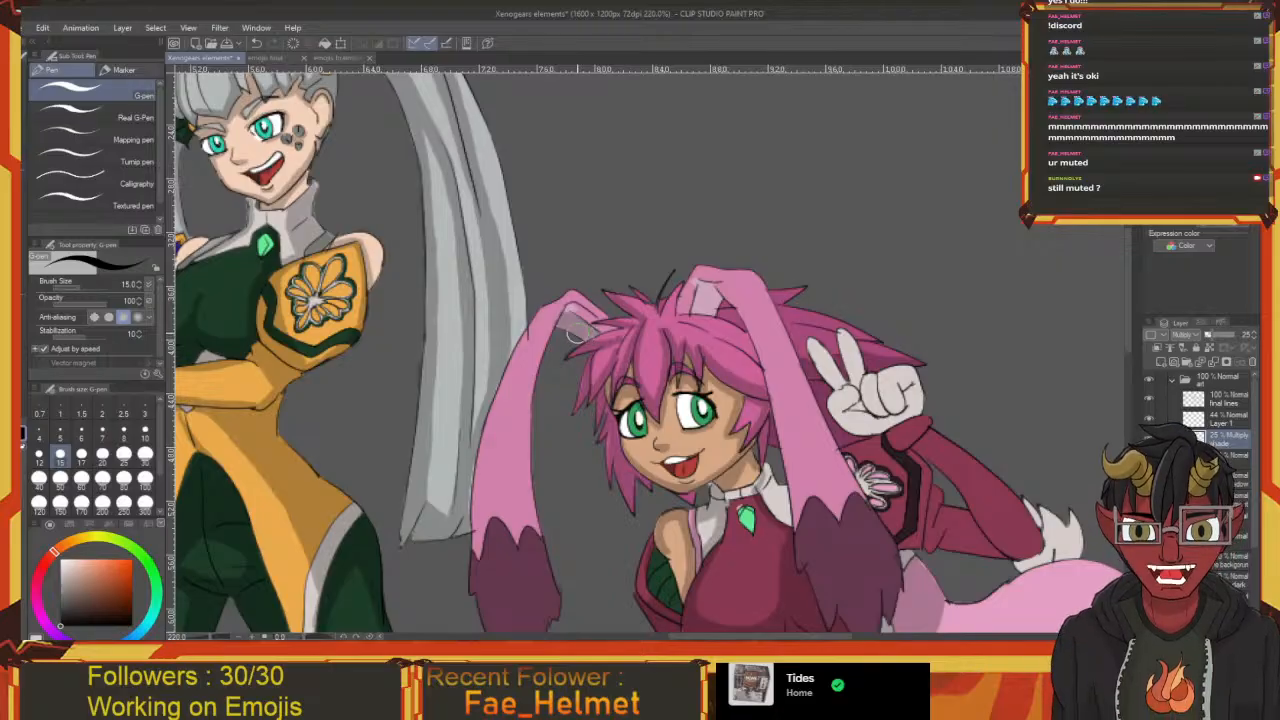
pyautogui.moveTo(589, 305); pyautogui.dragTo(614, 280)
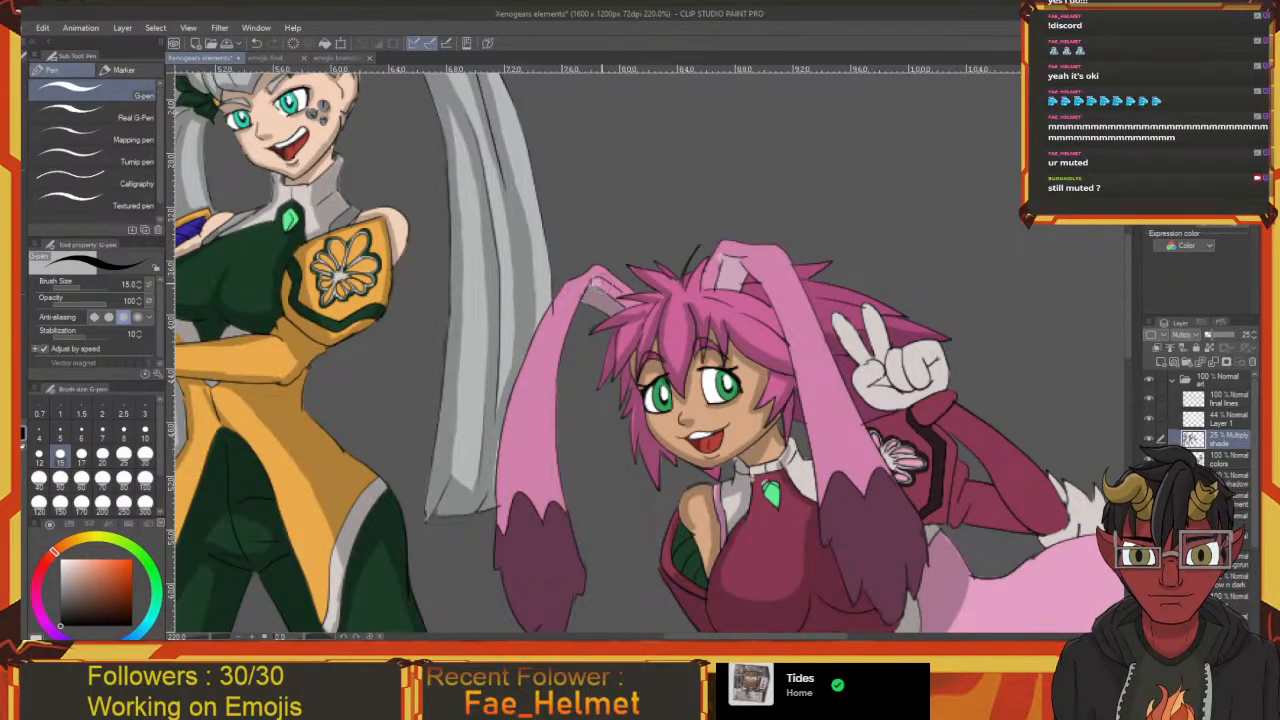
pyautogui.moveTo(591, 286)
pyautogui.mouseDown()
pyautogui.moveTo(605, 267)
pyautogui.moveTo(570, 410)
pyautogui.moveTo(575, 490)
pyautogui.moveTo(570, 355)
pyautogui.moveTo(612, 246)
pyautogui.mouseUp()
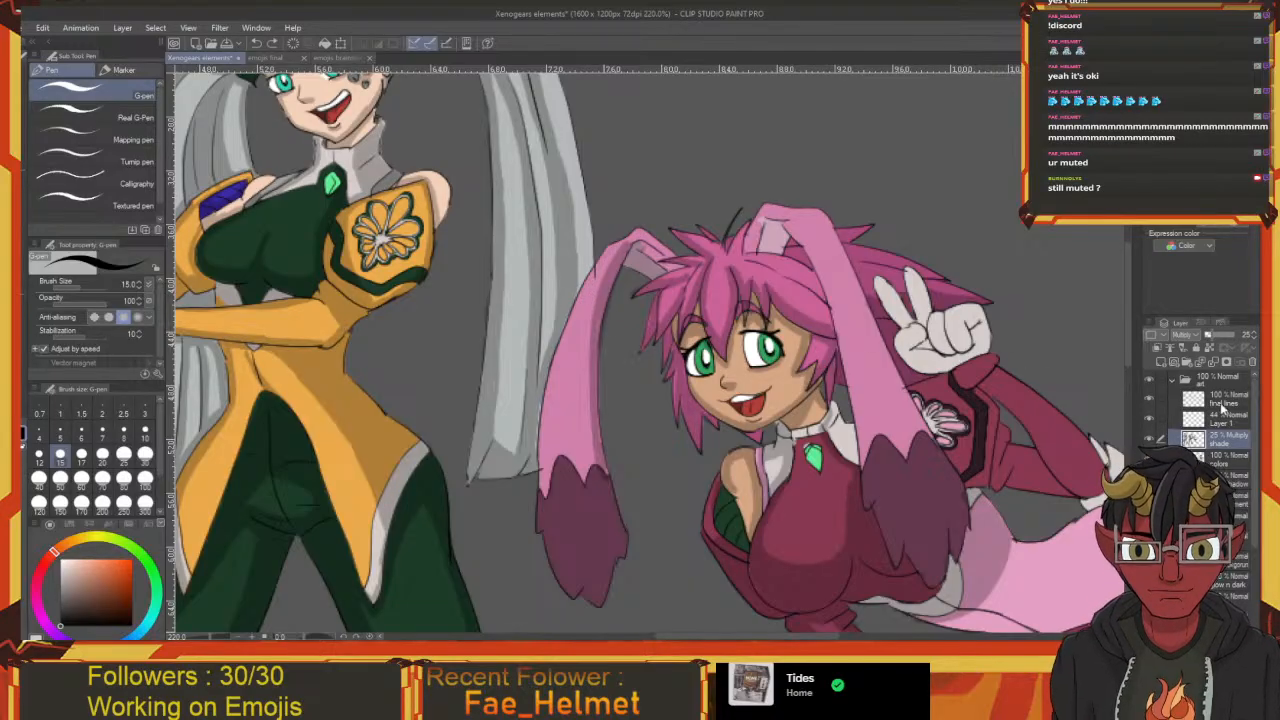
# Shade the outer edge of the drooping ear nearest the grey ponytail, from its fold to the dark tip
pyautogui.click(1222, 400)
pyautogui.press('e')
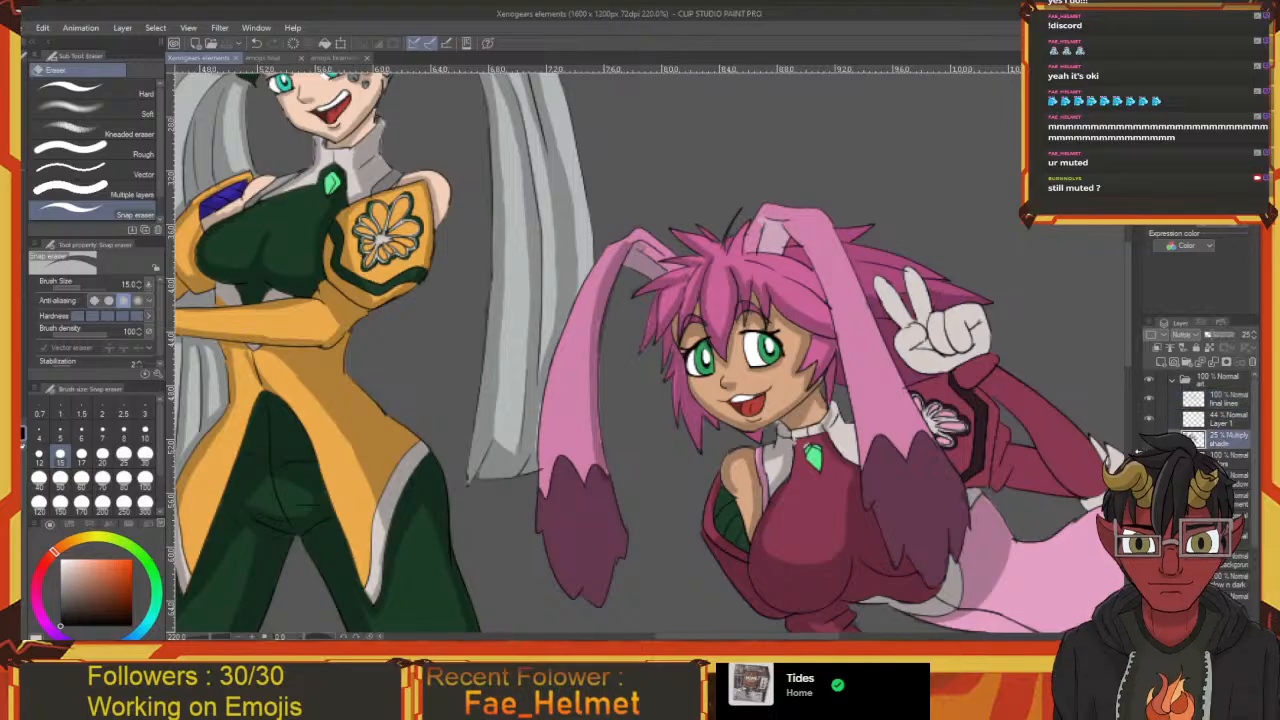
pyautogui.press('p')
pyautogui.moveTo(617, 261)
pyautogui.mouseDown()
pyautogui.moveTo(637, 233)
pyautogui.moveTo(592, 282)
pyautogui.moveTo(560, 448)
pyautogui.moveTo(619, 579)
pyautogui.moveTo(562, 455)
pyautogui.moveTo(558, 507)
pyautogui.moveTo(550, 450)
pyautogui.moveTo(590, 288)
pyautogui.mouseUp()
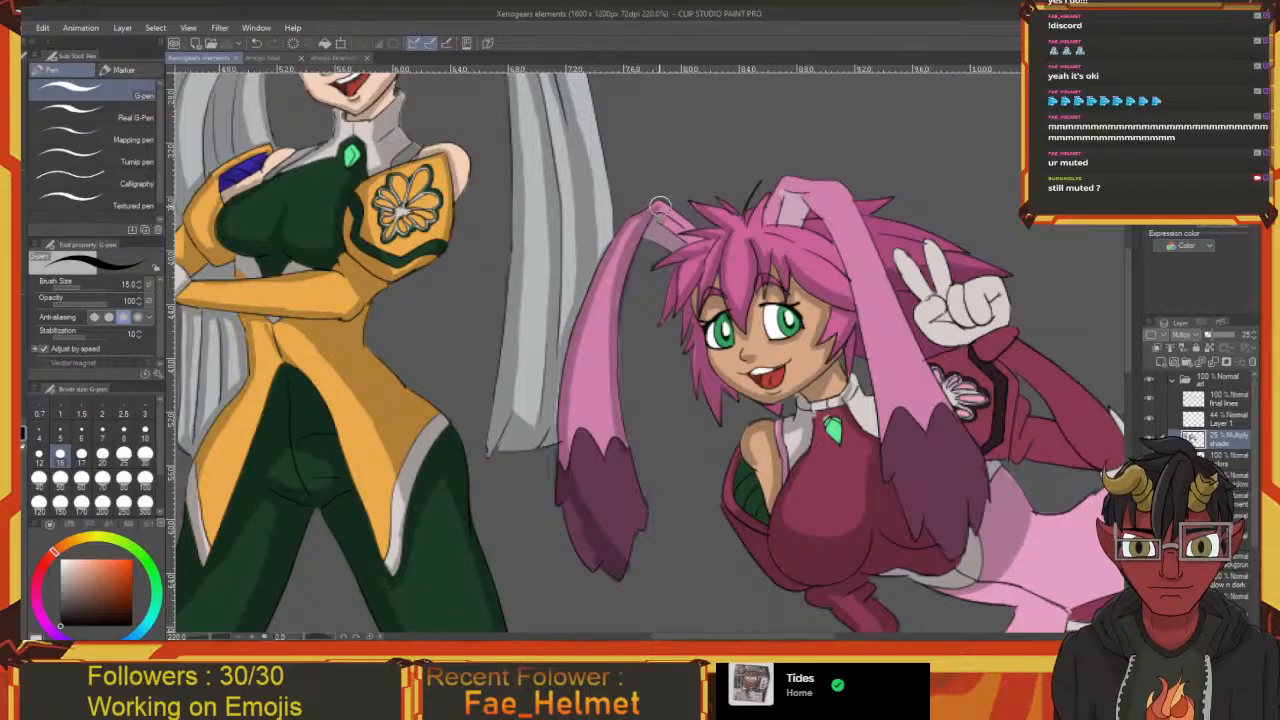
# Shade the dark tip of the same drooping ear down to its jagged ends and save the illustration
pyautogui.moveTo(595, 480); pyautogui.dragTo(574, 458)
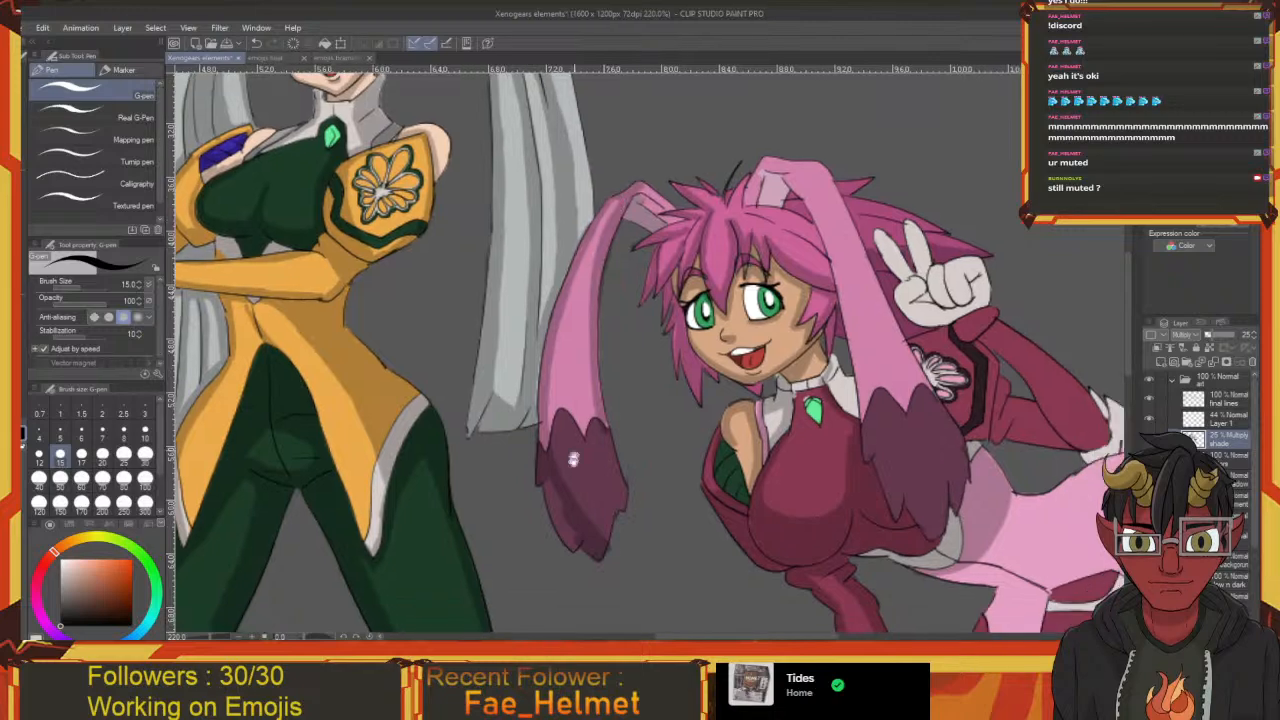
pyautogui.moveTo(574, 518); pyautogui.dragTo(566, 495)
pyautogui.moveTo(544, 451)
pyautogui.mouseDown()
pyautogui.moveTo(574, 519)
pyautogui.moveTo(538, 455)
pyautogui.moveTo(551, 494)
pyautogui.moveTo(543, 460)
pyautogui.moveTo(598, 489)
pyautogui.mouseUp()
pyautogui.moveTo(578, 432)
pyautogui.mouseDown()
pyautogui.moveTo(601, 506)
pyautogui.moveTo(577, 451)
pyautogui.mouseUp()
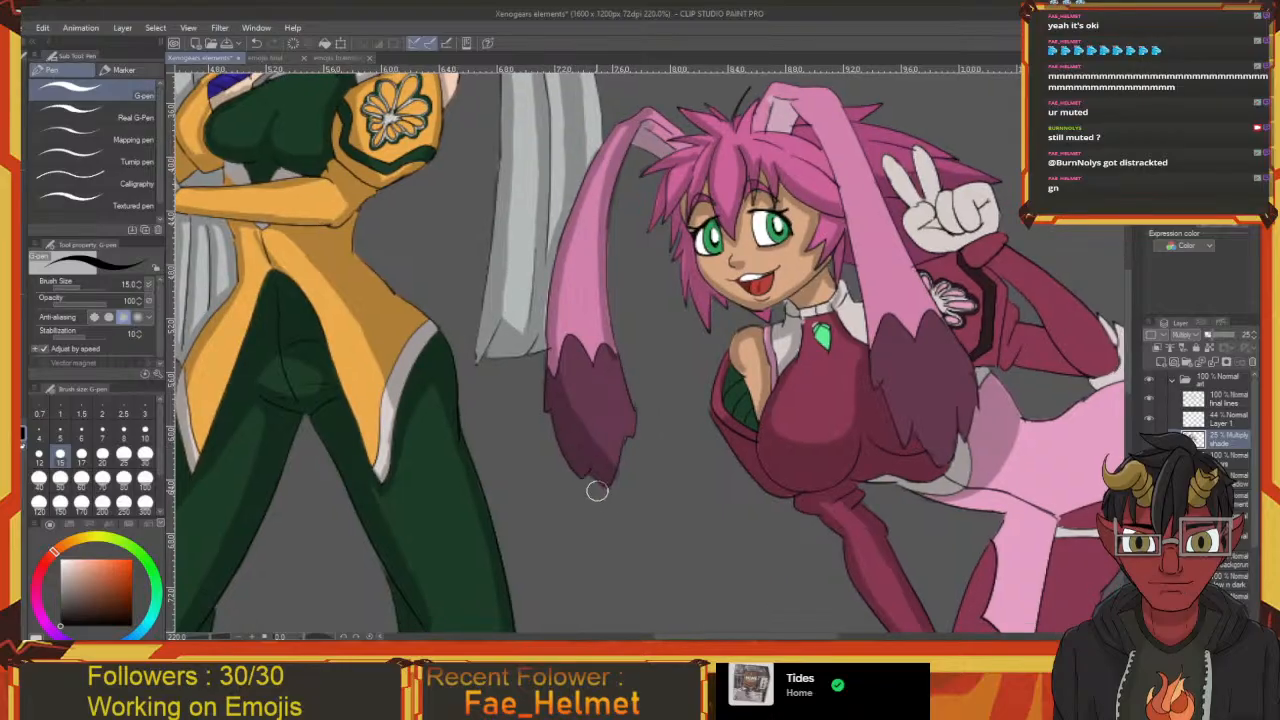
pyautogui.press('e')
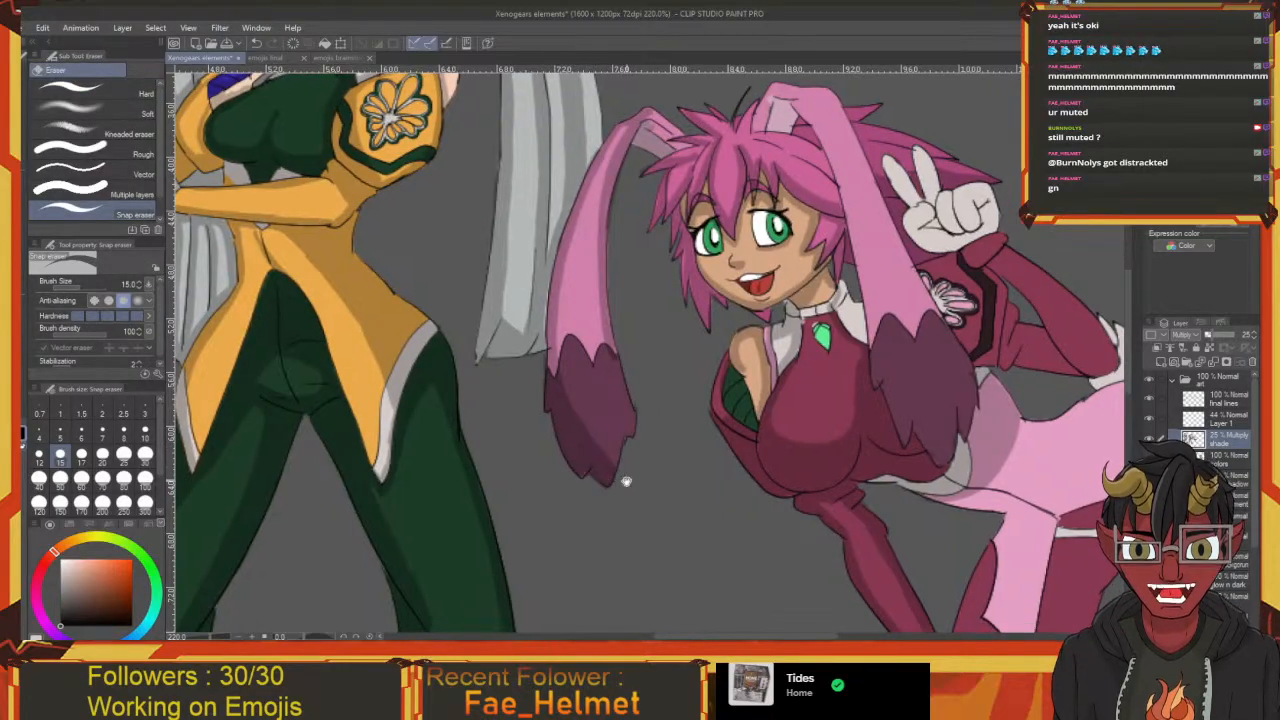
pyautogui.hotkey('ctrl', 's')
pyautogui.moveTo(625, 479)
pyautogui.mouseDown()
pyautogui.moveTo(610, 494)
pyautogui.moveTo(580, 482)
pyautogui.moveTo(590, 369)
pyautogui.moveTo(604, 434)
pyautogui.mouseUp()
pyautogui.press('p')
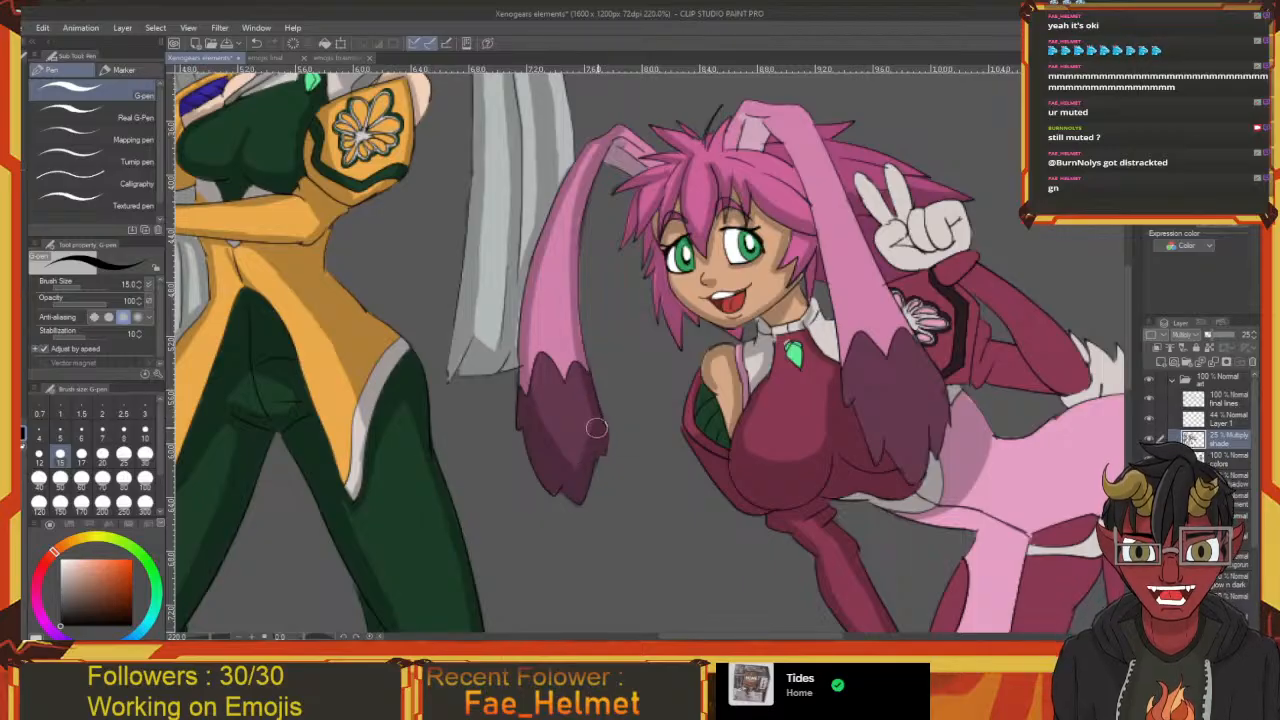
# Finish the shading at that ear's folded base and shade the inner edge of the other ear beside the face
pyautogui.scroll(4, 575, 473)
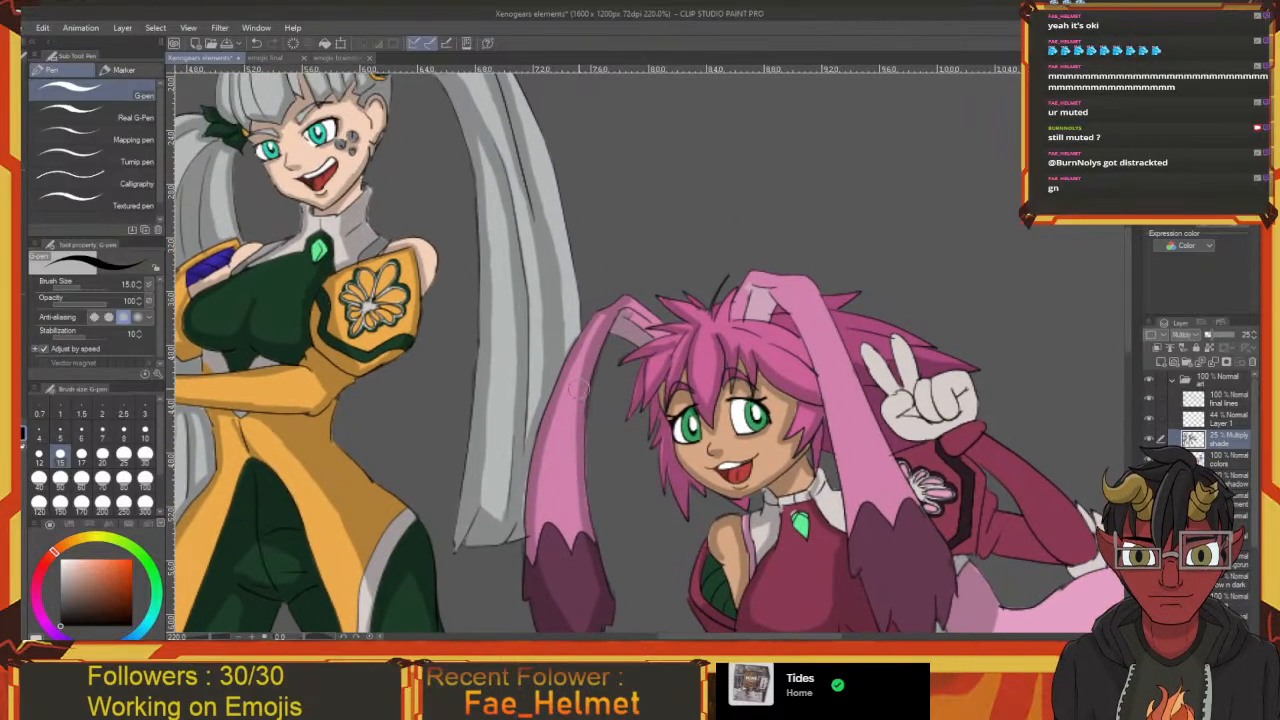
pyautogui.moveTo(633, 322); pyautogui.dragTo(608, 314)
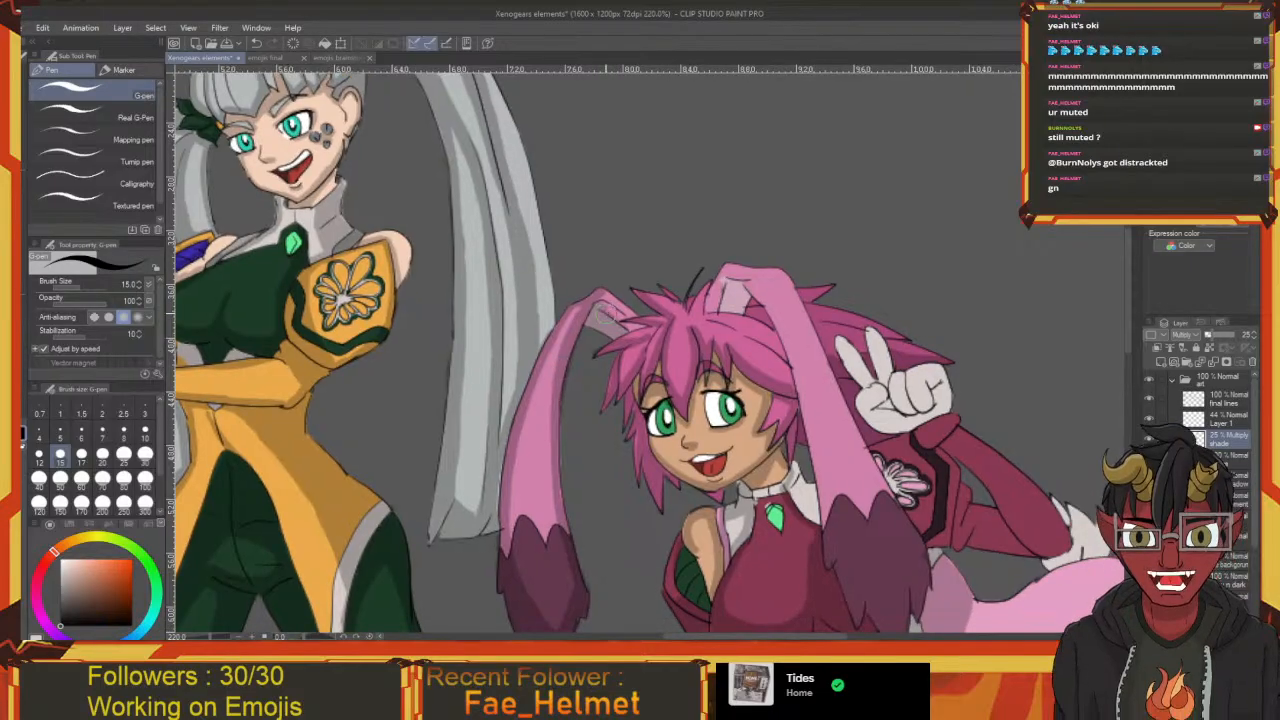
pyautogui.moveTo(750, 329); pyautogui.dragTo(556, 349)
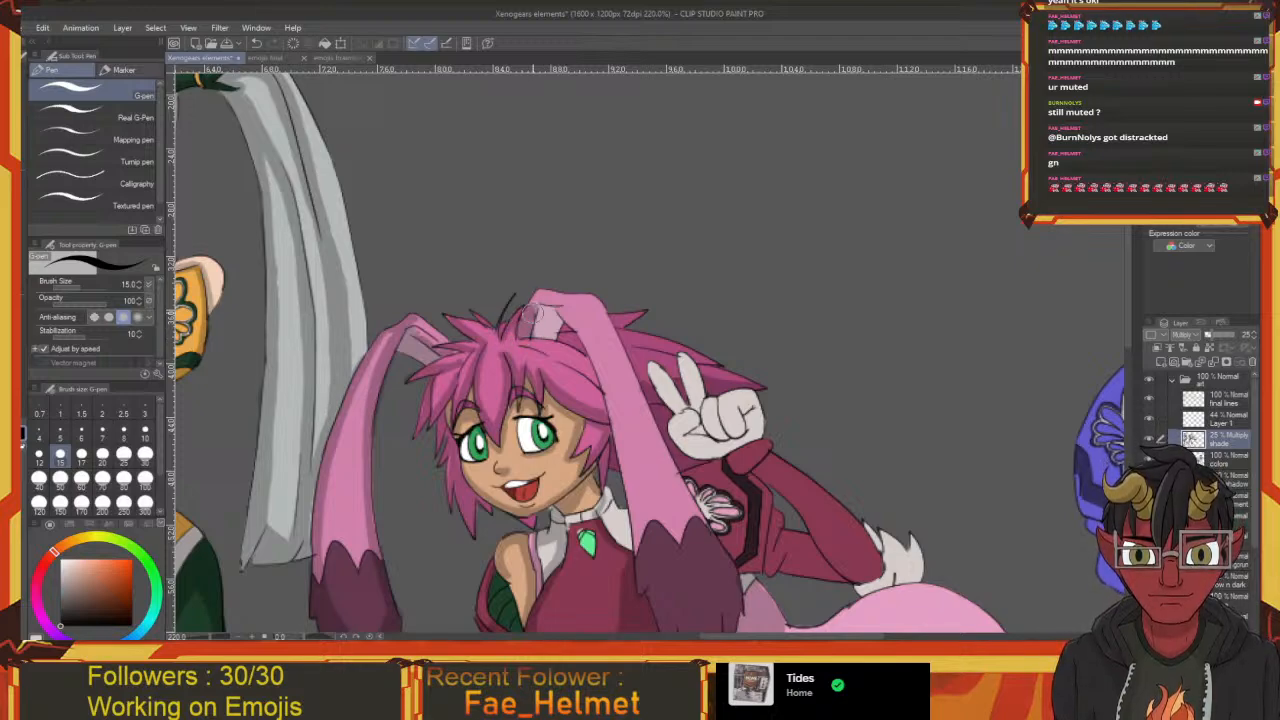
pyautogui.moveTo(559, 323)
pyautogui.mouseDown()
pyautogui.moveTo(535, 307)
pyautogui.moveTo(567, 317)
pyautogui.moveTo(560, 296)
pyautogui.moveTo(572, 297)
pyautogui.moveTo(540, 292)
pyautogui.moveTo(526, 238)
pyautogui.moveTo(575, 370)
pyautogui.moveTo(612, 551)
pyautogui.mouseUp()
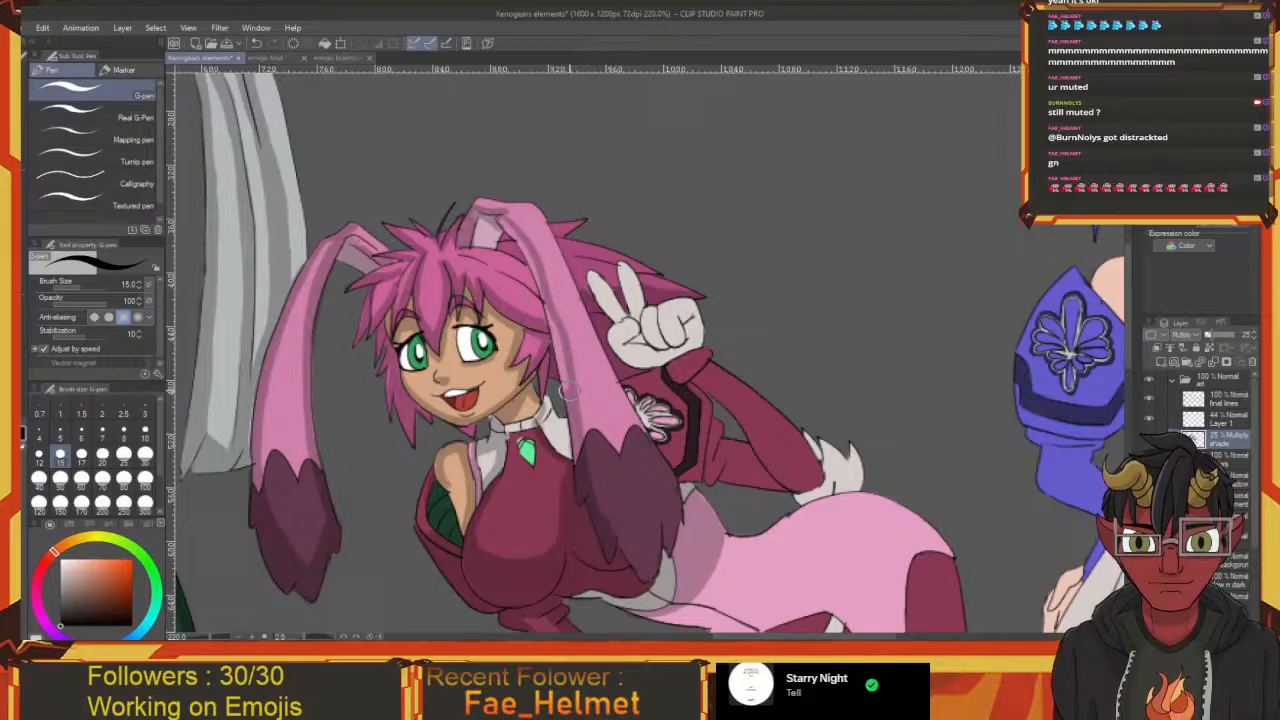
pyautogui.moveTo(555, 328); pyautogui.dragTo(572, 412)
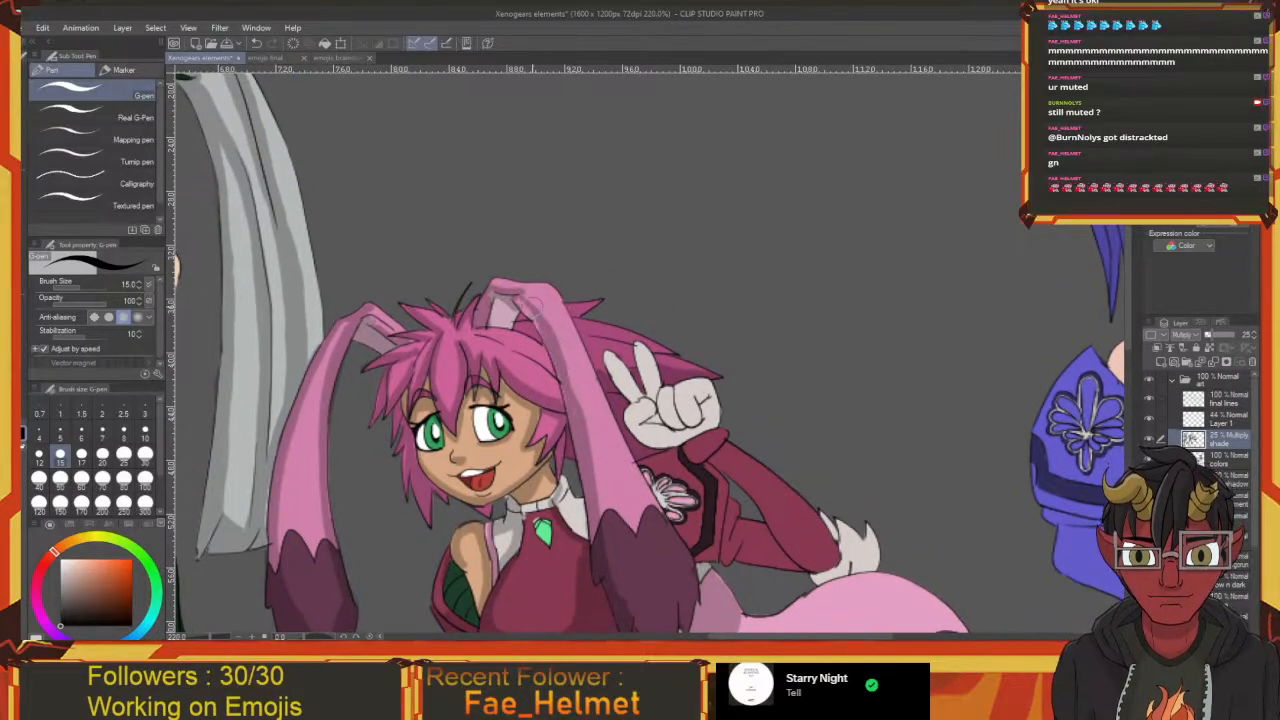
pyautogui.moveTo(544, 362); pyautogui.dragTo(468, 203)
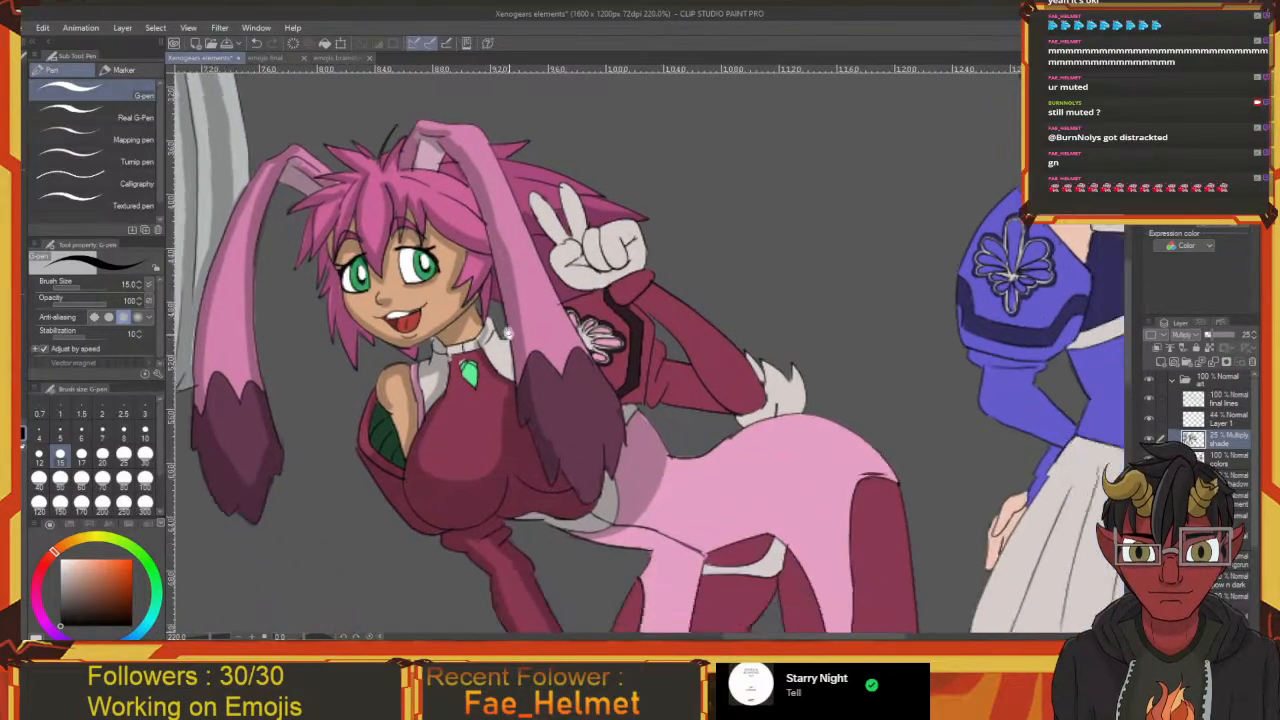
# Shade the dark furry tip of the ear hanging over the chest, along its inner edge and jagged ends
pyautogui.moveTo(601, 454)
pyautogui.mouseDown()
pyautogui.moveTo(572, 389)
pyautogui.moveTo(521, 360)
pyautogui.moveTo(537, 396)
pyautogui.mouseUp()
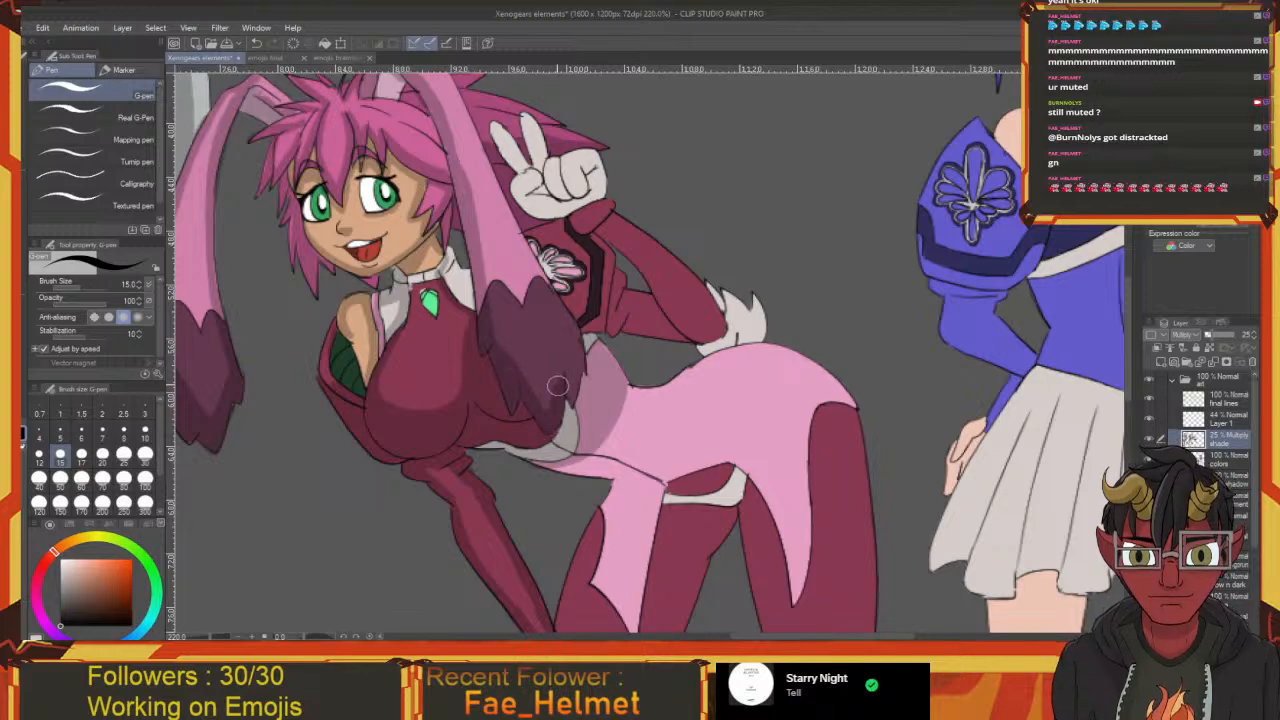
pyautogui.moveTo(536, 402); pyautogui.dragTo(498, 414)
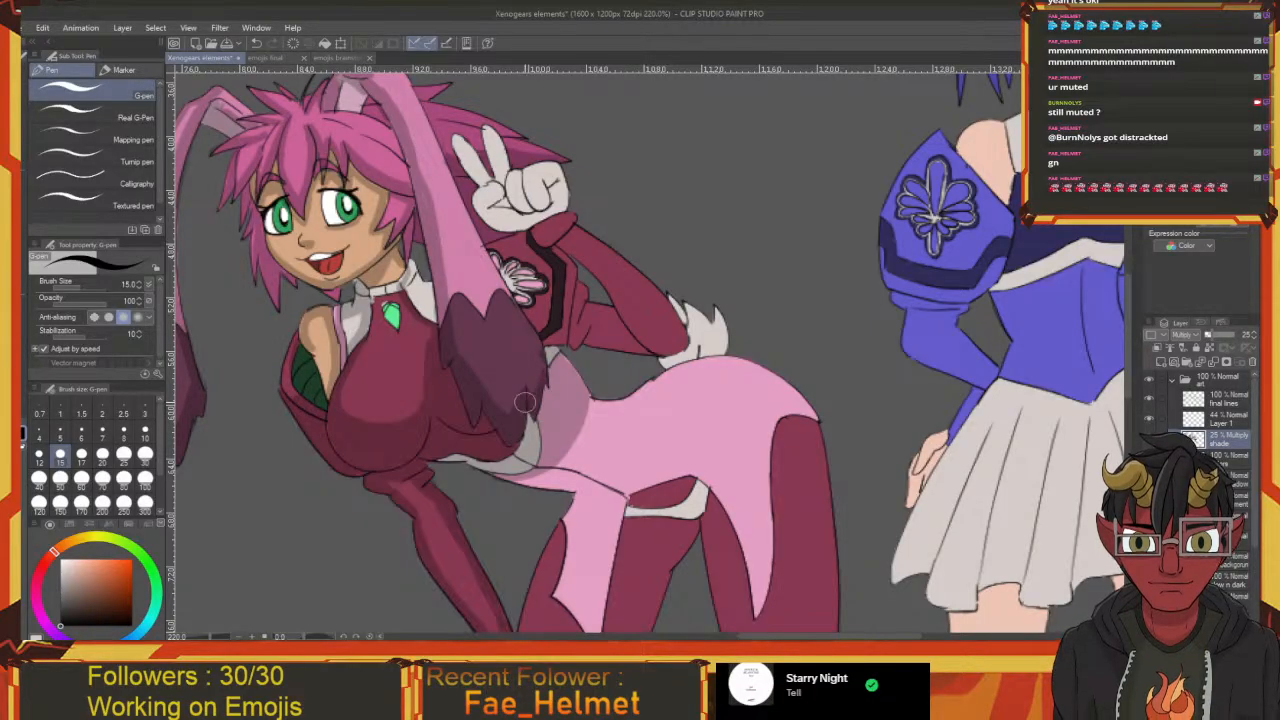
pyautogui.moveTo(544, 381); pyautogui.dragTo(563, 436)
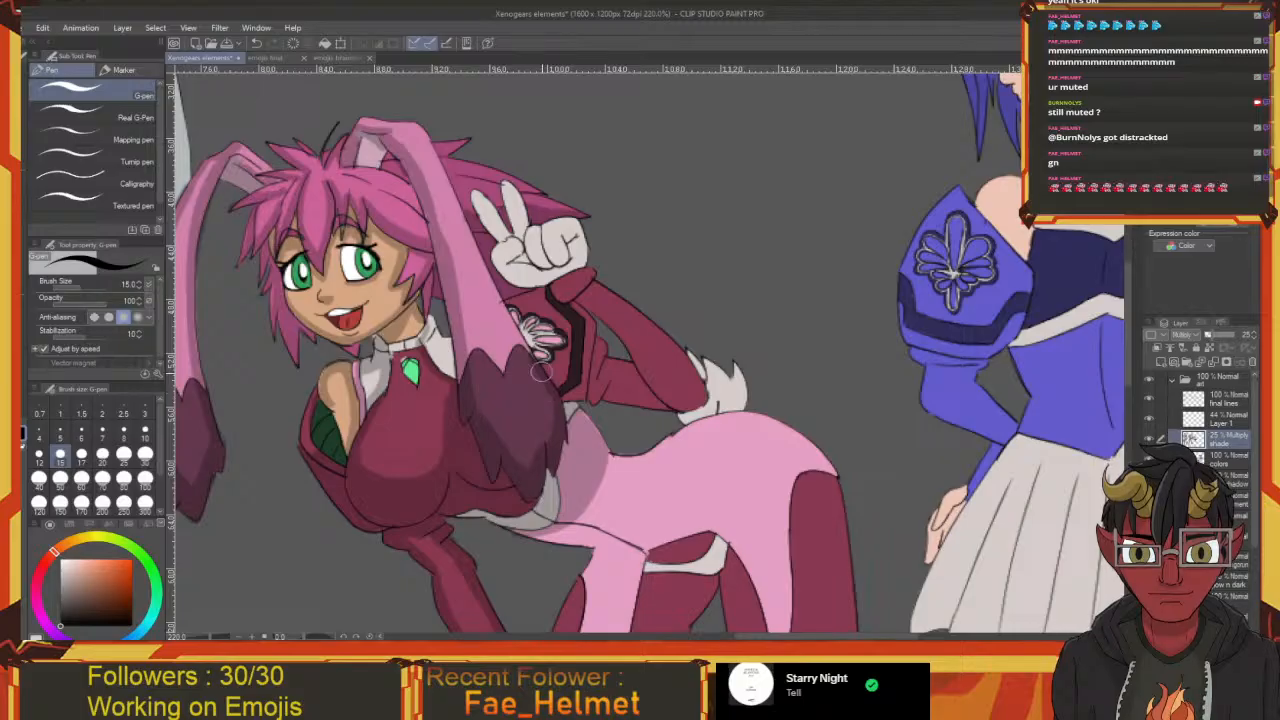
pyautogui.moveTo(534, 362); pyautogui.dragTo(636, 534)
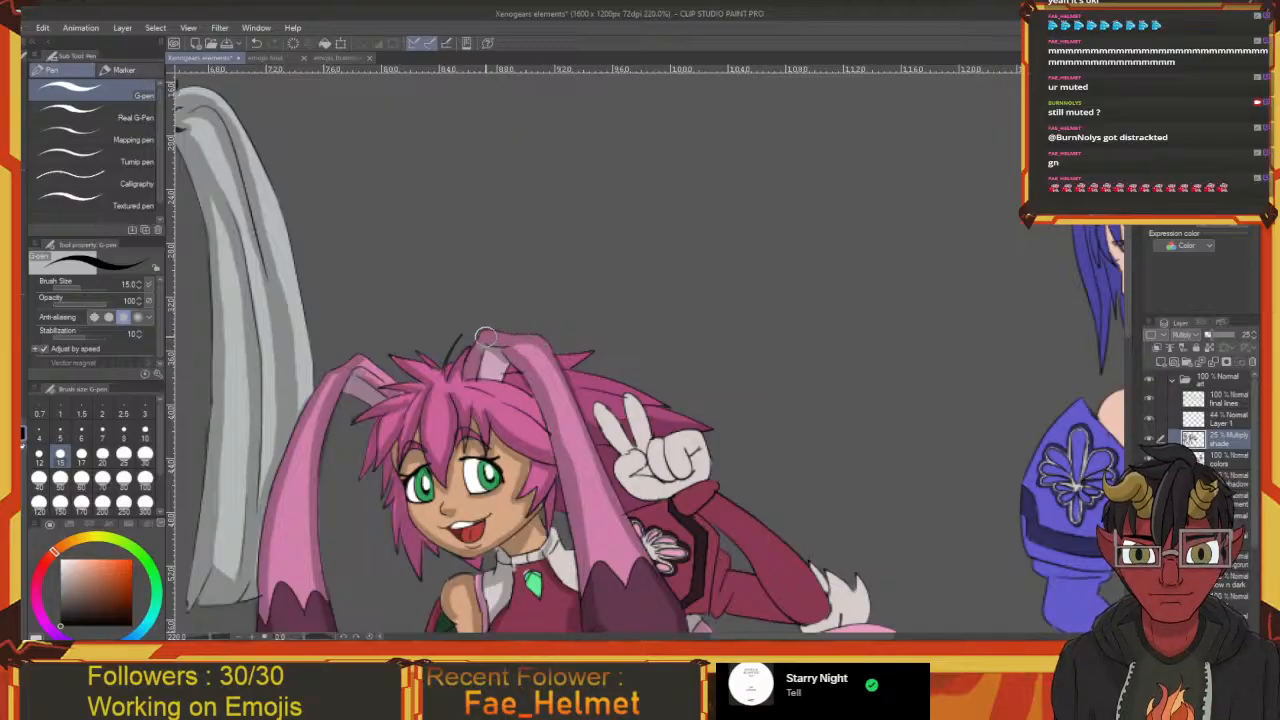
# Shade the folded base of the ear nearest the grey ponytail where it meets the pink hair
pyautogui.moveTo(493, 338)
pyautogui.mouseDown()
pyautogui.moveTo(577, 293)
pyautogui.moveTo(642, 314)
pyautogui.mouseUp()
pyautogui.press('e')
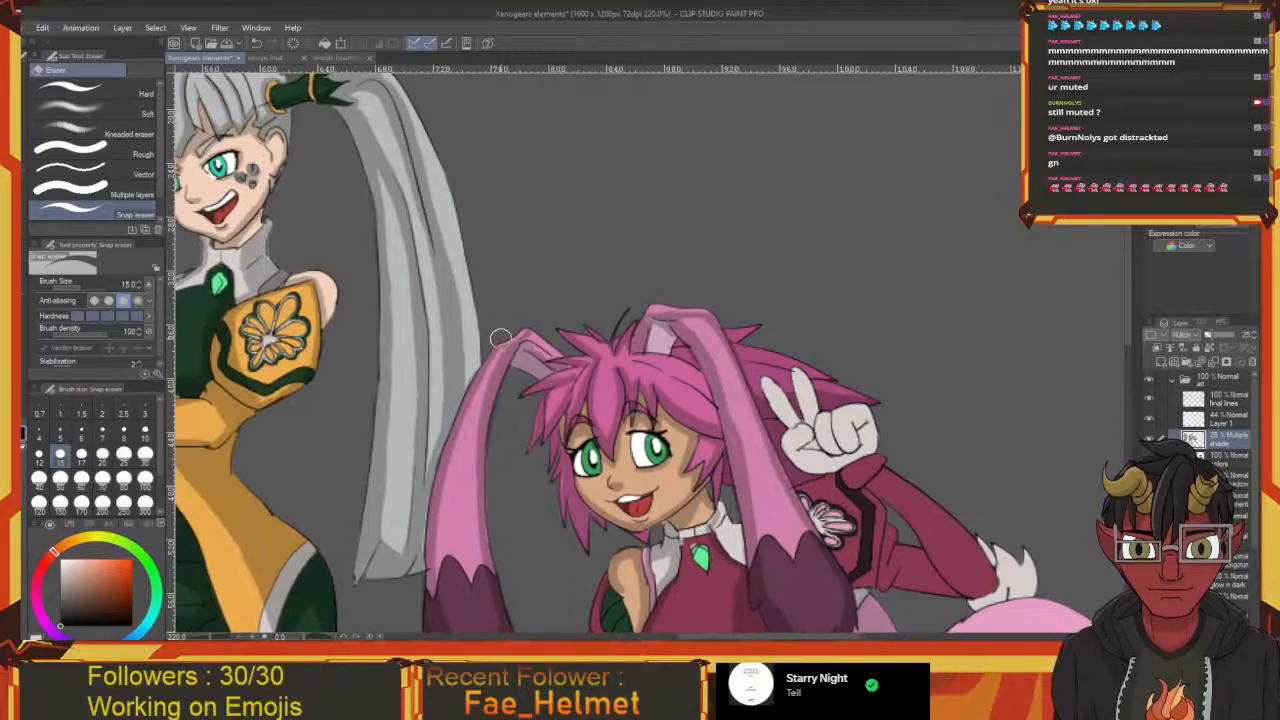
pyautogui.press('p')
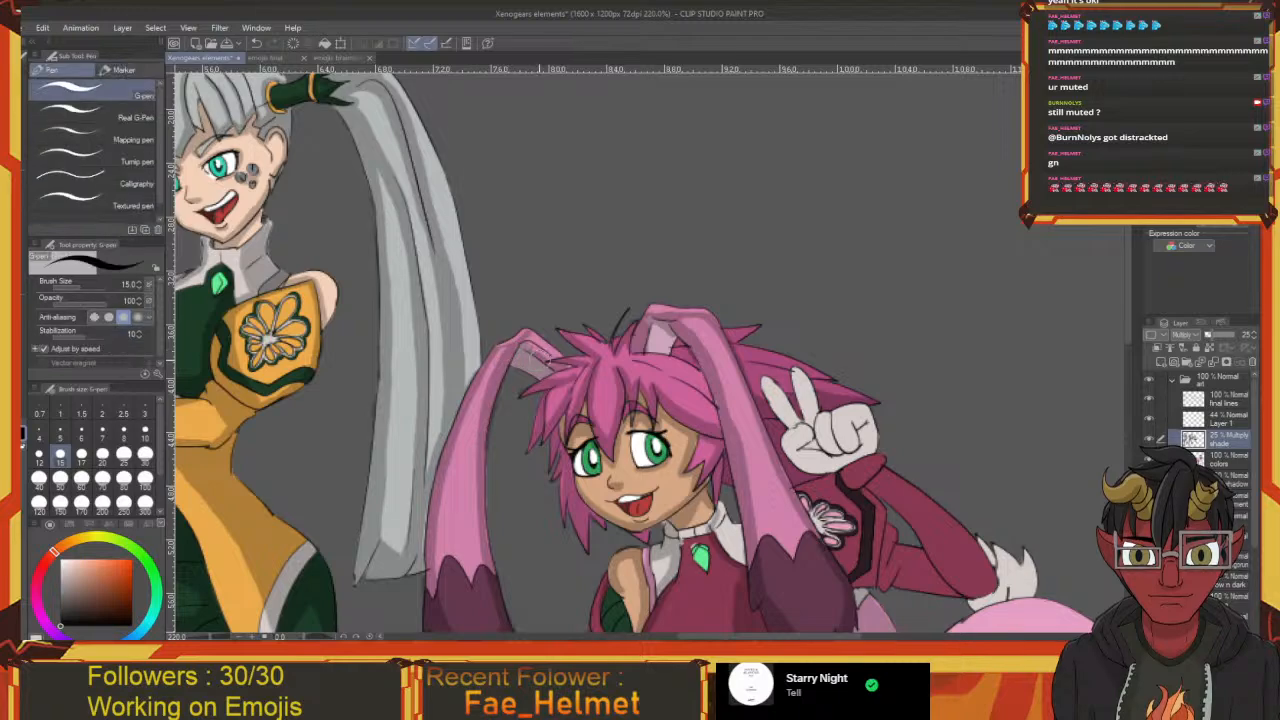
pyautogui.moveTo(516, 341); pyautogui.dragTo(548, 359)
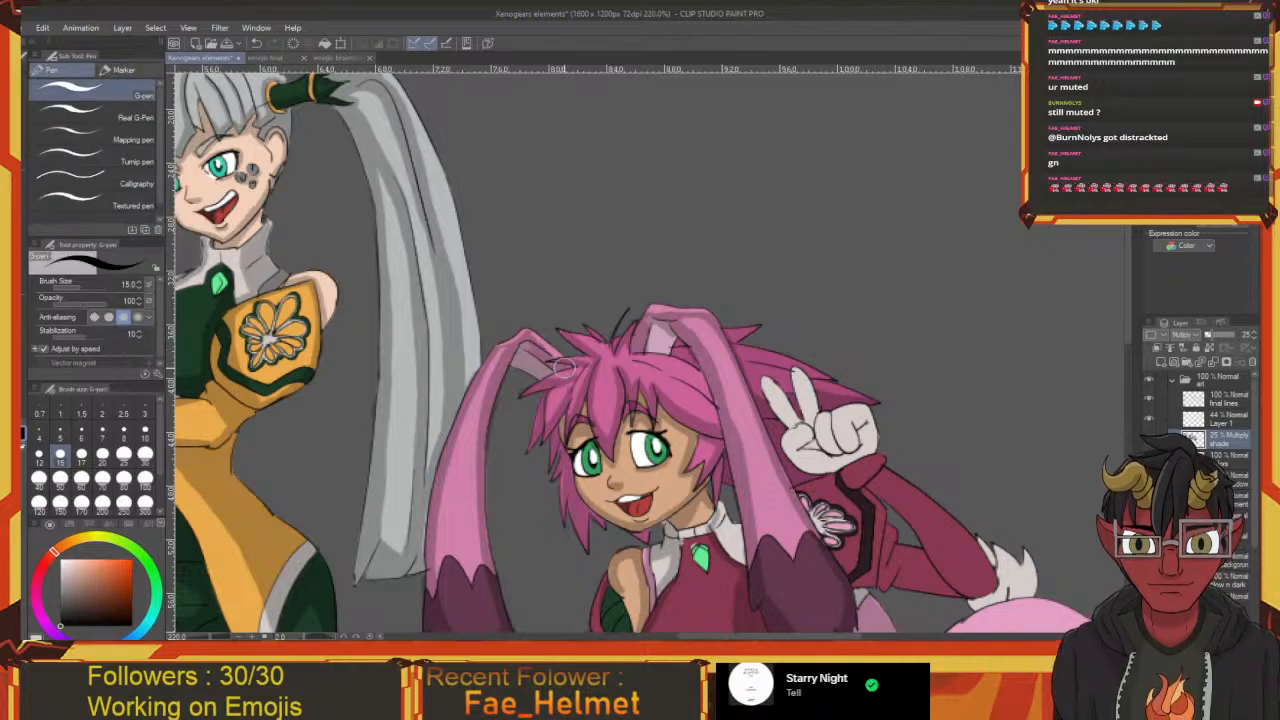
pyautogui.moveTo(582, 364); pyautogui.dragTo(546, 366)
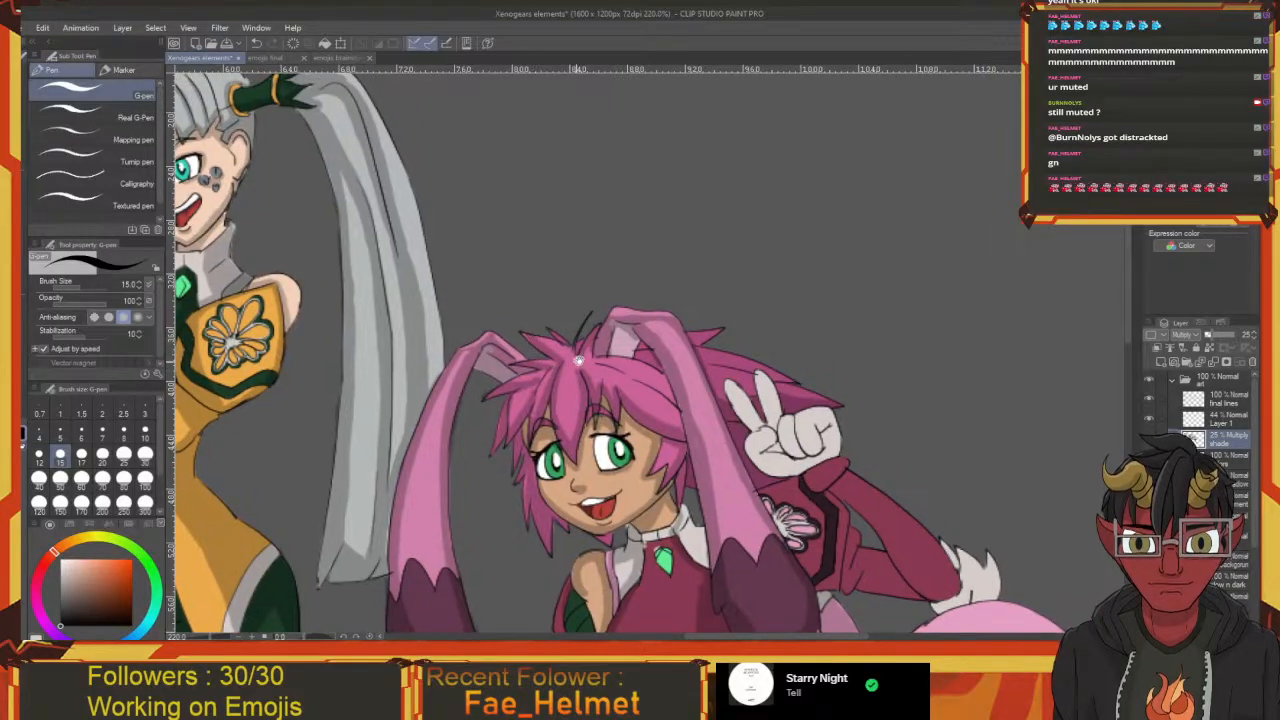
# Clean up the shading on the top hair spikes and shade the inner base of the ear beside the face
pyautogui.press('e')
pyautogui.moveTo(588, 345); pyautogui.dragTo(560, 375)
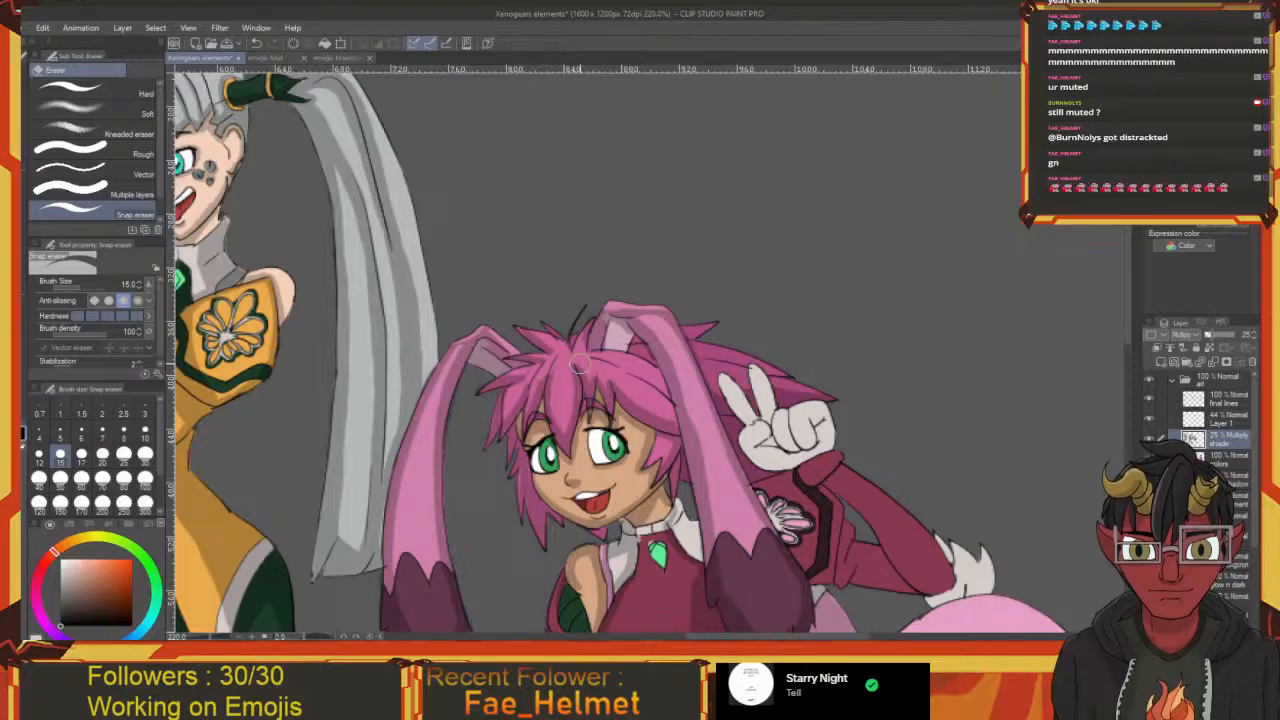
pyautogui.moveTo(603, 377); pyautogui.dragTo(569, 379)
pyautogui.press('p')
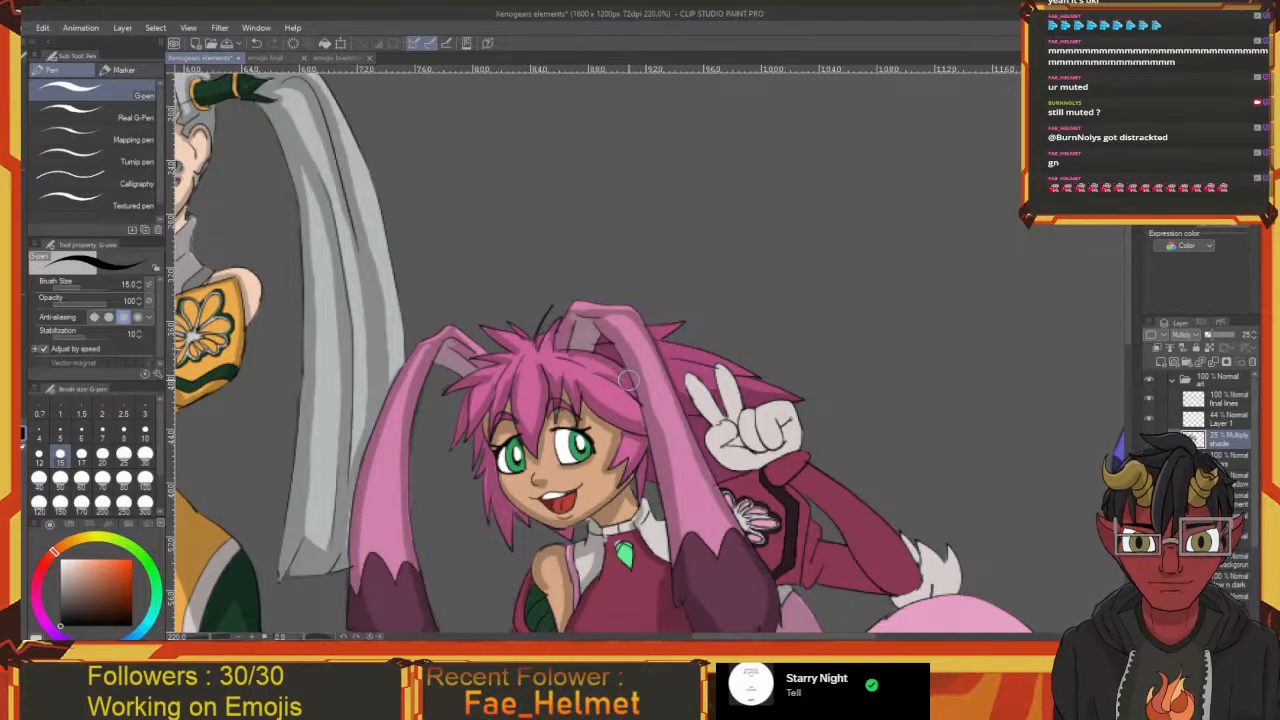
pyautogui.moveTo(579, 334); pyautogui.dragTo(588, 324)
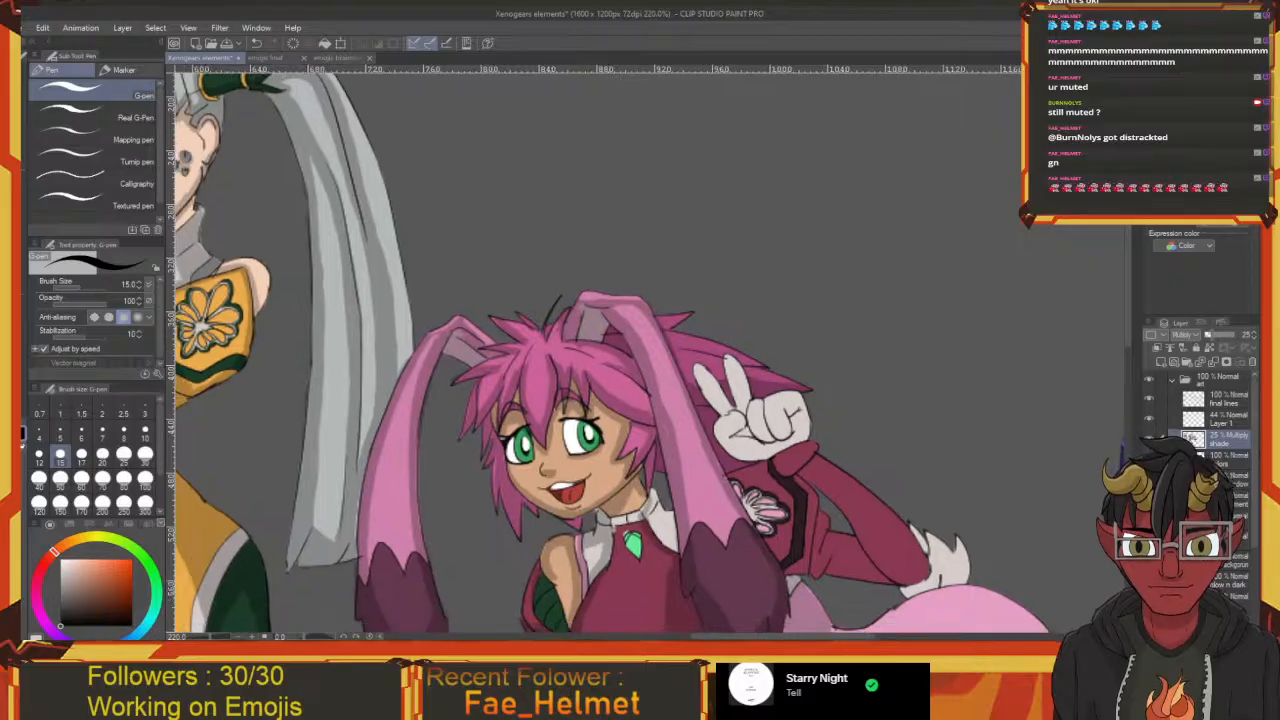
# Touch up the upright base of the ear beside the face on the colors layer with its sampled pink, and save the illustration
pyautogui.press('i')
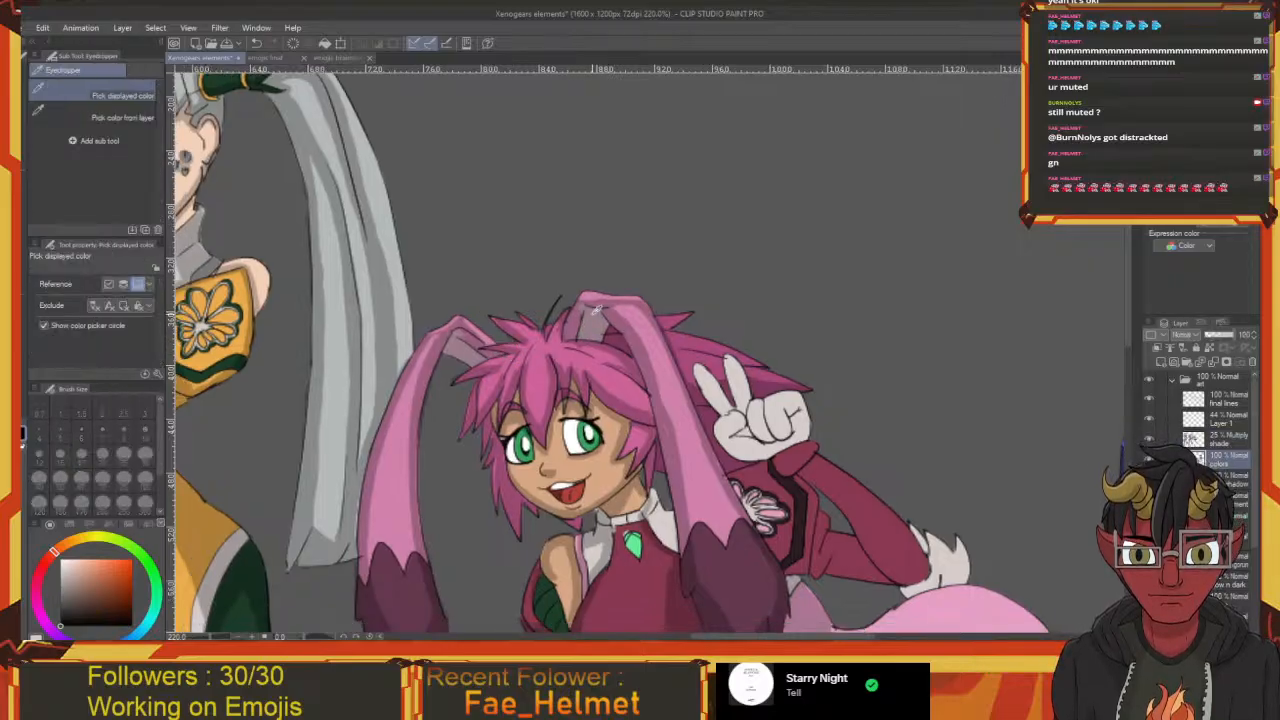
pyautogui.click(637, 311)
pyautogui.press('p')
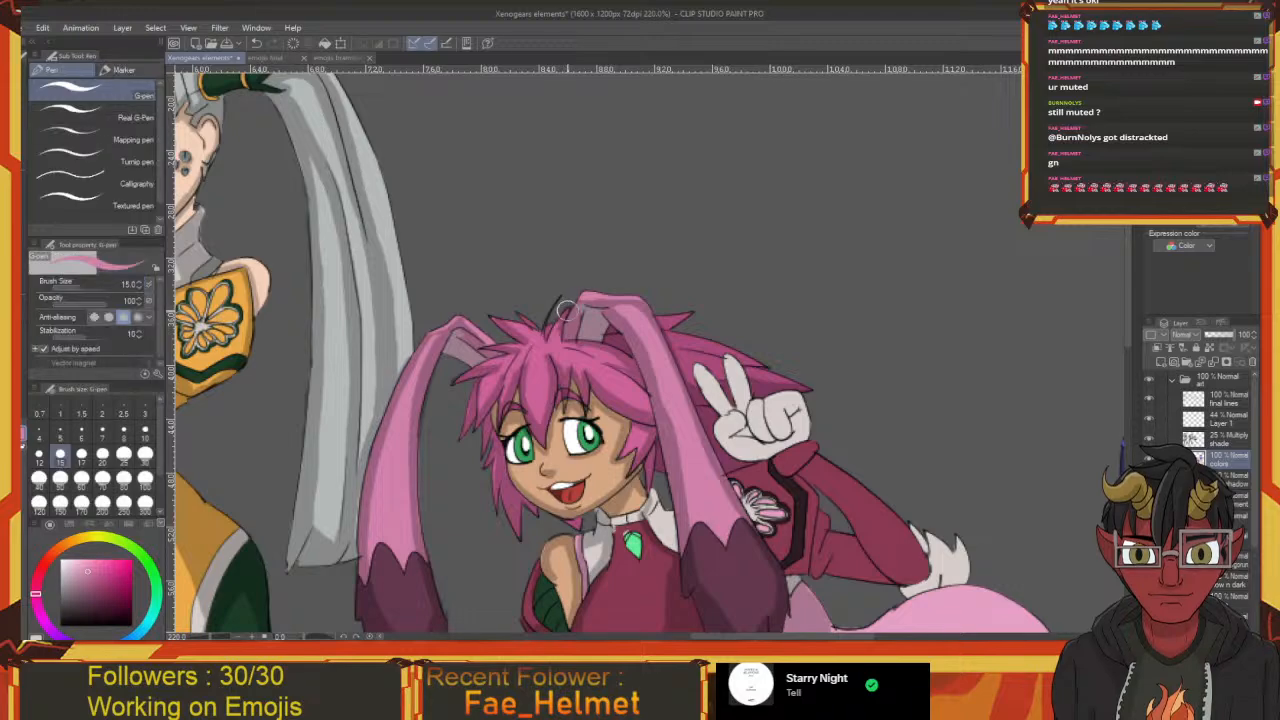
pyautogui.moveTo(553, 359)
pyautogui.mouseDown()
pyautogui.moveTo(577, 366)
pyautogui.moveTo(557, 369)
pyautogui.mouseUp()
pyautogui.hotkey('ctrl', 's')
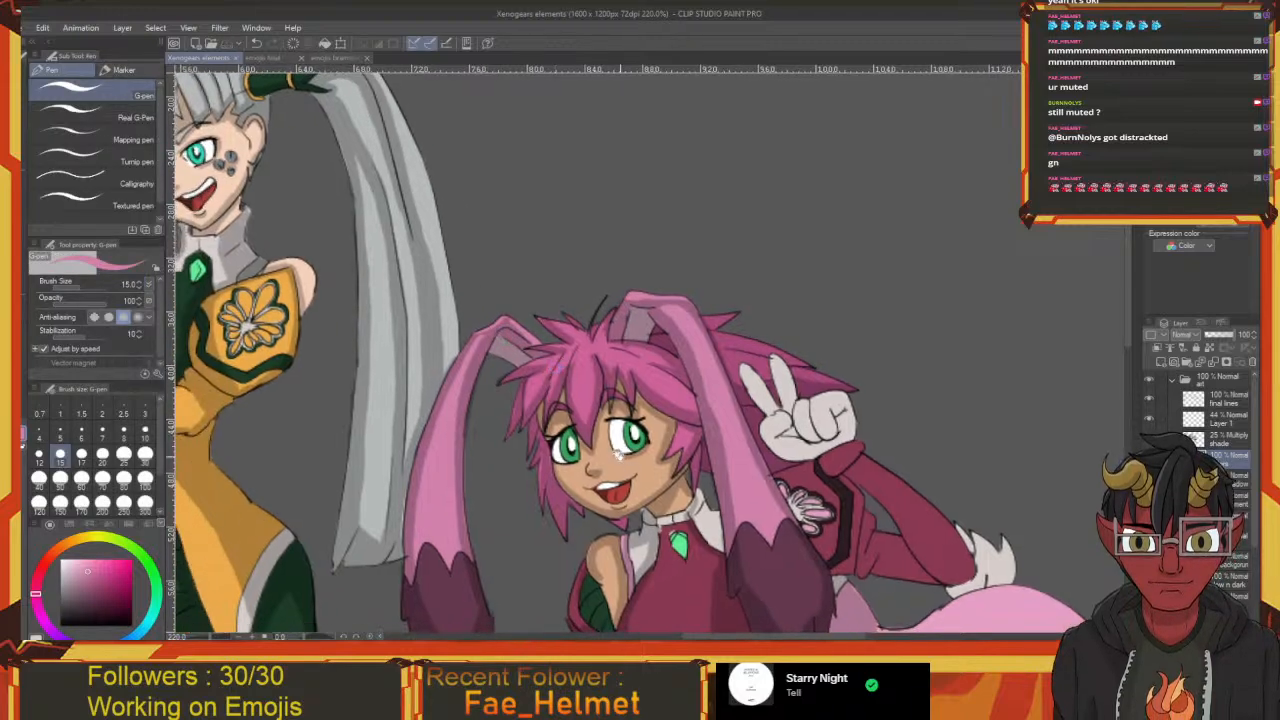
# On the Multiply shade layer, shade the back hair between the ear beside the face and the raised fingers
pyautogui.moveTo(680, 546); pyautogui.dragTo(563, 286)
pyautogui.moveTo(606, 229); pyautogui.dragTo(537, 313)
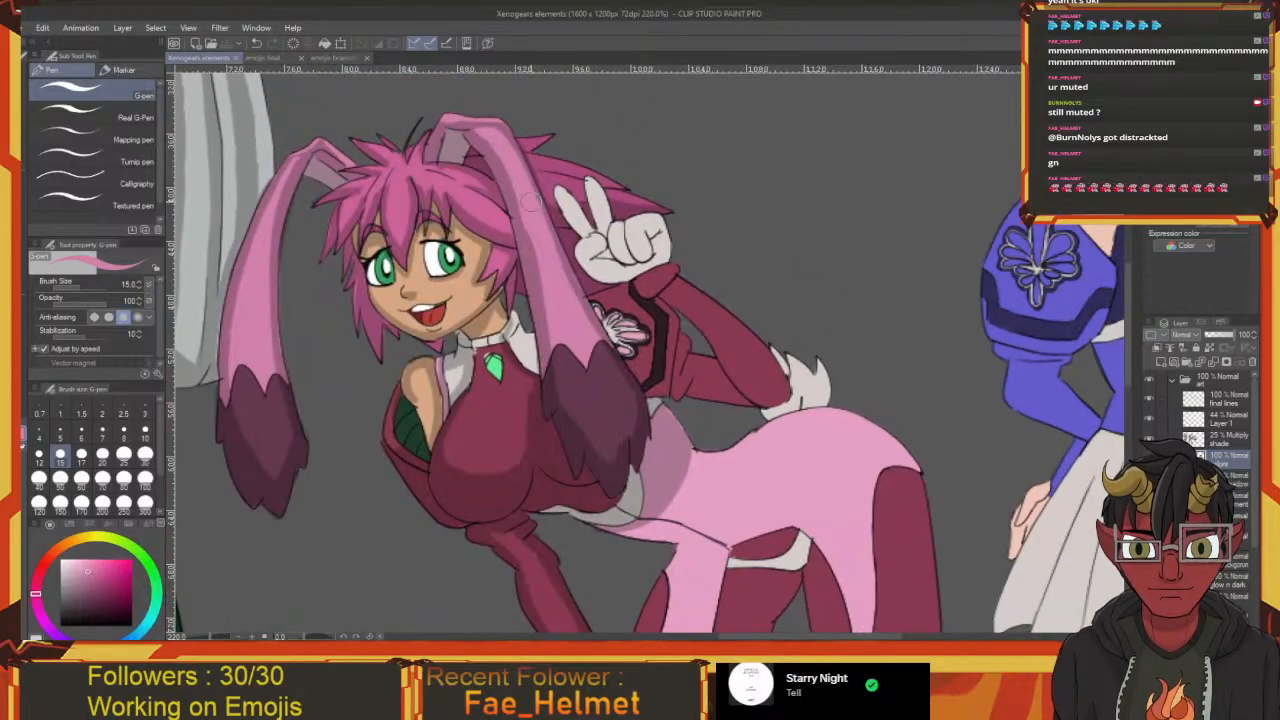
pyautogui.press('i')
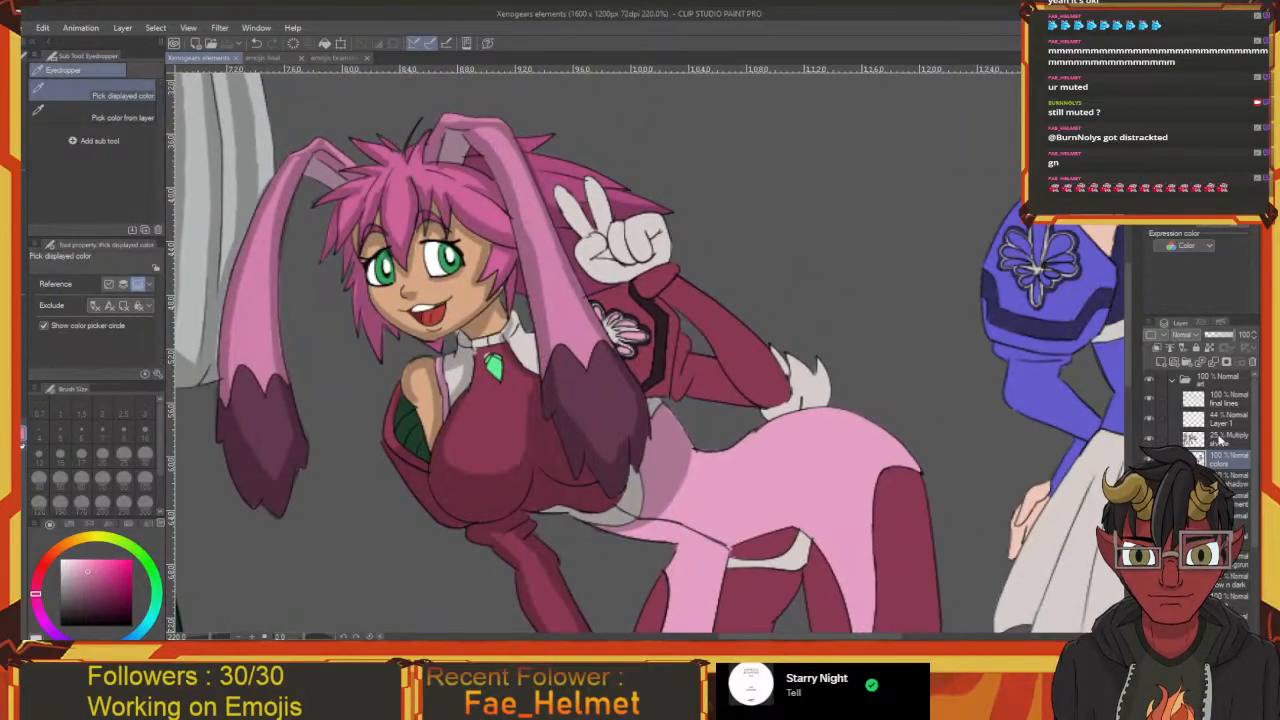
pyautogui.click(1218, 441)
pyautogui.moveTo(549, 288); pyautogui.dragTo(555, 374)
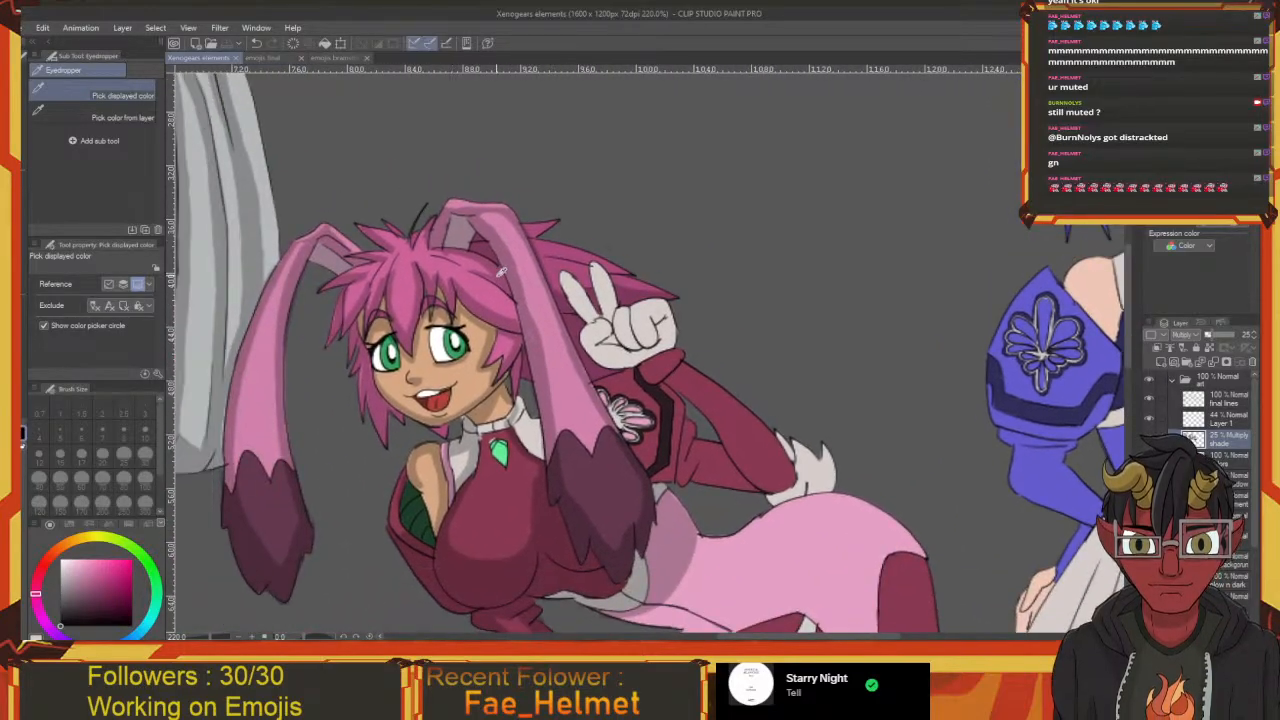
pyautogui.press('p')
pyautogui.moveTo(532, 284); pyautogui.dragTo(490, 292)
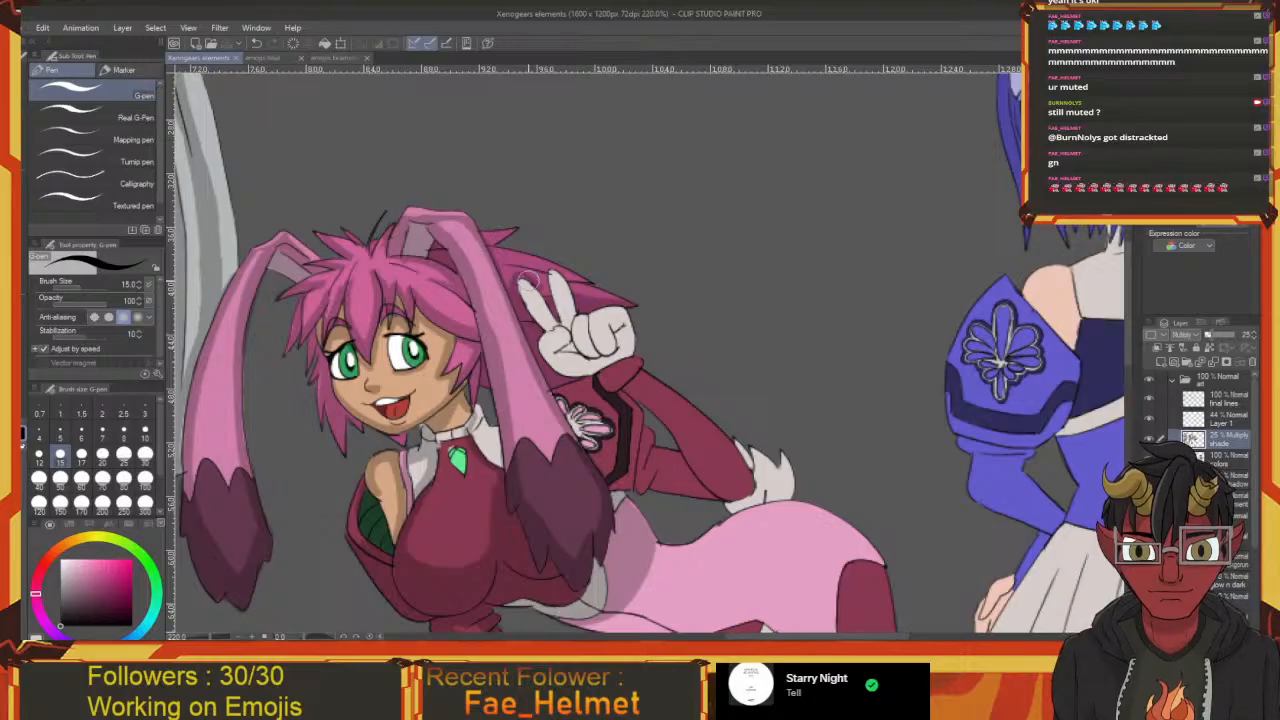
pyautogui.moveTo(548, 283)
pyautogui.mouseDown()
pyautogui.moveTo(524, 279)
pyautogui.moveTo(631, 323)
pyautogui.mouseUp()
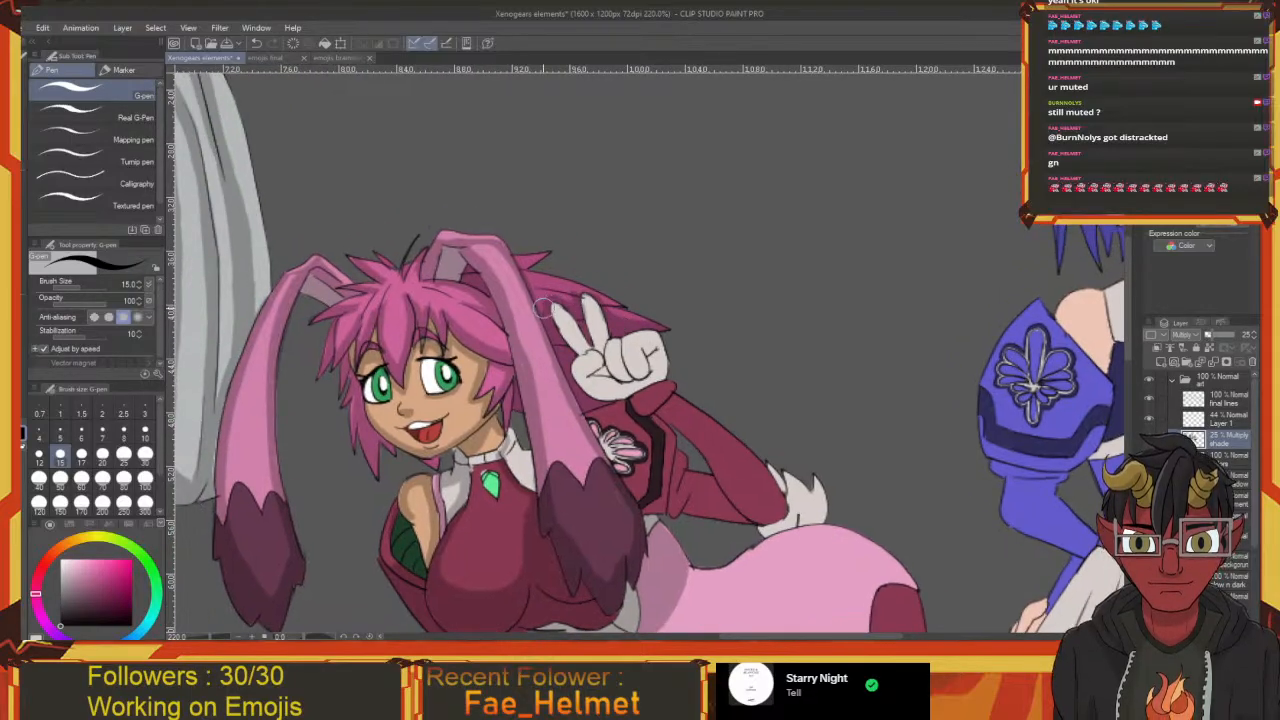
# Undo the last stroke at the rear hair spike and continue shading the hair behind the ear
pyautogui.moveTo(537, 298)
pyautogui.mouseDown()
pyautogui.moveTo(549, 316)
pyautogui.moveTo(559, 277)
pyautogui.mouseUp()
pyautogui.hotkey('ctrl', 'z')
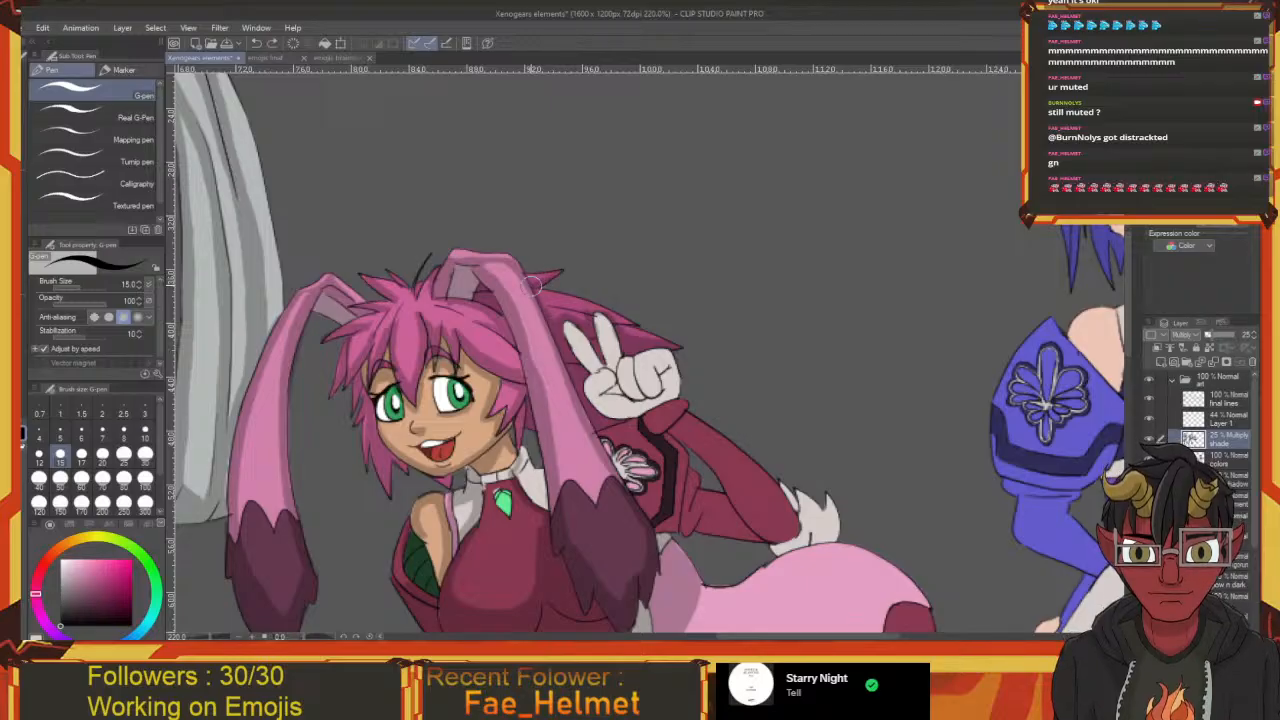
pyautogui.moveTo(562, 334); pyautogui.dragTo(462, 236)
pyautogui.moveTo(521, 344)
pyautogui.mouseDown()
pyautogui.moveTo(543, 350)
pyautogui.moveTo(566, 320)
pyautogui.moveTo(553, 315)
pyautogui.mouseUp()
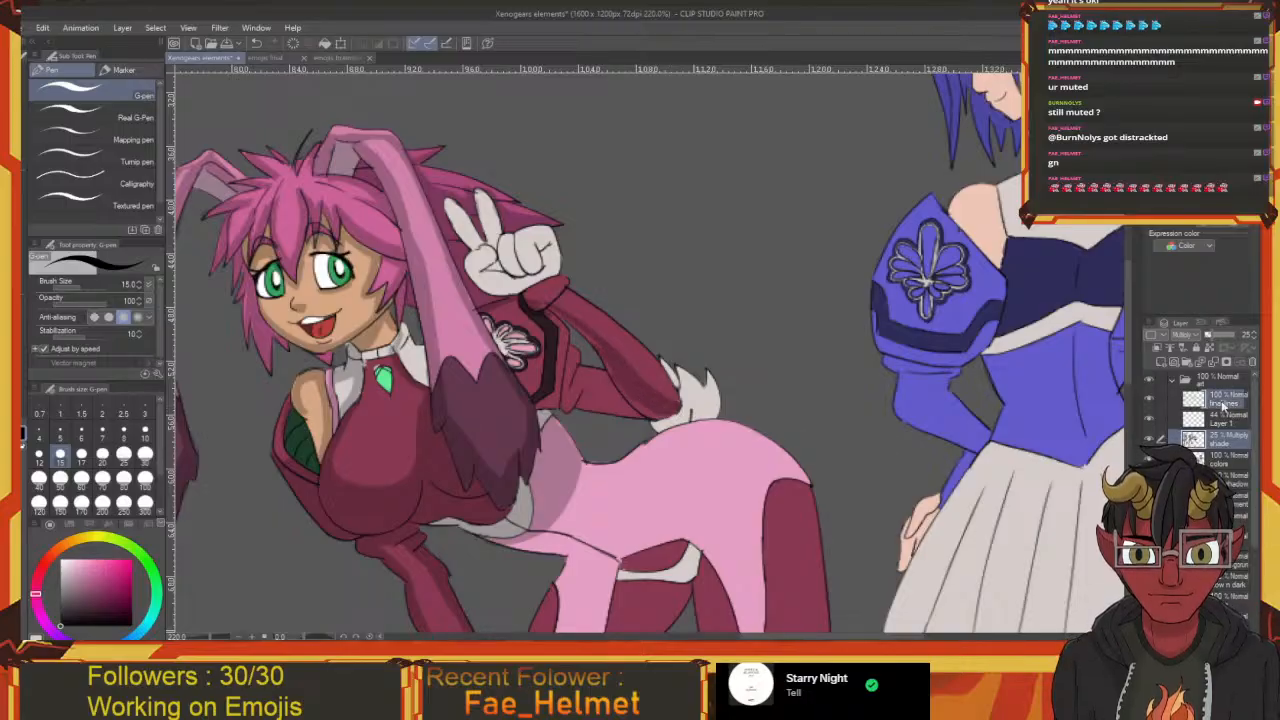
# Erase stray line work near the bent elbow of the raised arm on the final lines layer and save the illustration
pyautogui.click(1222, 403)
pyautogui.press('e')
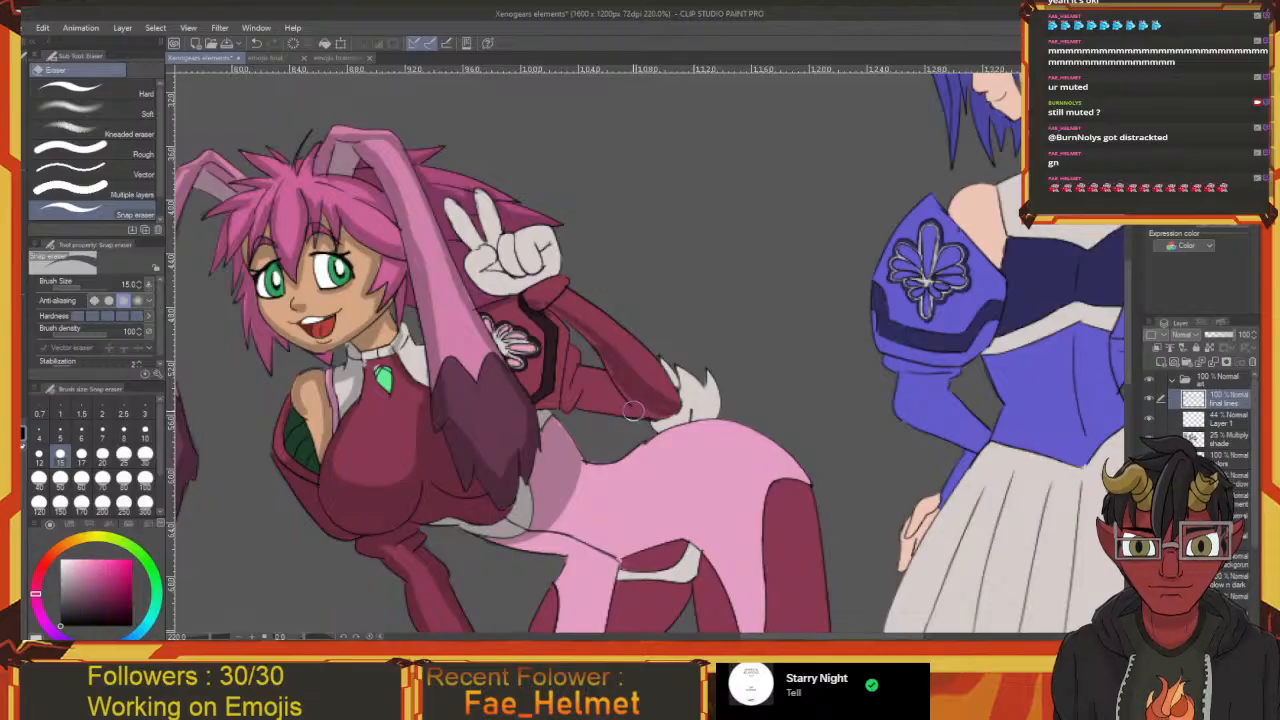
pyautogui.moveTo(633, 410); pyautogui.dragTo(635, 405)
pyautogui.moveTo(784, 493); pyautogui.dragTo(848, 525)
pyautogui.hotkey('ctrl', 's')
# Shade the raised arm's red sleeve down to the bent elbow on the Multiply shade layer
pyautogui.moveTo(953, 464); pyautogui.dragTo(865, 432)
pyautogui.click(1222, 446)
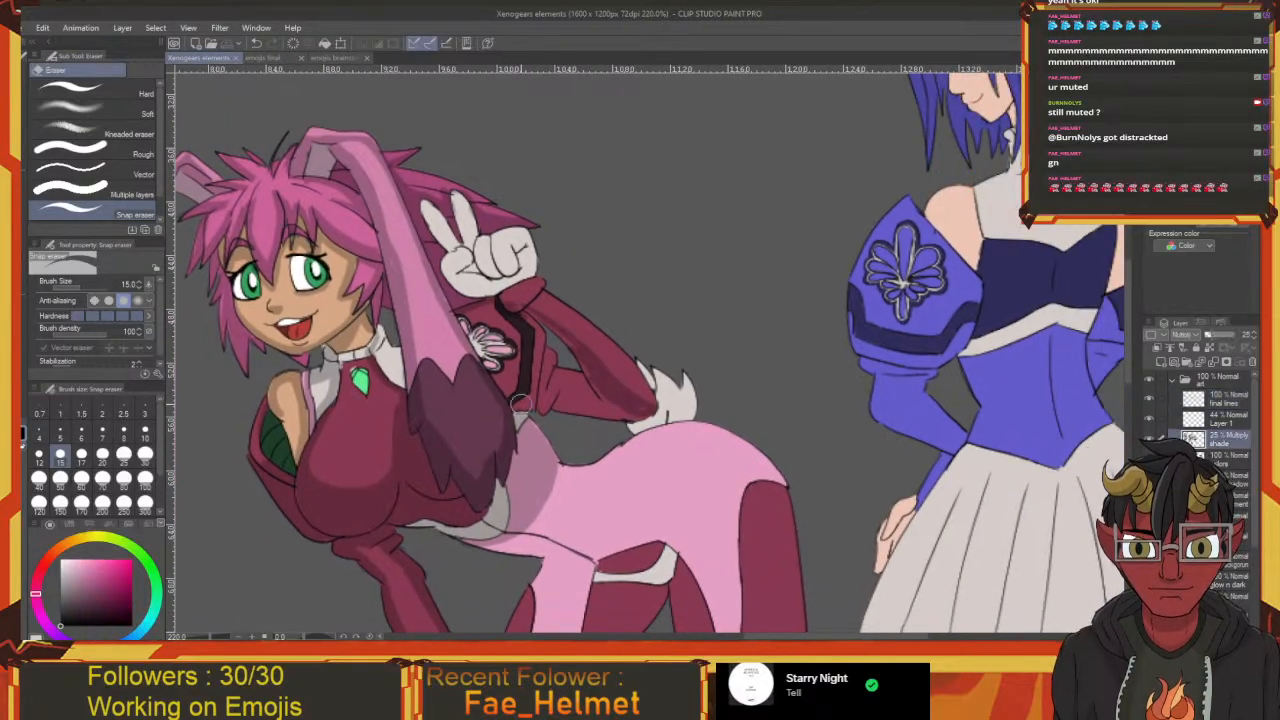
pyautogui.press('p')
pyautogui.moveTo(581, 429); pyautogui.dragTo(567, 425)
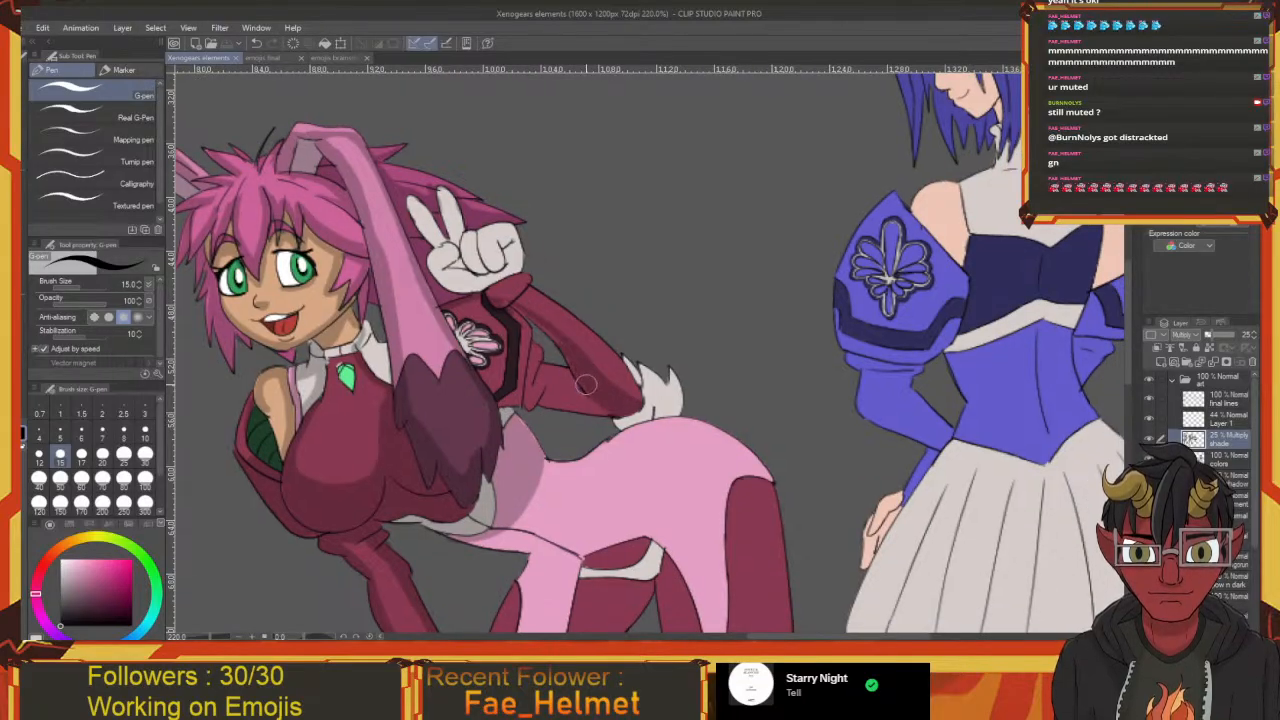
pyautogui.moveTo(588, 385); pyautogui.dragTo(613, 399)
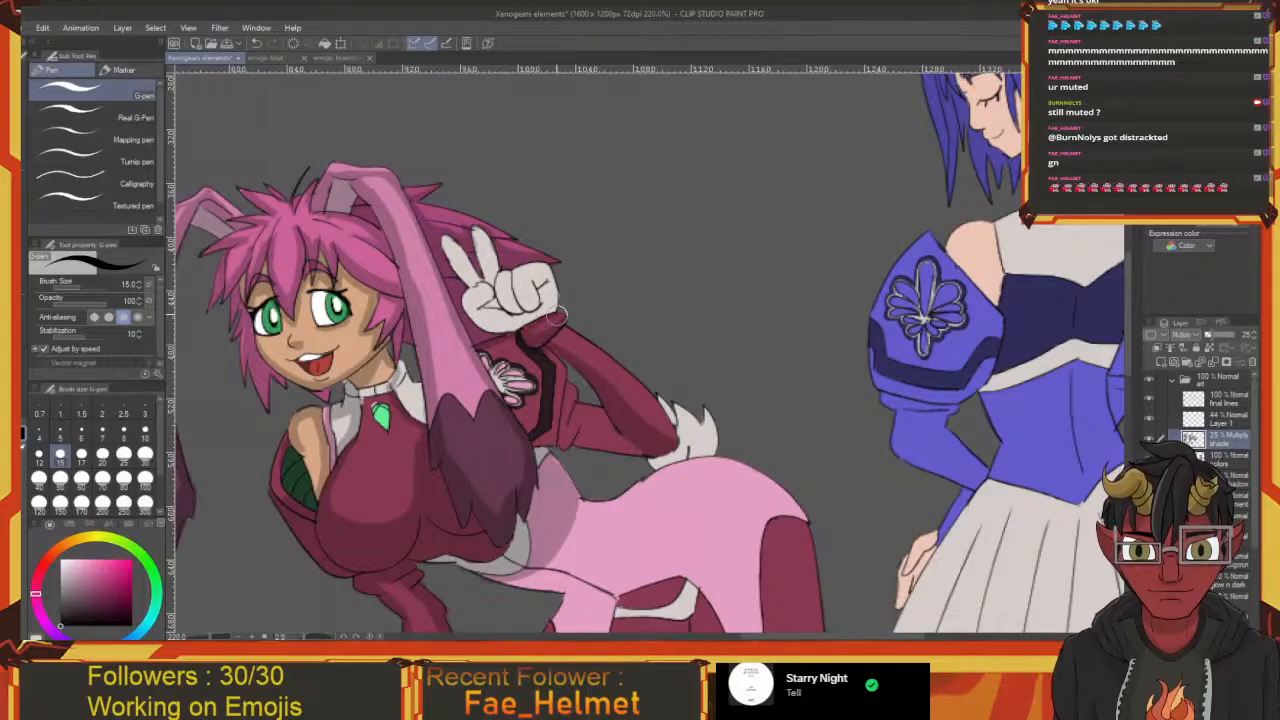
# Shade the white glove making the peace sign, covering its curled fingers, thumb, palm and raised fingers
pyautogui.moveTo(547, 296); pyautogui.dragTo(591, 317)
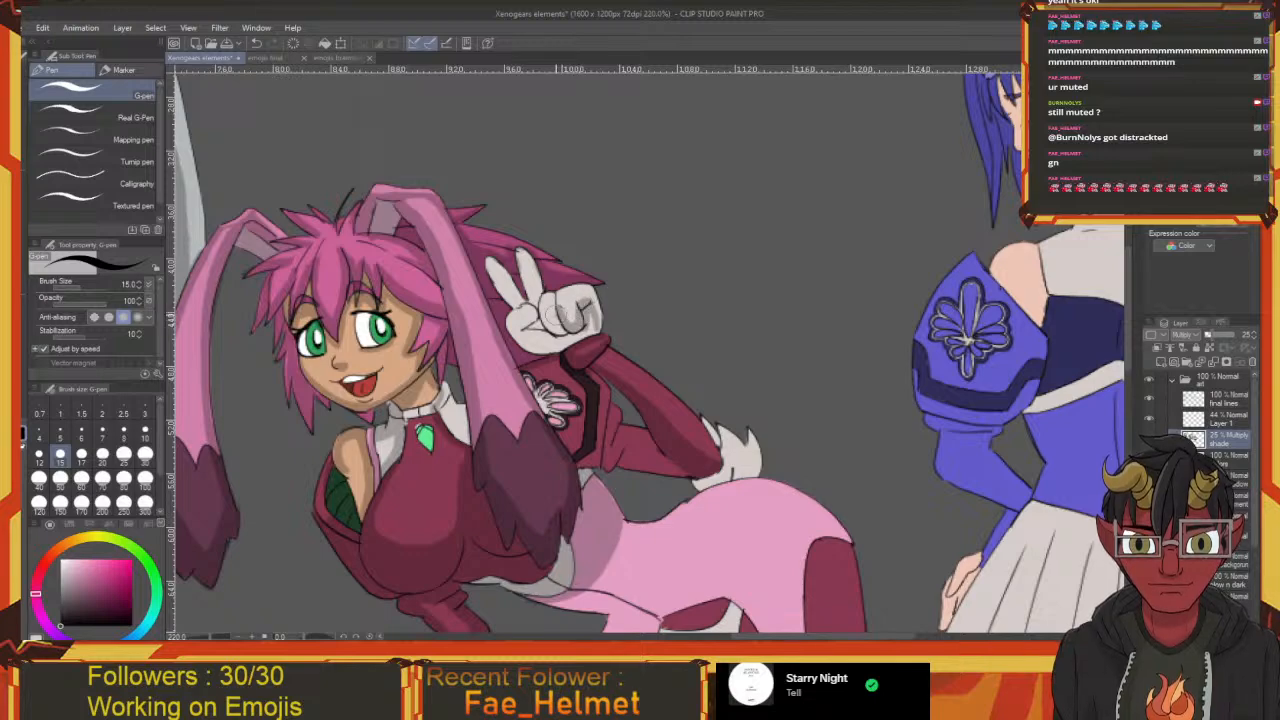
pyautogui.moveTo(550, 303); pyautogui.dragTo(573, 338)
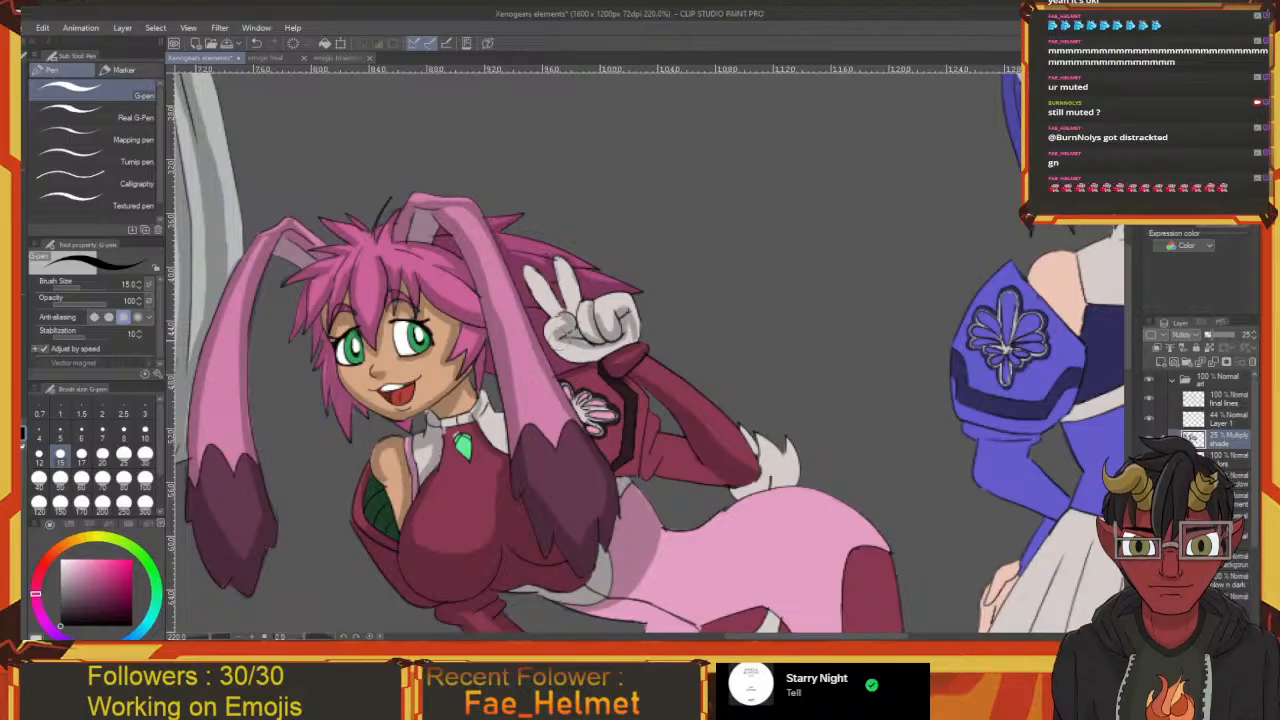
pyautogui.moveTo(587, 347); pyautogui.dragTo(571, 343)
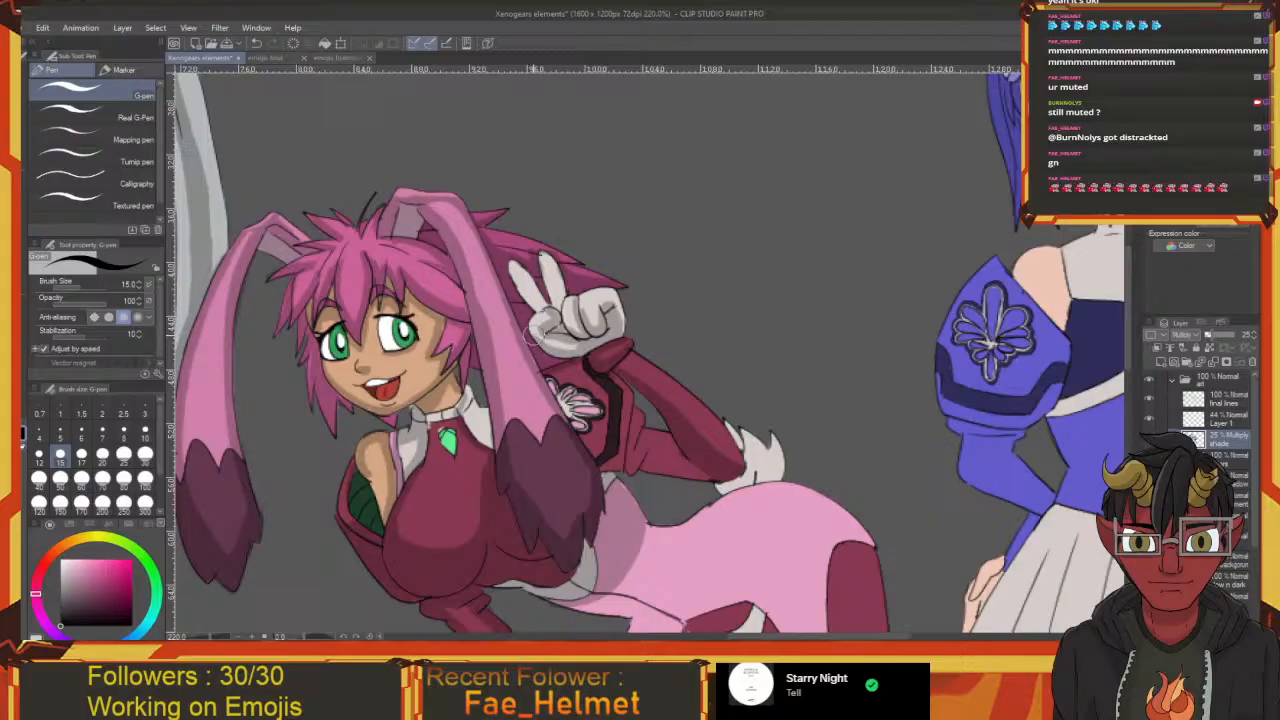
pyautogui.moveTo(543, 346); pyautogui.dragTo(591, 392)
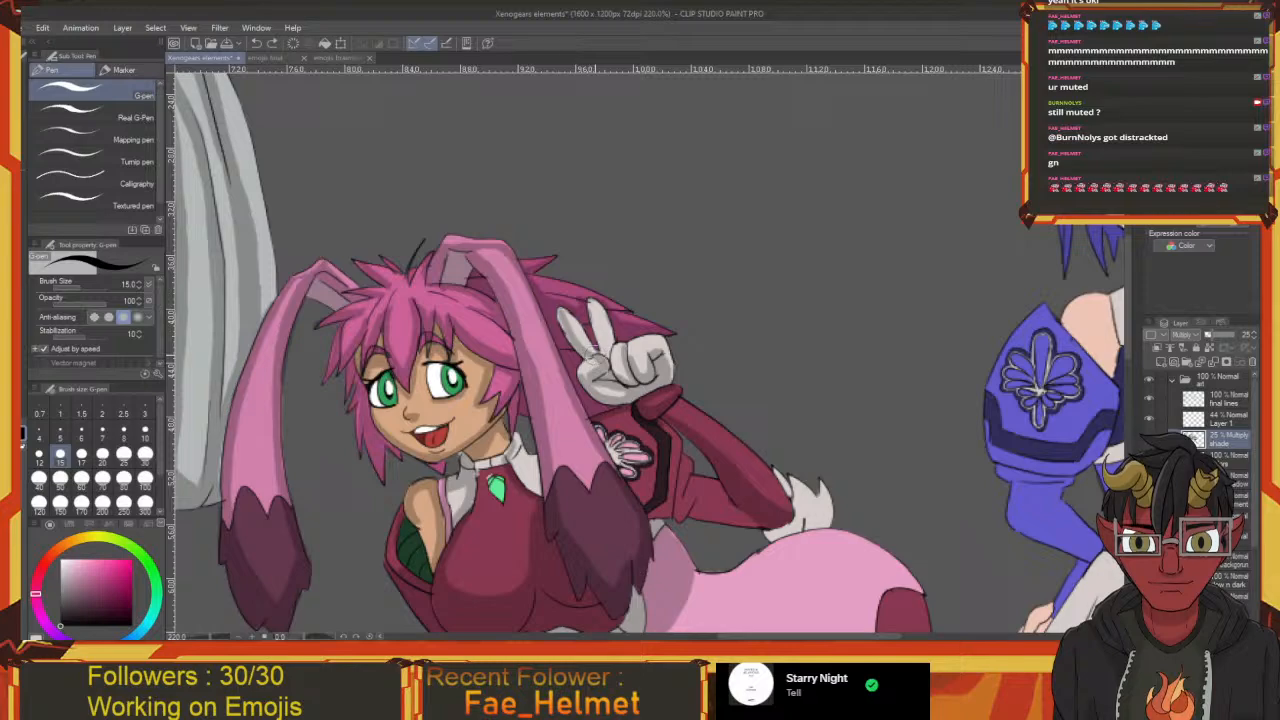
pyautogui.moveTo(586, 358); pyautogui.dragTo(572, 358)
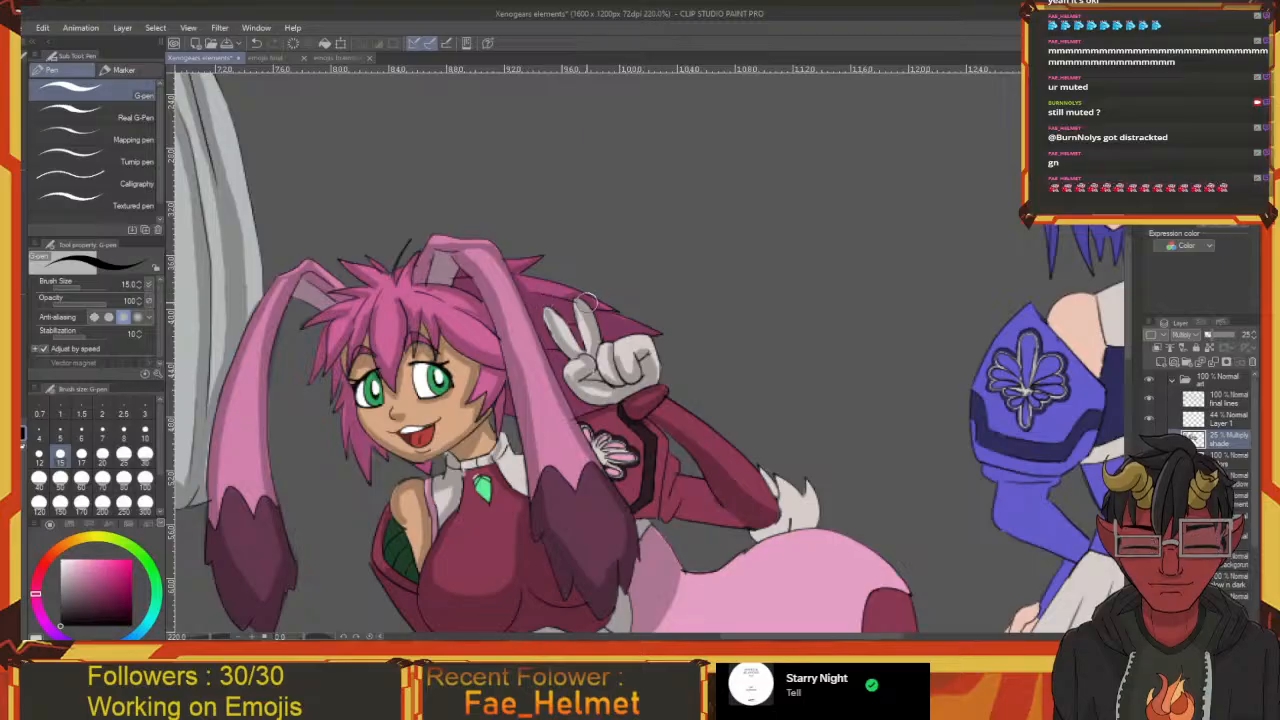
# Shade the flower emblem and the dark-banded upper sleeve of the raised arm
pyautogui.moveTo(604, 344)
pyautogui.mouseDown()
pyautogui.moveTo(538, 275)
pyautogui.moveTo(530, 223)
pyautogui.moveTo(572, 238)
pyautogui.mouseUp()
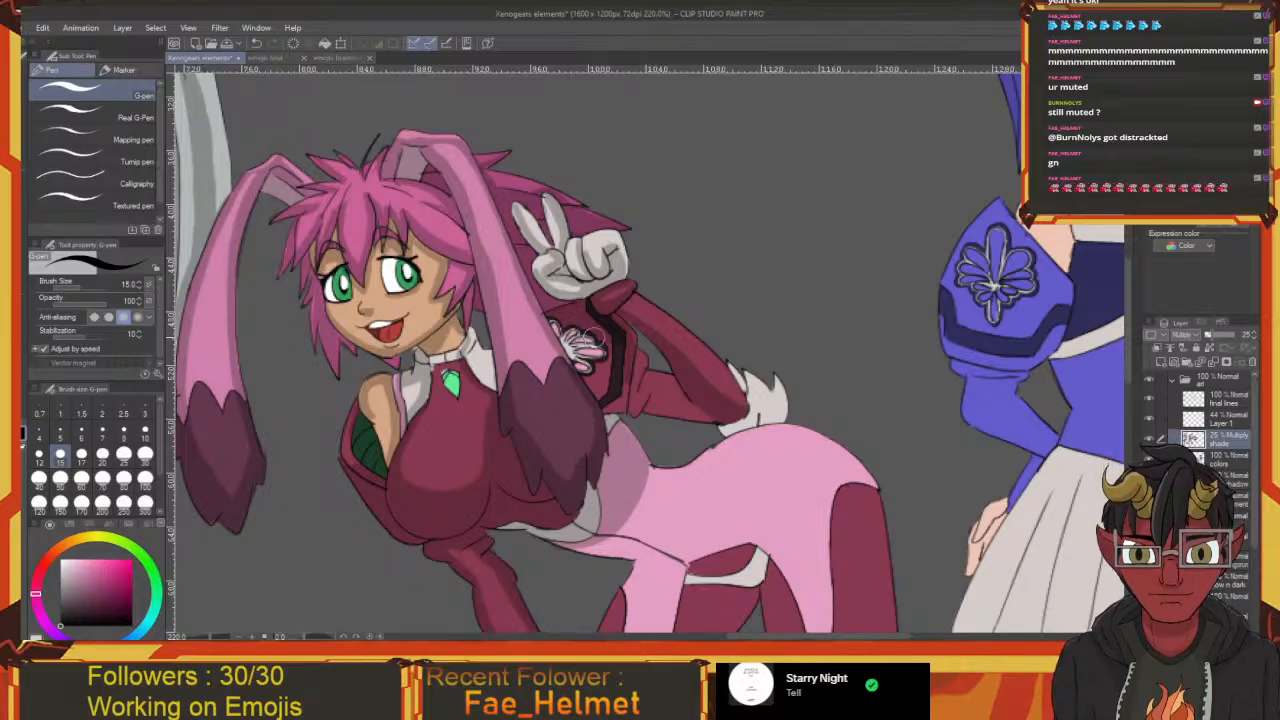
pyautogui.moveTo(598, 346); pyautogui.dragTo(616, 348)
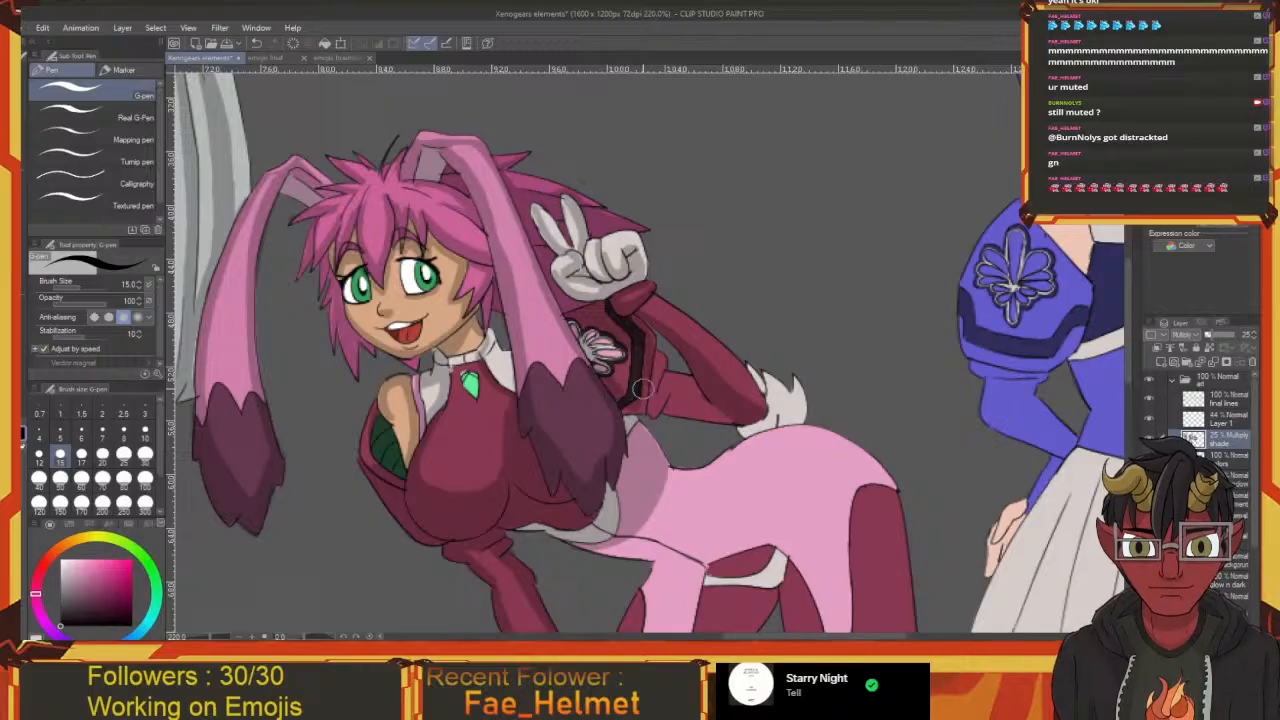
pyautogui.moveTo(640, 408); pyautogui.dragTo(599, 344)
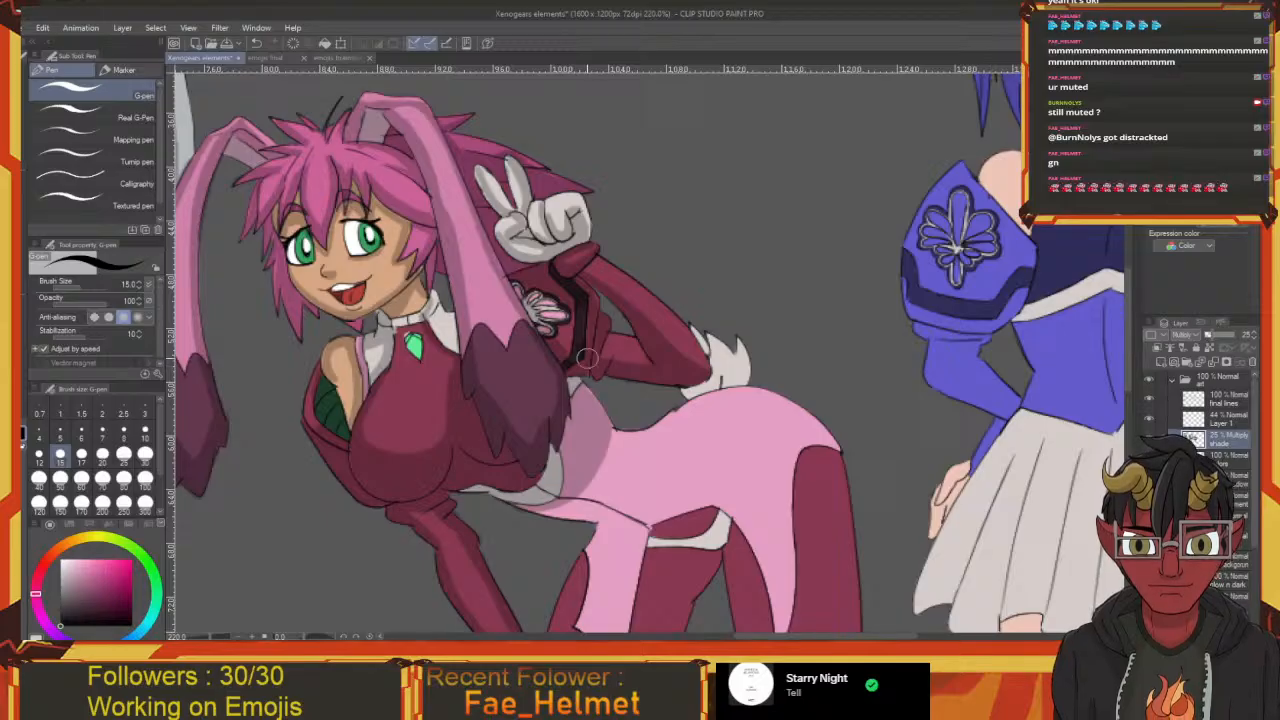
pyautogui.moveTo(567, 354); pyautogui.dragTo(586, 330)
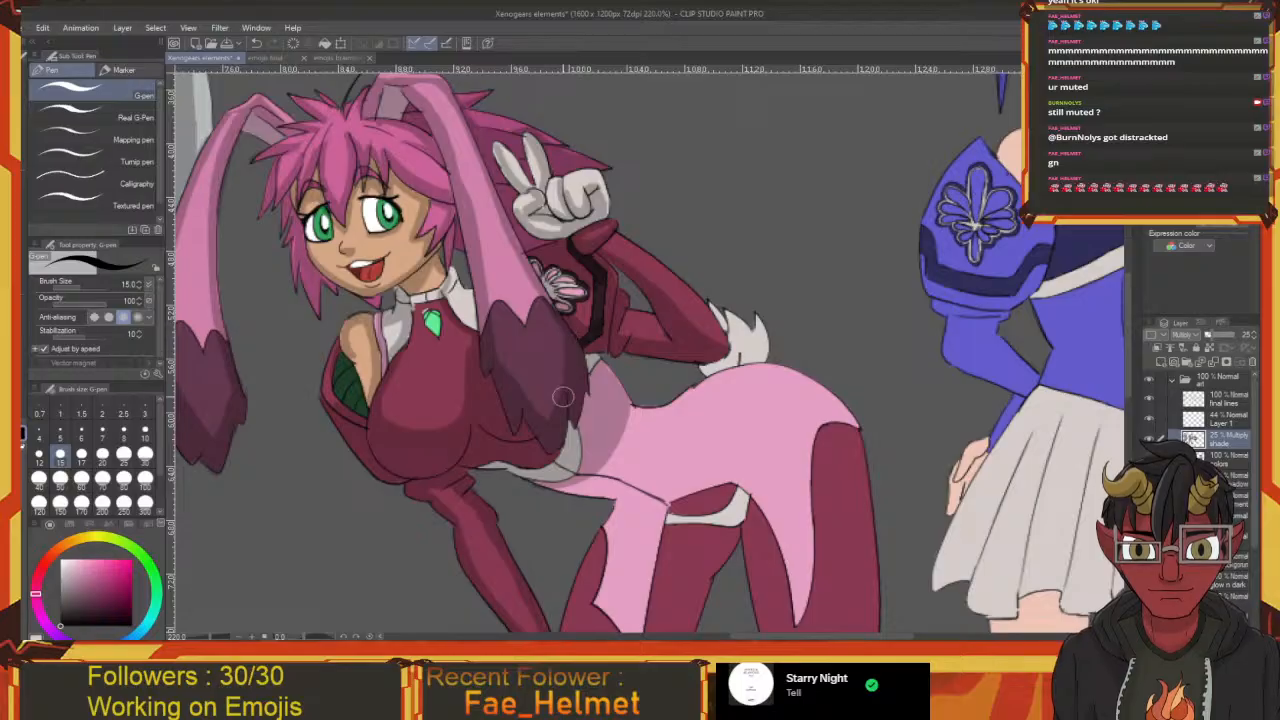
# Shade the underside of the pink waist and draw the shadow edge down the front panel and thigh to the gloved hand
pyautogui.moveTo(574, 417); pyautogui.dragTo(542, 278)
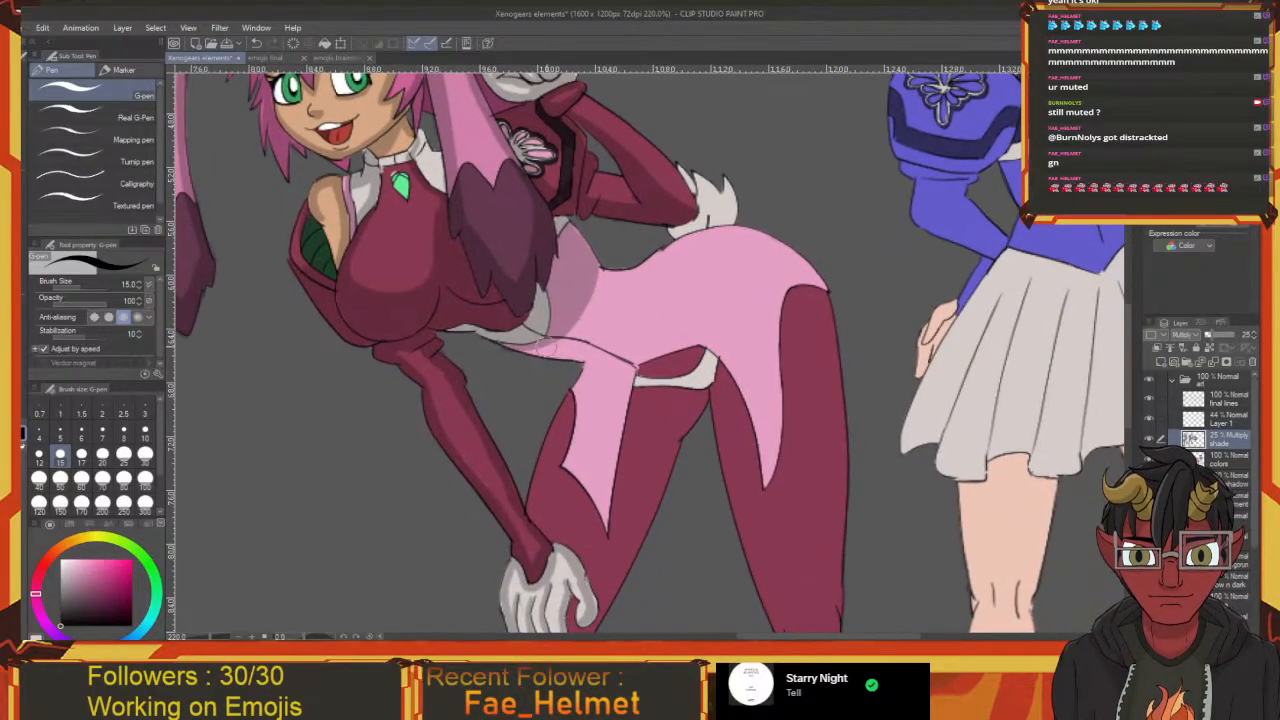
pyautogui.moveTo(601, 357)
pyautogui.mouseDown()
pyautogui.moveTo(520, 352)
pyautogui.moveTo(575, 357)
pyautogui.moveTo(579, 344)
pyautogui.moveTo(555, 346)
pyautogui.moveTo(577, 360)
pyautogui.moveTo(603, 267)
pyautogui.moveTo(548, 448)
pyautogui.mouseUp()
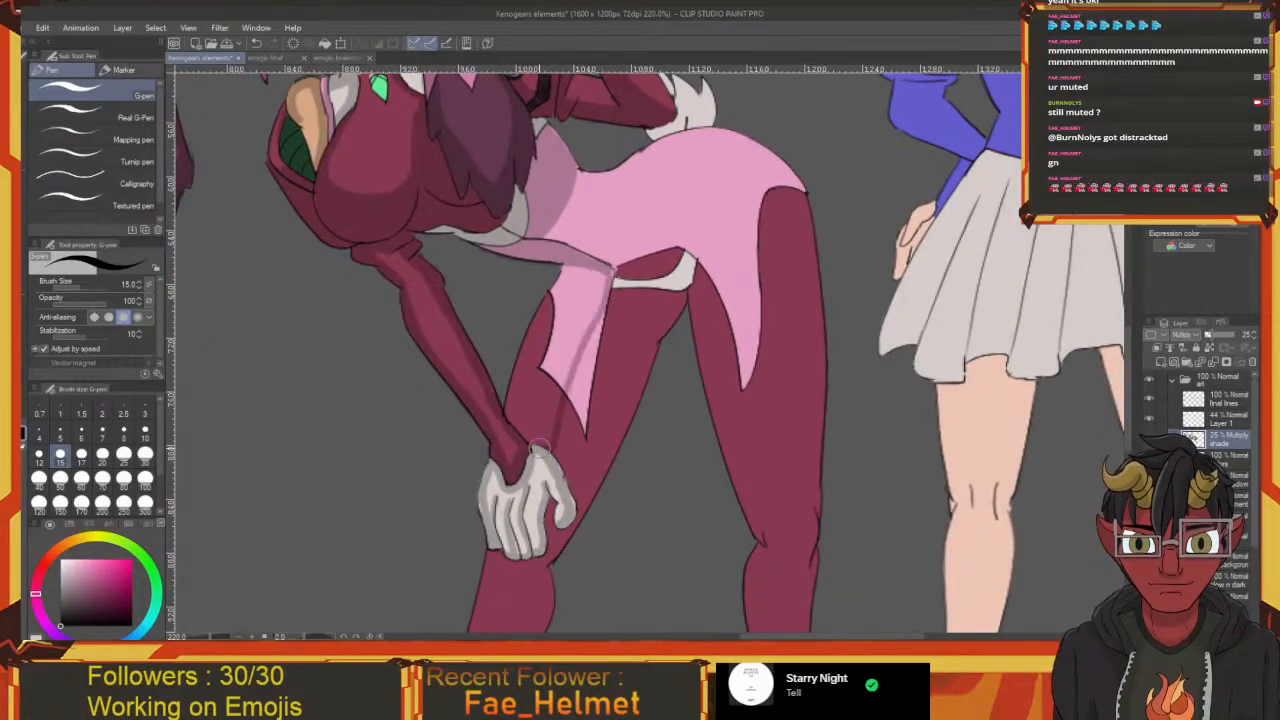
pyautogui.moveTo(567, 398)
pyautogui.mouseDown()
pyautogui.moveTo(557, 418)
pyautogui.moveTo(535, 378)
pyautogui.mouseUp()
pyautogui.moveTo(607, 298); pyautogui.dragTo(589, 350)
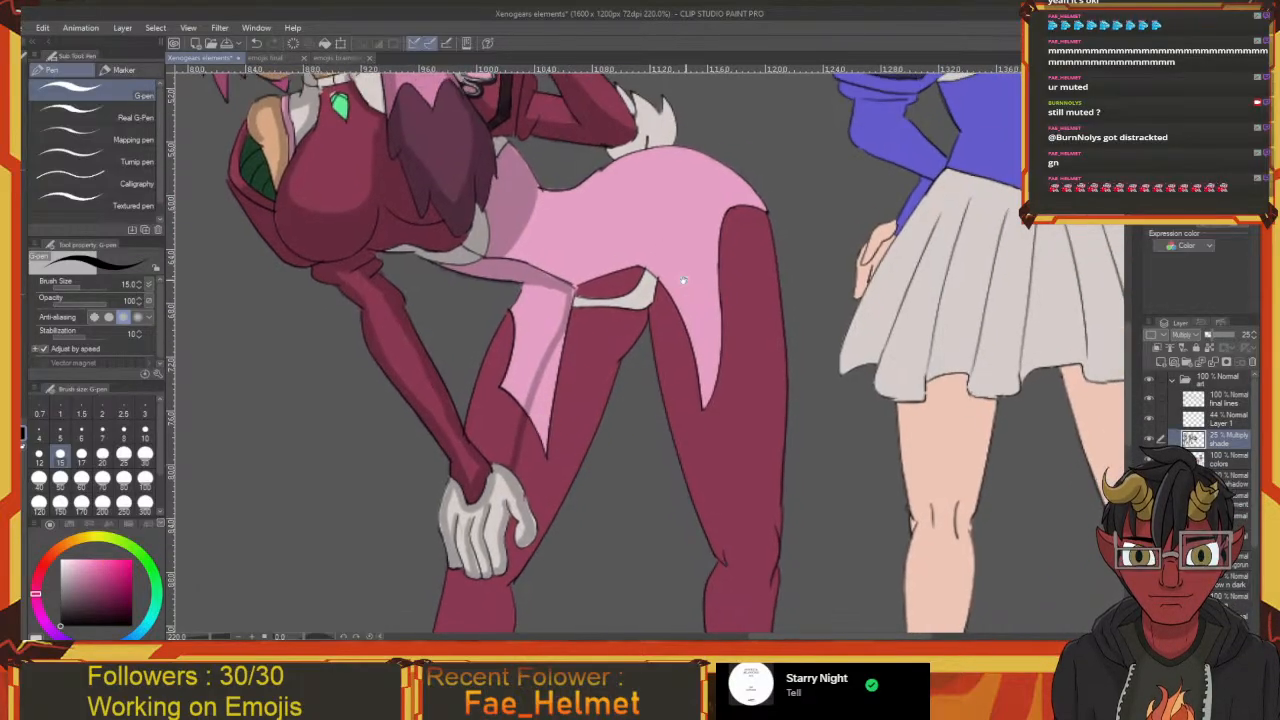
pyautogui.moveTo(668, 308); pyautogui.dragTo(596, 348)
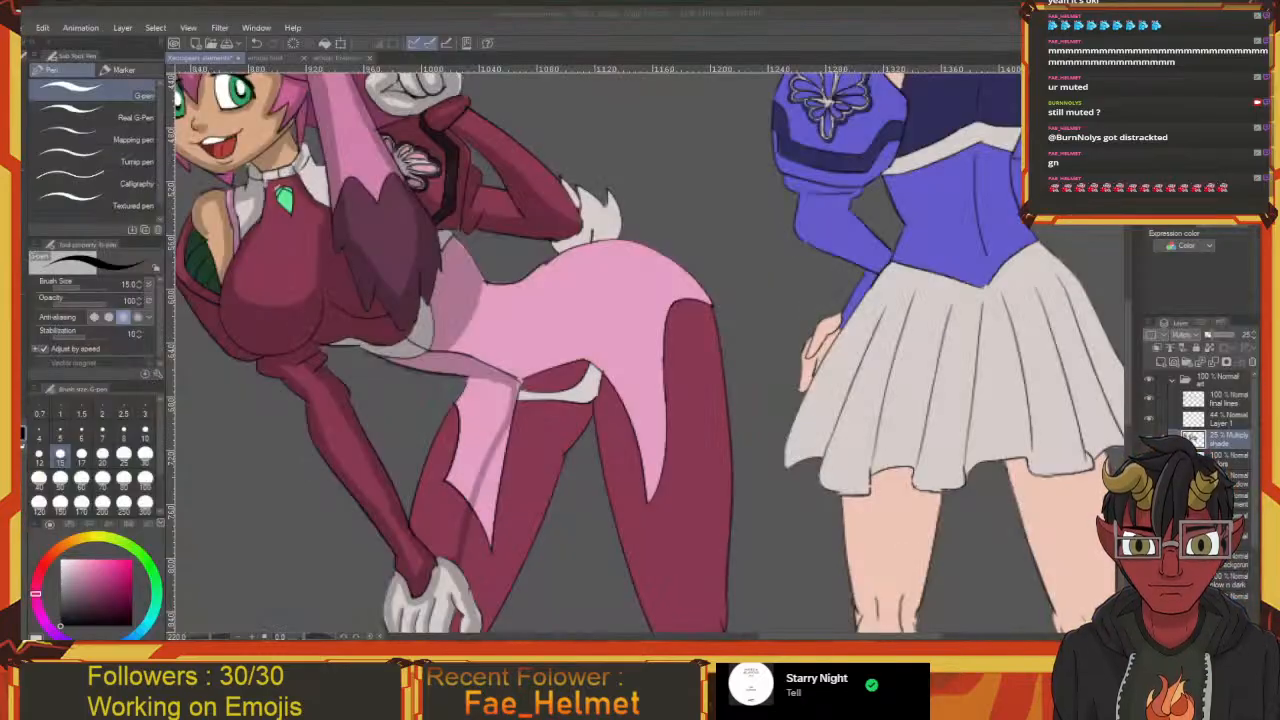
pyautogui.click(204, 468)
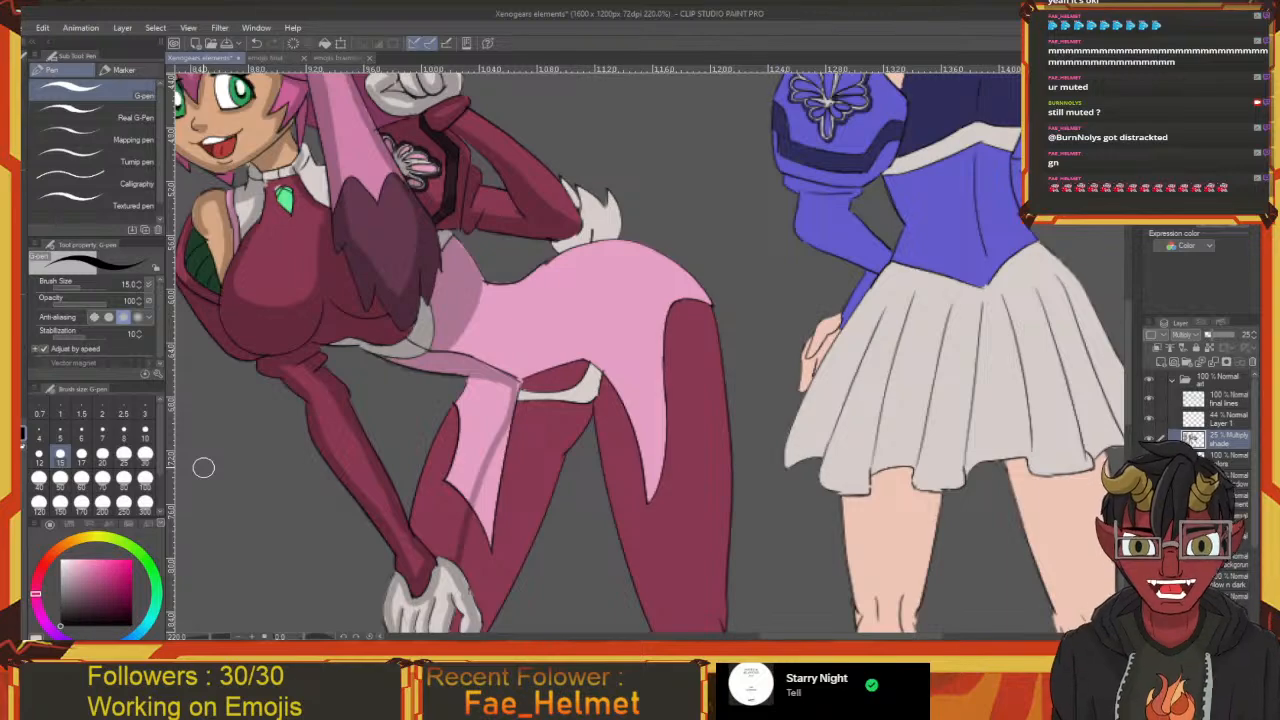
# On the colors layer, paint a paler pink trim along the edge of the bodysuit's pointed hip panel
pyautogui.moveTo(577, 451); pyautogui.dragTo(683, 457)
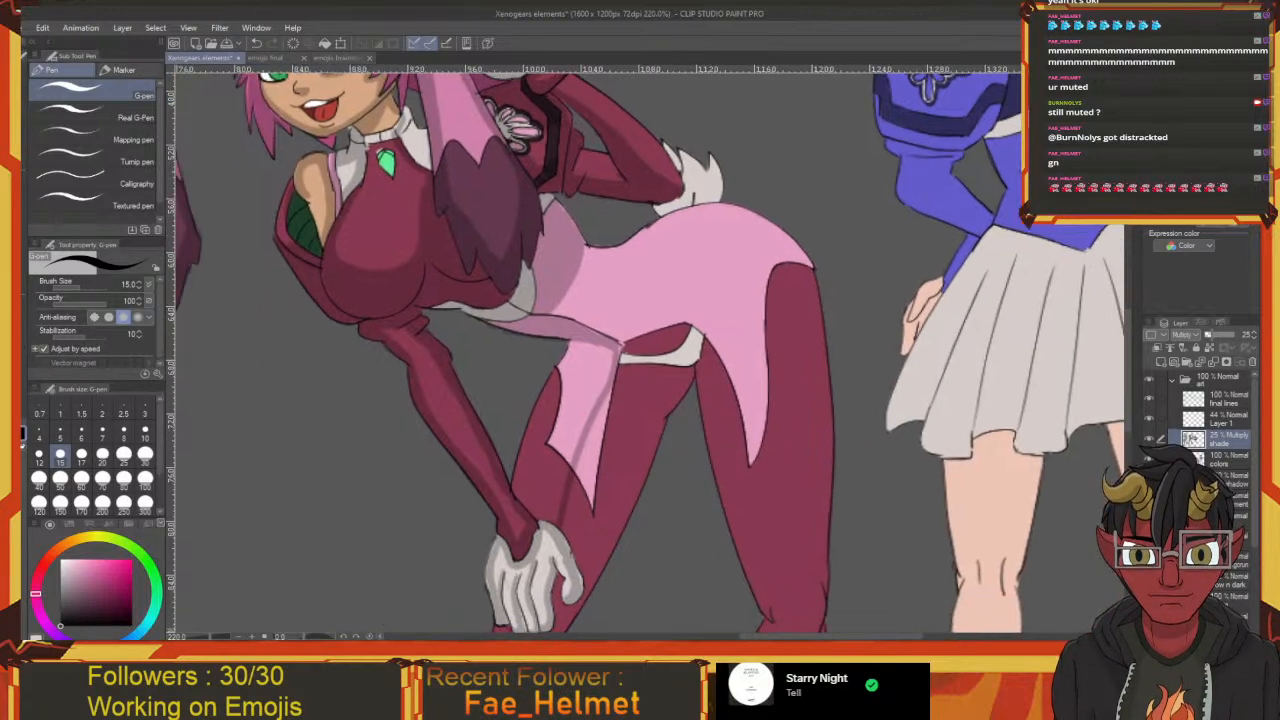
pyautogui.click(1231, 462)
pyautogui.keyDown('alt'); pyautogui.click(700, 303); pyautogui.keyUp('alt')
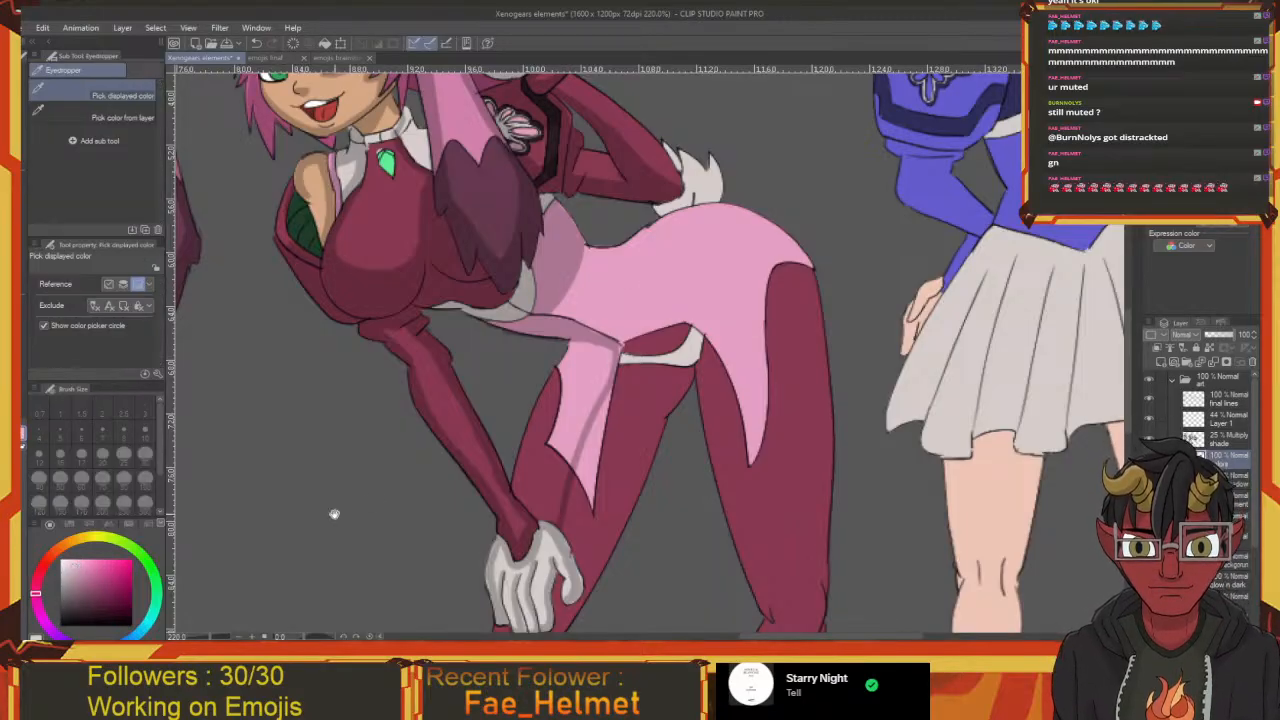
pyautogui.moveTo(334, 514); pyautogui.dragTo(239, 512)
pyautogui.press('p')
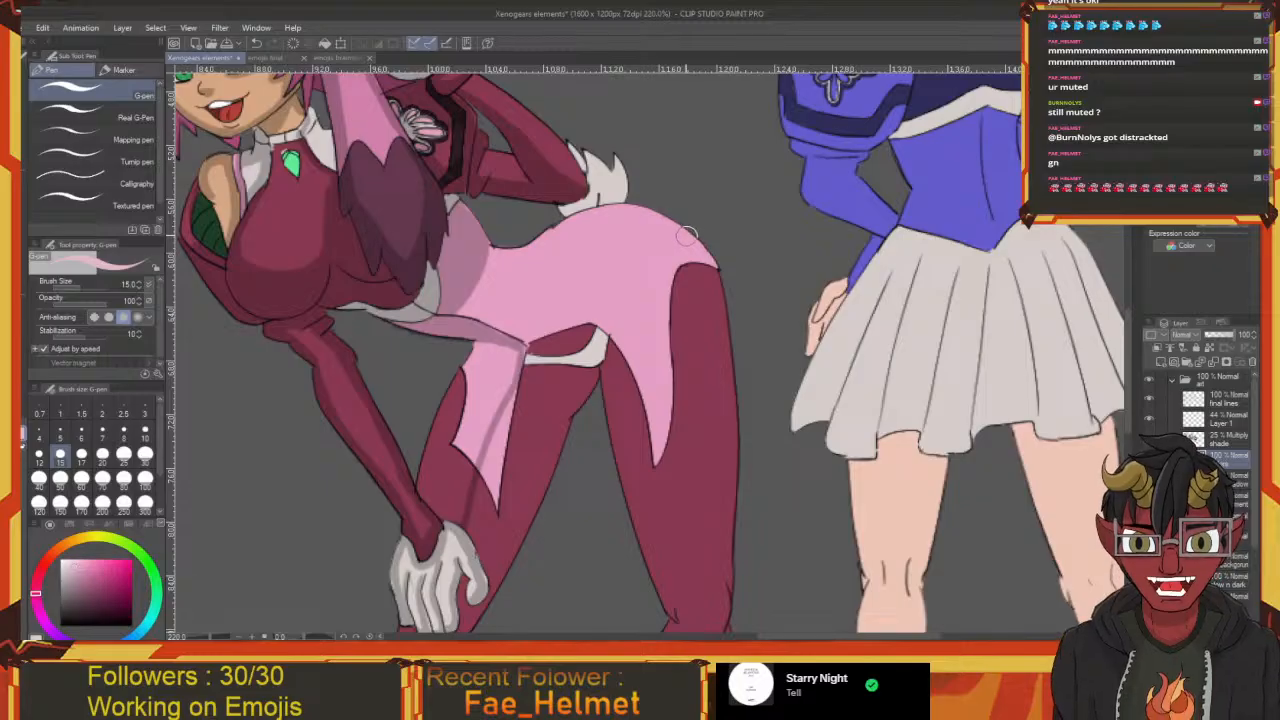
pyautogui.moveTo(690, 237)
pyautogui.mouseDown()
pyautogui.moveTo(643, 242)
pyautogui.moveTo(635, 278)
pyautogui.moveTo(643, 426)
pyautogui.mouseUp()
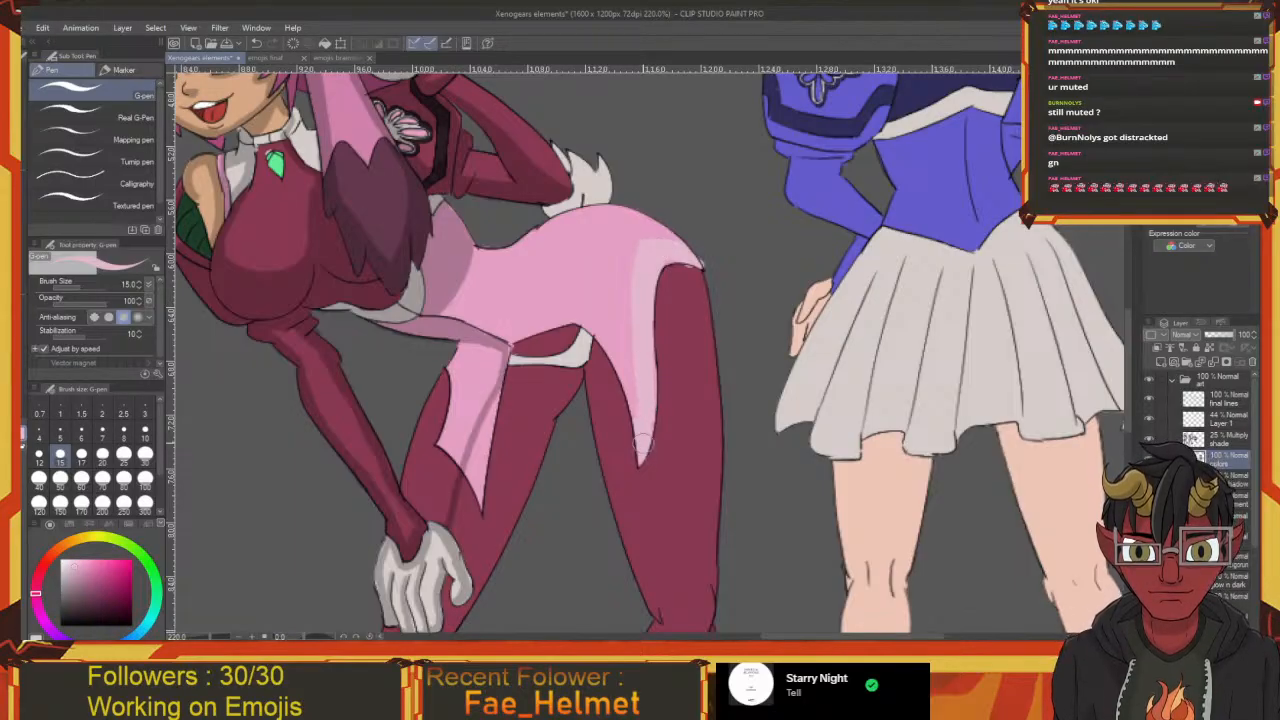
pyautogui.moveTo(645, 409); pyautogui.dragTo(620, 452)
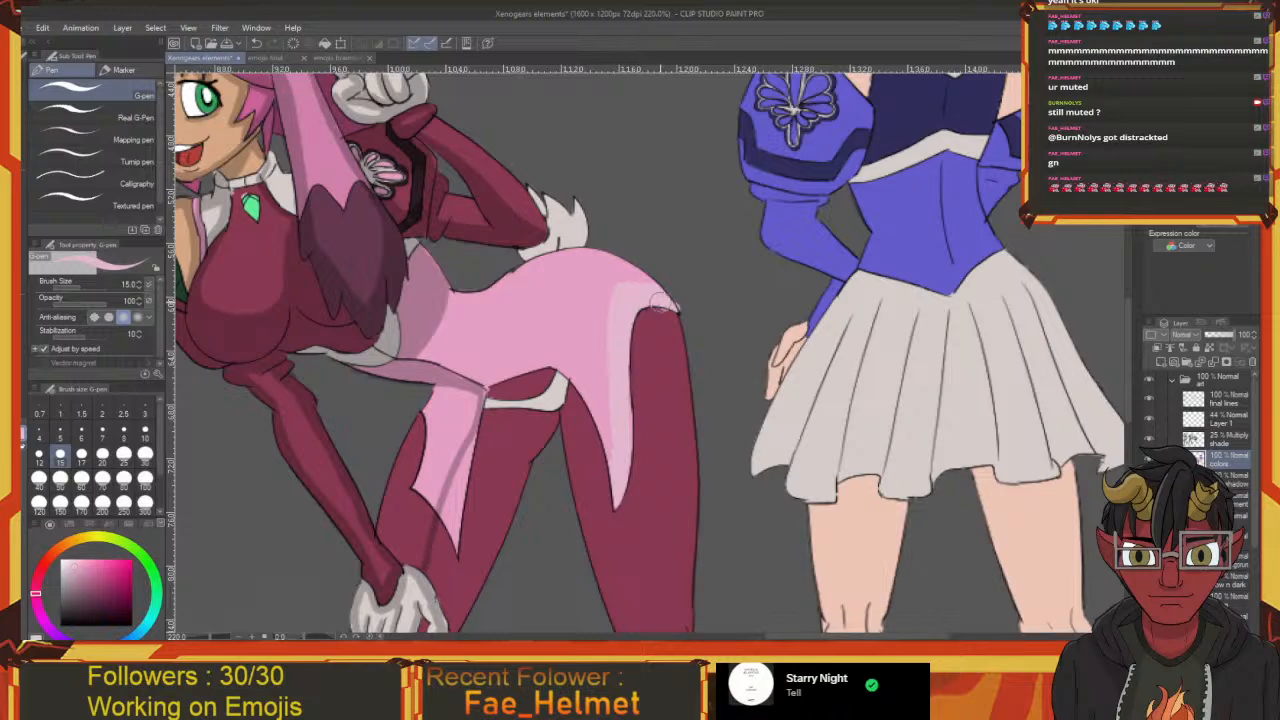
# Clean up the pale trim where it meets the red thigh at the hip, resampling the red and pale pink
pyautogui.press('e')
pyautogui.press('p')
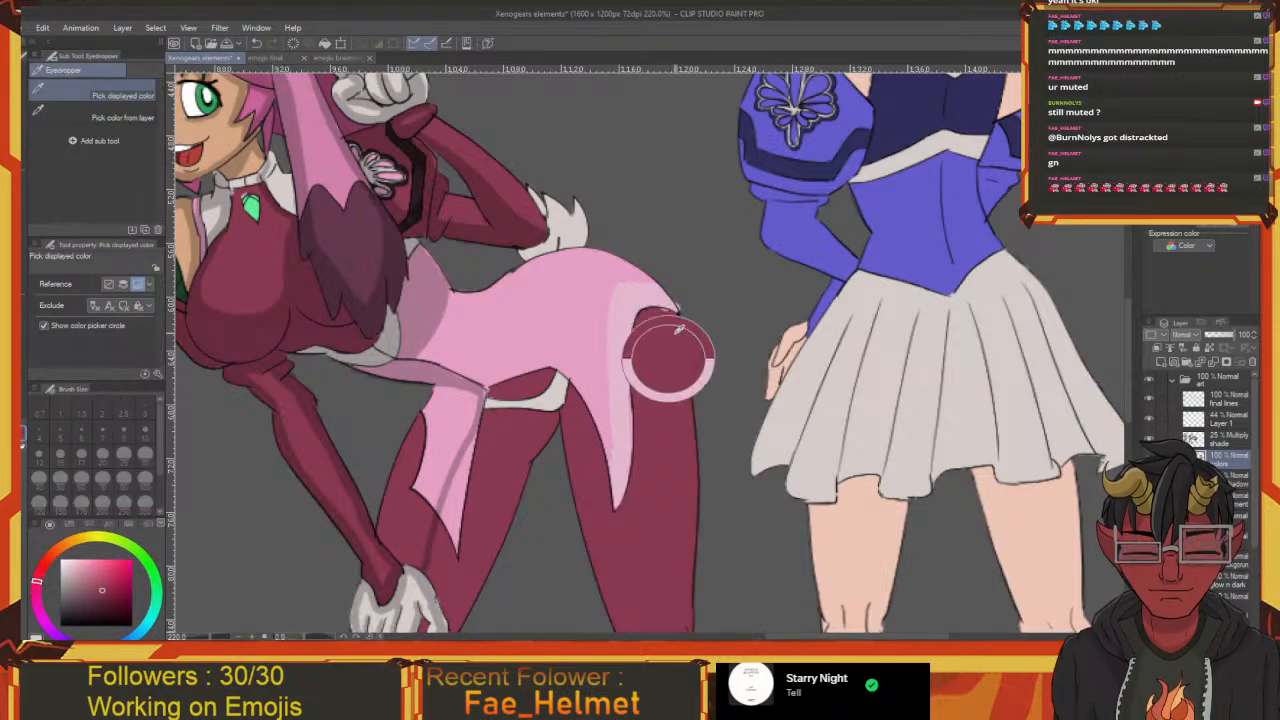
pyautogui.press('e')
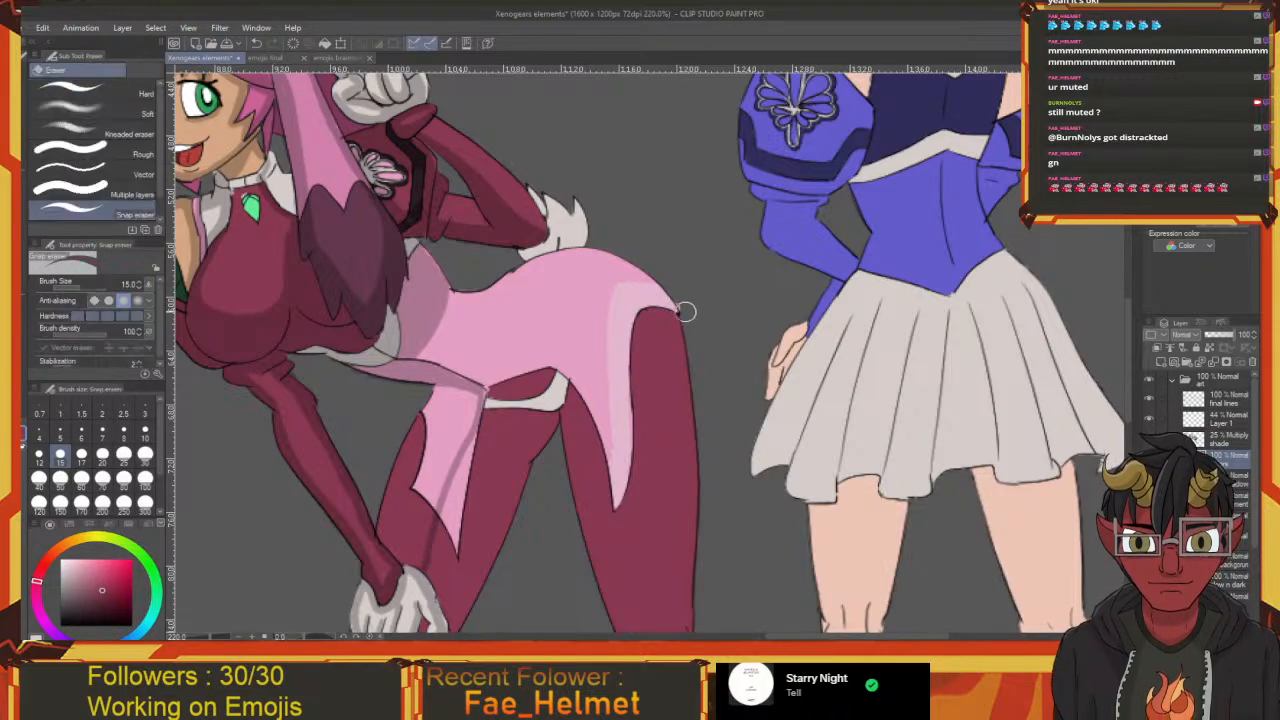
pyautogui.moveTo(636, 305); pyautogui.dragTo(648, 311)
pyautogui.press('i')
pyautogui.click(658, 308)
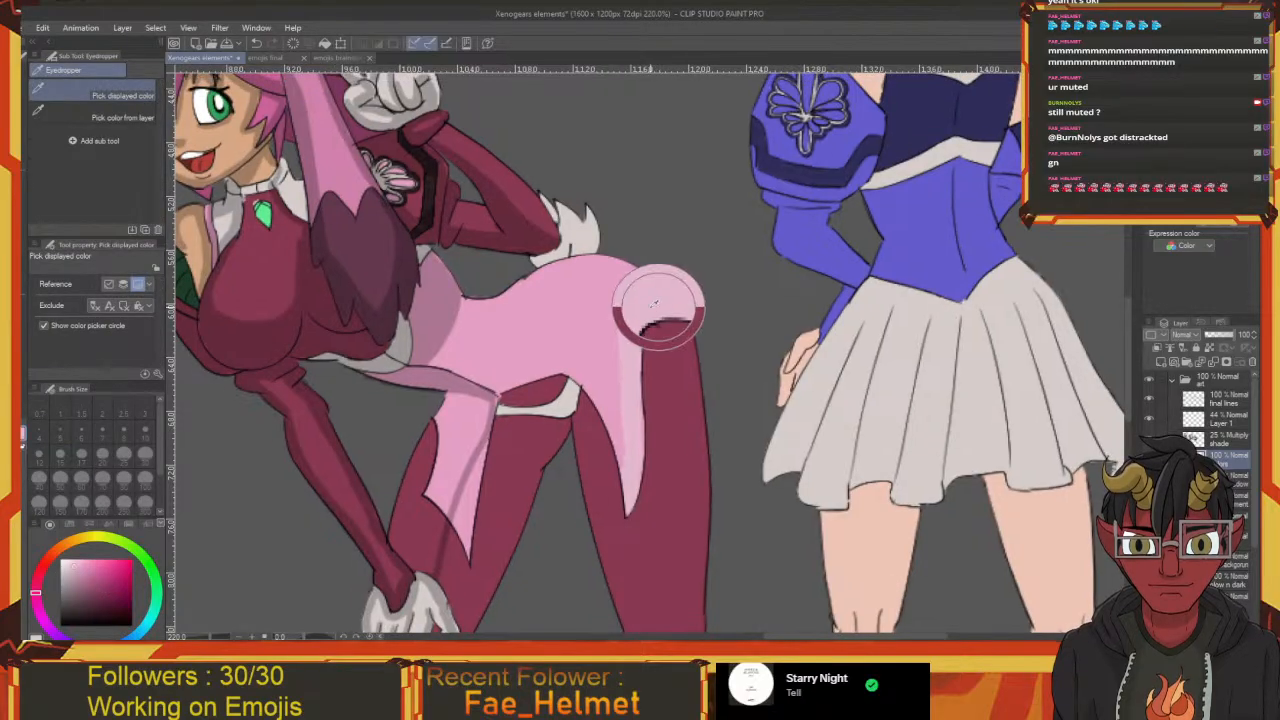
pyautogui.press('p')
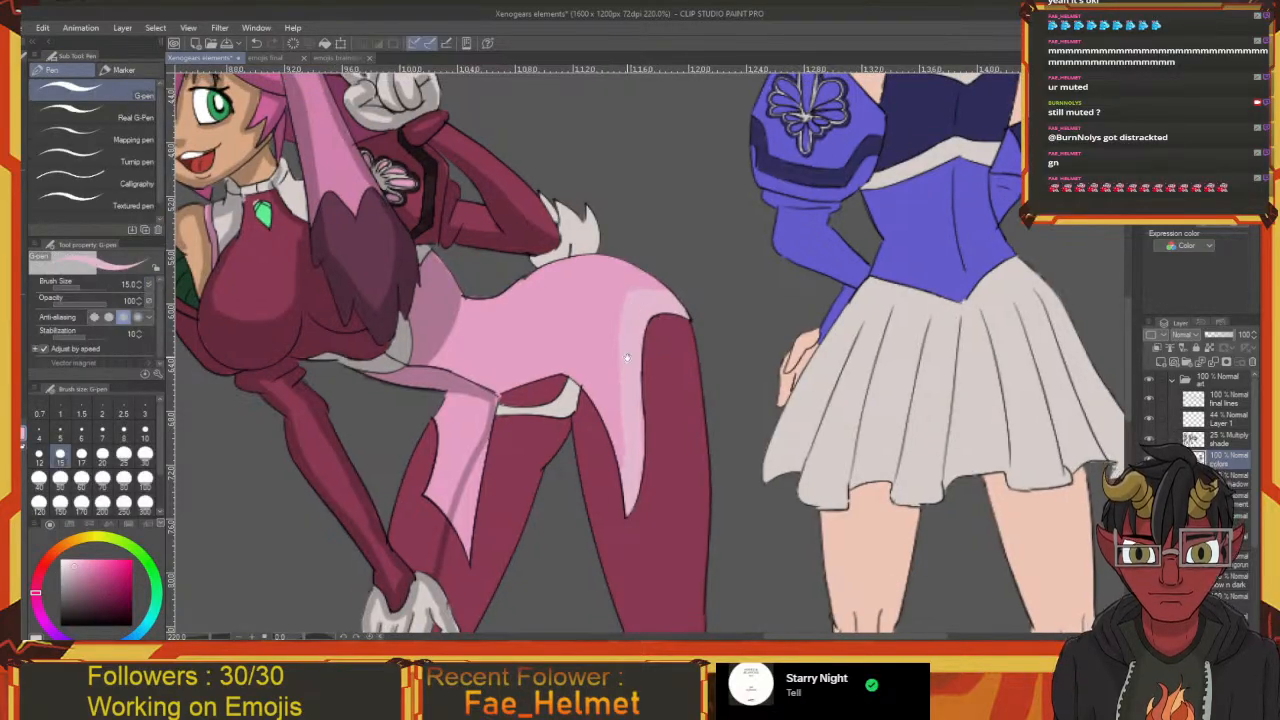
# Paint the same pale pink trim along the outer edge of the bodysuit's hanging front panel
pyautogui.moveTo(627, 357); pyautogui.dragTo(687, 307)
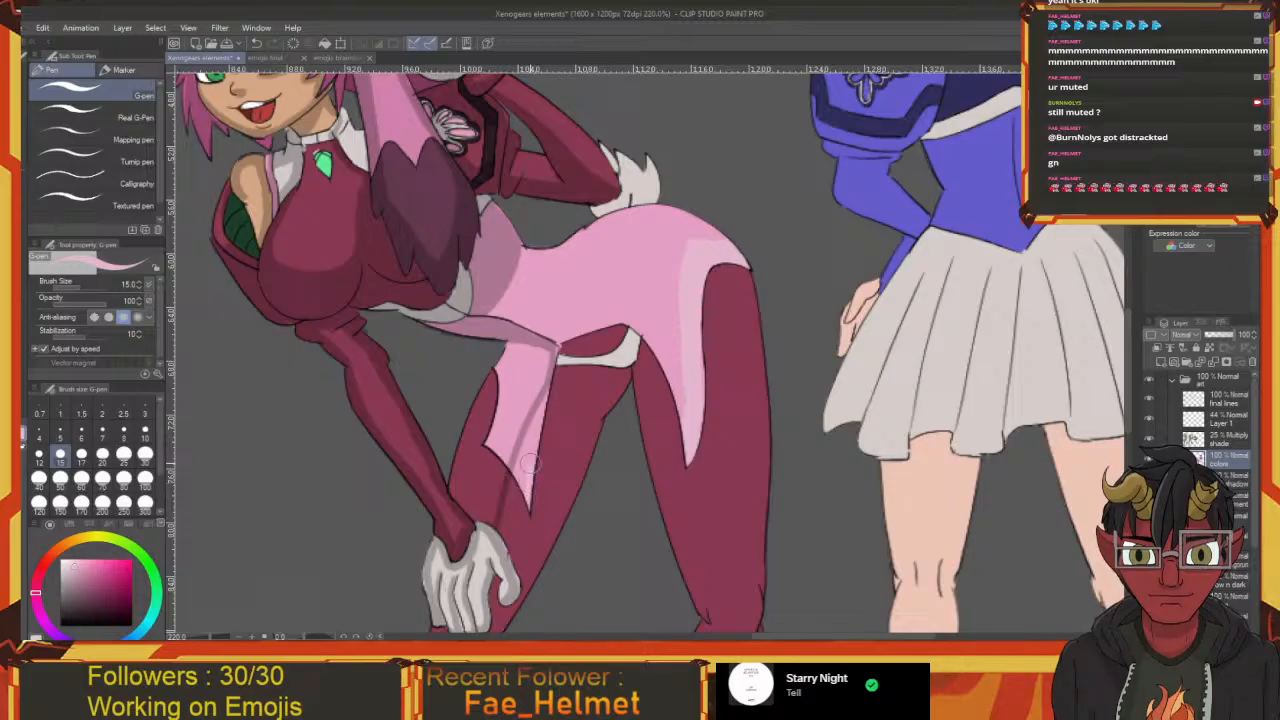
pyautogui.moveTo(507, 443); pyautogui.dragTo(496, 366)
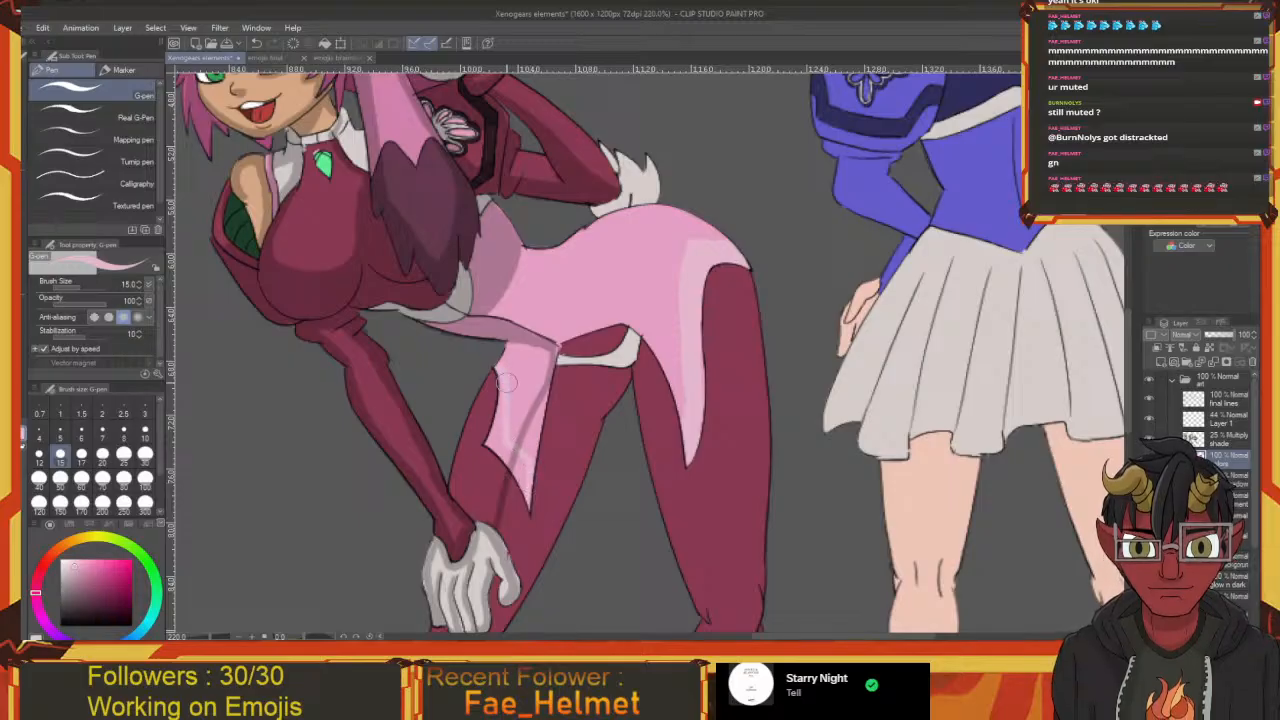
pyautogui.moveTo(497, 425); pyautogui.dragTo(518, 462)
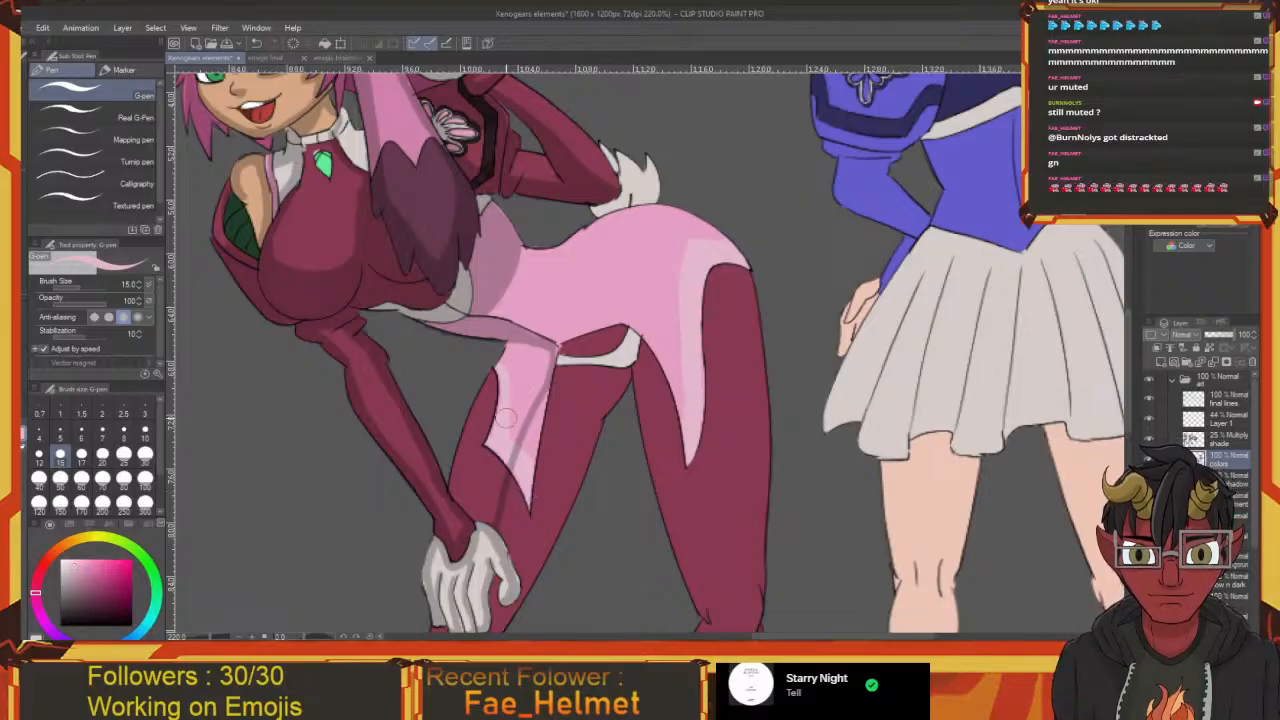
pyautogui.moveTo(500, 368); pyautogui.dragTo(514, 408)
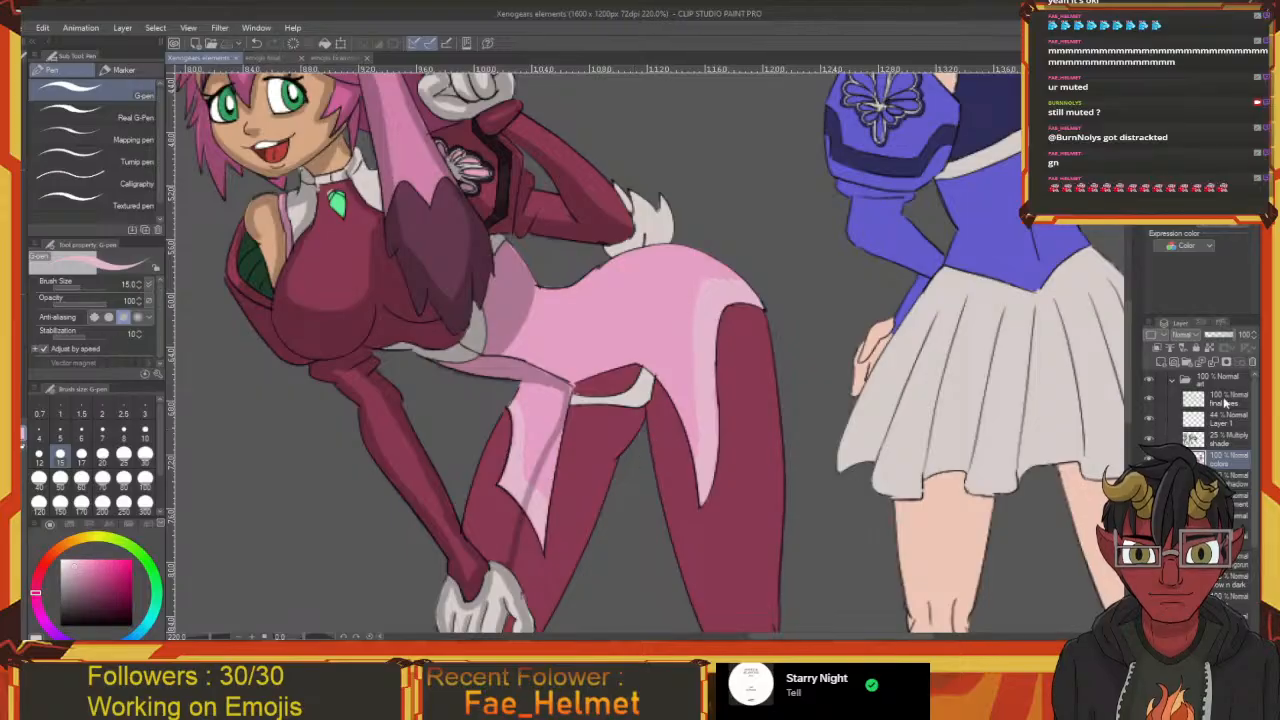
# On the Multiply shade layer, shade the front panel and the red thigh around it with near-black
pyautogui.click(1218, 441)
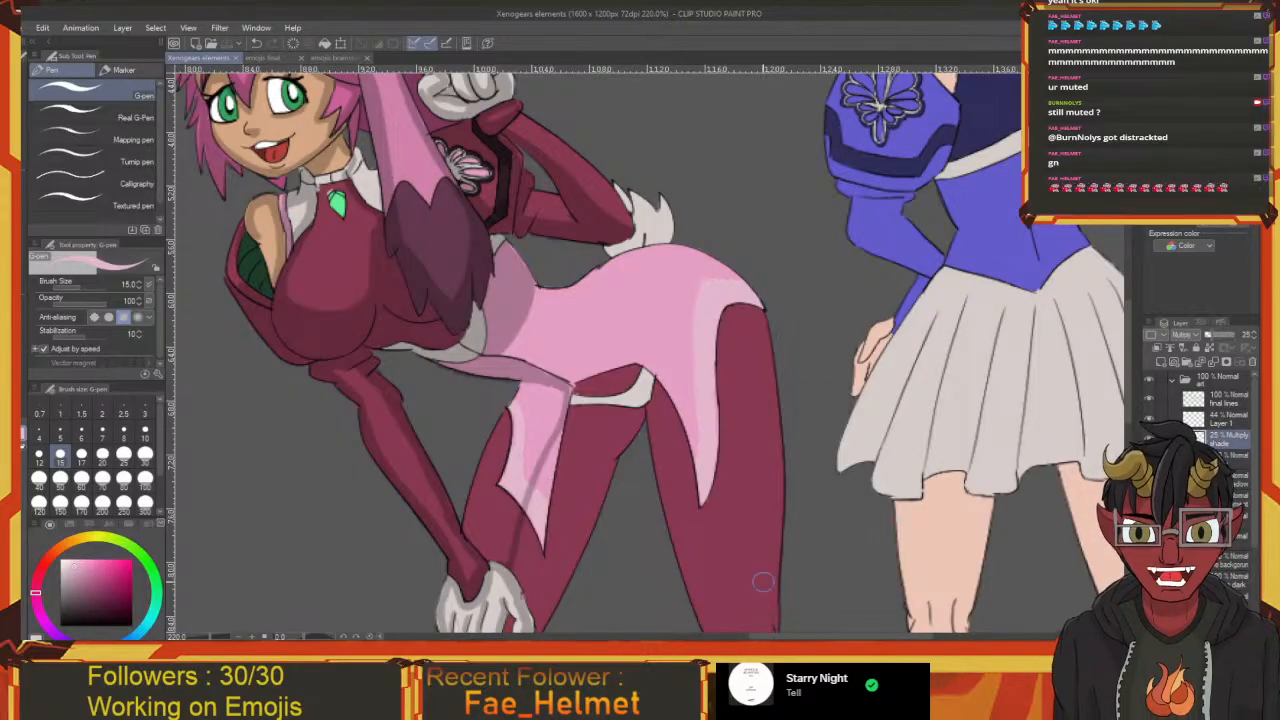
pyautogui.moveTo(86, 588); pyautogui.dragTo(60, 626)
pyautogui.moveTo(470, 427); pyautogui.dragTo(484, 381)
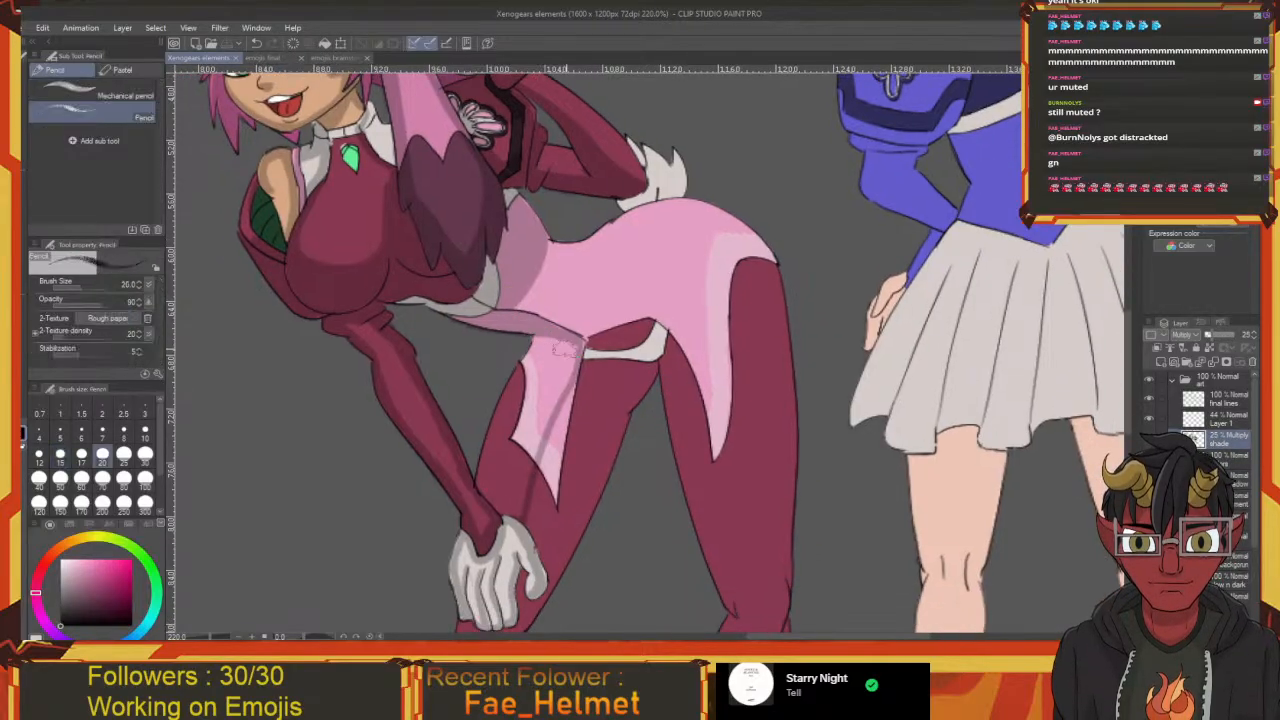
pyautogui.moveTo(566, 390)
pyautogui.mouseDown()
pyautogui.moveTo(602, 333)
pyautogui.moveTo(569, 418)
pyautogui.moveTo(613, 322)
pyautogui.moveTo(556, 481)
pyautogui.moveTo(539, 489)
pyautogui.moveTo(557, 488)
pyautogui.moveTo(555, 449)
pyautogui.moveTo(548, 477)
pyautogui.moveTo(569, 392)
pyautogui.mouseUp()
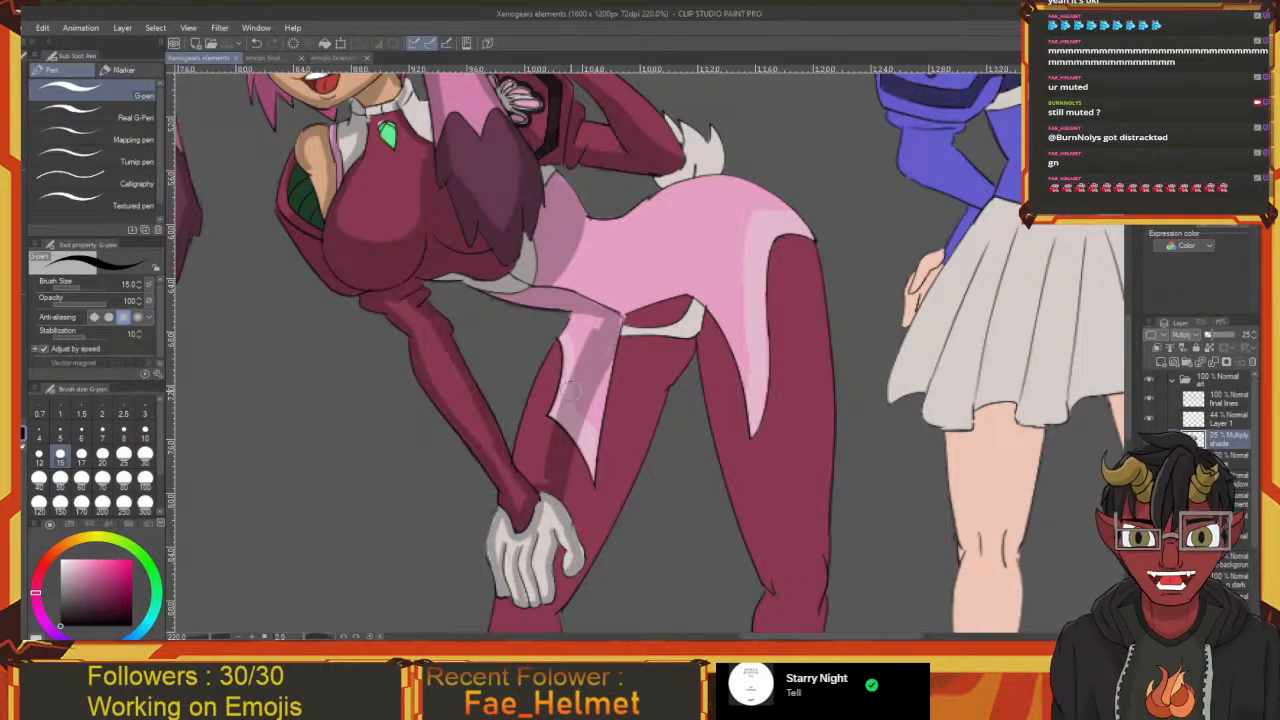
pyautogui.moveTo(600, 329)
pyautogui.mouseDown()
pyautogui.moveTo(573, 349)
pyautogui.moveTo(599, 317)
pyautogui.moveTo(568, 328)
pyautogui.moveTo(570, 379)
pyautogui.moveTo(560, 385)
pyautogui.moveTo(559, 356)
pyautogui.moveTo(537, 414)
pyautogui.moveTo(545, 446)
pyautogui.mouseUp()
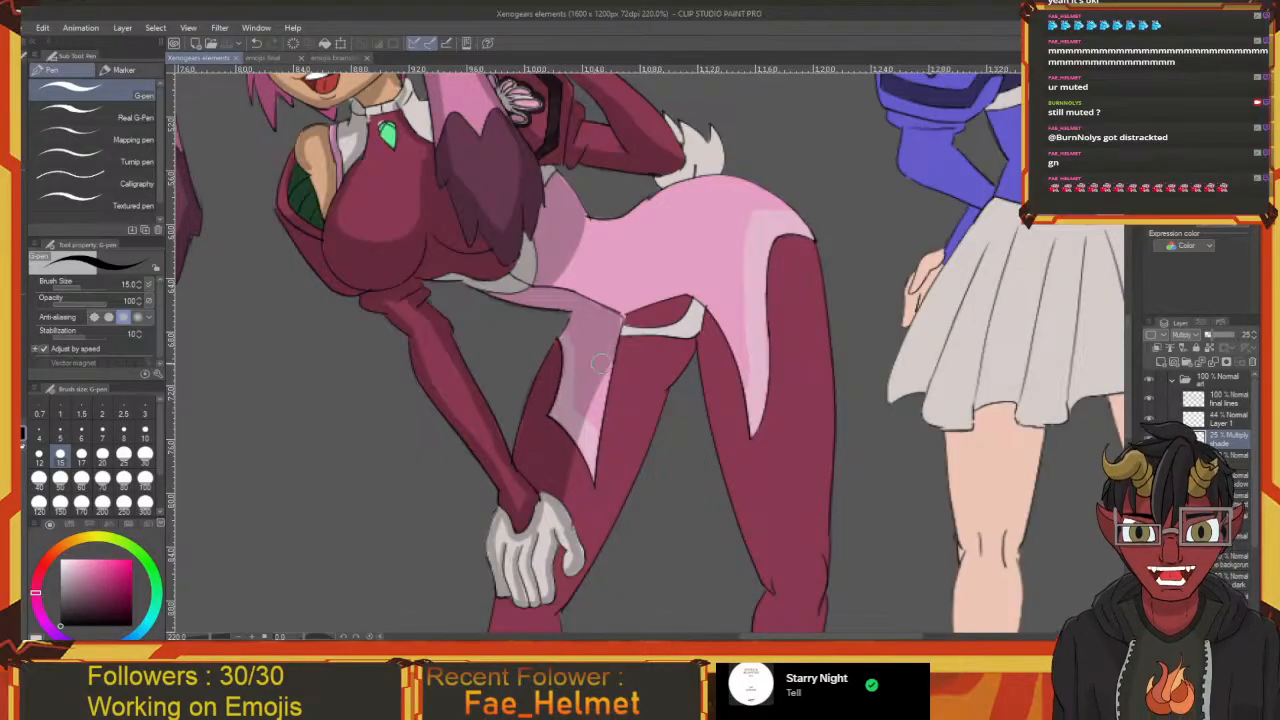
pyautogui.click(516, 455)
pyautogui.moveTo(577, 476); pyautogui.dragTo(544, 420)
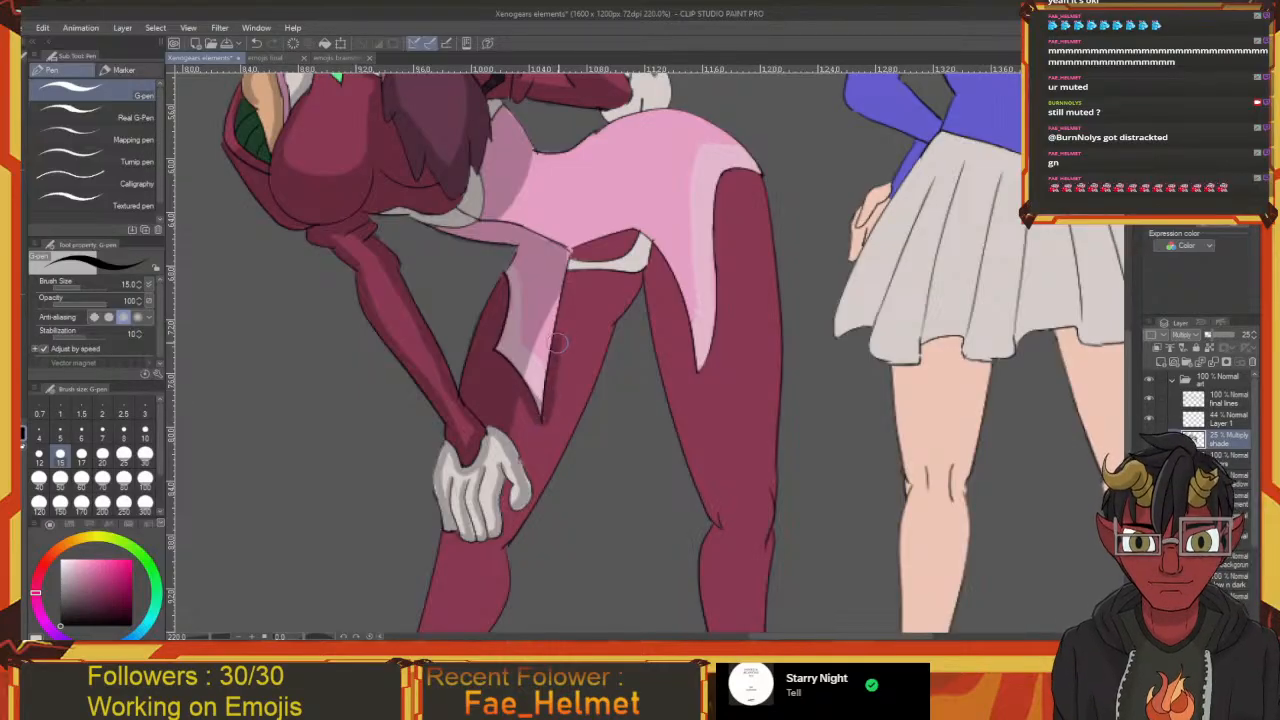
# Add the cast shadows on the red legs beneath the crotch trim and along the pointed hip panel's edges
pyautogui.moveTo(577, 253)
pyautogui.mouseDown()
pyautogui.moveTo(562, 282)
pyautogui.moveTo(622, 263)
pyautogui.moveTo(578, 271)
pyautogui.mouseUp()
pyautogui.moveTo(585, 269)
pyautogui.mouseDown()
pyautogui.moveTo(635, 319)
pyautogui.moveTo(598, 316)
pyautogui.moveTo(600, 290)
pyautogui.moveTo(625, 392)
pyautogui.moveTo(648, 372)
pyautogui.moveTo(592, 438)
pyautogui.moveTo(587, 469)
pyautogui.moveTo(583, 342)
pyautogui.moveTo(598, 300)
pyautogui.moveTo(628, 305)
pyautogui.mouseUp()
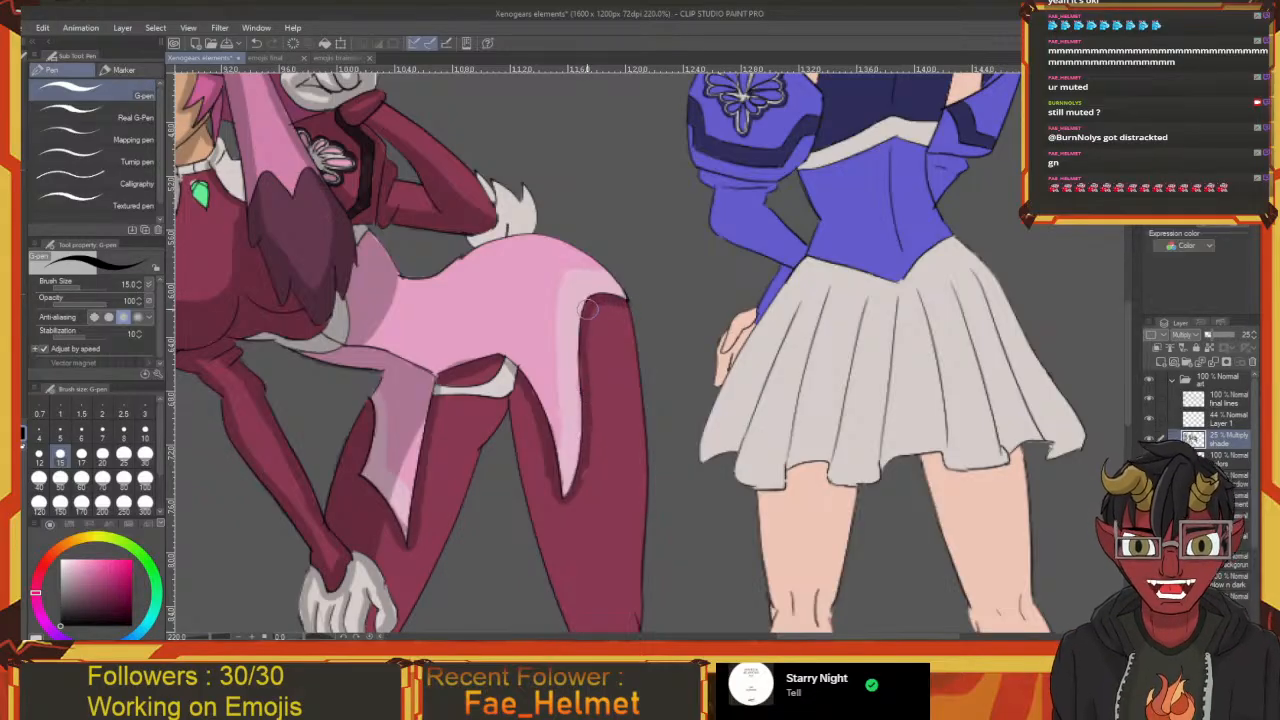
pyautogui.moveTo(587, 414); pyautogui.dragTo(577, 366)
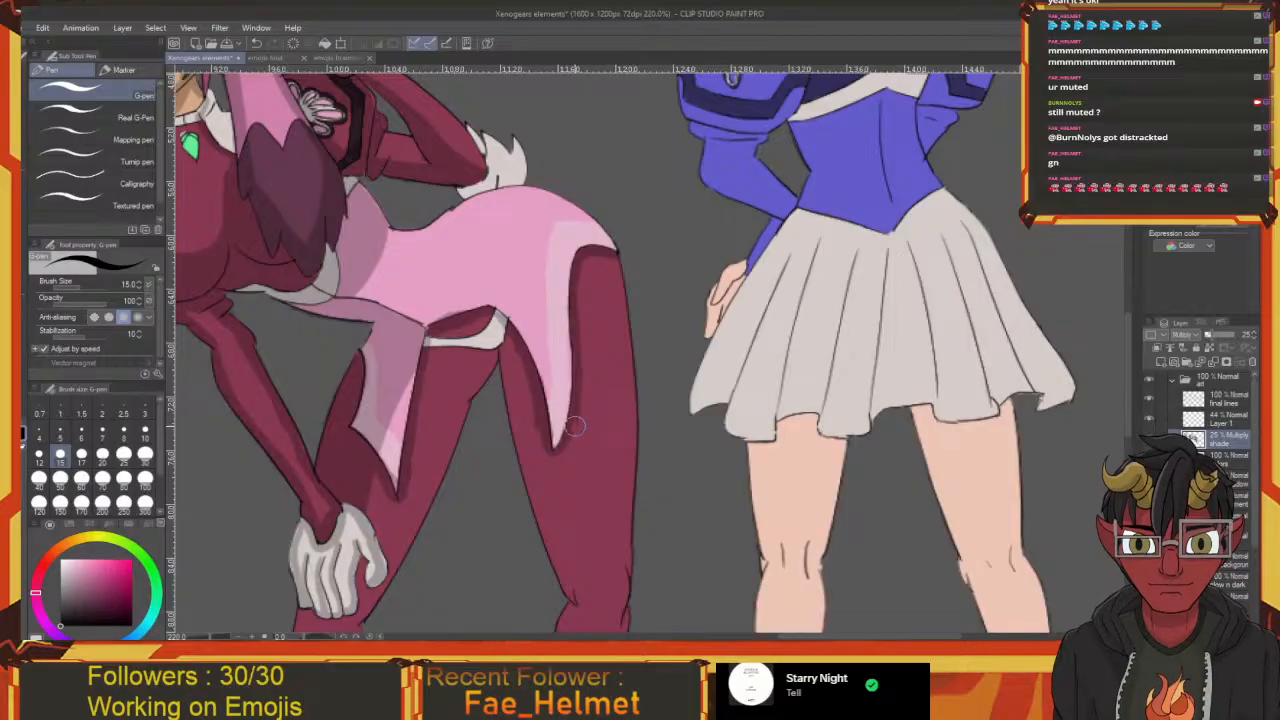
# Shade the inner side of the straight leg's thigh from the hip panel's tip down to the knee
pyautogui.moveTo(559, 446)
pyautogui.mouseDown()
pyautogui.moveTo(586, 421)
pyautogui.moveTo(604, 573)
pyautogui.mouseUp()
pyautogui.moveTo(587, 525); pyautogui.dragTo(596, 561)
pyautogui.moveTo(570, 457); pyautogui.dragTo(578, 505)
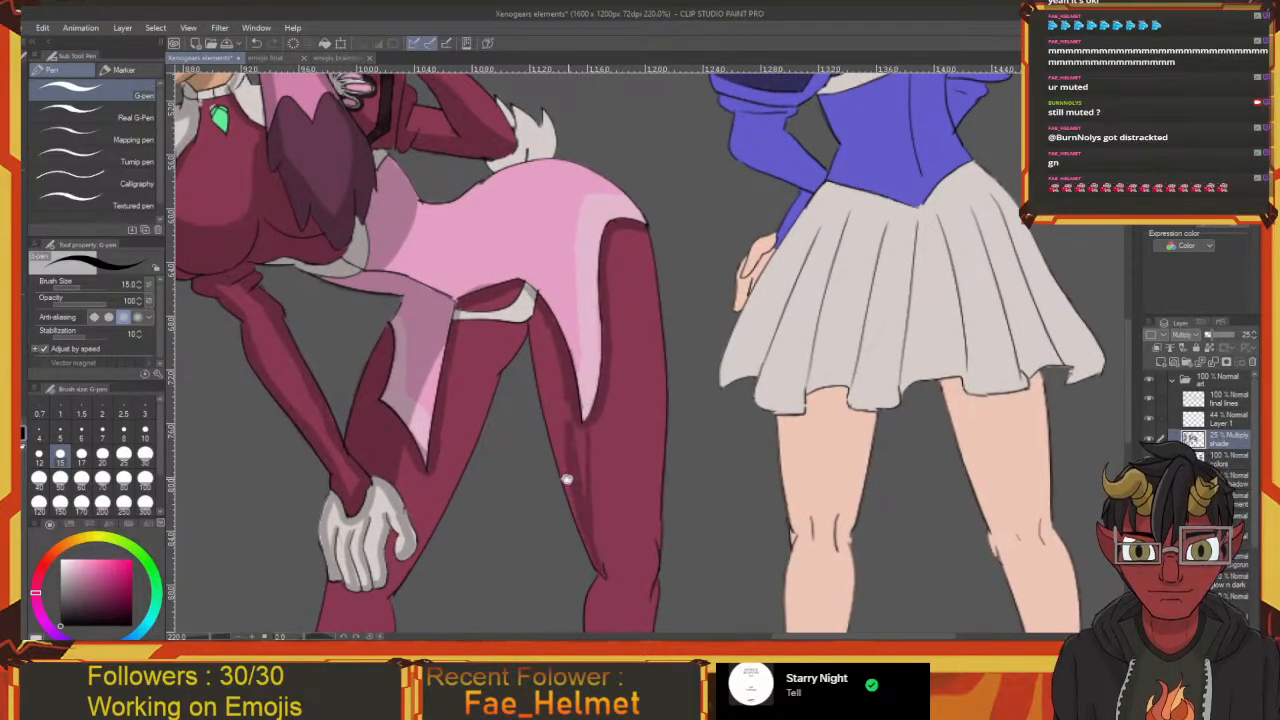
pyautogui.moveTo(557, 428)
pyautogui.mouseDown()
pyautogui.moveTo(567, 480)
pyautogui.moveTo(549, 452)
pyautogui.mouseUp()
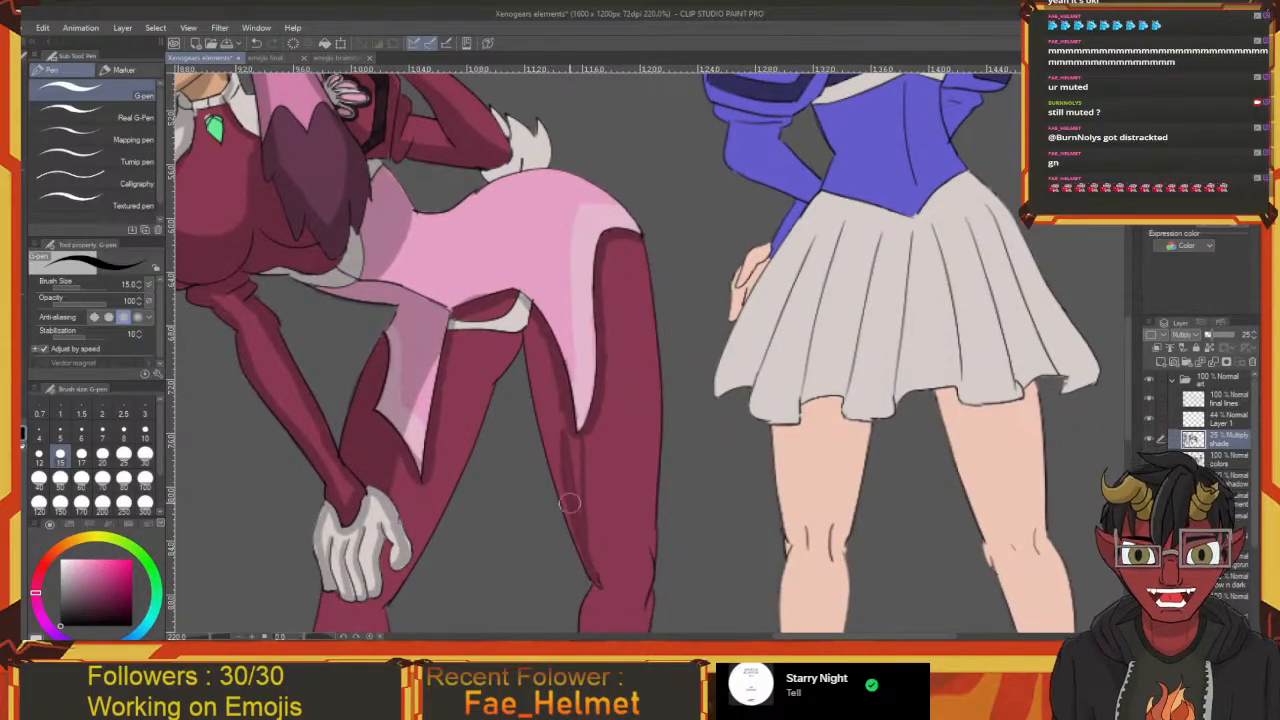
pyautogui.moveTo(570, 503); pyautogui.dragTo(554, 453)
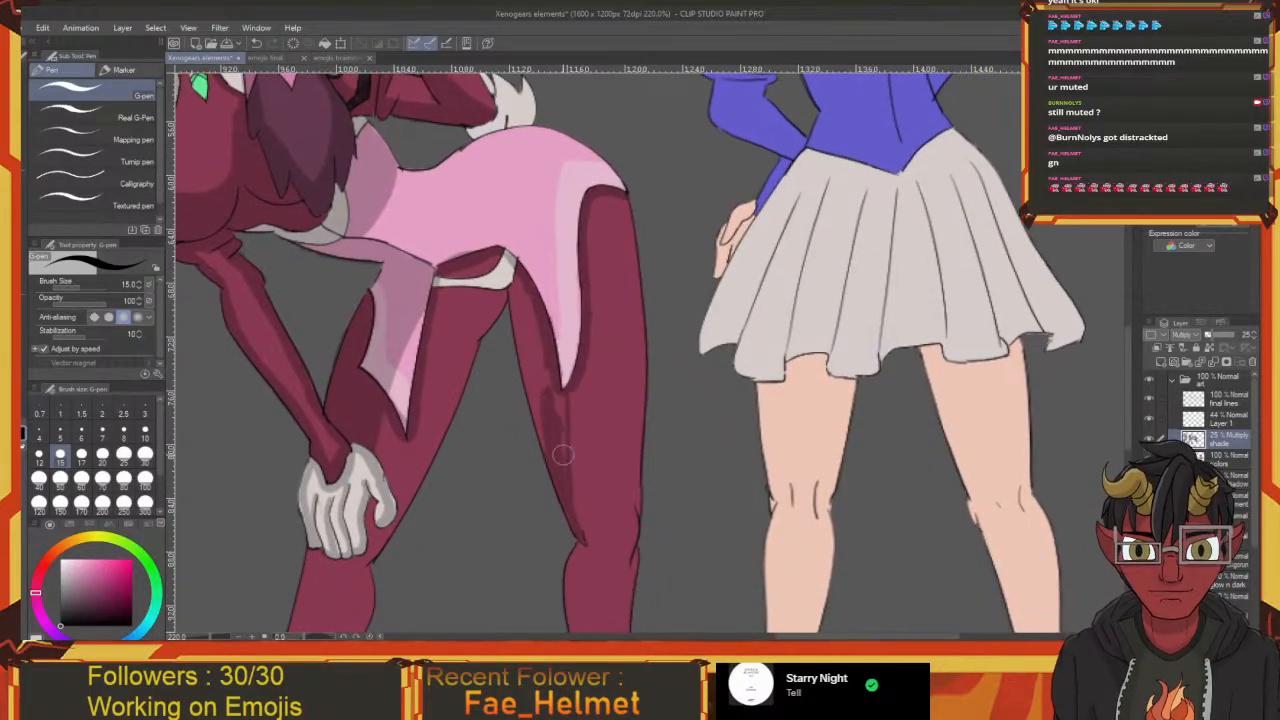
pyautogui.moveTo(553, 412); pyautogui.dragTo(563, 464)
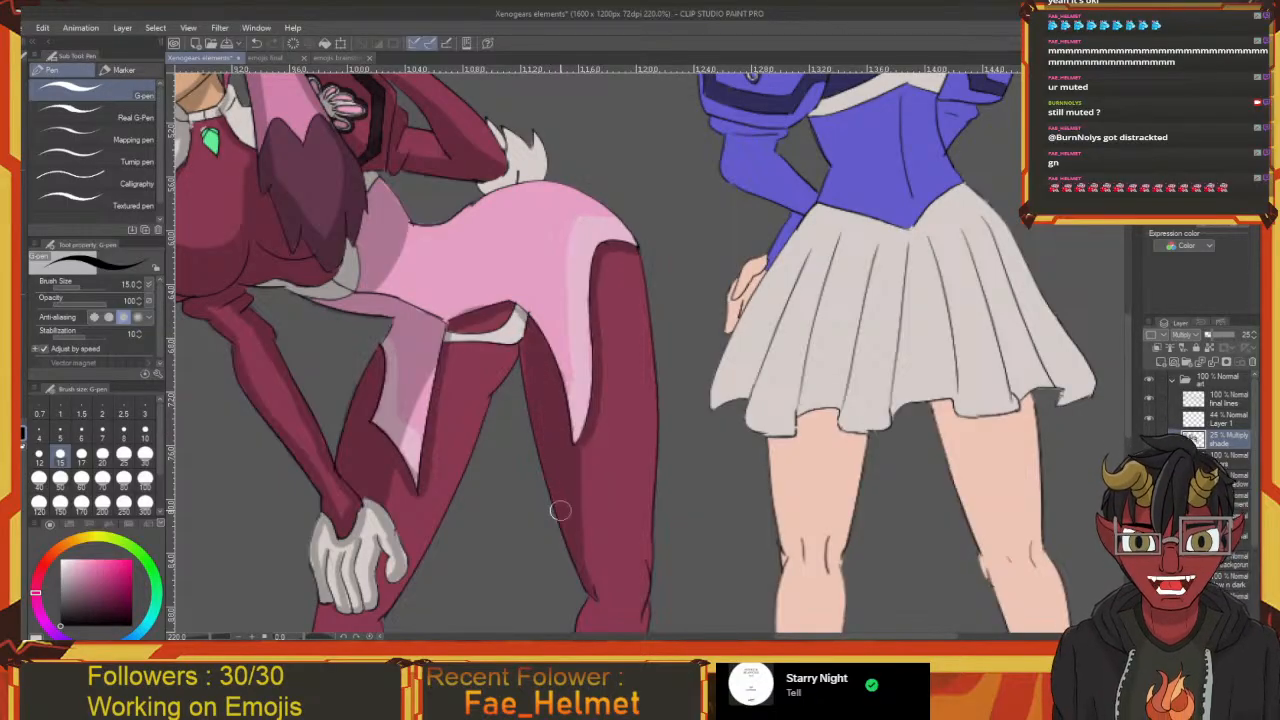
# Shade the inner side of the straight leg's calf from the knee down to the boot cuff
pyautogui.moveTo(557, 497); pyautogui.dragTo(520, 305)
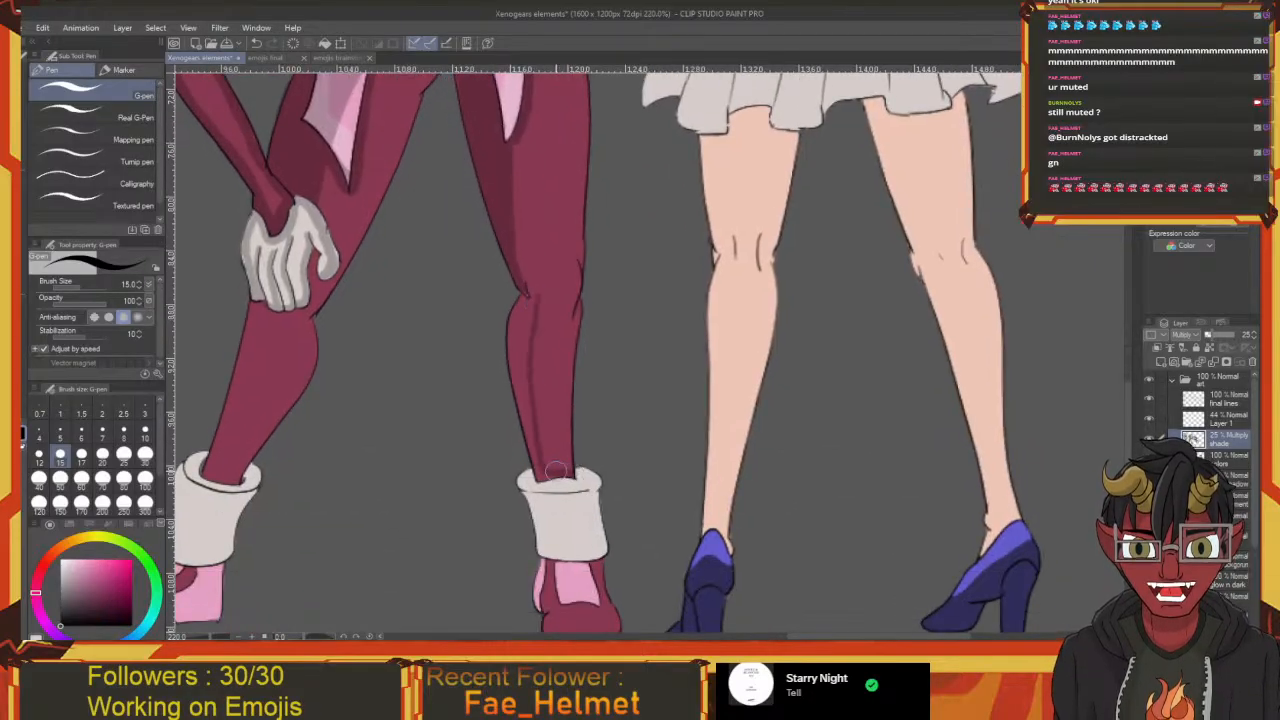
pyautogui.moveTo(556, 471)
pyautogui.mouseDown()
pyautogui.moveTo(547, 479)
pyautogui.moveTo(571, 505)
pyautogui.moveTo(551, 450)
pyautogui.moveTo(556, 330)
pyautogui.moveTo(540, 419)
pyautogui.moveTo(538, 347)
pyautogui.moveTo(544, 428)
pyautogui.mouseUp()
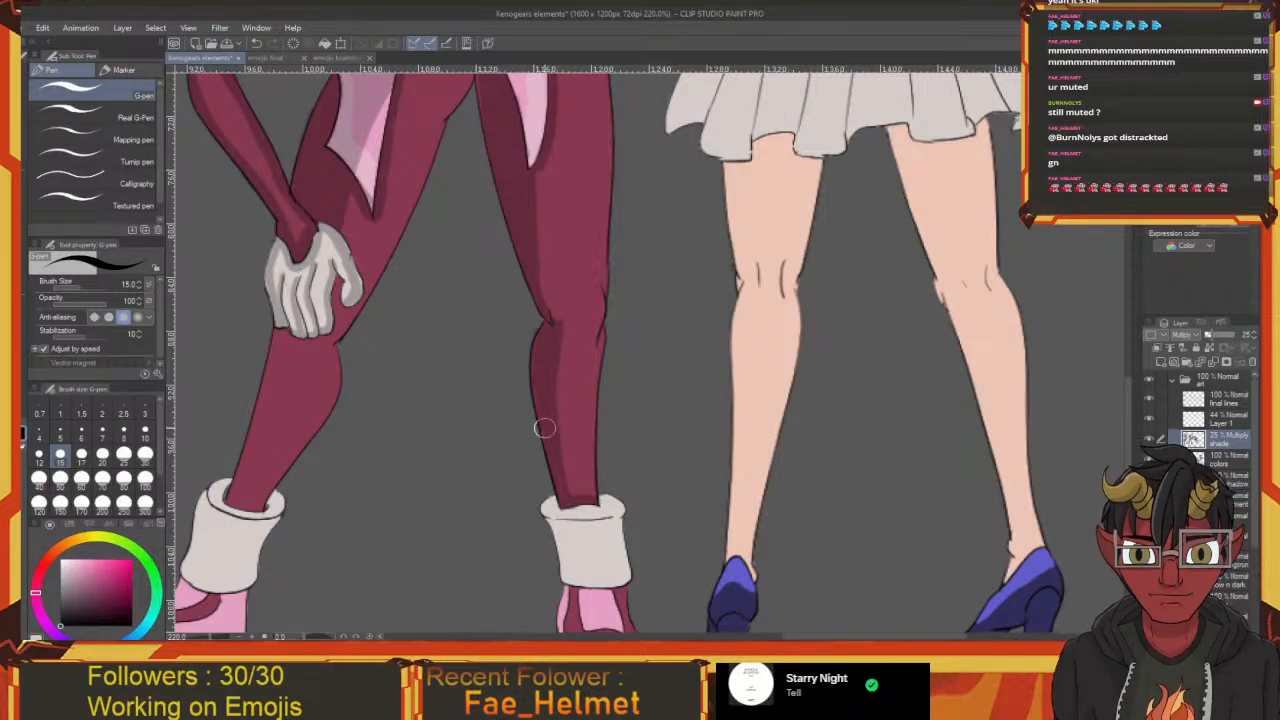
pyautogui.moveTo(548, 311)
pyautogui.mouseDown()
pyautogui.moveTo(566, 426)
pyautogui.moveTo(549, 363)
pyautogui.mouseUp()
# Shade the inner thigh of the bent leg and the white trim at the crotch
pyautogui.scroll(-2, 557, 370)
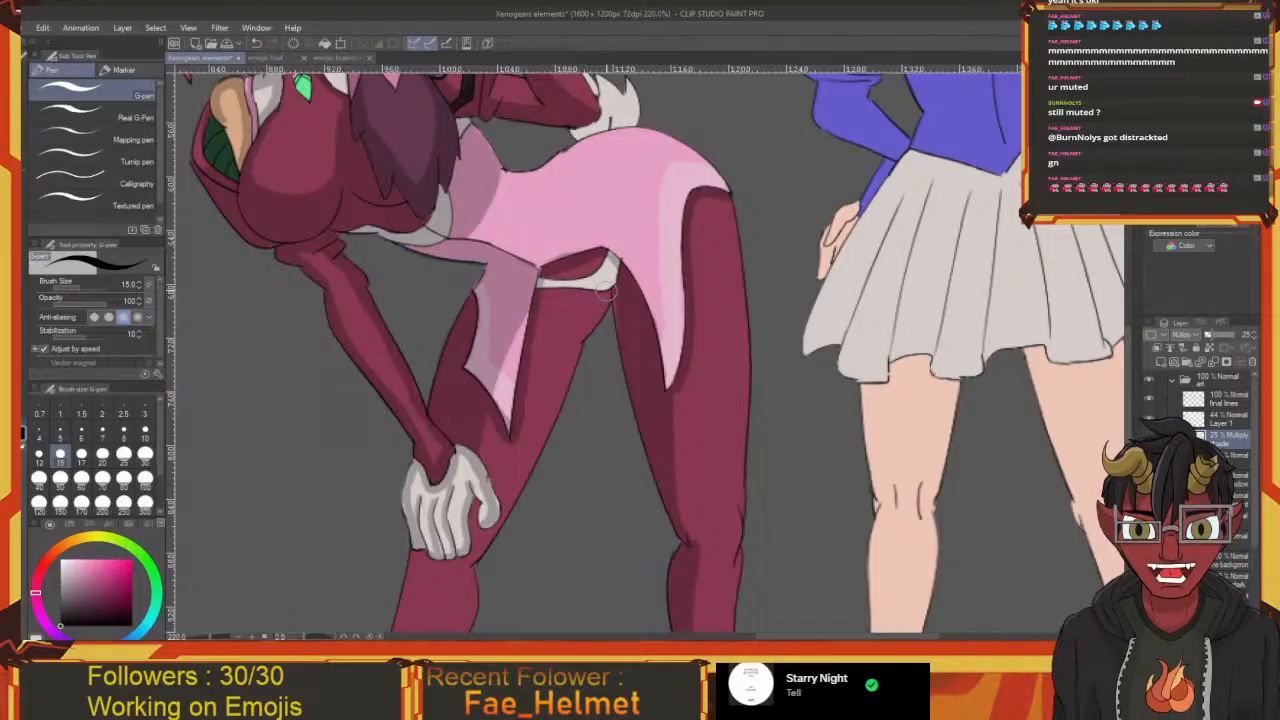
pyautogui.moveTo(568, 290)
pyautogui.mouseDown()
pyautogui.moveTo(594, 258)
pyautogui.moveTo(516, 487)
pyautogui.mouseUp()
pyautogui.moveTo(516, 486)
pyautogui.mouseDown()
pyautogui.moveTo(538, 428)
pyautogui.moveTo(524, 411)
pyautogui.moveTo(520, 426)
pyautogui.moveTo(545, 392)
pyautogui.moveTo(506, 419)
pyautogui.moveTo(487, 415)
pyautogui.moveTo(517, 416)
pyautogui.moveTo(501, 417)
pyautogui.moveTo(580, 247)
pyautogui.moveTo(540, 358)
pyautogui.moveTo(589, 257)
pyautogui.moveTo(528, 352)
pyautogui.moveTo(486, 455)
pyautogui.moveTo(527, 347)
pyautogui.moveTo(517, 405)
pyautogui.mouseUp()
pyautogui.moveTo(569, 279)
pyautogui.mouseDown()
pyautogui.moveTo(533, 267)
pyautogui.moveTo(544, 257)
pyautogui.mouseUp()
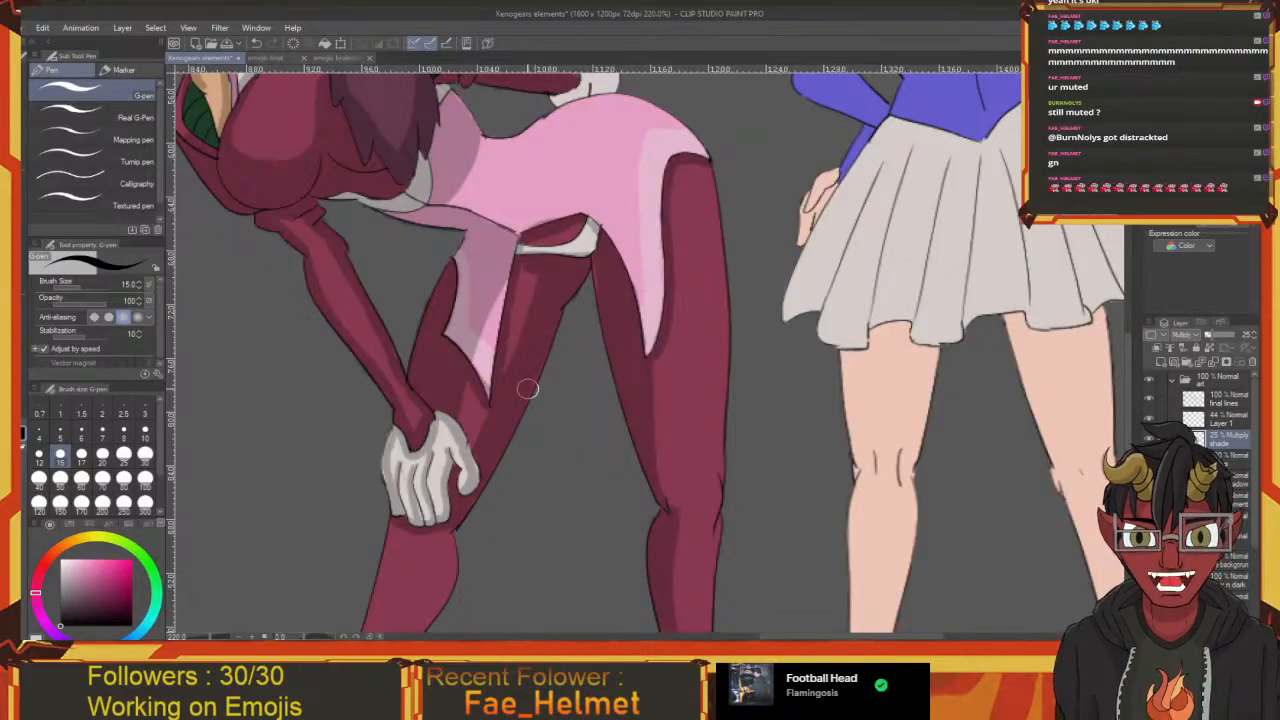
# Shade the bent leg's lower thigh and calf down to the boot cuff, and deepen the straight leg's ankle shadow
pyautogui.moveTo(511, 431)
pyautogui.mouseDown()
pyautogui.moveTo(532, 345)
pyautogui.moveTo(580, 246)
pyautogui.moveTo(565, 245)
pyautogui.moveTo(505, 390)
pyautogui.moveTo(484, 406)
pyautogui.moveTo(505, 412)
pyautogui.mouseUp()
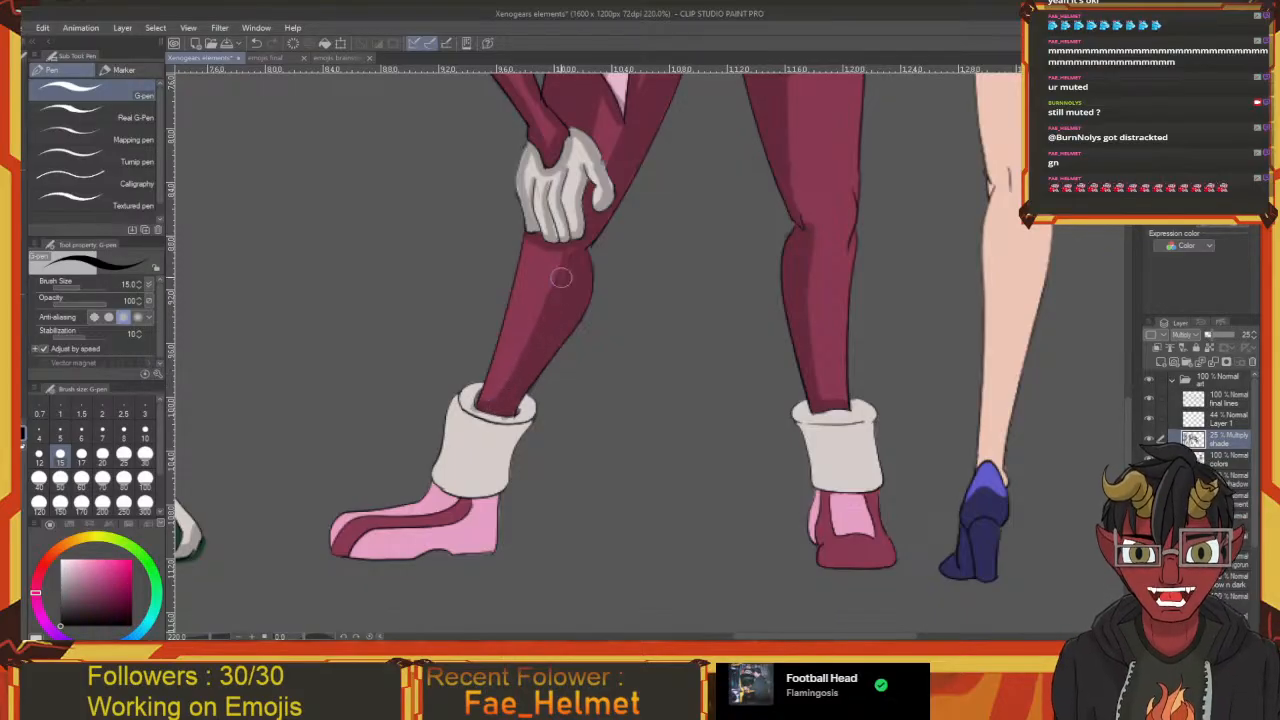
pyautogui.moveTo(561, 250)
pyautogui.mouseDown()
pyautogui.moveTo(577, 280)
pyautogui.moveTo(580, 363)
pyautogui.moveTo(495, 420)
pyautogui.mouseUp()
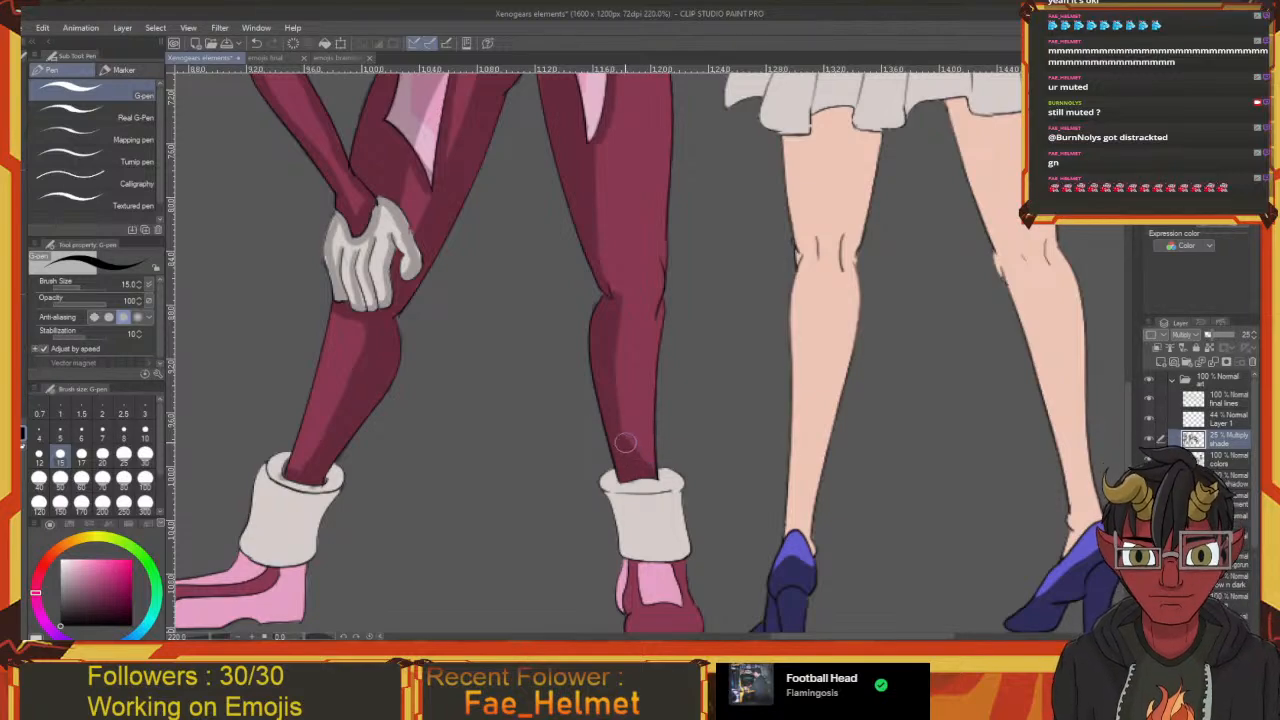
pyautogui.moveTo(620, 430); pyautogui.dragTo(563, 327)
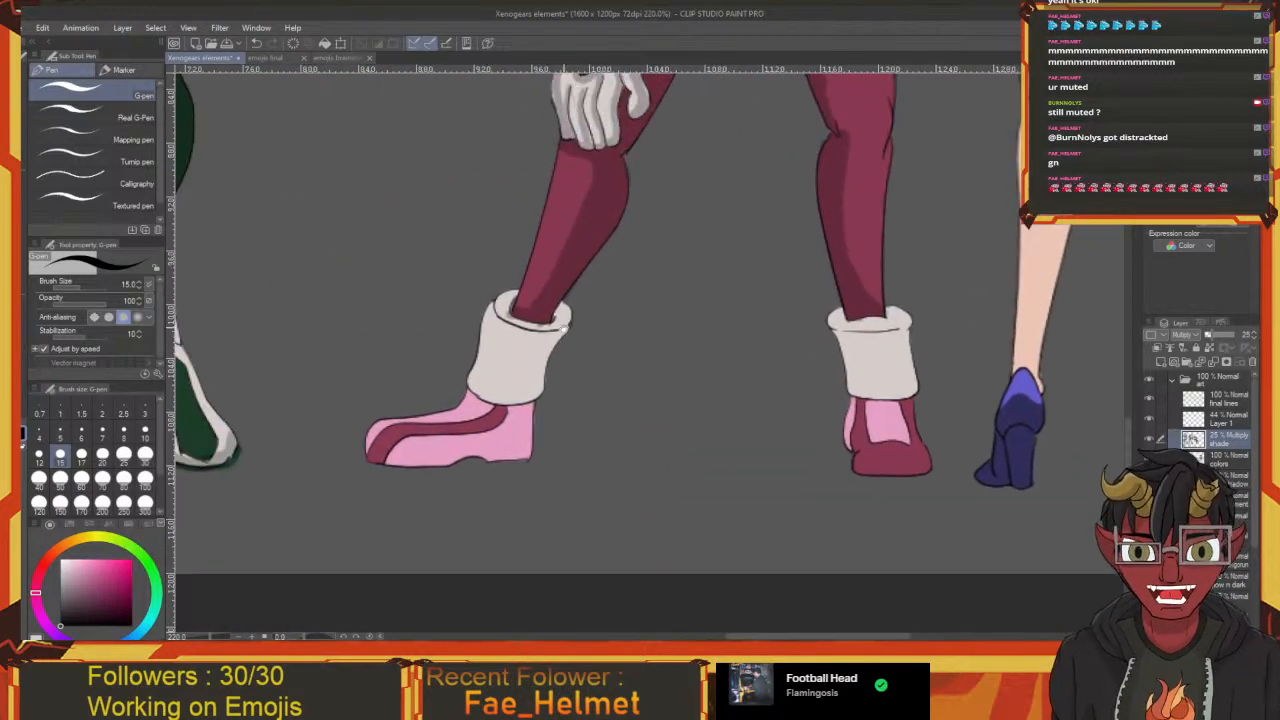
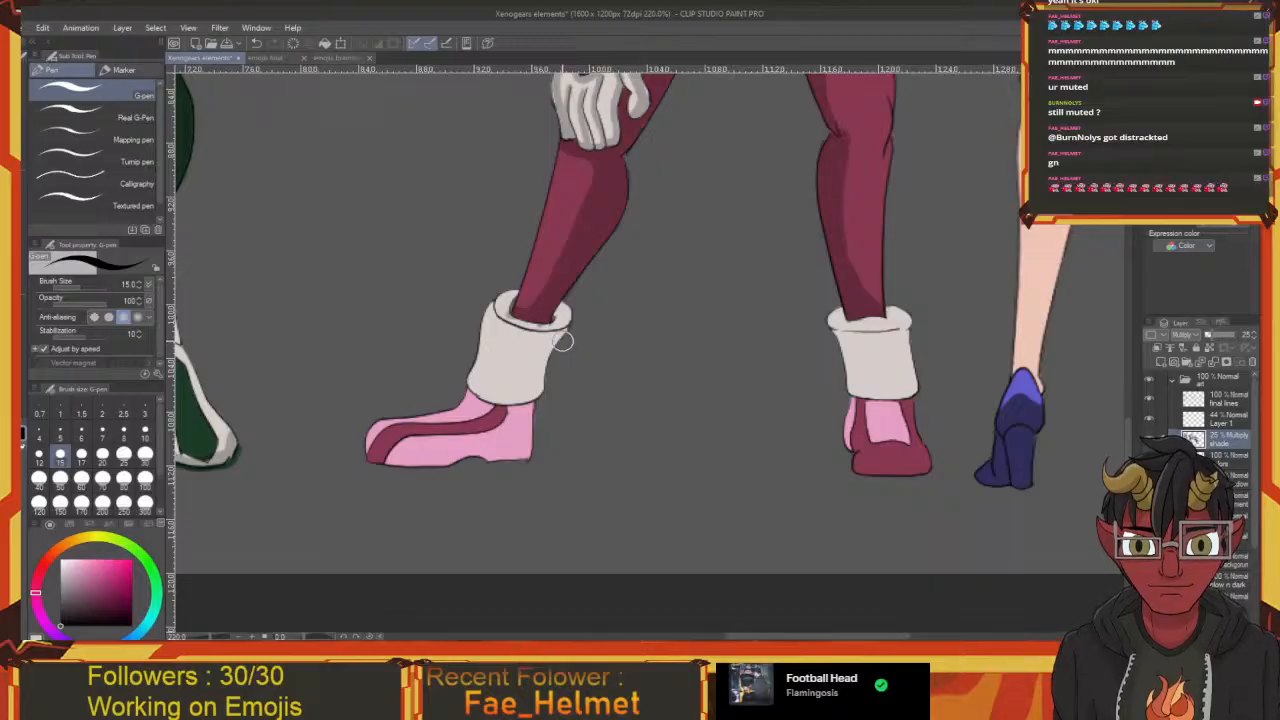
# Shade the back half and inner rim of the bent leg's white boot cuff
pyautogui.scroll(-1, 556, 336)
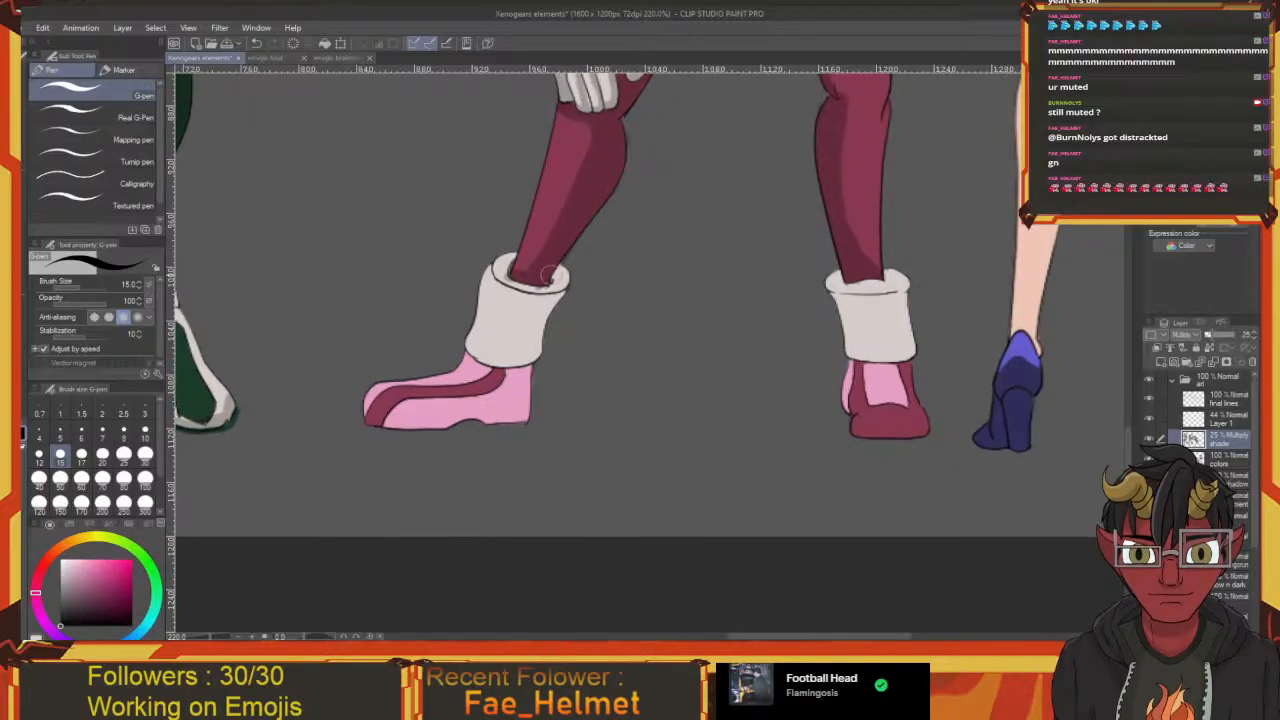
pyautogui.moveTo(563, 263)
pyautogui.mouseDown()
pyautogui.moveTo(516, 302)
pyautogui.moveTo(500, 354)
pyautogui.moveTo(512, 368)
pyautogui.moveTo(560, 298)
pyautogui.moveTo(558, 272)
pyautogui.moveTo(536, 316)
pyautogui.moveTo(532, 280)
pyautogui.moveTo(516, 338)
pyautogui.mouseUp()
pyautogui.moveTo(532, 288); pyautogui.dragTo(520, 352)
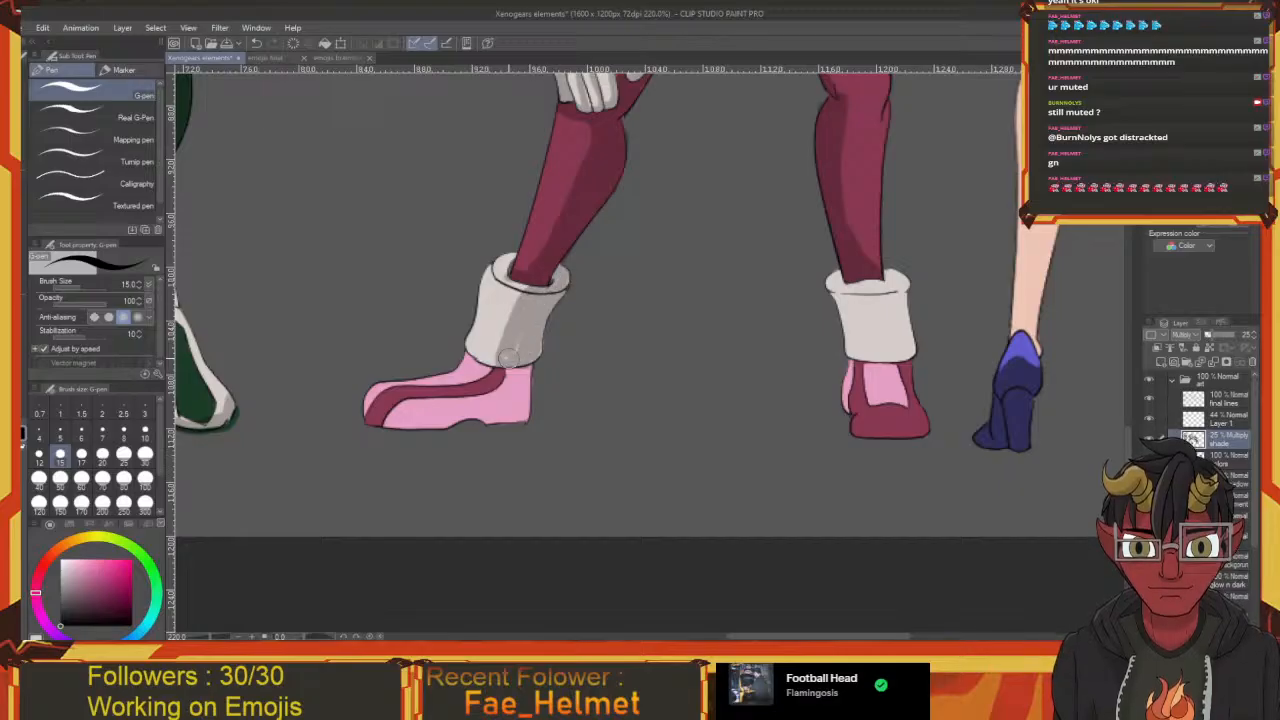
pyautogui.scroll(2, 531, 347)
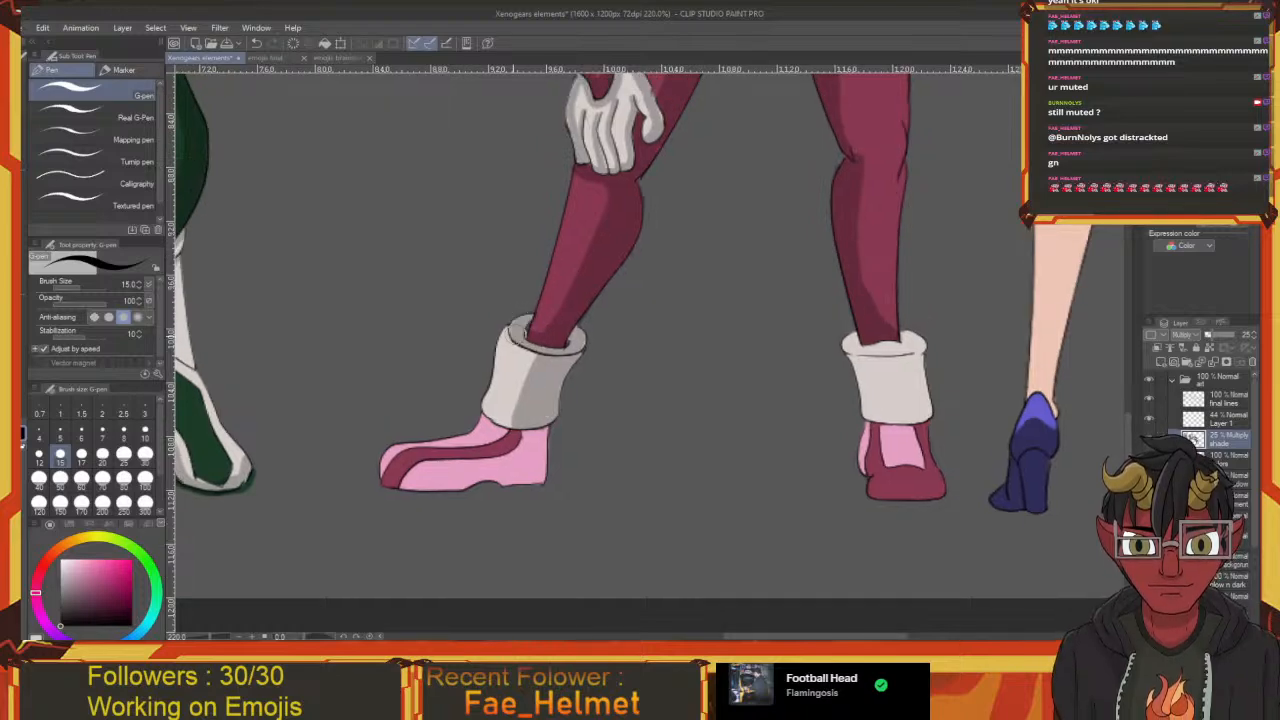
# Shade the heel and the sole edge of the bent leg's pink shoe
pyautogui.scroll(-5, 521, 330)
pyautogui.hscroll(-2, 540, 320)
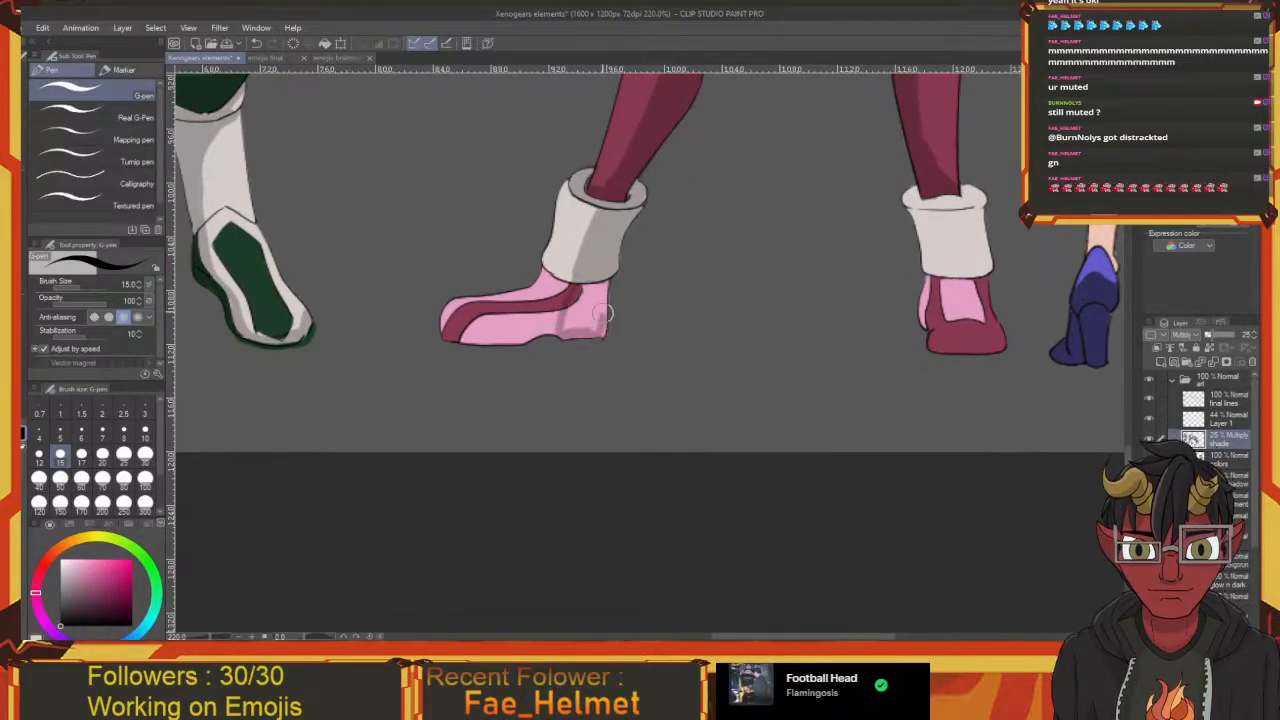
pyautogui.moveTo(602, 322)
pyautogui.mouseDown()
pyautogui.moveTo(548, 326)
pyautogui.moveTo(596, 330)
pyautogui.moveTo(609, 316)
pyautogui.moveTo(480, 326)
pyautogui.mouseUp()
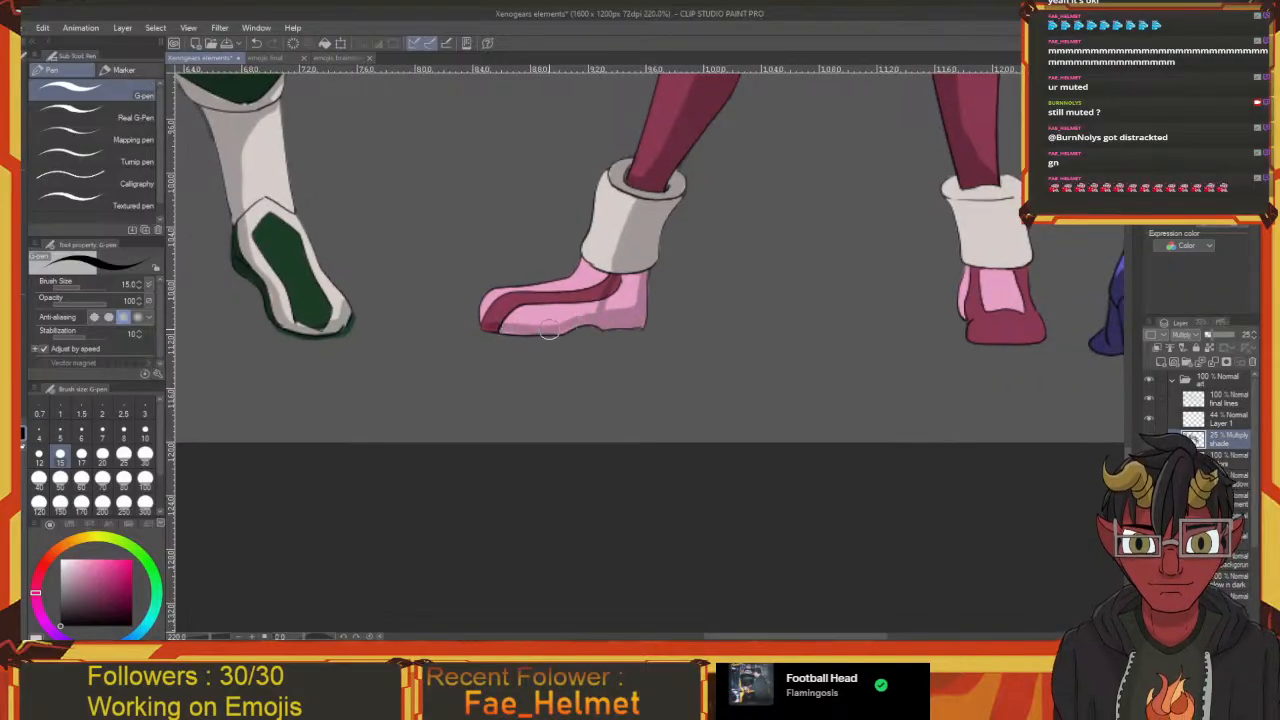
pyautogui.moveTo(567, 327)
pyautogui.mouseDown()
pyautogui.moveTo(485, 328)
pyautogui.moveTo(561, 326)
pyautogui.moveTo(556, 335)
pyautogui.moveTo(585, 342)
pyautogui.mouseUp()
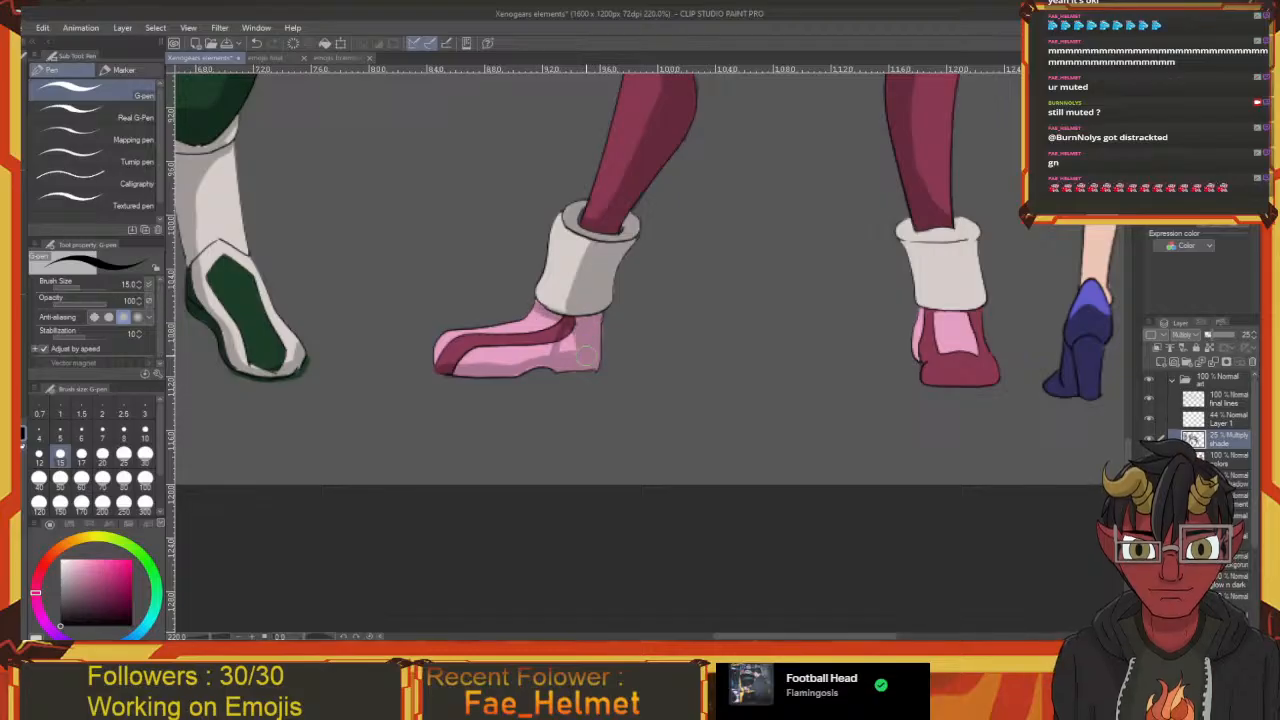
pyautogui.moveTo(541, 361)
pyautogui.mouseDown()
pyautogui.moveTo(582, 354)
pyautogui.moveTo(563, 375)
pyautogui.mouseUp()
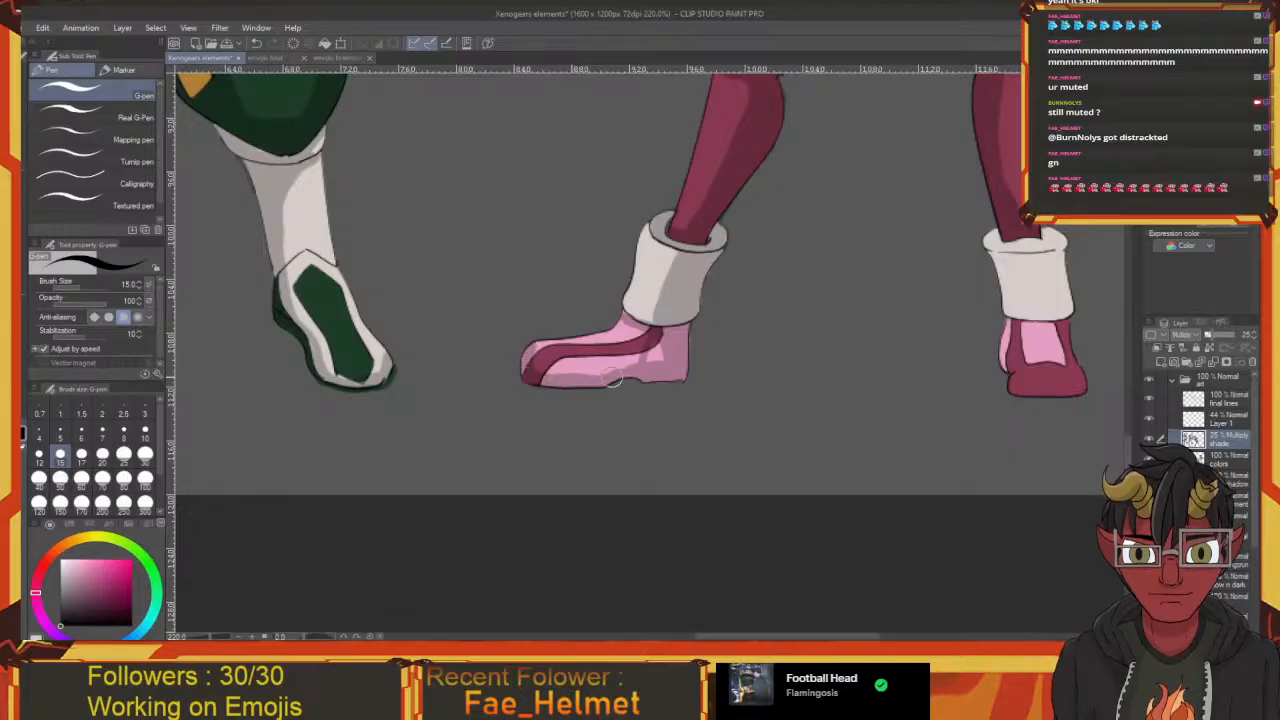
# Shade the front edge of the bent leg's white boot cuff and the heel area of the pink shoe beneath it
pyautogui.moveTo(656, 372)
pyautogui.mouseDown()
pyautogui.moveTo(594, 371)
pyautogui.moveTo(451, 414)
pyautogui.mouseUp()
pyautogui.moveTo(724, 366)
pyautogui.mouseDown()
pyautogui.moveTo(531, 398)
pyautogui.moveTo(736, 410)
pyautogui.mouseUp()
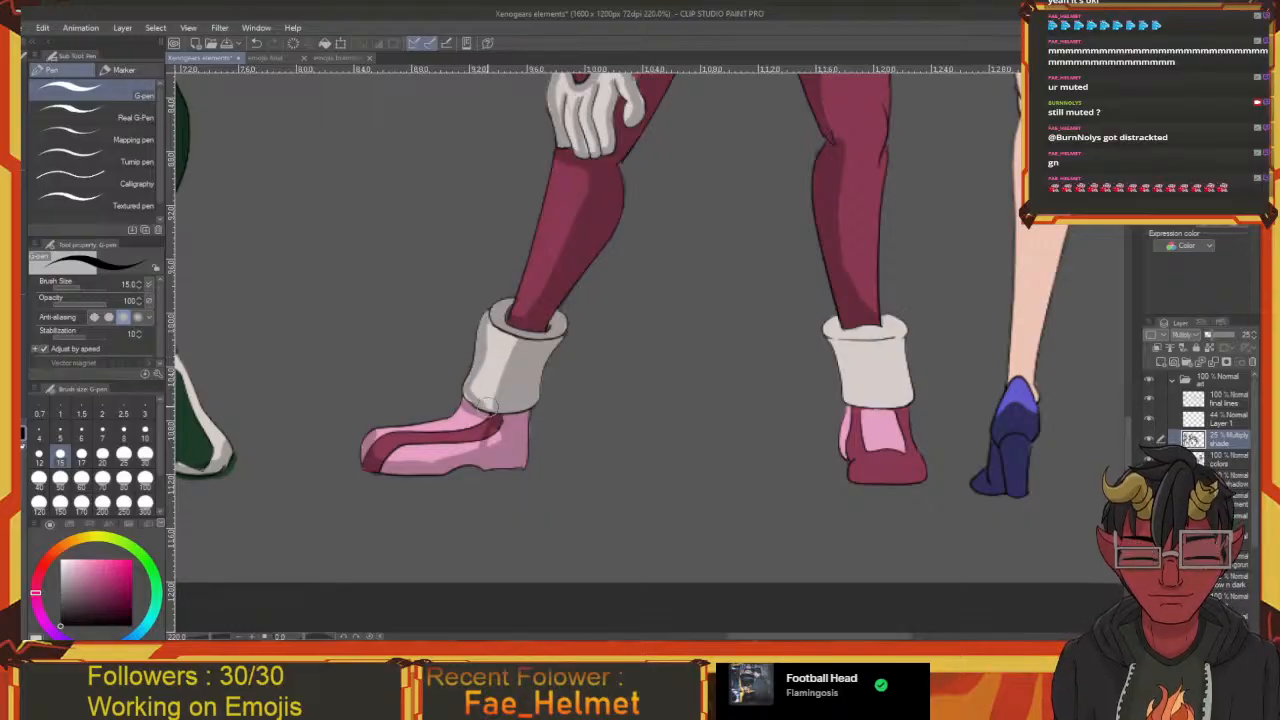
pyautogui.moveTo(504, 436); pyautogui.dragTo(466, 398)
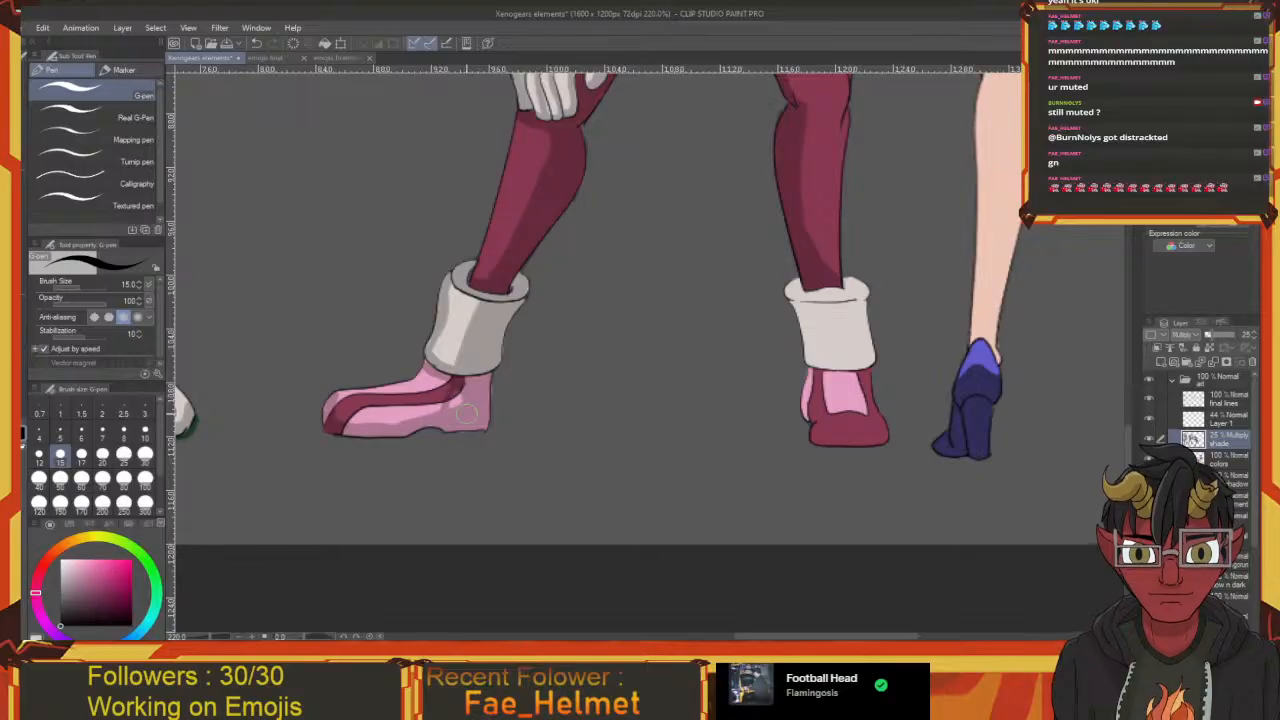
# Shade the straight leg's white boot cuff below its folded rim and down its inner side
pyautogui.moveTo(600, 423); pyautogui.dragTo(469, 377)
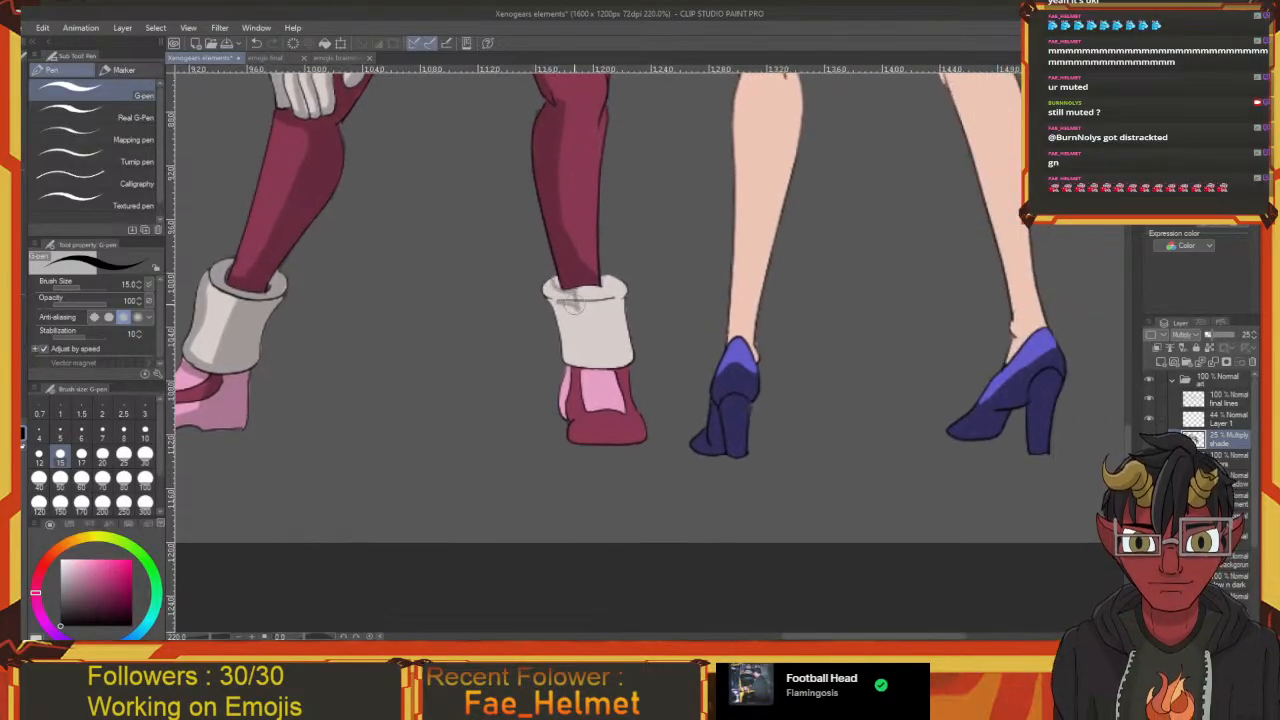
pyautogui.moveTo(575, 313)
pyautogui.mouseDown()
pyautogui.moveTo(568, 401)
pyautogui.moveTo(564, 387)
pyautogui.moveTo(575, 438)
pyautogui.moveTo(603, 425)
pyautogui.moveTo(645, 432)
pyautogui.moveTo(570, 439)
pyautogui.moveTo(634, 434)
pyautogui.mouseUp()
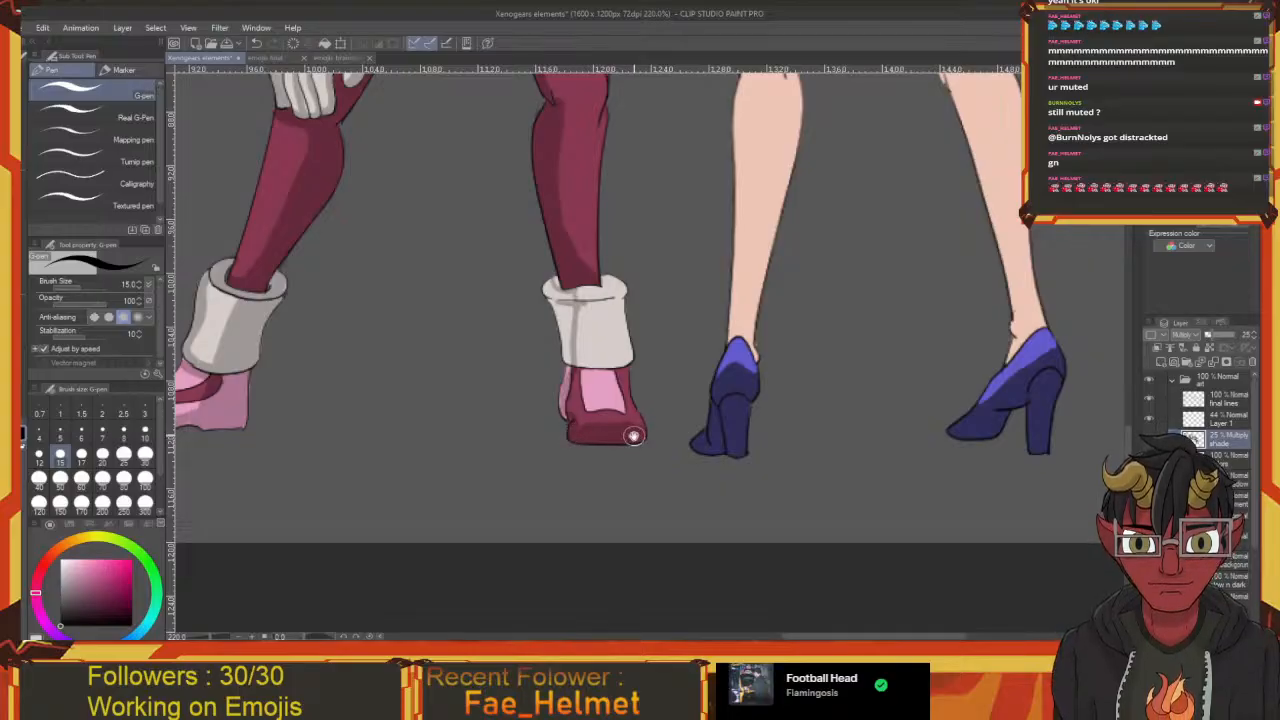
pyautogui.scroll(1, 552, 405)
pyautogui.moveTo(559, 392)
pyautogui.mouseDown()
pyautogui.moveTo(573, 443)
pyautogui.moveTo(558, 396)
pyautogui.moveTo(559, 432)
pyautogui.mouseUp()
pyautogui.scroll(1, 558, 432)
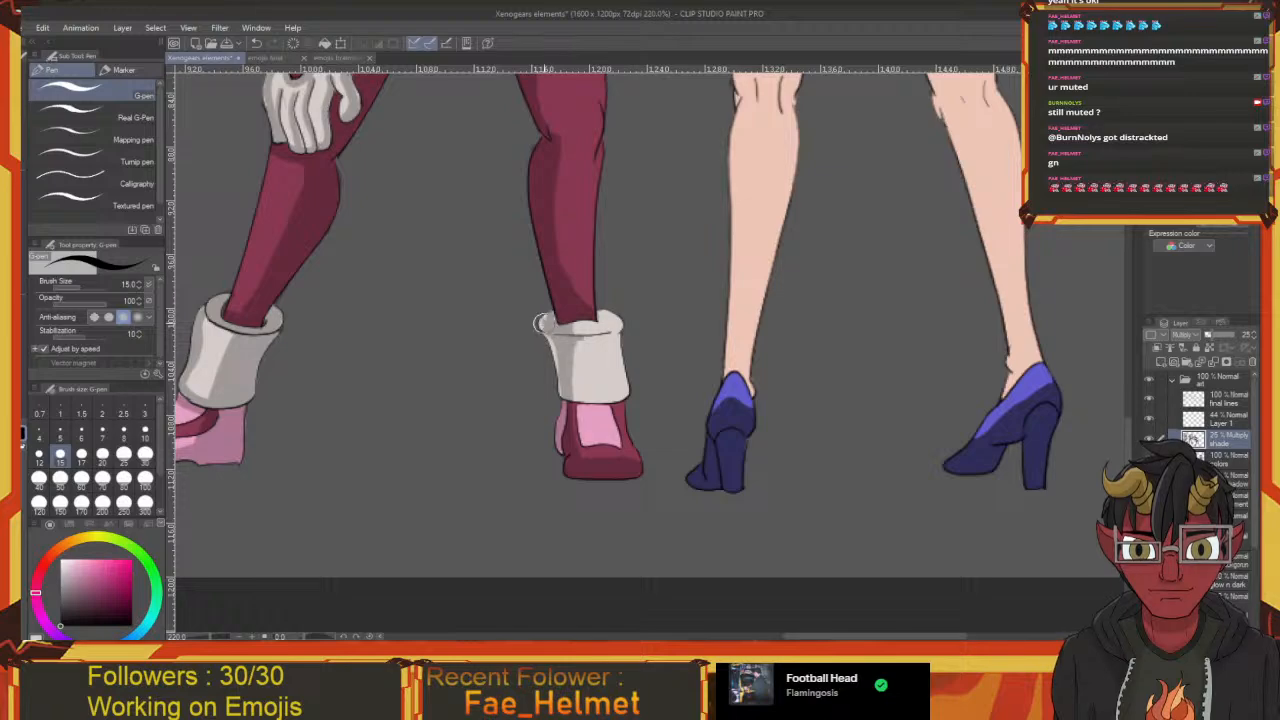
# Shade the straight leg's shoe beneath the cuff and around the toe, and darken the cuff's rim and lower edge
pyautogui.moveTo(569, 430); pyautogui.dragTo(533, 412)
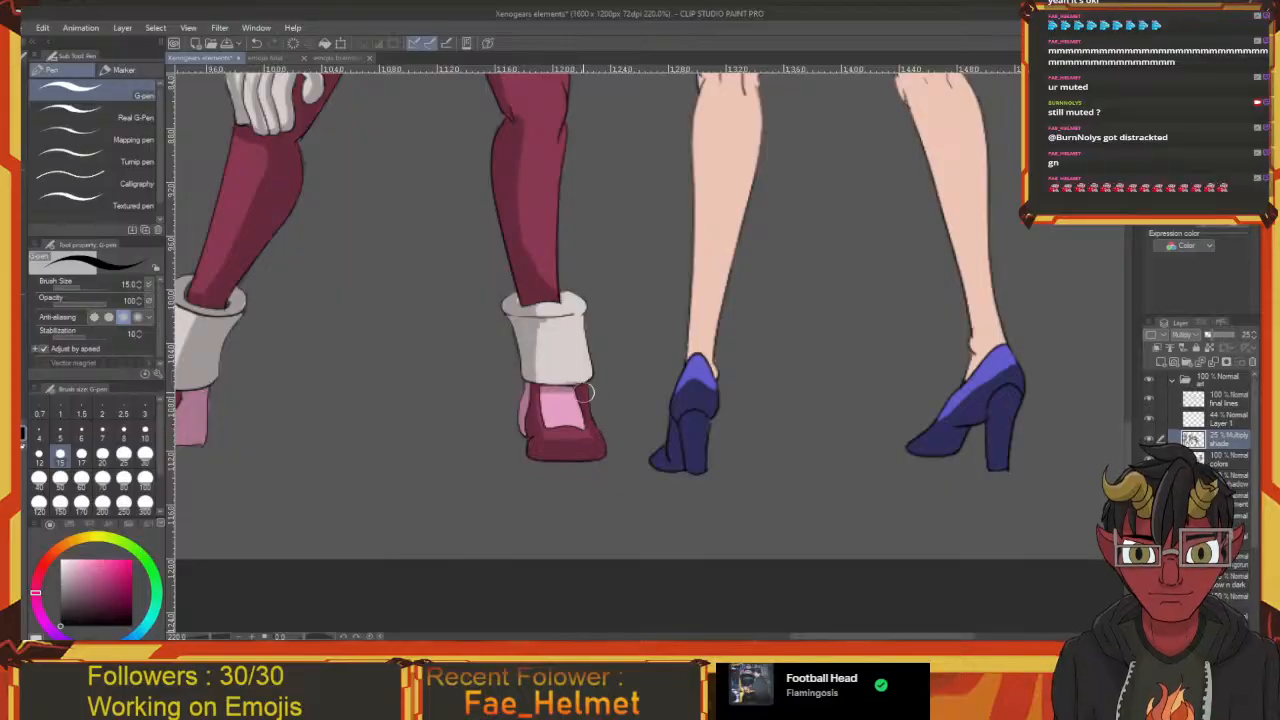
pyautogui.moveTo(583, 386)
pyautogui.mouseDown()
pyautogui.moveTo(525, 383)
pyautogui.moveTo(569, 428)
pyautogui.moveTo(588, 426)
pyautogui.moveTo(527, 424)
pyautogui.mouseUp()
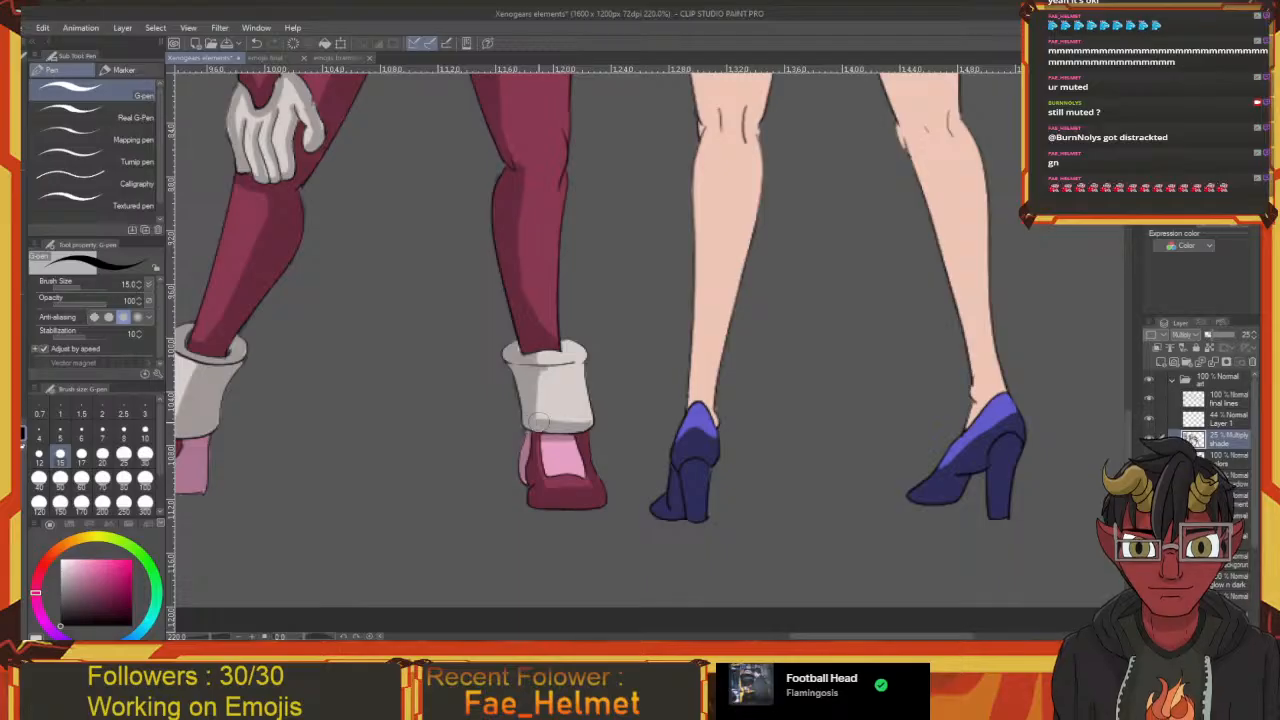
pyautogui.moveTo(538, 366)
pyautogui.mouseDown()
pyautogui.moveTo(571, 351)
pyautogui.moveTo(562, 344)
pyautogui.moveTo(585, 357)
pyautogui.moveTo(530, 370)
pyautogui.mouseUp()
pyautogui.scroll(-2, 528, 400)
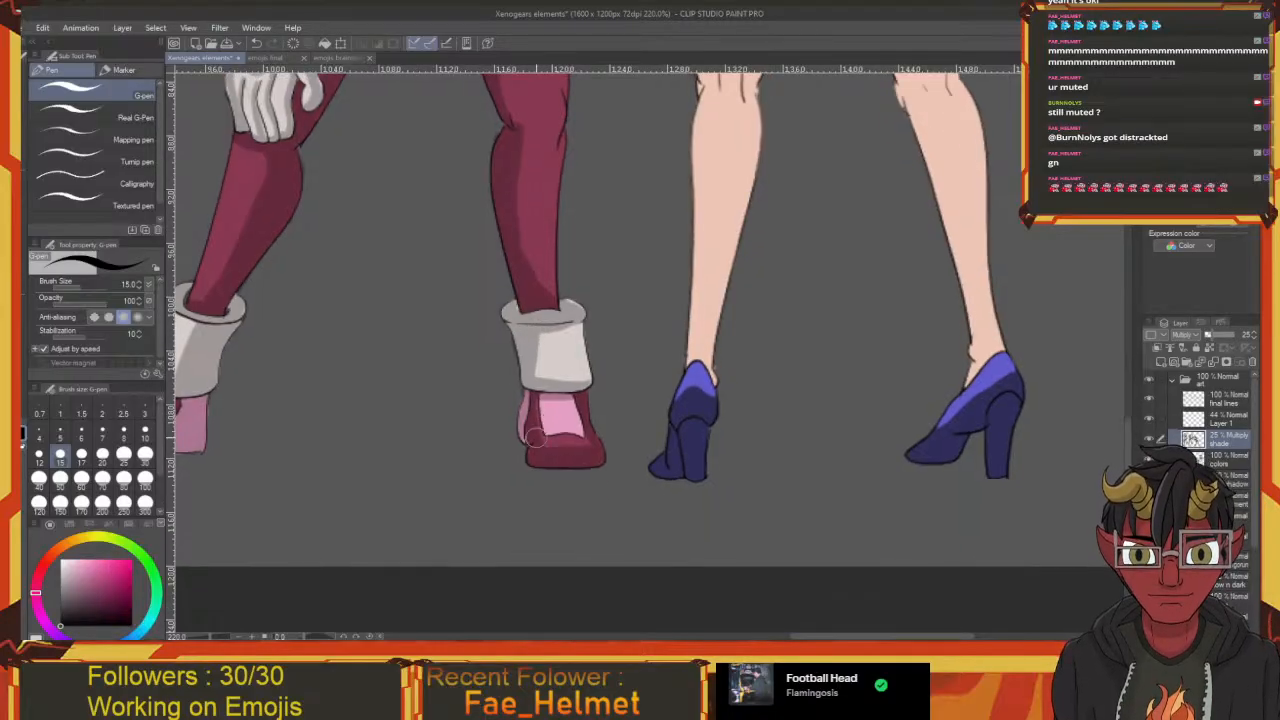
pyautogui.moveTo(536, 444); pyautogui.dragTo(601, 453)
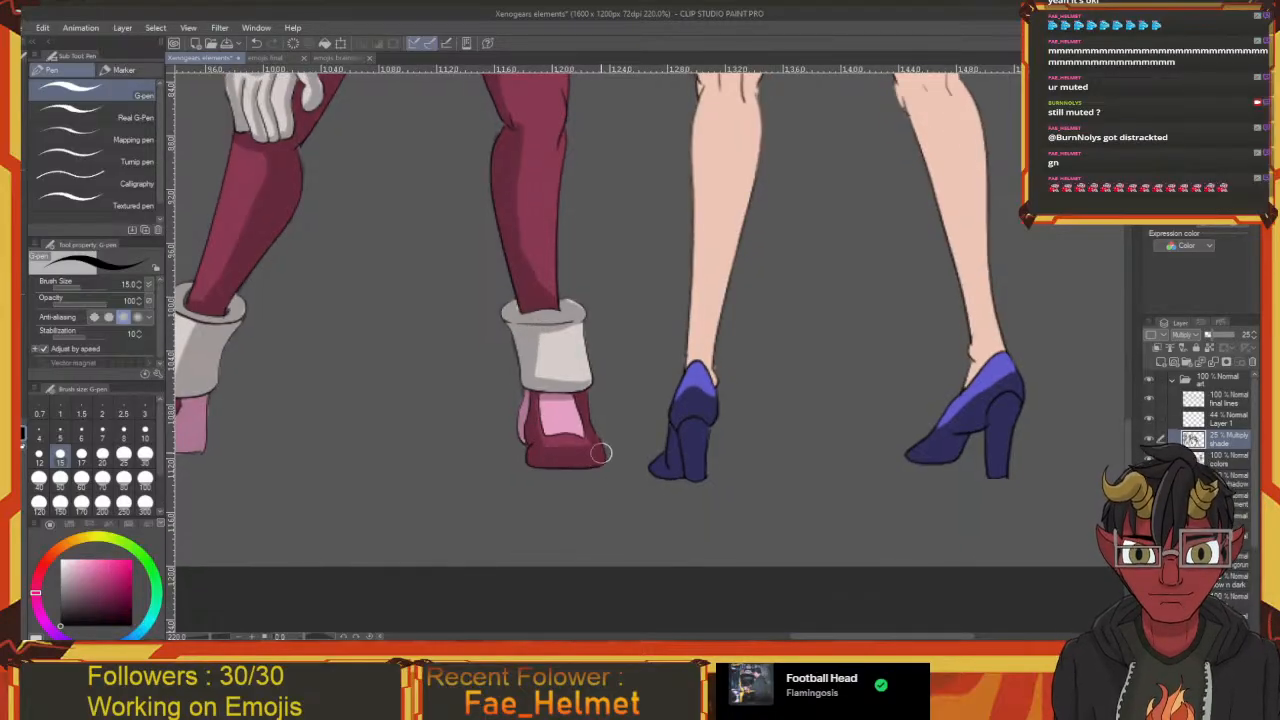
# Shade the pink-haired character's raised arm around the sleeve and elbow, and the white fur tuft behind the elbow
pyautogui.scroll(10, 591, 441)
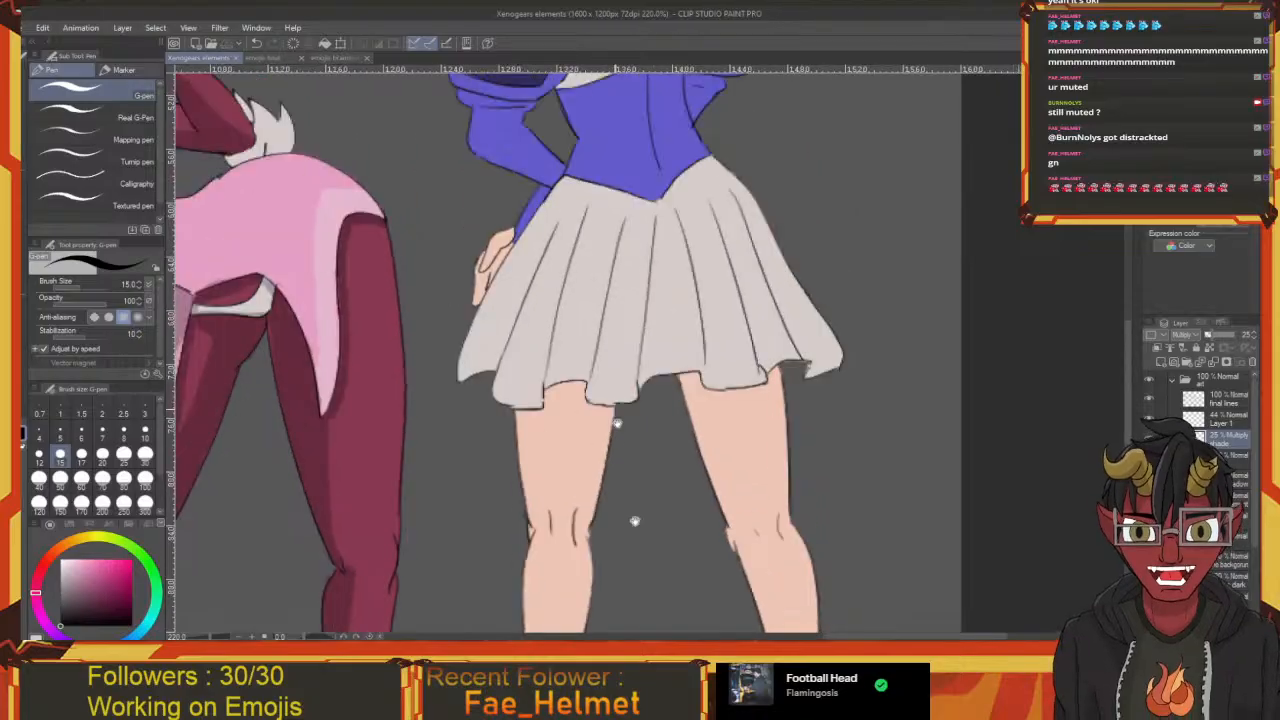
pyautogui.scroll(-5, 636, 530)
pyautogui.scroll(6, 636, 310)
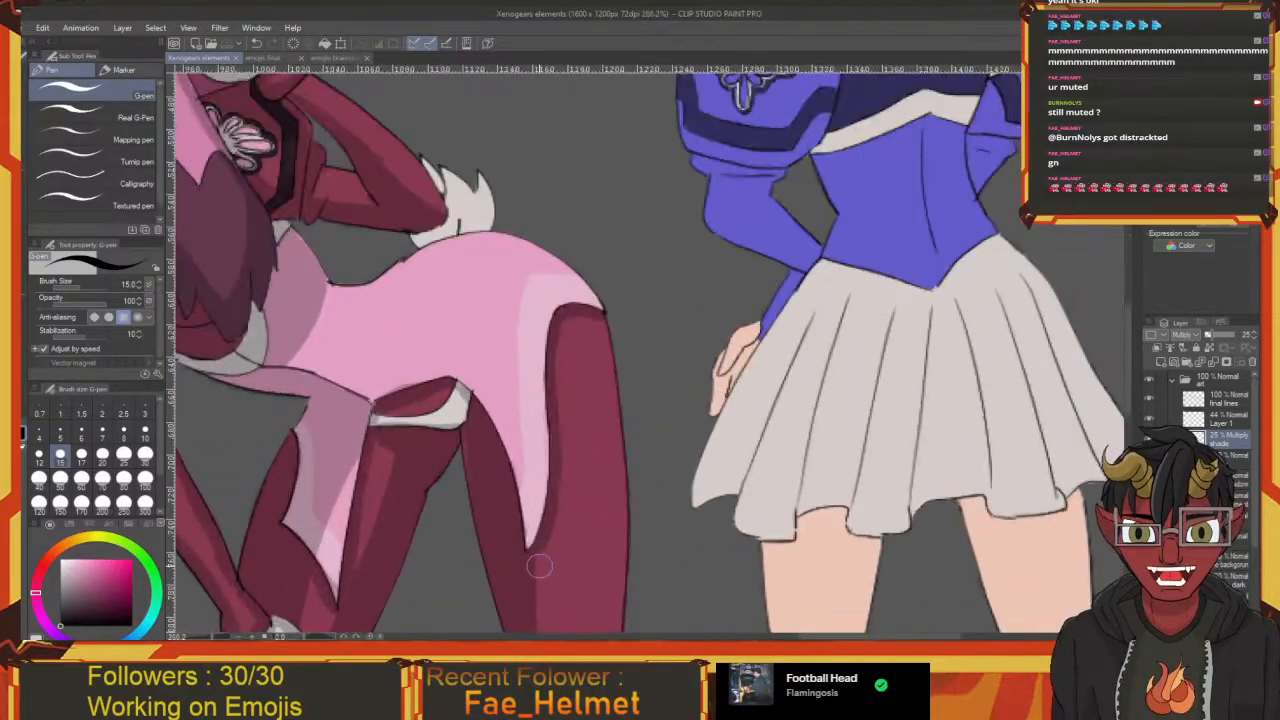
pyautogui.scroll(3, 636, 310)
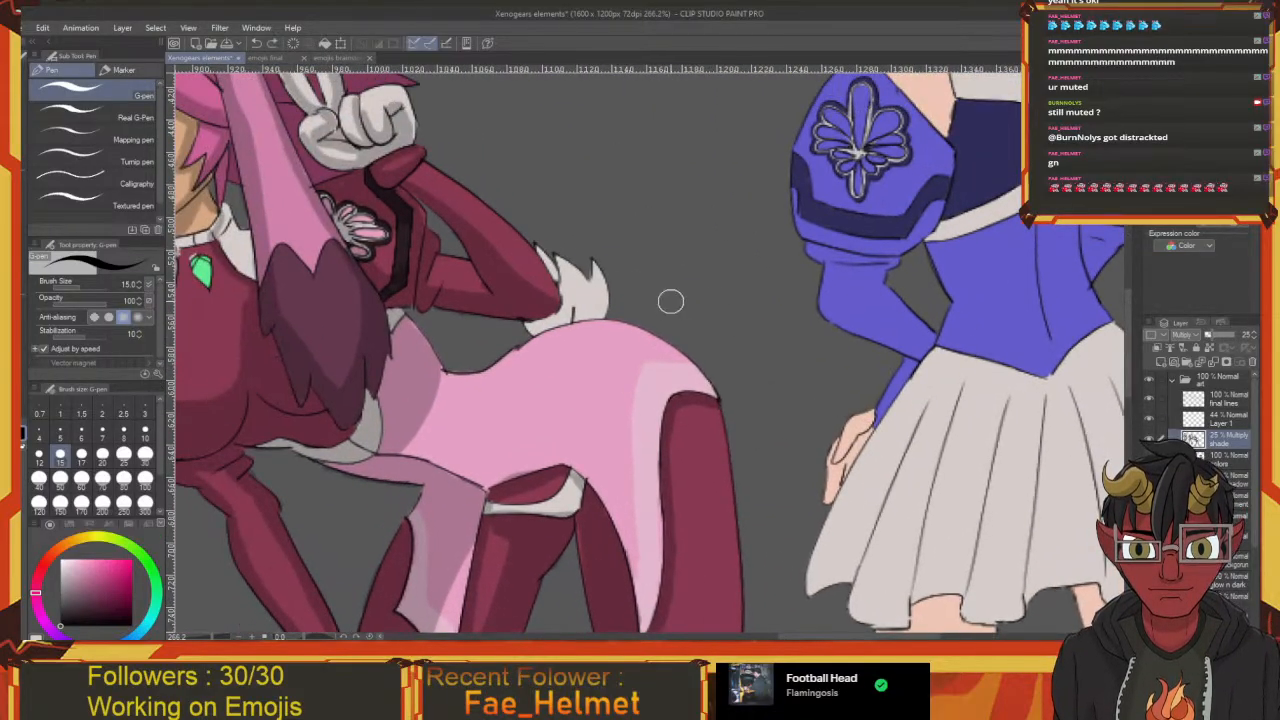
pyautogui.scroll(1, 645, 319)
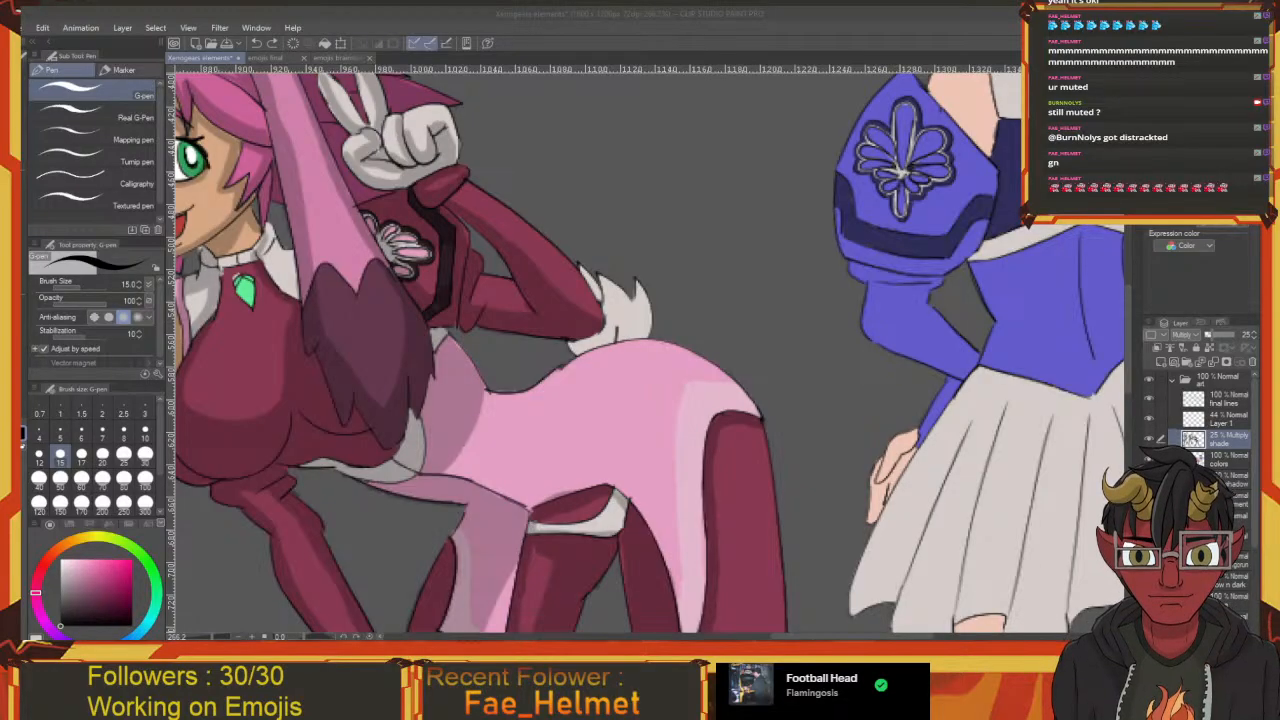
pyautogui.click(25, 208)
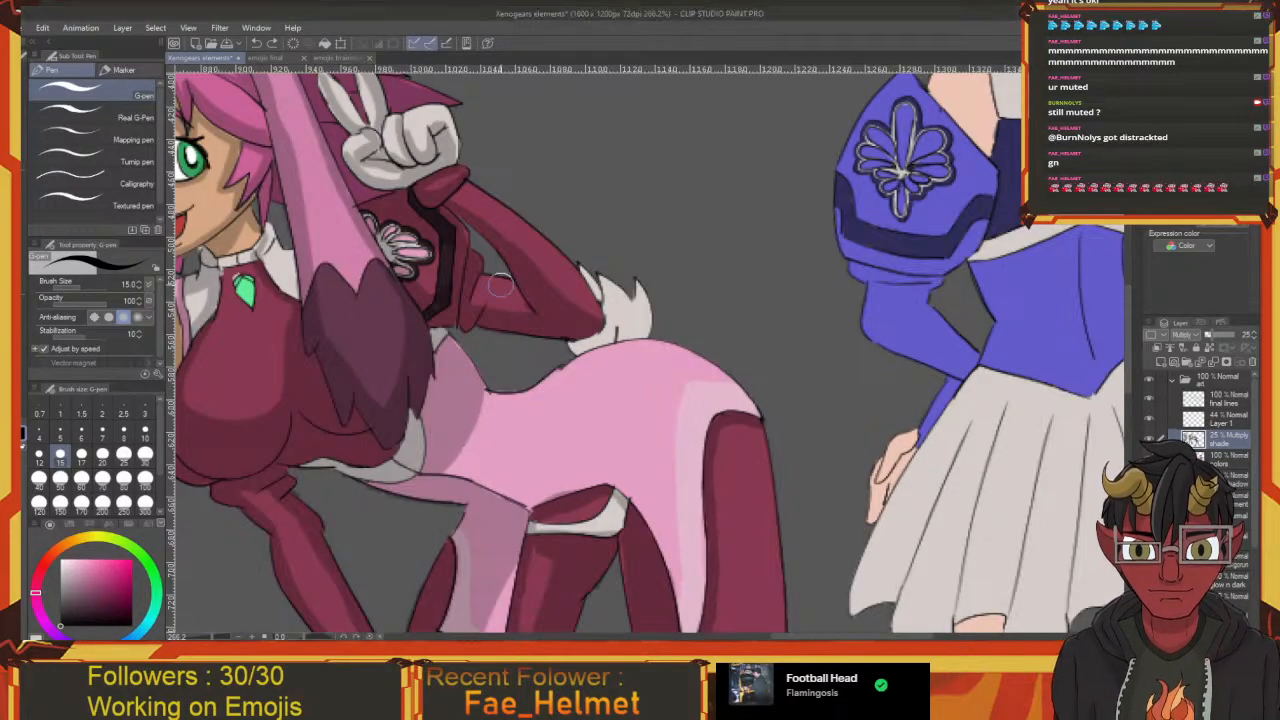
pyautogui.moveTo(416, 260); pyautogui.dragTo(509, 310)
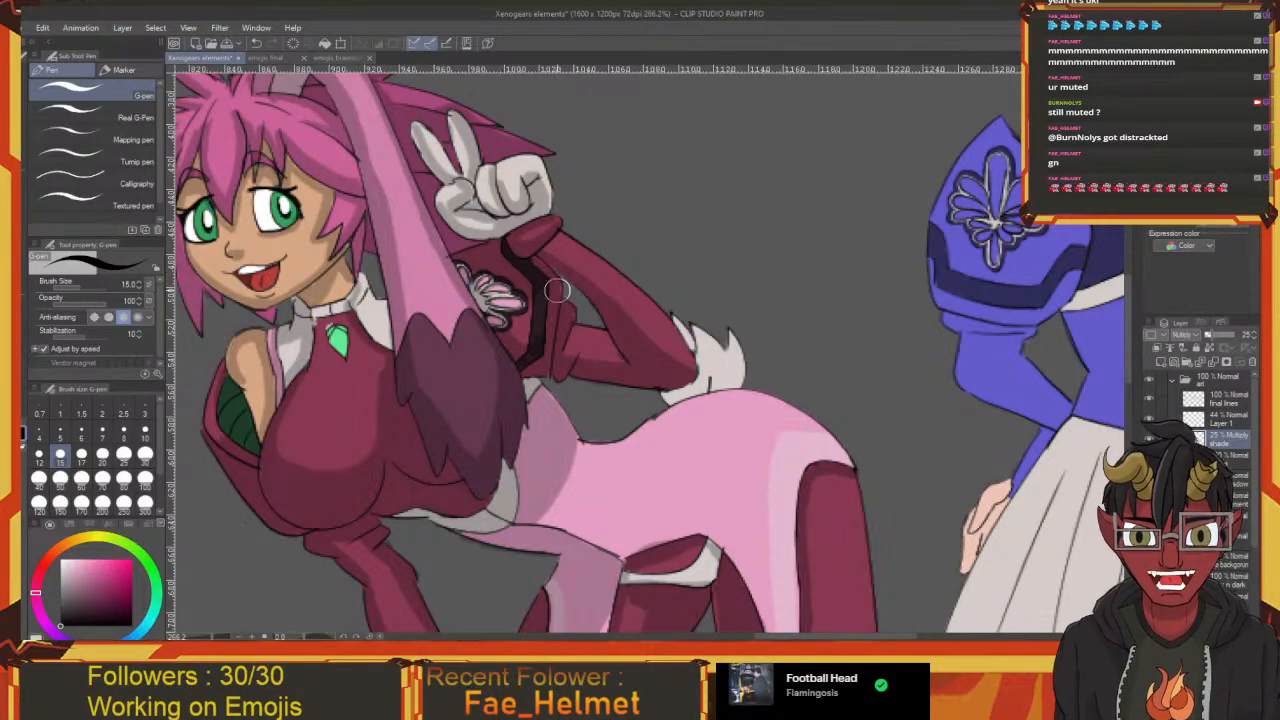
pyautogui.moveTo(582, 360); pyautogui.dragTo(496, 294)
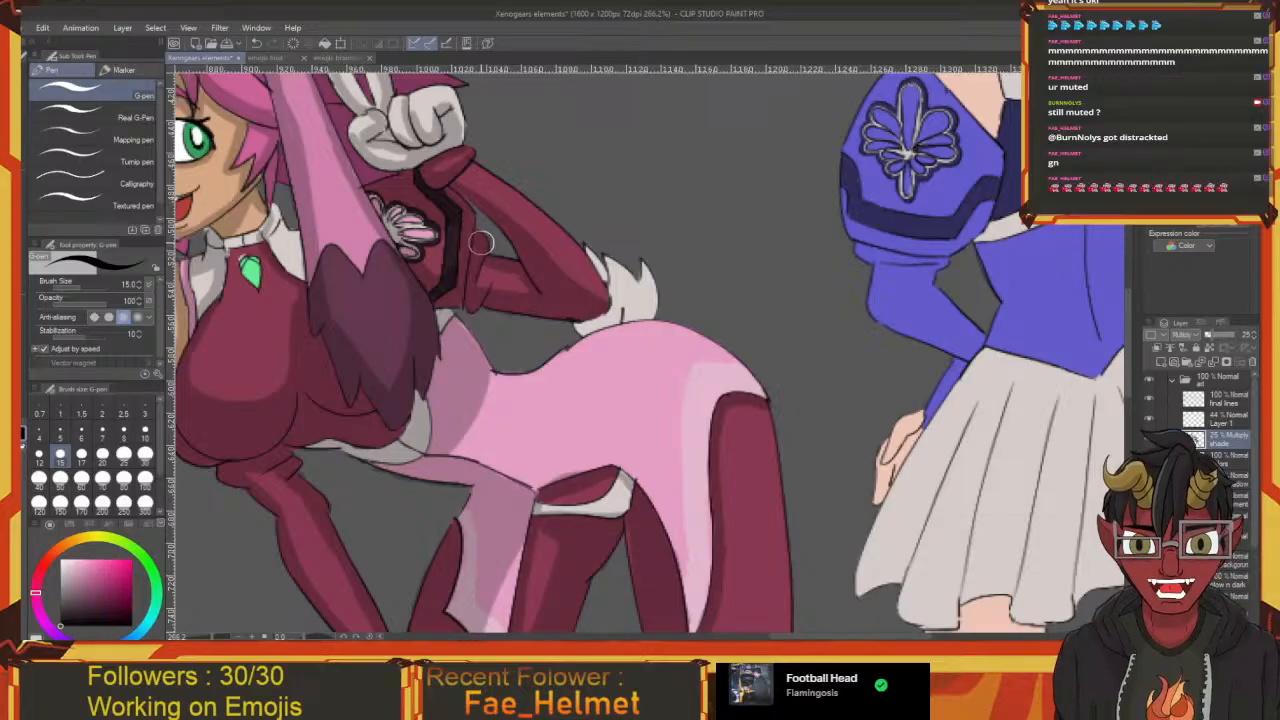
pyautogui.moveTo(595, 327); pyautogui.dragTo(507, 337)
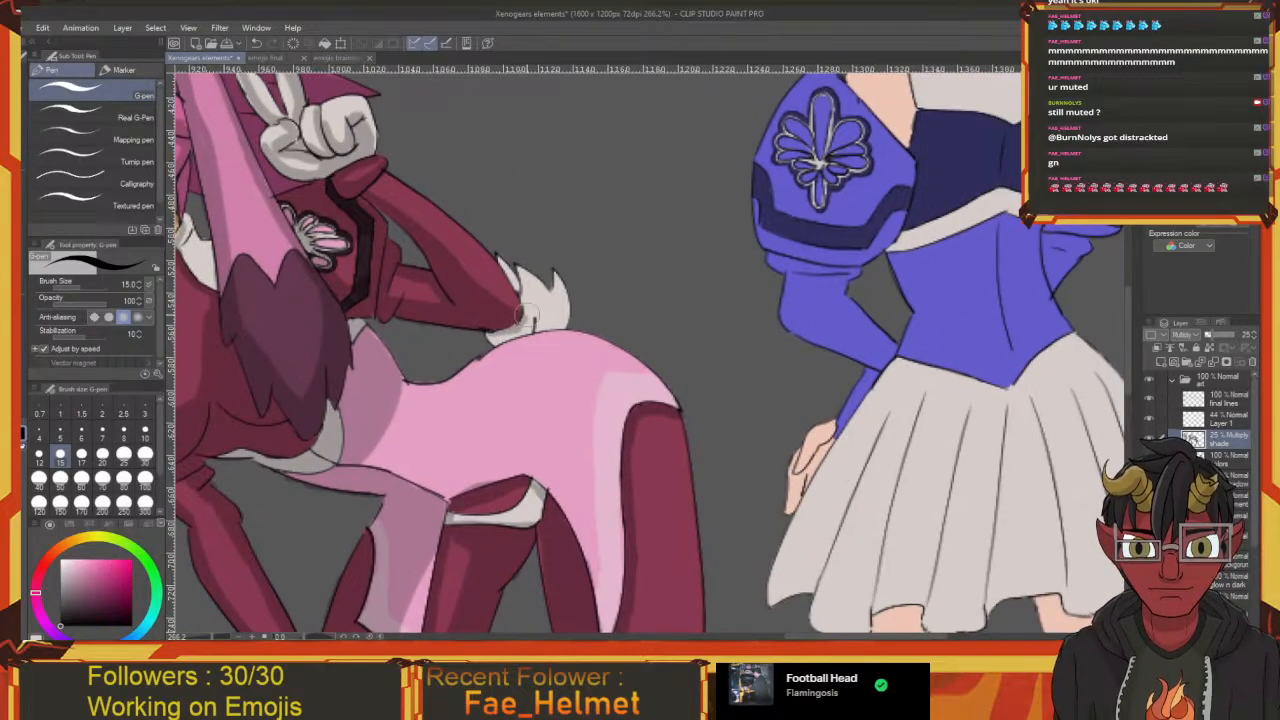
pyautogui.moveTo(501, 261)
pyautogui.mouseDown()
pyautogui.moveTo(519, 300)
pyautogui.moveTo(483, 336)
pyautogui.moveTo(511, 318)
pyautogui.moveTo(489, 330)
pyautogui.moveTo(519, 334)
pyautogui.moveTo(481, 337)
pyautogui.moveTo(511, 320)
pyautogui.moveTo(458, 314)
pyautogui.moveTo(561, 303)
pyautogui.mouseUp()
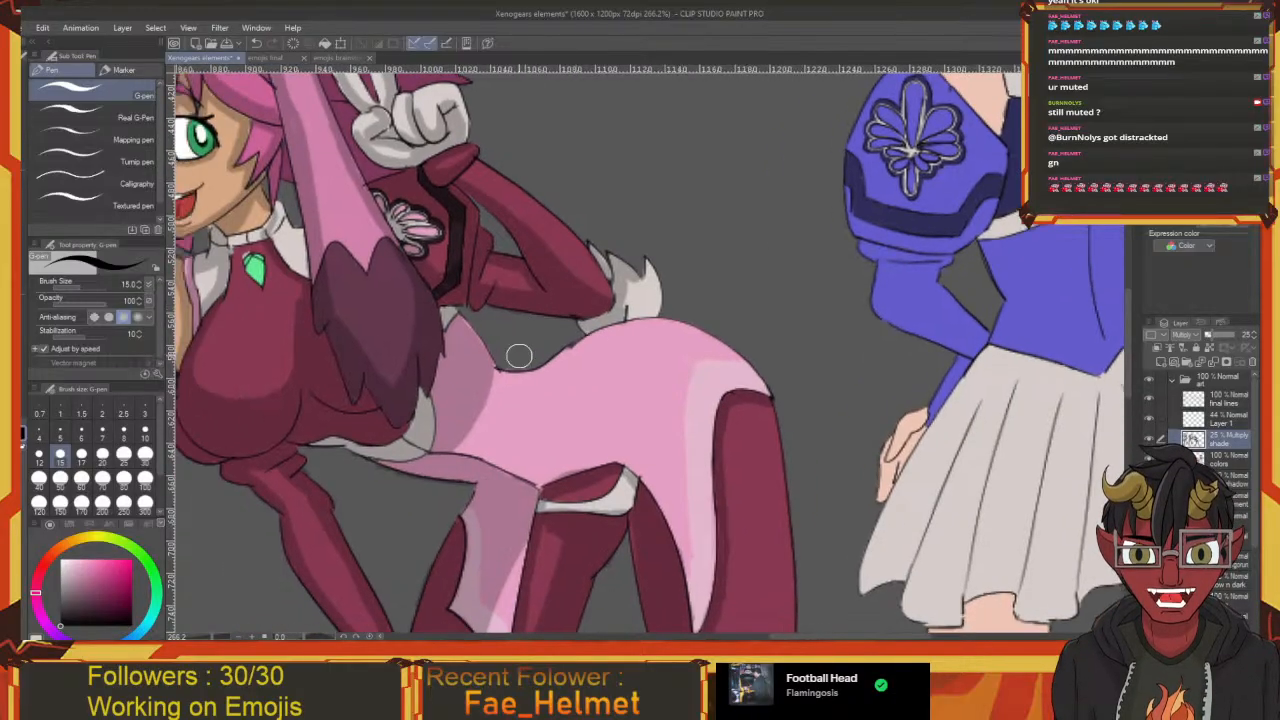
# Shade the pink outfit along the curve of the back and over the hip to the top of the straight leg
pyautogui.moveTo(496, 368)
pyautogui.mouseDown()
pyautogui.moveTo(530, 378)
pyautogui.moveTo(569, 347)
pyautogui.moveTo(488, 382)
pyautogui.mouseUp()
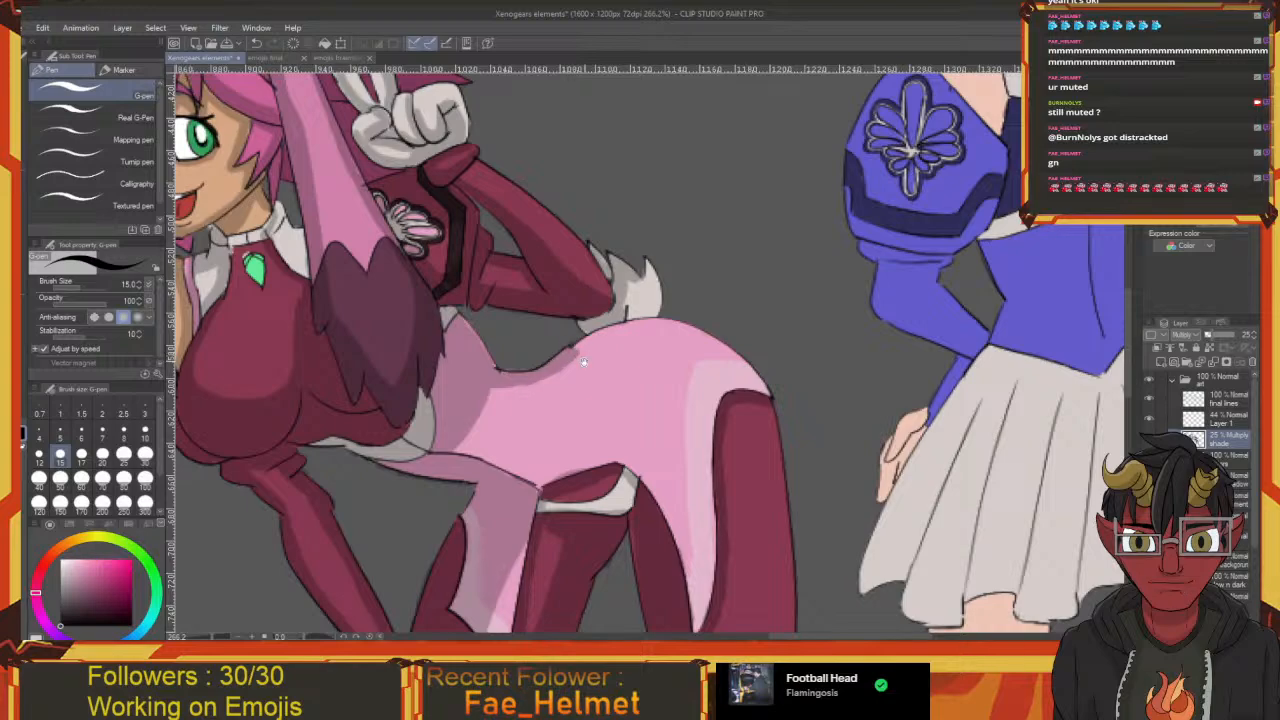
pyautogui.moveTo(590, 359)
pyautogui.mouseDown()
pyautogui.moveTo(632, 345)
pyautogui.moveTo(666, 394)
pyautogui.moveTo(683, 396)
pyautogui.moveTo(638, 350)
pyautogui.moveTo(679, 355)
pyautogui.moveTo(619, 314)
pyautogui.moveTo(533, 296)
pyautogui.moveTo(498, 307)
pyautogui.moveTo(538, 305)
pyautogui.moveTo(621, 344)
pyautogui.moveTo(605, 320)
pyautogui.moveTo(634, 340)
pyautogui.moveTo(598, 313)
pyautogui.moveTo(529, 304)
pyautogui.moveTo(641, 351)
pyautogui.moveTo(557, 310)
pyautogui.moveTo(487, 313)
pyautogui.moveTo(413, 354)
pyautogui.moveTo(395, 348)
pyautogui.moveTo(529, 315)
pyautogui.moveTo(599, 328)
pyautogui.moveTo(635, 354)
pyautogui.moveTo(570, 321)
pyautogui.moveTo(496, 323)
pyautogui.moveTo(391, 362)
pyautogui.moveTo(534, 331)
pyautogui.moveTo(625, 348)
pyautogui.mouseUp()
pyautogui.moveTo(493, 325); pyautogui.dragTo(548, 323)
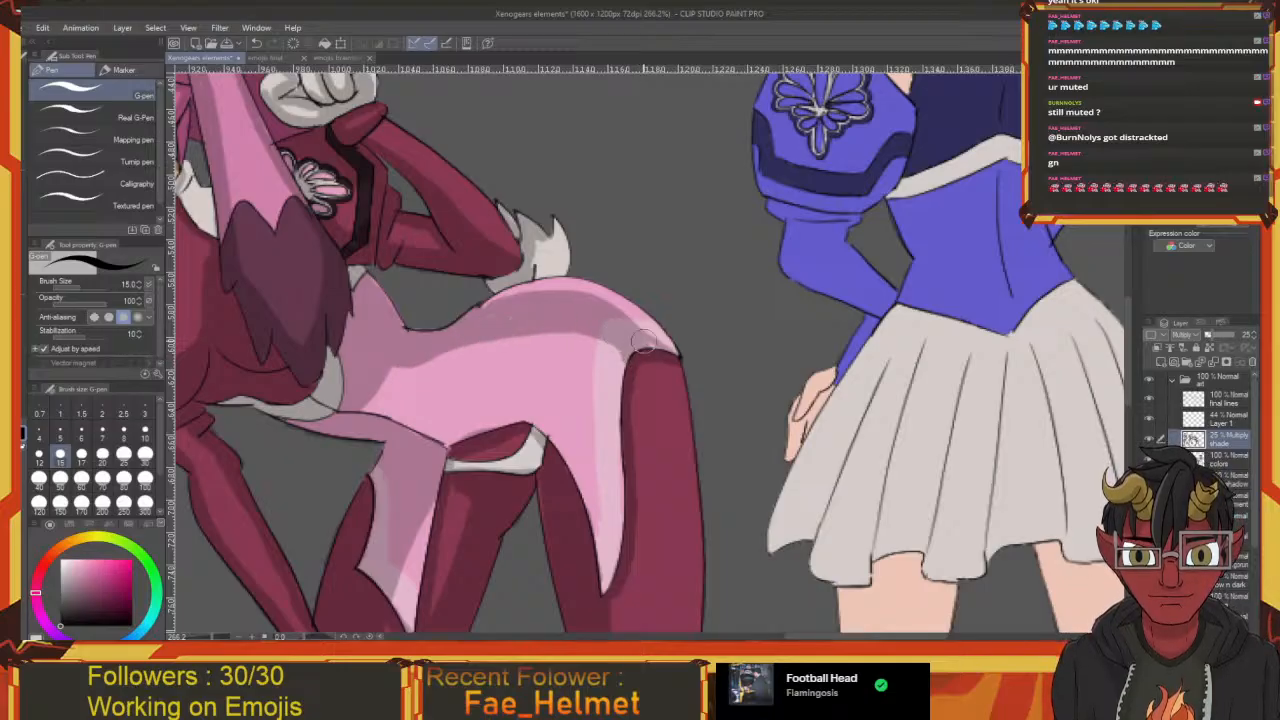
pyautogui.moveTo(638, 357); pyautogui.dragTo(515, 335)
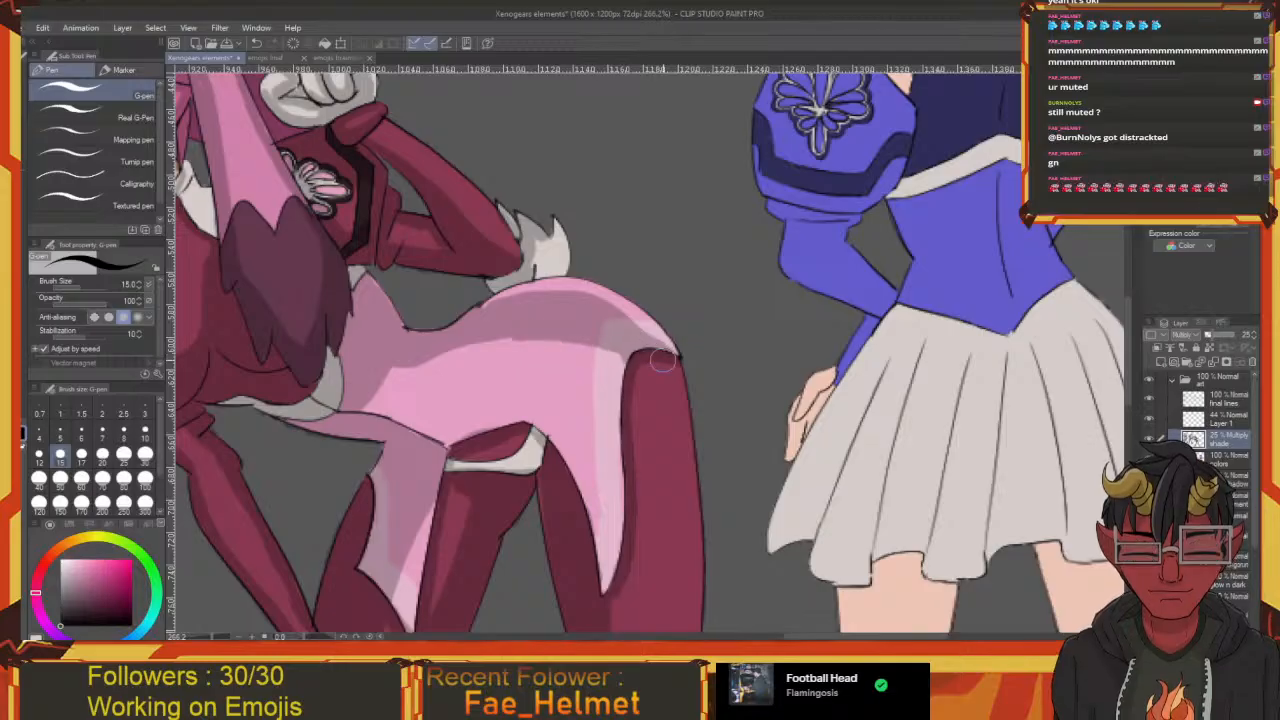
pyautogui.moveTo(620, 357)
pyautogui.mouseDown()
pyautogui.moveTo(516, 338)
pyautogui.moveTo(419, 344)
pyautogui.mouseUp()
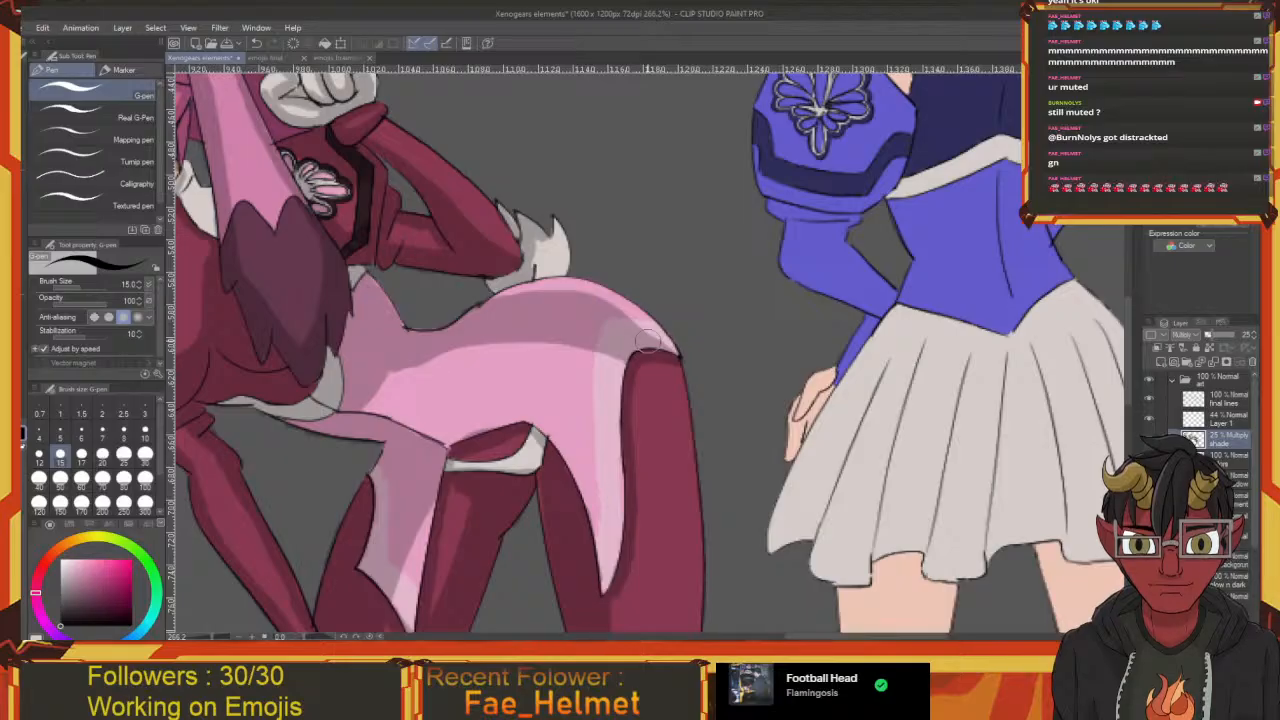
# Shade the straight leg's thigh beside the pink flap, from the hip down toward the knee
pyautogui.moveTo(629, 366)
pyautogui.mouseDown()
pyautogui.moveTo(531, 290)
pyautogui.moveTo(538, 276)
pyautogui.moveTo(555, 313)
pyautogui.moveTo(547, 411)
pyautogui.moveTo(510, 523)
pyautogui.moveTo(541, 439)
pyautogui.moveTo(548, 305)
pyautogui.moveTo(539, 345)
pyautogui.moveTo(542, 326)
pyautogui.moveTo(569, 273)
pyautogui.moveTo(519, 502)
pyautogui.mouseUp()
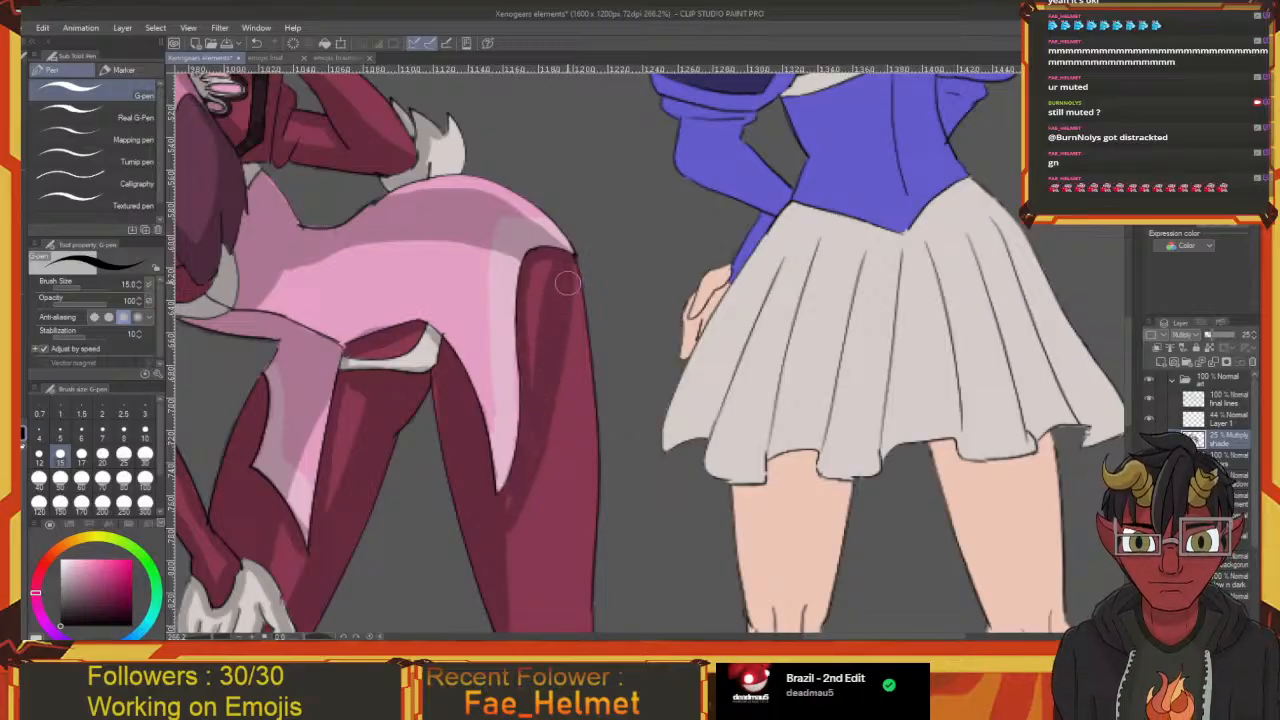
pyautogui.moveTo(568, 283)
pyautogui.mouseDown()
pyautogui.moveTo(541, 352)
pyautogui.moveTo(555, 261)
pyautogui.moveTo(533, 341)
pyautogui.moveTo(536, 283)
pyautogui.moveTo(551, 256)
pyautogui.moveTo(527, 325)
pyautogui.moveTo(531, 397)
pyautogui.moveTo(548, 274)
pyautogui.moveTo(502, 550)
pyautogui.mouseUp()
pyautogui.scroll(-2, 502, 438)
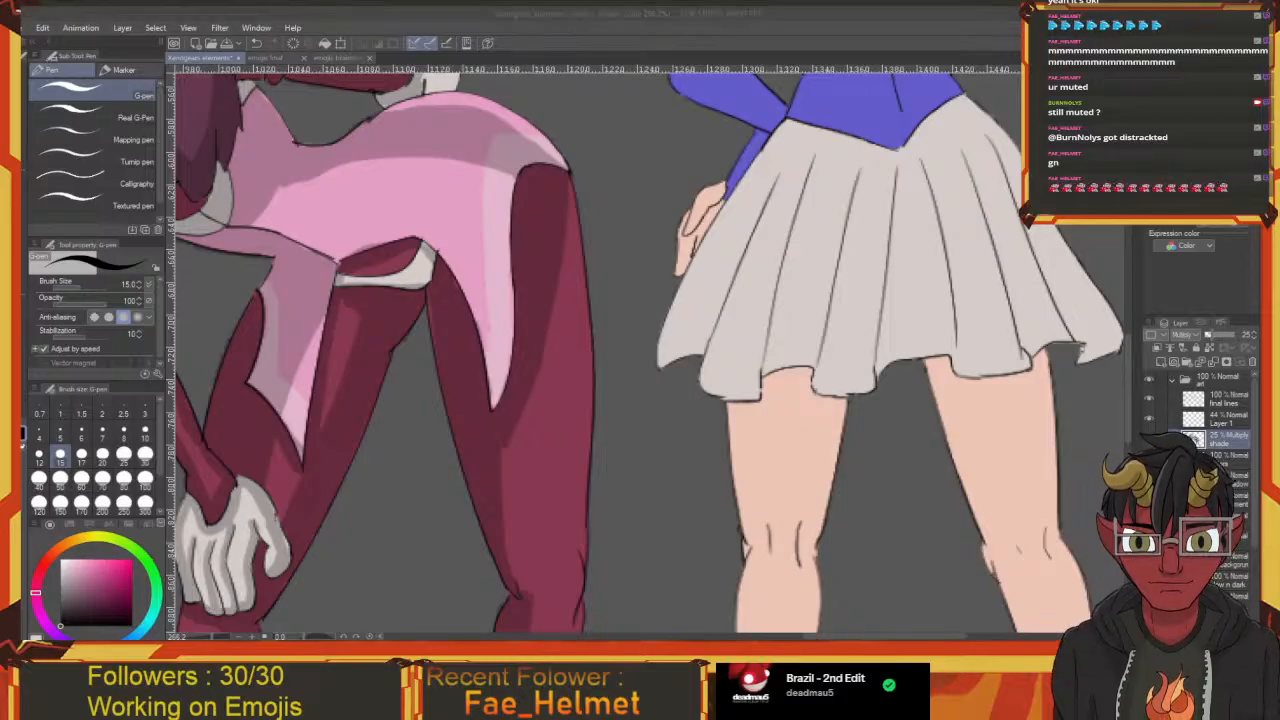
pyautogui.click(397, 544)
pyautogui.moveTo(396, 568); pyautogui.dragTo(580, 428)
pyautogui.hotkey('ctrl', 'z')
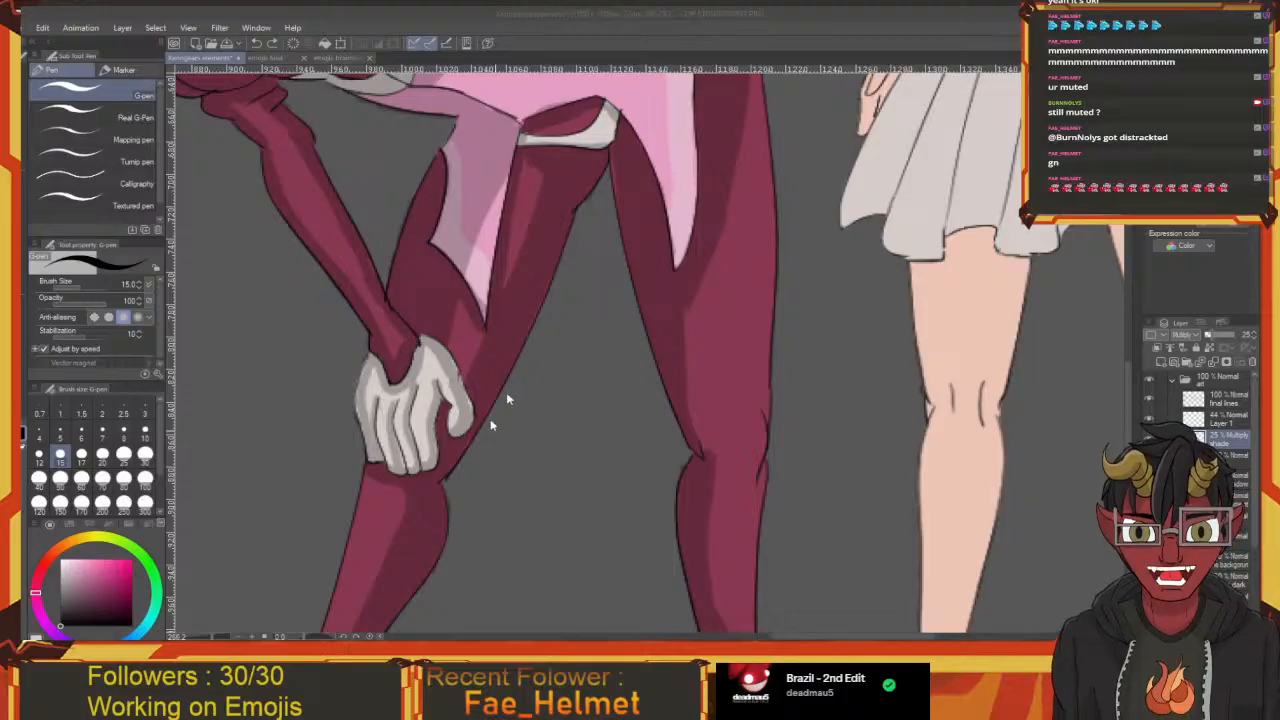
# Shade the outer edge of the straight leg's knee and calf down to the boot cuff
pyautogui.scroll(-3, 590, 378)
pyautogui.moveTo(622, 379); pyautogui.dragTo(481, 365)
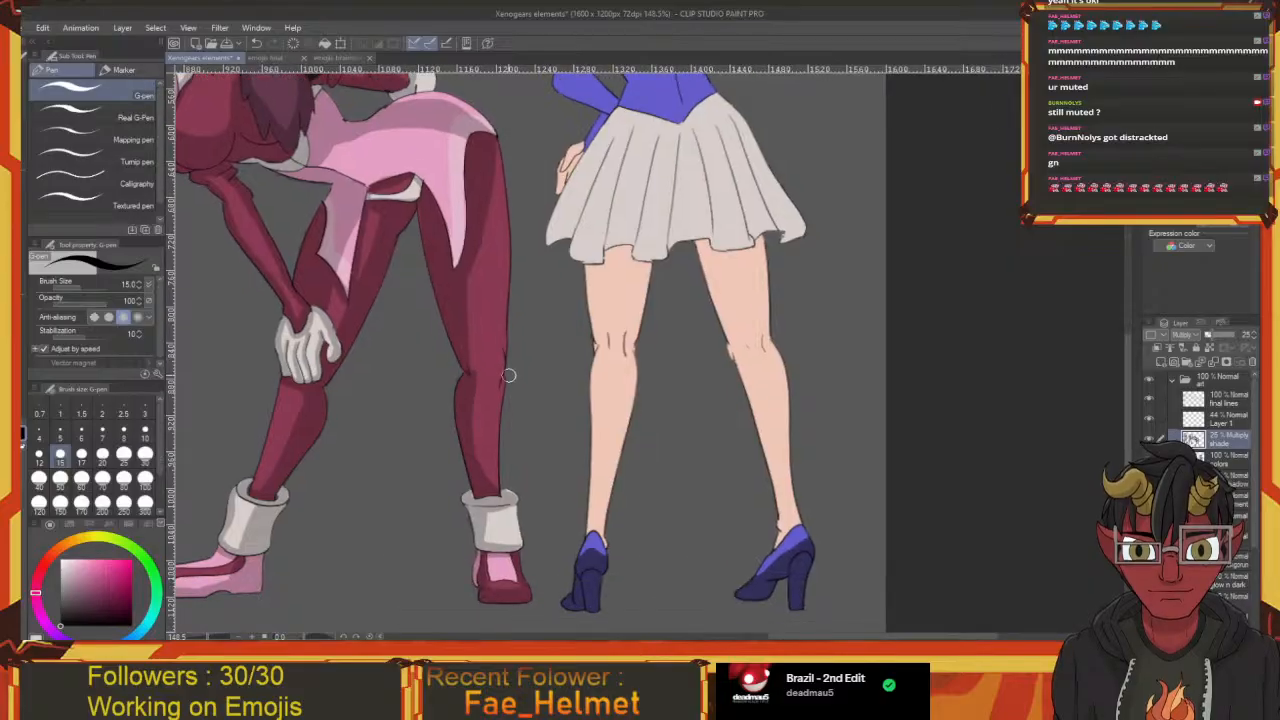
pyautogui.moveTo(496, 424); pyautogui.dragTo(493, 483)
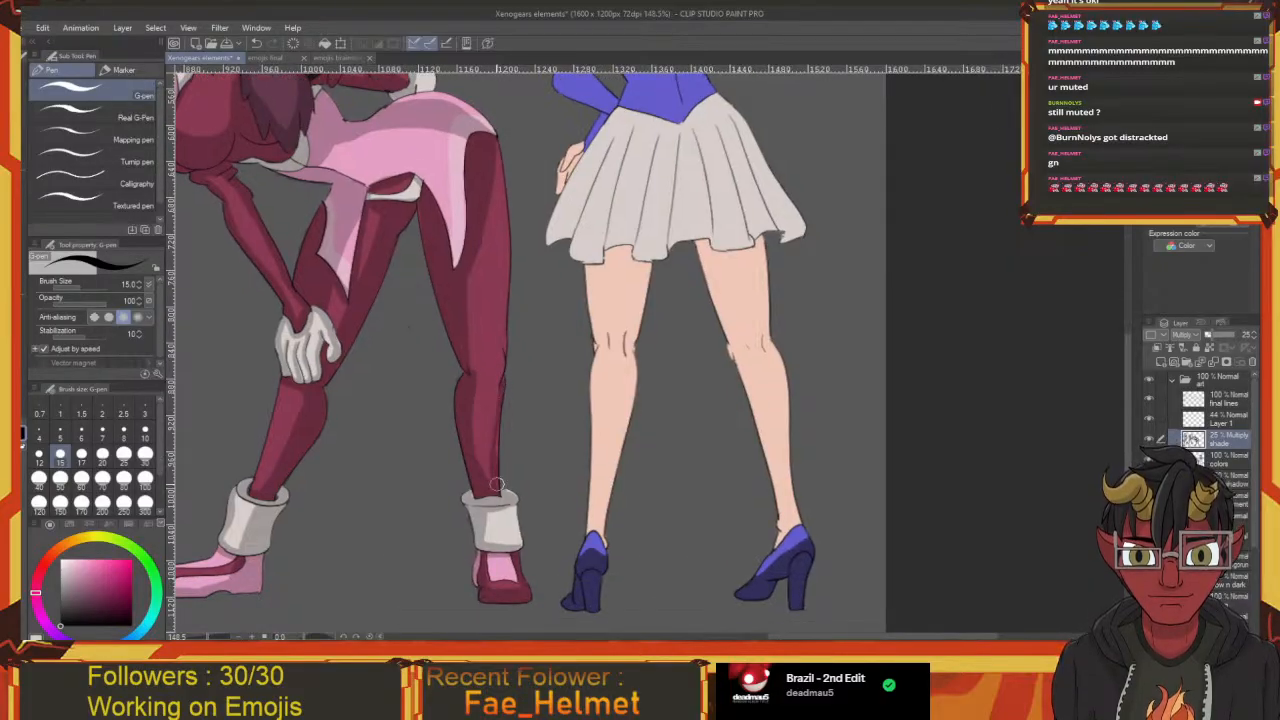
pyautogui.scroll(5, 501, 381)
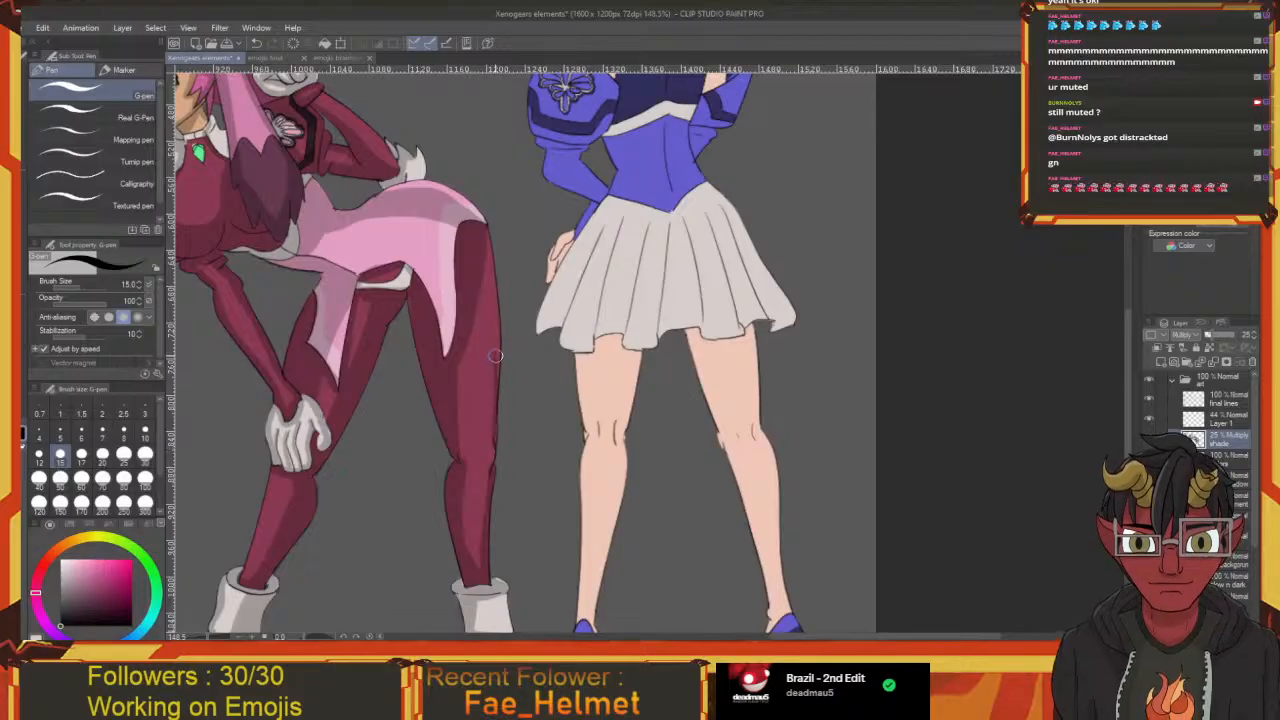
pyautogui.scroll(3, 485, 335)
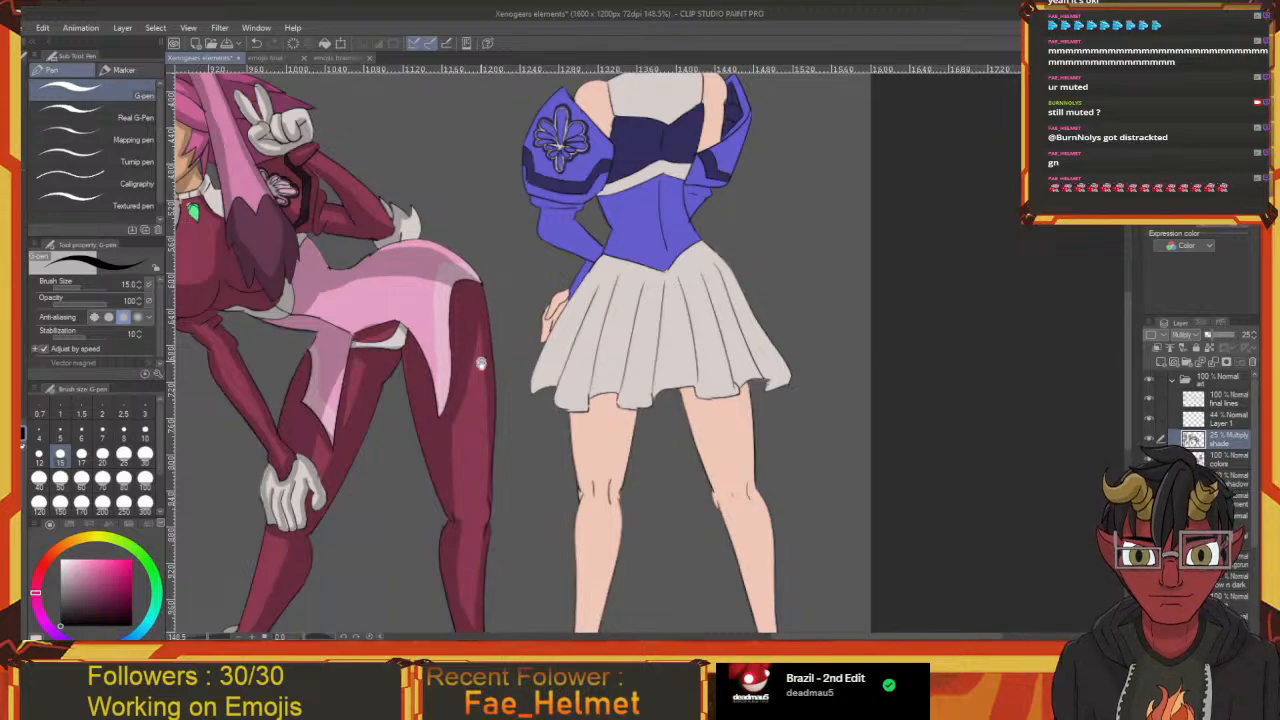
pyautogui.scroll(-5, 481, 363)
pyautogui.scroll(-2, 452, 437)
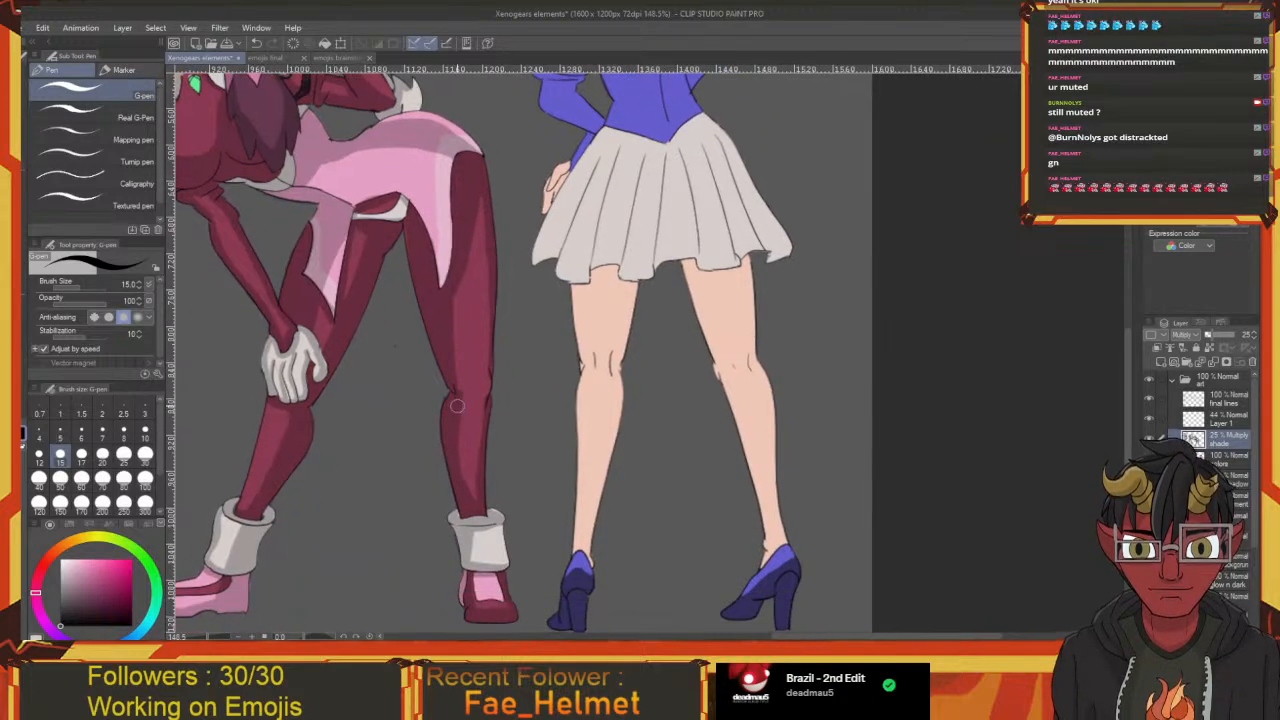
pyautogui.scroll(-7, 462, 459)
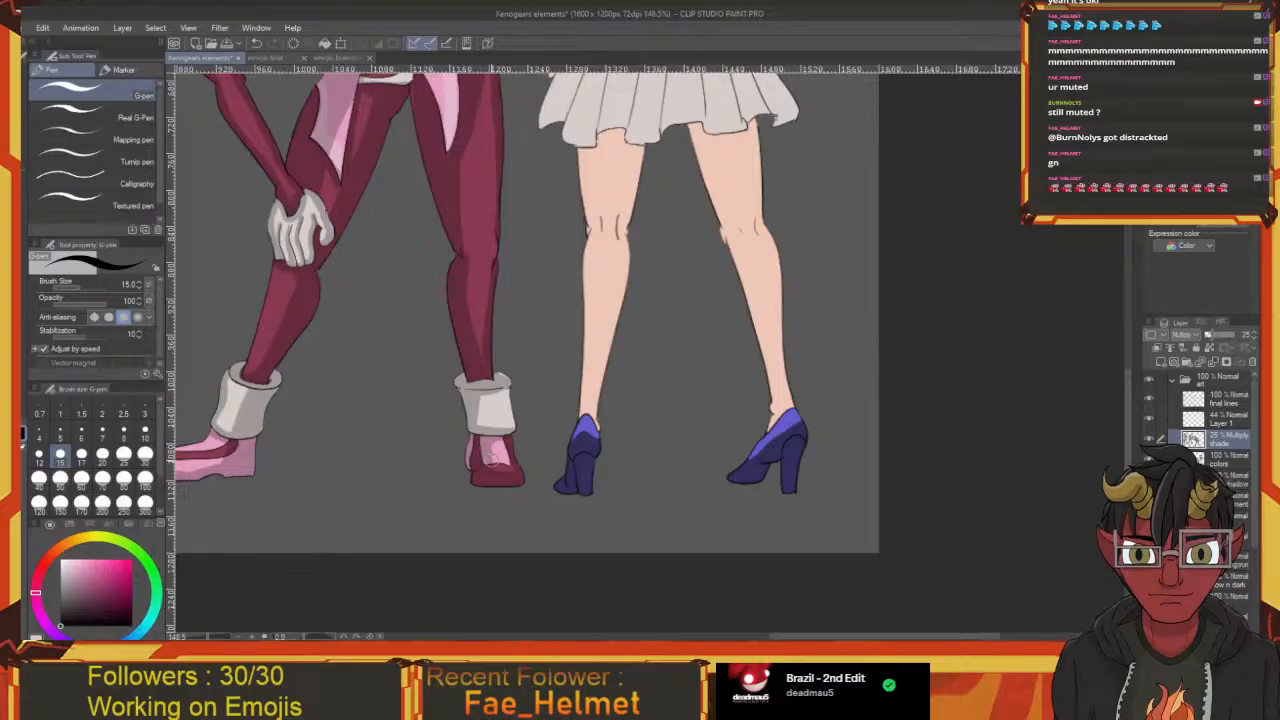
# Shade the lower side of the bent leg's pink boot along the toe and sole
pyautogui.moveTo(243, 455)
pyautogui.mouseDown()
pyautogui.moveTo(378, 488)
pyautogui.moveTo(505, 475)
pyautogui.moveTo(422, 494)
pyautogui.mouseUp()
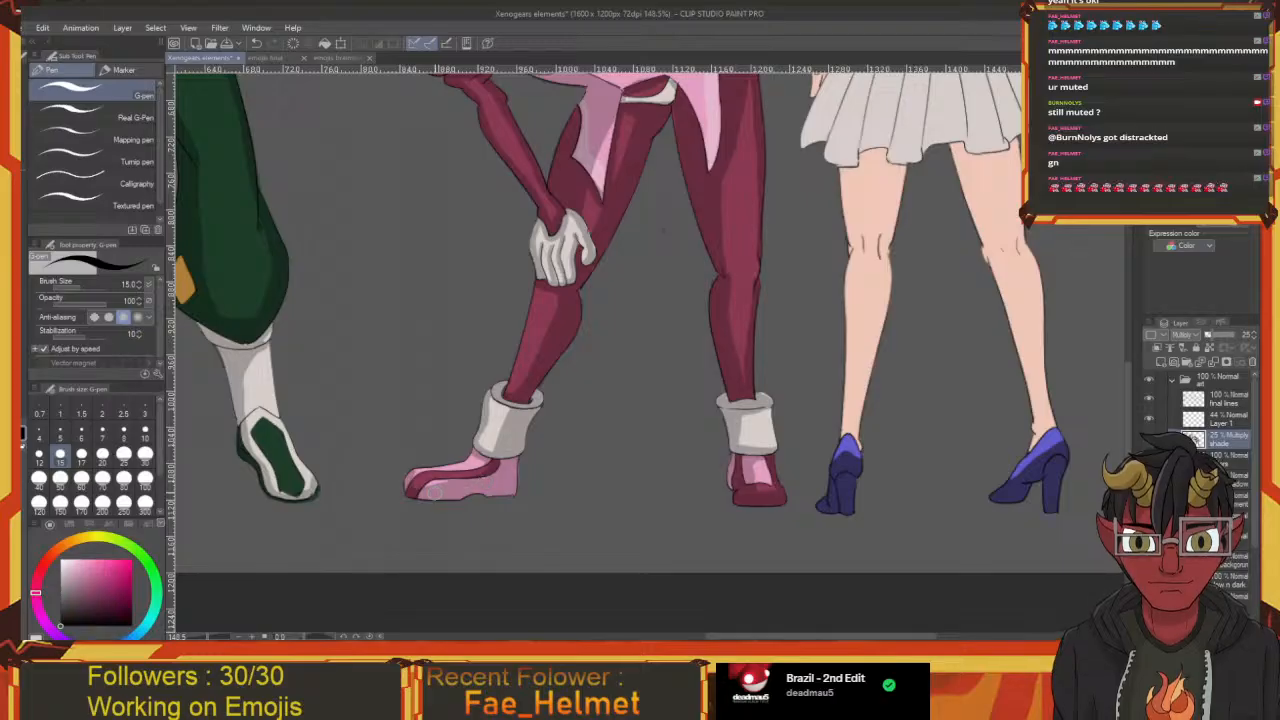
pyautogui.moveTo(434, 493); pyautogui.dragTo(413, 503)
# On the colors layer, sample the boot's light pink and paint the toe cap of the straight leg's boot with the G-pen
pyautogui.moveTo(853, 506); pyautogui.dragTo(766, 500)
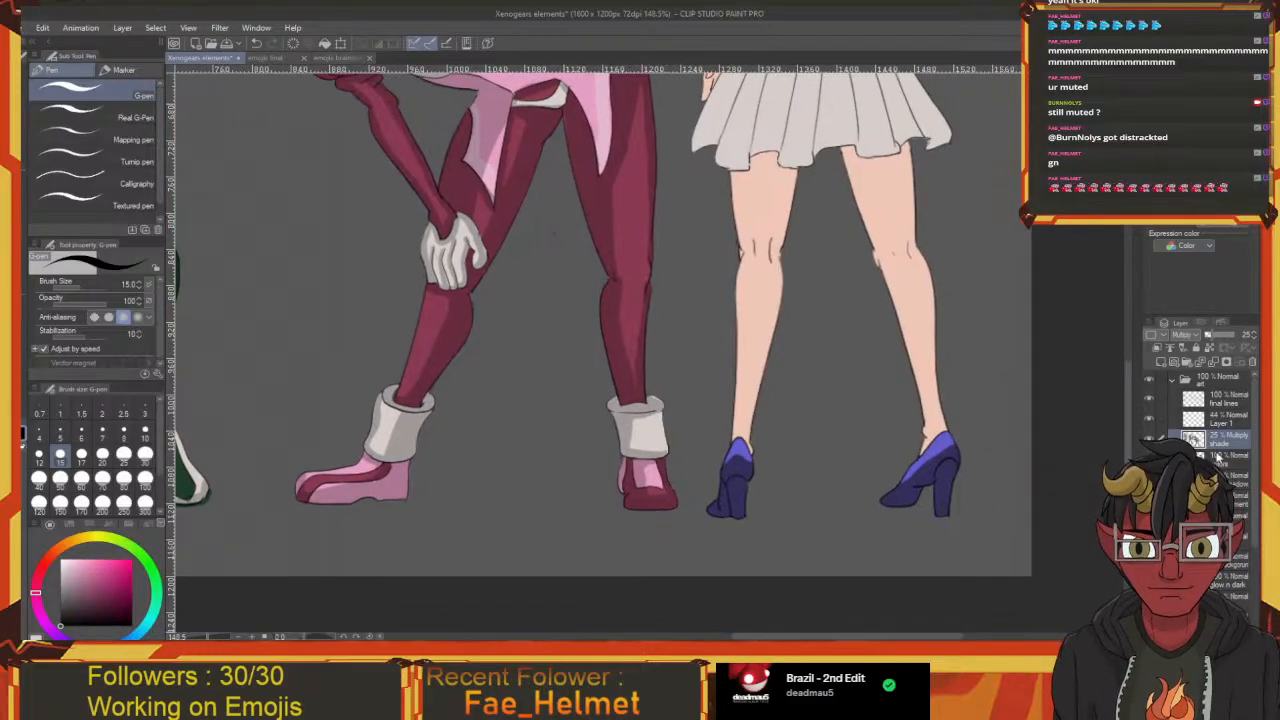
pyautogui.scroll(2, 774, 500)
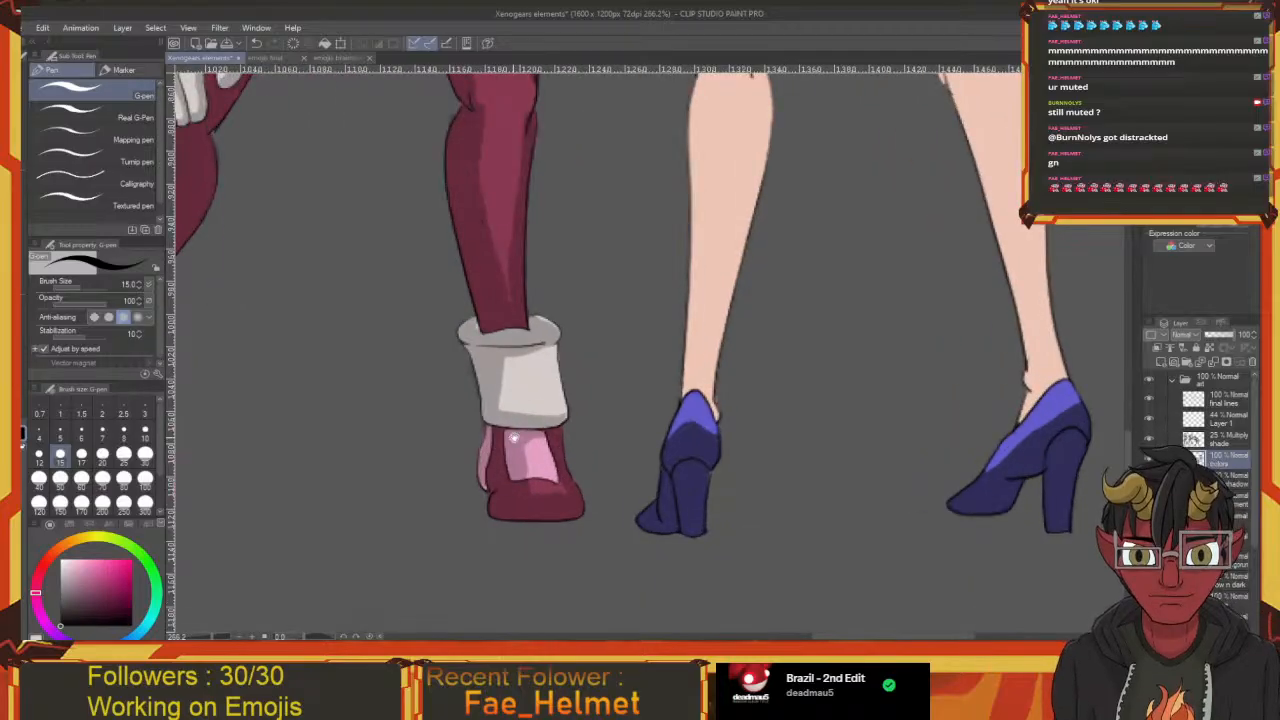
pyautogui.press('i')
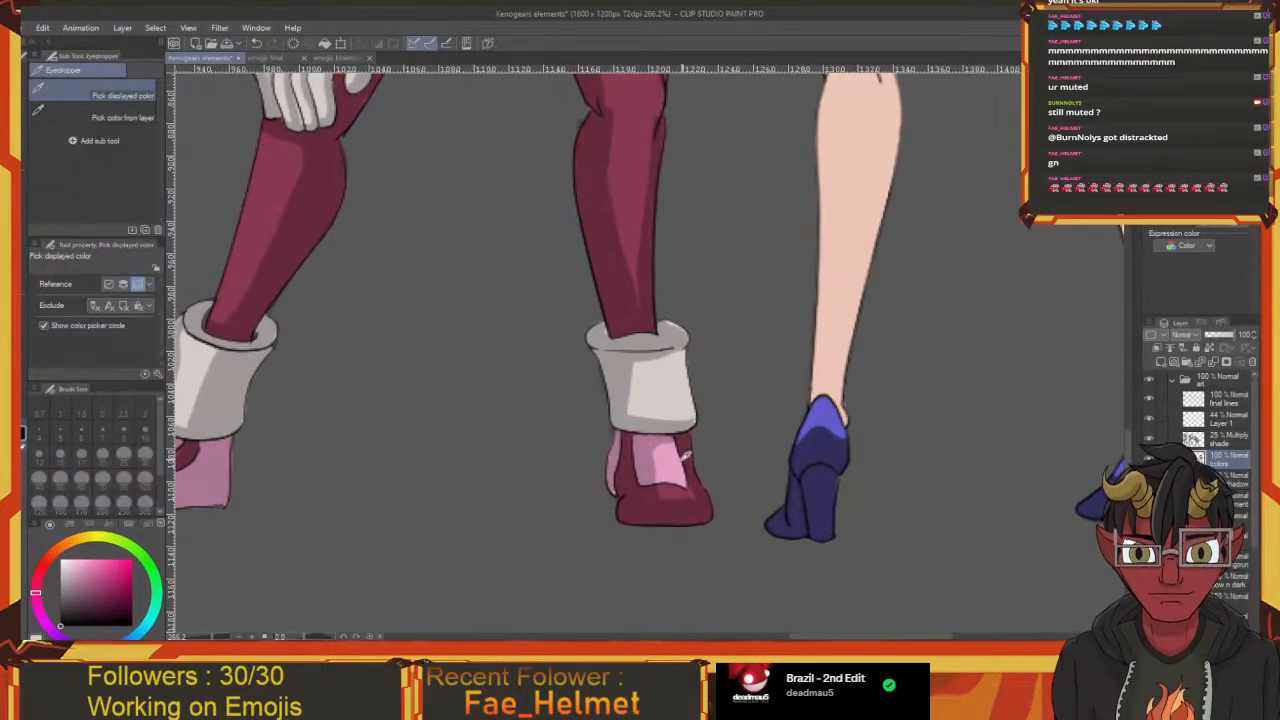
pyautogui.click(686, 455)
pyautogui.press('o')
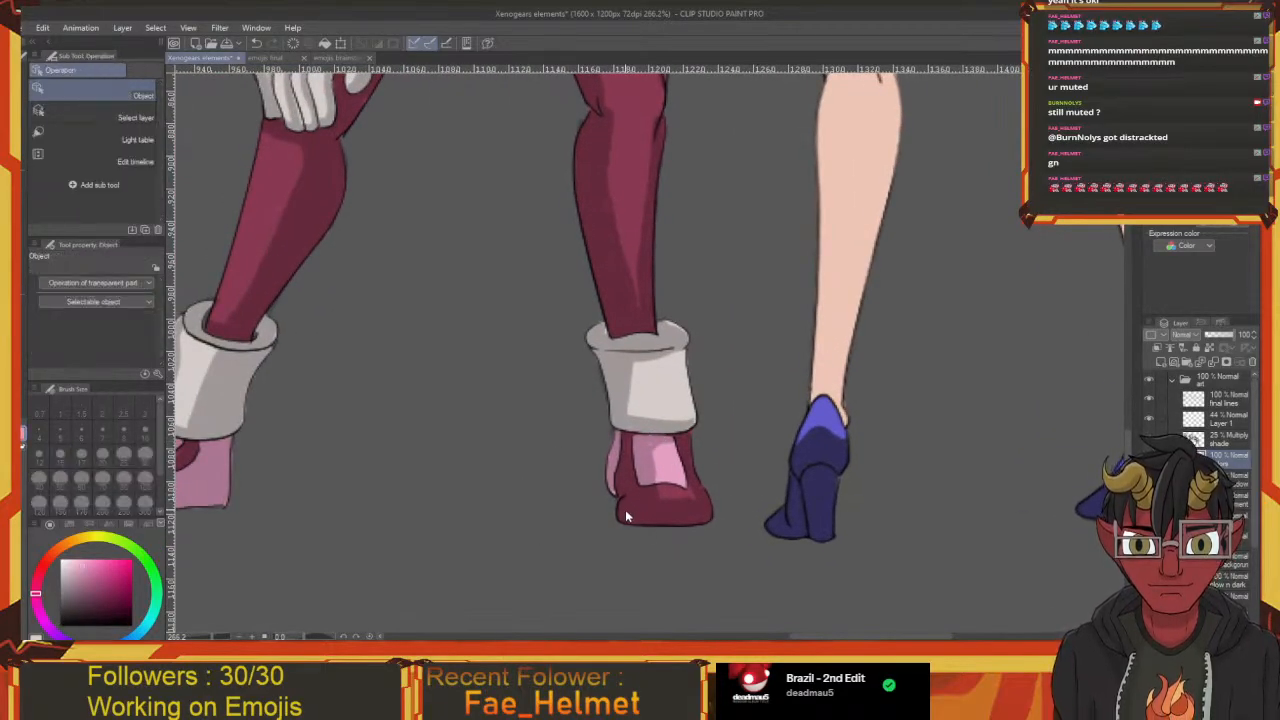
pyautogui.press('p')
pyautogui.moveTo(616, 514)
pyautogui.mouseDown()
pyautogui.moveTo(706, 514)
pyautogui.moveTo(641, 515)
pyautogui.mouseUp()
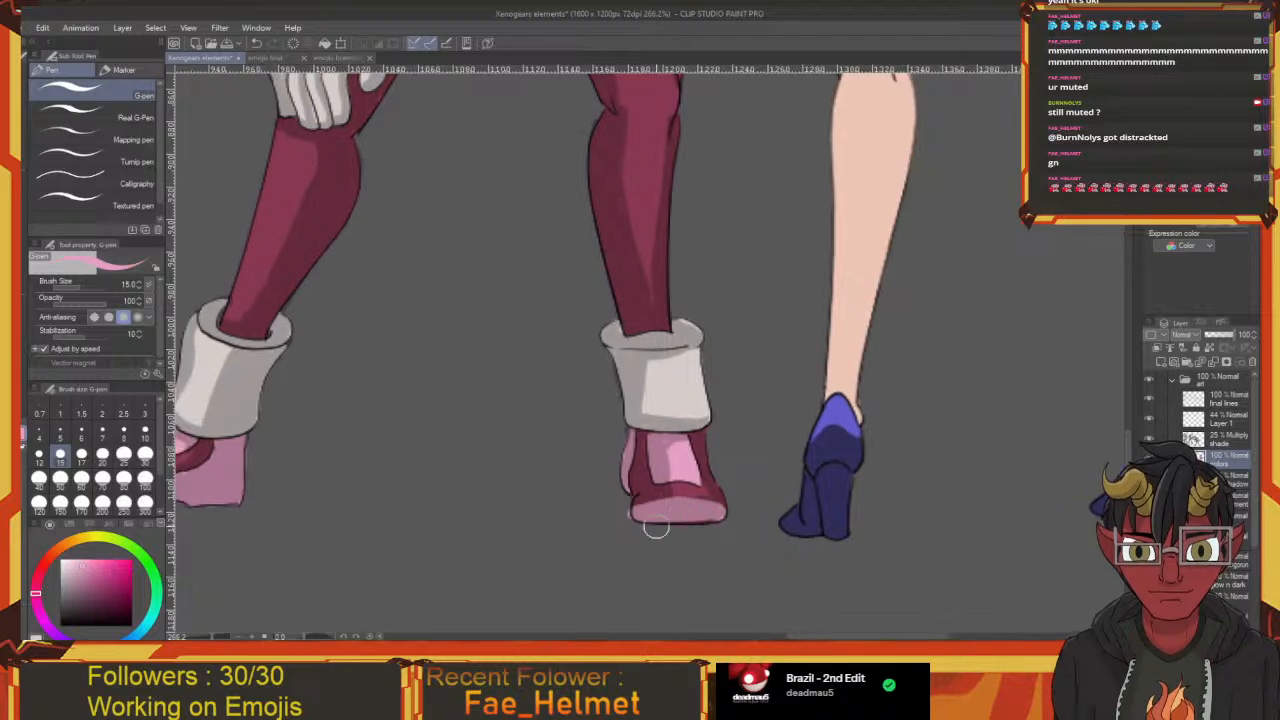
# Erase the stray pink around the straight leg's boot toe and save the illustration
pyautogui.press('e')
pyautogui.moveTo(627, 519); pyautogui.dragTo(737, 569)
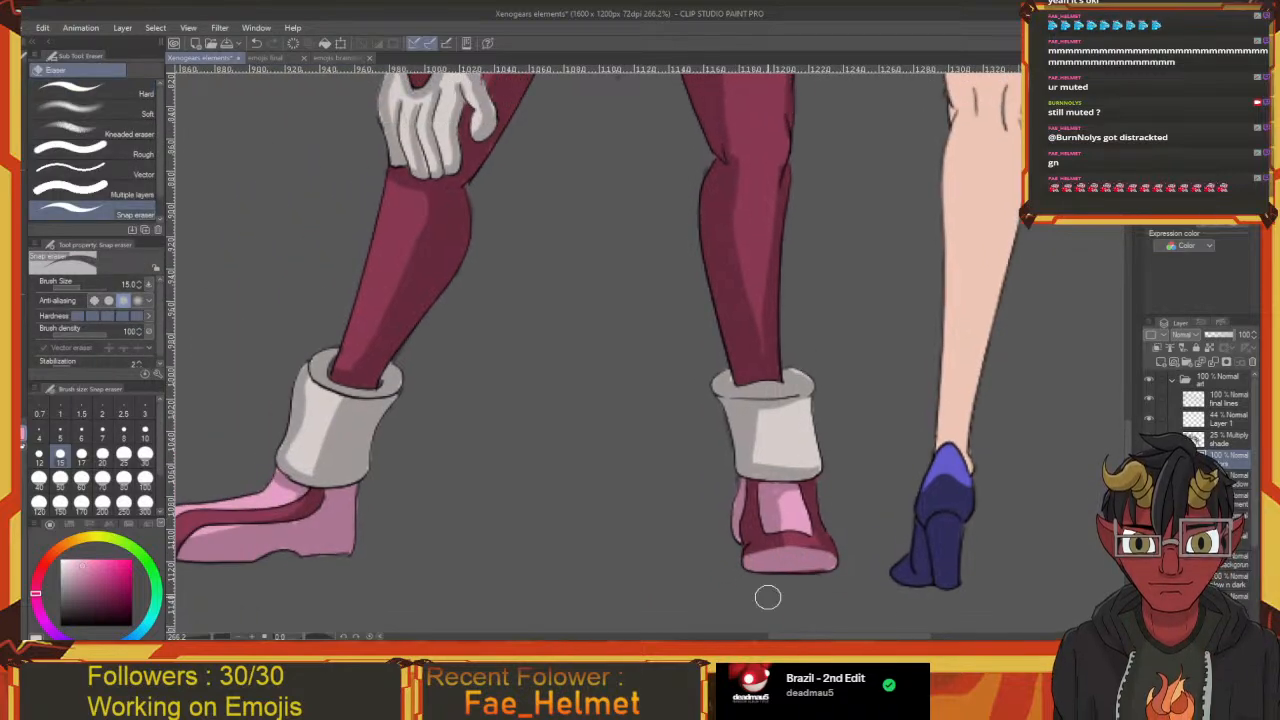
pyautogui.scroll(-4, 768, 597)
pyautogui.moveTo(720, 475)
pyautogui.mouseDown()
pyautogui.moveTo(797, 520)
pyautogui.moveTo(688, 479)
pyautogui.mouseUp()
pyautogui.hotkey('ctrl', 's')
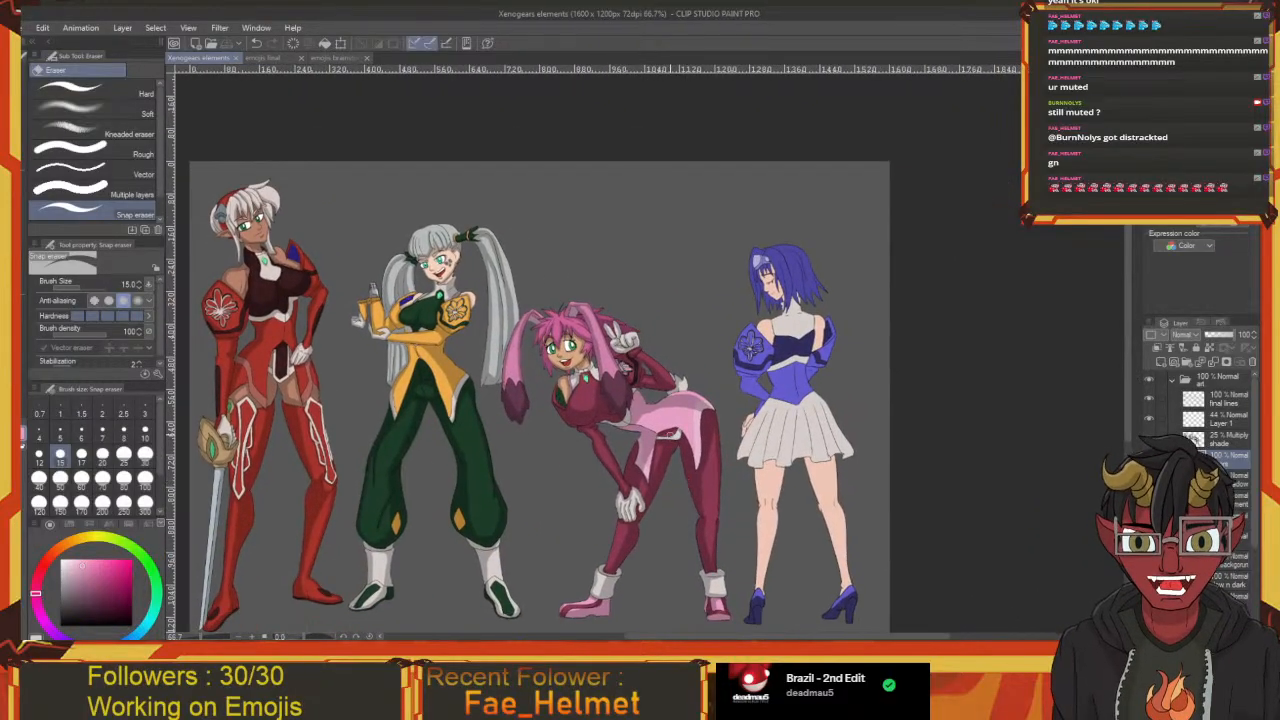
# Select the Multiply shade layer and set the drawing color to black for the blue-haired character's head
pyautogui.moveTo(757, 377); pyautogui.dragTo(535, 397)
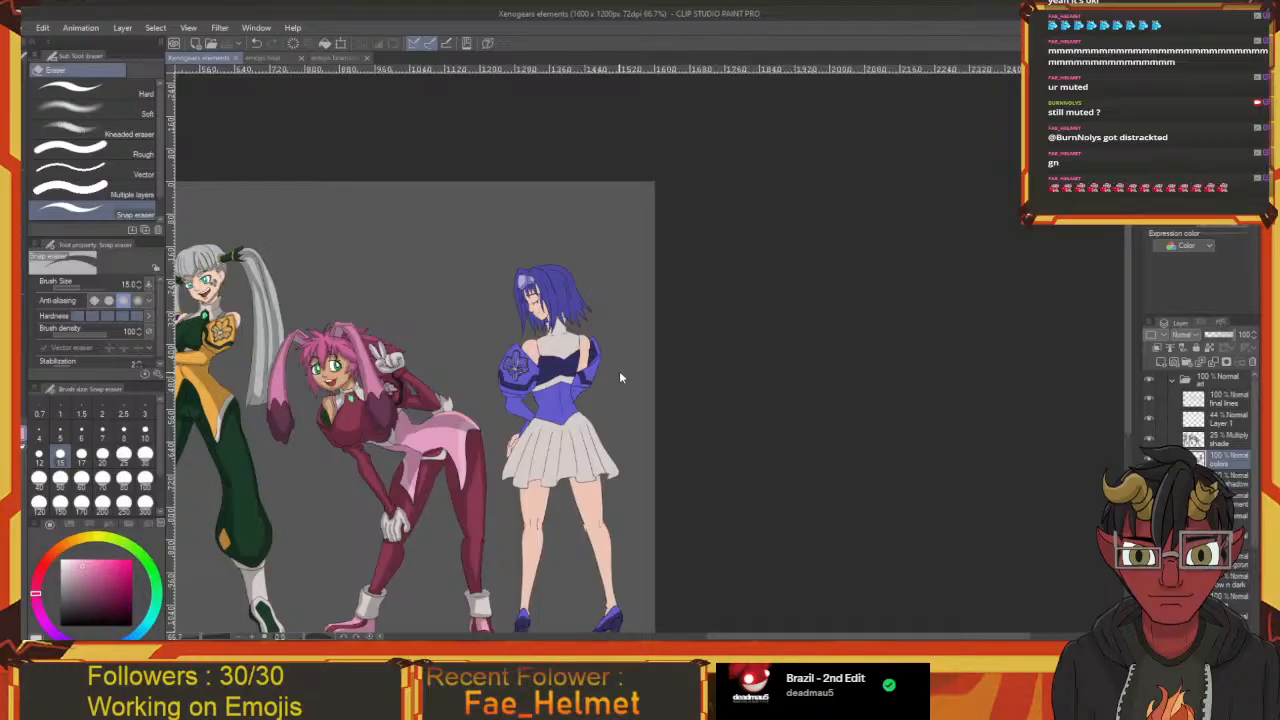
pyautogui.scroll(4, 557, 290)
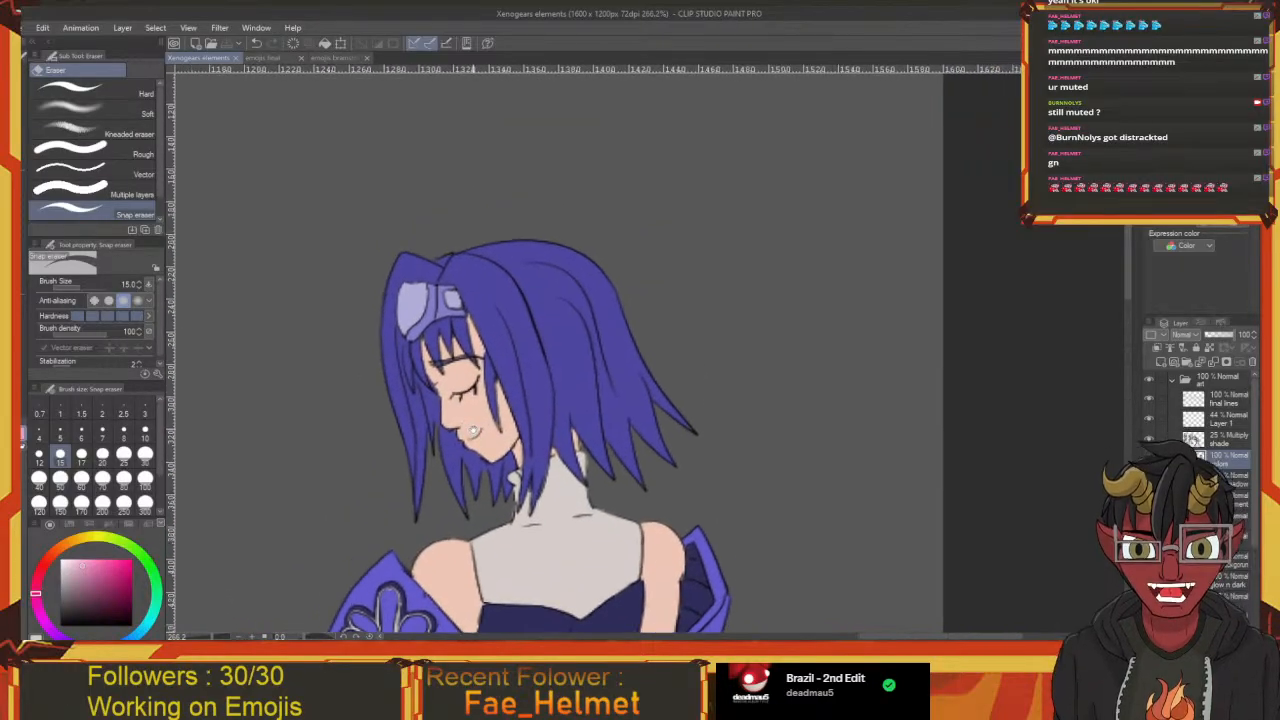
pyautogui.scroll(1, 524, 412)
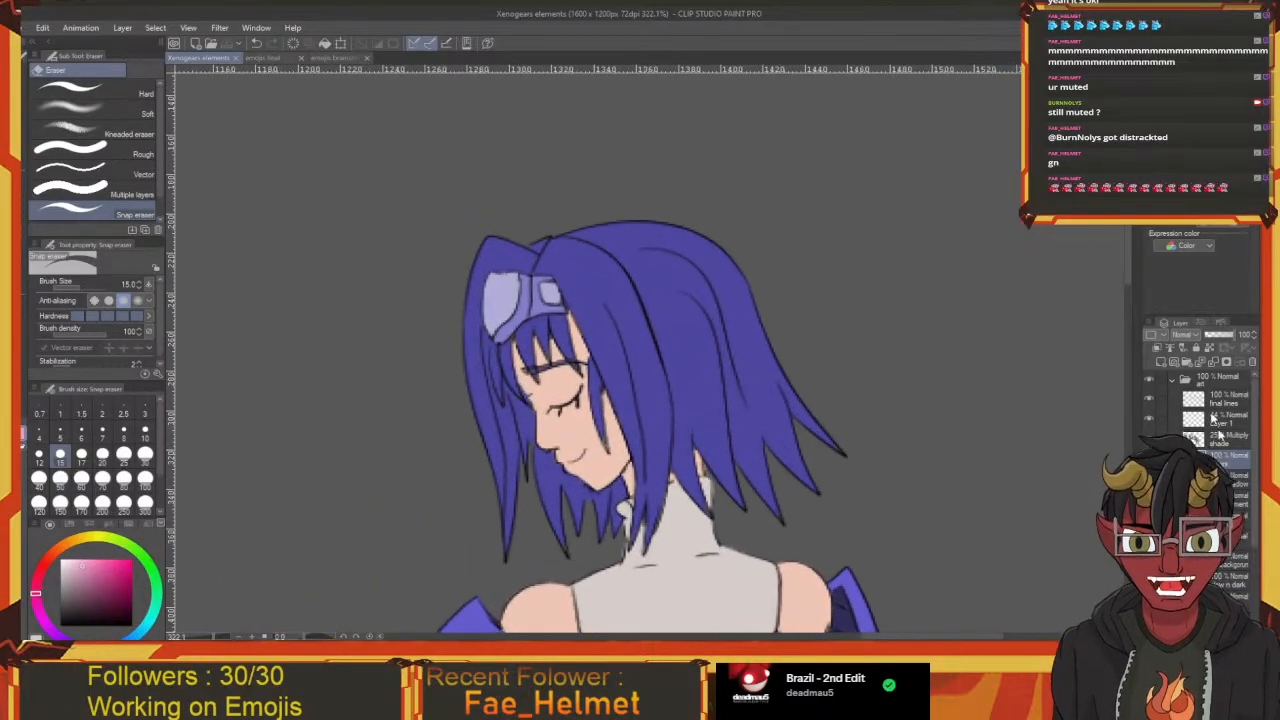
pyautogui.moveTo(908, 425); pyautogui.dragTo(980, 463)
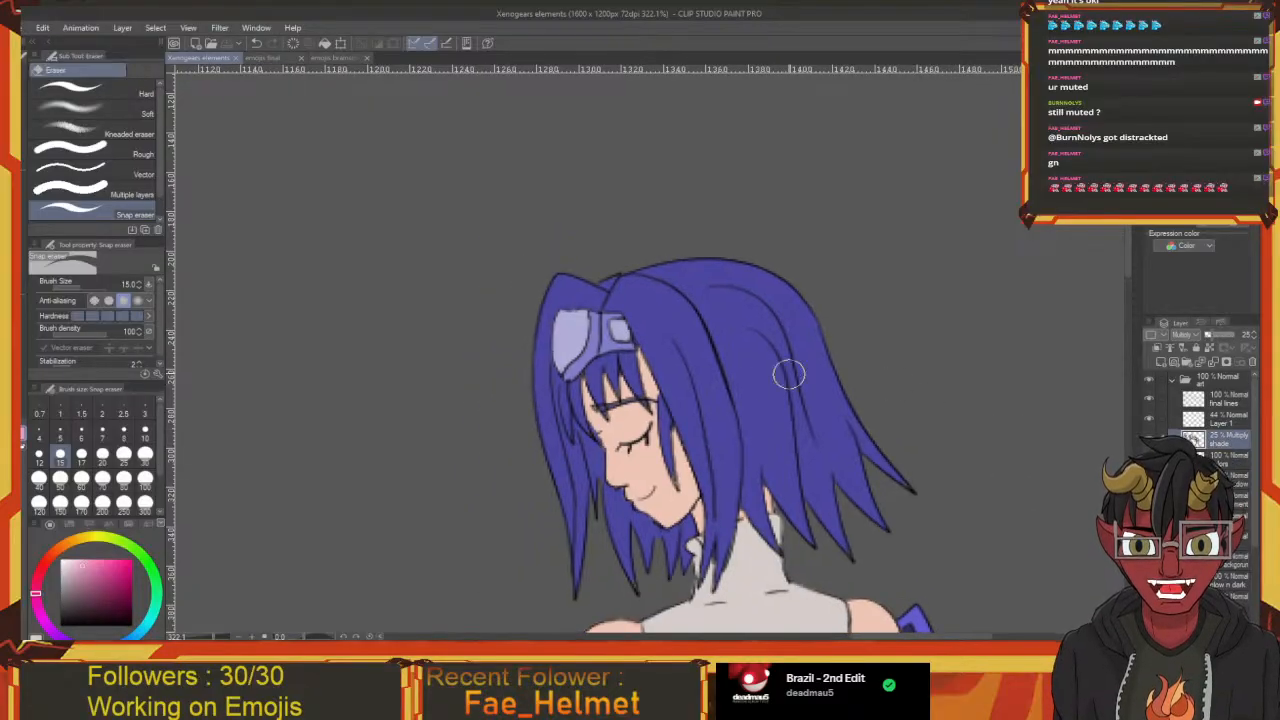
pyautogui.press('o')
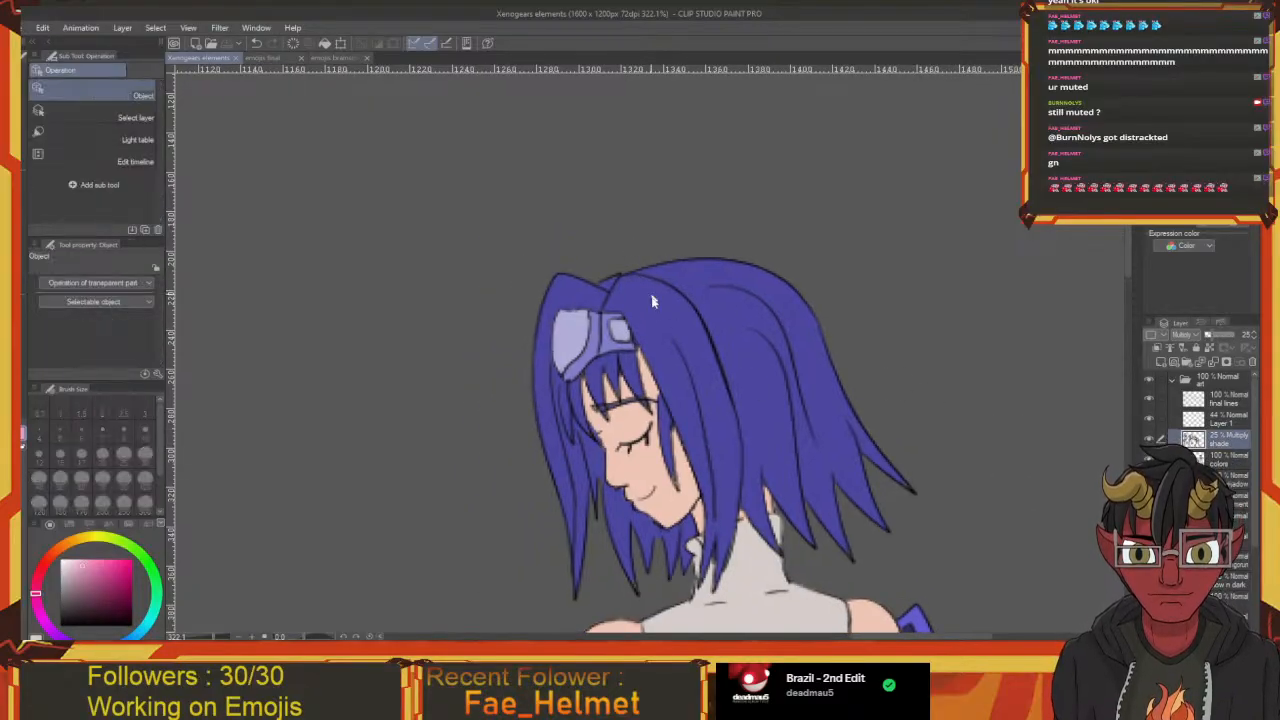
pyautogui.moveTo(650, 312); pyautogui.dragTo(564, 329)
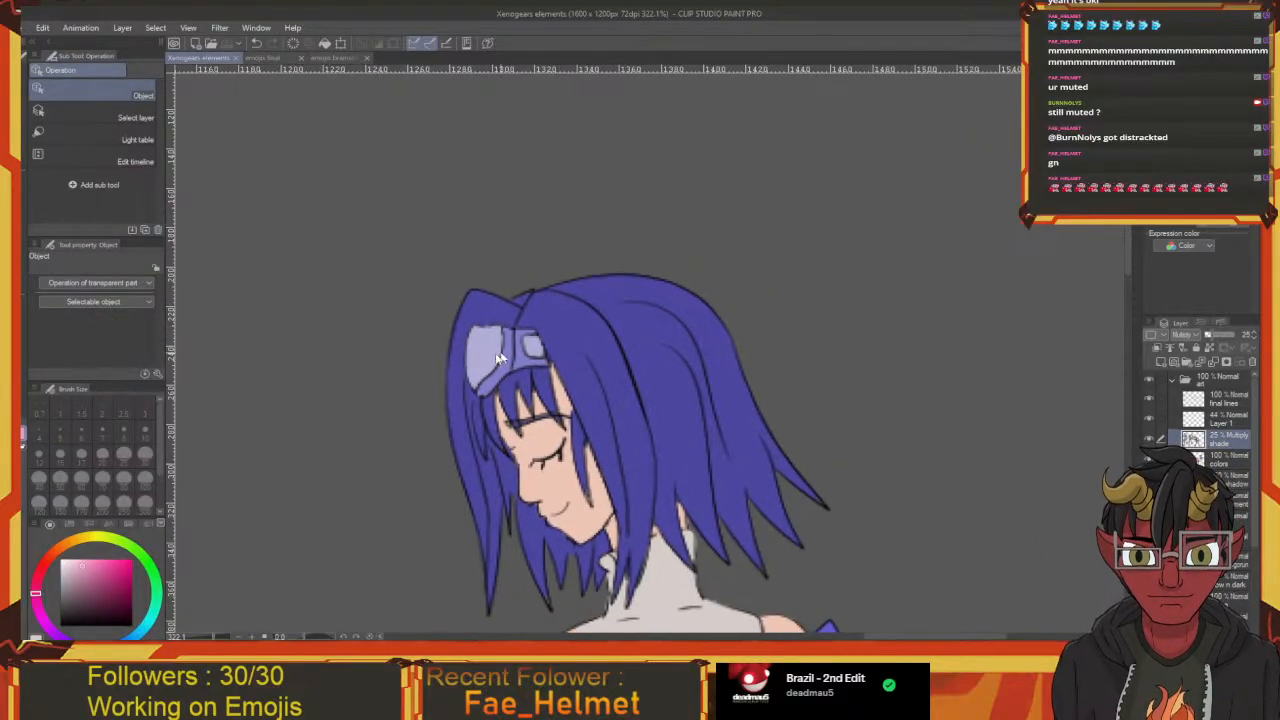
pyautogui.click(61, 627)
# Shade the lower edge of the blue-haired character's goggles and the face's front edge, nose and lower lip with the G-pen
pyautogui.moveTo(461, 487); pyautogui.dragTo(476, 470)
pyautogui.scroll(3, 575, 341)
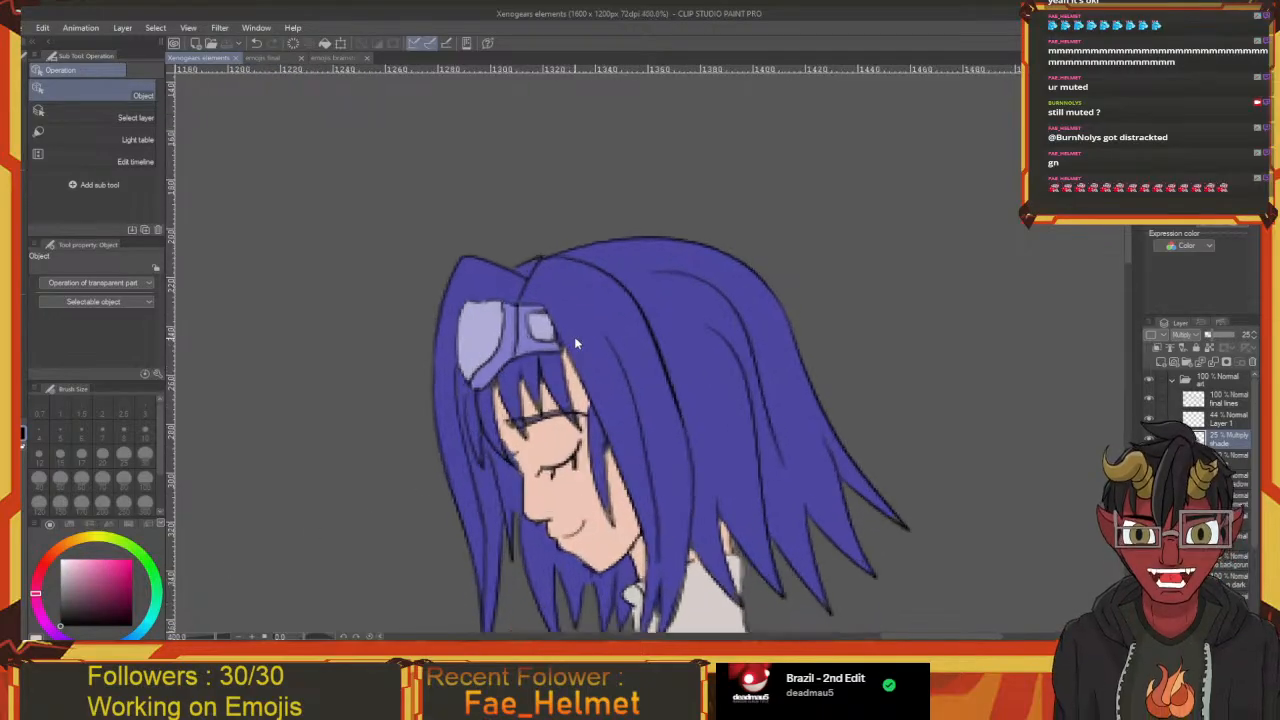
pyautogui.moveTo(521, 336)
pyautogui.mouseDown()
pyautogui.moveTo(526, 276)
pyautogui.moveTo(479, 232)
pyautogui.moveTo(507, 316)
pyautogui.moveTo(422, 258)
pyautogui.moveTo(508, 271)
pyautogui.moveTo(506, 288)
pyautogui.moveTo(629, 295)
pyautogui.moveTo(565, 292)
pyautogui.moveTo(508, 344)
pyautogui.moveTo(595, 300)
pyautogui.moveTo(523, 356)
pyautogui.moveTo(517, 334)
pyautogui.moveTo(548, 415)
pyautogui.moveTo(535, 351)
pyautogui.moveTo(551, 431)
pyautogui.moveTo(526, 371)
pyautogui.moveTo(548, 474)
pyautogui.moveTo(540, 466)
pyautogui.moveTo(585, 480)
pyautogui.moveTo(540, 467)
pyautogui.mouseUp()
pyautogui.press('p')
pyautogui.scroll(-3, 524, 350)
pyautogui.scroll(3, 520, 382)
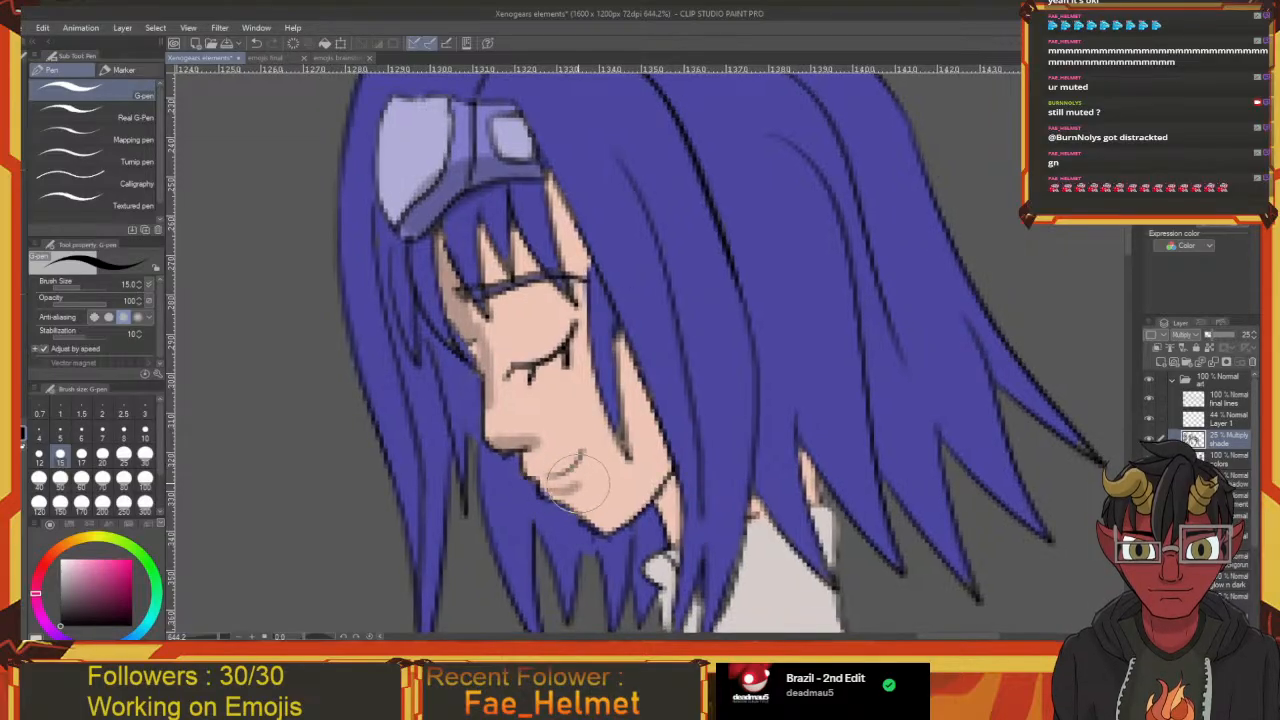
pyautogui.moveTo(562, 497); pyautogui.dragTo(502, 459)
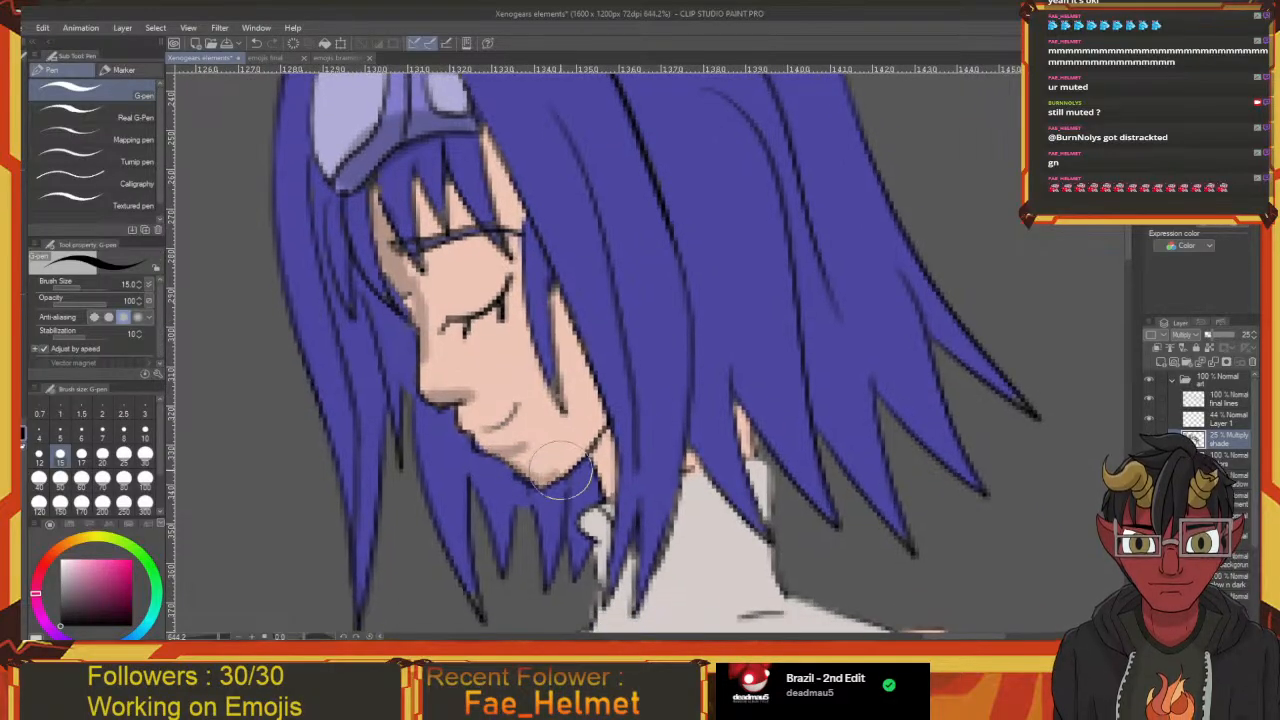
# Shade the blue-haired character's jaw, the cheek beside the side hair and the forehead under the bangs
pyautogui.moveTo(592, 422); pyautogui.dragTo(574, 459)
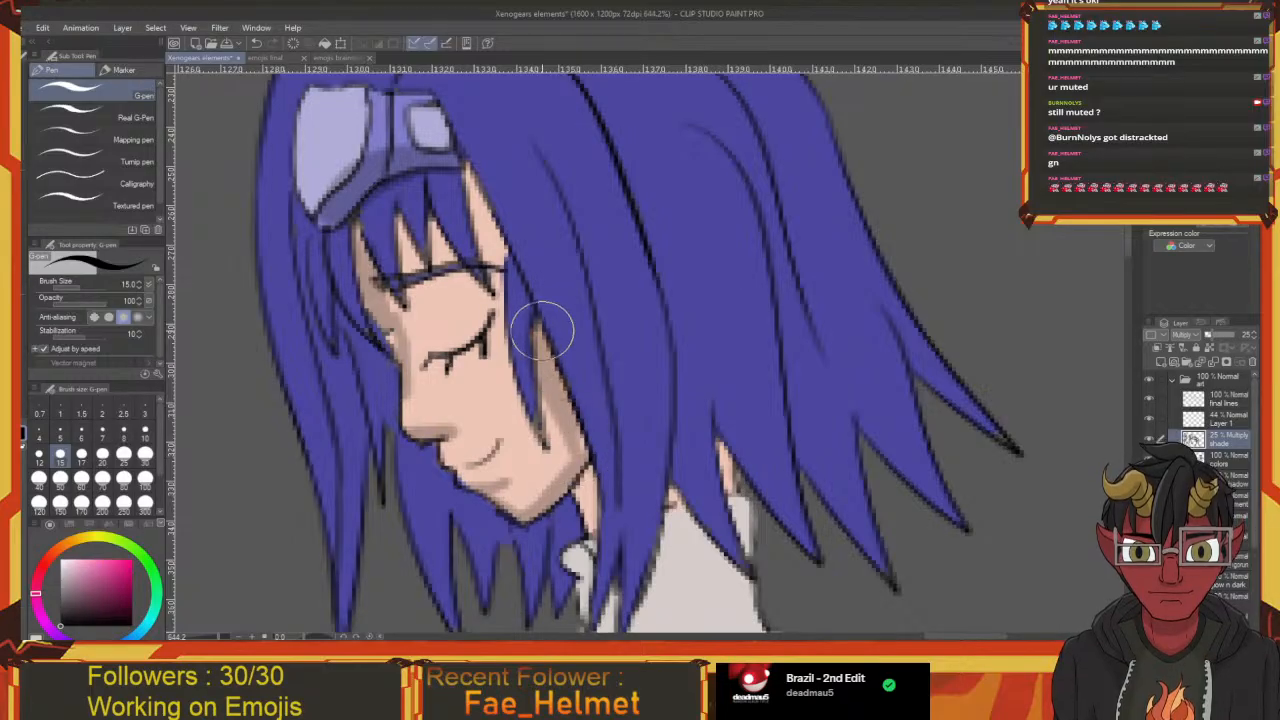
pyautogui.moveTo(552, 362); pyautogui.dragTo(612, 495)
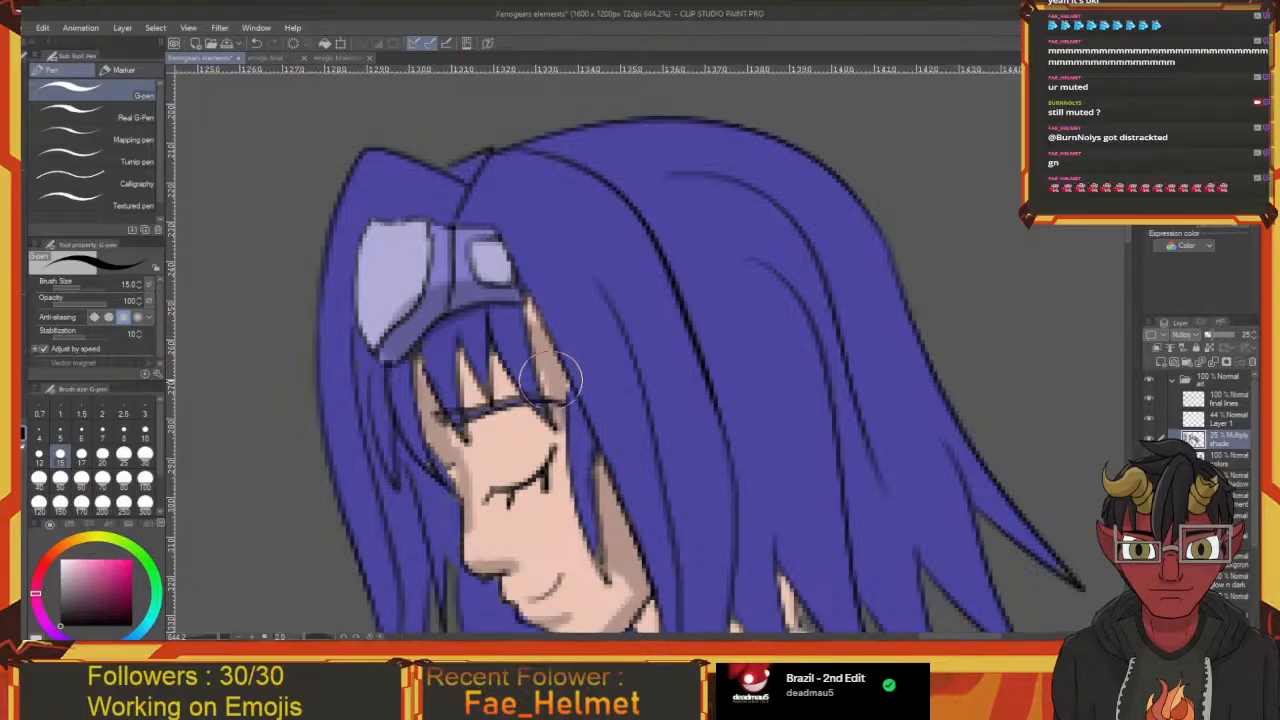
pyautogui.moveTo(531, 318); pyautogui.dragTo(529, 308)
pyautogui.moveTo(552, 398); pyautogui.dragTo(570, 356)
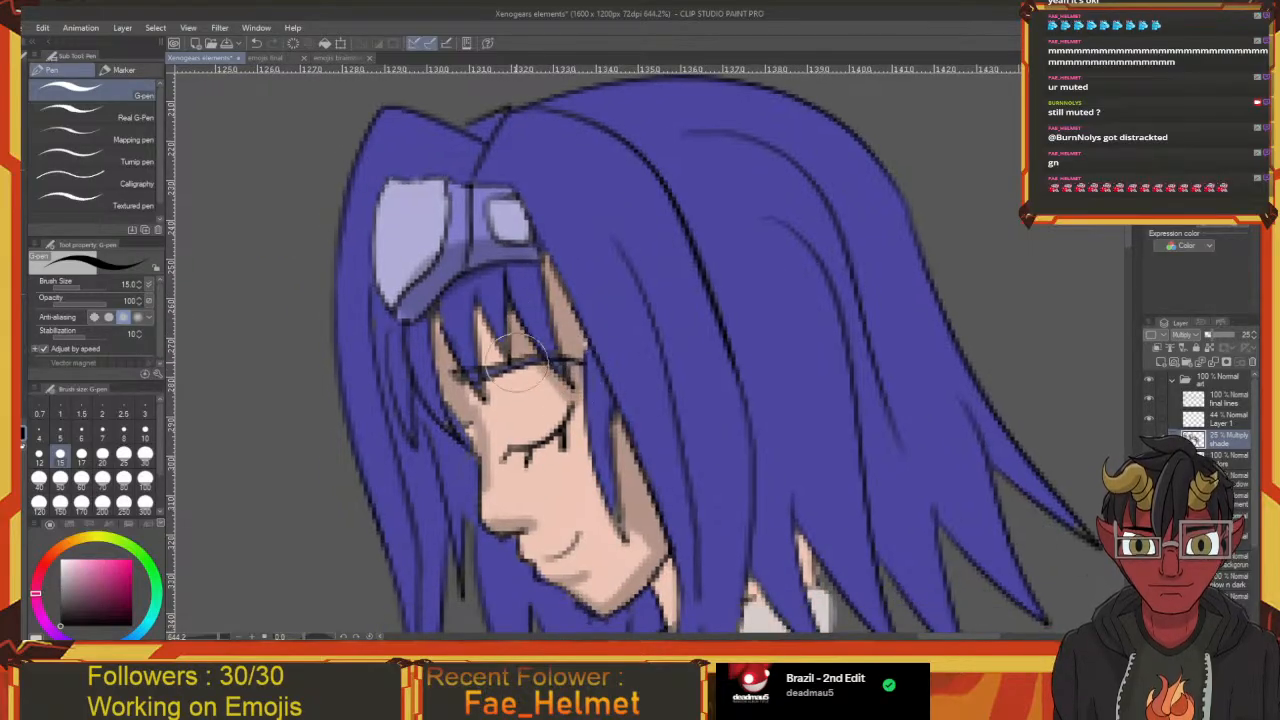
pyautogui.moveTo(486, 332)
pyautogui.mouseDown()
pyautogui.moveTo(464, 408)
pyautogui.moveTo(482, 398)
pyautogui.moveTo(491, 360)
pyautogui.moveTo(560, 377)
pyautogui.mouseUp()
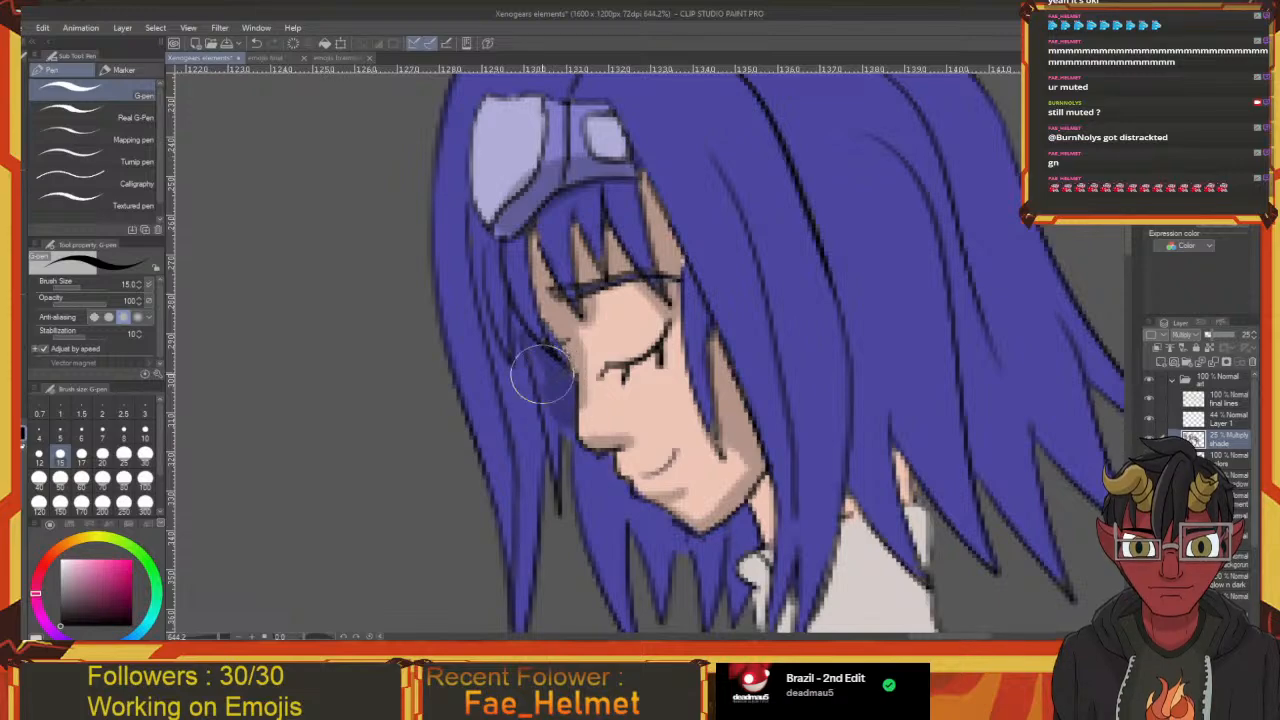
# Shade the far-side hair behind the face and below the chin, and the strip of neck beside it
pyautogui.moveTo(592, 483); pyautogui.dragTo(563, 433)
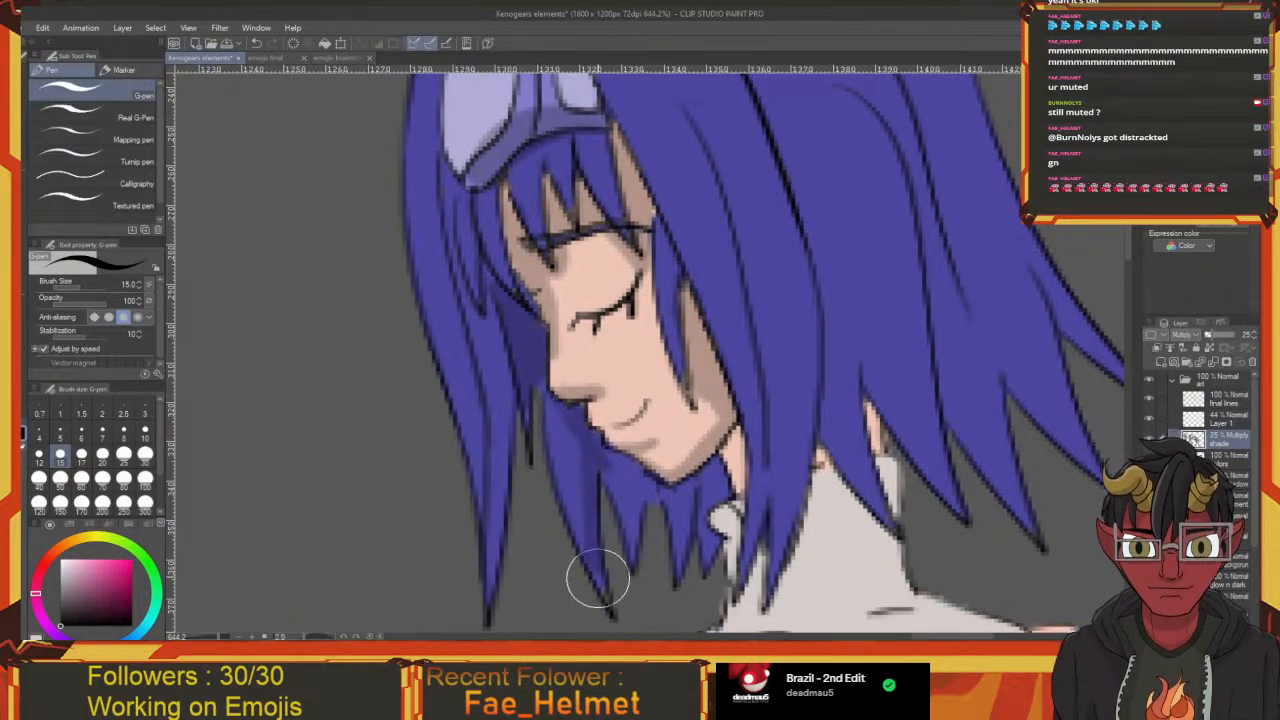
pyautogui.moveTo(570, 429); pyautogui.dragTo(540, 380)
pyautogui.moveTo(611, 473); pyautogui.dragTo(571, 437)
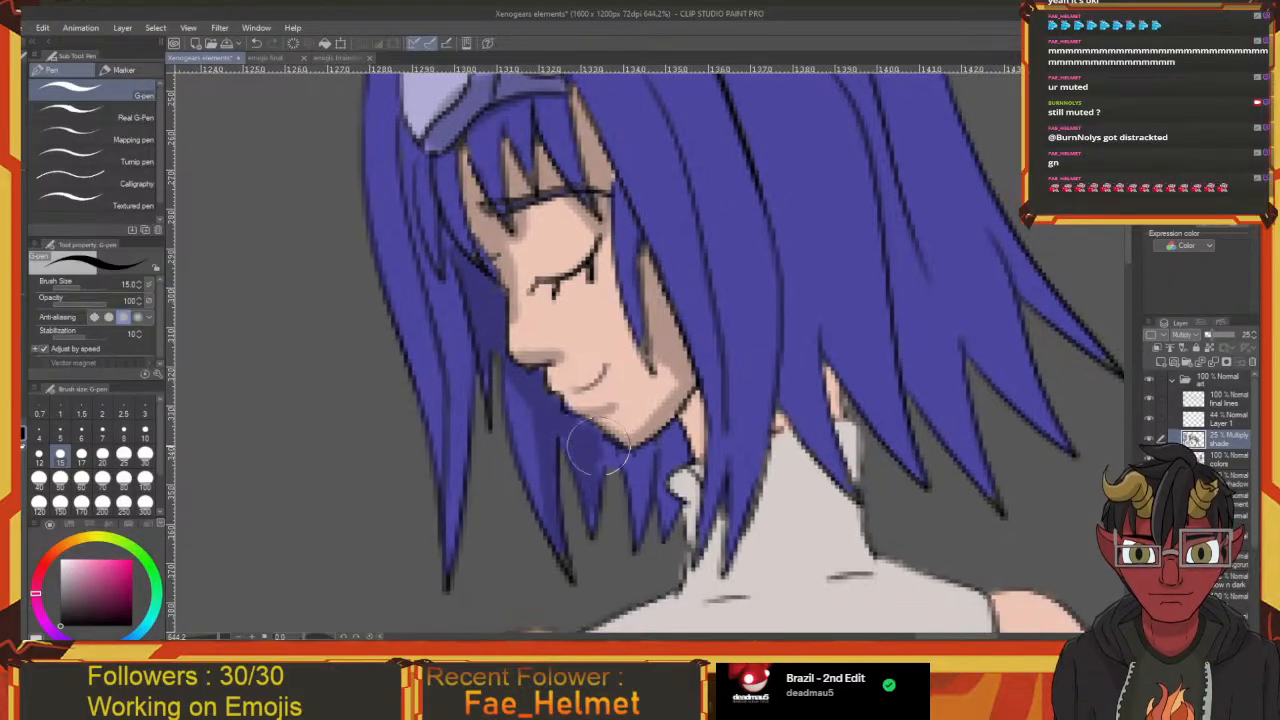
pyautogui.moveTo(612, 462)
pyautogui.mouseDown()
pyautogui.moveTo(575, 437)
pyautogui.moveTo(594, 497)
pyautogui.mouseUp()
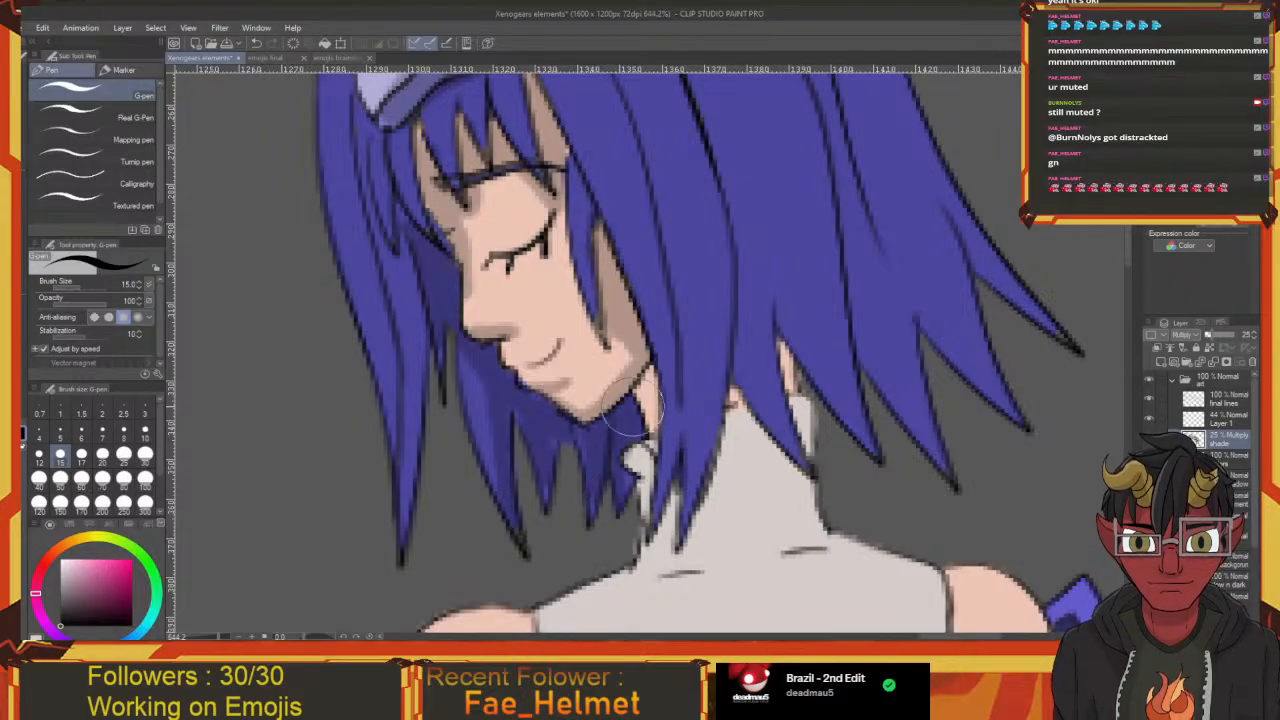
pyautogui.moveTo(630, 410); pyautogui.dragTo(596, 406)
pyautogui.moveTo(720, 392)
pyautogui.mouseDown()
pyautogui.moveTo(642, 400)
pyautogui.moveTo(692, 441)
pyautogui.mouseUp()
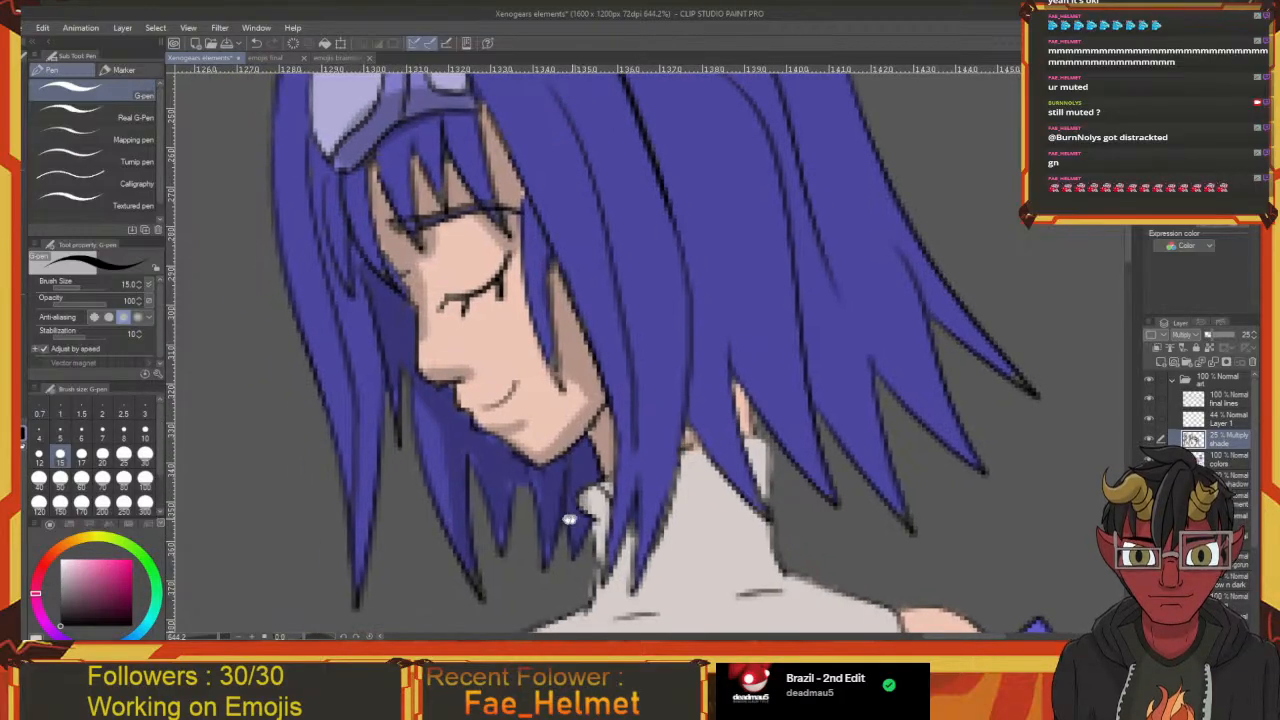
pyautogui.moveTo(569, 519)
pyautogui.mouseDown()
pyautogui.moveTo(597, 501)
pyautogui.moveTo(587, 513)
pyautogui.moveTo(605, 533)
pyautogui.mouseUp()
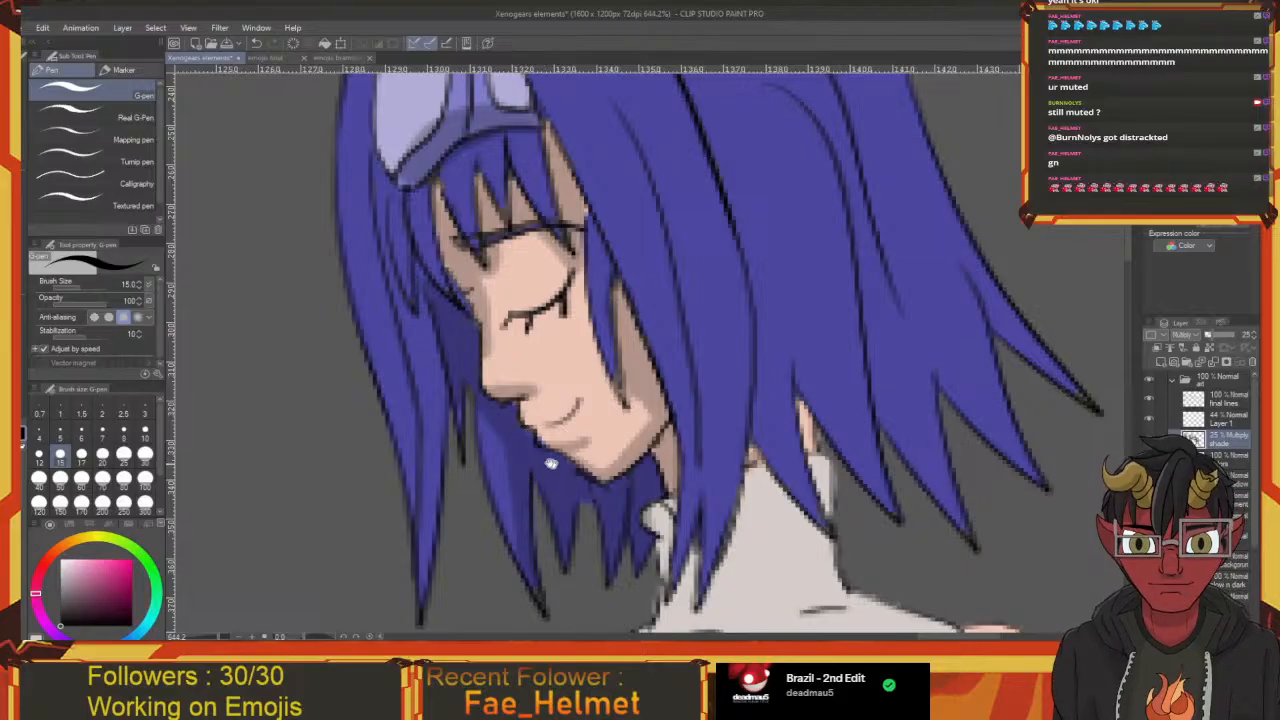
# Shade the front hair strands below the goggles down to their tips and the hair around the goggles' outer edge
pyautogui.moveTo(551, 463)
pyautogui.mouseDown()
pyautogui.moveTo(597, 517)
pyautogui.moveTo(567, 466)
pyautogui.mouseUp()
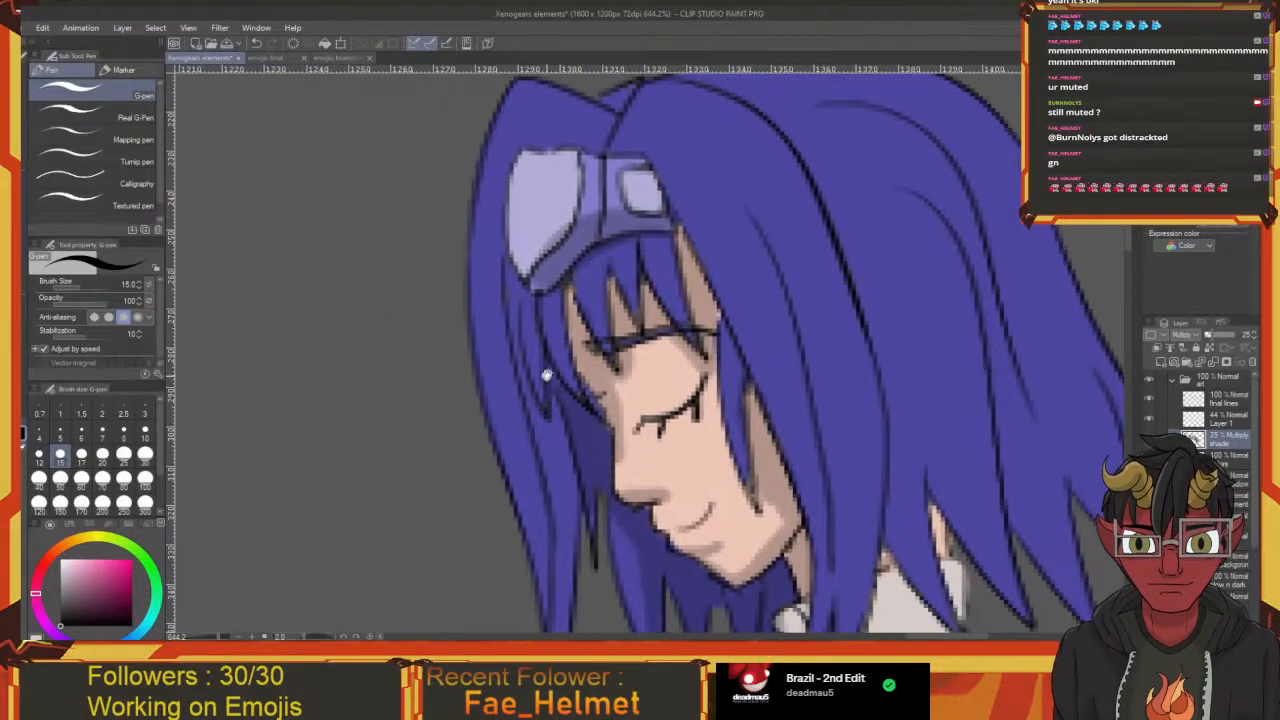
pyautogui.moveTo(546, 374)
pyautogui.mouseDown()
pyautogui.moveTo(573, 432)
pyautogui.moveTo(594, 427)
pyautogui.moveTo(550, 387)
pyautogui.moveTo(543, 343)
pyautogui.mouseUp()
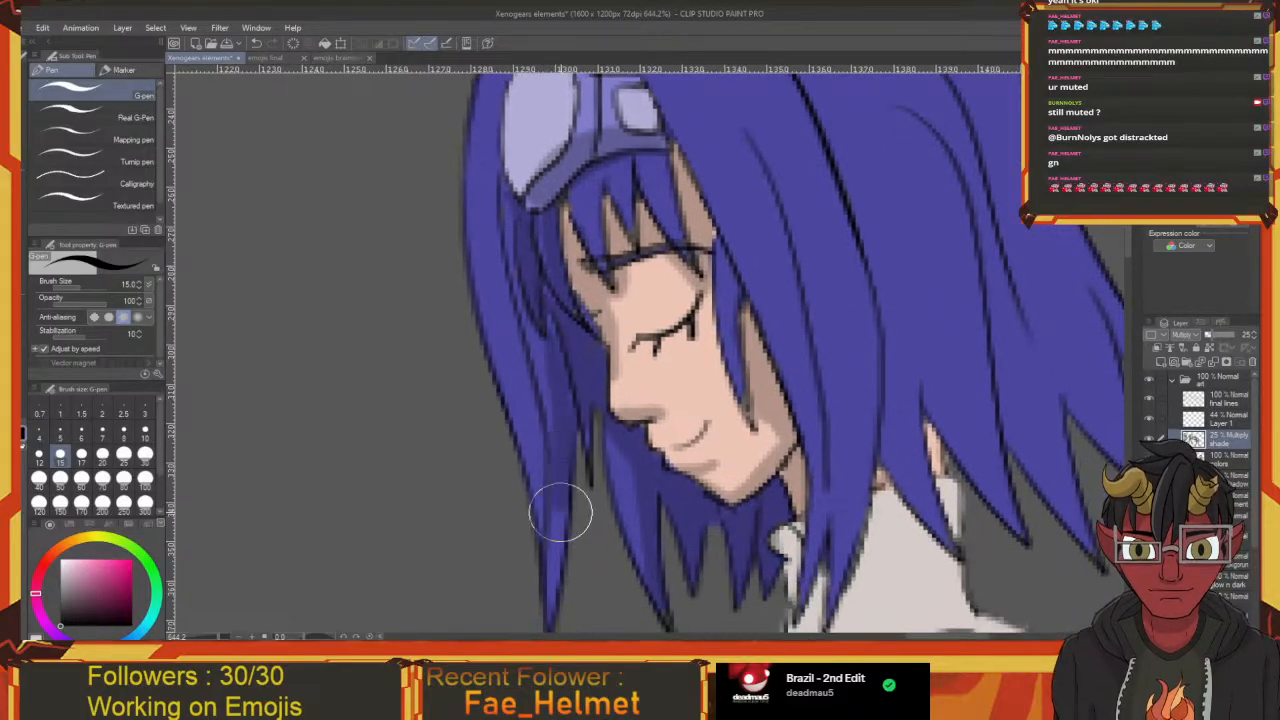
pyautogui.moveTo(545, 545); pyautogui.dragTo(538, 618)
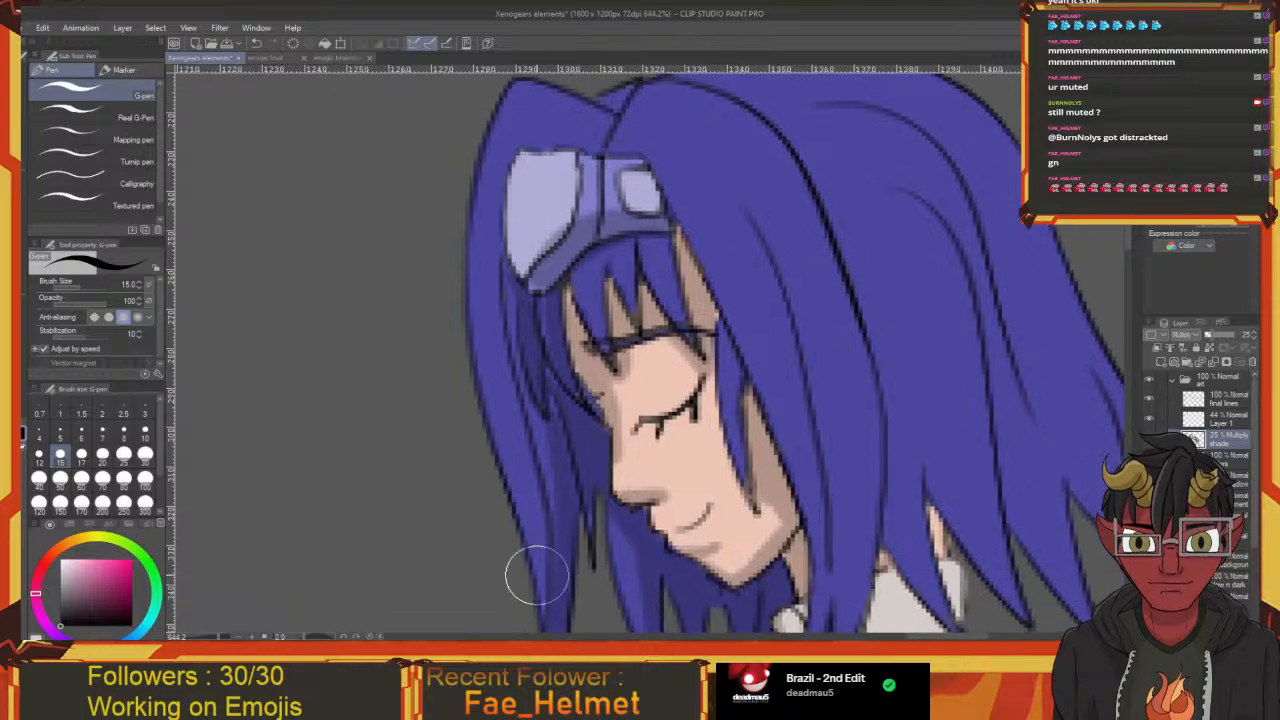
pyautogui.moveTo(537, 480); pyautogui.dragTo(543, 537)
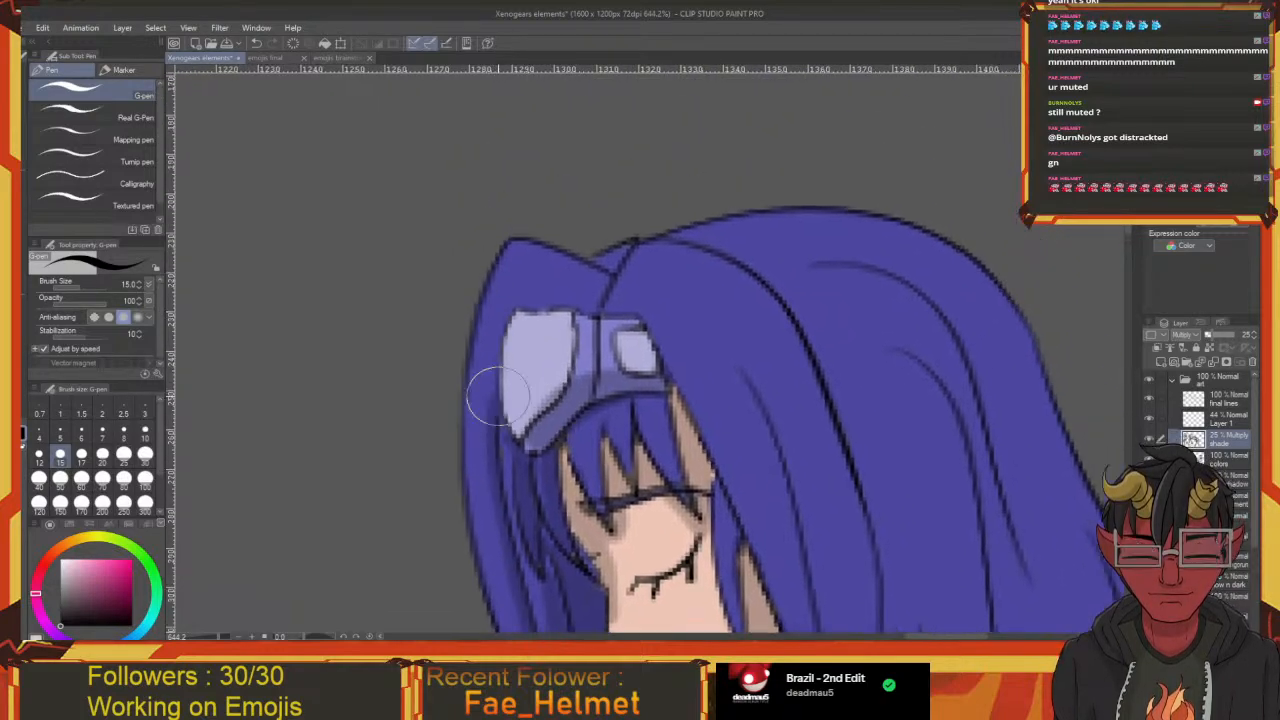
pyautogui.moveTo(505, 338); pyautogui.dragTo(498, 410)
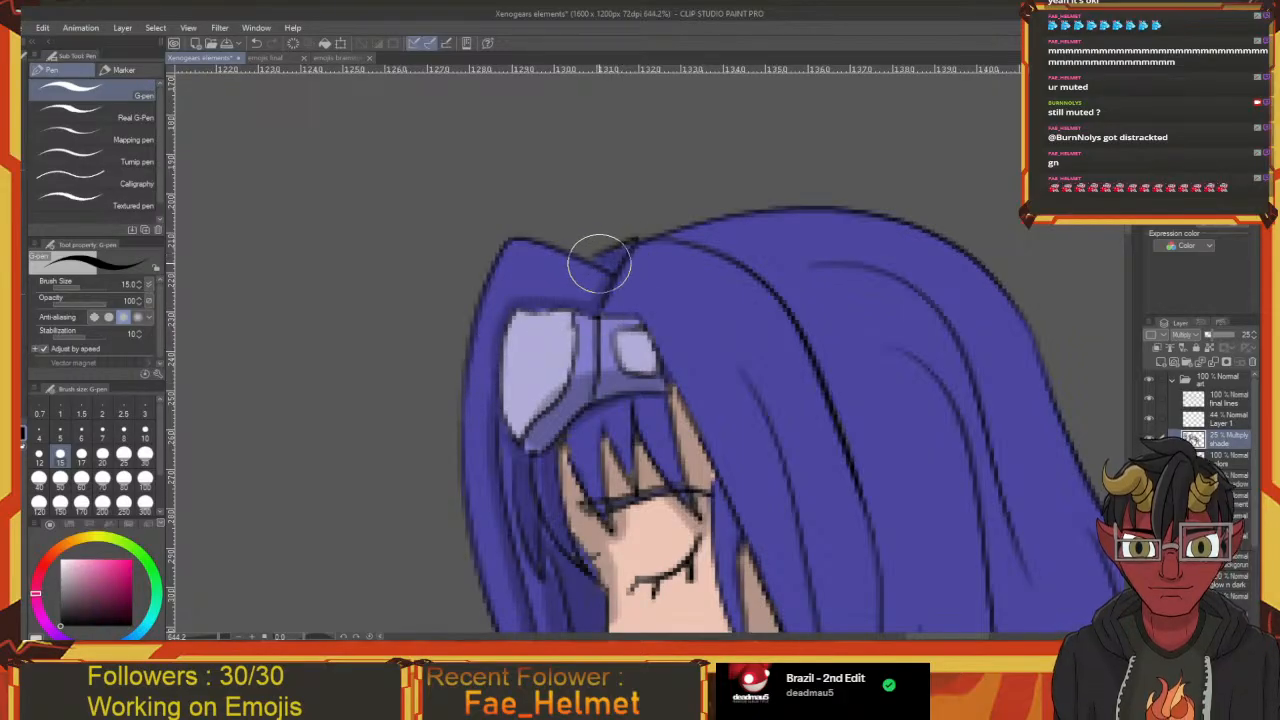
# Shade the hair around the goggles with the size 15 G-pen on the 25% Multiply shade layer
pyautogui.moveTo(594, 263); pyautogui.dragTo(620, 217)
pyautogui.moveTo(617, 289)
pyautogui.mouseDown()
pyautogui.moveTo(598, 334)
pyautogui.moveTo(543, 380)
pyautogui.mouseUp()
pyautogui.moveTo(621, 336); pyautogui.dragTo(578, 338)
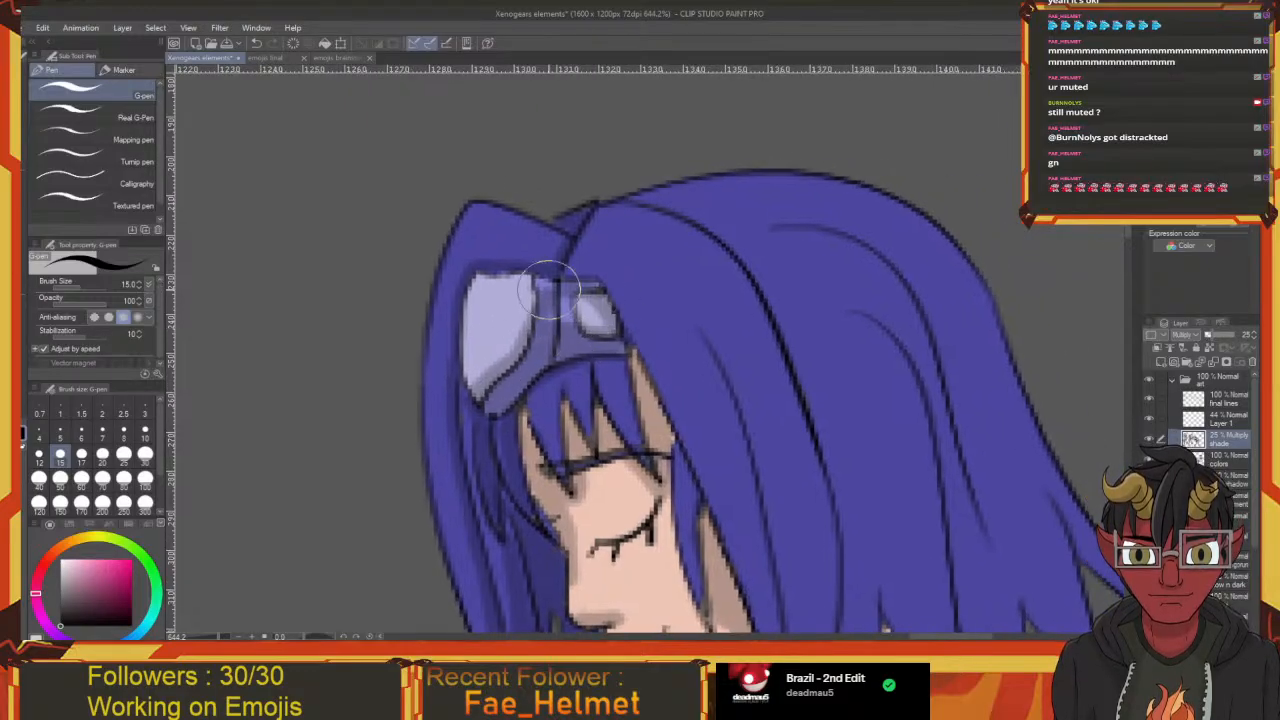
pyautogui.moveTo(590, 285)
pyautogui.mouseDown()
pyautogui.moveTo(548, 314)
pyautogui.moveTo(506, 270)
pyautogui.mouseUp()
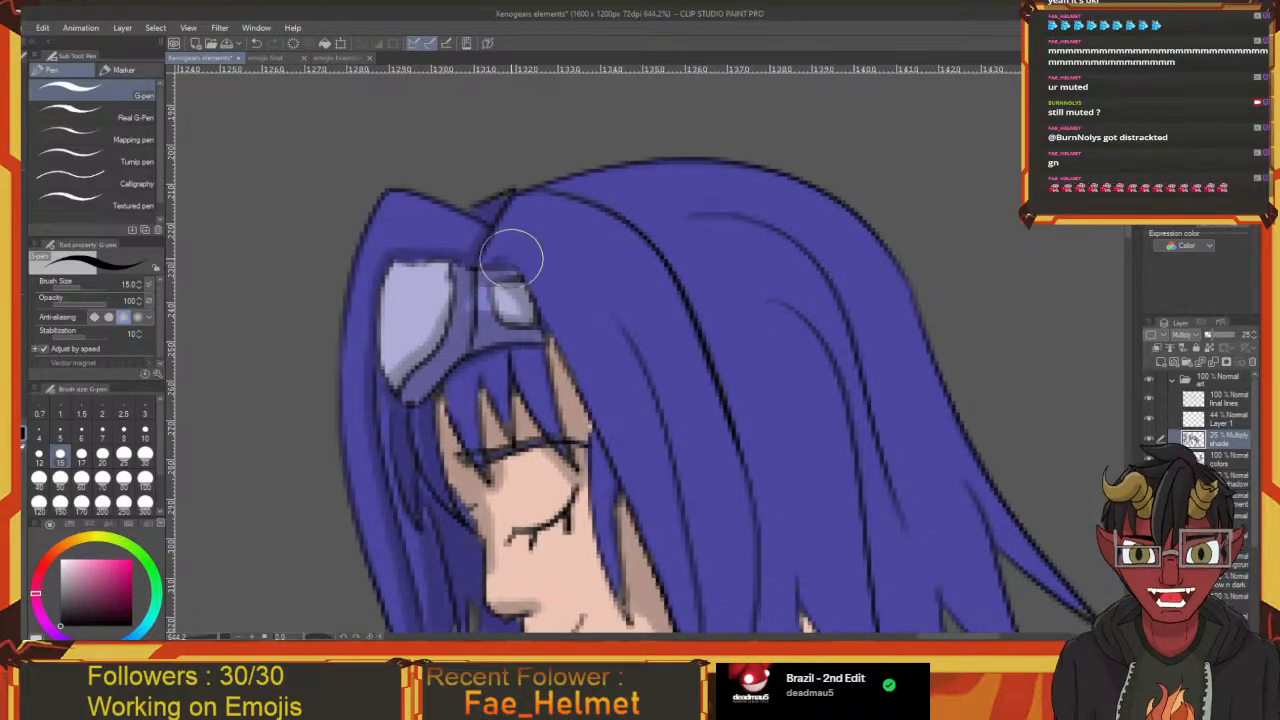
pyautogui.moveTo(541, 359); pyautogui.dragTo(518, 335)
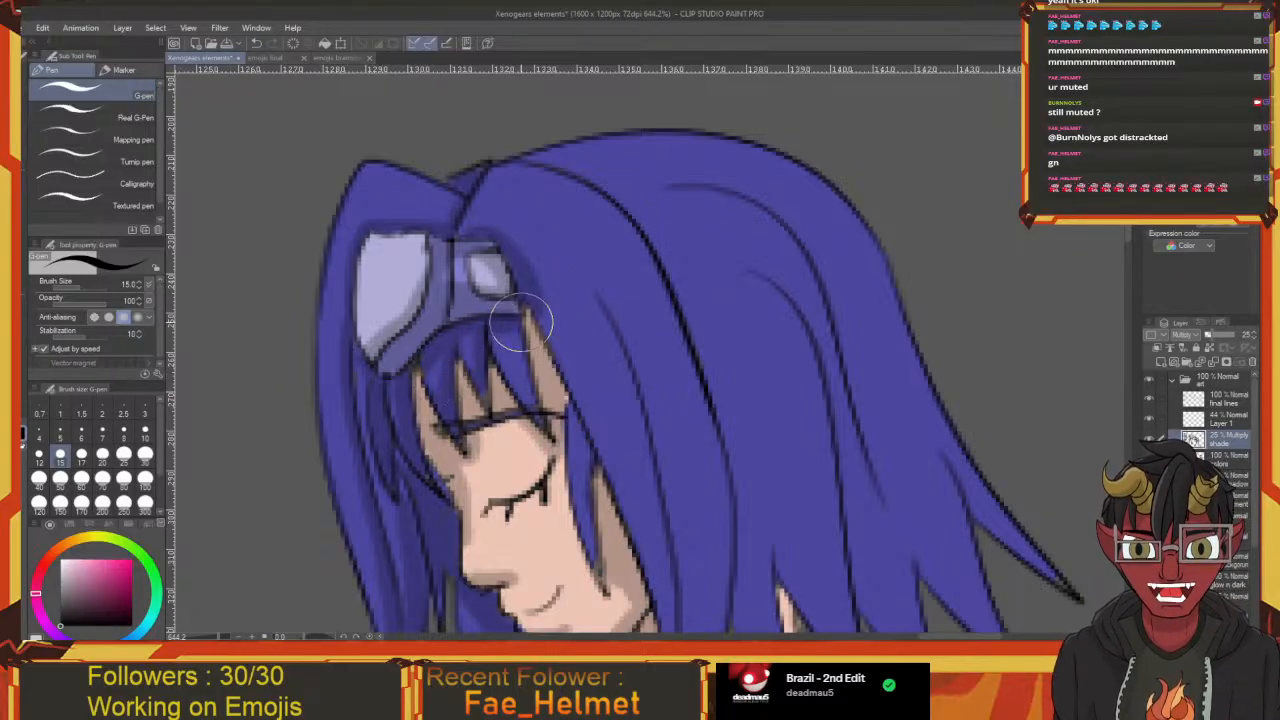
# Paint a shadow down the edge of the front hair lock beside the face, from the goggles to the collar
pyautogui.moveTo(528, 328)
pyautogui.mouseDown()
pyautogui.moveTo(484, 344)
pyautogui.moveTo(474, 296)
pyautogui.moveTo(516, 416)
pyautogui.moveTo(472, 342)
pyautogui.moveTo(522, 461)
pyautogui.mouseUp()
pyautogui.moveTo(522, 478)
pyautogui.mouseDown()
pyautogui.moveTo(495, 386)
pyautogui.moveTo(523, 424)
pyautogui.moveTo(533, 509)
pyautogui.moveTo(517, 581)
pyautogui.mouseUp()
pyautogui.moveTo(460, 298)
pyautogui.mouseDown()
pyautogui.moveTo(490, 408)
pyautogui.moveTo(498, 534)
pyautogui.mouseUp()
pyautogui.moveTo(569, 617)
pyautogui.mouseDown()
pyautogui.moveTo(503, 438)
pyautogui.moveTo(499, 367)
pyautogui.mouseUp()
pyautogui.moveTo(497, 431); pyautogui.dragTo(485, 467)
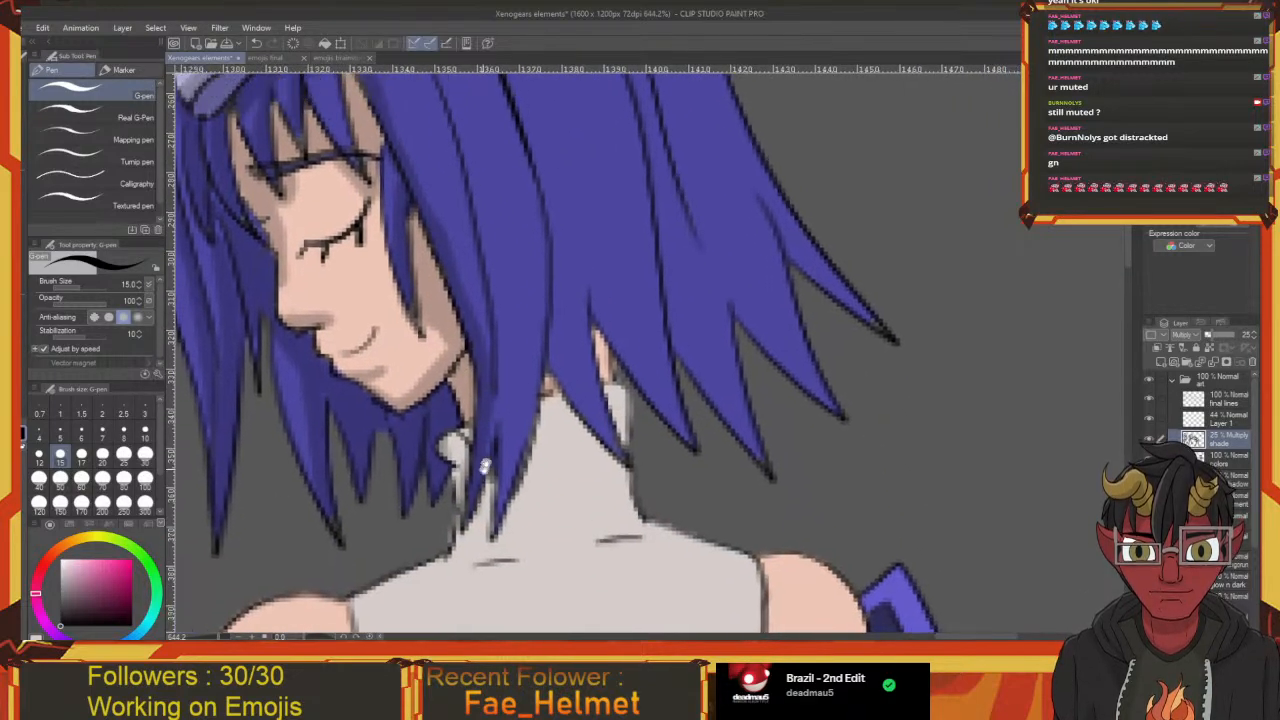
# Darken the pointed lower ends of the front hair lock where they overlap the collar
pyautogui.moveTo(502, 400); pyautogui.dragTo(503, 507)
pyautogui.moveTo(514, 457)
pyautogui.mouseDown()
pyautogui.moveTo(505, 525)
pyautogui.moveTo(520, 486)
pyautogui.moveTo(498, 553)
pyautogui.mouseUp()
pyautogui.moveTo(501, 495); pyautogui.dragTo(489, 611)
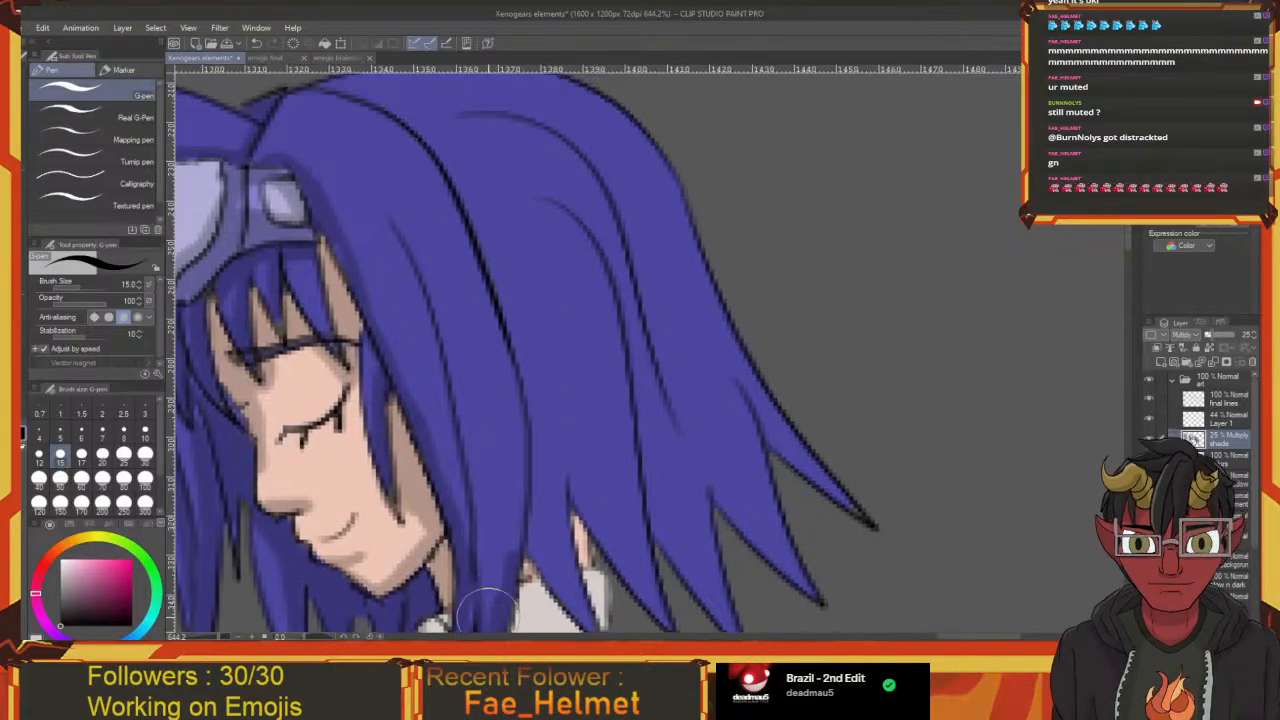
pyautogui.moveTo(477, 526)
pyautogui.mouseDown()
pyautogui.moveTo(490, 612)
pyautogui.moveTo(480, 512)
pyautogui.mouseUp()
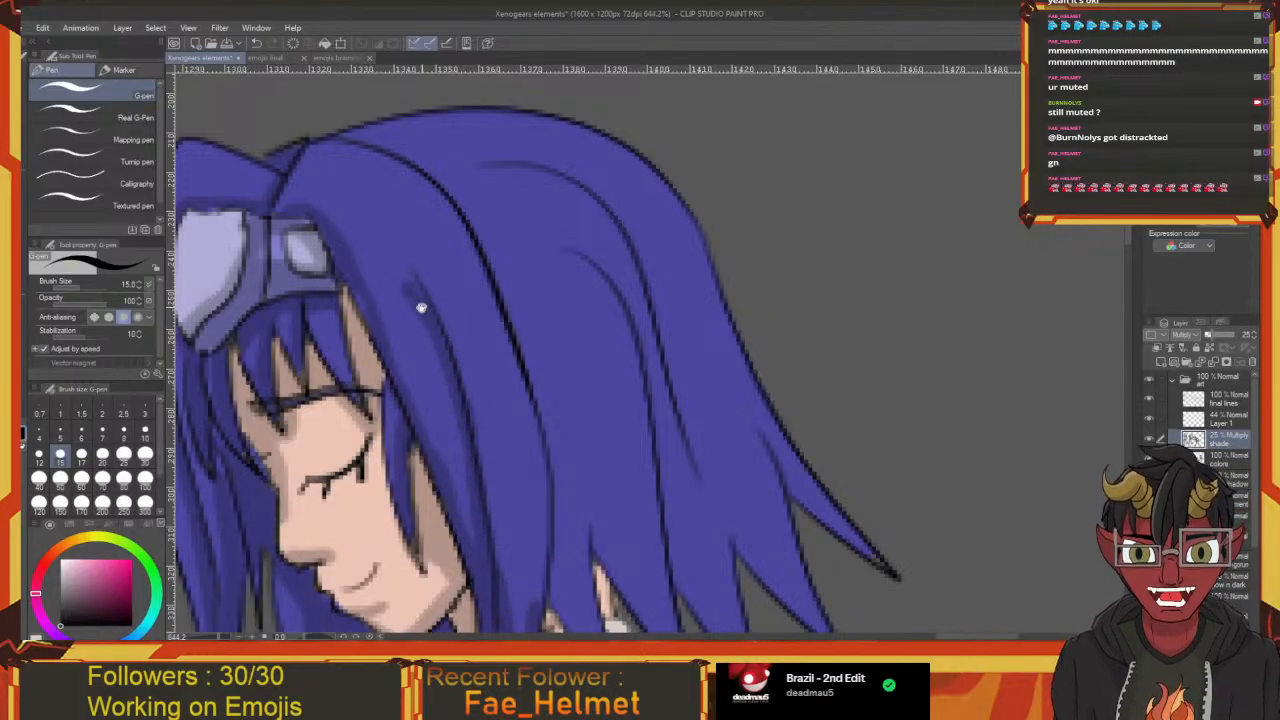
# Shade along the inner strand line in the middle of the front hair lock
pyautogui.moveTo(421, 307)
pyautogui.mouseDown()
pyautogui.moveTo(480, 406)
pyautogui.moveTo(459, 374)
pyautogui.mouseUp()
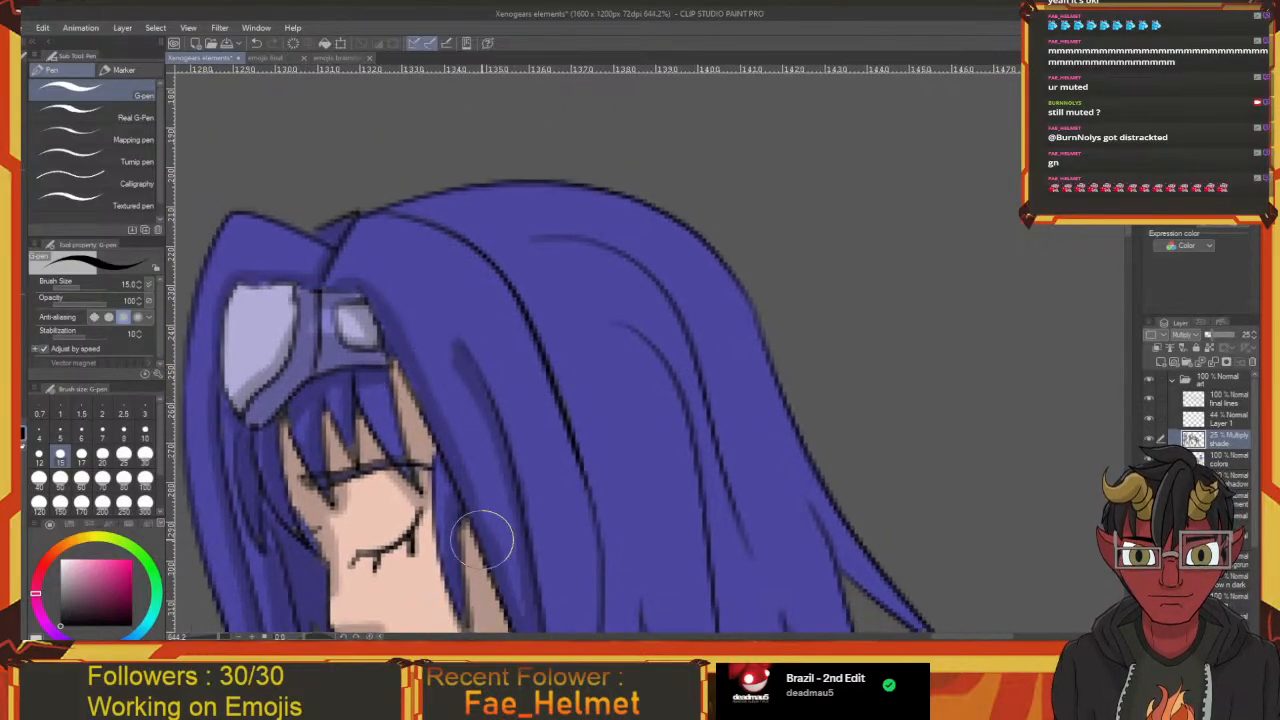
pyautogui.moveTo(482, 540); pyautogui.dragTo(456, 466)
pyautogui.moveTo(446, 408); pyautogui.dragTo(518, 591)
pyautogui.moveTo(470, 460); pyautogui.dragTo(484, 494)
pyautogui.moveTo(405, 433); pyautogui.dragTo(404, 438)
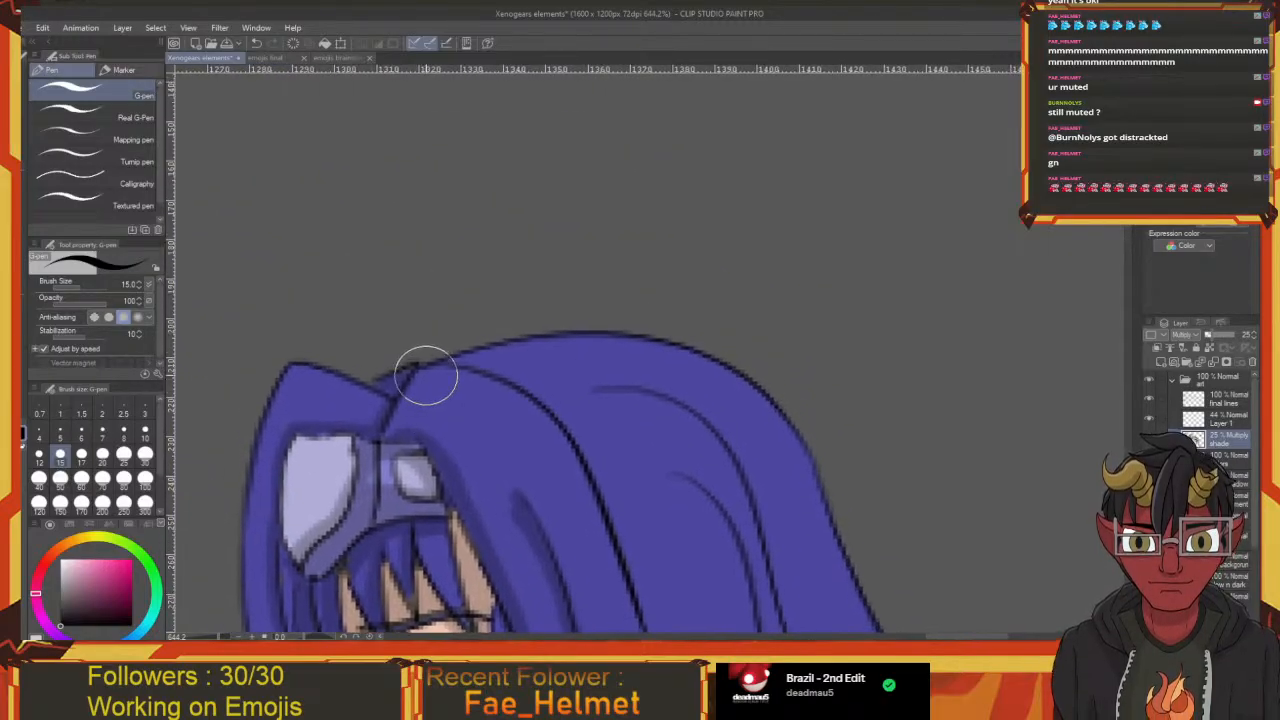
# Shade the front lock's rear edge, following the parting line from the crown down to the collar
pyautogui.moveTo(426, 375)
pyautogui.mouseDown()
pyautogui.moveTo(498, 389)
pyautogui.moveTo(416, 375)
pyautogui.moveTo(424, 322)
pyautogui.moveTo(486, 391)
pyautogui.moveTo(415, 321)
pyautogui.moveTo(457, 375)
pyautogui.moveTo(412, 277)
pyautogui.moveTo(464, 468)
pyautogui.moveTo(430, 337)
pyautogui.moveTo(439, 513)
pyautogui.mouseUp()
pyautogui.moveTo(437, 429)
pyautogui.mouseDown()
pyautogui.moveTo(420, 374)
pyautogui.moveTo(467, 423)
pyautogui.mouseUp()
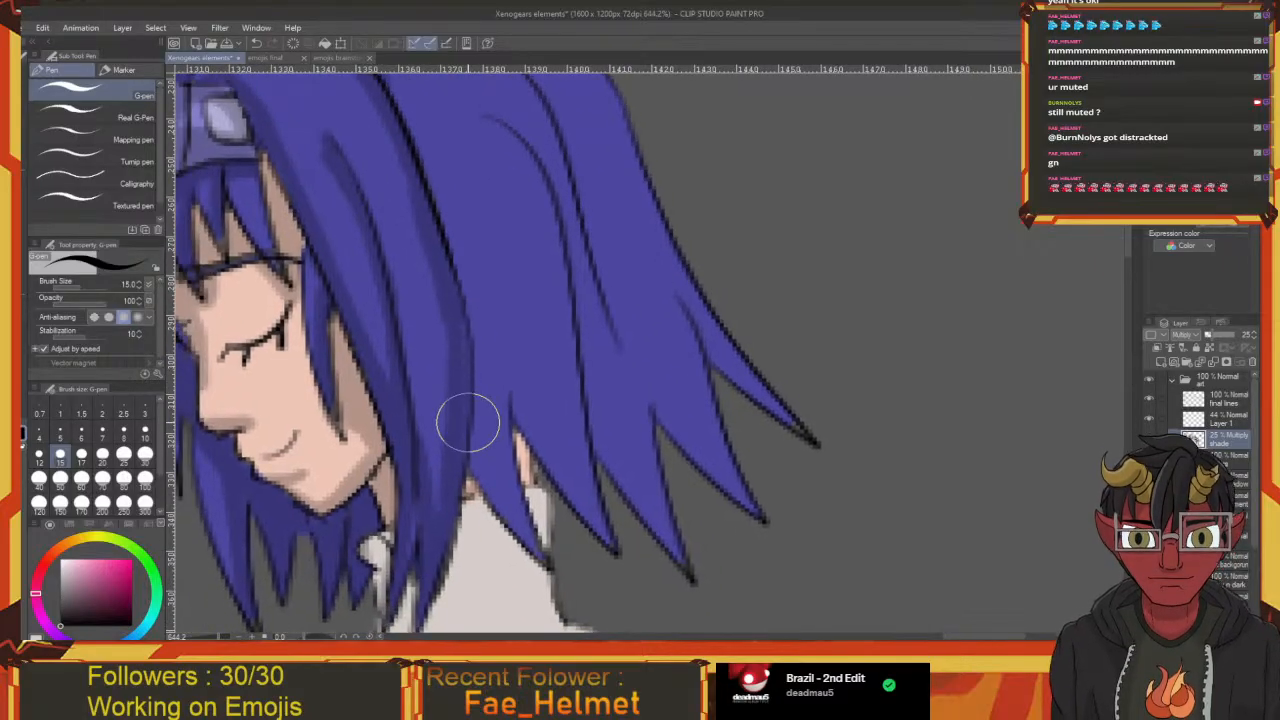
pyautogui.moveTo(545, 279); pyautogui.dragTo(498, 342)
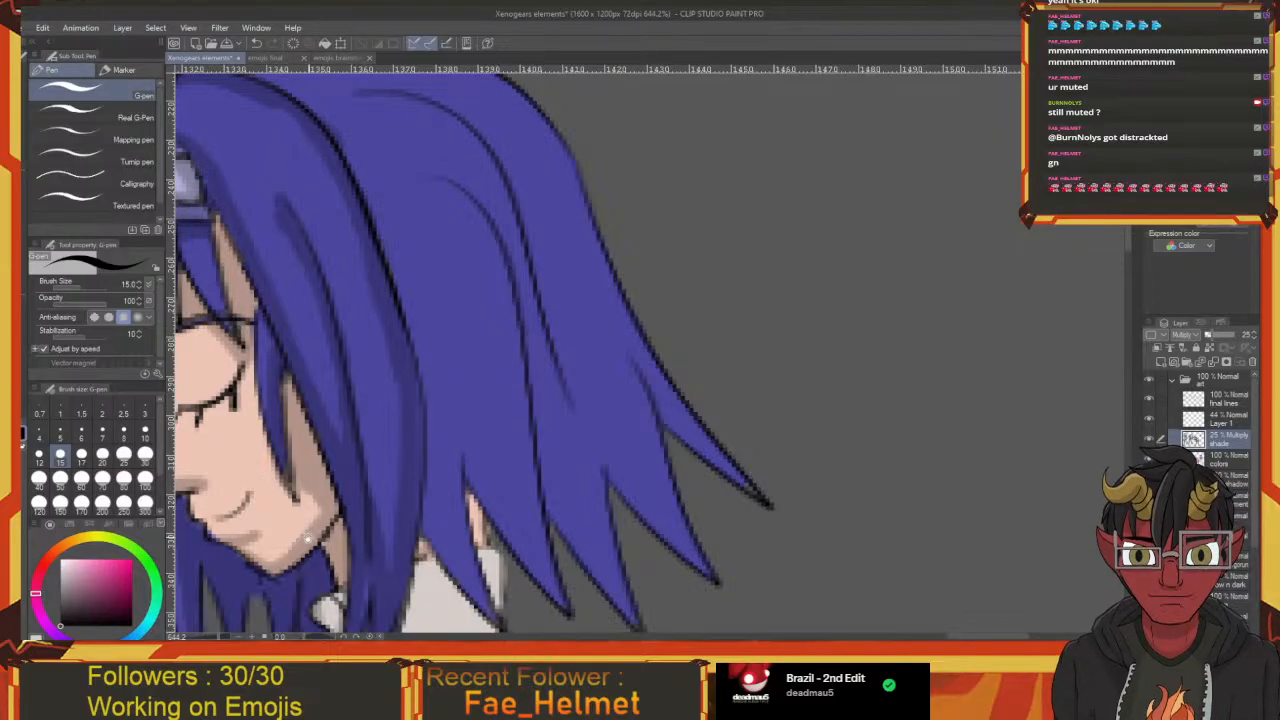
# Paint a shadow band in the back hair just behind the dark parting line, down to the first pointed tip
pyautogui.moveTo(345, 549)
pyautogui.mouseDown()
pyautogui.moveTo(423, 560)
pyautogui.moveTo(419, 480)
pyautogui.moveTo(439, 391)
pyautogui.moveTo(450, 462)
pyautogui.moveTo(484, 521)
pyautogui.mouseUp()
pyautogui.moveTo(477, 458)
pyautogui.mouseDown()
pyautogui.moveTo(470, 566)
pyautogui.moveTo(464, 442)
pyautogui.mouseUp()
pyautogui.moveTo(466, 497)
pyautogui.mouseDown()
pyautogui.moveTo(448, 377)
pyautogui.moveTo(458, 485)
pyautogui.mouseUp()
pyautogui.moveTo(470, 550); pyautogui.dragTo(459, 478)
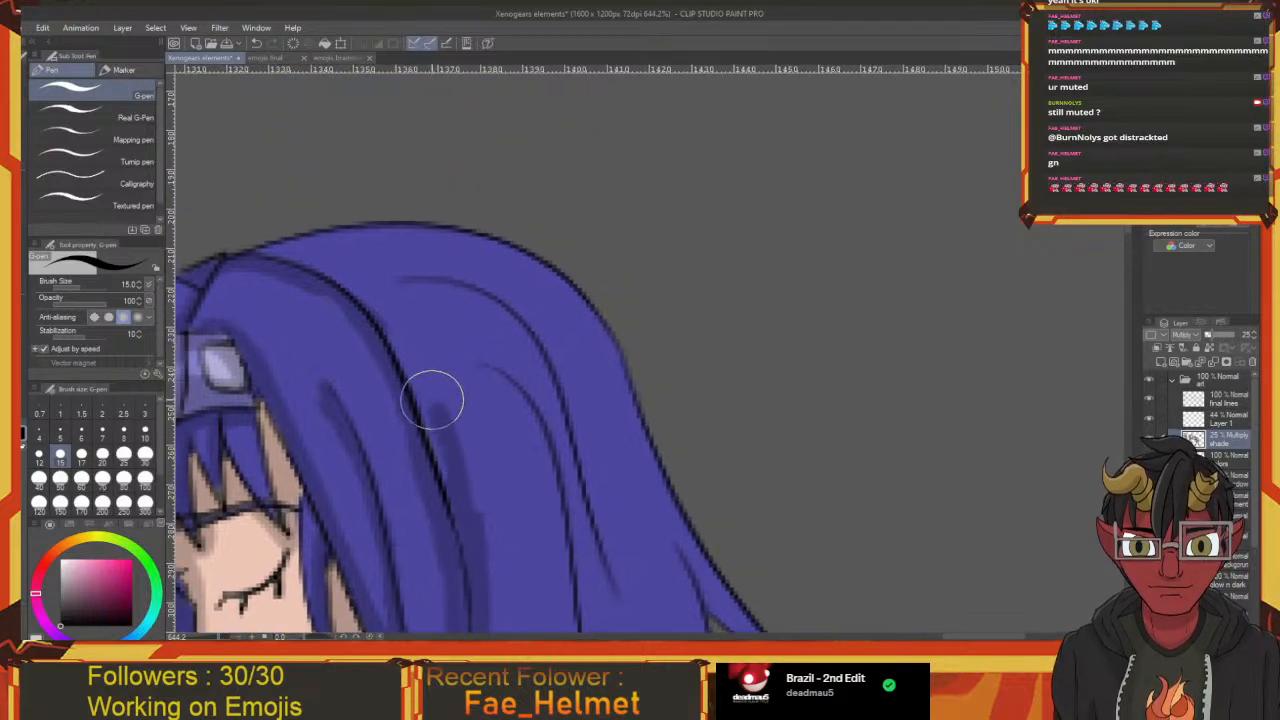
pyautogui.moveTo(391, 334)
pyautogui.mouseDown()
pyautogui.moveTo(446, 503)
pyautogui.moveTo(433, 366)
pyautogui.mouseUp()
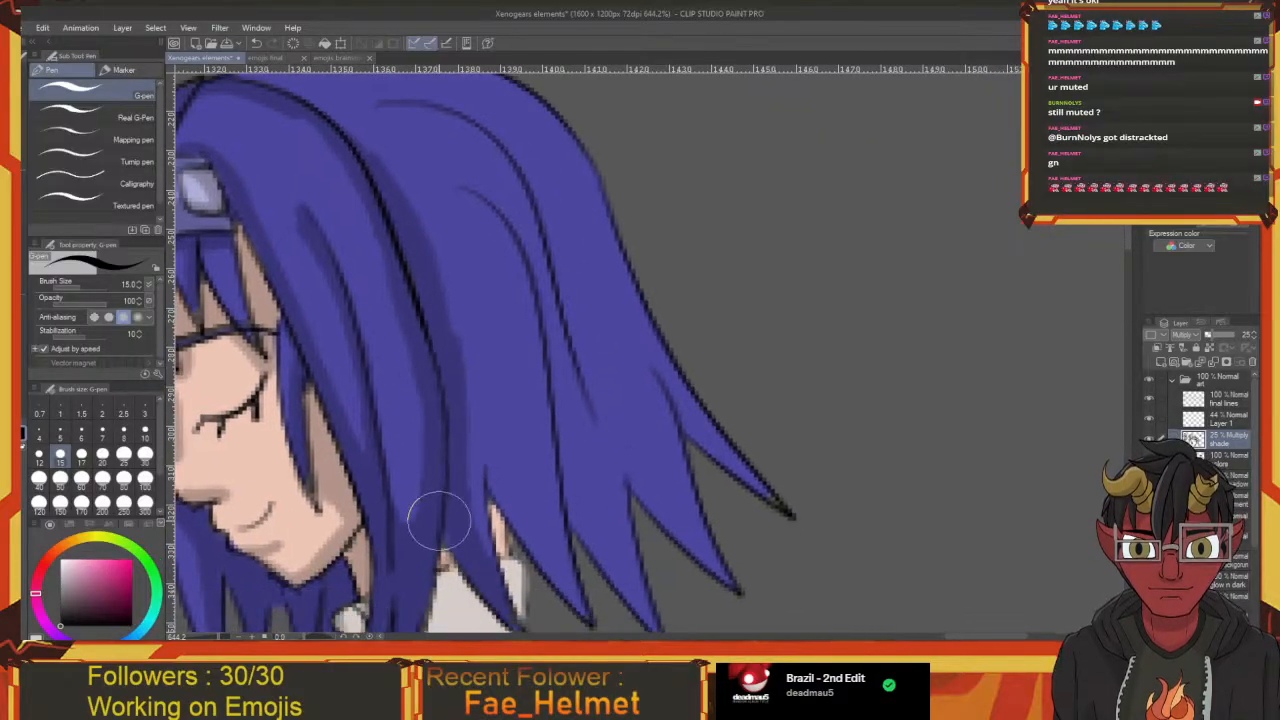
pyautogui.moveTo(438, 520); pyautogui.dragTo(464, 610)
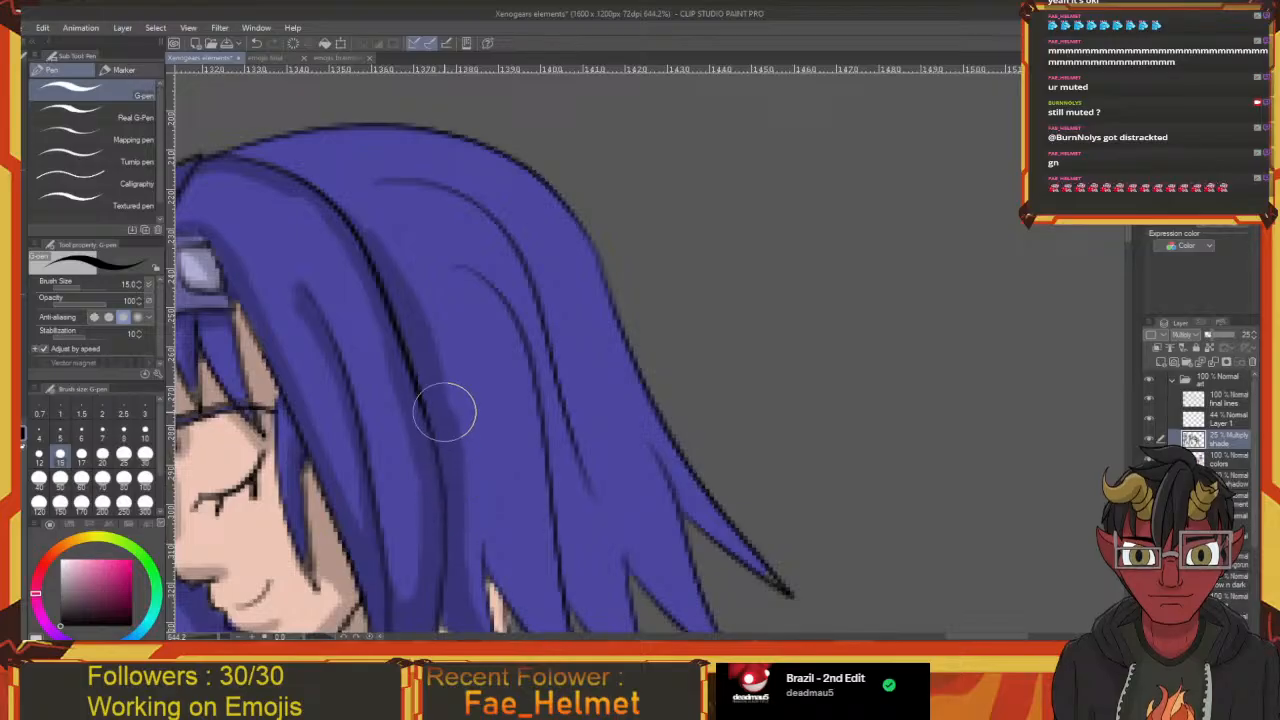
# Widen and smooth the shadows on both sides of the parting line up towards the crown
pyautogui.moveTo(445, 412); pyautogui.dragTo(457, 514)
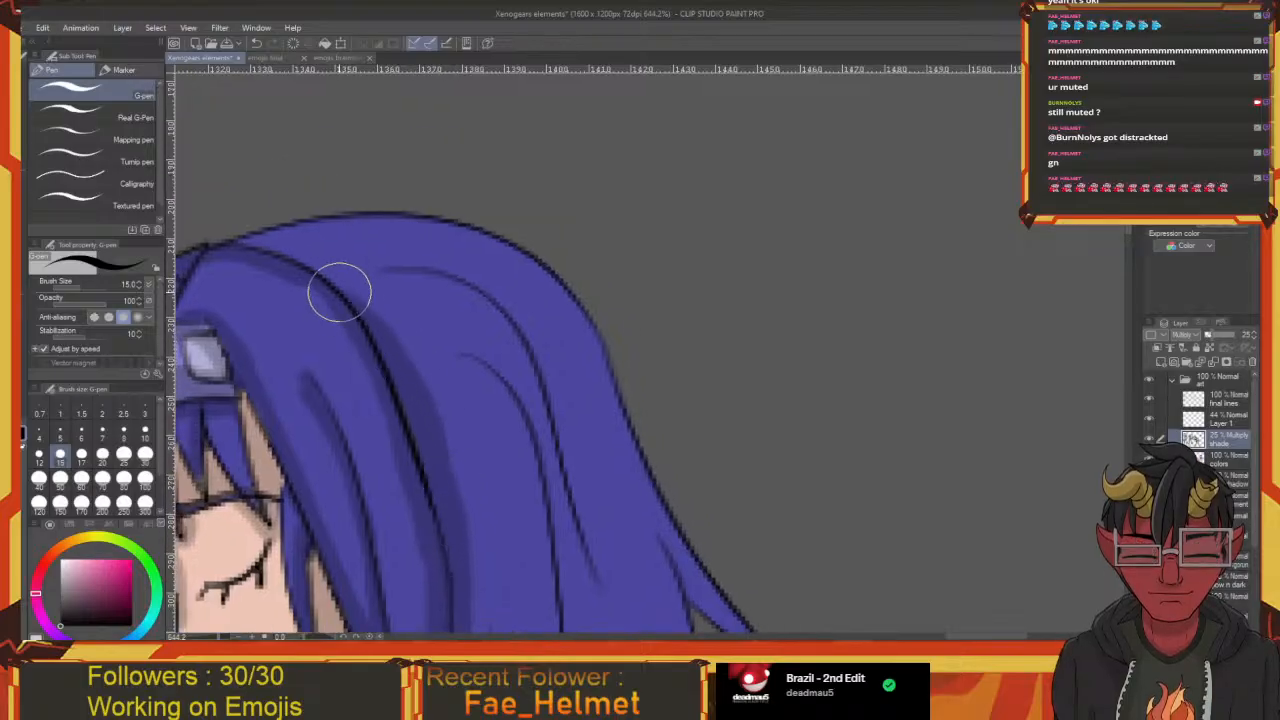
pyautogui.moveTo(306, 263); pyautogui.dragTo(380, 320)
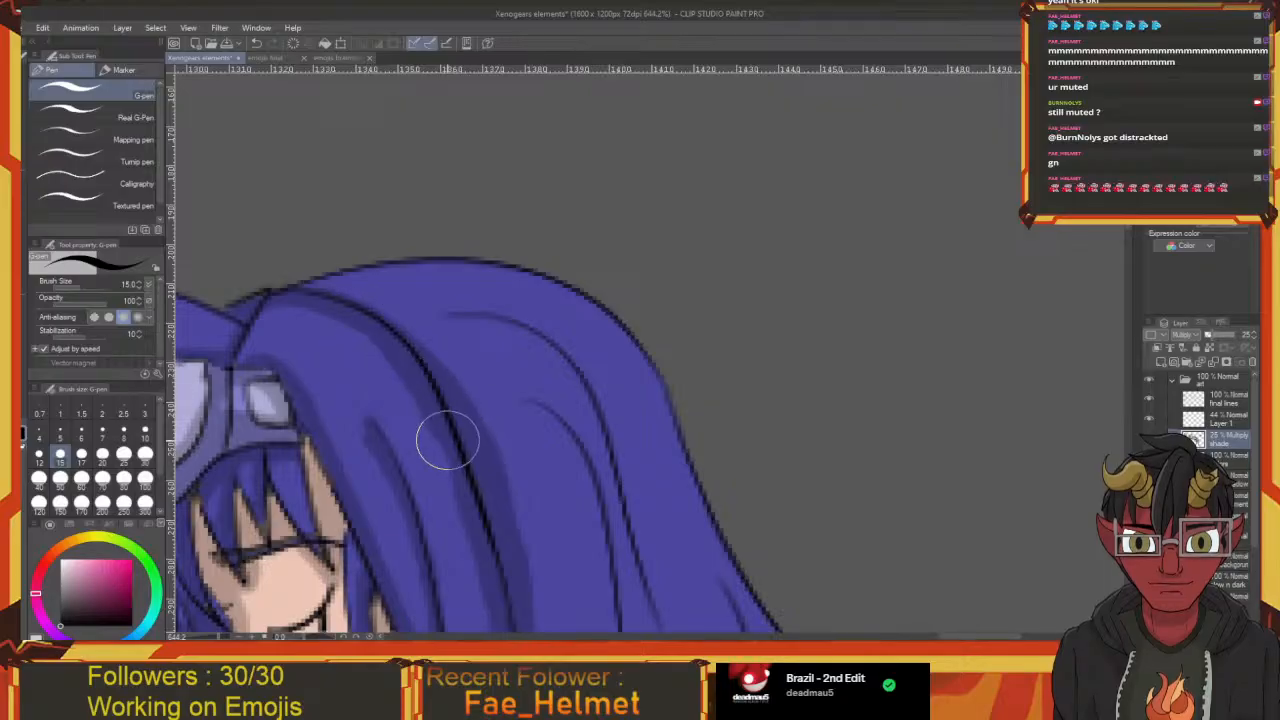
pyautogui.moveTo(489, 537); pyautogui.dragTo(379, 331)
pyautogui.moveTo(450, 297)
pyautogui.mouseDown()
pyautogui.moveTo(428, 303)
pyautogui.moveTo(434, 328)
pyautogui.mouseUp()
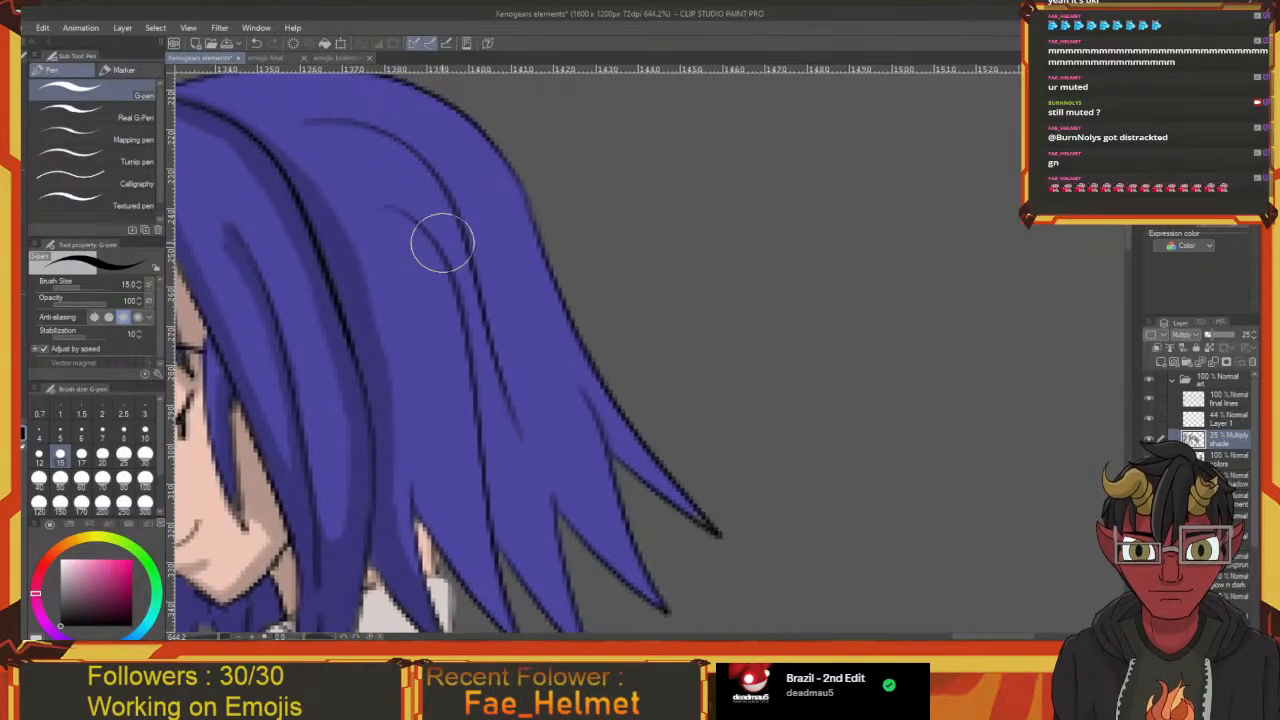
# Shade the middle back strand down to its tip, plus the underside of the neighbouring tip over the neck
pyautogui.moveTo(427, 219)
pyautogui.mouseDown()
pyautogui.moveTo(472, 309)
pyautogui.moveTo(492, 481)
pyautogui.moveTo(520, 561)
pyautogui.moveTo(498, 534)
pyautogui.moveTo(520, 563)
pyautogui.mouseUp()
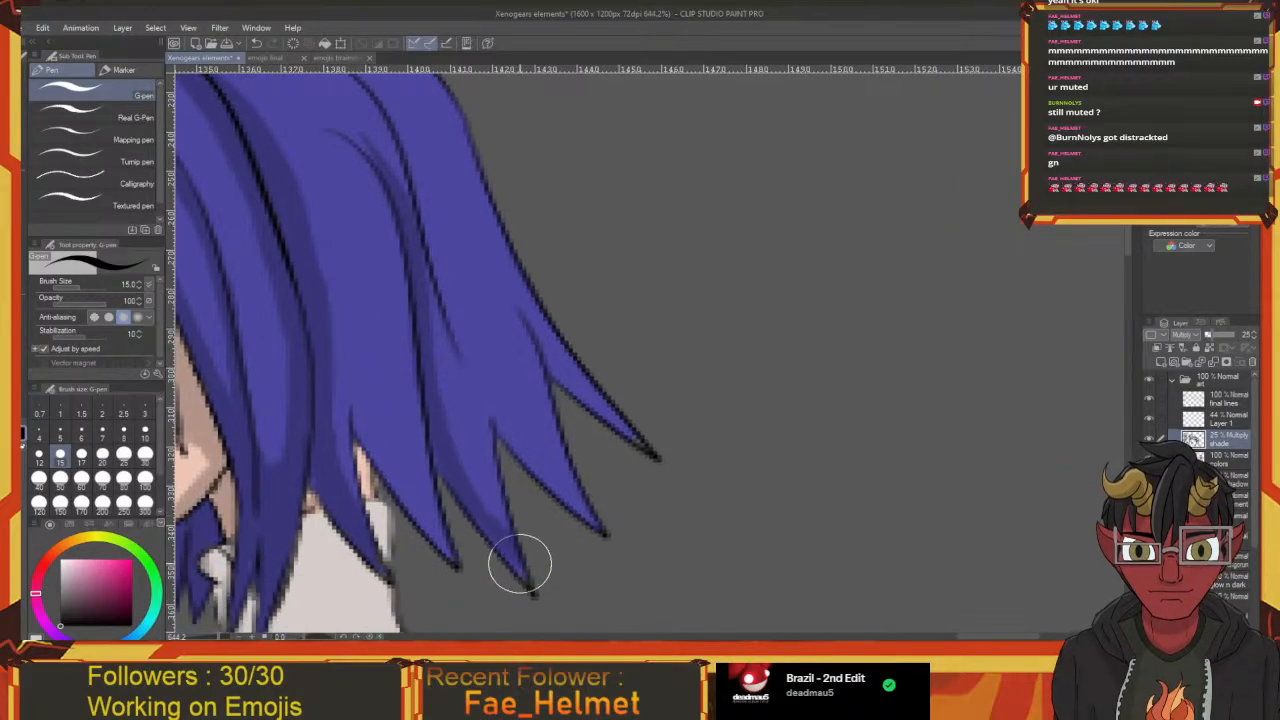
pyautogui.moveTo(450, 496)
pyautogui.mouseDown()
pyautogui.moveTo(505, 549)
pyautogui.moveTo(484, 496)
pyautogui.mouseUp()
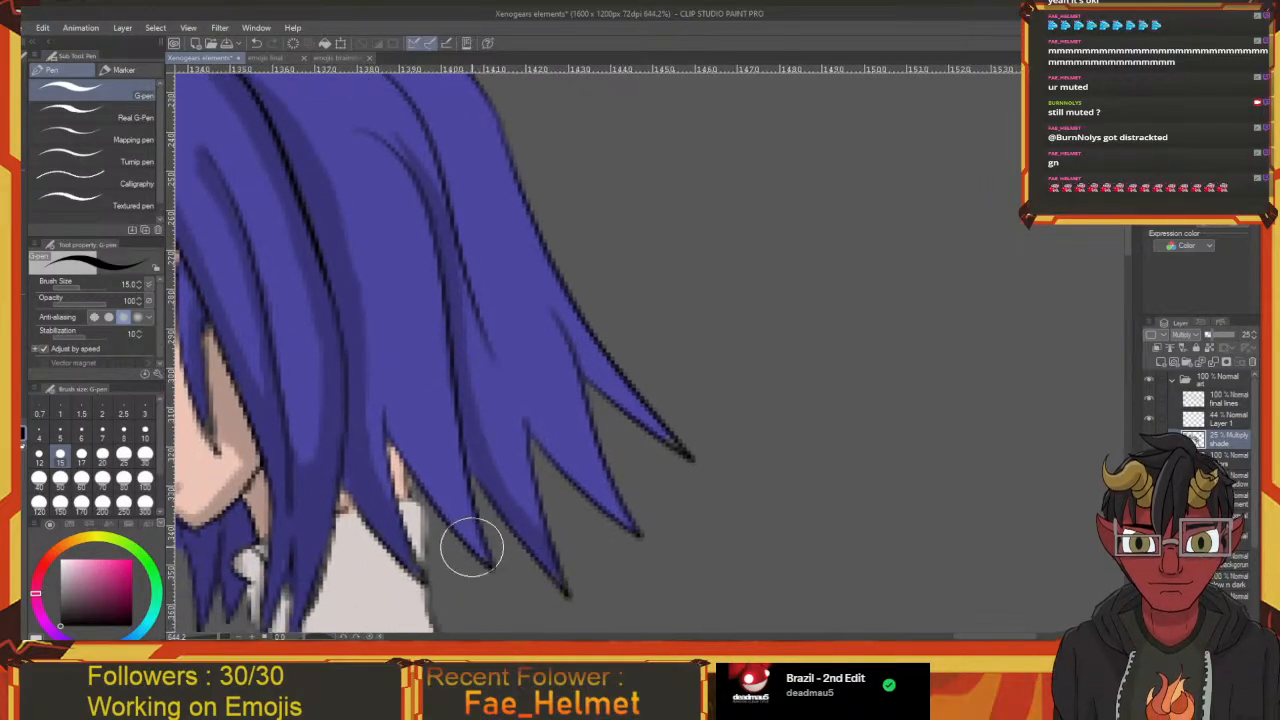
pyautogui.moveTo(371, 374); pyautogui.dragTo(395, 456)
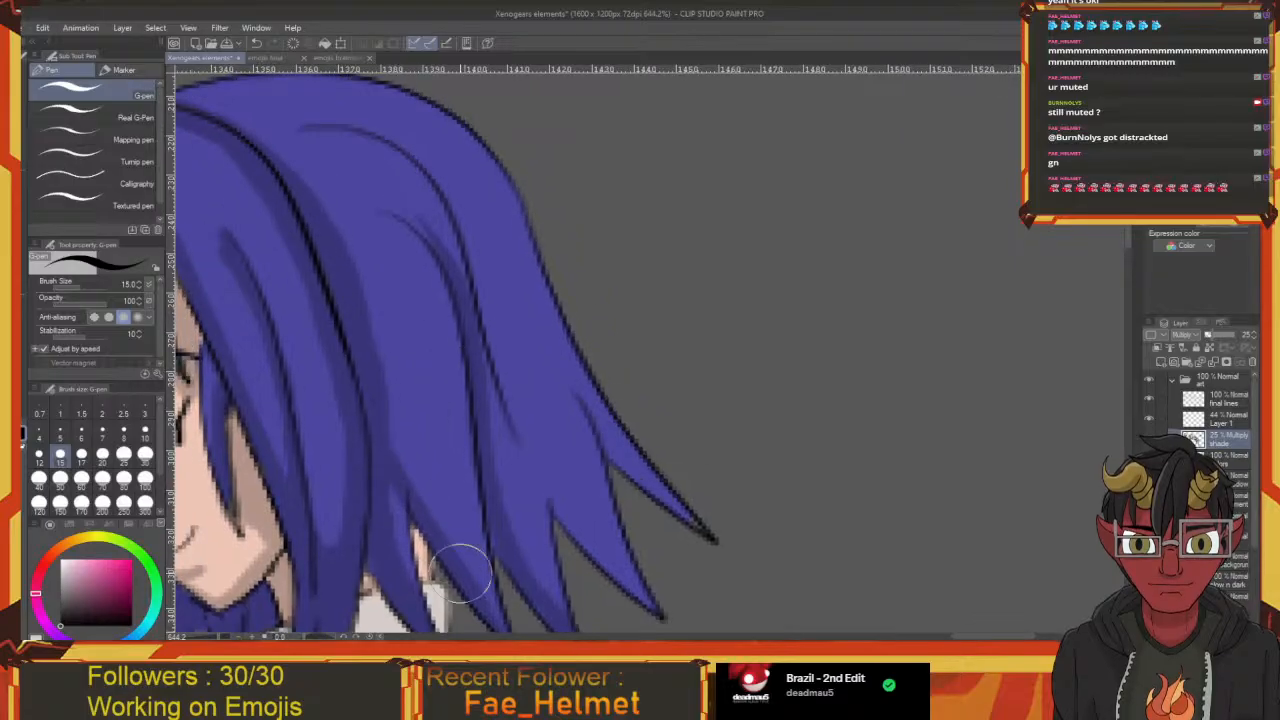
pyautogui.moveTo(462, 564)
pyautogui.mouseDown()
pyautogui.moveTo(428, 514)
pyautogui.moveTo(351, 297)
pyautogui.mouseUp()
pyautogui.moveTo(392, 383); pyautogui.dragTo(369, 397)
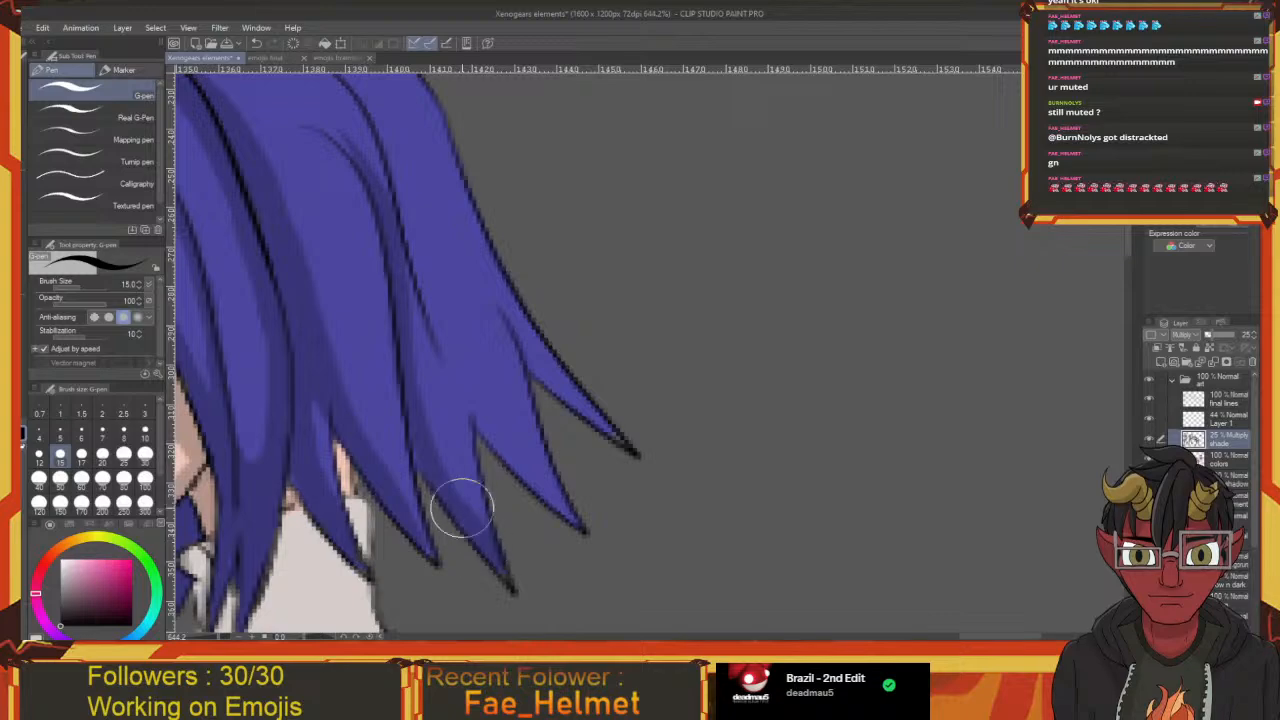
# Shade the underside of the next outer hair spike and extend its shadow up along the back strand lines
pyautogui.moveTo(462, 499); pyautogui.dragTo(433, 502)
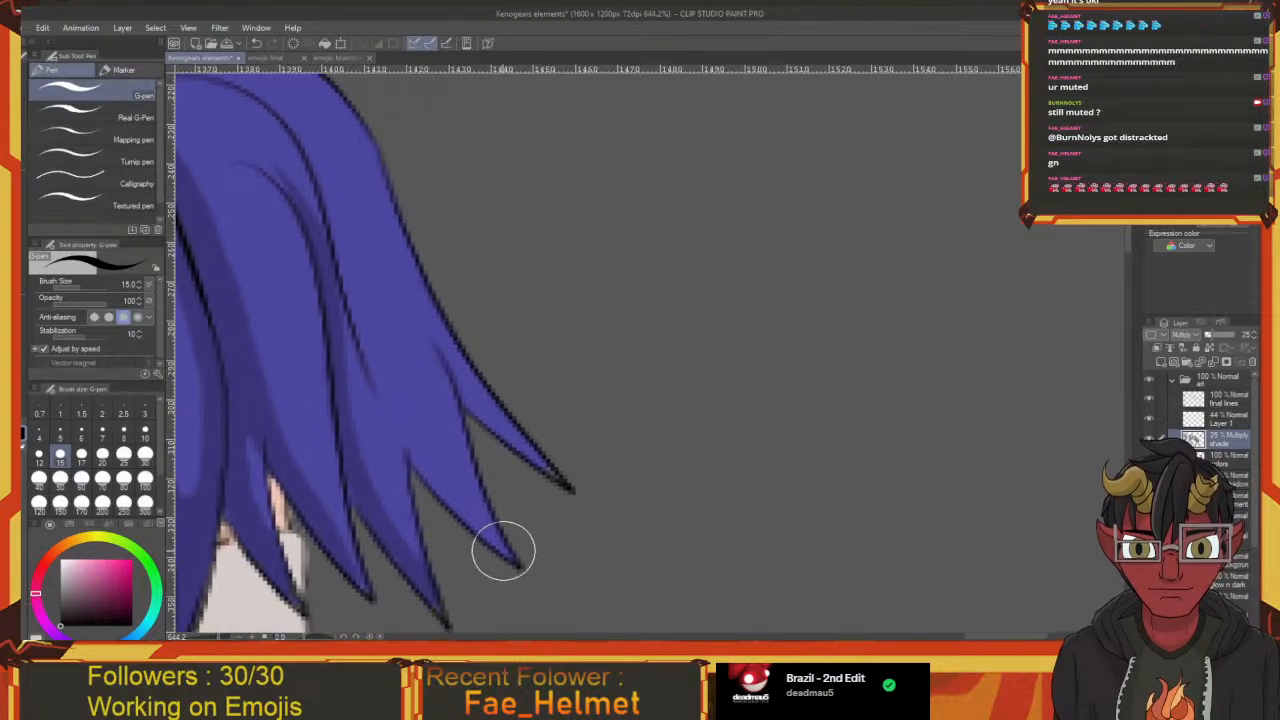
pyautogui.moveTo(409, 443); pyautogui.dragTo(471, 537)
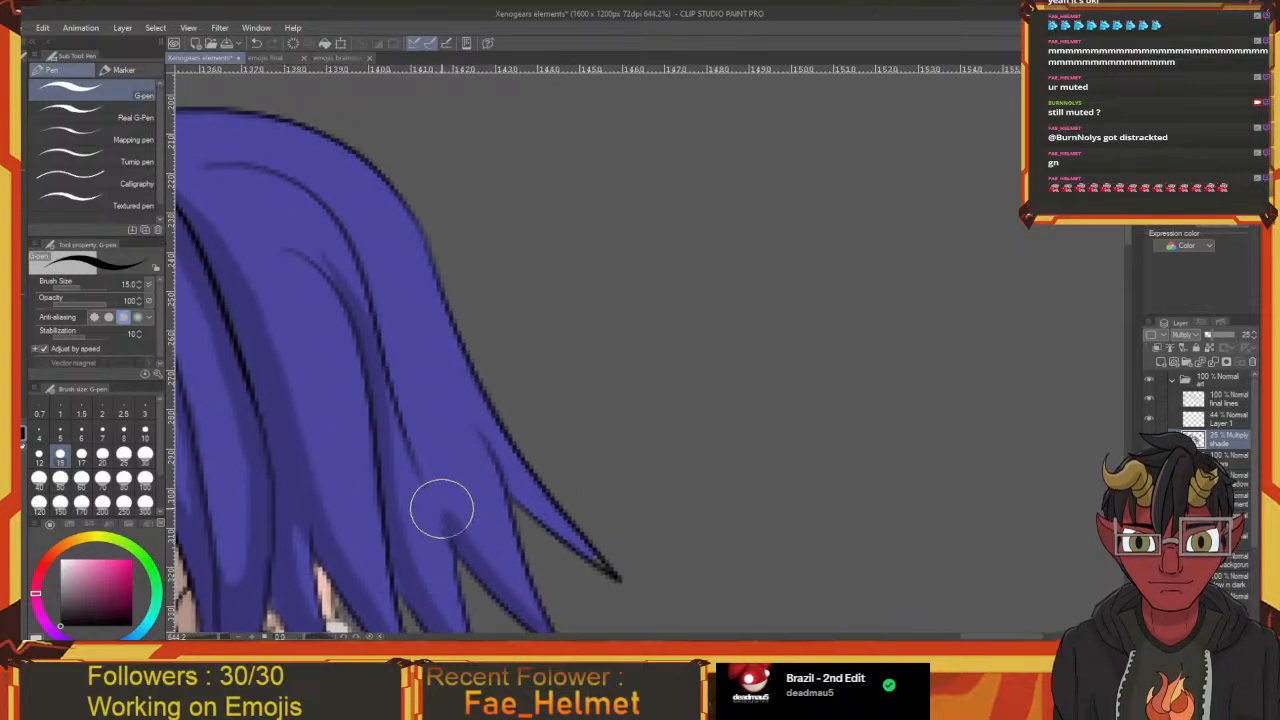
pyautogui.moveTo(389, 401); pyautogui.dragTo(447, 526)
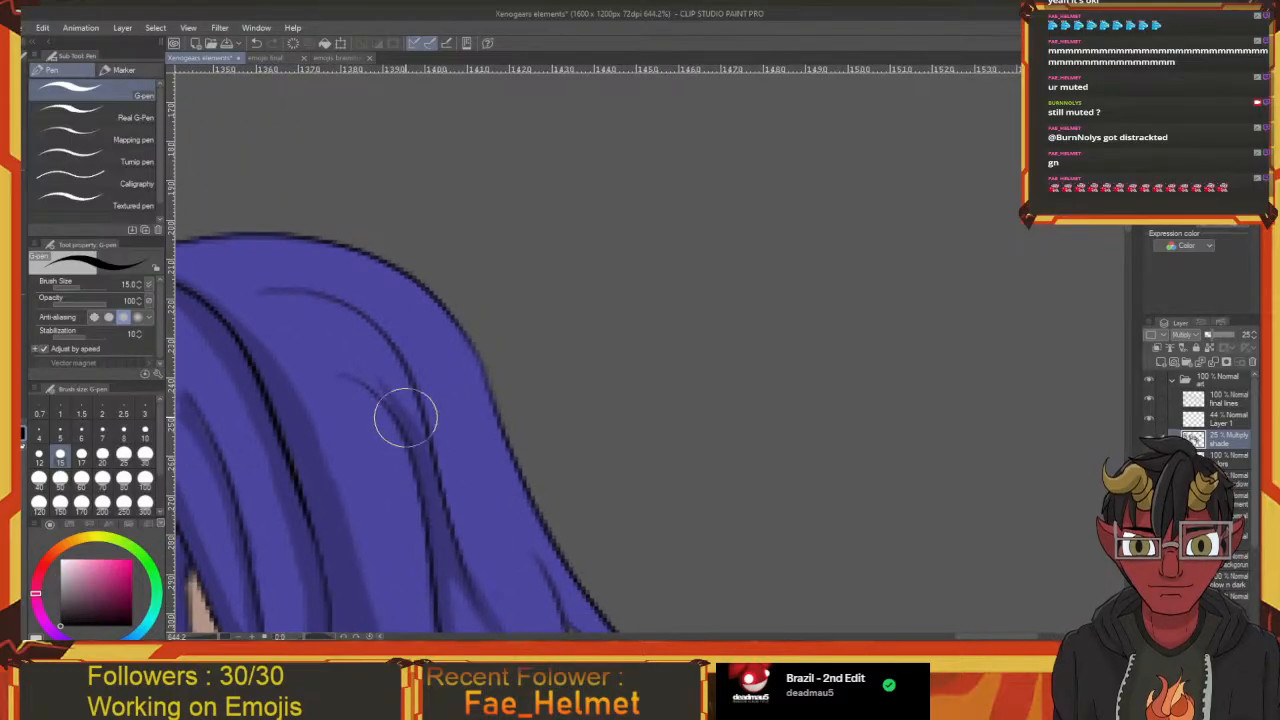
pyautogui.moveTo(357, 369); pyautogui.dragTo(331, 363)
pyautogui.moveTo(409, 420)
pyautogui.mouseDown()
pyautogui.moveTo(434, 483)
pyautogui.moveTo(566, 519)
pyautogui.mouseUp()
pyautogui.moveTo(371, 406)
pyautogui.mouseDown()
pyautogui.moveTo(480, 406)
pyautogui.moveTo(494, 420)
pyautogui.mouseUp()
pyautogui.hotkey('ctrl', 'z')
pyautogui.moveTo(365, 405)
pyautogui.mouseDown()
pyautogui.moveTo(496, 411)
pyautogui.moveTo(543, 439)
pyautogui.moveTo(582, 489)
pyautogui.mouseUp()
pyautogui.hotkey('ctrl', 'z')
# Shade the outermost back strand down to its spike and darken the curved strand lines below the crown
pyautogui.moveTo(363, 406)
pyautogui.mouseDown()
pyautogui.moveTo(512, 420)
pyautogui.moveTo(553, 451)
pyautogui.moveTo(450, 399)
pyautogui.moveTo(502, 464)
pyautogui.moveTo(525, 557)
pyautogui.mouseUp()
pyautogui.moveTo(520, 550)
pyautogui.mouseDown()
pyautogui.moveTo(451, 400)
pyautogui.moveTo(527, 593)
pyautogui.mouseUp()
pyautogui.moveTo(527, 593)
pyautogui.mouseDown()
pyautogui.moveTo(477, 523)
pyautogui.moveTo(469, 485)
pyautogui.moveTo(540, 572)
pyautogui.mouseUp()
pyautogui.moveTo(600, 509)
pyautogui.mouseDown()
pyautogui.moveTo(491, 400)
pyautogui.moveTo(525, 461)
pyautogui.moveTo(443, 309)
pyautogui.moveTo(395, 262)
pyautogui.mouseUp()
pyautogui.moveTo(520, 451)
pyautogui.mouseDown()
pyautogui.moveTo(409, 302)
pyautogui.moveTo(553, 137)
pyautogui.moveTo(519, 437)
pyautogui.mouseUp()
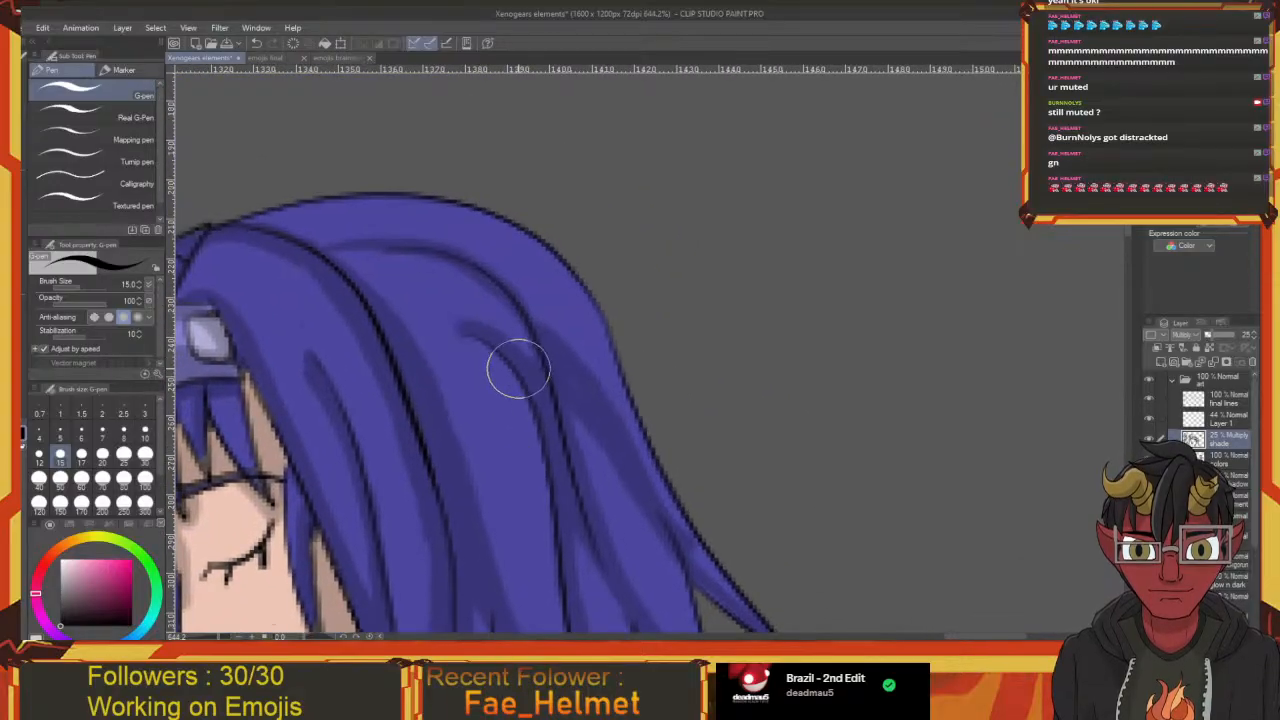
pyautogui.moveTo(518, 369); pyautogui.dragTo(403, 300)
pyautogui.moveTo(497, 394); pyautogui.dragTo(445, 228)
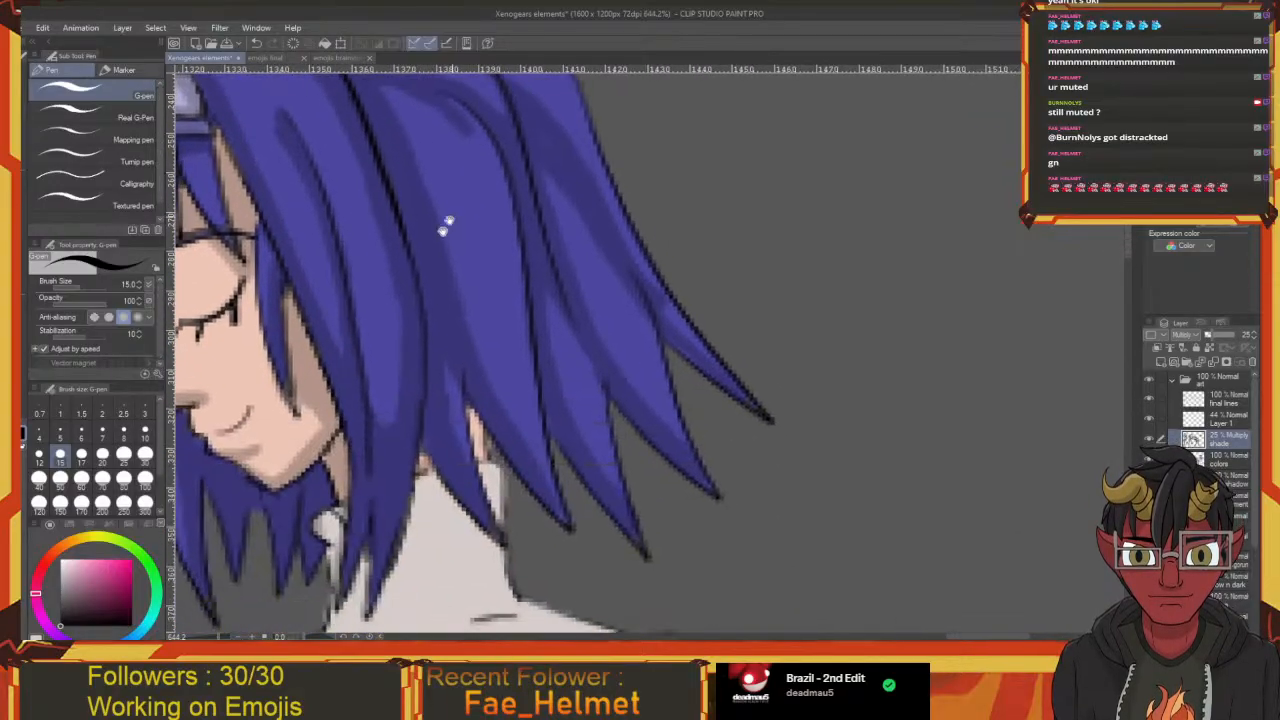
# Paint the shadow cast by the front hair lock on the white turtleneck collar below the chin
pyautogui.moveTo(372, 428); pyautogui.dragTo(482, 348)
pyautogui.moveTo(555, 311)
pyautogui.mouseDown()
pyautogui.moveTo(583, 278)
pyautogui.moveTo(528, 307)
pyautogui.moveTo(533, 280)
pyautogui.moveTo(501, 385)
pyautogui.moveTo(515, 325)
pyautogui.moveTo(489, 381)
pyautogui.moveTo(472, 331)
pyautogui.moveTo(441, 392)
pyautogui.moveTo(485, 395)
pyautogui.mouseUp()
pyautogui.scroll(-2, 545, 282)
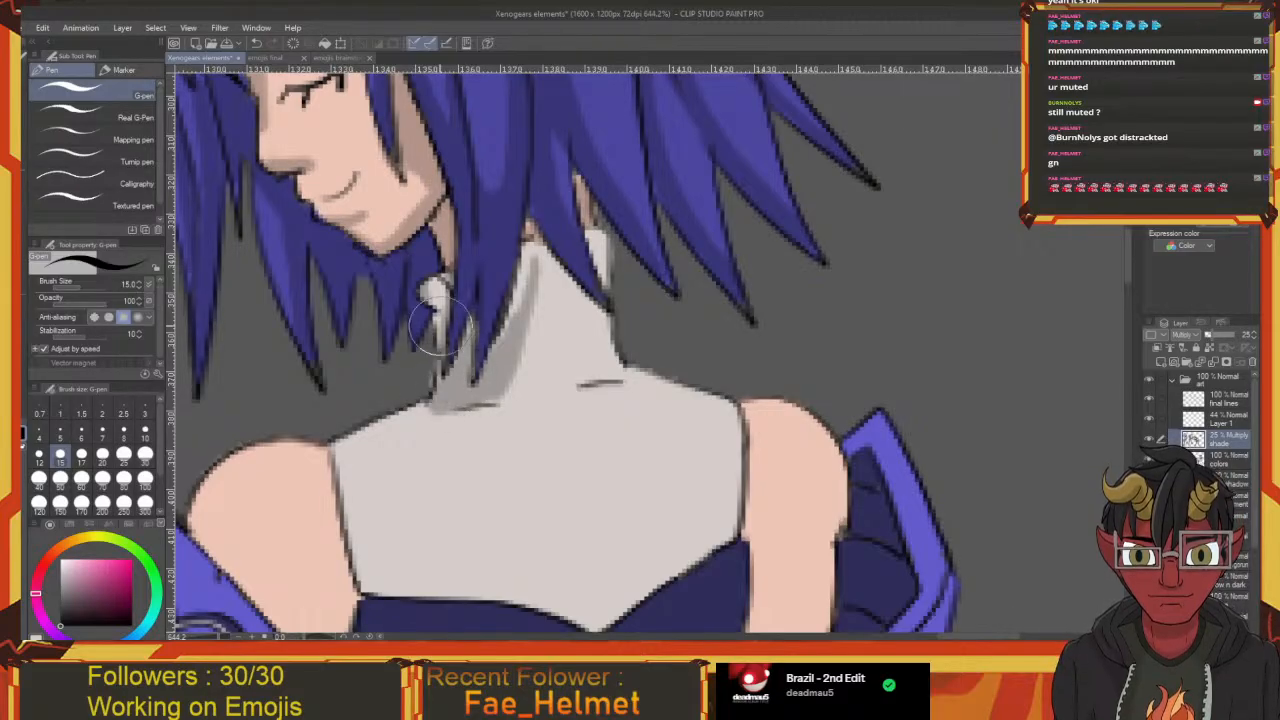
pyautogui.moveTo(440, 326); pyautogui.dragTo(435, 290)
pyautogui.moveTo(506, 318); pyautogui.dragTo(428, 351)
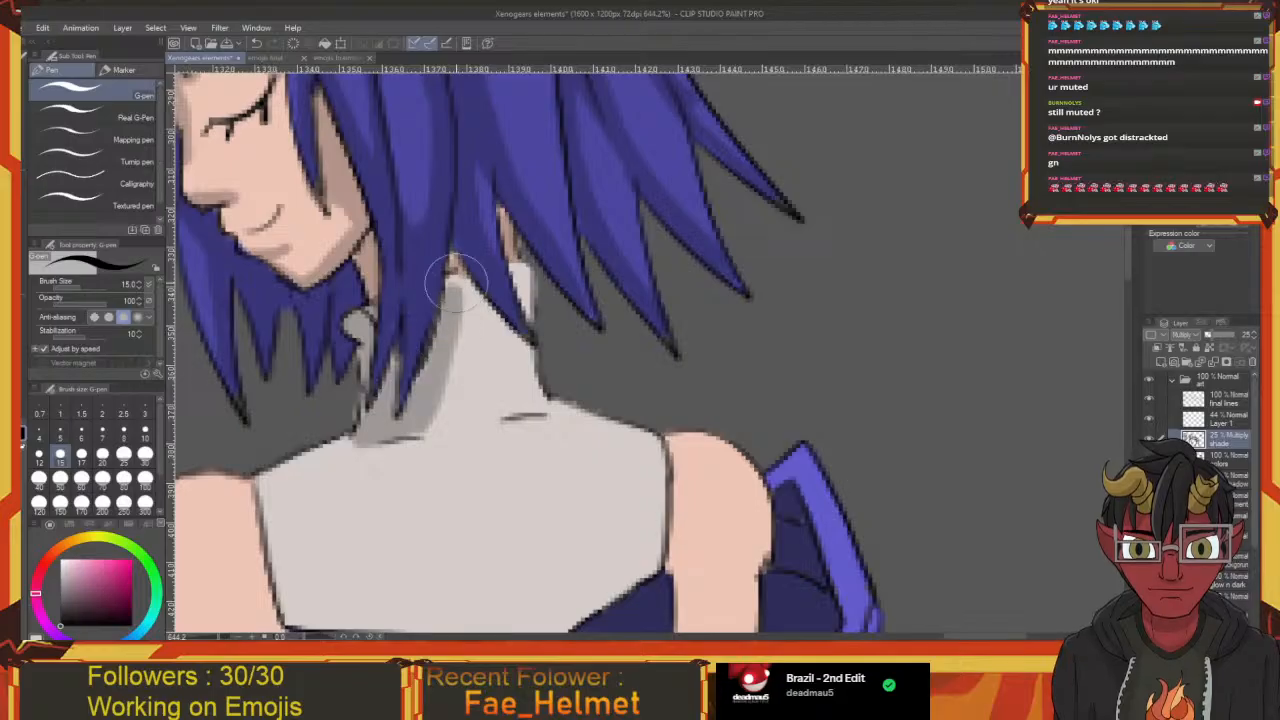
# Shade the back of the collar under the rear hair tips and fill in its upper part
pyautogui.moveTo(453, 280)
pyautogui.mouseDown()
pyautogui.moveTo(481, 307)
pyautogui.moveTo(481, 295)
pyautogui.moveTo(532, 385)
pyautogui.moveTo(516, 331)
pyautogui.moveTo(554, 383)
pyautogui.mouseUp()
pyautogui.moveTo(538, 275); pyautogui.dragTo(531, 291)
pyautogui.moveTo(504, 357); pyautogui.dragTo(529, 269)
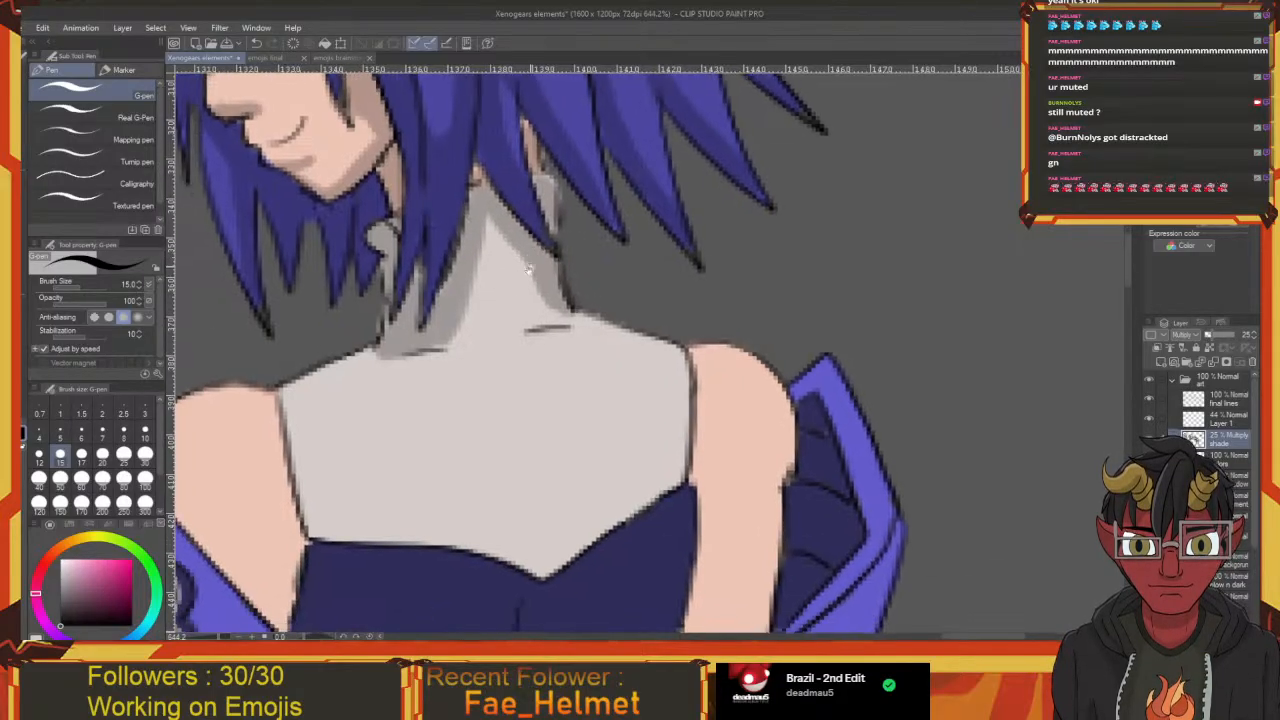
pyautogui.moveTo(558, 327)
pyautogui.mouseDown()
pyautogui.moveTo(481, 215)
pyautogui.moveTo(544, 305)
pyautogui.mouseUp()
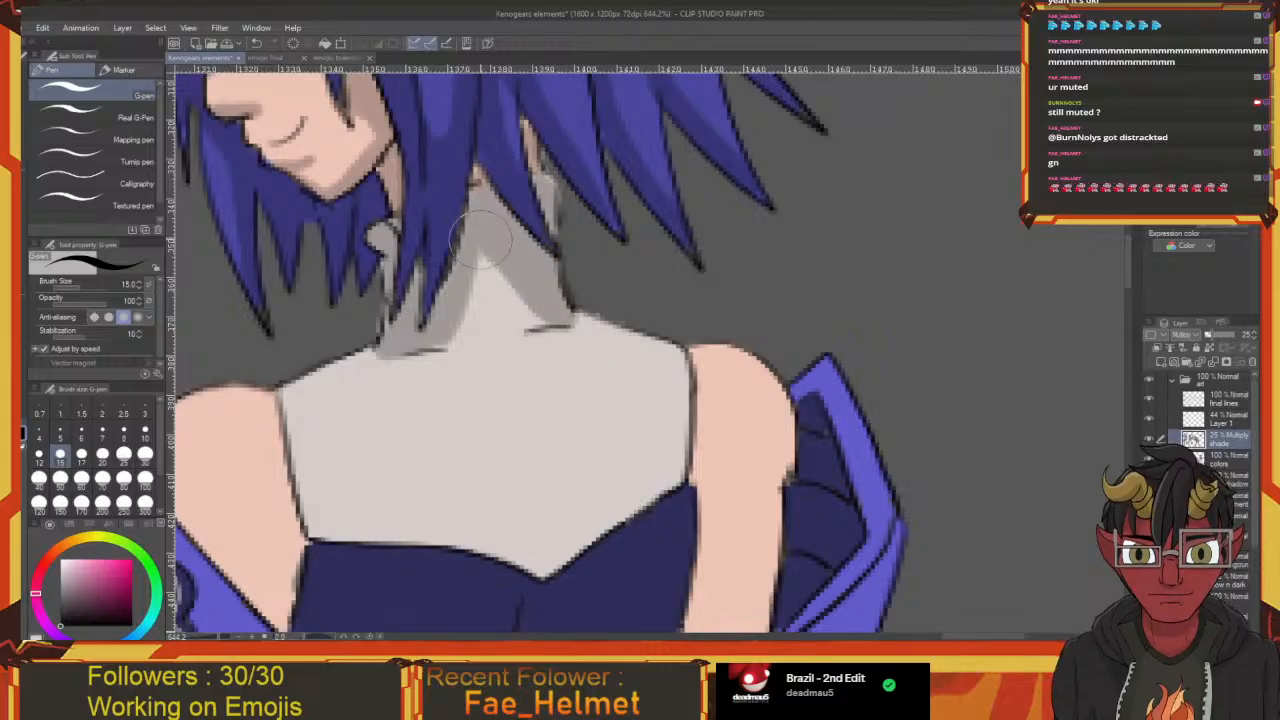
pyautogui.moveTo(481, 239)
pyautogui.mouseDown()
pyautogui.moveTo(440, 342)
pyautogui.moveTo(469, 293)
pyautogui.mouseUp()
# Shade the white top along both shoulders and down the side by the armhole on the face side
pyautogui.moveTo(409, 359)
pyautogui.mouseDown()
pyautogui.moveTo(497, 336)
pyautogui.moveTo(434, 357)
pyautogui.moveTo(400, 455)
pyautogui.moveTo(405, 515)
pyautogui.moveTo(393, 403)
pyautogui.moveTo(460, 330)
pyautogui.moveTo(376, 370)
pyautogui.moveTo(402, 356)
pyautogui.moveTo(351, 342)
pyautogui.mouseUp()
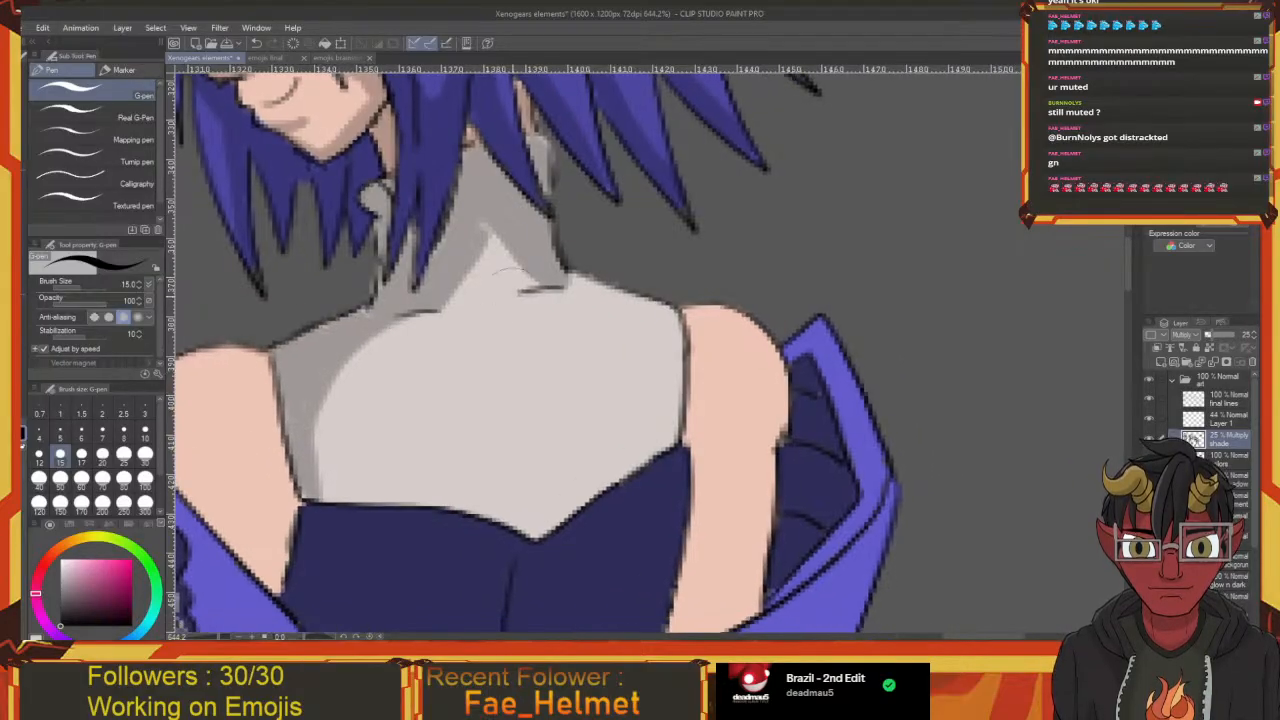
pyautogui.moveTo(485, 228)
pyautogui.mouseDown()
pyautogui.moveTo(535, 280)
pyautogui.moveTo(643, 294)
pyautogui.moveTo(678, 322)
pyautogui.moveTo(647, 481)
pyautogui.mouseUp()
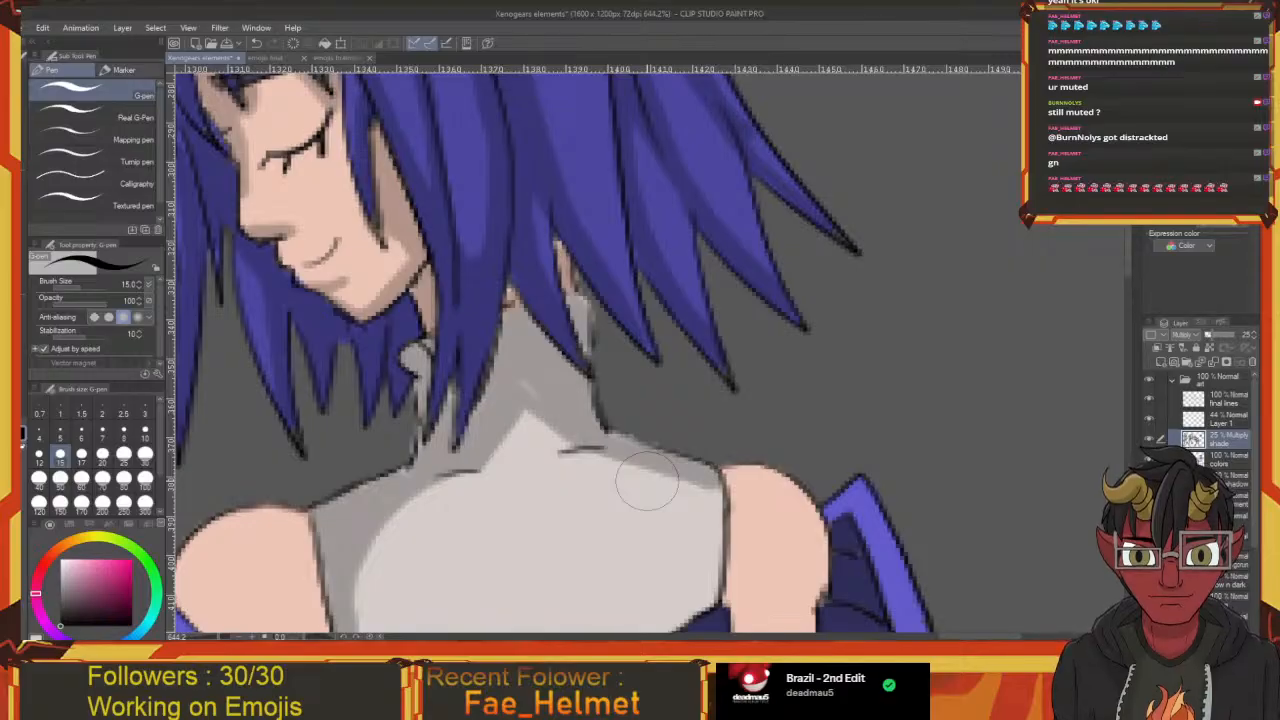
pyautogui.moveTo(305, 220); pyautogui.dragTo(390, 358)
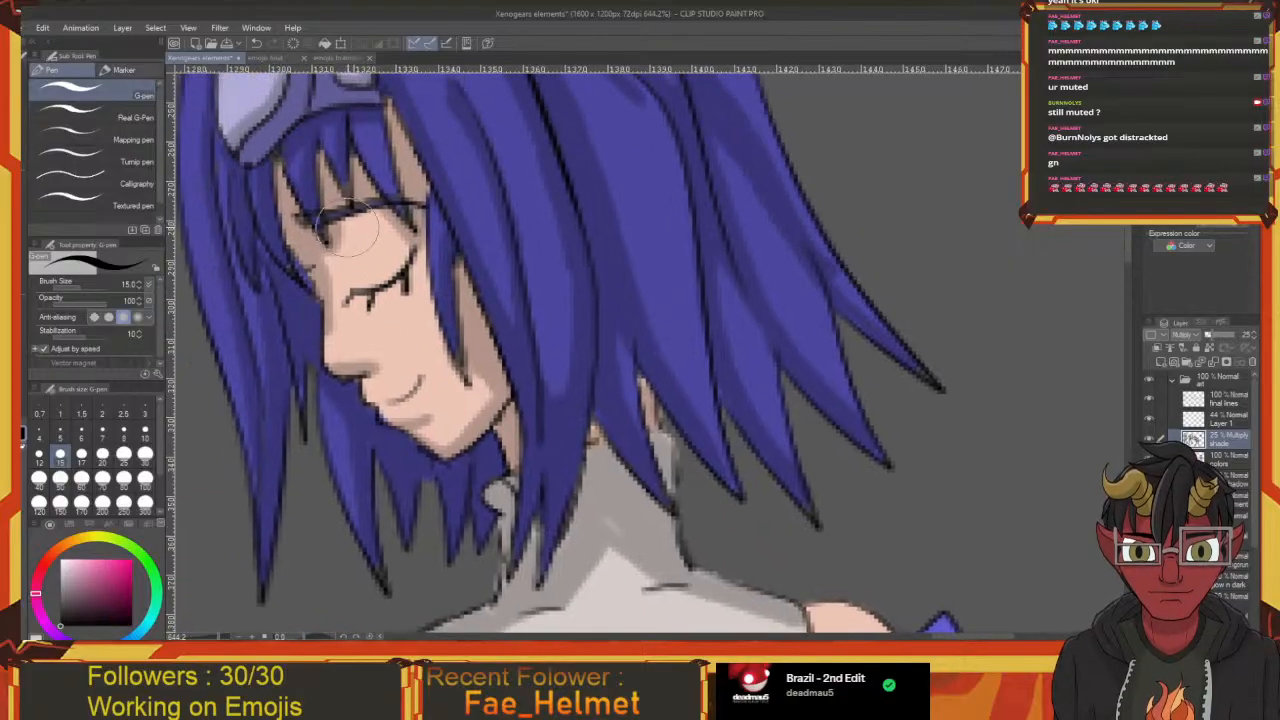
pyautogui.moveTo(370, 222); pyautogui.dragTo(365, 222)
pyautogui.hotkey('ctrl', 'z')
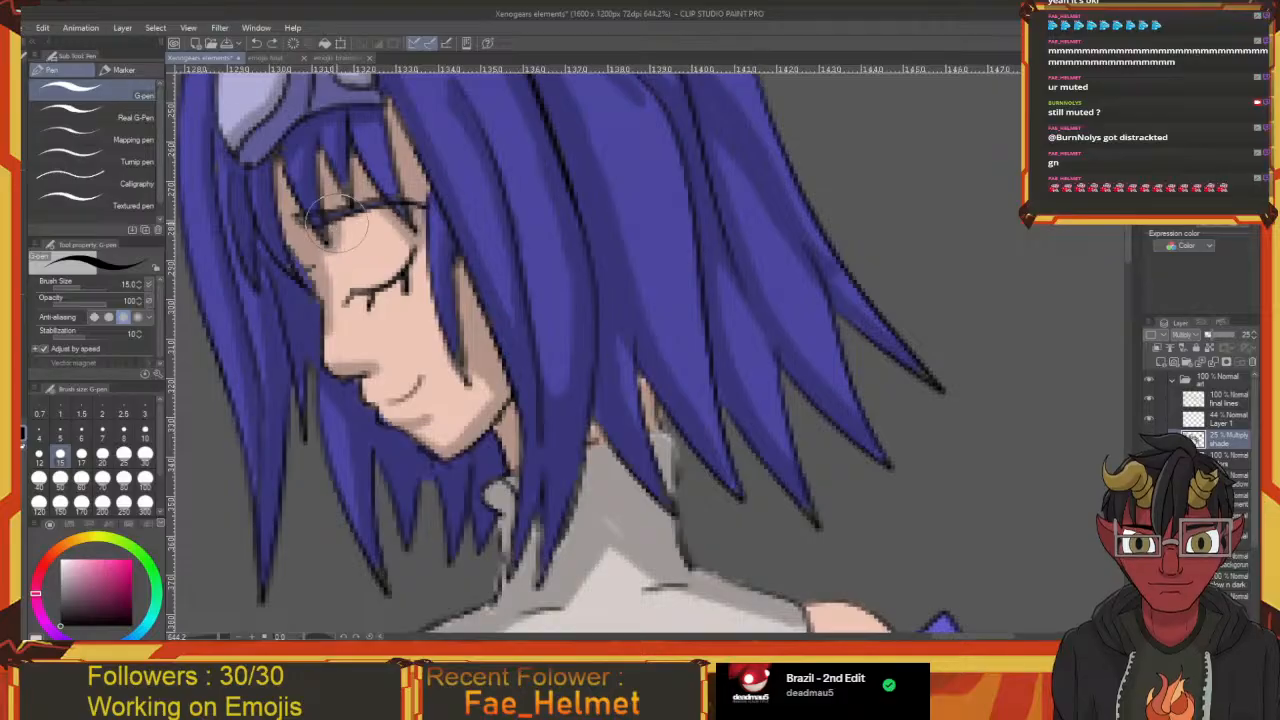
pyautogui.moveTo(347, 277)
pyautogui.mouseDown()
pyautogui.moveTo(364, 305)
pyautogui.moveTo(398, 291)
pyautogui.moveTo(388, 296)
pyautogui.moveTo(398, 152)
pyautogui.moveTo(429, 96)
pyautogui.moveTo(440, 167)
pyautogui.moveTo(476, 226)
pyautogui.mouseUp()
pyautogui.hotkey('ctrl', 'z')
# Erase the excess shade along the bridge of the nose and save the illustration
pyautogui.press('e')
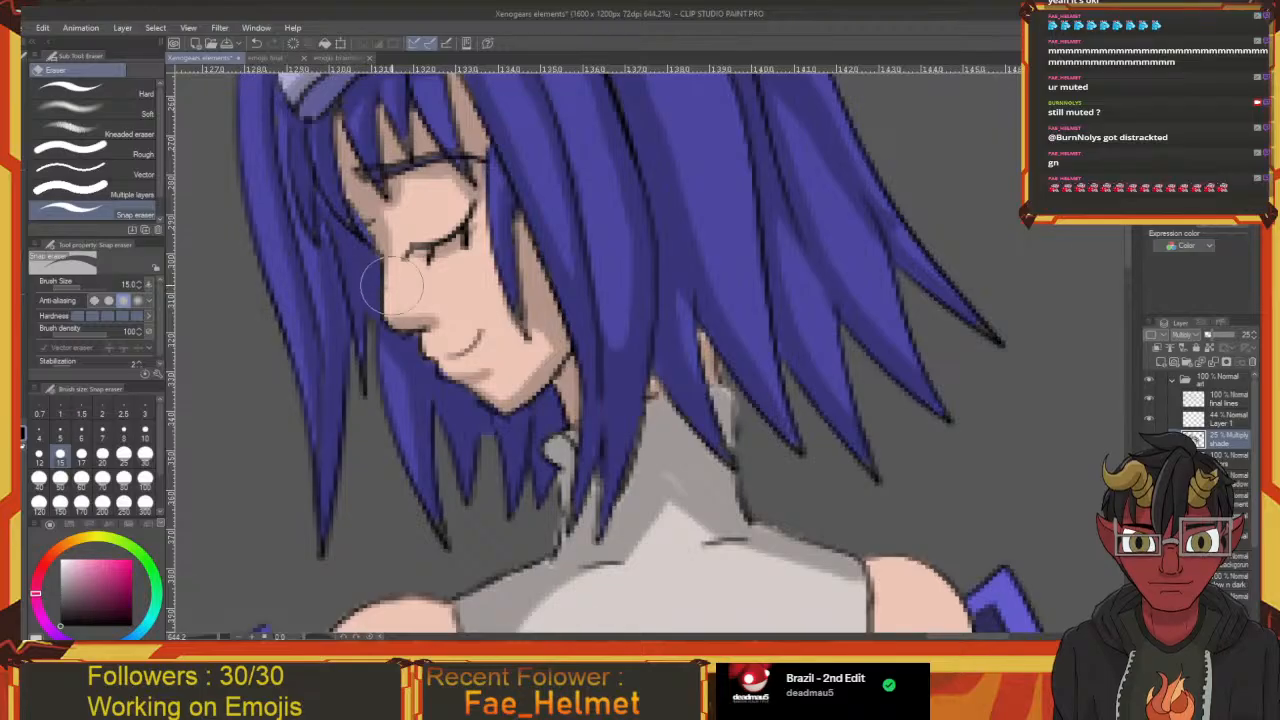
pyautogui.moveTo(393, 241); pyautogui.dragTo(437, 326)
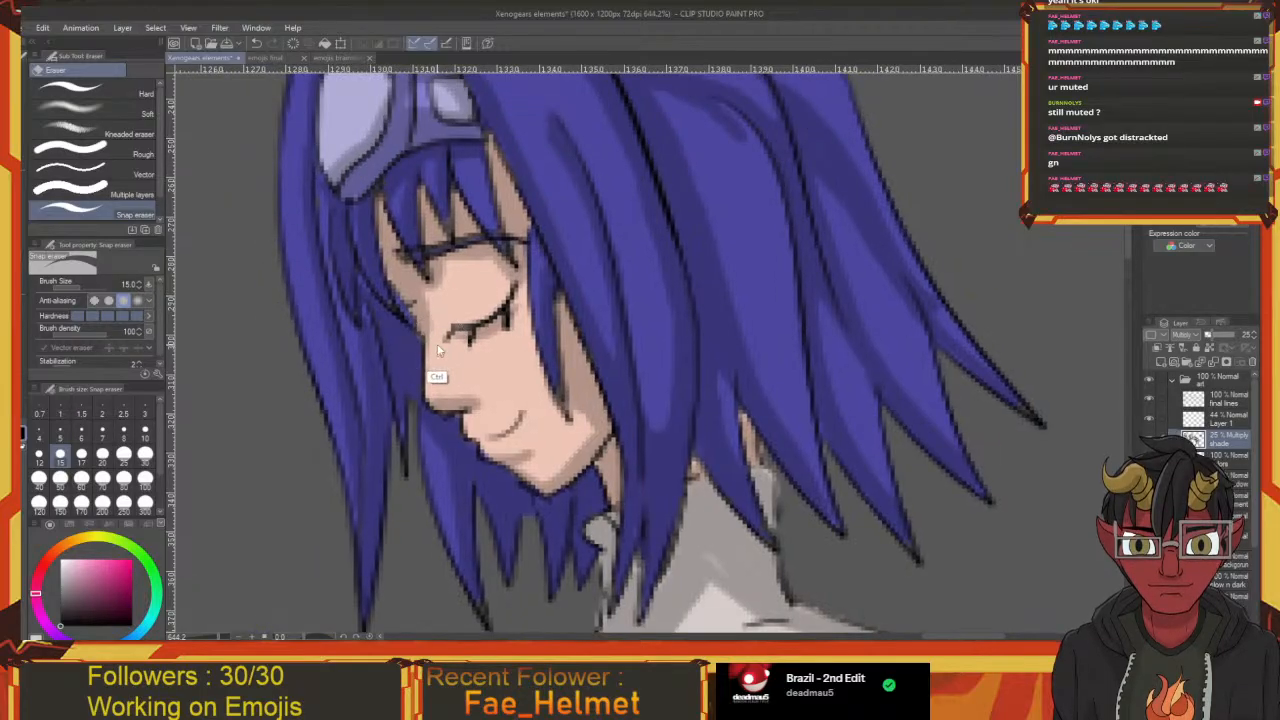
pyautogui.hotkey('ctrl', 's')
# Shade the bare upper arm on the face side along the armhole of the white top with the G-pen
pyautogui.moveTo(480, 424); pyautogui.dragTo(443, 121)
pyautogui.moveTo(440, 343); pyautogui.dragTo(404, 235)
pyautogui.press('p')
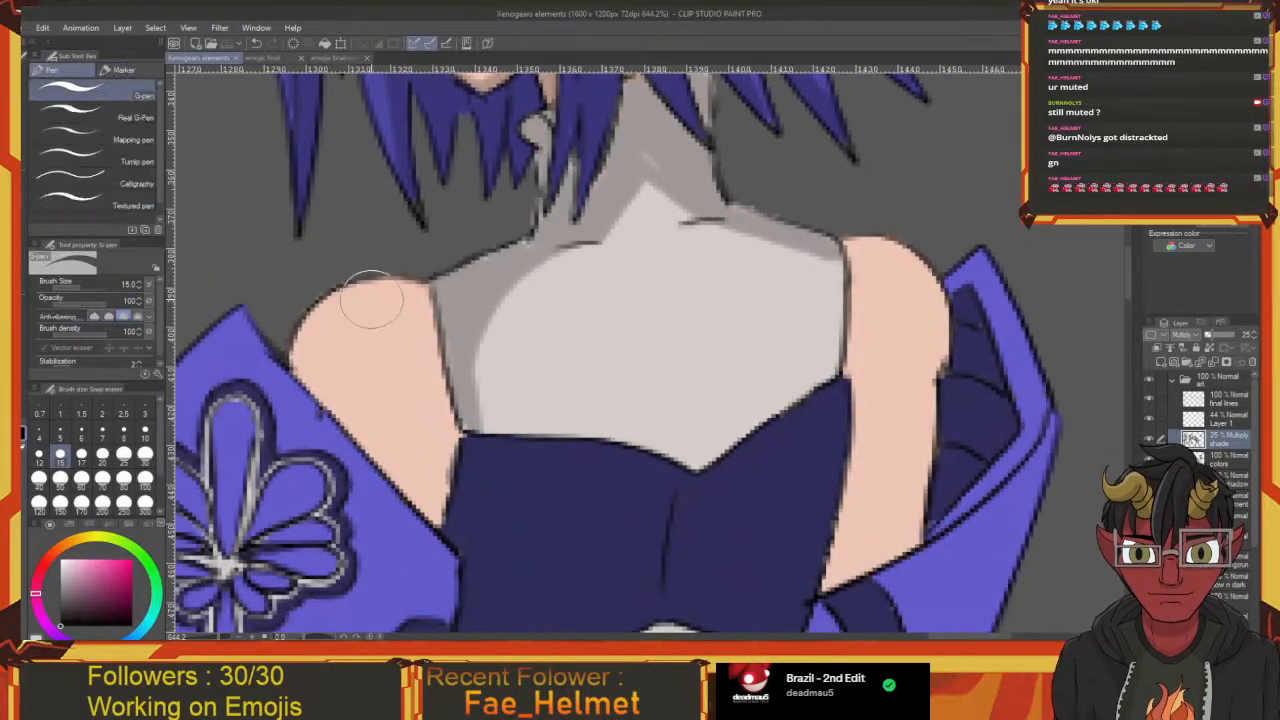
pyautogui.moveTo(411, 330); pyautogui.dragTo(466, 320)
pyautogui.moveTo(474, 277)
pyautogui.mouseDown()
pyautogui.moveTo(478, 373)
pyautogui.moveTo(509, 423)
pyautogui.moveTo(487, 335)
pyautogui.moveTo(469, 391)
pyautogui.mouseUp()
pyautogui.moveTo(612, 368); pyautogui.dragTo(568, 376)
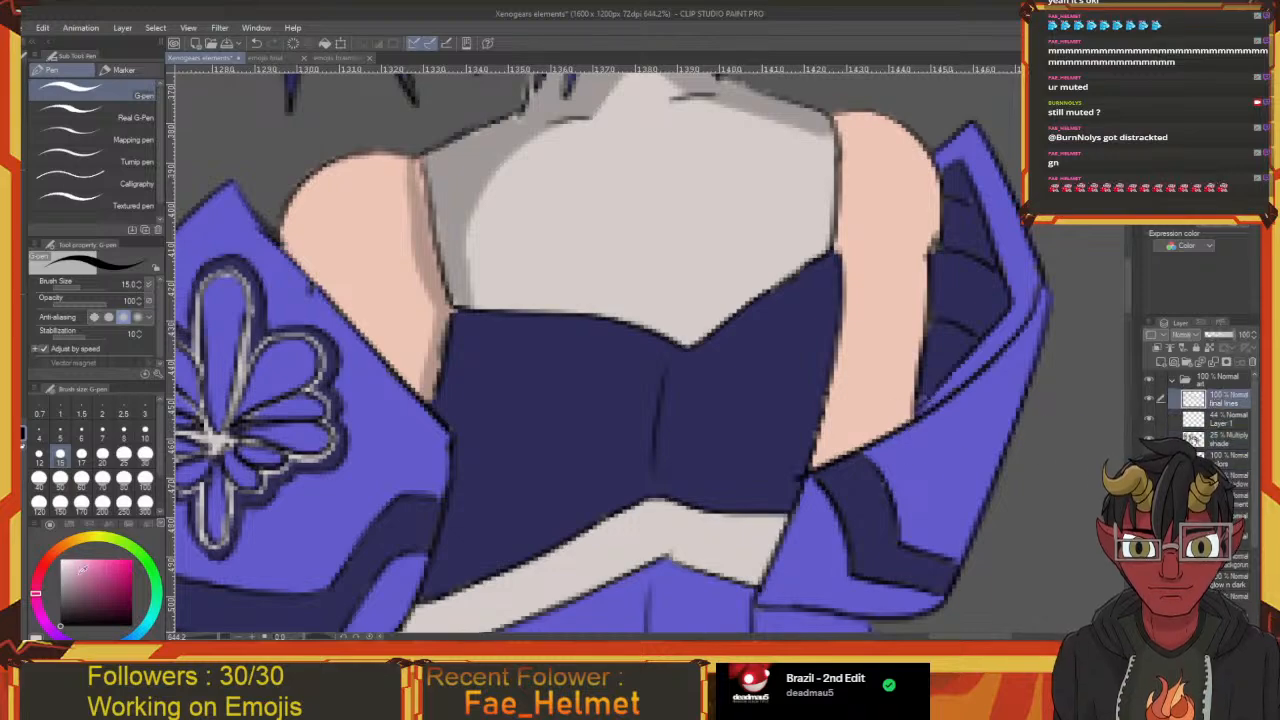
# Draw short armpit crease lines on both arms with the Mapping pen on the final lines layer
pyautogui.click(114, 141)
pyautogui.moveTo(358, 270); pyautogui.dragTo(334, 216)
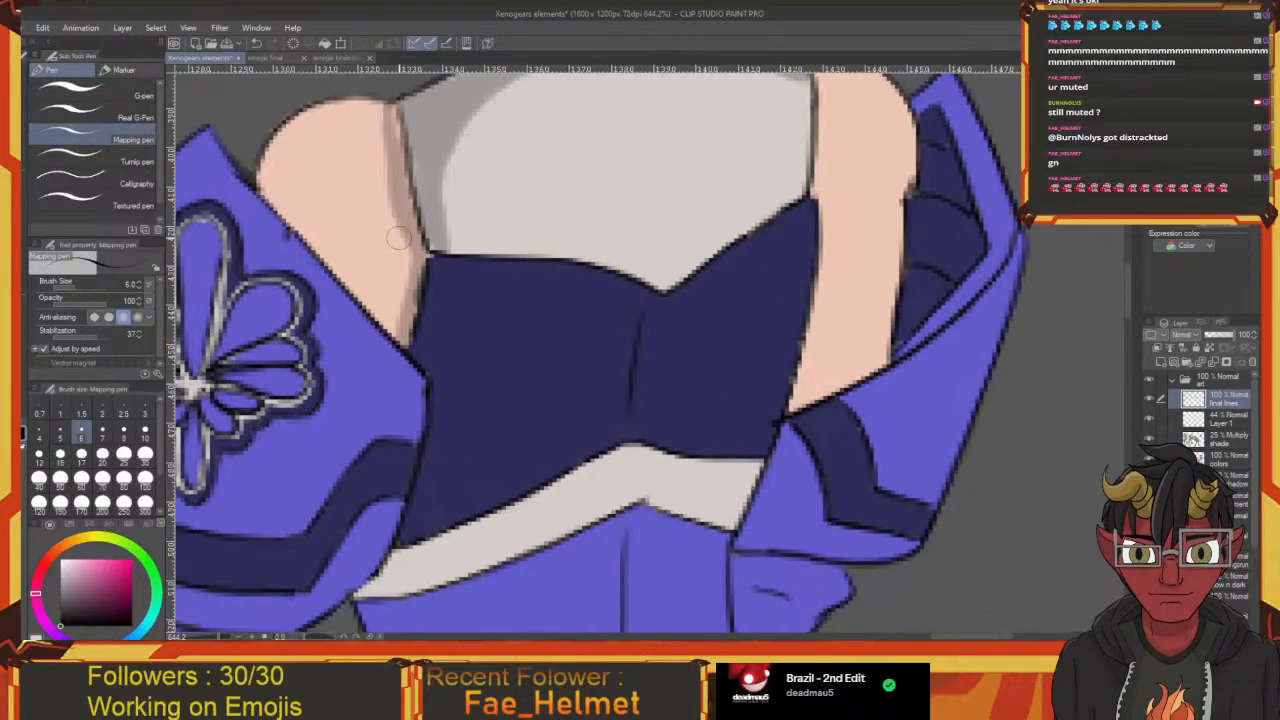
pyautogui.moveTo(417, 272); pyautogui.dragTo(441, 407)
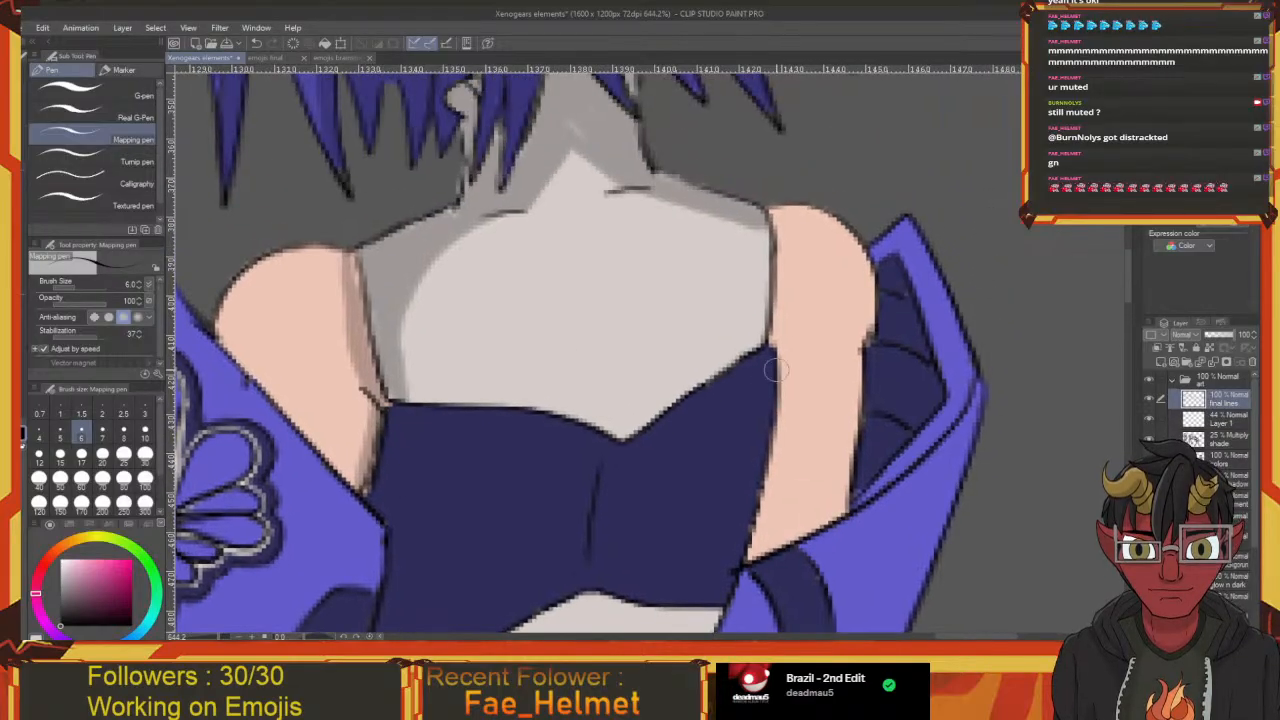
pyautogui.moveTo(748, 388)
pyautogui.mouseDown()
pyautogui.moveTo(817, 491)
pyautogui.moveTo(894, 528)
pyautogui.moveTo(889, 552)
pyautogui.moveTo(755, 375)
pyautogui.mouseUp()
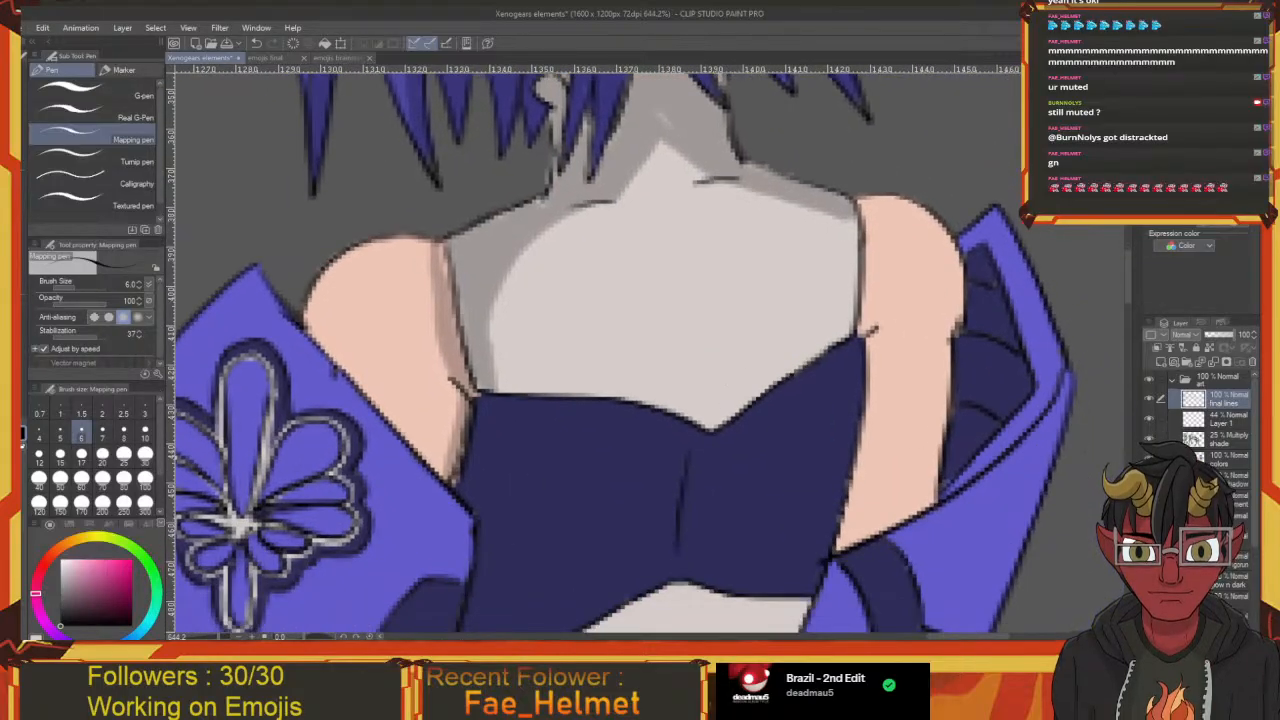
pyautogui.moveTo(575, 354); pyautogui.dragTo(646, 312)
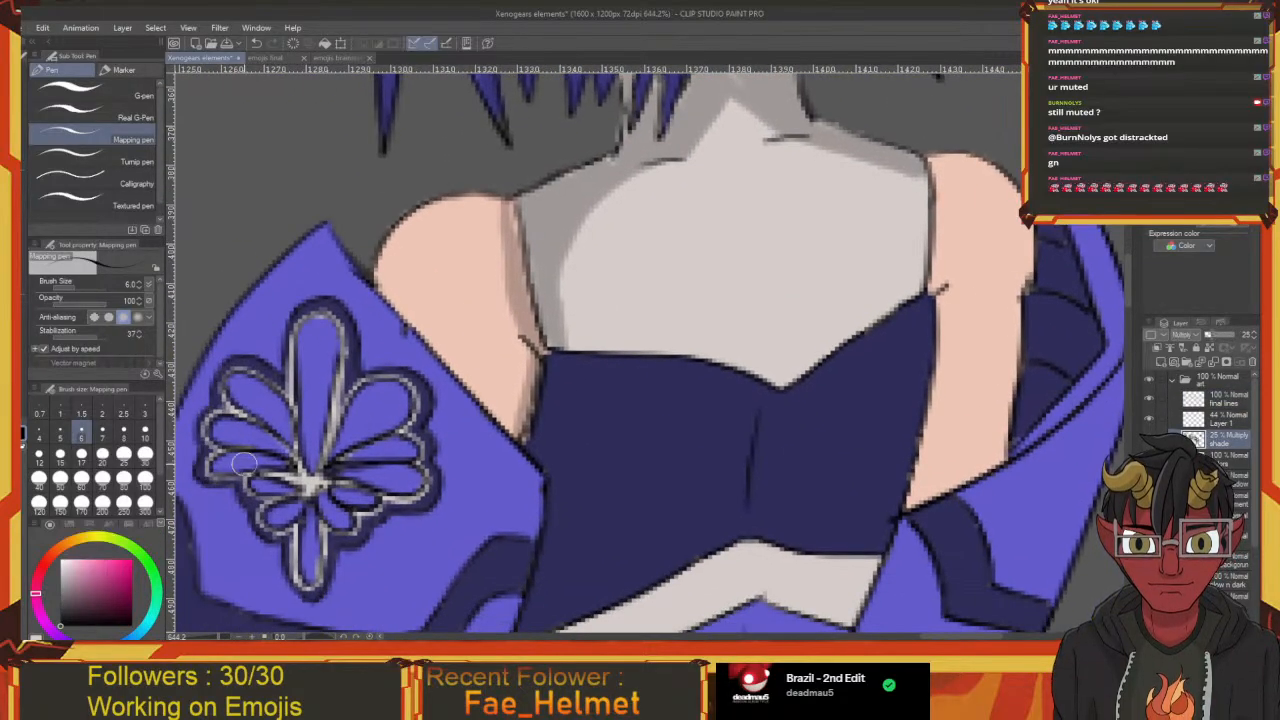
# Shade the lower part of the face-side upper arm along the sleeve edge with the G-pen on the Multiply shade layer
pyautogui.click(88, 91)
pyautogui.moveTo(537, 383); pyautogui.dragTo(534, 303)
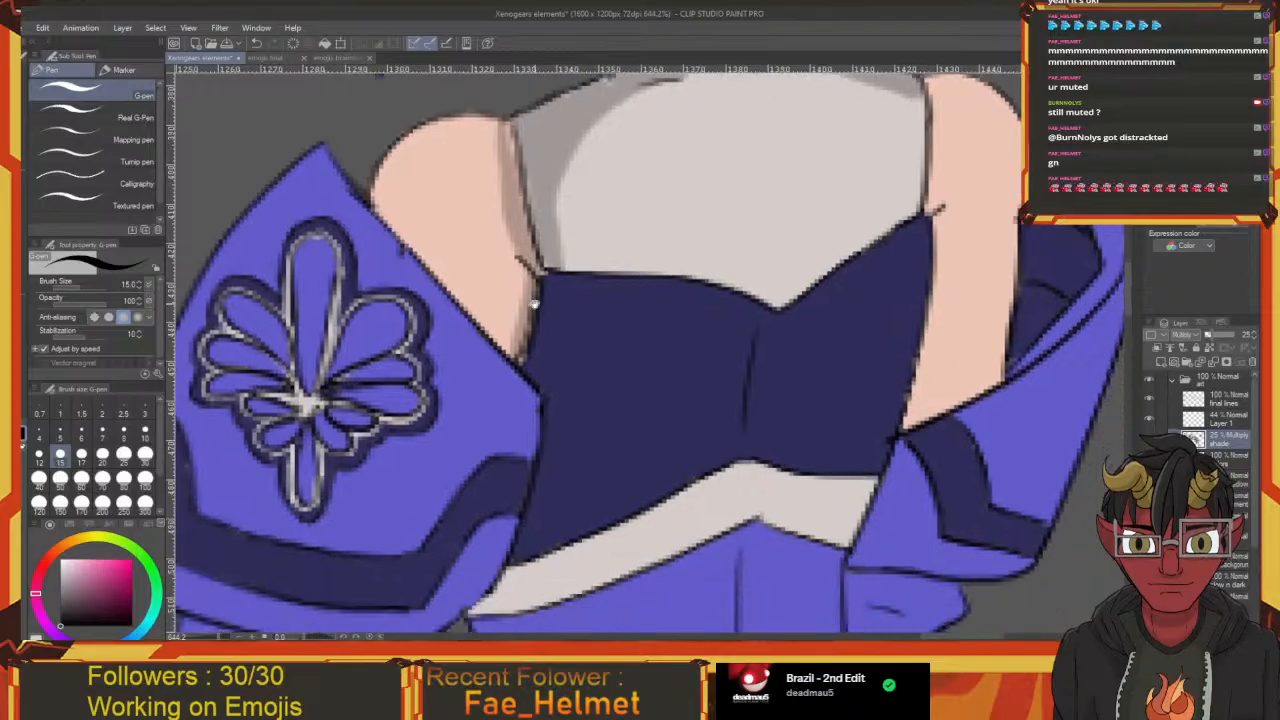
pyautogui.moveTo(515, 230)
pyautogui.mouseDown()
pyautogui.moveTo(510, 347)
pyautogui.moveTo(568, 445)
pyautogui.mouseUp()
pyautogui.moveTo(524, 401); pyautogui.dragTo(572, 442)
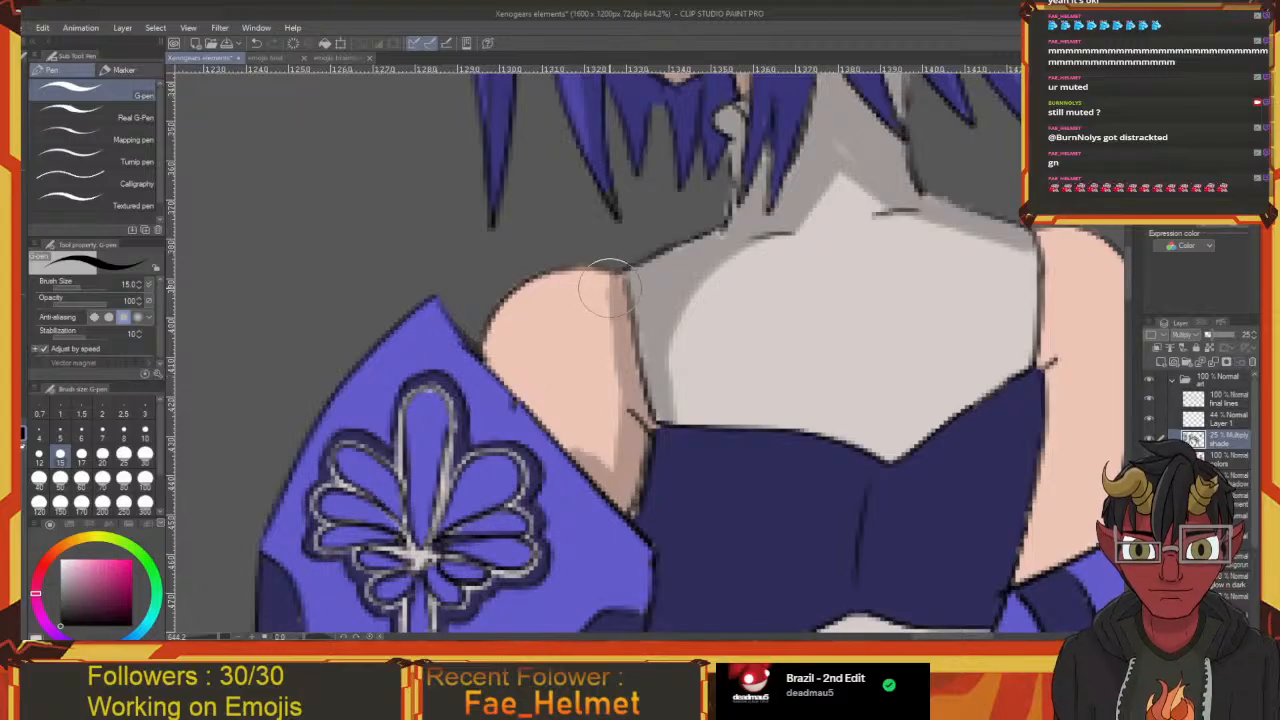
pyautogui.moveTo(505, 345)
pyautogui.mouseDown()
pyautogui.moveTo(601, 478)
pyautogui.moveTo(508, 178)
pyautogui.mouseUp()
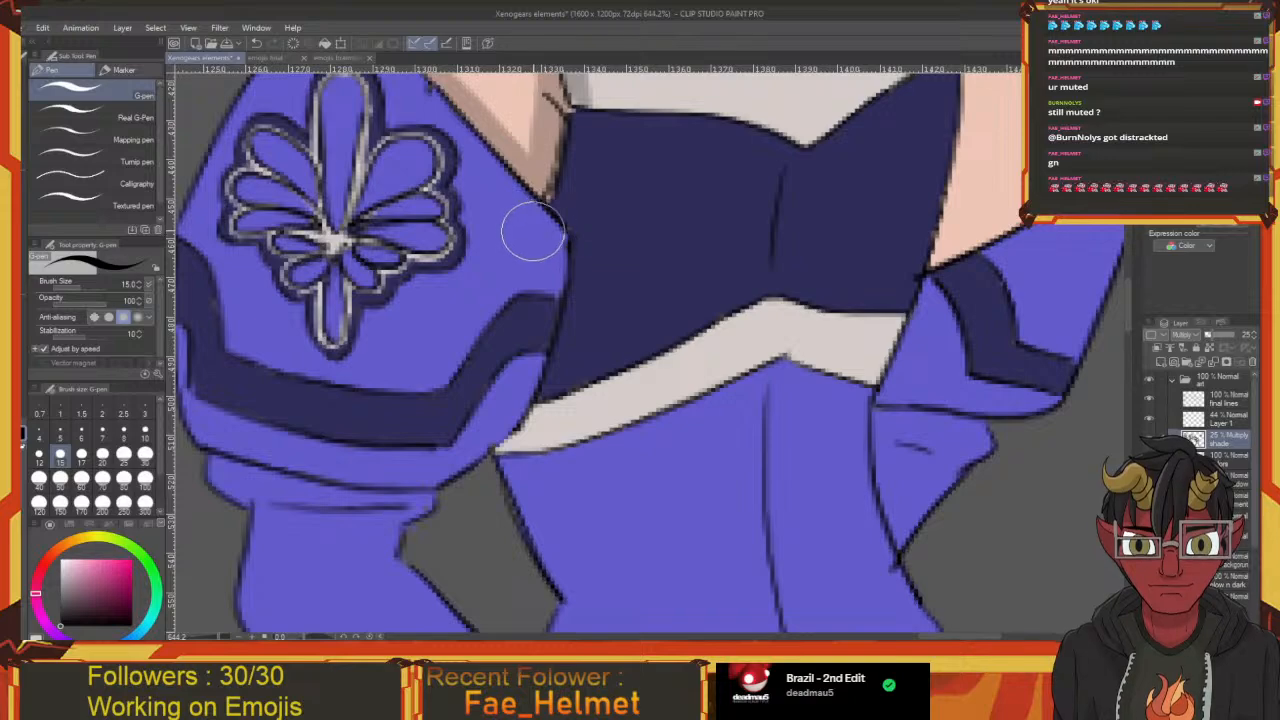
# Shade the inner edge of the emblem sleeve and the strip below its dark trim down to the cuff
pyautogui.moveTo(524, 245)
pyautogui.mouseDown()
pyautogui.moveTo(546, 211)
pyautogui.moveTo(557, 263)
pyautogui.moveTo(509, 392)
pyautogui.moveTo(507, 378)
pyautogui.mouseUp()
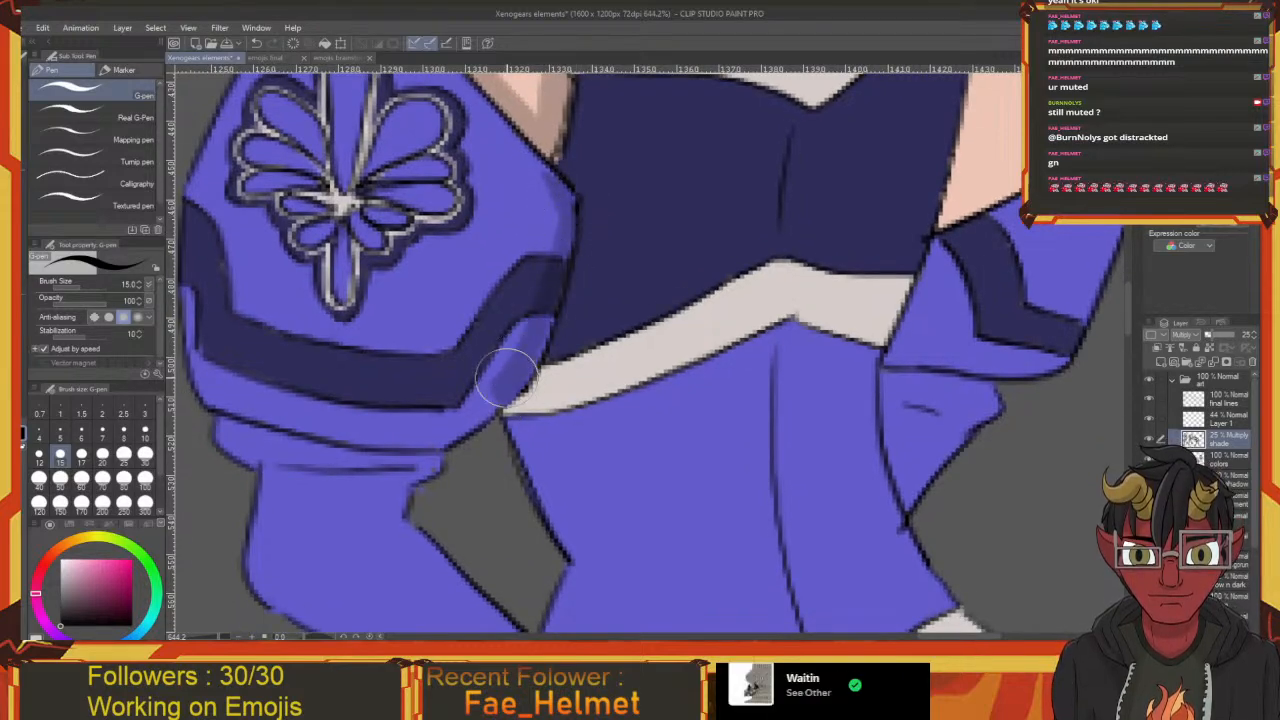
pyautogui.moveTo(532, 312)
pyautogui.mouseDown()
pyautogui.moveTo(557, 347)
pyautogui.moveTo(566, 287)
pyautogui.moveTo(537, 367)
pyautogui.moveTo(551, 394)
pyautogui.moveTo(491, 403)
pyautogui.moveTo(360, 383)
pyautogui.mouseUp()
pyautogui.moveTo(566, 412)
pyautogui.mouseDown()
pyautogui.moveTo(409, 397)
pyautogui.moveTo(520, 423)
pyautogui.moveTo(540, 446)
pyautogui.moveTo(526, 453)
pyautogui.moveTo(351, 429)
pyautogui.moveTo(551, 437)
pyautogui.moveTo(381, 411)
pyautogui.moveTo(448, 476)
pyautogui.moveTo(374, 397)
pyautogui.moveTo(371, 321)
pyautogui.mouseUp()
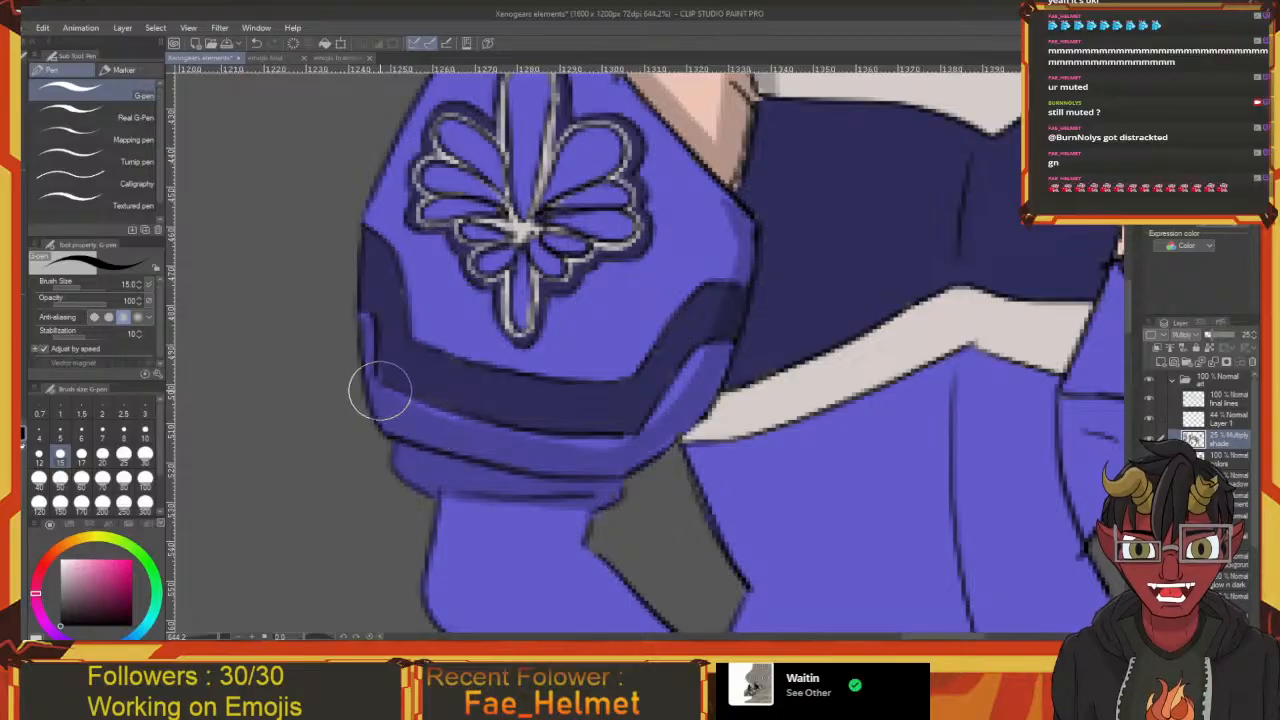
# Shade the outer side of the emblem sleeve from its peak down across the dark trim
pyautogui.moveTo(533, 413)
pyautogui.mouseDown()
pyautogui.moveTo(492, 478)
pyautogui.moveTo(420, 417)
pyautogui.moveTo(380, 200)
pyautogui.moveTo(445, 112)
pyautogui.mouseUp()
pyautogui.moveTo(436, 174); pyautogui.dragTo(434, 188)
pyautogui.scroll(3, 434, 188)
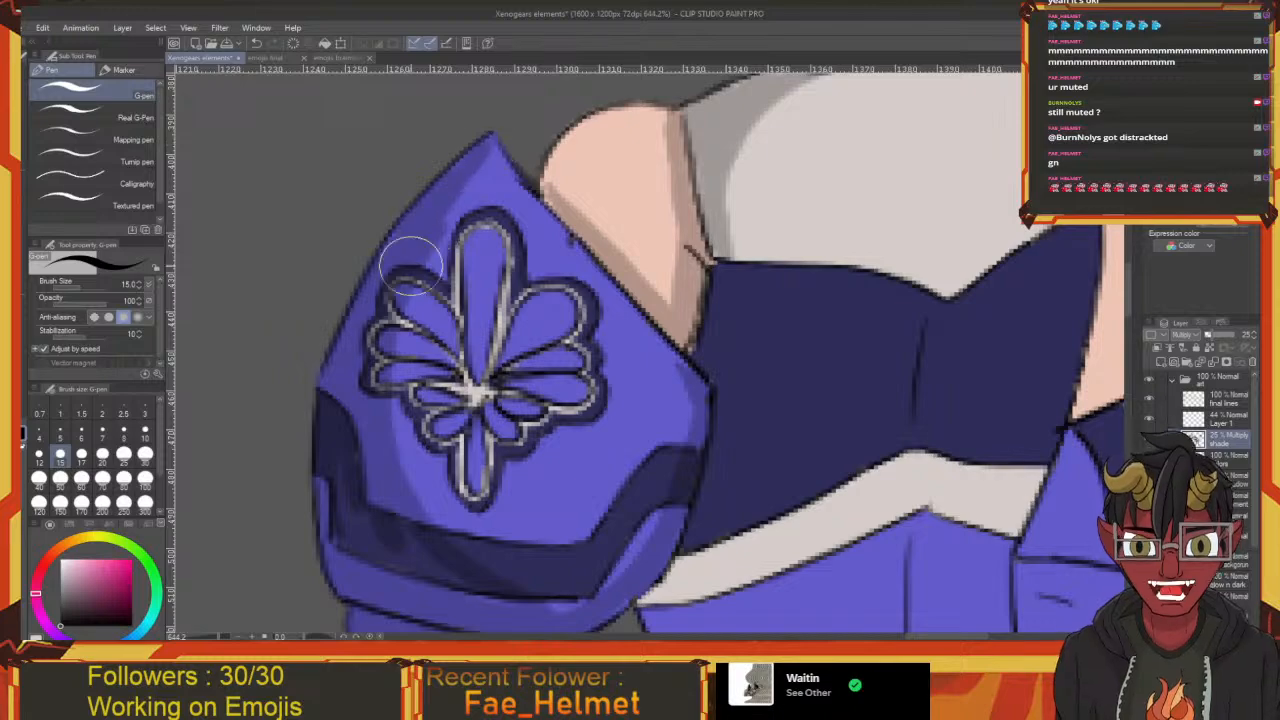
pyautogui.moveTo(362, 481); pyautogui.dragTo(366, 400)
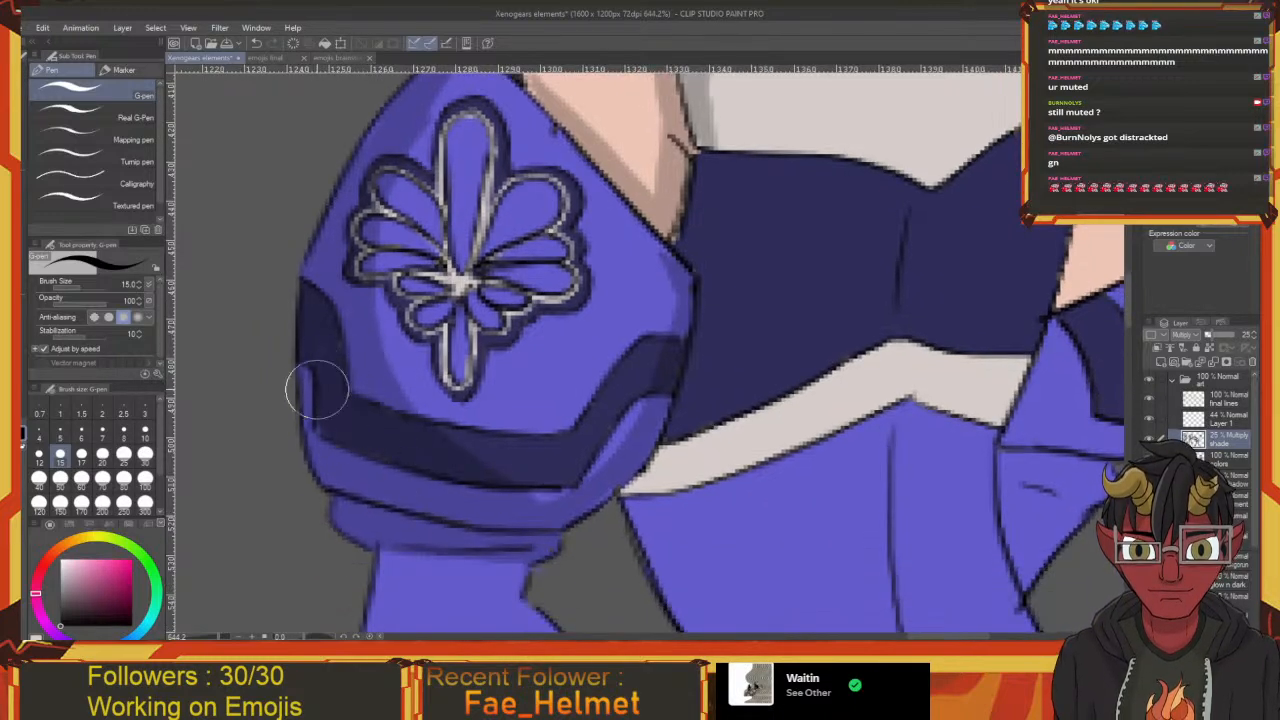
# Shade the forearm sleeve from the cuff to the elbow and along its underside
pyautogui.moveTo(417, 465); pyautogui.dragTo(373, 163)
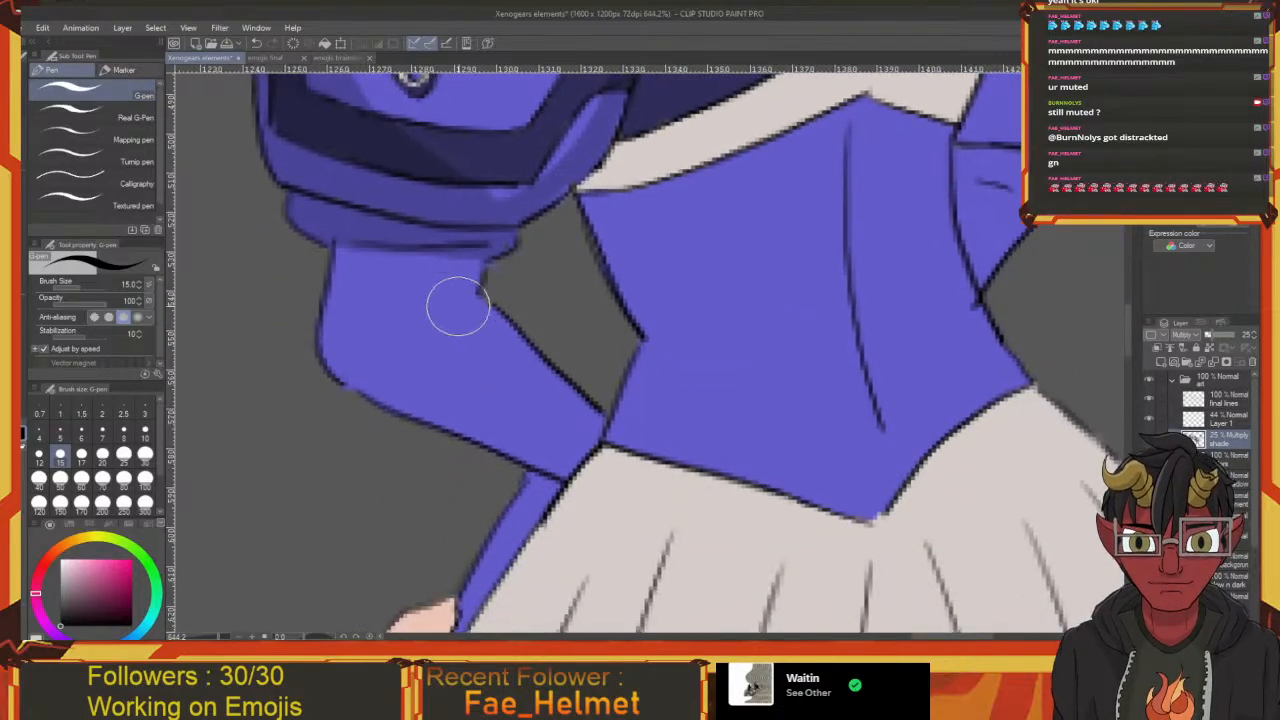
pyautogui.moveTo(463, 280)
pyautogui.mouseDown()
pyautogui.moveTo(513, 216)
pyautogui.moveTo(529, 252)
pyautogui.moveTo(433, 362)
pyautogui.mouseUp()
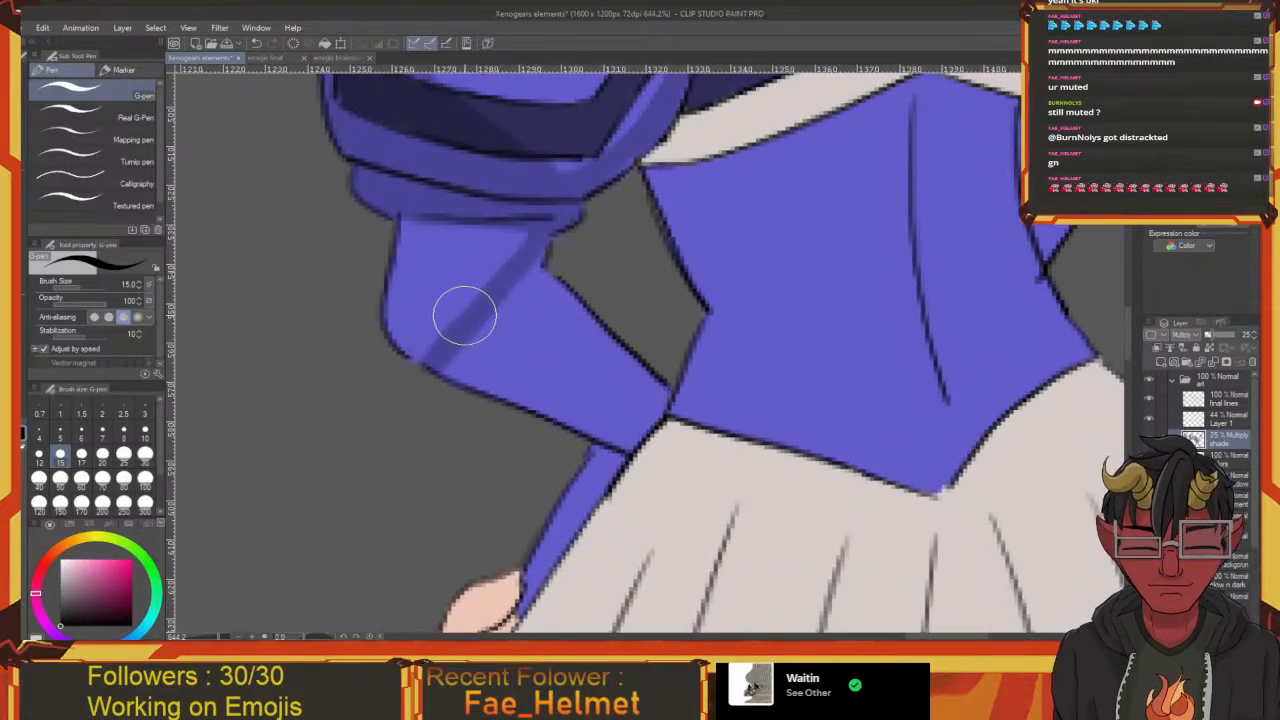
pyautogui.moveTo(525, 229)
pyautogui.mouseDown()
pyautogui.moveTo(463, 311)
pyautogui.moveTo(486, 214)
pyautogui.moveTo(442, 310)
pyautogui.mouseUp()
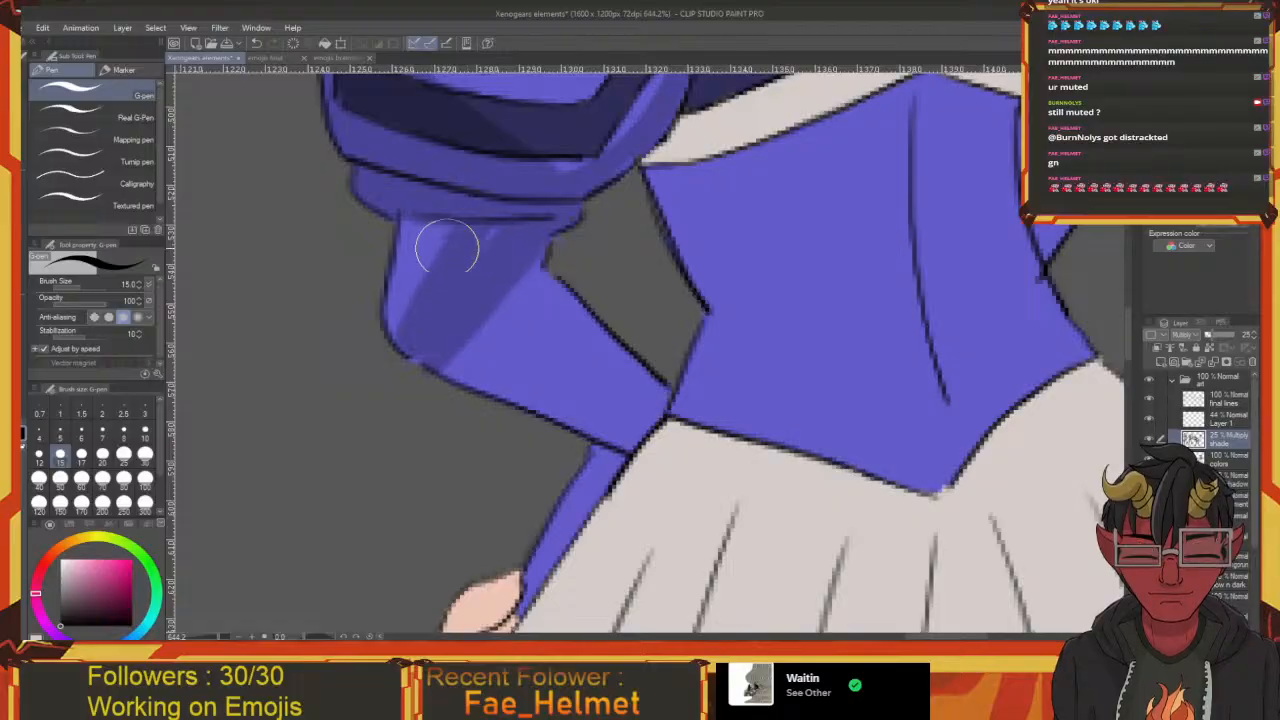
pyautogui.moveTo(447, 248)
pyautogui.mouseDown()
pyautogui.moveTo(423, 211)
pyautogui.moveTo(391, 314)
pyautogui.moveTo(420, 366)
pyautogui.moveTo(441, 228)
pyautogui.mouseUp()
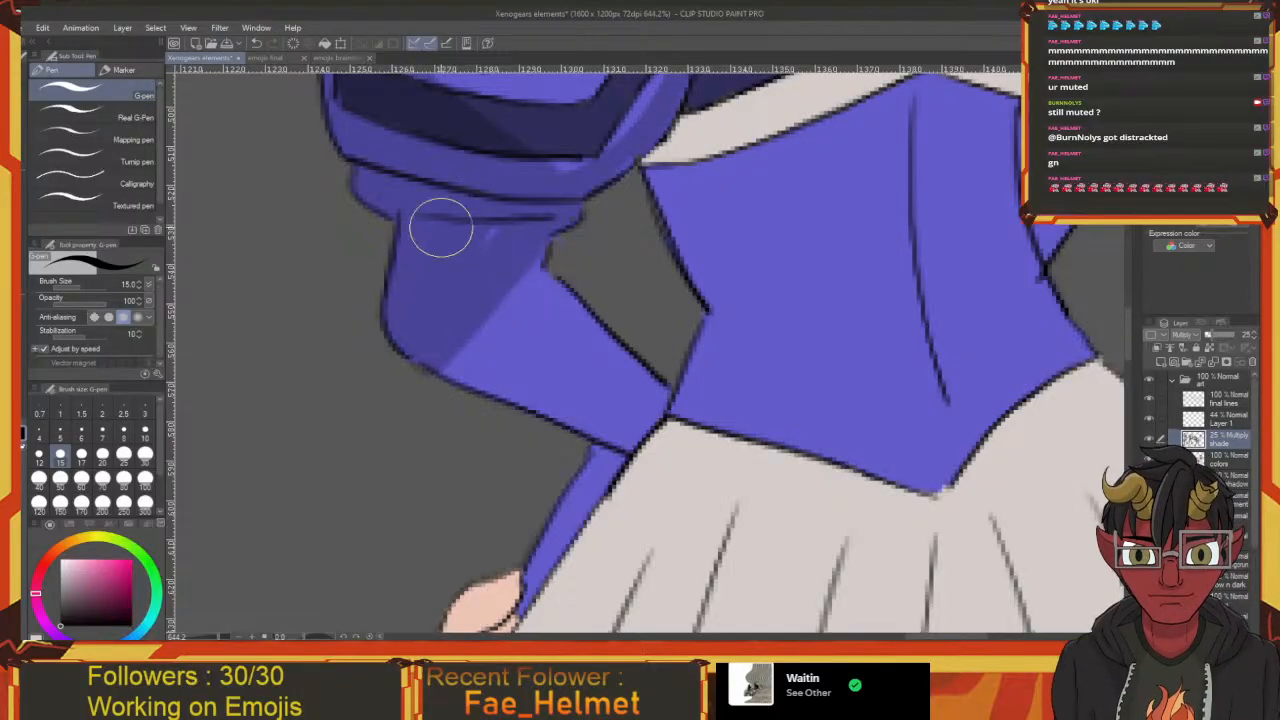
pyautogui.moveTo(457, 289)
pyautogui.mouseDown()
pyautogui.moveTo(594, 394)
pyautogui.moveTo(476, 341)
pyautogui.moveTo(440, 341)
pyautogui.mouseUp()
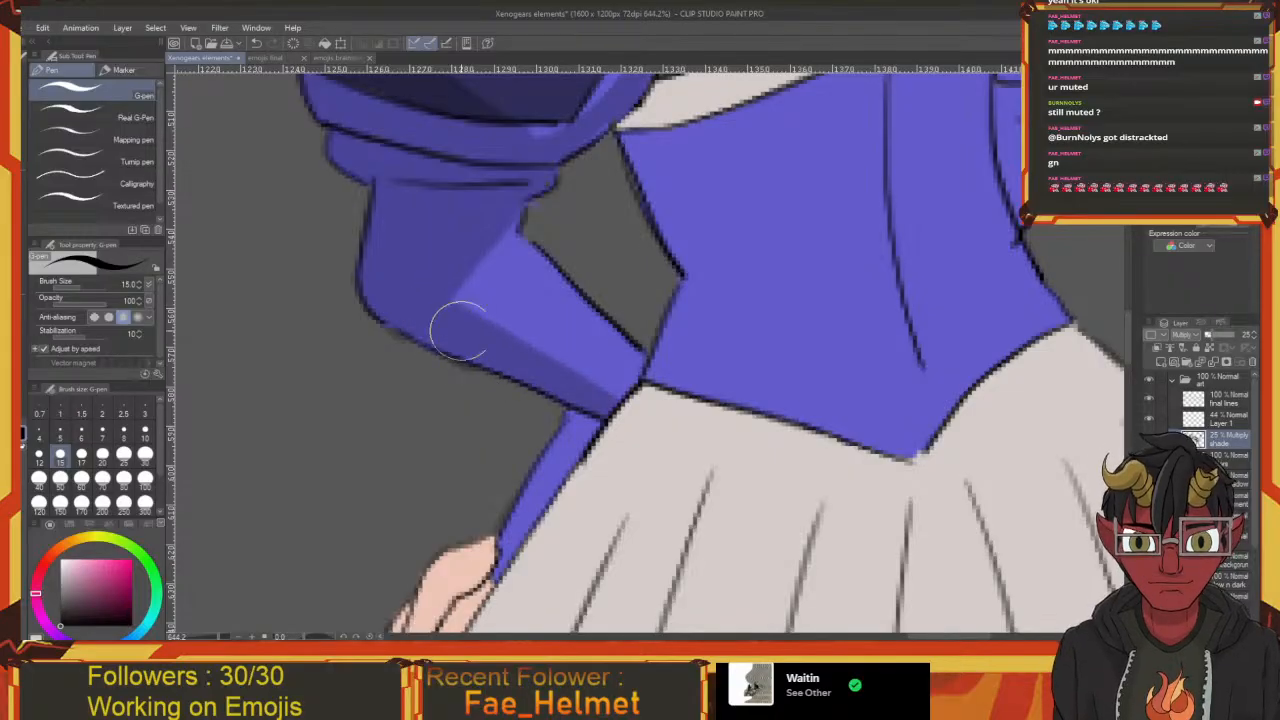
# Shade the narrow blue sleeve strip beside the skirt and the end of the forearm at the waist
pyautogui.moveTo(588, 408)
pyautogui.mouseDown()
pyautogui.moveTo(555, 373)
pyautogui.moveTo(546, 220)
pyautogui.moveTo(470, 311)
pyautogui.mouseUp()
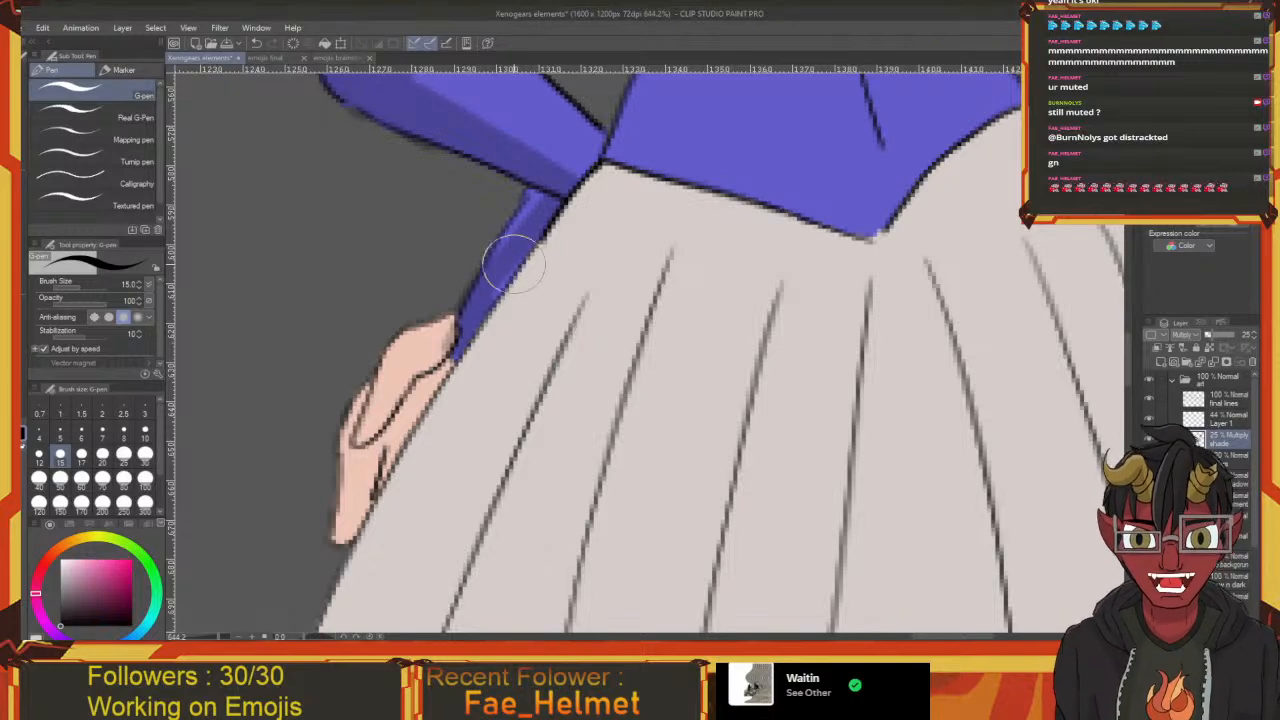
pyautogui.scroll(1, 508, 263)
pyautogui.moveTo(535, 268); pyautogui.dragTo(484, 348)
pyautogui.moveTo(549, 242)
pyautogui.mouseDown()
pyautogui.moveTo(516, 302)
pyautogui.moveTo(566, 236)
pyautogui.moveTo(534, 291)
pyautogui.mouseUp()
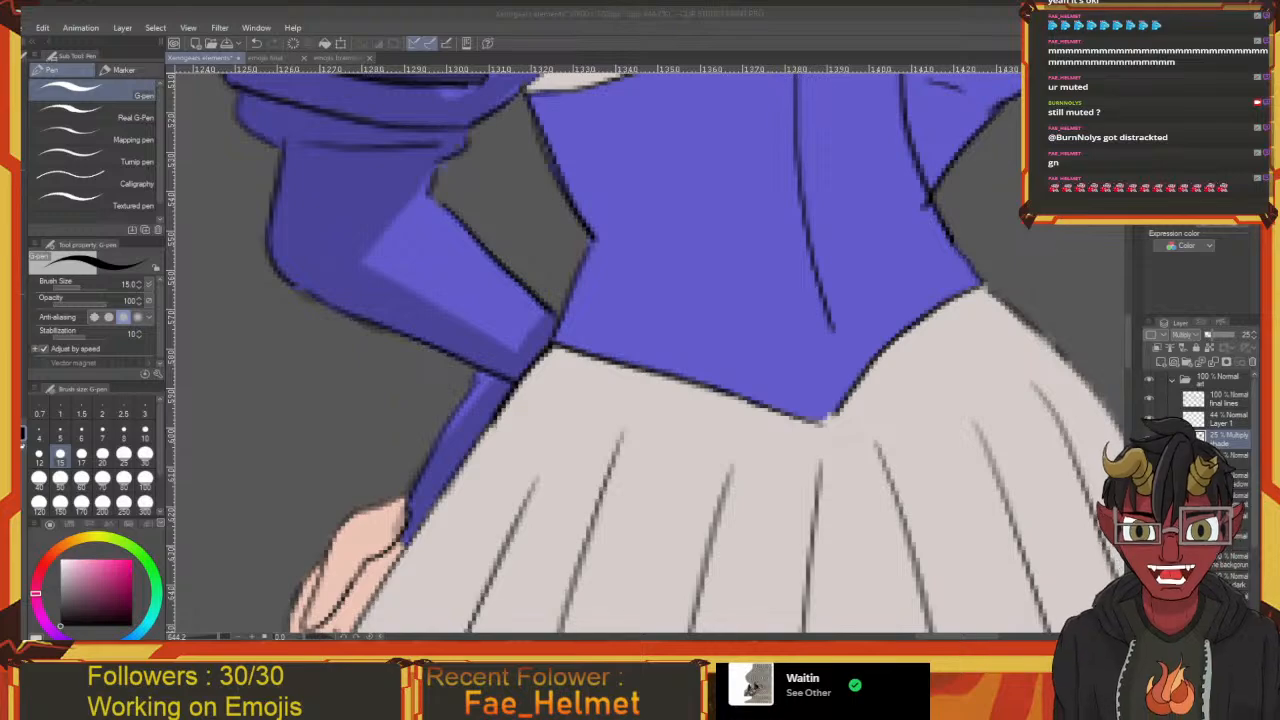
# Shade the fingers of the hand where they rest against the white skirt
pyautogui.moveTo(523, 334)
pyautogui.mouseDown()
pyautogui.moveTo(577, 346)
pyautogui.moveTo(560, 354)
pyautogui.moveTo(667, 160)
pyautogui.moveTo(697, 135)
pyautogui.mouseUp()
pyautogui.moveTo(656, 194); pyautogui.dragTo(544, 372)
pyautogui.moveTo(650, 196)
pyautogui.mouseDown()
pyautogui.moveTo(582, 333)
pyautogui.moveTo(499, 405)
pyautogui.mouseUp()
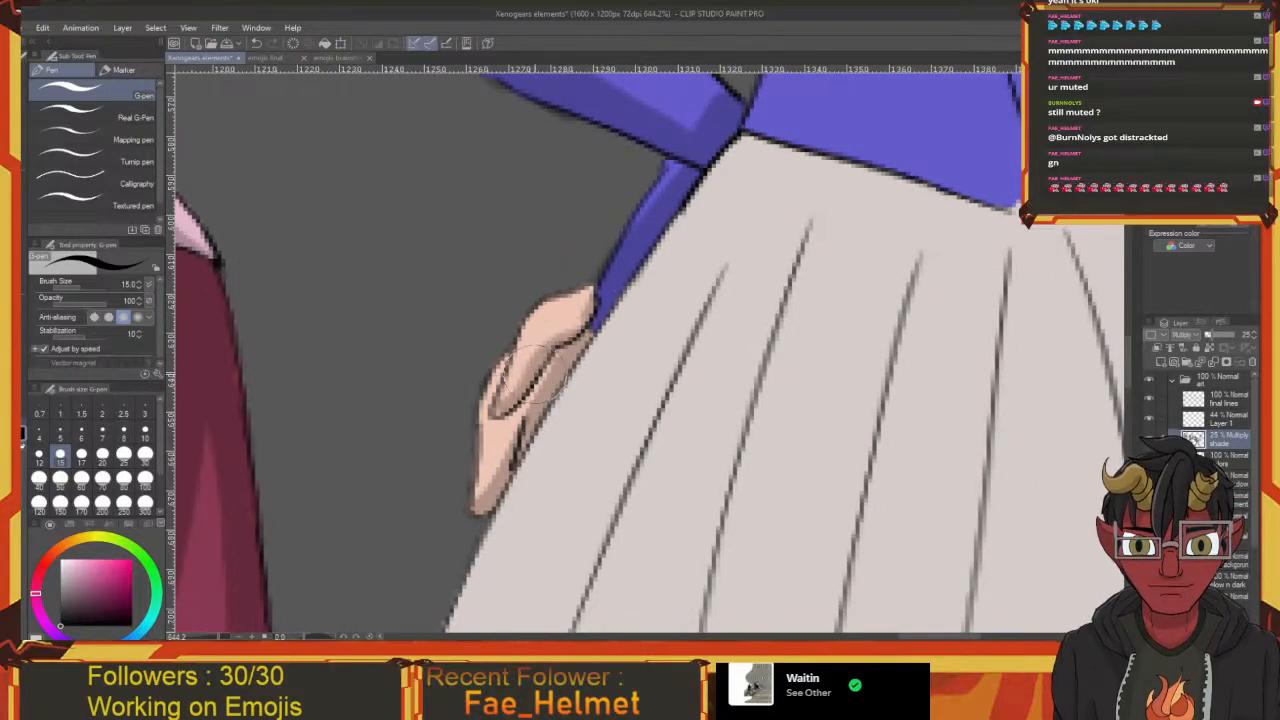
pyautogui.moveTo(570, 328); pyautogui.dragTo(546, 368)
# Extend the forearm shade along its upper edge and wrist end, leaving a lit patch in the middle
pyautogui.moveTo(626, 242); pyautogui.dragTo(557, 406)
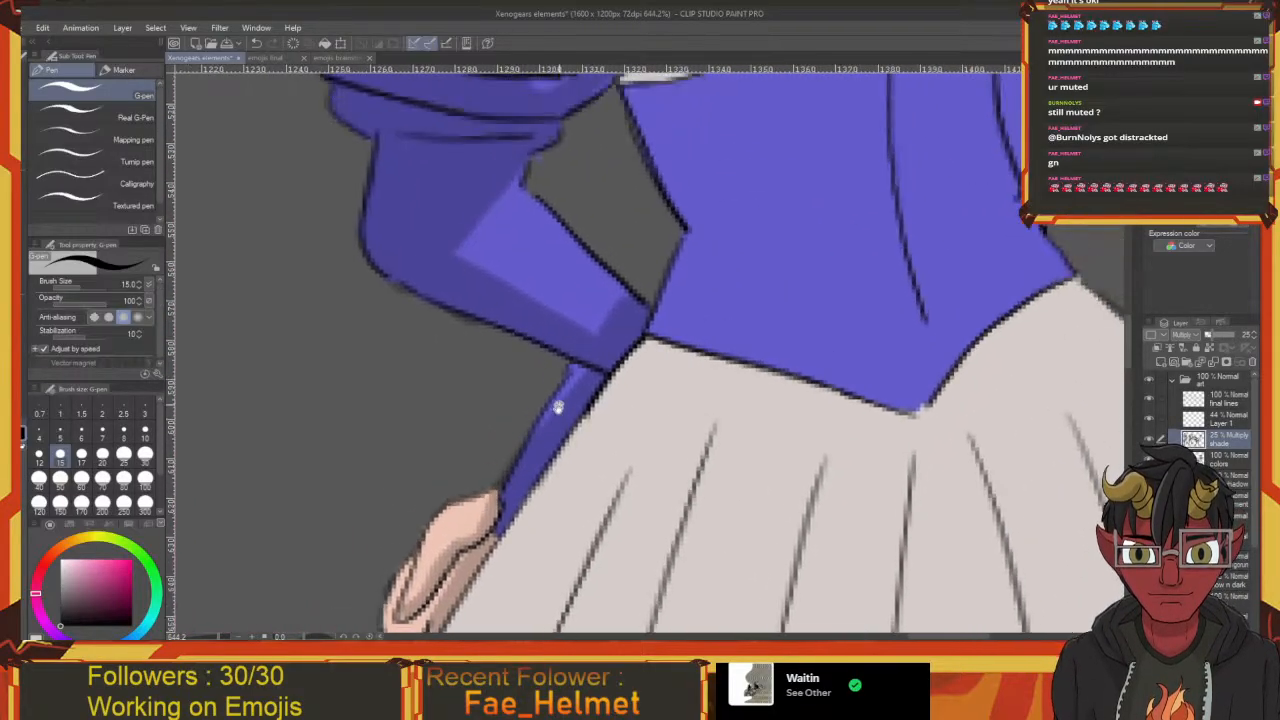
pyautogui.moveTo(611, 301); pyautogui.dragTo(622, 346)
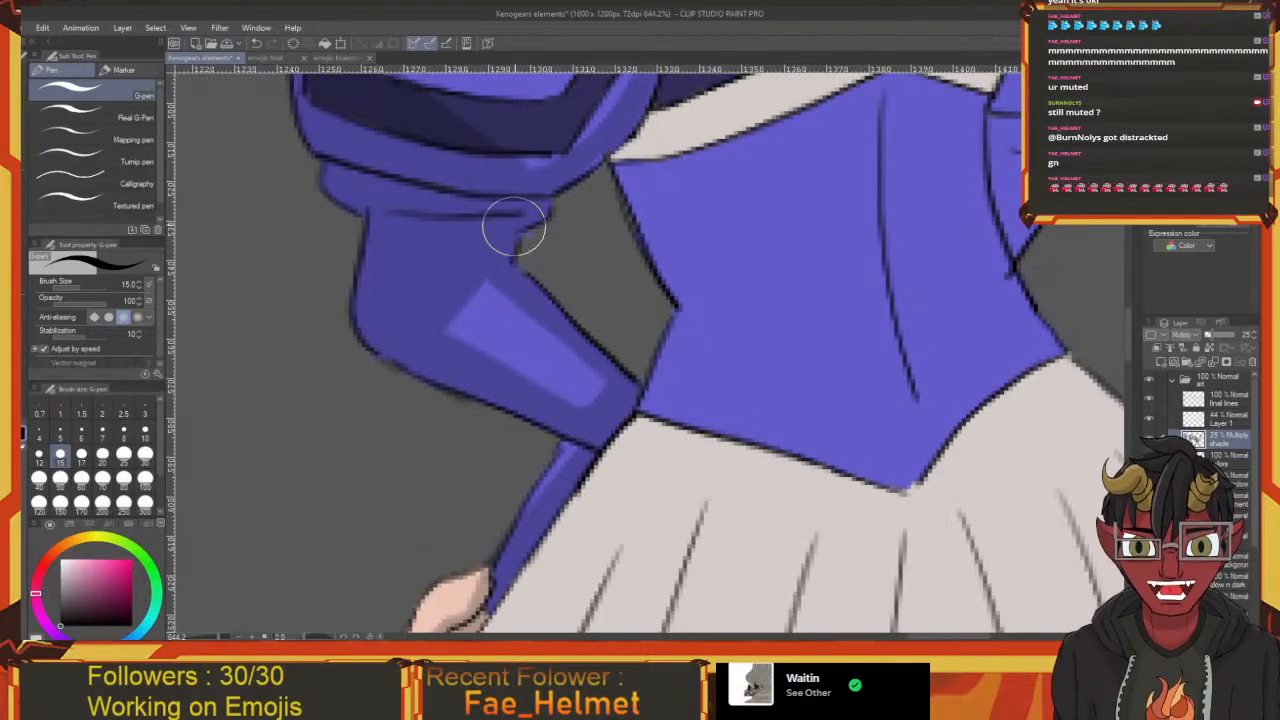
pyautogui.moveTo(508, 220)
pyautogui.mouseDown()
pyautogui.moveTo(514, 263)
pyautogui.moveTo(490, 299)
pyautogui.mouseUp()
pyautogui.moveTo(541, 250); pyautogui.dragTo(508, 298)
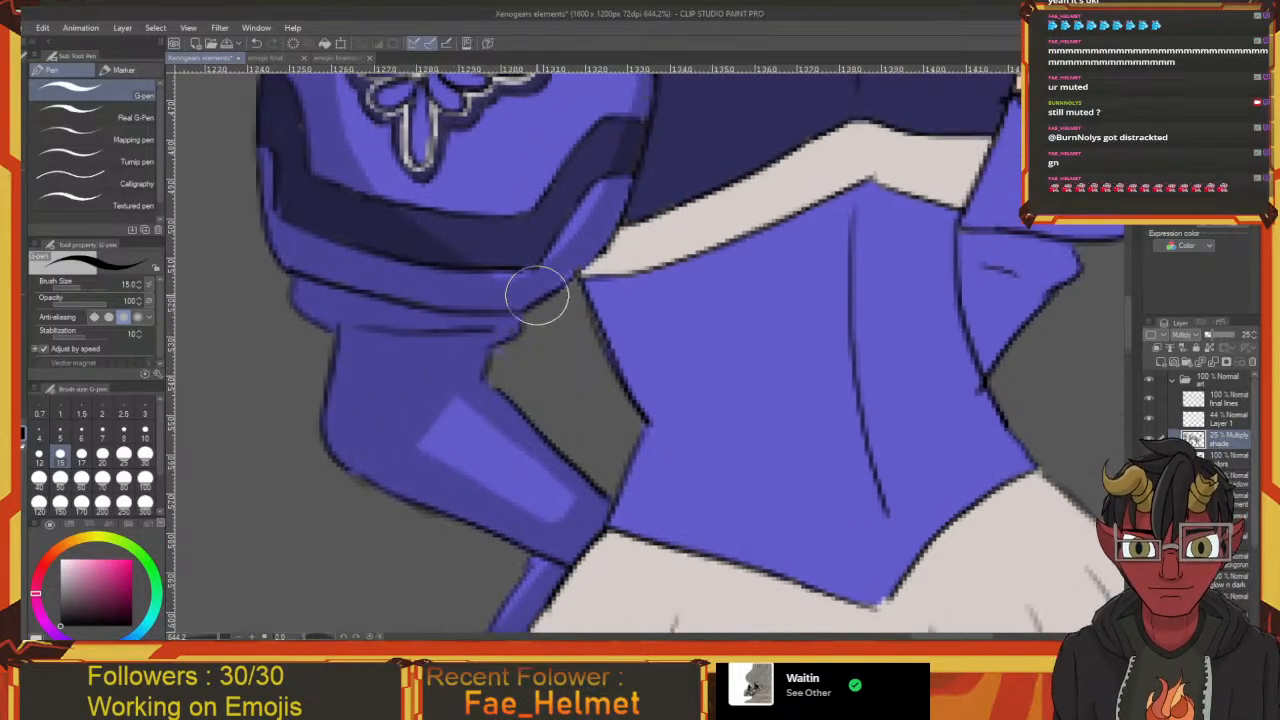
# Touch up the shade on the emblem sleeve's inner edge and the underside of its dark trim
pyautogui.moveTo(594, 247); pyautogui.dragTo(514, 366)
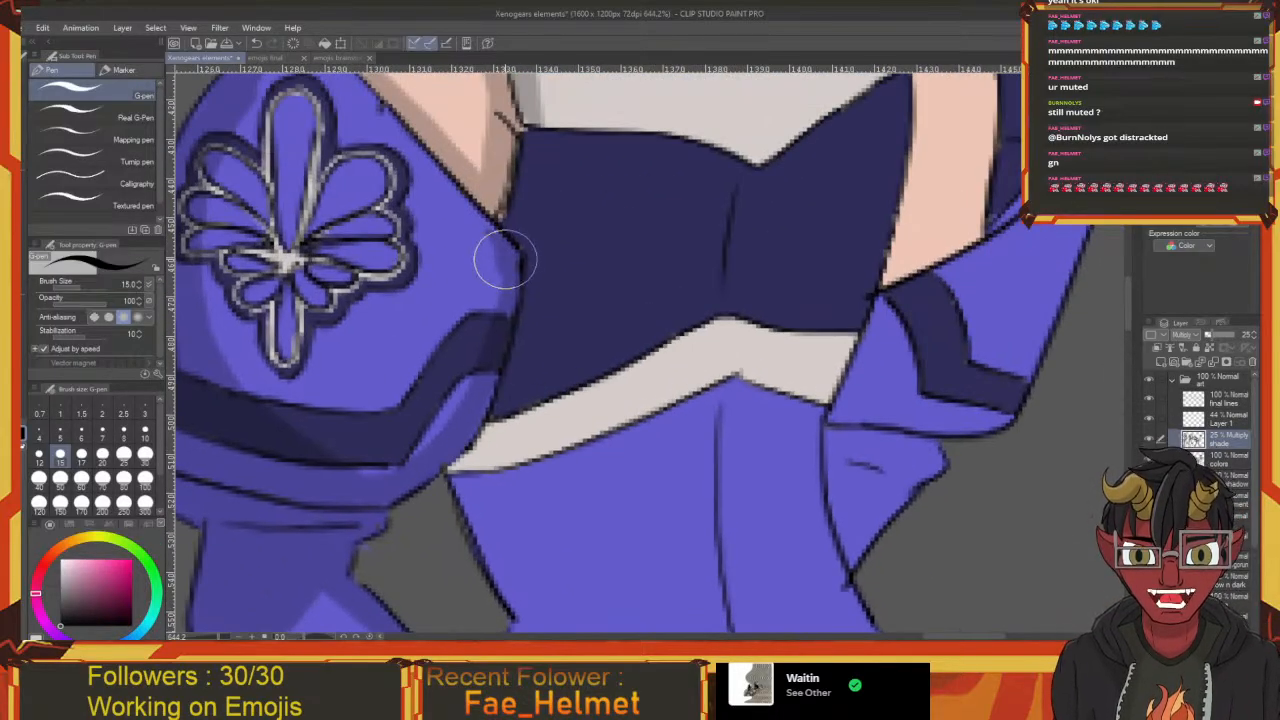
pyautogui.moveTo(502, 248)
pyautogui.mouseDown()
pyautogui.moveTo(523, 343)
pyautogui.moveTo(570, 372)
pyautogui.moveTo(567, 314)
pyautogui.moveTo(605, 230)
pyautogui.mouseUp()
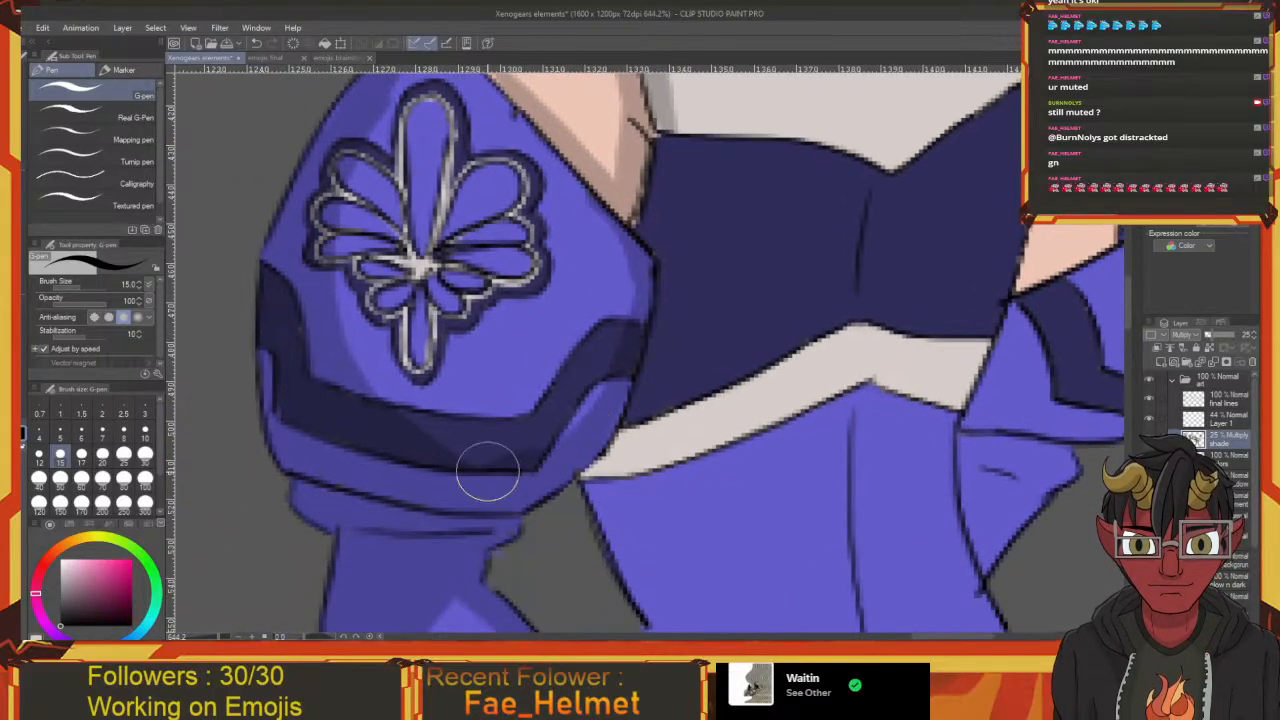
pyautogui.moveTo(757, 519); pyautogui.dragTo(531, 486)
pyautogui.moveTo(574, 290); pyautogui.dragTo(535, 386)
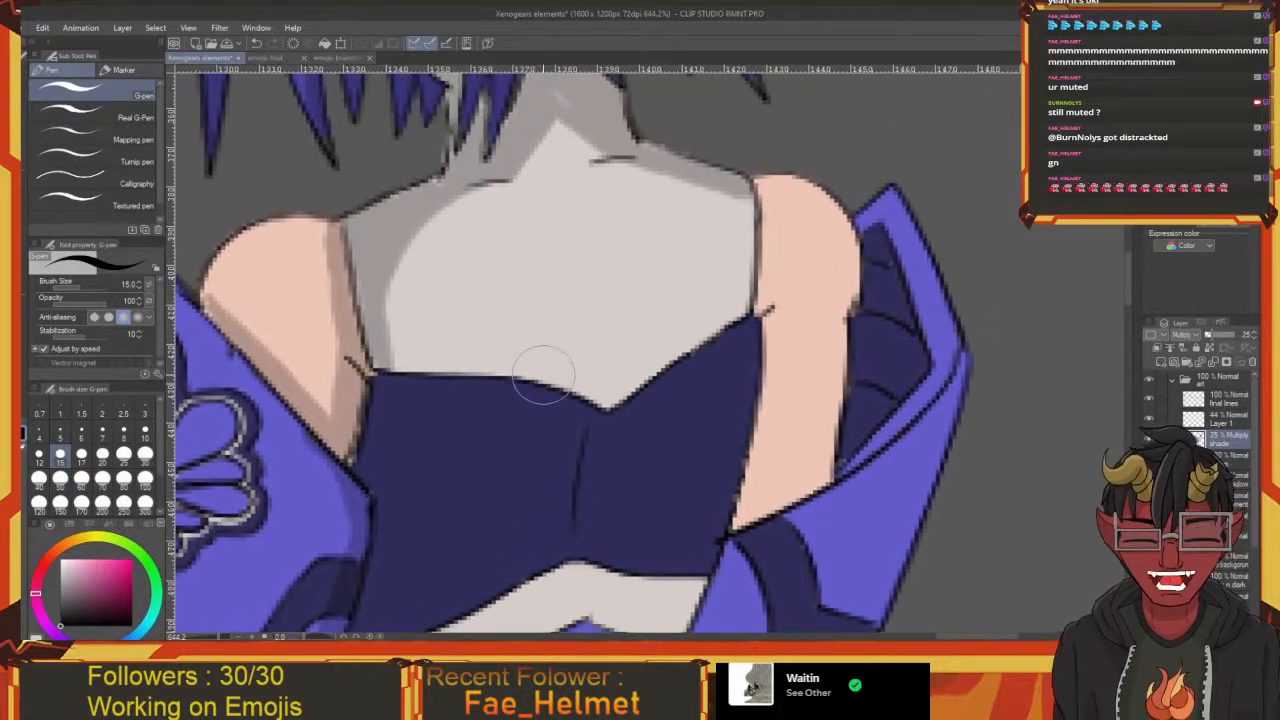
# Shade the other bare arm along the armhole and bodice, widening the shadow down to the sleeve edge
pyautogui.moveTo(617, 408); pyautogui.dragTo(546, 409)
pyautogui.moveTo(628, 368); pyautogui.dragTo(513, 362)
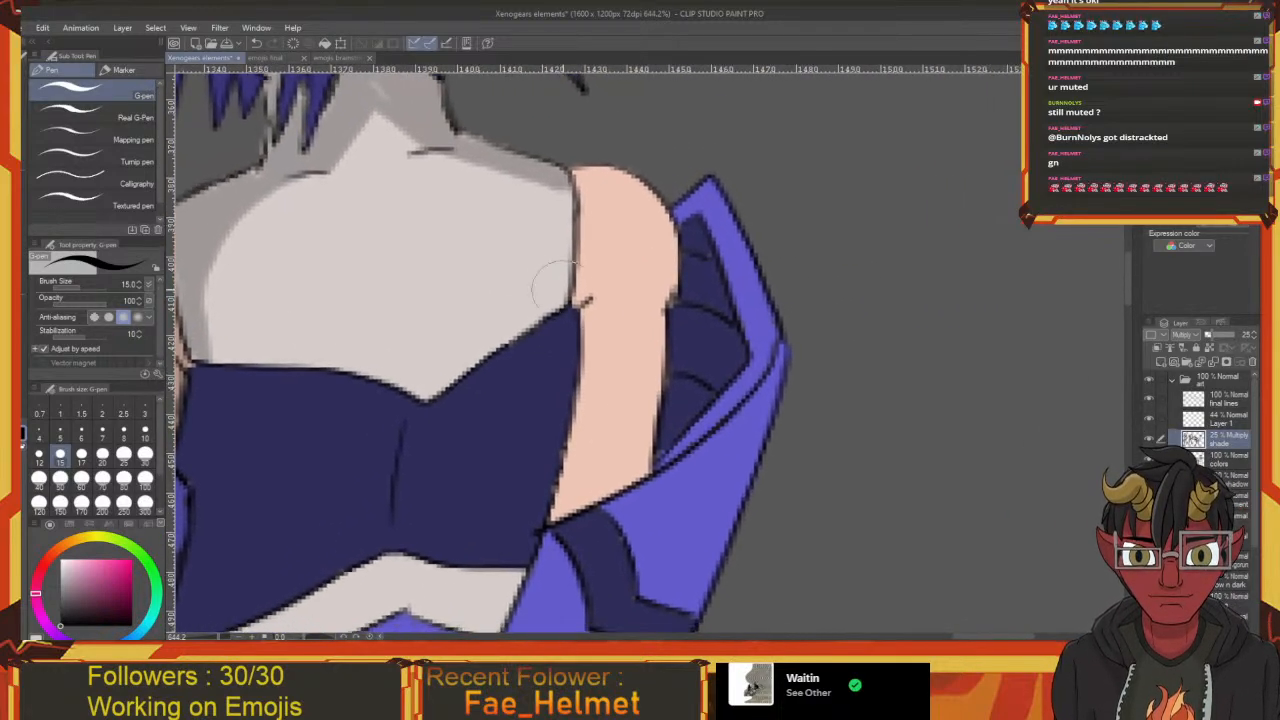
pyautogui.moveTo(572, 270); pyautogui.dragTo(546, 266)
pyautogui.moveTo(575, 183)
pyautogui.mouseDown()
pyautogui.moveTo(549, 301)
pyautogui.moveTo(563, 184)
pyautogui.mouseUp()
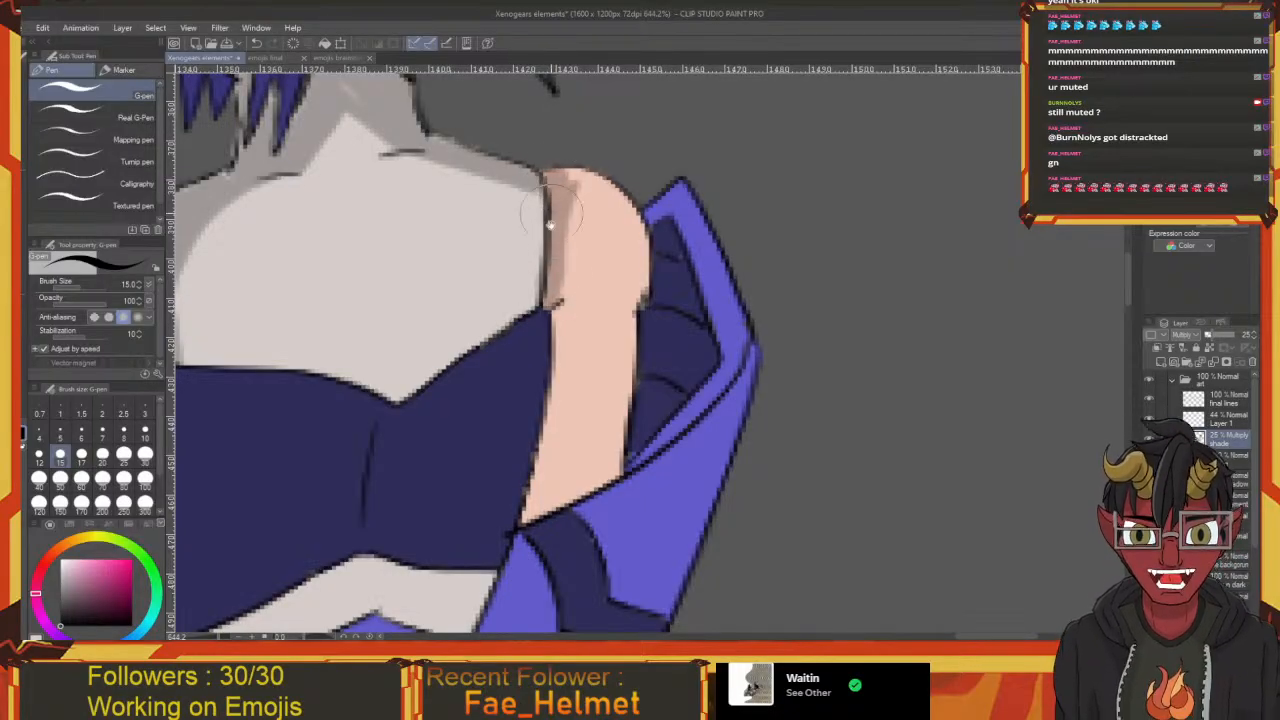
pyautogui.moveTo(562, 323)
pyautogui.mouseDown()
pyautogui.moveTo(538, 220)
pyautogui.moveTo(532, 263)
pyautogui.moveTo(520, 261)
pyautogui.moveTo(539, 303)
pyautogui.moveTo(551, 301)
pyautogui.moveTo(543, 371)
pyautogui.moveTo(503, 451)
pyautogui.moveTo(610, 425)
pyautogui.moveTo(560, 297)
pyautogui.moveTo(592, 428)
pyautogui.moveTo(550, 398)
pyautogui.moveTo(548, 444)
pyautogui.moveTo(512, 469)
pyautogui.moveTo(536, 455)
pyautogui.mouseUp()
pyautogui.moveTo(555, 401); pyautogui.dragTo(543, 470)
pyautogui.moveTo(573, 425); pyautogui.dragTo(544, 420)
pyautogui.moveTo(574, 480)
pyautogui.mouseDown()
pyautogui.moveTo(614, 398)
pyautogui.moveTo(556, 472)
pyautogui.moveTo(597, 426)
pyautogui.moveTo(577, 426)
pyautogui.moveTo(595, 268)
pyautogui.moveTo(585, 243)
pyautogui.moveTo(602, 233)
pyautogui.moveTo(620, 282)
pyautogui.moveTo(625, 376)
pyautogui.moveTo(604, 270)
pyautogui.moveTo(613, 388)
pyautogui.moveTo(619, 316)
pyautogui.moveTo(639, 345)
pyautogui.moveTo(609, 418)
pyautogui.moveTo(646, 380)
pyautogui.moveTo(608, 308)
pyautogui.moveTo(605, 397)
pyautogui.moveTo(614, 352)
pyautogui.mouseUp()
# Shade the dark interior, folded rim and outer edge of the far sleeve
pyautogui.moveTo(629, 397)
pyautogui.mouseDown()
pyautogui.moveTo(648, 277)
pyautogui.moveTo(600, 357)
pyautogui.moveTo(683, 261)
pyautogui.moveTo(556, 369)
pyautogui.moveTo(655, 296)
pyautogui.mouseUp()
pyautogui.moveTo(636, 326); pyautogui.dragTo(640, 309)
pyautogui.moveTo(670, 262)
pyautogui.mouseDown()
pyautogui.moveTo(625, 317)
pyautogui.moveTo(557, 464)
pyautogui.moveTo(584, 335)
pyautogui.moveTo(548, 413)
pyautogui.moveTo(565, 338)
pyautogui.moveTo(499, 450)
pyautogui.moveTo(525, 382)
pyautogui.moveTo(512, 452)
pyautogui.moveTo(575, 467)
pyautogui.moveTo(546, 421)
pyautogui.moveTo(541, 460)
pyautogui.moveTo(496, 471)
pyautogui.moveTo(665, 463)
pyautogui.mouseUp()
pyautogui.moveTo(665, 419)
pyautogui.mouseDown()
pyautogui.moveTo(595, 472)
pyautogui.moveTo(651, 363)
pyautogui.moveTo(689, 243)
pyautogui.moveTo(633, 410)
pyautogui.moveTo(594, 274)
pyautogui.moveTo(620, 366)
pyautogui.moveTo(641, 381)
pyautogui.mouseUp()
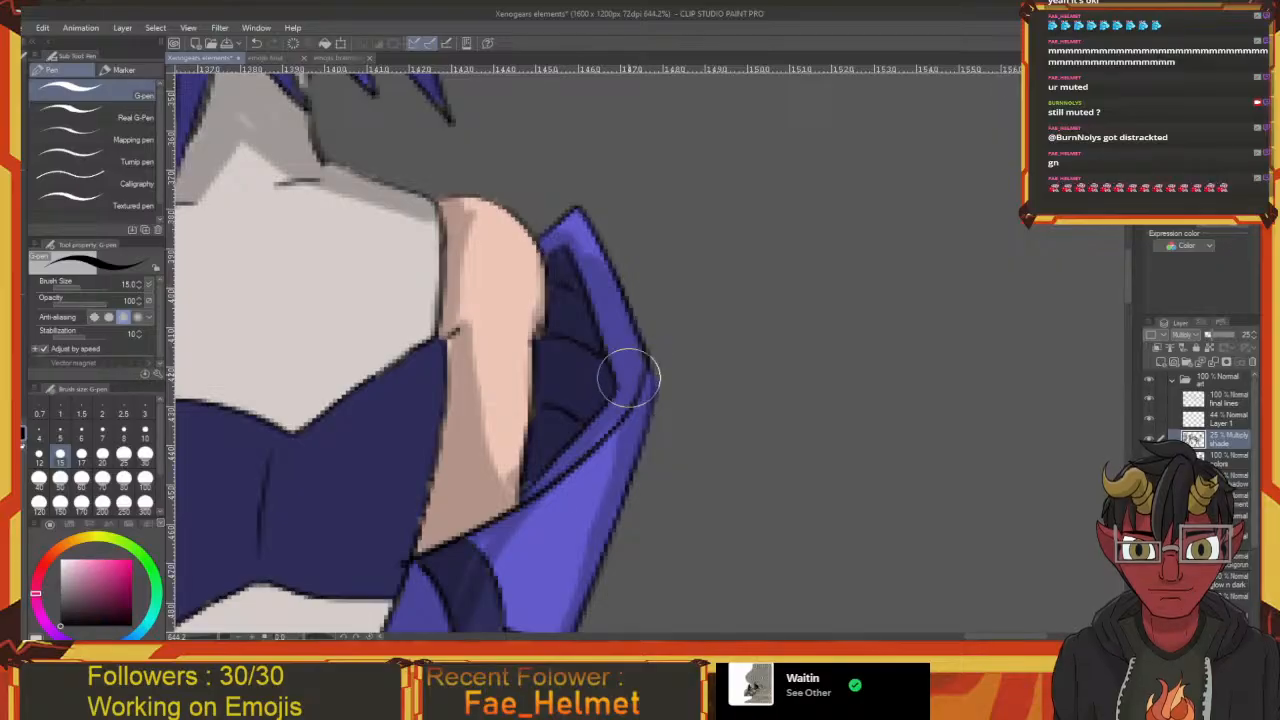
# Shade the lower part of the far sleeve around its dark trim and the cuff beneath it
pyautogui.scroll(2, 629, 360)
pyautogui.moveTo(560, 284)
pyautogui.mouseDown()
pyautogui.moveTo(567, 269)
pyautogui.moveTo(608, 324)
pyautogui.mouseUp()
pyautogui.moveTo(590, 416)
pyautogui.mouseDown()
pyautogui.moveTo(575, 318)
pyautogui.moveTo(544, 289)
pyautogui.moveTo(513, 289)
pyautogui.moveTo(556, 309)
pyautogui.moveTo(508, 296)
pyautogui.mouseUp()
pyautogui.moveTo(508, 413)
pyautogui.mouseDown()
pyautogui.moveTo(519, 321)
pyautogui.moveTo(636, 185)
pyautogui.mouseUp()
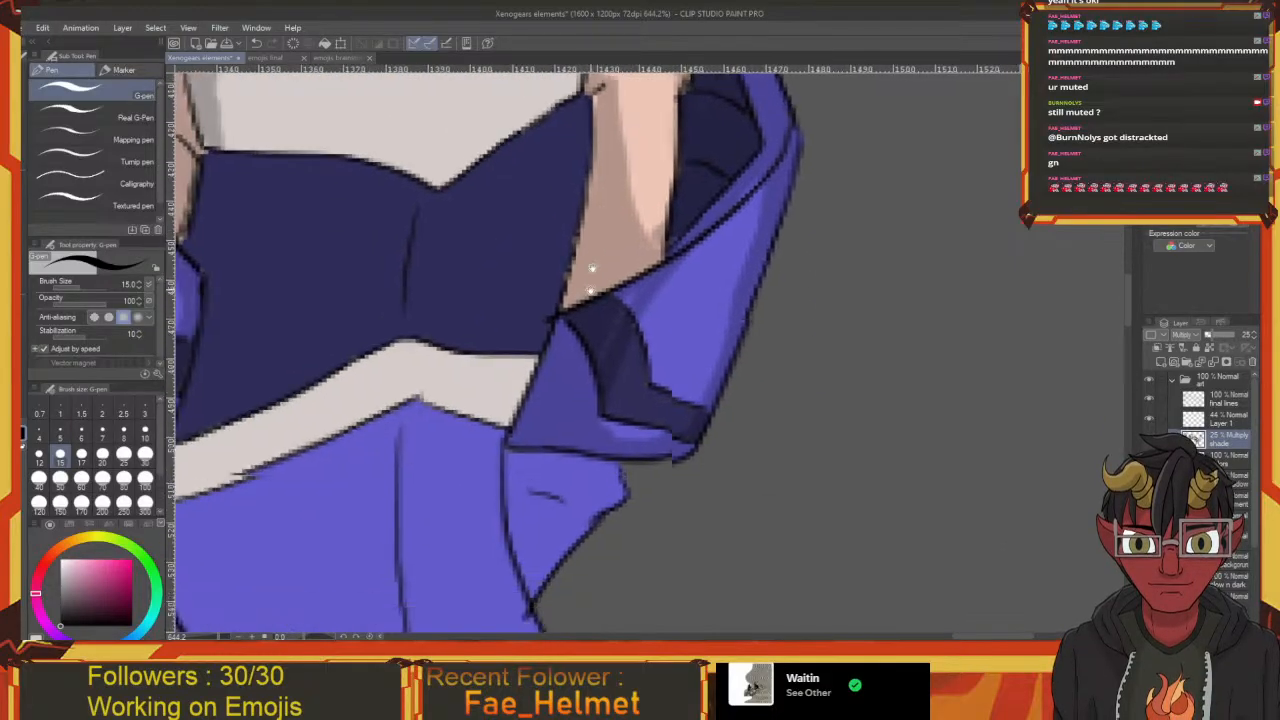
pyautogui.moveTo(568, 434)
pyautogui.mouseDown()
pyautogui.moveTo(566, 311)
pyautogui.moveTo(644, 276)
pyautogui.moveTo(650, 295)
pyautogui.moveTo(600, 349)
pyautogui.moveTo(574, 309)
pyautogui.moveTo(586, 363)
pyautogui.moveTo(652, 286)
pyautogui.moveTo(594, 297)
pyautogui.moveTo(571, 281)
pyautogui.mouseUp()
pyautogui.moveTo(604, 394); pyautogui.dragTo(708, 452)
pyautogui.moveTo(528, 346); pyautogui.dragTo(739, 504)
# Shade the side of the bodice beside the emblem sleeve, continuing down across the white band and the blue waist panel
pyautogui.moveTo(578, 312)
pyautogui.mouseDown()
pyautogui.moveTo(569, 383)
pyautogui.moveTo(560, 326)
pyautogui.mouseUp()
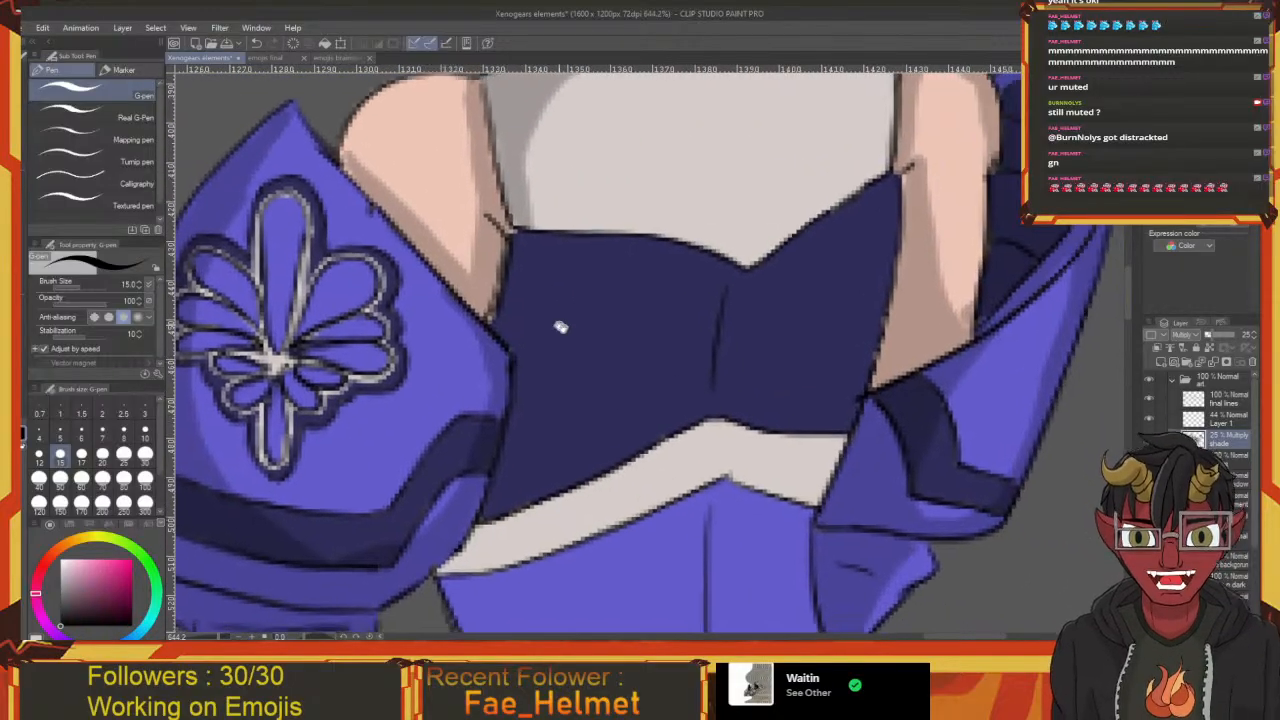
pyautogui.moveTo(543, 194)
pyautogui.mouseDown()
pyautogui.moveTo(503, 366)
pyautogui.moveTo(483, 296)
pyautogui.moveTo(499, 213)
pyautogui.moveTo(483, 537)
pyautogui.moveTo(494, 590)
pyautogui.mouseUp()
pyautogui.moveTo(497, 513); pyautogui.dragTo(531, 214)
pyautogui.moveTo(527, 280)
pyautogui.mouseDown()
pyautogui.moveTo(540, 376)
pyautogui.moveTo(528, 502)
pyautogui.moveTo(668, 527)
pyautogui.moveTo(721, 556)
pyautogui.moveTo(609, 510)
pyautogui.moveTo(716, 554)
pyautogui.moveTo(460, 478)
pyautogui.moveTo(550, 400)
pyautogui.moveTo(557, 474)
pyautogui.moveTo(527, 310)
pyautogui.moveTo(539, 498)
pyautogui.moveTo(519, 437)
pyautogui.moveTo(488, 530)
pyautogui.moveTo(504, 504)
pyautogui.moveTo(519, 521)
pyautogui.moveTo(481, 534)
pyautogui.moveTo(526, 525)
pyautogui.moveTo(484, 608)
pyautogui.mouseUp()
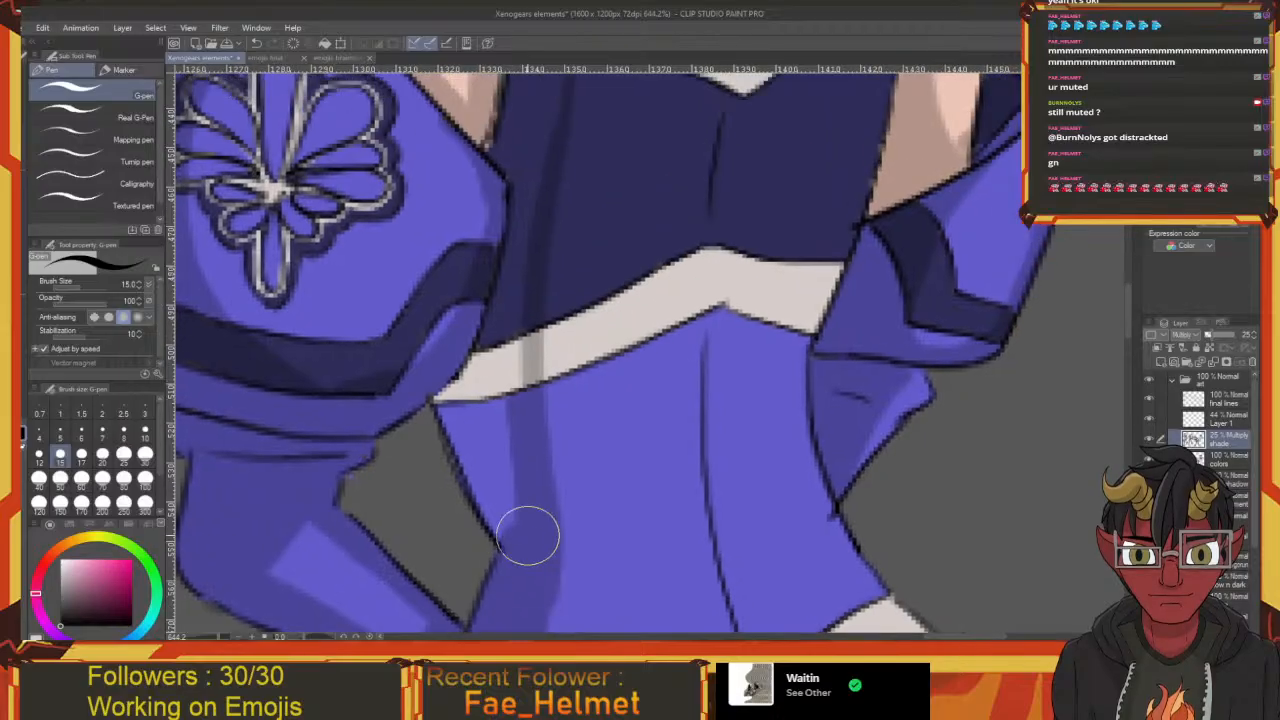
pyautogui.moveTo(528, 537)
pyautogui.mouseDown()
pyautogui.moveTo(504, 385)
pyautogui.moveTo(514, 365)
pyautogui.mouseUp()
pyautogui.moveTo(513, 294)
pyautogui.mouseDown()
pyautogui.moveTo(531, 457)
pyautogui.moveTo(563, 303)
pyautogui.moveTo(557, 377)
pyautogui.moveTo(562, 252)
pyautogui.moveTo(551, 237)
pyautogui.moveTo(531, 257)
pyautogui.moveTo(533, 376)
pyautogui.mouseUp()
pyautogui.moveTo(526, 433)
pyautogui.mouseDown()
pyautogui.moveTo(551, 274)
pyautogui.moveTo(519, 422)
pyautogui.moveTo(541, 525)
pyautogui.moveTo(500, 366)
pyautogui.moveTo(485, 393)
pyautogui.mouseUp()
# Shade the pointed lower edge of the blue waist panel along the skirt, from the hip to the opposite side
pyautogui.scroll(-5, 497, 438)
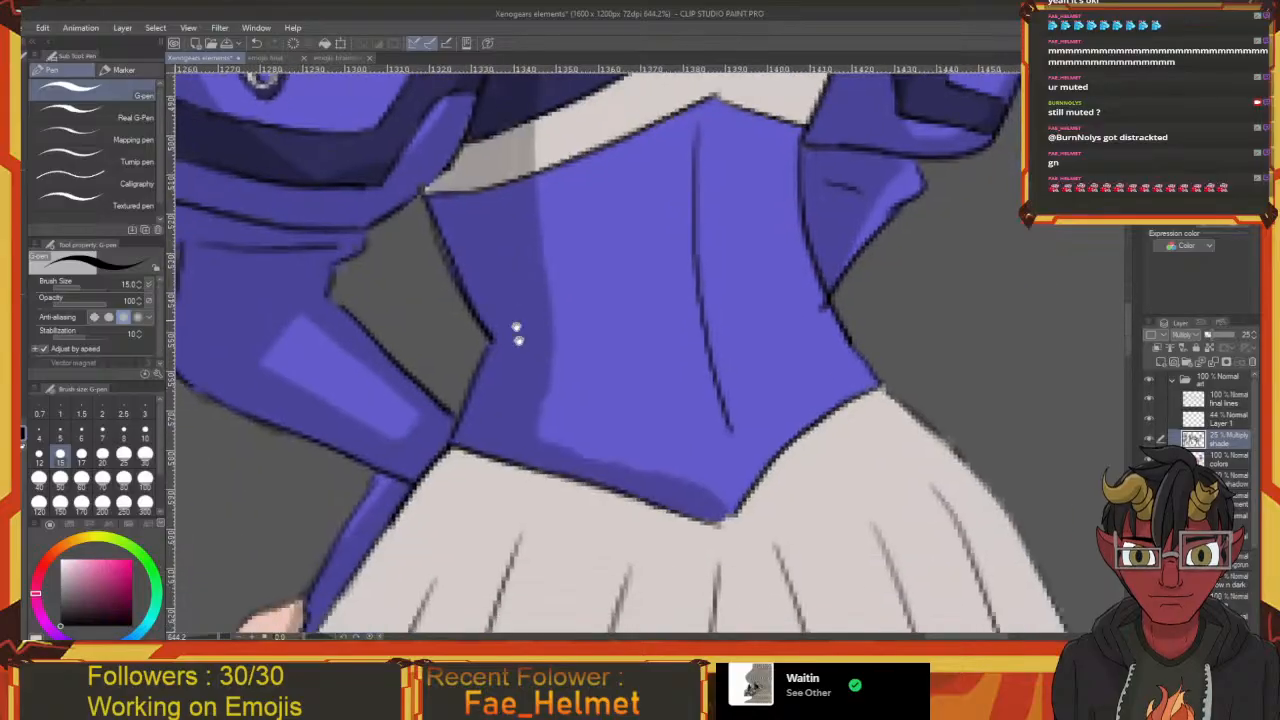
pyautogui.moveTo(603, 420)
pyautogui.mouseDown()
pyautogui.moveTo(545, 402)
pyautogui.moveTo(622, 417)
pyautogui.mouseUp()
pyautogui.moveTo(511, 388)
pyautogui.mouseDown()
pyautogui.moveTo(660, 435)
pyautogui.moveTo(678, 402)
pyautogui.moveTo(650, 441)
pyautogui.moveTo(694, 397)
pyautogui.moveTo(696, 417)
pyautogui.moveTo(705, 383)
pyautogui.mouseUp()
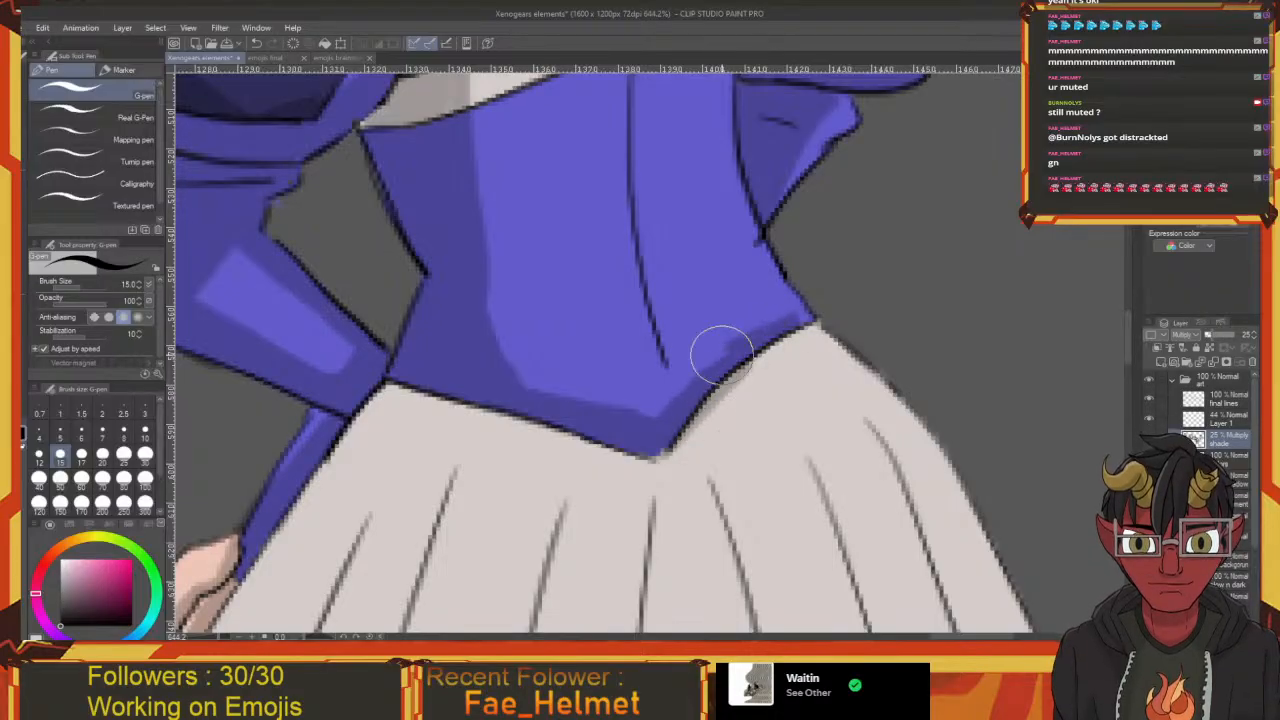
pyautogui.moveTo(809, 306); pyautogui.dragTo(706, 434)
pyautogui.scroll(-3, 706, 434)
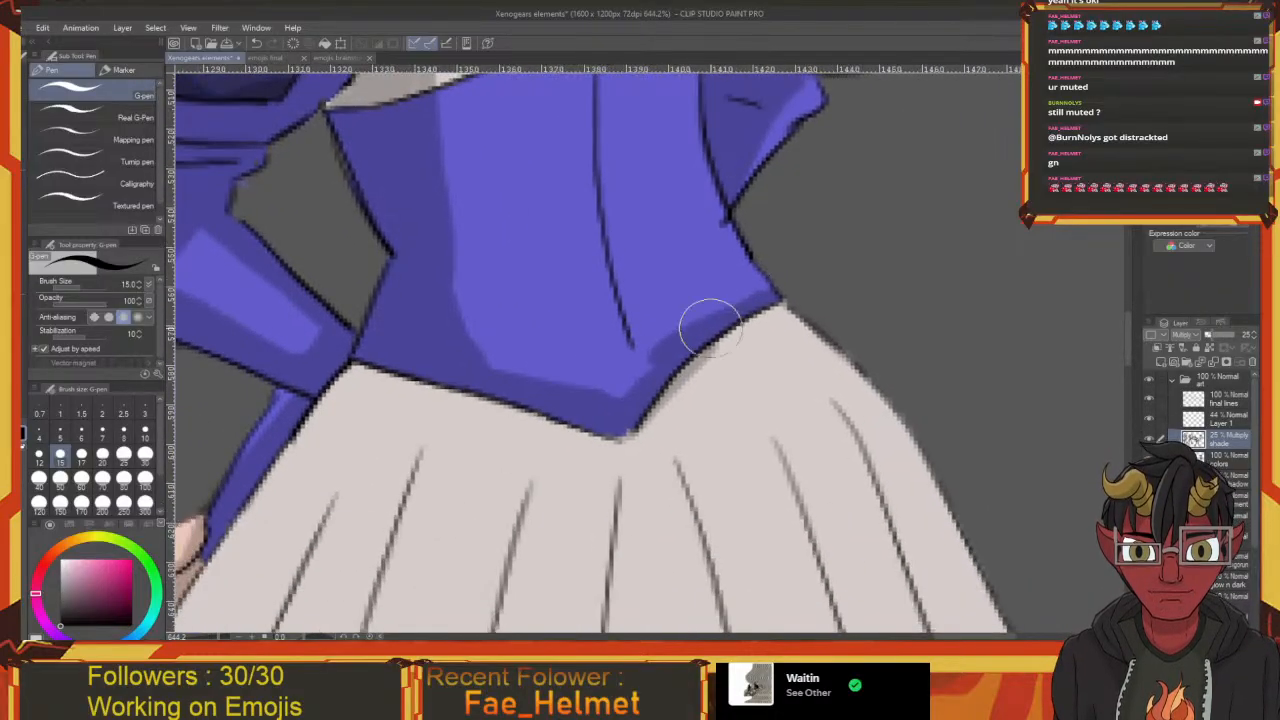
# Add thin shade strokes along the waist panel's centre seam and the bodice's centre crease
pyautogui.scroll(3, 646, 363)
pyautogui.moveTo(641, 332); pyautogui.dragTo(603, 511)
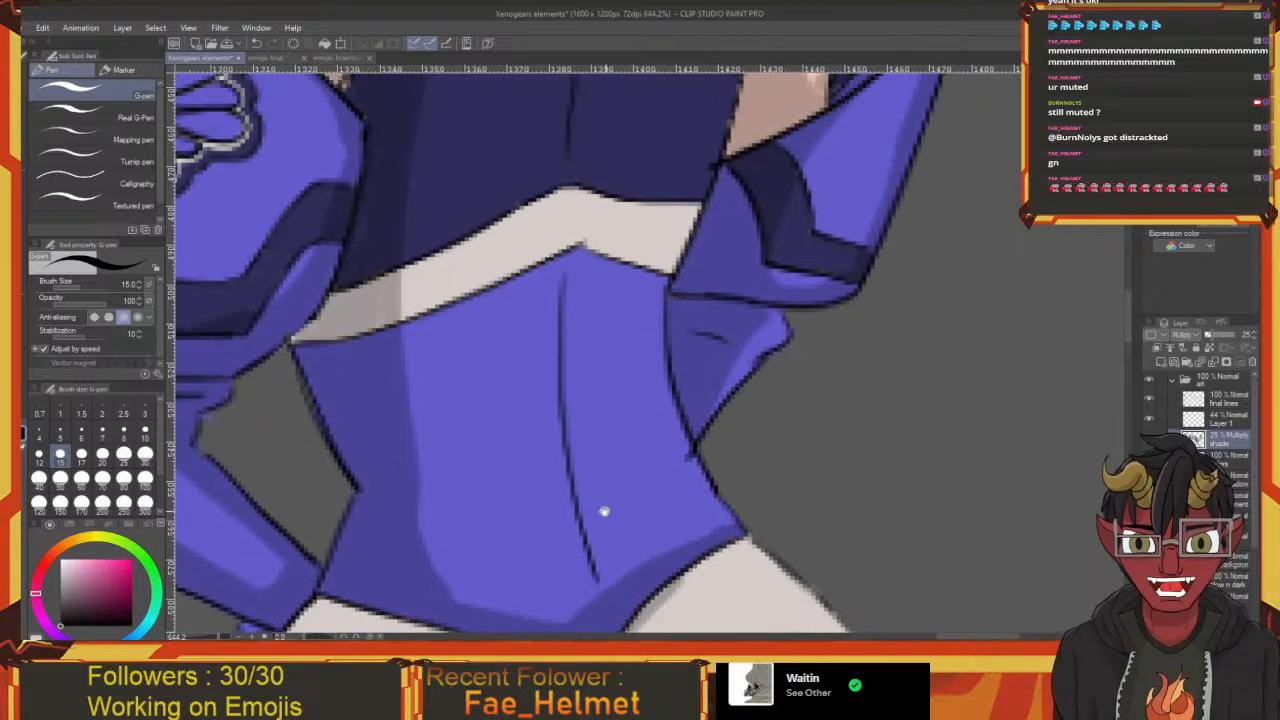
pyautogui.moveTo(589, 574)
pyautogui.mouseDown()
pyautogui.moveTo(553, 439)
pyautogui.moveTo(556, 285)
pyautogui.moveTo(562, 497)
pyautogui.moveTo(589, 565)
pyautogui.mouseUp()
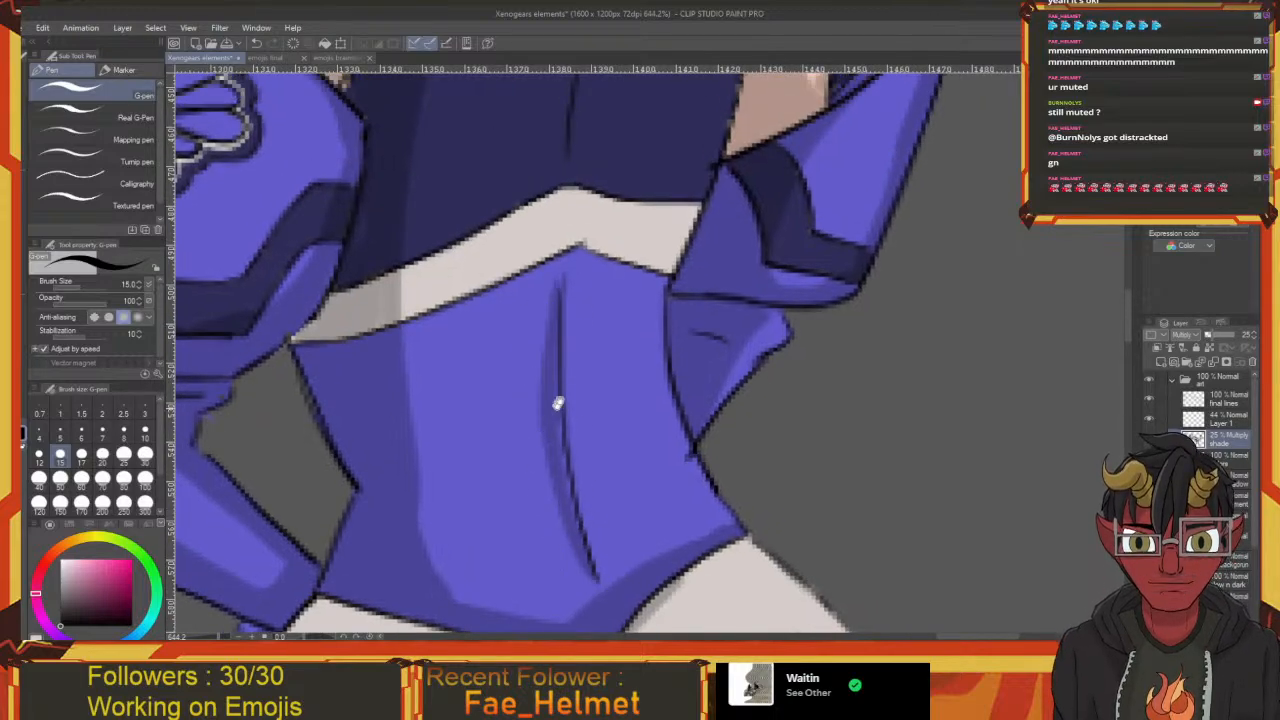
pyautogui.moveTo(552, 227); pyautogui.dragTo(563, 494)
pyautogui.moveTo(573, 413); pyautogui.dragTo(582, 328)
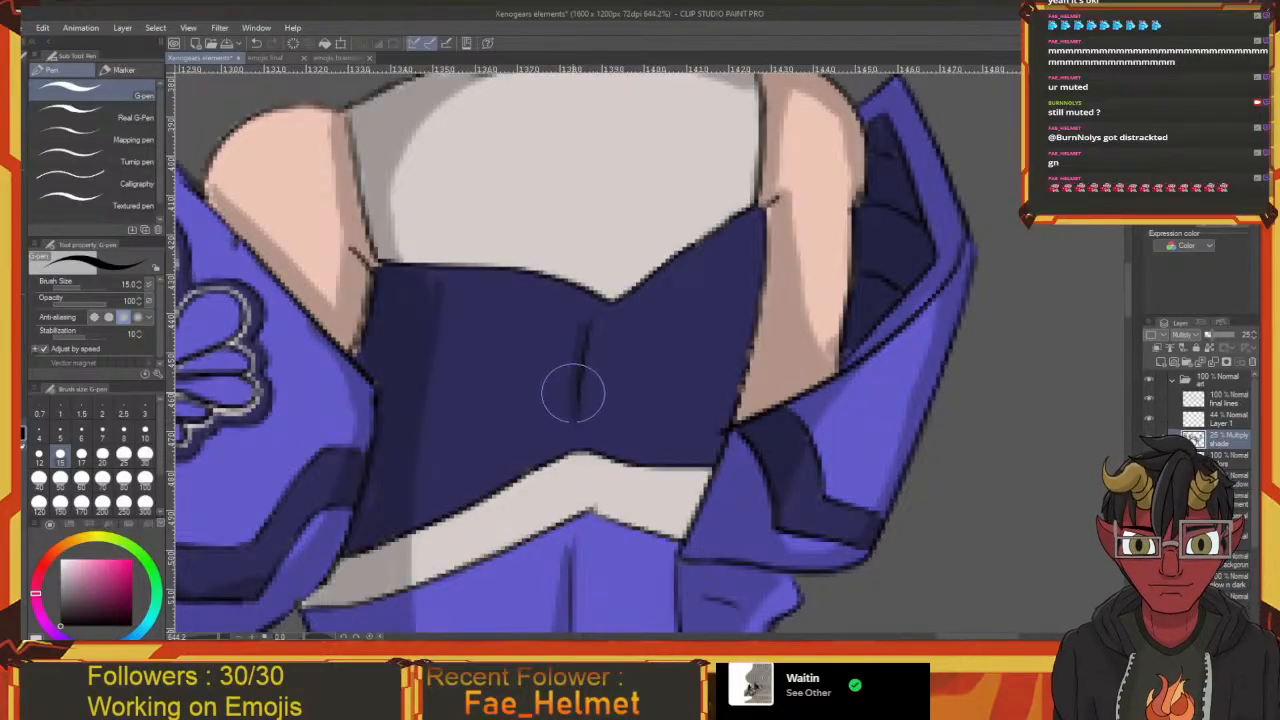
# Widen the bodice's side shadow beside the emblem sleeve, carrying it from the white top down to the white band
pyautogui.moveTo(431, 298)
pyautogui.mouseDown()
pyautogui.moveTo(460, 403)
pyautogui.moveTo(462, 347)
pyautogui.moveTo(462, 455)
pyautogui.mouseUp()
pyautogui.moveTo(441, 275); pyautogui.dragTo(449, 435)
pyautogui.moveTo(452, 345); pyautogui.dragTo(463, 382)
pyautogui.moveTo(455, 508); pyautogui.dragTo(487, 298)
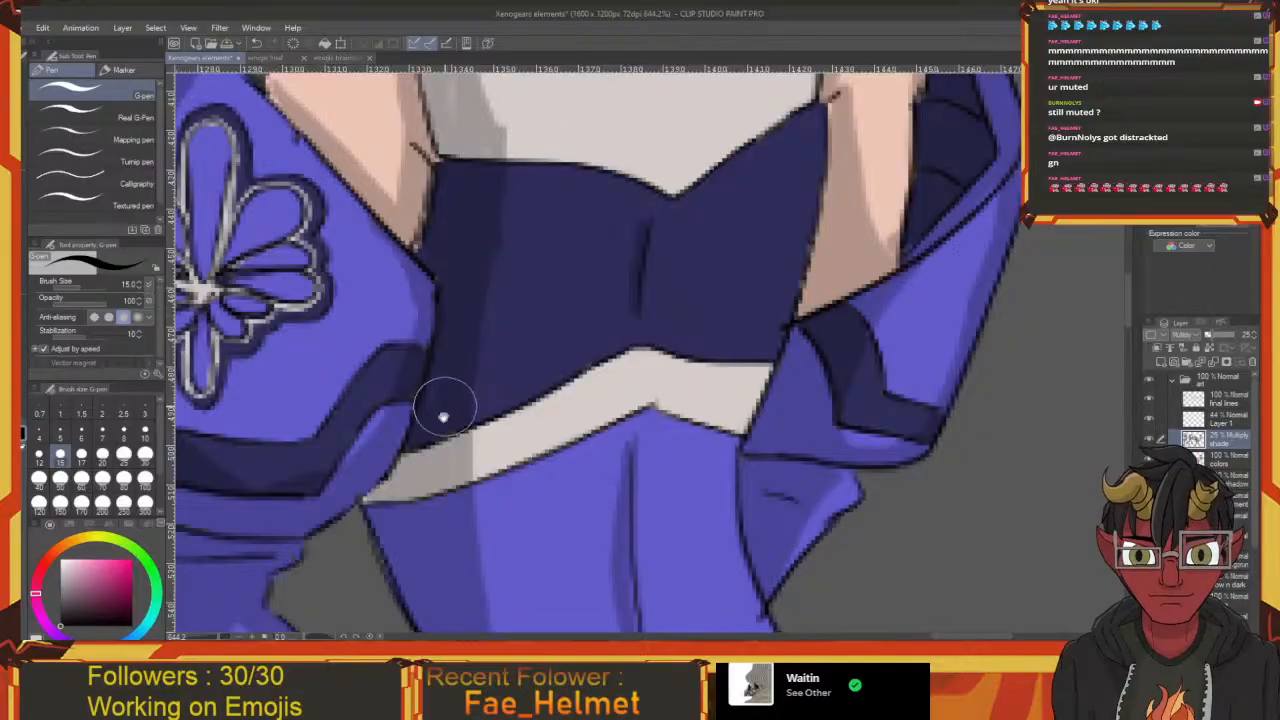
pyautogui.moveTo(646, 333)
pyautogui.mouseDown()
pyautogui.moveTo(580, 317)
pyautogui.moveTo(481, 410)
pyautogui.mouseUp()
pyautogui.moveTo(650, 180)
pyautogui.mouseDown()
pyautogui.moveTo(620, 377)
pyautogui.moveTo(568, 531)
pyautogui.mouseUp()
pyautogui.moveTo(597, 468); pyautogui.dragTo(651, 260)
pyautogui.moveTo(631, 304)
pyautogui.mouseDown()
pyautogui.moveTo(633, 451)
pyautogui.moveTo(692, 556)
pyautogui.mouseUp()
pyautogui.moveTo(648, 495)
pyautogui.mouseDown()
pyautogui.moveTo(623, 337)
pyautogui.moveTo(741, 91)
pyautogui.moveTo(739, 58)
pyautogui.mouseUp()
# Shade the skirt's outer edge, the first two pleats and their hem folds on the side of the lowered hand
pyautogui.scroll(-4, 616, 241)
pyautogui.scroll(2, 616, 241)
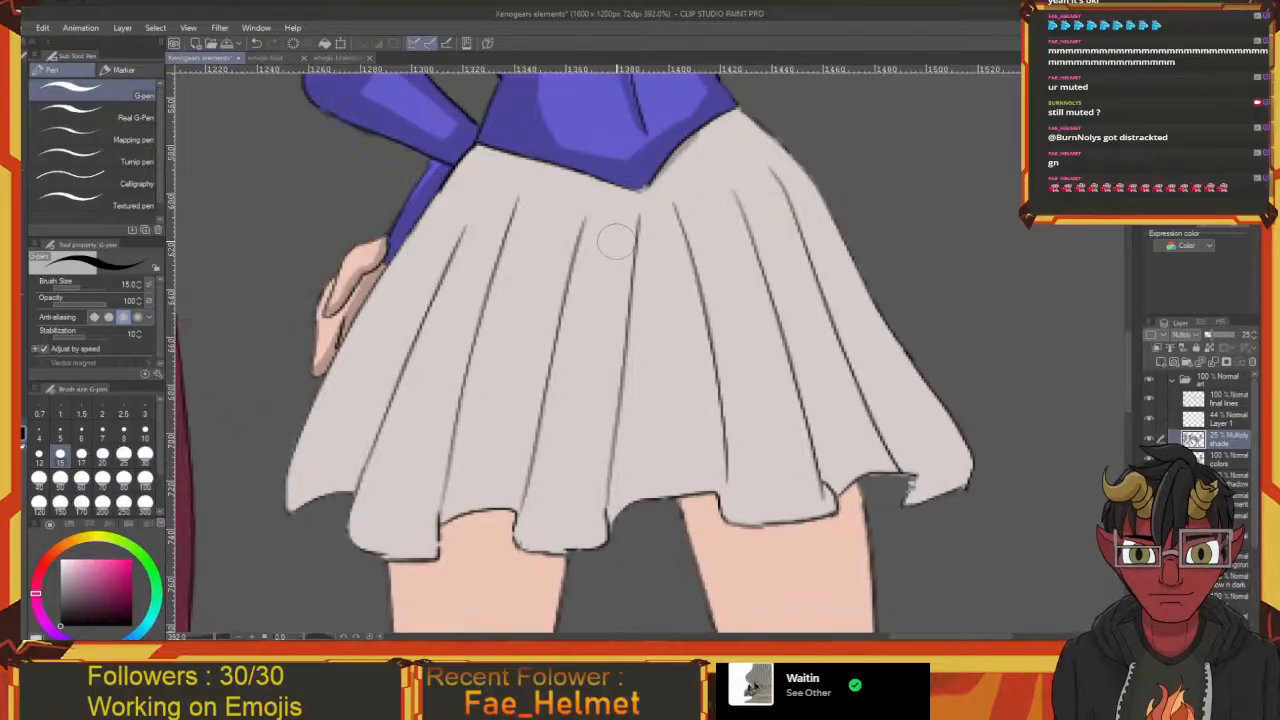
pyautogui.moveTo(574, 203)
pyautogui.mouseDown()
pyautogui.moveTo(480, 315)
pyautogui.moveTo(395, 470)
pyautogui.moveTo(378, 528)
pyautogui.moveTo(386, 555)
pyautogui.moveTo(452, 531)
pyautogui.moveTo(388, 540)
pyautogui.moveTo(433, 548)
pyautogui.moveTo(538, 303)
pyautogui.moveTo(452, 483)
pyautogui.moveTo(443, 473)
pyautogui.mouseUp()
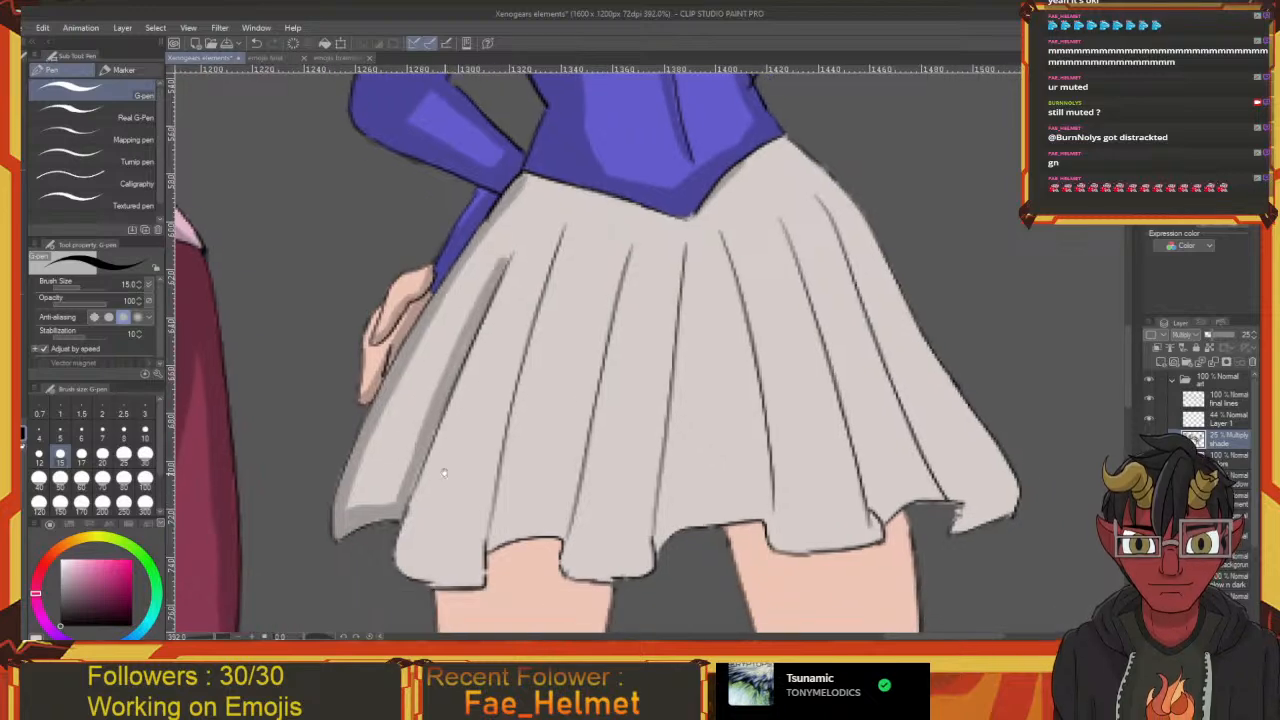
pyautogui.moveTo(430, 583)
pyautogui.mouseDown()
pyautogui.moveTo(515, 343)
pyautogui.moveTo(560, 233)
pyautogui.moveTo(482, 516)
pyautogui.moveTo(456, 571)
pyautogui.moveTo(433, 582)
pyautogui.moveTo(478, 585)
pyautogui.mouseUp()
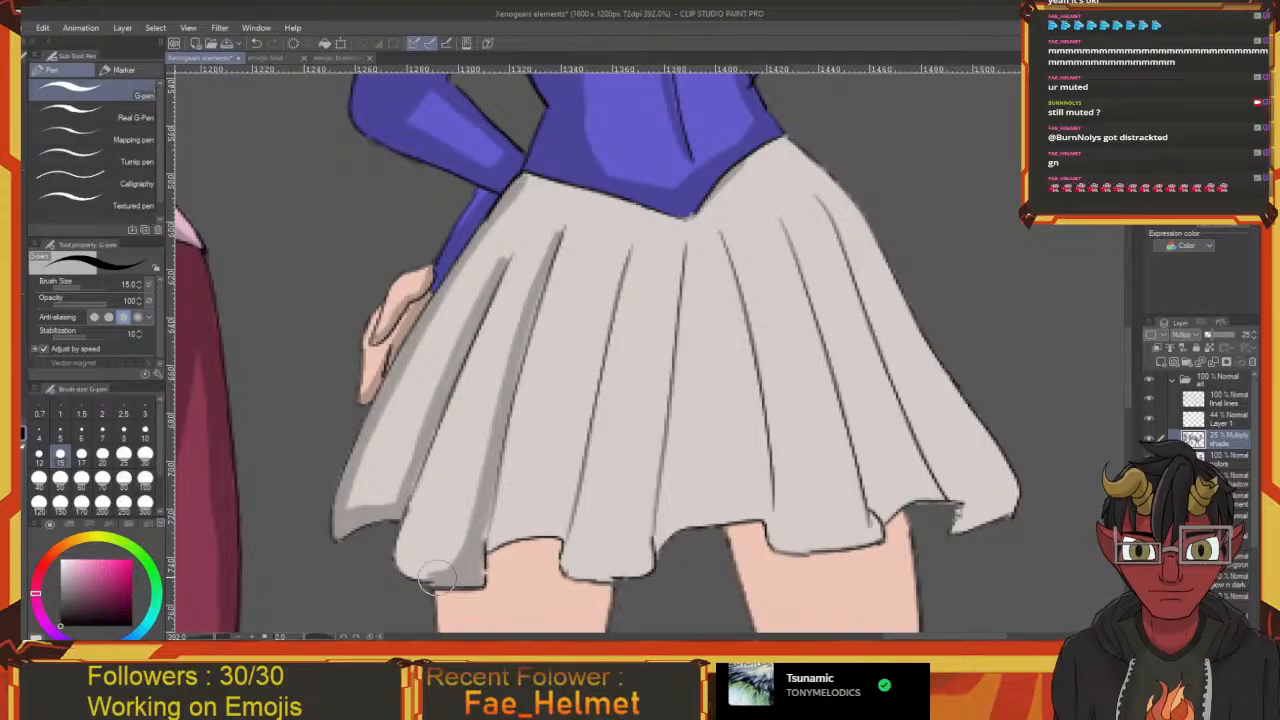
pyautogui.moveTo(496, 530)
pyautogui.mouseDown()
pyautogui.moveTo(460, 544)
pyautogui.moveTo(452, 500)
pyautogui.mouseUp()
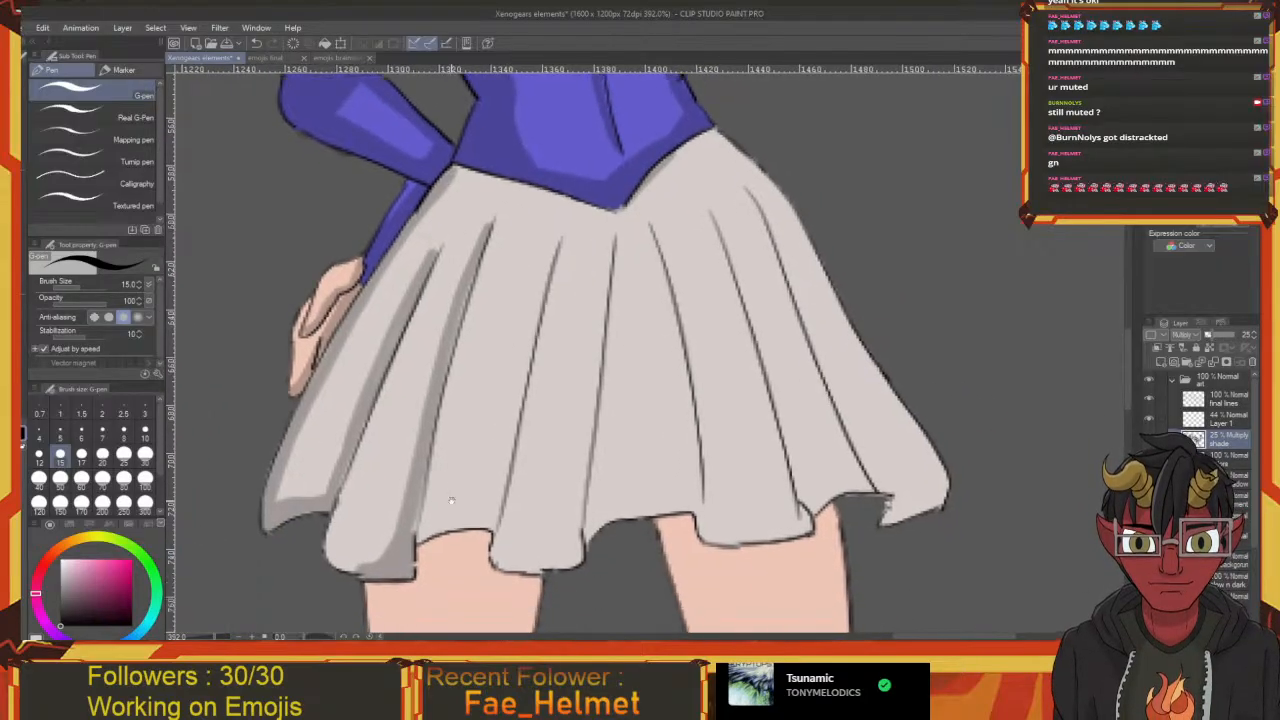
# Shade the third and fourth skirt pleats and the hem fold between them
pyautogui.moveTo(548, 568)
pyautogui.mouseDown()
pyautogui.moveTo(522, 437)
pyautogui.moveTo(566, 238)
pyautogui.moveTo(529, 405)
pyautogui.moveTo(526, 533)
pyautogui.moveTo(547, 568)
pyautogui.moveTo(523, 556)
pyautogui.moveTo(512, 480)
pyautogui.moveTo(508, 546)
pyautogui.mouseUp()
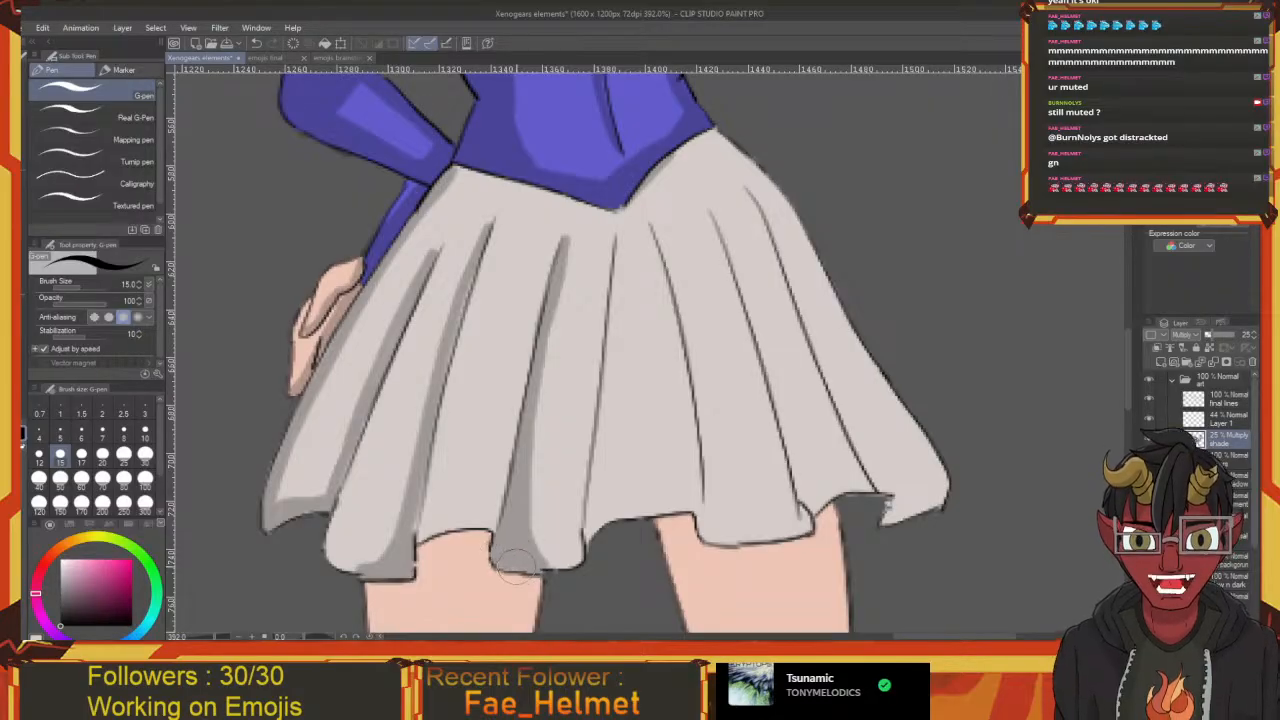
pyautogui.moveTo(578, 556); pyautogui.dragTo(503, 560)
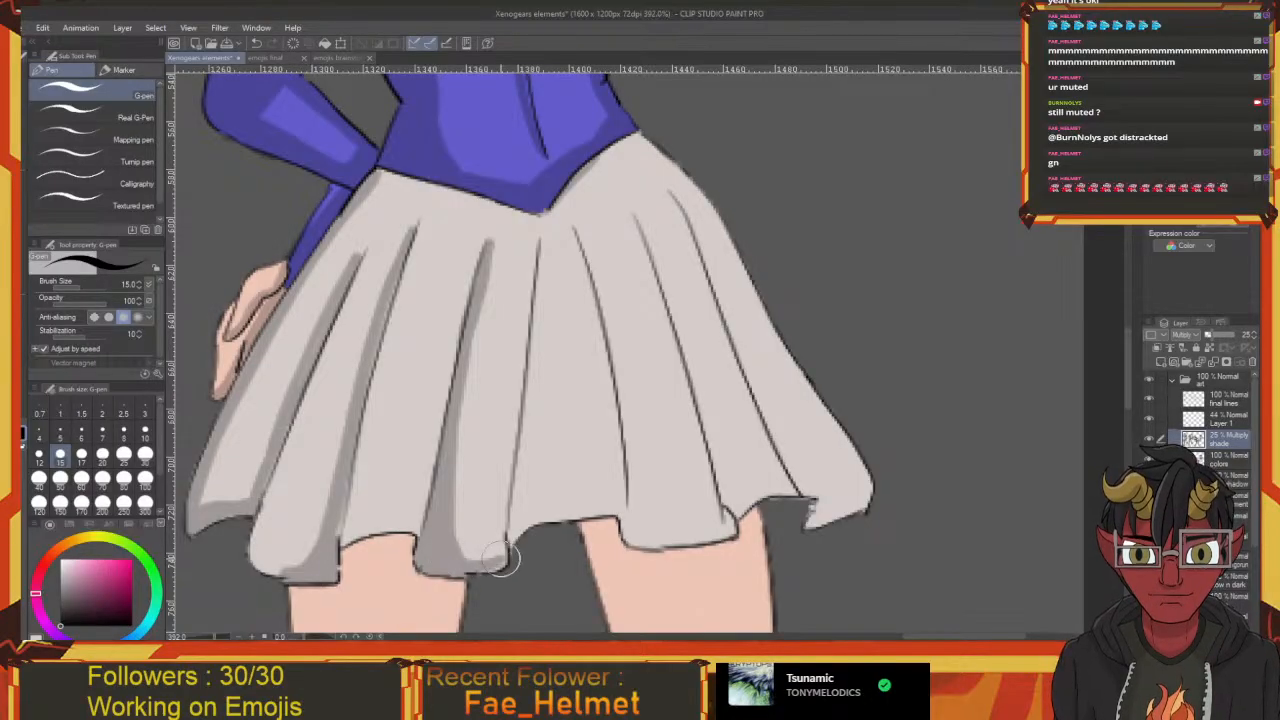
pyautogui.moveTo(482, 568)
pyautogui.mouseDown()
pyautogui.moveTo(492, 548)
pyautogui.moveTo(480, 556)
pyautogui.mouseUp()
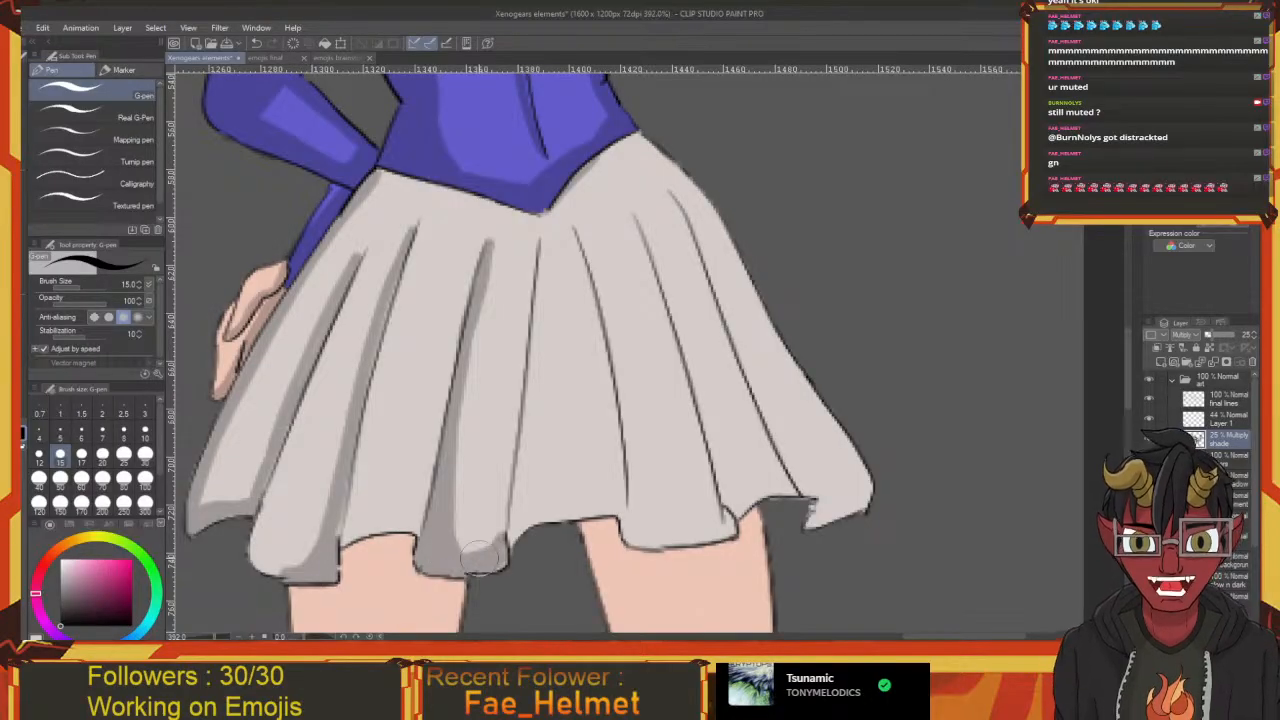
pyautogui.scroll(1, 490, 565)
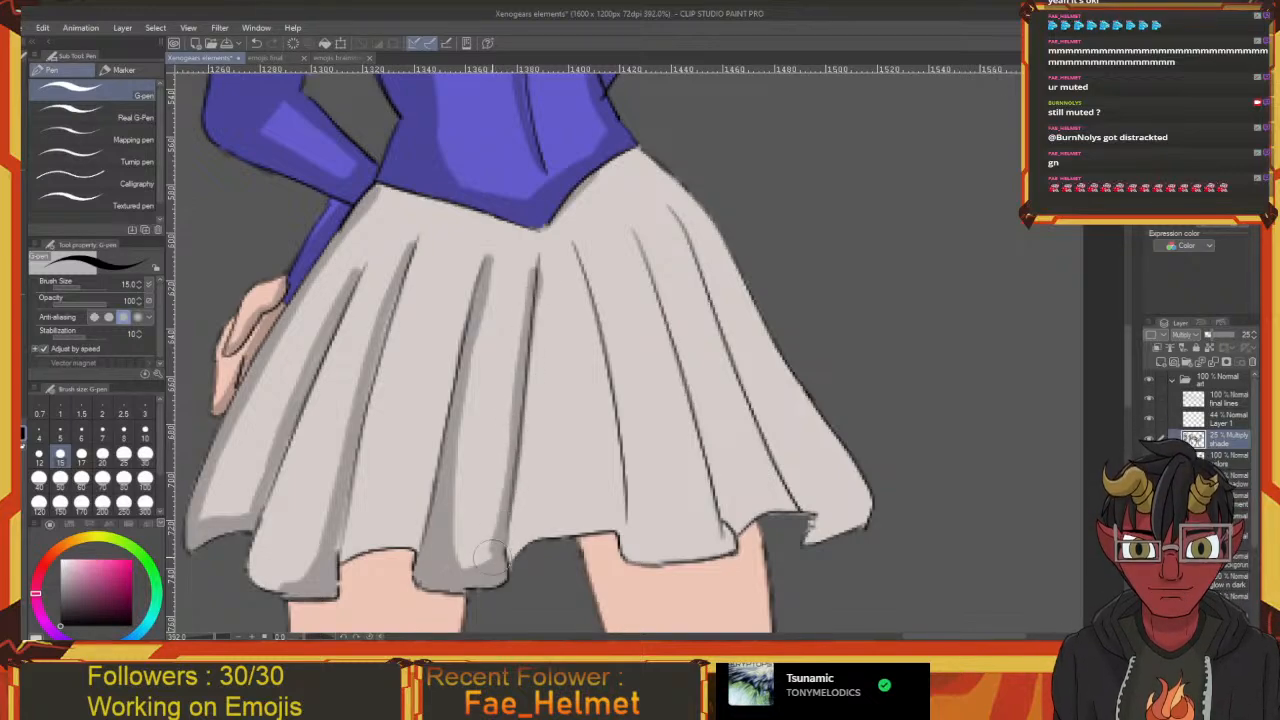
# Shade the recessed hem over the near thigh and the inner side of the second pleat, then touch up the adjoining fold
pyautogui.moveTo(466, 566); pyautogui.dragTo(545, 512)
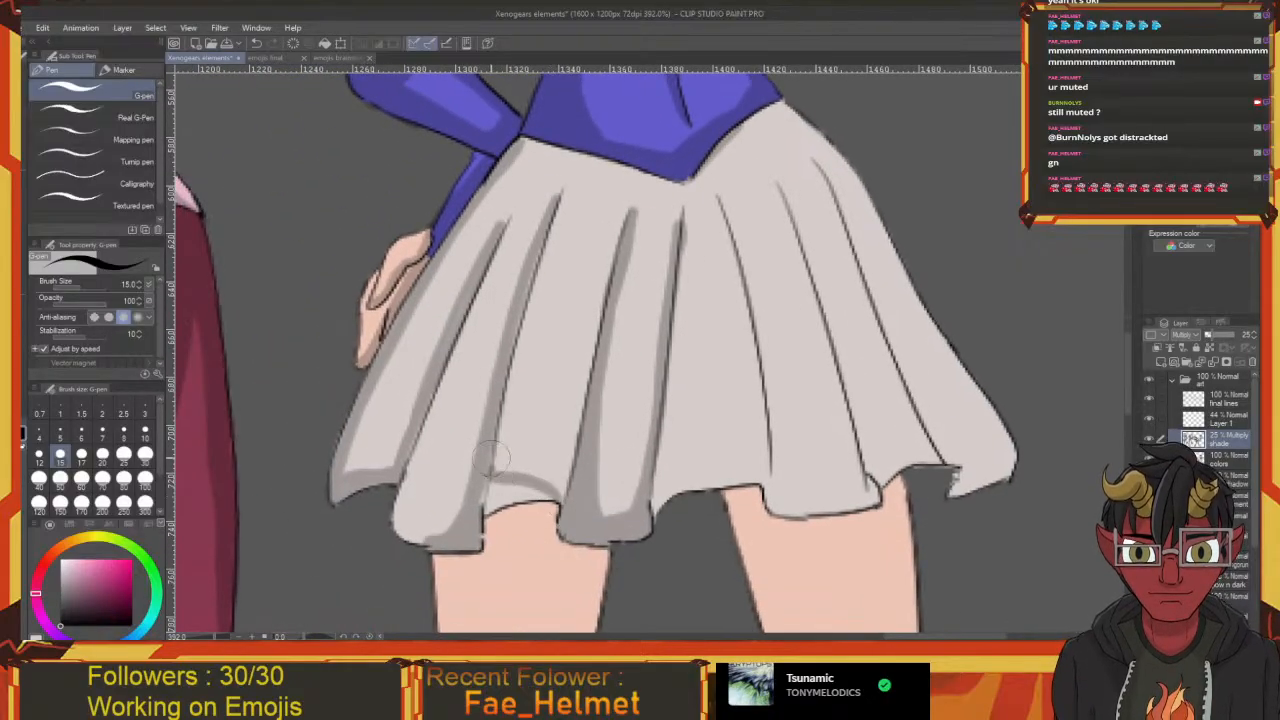
pyautogui.moveTo(555, 207); pyautogui.dragTo(505, 455)
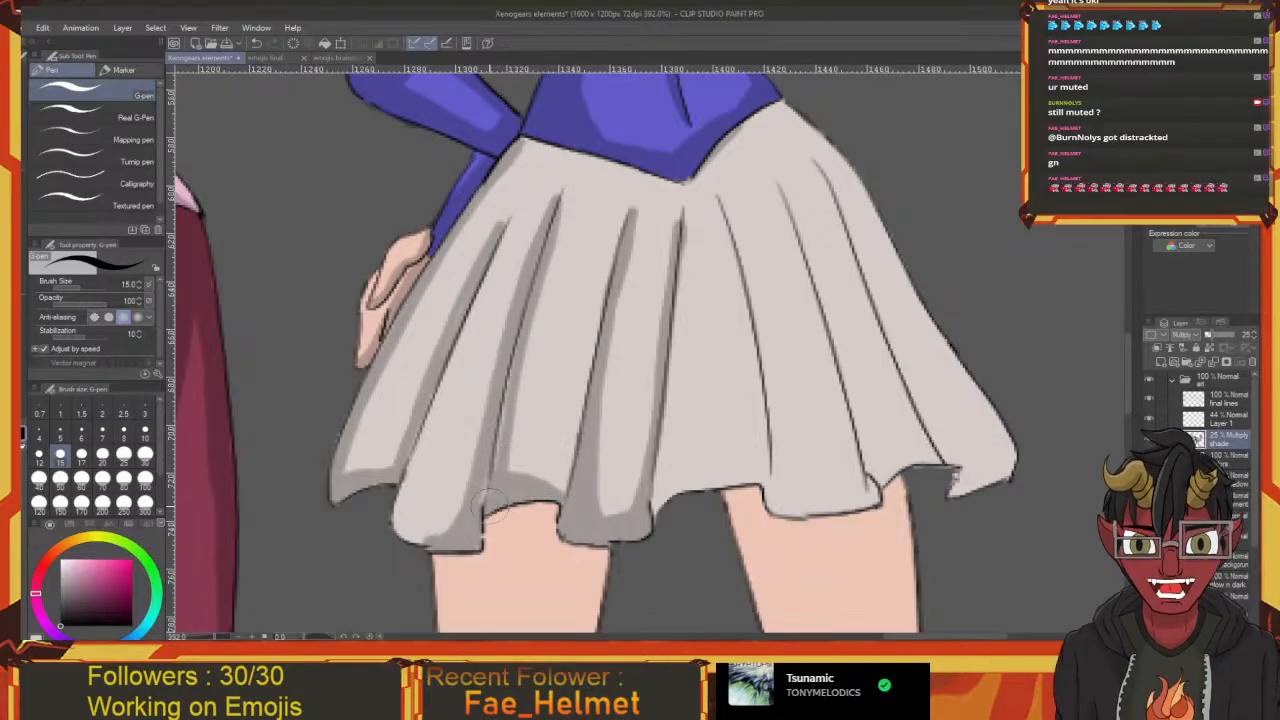
pyautogui.moveTo(465, 535); pyautogui.dragTo(513, 503)
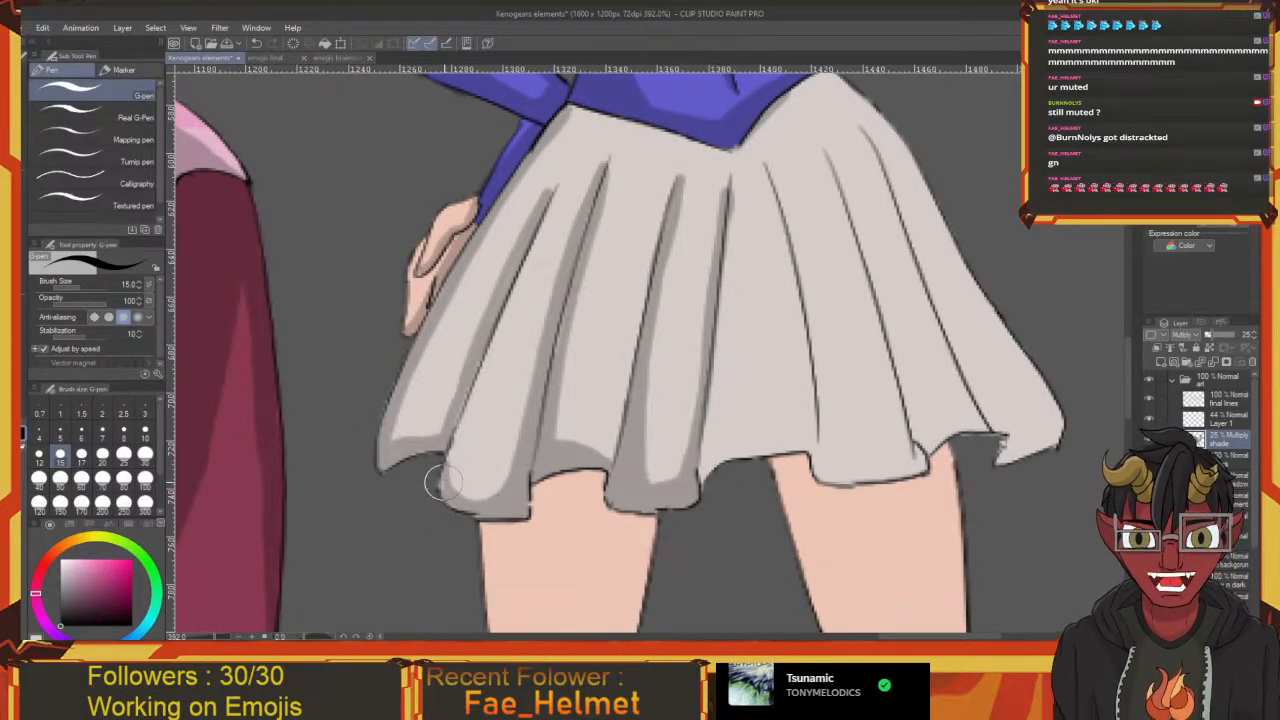
pyautogui.moveTo(627, 472); pyautogui.dragTo(474, 527)
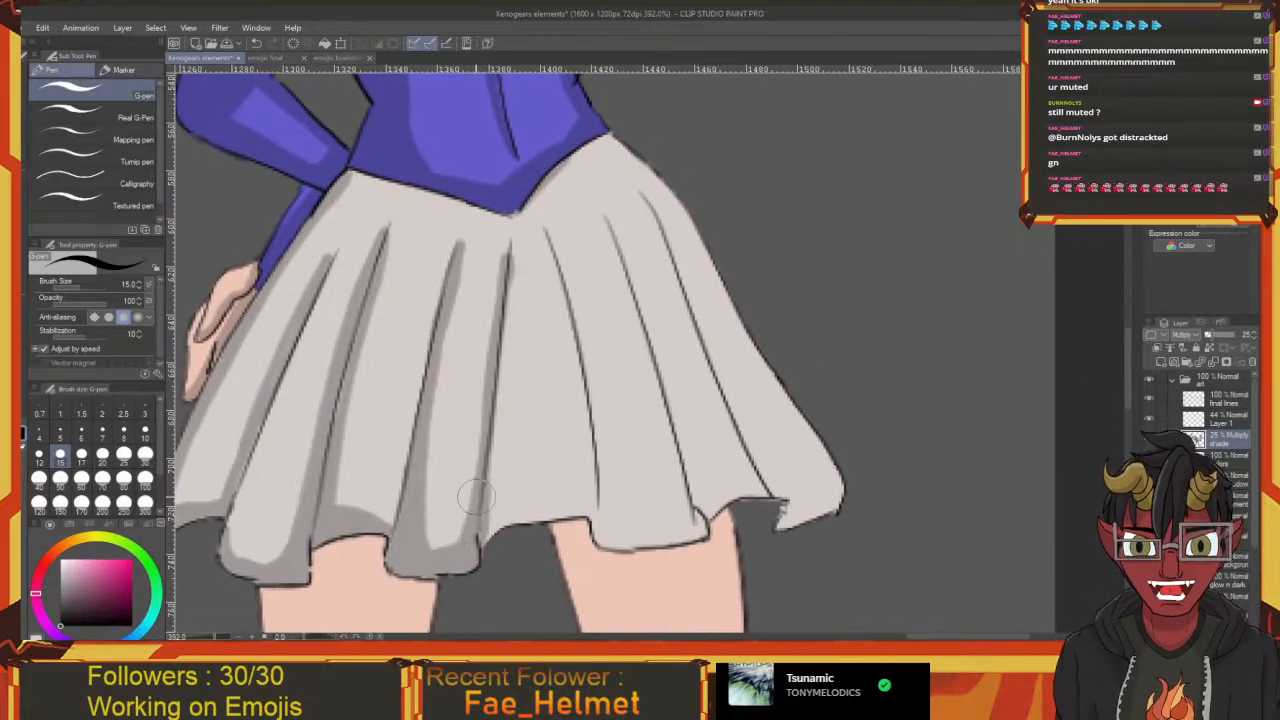
# Shade the fifth skirt pleat and the hem fold over the far thigh, widening the shadow toward the hem
pyautogui.moveTo(533, 474)
pyautogui.mouseDown()
pyautogui.moveTo(503, 492)
pyautogui.moveTo(505, 508)
pyautogui.mouseUp()
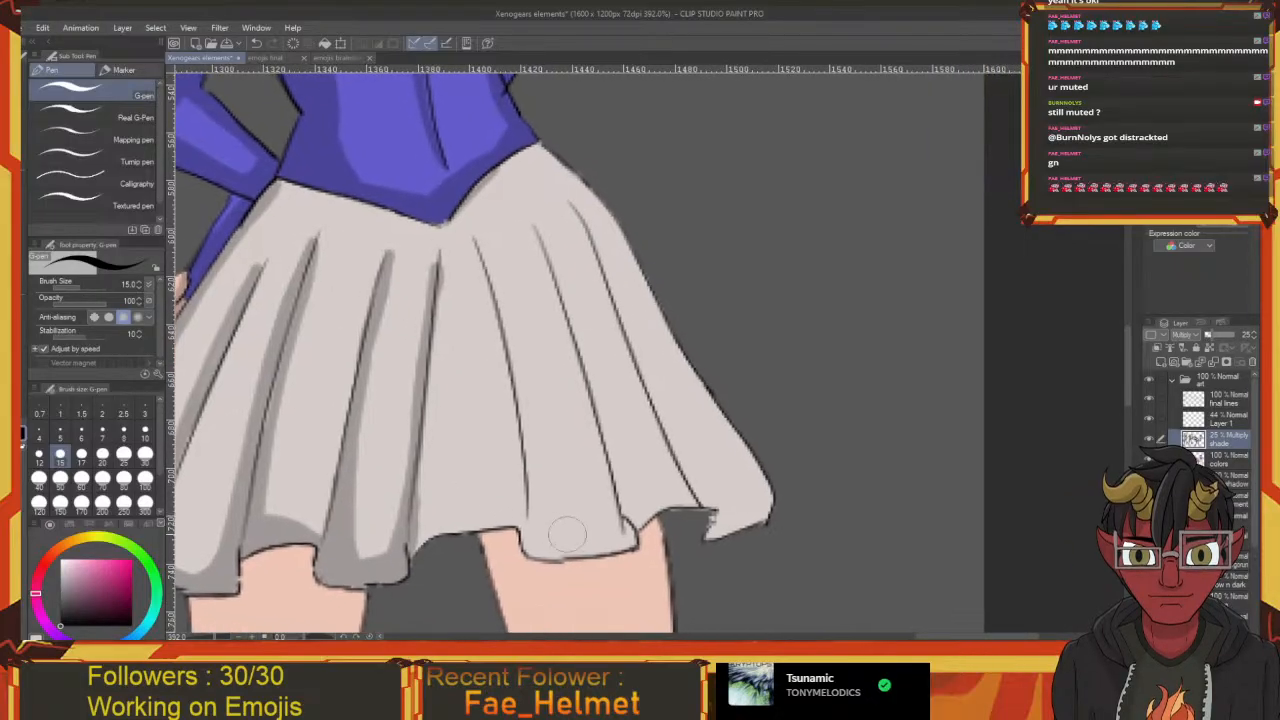
pyautogui.moveTo(619, 531)
pyautogui.mouseDown()
pyautogui.moveTo(549, 526)
pyautogui.moveTo(534, 507)
pyautogui.moveTo(548, 533)
pyautogui.moveTo(620, 538)
pyautogui.moveTo(551, 539)
pyautogui.moveTo(537, 511)
pyautogui.moveTo(535, 537)
pyautogui.moveTo(582, 544)
pyautogui.moveTo(548, 547)
pyautogui.moveTo(522, 513)
pyautogui.moveTo(532, 543)
pyautogui.moveTo(568, 549)
pyautogui.moveTo(530, 550)
pyautogui.moveTo(629, 541)
pyautogui.moveTo(545, 548)
pyautogui.moveTo(568, 571)
pyautogui.moveTo(550, 572)
pyautogui.moveTo(542, 445)
pyautogui.moveTo(500, 290)
pyautogui.mouseUp()
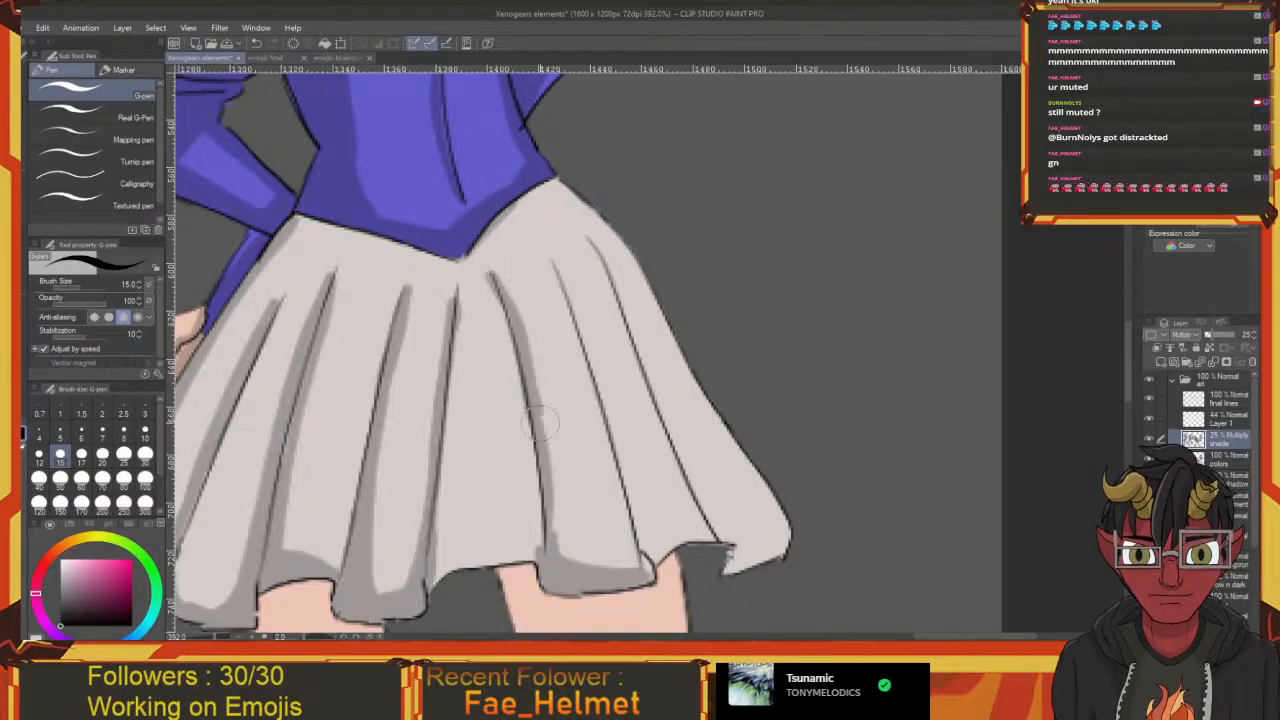
pyautogui.moveTo(538, 423); pyautogui.dragTo(555, 545)
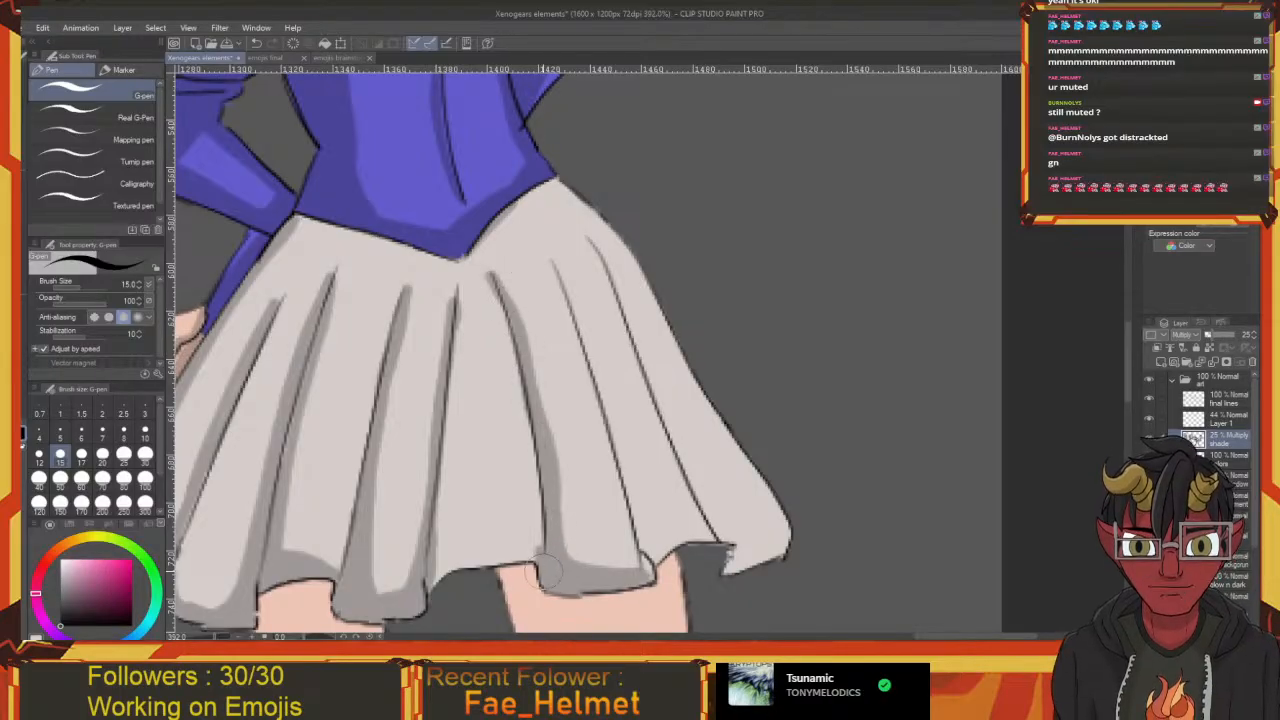
pyautogui.moveTo(544, 461); pyautogui.dragTo(573, 518)
# Clean up the upper end of the fourth pleat's shade, and shade the recessed hem between the two legs
pyautogui.press('e')
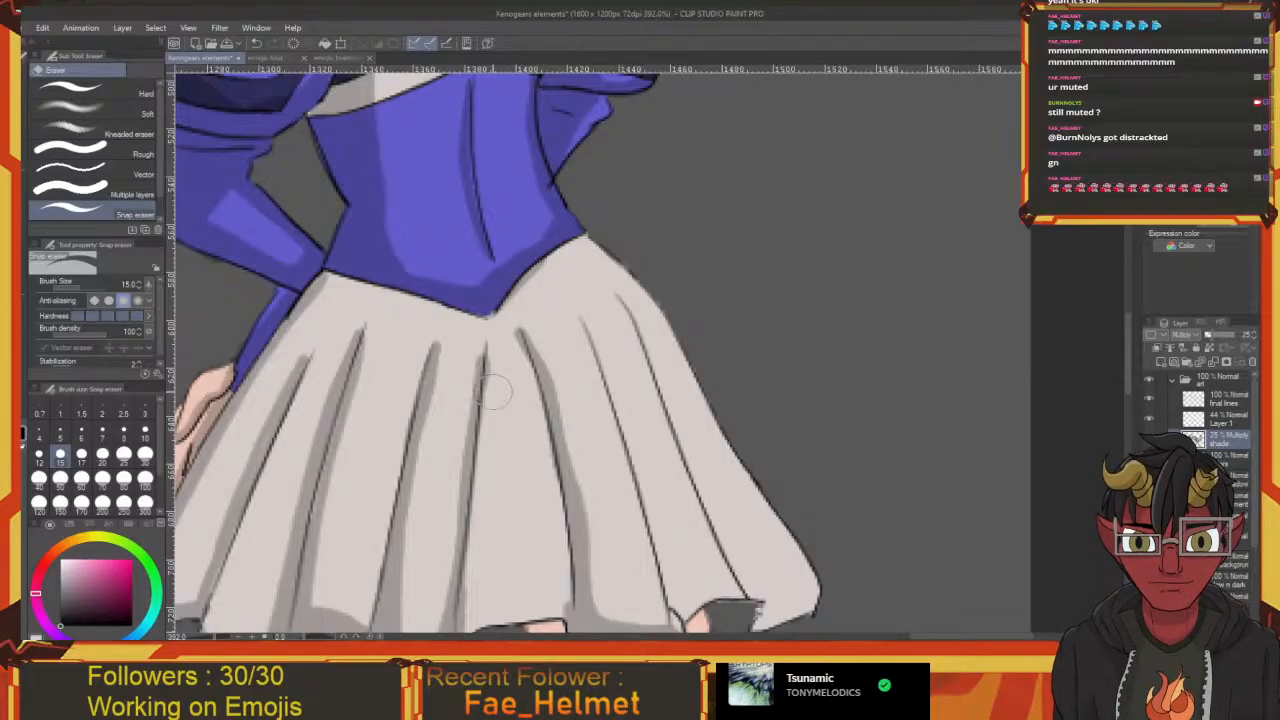
pyautogui.moveTo(488, 362); pyautogui.dragTo(508, 393)
pyautogui.press('p')
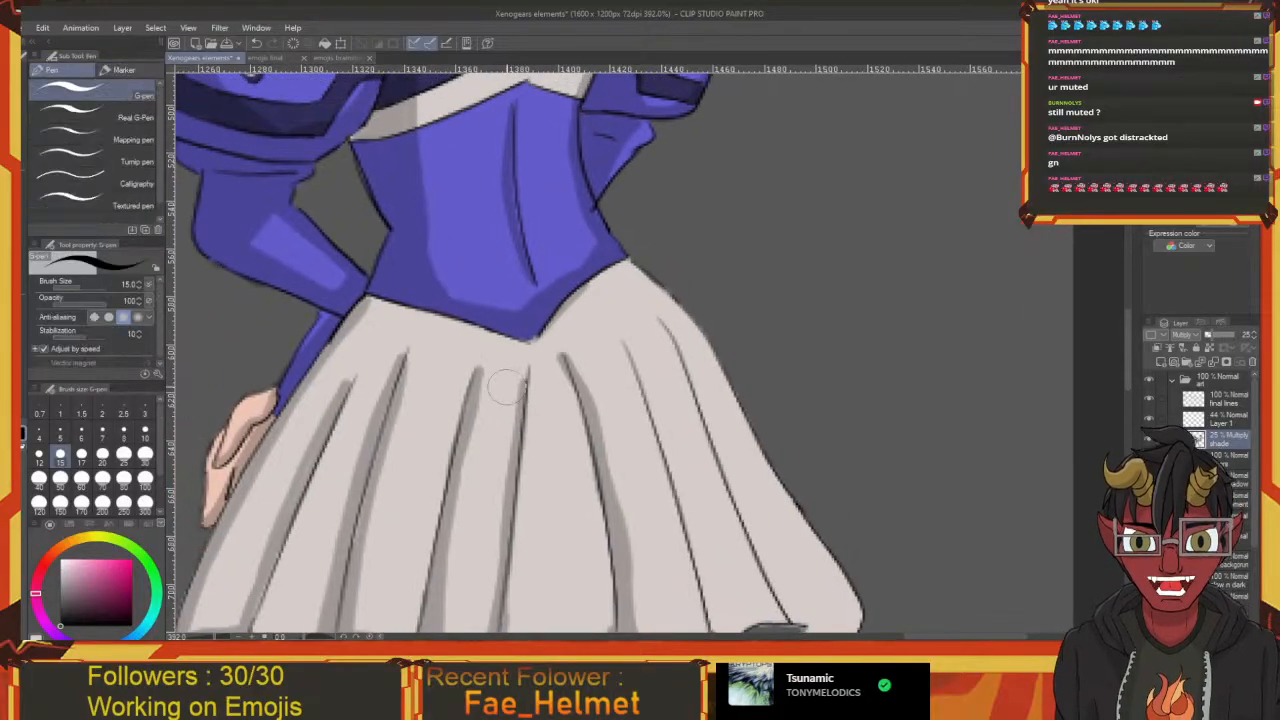
pyautogui.moveTo(518, 405); pyautogui.dragTo(492, 366)
pyautogui.moveTo(572, 494); pyautogui.dragTo(545, 355)
pyautogui.moveTo(490, 447); pyautogui.dragTo(576, 480)
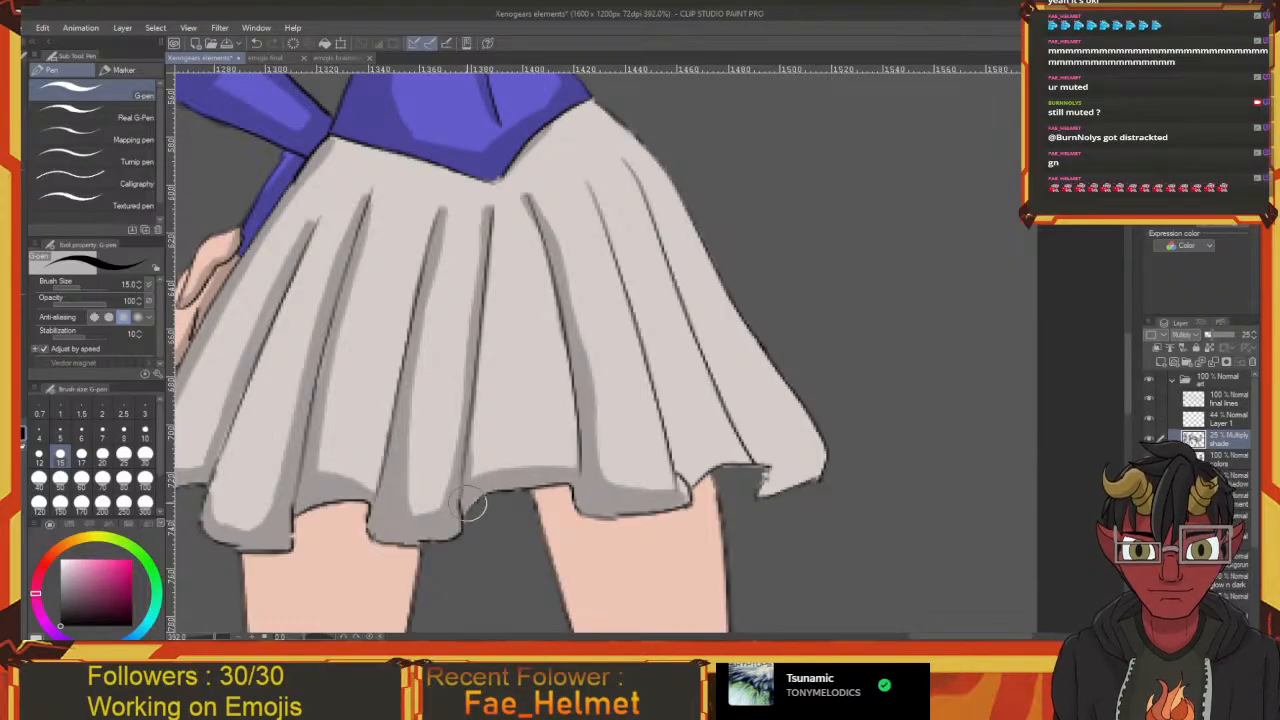
pyautogui.moveTo(458, 485); pyautogui.dragTo(382, 533)
# Shade the small hem fold beside the far thigh, the last pleat and the skirt's far hem corner
pyautogui.moveTo(583, 531); pyautogui.dragTo(491, 530)
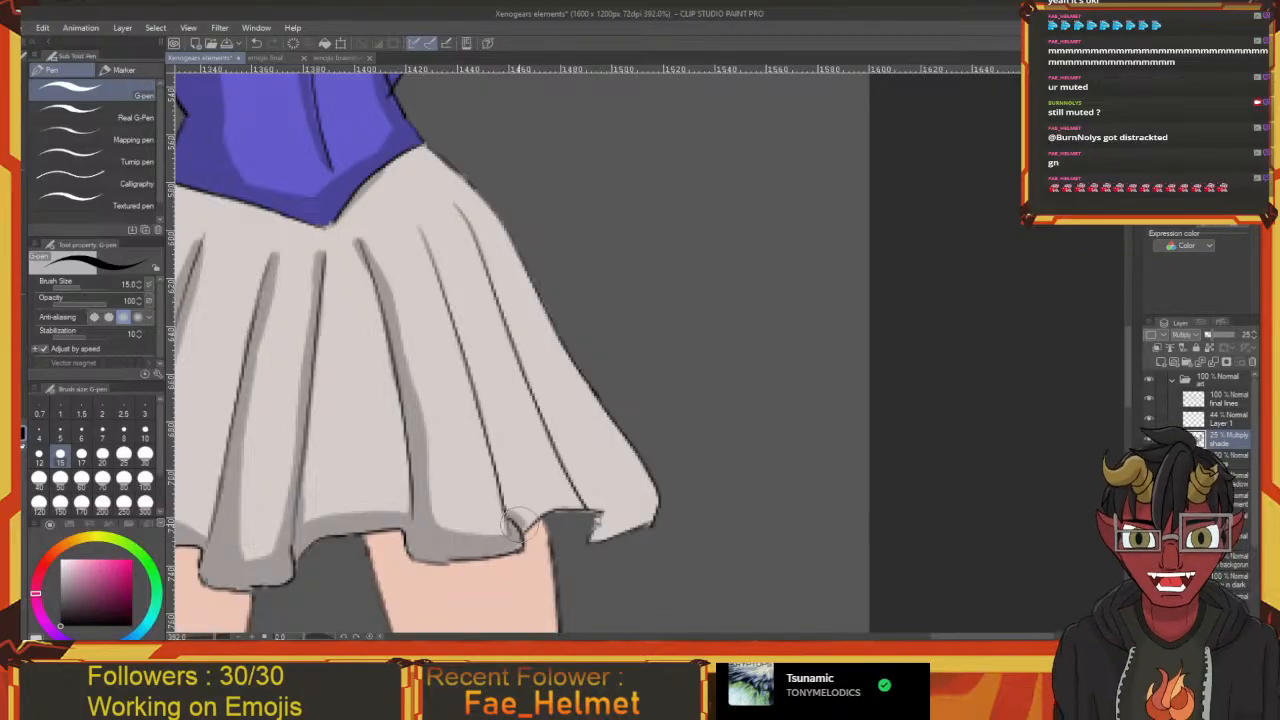
pyautogui.moveTo(520, 525)
pyautogui.mouseDown()
pyautogui.moveTo(576, 504)
pyautogui.moveTo(527, 522)
pyautogui.moveTo(502, 514)
pyautogui.mouseUp()
pyautogui.moveTo(516, 521)
pyautogui.mouseDown()
pyautogui.moveTo(549, 517)
pyautogui.moveTo(538, 547)
pyautogui.moveTo(545, 526)
pyautogui.moveTo(539, 543)
pyautogui.moveTo(584, 524)
pyautogui.moveTo(549, 542)
pyautogui.moveTo(585, 527)
pyautogui.moveTo(610, 536)
pyautogui.moveTo(546, 506)
pyautogui.moveTo(657, 570)
pyautogui.moveTo(619, 557)
pyautogui.moveTo(581, 505)
pyautogui.moveTo(511, 346)
pyautogui.mouseUp()
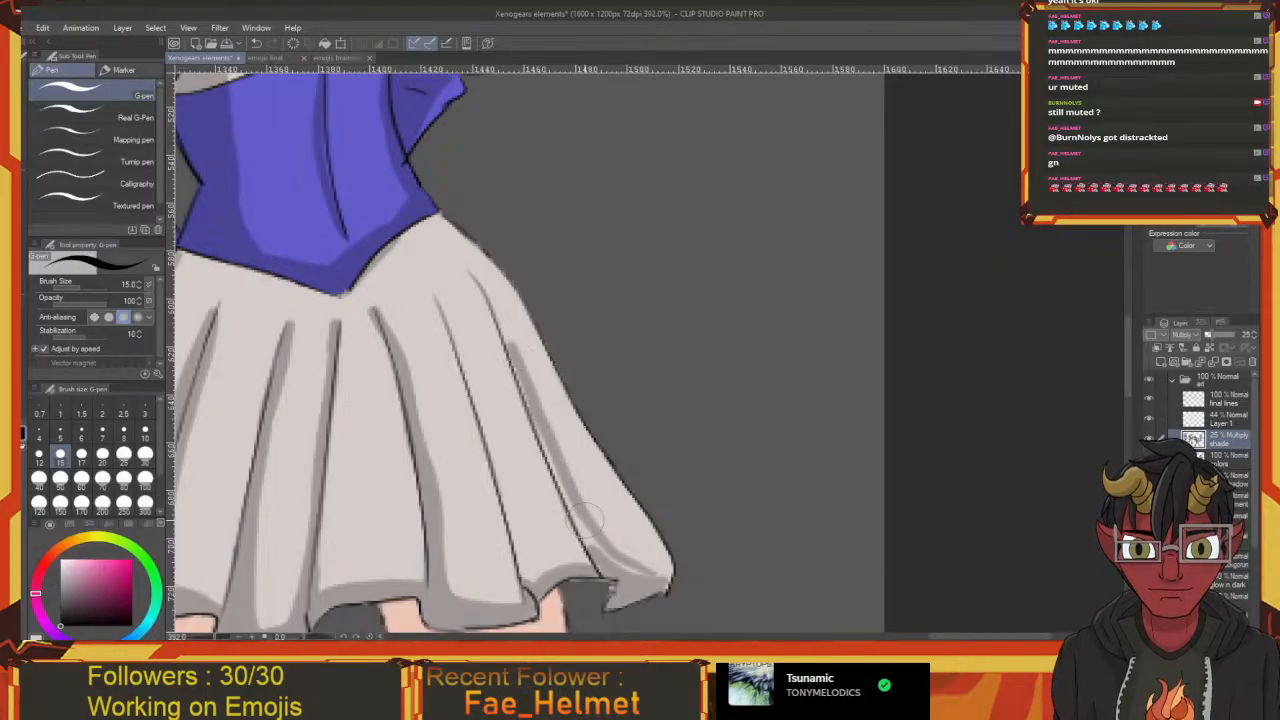
pyautogui.moveTo(585, 520)
pyautogui.mouseDown()
pyautogui.moveTo(625, 594)
pyautogui.moveTo(580, 530)
pyautogui.mouseUp()
pyautogui.moveTo(560, 485); pyautogui.dragTo(537, 425)
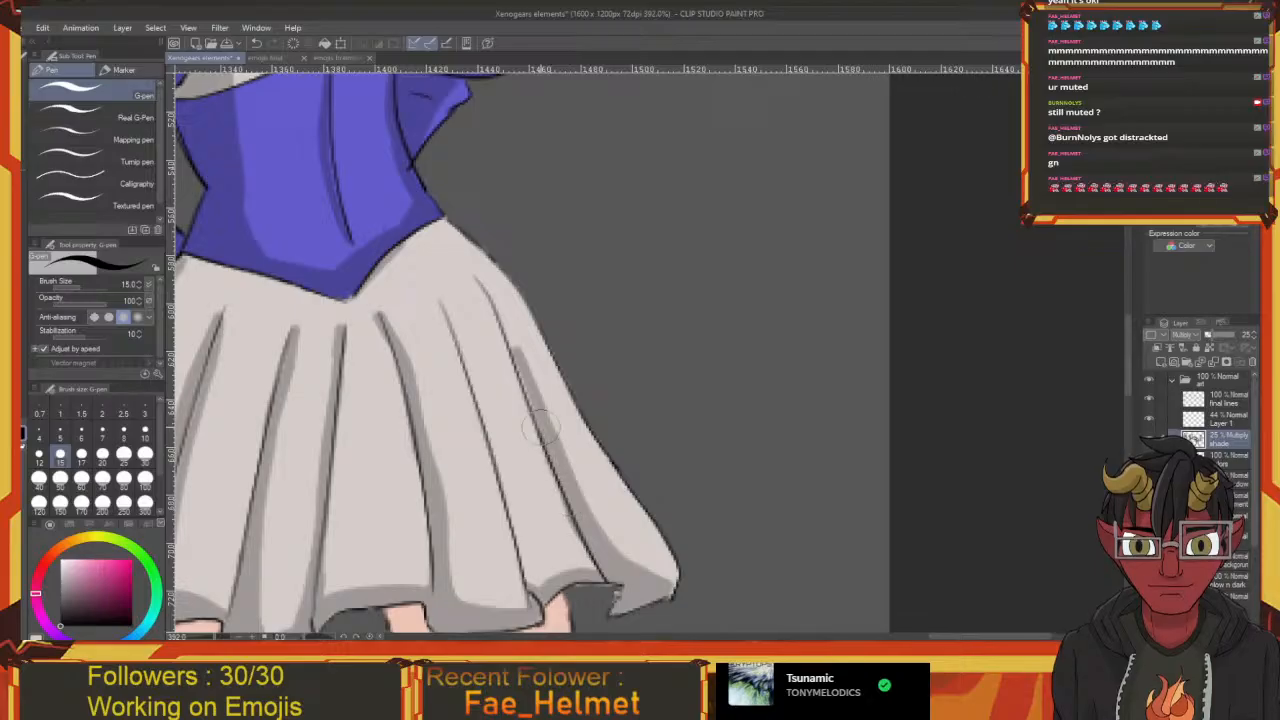
pyautogui.moveTo(518, 350)
pyautogui.mouseDown()
pyautogui.moveTo(505, 318)
pyautogui.moveTo(510, 475)
pyautogui.moveTo(568, 545)
pyautogui.moveTo(530, 532)
pyautogui.moveTo(558, 580)
pyautogui.mouseUp()
# Shade the second-to-last pleat, the skirt's far outer edge and the small hem fold beside the far thigh
pyautogui.scroll(-2, 490, 290)
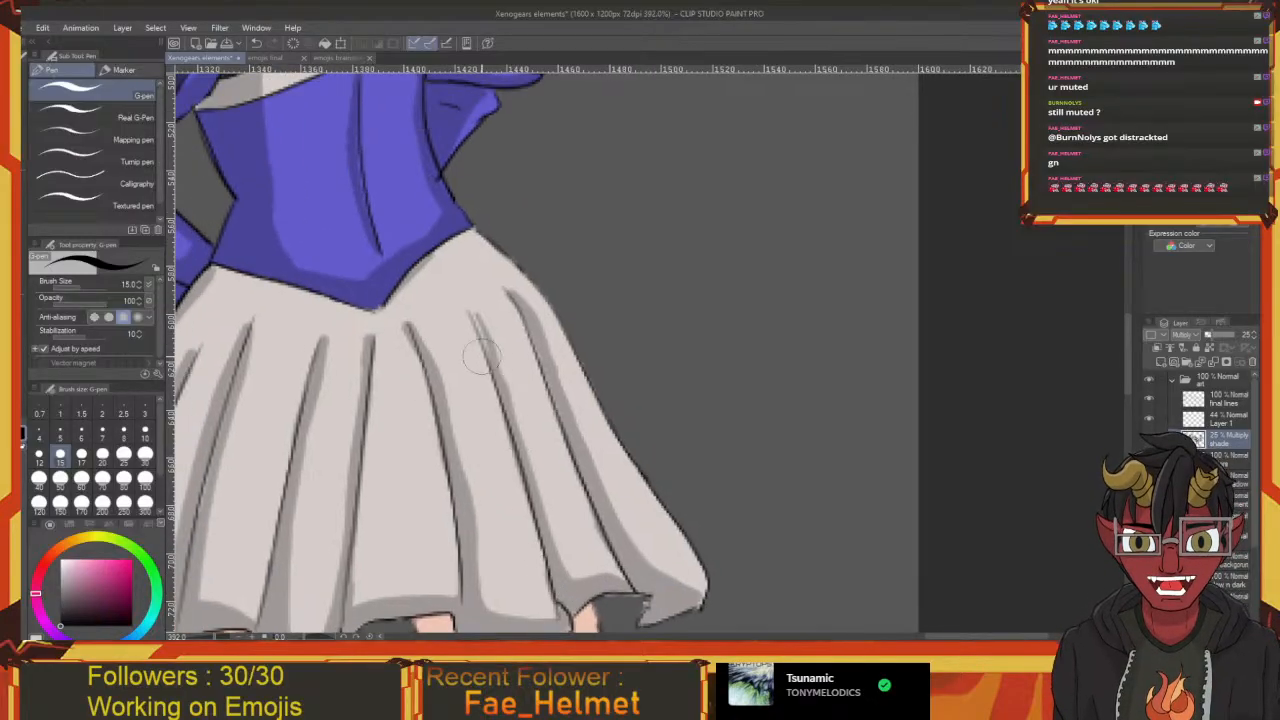
pyautogui.moveTo(476, 318); pyautogui.dragTo(480, 326)
pyautogui.moveTo(478, 318)
pyautogui.mouseDown()
pyautogui.moveTo(529, 386)
pyautogui.moveTo(566, 393)
pyautogui.mouseUp()
pyautogui.moveTo(466, 390)
pyautogui.mouseDown()
pyautogui.moveTo(566, 303)
pyautogui.moveTo(491, 358)
pyautogui.mouseUp()
pyautogui.moveTo(562, 315)
pyautogui.mouseDown()
pyautogui.moveTo(536, 311)
pyautogui.moveTo(594, 357)
pyautogui.moveTo(606, 390)
pyautogui.moveTo(543, 337)
pyautogui.moveTo(691, 589)
pyautogui.moveTo(642, 521)
pyautogui.moveTo(660, 533)
pyautogui.mouseUp()
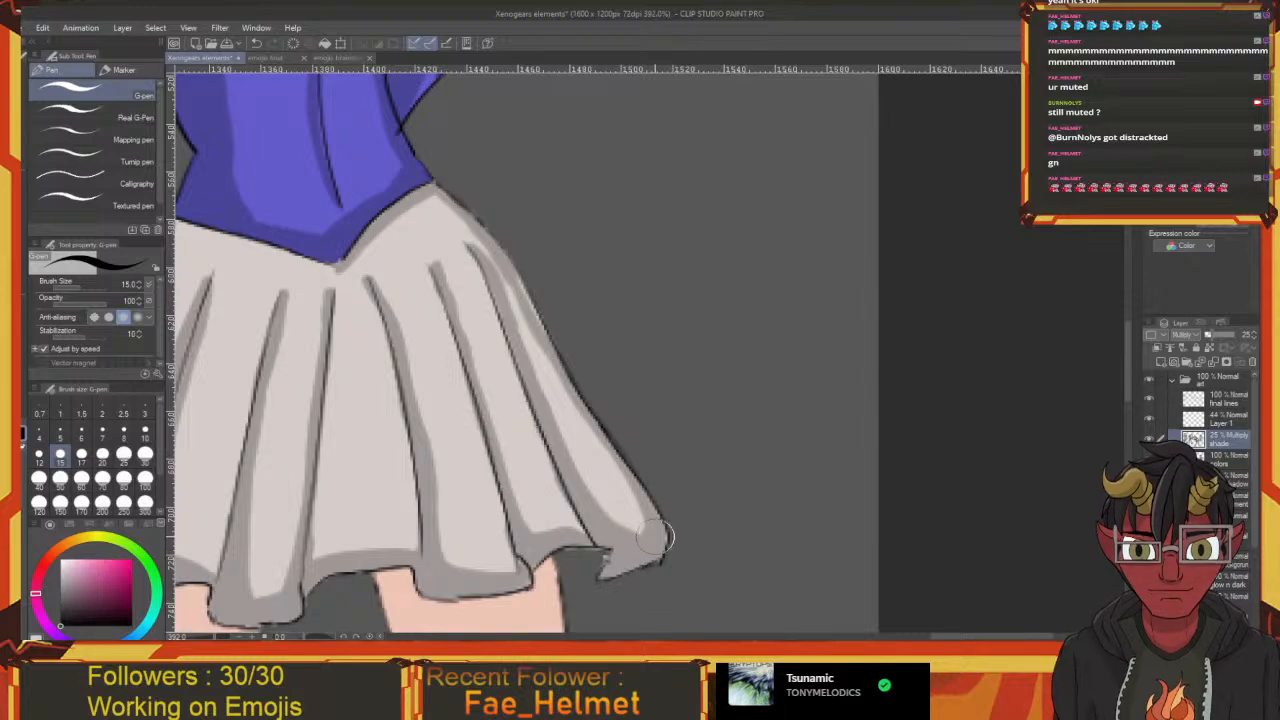
pyautogui.moveTo(583, 539); pyautogui.dragTo(640, 545)
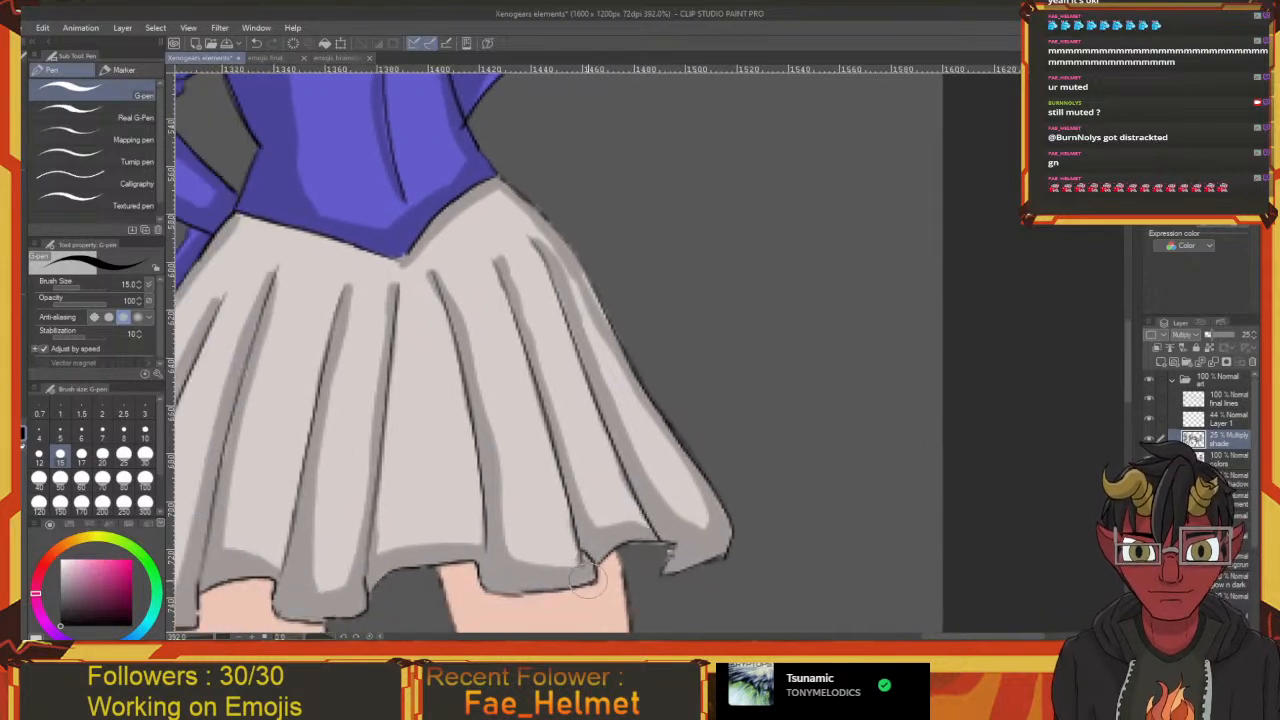
# Shade the top of the skirt directly beneath the pointed waist edge, from the far hip to the near hip
pyautogui.scroll(3, 590, 578)
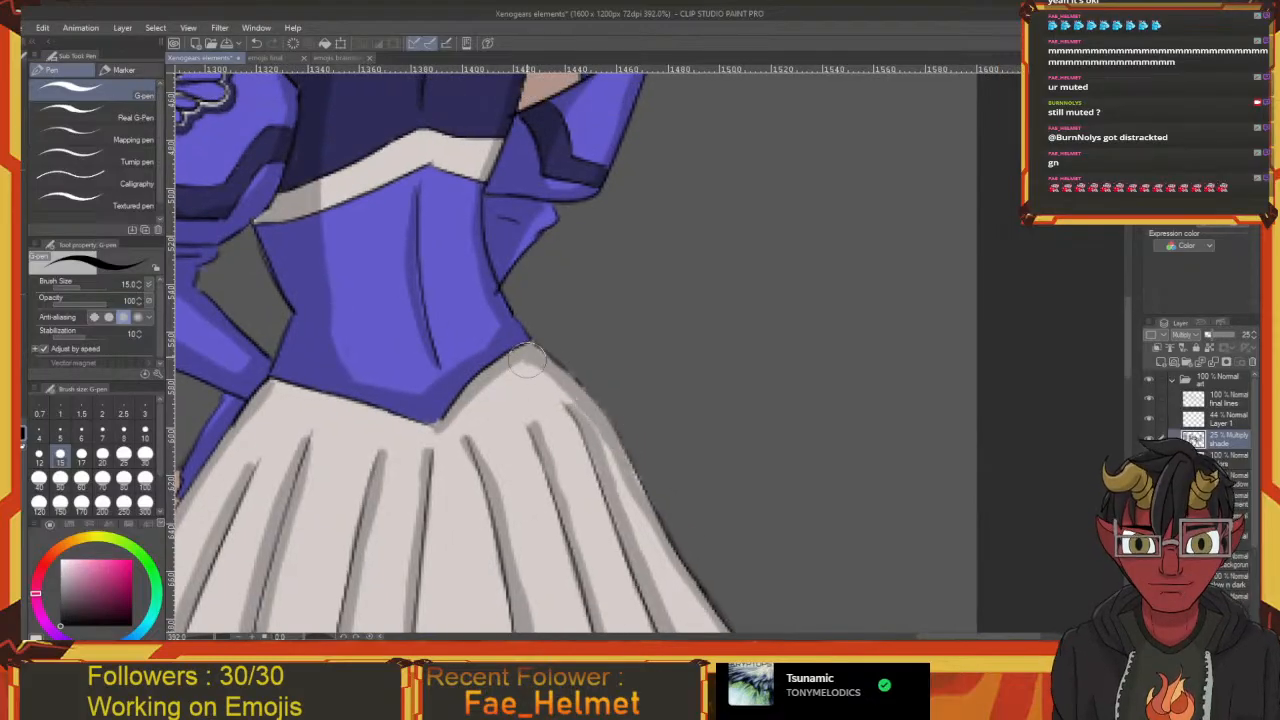
pyautogui.moveTo(530, 358); pyautogui.dragTo(613, 345)
pyautogui.moveTo(514, 412); pyautogui.dragTo(575, 414)
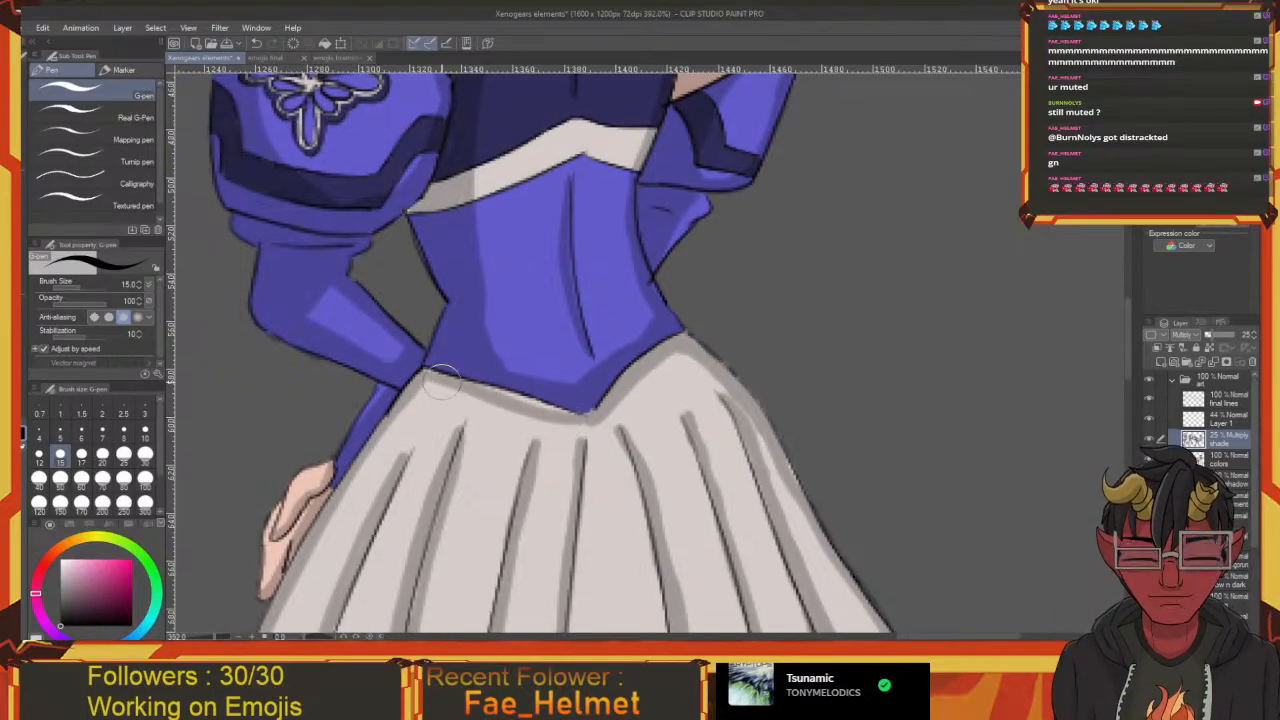
# Shade the outer half of the near thigh from the skirt hem down to the knee
pyautogui.moveTo(584, 422); pyautogui.dragTo(668, 418)
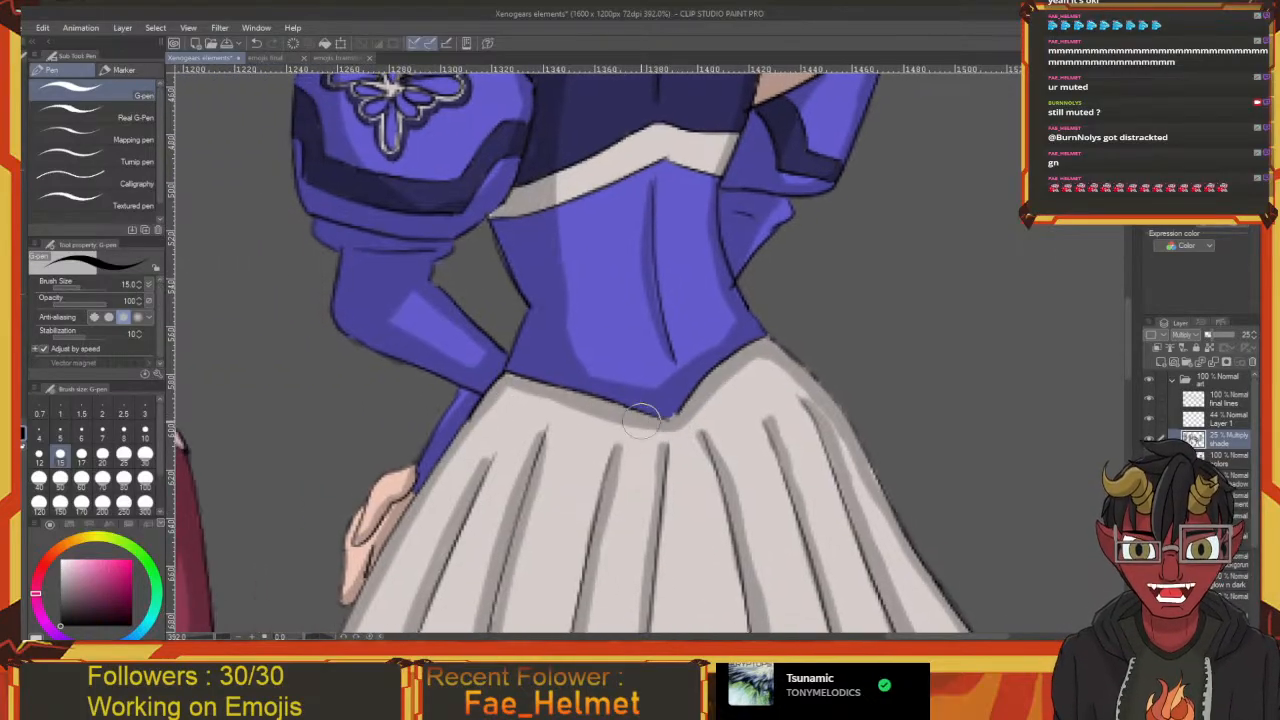
pyautogui.moveTo(487, 398); pyautogui.dragTo(548, 336)
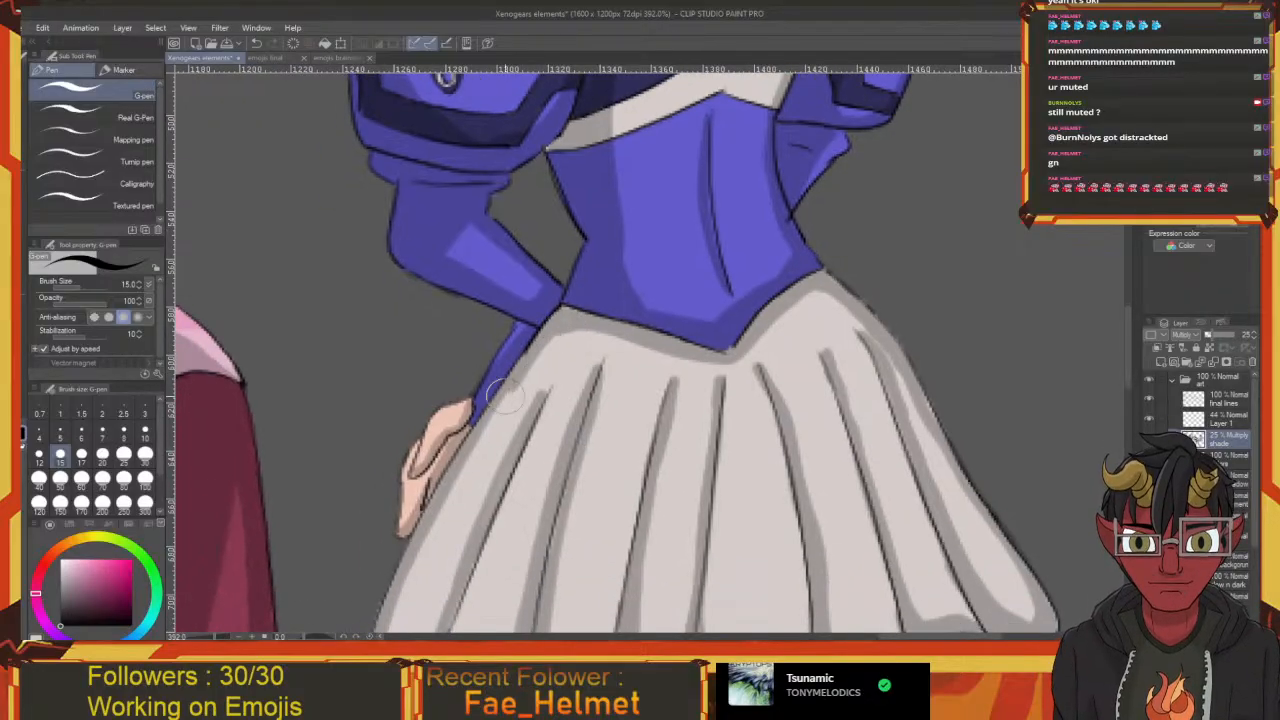
pyautogui.moveTo(497, 398); pyautogui.dragTo(597, 233)
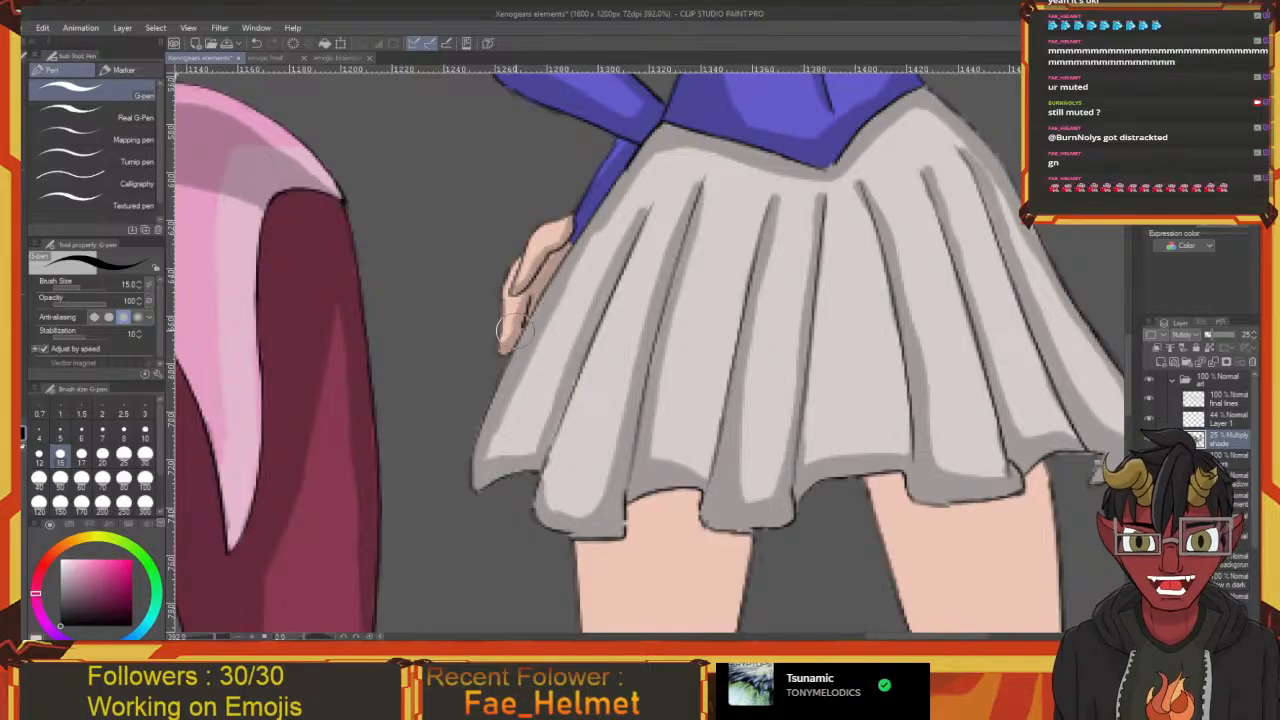
pyautogui.moveTo(547, 408); pyautogui.dragTo(497, 226)
pyautogui.moveTo(557, 348); pyautogui.dragTo(501, 300)
pyautogui.moveTo(533, 168)
pyautogui.mouseDown()
pyautogui.moveTo(503, 422)
pyautogui.moveTo(524, 378)
pyautogui.moveTo(493, 411)
pyautogui.mouseUp()
pyautogui.moveTo(523, 367)
pyautogui.mouseDown()
pyautogui.moveTo(529, 432)
pyautogui.moveTo(527, 355)
pyautogui.moveTo(556, 198)
pyautogui.moveTo(535, 248)
pyautogui.moveTo(524, 208)
pyautogui.moveTo(510, 458)
pyautogui.moveTo(518, 230)
pyautogui.mouseUp()
pyautogui.moveTo(508, 345)
pyautogui.mouseDown()
pyautogui.moveTo(488, 322)
pyautogui.moveTo(505, 420)
pyautogui.moveTo(505, 245)
pyautogui.moveTo(486, 266)
pyautogui.moveTo(491, 248)
pyautogui.moveTo(540, 240)
pyautogui.moveTo(511, 303)
pyautogui.mouseUp()
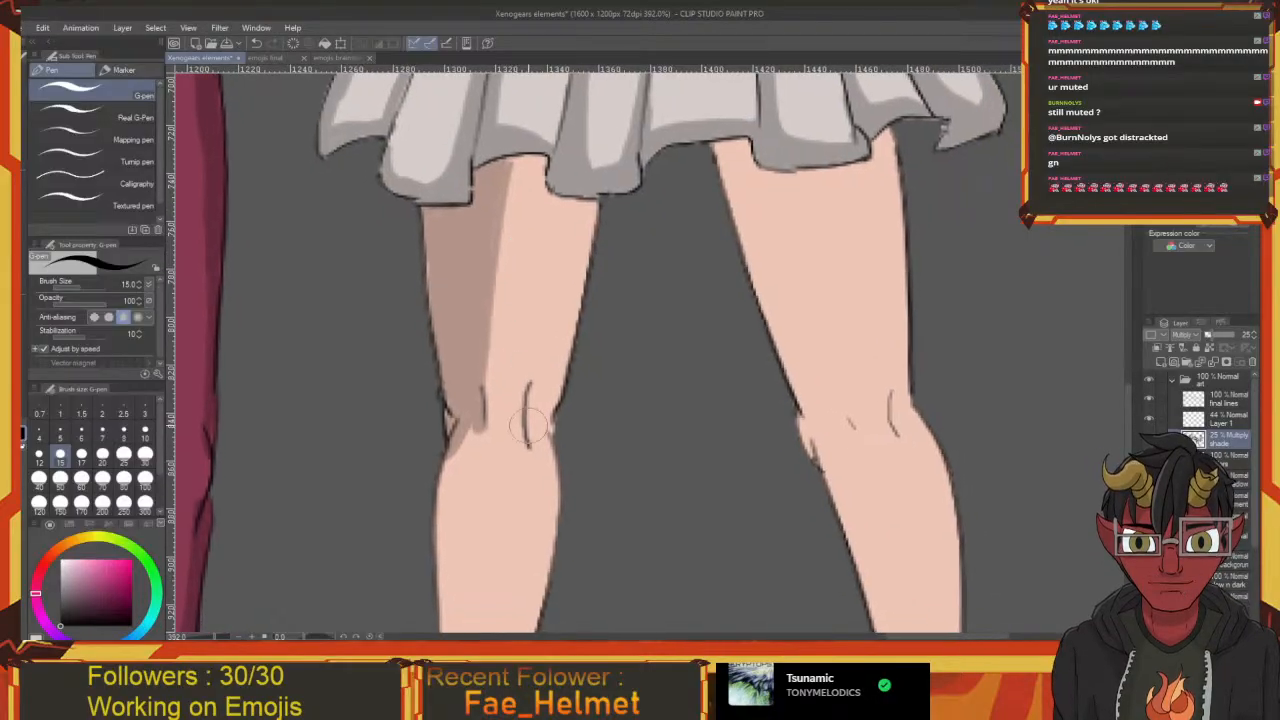
# Shade the inner half of the near thigh beneath the hem, leaving a narrow light wedge above the knee
pyautogui.moveTo(528, 426)
pyautogui.mouseDown()
pyautogui.moveTo(534, 396)
pyautogui.moveTo(501, 246)
pyautogui.moveTo(512, 166)
pyautogui.mouseUp()
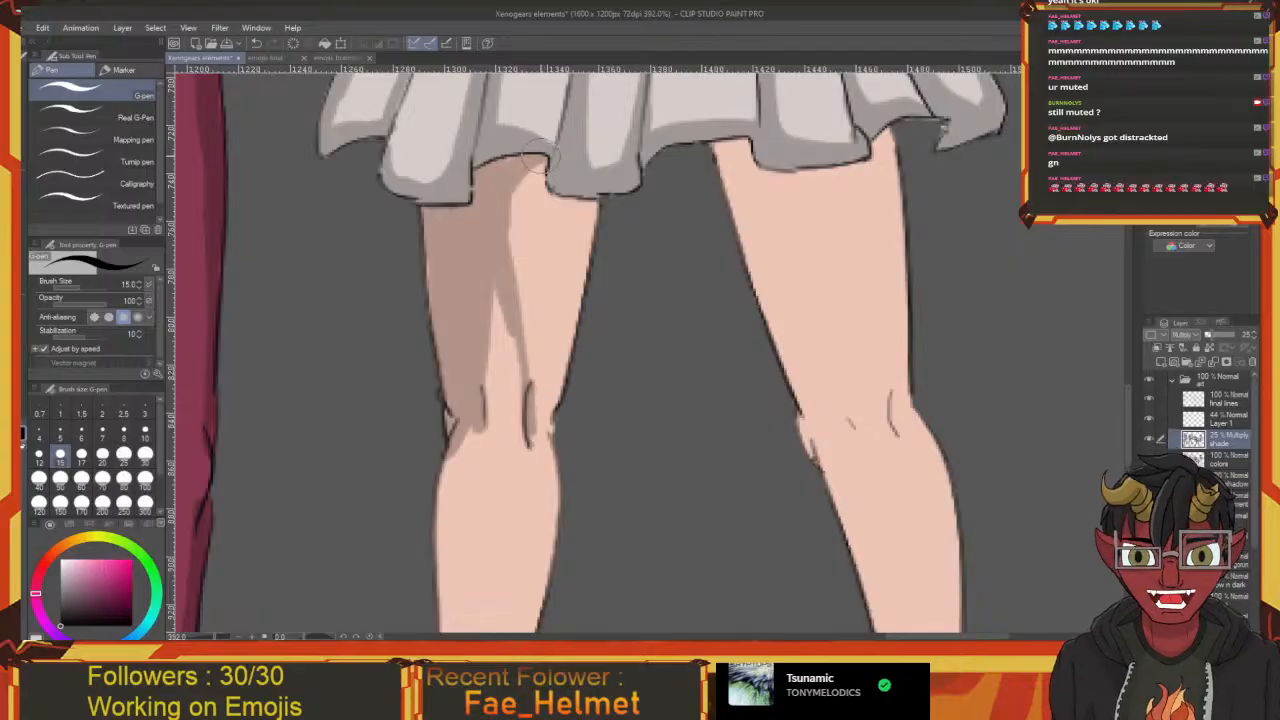
pyautogui.moveTo(593, 203)
pyautogui.mouseDown()
pyautogui.moveTo(554, 453)
pyautogui.moveTo(529, 404)
pyautogui.moveTo(542, 412)
pyautogui.moveTo(583, 211)
pyautogui.moveTo(577, 238)
pyautogui.moveTo(573, 218)
pyautogui.moveTo(528, 190)
pyautogui.moveTo(554, 269)
pyautogui.moveTo(547, 239)
pyautogui.moveTo(529, 370)
pyautogui.moveTo(534, 200)
pyautogui.moveTo(526, 230)
pyautogui.moveTo(544, 245)
pyautogui.moveTo(517, 203)
pyautogui.moveTo(525, 318)
pyautogui.moveTo(526, 177)
pyautogui.mouseUp()
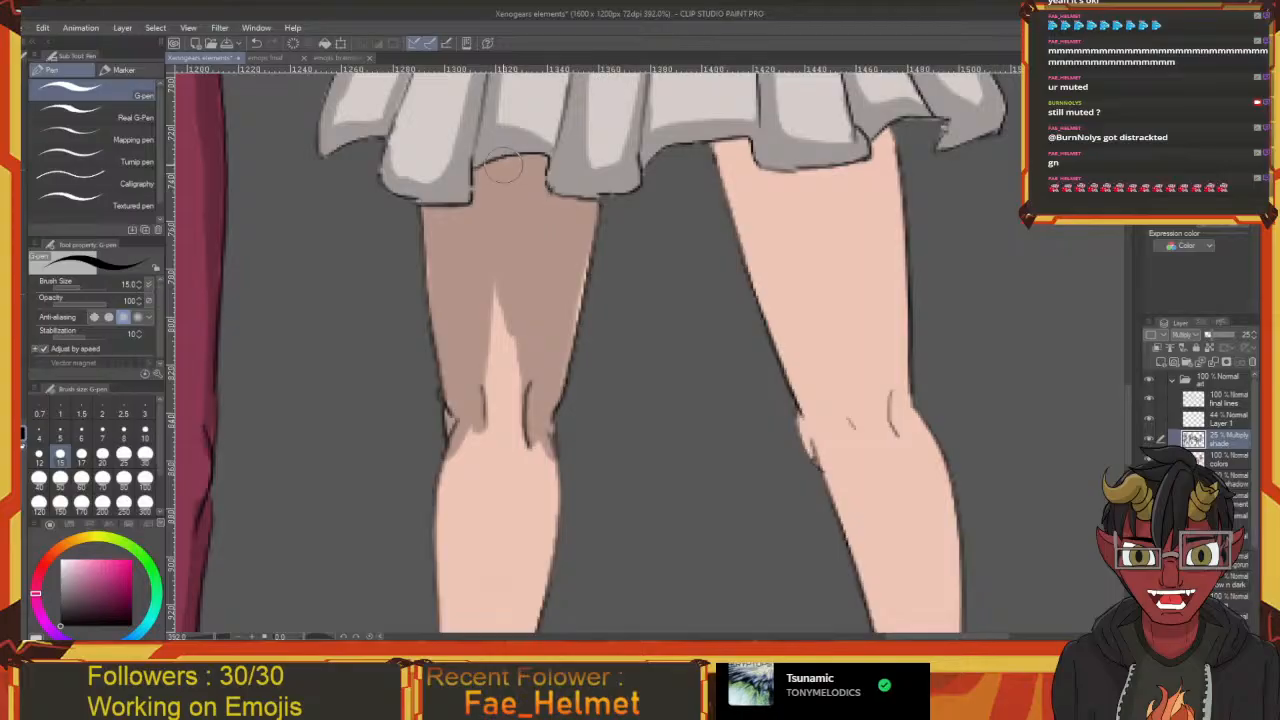
pyautogui.moveTo(496, 241)
pyautogui.mouseDown()
pyautogui.moveTo(535, 420)
pyautogui.moveTo(568, 335)
pyautogui.moveTo(604, 424)
pyautogui.mouseUp()
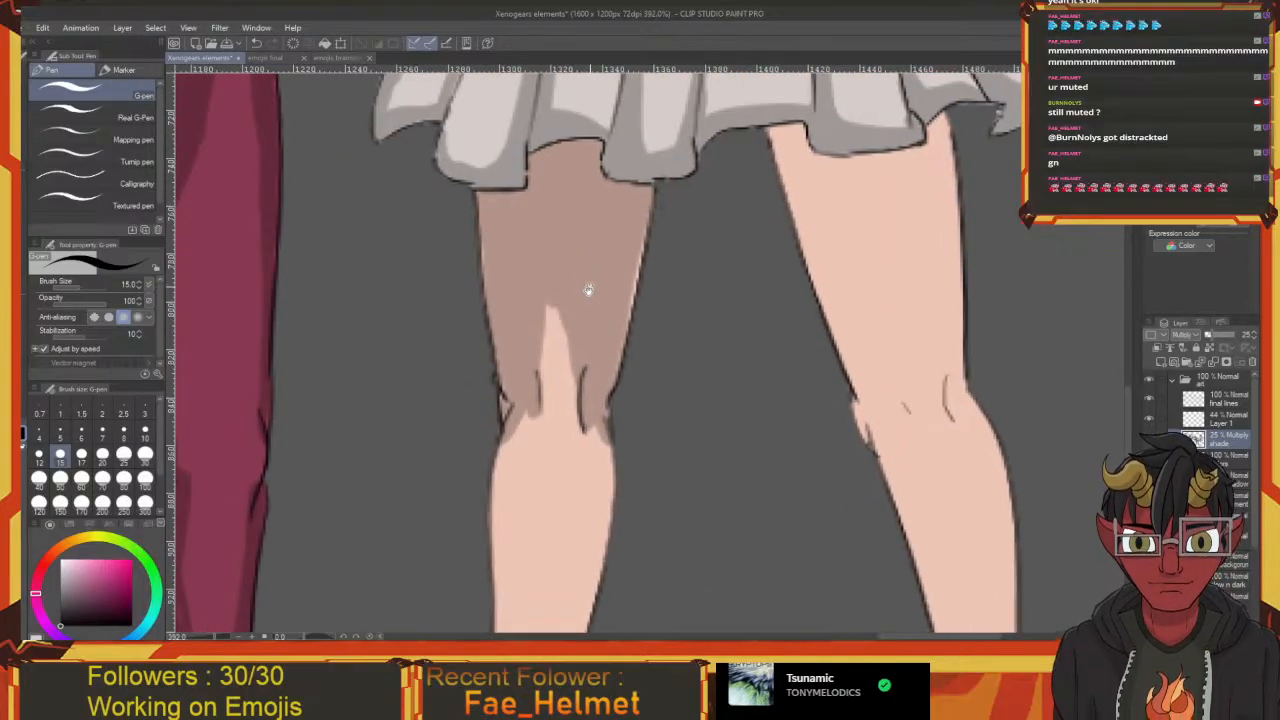
# Fill the gaps along the near thigh's edges and knee creases, and shorten the light wedge above the knee
pyautogui.moveTo(588, 290); pyautogui.dragTo(550, 314)
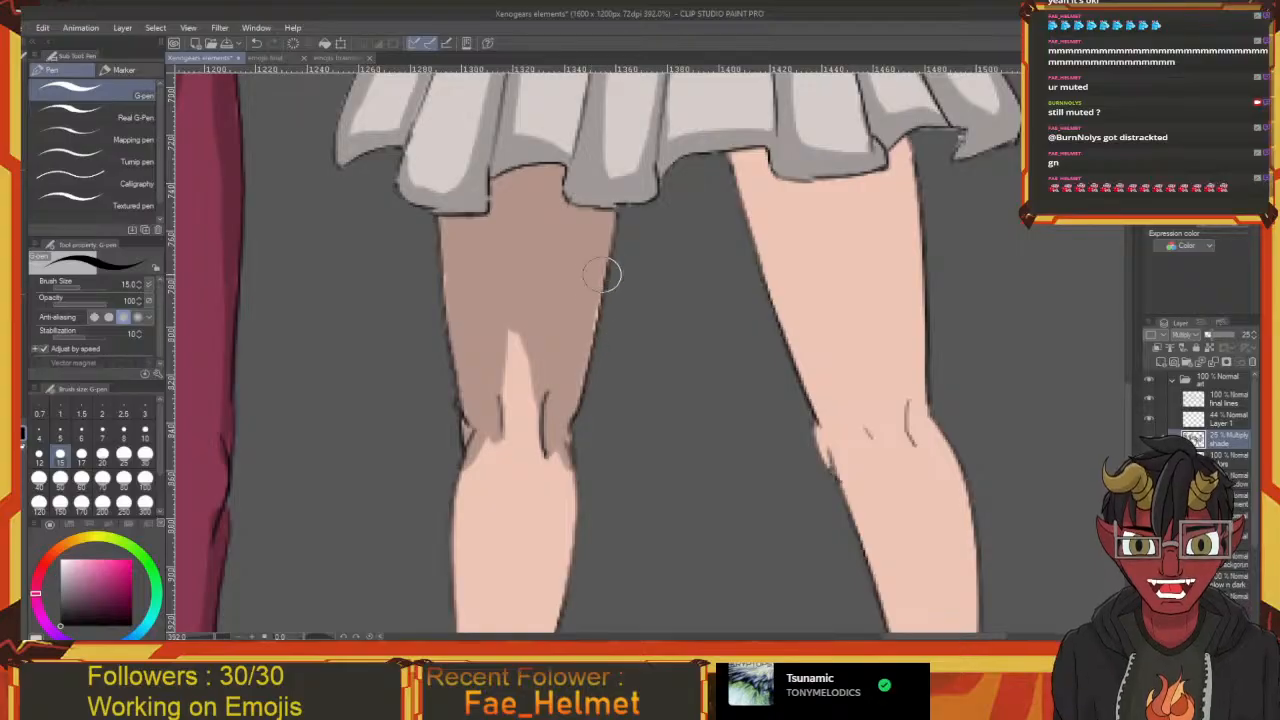
pyautogui.moveTo(553, 399); pyautogui.dragTo(603, 413)
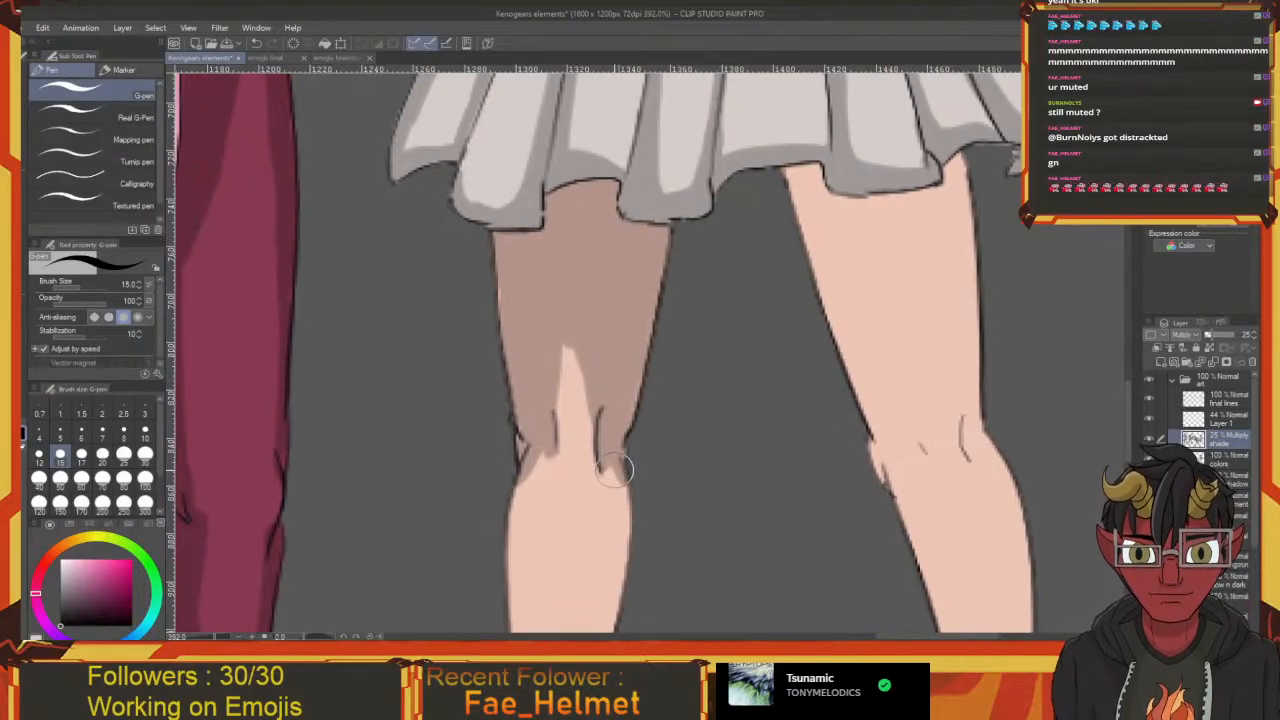
pyautogui.moveTo(605, 468); pyautogui.dragTo(558, 331)
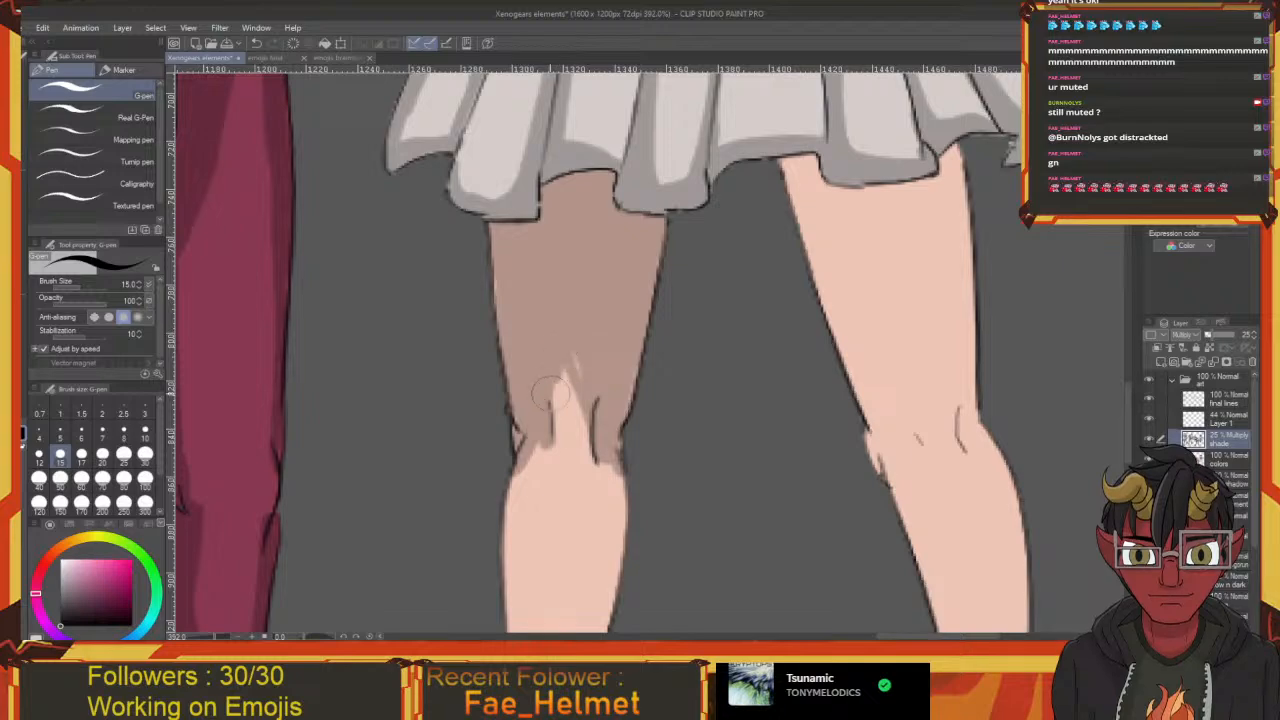
pyautogui.moveTo(546, 405)
pyautogui.mouseDown()
pyautogui.moveTo(571, 333)
pyautogui.moveTo(593, 420)
pyautogui.mouseUp()
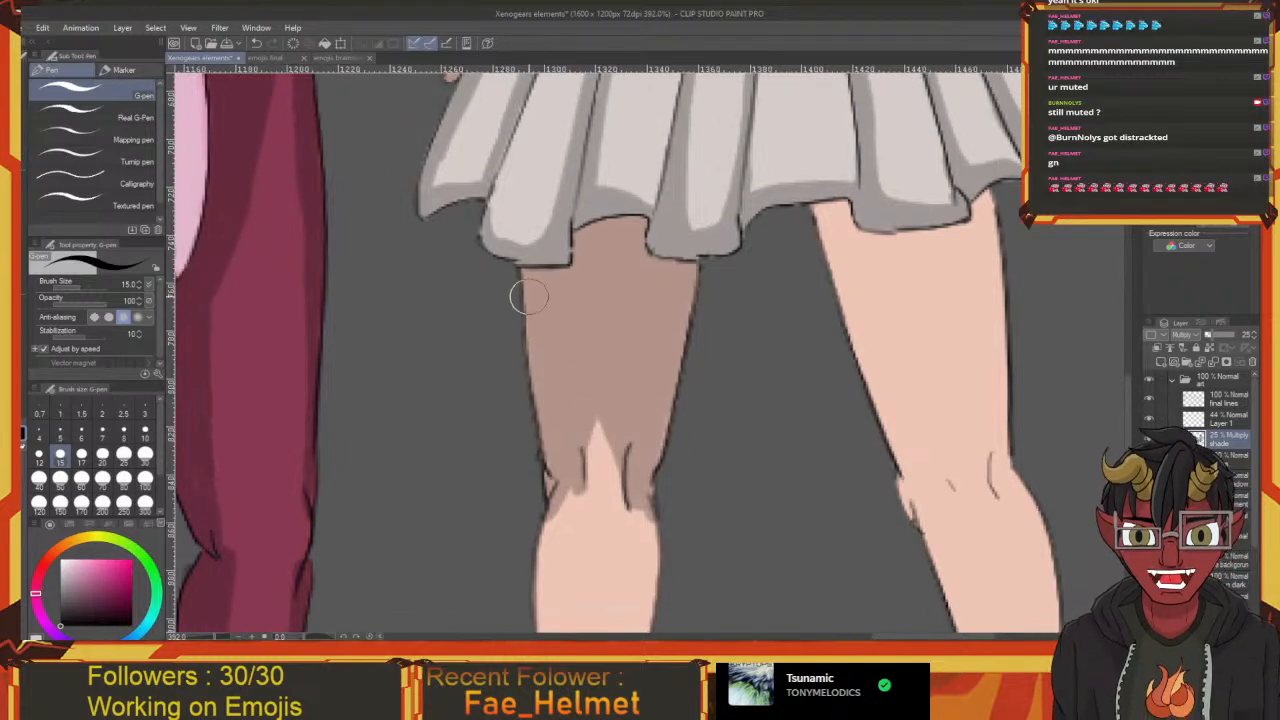
pyautogui.moveTo(563, 367); pyautogui.dragTo(528, 246)
pyautogui.scroll(-5, 528, 246)
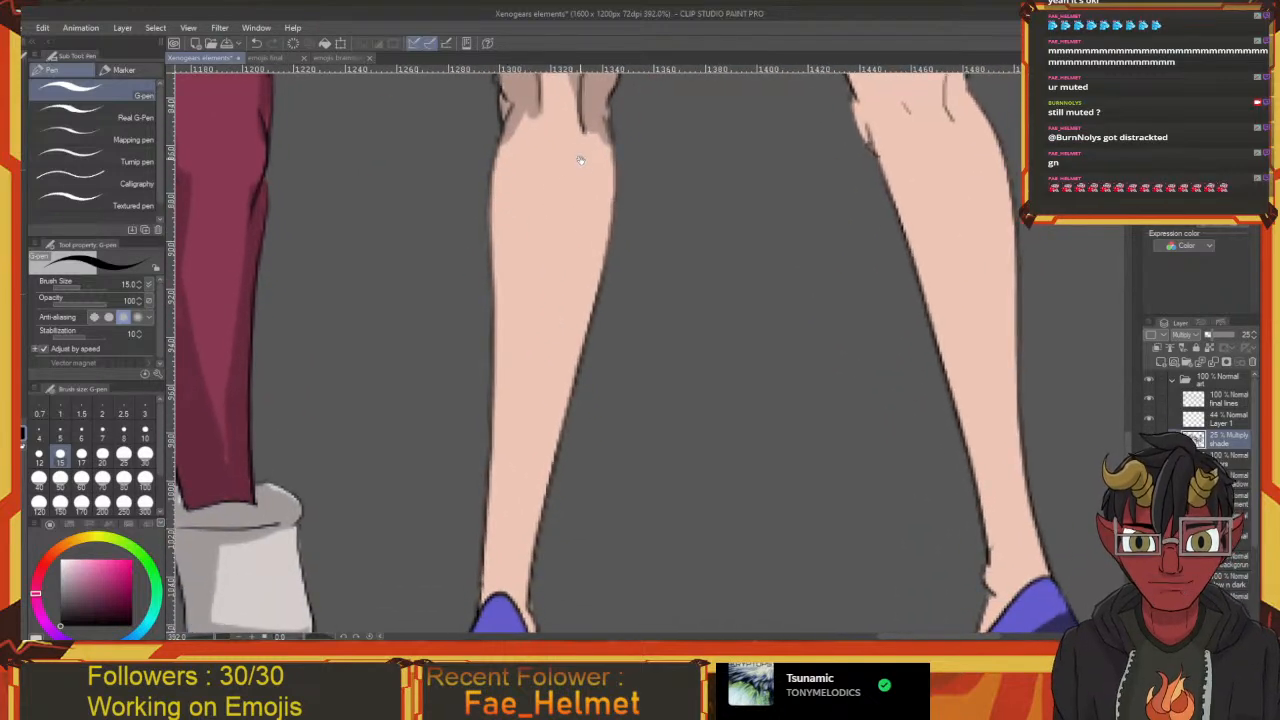
# Shade the outer side of the near calf in a long band from the knee down to the ankle
pyautogui.moveTo(547, 131)
pyautogui.mouseDown()
pyautogui.moveTo(508, 612)
pyautogui.moveTo(549, 127)
pyautogui.moveTo(522, 275)
pyautogui.moveTo(543, 158)
pyautogui.moveTo(531, 258)
pyautogui.moveTo(524, 175)
pyautogui.moveTo(522, 354)
pyautogui.mouseUp()
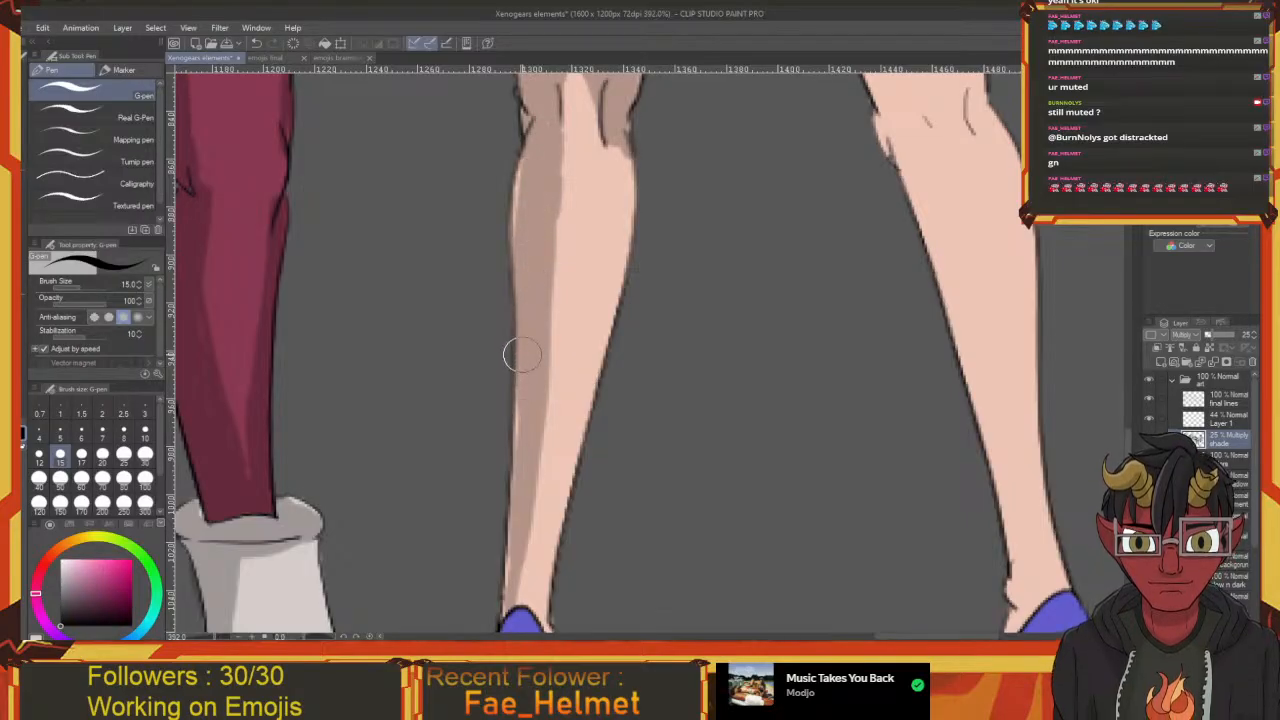
pyautogui.moveTo(516, 228)
pyautogui.mouseDown()
pyautogui.moveTo(527, 164)
pyautogui.moveTo(527, 226)
pyautogui.mouseUp()
pyautogui.moveTo(553, 221); pyautogui.dragTo(529, 223)
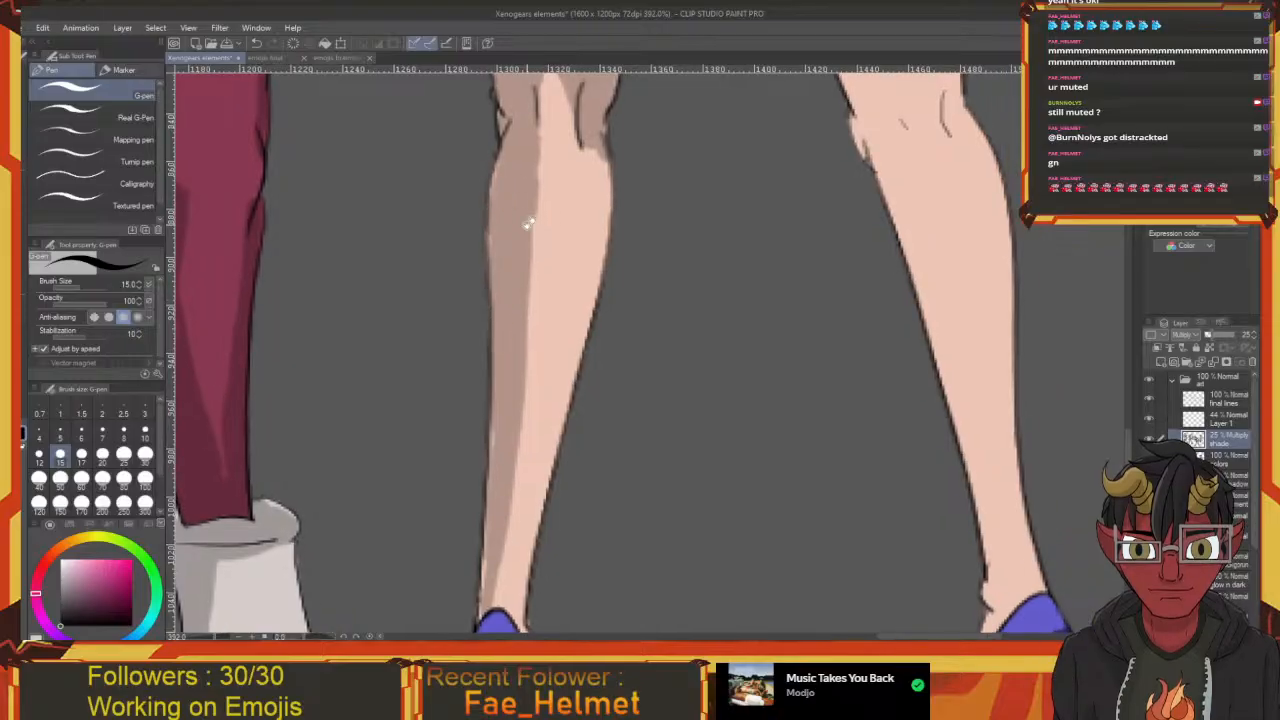
# Shade a thin band along the near calf's inner edge and the ankle just above the shoe
pyautogui.moveTo(592, 148)
pyautogui.mouseDown()
pyautogui.moveTo(603, 192)
pyautogui.moveTo(580, 350)
pyautogui.moveTo(503, 620)
pyautogui.mouseUp()
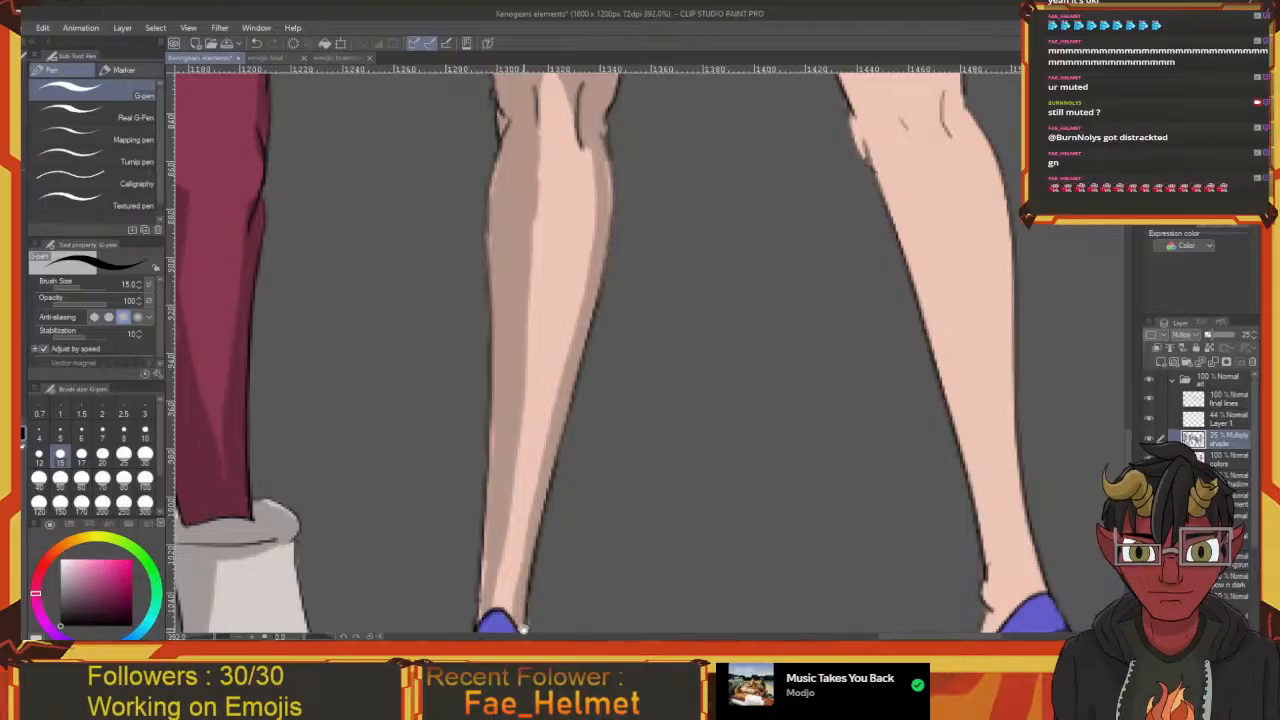
pyautogui.scroll(-3, 525, 512)
pyautogui.moveTo(537, 529); pyautogui.dragTo(549, 553)
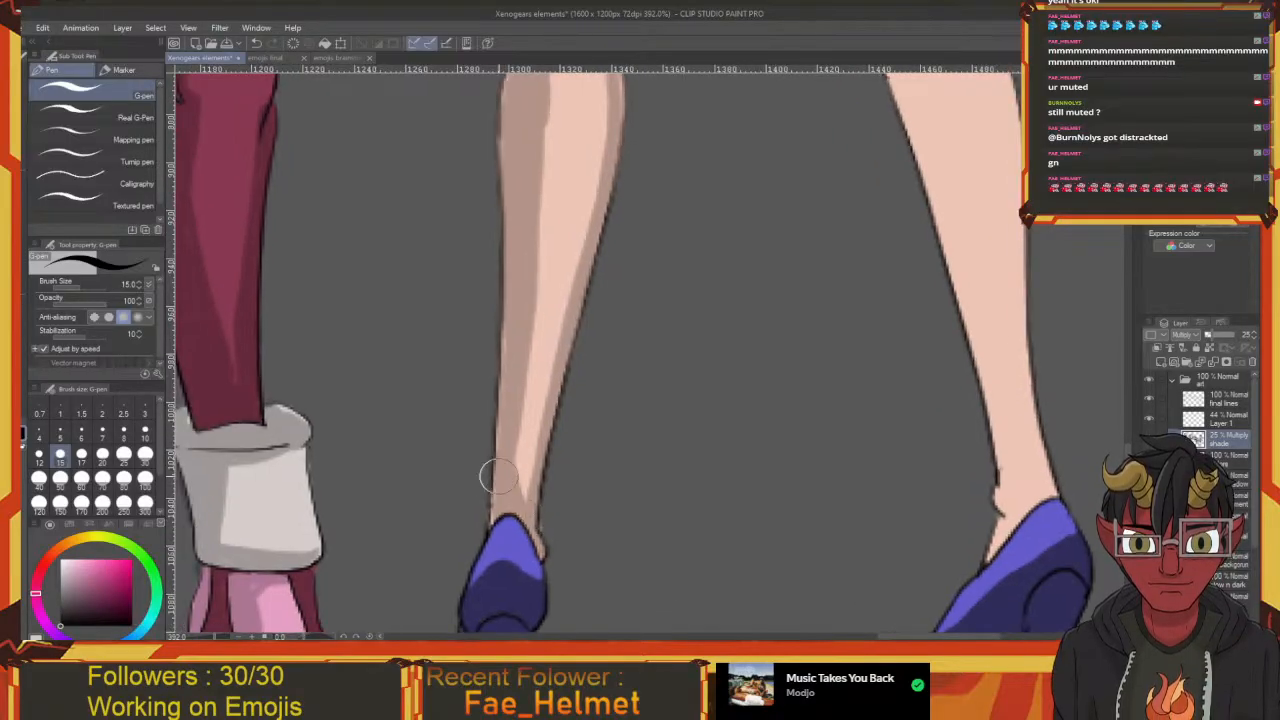
pyautogui.scroll(2, 495, 540)
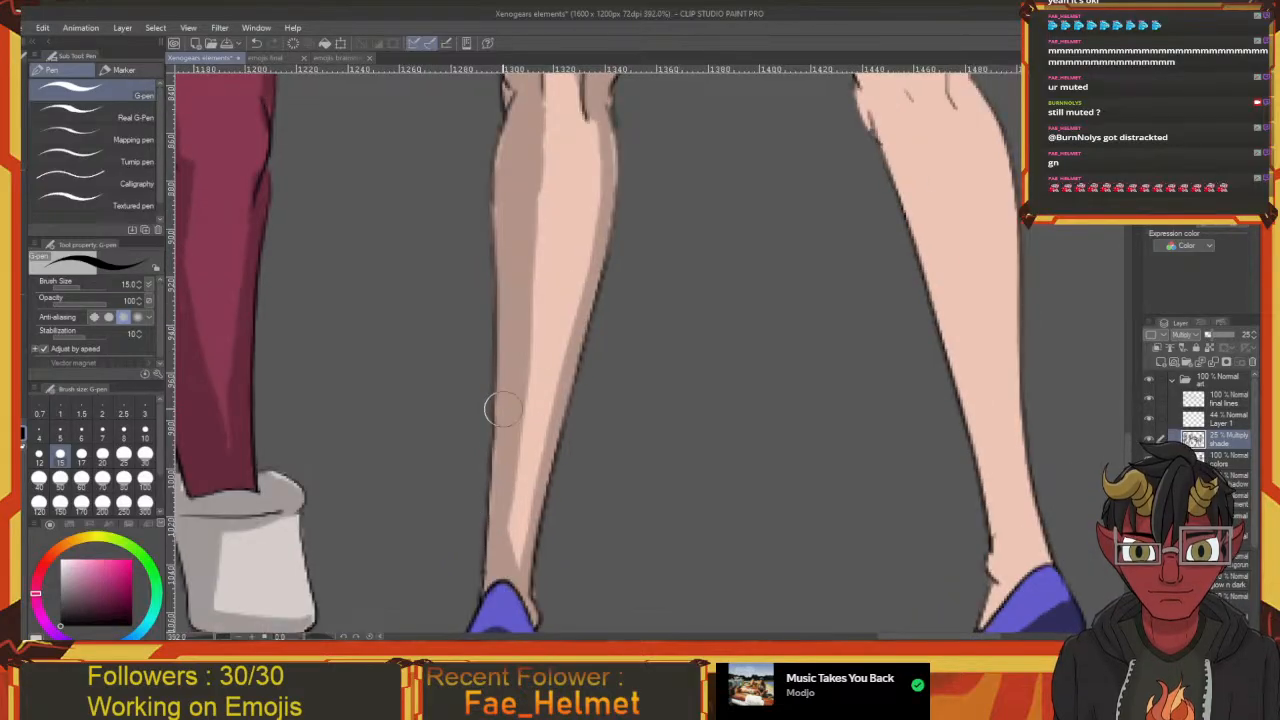
pyautogui.scroll(-1, 491, 408)
# Shade the near shoe across its back, block heel and sole
pyautogui.scroll(-3, 506, 531)
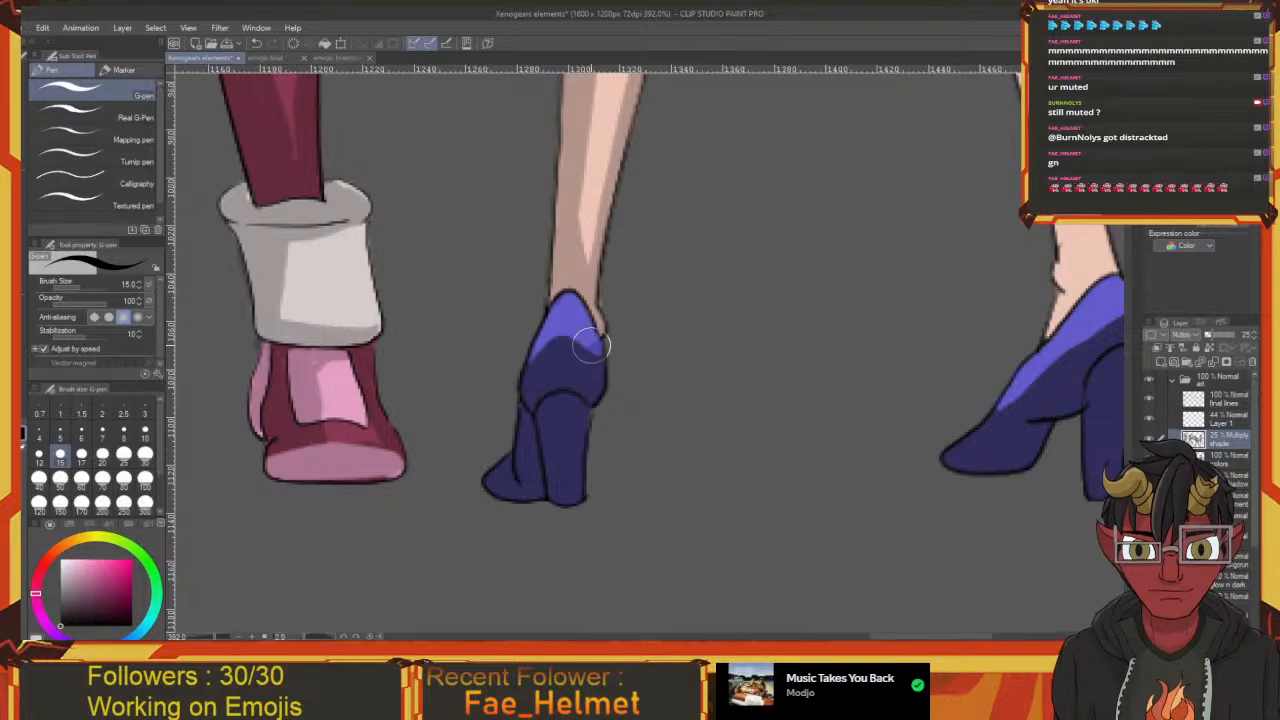
pyautogui.scroll(-1, 535, 360)
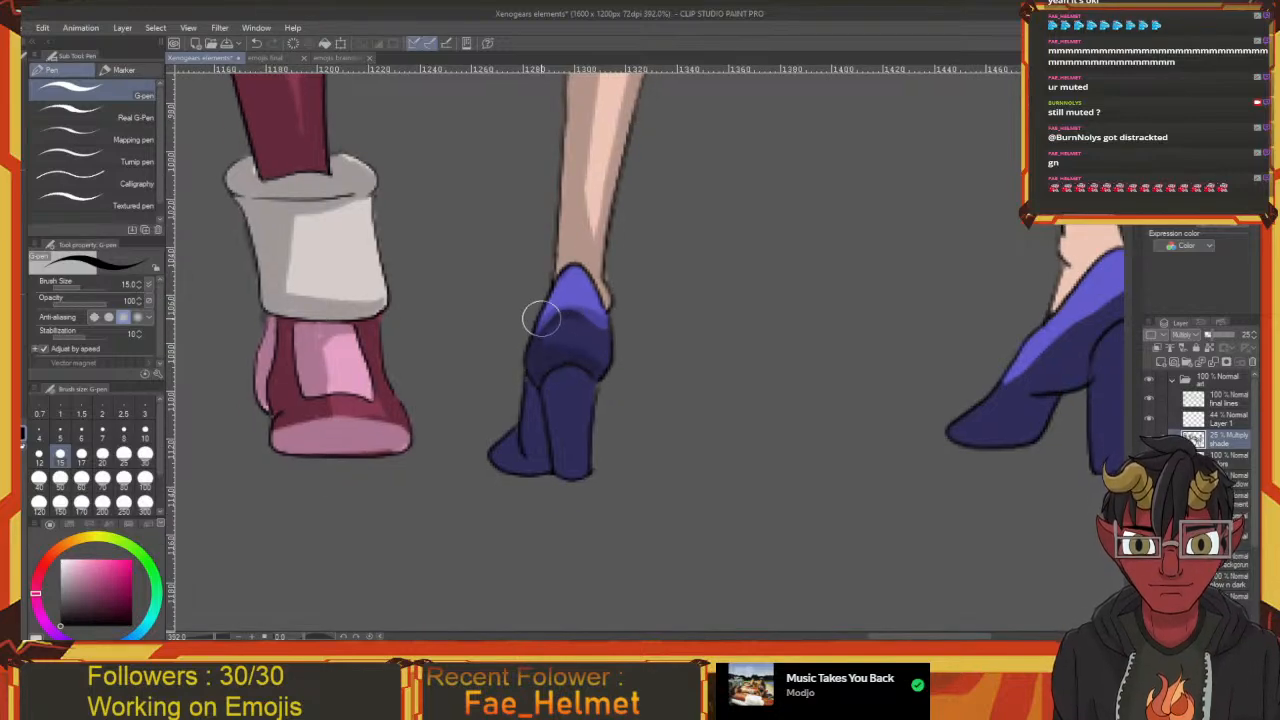
pyautogui.scroll(-1, 543, 380)
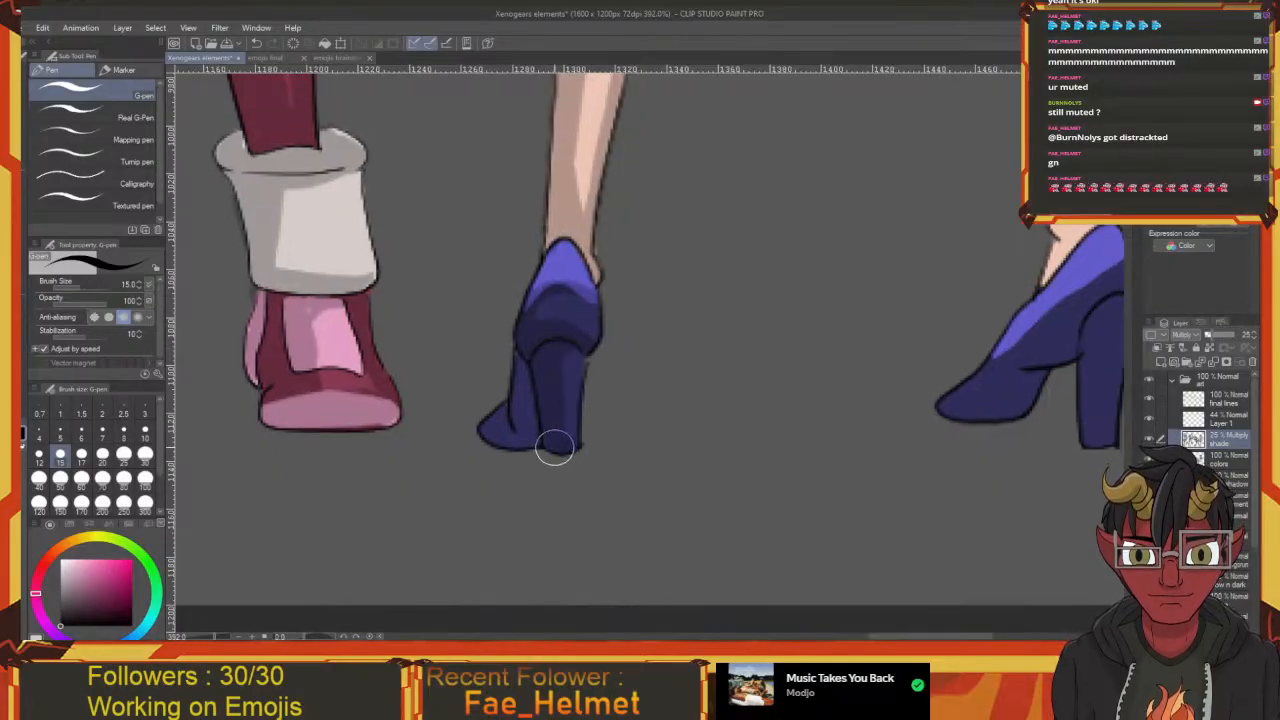
pyautogui.hscroll(-1, 560, 415)
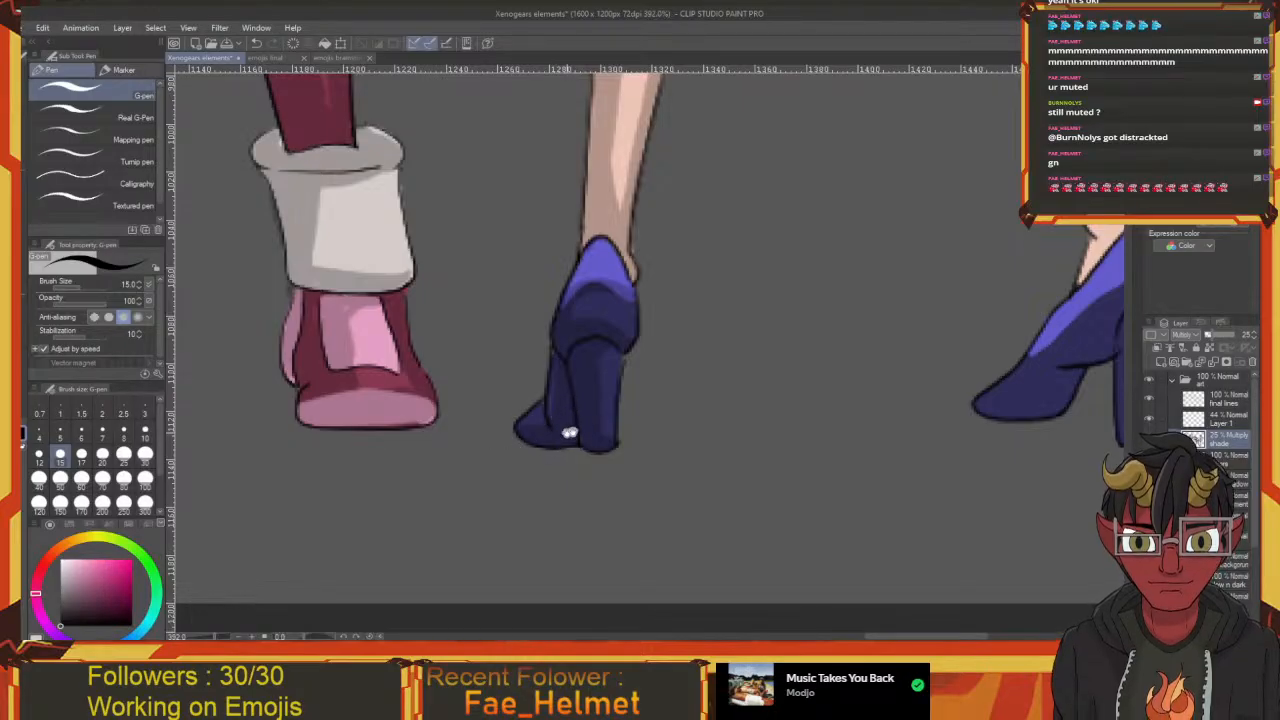
# Touch up the shade around the near knee, and outline the far thigh's shade from the hem to the knee
pyautogui.scroll(10, 563, 434)
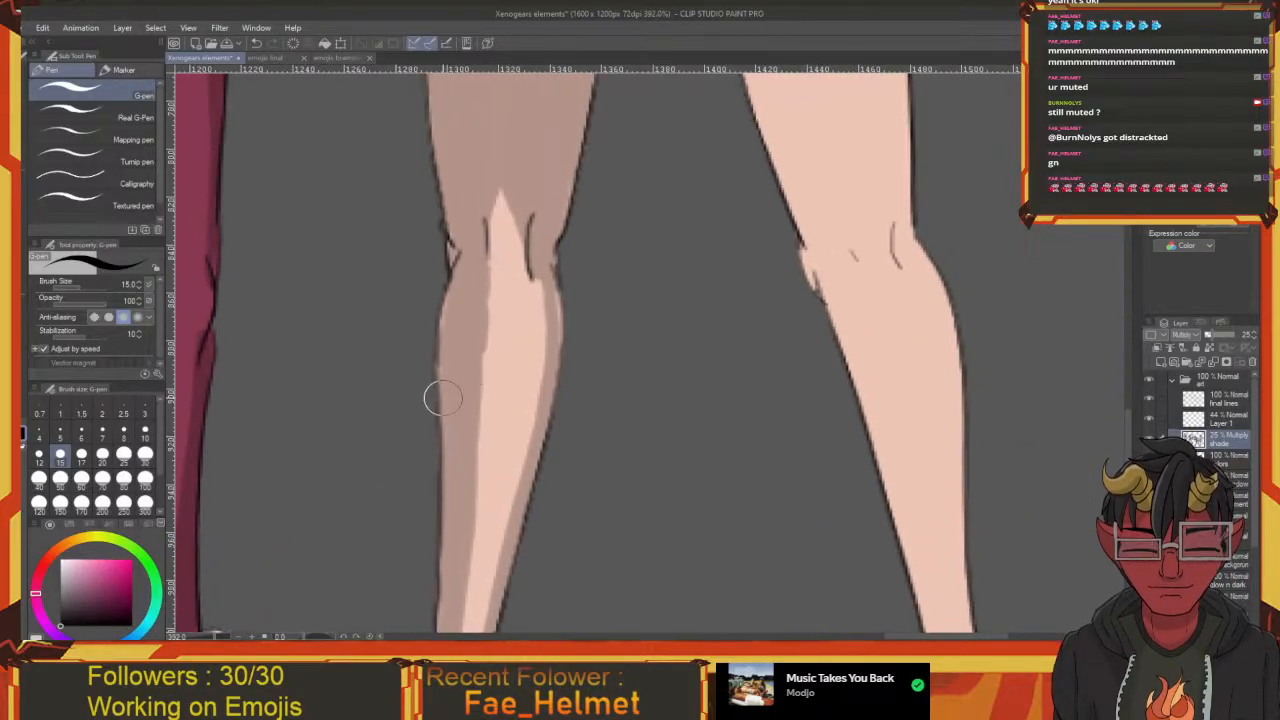
pyautogui.scroll(2, 440, 330)
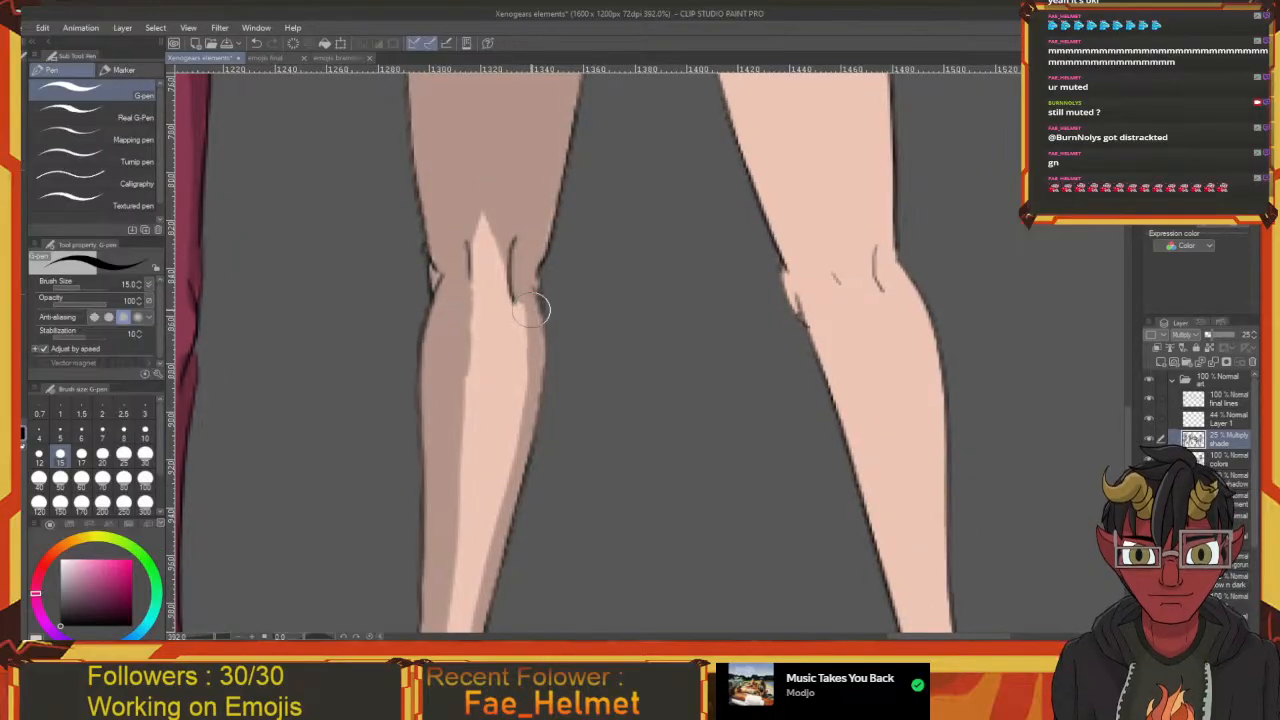
pyautogui.scroll(4, 533, 372)
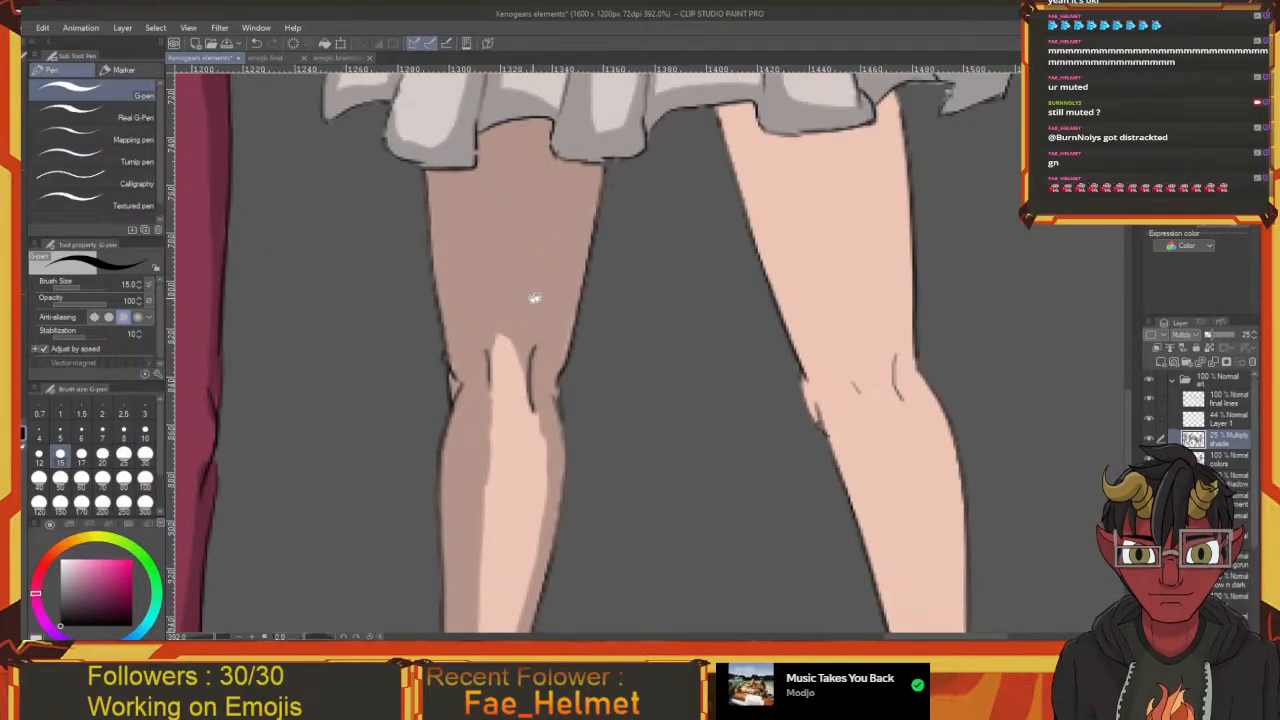
pyautogui.moveTo(535, 298); pyautogui.dragTo(420, 523)
pyautogui.moveTo(650, 331)
pyautogui.mouseDown()
pyautogui.moveTo(537, 294)
pyautogui.moveTo(547, 311)
pyautogui.moveTo(510, 241)
pyautogui.moveTo(608, 498)
pyautogui.moveTo(500, 314)
pyautogui.moveTo(488, 163)
pyautogui.mouseUp()
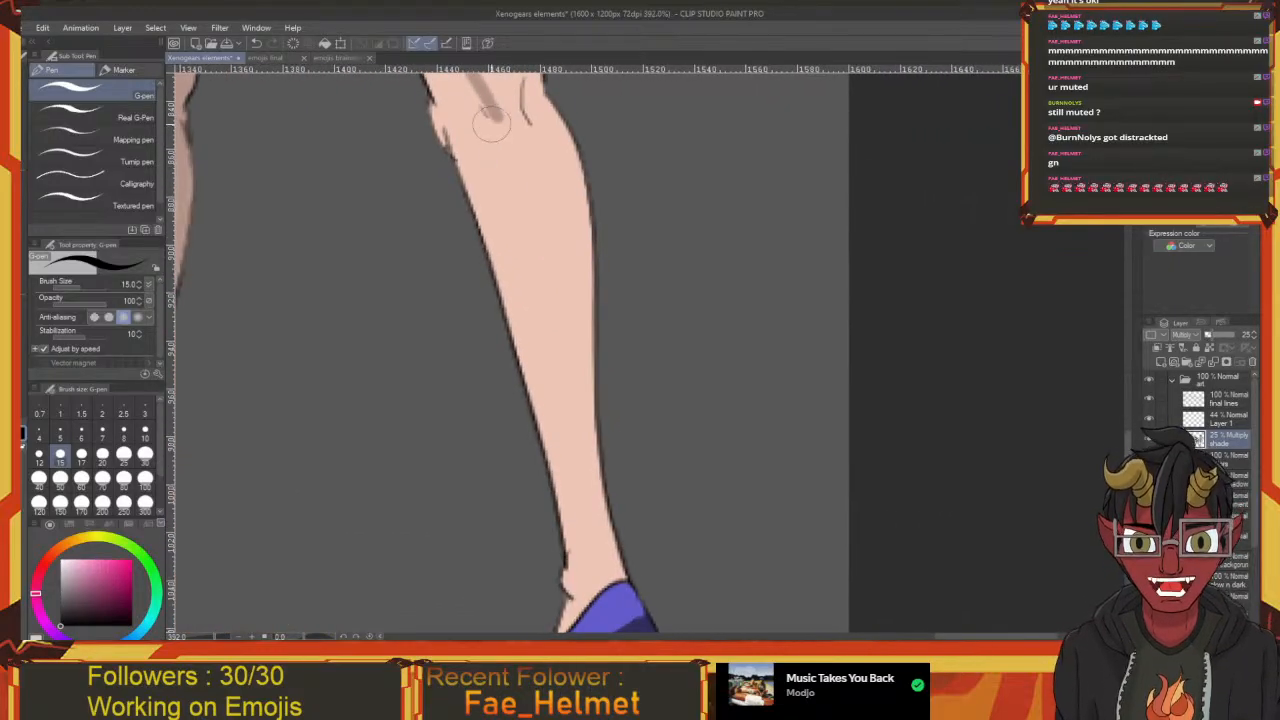
# Shade the far shoe's toe and heel, and the ankle skin along the shoe's opening
pyautogui.moveTo(490, 118)
pyautogui.mouseDown()
pyautogui.moveTo(563, 551)
pyautogui.moveTo(540, 478)
pyautogui.moveTo(539, 524)
pyautogui.moveTo(540, 465)
pyautogui.moveTo(535, 508)
pyautogui.moveTo(616, 412)
pyautogui.moveTo(583, 450)
pyautogui.moveTo(600, 354)
pyautogui.moveTo(573, 402)
pyautogui.moveTo(598, 352)
pyautogui.moveTo(620, 380)
pyautogui.moveTo(583, 378)
pyautogui.moveTo(523, 403)
pyautogui.moveTo(612, 408)
pyautogui.moveTo(580, 396)
pyautogui.mouseUp()
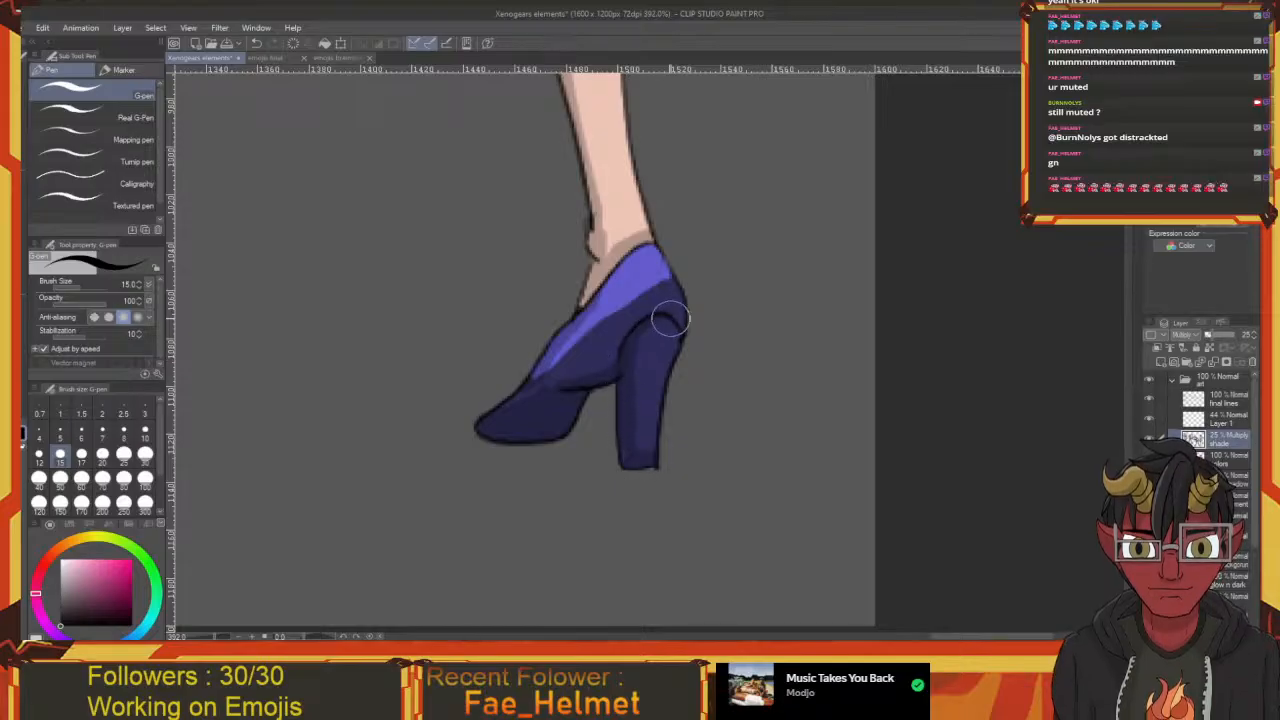
pyautogui.moveTo(622, 358)
pyautogui.mouseDown()
pyautogui.moveTo(624, 378)
pyautogui.moveTo(570, 373)
pyautogui.mouseUp()
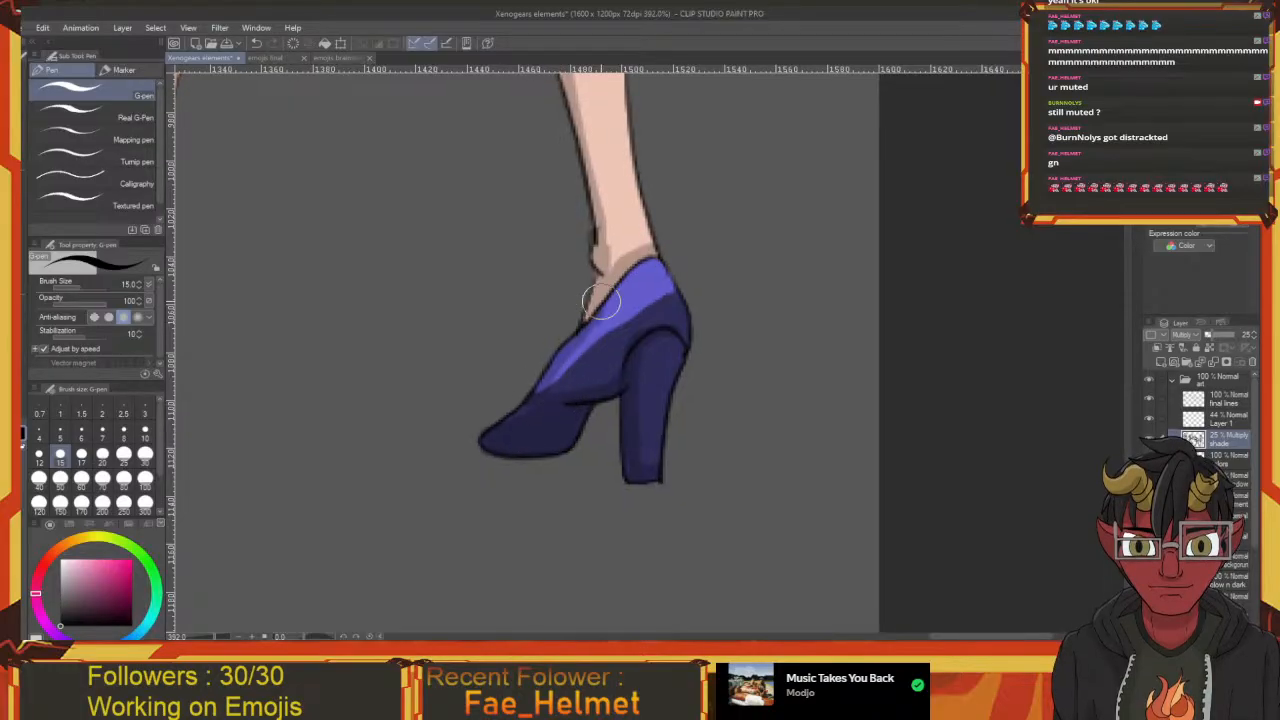
pyautogui.moveTo(656, 252)
pyautogui.mouseDown()
pyautogui.moveTo(609, 266)
pyautogui.moveTo(617, 518)
pyautogui.moveTo(647, 495)
pyautogui.moveTo(577, 309)
pyautogui.mouseUp()
# Shade the inner side of the far calf from the back of the knee down toward the ankle
pyautogui.moveTo(600, 388)
pyautogui.mouseDown()
pyautogui.moveTo(660, 514)
pyautogui.moveTo(637, 494)
pyautogui.mouseUp()
pyautogui.moveTo(611, 449); pyautogui.dragTo(626, 523)
pyautogui.moveTo(574, 386); pyautogui.dragTo(614, 534)
pyautogui.moveTo(589, 471); pyautogui.dragTo(620, 576)
pyautogui.moveTo(602, 508)
pyautogui.mouseDown()
pyautogui.moveTo(592, 464)
pyautogui.moveTo(612, 542)
pyautogui.mouseUp()
pyautogui.moveTo(589, 388)
pyautogui.mouseDown()
pyautogui.moveTo(601, 517)
pyautogui.moveTo(578, 427)
pyautogui.mouseUp()
pyautogui.moveTo(598, 477); pyautogui.dragTo(611, 523)
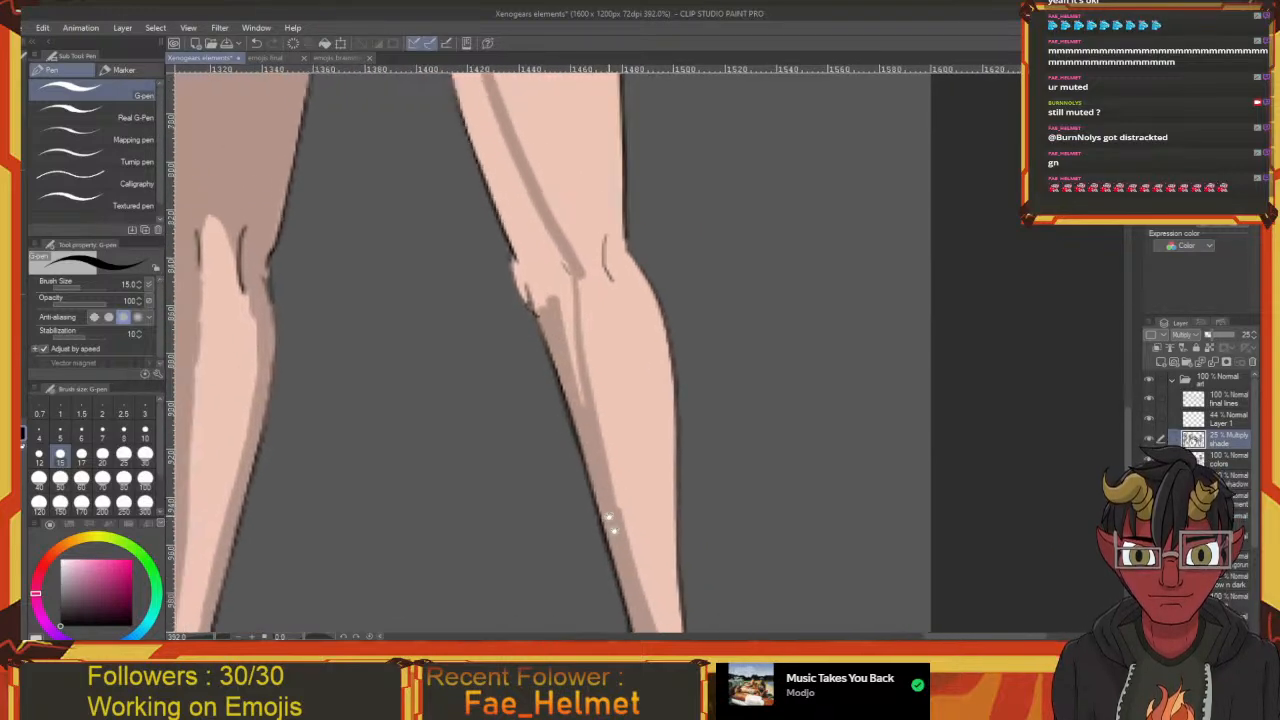
pyautogui.moveTo(576, 376); pyautogui.dragTo(639, 555)
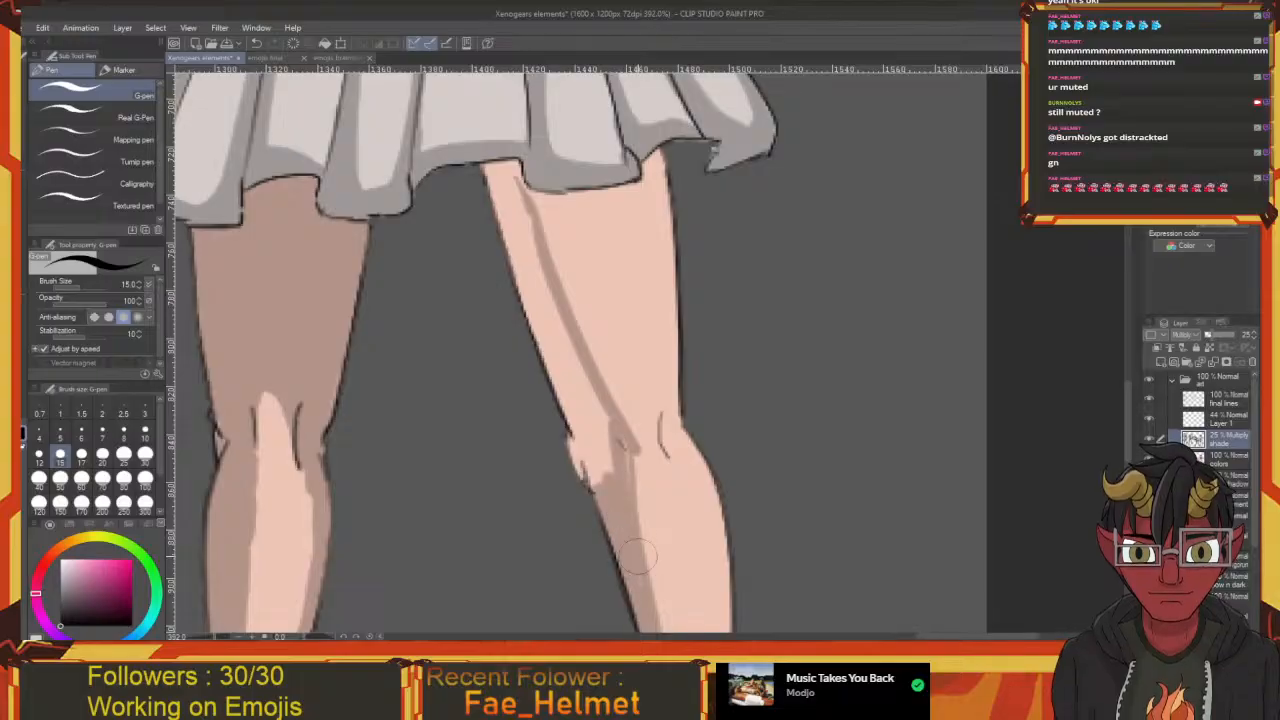
pyautogui.moveTo(627, 483); pyautogui.dragTo(642, 553)
# Fill the shade on the inner side of the far thigh from the skirt hem to the knee
pyautogui.moveTo(638, 508)
pyautogui.mouseDown()
pyautogui.moveTo(553, 299)
pyautogui.moveTo(521, 237)
pyautogui.moveTo(502, 239)
pyautogui.moveTo(528, 319)
pyautogui.moveTo(527, 266)
pyautogui.moveTo(548, 354)
pyautogui.moveTo(517, 245)
pyautogui.moveTo(633, 556)
pyautogui.moveTo(617, 573)
pyautogui.moveTo(582, 522)
pyautogui.moveTo(578, 488)
pyautogui.moveTo(597, 520)
pyautogui.moveTo(537, 372)
pyautogui.mouseUp()
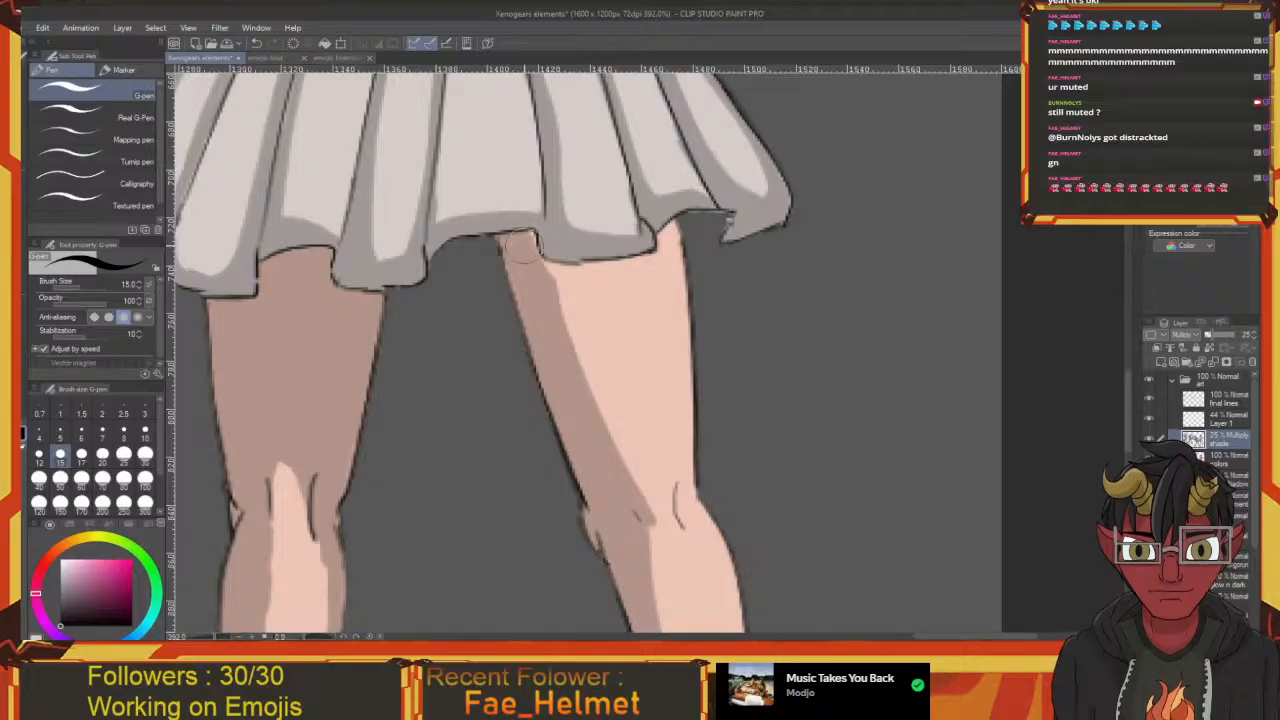
pyautogui.moveTo(520, 245)
pyautogui.mouseDown()
pyautogui.moveTo(545, 267)
pyautogui.moveTo(592, 270)
pyautogui.moveTo(668, 254)
pyautogui.moveTo(676, 228)
pyautogui.moveTo(668, 255)
pyautogui.moveTo(550, 290)
pyautogui.moveTo(550, 273)
pyautogui.moveTo(594, 408)
pyautogui.mouseUp()
pyautogui.moveTo(630, 518)
pyautogui.mouseDown()
pyautogui.moveTo(568, 437)
pyautogui.moveTo(543, 340)
pyautogui.mouseUp()
# Shade the outer crease of the far knee and the outer edge of the far calf
pyautogui.moveTo(600, 305); pyautogui.dragTo(601, 334)
pyautogui.moveTo(610, 351)
pyautogui.mouseDown()
pyautogui.moveTo(571, 293)
pyautogui.moveTo(601, 321)
pyautogui.moveTo(607, 398)
pyautogui.moveTo(599, 319)
pyautogui.mouseUp()
pyautogui.moveTo(600, 274)
pyautogui.mouseDown()
pyautogui.moveTo(612, 505)
pyautogui.moveTo(640, 630)
pyautogui.mouseUp()
pyautogui.moveTo(640, 630)
pyautogui.mouseDown()
pyautogui.moveTo(577, 438)
pyautogui.moveTo(612, 545)
pyautogui.moveTo(615, 607)
pyautogui.moveTo(578, 512)
pyautogui.mouseUp()
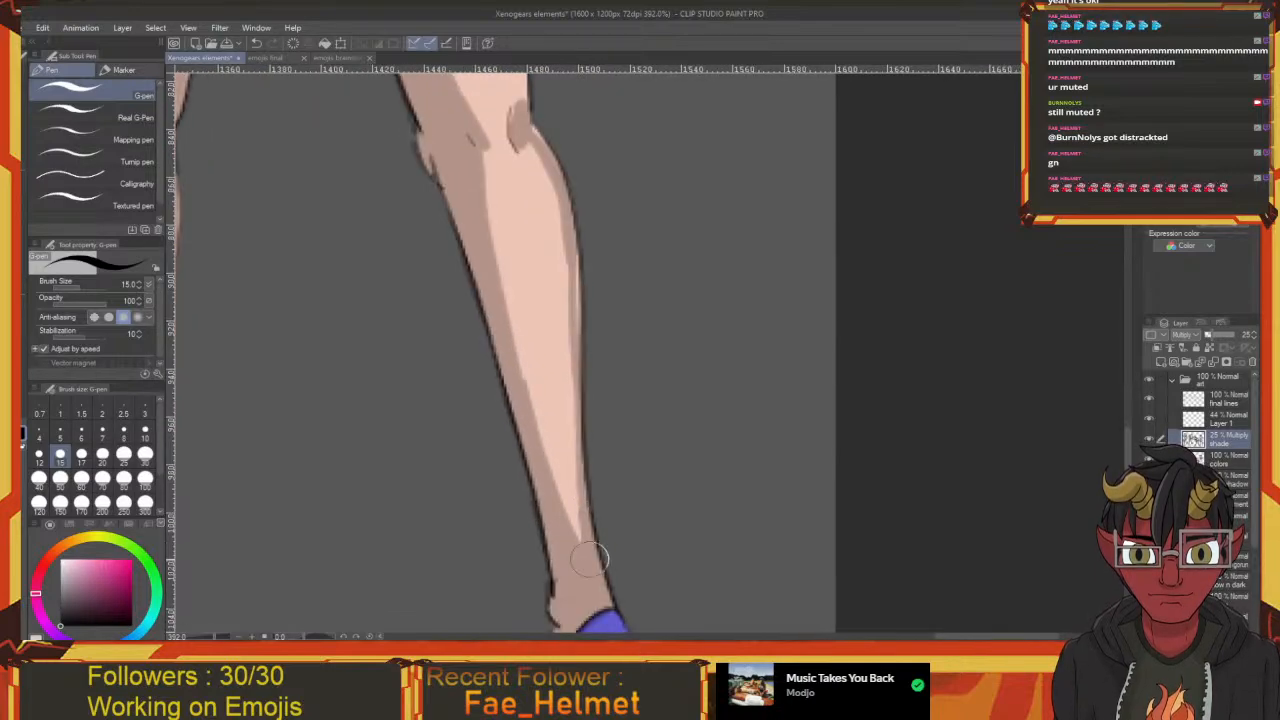
# Refine the shade along the far calf's outer edge and join it to the ankle shade above the shoe
pyautogui.moveTo(589, 557)
pyautogui.mouseDown()
pyautogui.moveTo(569, 413)
pyautogui.moveTo(579, 504)
pyautogui.moveTo(579, 376)
pyautogui.mouseUp()
pyautogui.moveTo(583, 448); pyautogui.dragTo(587, 518)
pyautogui.moveTo(584, 363)
pyautogui.mouseDown()
pyautogui.moveTo(587, 450)
pyautogui.moveTo(583, 326)
pyautogui.moveTo(584, 483)
pyautogui.moveTo(545, 331)
pyautogui.mouseUp()
pyautogui.moveTo(545, 331); pyautogui.dragTo(569, 451)
pyautogui.moveTo(563, 458); pyautogui.dragTo(549, 201)
pyautogui.moveTo(547, 206)
pyautogui.mouseDown()
pyautogui.moveTo(552, 462)
pyautogui.moveTo(538, 385)
pyautogui.moveTo(580, 480)
pyautogui.moveTo(554, 391)
pyautogui.moveTo(560, 452)
pyautogui.mouseUp()
pyautogui.moveTo(566, 533); pyautogui.dragTo(540, 401)
pyautogui.moveTo(563, 549); pyautogui.dragTo(588, 562)
# Shade the top and outer side of the far thigh beneath the hem, leaving a tapered light area in the middle
pyautogui.scroll(-7, 670, 316)
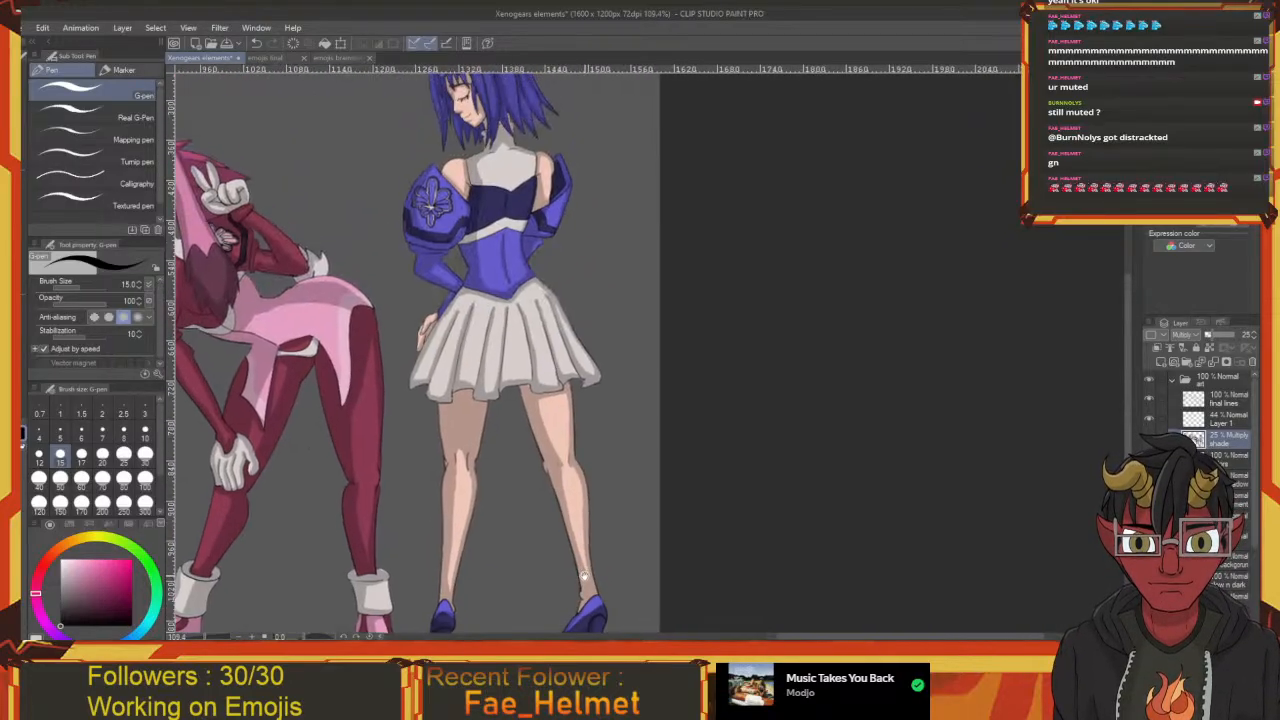
pyautogui.moveTo(627, 461); pyautogui.dragTo(663, 478)
pyautogui.scroll(4, 670, 466)
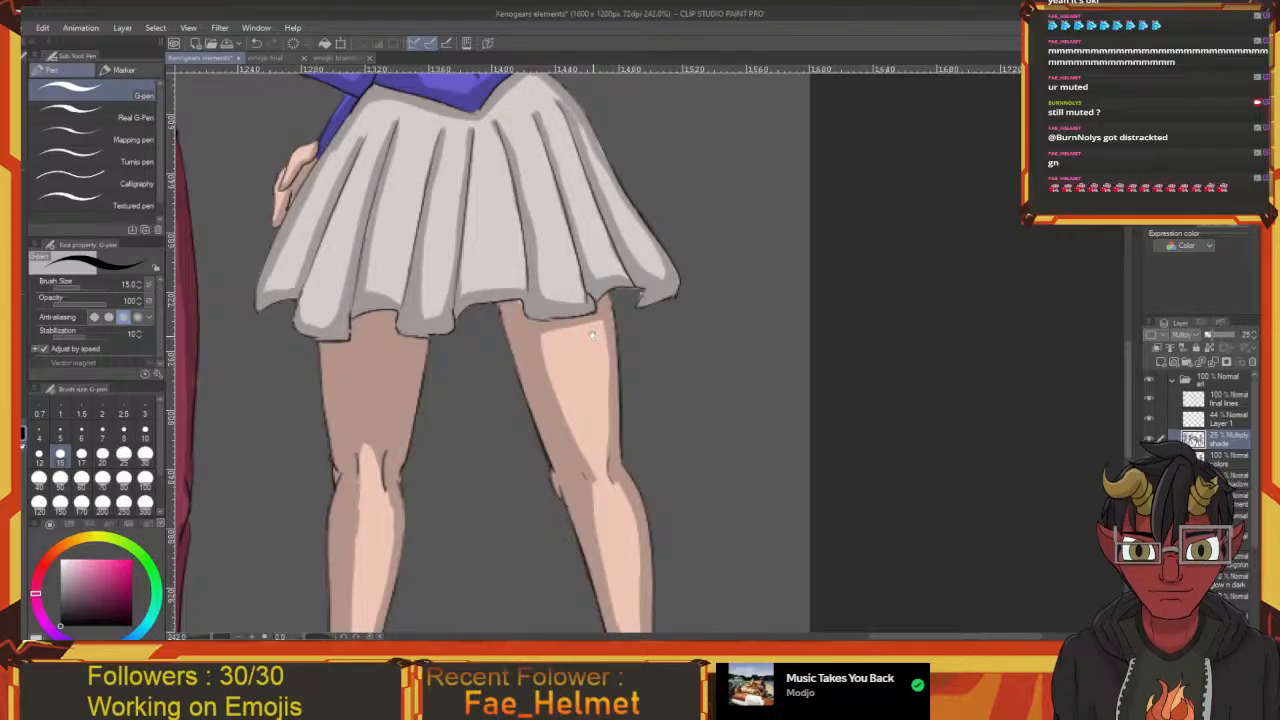
pyautogui.moveTo(592, 336); pyautogui.dragTo(569, 302)
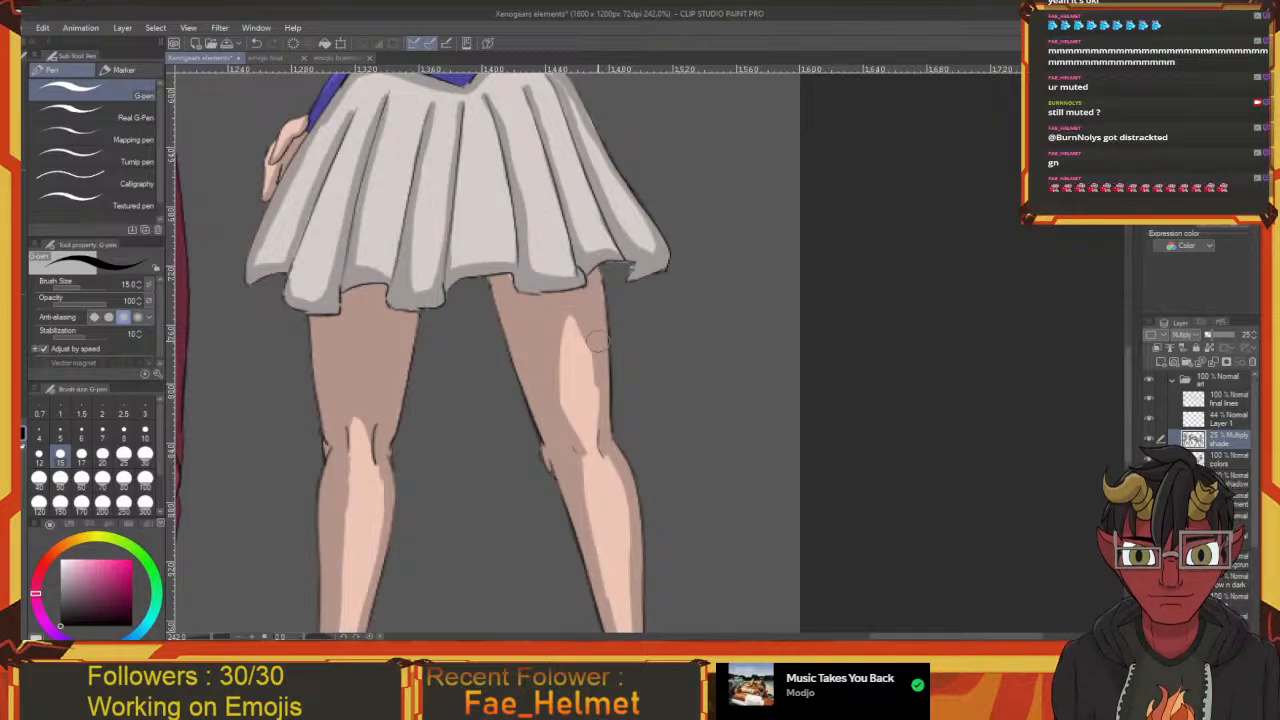
# Erase a tapered light area down the middle of the near thigh's shade, from below the skirt hem to the knee
pyautogui.moveTo(602, 430); pyautogui.dragTo(682, 450)
pyautogui.press('e')
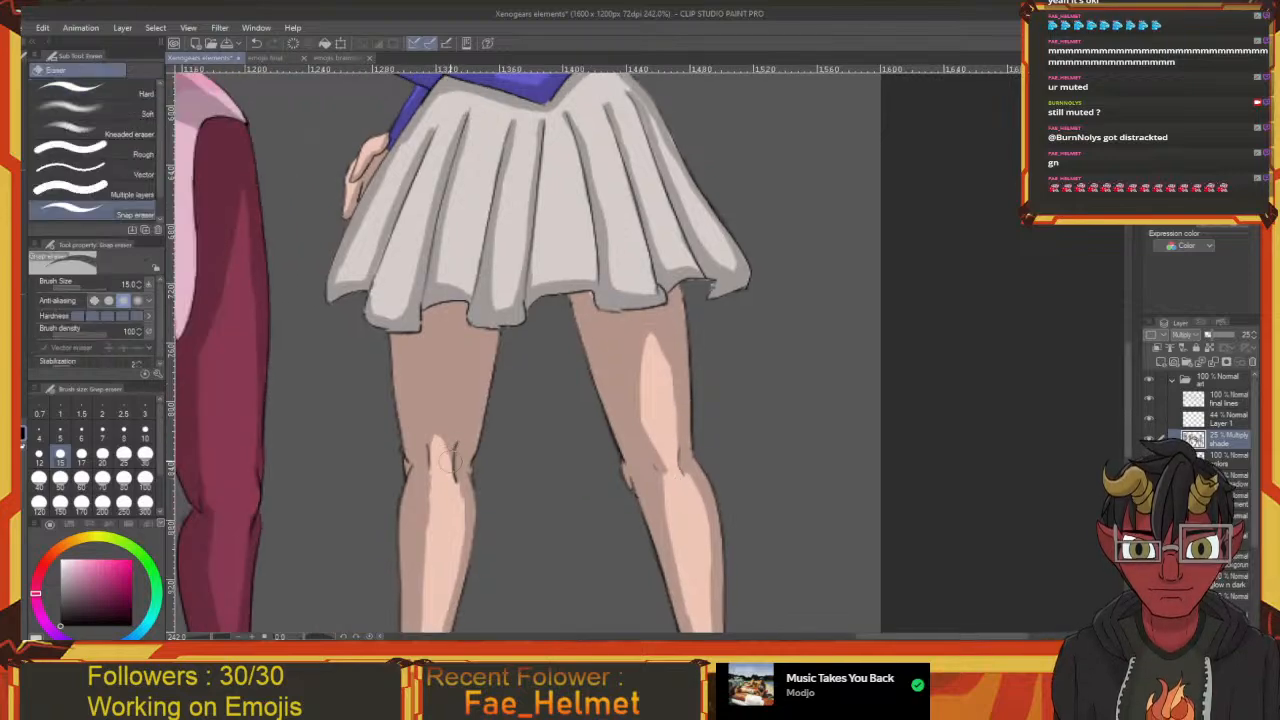
pyautogui.moveTo(447, 480)
pyautogui.mouseDown()
pyautogui.moveTo(447, 357)
pyautogui.moveTo(430, 416)
pyautogui.moveTo(447, 405)
pyautogui.mouseUp()
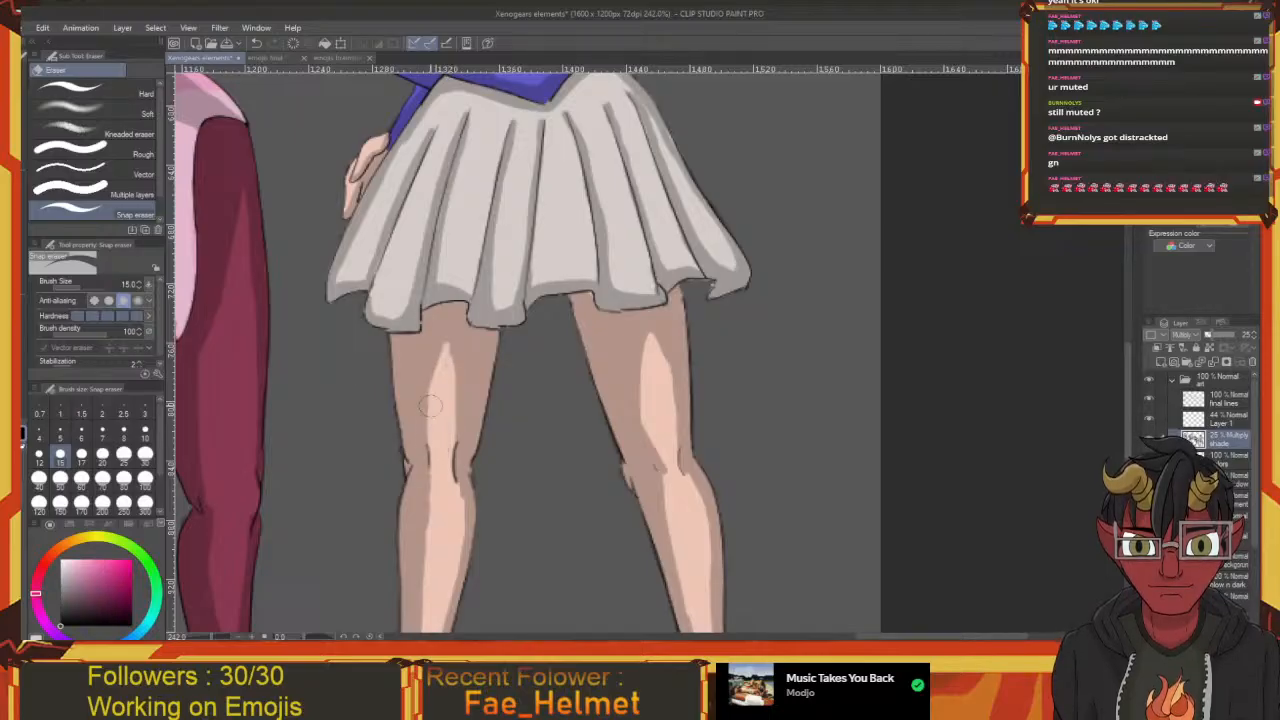
pyautogui.moveTo(440, 358); pyautogui.dragTo(437, 371)
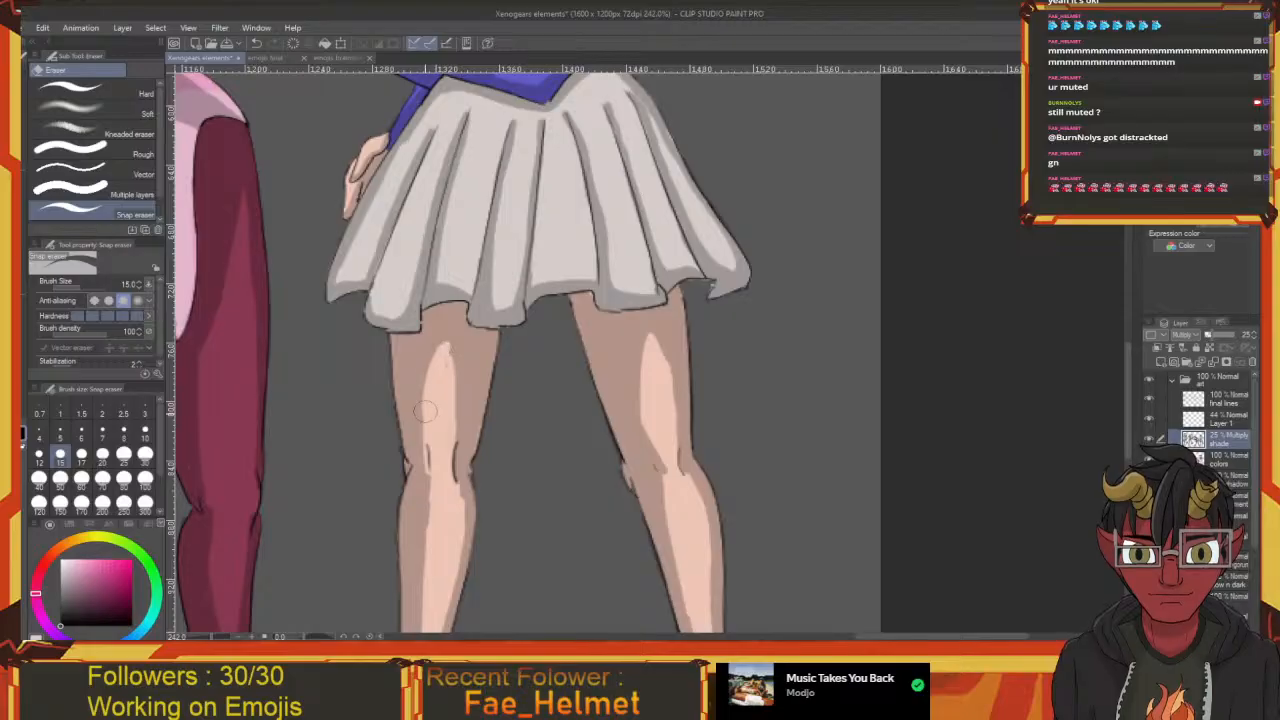
pyautogui.moveTo(455, 342); pyautogui.dragTo(453, 430)
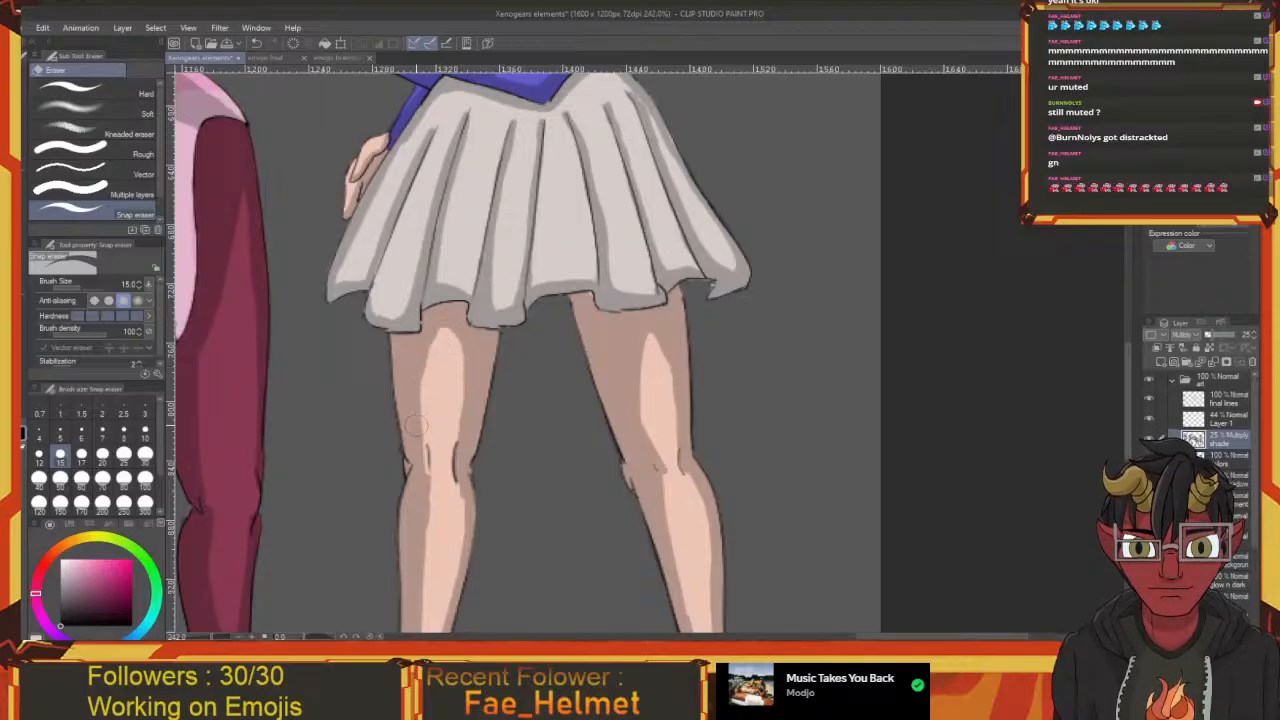
# Touch up the shade around the near knee crease and along the upper calf
pyautogui.press('p')
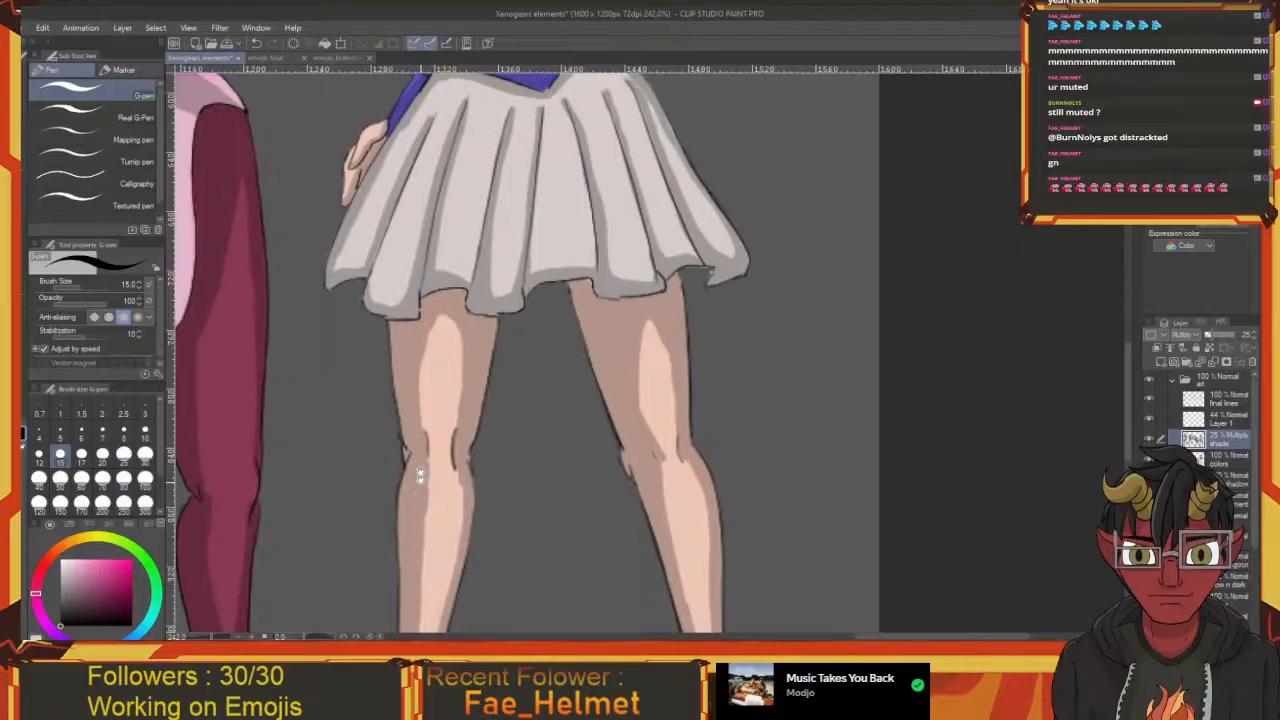
pyautogui.moveTo(423, 489); pyautogui.dragTo(428, 418)
pyautogui.press('e')
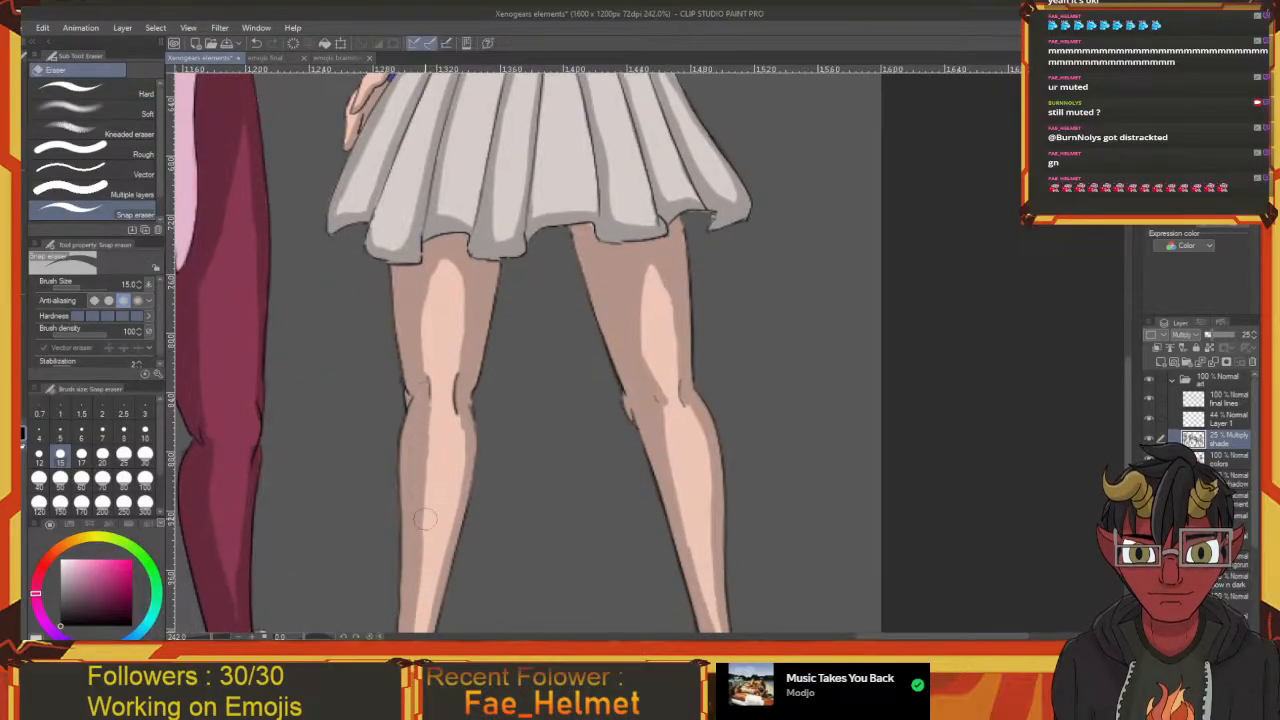
pyautogui.scroll(-4, 427, 410)
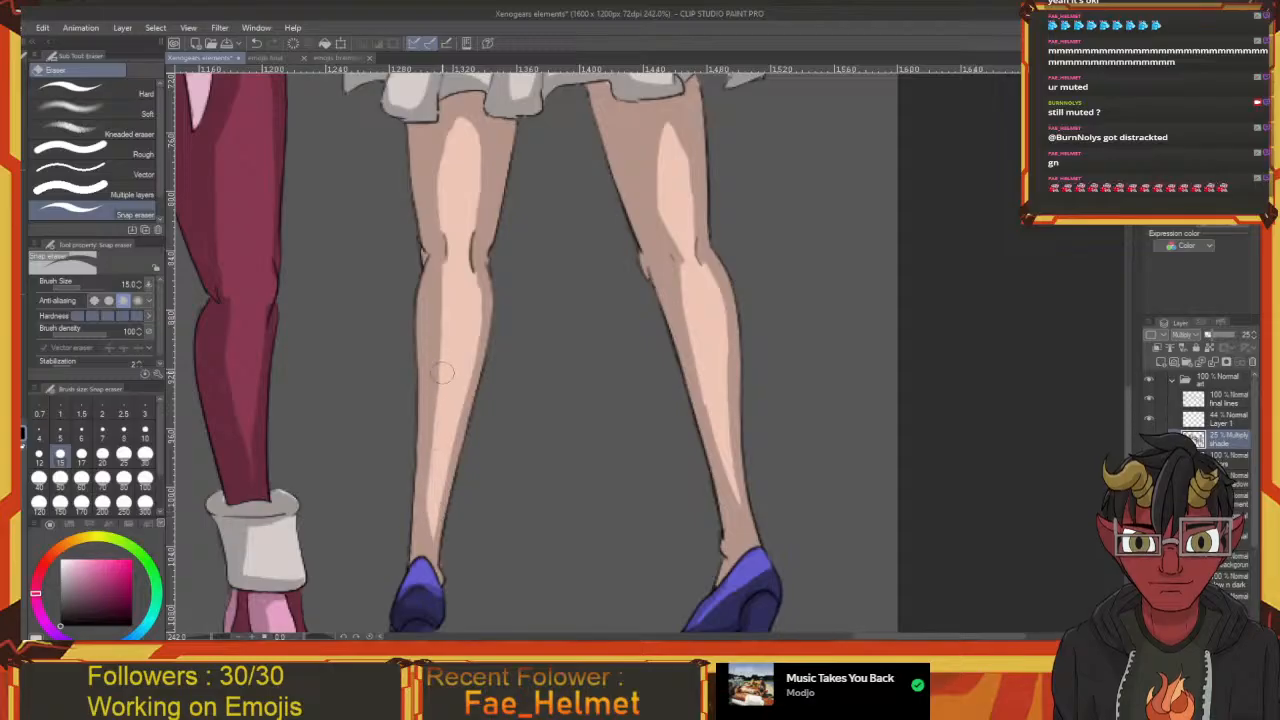
pyautogui.scroll(5, 443, 343)
pyautogui.press('p')
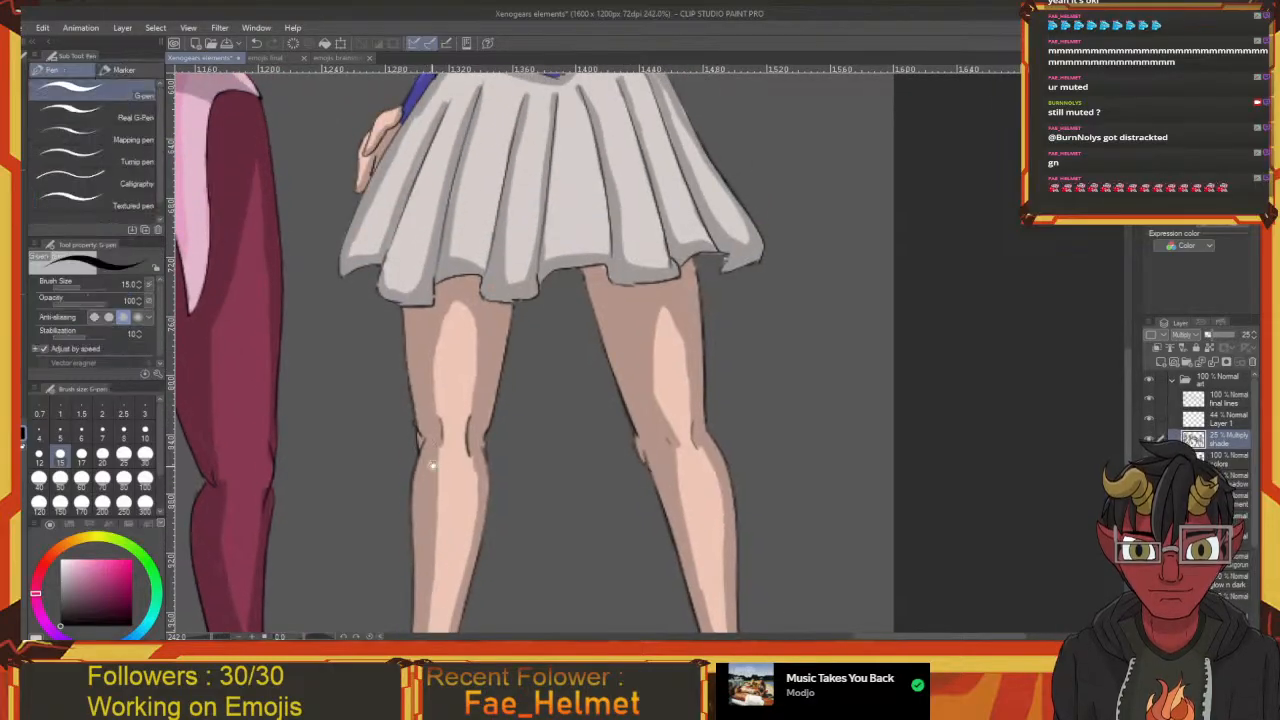
pyautogui.moveTo(420, 448); pyautogui.dragTo(468, 315)
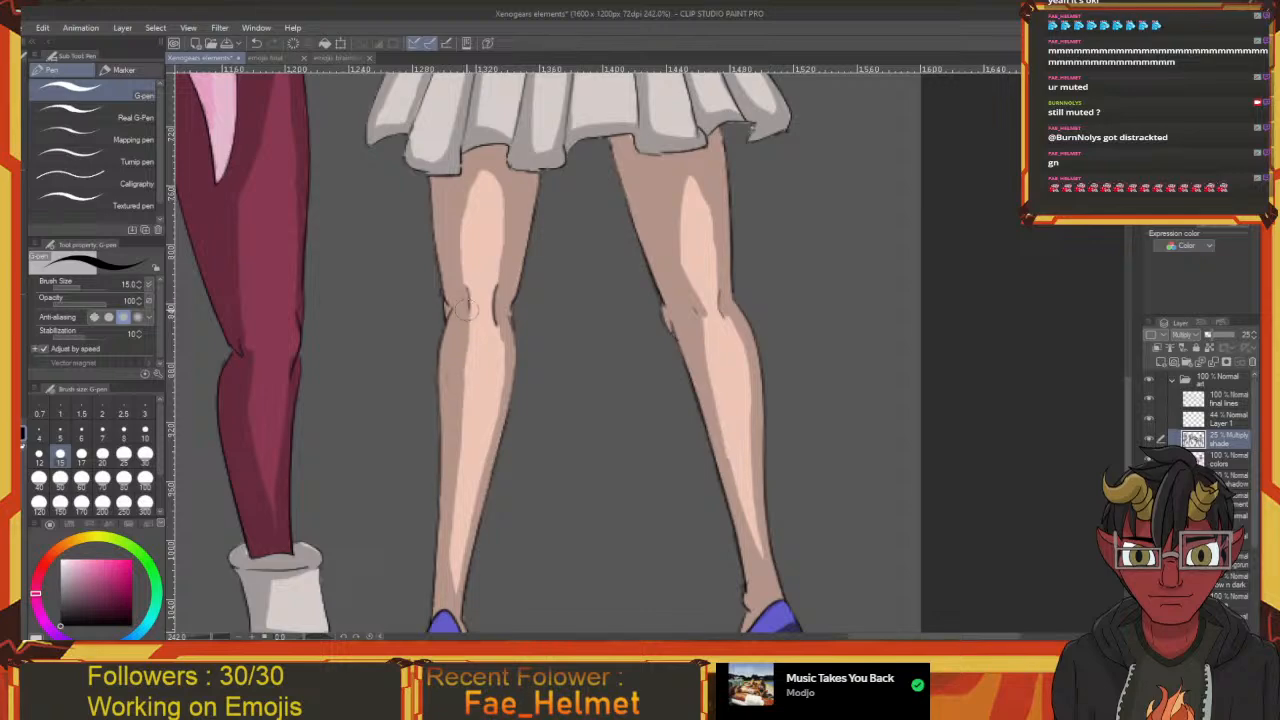
# Examine the shade on both knees, the thighs and the pleated skirt for spots that need correcting
pyautogui.scroll(5, 455, 428)
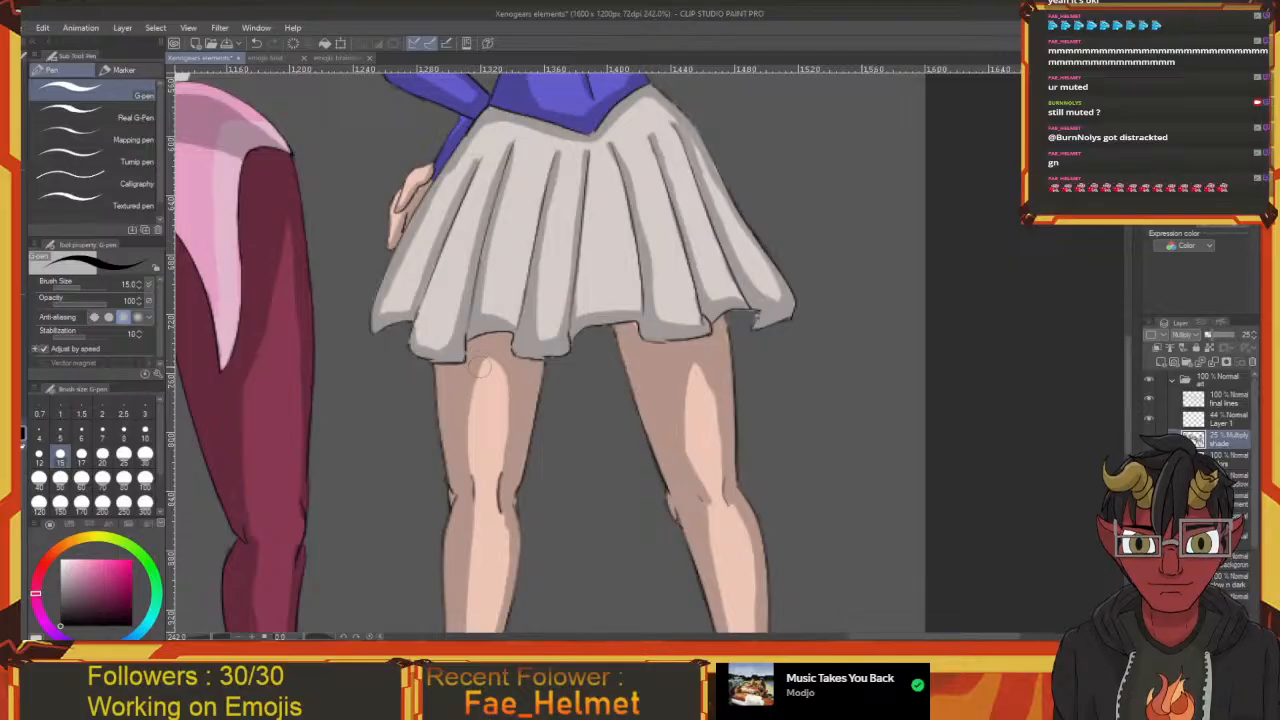
pyautogui.hscroll(3, 490, 375)
pyautogui.press('e')
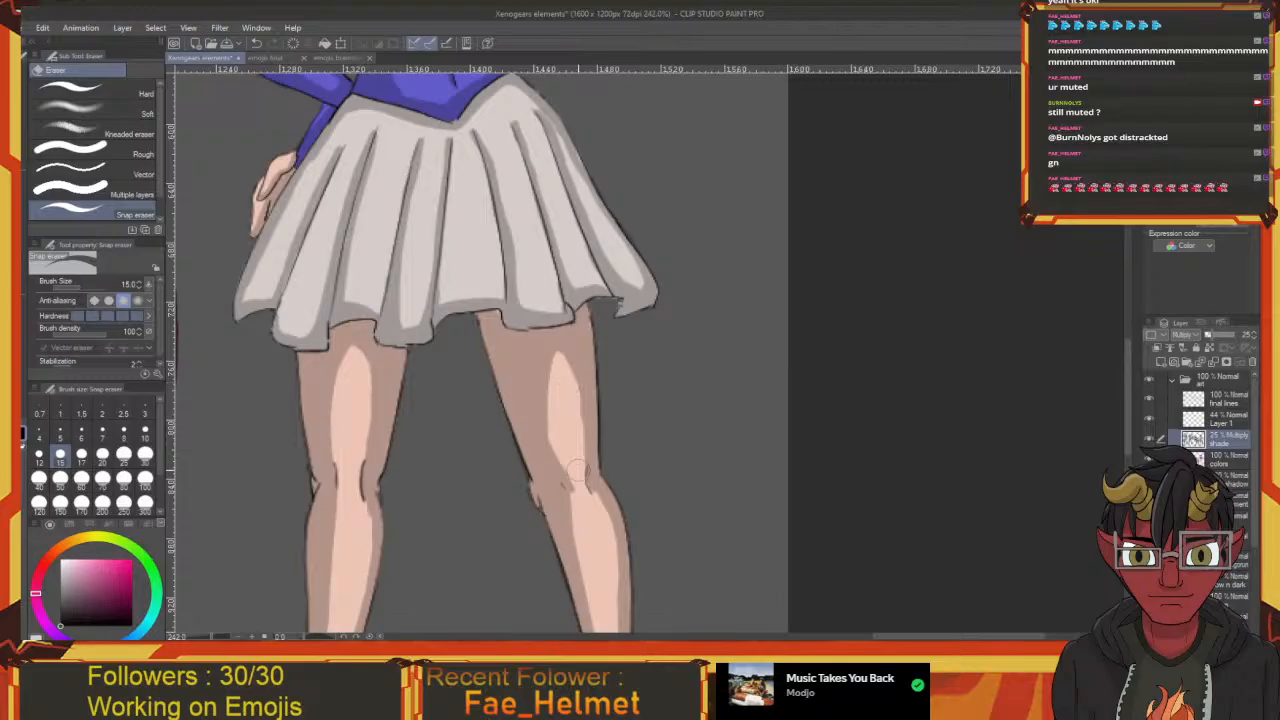
pyautogui.scroll(-1, 579, 470)
pyautogui.scroll(-5, 572, 480)
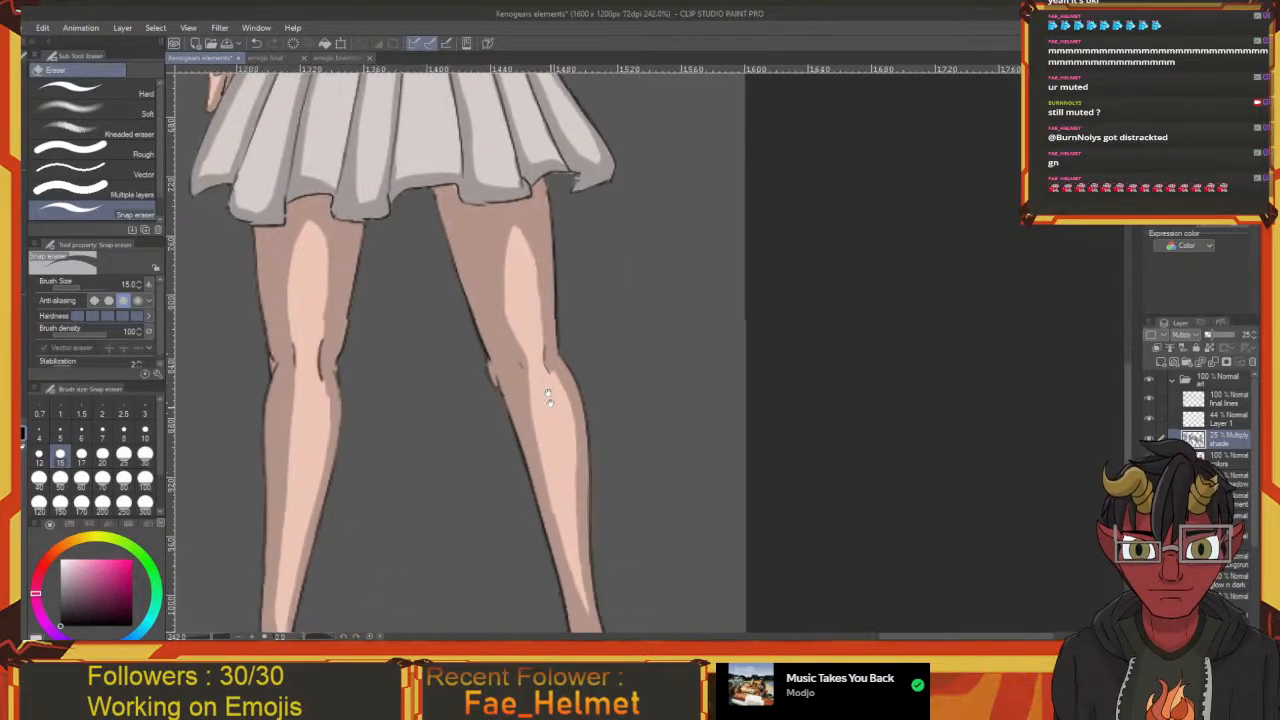
pyautogui.scroll(10, 528, 410)
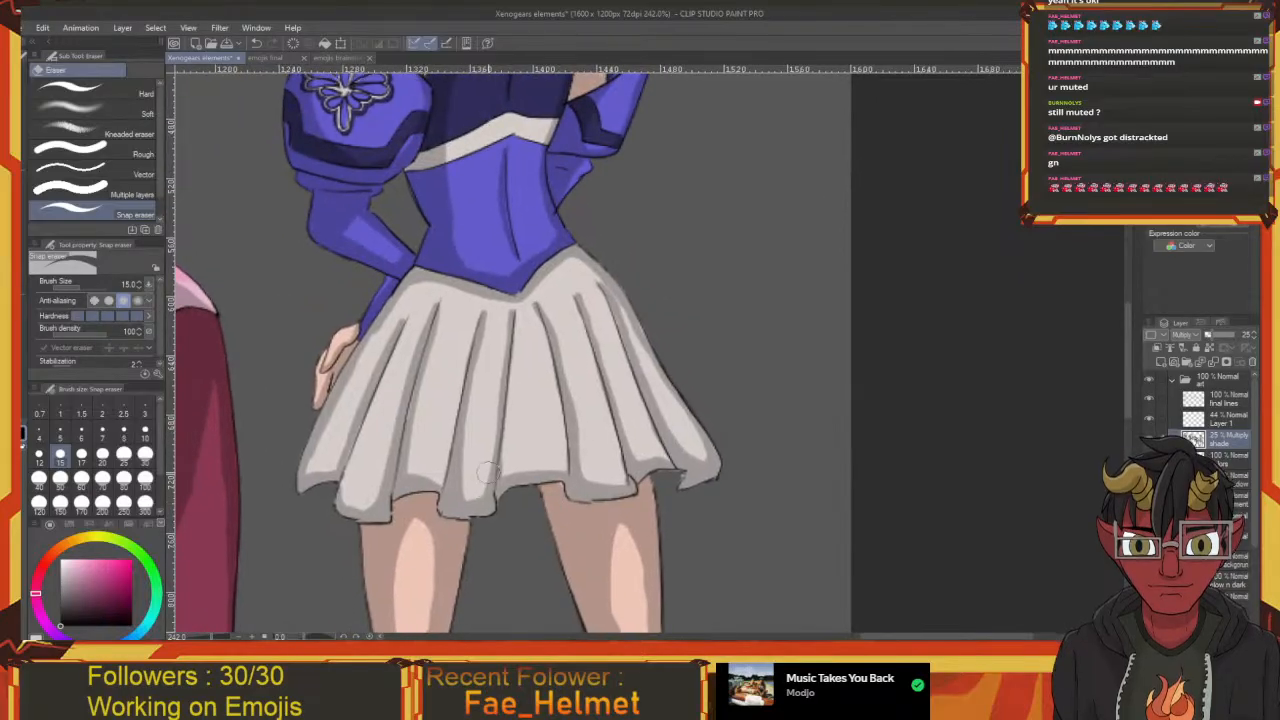
pyautogui.press('p')
pyautogui.scroll(3, 491, 469)
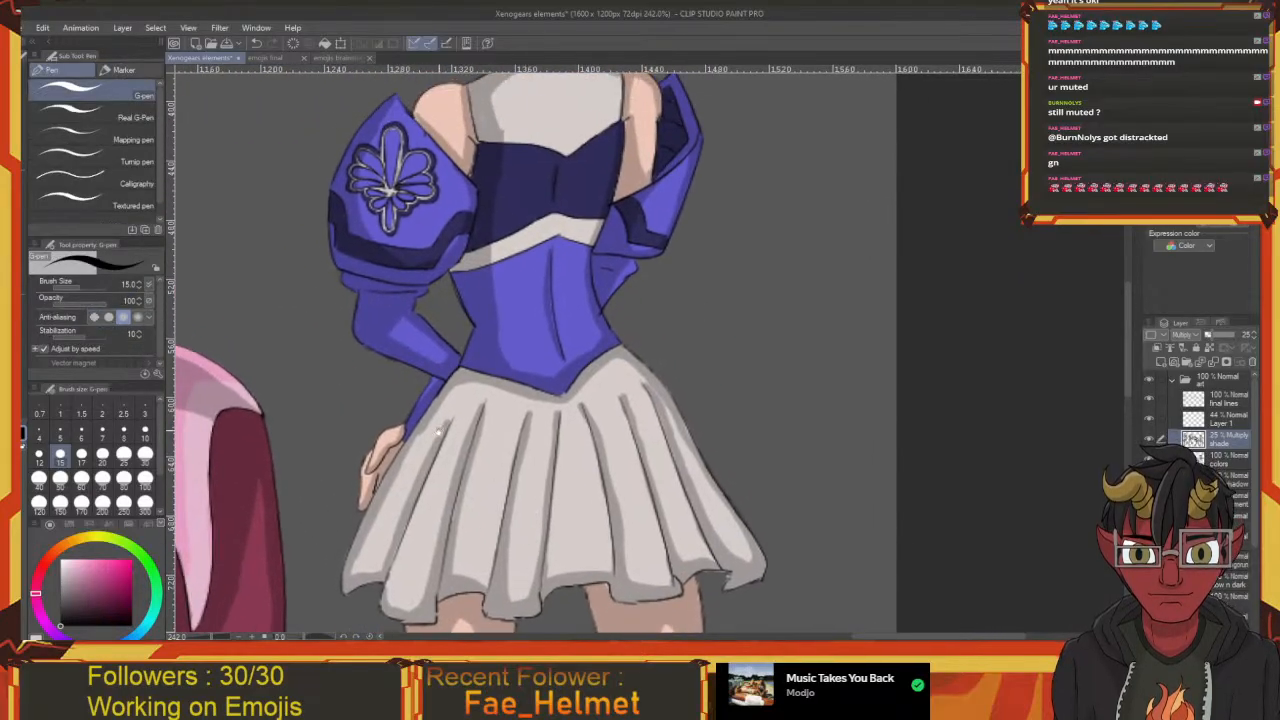
# Check the shade on the hand, skirt, bodice and sleeves, and save the illustration
pyautogui.moveTo(445, 420); pyautogui.dragTo(547, 270)
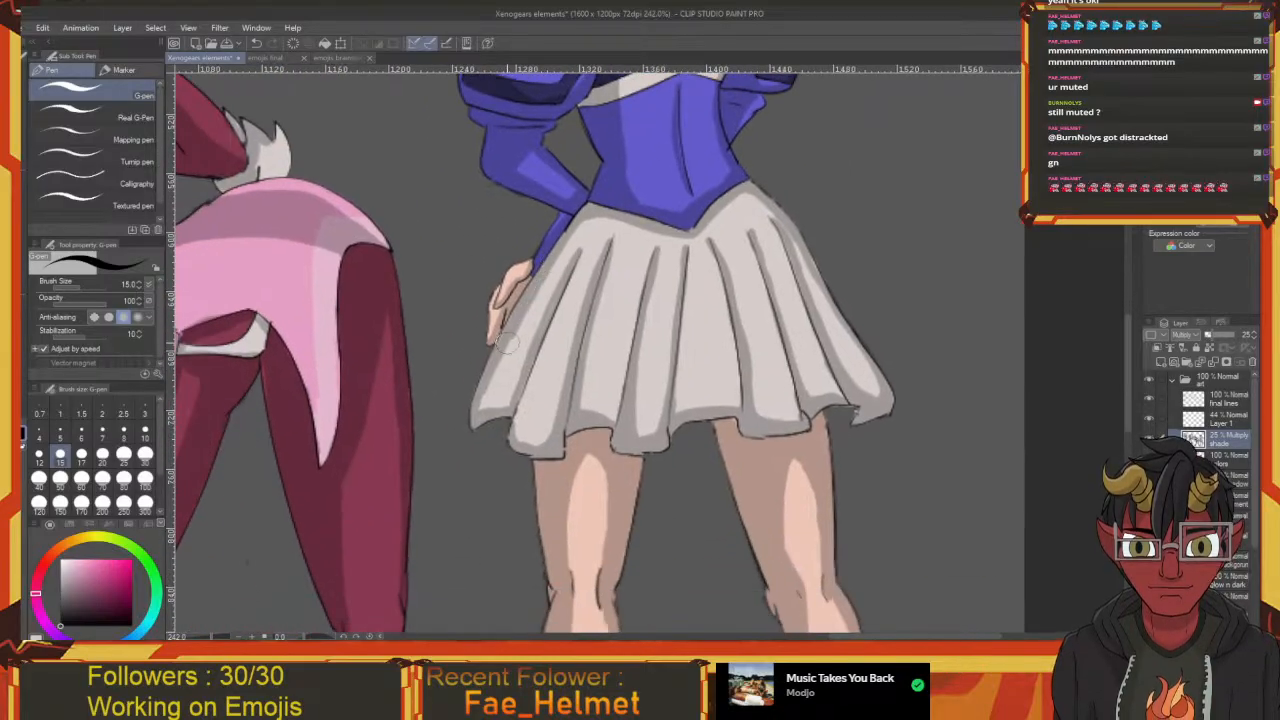
pyautogui.moveTo(523, 329); pyautogui.dragTo(483, 436)
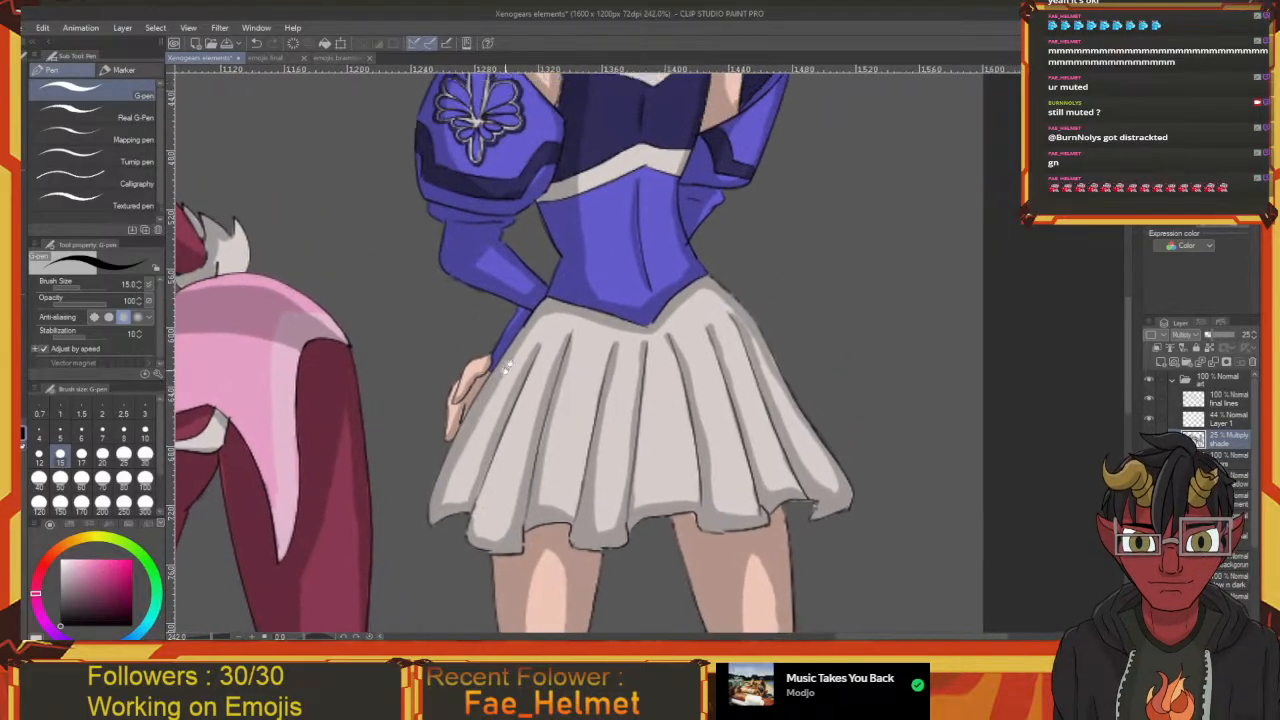
pyautogui.moveTo(537, 313); pyautogui.dragTo(482, 481)
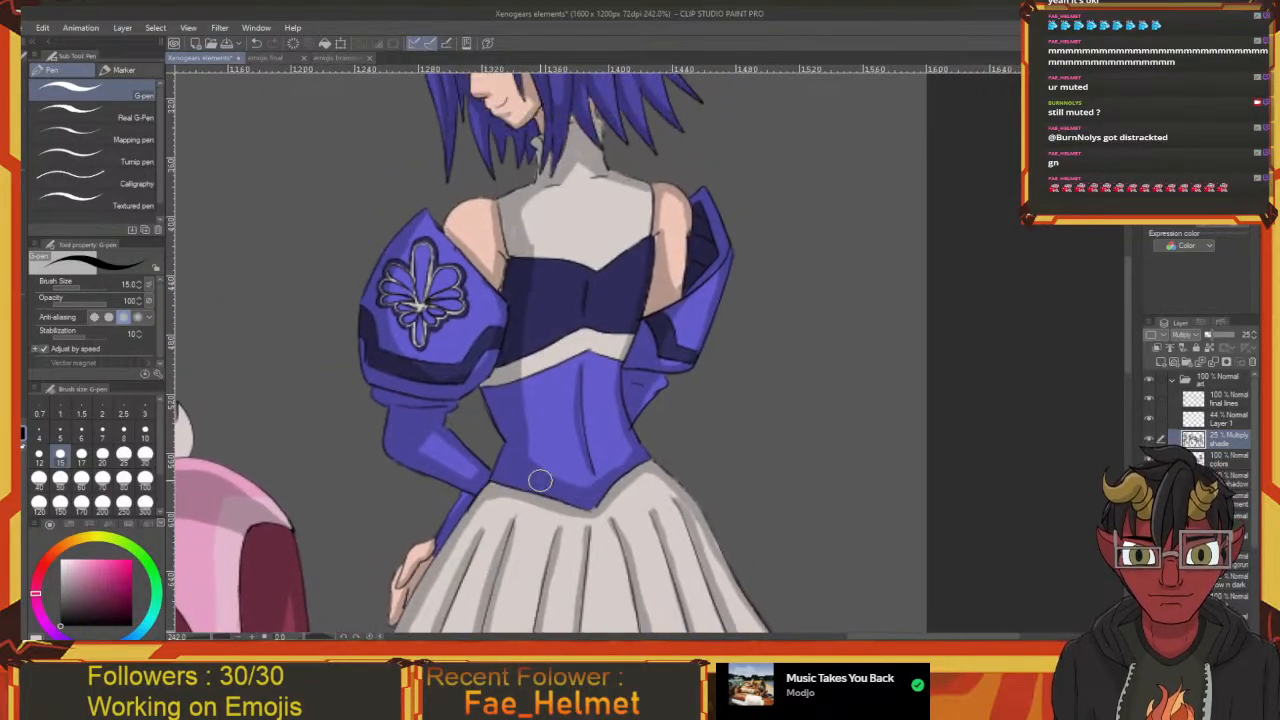
pyautogui.moveTo(541, 480); pyautogui.dragTo(576, 527)
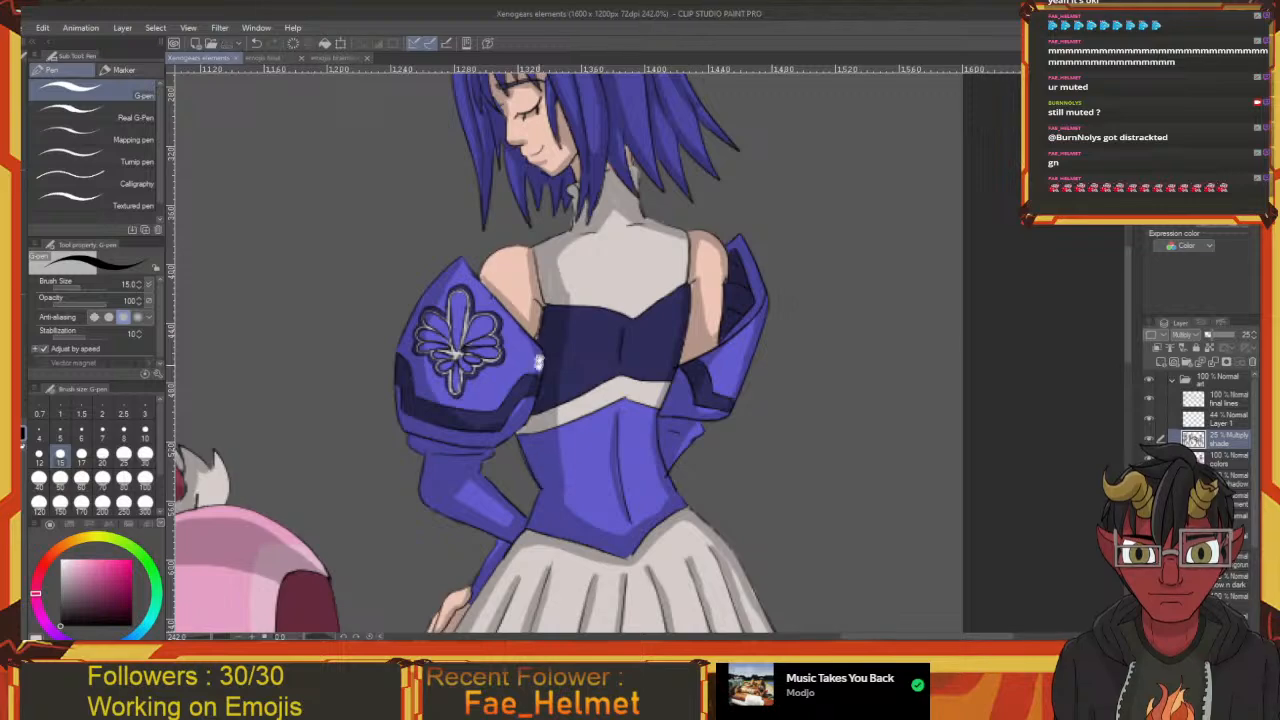
pyautogui.moveTo(550, 301)
pyautogui.mouseDown()
pyautogui.moveTo(586, 338)
pyautogui.moveTo(591, 316)
pyautogui.mouseUp()
# Refine the shade on the bare upper arm between the white back panel and the far sleeve
pyautogui.press('e')
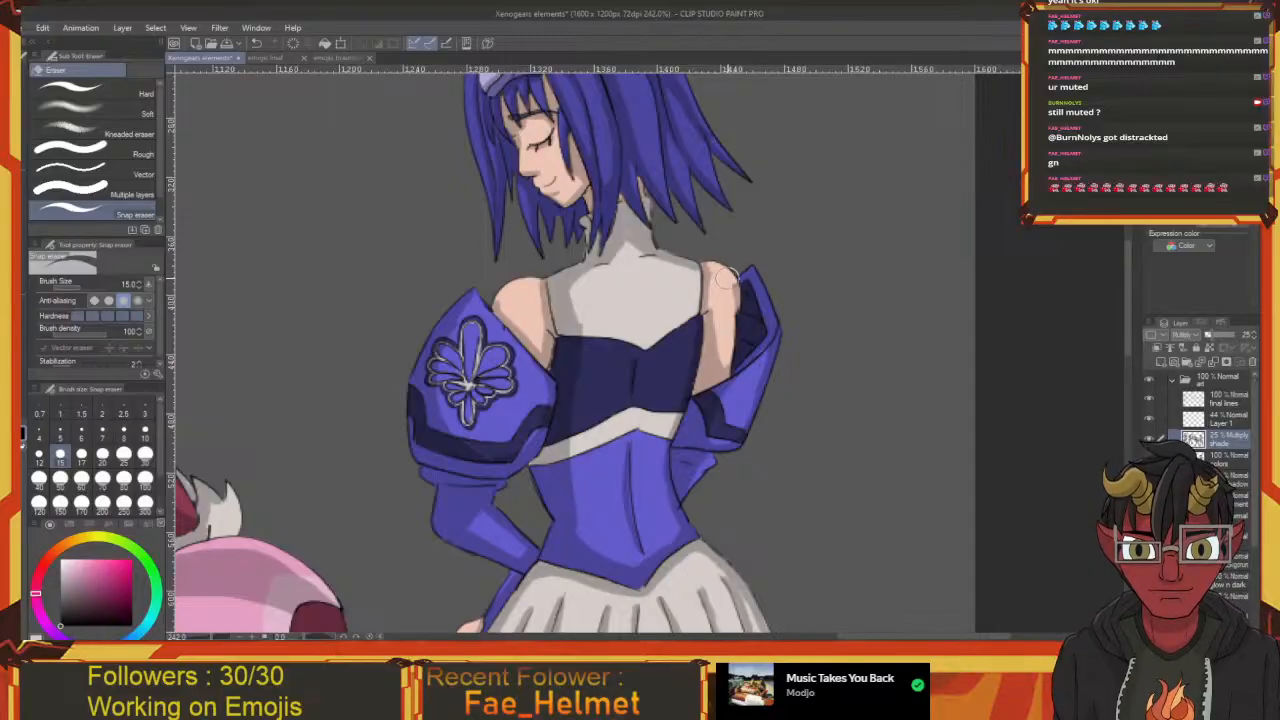
pyautogui.press('p')
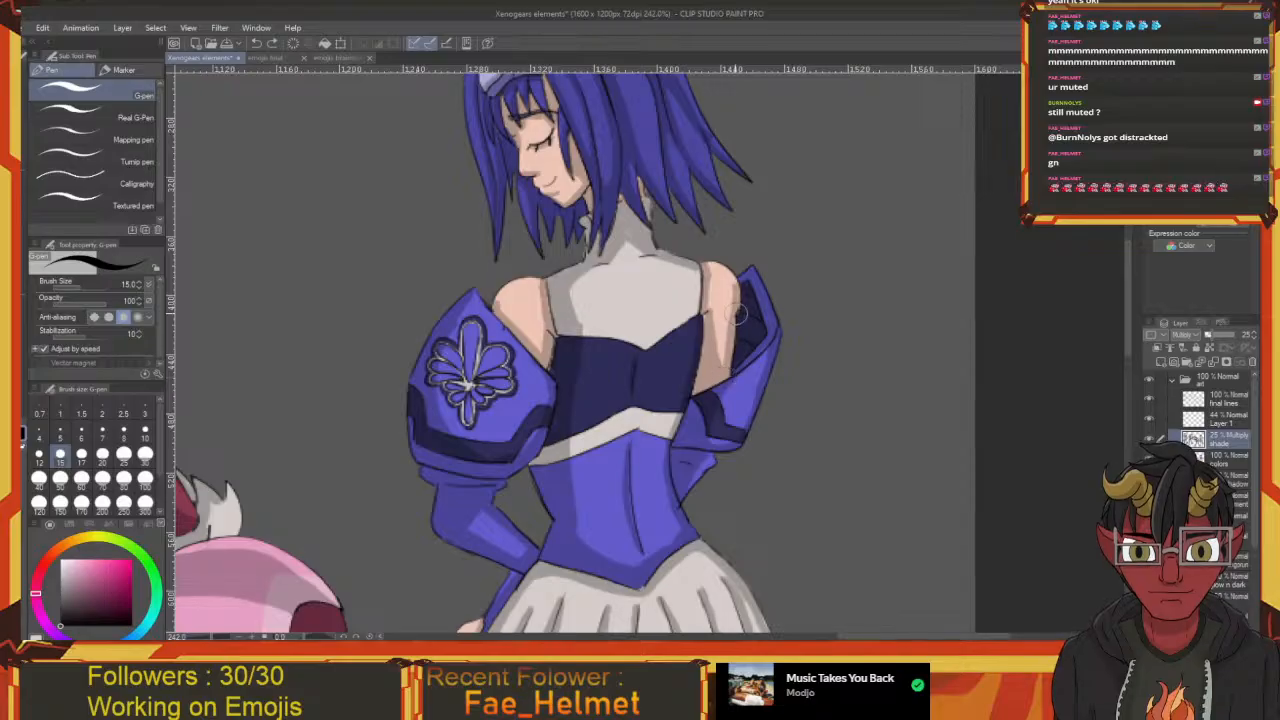
pyautogui.press('e')
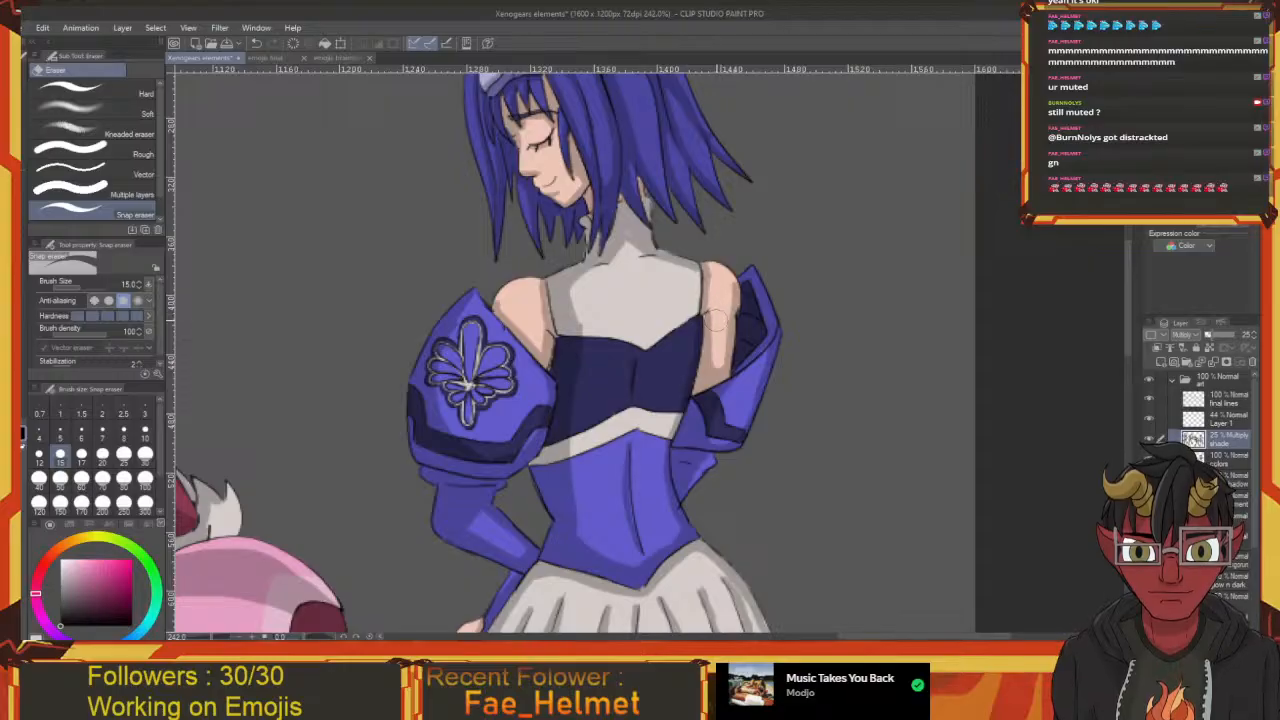
pyautogui.press('p')
pyautogui.moveTo(710, 342)
pyautogui.mouseDown()
pyautogui.moveTo(703, 266)
pyautogui.moveTo(706, 314)
pyautogui.moveTo(695, 293)
pyautogui.mouseUp()
pyautogui.moveTo(643, 260); pyautogui.dragTo(691, 343)
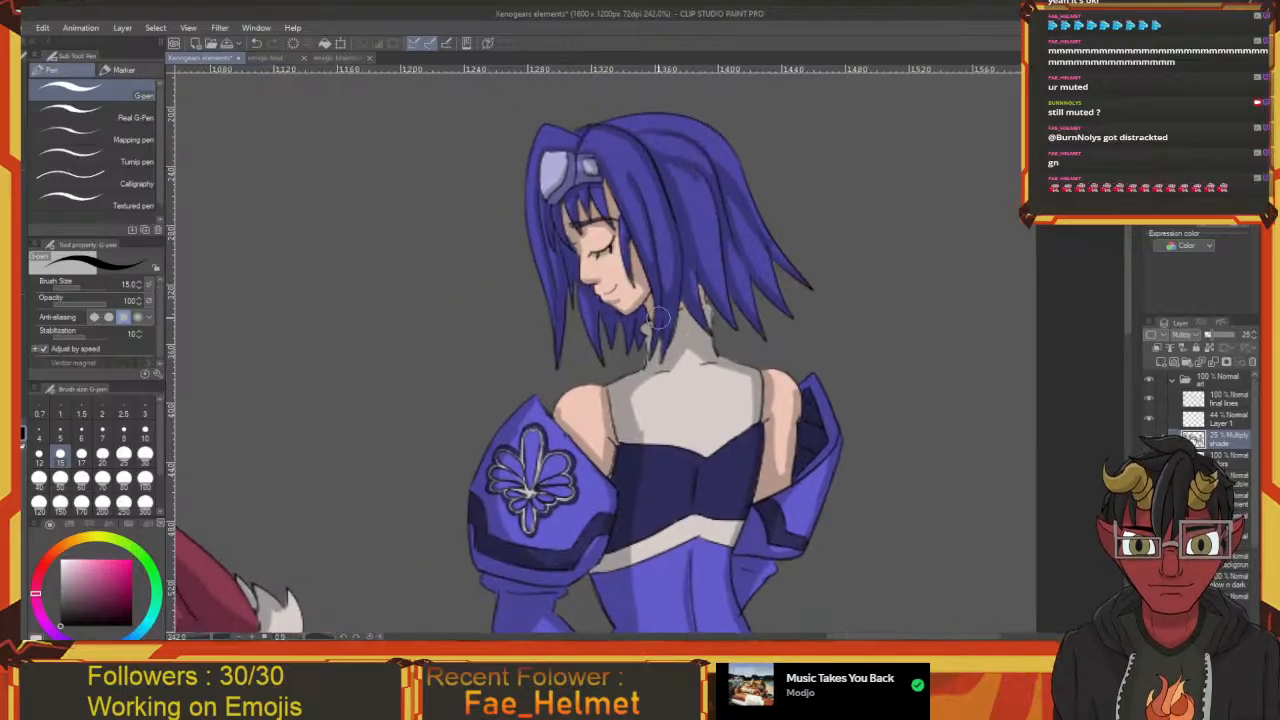
# Refine the shade on the cheek and jaw beside the hair, and save the illustration
pyautogui.press('e')
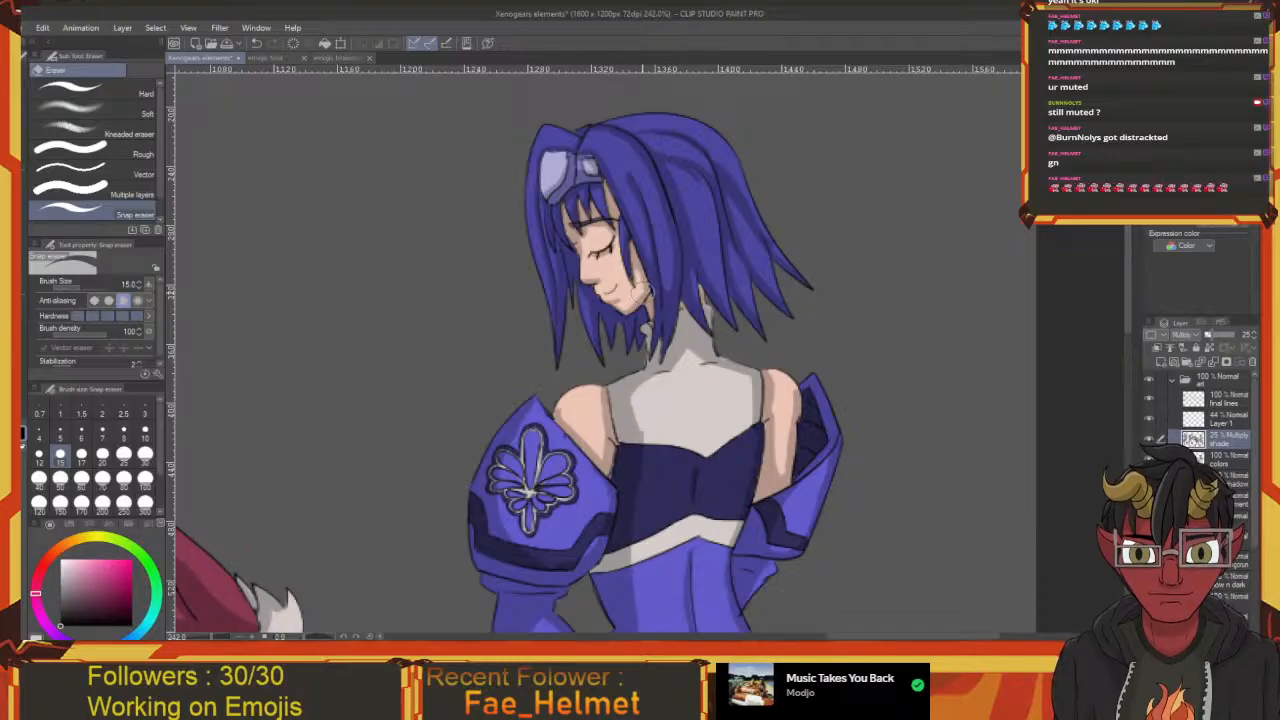
pyautogui.press('p')
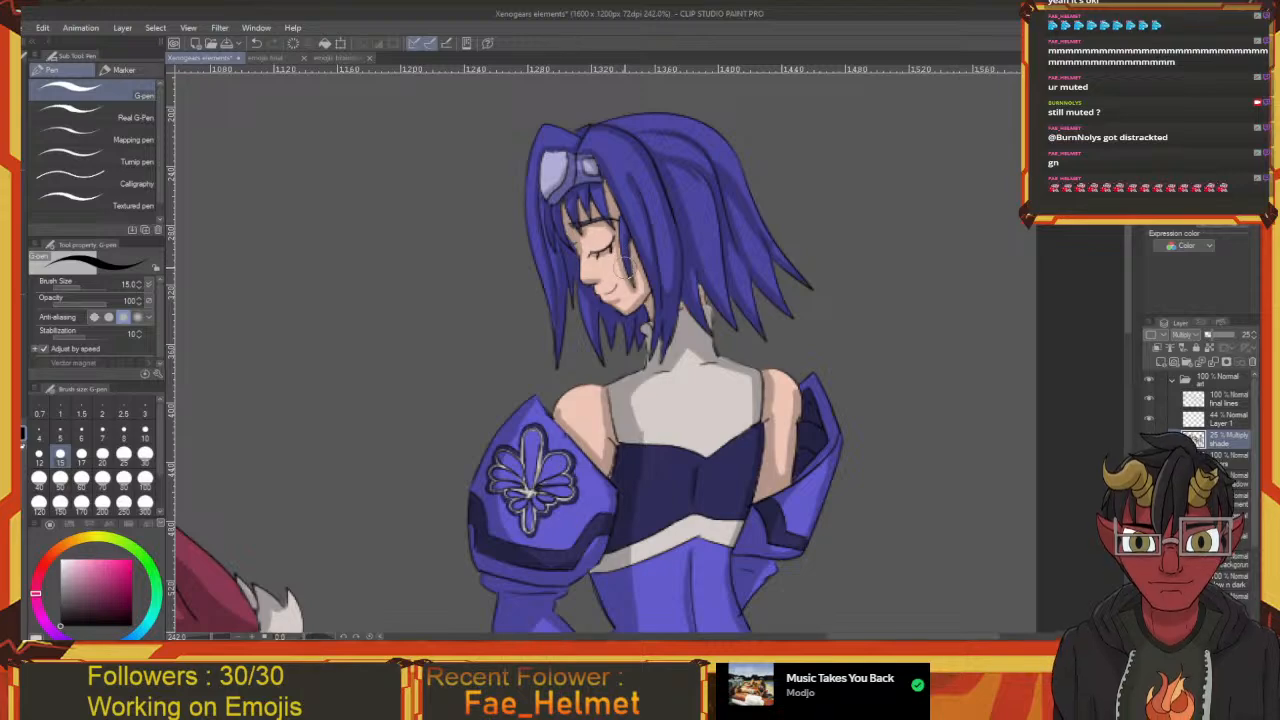
pyautogui.moveTo(641, 308)
pyautogui.mouseDown()
pyautogui.moveTo(629, 300)
pyautogui.moveTo(608, 324)
pyautogui.mouseUp()
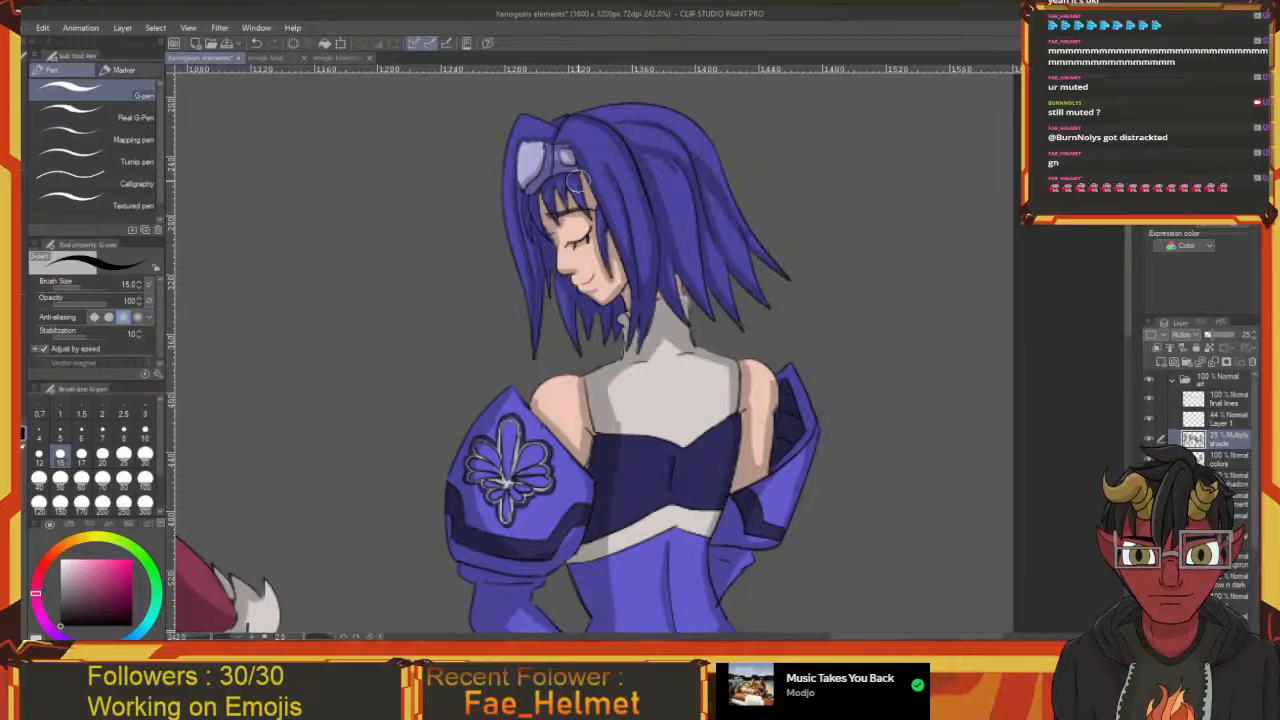
pyautogui.moveTo(575, 184); pyautogui.dragTo(602, 216)
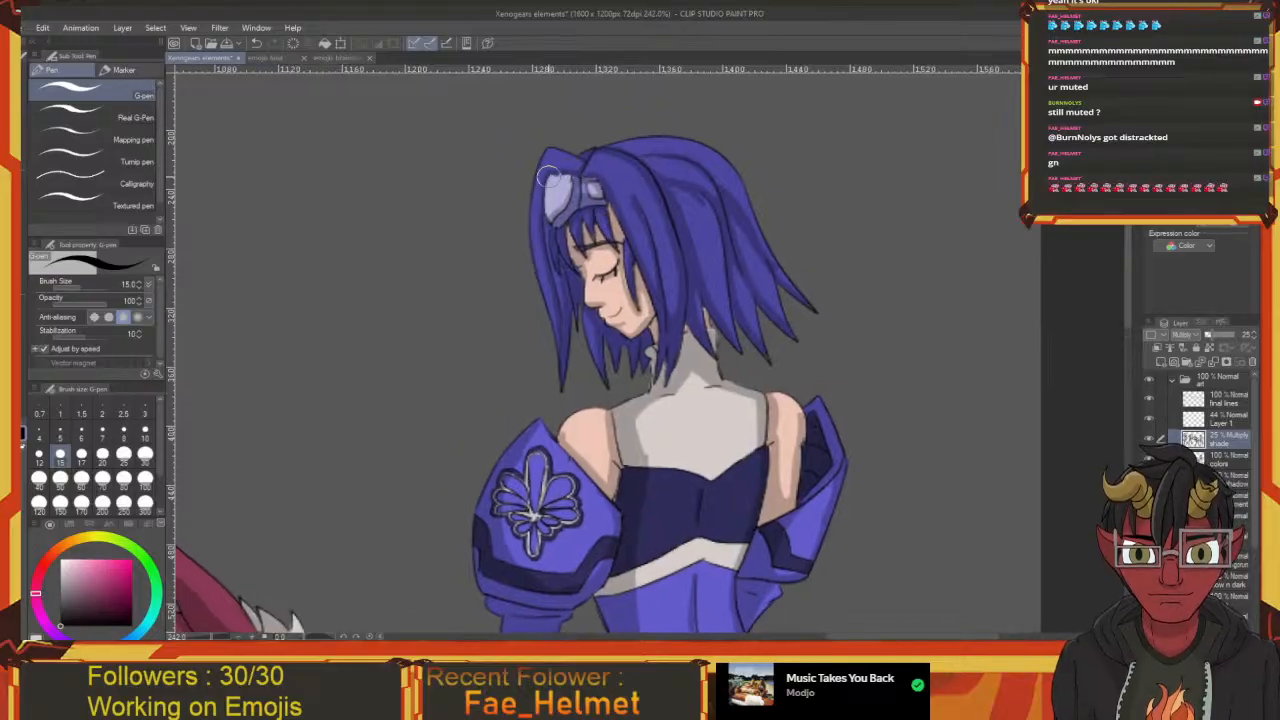
pyautogui.moveTo(555, 266); pyautogui.dragTo(527, 210)
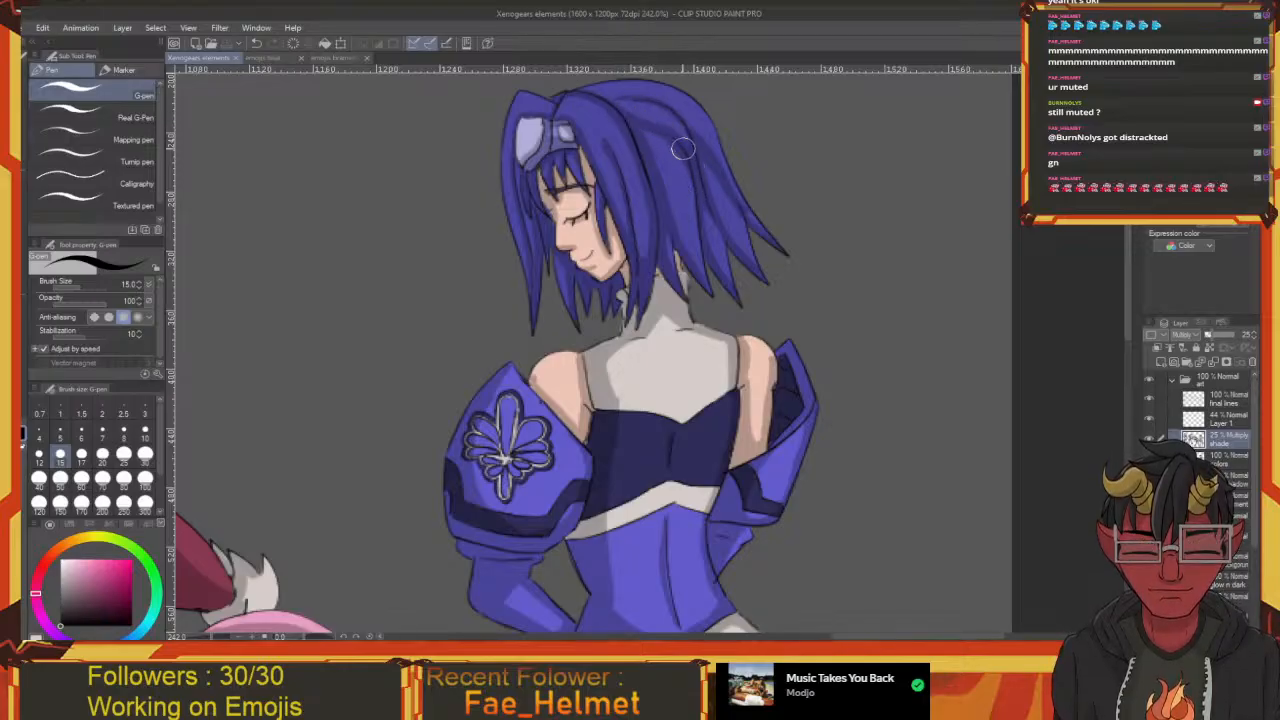
# Review the whole illustration and show the background with its ceiling light behind the four characters
pyautogui.scroll(-6, 674, 151)
pyautogui.scroll(-12, 645, 350)
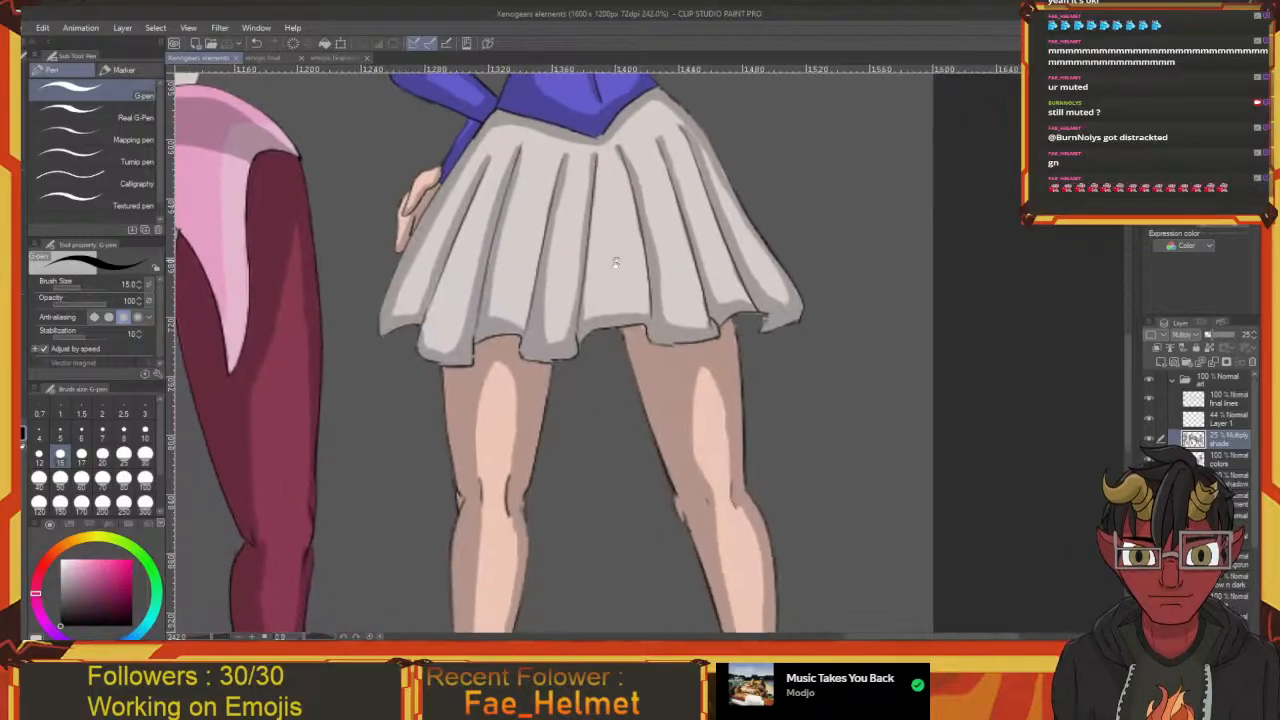
pyautogui.scroll(-10, 600, 340)
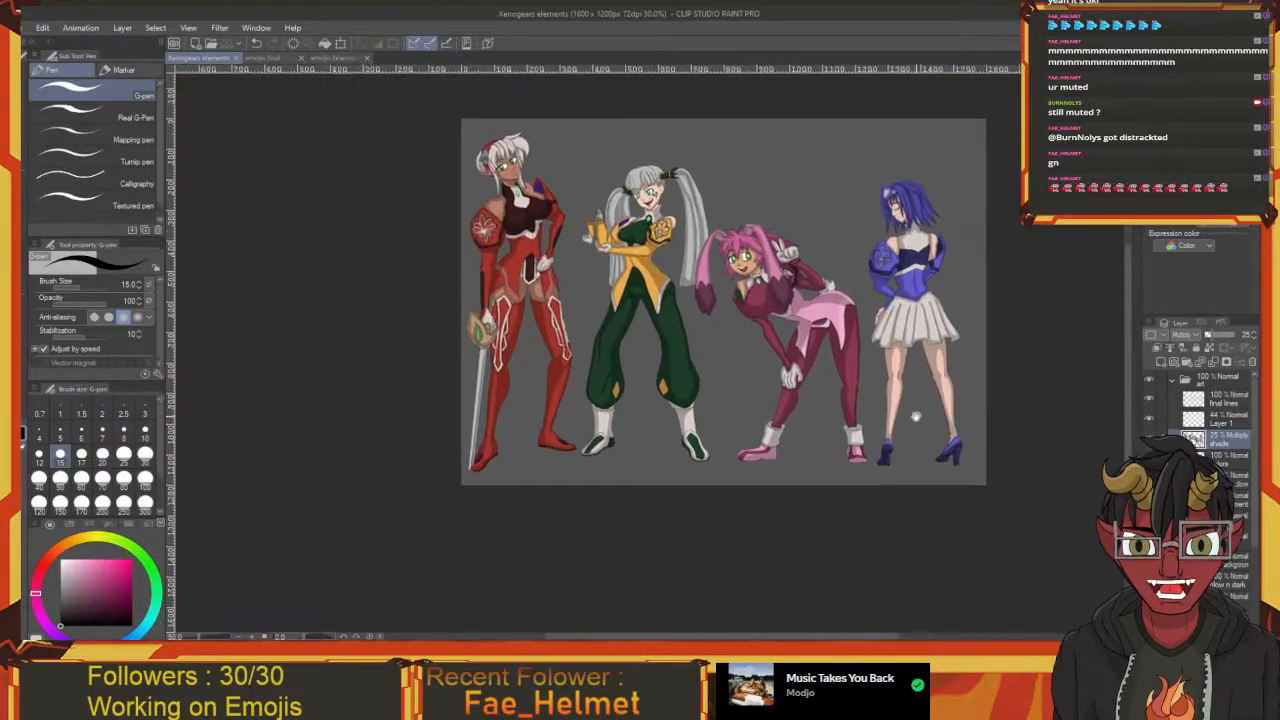
pyautogui.moveTo(915, 418); pyautogui.dragTo(689, 450)
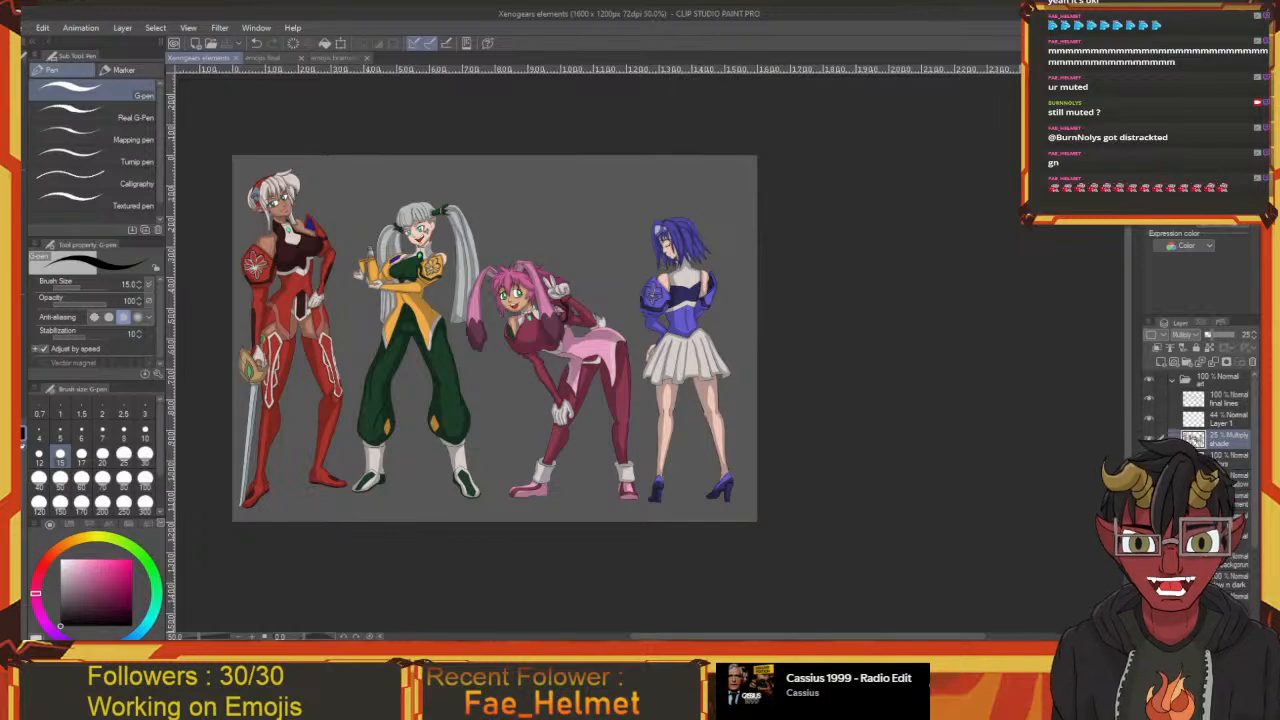
pyautogui.moveTo(432, 172); pyautogui.dragTo(520, 171)
pyautogui.scroll(1, 793, 532)
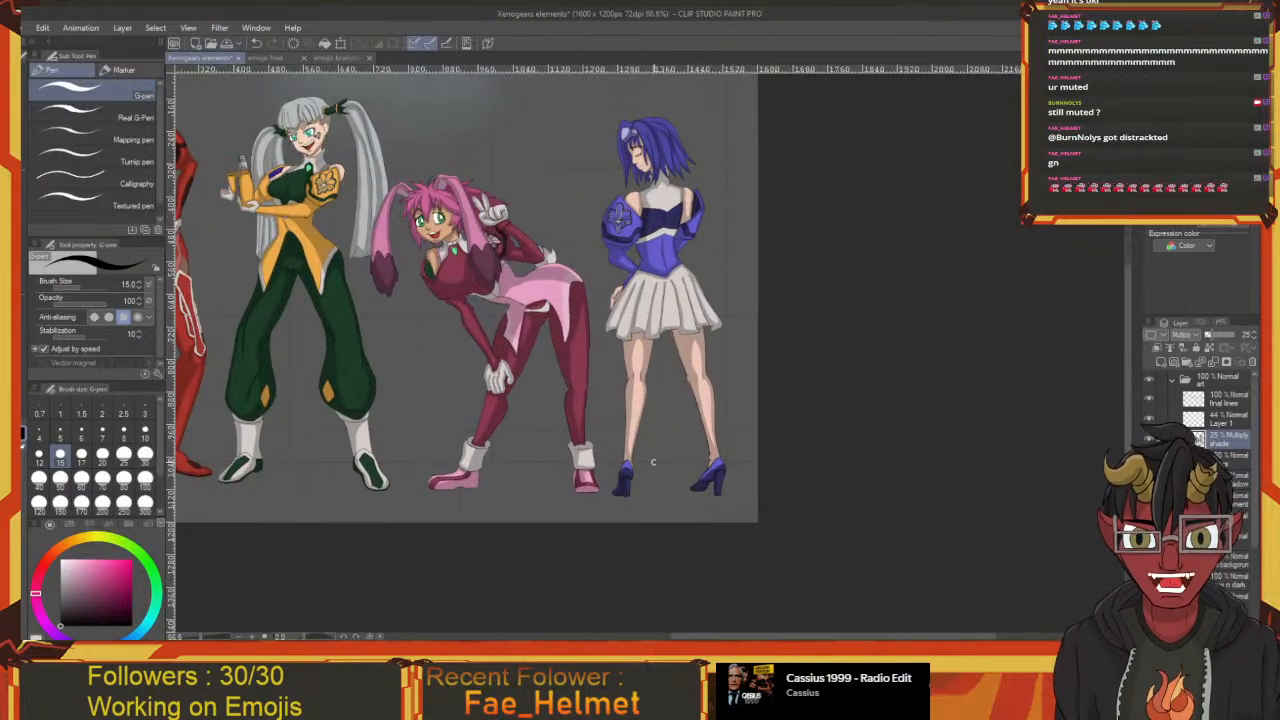
pyautogui.moveTo(555, 498); pyautogui.dragTo(734, 529)
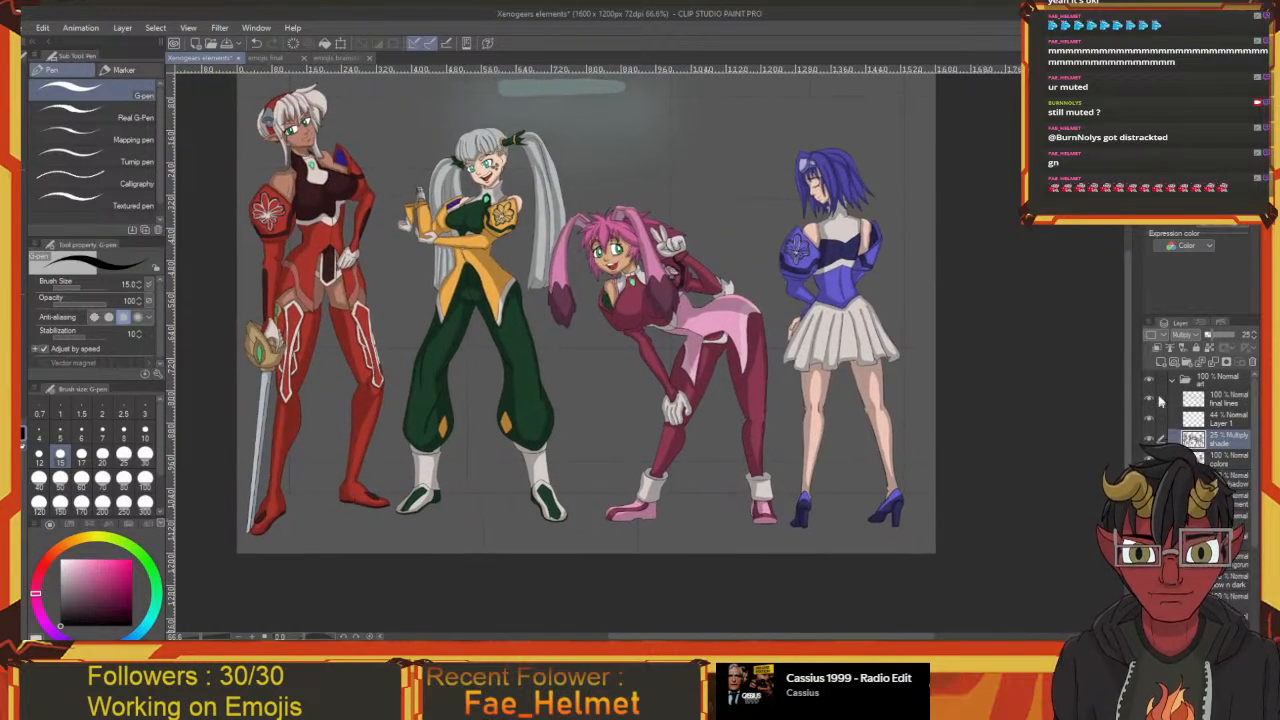
# Group the character layers from final lines down through colors and shadow in a folder named "characthers", and select the final lines layer
pyautogui.click(1234, 480)
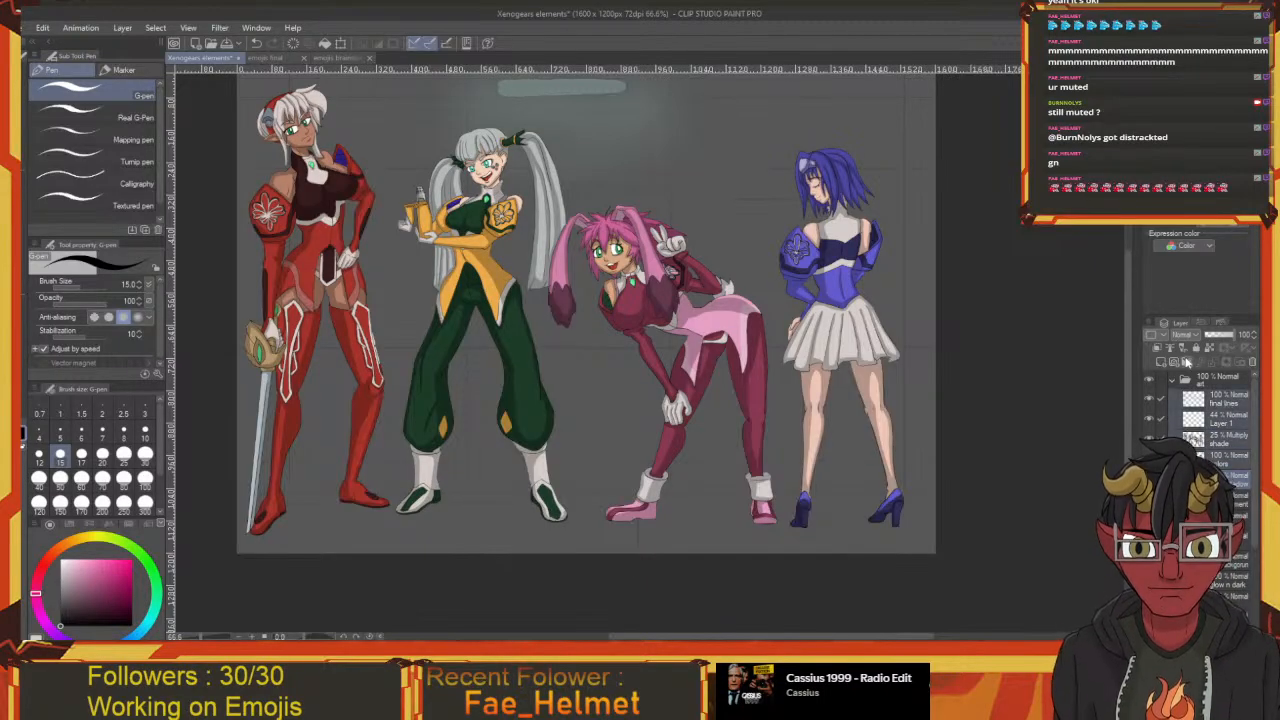
pyautogui.click(1187, 362)
pyautogui.moveTo(1228, 478); pyautogui.dragTo(1216, 392)
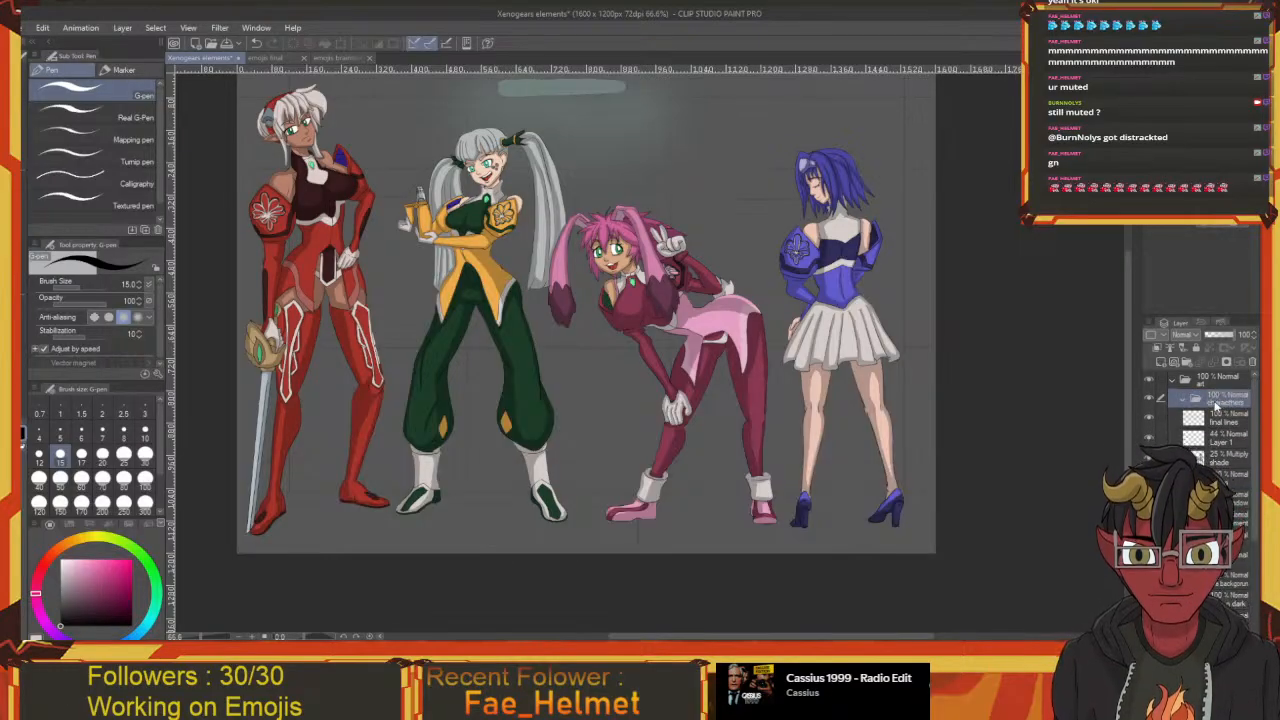
pyautogui.click(1220, 423)
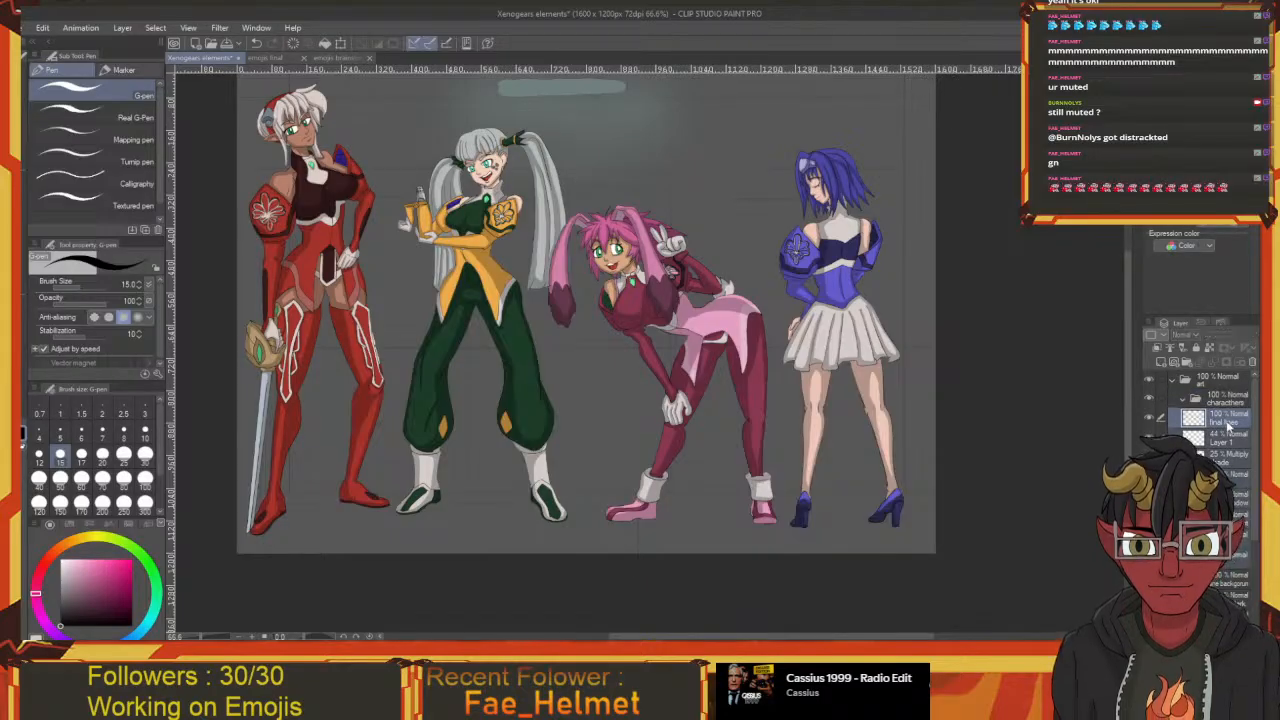
# Hide the characthers folder so that only the background is shown
pyautogui.moveTo(1228, 426); pyautogui.dragTo(1222, 400)
pyautogui.click(1150, 398)
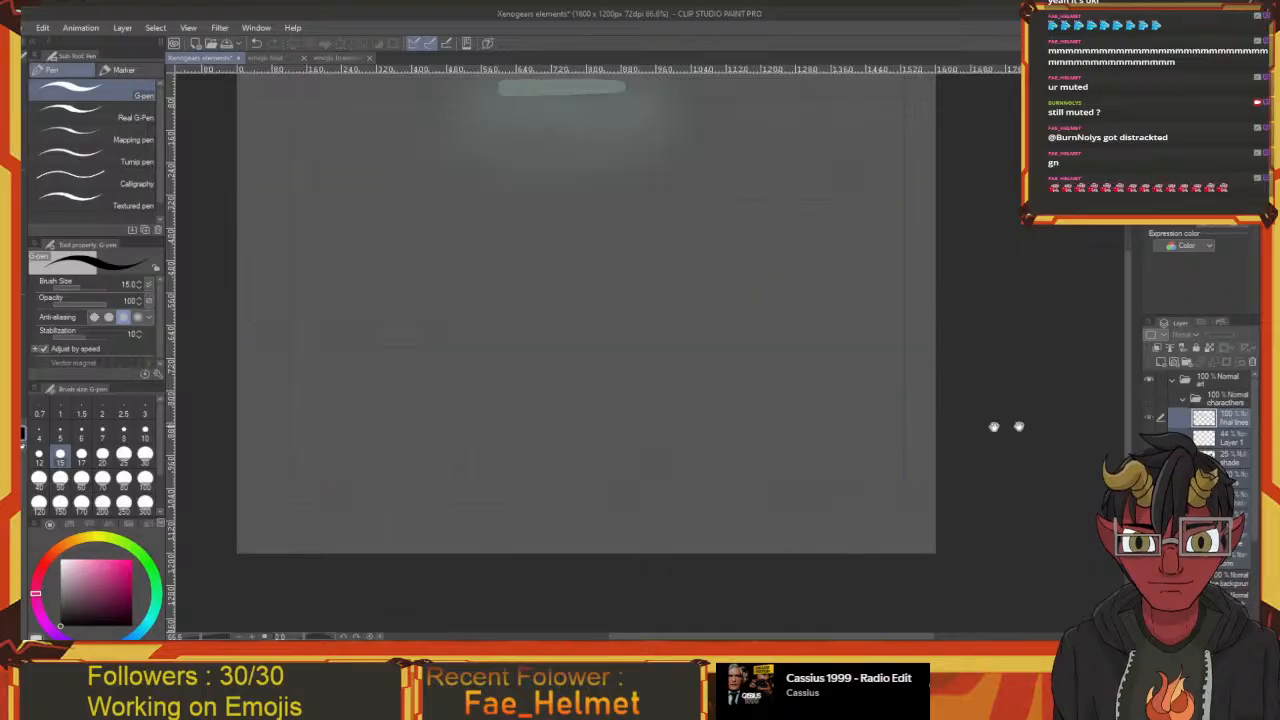
pyautogui.moveTo(942, 429); pyautogui.dragTo(988, 486)
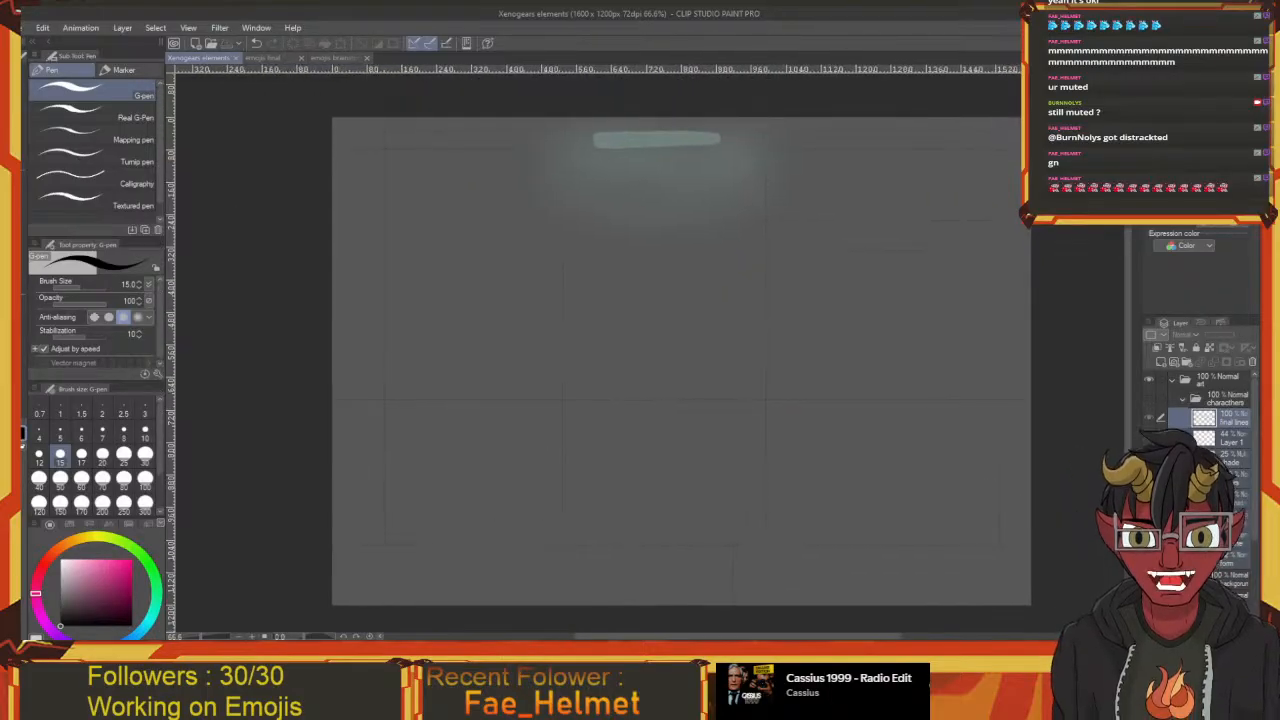
# Try retracing the vertical floor seam on the background layer with a straight line of brush size 2.5
pyautogui.click(1232, 600)
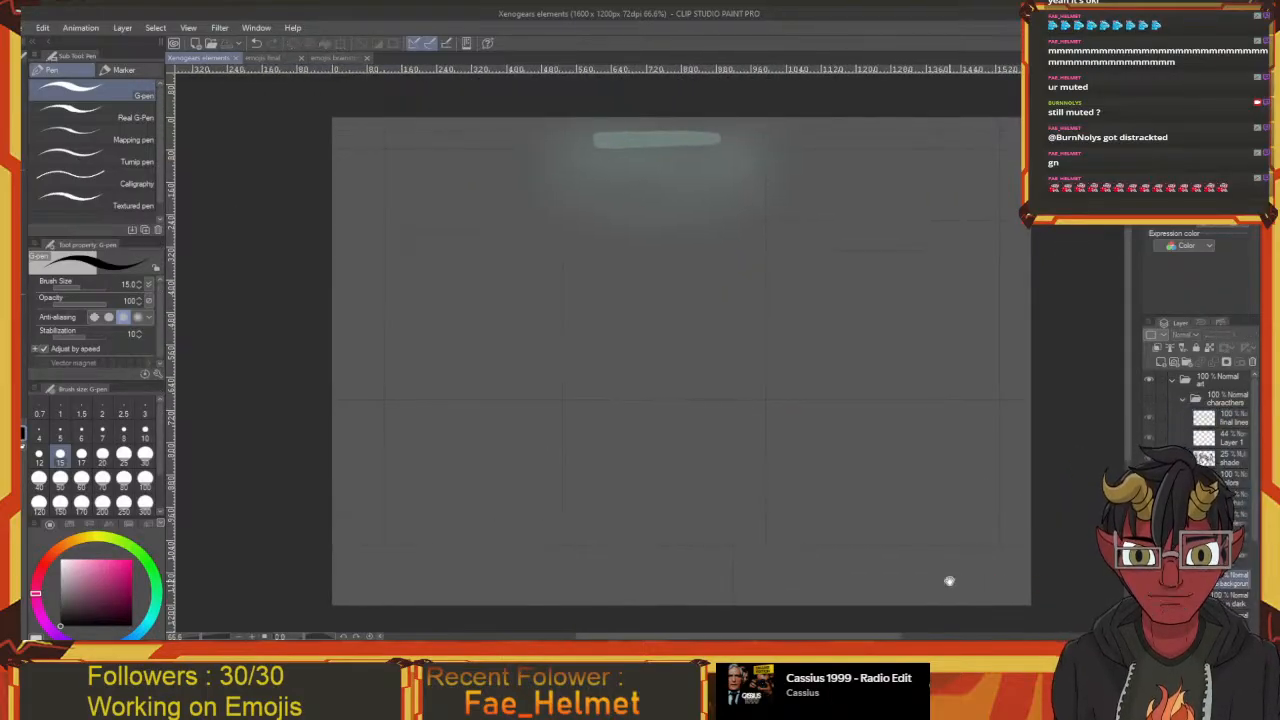
pyautogui.moveTo(949, 583); pyautogui.dragTo(966, 566)
pyautogui.press('u')
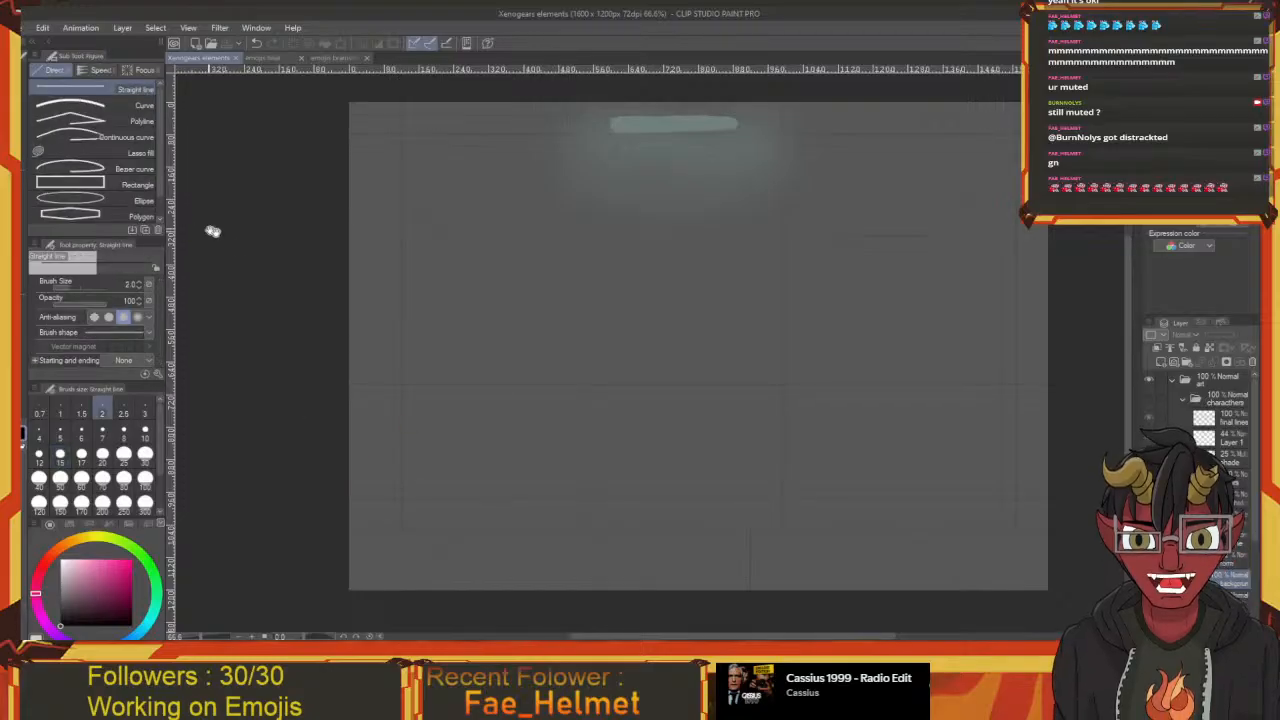
pyautogui.moveTo(205, 472); pyautogui.dragTo(225, 430)
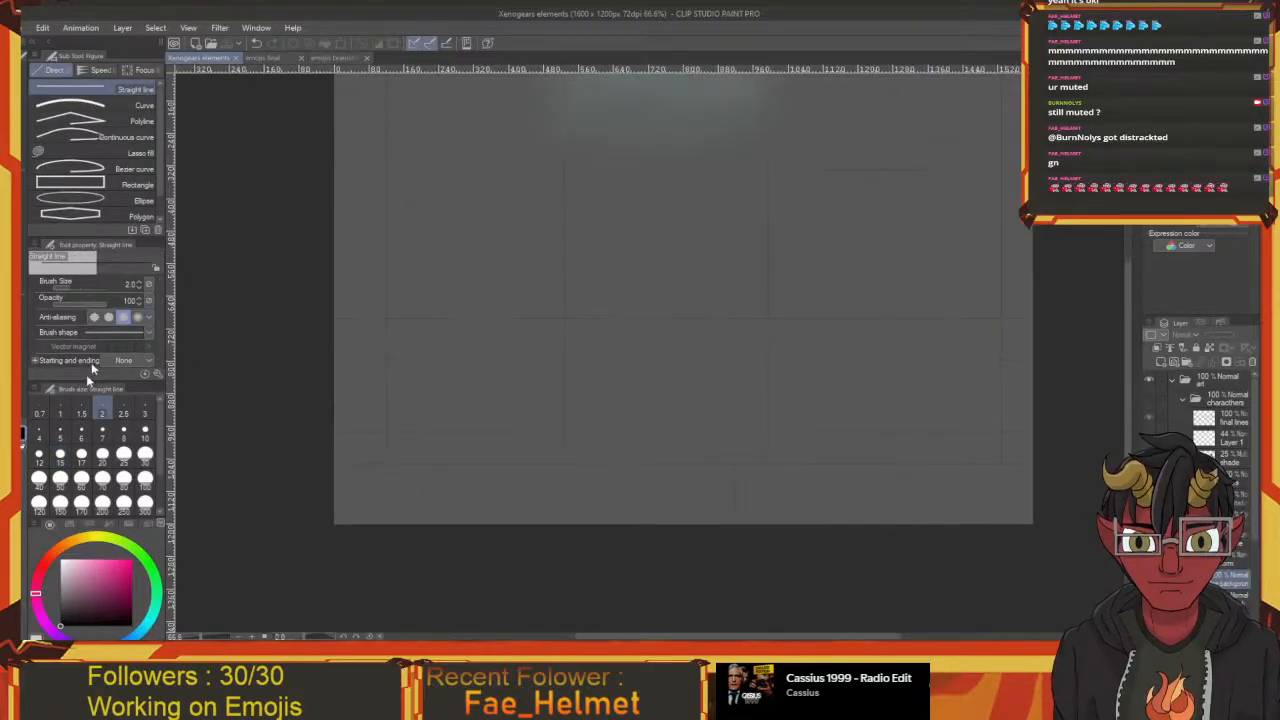
pyautogui.click(126, 410)
pyautogui.moveTo(353, 471); pyautogui.dragTo(327, 450)
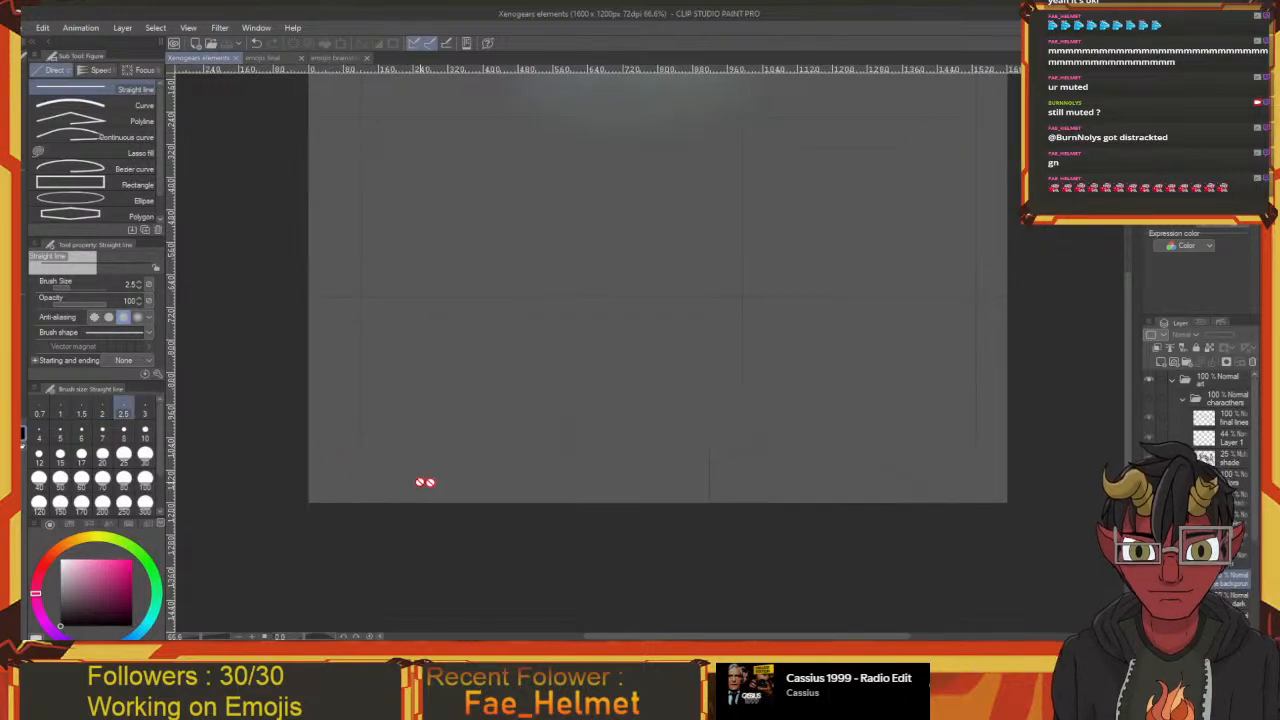
pyautogui.moveTo(709, 448); pyautogui.dragTo(709, 510)
pyautogui.moveTo(418, 486); pyautogui.dragTo(398, 541)
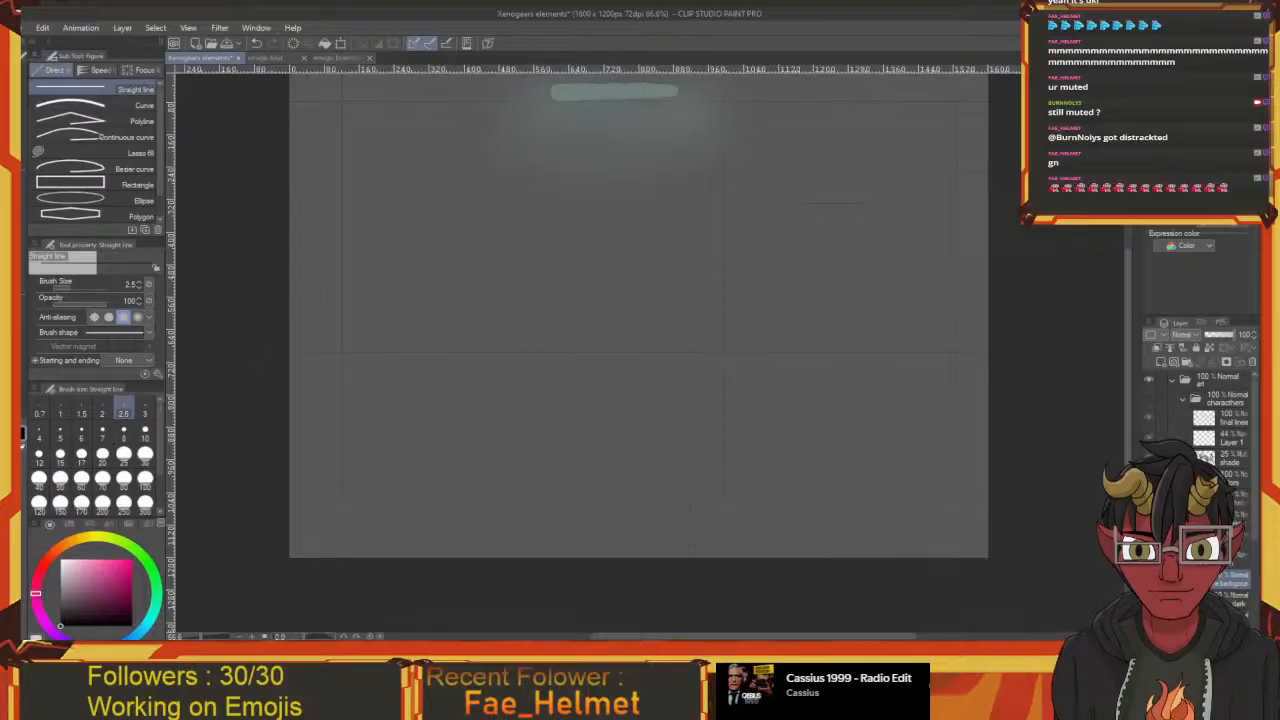
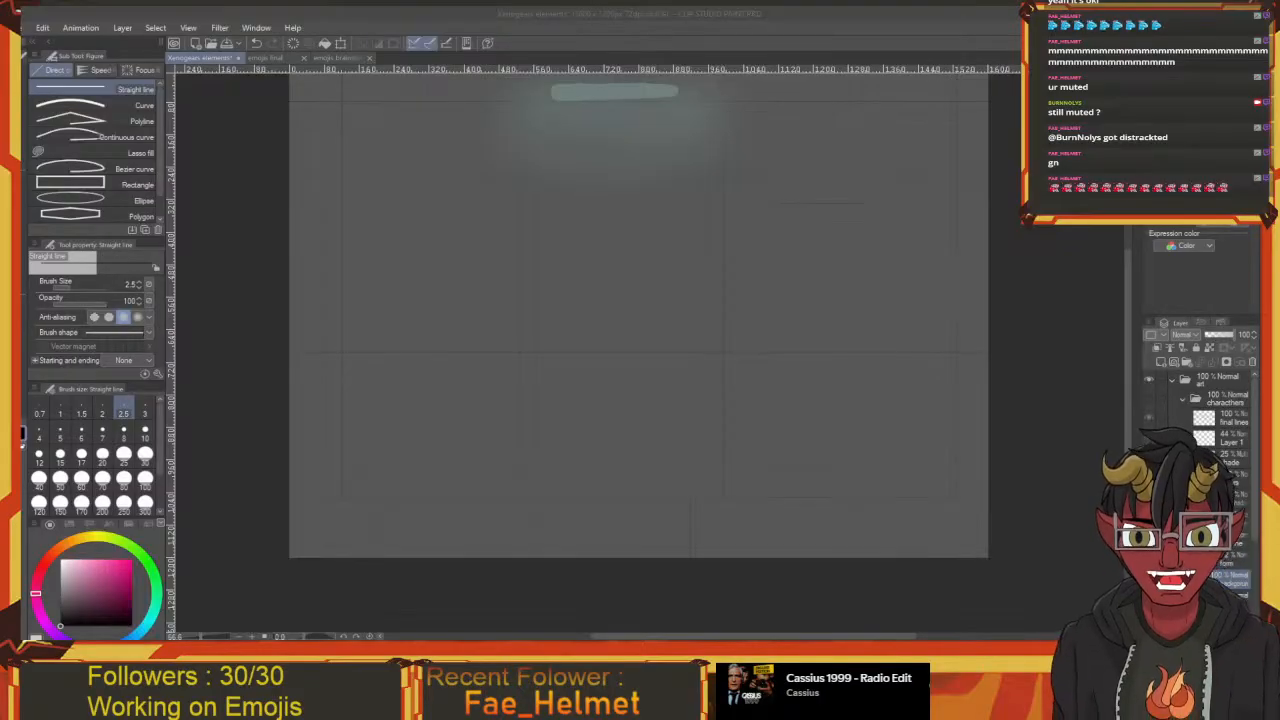
pyautogui.moveTo(609, 480); pyautogui.dragTo(521, 502)
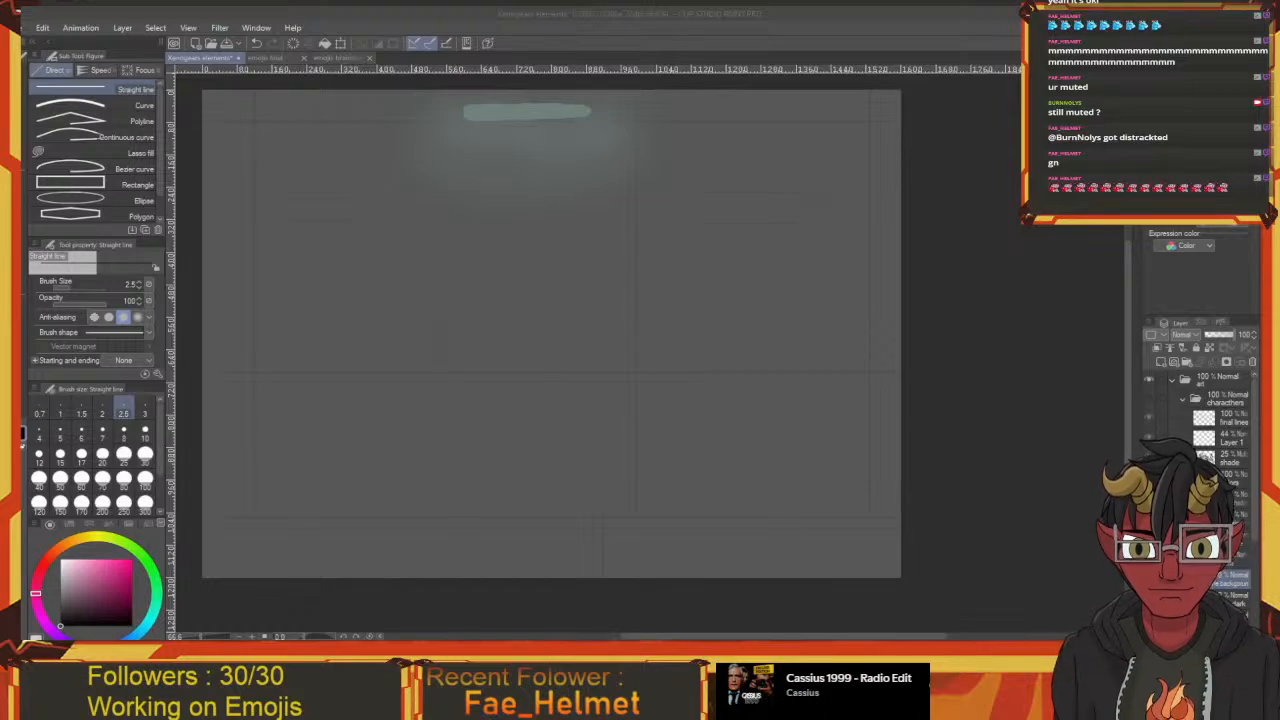
pyautogui.click(501, 316)
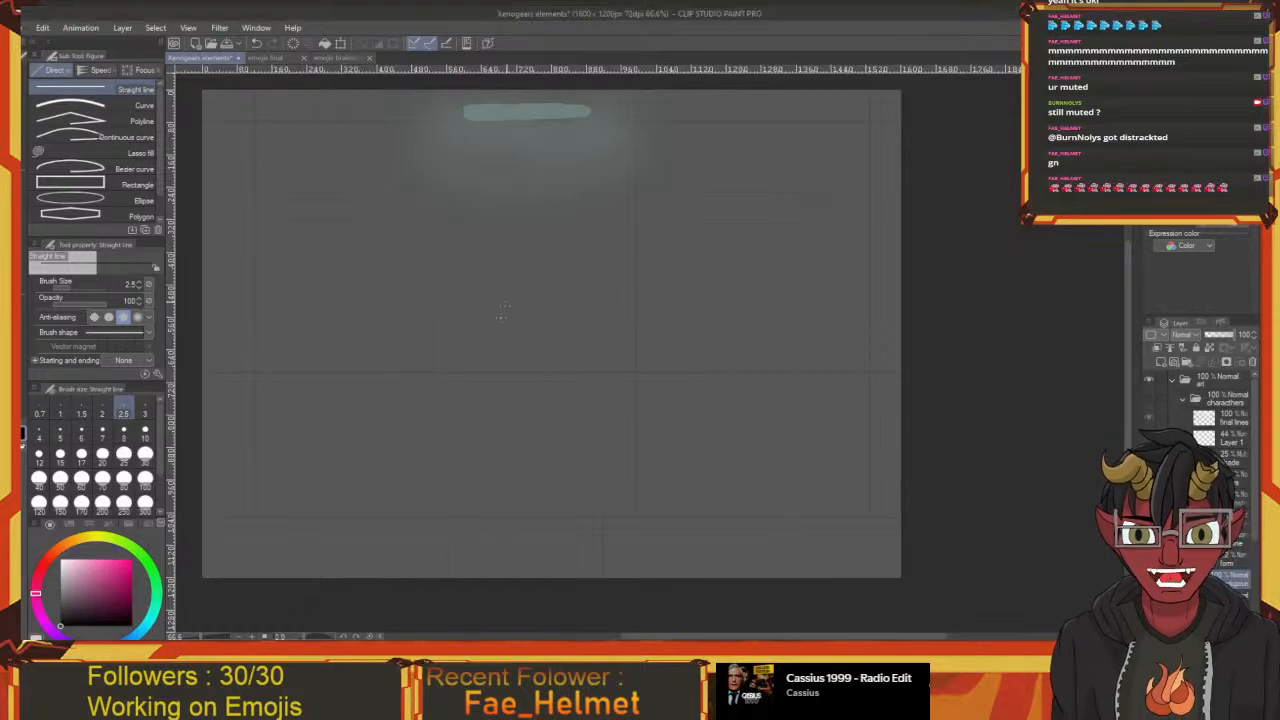
pyautogui.moveTo(455, 405); pyautogui.dragTo(506, 374)
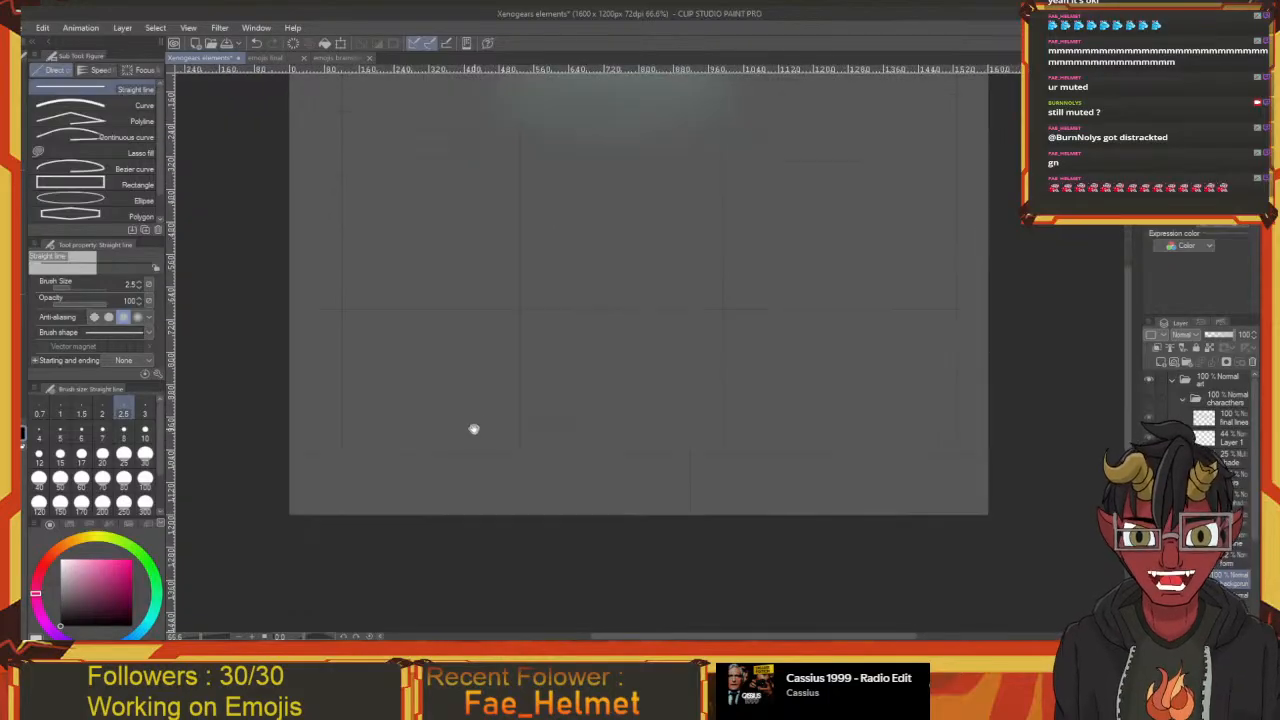
pyautogui.moveTo(474, 429); pyautogui.dragTo(511, 443)
pyautogui.press('p')
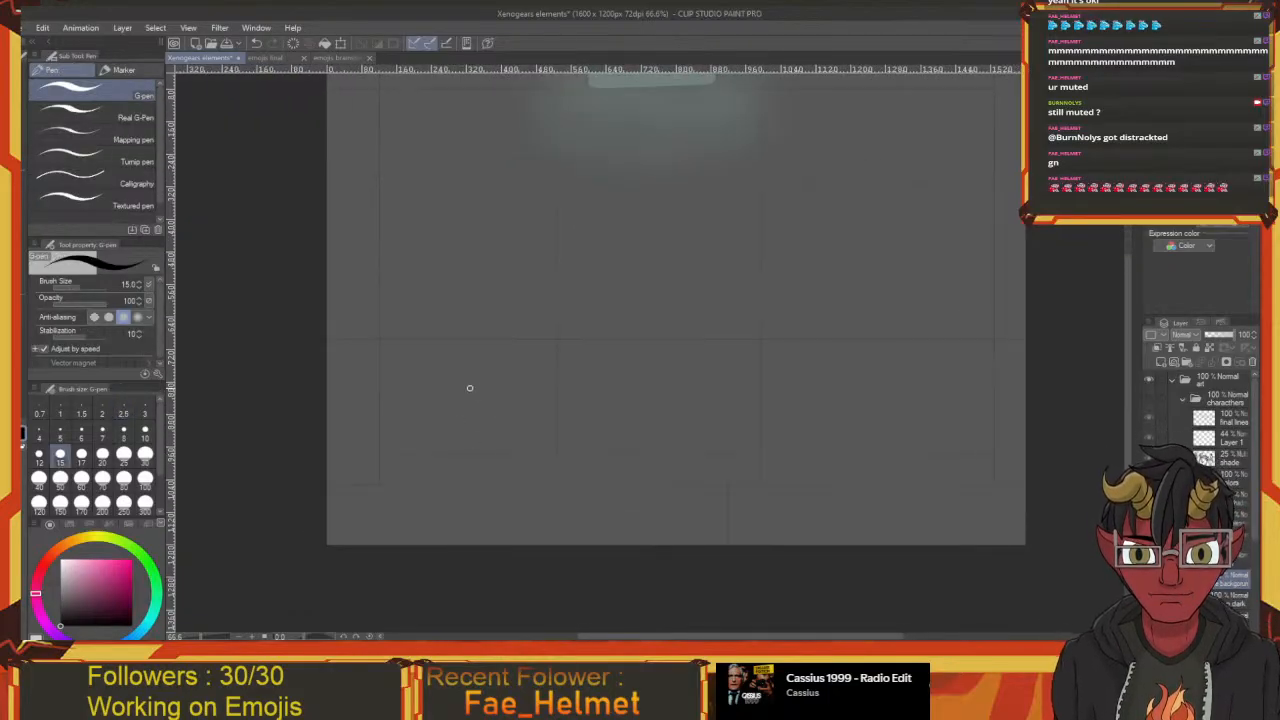
pyautogui.moveTo(469, 388); pyautogui.dragTo(400, 391)
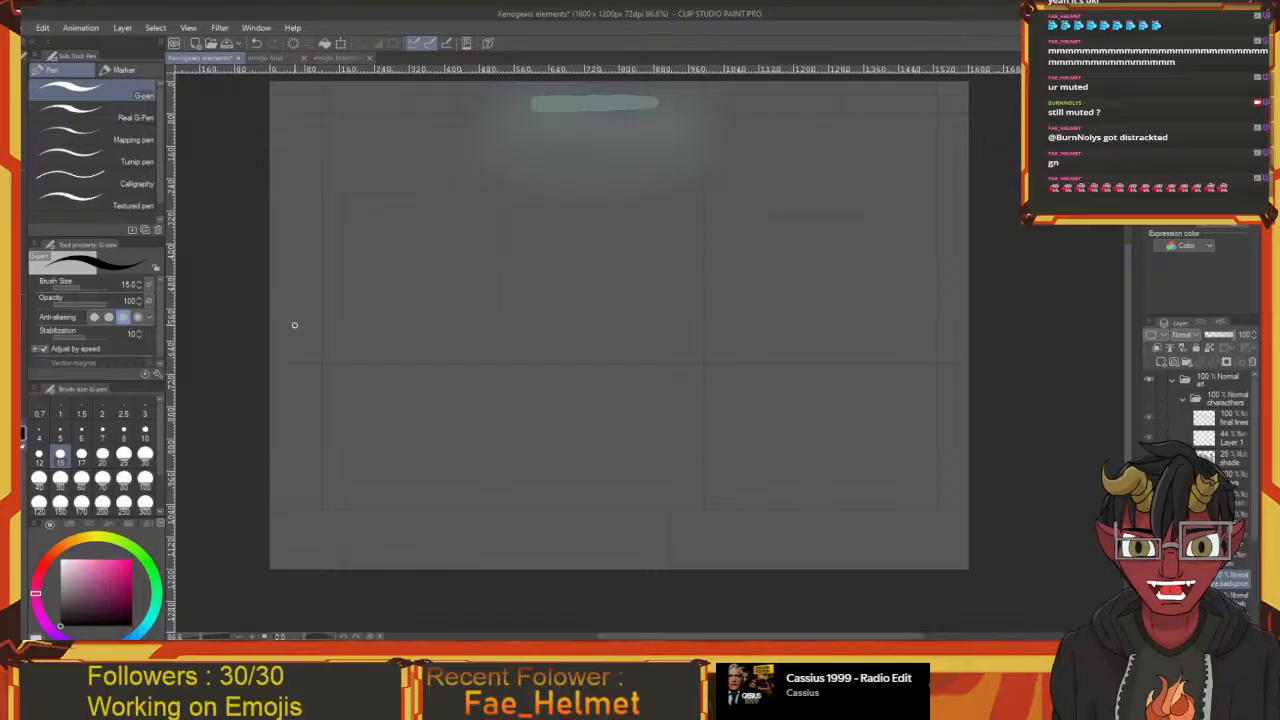
pyautogui.press('u')
pyautogui.moveTo(320, 371); pyautogui.dragTo(316, 301)
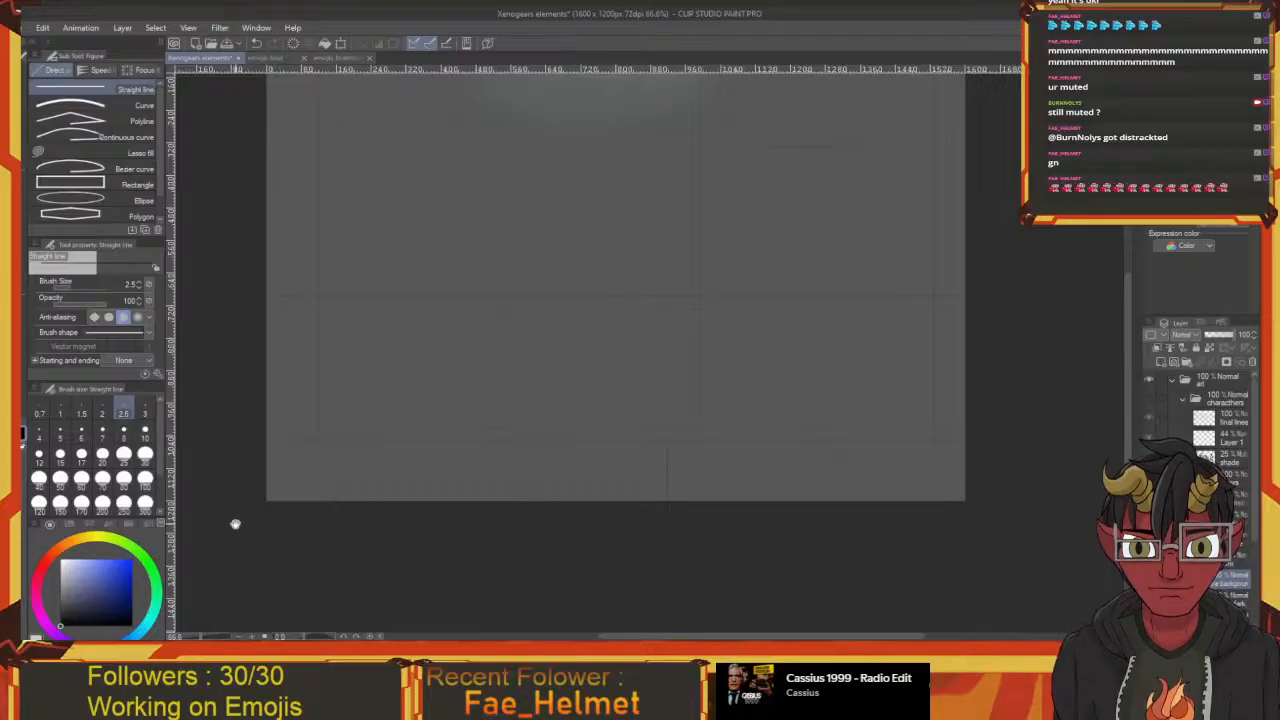
pyautogui.moveTo(236, 524); pyautogui.dragTo(303, 579)
# Hide the ceiling light and guide lines, and delete the selected background layer
pyautogui.click(1149, 580)
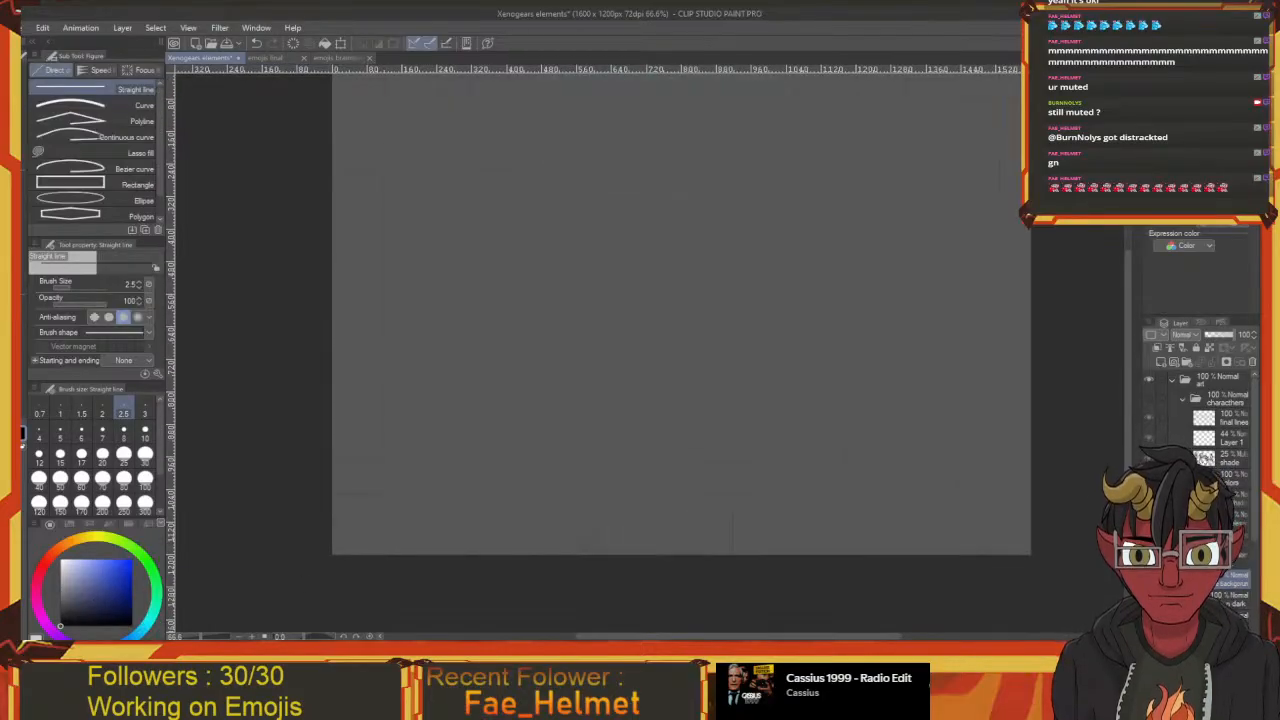
pyautogui.moveTo(964, 615); pyautogui.dragTo(914, 650)
pyautogui.click(1225, 622)
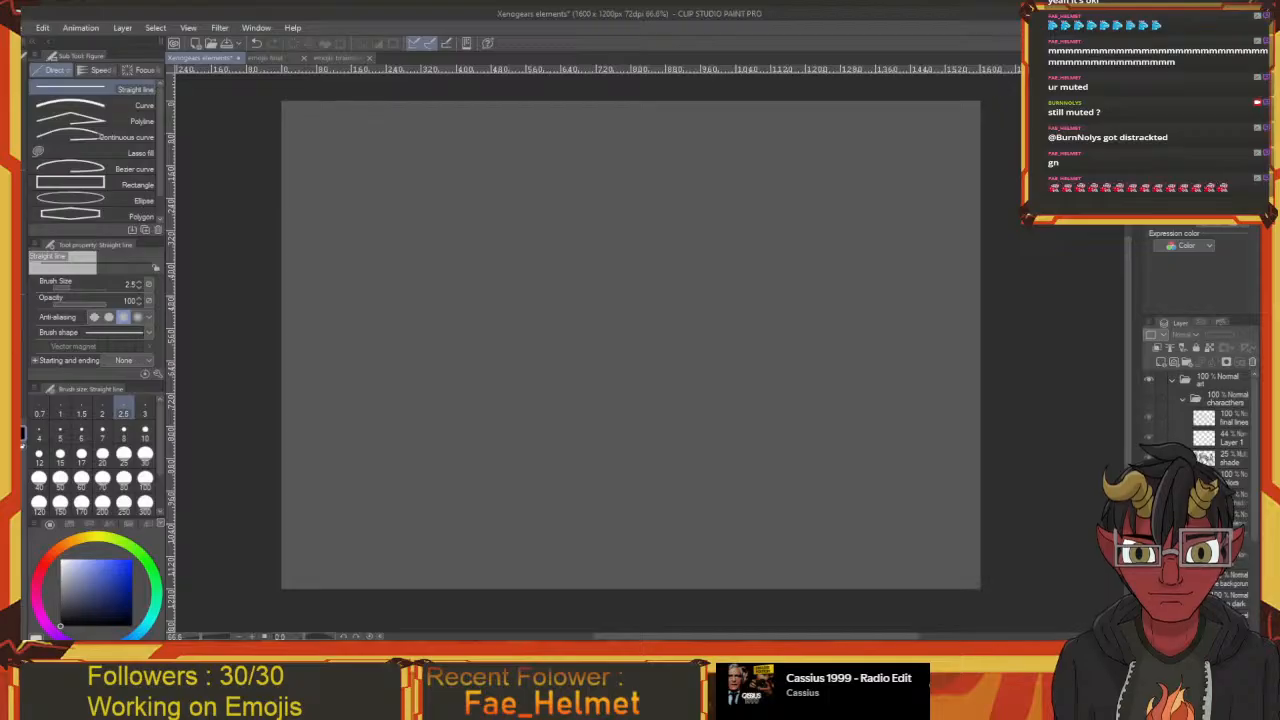
pyautogui.click(1234, 584)
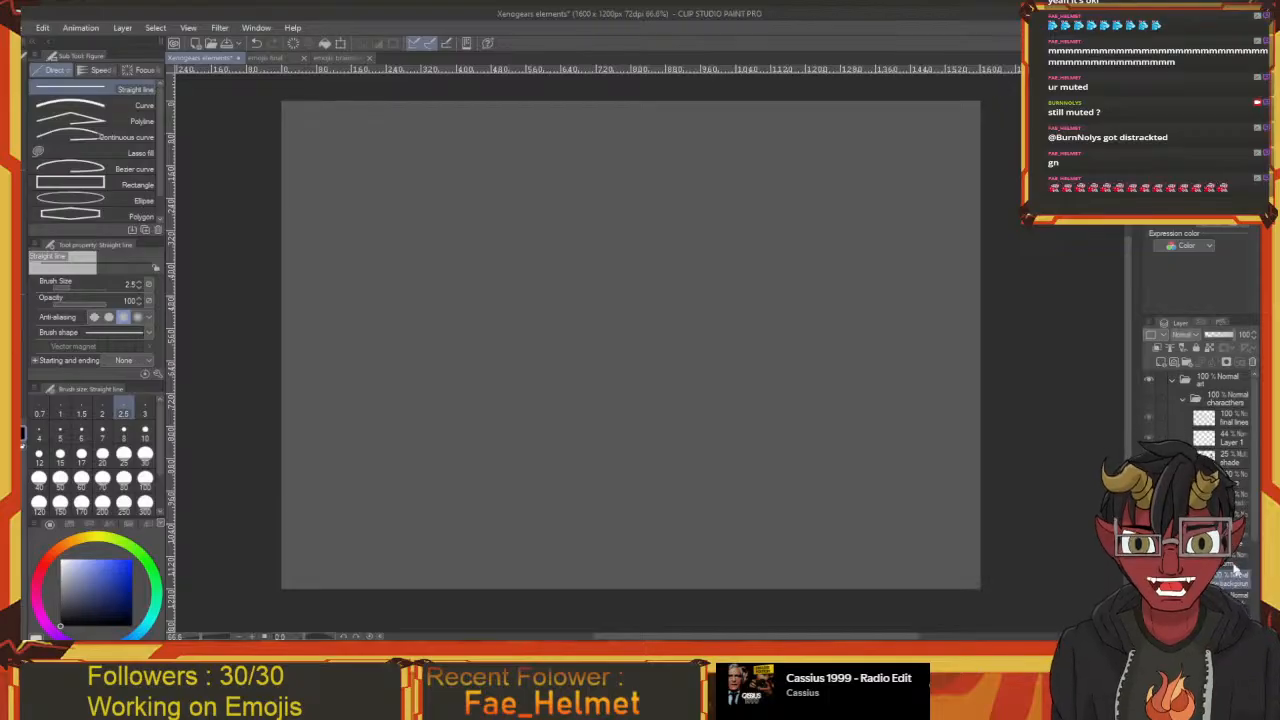
pyautogui.click(1252, 361)
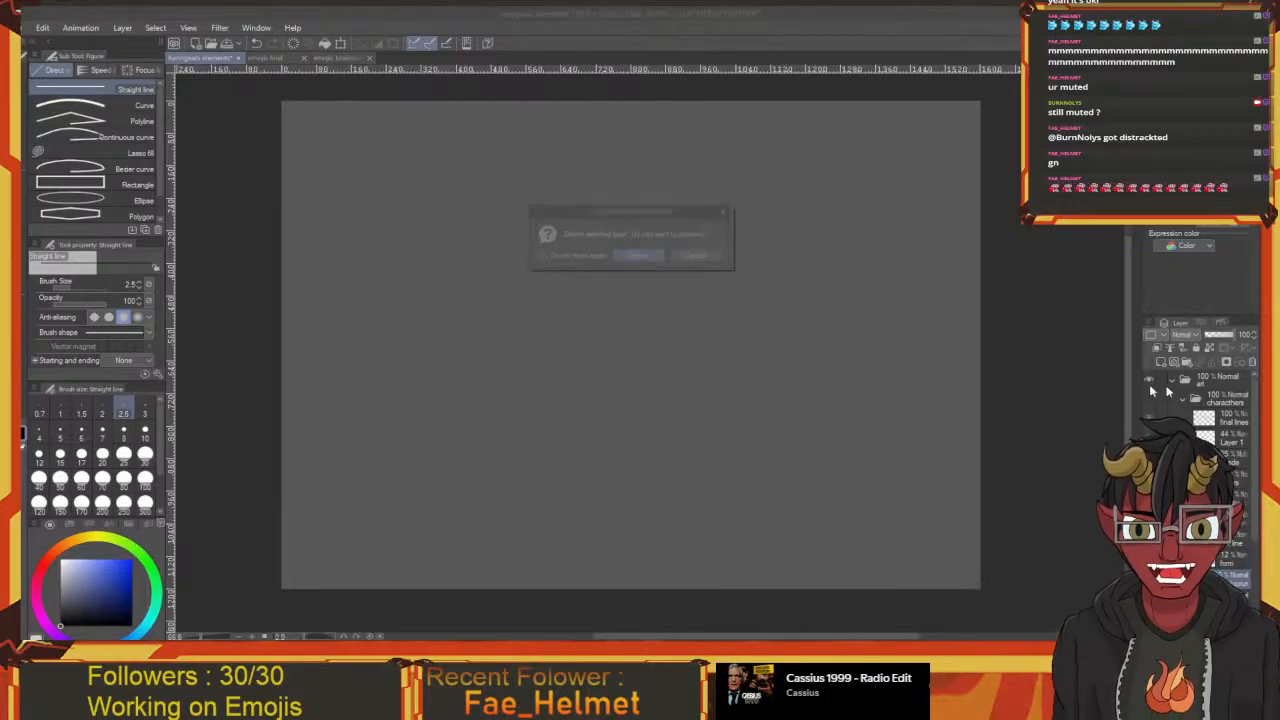
pyautogui.click(638, 256)
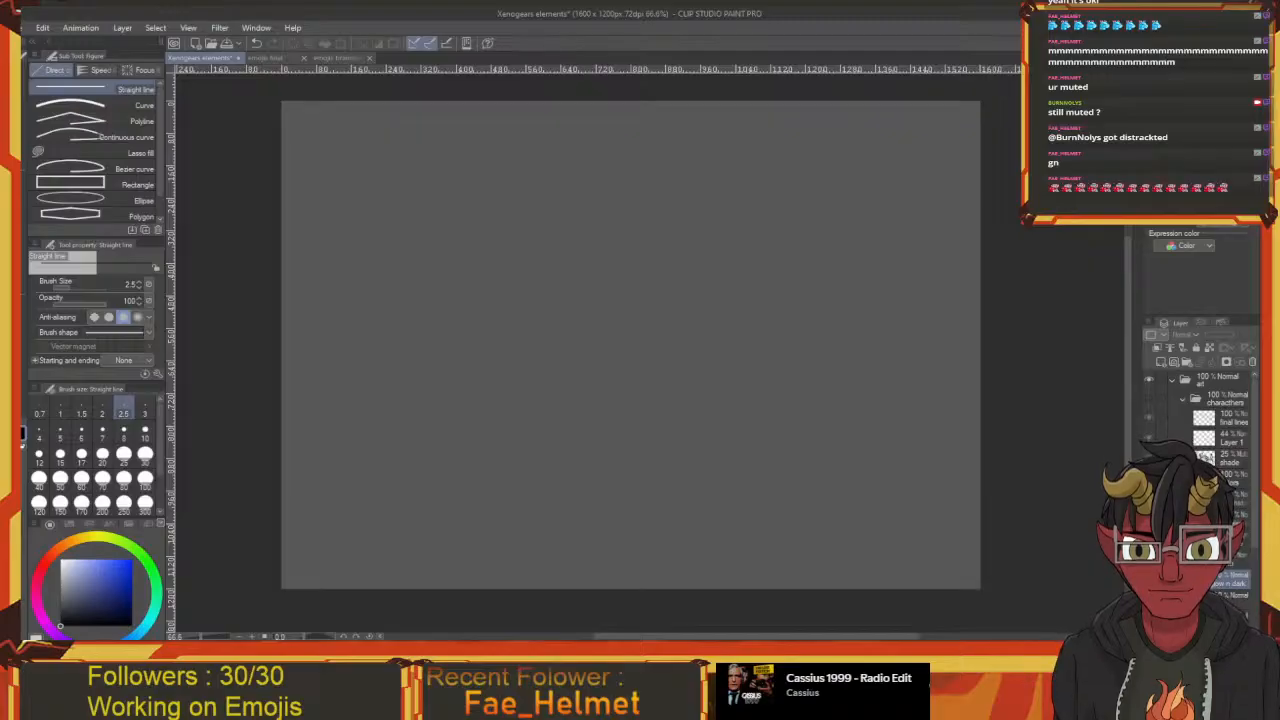
# Fill the whole canvas with a pale cyan on the layer below glow n dark
pyautogui.click(1234, 600)
pyautogui.moveTo(1020, 597); pyautogui.dragTo(970, 601)
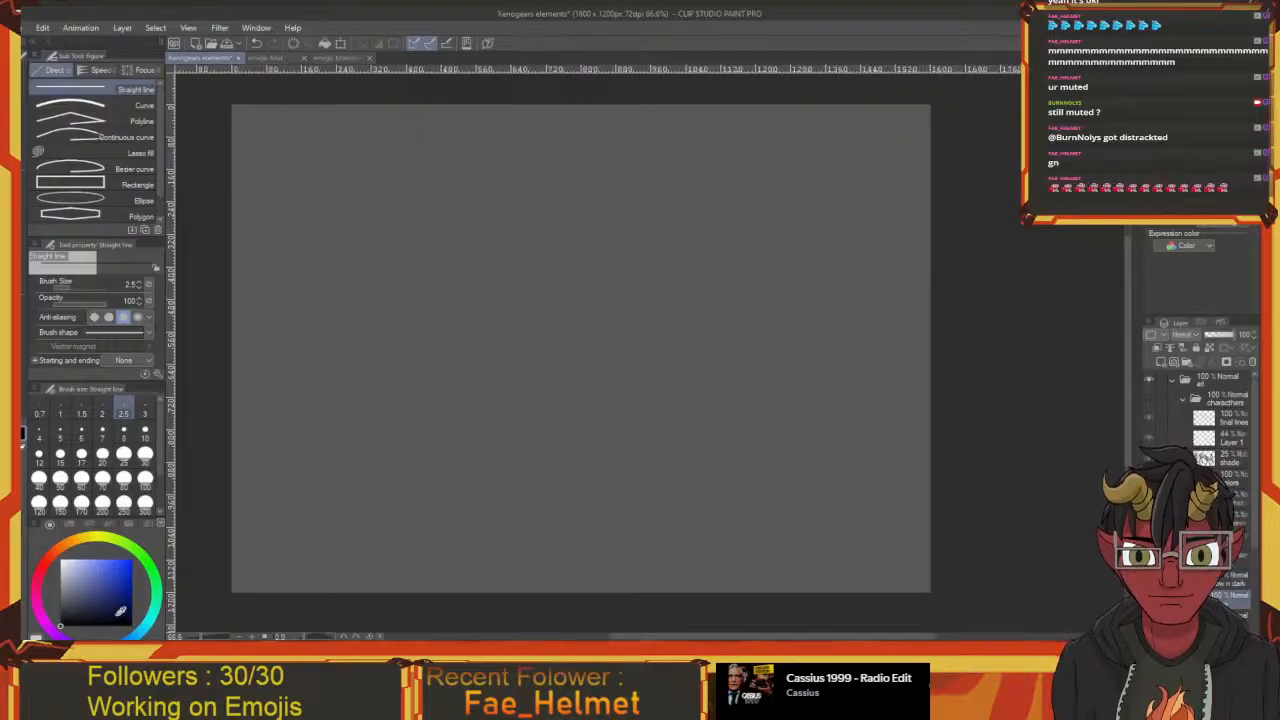
pyautogui.moveTo(138, 633)
pyautogui.mouseDown()
pyautogui.moveTo(110, 572)
pyautogui.moveTo(80, 574)
pyautogui.mouseUp()
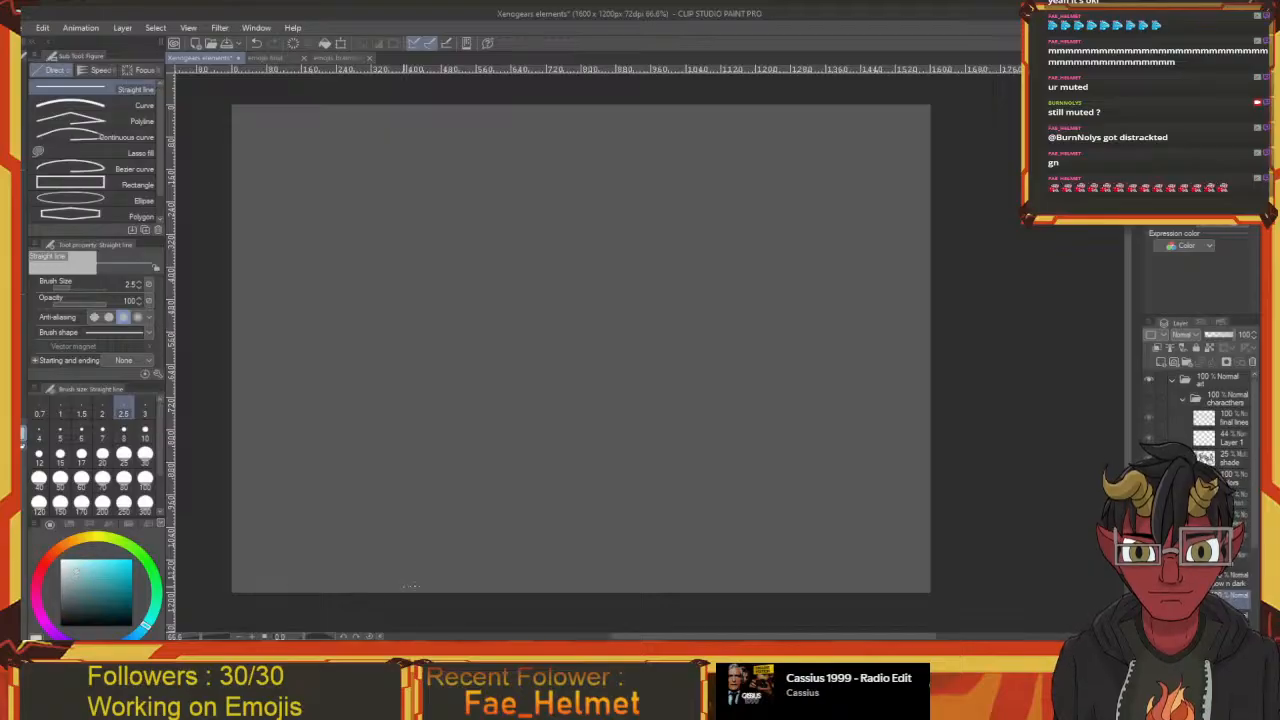
pyautogui.press('g')
pyautogui.click(463, 580)
pyautogui.moveTo(466, 574); pyautogui.dragTo(533, 492)
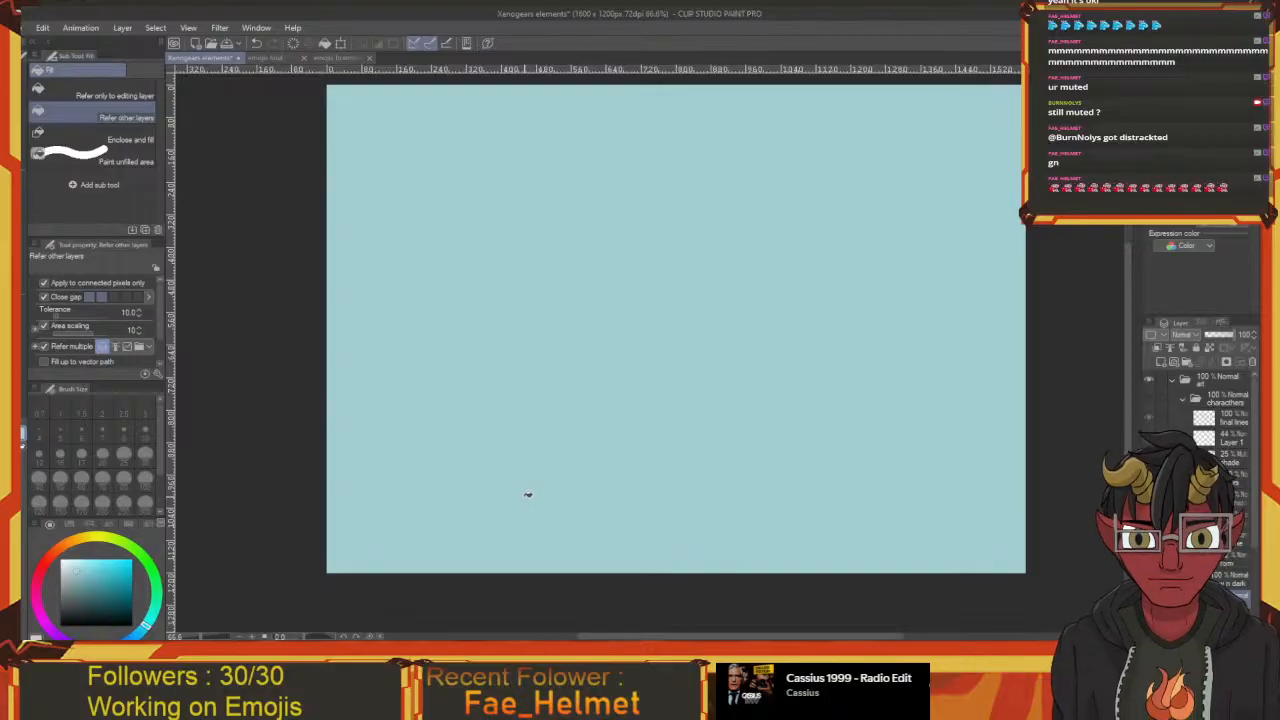
pyautogui.moveTo(400, 513); pyautogui.dragTo(359, 526)
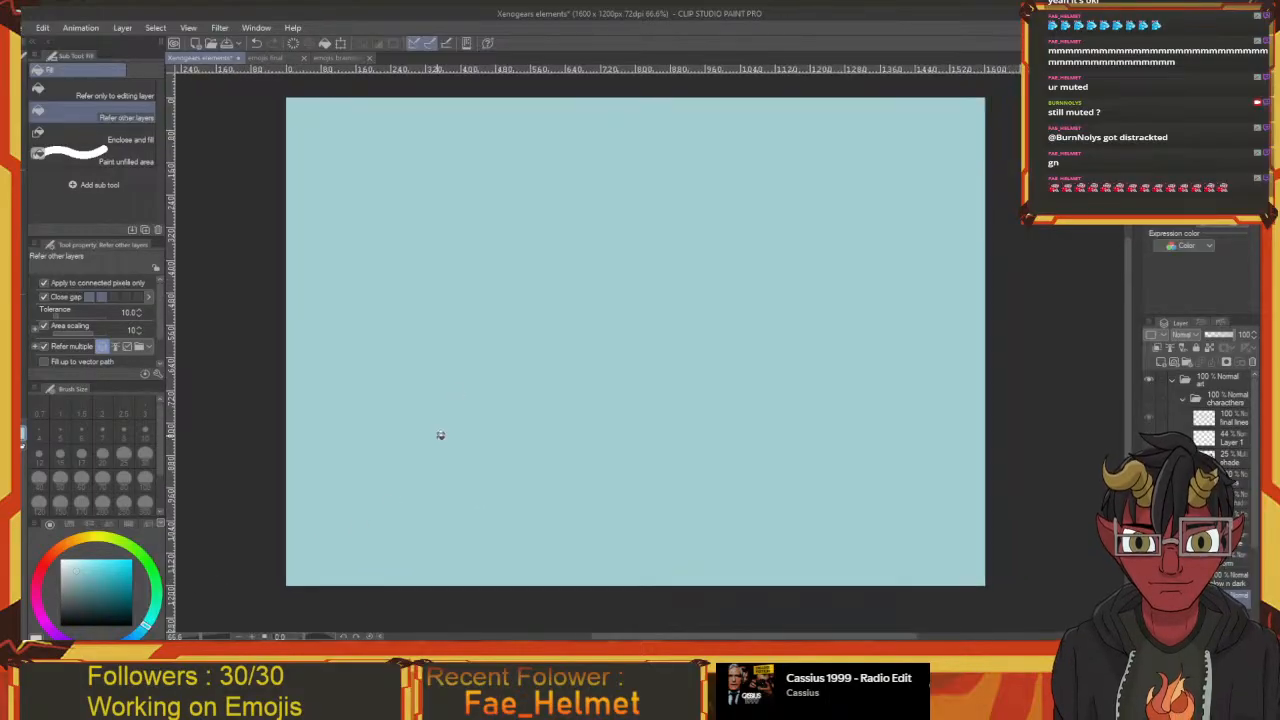
pyautogui.moveTo(493, 455); pyautogui.dragTo(459, 452)
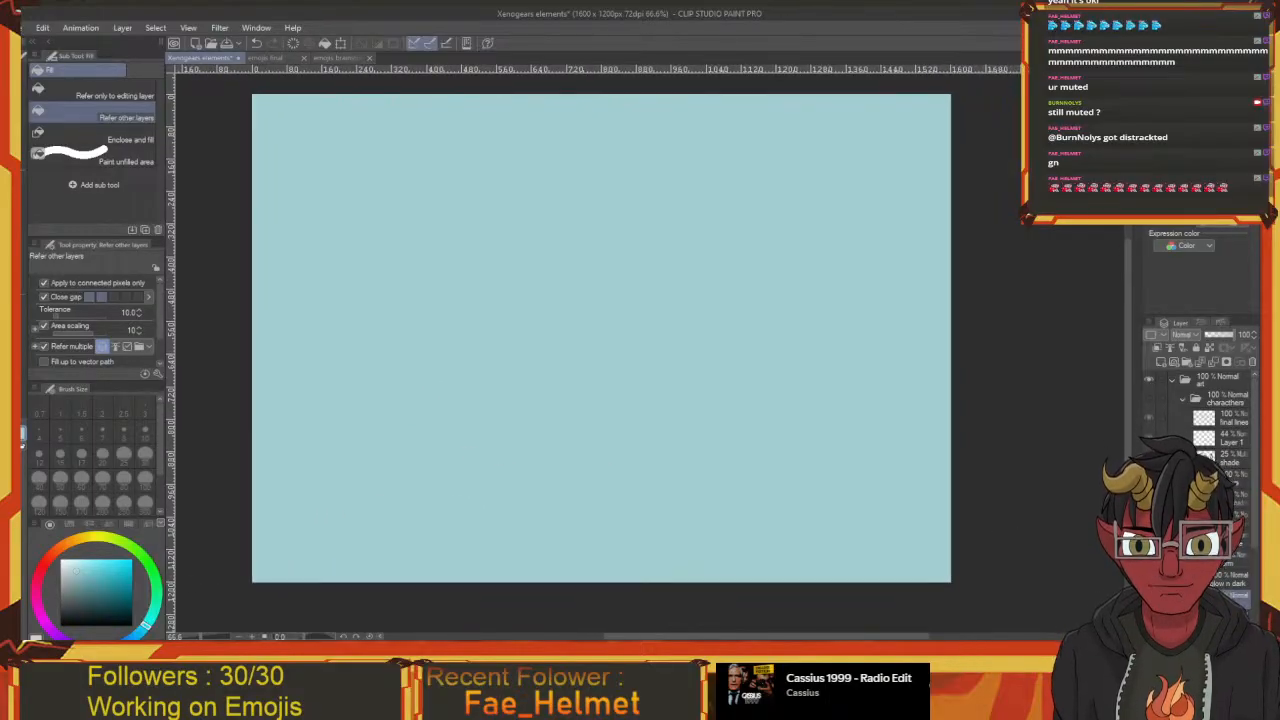
# Show the faint background guide lines over the cyan fill, and set up a dark blue Straight line tool
pyautogui.moveTo(1225, 597); pyautogui.dragTo(1225, 593)
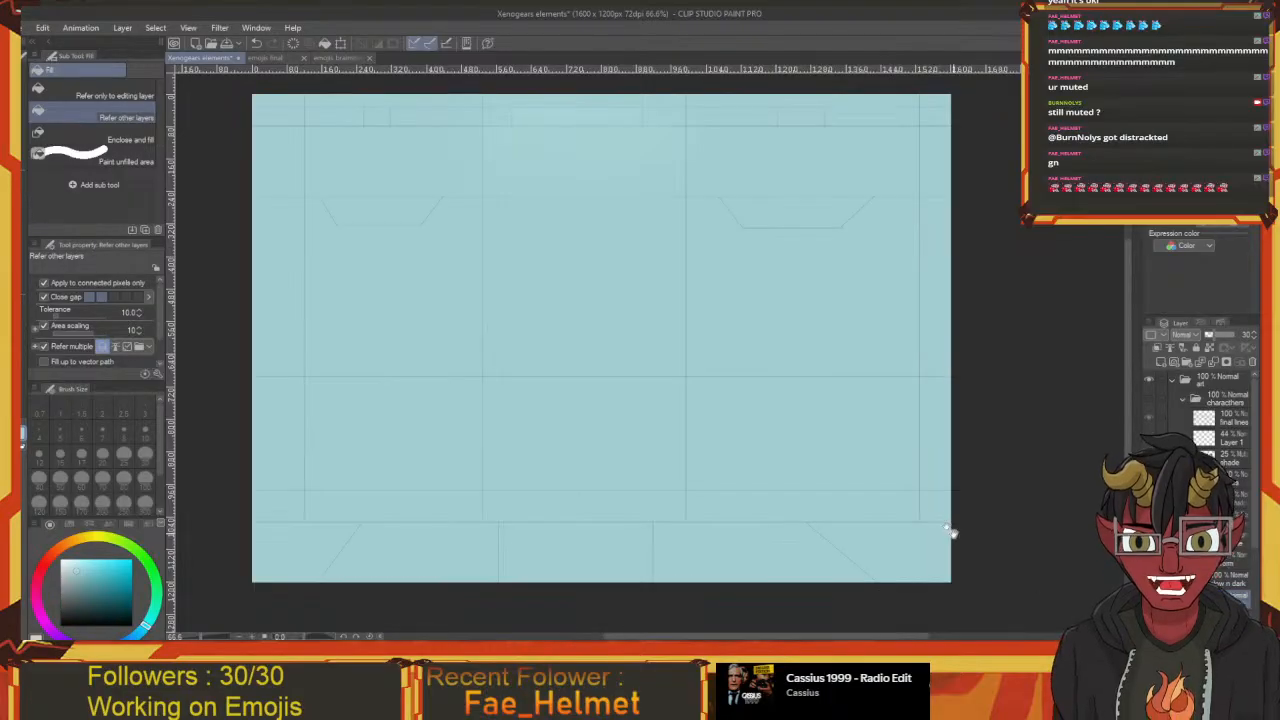
pyautogui.moveTo(700, 441); pyautogui.dragTo(791, 458)
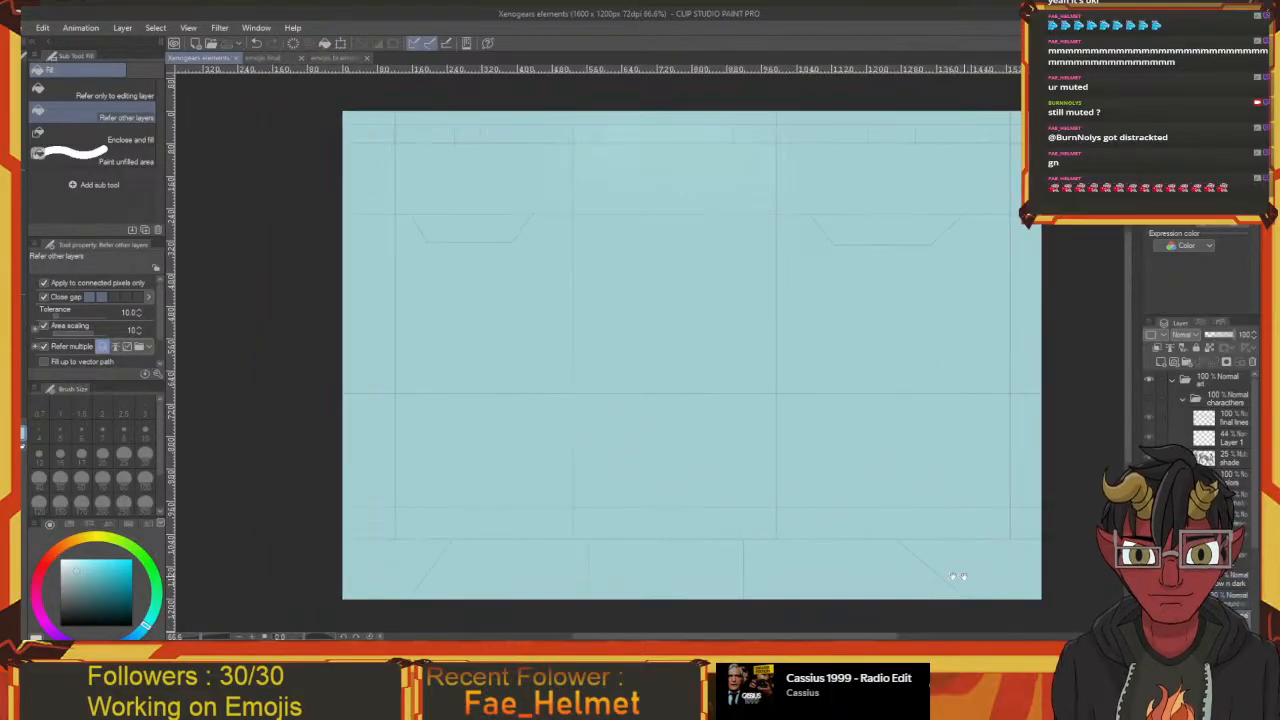
pyautogui.moveTo(900, 540); pyautogui.dragTo(797, 521)
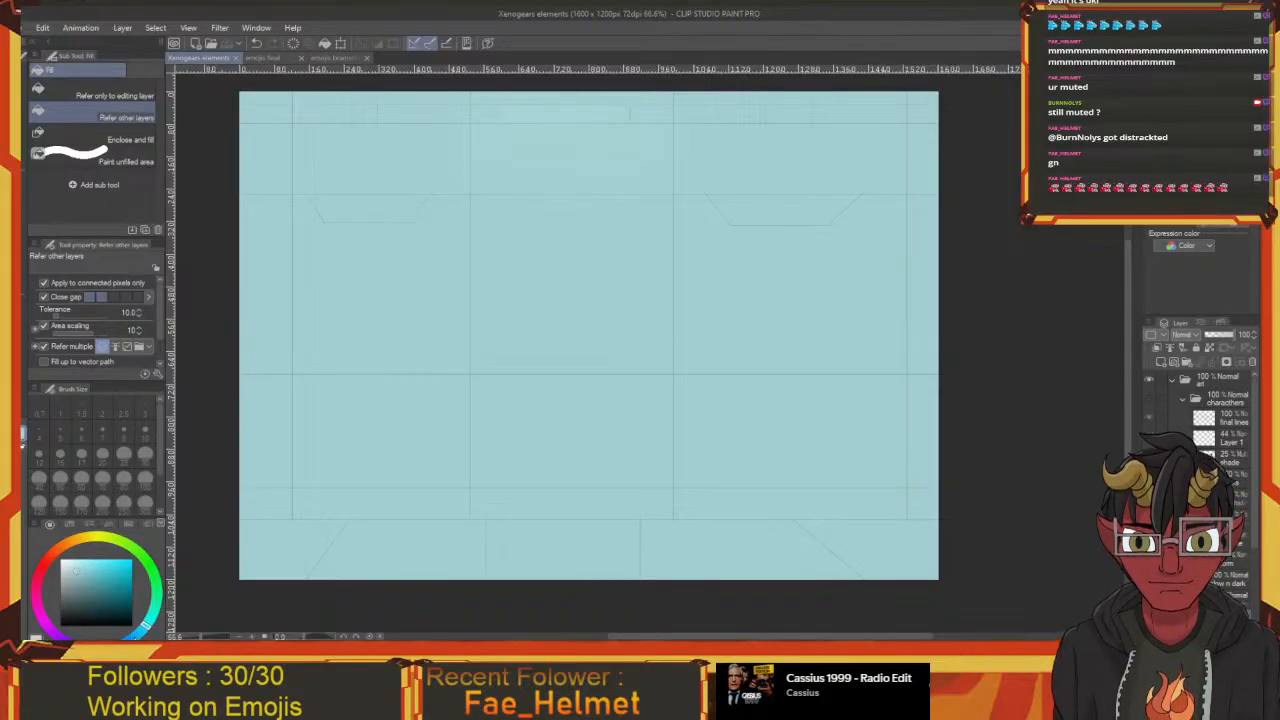
pyautogui.click(143, 627)
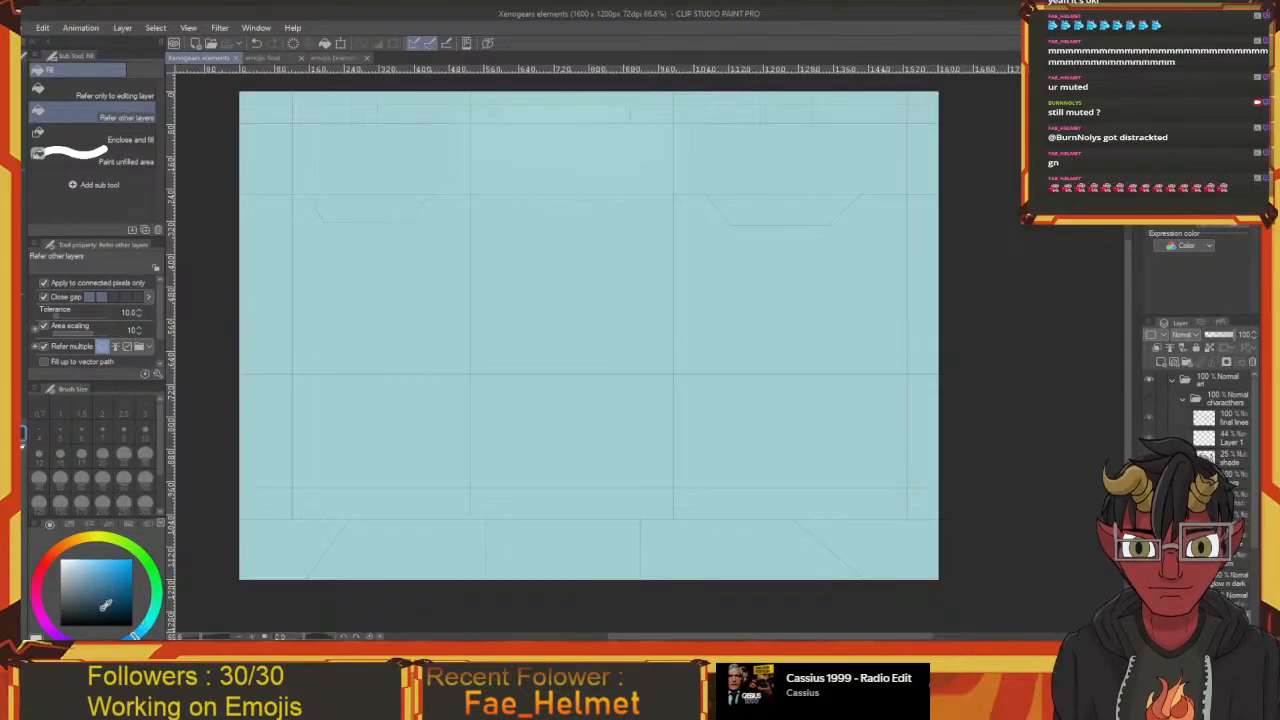
pyautogui.press('u')
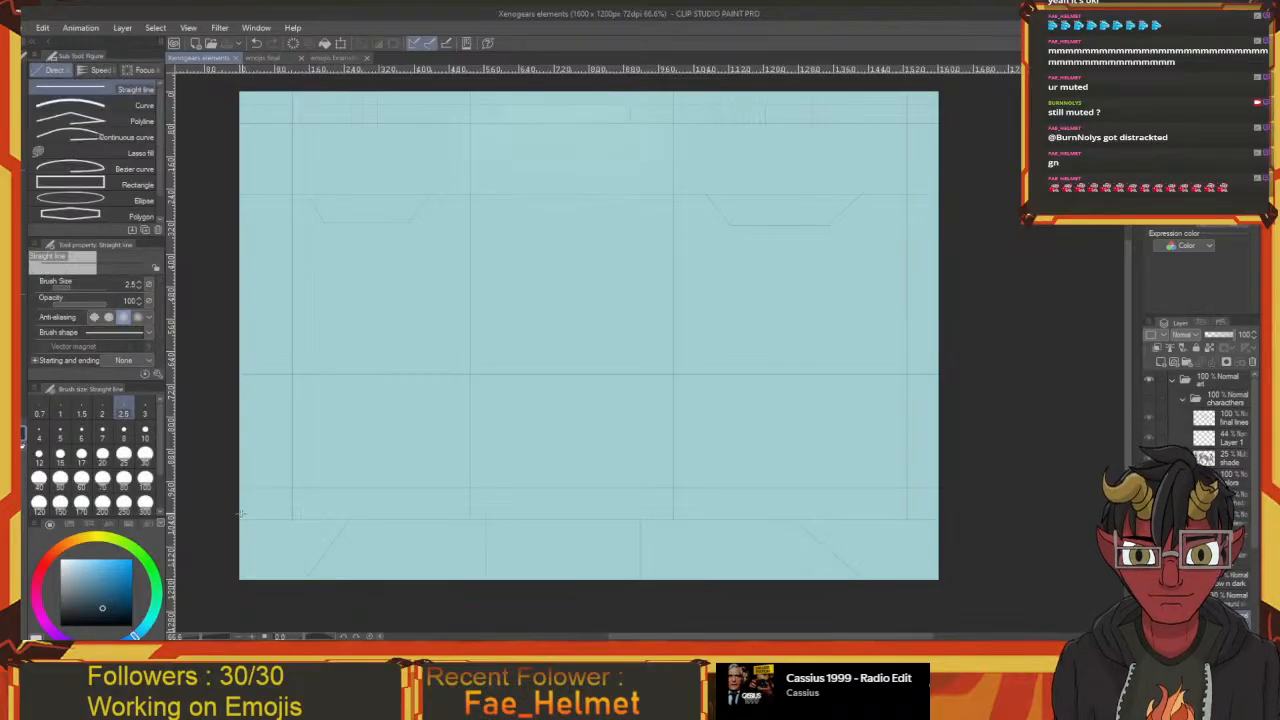
# Try drawing the horizontal floor line across the canvas at brush sizes 2.5 and 4, undoing each attempt
pyautogui.moveTo(237, 520)
pyautogui.mouseDown()
pyautogui.moveTo(671, 526)
pyautogui.moveTo(971, 503)
pyautogui.moveTo(965, 513)
pyautogui.mouseUp()
pyautogui.hotkey('ctrl', 'z')
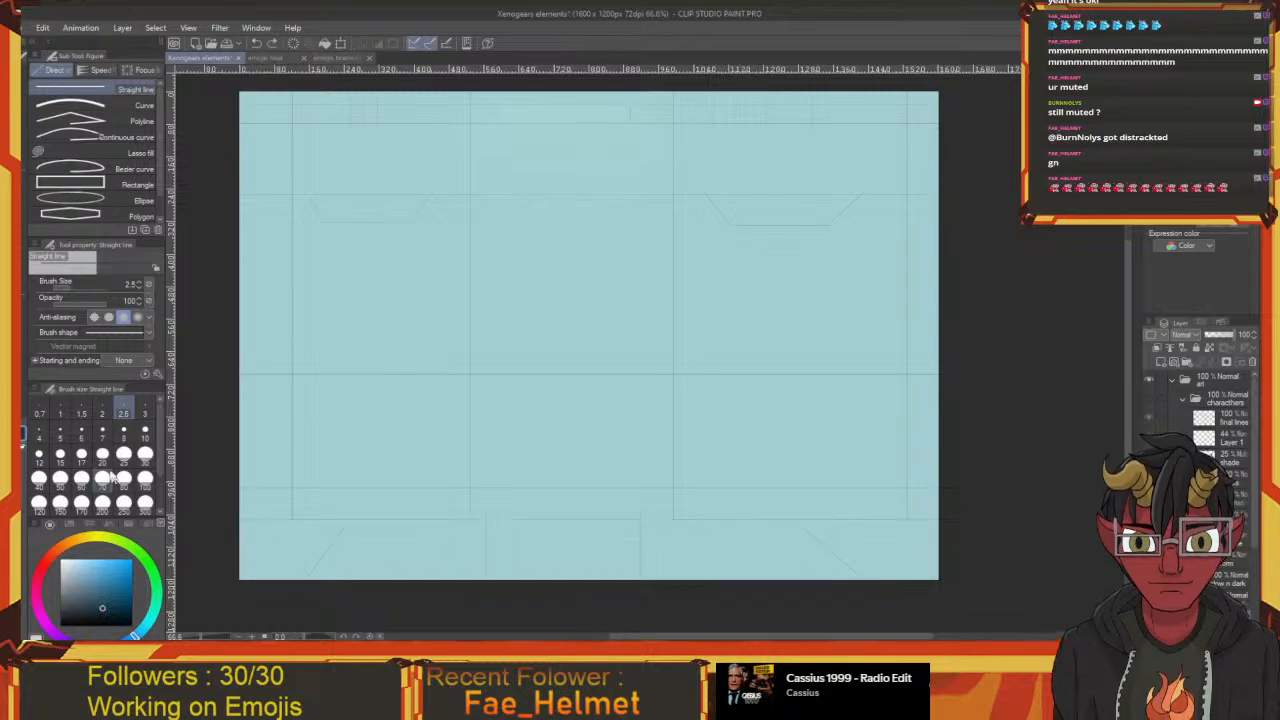
pyautogui.click(42, 436)
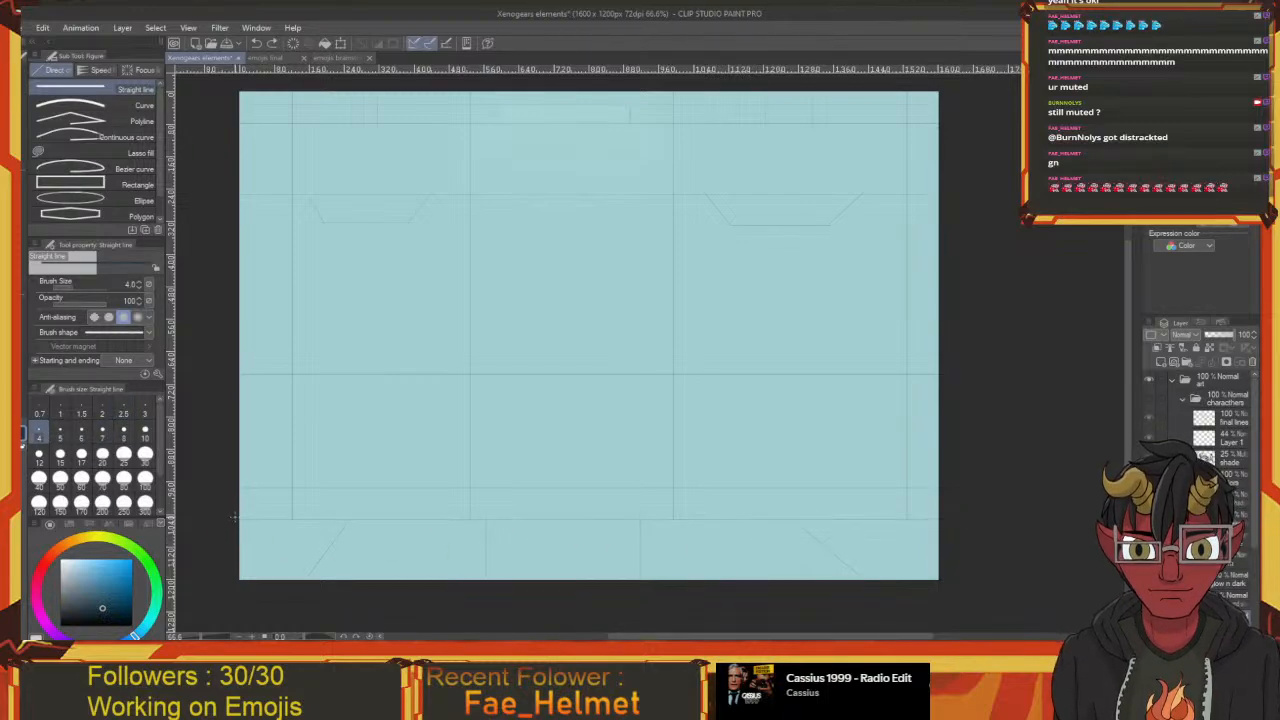
pyautogui.moveTo(234, 517)
pyautogui.mouseDown()
pyautogui.moveTo(337, 529)
pyautogui.moveTo(829, 509)
pyautogui.moveTo(942, 520)
pyautogui.mouseUp()
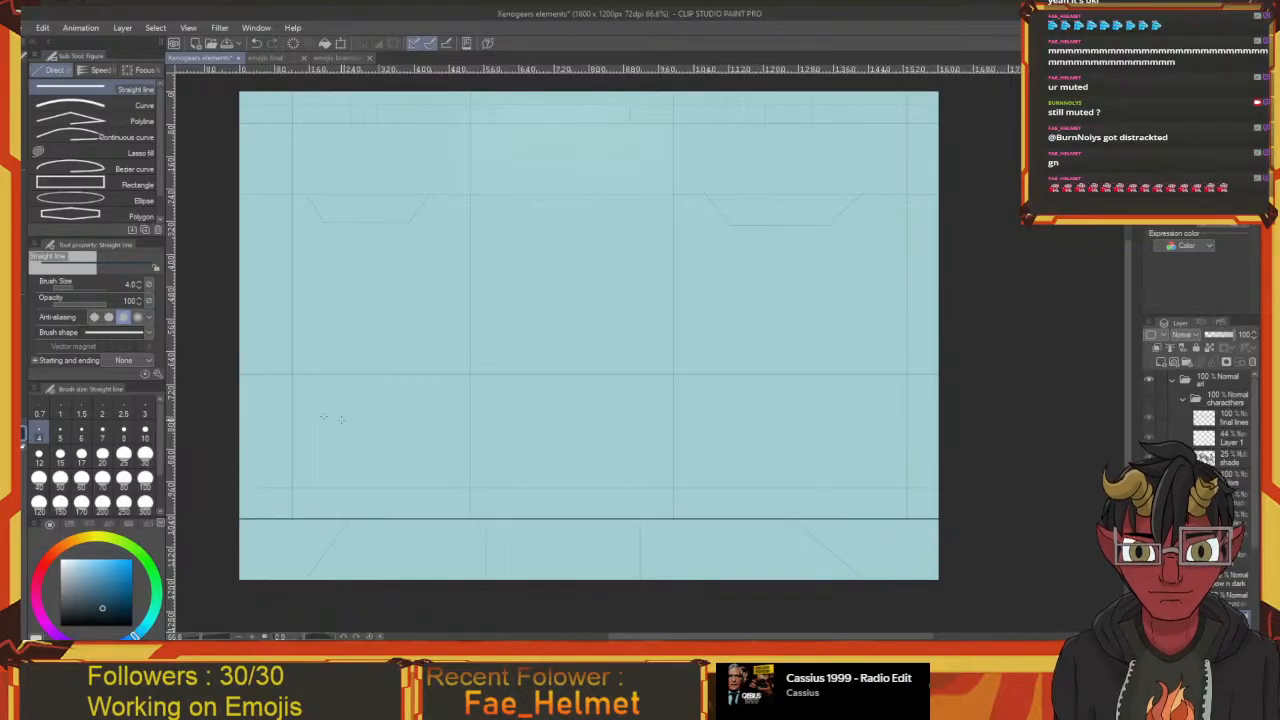
pyautogui.hotkey('ctrl', 'z')
# Draw the horizontal floor line across the canvas and the four floor tile dividers below it at brush size 6
pyautogui.click(81, 436)
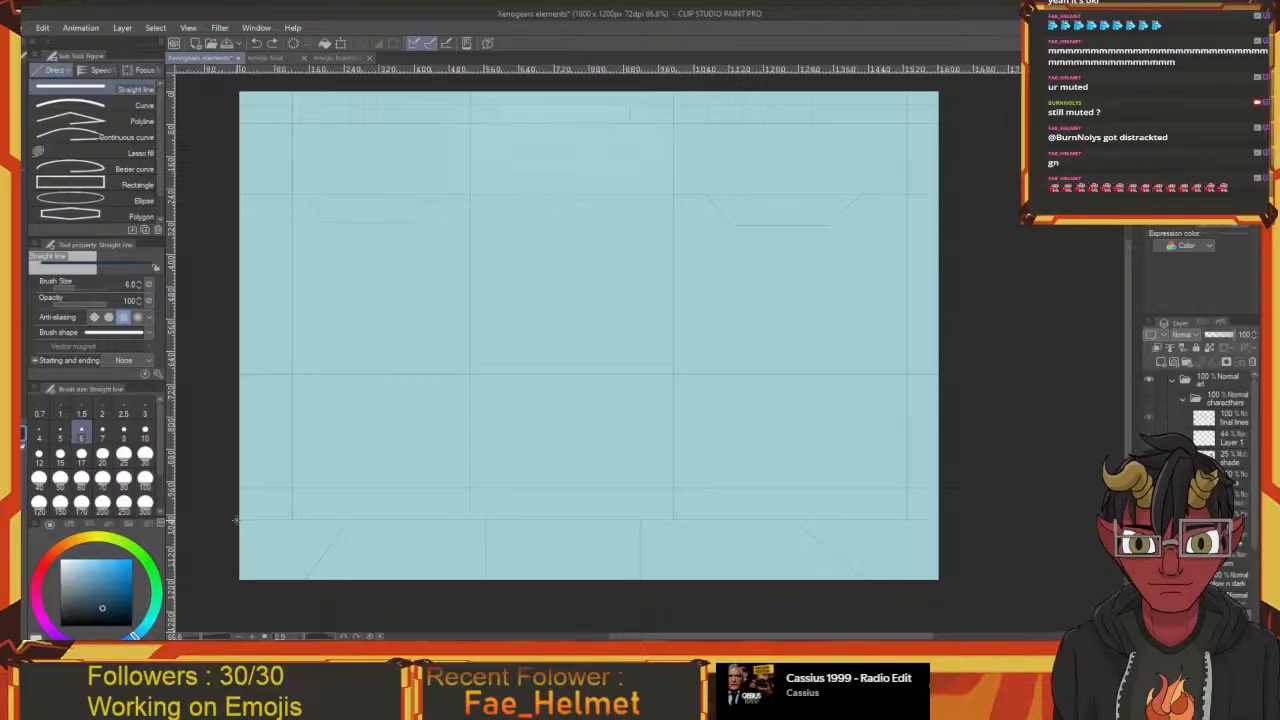
pyautogui.moveTo(236, 519); pyautogui.dragTo(940, 510)
pyautogui.moveTo(640, 531); pyautogui.dragTo(683, 437)
pyautogui.moveTo(432, 418)
pyautogui.mouseDown()
pyautogui.moveTo(494, 431)
pyautogui.moveTo(429, 491)
pyautogui.moveTo(402, 541)
pyautogui.mouseUp()
pyautogui.moveTo(602, 477)
pyautogui.mouseDown()
pyautogui.moveTo(473, 464)
pyautogui.moveTo(474, 522)
pyautogui.moveTo(483, 432)
pyautogui.moveTo(480, 502)
pyautogui.moveTo(406, 510)
pyautogui.mouseUp()
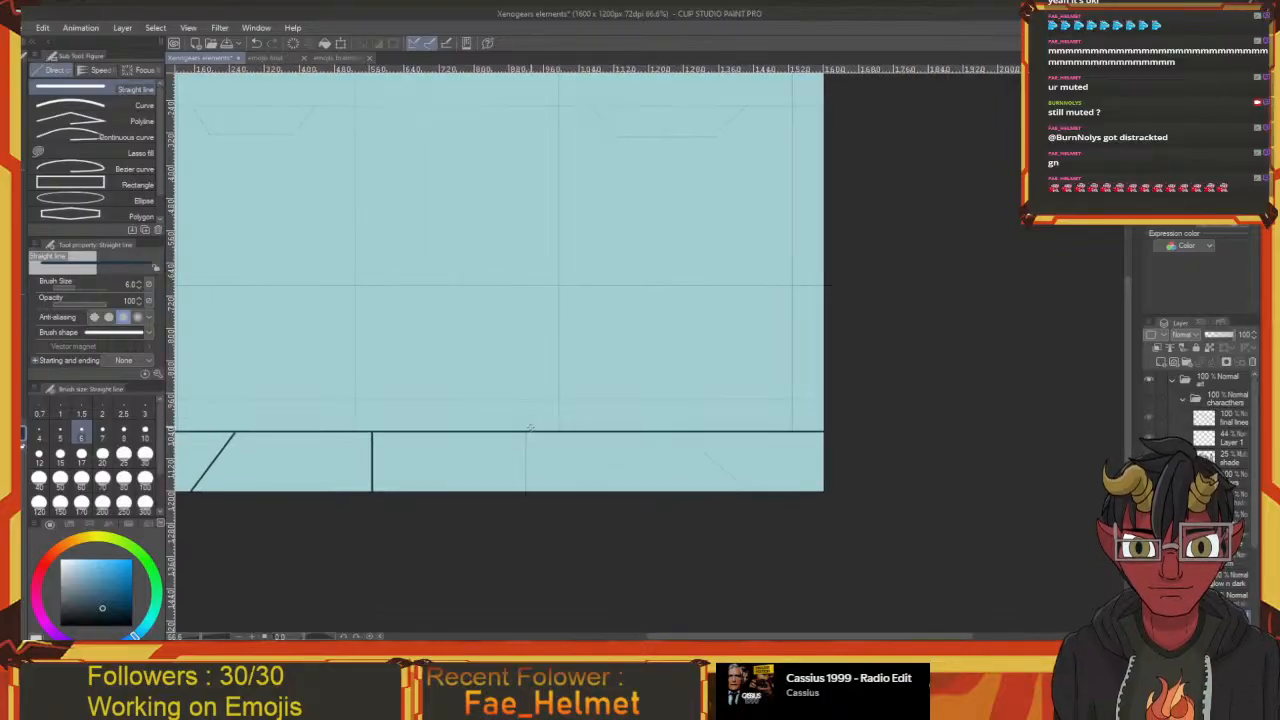
pyautogui.moveTo(524, 432)
pyautogui.mouseDown()
pyautogui.moveTo(524, 520)
pyautogui.moveTo(473, 526)
pyautogui.mouseUp()
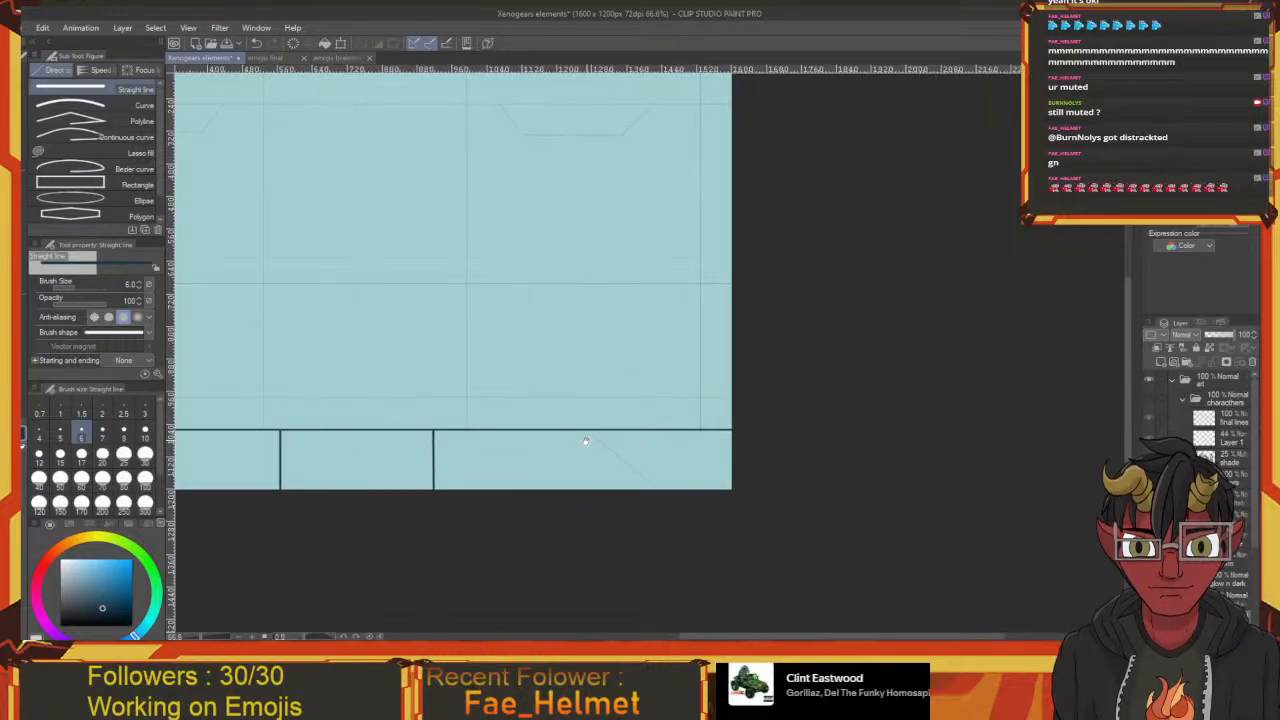
pyautogui.moveTo(589, 431)
pyautogui.mouseDown()
pyautogui.moveTo(706, 435)
pyautogui.moveTo(796, 534)
pyautogui.mouseUp()
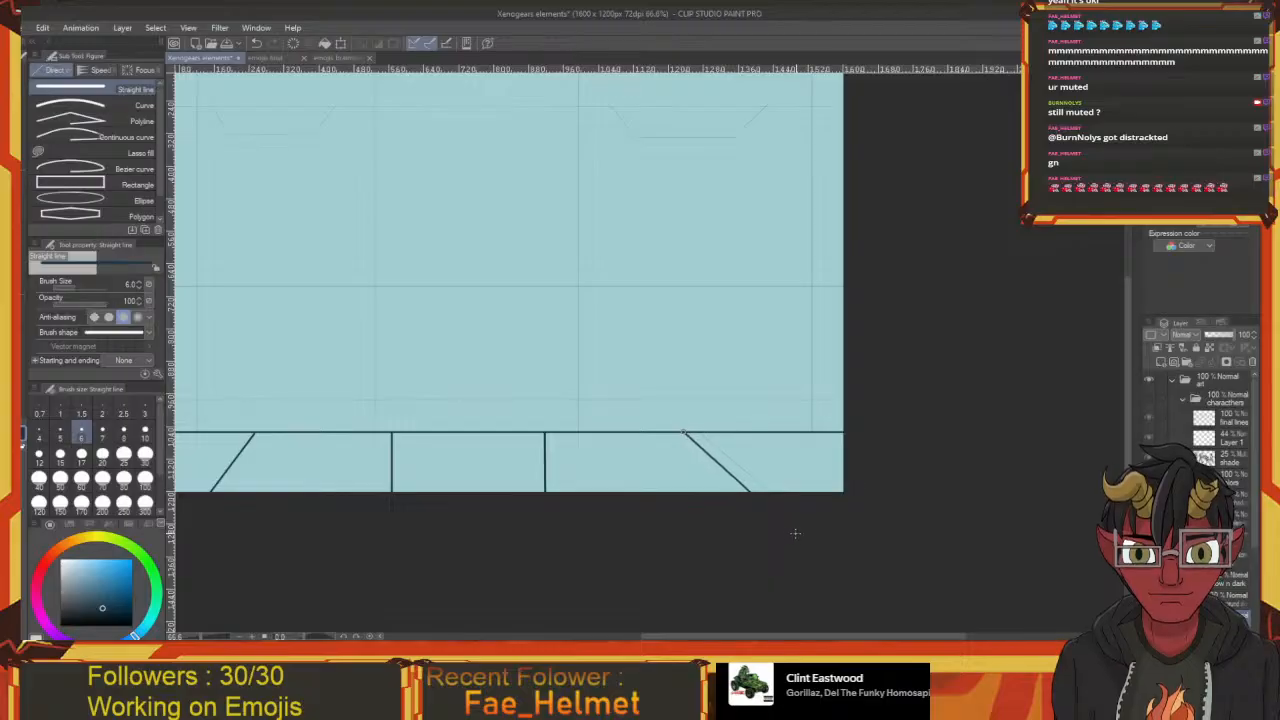
# Add short, flatter end segments where the two outer floor diagonals reach the canvas's lower edge
pyautogui.moveTo(729, 504); pyautogui.dragTo(845, 558)
pyautogui.moveTo(648, 522)
pyautogui.mouseDown()
pyautogui.moveTo(668, 524)
pyautogui.moveTo(552, 516)
pyautogui.moveTo(600, 503)
pyautogui.moveTo(557, 482)
pyautogui.moveTo(645, 477)
pyautogui.moveTo(710, 529)
pyautogui.moveTo(1027, 500)
pyautogui.mouseUp()
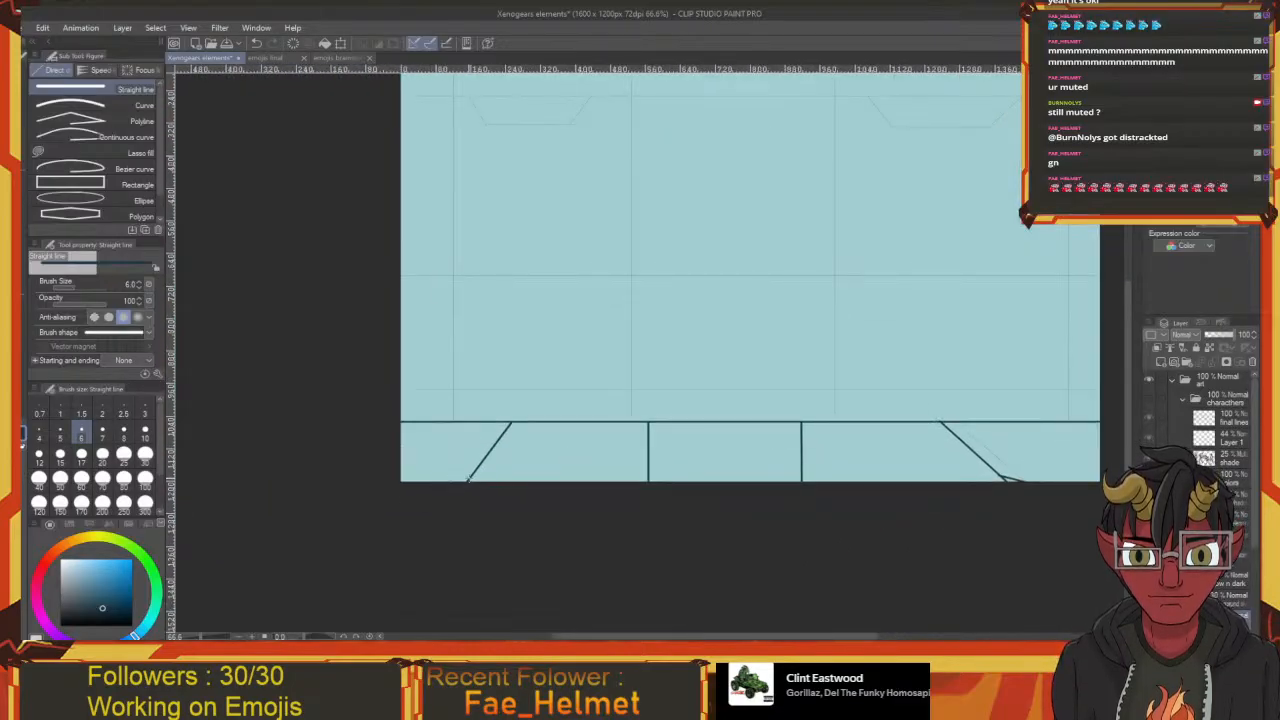
pyautogui.moveTo(467, 479); pyautogui.dragTo(441, 483)
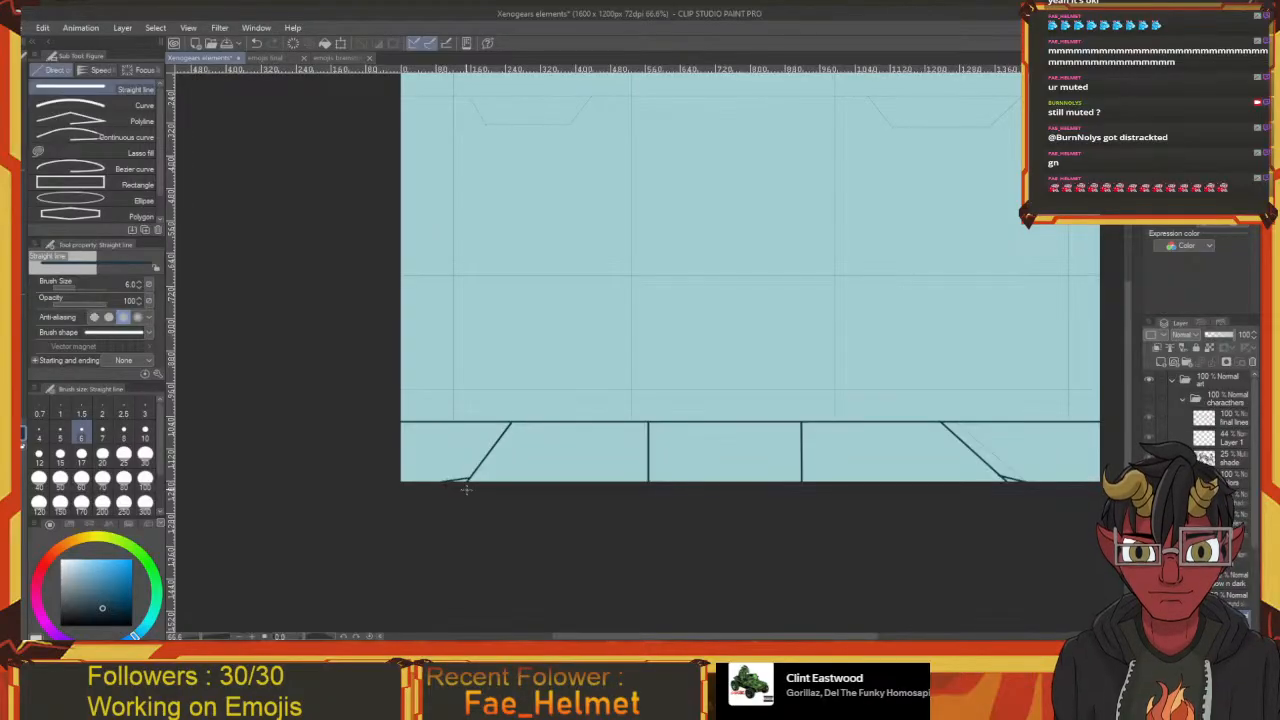
# Clean up the overlapping tips of both outer floor diagonals with the pale cyan G-pen at size 15, and save the file
pyautogui.press('e')
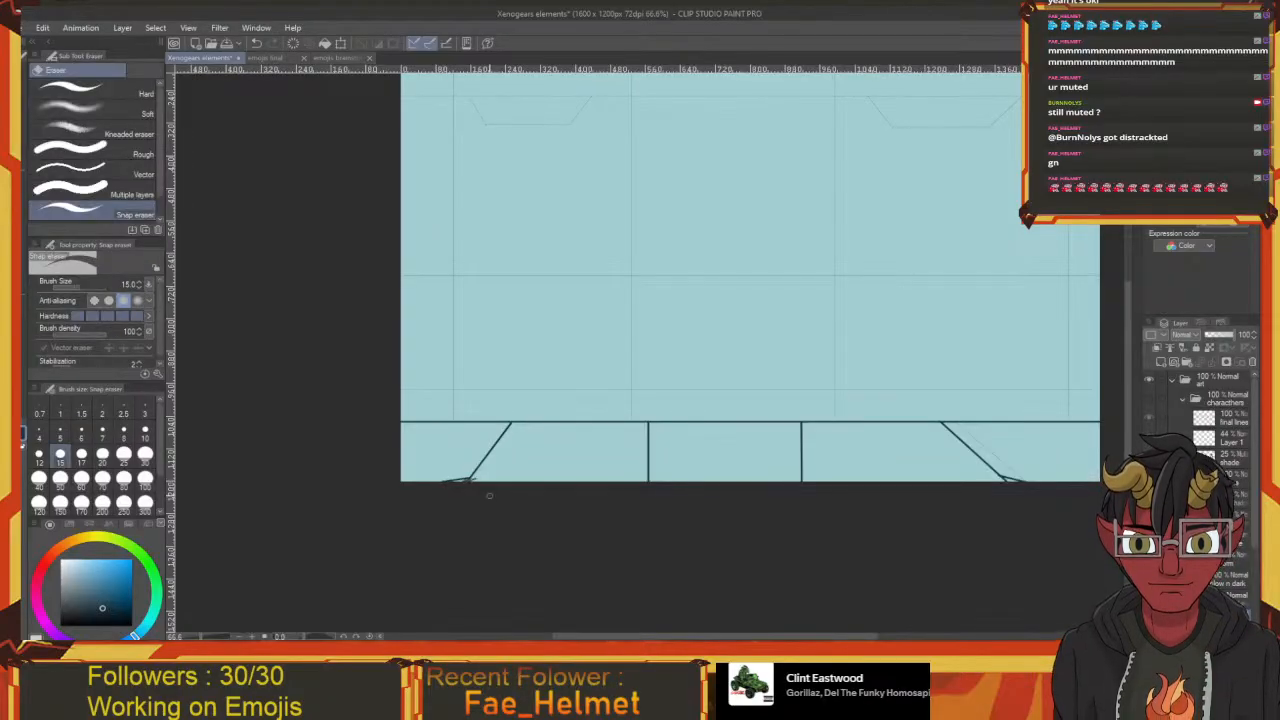
pyautogui.press('p')
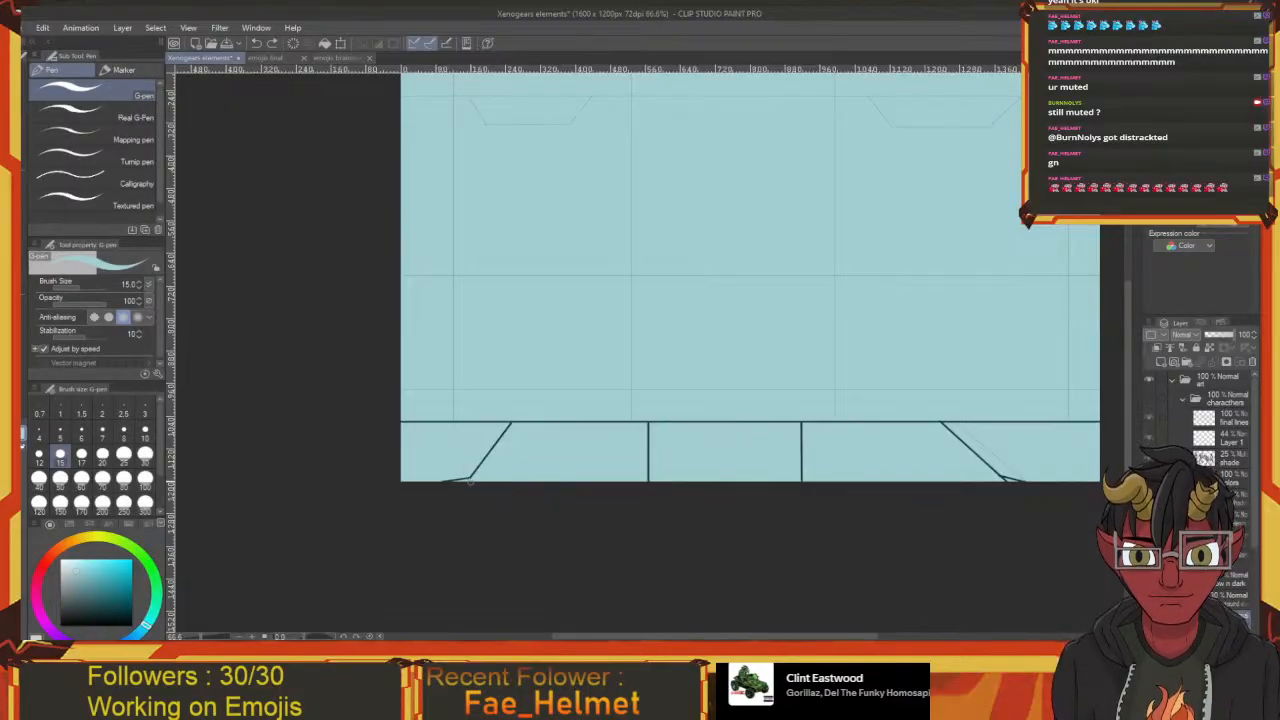
pyautogui.hscroll(5, 449, 509)
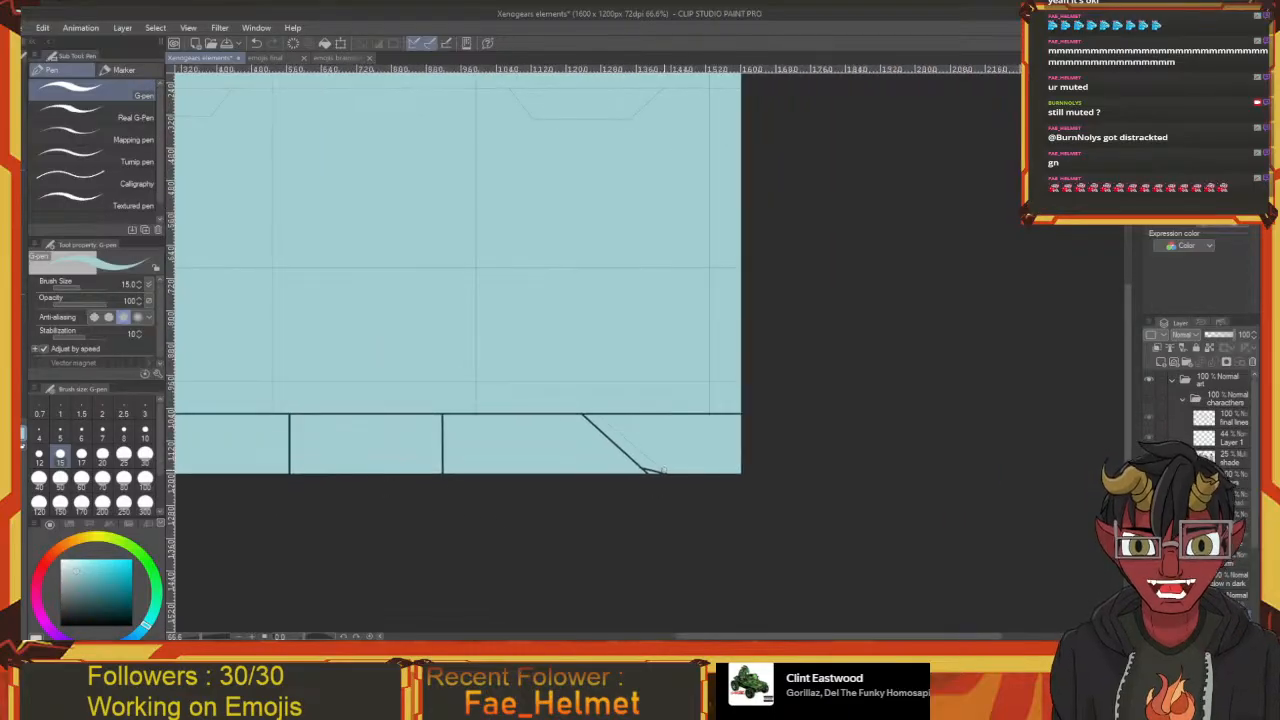
pyautogui.hotkey('ctrl', 'z')
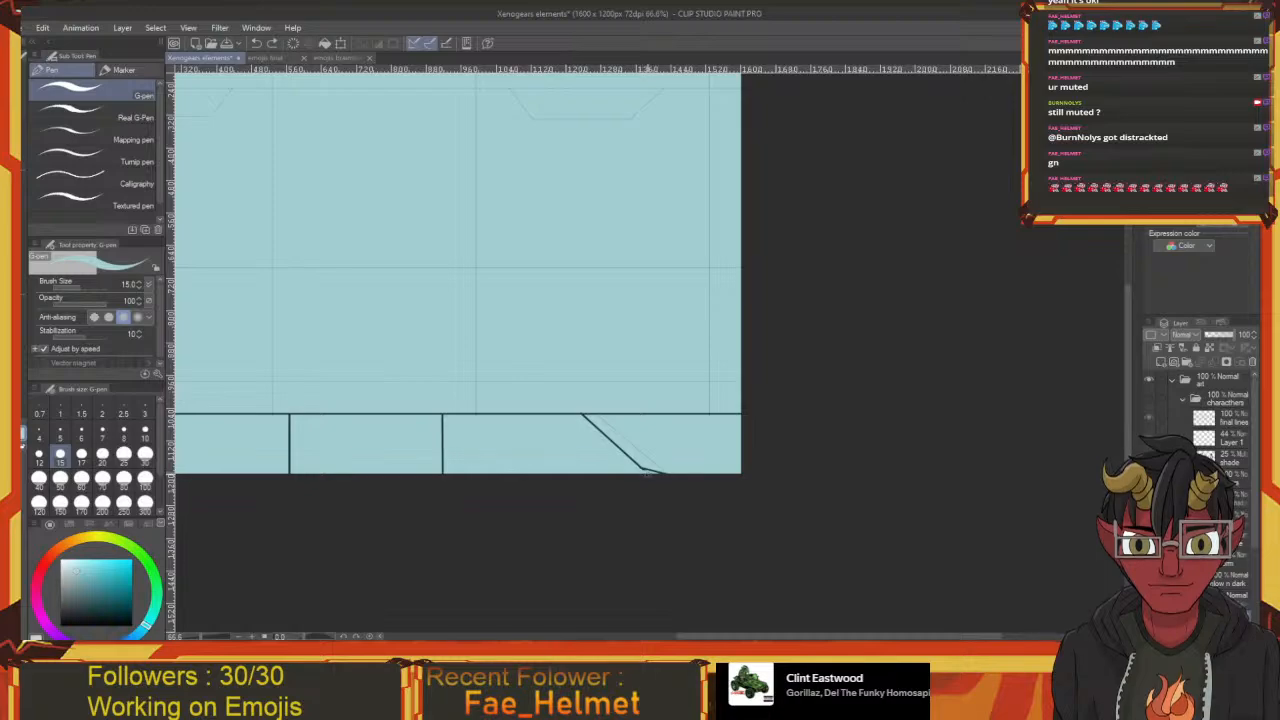
pyautogui.moveTo(644, 474); pyautogui.dragTo(860, 594)
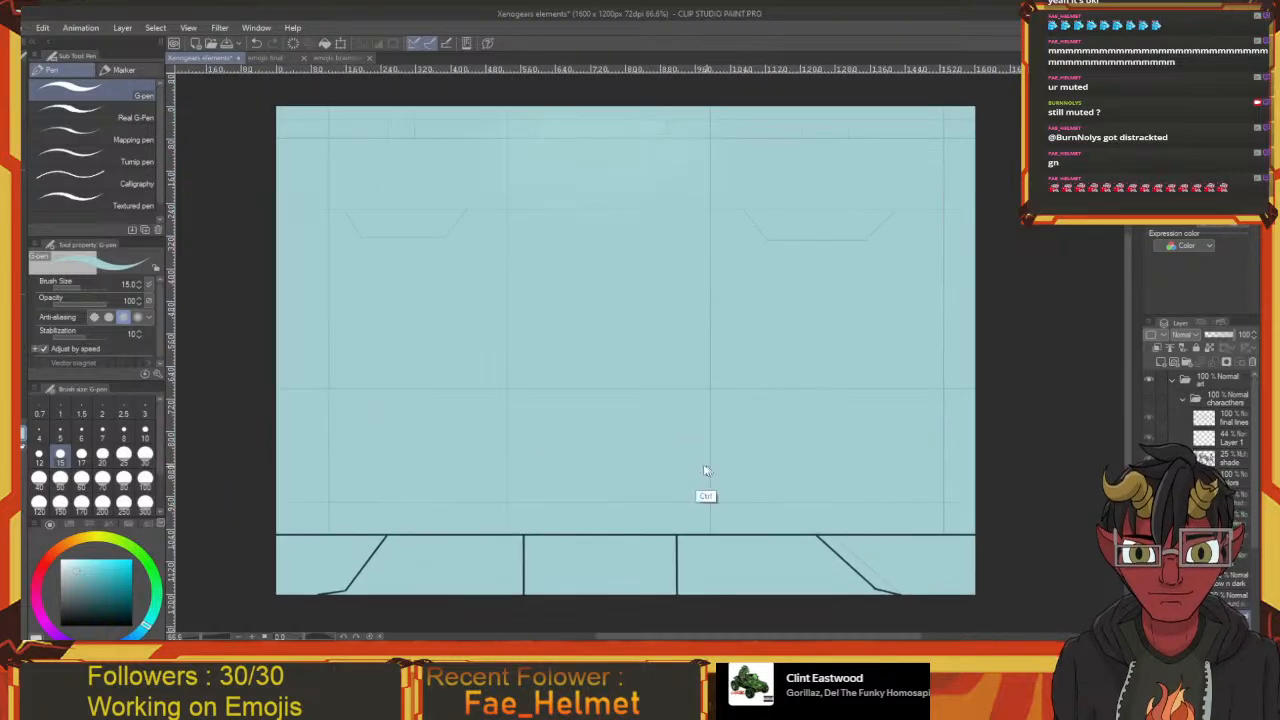
pyautogui.hotkey('ctrl', 's')
# Sample the dark blue of the floor lines and draw the leftmost vertical wall line from the floor to the canvas's upper edge
pyautogui.moveTo(666, 442); pyautogui.dragTo(626, 506)
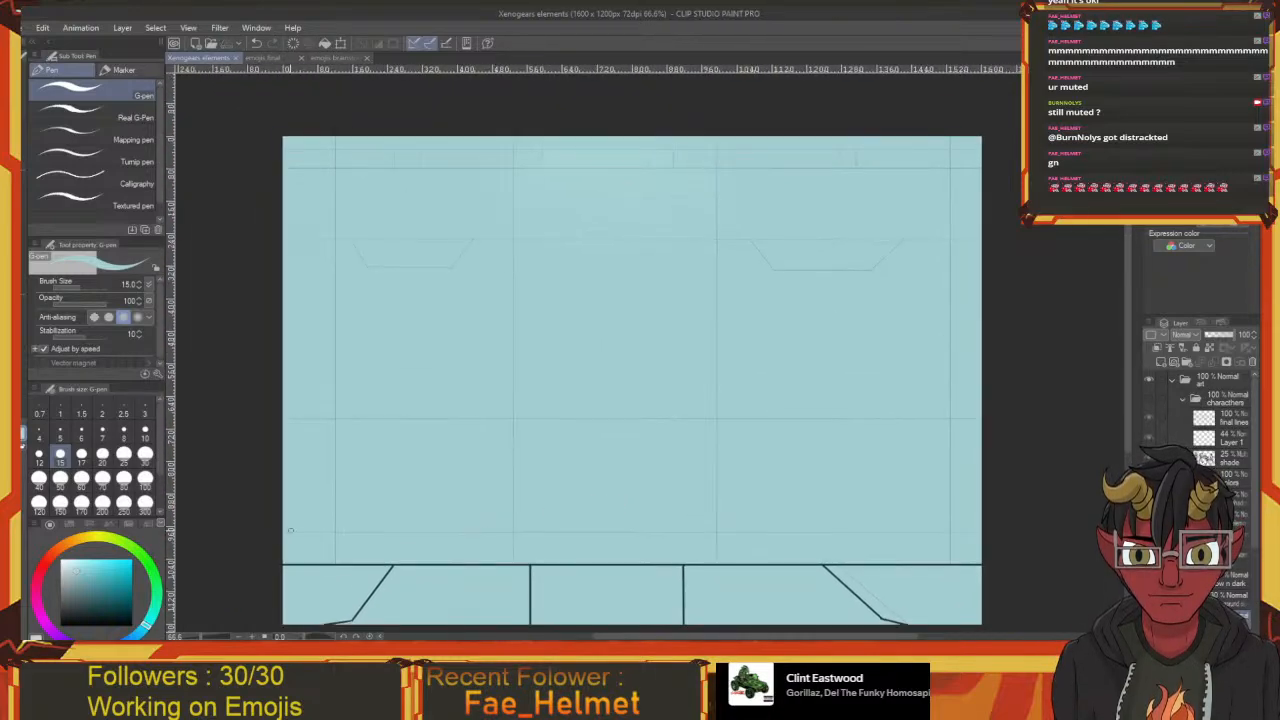
pyautogui.press('u')
pyautogui.scroll(-2, 334, 551)
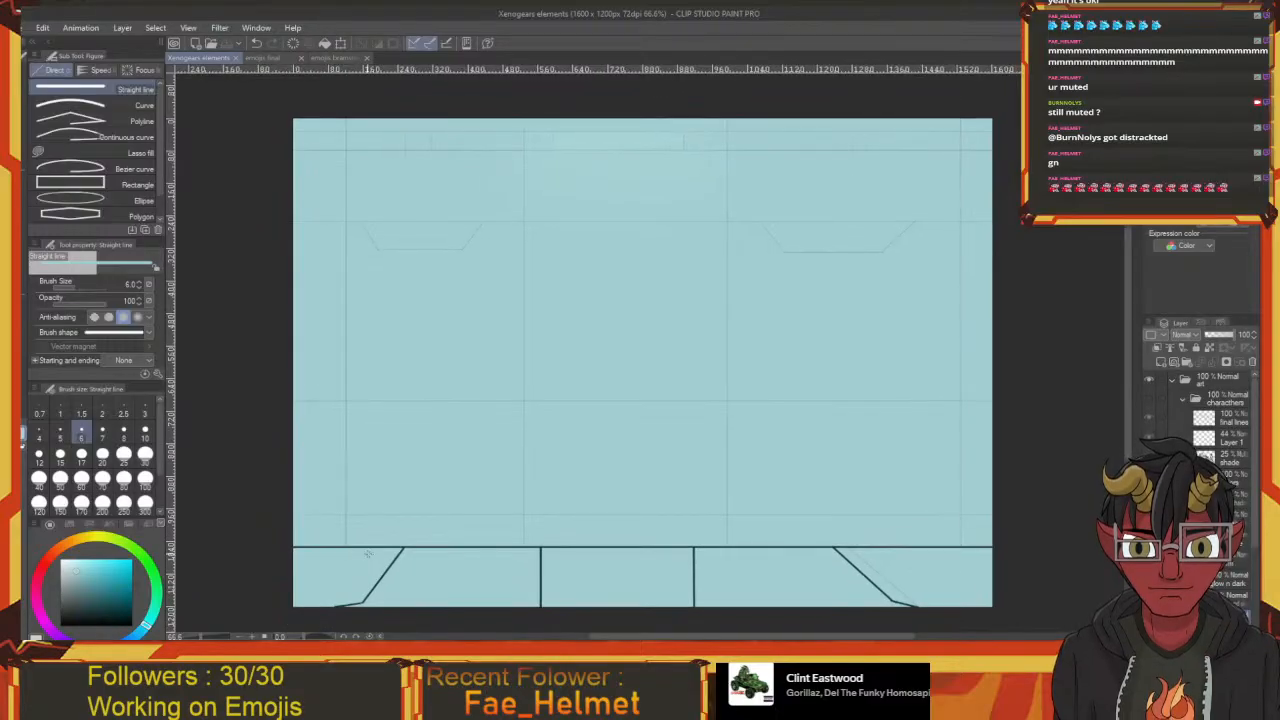
pyautogui.press('i')
pyautogui.click(406, 545)
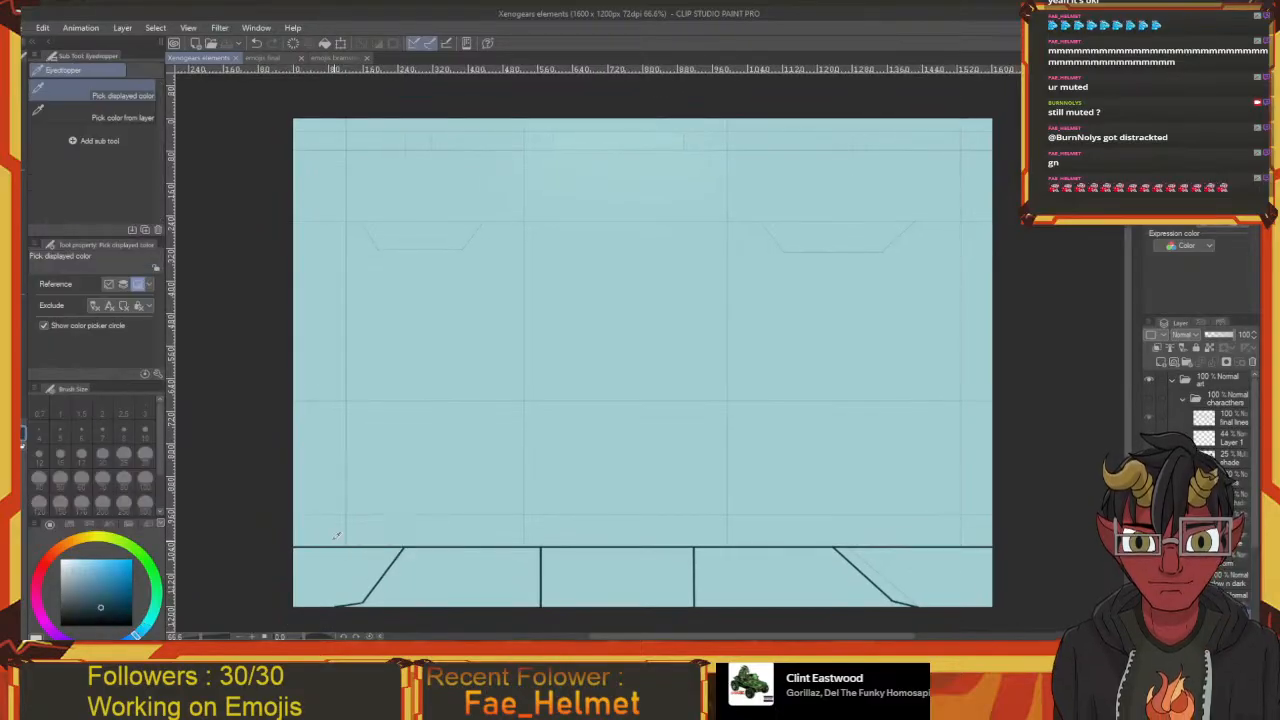
pyautogui.press('u')
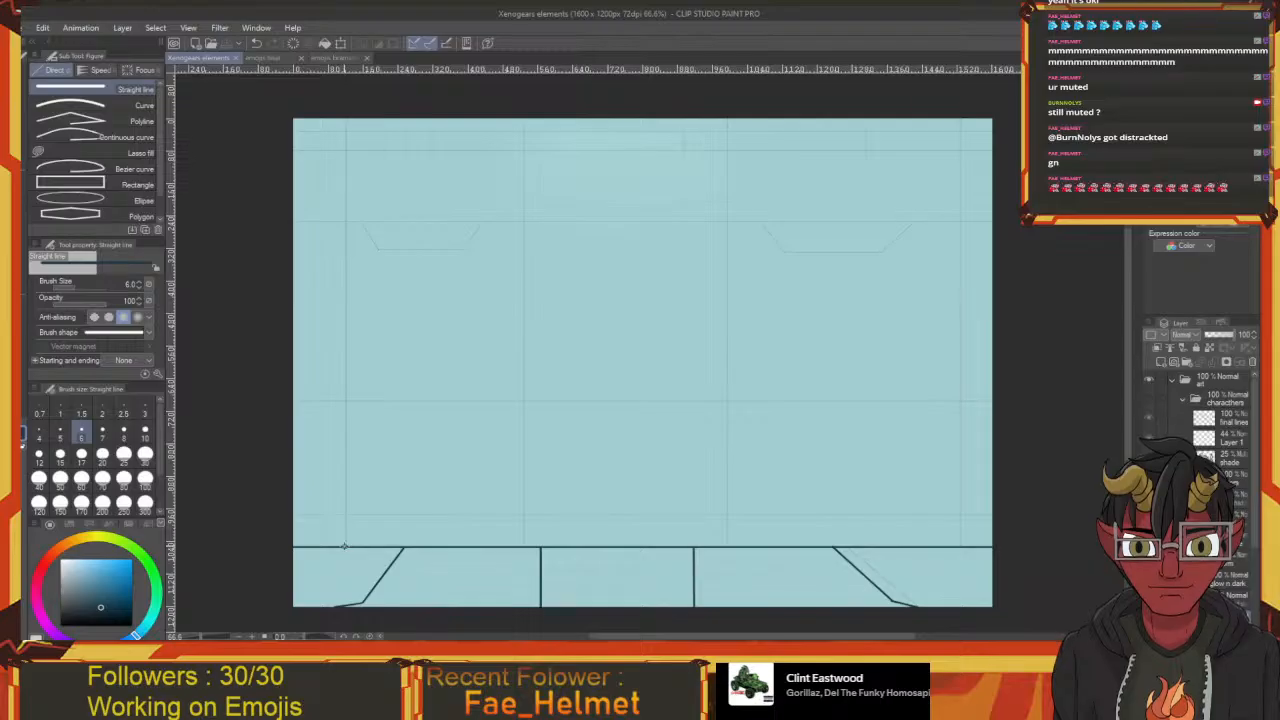
pyautogui.moveTo(344, 545); pyautogui.dragTo(324, 112)
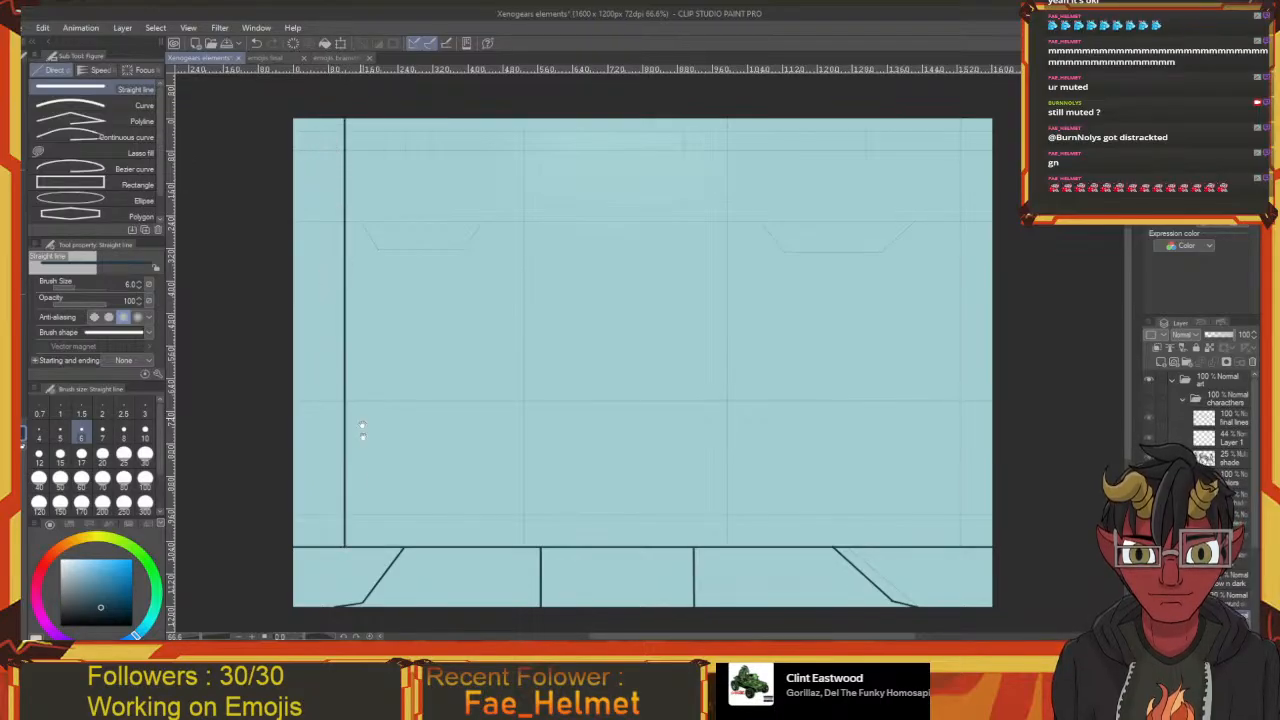
# Draw the horizontal baseboard line just above the floor line and the second vertical wall line over the guide
pyautogui.moveTo(362, 430); pyautogui.dragTo(346, 376)
pyautogui.moveTo(278, 460); pyautogui.dragTo(1031, 452)
pyautogui.moveTo(520, 468); pyautogui.dragTo(494, 100)
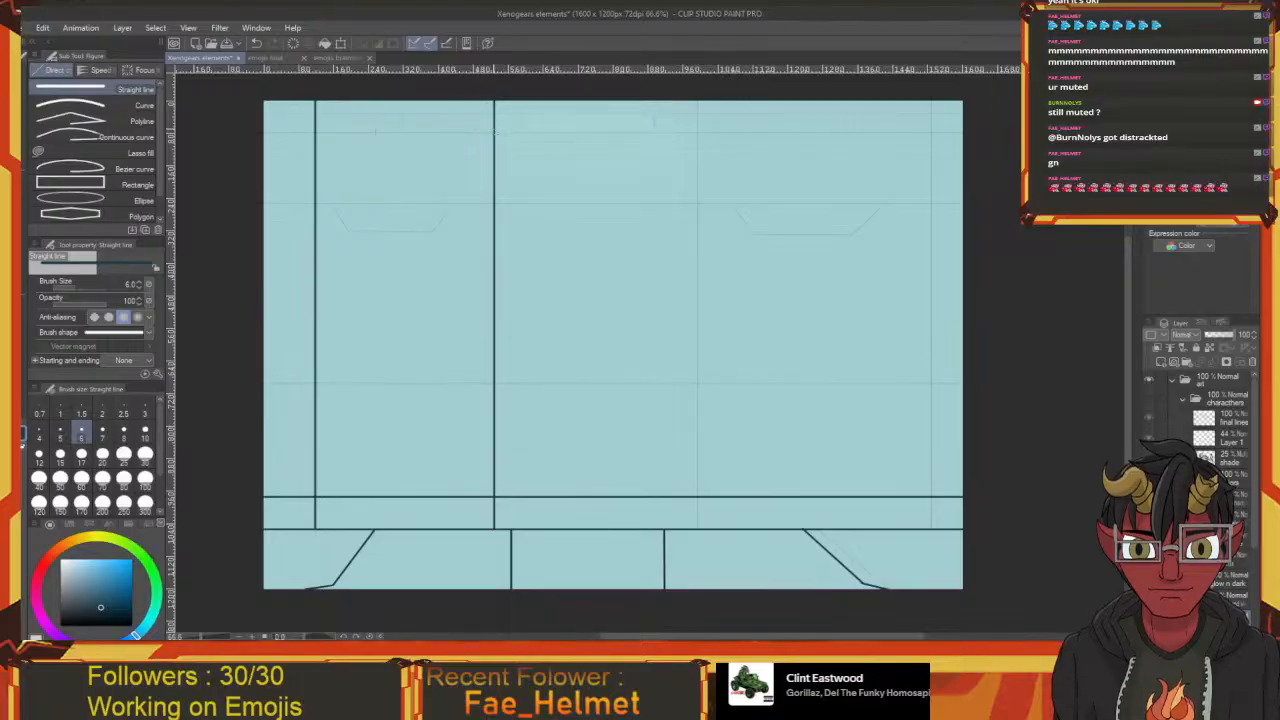
# Draw the third and fourth vertical wall lines over the guides on the right half of the wall
pyautogui.moveTo(629, 434); pyautogui.dragTo(429, 434)
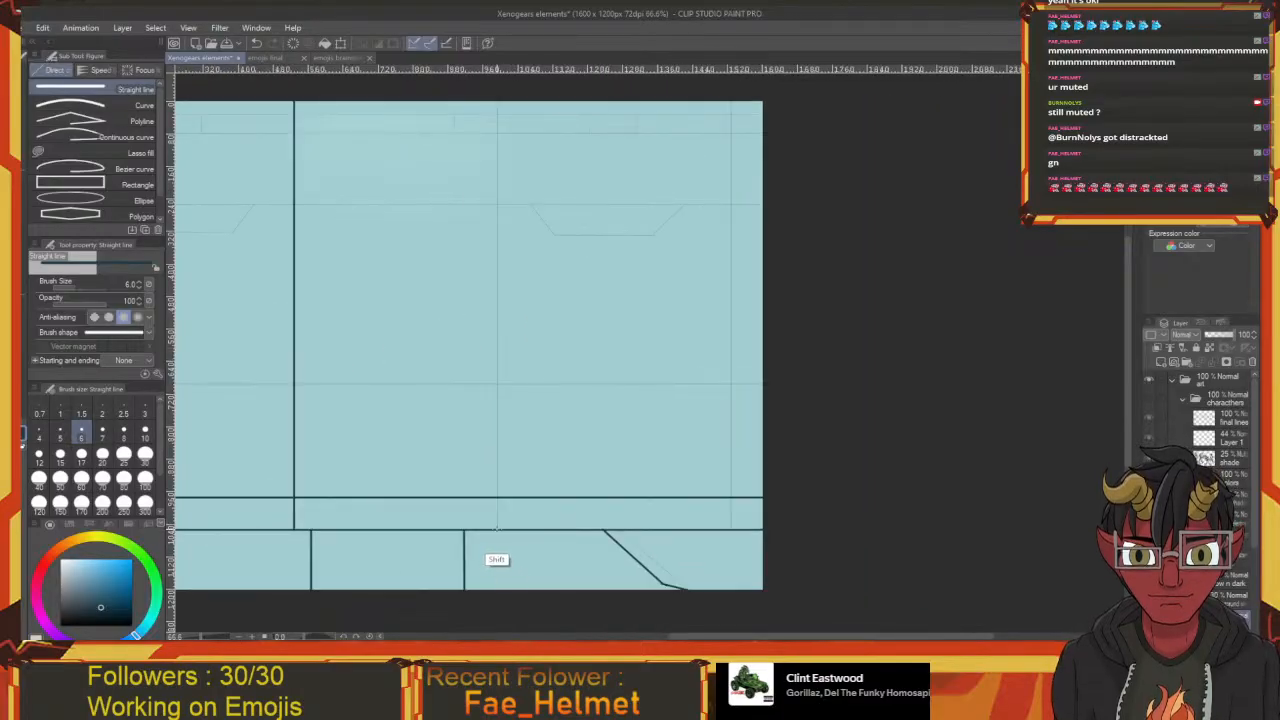
pyautogui.moveTo(497, 528); pyautogui.dragTo(497, 100)
pyautogui.moveTo(500, 304)
pyautogui.mouseDown()
pyautogui.moveTo(555, 256)
pyautogui.moveTo(471, 300)
pyautogui.moveTo(462, 341)
pyautogui.mouseUp()
pyautogui.moveTo(496, 393); pyautogui.dragTo(452, 392)
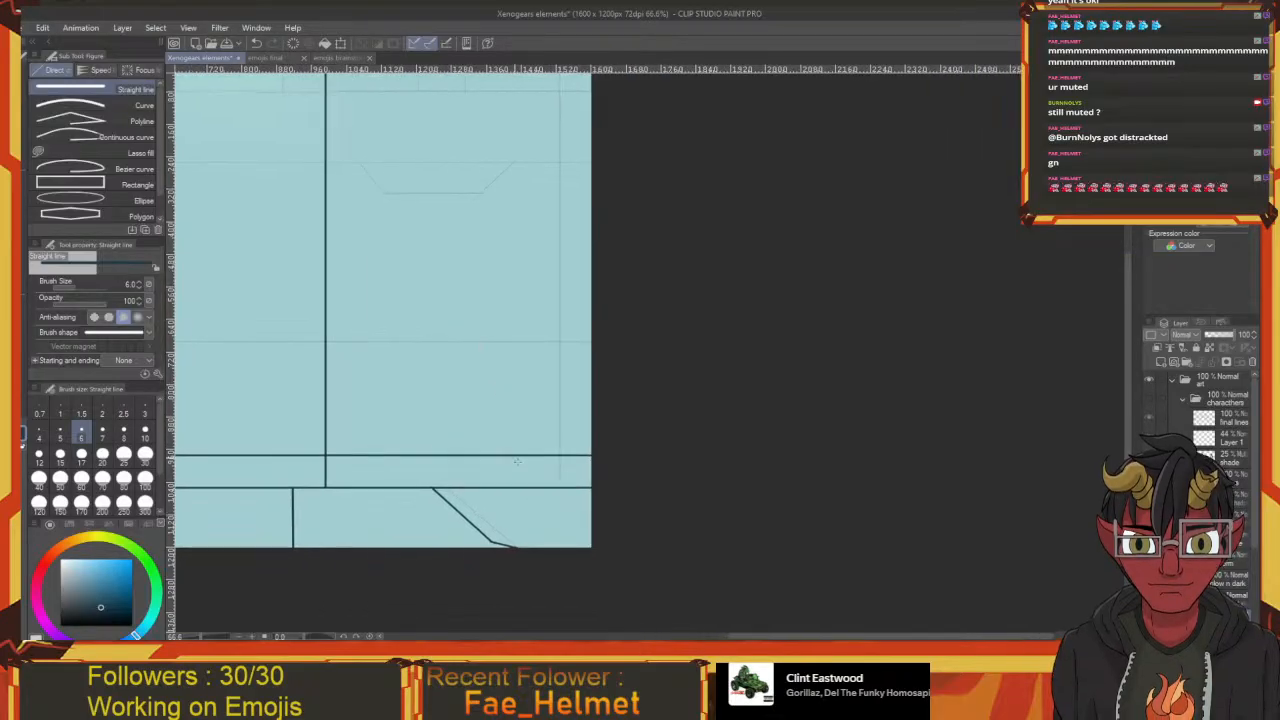
pyautogui.moveTo(559, 488); pyautogui.dragTo(518, 64)
pyautogui.moveTo(477, 240); pyautogui.dragTo(773, 412)
pyautogui.moveTo(486, 297); pyautogui.dragTo(590, 294)
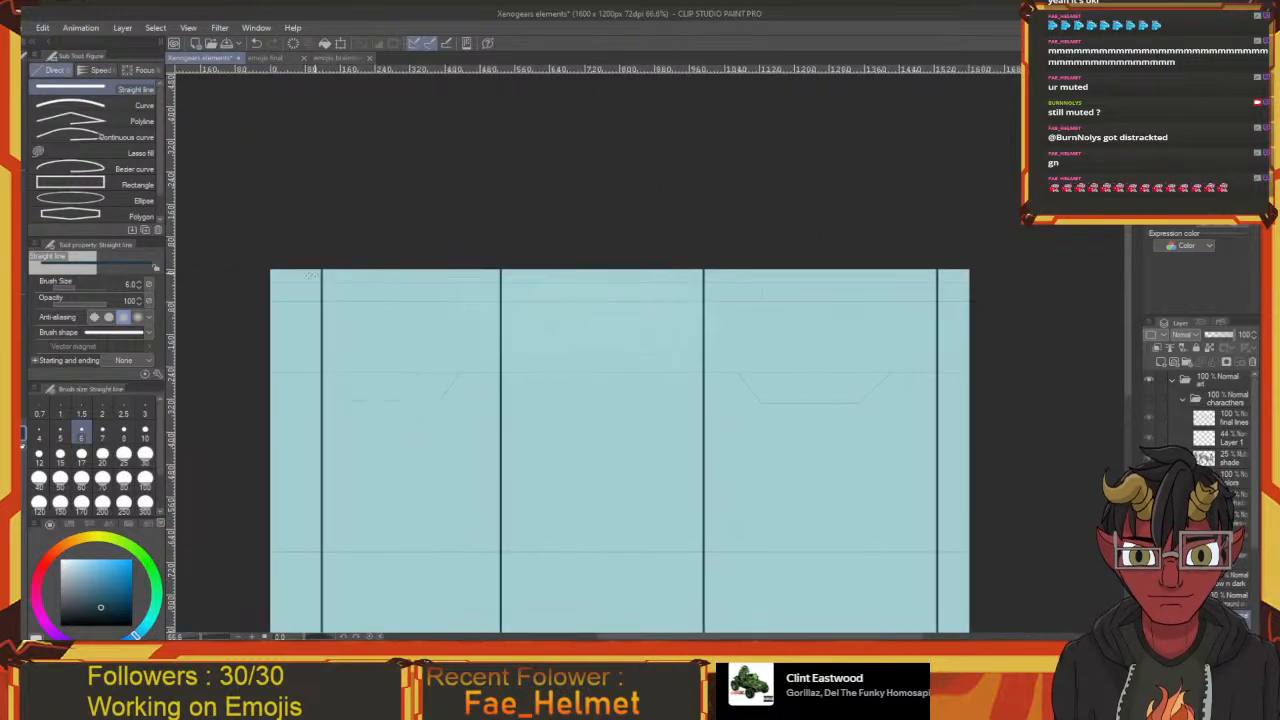
# Draw the two closely spaced horizontal lines across the canvas near the ceiling
pyautogui.moveTo(268, 283); pyautogui.dragTo(1000, 285)
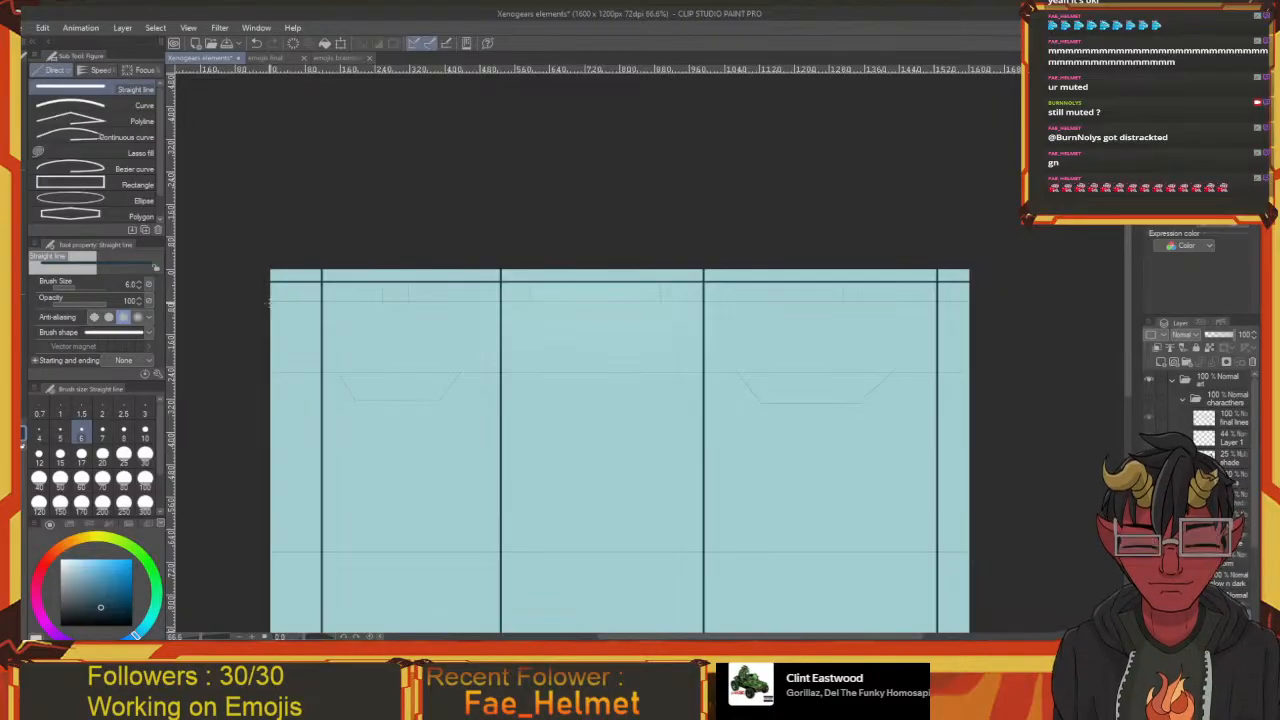
pyautogui.moveTo(266, 301); pyautogui.dragTo(1034, 302)
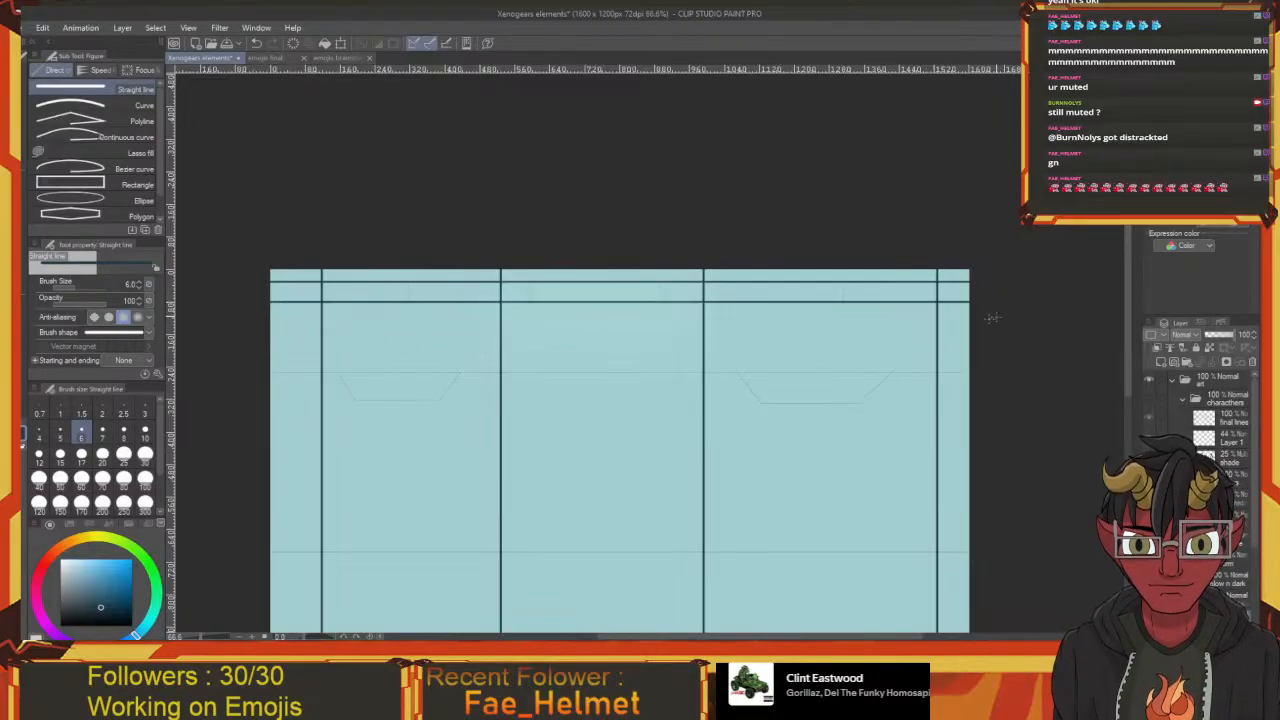
pyautogui.moveTo(898, 374); pyautogui.dragTo(847, 69)
pyautogui.moveTo(783, 224); pyautogui.dragTo(827, 271)
pyautogui.moveTo(738, 257); pyautogui.dragTo(755, 364)
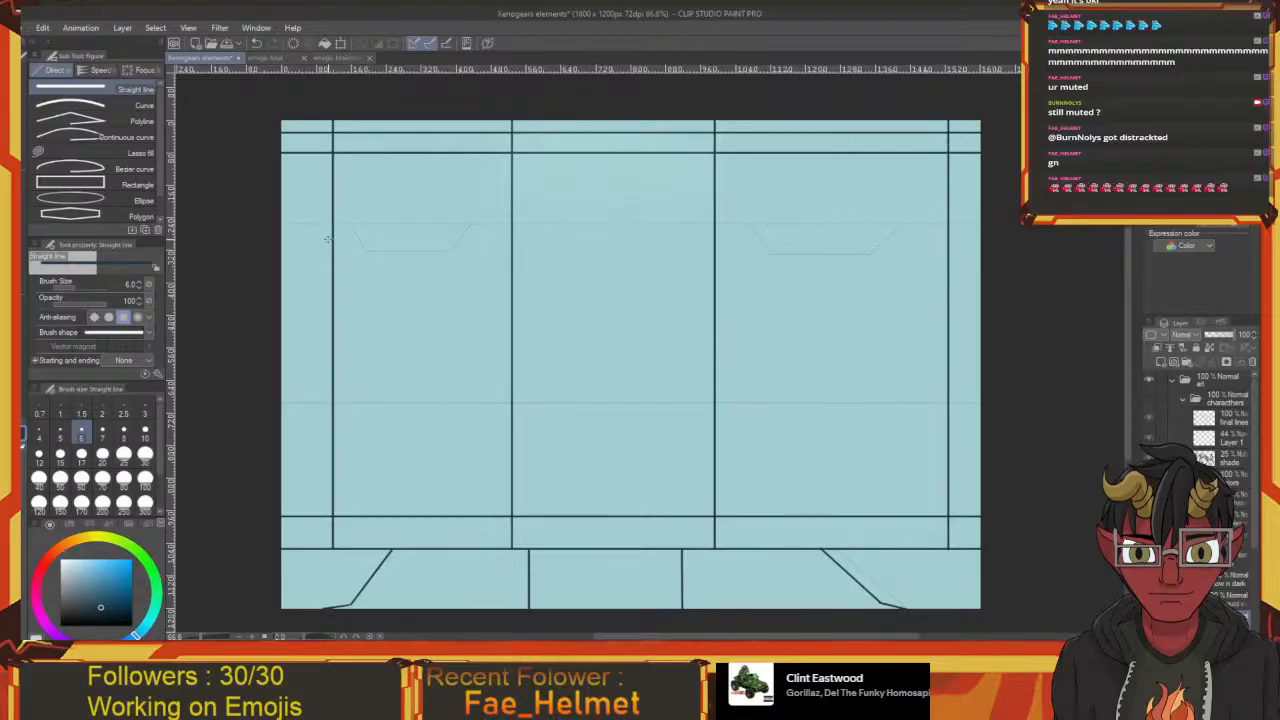
# Draw the two remaining horizontal wall lines across the canvas, above the trapezoid guides and at mid-wall
pyautogui.moveTo(272, 222); pyautogui.dragTo(1030, 224)
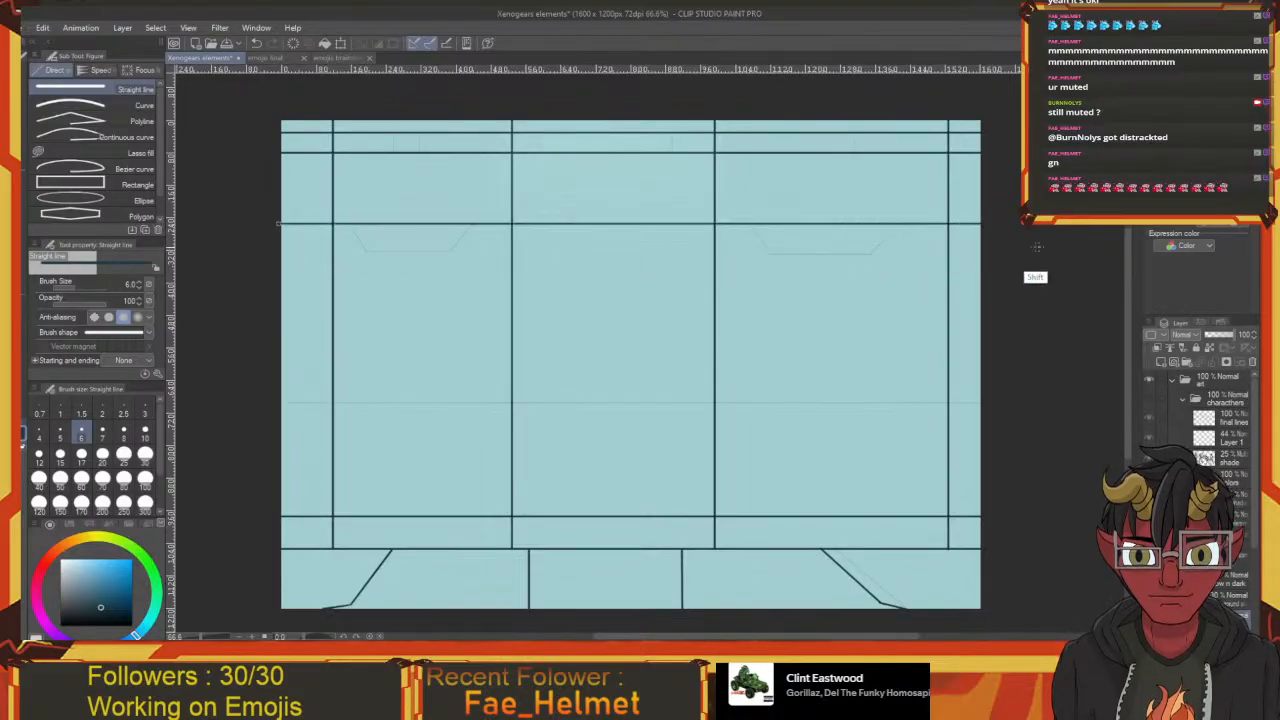
pyautogui.moveTo(829, 352); pyautogui.dragTo(941, 222)
pyautogui.moveTo(375, 275)
pyautogui.mouseDown()
pyautogui.moveTo(1088, 298)
pyautogui.moveTo(911, 278)
pyautogui.mouseUp()
pyautogui.moveTo(630, 193); pyautogui.dragTo(691, 355)
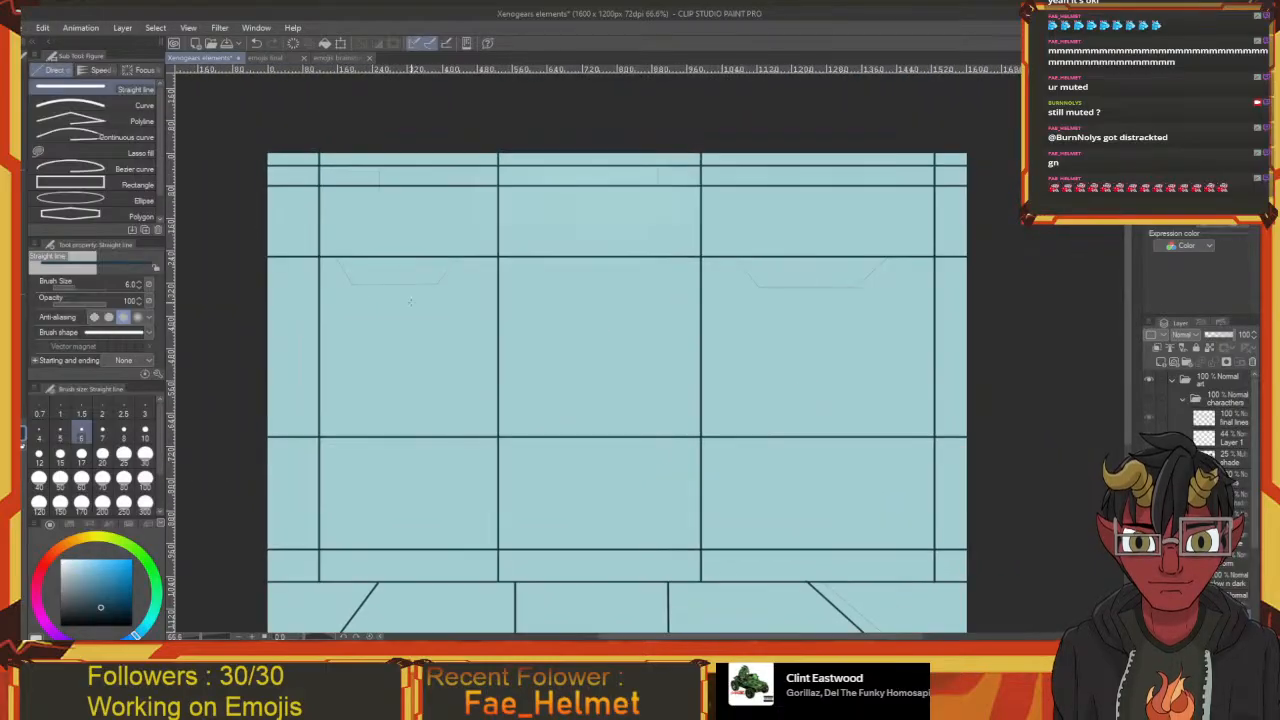
# On a new layer, draw the left half of a trapezoid outline below the left guide, with a sloped side and short base
pyautogui.scroll(1, 410, 301)
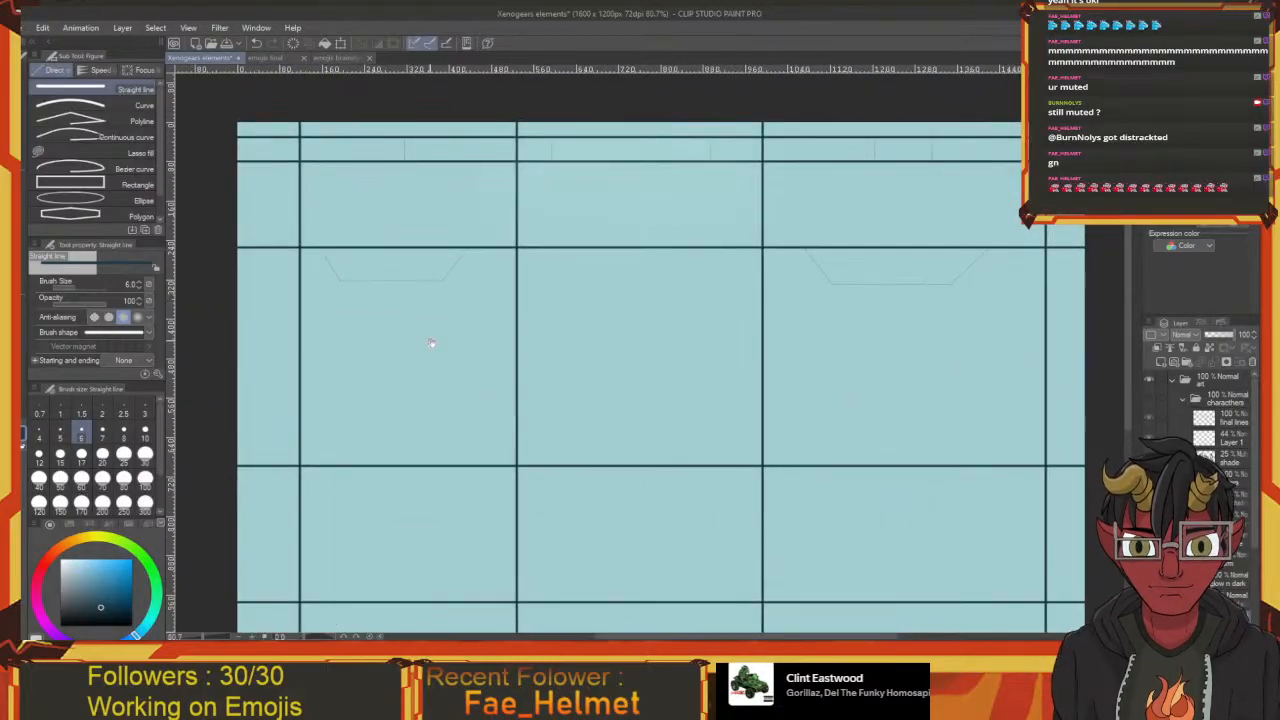
pyautogui.moveTo(362, 332); pyautogui.dragTo(416, 359)
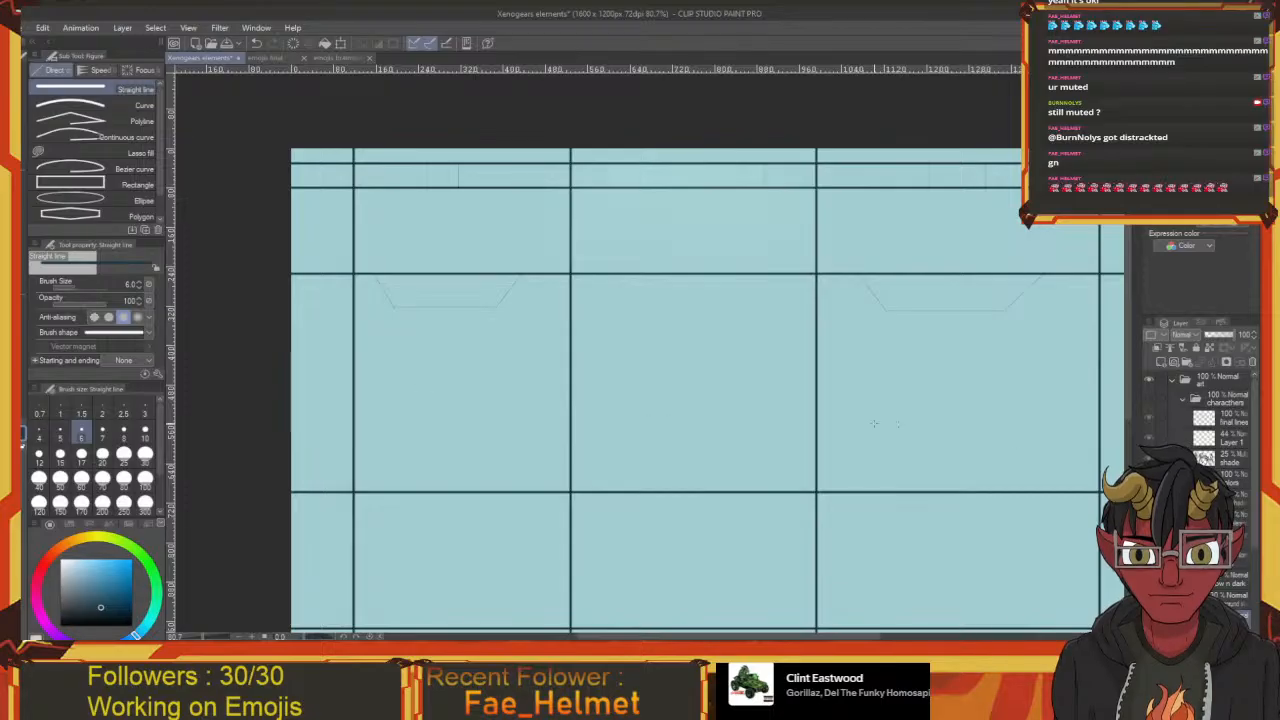
pyautogui.click(1160, 364)
pyautogui.moveTo(583, 400); pyautogui.dragTo(603, 376)
pyautogui.moveTo(399, 338)
pyautogui.mouseDown()
pyautogui.moveTo(446, 389)
pyautogui.moveTo(413, 358)
pyautogui.moveTo(516, 363)
pyautogui.moveTo(546, 336)
pyautogui.moveTo(537, 341)
pyautogui.mouseUp()
pyautogui.hotkey('ctrl', 'z')
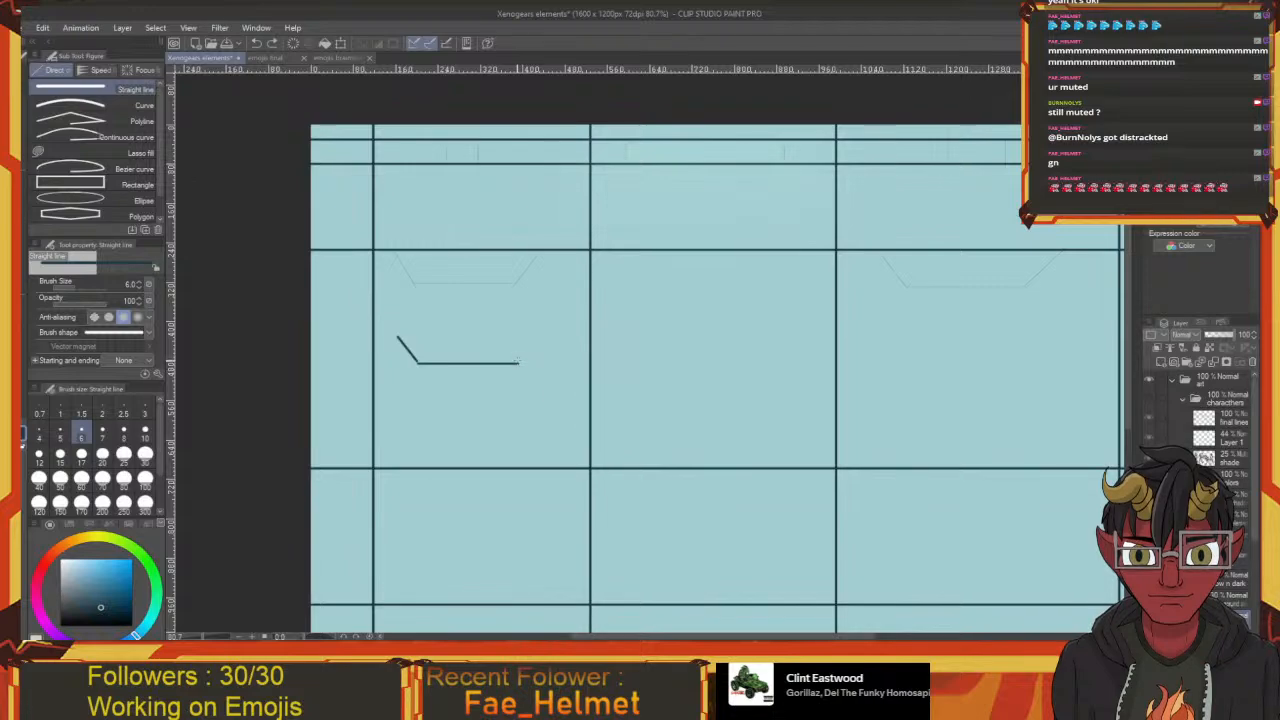
pyautogui.hotkey('ctrl', 'z')
pyautogui.moveTo(418, 363); pyautogui.dragTo(463, 363)
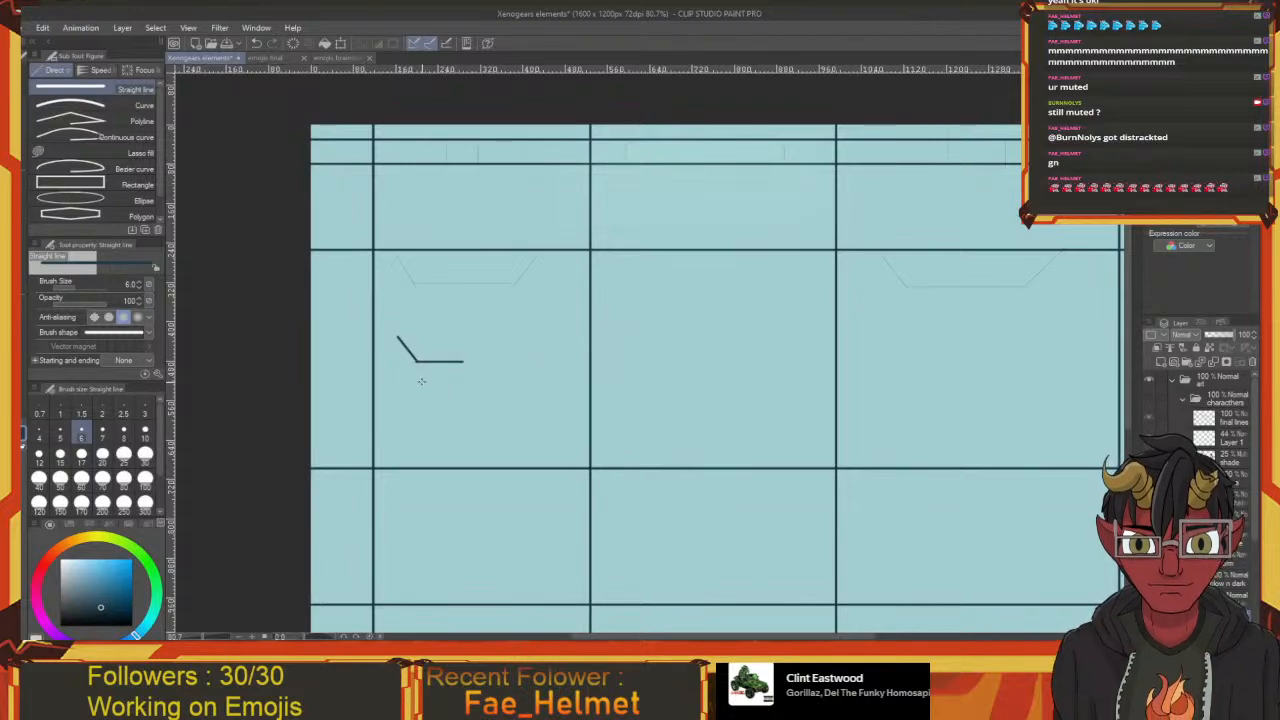
# Lasso and copy the half outline, flip the copy horizontally and align it to complete the symmetrical trapezoid
pyautogui.press('e')
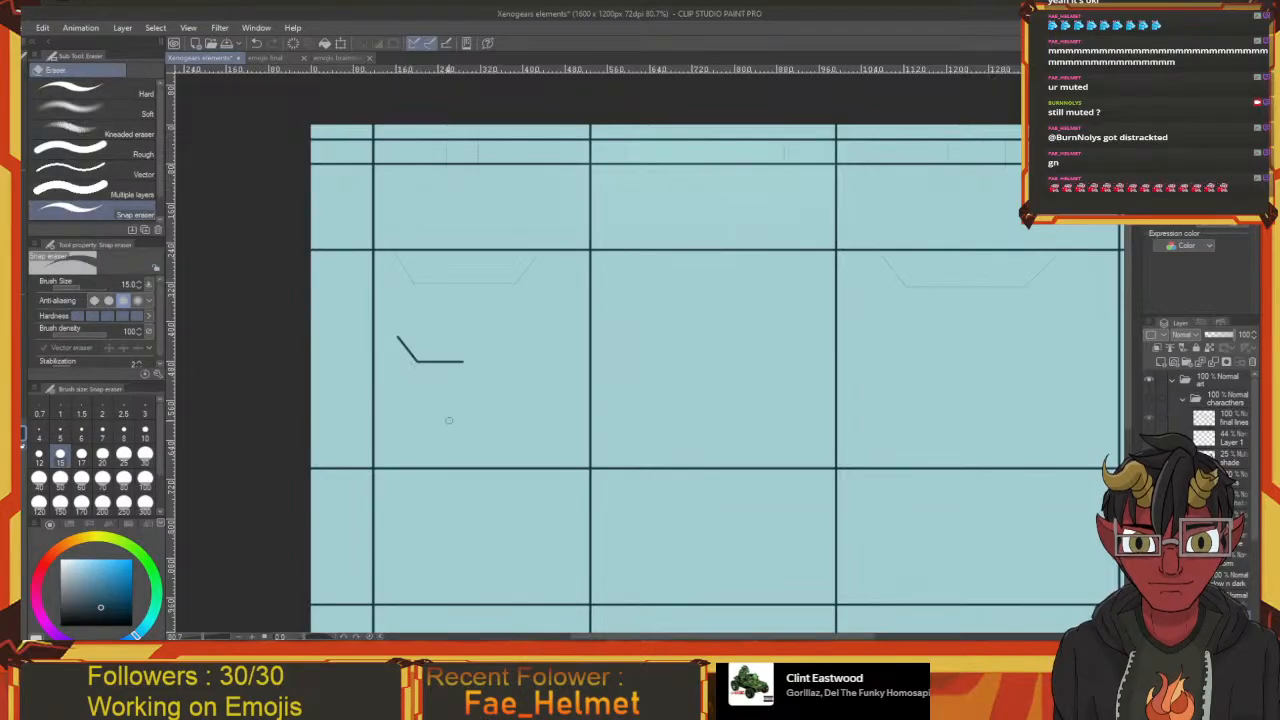
pyautogui.press('m')
pyautogui.moveTo(465, 388)
pyautogui.mouseDown()
pyautogui.moveTo(394, 318)
pyautogui.moveTo(445, 392)
pyautogui.mouseUp()
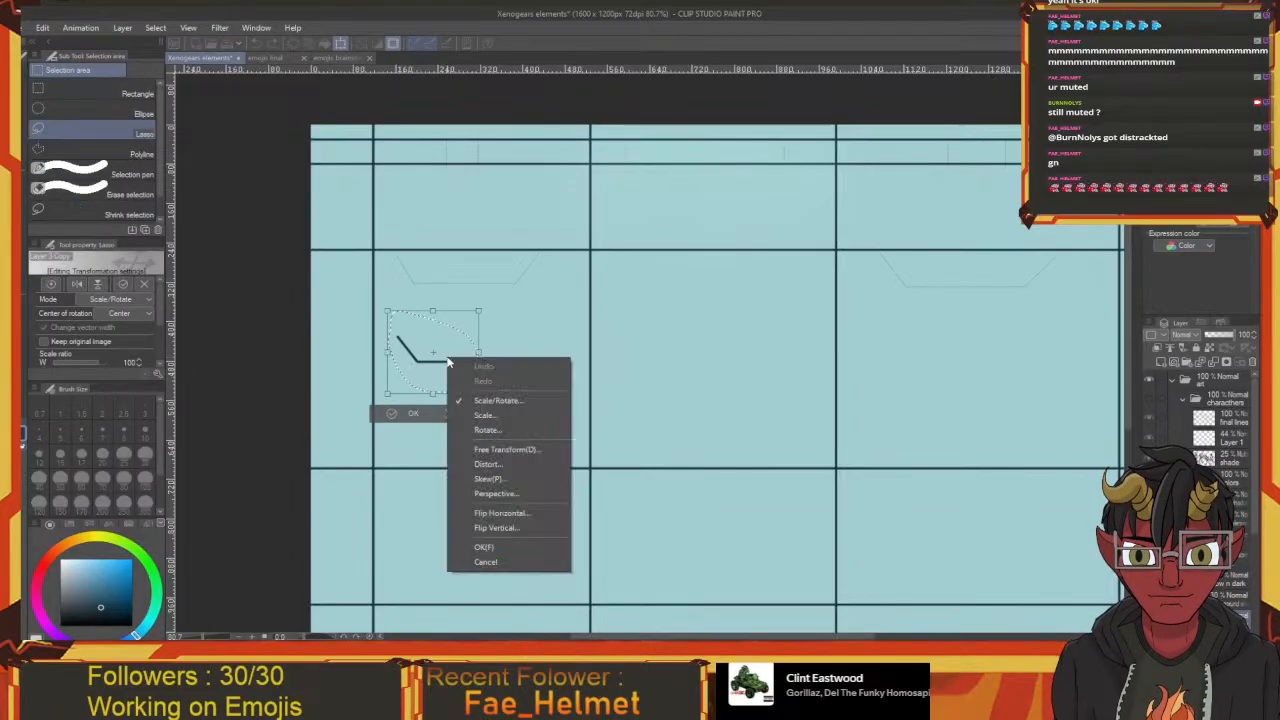
pyautogui.click(500, 512)
pyautogui.moveTo(430, 368); pyautogui.dragTo(483, 375)
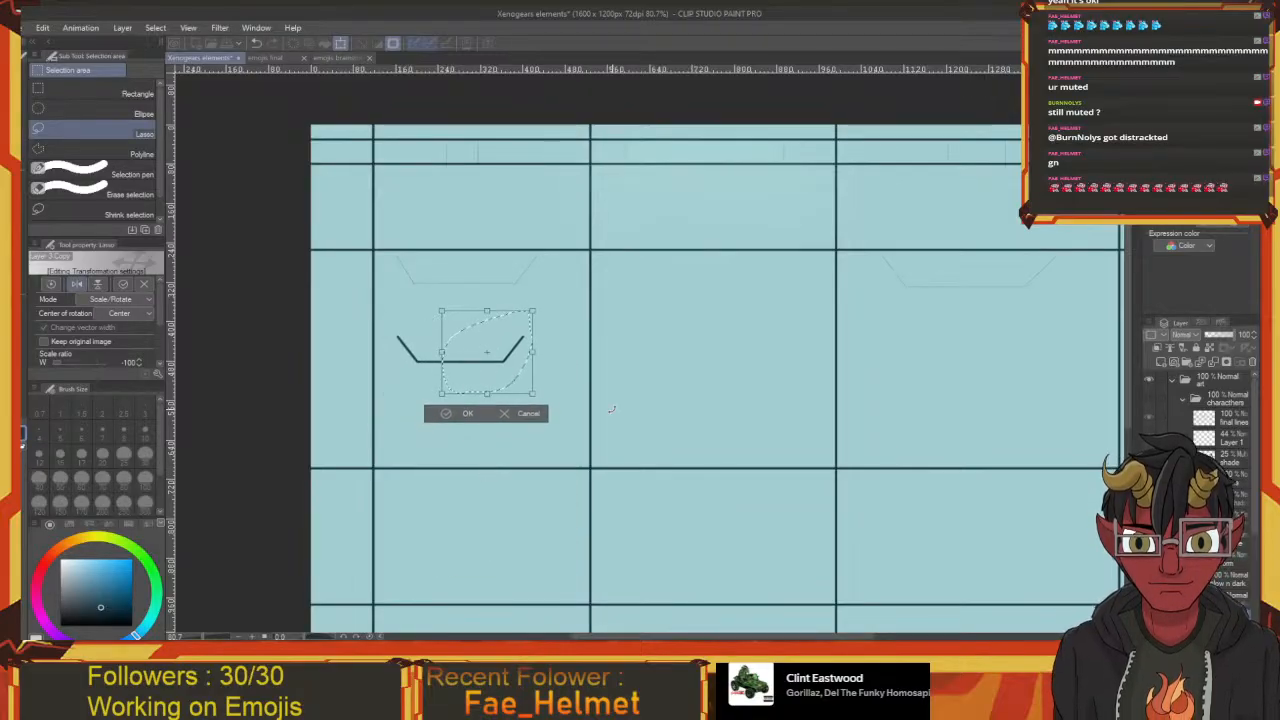
pyautogui.press('Return')
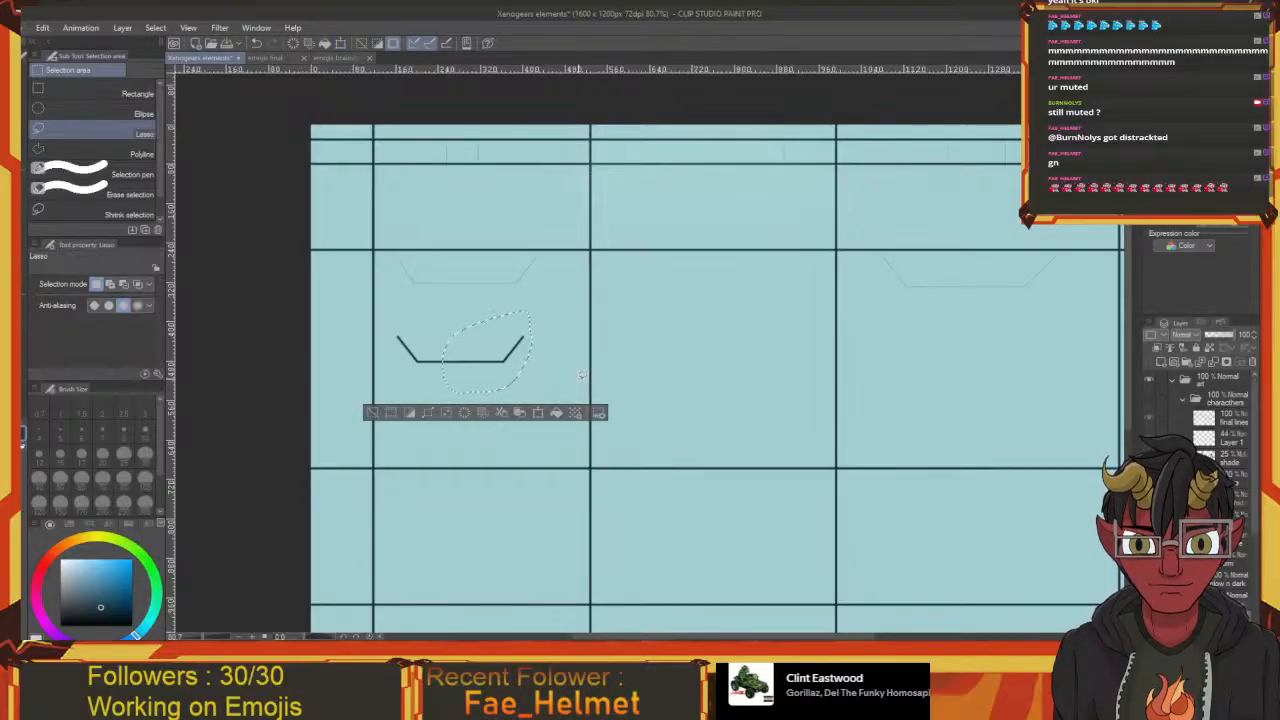
pyautogui.hotkey('ctrl', 'd')
pyautogui.scroll(3, 505, 385)
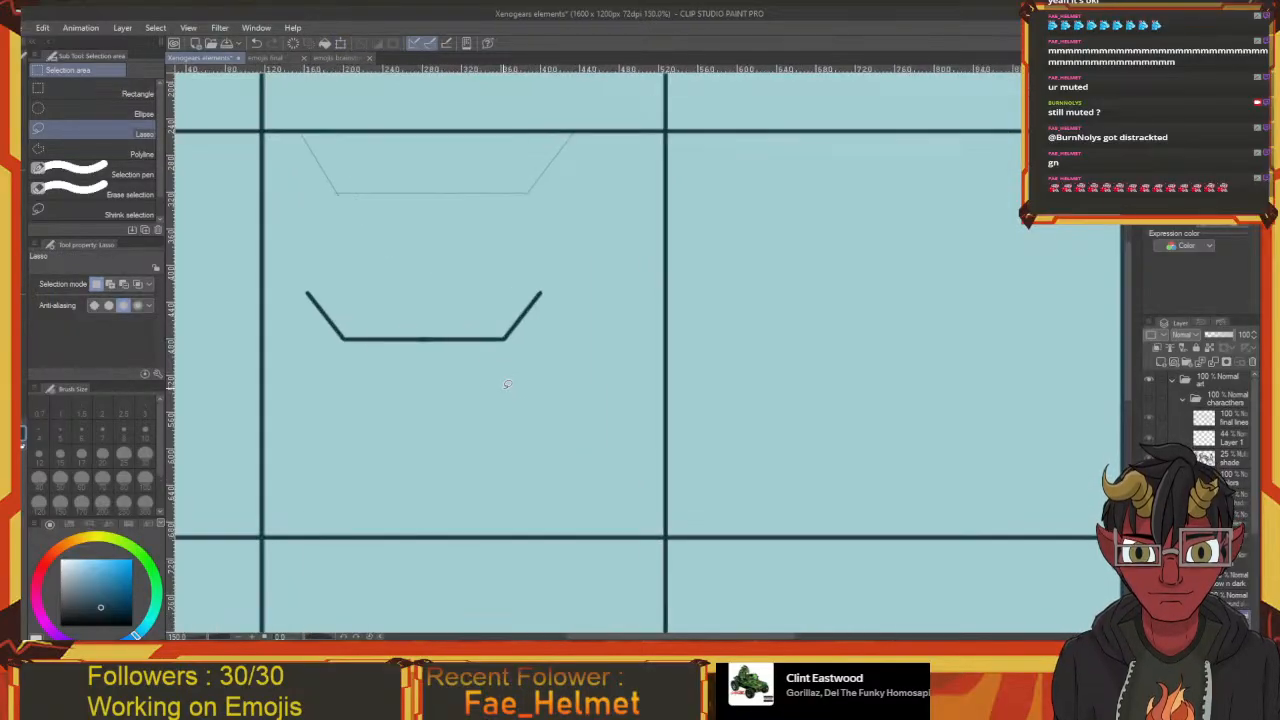
pyautogui.scroll(-3, 507, 384)
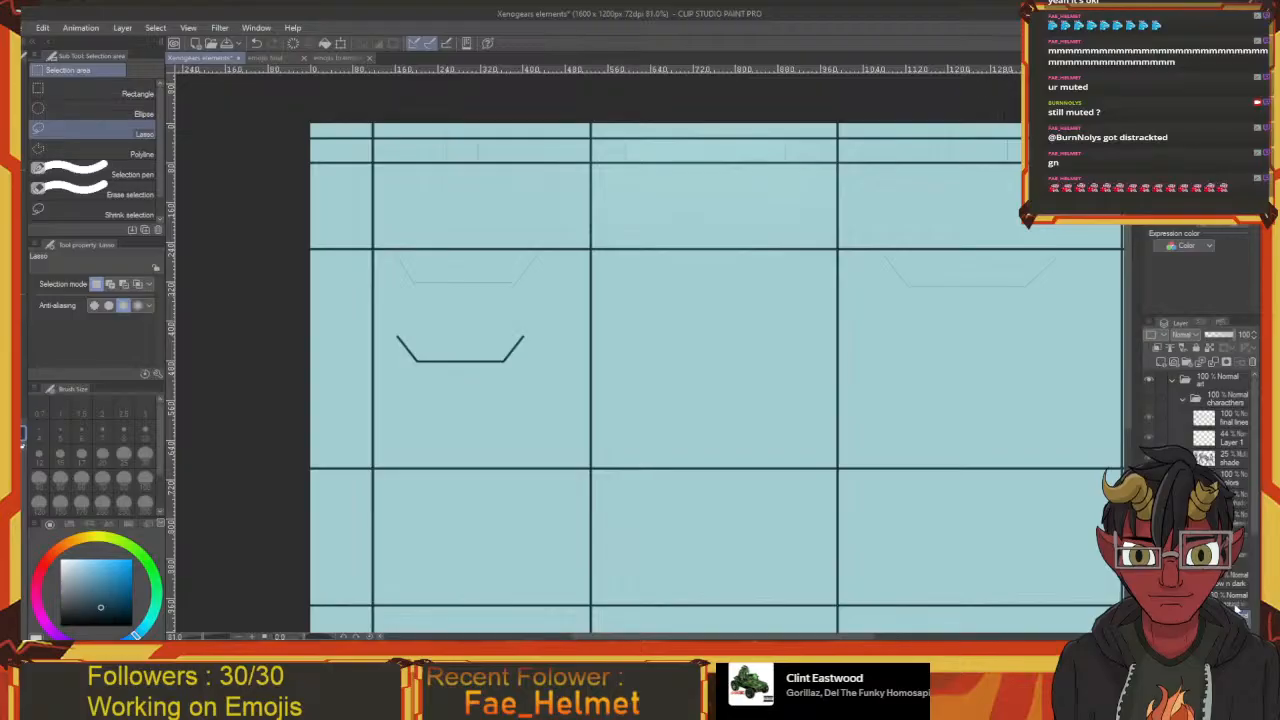
# Merge the two trapezoid halves into a single layer
pyautogui.rightClick(1226, 599)
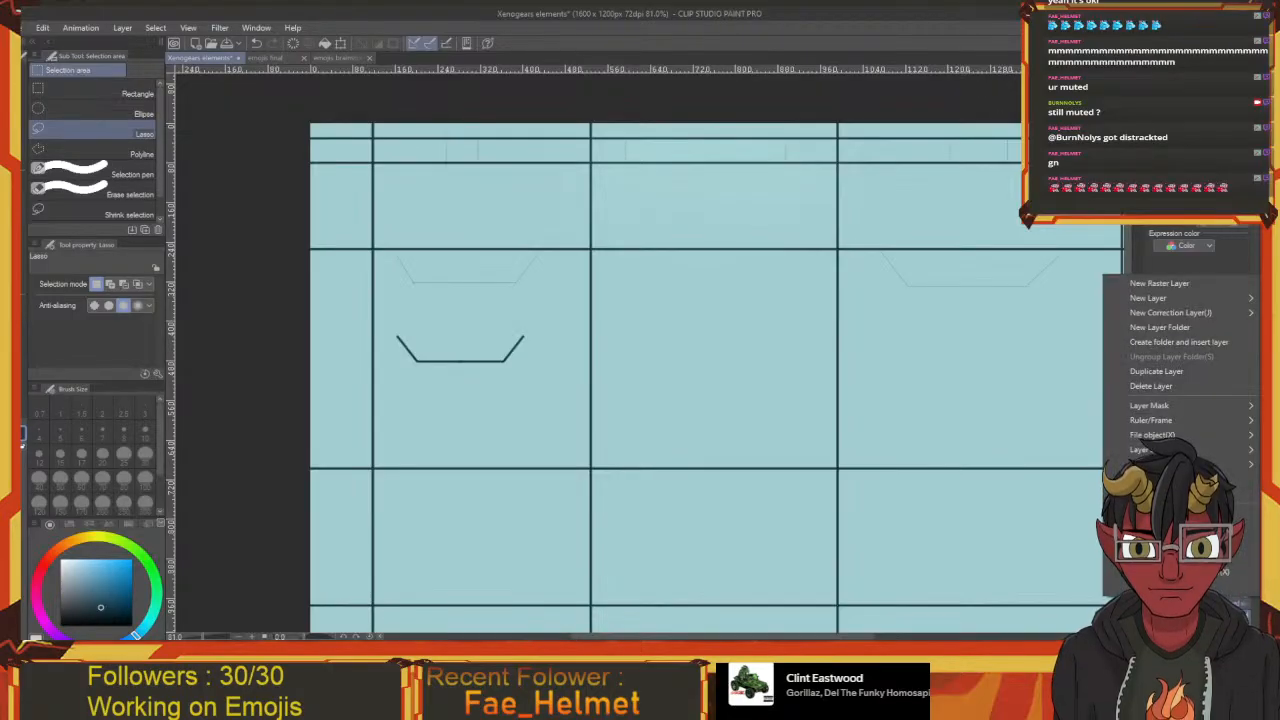
pyautogui.click(1156, 371)
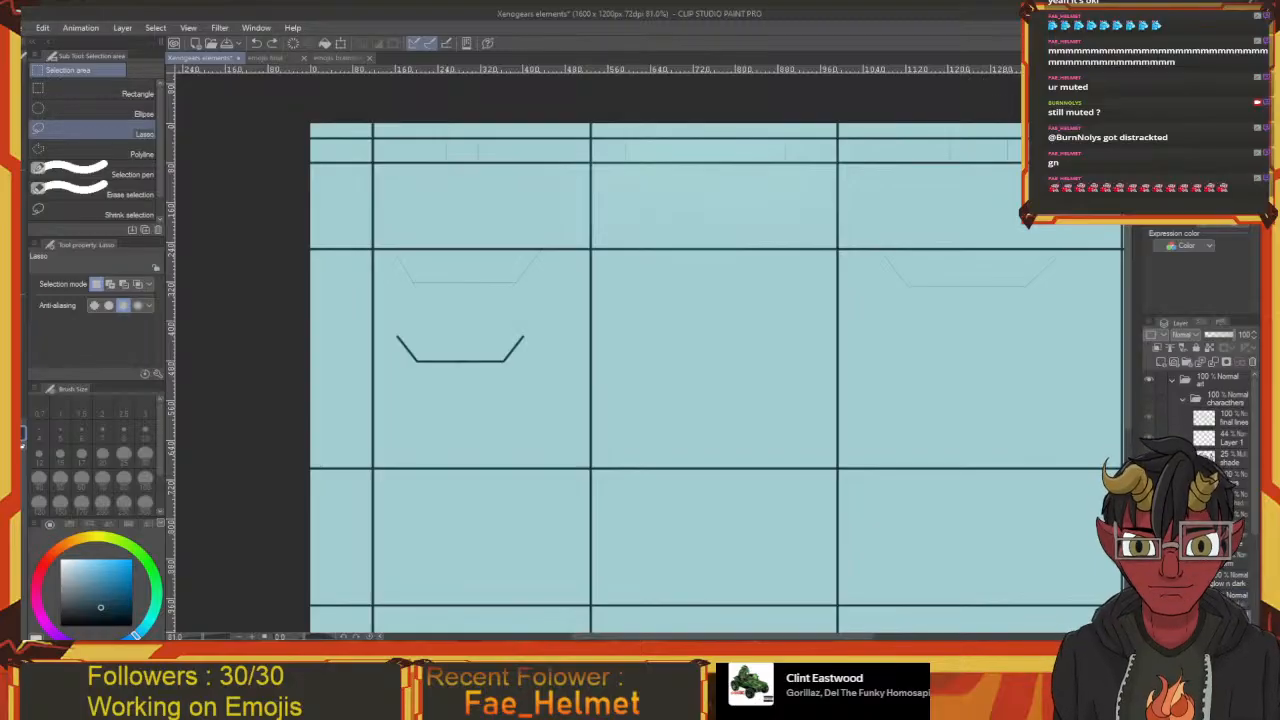
pyautogui.rightClick(1228, 610)
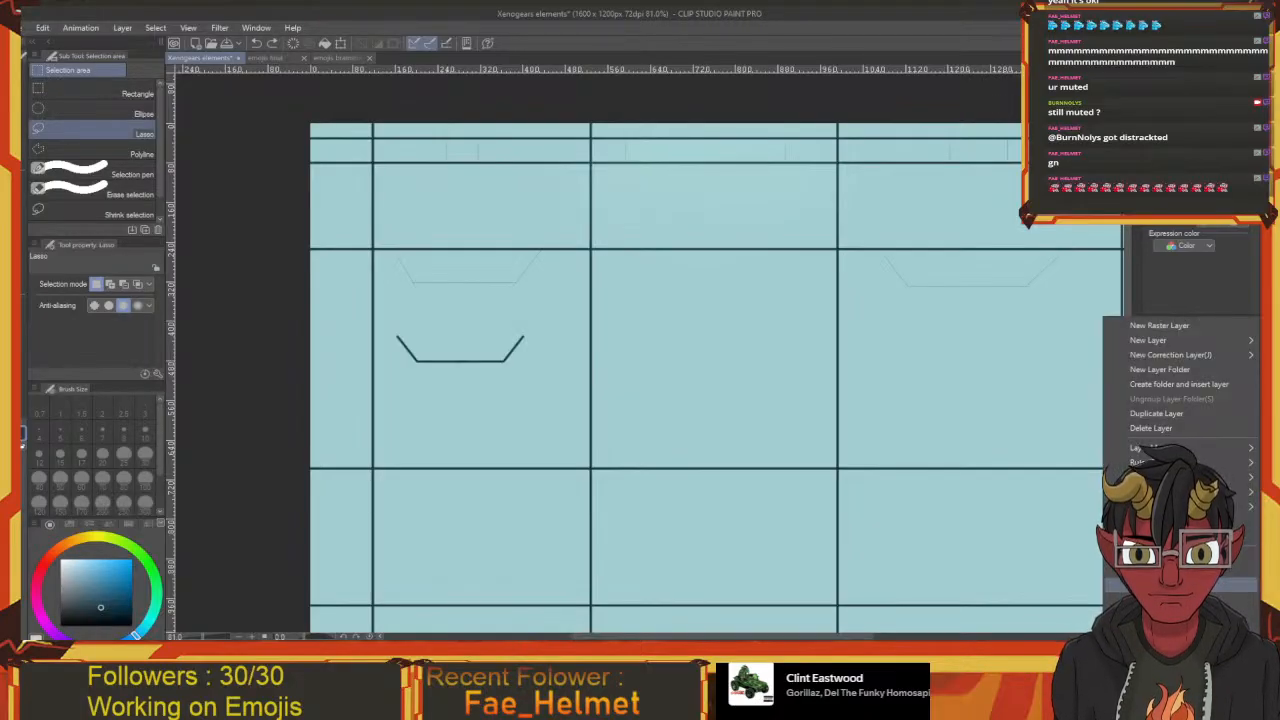
pyautogui.click(1182, 584)
pyautogui.scroll(2, 975, 570)
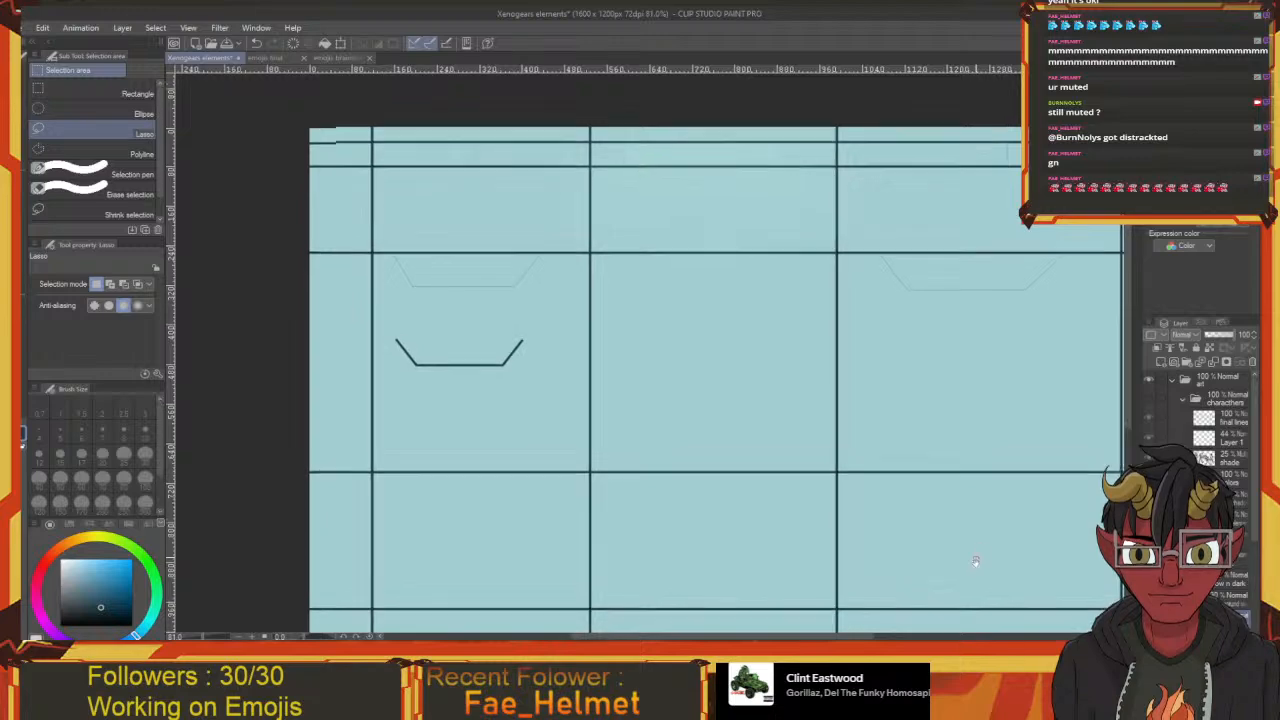
pyautogui.press('e')
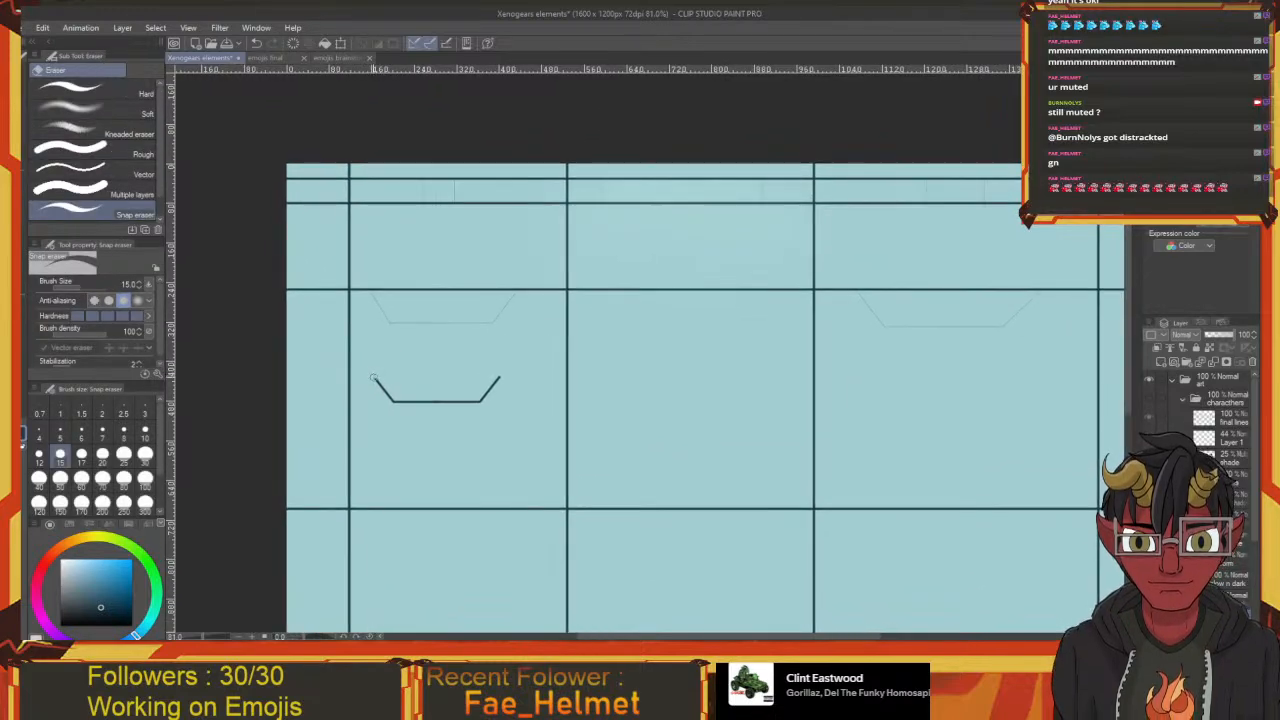
pyautogui.moveTo(416, 380); pyautogui.dragTo(478, 330)
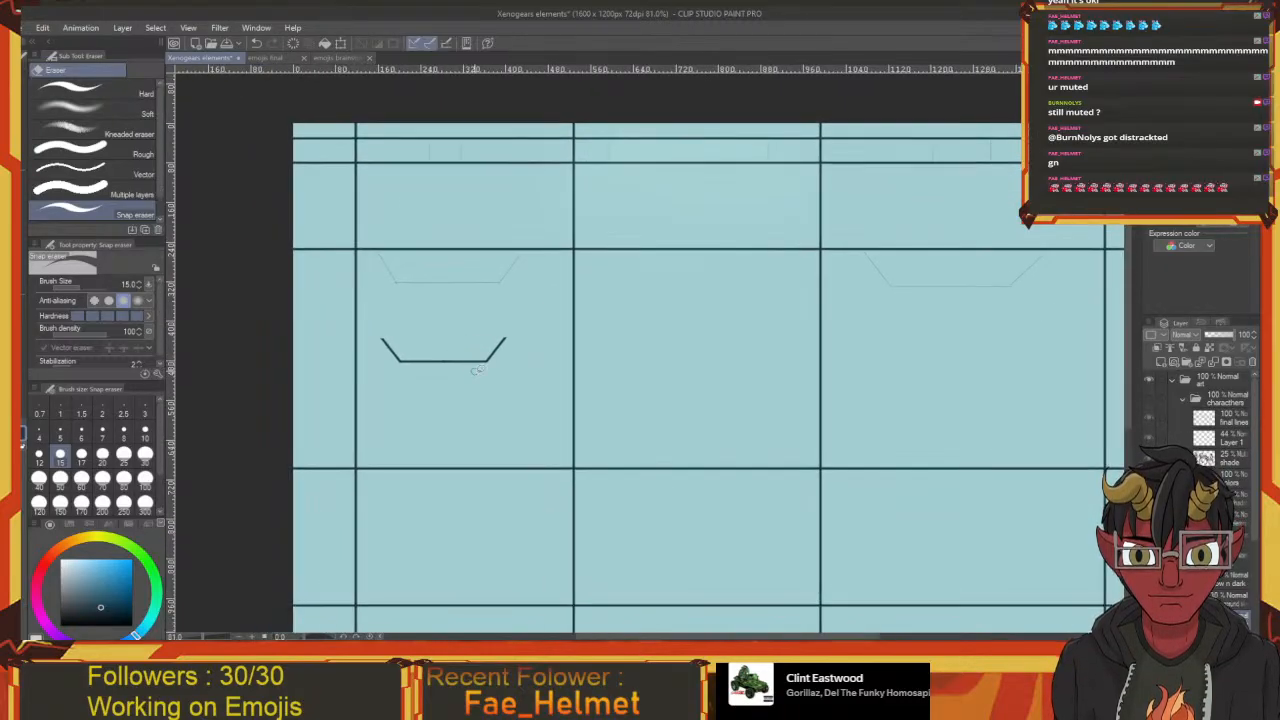
# Lasso the trapezoid outline and move it up to the left guide so its open top meets the horizontal wall line
pyautogui.press('m')
pyautogui.moveTo(498, 392); pyautogui.dragTo(538, 340)
pyautogui.moveTo(432, 383)
pyautogui.mouseDown()
pyautogui.moveTo(478, 386)
pyautogui.moveTo(497, 275)
pyautogui.mouseUp()
pyautogui.hotkey('ctrl', 't')
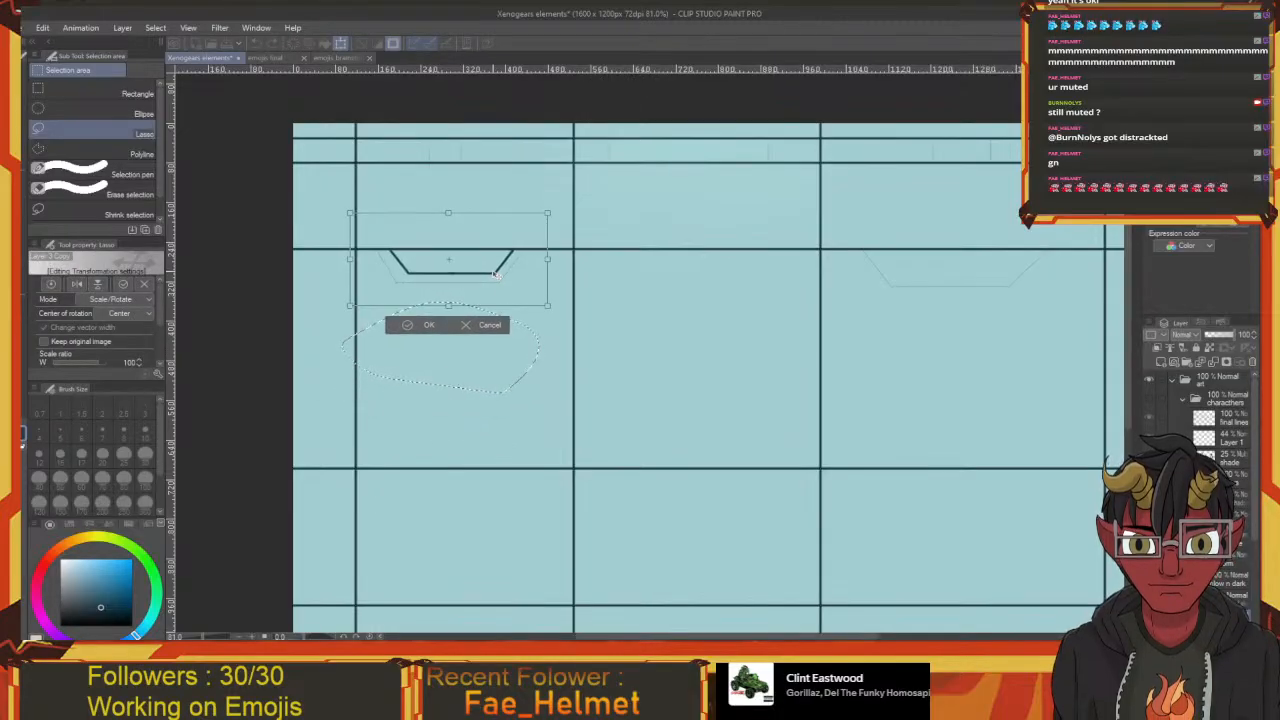
pyautogui.press('Return')
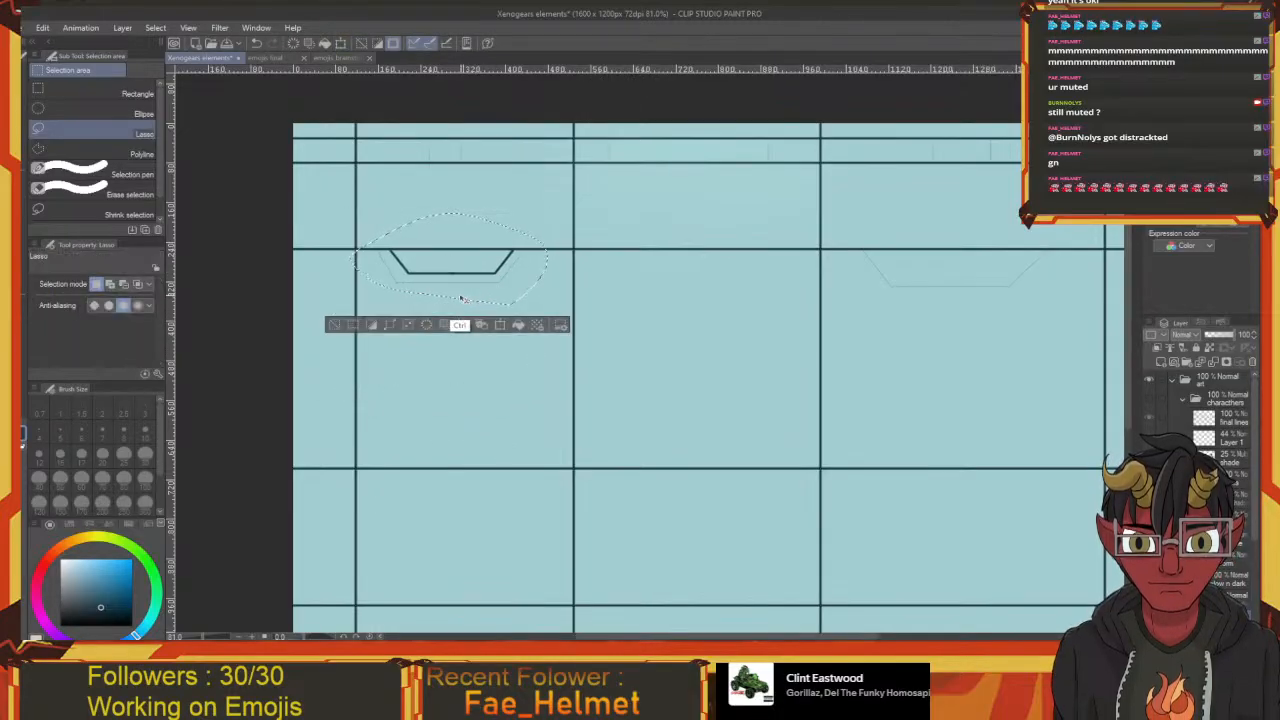
# Copy and paste the trapezoid, and place the copy at the right guide along the same wall line
pyautogui.hotkey('ctrl', 'c')
pyautogui.hotkey('ctrl', 'v')
pyautogui.hotkey('ctrl', 't')
pyautogui.moveTo(484, 277); pyautogui.dragTo(952, 279)
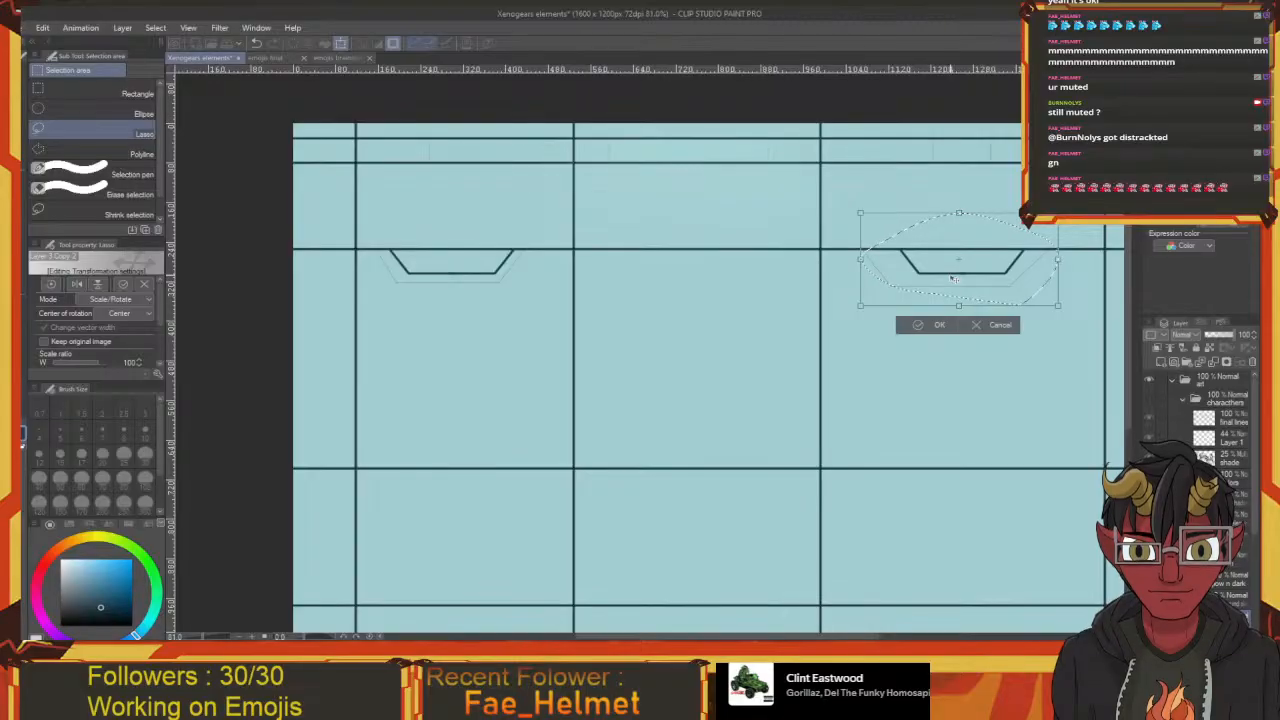
pyautogui.press('Return')
pyautogui.hotkey('ctrl', 'd')
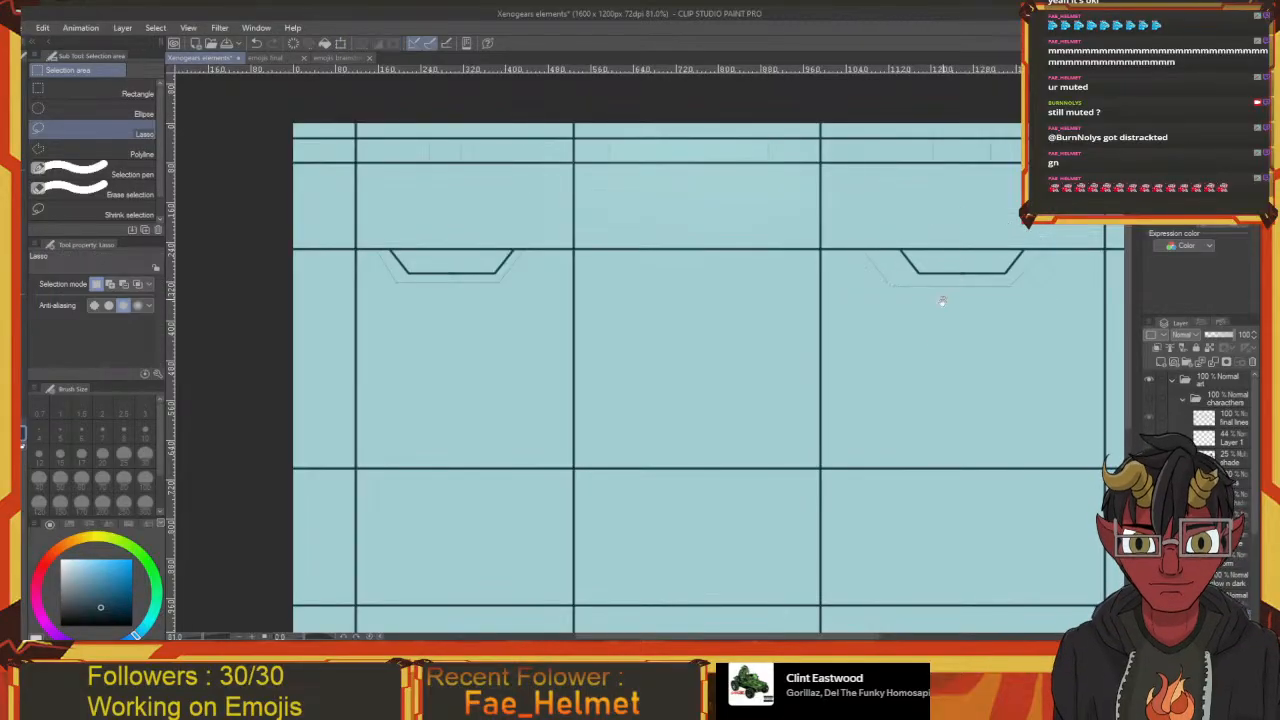
# Save the file and merge the copied trapezoid's layer with the layer below
pyautogui.scroll(-3, 794, 246)
pyautogui.moveTo(802, 230); pyautogui.dragTo(832, 377)
pyautogui.hotkey('ctrl', 's')
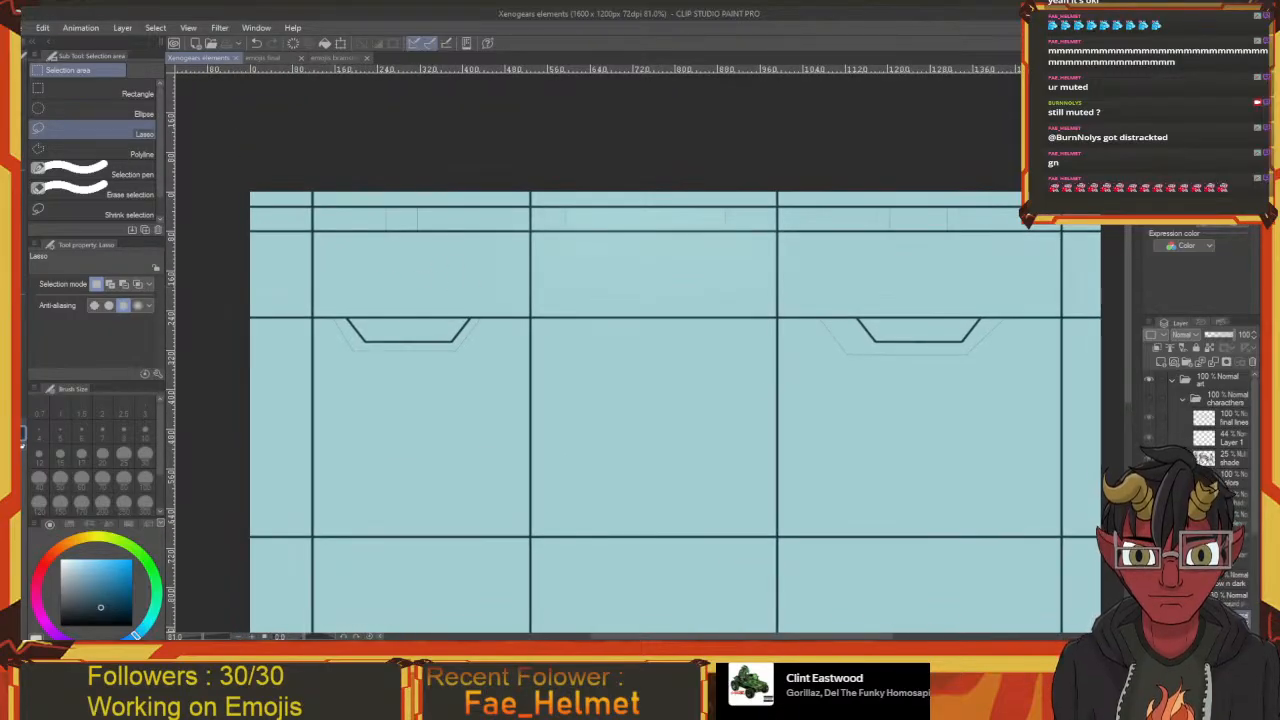
pyautogui.click(1149, 615)
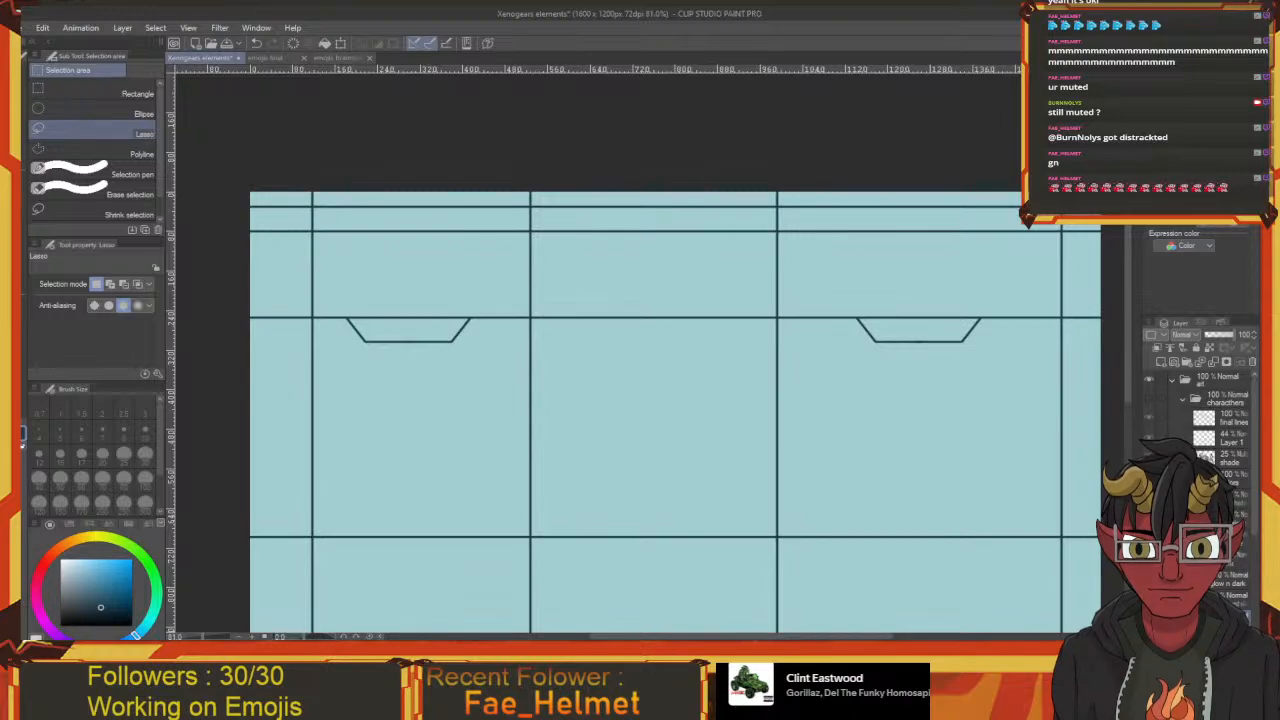
pyautogui.rightClick(1222, 612)
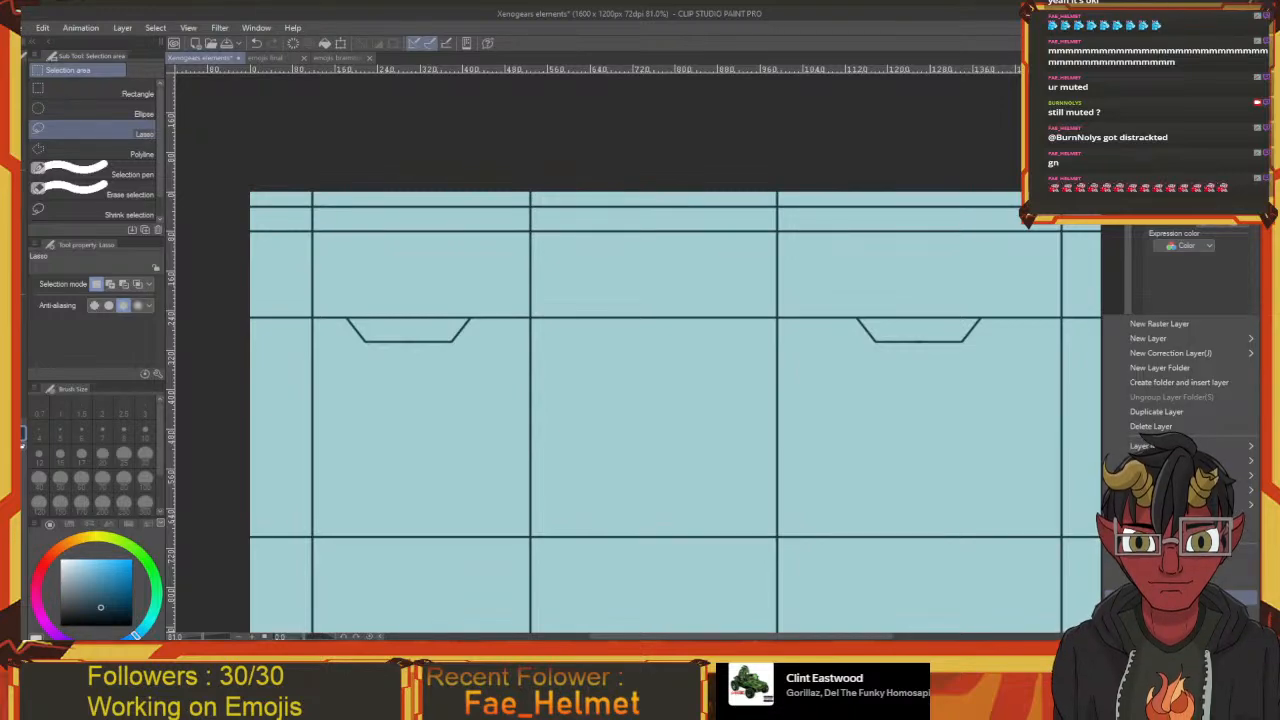
pyautogui.click(1156, 412)
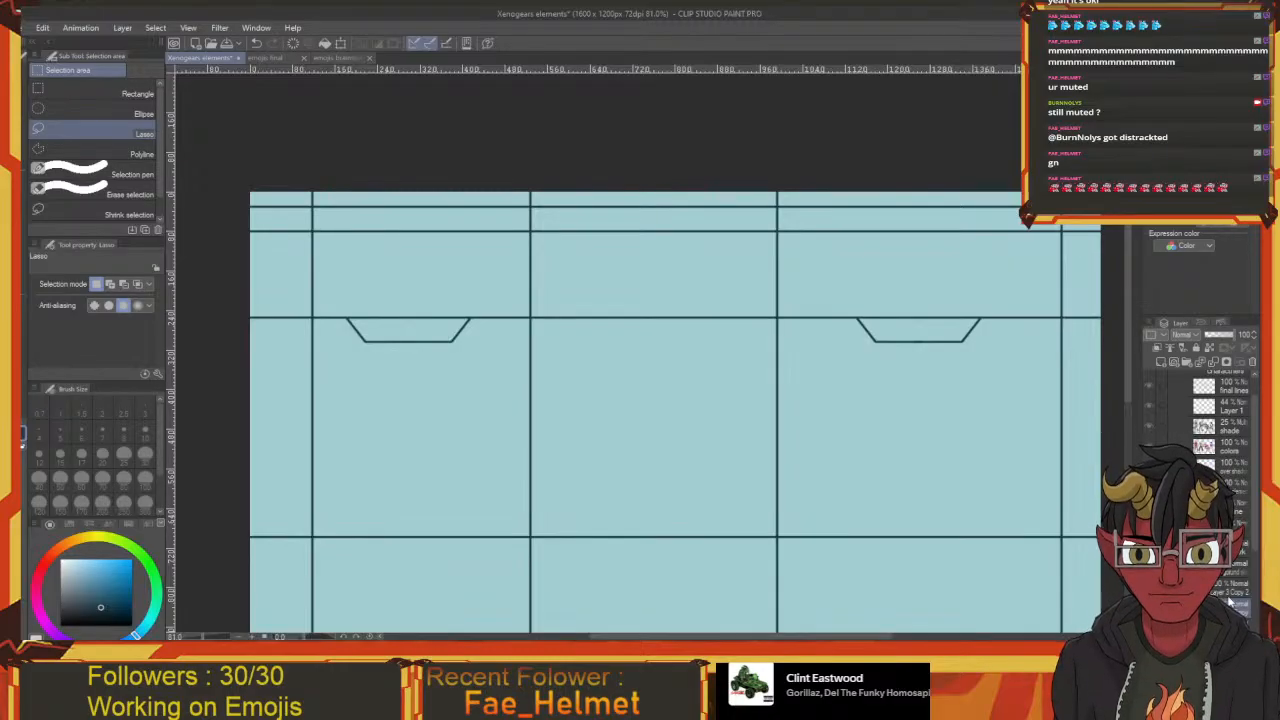
pyautogui.click(1149, 608)
pyautogui.click(1149, 608)
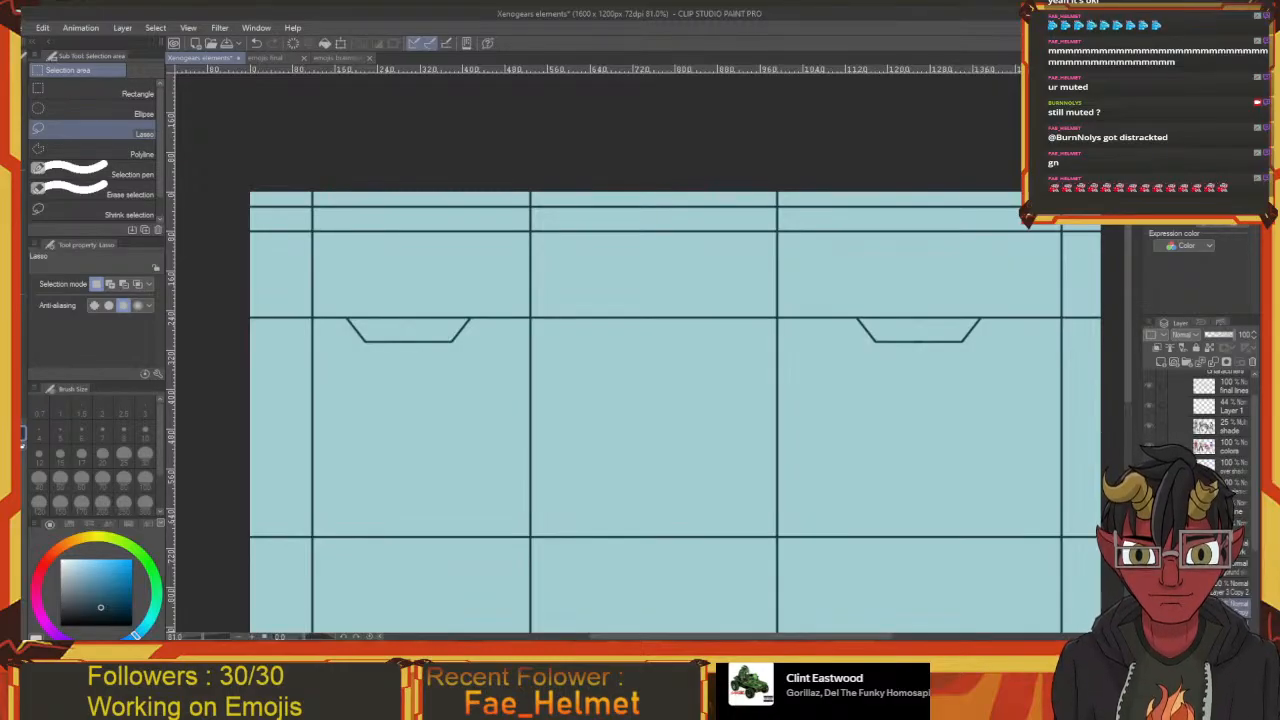
pyautogui.rightClick(1230, 590)
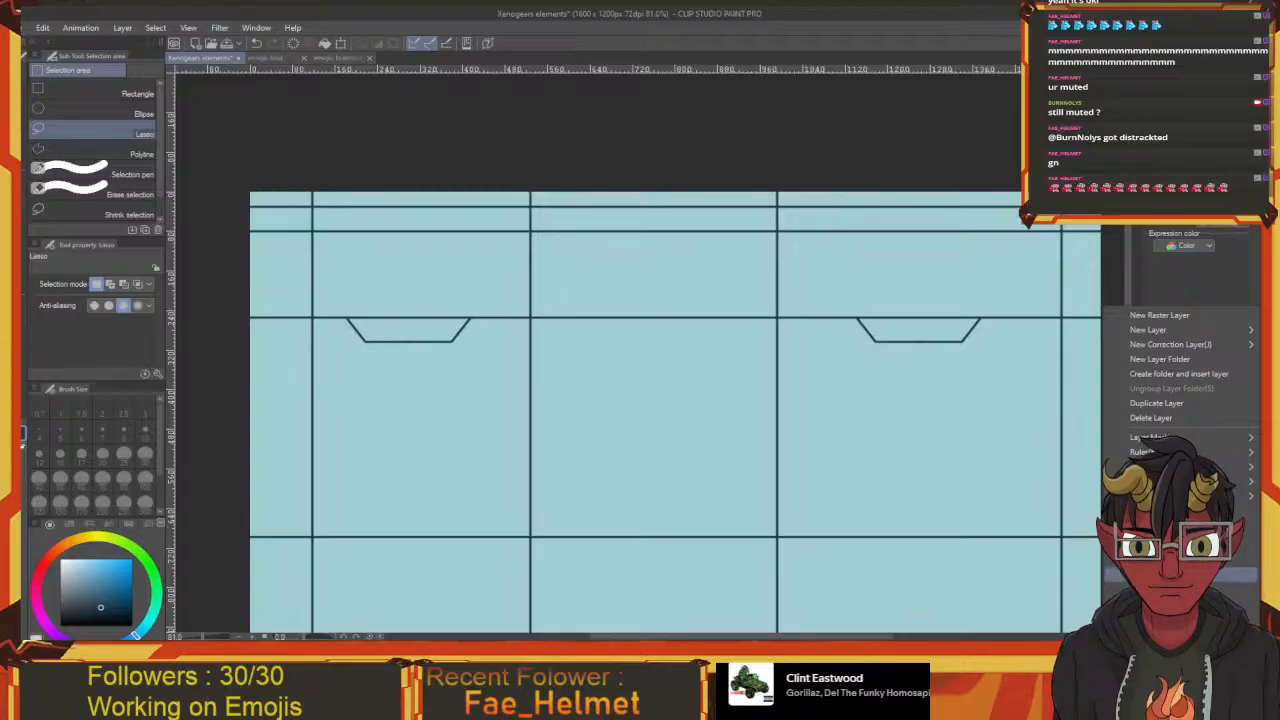
pyautogui.click(1156, 500)
pyautogui.moveTo(1037, 537); pyautogui.dragTo(1028, 572)
pyautogui.moveTo(960, 527); pyautogui.dragTo(921, 533)
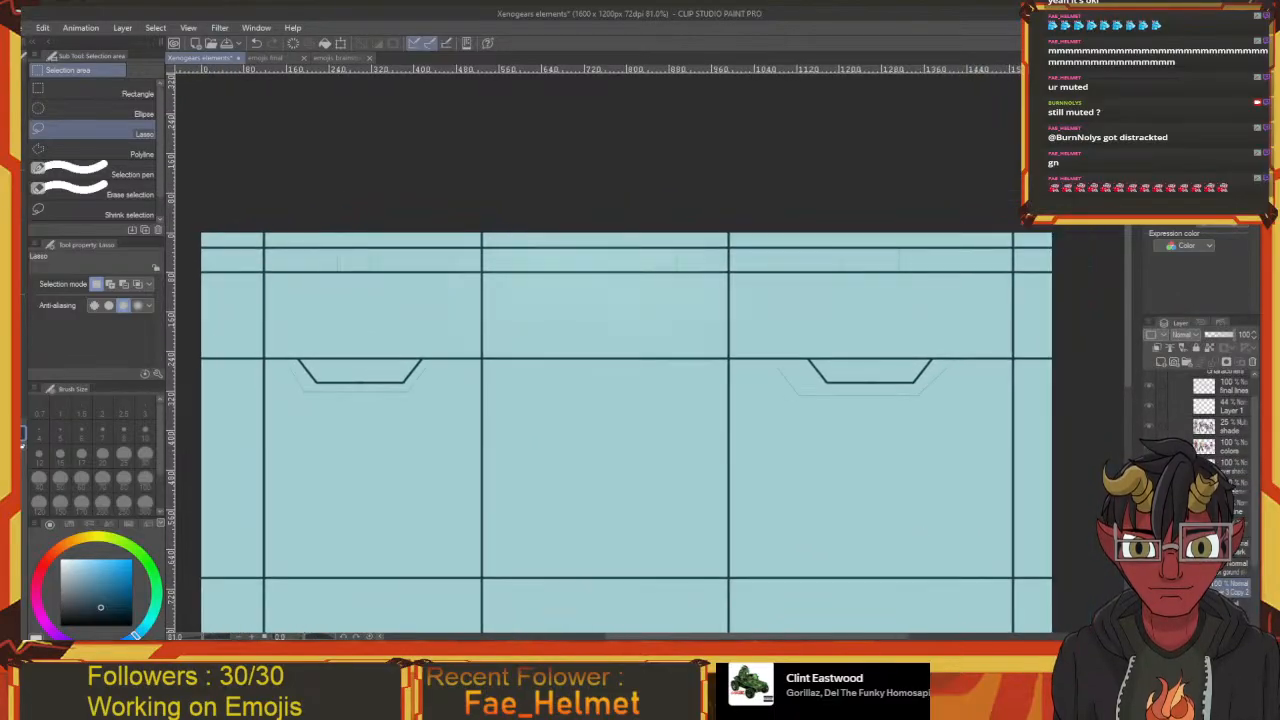
pyautogui.moveTo(427, 341); pyautogui.dragTo(360, 318)
pyautogui.press('p')
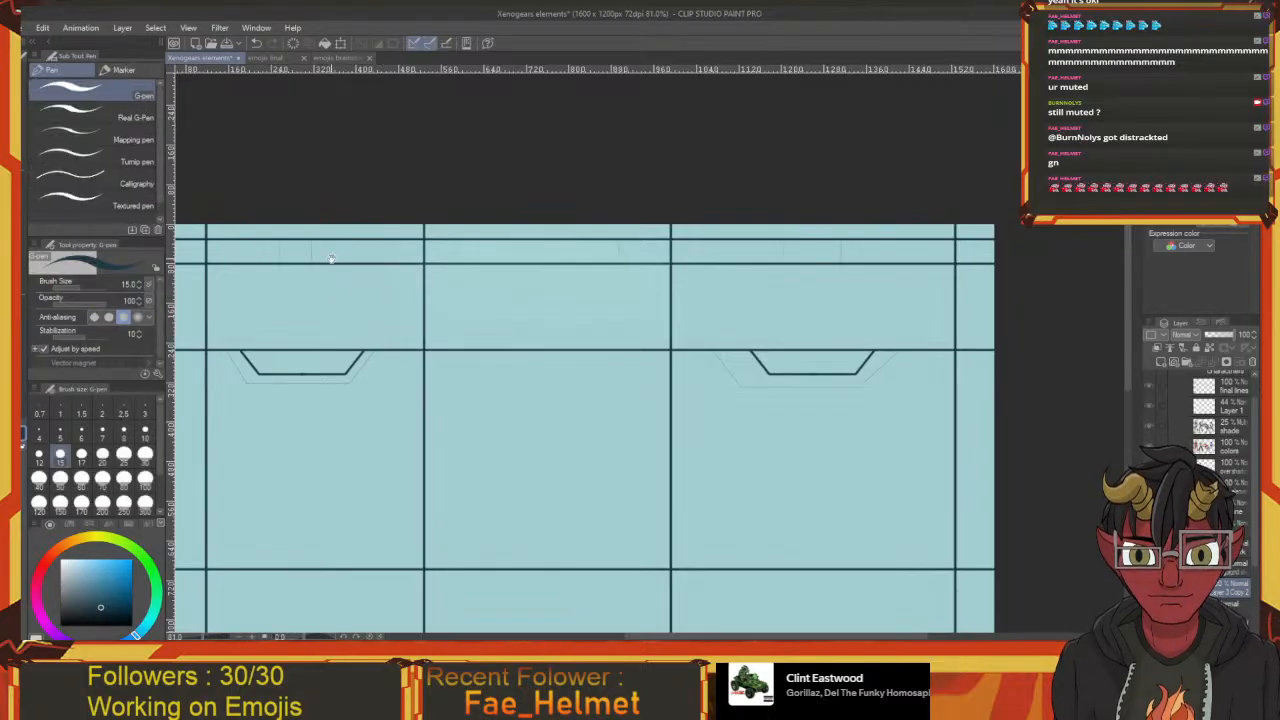
pyautogui.moveTo(331, 258); pyautogui.dragTo(358, 290)
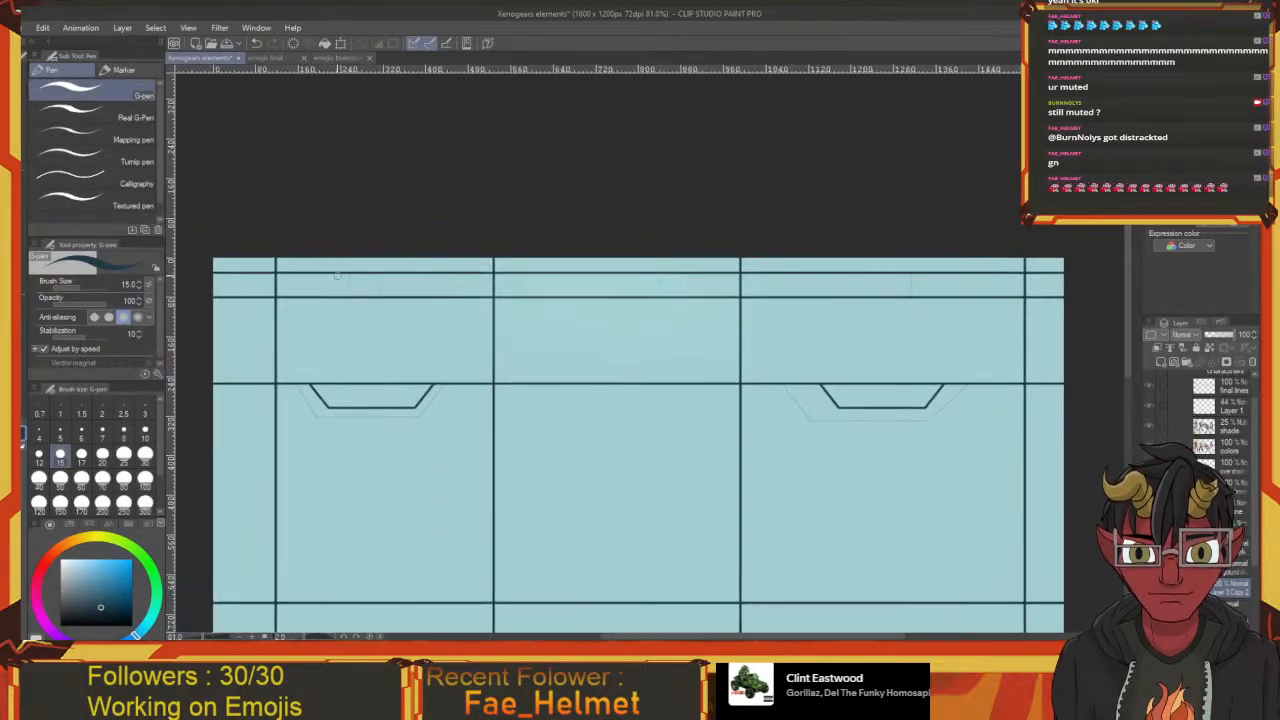
pyautogui.press('shift')
pyautogui.hotkey('ctrl', 'z')
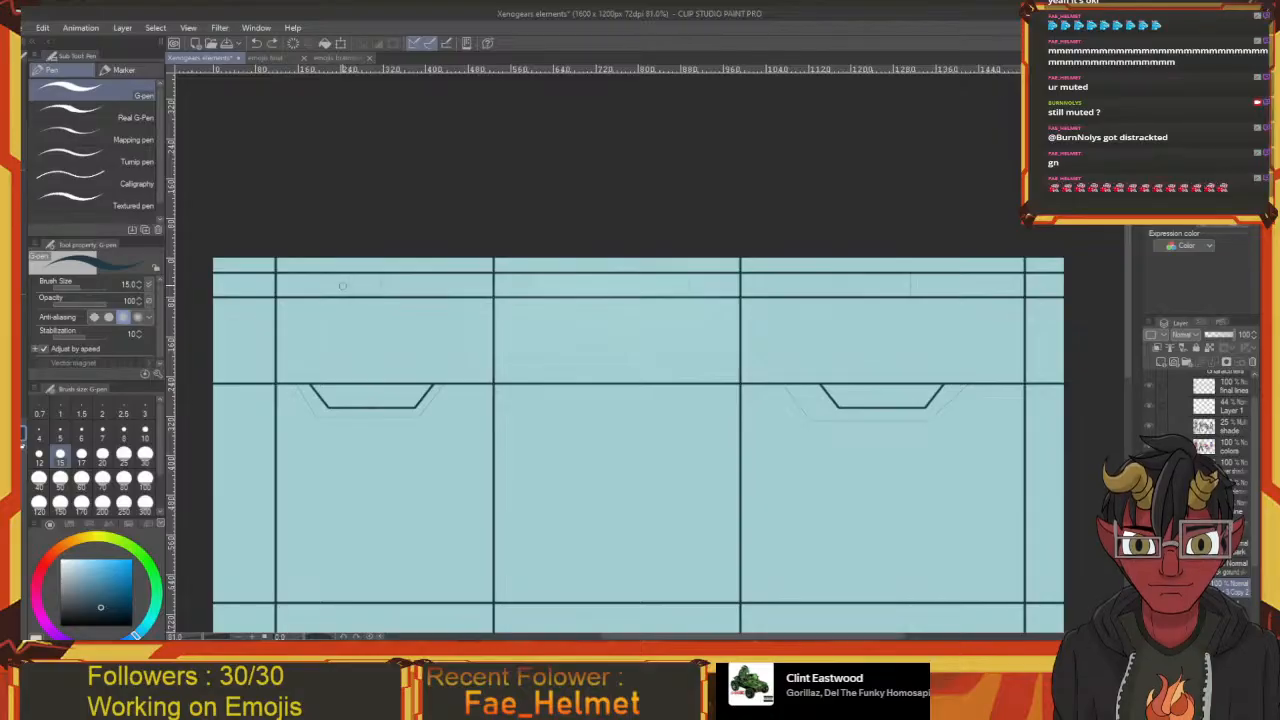
# Draw short vertical straight lines between the two ceiling lines, one pair in the left section and one pair in the centre section
pyautogui.press('u')
pyautogui.moveTo(336, 274)
pyautogui.mouseDown()
pyautogui.moveTo(337, 295)
pyautogui.moveTo(385, 290)
pyautogui.mouseUp()
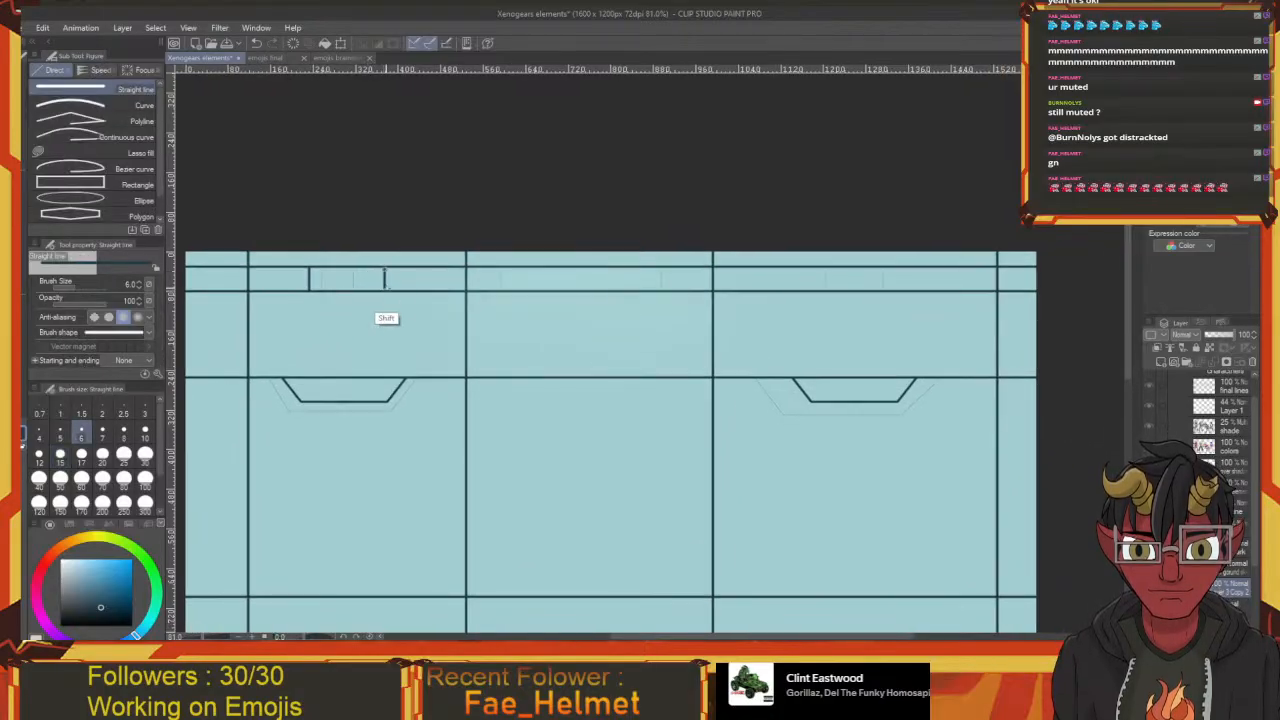
pyautogui.moveTo(513, 300)
pyautogui.mouseDown()
pyautogui.moveTo(382, 293)
pyautogui.moveTo(365, 276)
pyautogui.mouseUp()
pyautogui.moveTo(429, 303); pyautogui.dragTo(335, 281)
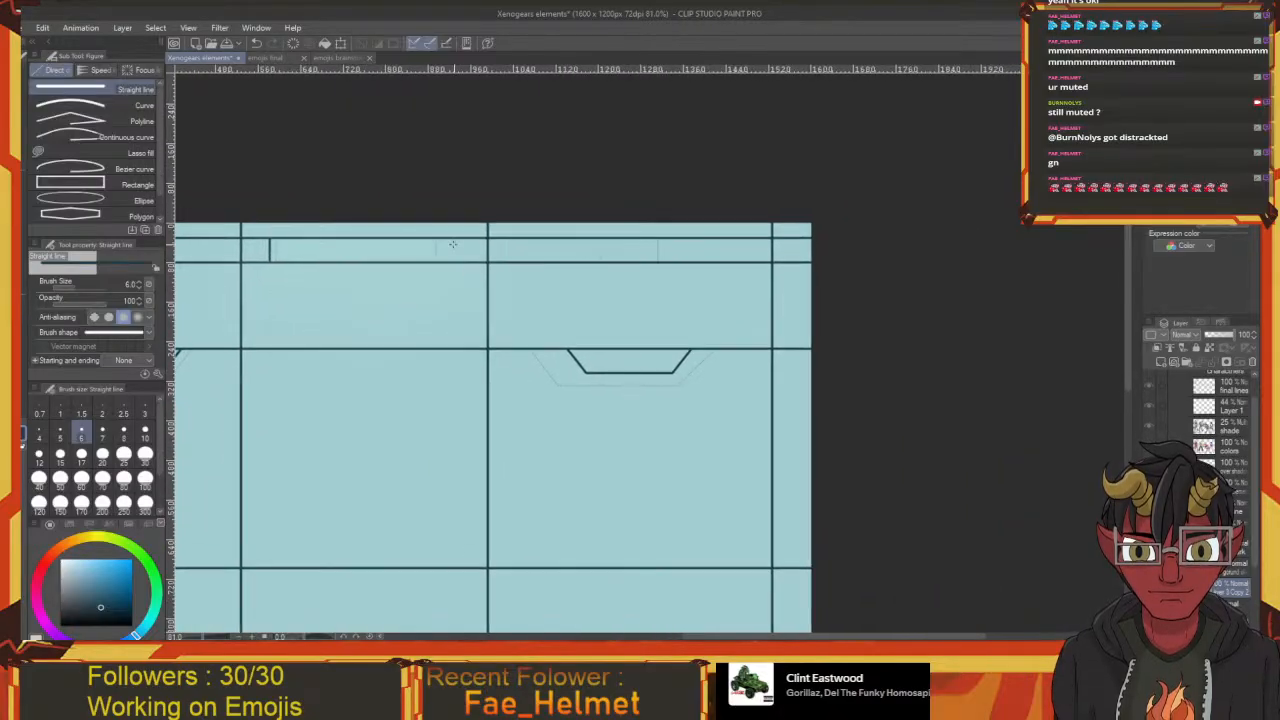
pyautogui.moveTo(452, 238); pyautogui.dragTo(455, 261)
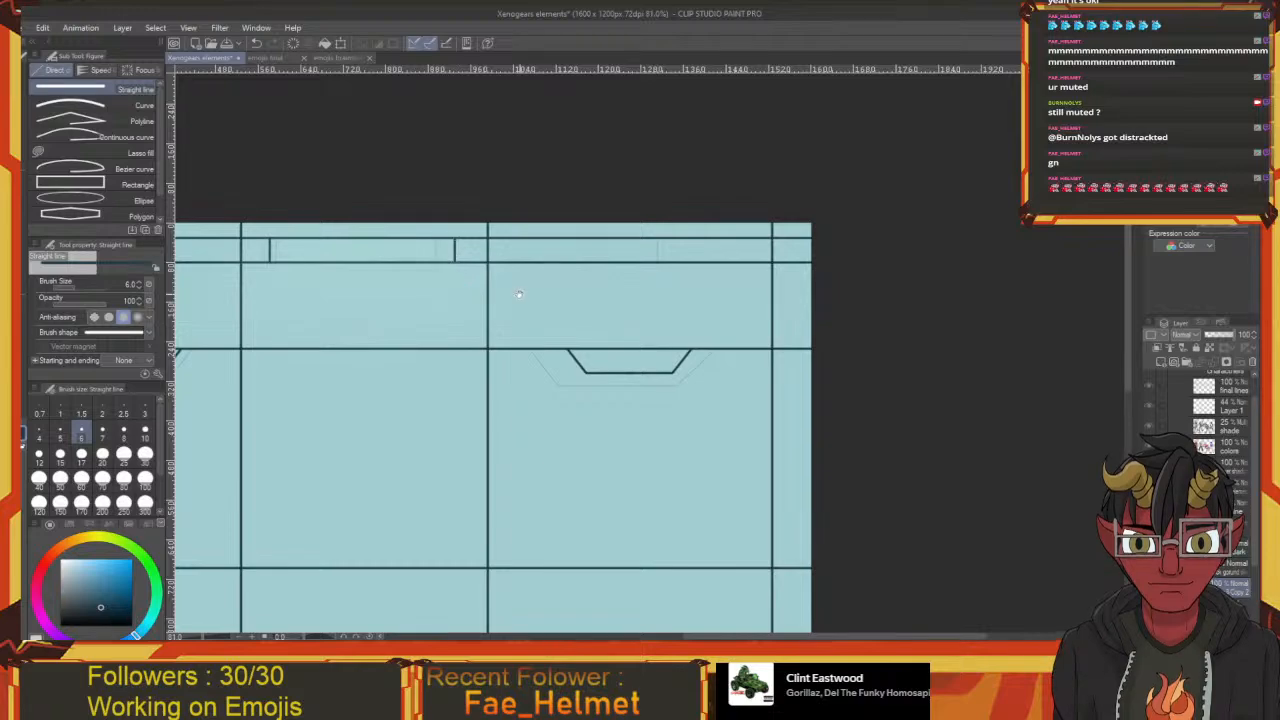
# Draw a pair of short vertical lines between the two ceiling lines in the right section, above the right trapezoid
pyautogui.moveTo(519, 294); pyautogui.dragTo(421, 272)
pyautogui.moveTo(458, 215); pyautogui.dragTo(458, 229)
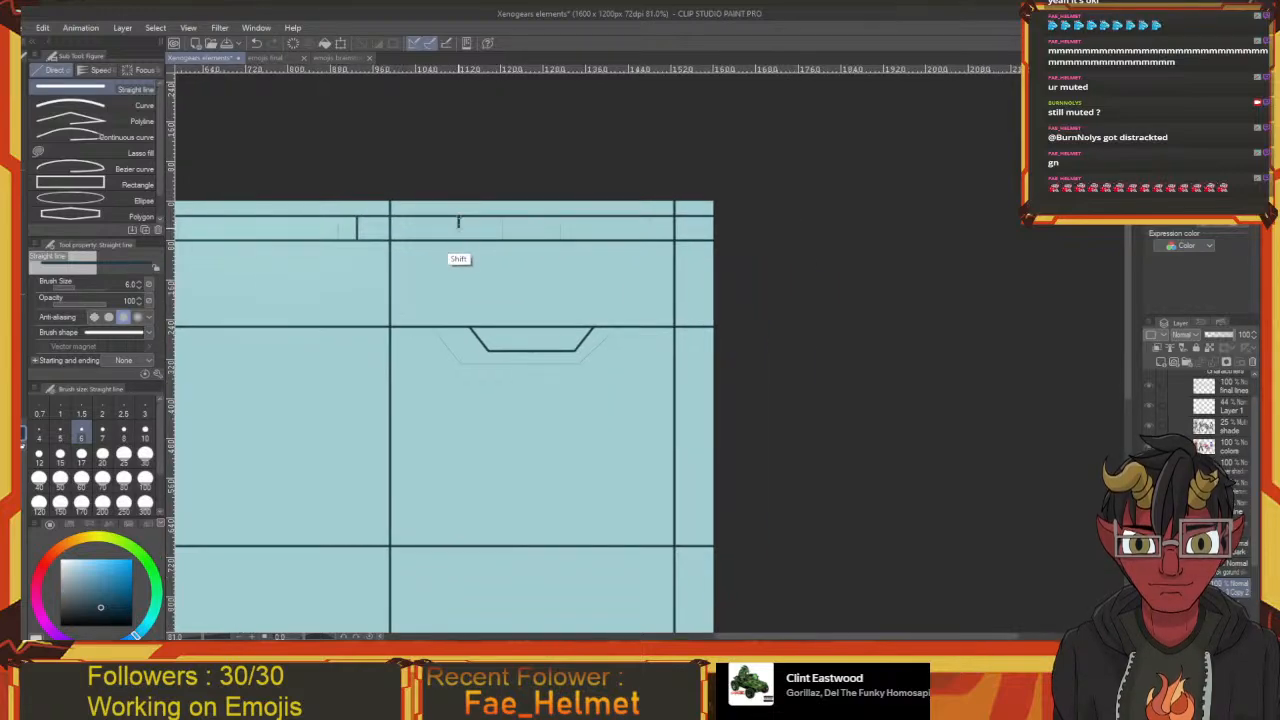
pyautogui.moveTo(470, 280); pyautogui.dragTo(466, 314)
pyautogui.hotkey('ctrl', 'z')
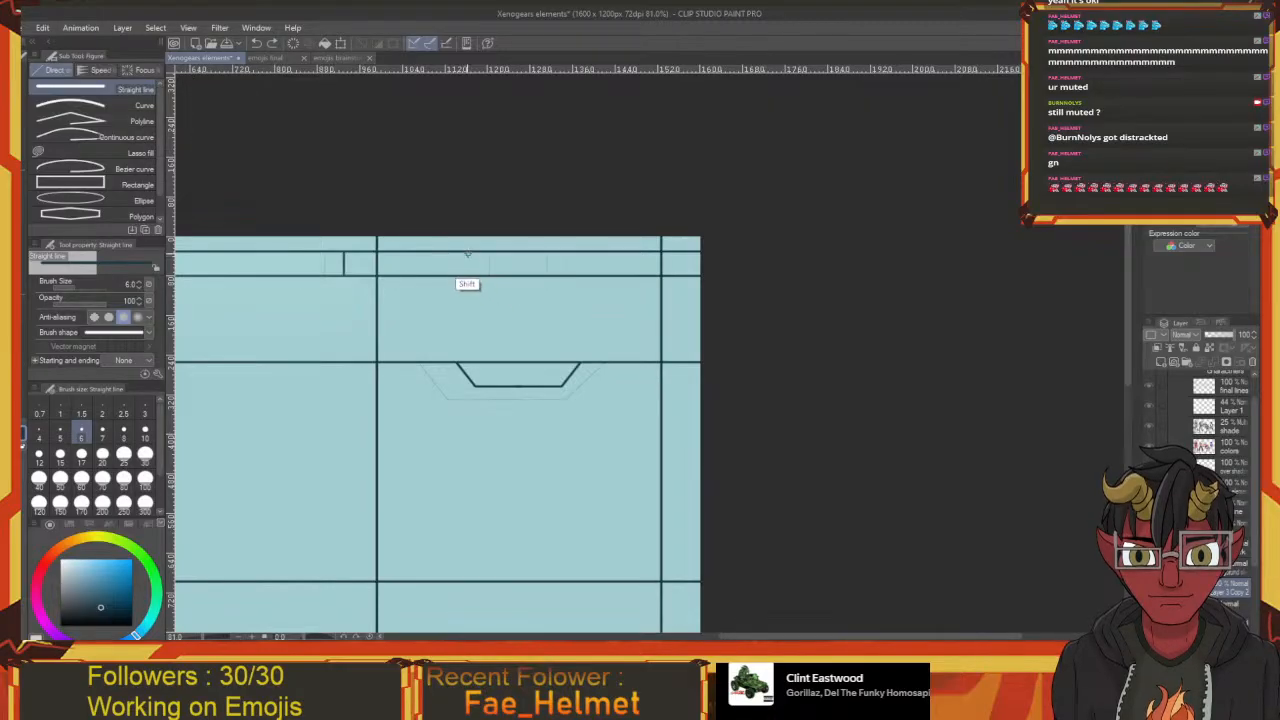
pyautogui.moveTo(467, 253); pyautogui.dragTo(468, 276)
pyautogui.moveTo(546, 268)
pyautogui.mouseDown()
pyautogui.moveTo(498, 248)
pyautogui.moveTo(511, 240)
pyautogui.moveTo(511, 257)
pyautogui.mouseUp()
pyautogui.moveTo(376, 312); pyautogui.dragTo(755, 396)
pyautogui.moveTo(623, 418); pyautogui.dragTo(655, 275)
pyautogui.moveTo(578, 219); pyautogui.dragTo(487, 222)
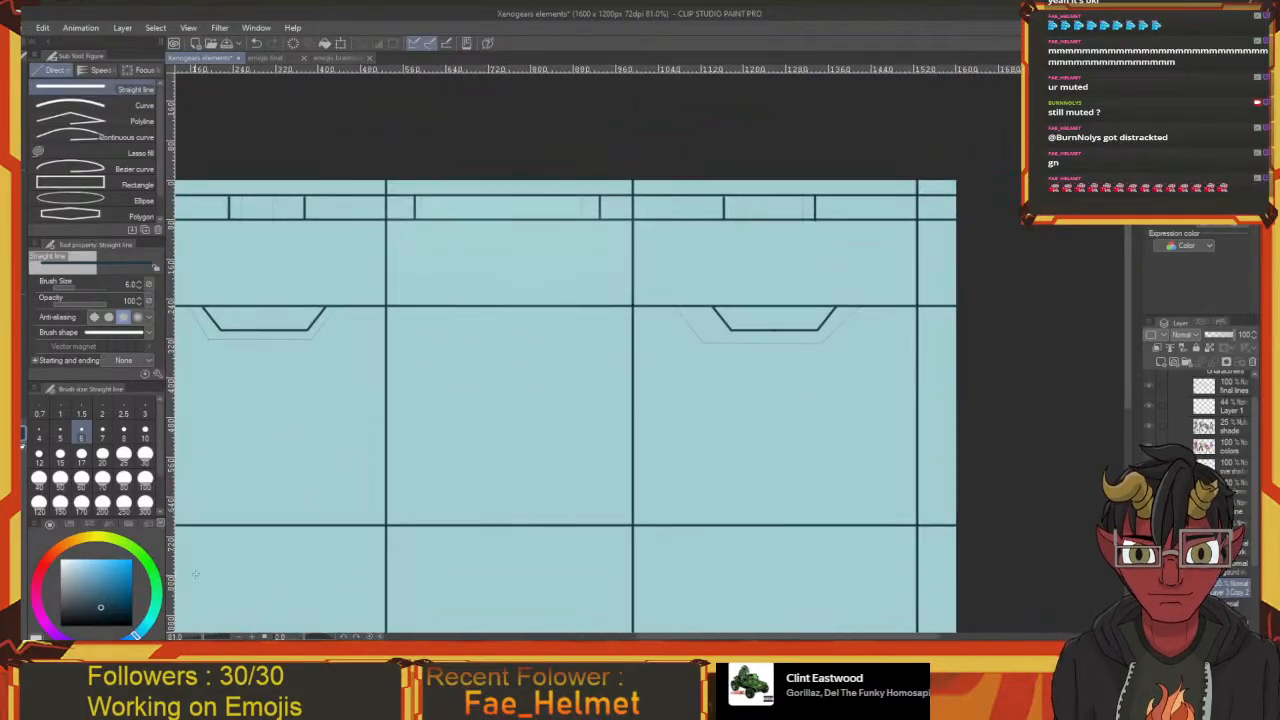
# Pick a near-white cyan and fill the centre rectangle between the ceiling lines with it
pyautogui.press('i')
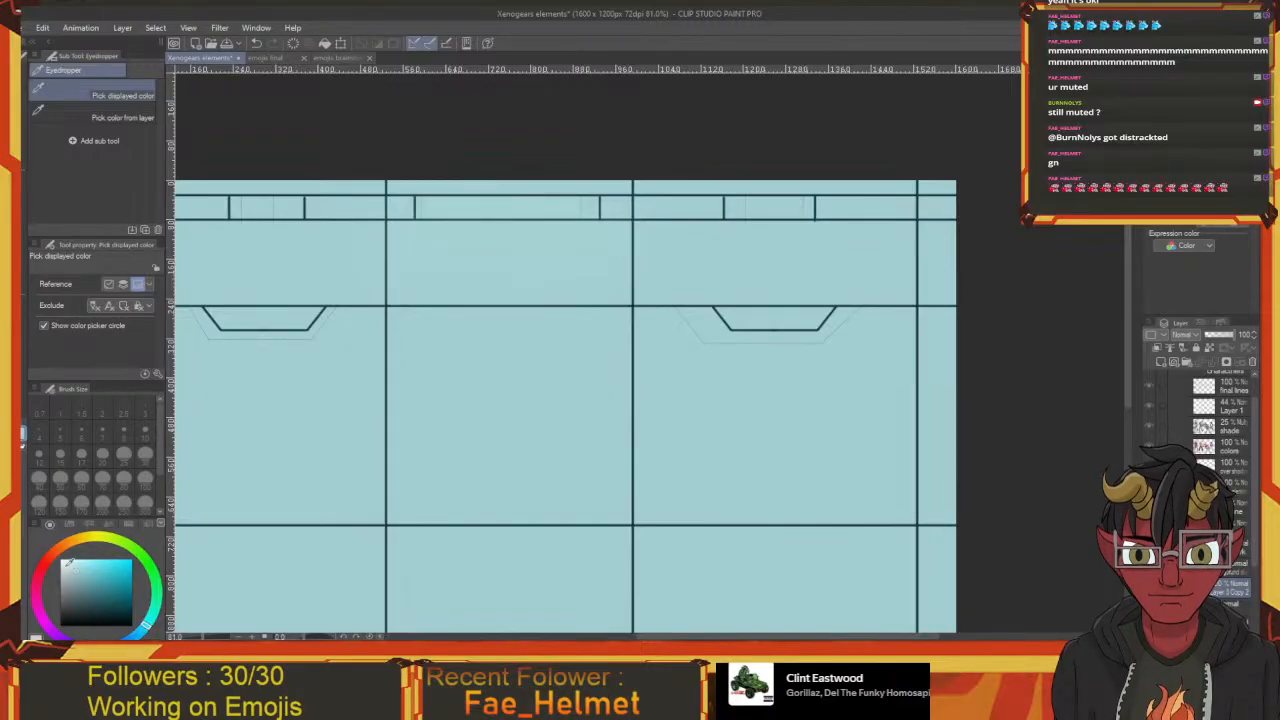
pyautogui.press('g')
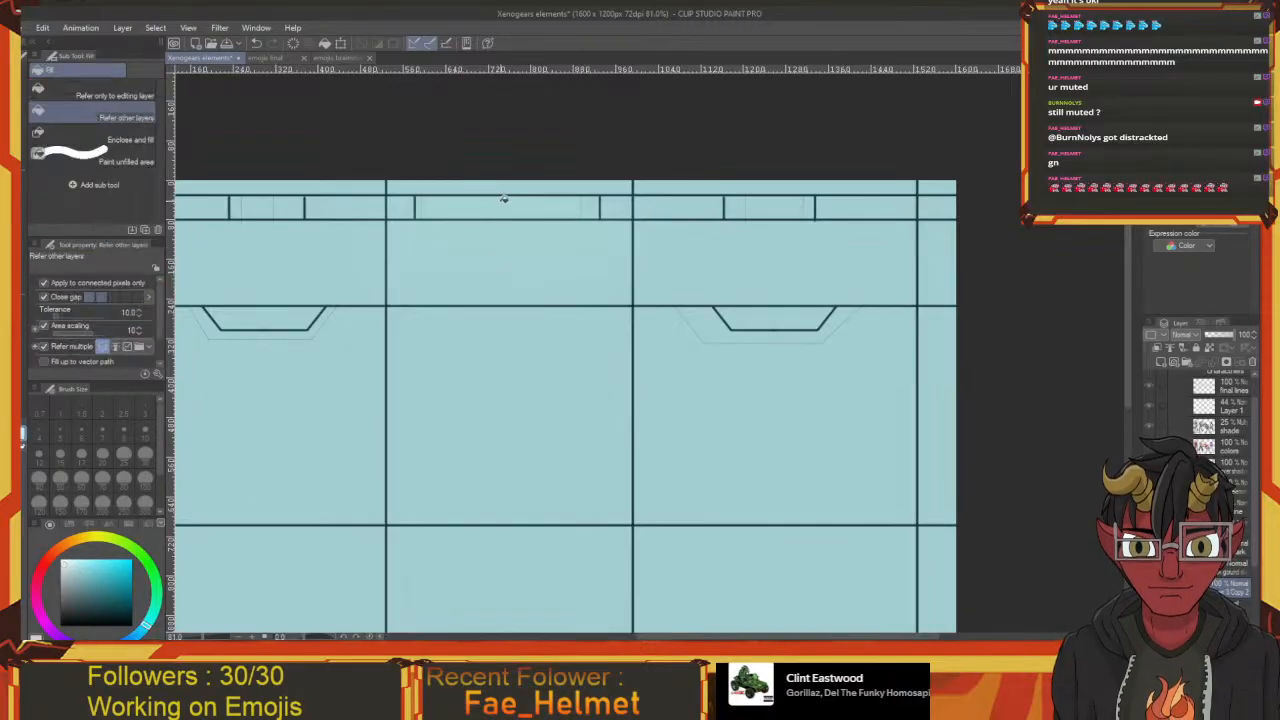
pyautogui.click(503, 203)
pyautogui.hotkey('ctrl', 'z')
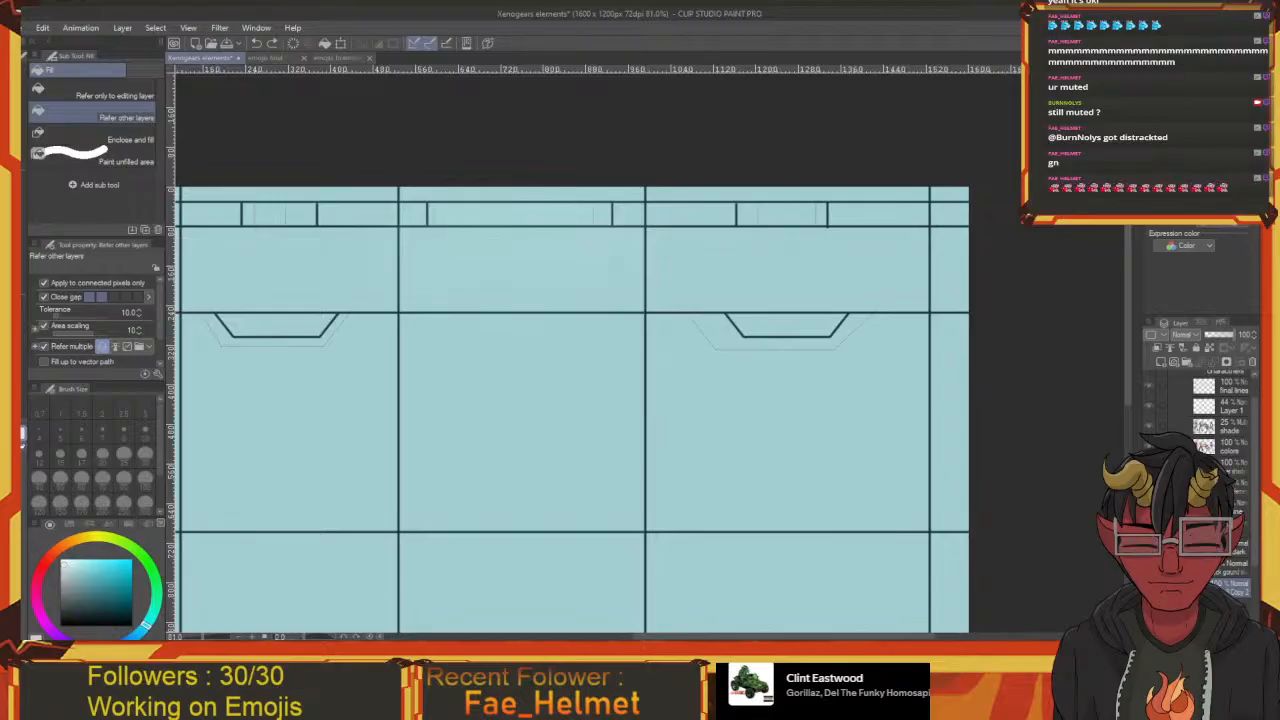
pyautogui.click(520, 212)
pyautogui.hscroll(-2, 606, 334)
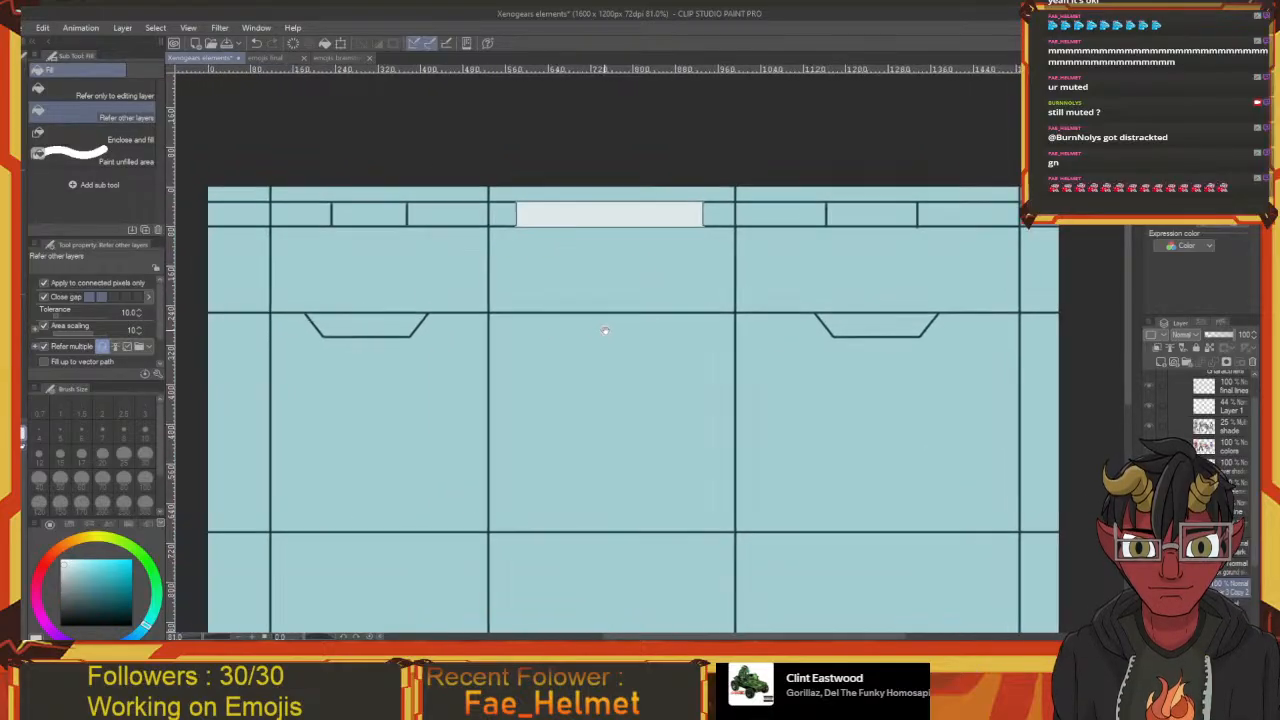
# Delete the 30% opacity guide layer beneath the clean background lines
pyautogui.moveTo(591, 257); pyautogui.dragTo(631, 255)
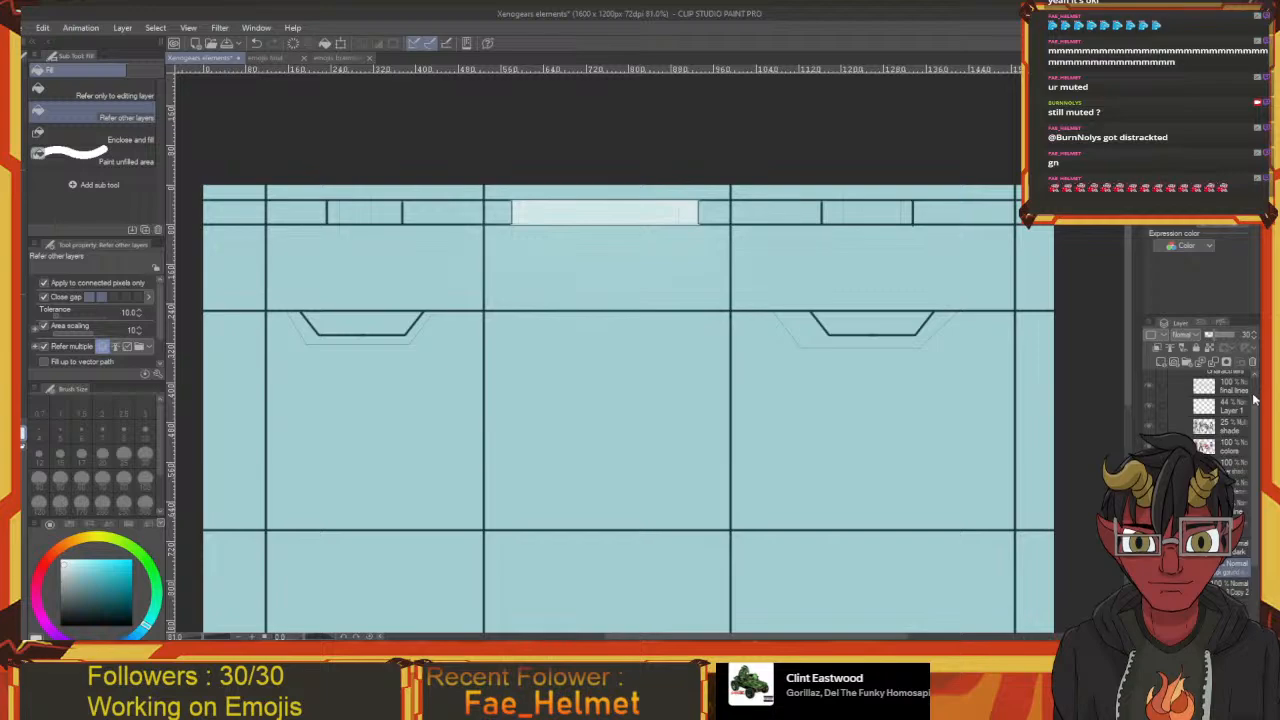
pyautogui.click(1254, 364)
pyautogui.click(638, 256)
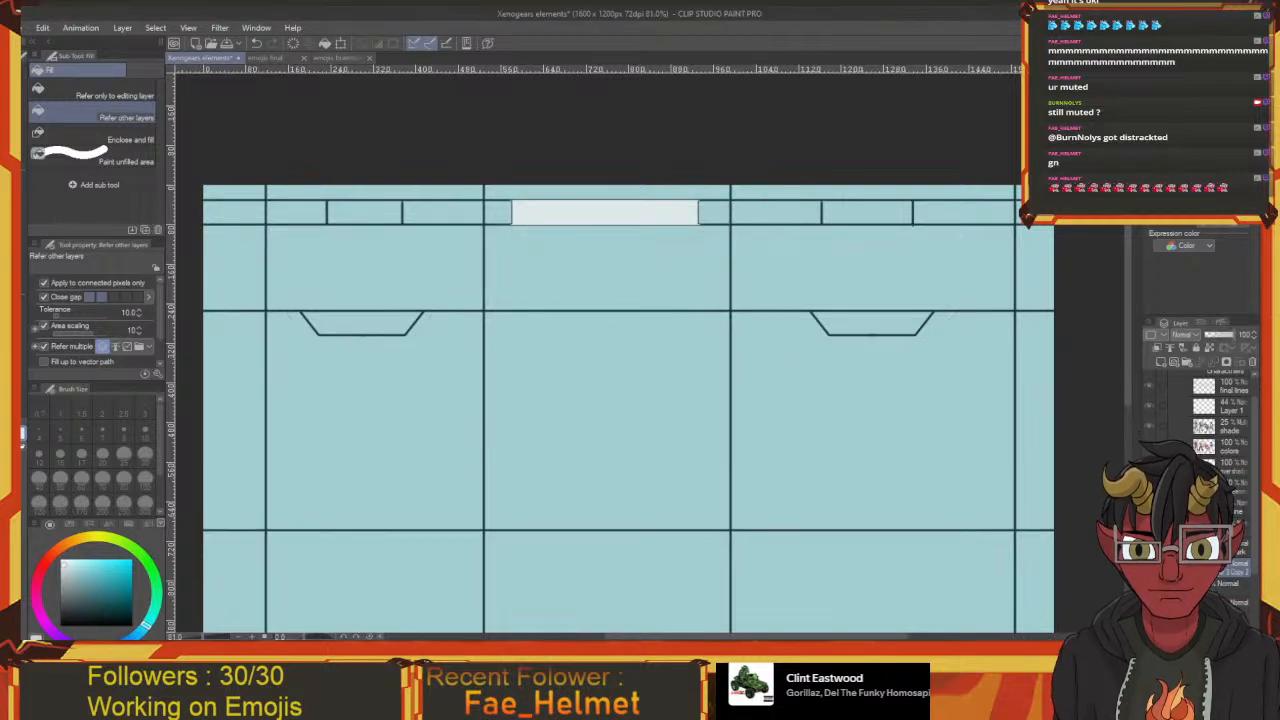
# With the Soft airbrush at size 120, paint a pale glow widening from the centre ceiling light down the wall
pyautogui.moveTo(1023, 514); pyautogui.dragTo(984, 480)
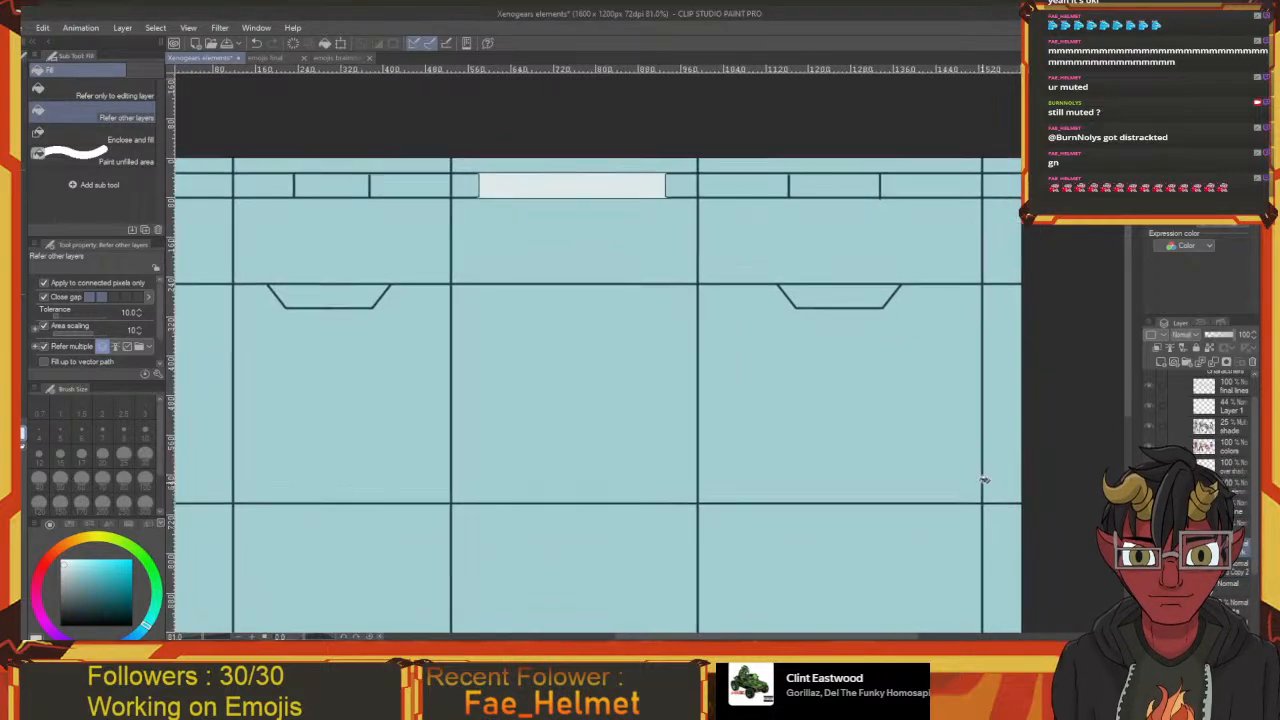
pyautogui.press('b')
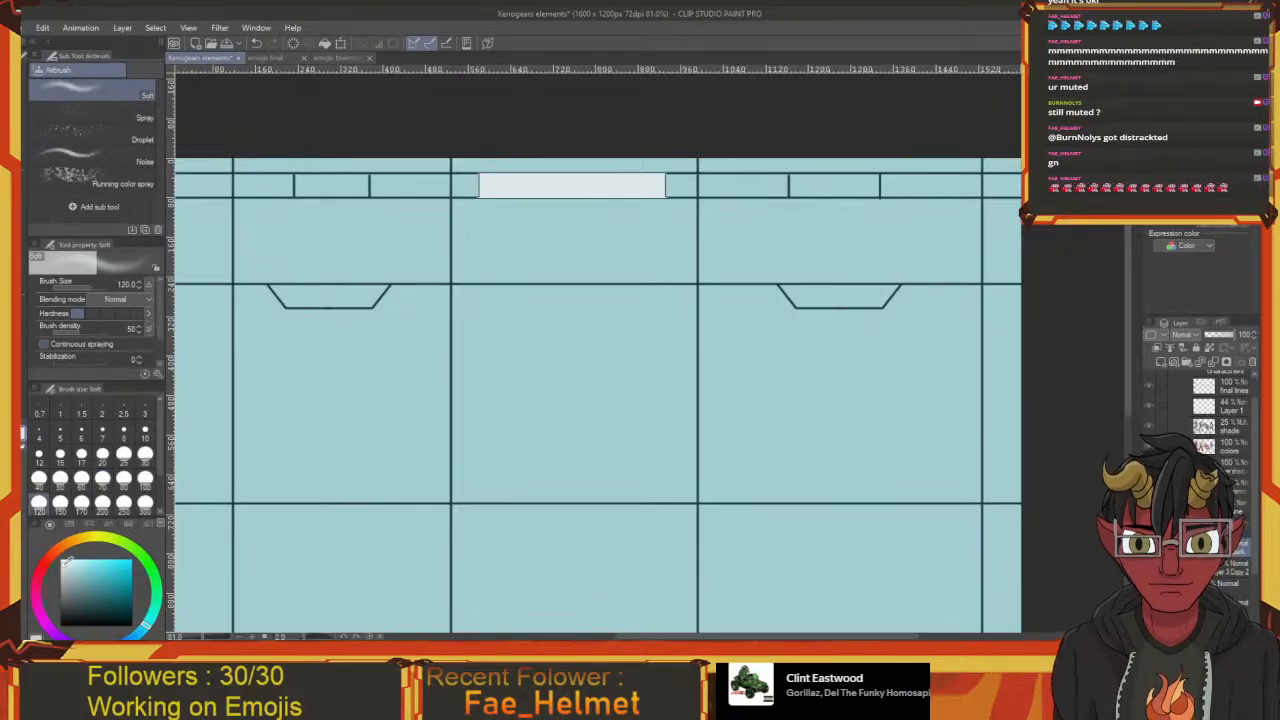
pyautogui.moveTo(468, 207)
pyautogui.mouseDown()
pyautogui.moveTo(501, 186)
pyautogui.moveTo(450, 250)
pyautogui.moveTo(551, 127)
pyautogui.moveTo(466, 251)
pyautogui.moveTo(557, 137)
pyautogui.moveTo(522, 187)
pyautogui.moveTo(524, 167)
pyautogui.moveTo(672, 160)
pyautogui.moveTo(573, 155)
pyautogui.moveTo(661, 149)
pyautogui.moveTo(710, 165)
pyautogui.moveTo(768, 239)
pyautogui.moveTo(685, 172)
pyautogui.moveTo(690, 196)
pyautogui.moveTo(769, 276)
pyautogui.moveTo(750, 287)
pyautogui.moveTo(601, 166)
pyautogui.moveTo(611, 218)
pyautogui.moveTo(574, 286)
pyautogui.moveTo(547, 233)
pyautogui.moveTo(569, 164)
pyautogui.moveTo(522, 212)
pyautogui.moveTo(500, 275)
pyautogui.moveTo(550, 284)
pyautogui.moveTo(683, 143)
pyautogui.moveTo(703, 220)
pyautogui.moveTo(622, 262)
pyautogui.moveTo(578, 249)
pyautogui.moveTo(555, 209)
pyautogui.moveTo(484, 203)
pyautogui.moveTo(490, 181)
pyautogui.moveTo(477, 218)
pyautogui.moveTo(485, 257)
pyautogui.moveTo(594, 281)
pyautogui.moveTo(717, 264)
pyautogui.moveTo(794, 281)
pyautogui.moveTo(705, 160)
pyautogui.moveTo(793, 270)
pyautogui.moveTo(720, 157)
pyautogui.moveTo(771, 249)
pyautogui.moveTo(697, 292)
pyautogui.moveTo(617, 234)
pyautogui.moveTo(491, 260)
pyautogui.moveTo(492, 283)
pyautogui.moveTo(800, 289)
pyautogui.moveTo(714, 229)
pyautogui.moveTo(534, 229)
pyautogui.moveTo(471, 194)
pyautogui.moveTo(509, 294)
pyautogui.moveTo(680, 277)
pyautogui.moveTo(411, 287)
pyautogui.moveTo(722, 313)
pyautogui.moveTo(716, 289)
pyautogui.moveTo(389, 285)
pyautogui.moveTo(795, 301)
pyautogui.moveTo(812, 275)
pyautogui.mouseUp()
pyautogui.hotkey('ctrl', 'z')
pyautogui.moveTo(523, 131)
pyautogui.mouseDown()
pyautogui.moveTo(499, 155)
pyautogui.moveTo(474, 146)
pyautogui.moveTo(516, 119)
pyautogui.mouseUp()
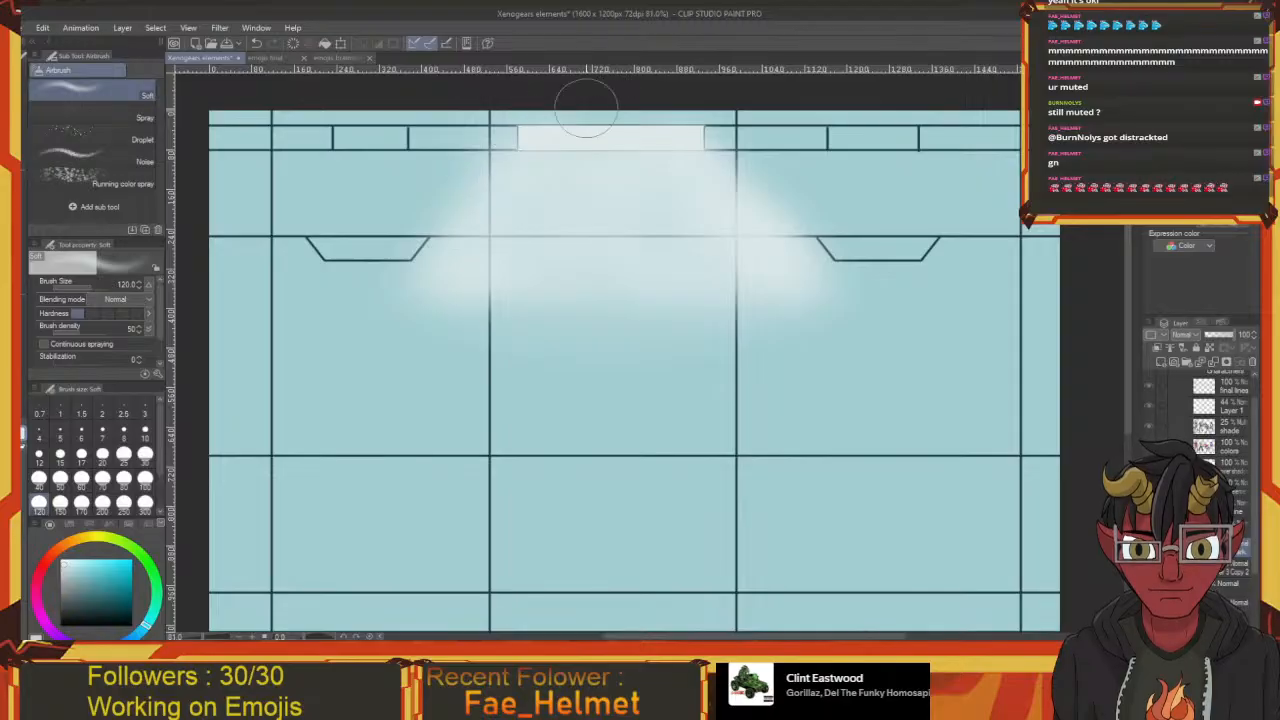
# Lower the opacity of the layer holding the pale ceiling glow to 62%
pyautogui.moveTo(740, 200); pyautogui.dragTo(690, 235)
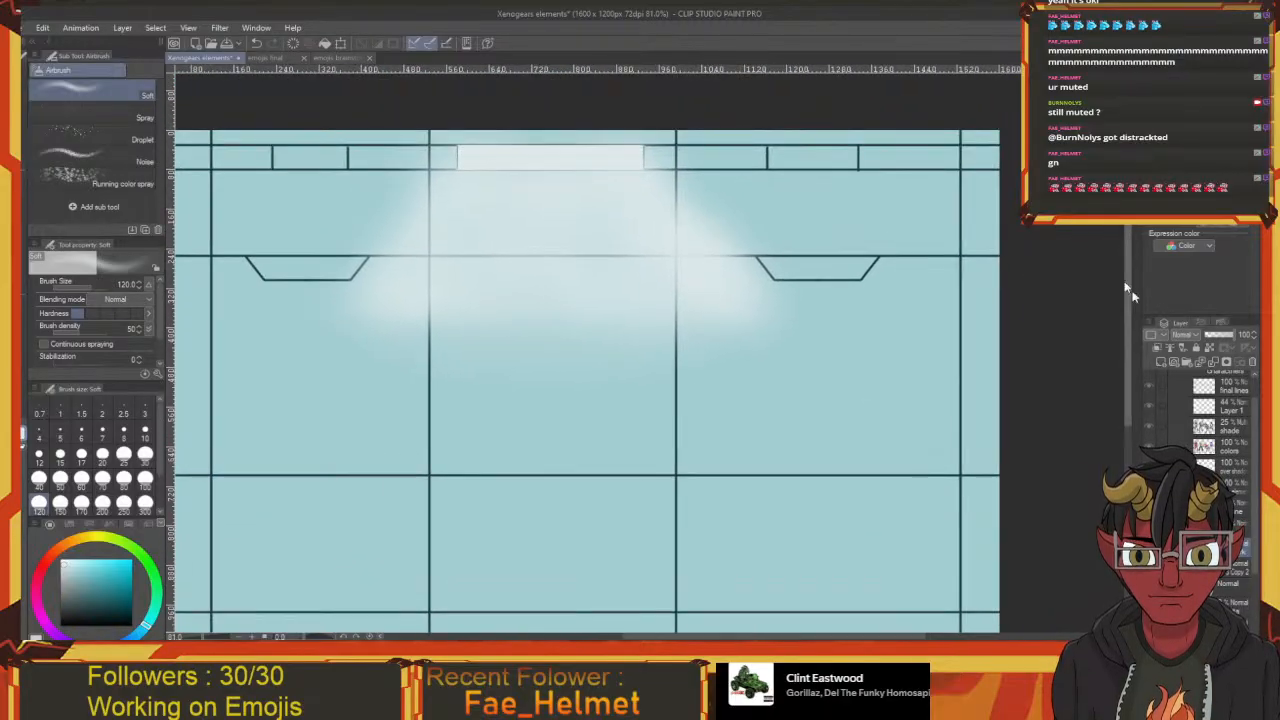
pyautogui.moveTo(1226, 338); pyautogui.dragTo(1216, 337)
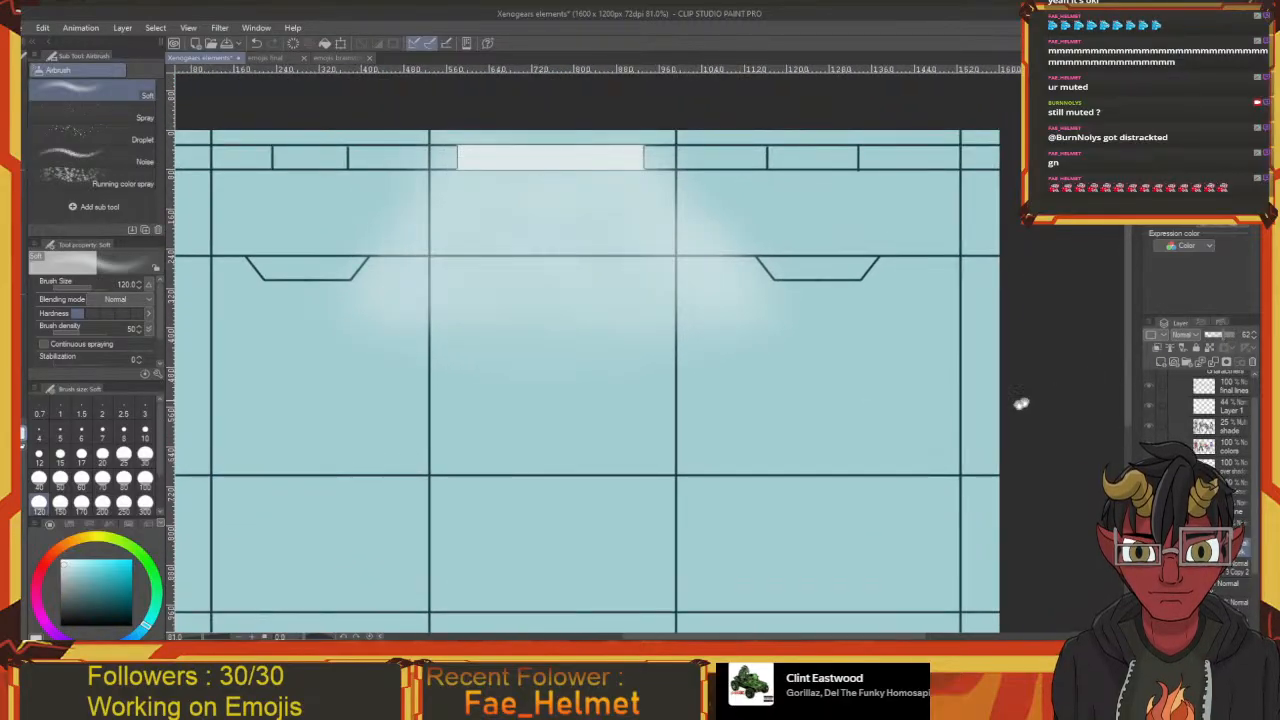
pyautogui.scroll(-3, 1006, 337)
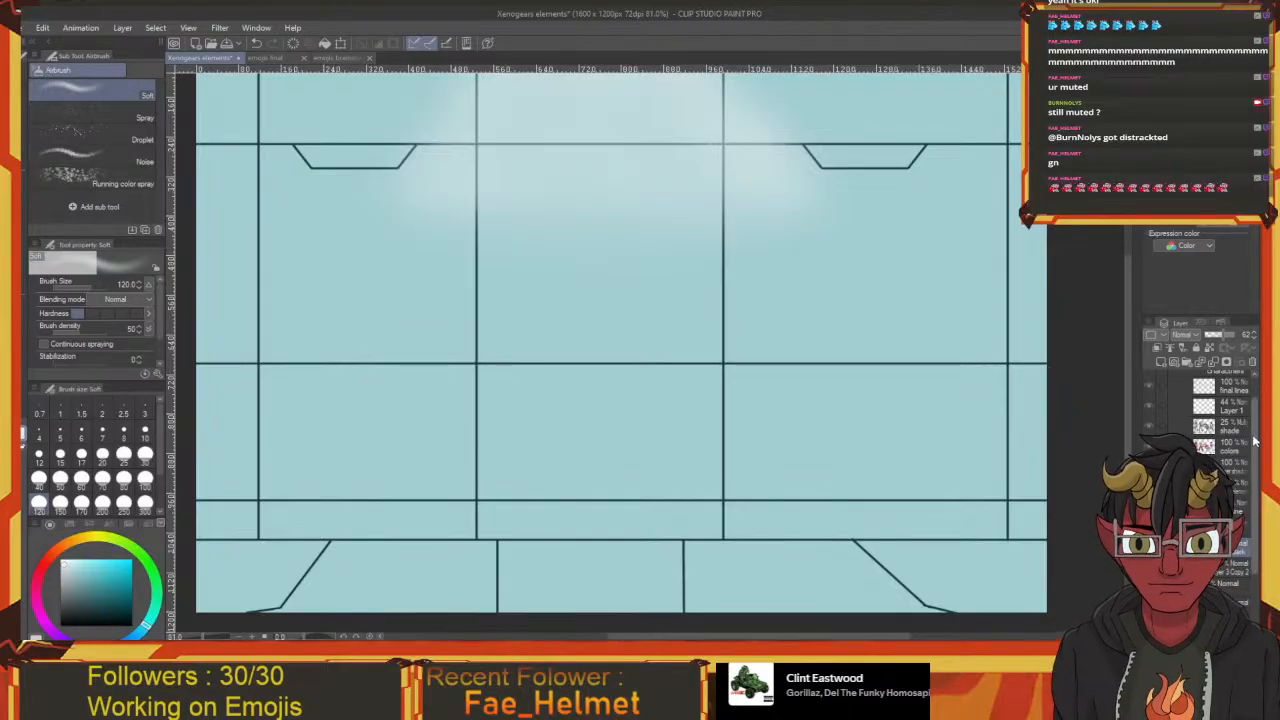
# Show the characters folder over the new background and pick black as the drawing colour
pyautogui.scroll(2, 1171, 405)
pyautogui.click(1149, 399)
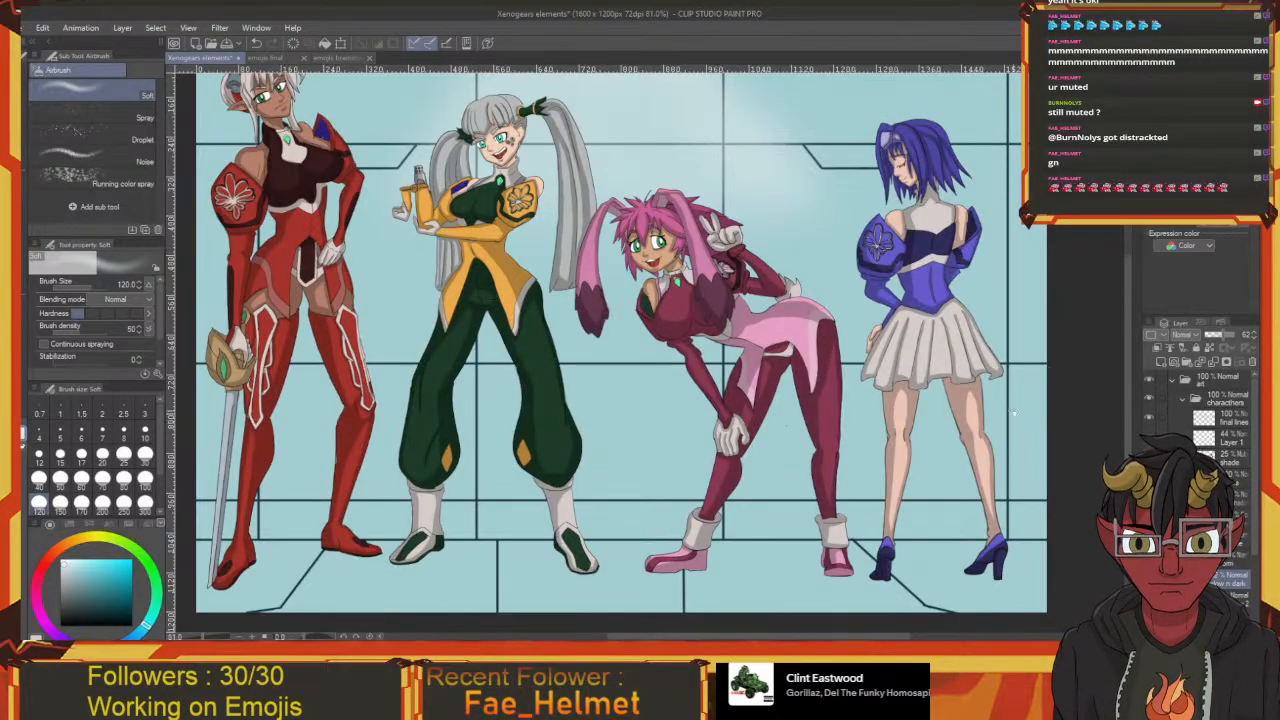
pyautogui.scroll(2, 1010, 475)
pyautogui.scroll(-2, 1000, 476)
pyautogui.moveTo(1003, 476); pyautogui.dragTo(791, 328)
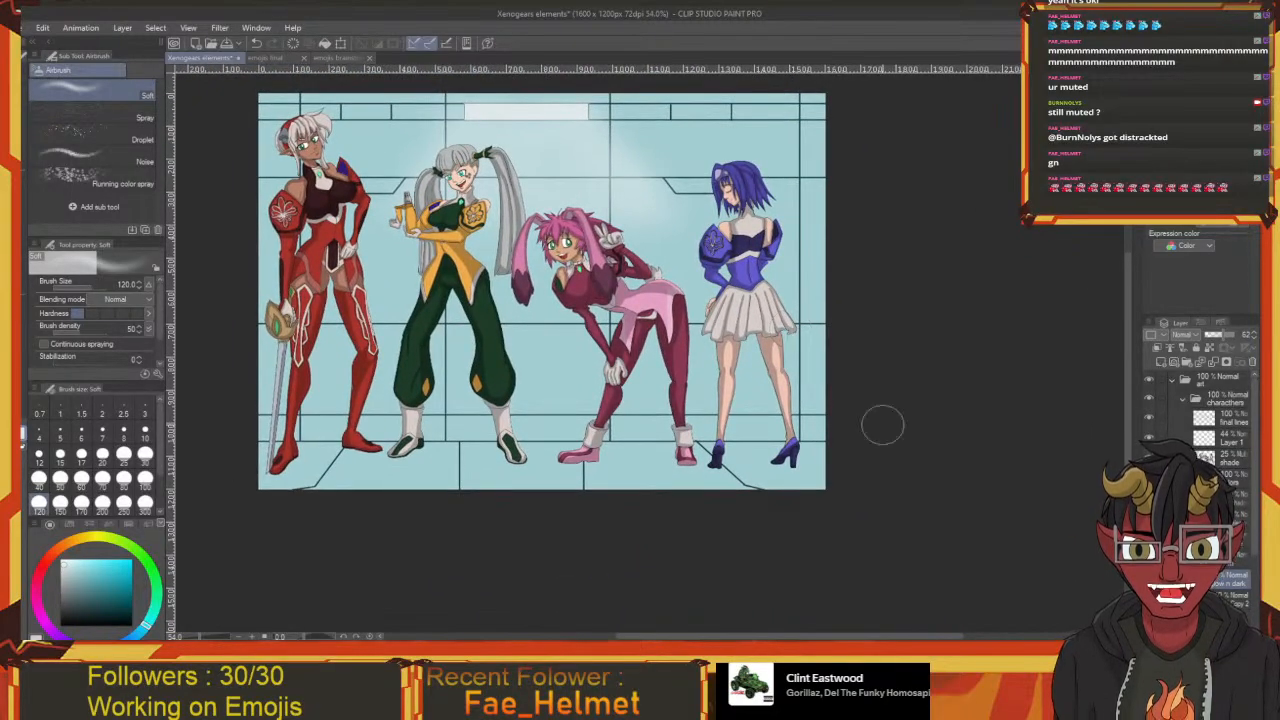
pyautogui.moveTo(727, 462); pyautogui.dragTo(806, 502)
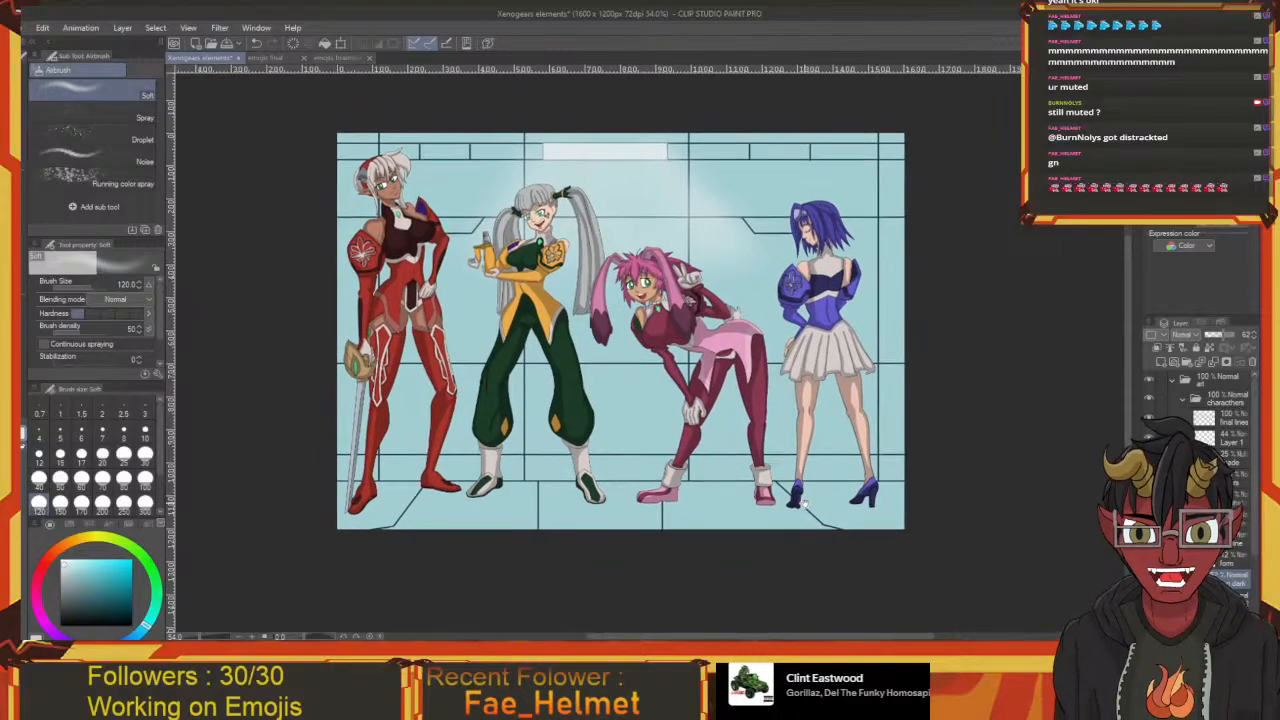
pyautogui.moveTo(571, 352); pyautogui.dragTo(577, 355)
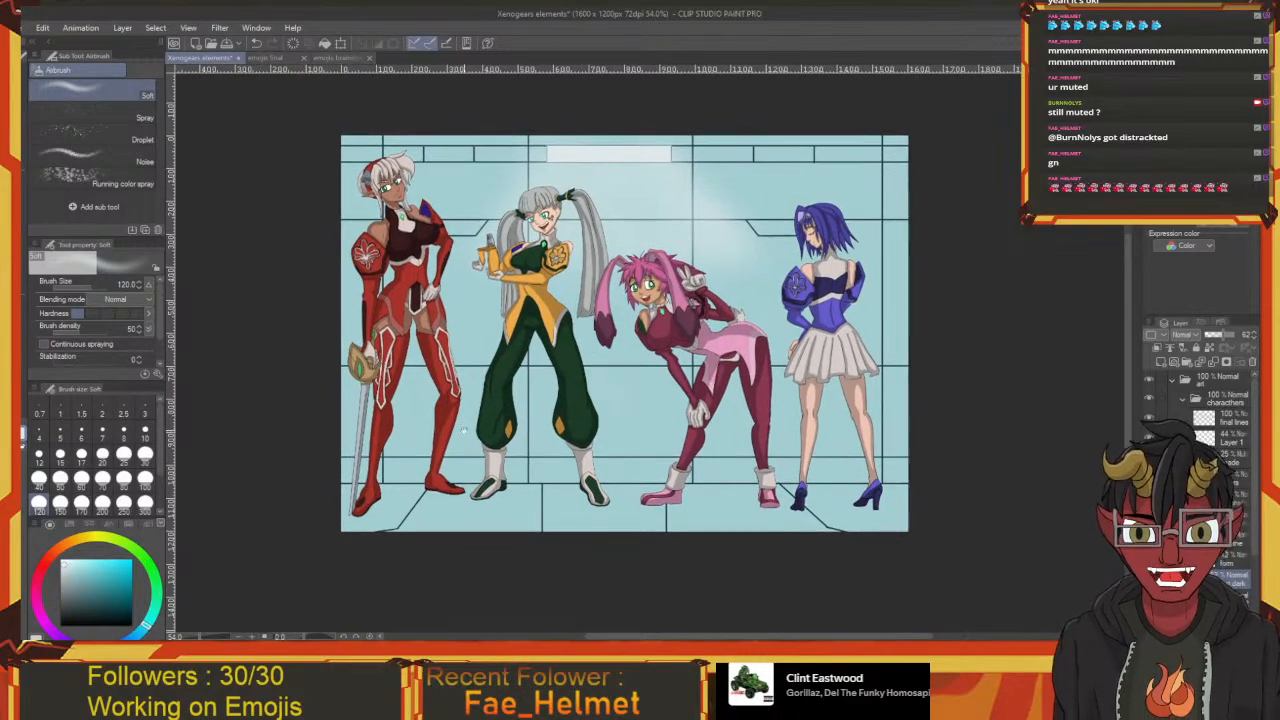
pyautogui.moveTo(88, 582); pyautogui.dragTo(61, 625)
# Try to airbrush black shading along the edges and floor of the background directly on the glow layer
pyautogui.moveTo(368, 430)
pyautogui.mouseDown()
pyautogui.moveTo(294, 422)
pyautogui.moveTo(273, 490)
pyautogui.moveTo(275, 426)
pyautogui.moveTo(263, 552)
pyautogui.moveTo(278, 392)
pyautogui.moveTo(270, 530)
pyautogui.moveTo(264, 386)
pyautogui.moveTo(275, 582)
pyautogui.mouseUp()
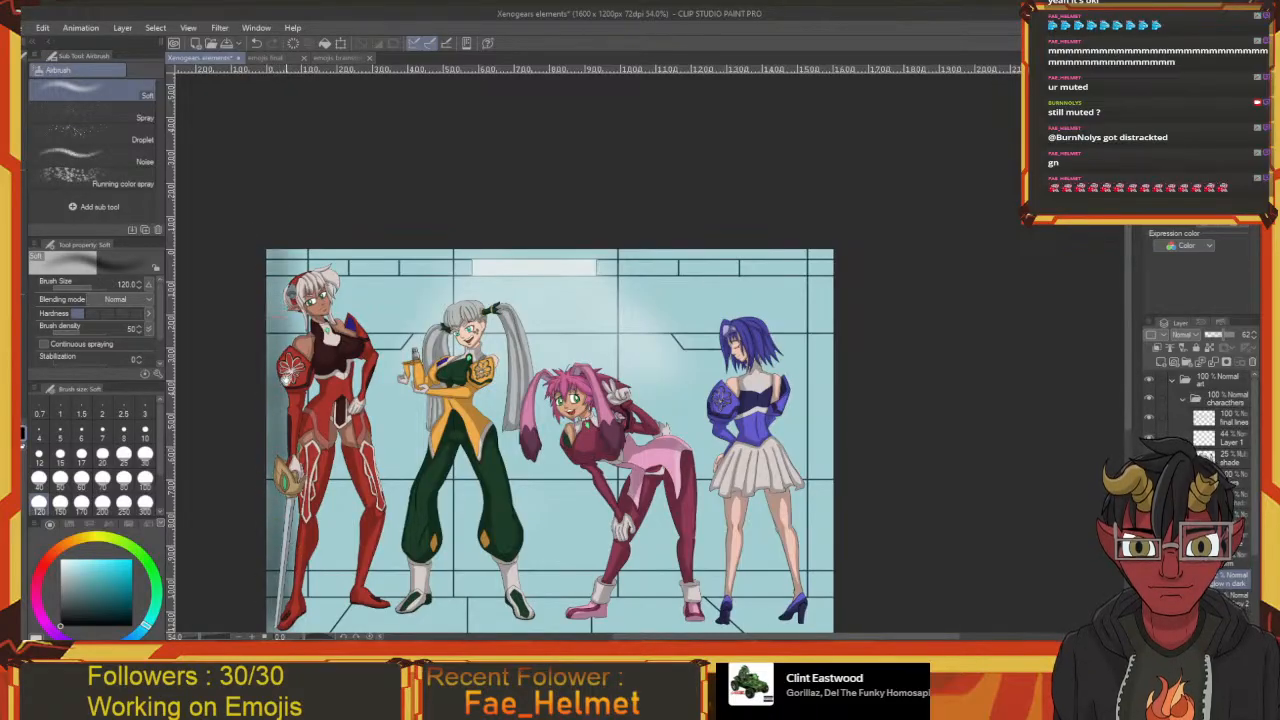
pyautogui.moveTo(350, 242)
pyautogui.mouseDown()
pyautogui.moveTo(226, 486)
pyautogui.moveTo(361, 210)
pyautogui.moveTo(229, 420)
pyautogui.moveTo(323, 217)
pyautogui.moveTo(287, 245)
pyautogui.moveTo(226, 392)
pyautogui.moveTo(362, 181)
pyautogui.moveTo(223, 563)
pyautogui.mouseUp()
pyautogui.scroll(-3, 285, 440)
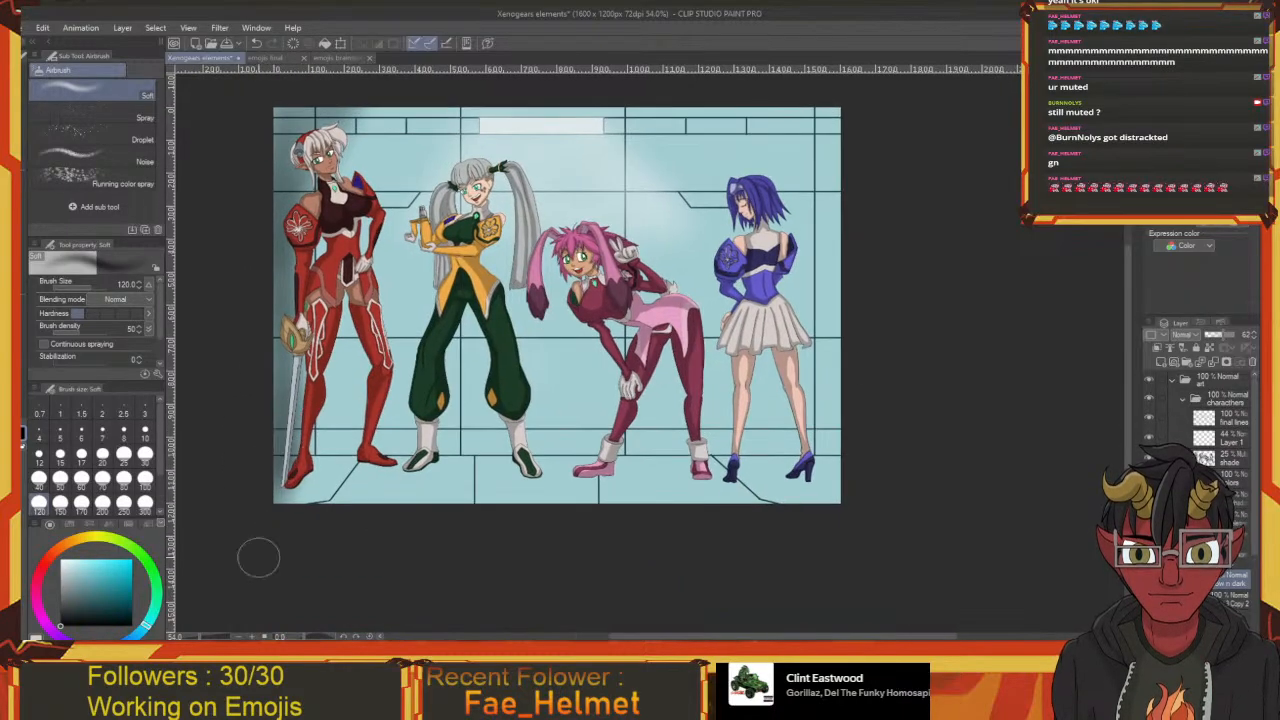
pyautogui.moveTo(776, 105)
pyautogui.mouseDown()
pyautogui.moveTo(641, 258)
pyautogui.moveTo(620, 261)
pyautogui.moveTo(706, 359)
pyautogui.moveTo(657, 226)
pyautogui.moveTo(648, 490)
pyautogui.moveTo(612, 586)
pyautogui.moveTo(650, 542)
pyautogui.moveTo(686, 539)
pyautogui.moveTo(520, 545)
pyautogui.mouseUp()
pyautogui.moveTo(507, 562); pyautogui.dragTo(715, 539)
pyautogui.moveTo(861, 501)
pyautogui.mouseDown()
pyautogui.moveTo(894, 499)
pyautogui.moveTo(663, 531)
pyautogui.moveTo(611, 520)
pyautogui.moveTo(672, 510)
pyautogui.moveTo(395, 508)
pyautogui.moveTo(658, 508)
pyautogui.mouseUp()
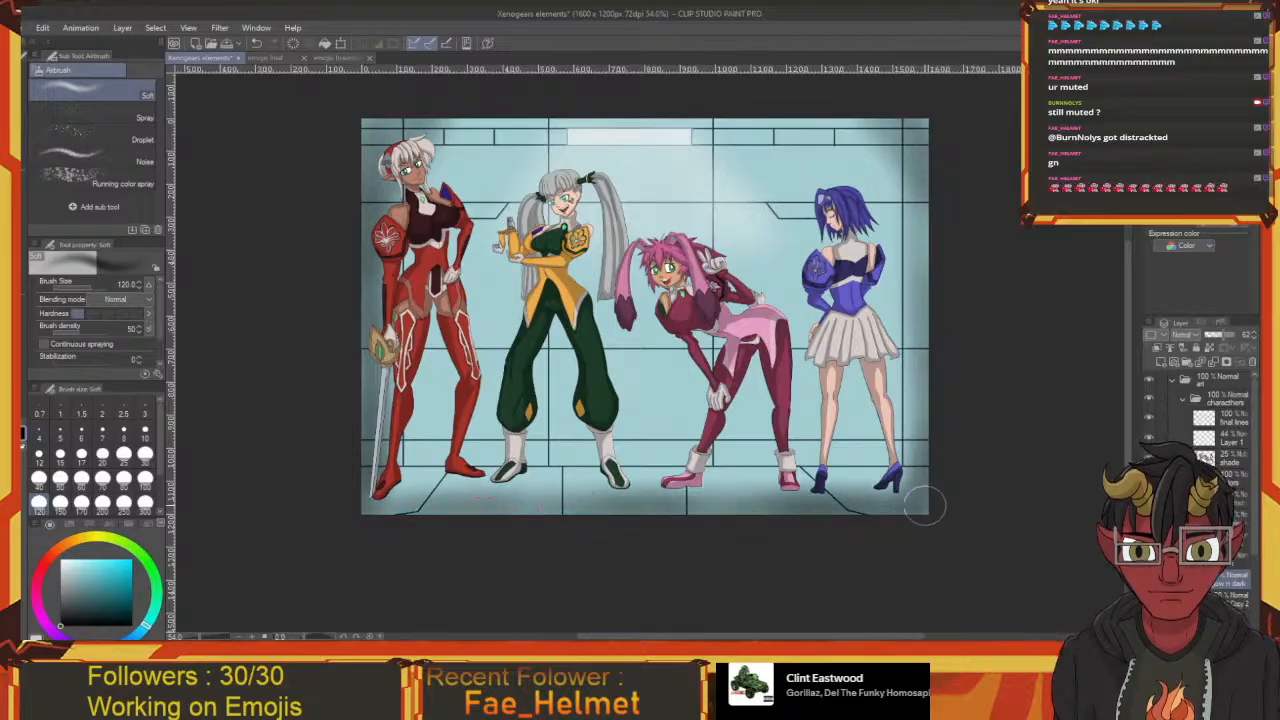
pyautogui.moveTo(925, 505); pyautogui.dragTo(565, 513)
pyautogui.moveTo(859, 452); pyautogui.dragTo(768, 481)
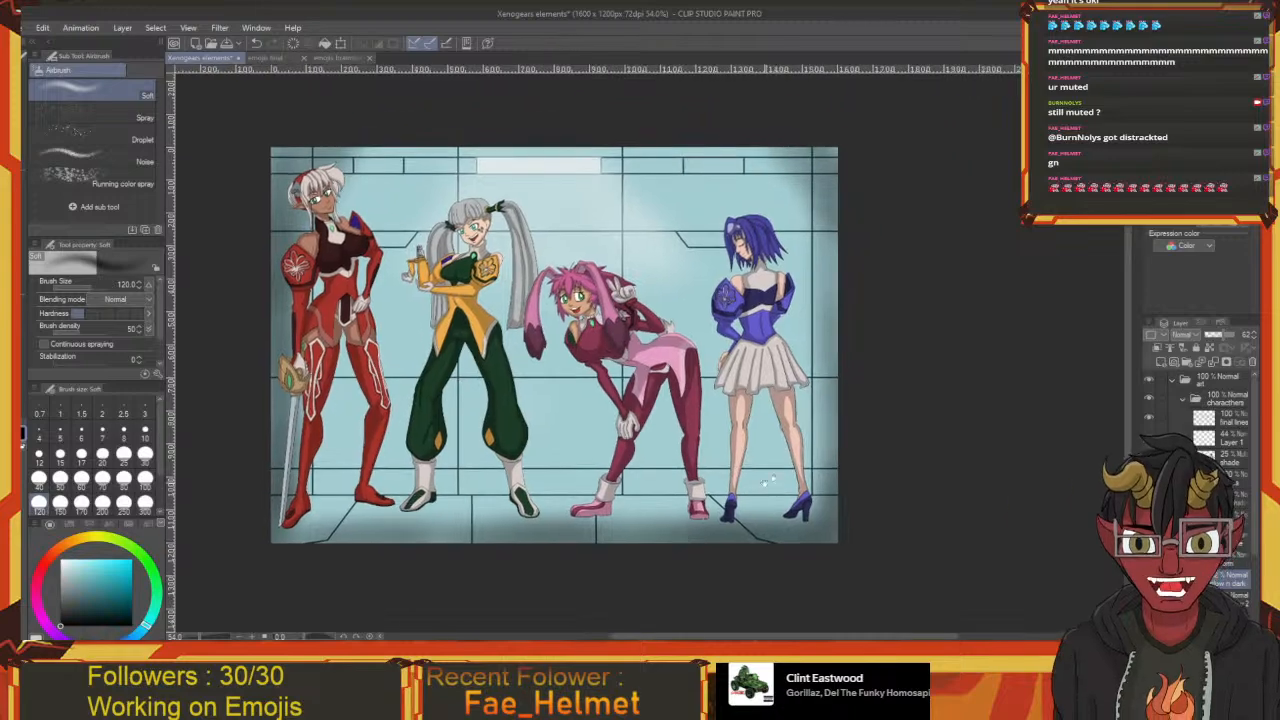
pyautogui.scroll(1, 700, 308)
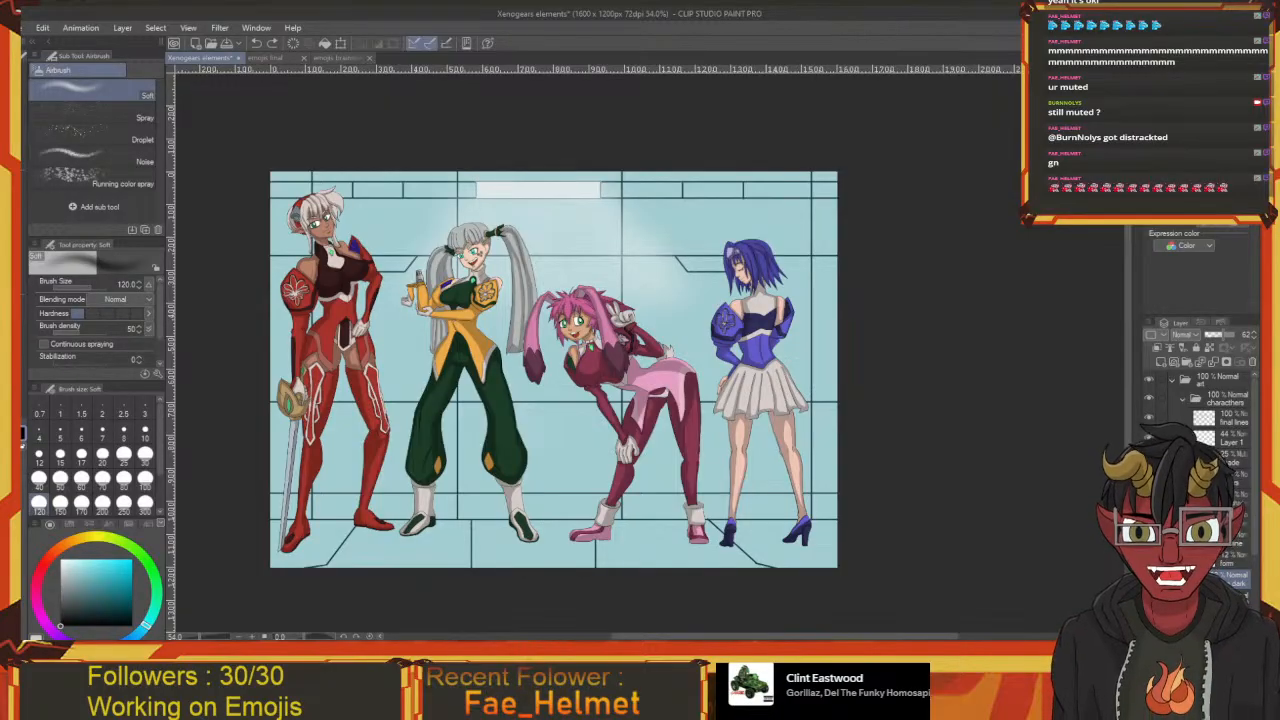
# Set the glow layer's opacity to 56% and compare the background with the layer hidden and shown
pyautogui.moveTo(1220, 338)
pyautogui.mouseDown()
pyautogui.moveTo(1243, 334)
pyautogui.moveTo(1220, 340)
pyautogui.mouseUp()
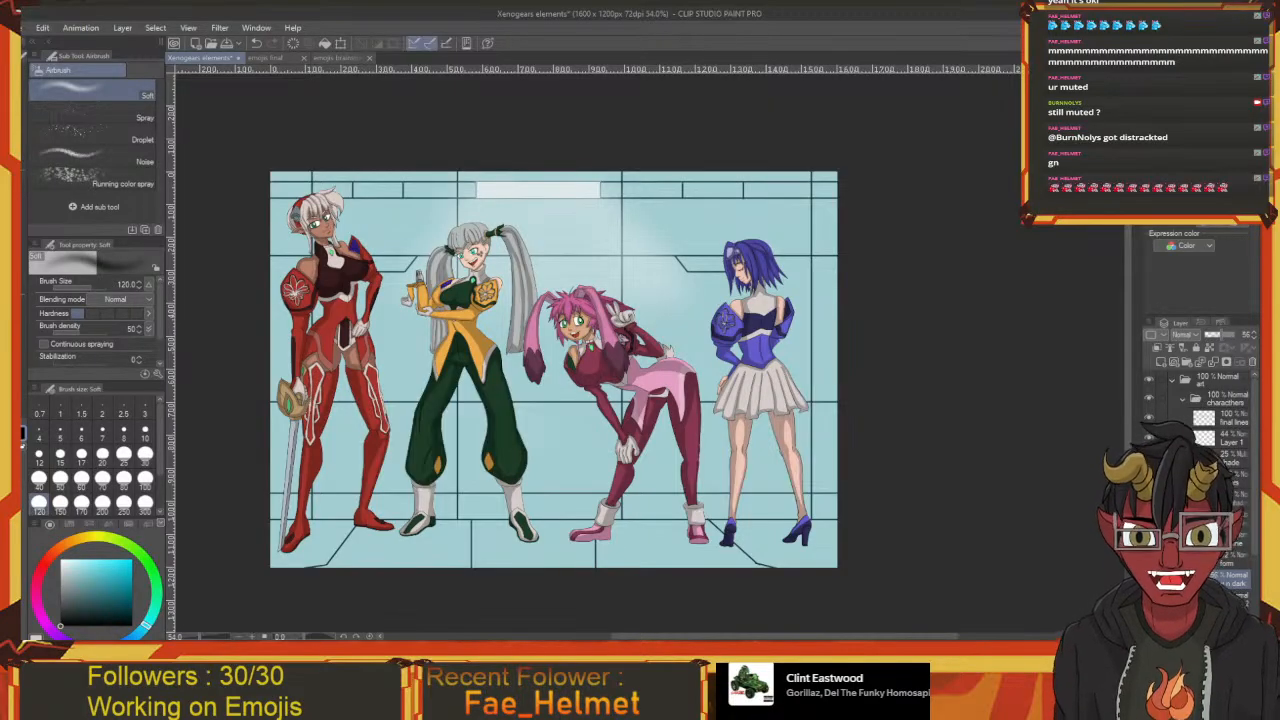
pyautogui.click(1149, 579)
pyautogui.click(1149, 579)
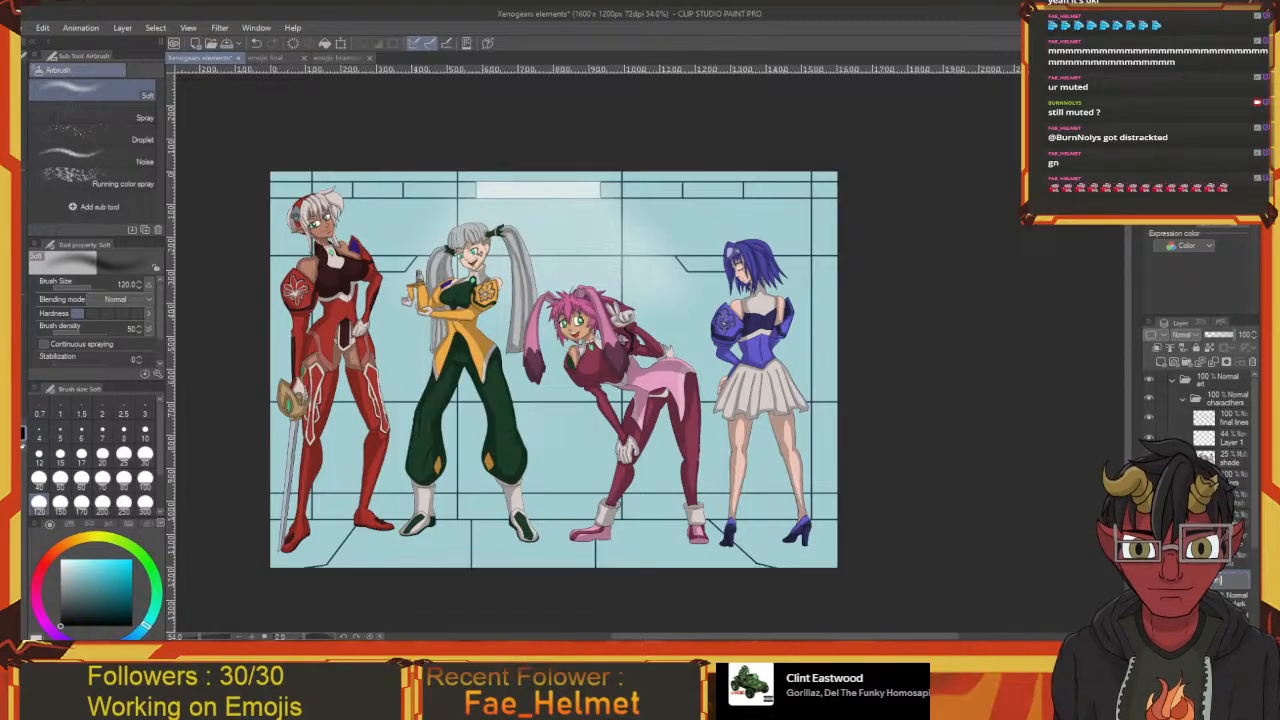
# Add a separate layer named shadow above the glow layer and set its opacity to 30%
pyautogui.moveTo(698, 452); pyautogui.dragTo(722, 410)
pyautogui.moveTo(1226, 332); pyautogui.dragTo(1215, 335)
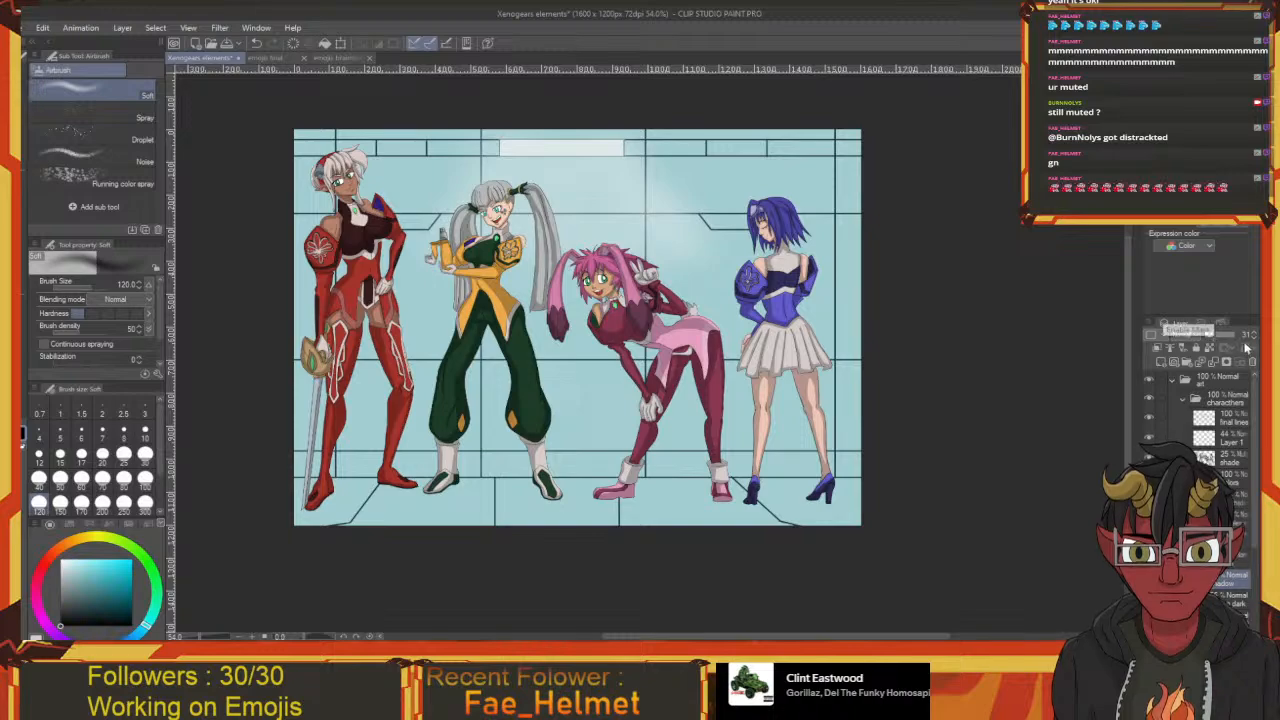
pyautogui.moveTo(1025, 439); pyautogui.dragTo(1056, 492)
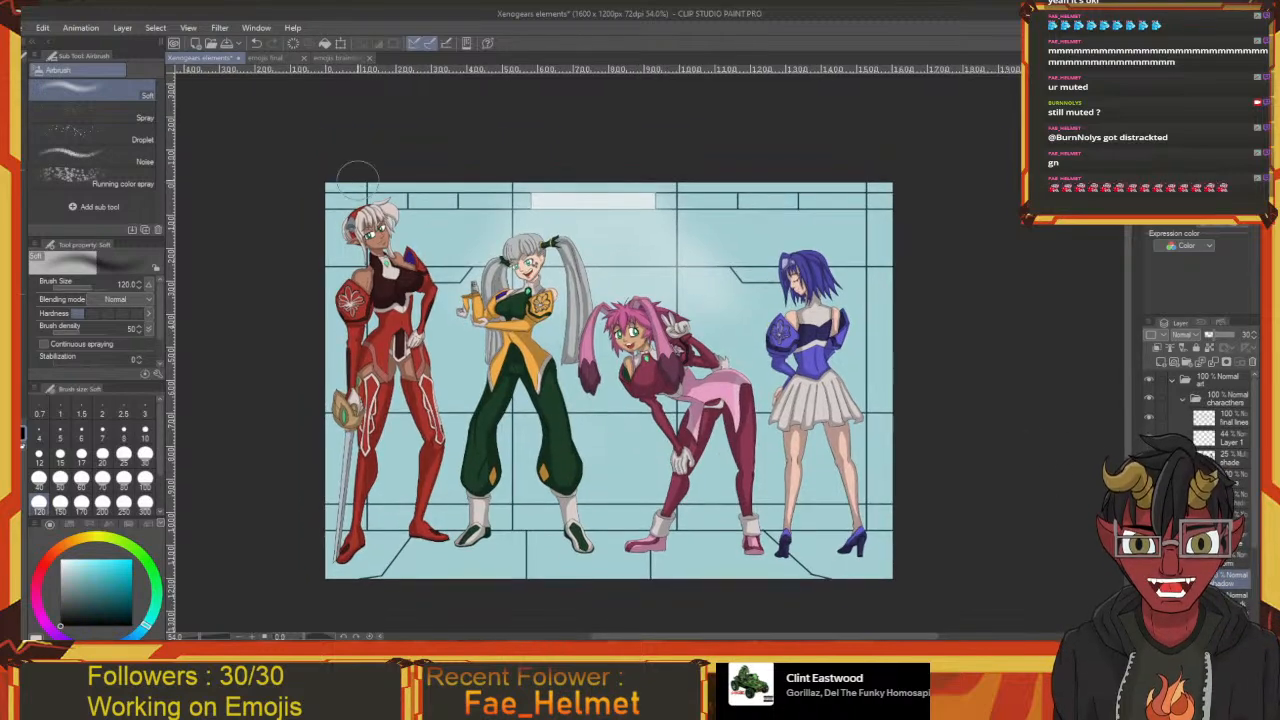
# Airbrush soft black shading at size 120 along the outer edges and corners of the background on the shadow layer
pyautogui.moveTo(357, 181)
pyautogui.mouseDown()
pyautogui.moveTo(332, 227)
pyautogui.moveTo(367, 155)
pyautogui.moveTo(328, 213)
pyautogui.moveTo(321, 318)
pyautogui.moveTo(326, 341)
pyautogui.moveTo(340, 287)
pyautogui.moveTo(340, 557)
pyautogui.moveTo(381, 583)
pyautogui.moveTo(398, 573)
pyautogui.moveTo(365, 580)
pyautogui.moveTo(450, 578)
pyautogui.mouseUp()
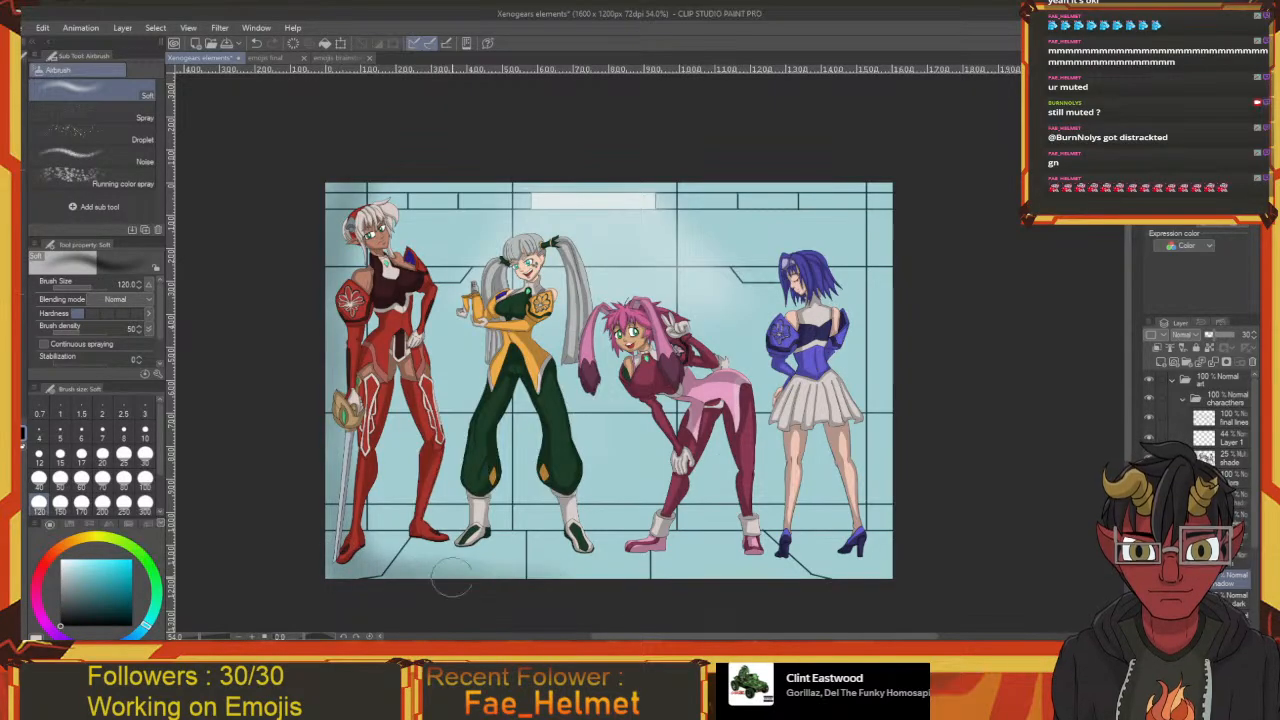
pyautogui.moveTo(596, 590); pyautogui.dragTo(510, 582)
pyautogui.moveTo(272, 578)
pyautogui.mouseDown()
pyautogui.moveTo(407, 548)
pyautogui.moveTo(352, 571)
pyautogui.moveTo(858, 555)
pyautogui.moveTo(662, 575)
pyautogui.mouseUp()
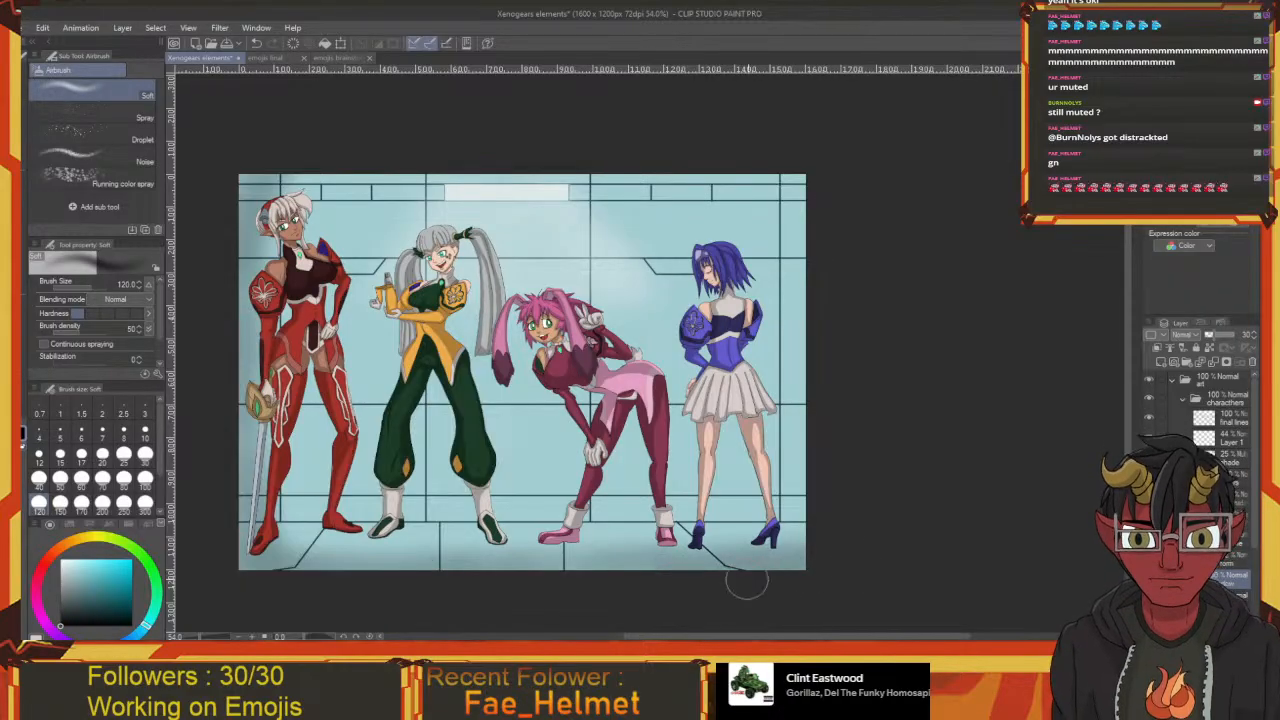
pyautogui.moveTo(819, 536)
pyautogui.mouseDown()
pyautogui.moveTo(746, 547)
pyautogui.moveTo(723, 492)
pyautogui.moveTo(730, 424)
pyautogui.moveTo(708, 225)
pyautogui.moveTo(715, 215)
pyautogui.moveTo(812, 262)
pyautogui.moveTo(838, 298)
pyautogui.moveTo(775, 235)
pyautogui.moveTo(836, 318)
pyautogui.moveTo(788, 225)
pyautogui.moveTo(913, 187)
pyautogui.mouseUp()
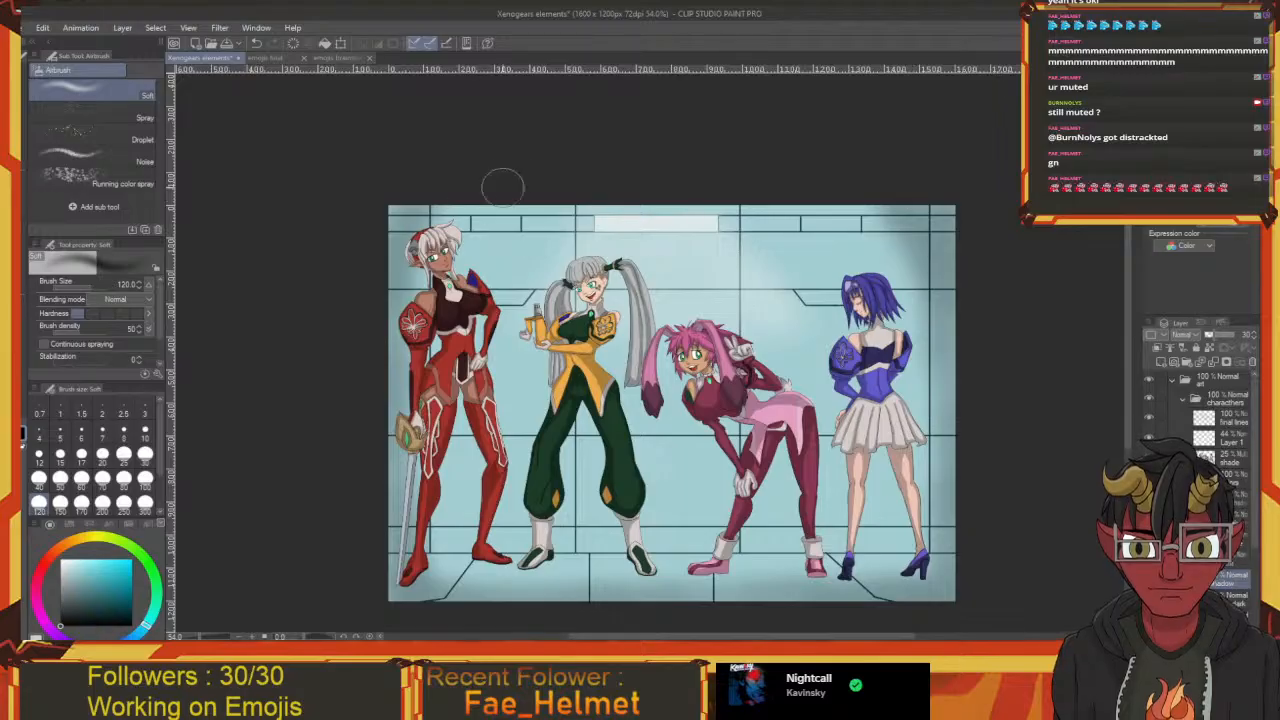
pyautogui.moveTo(439, 559)
pyautogui.mouseDown()
pyautogui.moveTo(432, 456)
pyautogui.moveTo(478, 456)
pyautogui.moveTo(426, 462)
pyautogui.moveTo(428, 483)
pyautogui.moveTo(587, 490)
pyautogui.moveTo(463, 491)
pyautogui.moveTo(476, 485)
pyautogui.mouseUp()
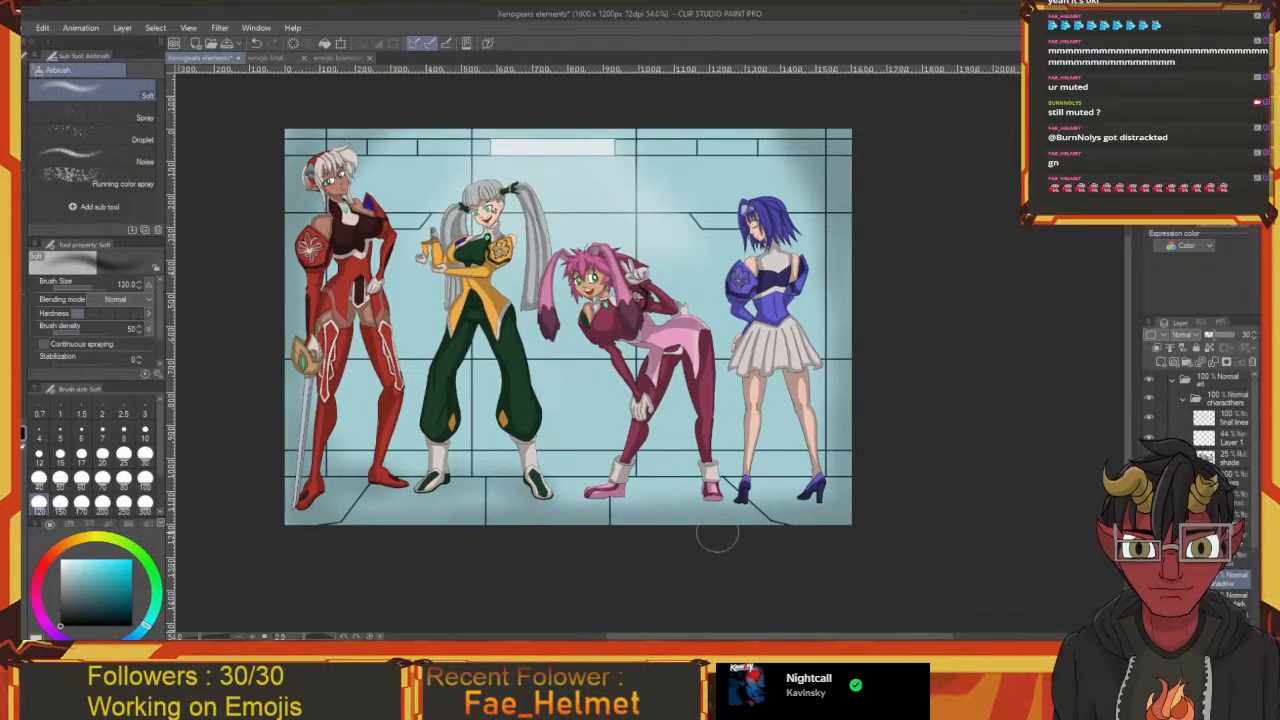
# Airbrush soft dark shading across the floor around the characters' feet and save the illustration
pyautogui.moveTo(809, 523); pyautogui.dragTo(781, 533)
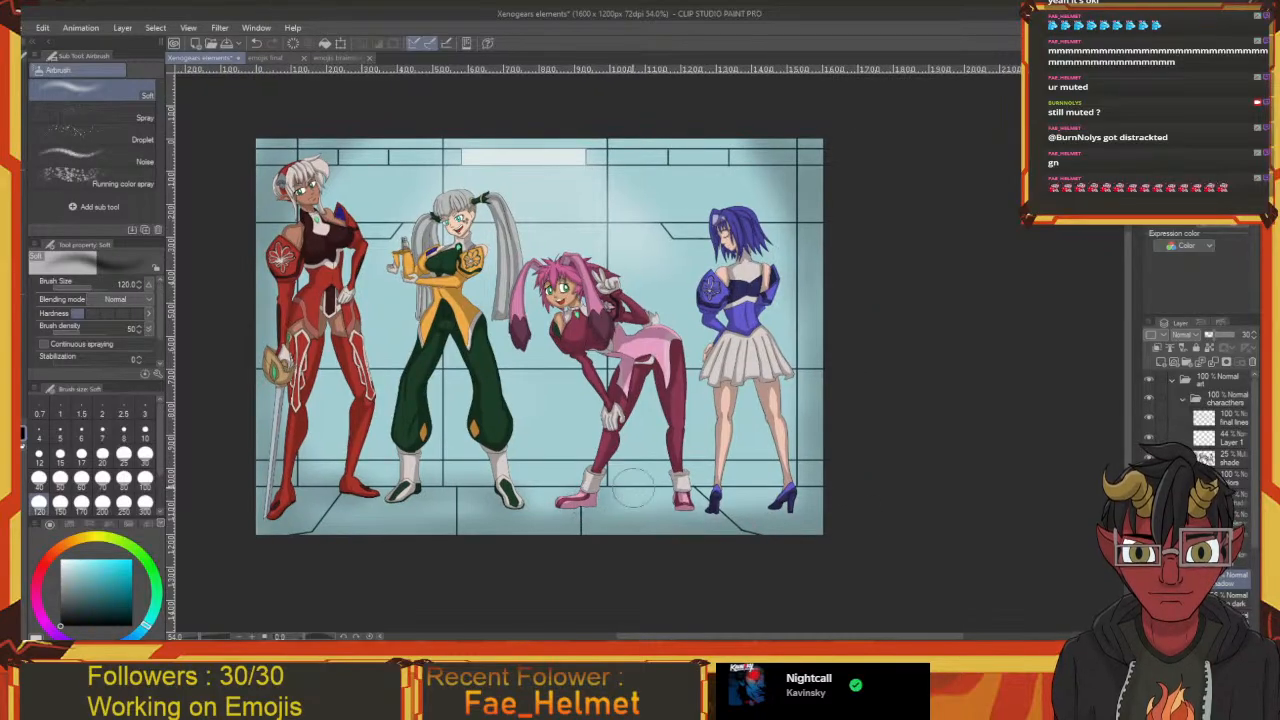
pyautogui.moveTo(719, 503)
pyautogui.mouseDown()
pyautogui.moveTo(648, 500)
pyautogui.moveTo(757, 517)
pyautogui.mouseUp()
pyautogui.moveTo(670, 512); pyautogui.dragTo(737, 515)
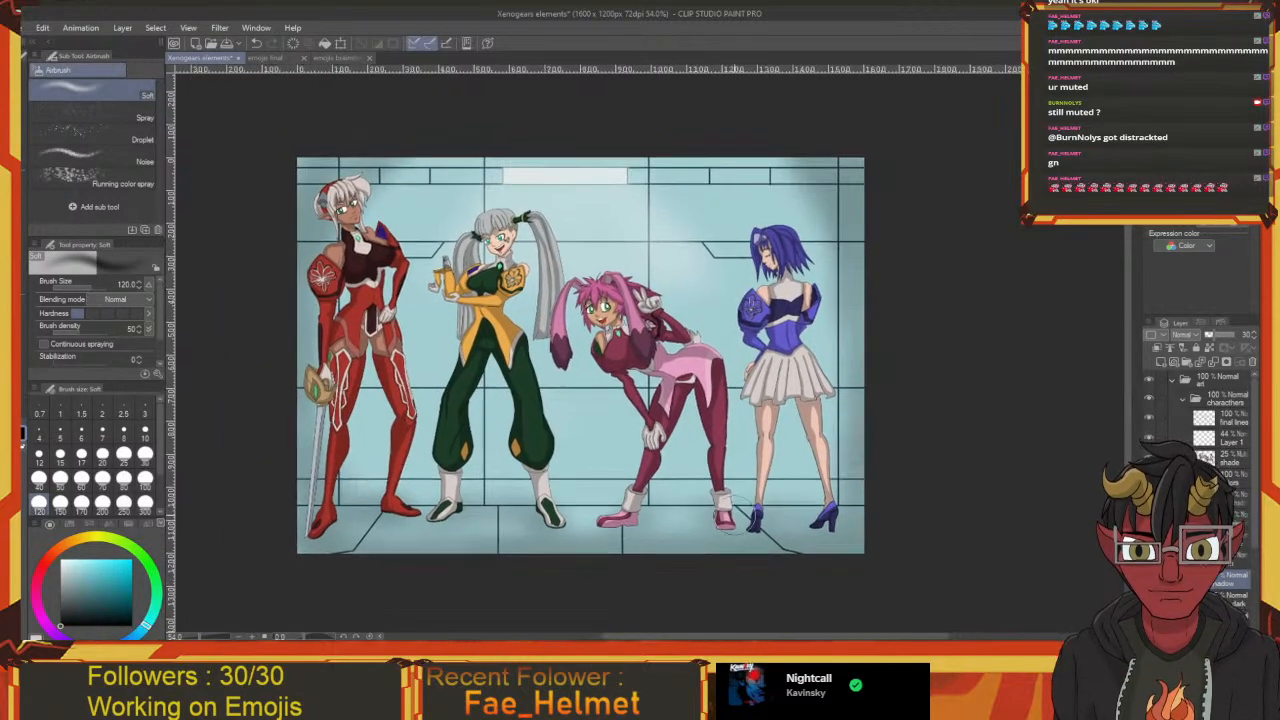
pyautogui.moveTo(490, 493)
pyautogui.mouseDown()
pyautogui.moveTo(605, 509)
pyautogui.moveTo(508, 443)
pyautogui.mouseUp()
pyautogui.scroll(-3, 602, 500)
pyautogui.hotkey('ctrl', 's')
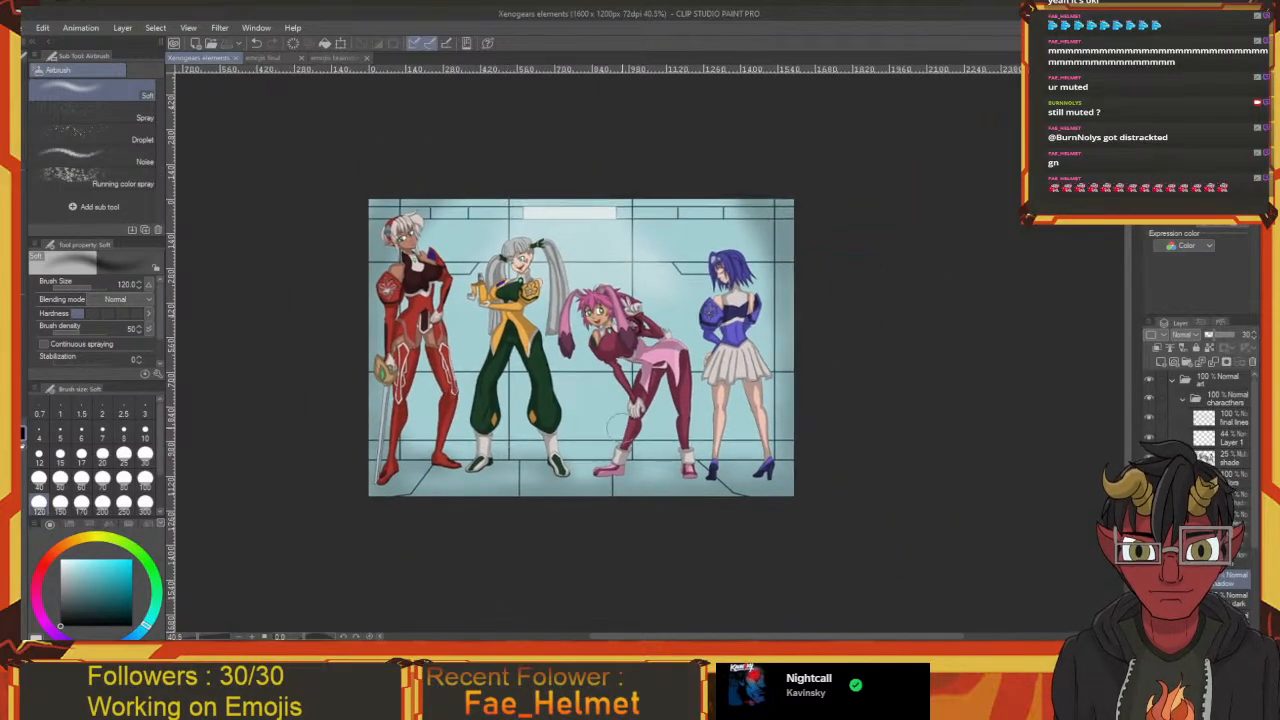
# Add a new layer above Layer 1 in the characters folder and set its blending mode to Multiply
pyautogui.scroll(3, 658, 415)
pyautogui.scroll(1, 658, 415)
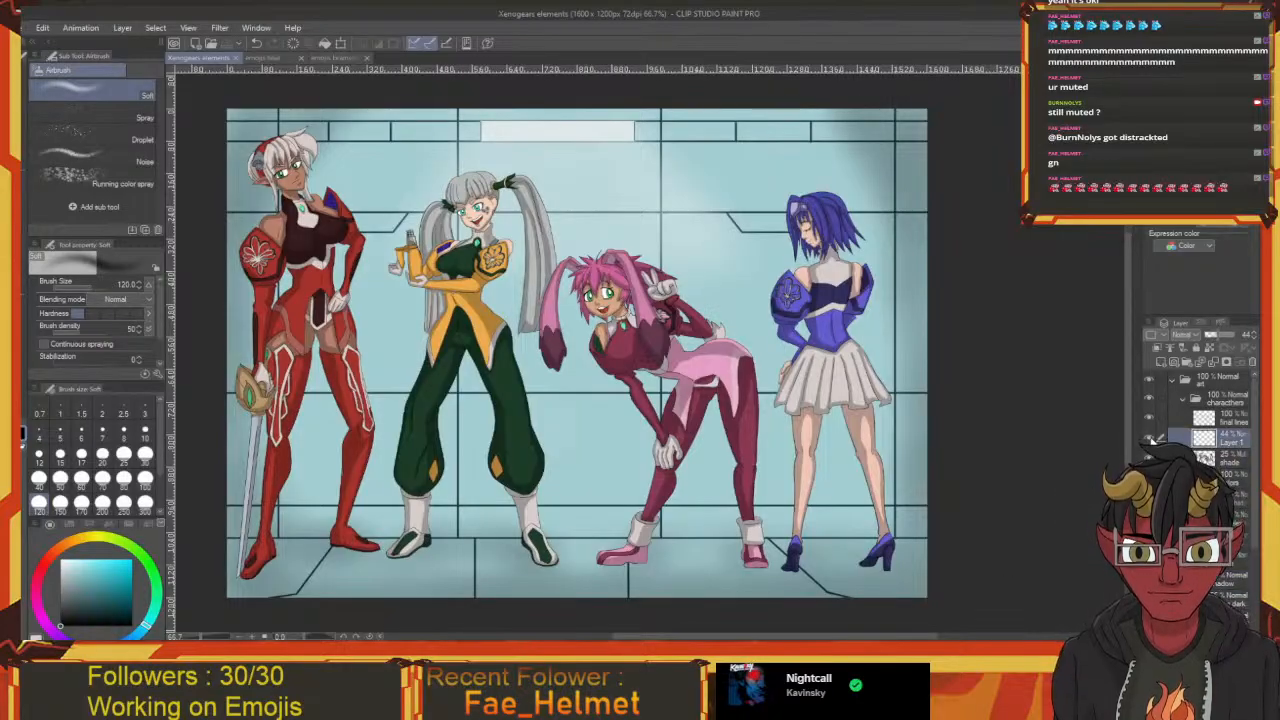
pyautogui.click(1150, 438)
pyautogui.click(1149, 438)
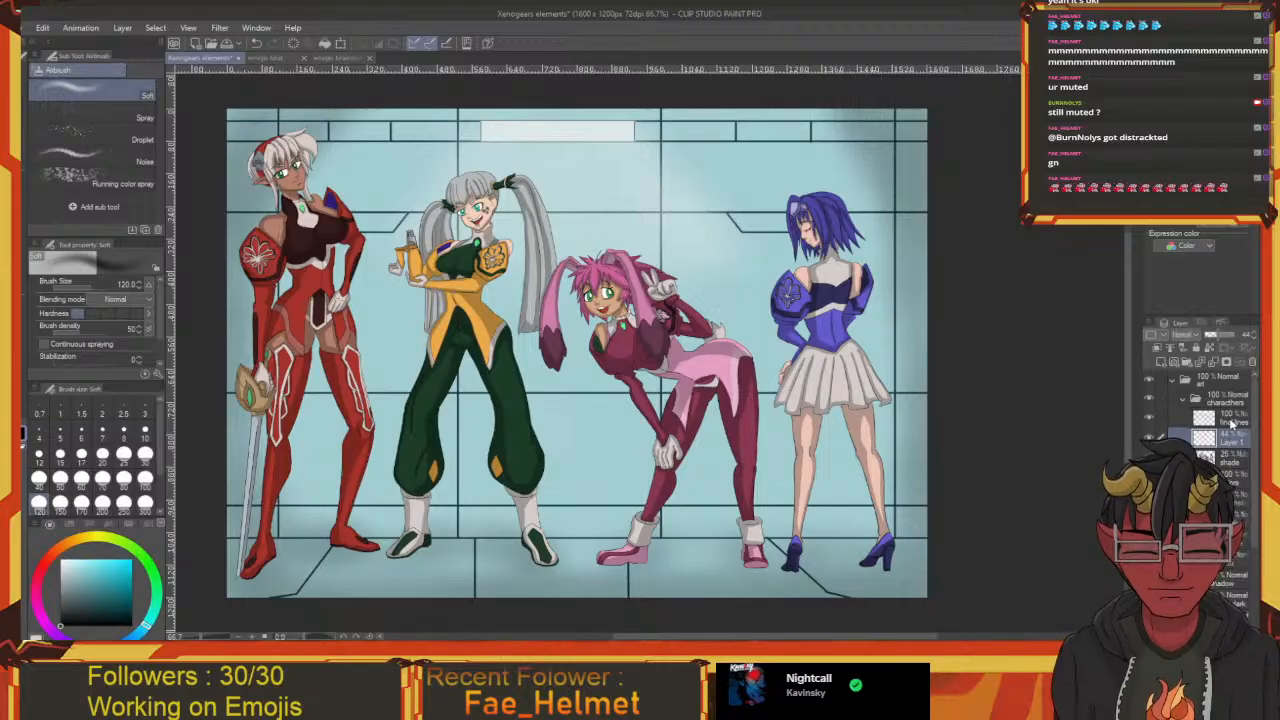
pyautogui.click(1161, 362)
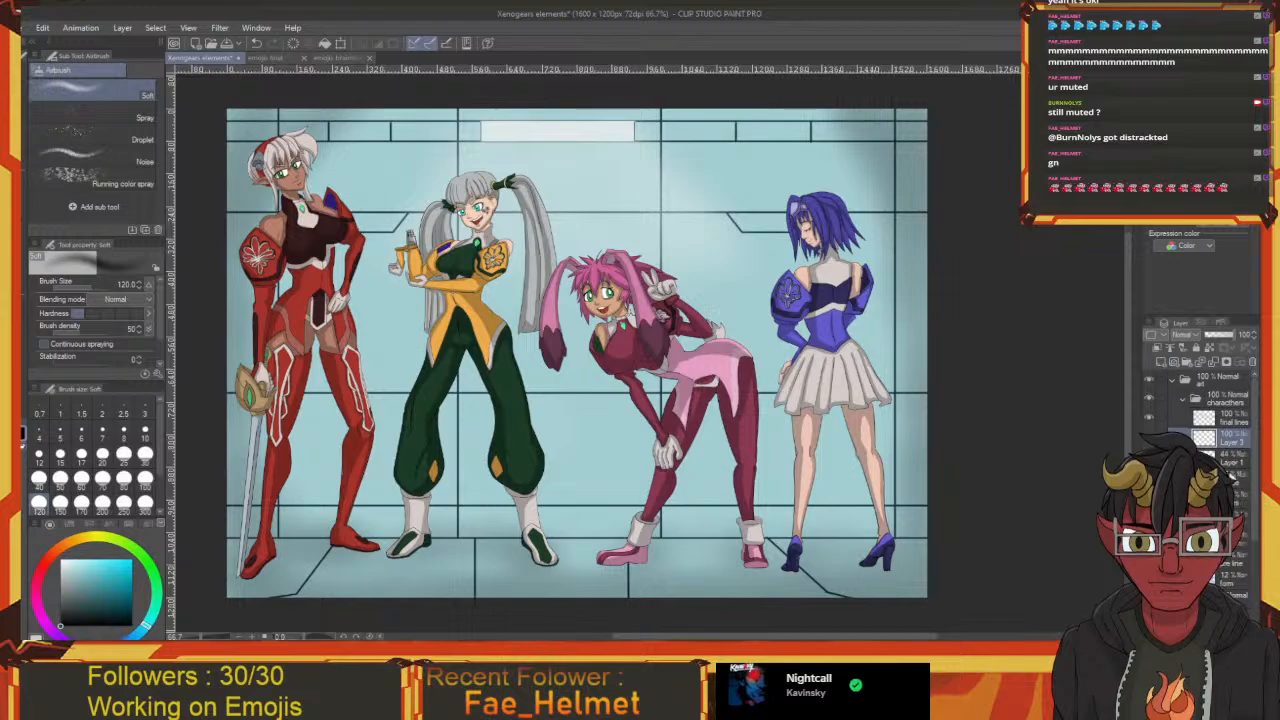
pyautogui.scroll(3, 662, 416)
pyautogui.moveTo(484, 429); pyautogui.dragTo(1097, 503)
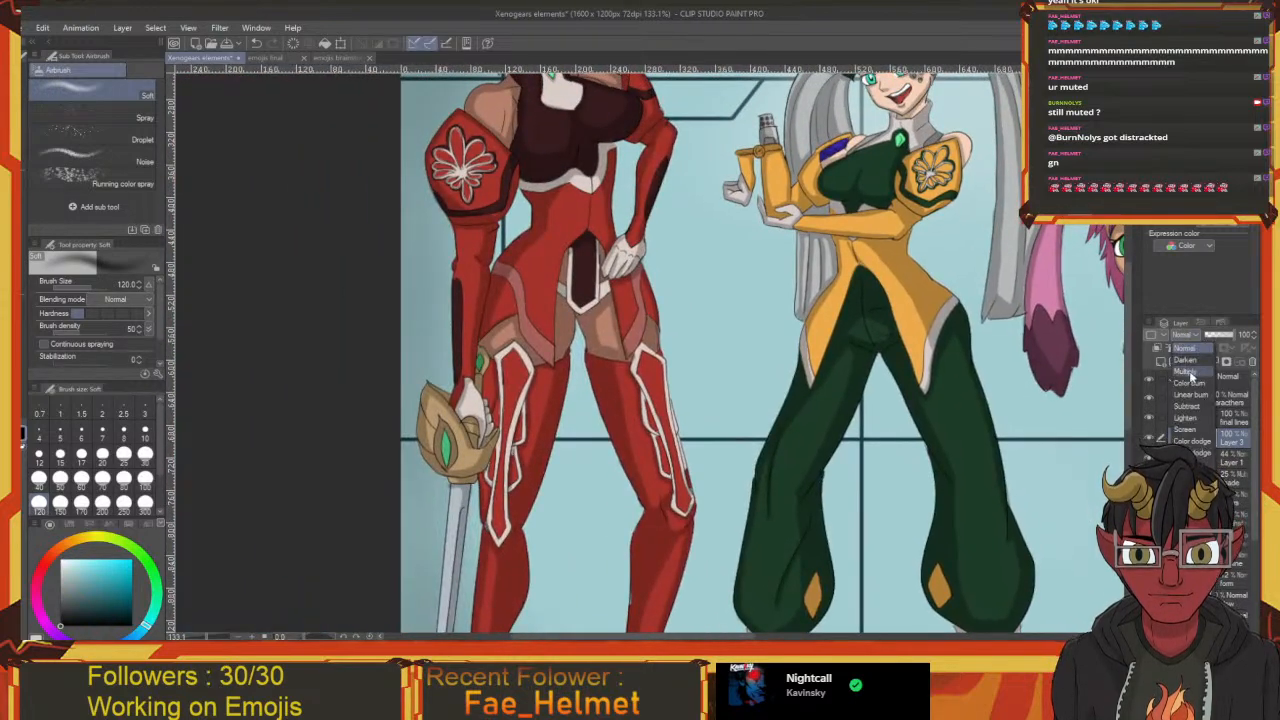
pyautogui.moveTo(776, 448); pyautogui.dragTo(716, 462)
# Reduce the Soft airbrush to size 17 and try dark shading along the inner thigh of the red-suited character
pyautogui.moveTo(489, 425); pyautogui.dragTo(493, 389)
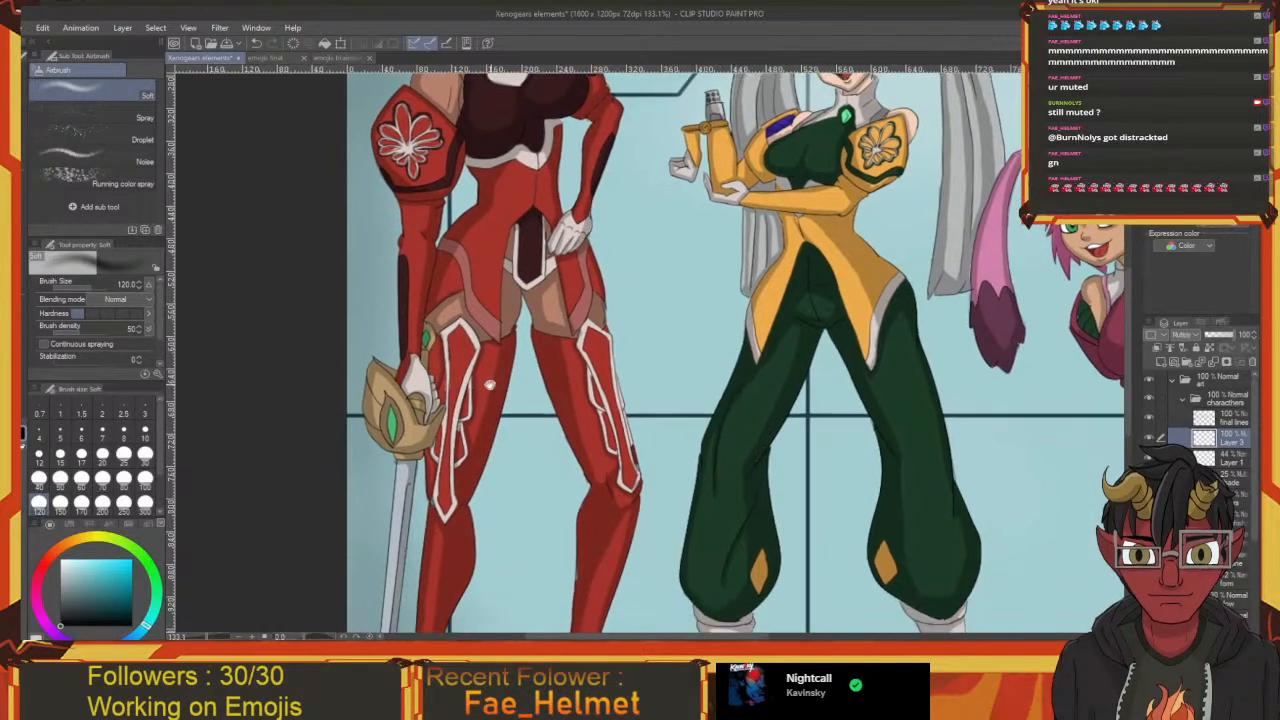
pyautogui.press('[')
pyautogui.press('[')
pyautogui.press('[')
pyautogui.press('[')
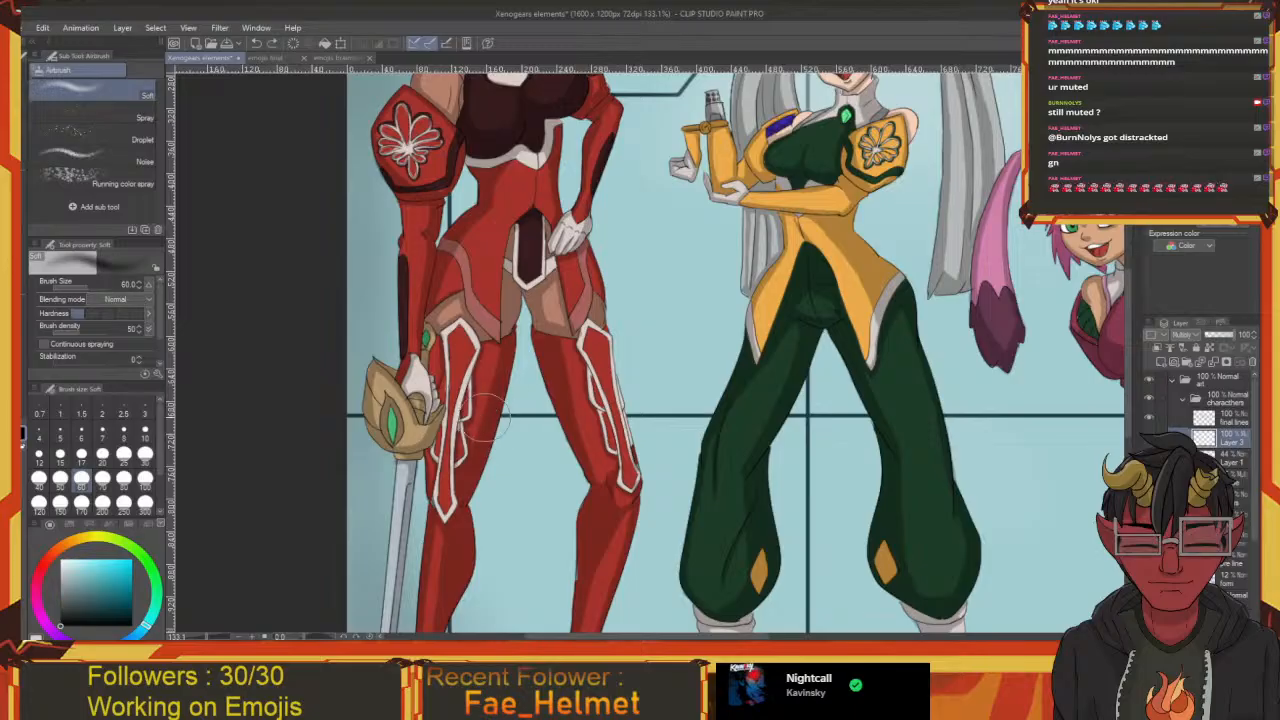
pyautogui.press(']')
pyautogui.press(']')
pyautogui.press('[')
pyautogui.press('[')
pyautogui.press('[')
pyautogui.press('[')
pyautogui.press('[')
pyautogui.press('[')
pyautogui.press('[')
pyautogui.press('[')
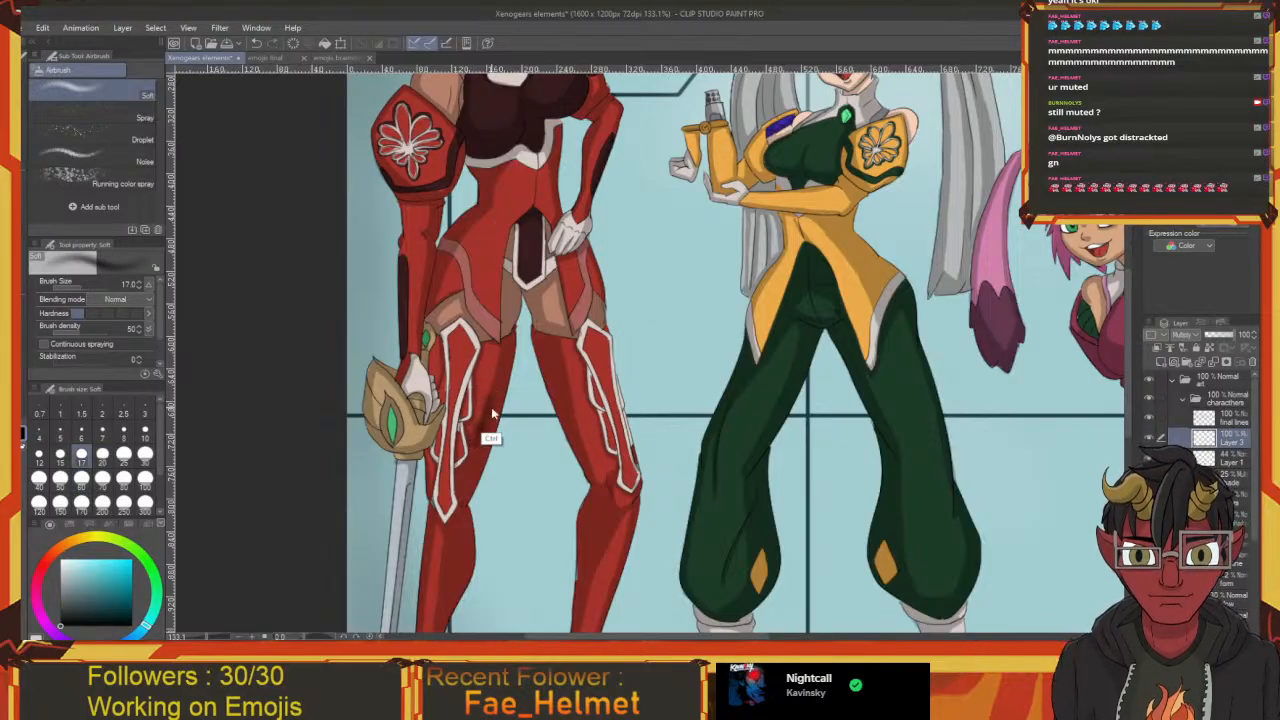
pyautogui.moveTo(489, 434); pyautogui.dragTo(482, 446)
pyautogui.moveTo(506, 363)
pyautogui.mouseDown()
pyautogui.moveTo(457, 527)
pyautogui.moveTo(477, 464)
pyautogui.moveTo(499, 461)
pyautogui.moveTo(476, 414)
pyautogui.moveTo(436, 437)
pyautogui.mouseUp()
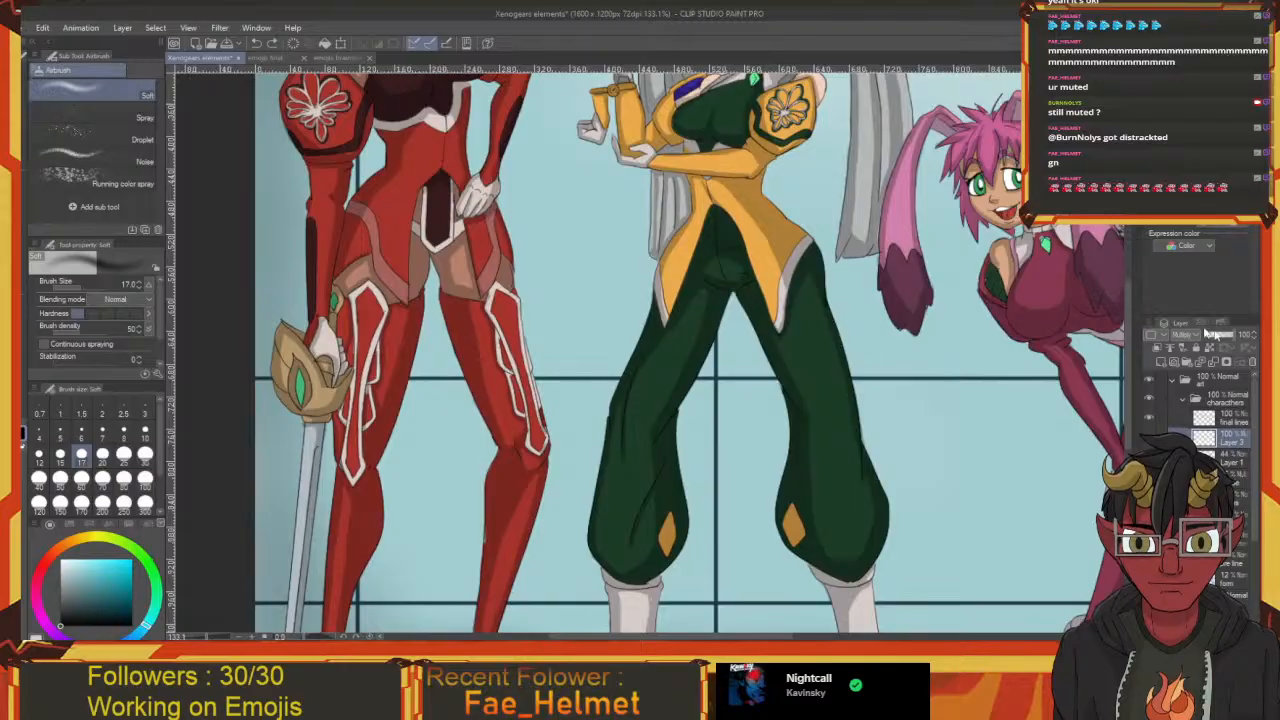
# Lower the Multiply shadow layer's opacity to 25% and airbrush soft dark shading along the red-suited character's legs
pyautogui.click(1220, 336)
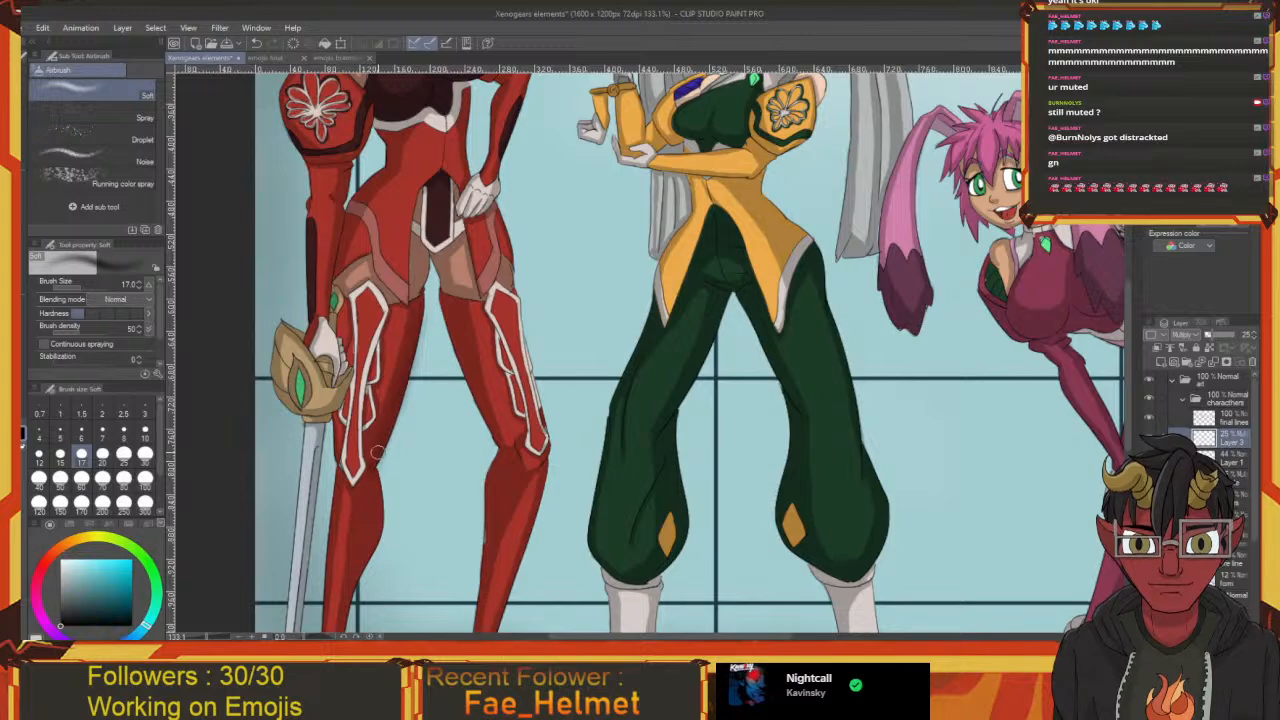
pyautogui.scroll(-2, 380, 450)
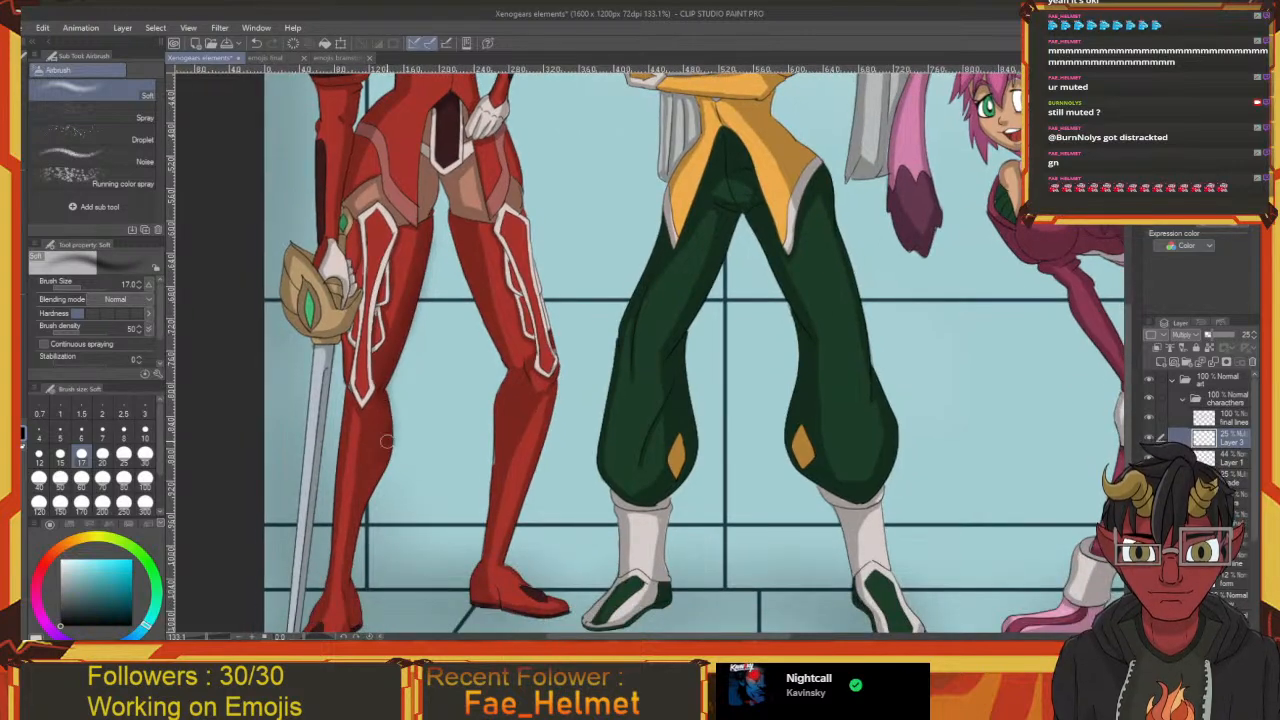
pyautogui.scroll(-2, 386, 441)
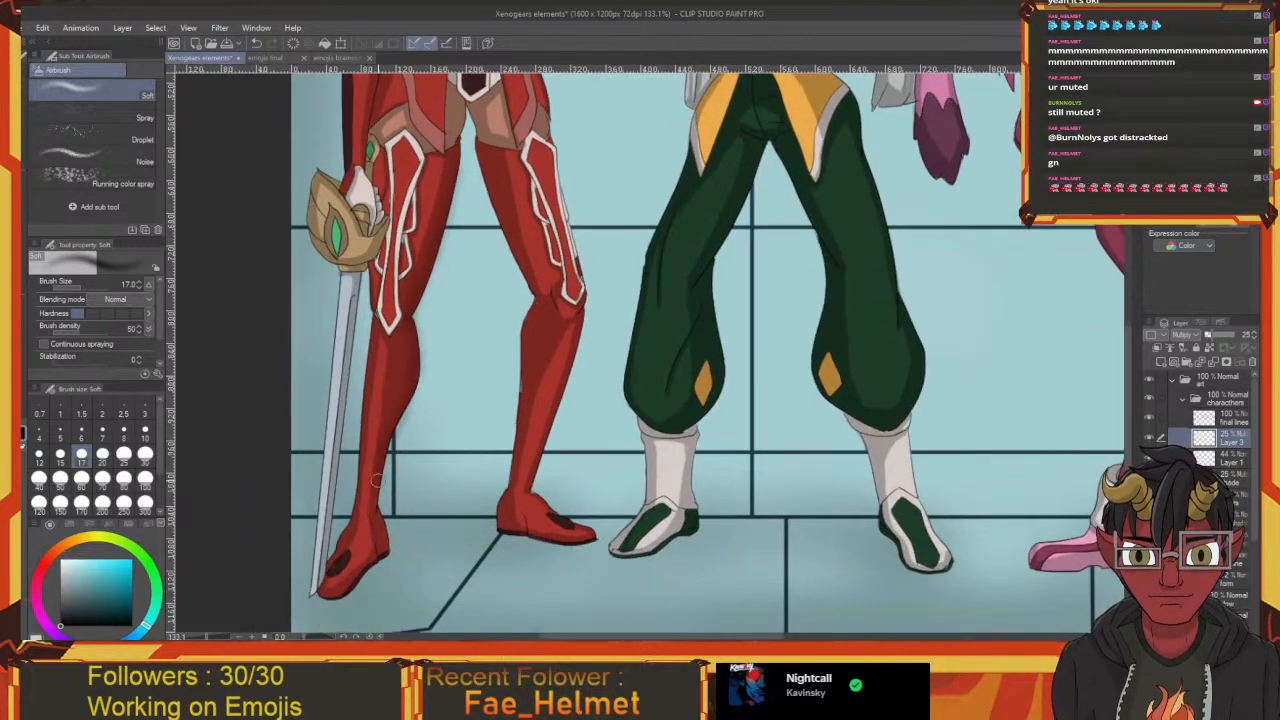
pyautogui.moveTo(373, 565); pyautogui.dragTo(366, 605)
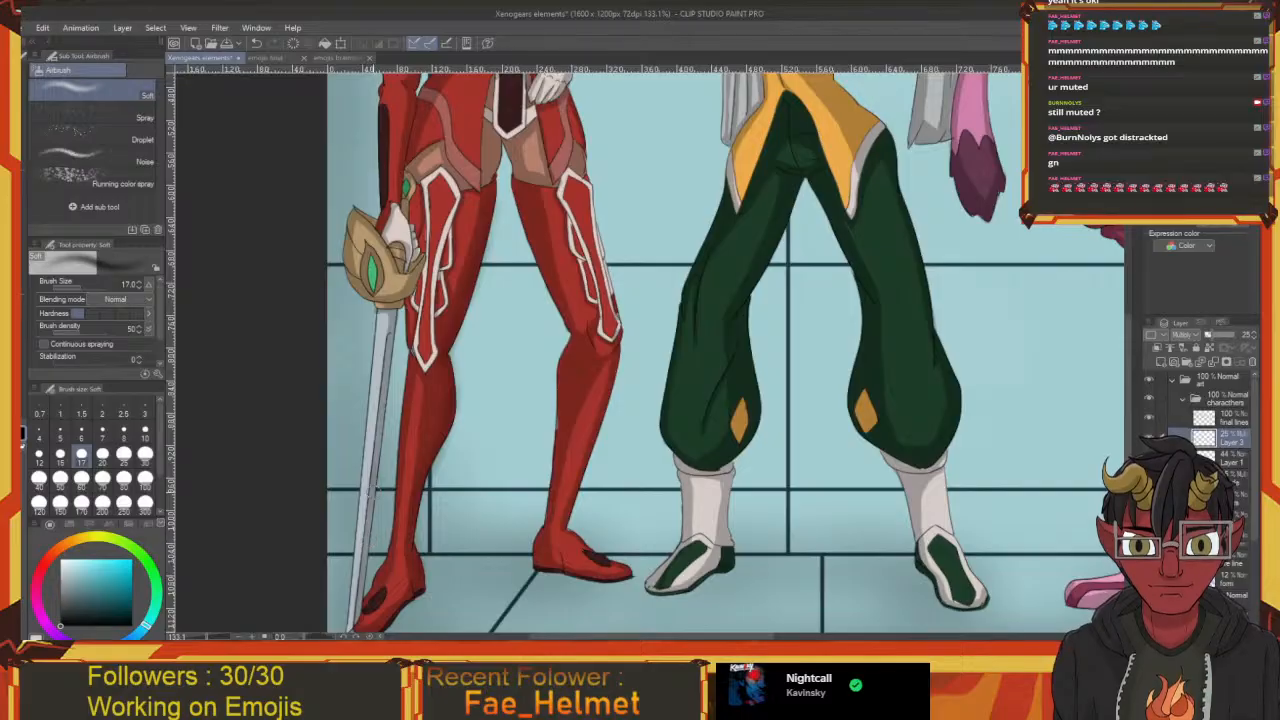
pyautogui.moveTo(378, 416); pyautogui.dragTo(374, 504)
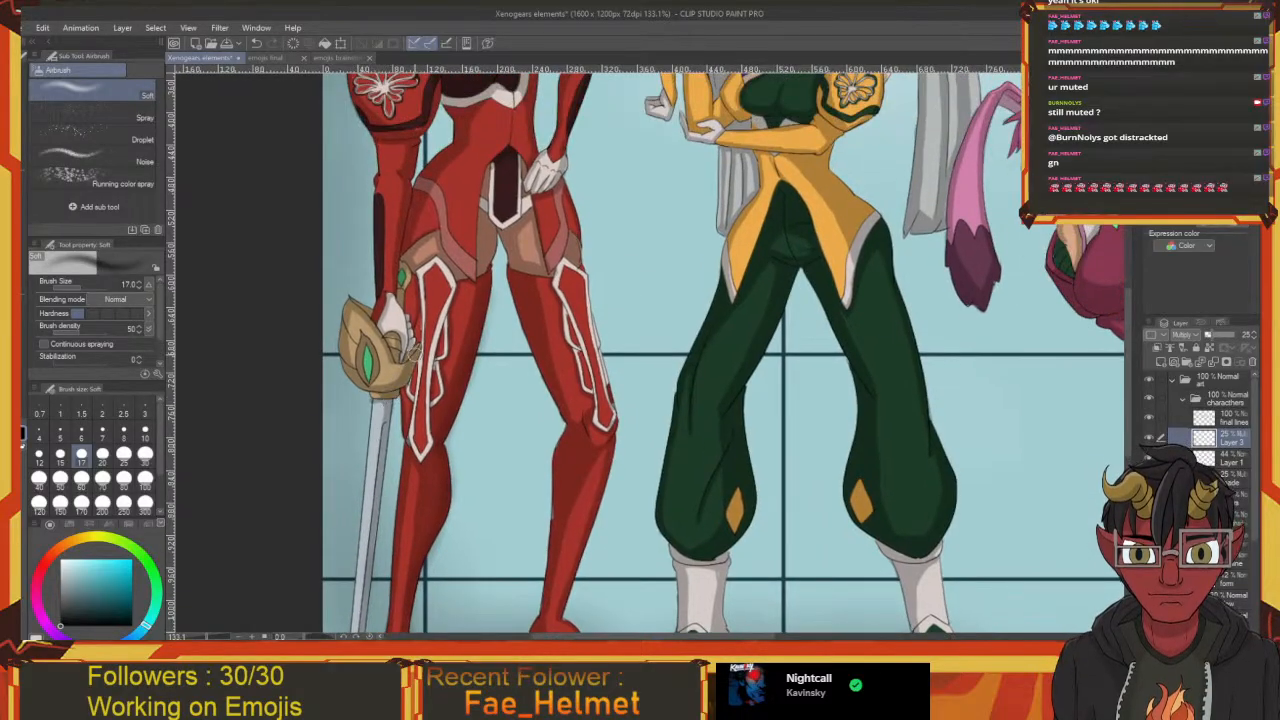
pyautogui.moveTo(416, 350); pyautogui.dragTo(412, 408)
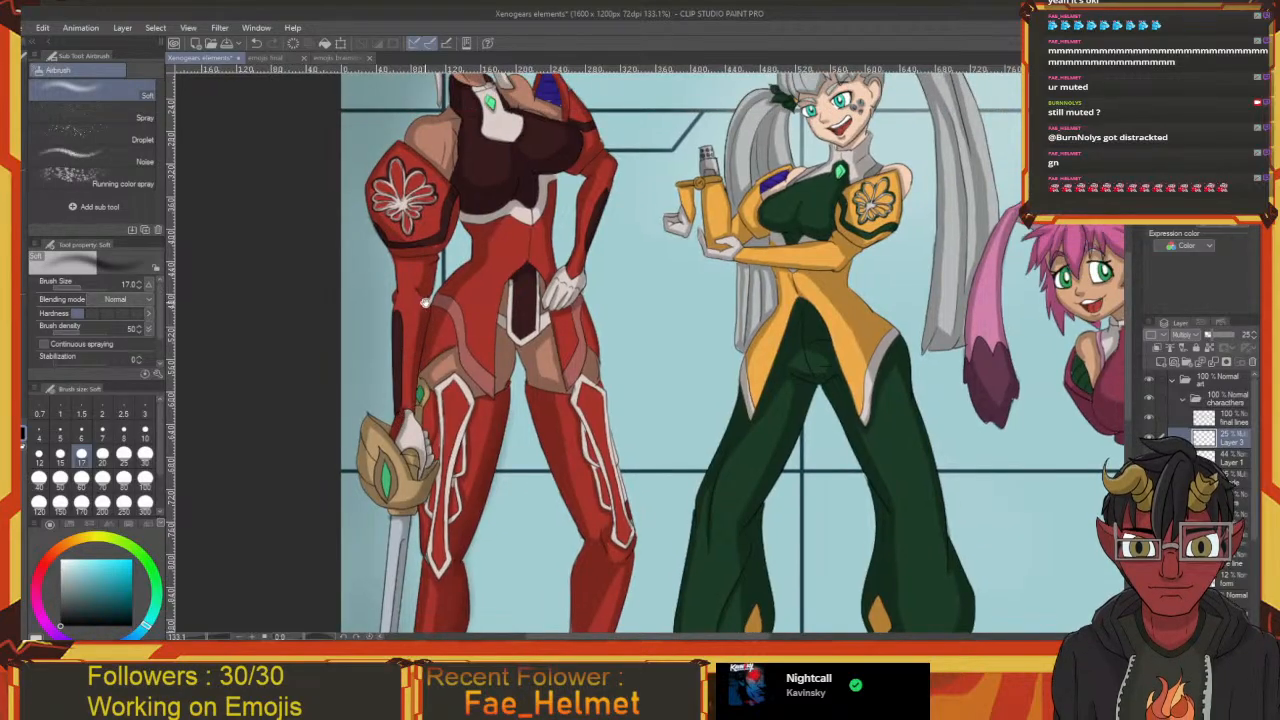
# Raise the shadow layer's opacity to 35% and airbrush soft shading along the red-suited character's arms, underbust and waist
pyautogui.moveTo(424, 302); pyautogui.dragTo(406, 344)
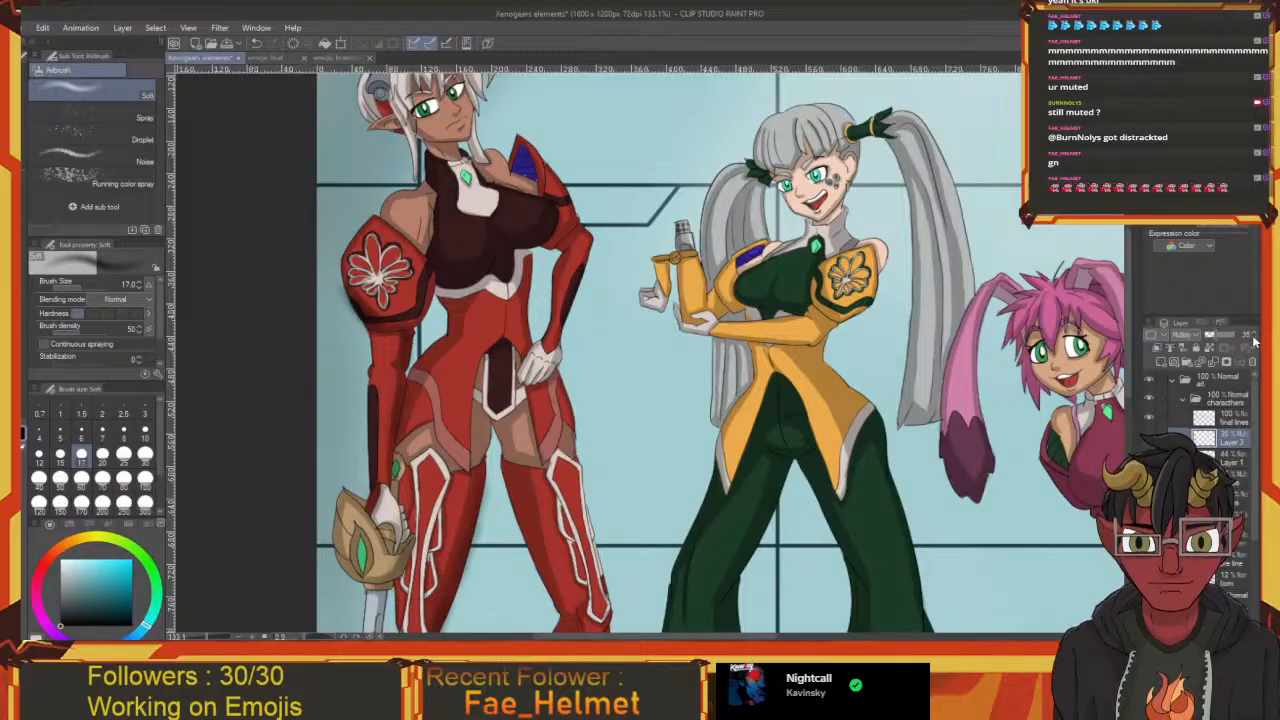
pyautogui.moveTo(743, 329); pyautogui.dragTo(663, 351)
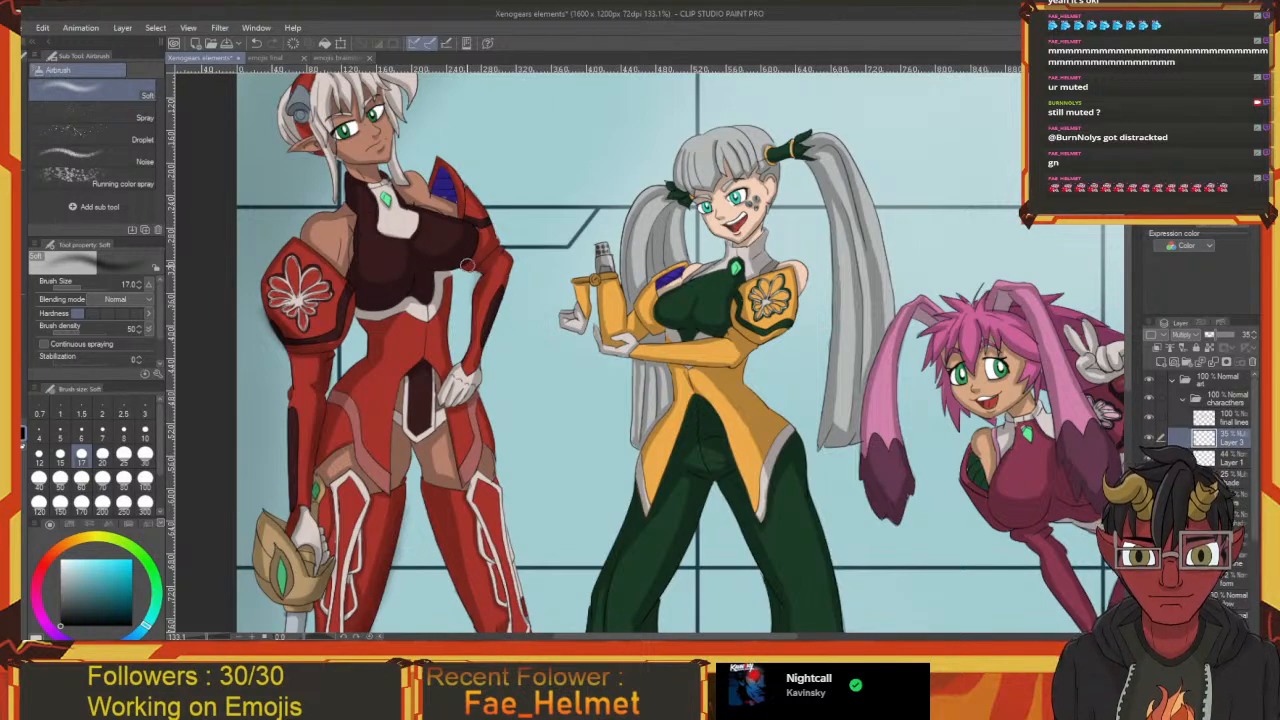
pyautogui.moveTo(466, 265); pyautogui.dragTo(484, 263)
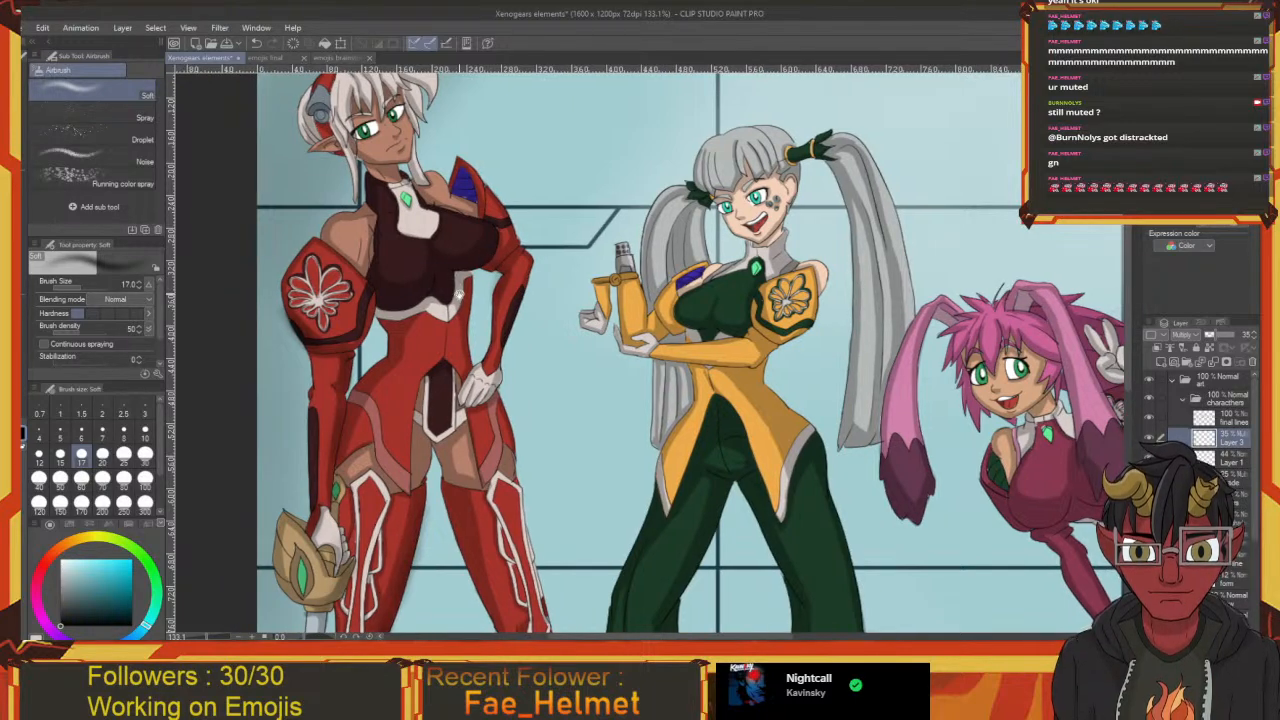
pyautogui.moveTo(470, 357); pyautogui.dragTo(525, 363)
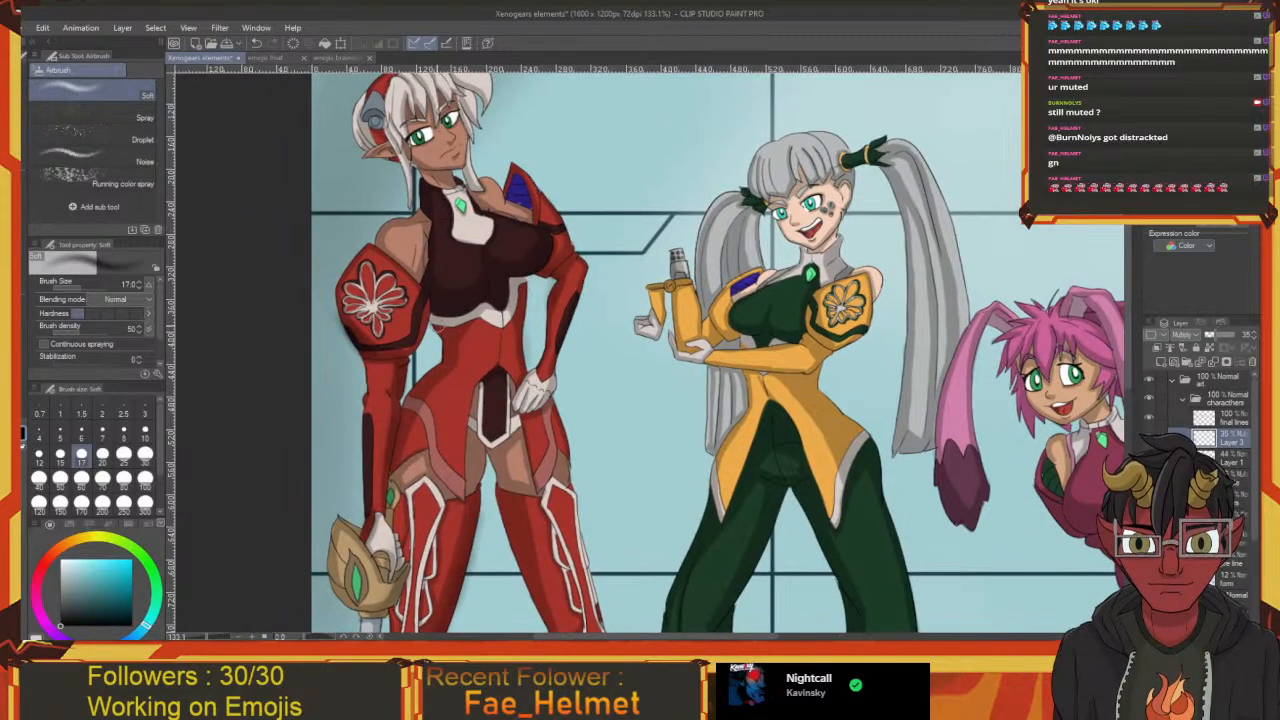
pyautogui.moveTo(430, 376); pyautogui.dragTo(483, 298)
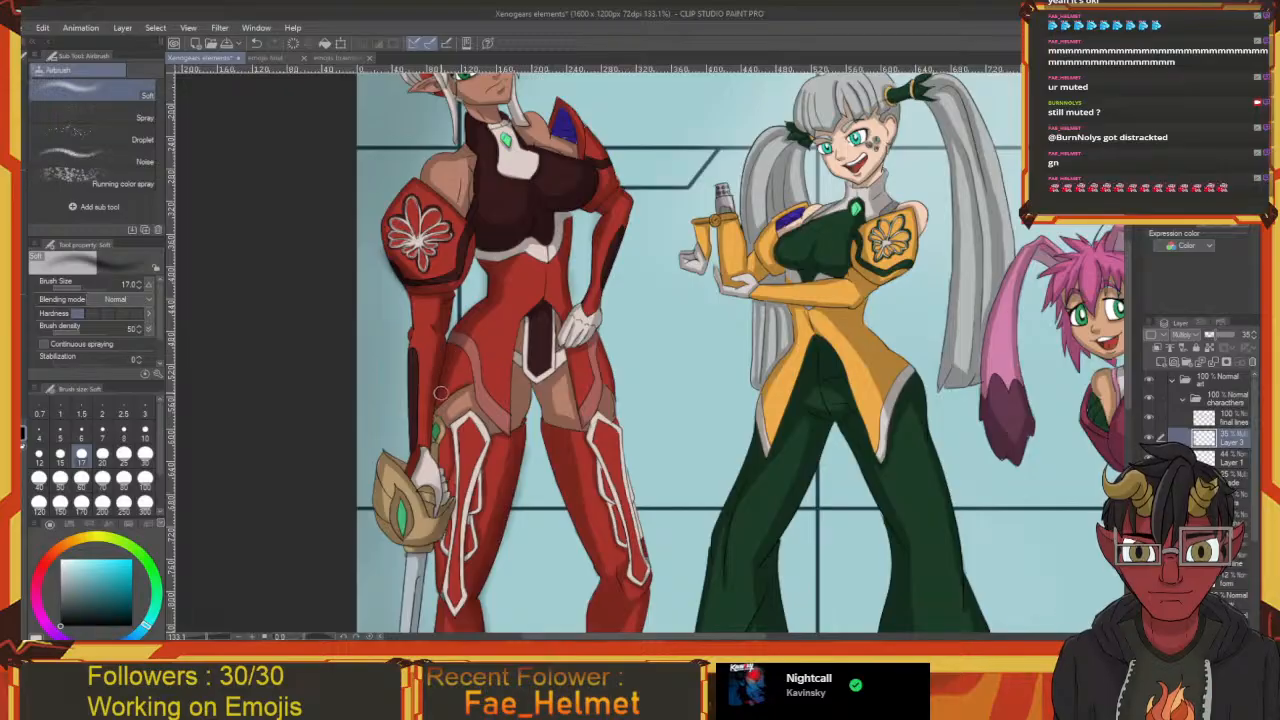
# Switch the drawing color to white and set the current layer's blending mode to Normal for highlights
pyautogui.moveTo(486, 248)
pyautogui.mouseDown()
pyautogui.moveTo(458, 380)
pyautogui.moveTo(452, 363)
pyautogui.moveTo(473, 382)
pyautogui.mouseUp()
pyautogui.click(37, 636)
pyautogui.moveTo(67, 562); pyautogui.dragTo(58, 538)
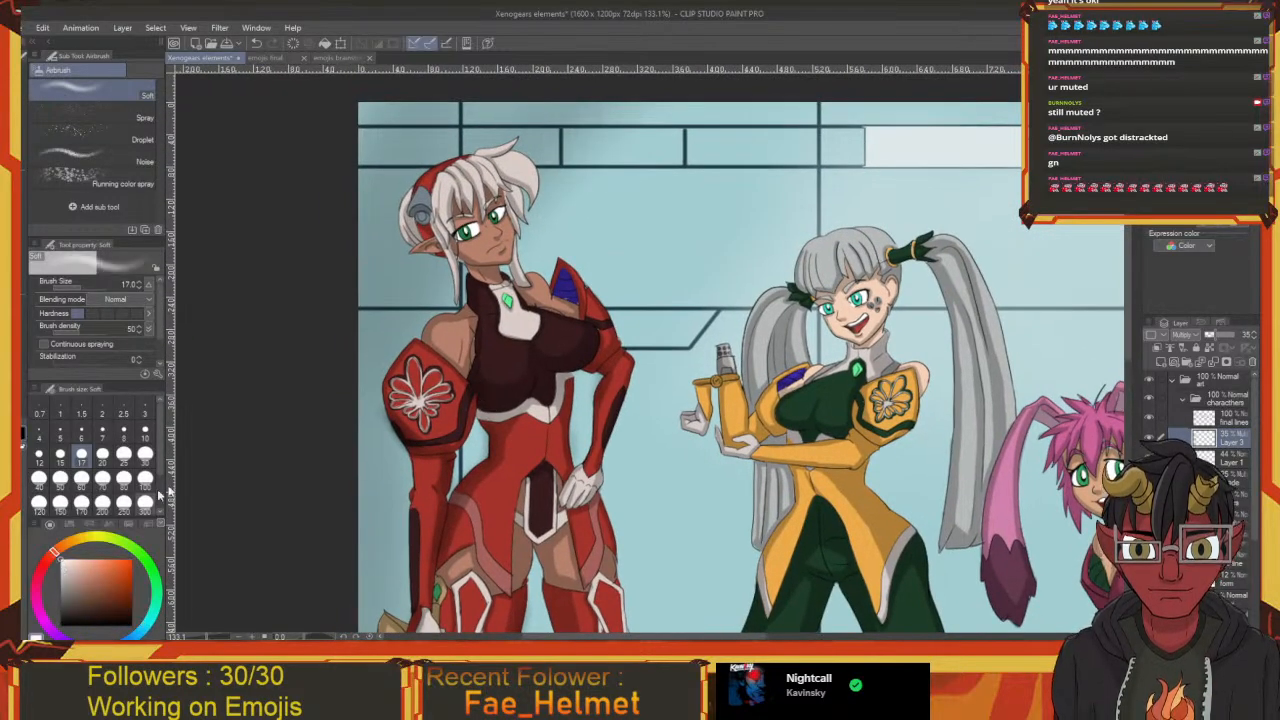
pyautogui.moveTo(549, 345); pyautogui.dragTo(475, 321)
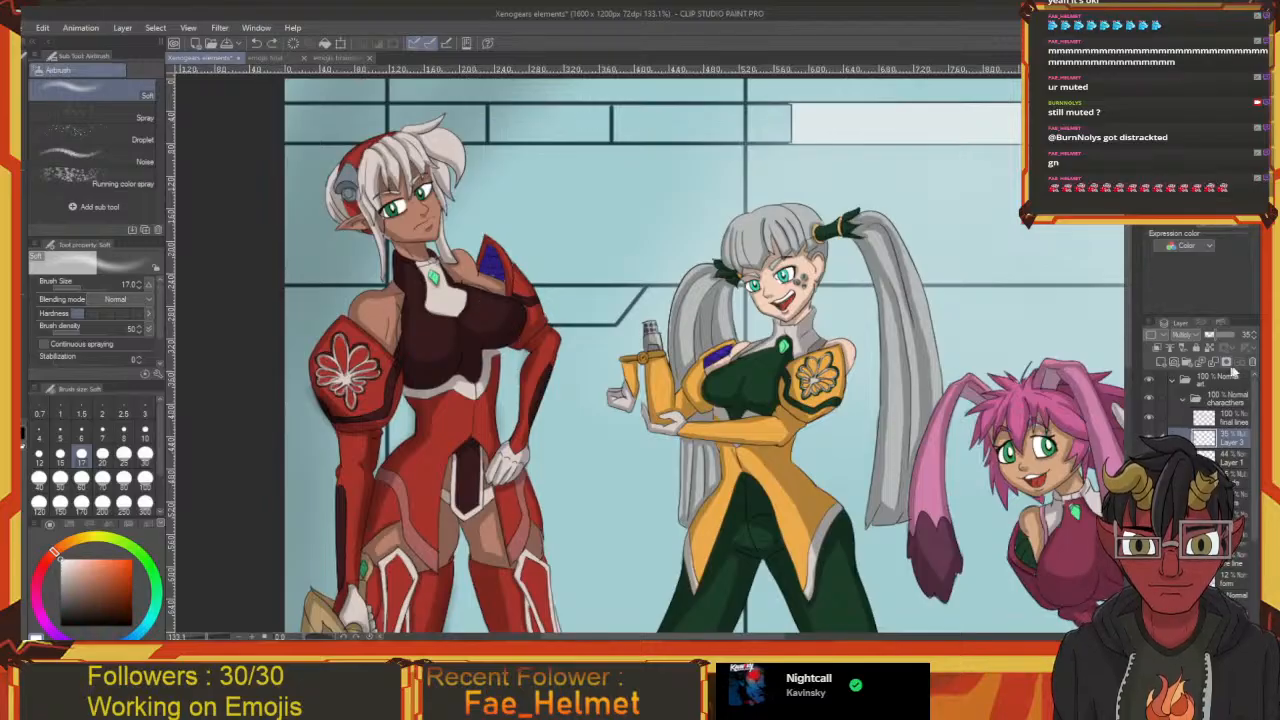
pyautogui.click(1188, 335)
pyautogui.click(1190, 348)
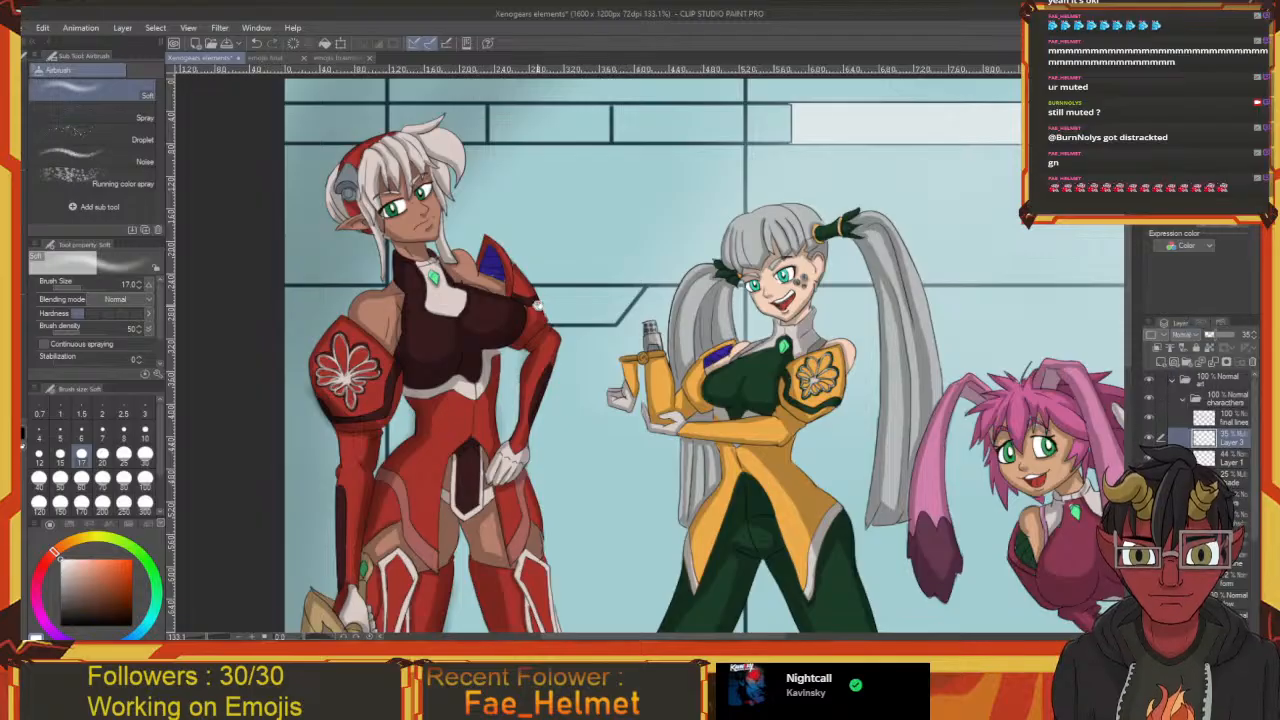
# Airbrush soft white highlights on the red-suited character's dark chest piece and white hair
pyautogui.moveTo(490, 312); pyautogui.dragTo(506, 316)
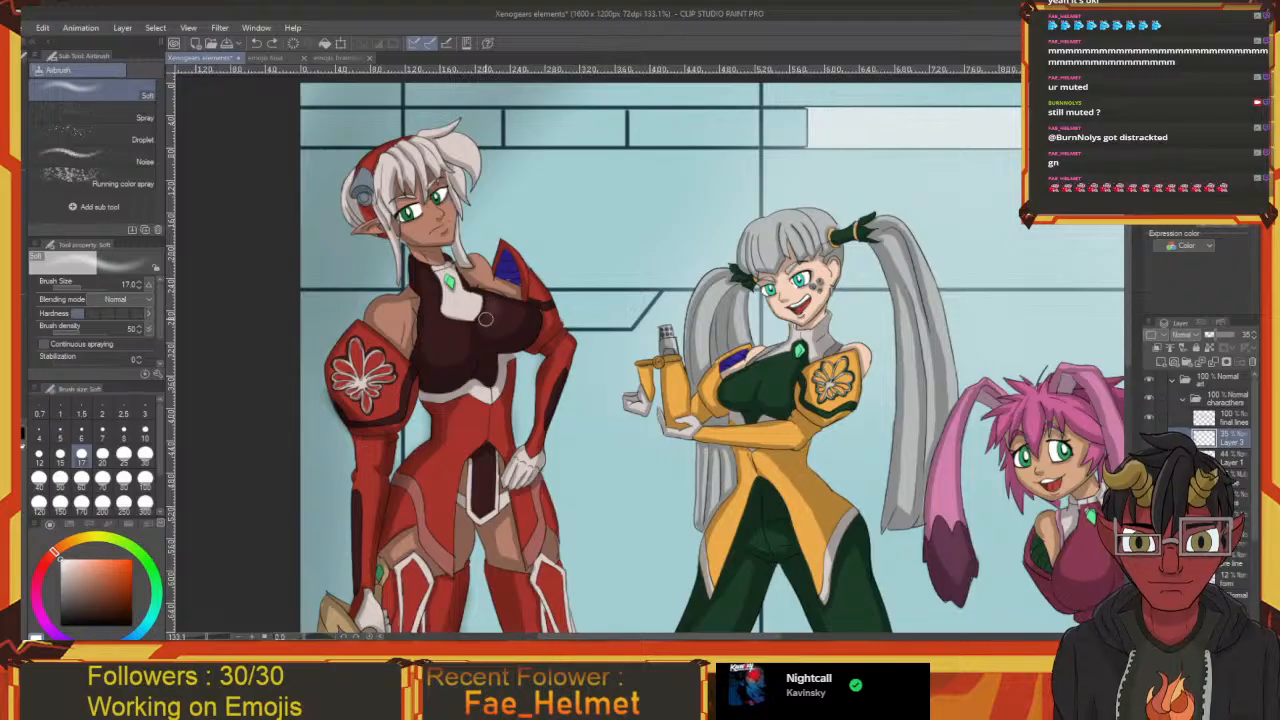
pyautogui.scroll(3, 490, 302)
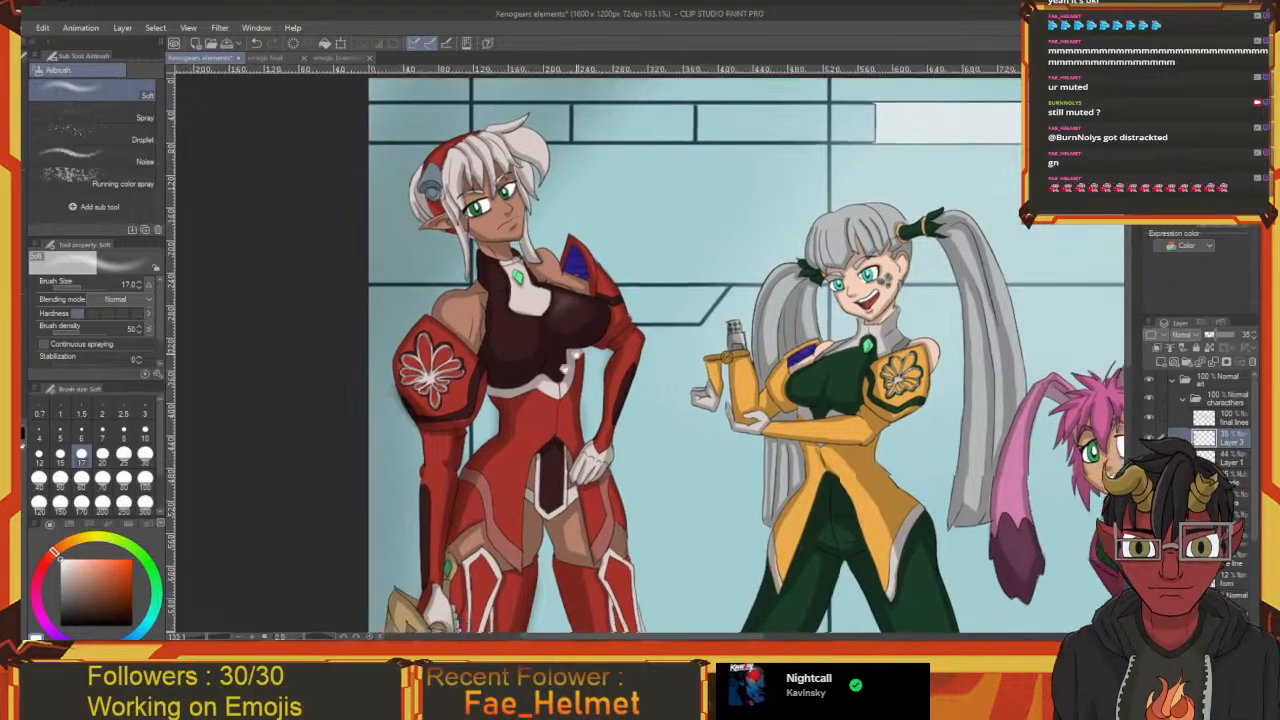
pyautogui.scroll(1, 594, 262)
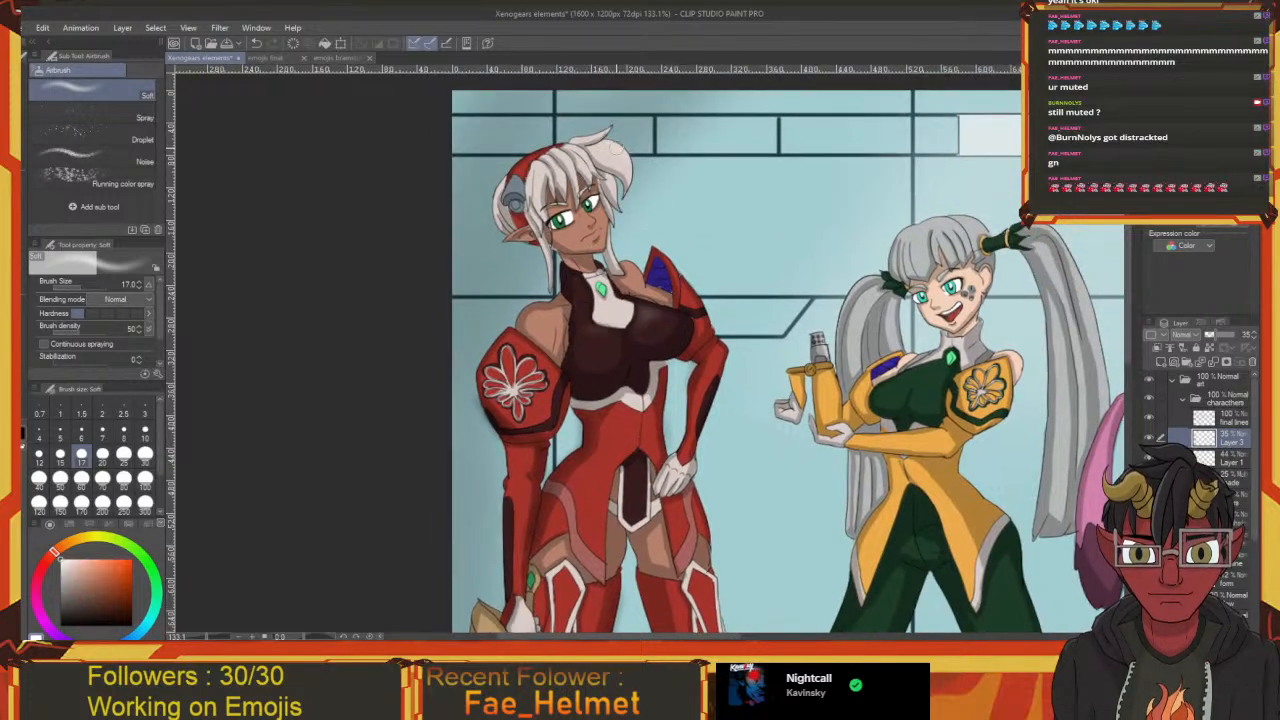
pyautogui.moveTo(766, 205); pyautogui.dragTo(600, 188)
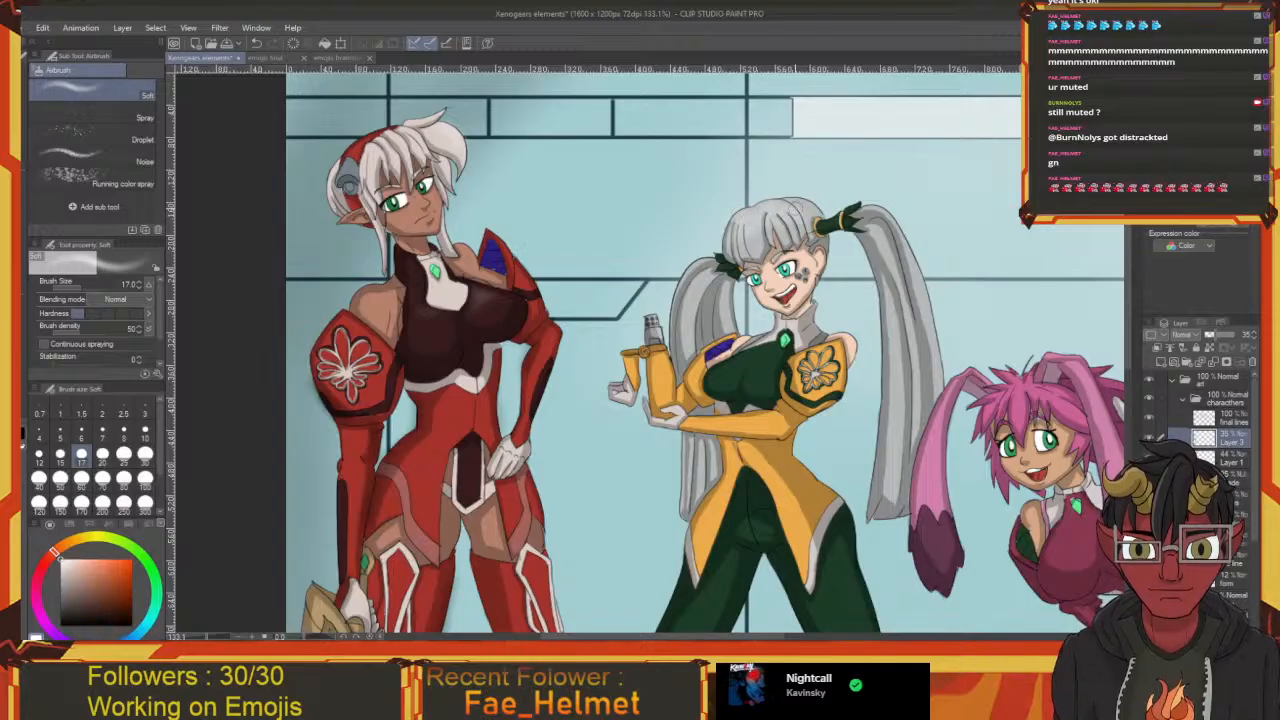
# Airbrush soft white highlights on the pink-haired character's hair and long ears and along the neighbouring character's grey ponytail
pyautogui.moveTo(831, 250)
pyautogui.mouseDown()
pyautogui.moveTo(598, 260)
pyautogui.moveTo(541, 196)
pyautogui.mouseUp()
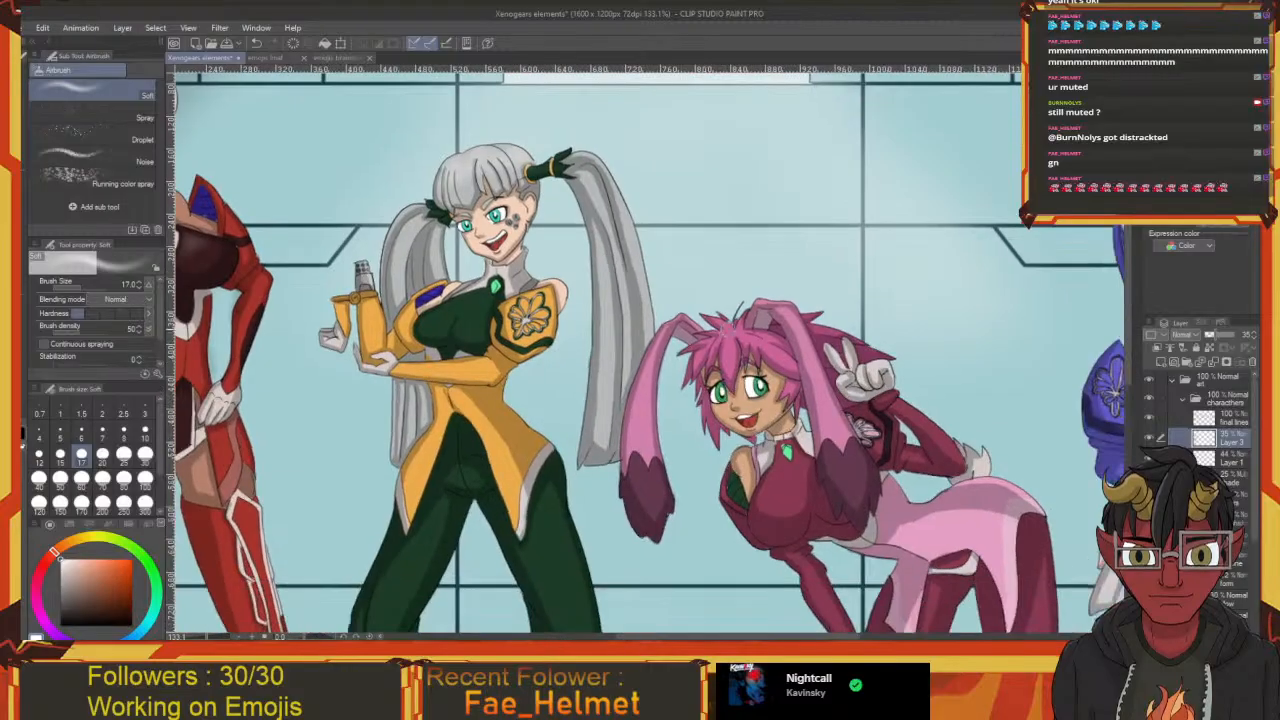
pyautogui.moveTo(721, 331)
pyautogui.mouseDown()
pyautogui.moveTo(713, 344)
pyautogui.moveTo(773, 335)
pyautogui.mouseUp()
pyautogui.moveTo(786, 326)
pyautogui.mouseDown()
pyautogui.moveTo(748, 314)
pyautogui.moveTo(723, 283)
pyautogui.mouseUp()
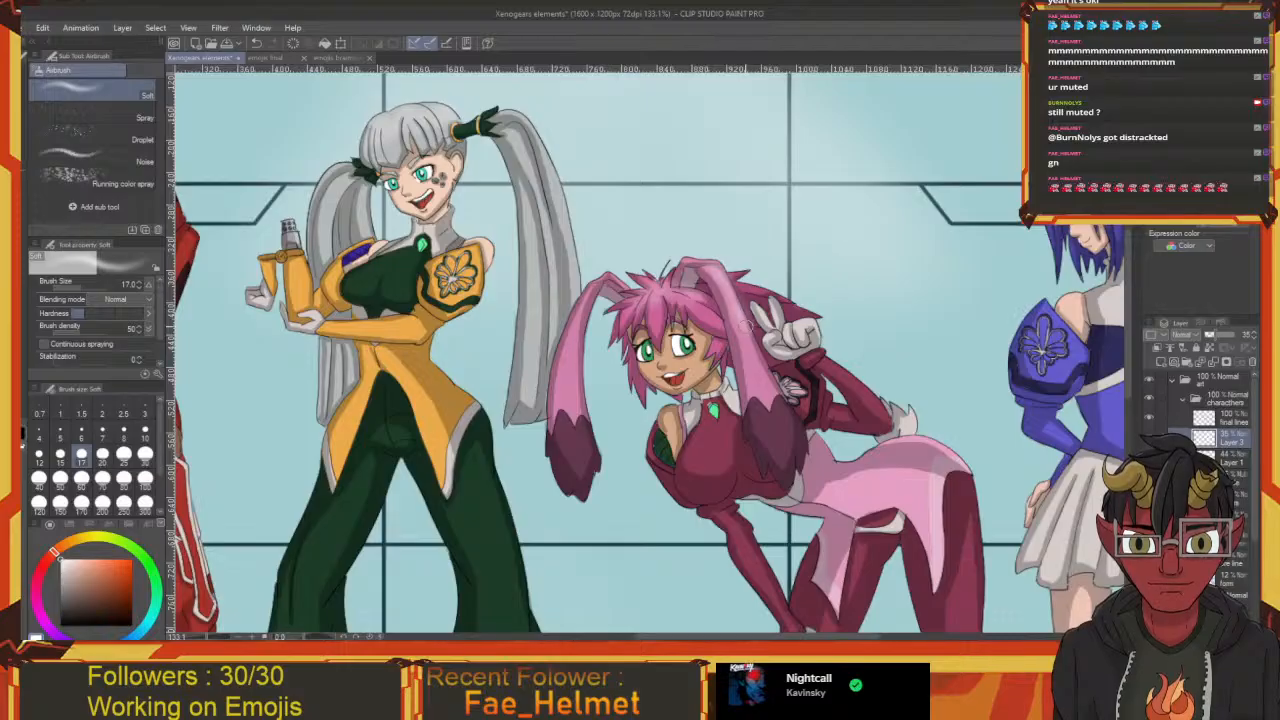
pyautogui.moveTo(746, 325); pyautogui.dragTo(755, 333)
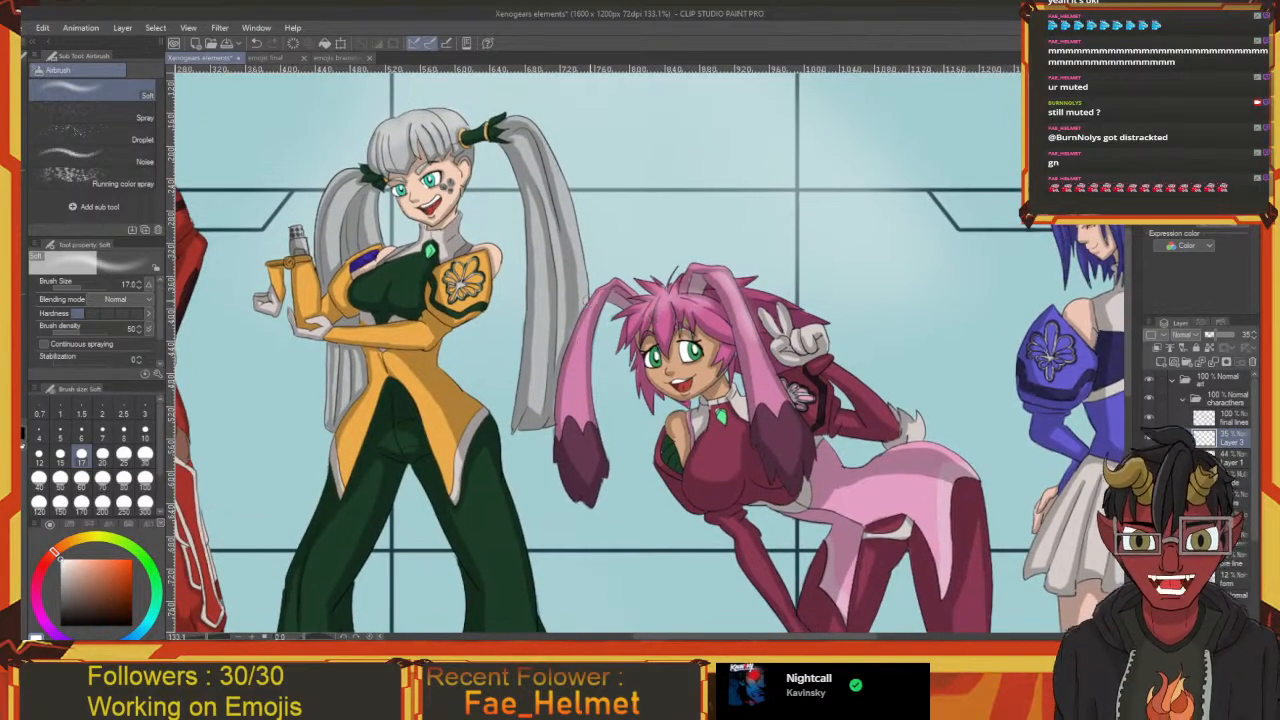
pyautogui.moveTo(597, 317); pyautogui.dragTo(610, 308)
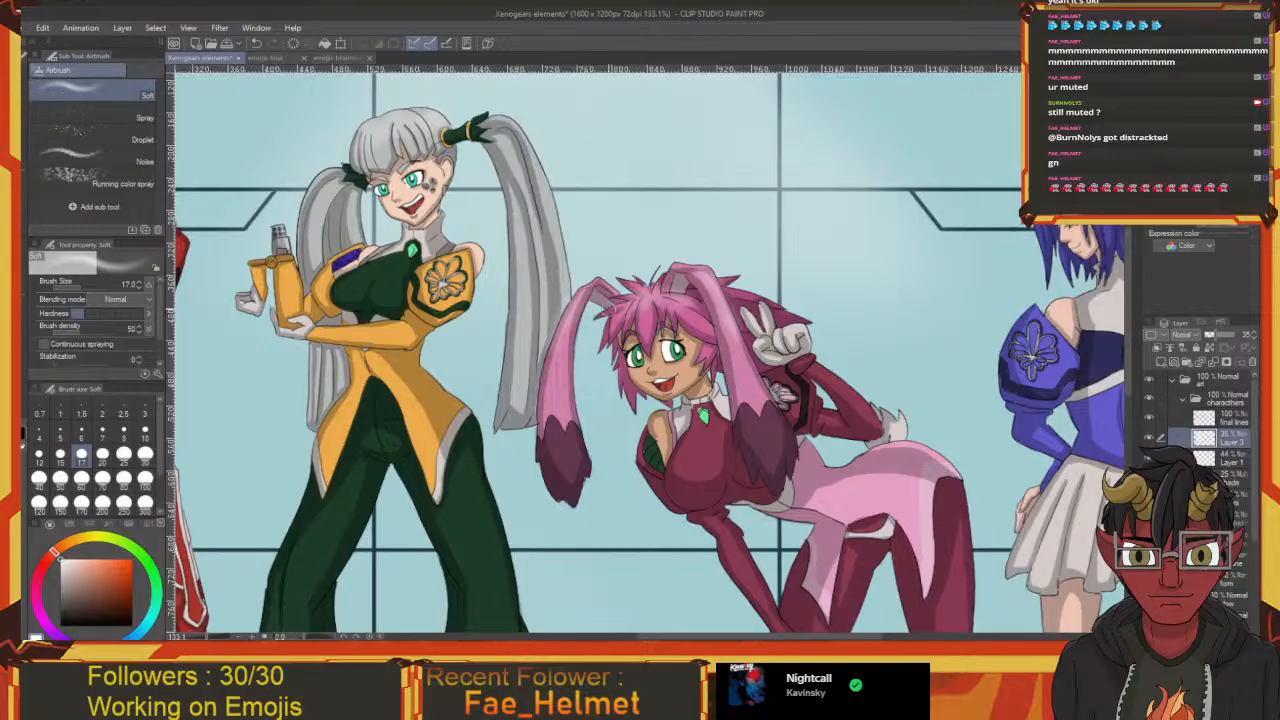
pyautogui.moveTo(758, 298)
pyautogui.mouseDown()
pyautogui.moveTo(688, 292)
pyautogui.moveTo(806, 347)
pyautogui.moveTo(829, 391)
pyautogui.mouseUp()
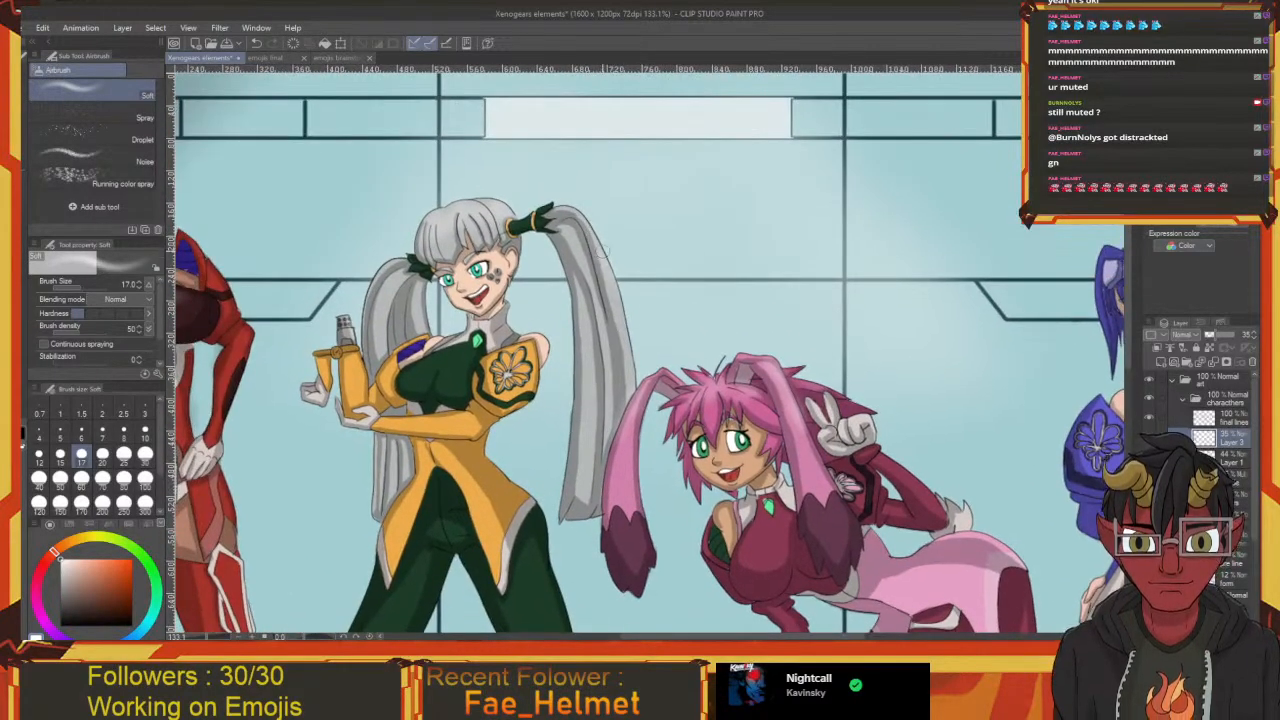
pyautogui.moveTo(611, 354); pyautogui.dragTo(649, 384)
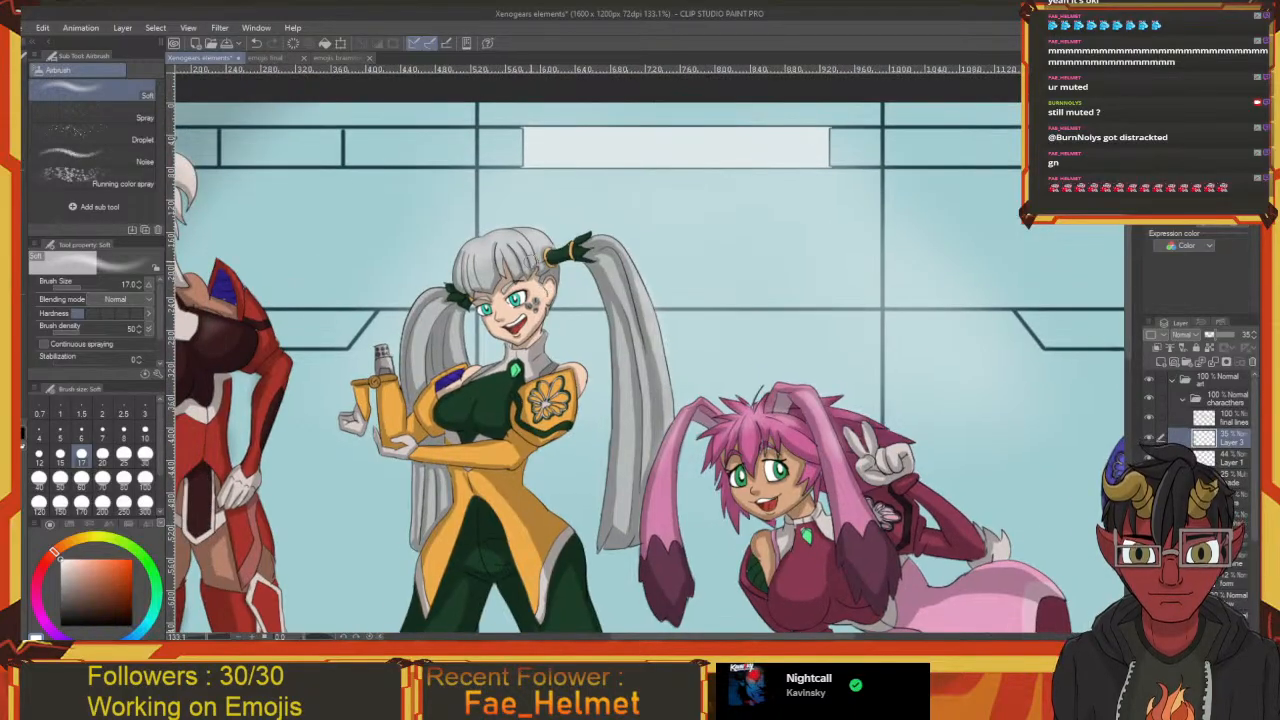
# Airbrush soft white highlights on the grey-haired character's yellow sleeves and green bodice, and undo the last stroke
pyautogui.scroll(3, 540, 242)
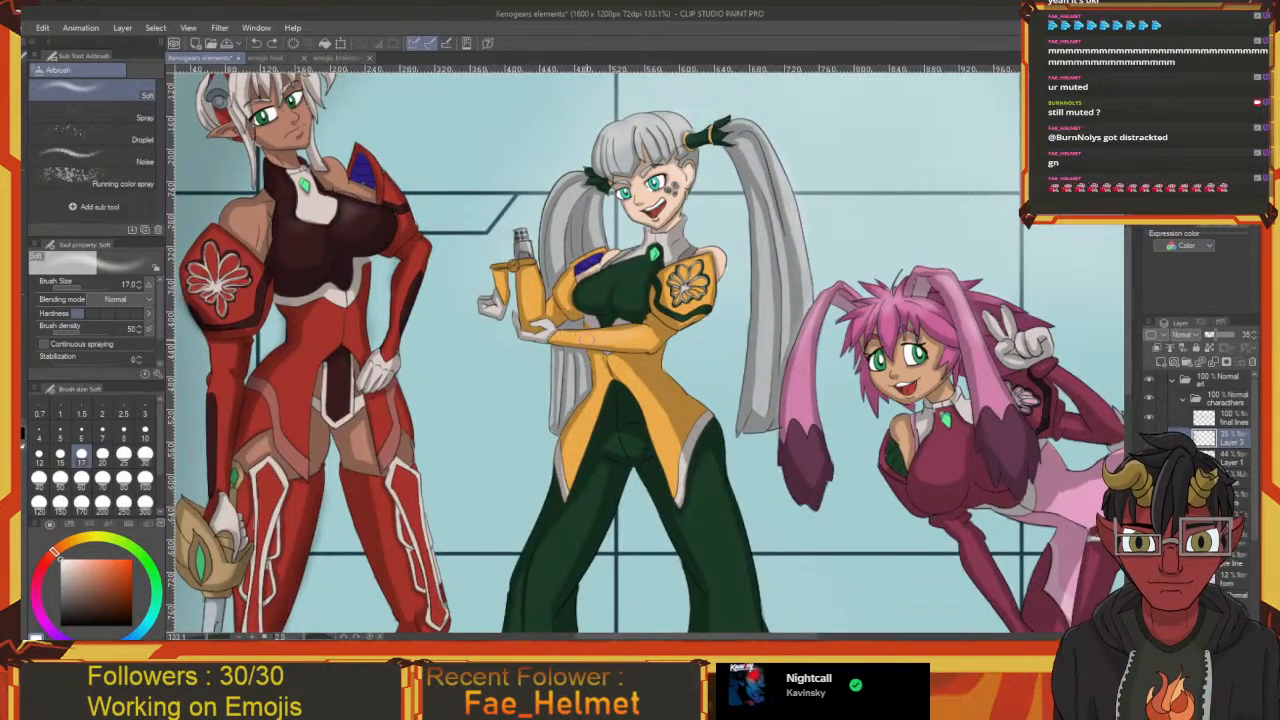
pyautogui.moveTo(587, 337); pyautogui.dragTo(619, 353)
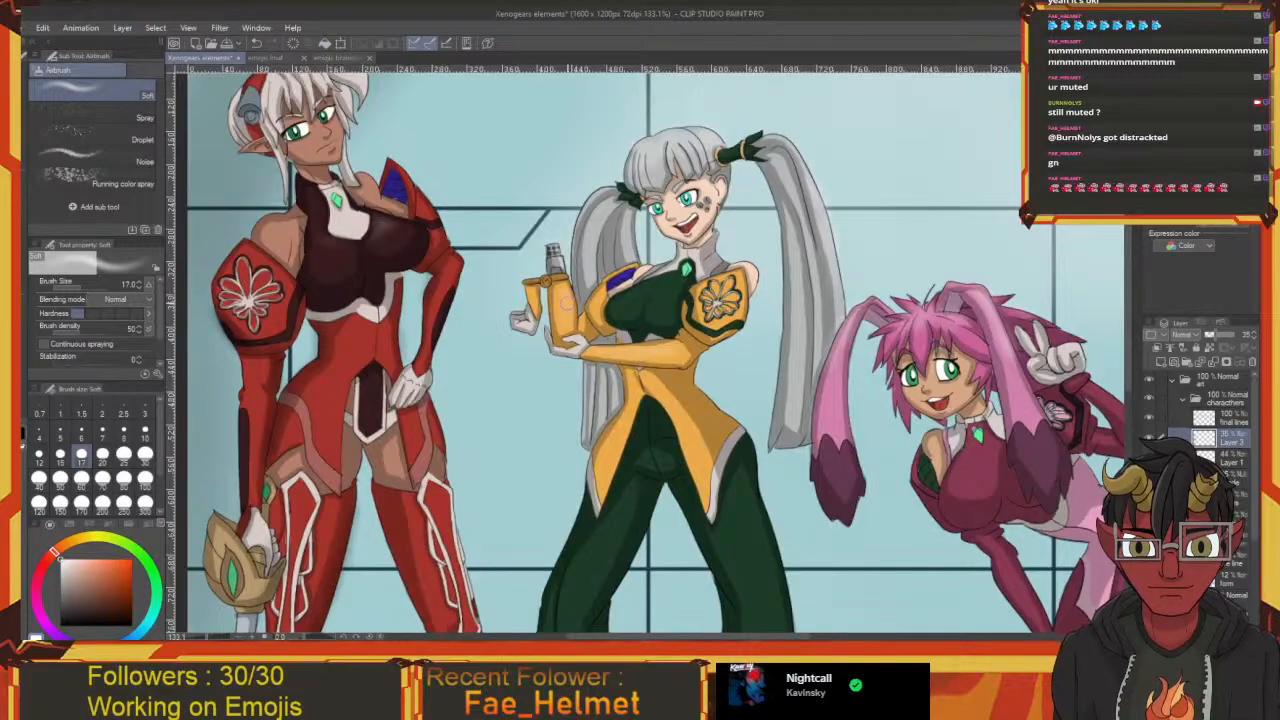
pyautogui.moveTo(568, 305); pyautogui.dragTo(552, 221)
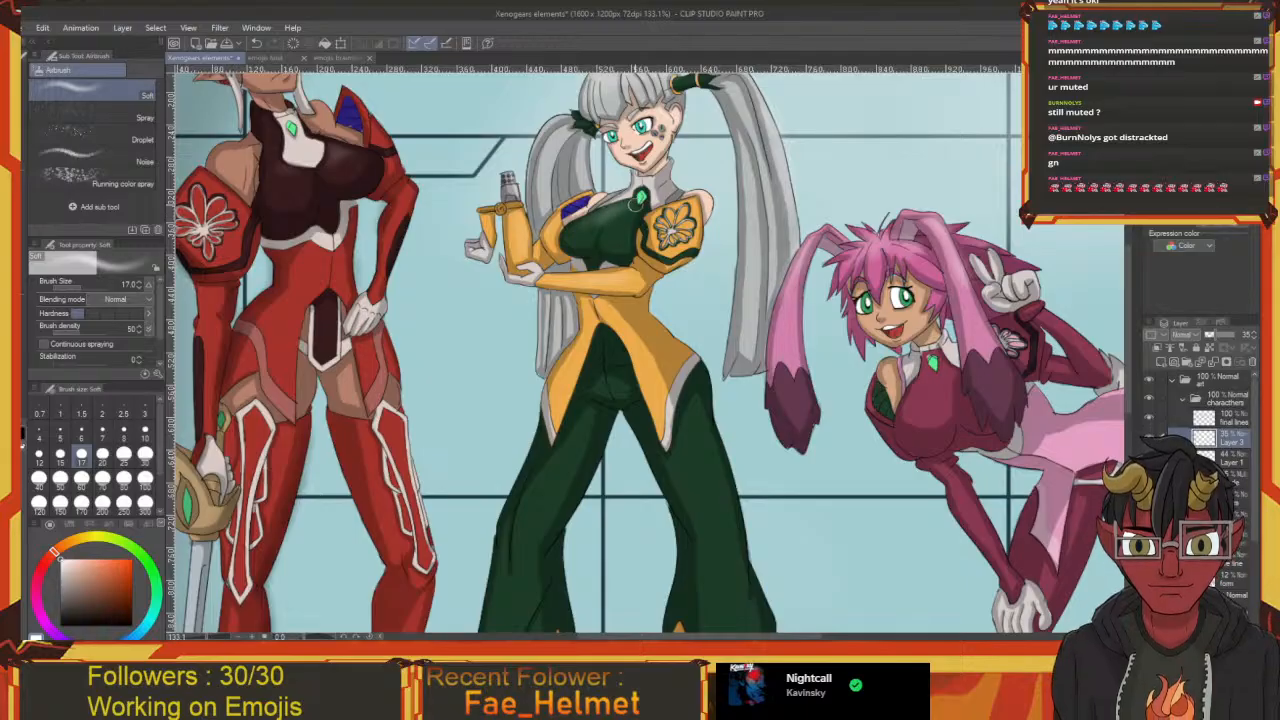
pyautogui.moveTo(630, 206); pyautogui.dragTo(591, 291)
pyautogui.hotkey('ctrl', 'z')
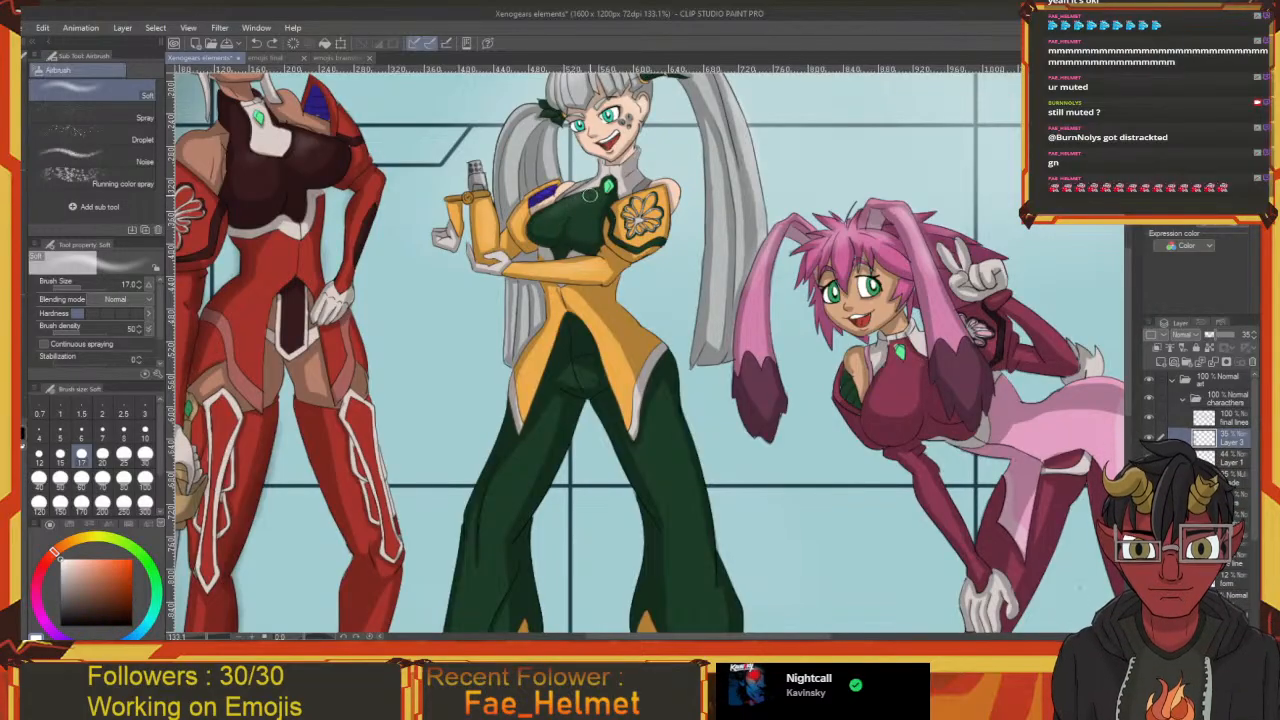
# Airbrush soft white highlights down both green trouser legs of the grey-haired character
pyautogui.moveTo(641, 435); pyautogui.dragTo(590, 360)
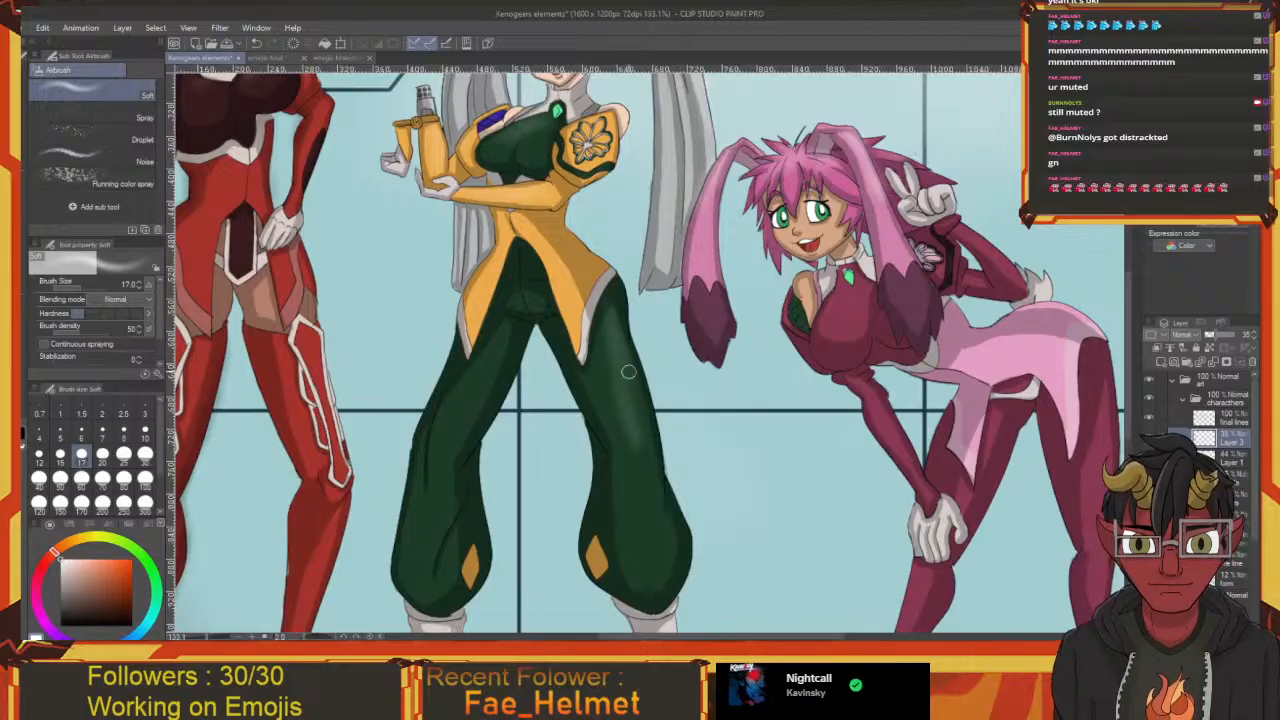
pyautogui.moveTo(644, 454); pyautogui.dragTo(624, 364)
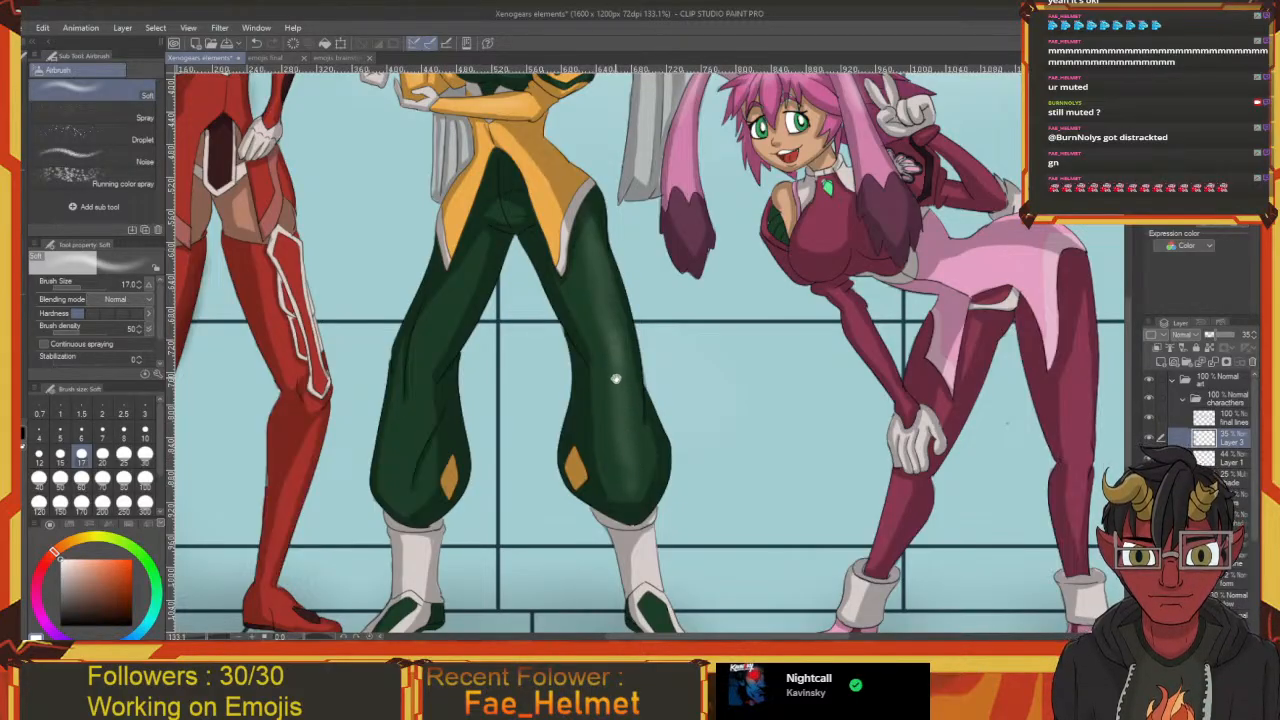
pyautogui.moveTo(615, 355)
pyautogui.mouseDown()
pyautogui.moveTo(637, 504)
pyautogui.moveTo(667, 304)
pyautogui.mouseUp()
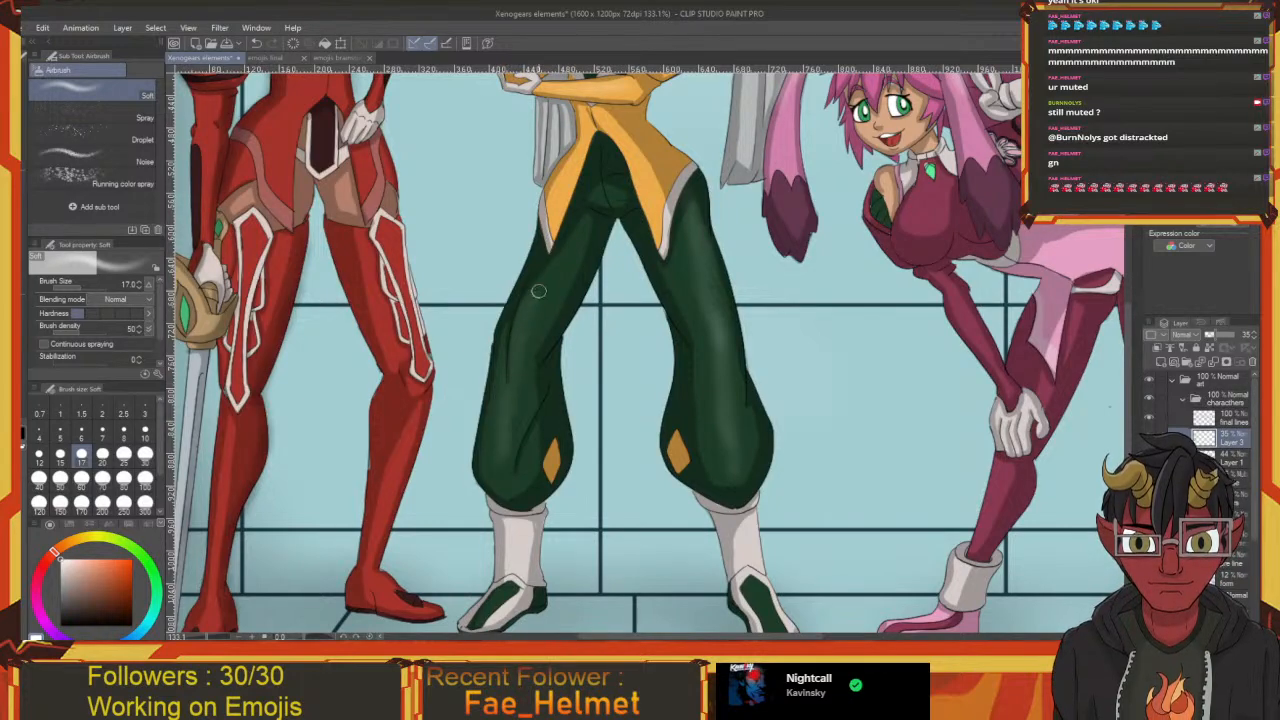
# Airbrush soft white highlights on the red-suited character's thighs, hip panel and torso
pyautogui.moveTo(430, 364)
pyautogui.mouseDown()
pyautogui.moveTo(517, 465)
pyautogui.moveTo(530, 508)
pyautogui.moveTo(547, 494)
pyautogui.mouseUp()
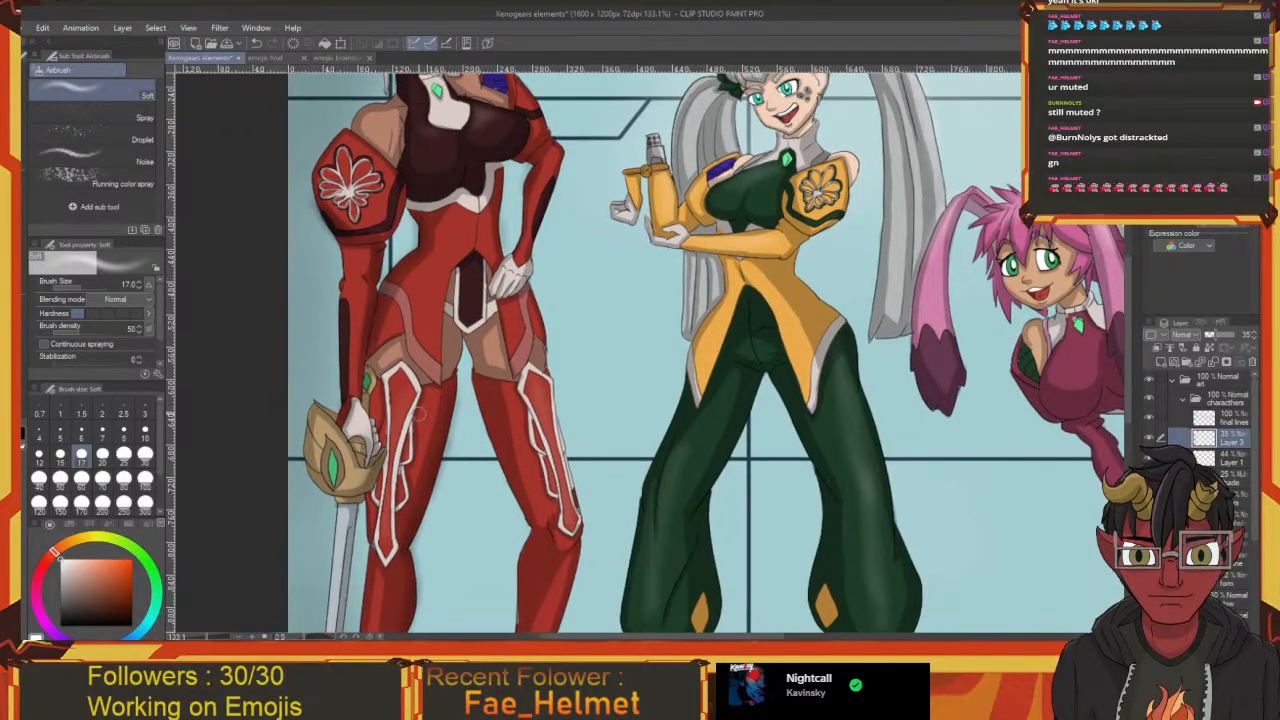
pyautogui.scroll(3, 405, 470)
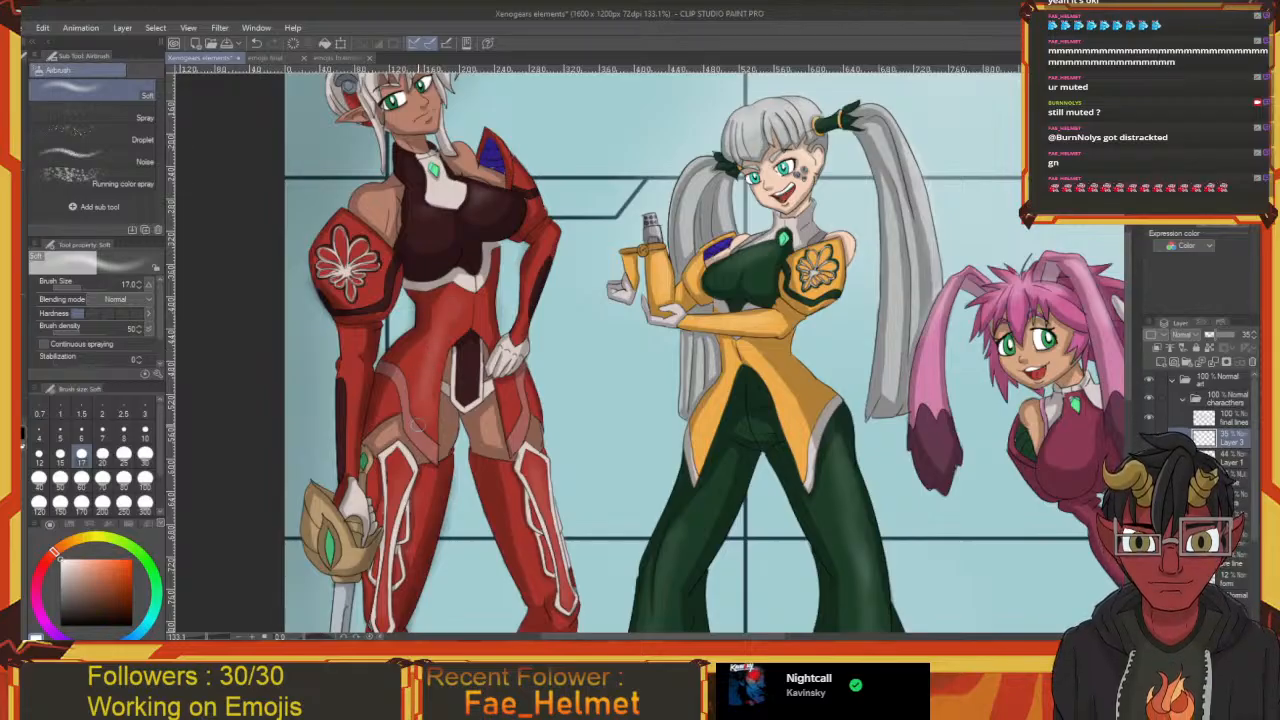
pyautogui.scroll(2, 477, 326)
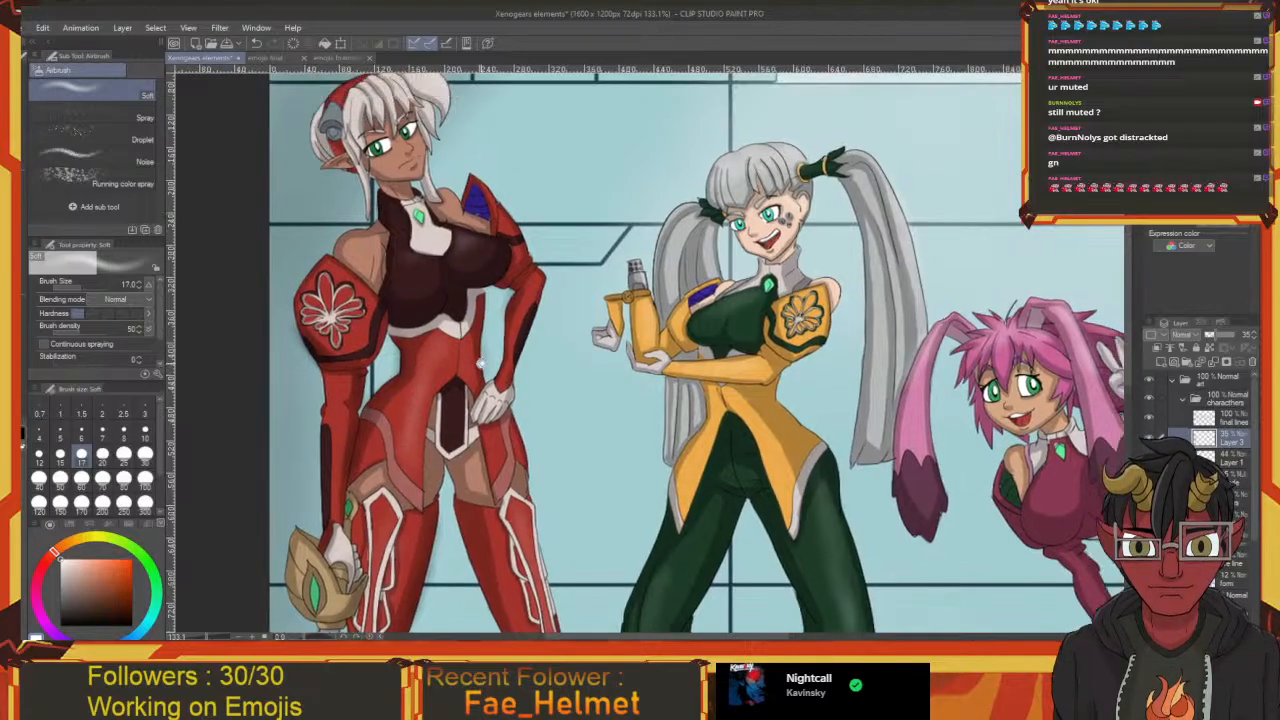
pyautogui.scroll(2, 520, 330)
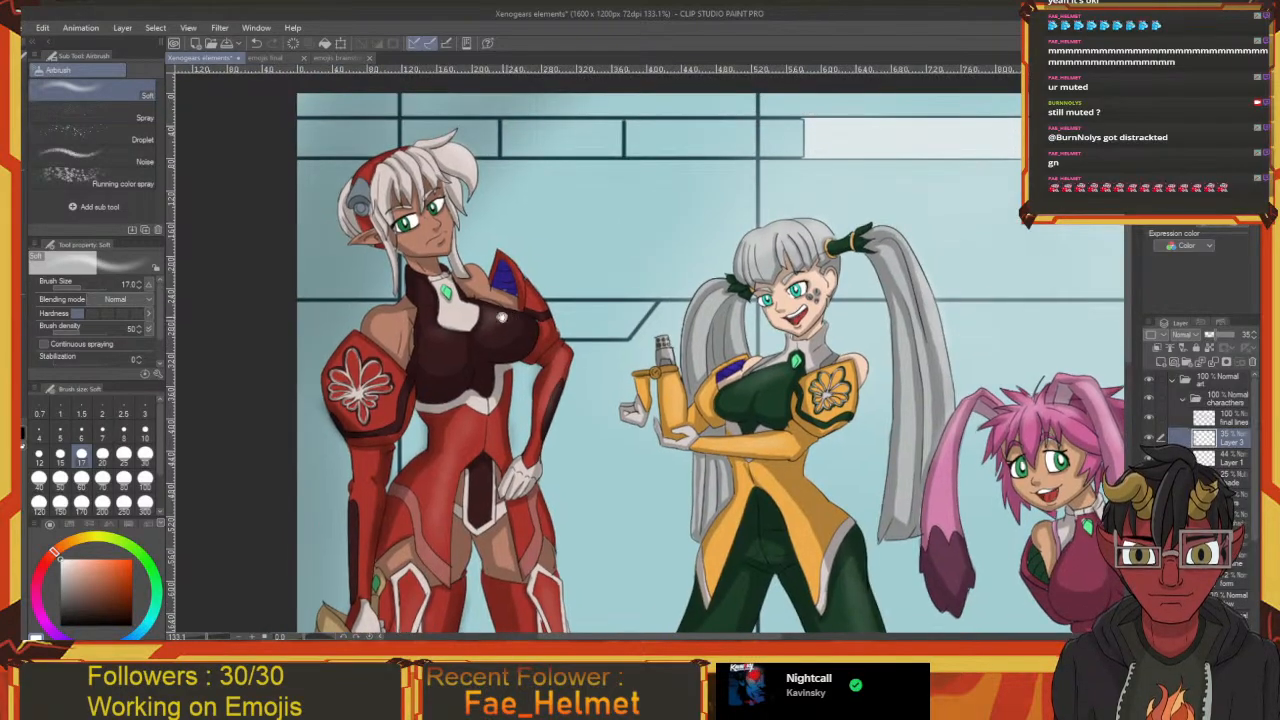
# Examine the shading and highlights on the red-suited character and the green-and-yellow character beside her
pyautogui.hscroll(-2, 520, 330)
pyautogui.scroll(1, 518, 264)
pyautogui.hscroll(-1, 518, 264)
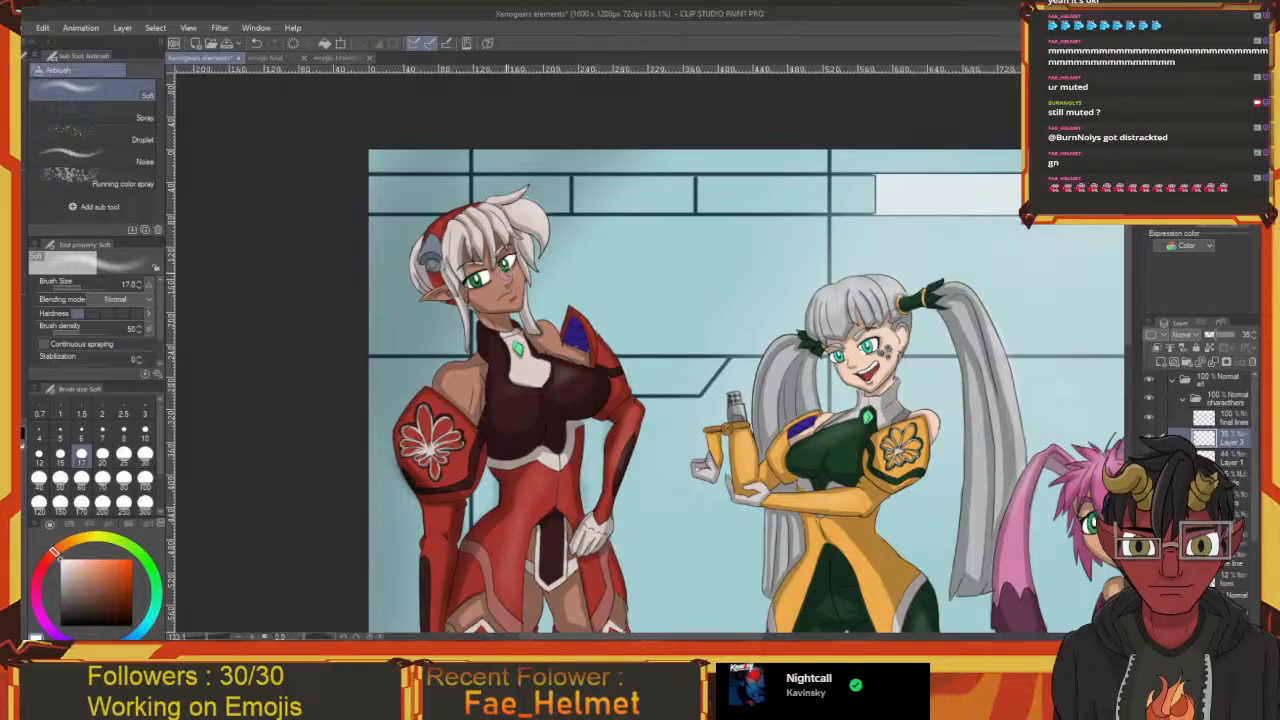
pyautogui.scroll(1, 505, 273)
pyautogui.hscroll(-1, 505, 273)
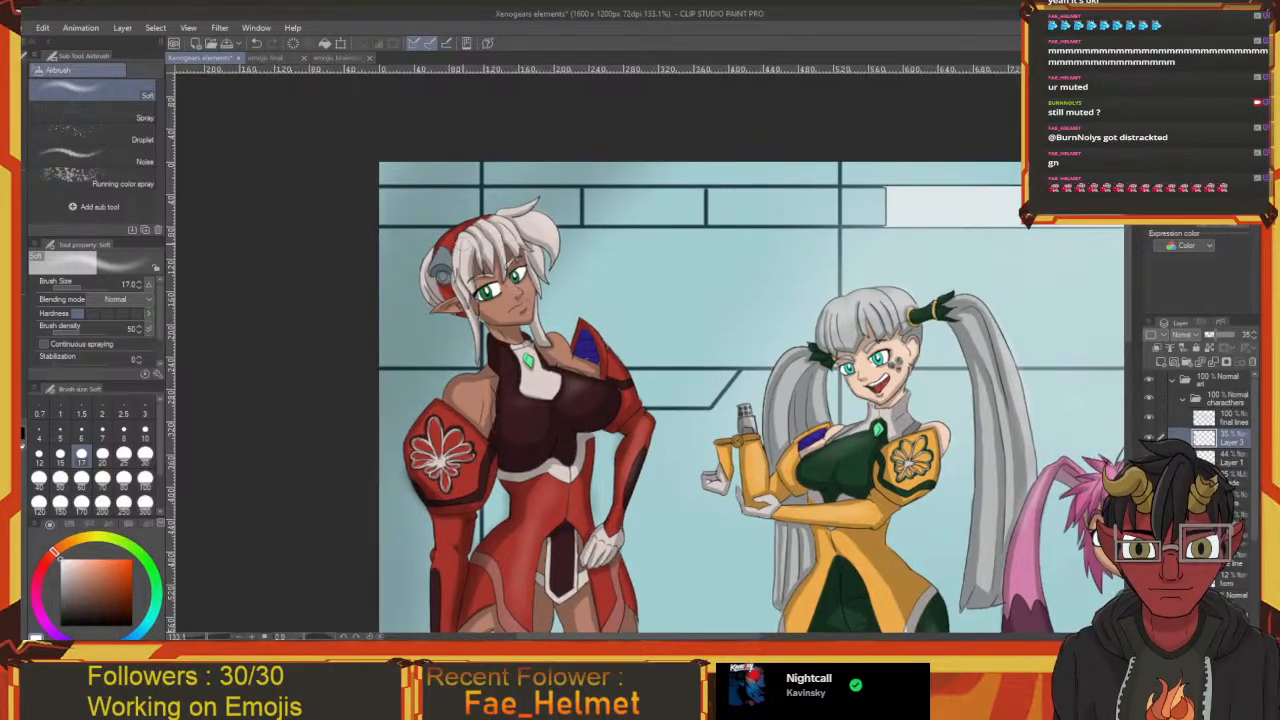
pyautogui.scroll(1, 455, 262)
pyautogui.hscroll(-1, 455, 262)
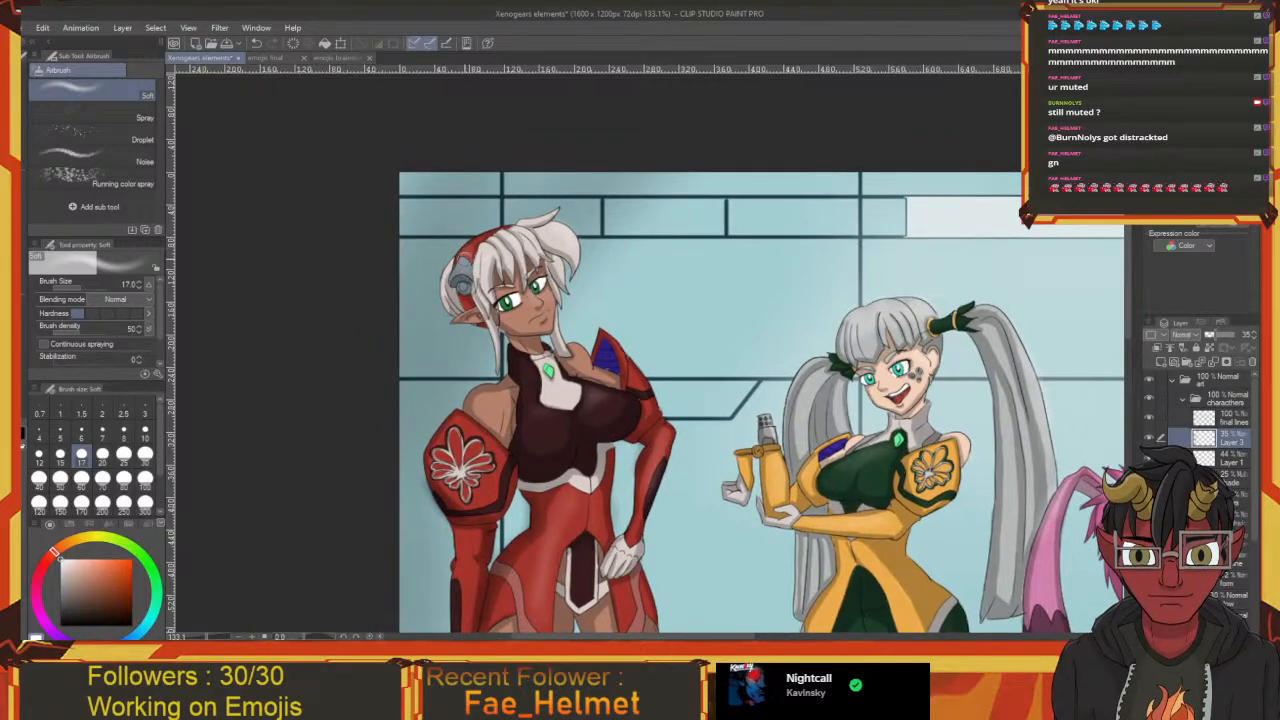
pyautogui.moveTo(465, 262); pyautogui.dragTo(493, 263)
pyautogui.moveTo(566, 460); pyautogui.dragTo(464, 292)
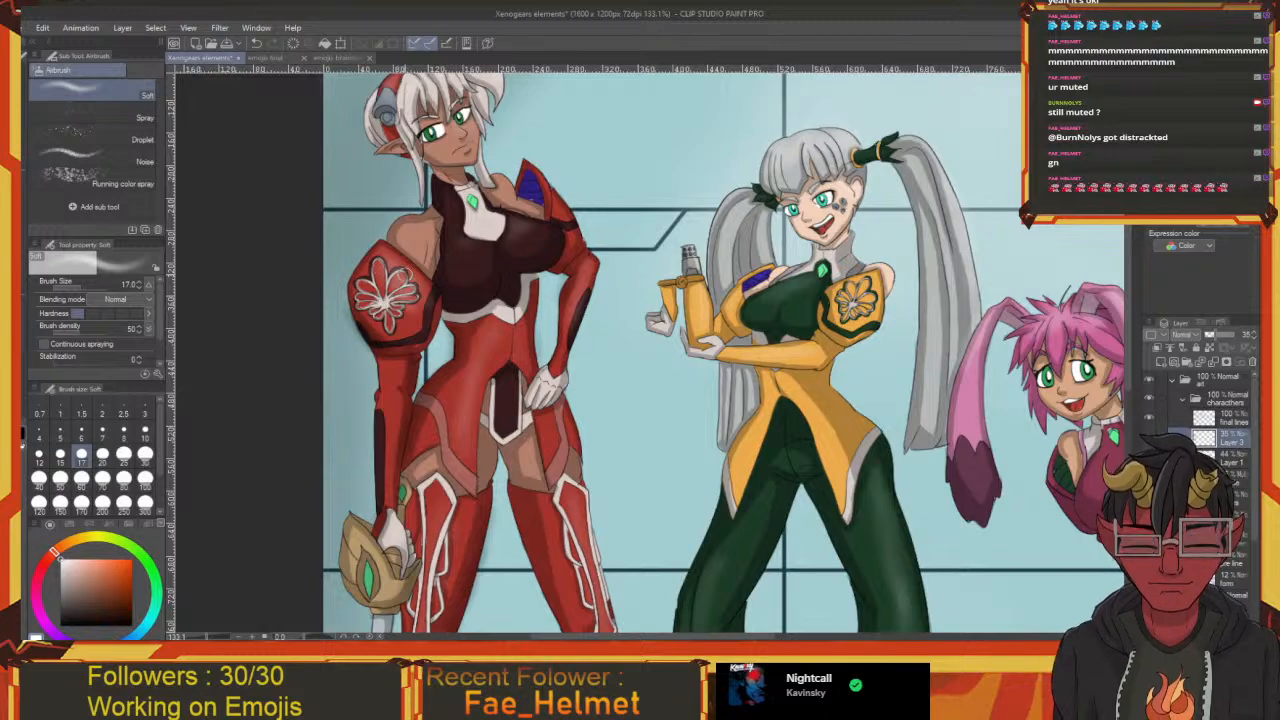
pyautogui.moveTo(423, 235); pyautogui.dragTo(416, 200)
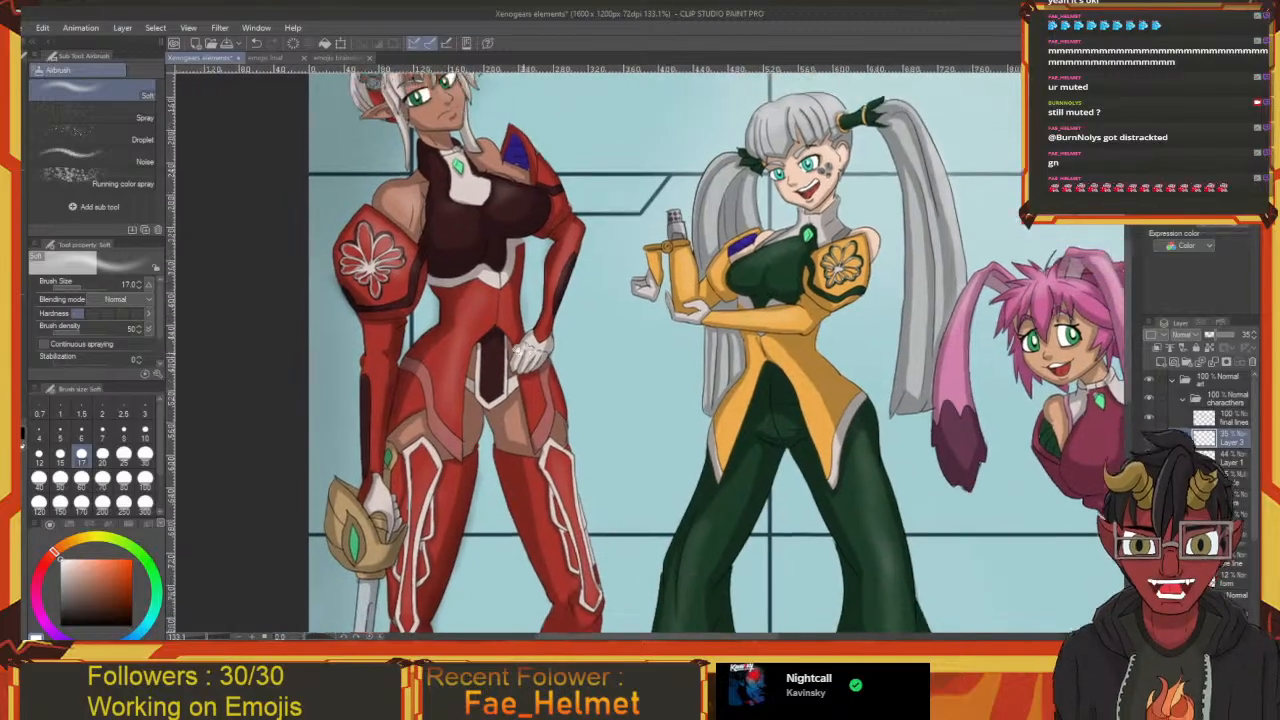
# Examine the shading and highlights on the pink-haired character from the long ears down to the boots
pyautogui.moveTo(447, 248); pyautogui.dragTo(481, 287)
pyautogui.moveTo(681, 511); pyautogui.dragTo(428, 328)
pyautogui.moveTo(864, 302); pyautogui.dragTo(535, 341)
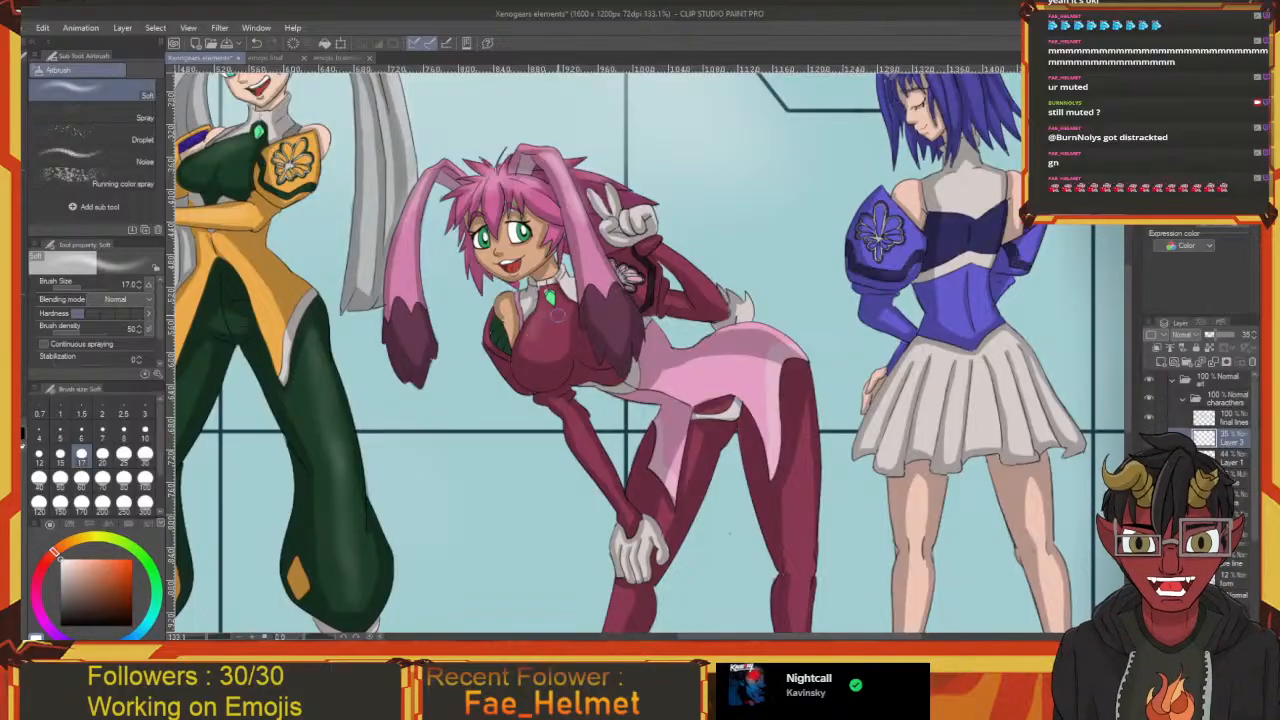
pyautogui.moveTo(560, 243)
pyautogui.mouseDown()
pyautogui.moveTo(574, 295)
pyautogui.moveTo(601, 318)
pyautogui.moveTo(568, 296)
pyautogui.mouseUp()
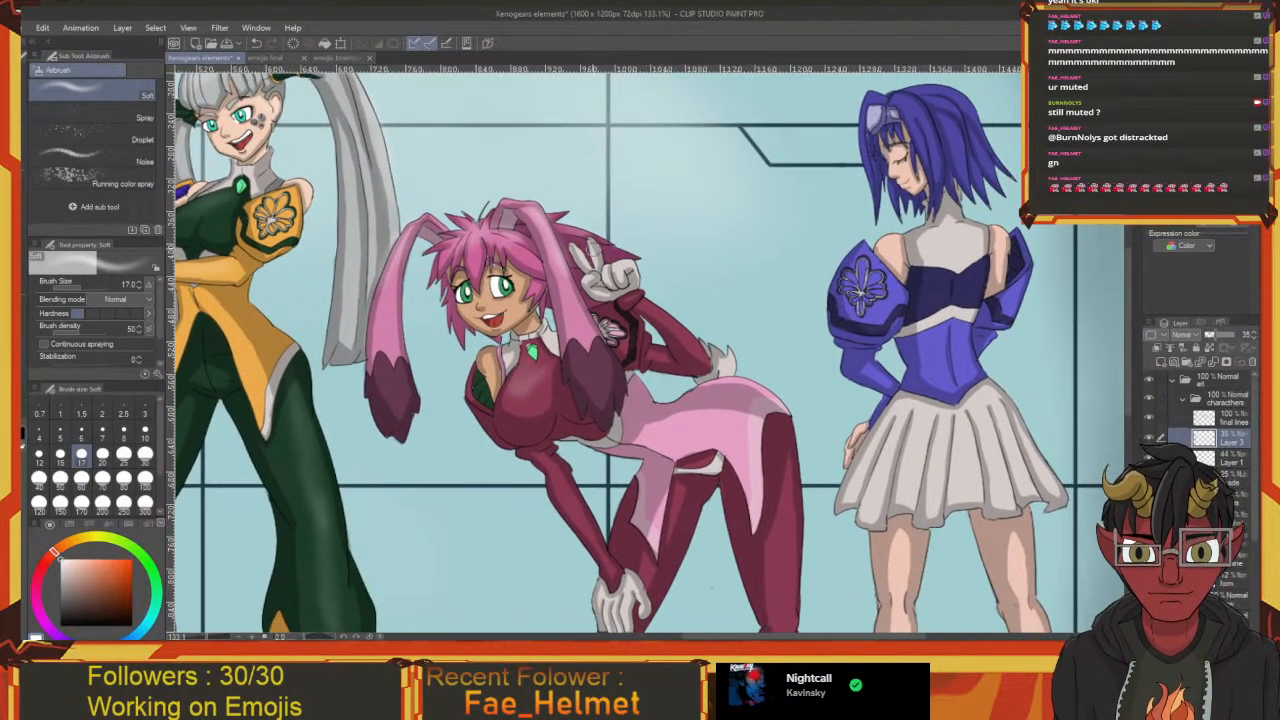
pyautogui.moveTo(610, 256); pyautogui.dragTo(633, 281)
pyautogui.moveTo(587, 337); pyautogui.dragTo(571, 326)
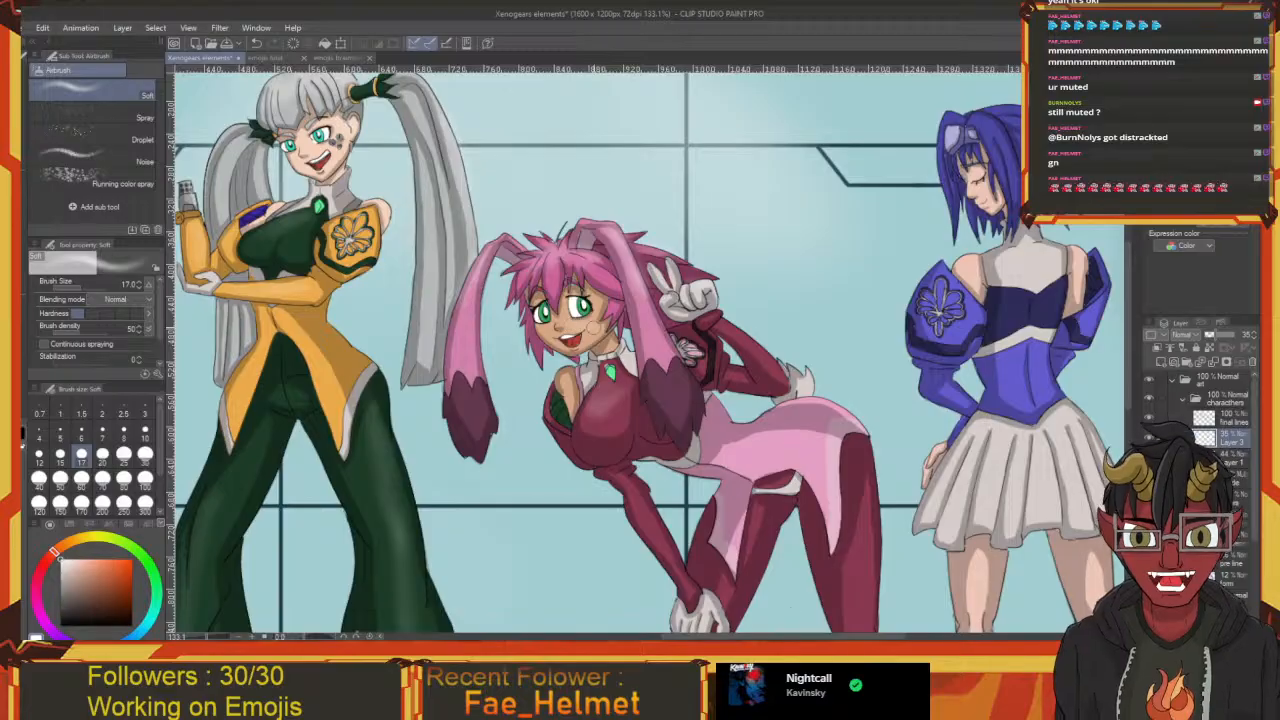
pyautogui.moveTo(597, 307); pyautogui.dragTo(628, 311)
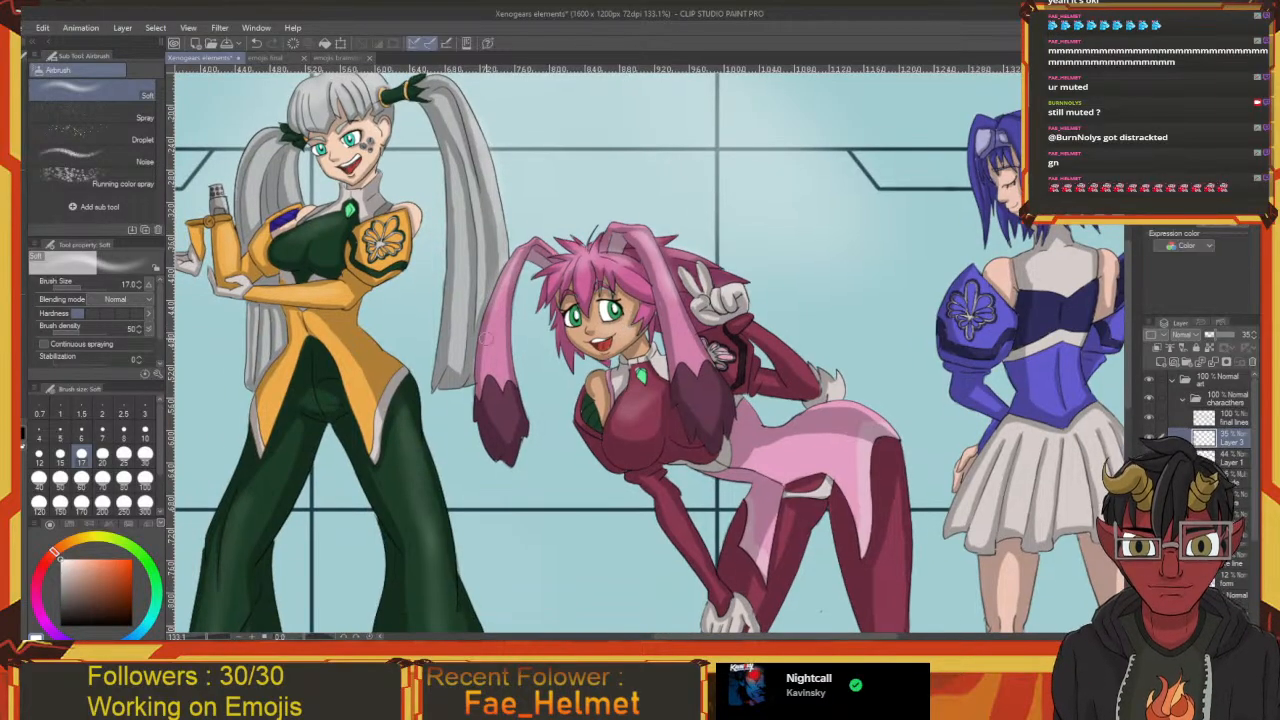
pyautogui.moveTo(486, 378); pyautogui.dragTo(246, 248)
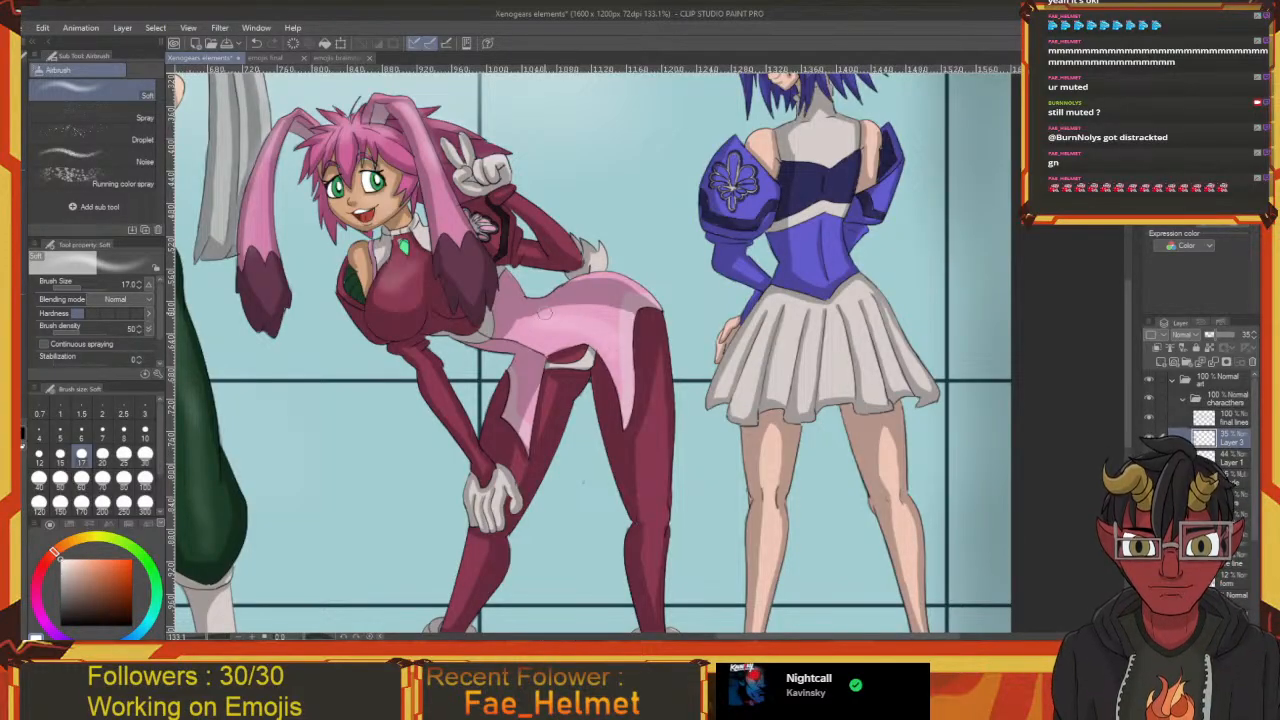
pyautogui.moveTo(548, 314); pyautogui.dragTo(491, 236)
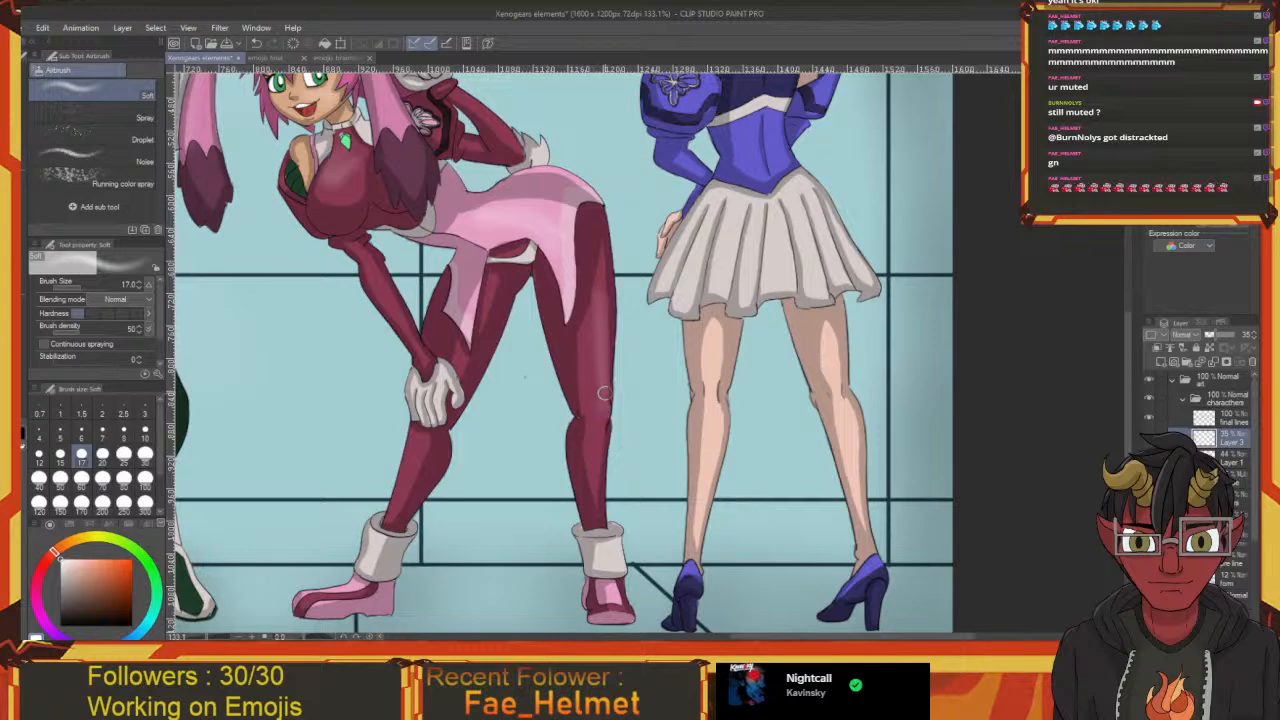
pyautogui.moveTo(591, 407)
pyautogui.mouseDown()
pyautogui.moveTo(577, 359)
pyautogui.moveTo(613, 425)
pyautogui.mouseUp()
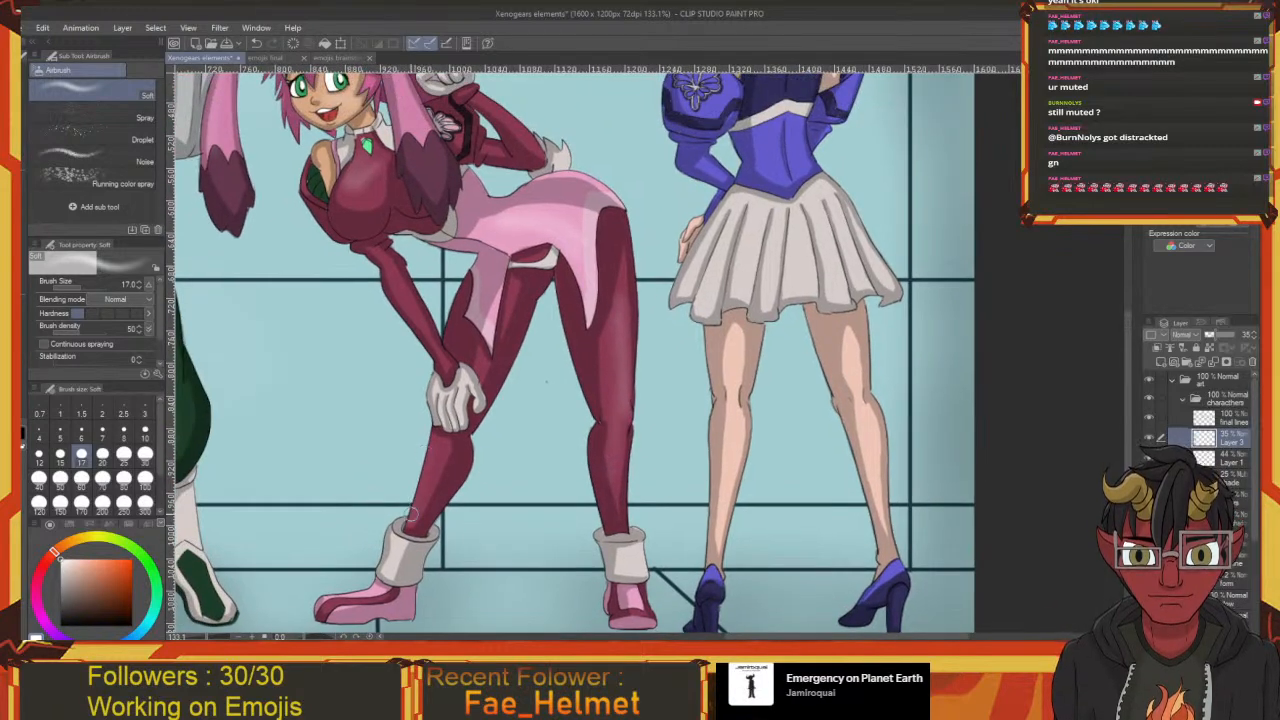
pyautogui.moveTo(432, 472); pyautogui.dragTo(452, 446)
# Examine the shading and highlights on the blue-haired character's hair, bodice, puffed sleeves and white skirt
pyautogui.moveTo(628, 268); pyautogui.dragTo(326, 569)
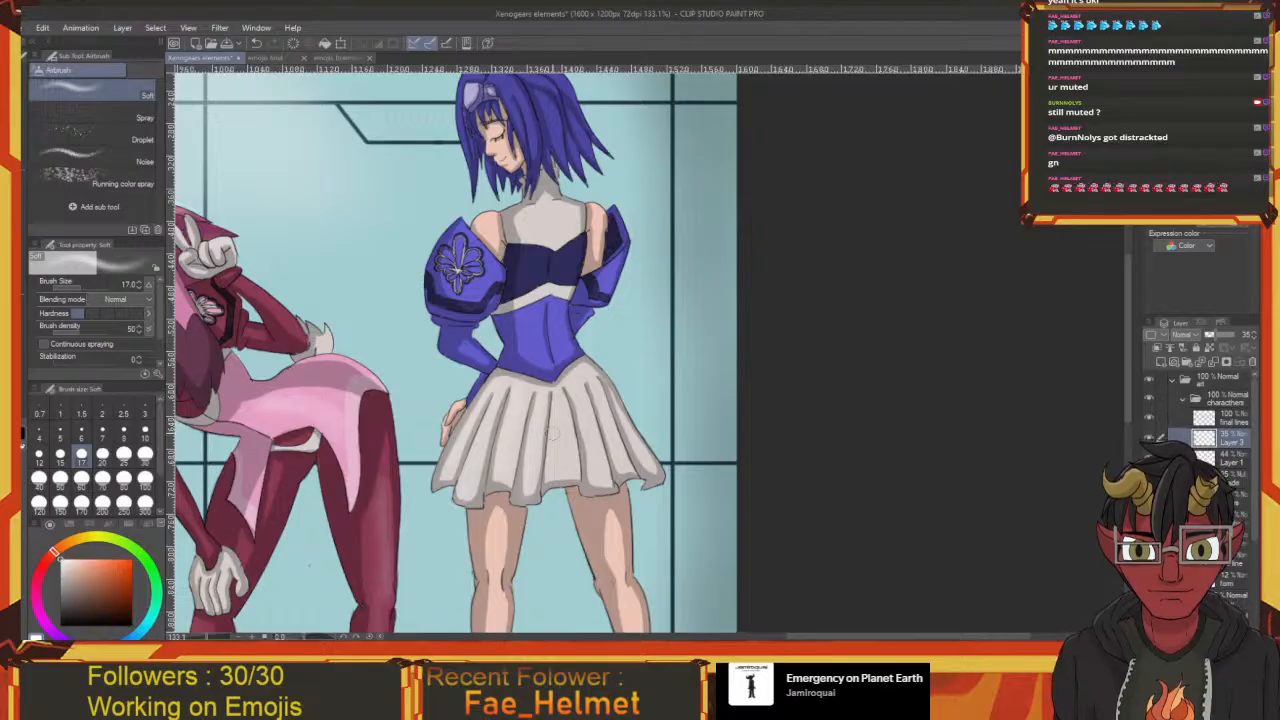
pyautogui.scroll(3, 556, 395)
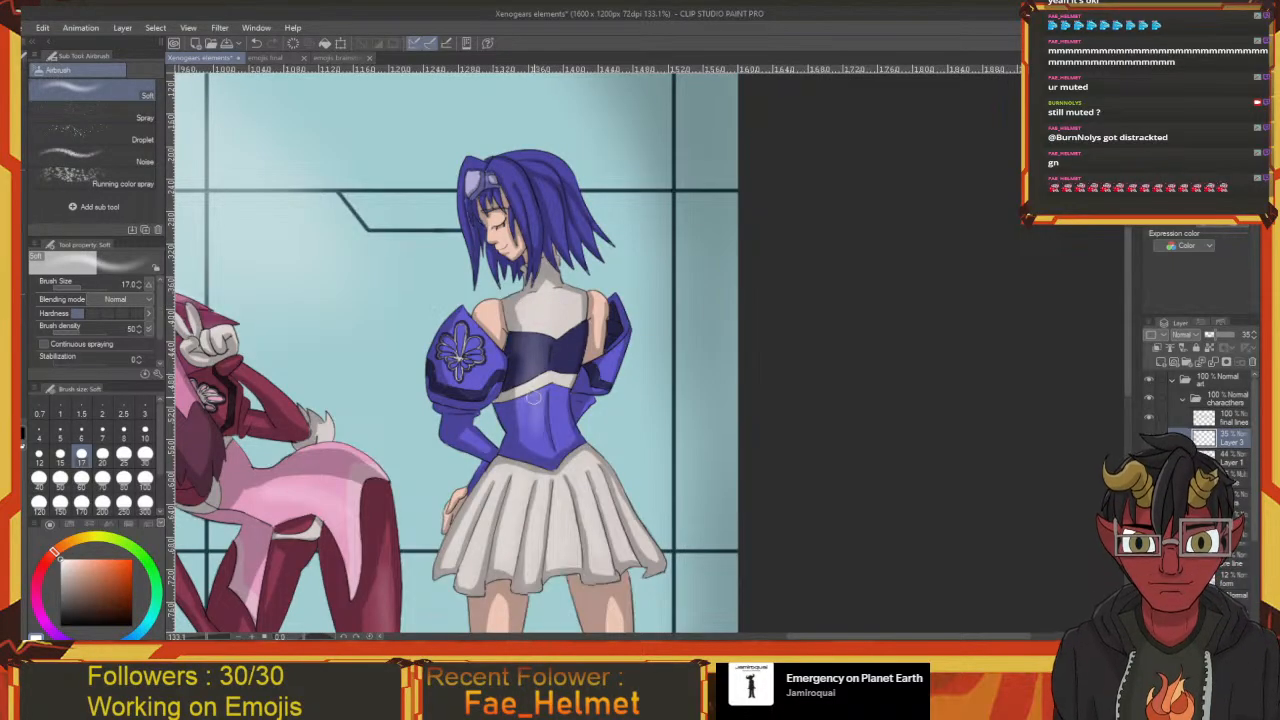
pyautogui.moveTo(515, 367); pyautogui.dragTo(578, 410)
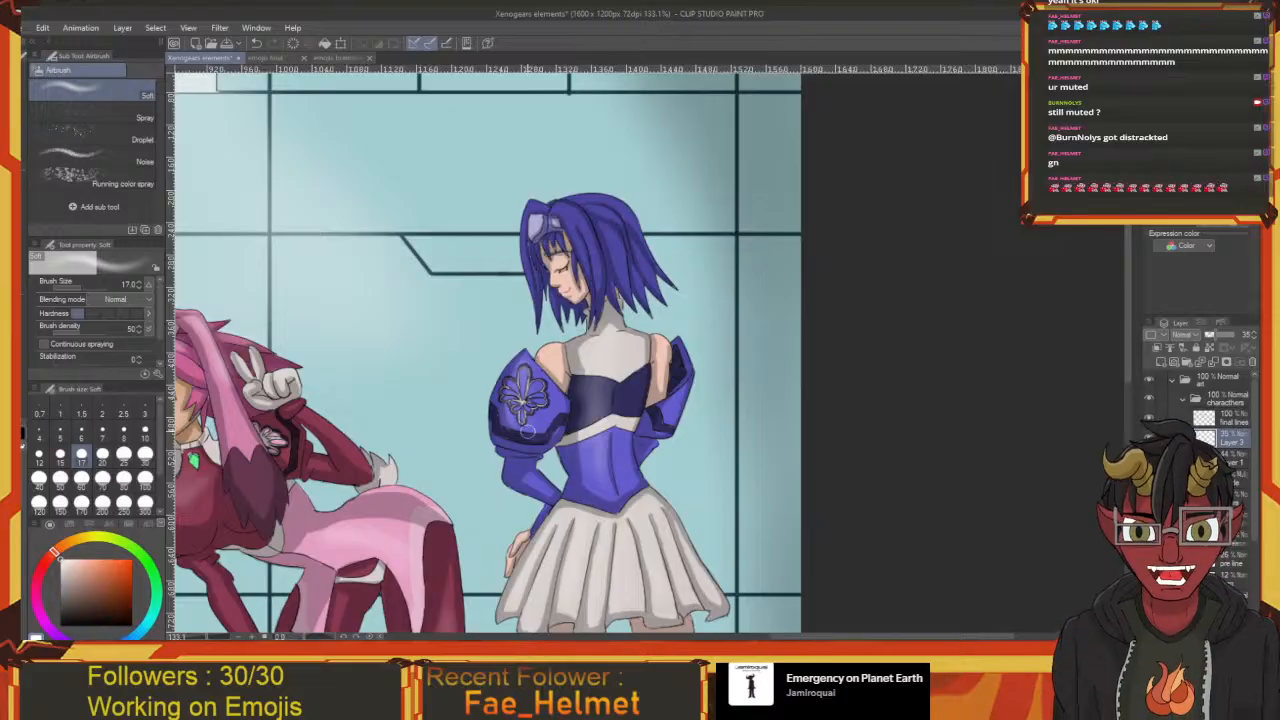
pyautogui.scroll(1, 515, 385)
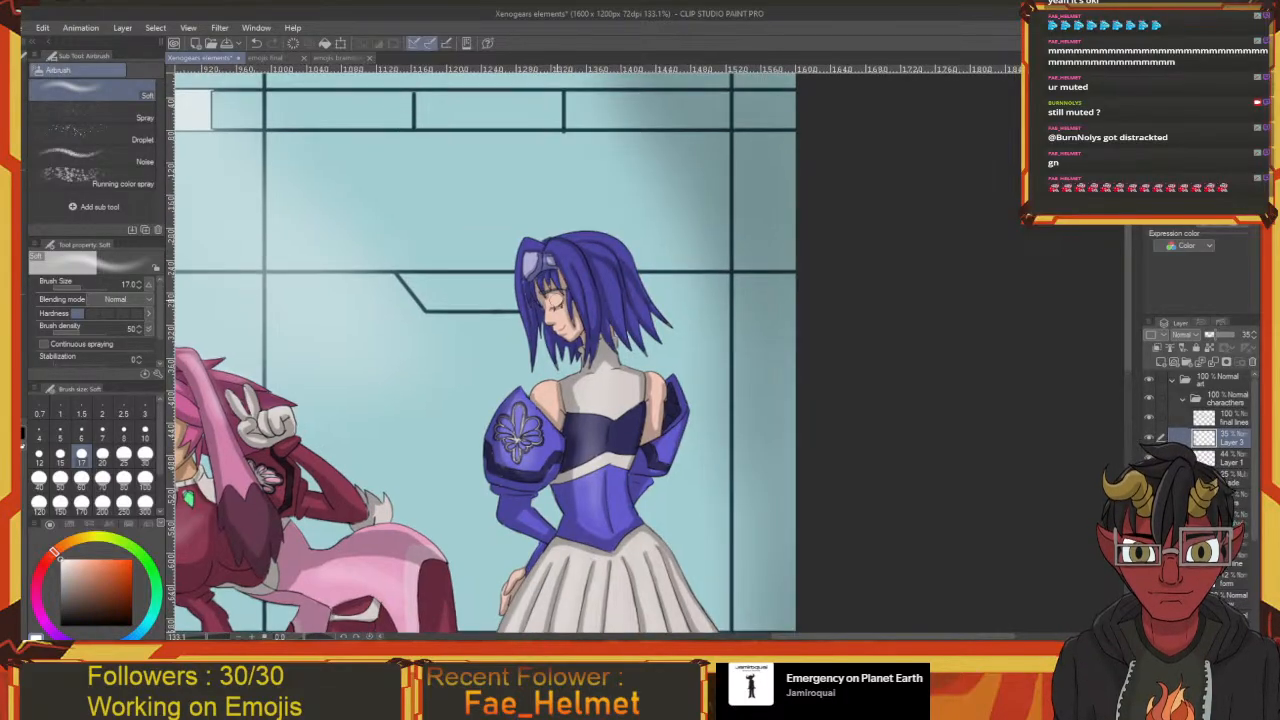
pyautogui.moveTo(550, 308); pyautogui.dragTo(552, 316)
pyautogui.moveTo(537, 273)
pyautogui.mouseDown()
pyautogui.moveTo(532, 264)
pyautogui.moveTo(545, 272)
pyautogui.mouseUp()
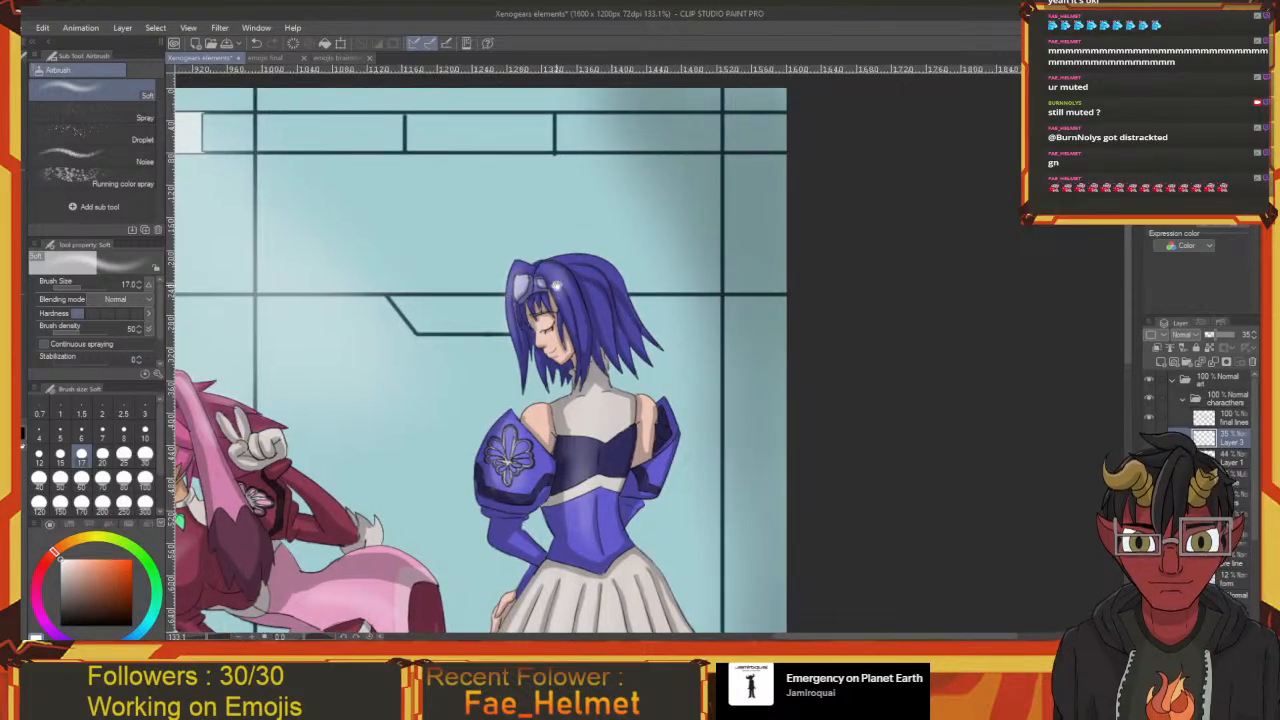
pyautogui.moveTo(578, 308); pyautogui.dragTo(581, 337)
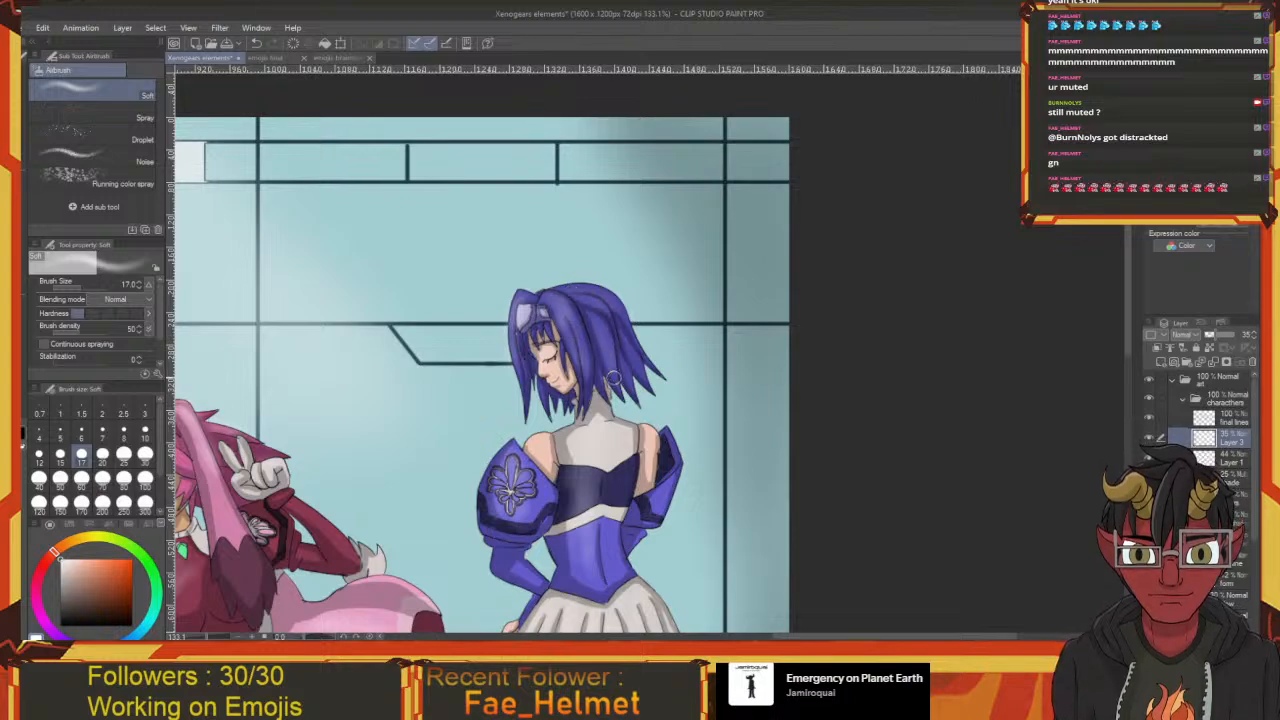
pyautogui.moveTo(619, 352)
pyautogui.mouseDown()
pyautogui.moveTo(593, 324)
pyautogui.moveTo(625, 232)
pyautogui.mouseUp()
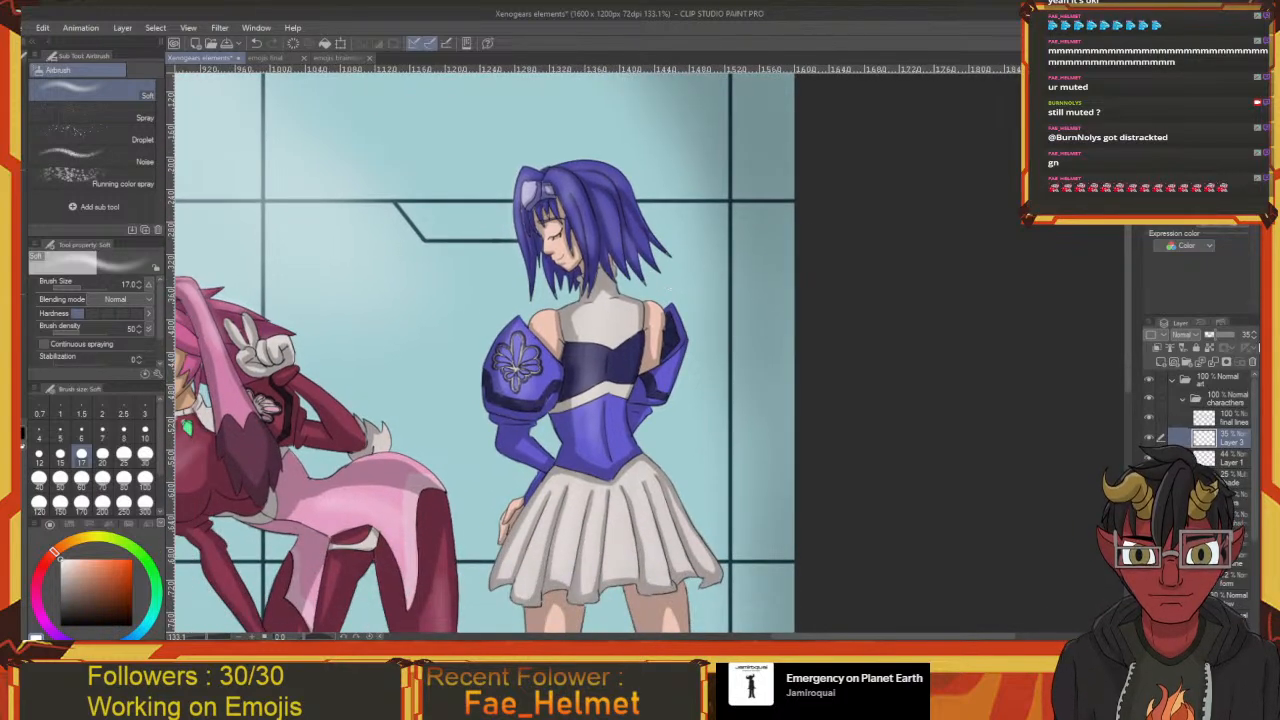
# Lower Layer 3's opacity to 22%, checking the whole picture with the layer hidden and shown
pyautogui.moveTo(1036, 393); pyautogui.dragTo(1216, 403)
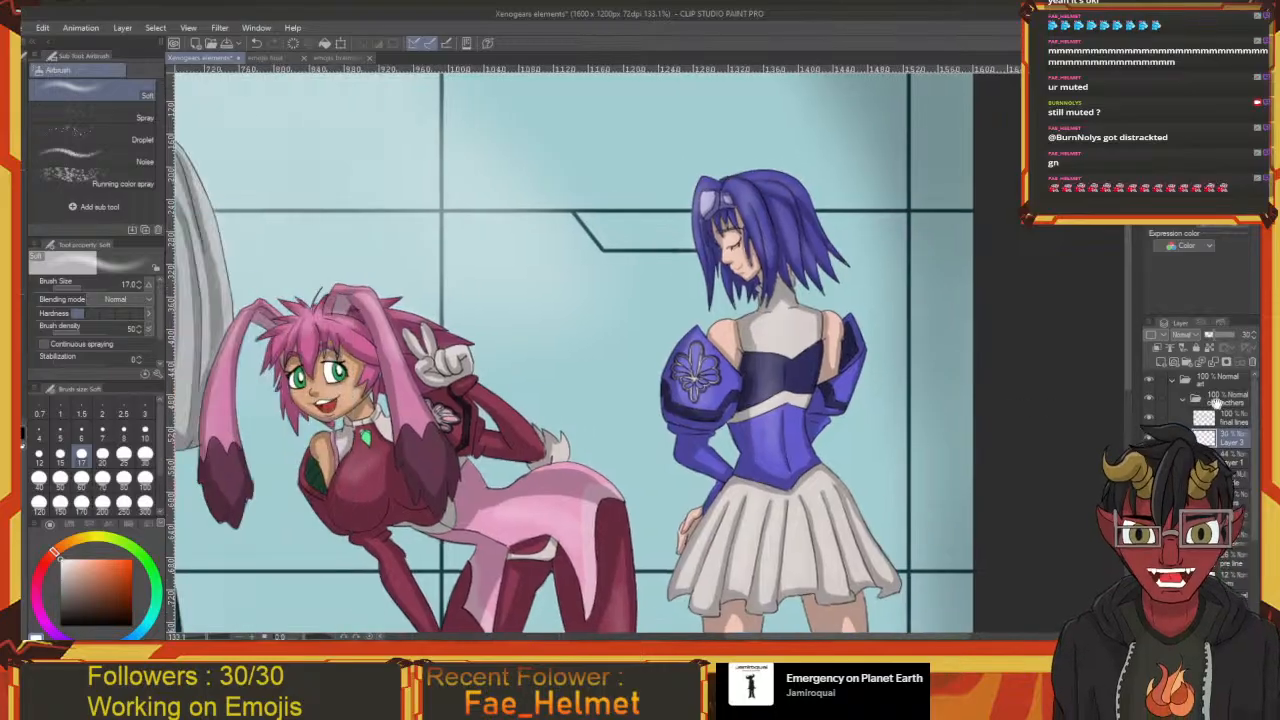
pyautogui.scroll(-3, 1218, 406)
pyautogui.scroll(-11, 634, 352)
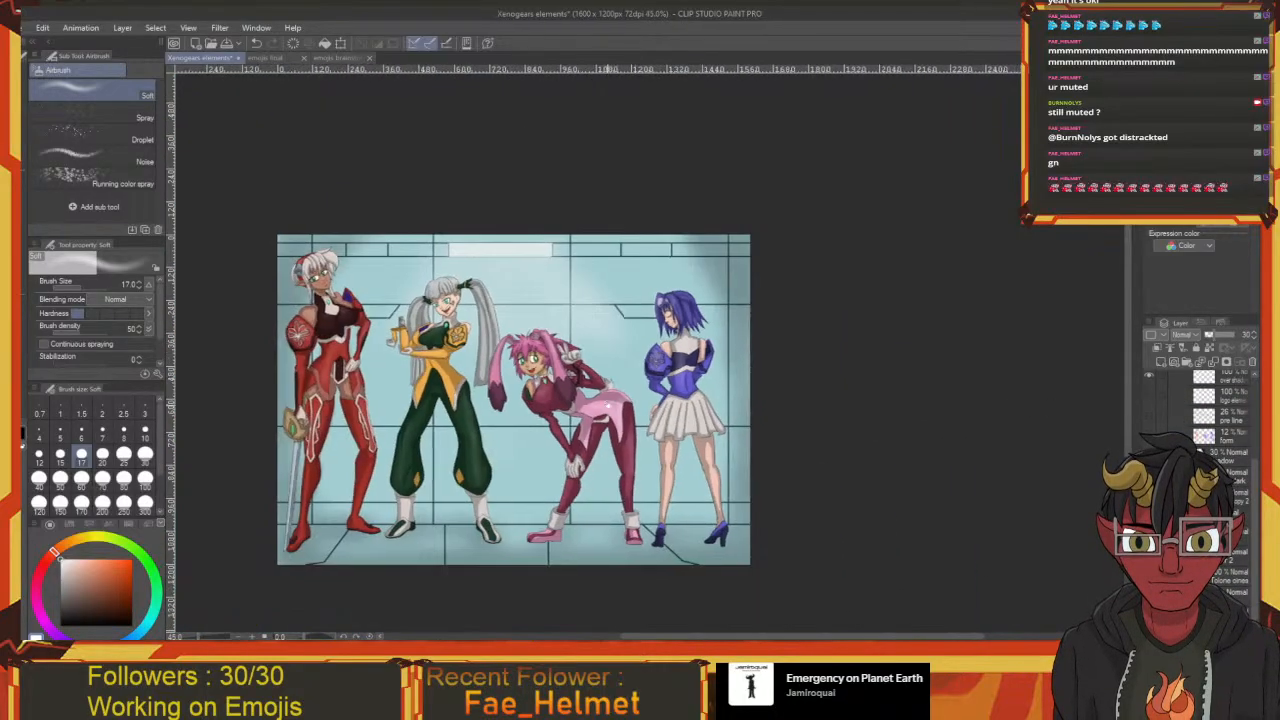
pyautogui.moveTo(634, 352); pyautogui.dragTo(688, 344)
pyautogui.scroll(3, 1168, 406)
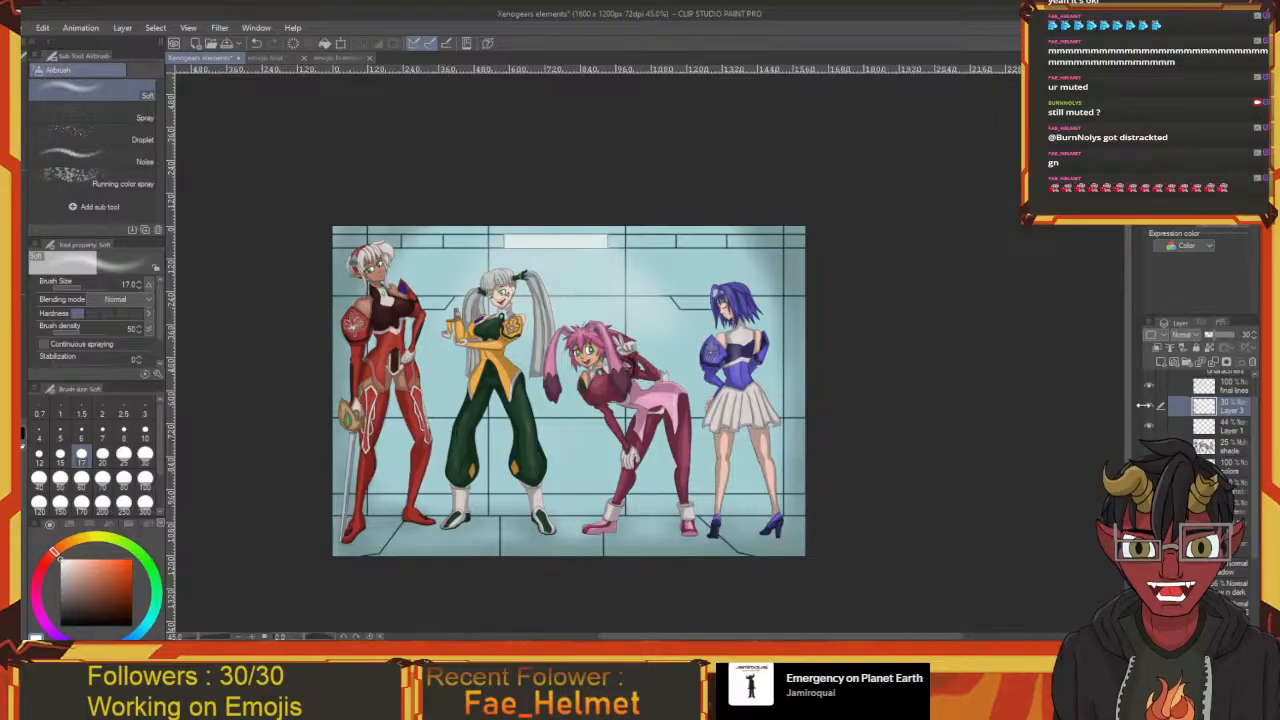
pyautogui.click(1148, 407)
pyautogui.click(1148, 407)
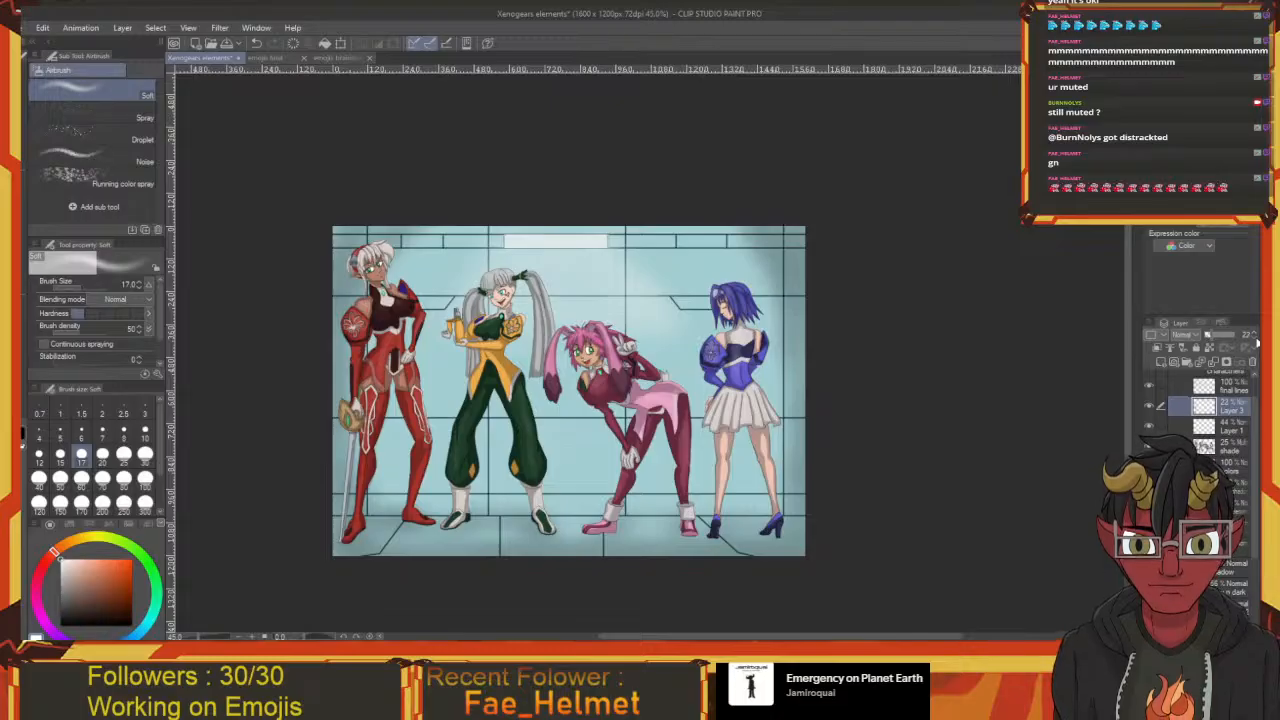
# Compare the whole picture with Layer 3 hidden and shown, leave the layer visible, and save the file
pyautogui.click(1149, 408)
pyautogui.click(1149, 408)
pyautogui.click(1149, 408)
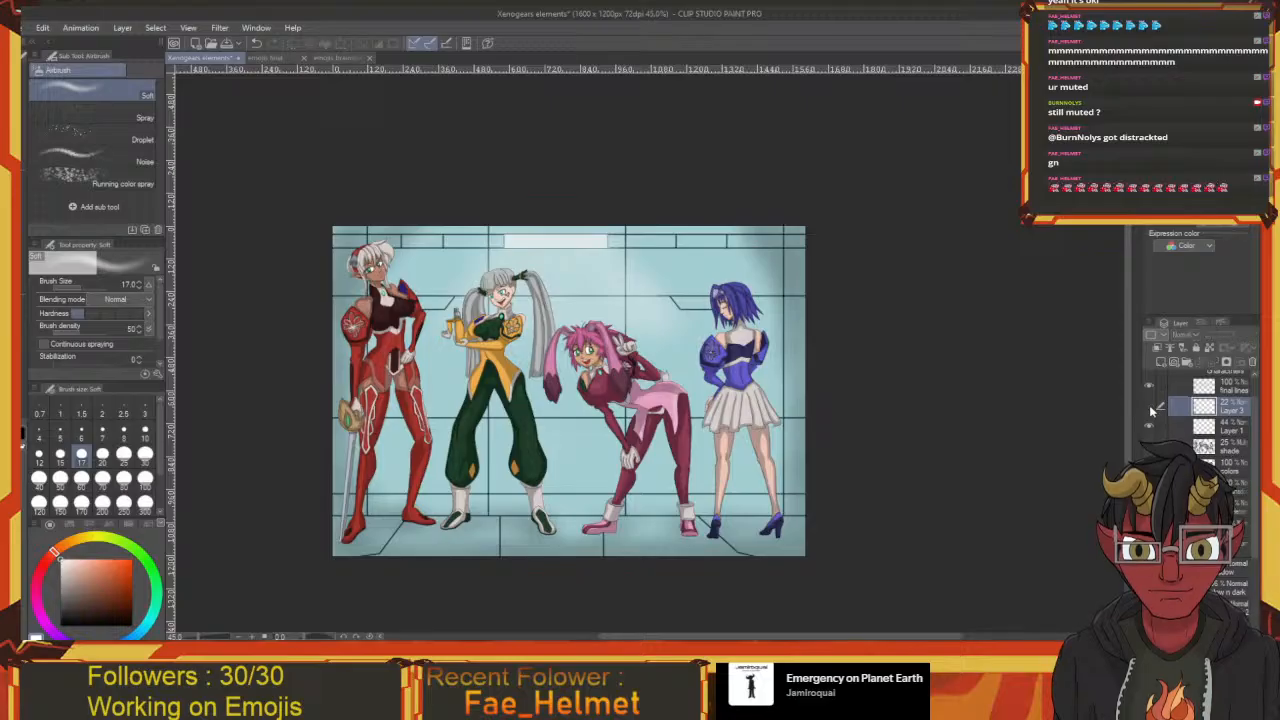
pyautogui.click(1149, 408)
pyautogui.moveTo(925, 430); pyautogui.dragTo(971, 441)
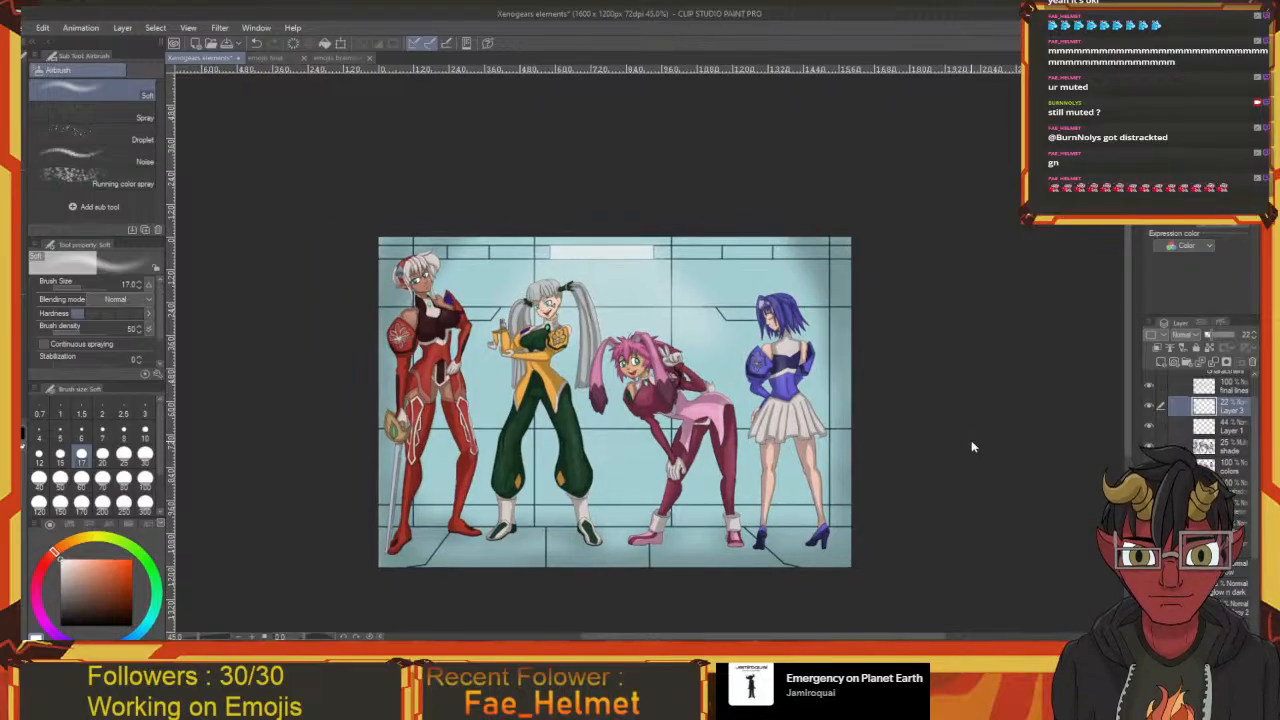
pyautogui.hotkey('ctrl', 's')
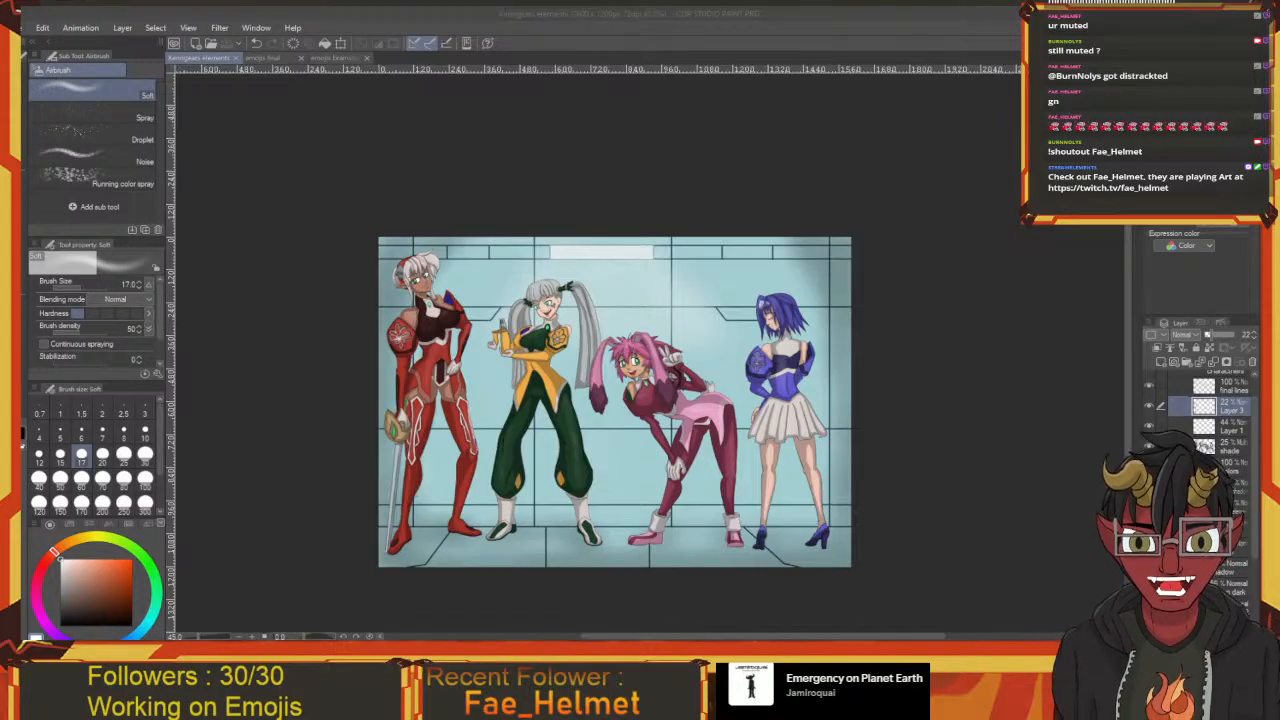
pyautogui.scroll(4, 726, 600)
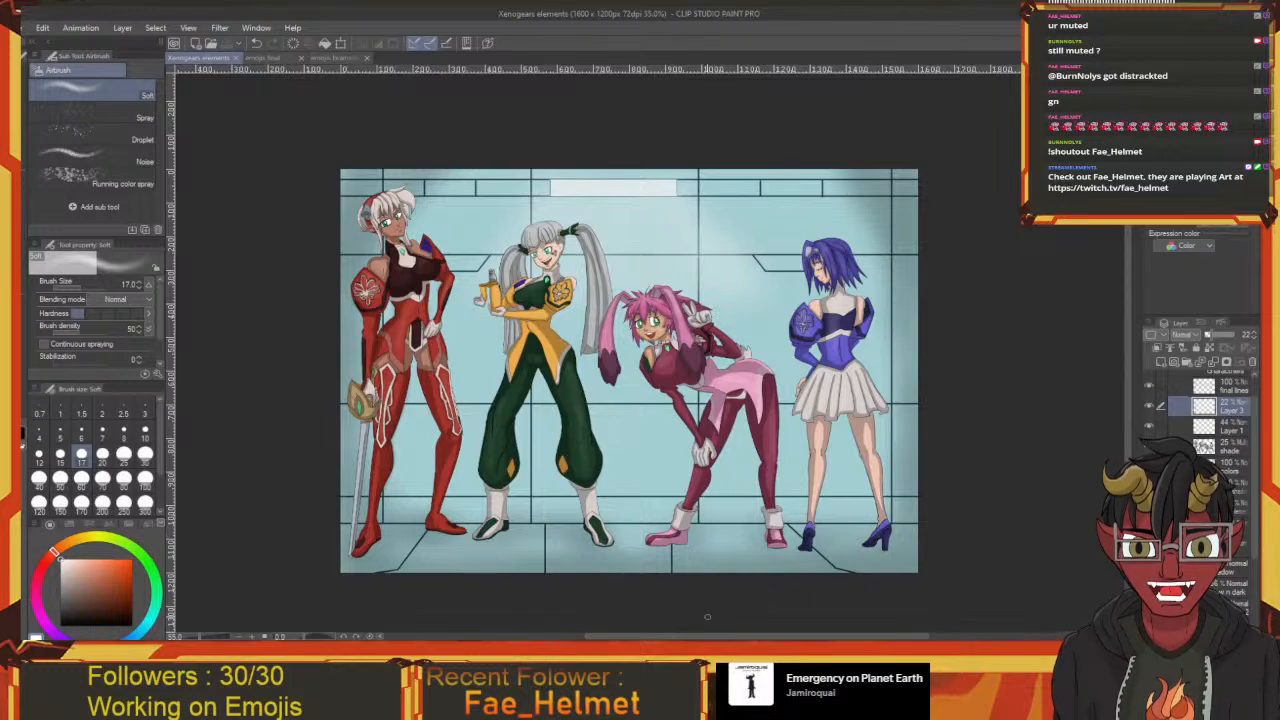
pyautogui.scroll(1, 726, 600)
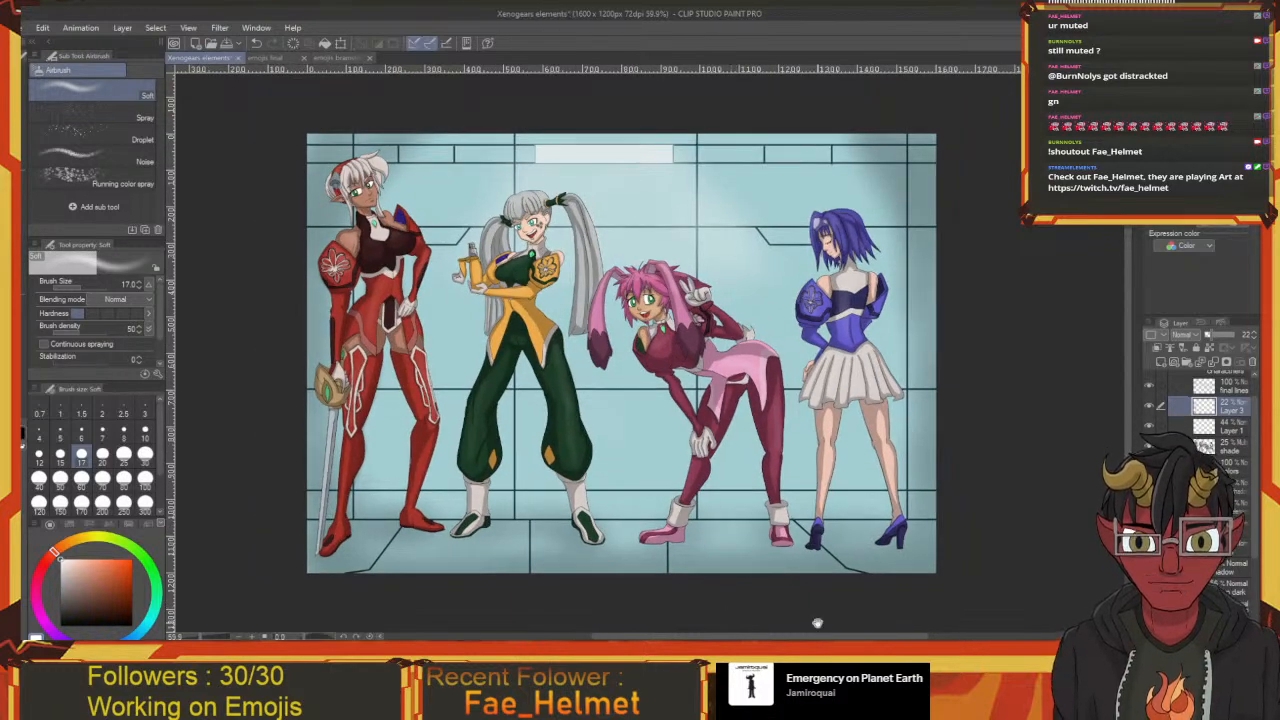
pyautogui.scroll(-2, 818, 626)
pyautogui.moveTo(818, 631); pyautogui.dragTo(816, 623)
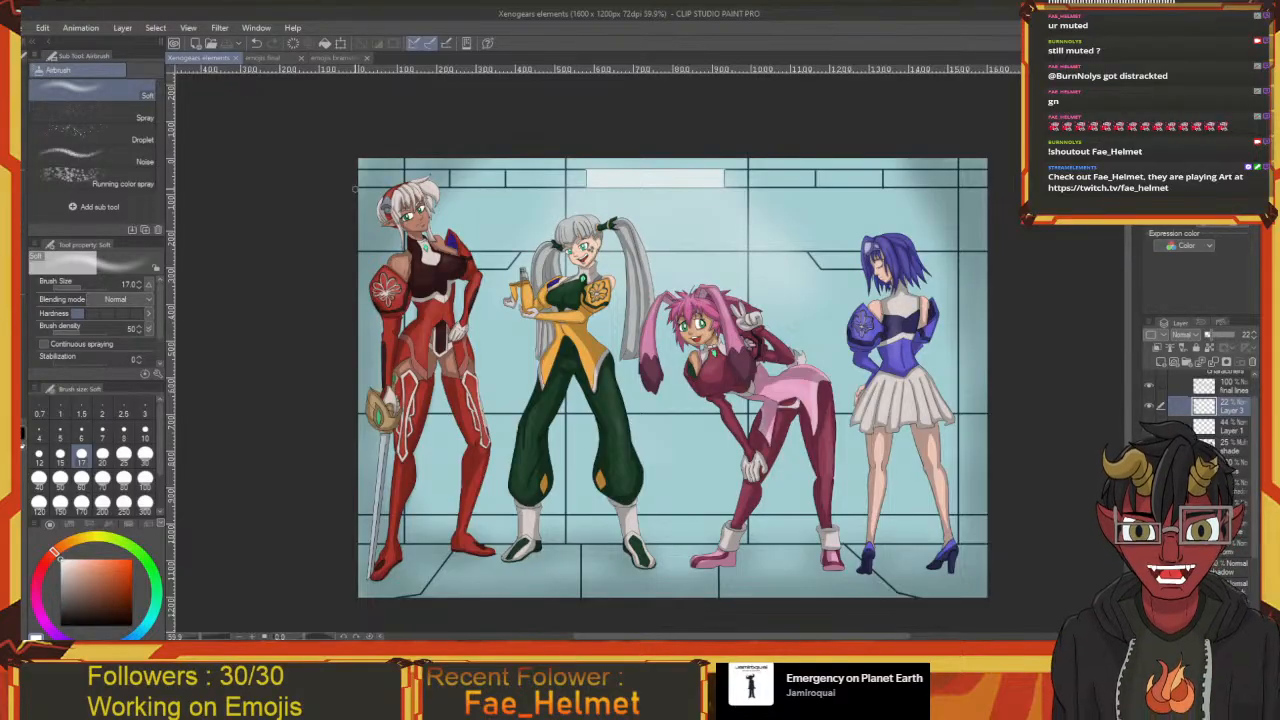
# Switch to the emojis brainstorm document and review the chat suggestion and the list of emoji ideas
pyautogui.click(333, 57)
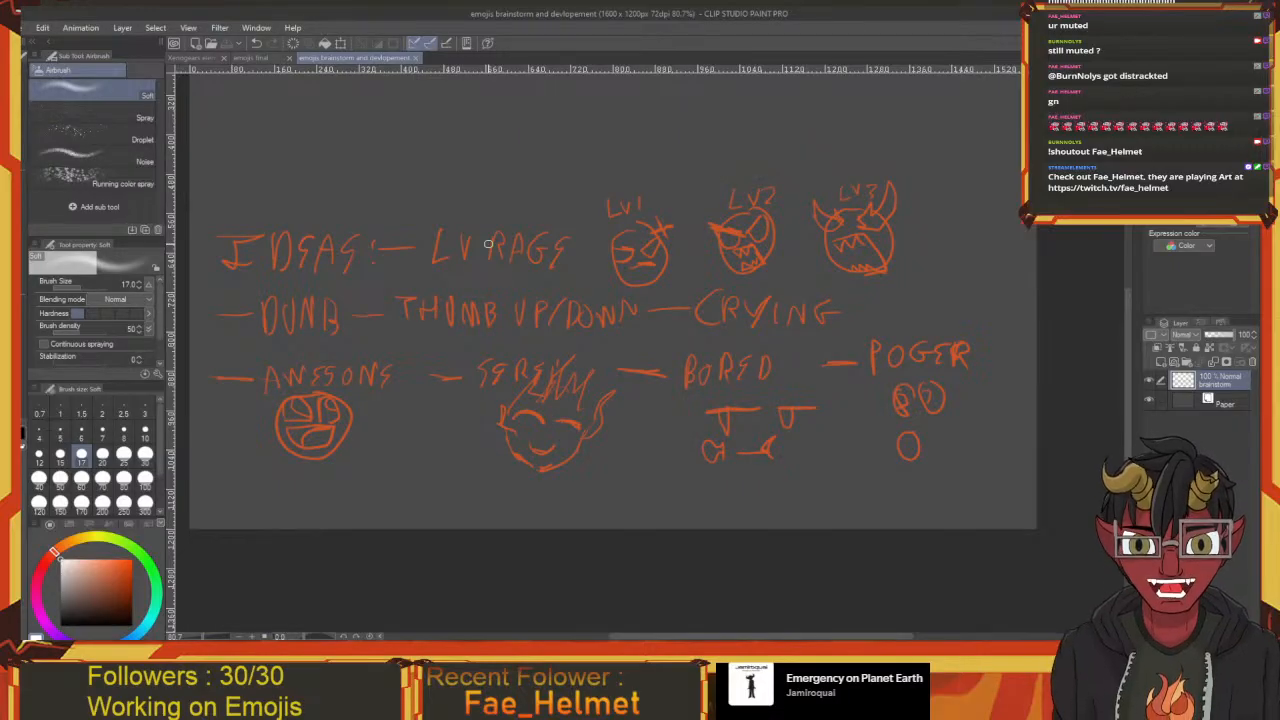
pyautogui.scroll(-5, 488, 244)
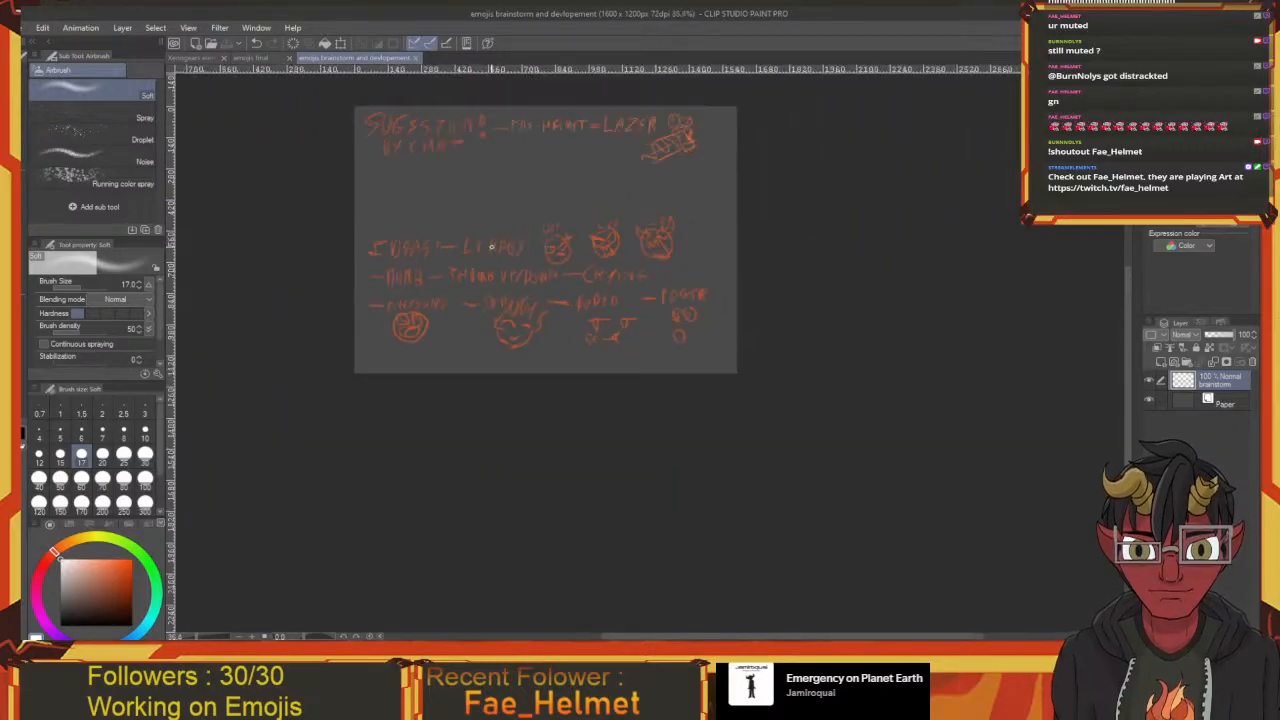
pyautogui.click(525, 190)
pyautogui.moveTo(519, 209); pyautogui.dragTo(628, 362)
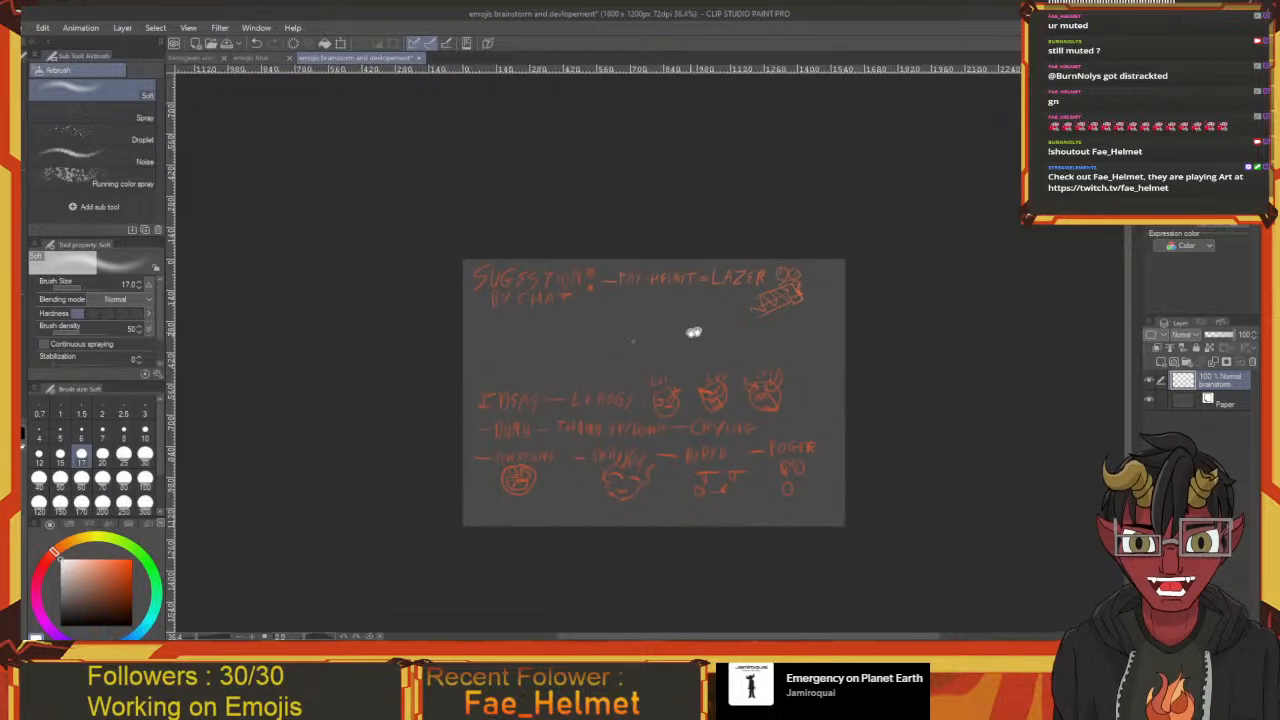
pyautogui.moveTo(694, 330); pyautogui.dragTo(661, 334)
pyautogui.scroll(2, 640, 360)
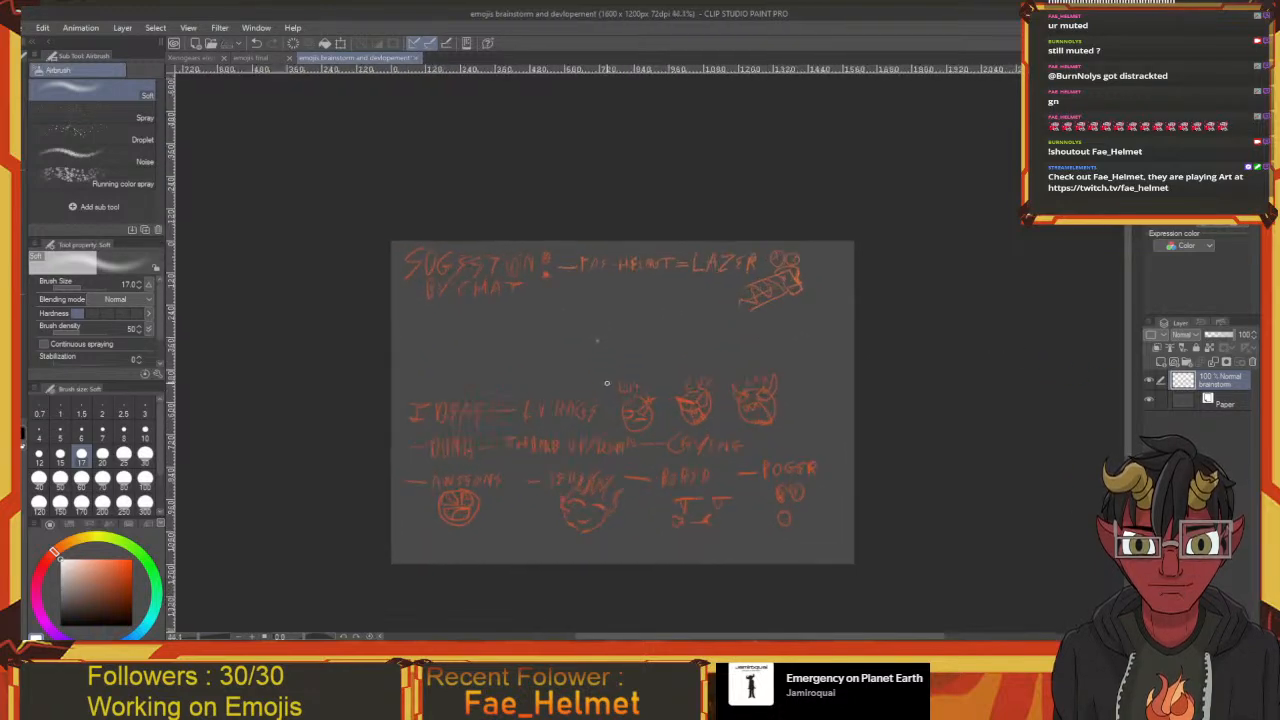
pyautogui.moveTo(684, 344); pyautogui.dragTo(652, 327)
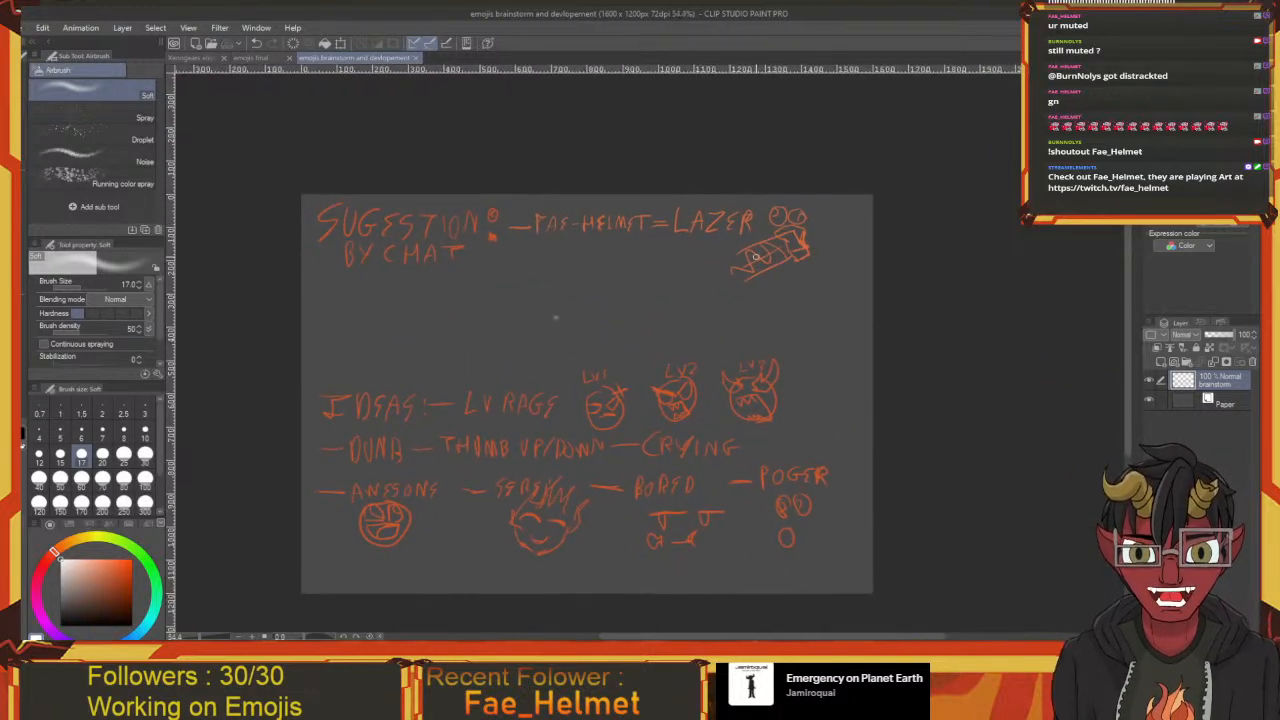
pyautogui.moveTo(731, 320); pyautogui.dragTo(703, 329)
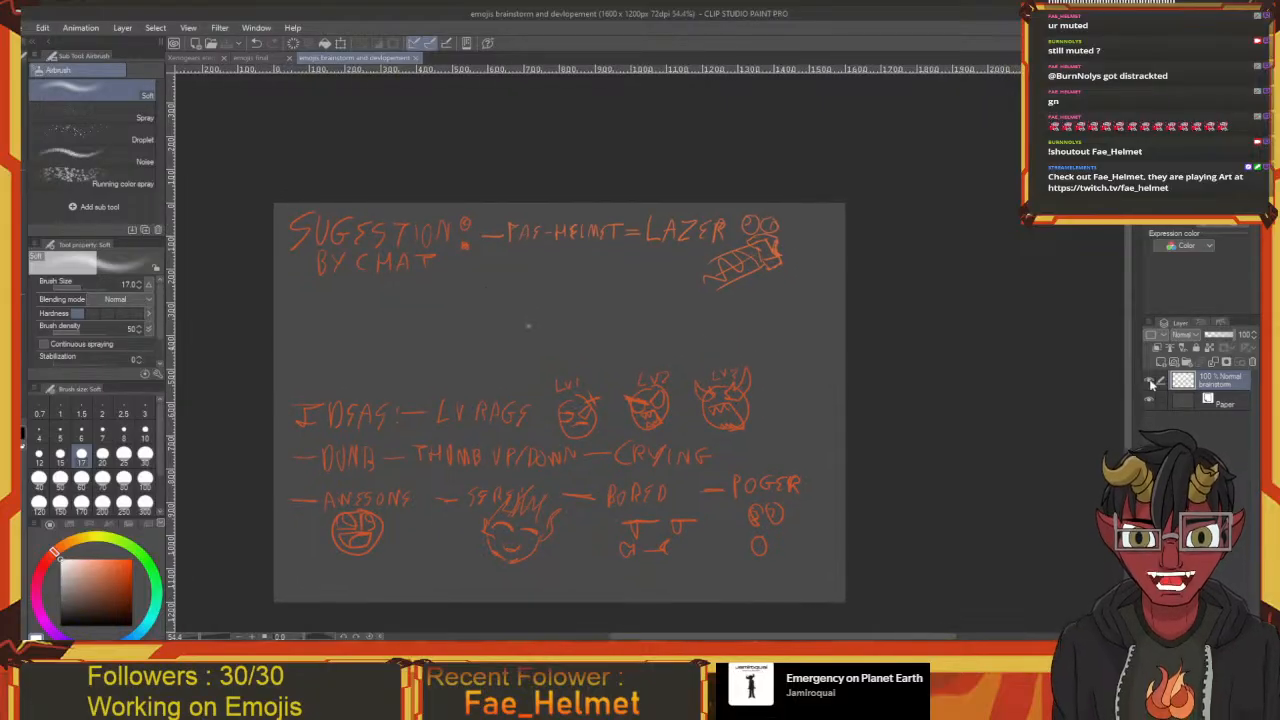
# Hide the brainstorm layer and add a new layer above it named sketch
pyautogui.click(1149, 383)
pyautogui.click(1159, 361)
pyautogui.doubleClick(1218, 380)
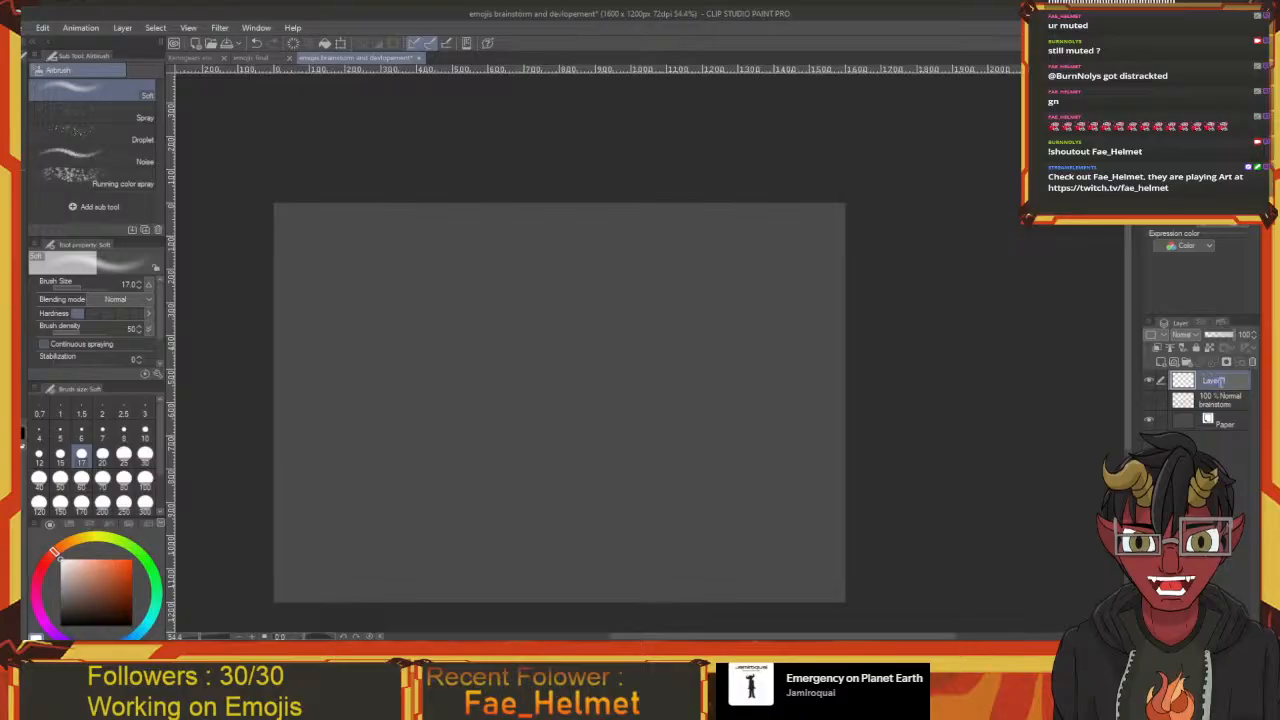
pyautogui.write('sketch')
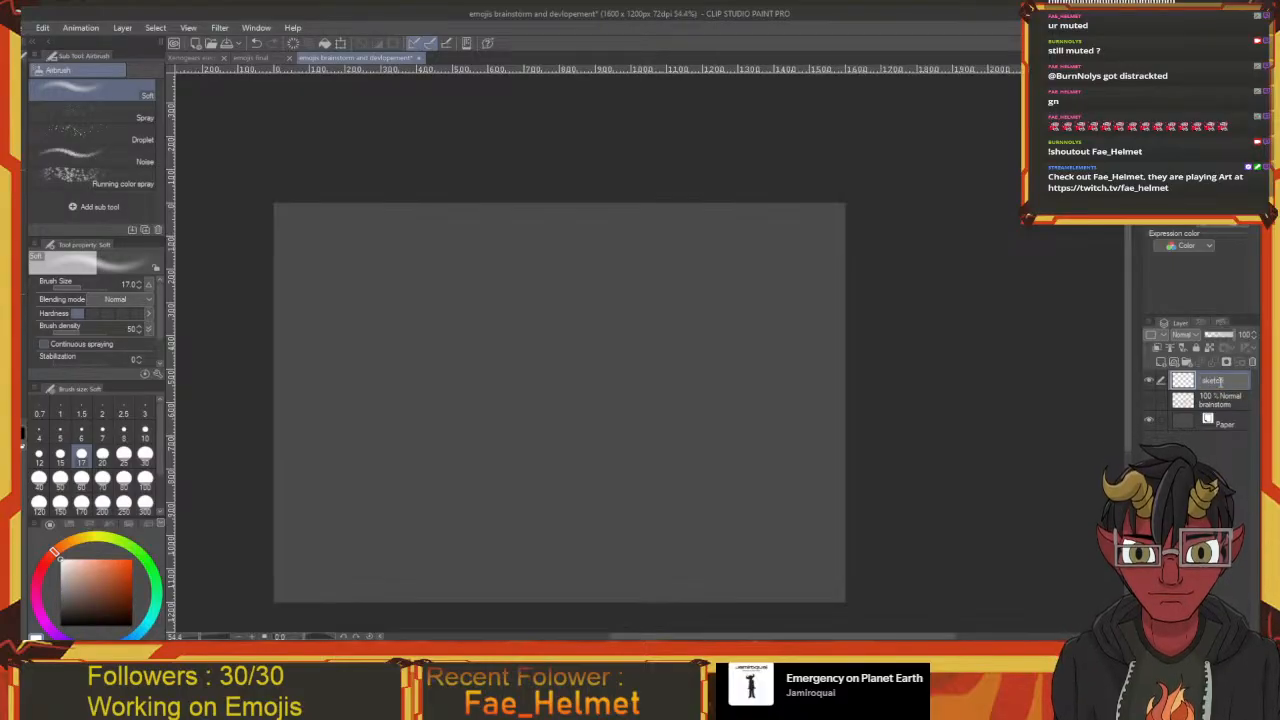
pyautogui.press('Return')
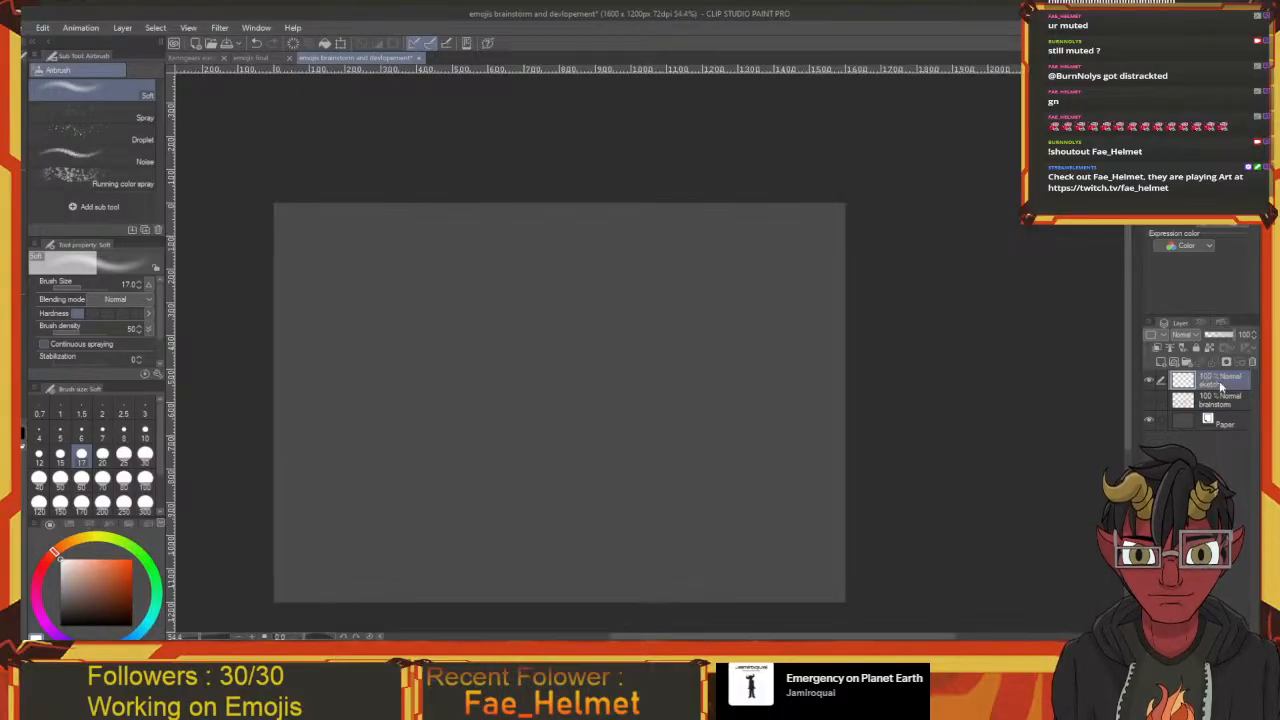
# Show the brainstorm layer again and switch to the G-pen with a bright red drawing colour
pyautogui.click(1150, 402)
pyautogui.scroll(3, 652, 371)
pyautogui.moveTo(653, 371); pyautogui.dragTo(844, 390)
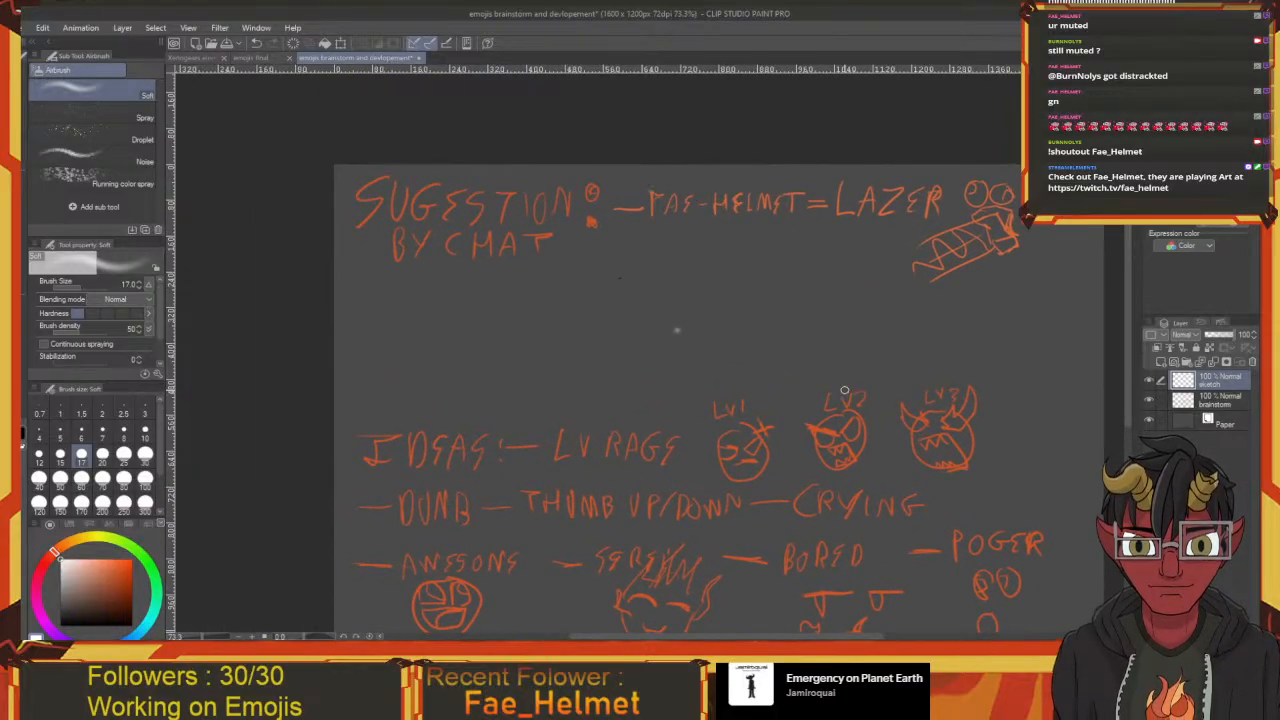
pyautogui.moveTo(447, 305); pyautogui.dragTo(404, 347)
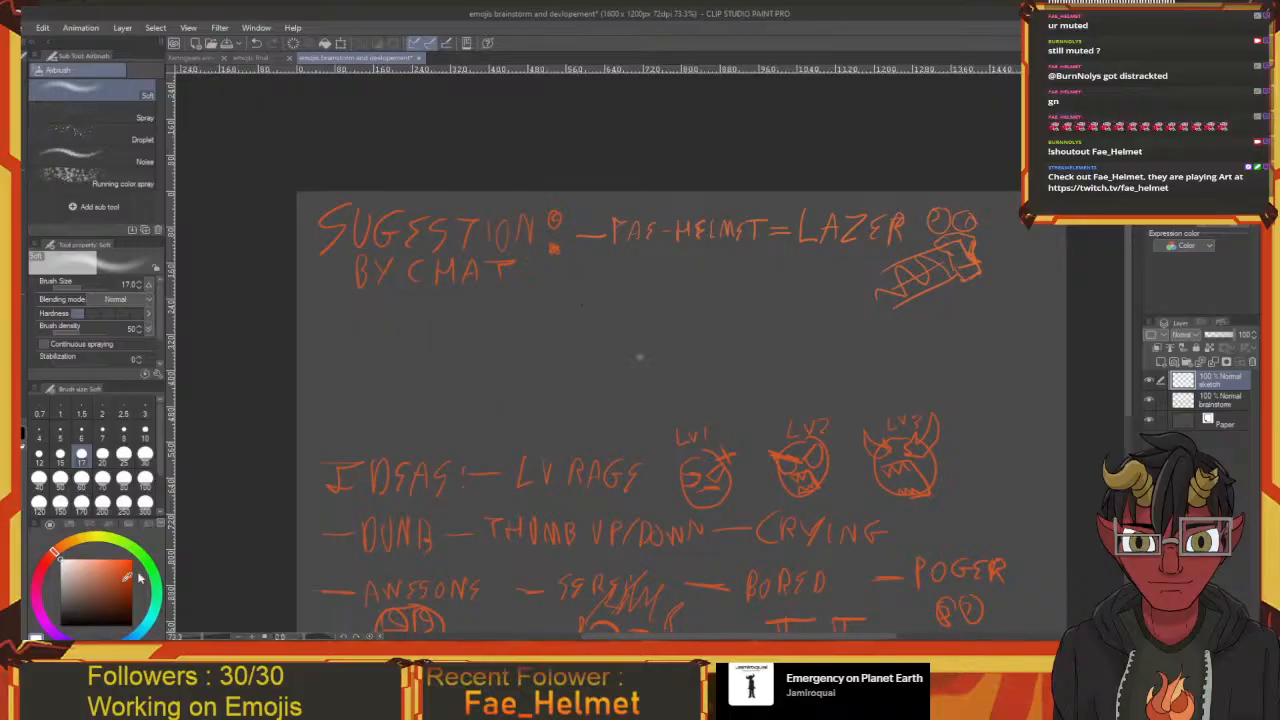
pyautogui.moveTo(212, 451); pyautogui.dragTo(157, 475)
pyautogui.click(48, 561)
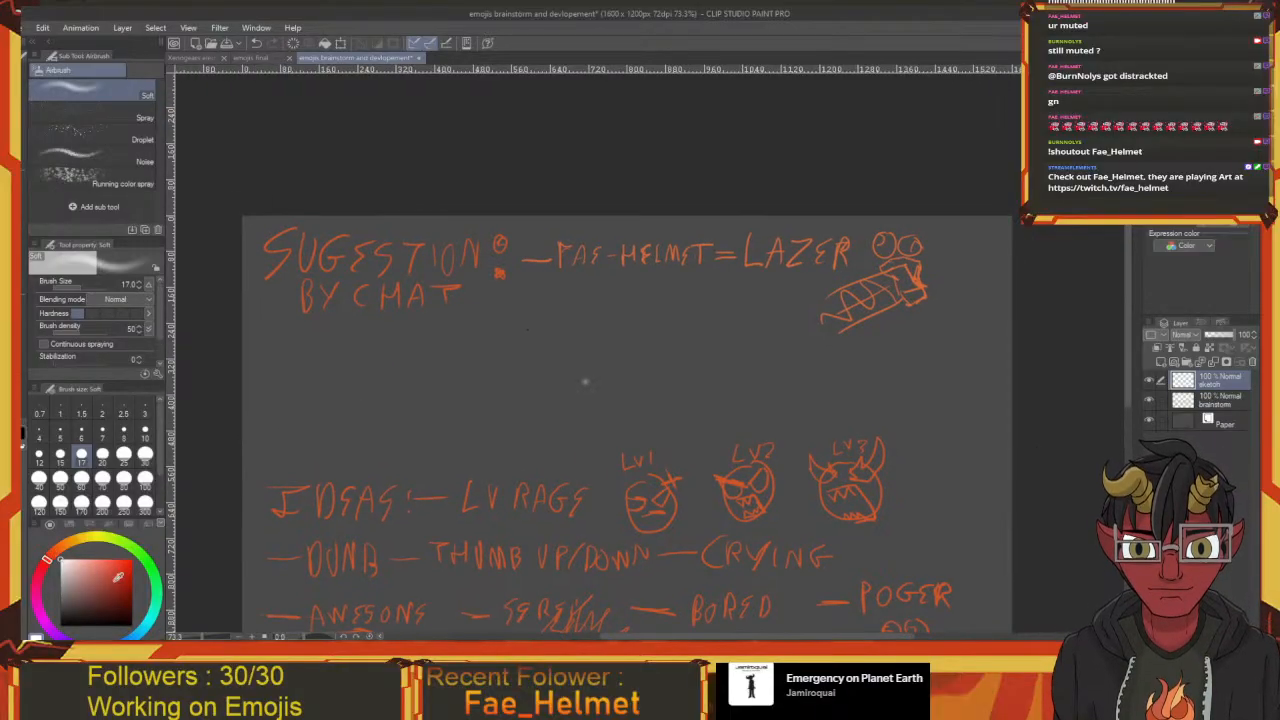
pyautogui.moveTo(116, 574); pyautogui.dragTo(138, 553)
pyautogui.moveTo(347, 354); pyautogui.dragTo(280, 364)
pyautogui.moveTo(274, 277); pyautogui.dragTo(323, 272)
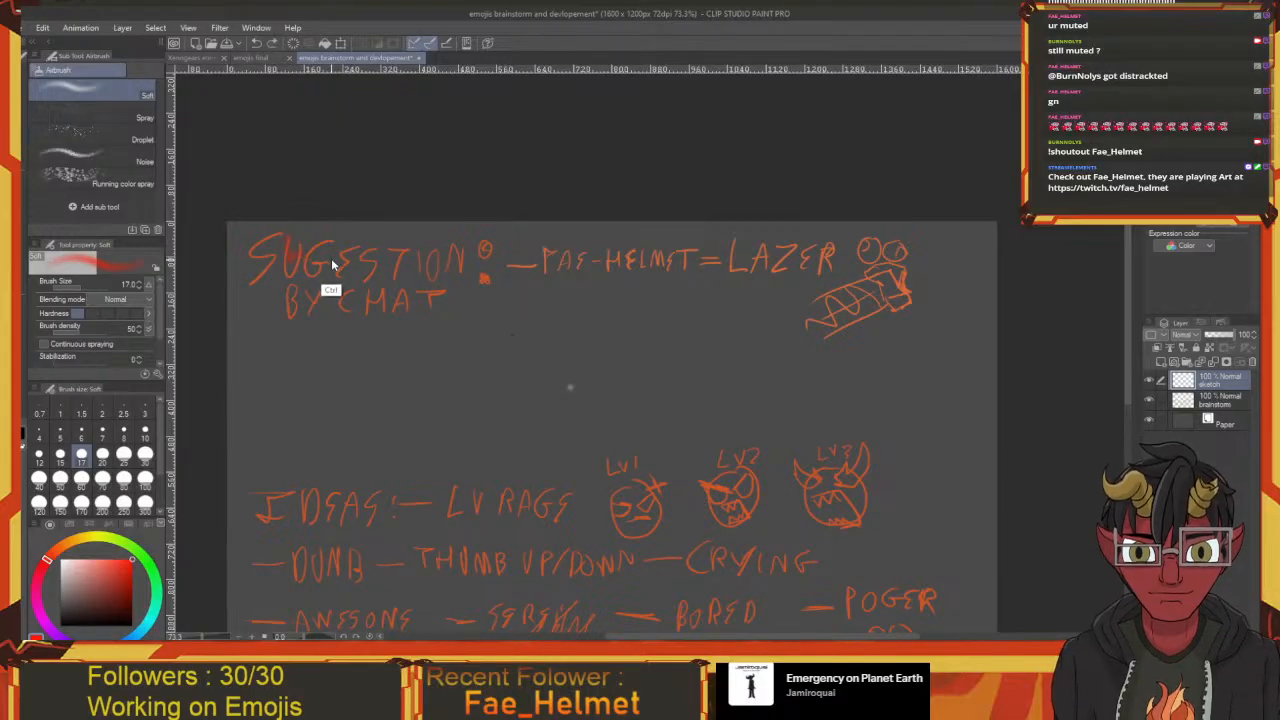
pyautogui.press('p')
# Write the headings LAZER, AWESOME and THUMB along the page's upper edge, separated by vertical divider lines
pyautogui.moveTo(310, 262)
pyautogui.mouseDown()
pyautogui.moveTo(291, 217)
pyautogui.moveTo(312, 207)
pyautogui.moveTo(326, 221)
pyautogui.moveTo(363, 219)
pyautogui.moveTo(338, 228)
pyautogui.mouseUp()
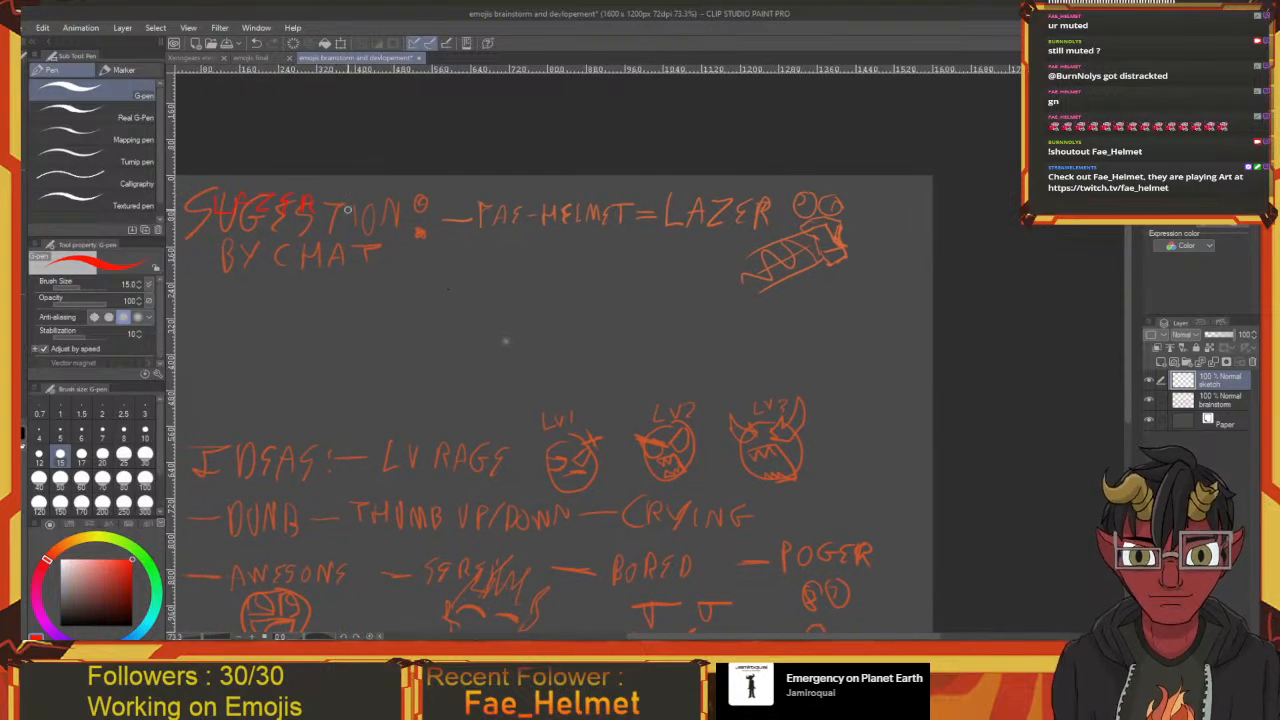
pyautogui.moveTo(371, 305); pyautogui.dragTo(342, 291)
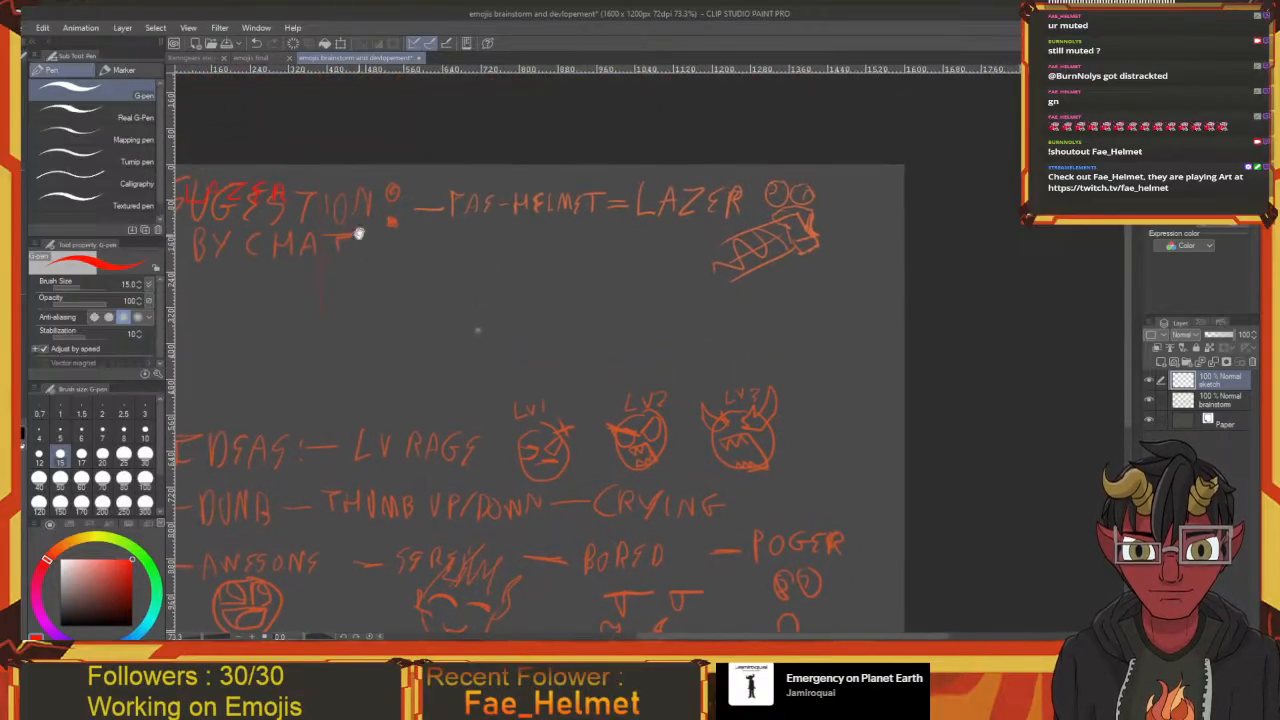
pyautogui.moveTo(348, 195)
pyautogui.mouseDown()
pyautogui.moveTo(371, 182)
pyautogui.moveTo(463, 185)
pyautogui.moveTo(435, 200)
pyautogui.moveTo(385, 192)
pyautogui.moveTo(434, 172)
pyautogui.moveTo(452, 186)
pyautogui.moveTo(485, 180)
pyautogui.mouseUp()
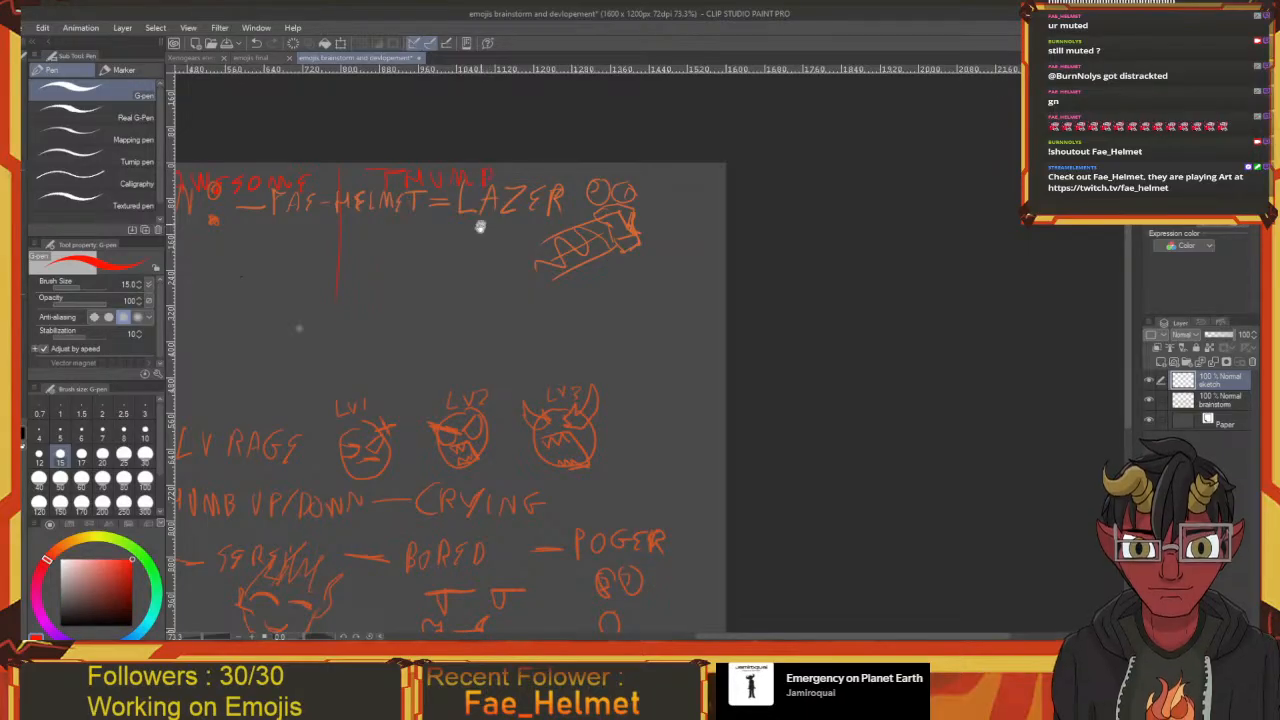
pyautogui.moveTo(362, 398); pyautogui.dragTo(570, 348)
pyautogui.moveTo(381, 300); pyautogui.dragTo(448, 257)
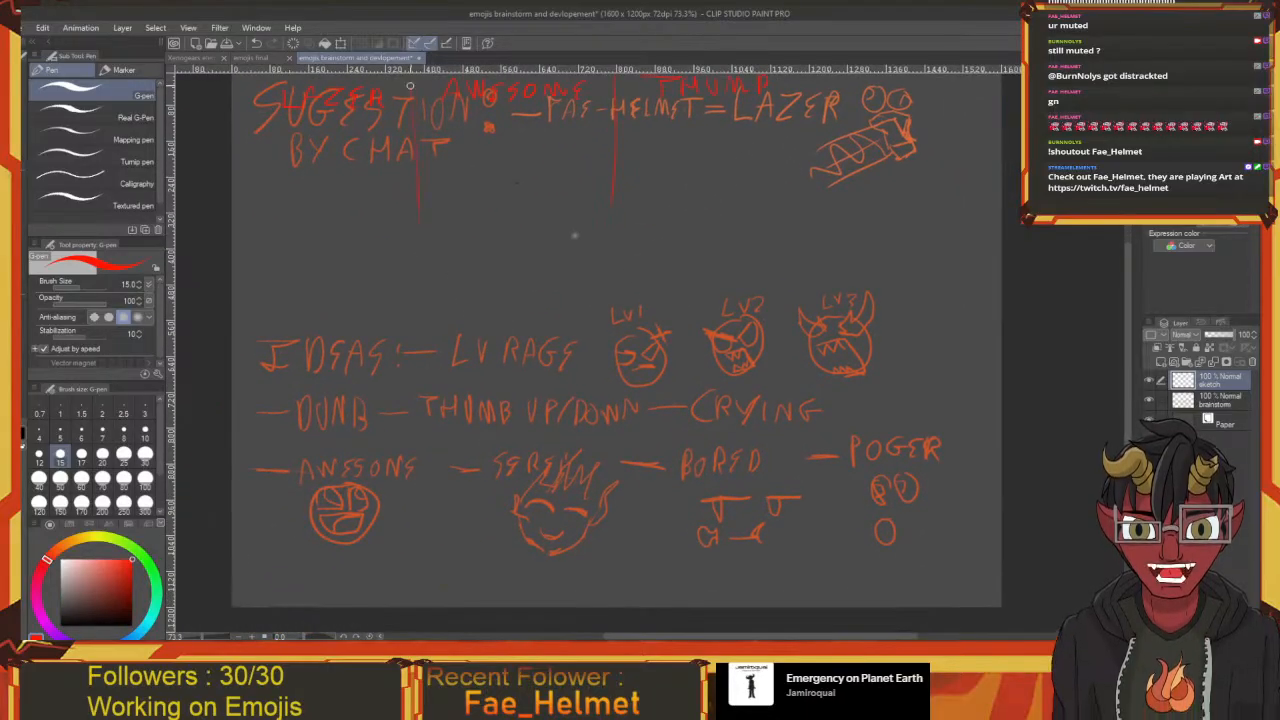
# Lengthen the vertical dividers, add one after THUMB, and close the upper row with a horizontal line across the page
pyautogui.moveTo(503, 211); pyautogui.dragTo(469, 203)
pyautogui.moveTo(578, 176); pyautogui.dragTo(578, 228)
pyautogui.moveTo(568, 253); pyautogui.dragTo(620, 270)
pyautogui.moveTo(438, 218); pyautogui.dragTo(438, 251)
pyautogui.moveTo(300, 257)
pyautogui.mouseDown()
pyautogui.moveTo(437, 256)
pyautogui.moveTo(366, 271)
pyautogui.moveTo(525, 257)
pyautogui.moveTo(449, 260)
pyautogui.moveTo(649, 265)
pyautogui.moveTo(588, 366)
pyautogui.moveTo(588, 392)
pyautogui.mouseUp()
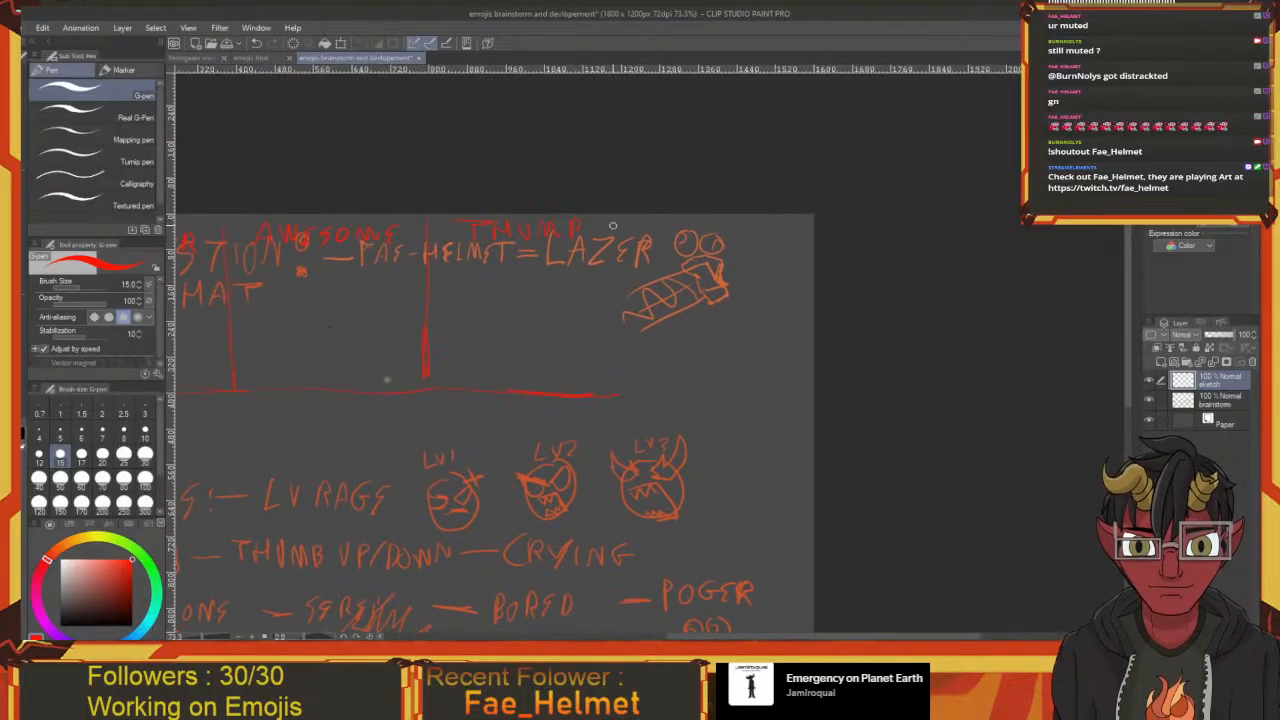
pyautogui.moveTo(611, 219); pyautogui.dragTo(613, 393)
pyautogui.moveTo(599, 344); pyautogui.dragTo(540, 284)
pyautogui.moveTo(558, 335); pyautogui.dragTo(704, 327)
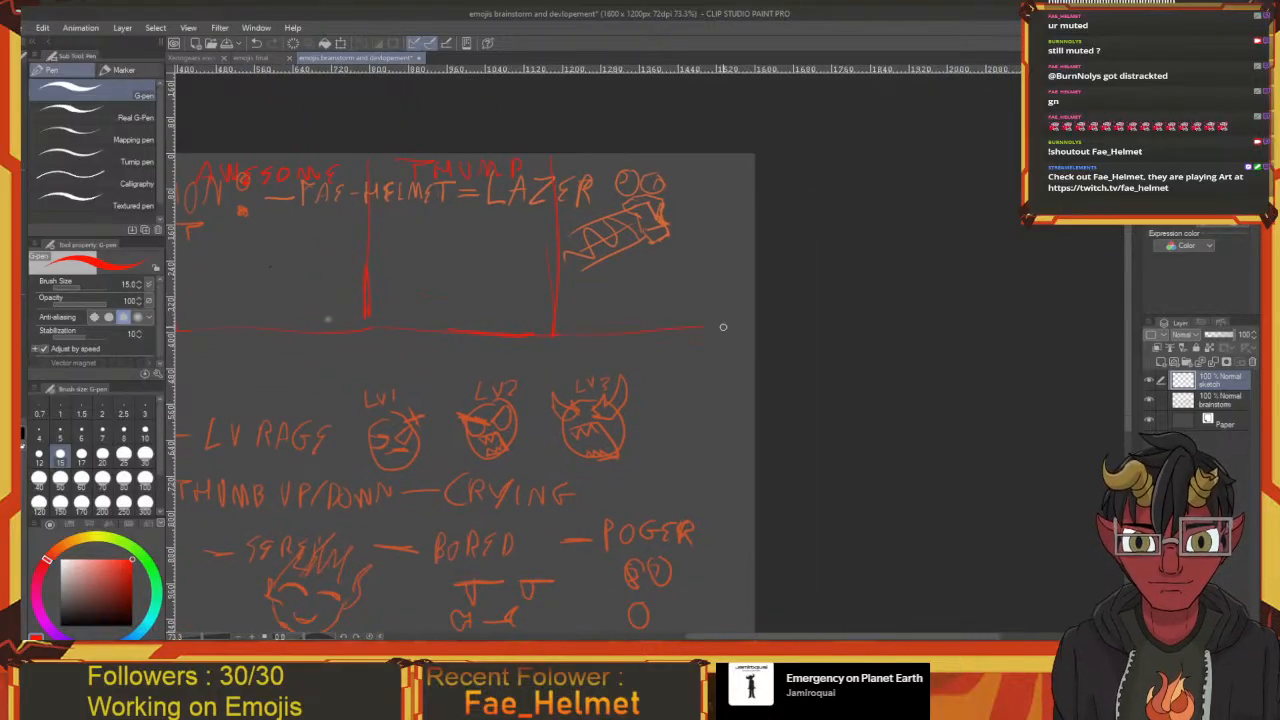
pyautogui.moveTo(594, 374)
pyautogui.mouseDown()
pyautogui.moveTo(803, 309)
pyautogui.moveTo(850, 227)
pyautogui.mouseUp()
# Draw the middle row's vertical dividers and the horizontal line beneath it, redoing the misplaced divider
pyautogui.moveTo(434, 189); pyautogui.dragTo(447, 355)
pyautogui.moveTo(281, 344); pyautogui.dragTo(447, 351)
pyautogui.moveTo(537, 350); pyautogui.dragTo(428, 352)
pyautogui.moveTo(515, 176); pyautogui.dragTo(512, 344)
pyautogui.moveTo(512, 344)
pyautogui.mouseDown()
pyautogui.moveTo(382, 344)
pyautogui.moveTo(433, 318)
pyautogui.mouseUp()
pyautogui.moveTo(591, 182)
pyautogui.mouseDown()
pyautogui.moveTo(597, 320)
pyautogui.moveTo(436, 312)
pyautogui.mouseUp()
pyautogui.moveTo(566, 326); pyautogui.dragTo(431, 353)
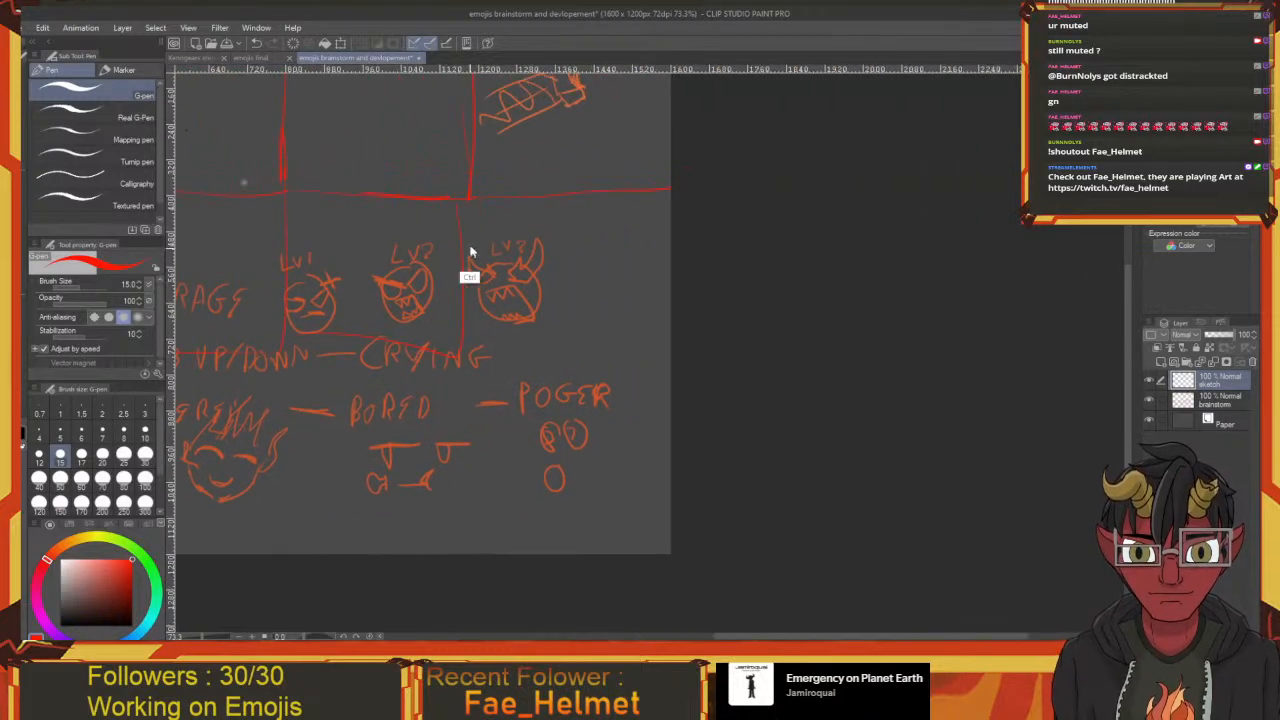
pyautogui.hotkey('ctrl', 'z')
pyautogui.moveTo(474, 201)
pyautogui.mouseDown()
pyautogui.moveTo(364, 347)
pyautogui.moveTo(287, 347)
pyautogui.mouseUp()
pyautogui.moveTo(489, 356); pyautogui.dragTo(392, 332)
pyautogui.moveTo(571, 172); pyautogui.dragTo(571, 301)
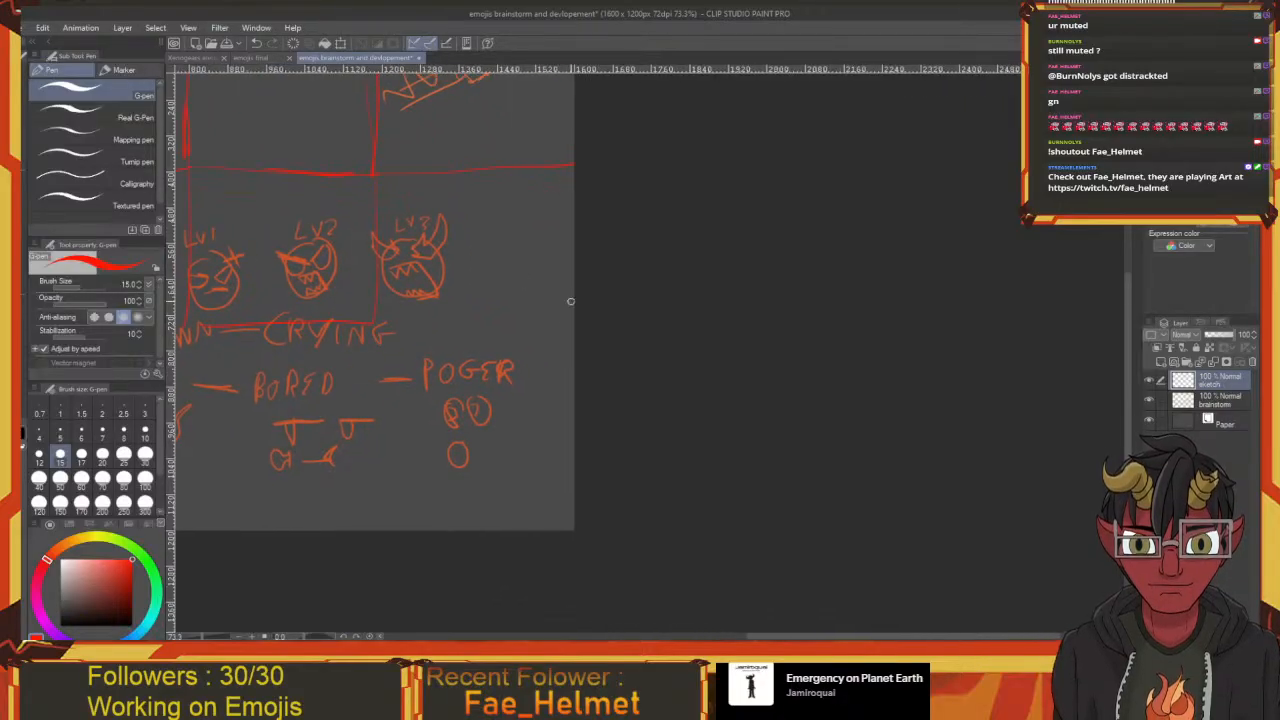
# Extend the vertical dividers down through the lowest row to complete the four-column, three-row grid
pyautogui.moveTo(389, 343); pyautogui.dragTo(640, 445)
pyautogui.moveTo(448, 474); pyautogui.dragTo(642, 438)
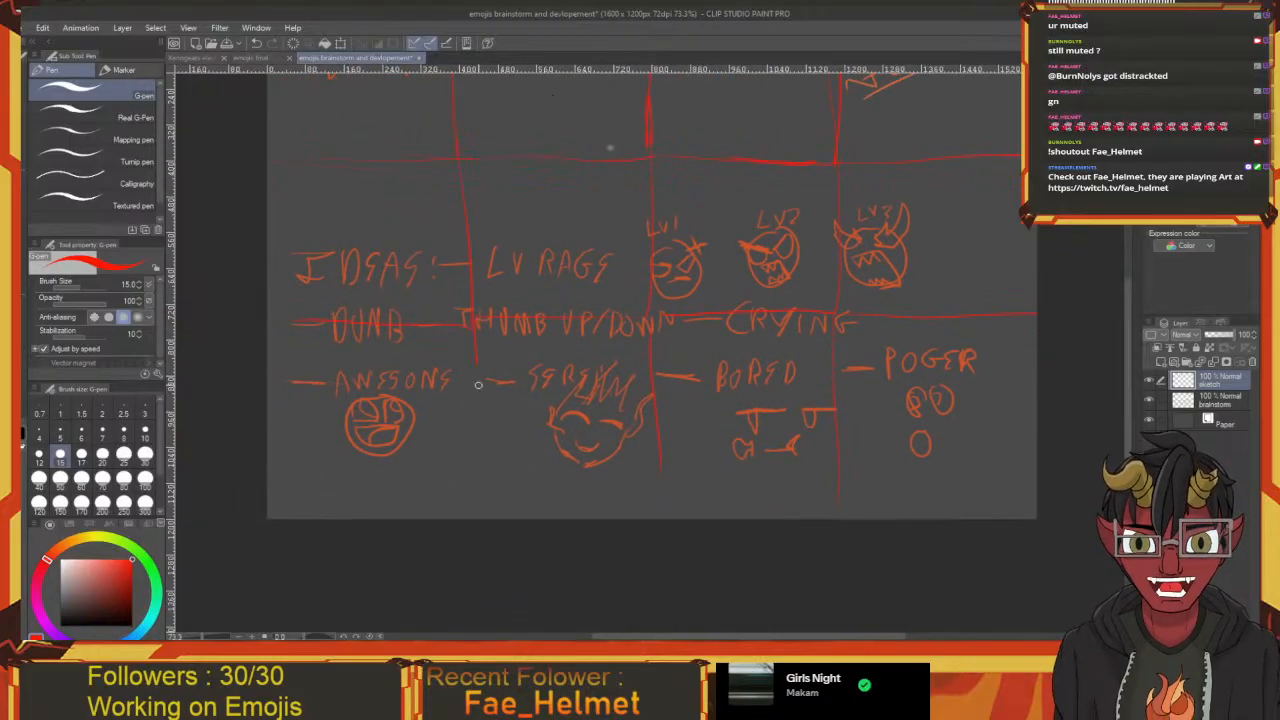
pyautogui.moveTo(480, 434); pyautogui.dragTo(497, 366)
pyautogui.moveTo(430, 220); pyautogui.dragTo(432, 366)
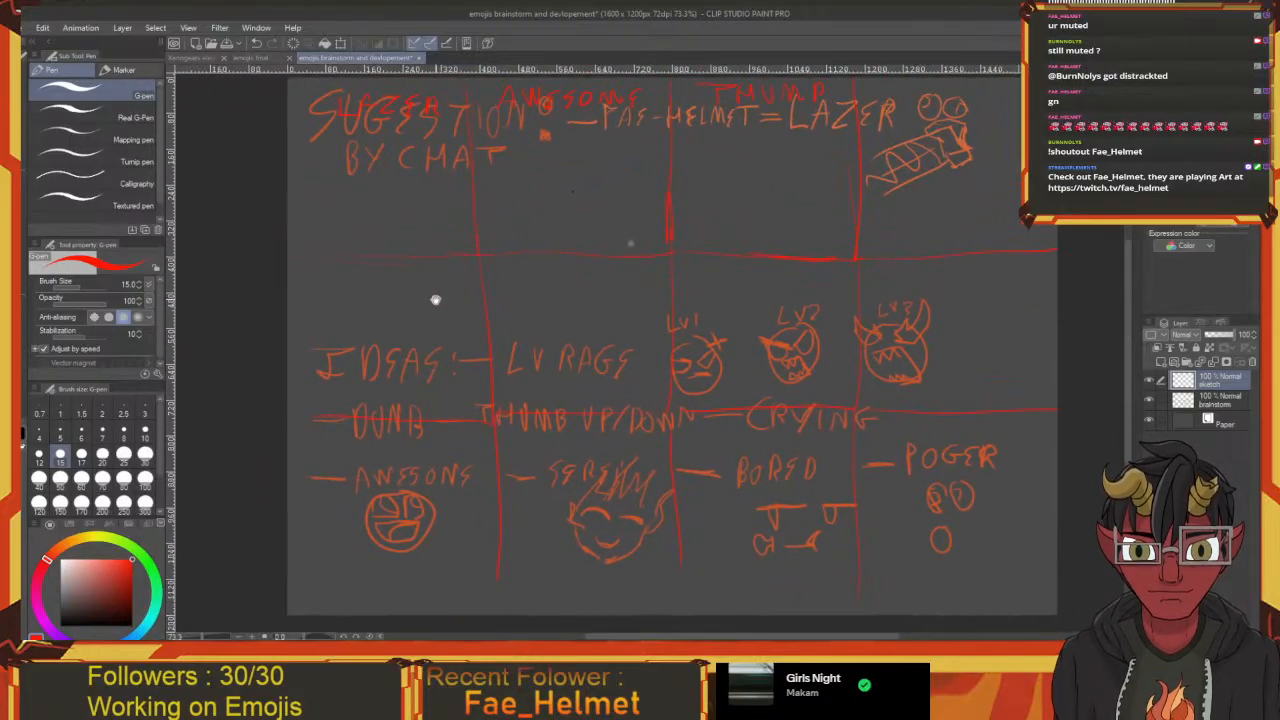
# Label the first three middle-row cells RAGE 1, RAGE 2 and RAGE 3, and the first lowest-row cell DUMB
pyautogui.moveTo(486, 229)
pyautogui.mouseDown()
pyautogui.moveTo(426, 237)
pyautogui.moveTo(483, 175)
pyautogui.mouseUp()
pyautogui.moveTo(294, 232)
pyautogui.mouseDown()
pyautogui.moveTo(295, 258)
pyautogui.moveTo(309, 244)
pyautogui.moveTo(311, 255)
pyautogui.mouseUp()
pyautogui.moveTo(318, 250)
pyautogui.mouseDown()
pyautogui.moveTo(353, 231)
pyautogui.moveTo(349, 248)
pyautogui.moveTo(384, 246)
pyautogui.mouseUp()
pyautogui.moveTo(489, 231)
pyautogui.mouseDown()
pyautogui.moveTo(412, 226)
pyautogui.moveTo(426, 240)
pyautogui.moveTo(485, 219)
pyautogui.mouseUp()
pyautogui.moveTo(476, 226)
pyautogui.mouseDown()
pyautogui.moveTo(507, 215)
pyautogui.moveTo(514, 230)
pyautogui.mouseUp()
pyautogui.moveTo(564, 236)
pyautogui.mouseDown()
pyautogui.moveTo(484, 231)
pyautogui.moveTo(601, 224)
pyautogui.moveTo(680, 266)
pyautogui.moveTo(785, 264)
pyautogui.mouseUp()
pyautogui.moveTo(474, 358); pyautogui.dragTo(555, 341)
pyautogui.moveTo(457, 386)
pyautogui.mouseDown()
pyautogui.moveTo(435, 335)
pyautogui.moveTo(388, 350)
pyautogui.moveTo(455, 324)
pyautogui.moveTo(470, 345)
pyautogui.mouseUp()
pyautogui.moveTo(524, 333); pyautogui.dragTo(404, 353)
pyautogui.moveTo(600, 272); pyautogui.dragTo(466, 278)
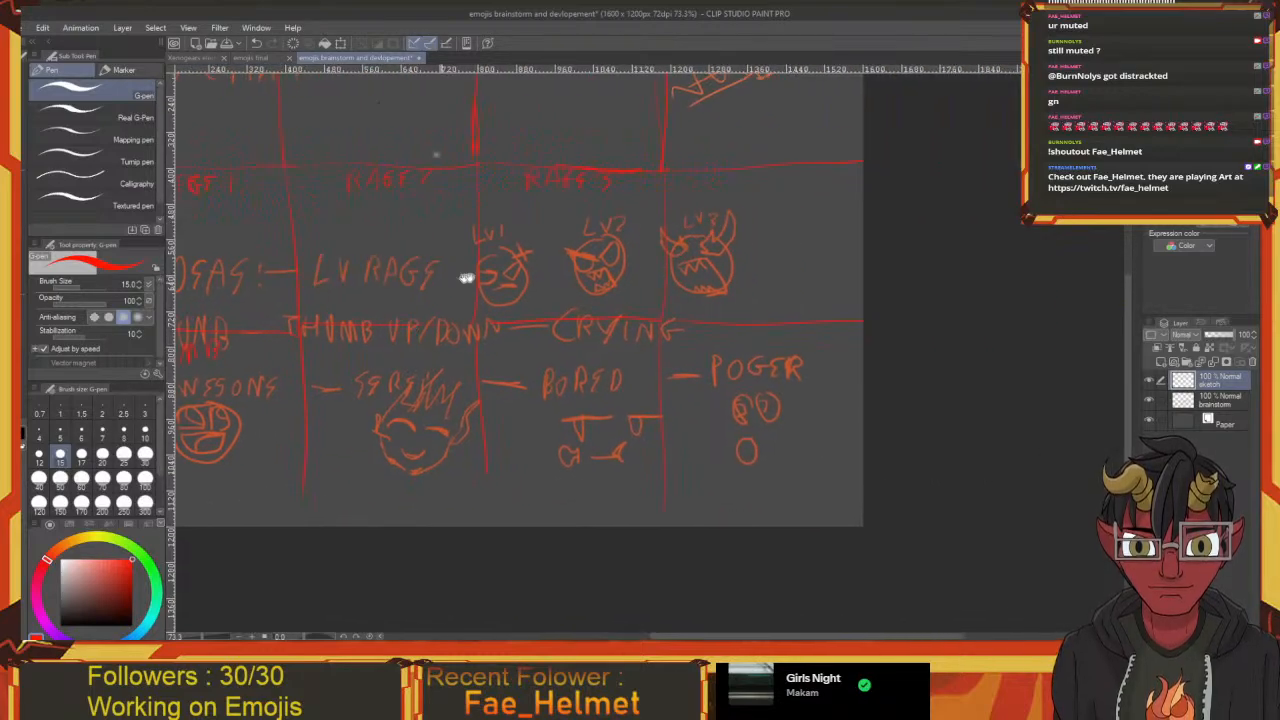
# Label the last middle-row cell POGGER and the last two lowest-row cells SEREI HAPPY and SEREI BORED
pyautogui.moveTo(512, 230)
pyautogui.mouseDown()
pyautogui.moveTo(465, 190)
pyautogui.moveTo(450, 234)
pyautogui.mouseUp()
pyautogui.moveTo(527, 208); pyautogui.dragTo(450, 209)
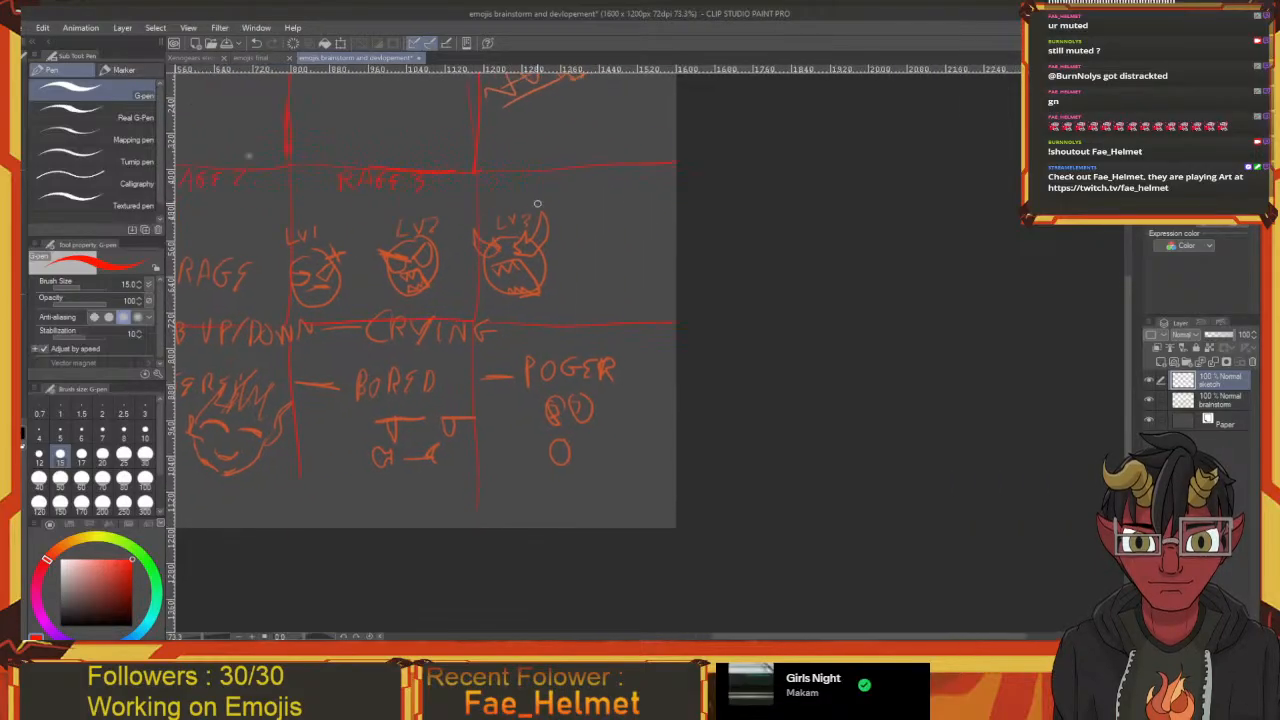
pyautogui.moveTo(496, 247); pyautogui.dragTo(558, 211)
pyautogui.moveTo(409, 296)
pyautogui.mouseDown()
pyautogui.moveTo(395, 305)
pyautogui.moveTo(456, 297)
pyautogui.moveTo(521, 323)
pyautogui.moveTo(544, 310)
pyautogui.moveTo(498, 310)
pyautogui.moveTo(538, 293)
pyautogui.moveTo(542, 306)
pyautogui.mouseUp()
pyautogui.hscroll(5, 555, 308)
pyautogui.moveTo(569, 311)
pyautogui.mouseDown()
pyautogui.moveTo(534, 297)
pyautogui.moveTo(536, 308)
pyautogui.mouseUp()
pyautogui.moveTo(537, 291)
pyautogui.mouseDown()
pyautogui.moveTo(551, 295)
pyautogui.moveTo(541, 306)
pyautogui.moveTo(562, 290)
pyautogui.moveTo(581, 305)
pyautogui.mouseUp()
pyautogui.moveTo(586, 291); pyautogui.dragTo(587, 310)
pyautogui.moveTo(565, 297); pyautogui.dragTo(566, 413)
pyautogui.moveTo(473, 249)
pyautogui.mouseDown()
pyautogui.moveTo(471, 275)
pyautogui.moveTo(483, 261)
pyautogui.mouseUp()
pyautogui.moveTo(494, 258)
pyautogui.mouseDown()
pyautogui.moveTo(493, 273)
pyautogui.moveTo(552, 269)
pyautogui.mouseUp()
pyautogui.moveTo(556, 254); pyautogui.dragTo(557, 270)
pyautogui.moveTo(556, 253); pyautogui.dragTo(572, 270)
pyautogui.moveTo(541, 304); pyautogui.dragTo(632, 295)
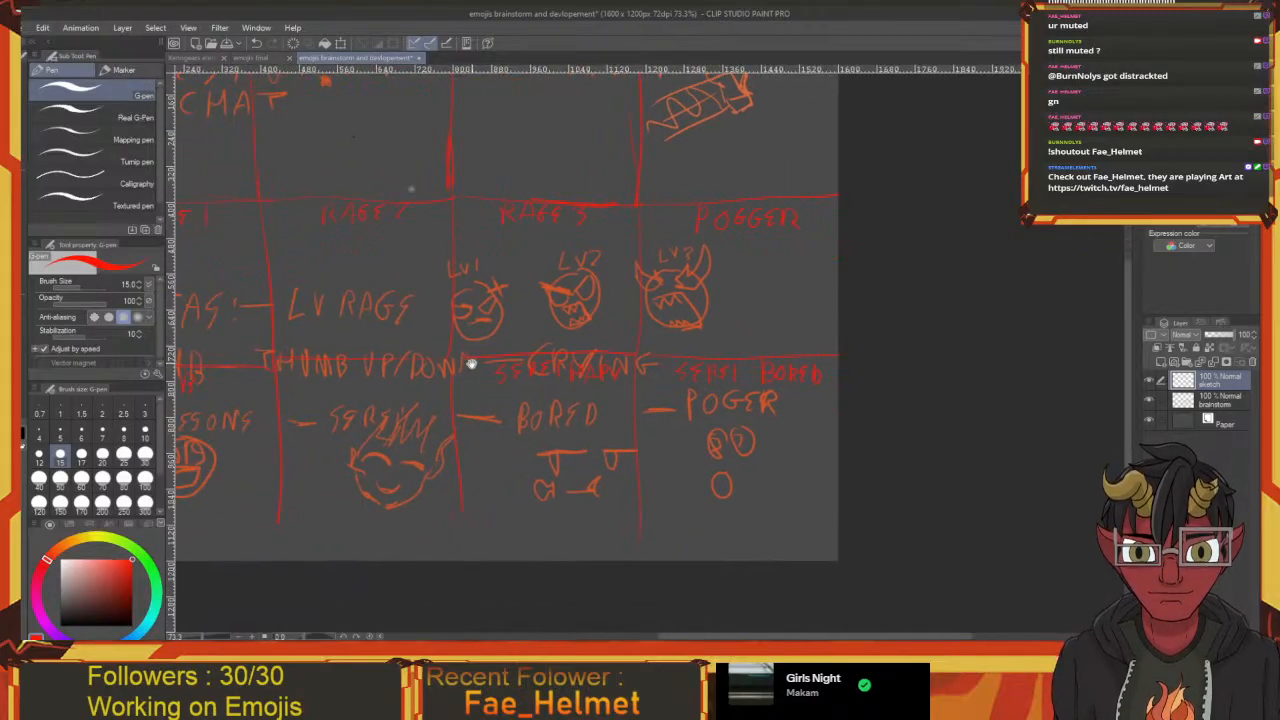
# Label the second cell of the lowest row CRYING
pyautogui.moveTo(466, 366); pyautogui.dragTo(520, 374)
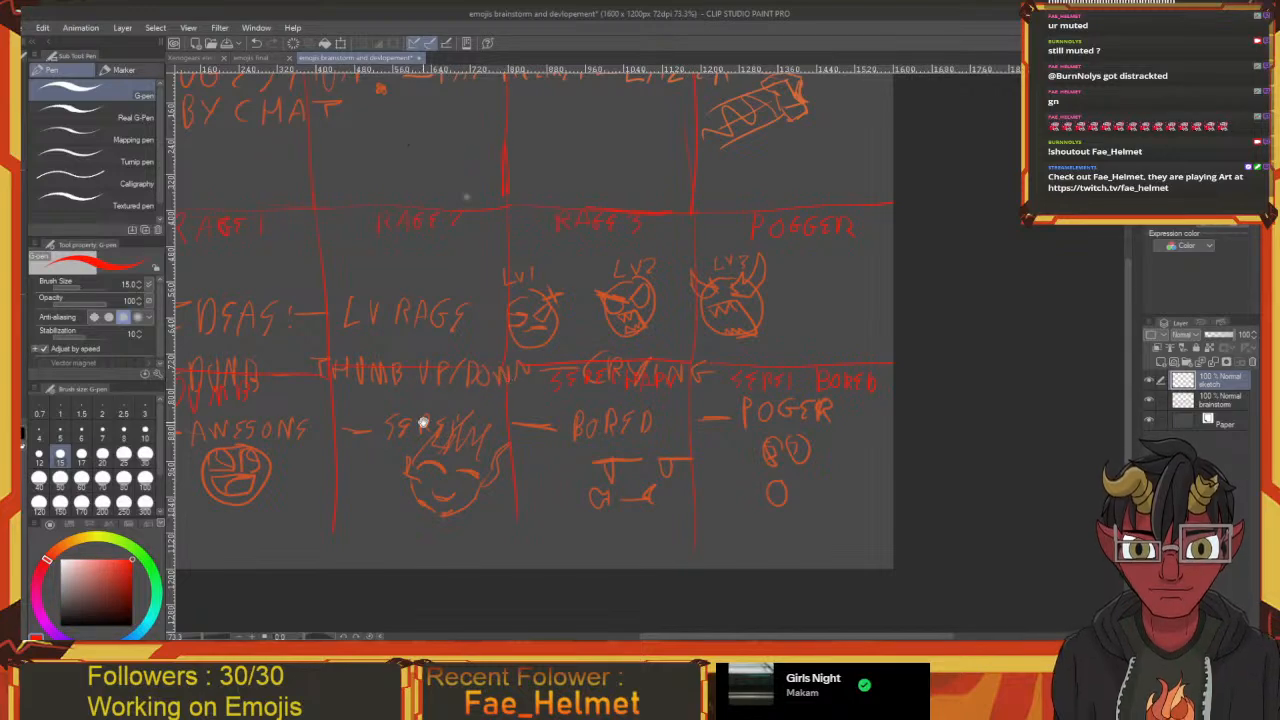
pyautogui.moveTo(426, 420); pyautogui.dragTo(494, 413)
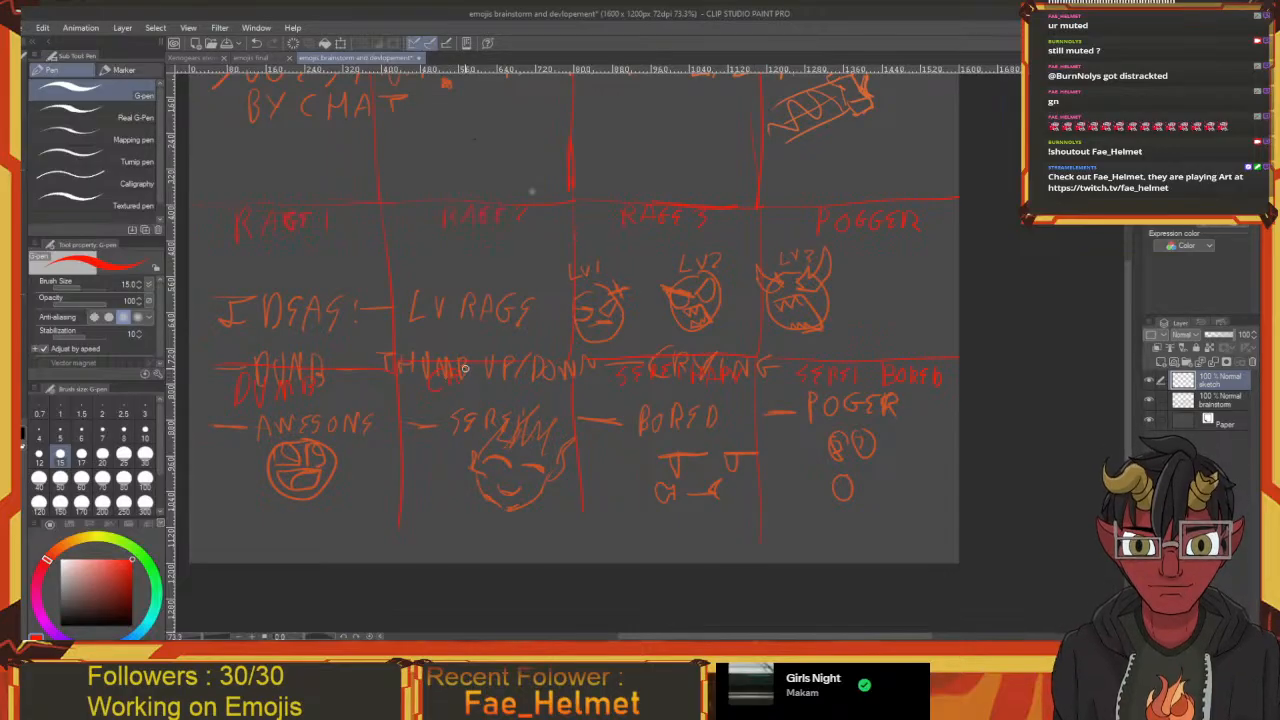
pyautogui.moveTo(559, 388); pyautogui.dragTo(605, 521)
# Write the heading DISAPEAR in the last cell of the uppermost row
pyautogui.moveTo(777, 197); pyautogui.dragTo(736, 200)
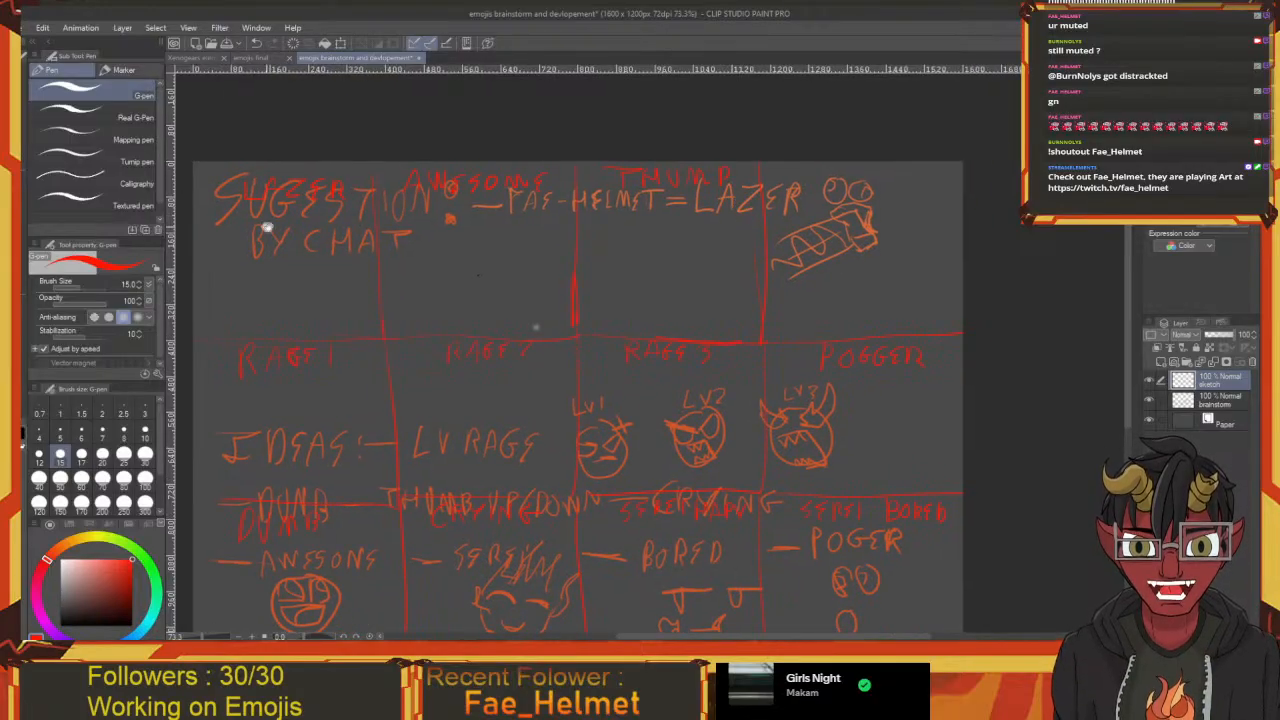
pyautogui.moveTo(576, 241); pyautogui.dragTo(393, 218)
pyautogui.moveTo(648, 155); pyautogui.dragTo(504, 178)
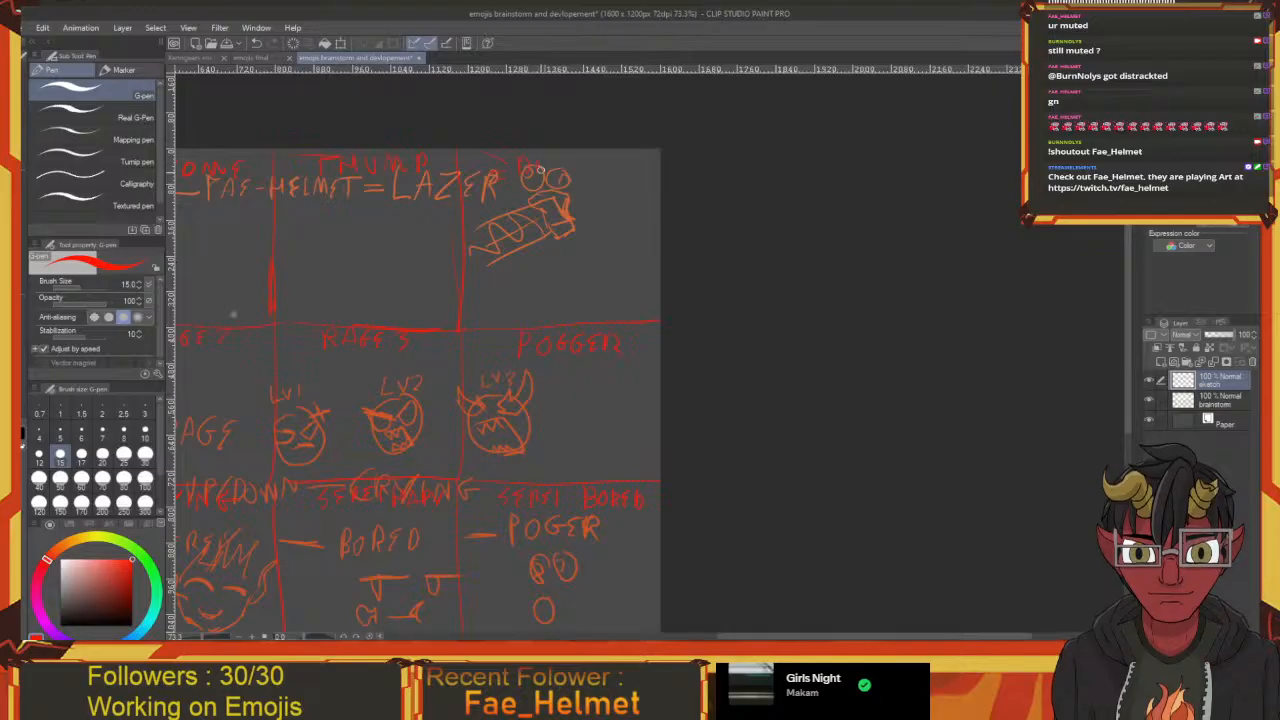
pyautogui.moveTo(586, 153)
pyautogui.mouseDown()
pyautogui.moveTo(590, 166)
pyautogui.moveTo(614, 154)
pyautogui.moveTo(622, 167)
pyautogui.mouseUp()
pyautogui.moveTo(728, 266); pyautogui.dragTo(796, 282)
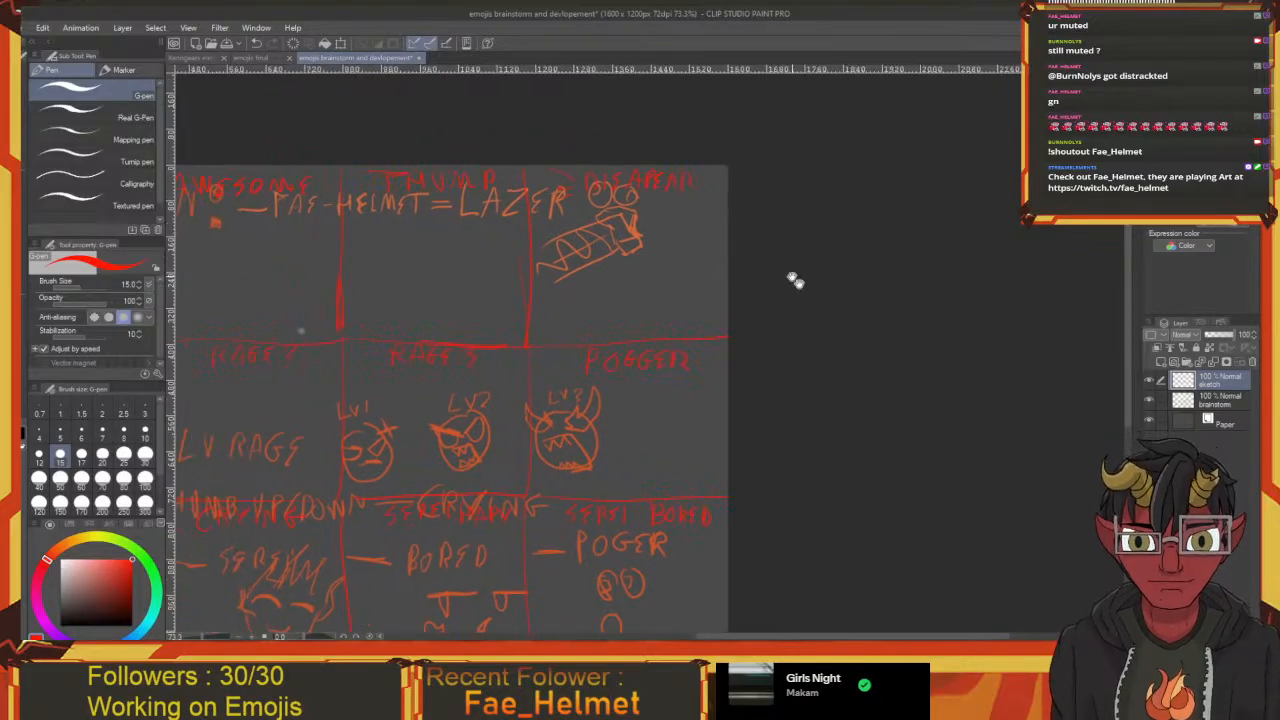
# Hide the brainstorm layer so only the labelled grid shows, and save the file
pyautogui.click(1149, 404)
pyautogui.moveTo(913, 459); pyautogui.dragTo(1213, 394)
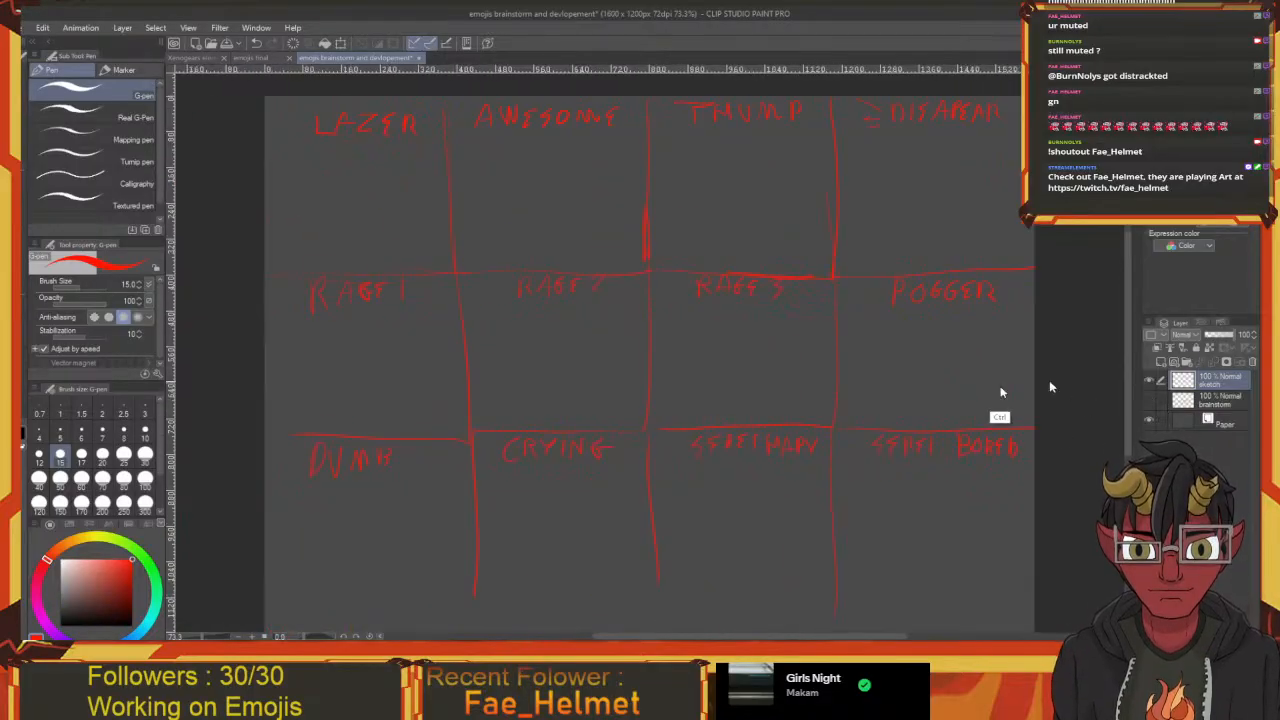
pyautogui.hotkey('ctrl', 's')
pyautogui.moveTo(870, 396); pyautogui.dragTo(803, 391)
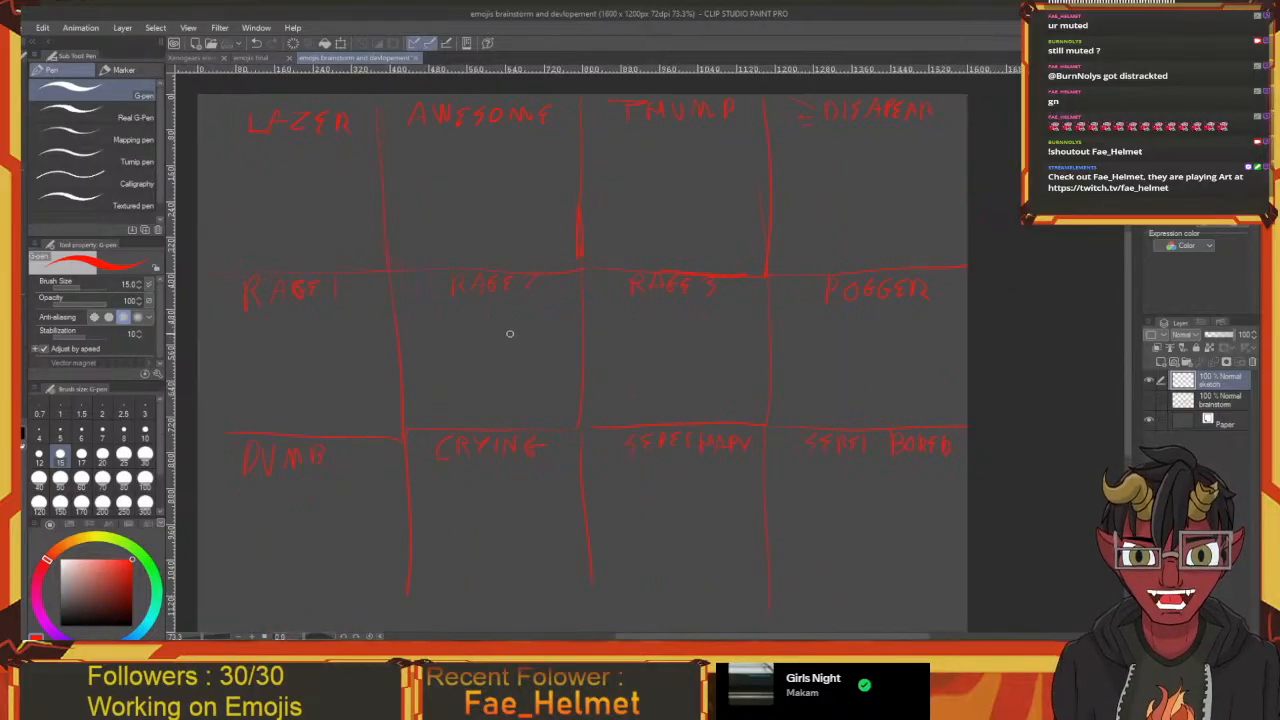
# Write a large BRB across the centre of the grid and save the file
pyautogui.moveTo(510, 324)
pyautogui.mouseDown()
pyautogui.moveTo(513, 364)
pyautogui.moveTo(561, 328)
pyautogui.moveTo(567, 355)
pyautogui.moveTo(576, 332)
pyautogui.moveTo(591, 339)
pyautogui.moveTo(589, 365)
pyautogui.moveTo(667, 322)
pyautogui.mouseUp()
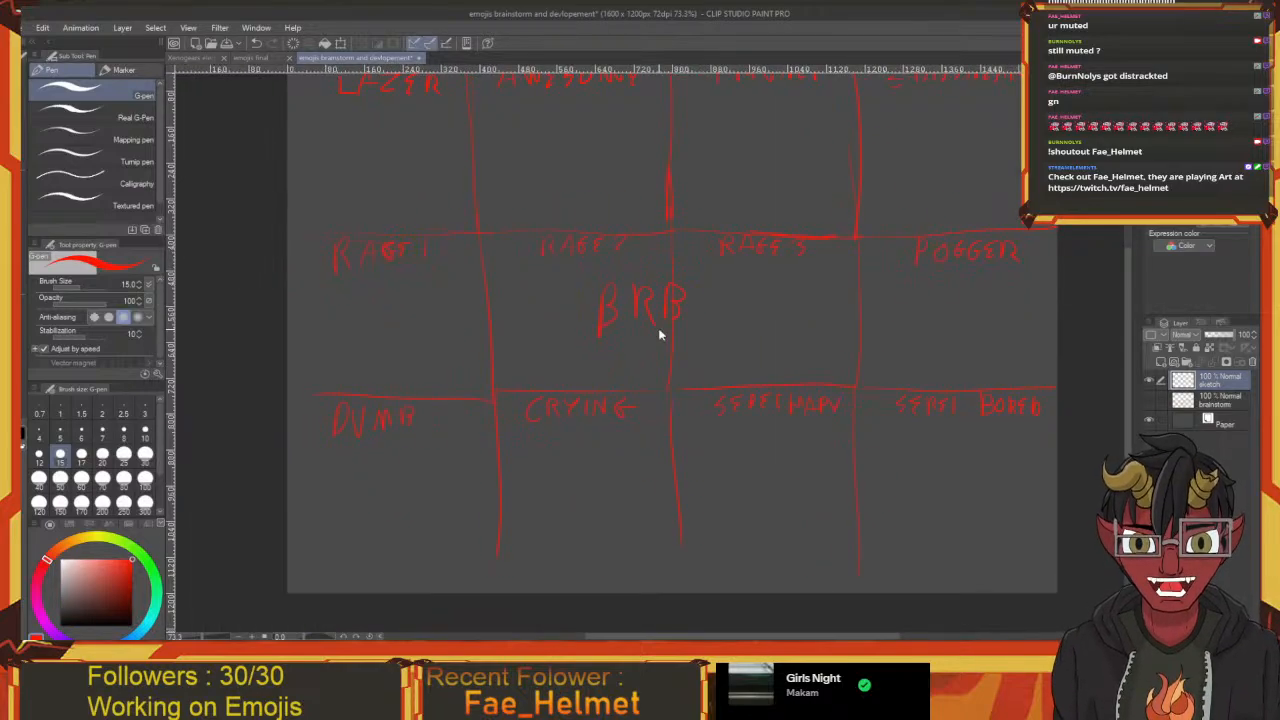
pyautogui.hotkey('ctrl', 's')
# Switch to the Xenogears elements illustration, add a layer in the art folder and write BRB above the pink-haired character
pyautogui.click(197, 58)
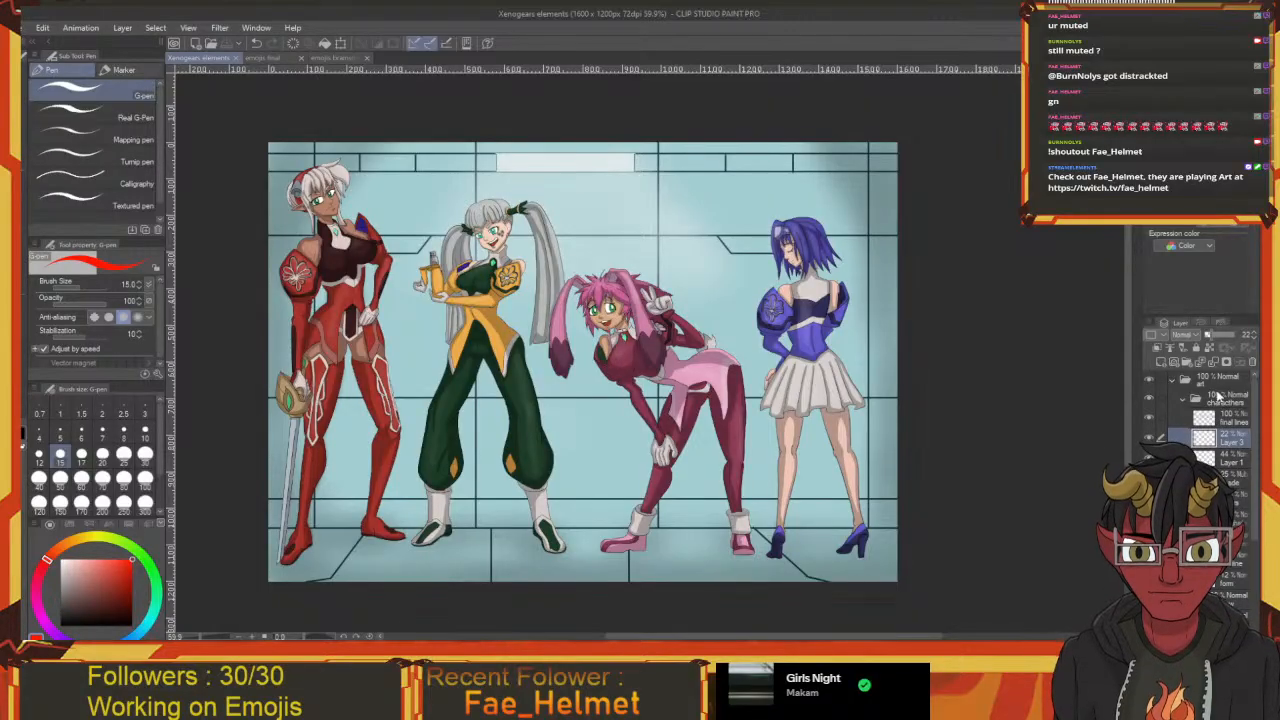
pyautogui.click(1195, 377)
pyautogui.click(1166, 362)
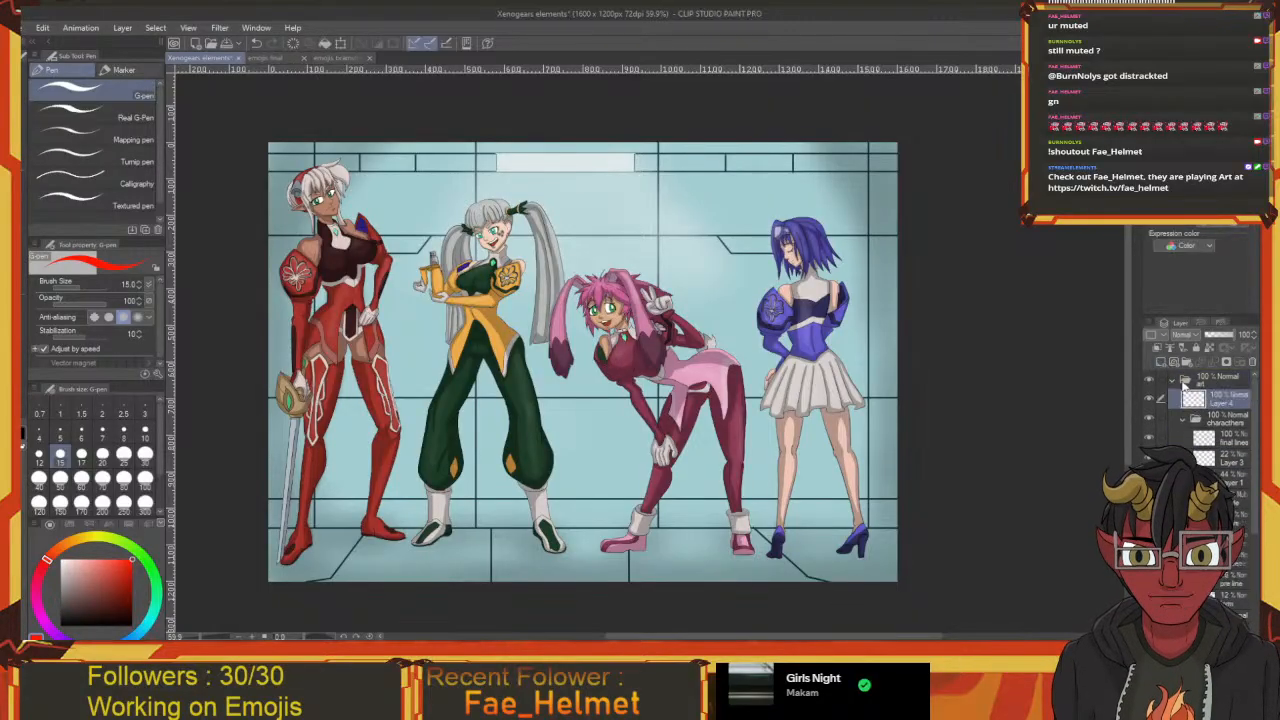
pyautogui.moveTo(607, 196)
pyautogui.mouseDown()
pyautogui.moveTo(611, 228)
pyautogui.moveTo(633, 208)
pyautogui.moveTo(668, 239)
pyautogui.mouseUp()
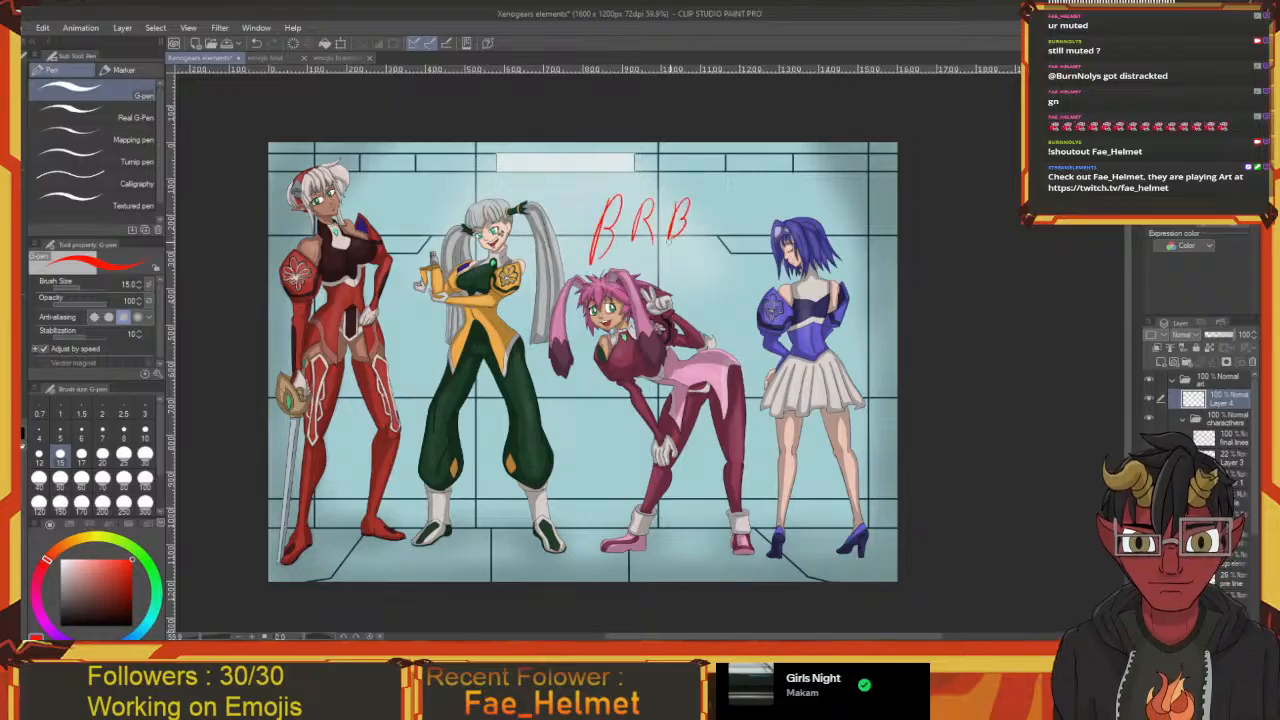
pyautogui.moveTo(633, 320); pyautogui.dragTo(729, 350)
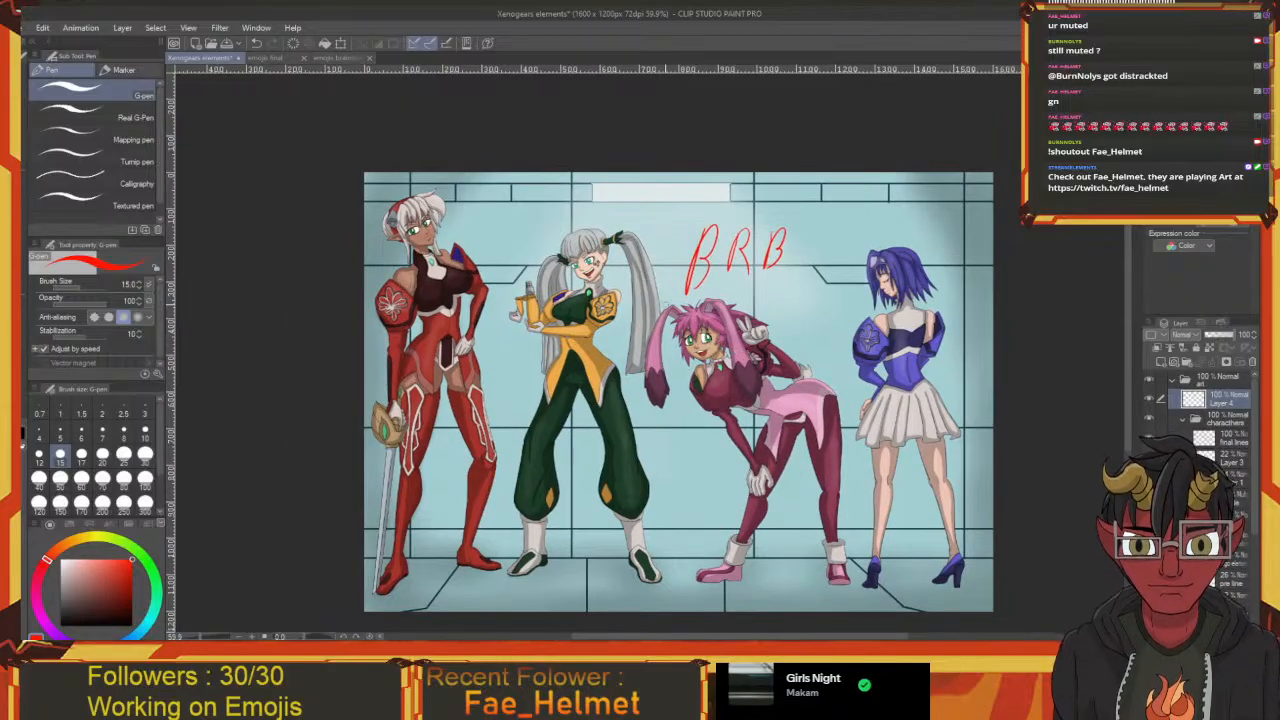
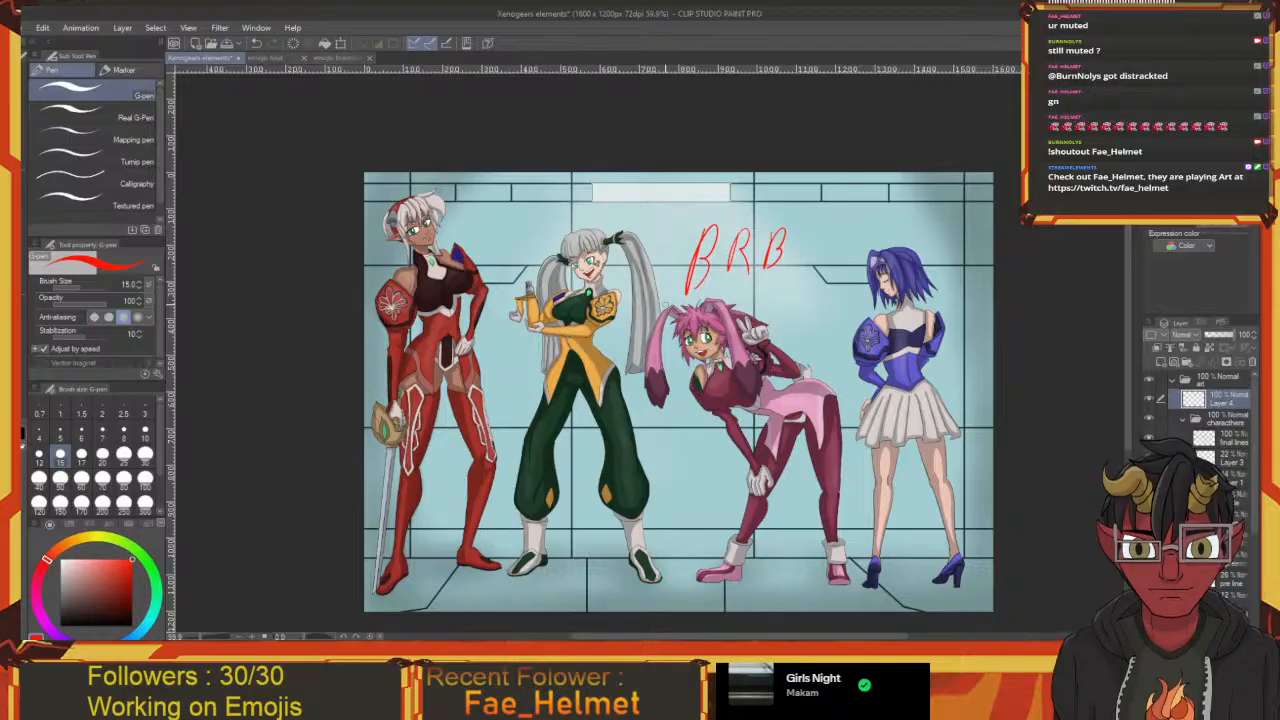
# Delete the layer holding the BRB note from the Xenogears elements illustration
pyautogui.click(1252, 362)
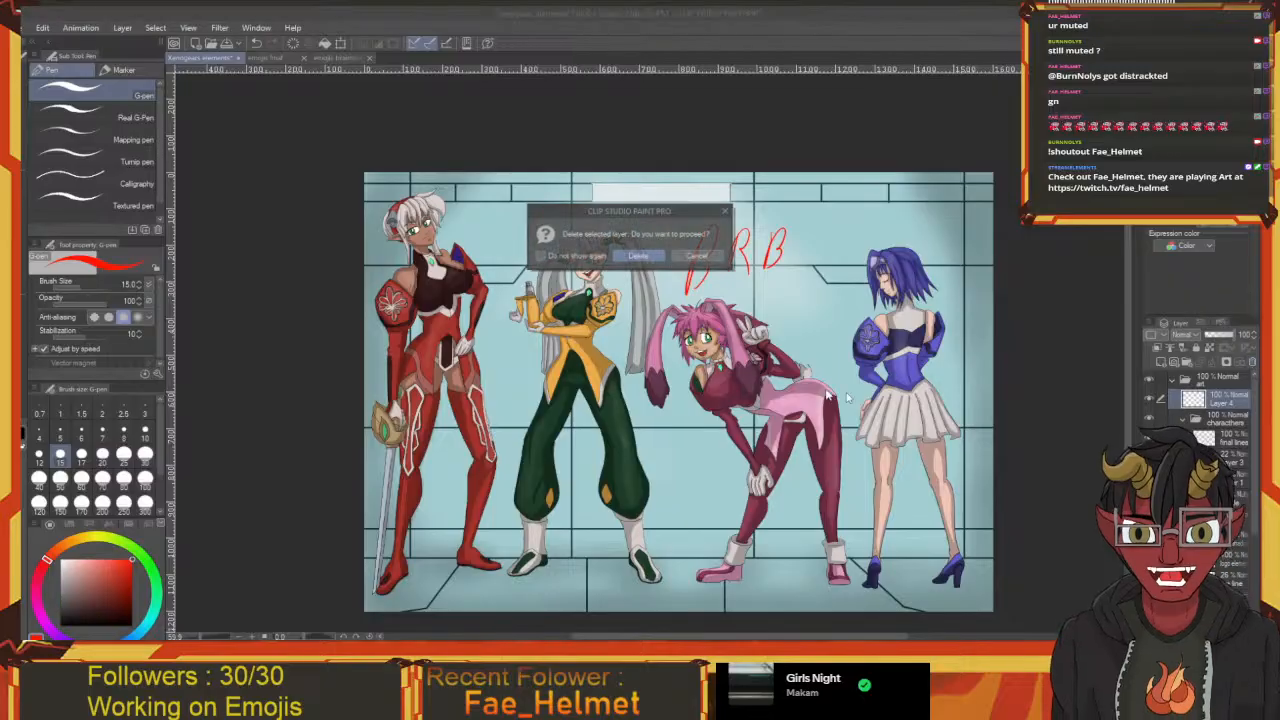
pyautogui.click(635, 256)
pyautogui.moveTo(1060, 533); pyautogui.dragTo(938, 534)
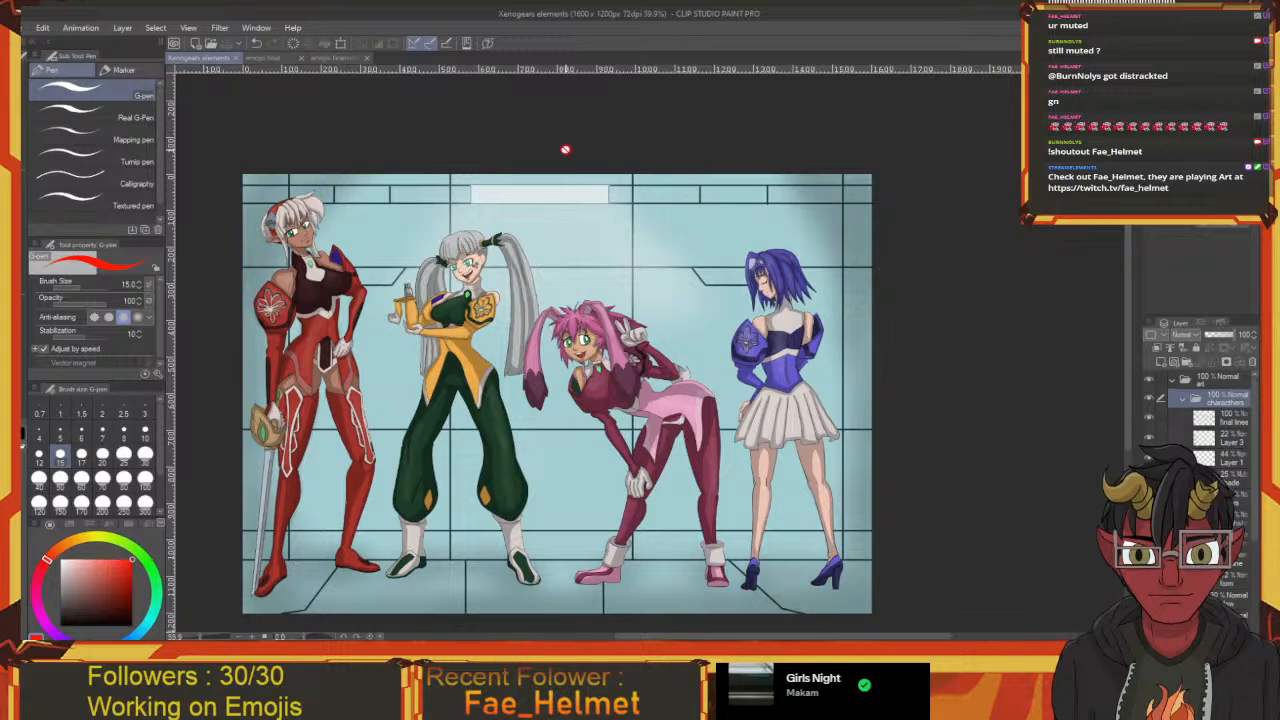
# Switch back to the emojis brainstorm document and undo the BRB lettering written across the grid
pyautogui.click(265, 60)
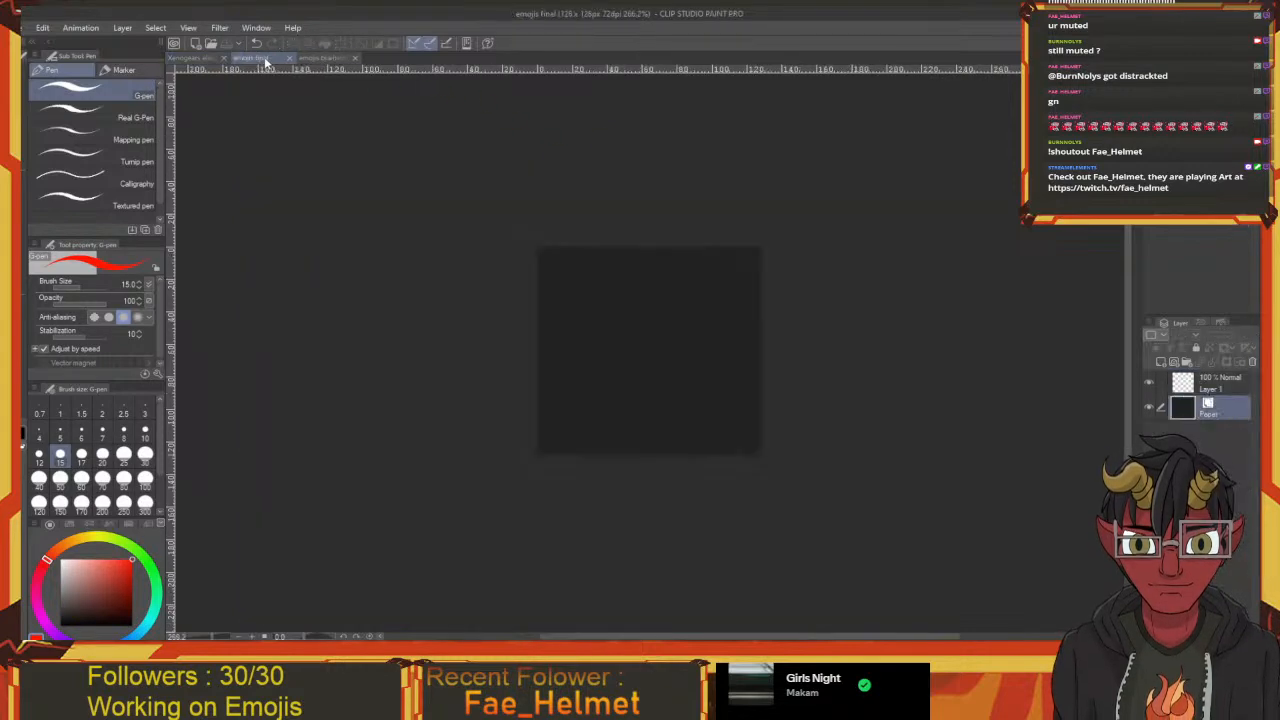
pyautogui.click(208, 57)
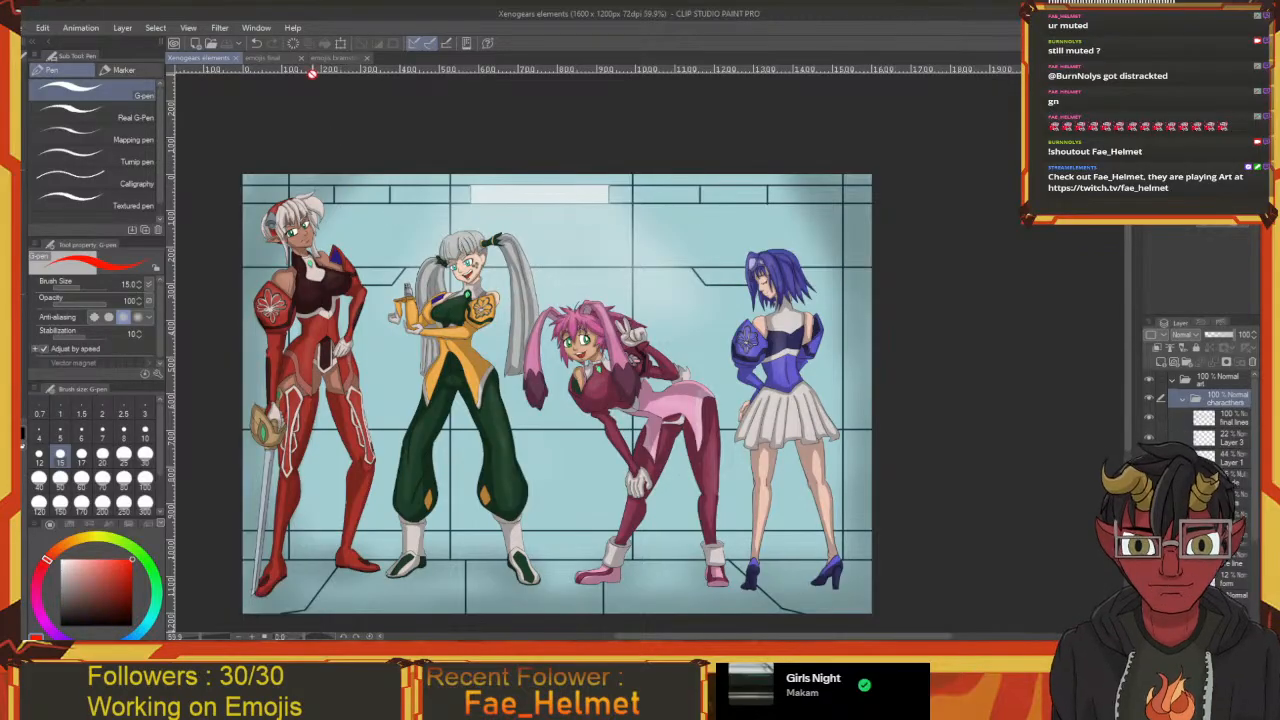
pyautogui.click(335, 58)
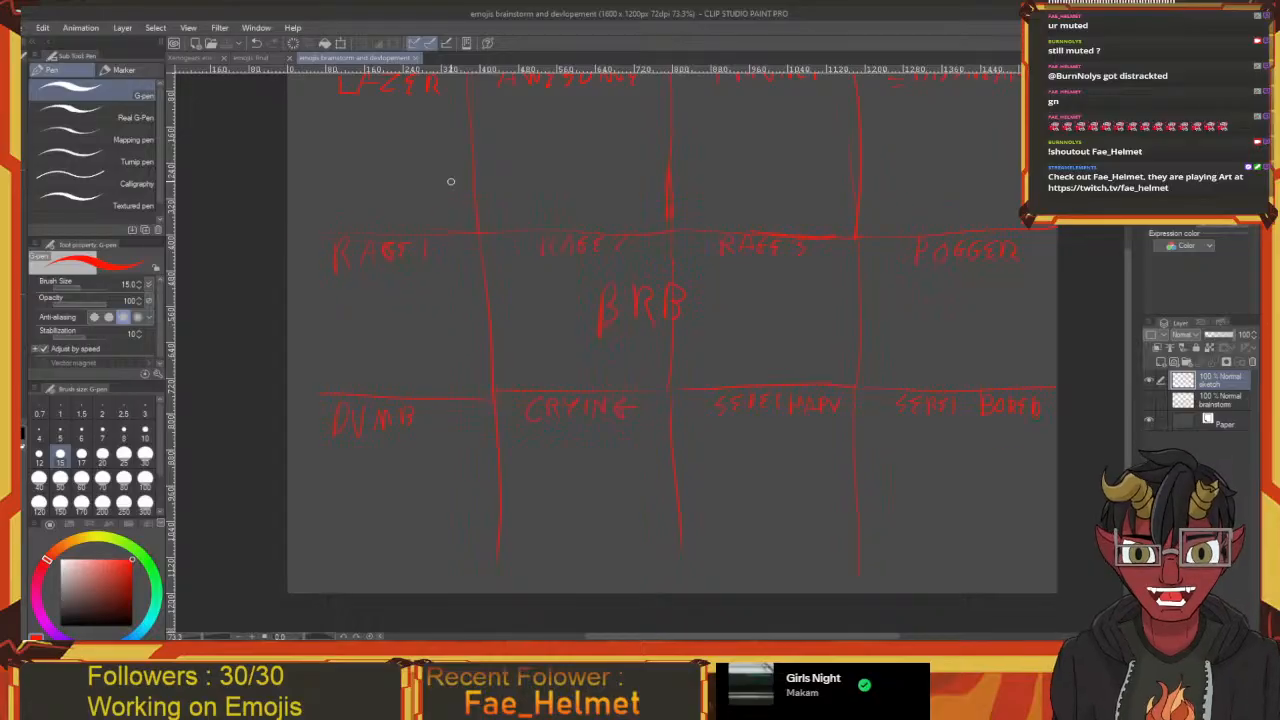
pyautogui.moveTo(624, 355)
pyautogui.mouseDown()
pyautogui.moveTo(555, 382)
pyautogui.moveTo(545, 443)
pyautogui.moveTo(546, 406)
pyautogui.mouseUp()
pyautogui.hotkey('ctrl', 'z')
pyautogui.hotkey('ctrl', 'z')
pyautogui.hotkey('ctrl', 'z')
pyautogui.hotkey('ctrl', 'z')
pyautogui.hotkey('ctrl', 'z')
pyautogui.hotkey('ctrl', 'z')
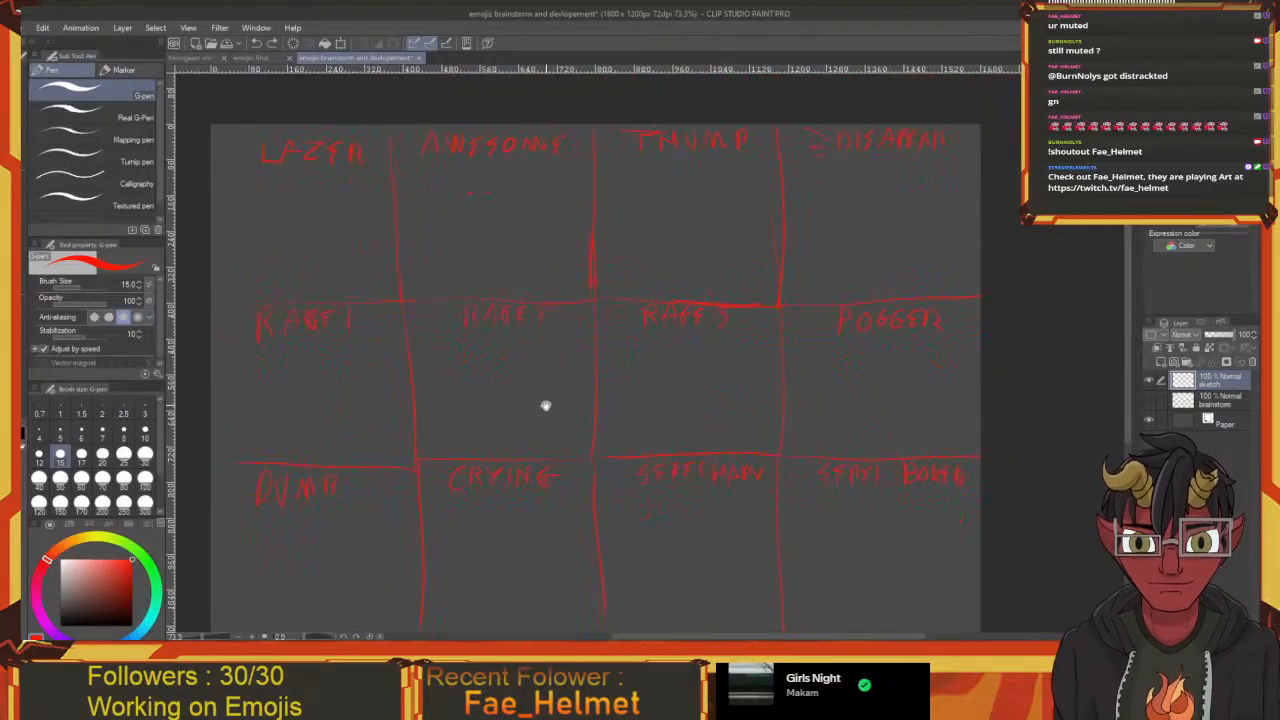
pyautogui.moveTo(500, 339); pyautogui.dragTo(591, 360)
pyautogui.scroll(3, 529, 313)
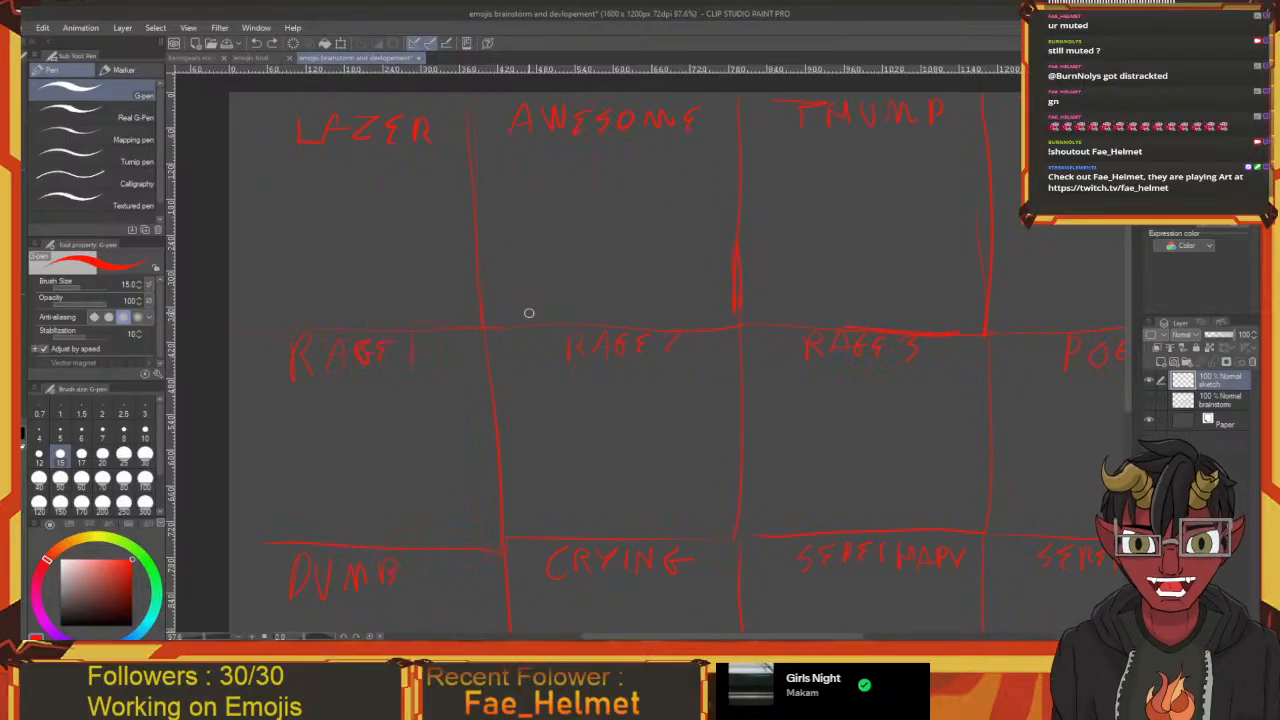
pyautogui.moveTo(529, 313); pyautogui.dragTo(418, 288)
pyautogui.keyDown('shift'); pyautogui.click(466, 314); pyautogui.keyUp('shift')
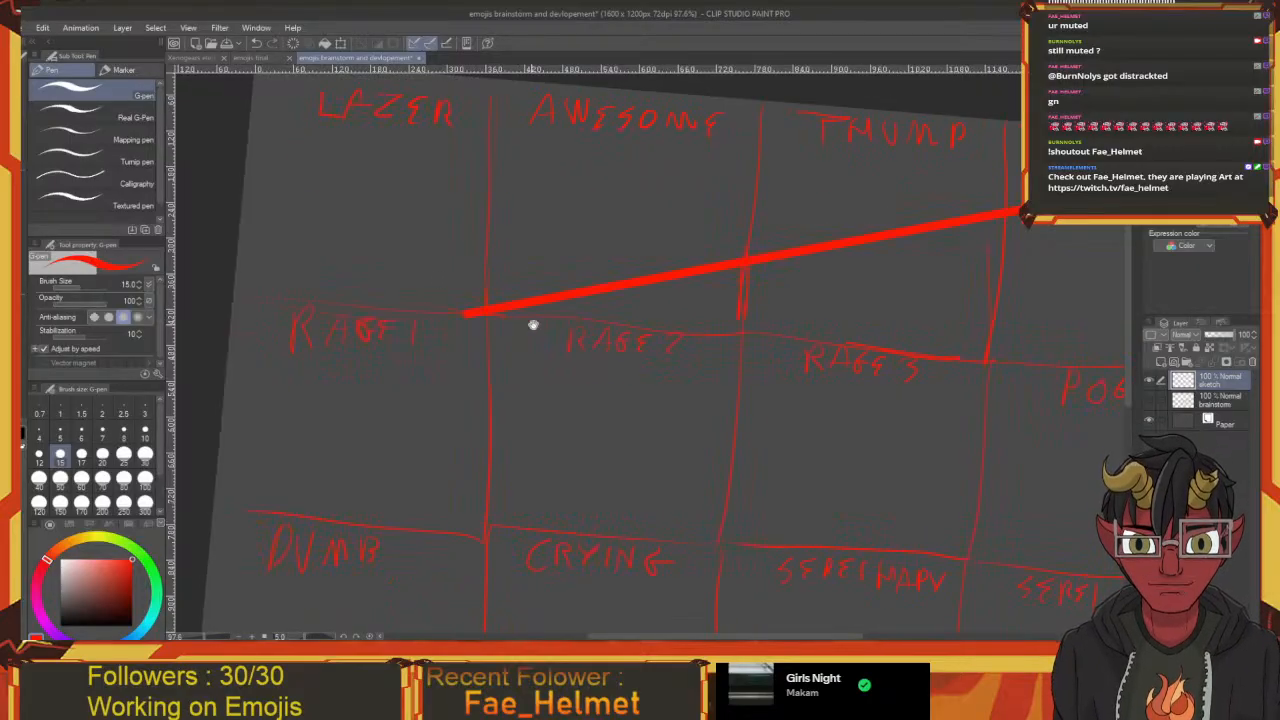
pyautogui.moveTo(632, 229); pyautogui.dragTo(491, 351)
pyautogui.hotkey('ctrl', 'z')
pyautogui.moveTo(447, 398); pyautogui.dragTo(790, 371)
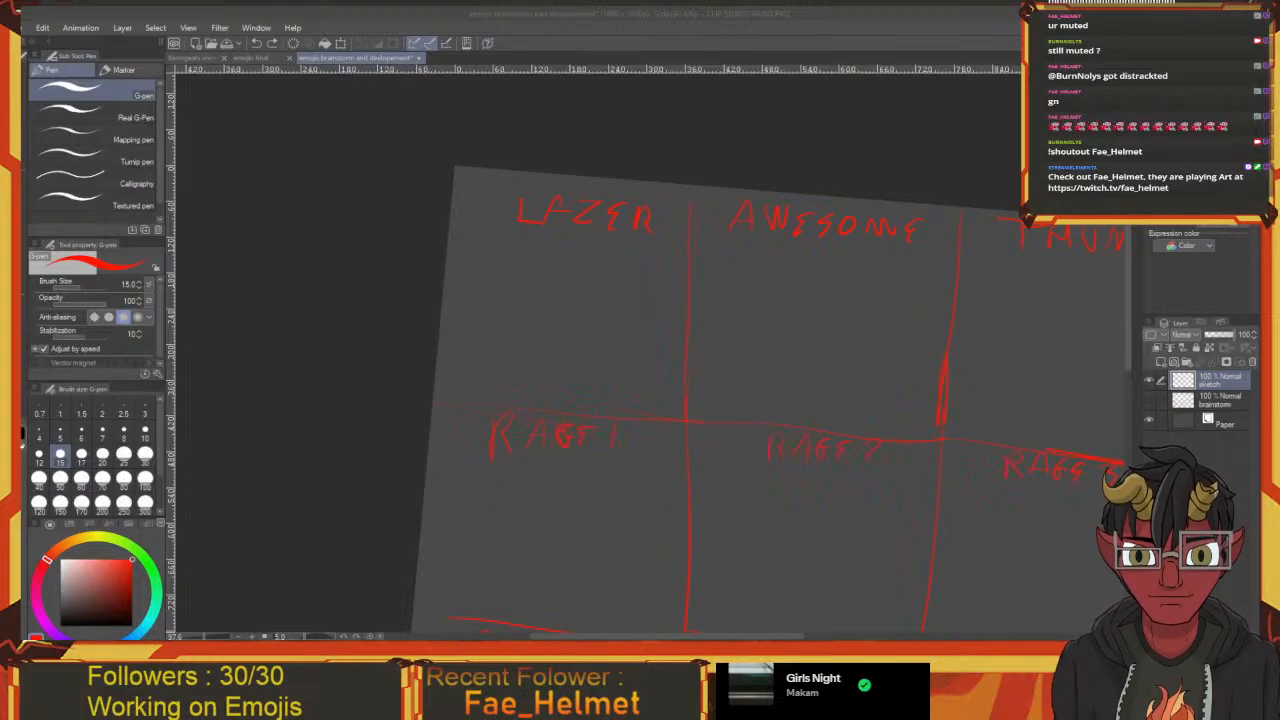
pyautogui.click(428, 394)
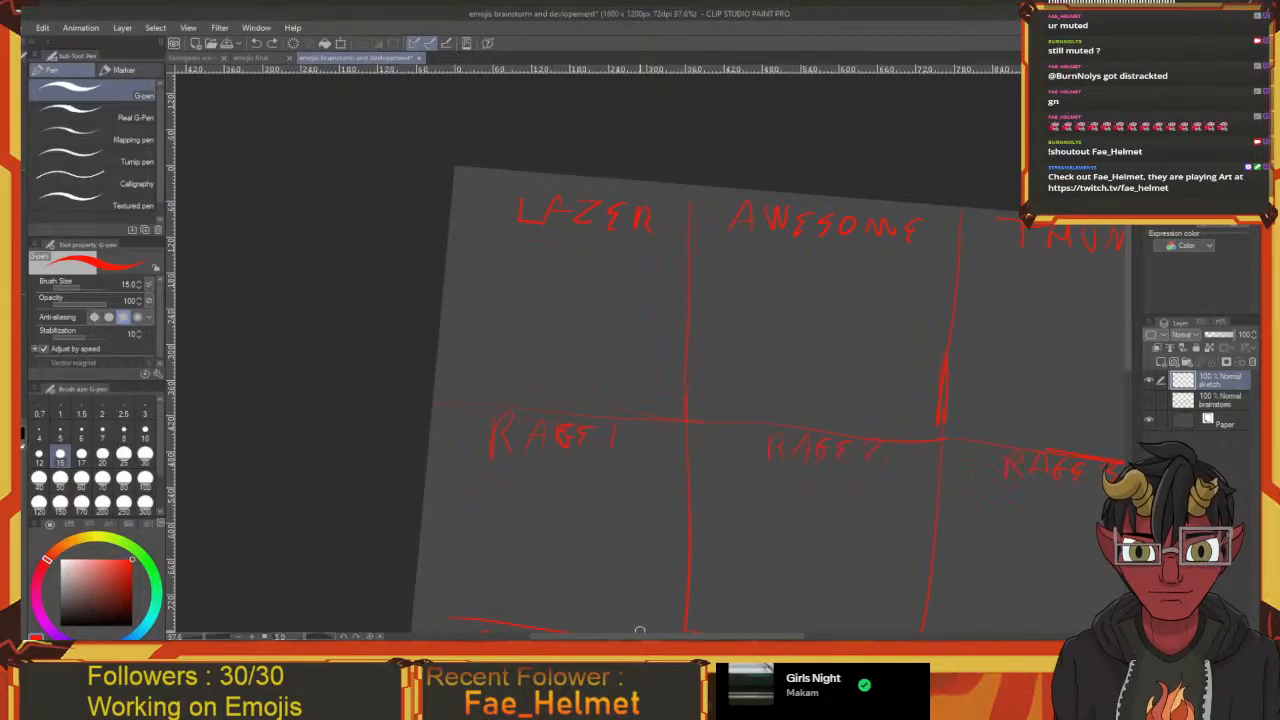
pyautogui.moveTo(645, 637); pyautogui.dragTo(752, 635)
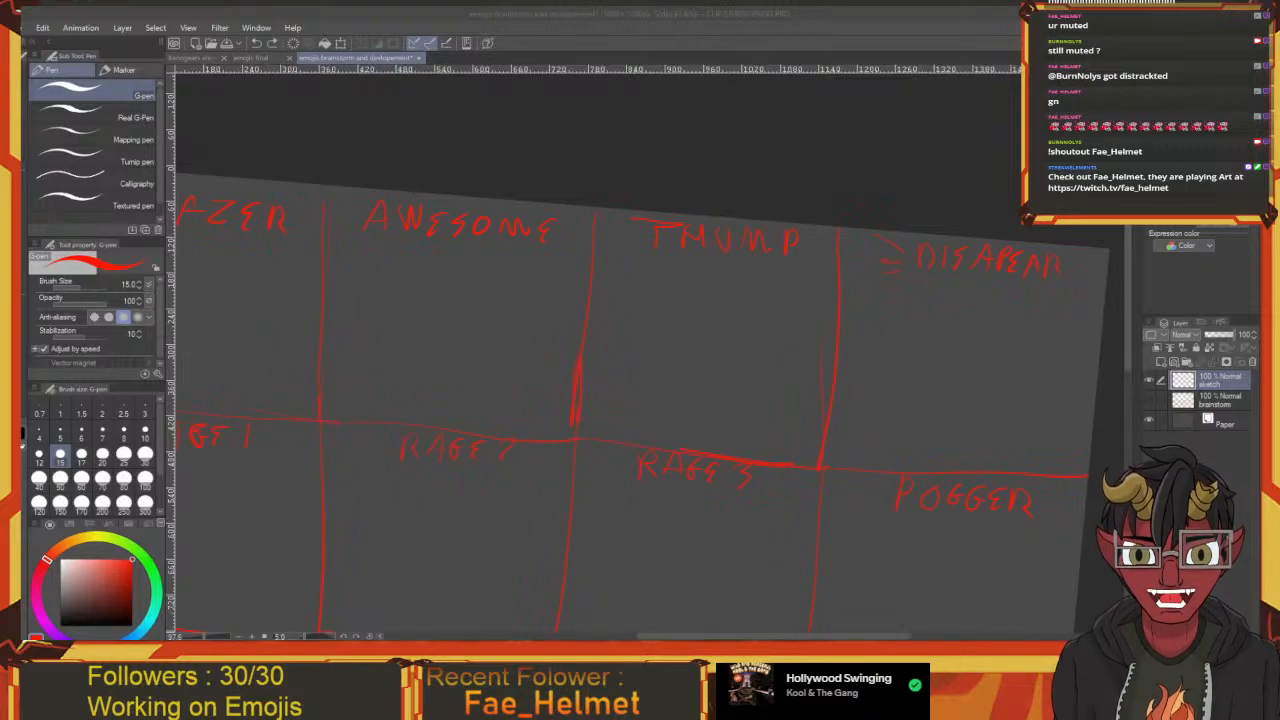
pyautogui.scroll(-5, 697, 297)
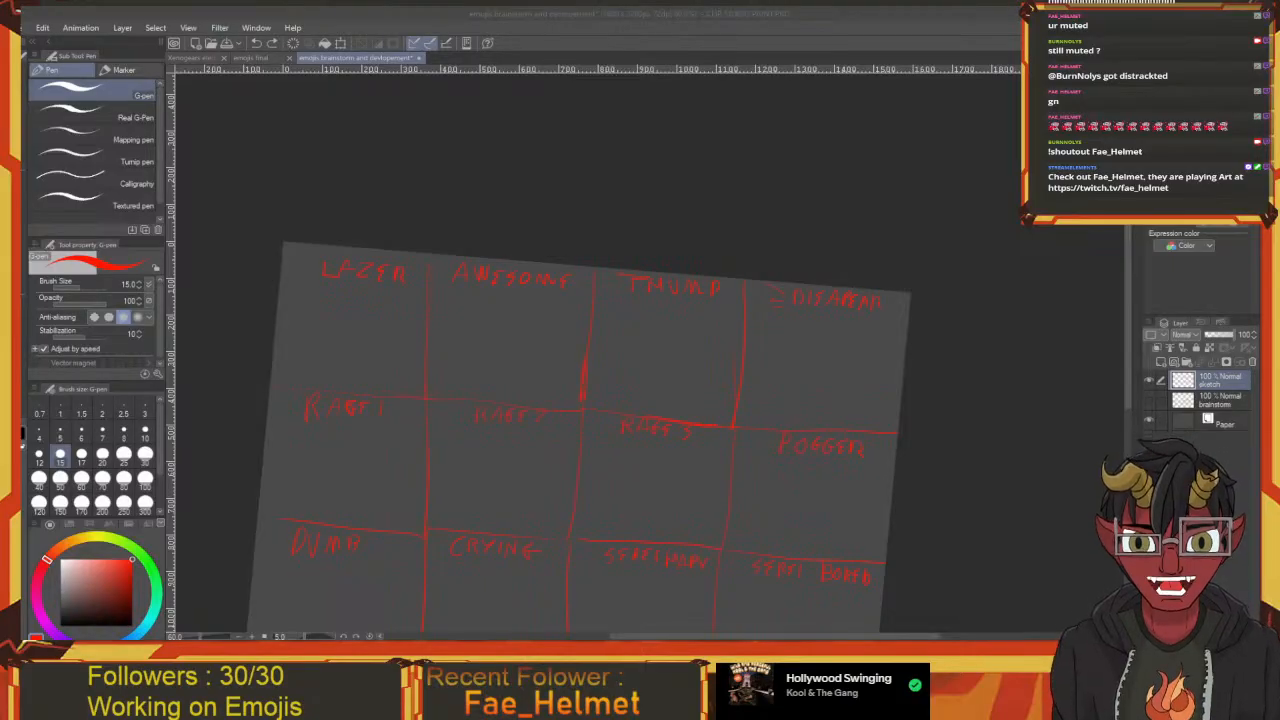
pyautogui.scroll(5, 457, 403)
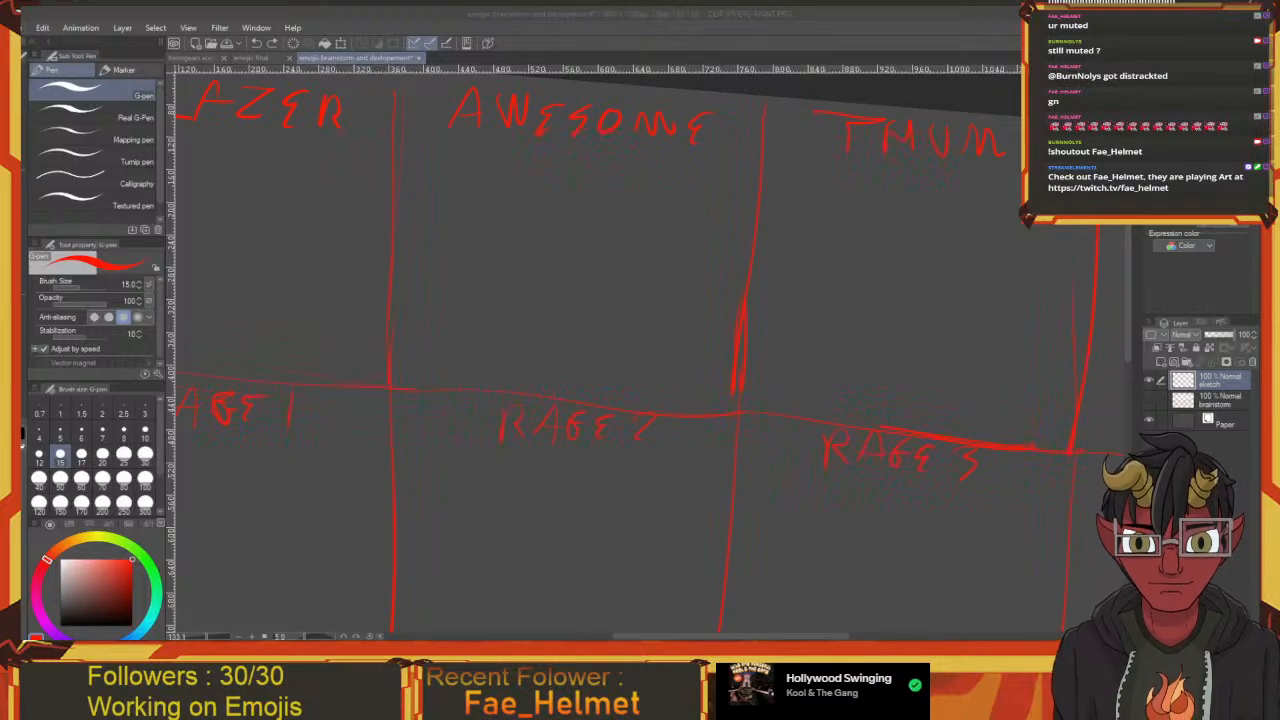
pyautogui.moveTo(21, 140); pyautogui.dragTo(21, 48)
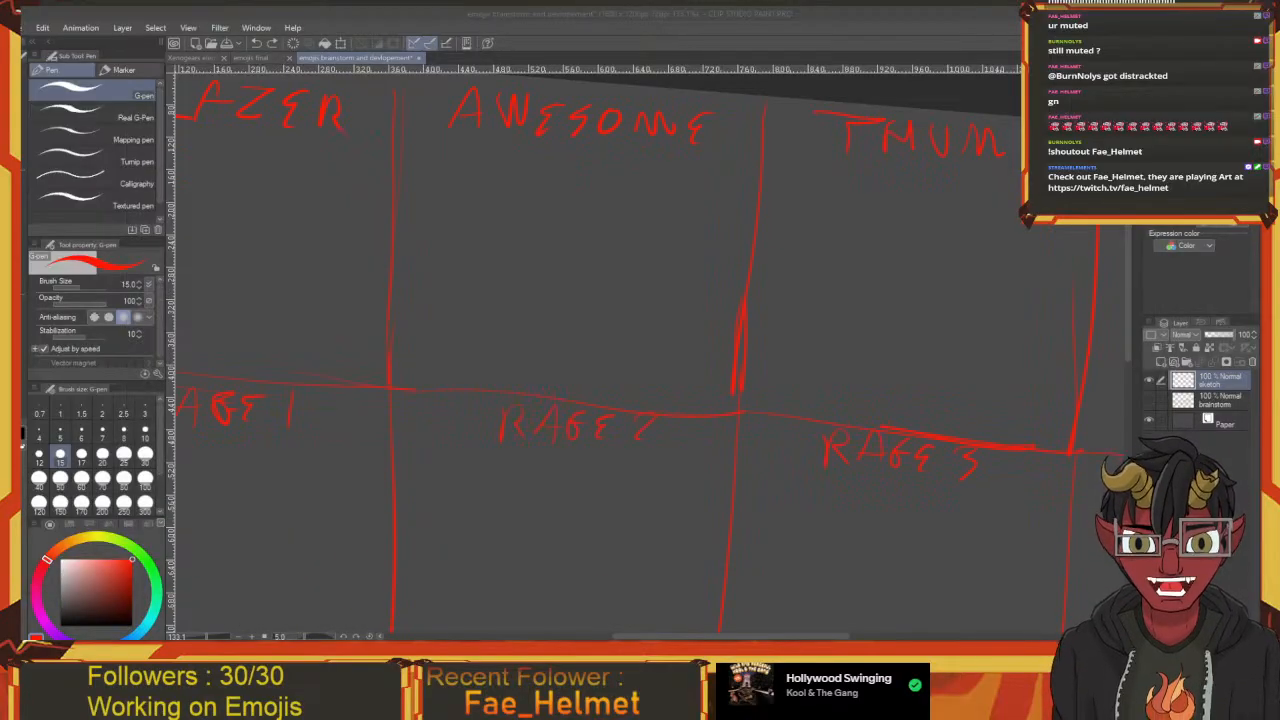
pyautogui.scroll(1, 331, 249)
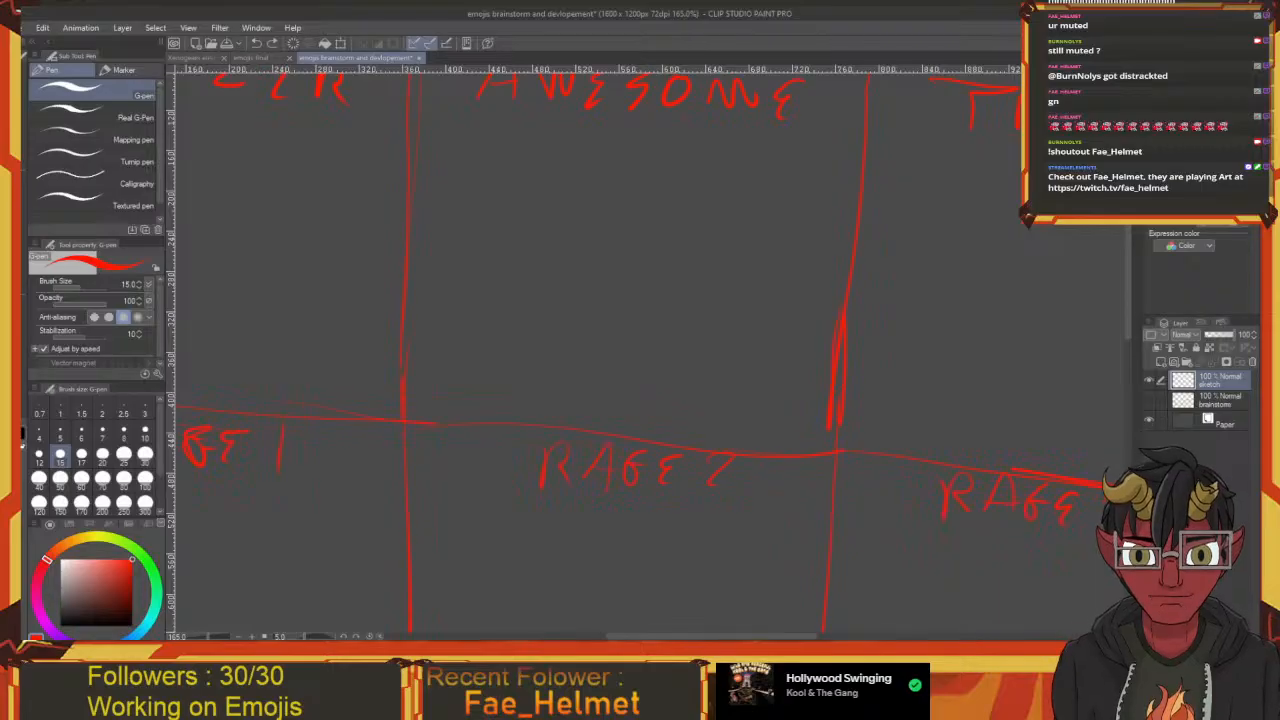
# Sketch the rounded top and back of a head in the LAZER cell, undoing the strokes that miss
pyautogui.moveTo(732, 636); pyautogui.dragTo(653, 618)
pyautogui.moveTo(681, 446); pyautogui.dragTo(659, 516)
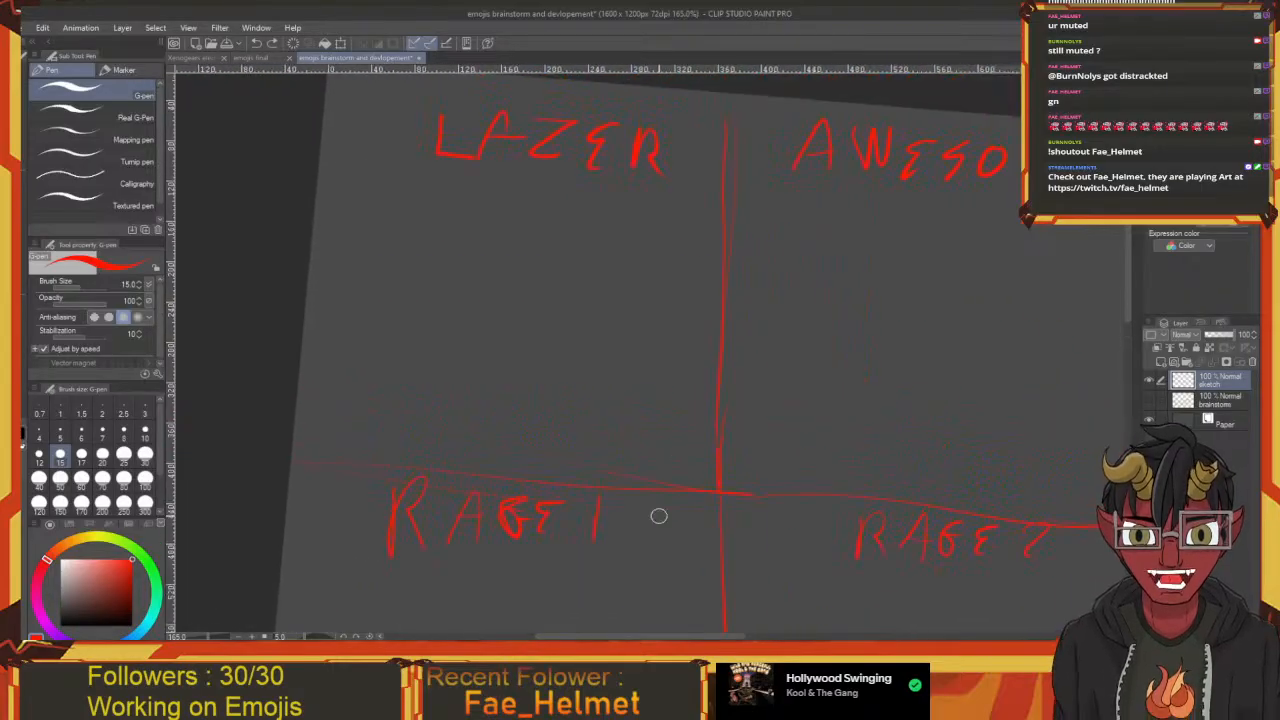
pyautogui.moveTo(560, 297); pyautogui.dragTo(503, 329)
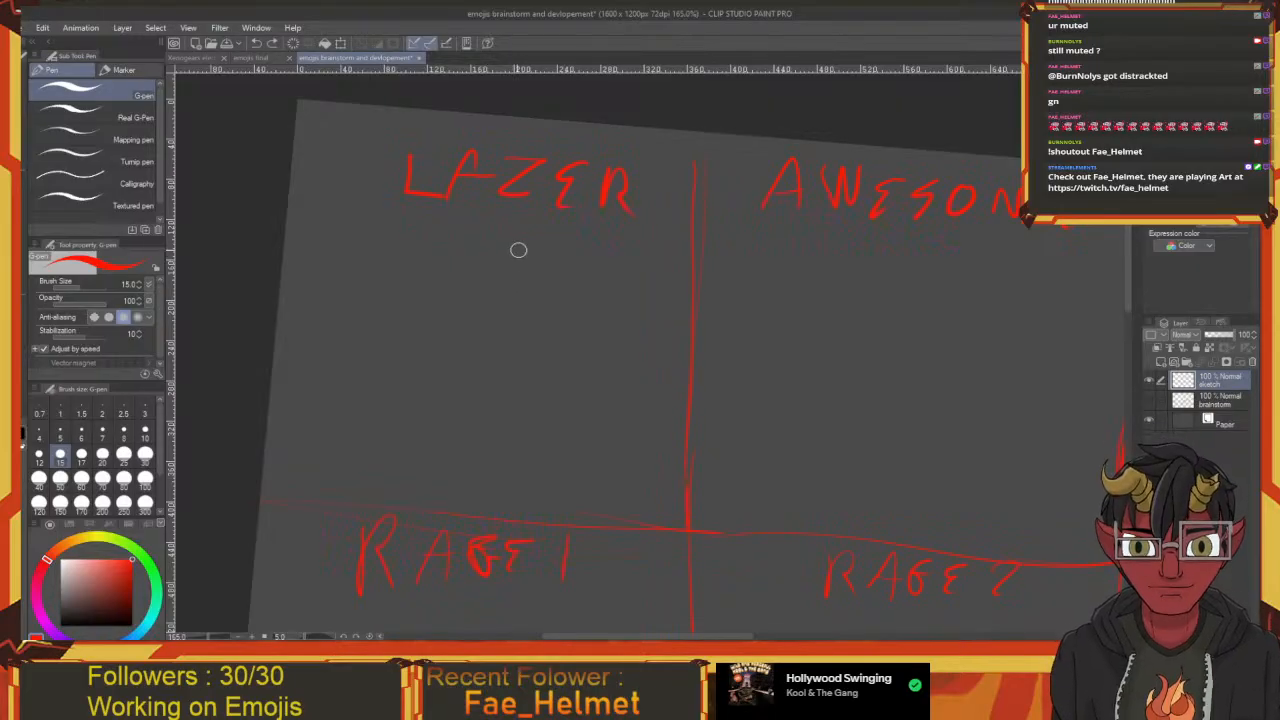
pyautogui.moveTo(431, 325)
pyautogui.mouseDown()
pyautogui.moveTo(603, 406)
pyautogui.moveTo(434, 254)
pyautogui.moveTo(544, 338)
pyautogui.moveTo(529, 318)
pyautogui.mouseUp()
pyautogui.hotkey('ctrl', 'z')
pyautogui.moveTo(497, 260); pyautogui.dragTo(510, 247)
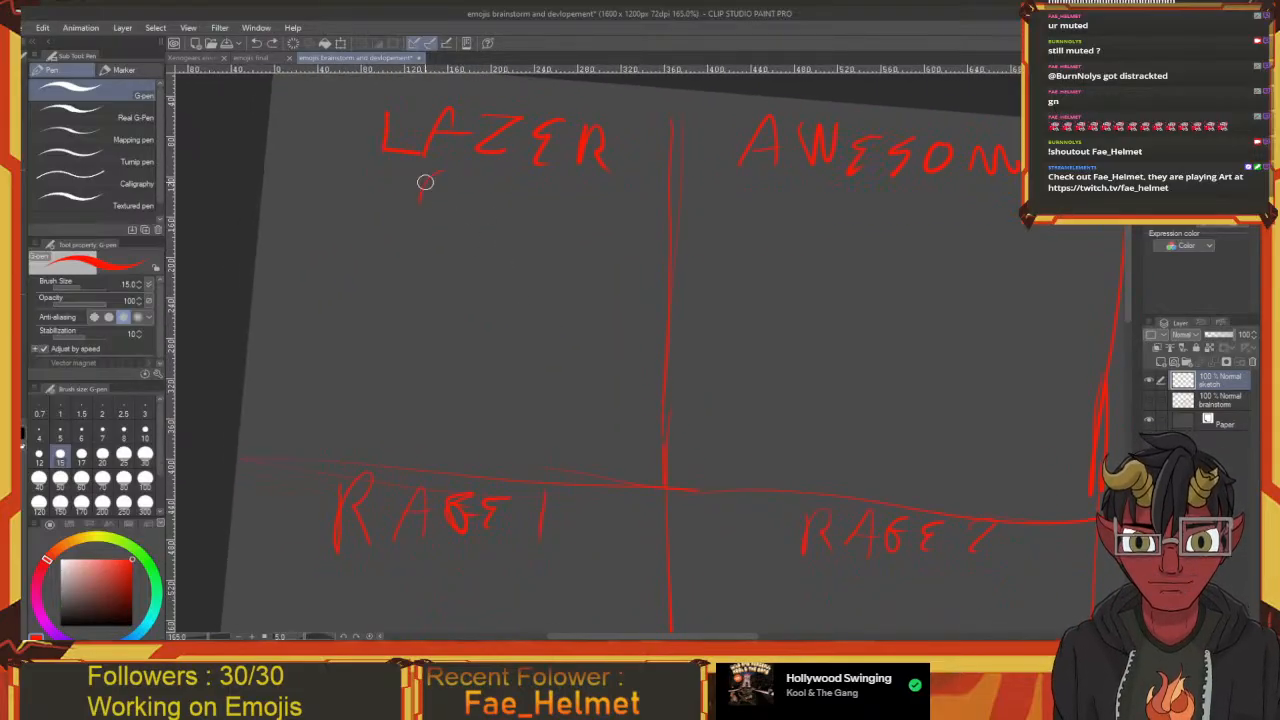
pyautogui.moveTo(425, 182)
pyautogui.mouseDown()
pyautogui.moveTo(476, 158)
pyautogui.moveTo(578, 205)
pyautogui.moveTo(529, 167)
pyautogui.moveTo(434, 177)
pyautogui.moveTo(432, 153)
pyautogui.mouseUp()
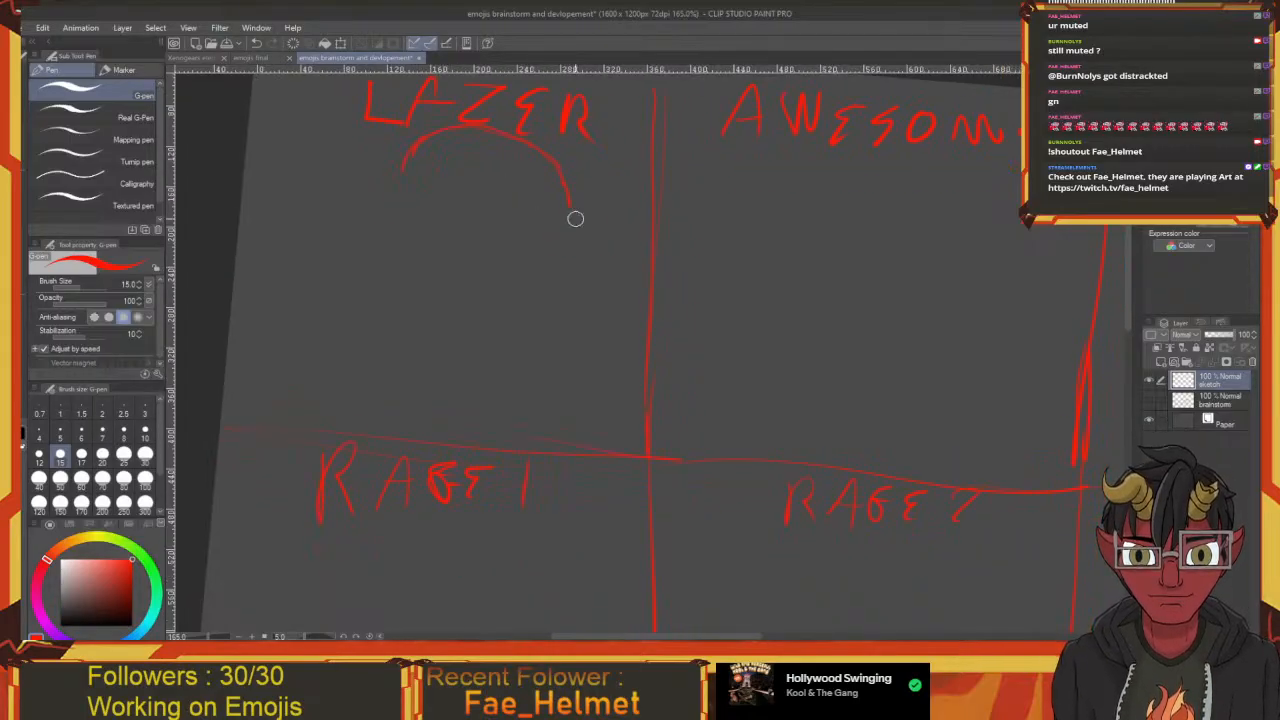
pyautogui.moveTo(569, 200)
pyautogui.mouseDown()
pyautogui.moveTo(564, 229)
pyautogui.moveTo(556, 220)
pyautogui.moveTo(576, 247)
pyautogui.moveTo(517, 211)
pyautogui.mouseUp()
pyautogui.hotkey('ctrl', 'z')
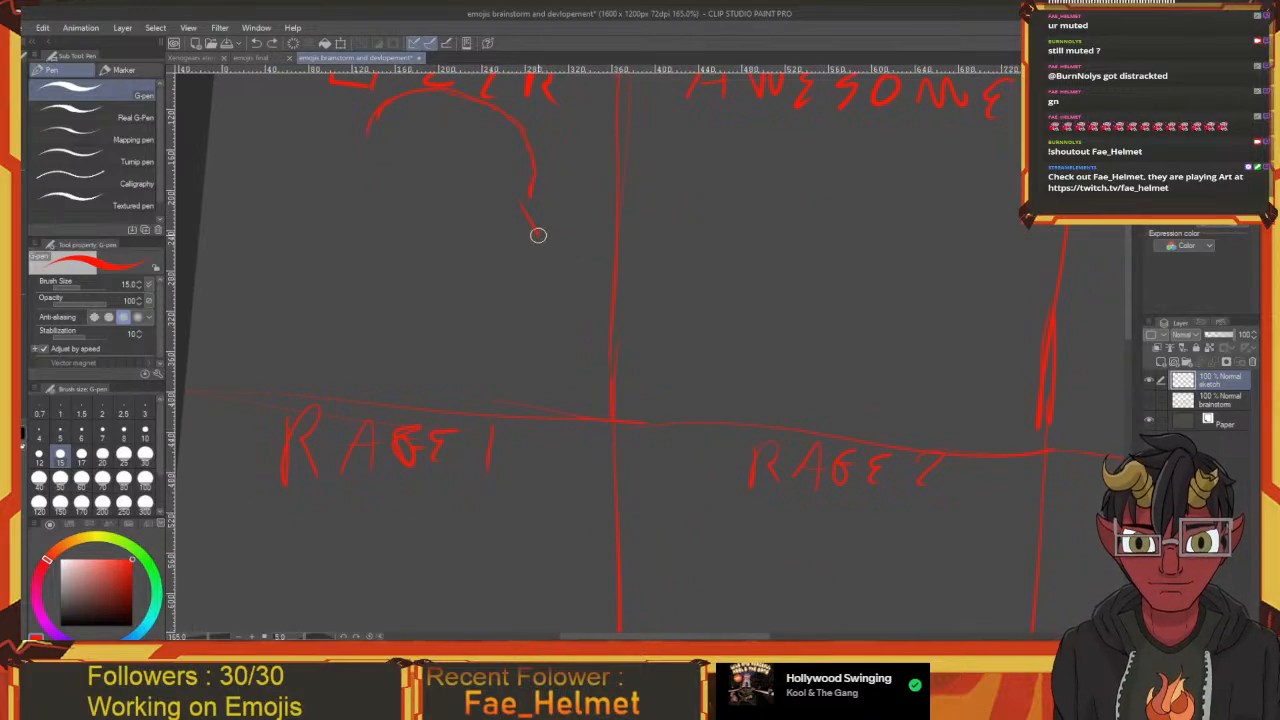
# Sketch the jaw line and a wide-open mouth outline below the head curve in the LAZER cell
pyautogui.moveTo(529, 326); pyautogui.dragTo(569, 357)
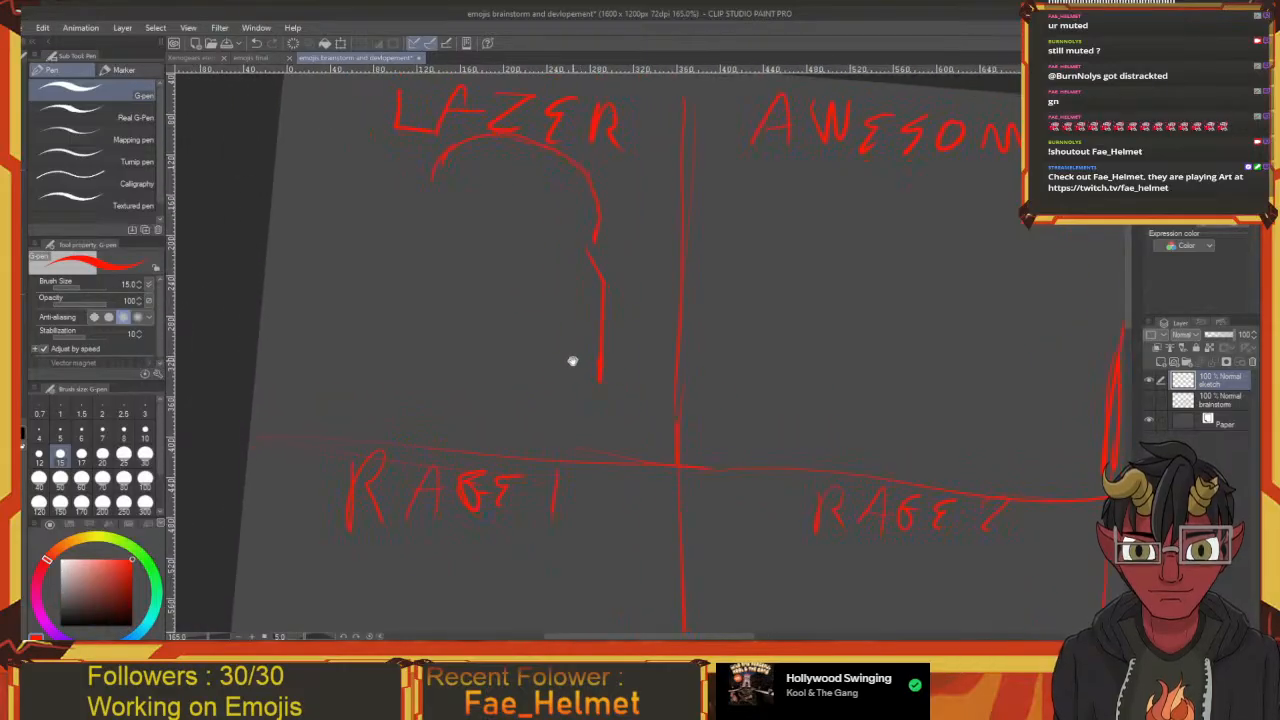
pyautogui.moveTo(546, 266)
pyautogui.mouseDown()
pyautogui.moveTo(569, 289)
pyautogui.moveTo(576, 348)
pyautogui.mouseUp()
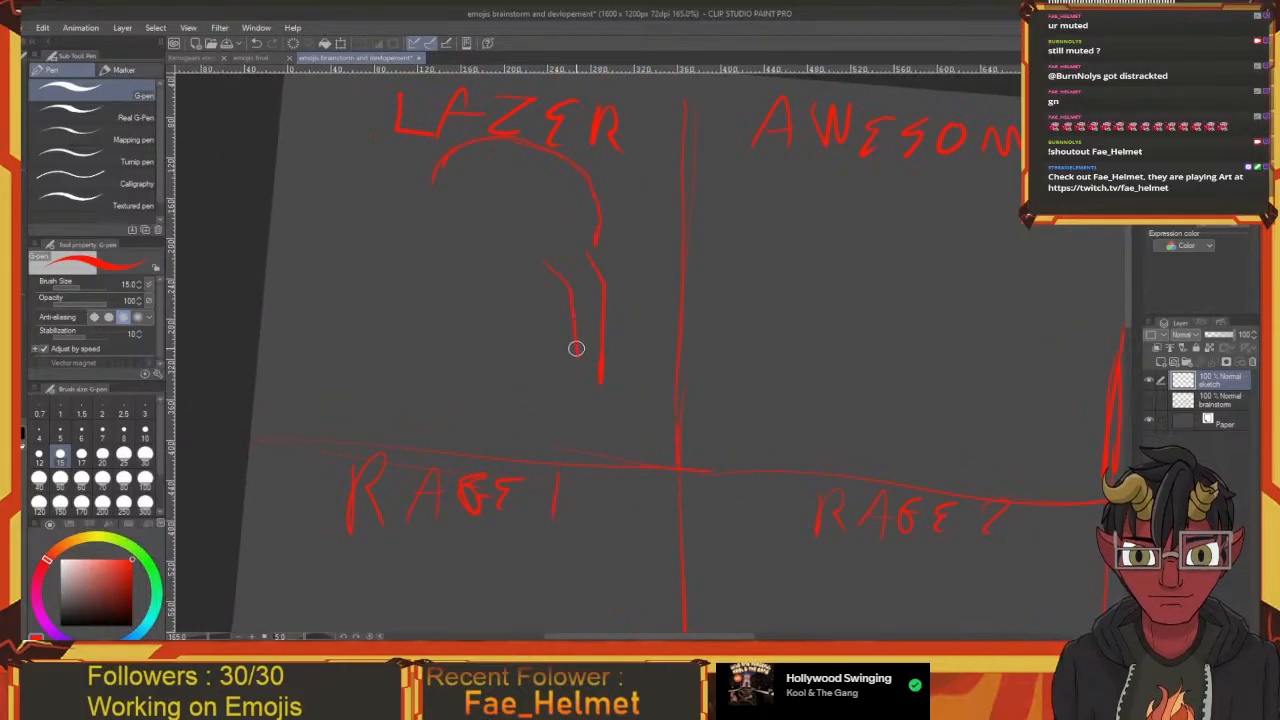
pyautogui.moveTo(552, 268)
pyautogui.mouseDown()
pyautogui.moveTo(571, 274)
pyautogui.moveTo(546, 246)
pyautogui.moveTo(474, 247)
pyautogui.moveTo(460, 277)
pyautogui.moveTo(486, 306)
pyautogui.moveTo(491, 280)
pyautogui.moveTo(491, 319)
pyautogui.moveTo(579, 327)
pyautogui.mouseUp()
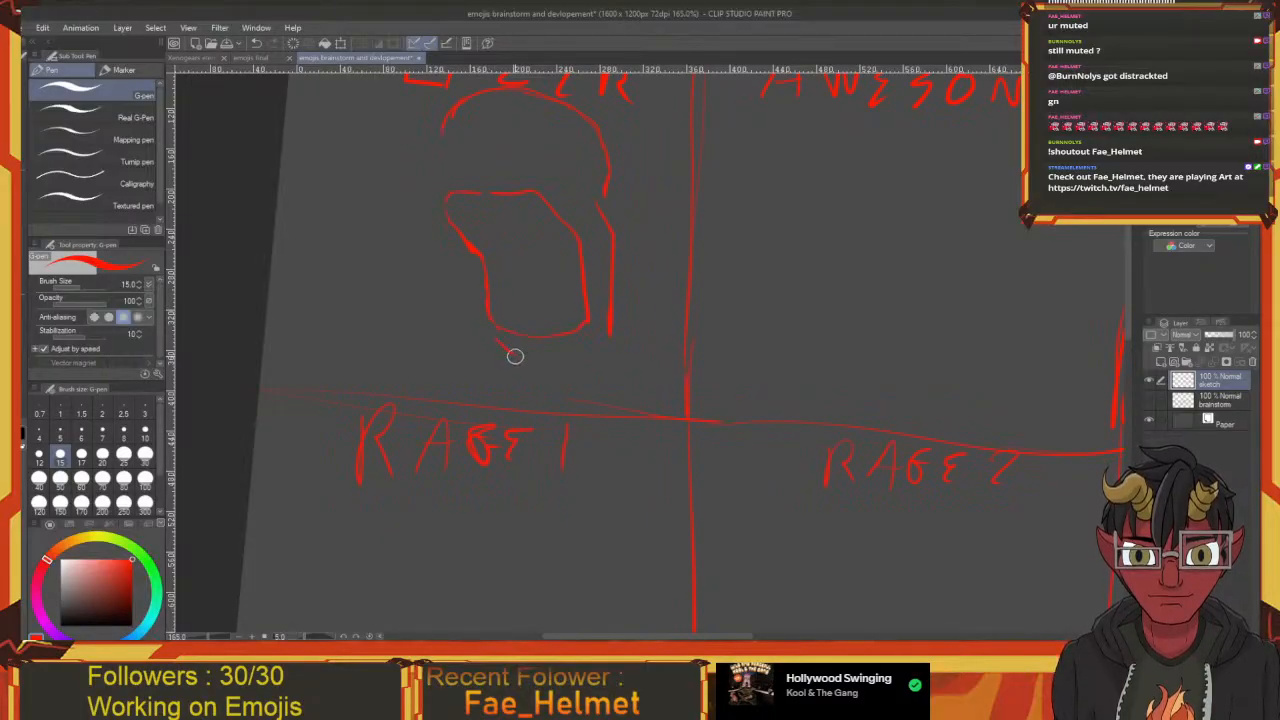
pyautogui.moveTo(514, 356)
pyautogui.mouseDown()
pyautogui.moveTo(587, 353)
pyautogui.moveTo(609, 328)
pyautogui.moveTo(606, 387)
pyautogui.mouseUp()
pyautogui.moveTo(552, 303); pyautogui.dragTo(575, 325)
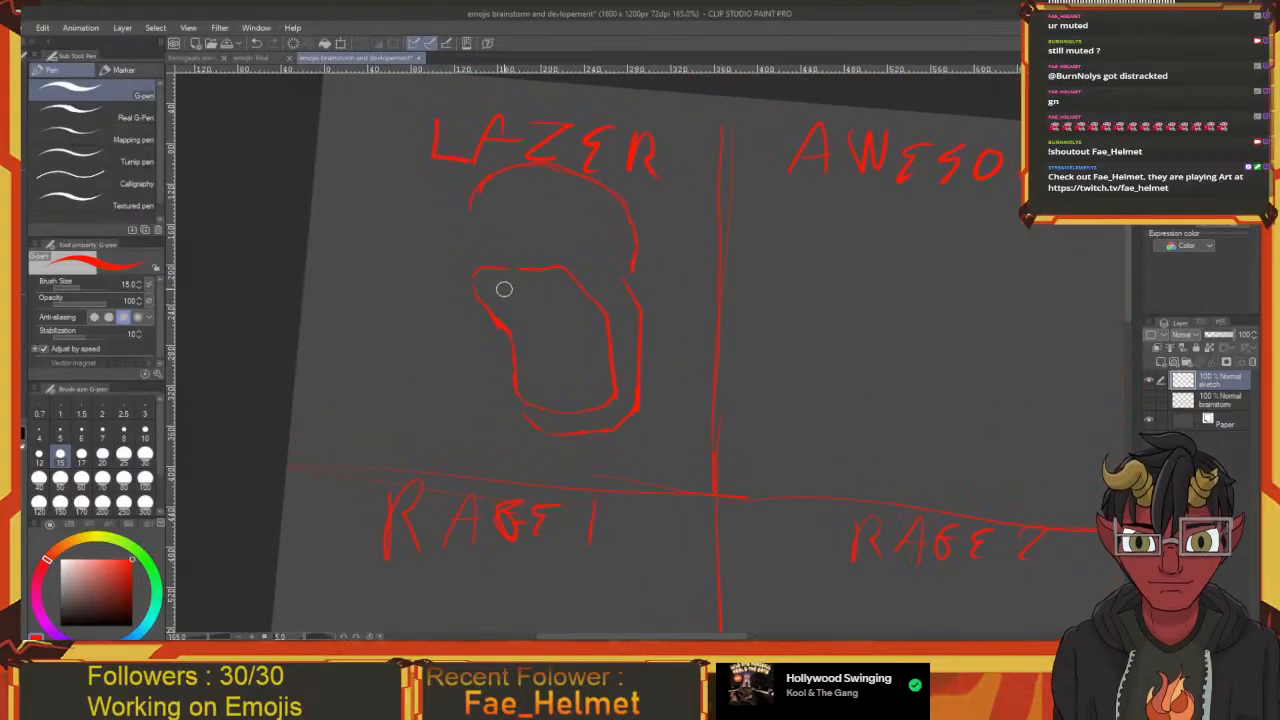
# Add upper and lower fangs inside the open mouth and a pointed ear at the back of the head
pyautogui.moveTo(505, 287)
pyautogui.mouseDown()
pyautogui.moveTo(574, 283)
pyautogui.moveTo(526, 302)
pyautogui.moveTo(479, 239)
pyautogui.mouseUp()
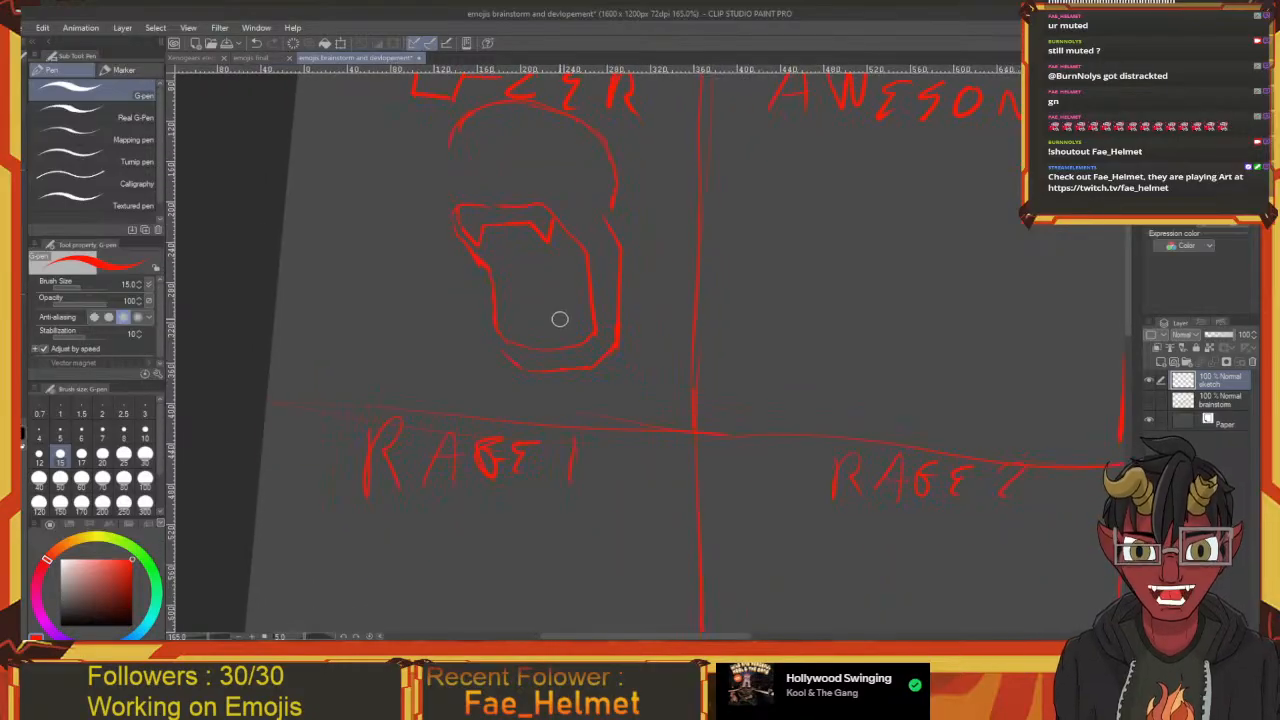
pyautogui.moveTo(565, 320)
pyautogui.mouseDown()
pyautogui.moveTo(551, 309)
pyautogui.moveTo(518, 323)
pyautogui.moveTo(529, 366)
pyautogui.moveTo(586, 420)
pyautogui.moveTo(505, 371)
pyautogui.mouseUp()
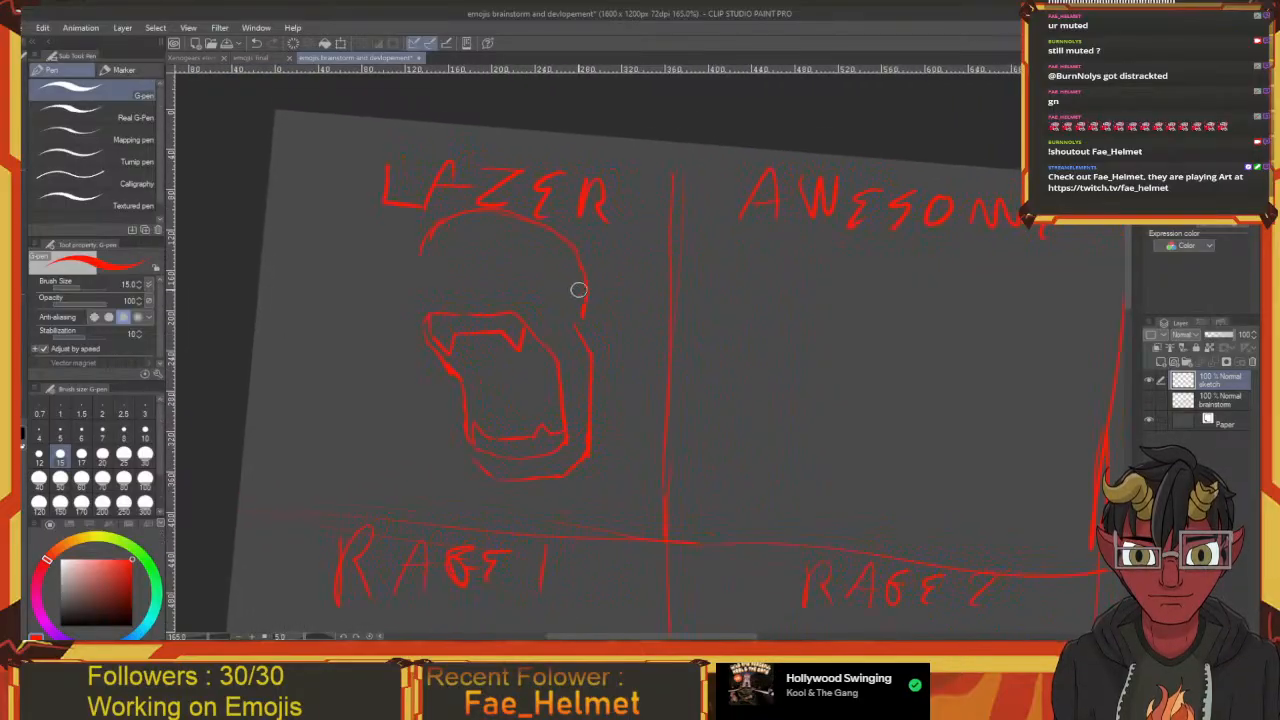
pyautogui.moveTo(577, 286)
pyautogui.mouseDown()
pyautogui.moveTo(643, 300)
pyautogui.moveTo(570, 323)
pyautogui.moveTo(613, 287)
pyautogui.mouseUp()
pyautogui.moveTo(500, 227); pyautogui.dragTo(503, 248)
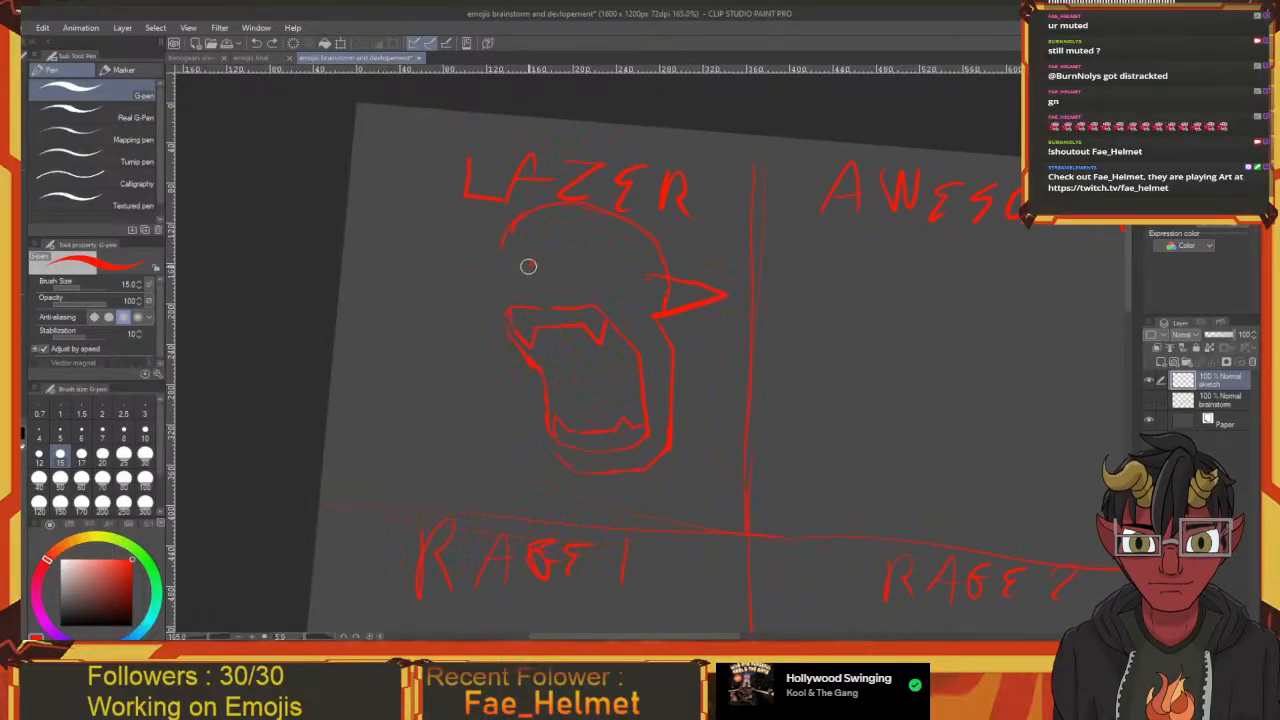
# Sketch the nose, rectangular glasses with round eyes and a curved horn over the forehead of the LAZER face
pyautogui.moveTo(511, 285); pyautogui.dragTo(527, 272)
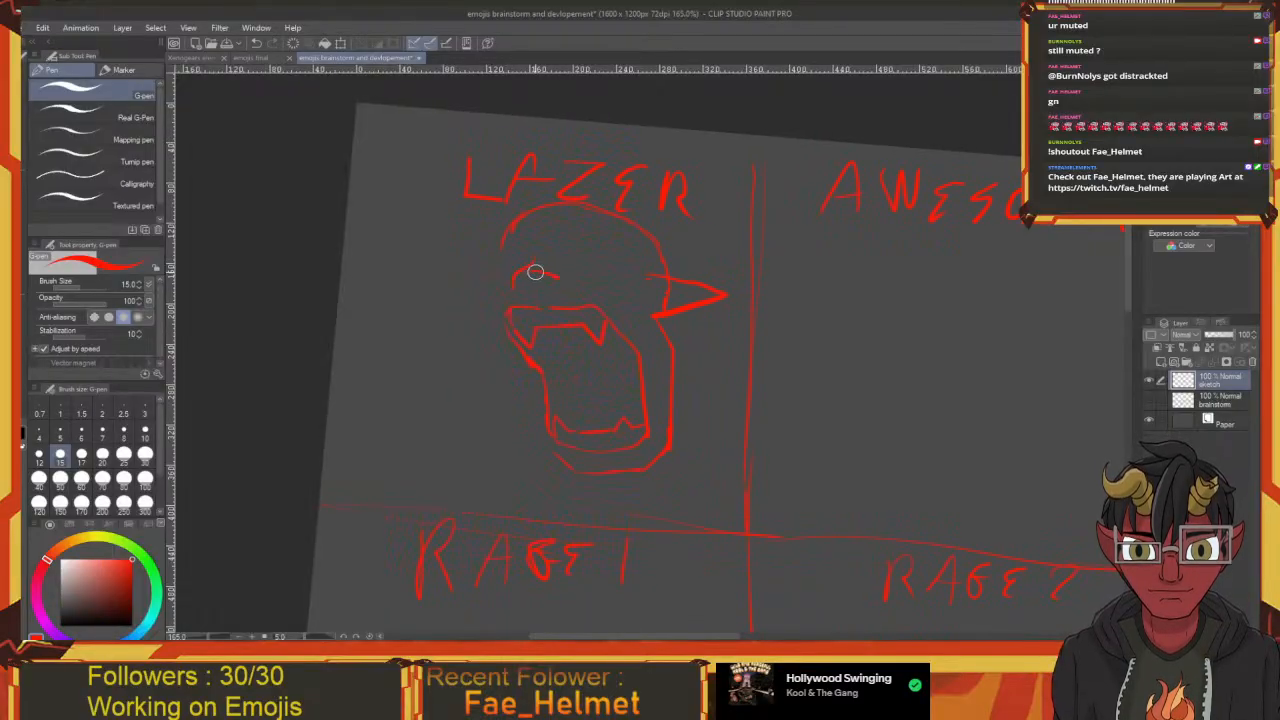
pyautogui.hotkey('ctrl', 'z')
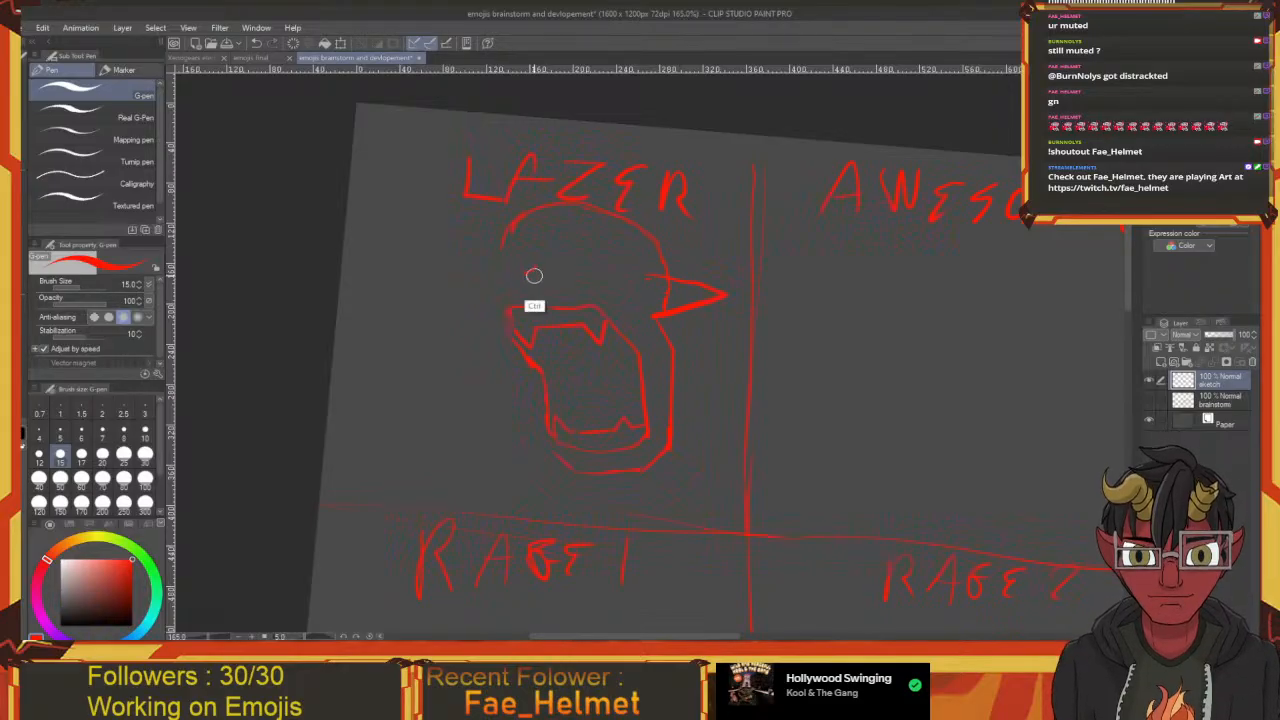
pyautogui.moveTo(516, 289)
pyautogui.mouseDown()
pyautogui.moveTo(537, 254)
pyautogui.moveTo(498, 278)
pyautogui.moveTo(530, 286)
pyautogui.moveTo(558, 238)
pyautogui.moveTo(612, 258)
pyautogui.moveTo(602, 290)
pyautogui.moveTo(570, 284)
pyautogui.mouseUp()
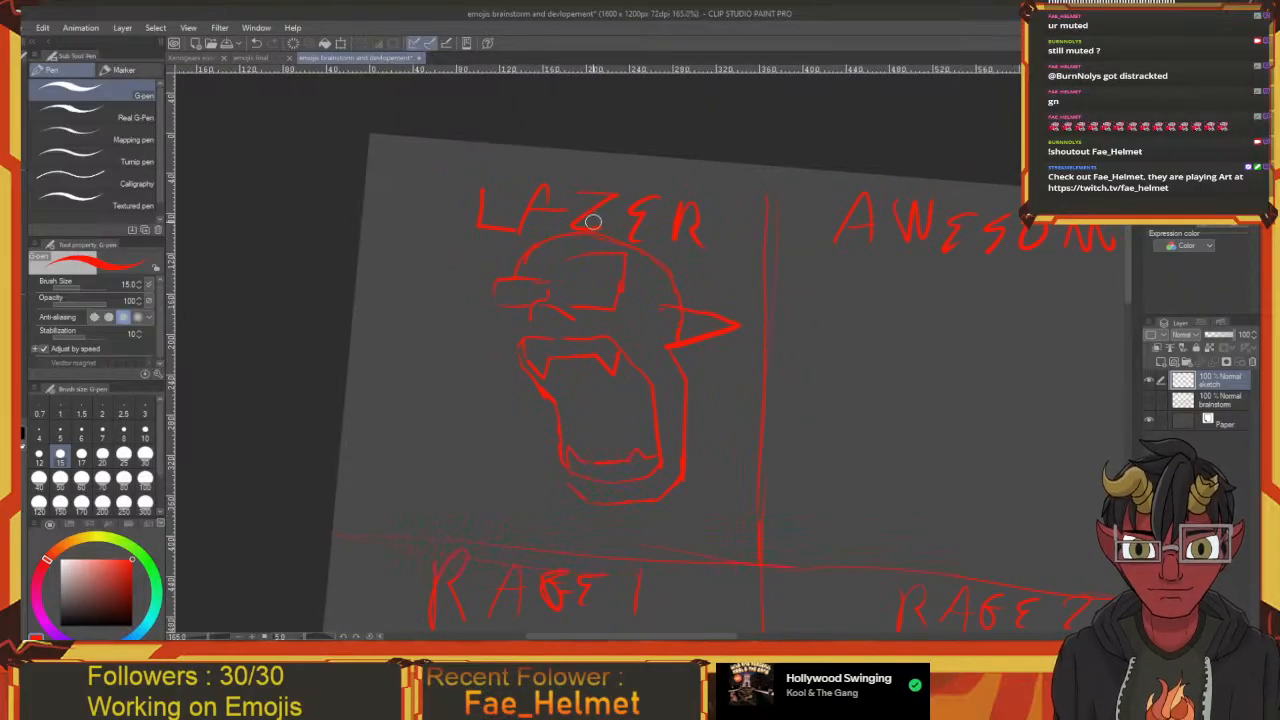
pyautogui.moveTo(592, 223)
pyautogui.mouseDown()
pyautogui.moveTo(482, 212)
pyautogui.moveTo(494, 241)
pyautogui.moveTo(583, 244)
pyautogui.moveTo(576, 208)
pyautogui.moveTo(476, 213)
pyautogui.moveTo(558, 239)
pyautogui.mouseUp()
pyautogui.moveTo(550, 253)
pyautogui.mouseDown()
pyautogui.moveTo(586, 227)
pyautogui.moveTo(587, 273)
pyautogui.moveTo(627, 243)
pyautogui.mouseUp()
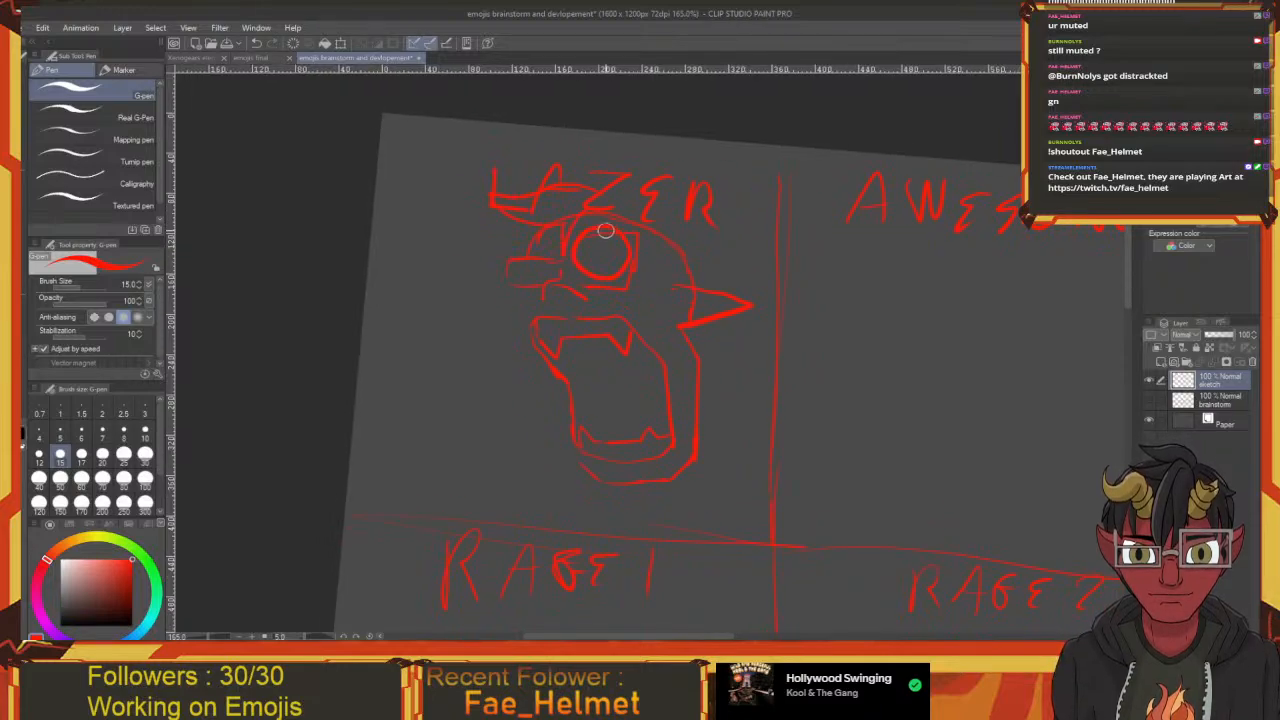
pyautogui.moveTo(530, 249)
pyautogui.mouseDown()
pyautogui.moveTo(560, 234)
pyautogui.moveTo(572, 262)
pyautogui.mouseUp()
pyautogui.hotkey('ctrl', 'z')
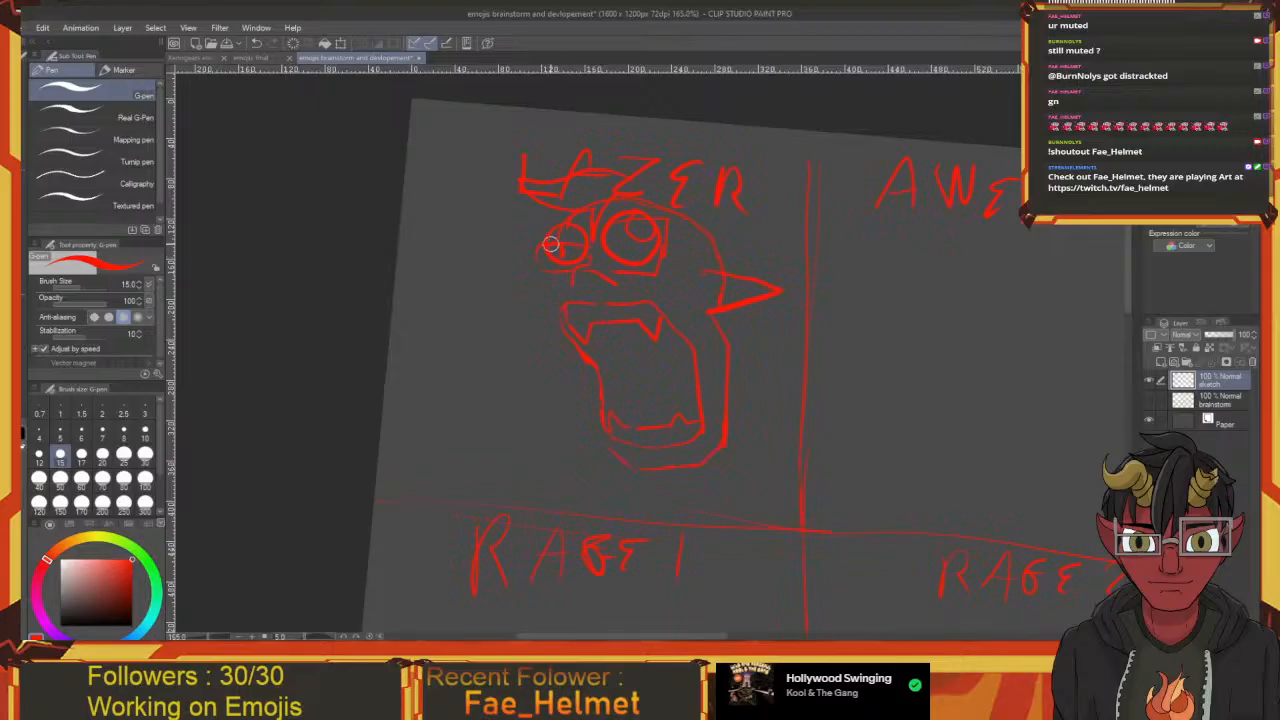
# Draw a laser beam shooting out of the open mouth and erase the mouth outline where the beam crosses it
pyautogui.moveTo(560, 270)
pyautogui.mouseDown()
pyautogui.moveTo(539, 246)
pyautogui.moveTo(538, 288)
pyautogui.moveTo(534, 254)
pyautogui.moveTo(514, 273)
pyautogui.moveTo(549, 311)
pyautogui.moveTo(500, 304)
pyautogui.moveTo(597, 289)
pyautogui.mouseUp()
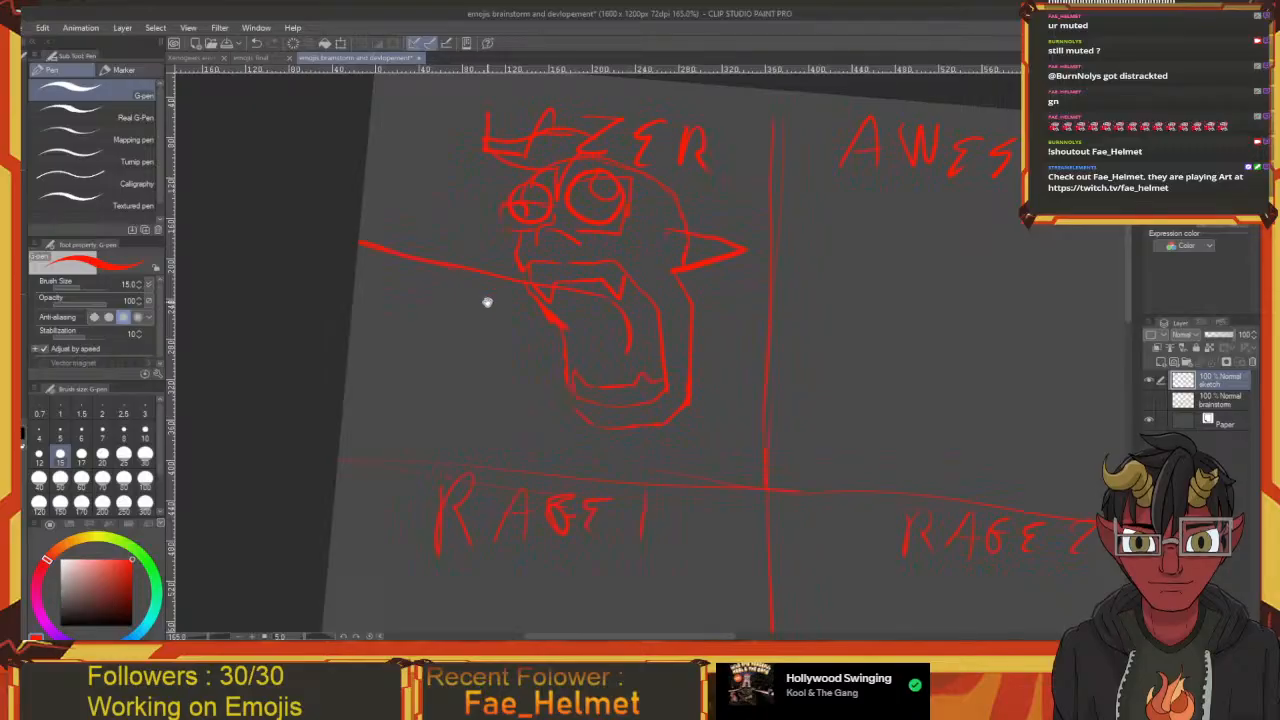
pyautogui.moveTo(487, 302); pyautogui.dragTo(485, 275)
pyautogui.moveTo(381, 421)
pyautogui.mouseDown()
pyautogui.moveTo(471, 366)
pyautogui.moveTo(575, 328)
pyautogui.moveTo(540, 287)
pyautogui.moveTo(545, 297)
pyautogui.moveTo(395, 371)
pyautogui.mouseUp()
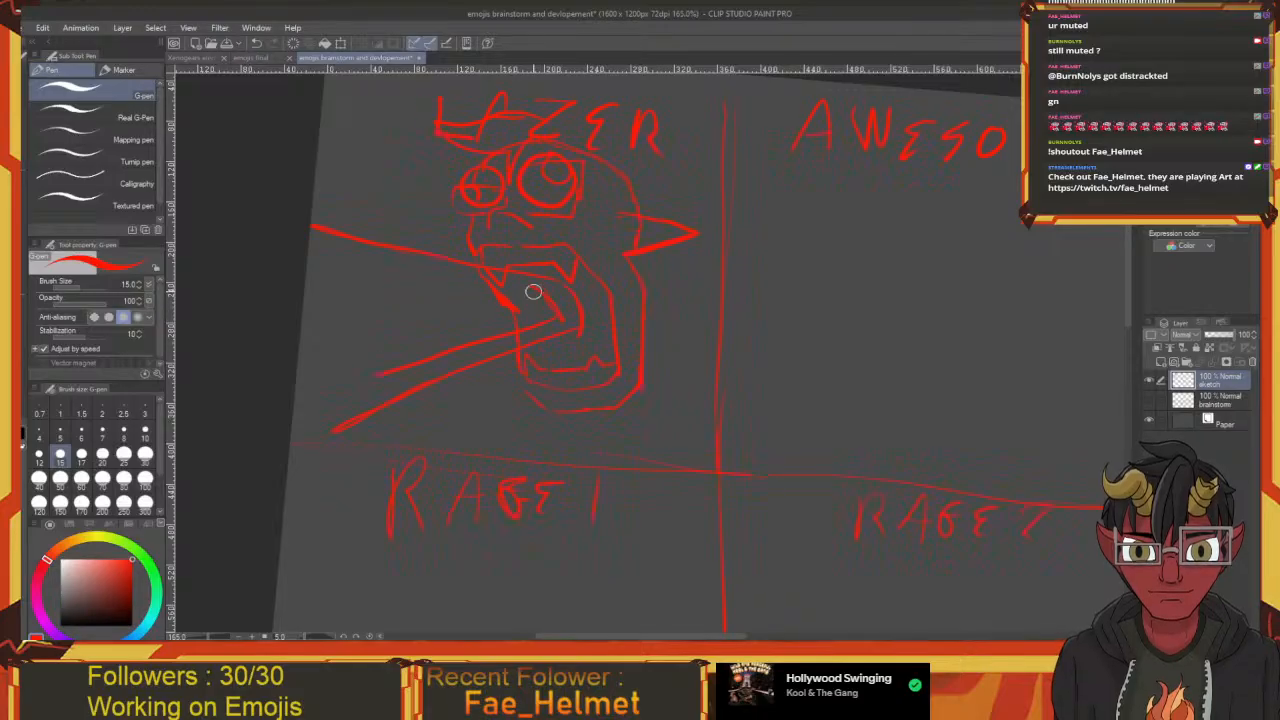
pyautogui.press('e')
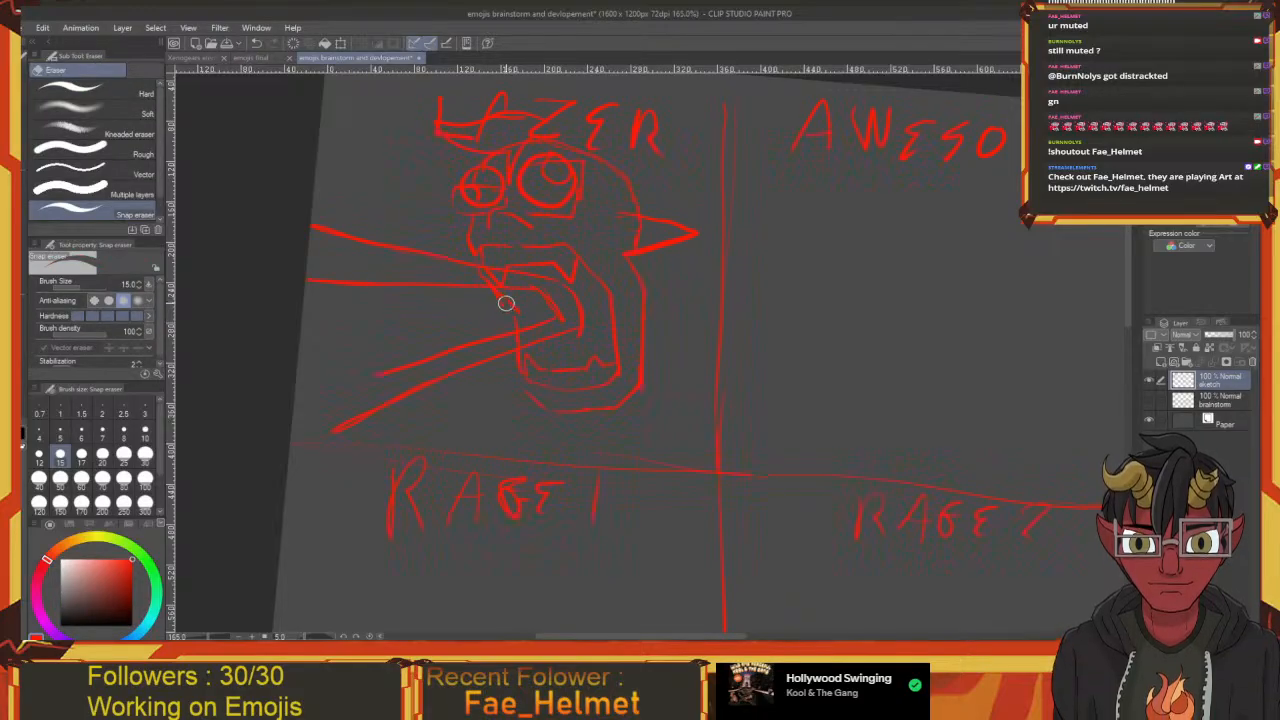
pyautogui.moveTo(507, 311); pyautogui.dragTo(423, 371)
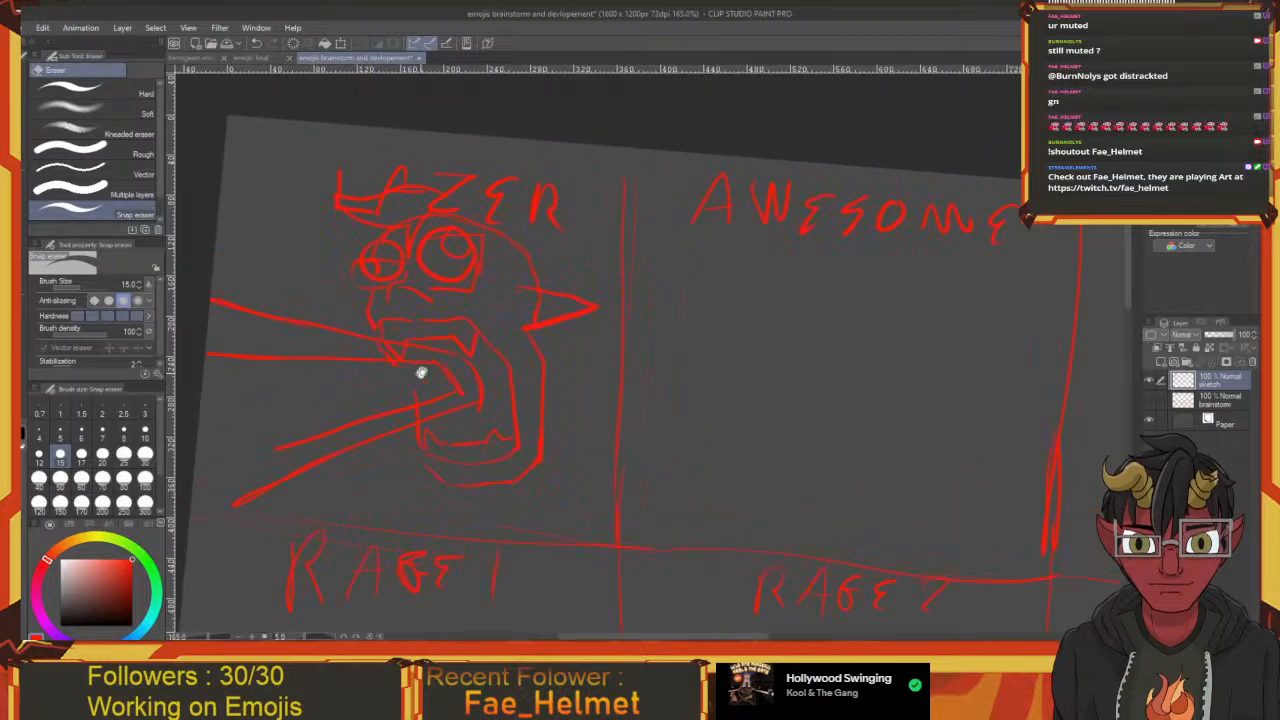
pyautogui.press('p')
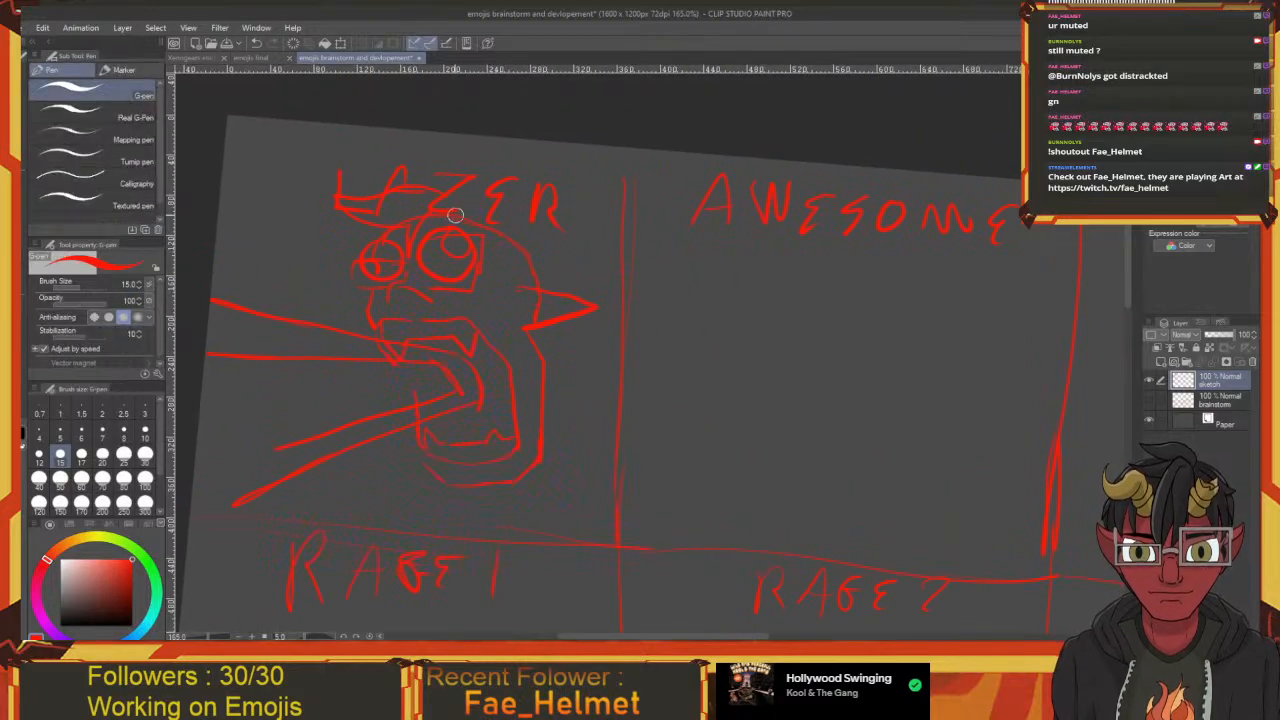
# Draw a sideburn in front of the ear, hair behind it and a heavier jaw line on the LAZER face
pyautogui.moveTo(515, 350); pyautogui.dragTo(535, 370)
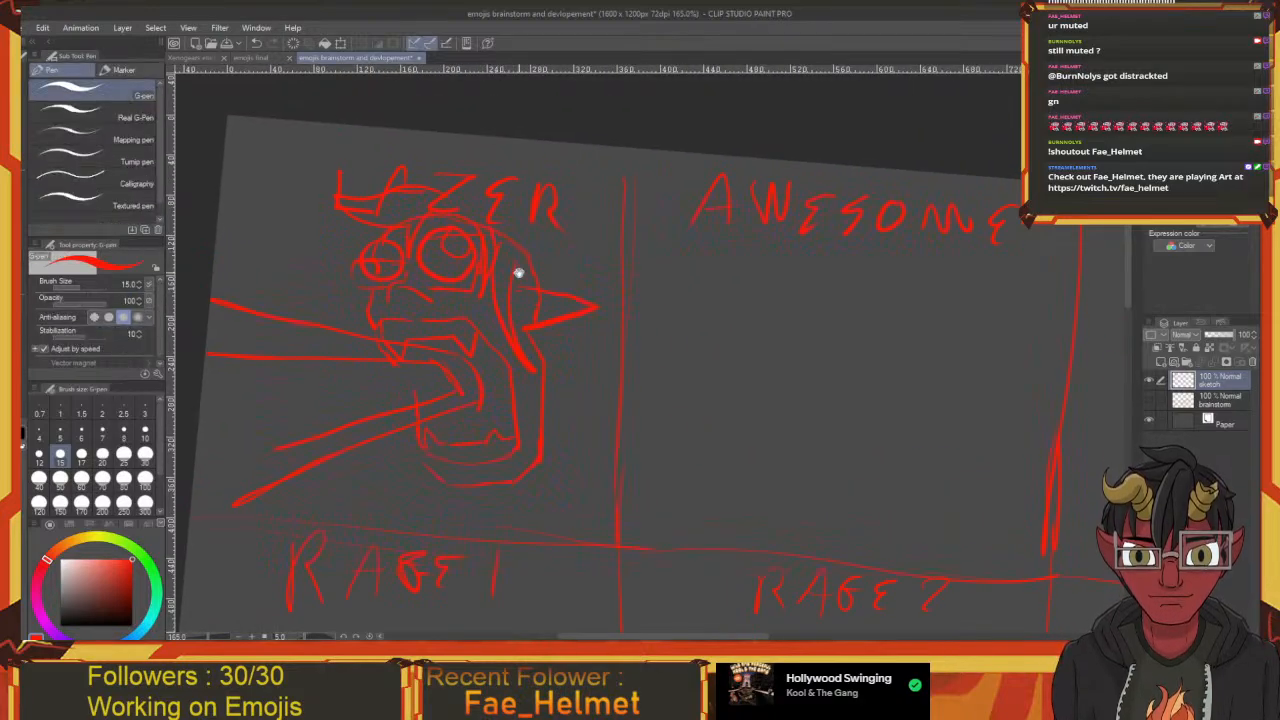
pyautogui.moveTo(518, 272)
pyautogui.mouseDown()
pyautogui.moveTo(508, 261)
pyautogui.moveTo(534, 297)
pyautogui.moveTo(528, 281)
pyautogui.moveTo(526, 312)
pyautogui.moveTo(555, 375)
pyautogui.mouseUp()
pyautogui.moveTo(555, 375)
pyautogui.mouseDown()
pyautogui.moveTo(521, 330)
pyautogui.moveTo(558, 413)
pyautogui.moveTo(546, 379)
pyautogui.mouseUp()
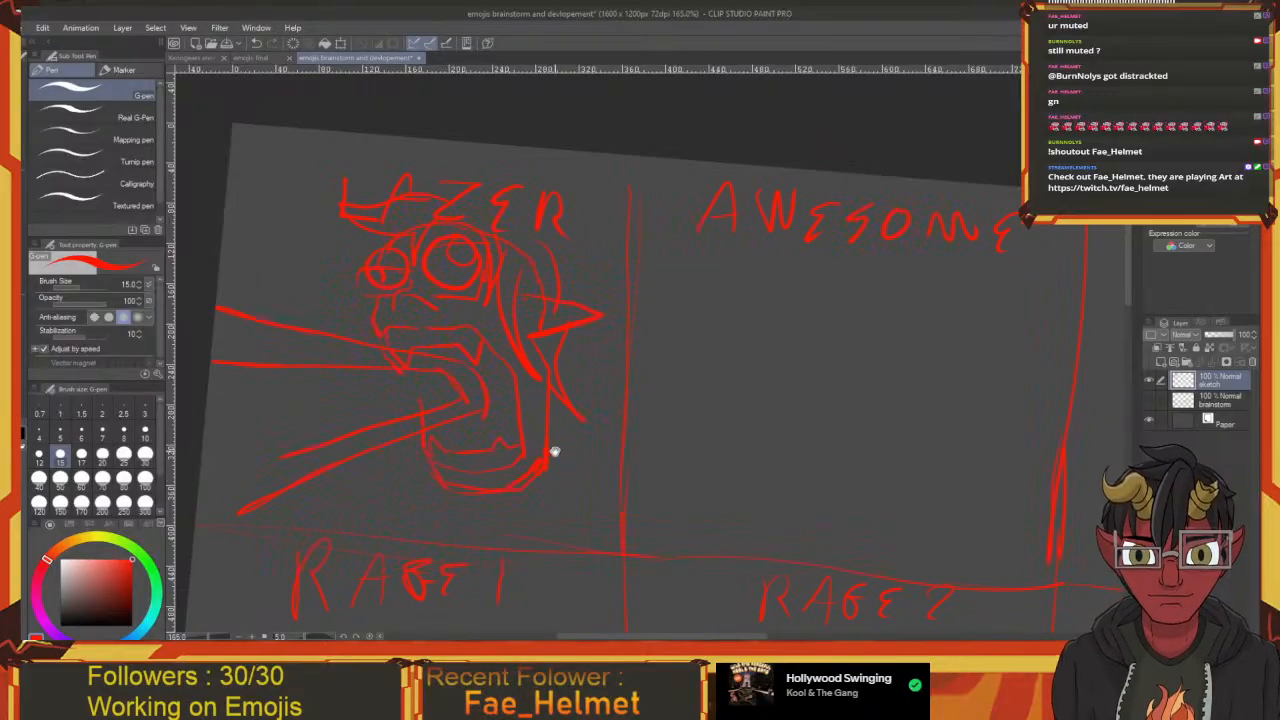
pyautogui.moveTo(555, 452); pyautogui.dragTo(519, 479)
# Sketch a zigzag energy line and several streaks inside the laser beam of the LAZER face
pyautogui.moveTo(462, 398)
pyautogui.mouseDown()
pyautogui.moveTo(480, 363)
pyautogui.moveTo(502, 391)
pyautogui.moveTo(498, 449)
pyautogui.moveTo(512, 437)
pyautogui.moveTo(496, 433)
pyautogui.moveTo(506, 409)
pyautogui.moveTo(551, 395)
pyautogui.mouseUp()
pyautogui.press('e')
pyautogui.press('p')
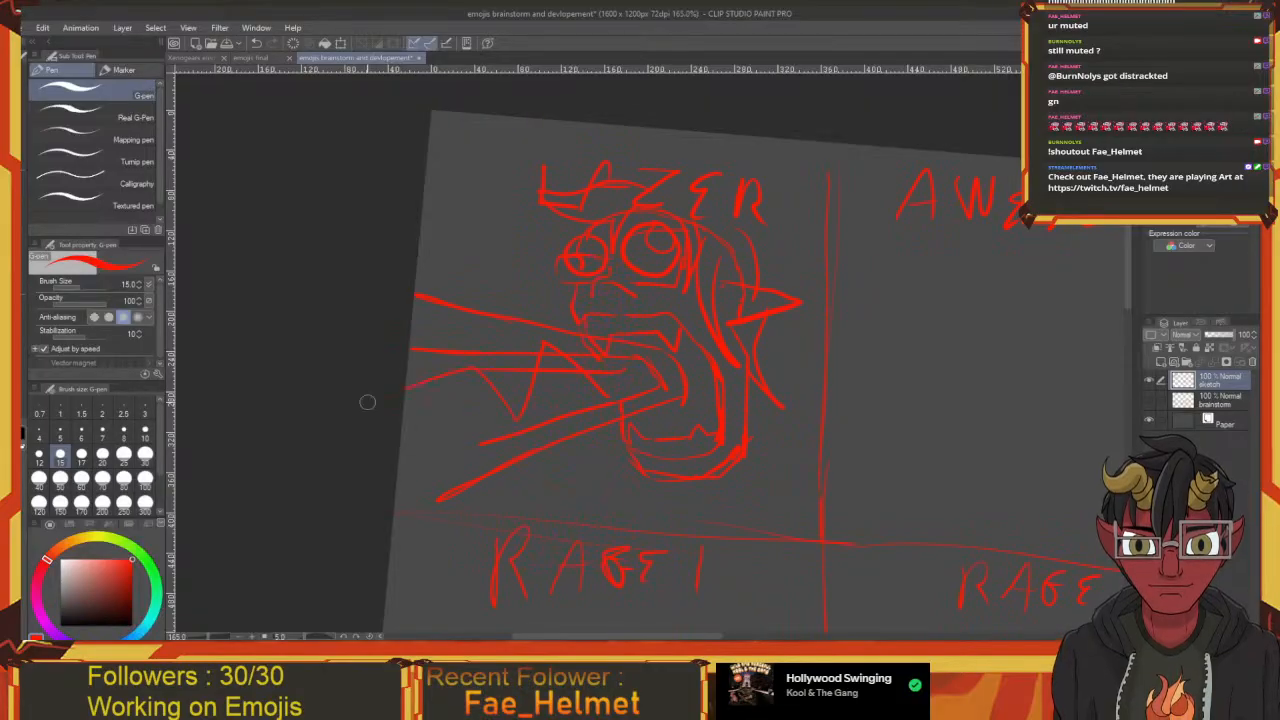
pyautogui.moveTo(560, 389); pyautogui.dragTo(404, 418)
pyautogui.moveTo(477, 439); pyautogui.dragTo(449, 431)
pyautogui.moveTo(572, 408); pyautogui.dragTo(482, 450)
pyautogui.moveTo(541, 407); pyautogui.dragTo(506, 424)
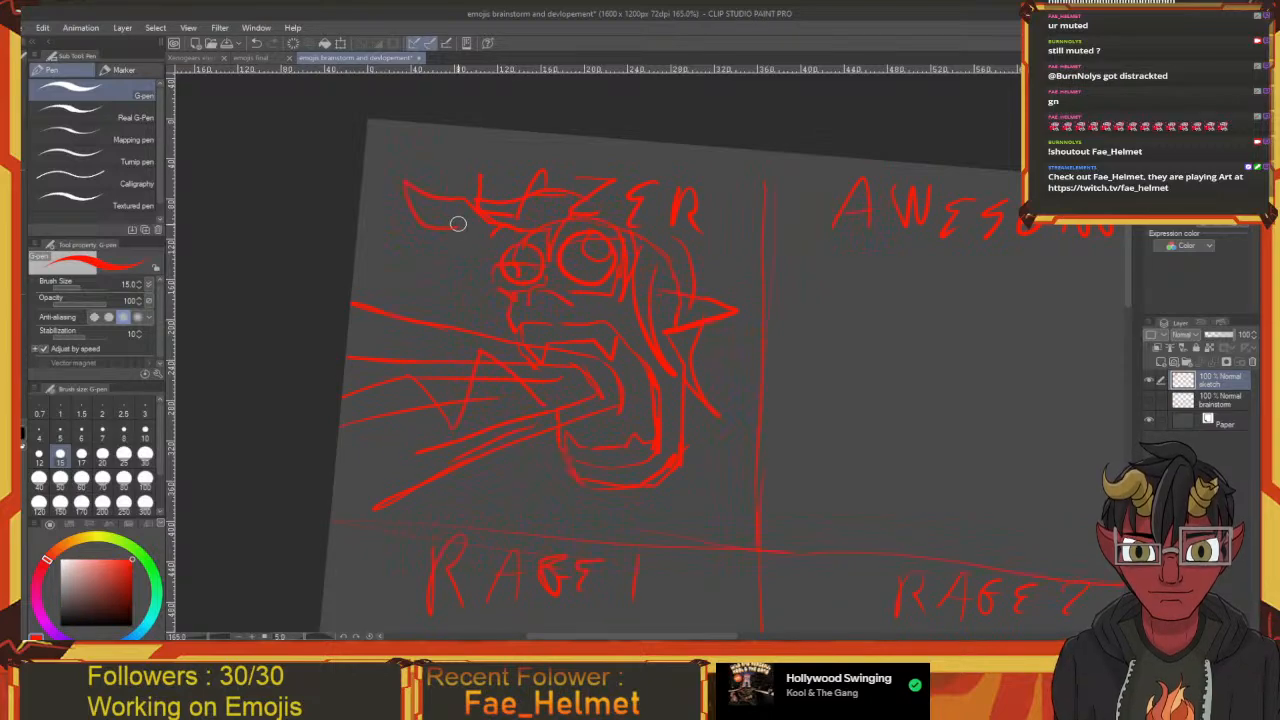
# Add a long curved horn jutting forward from the LAZER forehead and a pointed horn on top of the head
pyautogui.moveTo(488, 249); pyautogui.dragTo(505, 260)
pyautogui.moveTo(516, 259); pyautogui.dragTo(449, 236)
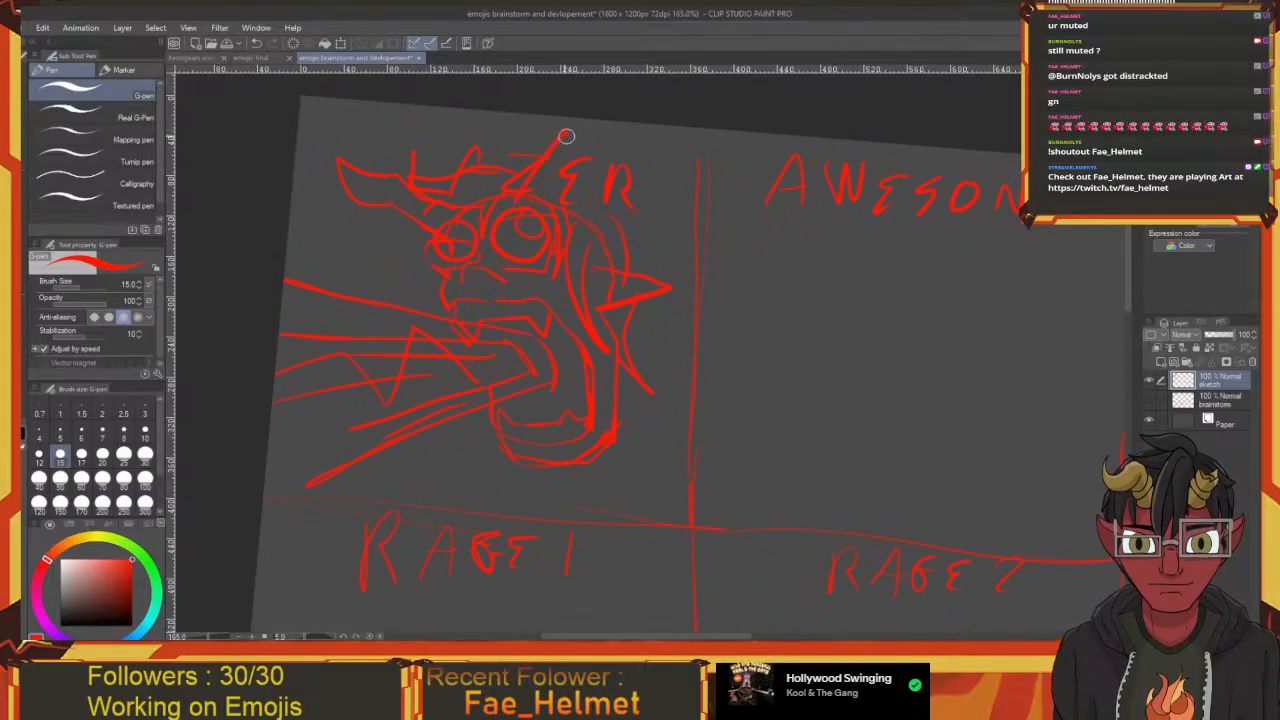
pyautogui.moveTo(566, 136); pyautogui.dragTo(552, 200)
pyautogui.moveTo(551, 276); pyautogui.dragTo(507, 204)
pyautogui.moveTo(561, 299); pyautogui.dragTo(538, 292)
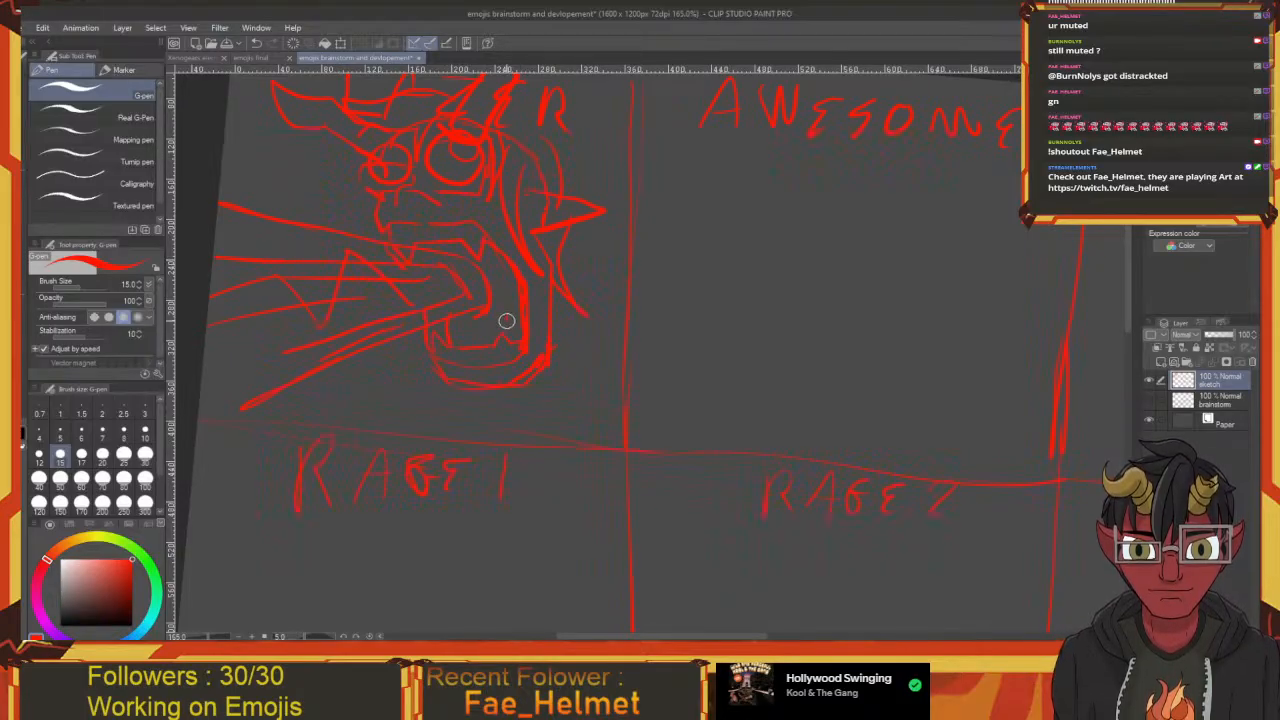
# Draw a tongue inside the LAZER mouth and strengthen the lines around the eyes and glasses
pyautogui.moveTo(476, 328)
pyautogui.mouseDown()
pyautogui.moveTo(520, 441)
pyautogui.moveTo(555, 435)
pyautogui.moveTo(540, 417)
pyautogui.moveTo(571, 381)
pyautogui.mouseUp()
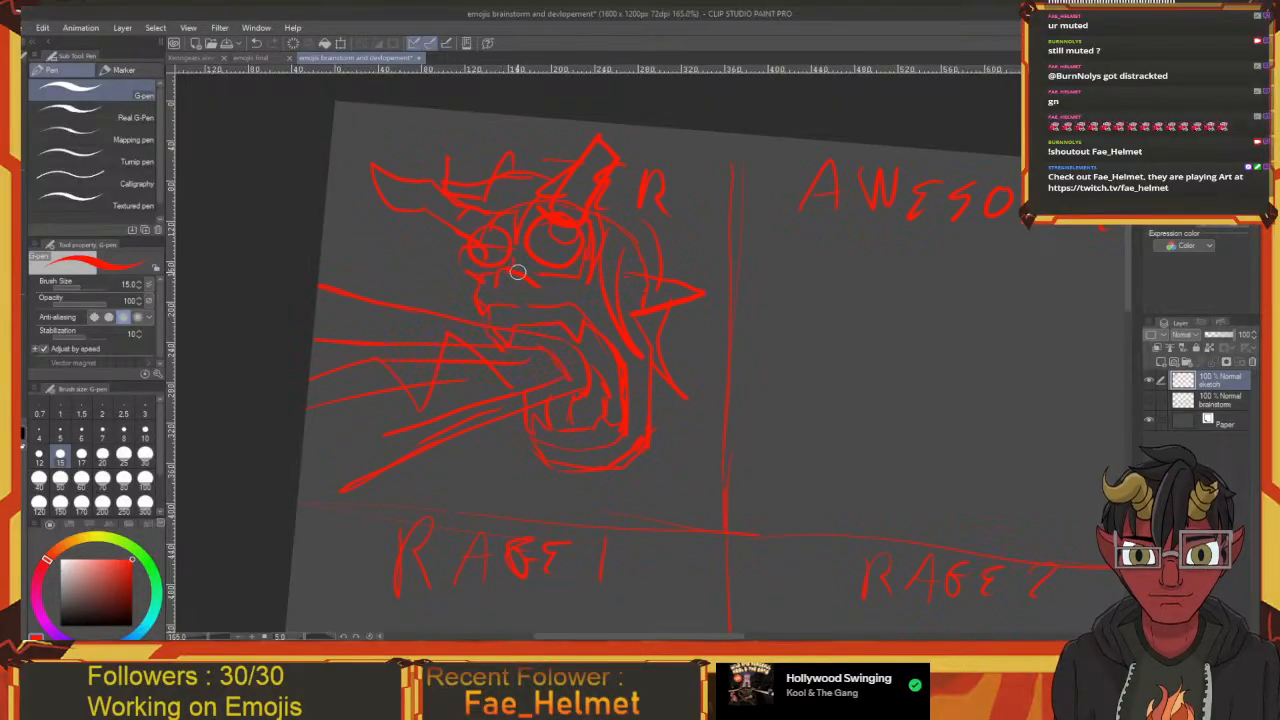
pyautogui.moveTo(512, 263)
pyautogui.mouseDown()
pyautogui.moveTo(528, 271)
pyautogui.moveTo(501, 267)
pyautogui.moveTo(475, 228)
pyautogui.mouseUp()
pyautogui.moveTo(506, 302); pyautogui.dragTo(459, 206)
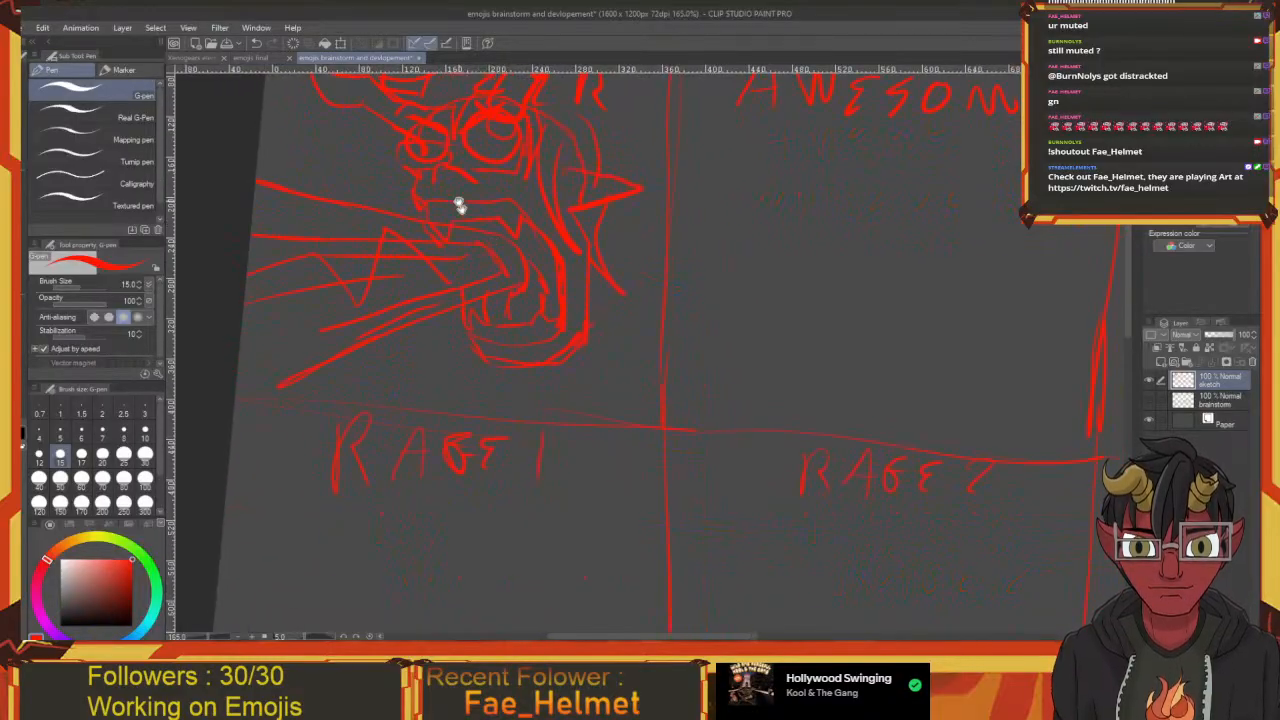
pyautogui.moveTo(525, 268); pyautogui.dragTo(477, 254)
pyautogui.moveTo(474, 308); pyautogui.dragTo(567, 358)
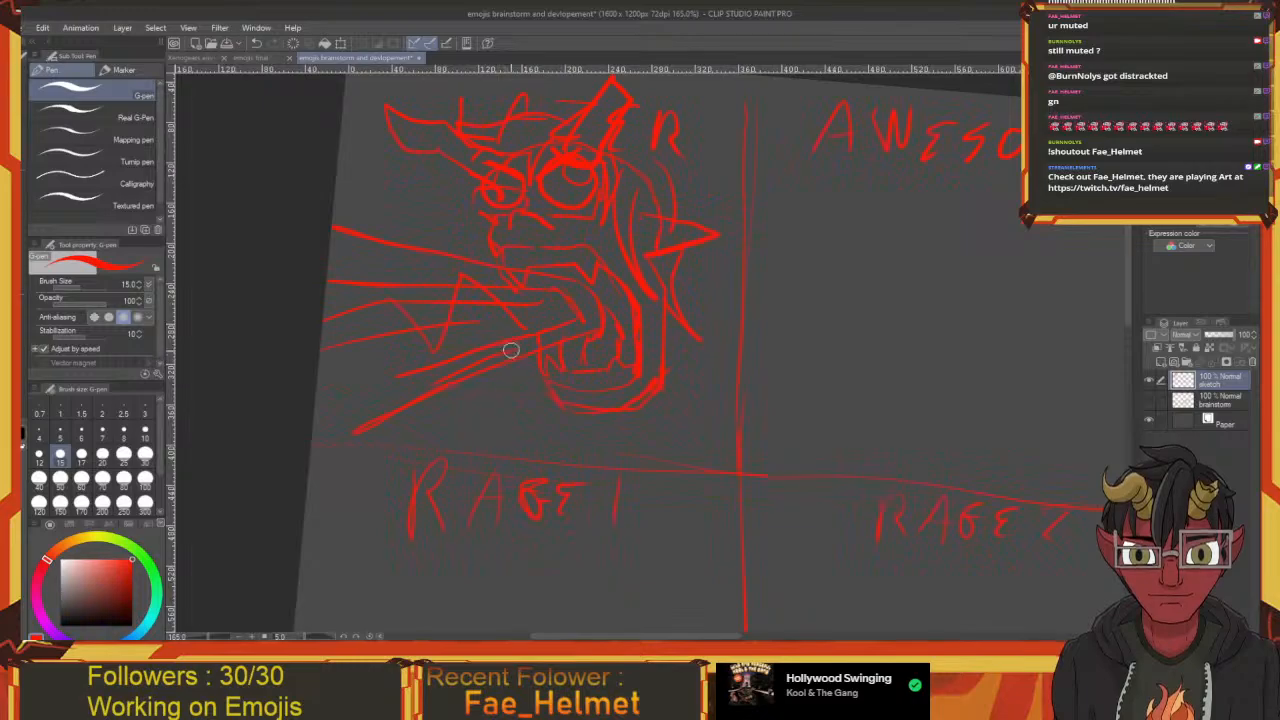
pyautogui.moveTo(626, 393)
pyautogui.mouseDown()
pyautogui.moveTo(683, 170)
pyautogui.moveTo(634, 223)
pyautogui.moveTo(503, 314)
pyautogui.moveTo(523, 246)
pyautogui.moveTo(463, 372)
pyautogui.moveTo(511, 368)
pyautogui.mouseUp()
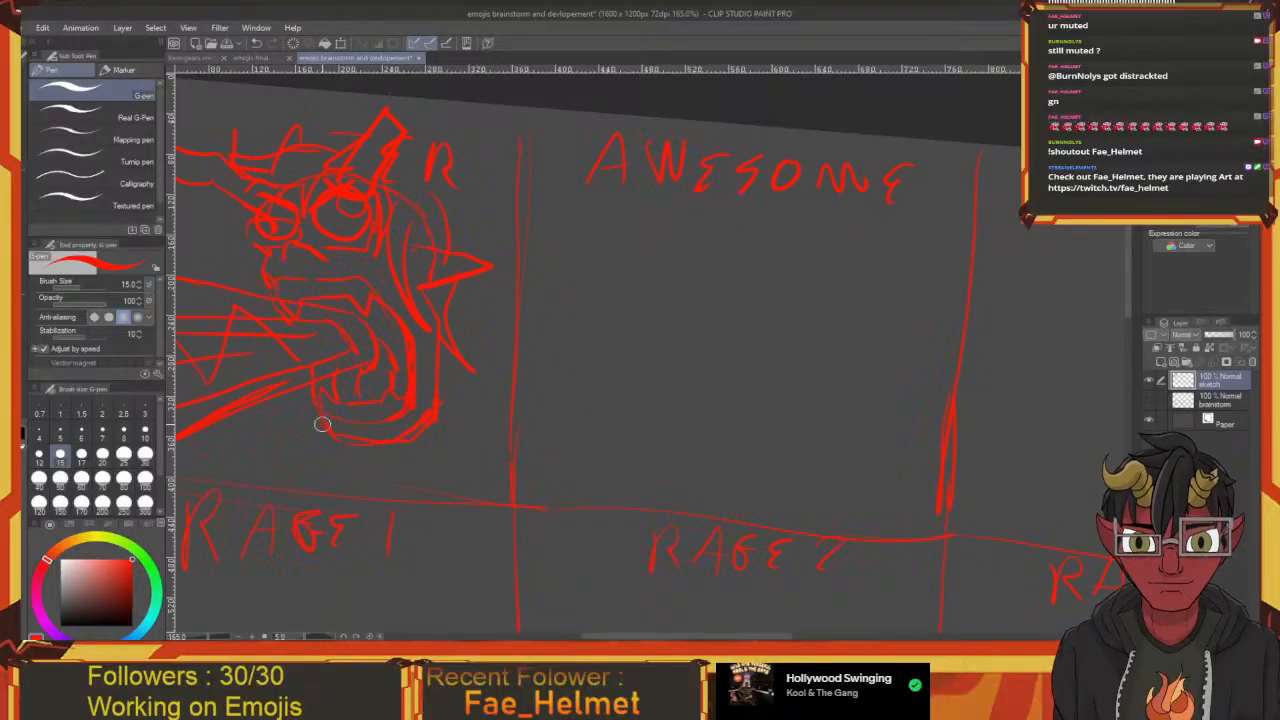
# Look over the remaining labelled cells, from AWESOME to POGGER, and undo the stray mark beside the RAGE 3 label
pyautogui.moveTo(546, 325); pyautogui.dragTo(416, 306)
pyautogui.moveTo(541, 167); pyautogui.dragTo(532, 158)
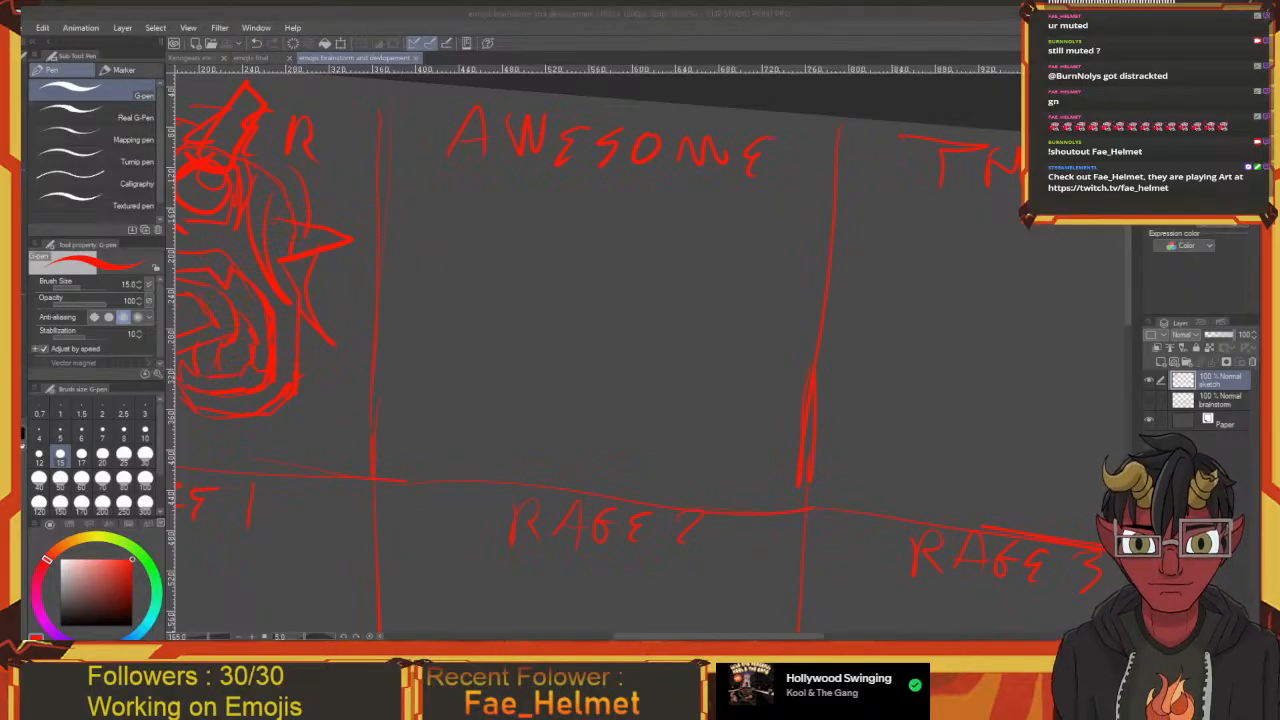
pyautogui.moveTo(503, 350)
pyautogui.mouseDown()
pyautogui.moveTo(483, 311)
pyautogui.moveTo(271, 143)
pyautogui.mouseUp()
pyautogui.moveTo(623, 334); pyautogui.dragTo(338, 184)
pyautogui.moveTo(829, 340)
pyautogui.mouseDown()
pyautogui.moveTo(481, 306)
pyautogui.moveTo(449, 240)
pyautogui.mouseUp()
pyautogui.moveTo(612, 430); pyautogui.dragTo(458, 263)
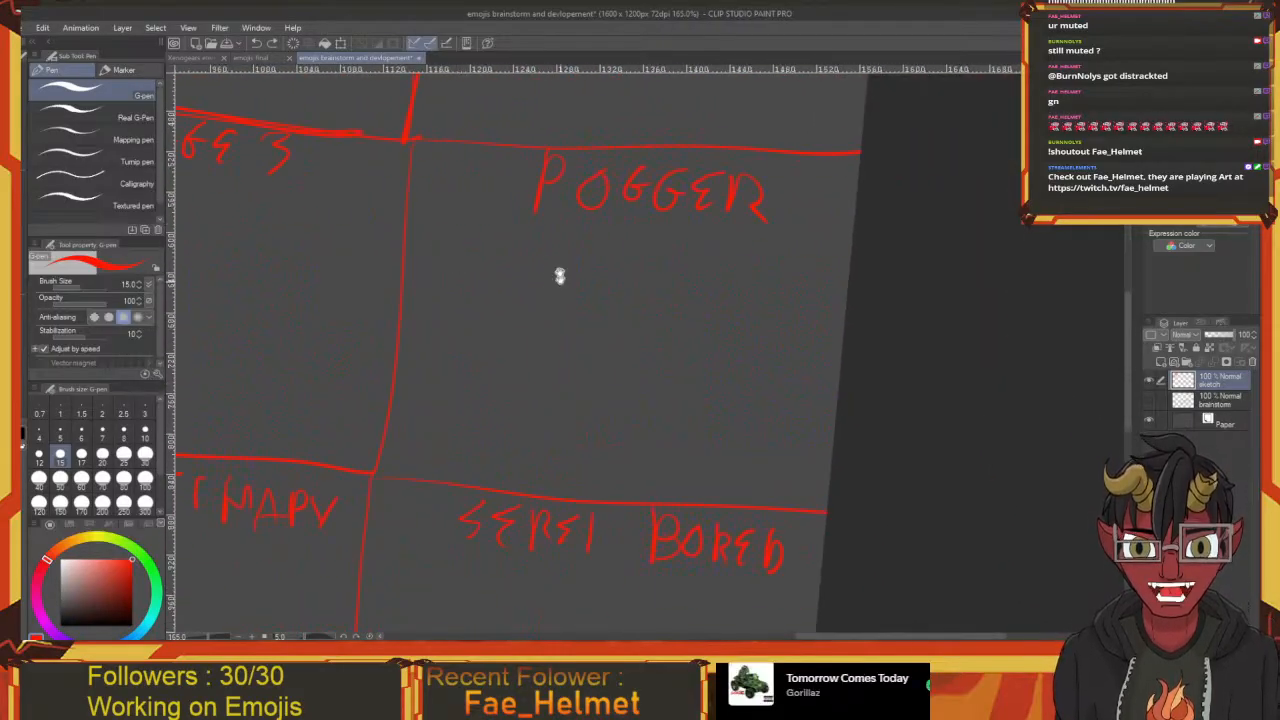
pyautogui.moveTo(560, 274); pyautogui.dragTo(543, 254)
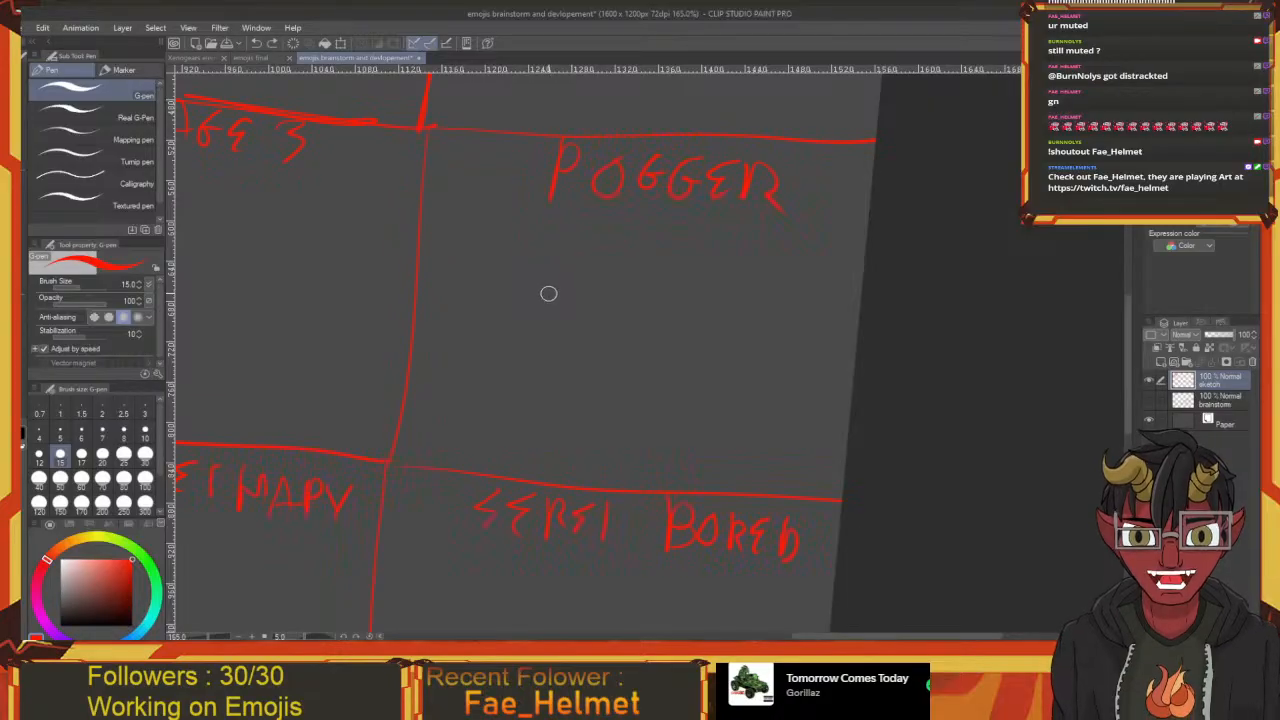
pyautogui.moveTo(589, 276)
pyautogui.mouseDown()
pyautogui.moveTo(748, 371)
pyautogui.moveTo(630, 200)
pyautogui.moveTo(677, 224)
pyautogui.mouseUp()
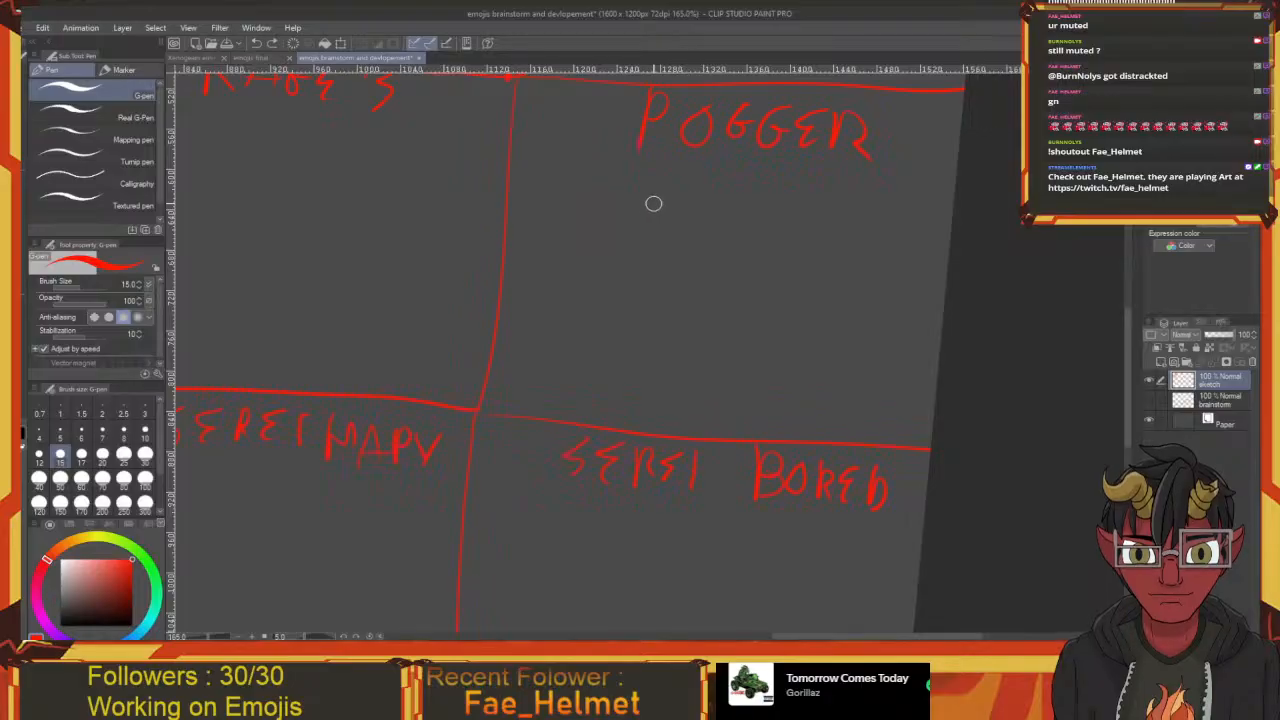
pyautogui.moveTo(670, 288); pyautogui.dragTo(512, 352)
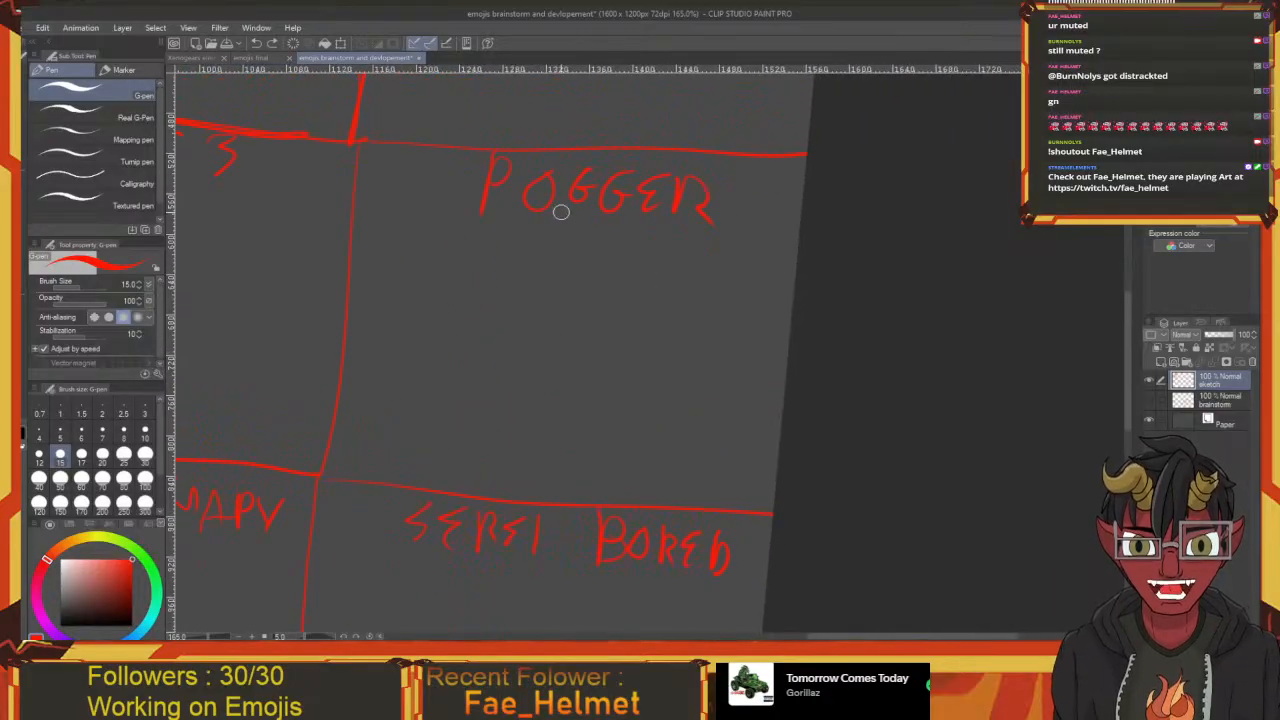
pyautogui.moveTo(561, 212); pyautogui.dragTo(553, 252)
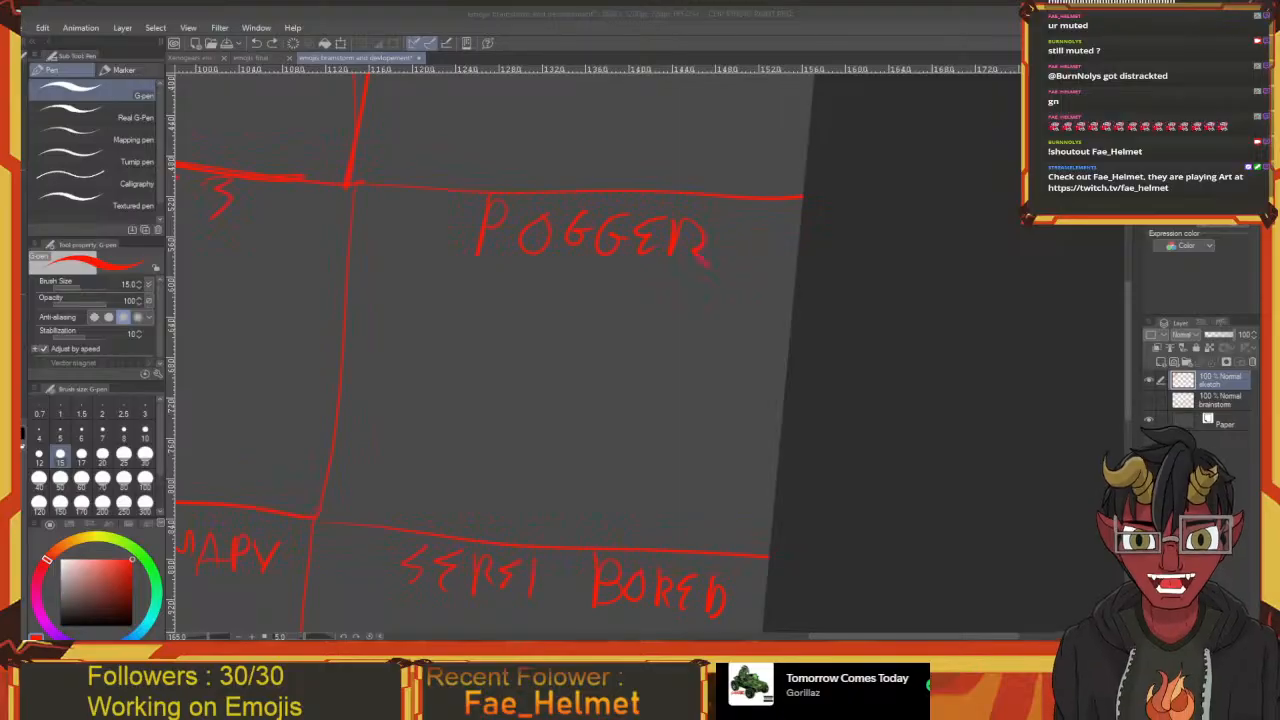
pyautogui.click(534, 356)
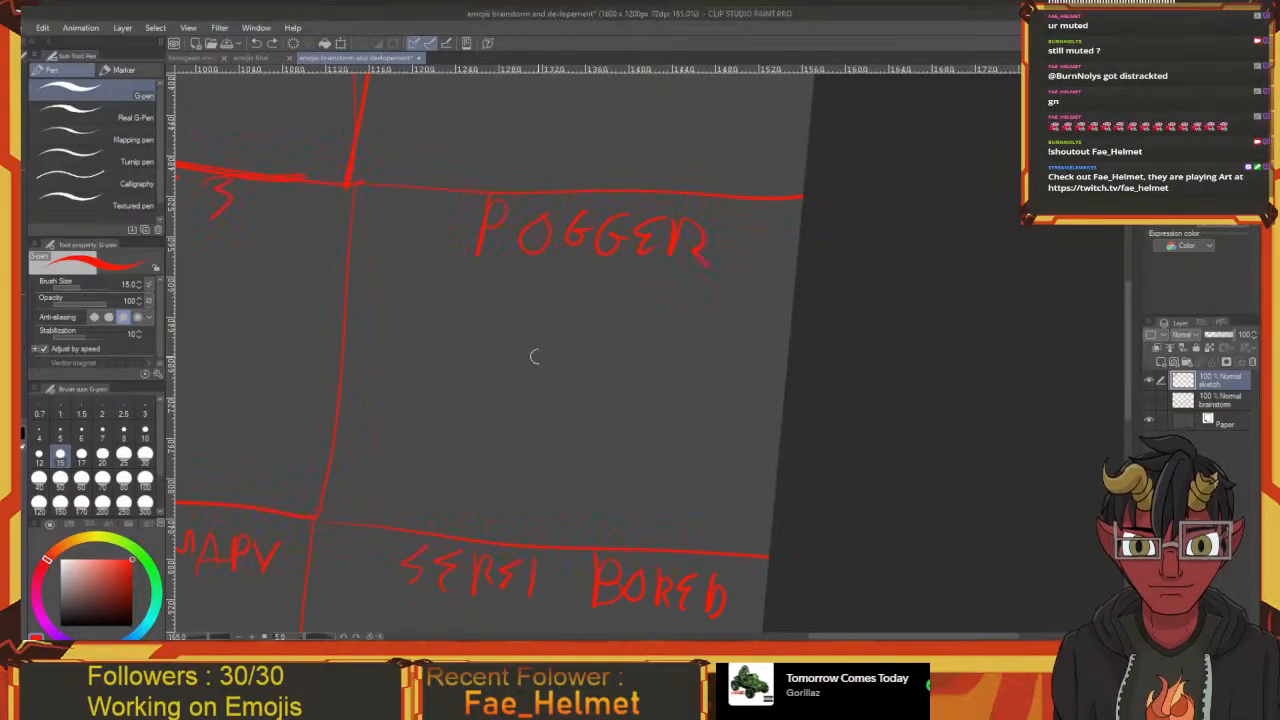
pyautogui.click(466, 364)
pyautogui.moveTo(376, 356); pyautogui.dragTo(806, 606)
pyautogui.scroll(3, 650, 560)
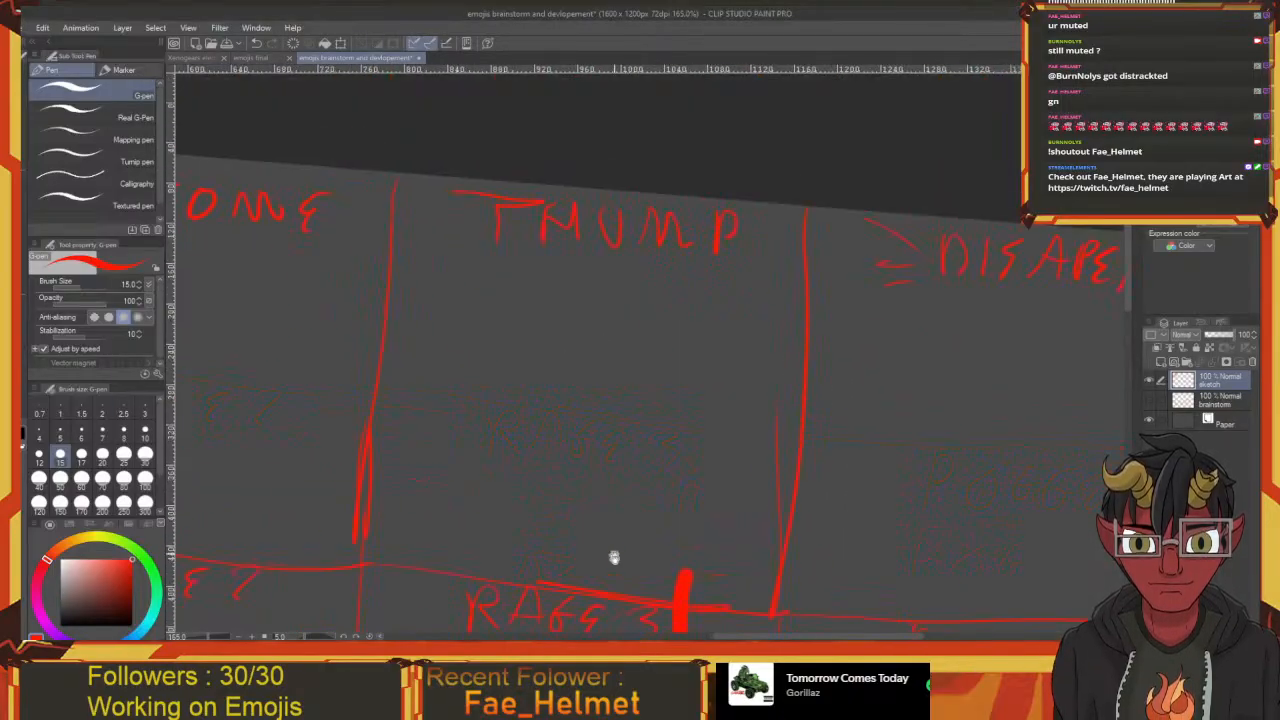
pyautogui.hotkey('ctrl', 'z')
# Correct the last letter of the THUMP label so that it reads THUMB
pyautogui.moveTo(617, 471); pyautogui.dragTo(626, 394)
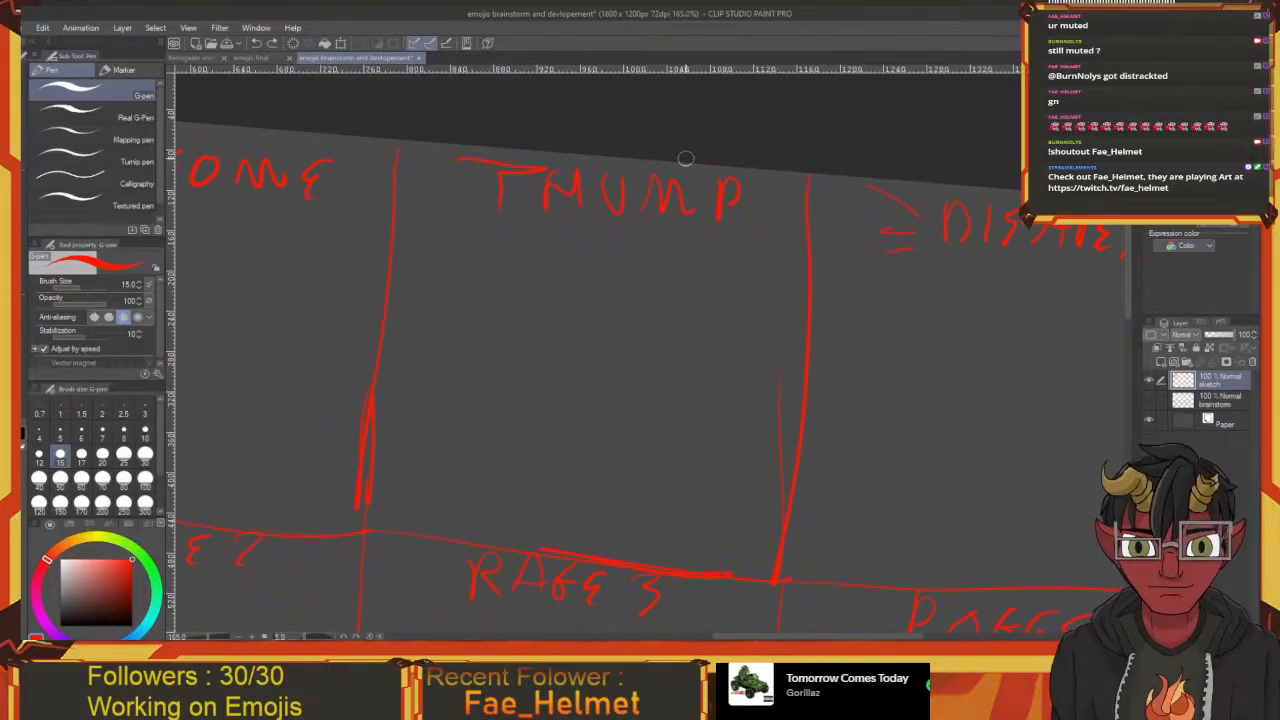
pyautogui.moveTo(720, 228)
pyautogui.mouseDown()
pyautogui.moveTo(654, 202)
pyautogui.moveTo(682, 185)
pyautogui.mouseUp()
pyautogui.moveTo(670, 225); pyautogui.dragTo(731, 169)
pyautogui.moveTo(669, 255); pyautogui.dragTo(631, 282)
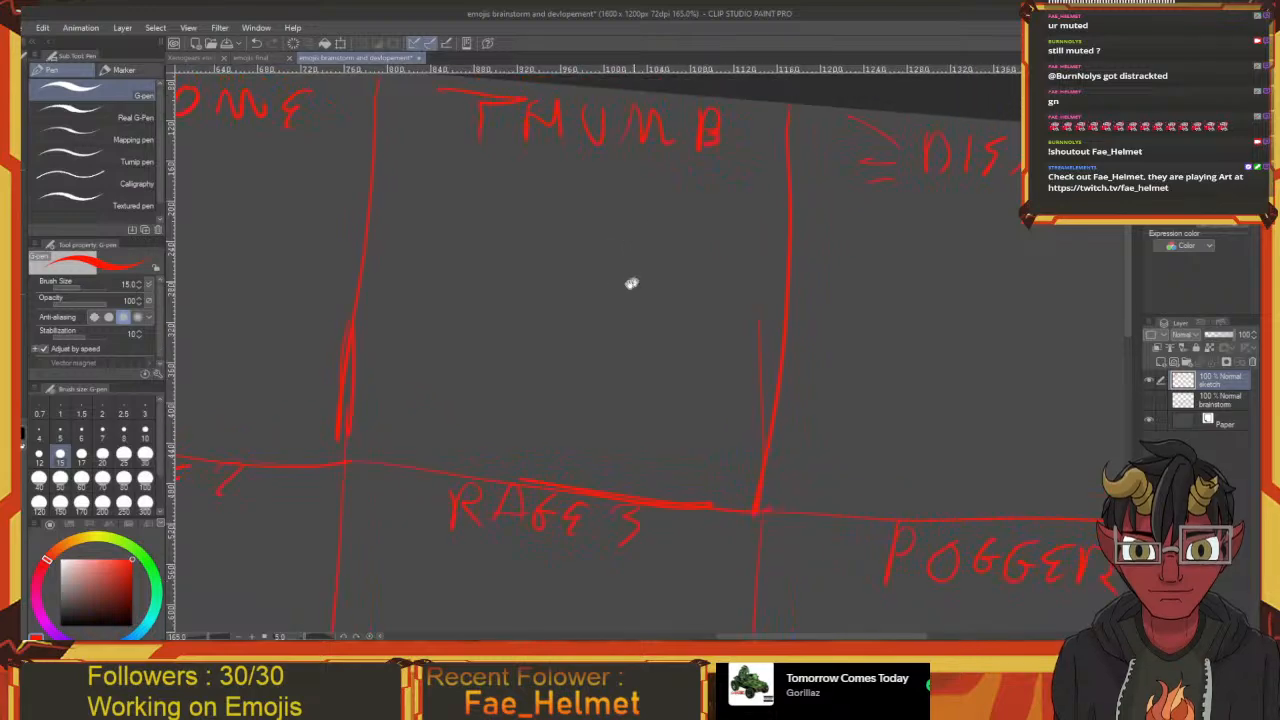
# Sketch a curved guide line for the face in the THUMB cell, with glasses along it and a horn above
pyautogui.moveTo(610, 205)
pyautogui.mouseDown()
pyautogui.moveTo(655, 224)
pyautogui.moveTo(657, 296)
pyautogui.mouseUp()
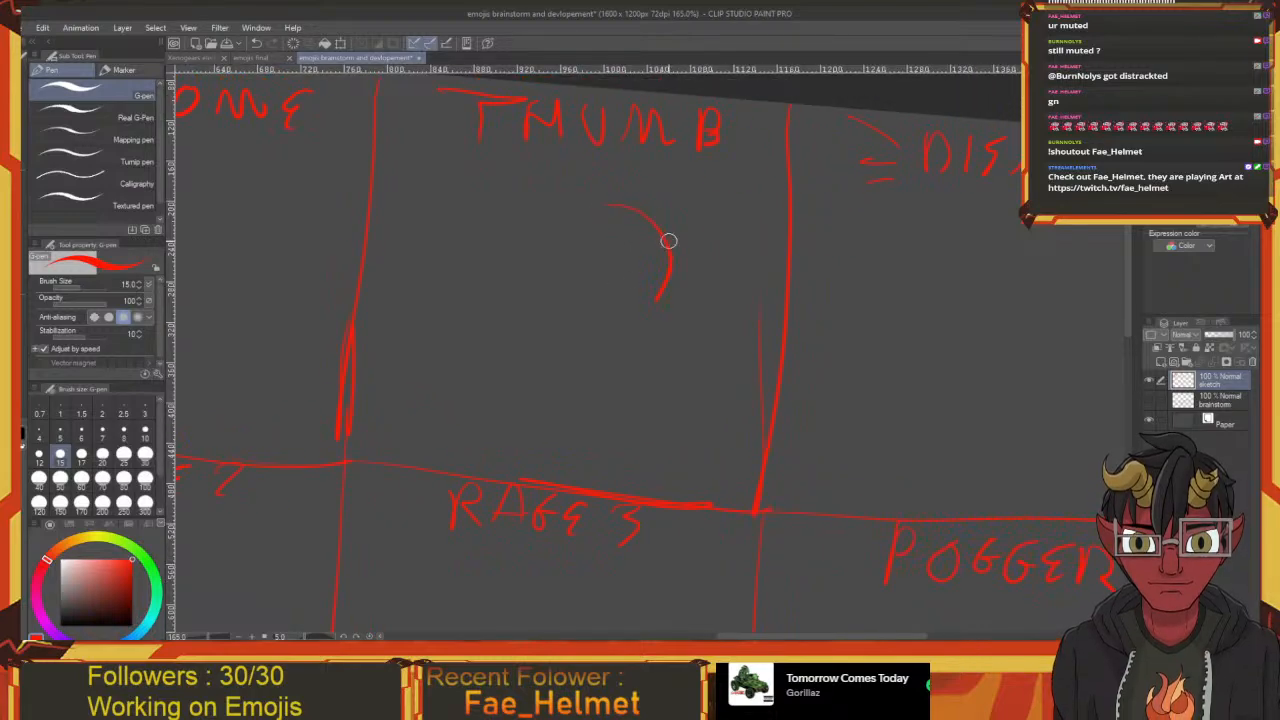
pyautogui.moveTo(628, 207)
pyautogui.mouseDown()
pyautogui.moveTo(679, 211)
pyautogui.moveTo(679, 242)
pyautogui.moveTo(692, 216)
pyautogui.moveTo(646, 212)
pyautogui.moveTo(609, 234)
pyautogui.mouseUp()
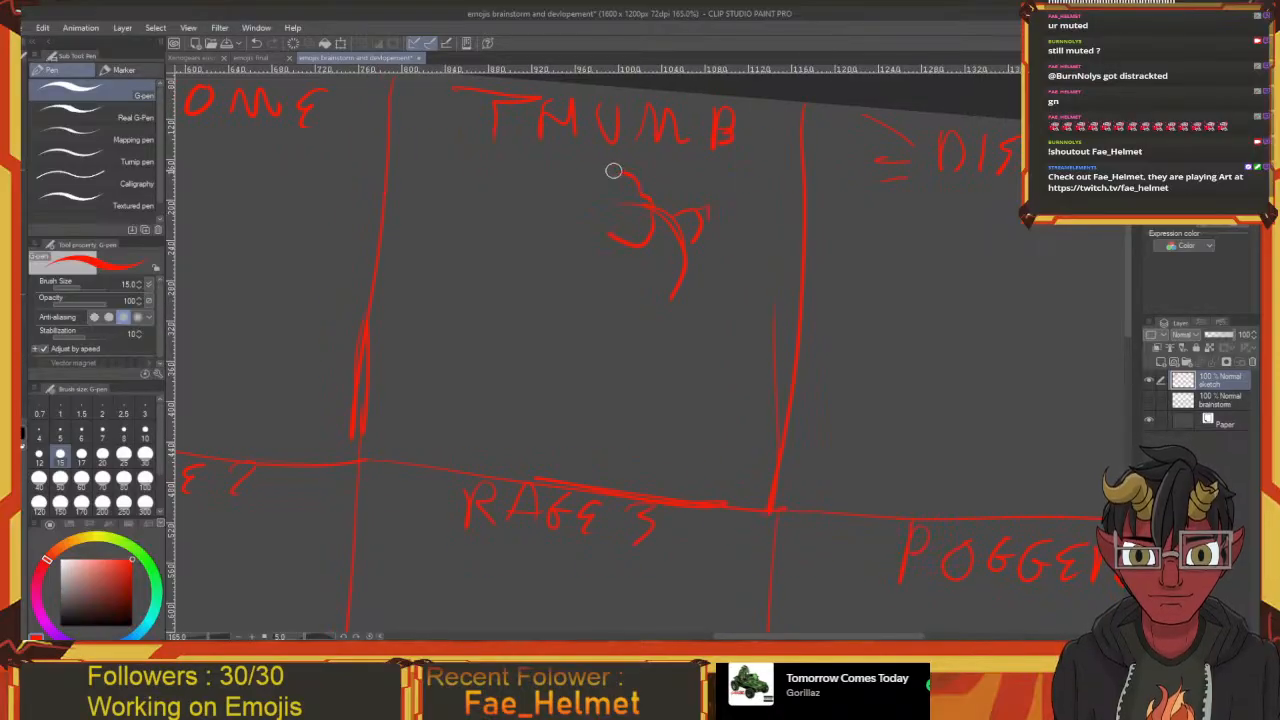
pyautogui.moveTo(578, 152)
pyautogui.mouseDown()
pyautogui.moveTo(592, 189)
pyautogui.moveTo(625, 187)
pyautogui.mouseUp()
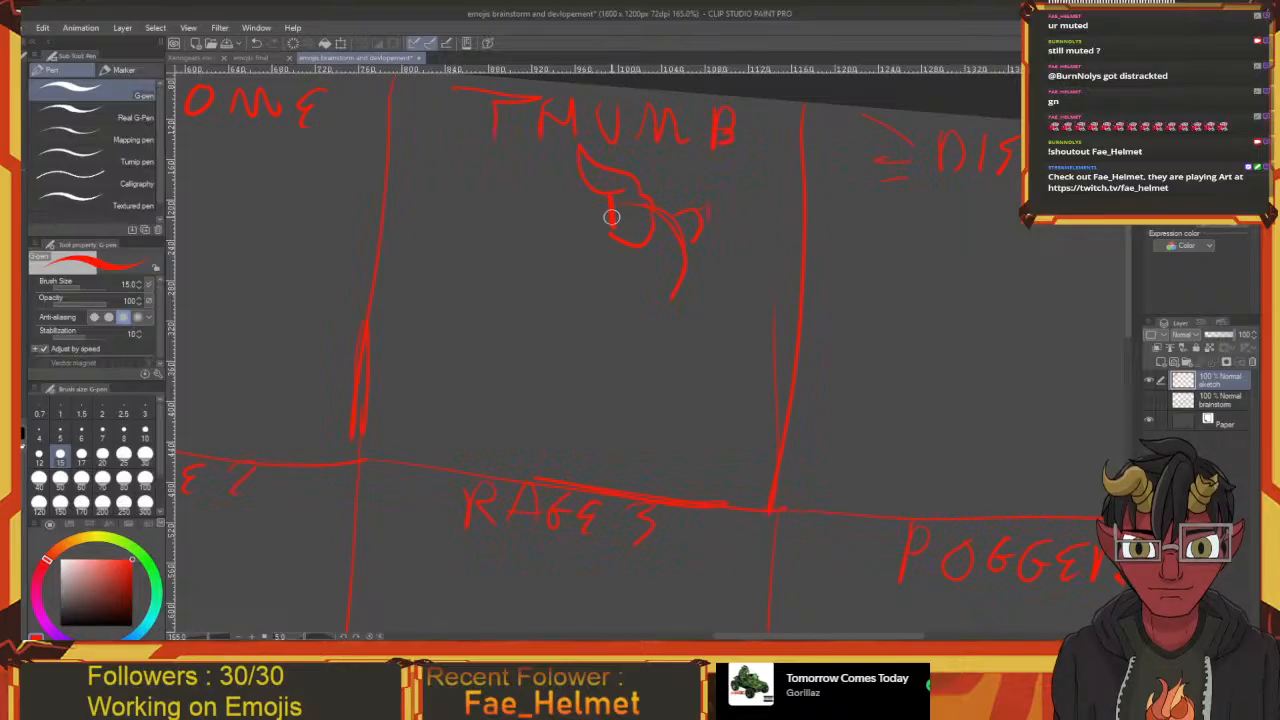
pyautogui.moveTo(608, 208); pyautogui.dragTo(600, 192)
pyautogui.moveTo(693, 227); pyautogui.dragTo(710, 242)
# Add the nose, the cheek contour and an open toothy grin to the THUMB face
pyautogui.scroll(-1, 641, 241)
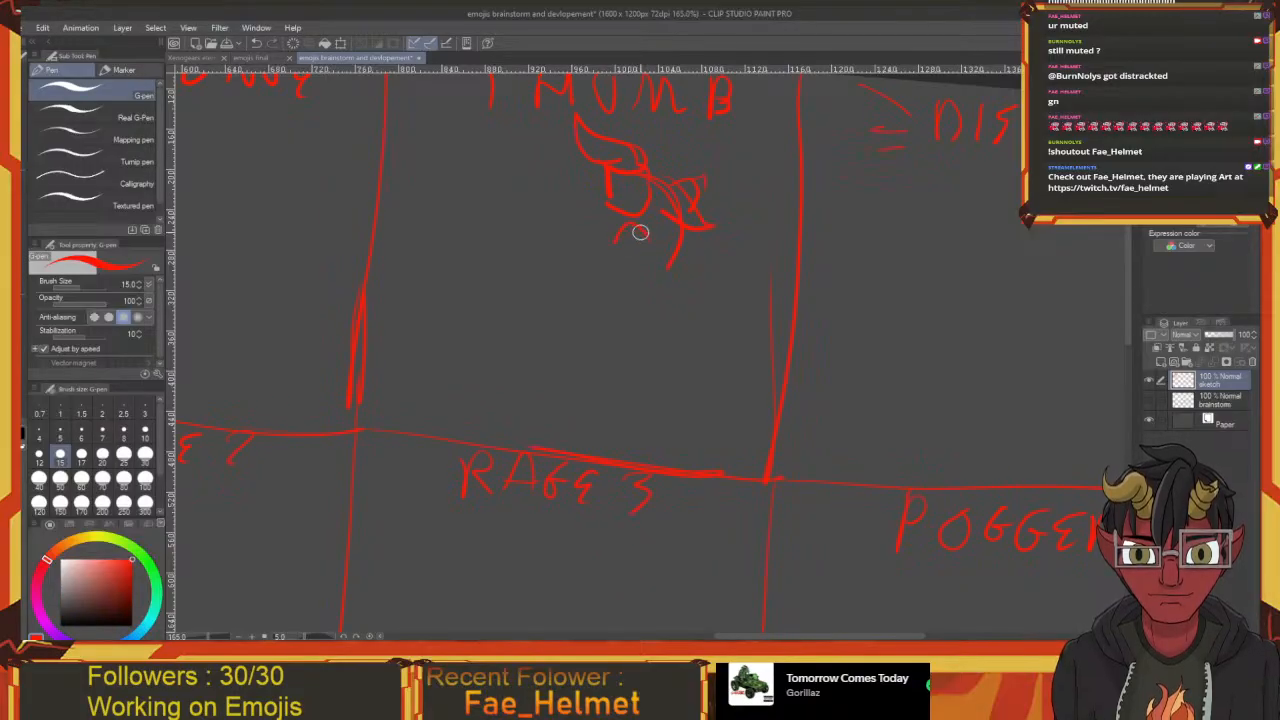
pyautogui.moveTo(648, 236)
pyautogui.mouseDown()
pyautogui.moveTo(642, 256)
pyautogui.moveTo(646, 236)
pyautogui.mouseUp()
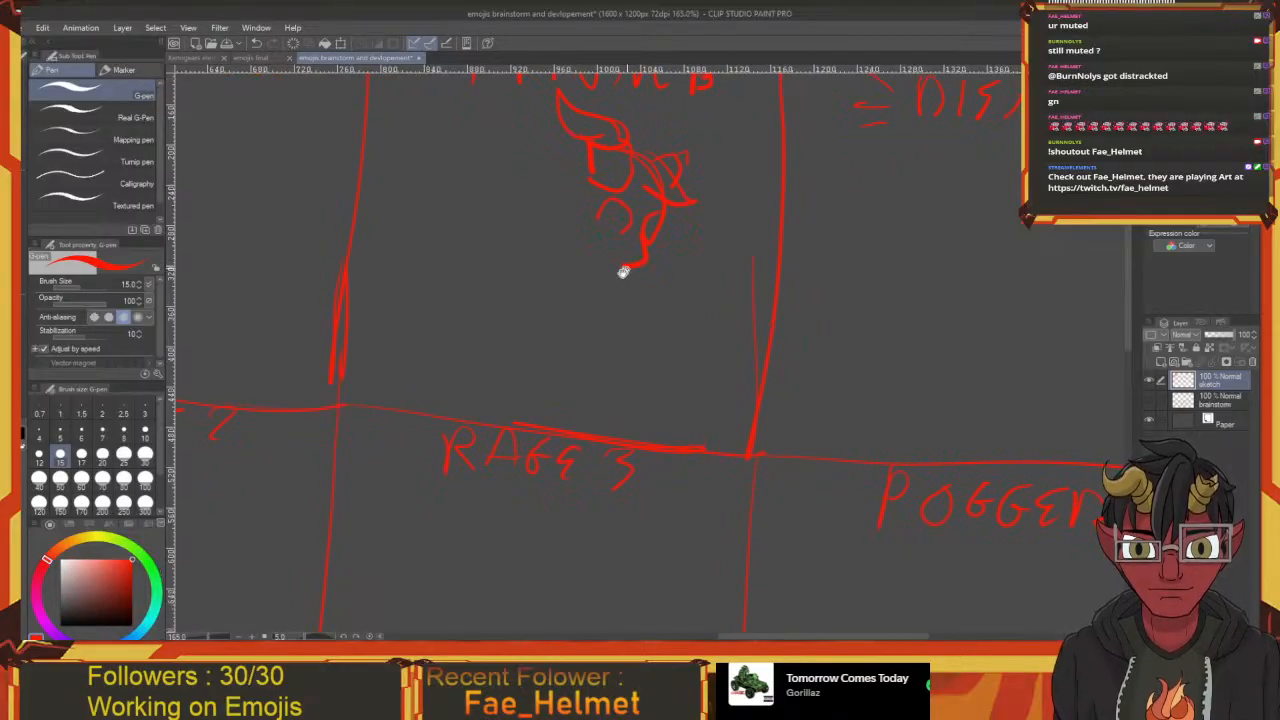
pyautogui.moveTo(620, 271)
pyautogui.mouseDown()
pyautogui.moveTo(604, 302)
pyautogui.moveTo(582, 263)
pyautogui.moveTo(615, 295)
pyautogui.mouseUp()
pyautogui.moveTo(615, 295)
pyautogui.mouseDown()
pyautogui.moveTo(614, 281)
pyautogui.moveTo(586, 289)
pyautogui.moveTo(580, 257)
pyautogui.moveTo(592, 270)
pyautogui.mouseUp()
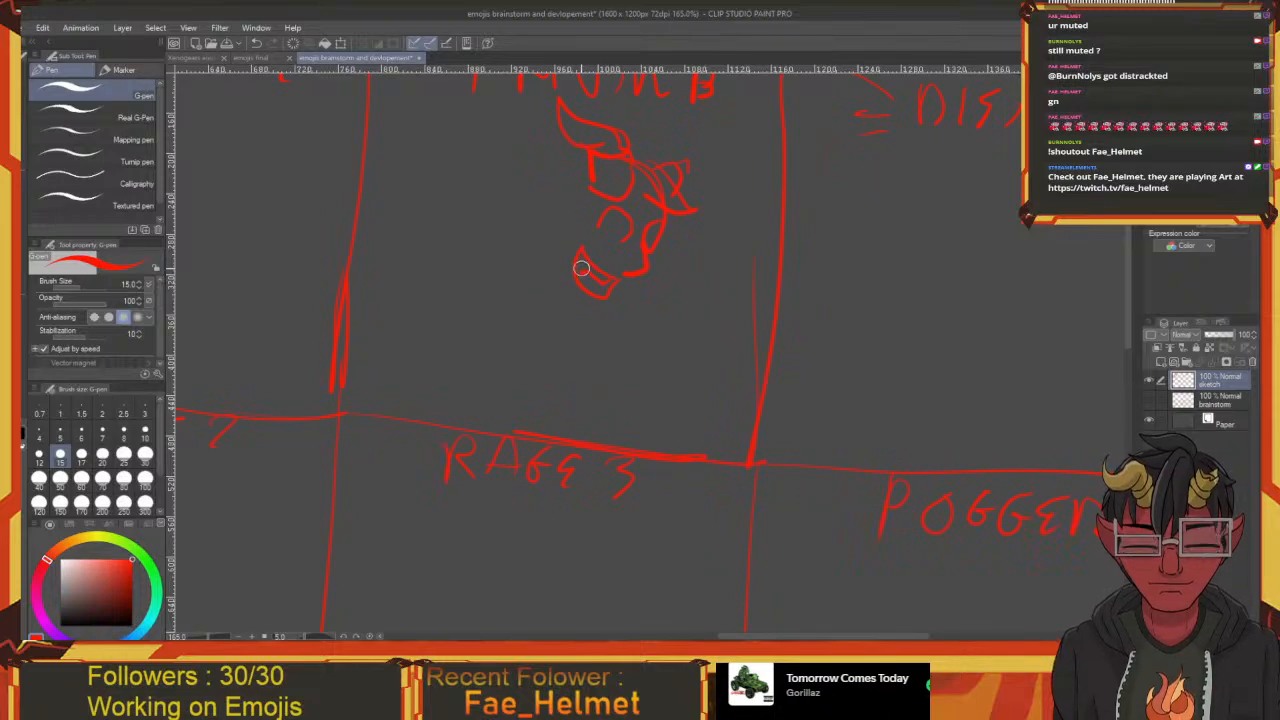
pyautogui.moveTo(590, 315); pyautogui.dragTo(606, 346)
pyautogui.moveTo(543, 318)
pyautogui.mouseDown()
pyautogui.moveTo(597, 377)
pyautogui.moveTo(605, 370)
pyautogui.mouseUp()
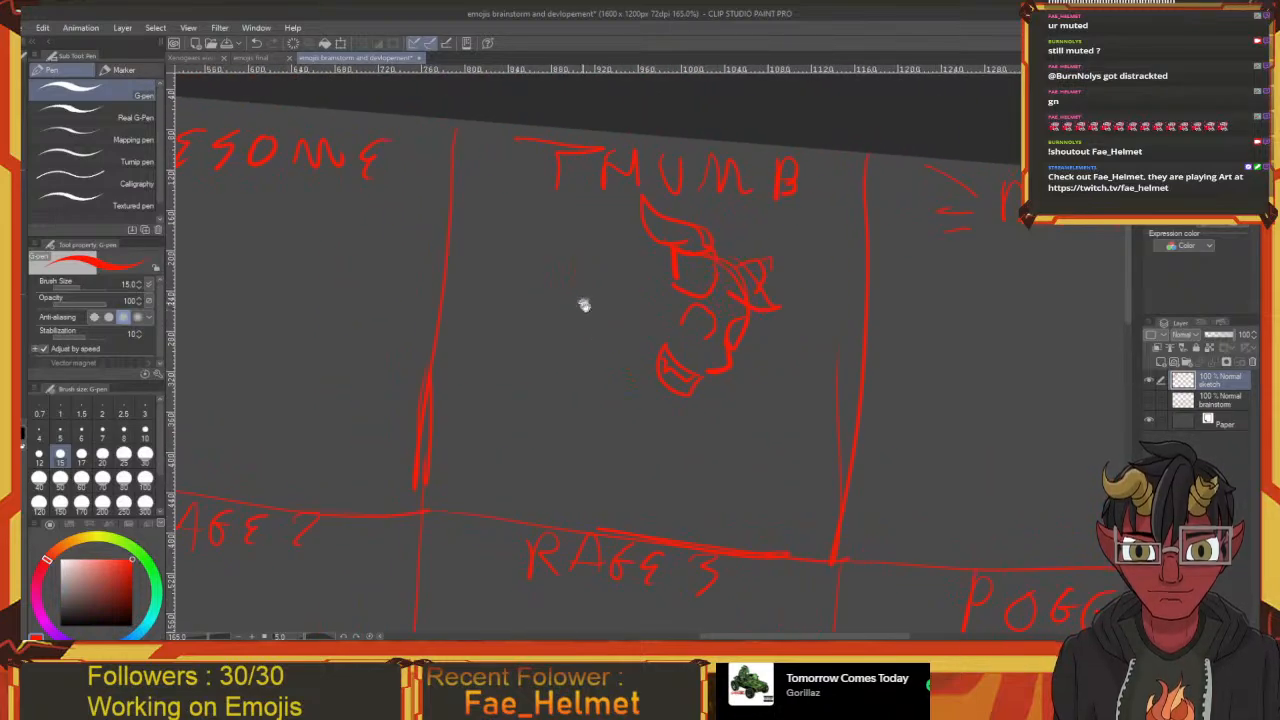
# Sketch a thumbs-up hand with curled fingers and a raised thumb beside the face in the THUMB cell
pyautogui.moveTo(583, 303); pyautogui.dragTo(579, 248)
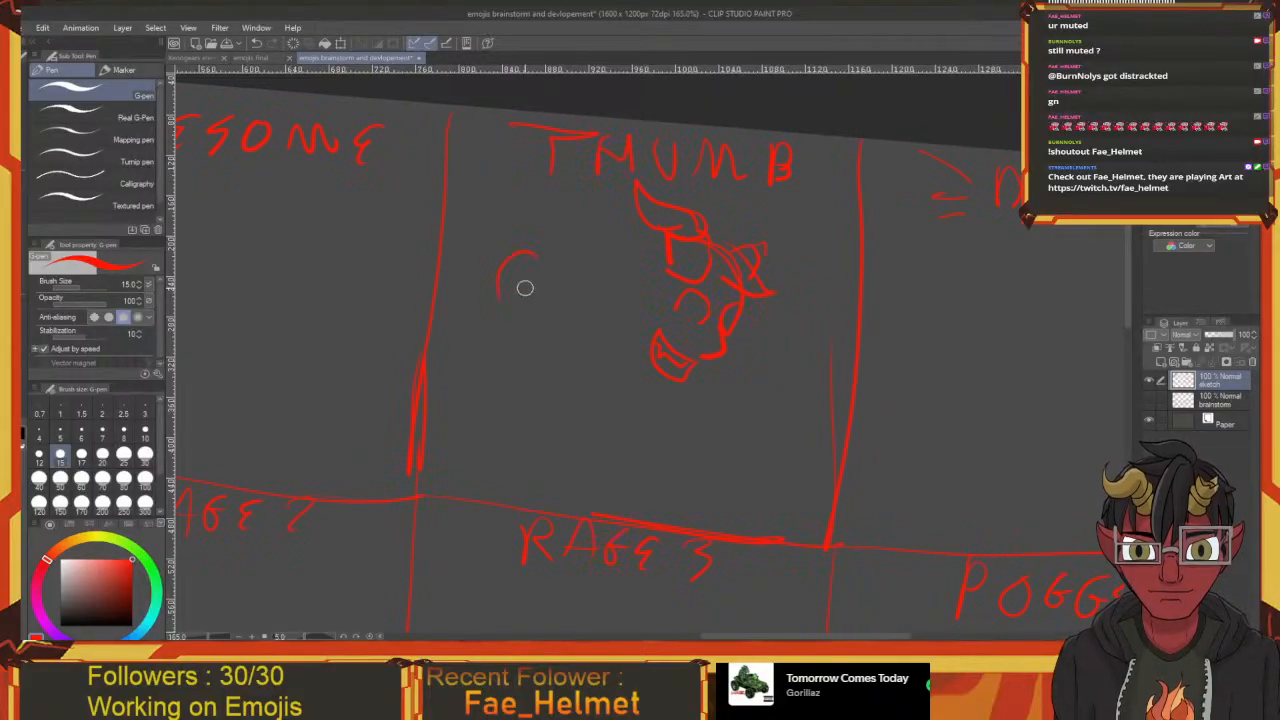
pyautogui.moveTo(525, 288)
pyautogui.mouseDown()
pyautogui.moveTo(533, 234)
pyautogui.moveTo(600, 298)
pyautogui.moveTo(574, 318)
pyautogui.moveTo(538, 260)
pyautogui.moveTo(602, 306)
pyautogui.mouseUp()
pyautogui.moveTo(525, 256)
pyautogui.mouseDown()
pyautogui.moveTo(591, 310)
pyautogui.moveTo(504, 320)
pyautogui.moveTo(516, 342)
pyautogui.moveTo(569, 348)
pyautogui.mouseUp()
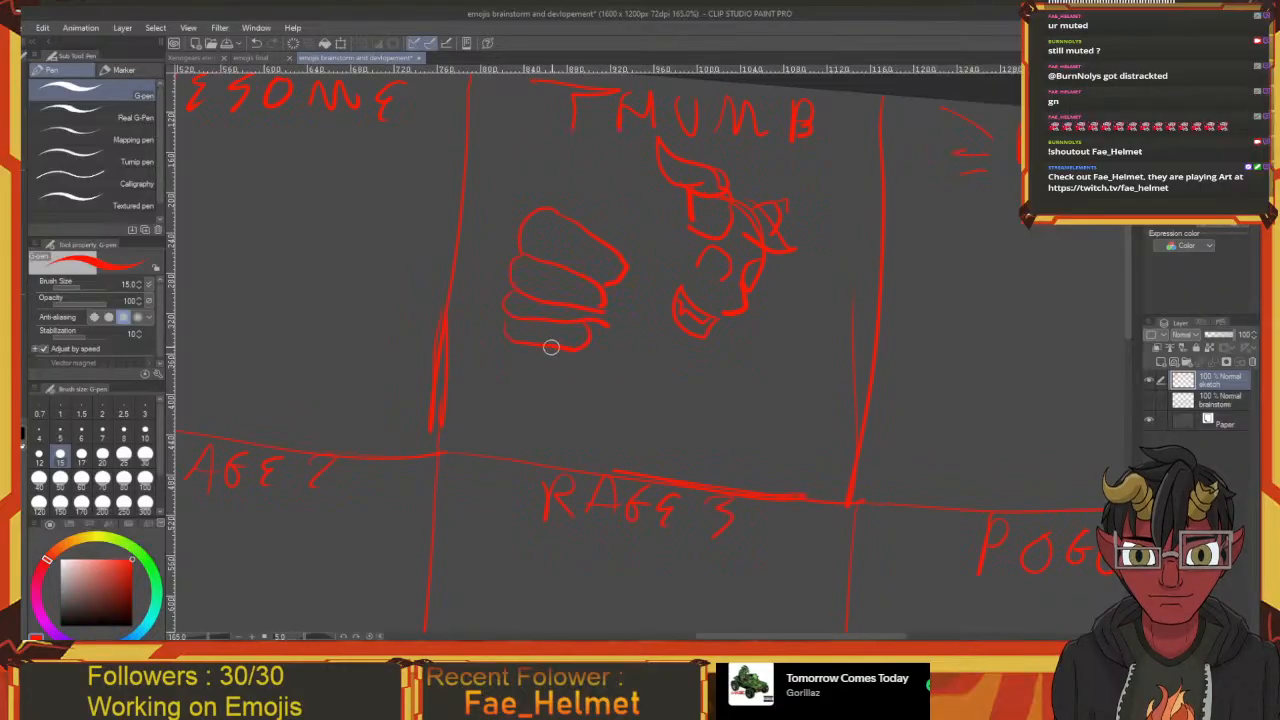
pyautogui.moveTo(582, 205); pyautogui.dragTo(566, 220)
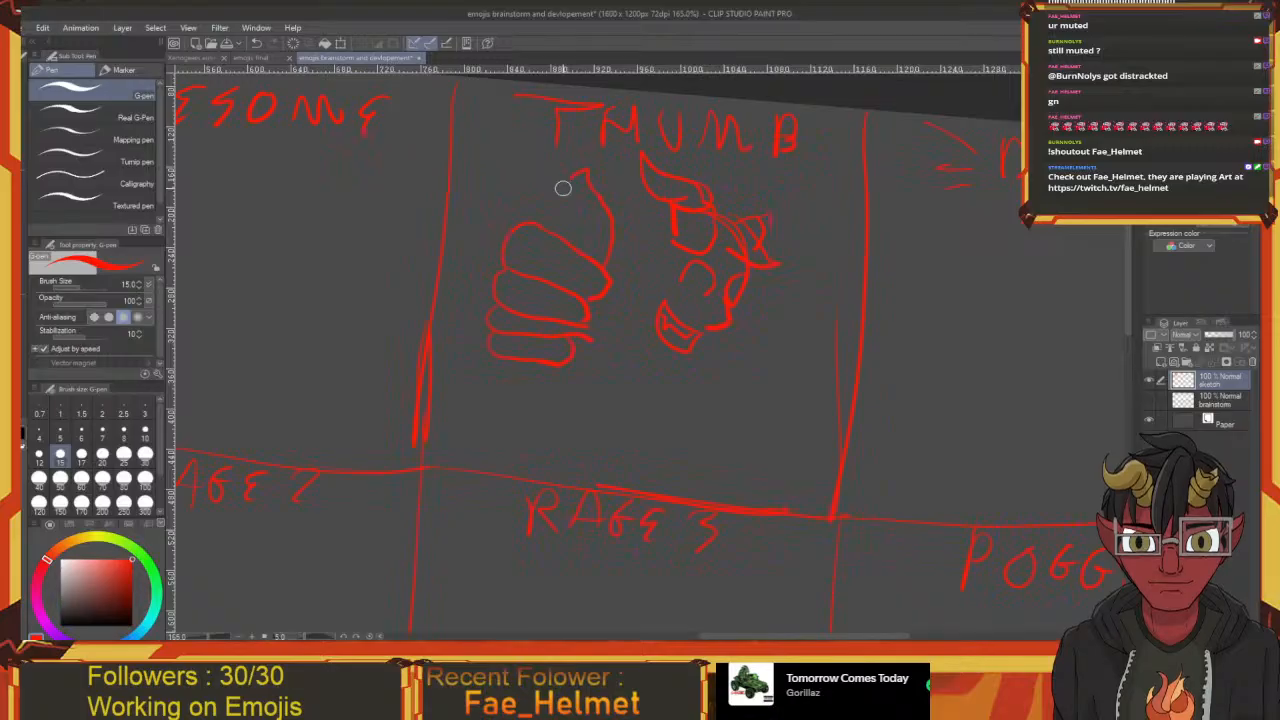
pyautogui.scroll(-3, 571, 240)
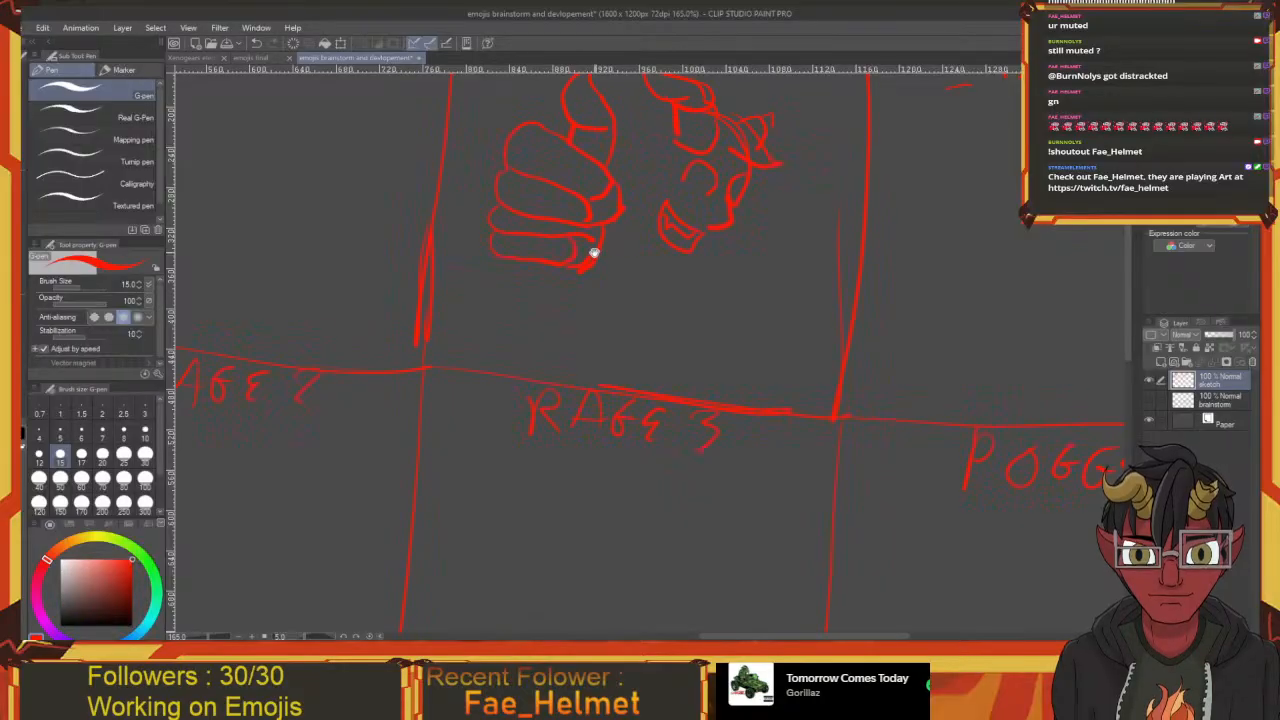
pyautogui.moveTo(594, 253); pyautogui.dragTo(525, 284)
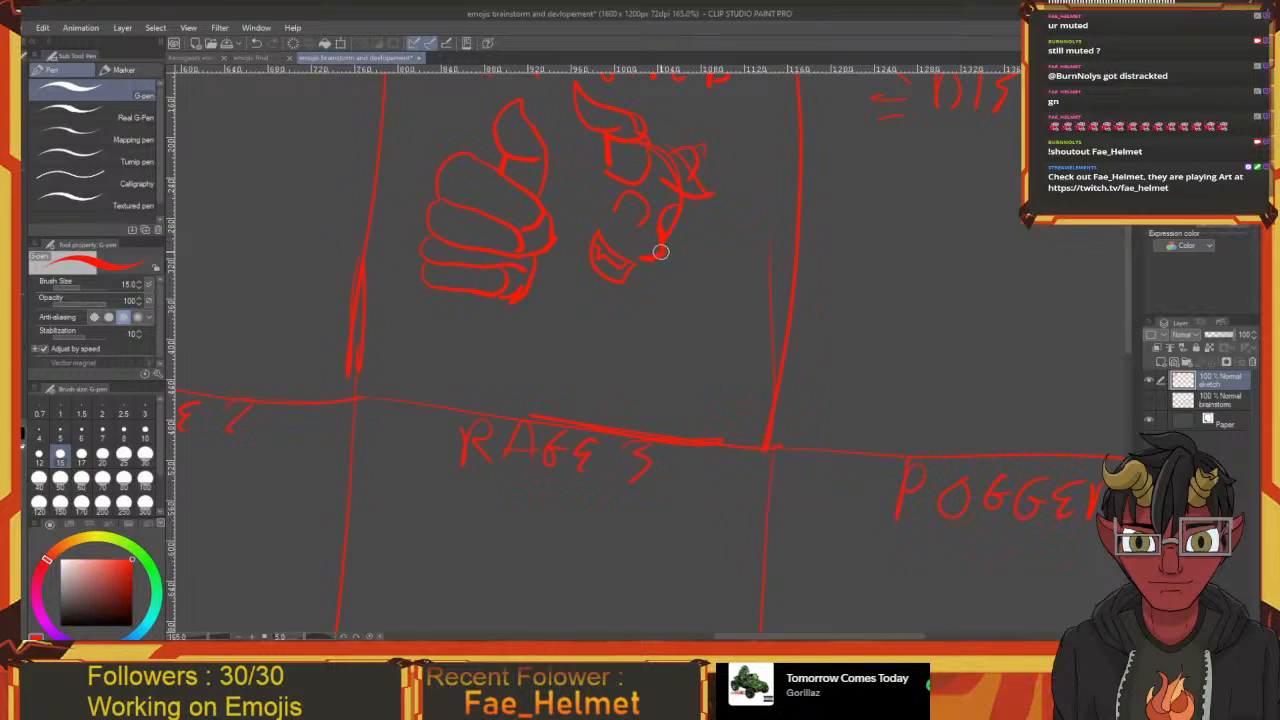
pyautogui.moveTo(660, 252)
pyautogui.mouseDown()
pyautogui.moveTo(601, 298)
pyautogui.moveTo(614, 308)
pyautogui.moveTo(575, 281)
pyautogui.moveTo(606, 312)
pyautogui.mouseUp()
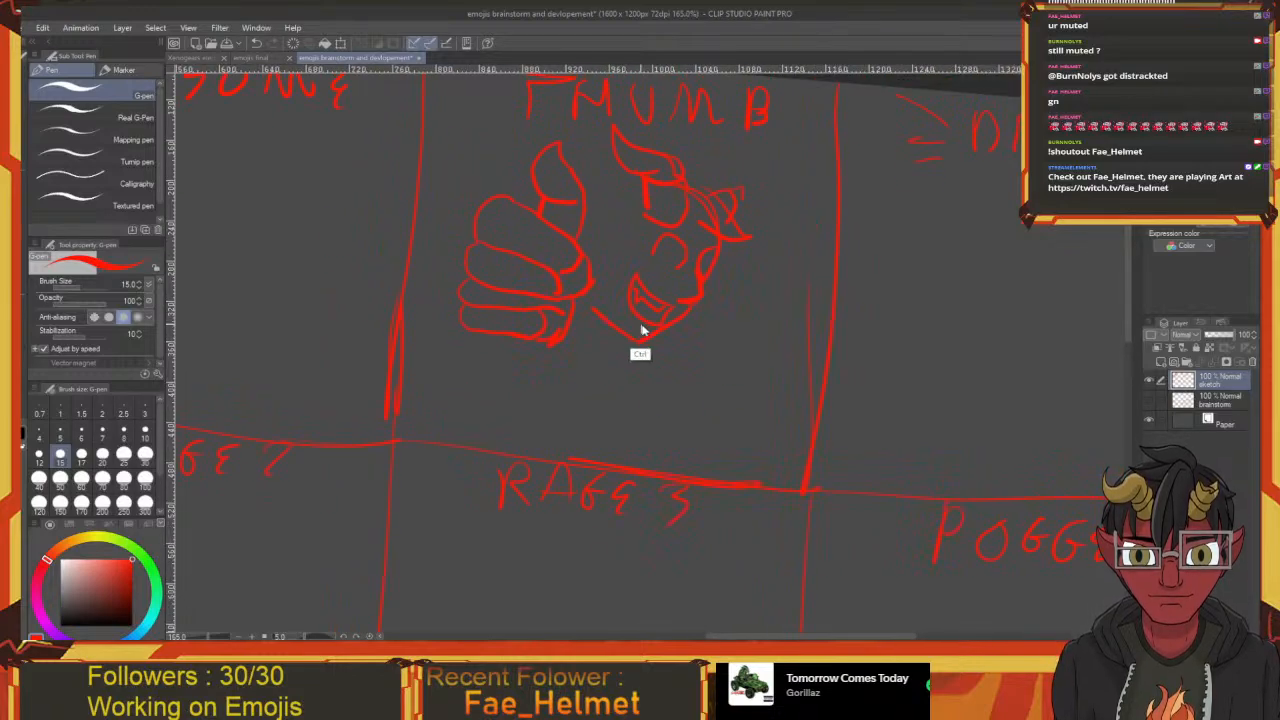
pyautogui.hotkey('ctrl', 'z')
pyautogui.hotkey('ctrl', 'z')
# Draw a rounded jaw line for the THUMB face from the cheek around the chin to the hand
pyautogui.moveTo(688, 307); pyautogui.dragTo(660, 336)
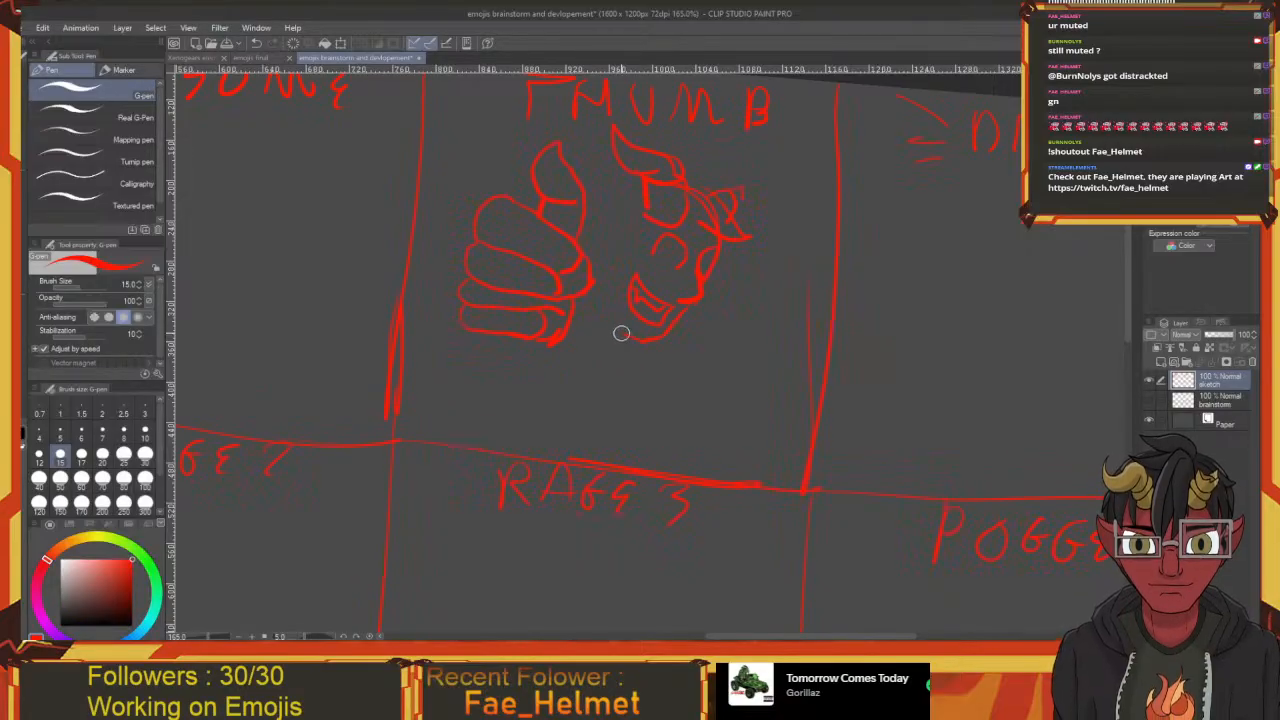
pyautogui.moveTo(617, 328); pyautogui.dragTo(626, 343)
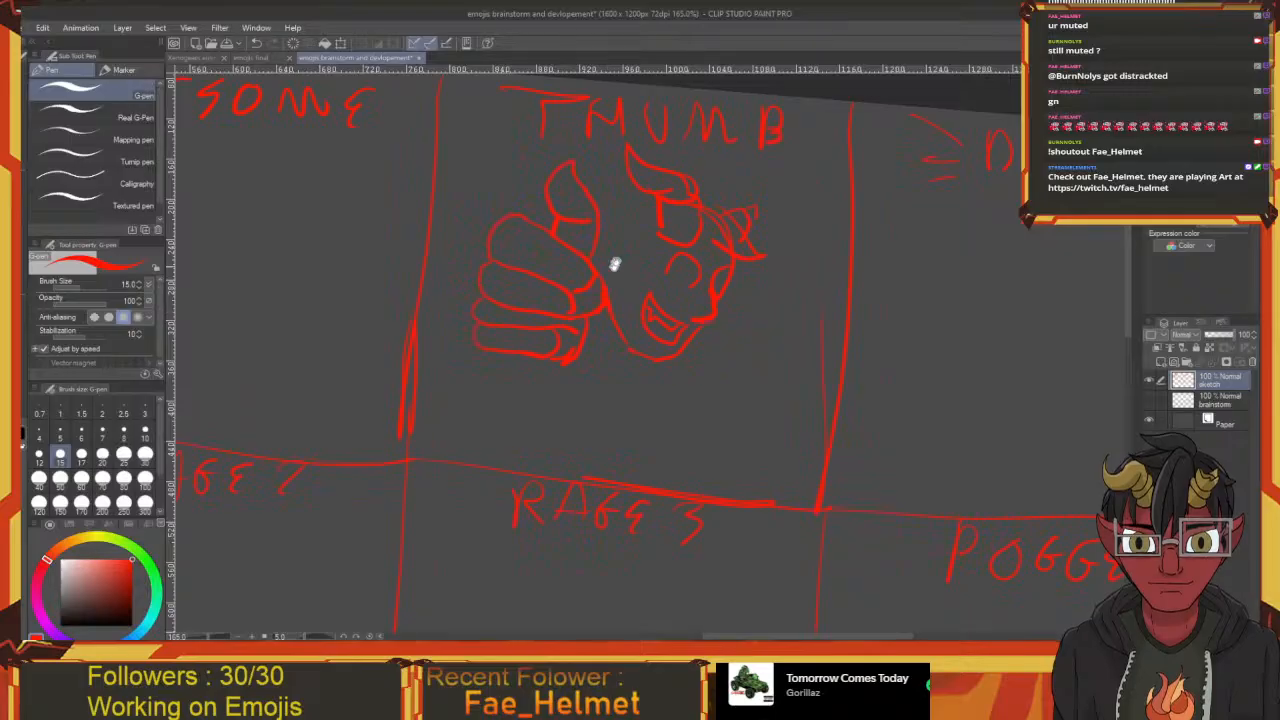
# Add a pointed ear, an eye and hair strands to the THUMB face
pyautogui.moveTo(626, 269)
pyautogui.mouseDown()
pyautogui.moveTo(609, 272)
pyautogui.moveTo(586, 240)
pyautogui.moveTo(563, 243)
pyautogui.moveTo(598, 269)
pyautogui.moveTo(621, 250)
pyautogui.moveTo(613, 287)
pyautogui.moveTo(613, 253)
pyautogui.moveTo(658, 259)
pyautogui.mouseUp()
pyautogui.hotkey('ctrl', 'z')
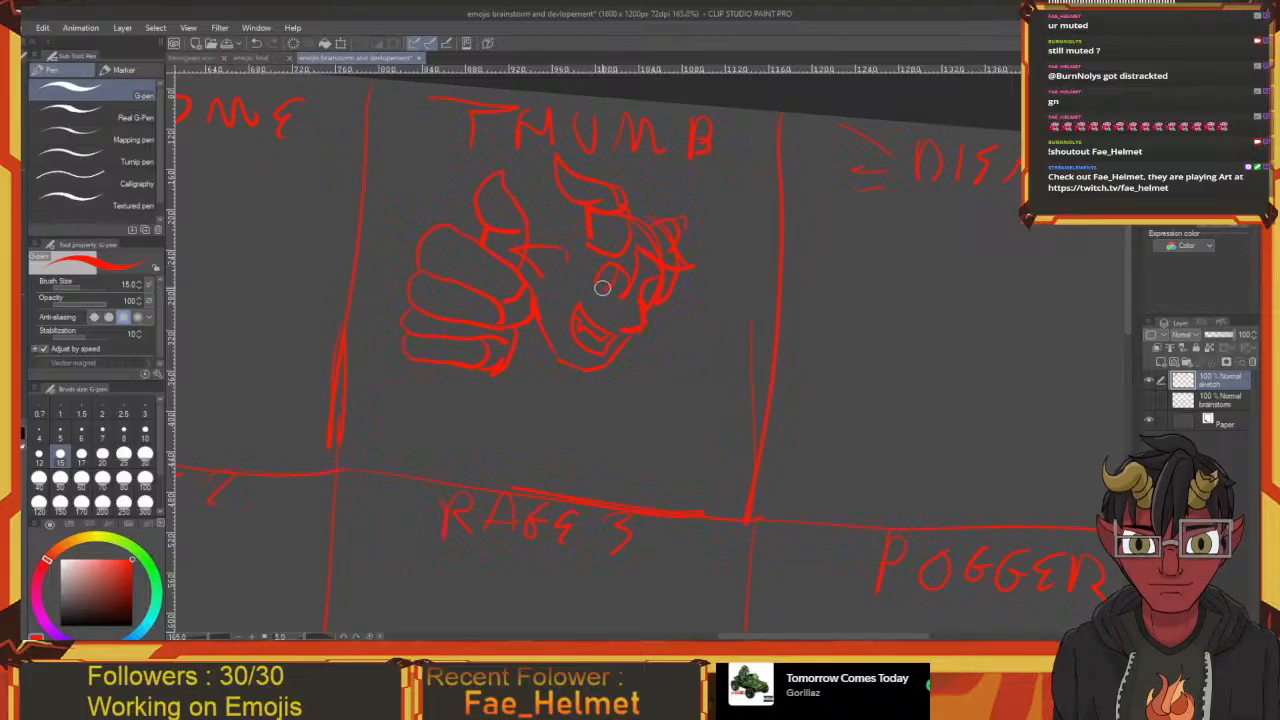
pyautogui.moveTo(602, 288); pyautogui.dragTo(648, 335)
pyautogui.moveTo(599, 301)
pyautogui.mouseDown()
pyautogui.moveTo(600, 319)
pyautogui.moveTo(621, 302)
pyautogui.moveTo(554, 371)
pyautogui.mouseUp()
# Lasso the whole THUMB sketch, enlarge it to about 146% so it fills its cell, and clear the selection
pyautogui.press('m')
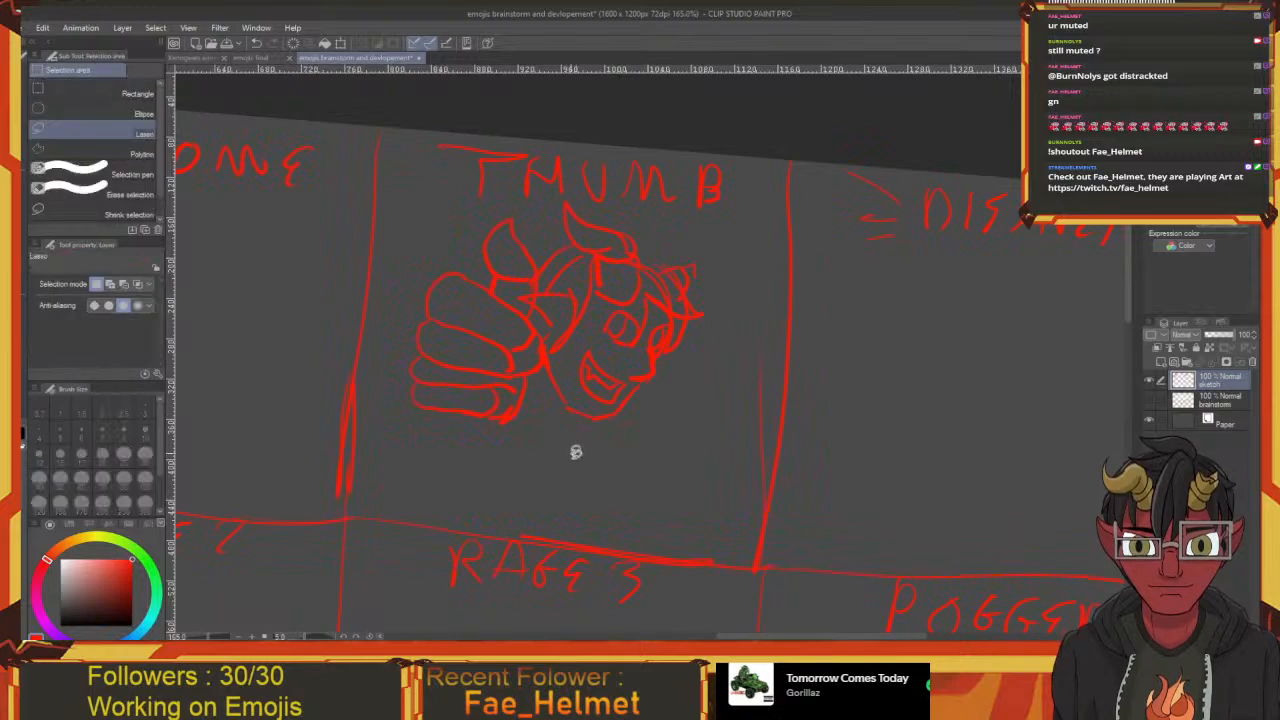
pyautogui.moveTo(576, 452)
pyautogui.mouseDown()
pyautogui.moveTo(709, 243)
pyautogui.moveTo(586, 191)
pyautogui.moveTo(429, 243)
pyautogui.moveTo(666, 421)
pyautogui.mouseUp()
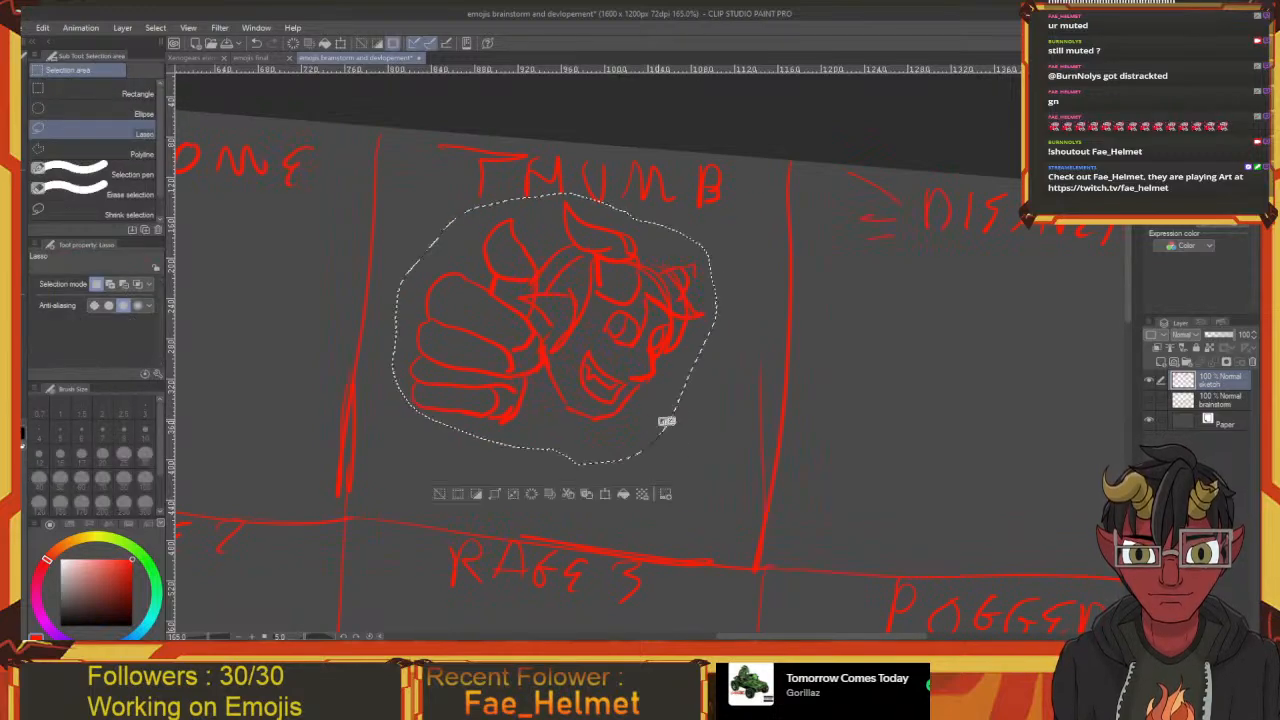
pyautogui.hotkey('ctrl', 't')
pyautogui.moveTo(674, 488)
pyautogui.mouseDown()
pyautogui.moveTo(783, 547)
pyautogui.moveTo(727, 490)
pyautogui.moveTo(770, 575)
pyautogui.moveTo(839, 604)
pyautogui.mouseUp()
pyautogui.moveTo(727, 482); pyautogui.dragTo(673, 444)
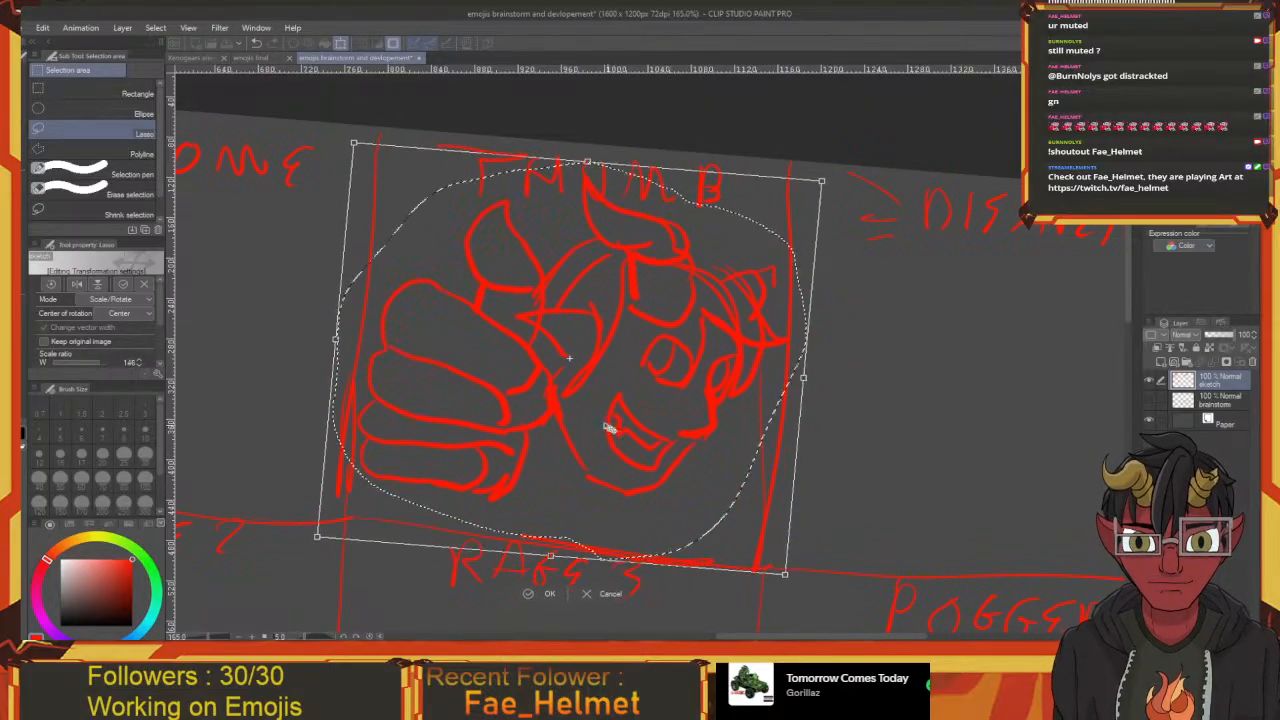
pyautogui.press('Return')
pyautogui.hotkey('ctrl', 'd')
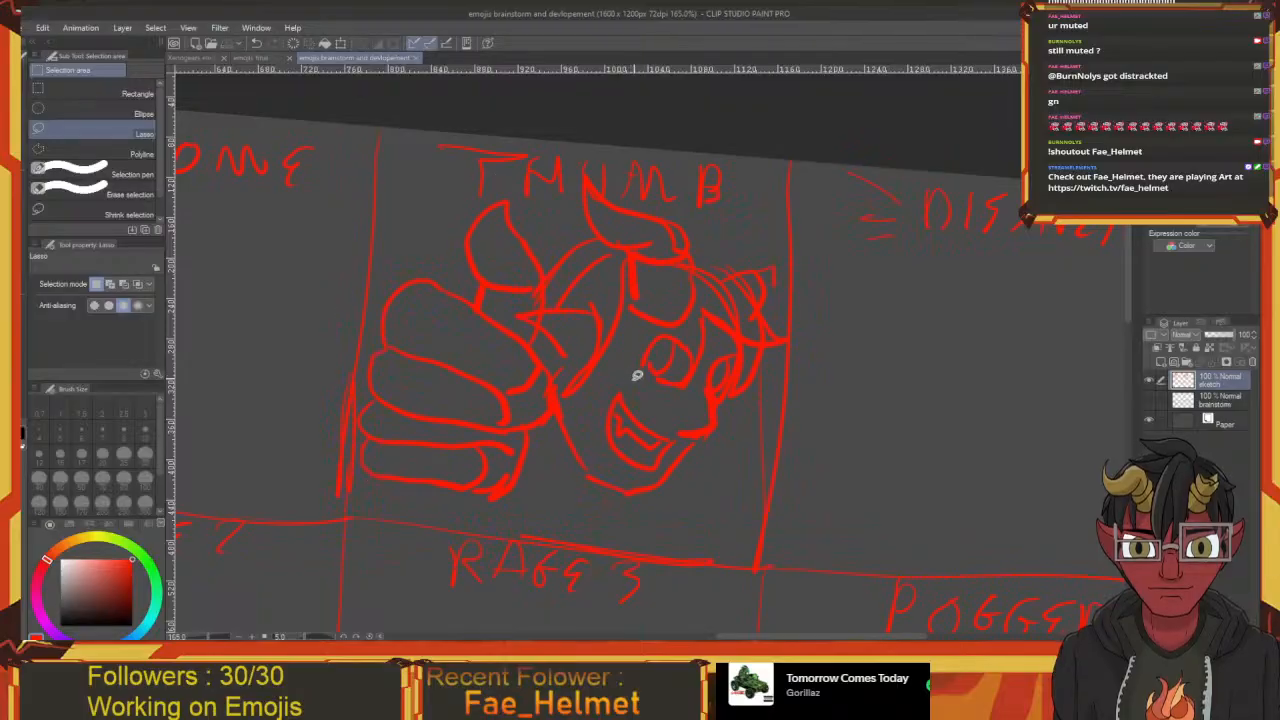
# Sketch a head outline with a rounded skull, cheek, jaw and neck in the AWESOME cell using the G-pen
pyautogui.moveTo(635, 373); pyautogui.dragTo(820, 331)
pyautogui.moveTo(525, 363)
pyautogui.mouseDown()
pyautogui.moveTo(779, 280)
pyautogui.moveTo(809, 417)
pyautogui.moveTo(723, 383)
pyautogui.moveTo(489, 346)
pyautogui.moveTo(603, 297)
pyautogui.moveTo(580, 266)
pyautogui.moveTo(788, 250)
pyautogui.moveTo(634, 249)
pyautogui.mouseUp()
pyautogui.press('p')
pyautogui.press('p')
pyautogui.press('p')
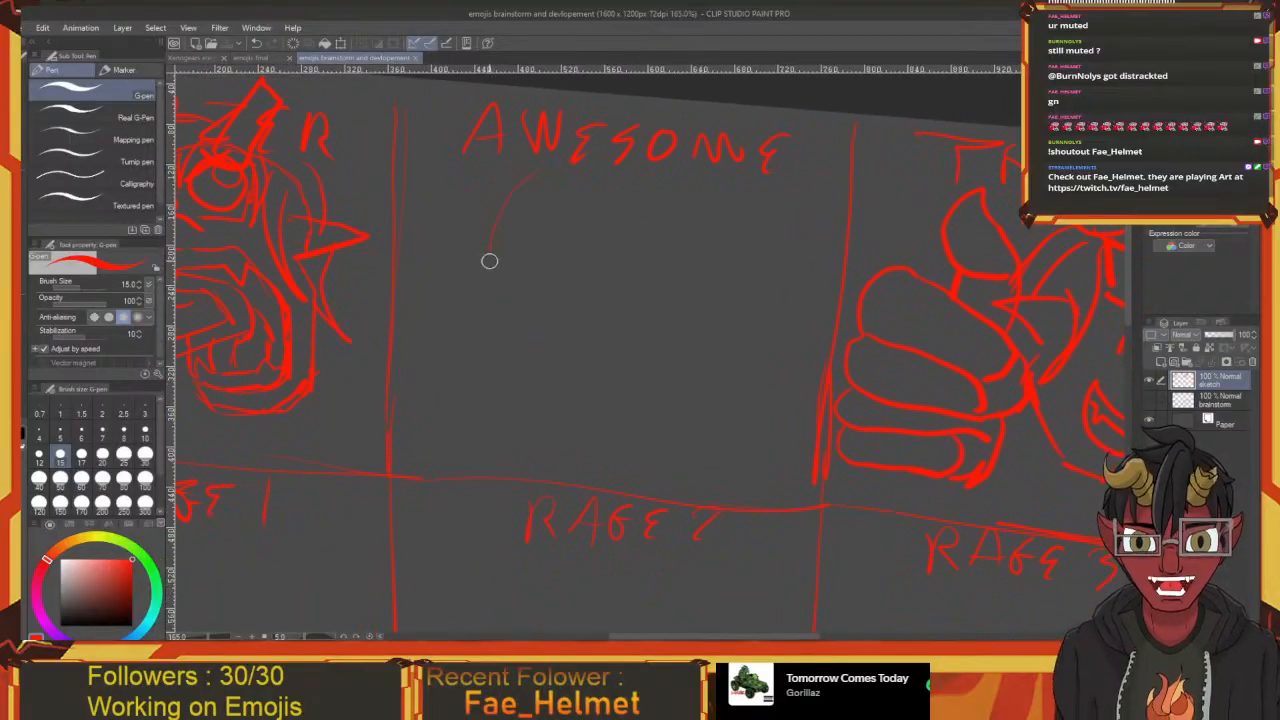
pyautogui.moveTo(489, 260)
pyautogui.mouseDown()
pyautogui.moveTo(531, 175)
pyautogui.moveTo(596, 174)
pyautogui.moveTo(656, 186)
pyautogui.moveTo(697, 223)
pyautogui.moveTo(693, 286)
pyautogui.mouseUp()
pyautogui.moveTo(693, 286)
pyautogui.mouseDown()
pyautogui.moveTo(680, 262)
pyautogui.moveTo(657, 354)
pyautogui.moveTo(600, 417)
pyautogui.moveTo(519, 412)
pyautogui.mouseUp()
pyautogui.moveTo(484, 250); pyautogui.dragTo(490, 273)
pyautogui.moveTo(516, 409)
pyautogui.mouseDown()
pyautogui.moveTo(606, 411)
pyautogui.moveTo(553, 404)
pyautogui.mouseUp()
pyautogui.moveTo(635, 249); pyautogui.dragTo(637, 286)
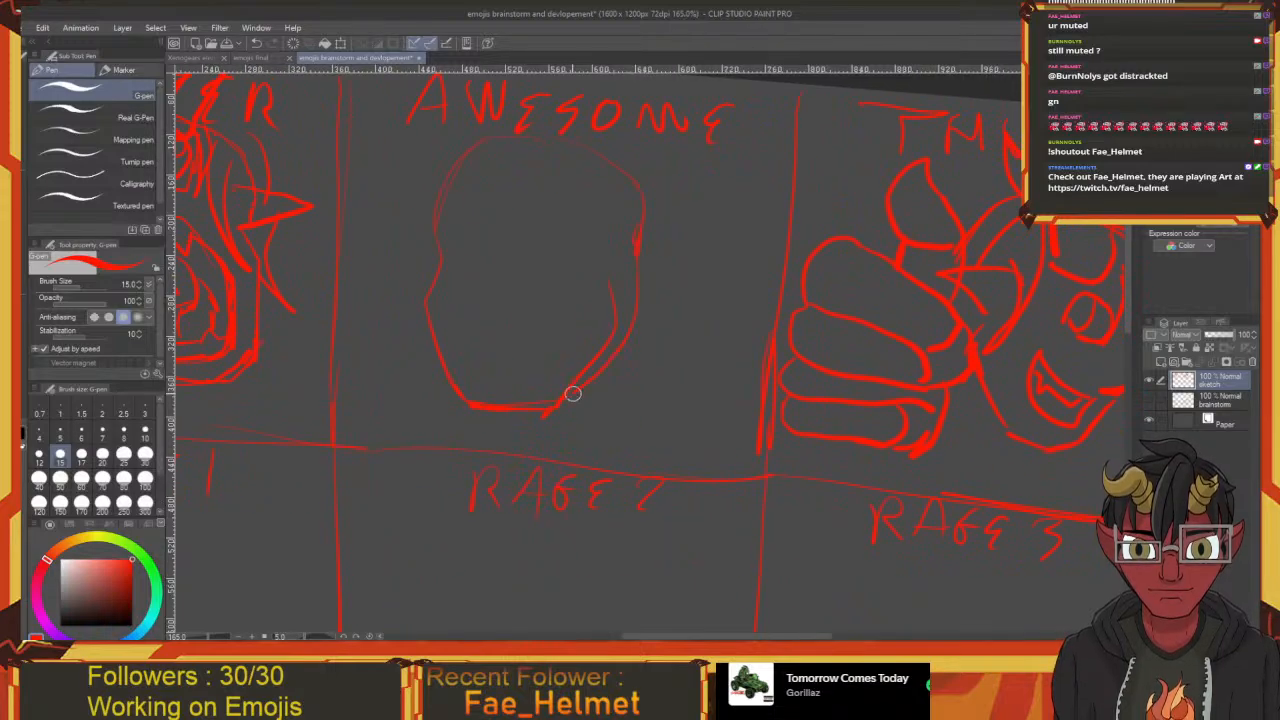
pyautogui.hotkey('ctrl', 'z')
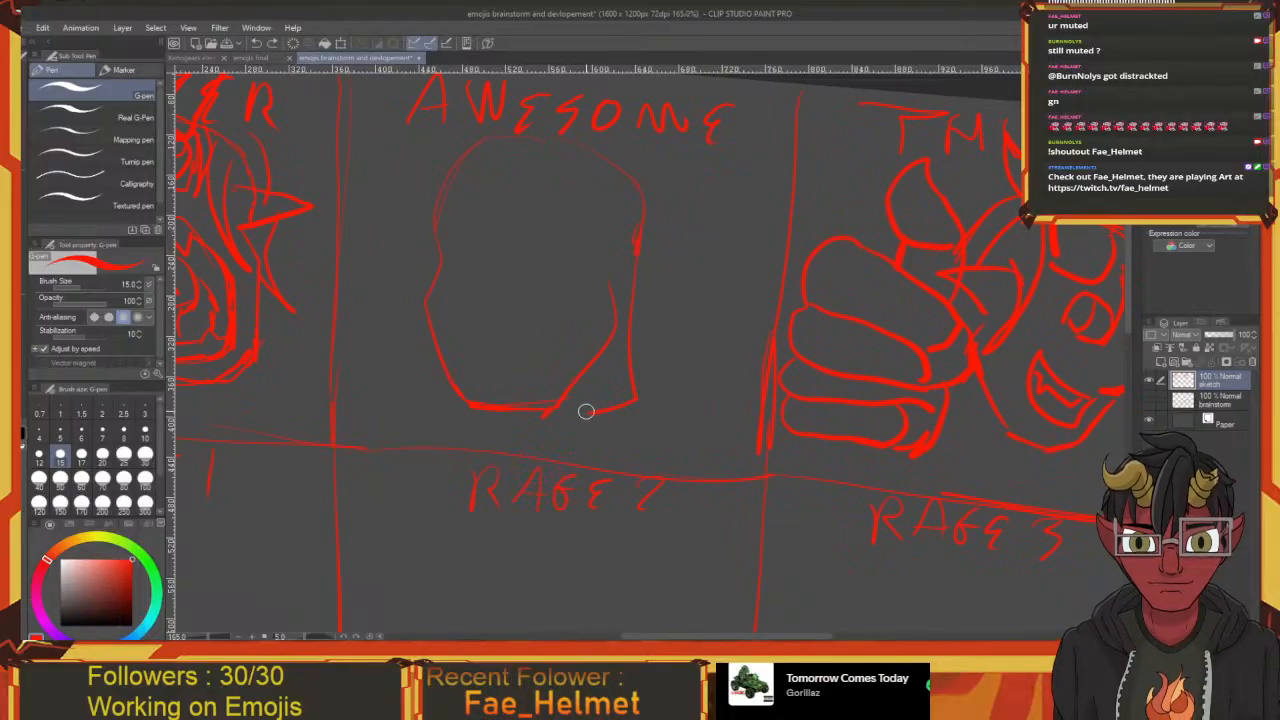
pyautogui.moveTo(586, 411)
pyautogui.mouseDown()
pyautogui.moveTo(557, 412)
pyautogui.moveTo(657, 412)
pyautogui.mouseUp()
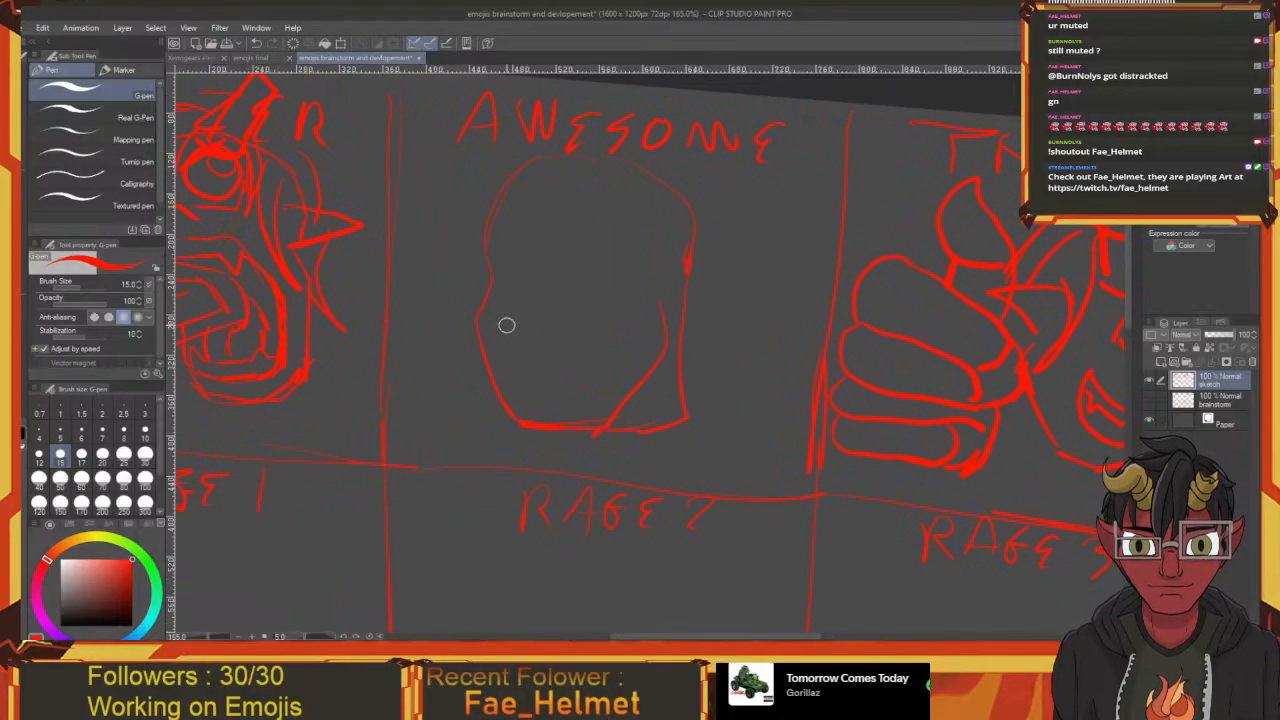
# Draw a wide open smiling mouth with a tongue on the AWESOME face
pyautogui.moveTo(507, 325)
pyautogui.mouseDown()
pyautogui.moveTo(614, 334)
pyautogui.moveTo(623, 360)
pyautogui.mouseUp()
pyautogui.moveTo(565, 403); pyautogui.dragTo(527, 393)
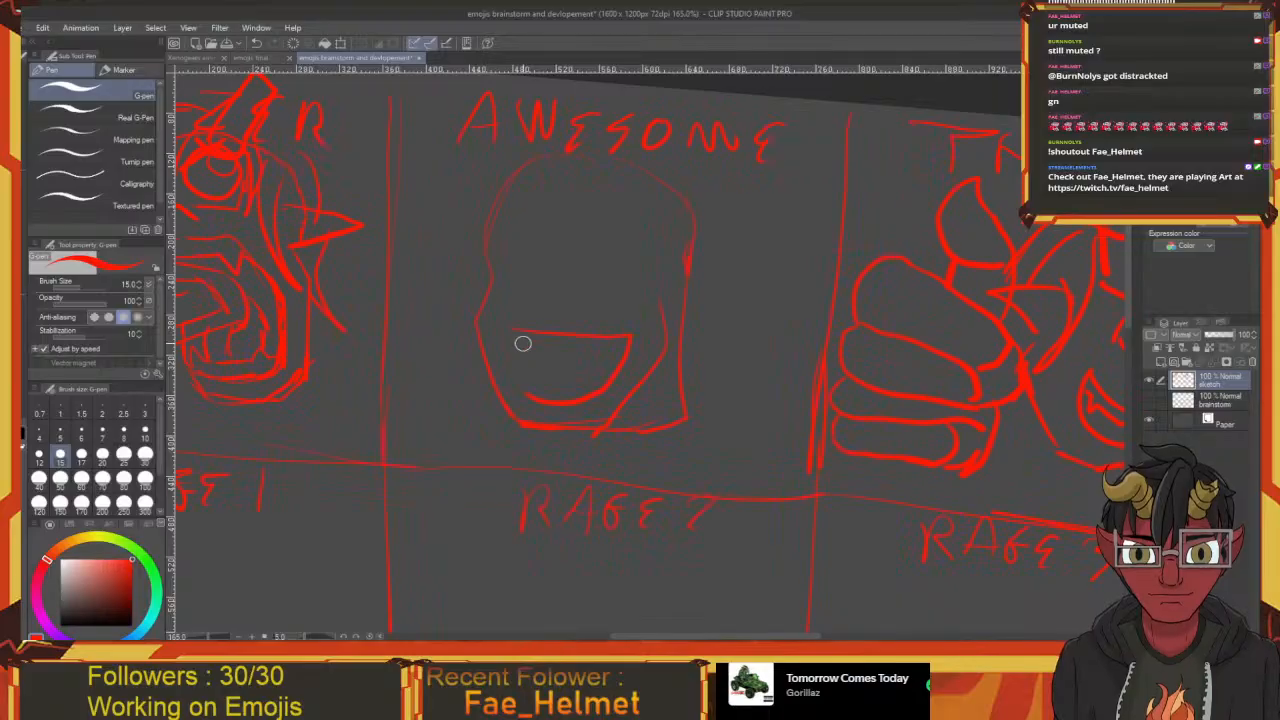
pyautogui.moveTo(525, 332); pyautogui.dragTo(496, 331)
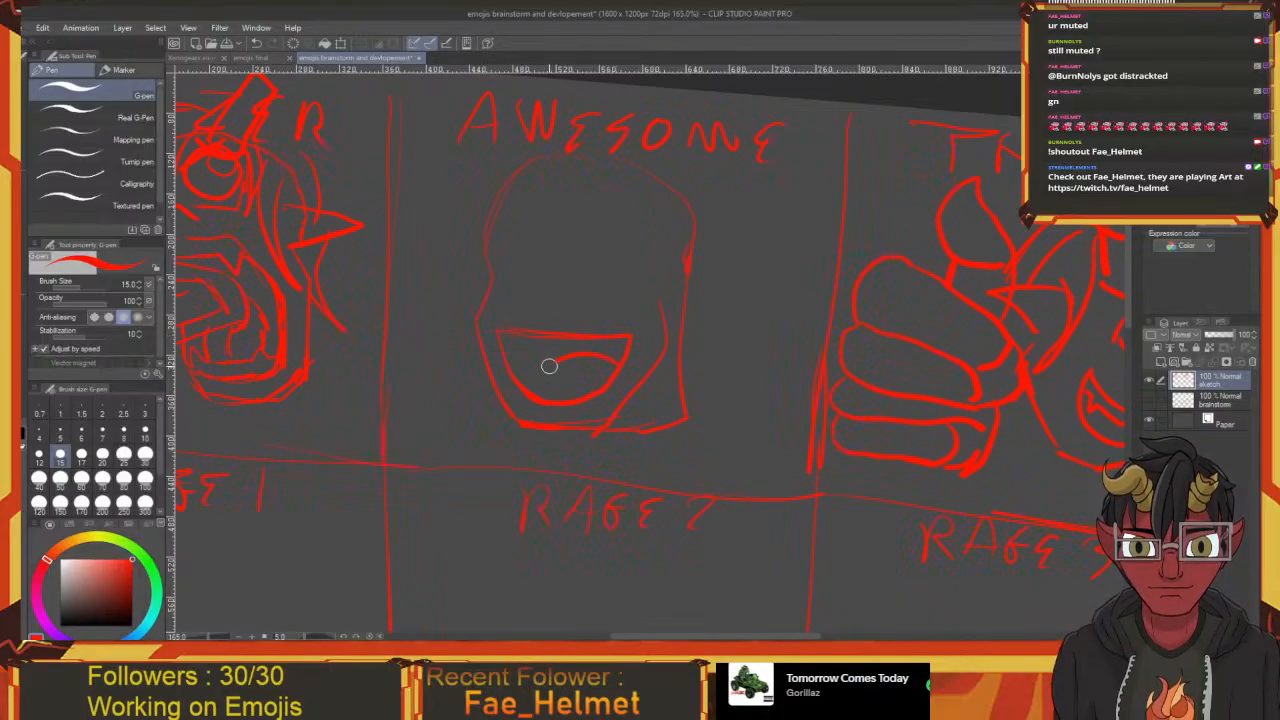
# Draw two eyes with irises and lower lids, plus a nose line, above the AWESOME face's mouth
pyautogui.moveTo(553, 290)
pyautogui.mouseDown()
pyautogui.moveTo(571, 321)
pyautogui.moveTo(537, 320)
pyautogui.moveTo(539, 345)
pyautogui.mouseUp()
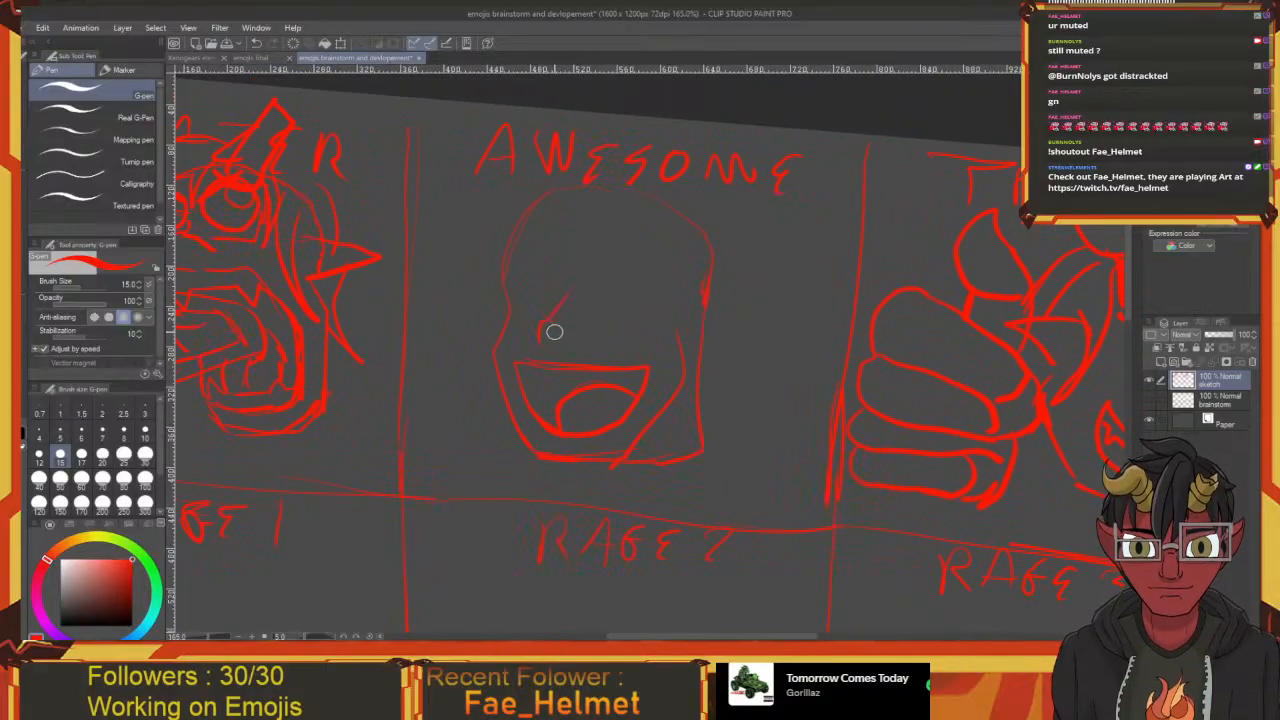
pyautogui.hotkey('ctrl', 'z')
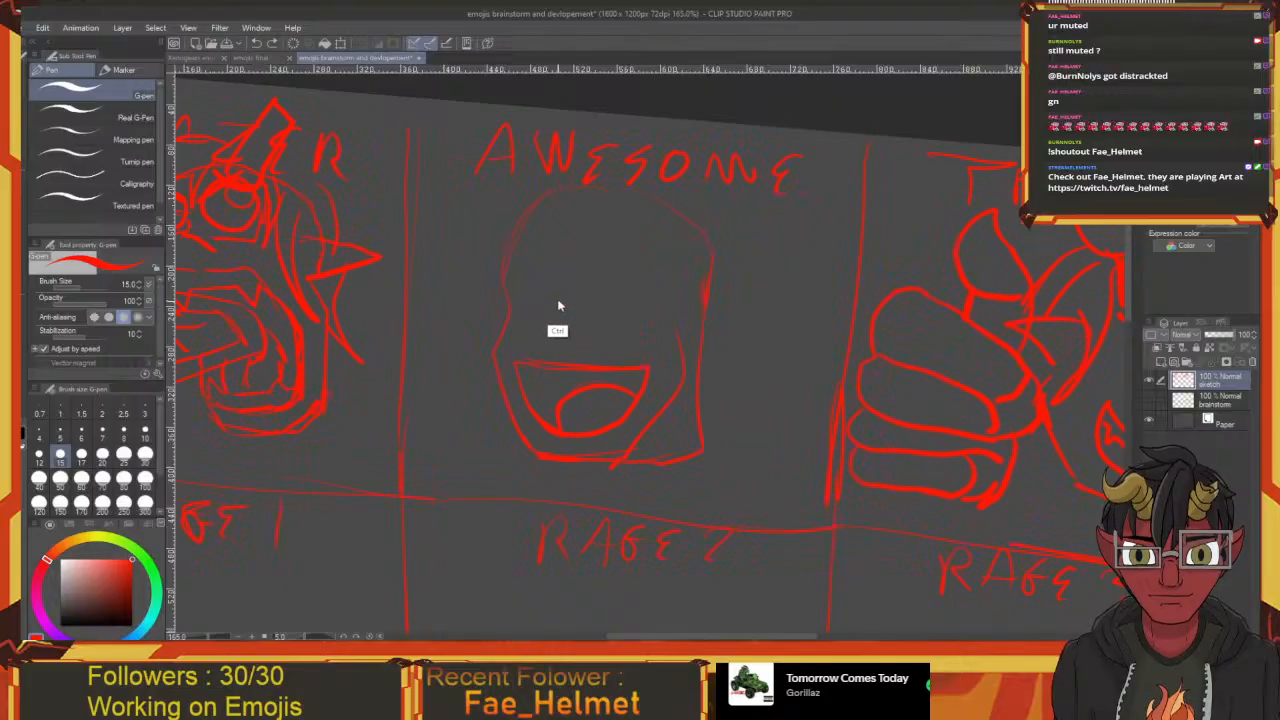
pyautogui.moveTo(558, 282)
pyautogui.mouseDown()
pyautogui.moveTo(553, 344)
pyautogui.moveTo(578, 370)
pyautogui.mouseUp()
pyautogui.moveTo(581, 291)
pyautogui.mouseDown()
pyautogui.moveTo(533, 295)
pyautogui.moveTo(584, 331)
pyautogui.moveTo(537, 296)
pyautogui.moveTo(566, 293)
pyautogui.moveTo(540, 320)
pyautogui.mouseUp()
pyautogui.hotkey('ctrl', 'z')
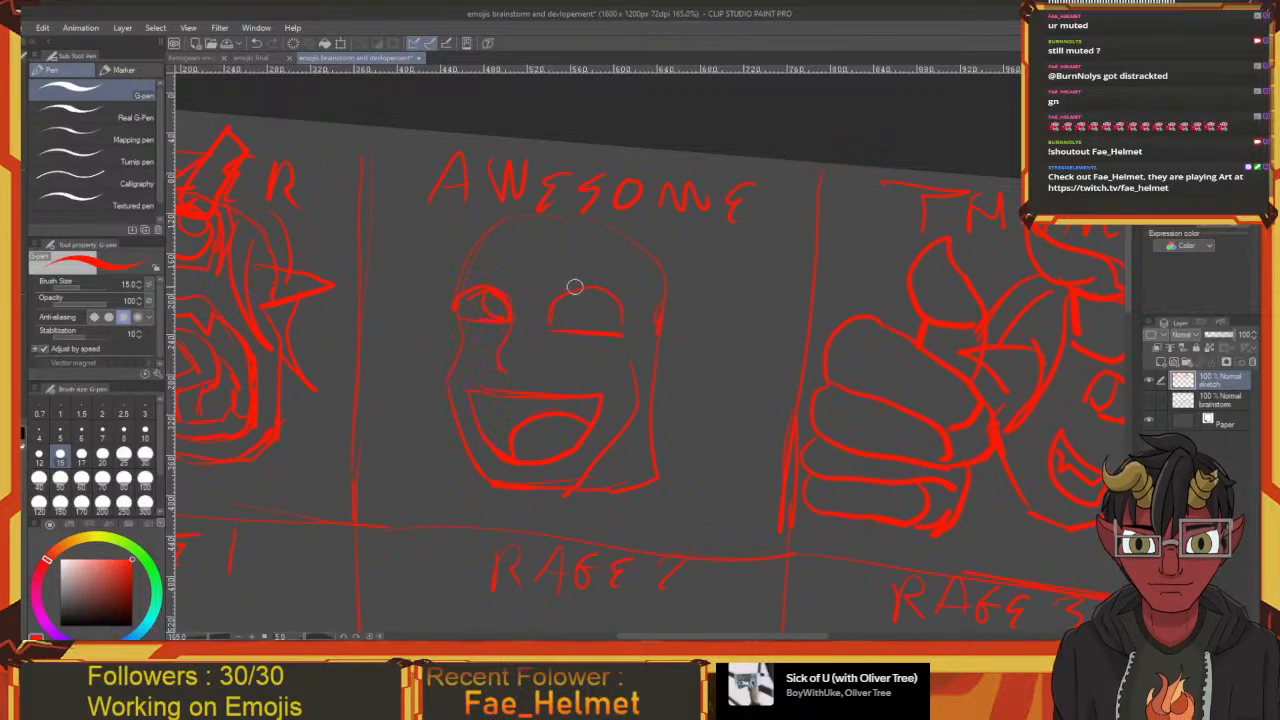
pyautogui.moveTo(572, 304)
pyautogui.mouseDown()
pyautogui.moveTo(591, 324)
pyautogui.moveTo(617, 311)
pyautogui.mouseUp()
pyautogui.moveTo(544, 345); pyautogui.dragTo(572, 336)
pyautogui.moveTo(564, 287)
pyautogui.mouseDown()
pyautogui.moveTo(564, 326)
pyautogui.moveTo(646, 338)
pyautogui.moveTo(450, 324)
pyautogui.mouseUp()
# Draw rectangular glasses around the eyes of the THUMB face, with a temple line running back to the ear
pyautogui.moveTo(825, 350); pyautogui.dragTo(622, 312)
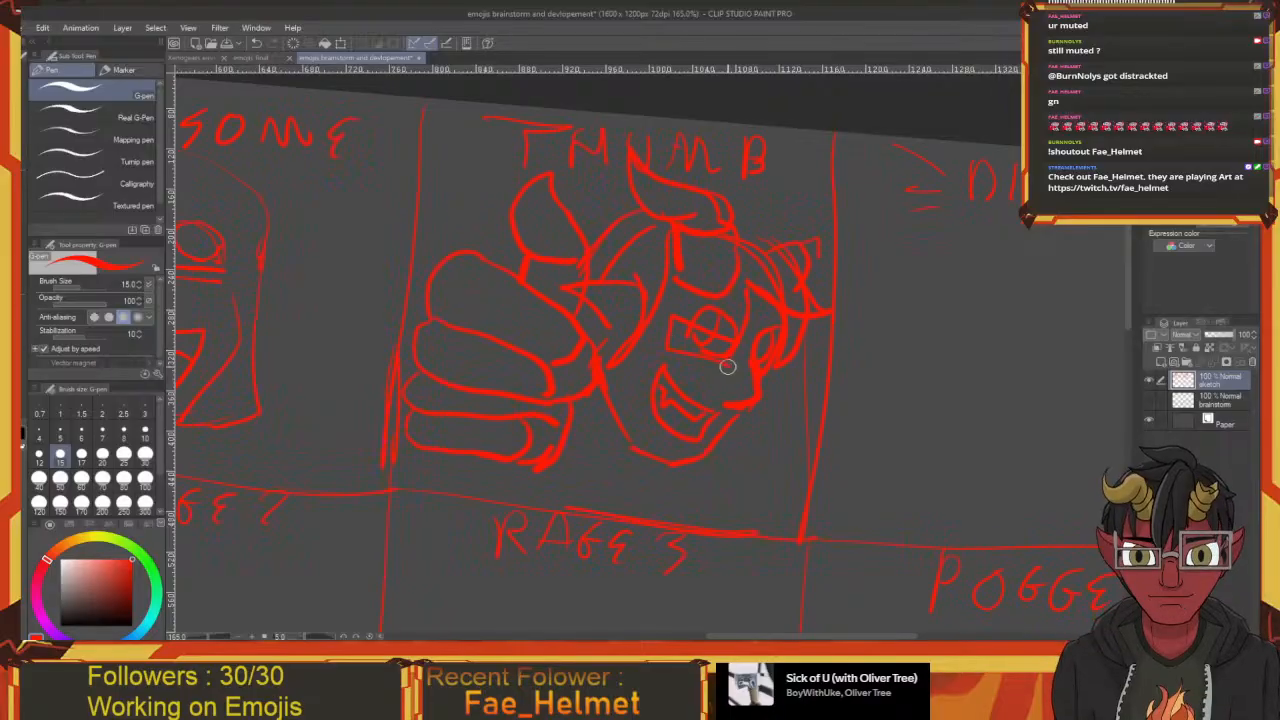
pyautogui.moveTo(733, 345); pyautogui.dragTo(690, 340)
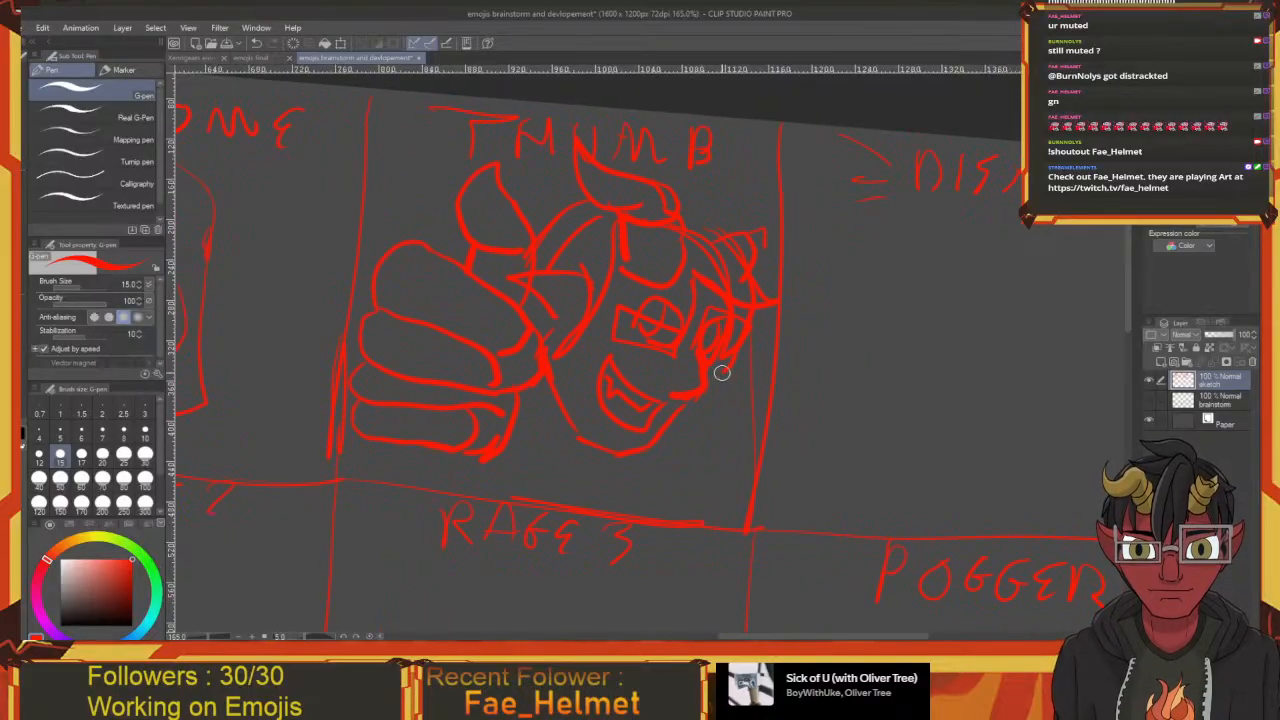
pyautogui.moveTo(679, 339); pyautogui.dragTo(706, 351)
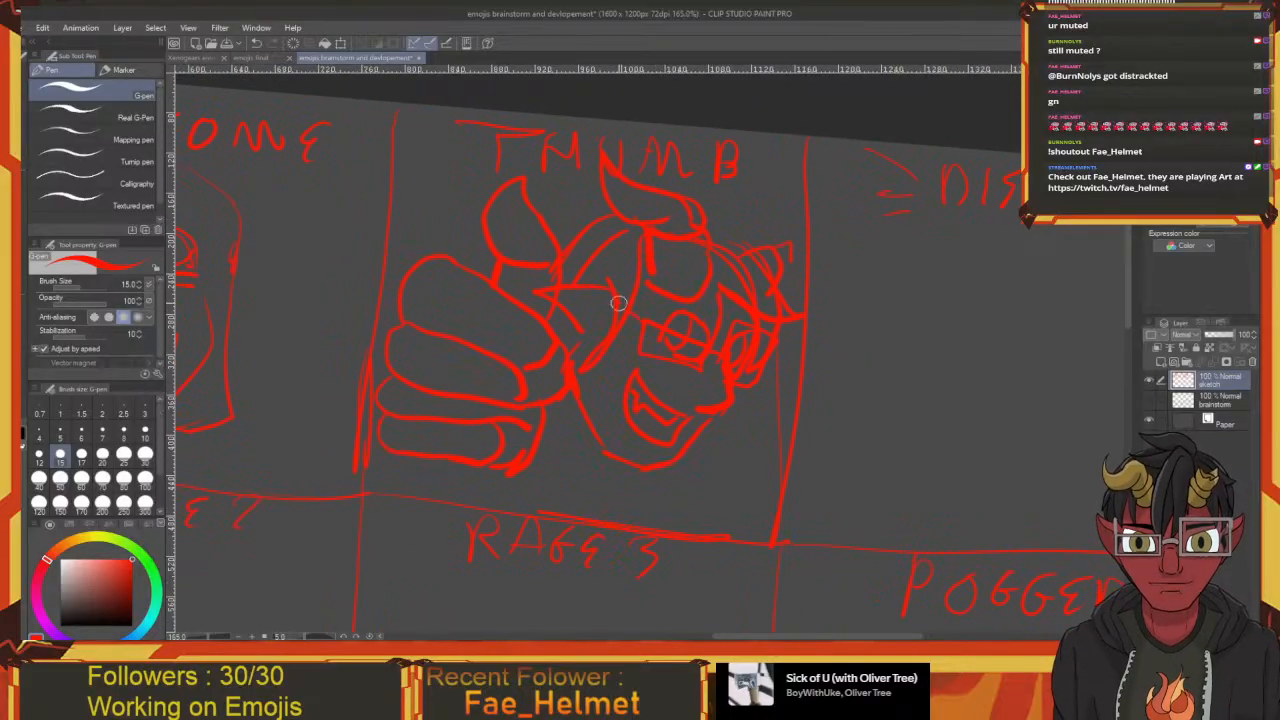
pyautogui.moveTo(599, 314); pyautogui.dragTo(756, 330)
# Draw rectangular glasses with a bridge around both eyes of the AWESOME face
pyautogui.moveTo(529, 420); pyautogui.dragTo(729, 465)
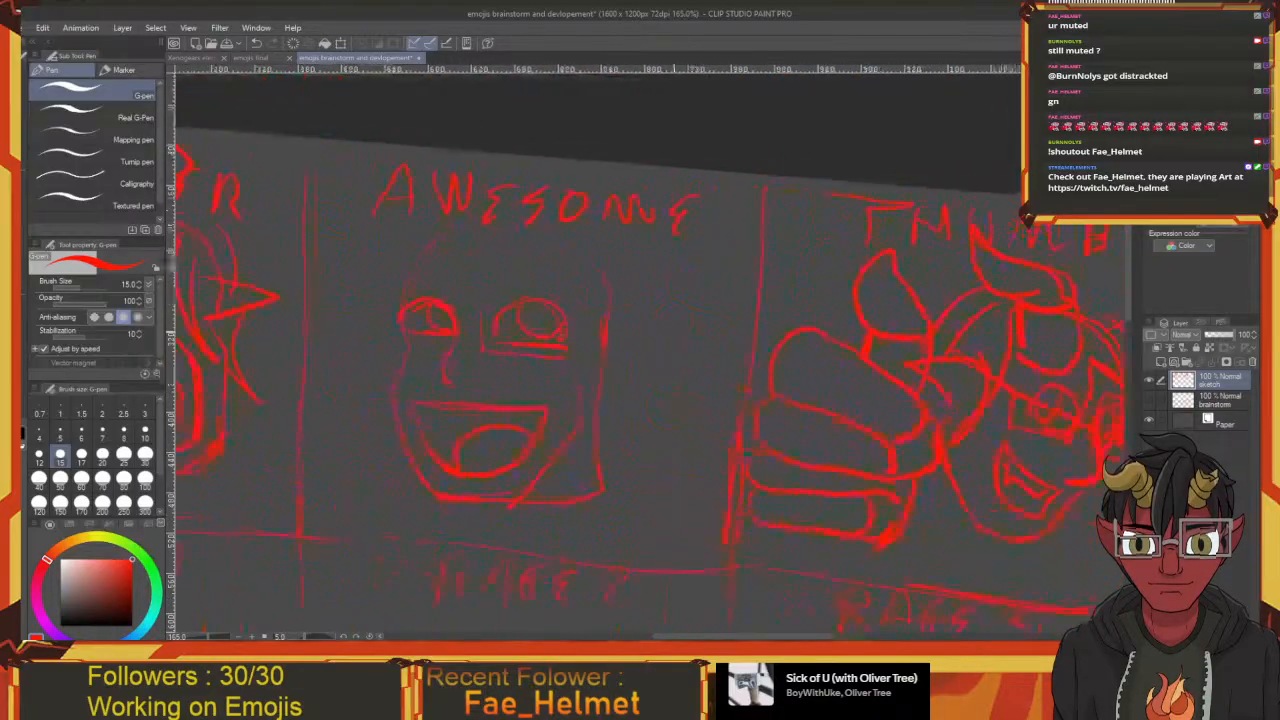
pyautogui.moveTo(549, 350)
pyautogui.mouseDown()
pyautogui.moveTo(562, 355)
pyautogui.moveTo(561, 315)
pyautogui.moveTo(508, 277)
pyautogui.moveTo(484, 328)
pyautogui.moveTo(444, 327)
pyautogui.mouseUp()
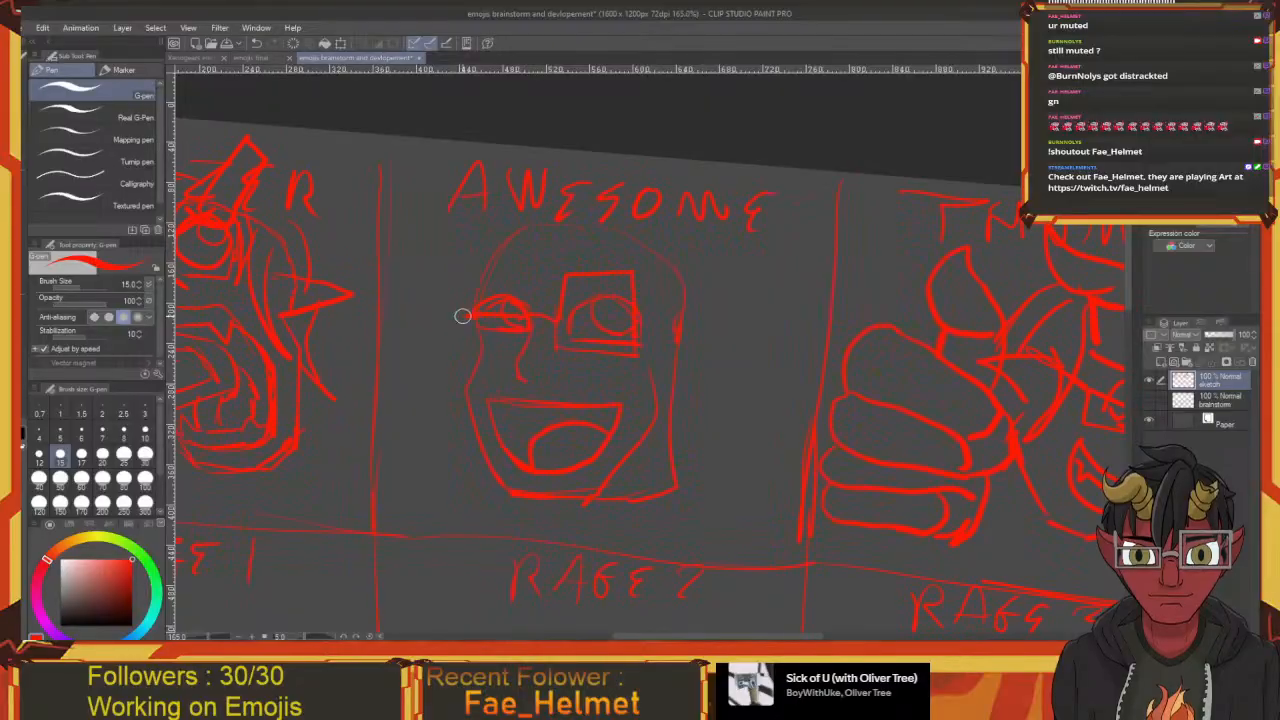
pyautogui.moveTo(460, 347); pyautogui.dragTo(525, 345)
# Add swept hair, a horn above the forehead and a pointed ear to the AWESOME head
pyautogui.hscroll(2, 523, 315)
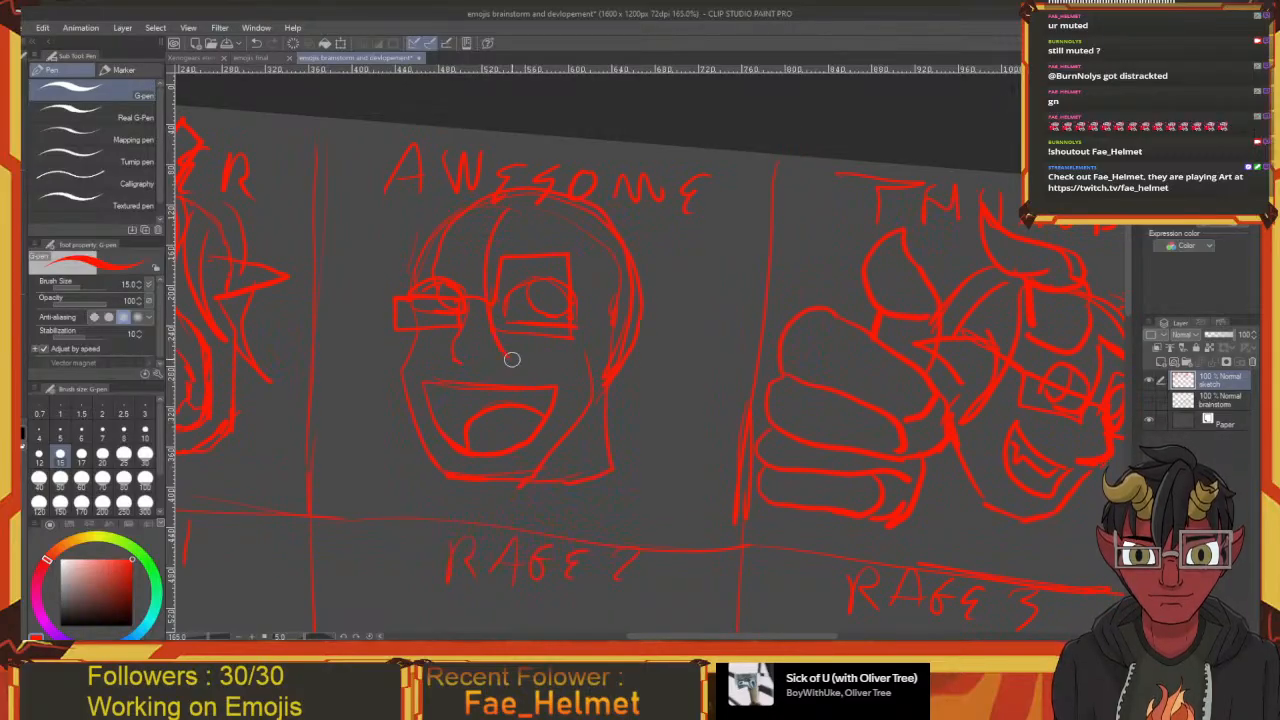
pyautogui.moveTo(491, 272)
pyautogui.mouseDown()
pyautogui.moveTo(489, 321)
pyautogui.moveTo(556, 265)
pyautogui.mouseUp()
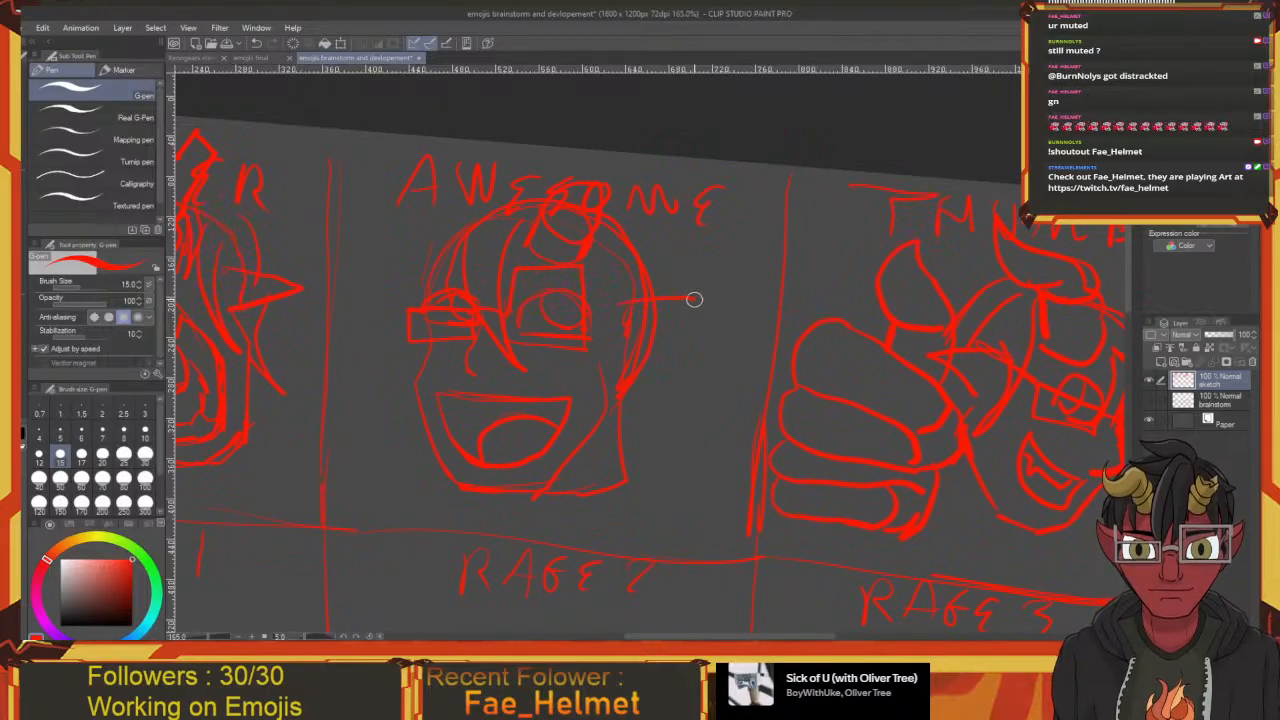
pyautogui.moveTo(699, 307); pyautogui.dragTo(628, 346)
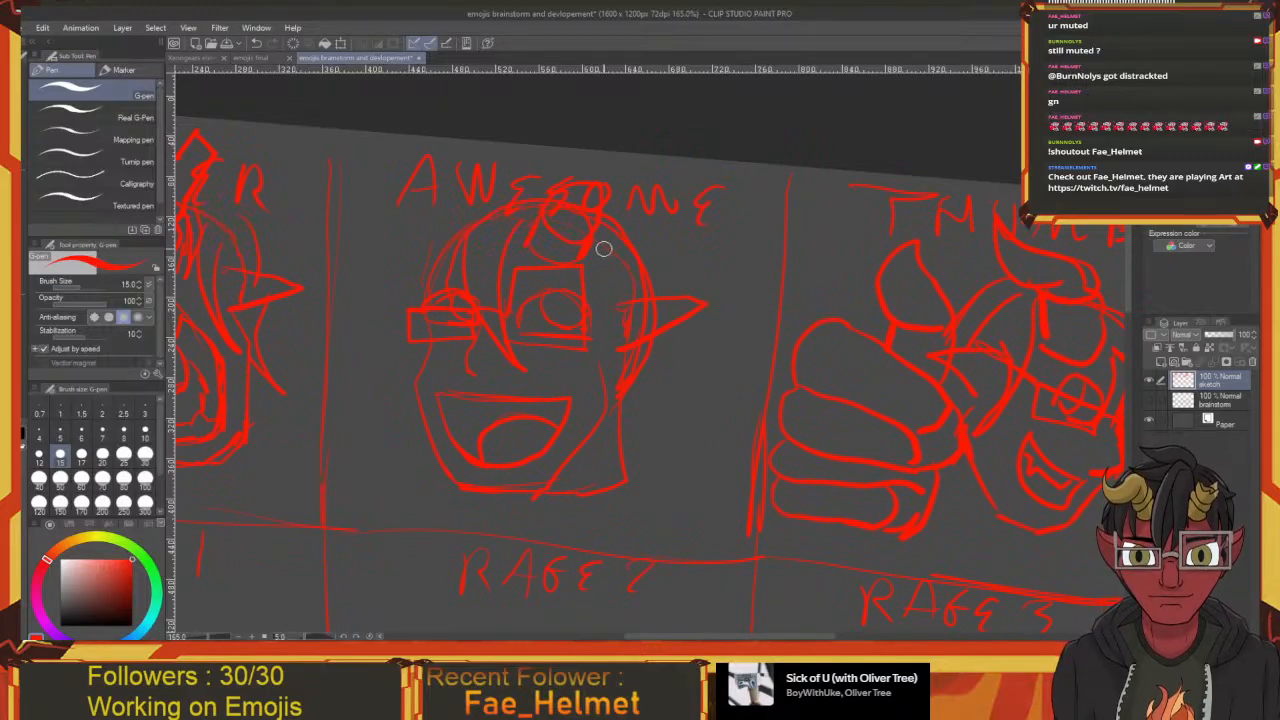
pyautogui.moveTo(605, 280)
pyautogui.mouseDown()
pyautogui.moveTo(593, 249)
pyautogui.moveTo(660, 381)
pyautogui.mouseUp()
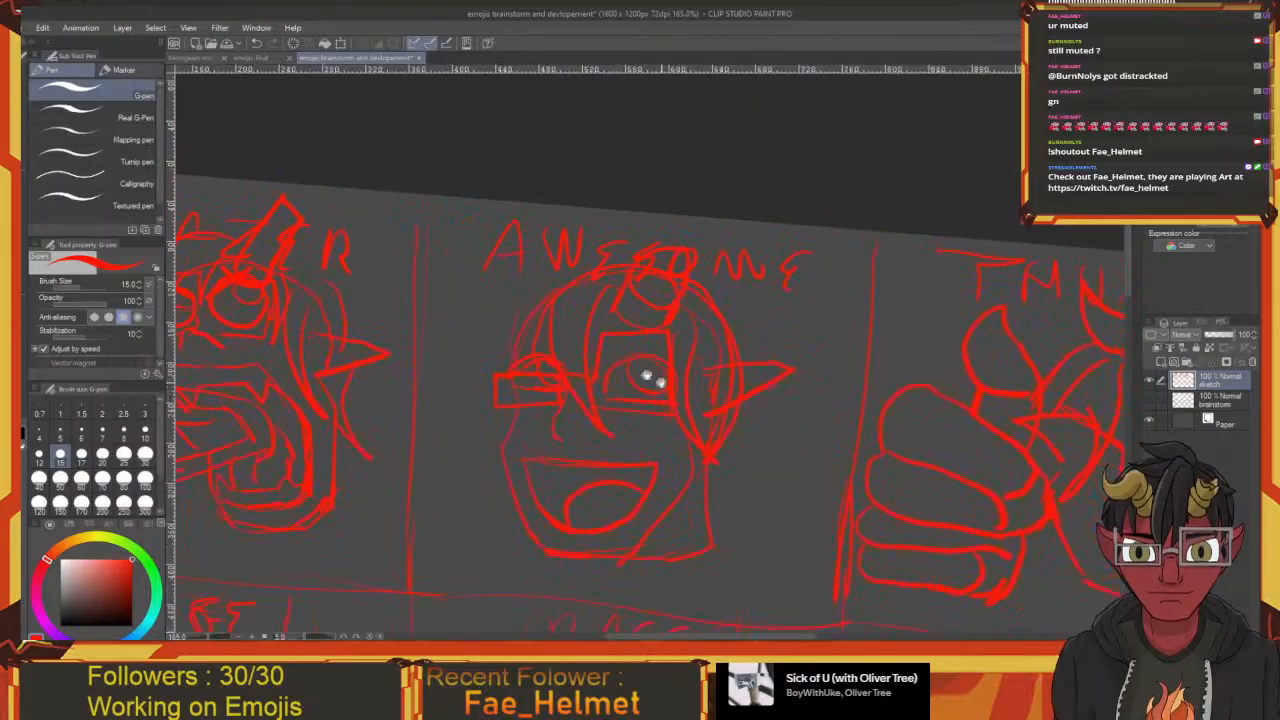
# Add a second horn pointing outward from the AWESOME head and more hair along the far side of the face
pyautogui.moveTo(583, 289); pyautogui.dragTo(620, 303)
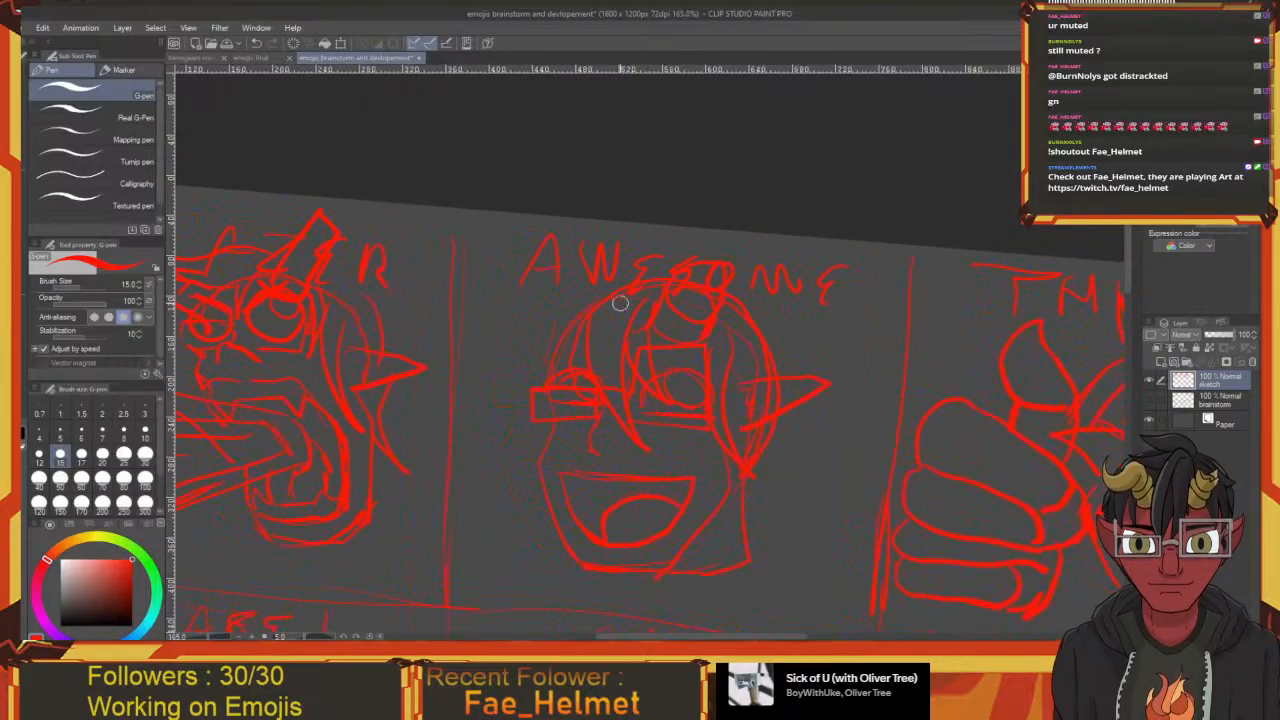
pyautogui.moveTo(537, 325); pyautogui.dragTo(586, 272)
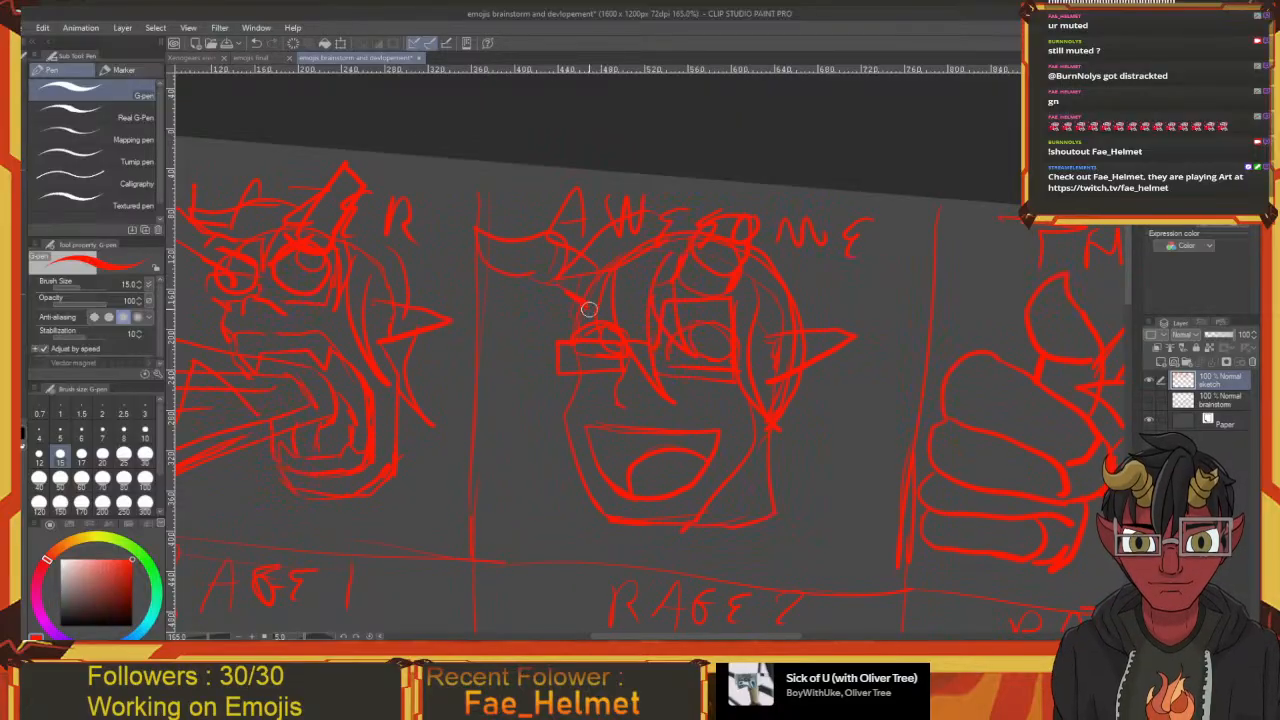
pyautogui.moveTo(588, 310)
pyautogui.mouseDown()
pyautogui.moveTo(534, 257)
pyautogui.moveTo(497, 268)
pyautogui.moveTo(447, 217)
pyautogui.mouseUp()
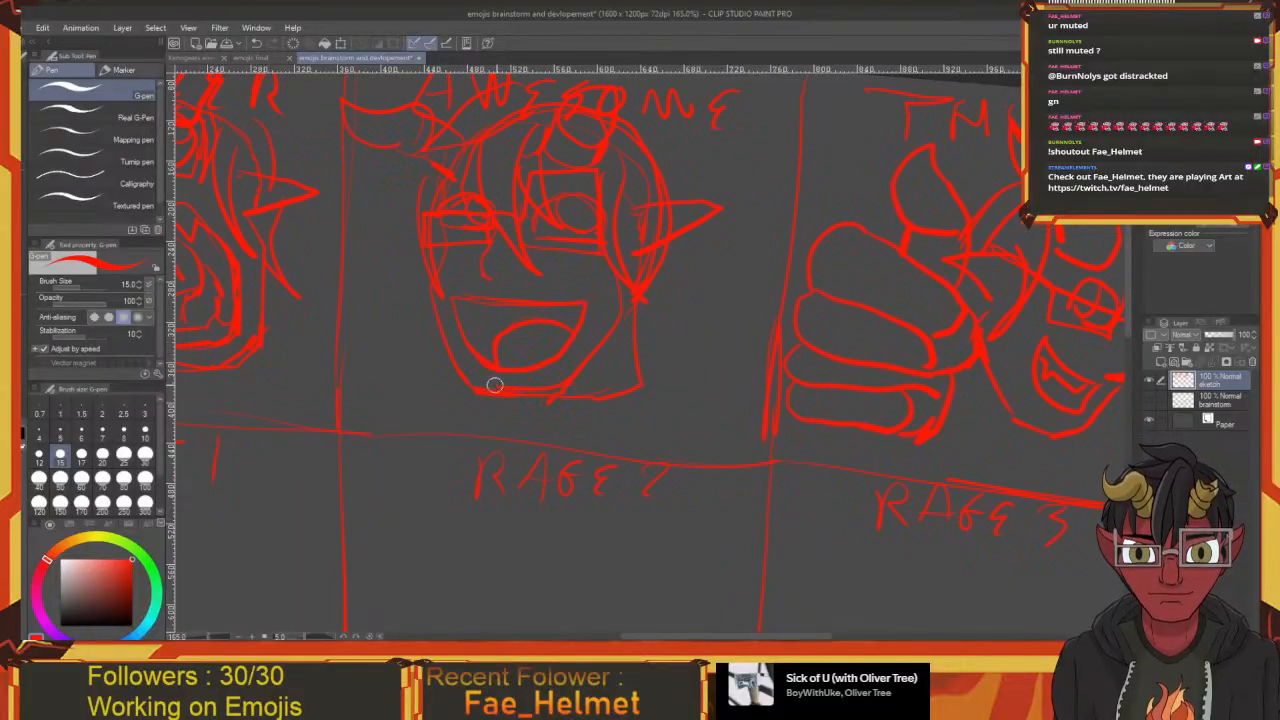
# Finish the AWESOME face with lip lines under the mouth, a lid line inside the glasses and a hair strand behind the ear
pyautogui.moveTo(485, 375)
pyautogui.mouseDown()
pyautogui.moveTo(543, 378)
pyautogui.moveTo(531, 382)
pyautogui.mouseUp()
pyautogui.moveTo(521, 320); pyautogui.dragTo(543, 401)
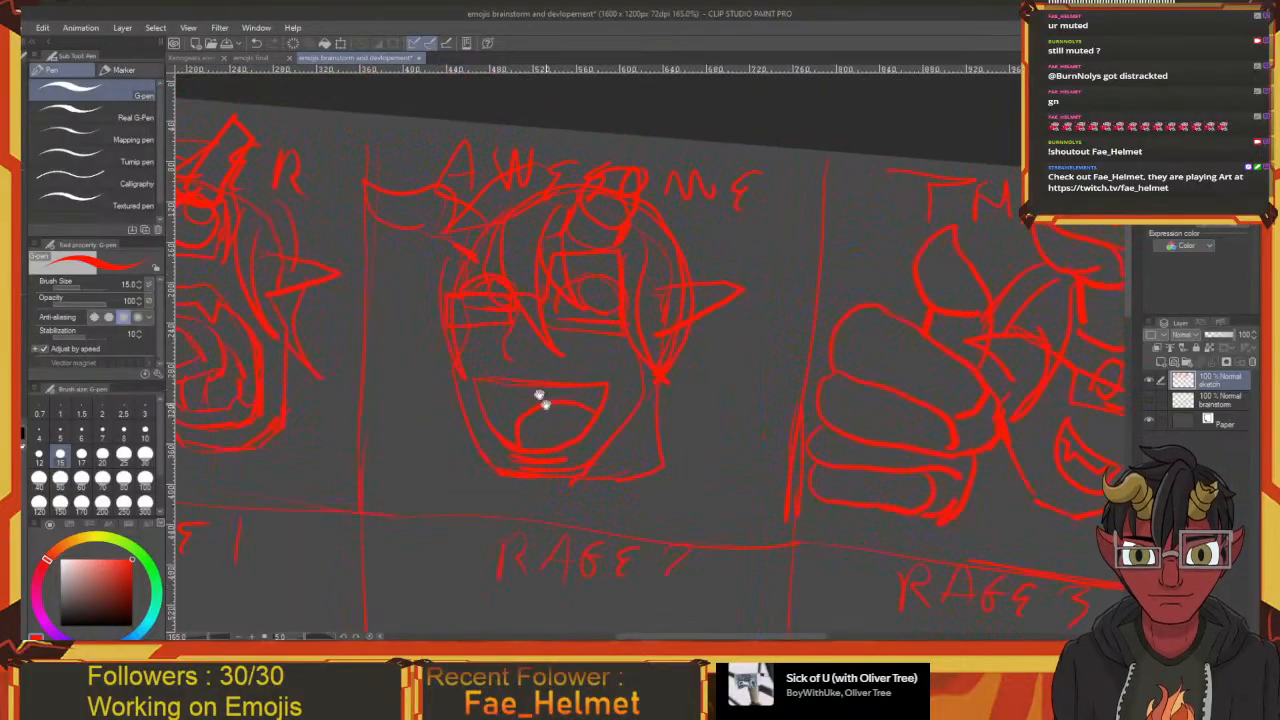
pyautogui.moveTo(505, 337); pyautogui.dragTo(517, 360)
pyautogui.moveTo(518, 361); pyautogui.dragTo(481, 308)
pyautogui.moveTo(586, 312); pyautogui.dragTo(583, 398)
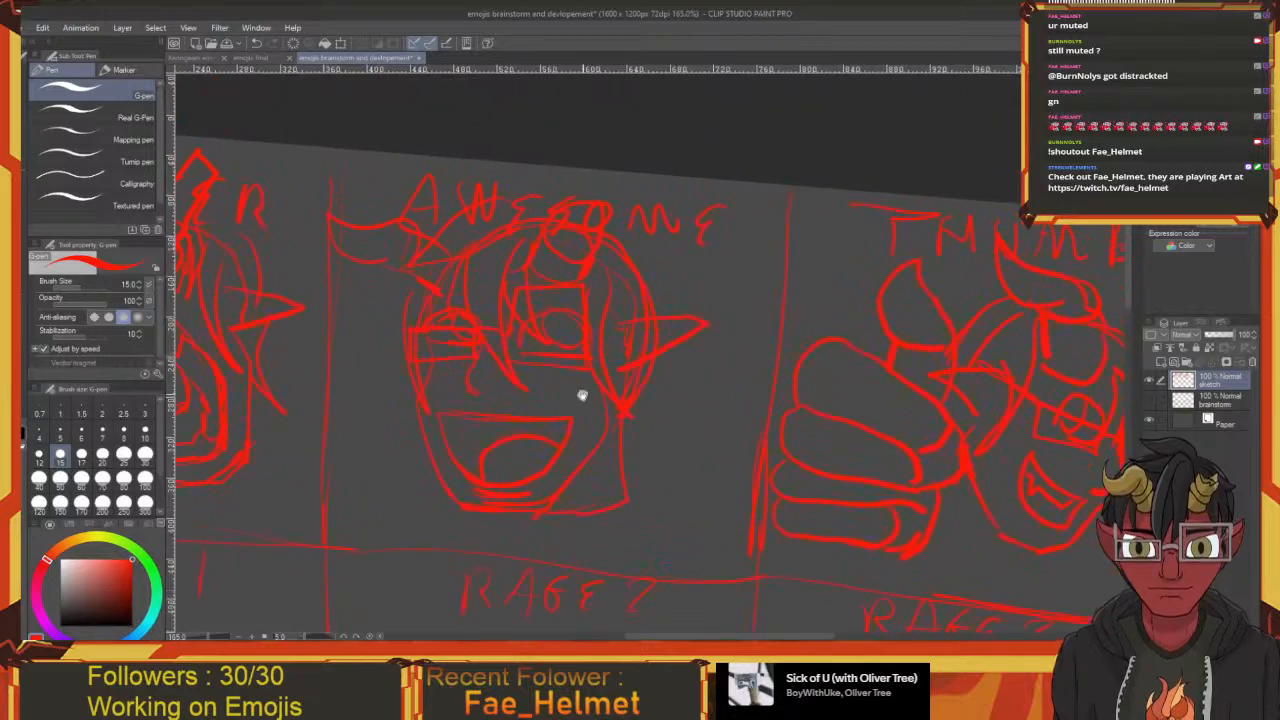
pyautogui.moveTo(535, 293); pyautogui.dragTo(505, 288)
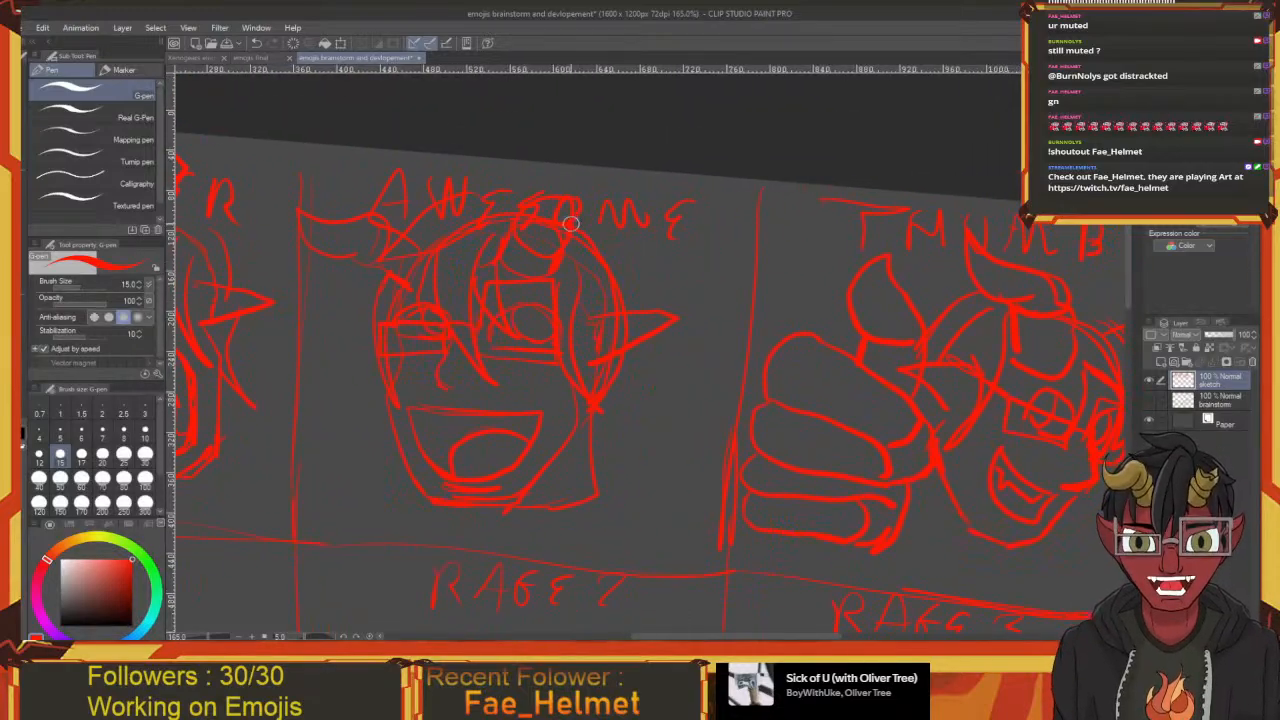
pyautogui.moveTo(636, 348)
pyautogui.mouseDown()
pyautogui.moveTo(594, 290)
pyautogui.moveTo(615, 397)
pyautogui.mouseUp()
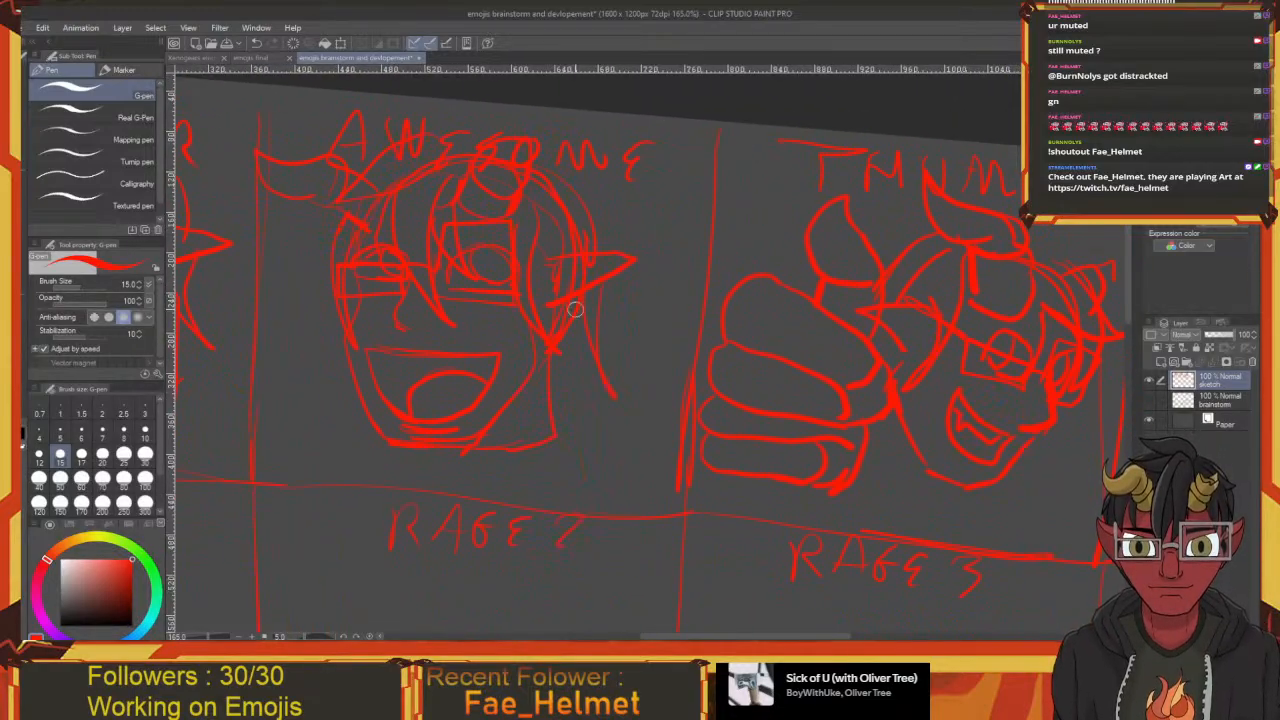
pyautogui.moveTo(530, 390); pyautogui.dragTo(583, 378)
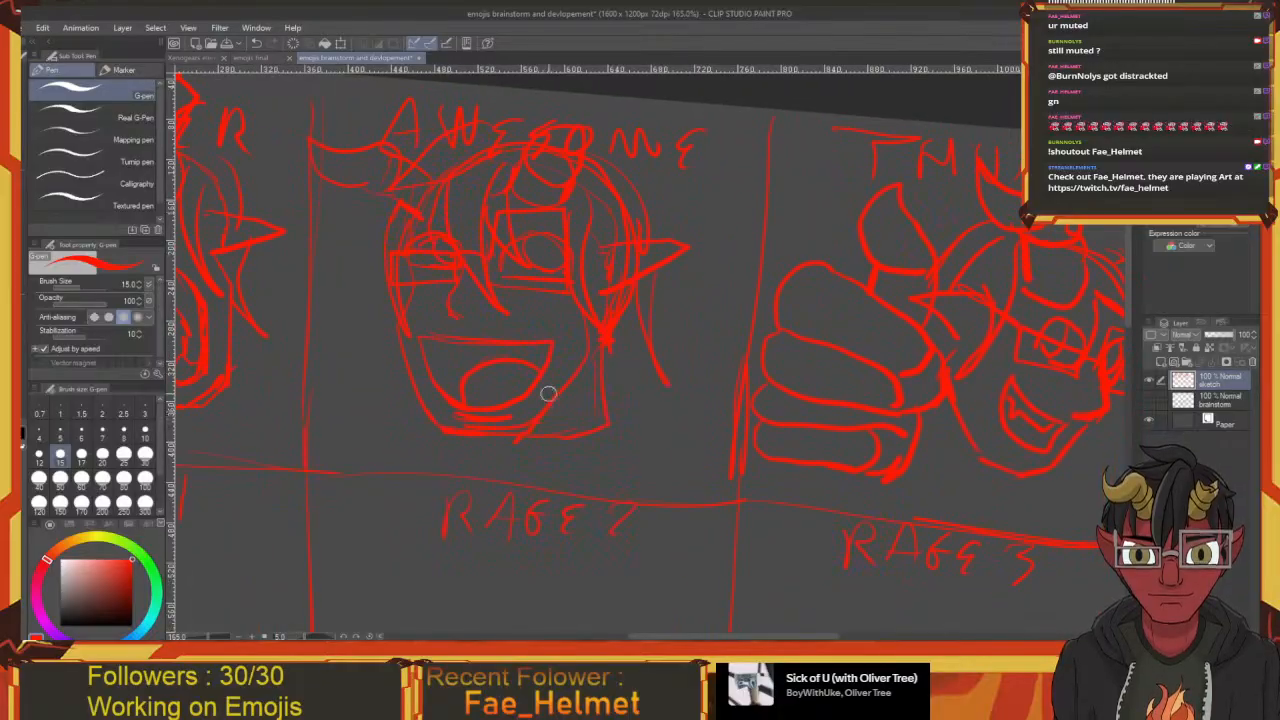
pyautogui.moveTo(549, 430)
pyautogui.mouseDown()
pyautogui.moveTo(597, 486)
pyautogui.moveTo(677, 374)
pyautogui.moveTo(623, 408)
pyautogui.moveTo(731, 492)
pyautogui.moveTo(514, 400)
pyautogui.moveTo(771, 386)
pyautogui.moveTo(634, 326)
pyautogui.mouseUp()
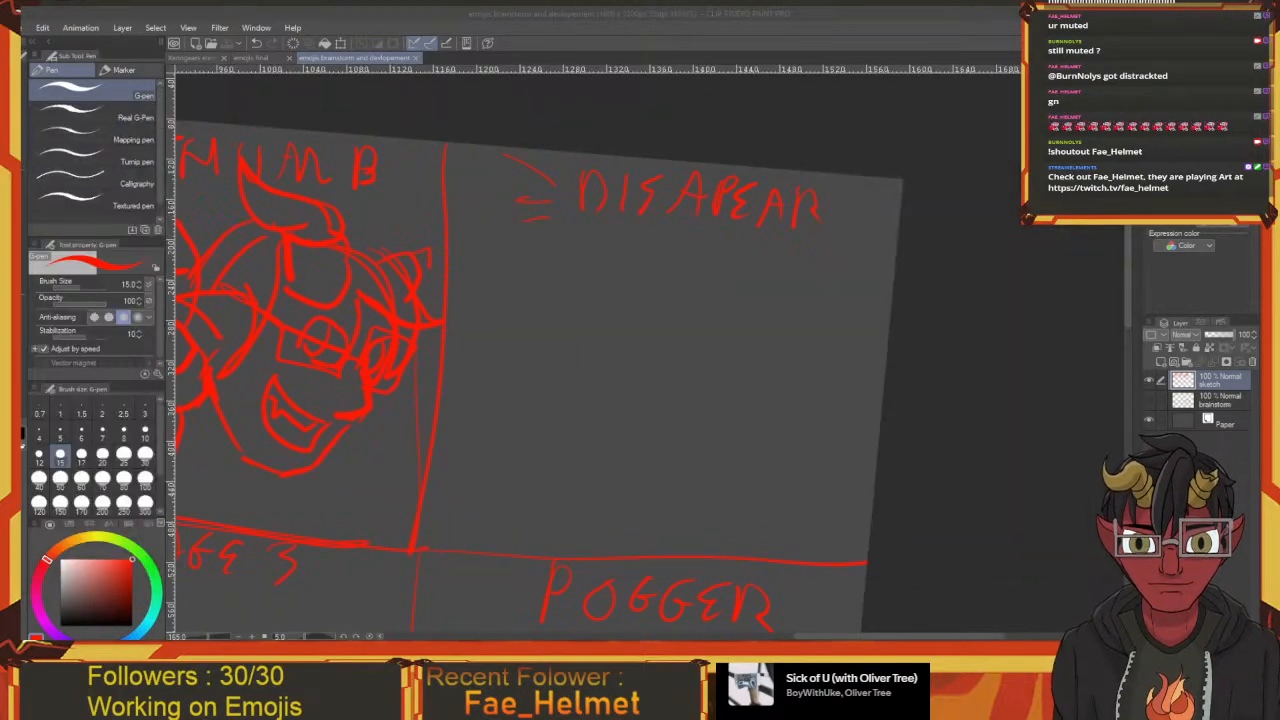
pyautogui.click(606, 412)
pyautogui.click(645, 405)
pyautogui.moveTo(676, 461); pyautogui.dragTo(663, 383)
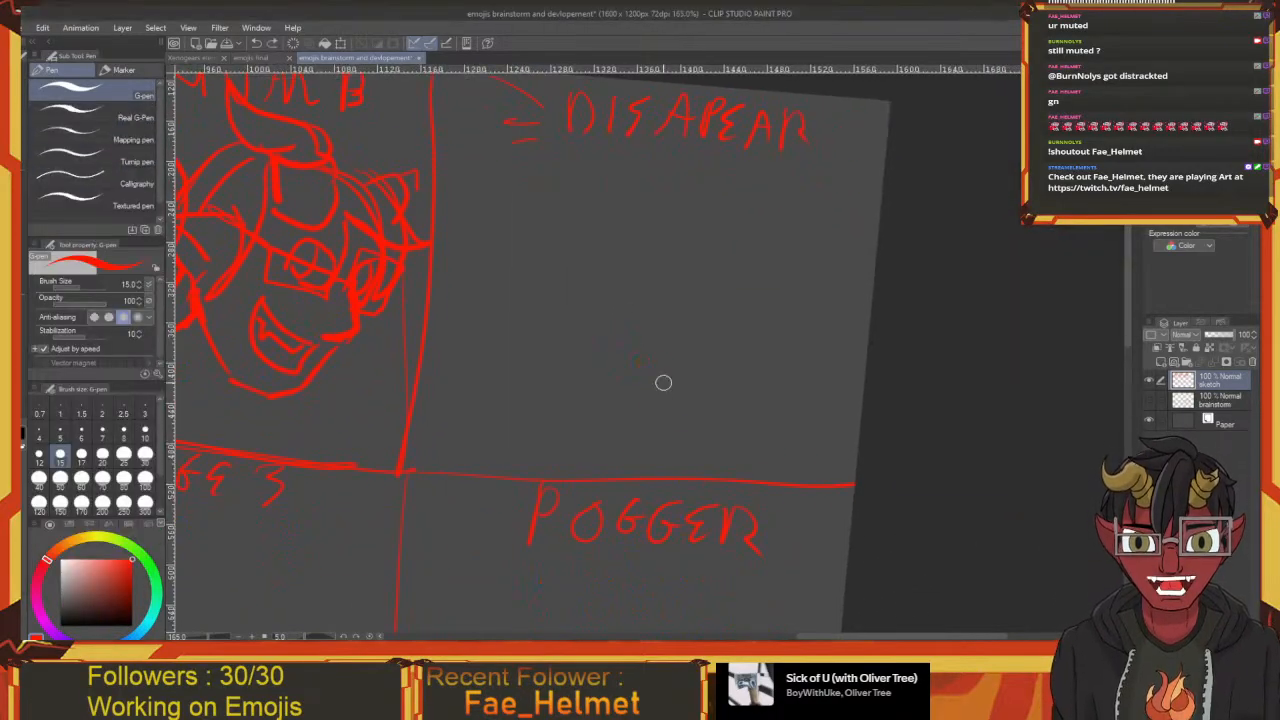
pyautogui.moveTo(686, 220)
pyautogui.mouseDown()
pyautogui.moveTo(597, 220)
pyautogui.moveTo(554, 240)
pyautogui.moveTo(533, 227)
pyautogui.mouseUp()
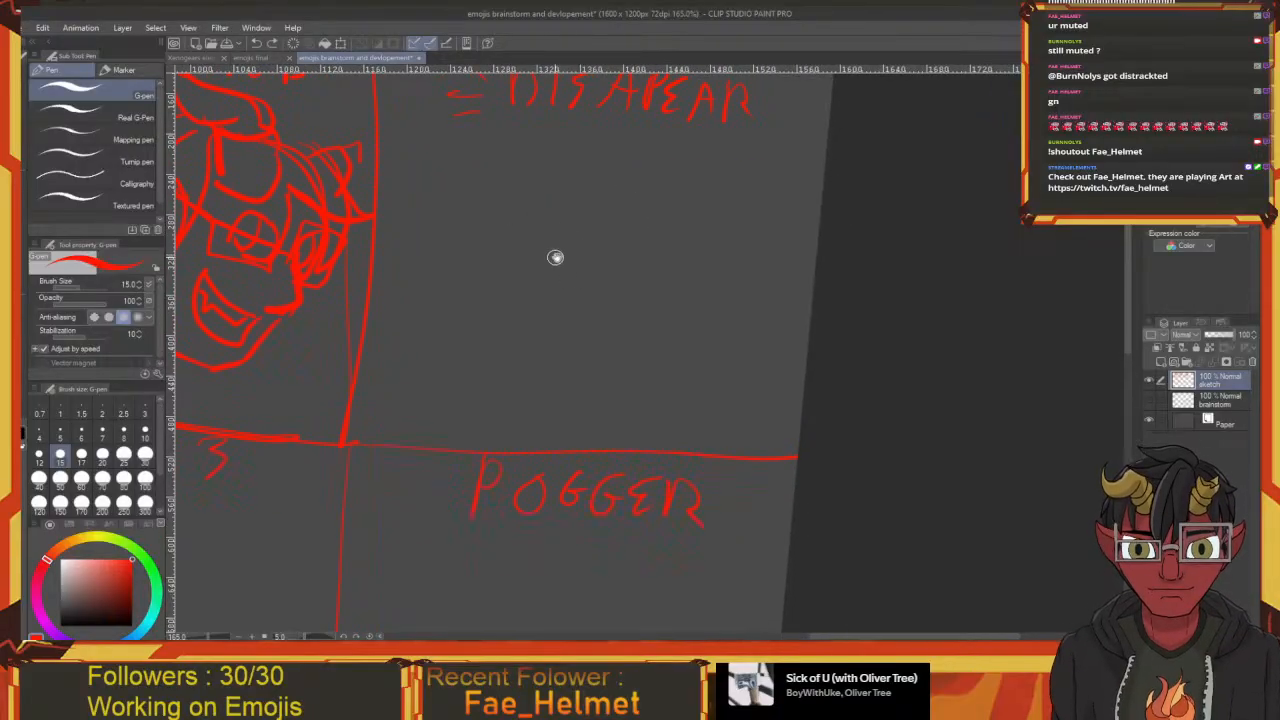
pyautogui.scroll(2, 555, 257)
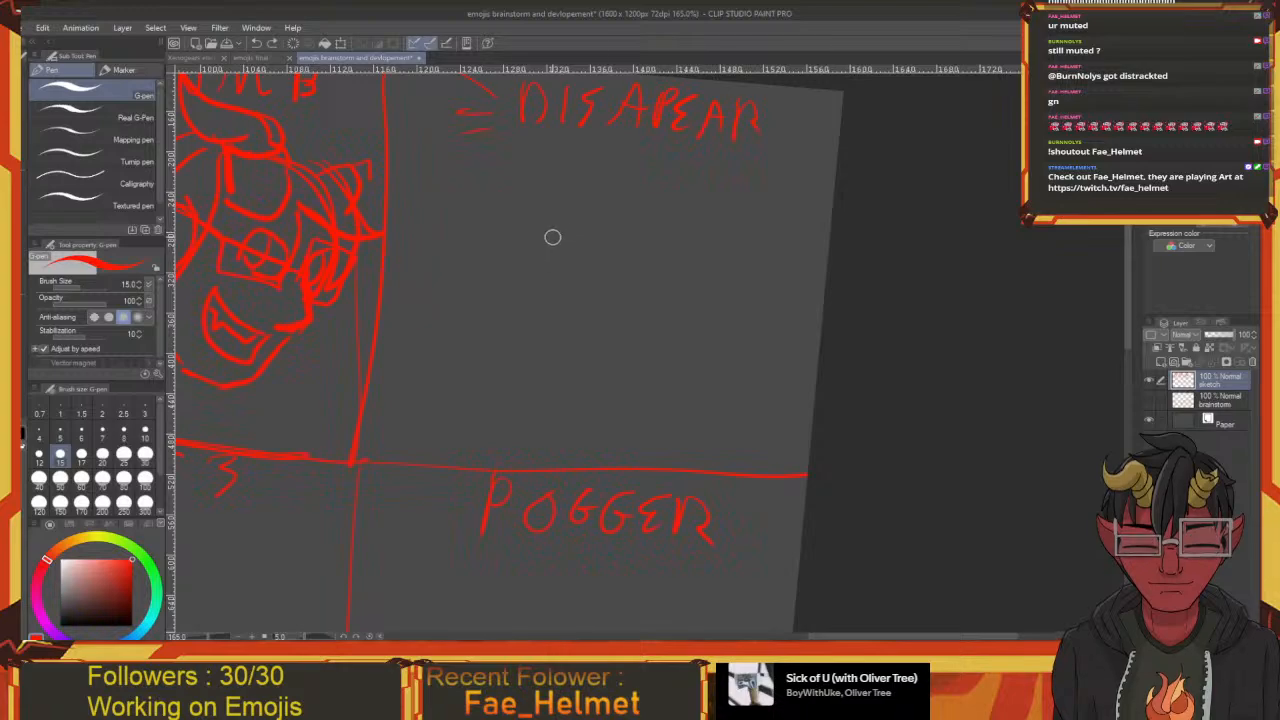
# Sketch the curved sides of a front-facing head and the first fringe line in the DISAPEAR cell
pyautogui.hotkey('ctrl', 'z')
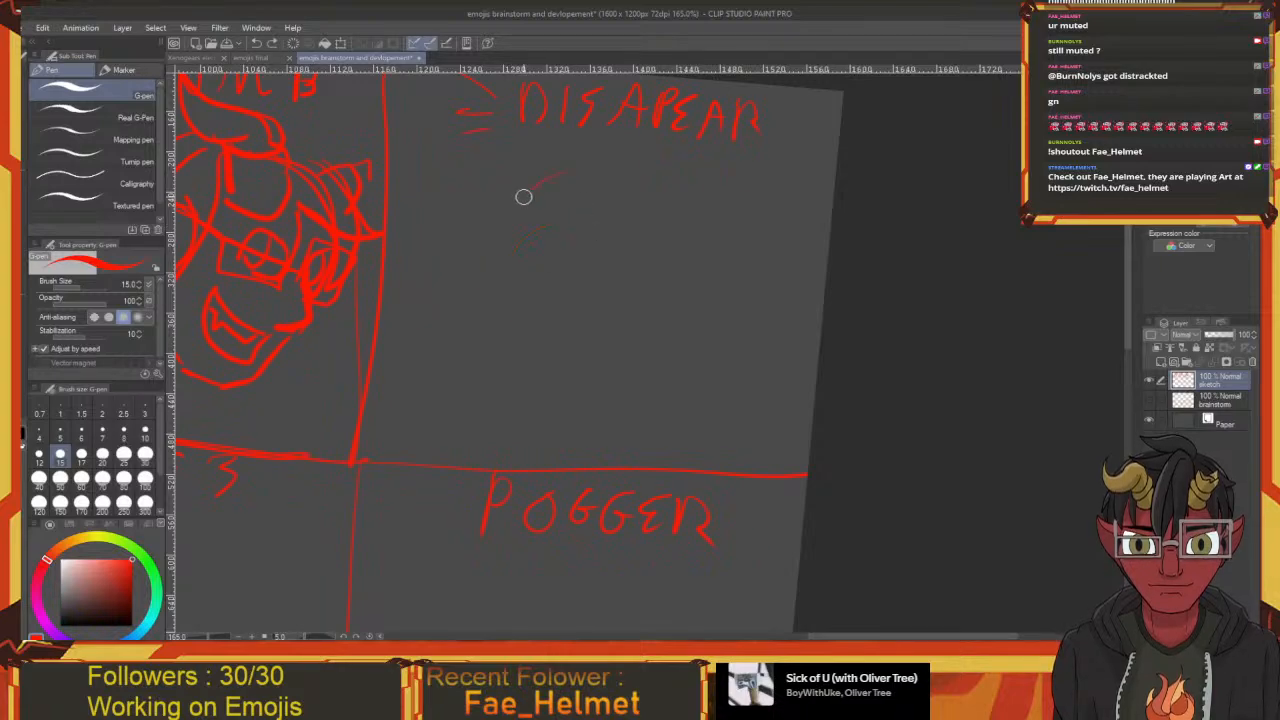
pyautogui.moveTo(505, 297); pyautogui.dragTo(574, 176)
pyautogui.moveTo(686, 212)
pyautogui.mouseDown()
pyautogui.moveTo(688, 278)
pyautogui.moveTo(692, 229)
pyautogui.moveTo(668, 196)
pyautogui.moveTo(617, 180)
pyautogui.moveTo(669, 222)
pyautogui.moveTo(635, 231)
pyautogui.mouseUp()
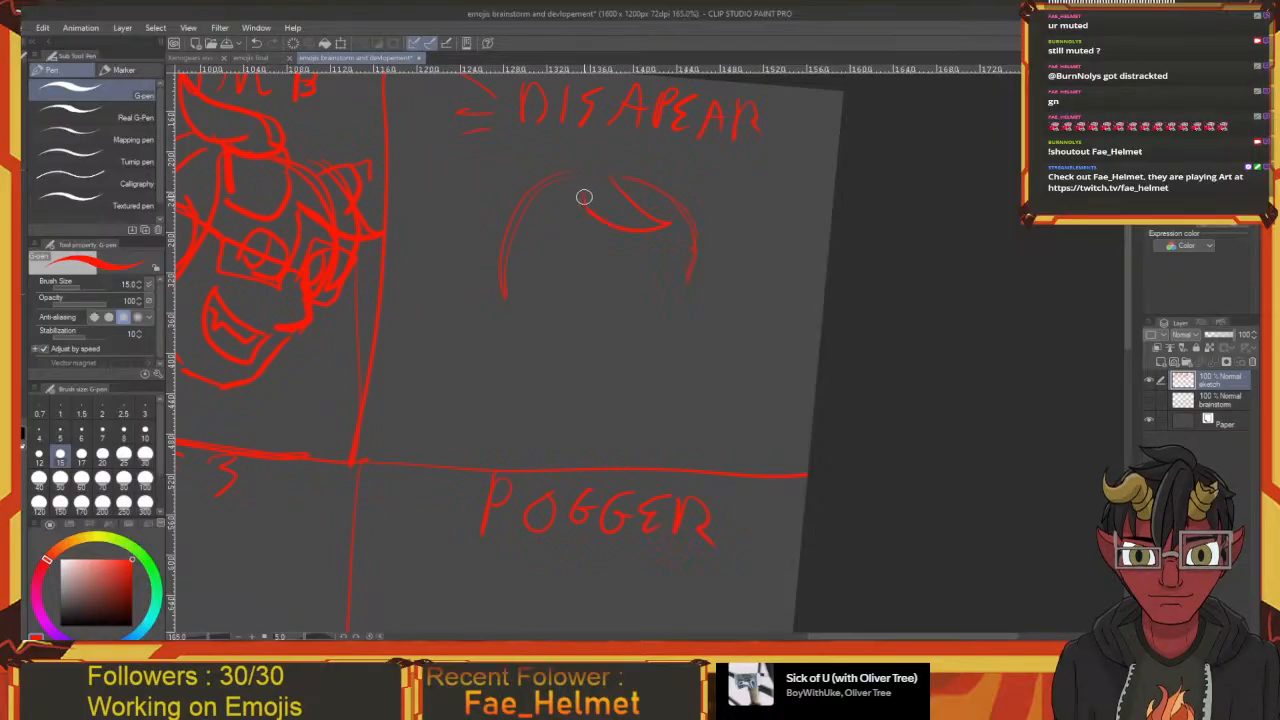
# Add two horns curving outward from the DISAPEAR head, with hair strands at their bases
pyautogui.moveTo(584, 197); pyautogui.dragTo(634, 210)
pyautogui.moveTo(634, 238)
pyautogui.mouseDown()
pyautogui.moveTo(599, 183)
pyautogui.moveTo(540, 198)
pyautogui.mouseUp()
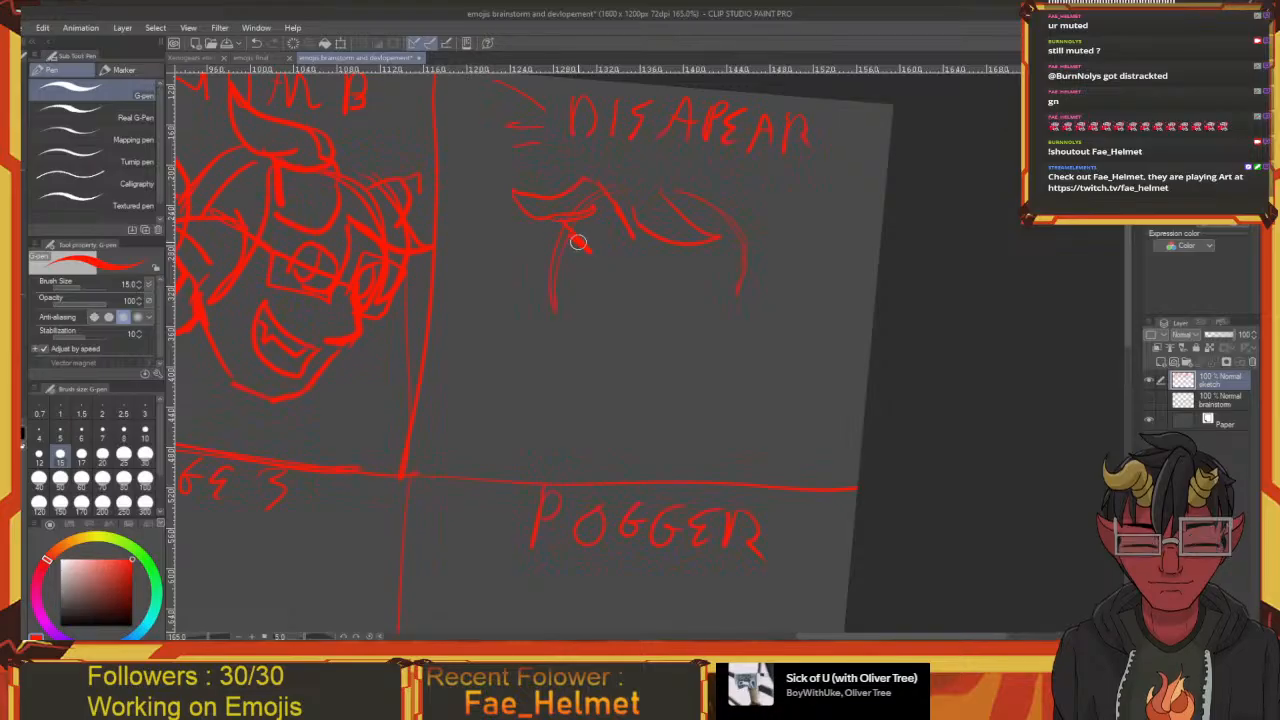
pyautogui.moveTo(608, 240); pyautogui.dragTo(630, 236)
pyautogui.moveTo(634, 240); pyautogui.dragTo(556, 238)
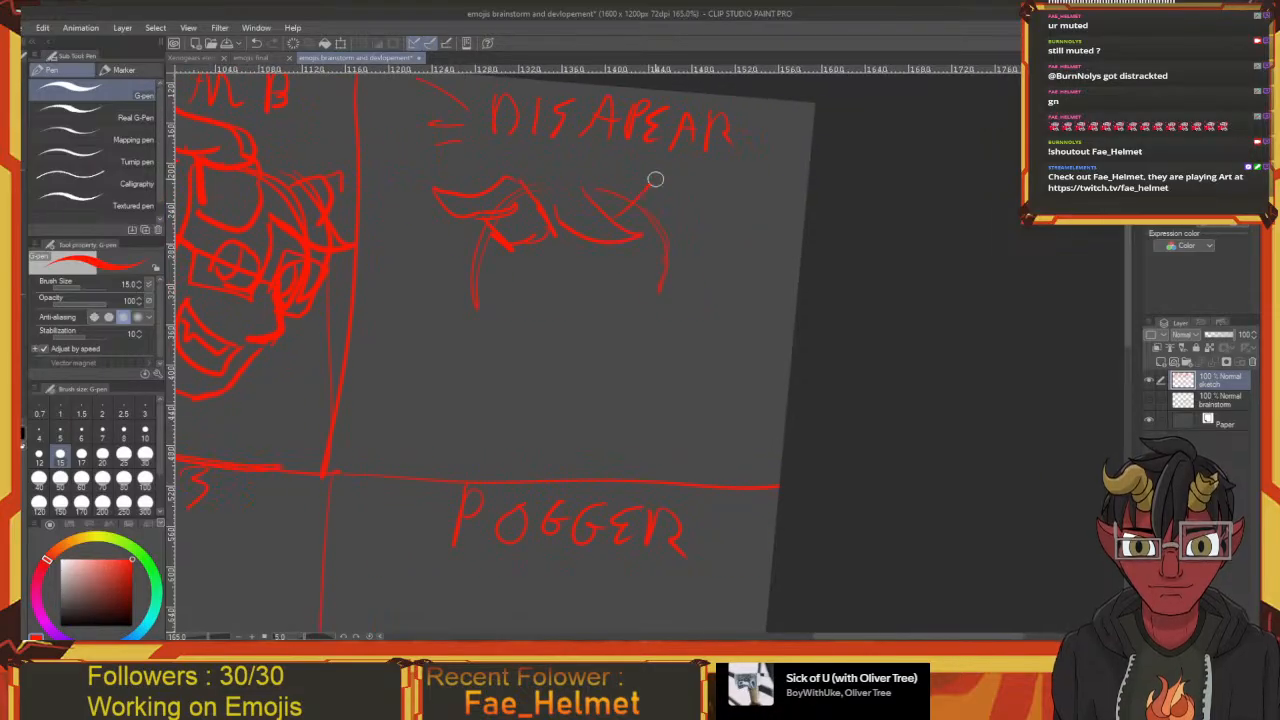
pyautogui.moveTo(651, 189)
pyautogui.mouseDown()
pyautogui.moveTo(677, 207)
pyautogui.moveTo(642, 233)
pyautogui.moveTo(652, 264)
pyautogui.moveTo(638, 258)
pyautogui.moveTo(574, 335)
pyautogui.moveTo(581, 287)
pyautogui.moveTo(521, 320)
pyautogui.moveTo(590, 320)
pyautogui.mouseUp()
# Draw drooping pointed ears on both sides of the DISAPEAR head and rectangular glasses with a nose bridge
pyautogui.moveTo(668, 318); pyautogui.dragTo(546, 279)
pyautogui.moveTo(701, 279); pyautogui.dragTo(649, 289)
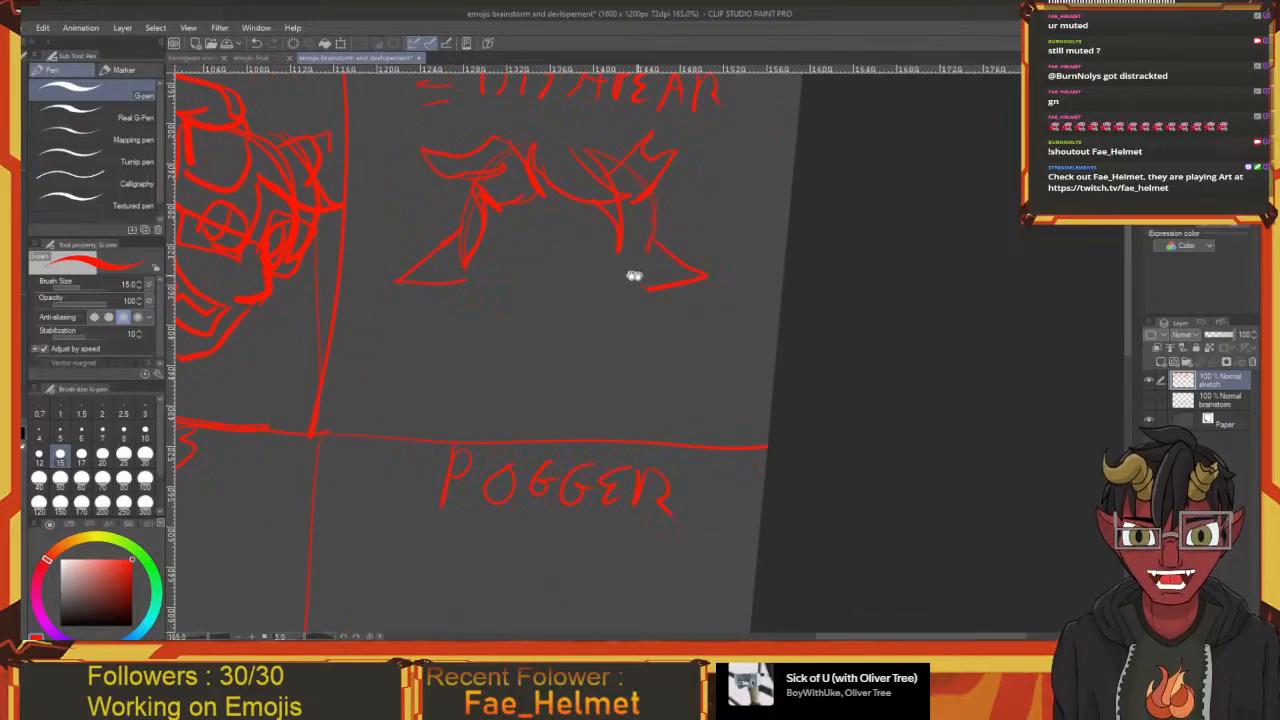
pyautogui.moveTo(472, 280)
pyautogui.mouseDown()
pyautogui.moveTo(529, 284)
pyautogui.moveTo(503, 271)
pyautogui.moveTo(479, 287)
pyautogui.moveTo(527, 259)
pyautogui.moveTo(504, 279)
pyautogui.moveTo(544, 296)
pyautogui.moveTo(485, 271)
pyautogui.moveTo(483, 246)
pyautogui.moveTo(485, 274)
pyautogui.moveTo(482, 258)
pyautogui.moveTo(583, 250)
pyautogui.moveTo(562, 264)
pyautogui.moveTo(597, 262)
pyautogui.moveTo(550, 229)
pyautogui.moveTo(508, 249)
pyautogui.moveTo(596, 227)
pyautogui.mouseUp()
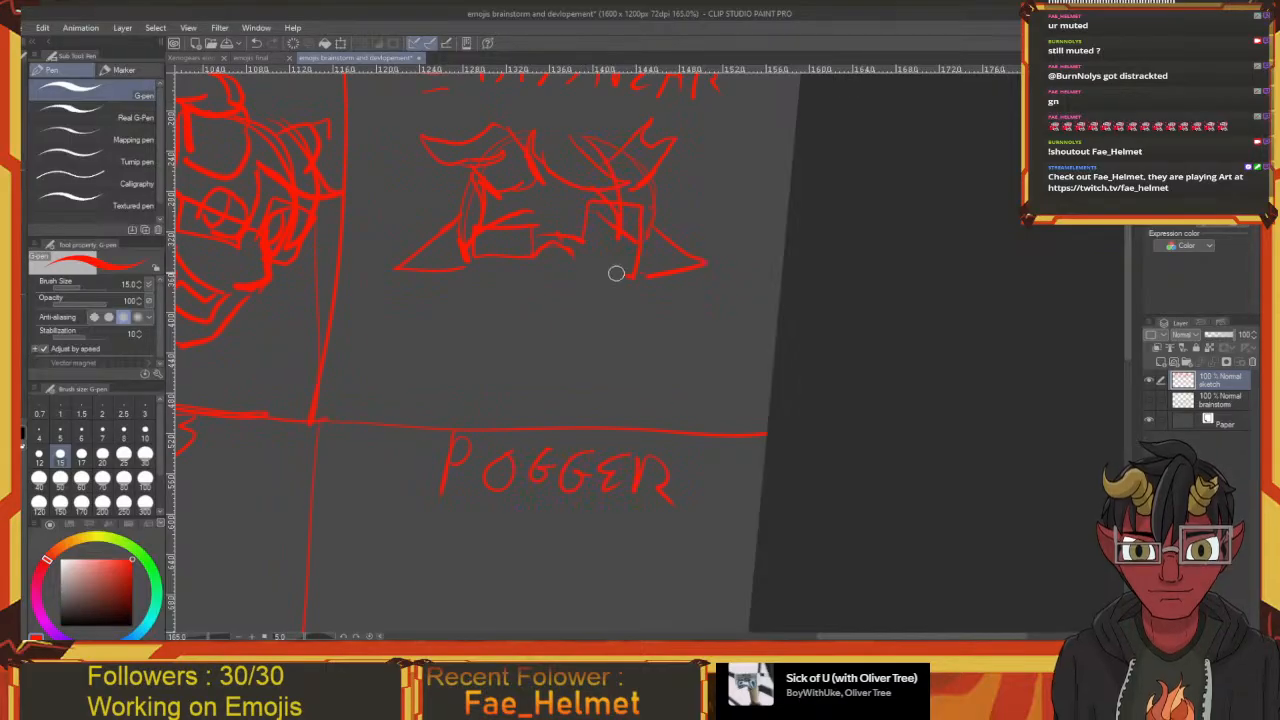
# Draw a wide open, downturned mouth outline below the glasses of the DISAPEAR face
pyautogui.moveTo(519, 274)
pyautogui.mouseDown()
pyautogui.moveTo(486, 249)
pyautogui.moveTo(512, 252)
pyautogui.mouseUp()
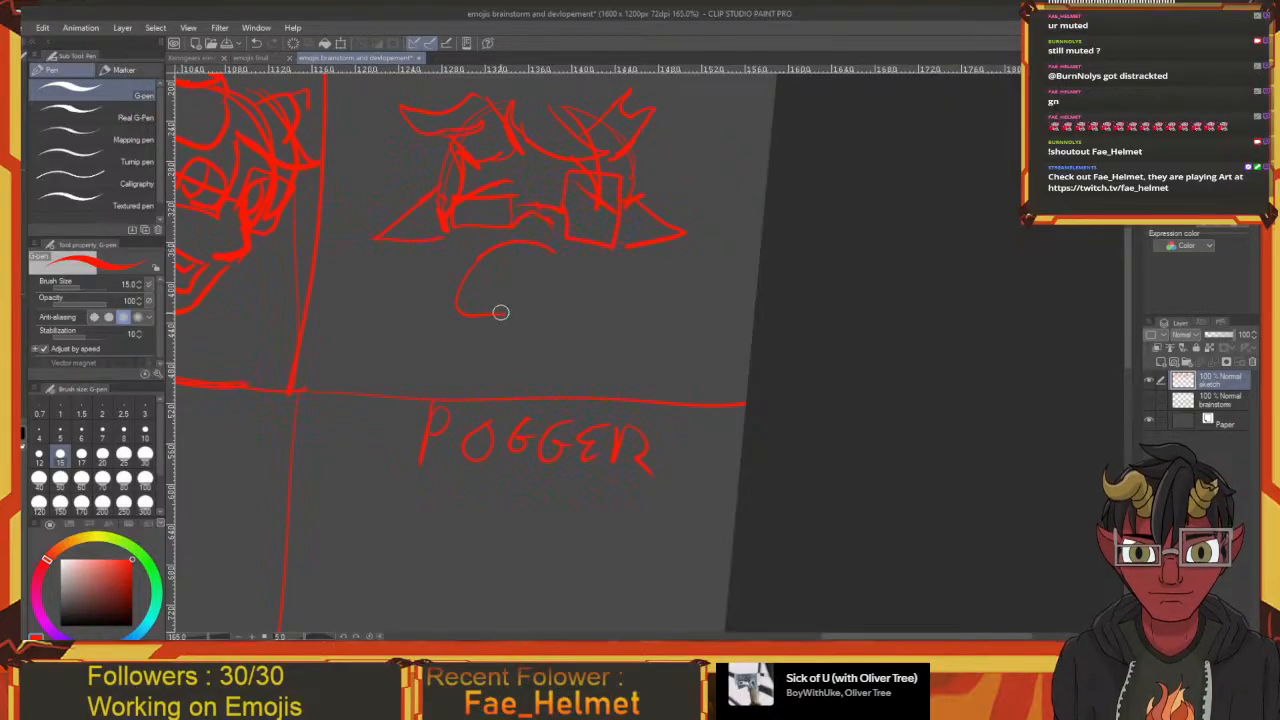
pyautogui.hotkey('ctrl', 'z')
pyautogui.moveTo(494, 306); pyautogui.dragTo(568, 316)
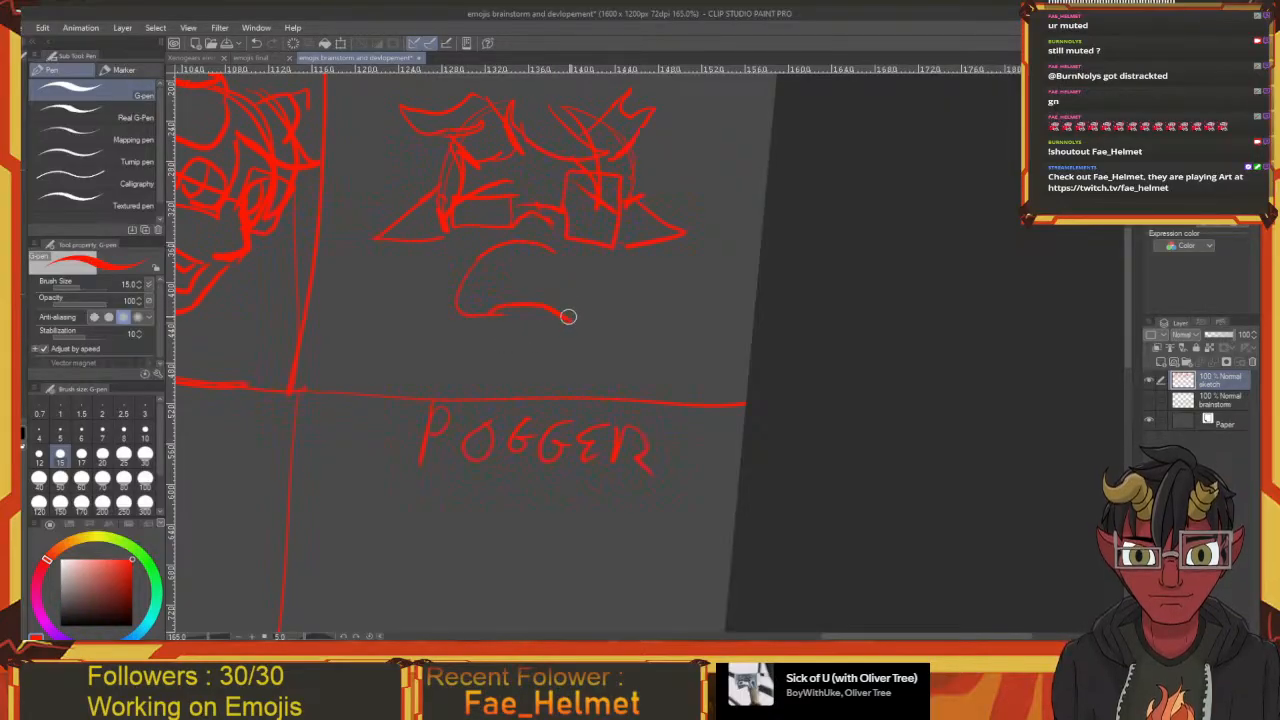
pyautogui.moveTo(558, 253)
pyautogui.mouseDown()
pyautogui.moveTo(595, 323)
pyautogui.moveTo(574, 322)
pyautogui.moveTo(577, 311)
pyautogui.mouseUp()
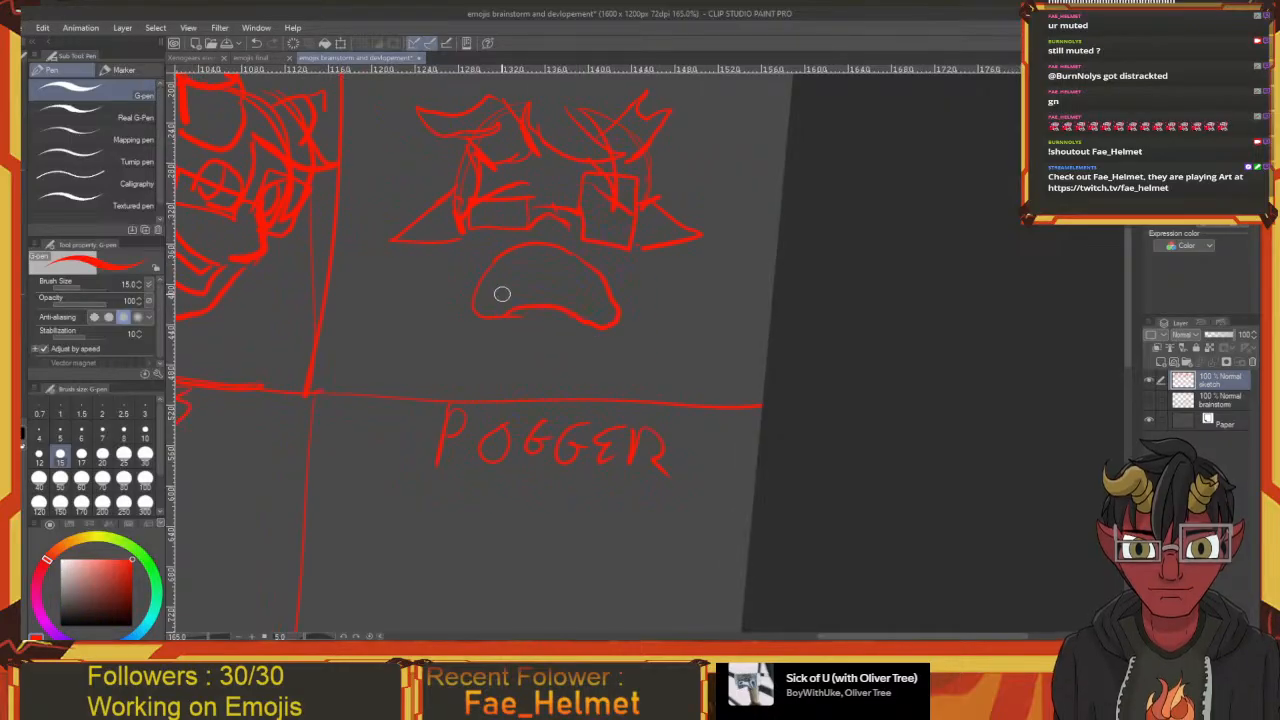
# Add upper fangs, a lower row of teeth and a lip line to the DISAPEAR mouth
pyautogui.moveTo(503, 294); pyautogui.dragTo(493, 312)
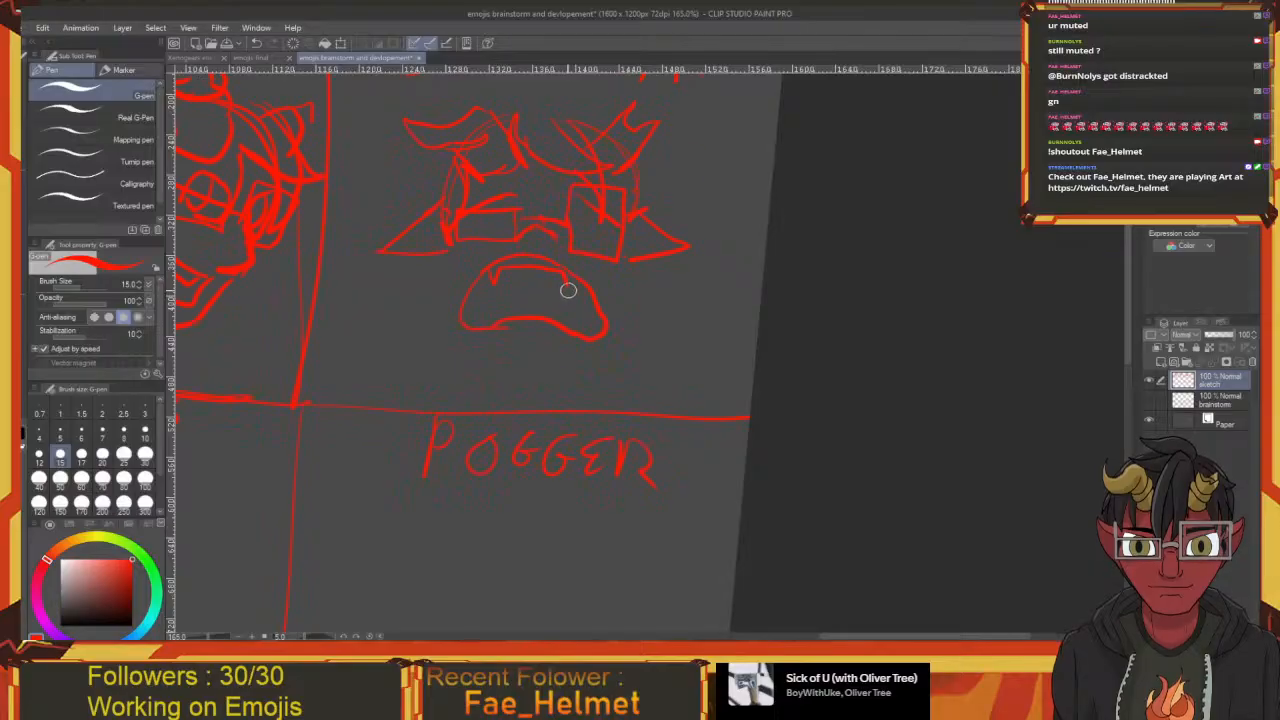
pyautogui.moveTo(568, 290)
pyautogui.mouseDown()
pyautogui.moveTo(595, 272)
pyautogui.moveTo(509, 288)
pyautogui.mouseUp()
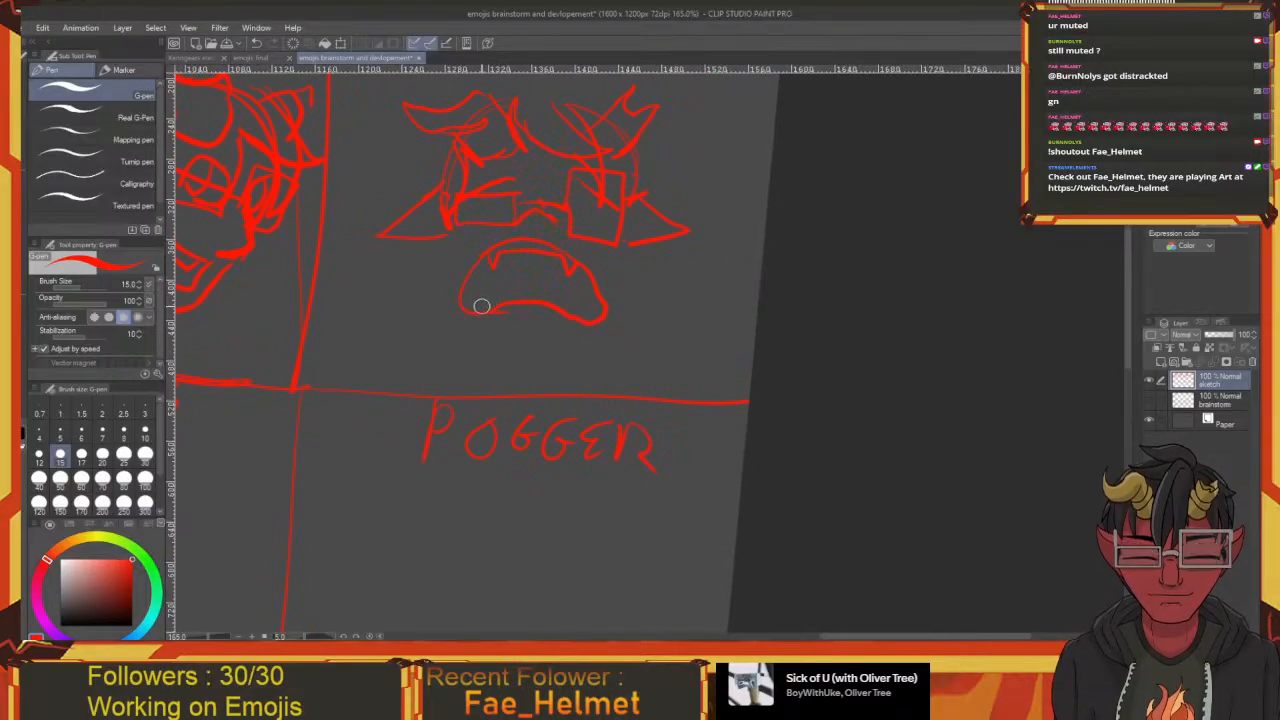
pyautogui.moveTo(493, 275)
pyautogui.mouseDown()
pyautogui.moveTo(568, 312)
pyautogui.moveTo(560, 290)
pyautogui.moveTo(500, 285)
pyautogui.moveTo(487, 303)
pyautogui.moveTo(530, 281)
pyautogui.moveTo(536, 398)
pyautogui.moveTo(569, 351)
pyautogui.mouseUp()
pyautogui.hotkey('ctrl', 'z')
pyautogui.moveTo(554, 349); pyautogui.dragTo(566, 358)
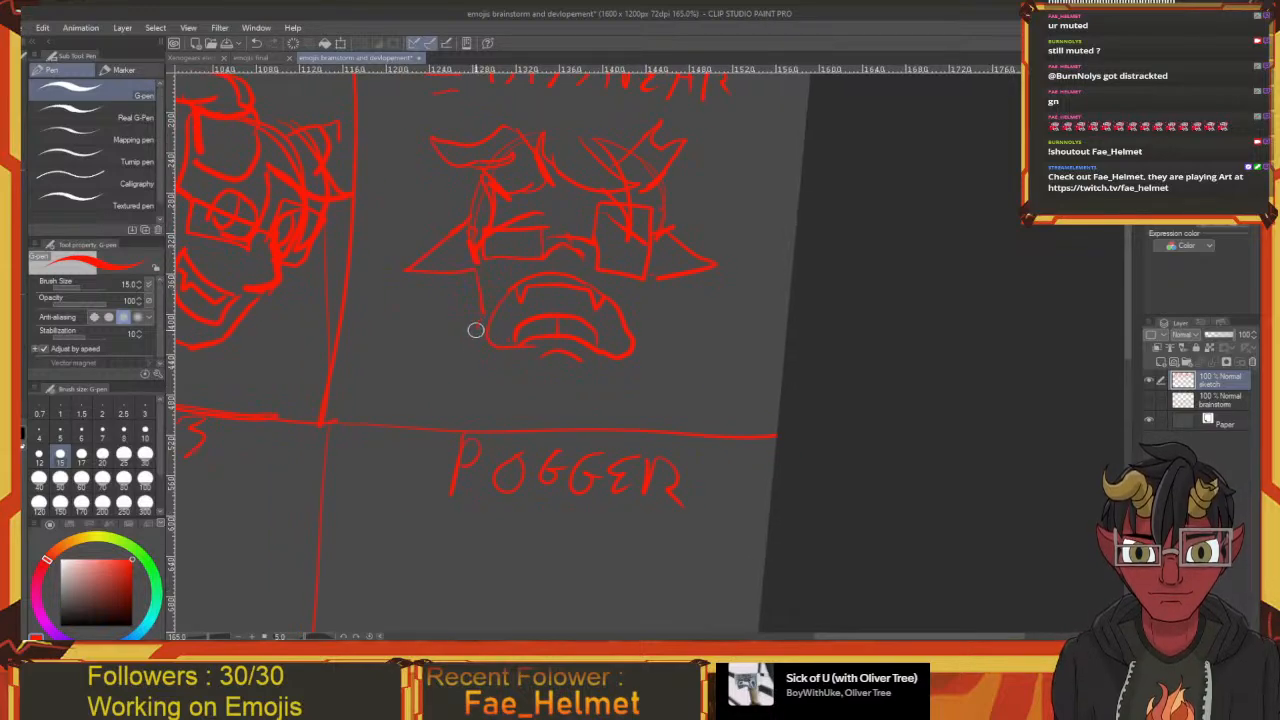
# Outline the jaw, jowls and chin around the mouth of the DISAPEAR face
pyautogui.moveTo(475, 330); pyautogui.dragTo(509, 361)
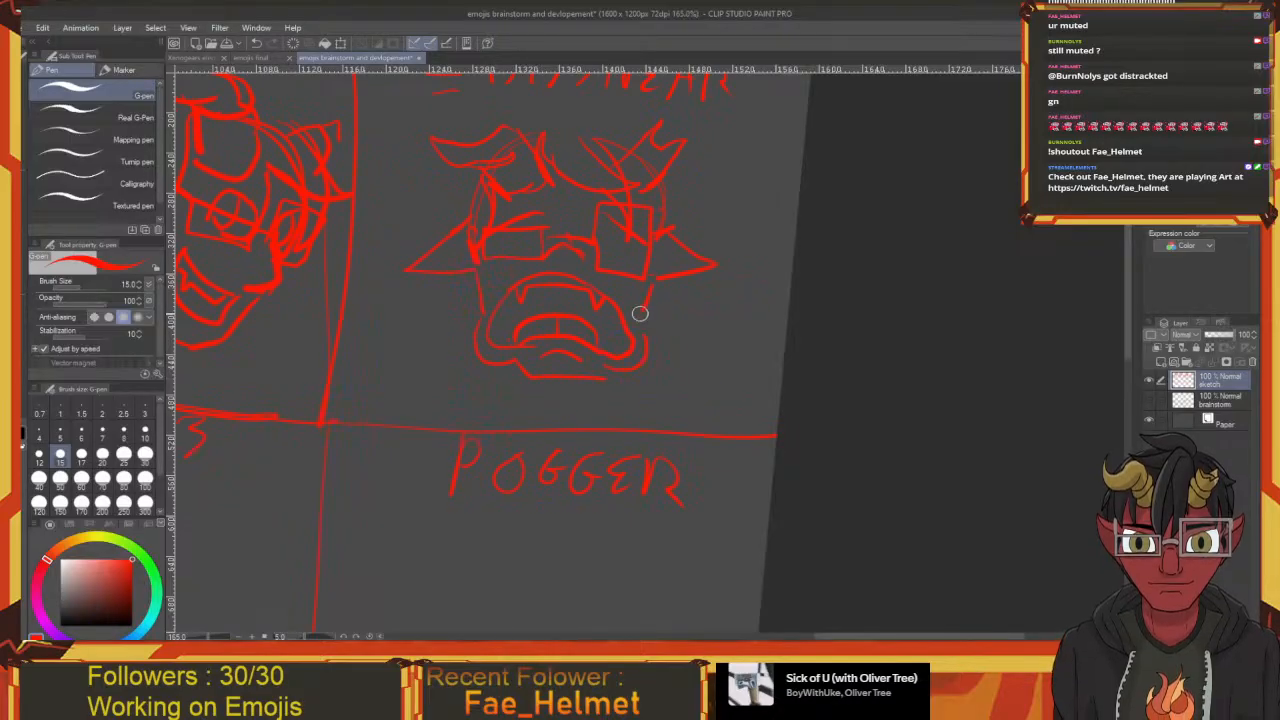
pyautogui.moveTo(613, 371); pyautogui.dragTo(617, 367)
pyautogui.moveTo(609, 372)
pyautogui.mouseDown()
pyautogui.moveTo(571, 411)
pyautogui.moveTo(542, 350)
pyautogui.mouseUp()
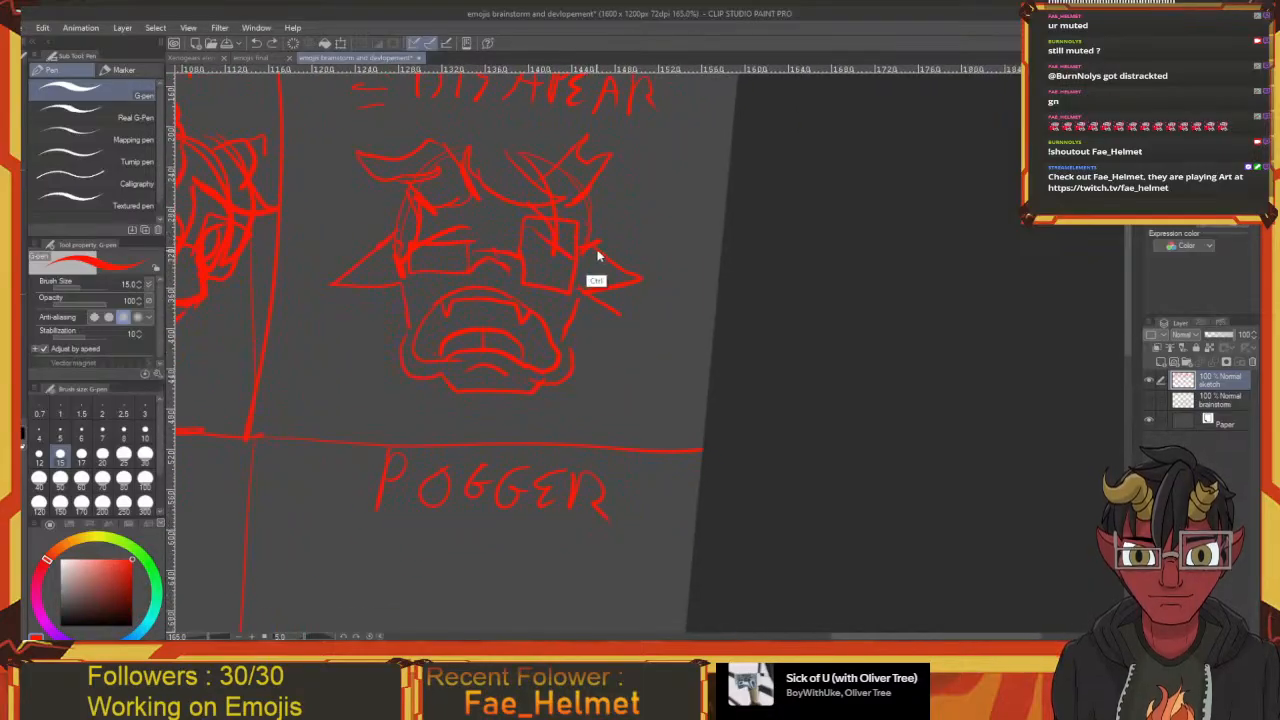
# Rework the DISAPEAR head's ear beside the square lens with heavier lines along its lower edge
pyautogui.moveTo(646, 291); pyautogui.dragTo(575, 287)
pyautogui.moveTo(583, 300)
pyautogui.mouseDown()
pyautogui.moveTo(614, 340)
pyautogui.moveTo(662, 350)
pyautogui.mouseUp()
pyautogui.moveTo(456, 427); pyautogui.dragTo(514, 442)
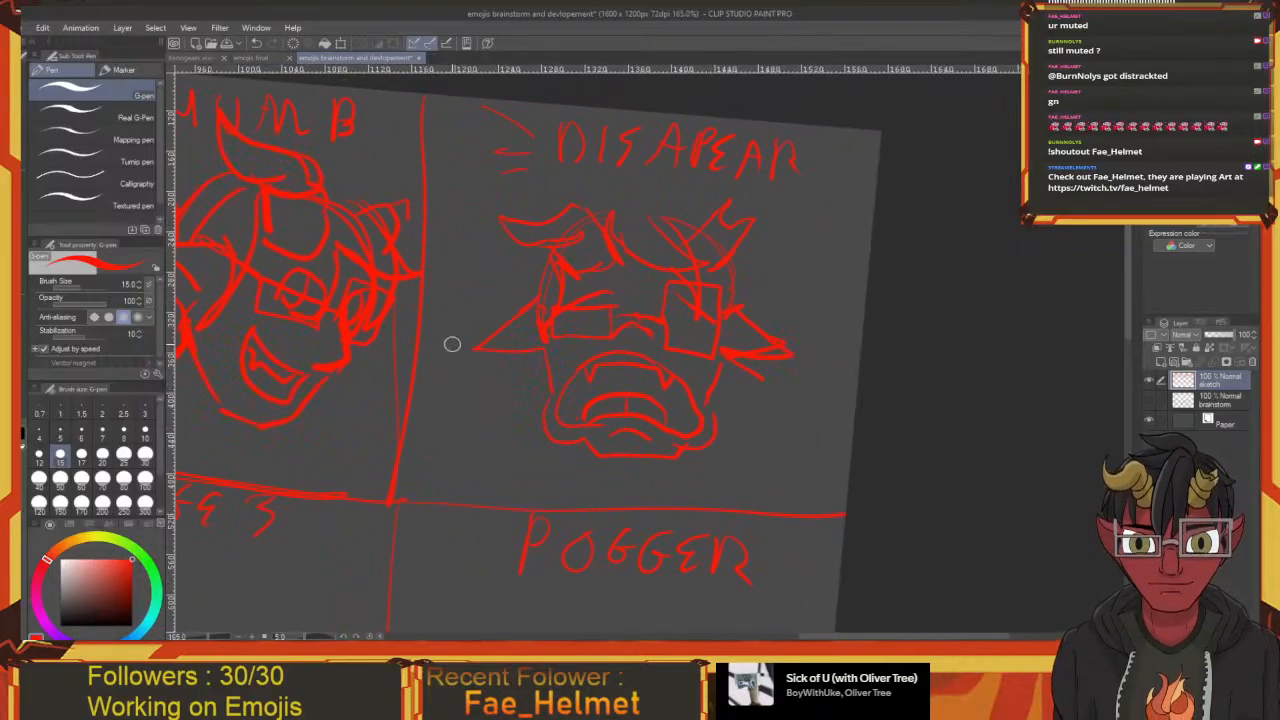
# Strengthen the glasses bridge and add slanted brow and eyelid lines over both DISAPEAR eyes
pyautogui.moveTo(480, 351)
pyautogui.mouseDown()
pyautogui.moveTo(525, 359)
pyautogui.moveTo(435, 367)
pyautogui.moveTo(463, 374)
pyautogui.moveTo(454, 407)
pyautogui.mouseUp()
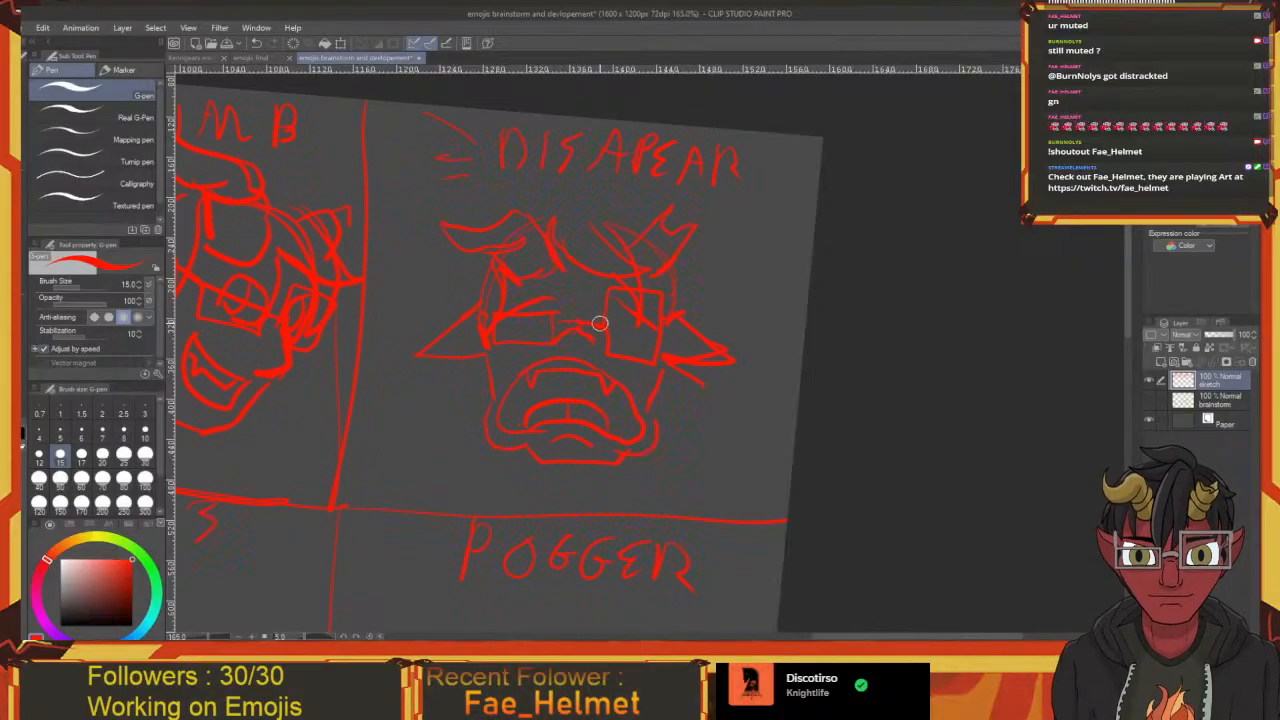
pyautogui.moveTo(577, 312); pyautogui.dragTo(556, 315)
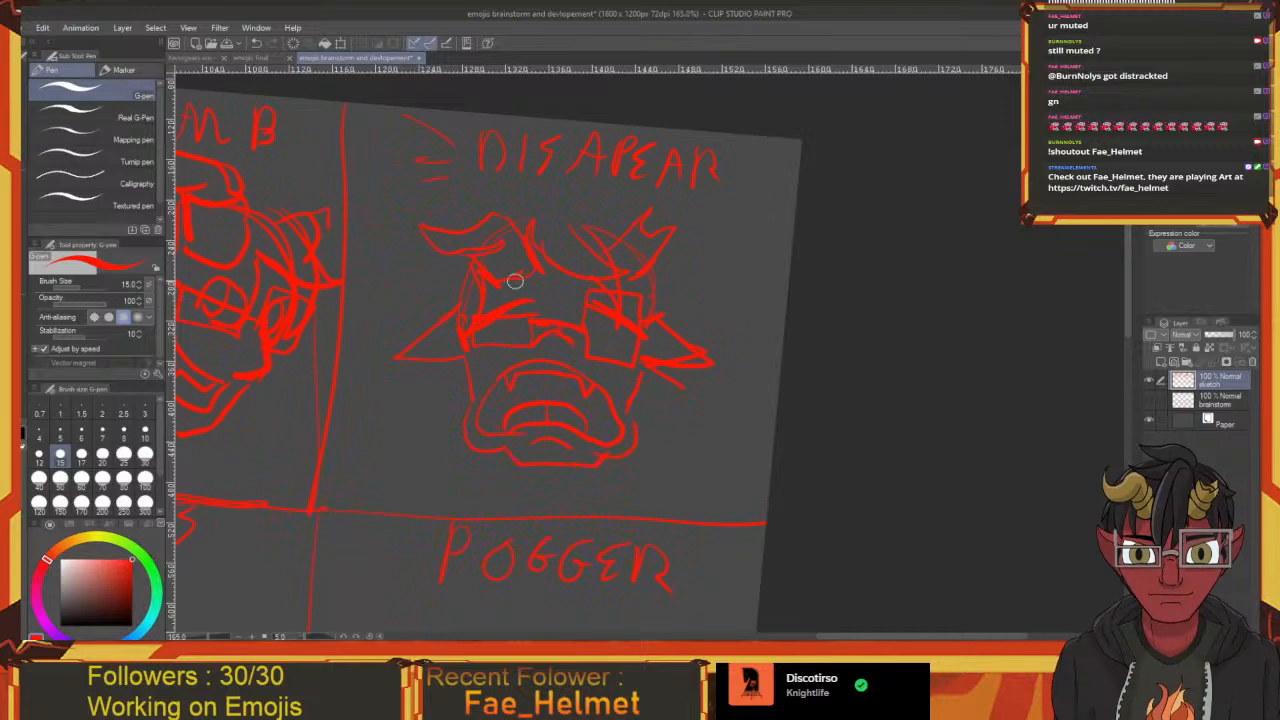
pyautogui.moveTo(603, 293); pyautogui.dragTo(575, 281)
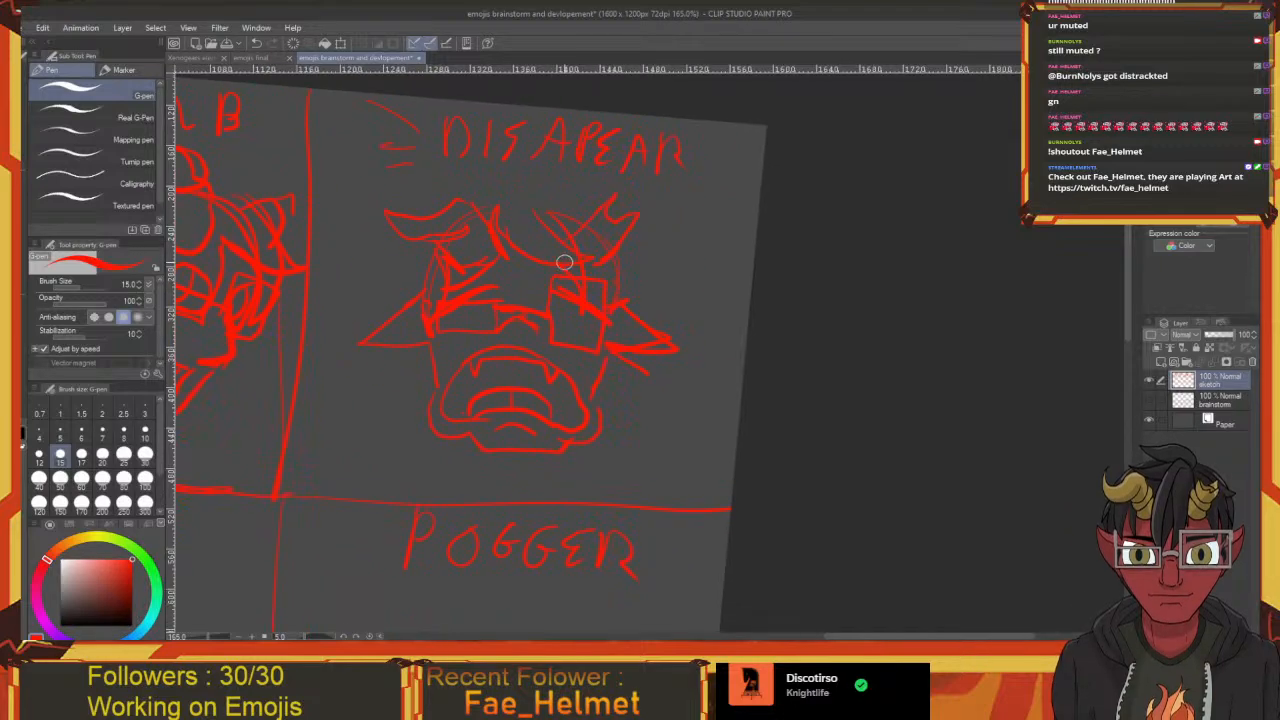
pyautogui.moveTo(584, 328)
pyautogui.mouseDown()
pyautogui.moveTo(637, 251)
pyautogui.moveTo(628, 306)
pyautogui.moveTo(610, 317)
pyautogui.moveTo(468, 333)
pyautogui.mouseUp()
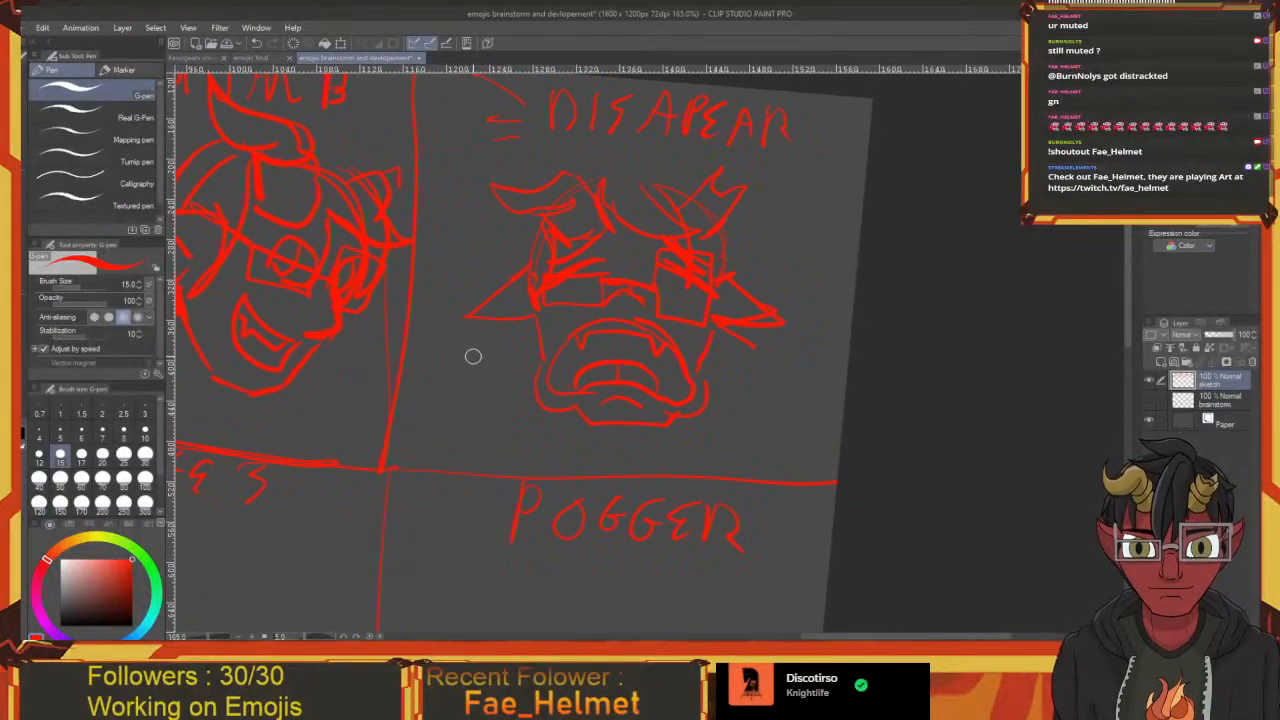
# Draw a raised clawed hand with a curled thumb between the DISAPEAR face and the THUMB cell
pyautogui.moveTo(437, 277)
pyautogui.mouseDown()
pyautogui.moveTo(440, 329)
pyautogui.moveTo(481, 351)
pyautogui.mouseUp()
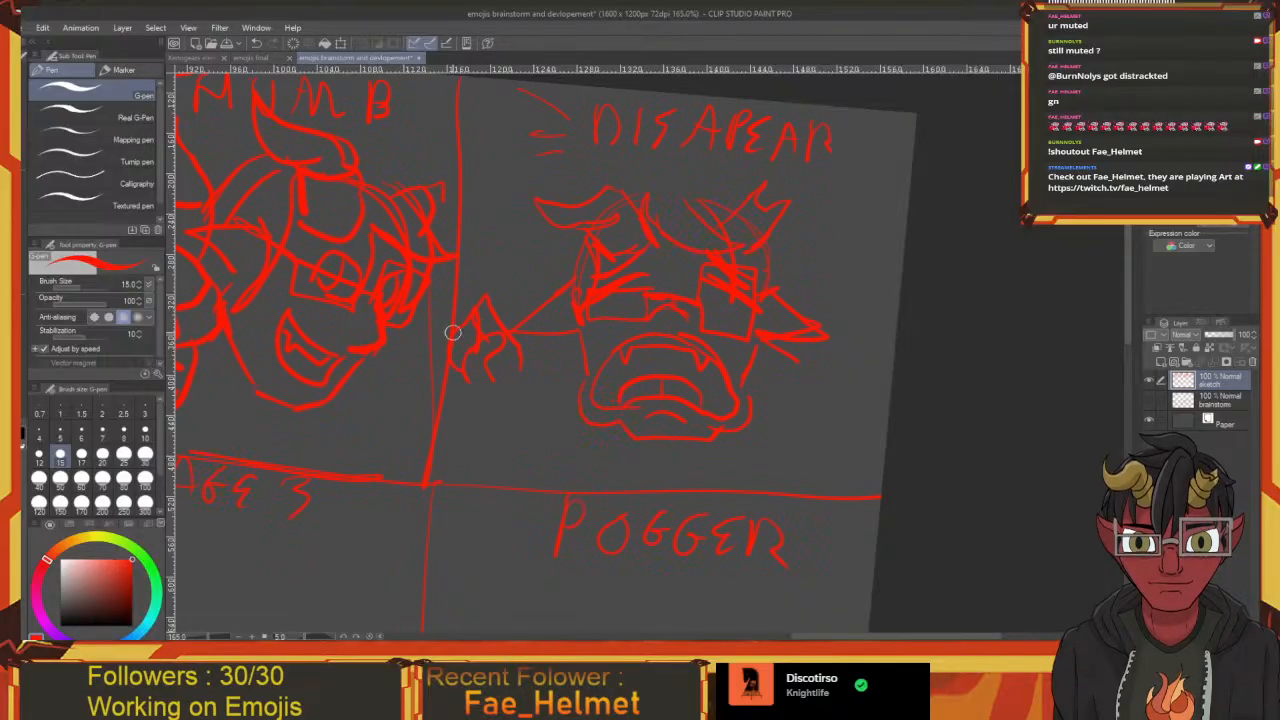
pyautogui.moveTo(457, 302); pyautogui.dragTo(469, 321)
pyautogui.moveTo(496, 368)
pyautogui.mouseDown()
pyautogui.moveTo(480, 365)
pyautogui.moveTo(497, 389)
pyautogui.moveTo(494, 373)
pyautogui.moveTo(509, 451)
pyautogui.moveTo(474, 497)
pyautogui.moveTo(466, 417)
pyautogui.moveTo(420, 327)
pyautogui.moveTo(366, 383)
pyautogui.moveTo(460, 474)
pyautogui.mouseUp()
# Lasso the hand, scale it to 141%, rotate it slightly and move it closer to the DISAPEAR face
pyautogui.press('m')
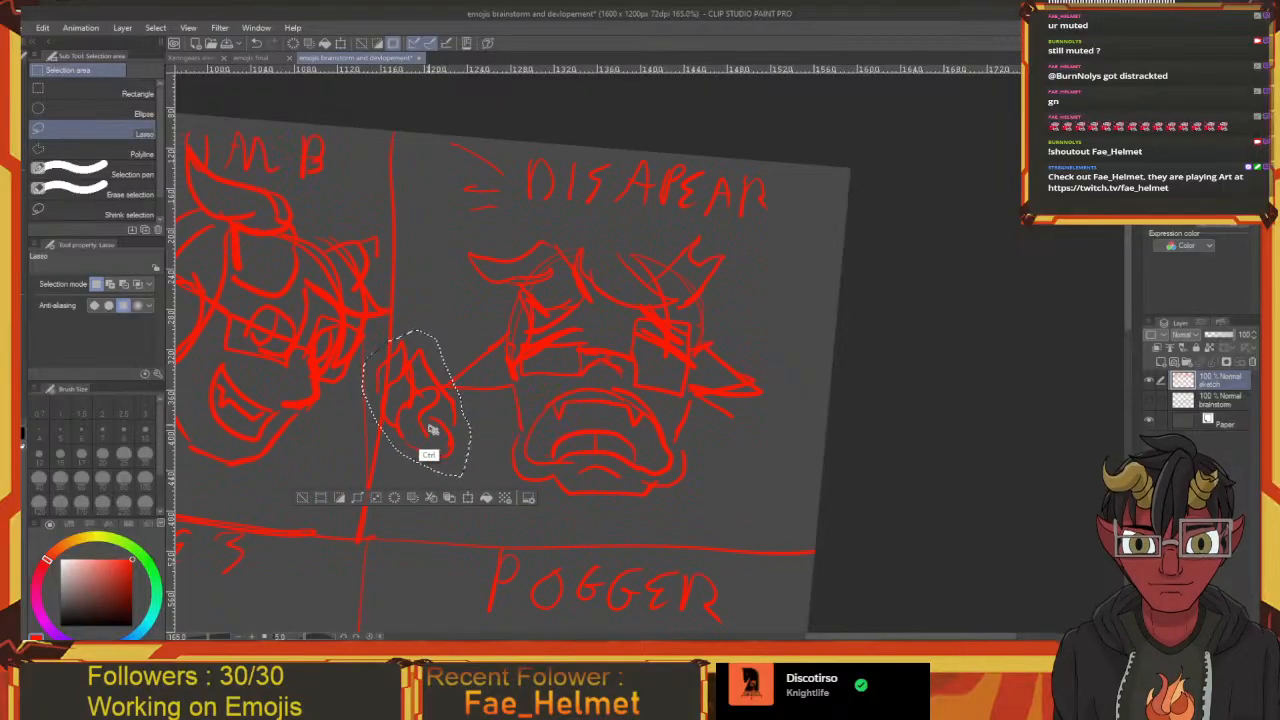
pyautogui.hotkey('ctrl', 't')
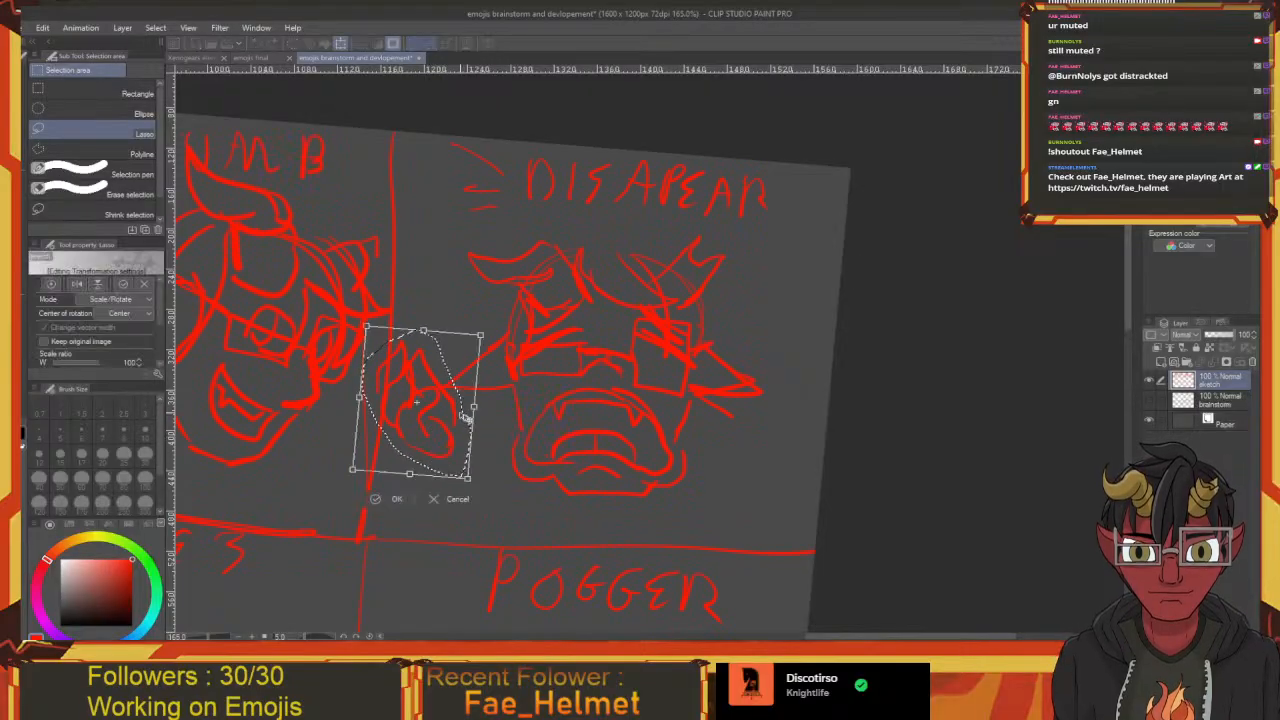
pyautogui.moveTo(466, 477)
pyautogui.mouseDown()
pyautogui.moveTo(534, 560)
pyautogui.moveTo(490, 520)
pyautogui.mouseUp()
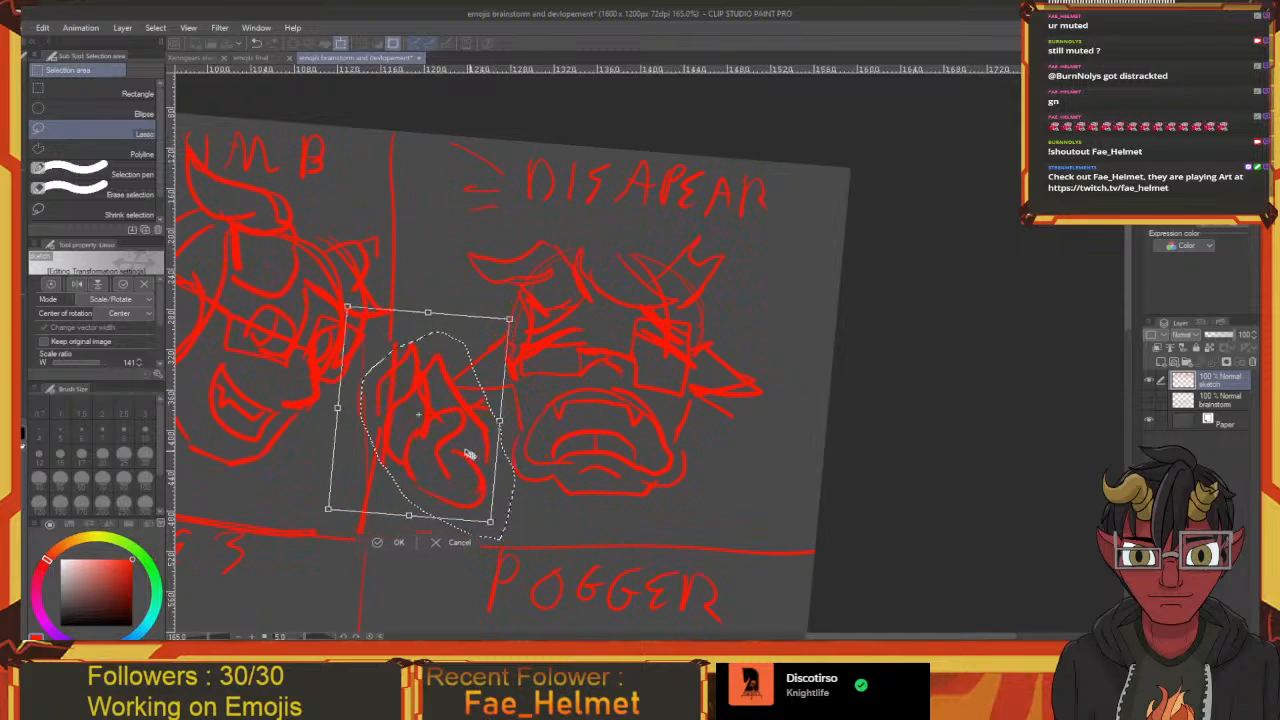
pyautogui.moveTo(470, 455); pyautogui.dragTo(548, 453)
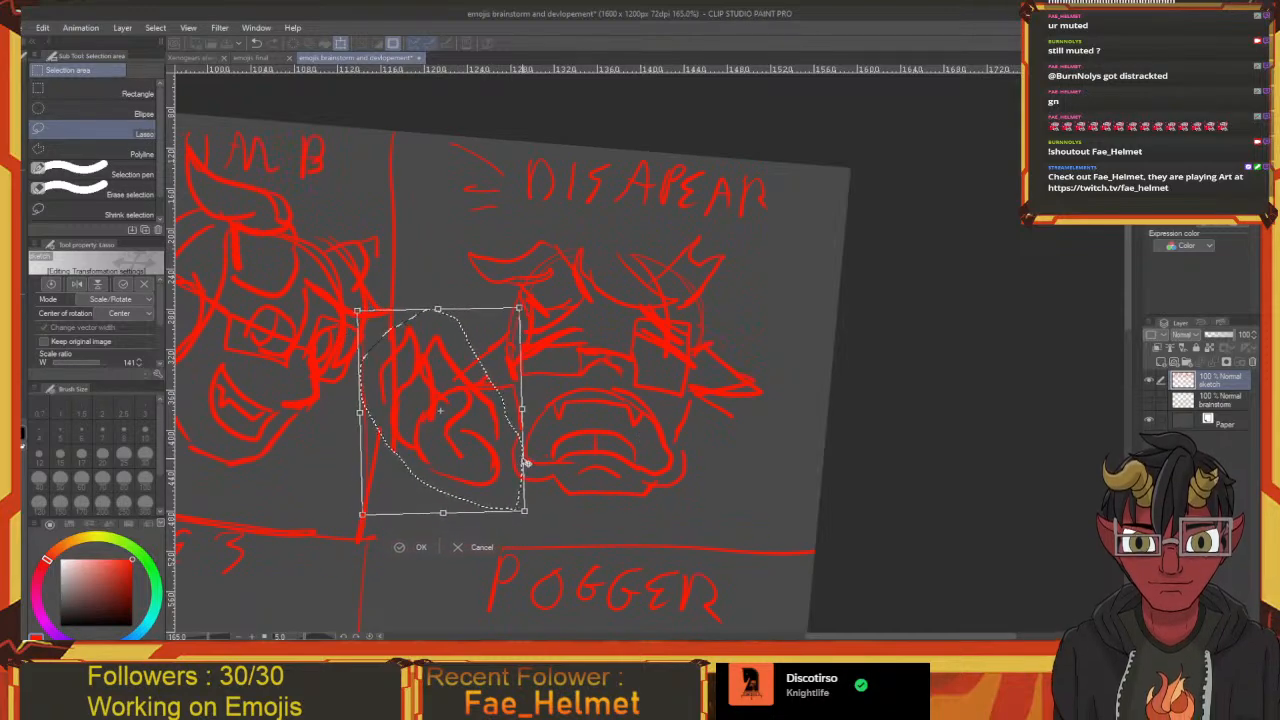
pyautogui.press('Return')
# Paste a copy of the hand, flip it horizontally and place it on the opposite side of the DISAPEAR face
pyautogui.hotkey('ctrl', 'v')
pyautogui.hotkey('ctrl', 't')
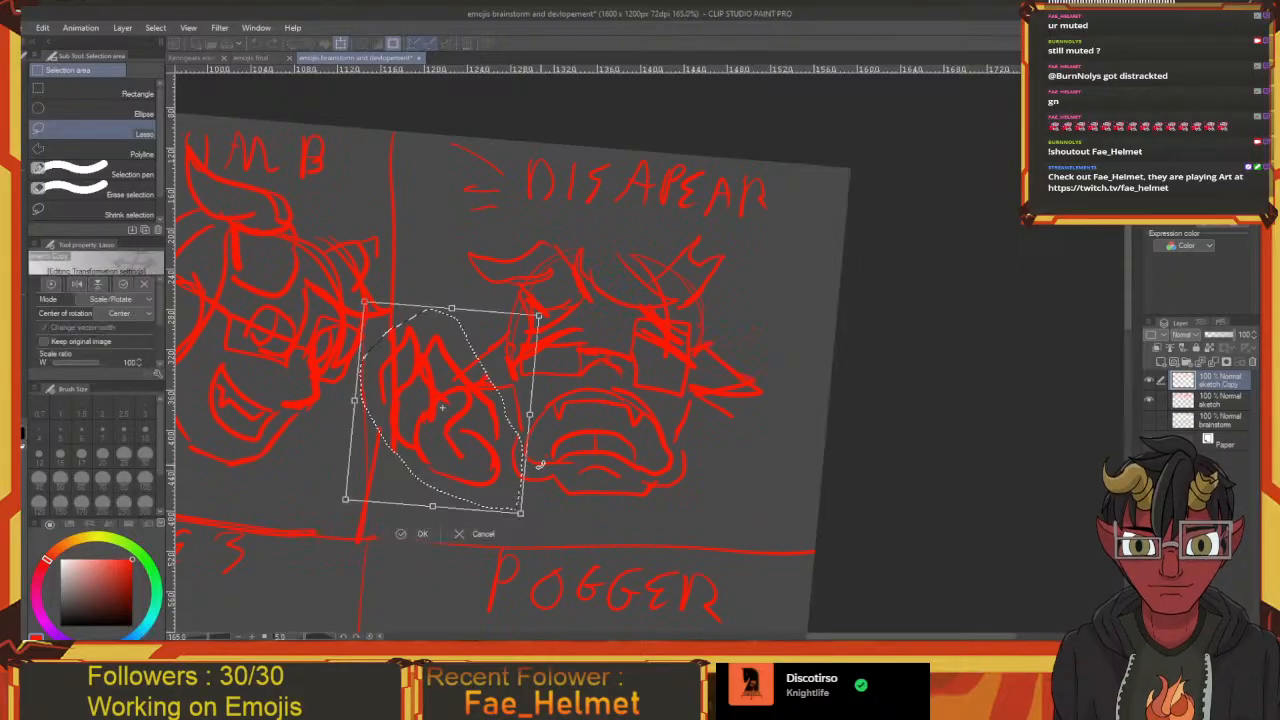
pyautogui.rightClick(462, 467)
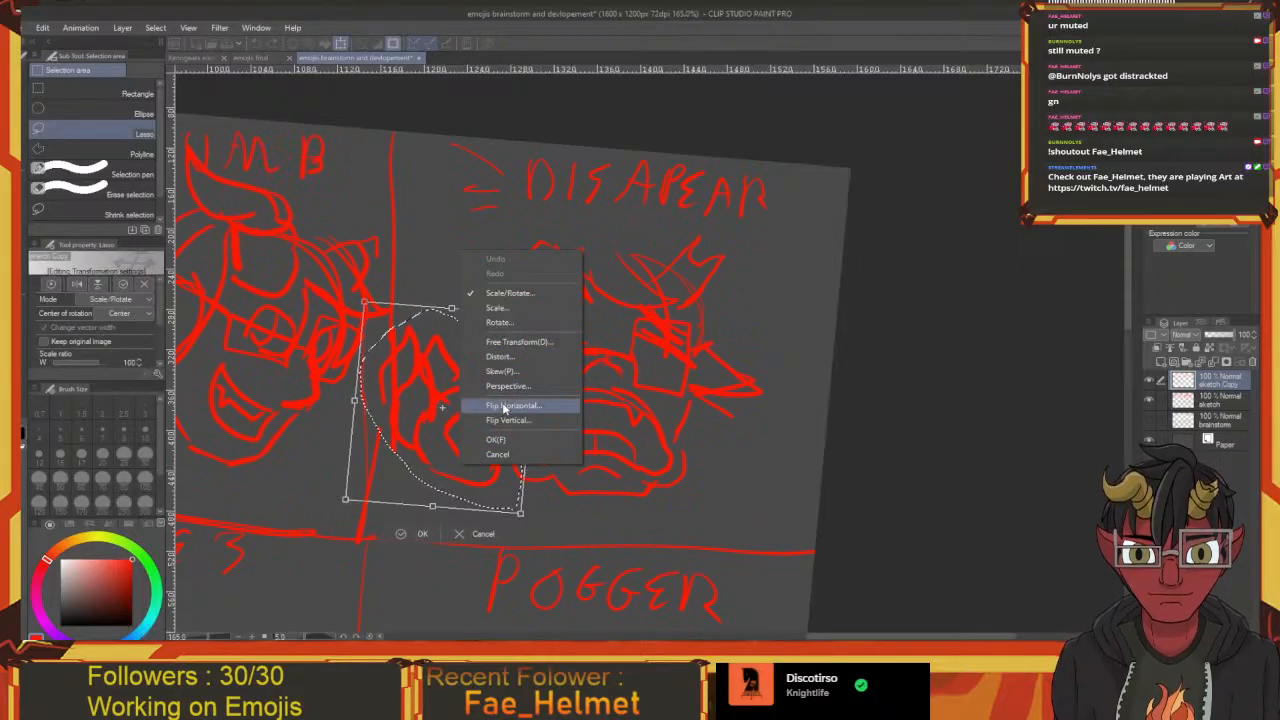
pyautogui.click(552, 406)
pyautogui.moveTo(463, 439); pyautogui.dragTo(818, 464)
pyautogui.moveTo(810, 467); pyautogui.dragTo(784, 467)
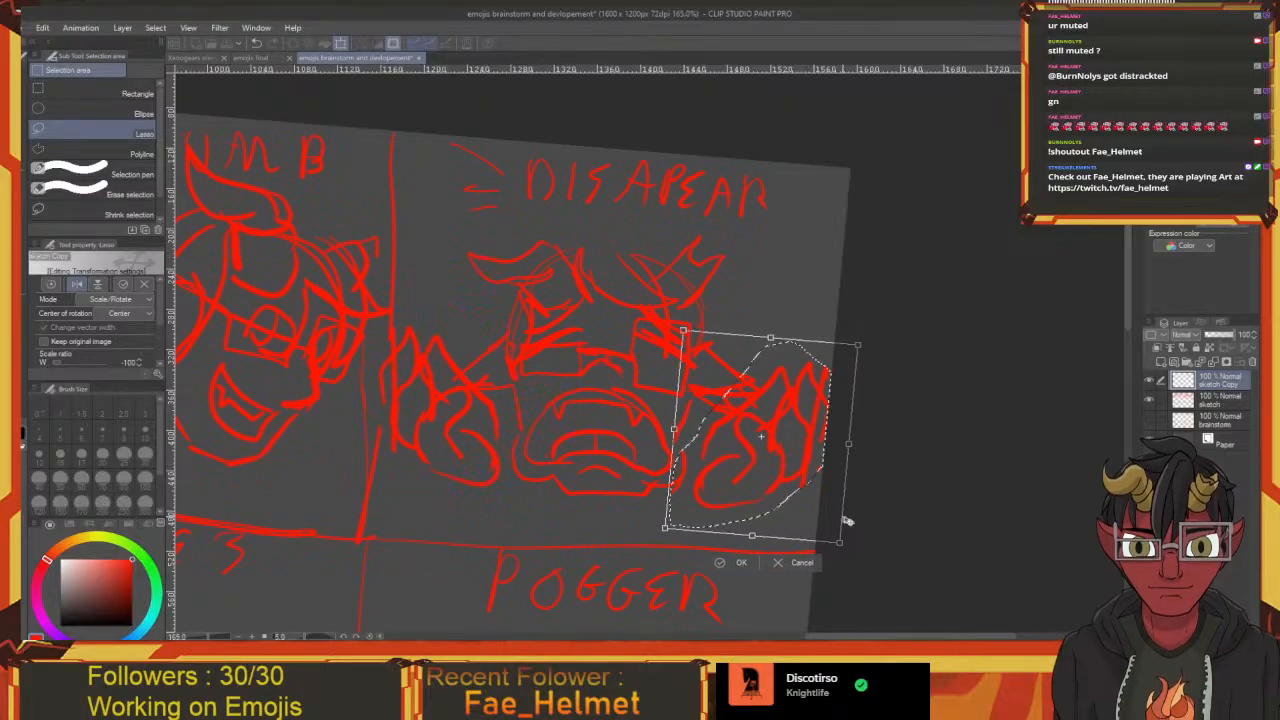
pyautogui.press('Return')
pyautogui.hotkey('ctrl', 'd')
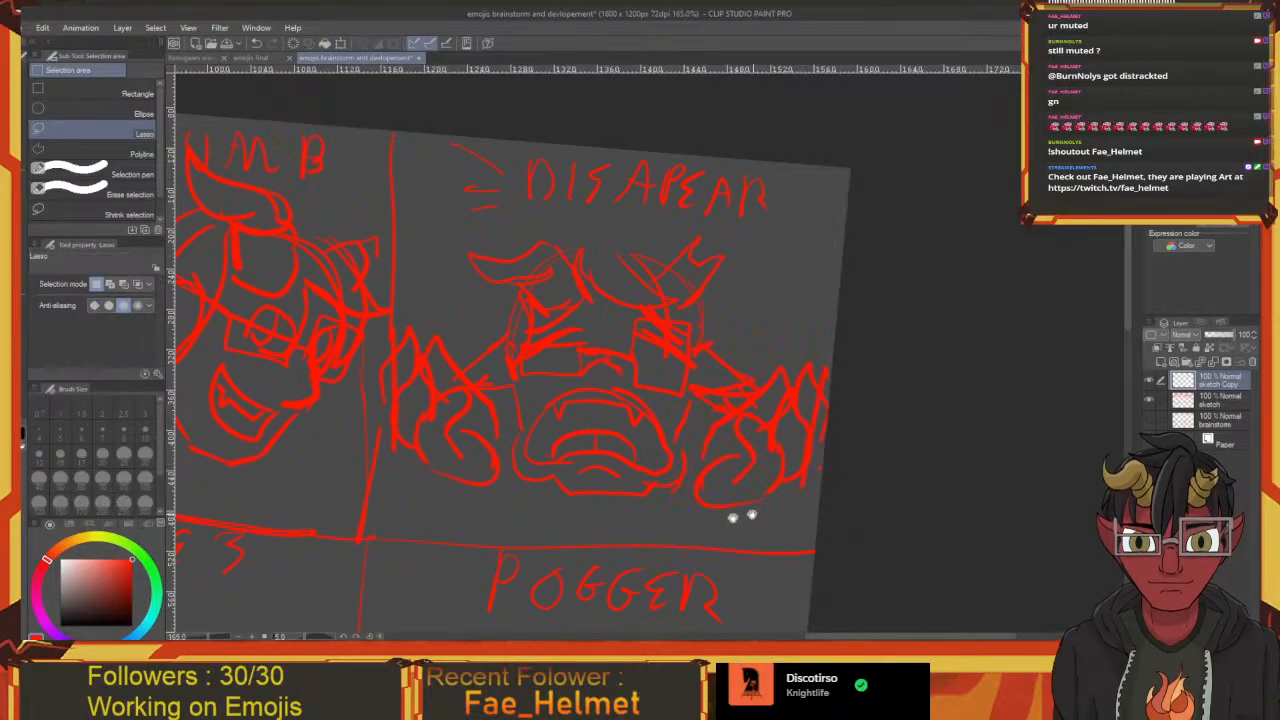
# Look over the empty RAGE 1, RAGE 2, RAGE 3 and POGGER cells in the grid's middle row
pyautogui.scroll(-5, 737, 514)
pyautogui.moveTo(725, 591); pyautogui.dragTo(803, 291)
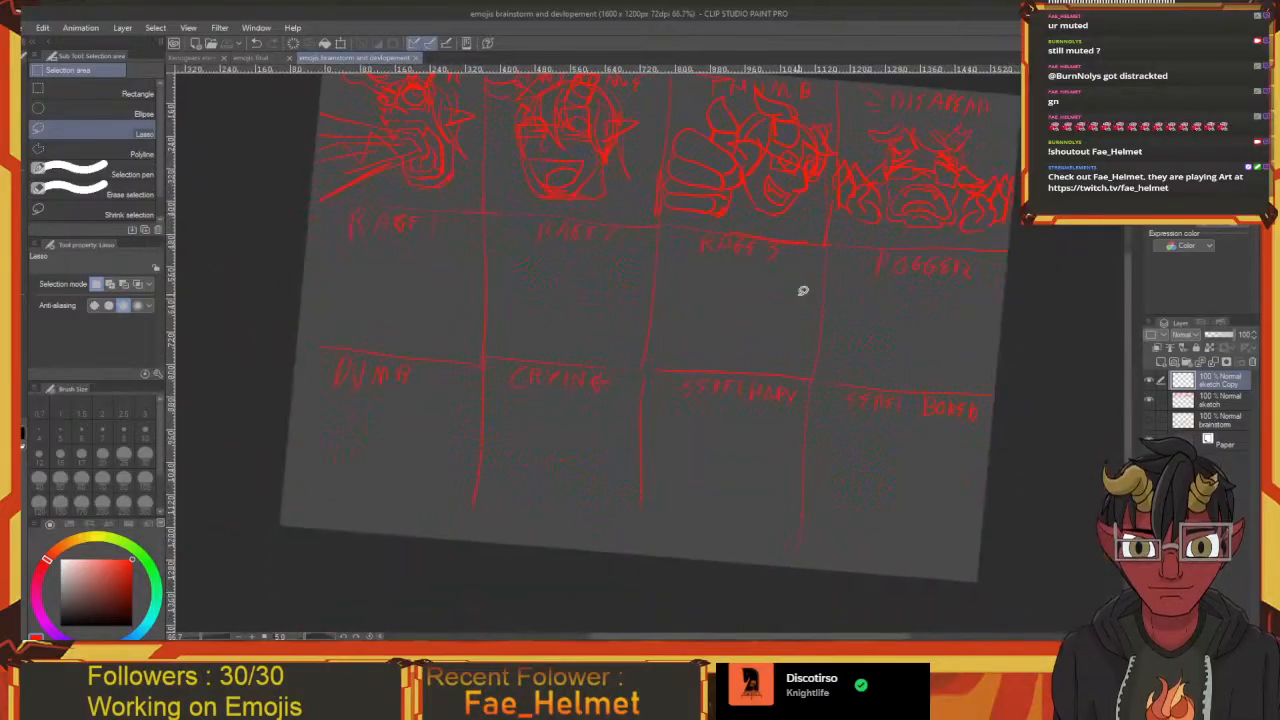
pyautogui.moveTo(499, 322); pyautogui.dragTo(692, 355)
pyautogui.hotkey('ctrl', 'z')
pyautogui.moveTo(502, 345); pyautogui.dragTo(718, 391)
pyautogui.hotkey('ctrl', 'z')
pyautogui.moveTo(556, 361)
pyautogui.mouseDown()
pyautogui.moveTo(720, 389)
pyautogui.moveTo(785, 415)
pyautogui.mouseUp()
pyautogui.scroll(3, 567, 380)
pyautogui.scroll(5, 567, 380)
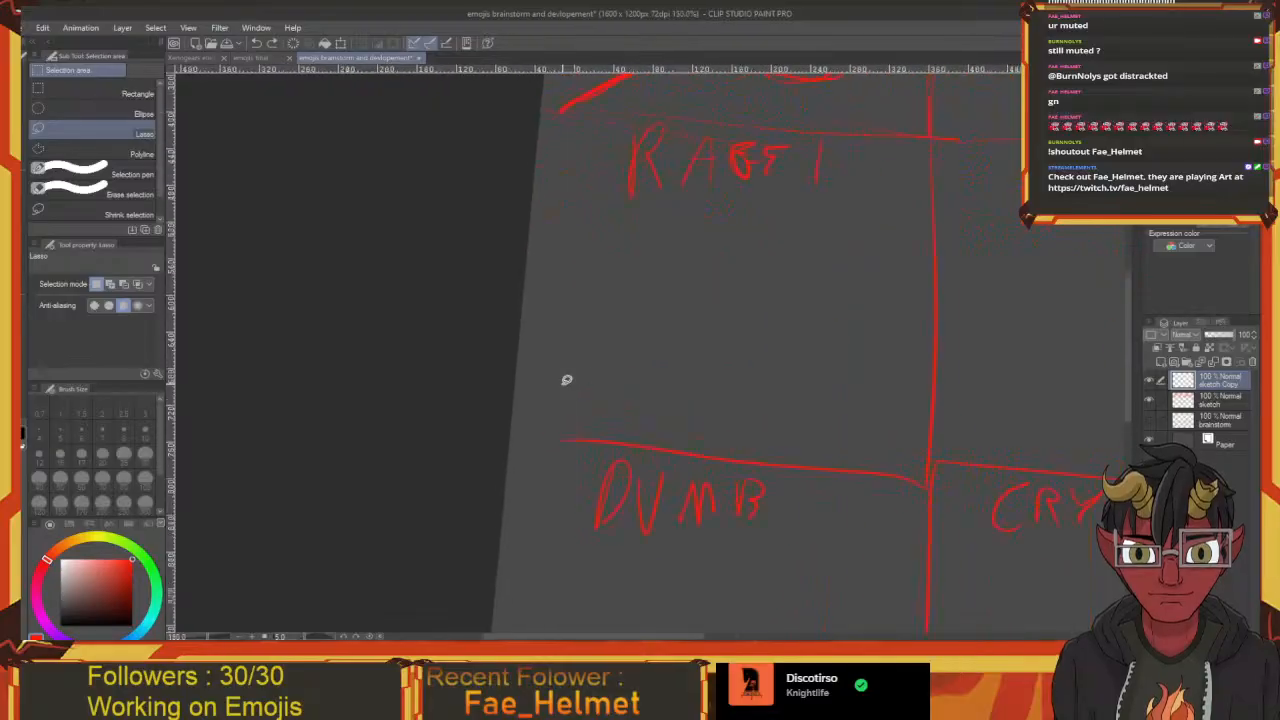
pyautogui.moveTo(789, 348); pyautogui.dragTo(638, 438)
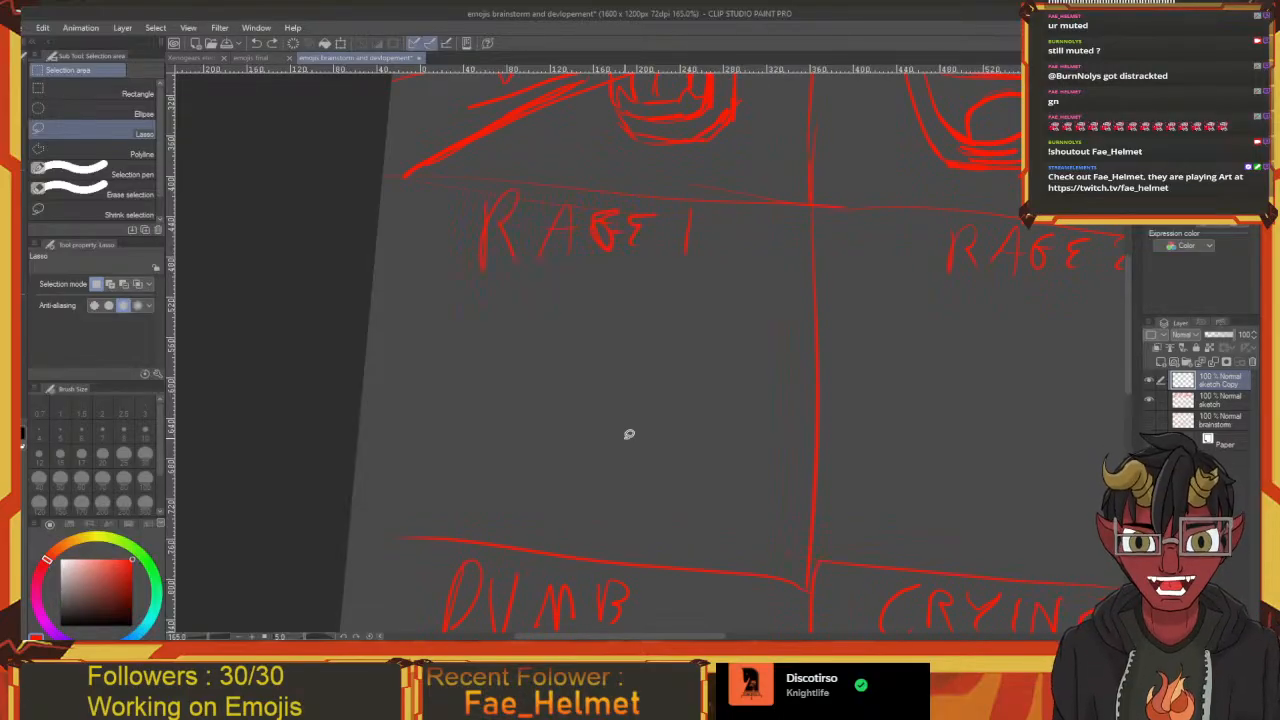
pyautogui.moveTo(641, 364); pyautogui.dragTo(545, 411)
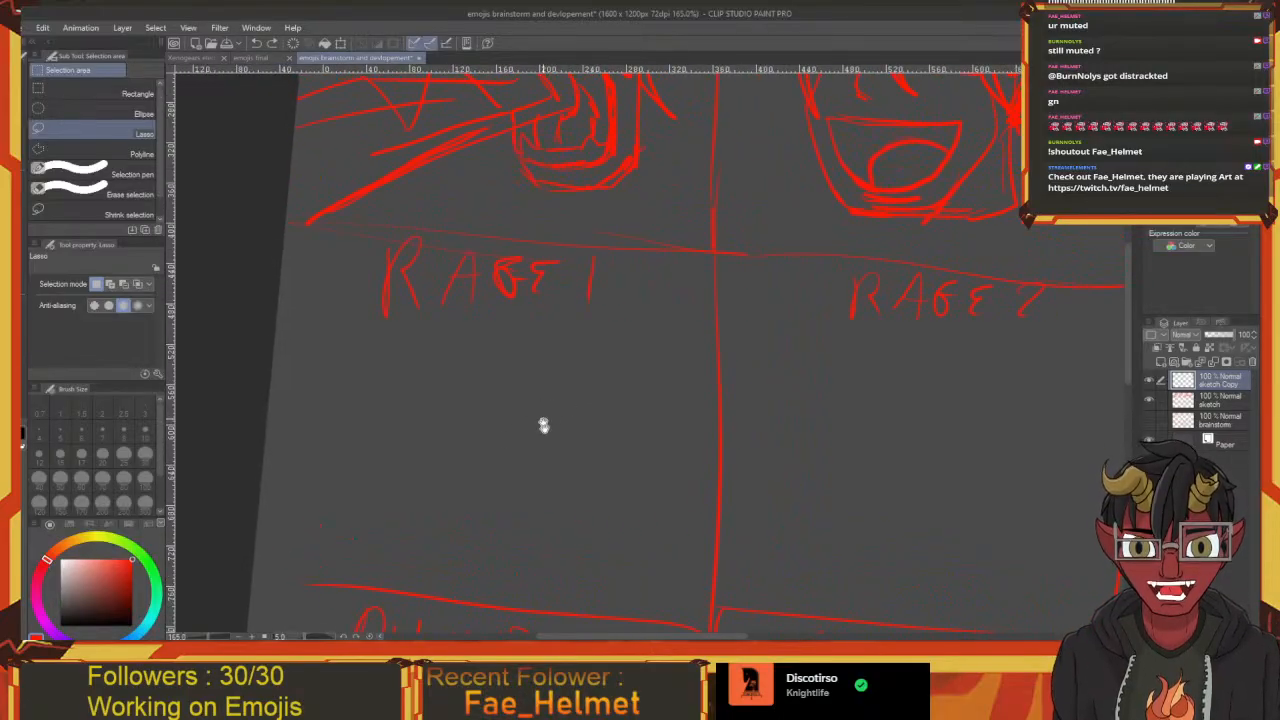
pyautogui.moveTo(722, 418); pyautogui.dragTo(457, 349)
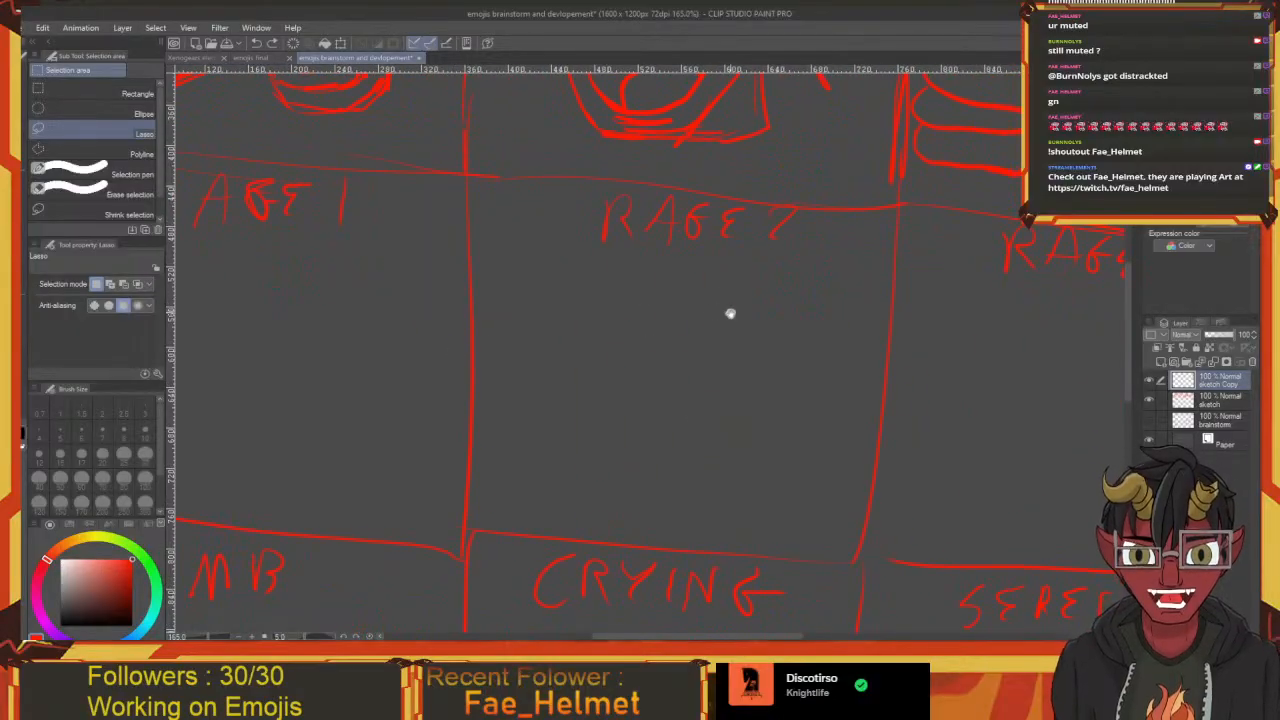
pyautogui.moveTo(800, 355); pyautogui.dragTo(400, 350)
pyautogui.moveTo(742, 386); pyautogui.dragTo(646, 315)
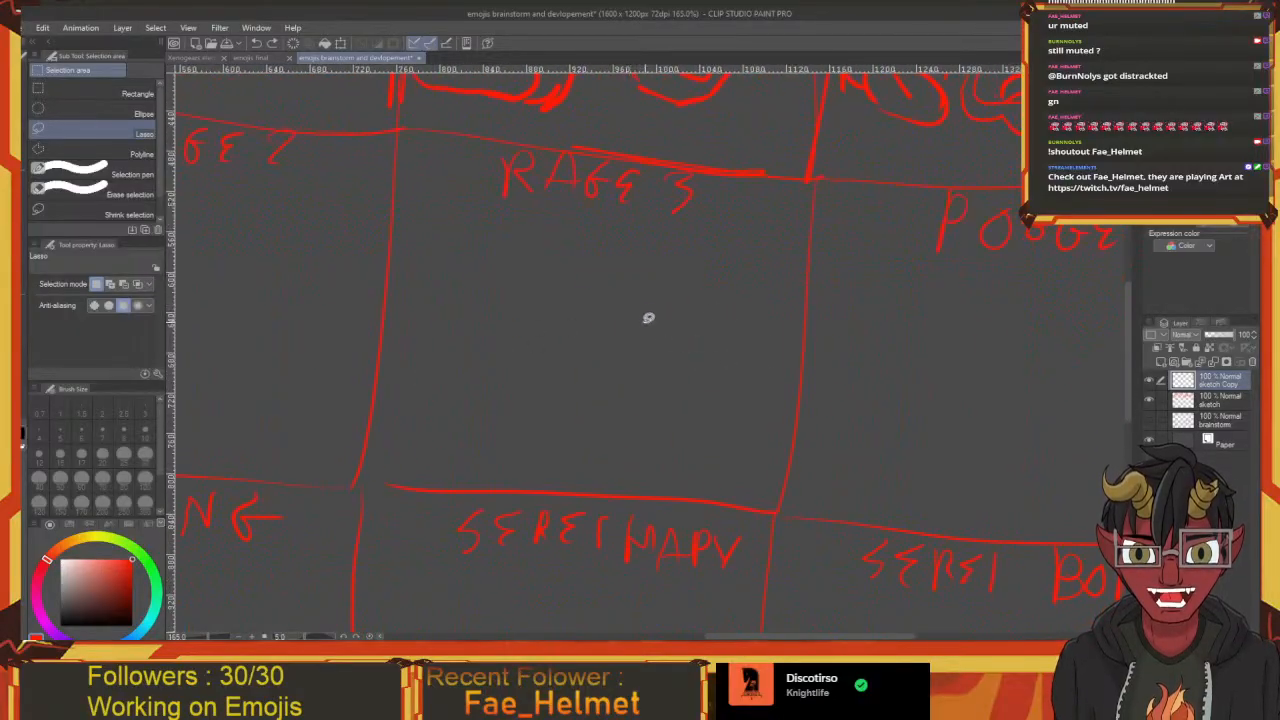
pyautogui.moveTo(582, 396); pyautogui.dragTo(917, 548)
pyautogui.moveTo(437, 420)
pyautogui.mouseDown()
pyautogui.moveTo(722, 360)
pyautogui.moveTo(890, 374)
pyautogui.mouseUp()
pyautogui.moveTo(525, 358); pyautogui.dragTo(513, 358)
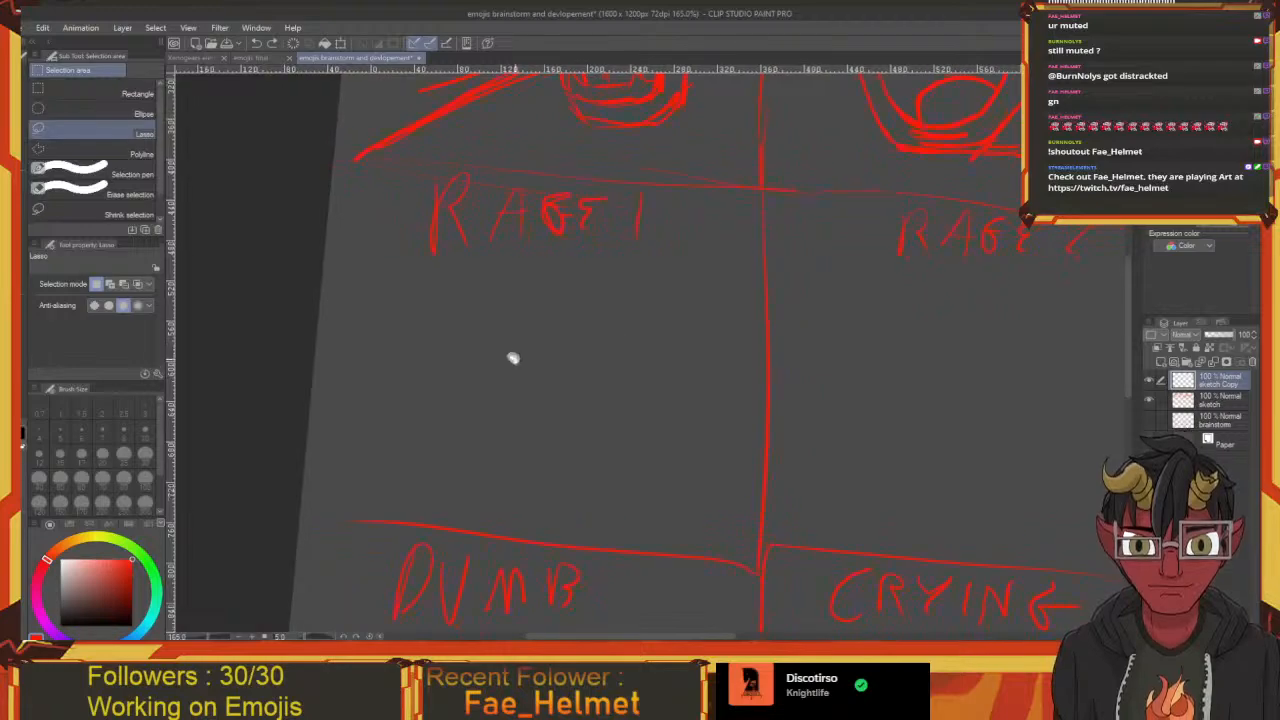
pyautogui.scroll(2, 514, 350)
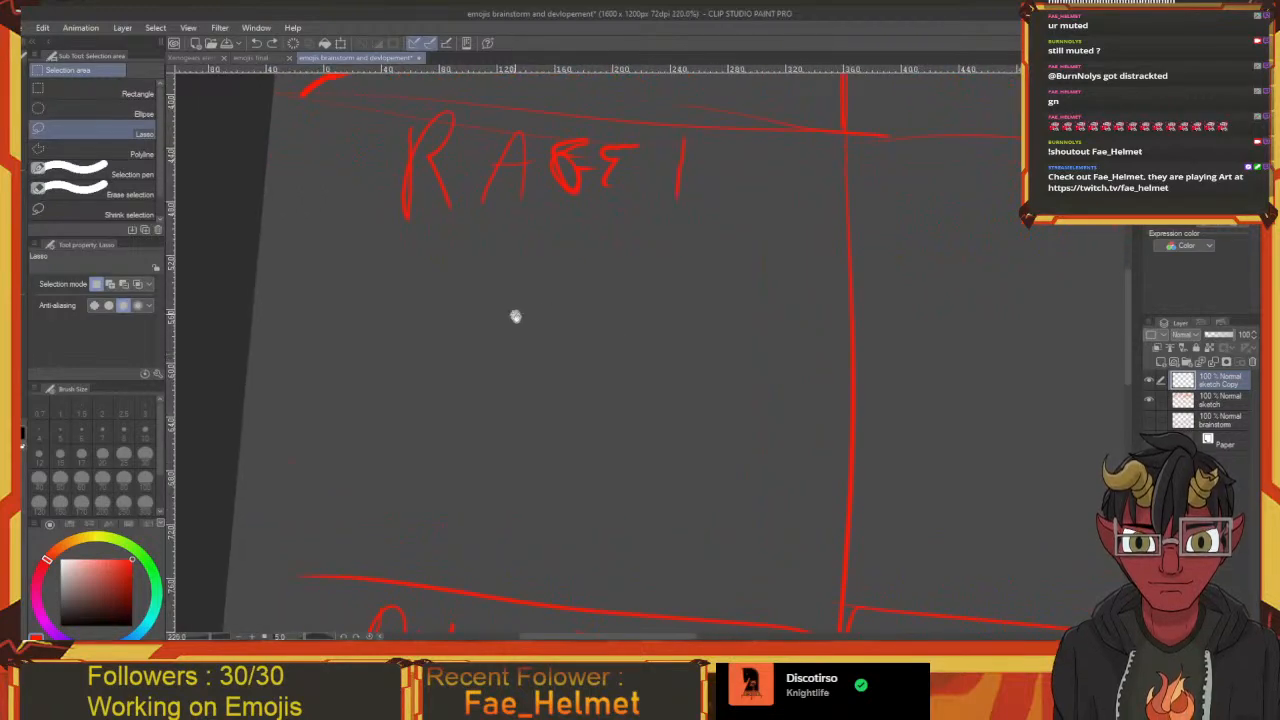
pyautogui.press('p')
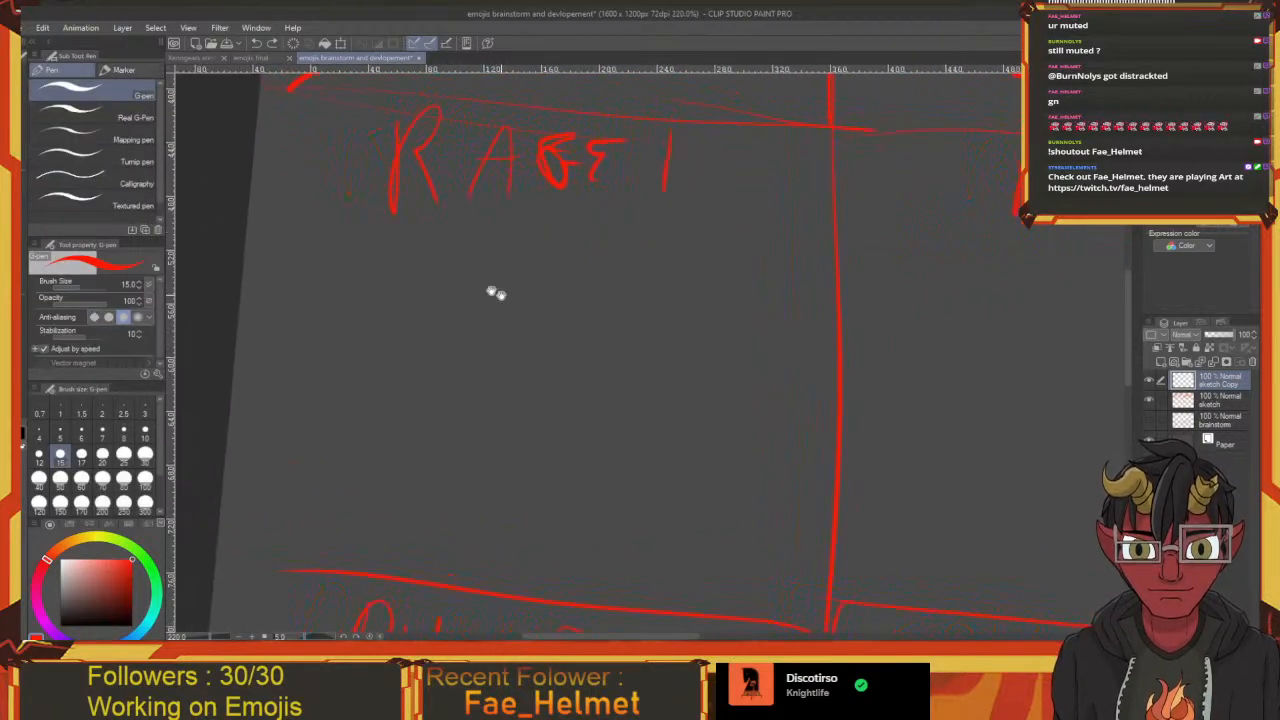
pyautogui.moveTo(418, 228); pyautogui.dragTo(409, 342)
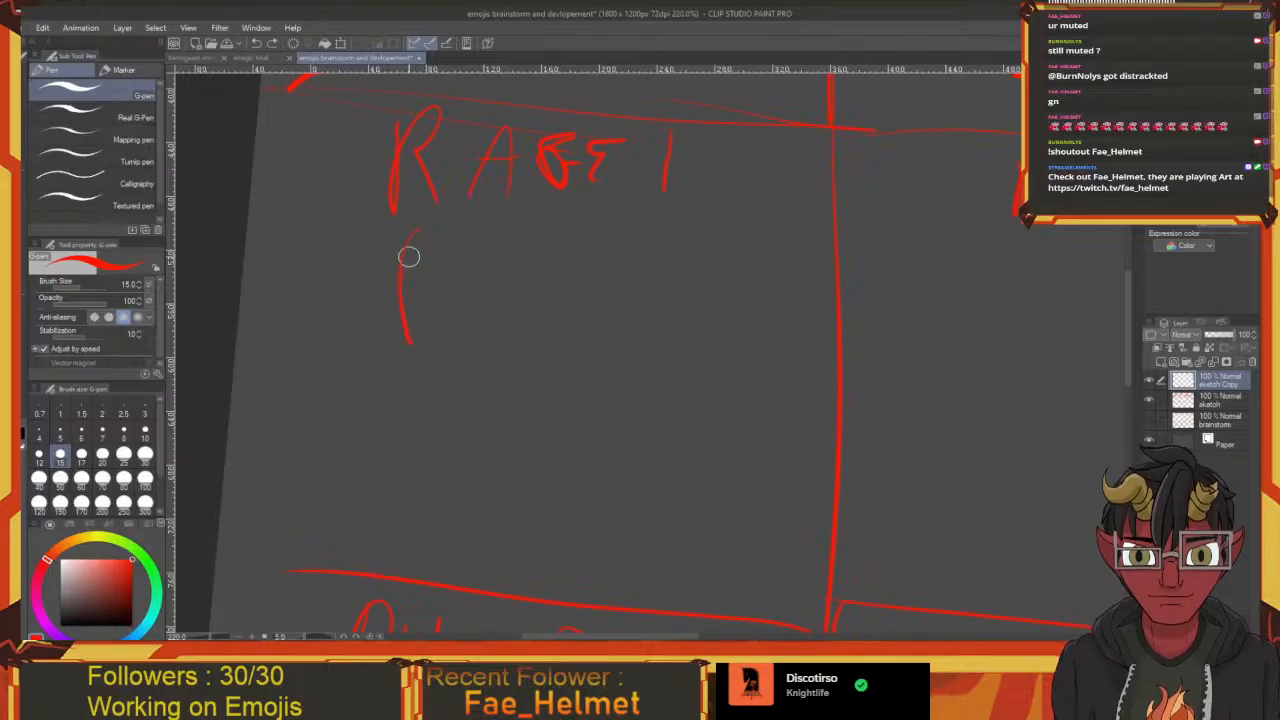
pyautogui.hotkey('ctrl', 'z')
pyautogui.scroll(-1, 457, 220)
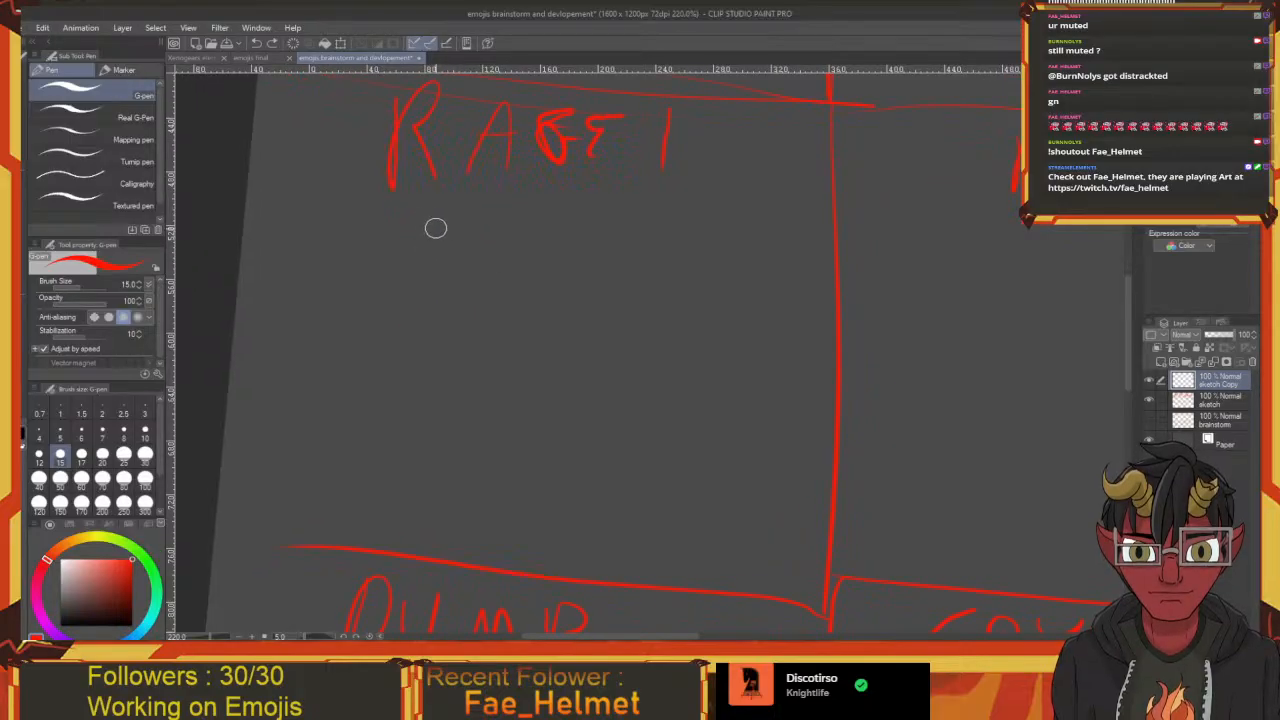
pyautogui.moveTo(423, 214)
pyautogui.mouseDown()
pyautogui.moveTo(397, 246)
pyautogui.moveTo(411, 324)
pyautogui.mouseUp()
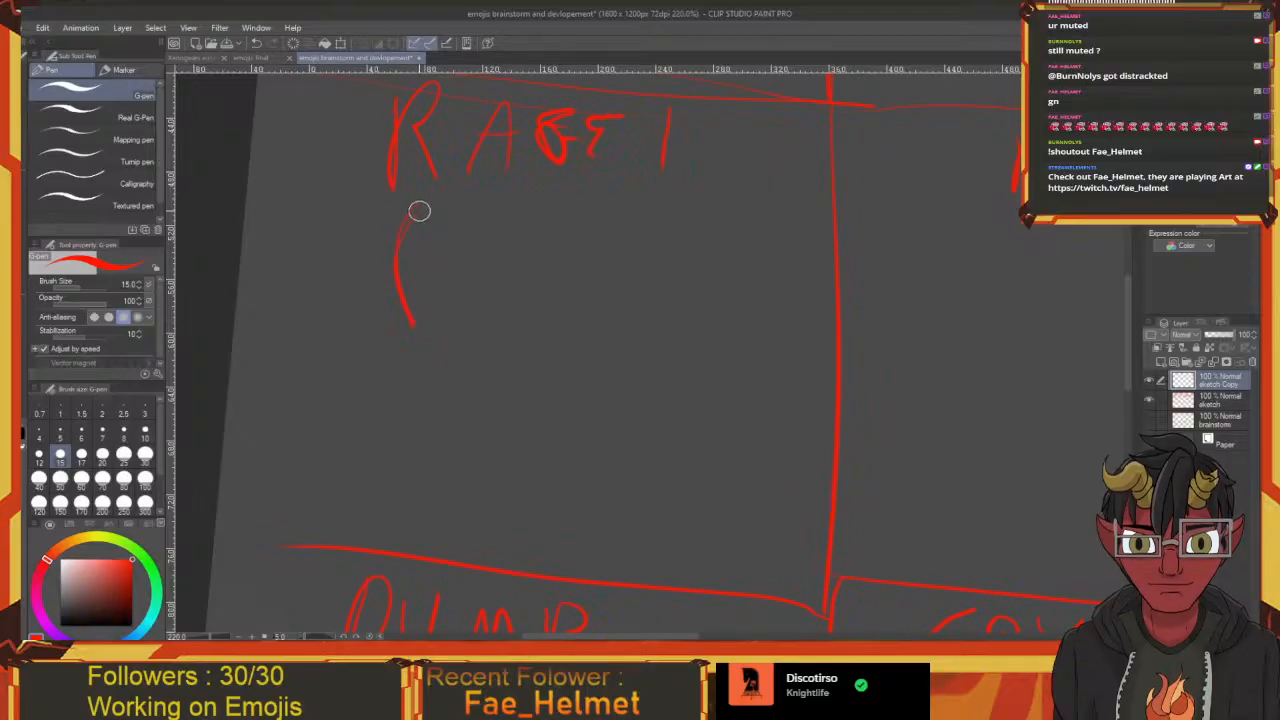
pyautogui.hotkey('ctrl', 'z')
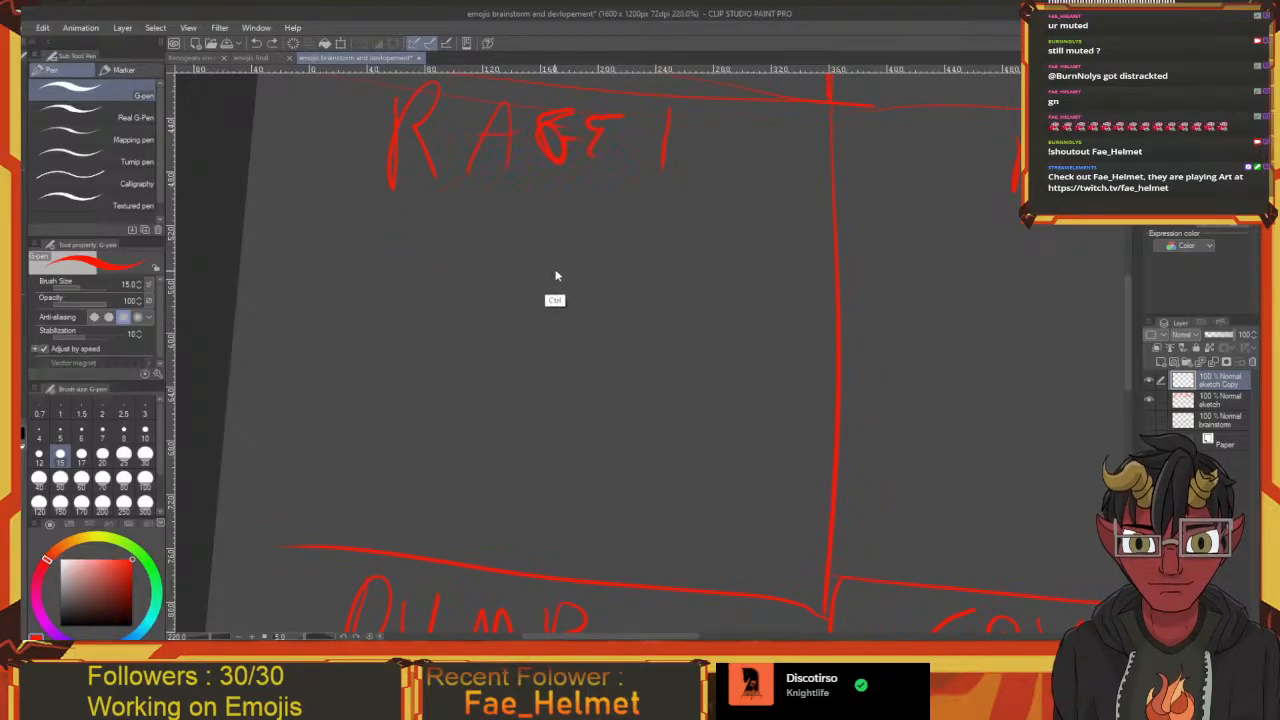
pyautogui.moveTo(550, 277)
pyautogui.mouseDown()
pyautogui.moveTo(440, 284)
pyautogui.moveTo(554, 269)
pyautogui.mouseUp()
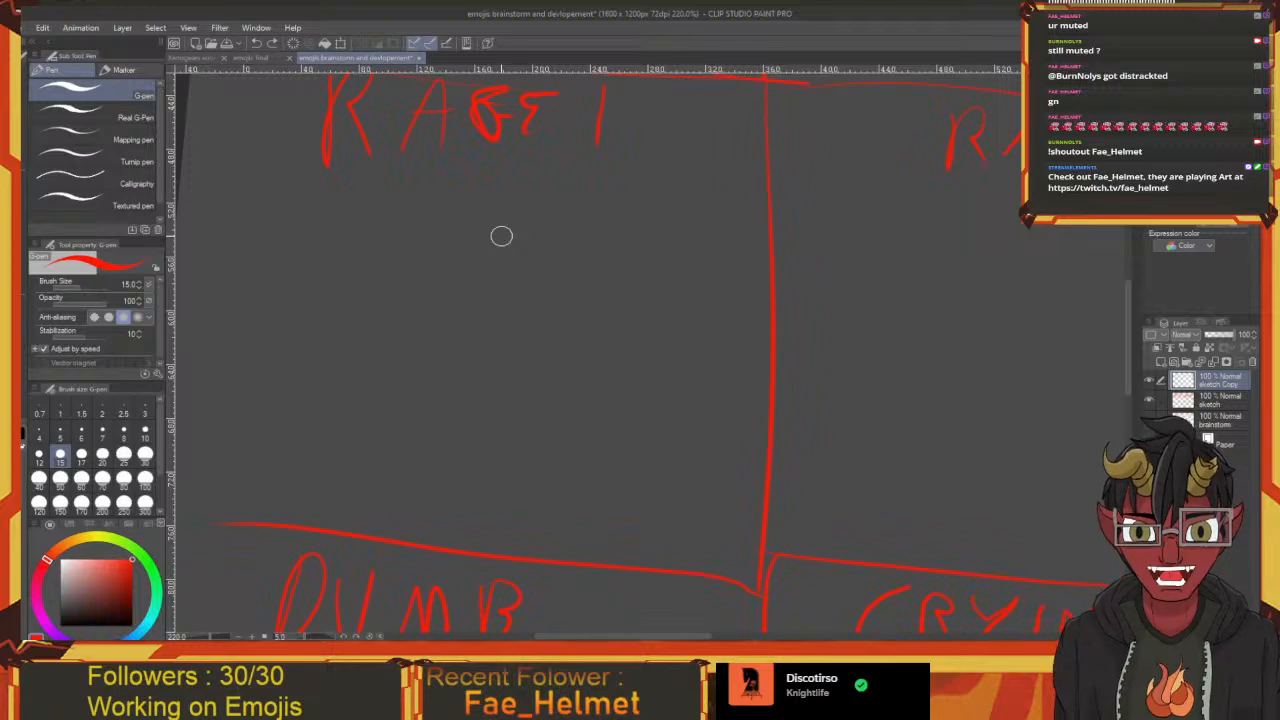
# Lasso the whole face with its beam in the LAZER cell and make the sketch layer active
pyautogui.scroll(-6, 501, 236)
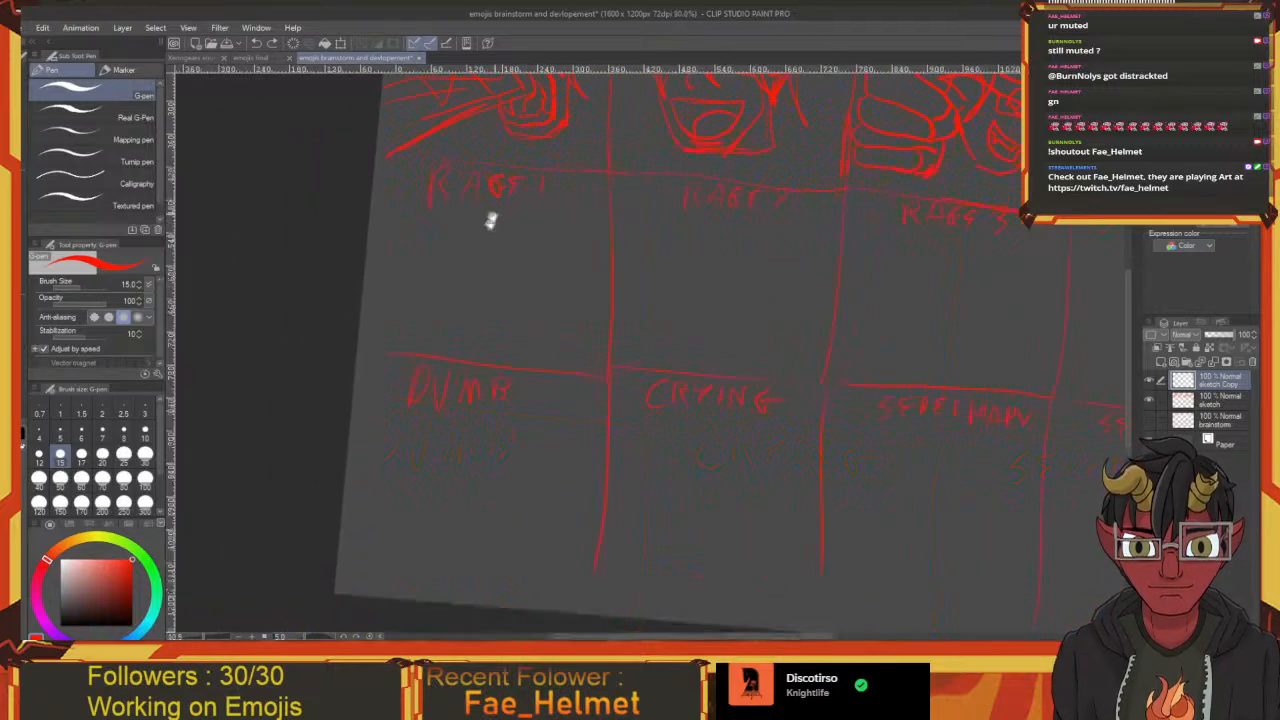
pyautogui.moveTo(600, 350)
pyautogui.mouseDown()
pyautogui.moveTo(597, 371)
pyautogui.moveTo(622, 383)
pyautogui.mouseUp()
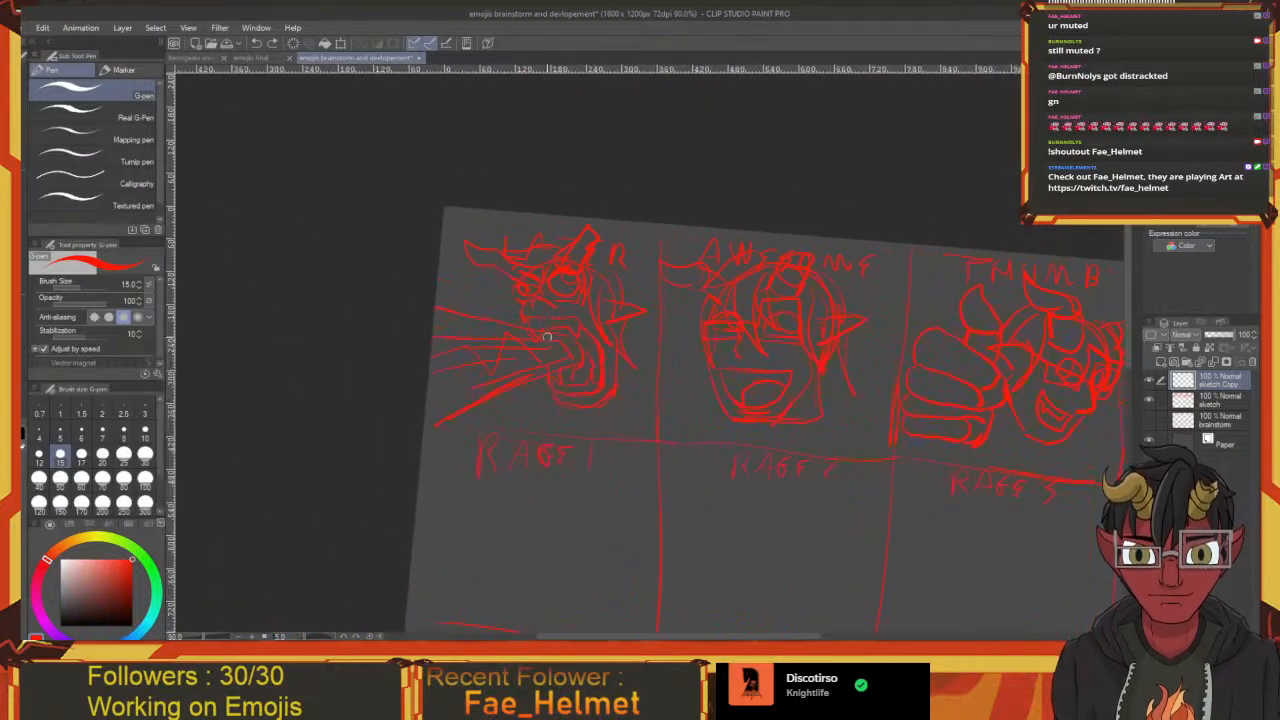
pyautogui.press('m')
pyautogui.moveTo(461, 287)
pyautogui.mouseDown()
pyautogui.moveTo(410, 359)
pyautogui.moveTo(431, 414)
pyautogui.moveTo(608, 415)
pyautogui.moveTo(643, 390)
pyautogui.moveTo(649, 287)
pyautogui.moveTo(590, 204)
pyautogui.moveTo(421, 247)
pyautogui.moveTo(420, 405)
pyautogui.mouseUp()
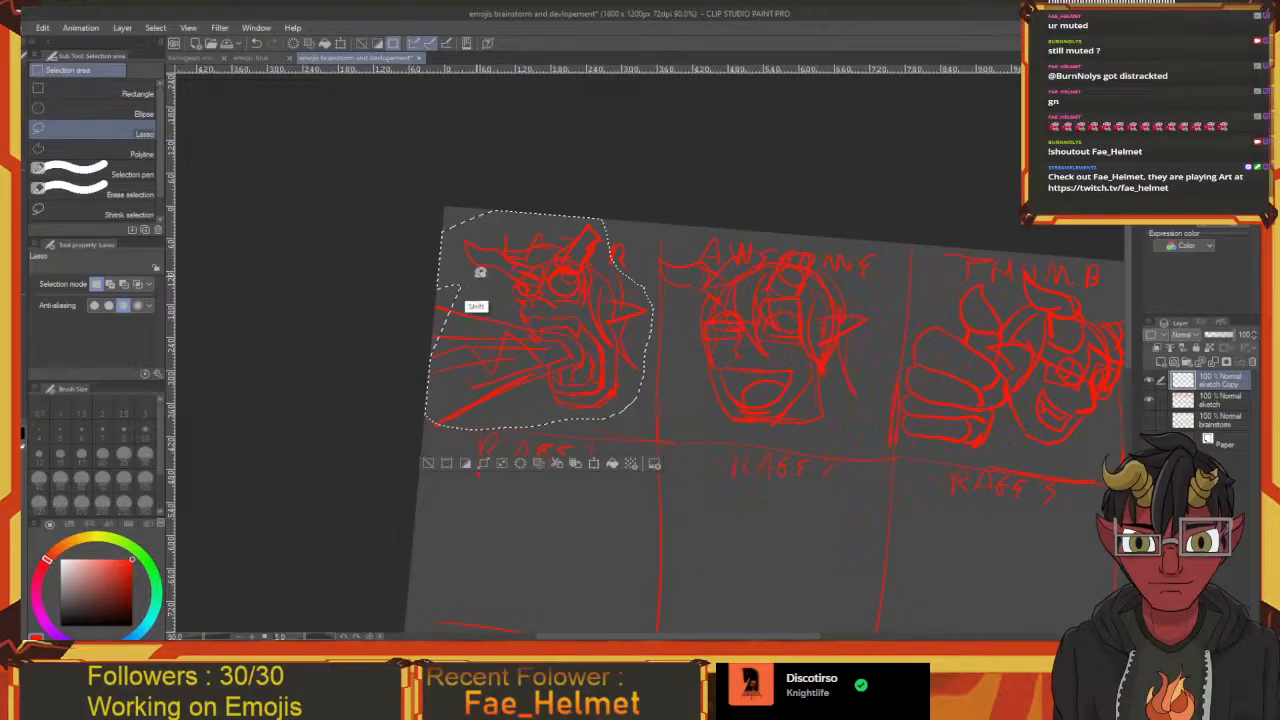
pyautogui.keyDown('alt'); pyautogui.click(513, 337); pyautogui.keyUp('alt')
pyautogui.hotkey('ctrl', 't')
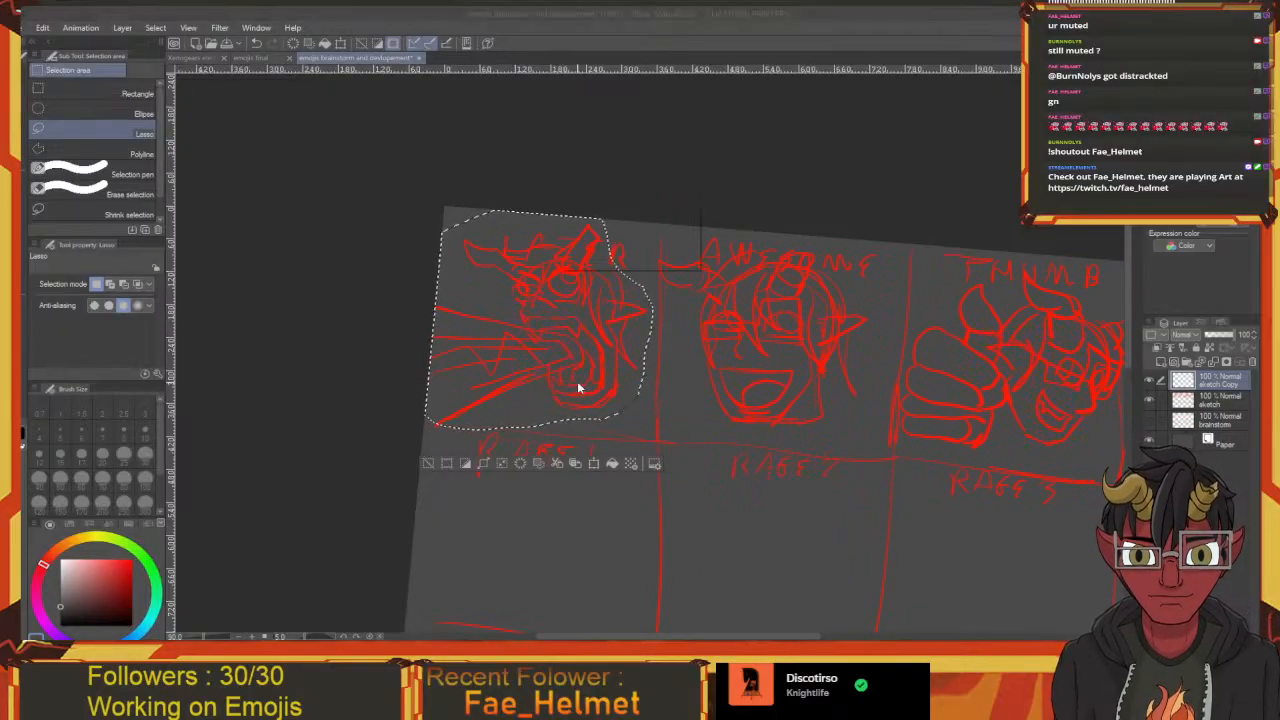
pyautogui.click(664, 255)
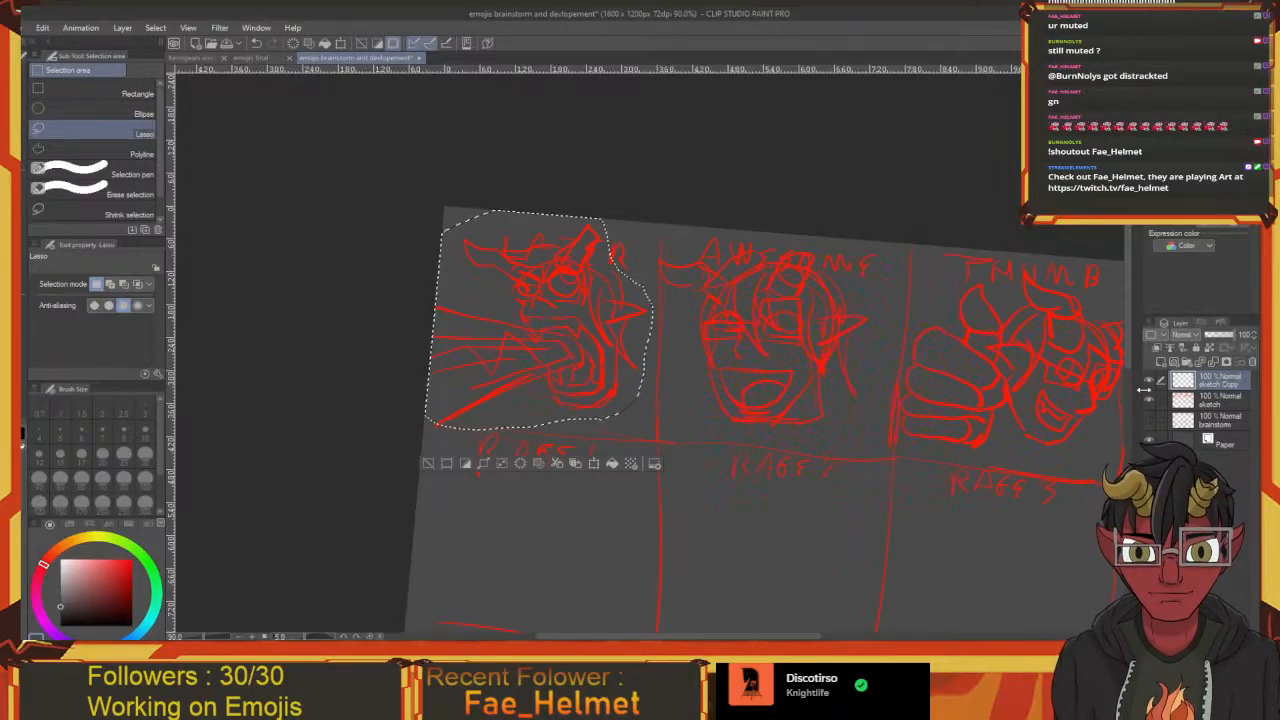
pyautogui.click(1208, 403)
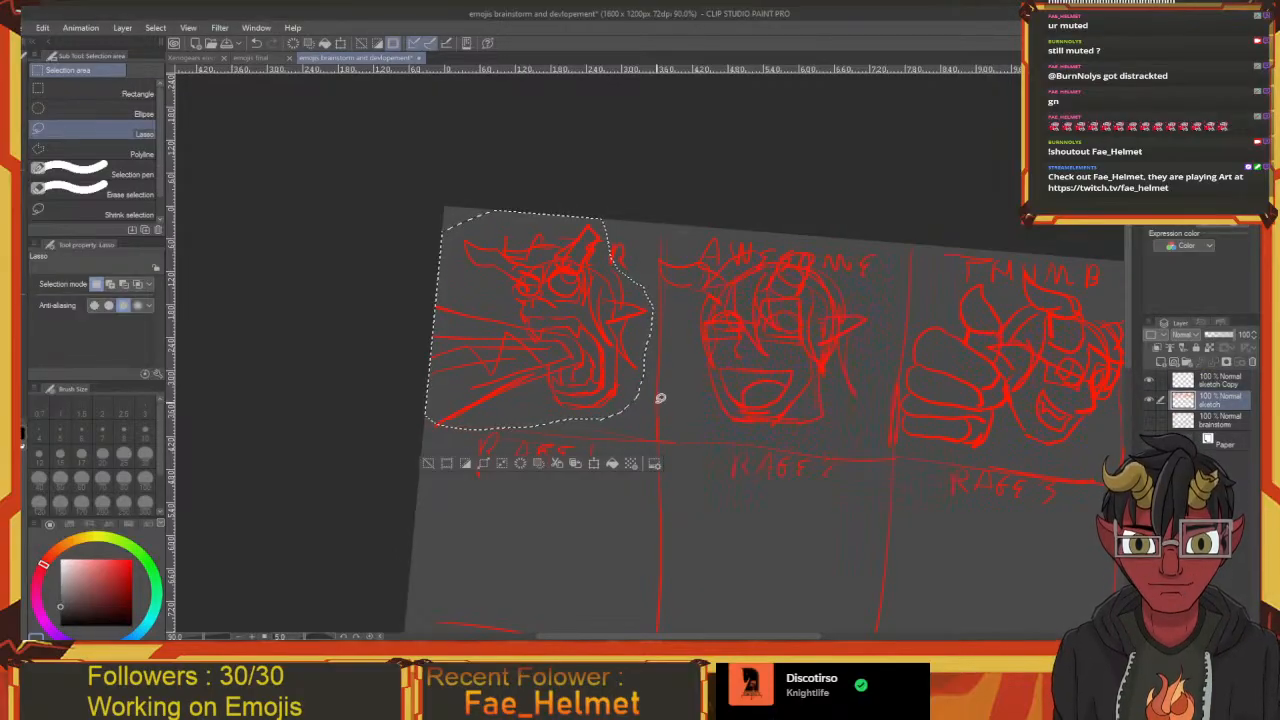
# Flip the lassoed LAZER drawing horizontally within its cell and clear the selection
pyautogui.hotkey('ctrl', 't')
pyautogui.rightClick(540, 376)
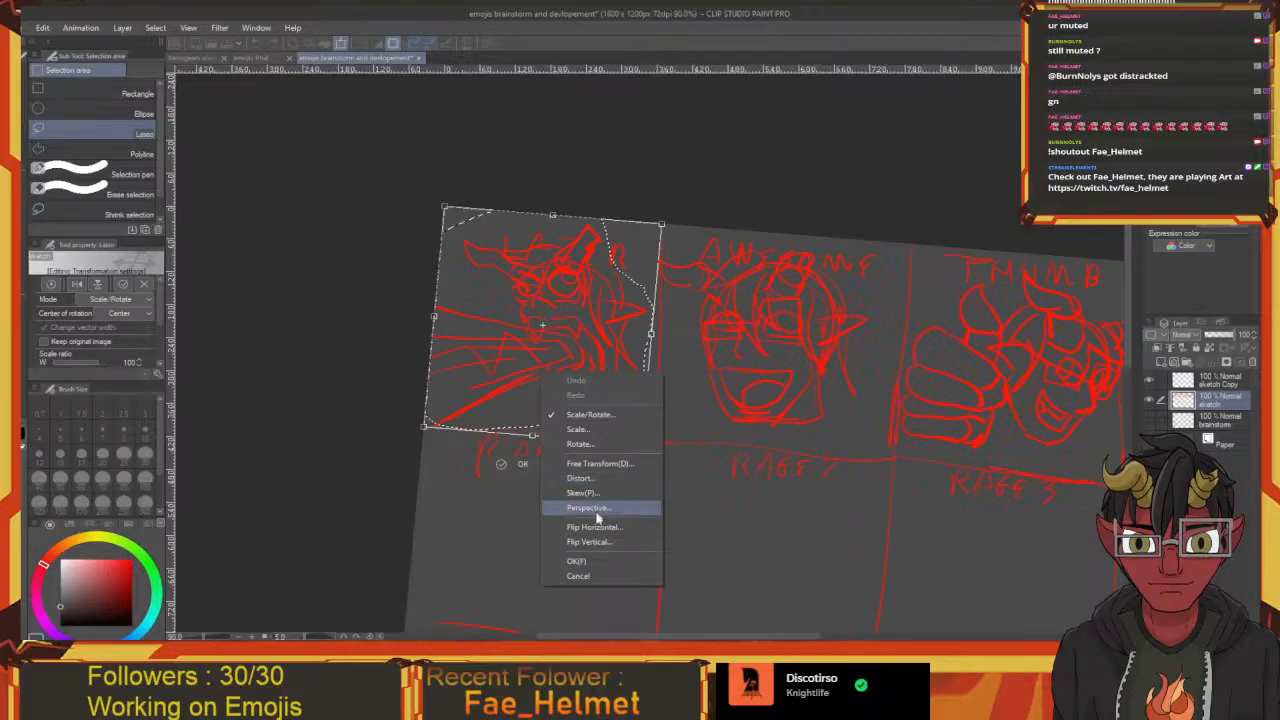
pyautogui.click(603, 508)
pyautogui.moveTo(591, 391); pyautogui.dragTo(569, 386)
pyautogui.press('Return')
pyautogui.hotkey('ctrl', 'd')
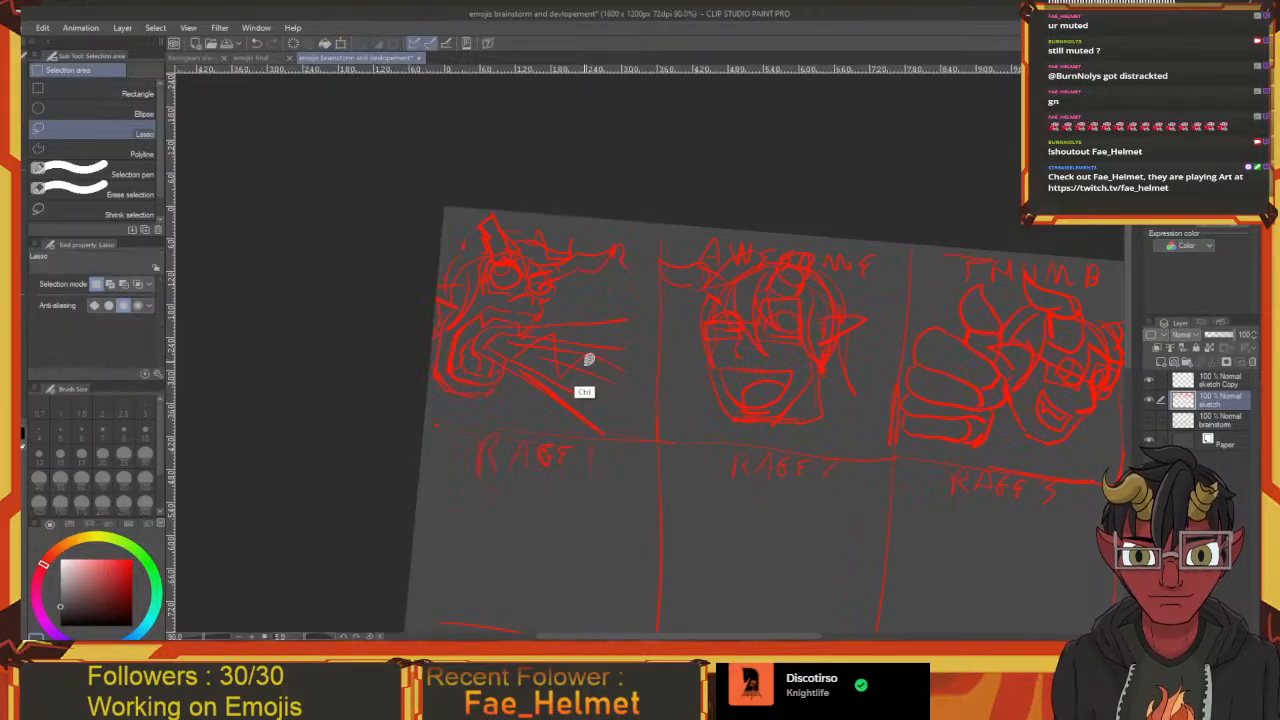
# Restore the bright red pen colour and write the note EXTEND WITH followed by a small box under the LAZER beam
pyautogui.press('p')
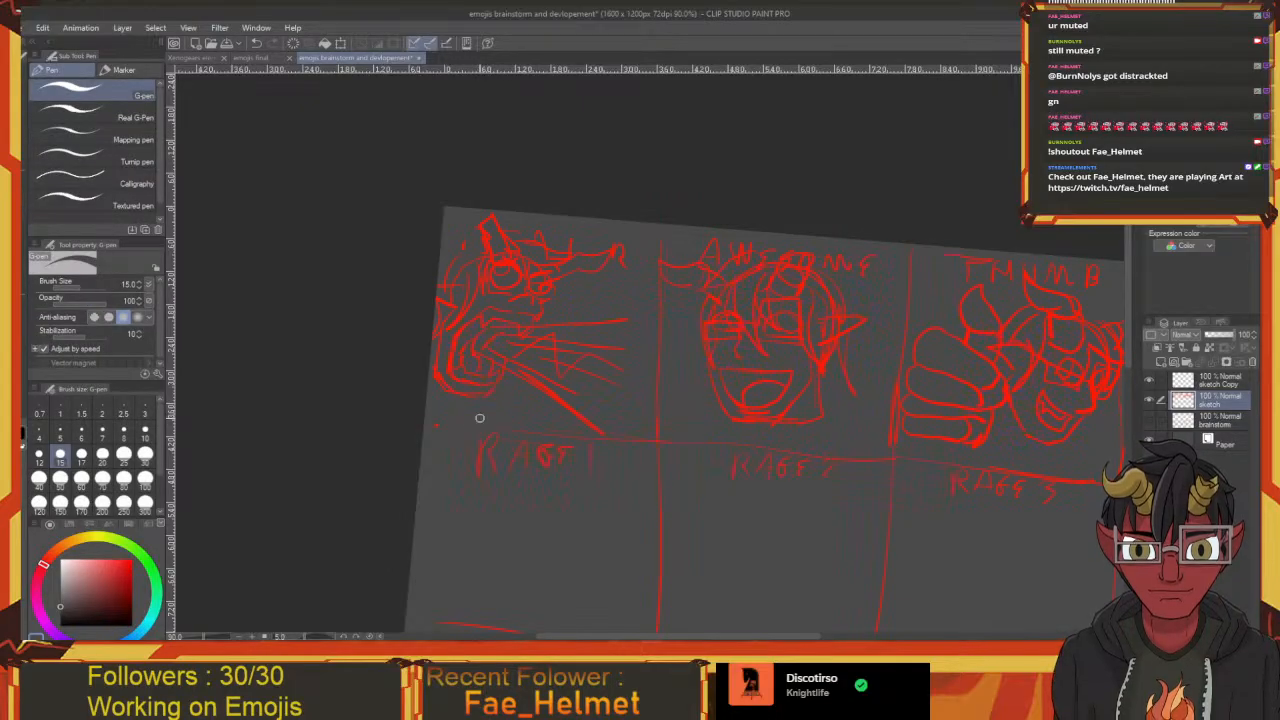
pyautogui.moveTo(504, 436); pyautogui.dragTo(443, 438)
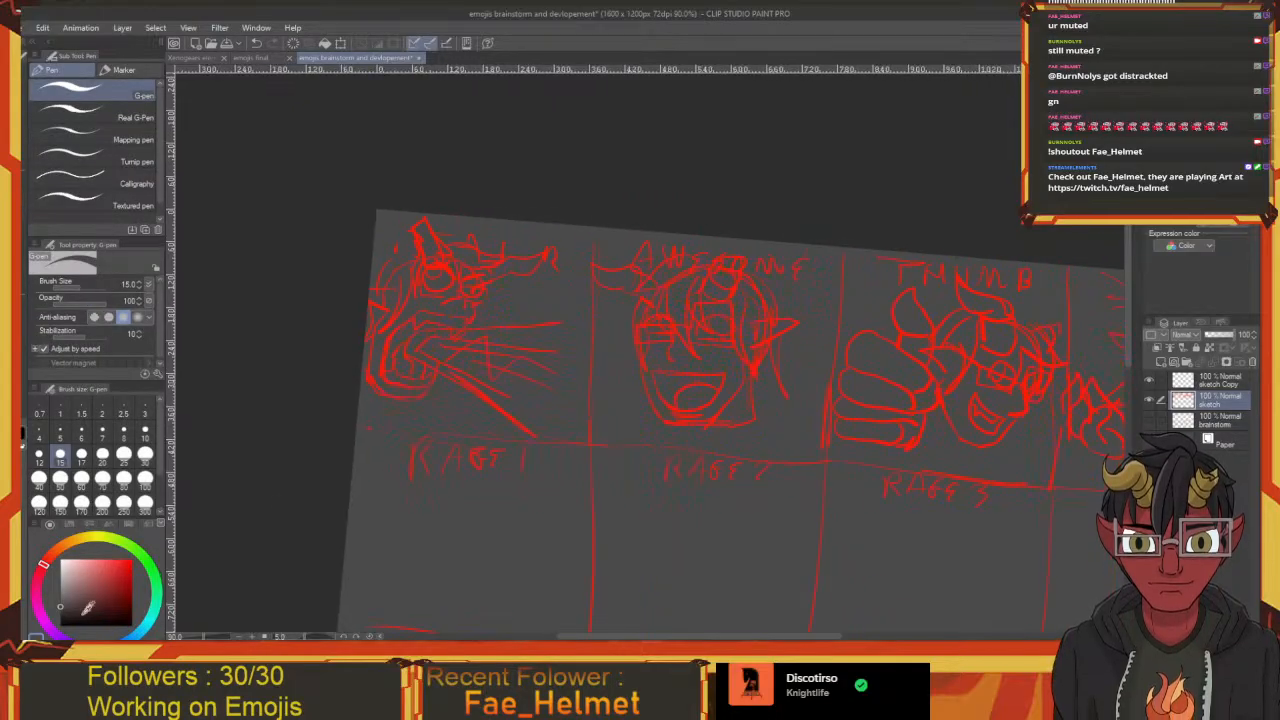
pyautogui.moveTo(88, 604)
pyautogui.mouseDown()
pyautogui.moveTo(100, 577)
pyautogui.moveTo(132, 560)
pyautogui.mouseUp()
pyautogui.moveTo(304, 517); pyautogui.dragTo(200, 513)
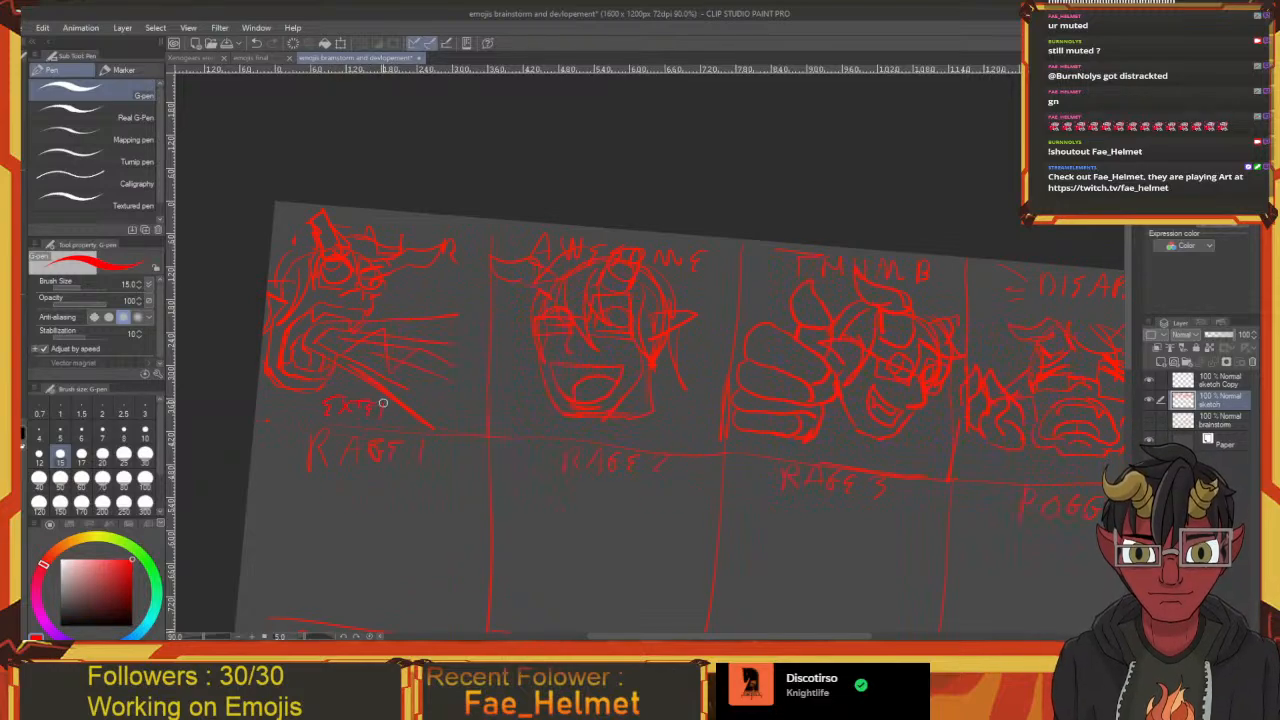
pyautogui.moveTo(401, 412); pyautogui.dragTo(404, 423)
pyautogui.moveTo(419, 427); pyautogui.dragTo(381, 422)
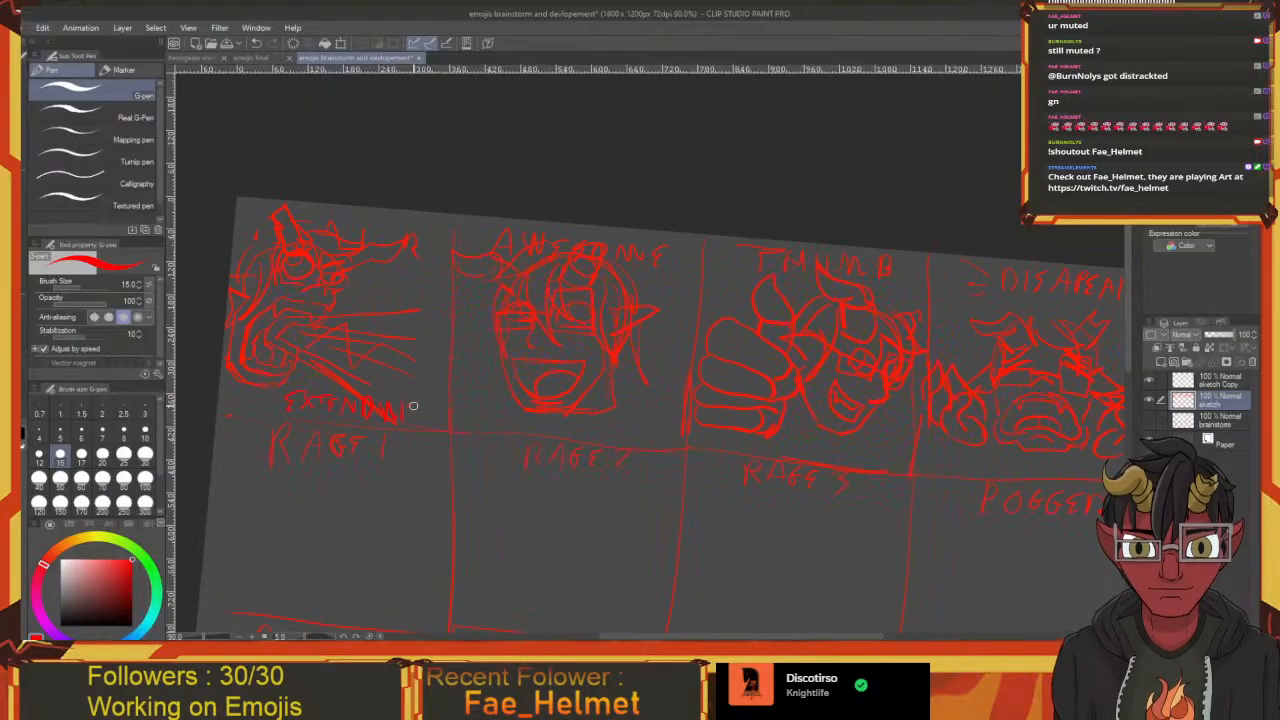
pyautogui.moveTo(455, 411); pyautogui.dragTo(421, 402)
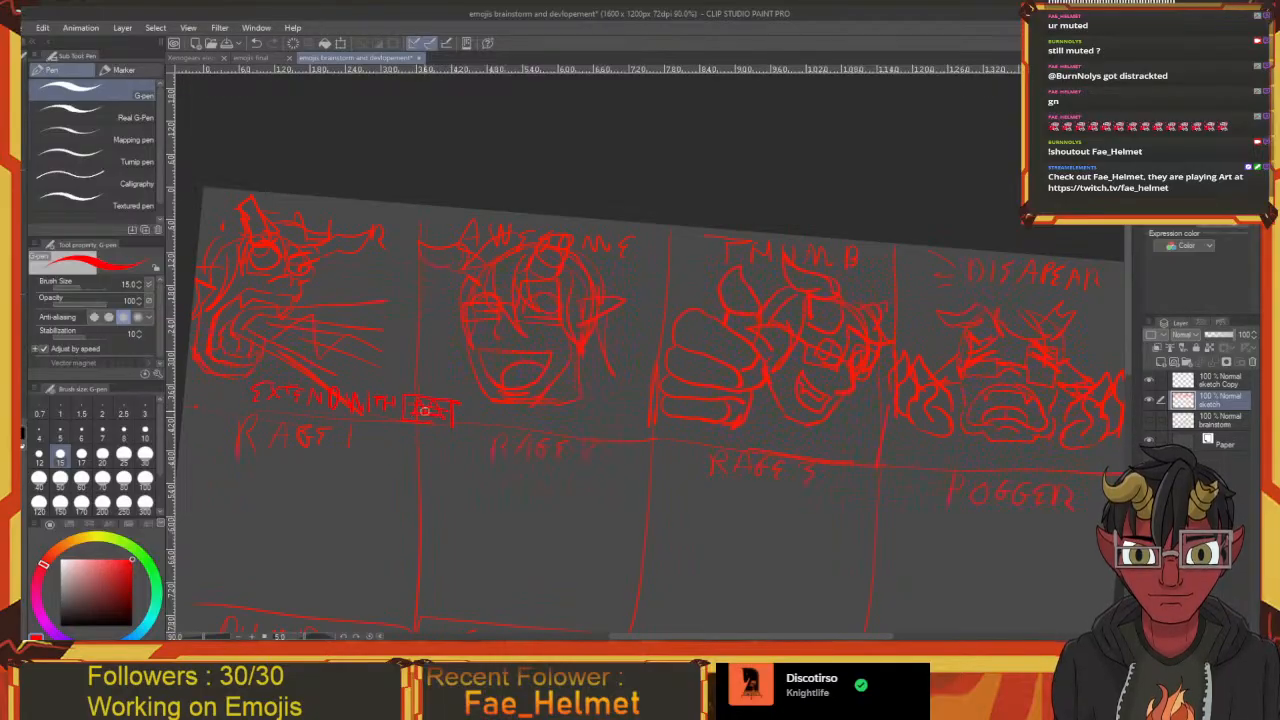
# Add small arrows beside the note's box pointing toward the AWESOME face and the RAGE 2 label, and save the document
pyautogui.moveTo(447, 452); pyautogui.dragTo(481, 486)
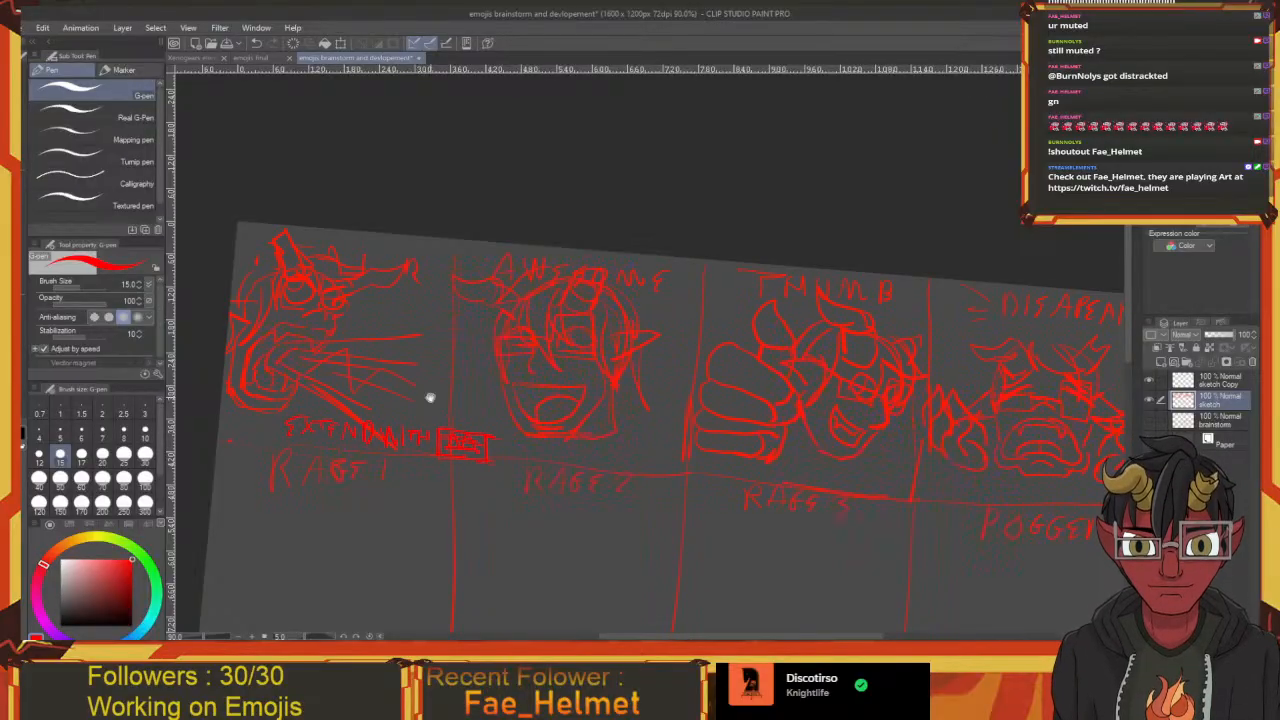
pyautogui.moveTo(346, 325)
pyautogui.mouseDown()
pyautogui.moveTo(451, 360)
pyautogui.moveTo(346, 325)
pyautogui.mouseUp()
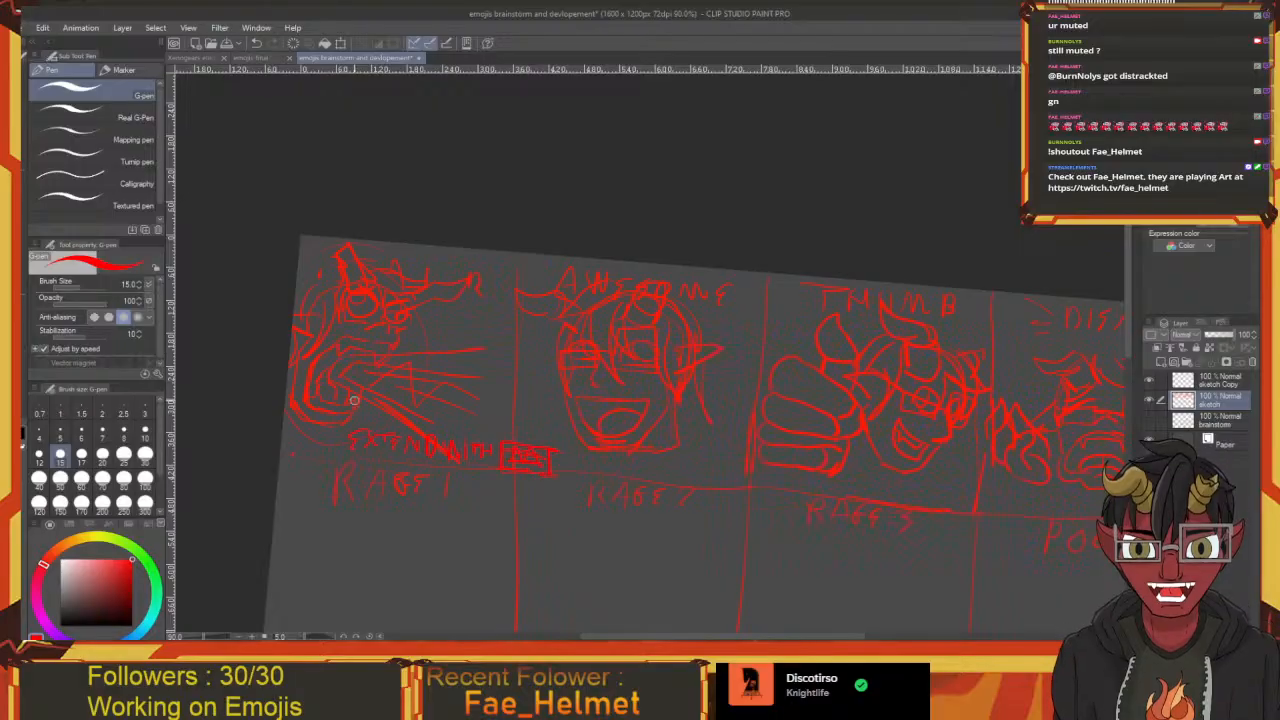
pyautogui.moveTo(552, 456); pyautogui.dragTo(435, 420)
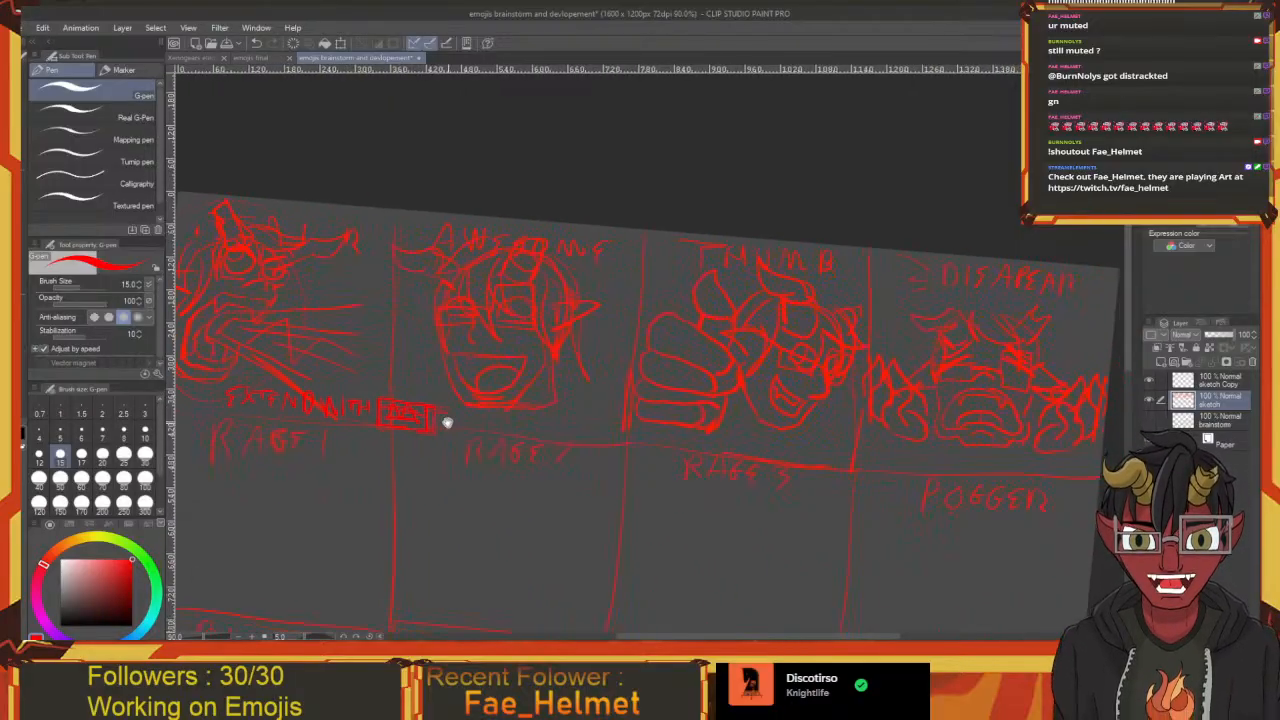
pyautogui.moveTo(443, 423)
pyautogui.mouseDown()
pyautogui.moveTo(448, 349)
pyautogui.moveTo(461, 389)
pyautogui.mouseUp()
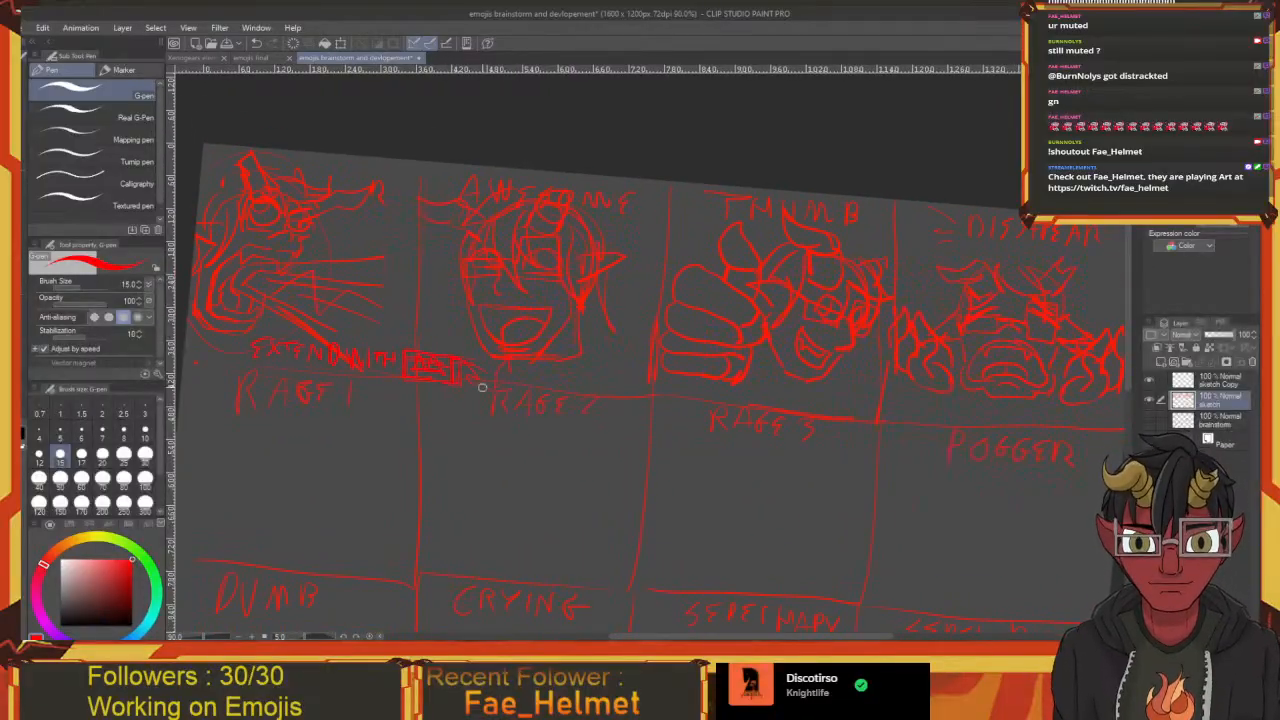
pyautogui.moveTo(490, 383); pyautogui.dragTo(568, 309)
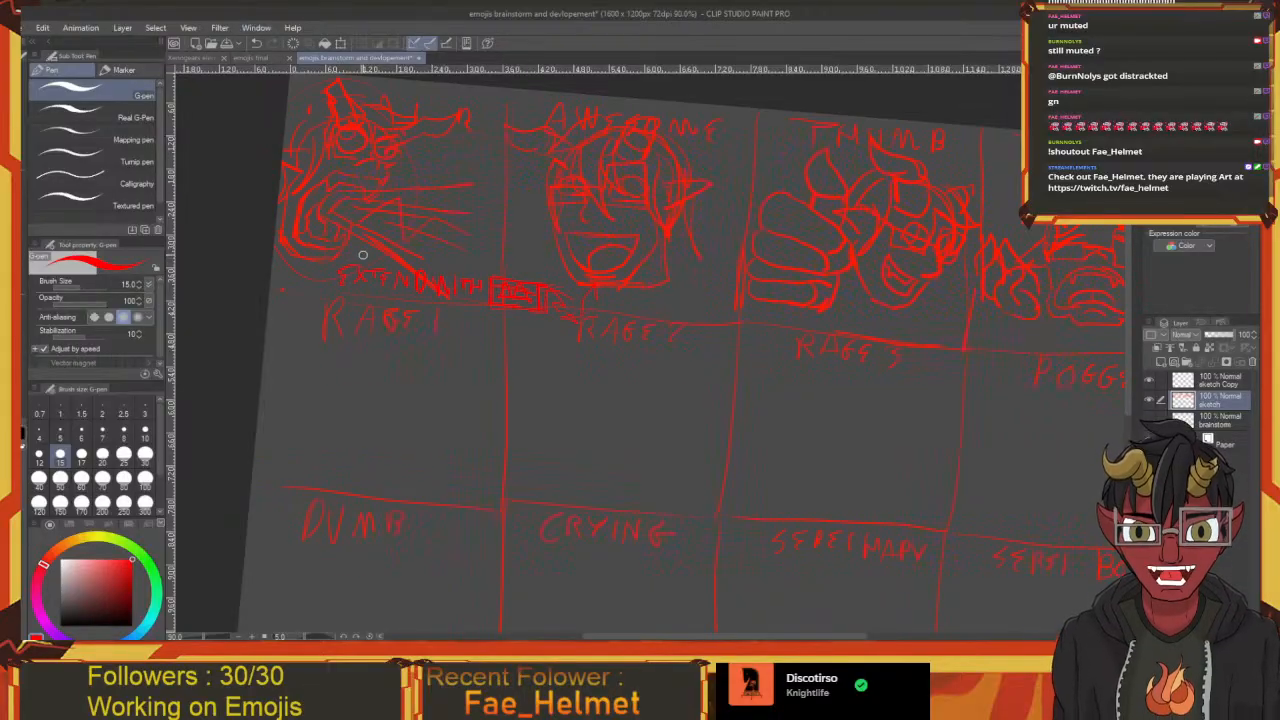
pyautogui.scroll(5, 363, 255)
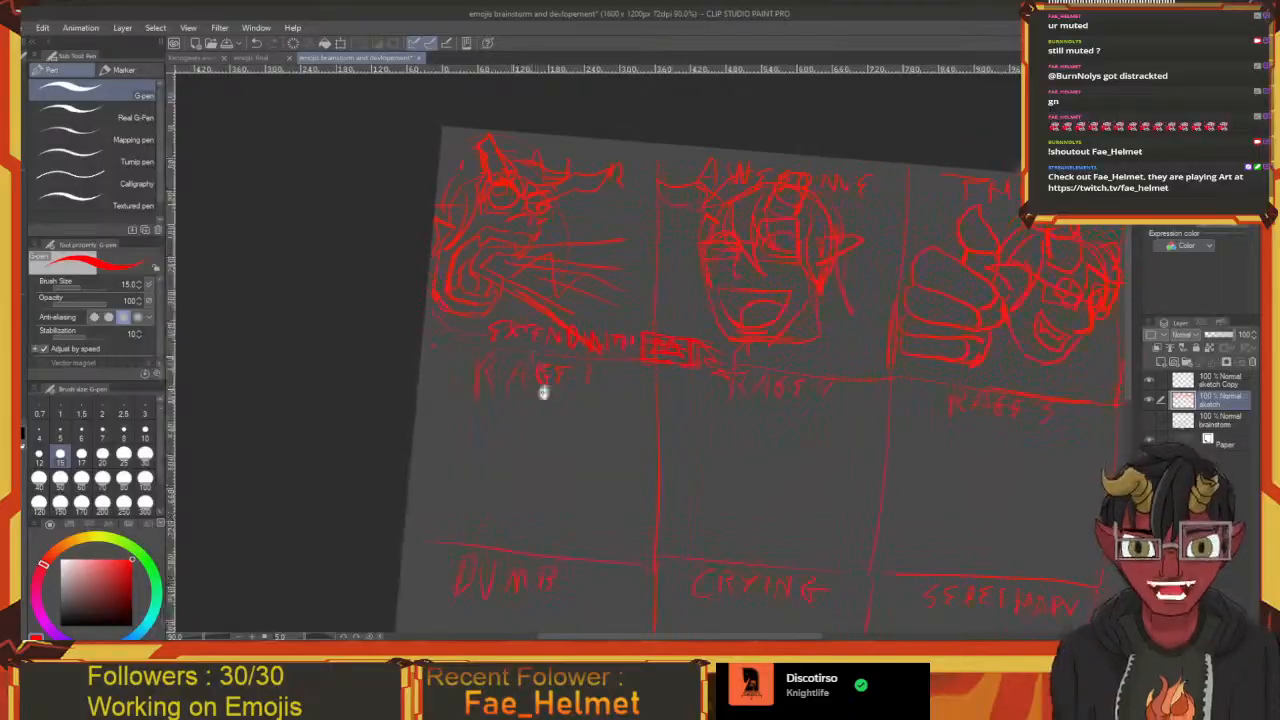
pyautogui.hotkey('ctrl', 's')
# Draw a head outline with a rounded skull and angular jaw, plus a small nose, in the RAGE 1 cell
pyautogui.moveTo(810, 340); pyautogui.dragTo(502, 390)
pyautogui.moveTo(530, 250); pyautogui.dragTo(412, 254)
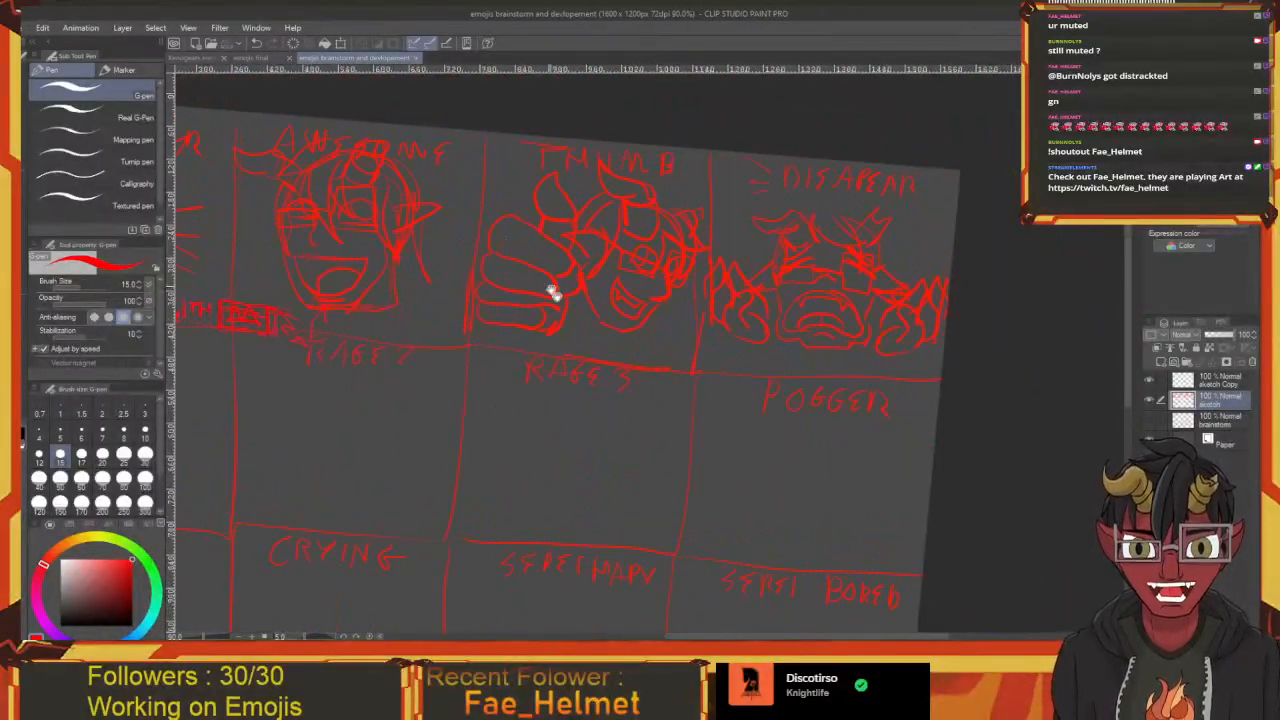
pyautogui.moveTo(600, 318)
pyautogui.mouseDown()
pyautogui.moveTo(497, 328)
pyautogui.moveTo(586, 251)
pyautogui.mouseUp()
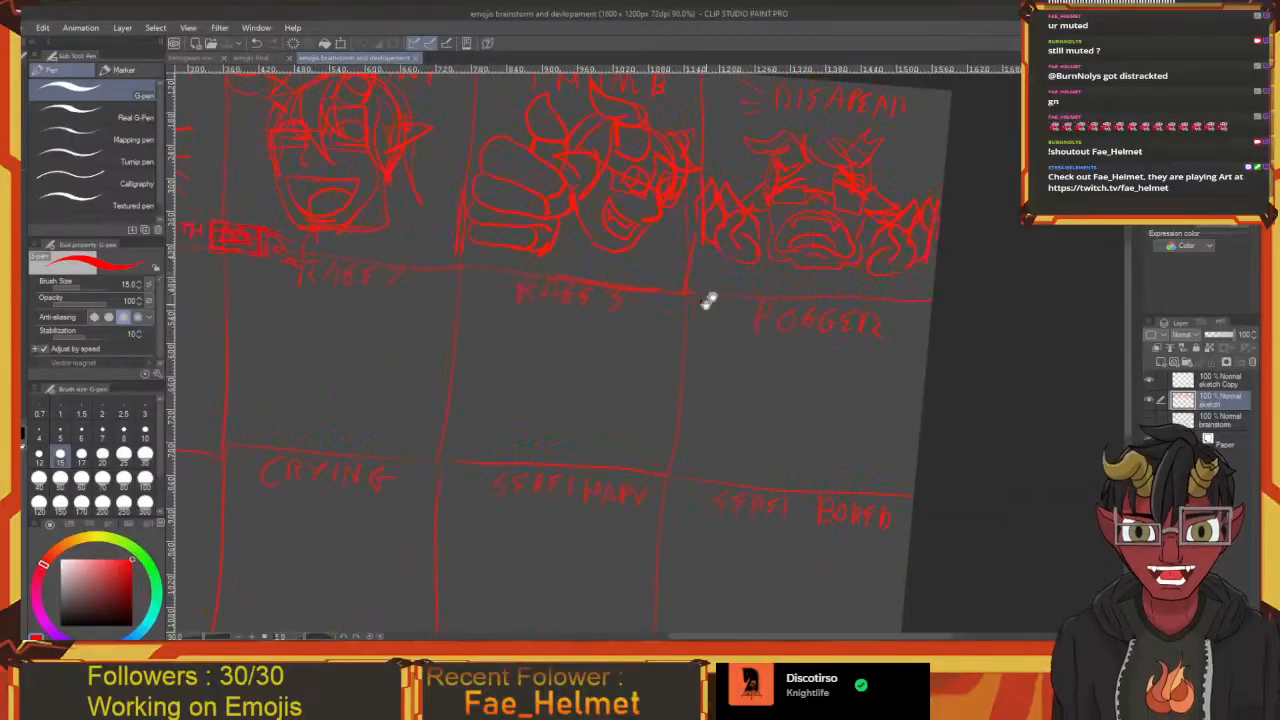
pyautogui.moveTo(388, 292); pyautogui.dragTo(784, 298)
pyautogui.moveTo(584, 364); pyautogui.dragTo(558, 351)
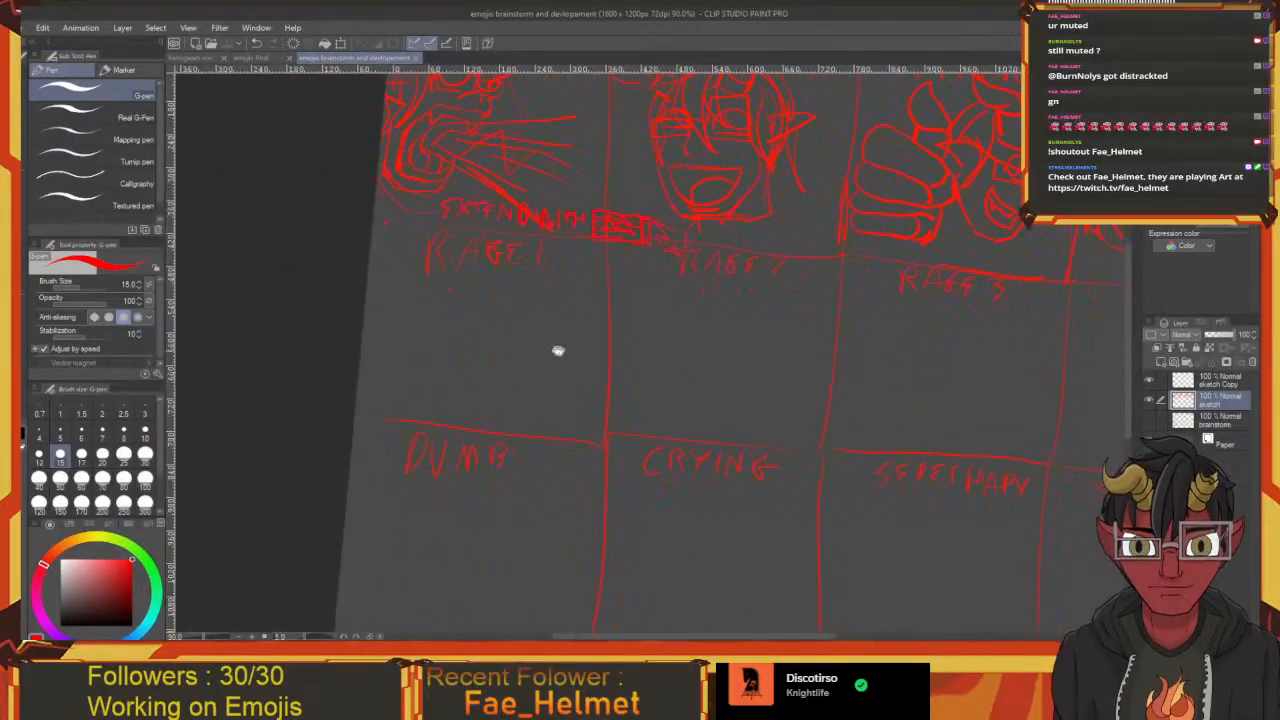
pyautogui.scroll(5, 548, 348)
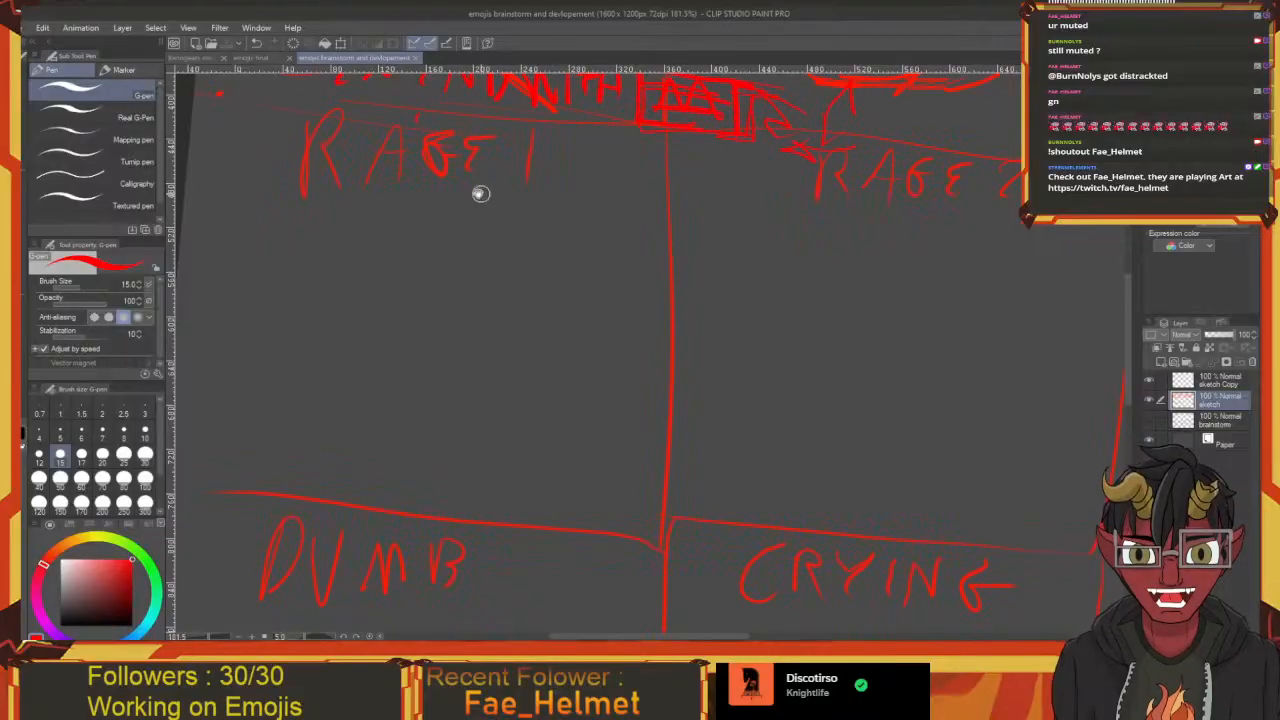
pyautogui.moveTo(370, 215); pyautogui.dragTo(417, 354)
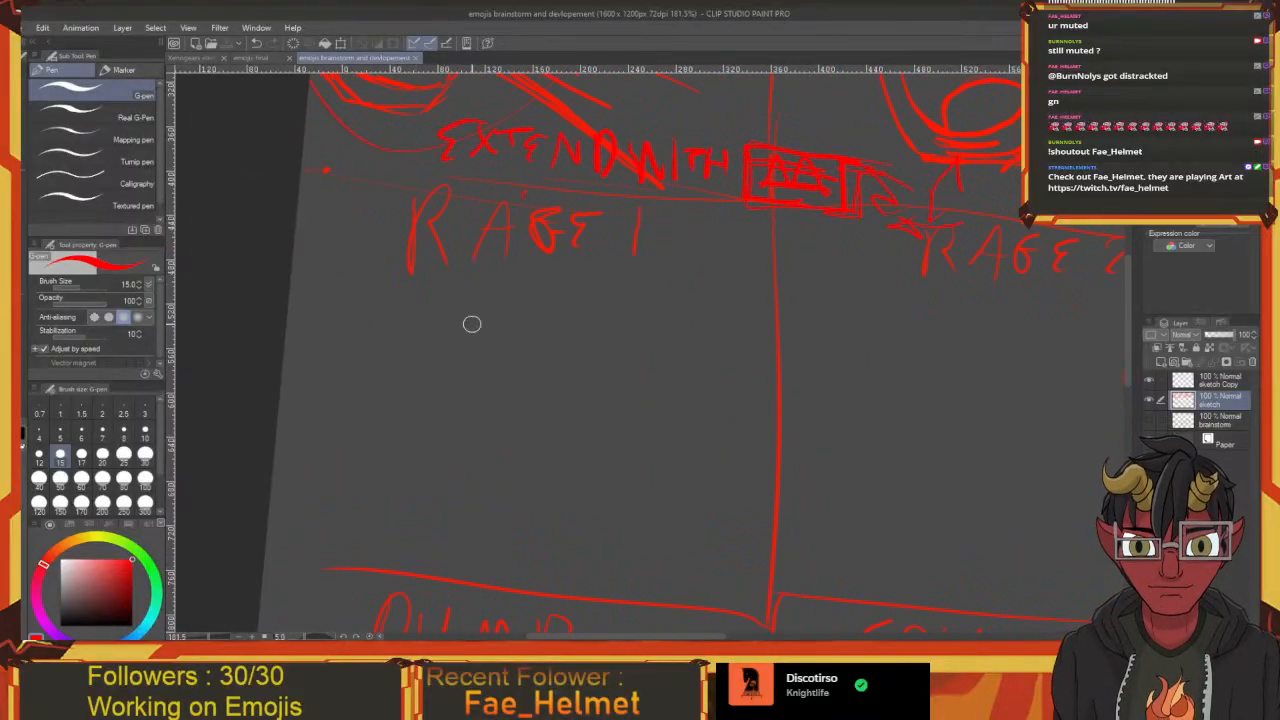
pyautogui.moveTo(471, 323); pyautogui.dragTo(434, 317)
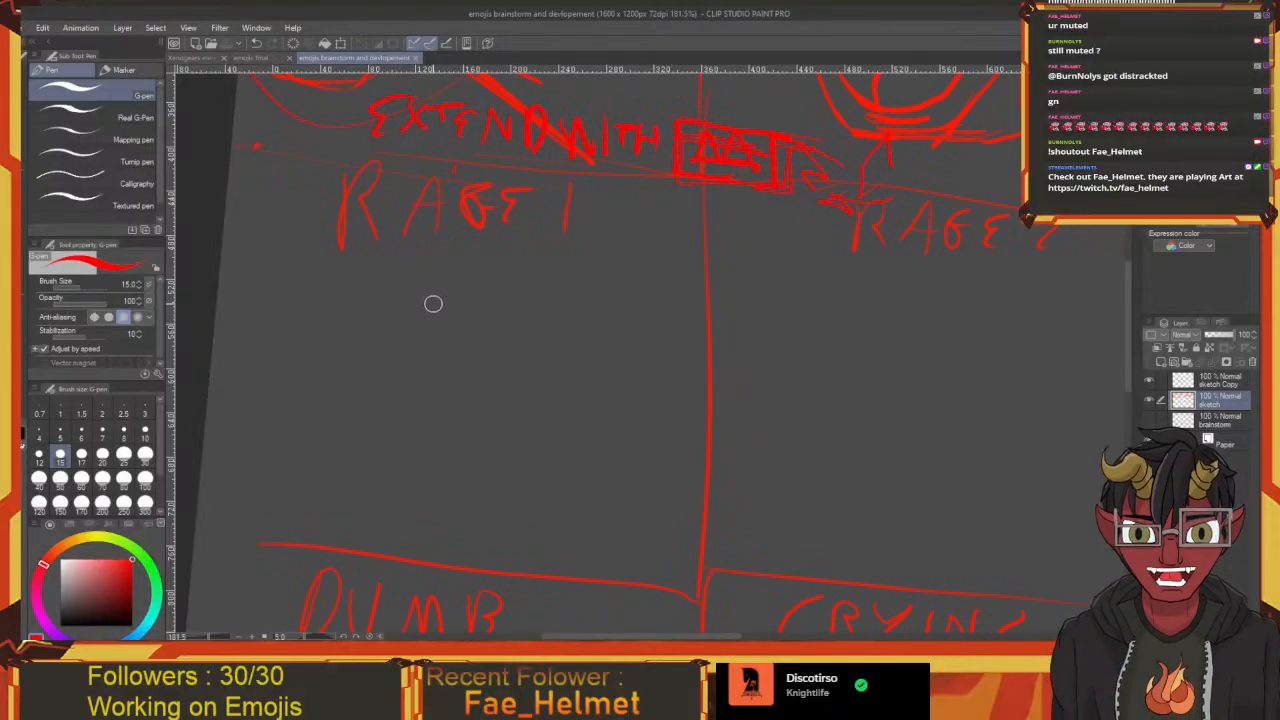
pyautogui.moveTo(330, 355)
pyautogui.mouseDown()
pyautogui.moveTo(352, 257)
pyautogui.moveTo(514, 254)
pyautogui.moveTo(567, 345)
pyautogui.moveTo(555, 383)
pyautogui.moveTo(569, 283)
pyautogui.mouseUp()
pyautogui.moveTo(513, 386)
pyautogui.mouseDown()
pyautogui.moveTo(510, 435)
pyautogui.moveTo(437, 514)
pyautogui.mouseUp()
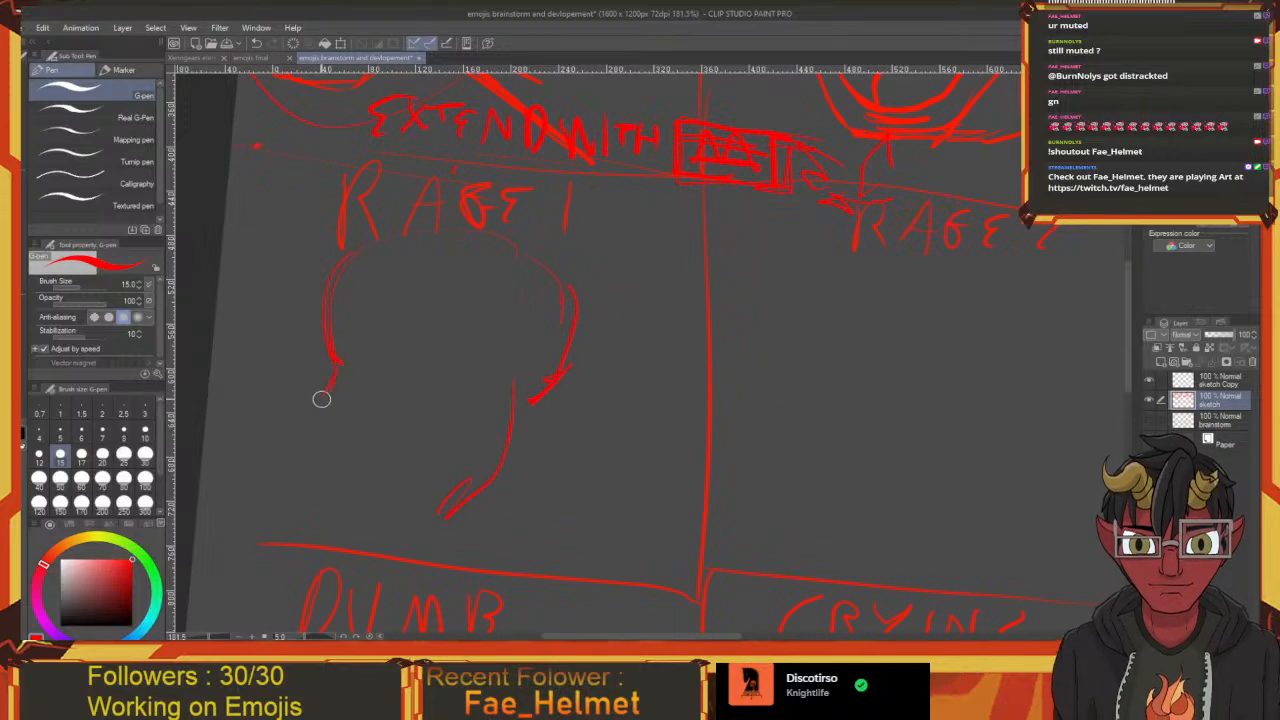
pyautogui.moveTo(321, 399)
pyautogui.mouseDown()
pyautogui.moveTo(341, 483)
pyautogui.moveTo(366, 505)
pyautogui.moveTo(427, 516)
pyautogui.moveTo(496, 483)
pyautogui.mouseUp()
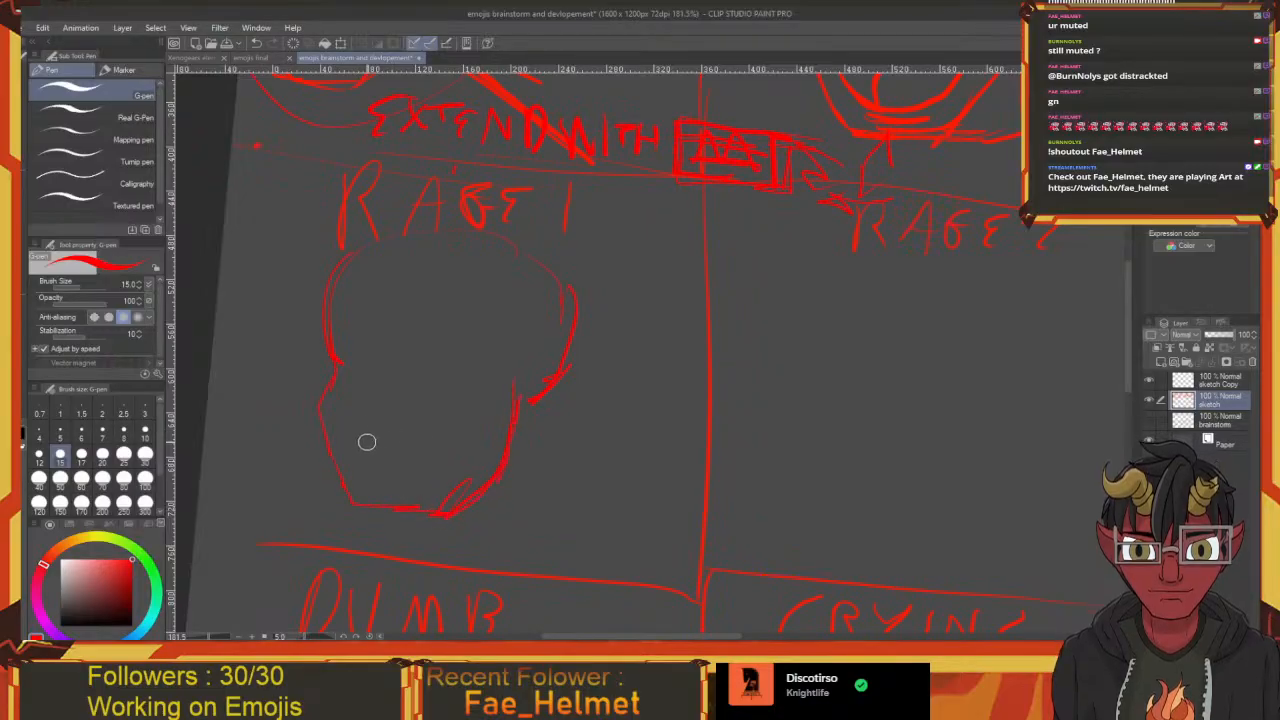
pyautogui.moveTo(387, 366)
pyautogui.mouseDown()
pyautogui.moveTo(380, 383)
pyautogui.moveTo(400, 402)
pyautogui.mouseUp()
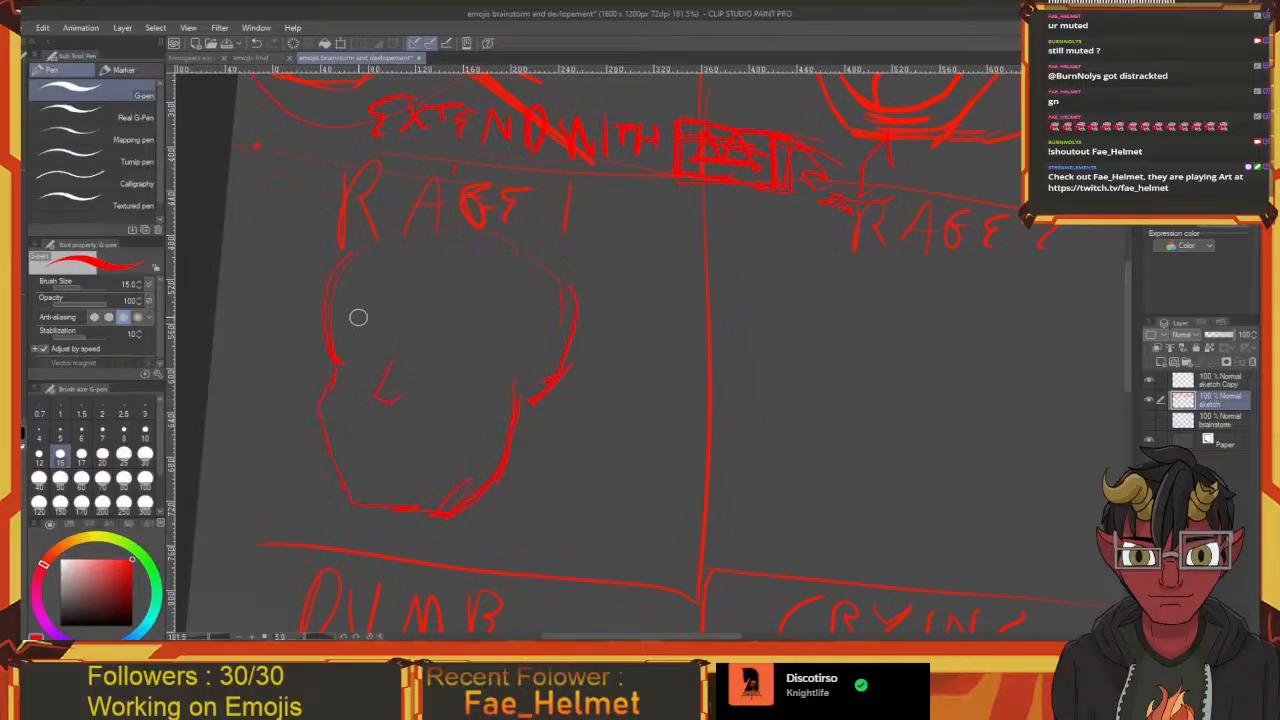
# Draw slanted angry eyebrows, rectangular glasses and pointed ears on the RAGE 1 head
pyautogui.moveTo(329, 317)
pyautogui.mouseDown()
pyautogui.moveTo(382, 337)
pyautogui.moveTo(476, 319)
pyautogui.moveTo(449, 324)
pyautogui.moveTo(450, 342)
pyautogui.moveTo(484, 344)
pyautogui.moveTo(421, 353)
pyautogui.moveTo(457, 388)
pyautogui.mouseUp()
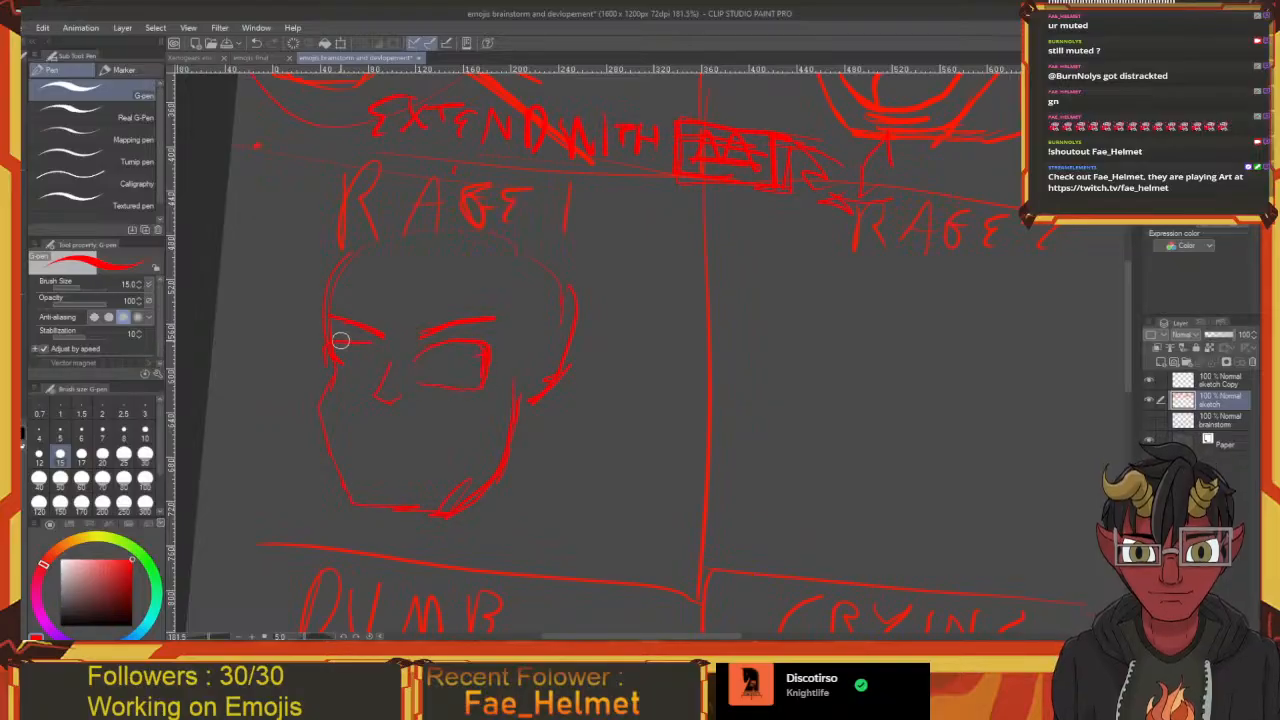
pyautogui.moveTo(340, 341)
pyautogui.mouseDown()
pyautogui.moveTo(372, 373)
pyautogui.moveTo(347, 383)
pyautogui.moveTo(327, 347)
pyautogui.moveTo(362, 379)
pyautogui.moveTo(322, 367)
pyautogui.moveTo(359, 388)
pyautogui.moveTo(477, 335)
pyautogui.moveTo(479, 394)
pyautogui.moveTo(453, 389)
pyautogui.moveTo(573, 348)
pyautogui.moveTo(537, 380)
pyautogui.mouseUp()
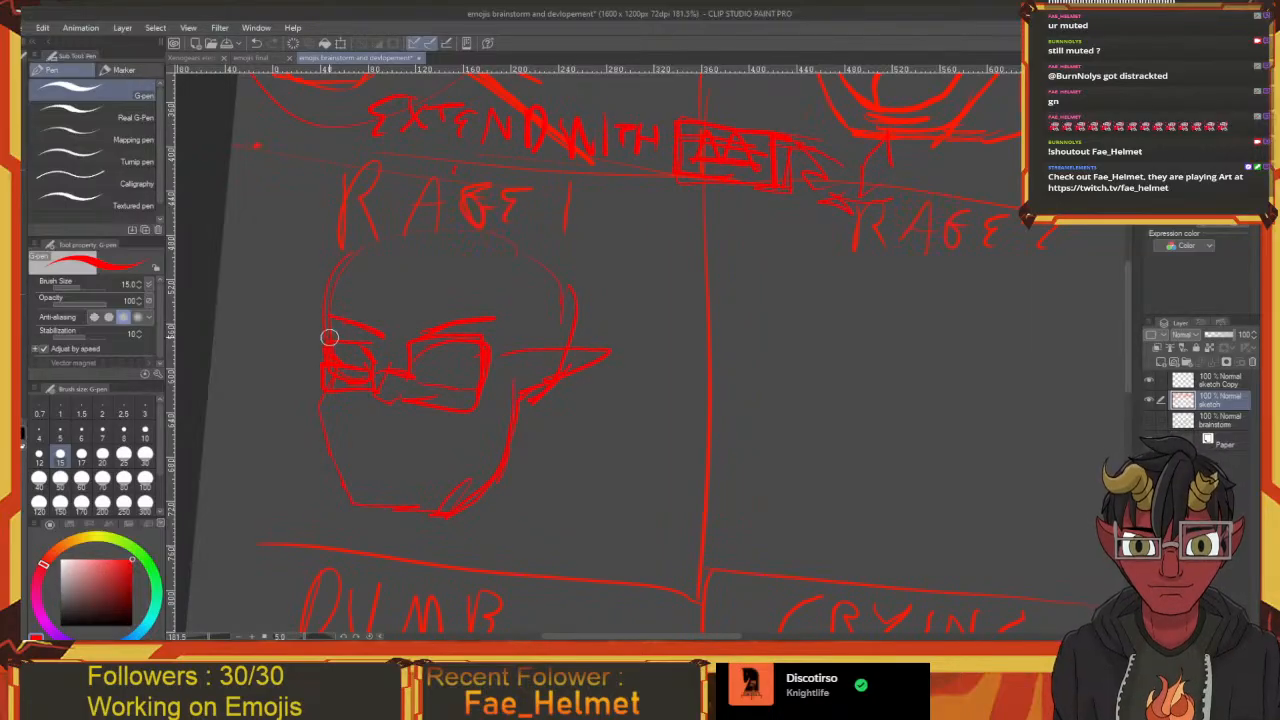
pyautogui.moveTo(329, 337); pyautogui.dragTo(324, 380)
# Draw the fringe strands between the eyes, the two rounded horn bases and the side hair on the RAGE 1 head
pyautogui.moveTo(447, 240); pyautogui.dragTo(408, 366)
pyautogui.moveTo(412, 214)
pyautogui.mouseDown()
pyautogui.moveTo(387, 331)
pyautogui.moveTo(409, 376)
pyautogui.mouseUp()
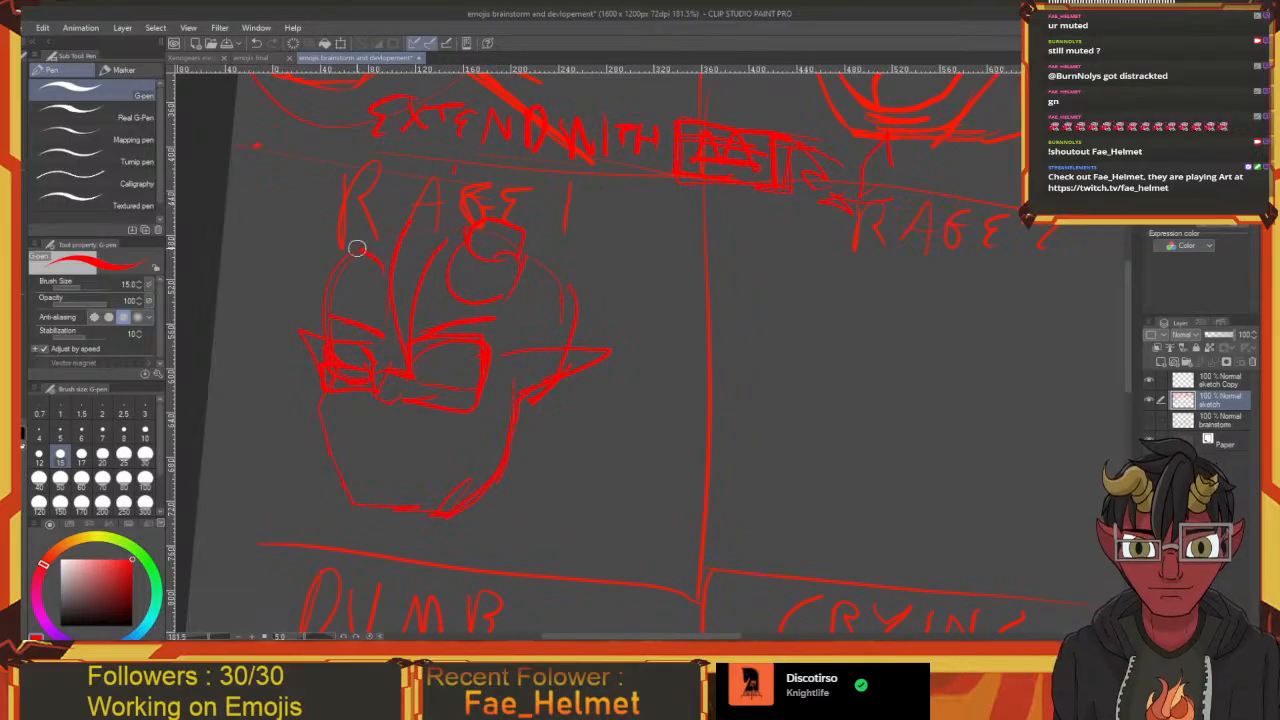
pyautogui.moveTo(358, 282); pyautogui.dragTo(551, 403)
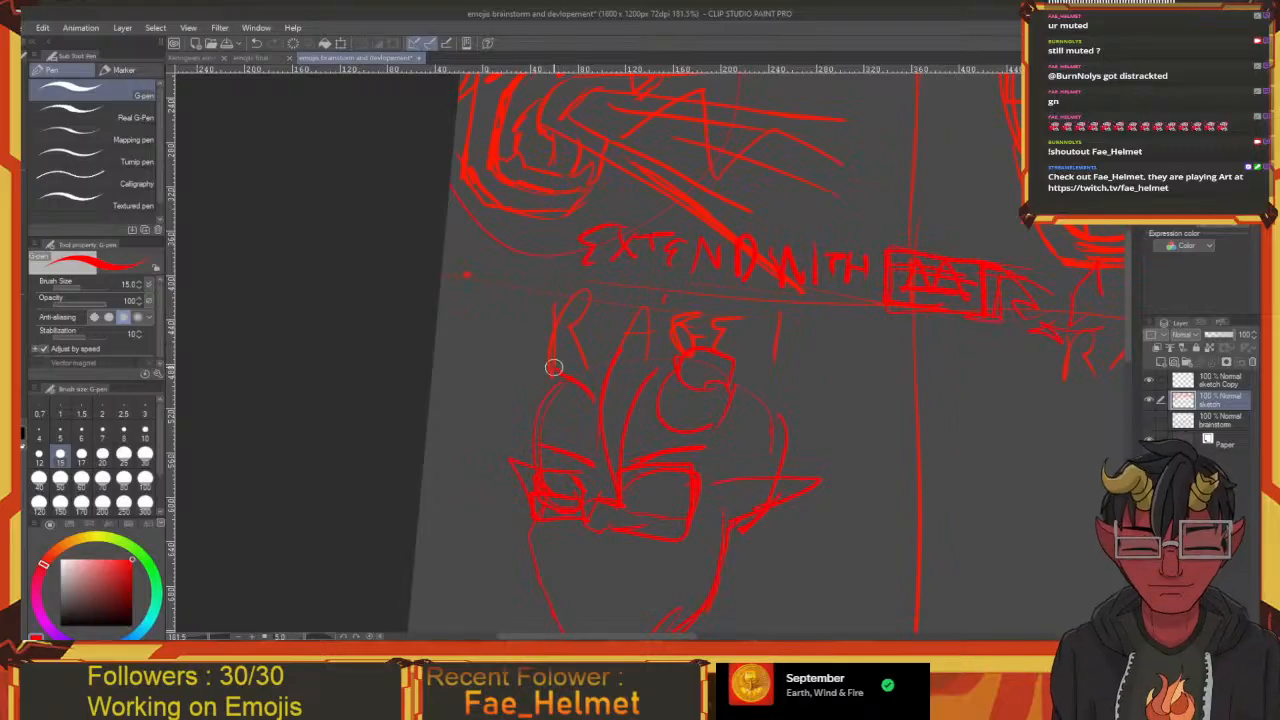
pyautogui.moveTo(596, 398); pyautogui.dragTo(563, 354)
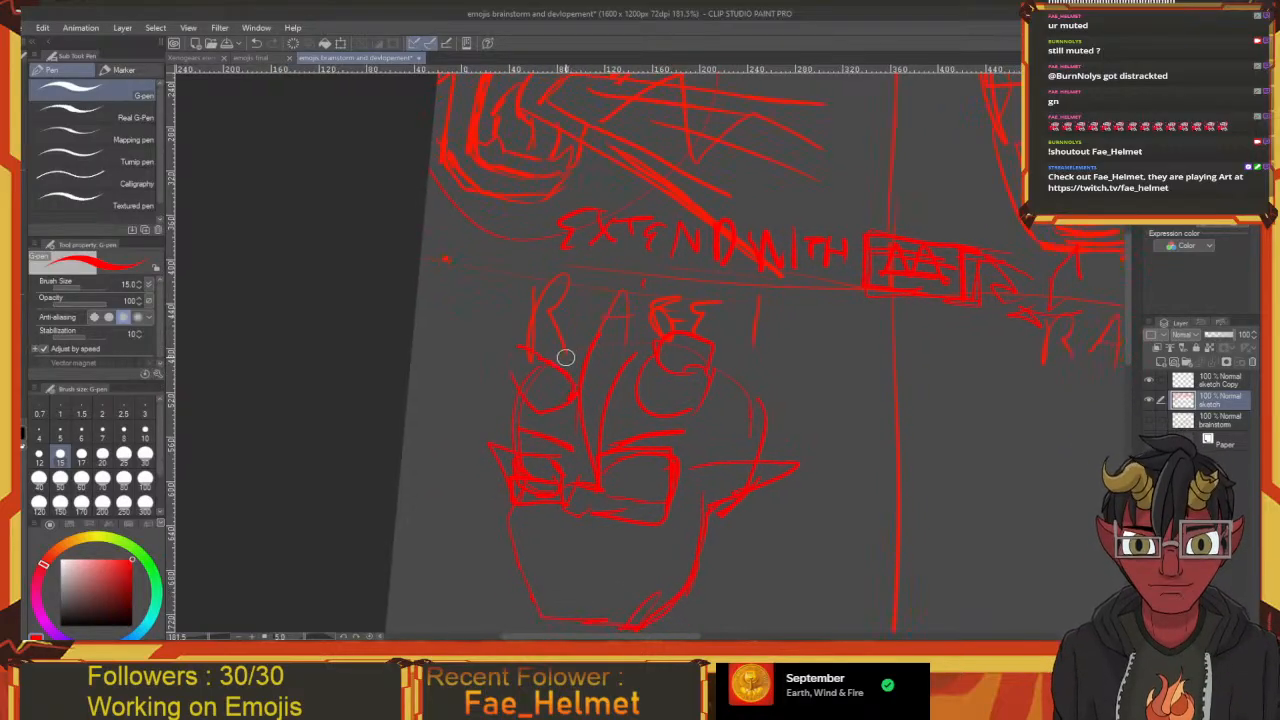
pyautogui.moveTo(573, 402)
pyautogui.mouseDown()
pyautogui.moveTo(575, 333)
pyautogui.moveTo(557, 309)
pyautogui.moveTo(531, 349)
pyautogui.moveTo(511, 334)
pyautogui.moveTo(486, 346)
pyautogui.moveTo(477, 317)
pyautogui.moveTo(540, 352)
pyautogui.moveTo(505, 372)
pyautogui.mouseUp()
# Draw an open snarling mouth with teeth and add irises inside both lenses of the RAGE 1 face
pyautogui.moveTo(441, 345)
pyautogui.mouseDown()
pyautogui.moveTo(464, 368)
pyautogui.moveTo(516, 372)
pyautogui.mouseUp()
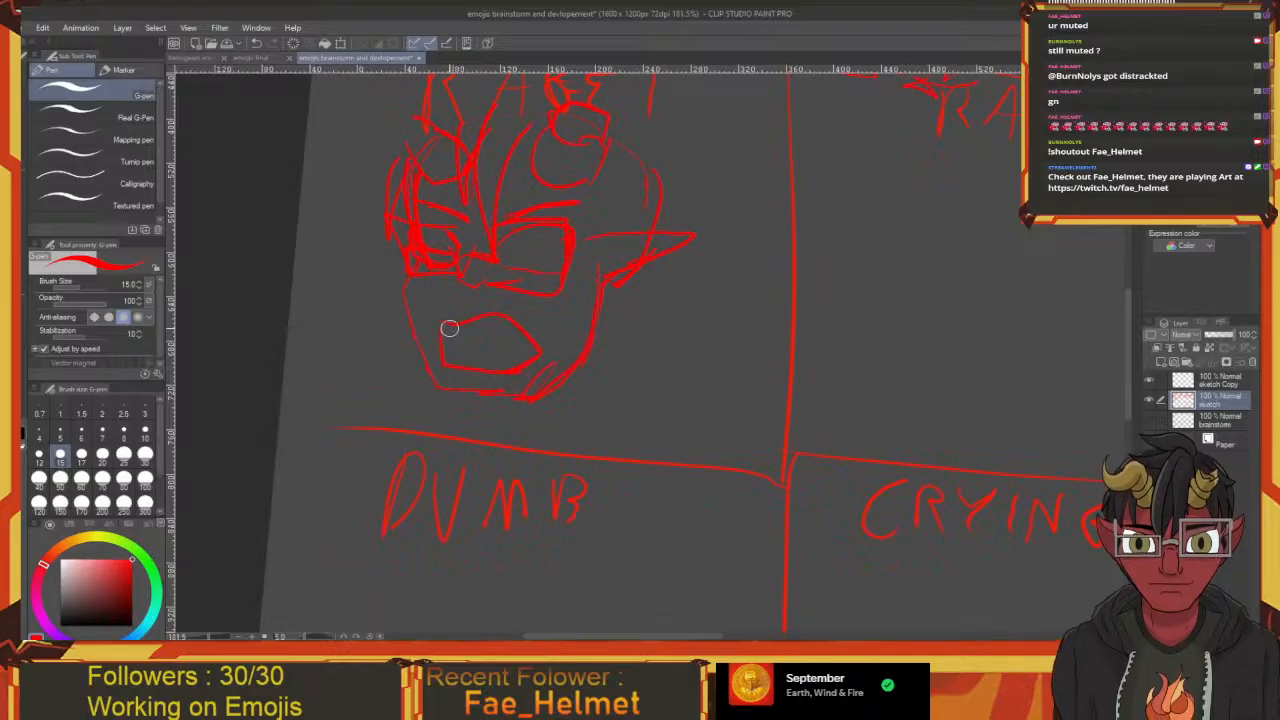
pyautogui.moveTo(449, 328)
pyautogui.mouseDown()
pyautogui.moveTo(507, 350)
pyautogui.moveTo(476, 385)
pyautogui.mouseUp()
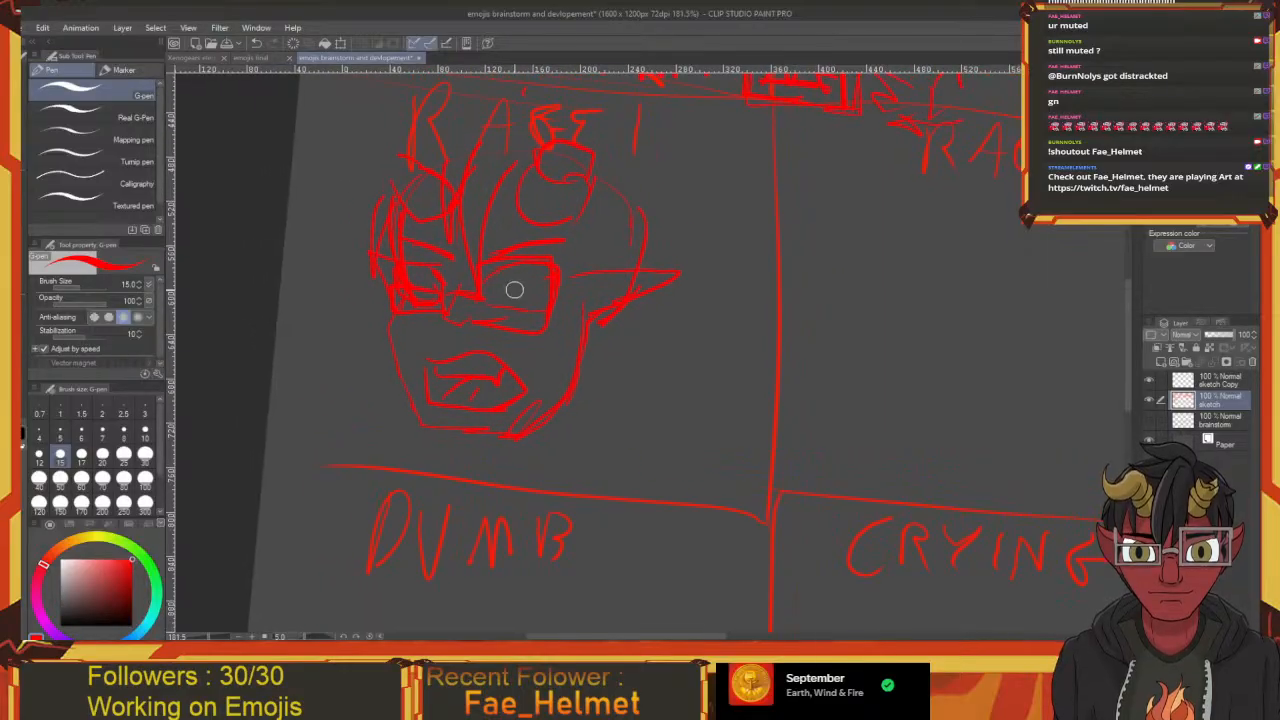
pyautogui.moveTo(500, 281); pyautogui.dragTo(520, 296)
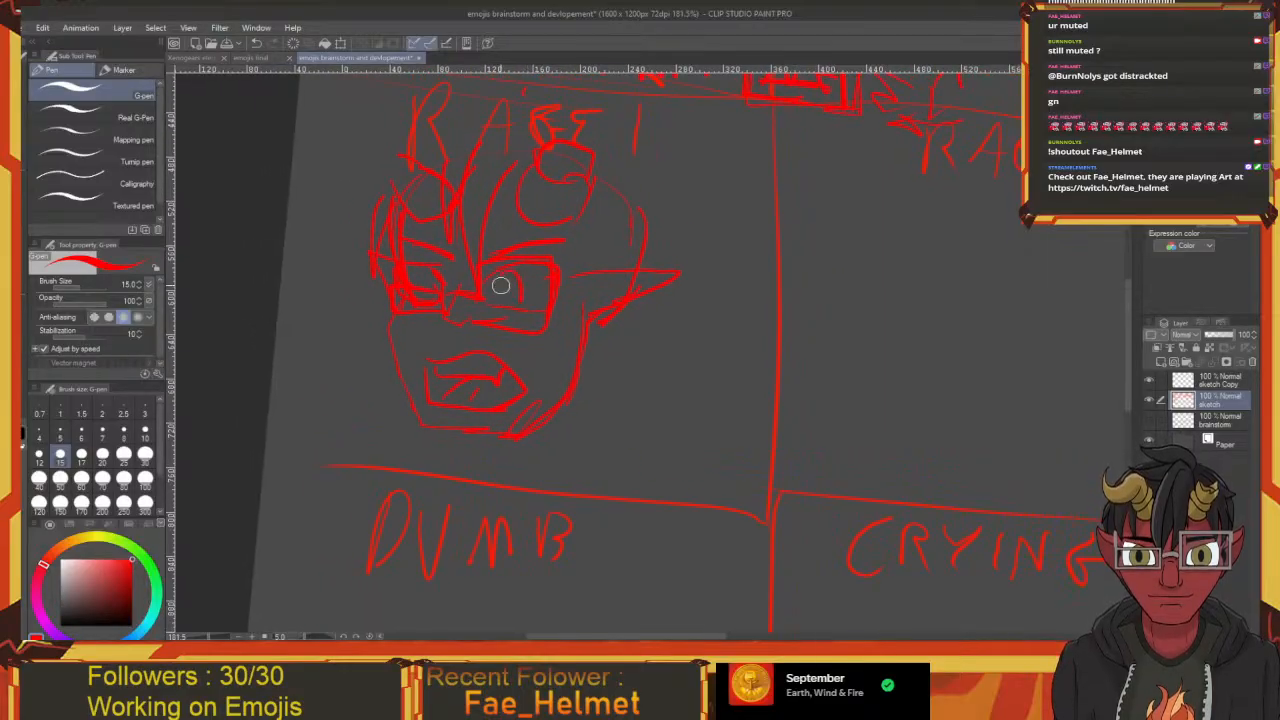
pyautogui.moveTo(421, 271); pyautogui.dragTo(422, 343)
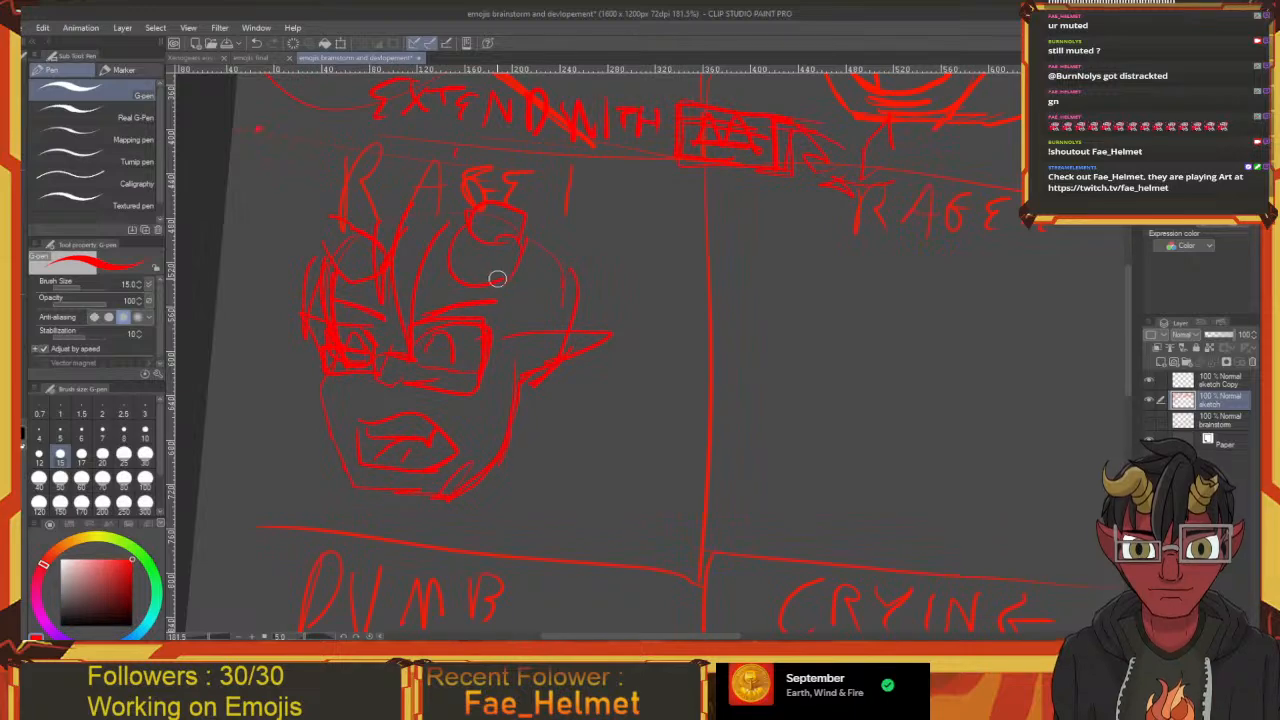
# Add a cross-shaped anger mark above the RAGE 1 face's outer eyebrow and a crease beside the mouth
pyautogui.hotkey('ctrl', 'z')
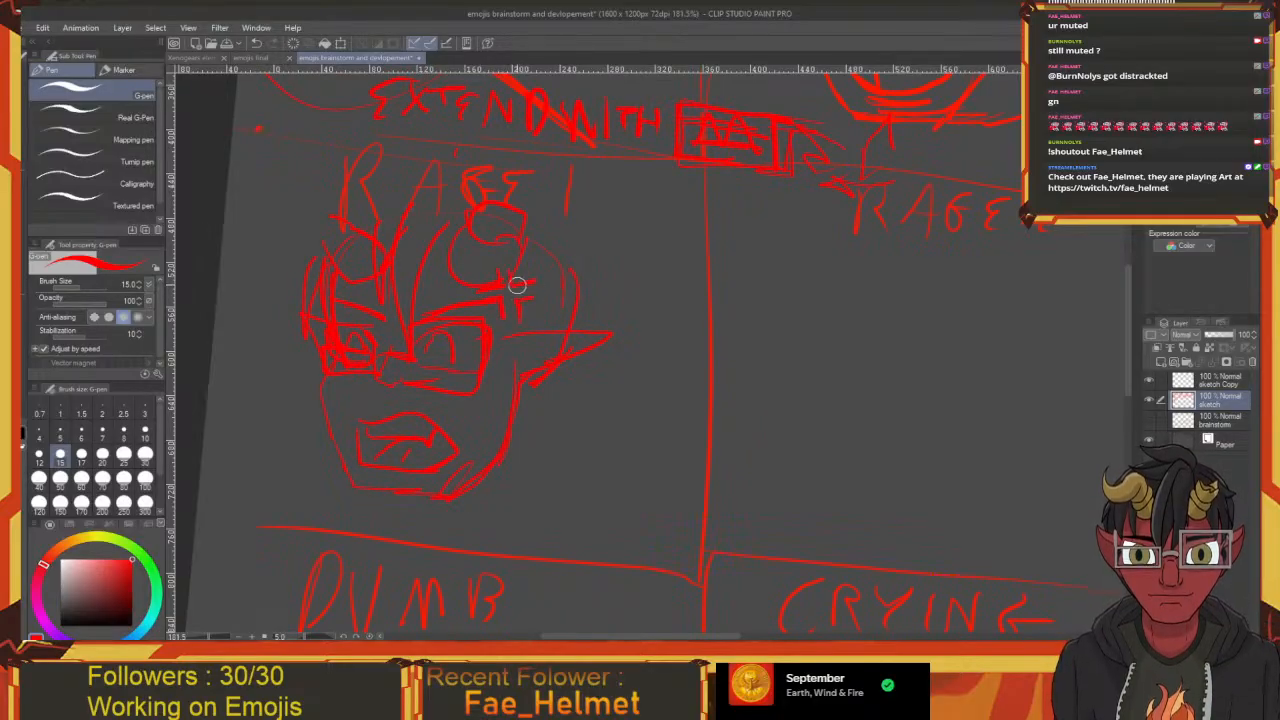
pyautogui.moveTo(510, 350)
pyautogui.mouseDown()
pyautogui.moveTo(537, 191)
pyautogui.moveTo(536, 340)
pyautogui.mouseUp()
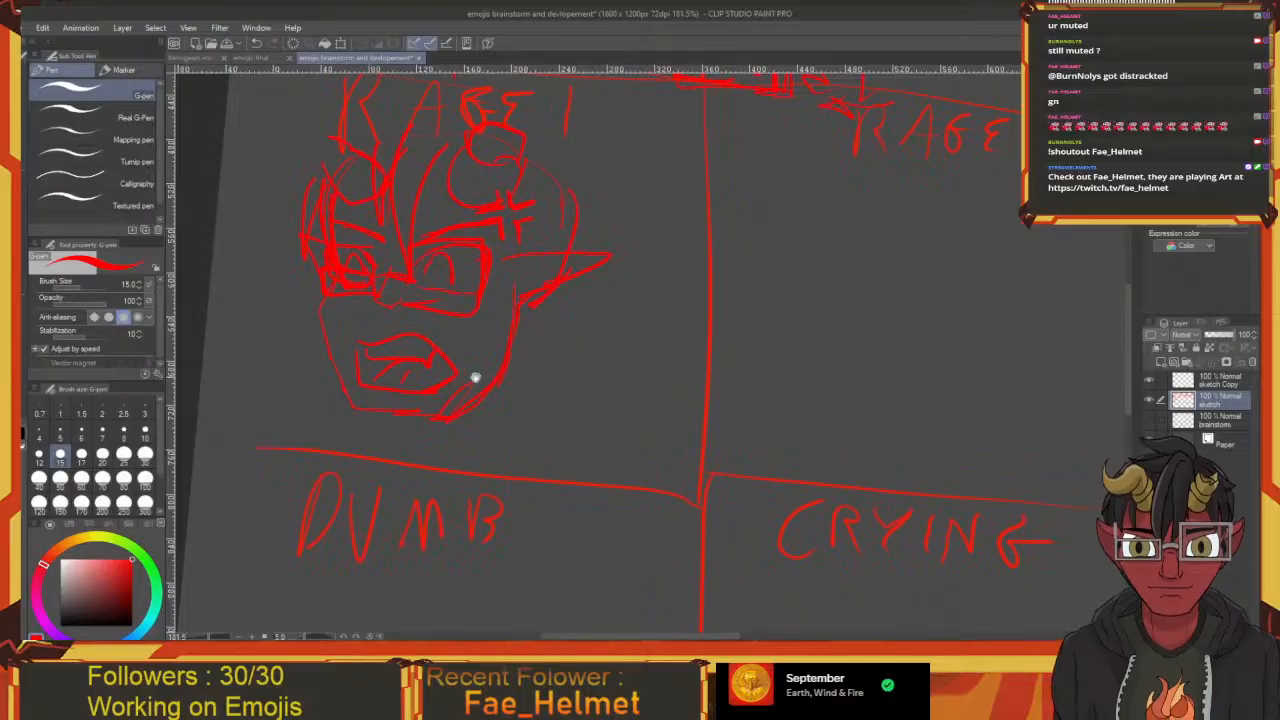
pyautogui.moveTo(435, 348); pyautogui.dragTo(546, 437)
# Add hair strands around the anger mark and a lock of hair hanging behind the pointed ear
pyautogui.moveTo(509, 258)
pyautogui.mouseDown()
pyautogui.moveTo(483, 278)
pyautogui.moveTo(526, 447)
pyautogui.moveTo(560, 263)
pyautogui.mouseUp()
pyautogui.moveTo(562, 324); pyautogui.dragTo(509, 290)
pyautogui.moveTo(528, 329); pyautogui.dragTo(517, 297)
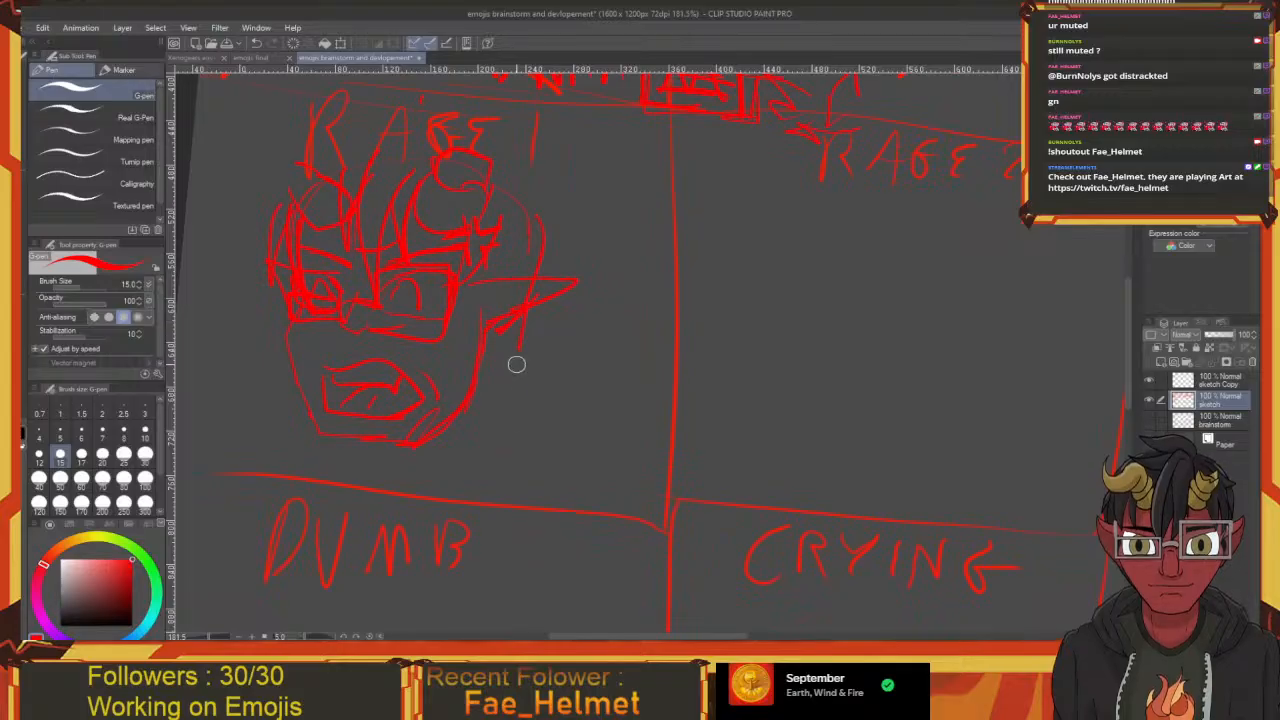
pyautogui.moveTo(516, 376); pyautogui.dragTo(511, 424)
pyautogui.hotkey('ctrl', 'z')
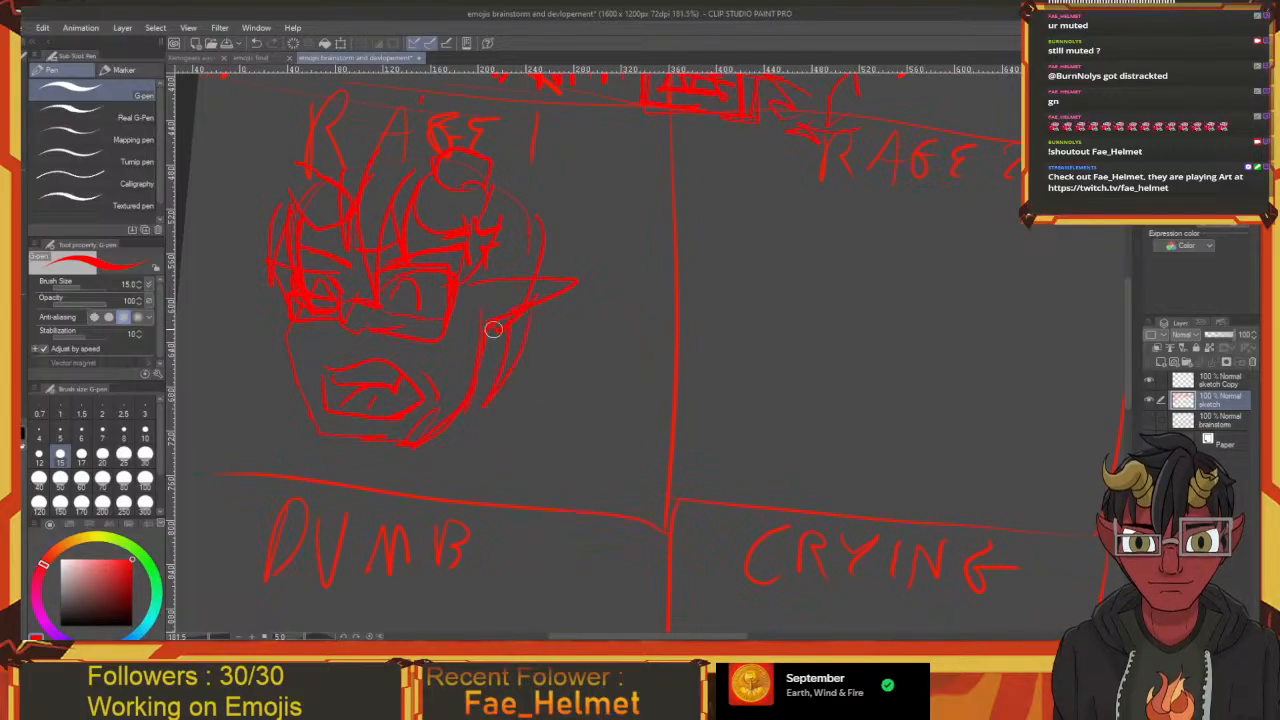
# Outline the hair over the crown of the RAGE 1 head and draw a curved horn tip sweeping outward
pyautogui.scroll(2, 470, 400)
pyautogui.scroll(2, 443, 430)
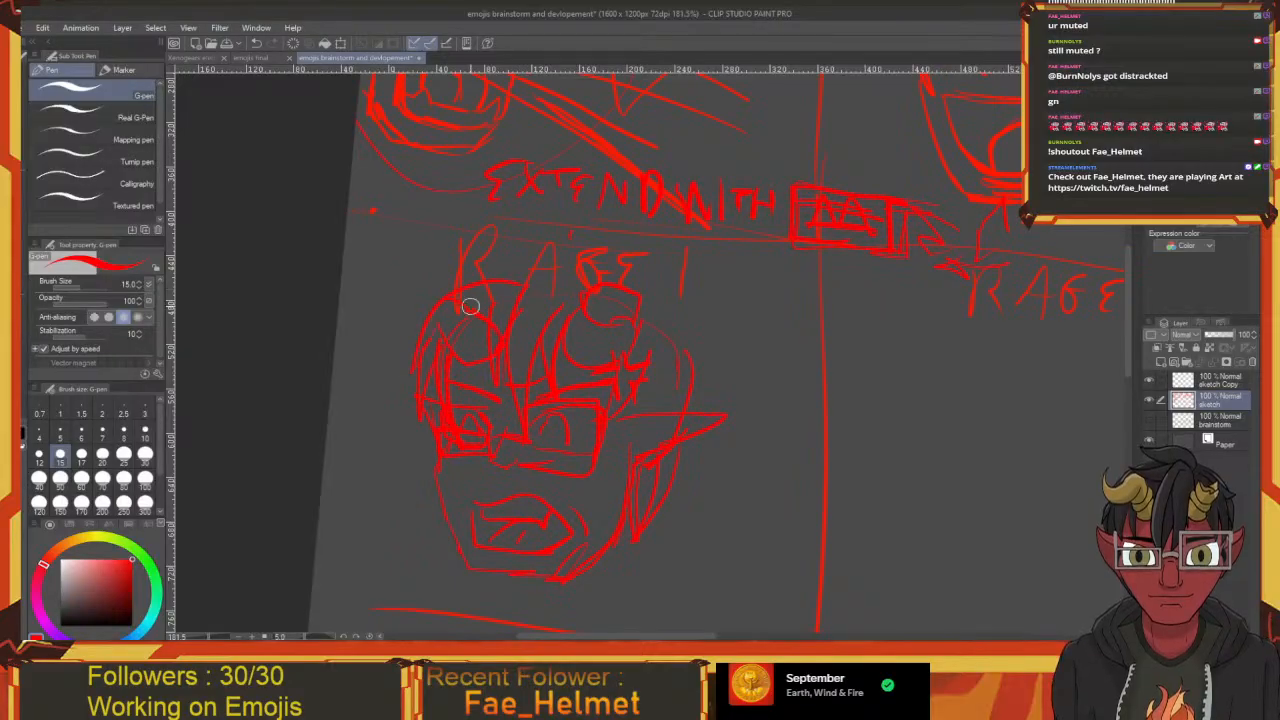
pyautogui.moveTo(443, 288)
pyautogui.mouseDown()
pyautogui.moveTo(360, 277)
pyautogui.moveTo(443, 315)
pyautogui.moveTo(386, 314)
pyautogui.moveTo(537, 297)
pyautogui.mouseUp()
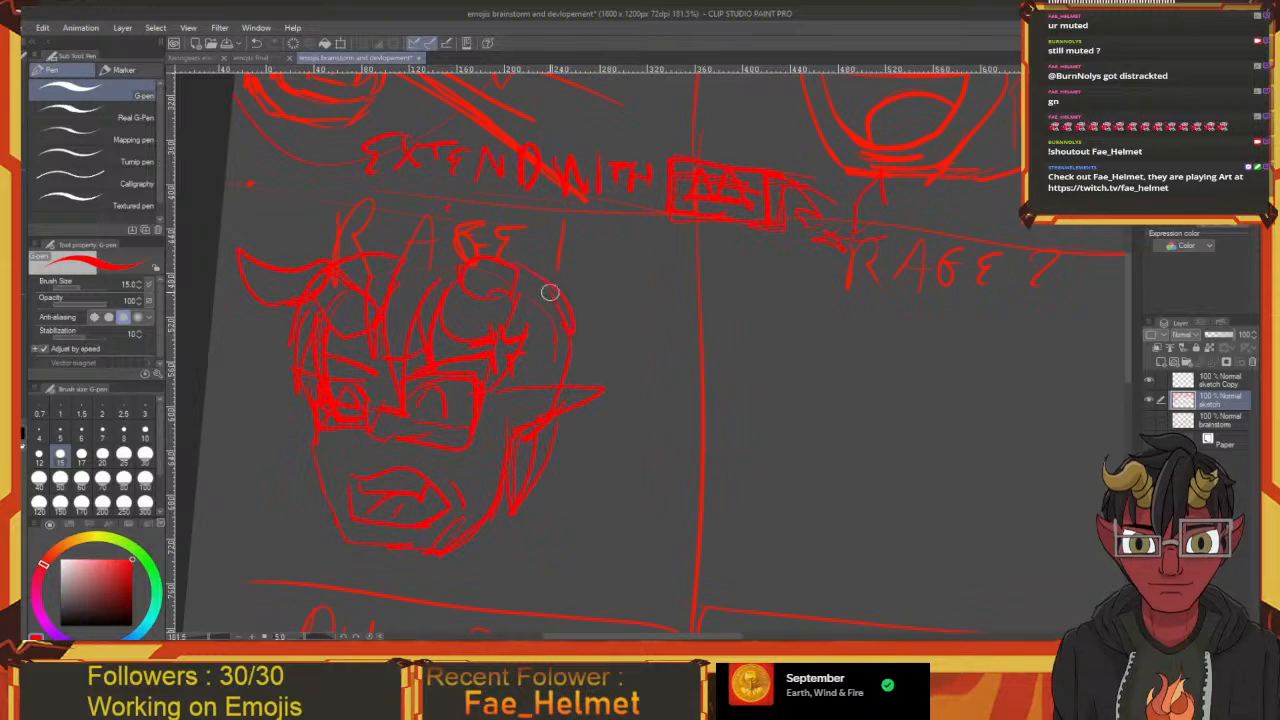
pyautogui.moveTo(406, 283); pyautogui.dragTo(506, 294)
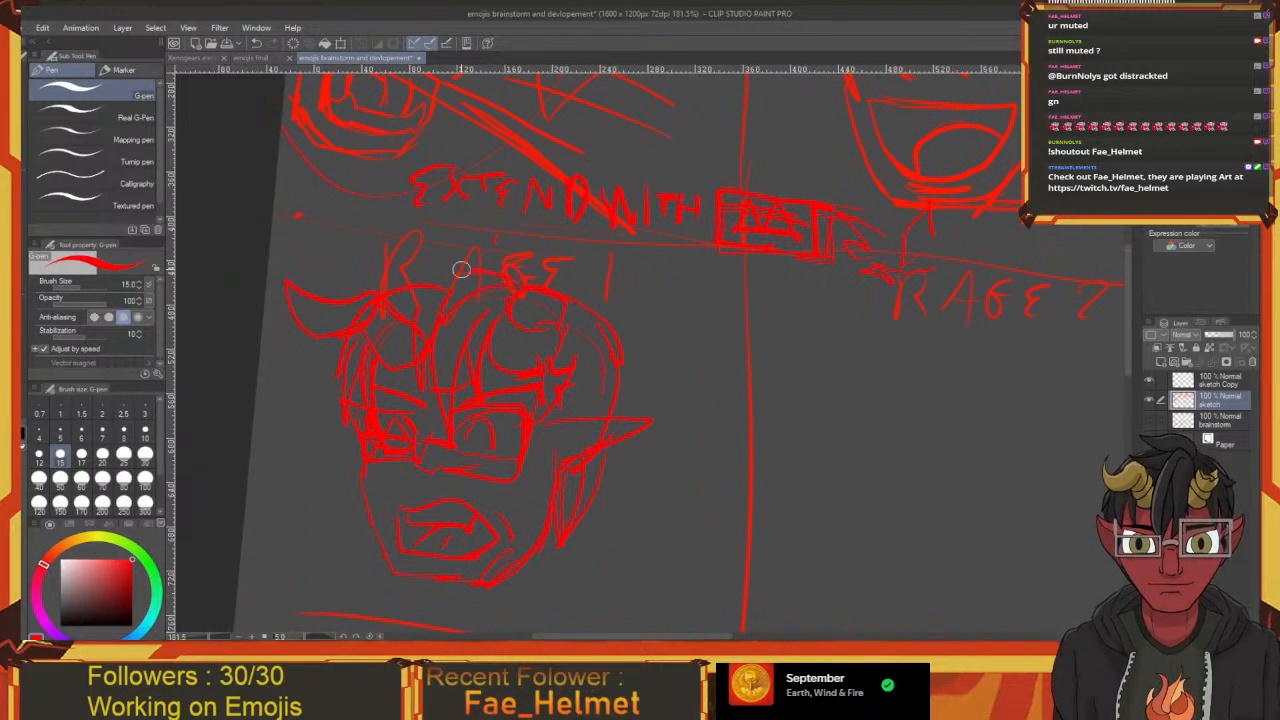
pyautogui.moveTo(414, 294)
pyautogui.mouseDown()
pyautogui.moveTo(488, 316)
pyautogui.moveTo(566, 306)
pyautogui.moveTo(404, 335)
pyautogui.mouseUp()
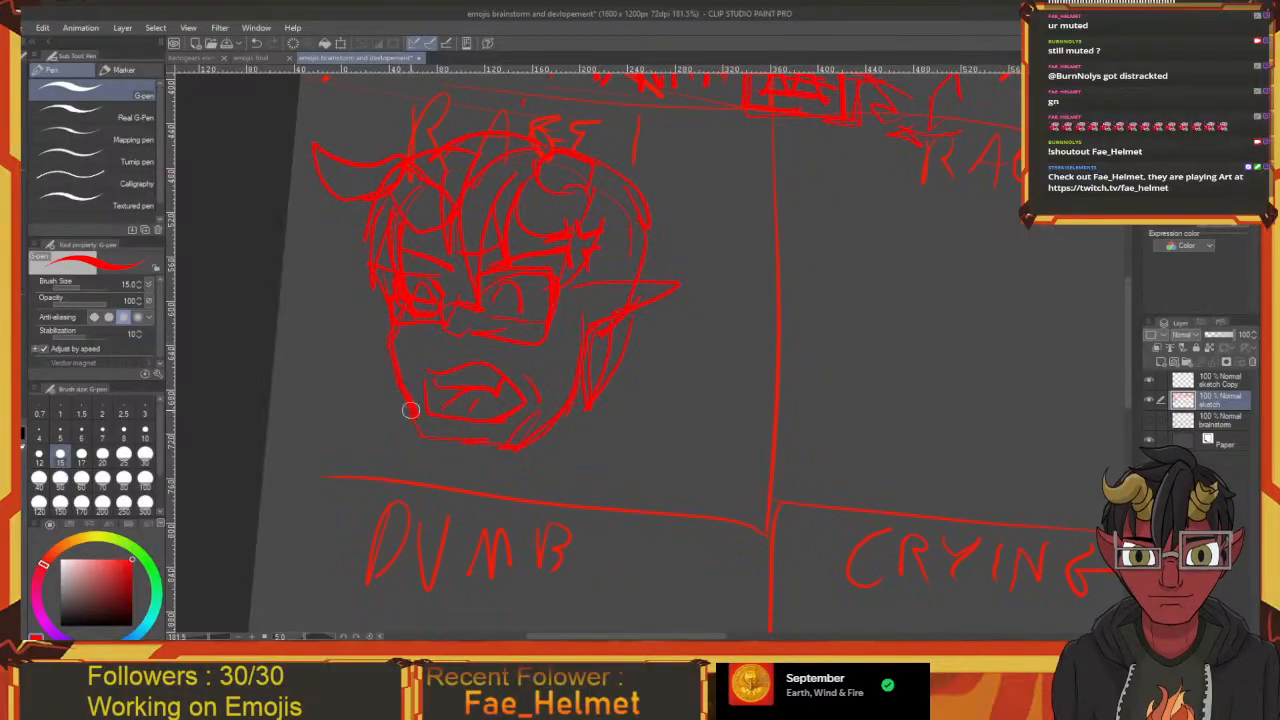
# Redraw the RAGE 1 jaw and chin lower, erase the old chin line and add a short line under the mouth
pyautogui.moveTo(441, 432)
pyautogui.mouseDown()
pyautogui.moveTo(512, 435)
pyautogui.moveTo(509, 566)
pyautogui.moveTo(574, 314)
pyautogui.moveTo(588, 437)
pyautogui.moveTo(638, 327)
pyautogui.mouseUp()
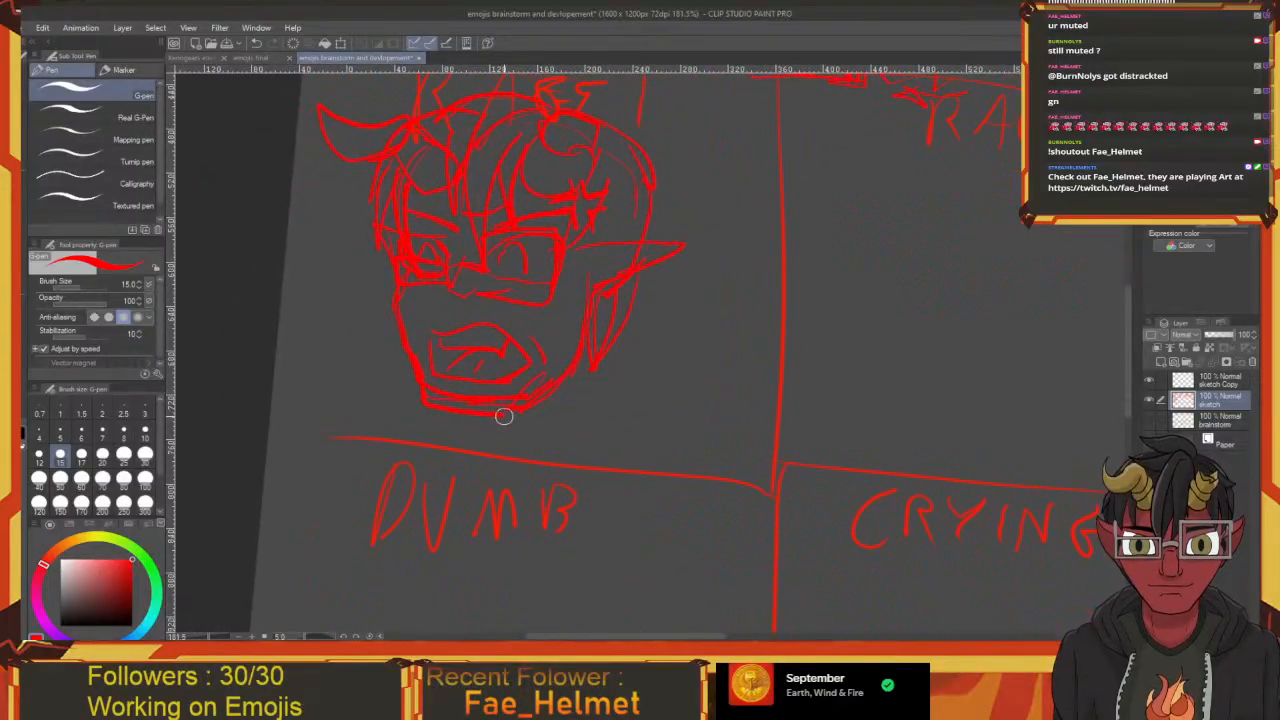
pyautogui.press('e')
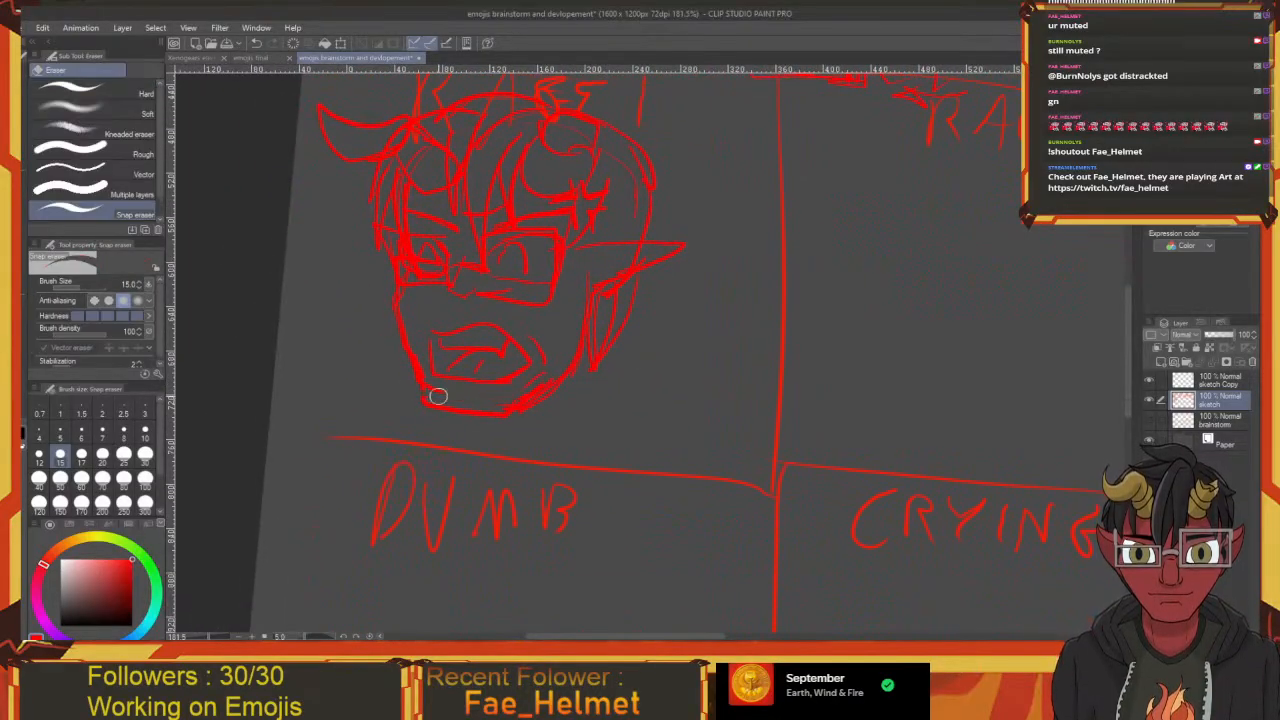
pyautogui.moveTo(526, 389); pyautogui.dragTo(518, 403)
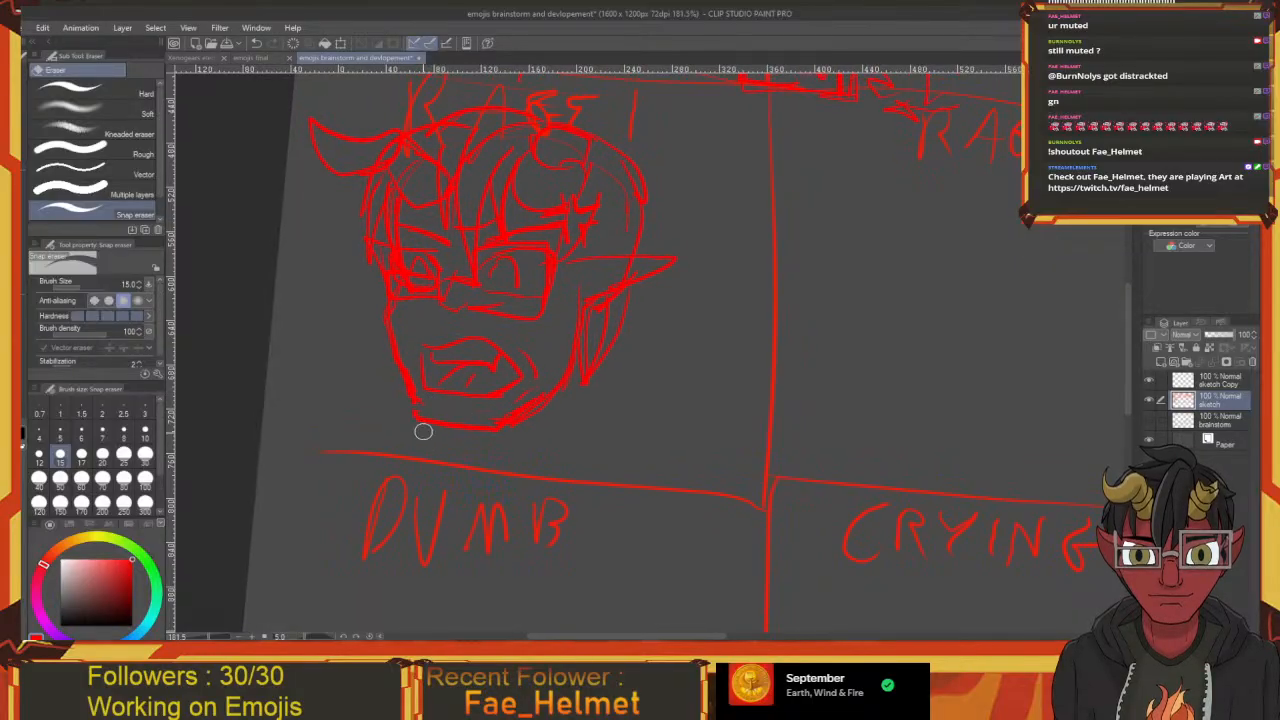
pyautogui.press('p')
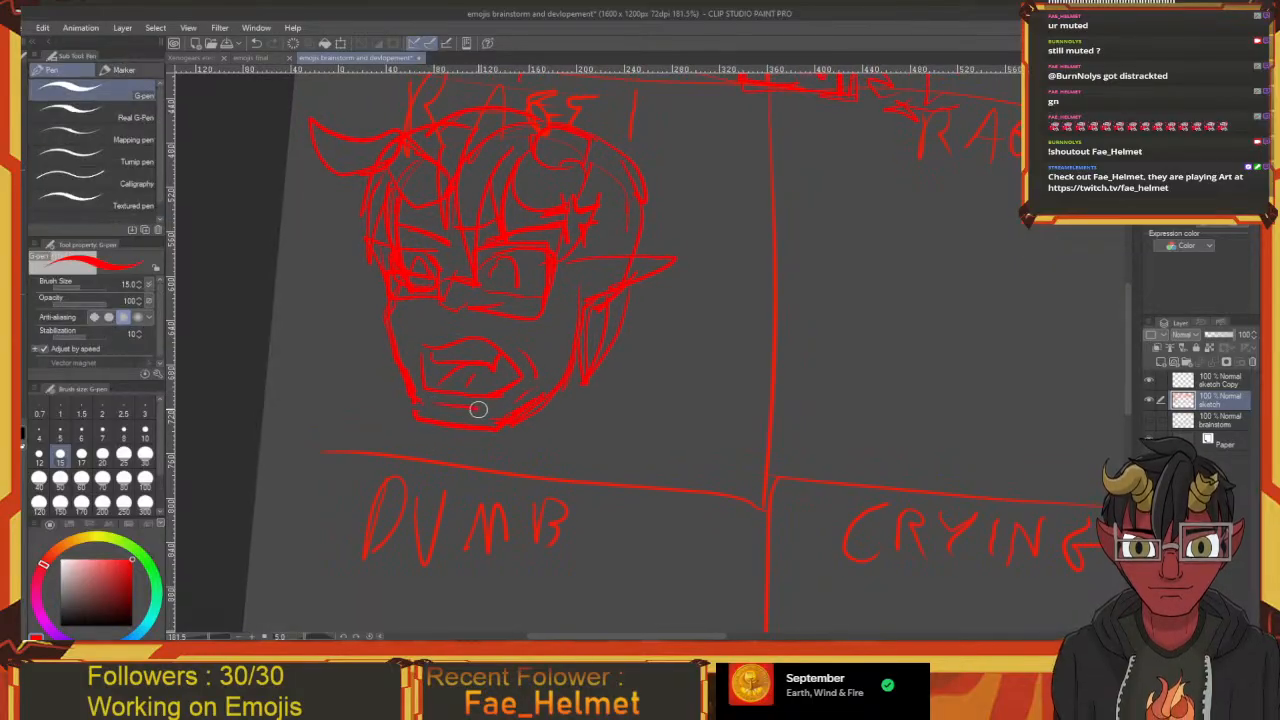
pyautogui.moveTo(485, 418); pyautogui.dragTo(467, 494)
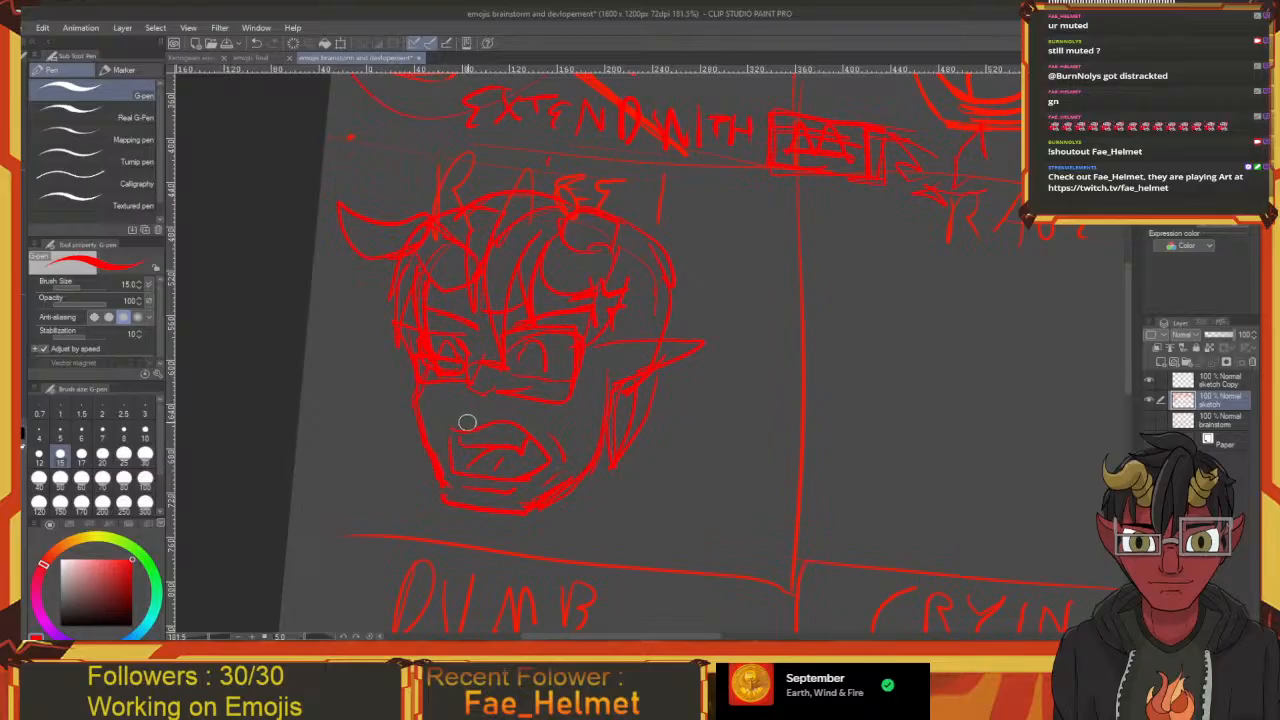
# Redraw the nose of the RAGE 1 face with a bolder, more defined outline
pyautogui.moveTo(448, 427); pyautogui.dragTo(450, 439)
pyautogui.moveTo(466, 410)
pyautogui.mouseDown()
pyautogui.moveTo(391, 366)
pyautogui.moveTo(328, 352)
pyautogui.mouseUp()
pyautogui.moveTo(386, 393); pyautogui.dragTo(428, 467)
# Lasso the finished RAGE 1 head, paste a copy of it and place the copy in the RAGE 2 cell
pyautogui.press('m')
pyautogui.moveTo(490, 543)
pyautogui.mouseDown()
pyautogui.moveTo(566, 286)
pyautogui.moveTo(466, 214)
pyautogui.moveTo(191, 237)
pyautogui.moveTo(314, 586)
pyautogui.moveTo(517, 526)
pyautogui.moveTo(451, 486)
pyautogui.mouseUp()
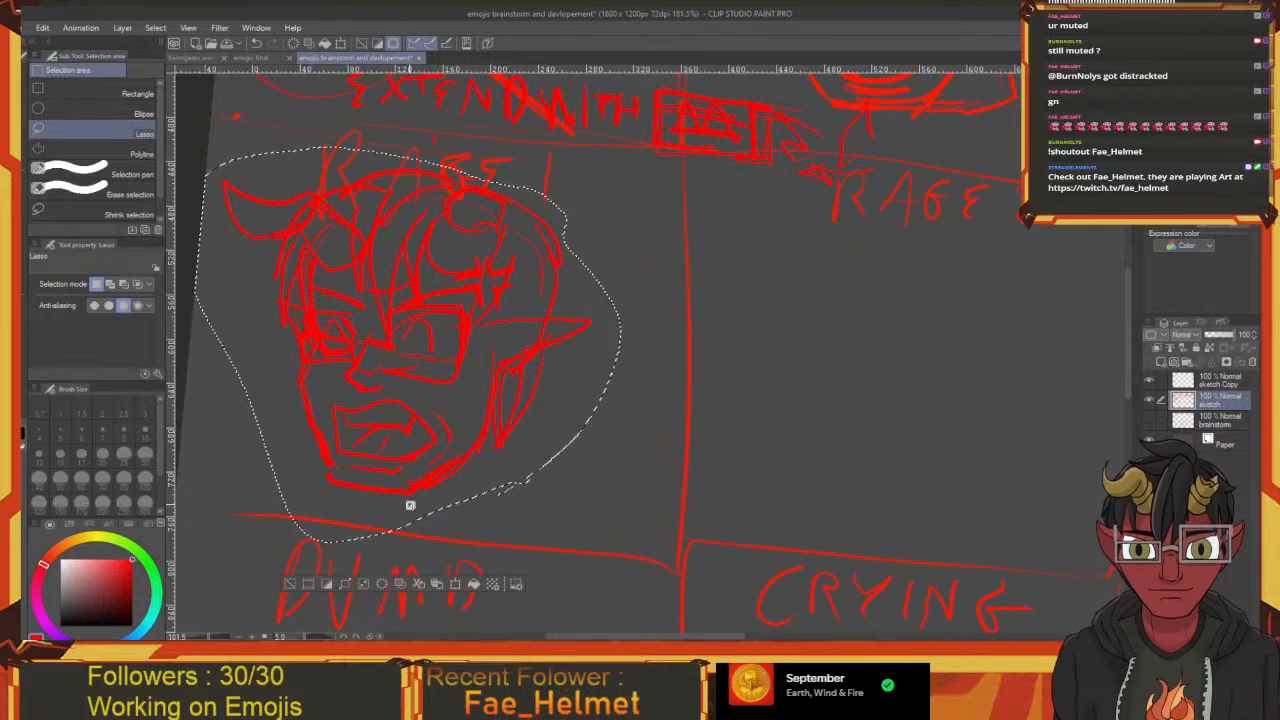
pyautogui.moveTo(436, 542)
pyautogui.mouseDown()
pyautogui.moveTo(264, 566)
pyautogui.moveTo(421, 556)
pyautogui.mouseUp()
pyautogui.moveTo(378, 444); pyautogui.dragTo(424, 526)
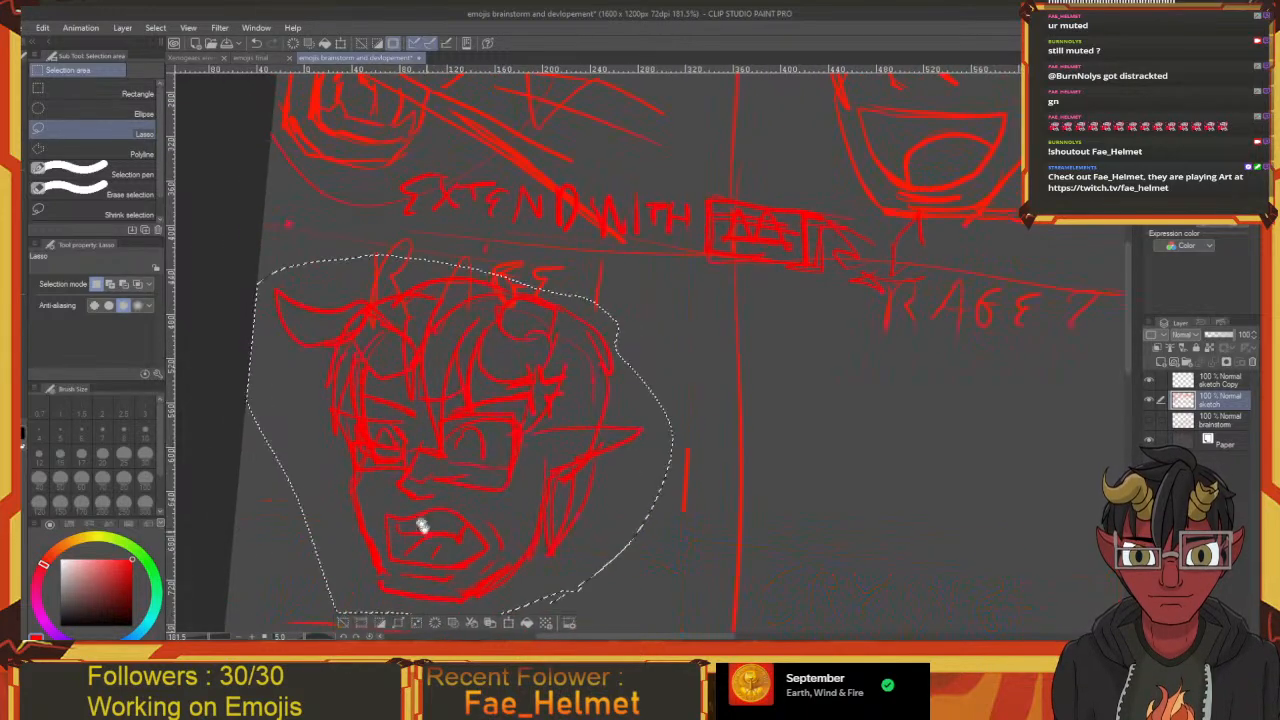
pyautogui.moveTo(420, 353); pyautogui.dragTo(341, 348)
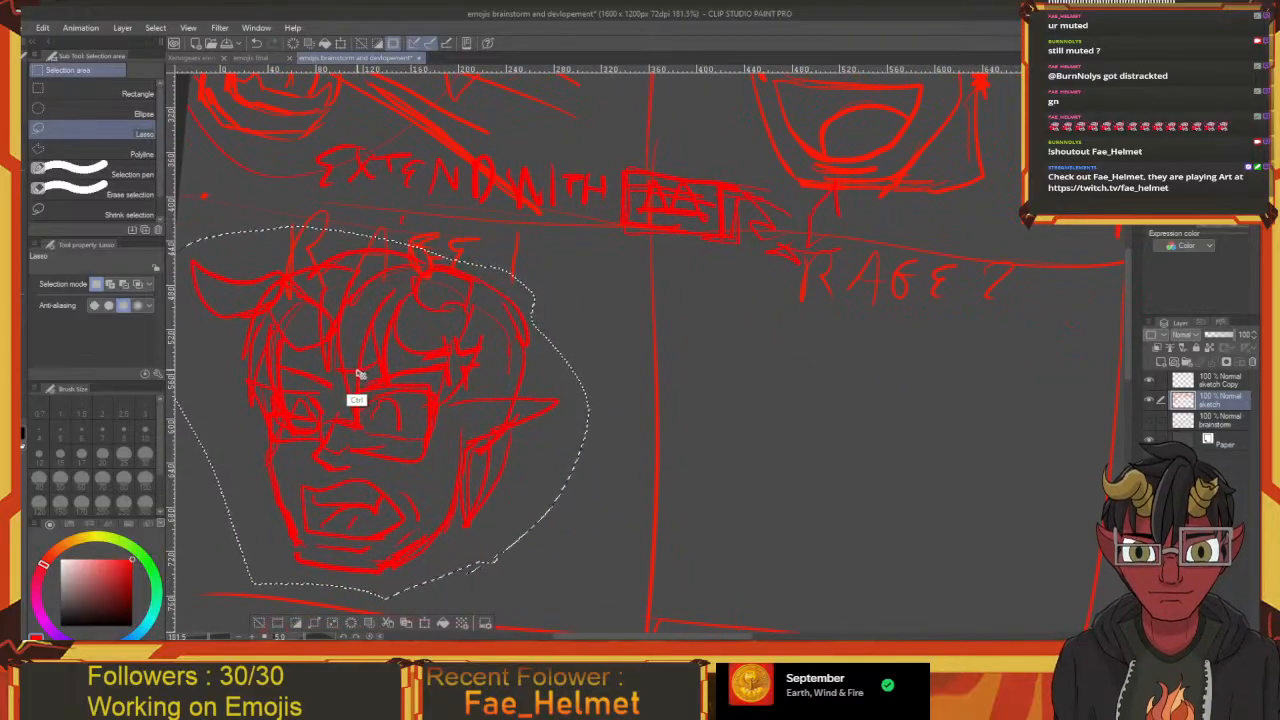
pyautogui.hotkey('ctrl', 'c')
pyautogui.hotkey('ctrl', 'v')
pyautogui.hotkey('ctrl', 't')
pyautogui.moveTo(362, 462); pyautogui.dragTo(895, 508)
pyautogui.moveTo(895, 508); pyautogui.dragTo(520, 353)
pyautogui.moveTo(591, 370)
pyautogui.mouseDown()
pyautogui.moveTo(361, 411)
pyautogui.moveTo(928, 456)
pyautogui.mouseUp()
pyautogui.press('Return')
pyautogui.hotkey('ctrl', 'd')
# Paste another copy of the head into the RAGE 3 cell and merge the sketch layers into one
pyautogui.hotkey('ctrl', 'v')
pyautogui.hotkey('ctrl', 't')
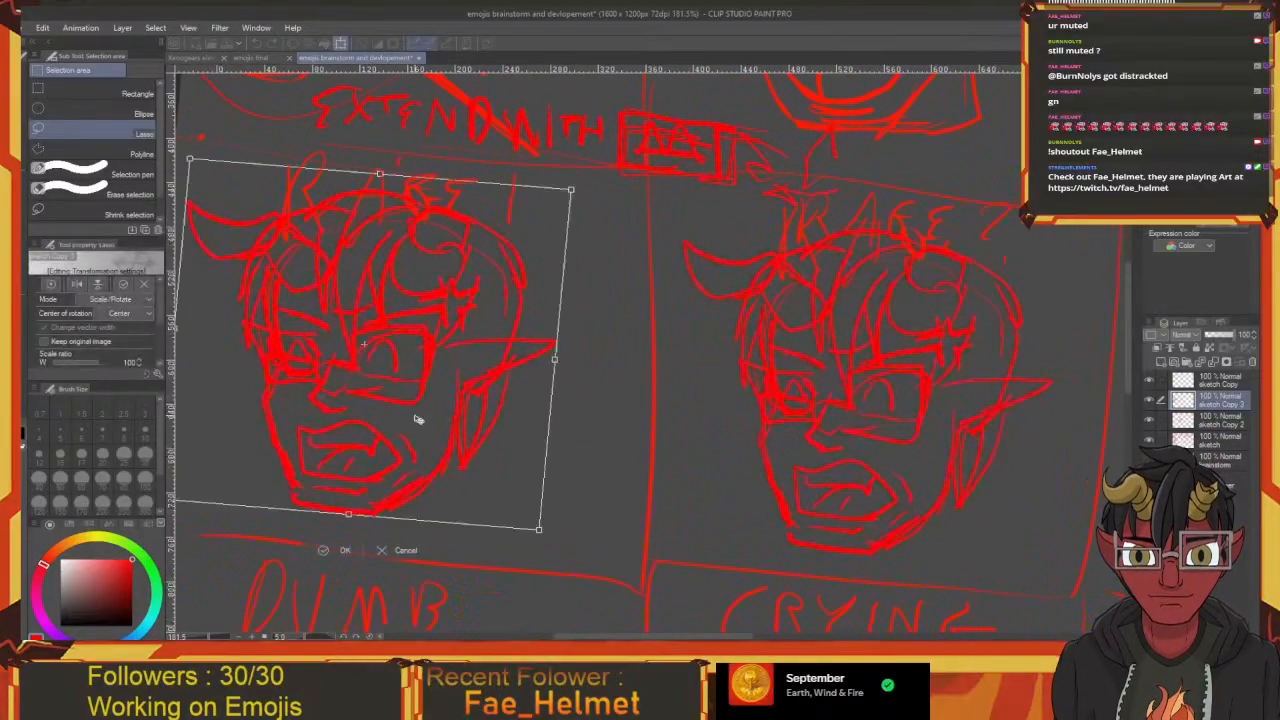
pyautogui.moveTo(415, 421)
pyautogui.mouseDown()
pyautogui.moveTo(1032, 478)
pyautogui.moveTo(420, 414)
pyautogui.moveTo(808, 429)
pyautogui.moveTo(757, 426)
pyautogui.mouseUp()
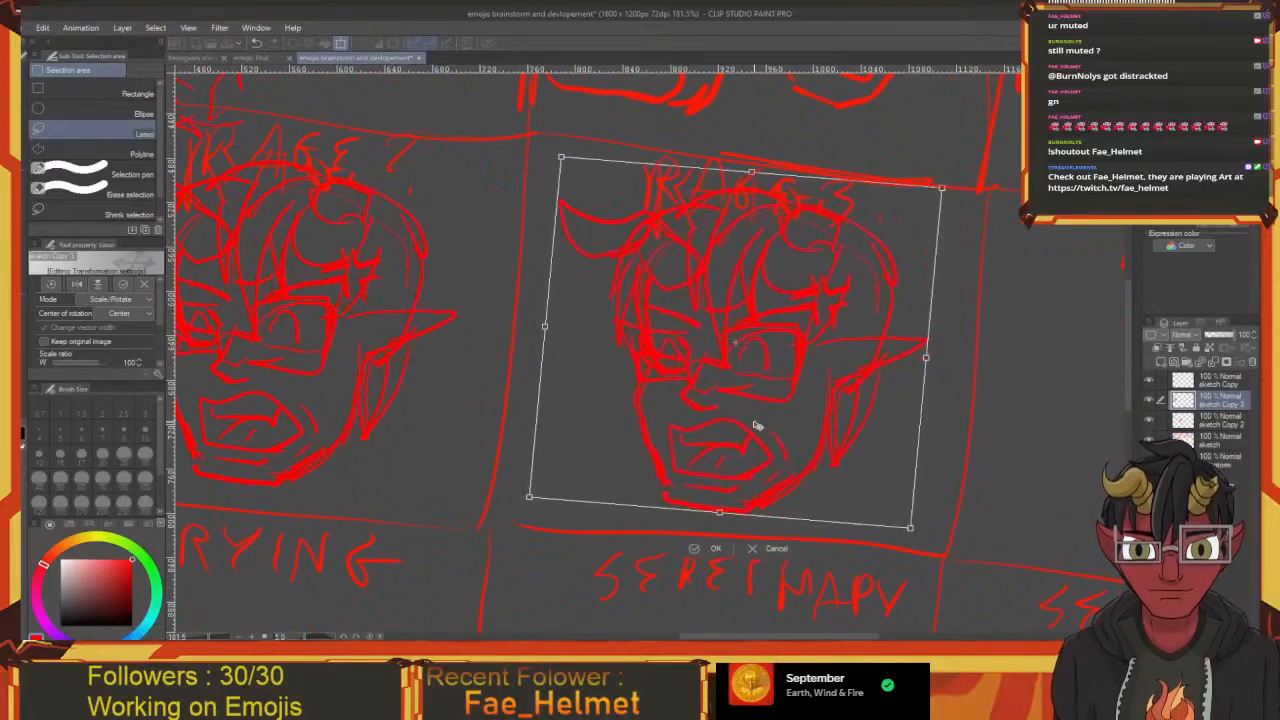
pyautogui.press('Return')
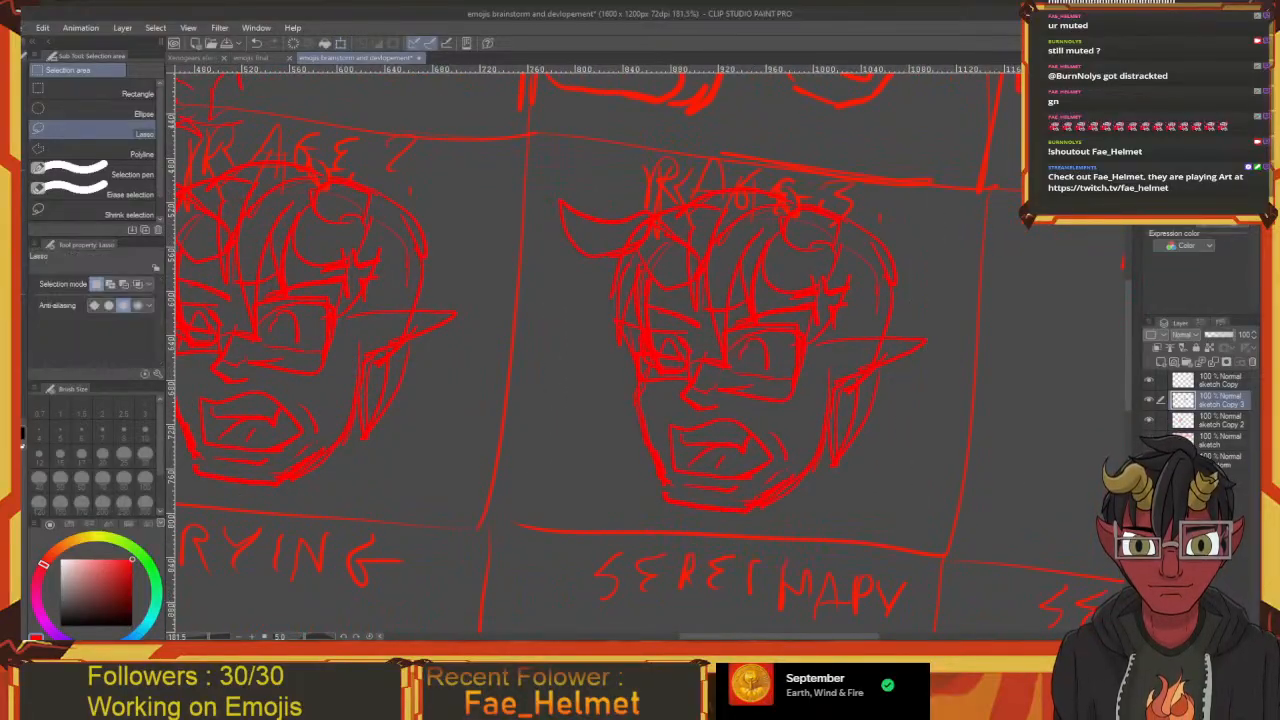
pyautogui.rightClick(1228, 392)
pyautogui.click(1186, 388)
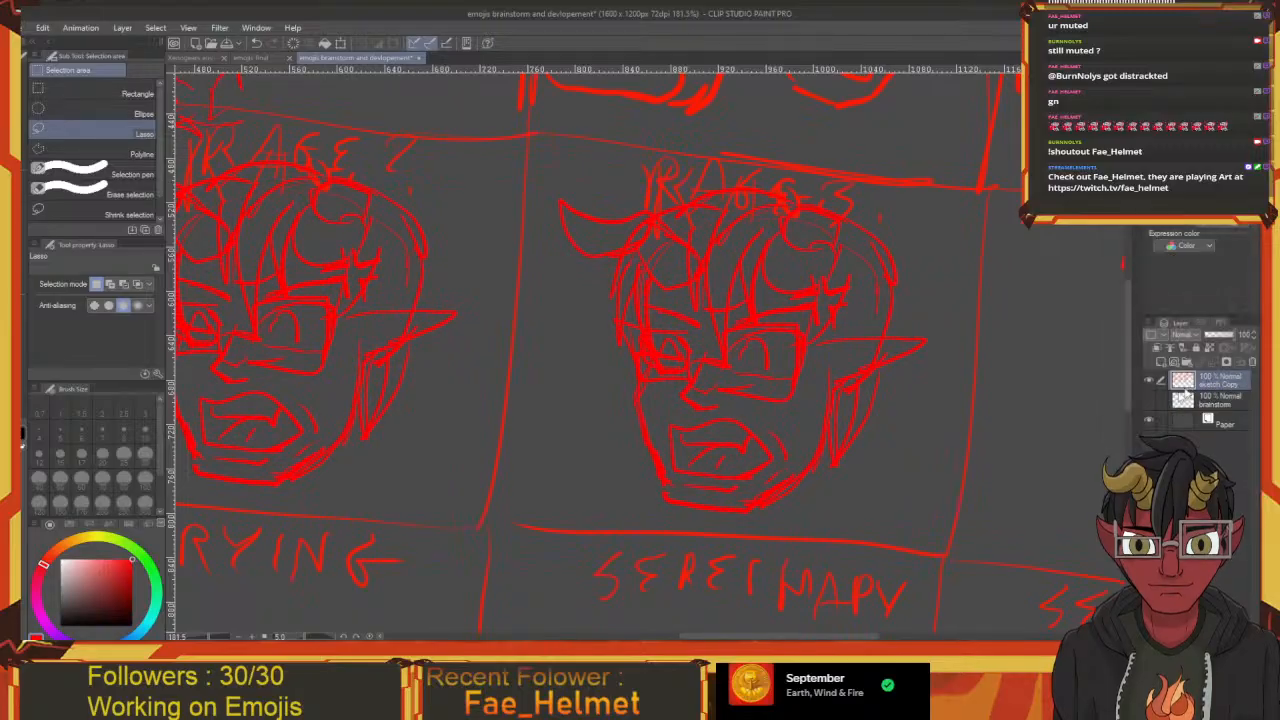
# Erase the mouth and its surrounding creases from the RAGE 2 face, enlarging the eraser to 40
pyautogui.moveTo(950, 424); pyautogui.dragTo(1064, 434)
pyautogui.moveTo(498, 262)
pyautogui.mouseDown()
pyautogui.moveTo(734, 286)
pyautogui.moveTo(715, 254)
pyautogui.mouseUp()
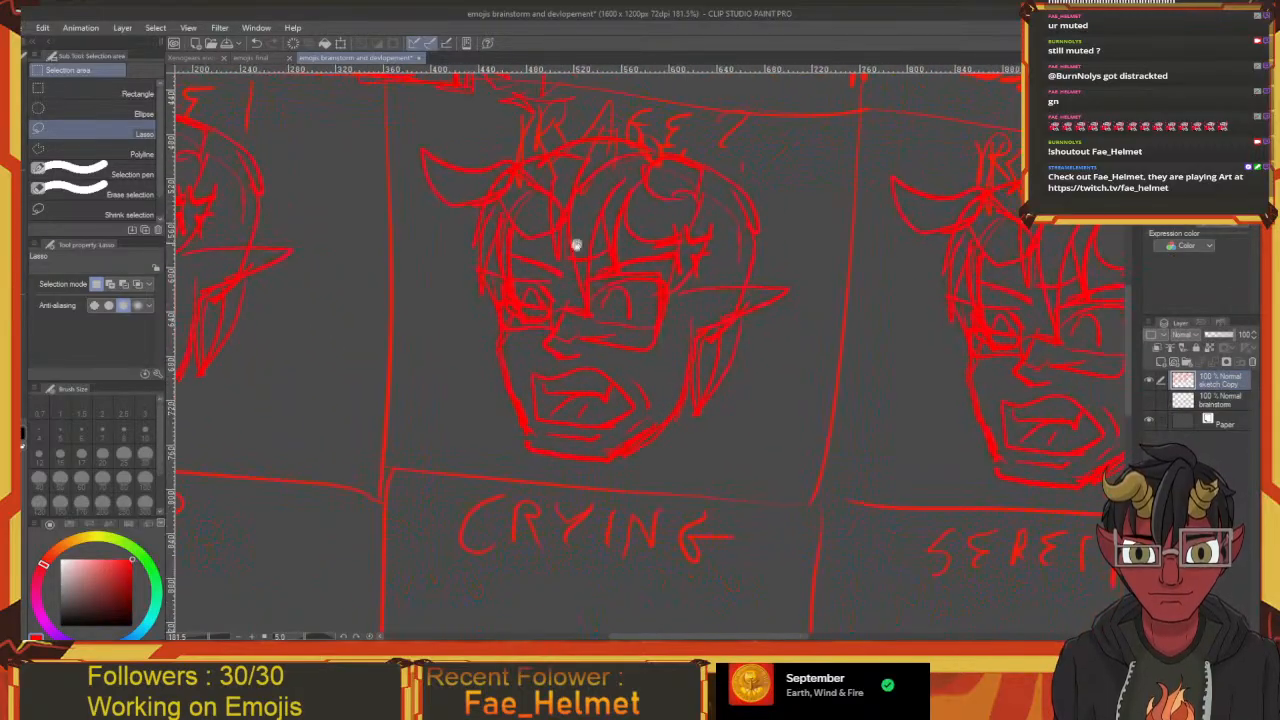
pyautogui.moveTo(566, 322); pyautogui.dragTo(512, 310)
pyautogui.press('e')
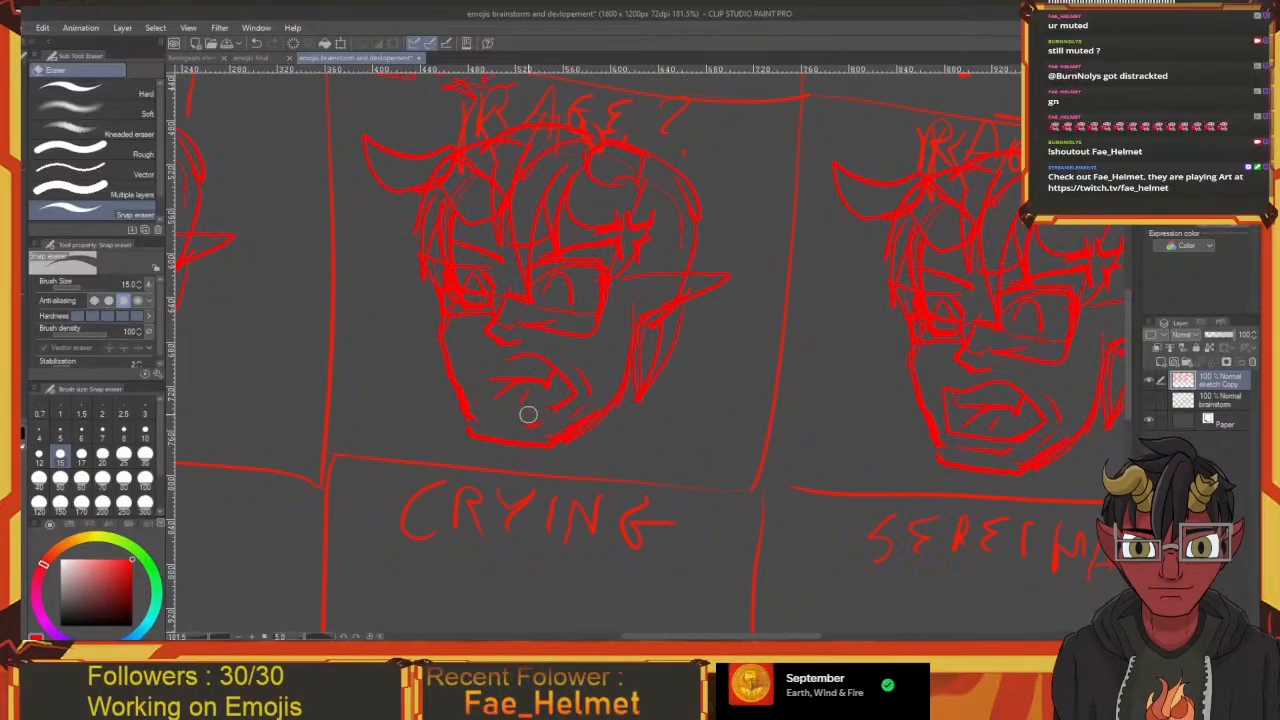
pyautogui.moveTo(528, 414)
pyautogui.mouseDown()
pyautogui.moveTo(568, 377)
pyautogui.moveTo(528, 378)
pyautogui.mouseUp()
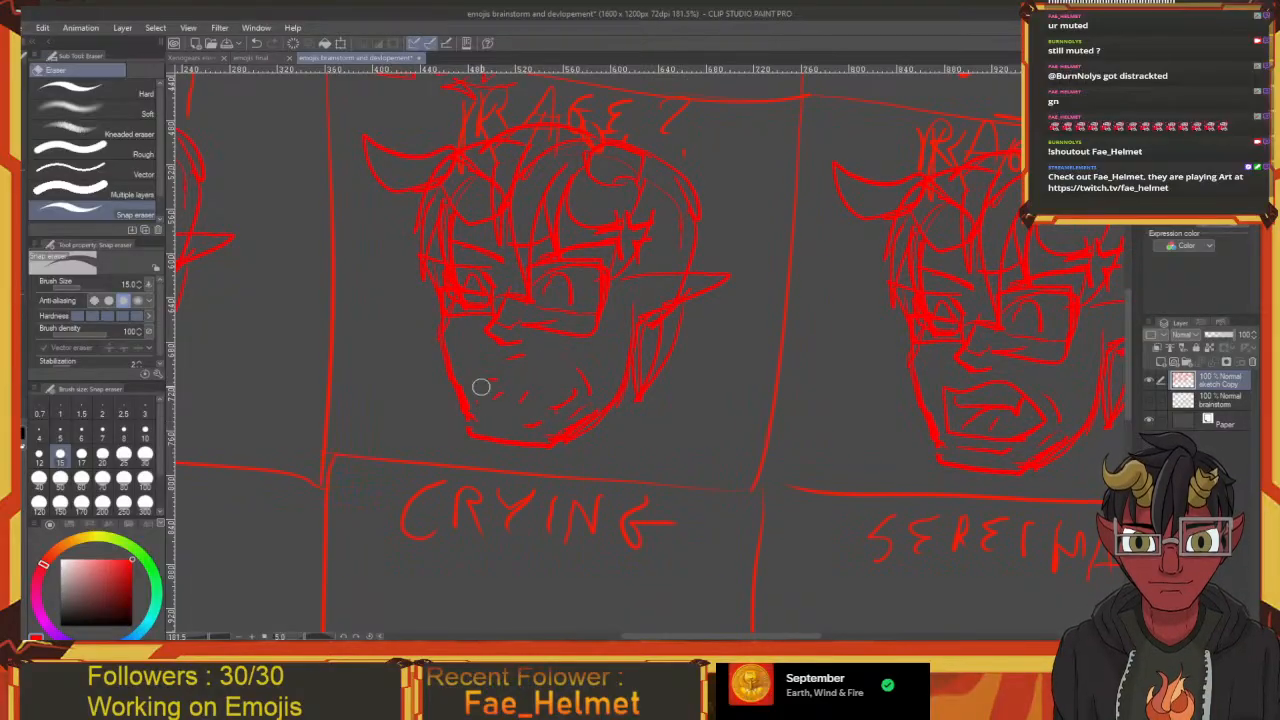
pyautogui.press(']')
pyautogui.press(']')
pyautogui.press(']')
pyautogui.press(']')
pyautogui.press(']')
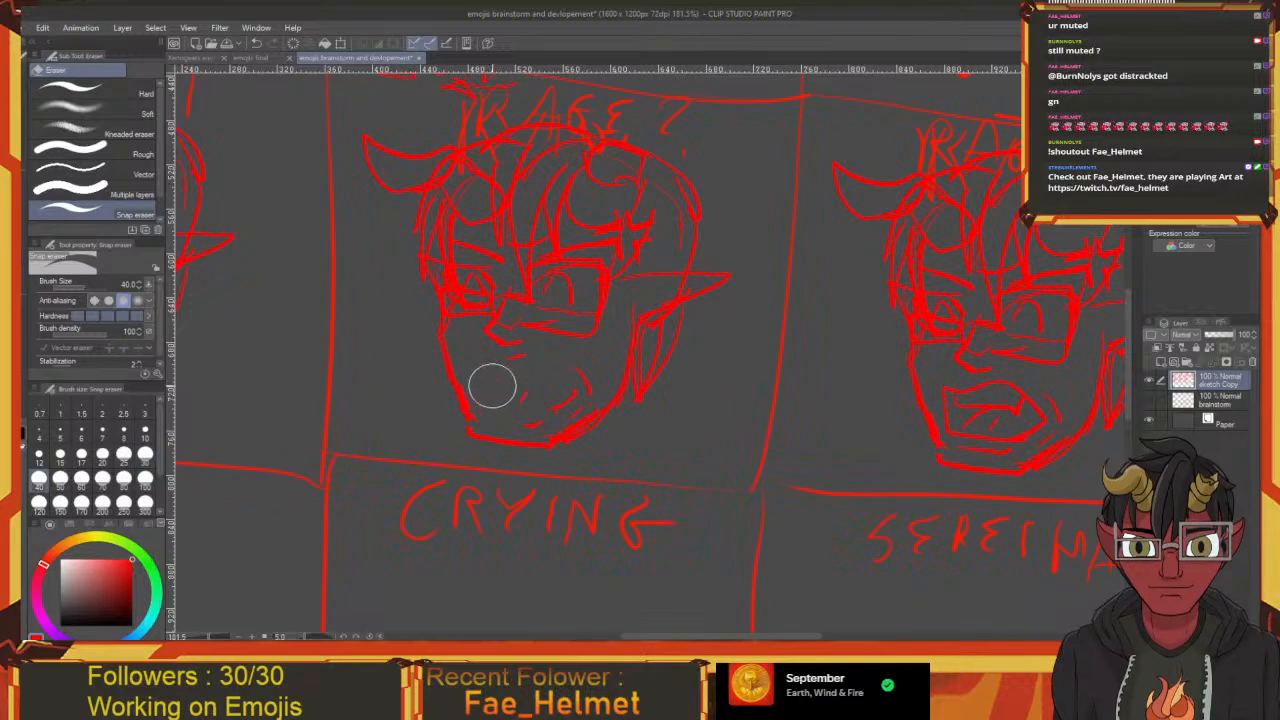
pyautogui.moveTo(492, 385)
pyautogui.mouseDown()
pyautogui.moveTo(506, 358)
pyautogui.moveTo(556, 399)
pyautogui.moveTo(583, 379)
pyautogui.moveTo(528, 428)
pyautogui.mouseUp()
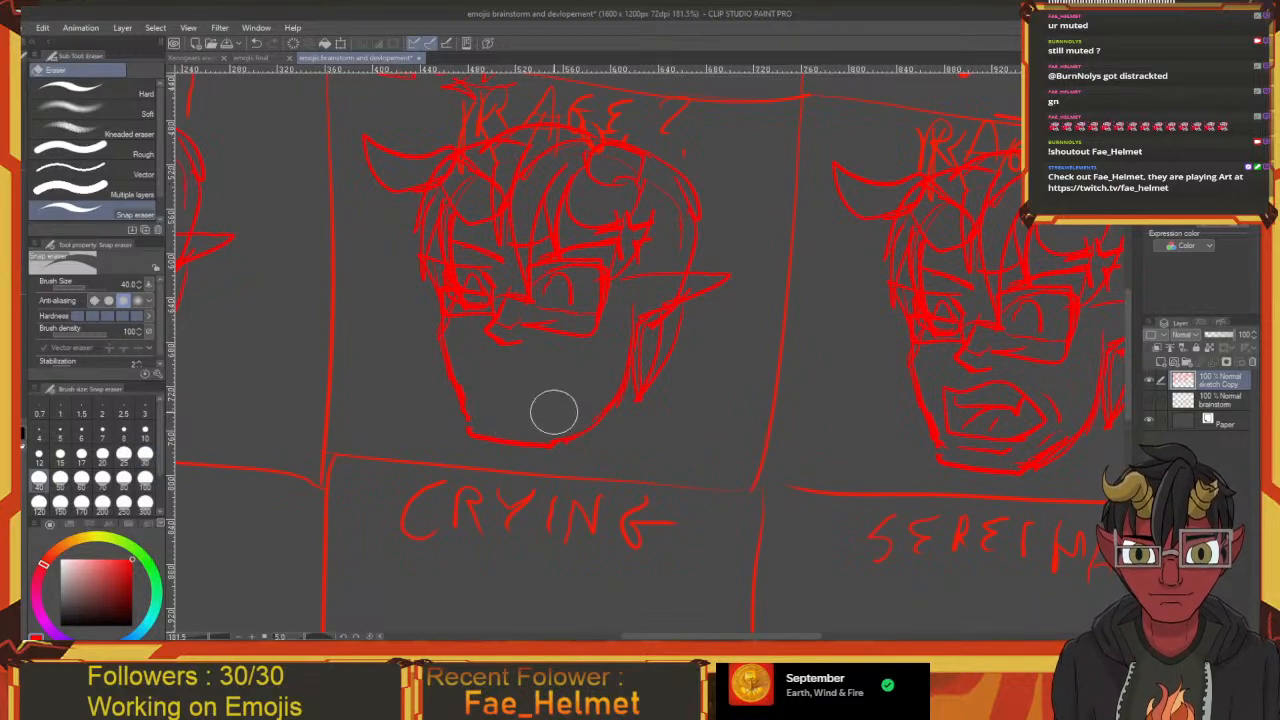
# Erase the anger mark beside the RAGE 2 face's eyebrow and switch to the Pencil
pyautogui.moveTo(608, 267)
pyautogui.mouseDown()
pyautogui.moveTo(580, 289)
pyautogui.moveTo(606, 277)
pyautogui.moveTo(614, 243)
pyautogui.moveTo(545, 270)
pyautogui.mouseUp()
pyautogui.press('p')
pyautogui.press('p')
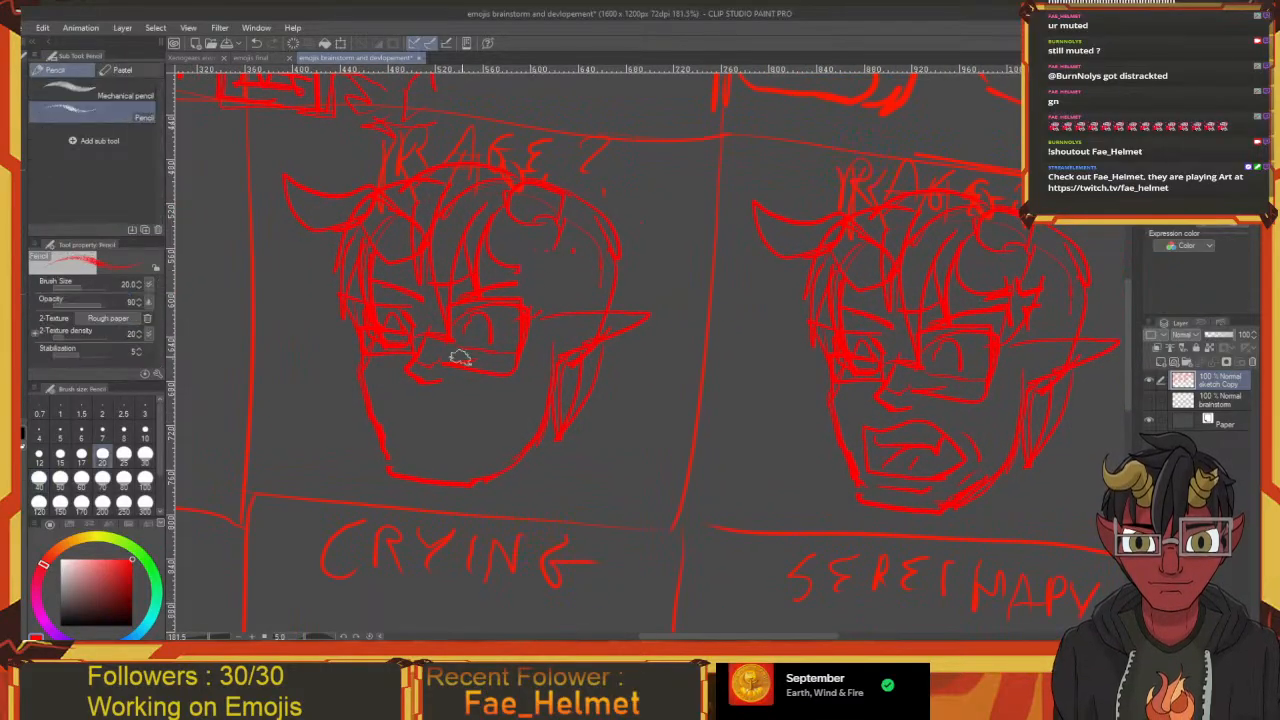
# Draw thick, steeply slanted angry eyebrows on the RAGE 2 face with the G-pen and erase the excess line work
pyautogui.press('p')
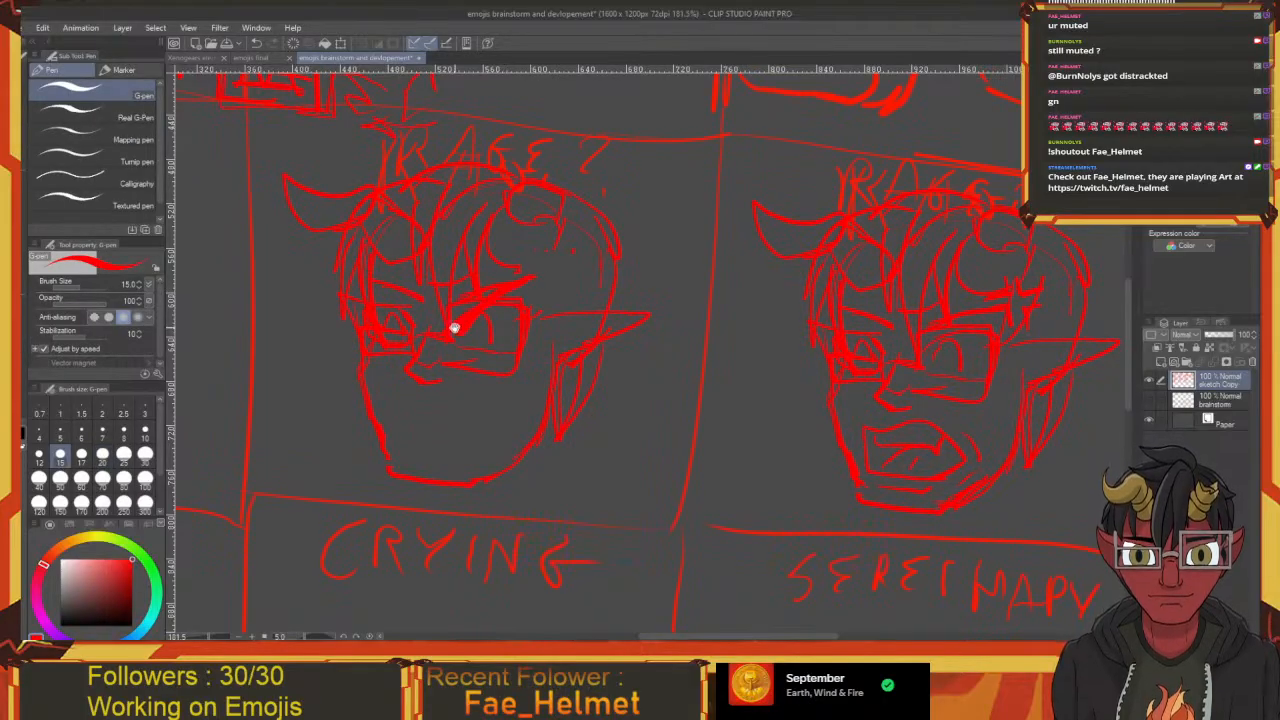
pyautogui.moveTo(455, 328); pyautogui.dragTo(525, 356)
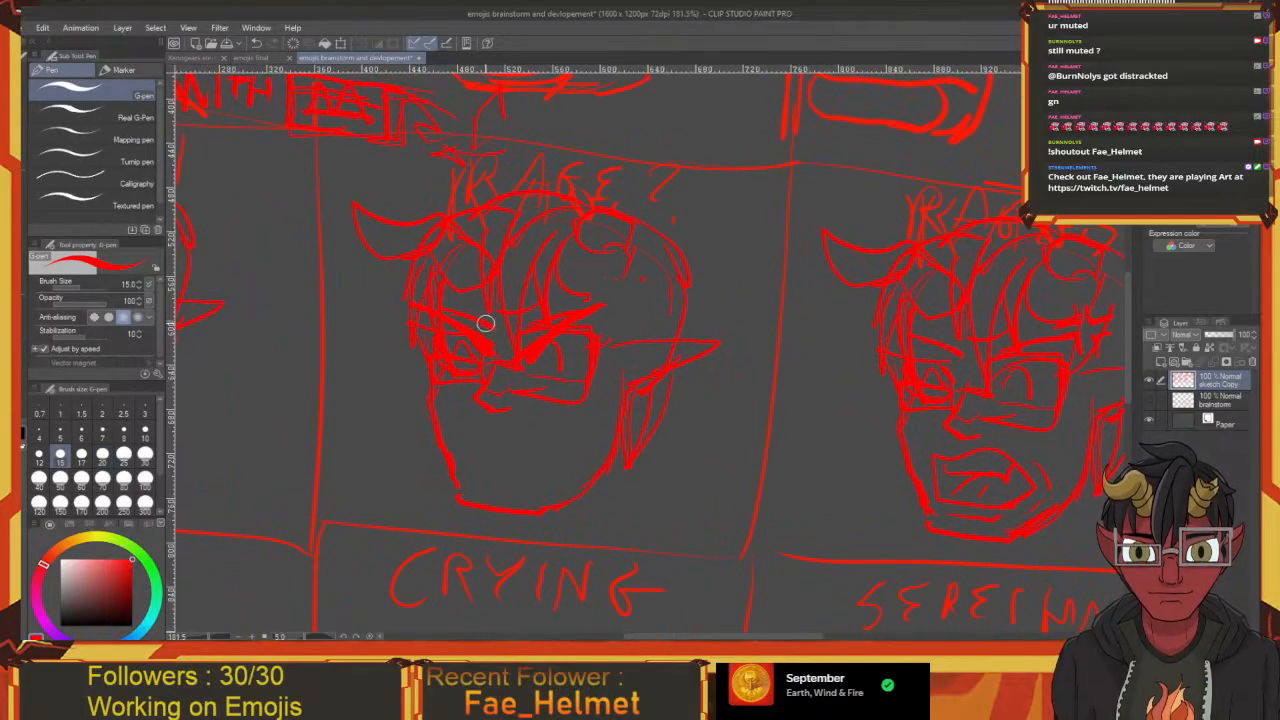
pyautogui.press('e')
pyautogui.moveTo(528, 331); pyautogui.dragTo(558, 321)
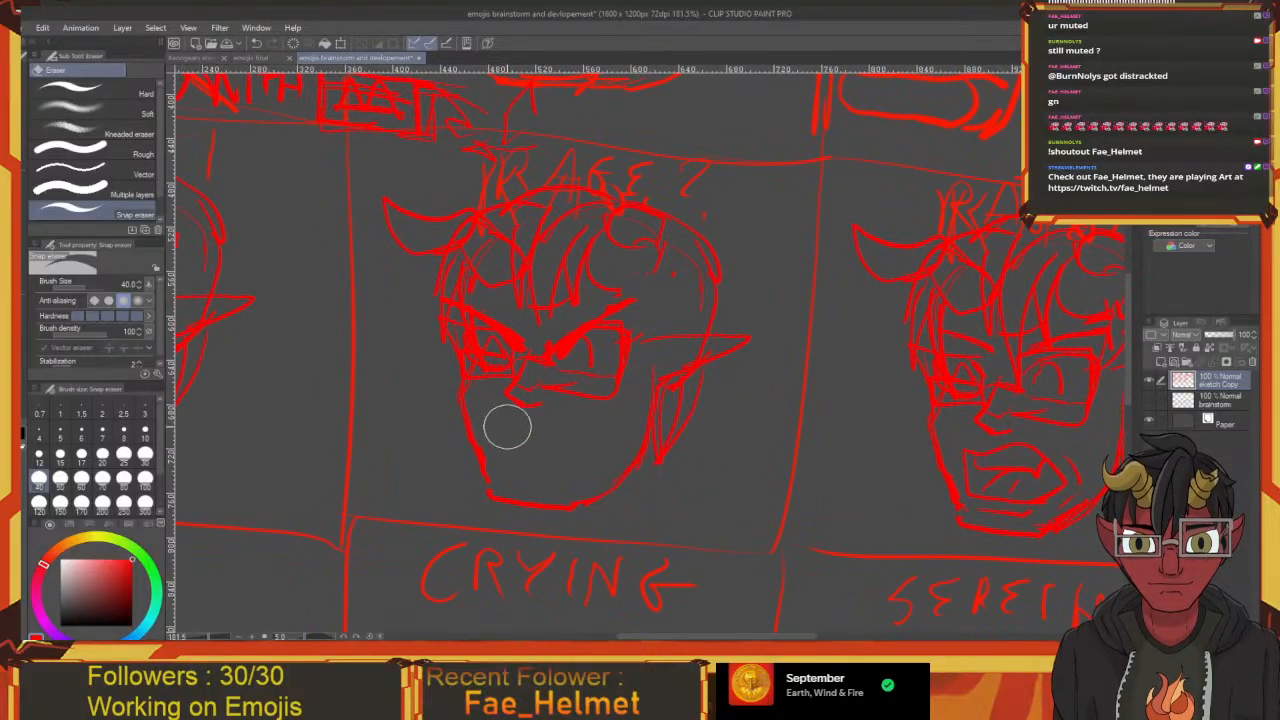
# Draw an open snarling mouth with a jagged upper lip and teeth on the RAGE 2 face, plus a chin line
pyautogui.press('p')
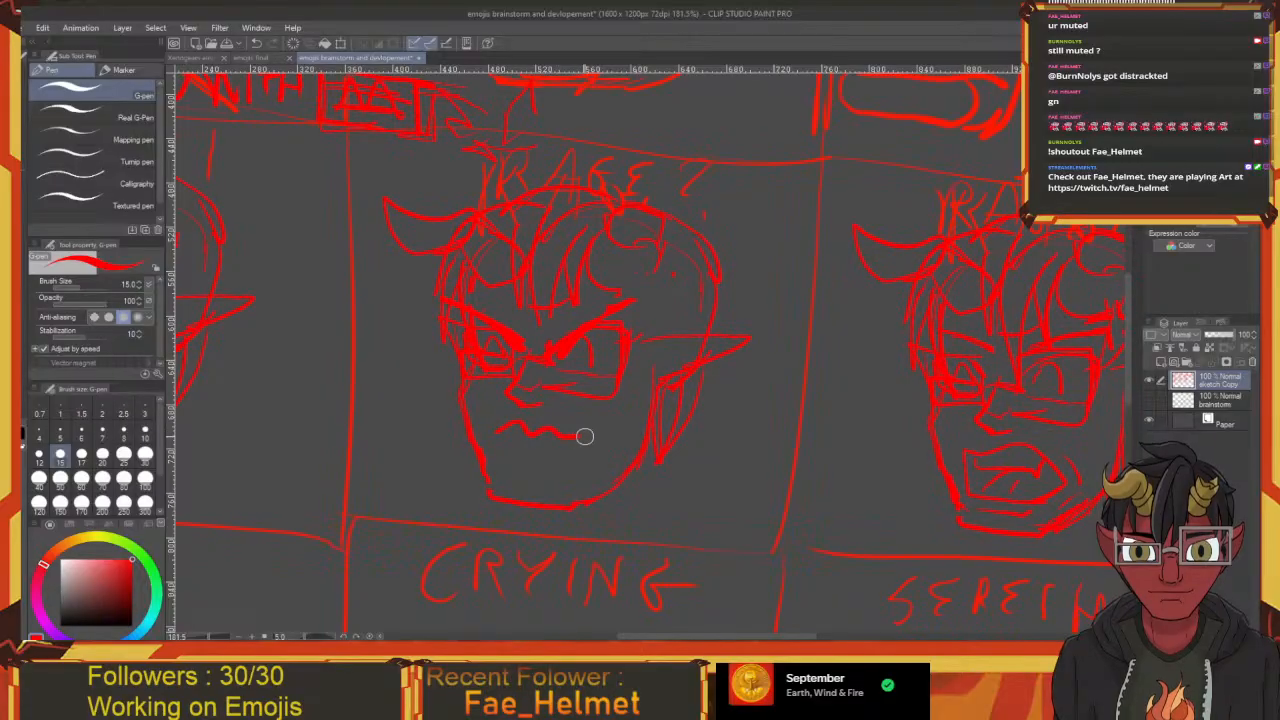
pyautogui.moveTo(502, 432)
pyautogui.mouseDown()
pyautogui.moveTo(514, 480)
pyautogui.moveTo(600, 464)
pyautogui.moveTo(620, 414)
pyautogui.moveTo(589, 377)
pyautogui.mouseUp()
pyautogui.moveTo(600, 278)
pyautogui.mouseDown()
pyautogui.moveTo(566, 354)
pyautogui.moveTo(587, 432)
pyautogui.moveTo(543, 354)
pyautogui.mouseUp()
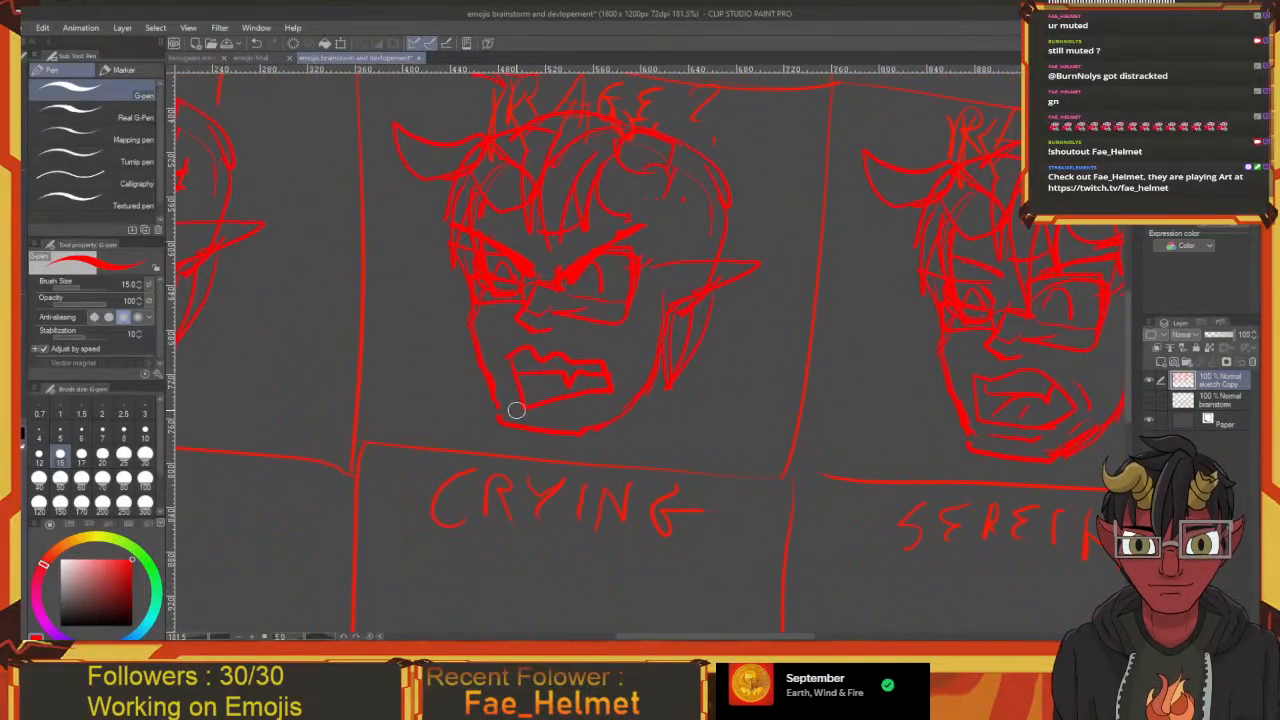
pyautogui.moveTo(517, 418); pyautogui.dragTo(591, 411)
pyautogui.moveTo(621, 334)
pyautogui.mouseDown()
pyautogui.moveTo(583, 434)
pyautogui.moveTo(608, 420)
pyautogui.moveTo(550, 400)
pyautogui.mouseUp()
# Draw a large cross-shaped anger mark on the RAGE 2 forehead and darken the eye beneath it
pyautogui.moveTo(543, 283)
pyautogui.mouseDown()
pyautogui.moveTo(505, 341)
pyautogui.moveTo(572, 404)
pyautogui.mouseUp()
pyautogui.moveTo(570, 292); pyautogui.dragTo(580, 326)
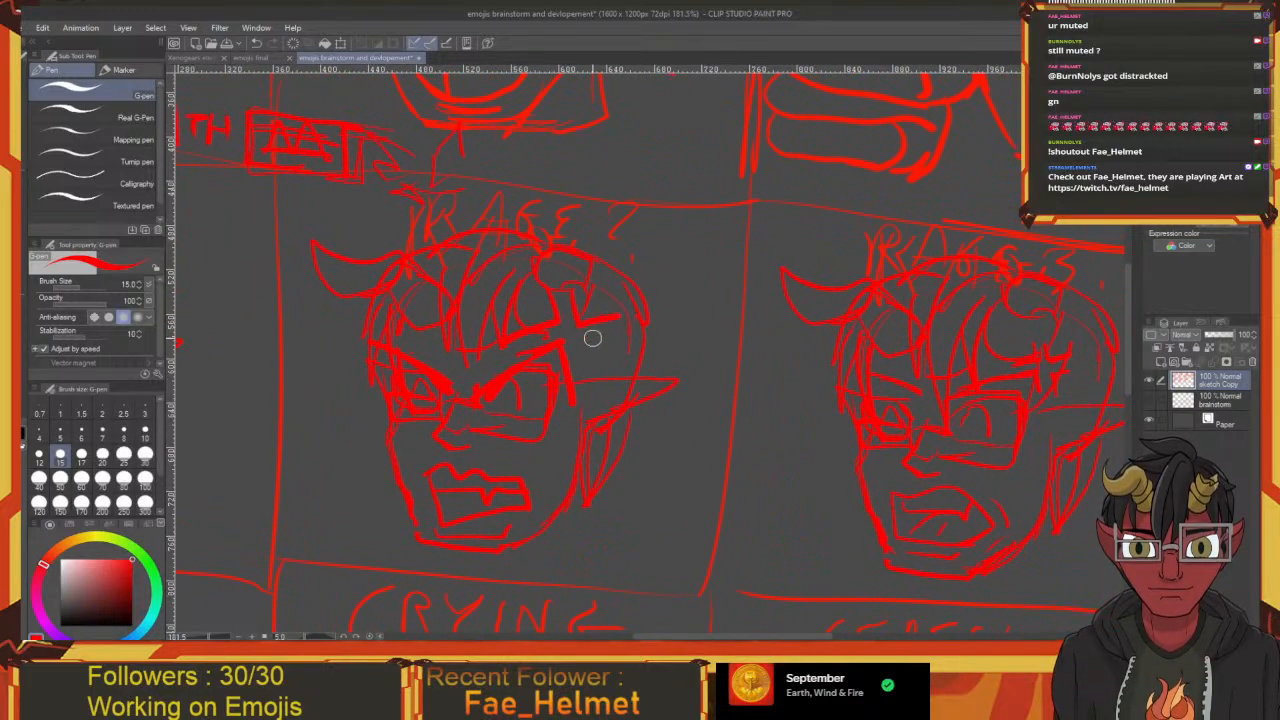
pyautogui.moveTo(598, 380); pyautogui.dragTo(587, 345)
pyautogui.moveTo(491, 421); pyautogui.dragTo(873, 413)
pyautogui.moveTo(633, 364); pyautogui.dragTo(468, 304)
pyautogui.moveTo(572, 322); pyautogui.dragTo(559, 400)
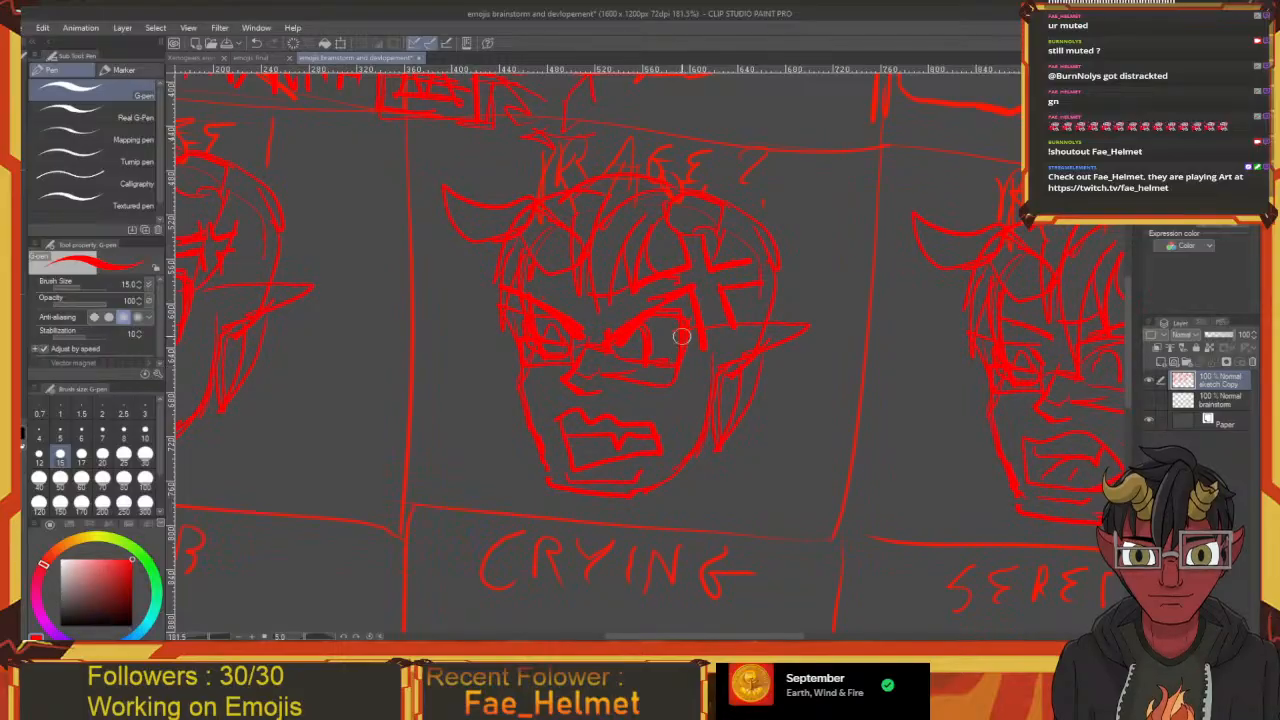
# Erase the mouth, eyes, eyebrows and small anger mark from the RAGE 3 face
pyautogui.moveTo(734, 421); pyautogui.dragTo(480, 426)
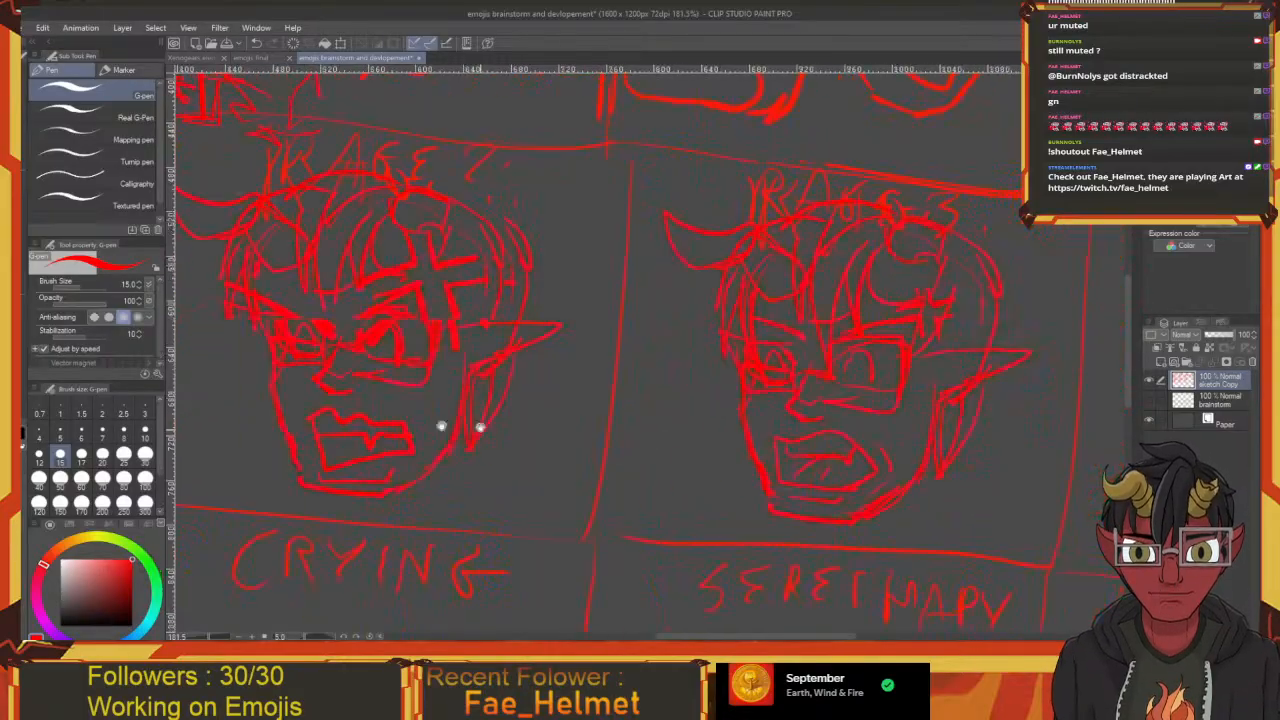
pyautogui.moveTo(690, 420); pyautogui.dragTo(437, 391)
pyautogui.moveTo(532, 357); pyautogui.dragTo(683, 324)
pyautogui.moveTo(549, 320); pyautogui.dragTo(360, 340)
pyautogui.press('e')
pyautogui.moveTo(556, 368)
pyautogui.mouseDown()
pyautogui.moveTo(500, 371)
pyautogui.moveTo(580, 400)
pyautogui.moveTo(565, 385)
pyautogui.moveTo(543, 426)
pyautogui.moveTo(589, 409)
pyautogui.moveTo(545, 457)
pyautogui.mouseUp()
pyautogui.moveTo(624, 282); pyautogui.dragTo(609, 294)
pyautogui.moveTo(552, 337)
pyautogui.mouseDown()
pyautogui.moveTo(574, 337)
pyautogui.moveTo(531, 317)
pyautogui.moveTo(526, 331)
pyautogui.moveTo(613, 323)
pyautogui.mouseUp()
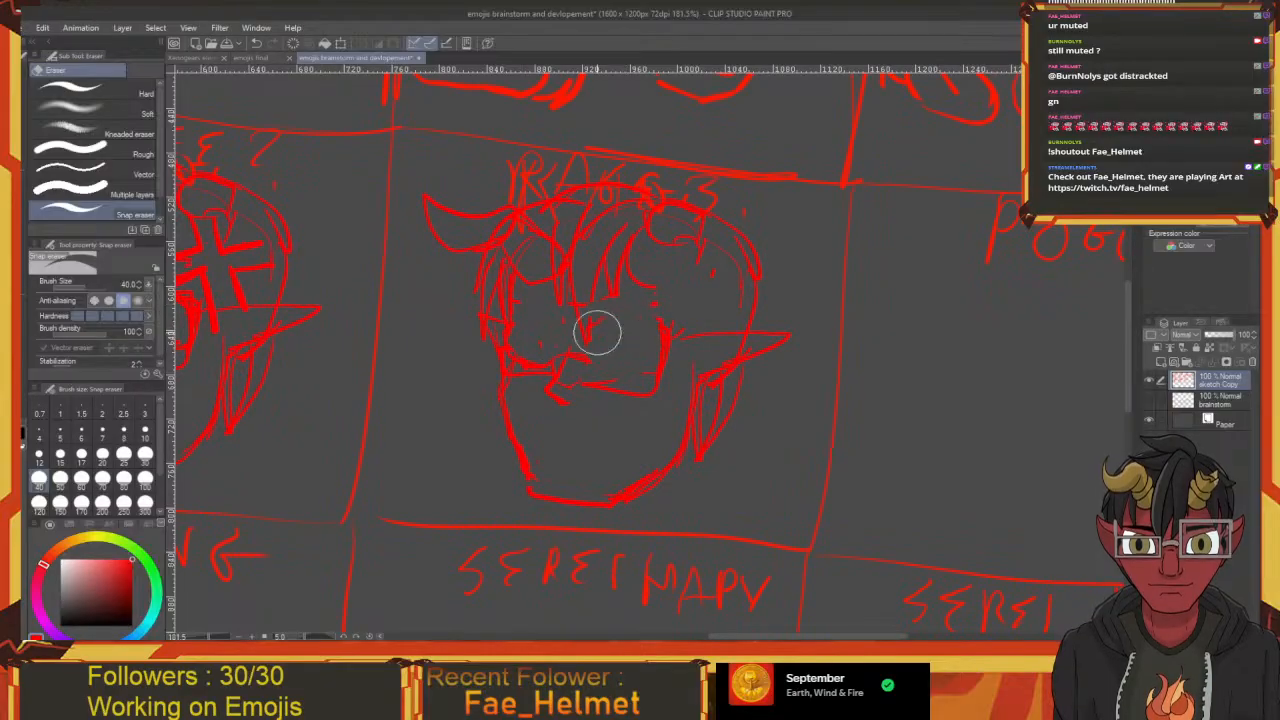
# Draw heavy furrowed brows with creases on the RAGE 3 face and start the upper mouth line with the G-pen
pyautogui.press('p')
pyautogui.press('p')
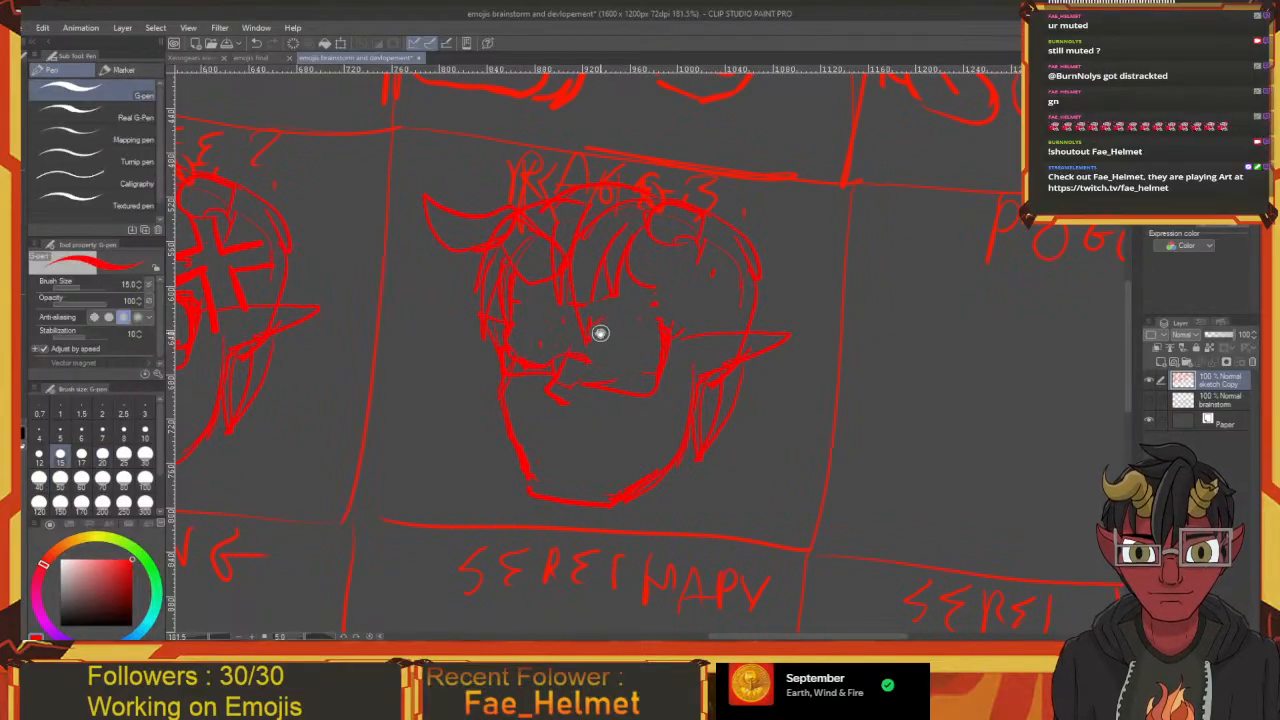
pyautogui.moveTo(600, 334)
pyautogui.mouseDown()
pyautogui.moveTo(528, 333)
pyautogui.moveTo(587, 265)
pyautogui.moveTo(615, 314)
pyautogui.moveTo(597, 366)
pyautogui.moveTo(635, 361)
pyautogui.mouseUp()
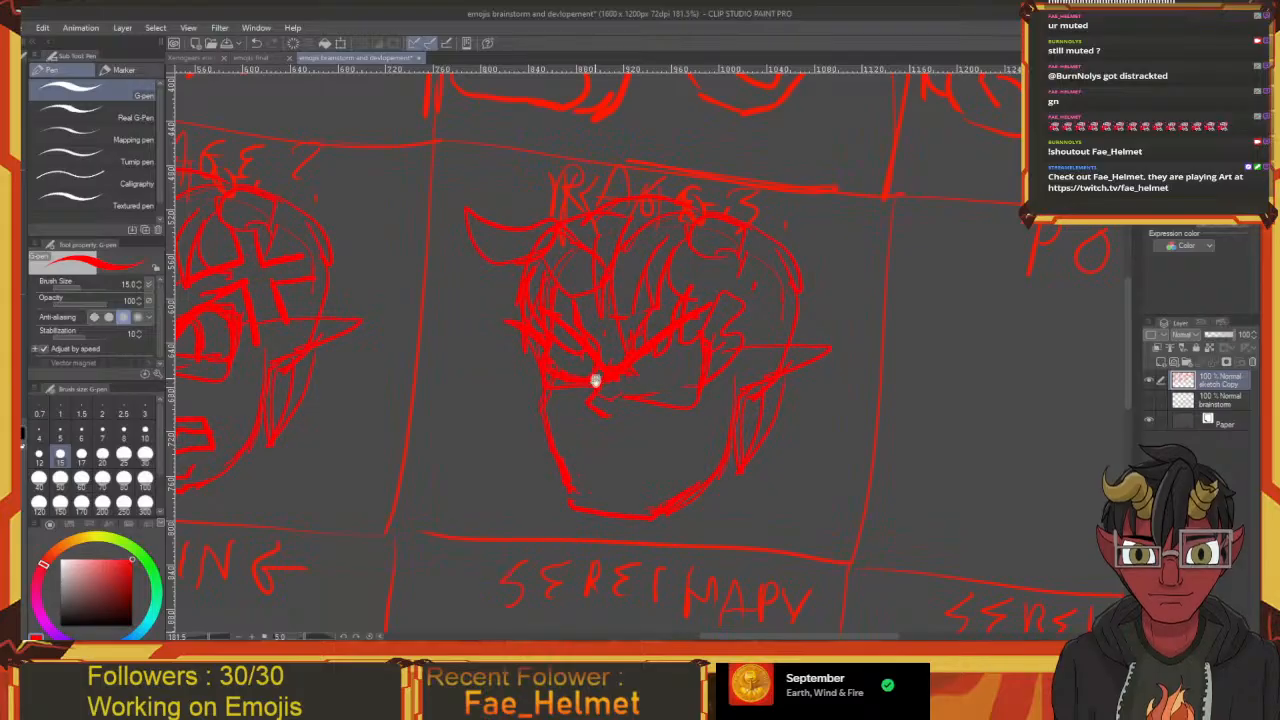
pyautogui.moveTo(594, 374); pyautogui.dragTo(510, 345)
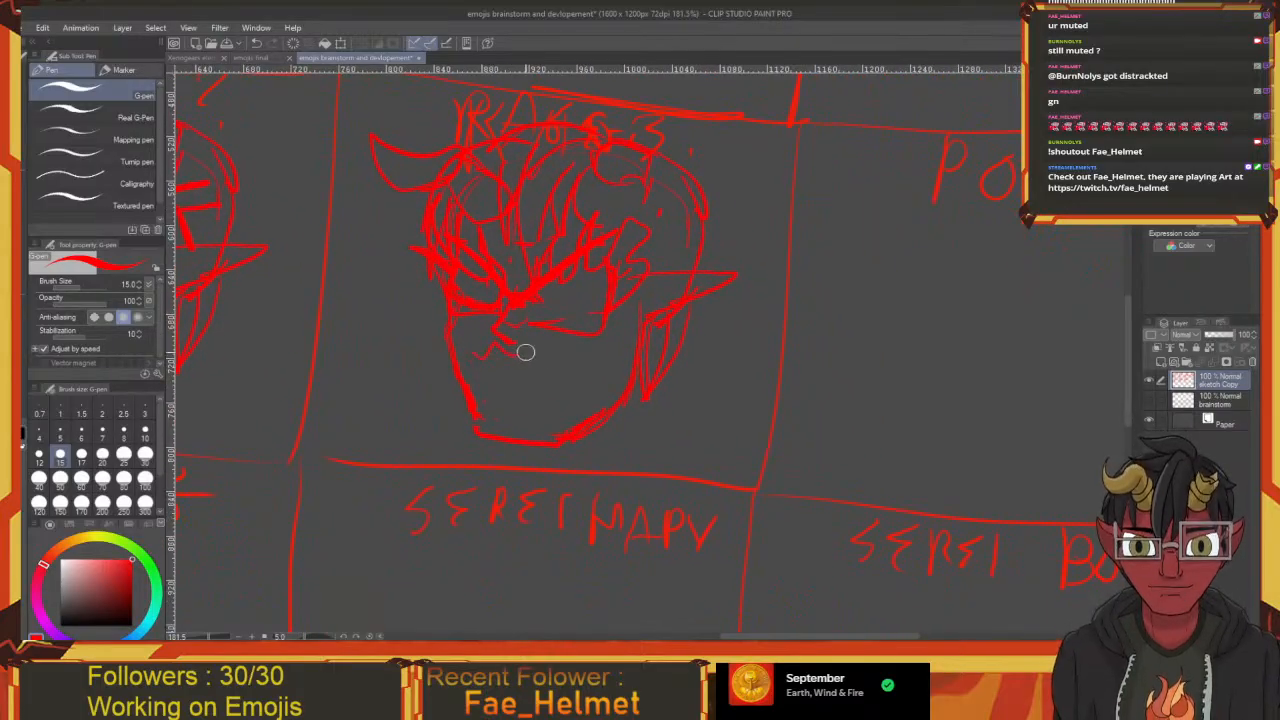
pyautogui.moveTo(584, 406)
pyautogui.mouseDown()
pyautogui.moveTo(564, 384)
pyautogui.moveTo(623, 363)
pyautogui.moveTo(429, 366)
pyautogui.moveTo(612, 420)
pyautogui.moveTo(580, 428)
pyautogui.mouseUp()
# Lasso the RAGE 3 jaw, then move it down and rotate it slightly to lengthen the face
pyautogui.press('m')
pyautogui.hotkey('ctrl', 't')
pyautogui.moveTo(684, 368); pyautogui.dragTo(674, 326)
pyautogui.moveTo(602, 372); pyautogui.dragTo(622, 392)
pyautogui.press('-')
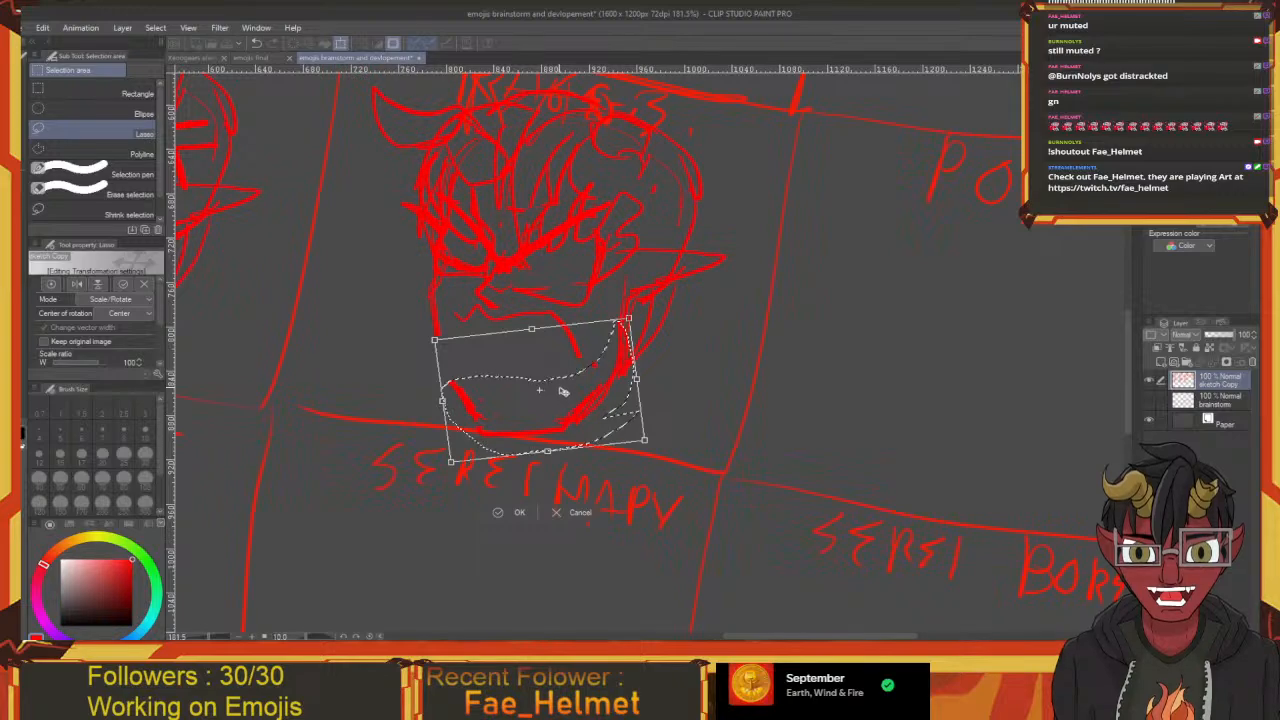
pyautogui.press('Return')
pyautogui.hotkey('ctrl', 'd')
# Redraw the cheek line joining the RAGE 3 face to its lowered jaw
pyautogui.press('p')
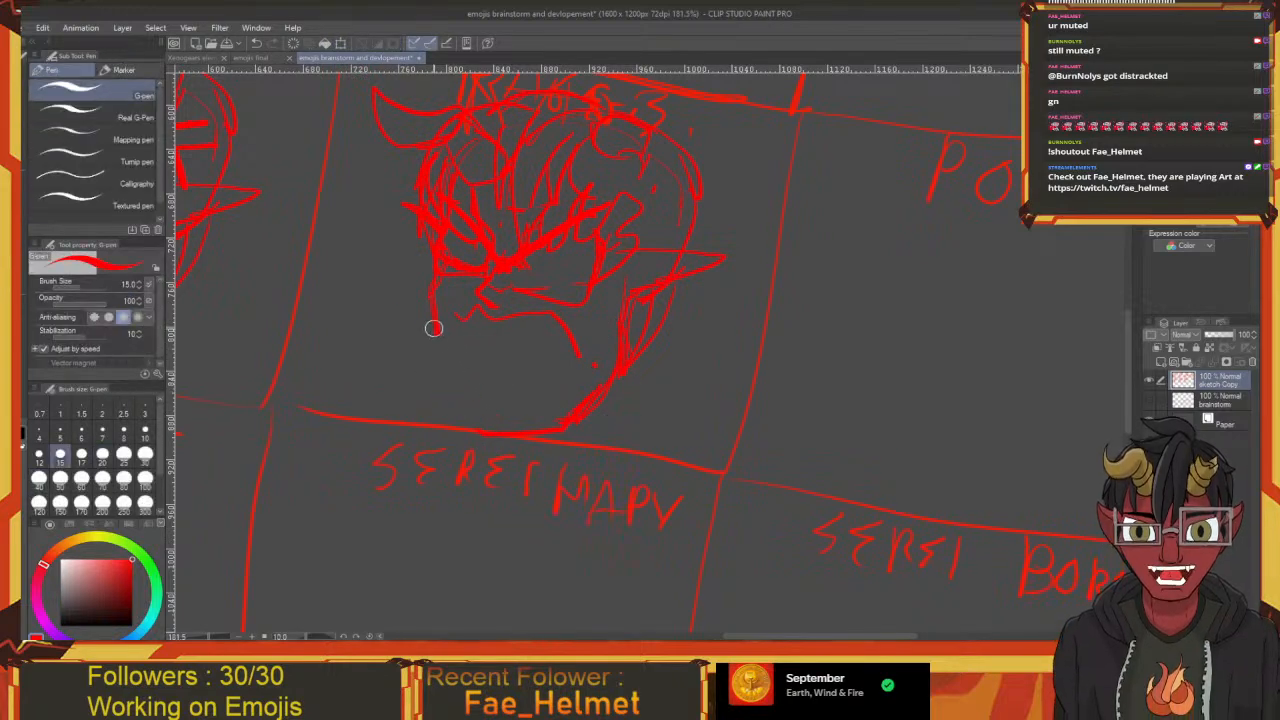
pyautogui.press('ctrl')
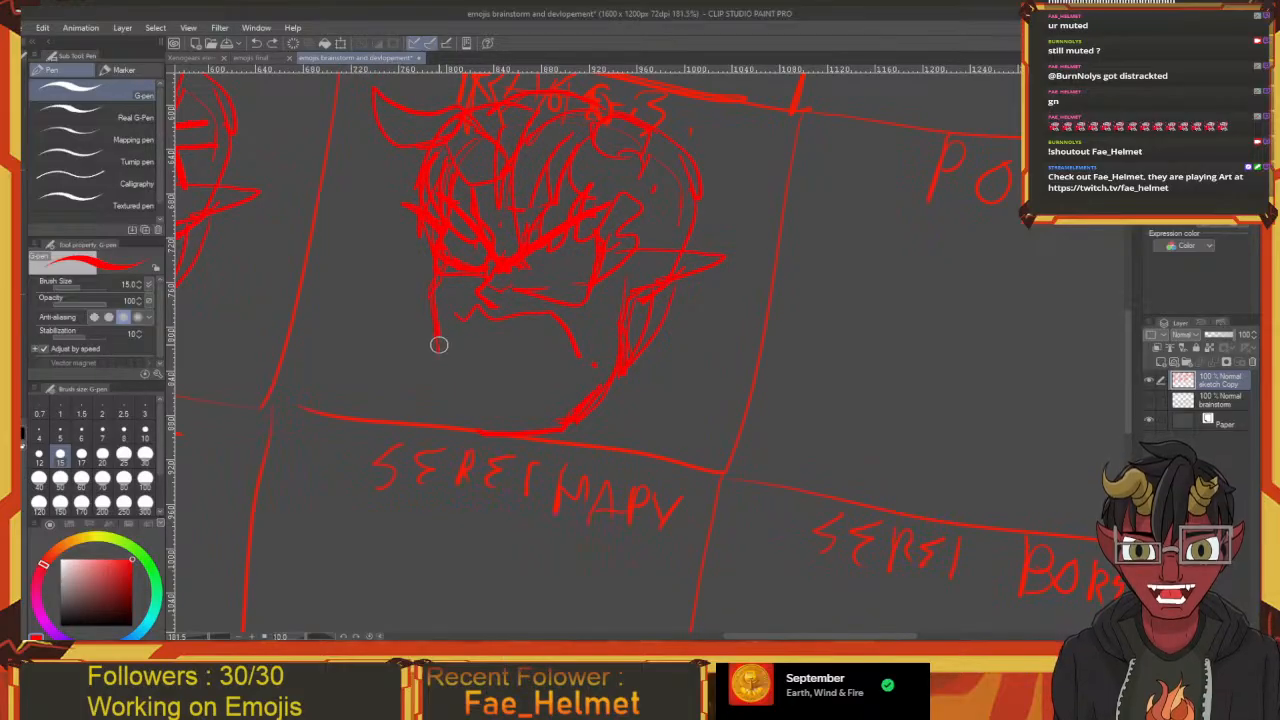
pyautogui.moveTo(437, 346)
pyautogui.mouseDown()
pyautogui.moveTo(454, 406)
pyautogui.moveTo(509, 447)
pyautogui.mouseUp()
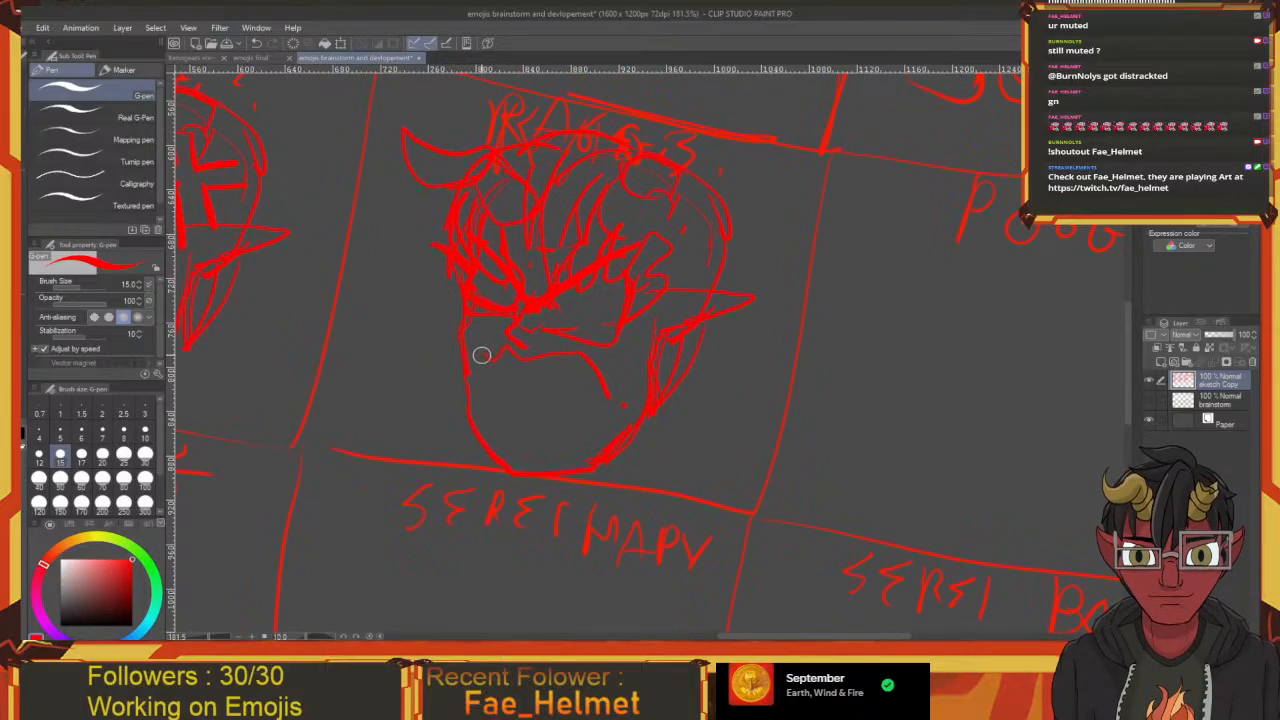
pyautogui.hotkey('ctrl', 'z')
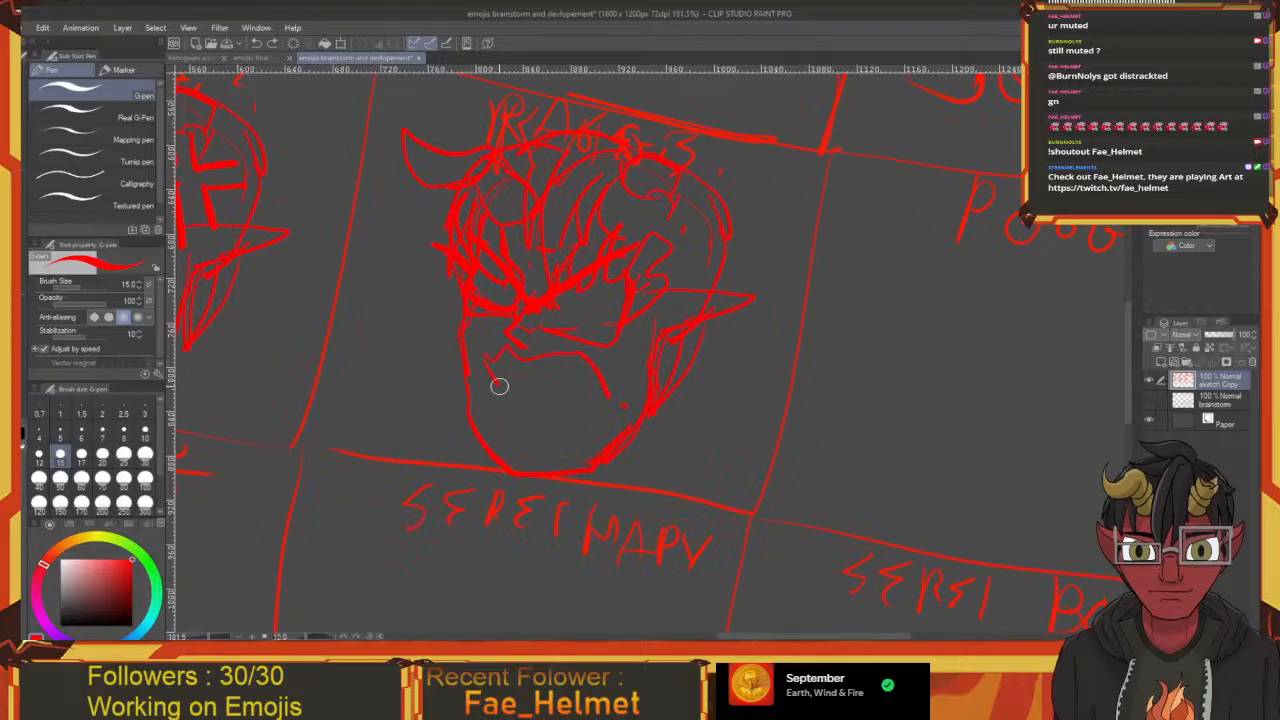
# Draw a wide shouting mouth with a fang and tongue on the RAGE 3 face and add the narrowed eye
pyautogui.moveTo(494, 430); pyautogui.dragTo(539, 446)
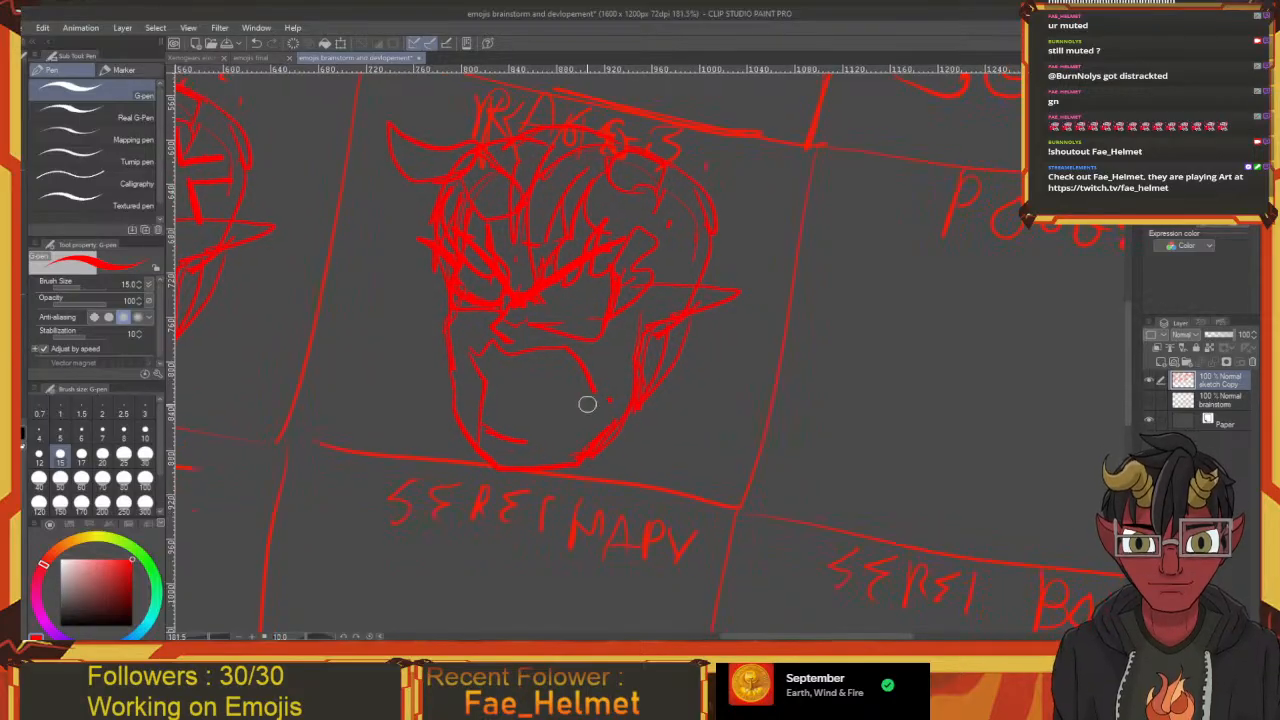
pyautogui.moveTo(594, 390)
pyautogui.mouseDown()
pyautogui.moveTo(580, 426)
pyautogui.moveTo(497, 434)
pyautogui.moveTo(541, 435)
pyautogui.moveTo(590, 395)
pyautogui.mouseUp()
pyautogui.moveTo(496, 413)
pyautogui.mouseDown()
pyautogui.moveTo(555, 392)
pyautogui.moveTo(591, 405)
pyautogui.moveTo(529, 423)
pyautogui.moveTo(537, 466)
pyautogui.moveTo(565, 425)
pyautogui.mouseUp()
pyautogui.moveTo(611, 336); pyautogui.dragTo(511, 382)
pyautogui.moveTo(534, 340)
pyautogui.mouseDown()
pyautogui.moveTo(597, 355)
pyautogui.moveTo(512, 354)
pyautogui.mouseUp()
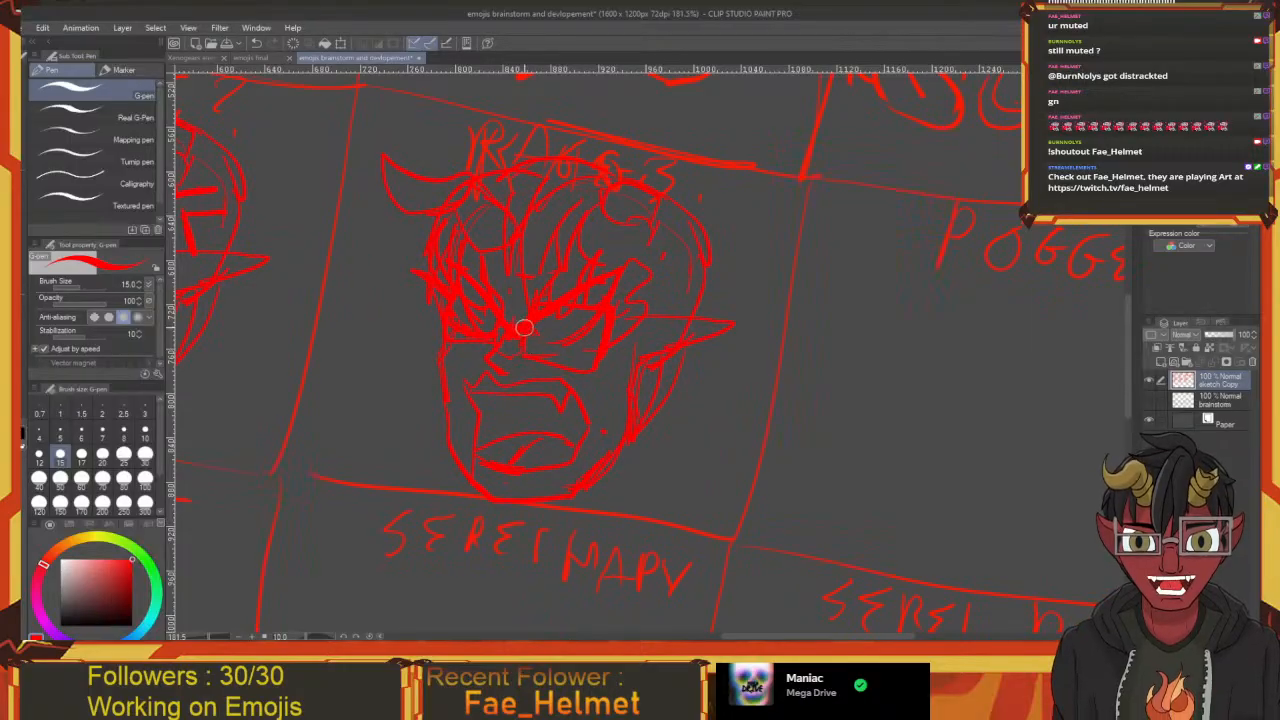
# Draw an oversized cross-shaped anger mark across the RAGE 3 forehead and temple
pyautogui.moveTo(655, 315); pyautogui.dragTo(490, 327)
pyautogui.moveTo(470, 243)
pyautogui.mouseDown()
pyautogui.moveTo(509, 354)
pyautogui.moveTo(500, 334)
pyautogui.mouseUp()
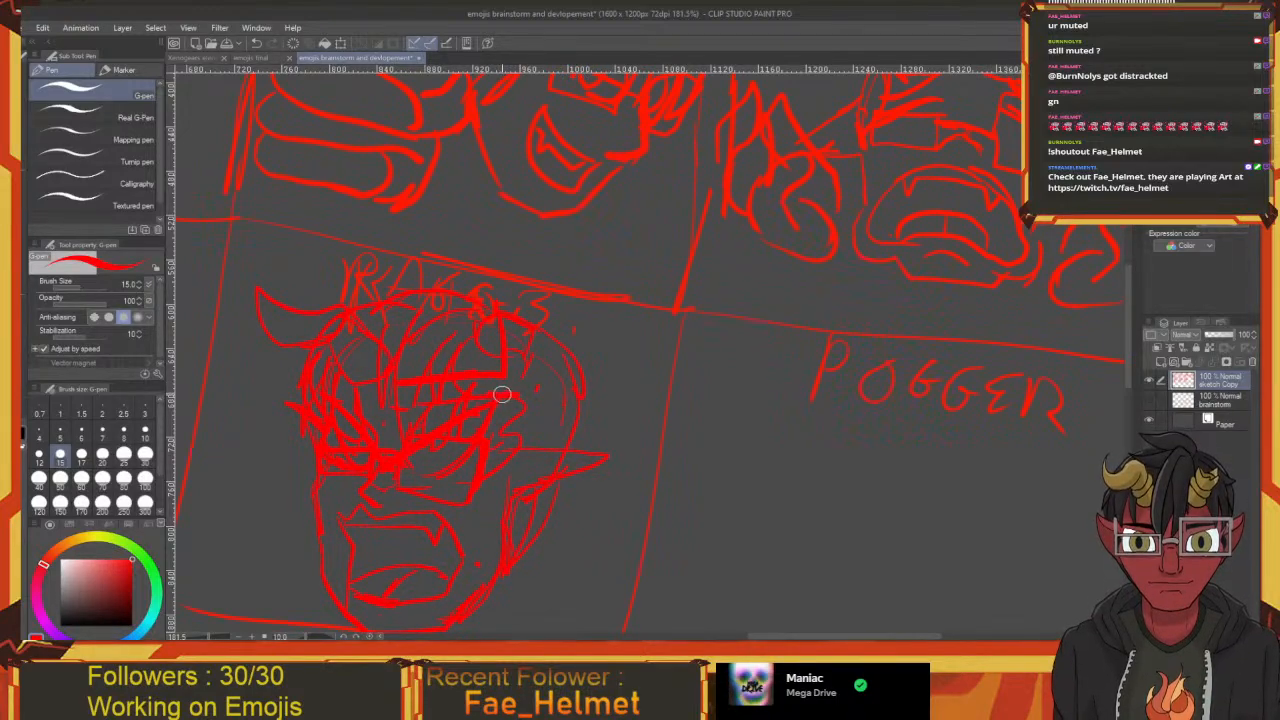
pyautogui.moveTo(544, 475)
pyautogui.mouseDown()
pyautogui.moveTo(533, 384)
pyautogui.moveTo(604, 386)
pyautogui.moveTo(706, 357)
pyautogui.mouseUp()
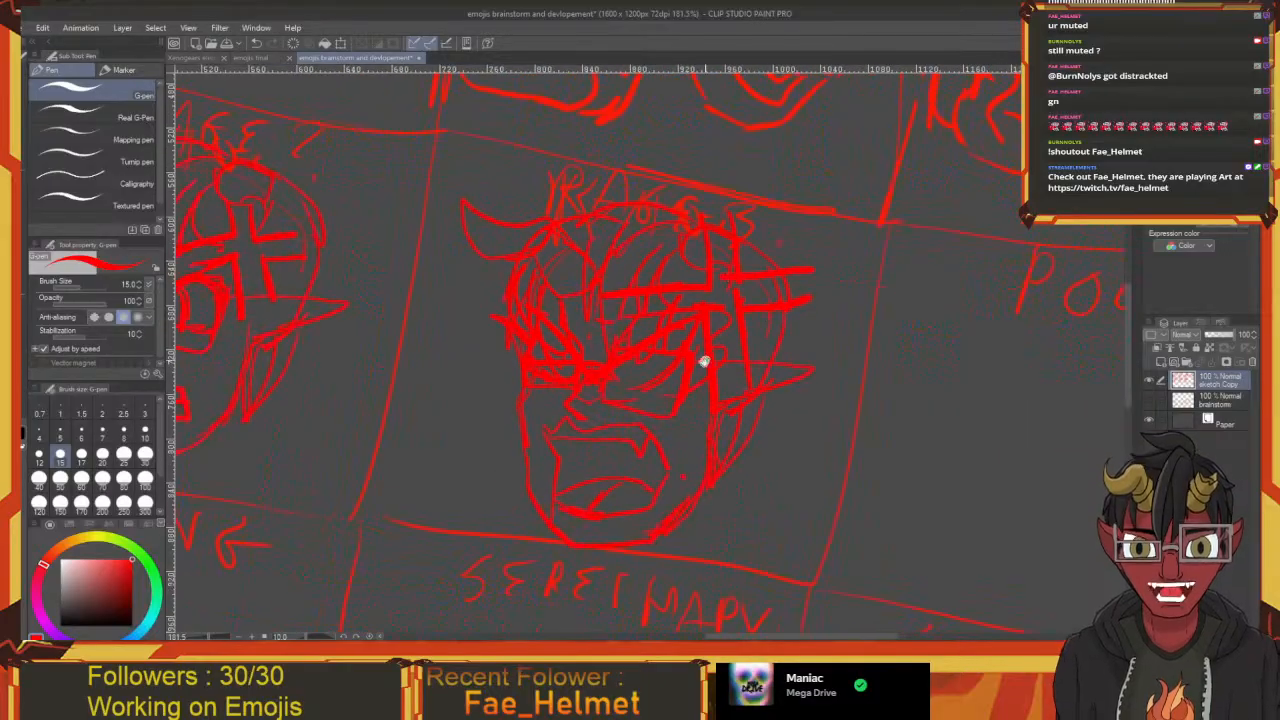
# Add pointed spikes along the horn side of the RAGE 3 head, touch up the chin and save the file
pyautogui.scroll(-3, 697, 364)
pyautogui.moveTo(751, 404); pyautogui.dragTo(680, 394)
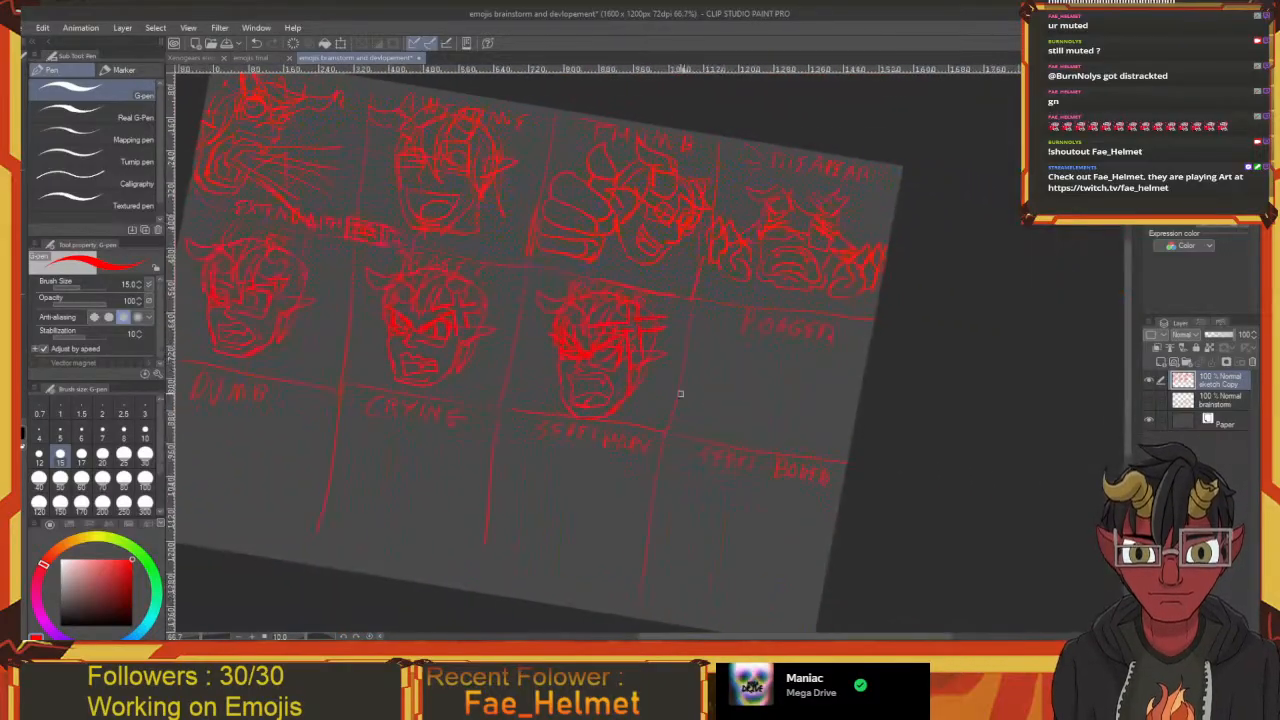
pyautogui.moveTo(410, 331); pyautogui.dragTo(599, 314)
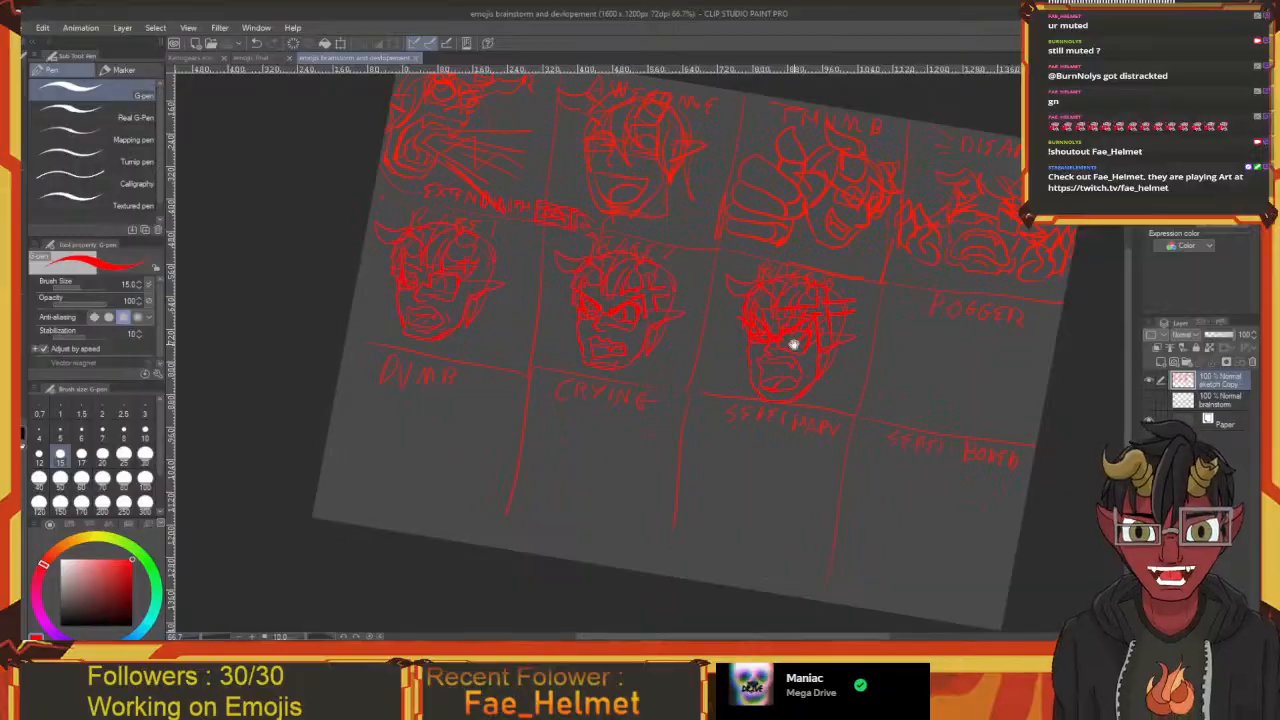
pyautogui.moveTo(794, 344); pyautogui.dragTo(666, 373)
pyautogui.scroll(4, 560, 335)
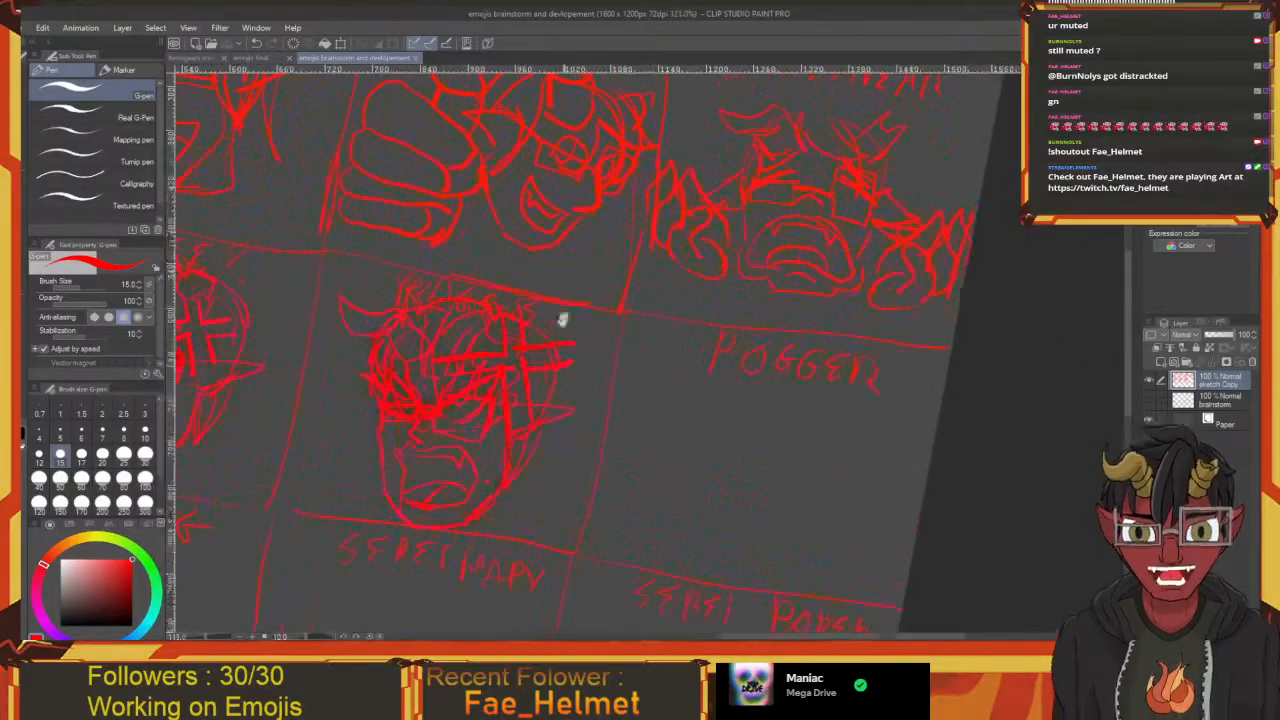
pyautogui.moveTo(575, 313); pyautogui.dragTo(647, 344)
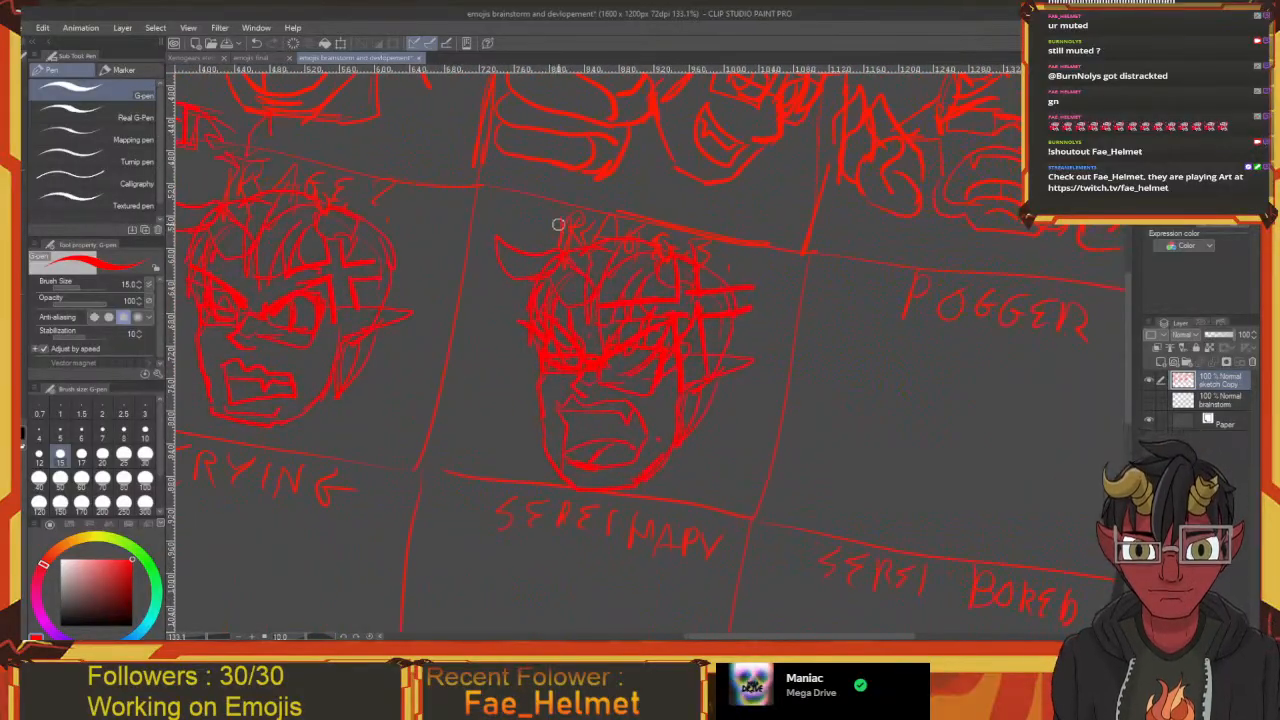
pyautogui.moveTo(525, 300); pyautogui.dragTo(553, 280)
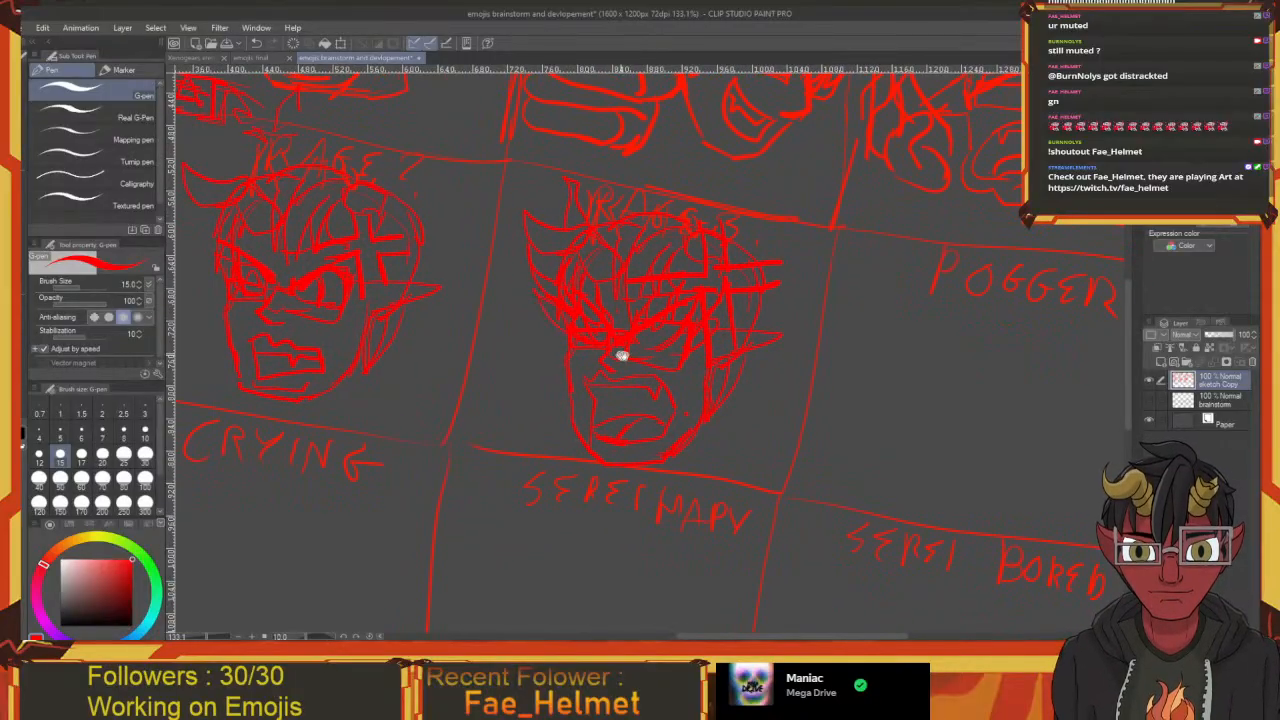
pyautogui.moveTo(622, 355); pyautogui.dragTo(545, 316)
pyautogui.moveTo(623, 331); pyautogui.dragTo(638, 282)
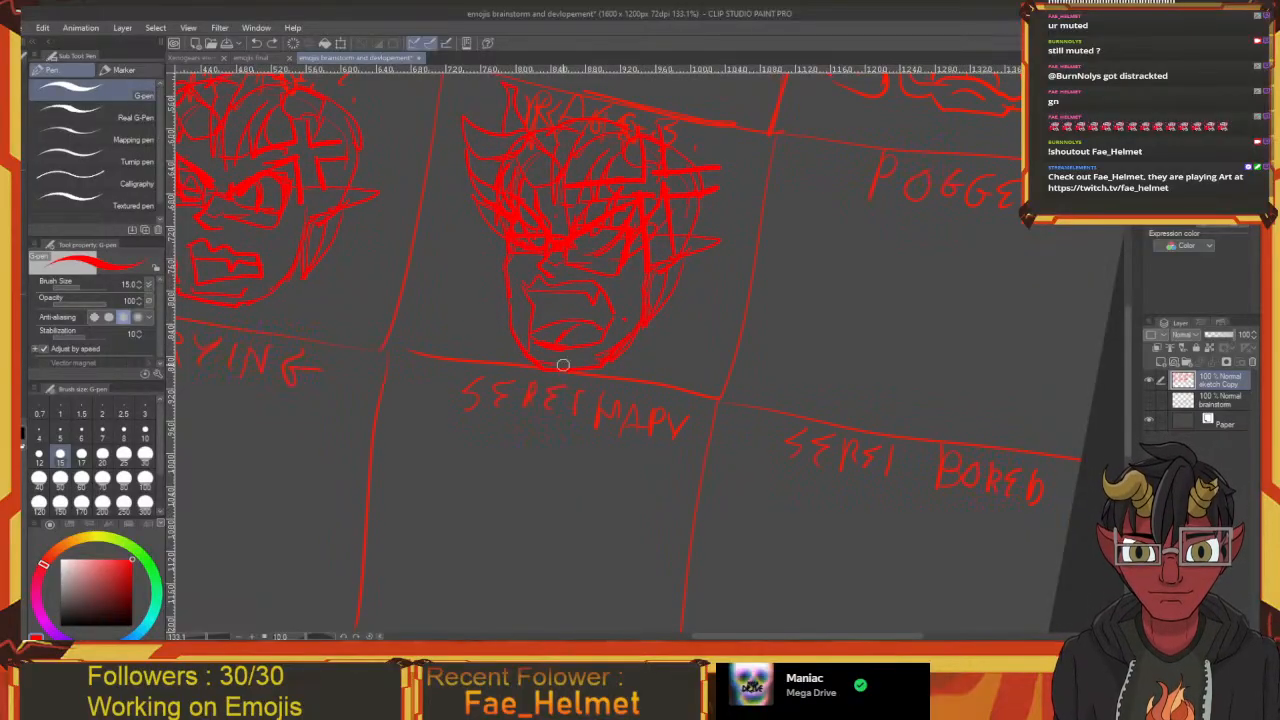
pyautogui.moveTo(643, 327); pyautogui.dragTo(591, 388)
pyautogui.hotkey('ctrl', 's')
pyautogui.moveTo(622, 290); pyautogui.dragTo(460, 341)
pyautogui.moveTo(609, 322); pyautogui.dragTo(605, 281)
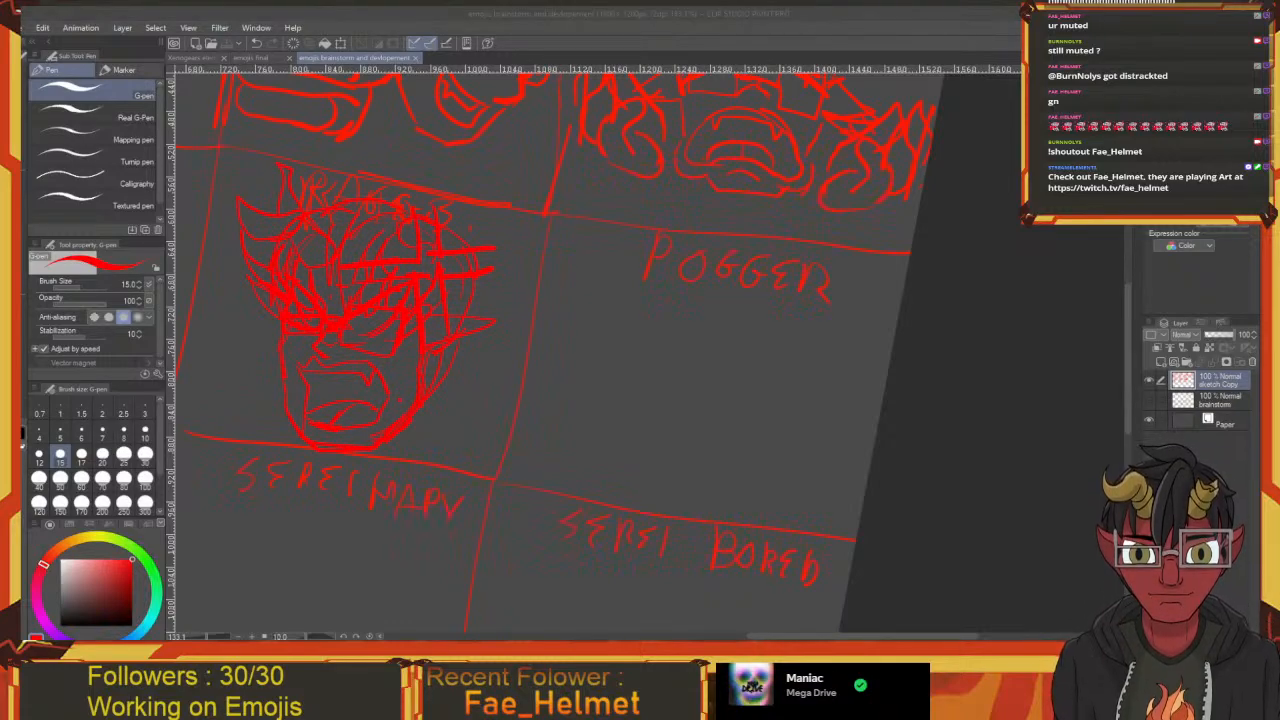
pyautogui.moveTo(662, 332); pyautogui.dragTo(711, 384)
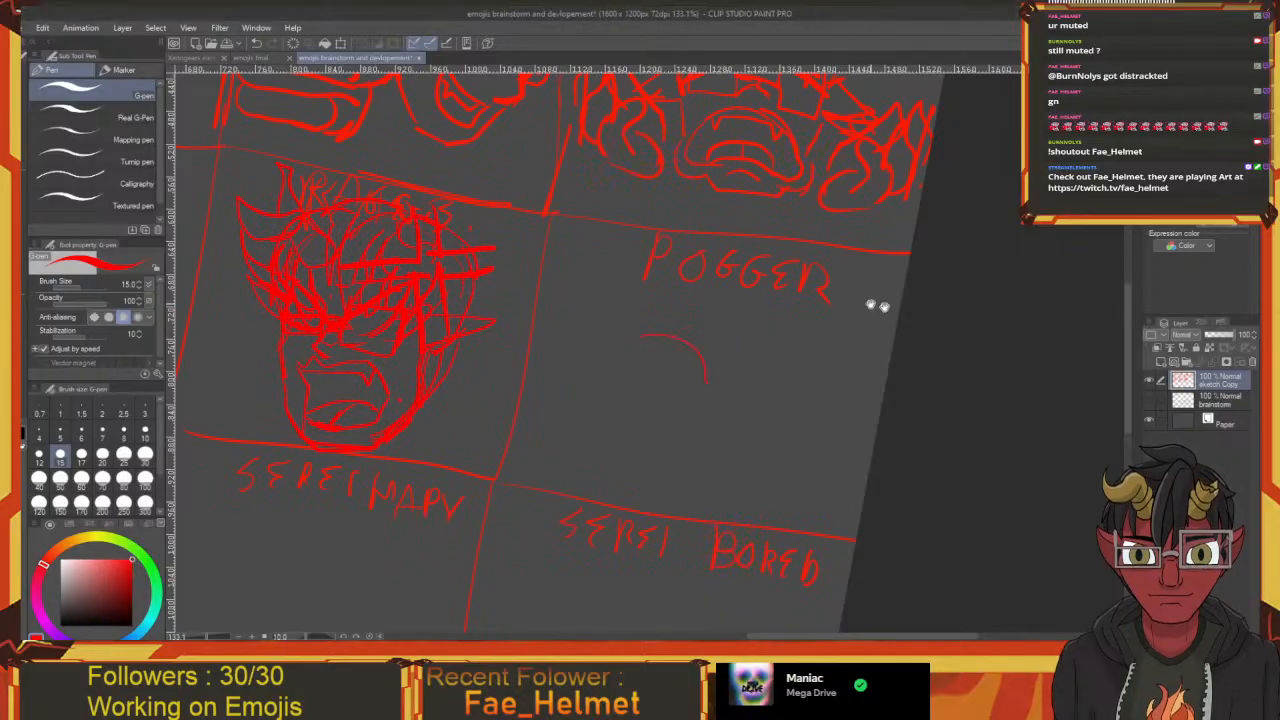
pyautogui.hotkey('ctrl', 'z')
# Sketch the rounded skull outline of the POGGER head below its label and add a pointed ear at the back
pyautogui.moveTo(985, 388); pyautogui.dragTo(986, 329)
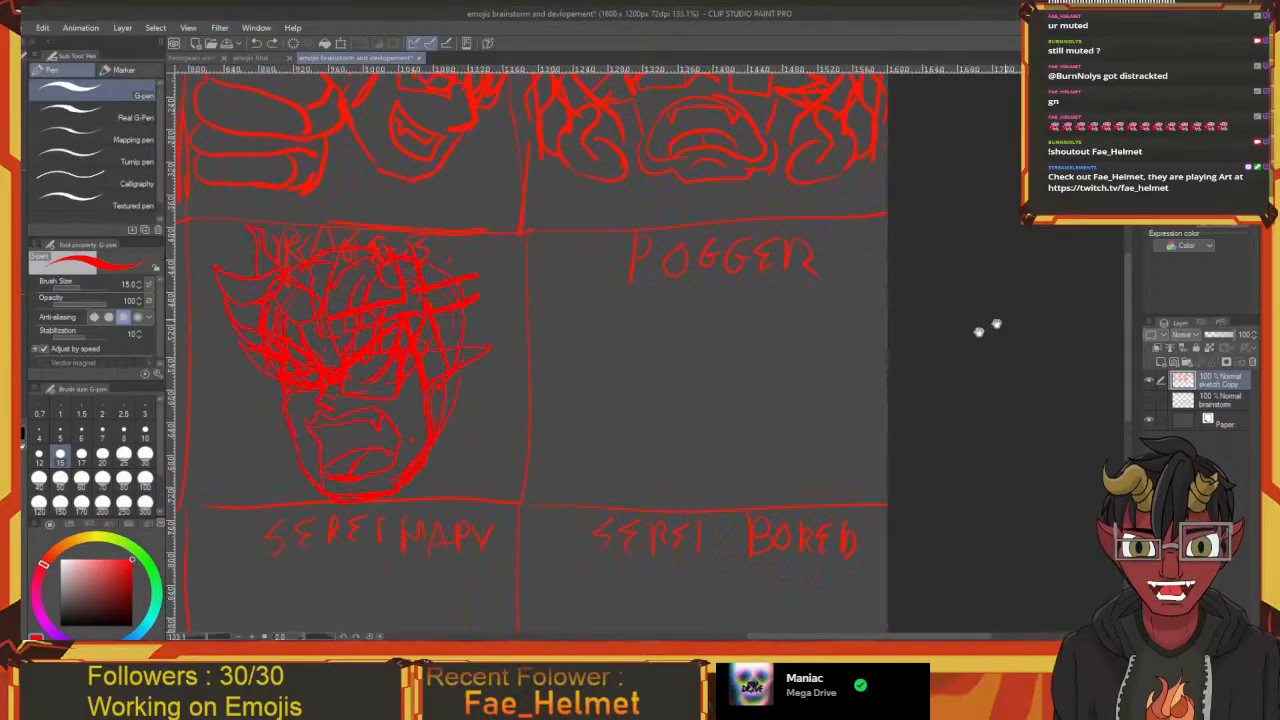
pyautogui.moveTo(700, 312); pyautogui.dragTo(560, 270)
pyautogui.scroll(2, 475, 263)
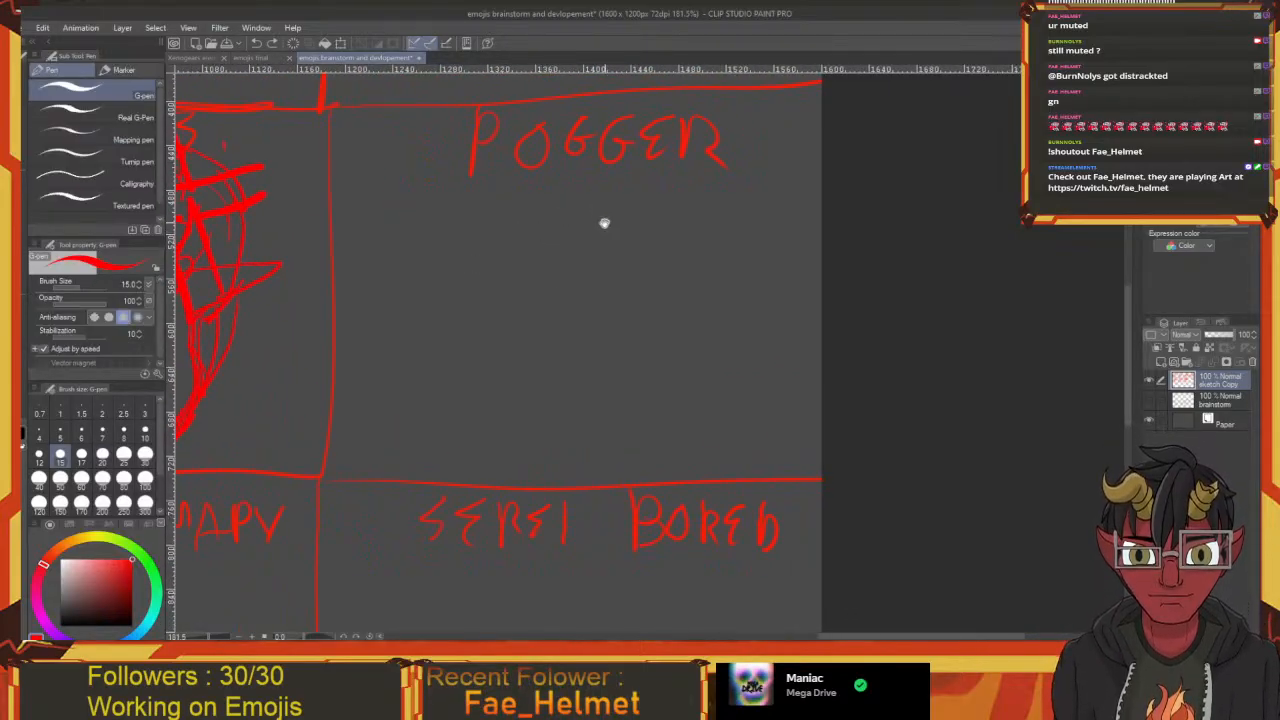
pyautogui.moveTo(604, 223); pyautogui.dragTo(598, 260)
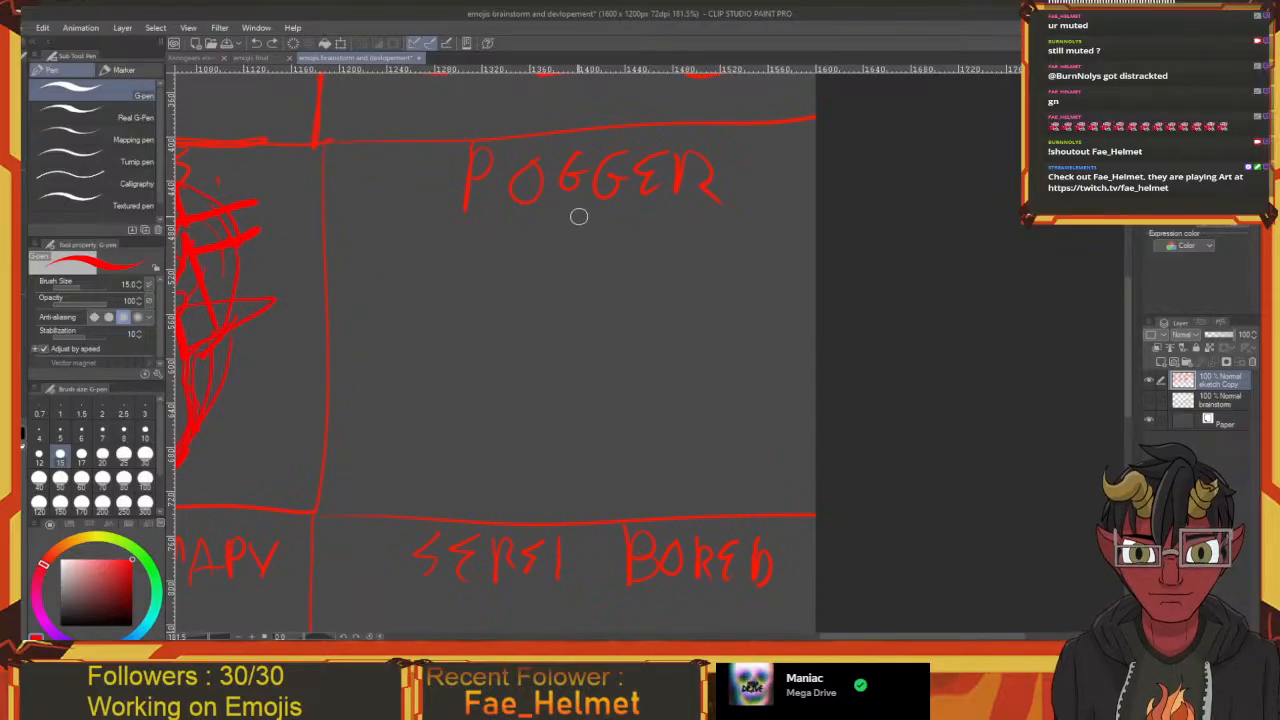
pyautogui.moveTo(613, 215); pyautogui.dragTo(640, 269)
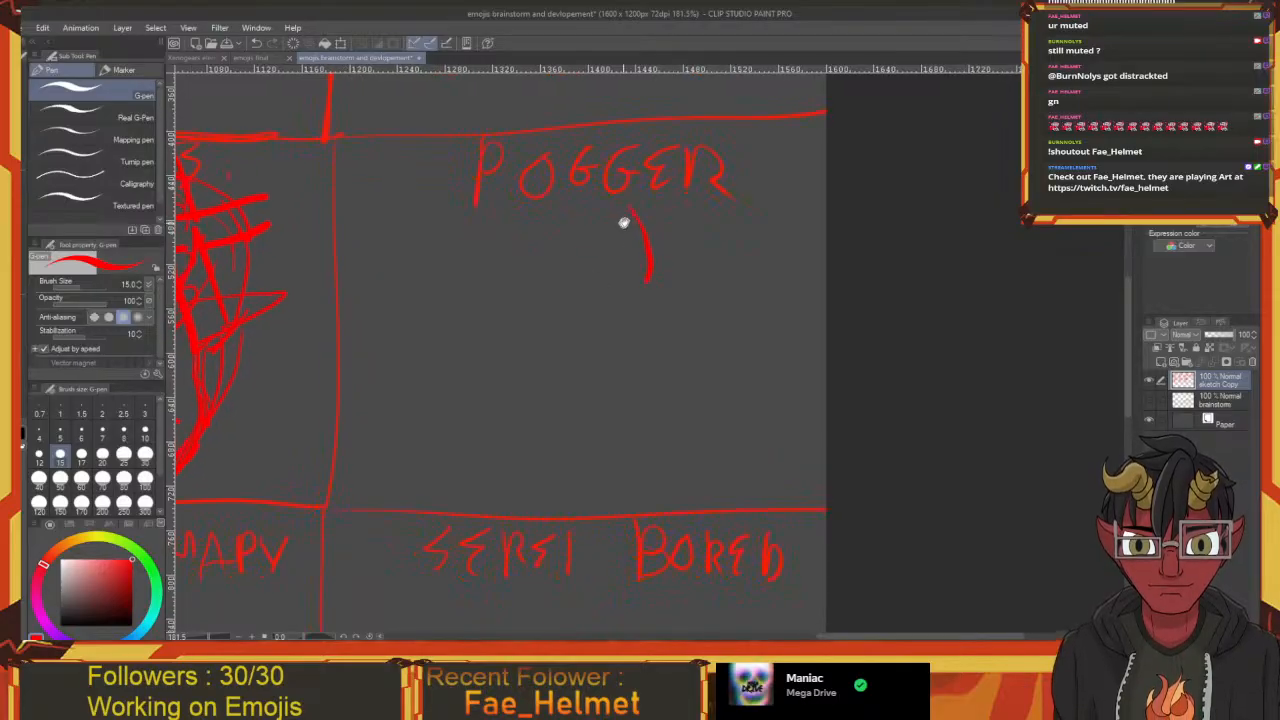
pyautogui.moveTo(623, 220)
pyautogui.mouseDown()
pyautogui.moveTo(599, 192)
pyautogui.moveTo(494, 199)
pyautogui.moveTo(456, 248)
pyautogui.moveTo(465, 302)
pyautogui.moveTo(478, 283)
pyautogui.moveTo(410, 287)
pyautogui.moveTo(476, 338)
pyautogui.mouseUp()
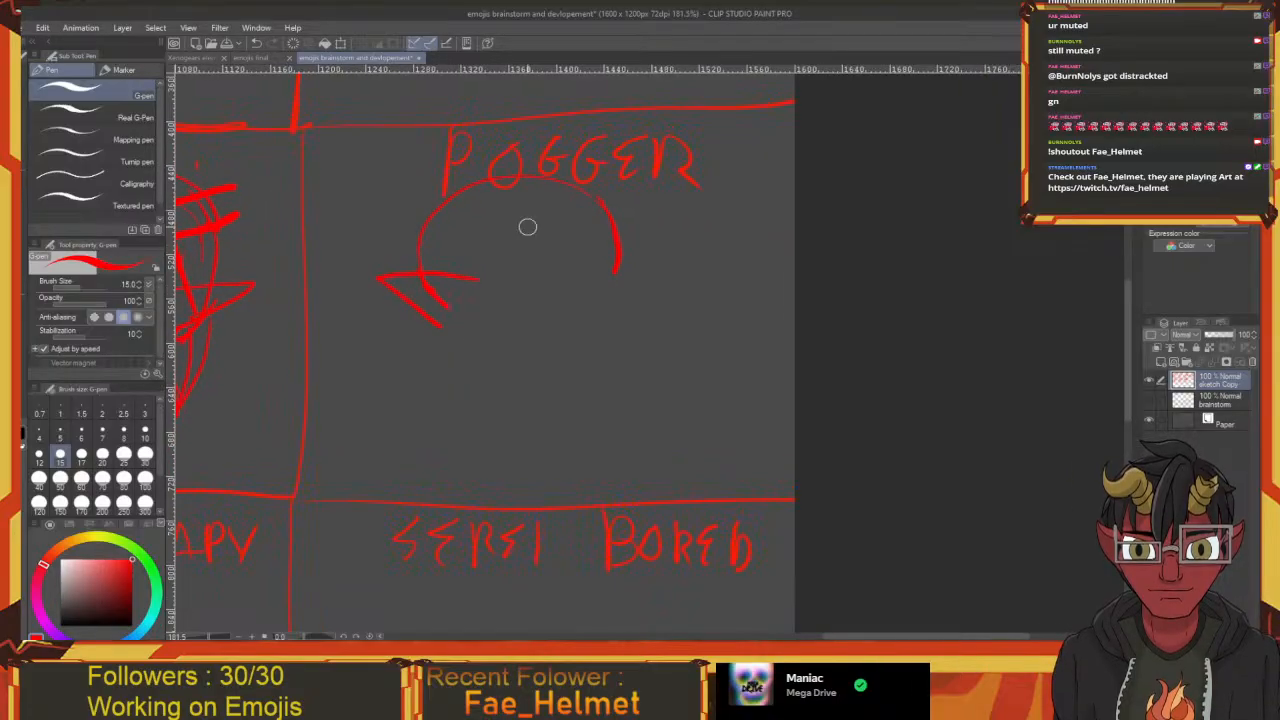
# Draw the near horn with its banded base on the POGGER forehead and add pointed hair strands hanging around it
pyautogui.moveTo(511, 198); pyautogui.dragTo(489, 245)
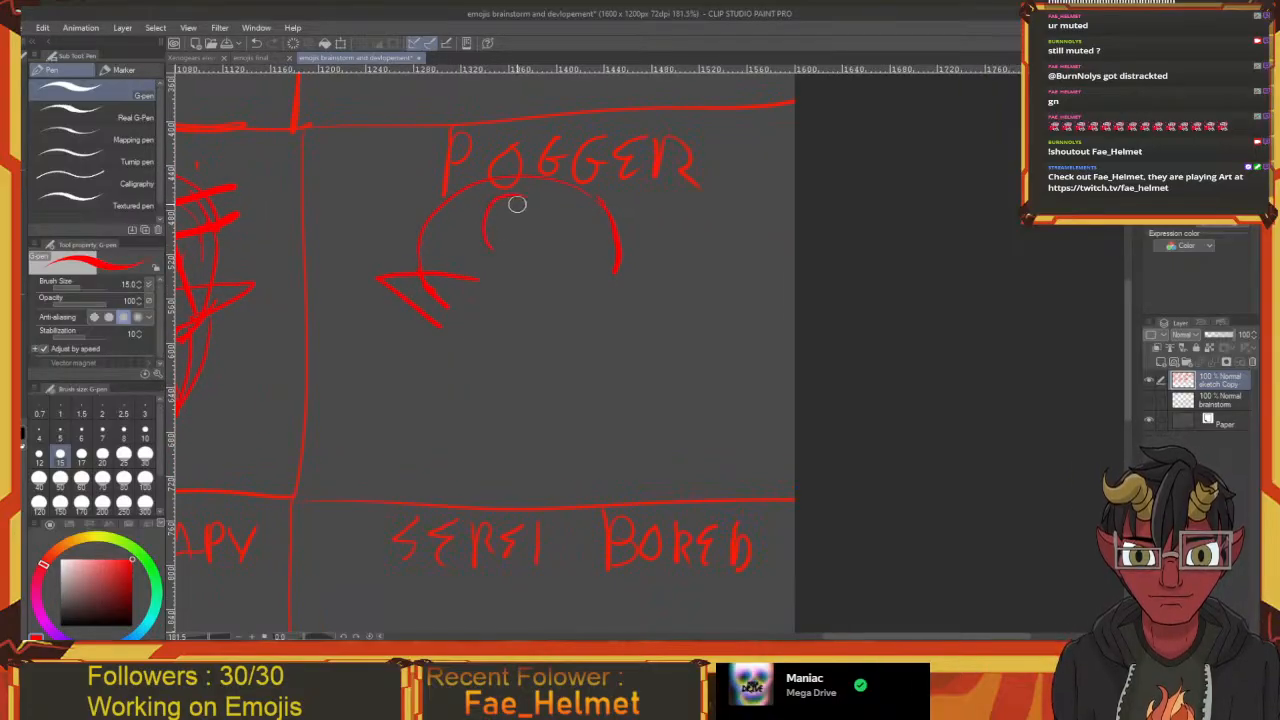
pyautogui.moveTo(502, 198)
pyautogui.mouseDown()
pyautogui.moveTo(559, 201)
pyautogui.moveTo(579, 169)
pyautogui.moveTo(540, 197)
pyautogui.moveTo(492, 206)
pyautogui.moveTo(530, 216)
pyautogui.moveTo(563, 182)
pyautogui.moveTo(502, 238)
pyautogui.mouseUp()
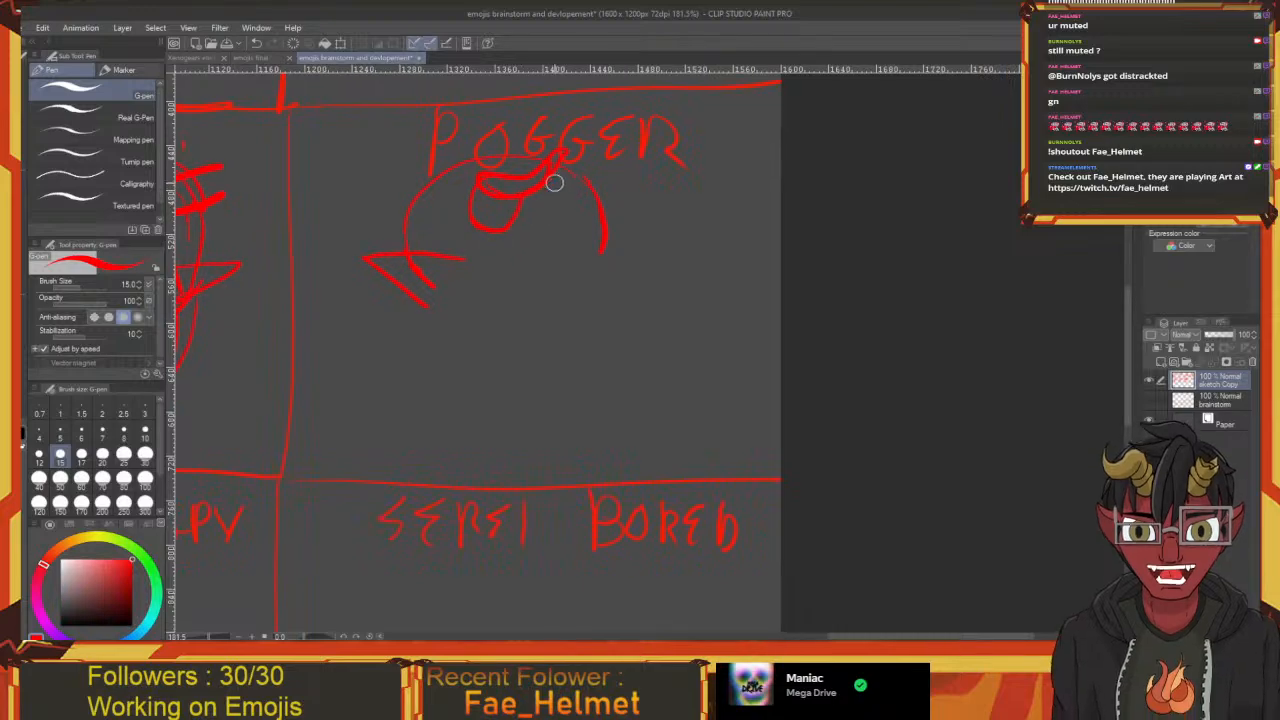
pyautogui.moveTo(551, 183); pyautogui.dragTo(531, 274)
pyautogui.moveTo(525, 205); pyautogui.dragTo(508, 274)
pyautogui.moveTo(502, 244)
pyautogui.mouseDown()
pyautogui.moveTo(538, 228)
pyautogui.moveTo(510, 284)
pyautogui.mouseUp()
pyautogui.moveTo(438, 193); pyautogui.dragTo(474, 194)
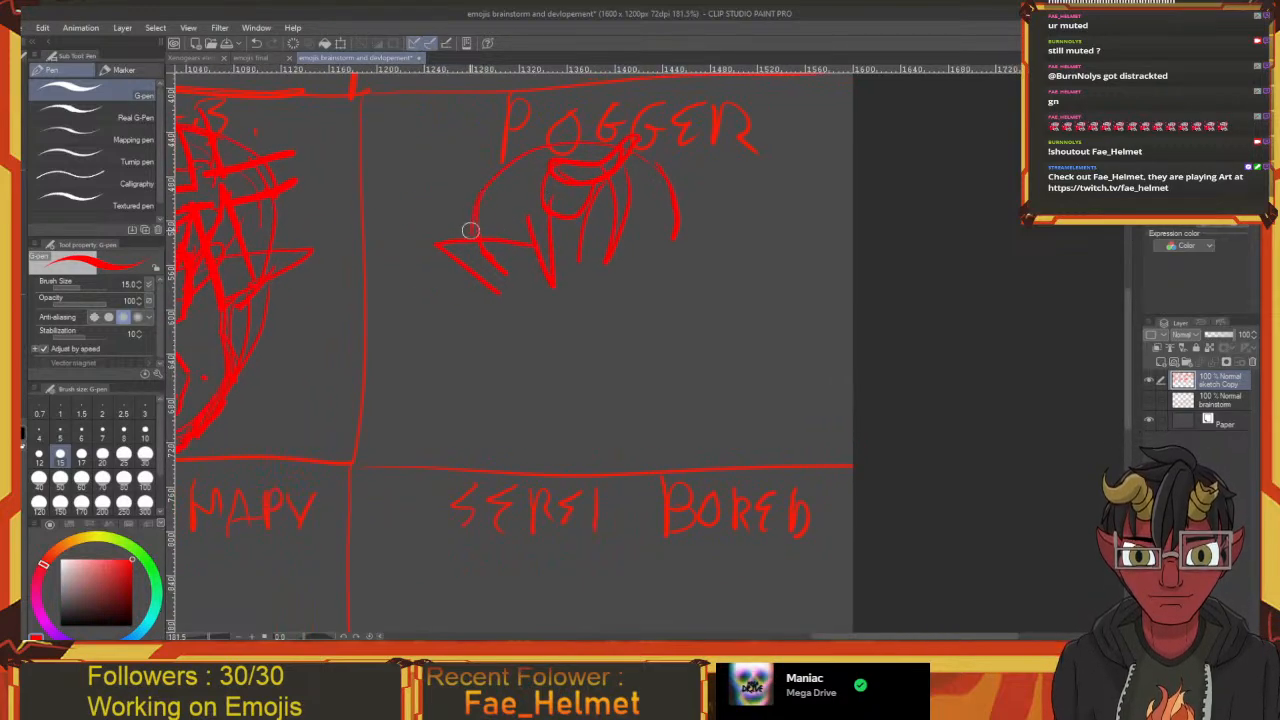
# Draw the lower edge of the POGGER ear, the nose profile and the pouting open-mouth outline
pyautogui.moveTo(477, 277)
pyautogui.mouseDown()
pyautogui.moveTo(531, 363)
pyautogui.moveTo(517, 342)
pyautogui.mouseUp()
pyautogui.moveTo(501, 309)
pyautogui.mouseDown()
pyautogui.moveTo(470, 266)
pyautogui.moveTo(489, 269)
pyautogui.moveTo(440, 298)
pyautogui.mouseUp()
pyautogui.moveTo(513, 262)
pyautogui.mouseDown()
pyautogui.moveTo(442, 314)
pyautogui.moveTo(505, 268)
pyautogui.moveTo(515, 312)
pyautogui.moveTo(520, 291)
pyautogui.moveTo(511, 320)
pyautogui.moveTo(480, 311)
pyautogui.moveTo(490, 306)
pyautogui.moveTo(463, 317)
pyautogui.moveTo(506, 294)
pyautogui.moveTo(537, 308)
pyautogui.moveTo(545, 283)
pyautogui.mouseUp()
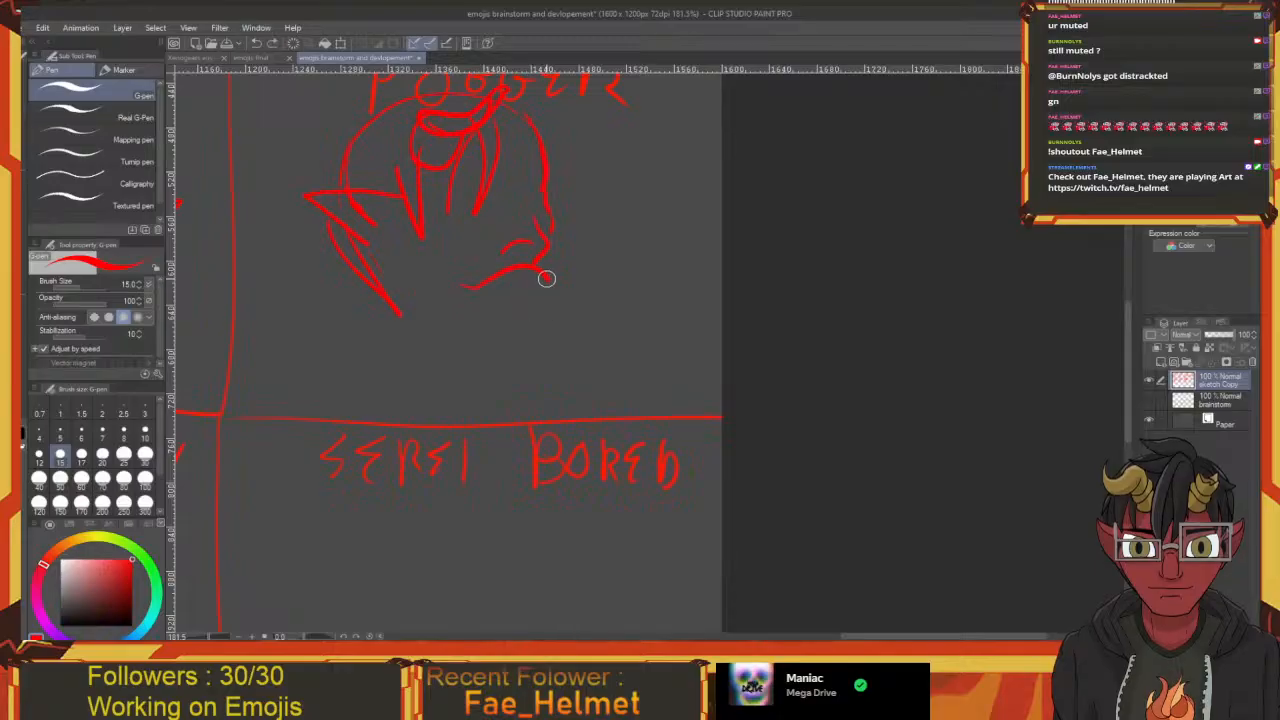
pyautogui.moveTo(542, 285); pyautogui.dragTo(538, 277)
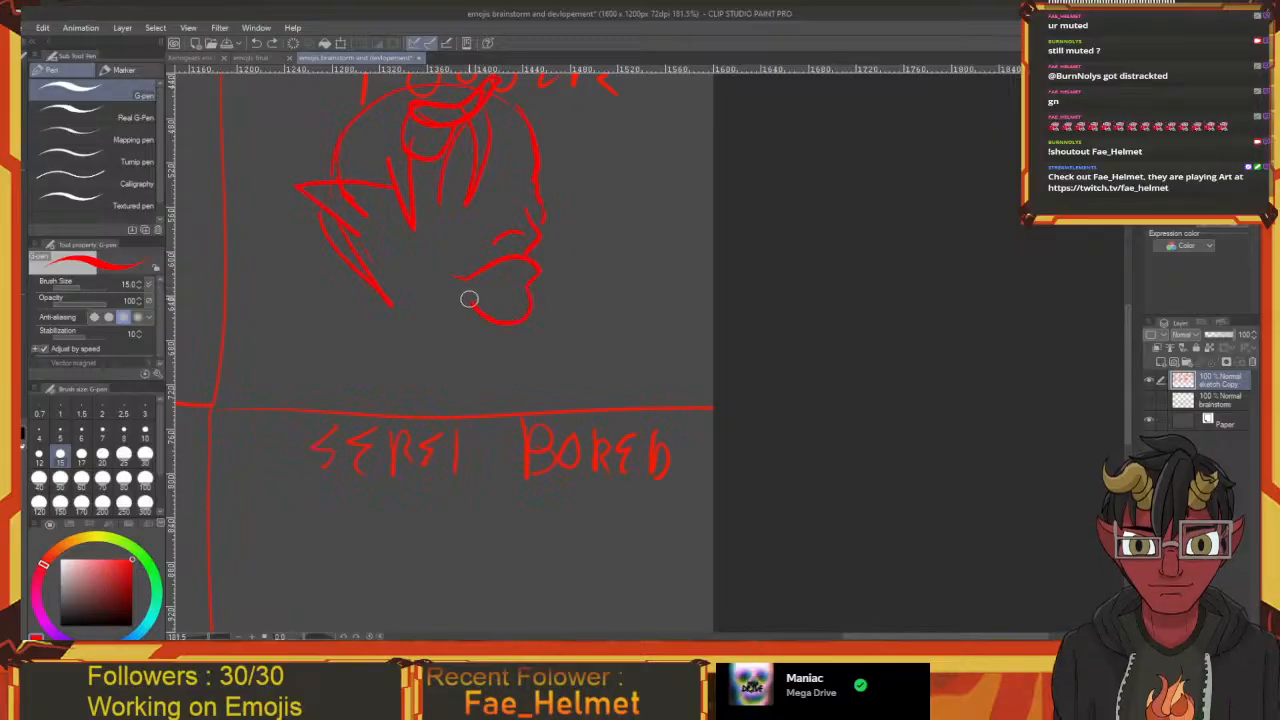
pyautogui.moveTo(449, 277); pyautogui.dragTo(494, 346)
# Draw both wide eyes on the POGGER face and add the small far horn above the brow
pyautogui.moveTo(497, 267); pyautogui.dragTo(502, 281)
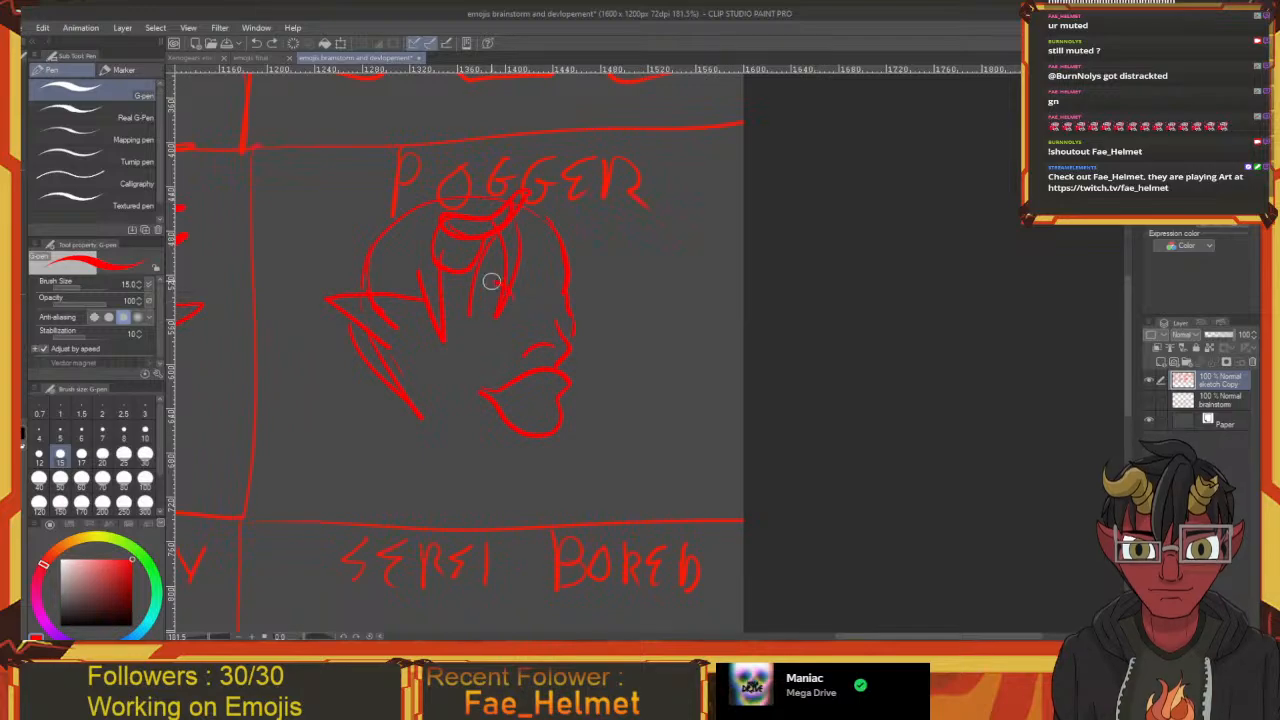
pyautogui.moveTo(466, 303)
pyautogui.mouseDown()
pyautogui.moveTo(494, 318)
pyautogui.moveTo(515, 299)
pyautogui.moveTo(503, 297)
pyautogui.mouseUp()
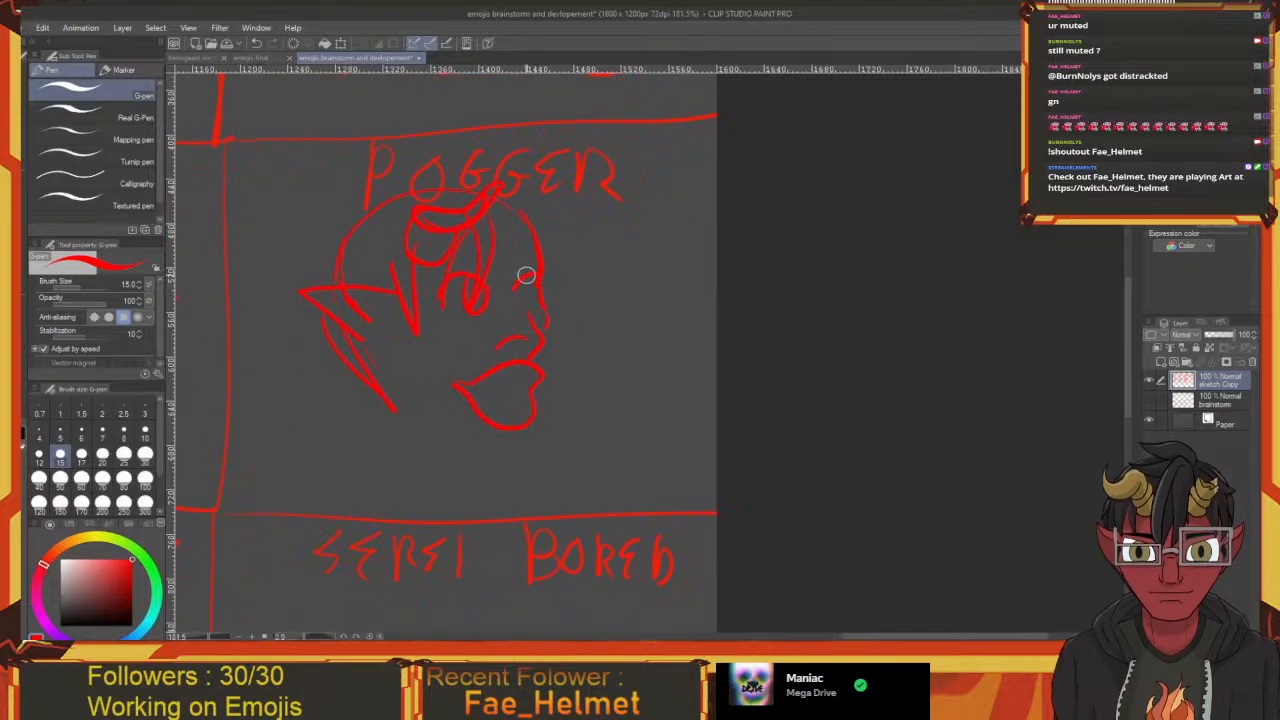
pyautogui.moveTo(540, 300); pyautogui.dragTo(552, 305)
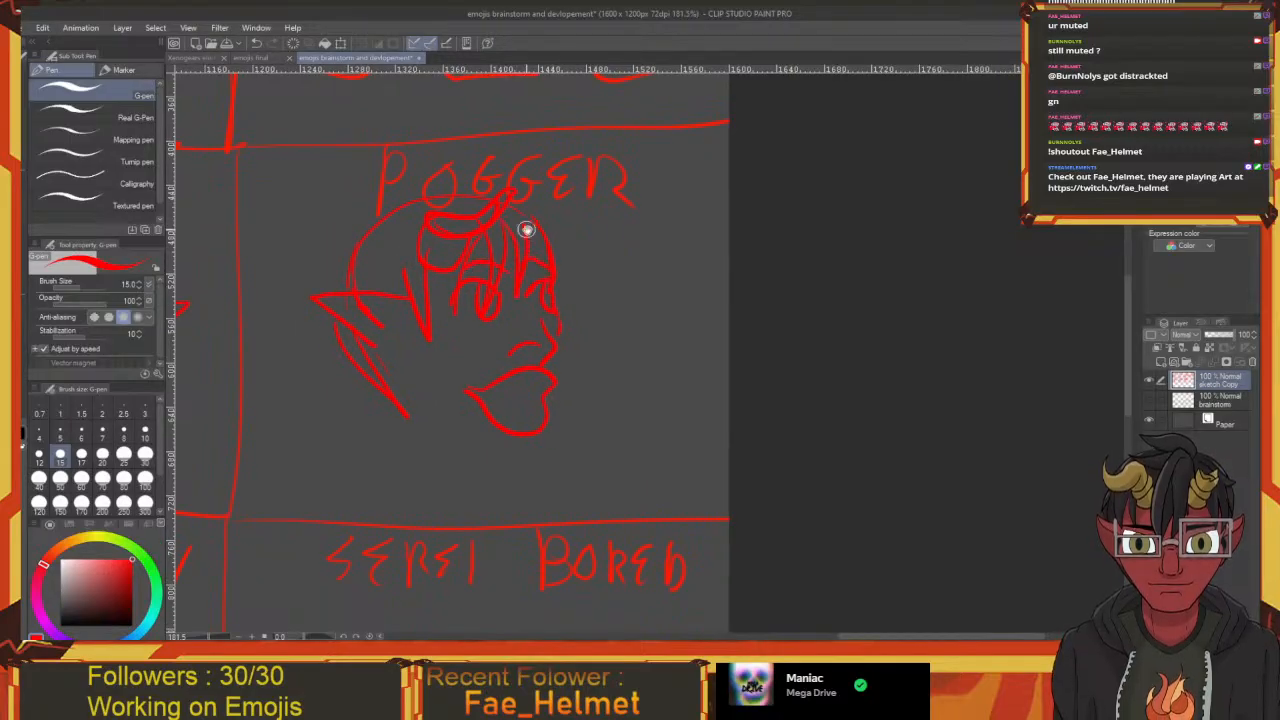
pyautogui.moveTo(526, 229)
pyautogui.mouseDown()
pyautogui.moveTo(505, 253)
pyautogui.moveTo(532, 203)
pyautogui.mouseUp()
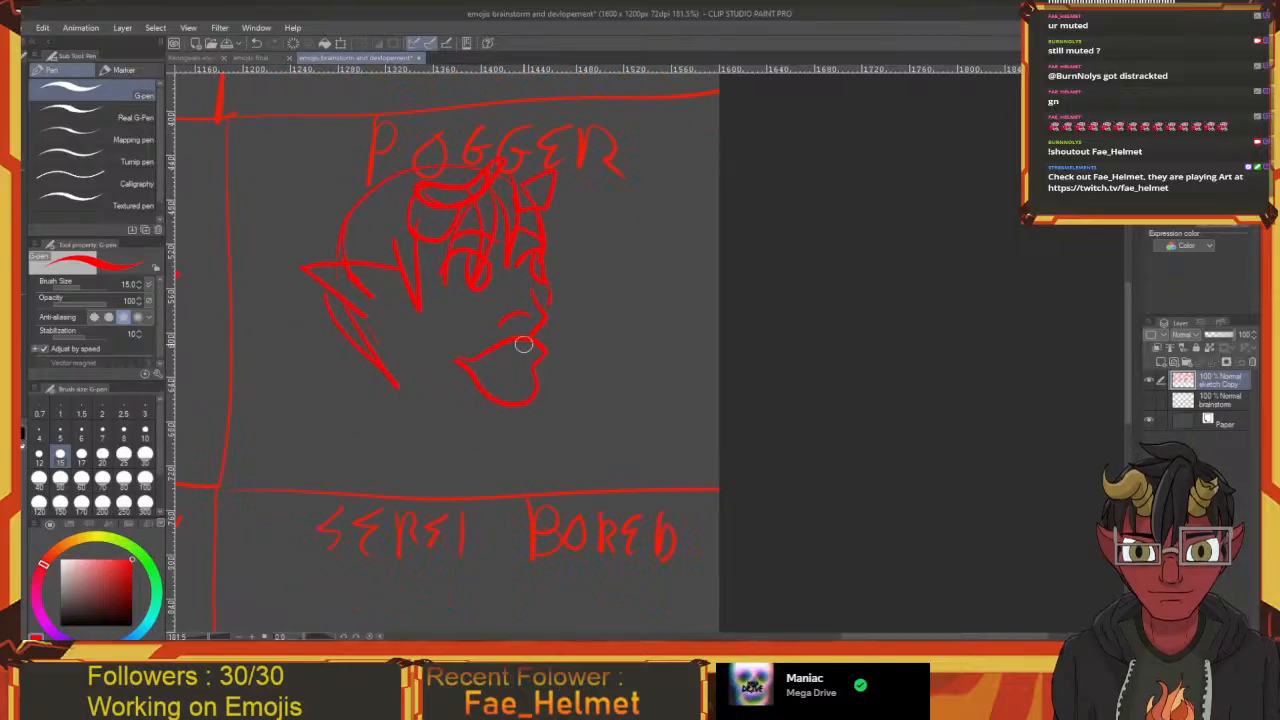
# Add the inner mouth lines to the POGGER face and draw the chin and jawline back to the ear
pyautogui.moveTo(524, 364)
pyautogui.mouseDown()
pyautogui.moveTo(527, 339)
pyautogui.moveTo(477, 346)
pyautogui.mouseUp()
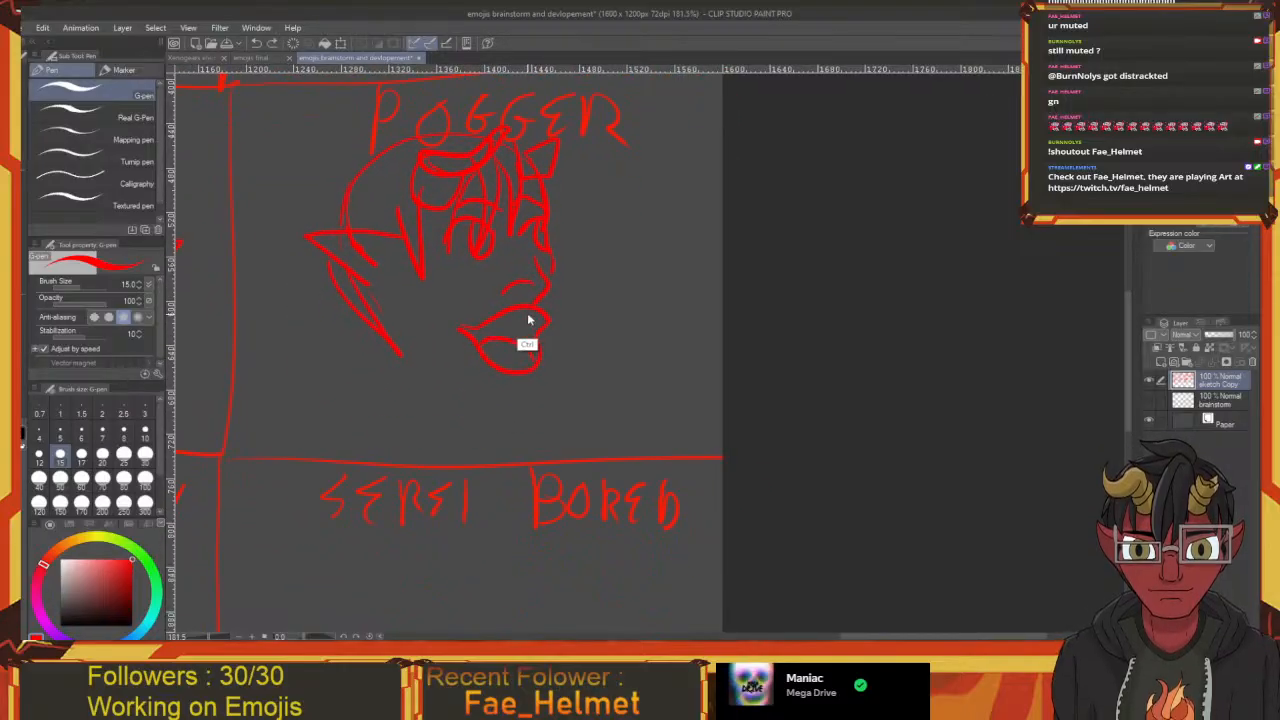
pyautogui.moveTo(496, 334); pyautogui.dragTo(492, 325)
pyautogui.moveTo(494, 418)
pyautogui.mouseDown()
pyautogui.moveTo(497, 460)
pyautogui.moveTo(497, 409)
pyautogui.moveTo(514, 416)
pyautogui.mouseUp()
pyautogui.moveTo(543, 371)
pyautogui.mouseDown()
pyautogui.moveTo(551, 380)
pyautogui.moveTo(495, 389)
pyautogui.mouseUp()
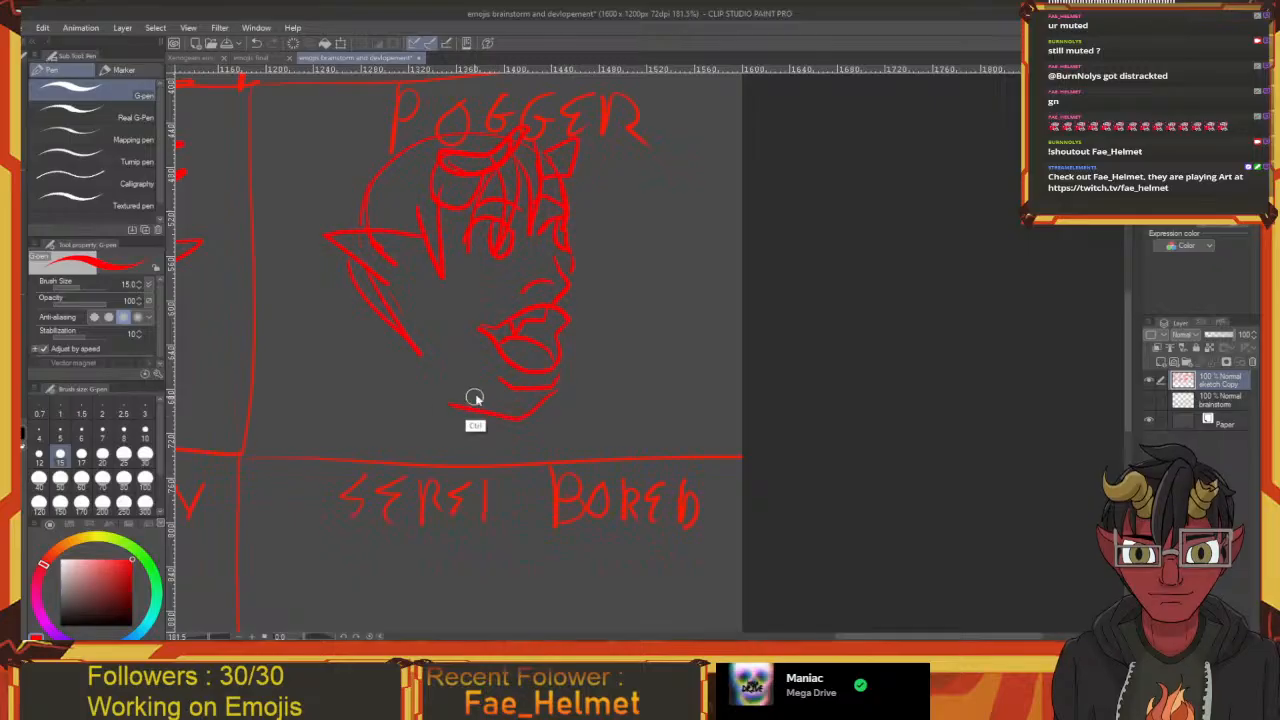
pyautogui.moveTo(421, 312)
pyautogui.mouseDown()
pyautogui.moveTo(426, 350)
pyautogui.moveTo(466, 383)
pyautogui.moveTo(509, 400)
pyautogui.moveTo(543, 377)
pyautogui.moveTo(527, 437)
pyautogui.moveTo(572, 486)
pyautogui.mouseUp()
pyautogui.moveTo(449, 417); pyautogui.dragTo(486, 412)
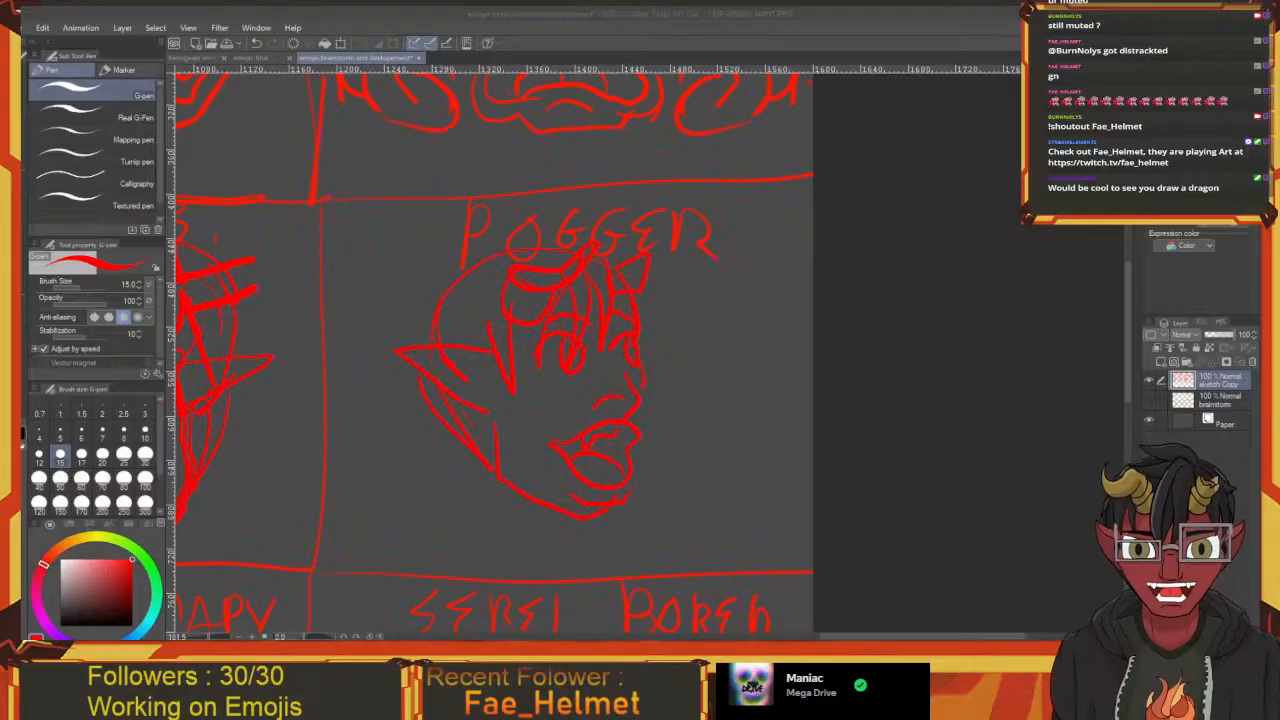
# Reinforce the front profile of the POGGER face around the mouth and add long hair strands beside the ear
pyautogui.click(657, 443)
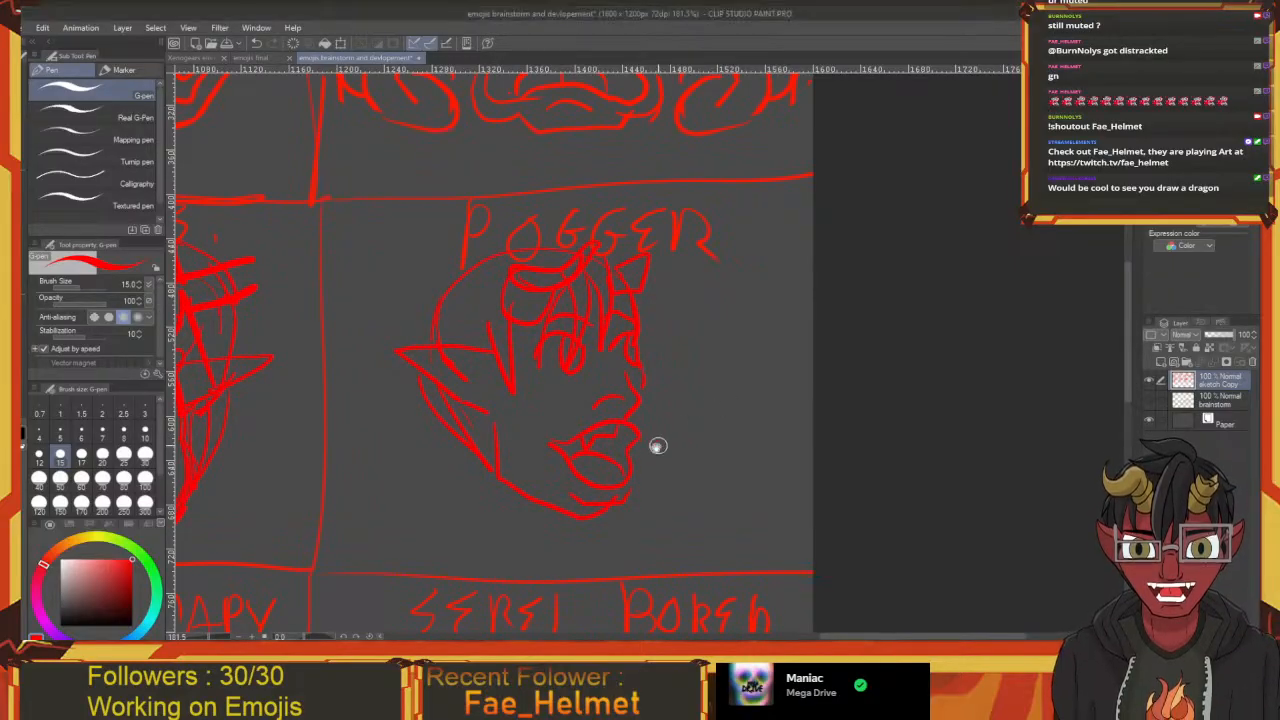
pyautogui.moveTo(657, 444); pyautogui.dragTo(657, 406)
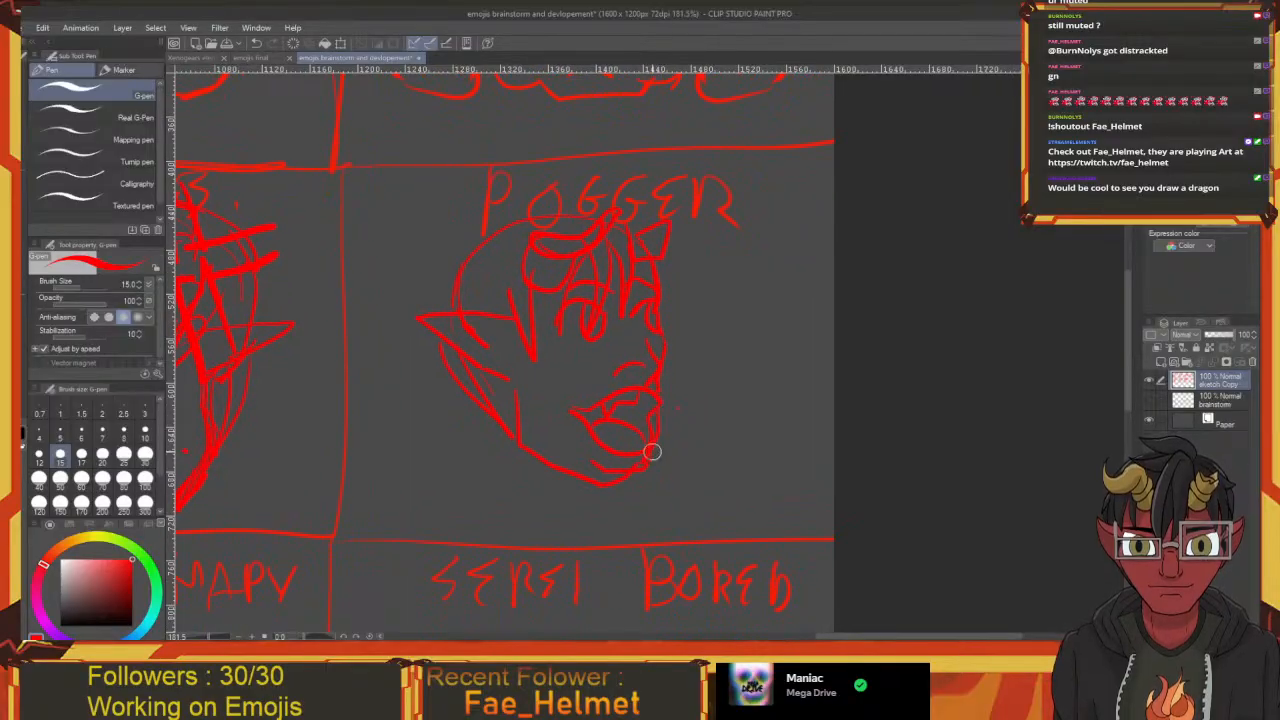
pyautogui.moveTo(648, 450)
pyautogui.mouseDown()
pyautogui.moveTo(651, 523)
pyautogui.moveTo(664, 524)
pyautogui.mouseUp()
pyautogui.moveTo(545, 377)
pyautogui.mouseDown()
pyautogui.moveTo(582, 324)
pyautogui.moveTo(590, 422)
pyautogui.mouseUp()
pyautogui.moveTo(557, 299); pyautogui.dragTo(571, 384)
pyautogui.moveTo(555, 346); pyautogui.dragTo(593, 305)
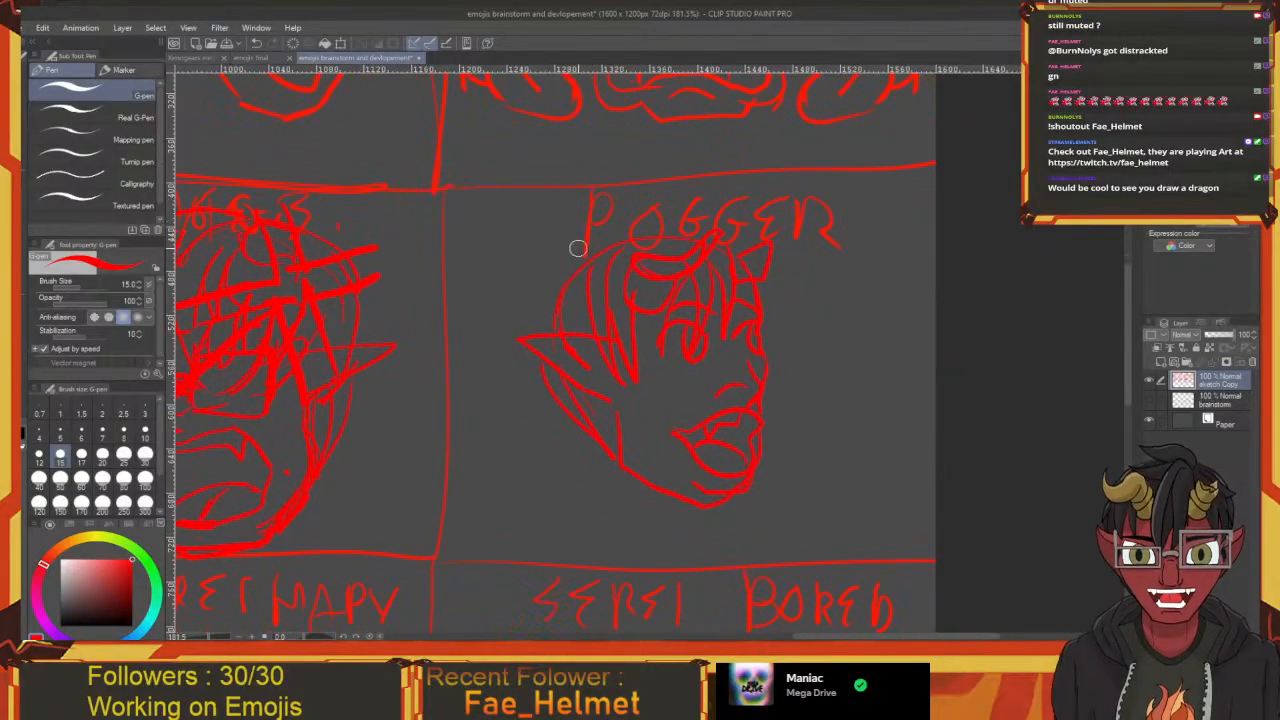
# Fill out the POGGER hair behind and below the ear, across the crown and along the far side of the face
pyautogui.moveTo(578, 249); pyautogui.dragTo(539, 339)
pyautogui.moveTo(573, 271); pyautogui.dragTo(559, 323)
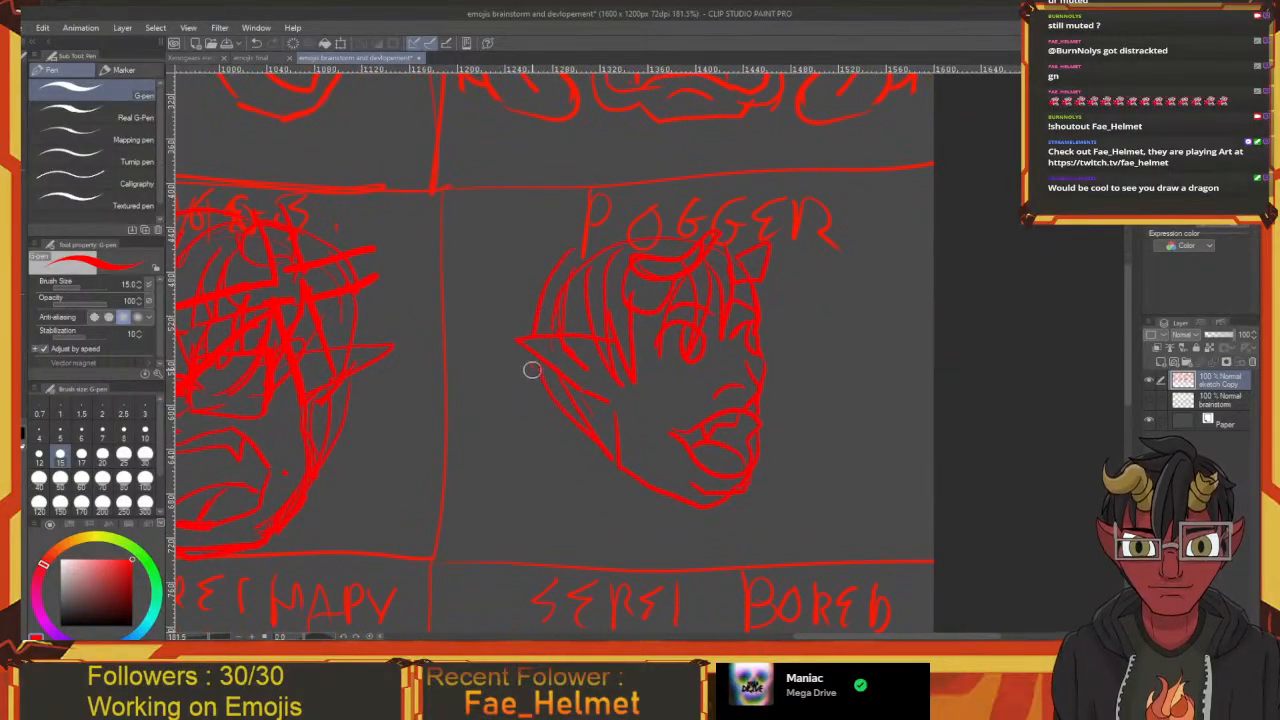
pyautogui.moveTo(560, 369); pyautogui.dragTo(557, 403)
pyautogui.moveTo(592, 309)
pyautogui.mouseDown()
pyautogui.moveTo(571, 348)
pyautogui.moveTo(574, 297)
pyautogui.moveTo(510, 318)
pyautogui.moveTo(563, 331)
pyautogui.moveTo(512, 354)
pyautogui.moveTo(529, 329)
pyautogui.moveTo(549, 343)
pyautogui.moveTo(539, 385)
pyautogui.moveTo(586, 298)
pyautogui.moveTo(566, 347)
pyautogui.mouseUp()
pyautogui.moveTo(580, 265)
pyautogui.mouseDown()
pyautogui.moveTo(567, 308)
pyautogui.moveTo(625, 214)
pyautogui.mouseUp()
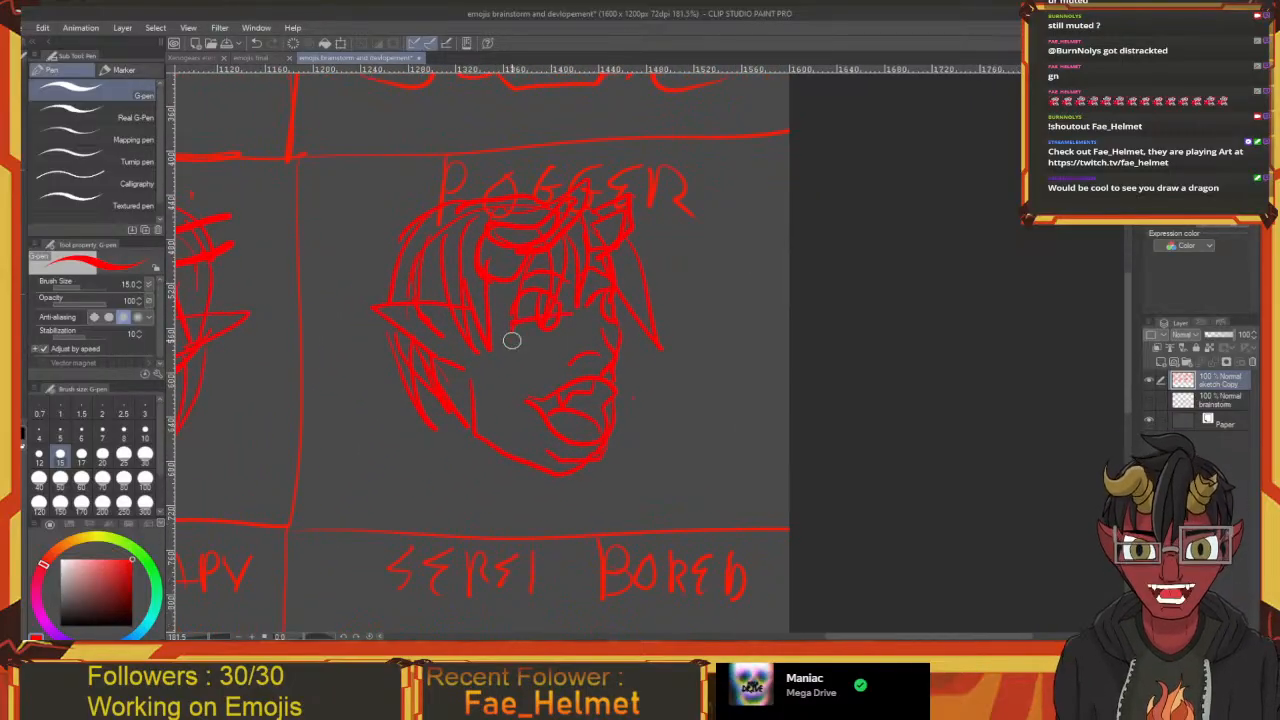
# Touch up the lines around the POGGER eyes and save the file
pyautogui.moveTo(569, 309)
pyautogui.mouseDown()
pyautogui.moveTo(549, 323)
pyautogui.moveTo(672, 349)
pyautogui.moveTo(490, 297)
pyautogui.mouseUp()
pyautogui.moveTo(565, 408); pyautogui.dragTo(532, 334)
pyautogui.scroll(-6, 534, 326)
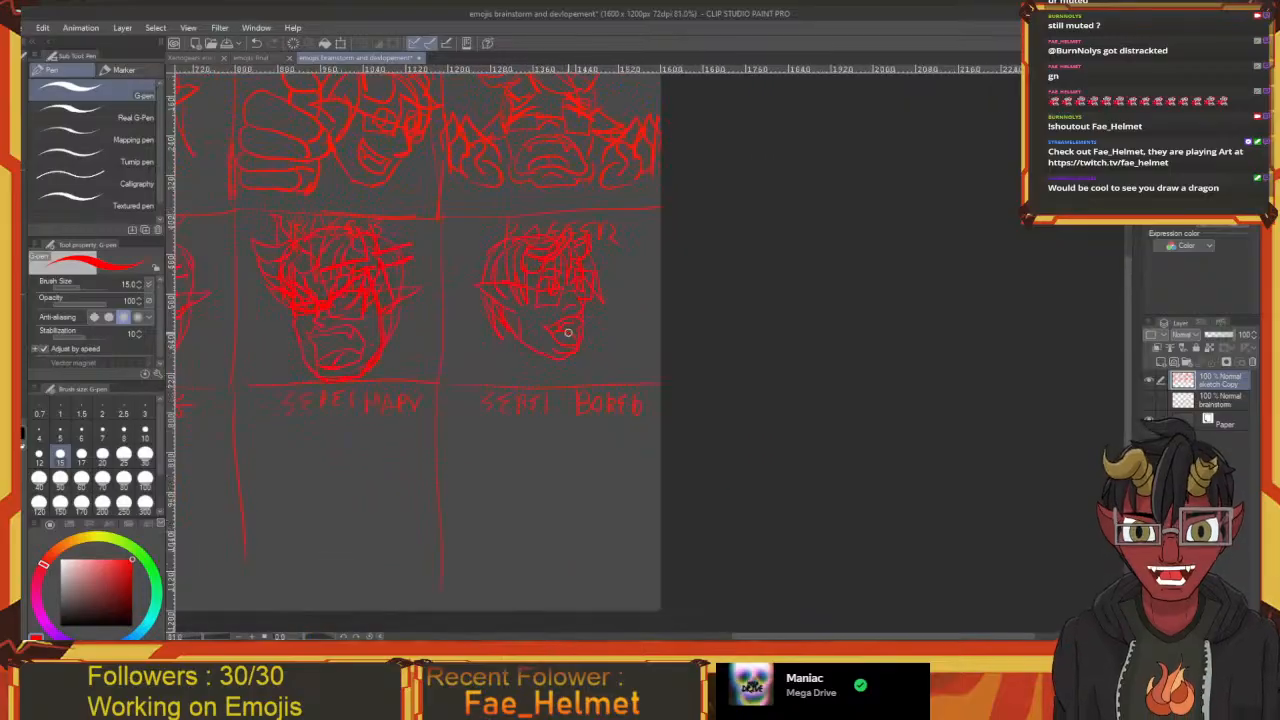
pyautogui.moveTo(928, 398); pyautogui.dragTo(805, 423)
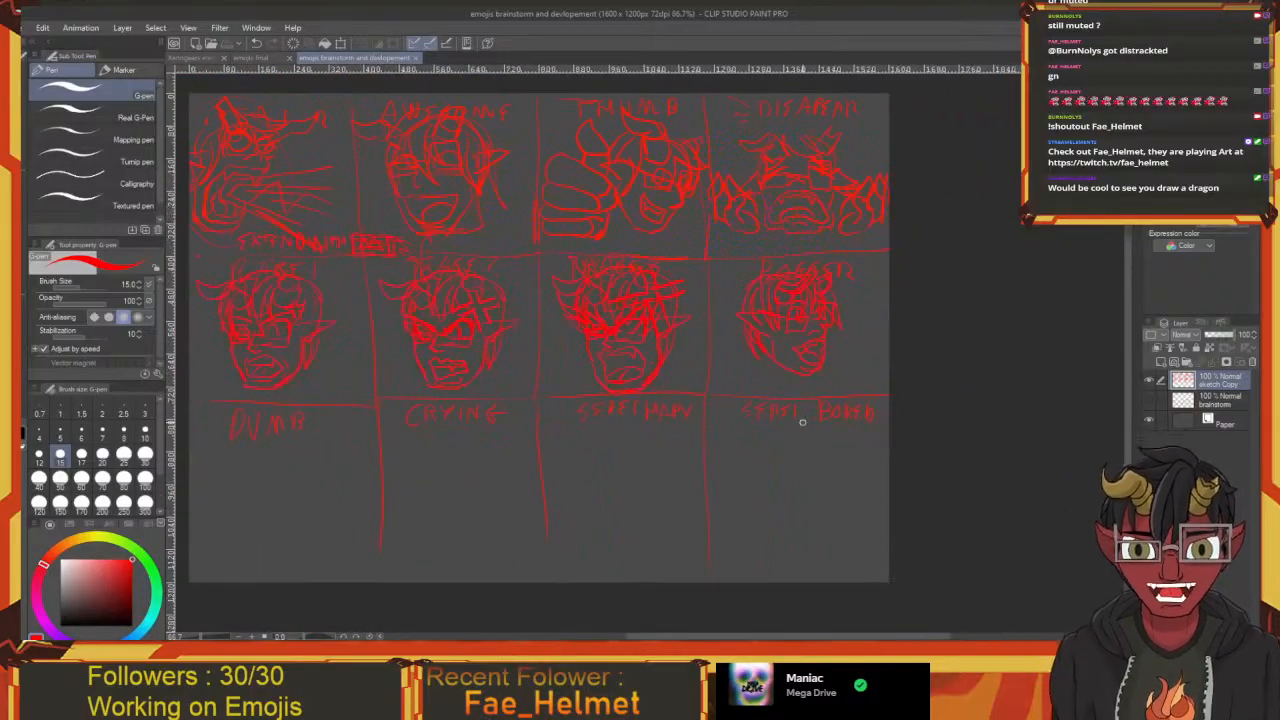
# Look over the emoji grid and switch to the open Xenogears elements artwork
pyautogui.moveTo(661, 377); pyautogui.dragTo(801, 288)
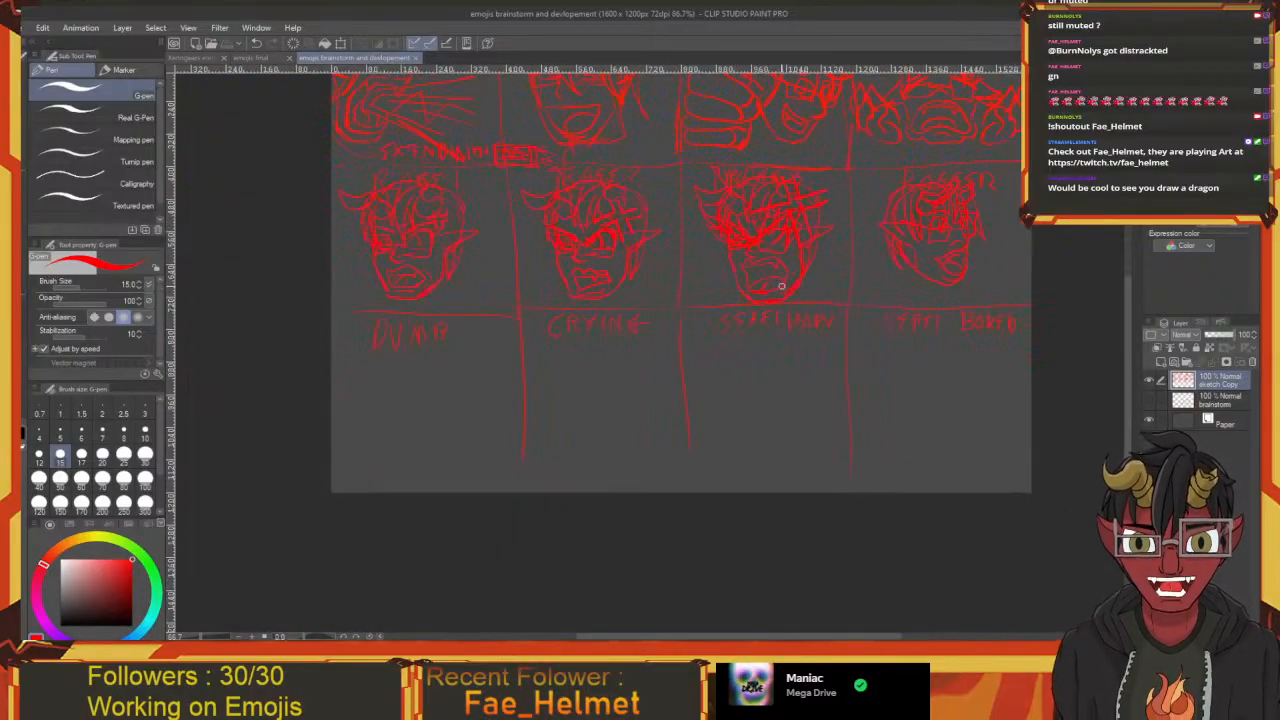
pyautogui.moveTo(603, 408); pyautogui.dragTo(514, 440)
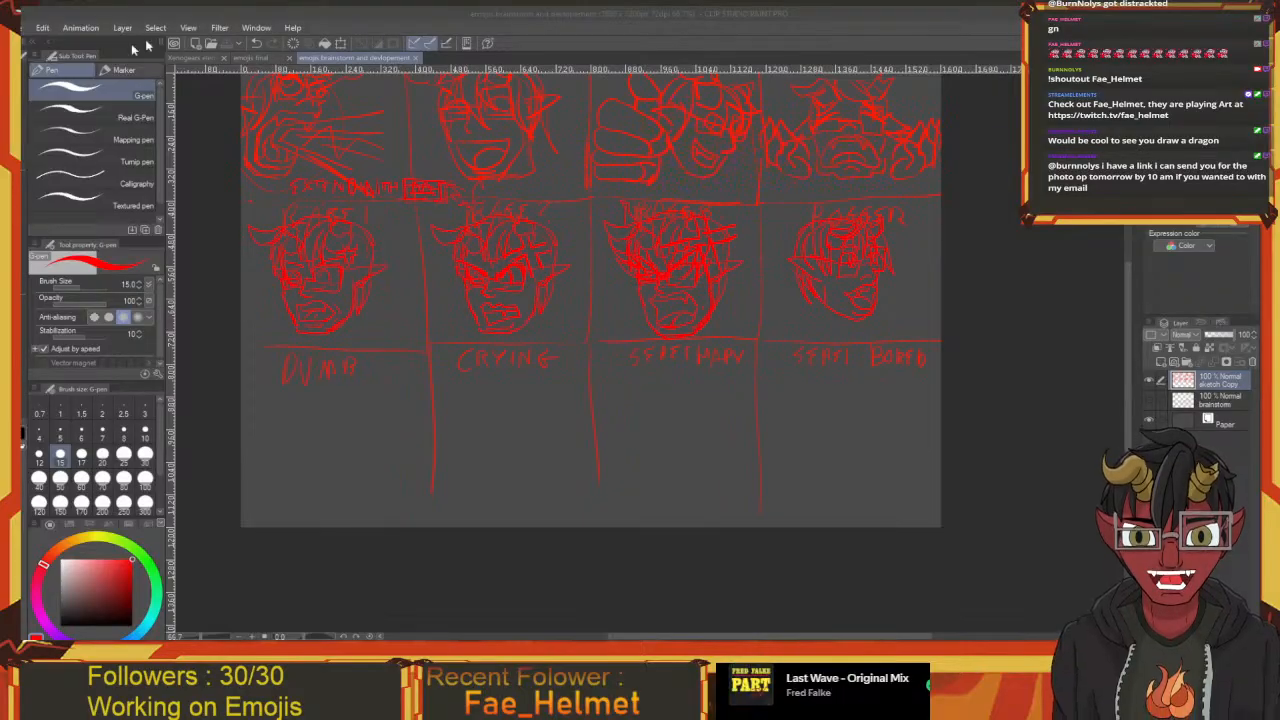
pyautogui.click(201, 123)
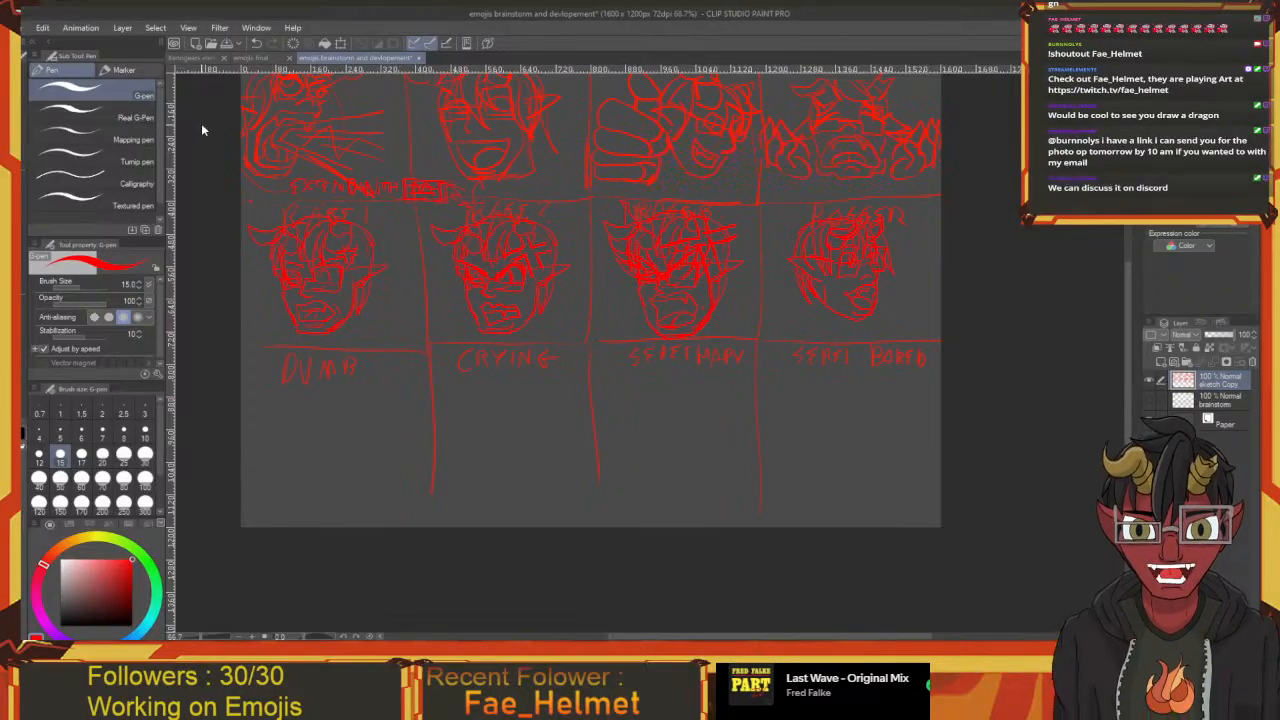
pyautogui.click(205, 58)
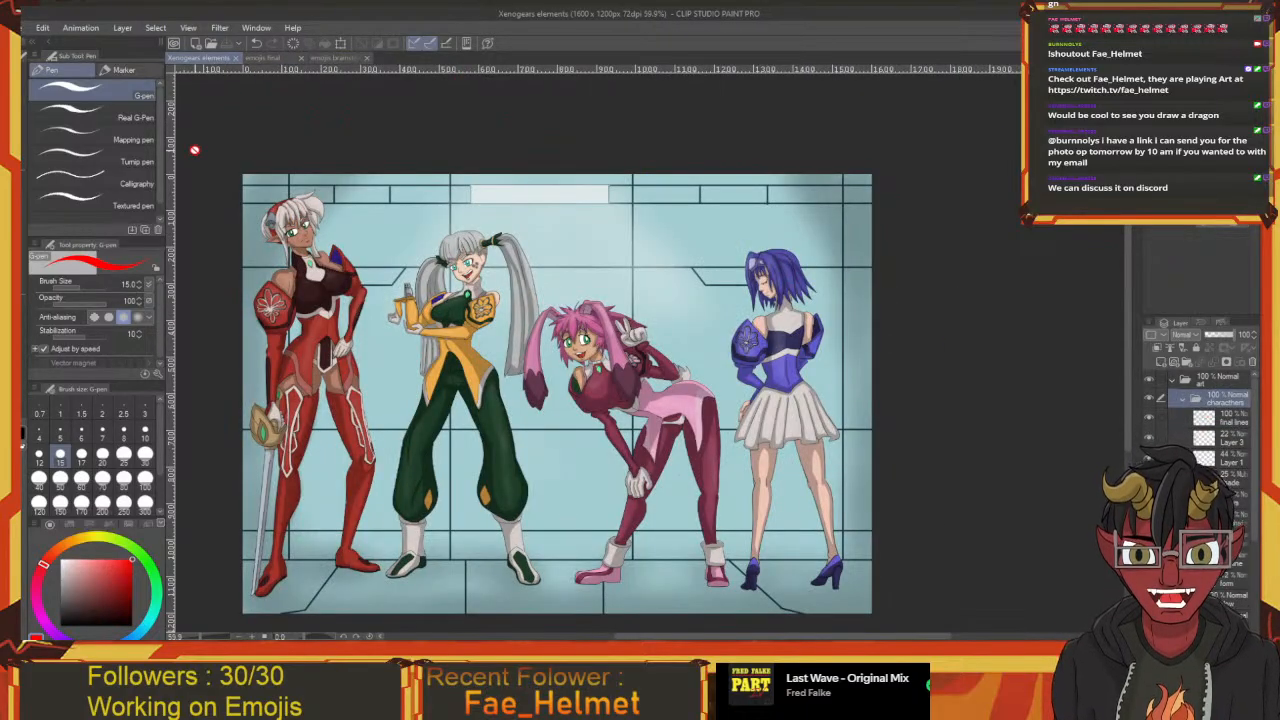